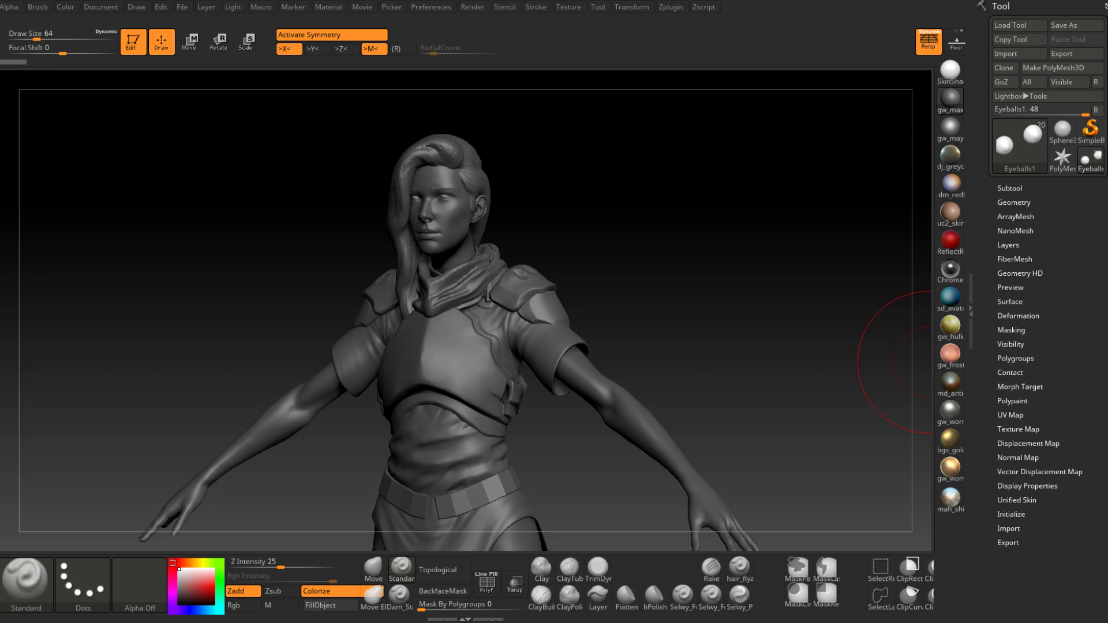
Examine the armoured character's torso, waist and faceted belt from the front and the side
mouse_move(675, 281)
left_mouse_down()
mouse_move(688, 289)
mouse_move(684, 279)
left_mouse_up()
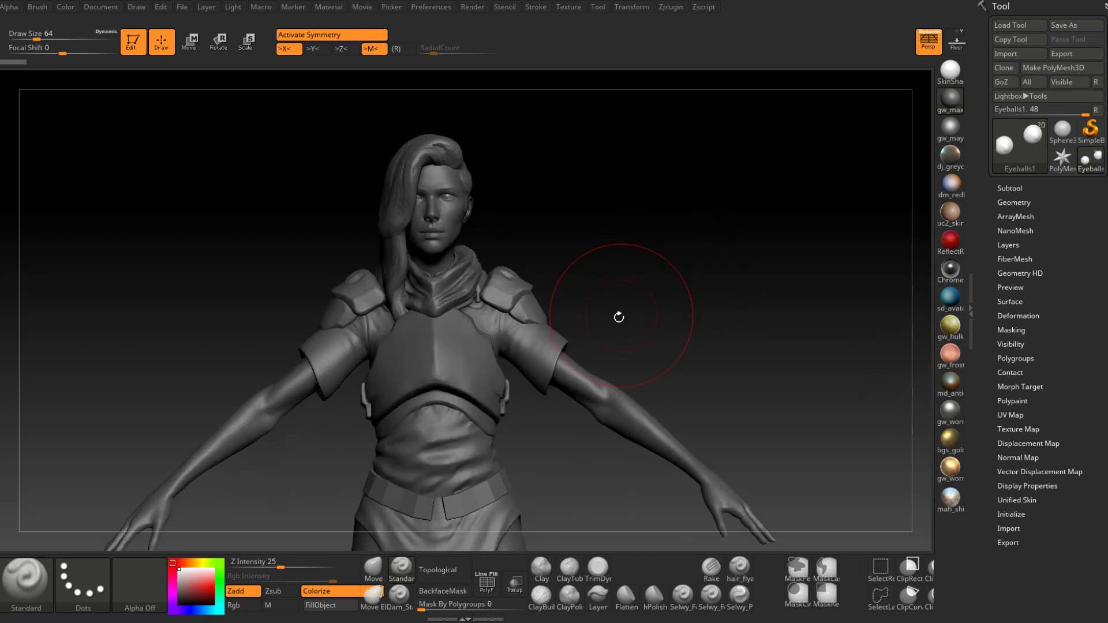
mouse_move(542, 407)
left_mouse_down("alt")
mouse_move(597, 304)
mouse_move(609, 339)
mouse_move(547, 349)
mouse_move(559, 356)
left_mouse_up("alt")
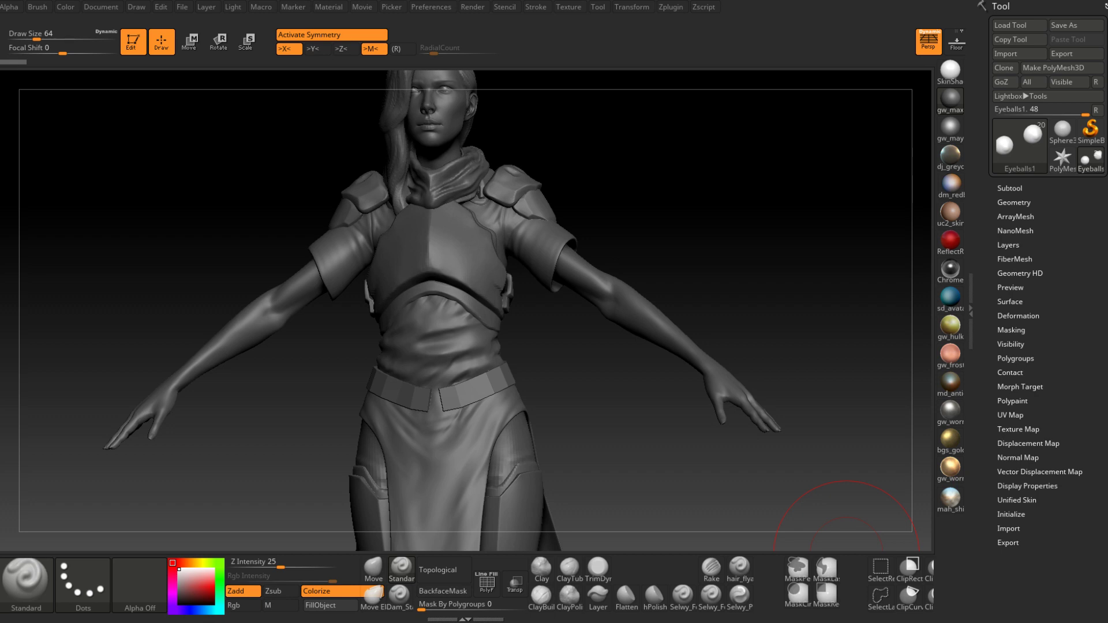
mouse_move(579, 372)
right_mouse_down()
mouse_move(557, 358)
mouse_move(520, 369)
mouse_move(492, 304)
mouse_move(527, 324)
right_mouse_up()
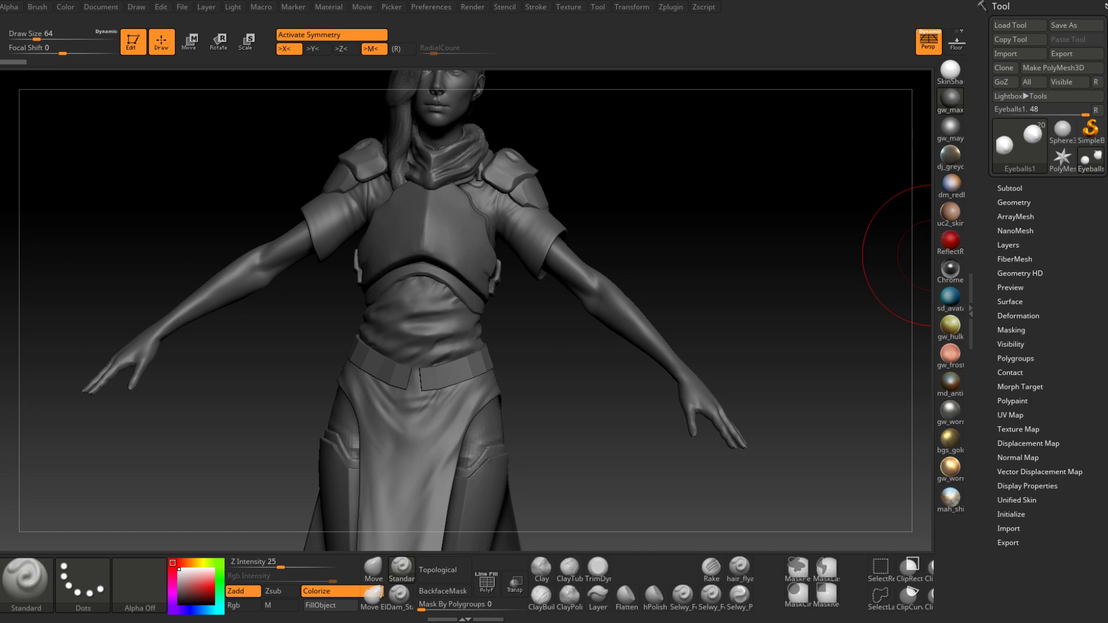
right_click_drag(564, 392, 508, 417)
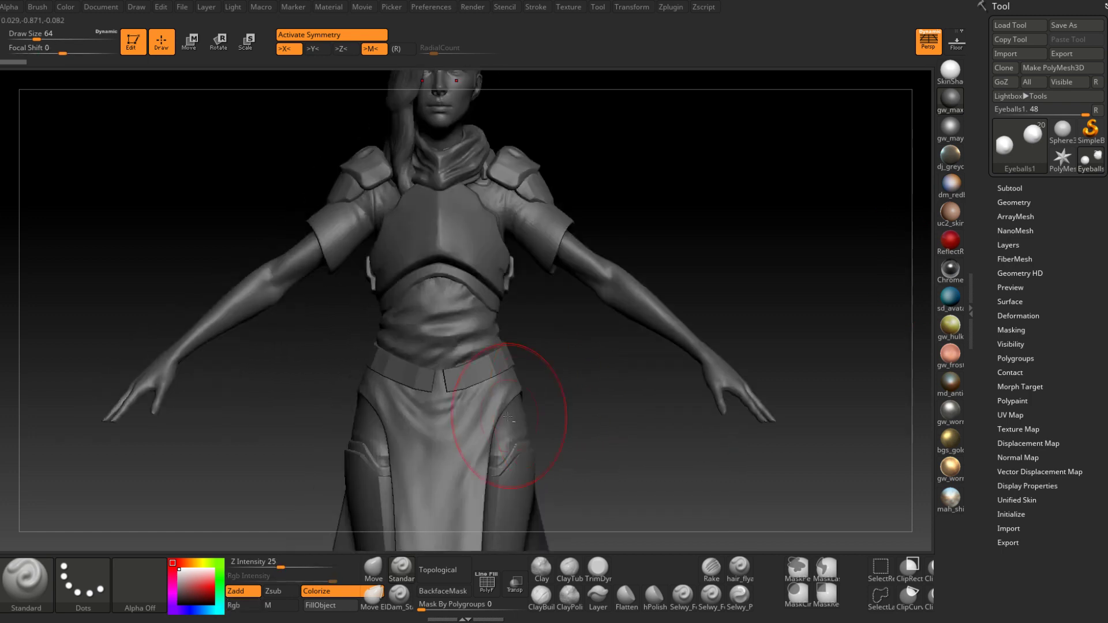
mouse_move(508, 417)
left_mouse_down()
mouse_move(508, 320)
mouse_move(543, 376)
left_mouse_up()
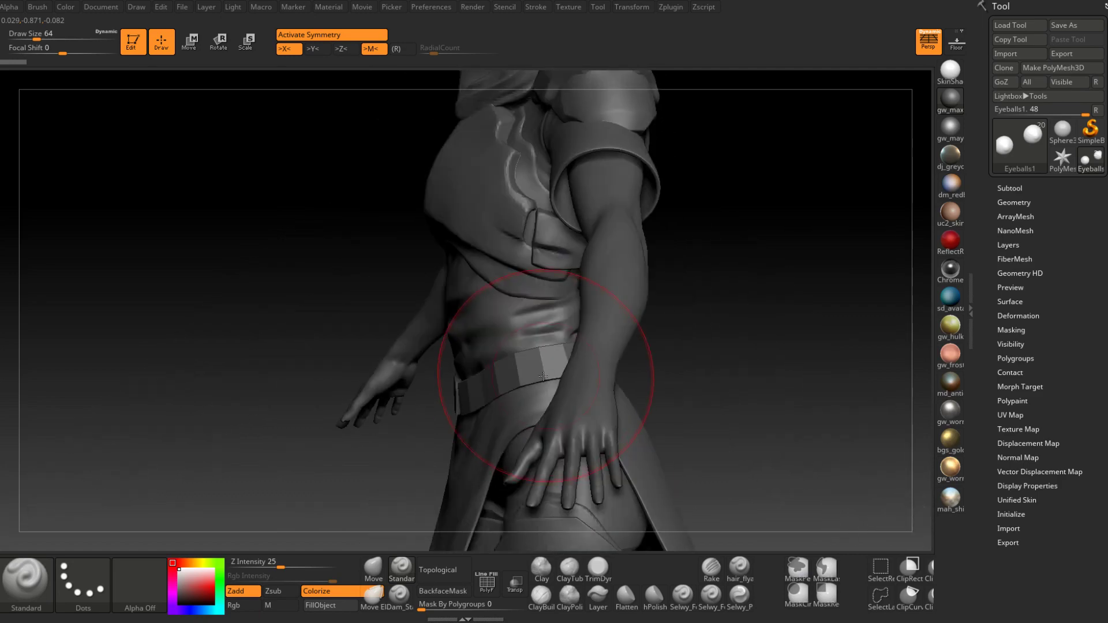
mouse_move(663, 369)
left_mouse_down()
mouse_move(549, 371)
mouse_move(541, 404)
mouse_move(515, 332)
mouse_move(563, 360)
left_mouse_up()
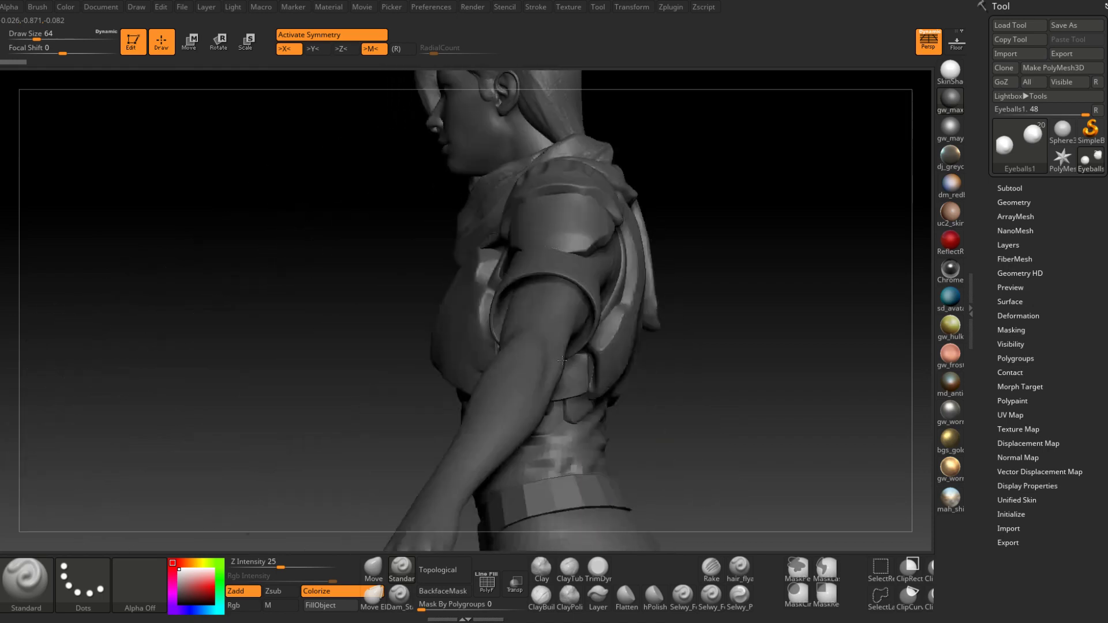
mouse_move(562, 361)
right_mouse_down()
mouse_move(580, 371)
mouse_move(568, 385)
right_mouse_up()
right_click(568, 385)
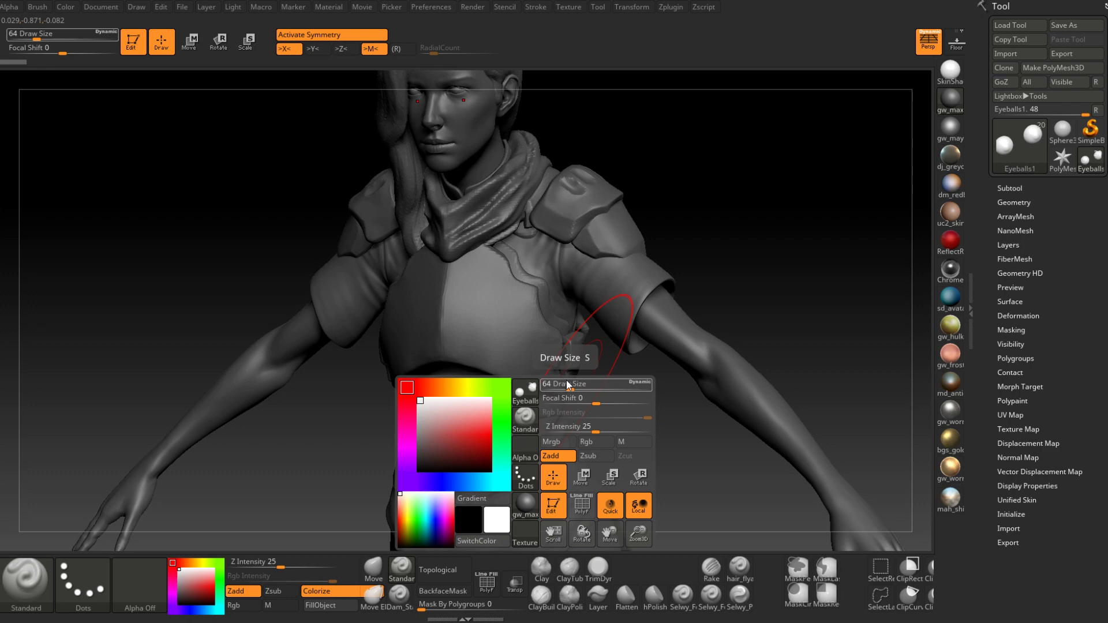
right_click_drag(568, 385, 554, 438)
mouse_move(549, 490)
right_mouse_down("alt")
mouse_move(541, 349)
mouse_move(518, 361)
right_mouse_up("alt")
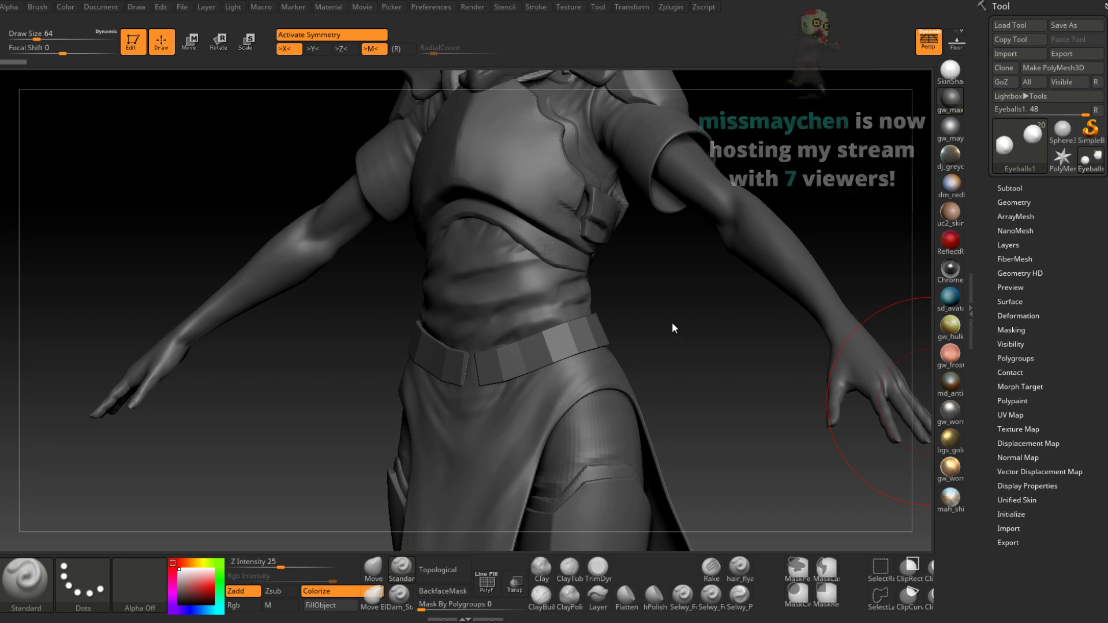
left_click_drag(660, 311, 665, 312)
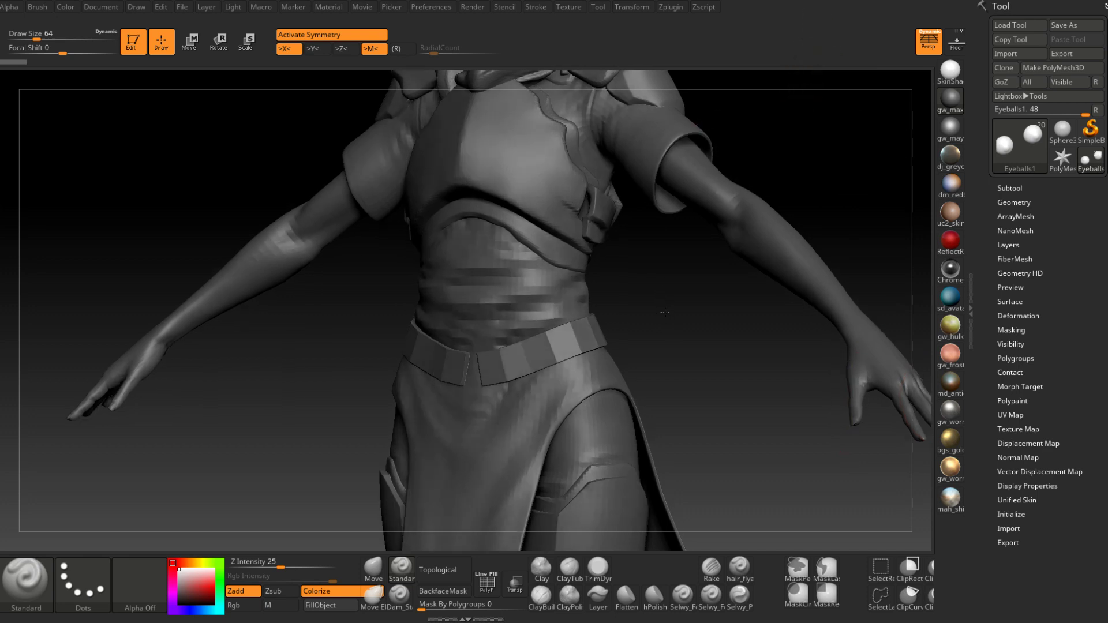
mouse_move(665, 312)
right_mouse_down()
mouse_move(560, 352)
mouse_move(561, 303)
mouse_move(567, 311)
mouse_move(533, 294)
right_mouse_up()
Insert a Sphere3D as a new subtool of the character and make it the active subtool
left_click(1017, 187)
mouse_move(1081, 397)
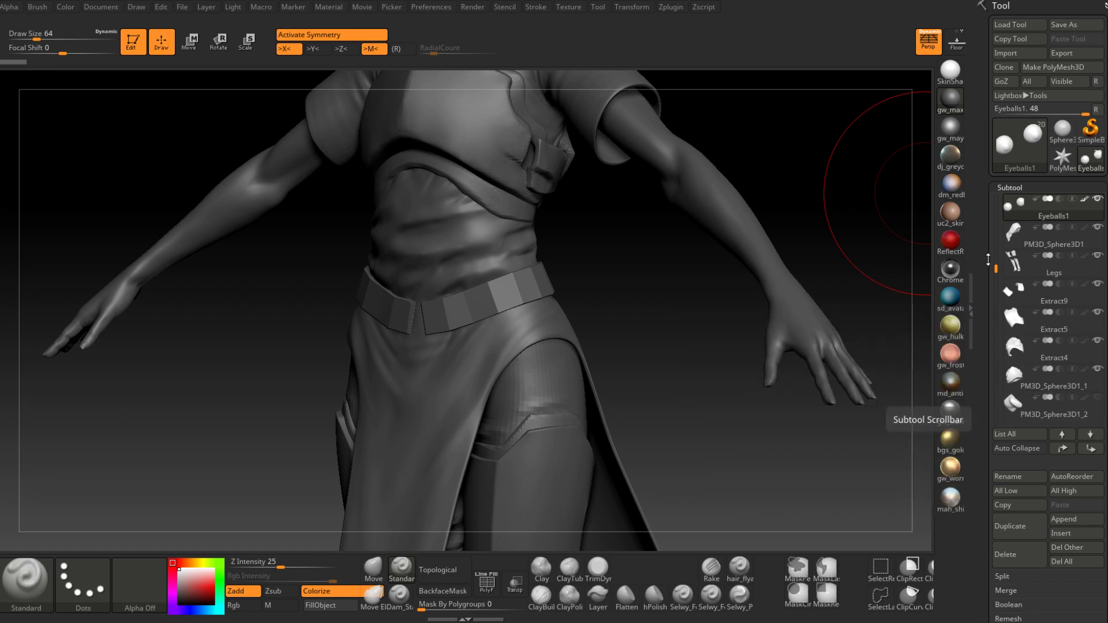
left_click_drag(997, 268, 994, 344)
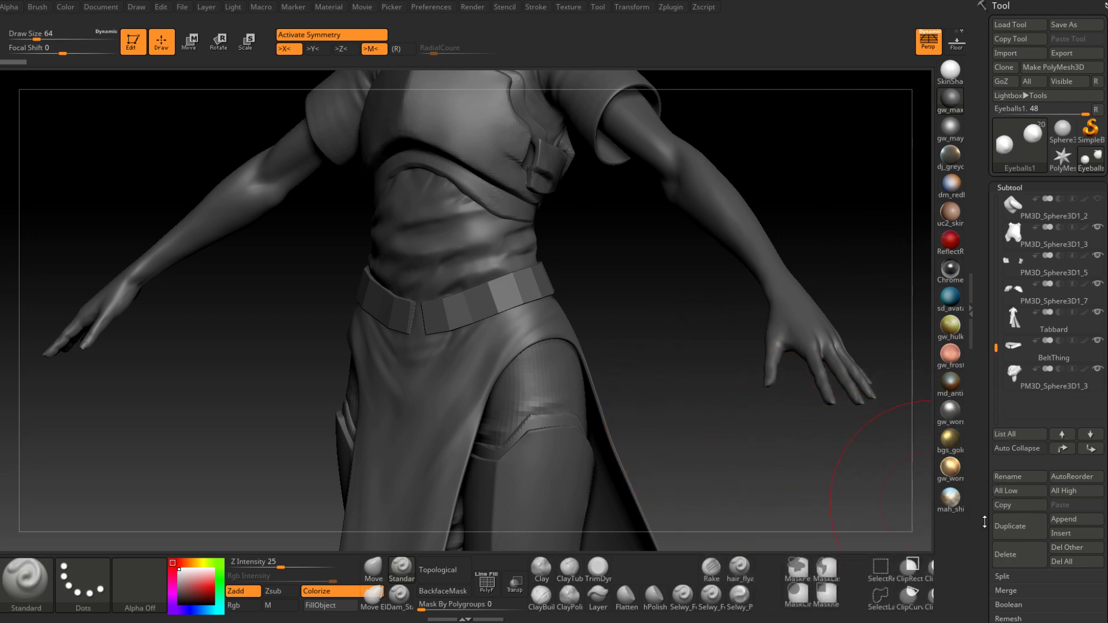
left_click_drag(991, 616, 1025, 352)
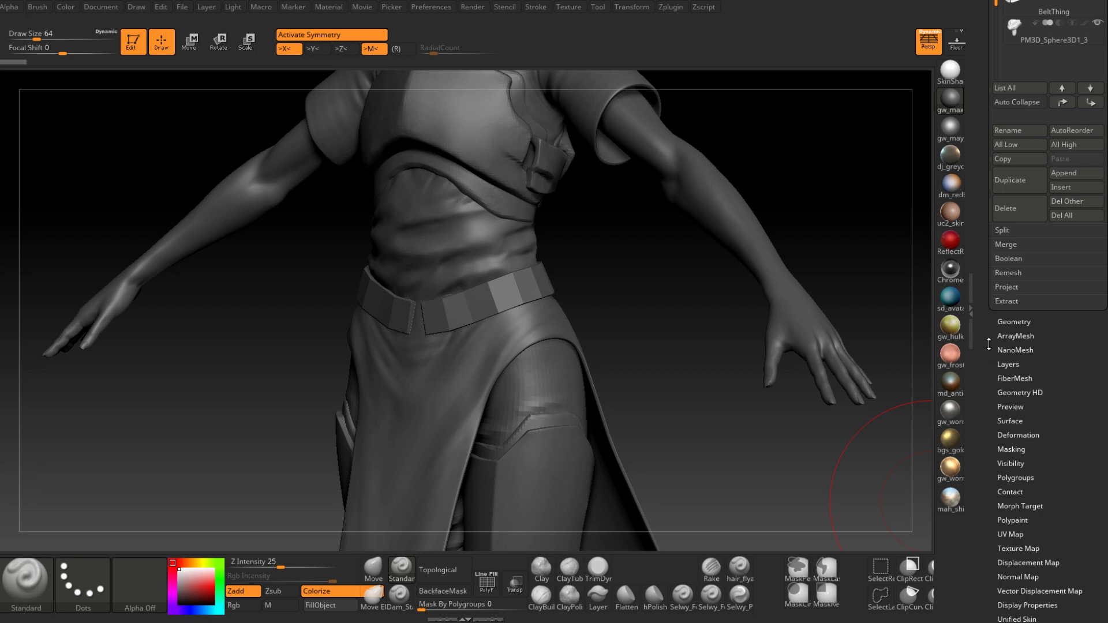
left_click_drag(993, 383, 994, 325)
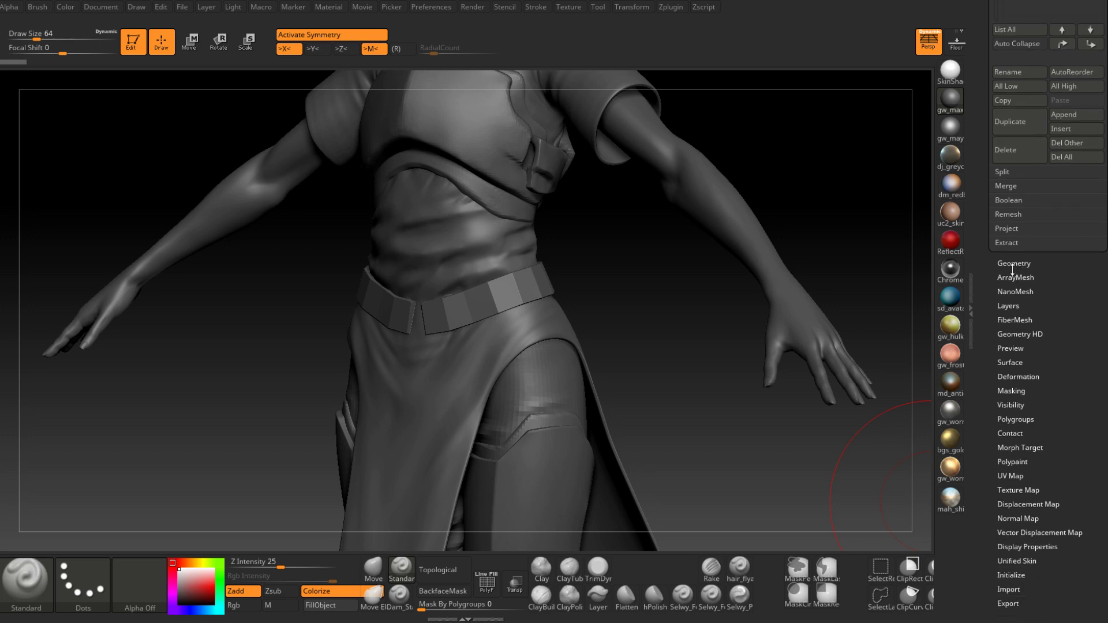
left_click_drag(995, 285, 997, 331)
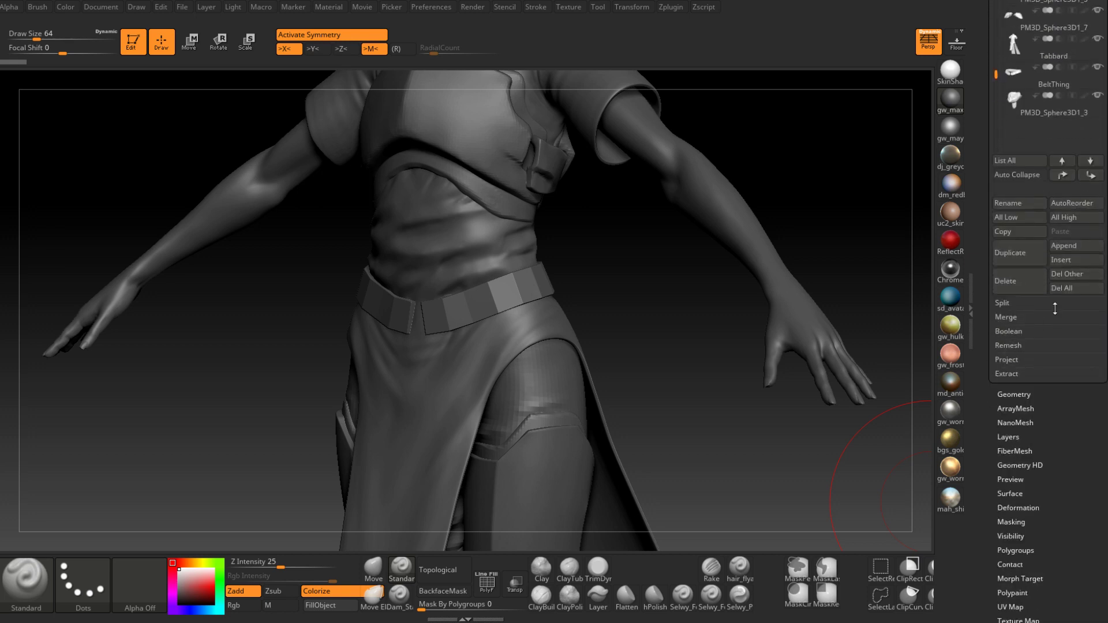
left_click(1068, 259)
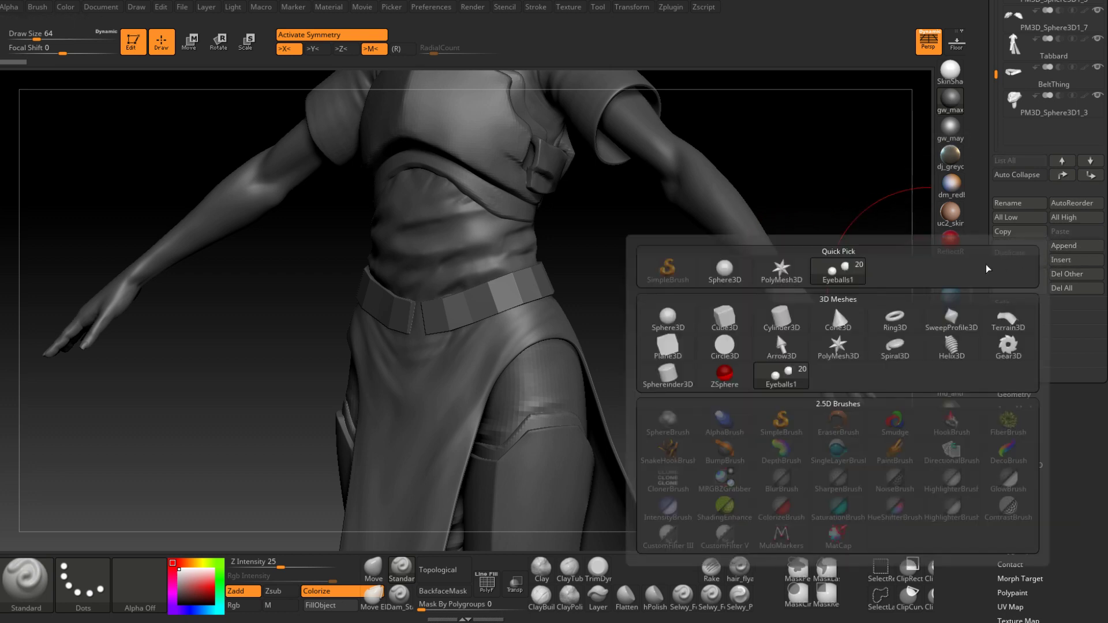
left_click(725, 271)
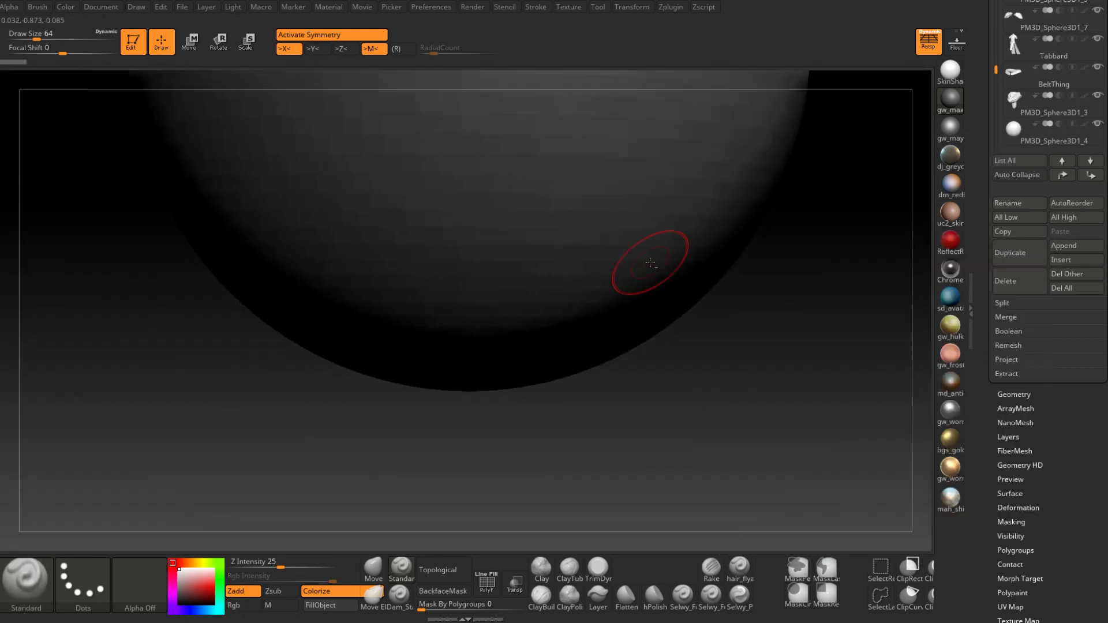
mouse_move(651, 263)
right_mouse_down("alt")
mouse_move(645, 366)
mouse_move(608, 262)
mouse_move(594, 322)
mouse_move(564, 324)
right_mouse_up("alt")
left_click(597, 327, "alt")
mouse_move(693, 345)
right_mouse_down("alt")
mouse_move(632, 330)
mouse_move(441, 343)
right_mouse_up("alt")
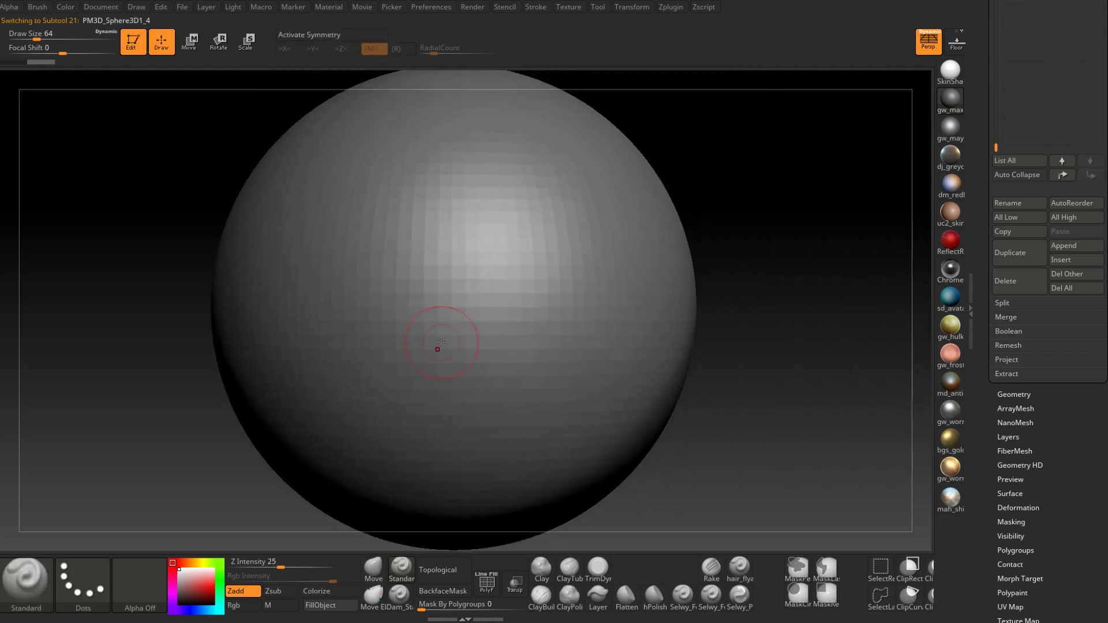
Turn on X symmetry, scale the sphere down and move it in front of the character's waist at belt height
key("x")
key("e")
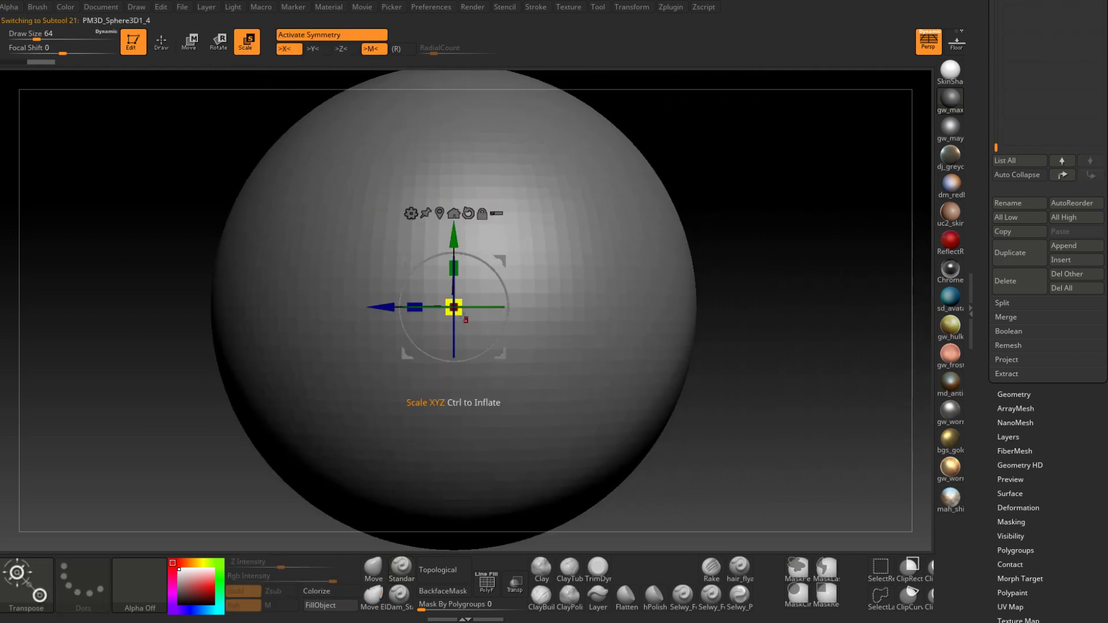
mouse_move(466, 319)
left_mouse_down()
mouse_move(468, 339)
mouse_move(459, 319)
left_mouse_up()
left_click_drag(503, 265, 464, 157)
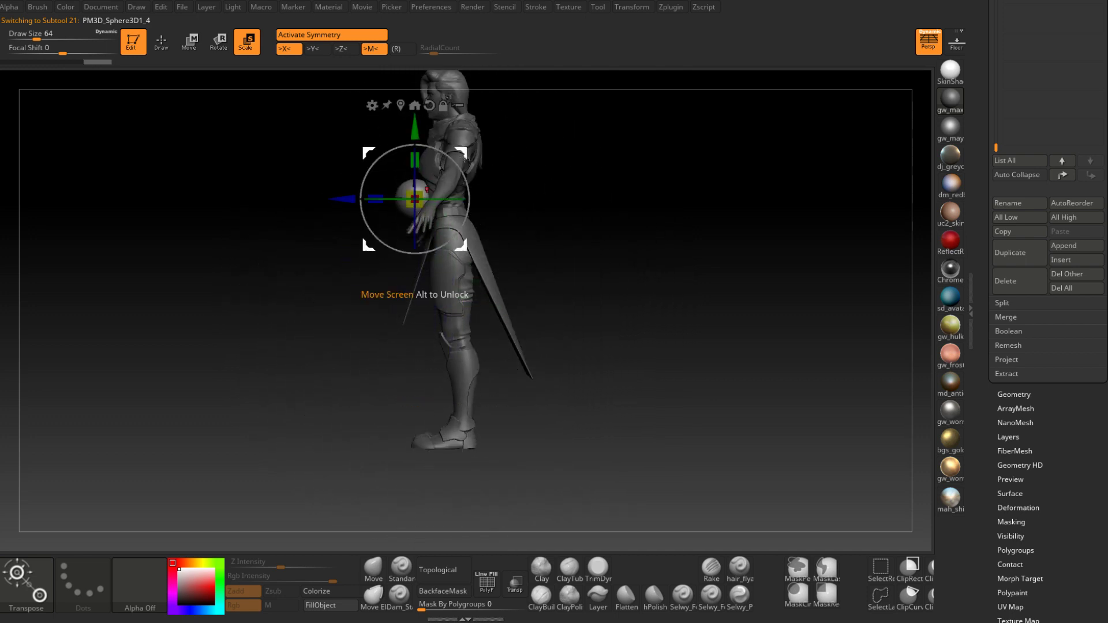
right_click_drag(511, 234, 523, 305, "alt")
right_click_drag(522, 304, 656, 275, "ctrl")
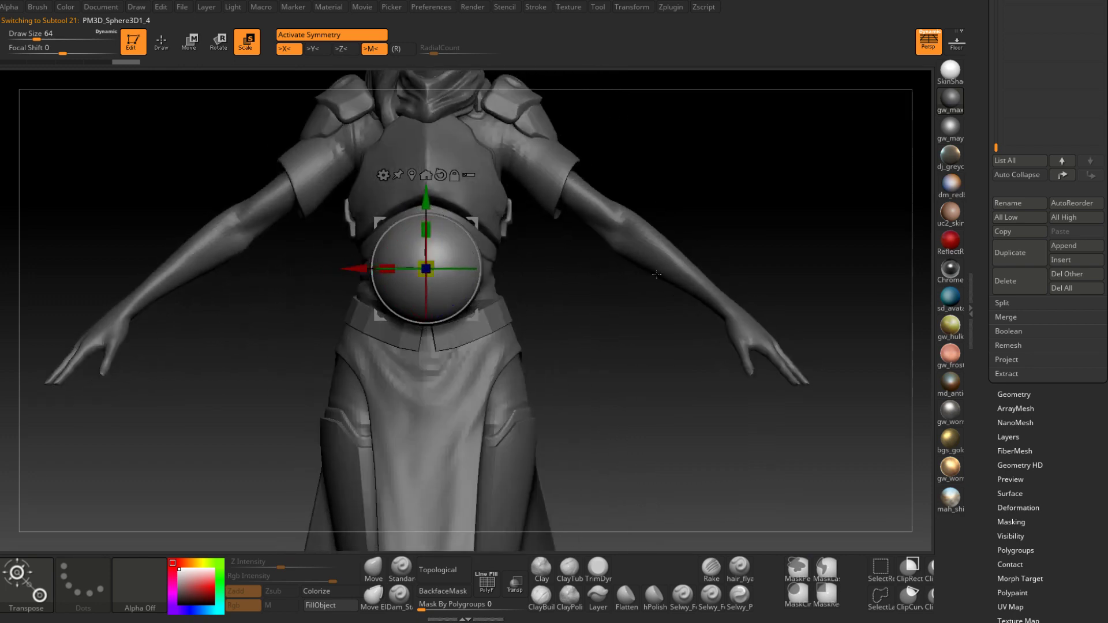
left_click_drag(432, 197, 434, 260)
Scale the sphere down along Z and Y to form a wide ellipsoid over the front of the belt
right_click_drag(507, 266, 399, 289)
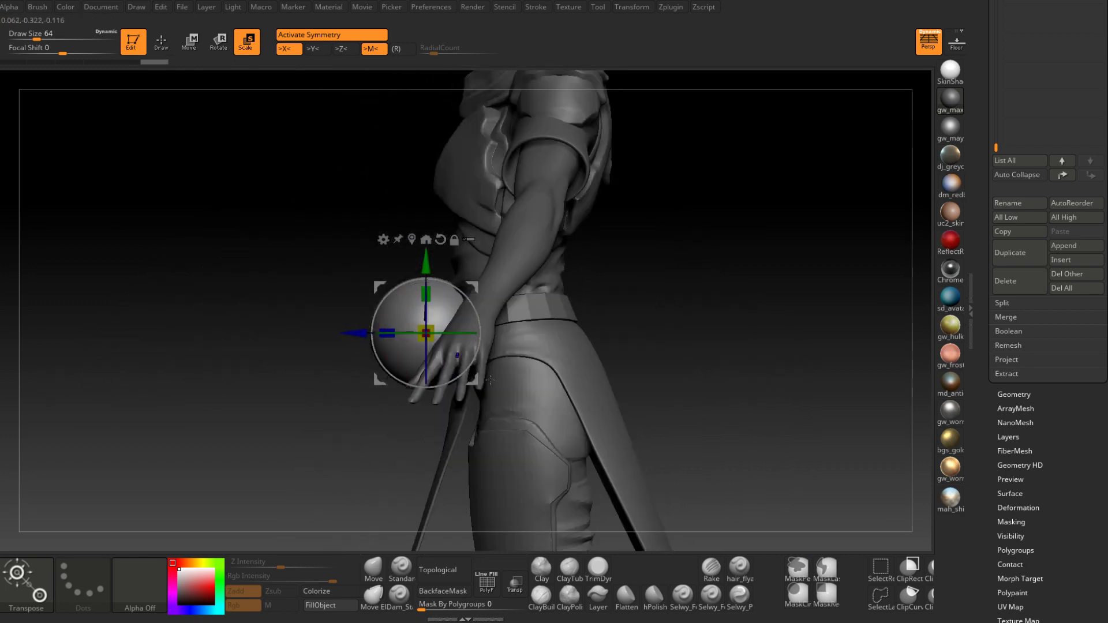
right_click_drag(496, 346, 554, 266, "alt")
right_click_drag(556, 288, 600, 468, "ctrl")
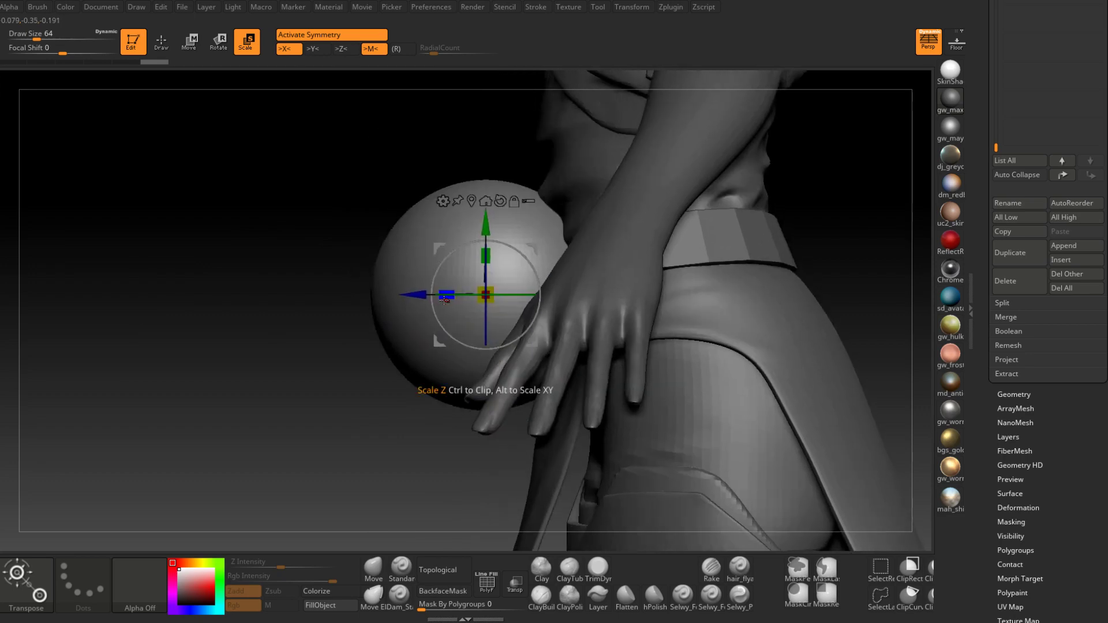
left_click_drag(446, 295, 531, 314)
right_click_drag(535, 315, 652, 320)
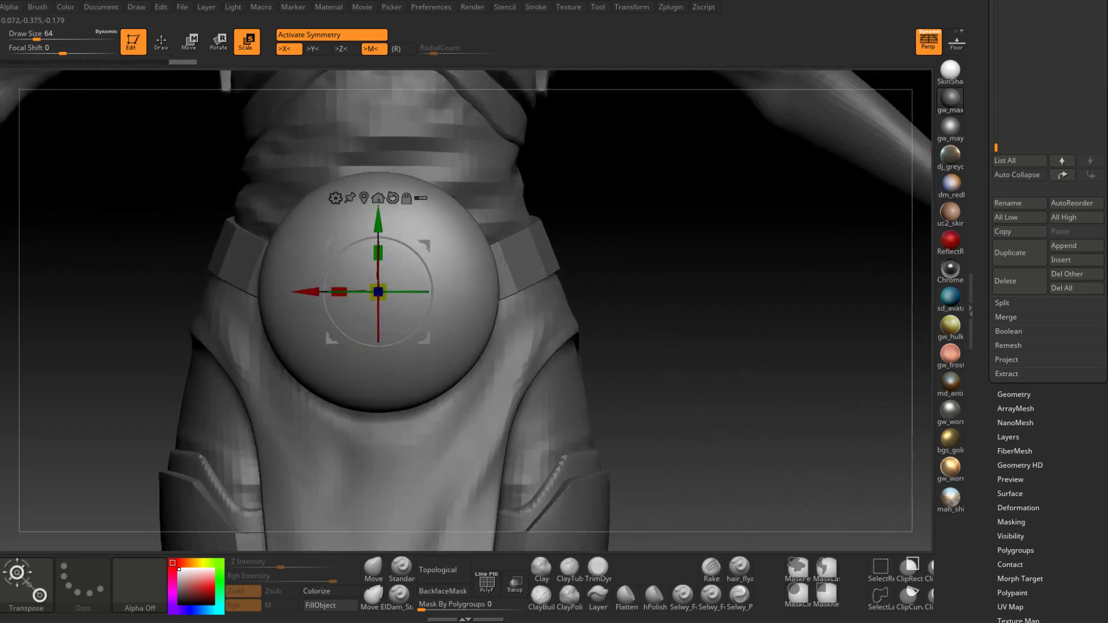
right_click_drag(404, 259, 570, 235, "alt")
left_click_drag(546, 228, 546, 297)
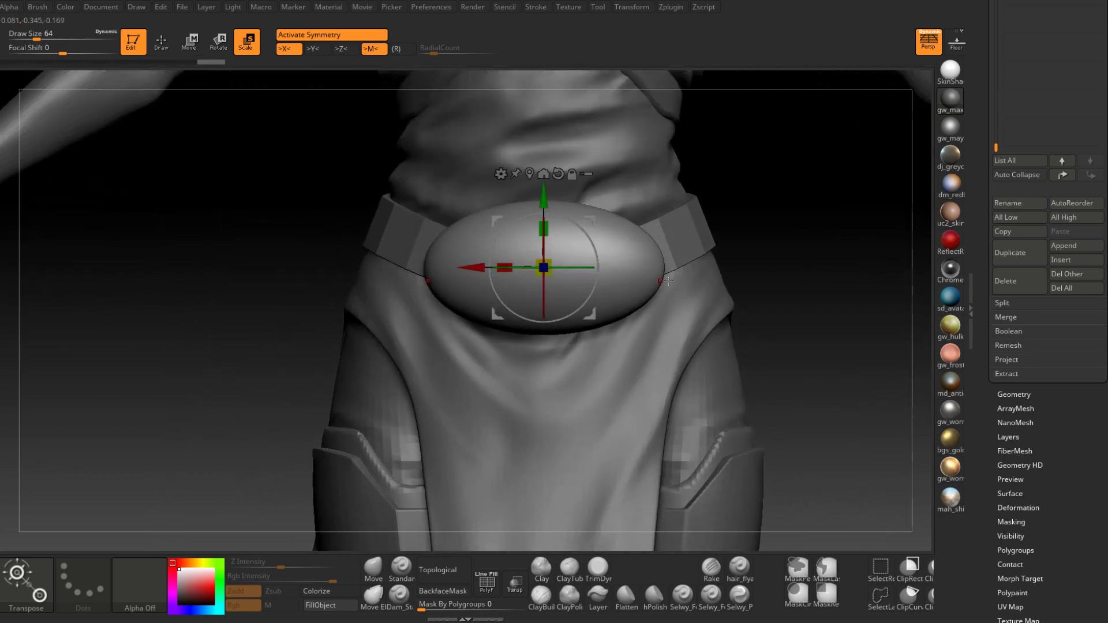
Switch to the TrimDynamic brush with a small draw size and begin flattening the surface of the buckle ellipsoid
mouse_move(704, 286)
right_mouse_down()
mouse_move(606, 290)
mouse_move(641, 294)
mouse_move(600, 266)
mouse_move(573, 334)
right_mouse_up()
key("q")
key("space")
left_click_drag(592, 332, 579, 328)
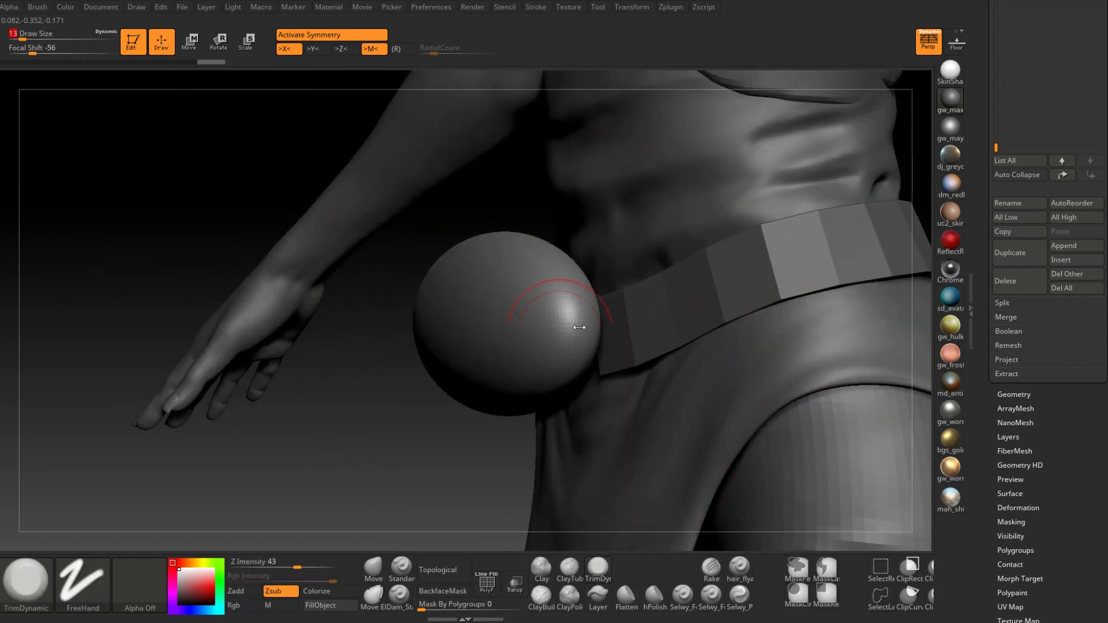
right_click_drag(626, 324, 573, 317)
right_click_drag(581, 308, 451, 303, "alt")
mouse_move(445, 313)
left_mouse_down()
mouse_move(444, 334)
mouse_move(441, 302)
mouse_move(450, 336)
left_mouse_up()
Set the TrimDynamic draw size to 27 and trim the ellipsoid into a flatter, rounded buckle block
right_click_drag(289, 334, 671, 346)
key("space")
mouse_move(555, 336)
left_mouse_down()
mouse_move(601, 330)
mouse_move(590, 348)
mouse_move(621, 340)
left_mouse_up()
mouse_move(650, 297)
right_mouse_down()
mouse_move(609, 325)
mouse_move(619, 299)
mouse_move(425, 378)
right_mouse_up()
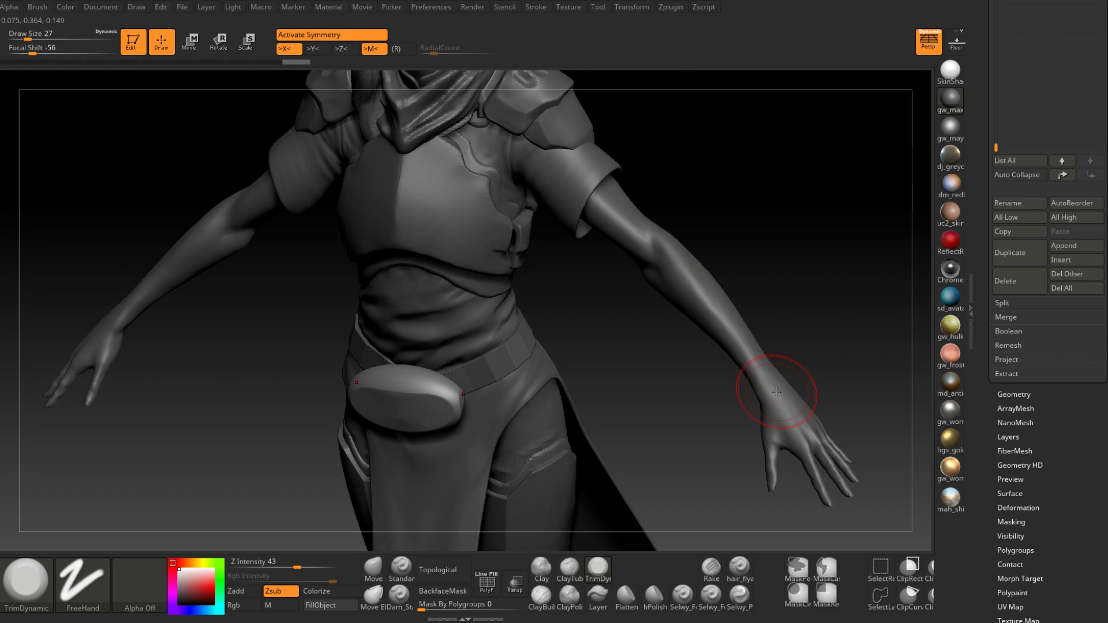
right_click_drag(700, 438, 686, 416, "ctrl")
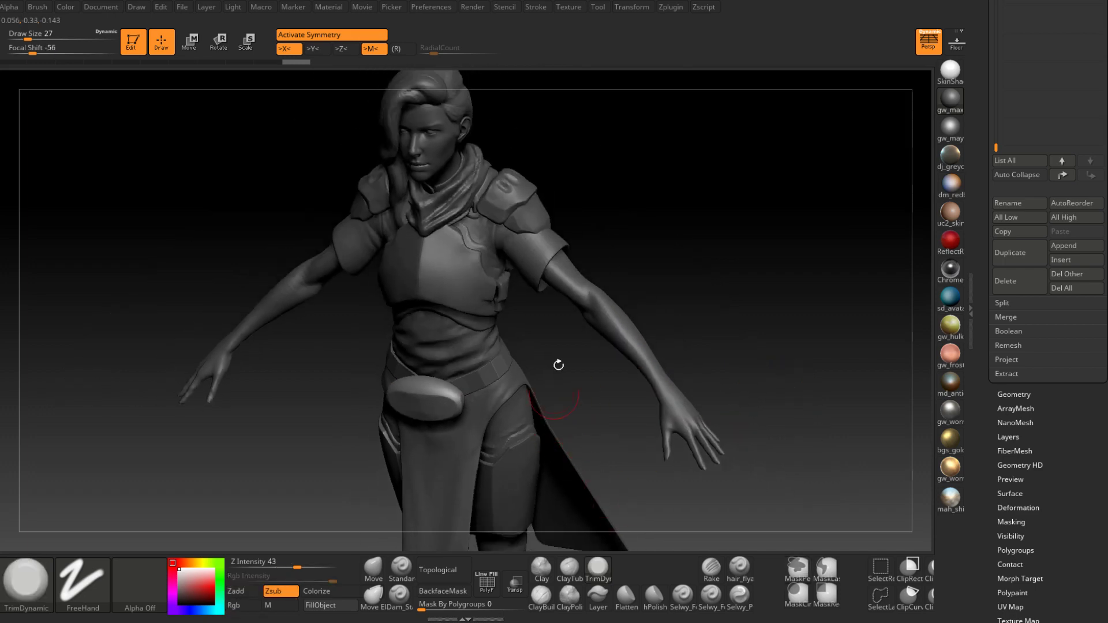
Trim flat planes into the front, underside and ends of the belt buckle
right_click_drag(453, 369, 551, 301, "alt")
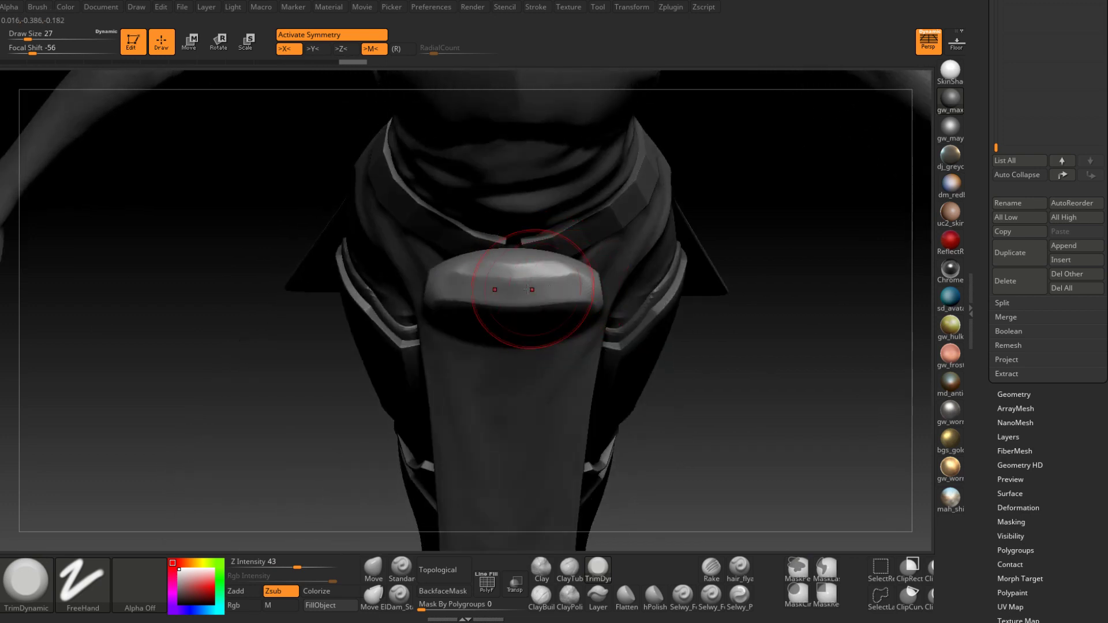
right_click_drag(514, 282, 527, 247)
left_click_drag(536, 258, 526, 272)
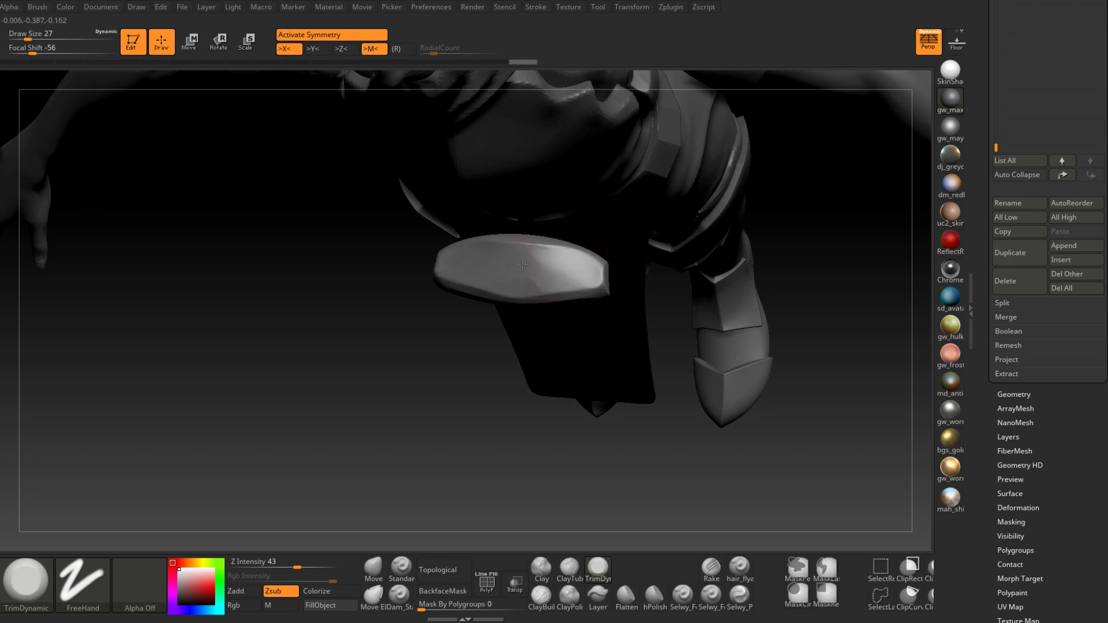
right_click_drag(543, 271, 647, 266)
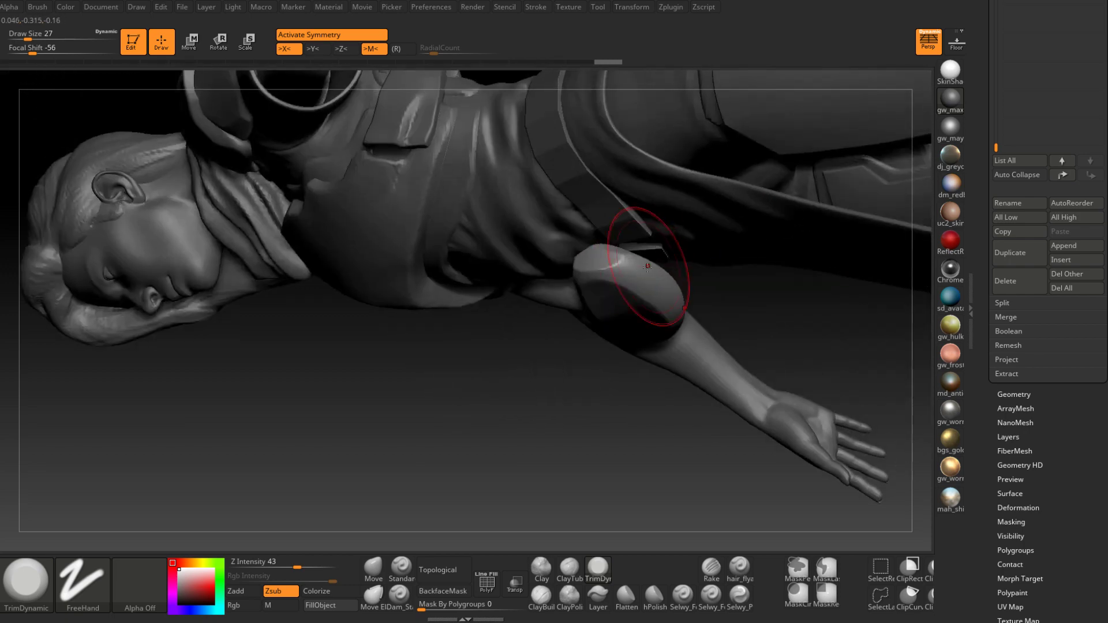
Set the draw size to 16 and trim the buckle's edges into an angular plate with a pointed lower edge
right_click_drag(685, 299, 582, 293)
key("space")
left_click_drag(582, 293, 576, 293)
mouse_move(648, 272)
right_mouse_down()
mouse_move(638, 354)
mouse_move(636, 307)
mouse_move(648, 314)
mouse_move(539, 517)
right_mouse_up()
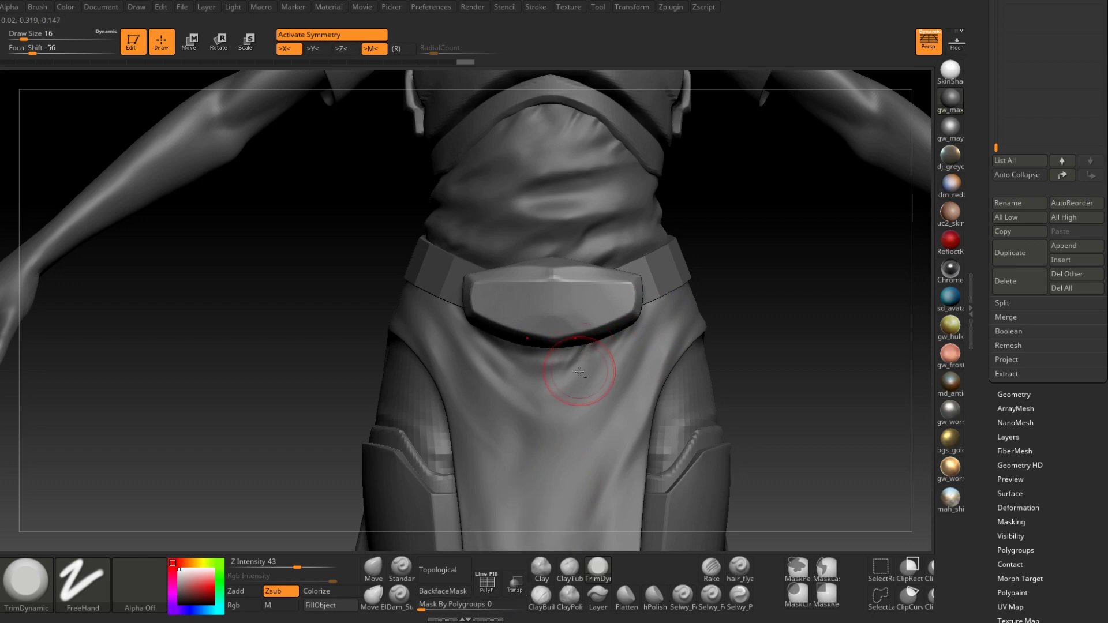
Turn on transparency for the other subtools, set the draw size to 31 and flatten the back of the buckle
right_click_drag(579, 372, 569, 211)
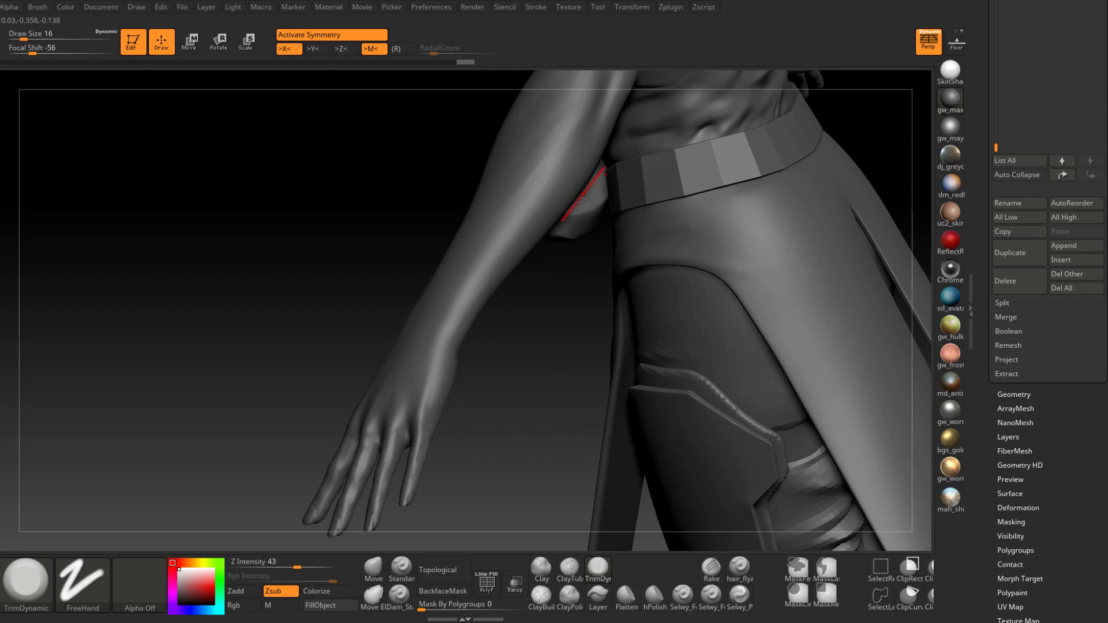
left_click(522, 585)
mouse_move(681, 213)
right_mouse_down()
mouse_move(613, 202)
mouse_move(594, 248)
right_mouse_up()
key("space")
left_click_drag(596, 248, 646, 239)
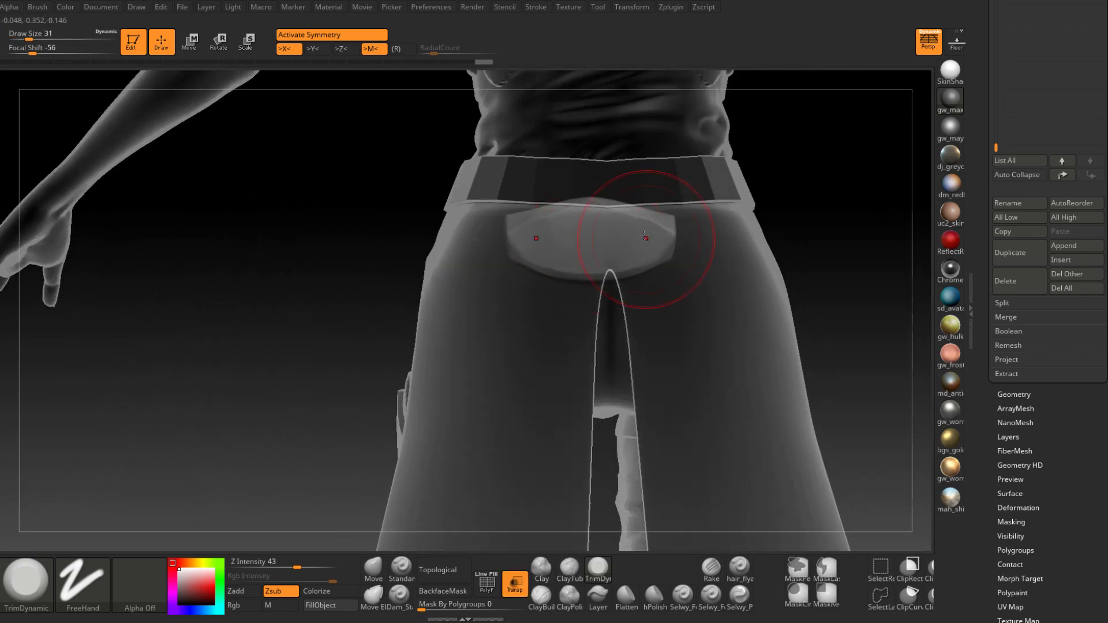
mouse_move(648, 240)
right_mouse_down()
mouse_move(580, 237)
mouse_move(690, 238)
mouse_move(602, 236)
right_mouse_up()
key("space")
left_click_drag(602, 235, 597, 235)
mouse_move(593, 245)
right_mouse_down("alt")
mouse_move(580, 280)
mouse_move(551, 278)
mouse_move(548, 261)
mouse_move(553, 281)
mouse_move(564, 260)
mouse_move(538, 286)
right_mouse_up("alt")
Set the draw size to 13 and sharpen the bevels around the buckle's front face
mouse_move(600, 305)
right_mouse_down()
mouse_move(532, 247)
mouse_move(541, 329)
mouse_move(598, 321)
mouse_move(616, 296)
right_mouse_up()
key("space")
left_click_drag(616, 294, 554, 300)
right_click_drag(555, 300, 549, 525)
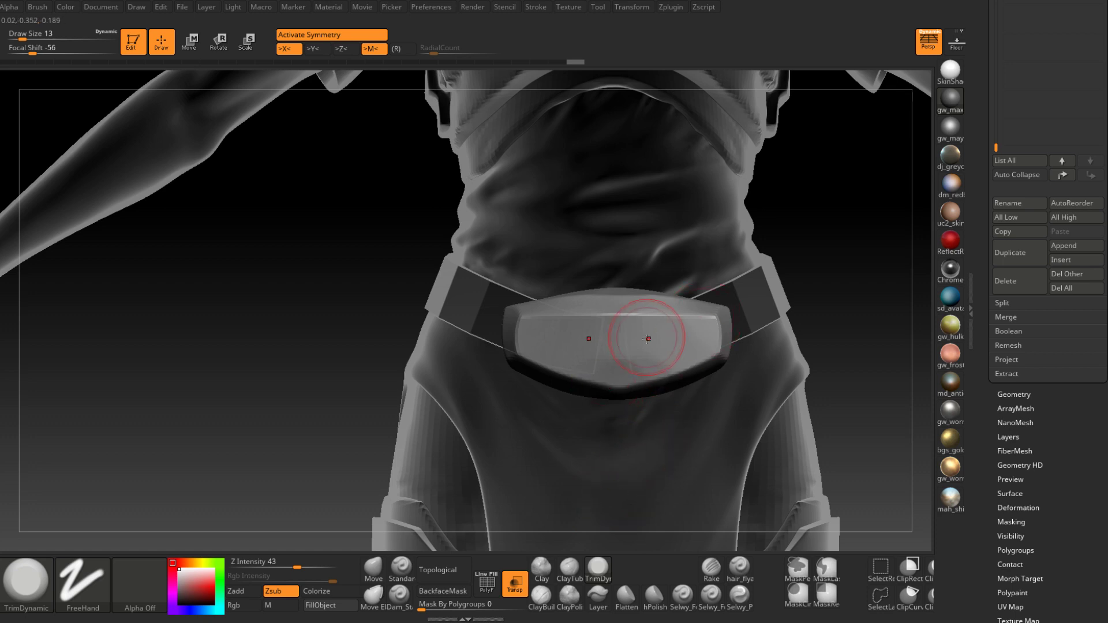
Reshape the buckle and its ends with the Move brush, using draw sizes 51 and 74
mouse_move(640, 374)
right_mouse_down("alt")
mouse_move(577, 326)
mouse_move(547, 372)
mouse_move(556, 338)
mouse_move(540, 346)
right_mouse_up("alt")
left_click(382, 571)
key("space")
left_click_drag(567, 342, 584, 341)
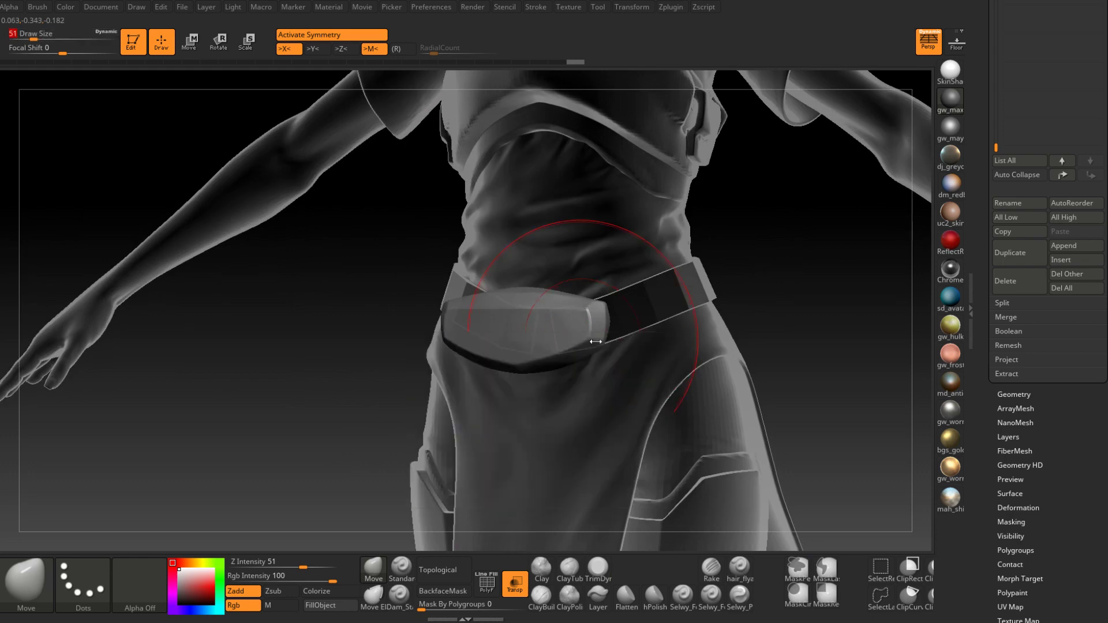
right_click_drag(595, 341, 565, 345)
key("space")
left_click_drag(602, 331, 677, 346)
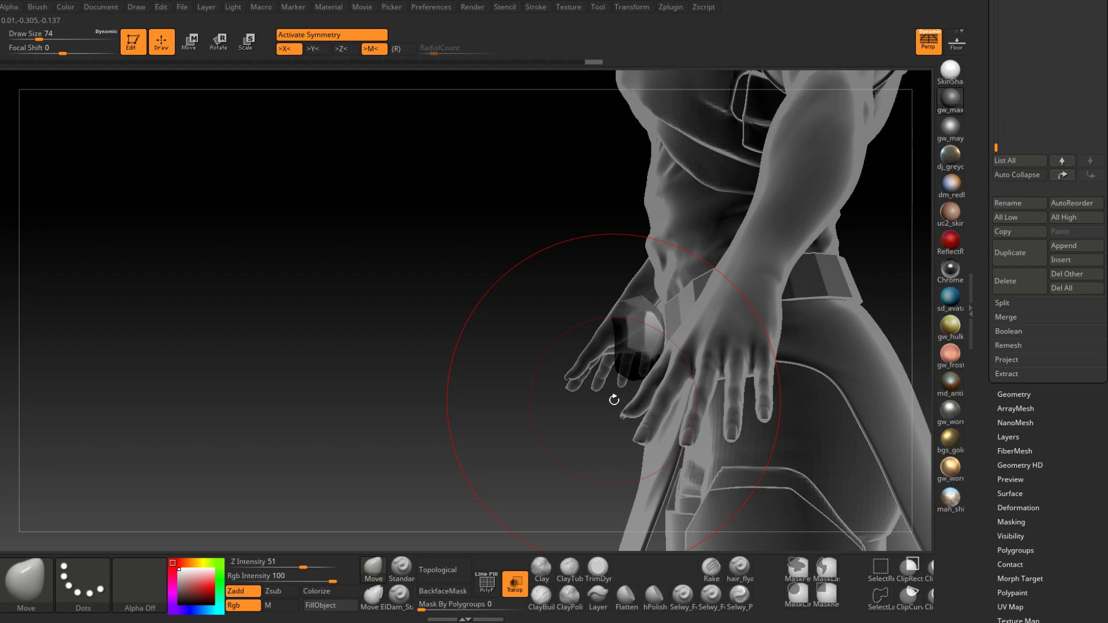
right_click_drag(645, 312, 692, 321, "shift")
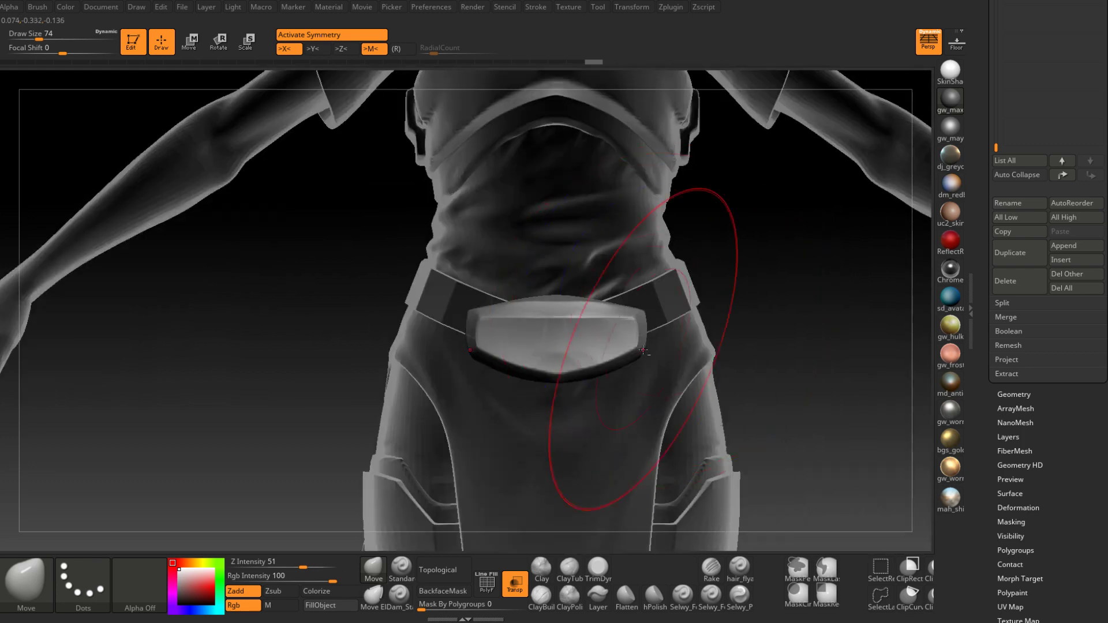
mouse_move(643, 348)
right_mouse_down()
mouse_move(637, 280)
mouse_move(629, 344)
mouse_move(601, 327)
right_mouse_up()
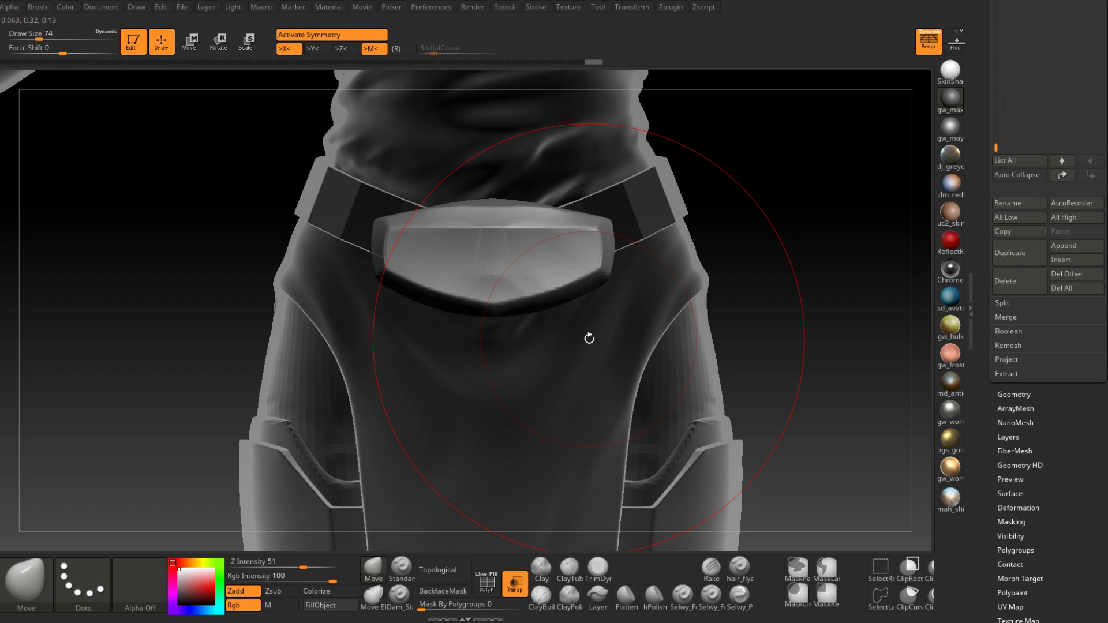
Turn off transparency, set the draw size to 51 and pull the buckle into a wide V shape with a dipped upper edge
left_click(516, 585)
right_click_drag(599, 279, 519, 286)
key("space")
left_click_drag(604, 258, 598, 257)
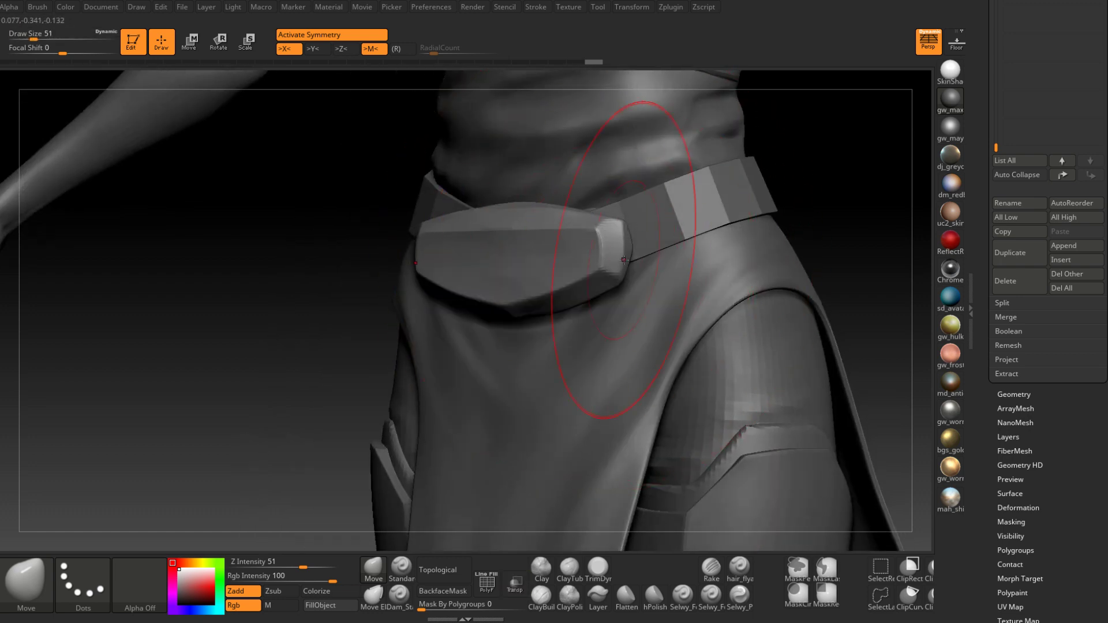
left_click_drag(633, 214, 628, 217)
right_click_drag(569, 231, 618, 248)
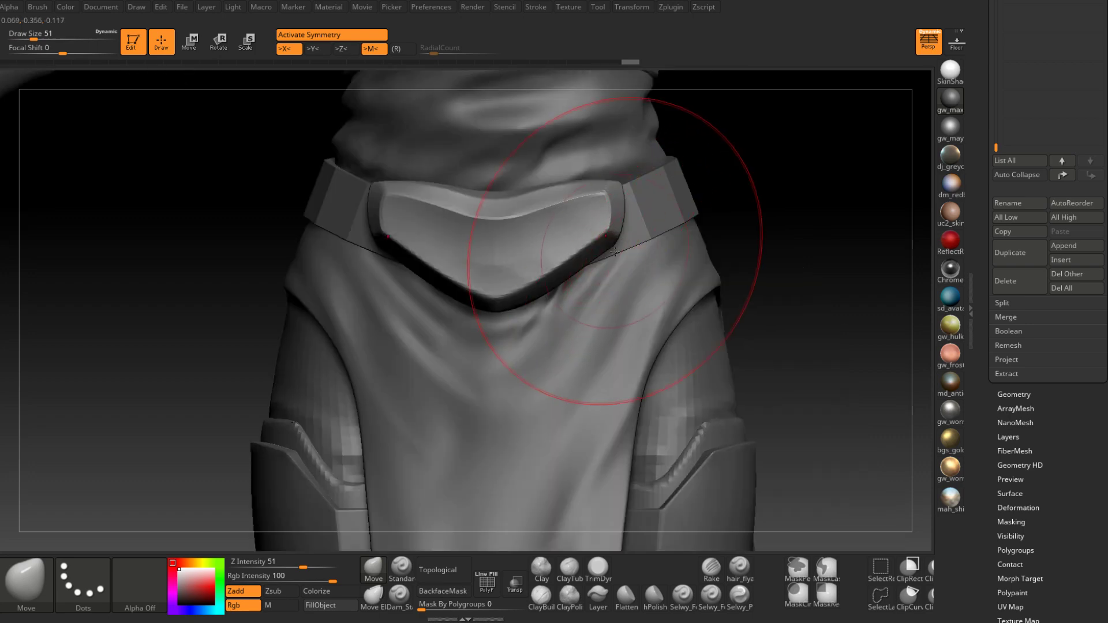
mouse_move(519, 254)
right_mouse_down()
mouse_move(583, 246)
mouse_move(595, 317)
mouse_move(546, 368)
right_mouse_up()
Trim the buckle's front into broad planes with TrimDynamic at draw size 25, and save the file
key("space")
left_click_drag(599, 292, 593, 292)
left_click(598, 572)
right_click_drag(595, 323, 502, 290)
left_click_drag(491, 291, 577, 279)
right_click_drag(612, 284, 564, 289)
left_click_drag(564, 290, 490, 300)
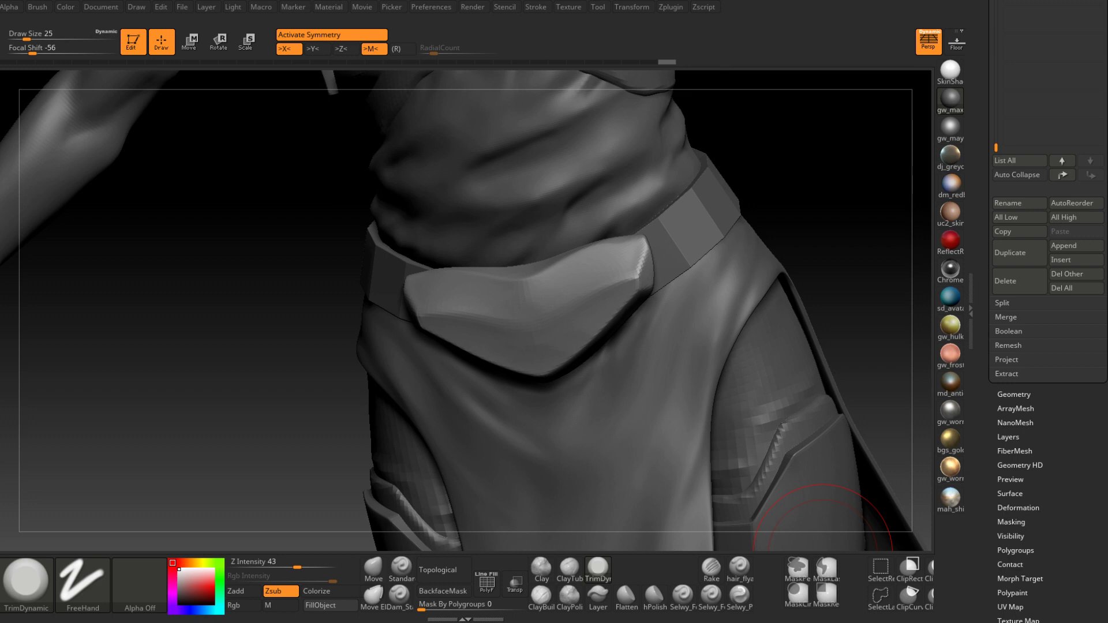
key("ctrl+s")
Flatten the buckle's lower front, then set the draw size to 16 and trim bevels from the ends to the lower point
mouse_move(625, 287)
right_mouse_down()
mouse_move(576, 255)
mouse_move(588, 261)
mouse_move(595, 249)
mouse_move(595, 266)
mouse_move(563, 258)
right_mouse_up()
left_click_drag(611, 257, 576, 312)
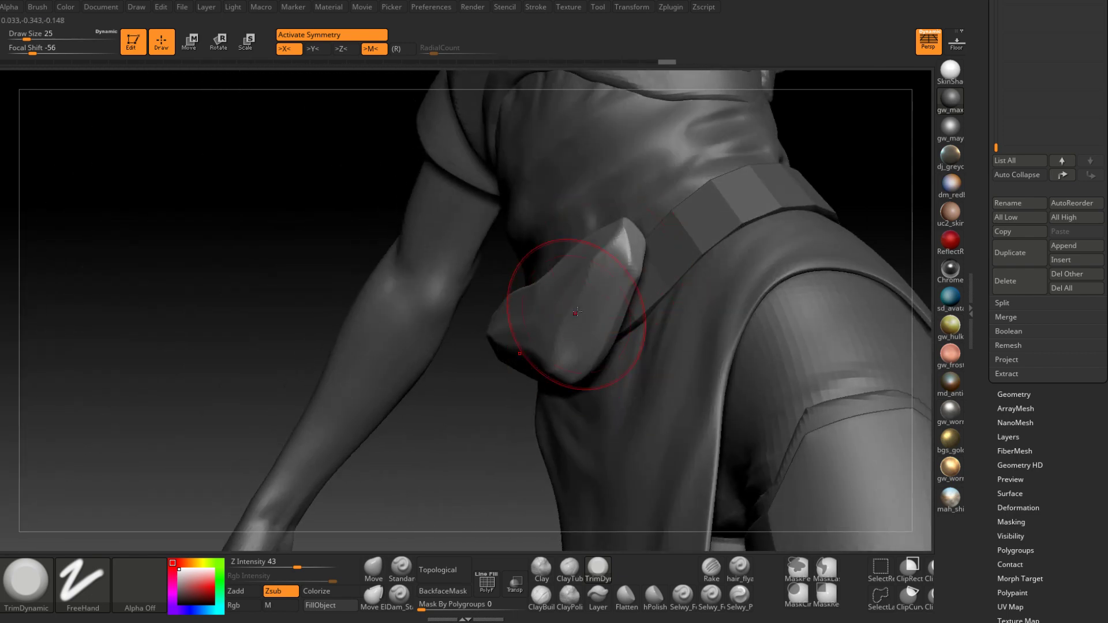
right_click_drag(576, 312, 594, 284)
key("space")
left_click_drag(598, 286, 594, 287)
mouse_move(577, 288)
right_mouse_down()
mouse_move(583, 295)
mouse_move(549, 297)
mouse_move(569, 284)
right_mouse_up()
left_click_drag(583, 255, 516, 342)
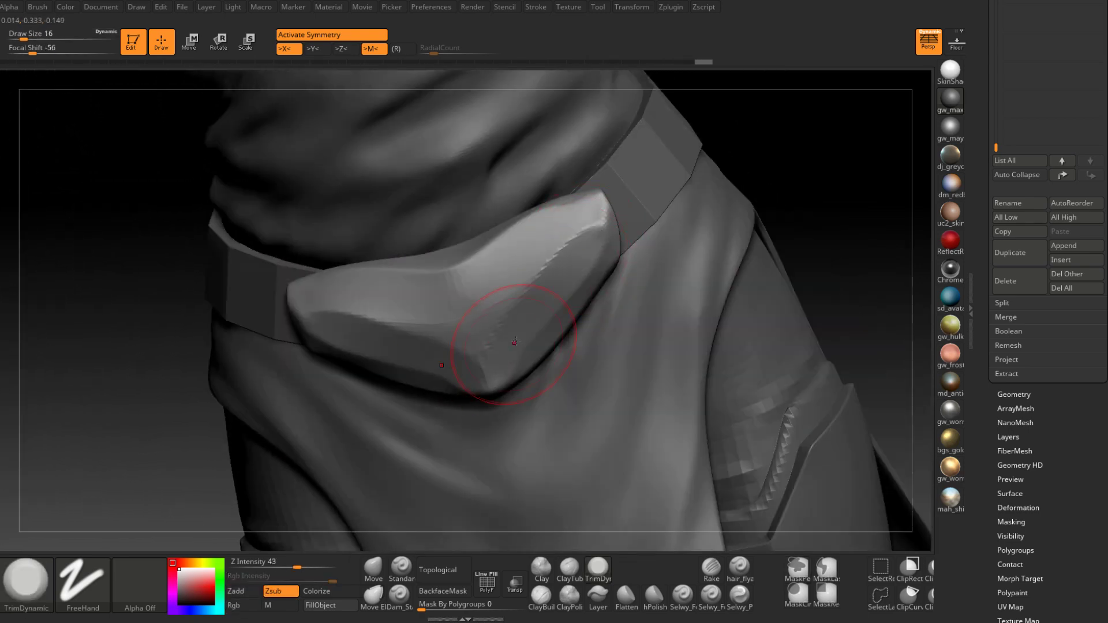
mouse_move(515, 343)
right_mouse_down()
mouse_move(502, 319)
mouse_move(539, 289)
mouse_move(541, 303)
mouse_move(510, 299)
right_mouse_up()
Adjust the buckle's profile with the Move brush at draw size 33, drawing its lower tip into a longer point
left_click(374, 570)
mouse_move(594, 306)
right_mouse_down()
mouse_move(570, 309)
mouse_move(595, 275)
right_mouse_up()
key("space")
left_click_drag(595, 274, 666, 257)
right_click_drag(666, 256, 594, 322)
key("space")
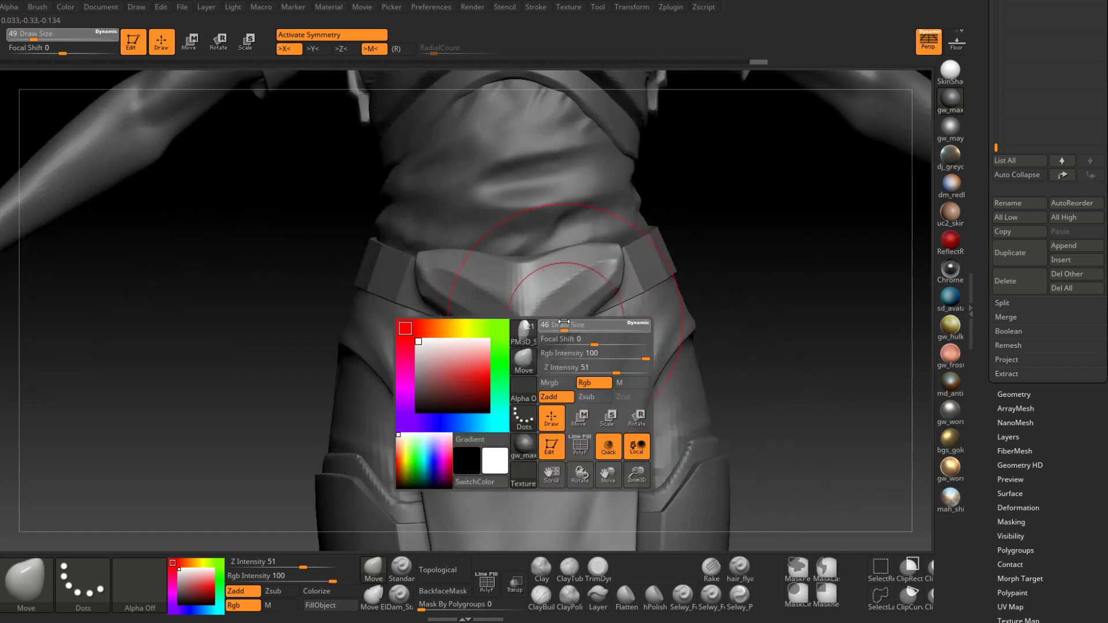
left_click_drag(594, 323, 588, 324)
right_click_drag(547, 333, 580, 338)
left_click_drag(530, 359, 544, 321)
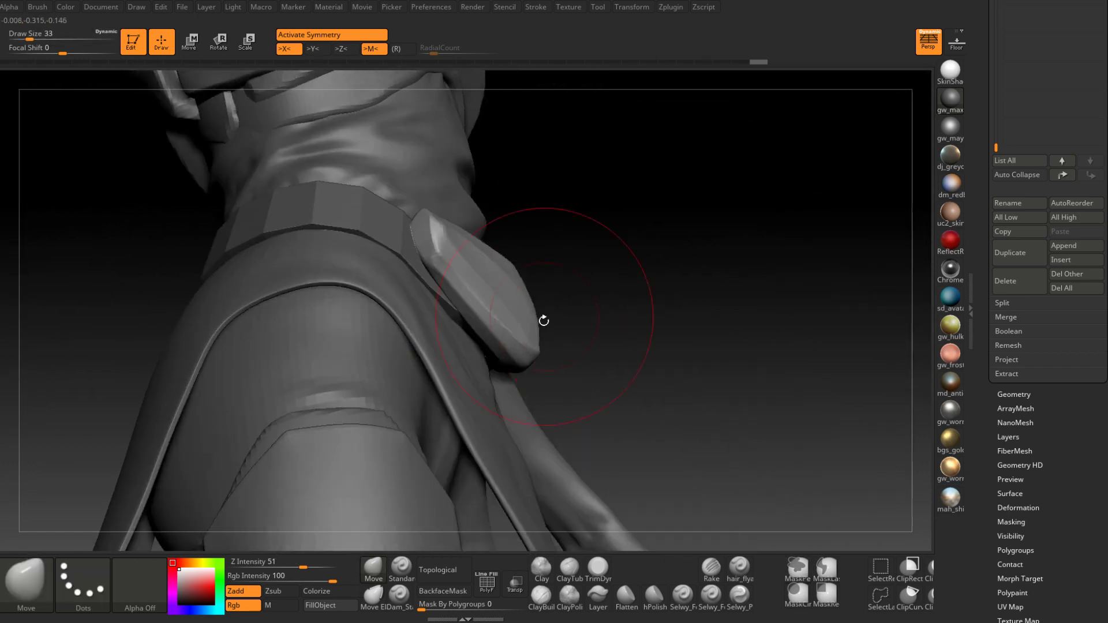
right_click_drag(506, 371, 364, 347)
mouse_move(573, 348)
right_mouse_down()
mouse_move(597, 324)
mouse_move(615, 357)
mouse_move(597, 305)
mouse_move(536, 291)
mouse_move(558, 350)
mouse_move(548, 340)
mouse_move(539, 364)
mouse_move(564, 384)
mouse_move(544, 238)
mouse_move(508, 299)
mouse_move(541, 375)
right_mouse_up()
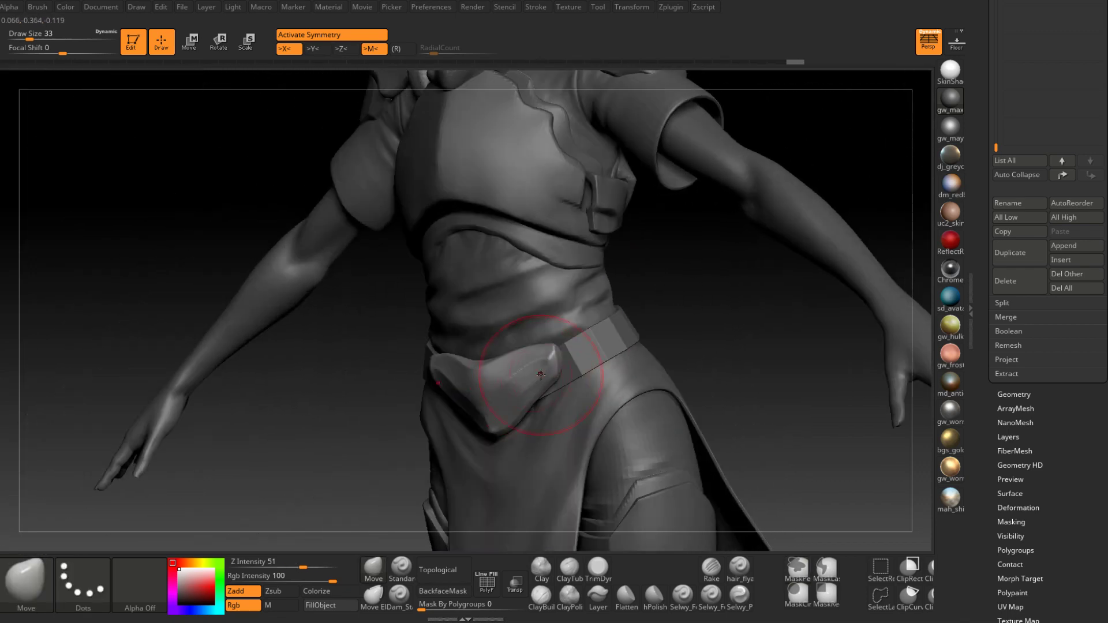
left_click_drag(541, 375, 553, 401)
Build up the buckle's upper arms and end ridges with ClayBuildup at draw size 11
left_click(542, 601)
mouse_move(548, 370)
right_mouse_down()
mouse_move(540, 355)
mouse_move(548, 398)
right_mouse_up()
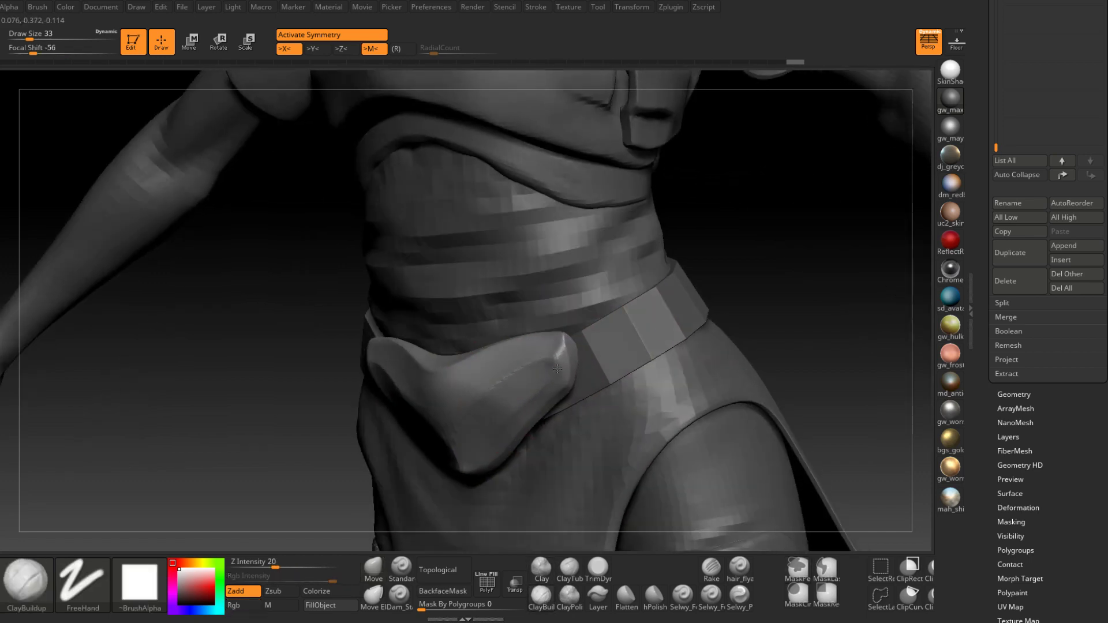
key("space")
left_click_drag(571, 386, 558, 382)
right_click_drag(555, 375, 571, 369)
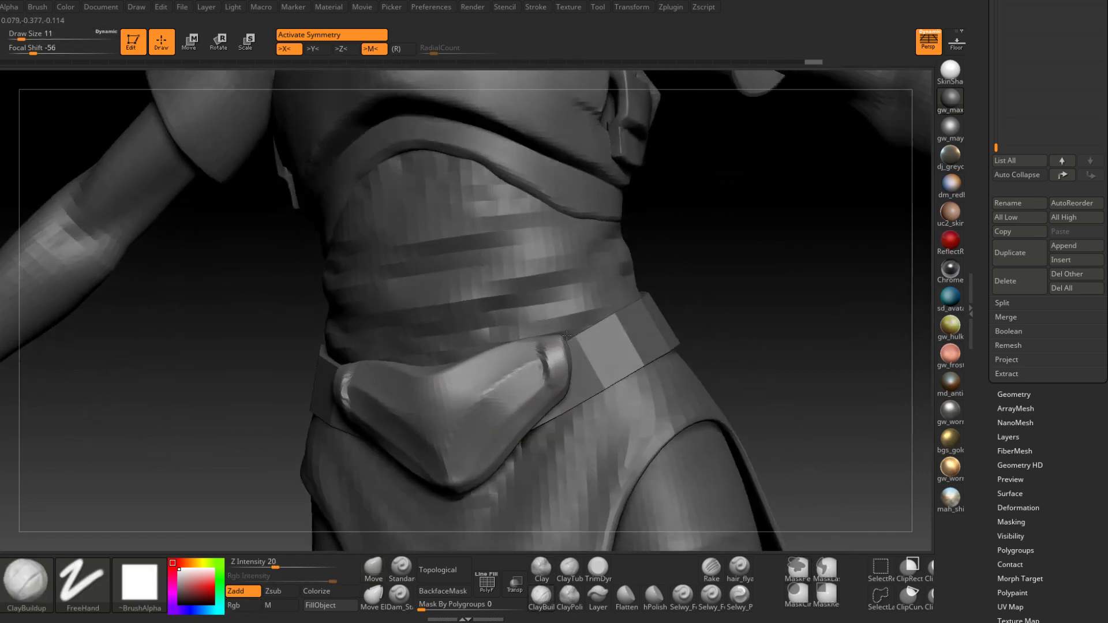
left_click_drag(553, 378, 491, 412)
right_click_drag(508, 399, 501, 388)
left_click_drag(537, 350, 476, 388)
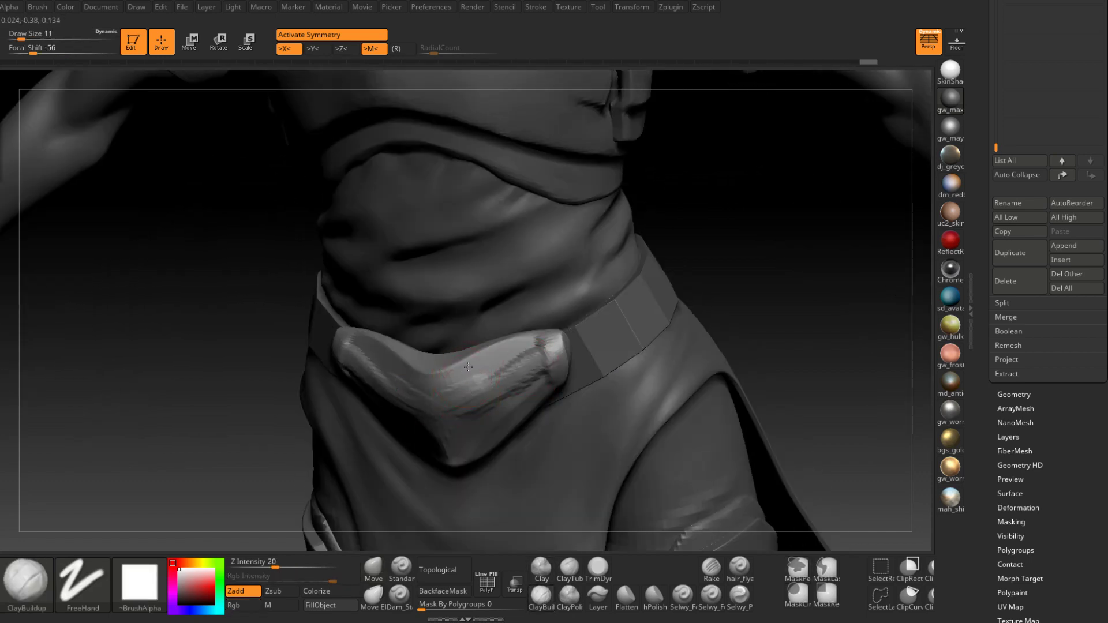
mouse_move(468, 367)
right_mouse_down()
mouse_move(504, 369)
mouse_move(483, 372)
right_mouse_up()
left_click_drag(507, 372, 486, 381)
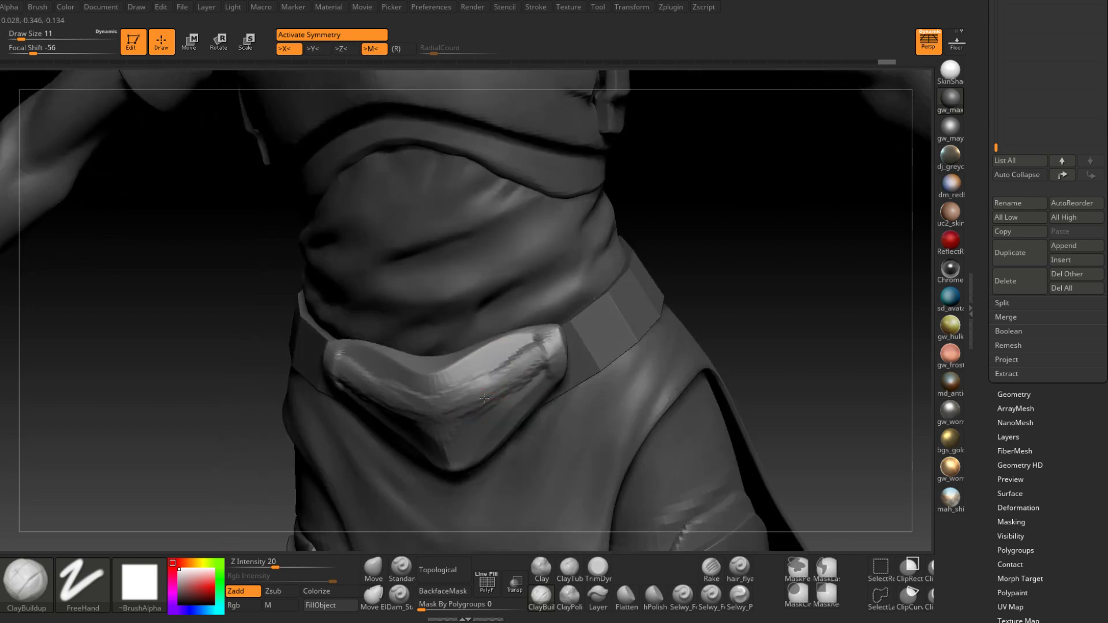
Add clay strokes over the buckle's lower front faces, from the arms to the central point
right_click_drag(484, 398, 486, 369)
left_click_drag(485, 428, 457, 462)
left_click_drag(518, 396, 475, 436)
left_click_drag(552, 370, 511, 399)
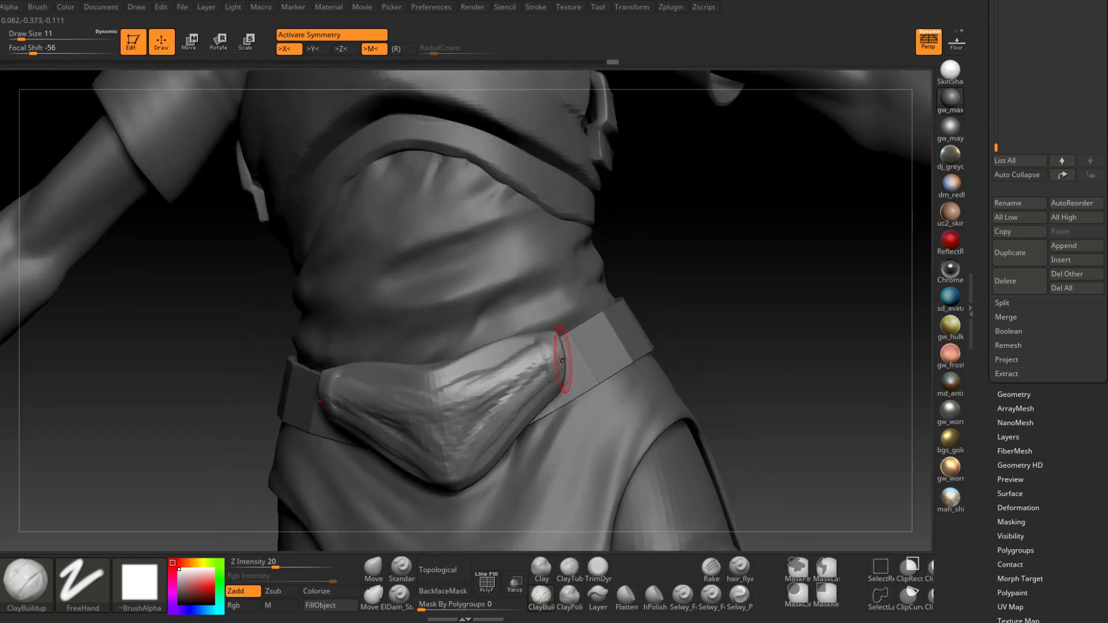
left_click_drag(522, 351, 478, 404)
right_click_drag(478, 405, 475, 438)
left_click_drag(538, 334, 459, 390)
left_click_drag(525, 347, 447, 404)
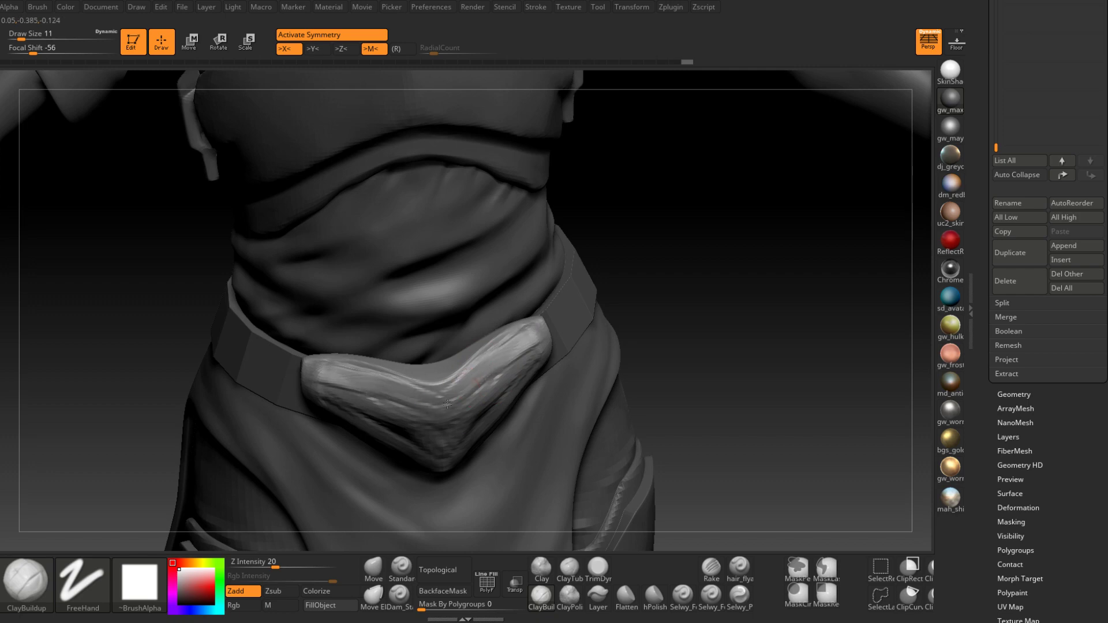
Set the draw size to 9 and build up the outer ends of the buckle
mouse_move(540, 343)
right_mouse_down()
mouse_move(512, 354)
mouse_move(485, 346)
right_mouse_up()
key("[")
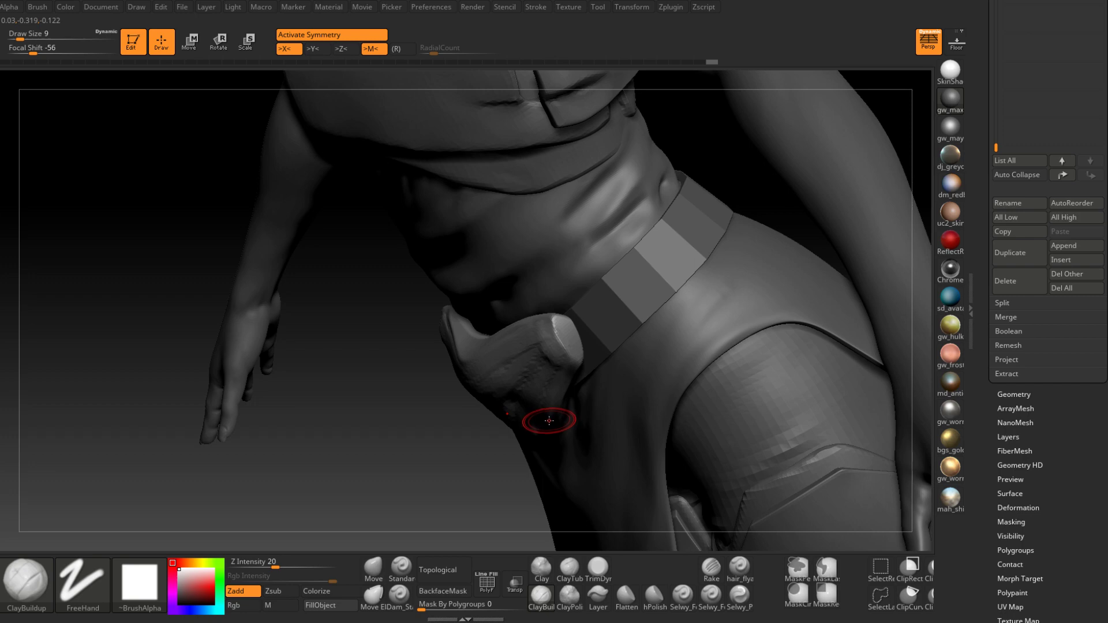
right_click_drag(549, 422, 569, 351)
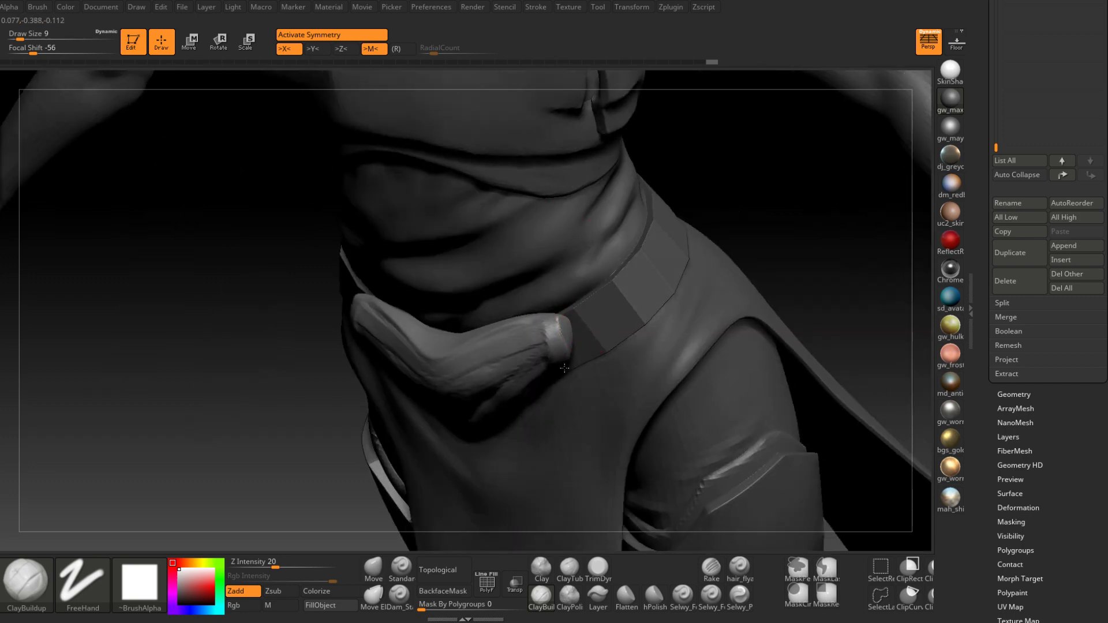
left_click_drag(564, 368, 565, 373)
right_click_drag(567, 369, 565, 332)
left_click_drag(557, 332, 564, 371)
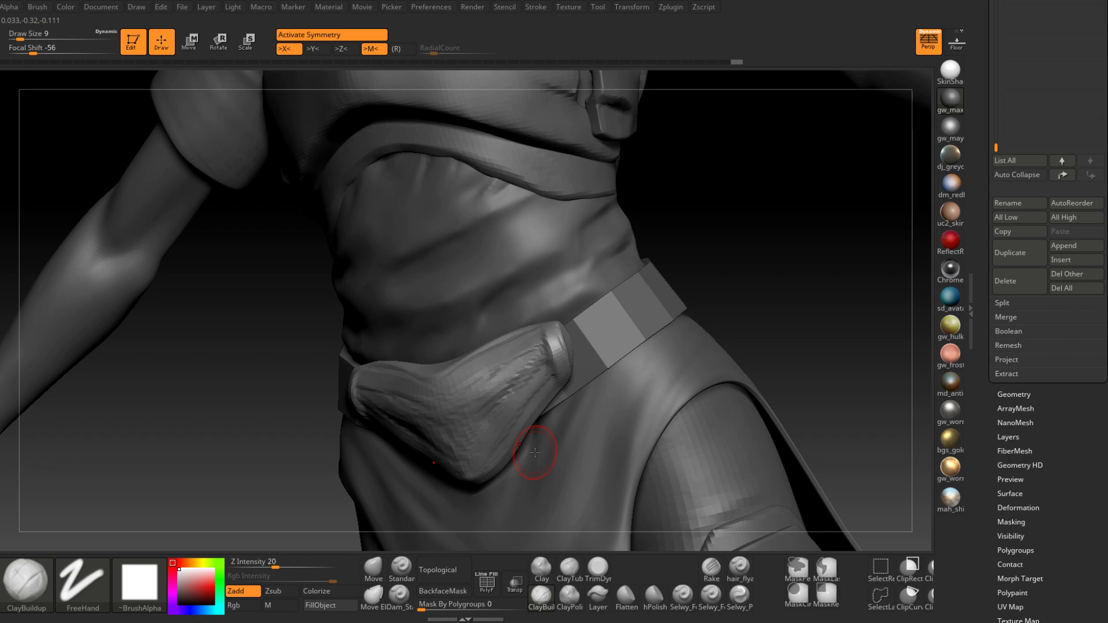
Change the draw size and lay more clay along the buckle's arms
mouse_move(535, 453)
right_mouse_down()
mouse_move(556, 357)
mouse_move(608, 297)
mouse_move(595, 372)
right_mouse_up()
key("space")
left_click_drag(619, 295, 604, 302)
left_click_drag(611, 297, 566, 316)
right_click_drag(558, 315, 524, 328)
left_click_drag(557, 307, 600, 273)
Sculpt the side rim of the buckle's ends at draw sizes 11 and 8, and smooth it
mouse_move(601, 274)
right_mouse_down()
mouse_move(644, 291)
mouse_move(655, 321)
mouse_move(687, 315)
mouse_move(695, 326)
right_mouse_up()
key("space")
left_click_drag(657, 254, 676, 263)
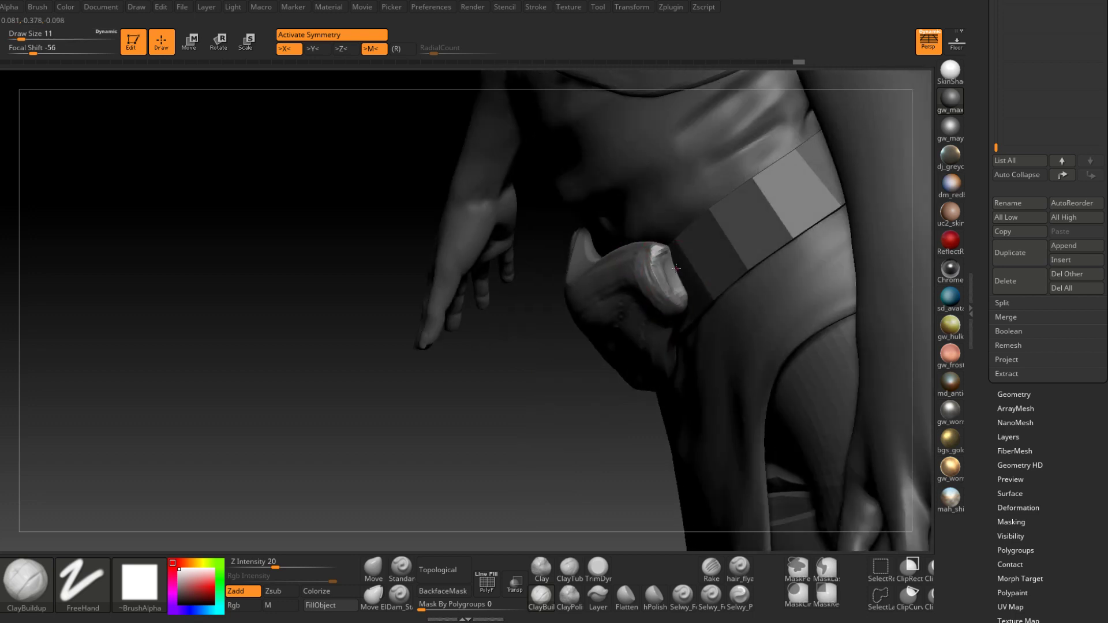
right_click_drag(673, 268, 669, 279)
key("space")
left_click_drag(669, 278, 668, 269)
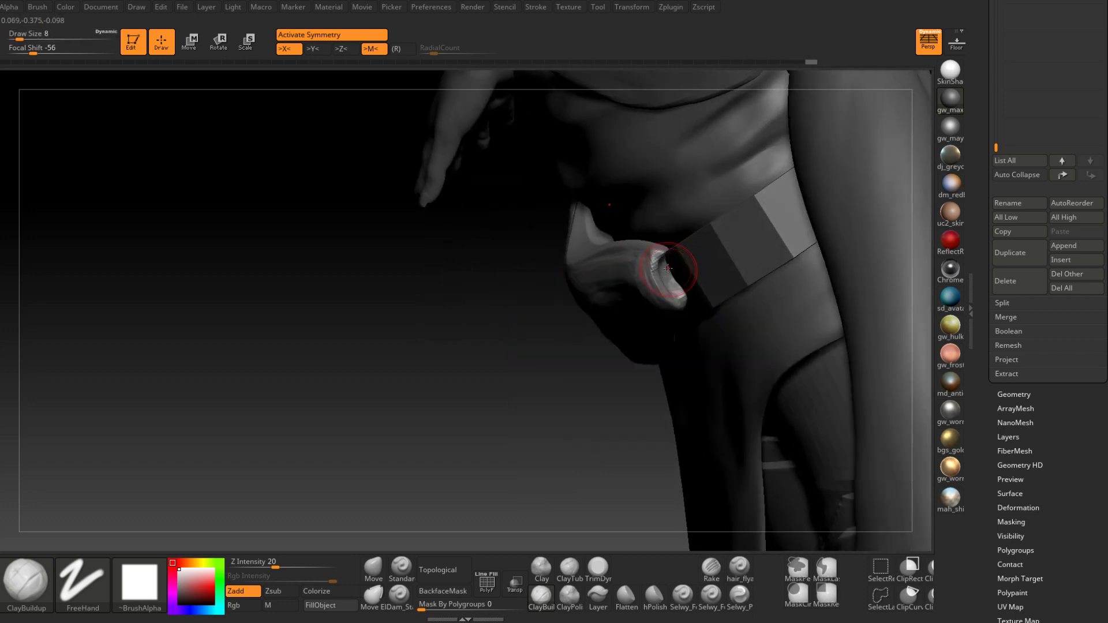
right_click_drag(672, 277, 673, 263)
left_click_drag(657, 253, 660, 259, "shift")
Flatten the clay strokes on the buckle's front into two smooth faces with TrimDynamic at draw size 14
mouse_move(623, 254)
right_mouse_down()
mouse_move(643, 265)
mouse_move(634, 273)
mouse_move(612, 263)
mouse_move(636, 306)
mouse_move(595, 347)
mouse_move(564, 339)
right_mouse_up()
left_click(598, 567)
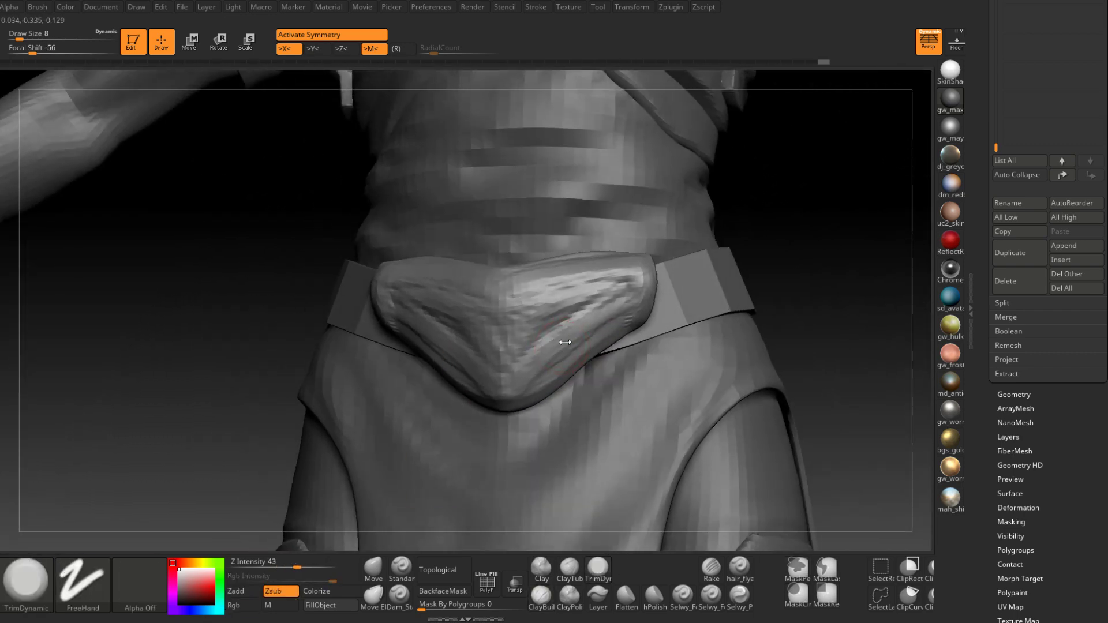
left_click_drag(616, 314, 565, 356)
mouse_move(516, 388)
left_mouse_down()
mouse_move(532, 346)
mouse_move(551, 333)
mouse_move(548, 295)
mouse_move(510, 338)
left_mouse_up()
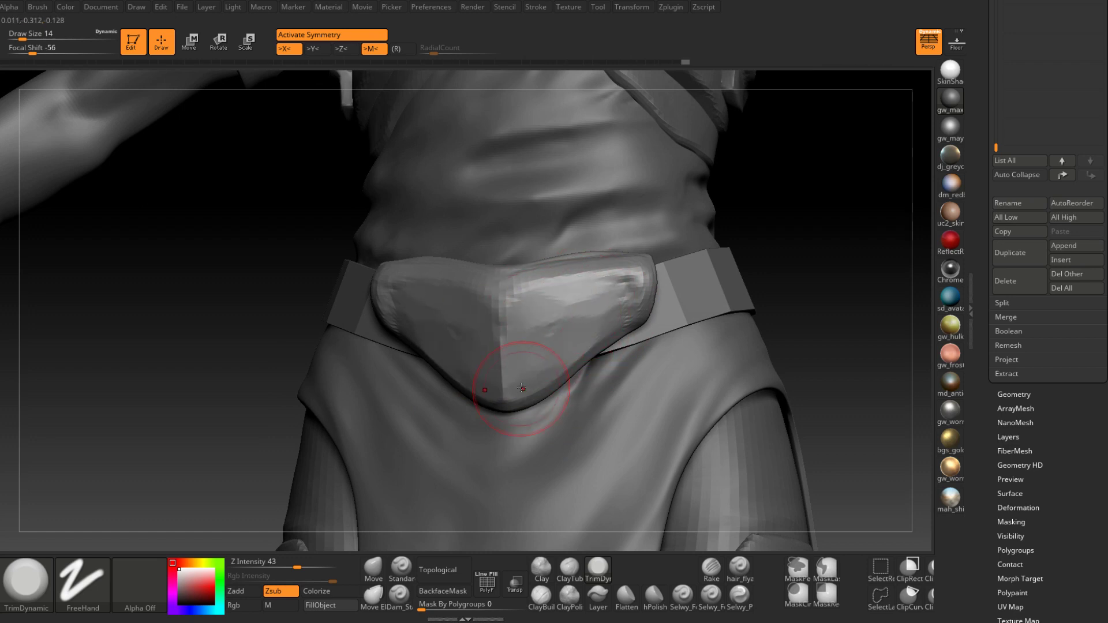
mouse_move(546, 296)
left_mouse_down()
mouse_move(626, 287)
mouse_move(519, 292)
mouse_move(615, 280)
left_mouse_up()
Trim the buckle's outer corners and lower edges into clean bevels running down to the point
right_click_drag(583, 288, 574, 333)
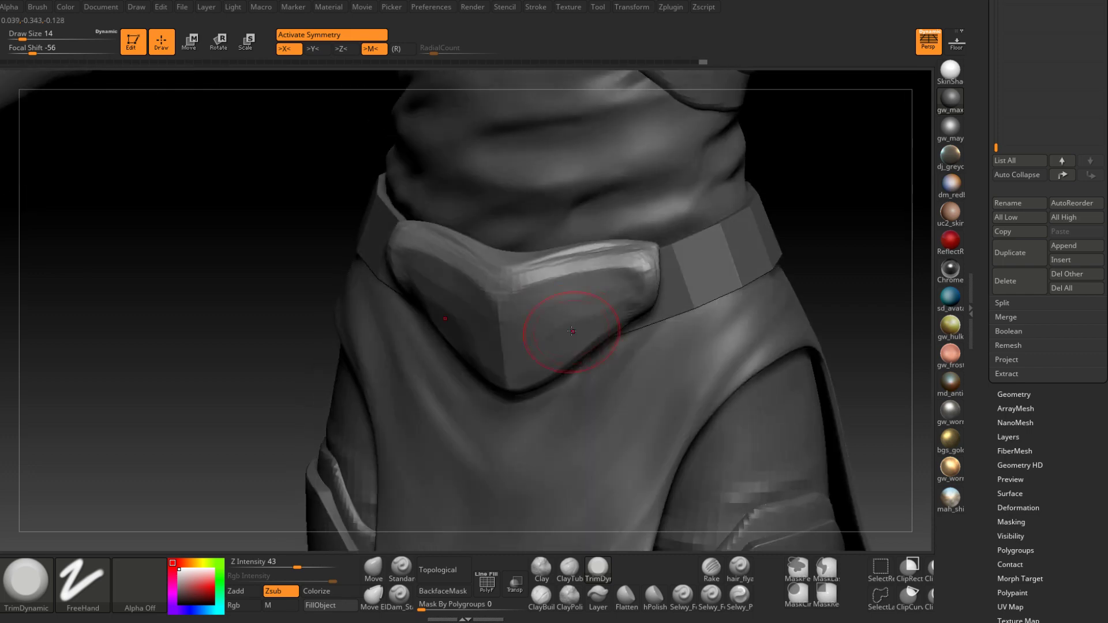
left_click_drag(615, 277, 631, 282)
right_click_drag(623, 308, 624, 260)
mouse_move(620, 288)
left_mouse_down()
mouse_move(624, 309)
mouse_move(527, 403)
left_mouse_up()
right_click_drag(514, 393, 568, 374)
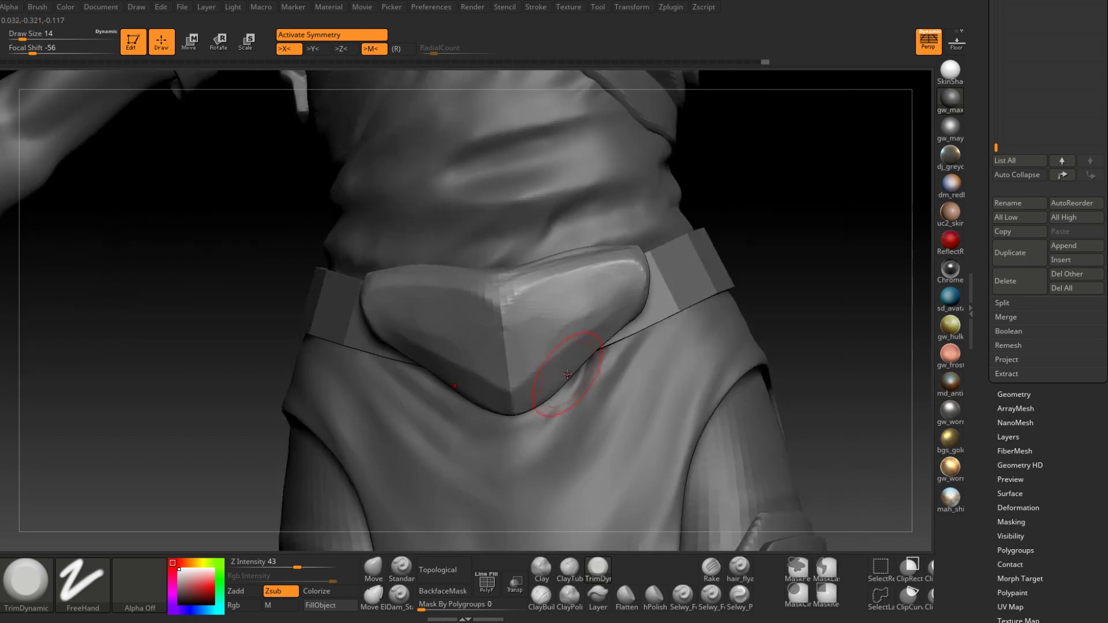
left_click_drag(568, 374, 613, 335)
right_click_drag(601, 352, 578, 367)
left_click_drag(606, 341, 549, 384)
right_click_drag(563, 347, 579, 304)
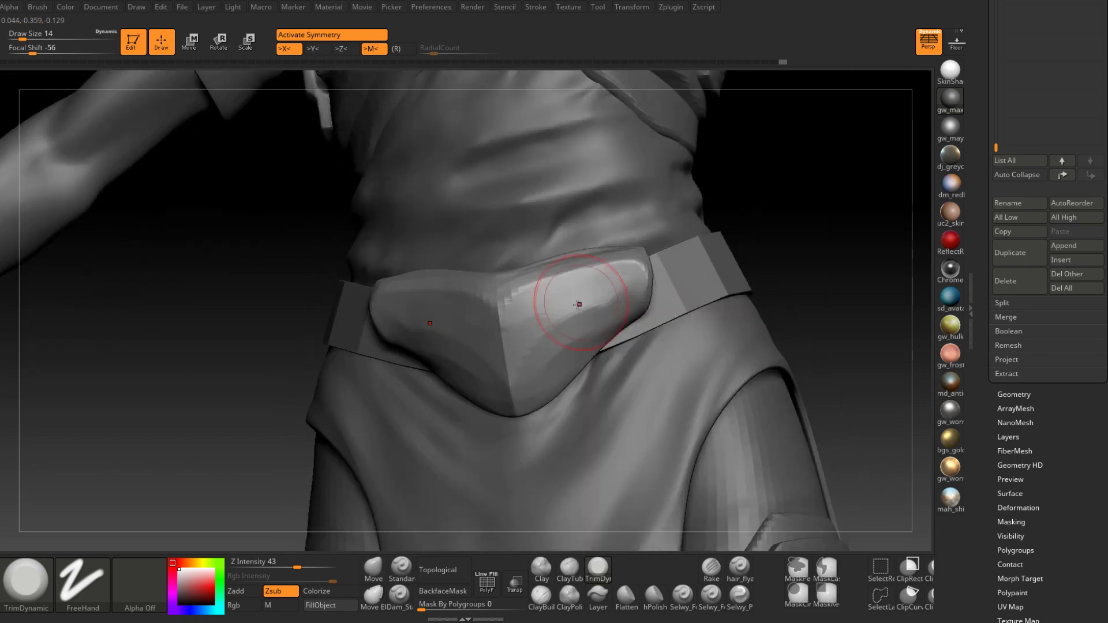
Plane the upper front of the buckle's arms so both faces meet at a crisp central ridge
left_click_drag(579, 304, 551, 311)
right_click_drag(551, 283, 532, 329)
left_click_drag(531, 329, 612, 289)
right_click_drag(583, 300, 564, 327)
left_click_drag(503, 324, 616, 280)
mouse_move(518, 329)
left_mouse_down()
mouse_move(582, 281)
mouse_move(625, 267)
left_mouse_up()
right_click_drag(582, 287, 612, 267)
left_click_drag(614, 265, 531, 314)
mouse_move(527, 321)
right_mouse_down()
mouse_move(540, 315)
mouse_move(528, 356)
mouse_move(520, 308)
mouse_move(595, 298)
mouse_move(638, 272)
mouse_move(626, 285)
right_mouse_up()
Switch to the Move brush at draw size 25 and adjust the buckle's ends where they meet the belt
left_click(374, 568)
key("space")
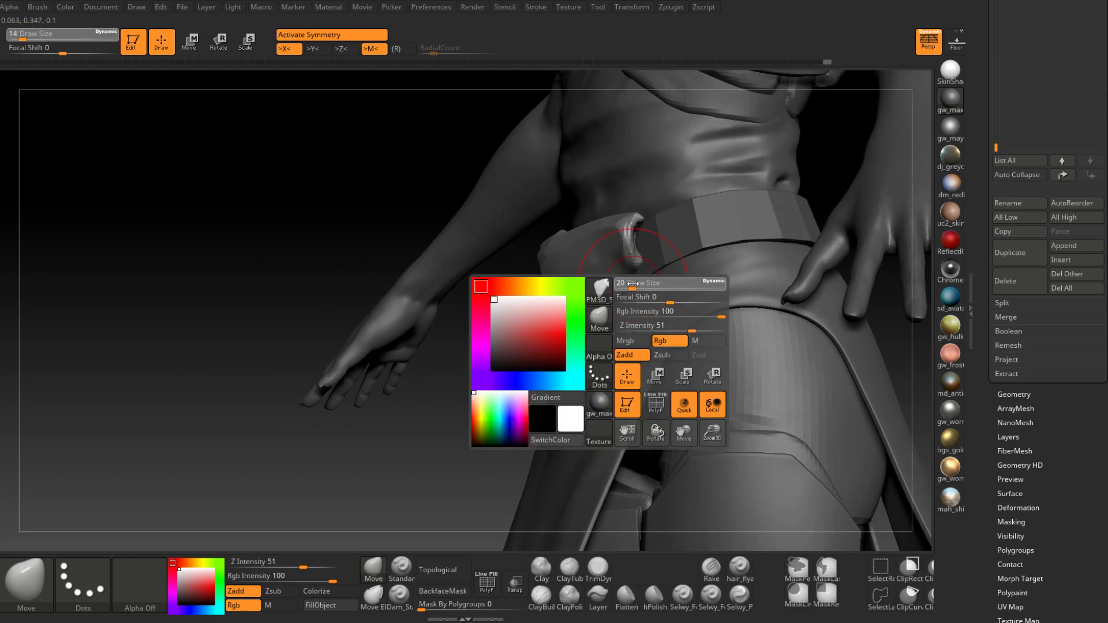
left_click_drag(628, 285, 633, 285)
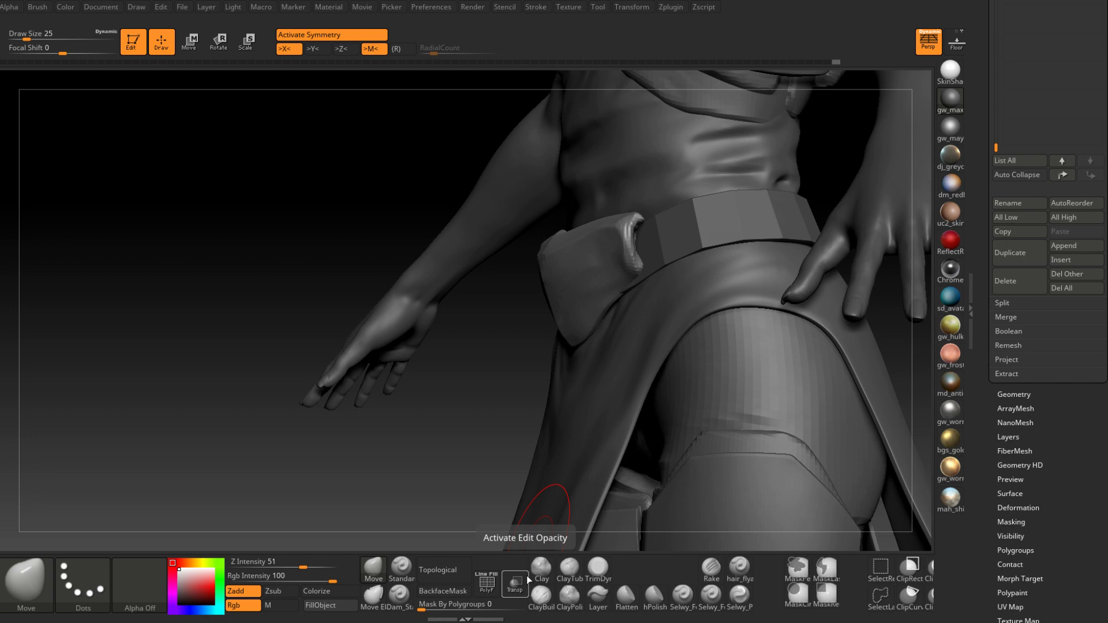
right_click_drag(664, 260, 586, 295)
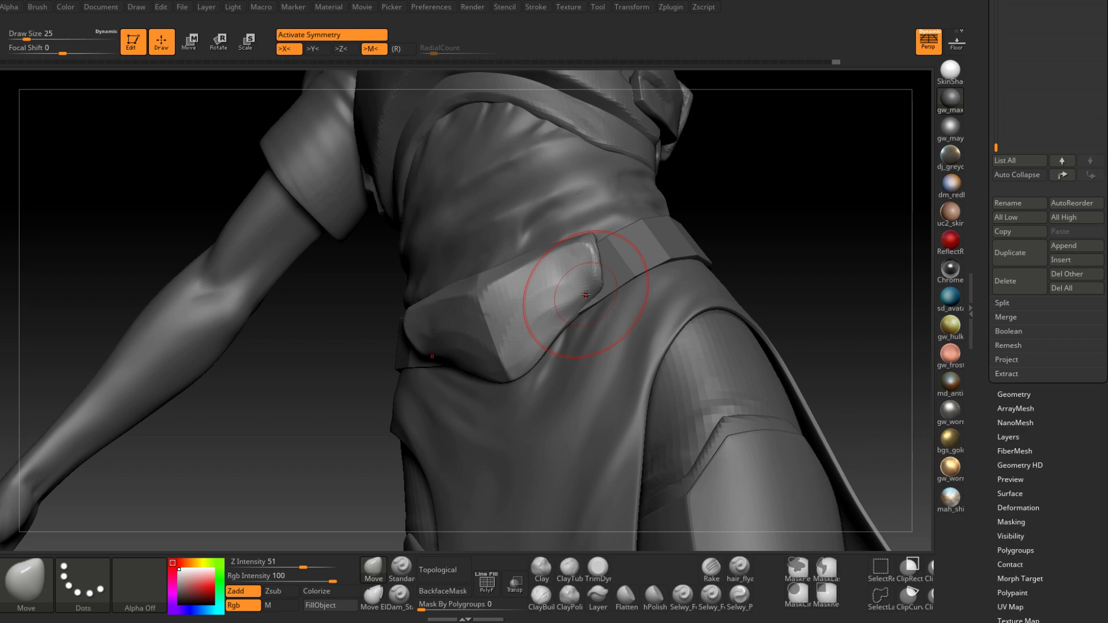
mouse_move(512, 334)
right_mouse_down()
mouse_move(566, 312)
mouse_move(532, 336)
mouse_move(521, 330)
right_mouse_up()
Build a thin raised rim along the buckle's lower edge with ClayBuildup at draw size 7
key("space")
left_click_drag(534, 335, 528, 334)
left_click(541, 597)
right_click_drag(571, 318, 536, 311)
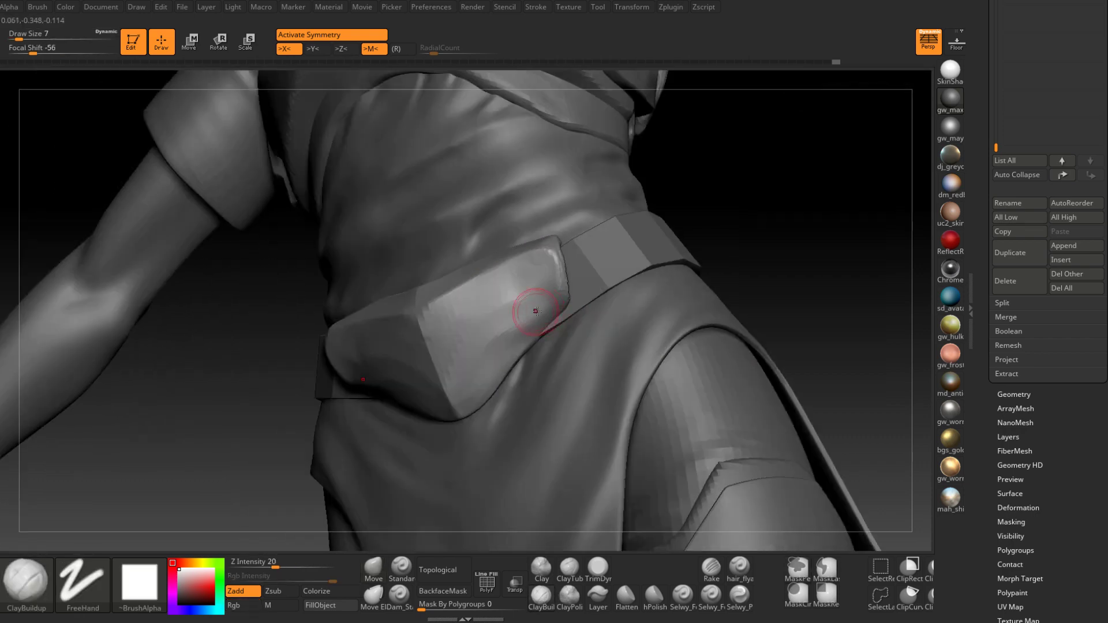
mouse_move(532, 319)
left_mouse_down()
mouse_move(484, 370)
mouse_move(551, 297)
mouse_move(475, 380)
mouse_move(544, 302)
mouse_move(484, 368)
mouse_move(523, 321)
left_mouse_up()
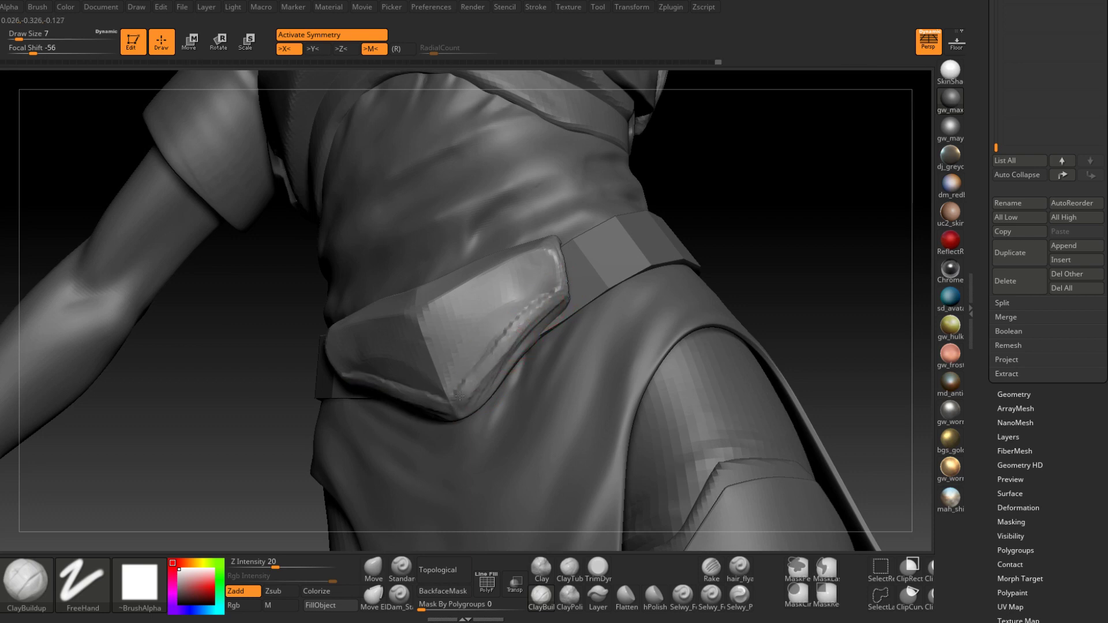
Build up the buckle's central ridge at the lower point and reinforce the rim along the lower edge
mouse_move(453, 403)
left_mouse_down()
mouse_move(418, 312)
mouse_move(454, 407)
left_mouse_up()
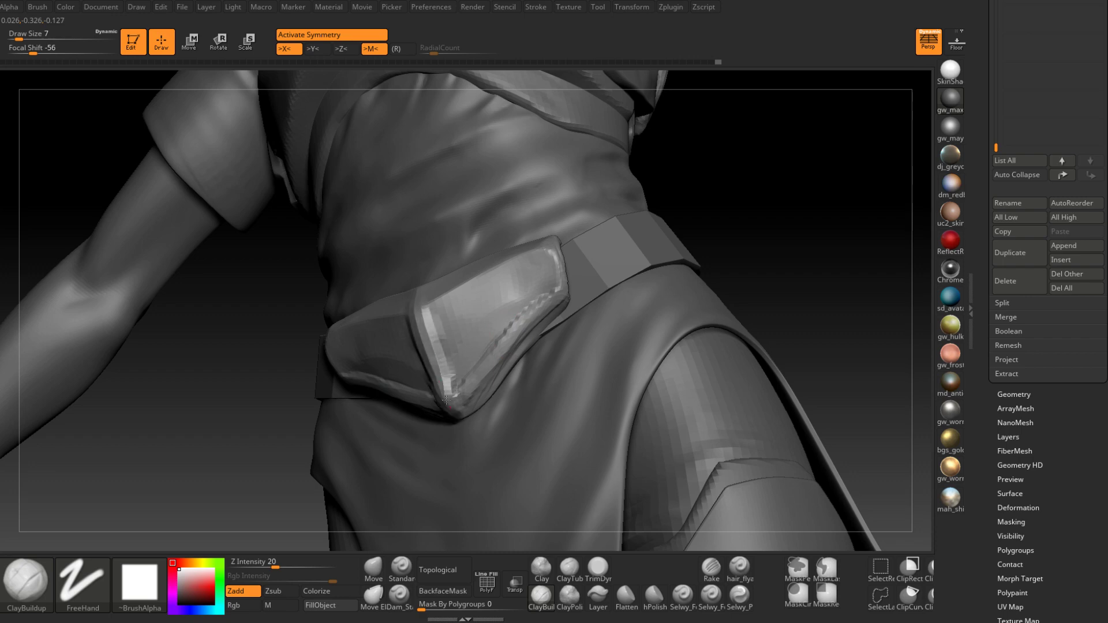
right_click_drag(456, 411, 466, 389)
left_click_drag(466, 416, 534, 355)
right_click_drag(534, 354, 518, 371)
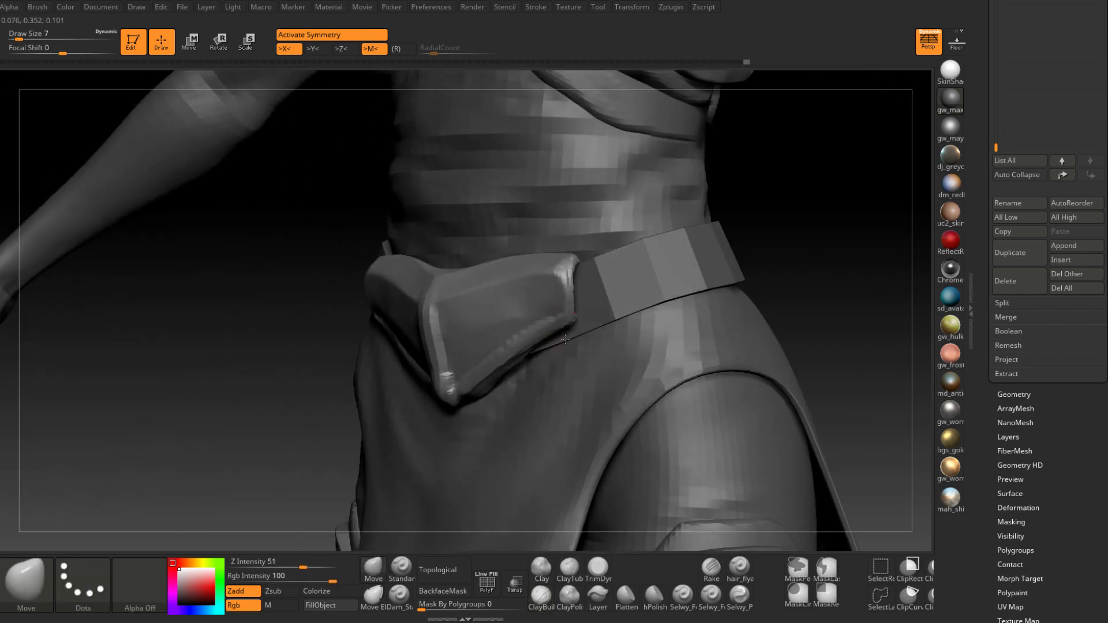
Reshape the buckle's lower edges on both sides of the point with the Move brush at draw sizes 27 and 22
right_click_drag(565, 340, 568, 337)
key("space")
left_click(570, 334)
left_click_drag(554, 341, 558, 365)
right_click_drag(508, 370, 533, 371)
left_click_drag(523, 368, 519, 361)
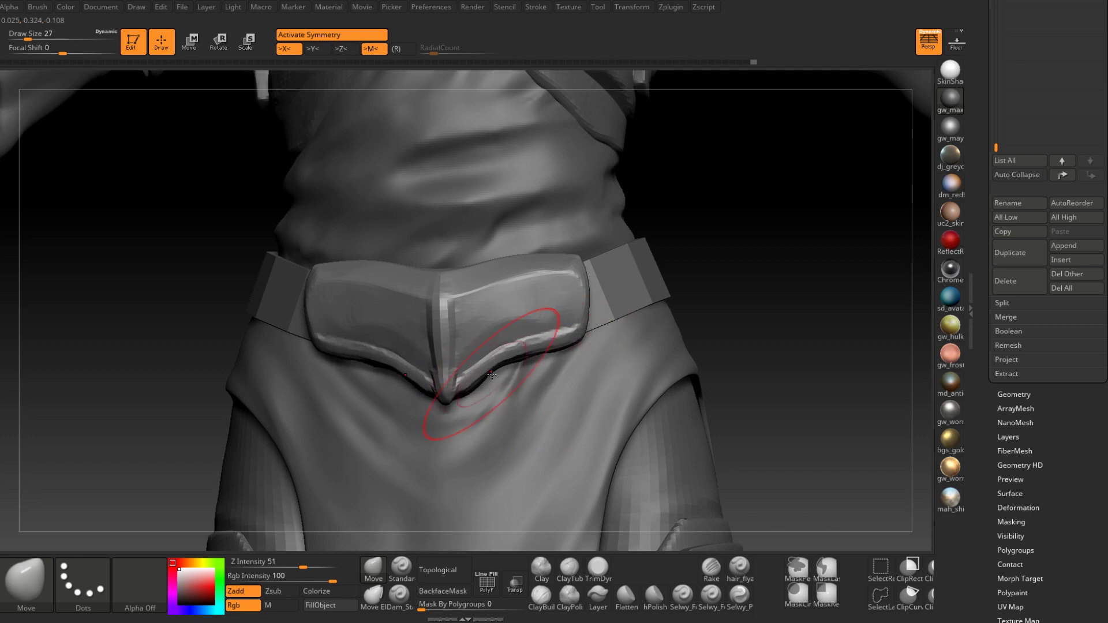
right_click_drag(554, 349, 557, 345)
key("space")
left_click(561, 342)
left_click_drag(552, 351, 555, 343)
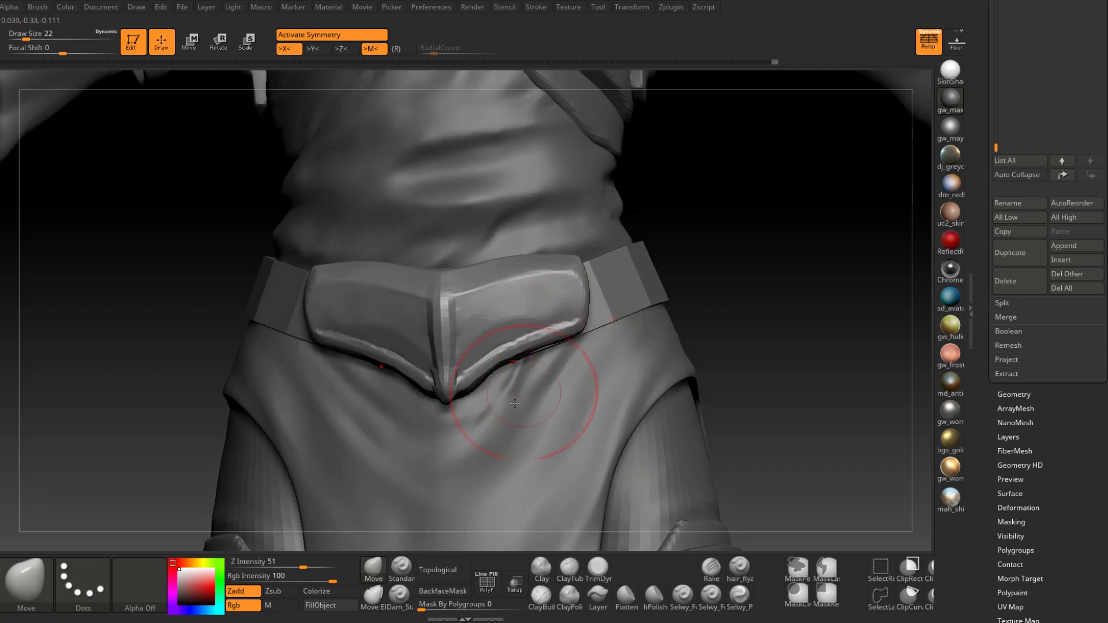
Adjust the buckle's upper outer corners with the Move brush at draw size 13
right_click_drag(514, 404, 587, 302)
key("space")
left_click(583, 304)
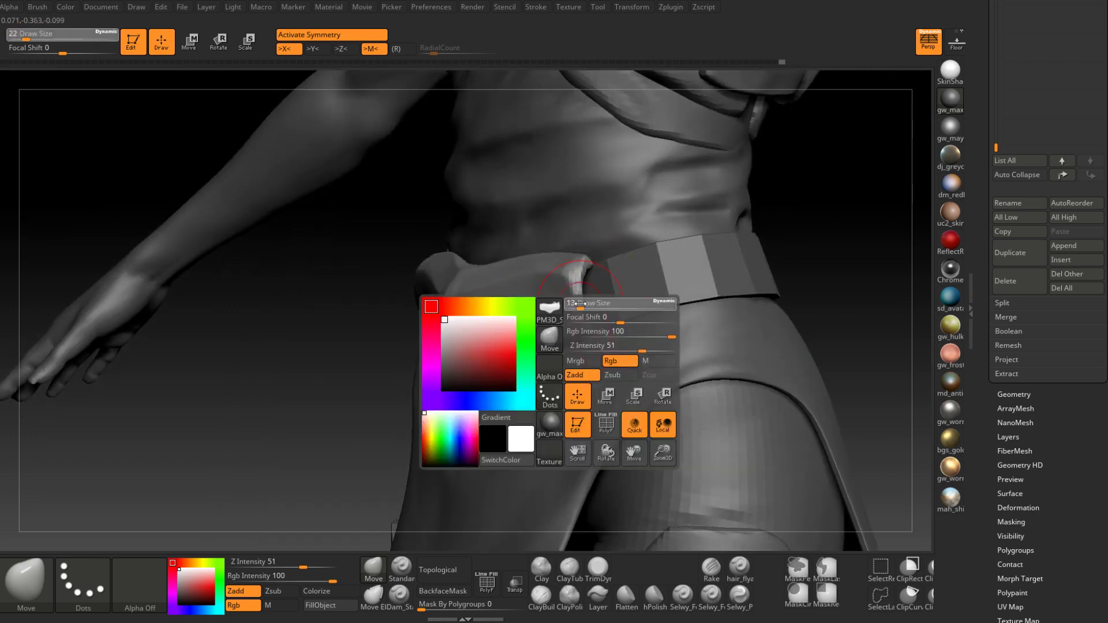
left_click_drag(585, 293, 578, 292)
Flatten the buckle's front faces and lower edges with TrimDynamic at draw size 13, smoothing the surface near the outer end
mouse_move(579, 300)
right_mouse_down()
mouse_move(606, 302)
mouse_move(520, 322)
mouse_move(564, 371)
mouse_move(538, 341)
mouse_move(534, 424)
right_mouse_up()
left_click(597, 568)
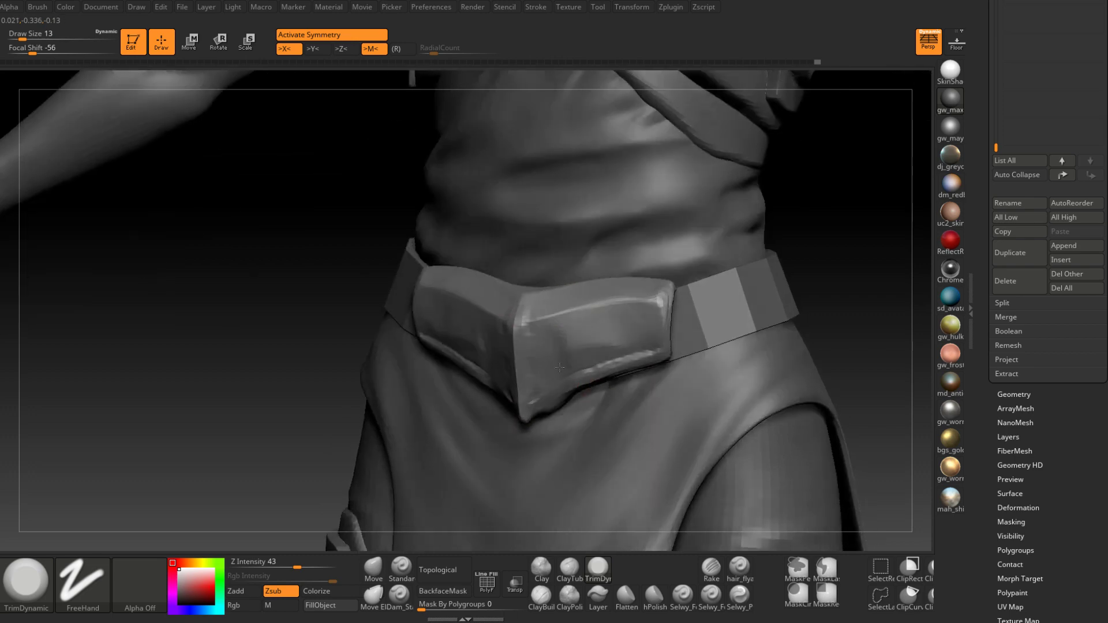
left_click_drag(477, 338, 450, 340)
mouse_move(497, 427)
right_mouse_down()
mouse_move(501, 393)
mouse_move(482, 358)
right_mouse_up()
left_click_drag(491, 401, 549, 436)
right_click_drag(552, 419, 598, 433)
left_click_drag(552, 433, 667, 360)
right_click_drag(630, 427, 591, 430)
left_click_drag(629, 369, 596, 362, "shift")
Refine the buckle's central ridge and the faces beside it with smoothing and TrimDynamic at draw size 4
mouse_move(596, 362)
right_mouse_down()
mouse_move(617, 314)
mouse_move(560, 346)
mouse_move(555, 336)
right_mouse_up()
key("space")
left_click_drag(552, 334, 546, 334)
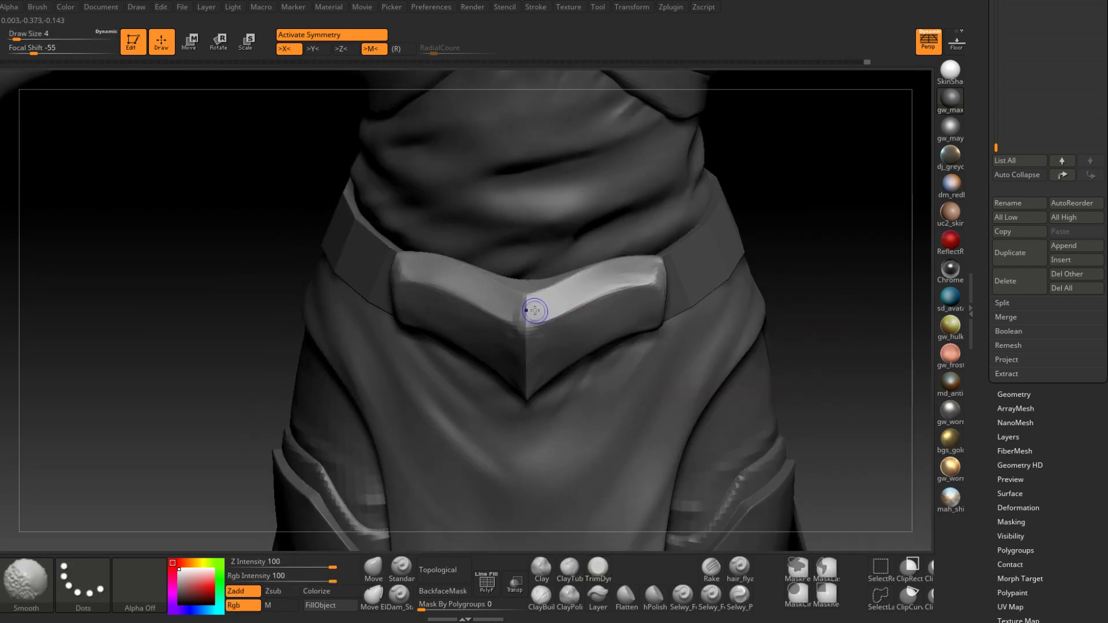
right_click_drag(587, 322, 546, 356)
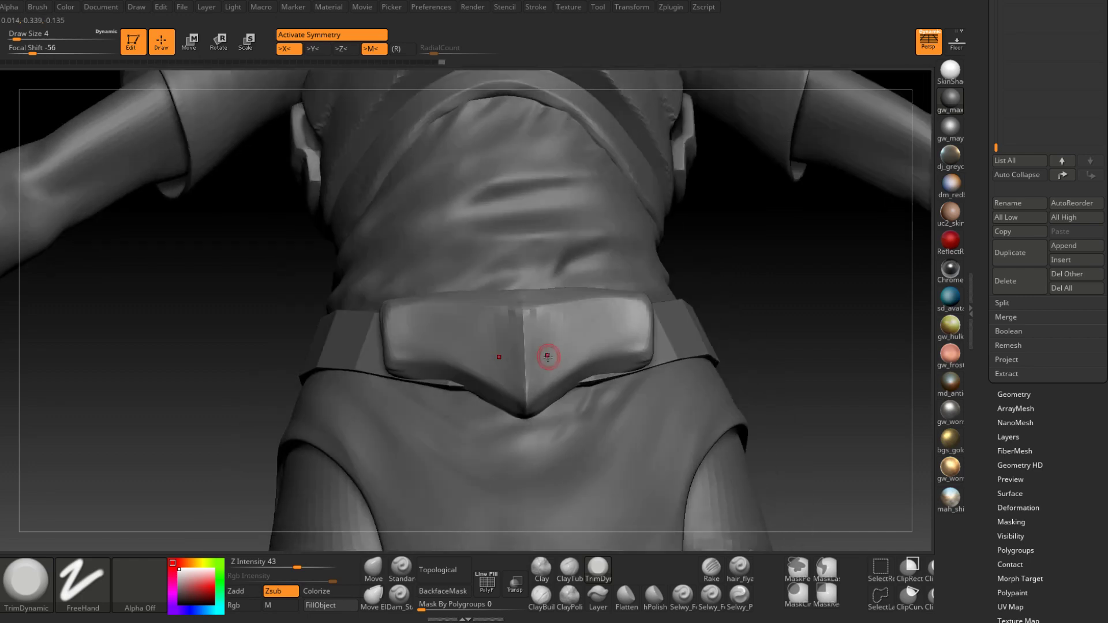
left_click_drag(547, 356, 552, 349)
mouse_move(553, 350)
right_mouse_down()
mouse_move(542, 337)
mouse_move(608, 334)
right_mouse_up()
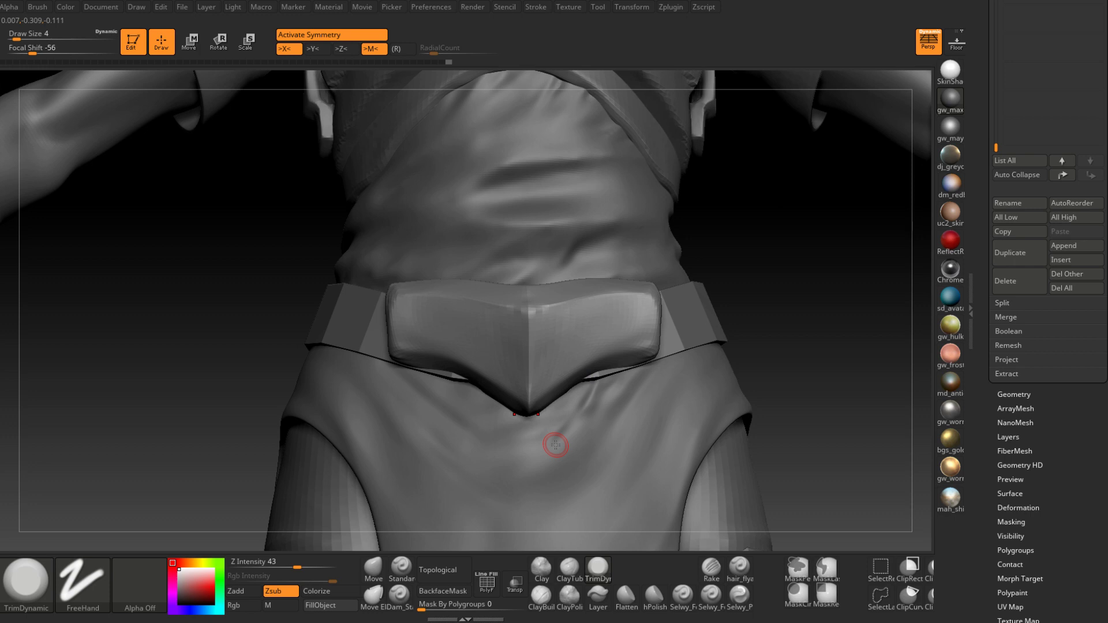
mouse_move(600, 393)
right_mouse_down()
mouse_move(594, 341)
mouse_move(612, 353)
mouse_move(587, 368)
mouse_move(609, 378)
mouse_move(616, 326)
mouse_move(601, 400)
mouse_move(593, 358)
mouse_move(533, 491)
right_mouse_up()
left_click(551, 226, "alt")
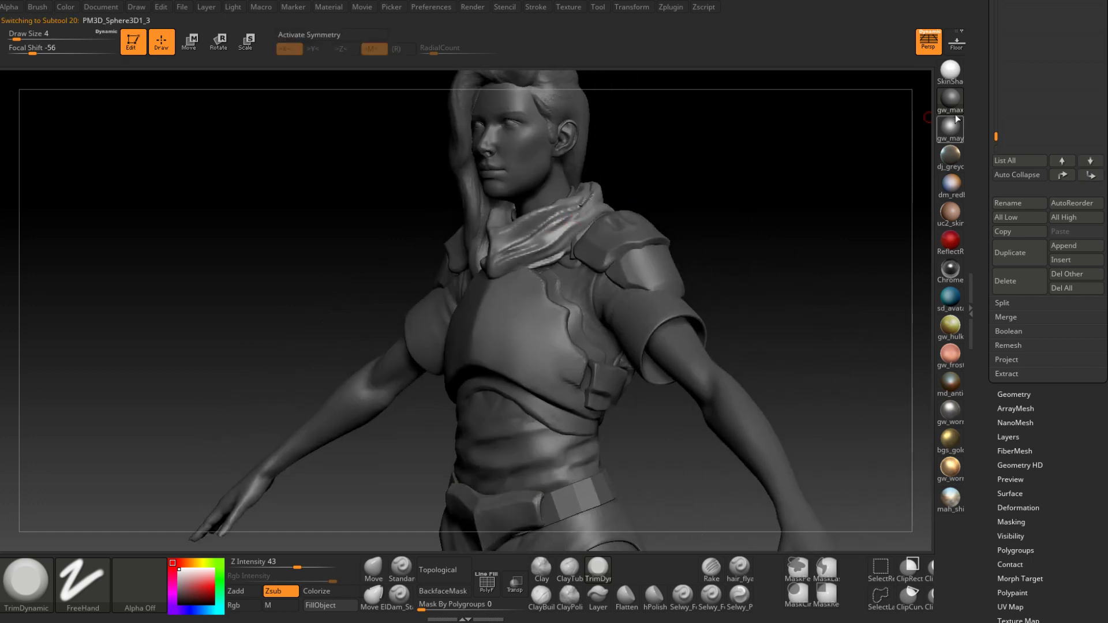
left_click_drag(985, 102, 986, 178)
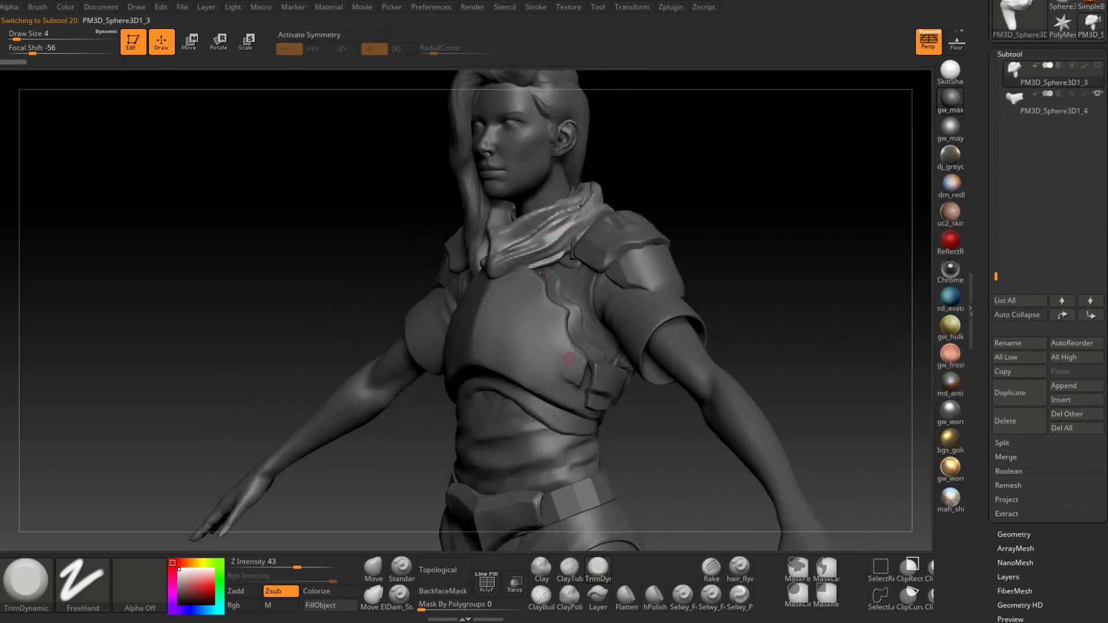
right_click_drag(491, 427, 595, 245, "alt")
mouse_move(607, 306)
right_mouse_down("alt")
mouse_move(572, 385)
mouse_move(618, 377)
mouse_move(580, 372)
right_mouse_up("alt")
Pull the buckle's upper outer corners upward with the Move brush at draw size 27
left_click(376, 566)
right_click_drag(583, 456, 541, 469)
key("space")
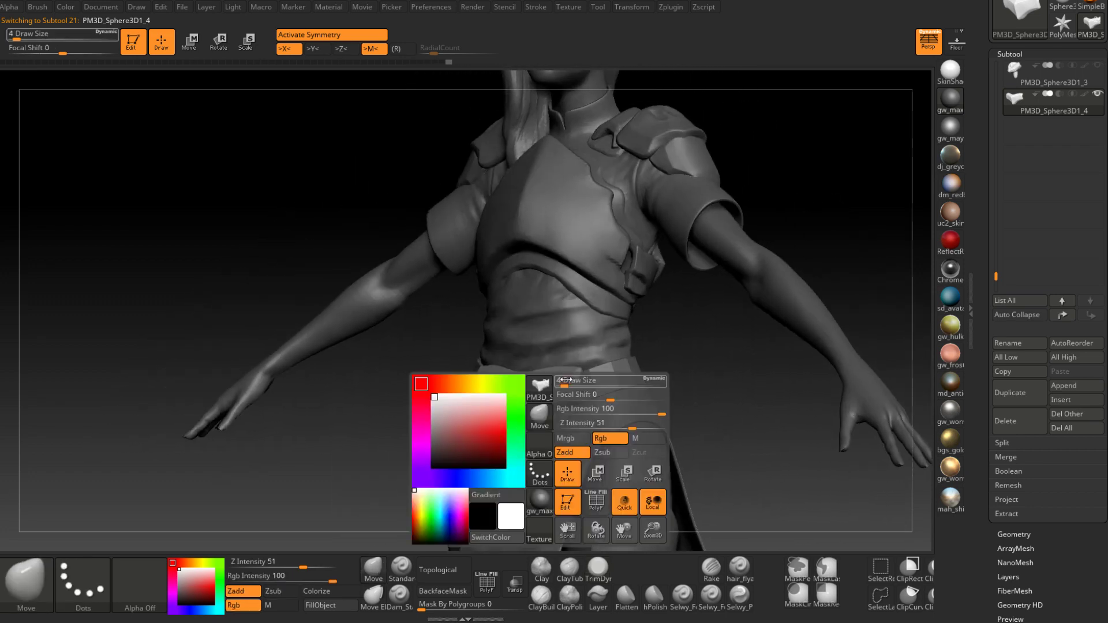
left_click_drag(563, 380, 574, 380)
mouse_move(572, 378)
right_mouse_down()
mouse_move(597, 368)
mouse_move(569, 335)
mouse_move(580, 378)
right_mouse_up()
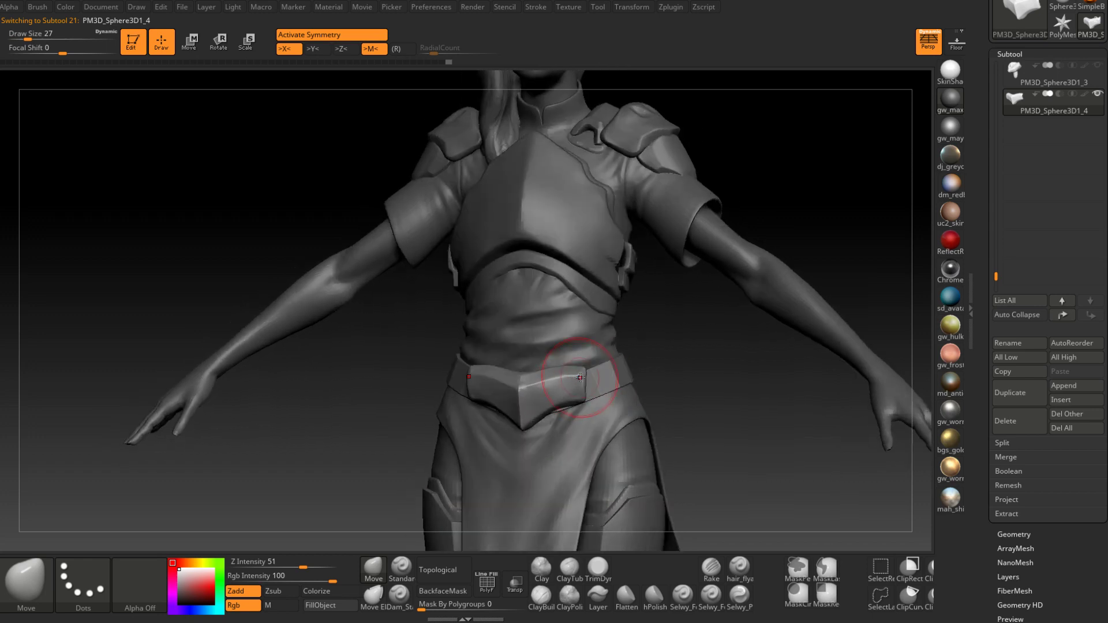
left_click_drag(584, 369, 586, 364)
Curve the buckle's lower edges inward beside the point with the Move brush at draw sizes 14 and 20
right_click_drag(584, 373, 557, 414)
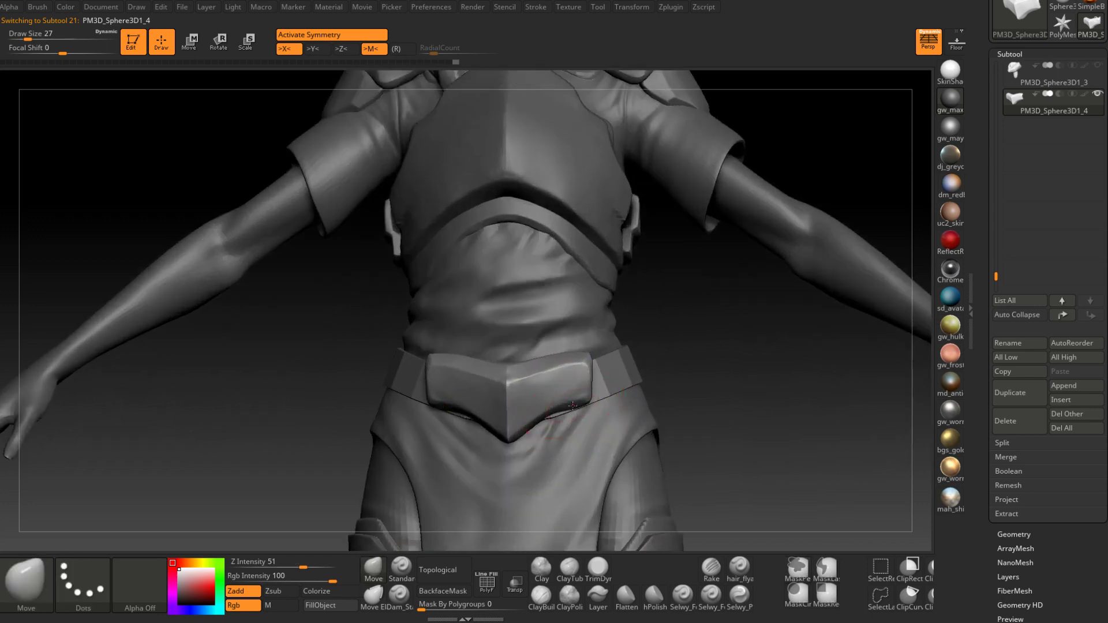
key("space")
left_click_drag(574, 402, 571, 401)
mouse_move(563, 408)
right_mouse_down("alt")
mouse_move(576, 350)
mouse_move(566, 365)
right_mouse_up("alt")
key("space")
left_click_drag(567, 363, 563, 363)
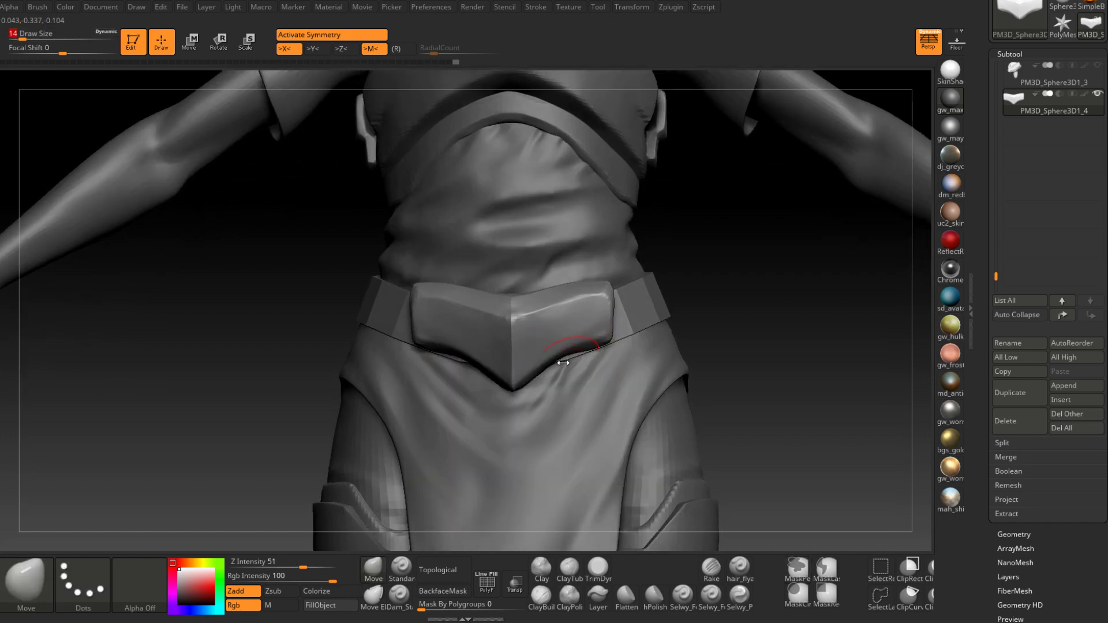
right_click_drag(545, 365, 542, 365)
key("space")
left_click_drag(541, 365, 544, 365)
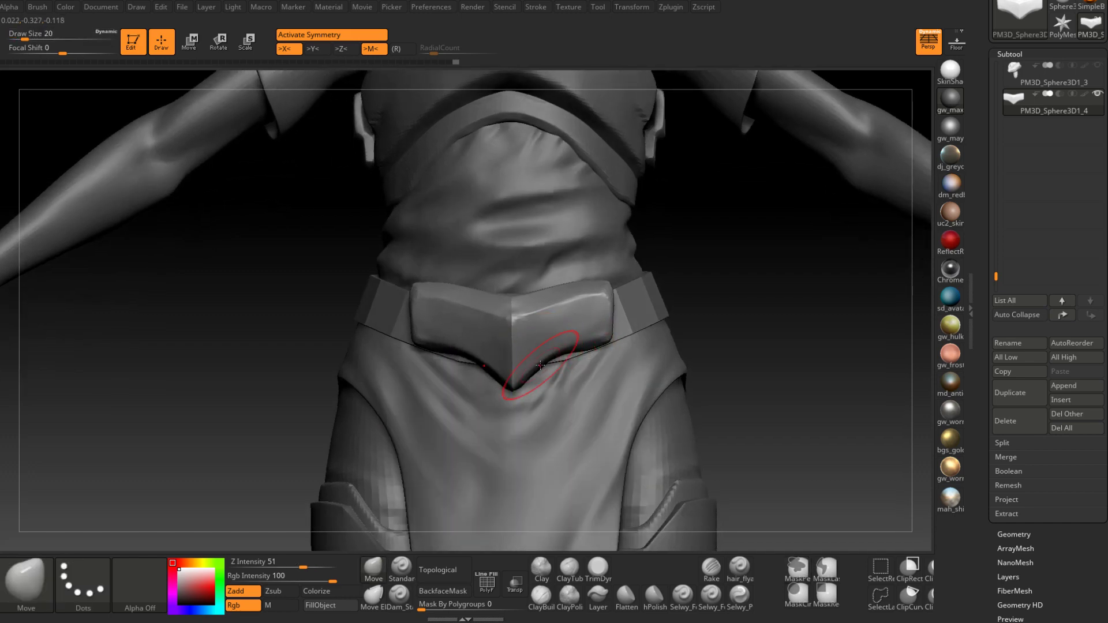
Push notches into the buckle's lower edges at draw size 9 and shape the lower outer corners at draw size 16
right_click_drag(571, 358, 575, 359)
mouse_move(597, 362)
right_mouse_down()
mouse_move(587, 392)
mouse_move(564, 408)
mouse_move(582, 388)
mouse_move(566, 378)
right_mouse_up()
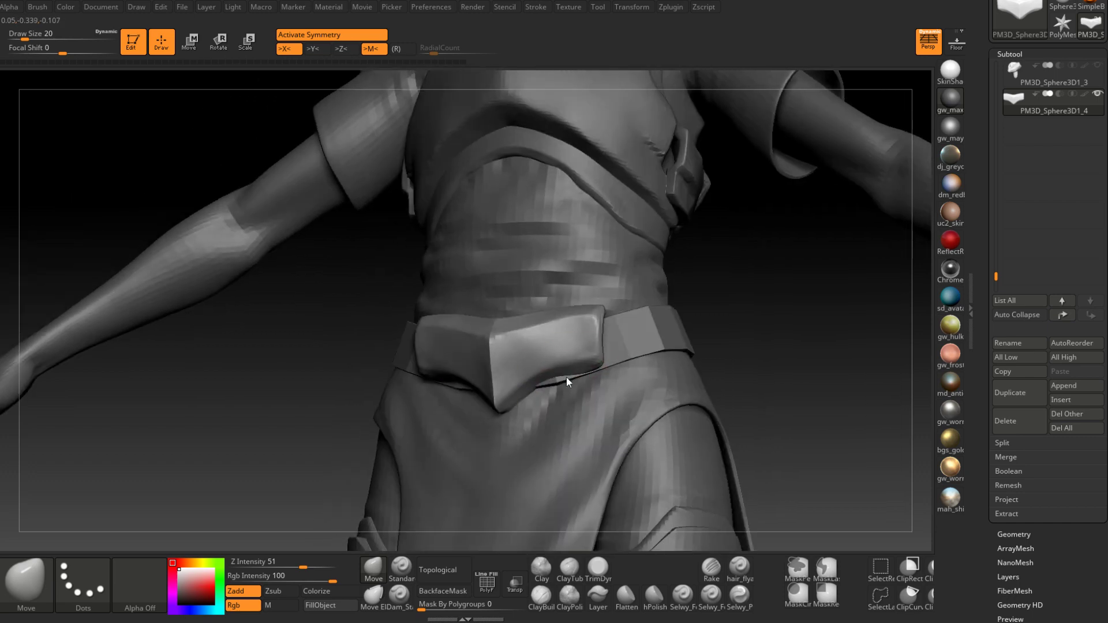
key("space")
left_click_drag(566, 376, 534, 376)
right_click_drag(534, 376, 556, 371)
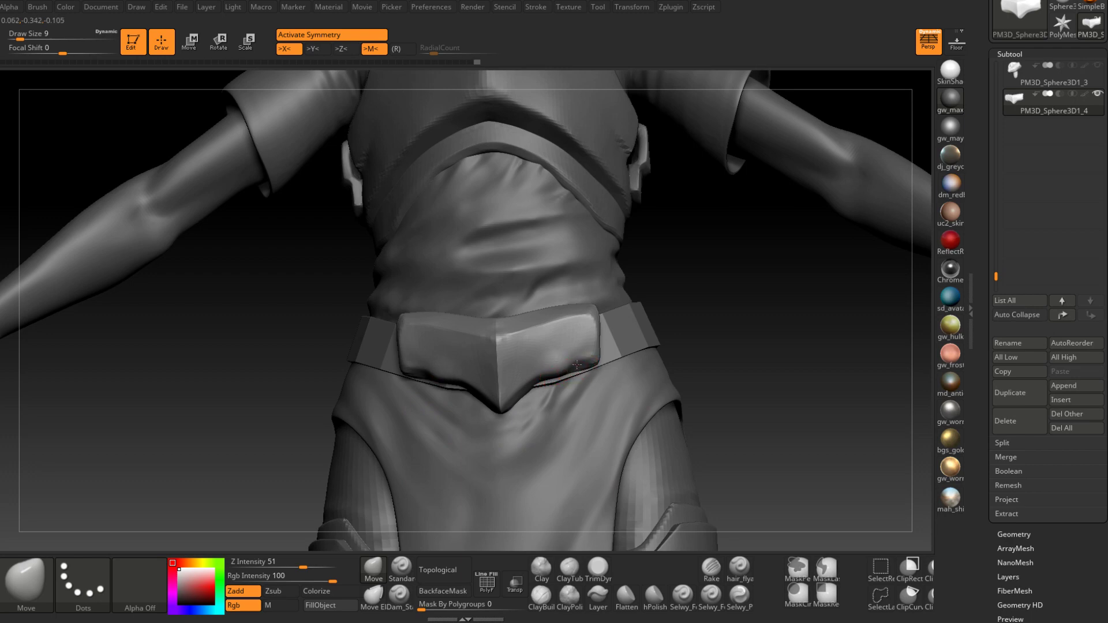
right_click_drag(590, 374, 611, 347)
key("bracketright")
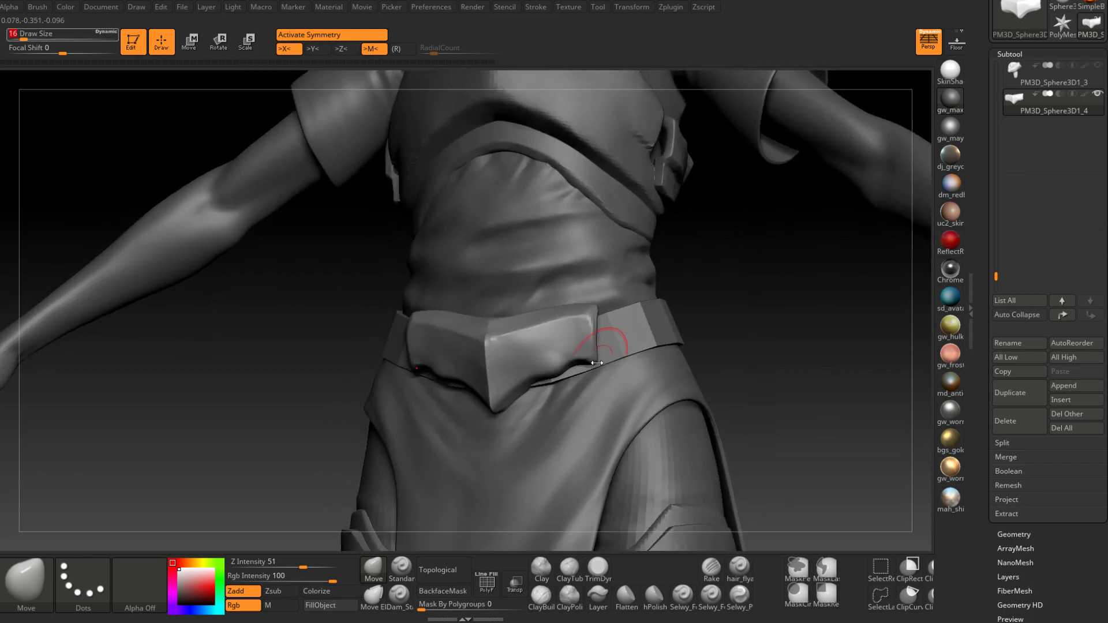
left_click_drag(599, 373, 598, 360)
Plane the underside of the buckle's notched lower edges with TrimDynamic at draw size 7
mouse_move(593, 359)
right_mouse_down()
mouse_move(593, 334)
mouse_move(614, 536)
right_mouse_up()
left_click(598, 569)
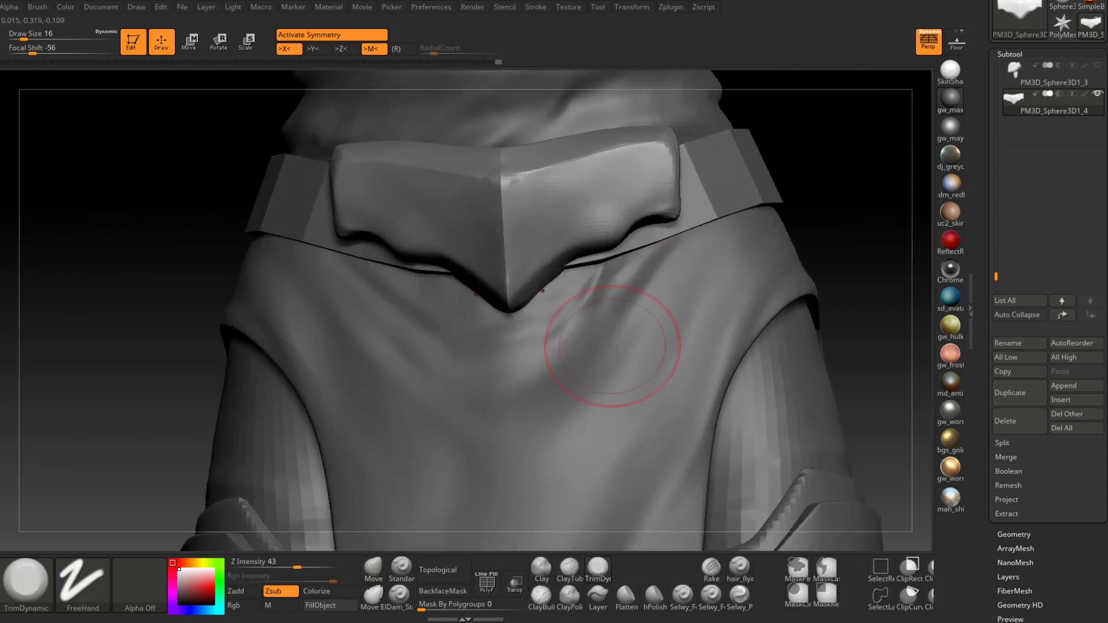
right_click_drag(614, 341, 585, 310)
key("space")
left_click_drag(618, 231, 549, 251)
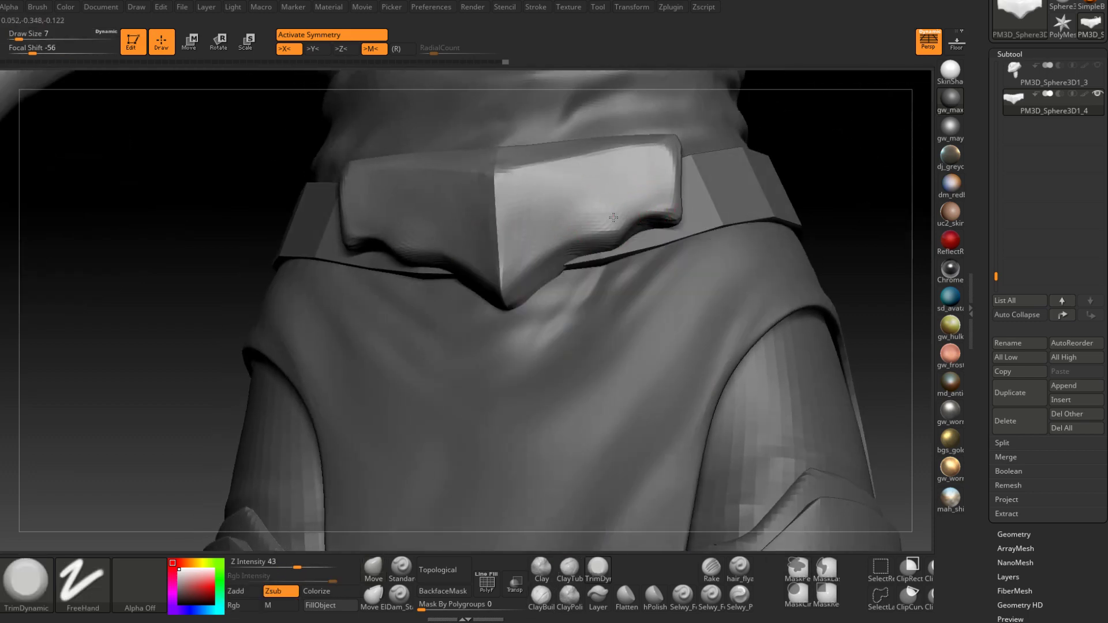
mouse_move(575, 217)
right_mouse_down()
mouse_move(572, 233)
mouse_move(619, 230)
mouse_move(647, 257)
mouse_move(623, 255)
right_mouse_up()
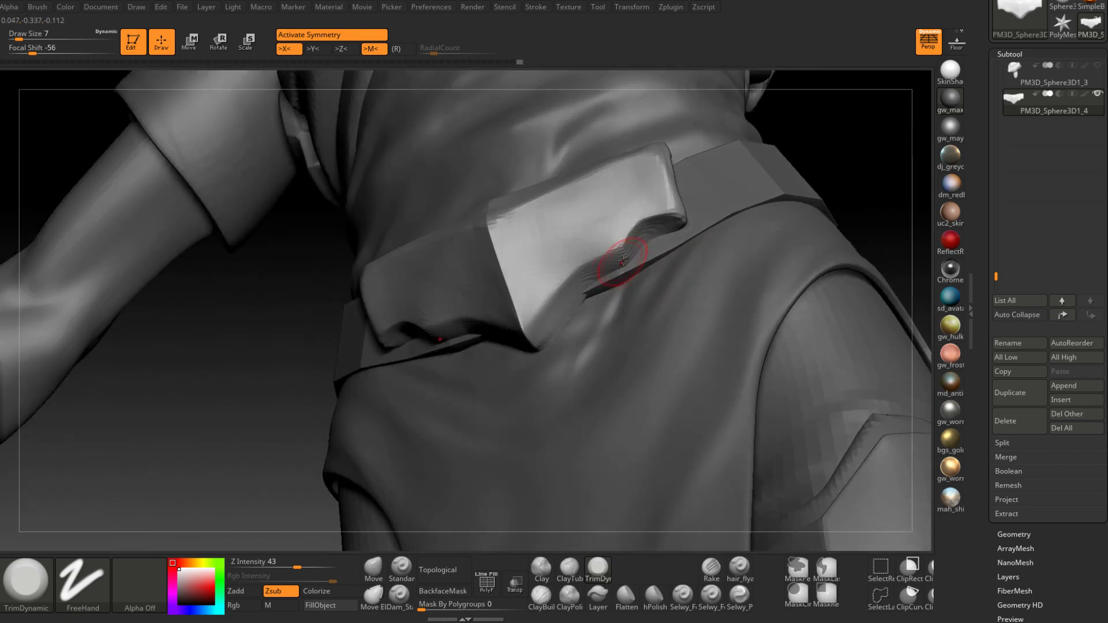
left_click_drag(624, 249, 614, 263)
right_click_drag(612, 260, 635, 254)
left_click_drag(626, 253, 595, 273)
Trim the faces around the buckle's lower point with TrimDynamic at draw sizes 11 and 9
mouse_move(593, 312)
right_mouse_down()
mouse_move(598, 323)
mouse_move(637, 267)
mouse_move(539, 219)
mouse_move(533, 325)
mouse_move(546, 332)
mouse_move(594, 260)
right_mouse_up()
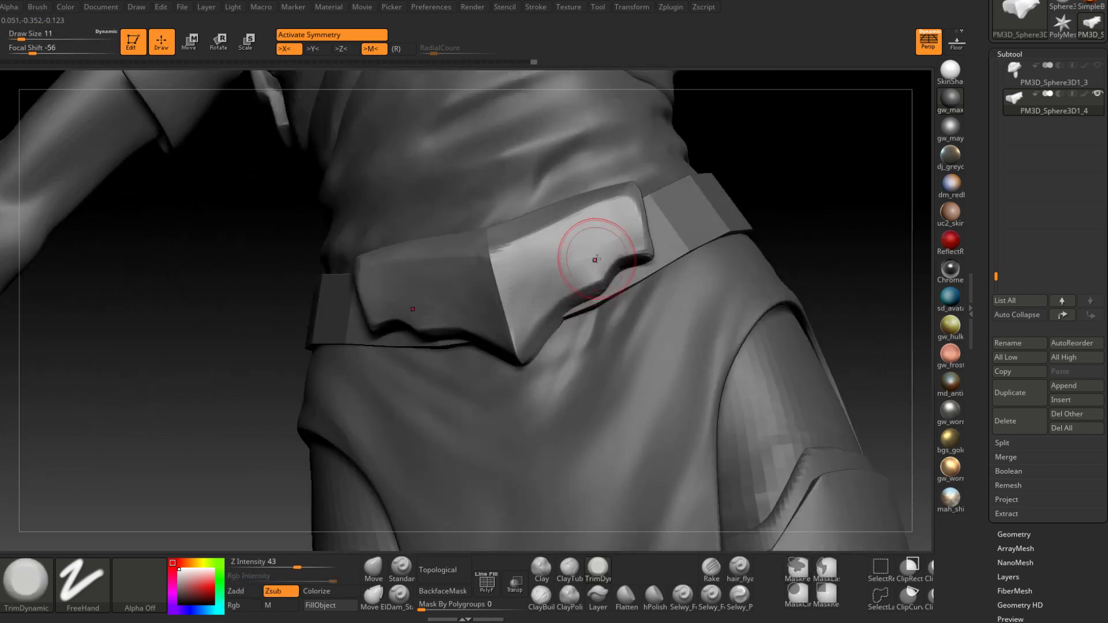
left_click_drag(534, 329, 536, 343)
mouse_move(546, 344)
right_mouse_down()
mouse_move(577, 369)
mouse_move(544, 329)
right_mouse_up()
left_click_drag(544, 329, 511, 365)
mouse_move(513, 363)
right_mouse_down()
mouse_move(545, 390)
mouse_move(532, 323)
right_mouse_up()
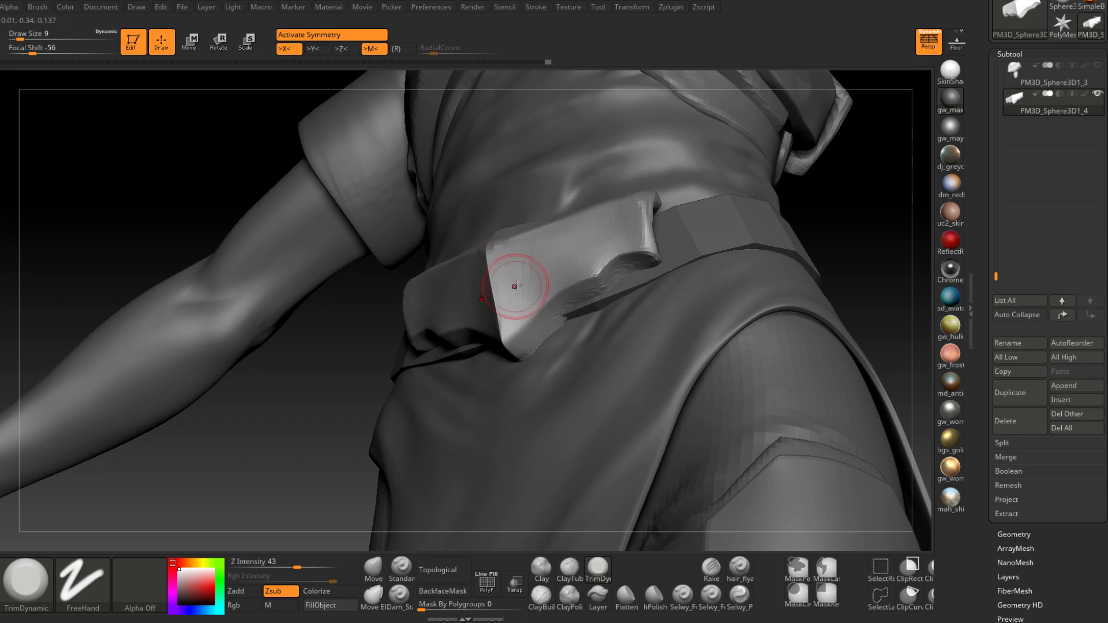
mouse_move(526, 292)
right_mouse_down()
mouse_move(561, 273)
mouse_move(532, 255)
mouse_move(538, 293)
right_mouse_up()
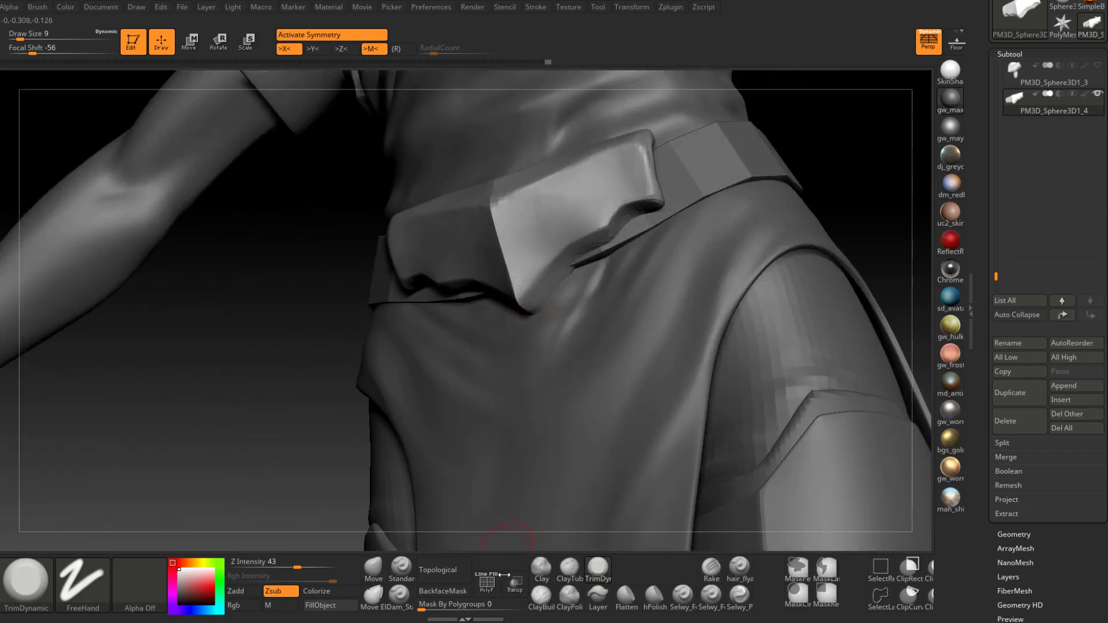
Sharpen the buckle's lower edge toward the point with the Selwy_Pinch_B1 brush at draw size 5
left_click(396, 601)
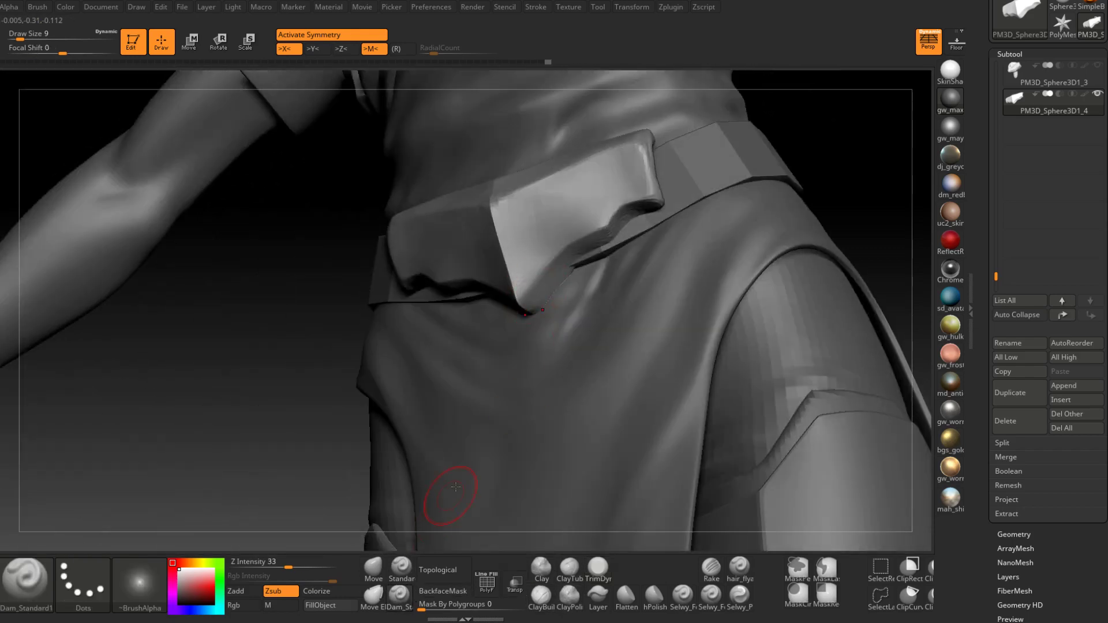
mouse_move(548, 303)
right_mouse_down("alt")
mouse_move(502, 333)
mouse_move(508, 325)
right_mouse_up("alt")
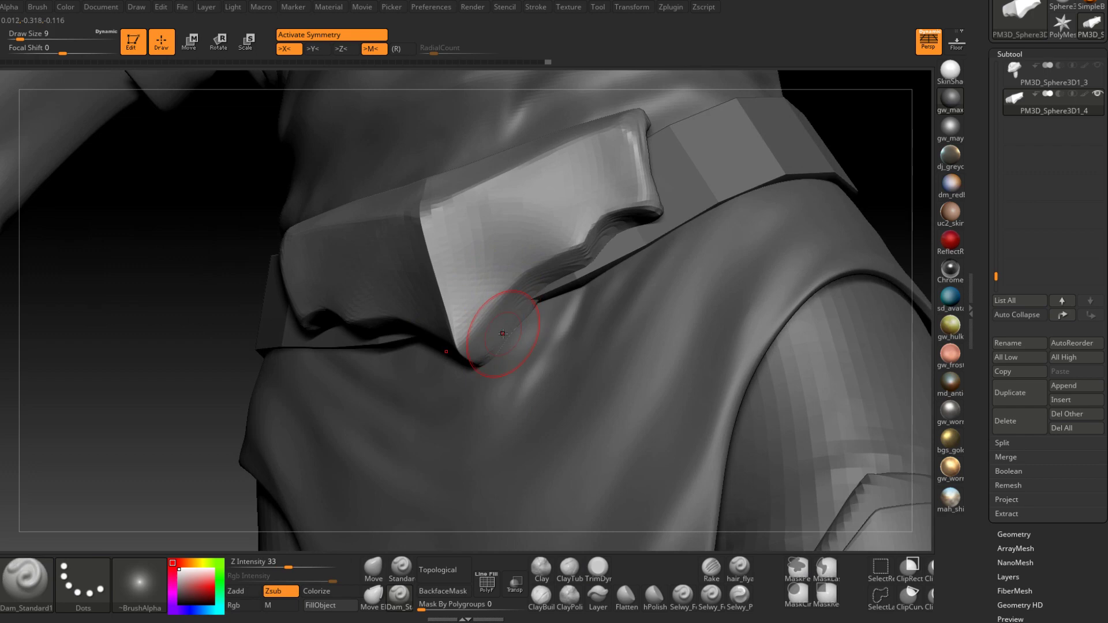
left_click(44, 577)
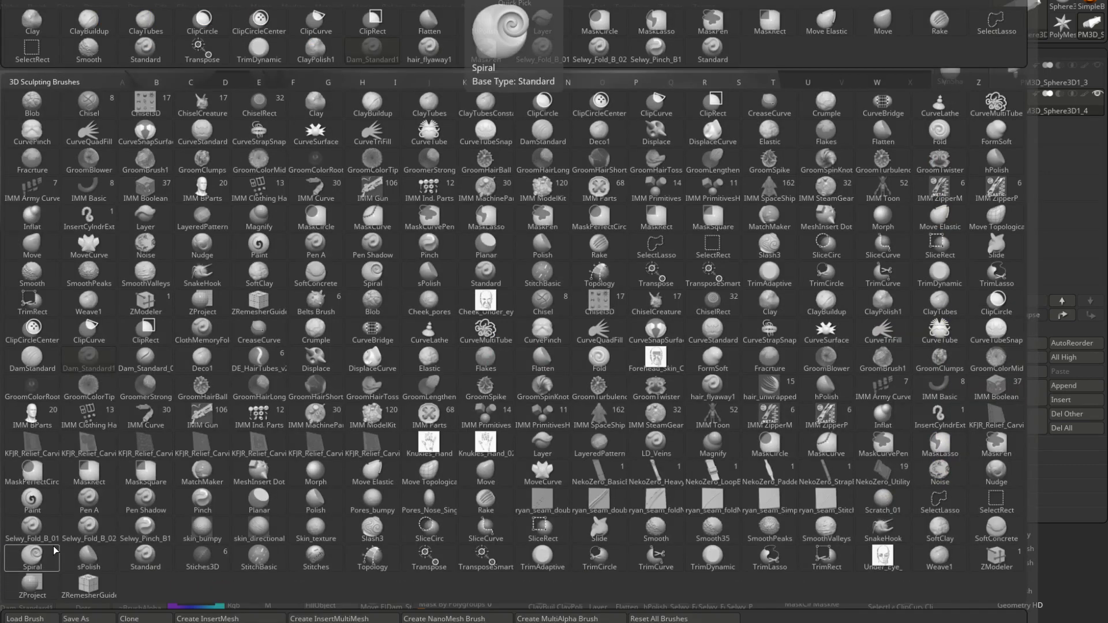
left_click(146, 529)
mouse_move(562, 213)
right_mouse_down()
mouse_move(508, 301)
mouse_move(507, 290)
right_mouse_up()
key("space")
left_click_drag(510, 291, 505, 289)
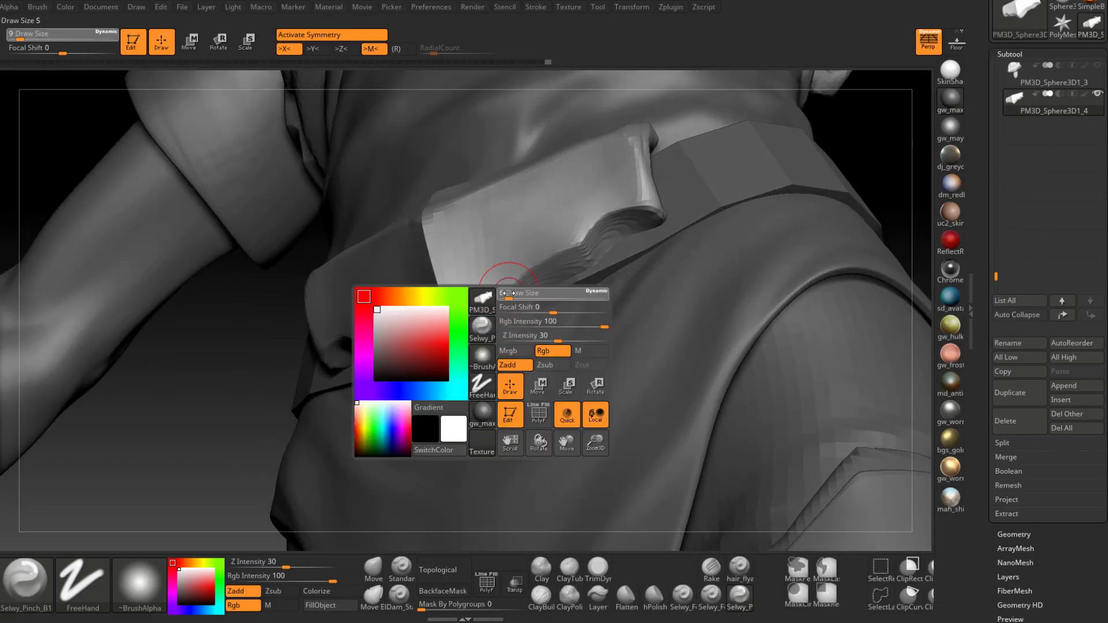
left_click_drag(567, 252, 485, 329)
right_click_drag(478, 321, 511, 322)
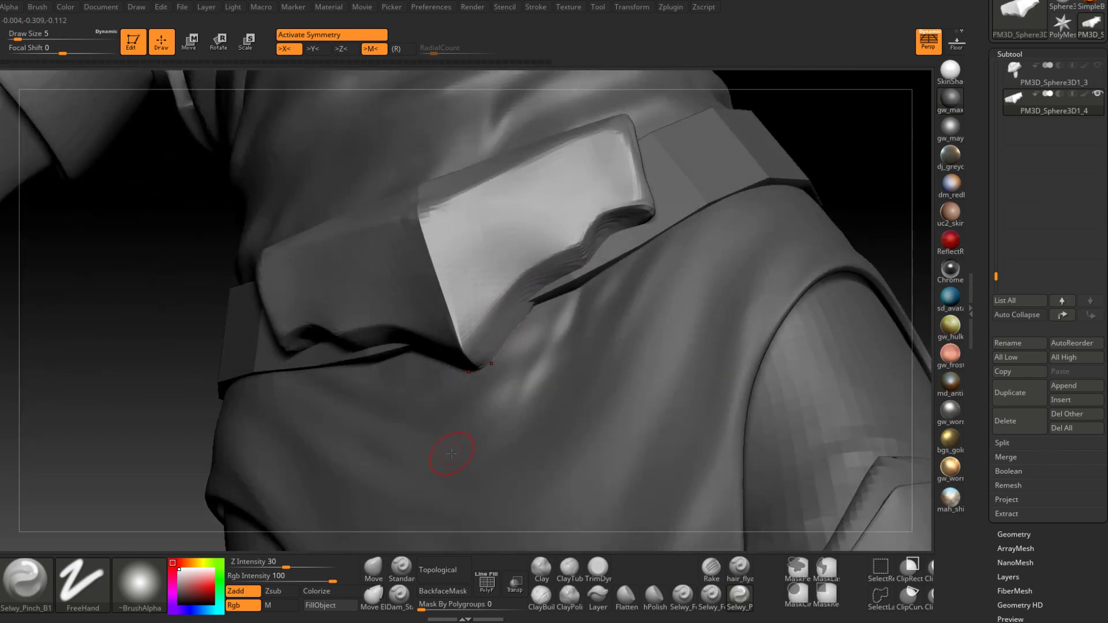
left_click_drag(451, 454, 448, 463)
Pinch the rim along the notch and the lower point to crisp up the buckle's outline
right_click_drag(465, 312, 489, 323)
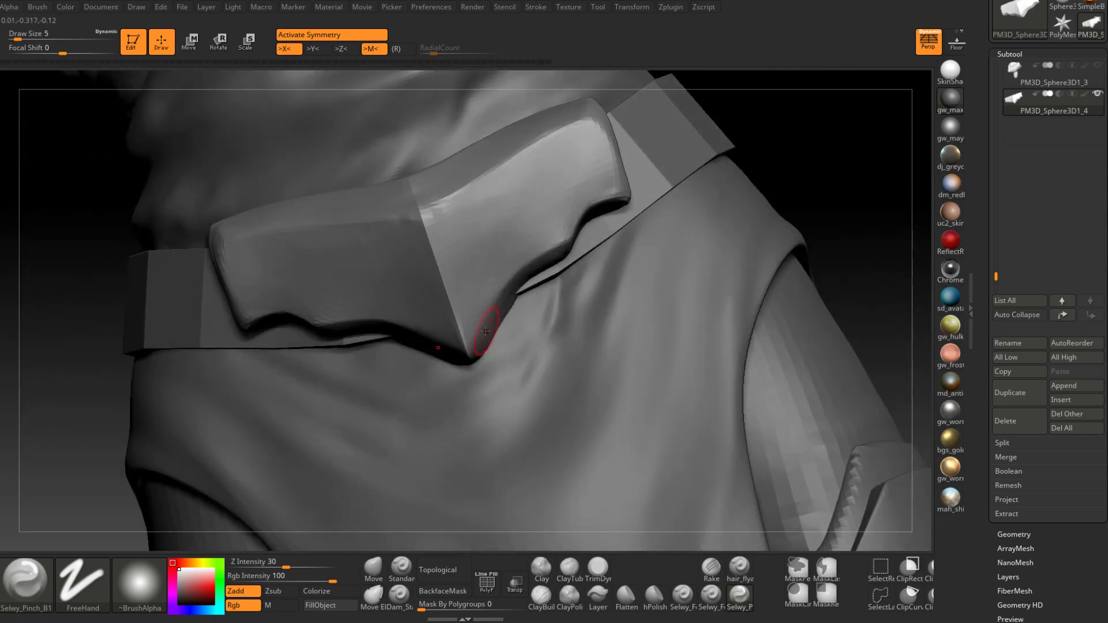
right_click_drag(537, 252, 497, 279)
mouse_move(497, 279)
left_mouse_down()
mouse_move(456, 343)
mouse_move(535, 253)
left_mouse_up()
right_click_drag(536, 252, 522, 317)
mouse_move(566, 248)
right_mouse_down()
mouse_move(523, 247)
mouse_move(585, 258)
mouse_move(638, 243)
mouse_move(569, 327)
mouse_move(539, 327)
mouse_move(513, 355)
mouse_move(548, 325)
mouse_move(530, 368)
right_mouse_up()
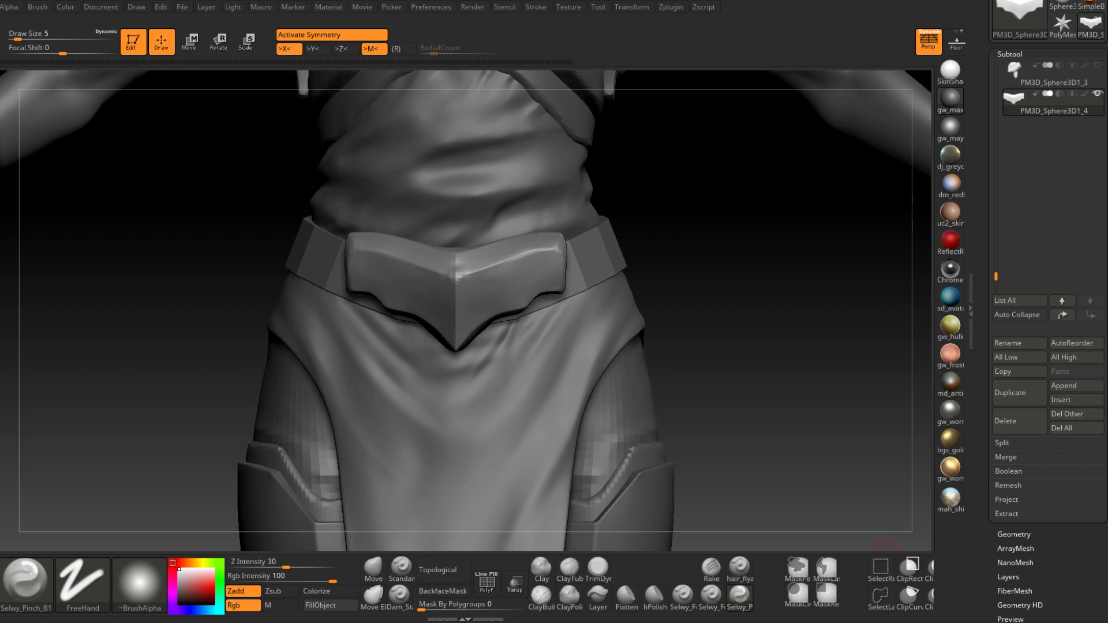
Sharpen the notches' outer corners and roll the undo history back to the buckle's unnotched lower edge
left_click_drag(653, 299, 666, 298)
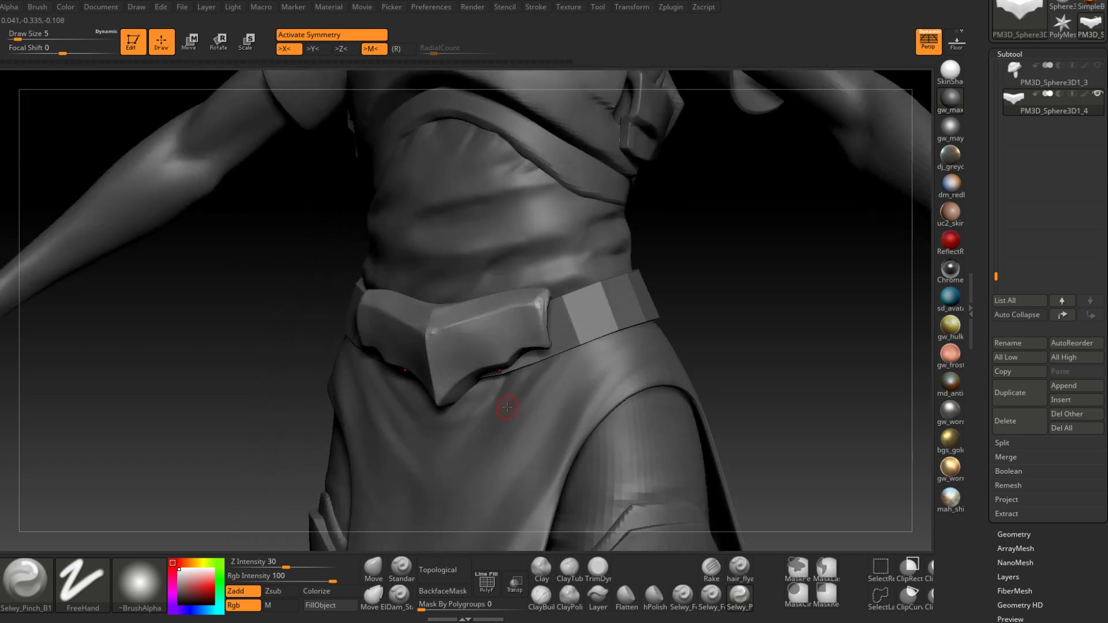
right_click_drag(516, 370, 544, 351)
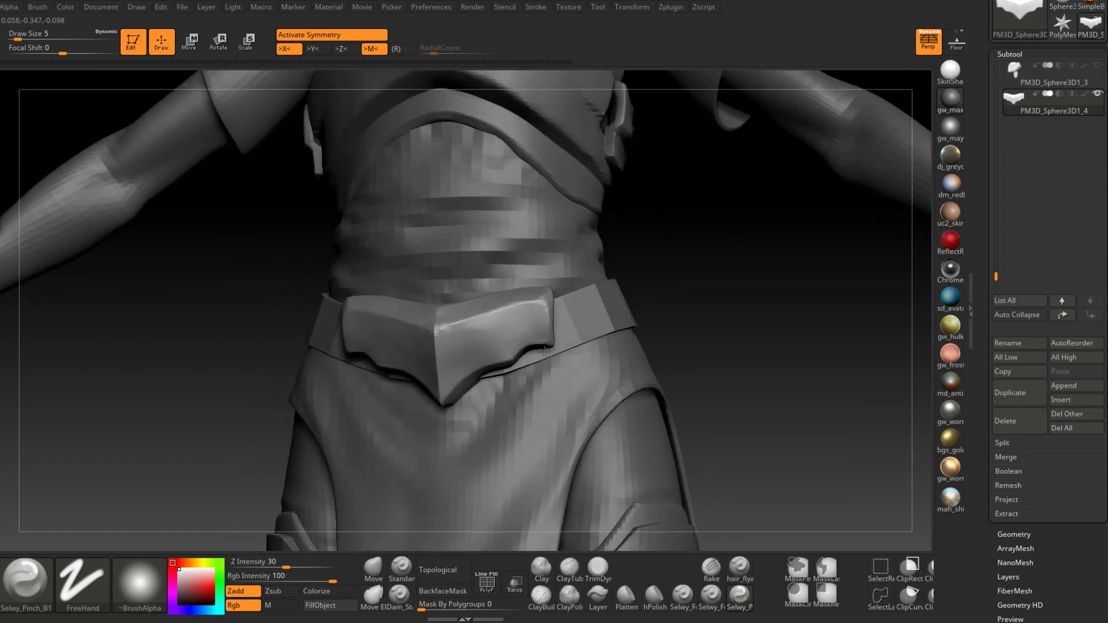
left_click_drag(544, 352, 507, 393)
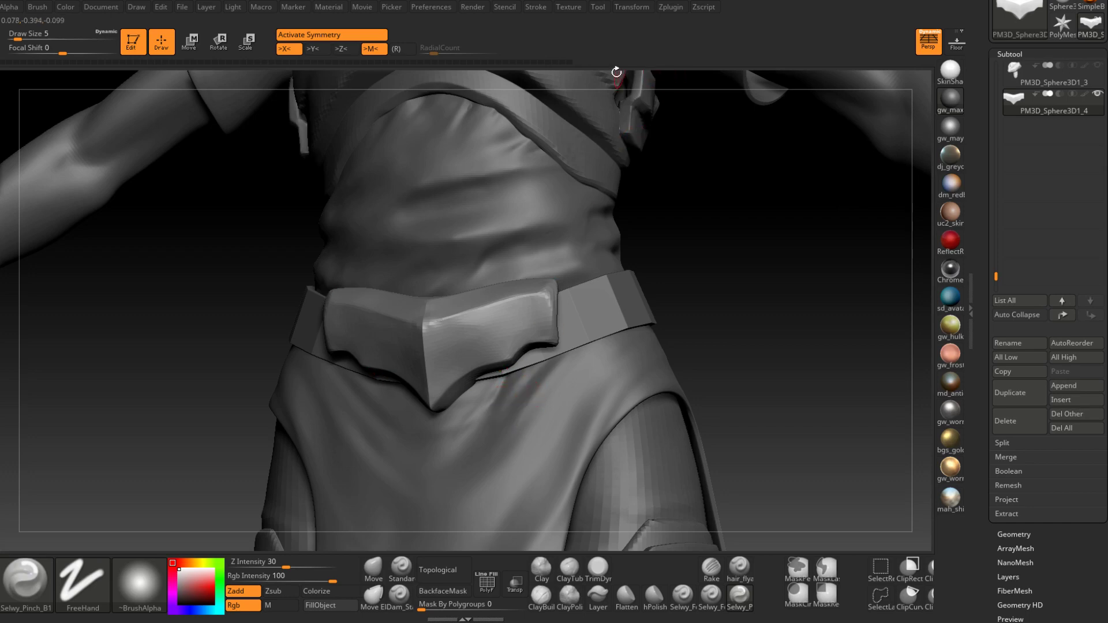
mouse_move(576, 60)
left_mouse_down()
mouse_move(354, 62)
mouse_move(370, 67)
mouse_move(394, 67)
mouse_move(259, 53)
mouse_move(125, 65)
mouse_move(292, 49)
mouse_move(421, 53)
left_mouse_up()
Reshape the buckle's arms and lower point into a clean, straight-edged V with the Move brush at draw size 25
left_click(373, 569)
right_click_drag(427, 398, 487, 304)
key("space")
left_click_drag(488, 304, 520, 297)
left_click(522, 351)
right_click_drag(529, 296, 488, 297)
key("space")
left_click_drag(518, 295, 520, 301)
left_click_drag(455, 331, 454, 324)
right_click_drag(417, 318, 485, 310)
mouse_move(486, 310)
left_mouse_down()
mouse_move(470, 352)
mouse_move(465, 344)
left_mouse_up()
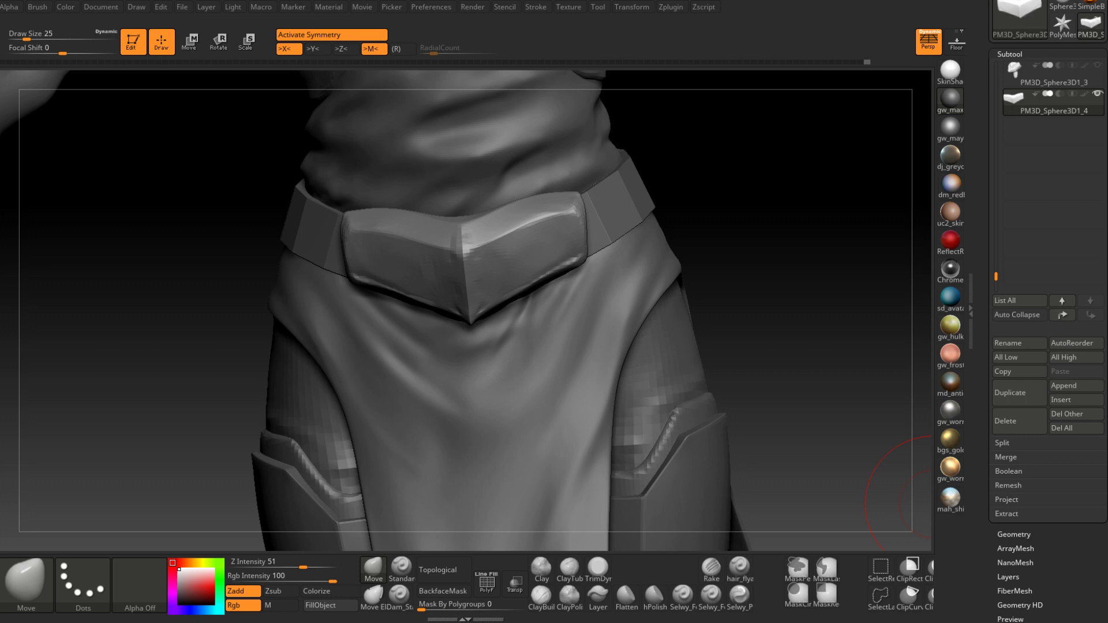
left_click_drag(730, 238, 670, 234)
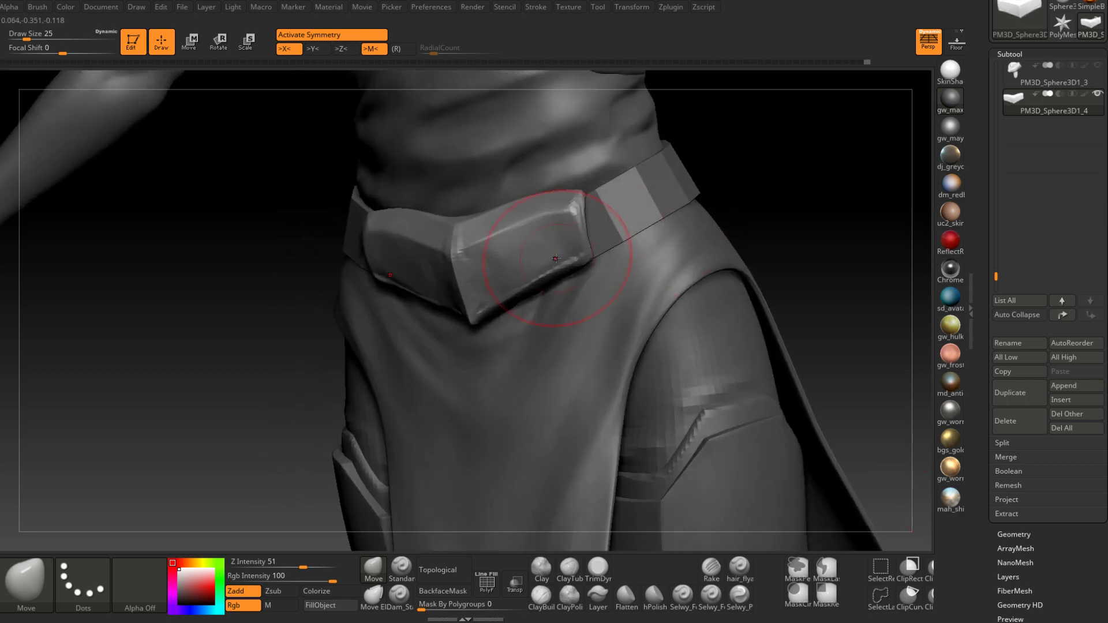
Carve a groove down the buckle's central ridge to the lower point with the Dam_Standard brush at draw size 7
left_click_drag(751, 236, 811, 237)
key("space")
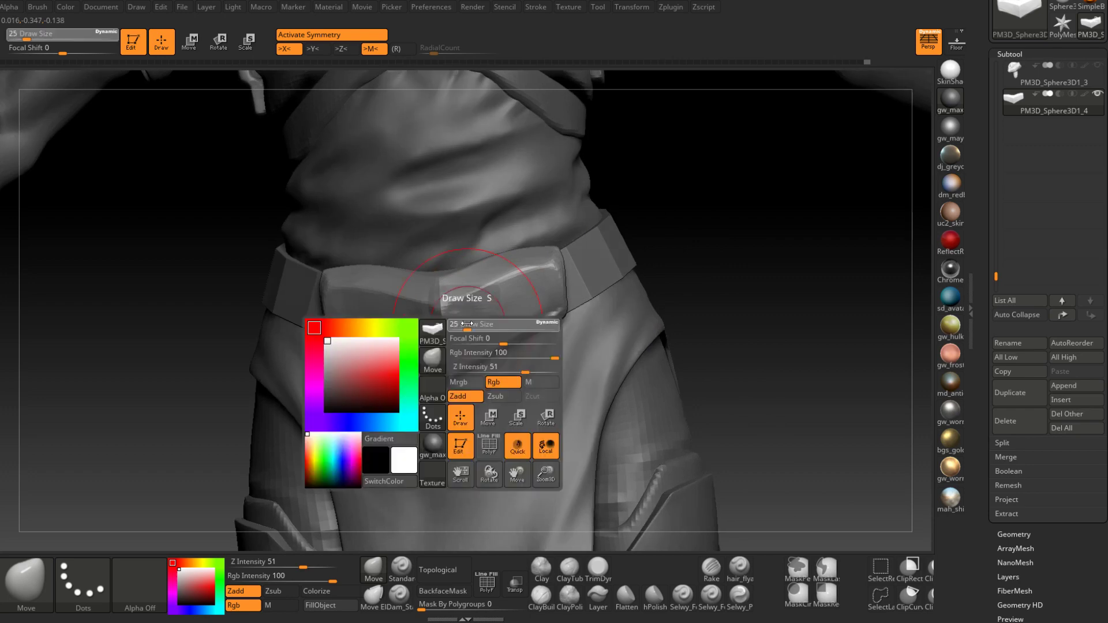
left_click_drag(470, 324, 460, 324)
left_click(400, 598)
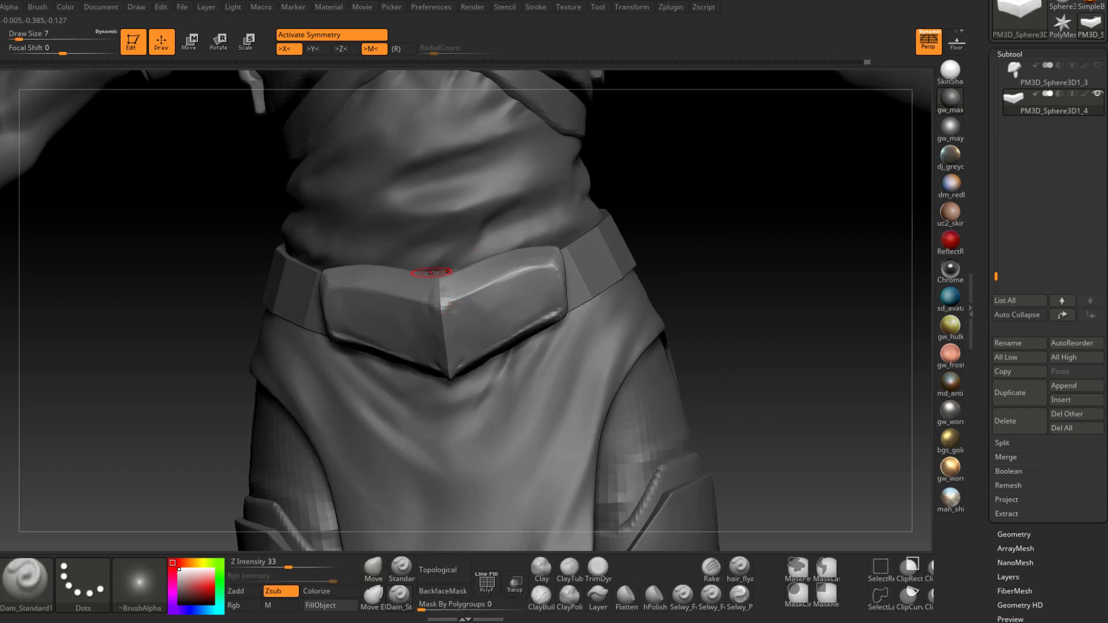
left_click_drag(750, 277, 750, 242)
left_click_drag(440, 295, 451, 383)
left_click_drag(751, 277, 751, 225)
left_click_drag(447, 369, 450, 405)
right_click_drag(450, 406, 450, 430)
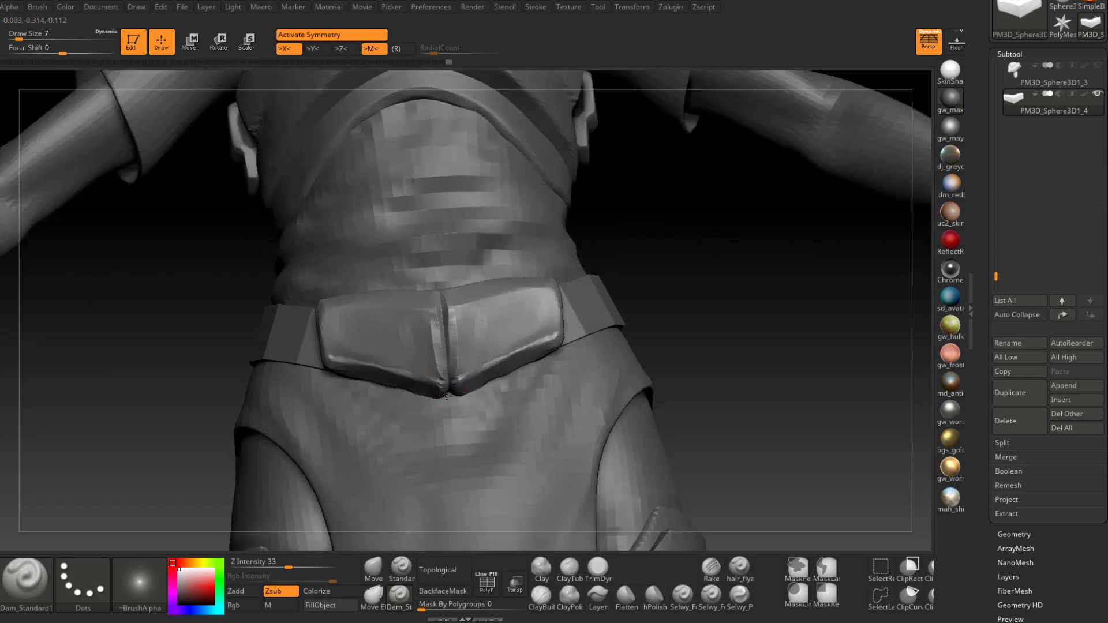
Deepen the buckle's central groove and cut it through the top edge with further Dam_Standard strokes
left_click_drag(449, 385, 445, 303)
right_click_drag(445, 274, 445, 324)
left_click_drag(447, 315, 436, 263)
right_click_drag(437, 263, 445, 306)
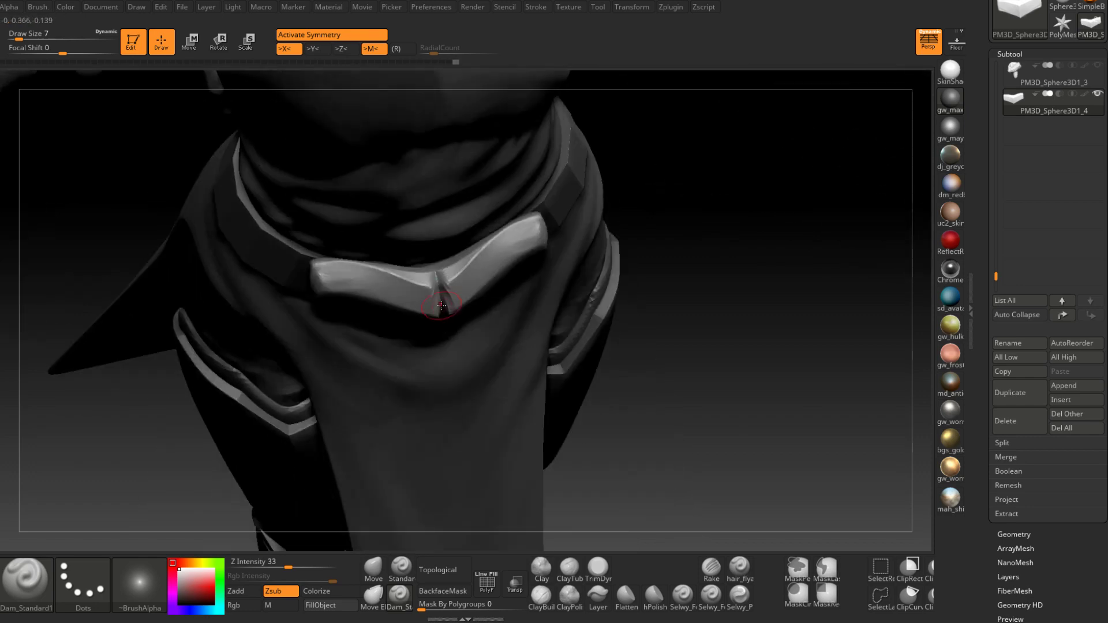
left_click_drag(445, 307, 439, 272)
mouse_move(440, 222)
right_mouse_down()
mouse_move(444, 245)
mouse_move(440, 174)
right_mouse_up()
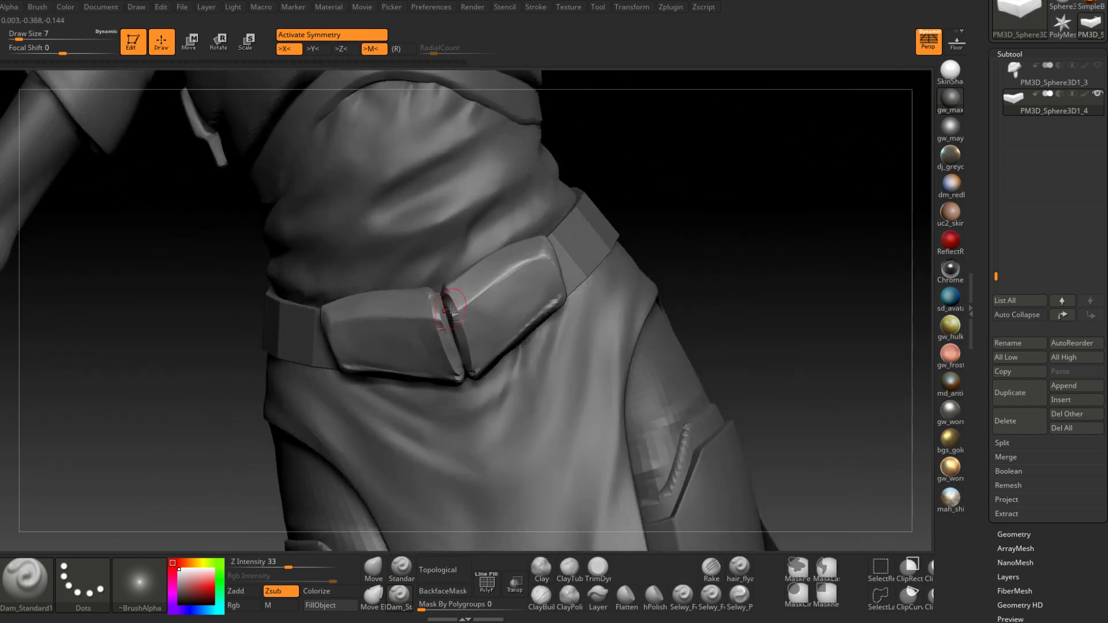
left_click_drag(453, 300, 458, 343)
Smooth the middle and lower part of the buckle's central groove
right_click_drag(458, 343, 460, 289)
mouse_move(460, 333)
right_mouse_down()
mouse_move(477, 292)
mouse_move(478, 326)
right_mouse_up()
mouse_move(478, 330)
left_mouse_down("shift")
mouse_move(478, 366)
mouse_move(475, 340)
left_mouse_up("shift")
mouse_move(475, 323)
right_mouse_down()
mouse_move(503, 339)
mouse_move(491, 375)
mouse_move(482, 361)
right_mouse_up()
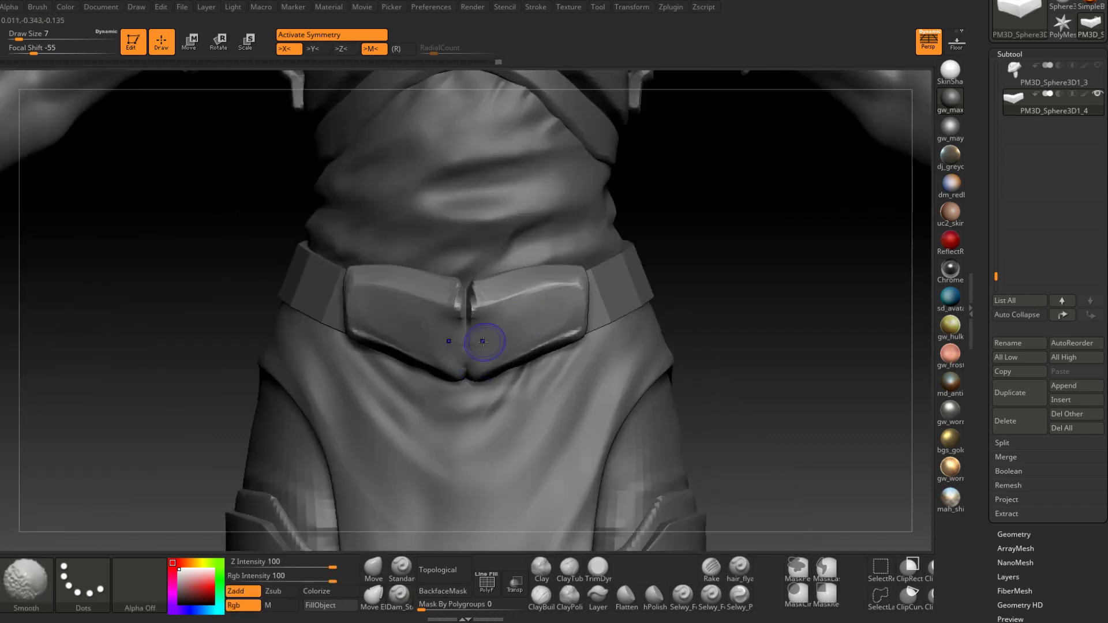
mouse_move(470, 314)
right_mouse_down()
mouse_move(470, 277)
mouse_move(491, 264)
mouse_move(499, 291)
mouse_move(487, 291)
right_mouse_up()
Build up the surface beside the buckle's central groove, from the top notch to the lower point, with the ClayBuildup brush
left_click(542, 598)
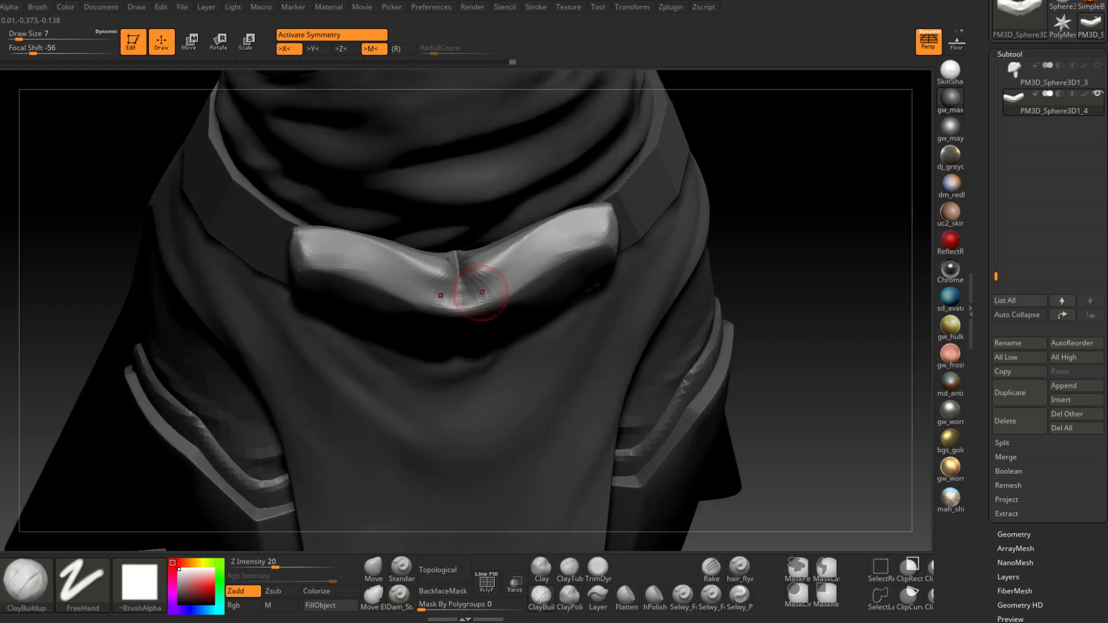
mouse_move(488, 292)
left_mouse_down()
mouse_move(475, 299)
mouse_move(494, 285)
mouse_move(487, 293)
left_mouse_up()
right_click_drag(491, 288, 488, 254)
left_click_drag(478, 345, 483, 402)
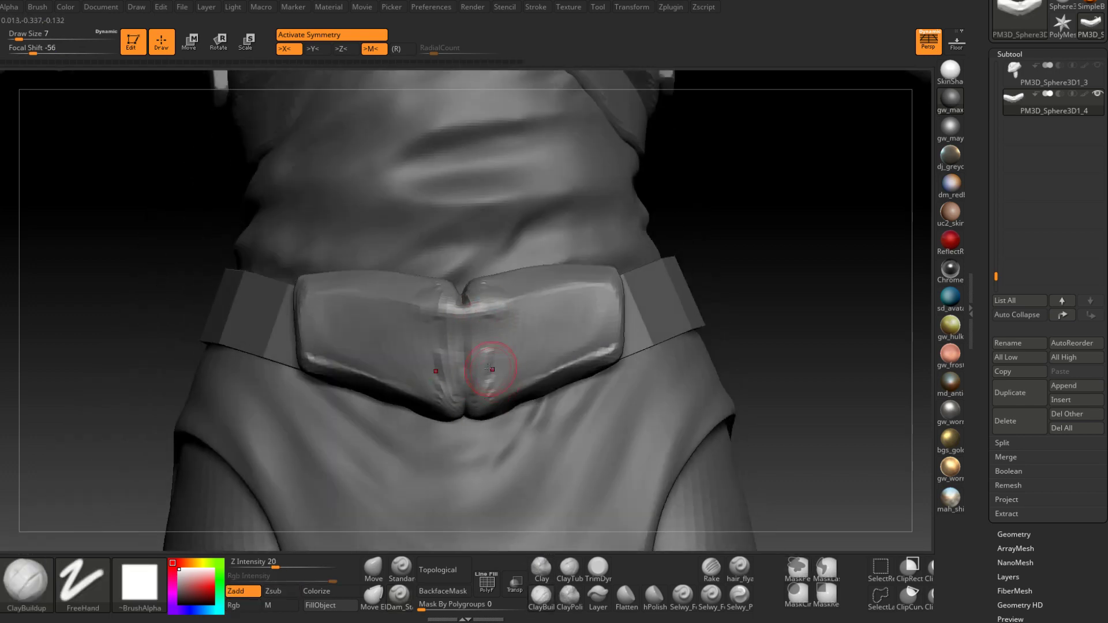
right_click_drag(489, 368, 475, 340, "ctrl")
right_click_drag(612, 361, 571, 66)
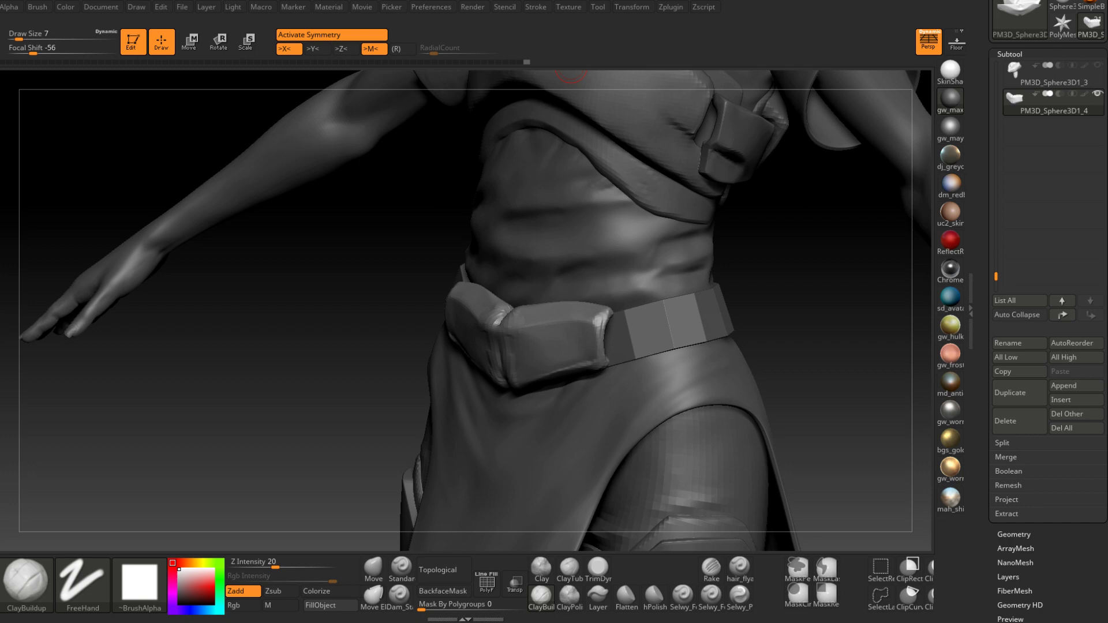
Delete the buckle subtool and confirm the removal
left_click_drag(773, 289, 786, 279)
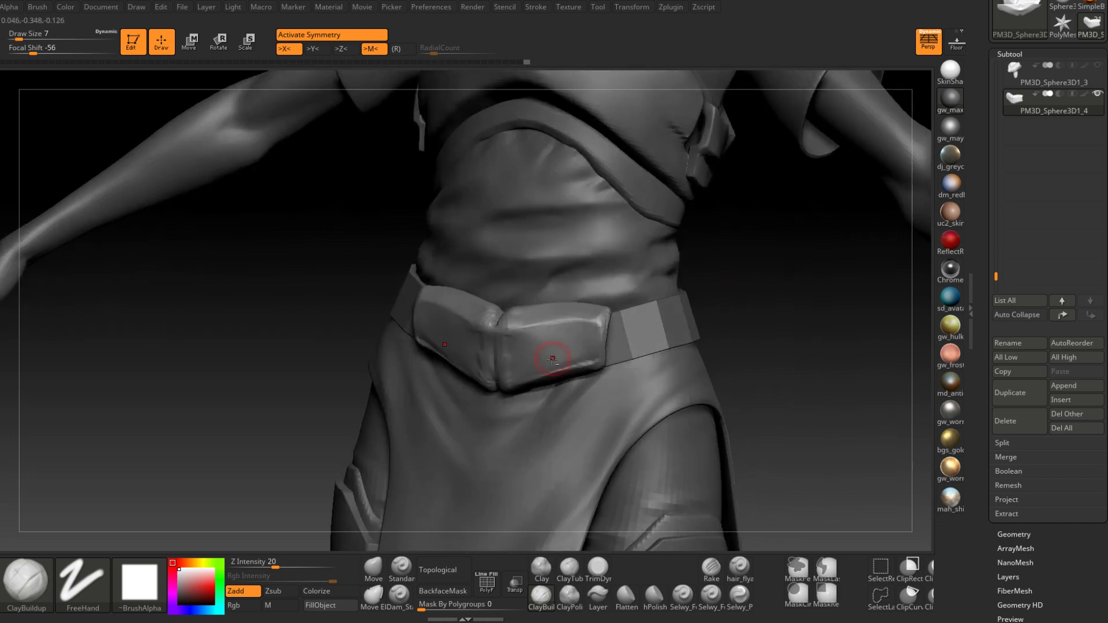
mouse_move(767, 324)
left_mouse_down()
mouse_move(751, 358)
mouse_move(774, 370)
mouse_move(721, 352)
mouse_move(727, 335)
left_mouse_up()
left_click(1019, 425)
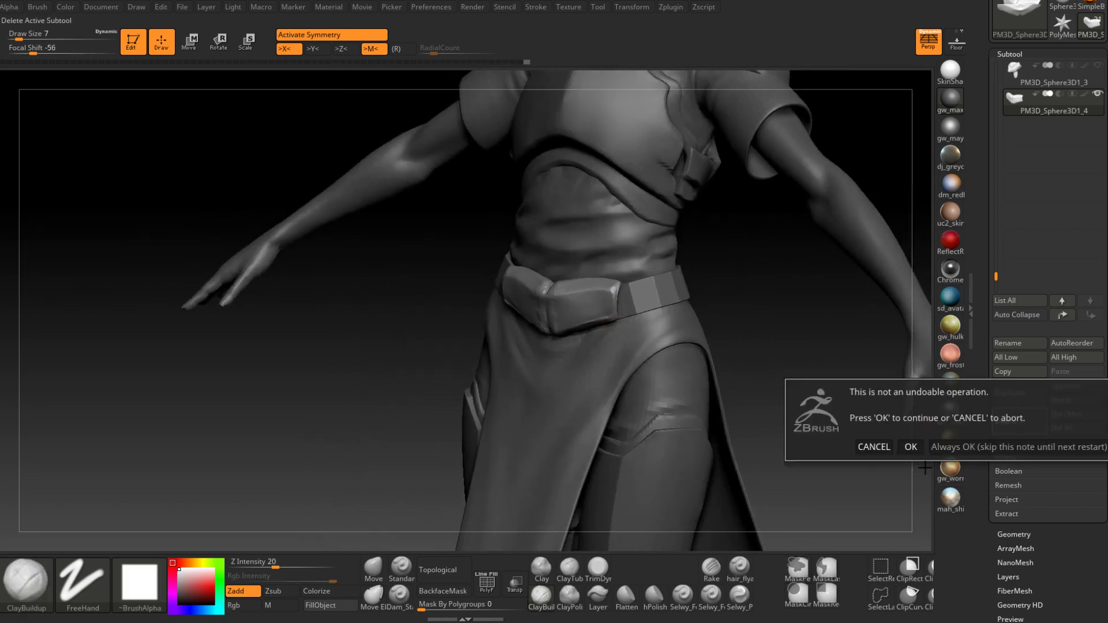
left_click(911, 448)
right_click_drag(676, 491, 600, 358, "alt")
right_click_drag(601, 358, 600, 265, "ctrl")
right_click_drag(600, 266, 517, 190)
right_click_drag(517, 191, 522, 293, "alt")
mouse_move(522, 293)
right_mouse_down()
mouse_move(632, 286)
mouse_move(643, 363)
mouse_move(611, 383)
right_mouse_up()
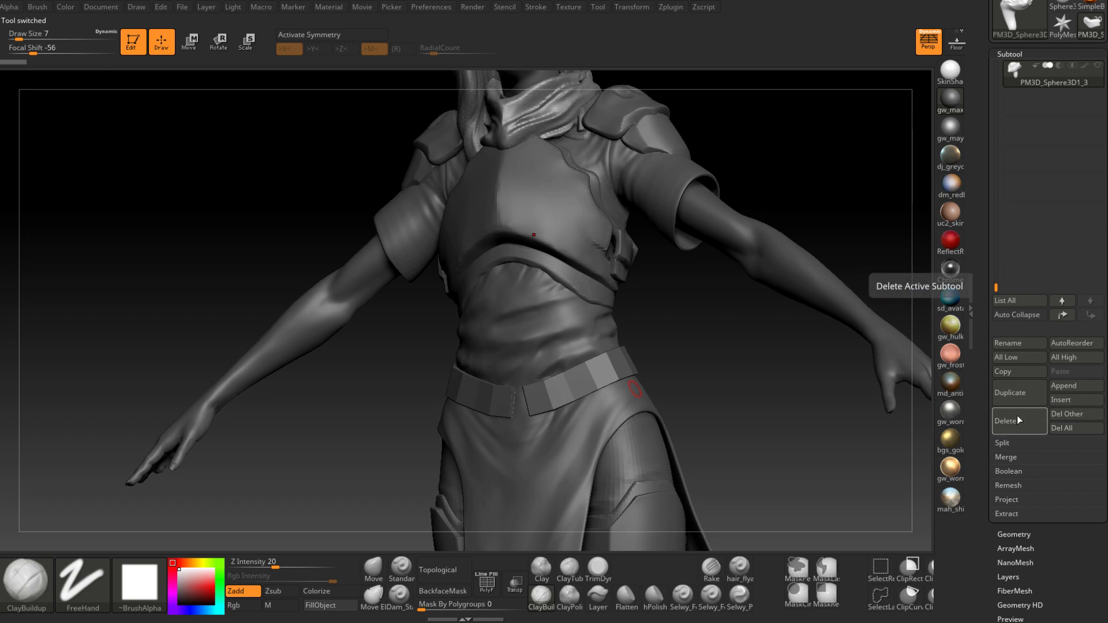
Append a Sphere3D as a new subtool and make it active for transforming
left_click(1074, 386)
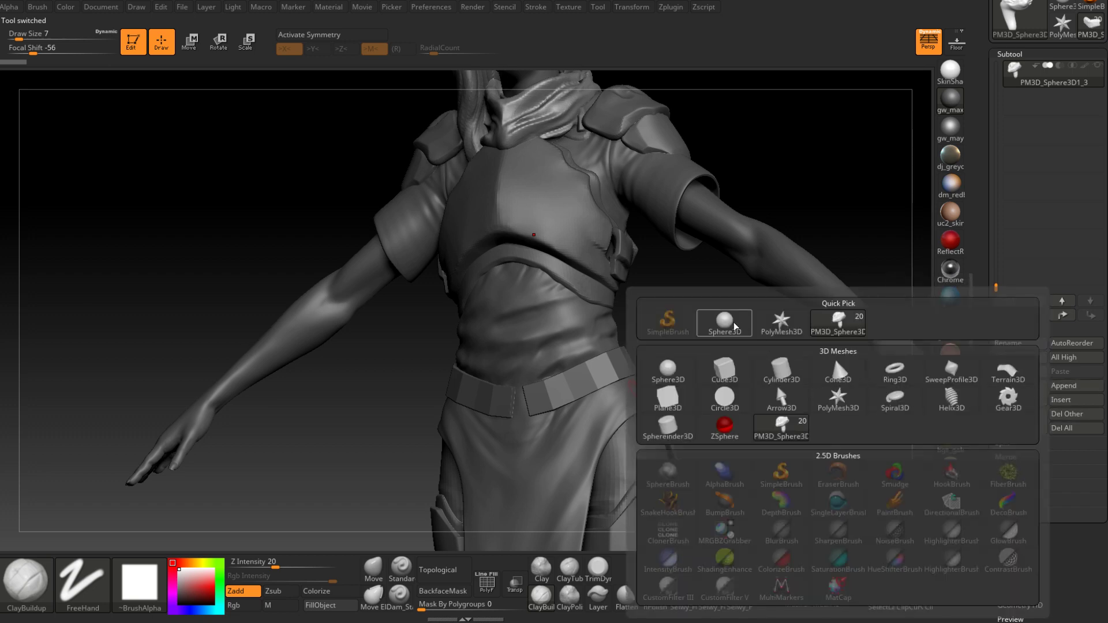
left_click(719, 321)
left_click(711, 424, "alt")
right_click_drag(743, 419, 620, 374, "ctrl")
key("e")
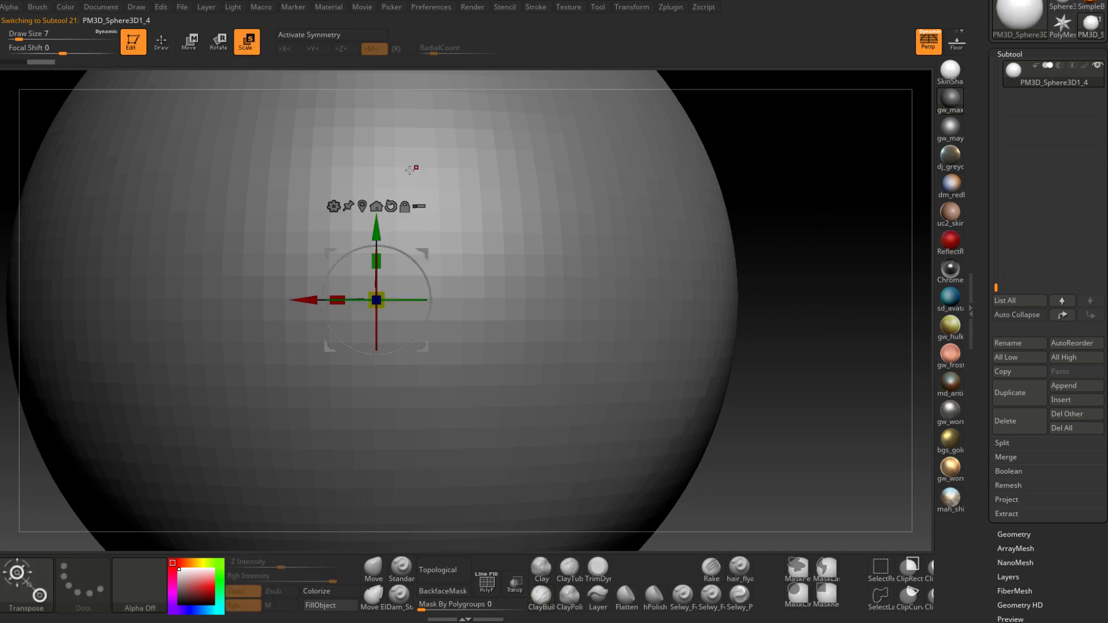
Scale the sphere down to about the belt's height and place it in front of the belt's end beside the centre gap
left_click_drag(382, 293, 384, 359)
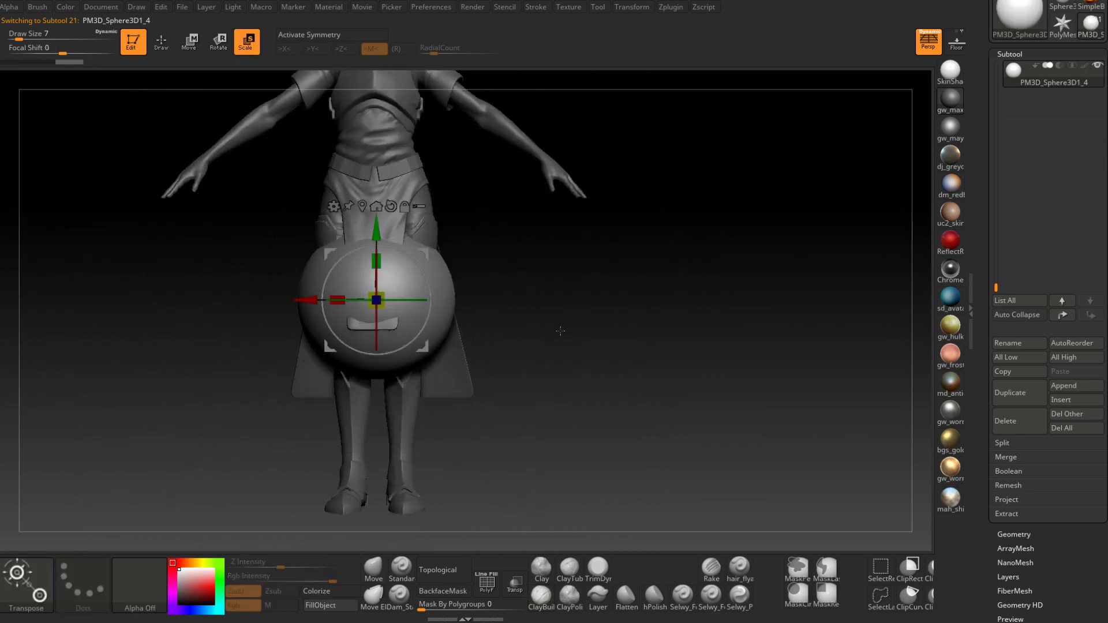
right_click_drag(562, 329, 521, 325, "shift")
right_click_drag(520, 324, 614, 356, "alt")
right_click_drag(495, 363, 495, 382, "ctrl")
left_click_drag(495, 382, 483, 475)
left_click_drag(545, 336, 420, 119)
left_click_drag(466, 197, 512, 324)
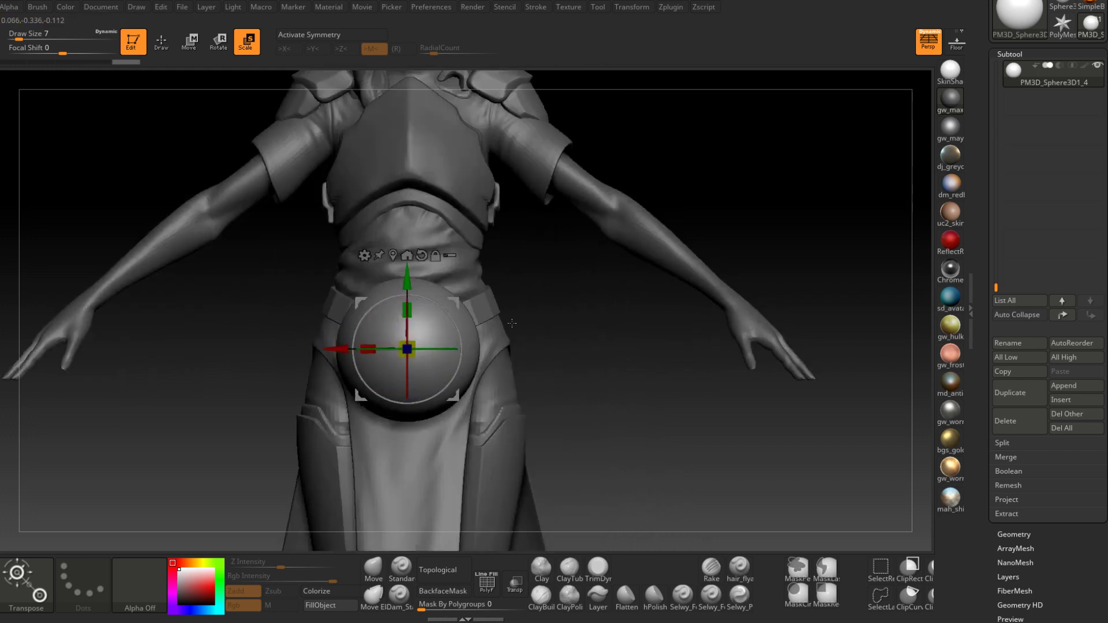
left_click_drag(413, 348, 396, 411)
left_click_drag(457, 301, 490, 277)
right_click_drag(531, 272, 653, 320, "ctrl")
Flatten the front of the sphere with the TrimDynamic brush at draw size 23
left_click(598, 569)
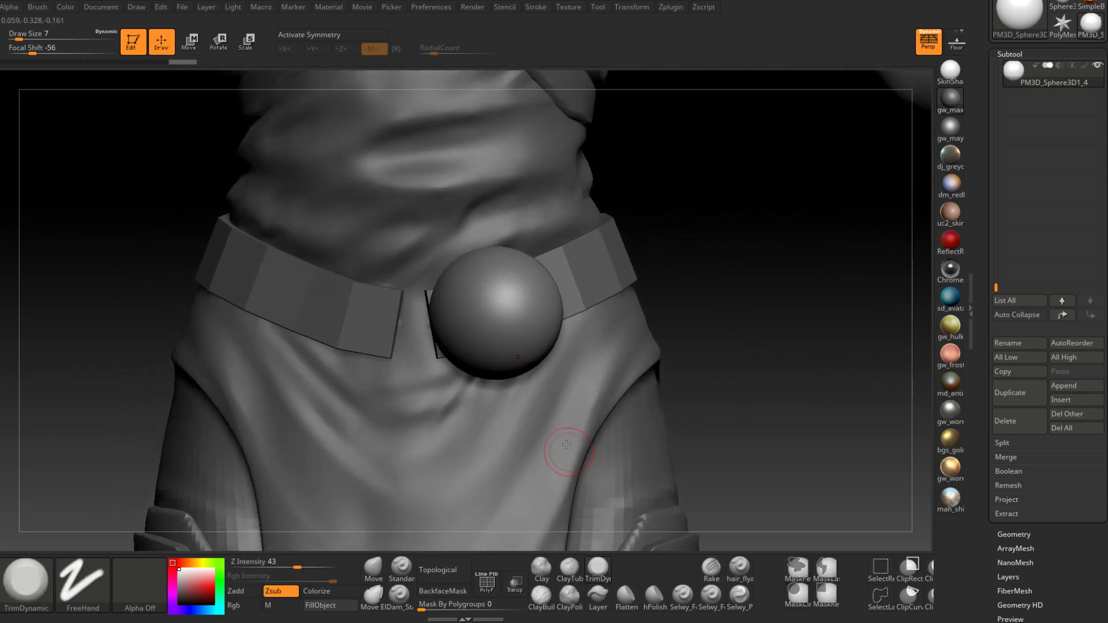
right_click_drag(565, 462, 511, 470)
key("space")
left_click_drag(498, 317, 507, 316)
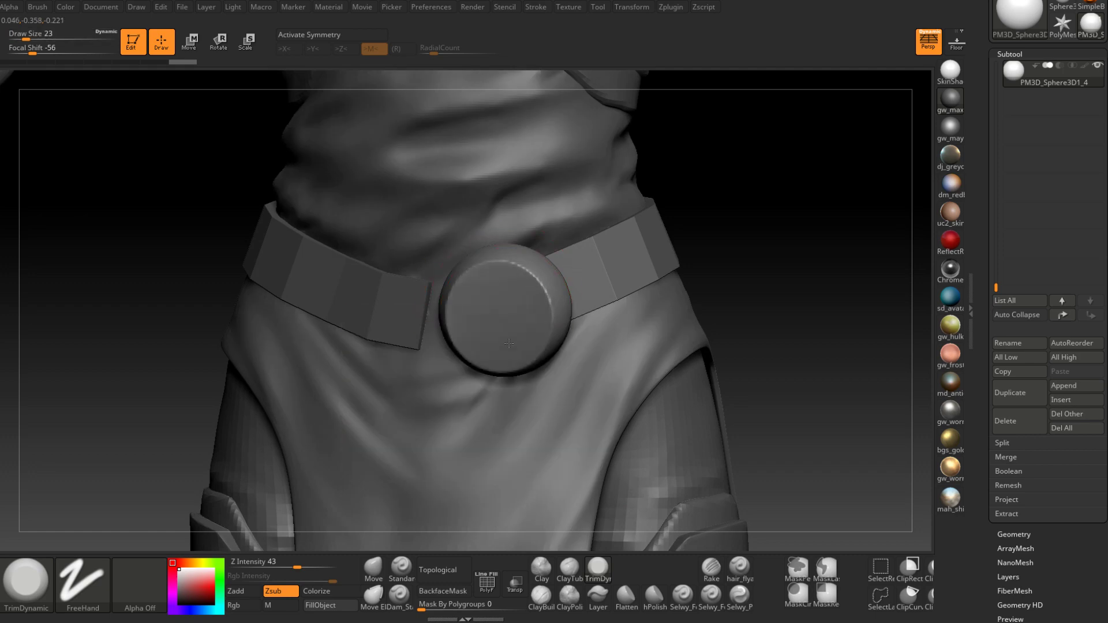
left_click_drag(509, 343, 528, 340)
Trim flat planes around the sphere's sides to turn it into an angular block
mouse_move(577, 335)
right_mouse_down()
mouse_move(504, 311)
mouse_move(352, 337)
right_mouse_up()
left_click_drag(553, 289, 565, 322)
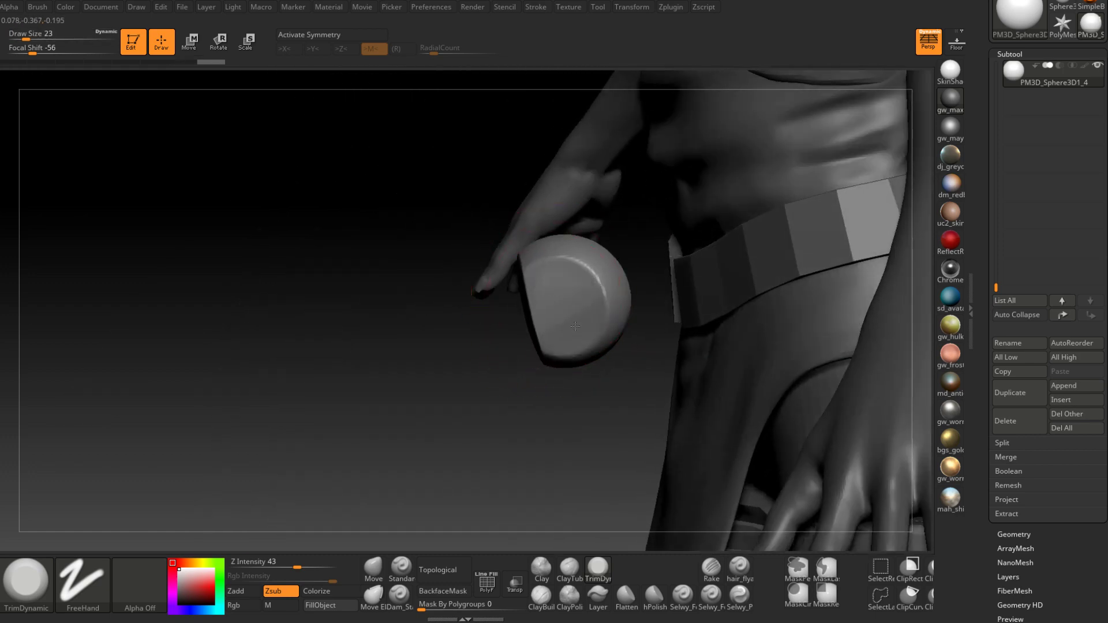
right_click_drag(575, 326, 650, 323)
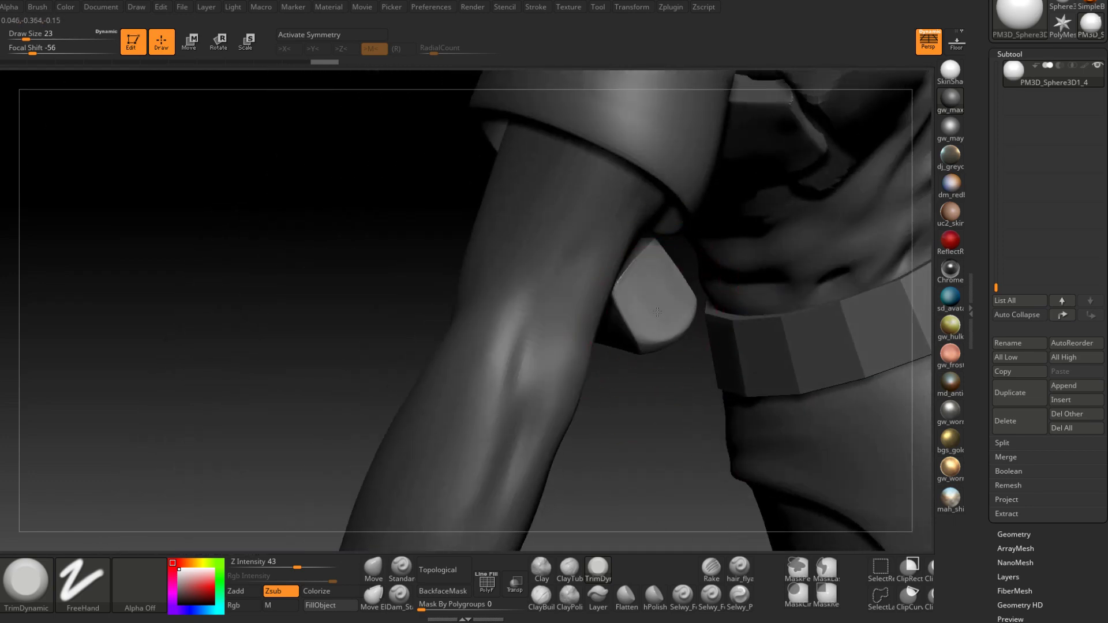
mouse_move(657, 311)
right_mouse_down()
mouse_move(691, 287)
mouse_move(677, 272)
mouse_move(669, 300)
mouse_move(648, 225)
right_mouse_up()
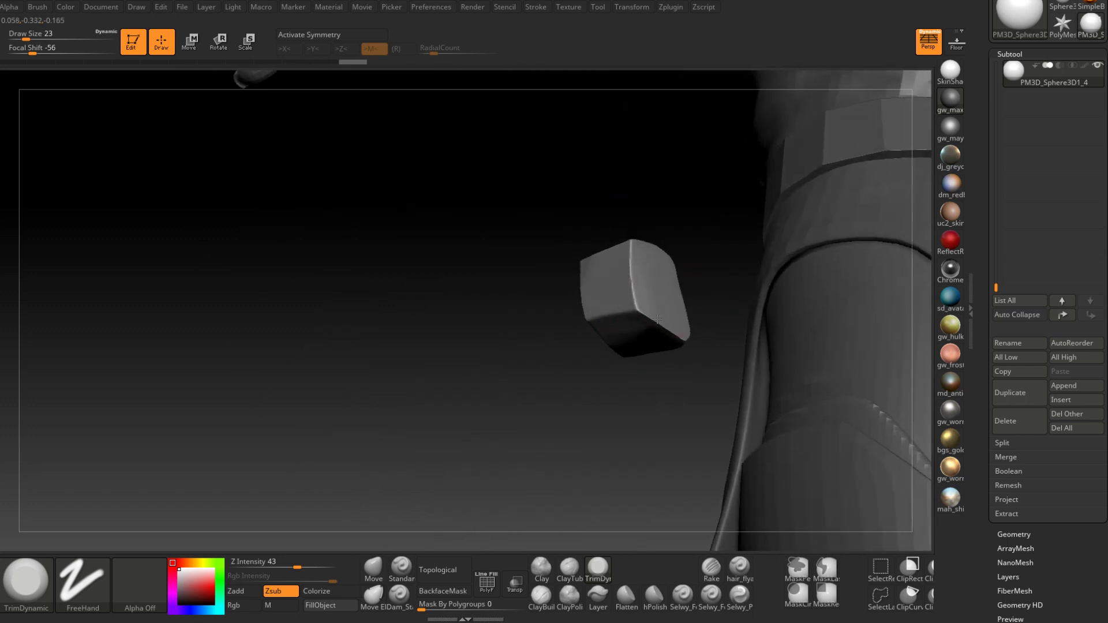
Plane down the block's faces and edges with the TrimDynamic brush at draw sizes 11 and 16
key("space")
left_click_drag(657, 318, 652, 319)
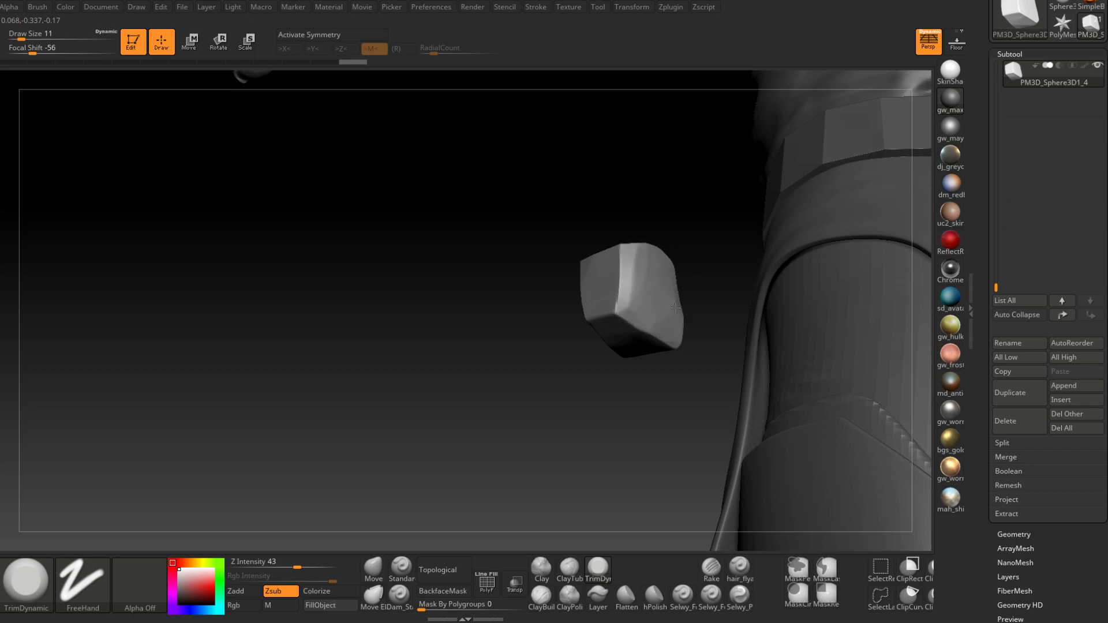
right_click_drag(652, 254, 638, 270)
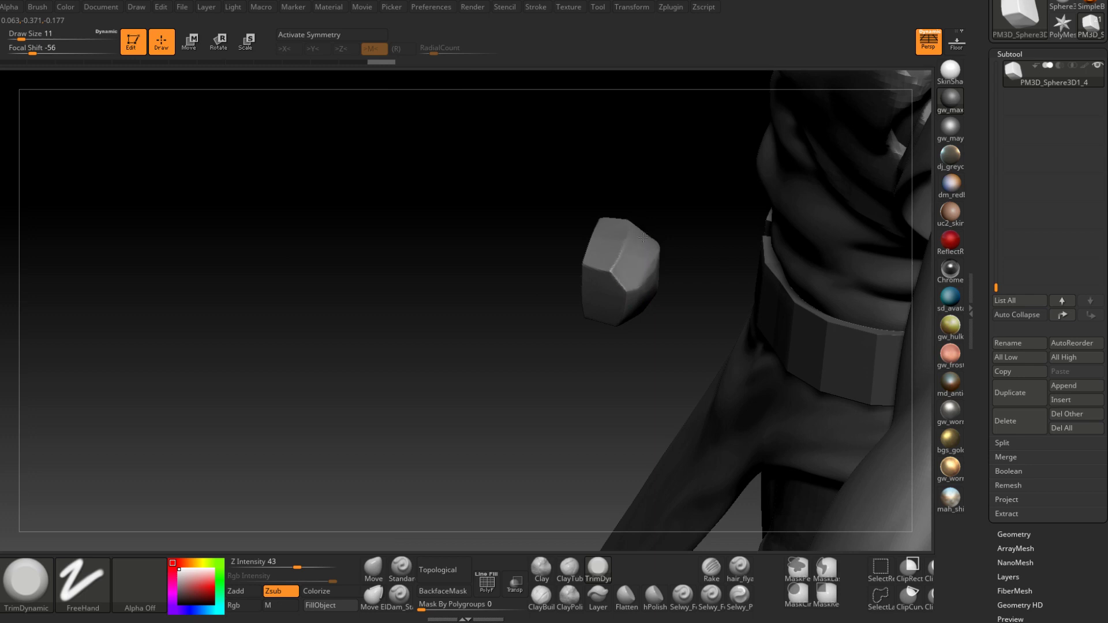
right_click_drag(638, 292, 648, 310)
key("space")
left_click_drag(647, 310, 646, 315)
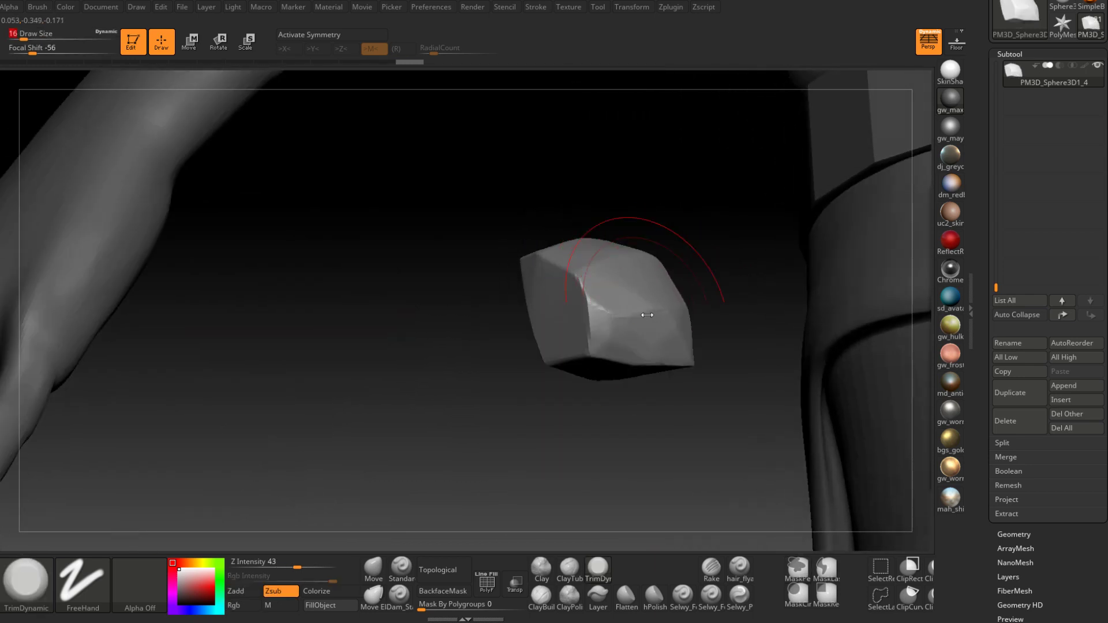
right_click_drag(662, 340, 645, 339)
Bevel the block's remaining rounded faces and corners with TrimDynamic at draw size 12
key("space")
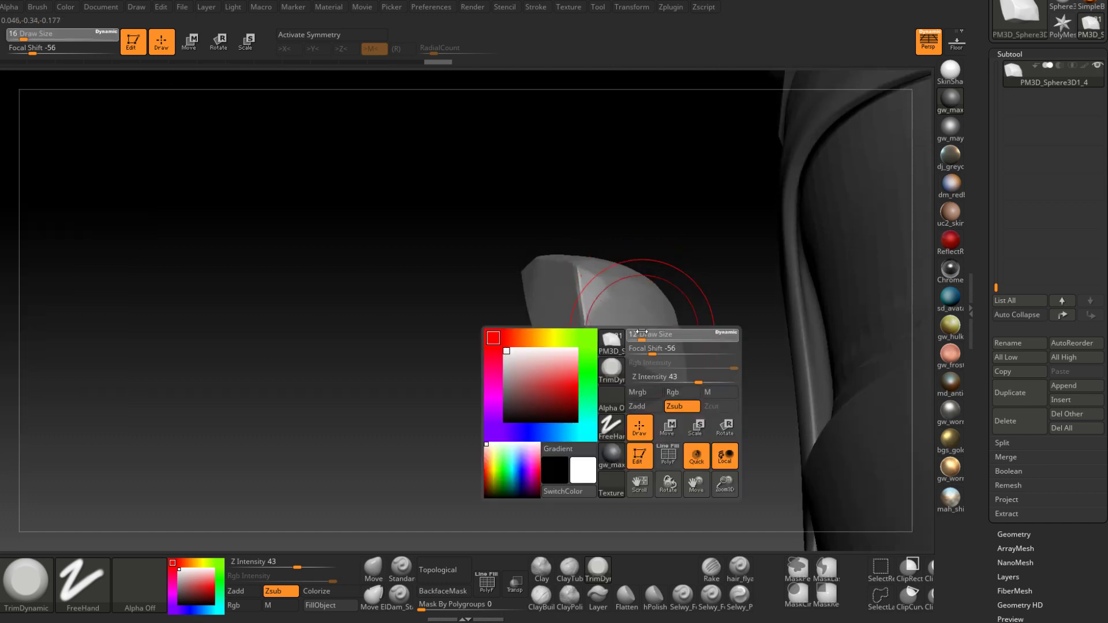
left_click_drag(648, 338, 644, 339)
left_click_drag(621, 369, 653, 378)
right_click_drag(659, 370, 667, 355)
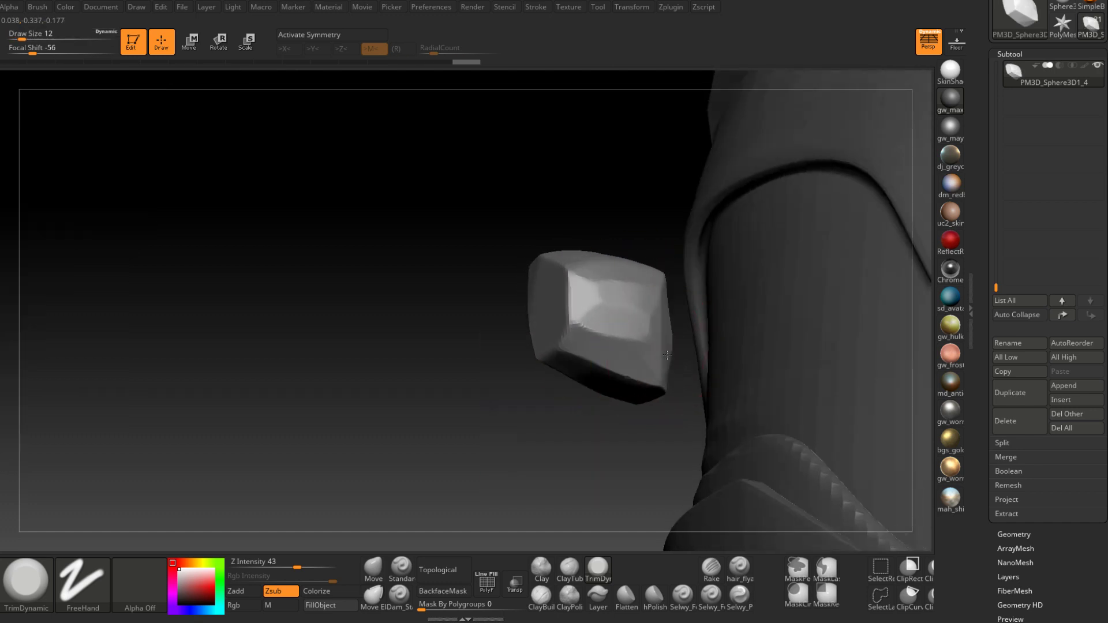
right_click_drag(652, 301, 620, 401)
left_click_drag(585, 278, 616, 253)
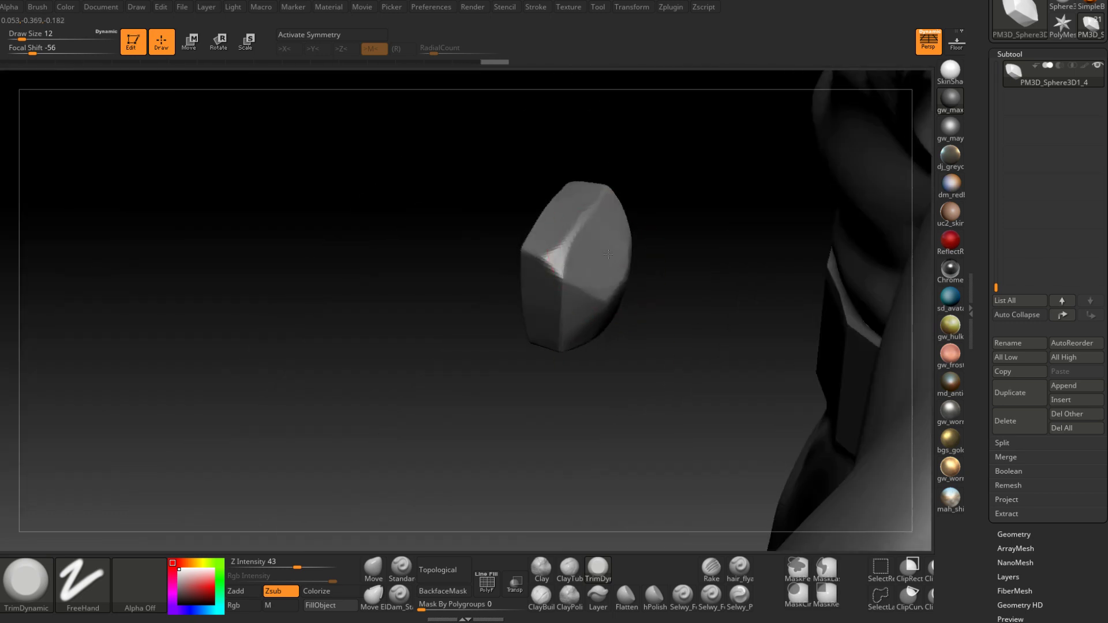
right_click_drag(640, 309, 602, 201)
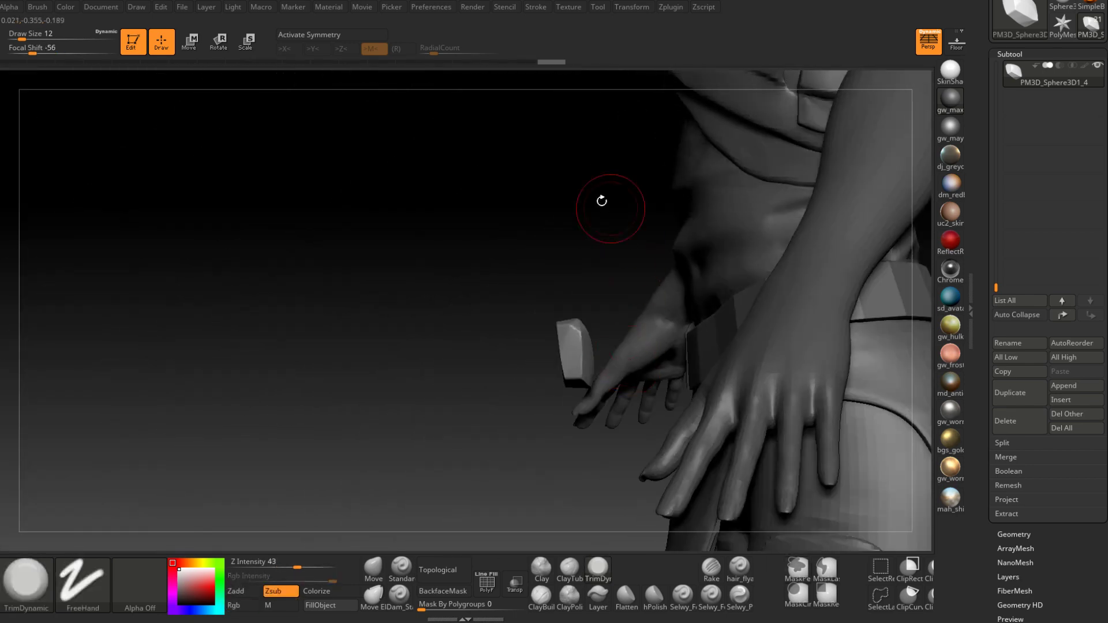
Rotate and move the trimmed block so it sits as a plate on the belt's end beside the centre gap
left_click(242, 44)
left_click_drag(638, 311, 698, 309)
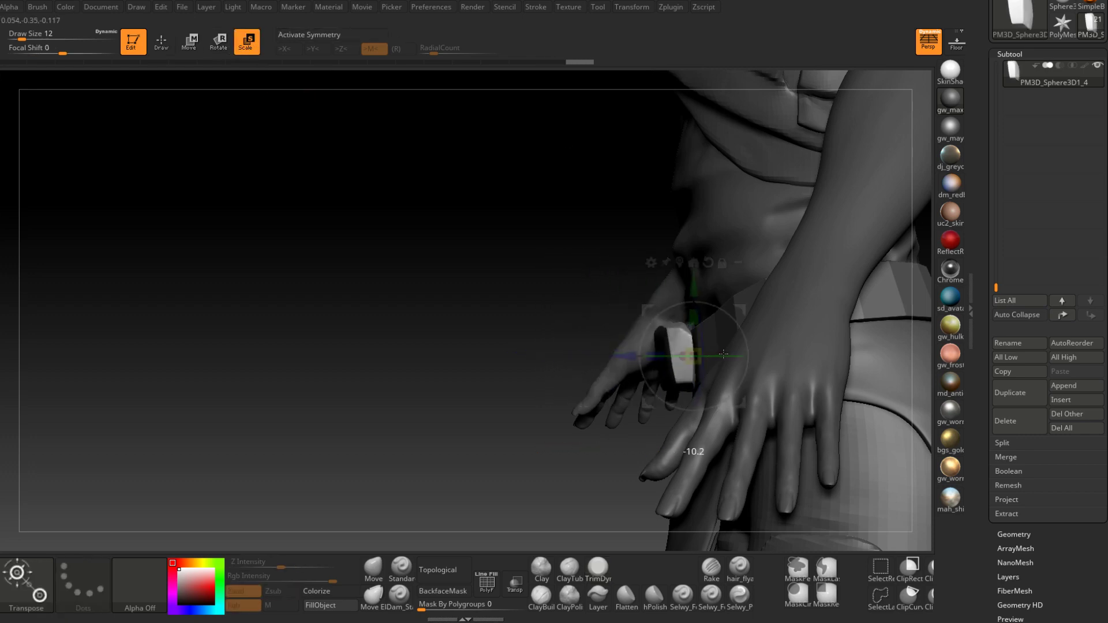
right_click_drag(728, 348, 783, 315)
left_click_drag(705, 320, 670, 282)
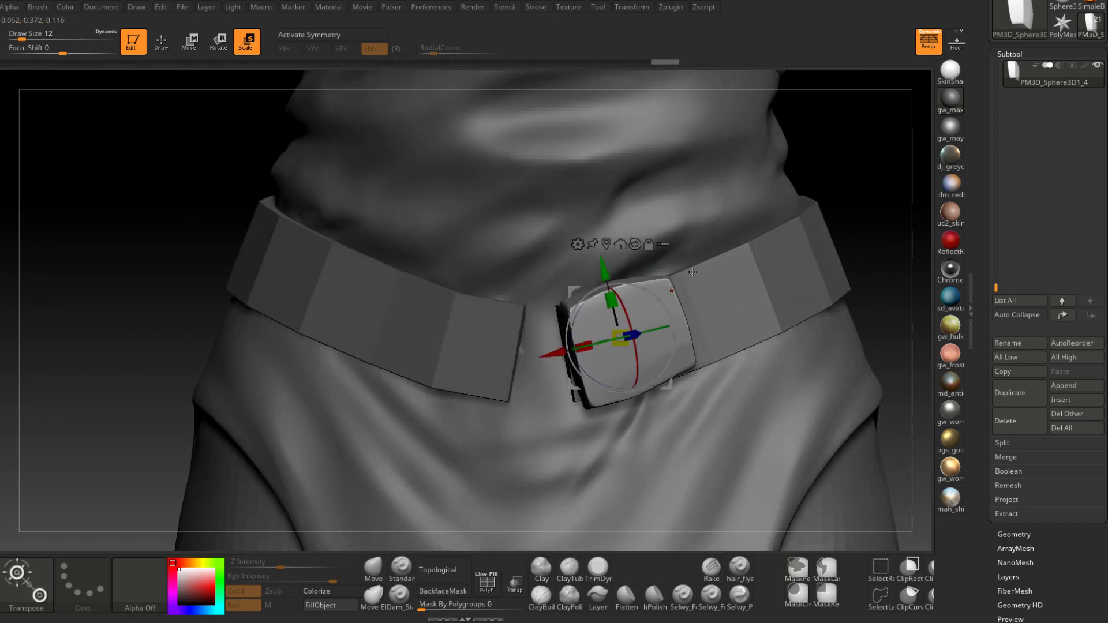
mouse_move(735, 318)
right_mouse_down()
mouse_move(659, 356)
mouse_move(717, 319)
right_mouse_up()
left_click_drag(616, 338, 640, 334)
right_click_drag(641, 334, 786, 273)
Reshape the plate's sides to follow the belt with the Move brush at draw size 23
left_click(373, 569)
right_click_drag(699, 329, 607, 321, "alt")
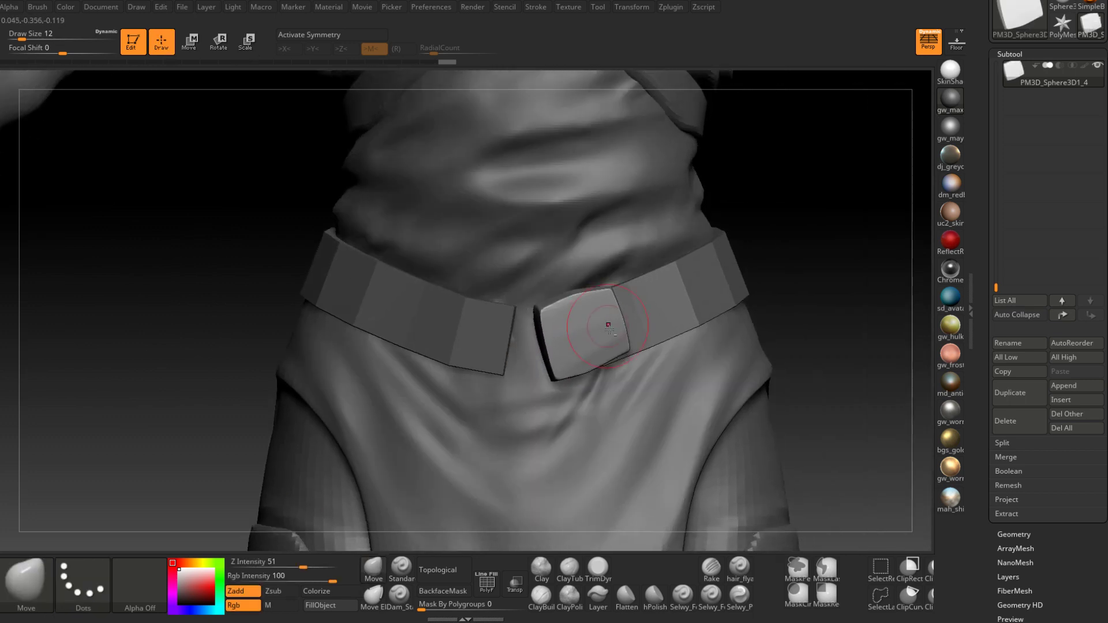
mouse_move(664, 358)
right_mouse_down()
mouse_move(606, 393)
mouse_move(599, 419)
right_mouse_up()
key("space")
left_click_drag(628, 346, 635, 343)
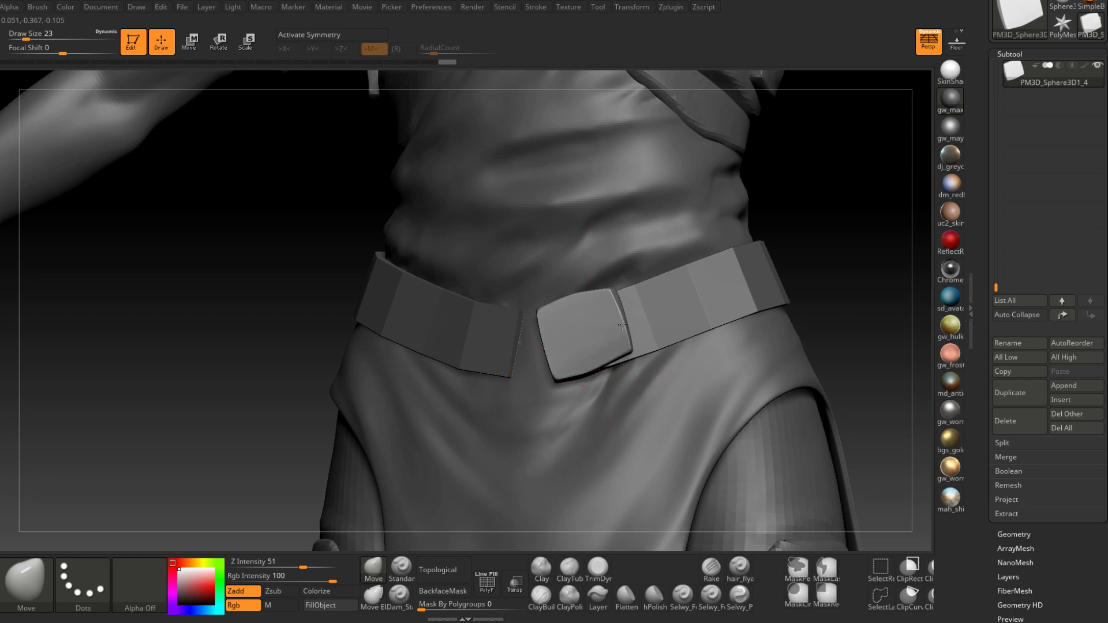
Refine the plate's upper edge with the Move brush at draw size 7
mouse_move(623, 325)
right_mouse_down()
mouse_move(663, 340)
mouse_move(612, 381)
right_mouse_up()
key("space")
left_click(592, 313)
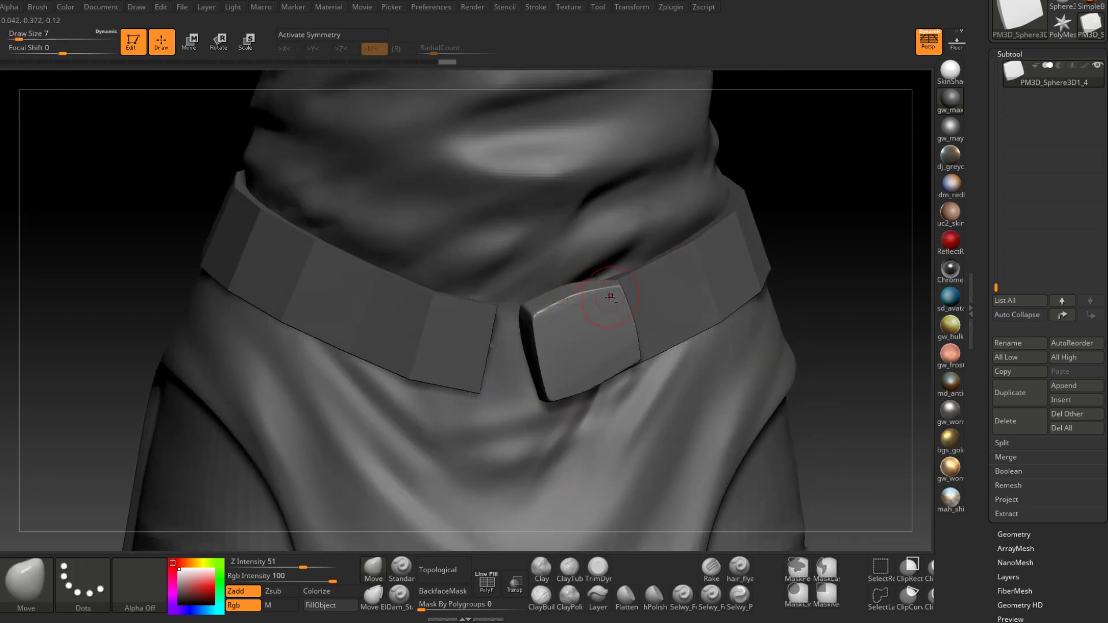
right_click_drag(611, 297, 588, 270)
right_click_drag(554, 308, 552, 294)
Adjust the plate's top edge and gap-side lower corner with the Move brush at draw sizes 14 and 7
key("space")
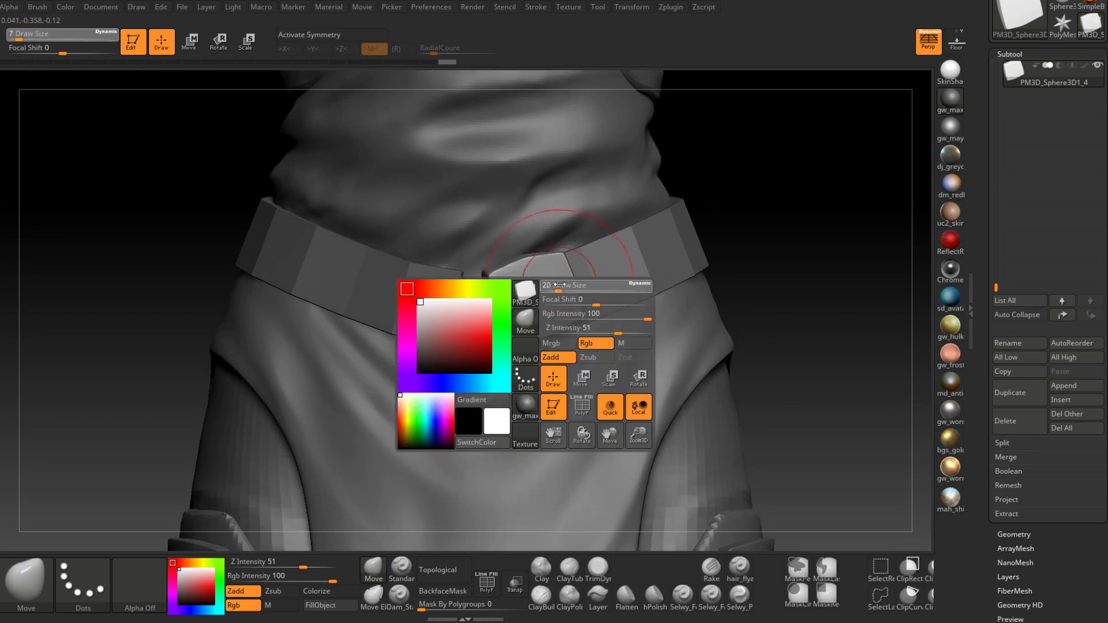
left_click_drag(547, 287, 551, 287)
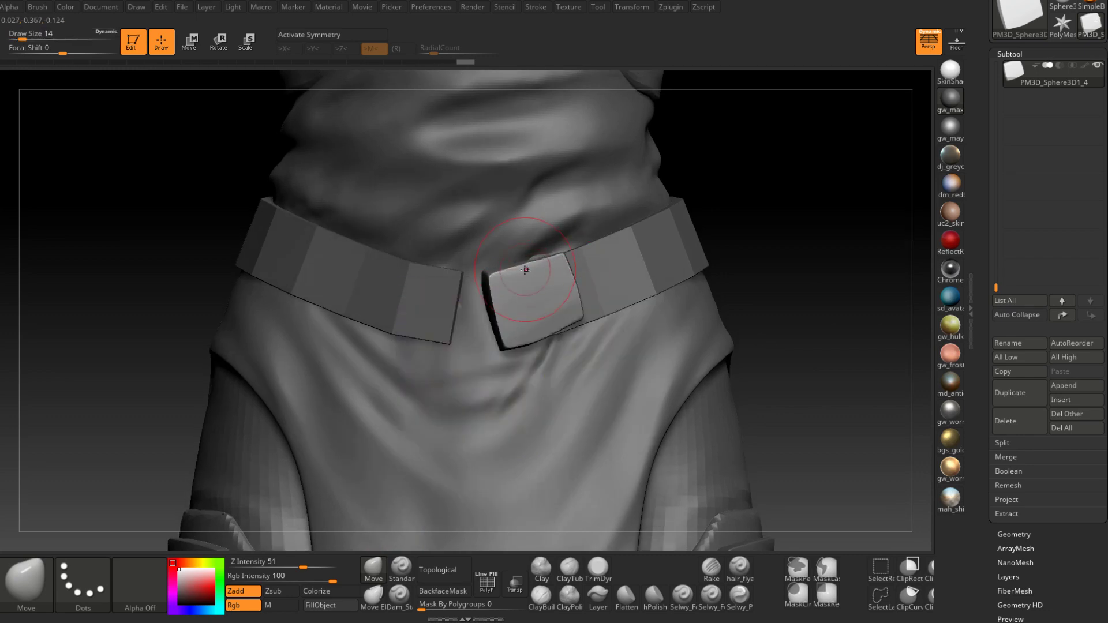
right_click_drag(525, 270, 523, 282)
key("space")
left_click_drag(524, 273, 520, 273)
mouse_move(561, 261)
right_mouse_down()
mouse_move(564, 248)
mouse_move(518, 321)
mouse_move(508, 317)
right_mouse_up()
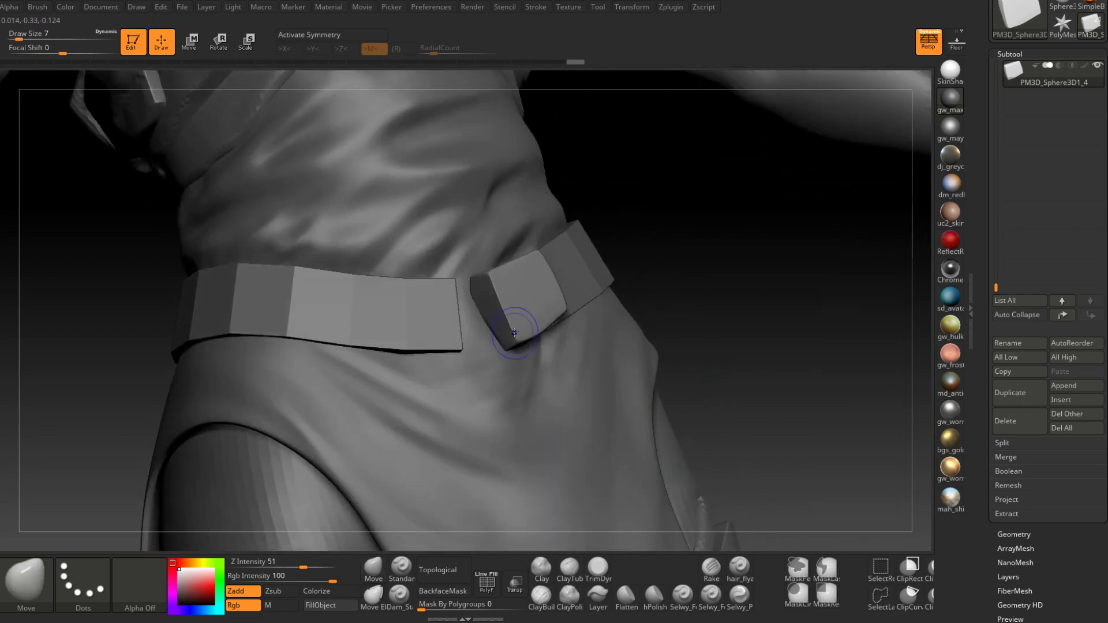
mouse_move(512, 355)
right_mouse_down()
mouse_move(557, 408)
mouse_move(581, 346)
mouse_move(564, 302)
mouse_move(578, 321)
mouse_move(622, 255)
right_mouse_up()
key("shift")
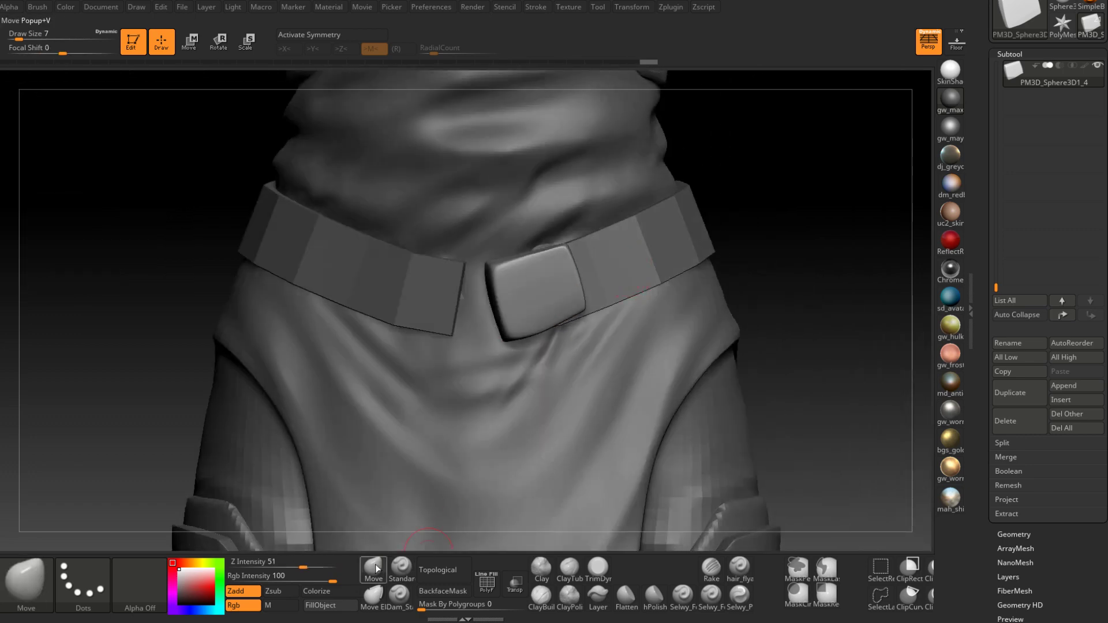
Square up the plate's outline along the belt with the Move brush at draw sizes 17 and 31
mouse_move(502, 439)
right_mouse_down("ctrl")
mouse_move(527, 374)
mouse_move(524, 400)
right_mouse_up("ctrl")
key("space")
left_click_drag(552, 321, 557, 319)
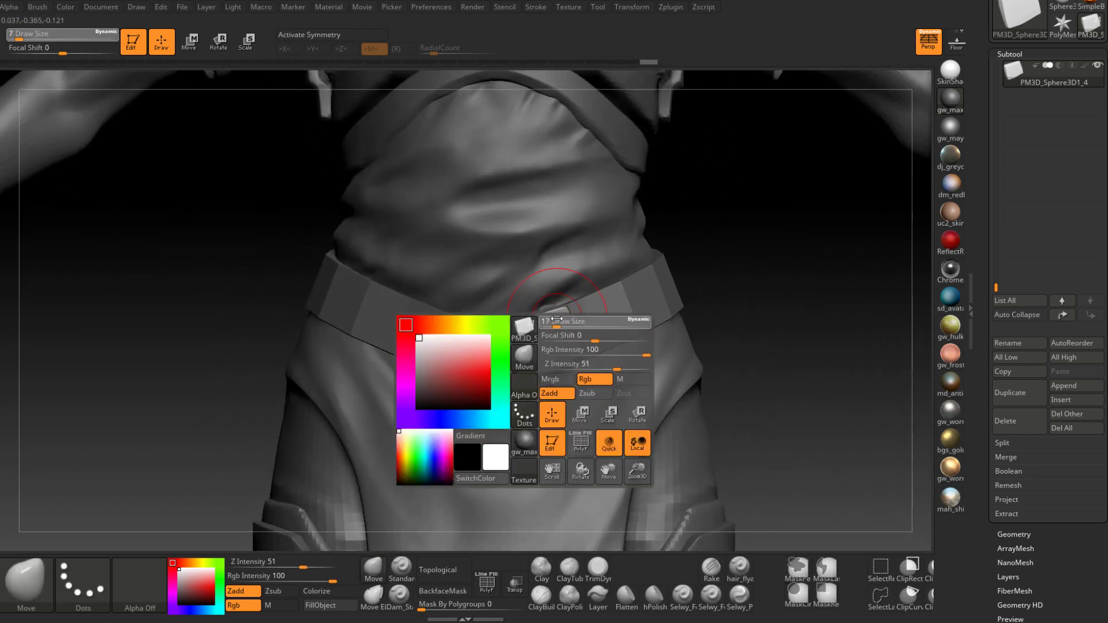
mouse_move(521, 321)
right_mouse_down()
mouse_move(575, 357)
mouse_move(598, 356)
mouse_move(599, 345)
right_mouse_up()
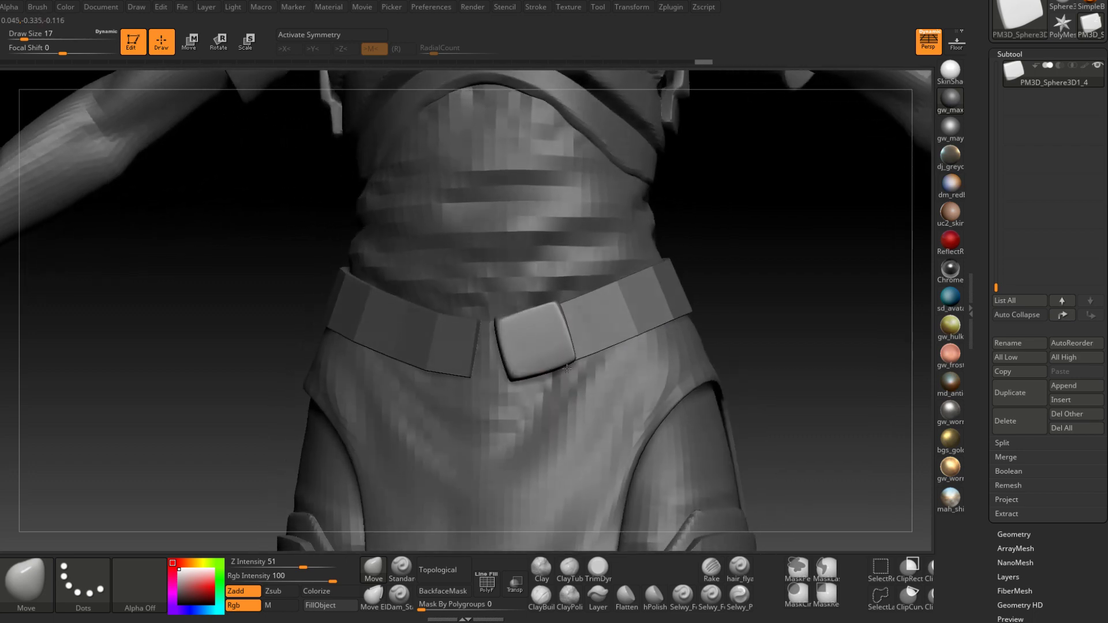
left_click_drag(561, 361, 565, 372)
mouse_move(565, 374)
right_mouse_down("alt")
mouse_move(565, 304)
mouse_move(522, 342)
right_mouse_up("alt")
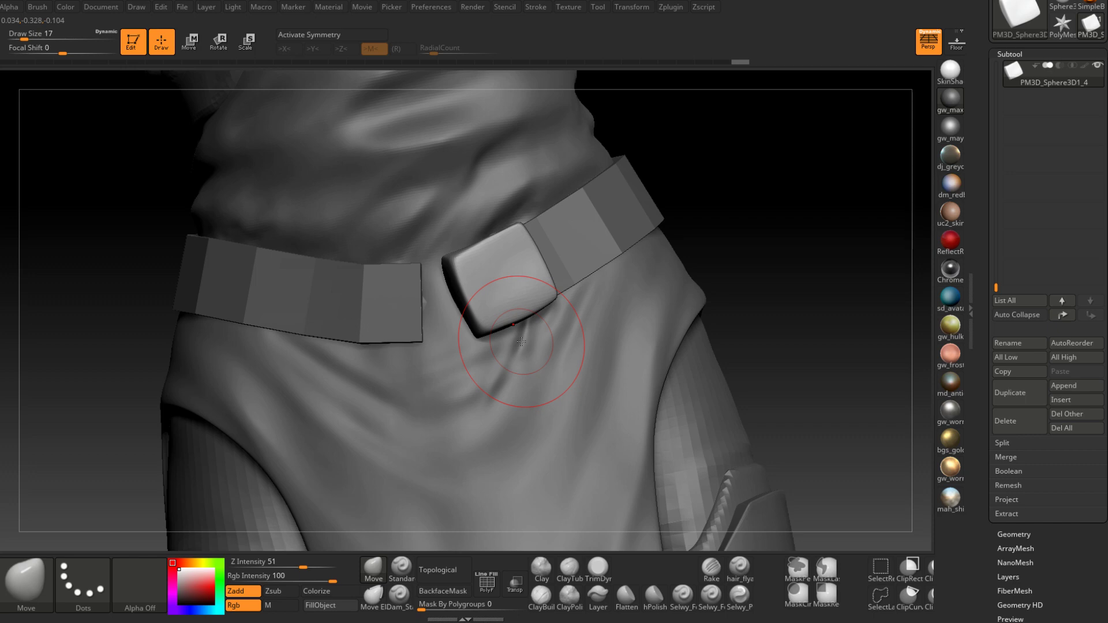
mouse_move(521, 342)
right_mouse_down("shift")
mouse_move(522, 254)
mouse_move(475, 297)
mouse_move(476, 286)
mouse_move(503, 320)
mouse_move(497, 332)
mouse_move(470, 327)
right_mouse_up("shift")
key("space")
left_click_drag(479, 307, 484, 307)
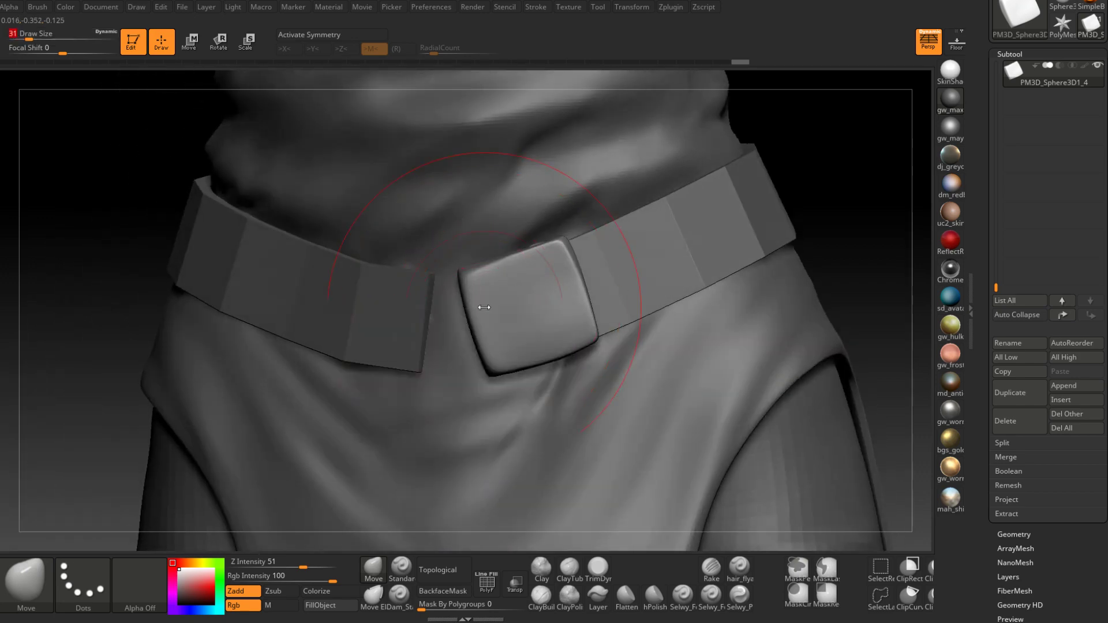
Move the plate along the belt away from the centre gap, leaving the belt's end exposed
right_click_drag(507, 291, 534, 291)
left_click(247, 42)
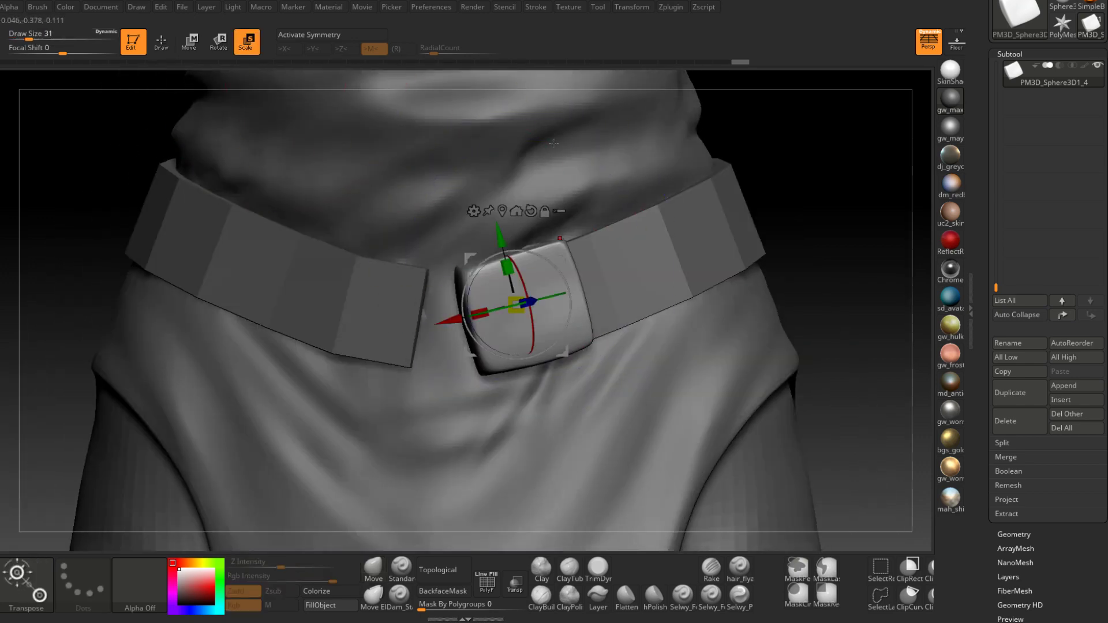
left_click_drag(567, 257, 627, 241)
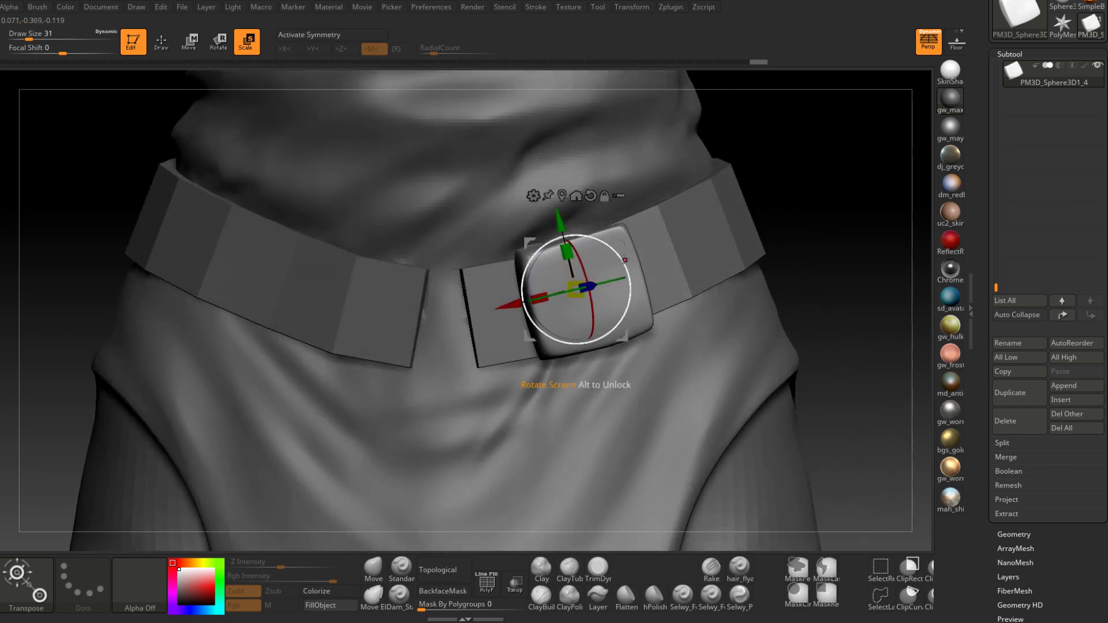
right_click_drag(629, 257, 454, 253)
right_click_drag(710, 252, 478, 294)
Hide the first Theo subtool and turn the plate upright, seated against the front of the belt
left_click_drag(996, 283, 997, 59)
left_click(1098, 66)
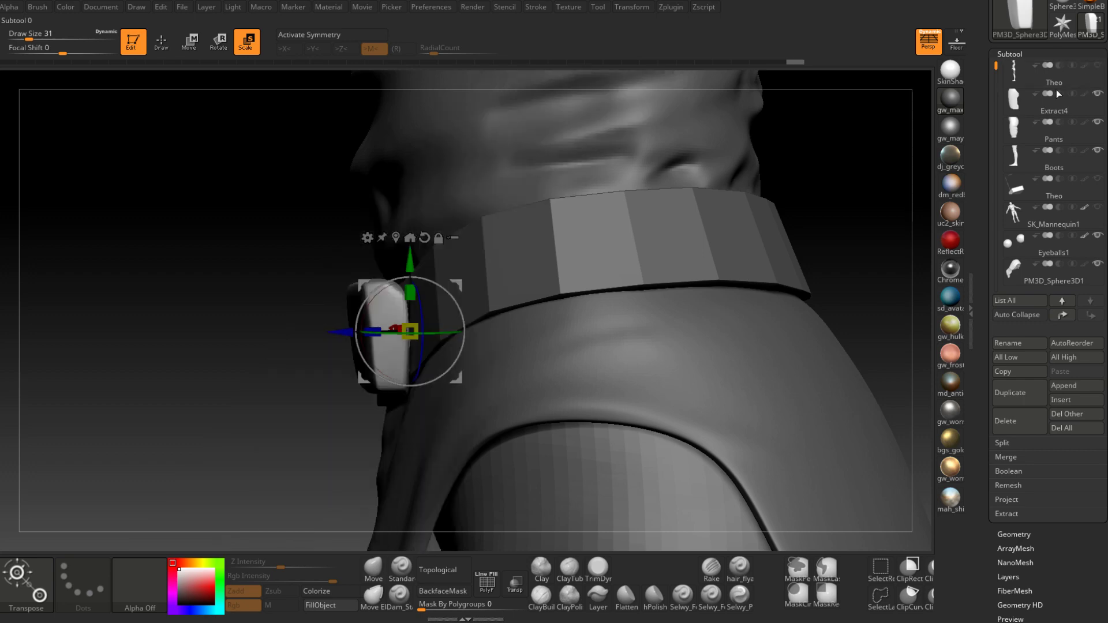
right_click_drag(485, 303, 640, 324)
right_click_drag(641, 323, 549, 293)
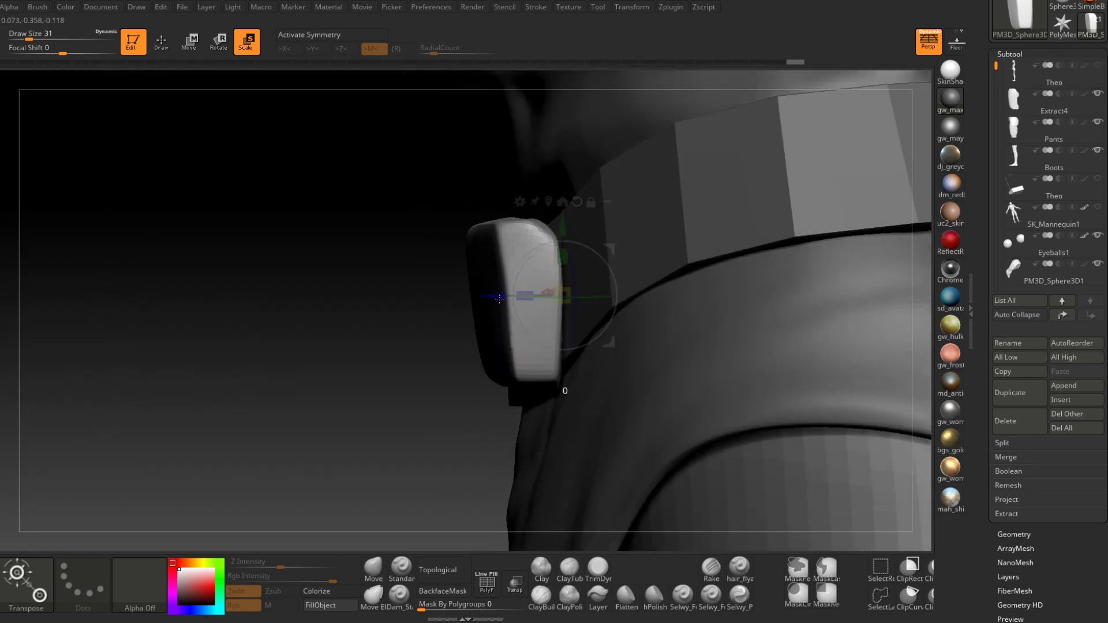
right_click_drag(685, 204, 658, 289)
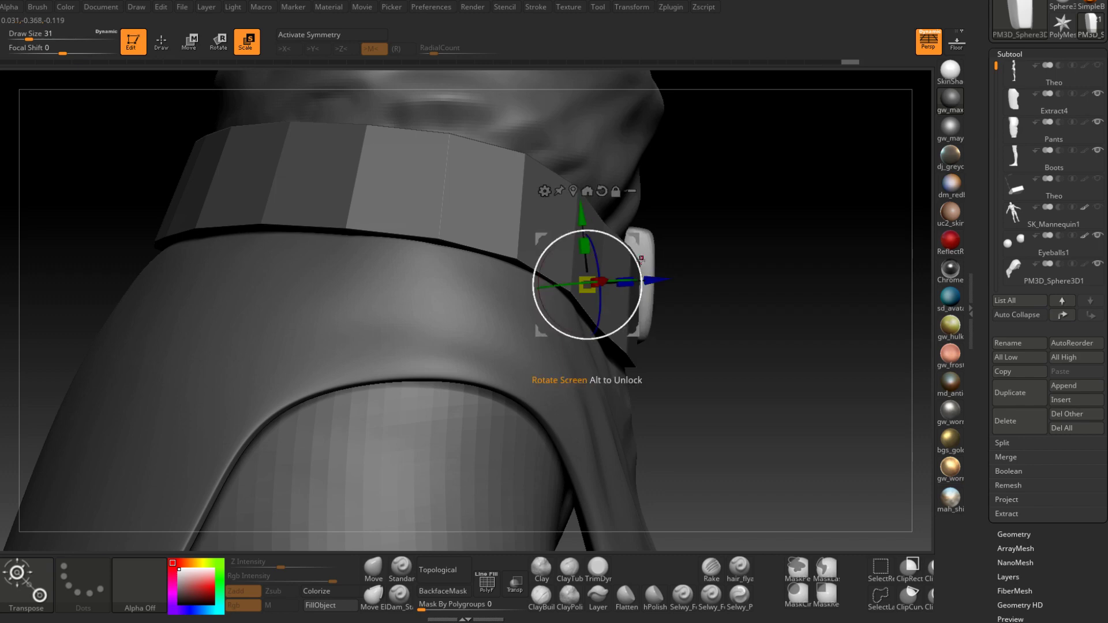
right_click_drag(681, 278, 538, 304)
left_click(465, 225)
right_click_drag(610, 308, 606, 388)
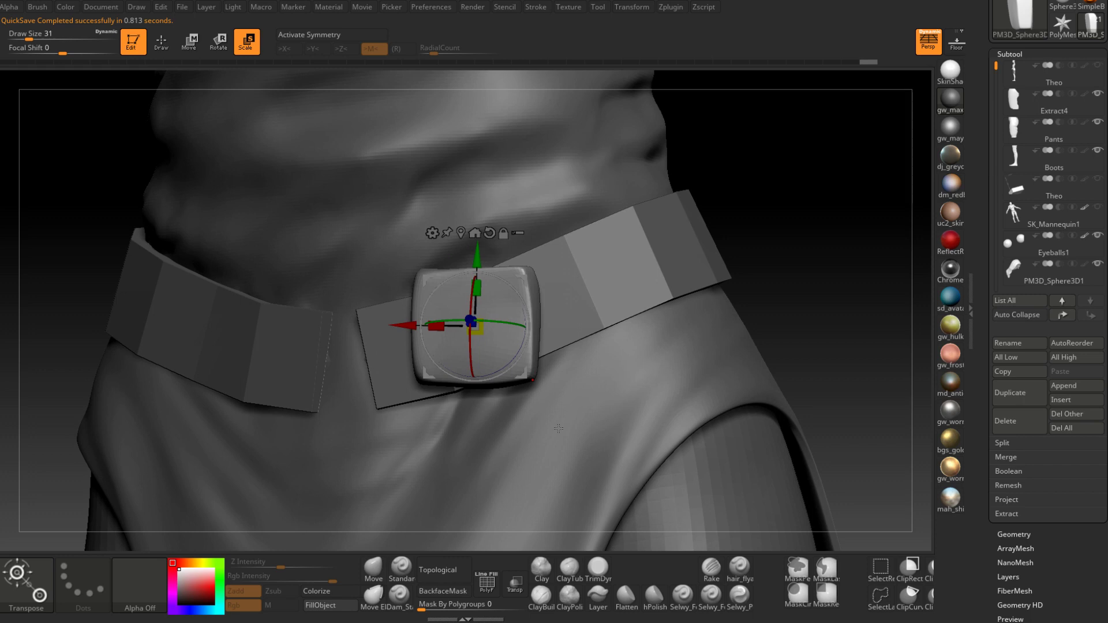
Bevel the plate's two corners farthest from the gap with the TrimDynamic brush at draw size 8
left_click(598, 569)
mouse_move(532, 235)
right_mouse_down()
mouse_move(508, 297)
mouse_move(517, 305)
right_mouse_up()
key("space")
left_click_drag(517, 305, 505, 295)
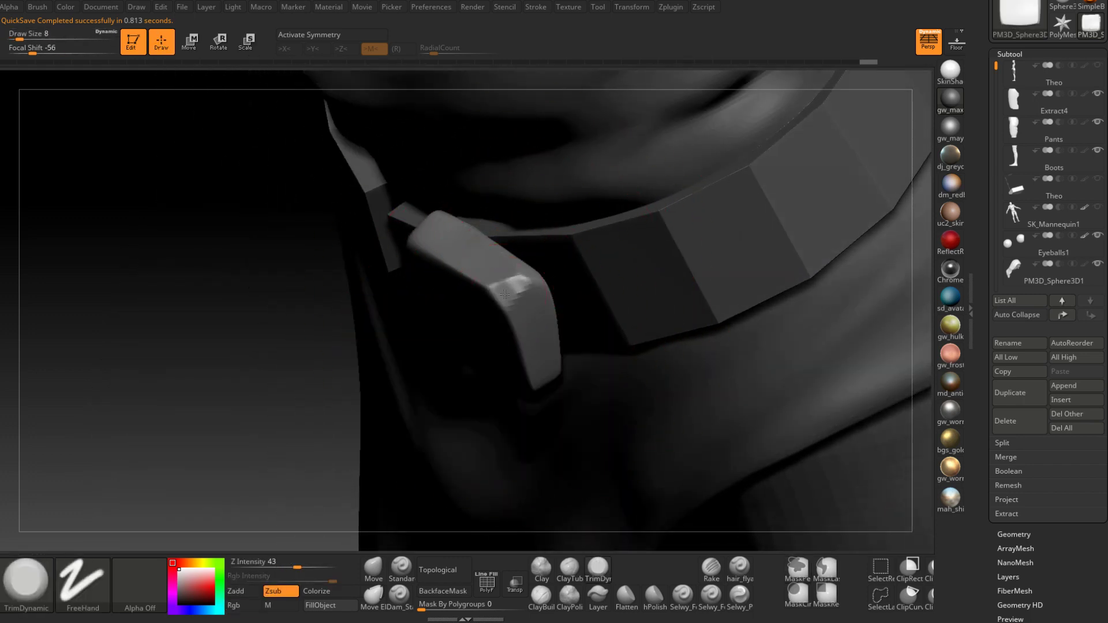
right_click_drag(509, 294, 514, 399)
left_click_drag(519, 407, 522, 402)
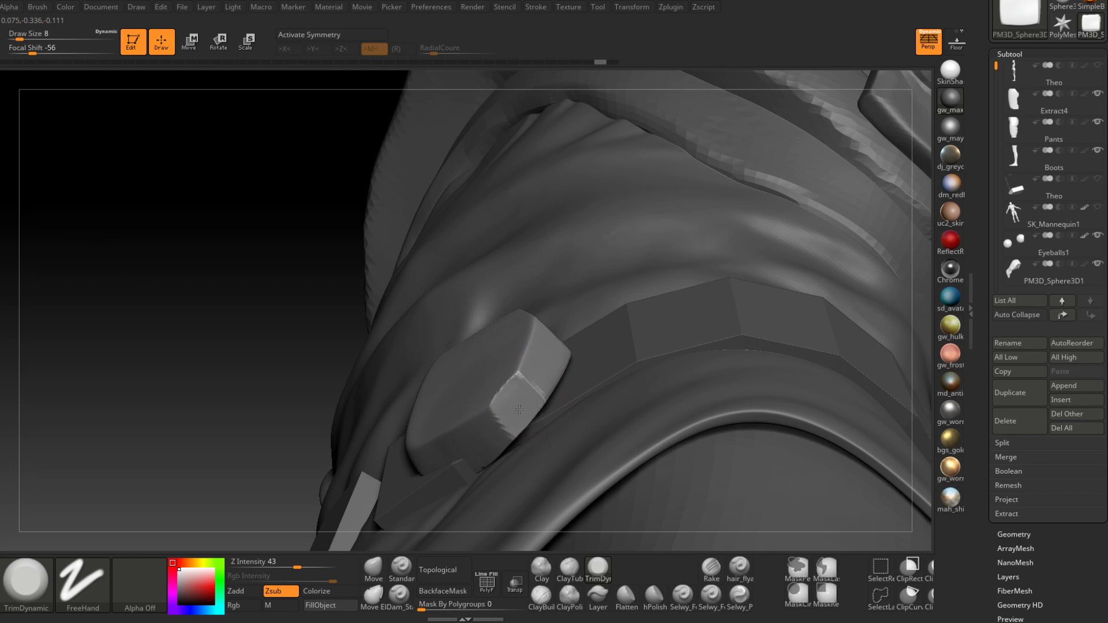
right_click_drag(523, 401, 612, 424)
Sharpen the bevelled corners and adjoining edges of the plate with TrimDynamic at draw size 4
mouse_move(519, 422)
right_mouse_down("ctrl")
mouse_move(513, 389)
mouse_move(548, 375)
mouse_move(467, 384)
mouse_move(512, 387)
mouse_move(483, 396)
mouse_move(527, 344)
mouse_move(549, 354)
mouse_move(580, 313)
right_mouse_up("ctrl")
key("space")
left_click_drag(580, 314, 563, 297)
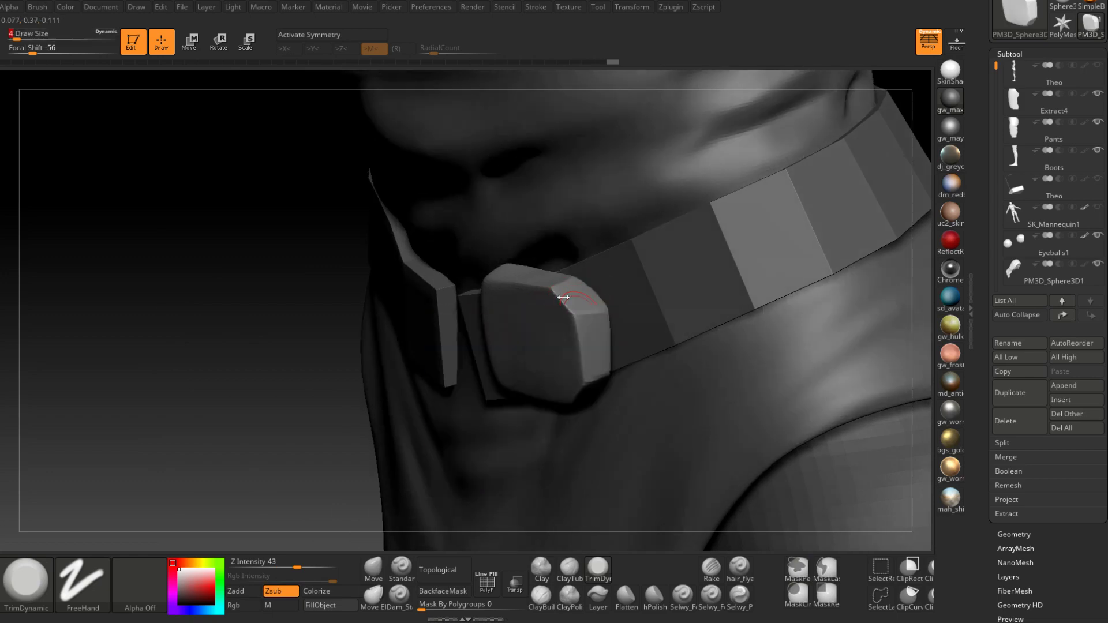
right_click_drag(586, 319, 576, 408)
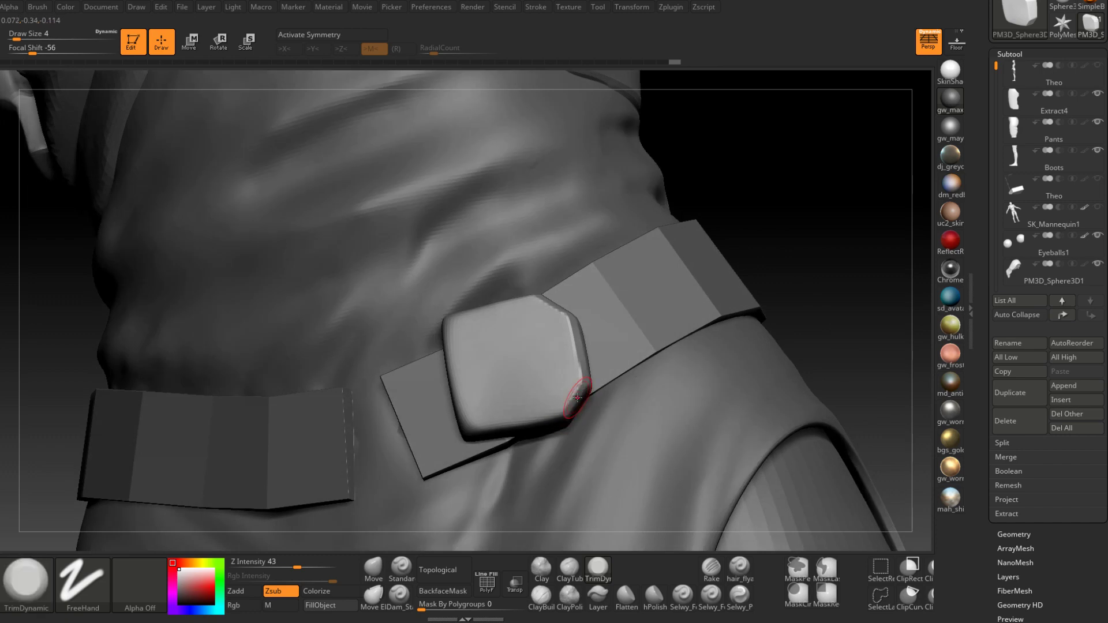
right_click_drag(566, 416, 593, 396)
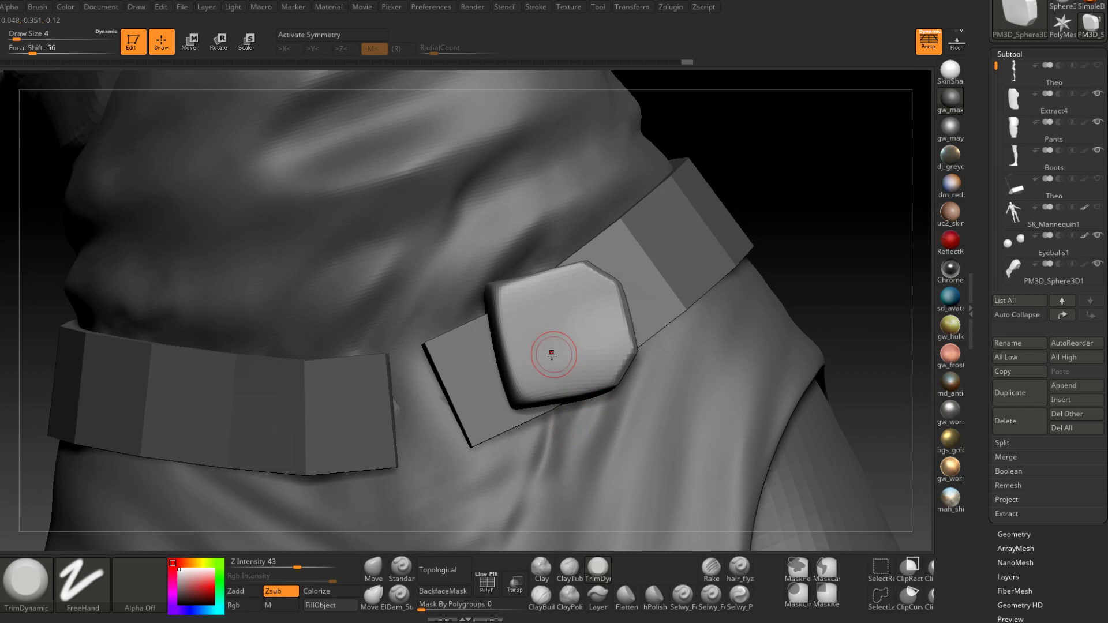
right_click_drag(552, 354, 513, 404)
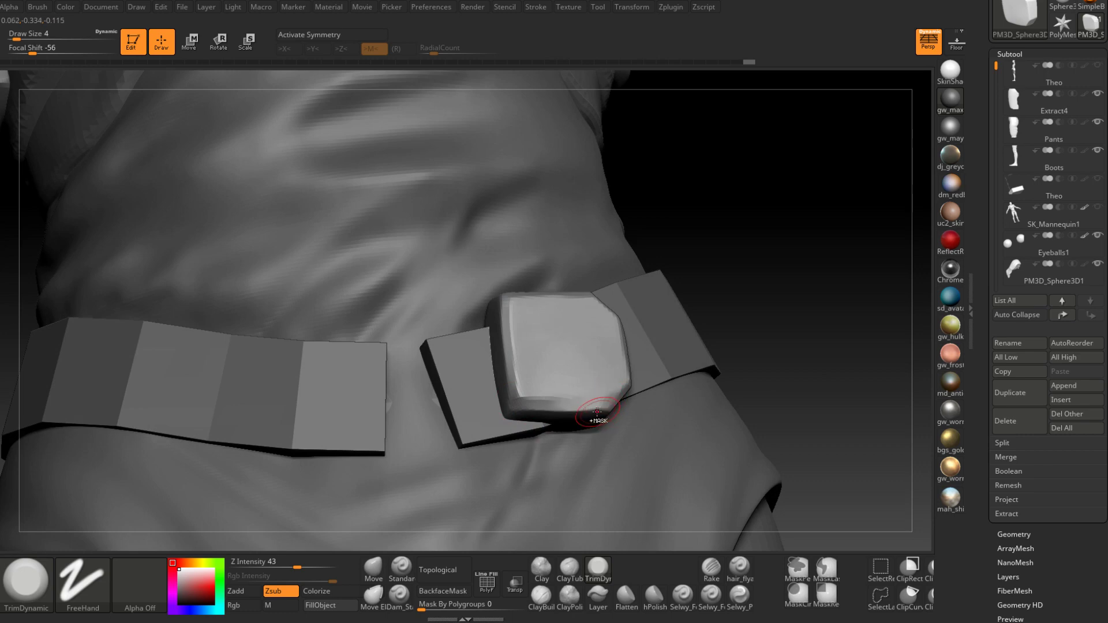
Undo the last trim stroke and plane the plate's lower bevelled corner again with TrimDynamic
key("ctrl+z")
left_click_drag(611, 407, 597, 426)
right_click_drag(641, 421, 594, 425)
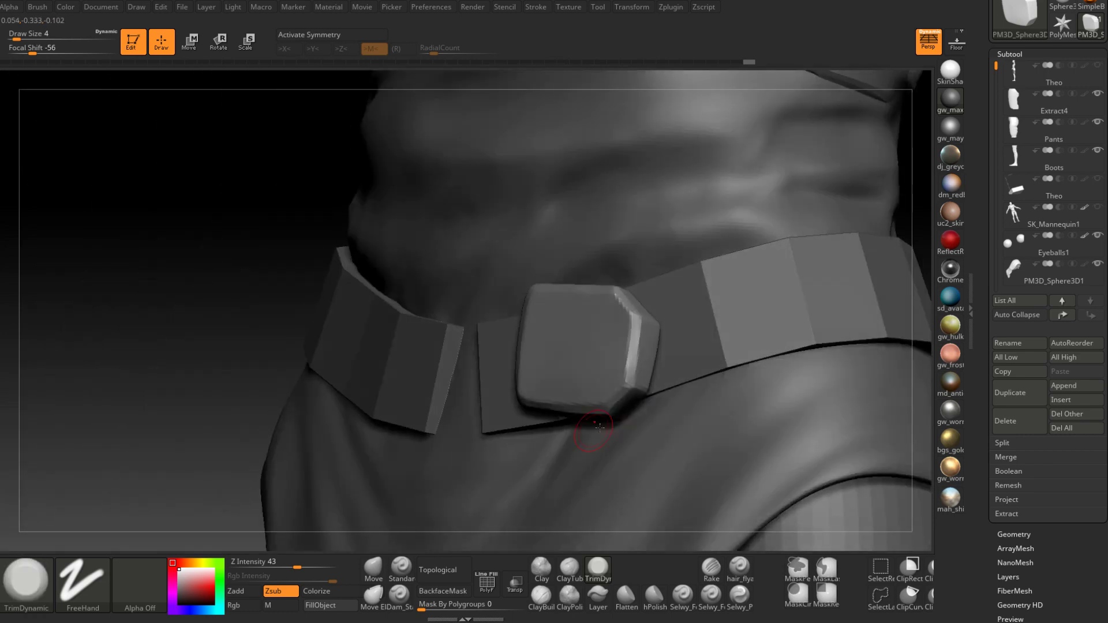
mouse_move(633, 375)
right_mouse_down()
mouse_move(514, 369)
mouse_move(526, 340)
mouse_move(697, 335)
mouse_move(623, 346)
mouse_move(643, 356)
mouse_move(631, 366)
mouse_move(587, 344)
right_mouse_up()
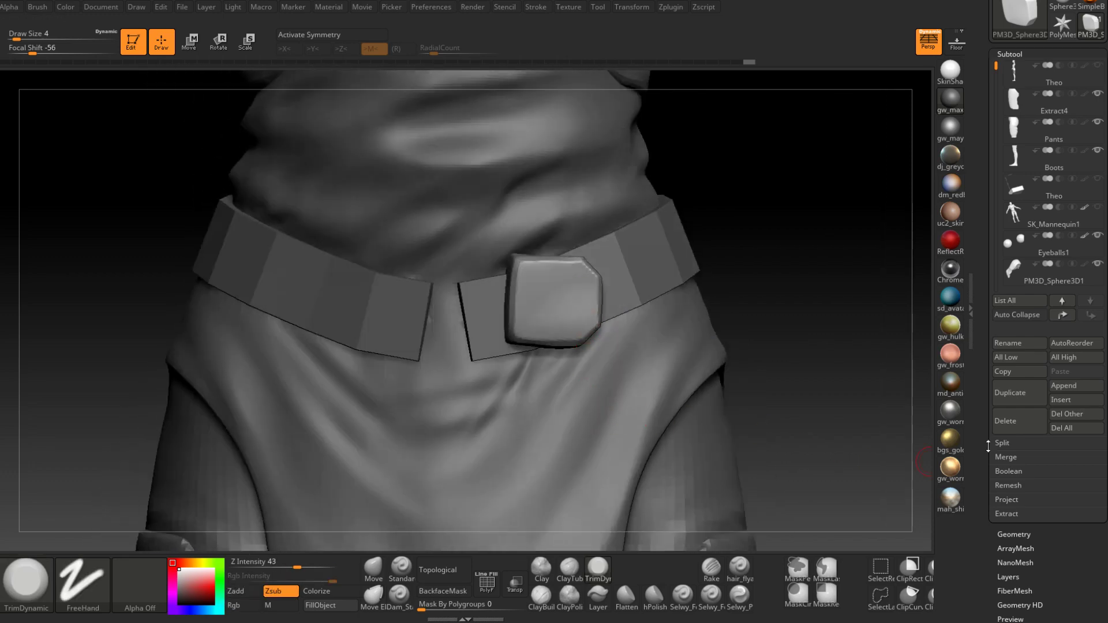
Duplicate the plate subtool and move the copy forward, out from the original's face
left_click(1014, 396)
right_click_drag(685, 330, 529, 323)
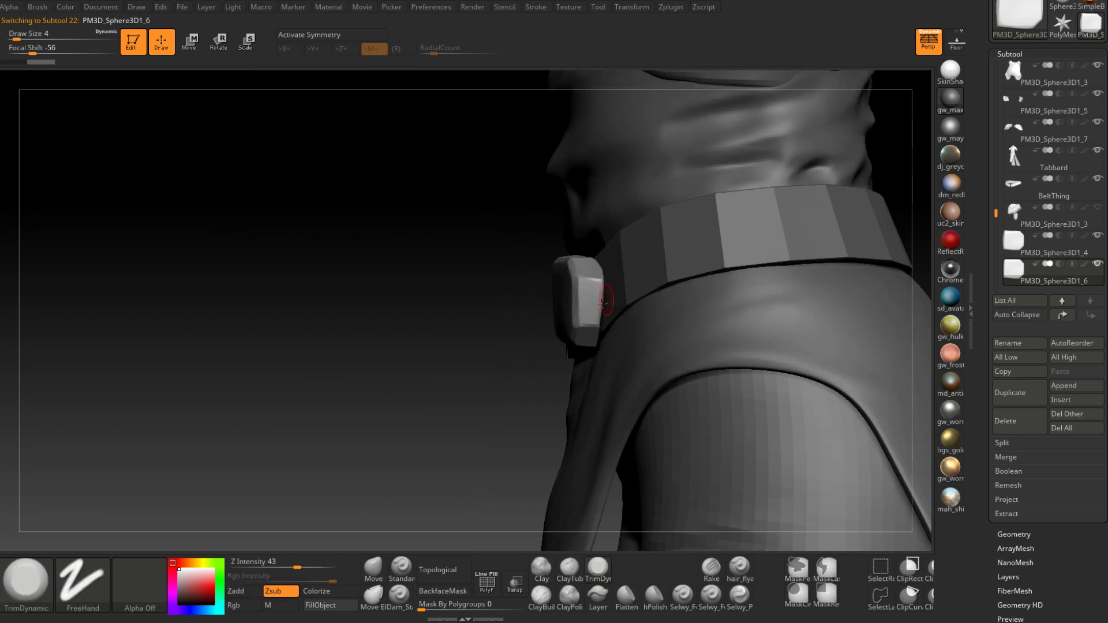
left_click(248, 48)
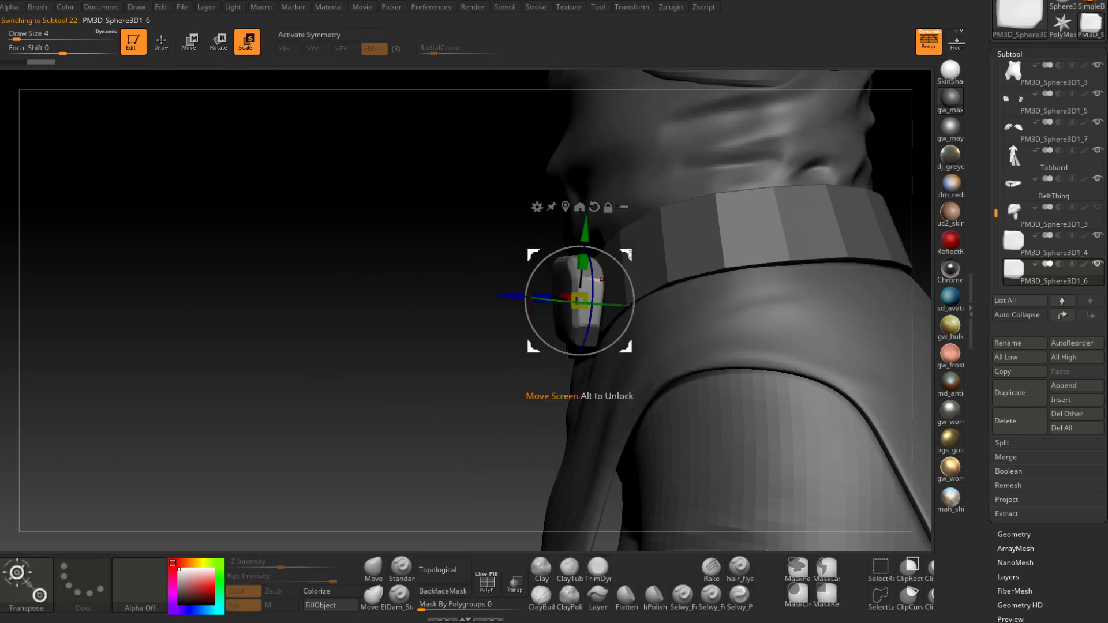
left_click_drag(507, 296, 492, 294)
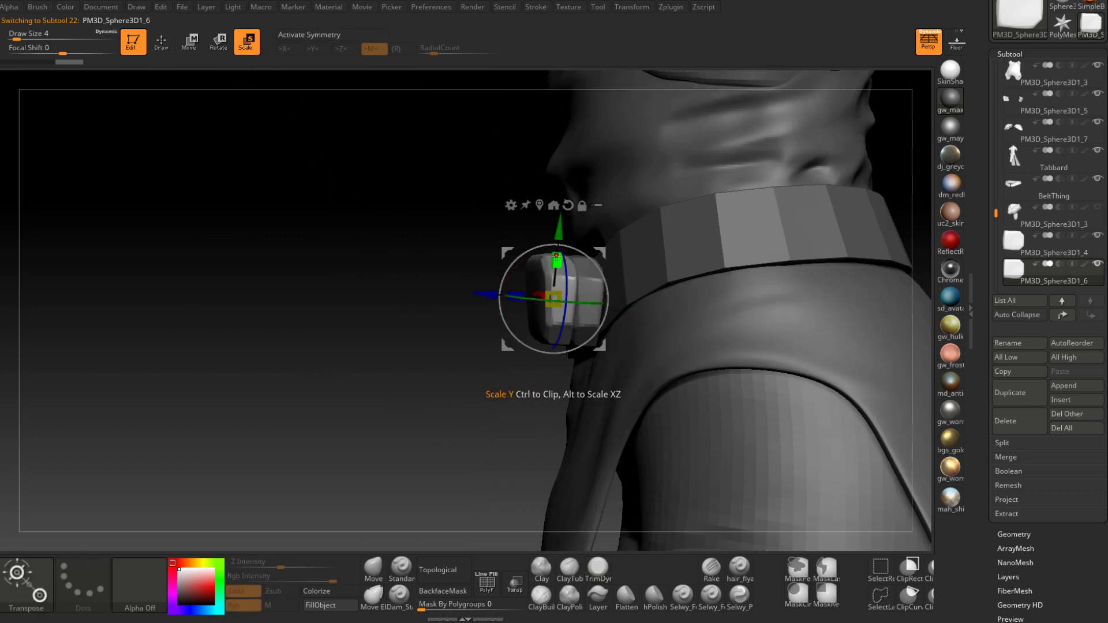
Scale the copy down in height and width so it forms a smaller raised panel inside the plate's outline
right_click_drag(622, 237, 702, 236)
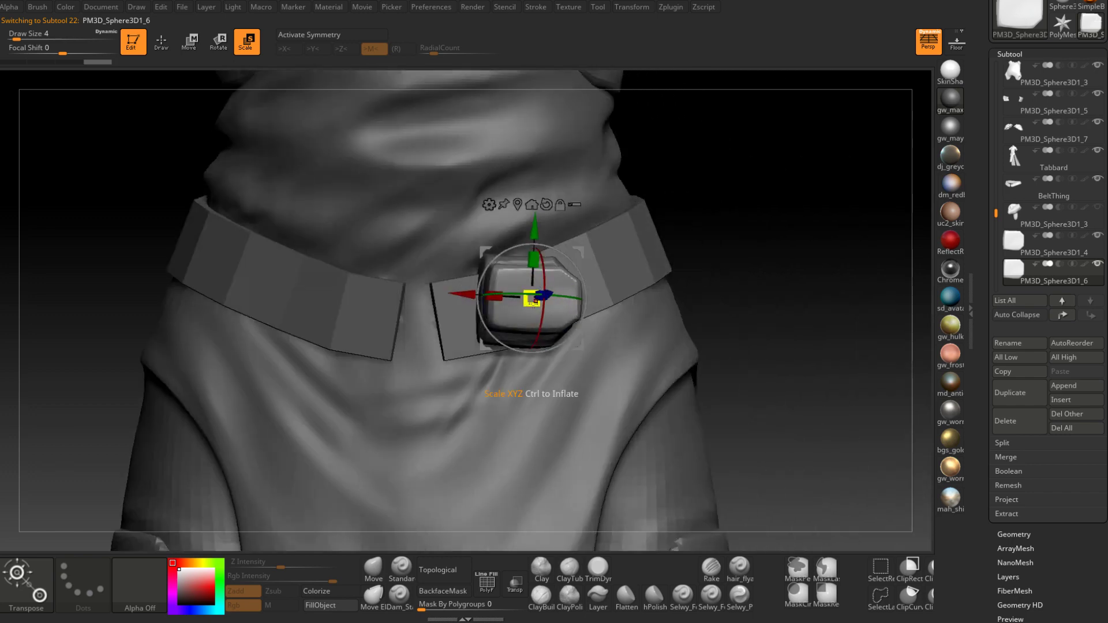
left_click_drag(491, 296, 500, 301)
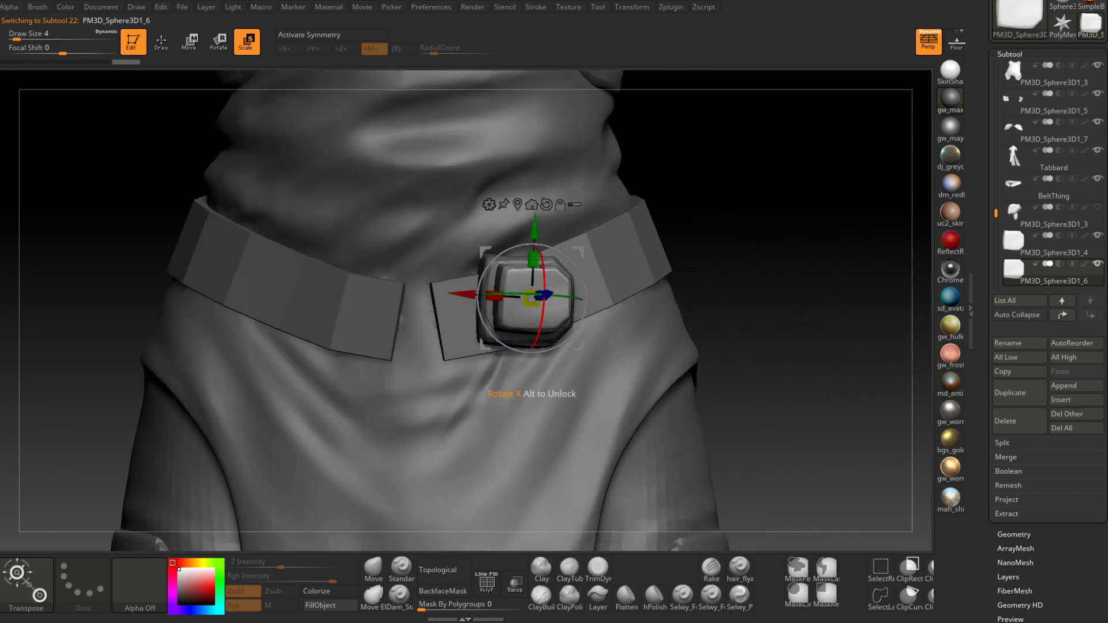
left_click_drag(534, 259, 533, 268)
right_click_drag(658, 248, 708, 172)
right_click_drag(708, 172, 738, 207, "ctrl")
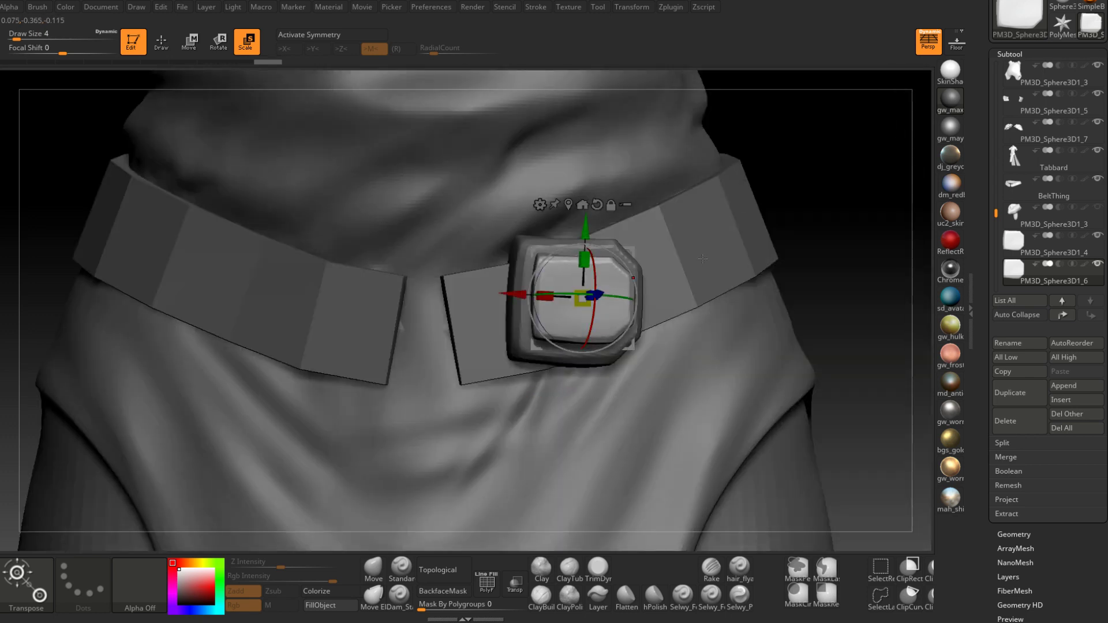
Cut curved notches into the raised panel's two outer corners, working with TrimDynamic at draw size 4
mouse_move(686, 280)
right_mouse_down("alt")
mouse_move(672, 256)
mouse_move(602, 248)
mouse_move(596, 260)
mouse_move(613, 233)
mouse_move(595, 243)
mouse_move(608, 255)
mouse_move(604, 285)
mouse_move(555, 361)
mouse_move(579, 308)
mouse_move(610, 322)
mouse_move(584, 262)
mouse_move(607, 263)
mouse_move(597, 269)
right_mouse_up("alt")
left_click(601, 569)
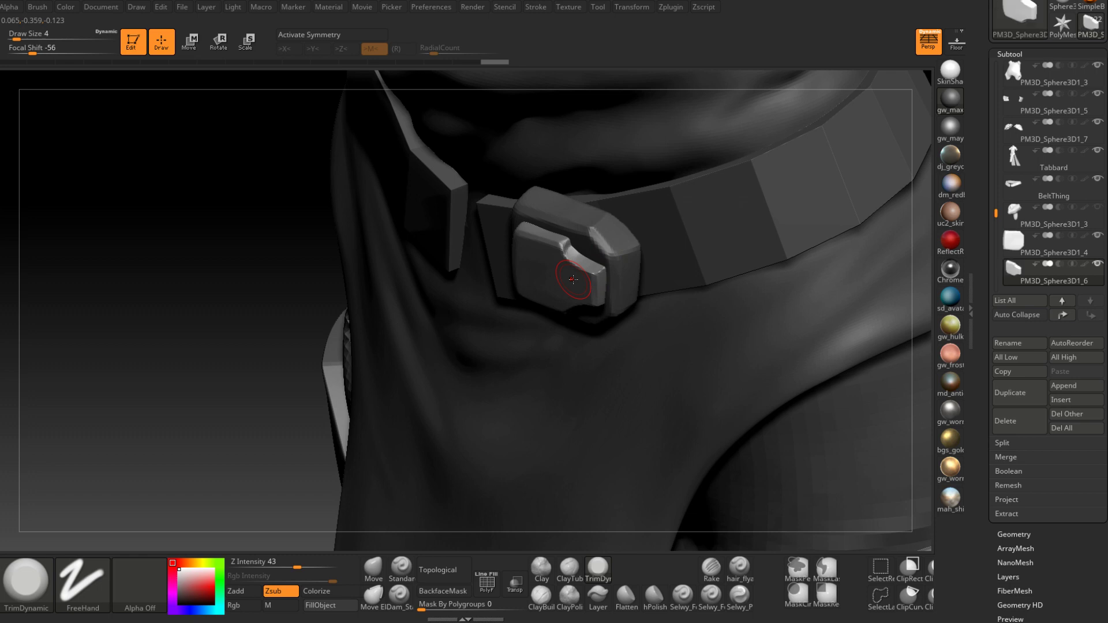
mouse_move(614, 269)
right_mouse_down()
mouse_move(633, 279)
mouse_move(613, 272)
mouse_move(619, 304)
mouse_move(591, 297)
right_mouse_up()
Pull the raised panel's upper notch and adjoining outer edge into shape with the Move brush
left_click(373, 568)
key("s")
left_click_drag(590, 308, 595, 315)
left_click_drag(594, 265, 597, 264)
right_click_drag(596, 264, 599, 265)
left_click_drag(587, 258, 585, 260)
Refine the inner corner of the panel's upper notch with the Move brush at draw sizes 8 and 5
key("s")
left_click_drag(589, 279, 587, 278)
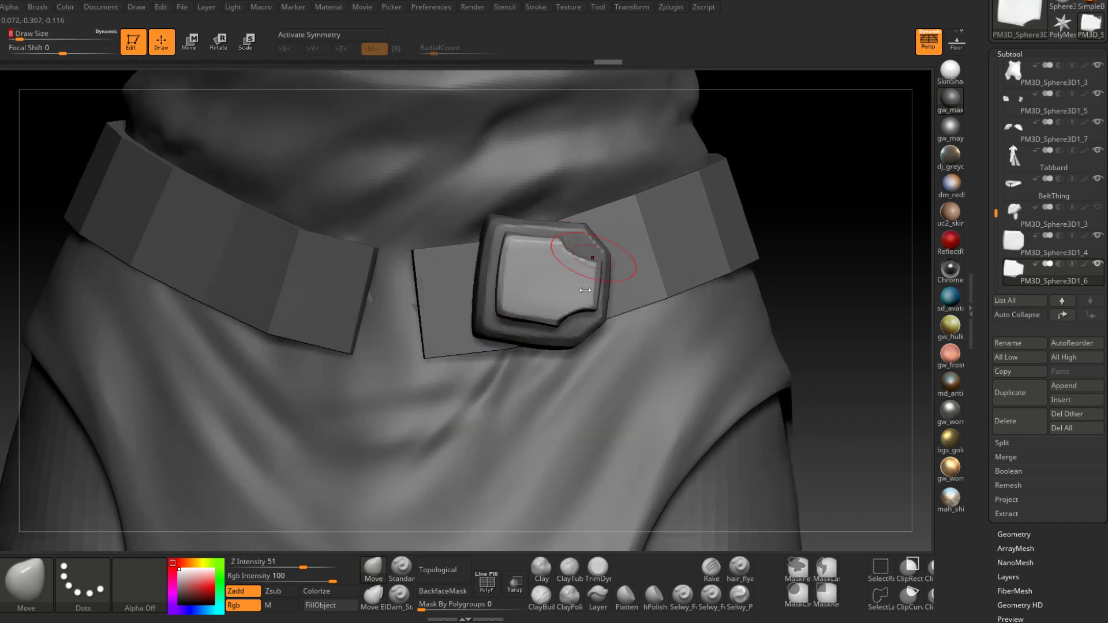
right_click_drag(564, 240, 562, 238)
left_click_drag(561, 239, 557, 263)
mouse_move(580, 260)
right_mouse_down()
mouse_move(528, 259)
mouse_move(571, 254)
right_mouse_up()
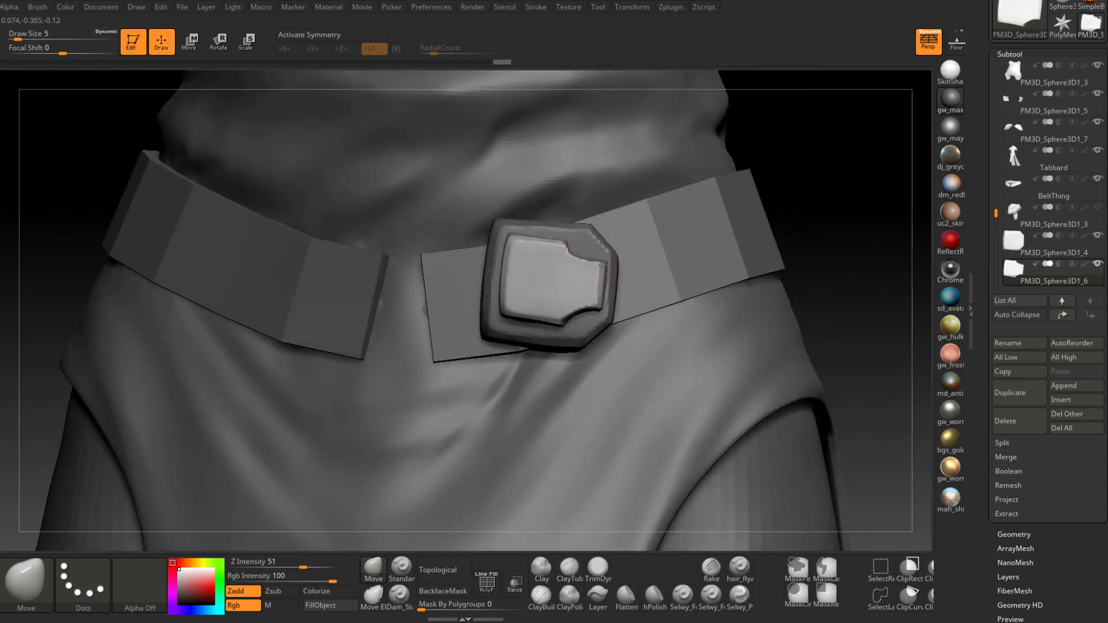
Reshape the raised panel's lower outer notch and adjoining edge with the Move brush at draw sizes 7 and 5
left_click_drag(578, 312, 578, 310)
right_click_drag(593, 307, 594, 309)
key("s")
left_click_drag(588, 286, 589, 285)
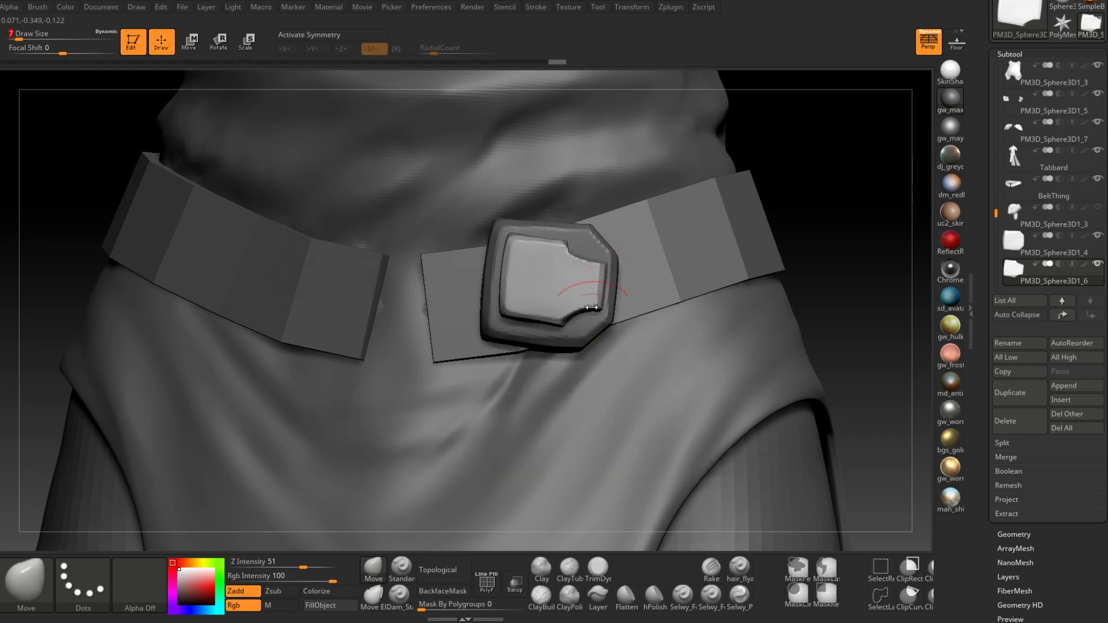
right_click_drag(575, 319, 574, 317)
key("space")
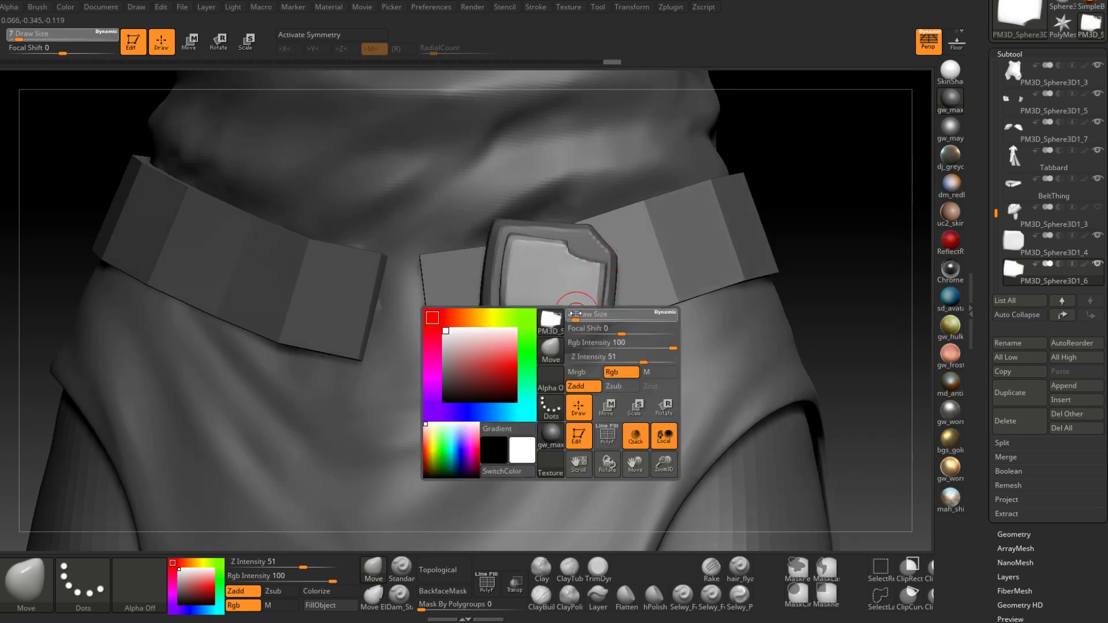
left_click(573, 313)
left_click_drag(572, 318, 574, 316)
right_click_drag(573, 316, 581, 314)
key("space")
left_click(574, 315)
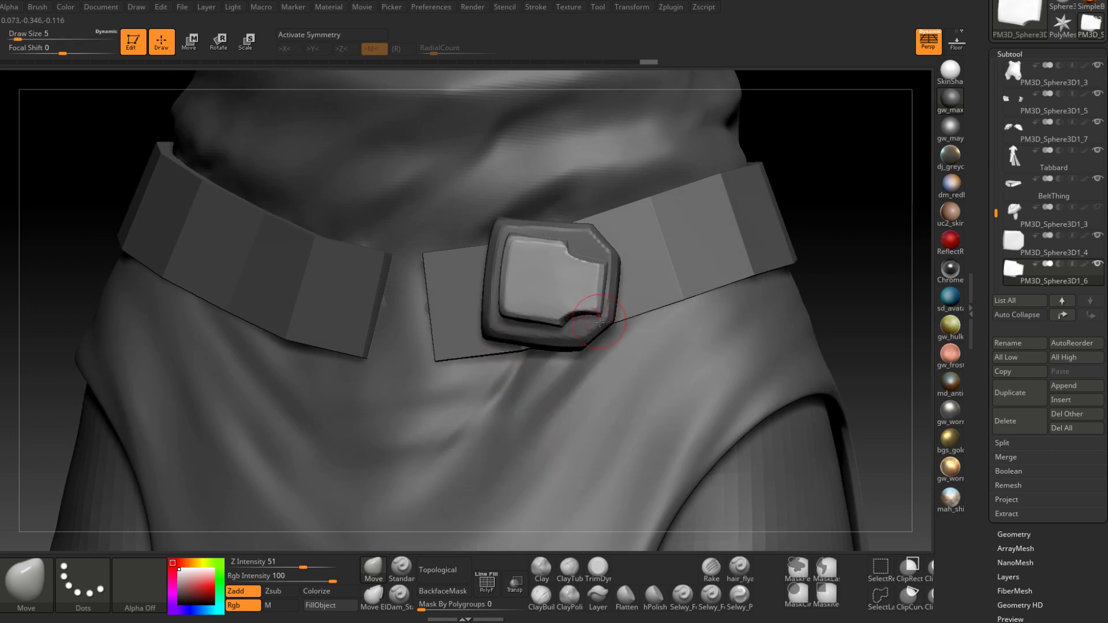
left_click_drag(600, 322, 602, 320)
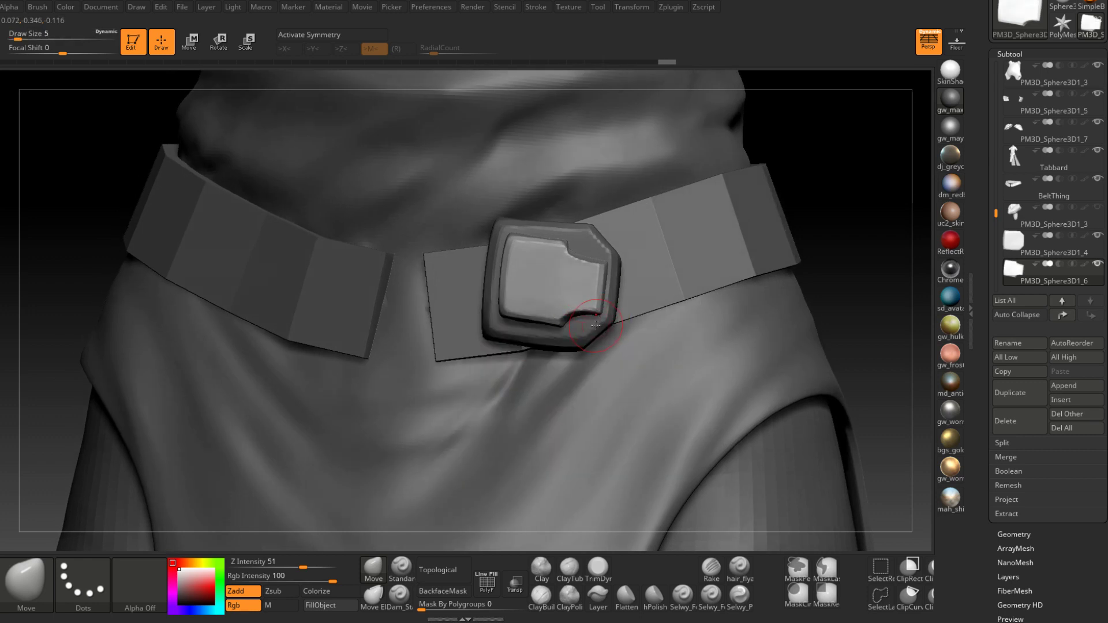
right_click_drag(604, 321, 609, 300)
right_click_drag(534, 288, 530, 303)
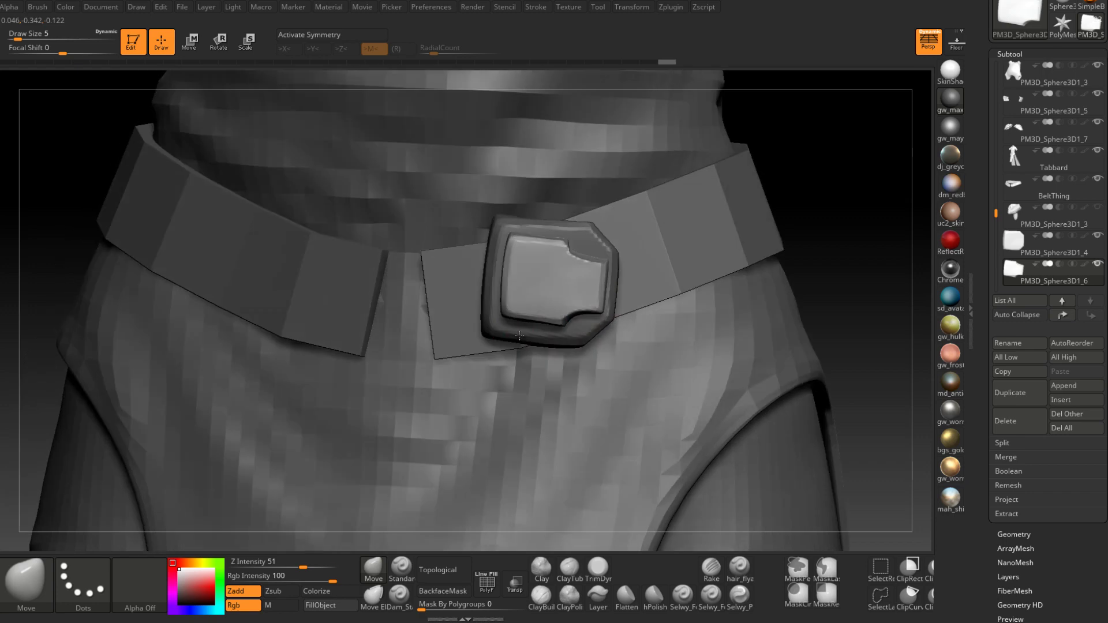
Carve a notch into the raised panel's lower inner corner with ClayBuildup at draw size 3
left_click(541, 593)
right_click_drag(488, 404, 514, 324)
key("space")
left_click(509, 312)
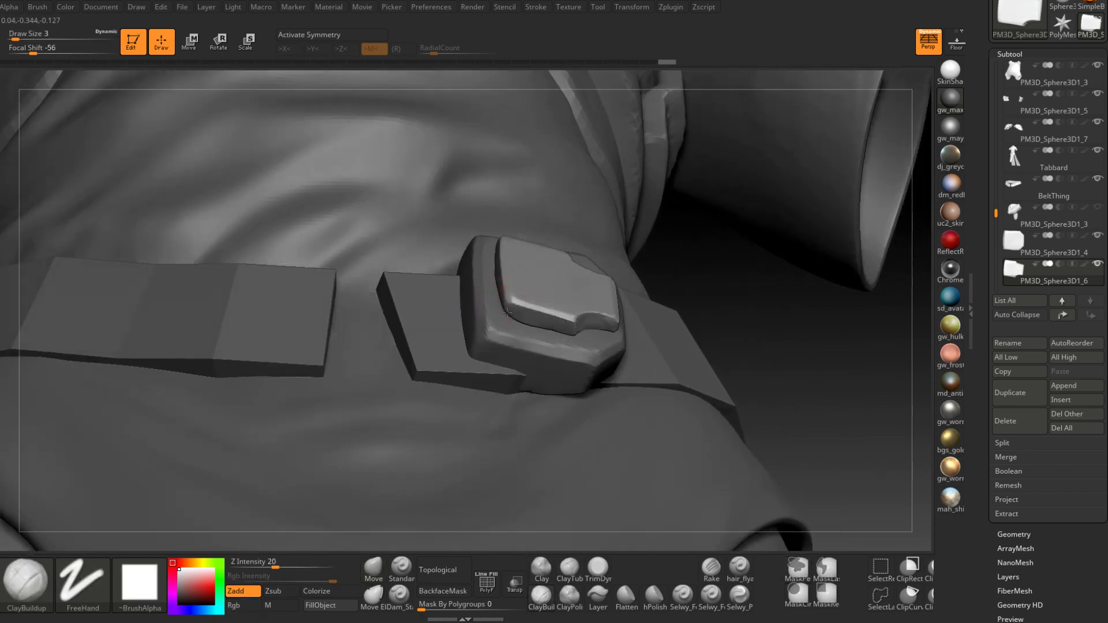
key("ctrl+shift+z")
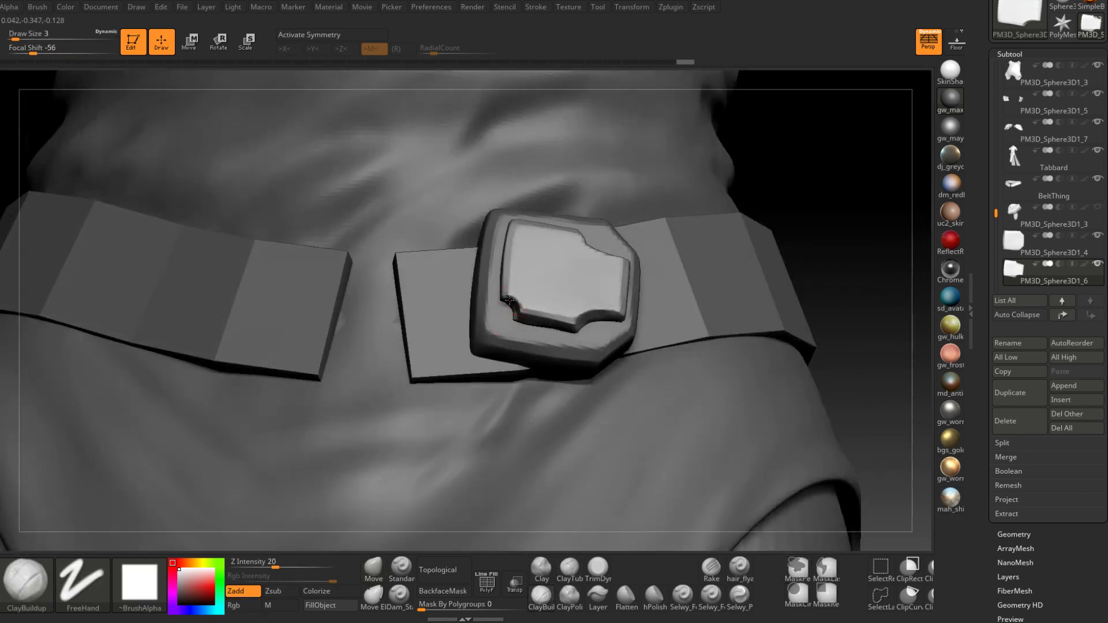
Carve a matching notch into the panel's upper inner corner with ClayBuildup at draw size 2
mouse_move(515, 312)
right_mouse_down()
mouse_move(518, 241)
mouse_move(499, 320)
mouse_move(513, 247)
right_mouse_up()
key("space")
left_click(496, 320)
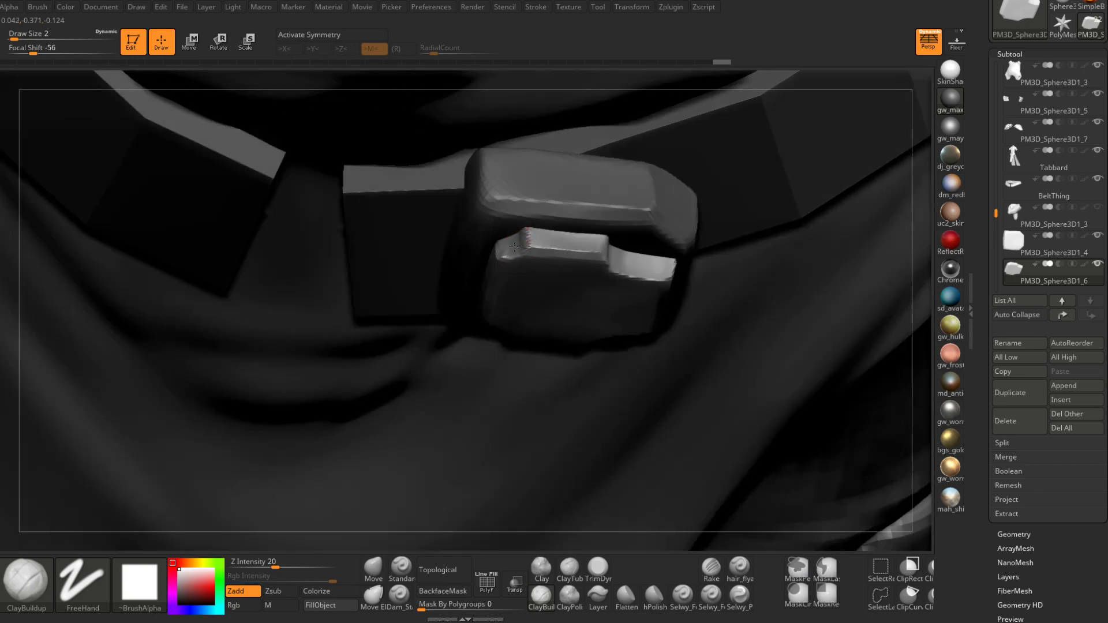
left_click_drag(515, 246, 507, 250)
mouse_move(507, 250)
right_mouse_down()
mouse_move(501, 309)
mouse_move(501, 274)
mouse_move(519, 344)
mouse_move(489, 363)
mouse_move(506, 428)
right_mouse_up()
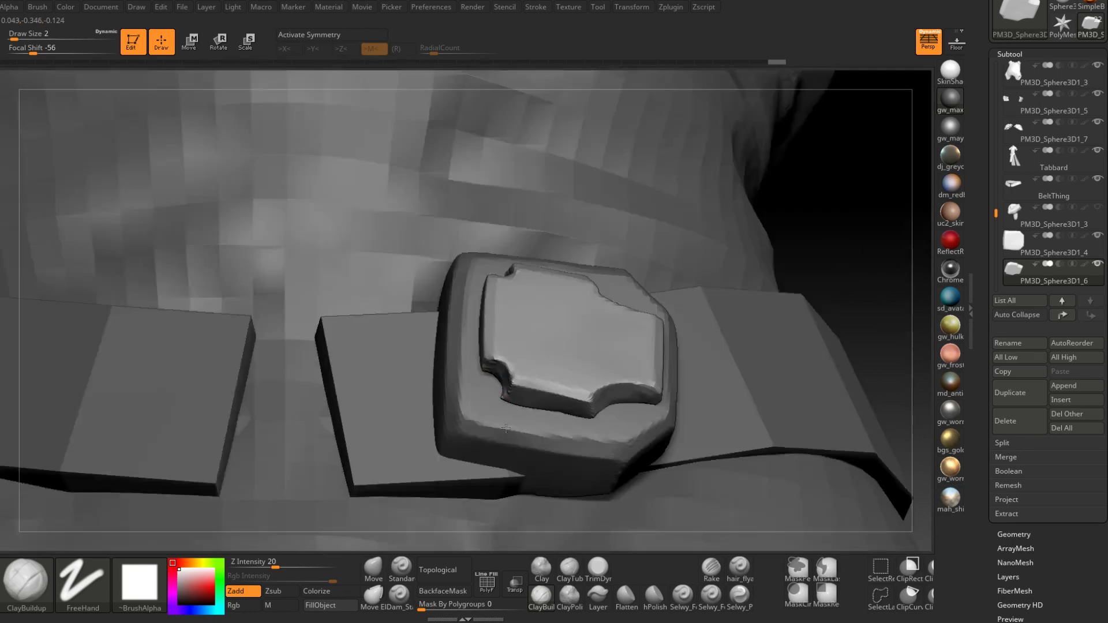
Flatten and clean up the edges around the panel's notches with TrimDynamic at draw size 2
right_click(477, 433)
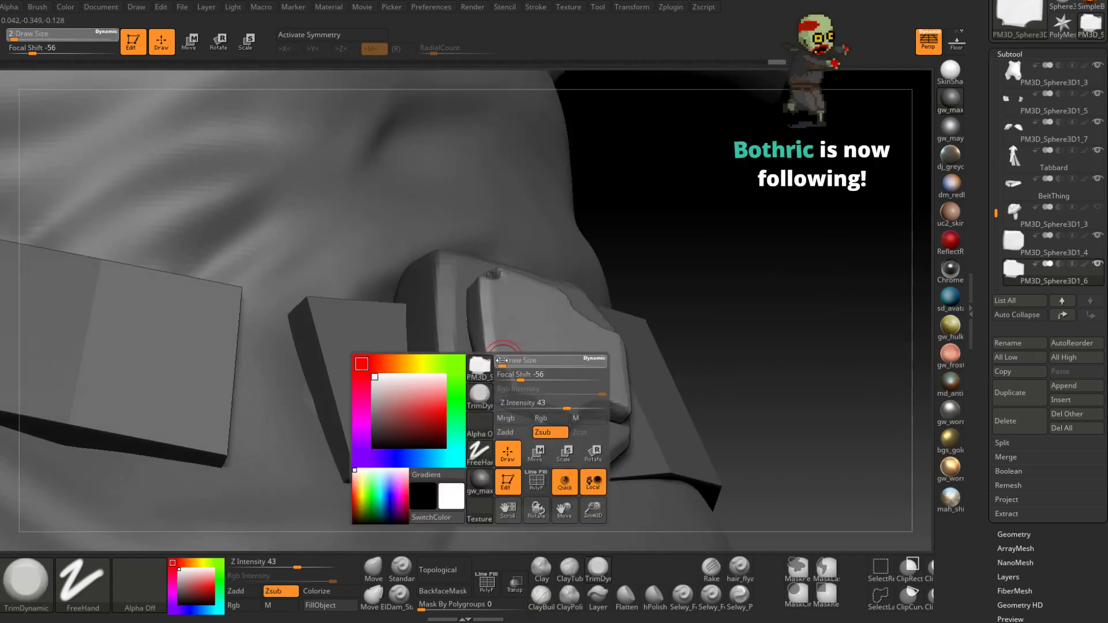
mouse_move(511, 340)
right_mouse_down()
mouse_move(509, 380)
mouse_move(478, 371)
mouse_move(516, 245)
mouse_move(527, 284)
mouse_move(517, 316)
mouse_move(512, 279)
mouse_move(543, 379)
right_mouse_up()
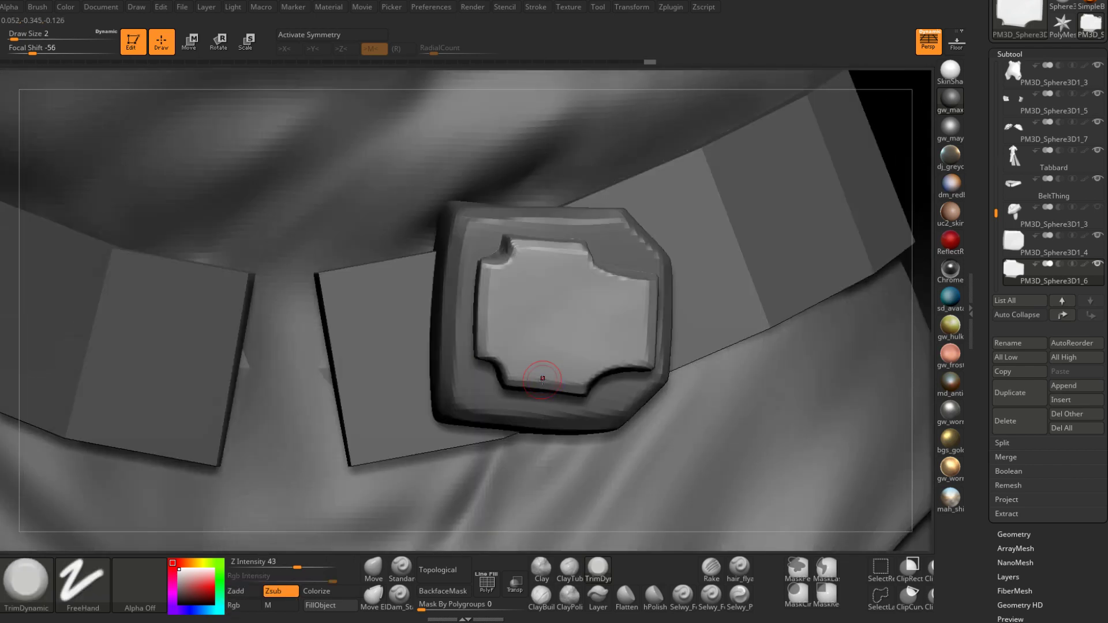
mouse_move(555, 375)
right_mouse_down("alt")
mouse_move(537, 339)
mouse_move(520, 366)
mouse_move(531, 365)
mouse_move(508, 371)
mouse_move(534, 392)
mouse_move(545, 366)
mouse_move(525, 328)
mouse_move(557, 370)
mouse_move(539, 354)
mouse_move(529, 372)
right_mouse_up("alt")
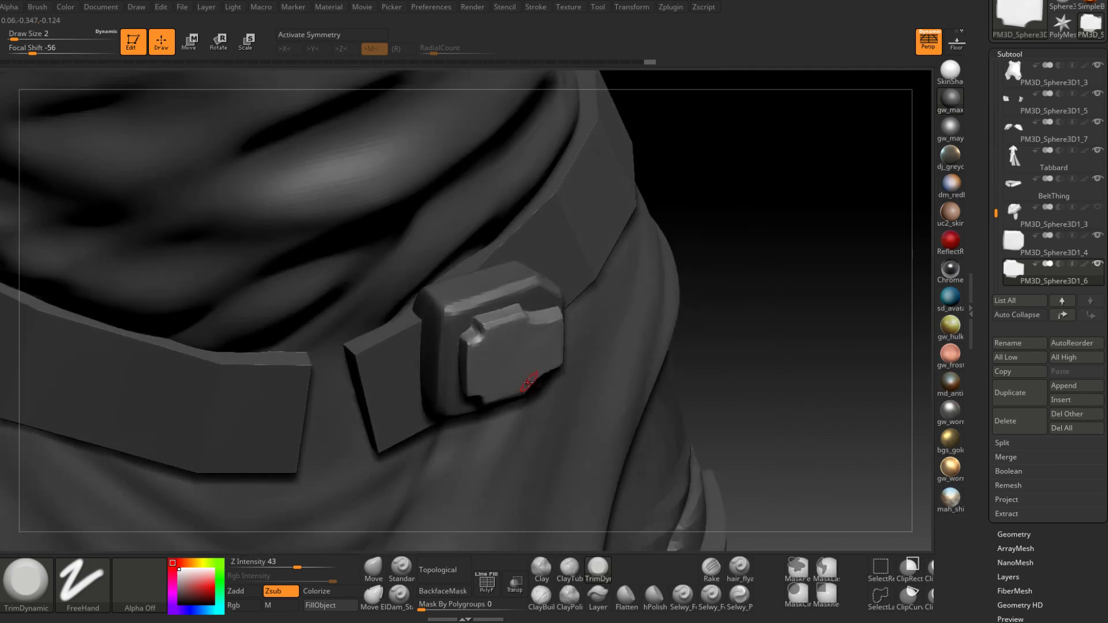
Append a sphere as a new subtool, scale it down and raise it in front of the belt
left_click(1064, 386)
left_click(730, 324)
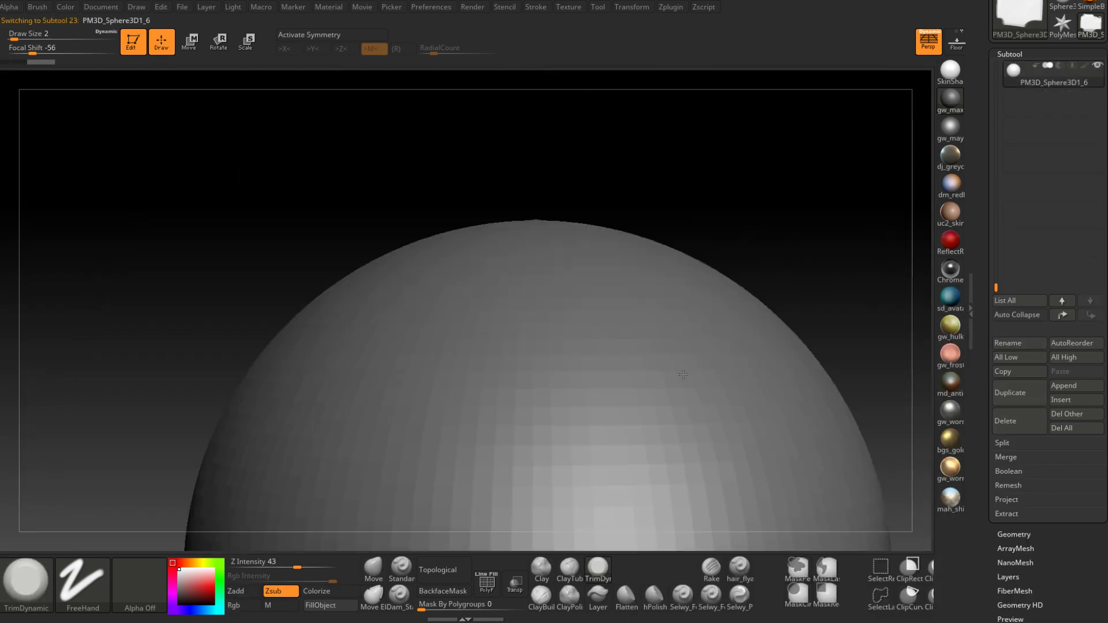
mouse_move(683, 375)
right_mouse_down("alt")
mouse_move(681, 191)
mouse_move(609, 181)
mouse_move(583, 115)
right_mouse_up("alt")
key("e")
mouse_move(457, 305)
left_mouse_down()
mouse_move(505, 353)
mouse_move(413, 485)
left_mouse_up()
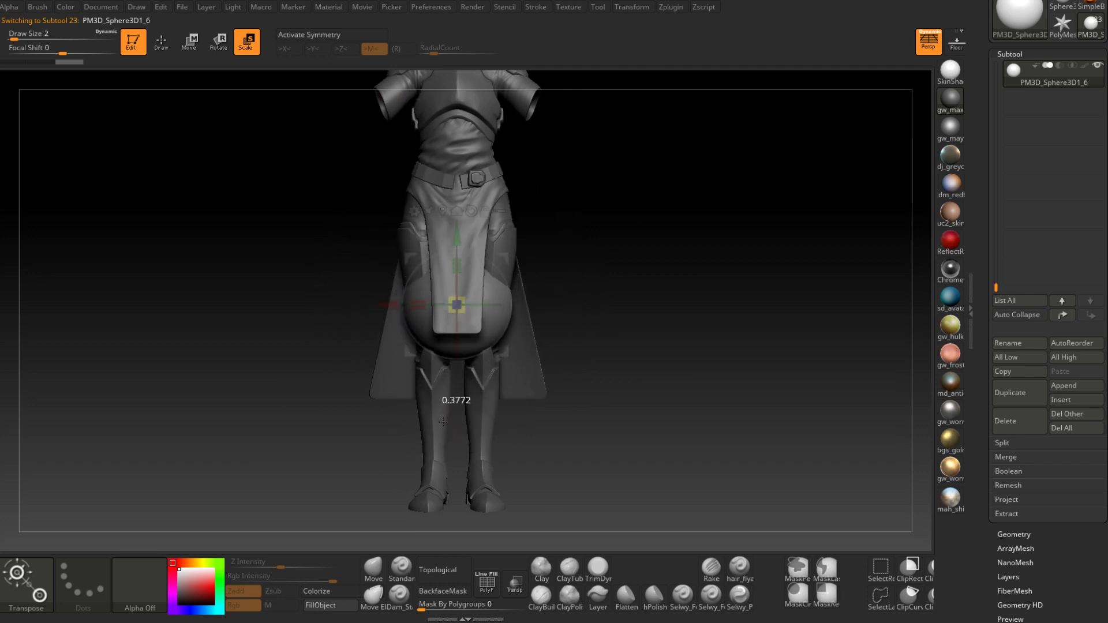
right_click_drag(594, 307, 534, 303, "shift")
left_click_drag(502, 259, 436, 128)
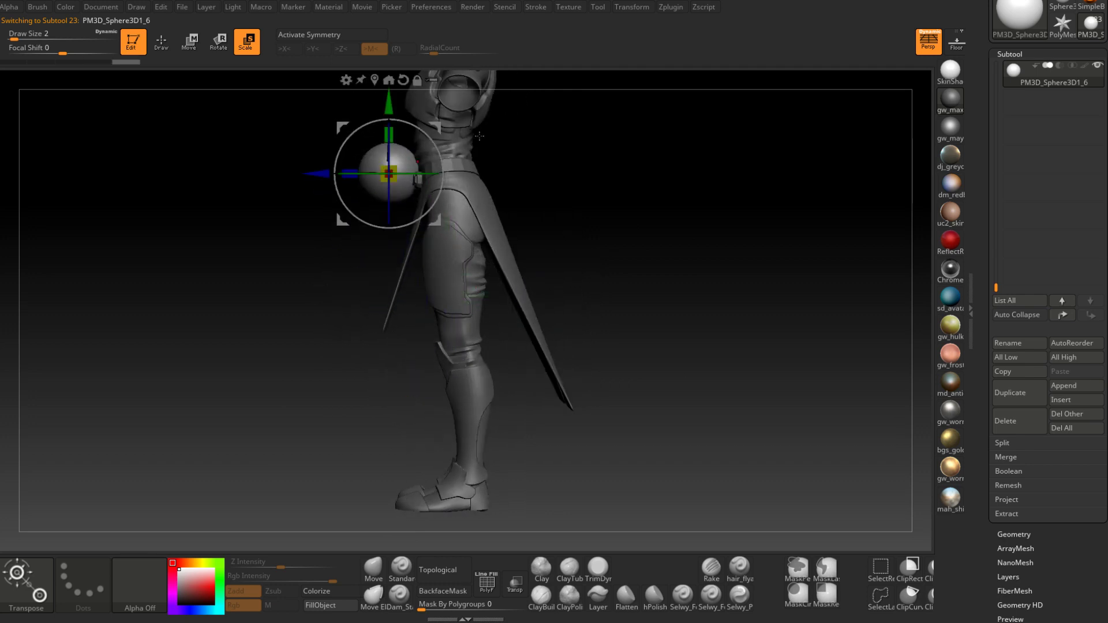
Shrink the sphere to rivet size and align it with the buckle's upper inner corner in the front view
right_click_drag(504, 140, 551, 427, "alt")
left_click_drag(432, 324, 427, 368)
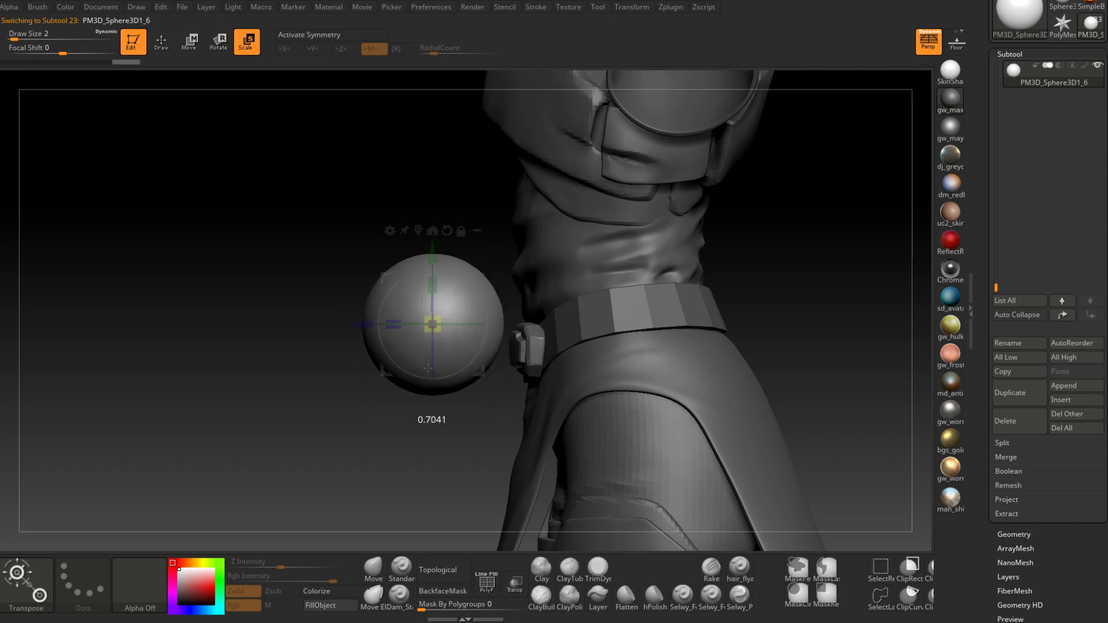
left_click_drag(415, 408, 405, 440)
right_click_drag(456, 438, 500, 235, "shift")
left_click_drag(591, 236, 606, 236)
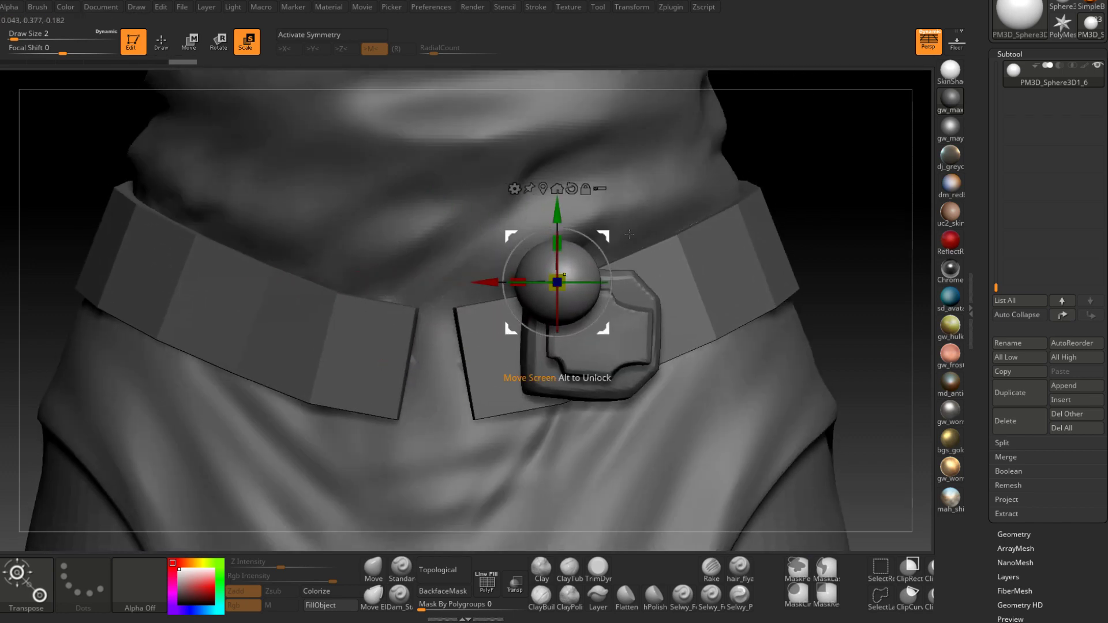
right_click_drag(604, 238, 596, 329, "ctrl")
left_click_drag(528, 293, 520, 351)
Move the small sphere back in depth until it sits against the buckle's front
right_click_drag(641, 308, 639, 194, "shift")
right_click_drag(653, 300, 416, 299, "alt")
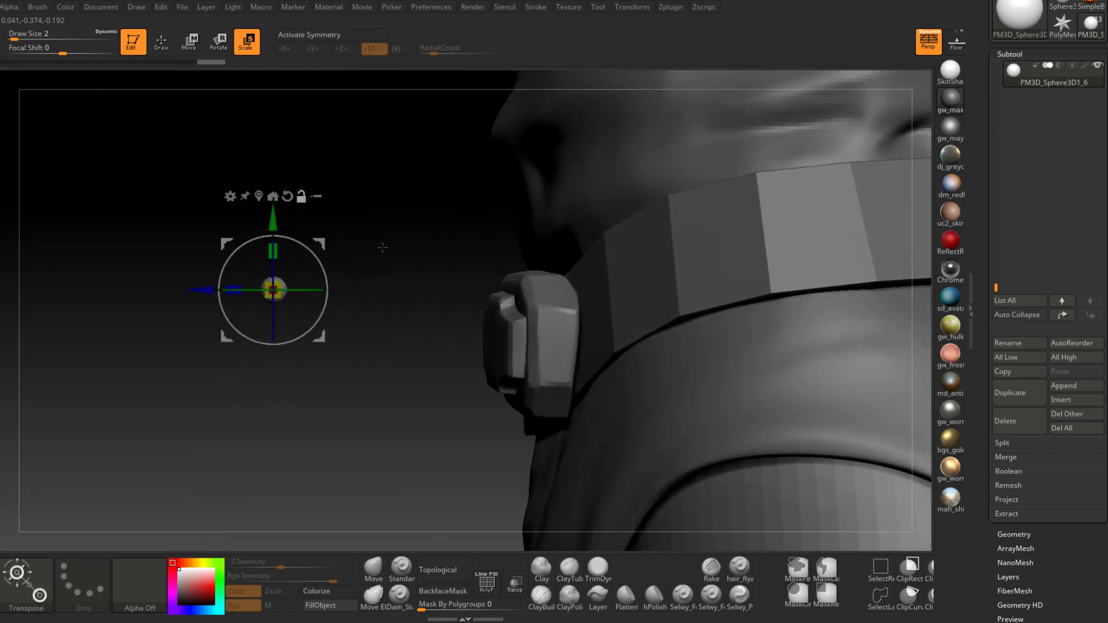
left_click_drag(324, 243, 516, 248)
mouse_move(545, 244)
right_mouse_down()
mouse_move(607, 255)
mouse_move(588, 341)
mouse_move(591, 254)
mouse_move(582, 518)
mouse_move(534, 462)
mouse_move(473, 337)
mouse_move(549, 379)
right_mouse_up()
Flatten the sphere's front into a rivet face with TrimDynamic at draw size 5, using transparency while working
key("q")
left_click(517, 585)
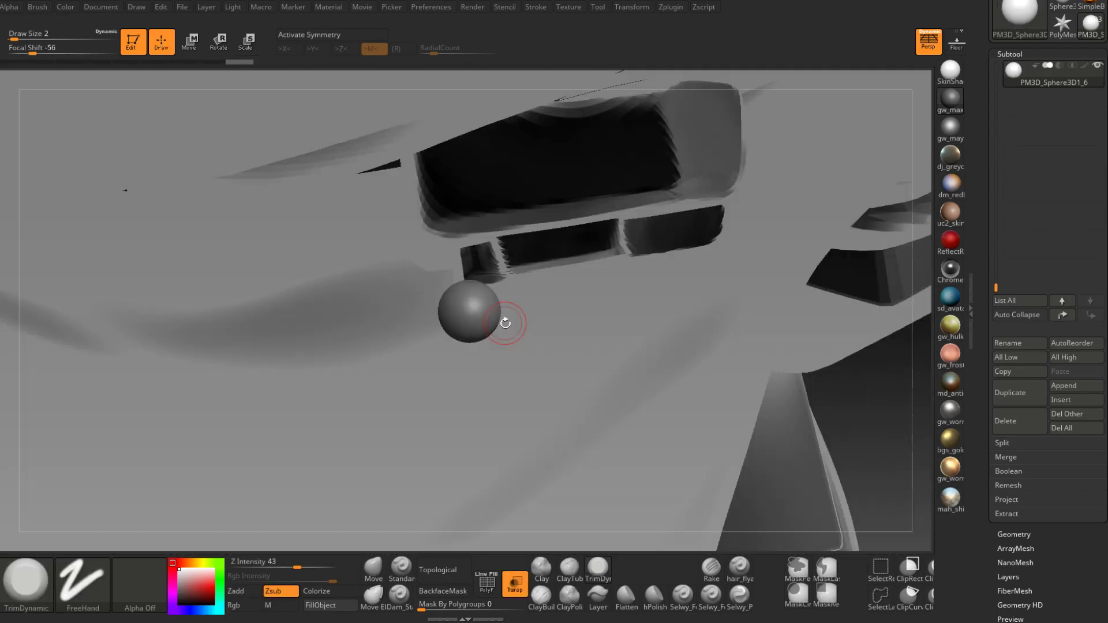
right_click_drag(505, 323, 472, 304)
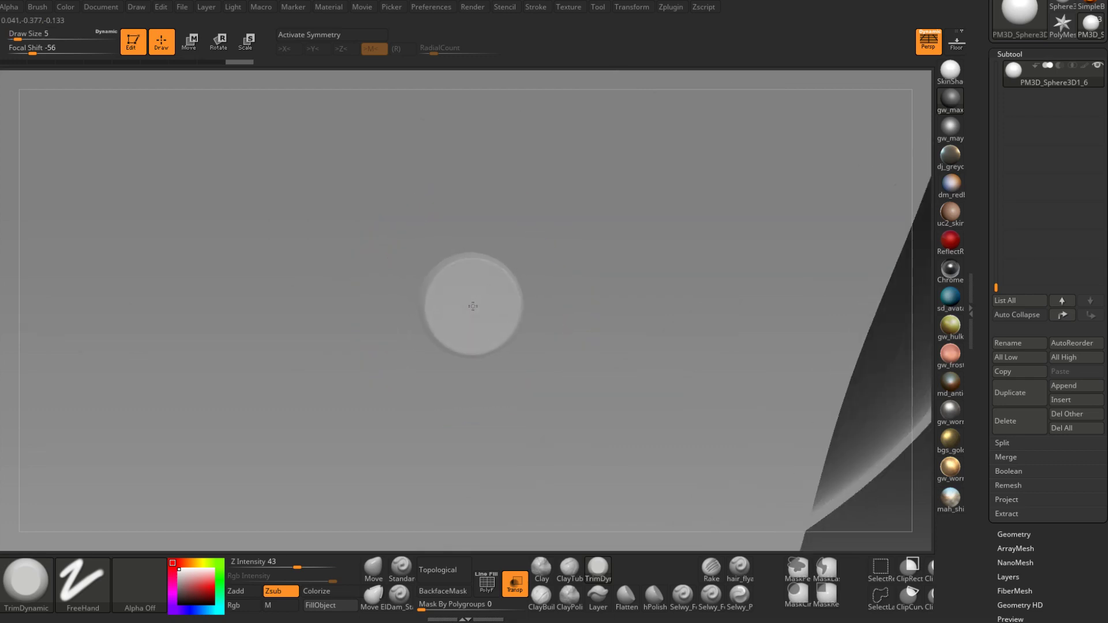
mouse_move(469, 305)
right_mouse_down()
mouse_move(505, 271)
mouse_move(500, 439)
right_mouse_up()
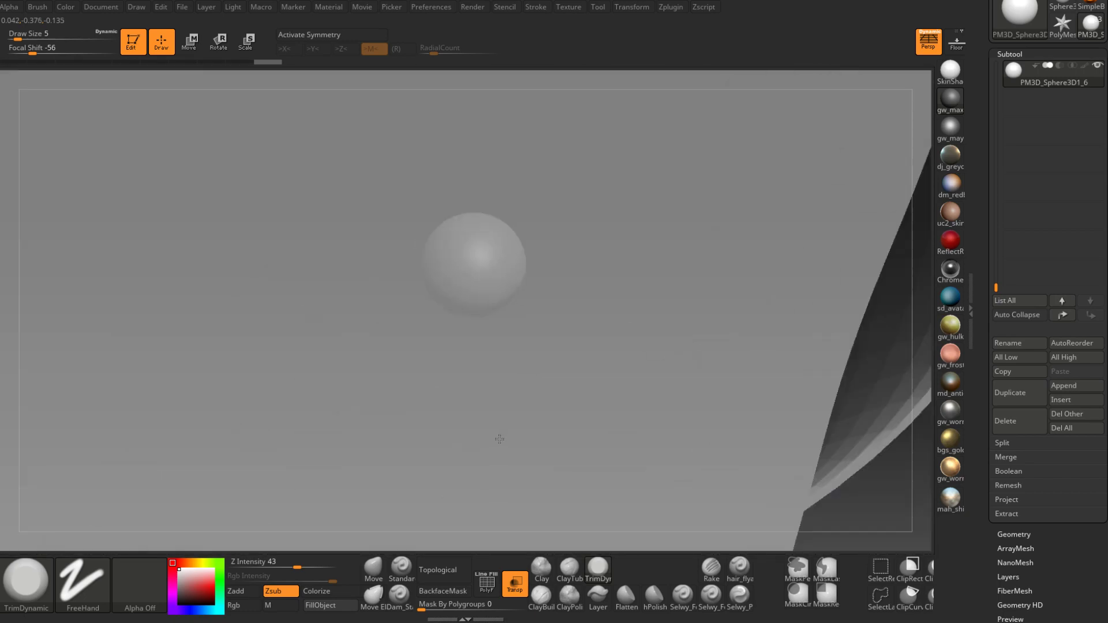
left_click(474, 269)
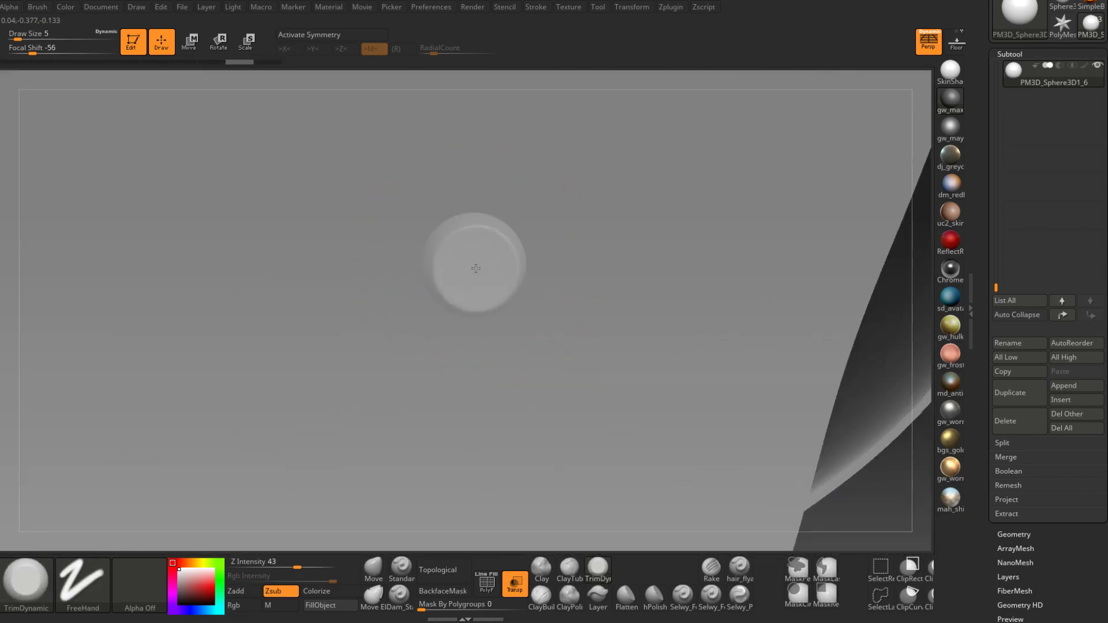
mouse_move(492, 260)
right_mouse_down()
mouse_move(495, 290)
mouse_move(482, 223)
mouse_move(475, 368)
mouse_move(524, 365)
right_mouse_up()
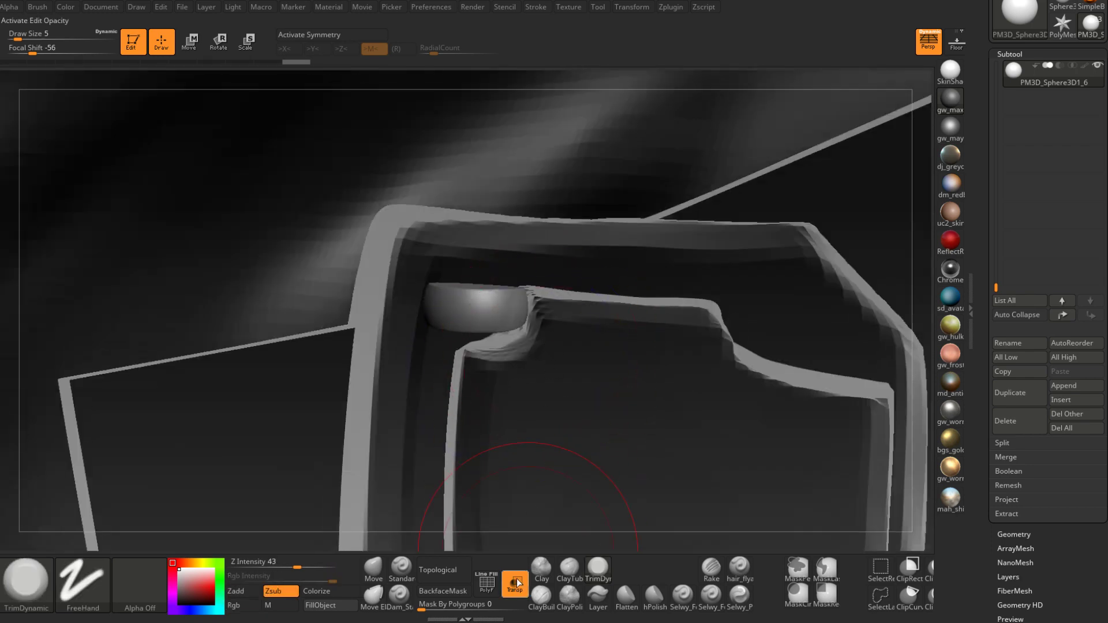
left_click(515, 585)
Position the flattened rivet in the raised panel's upper inner notch
right_click_drag(534, 462, 347, 289, "ctrl")
key("e")
left_click_drag(385, 254, 431, 262)
right_click_drag(473, 249, 656, 215)
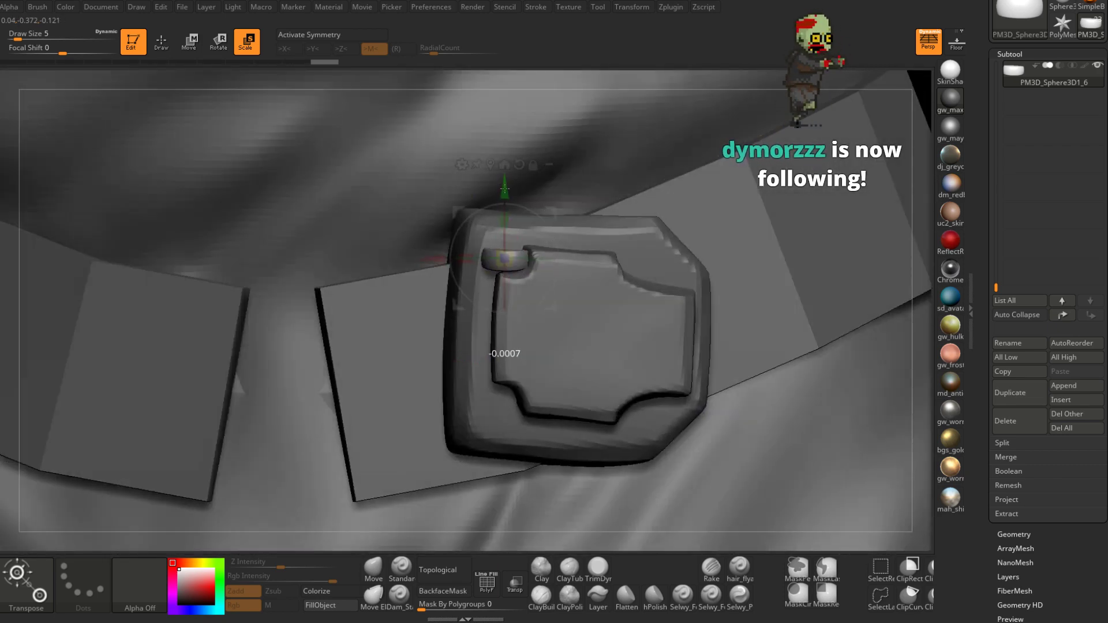
Duplicate the rivet and move the copy down into the panel's lower inner notch
left_click(1011, 392)
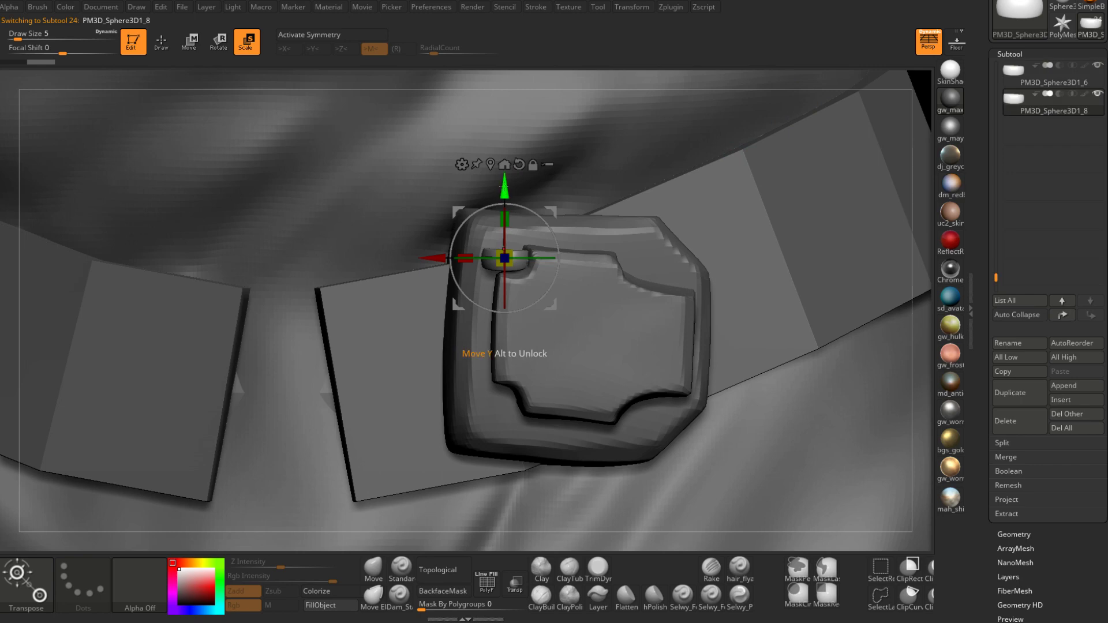
left_click_drag(505, 190, 547, 348)
right_click_drag(627, 306, 620, 397)
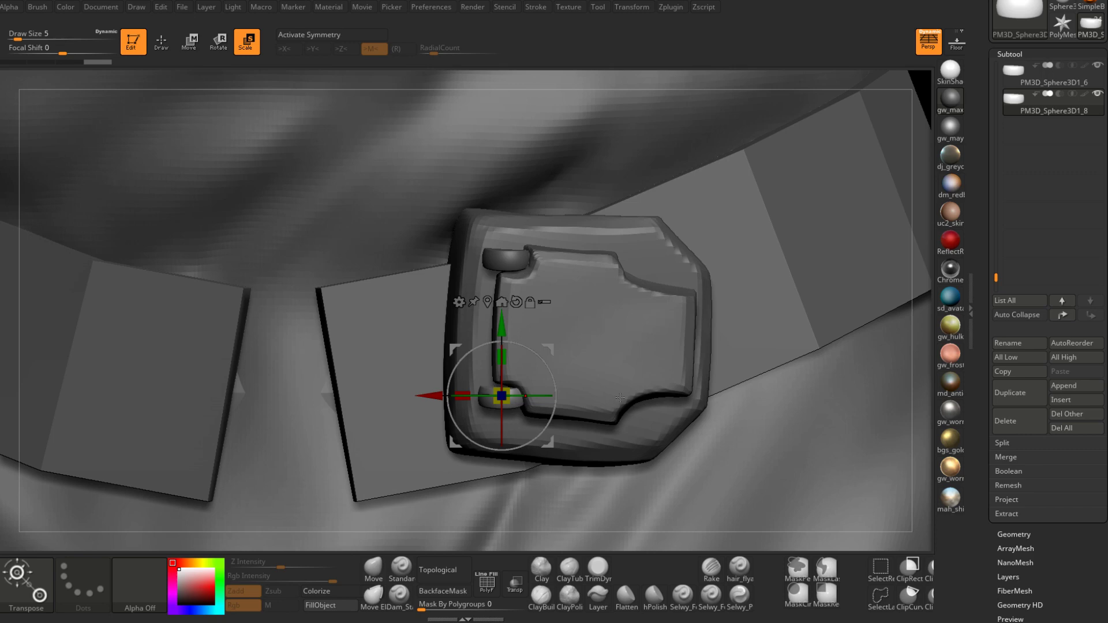
mouse_move(620, 398)
right_mouse_down()
mouse_move(694, 335)
mouse_move(644, 361)
mouse_move(611, 358)
mouse_move(577, 462)
right_mouse_up()
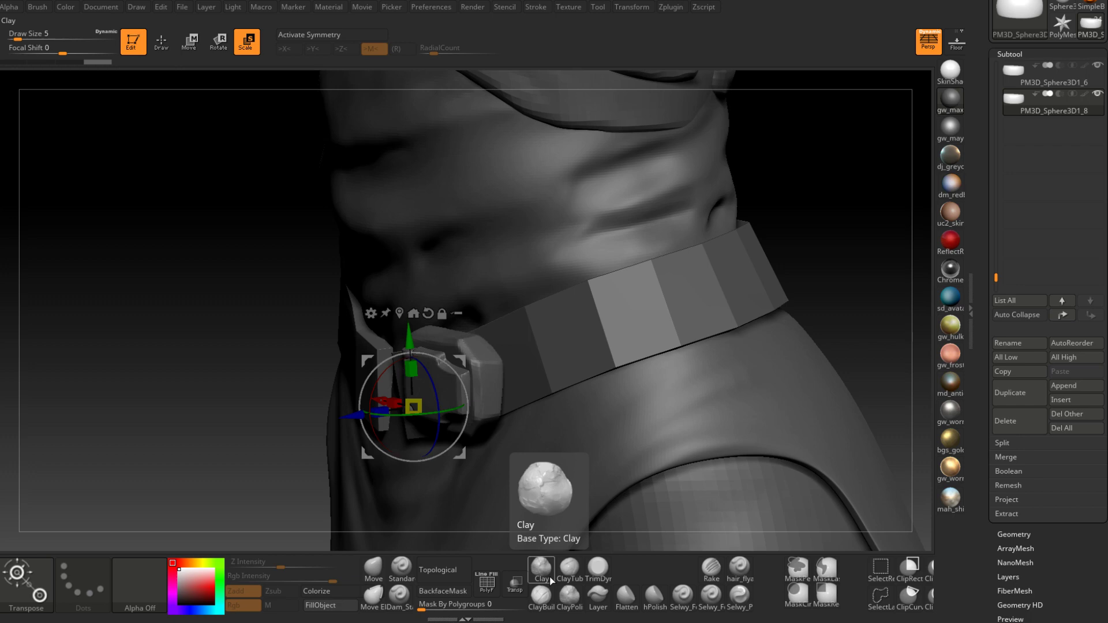
Subdivide the belt to level 3, dividing first with subdivision smoothing off and once more with it on
right_click_drag(497, 369, 643, 282)
left_click(586, 334, "alt")
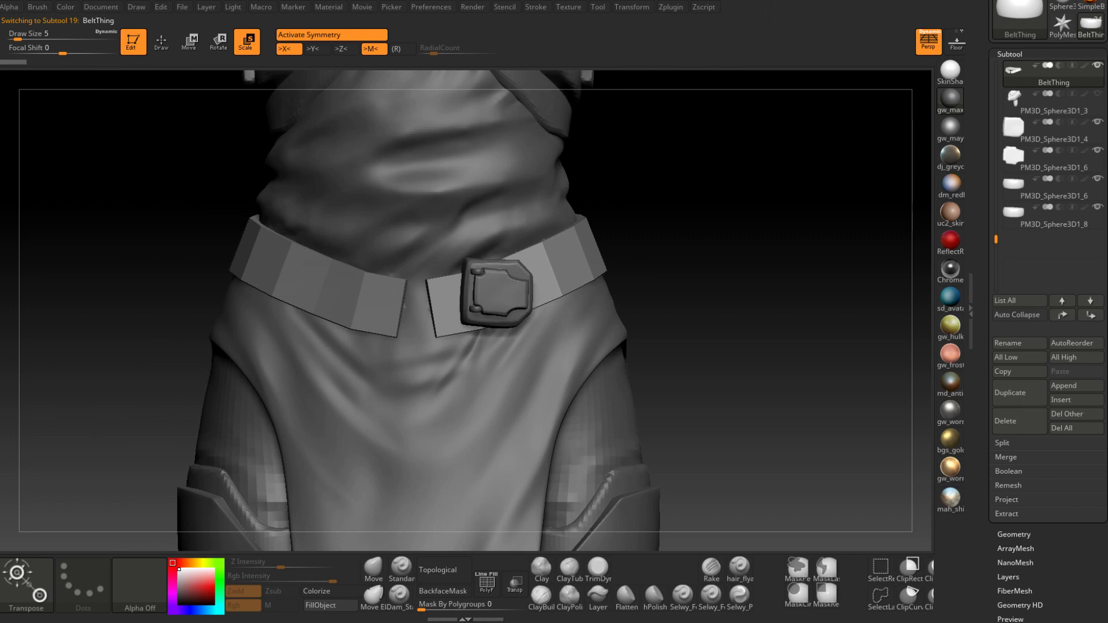
left_click(1018, 536)
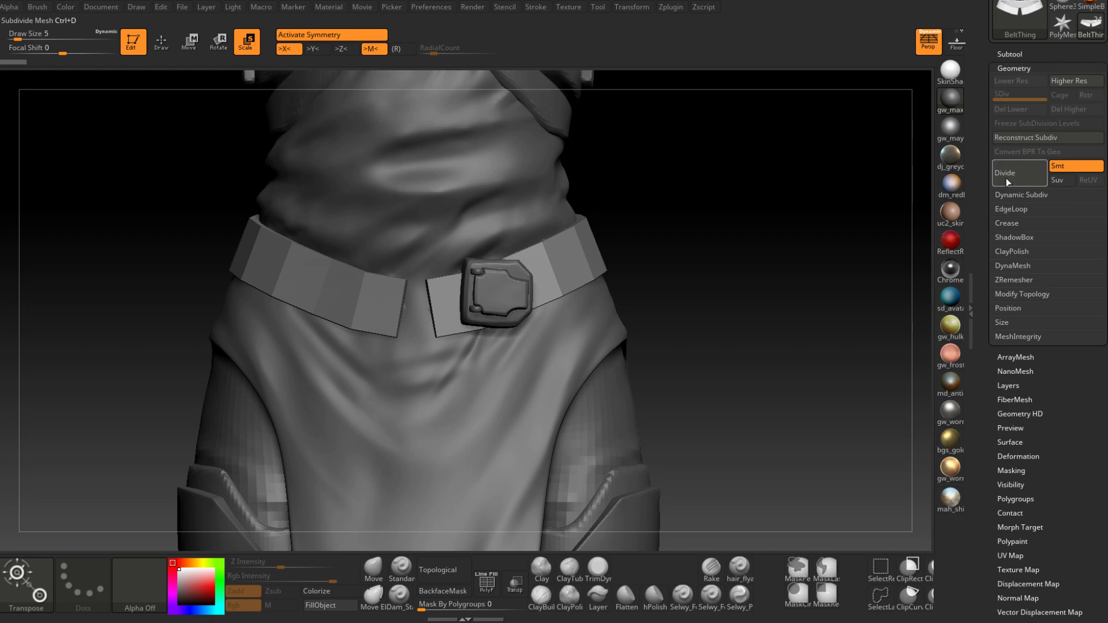
left_click(1068, 167)
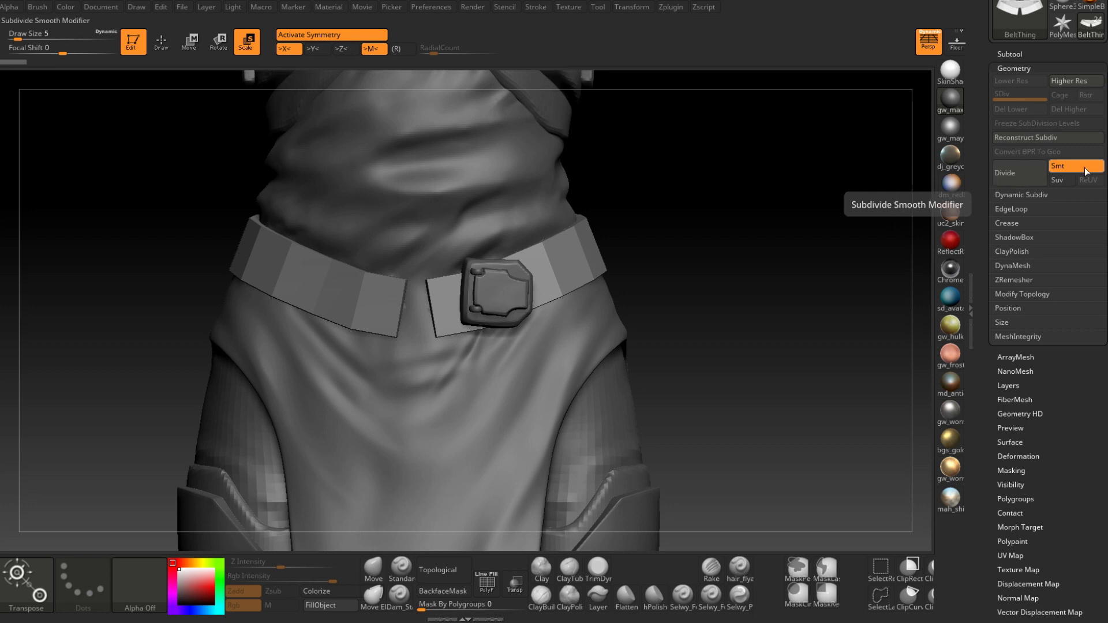
left_click(1007, 172)
left_click(1070, 167)
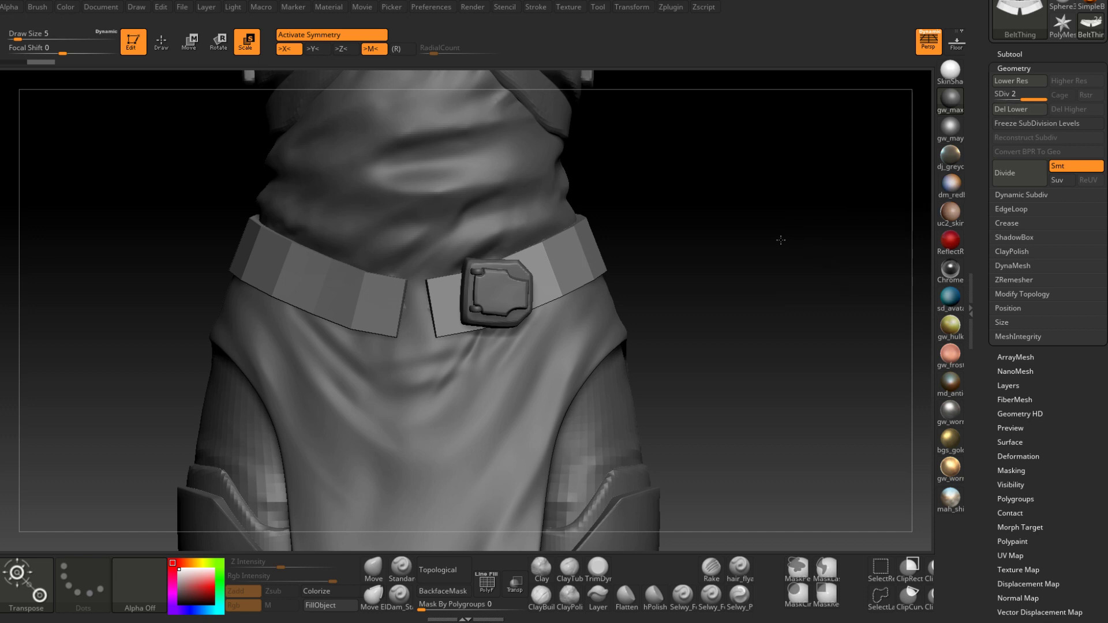
mouse_move(688, 242)
left_mouse_down()
mouse_move(665, 243)
mouse_move(700, 235)
mouse_move(690, 287)
mouse_move(777, 250)
mouse_move(760, 374)
left_mouse_up()
left_click(1037, 167)
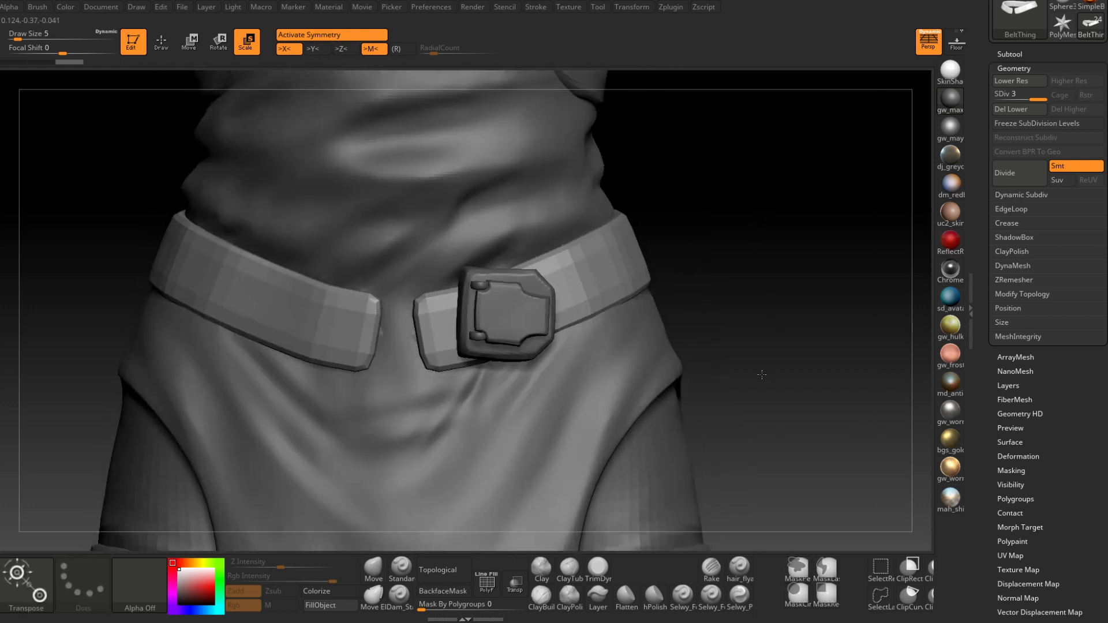
Pull the upper edge of the belt's front ends upward with the Move brush at draw size 12
left_click(379, 570)
mouse_move(438, 306)
right_mouse_down("ctrl")
mouse_move(427, 293)
mouse_move(445, 330)
right_mouse_up("ctrl")
key("space")
left_click_drag(445, 331, 427, 312)
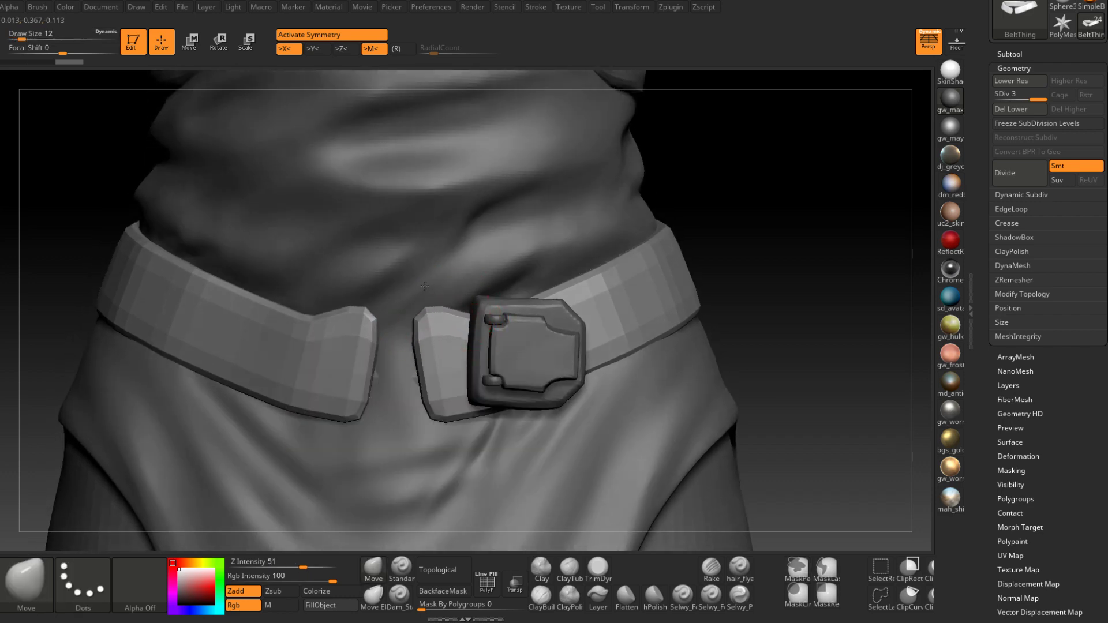
Refine the upper edge of the belt's front ends where they widen, using the Move brush at draw size 7
right_click_drag(447, 283, 468, 307)
key("space")
left_click_drag(468, 306, 465, 307)
mouse_move(445, 316)
right_mouse_down()
mouse_move(433, 292)
mouse_move(635, 303)
right_mouse_up()
mouse_move(485, 323)
right_mouse_down()
mouse_move(510, 327)
mouse_move(510, 312)
right_mouse_up()
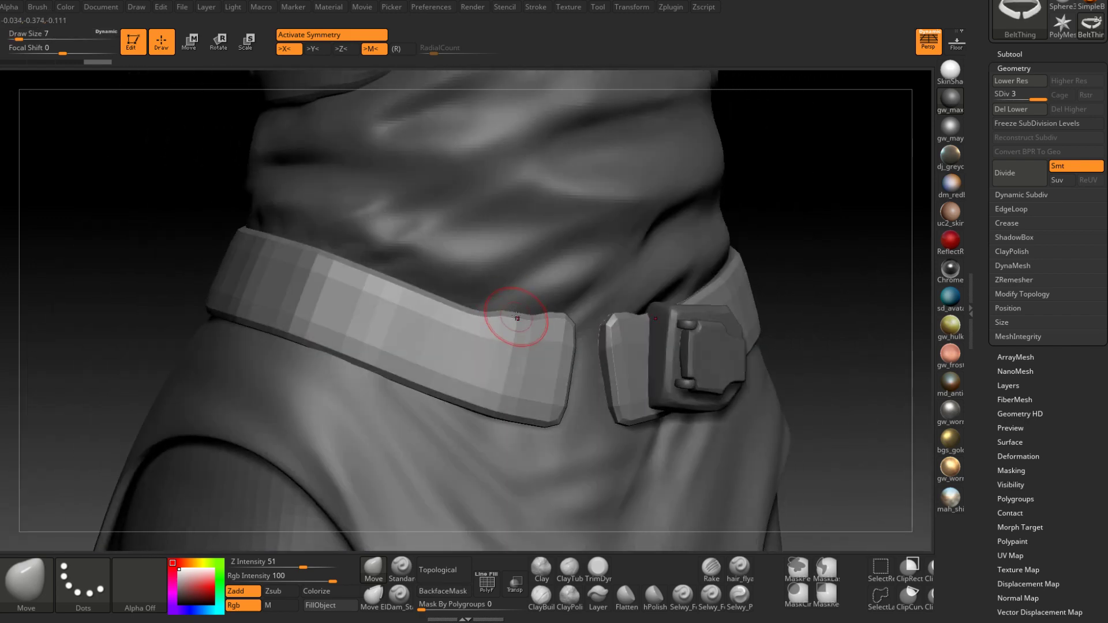
left_click_drag(517, 316, 534, 314)
right_click_drag(537, 310, 500, 295)
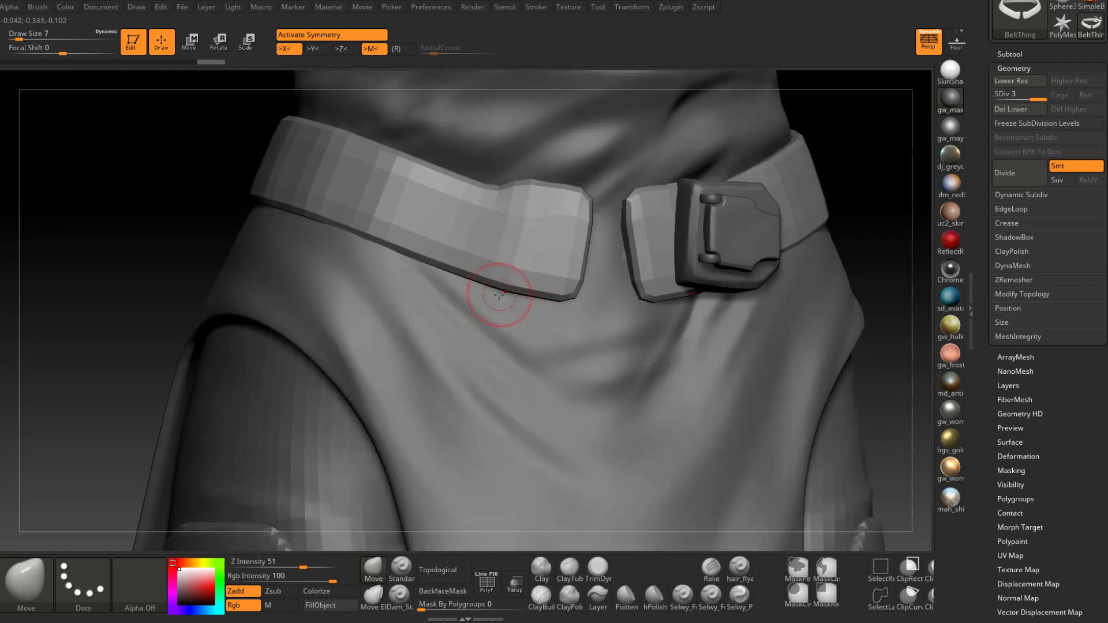
Pull the lower edge of the belt's front ends downward into a wider tab, refining the transition at draw size 5
mouse_move(498, 301)
left_mouse_down()
mouse_move(551, 301)
mouse_move(524, 305)
left_mouse_up()
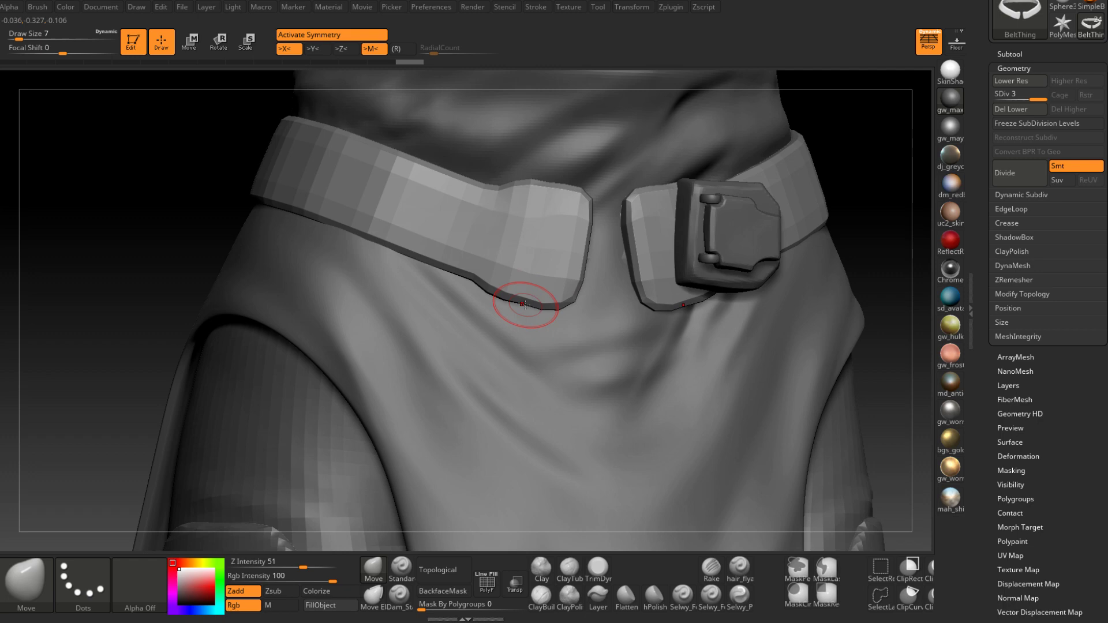
right_click(487, 287)
left_click(479, 281)
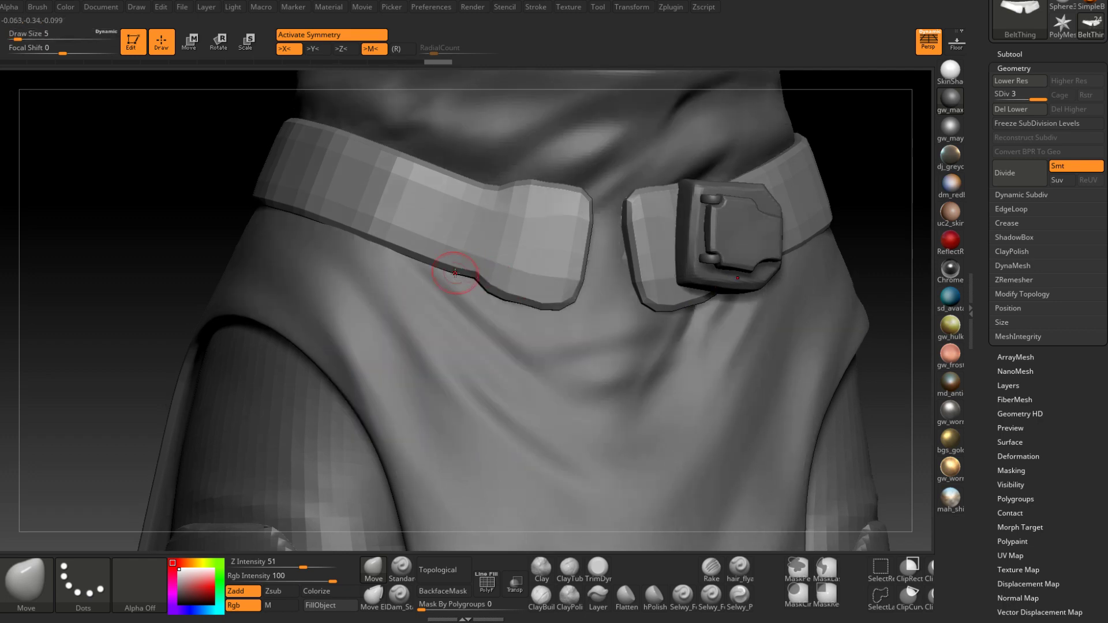
right_click_drag(485, 303, 517, 296)
left_click_drag(517, 297, 515, 302)
Smooth the surface of the belt's widened front ends
right_click_drag(515, 302, 511, 364, "alt")
right_click_drag(479, 323, 523, 313)
key("shift")
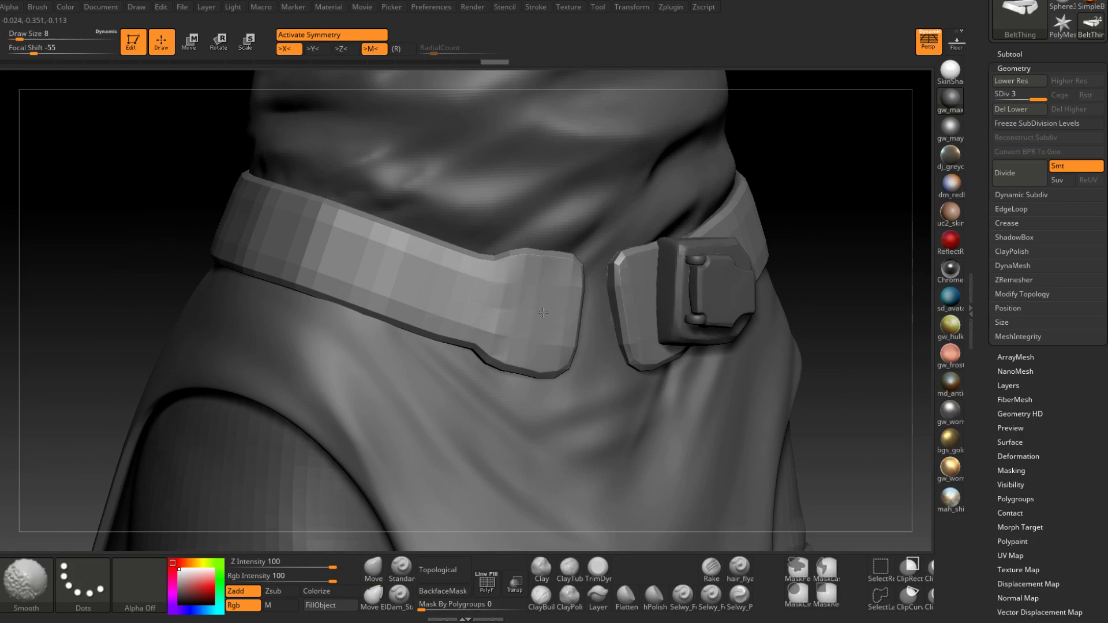
left_click_drag(543, 313, 531, 312, "shift")
mouse_move(531, 311)
right_mouse_down()
mouse_move(500, 314)
mouse_move(512, 299)
right_mouse_up()
left_click_drag(544, 312, 548, 287)
key("bracketleft")
right_click_drag(587, 264, 590, 301, "shift")
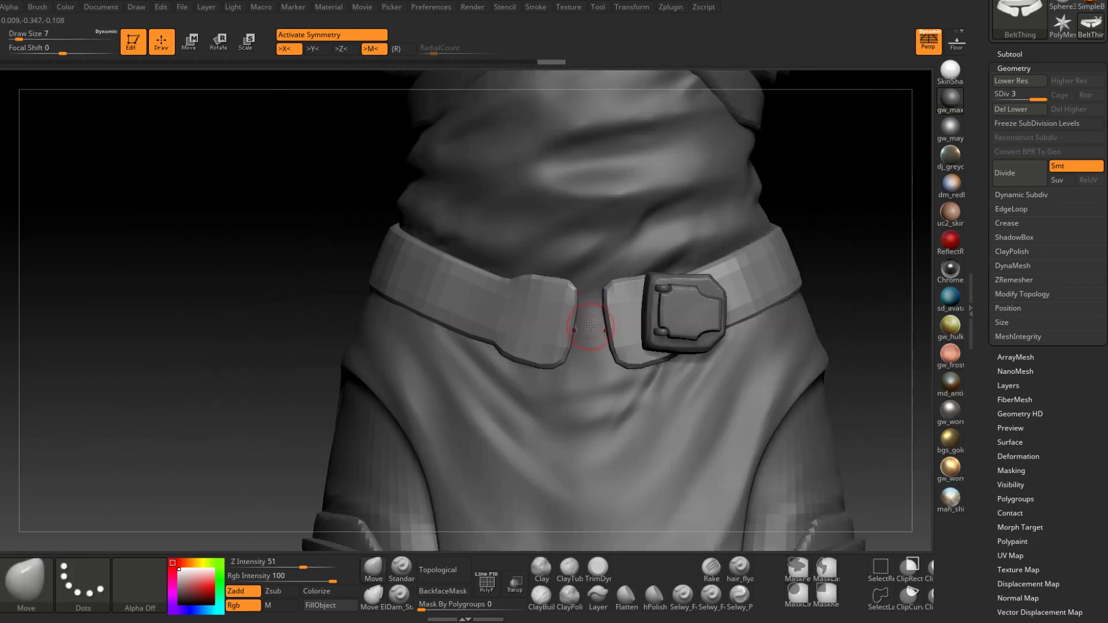
right_click_drag(591, 327, 549, 391)
Raise the belt's upper edge along the front and sides of the hips with the Move brush at draw sizes 11 to 14
key("space")
left_click_drag(526, 365, 529, 365)
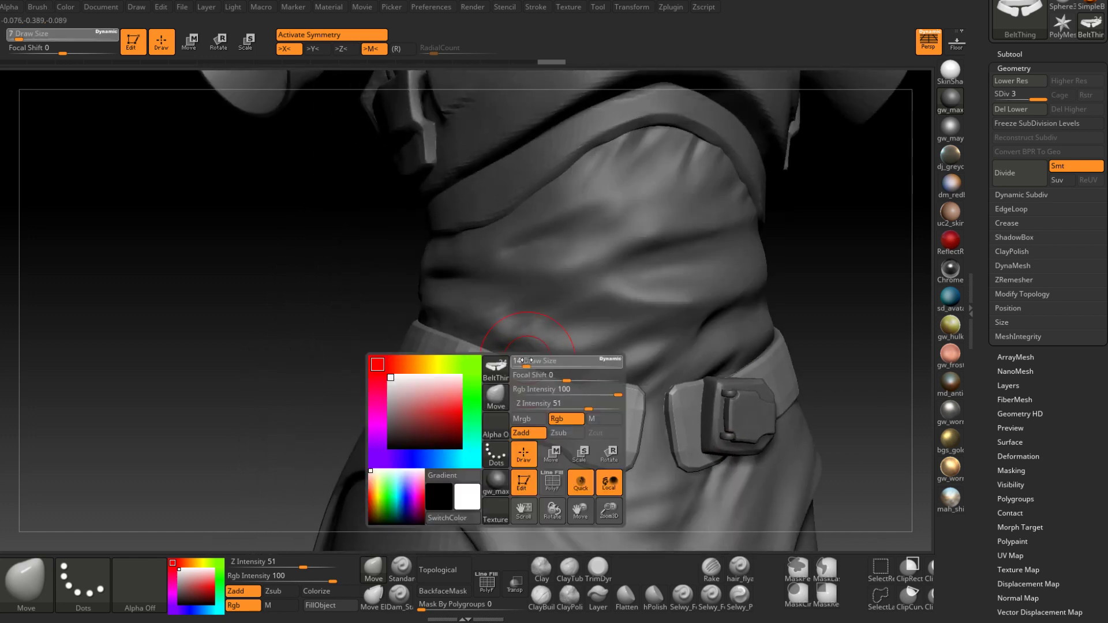
mouse_move(522, 351)
right_mouse_down("alt")
mouse_move(549, 302)
mouse_move(518, 310)
mouse_move(555, 319)
mouse_move(524, 309)
mouse_move(545, 303)
right_mouse_up("alt")
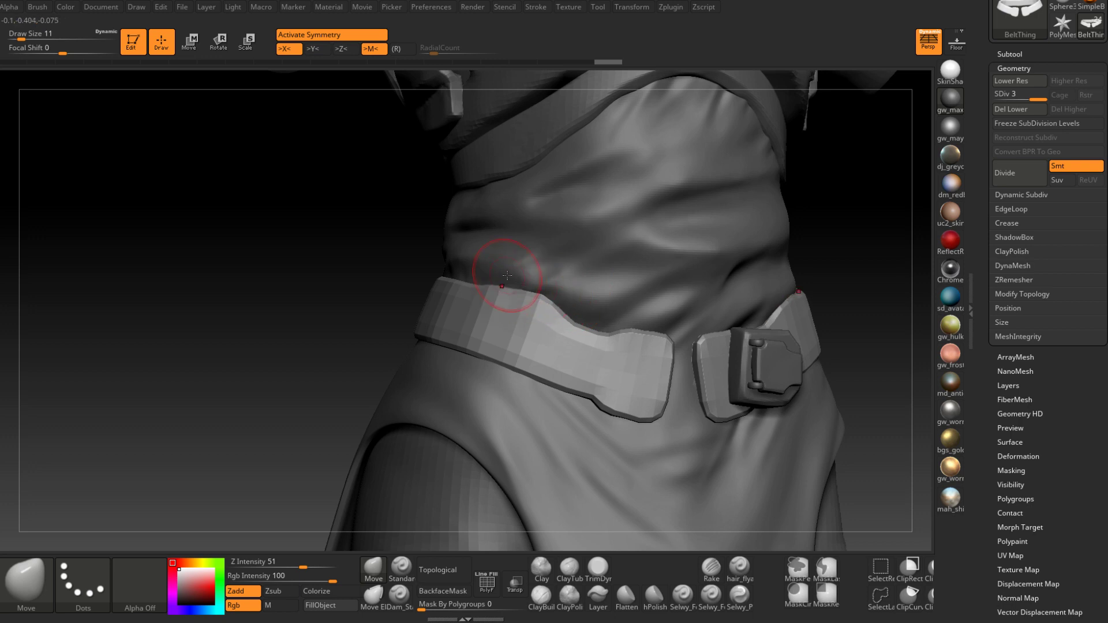
mouse_move(510, 272)
right_mouse_down()
mouse_move(509, 283)
mouse_move(476, 262)
mouse_move(504, 278)
right_mouse_up()
key("space")
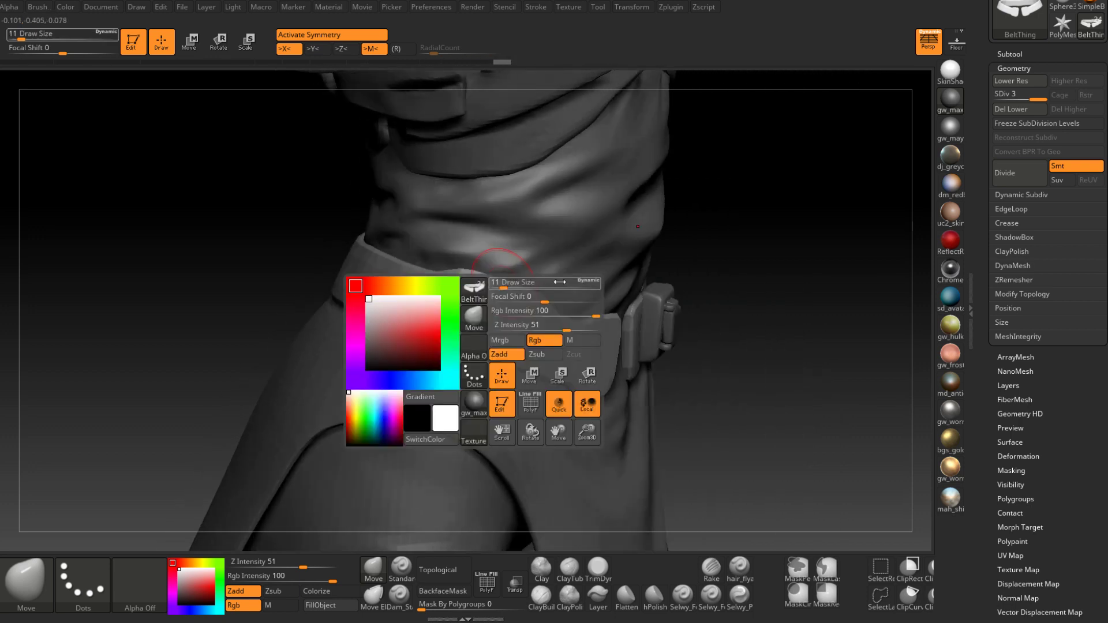
mouse_move(505, 283)
left_mouse_down()
mouse_move(535, 283)
mouse_move(504, 283)
left_mouse_up()
key("space")
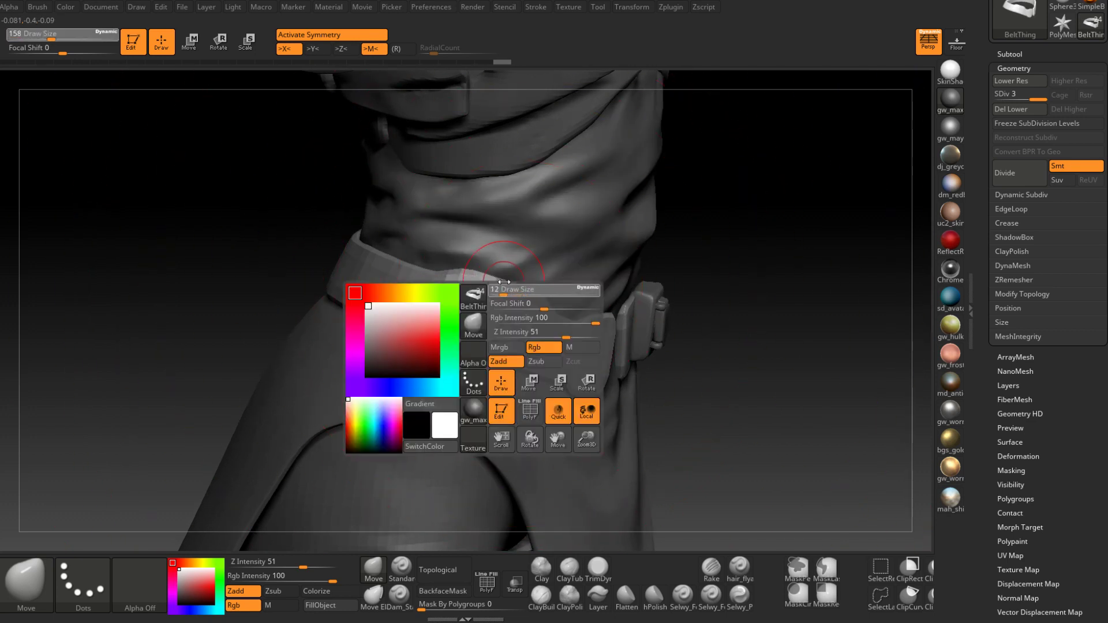
mouse_move(504, 284)
right_mouse_down()
mouse_move(501, 306)
mouse_move(467, 343)
right_mouse_up()
left_click_drag(467, 342, 467, 335)
mouse_move(467, 335)
right_mouse_down()
mouse_move(508, 335)
mouse_move(580, 364)
mouse_move(521, 372)
mouse_move(534, 396)
right_mouse_up()
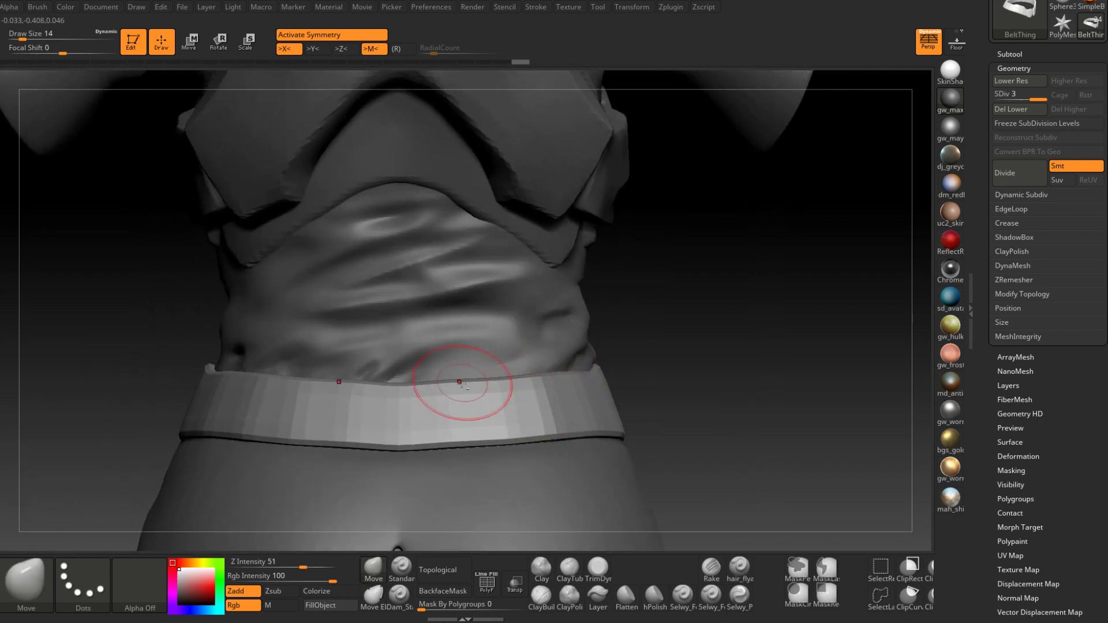
Pull up the belt's upper edge across the back and around to the side at draw size 14
right_click_drag(460, 386, 508, 409, "alt")
left_click_drag(445, 402, 455, 380)
right_click_drag(457, 378, 448, 400)
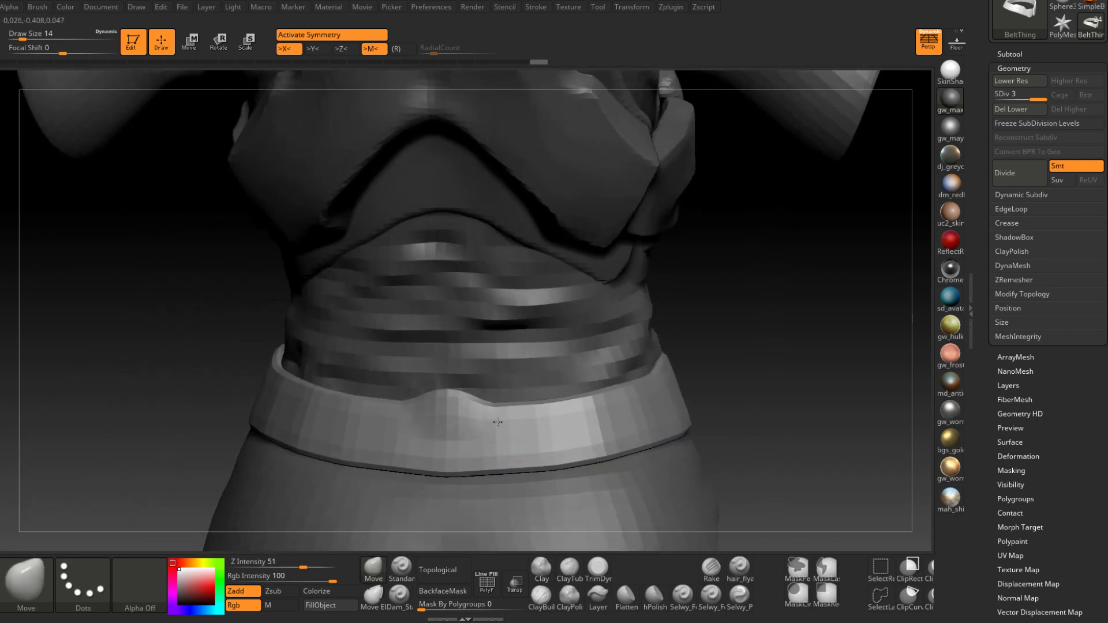
mouse_move(498, 386)
left_mouse_down()
mouse_move(501, 373)
mouse_move(549, 371)
left_mouse_up()
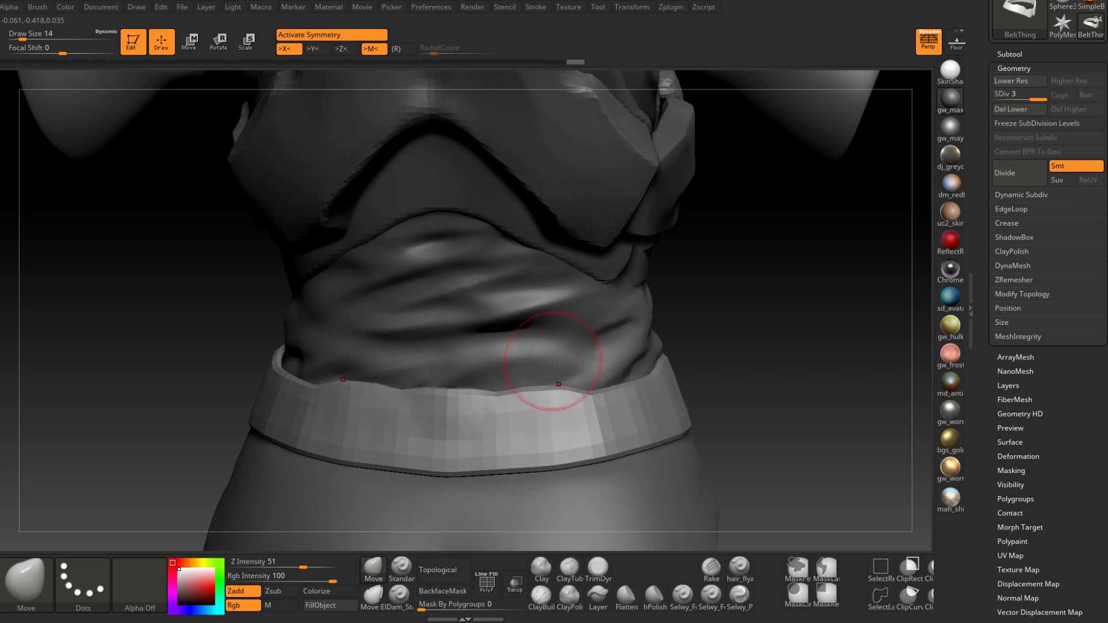
right_click_drag(559, 359, 591, 398)
left_click_drag(598, 408, 602, 394)
right_click_drag(619, 390, 656, 396)
left_click_drag(652, 393, 652, 375)
right_click_drag(670, 354, 687, 373)
left_click_drag(686, 369, 687, 362)
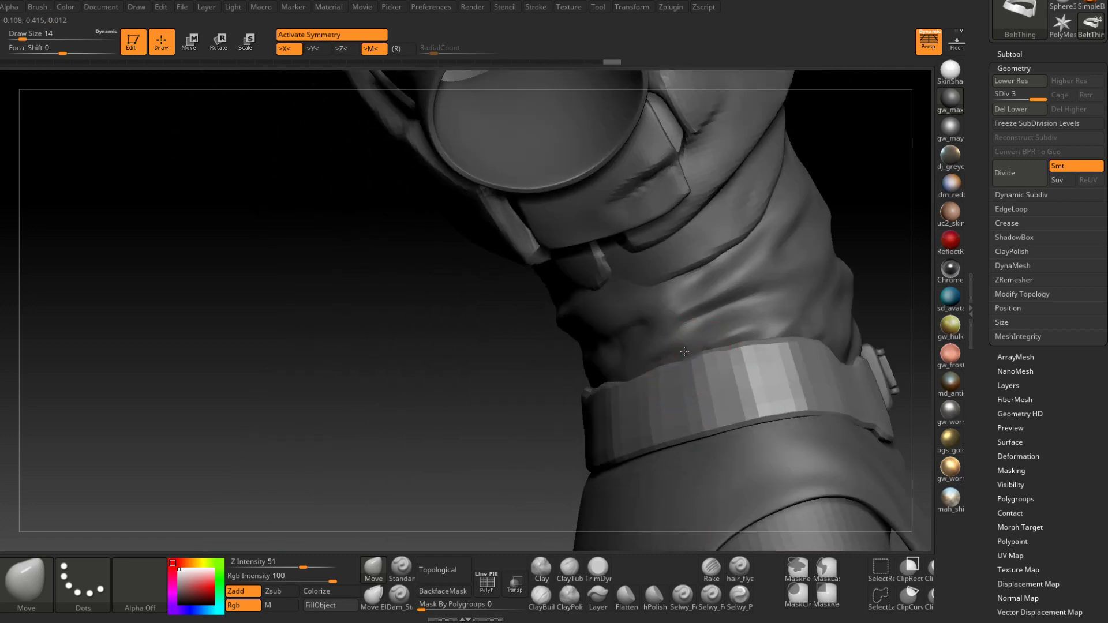
Even out the bumps in the upper edge at the belt's side and back with the Move brush at draw size 6
right_click_drag(685, 352, 694, 368)
key("[")
left_click_drag(687, 373, 686, 365)
right_click_drag(676, 368, 614, 376)
left_click_drag(613, 376, 620, 376)
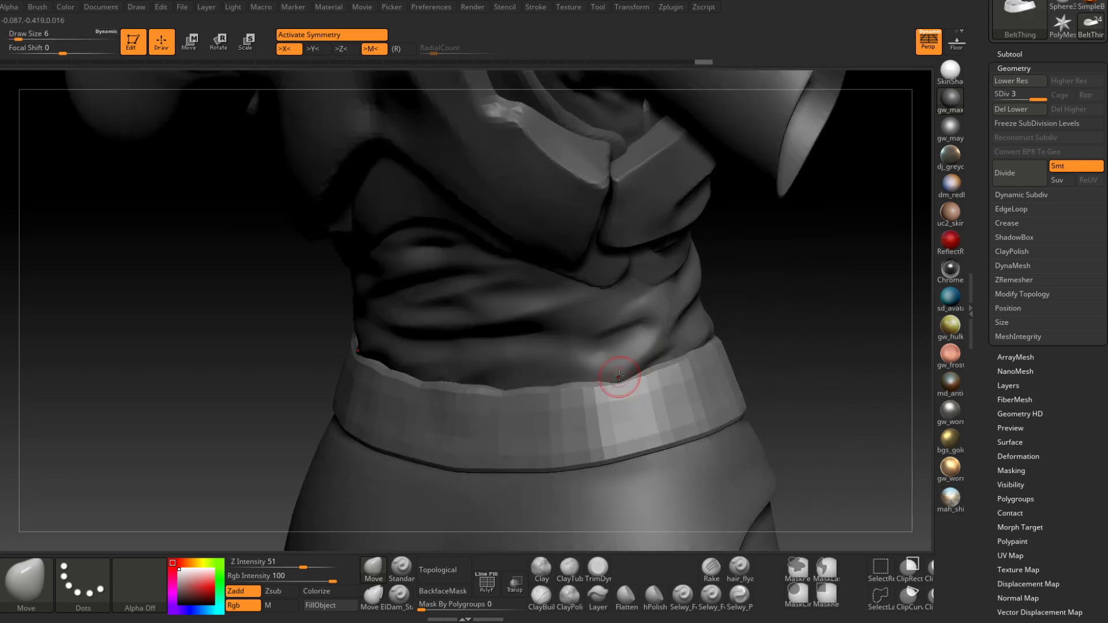
right_click_drag(617, 372, 552, 374)
left_click_drag(418, 383, 417, 377)
Level and smooth the belt's upper edge across the middle of the back and far side at draw size 7
right_click_drag(418, 378, 475, 411)
key("space")
left_click_drag(526, 415, 528, 416)
mouse_move(527, 395)
left_mouse_down()
mouse_move(527, 421)
mouse_move(595, 413)
left_mouse_up()
mouse_move(596, 413)
left_mouse_down("shift")
mouse_move(469, 420)
mouse_move(523, 392)
left_mouse_up("shift")
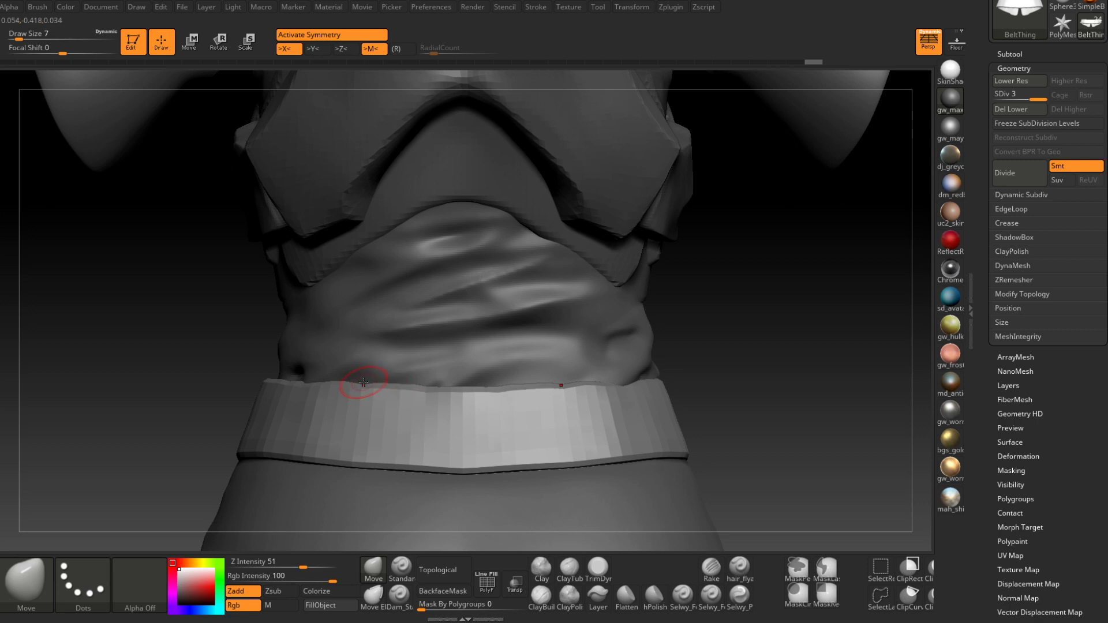
right_click_drag(407, 374, 470, 396)
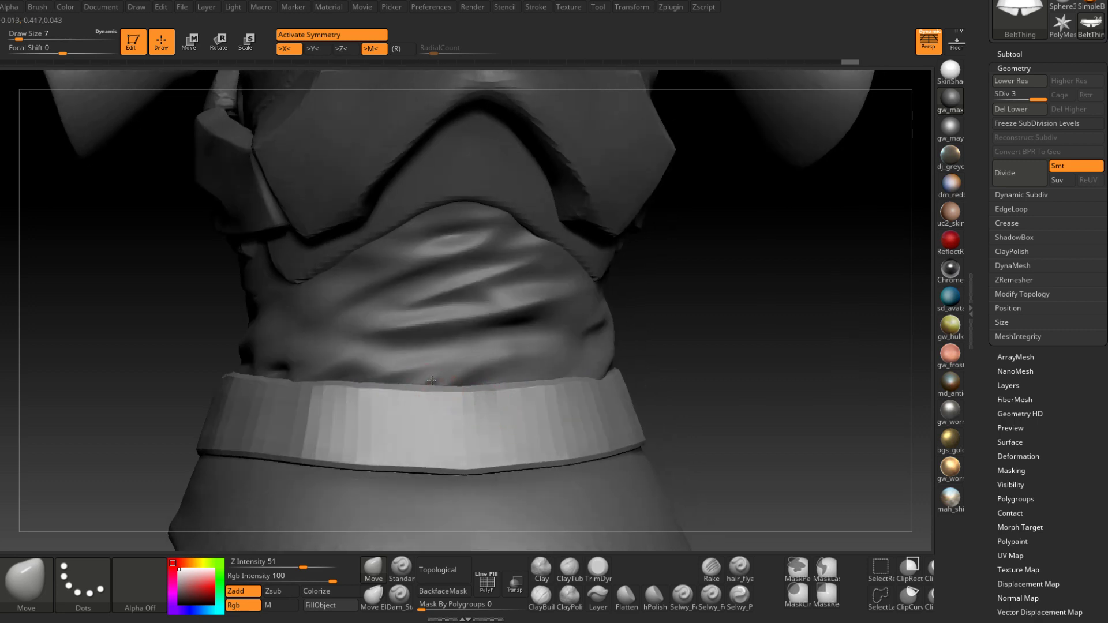
right_click_drag(432, 381, 448, 394)
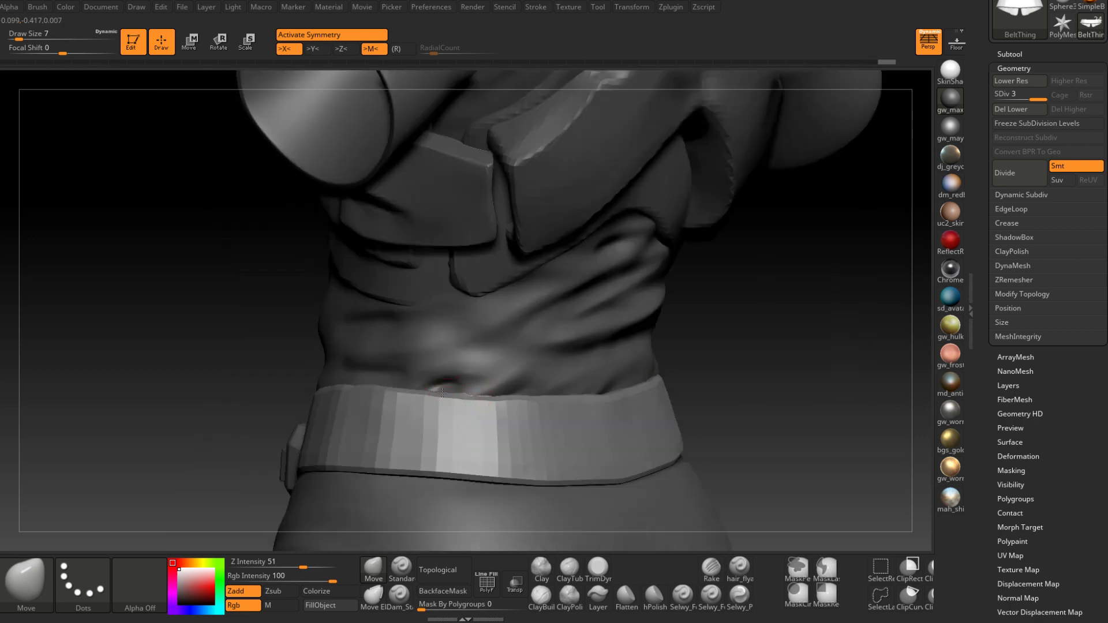
left_click_drag(448, 394, 445, 399)
right_click_drag(479, 396, 355, 387)
mouse_move(373, 407)
left_mouse_down("shift")
mouse_move(350, 416)
mouse_move(361, 420)
left_mouse_up("shift")
right_click_drag(389, 424, 451, 401, "alt")
key("ctrl+z")
key("ctrl+z")
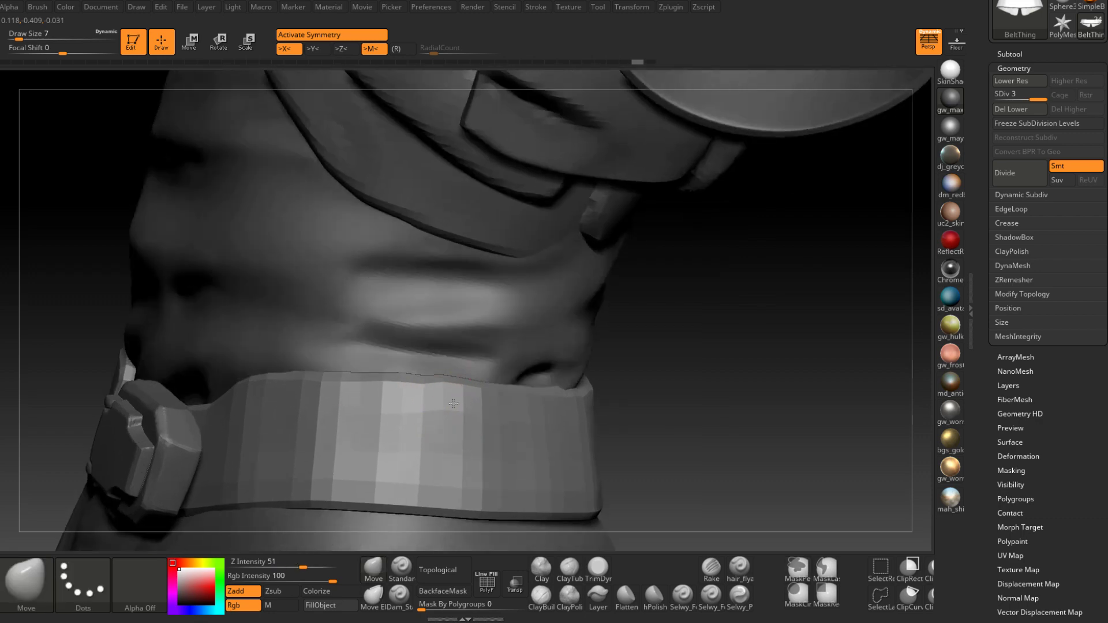
Reshape the belt's lower edge along the hip with the Move brush at draw size 18
key("space")
left_click_drag(459, 393, 452, 392)
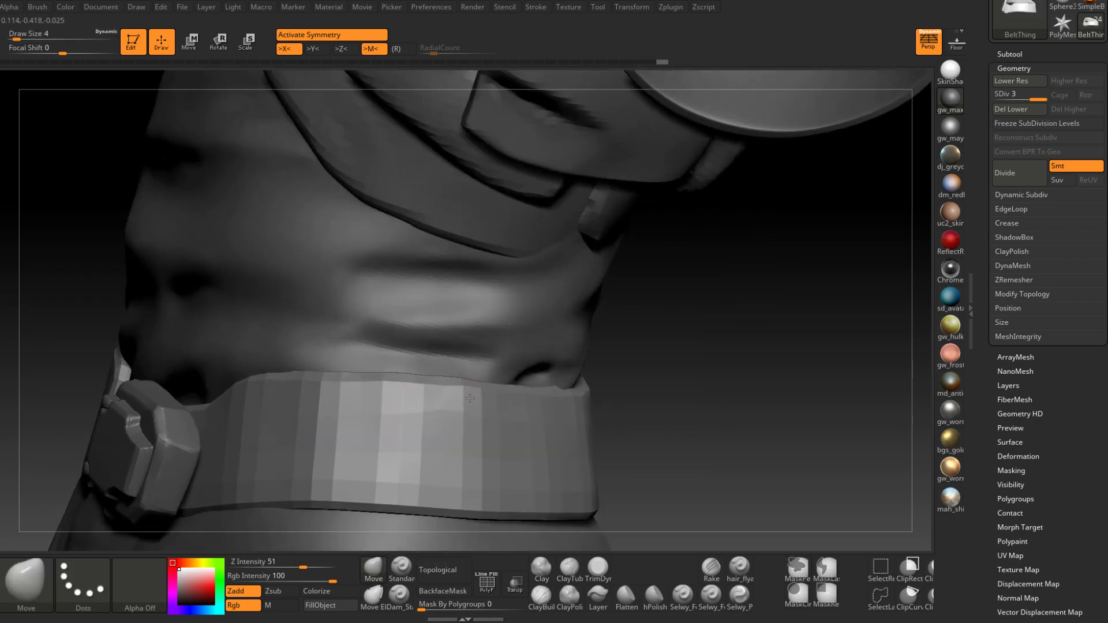
right_click_drag(496, 425, 569, 217, "alt")
mouse_move(520, 277)
right_mouse_down()
mouse_move(604, 323)
mouse_move(497, 370)
right_mouse_up()
key("space")
left_click_drag(503, 355, 511, 352)
right_click_drag(459, 365, 527, 346)
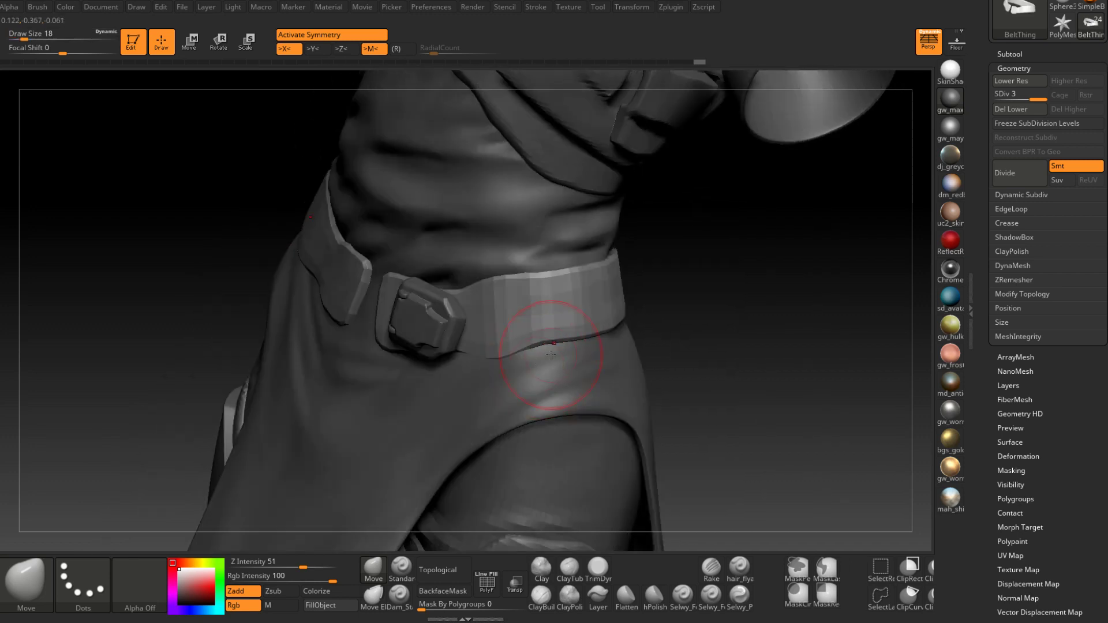
left_click_drag(550, 376, 551, 374)
right_click_drag(551, 374, 510, 367)
left_click_drag(601, 345, 618, 359)
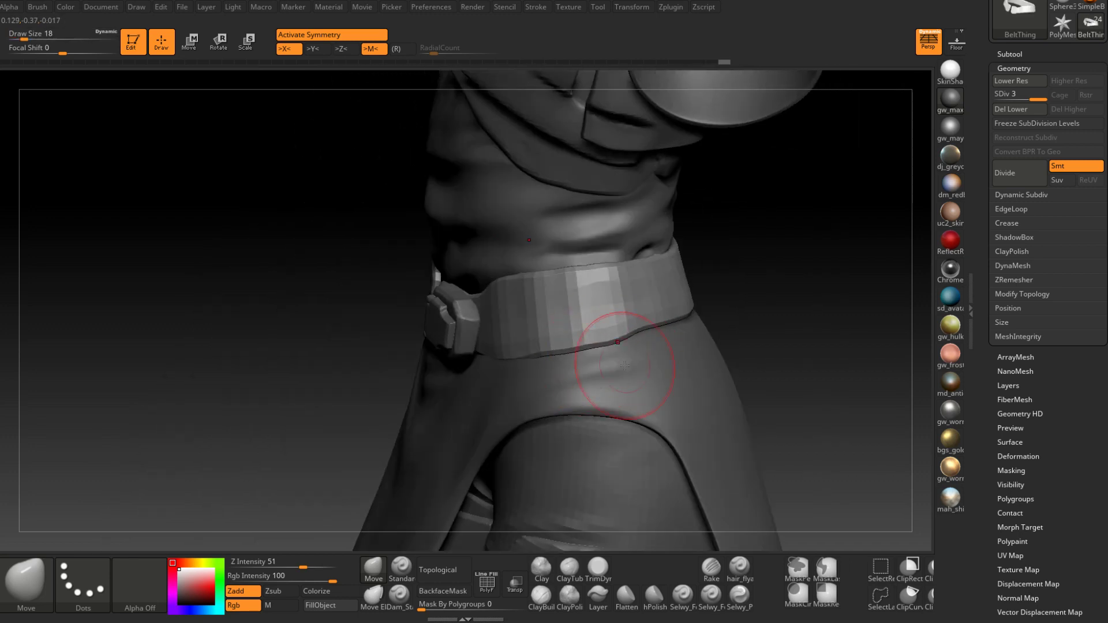
right_click_drag(626, 362, 577, 347)
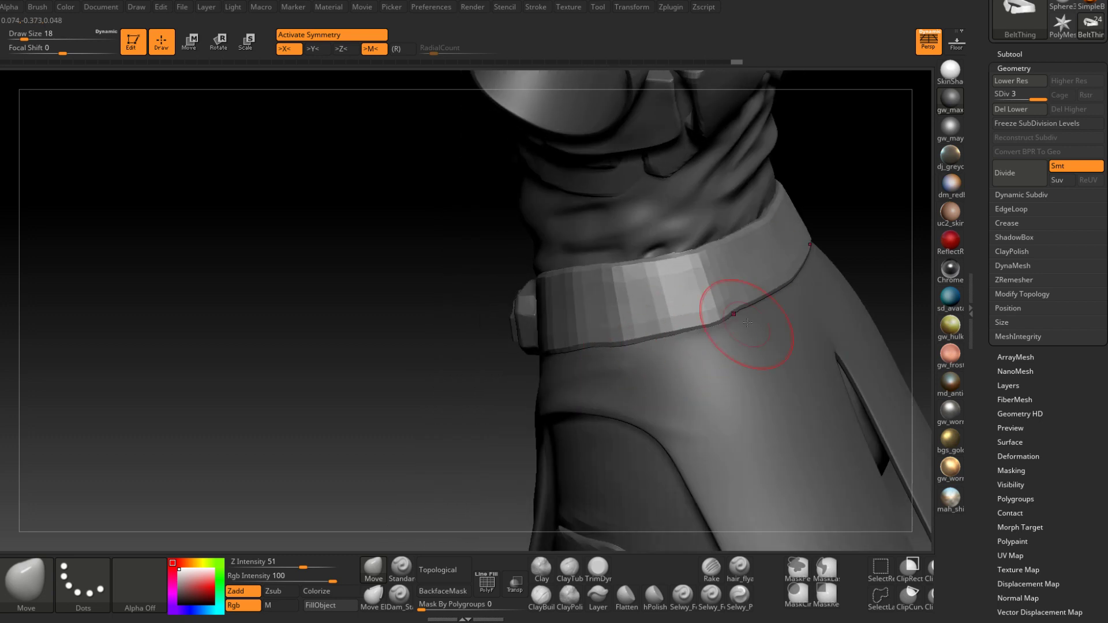
Refine the belt's lower edge between the hip and the back, reducing the Move brush to draw size 8
right_click_drag(743, 322, 815, 300)
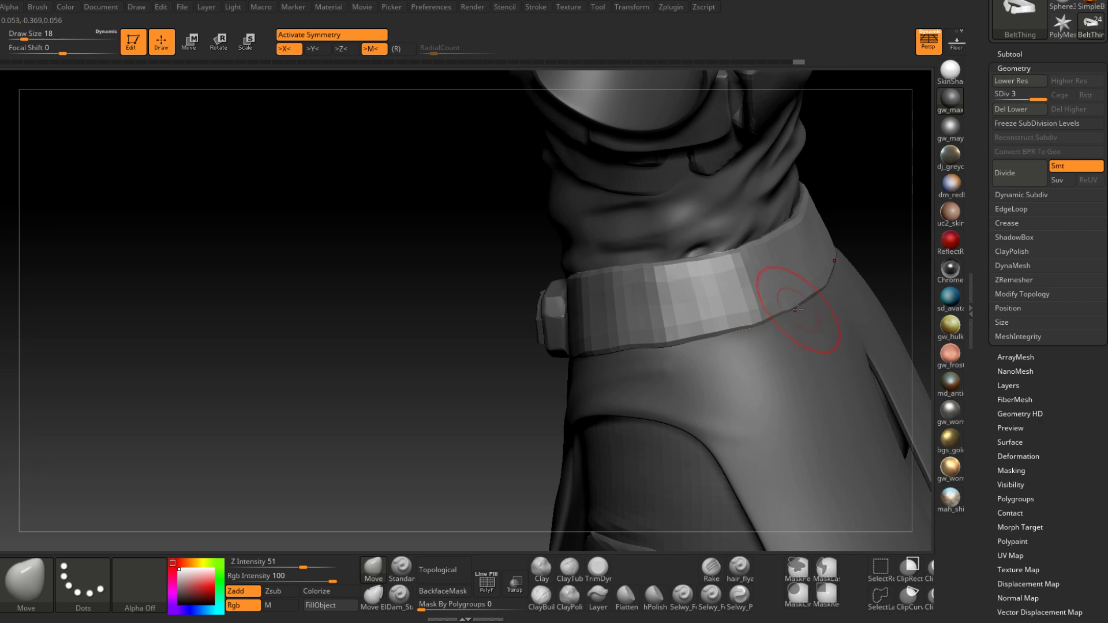
left_click_drag(797, 310, 796, 308)
right_click_drag(796, 308, 793, 308)
key("space")
left_click_drag(794, 308, 786, 309)
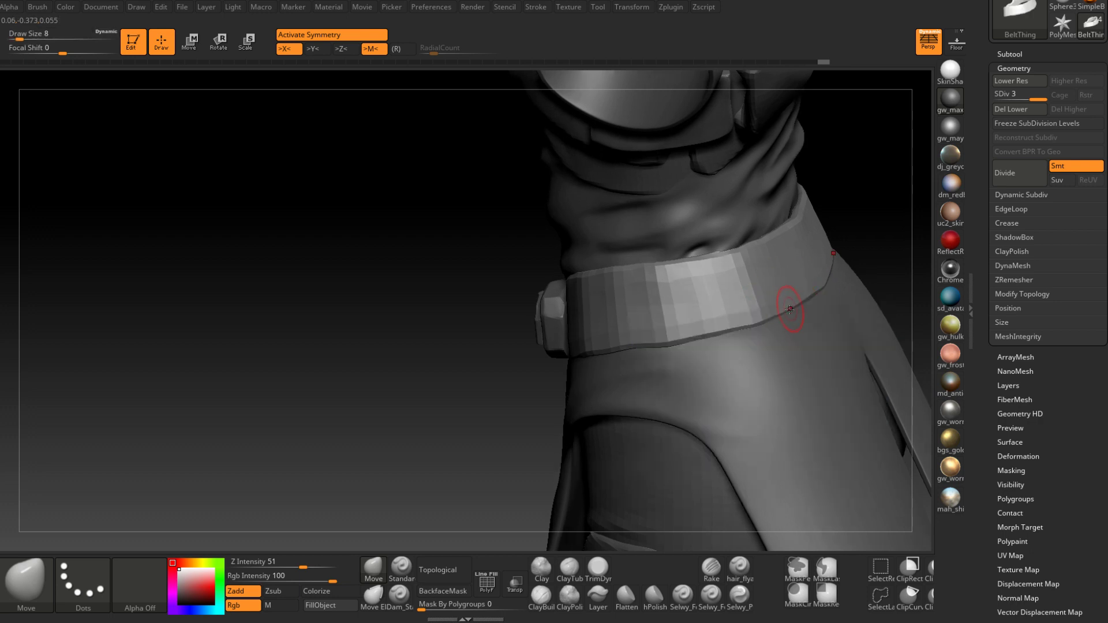
right_click_drag(790, 310, 760, 310)
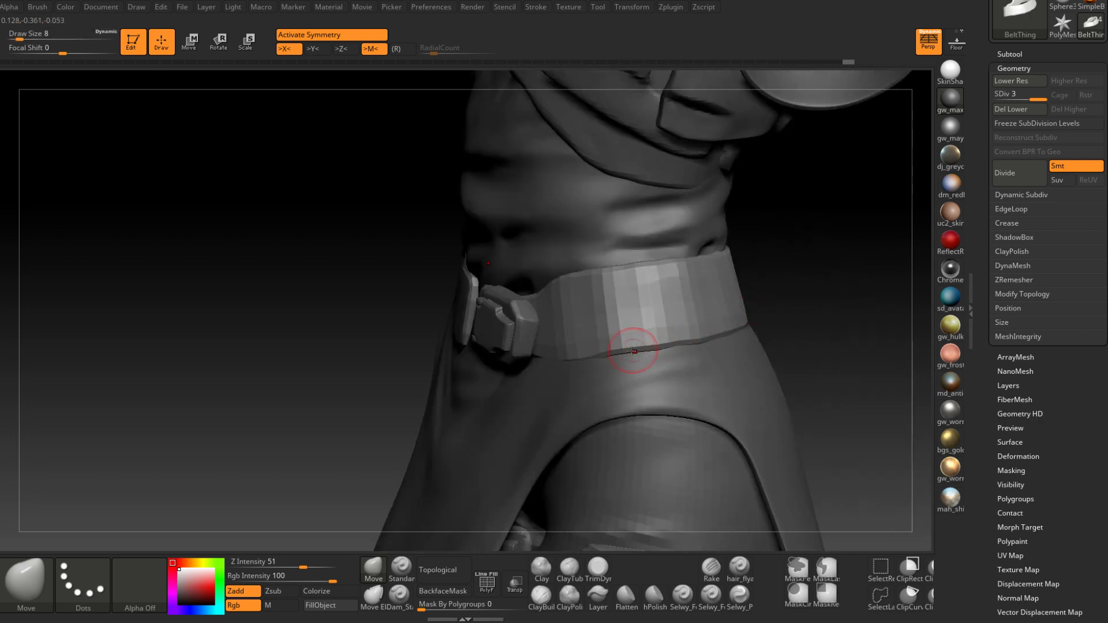
Narrow the belt just behind its front ends by pushing the lower edge inward with the Move brush
mouse_move(633, 351)
right_mouse_down()
mouse_move(549, 350)
mouse_move(549, 369)
right_mouse_up()
key("space")
left_click_drag(546, 365, 542, 365)
mouse_move(506, 326)
right_mouse_down()
mouse_move(555, 369)
mouse_move(732, 428)
right_mouse_up()
mouse_move(379, 371)
left_mouse_down()
mouse_move(386, 357)
mouse_move(422, 373)
left_mouse_up()
key("space")
right_click_drag(381, 359, 378, 359)
key("space")
left_click_drag(378, 359, 373, 352)
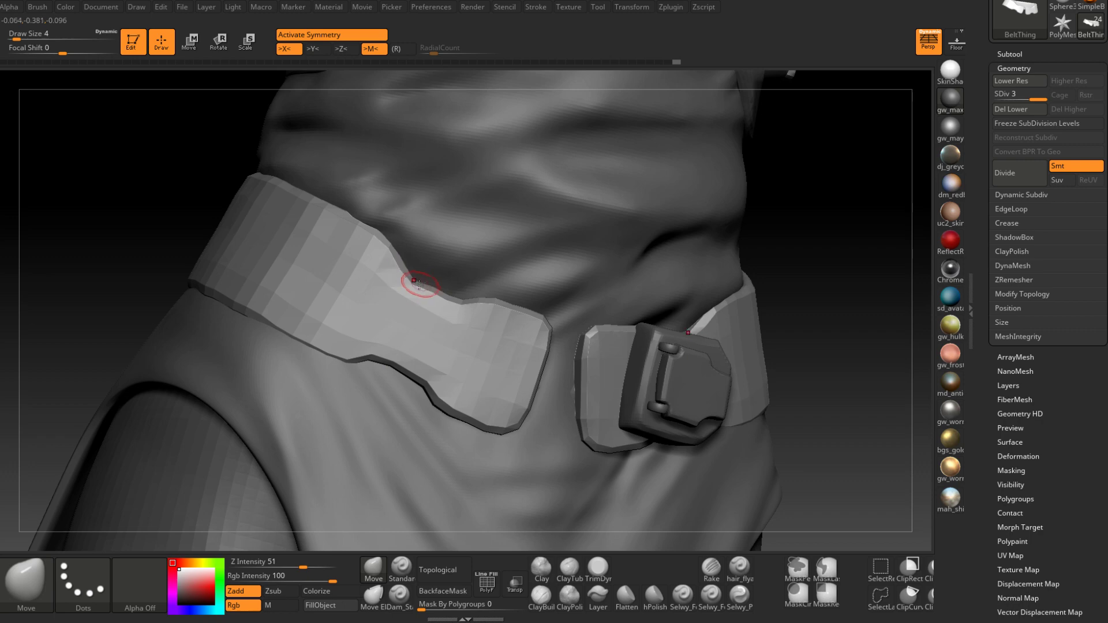
Shape the sloping step in the belt's upper edge behind the front ends at draw size 4
left_click_drag(411, 281, 412, 282)
mouse_move(411, 281)
right_mouse_down()
mouse_move(451, 320)
mouse_move(384, 300)
mouse_move(523, 361)
mouse_move(554, 352)
right_mouse_up()
right_click_drag(554, 352, 543, 384, "ctrl")
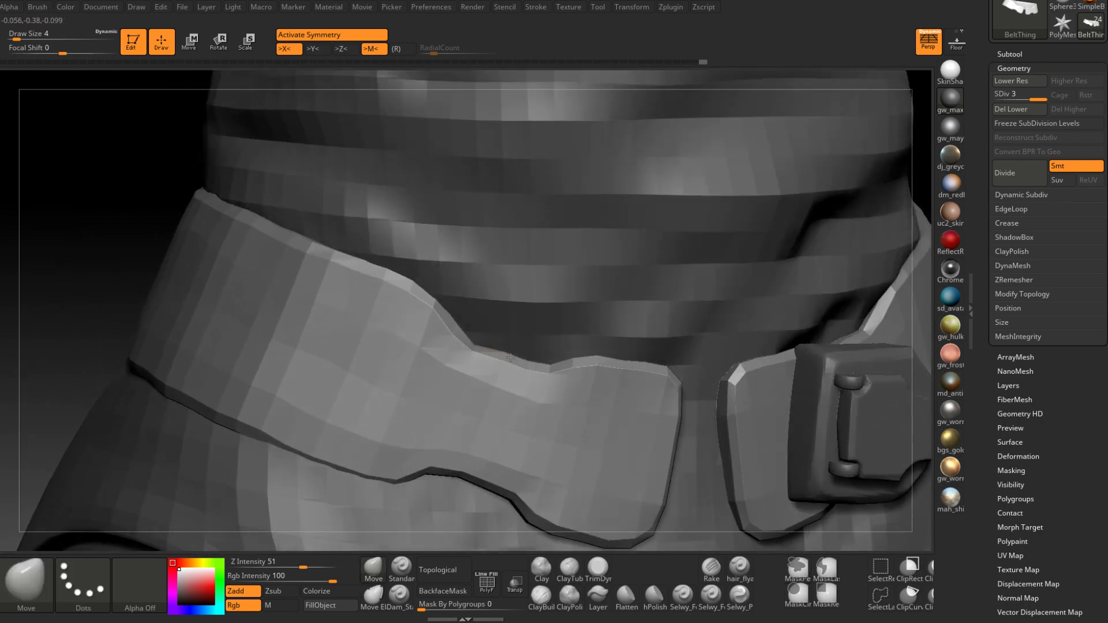
key("s")
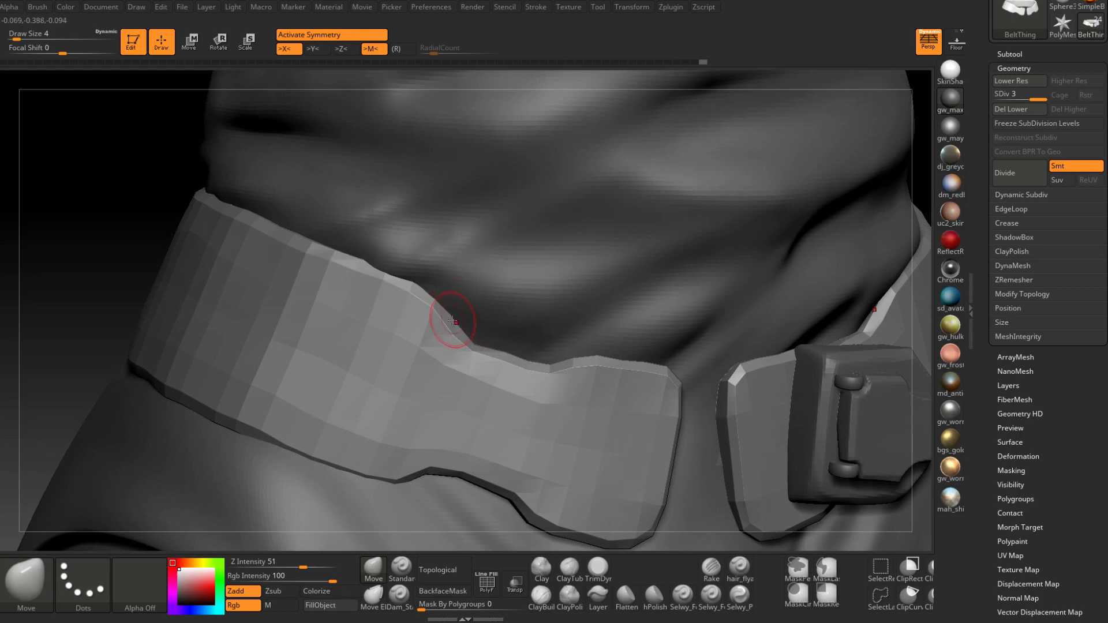
mouse_move(453, 321)
left_mouse_down()
mouse_move(440, 302)
mouse_move(475, 347)
left_mouse_up()
Adjust the upper edge and inner corners of the belt's front ends with the Move brush at draw size 5
right_click_drag(490, 347, 583, 363, "ctrl")
key("space")
left_click_drag(583, 357, 621, 361)
right_click_drag(621, 361, 634, 296, "alt")
mouse_move(634, 295)
right_mouse_down()
mouse_move(658, 298)
mouse_move(589, 307)
right_mouse_up()
left_click_drag(567, 293, 581, 290)
key("space")
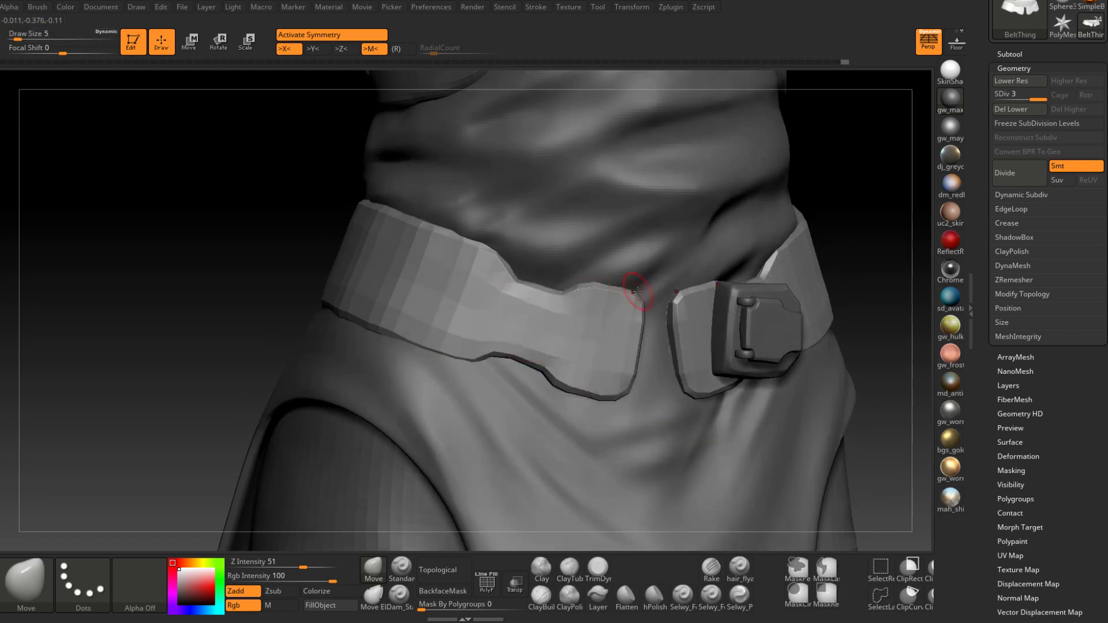
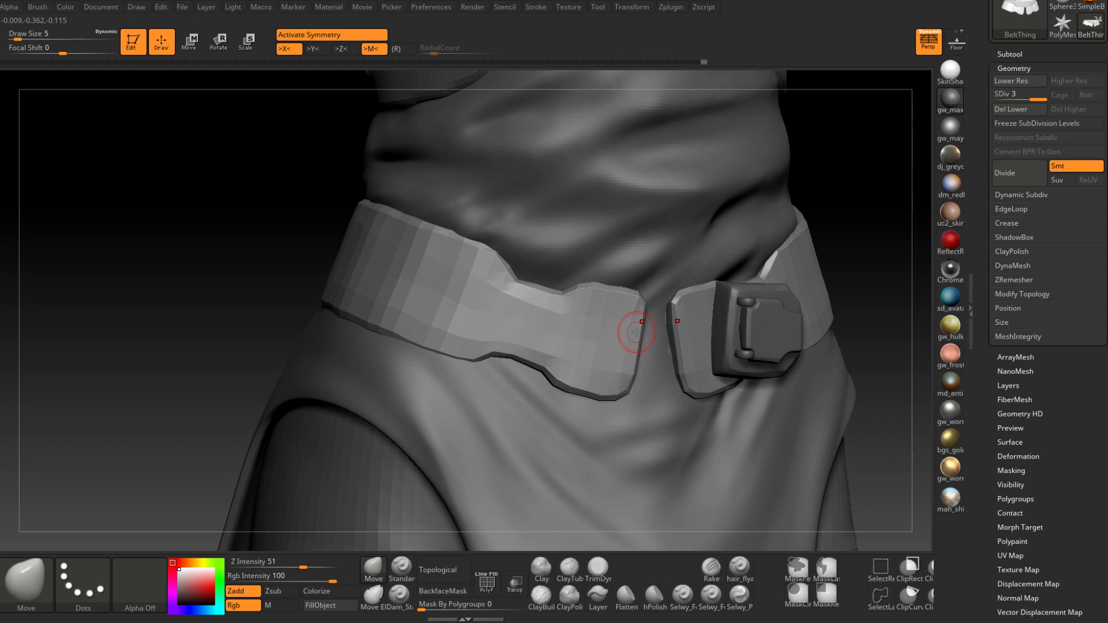
Subdivide the belt to level 4 and switch to the ClayBuildup brush with BackfaceMask enabled
mouse_move(637, 333)
right_mouse_down("ctrl")
mouse_move(607, 329)
mouse_move(631, 348)
mouse_move(665, 346)
mouse_move(601, 324)
mouse_move(600, 394)
right_mouse_up("ctrl")
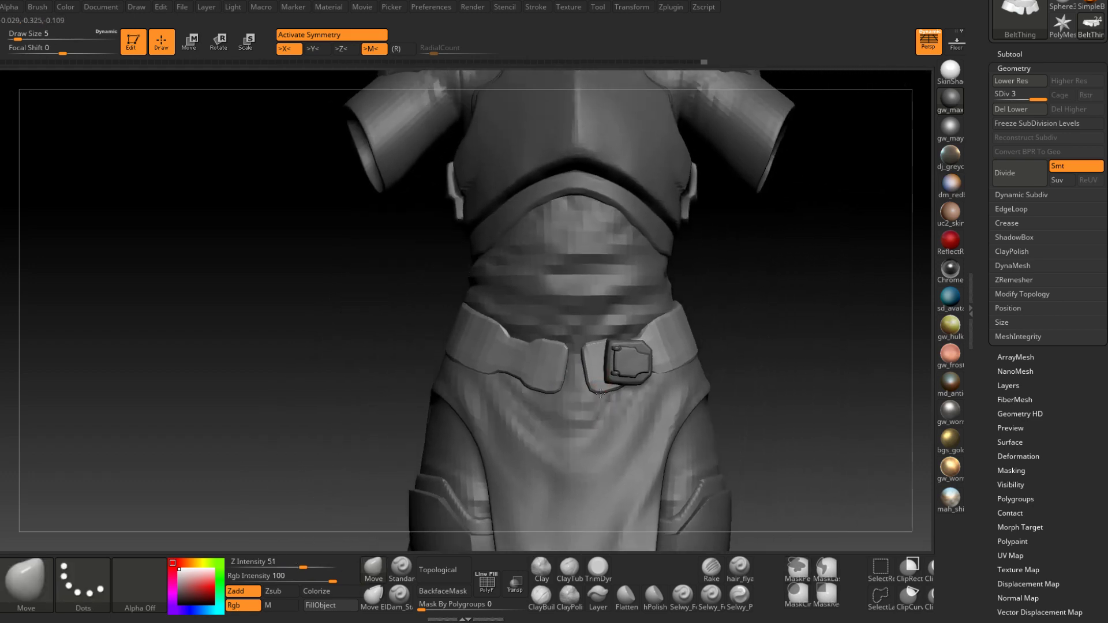
key("d")
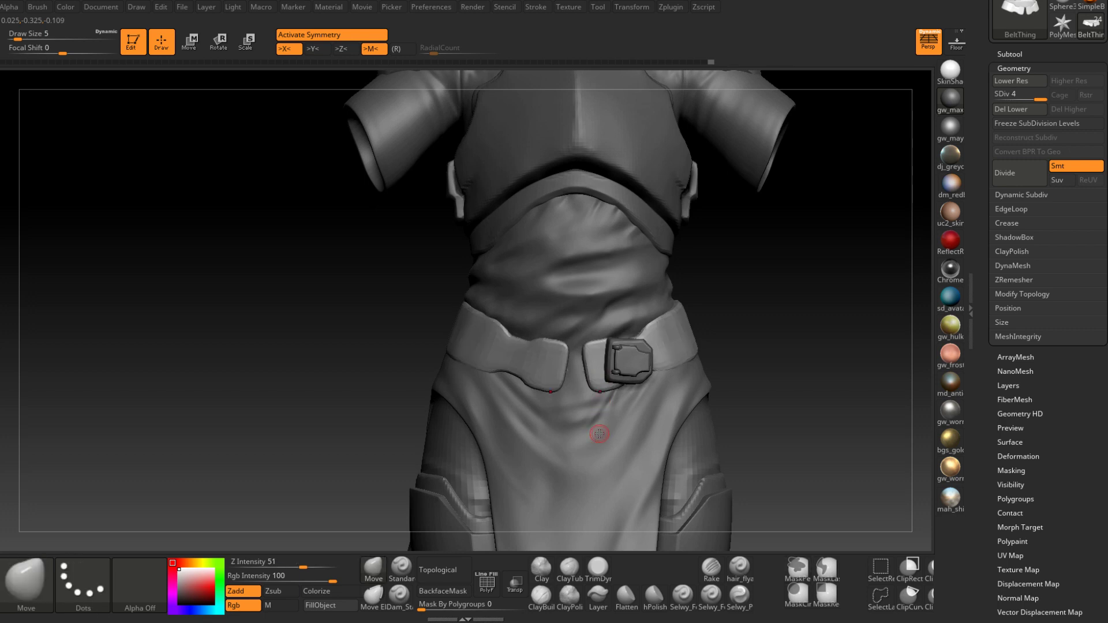
left_click(541, 594)
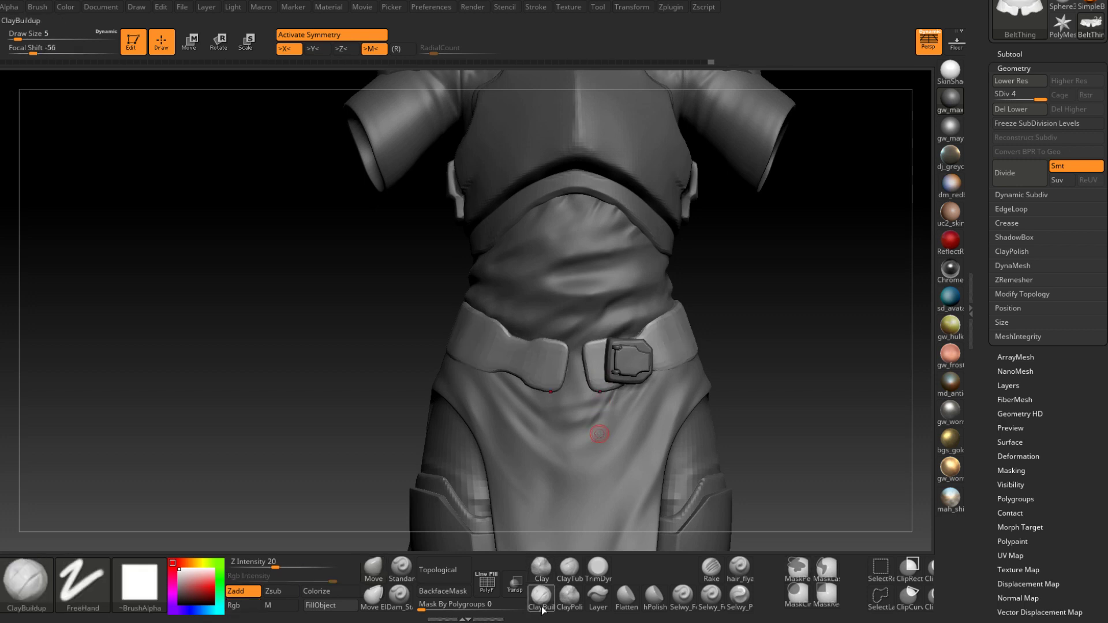
left_click(441, 595)
Build up clay on the faces of the belt's front ends with ClayBuildup at draw size 9
right_click_drag(681, 358, 586, 331)
key("space")
left_click_drag(586, 333, 589, 333)
mouse_move(574, 317)
right_mouse_down()
mouse_move(549, 341)
mouse_move(545, 379)
right_mouse_up()
left_click_drag(545, 379, 508, 382)
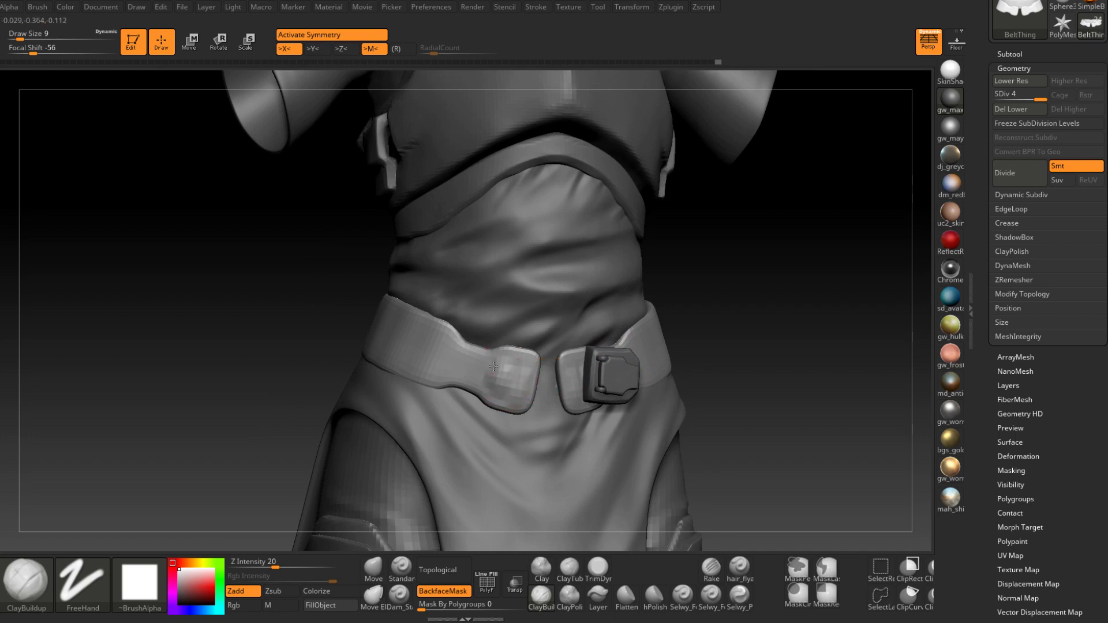
right_click_drag(470, 376, 468, 362)
mouse_move(482, 364)
left_mouse_down()
mouse_move(444, 357)
mouse_move(491, 372)
left_mouse_up()
Add clay along the upper part of the belt's narrowed section and front ends at draw size 7
right_click_drag(511, 393, 472, 414)
key("space")
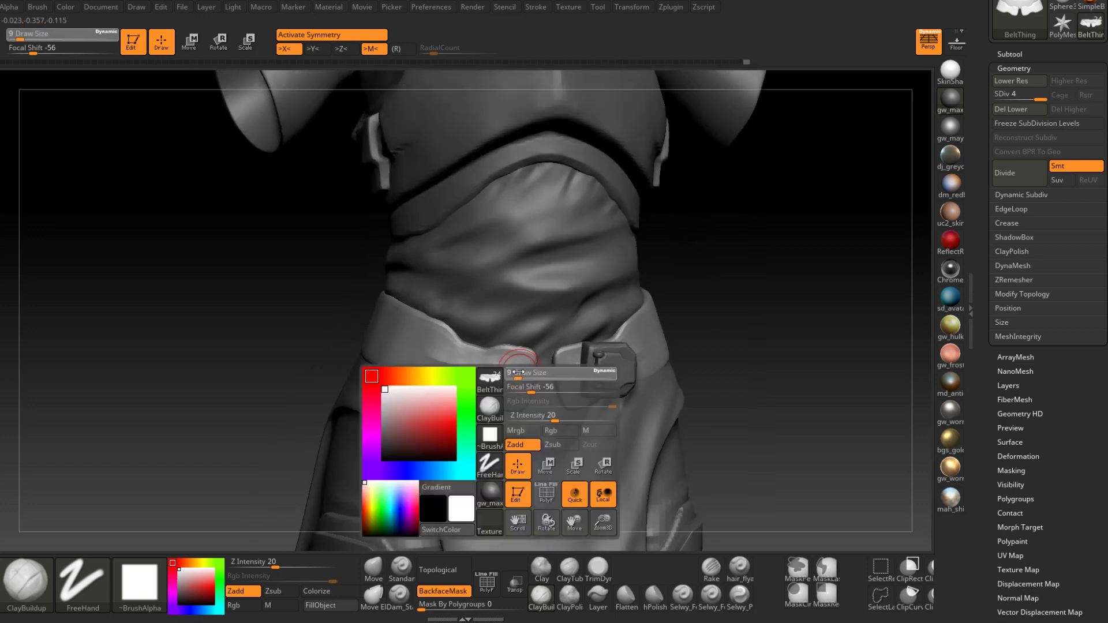
left_click_drag(515, 378, 513, 378)
mouse_move(507, 360)
left_mouse_down()
mouse_move(522, 359)
mouse_move(510, 362)
left_mouse_up()
mouse_move(529, 375)
right_mouse_down()
mouse_move(522, 388)
mouse_move(542, 357)
mouse_move(507, 313)
right_mouse_up()
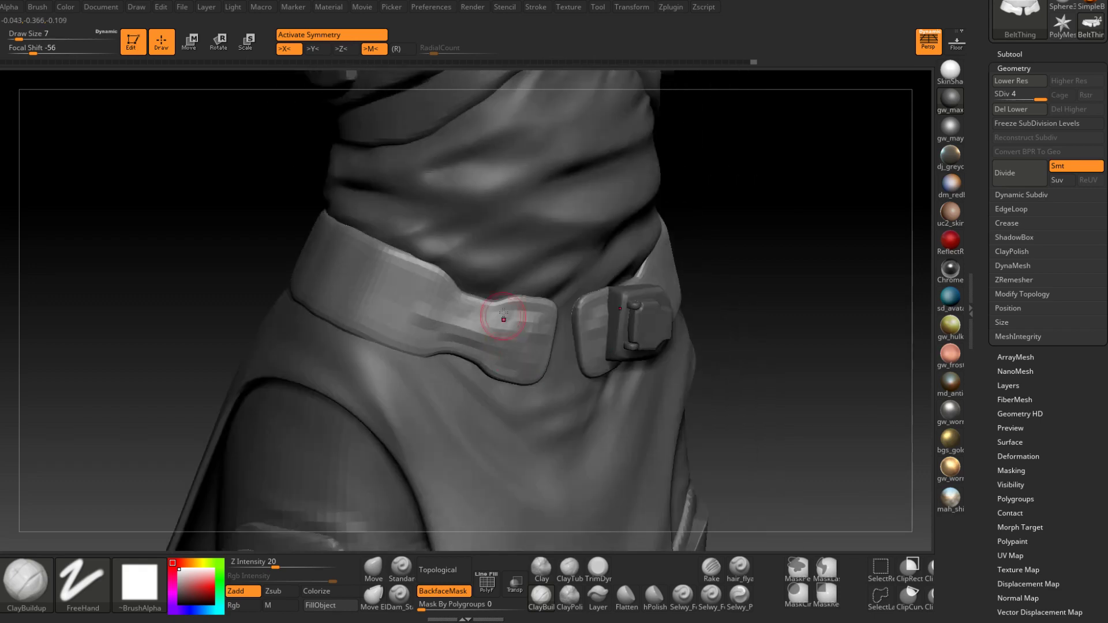
left_click_drag(518, 310, 535, 316)
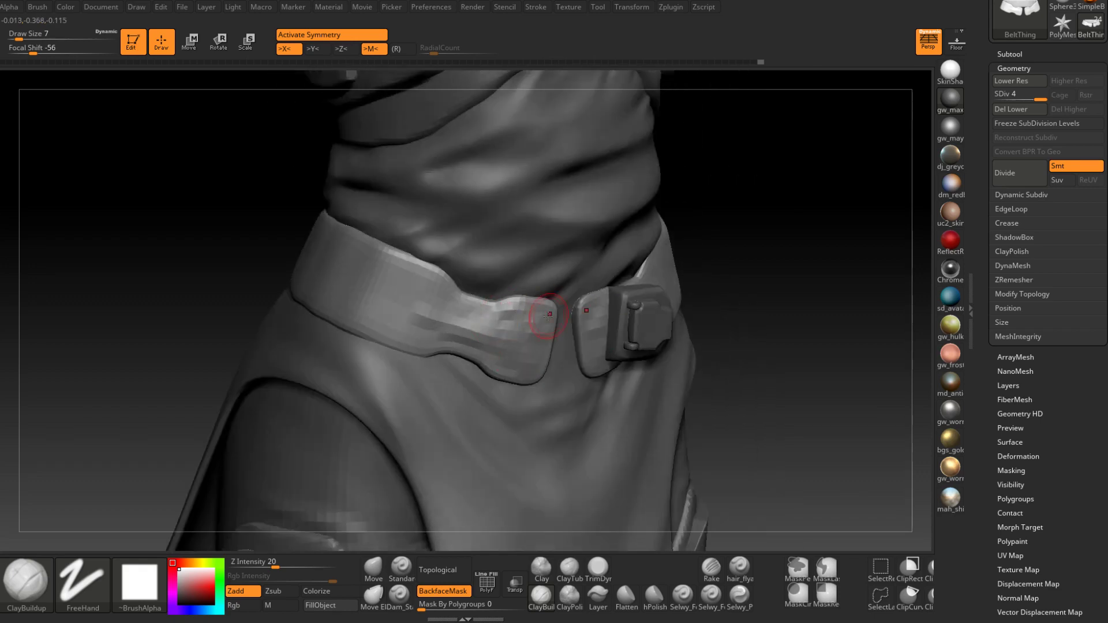
Thicken the front ends around their inner corners and lower edge with ClayBuildup strokes at draw size 7
right_click_drag(537, 319, 569, 318)
left_click_drag(533, 314, 548, 312)
right_click_drag(550, 335, 556, 317)
mouse_move(554, 318)
left_mouse_down()
mouse_move(548, 359)
mouse_move(547, 325)
mouse_move(524, 375)
mouse_move(499, 368)
left_mouse_up()
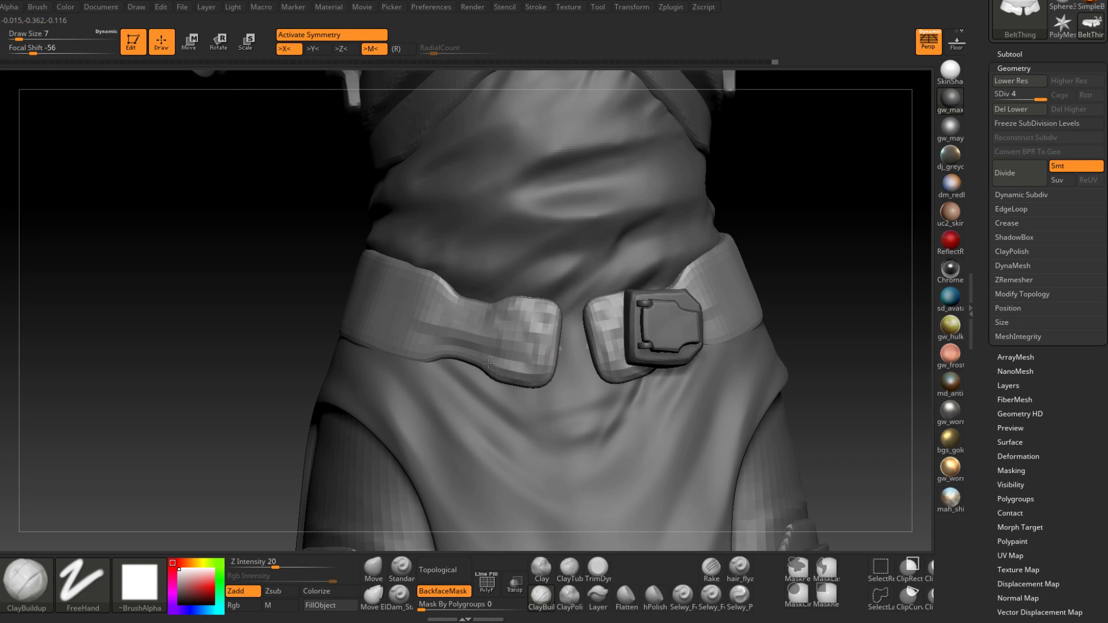
mouse_move(488, 362)
right_mouse_down()
mouse_move(462, 347)
mouse_move(458, 310)
right_mouse_up()
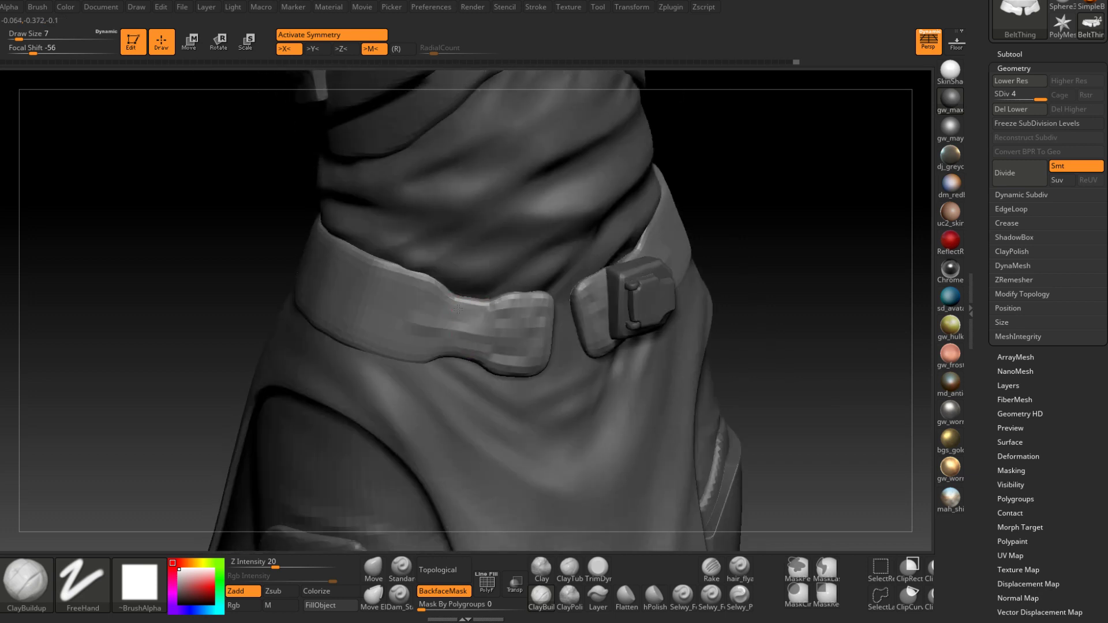
left_click_drag(458, 309, 518, 317)
left_click_drag(503, 355, 523, 363)
Fill out the front ends with broad ClayBuildup strokes at draw size 13
right_click_drag(523, 363, 516, 329)
key("space")
left_click_drag(518, 336, 535, 361)
right_click_drag(536, 362, 545, 347)
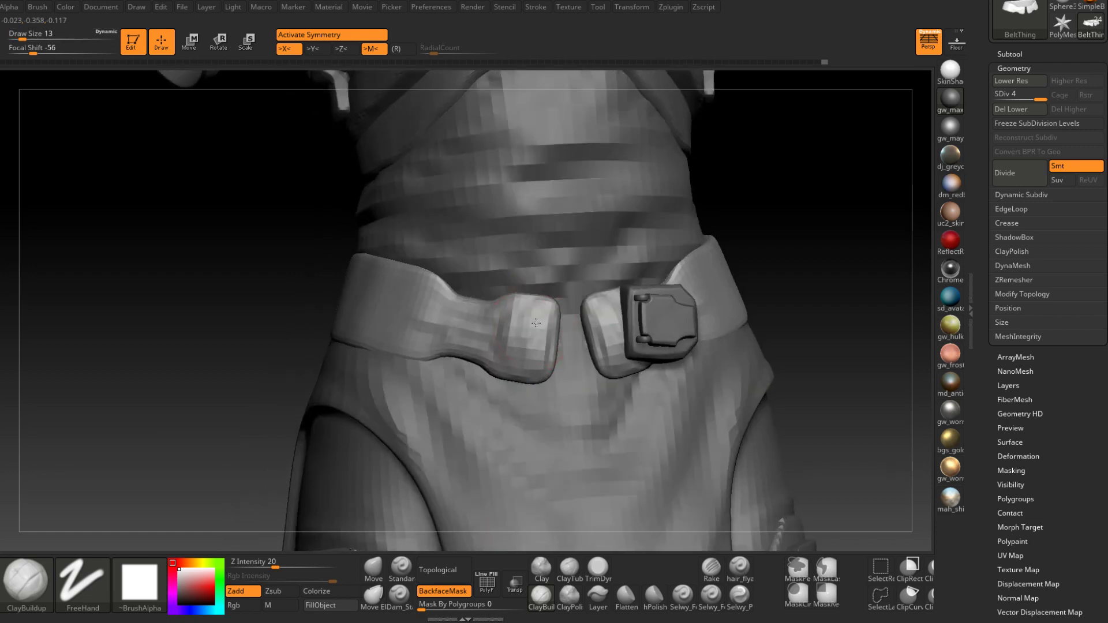
Refine the front ends' volume and build up the narrowed section behind them at draw size 7
key("space")
left_click_drag(534, 341, 529, 342)
left_click_drag(532, 302, 542, 319)
mouse_move(542, 315)
right_mouse_down()
mouse_move(550, 327)
mouse_move(535, 358)
right_mouse_up()
mouse_move(526, 366)
left_mouse_down()
mouse_move(492, 360)
mouse_move(519, 340)
left_mouse_up()
right_click_drag(520, 341, 501, 320)
mouse_move(501, 321)
left_mouse_down()
mouse_move(456, 316)
mouse_move(470, 309)
mouse_move(481, 321)
mouse_move(457, 340)
mouse_move(469, 341)
left_mouse_up()
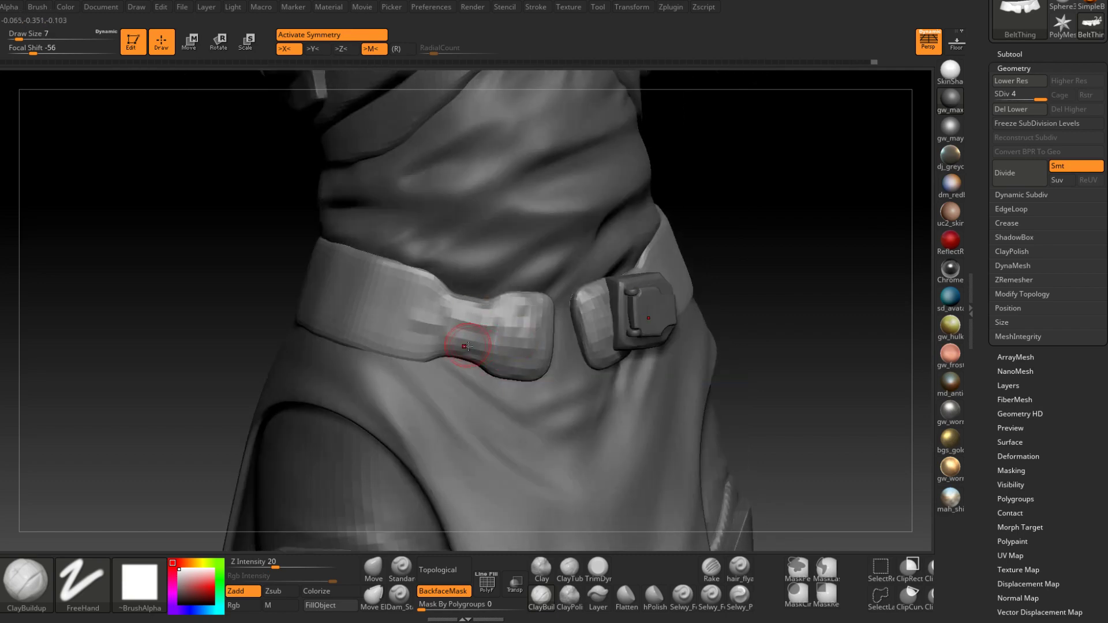
Build up a raised rectangular panel on the belt behind the narrowed section, using ClayBuildup at draw sizes 7 and 9
mouse_move(469, 340)
right_mouse_down()
mouse_move(488, 352)
mouse_move(528, 330)
right_mouse_up()
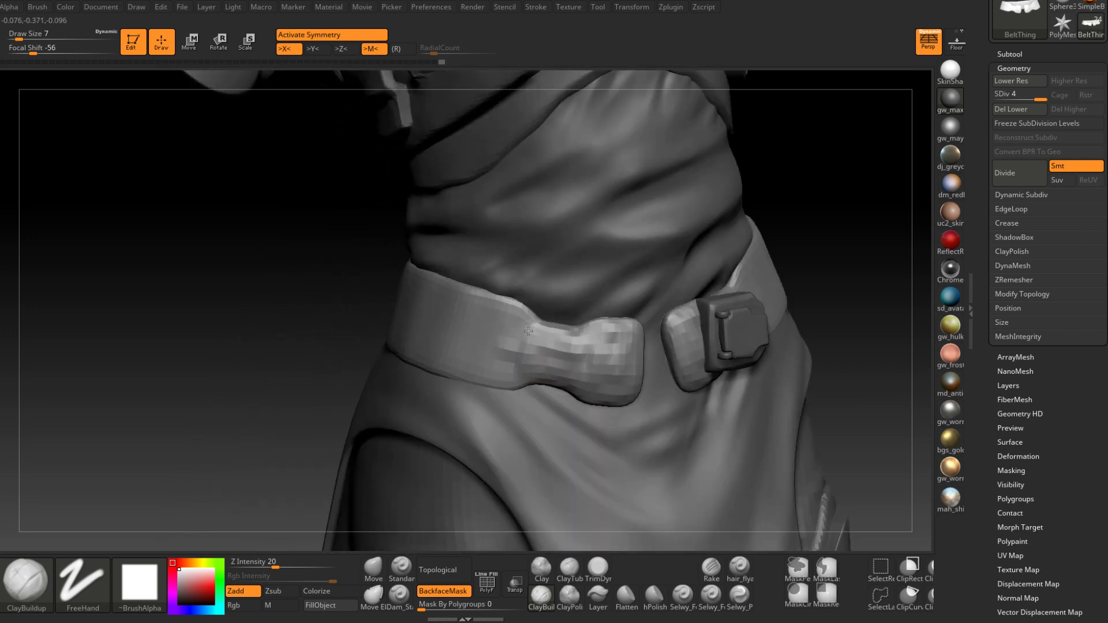
mouse_move(516, 383)
right_mouse_down()
mouse_move(542, 353)
mouse_move(527, 340)
right_mouse_up()
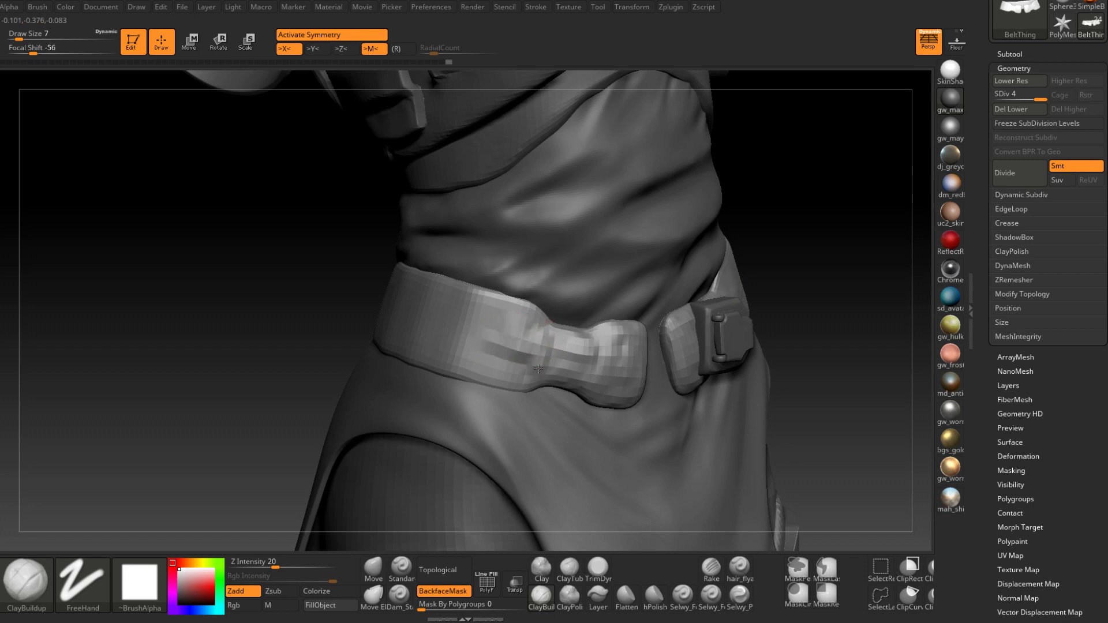
mouse_move(538, 369)
left_mouse_down()
mouse_move(490, 369)
mouse_move(485, 326)
mouse_move(496, 319)
mouse_move(480, 353)
mouse_move(516, 366)
left_mouse_up()
right_click_drag(508, 348, 528, 341)
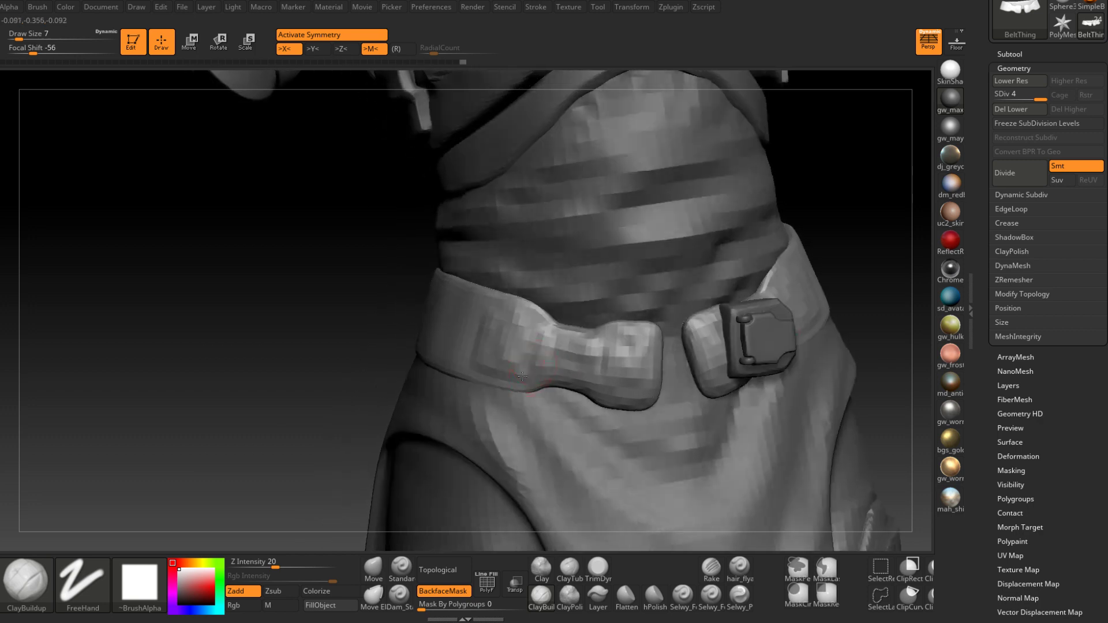
key("space")
left_click_drag(528, 341, 530, 341)
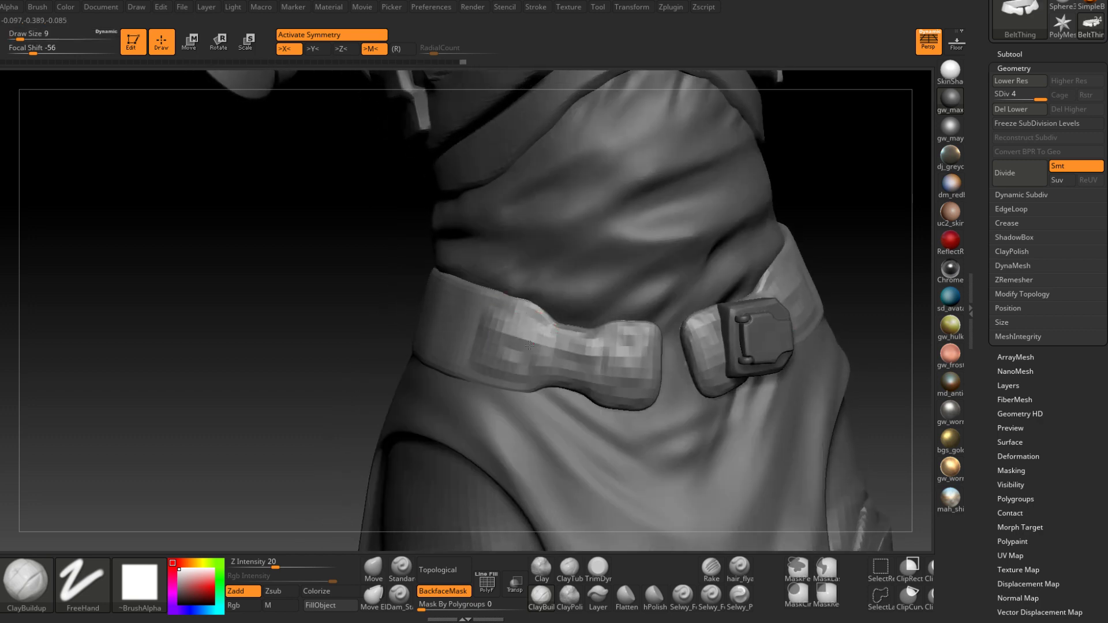
right_click_drag(487, 364, 526, 347)
key("space")
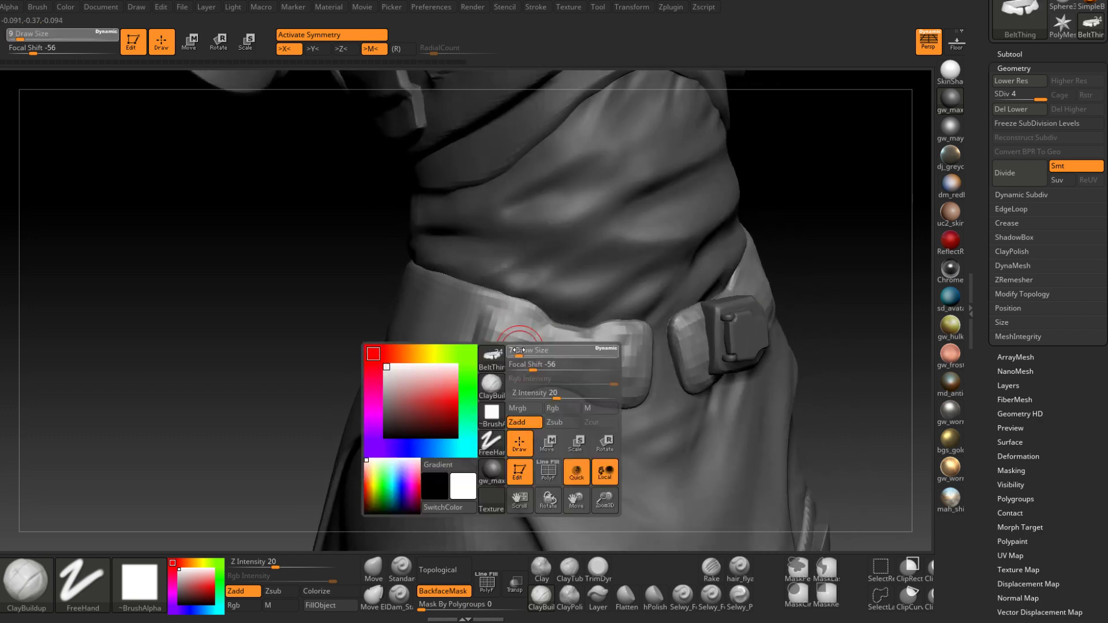
left_click_drag(527, 347, 525, 347)
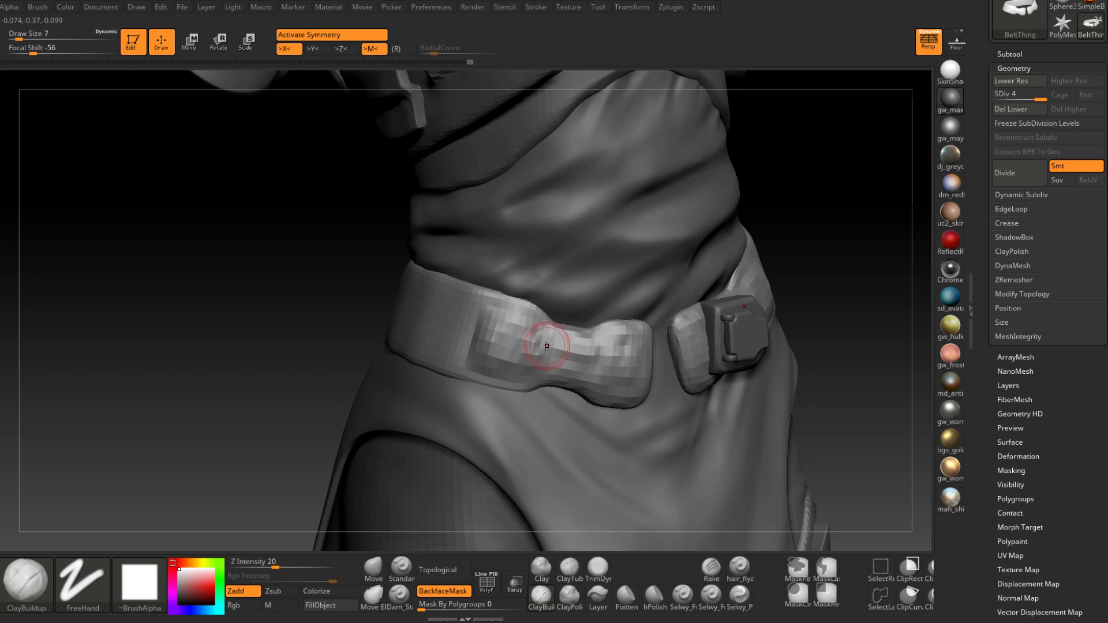
Carve creases around the raised panel and along the lower edge with Dam_Standard at draw size 4 and BackfaceMask enabled
left_click(400, 597)
right_click_drag(486, 349, 497, 328)
key("space")
left_click_drag(498, 328, 494, 321)
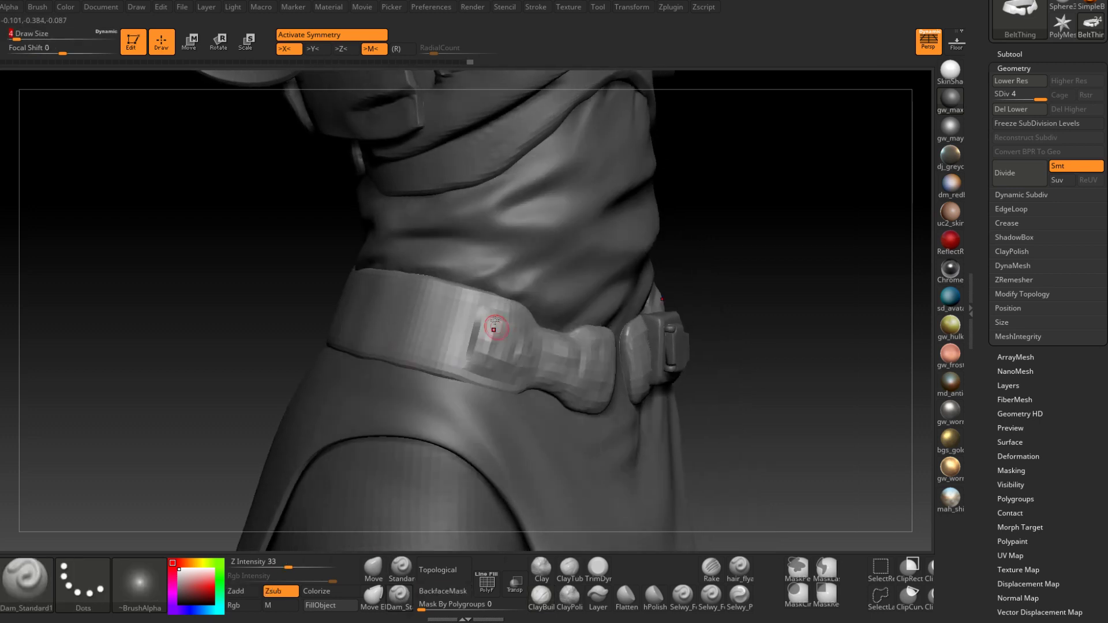
right_click_drag(495, 322, 490, 318)
right_click_drag(552, 335, 527, 347)
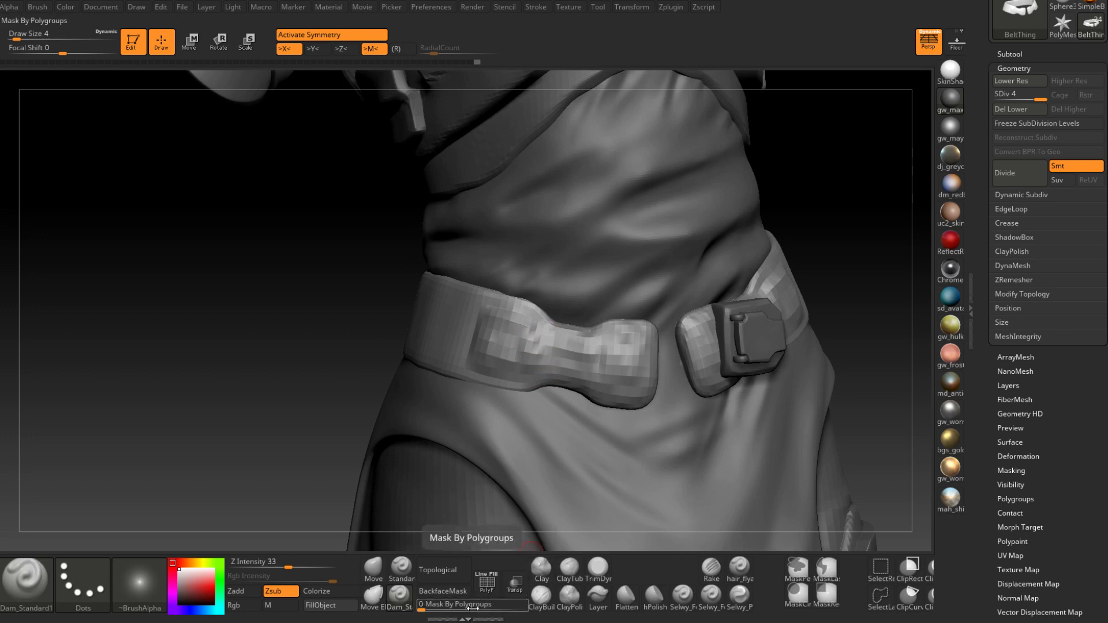
left_click(443, 591)
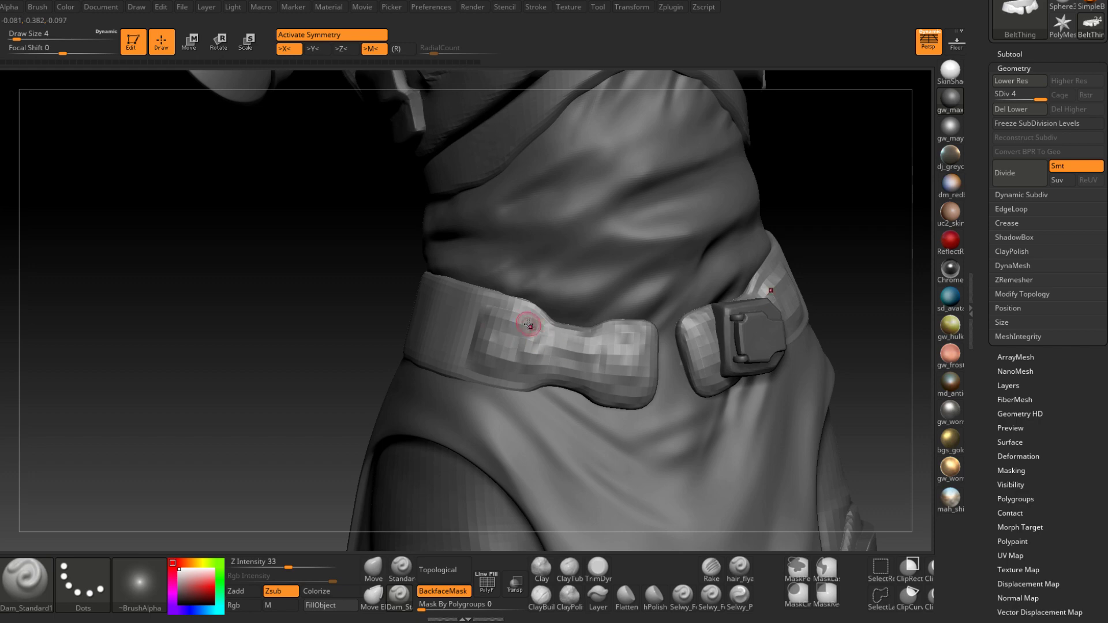
right_click_drag(549, 344, 499, 407)
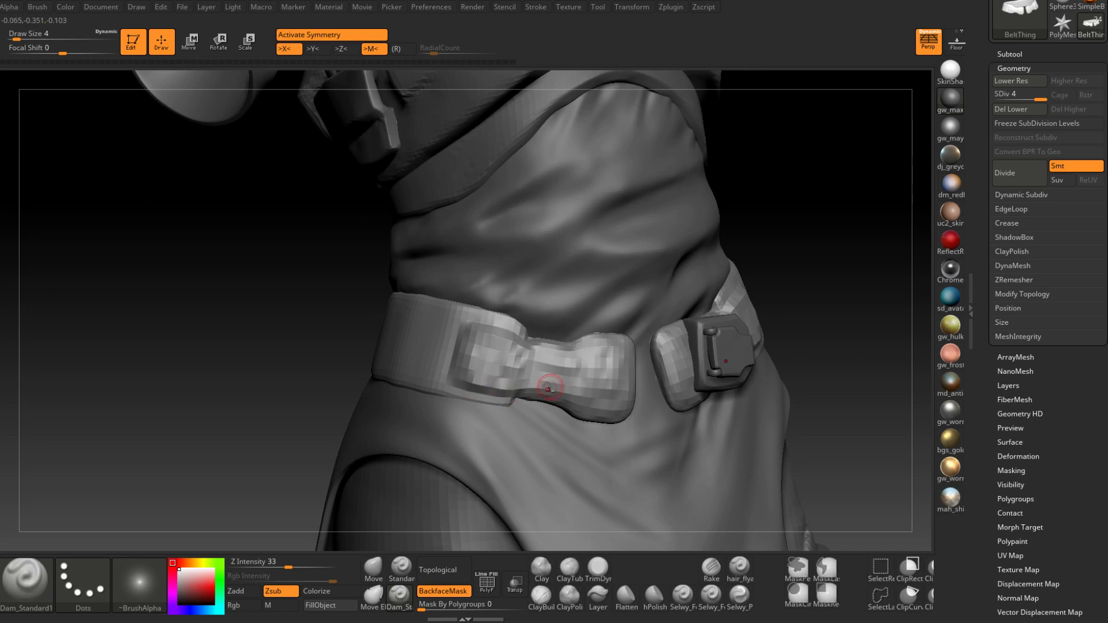
right_click_drag(557, 395, 550, 361)
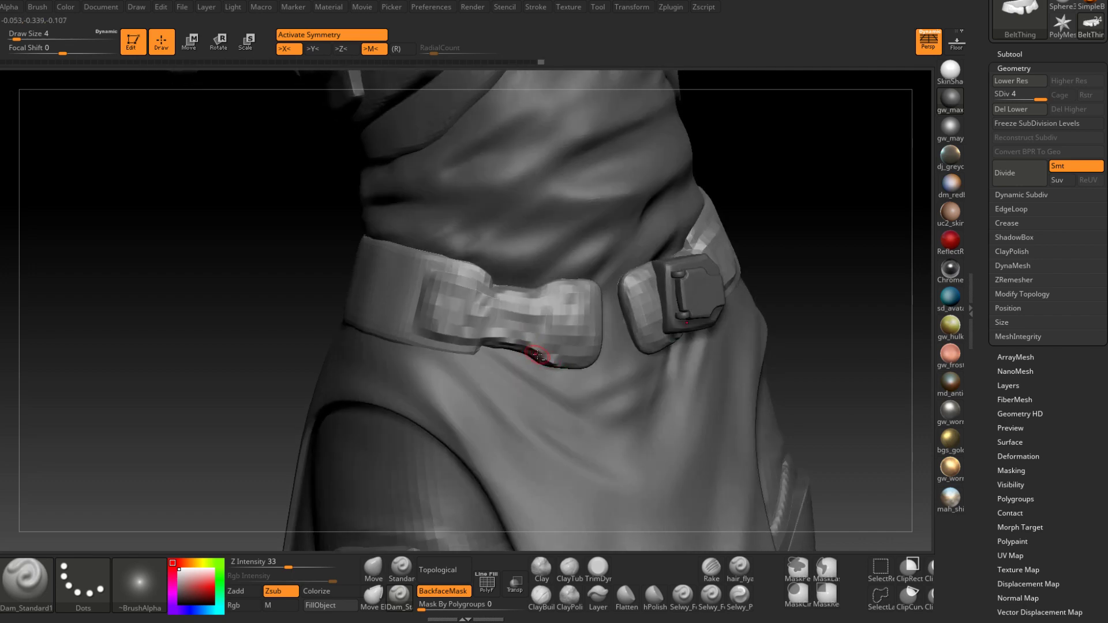
Define the upper and inner edges of the belt's front ends with Dam_Standard strokes
mouse_move(589, 362)
right_mouse_down()
mouse_move(597, 288)
mouse_move(587, 303)
right_mouse_up()
left_click_drag(545, 291, 602, 287)
right_click_drag(596, 302, 604, 299)
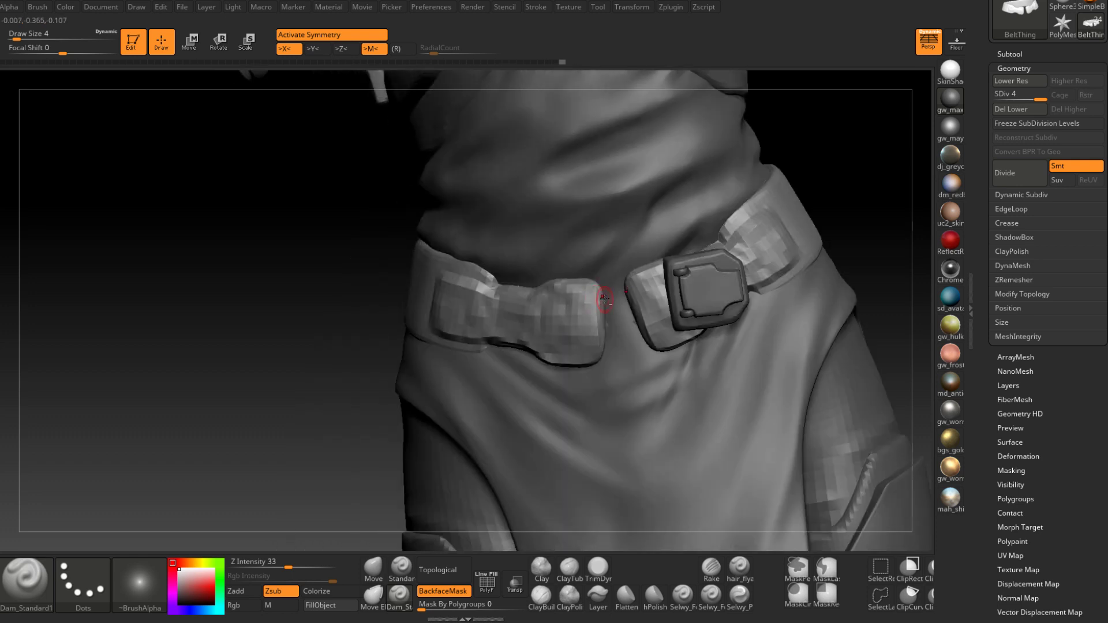
right_click_drag(600, 353, 587, 349)
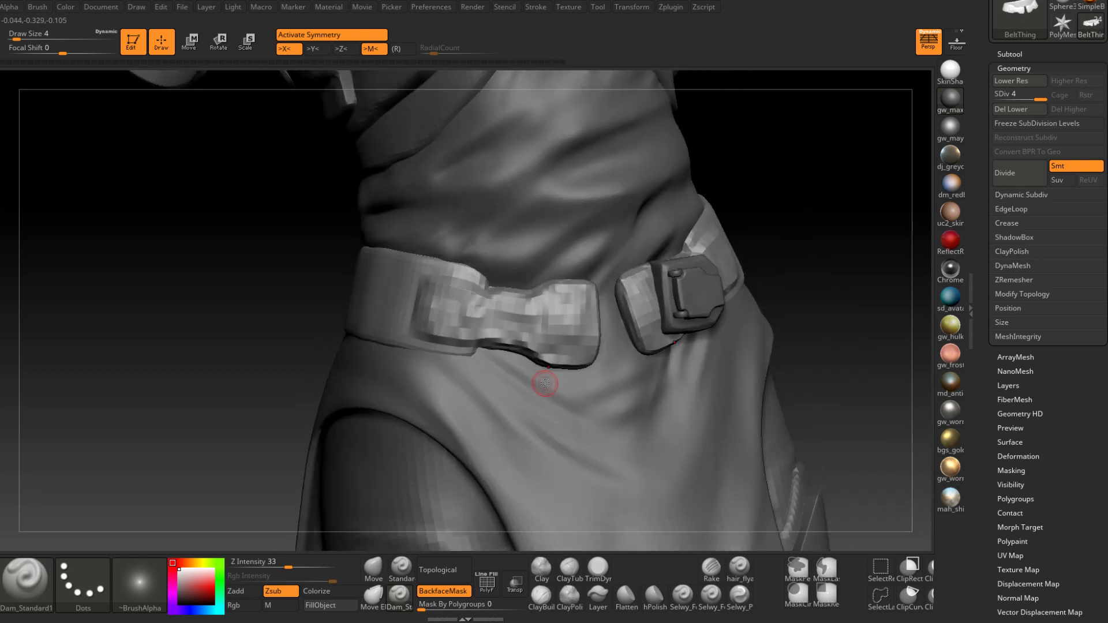
Flatten the front ends and raised panels of the belt with TrimDynamic at draw size 9
left_click(598, 567)
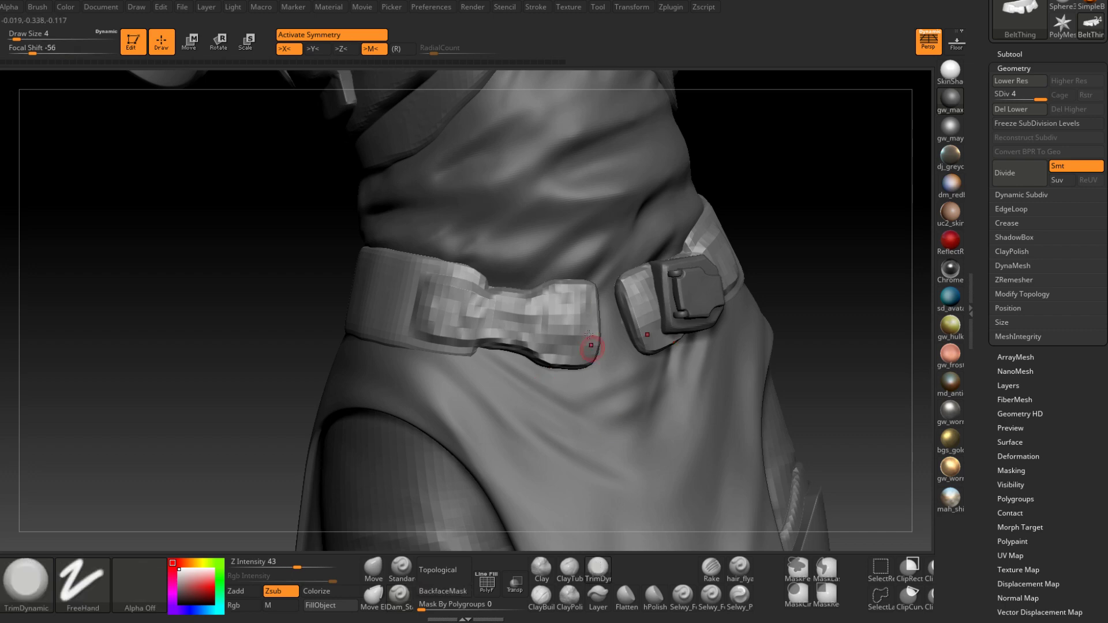
mouse_move(588, 351)
right_mouse_down()
mouse_move(574, 321)
mouse_move(571, 341)
right_mouse_up()
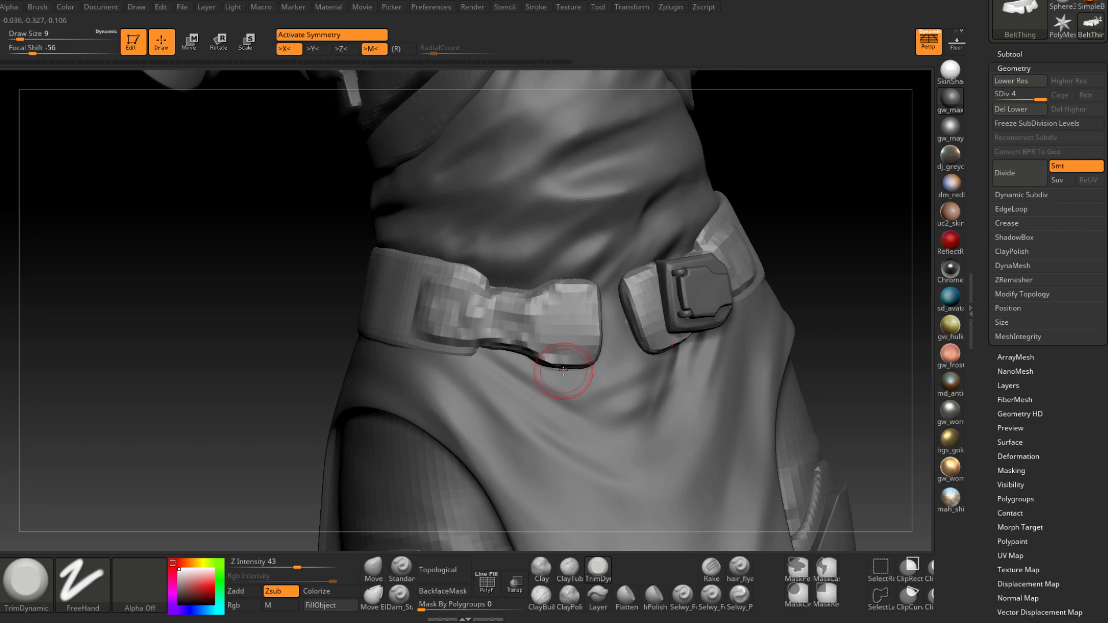
right_click_drag(563, 371, 522, 312)
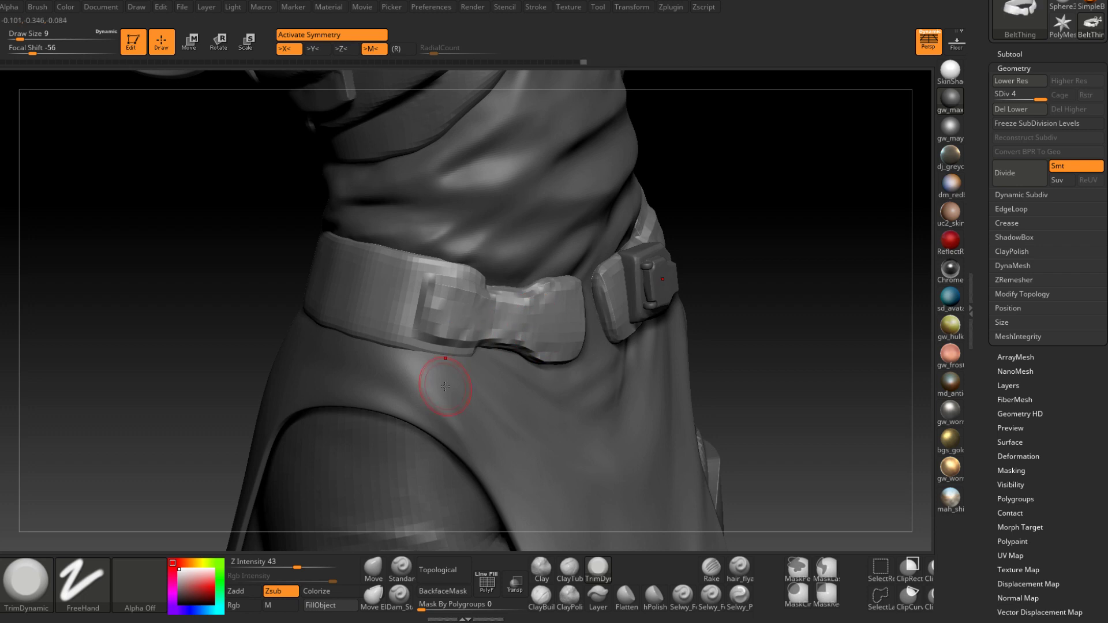
right_click_drag(437, 303, 489, 321)
mouse_move(612, 332)
right_mouse_down()
mouse_move(555, 321)
mouse_move(597, 334)
mouse_move(572, 323)
mouse_move(580, 337)
mouse_move(536, 361)
mouse_move(531, 385)
mouse_move(507, 390)
mouse_move(532, 408)
right_mouse_up()
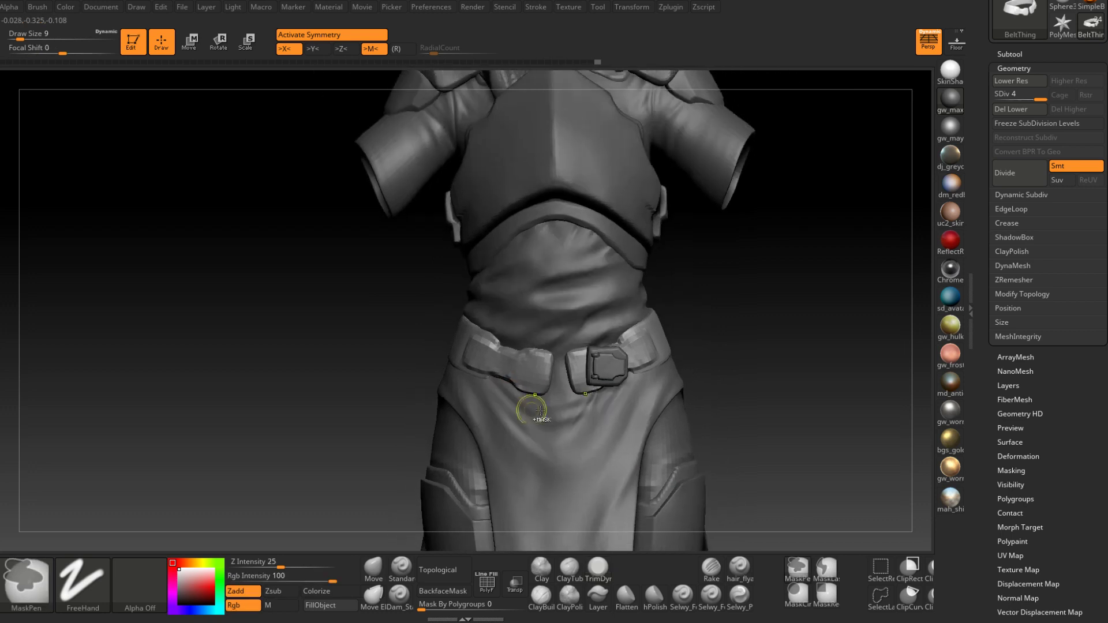
Subdivide the belt to level 5
mouse_move(651, 348)
right_mouse_down("alt")
mouse_move(595, 353)
mouse_move(597, 367)
right_mouse_up("alt")
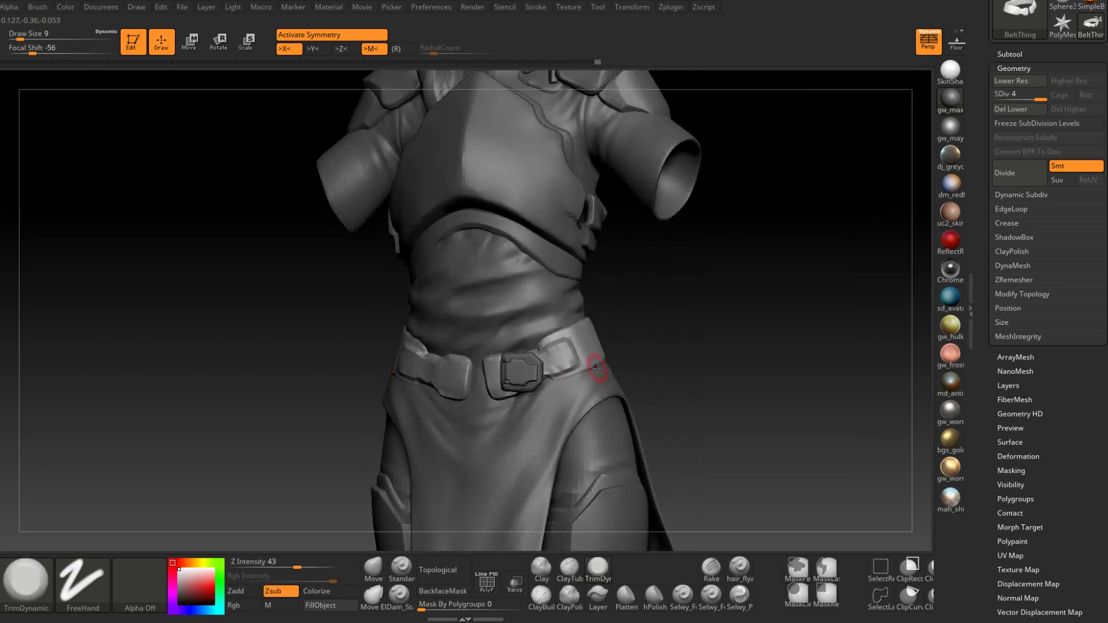
key("d")
right_click_drag(527, 535, 511, 482, "ctrl")
Carve the upper and rear edges of the raised panel behind the buckle with Dam_Standard at draw size 3
left_click(398, 597)
right_click_drag(554, 424, 542, 374)
key("s")
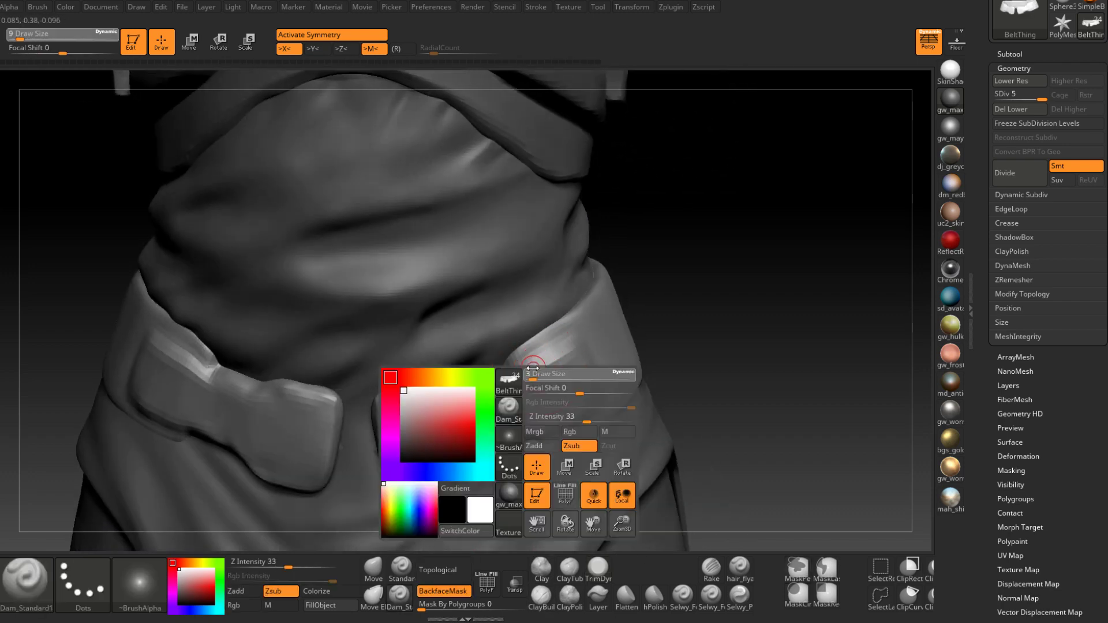
left_click(535, 375)
left_click_drag(513, 370, 562, 341)
right_click_drag(571, 342, 544, 348)
left_click_drag(545, 347, 582, 333)
right_click_drag(587, 334, 556, 343)
left_click_drag(573, 332, 597, 357)
right_click_drag(607, 396, 608, 401)
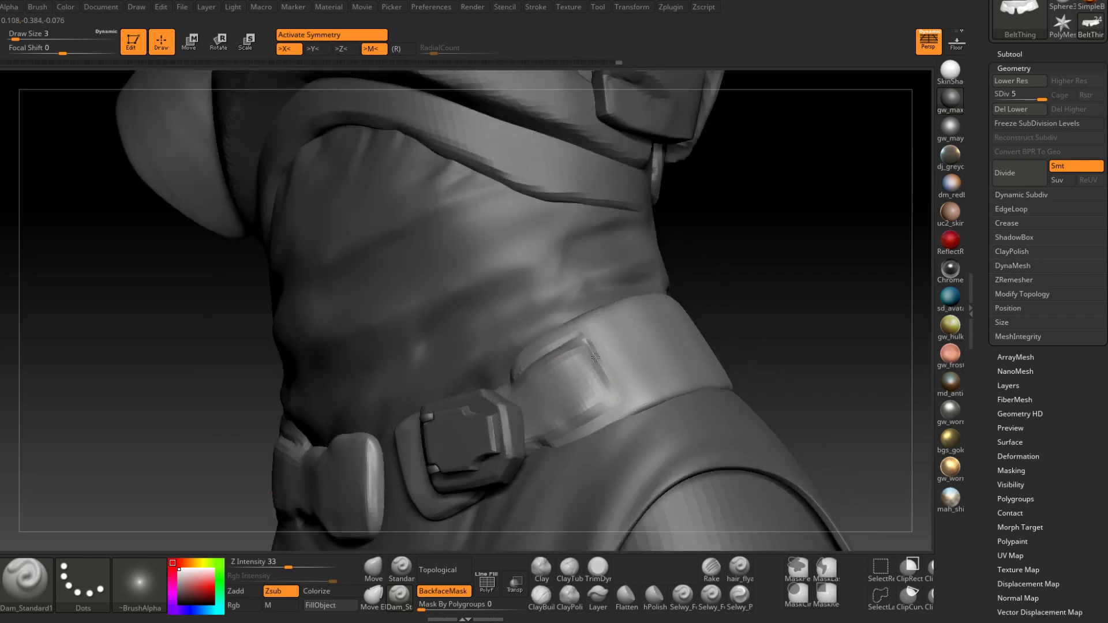
Carve the raised panel's lower edge and sharpen its rear corners with Dam_Standard
left_click_drag(618, 403, 595, 416)
right_click_drag(551, 442, 534, 448)
left_click_drag(559, 442, 612, 406)
mouse_move(627, 395)
right_mouse_down()
mouse_move(615, 421)
mouse_move(594, 349)
mouse_move(593, 399)
mouse_move(600, 373)
right_mouse_up()
key("shift")
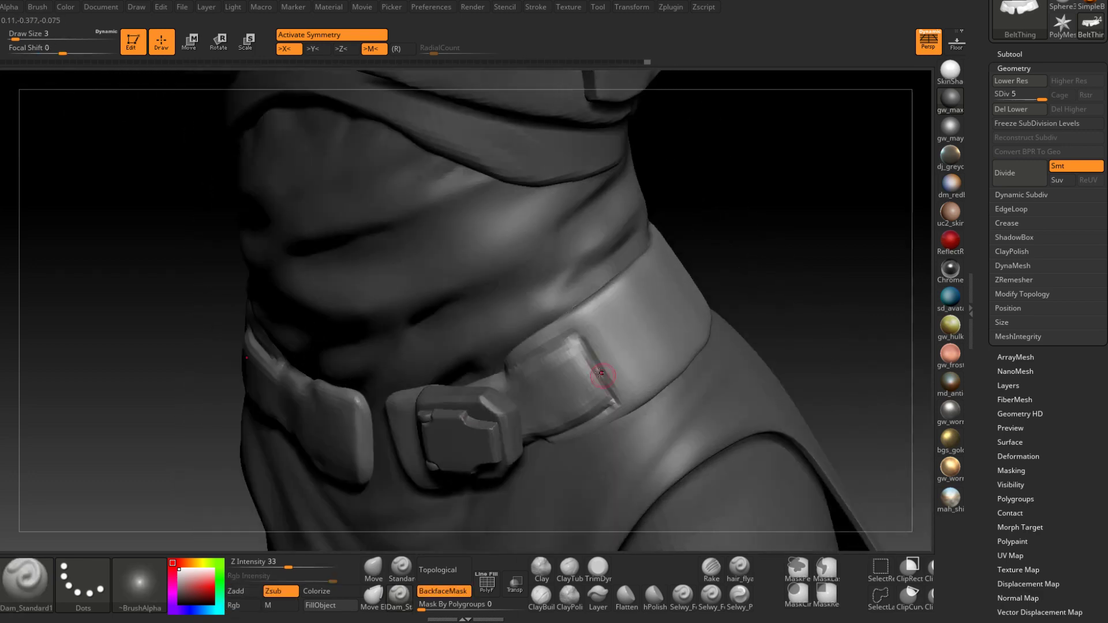
right_click_drag(576, 338, 580, 333)
mouse_move(525, 367)
right_mouse_down()
mouse_move(497, 377)
mouse_move(575, 436)
right_mouse_up()
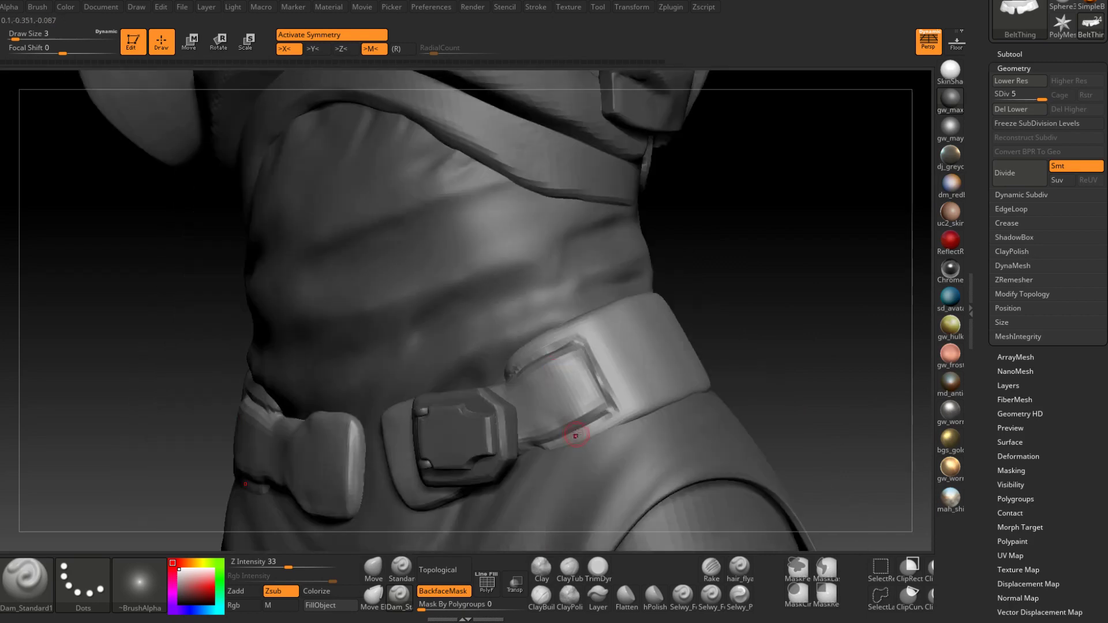
Cut a crease along the upper edge from the raised panel to the front end at draw size 4
right_click_drag(492, 477, 431, 379)
key("space")
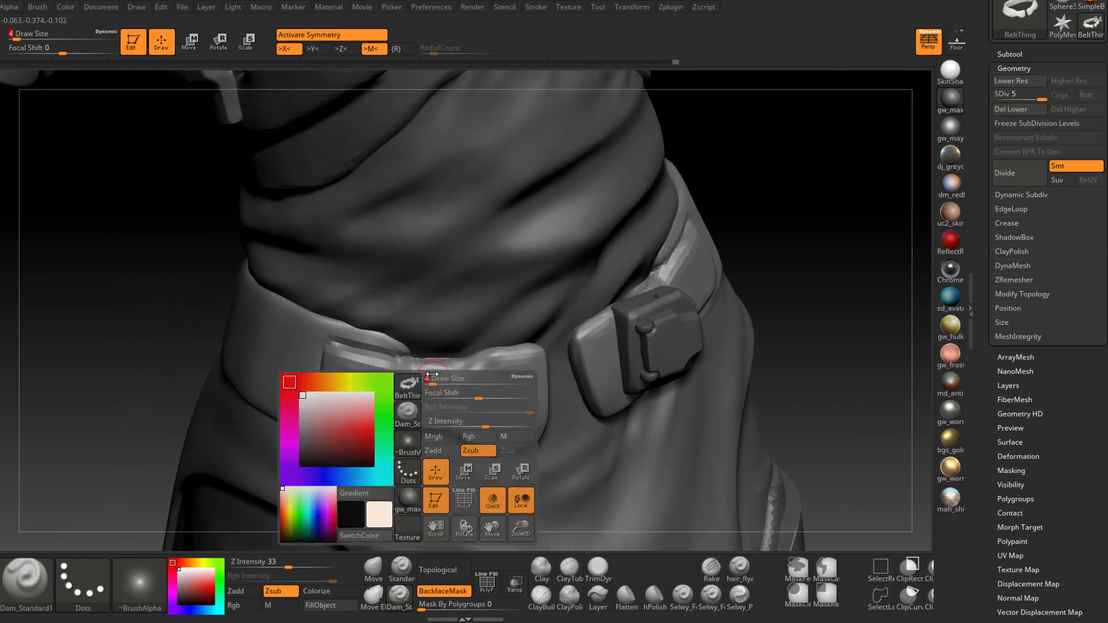
left_click_drag(430, 379, 433, 379)
left_click_drag(369, 362, 480, 368)
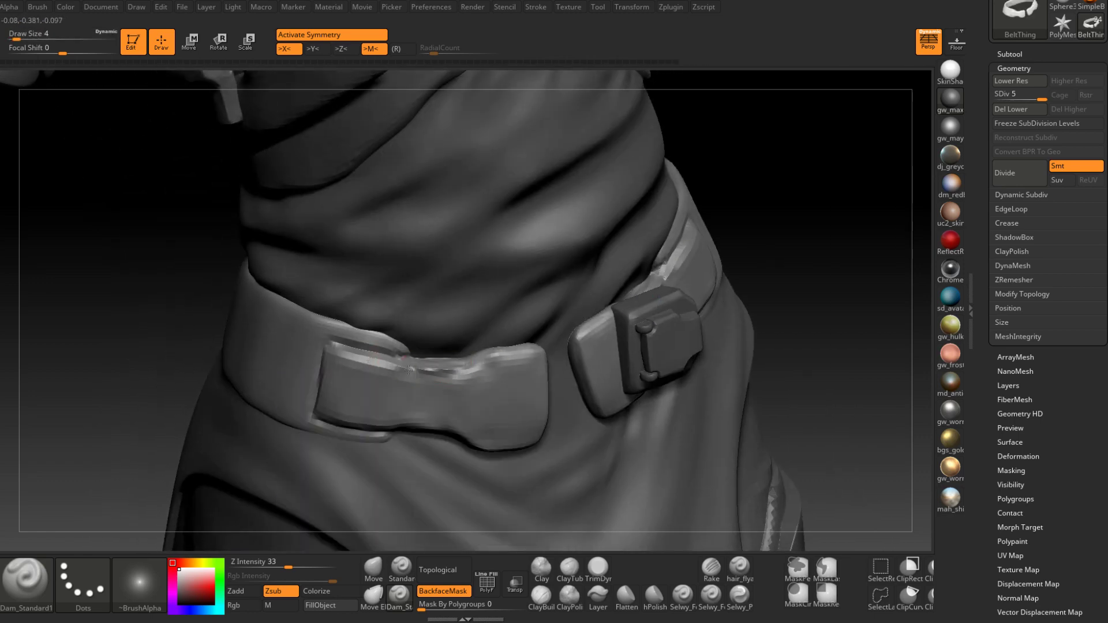
left_click_drag(409, 370, 512, 356)
right_click_drag(514, 369, 534, 395)
mouse_move(469, 377)
left_mouse_down()
mouse_move(494, 359)
mouse_move(564, 350)
left_mouse_up()
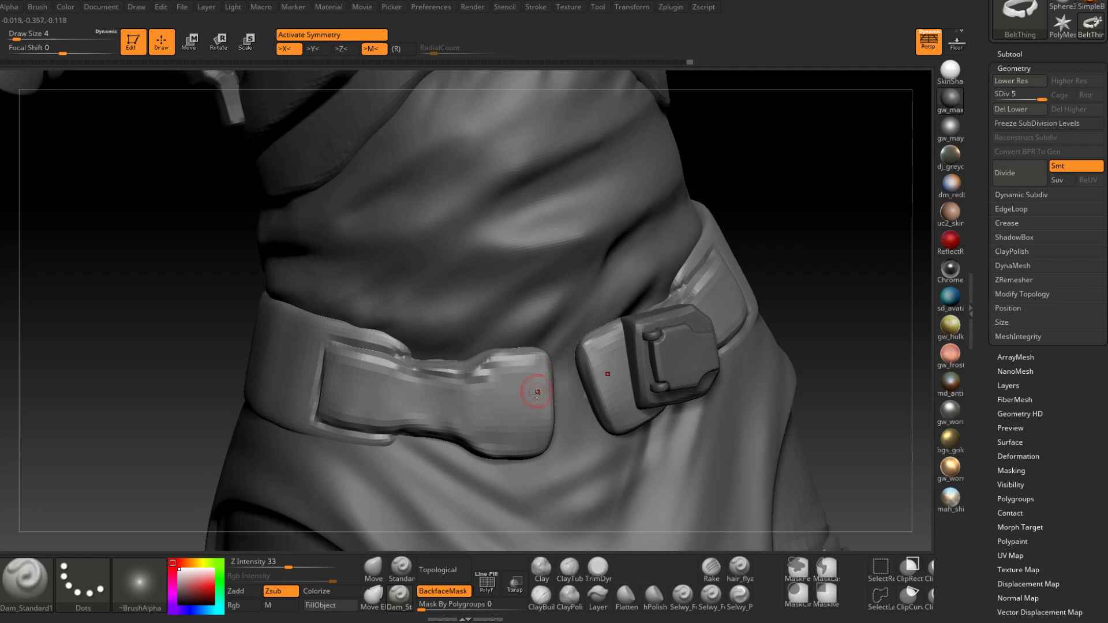
Carve the crease along the lower edge from the narrowed section around the front end's lower corner
right_click_drag(537, 393, 452, 420)
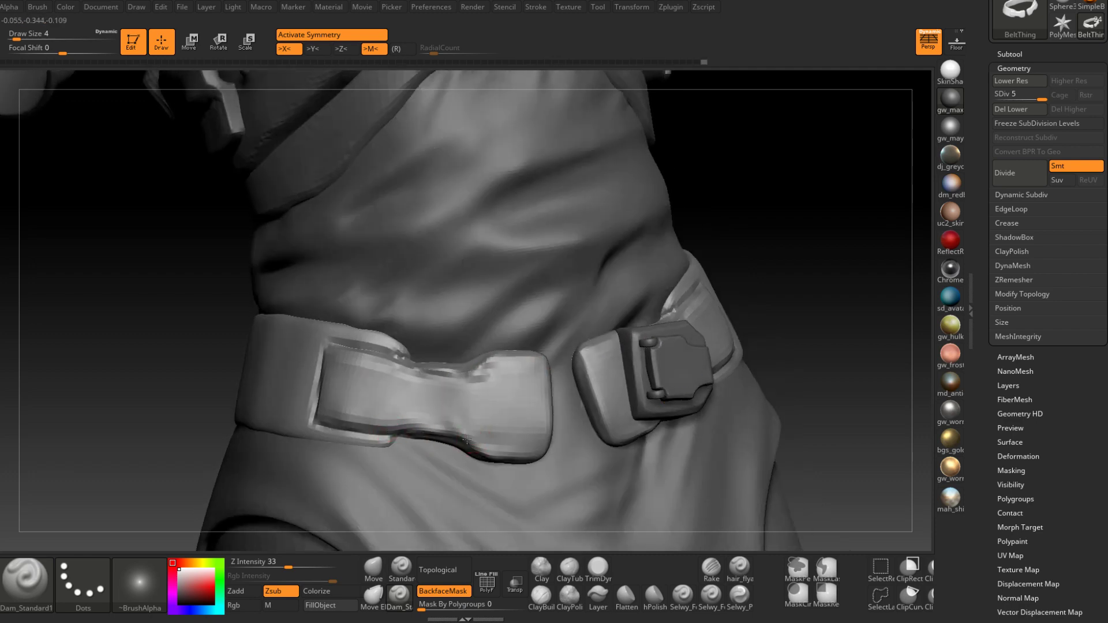
mouse_move(467, 440)
left_mouse_down()
mouse_move(470, 457)
mouse_move(482, 454)
left_mouse_up()
mouse_move(479, 445)
right_mouse_down()
mouse_move(488, 441)
mouse_move(492, 460)
right_mouse_up()
left_click_drag(498, 460, 542, 455)
mouse_move(566, 462)
right_mouse_down()
mouse_move(580, 461)
mouse_move(572, 458)
right_mouse_up()
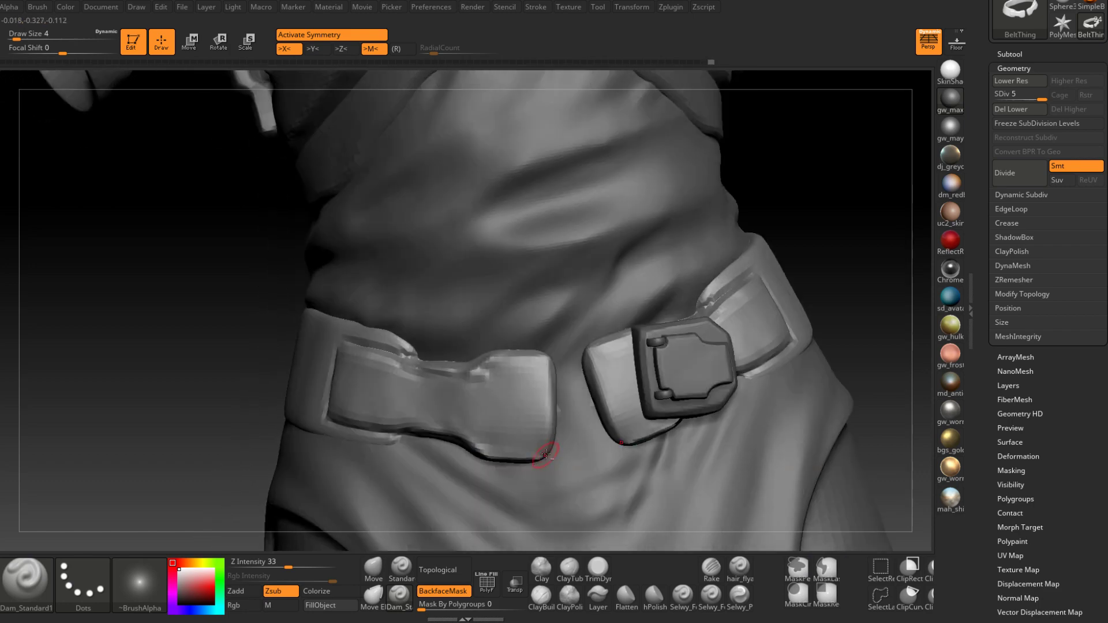
Carve the crease down the front edge of the belt's front end with Dam_Standard at draw size 4 and save the project
left_click_drag(544, 372, 543, 454)
right_click_drag(519, 454, 527, 372)
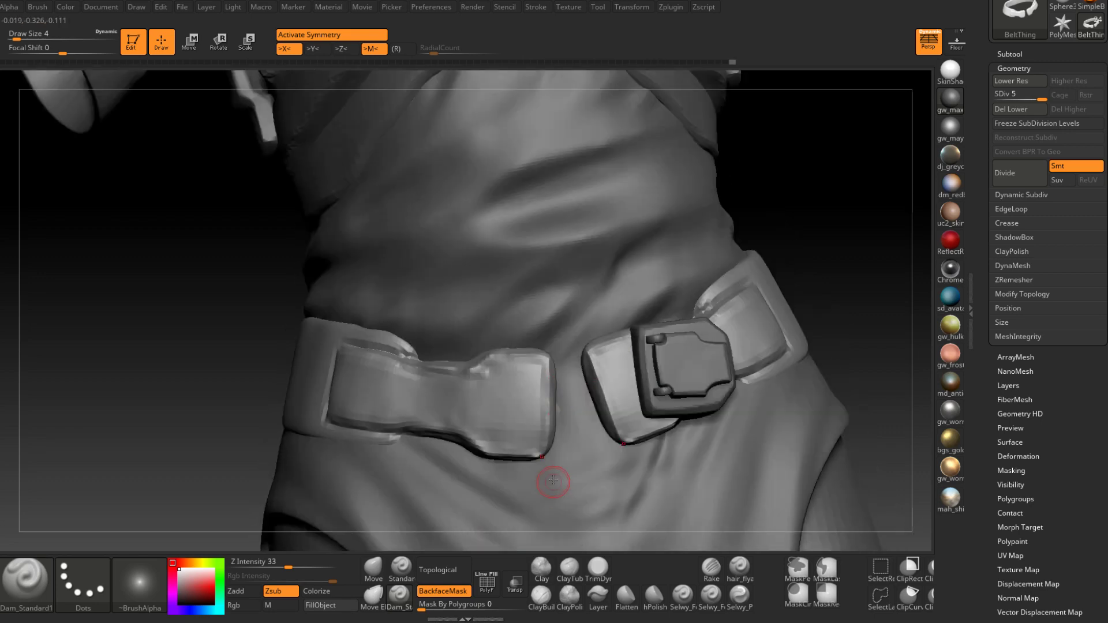
right_click_drag(553, 481, 549, 398, "ctrl")
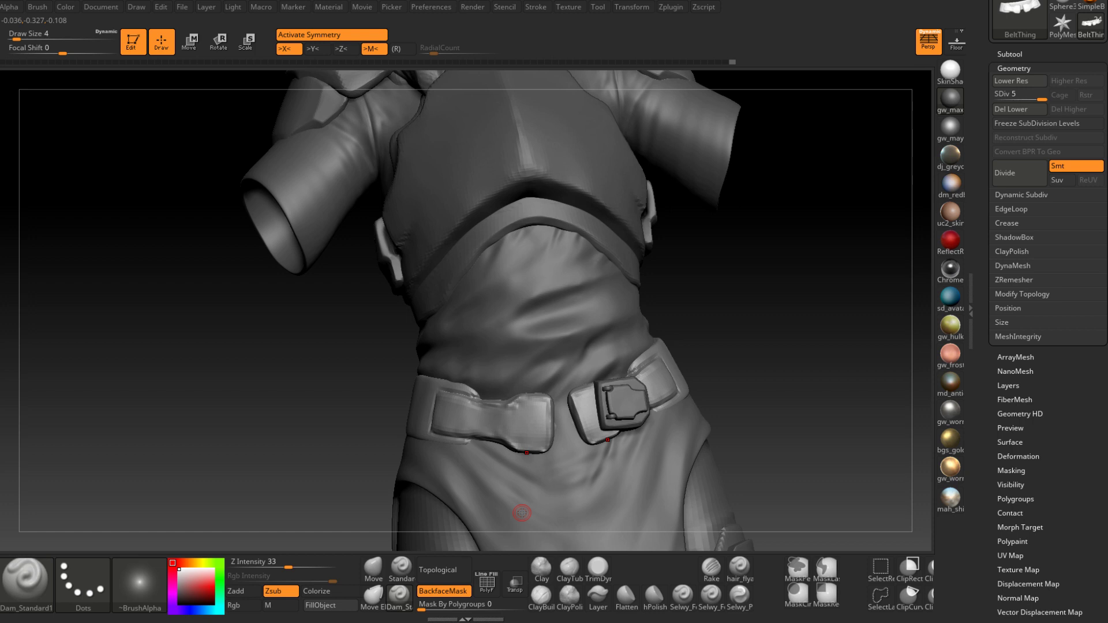
key("ctrl+s")
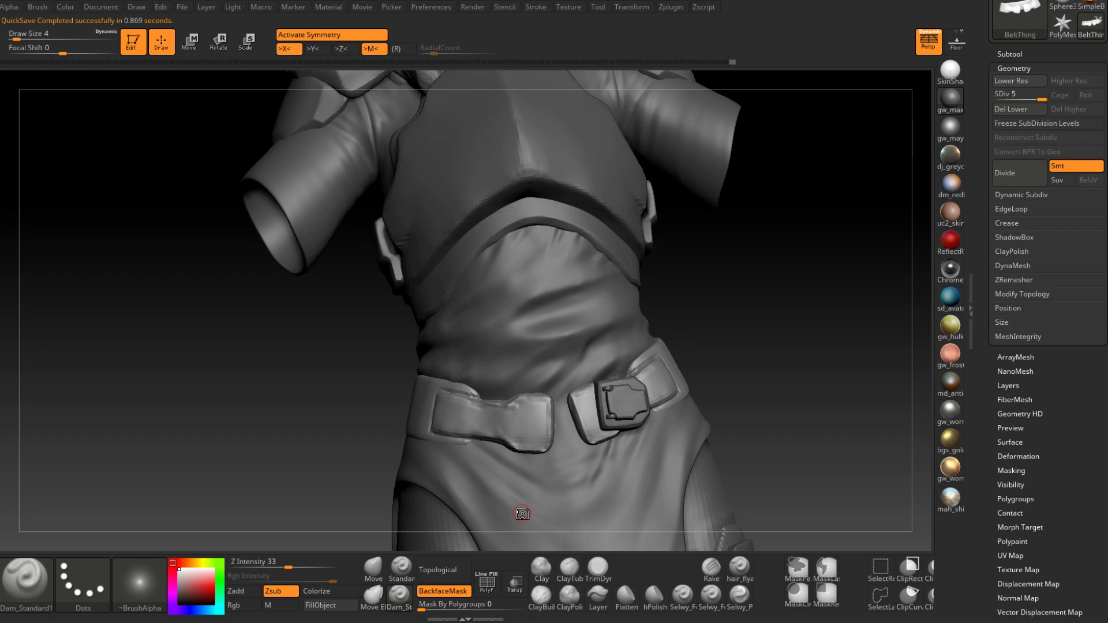
Flatten the surfaces of the belt's front end and raised panel with TrimDynamic at draw sizes 5 and 9
left_click(598, 569)
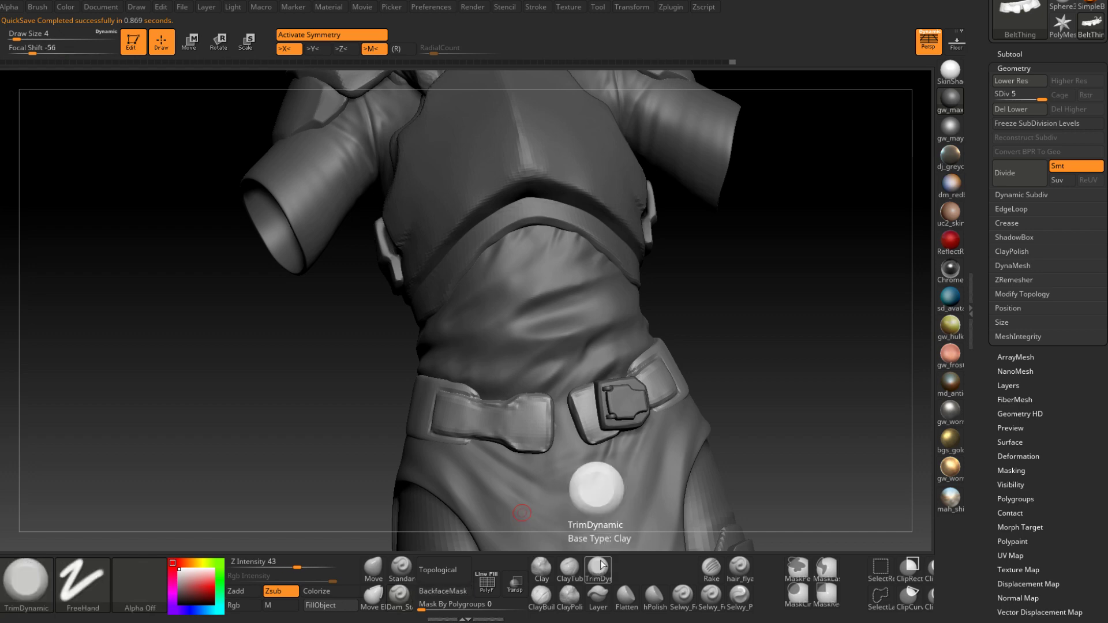
right_click_drag(554, 462, 537, 430, "ctrl")
right_click_drag(536, 430, 525, 426)
key("space")
left_click_drag(522, 422, 517, 418)
mouse_move(514, 436)
right_mouse_down()
mouse_move(542, 418)
mouse_move(527, 483)
right_mouse_up()
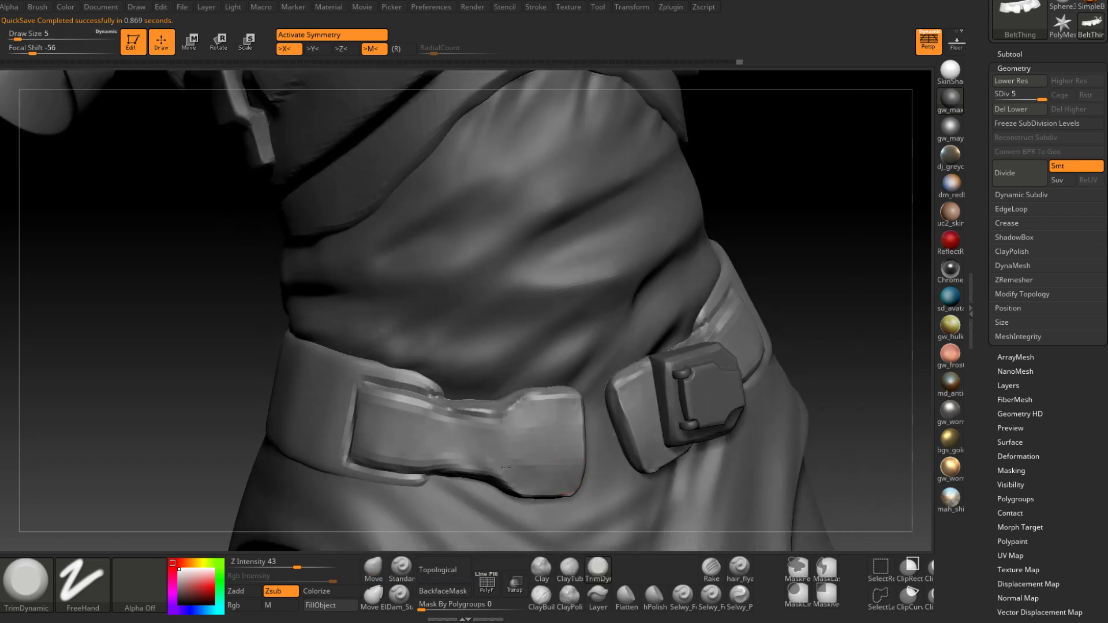
right_click_drag(411, 460, 448, 451)
key("space")
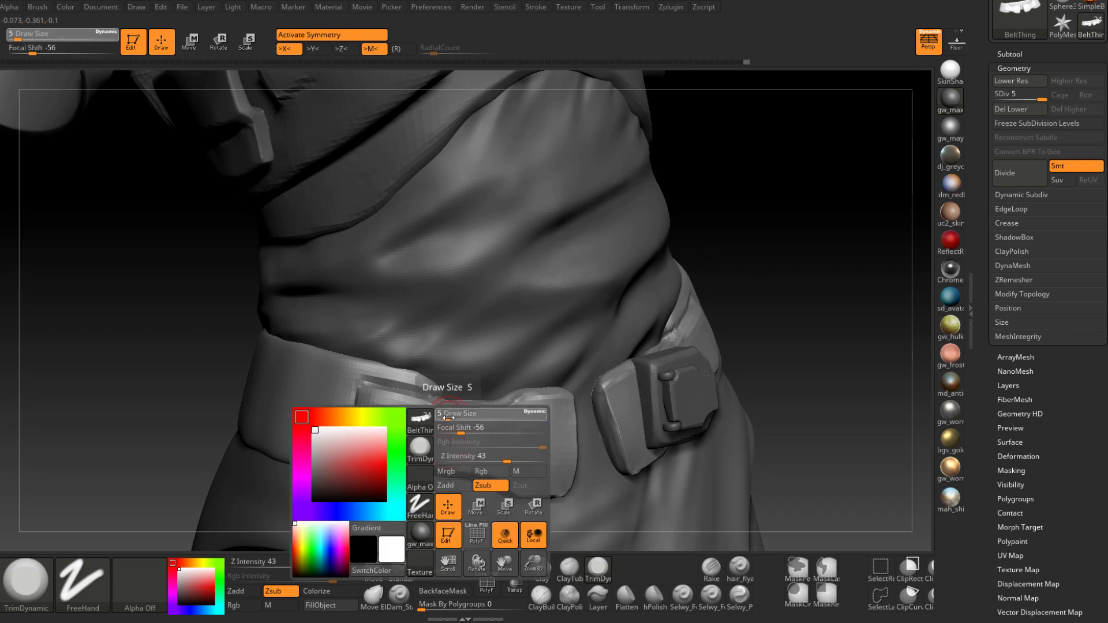
left_click_drag(447, 418, 452, 419)
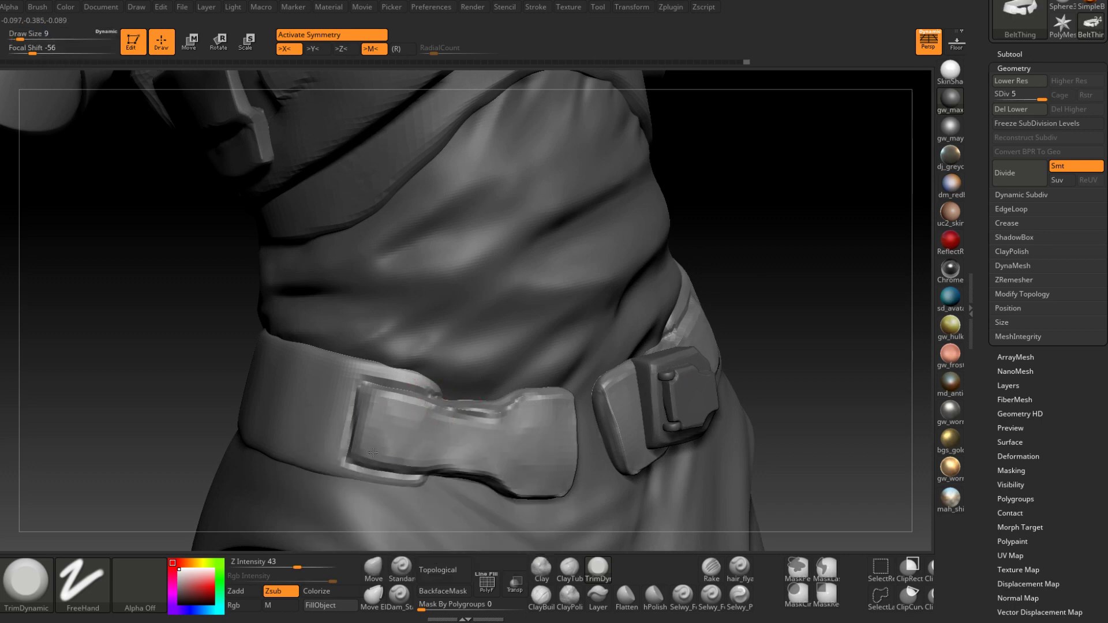
left_click_drag(373, 452, 431, 446)
Build up the edges of the belt's narrowed section with ClayBuildup at draw size 5 and flatten them with TrimDynamic
mouse_move(445, 437)
right_mouse_down()
mouse_move(502, 428)
mouse_move(478, 415)
right_mouse_up()
key("space")
mouse_move(480, 416)
left_mouse_down()
mouse_move(491, 410)
mouse_move(469, 409)
mouse_move(491, 409)
left_mouse_up()
mouse_move(491, 409)
right_mouse_down()
mouse_move(482, 347)
mouse_move(485, 423)
mouse_move(482, 403)
mouse_move(506, 408)
right_mouse_up()
left_click(541, 595)
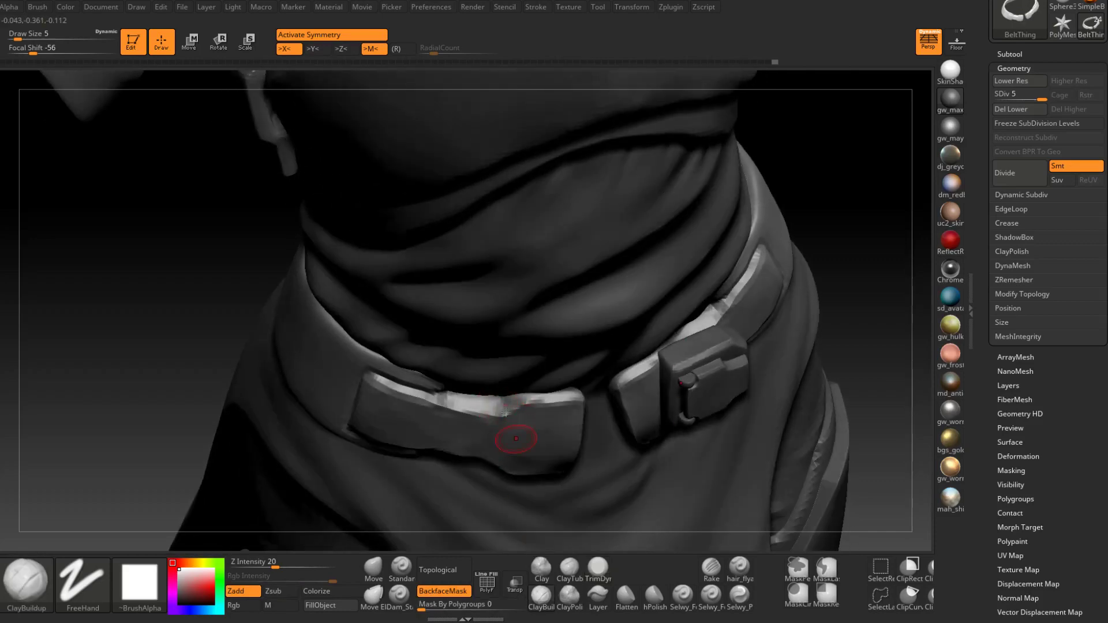
right_click_drag(484, 407, 519, 379)
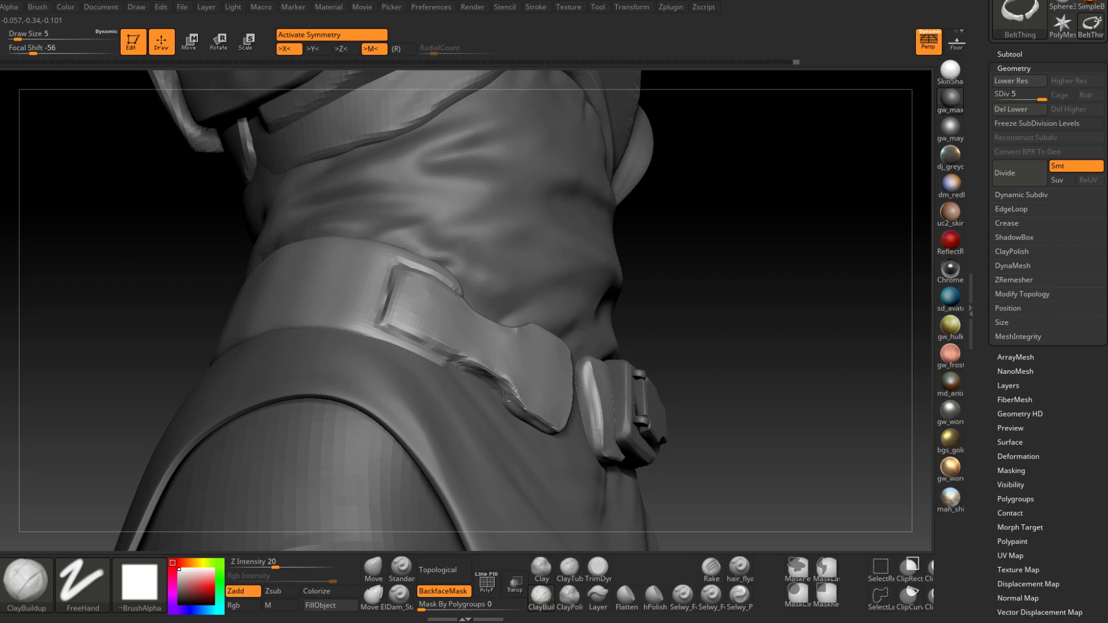
right_click_drag(507, 407, 553, 532)
left_click(606, 572)
mouse_move(507, 396)
right_mouse_down()
mouse_move(522, 396)
mouse_move(503, 391)
mouse_move(501, 404)
mouse_move(514, 385)
mouse_move(530, 407)
mouse_move(529, 319)
right_mouse_up()
Reshape the upper corner of the belt's front end with the Move brush at draw sizes 8 and 5
left_click(375, 568)
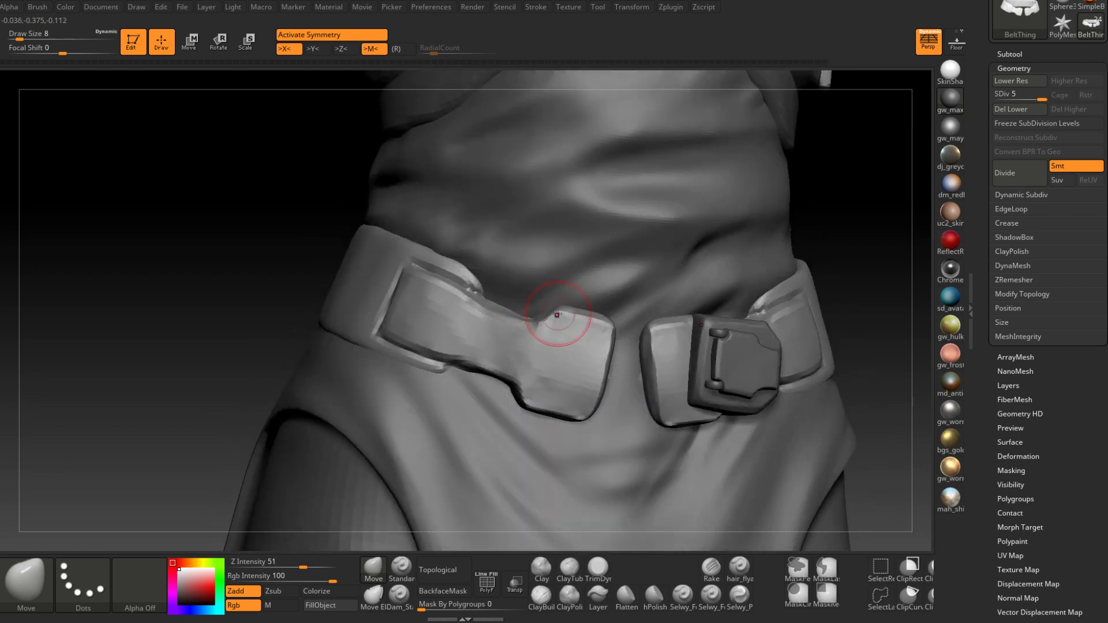
right_click_drag(557, 315, 547, 292)
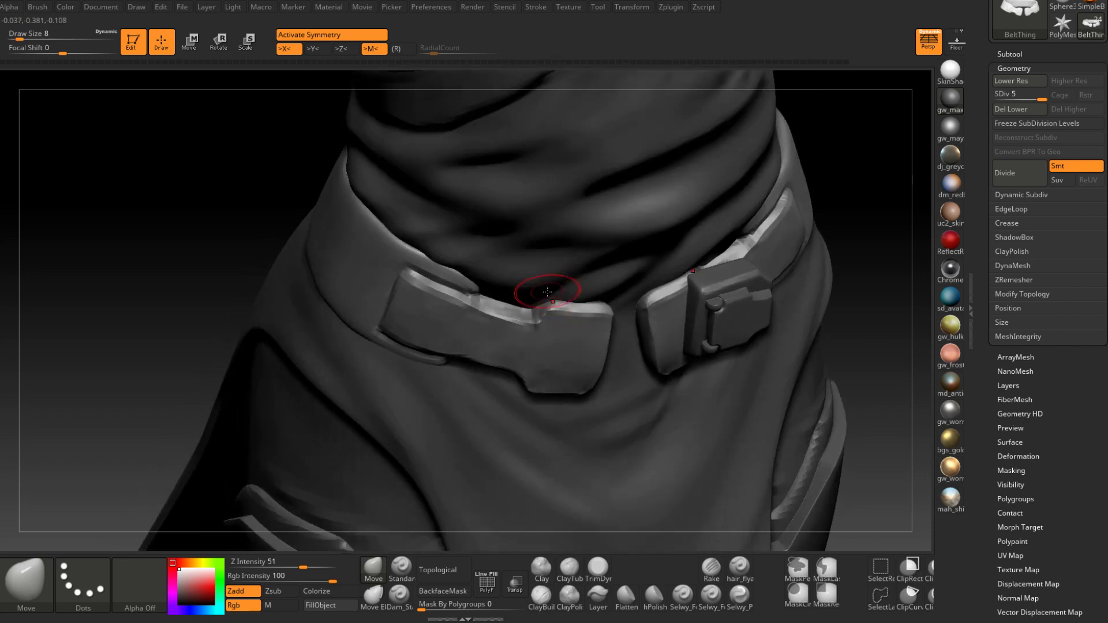
key("space")
left_click_drag(552, 316, 549, 315)
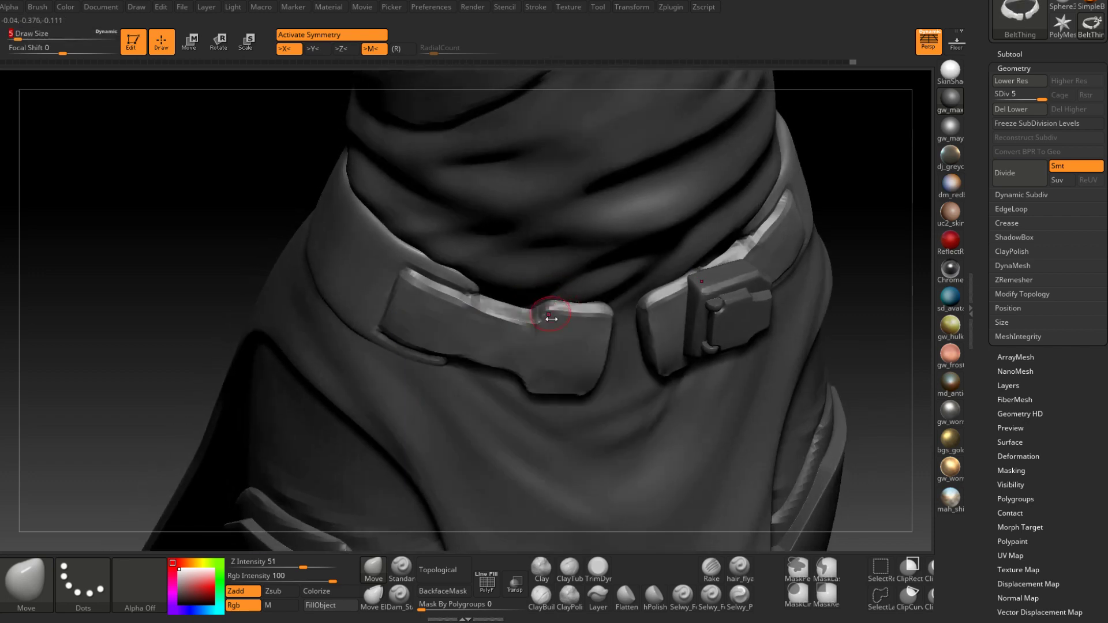
right_click_drag(549, 314, 563, 326)
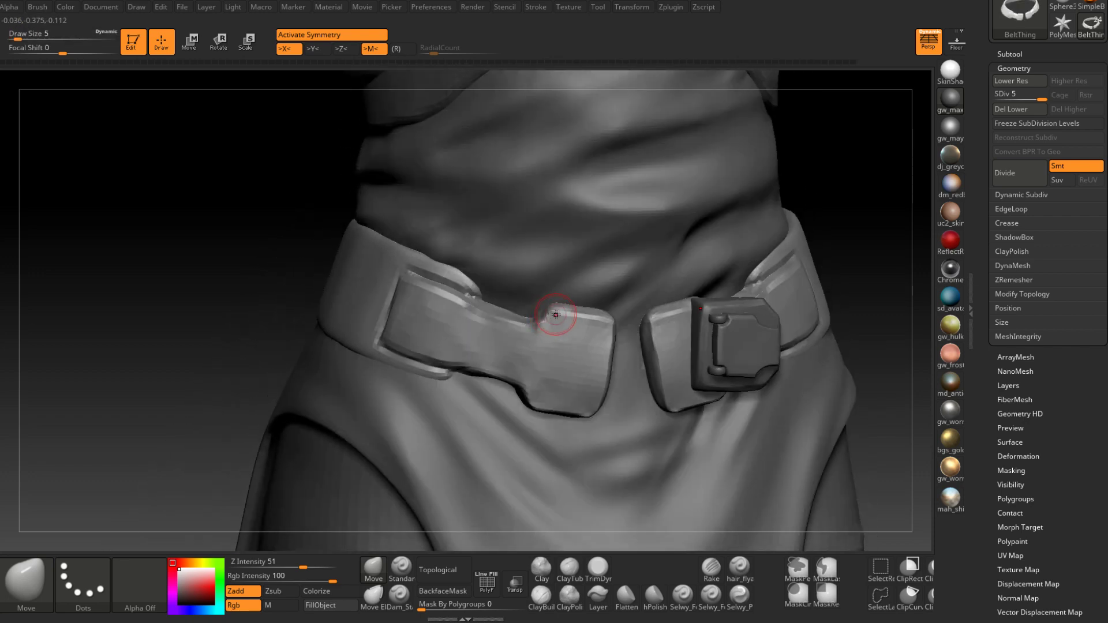
mouse_move(556, 315)
right_mouse_down()
mouse_move(548, 289)
mouse_move(529, 332)
mouse_move(577, 332)
mouse_move(532, 359)
right_mouse_up()
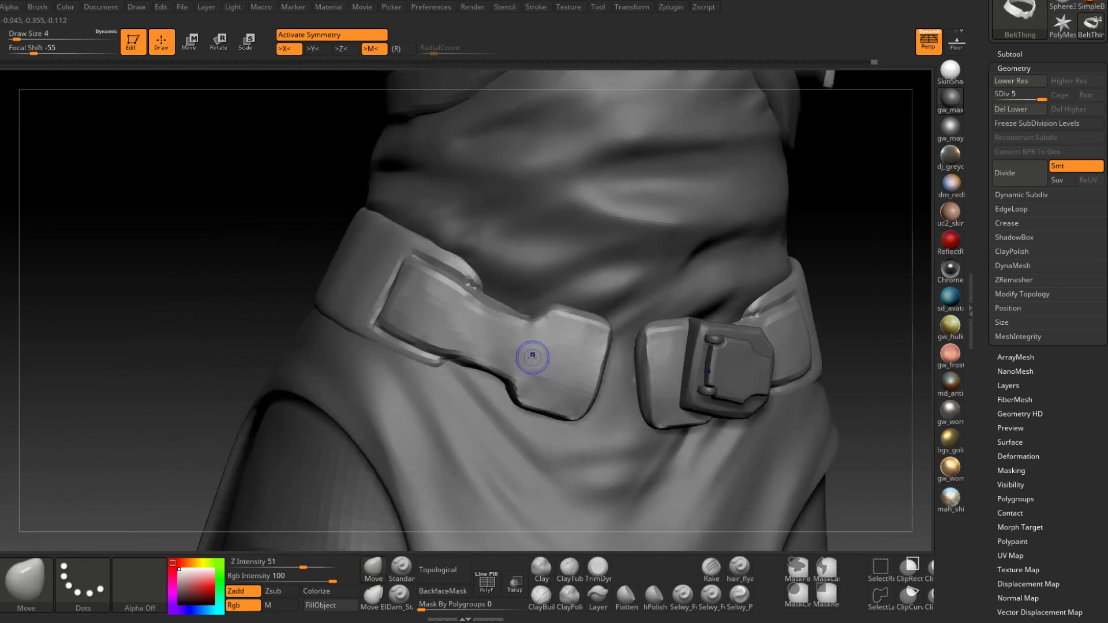
Smooth the front end's surface and its transition to the narrowed section at draw sizes 4 and 7
left_click_drag(532, 358, 549, 383, "shift")
mouse_move(549, 383)
right_mouse_down()
mouse_move(574, 349)
mouse_move(536, 344)
right_mouse_up()
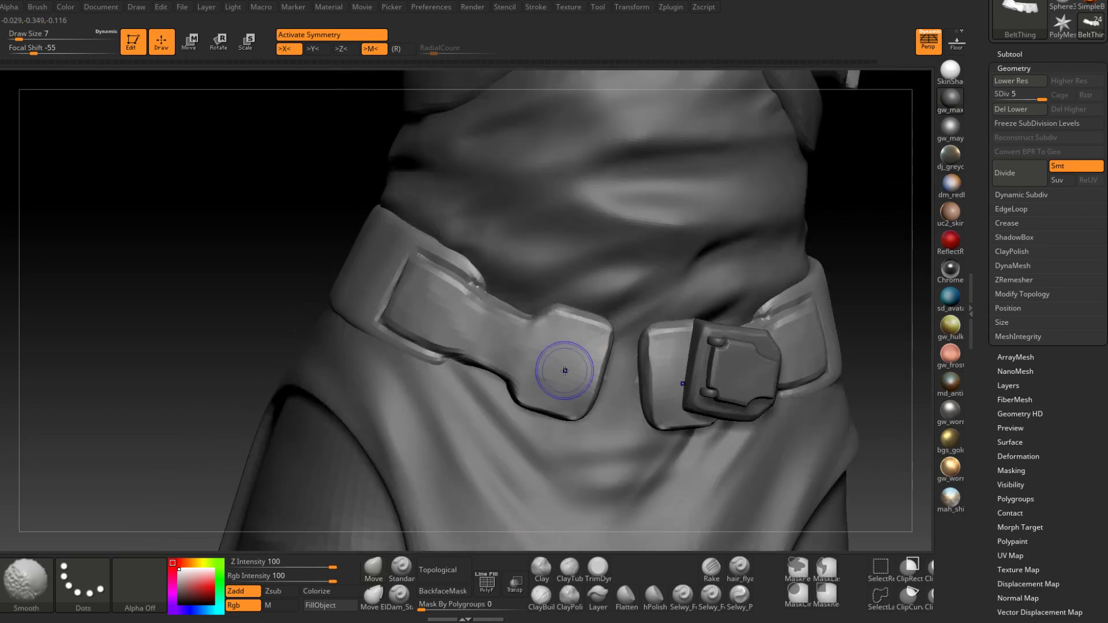
left_click_drag(564, 369, 566, 363, "shift")
mouse_move(528, 349)
right_mouse_down()
mouse_move(564, 364)
mouse_move(568, 340)
mouse_move(536, 402)
mouse_move(648, 353)
right_mouse_up()
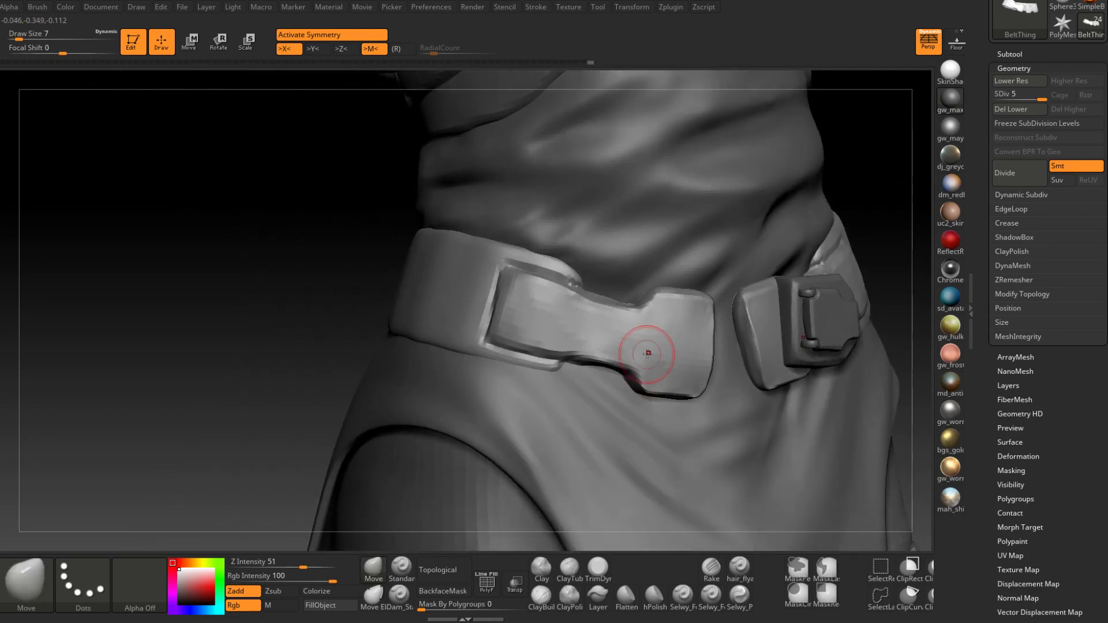
Recut the creases along the raised panel's upper, rear and lower edges with Dam_Standard at draw size 7
left_click(399, 597)
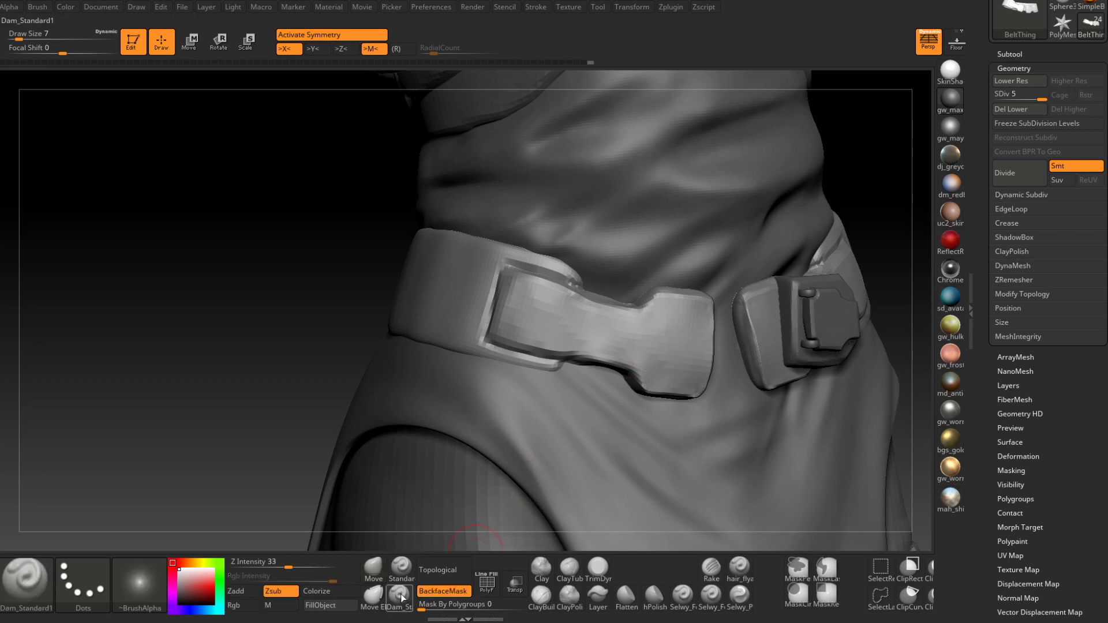
mouse_move(506, 274)
left_mouse_down()
mouse_move(490, 349)
mouse_move(569, 356)
left_mouse_up()
mouse_move(572, 357)
right_mouse_down()
mouse_move(528, 361)
mouse_move(591, 366)
right_mouse_up()
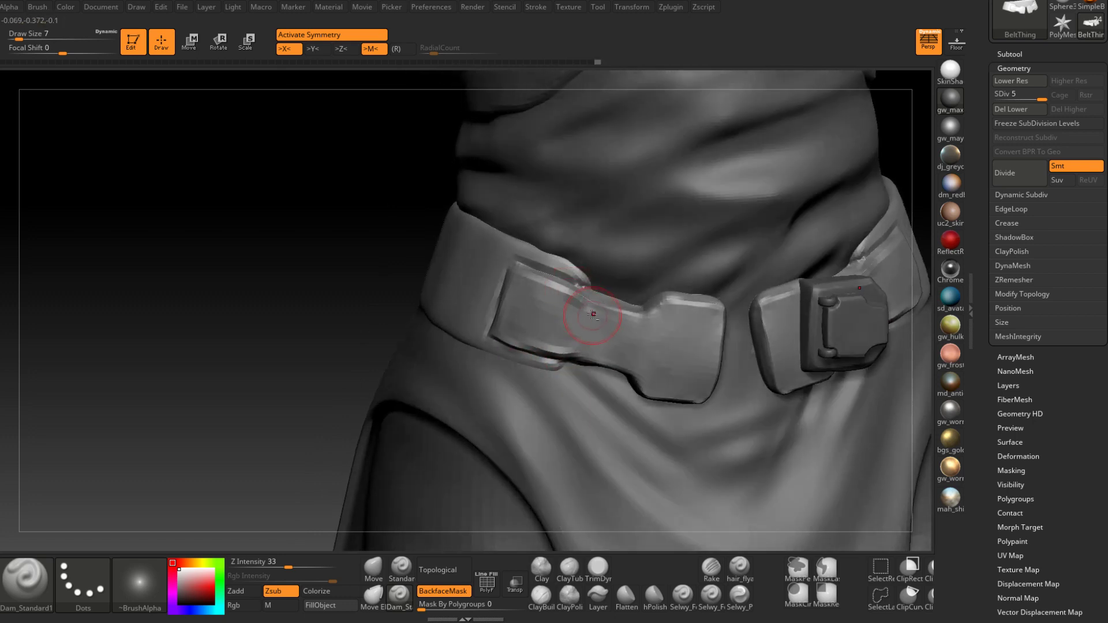
left_click_drag(561, 286, 522, 274)
mouse_move(559, 344)
right_mouse_down()
mouse_move(580, 342)
mouse_move(565, 339)
right_mouse_up()
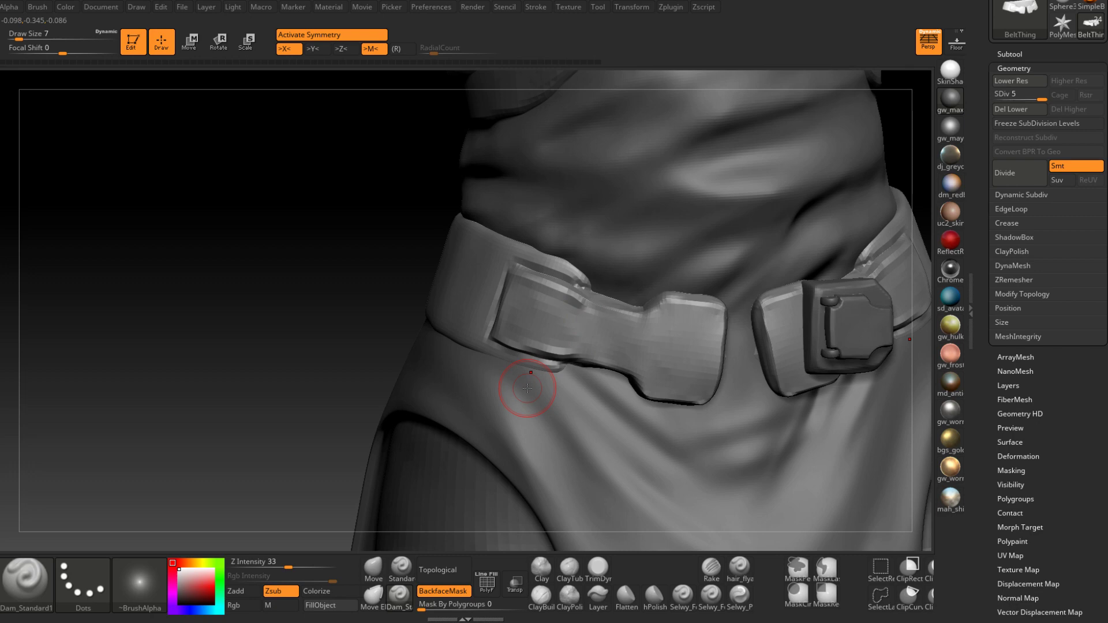
mouse_move(583, 388)
right_mouse_down()
mouse_move(582, 370)
mouse_move(544, 334)
mouse_move(564, 340)
right_mouse_up()
Bevel the upper, front and lower edges of the belt's front end with TrimDynamic at draw size 7
left_click(598, 569)
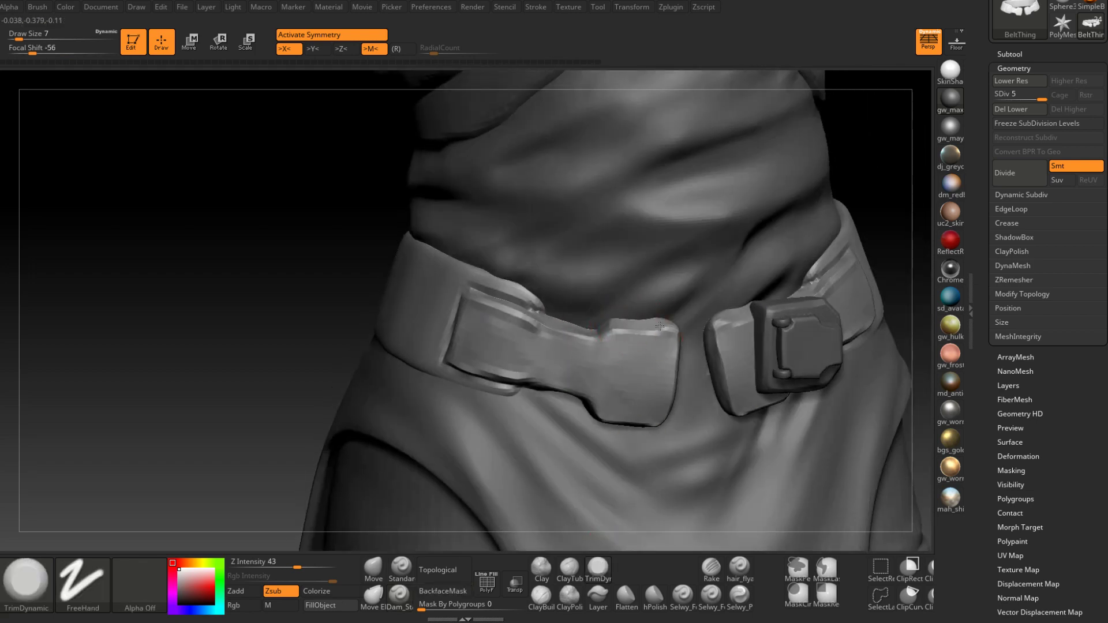
key("ctrl")
right_click_drag(648, 335, 572, 347)
mouse_move(528, 346)
left_mouse_down()
mouse_move(545, 329)
mouse_move(597, 346)
left_mouse_up()
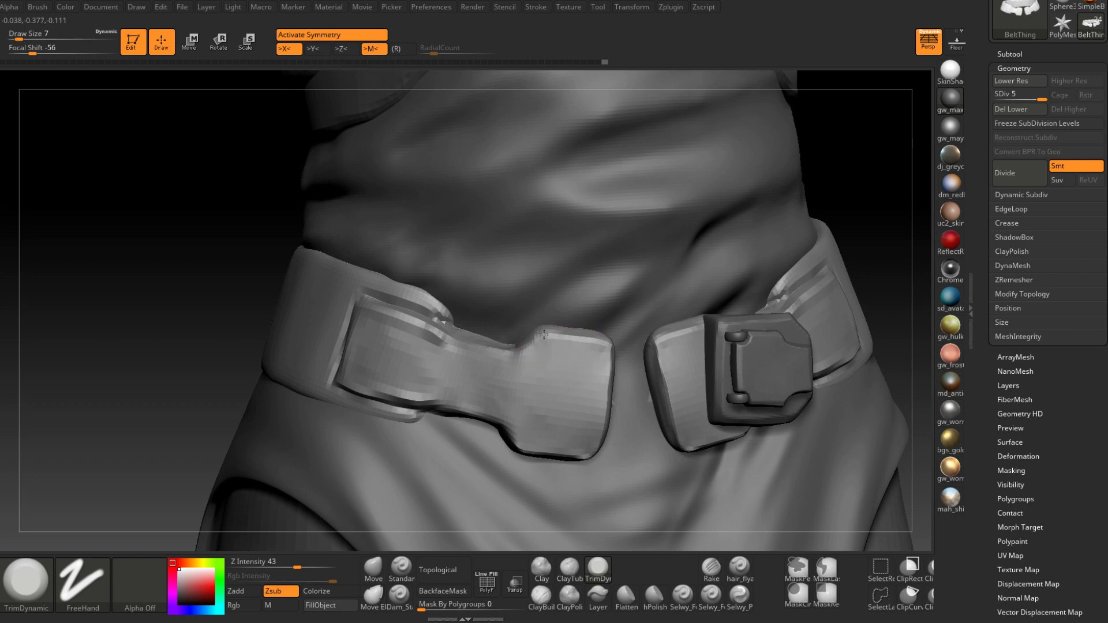
right_click_drag(594, 339, 617, 378)
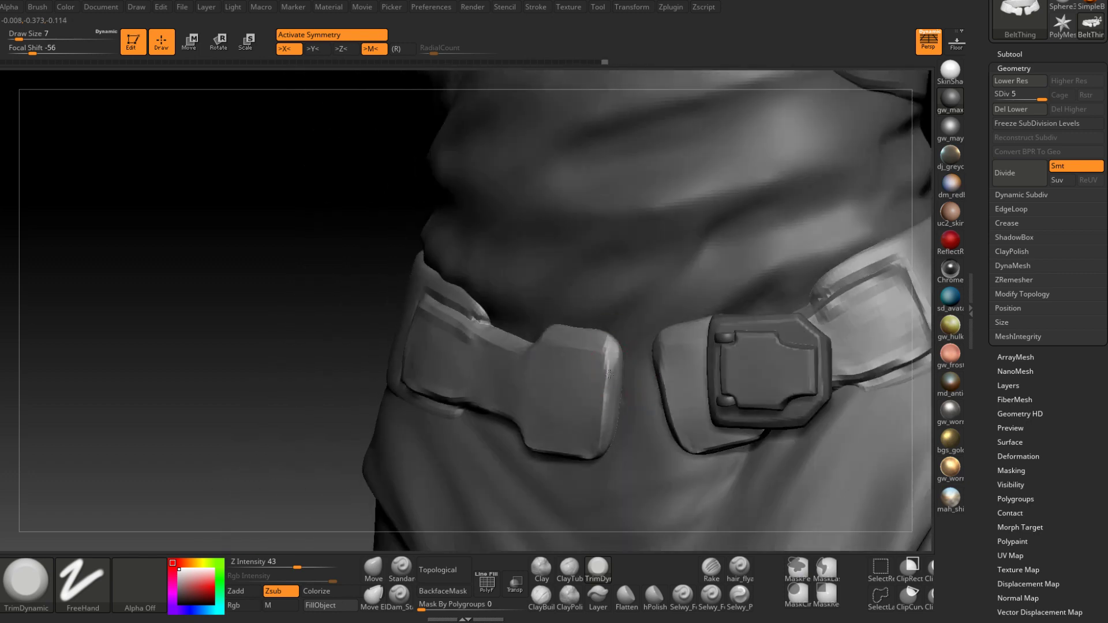
mouse_move(597, 442)
right_mouse_down()
mouse_move(591, 448)
mouse_move(540, 403)
right_mouse_up()
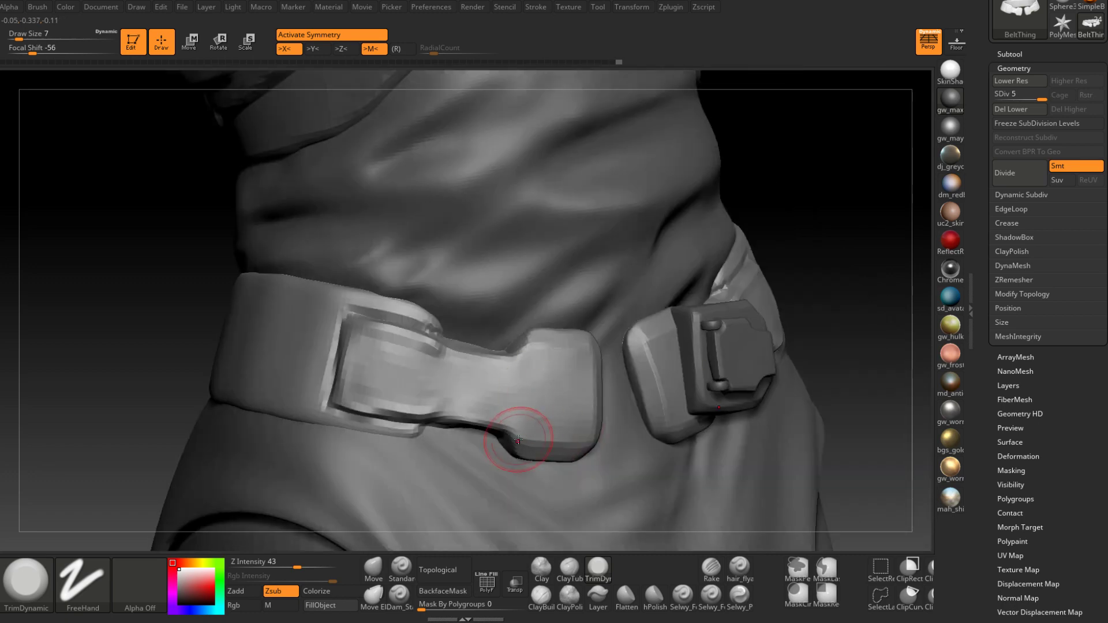
mouse_move(520, 449)
right_mouse_down()
mouse_move(519, 349)
mouse_move(537, 342)
mouse_move(555, 359)
mouse_move(549, 386)
mouse_move(594, 347)
mouse_move(577, 376)
mouse_move(539, 381)
mouse_move(559, 386)
mouse_move(551, 416)
mouse_move(526, 396)
mouse_move(569, 370)
mouse_move(495, 396)
mouse_move(527, 378)
mouse_move(525, 391)
mouse_move(538, 365)
mouse_move(598, 387)
mouse_move(698, 356)
mouse_move(549, 381)
mouse_move(544, 445)
right_mouse_up()
Build up the border around the raised panel's rear end with ClayBuildup at draw size 7
key("b")
key("c")
key("b")
right_click_drag(543, 354, 543, 386)
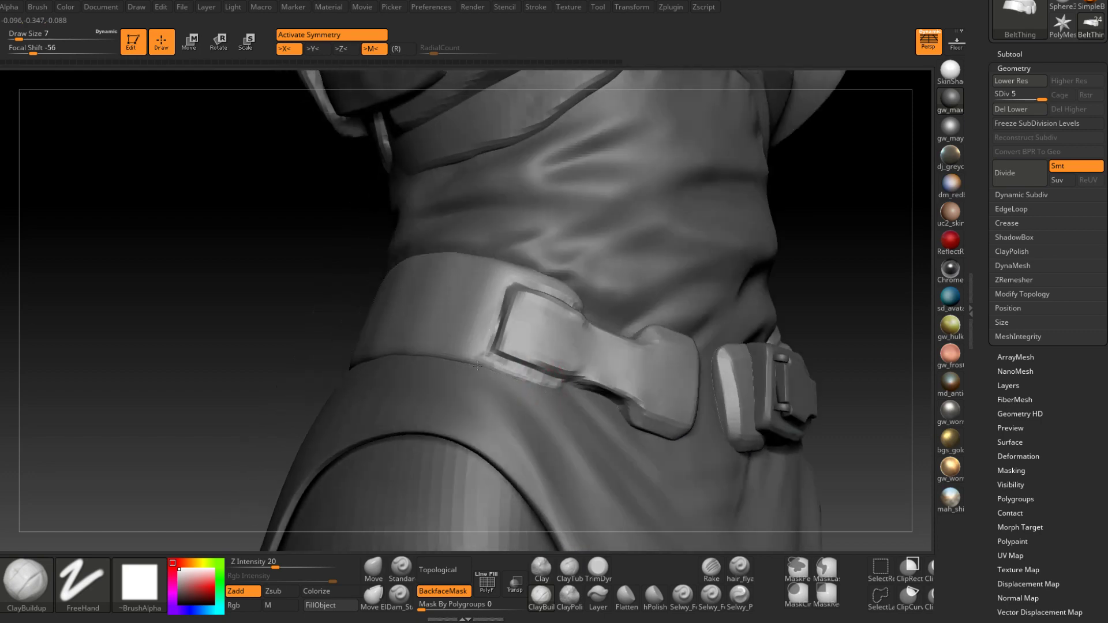
right_click_drag(477, 365, 475, 356)
Raise a wide rectangular section on the belt behind the panel with ClayBuildup at draw size 7
mouse_move(442, 318)
right_mouse_down()
mouse_move(458, 378)
mouse_move(487, 359)
mouse_move(467, 348)
right_mouse_up()
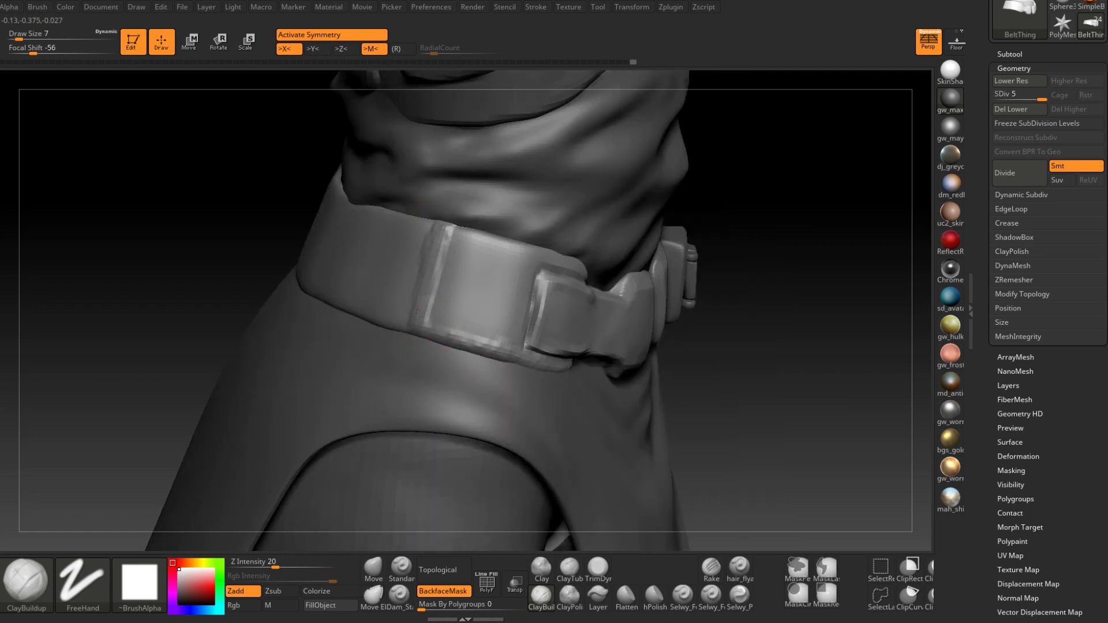
right_click_drag(452, 346, 434, 332)
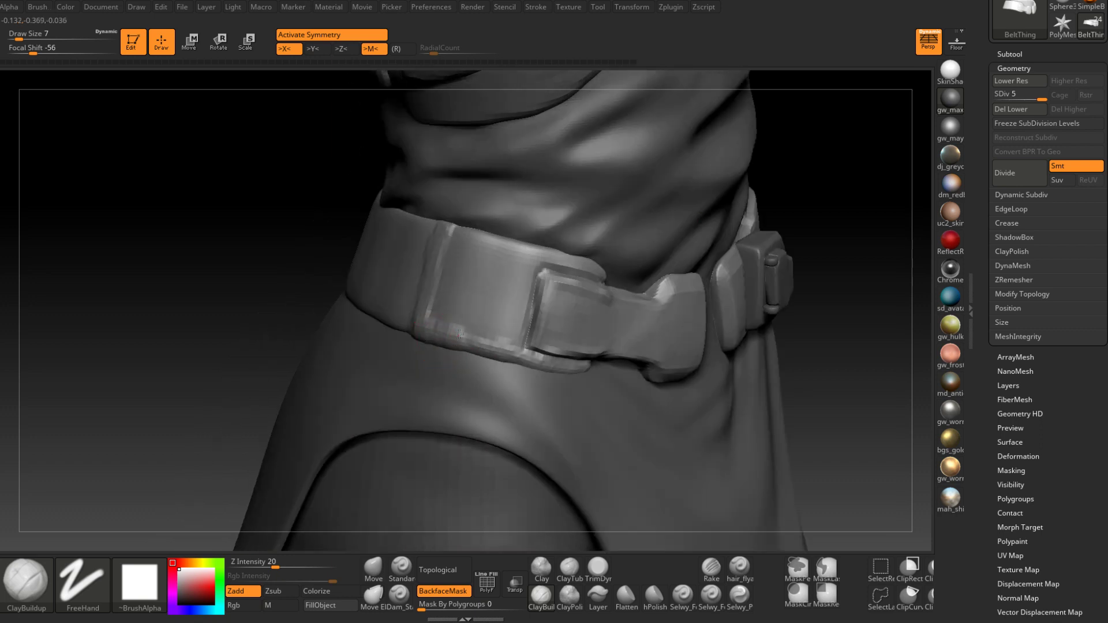
right_click_drag(496, 359, 620, 270)
mouse_move(455, 258)
left_mouse_down()
mouse_move(465, 323)
mouse_move(476, 314)
mouse_move(496, 341)
mouse_move(523, 315)
left_mouse_up()
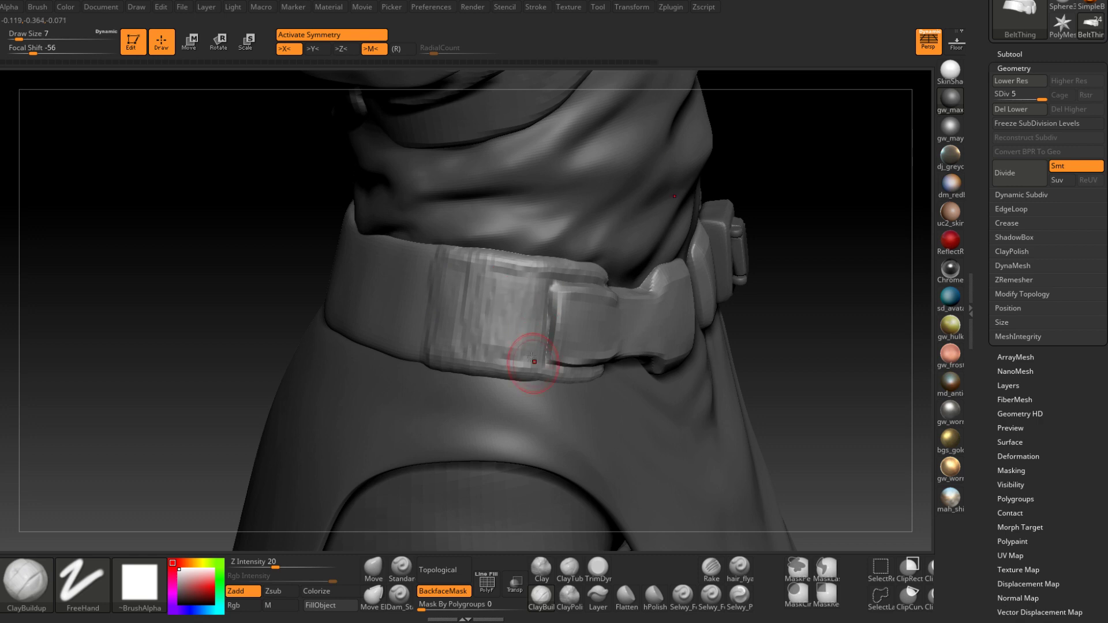
Define the wide section's rear edge from top to bottom with ClayBuildup at draw size 4
right_click_drag(531, 356, 479, 283)
right_click_drag(431, 343, 486, 323)
key("space")
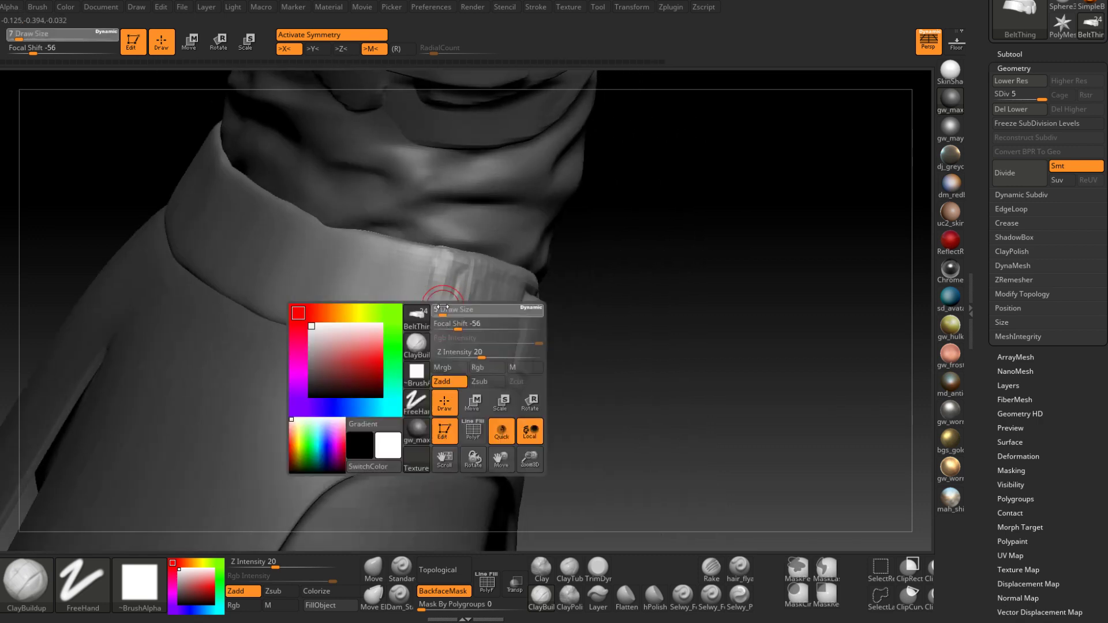
mouse_move(449, 315)
left_mouse_down()
mouse_move(439, 280)
mouse_move(424, 354)
left_mouse_up()
right_click_drag(425, 354, 441, 399)
left_click_drag(437, 306, 424, 358)
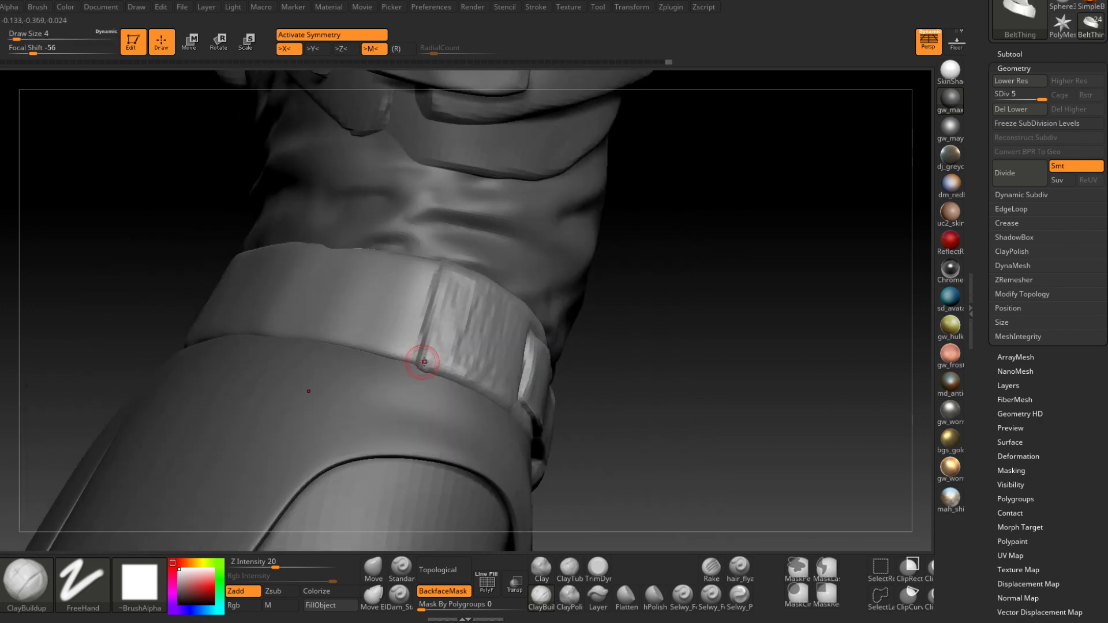
mouse_move(451, 384)
right_mouse_down()
mouse_move(428, 346)
mouse_move(496, 341)
right_mouse_up()
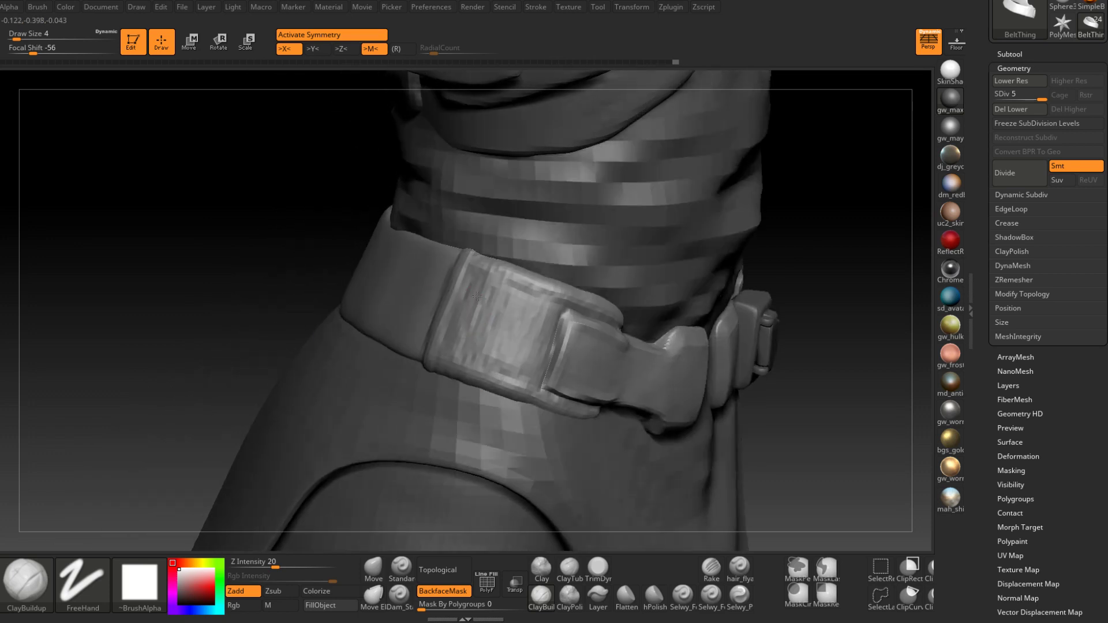
Fill the wide section with vertical ClayBuildup strokes at draw size 8, from its rear edge towards the panel
key("]")
left_click_drag(475, 266, 447, 346)
left_click_drag(470, 288, 462, 364)
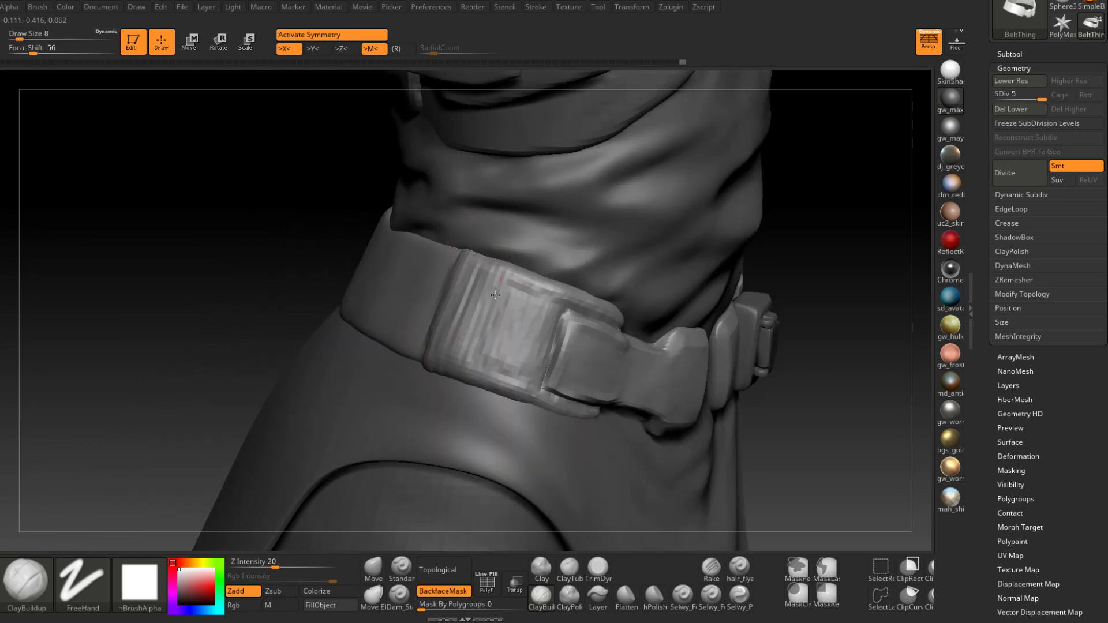
left_click_drag(496, 309, 475, 365)
left_click_drag(517, 289, 492, 364)
left_click_drag(523, 309, 498, 384)
left_click_drag(529, 330, 506, 388)
Smooth the clay strokes across the wide section at draw size 8
mouse_move(473, 372)
right_mouse_down()
mouse_move(506, 349)
mouse_move(478, 335)
right_mouse_up()
key("shift")
left_click_drag(456, 348, 503, 352, "shift")
right_click_drag(503, 352, 528, 332)
left_click_drag(482, 300, 501, 323, "shift")
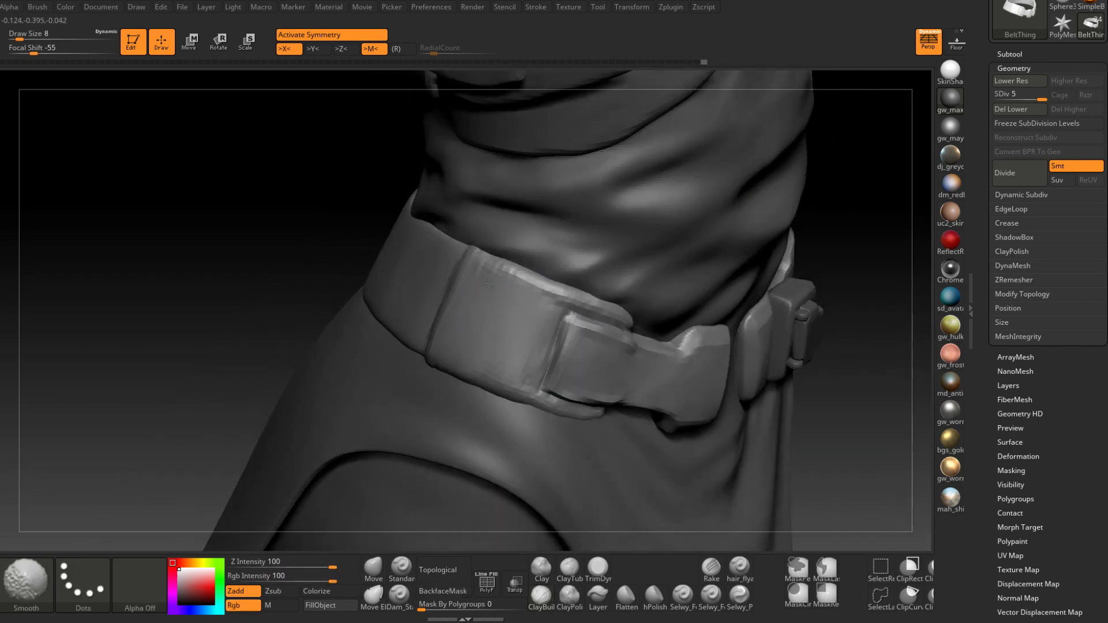
Build a raised rim around the wide section's upper, rear and lower borders with ClayBuildup at draw size 6
mouse_move(505, 300)
right_mouse_down()
mouse_move(484, 305)
mouse_move(488, 328)
mouse_move(507, 332)
right_mouse_up()
key("space")
left_click(491, 321)
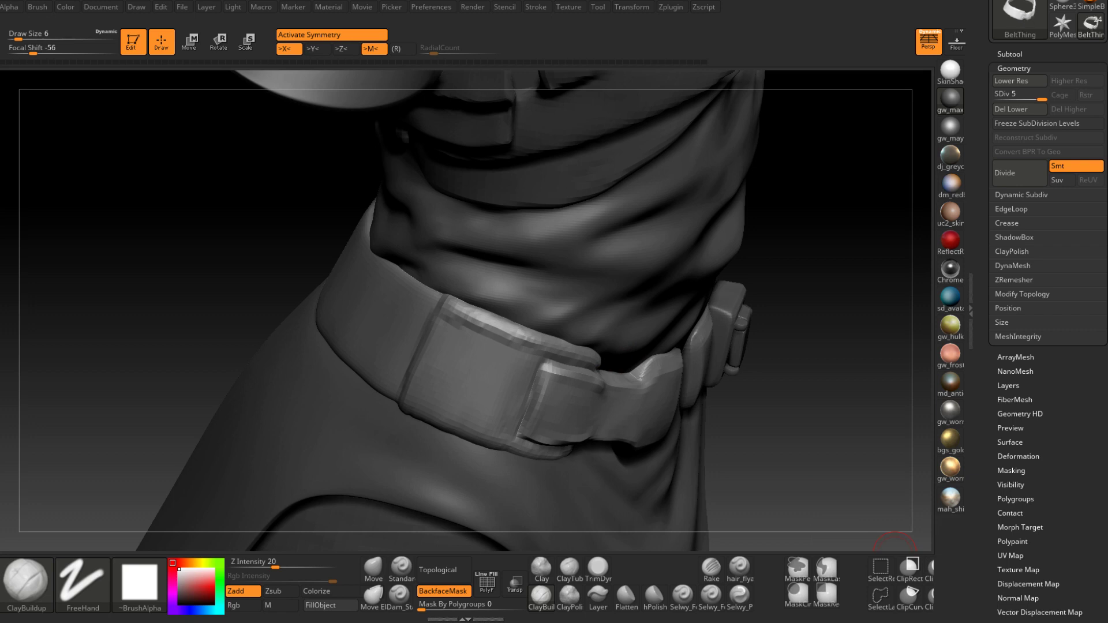
right_click_drag(531, 319, 462, 390)
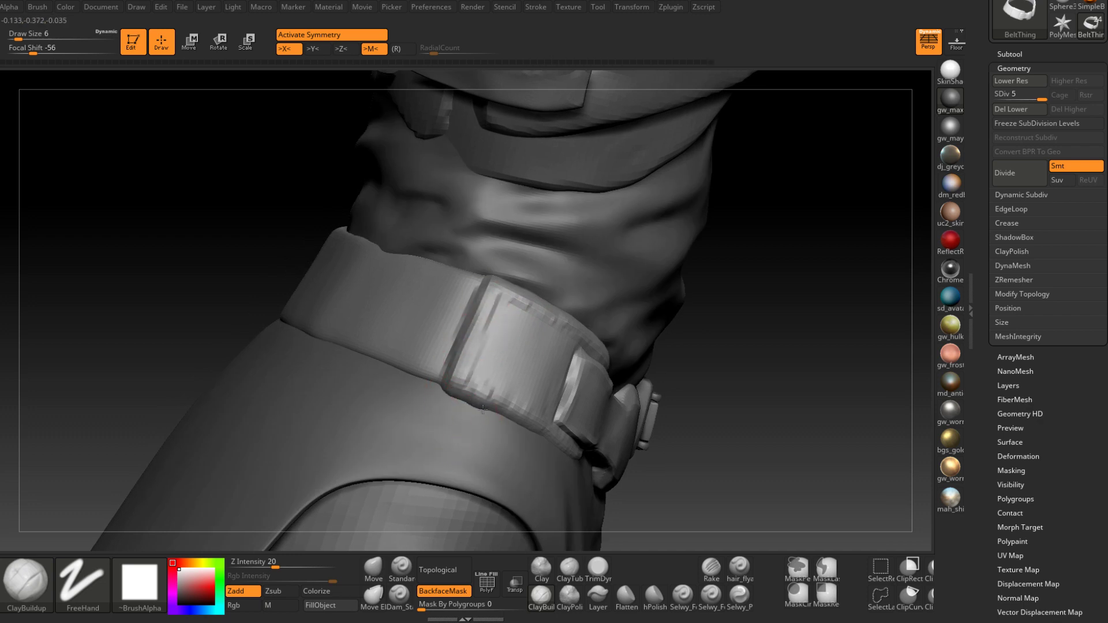
right_click_drag(509, 419, 563, 421)
left_click_drag(502, 419, 530, 420)
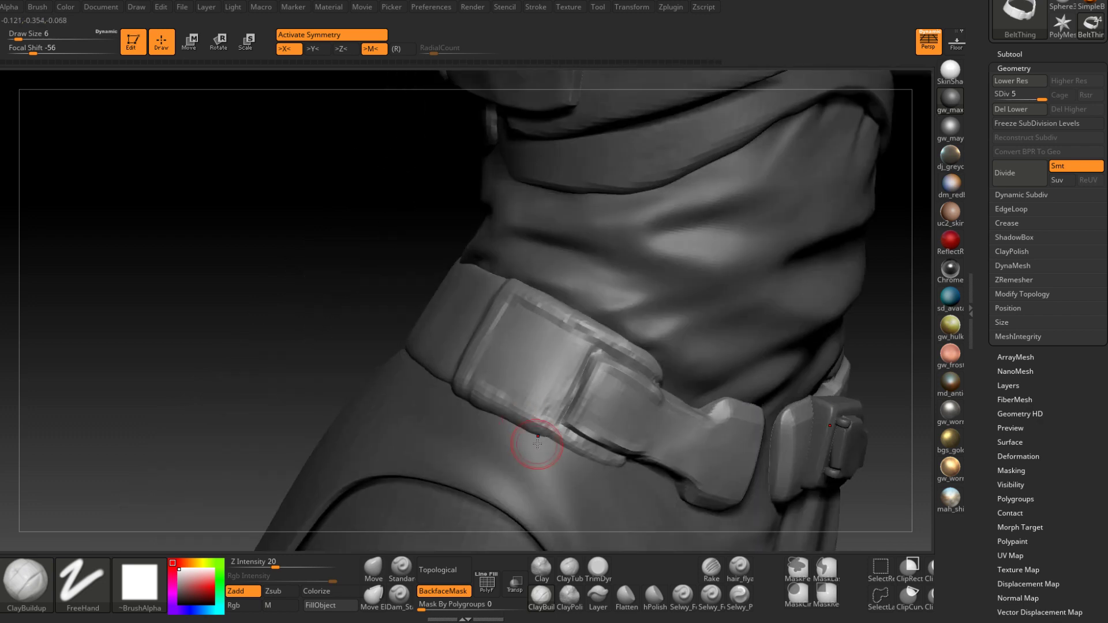
Thicken the belt's wide side section between its raised rims with close vertical ClayBuildup strokes at draw size 8
mouse_move(552, 451)
right_mouse_down()
mouse_move(629, 458)
mouse_move(618, 415)
mouse_move(564, 346)
mouse_move(517, 386)
mouse_move(548, 398)
right_mouse_up()
key("space")
left_click_drag(518, 377, 494, 432)
right_click_drag(494, 432, 462, 418)
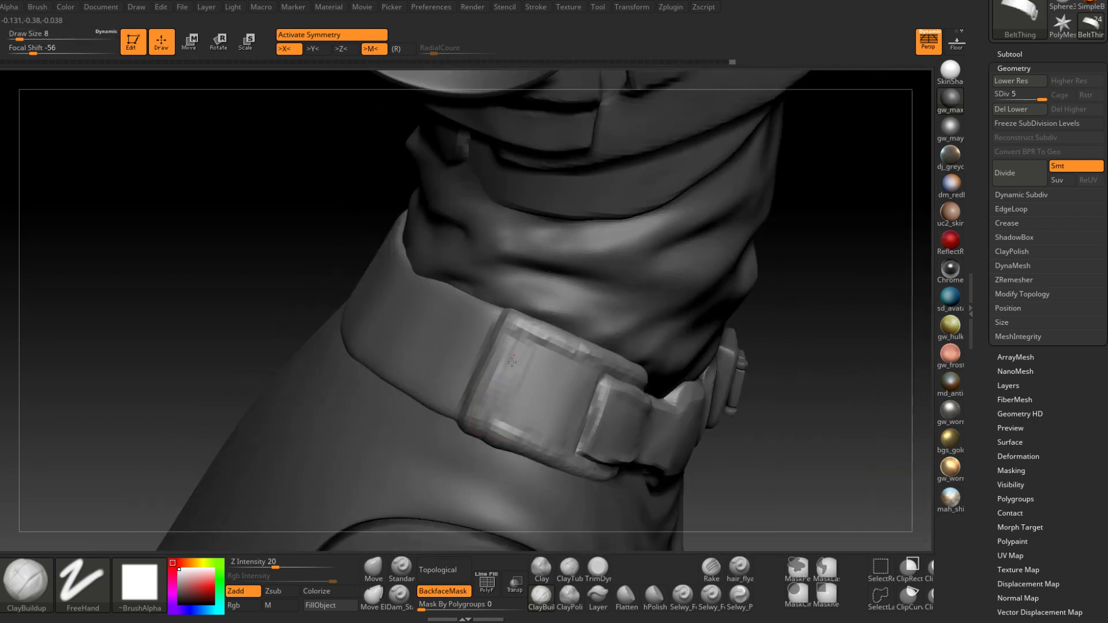
mouse_move(500, 421)
left_mouse_down()
mouse_move(534, 369)
mouse_move(553, 386)
left_mouse_up()
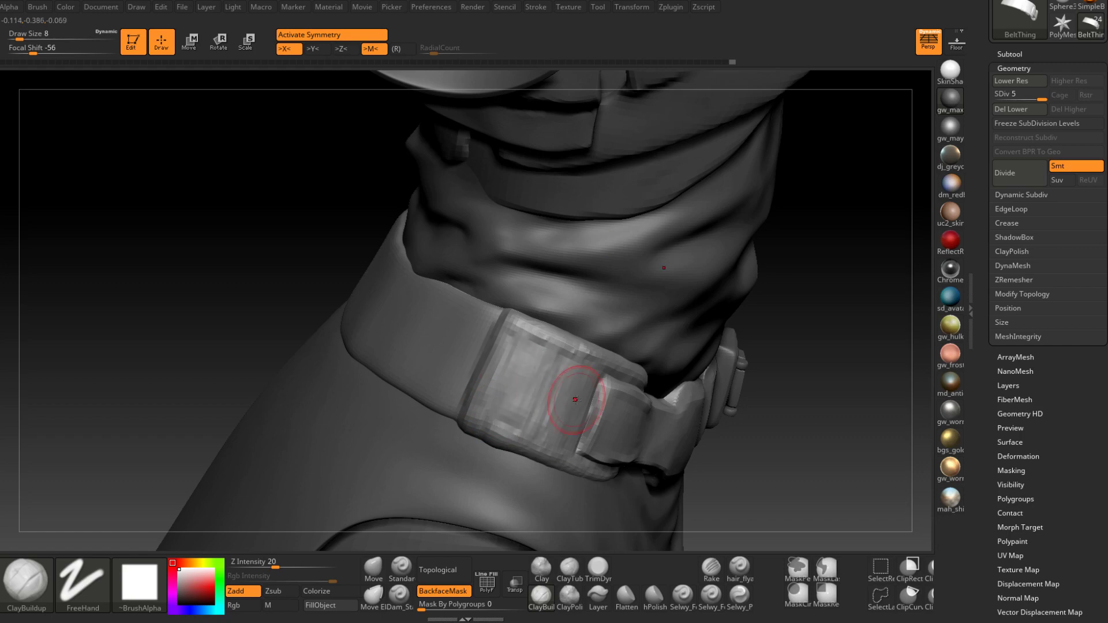
right_click_drag(575, 399, 547, 369)
left_click_drag(554, 353, 568, 430)
right_click_drag(548, 427, 575, 424)
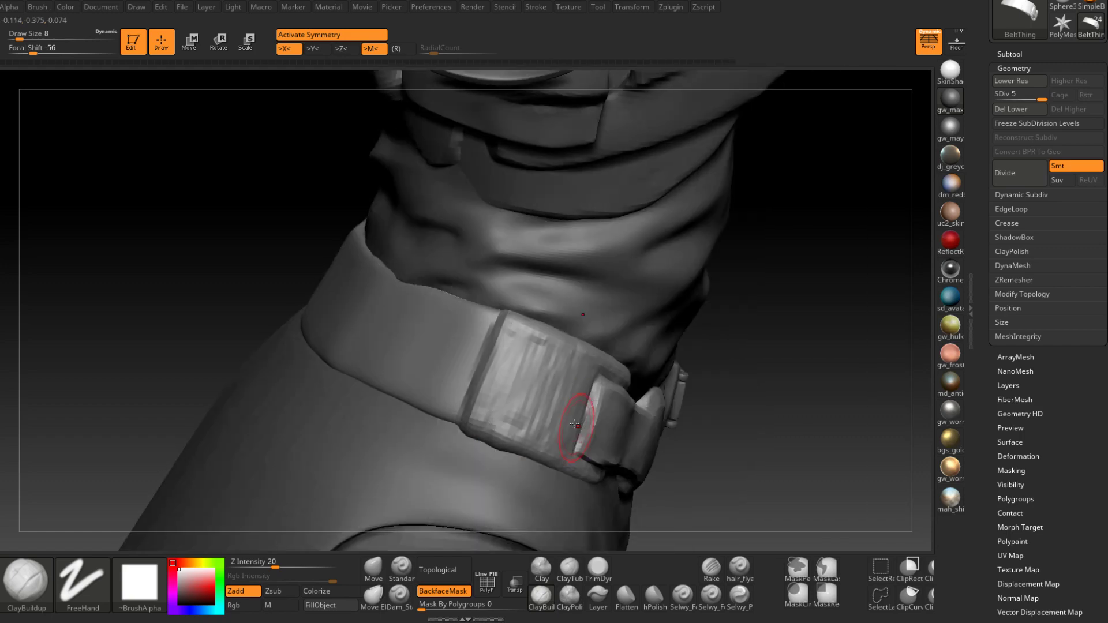
left_click_drag(569, 353, 497, 404)
mouse_move(503, 442)
right_mouse_down()
mouse_move(532, 418)
mouse_move(560, 457)
right_mouse_up()
Flatten the clay strokes across the wide side section and its rims with TrimDynamic at draw size 8
left_click(597, 569)
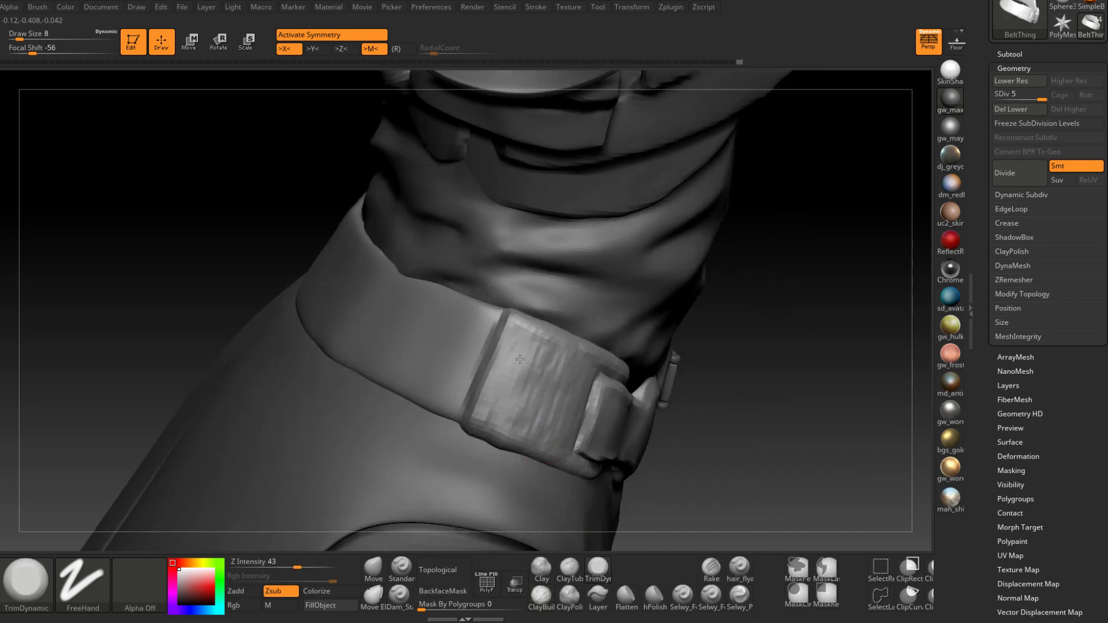
mouse_move(555, 428)
right_mouse_down()
mouse_move(544, 404)
mouse_move(497, 375)
mouse_move(486, 409)
right_mouse_up()
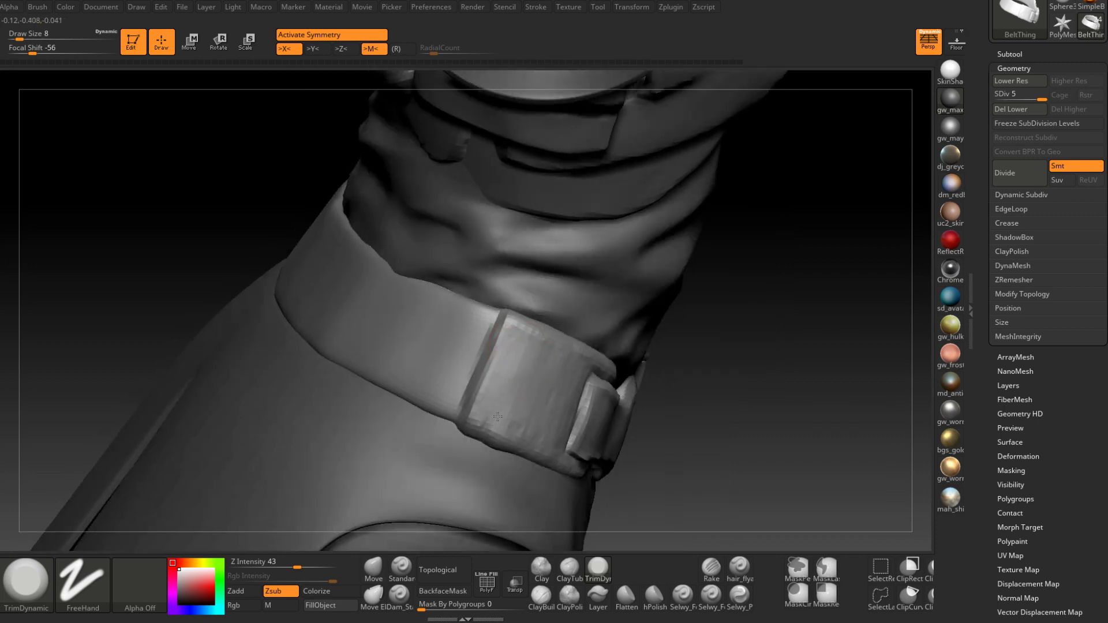
right_click_drag(543, 447, 512, 384)
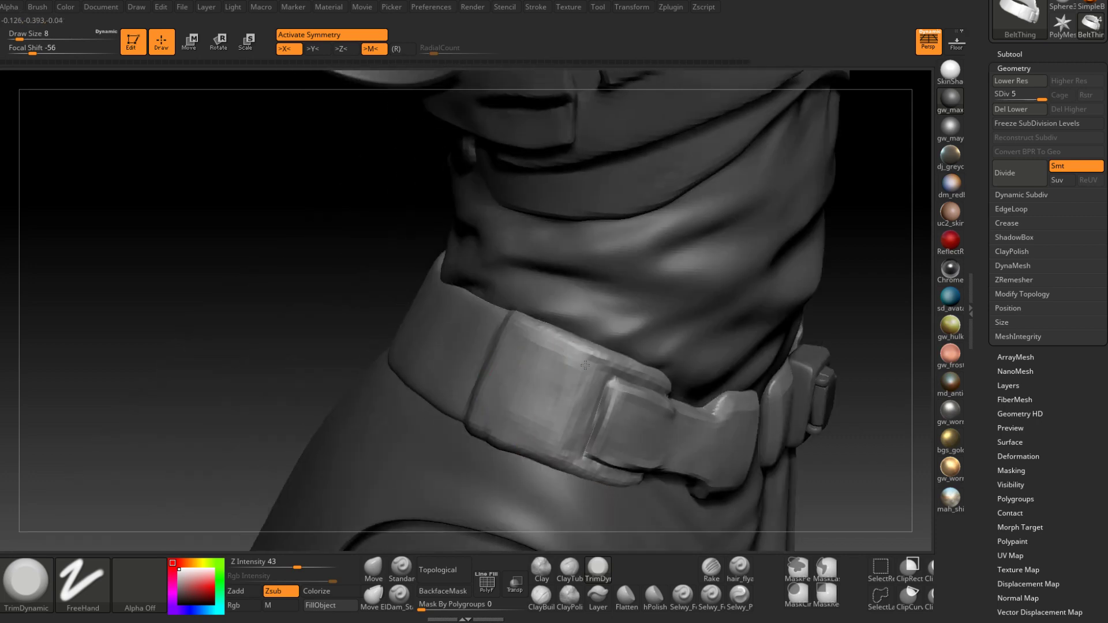
right_click_drag(514, 426, 493, 435)
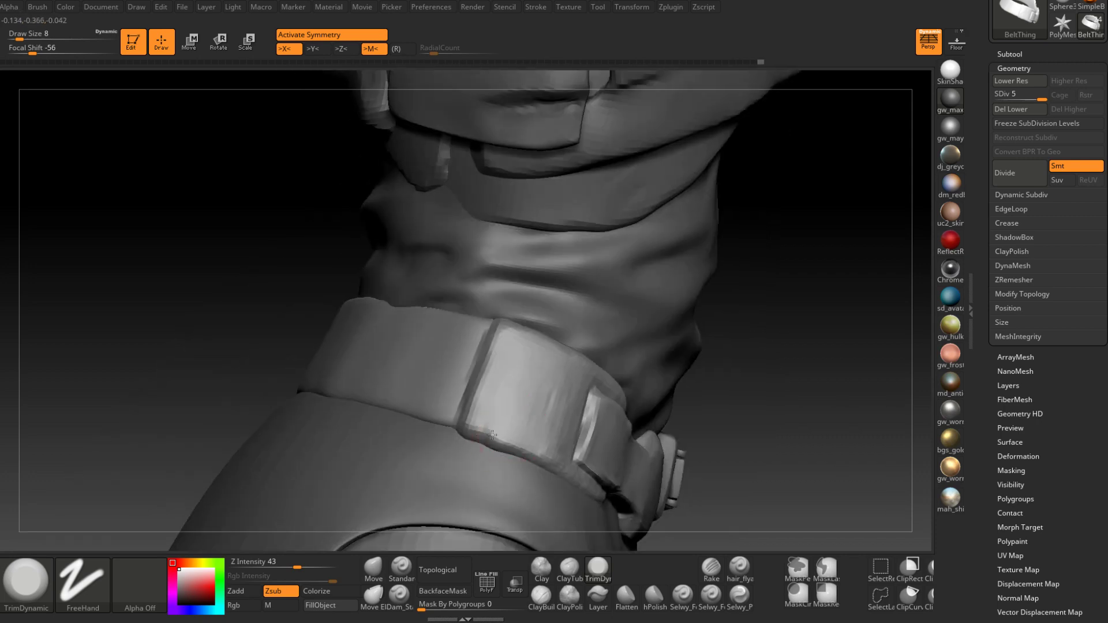
Trim the wide side section's upper border with TrimDynamic at draw size 4 and smooth it
mouse_move(549, 465)
right_mouse_down()
mouse_move(475, 441)
mouse_move(528, 458)
mouse_move(539, 391)
mouse_move(522, 344)
right_mouse_up()
left_click_drag(590, 346, 647, 339)
mouse_move(647, 340)
right_mouse_down()
mouse_move(608, 324)
mouse_move(595, 355)
mouse_move(527, 354)
right_mouse_up()
left_click_drag(522, 351, 579, 356, "shift")
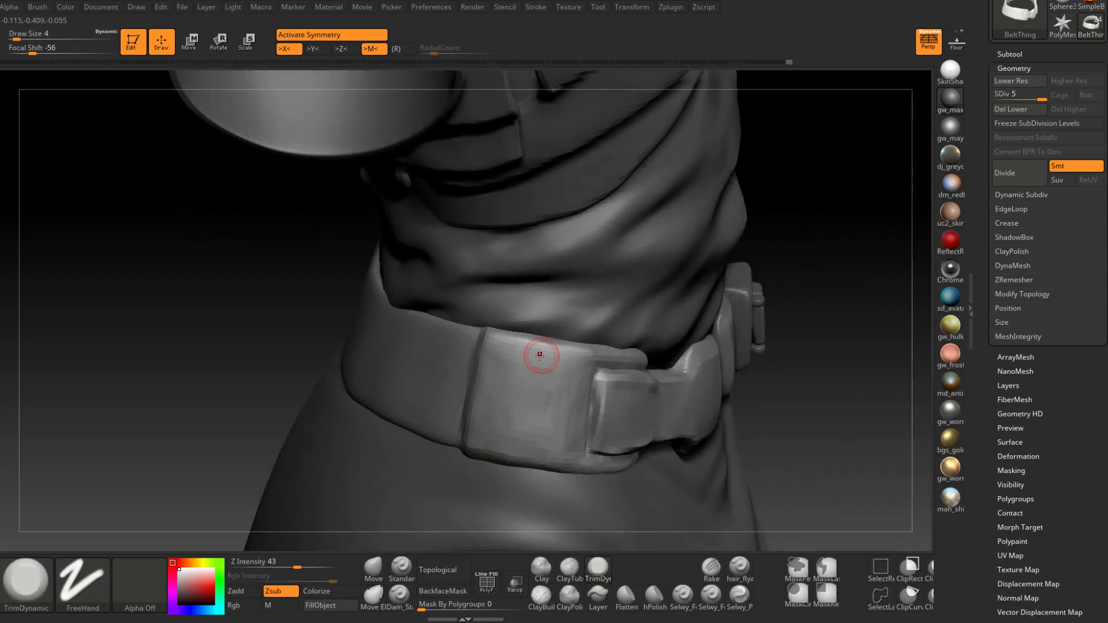
right_click_drag(539, 354, 502, 364)
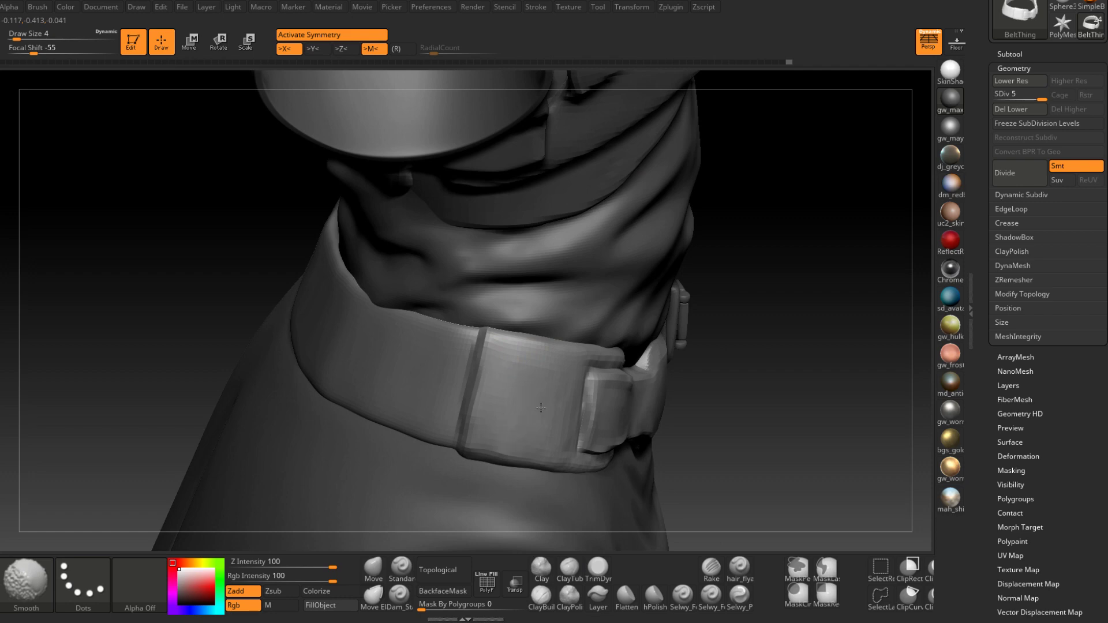
right_click_drag(541, 408, 525, 421)
Smooth the wide side section's lower border and the area beside the front panel at draw size 4
left_click_drag(540, 449, 574, 460, "shift")
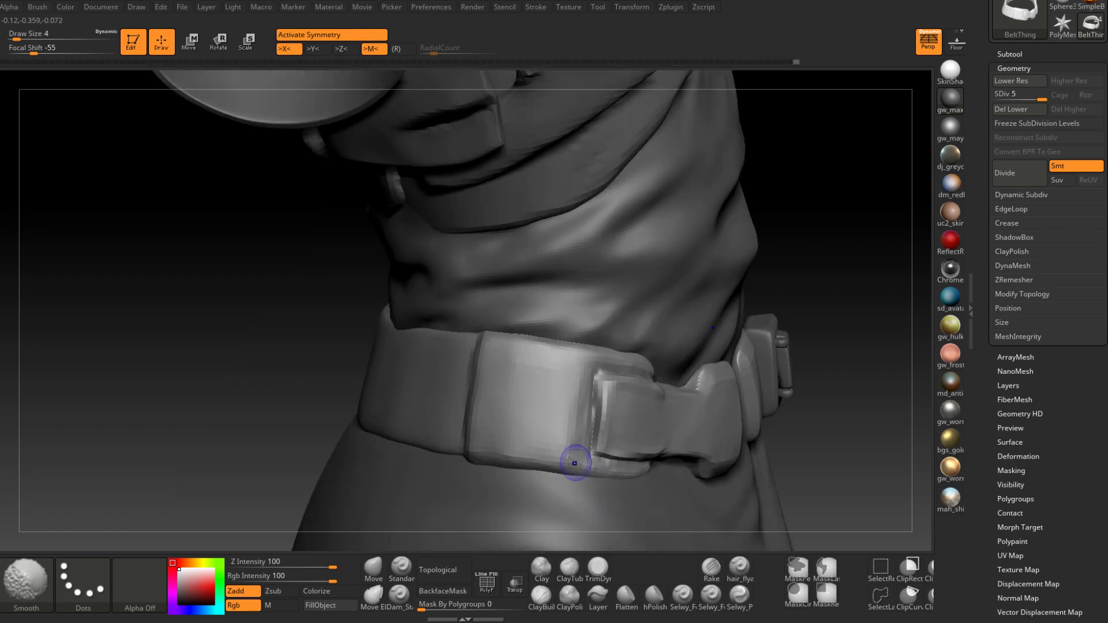
right_click_drag(475, 456, 430, 456)
left_click_drag(572, 465, 667, 478, "shift")
right_click_drag(522, 439, 574, 433)
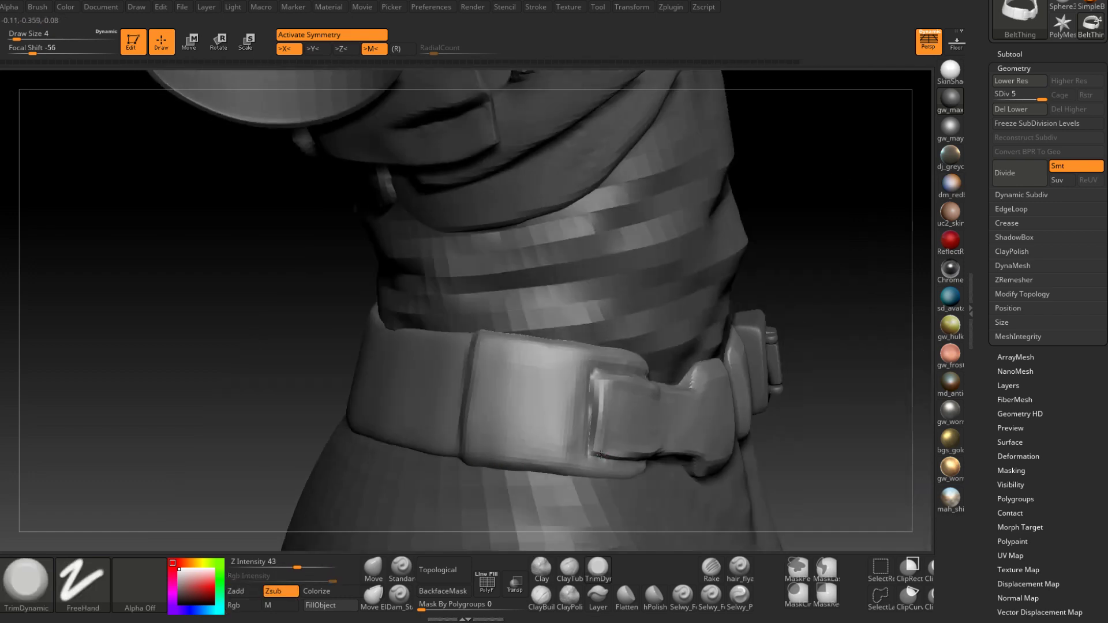
left_click_drag(573, 373, 564, 468, "shift")
right_click_drag(563, 453, 581, 470)
right_click_drag(601, 407, 616, 429)
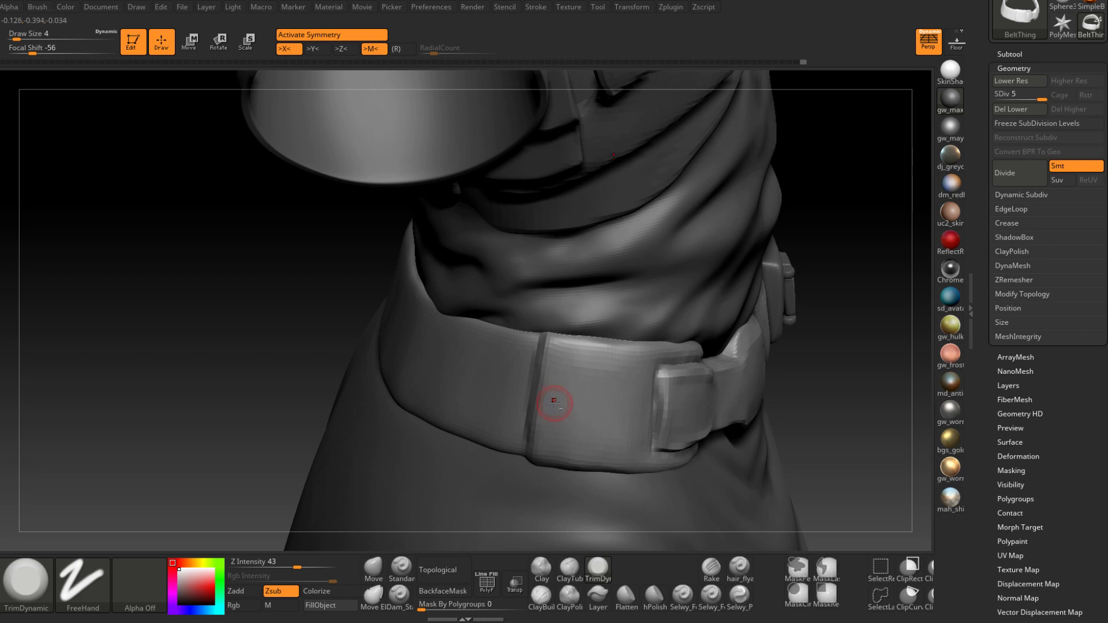
Raise the front edge and upper front corner of the belt section behind the wide one with ClayBuildup at draw sizes 7 and 8
right_click_drag(555, 403, 616, 417)
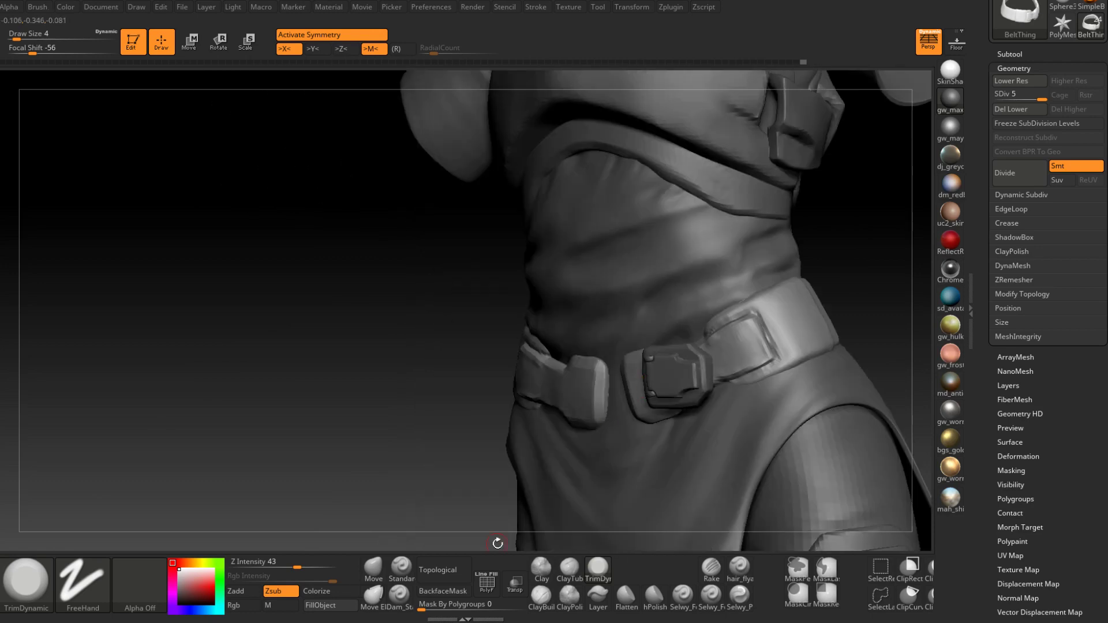
right_click_drag(498, 543, 630, 392)
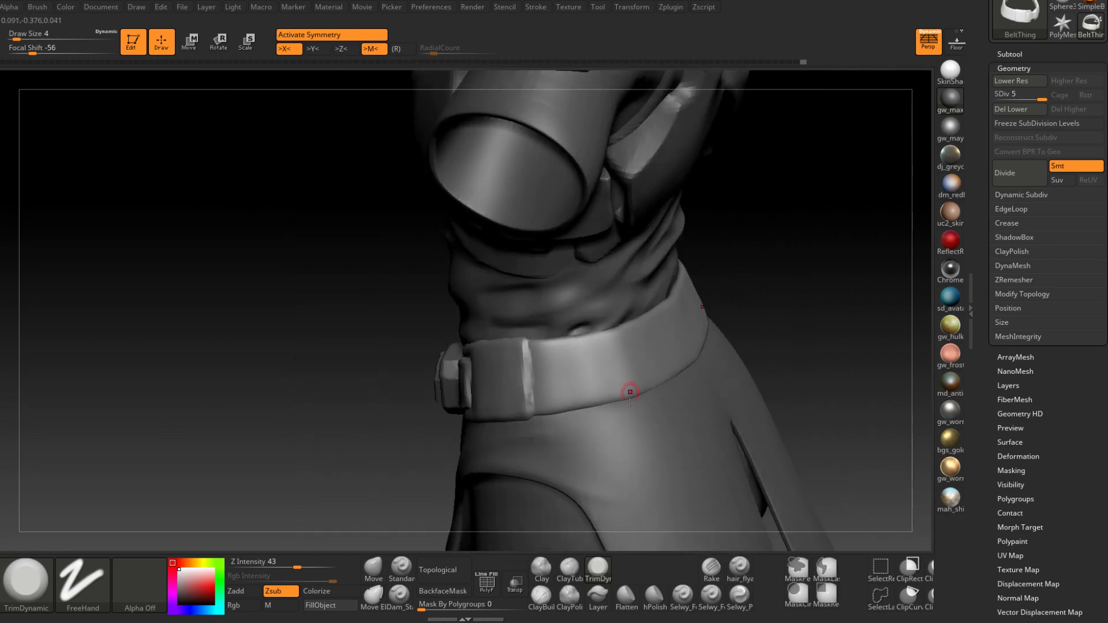
left_click(552, 595)
right_click_drag(564, 415, 539, 353)
key("space")
left_click_drag(539, 354, 542, 354)
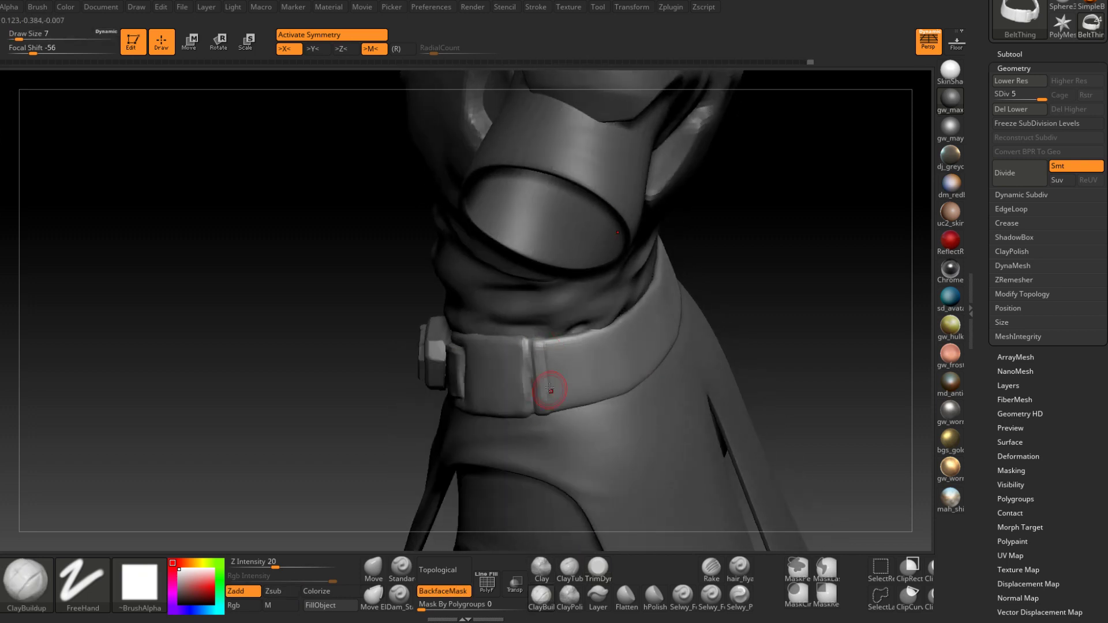
right_click_drag(550, 389, 549, 352)
key("space")
left_click_drag(549, 351, 550, 350)
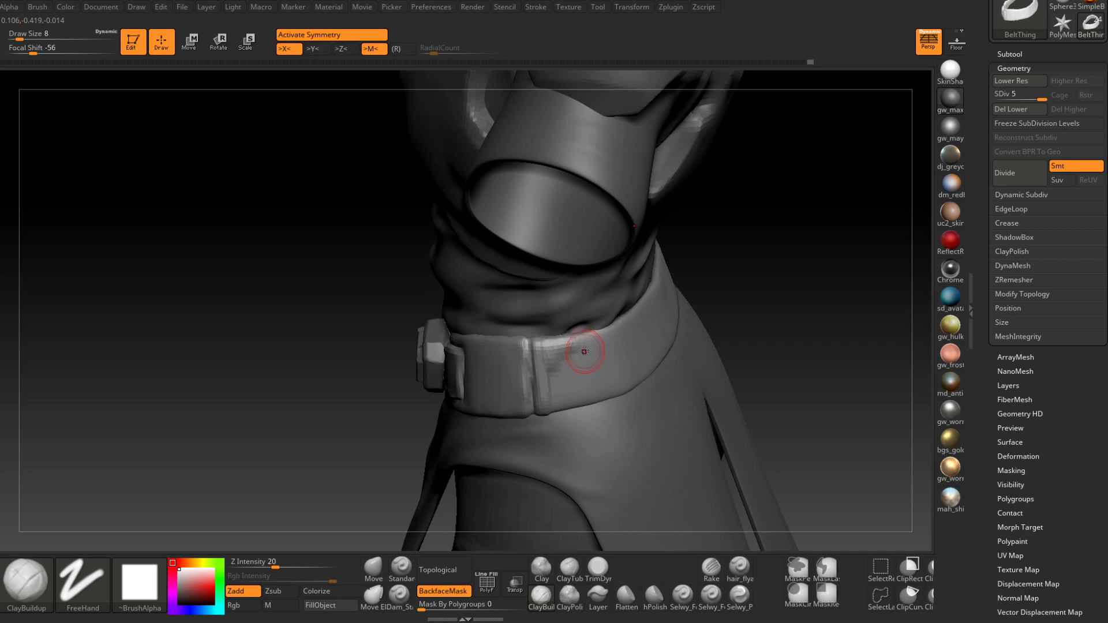
Mark the rear edge of that side-rear section and fill it with vertical ClayBuildup strokes at draw size 13
mouse_move(584, 351)
right_mouse_down()
mouse_move(586, 339)
mouse_move(508, 366)
right_mouse_up()
key("space")
left_click_drag(508, 364, 518, 363)
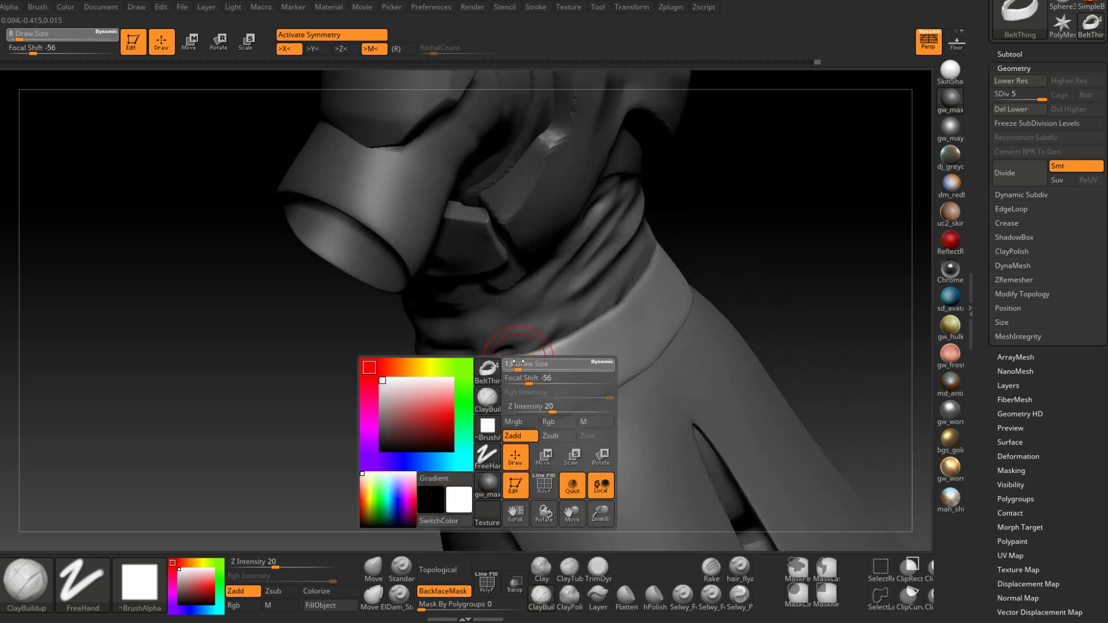
right_click_drag(571, 353, 564, 347)
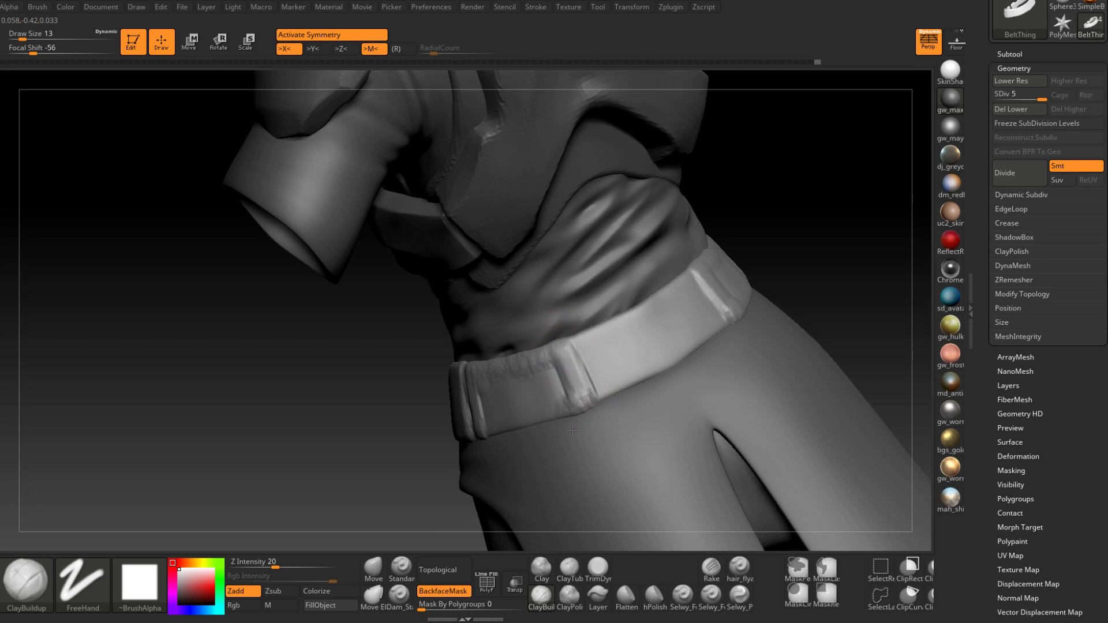
right_click_drag(497, 441, 491, 422)
mouse_move(498, 374)
left_mouse_down()
mouse_move(523, 398)
mouse_move(543, 383)
mouse_move(559, 398)
left_mouse_up()
mouse_move(534, 447)
right_mouse_down()
mouse_move(518, 419)
mouse_move(545, 478)
right_mouse_up()
left_click_drag(546, 420, 558, 405)
right_click_drag(593, 445, 588, 425)
left_click_drag(586, 406, 576, 361)
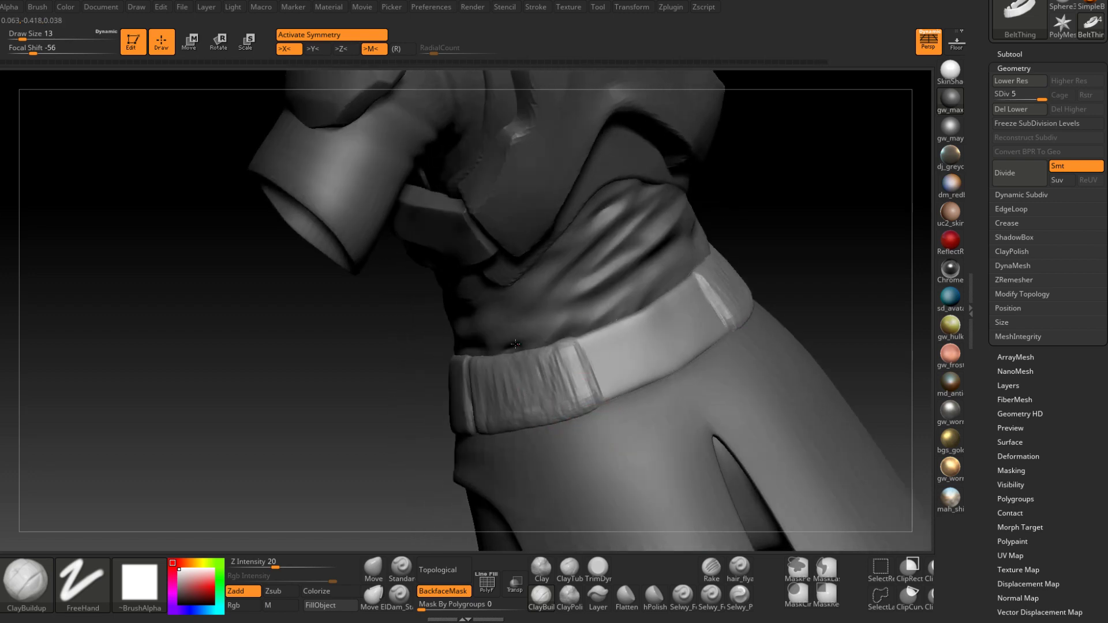
Fill the belt's centre back section with vertical ClayBuildup strokes at draw size 13, leaving grooves at both ends
right_click_drag(540, 384, 534, 378)
right_click_drag(632, 350, 596, 352)
left_click_drag(597, 352, 625, 401)
left_click_drag(692, 292, 701, 332)
mouse_move(615, 329)
left_mouse_down()
mouse_move(634, 377)
mouse_move(644, 370)
left_mouse_up()
mouse_move(666, 306)
left_mouse_down()
mouse_move(678, 346)
mouse_move(661, 364)
left_mouse_up()
right_click_drag(651, 317, 652, 346)
left_click_drag(637, 315, 601, 328)
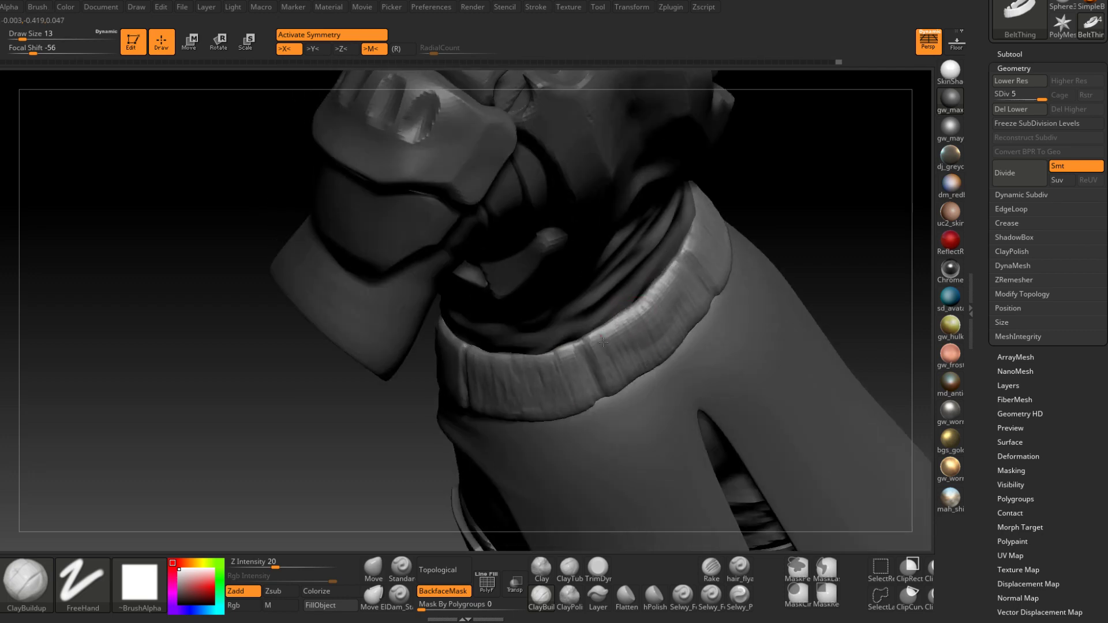
right_click_drag(599, 342, 615, 305)
mouse_move(637, 365)
left_mouse_down()
mouse_move(614, 379)
mouse_move(669, 361)
mouse_move(629, 381)
left_mouse_up()
mouse_move(616, 372)
right_mouse_down()
mouse_move(642, 380)
mouse_move(617, 398)
right_mouse_up()
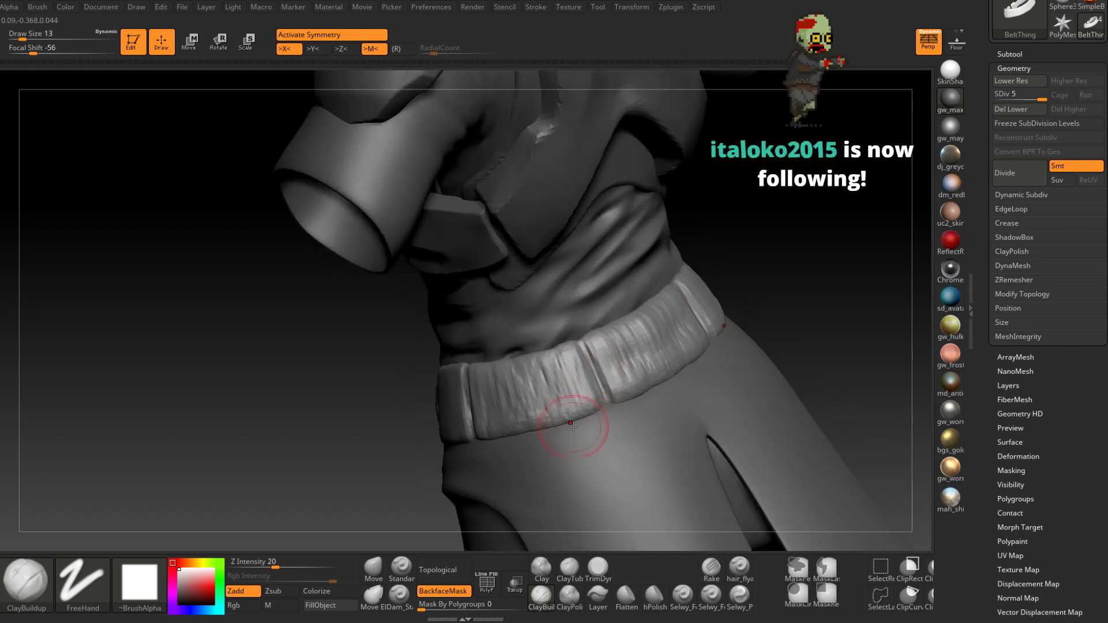
Flatten the clay strokes on the side-rear and centre back sections with TrimDynamic at draw size 13
left_click(598, 567)
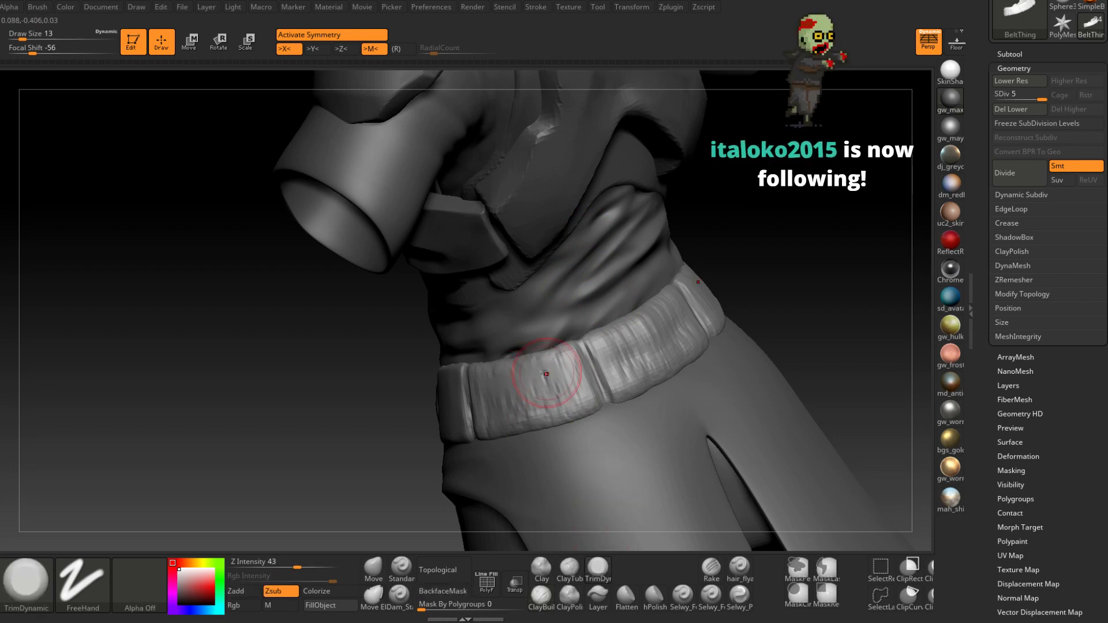
right_click_drag(519, 389, 462, 375)
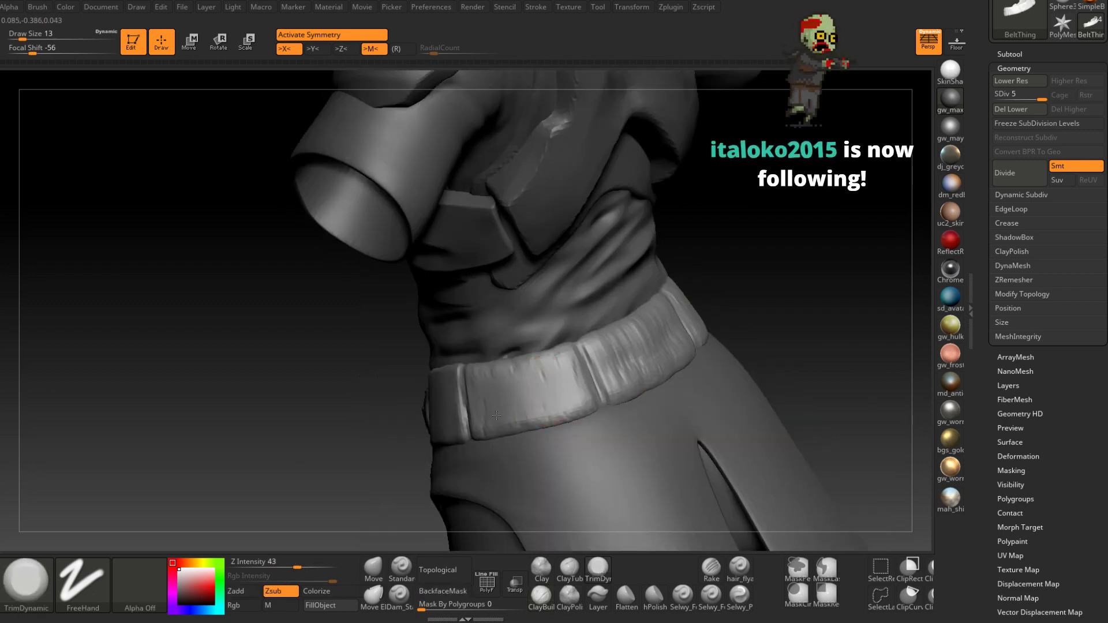
left_click_drag(612, 375, 658, 347)
right_click_drag(520, 376, 561, 379)
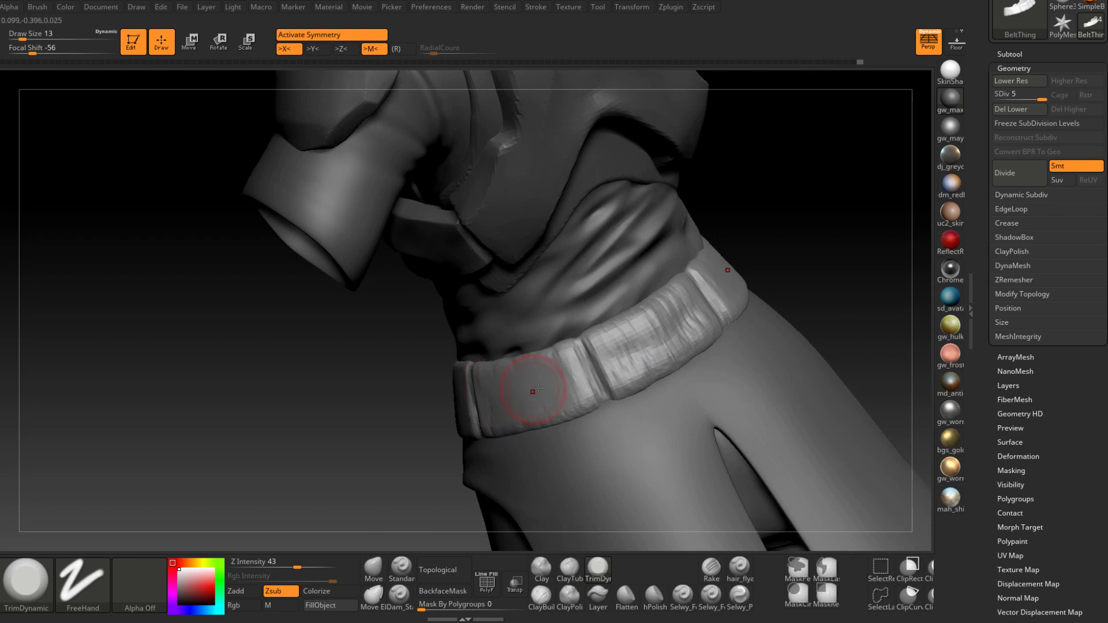
left_click_drag(566, 377, 567, 363)
right_click_drag(623, 369, 642, 332)
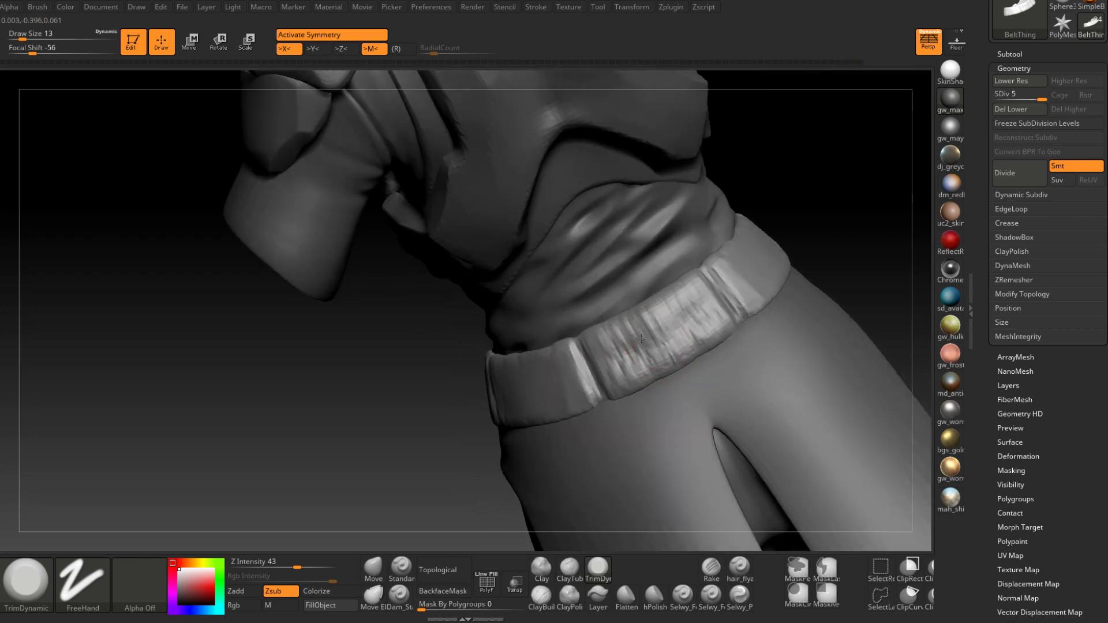
mouse_move(620, 354)
left_mouse_down()
mouse_move(699, 337)
mouse_move(687, 347)
left_mouse_up()
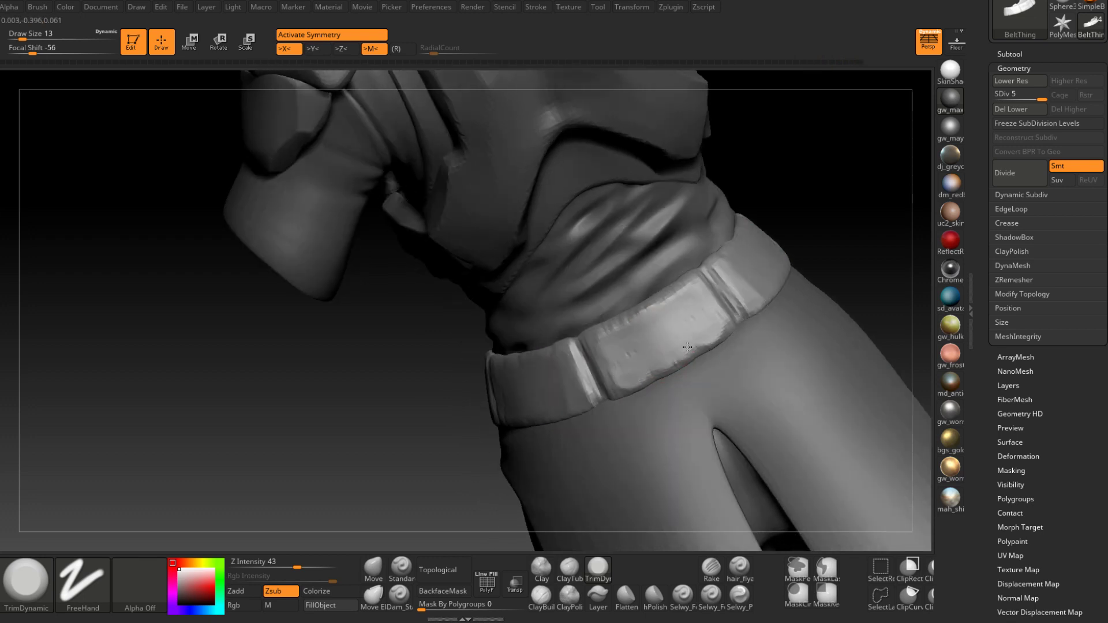
Trim the lower edges of the side-rear and centre back sections with TrimDynamic at draw size 13
mouse_move(642, 326)
right_mouse_down()
mouse_move(616, 392)
mouse_move(598, 386)
mouse_move(589, 403)
right_mouse_up()
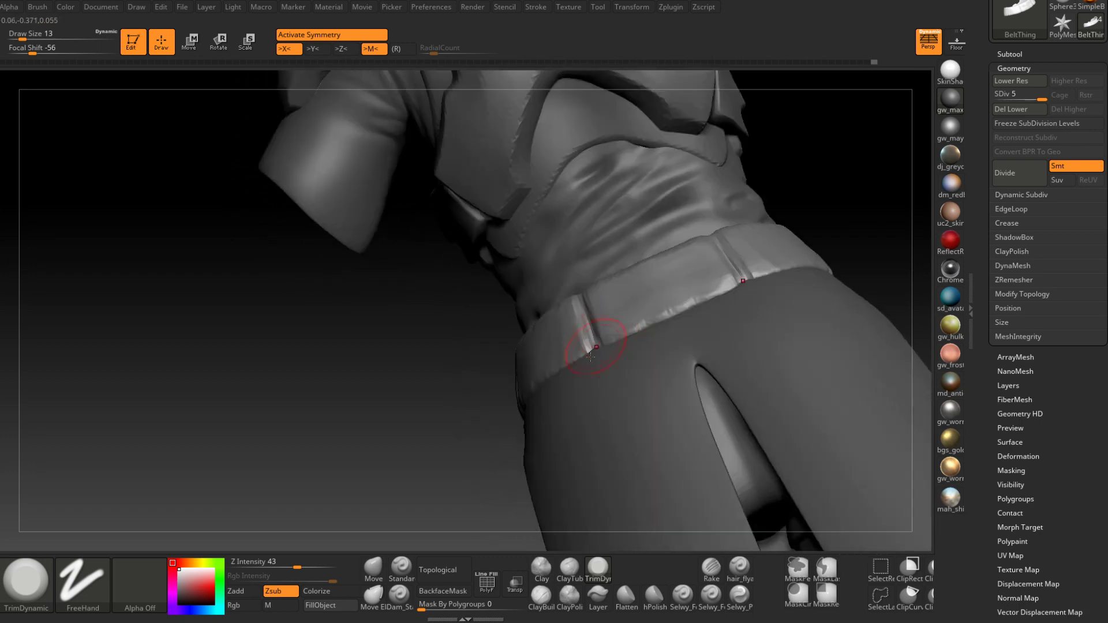
right_click_drag(554, 485, 632, 370)
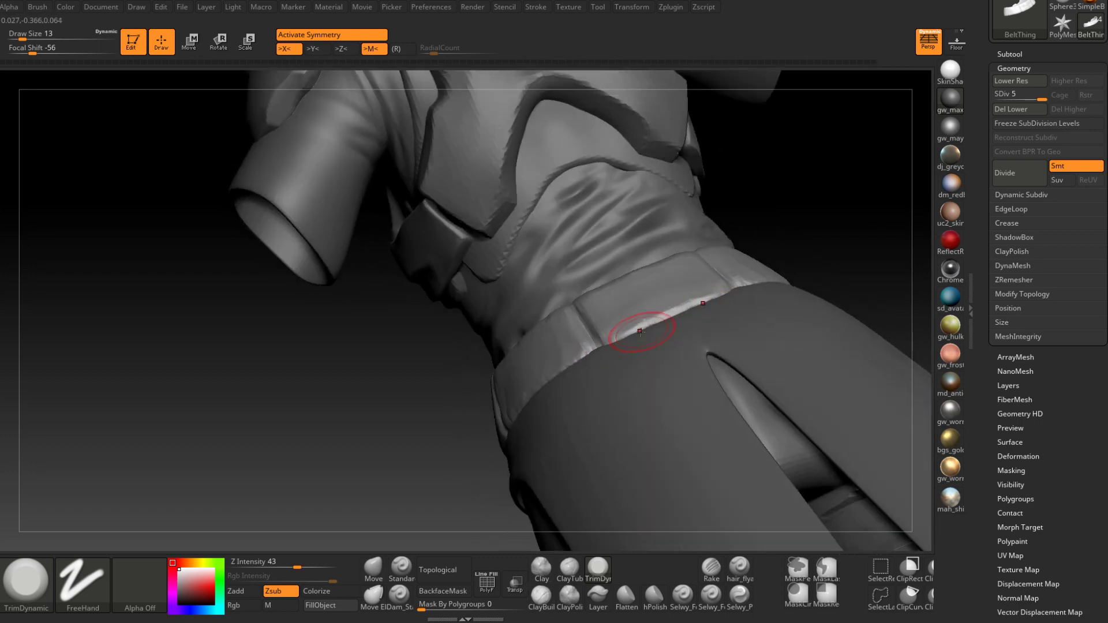
right_click_drag(716, 299, 728, 294)
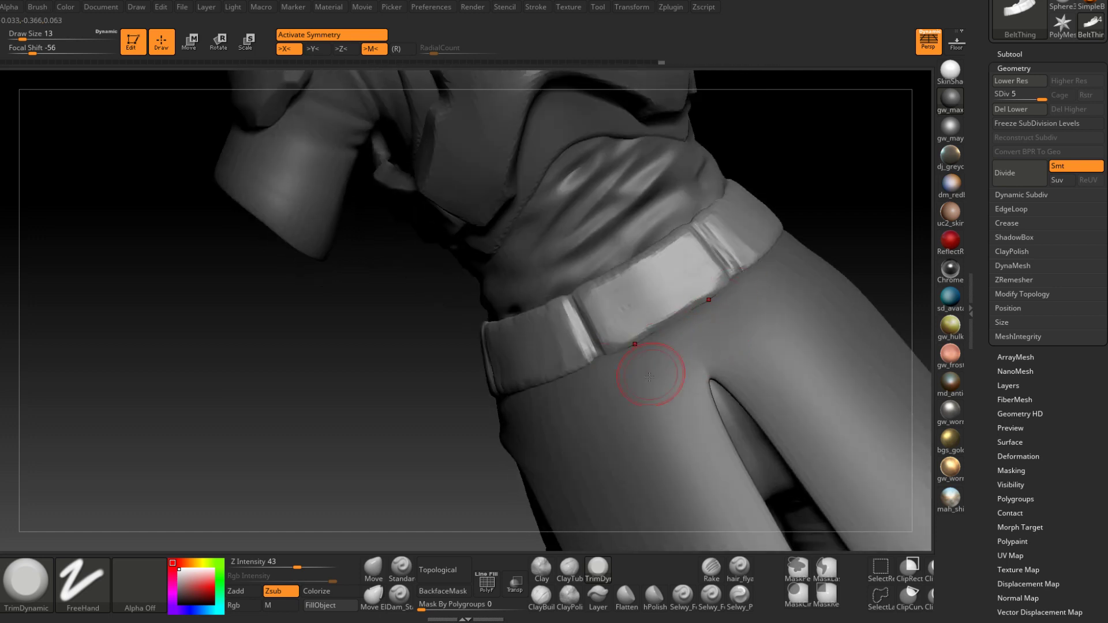
Build up the borders of the centre back section with ClayBuildup at draw size 7
key("b")
key("c")
key("b")
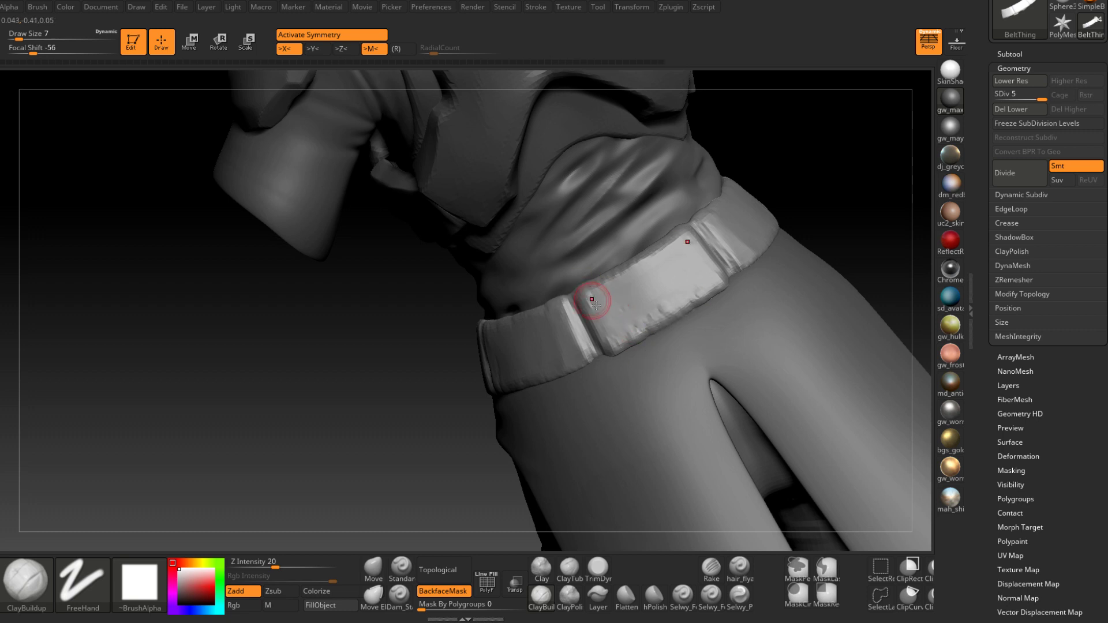
Build a raised rim along the side-rear section's borders with ClayBuildup at draw size 7 and smooth it
mouse_move(595, 304)
right_mouse_down()
mouse_move(589, 288)
mouse_move(579, 328)
mouse_move(589, 347)
mouse_move(566, 312)
mouse_move(463, 315)
right_mouse_up()
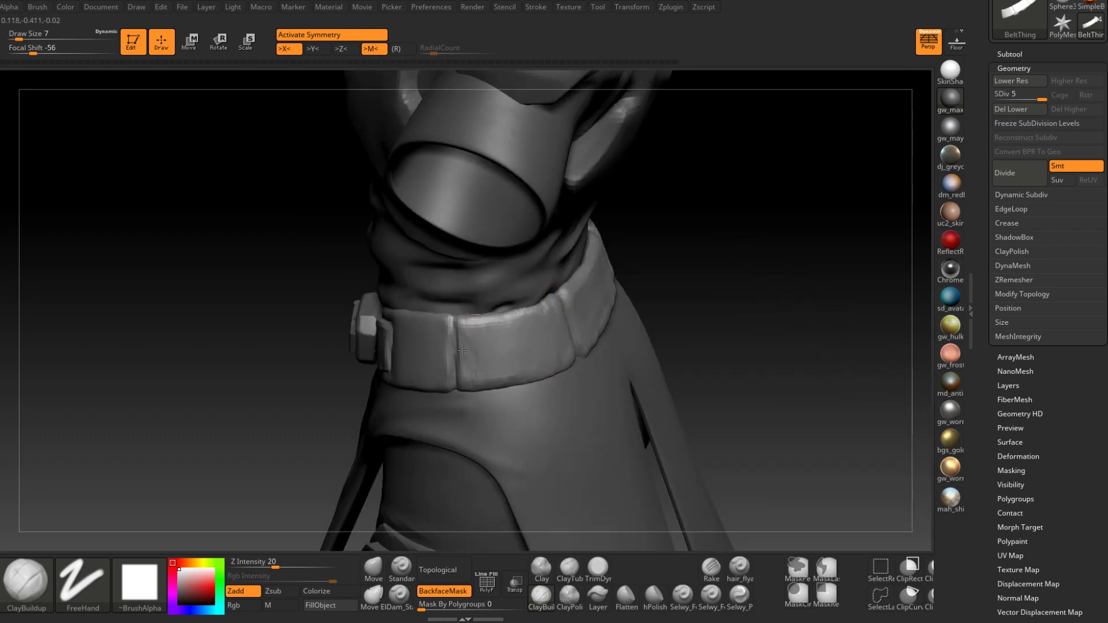
right_click_drag(505, 356, 468, 336)
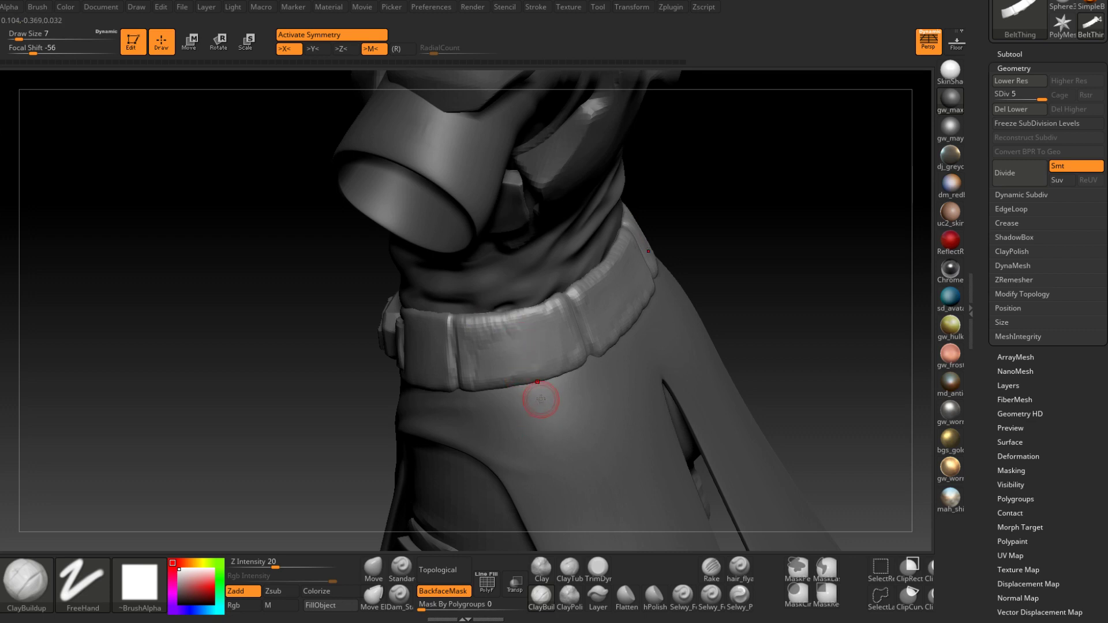
right_click_drag(542, 301, 529, 394)
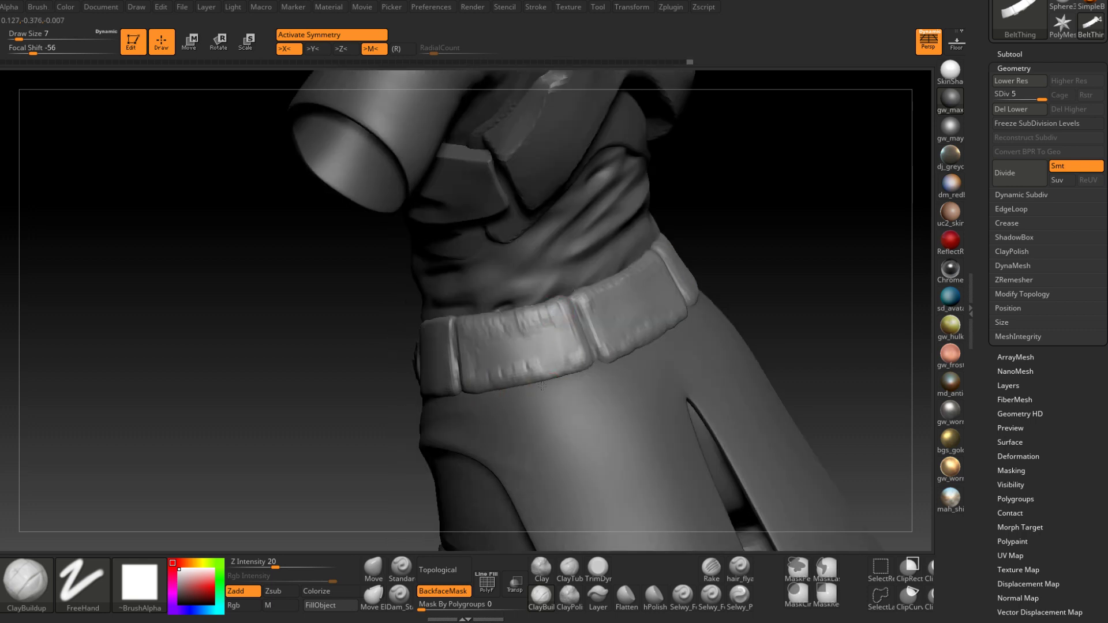
right_click_drag(511, 345, 566, 339)
left_click_drag(493, 334, 476, 369, "shift")
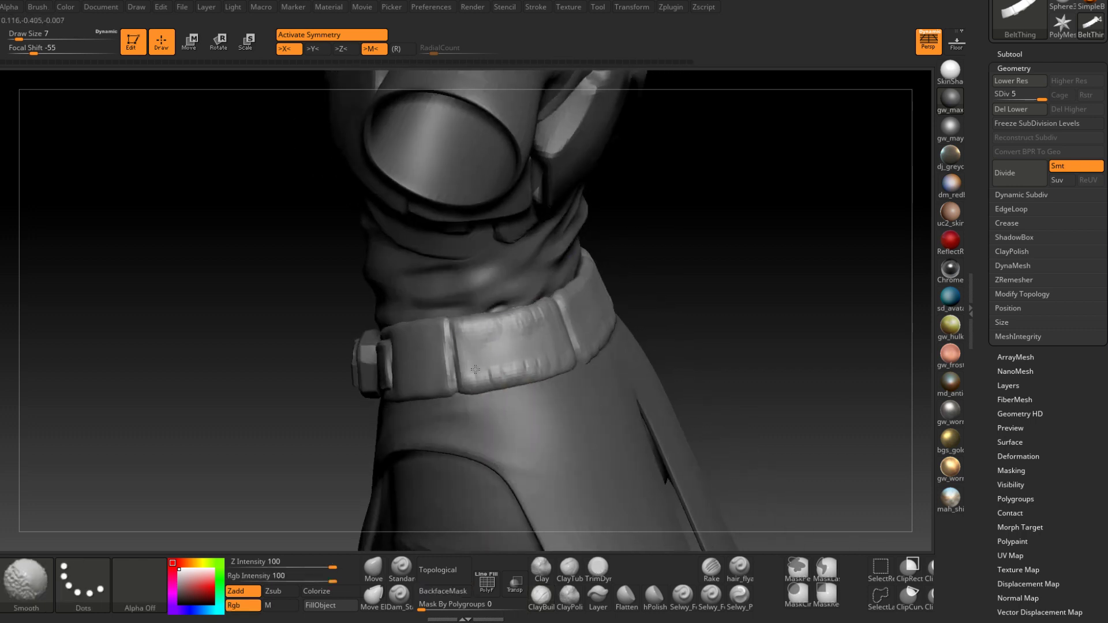
Smooth the rough surface and lower edge of the belt's side panel with the Smooth brush at size 7
right_click_drag(528, 346, 563, 354)
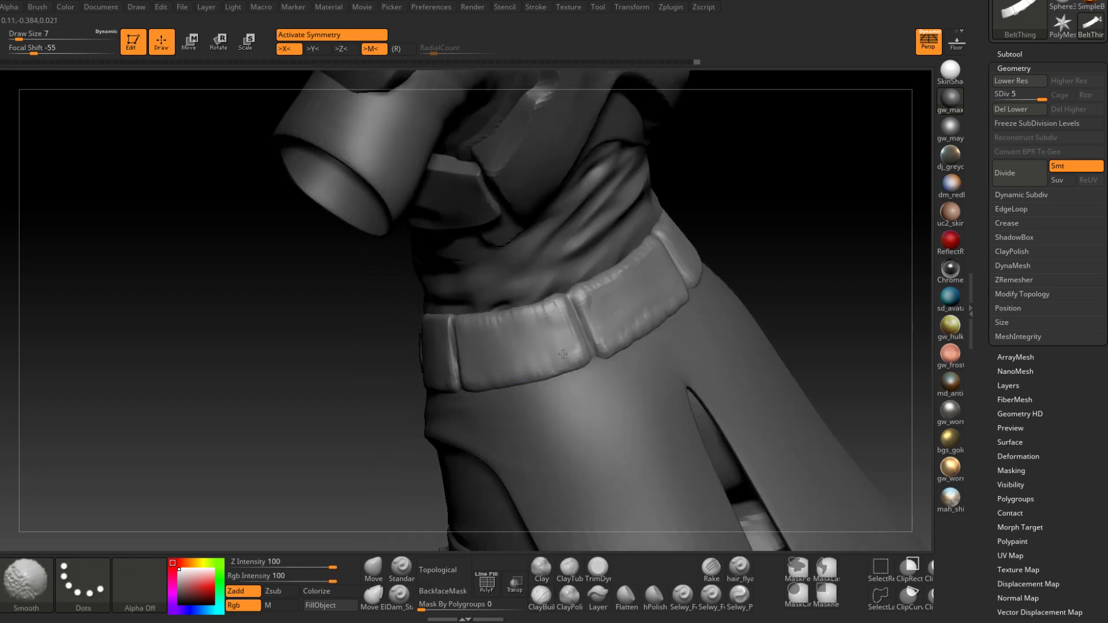
left_click_drag(524, 321, 480, 336, "shift")
right_click_drag(480, 336, 540, 347)
left_click_drag(557, 323, 564, 351, "shift")
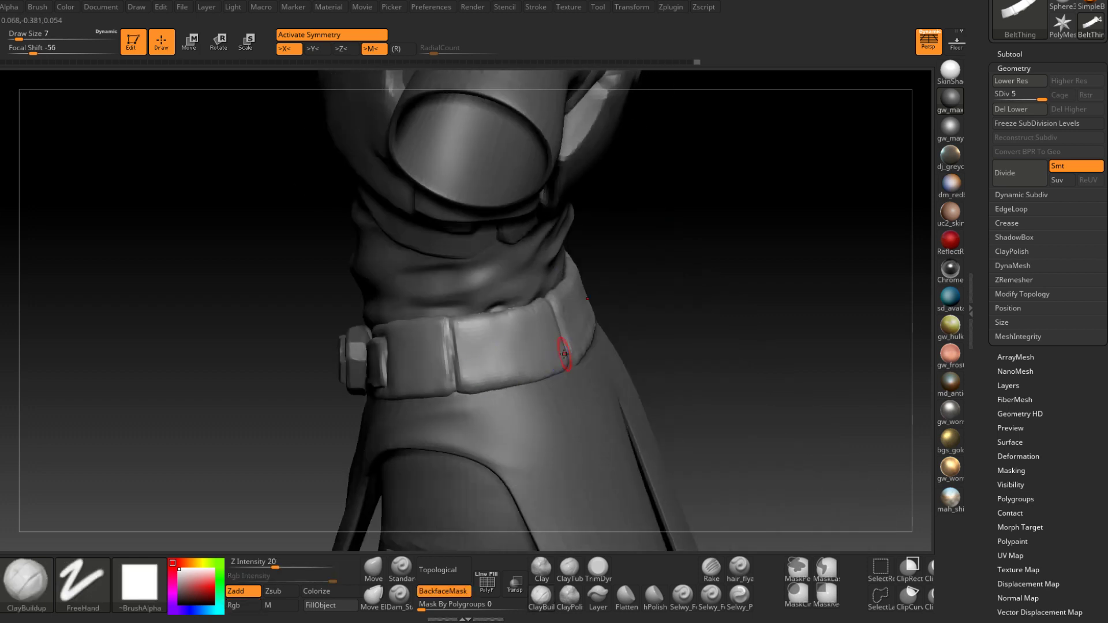
Smooth the borders and corners of the neighbouring belt panels from the side around to the back
right_click_drag(564, 351, 508, 346)
left_click_drag(626, 289, 609, 291, "shift")
right_click_drag(610, 334, 653, 329)
left_click_drag(641, 321, 657, 311, "shift")
right_click_drag(657, 311, 601, 317)
left_click_drag(626, 333, 594, 340, "shift")
right_click_drag(593, 340, 697, 327)
mouse_move(631, 351)
right_mouse_down()
mouse_move(507, 426)
mouse_move(515, 407)
right_mouse_up()
left_click_drag(516, 340, 505, 332, "shift")
right_click_drag(506, 332, 583, 295)
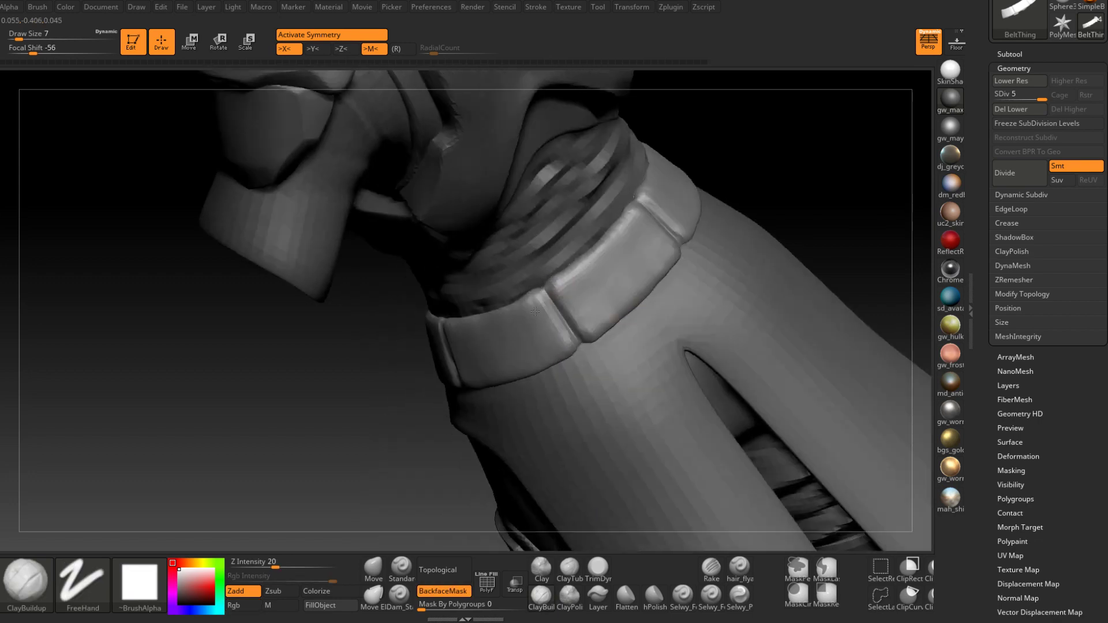
left_click_drag(592, 289, 580, 270, "shift")
mouse_move(581, 270)
right_mouse_down()
mouse_move(626, 245)
mouse_move(668, 272)
mouse_move(635, 358)
mouse_move(620, 344)
mouse_move(526, 378)
right_mouse_up()
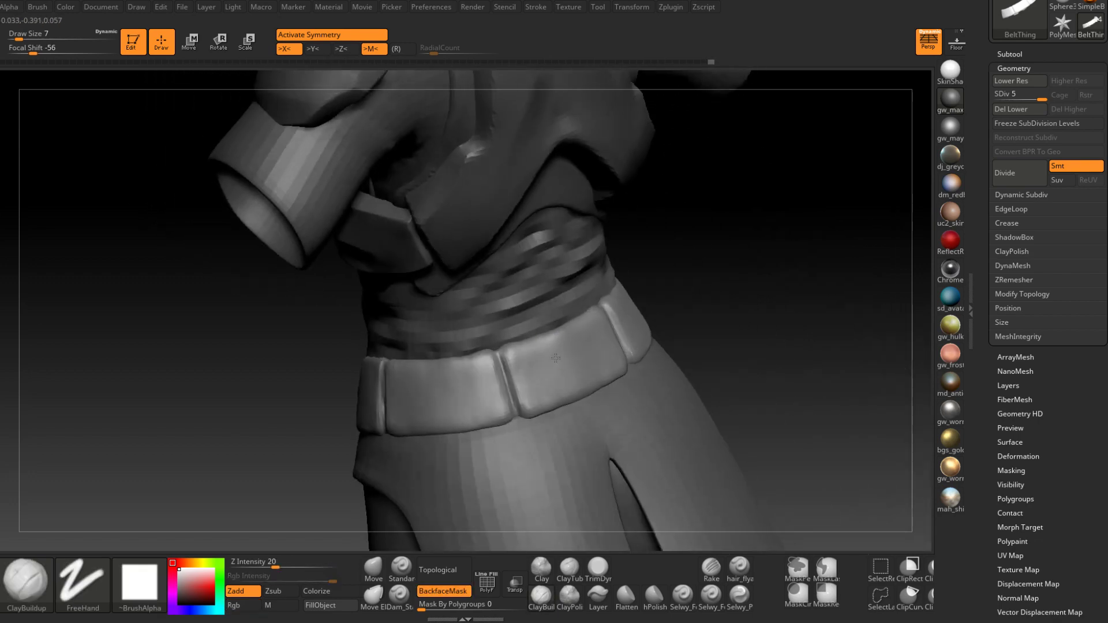
Carve the vertical seams between the belt panels with the Dam_Standard brush at size 7 and smooth beside them
left_click(399, 597)
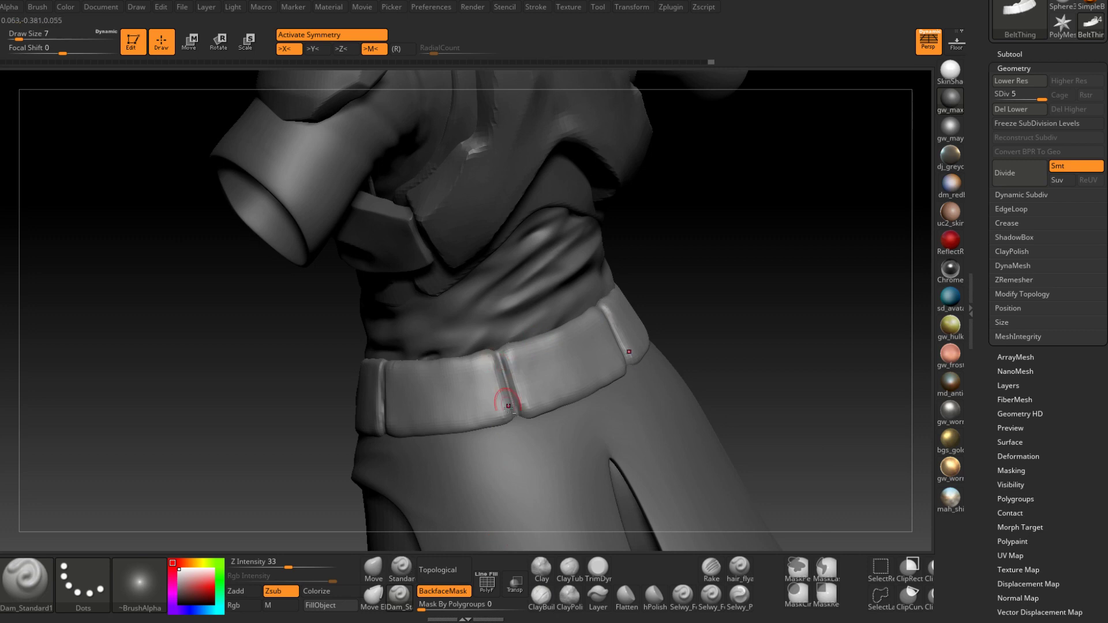
left_click_drag(502, 389, 510, 413)
right_click_drag(524, 426, 445, 379)
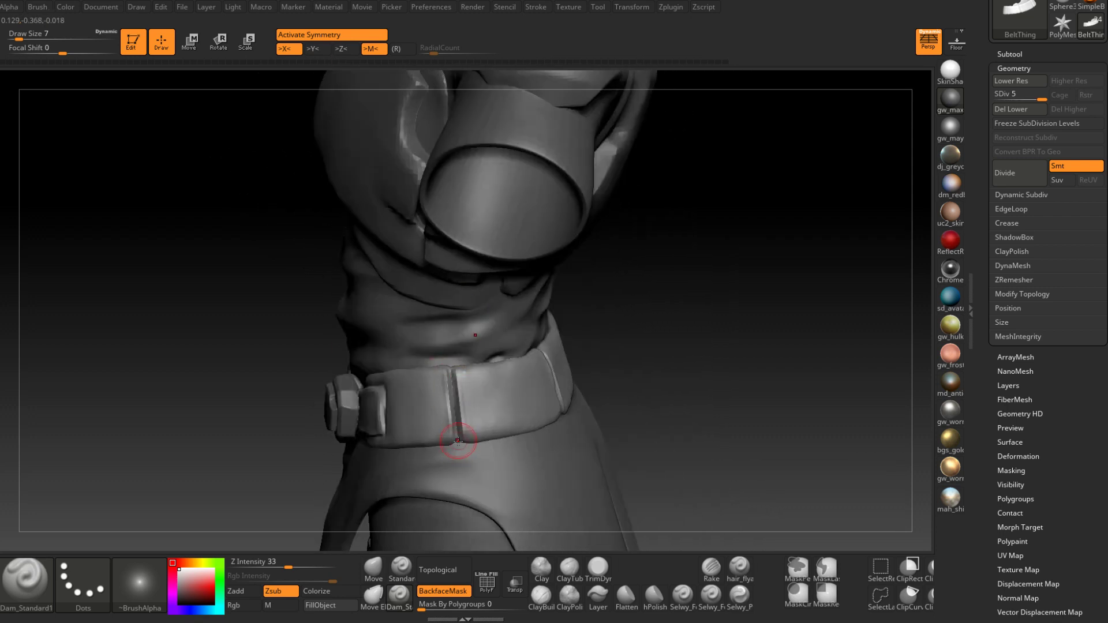
right_click_drag(445, 447, 540, 276)
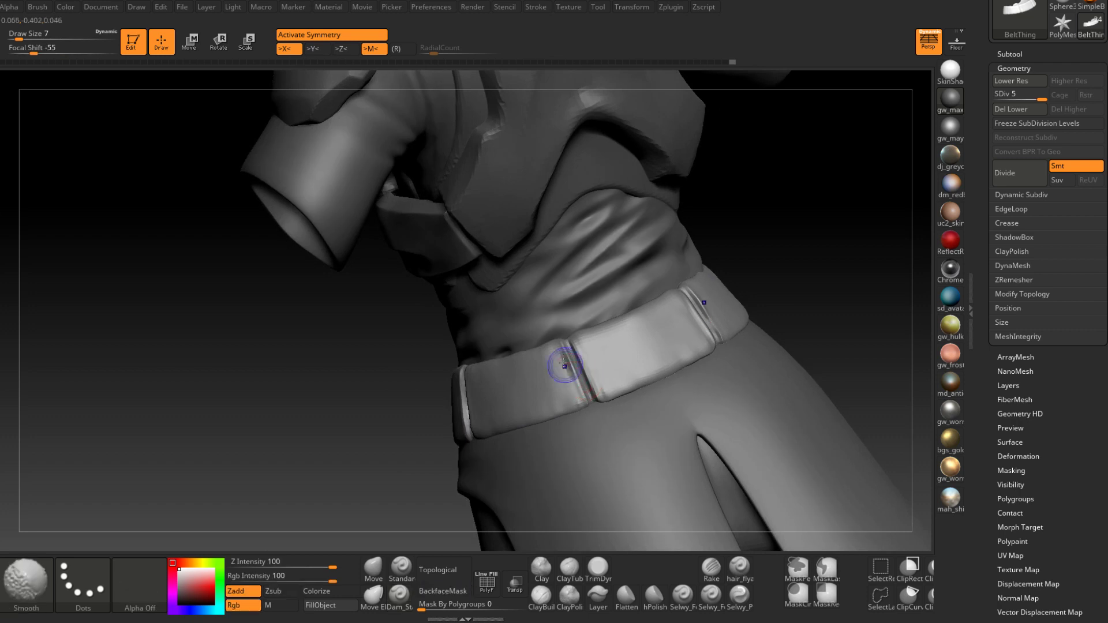
right_click_drag(598, 394, 617, 377)
left_click(549, 591)
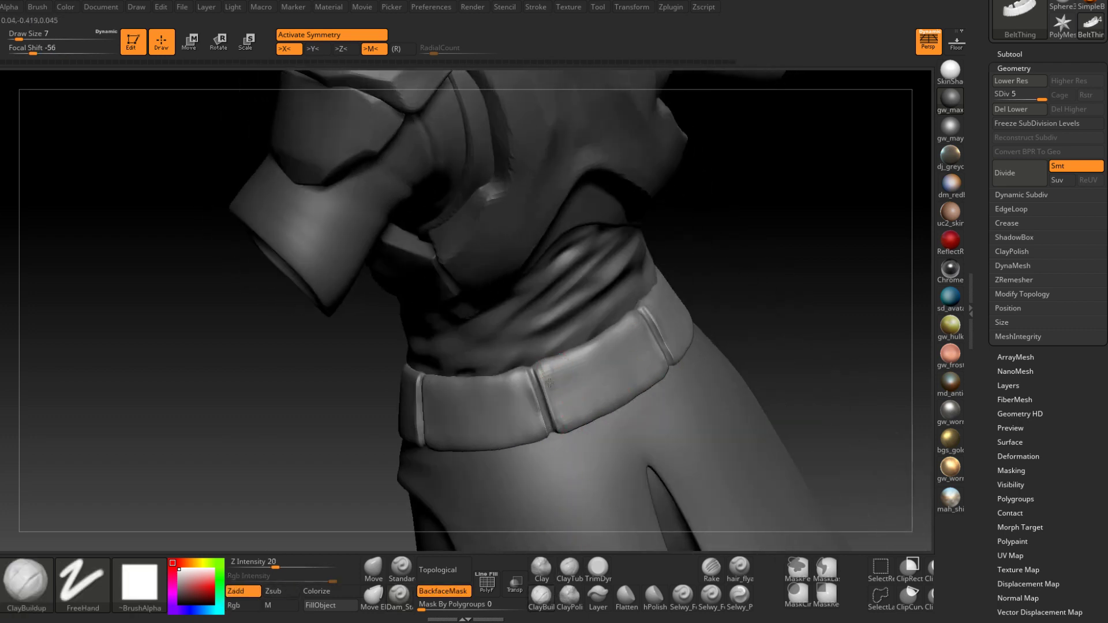
mouse_move(571, 434)
right_mouse_down()
mouse_move(580, 452)
mouse_move(603, 430)
mouse_move(601, 416)
mouse_move(553, 465)
mouse_move(508, 384)
mouse_move(523, 379)
mouse_move(539, 418)
right_mouse_up()
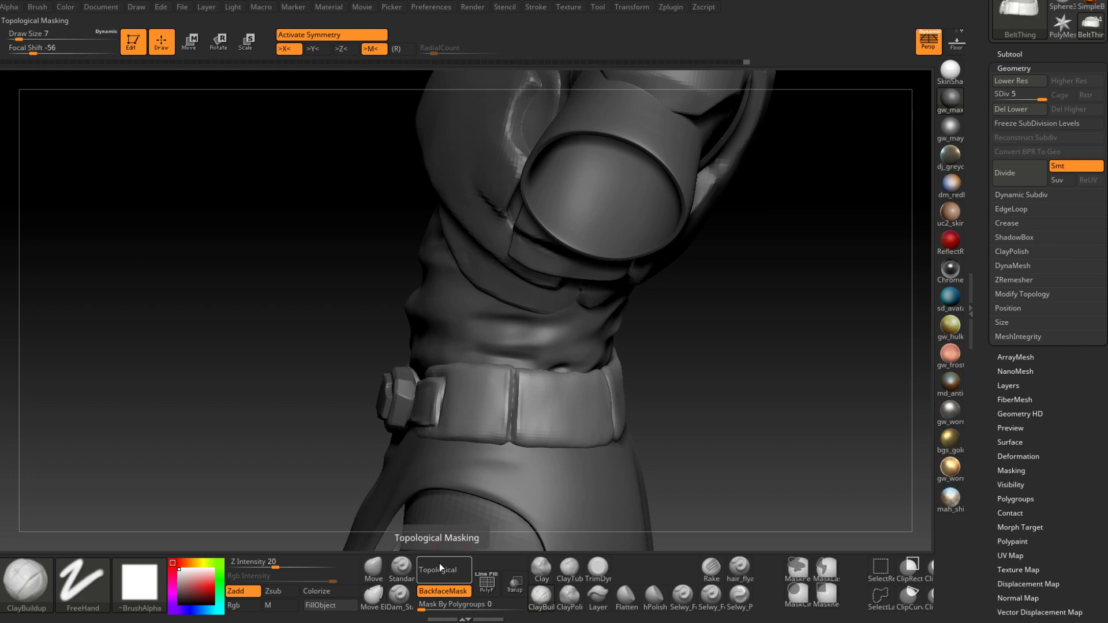
Pinch the vertical seam at the belt's side with the Selwy_Pinch_B1 brush
left_click(26, 583)
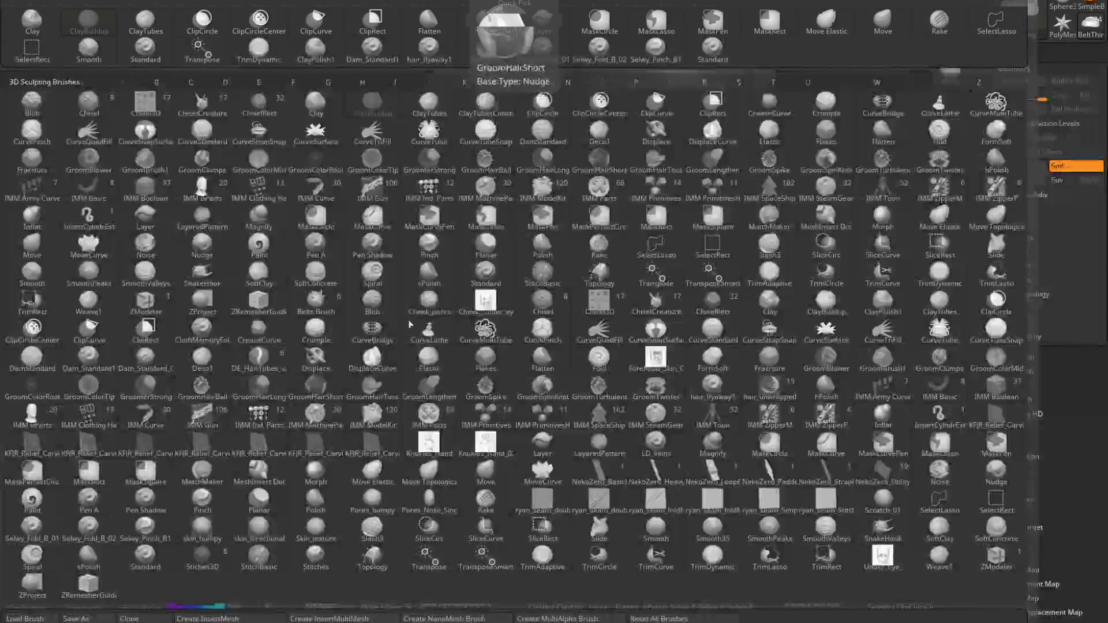
left_click(656, 50)
left_click_drag(514, 363, 505, 466)
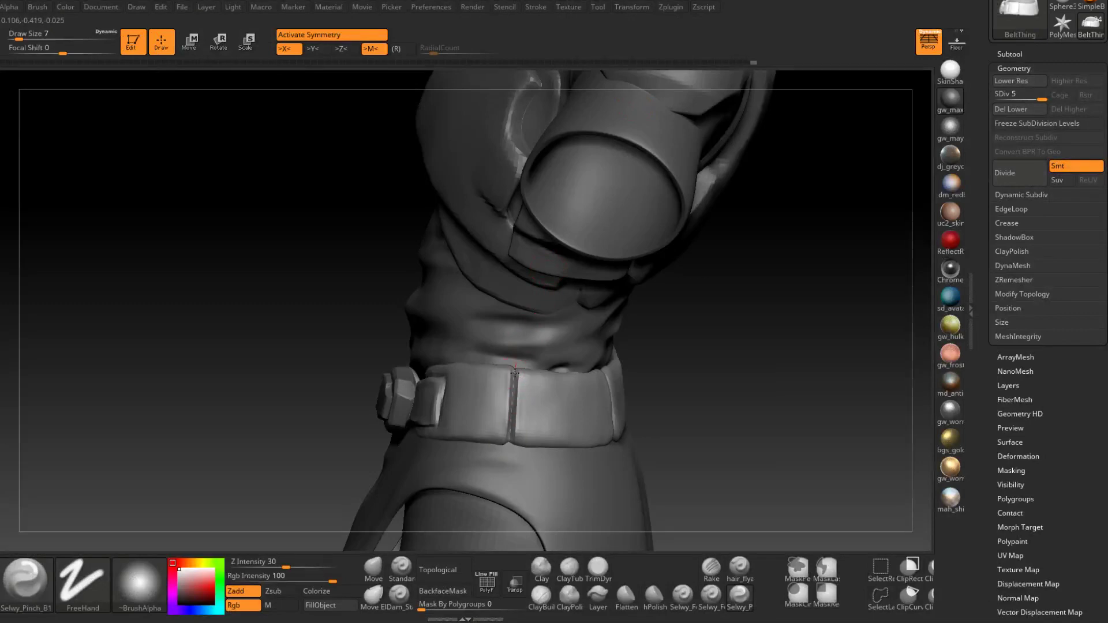
left_click_drag(515, 372, 505, 446)
Tighten the seam between the side and back belt panels with repeated full-height pinch strokes
right_click_drag(664, 381, 615, 413)
left_click_drag(632, 374, 634, 462)
right_click_drag(630, 471, 606, 454)
left_click_drag(636, 372, 641, 462)
right_click_drag(669, 361, 656, 384)
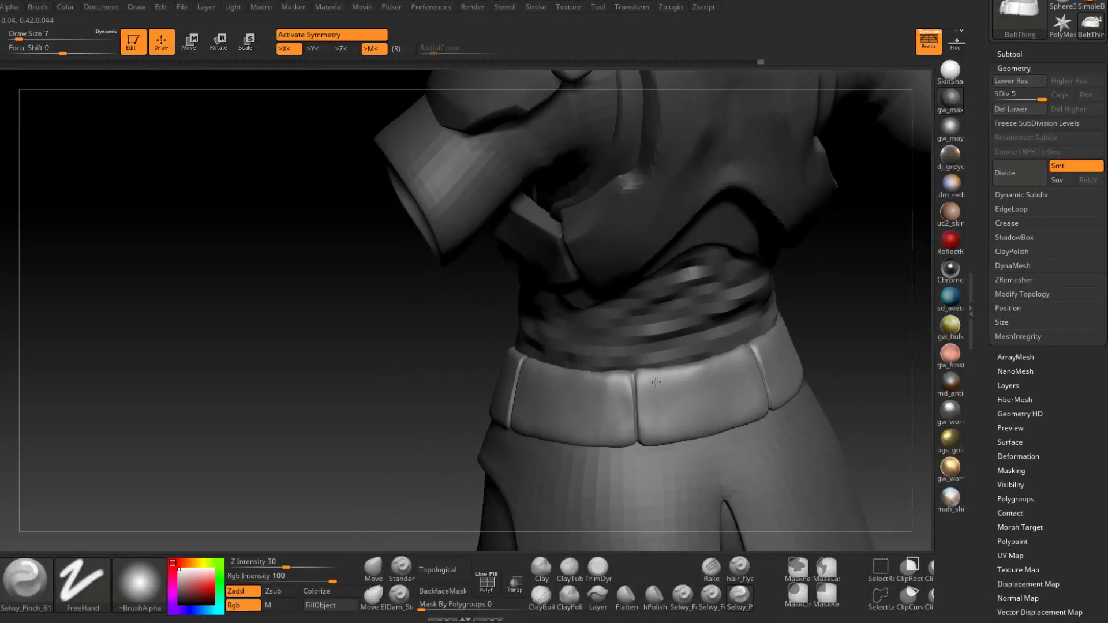
left_click_drag(634, 374, 638, 462)
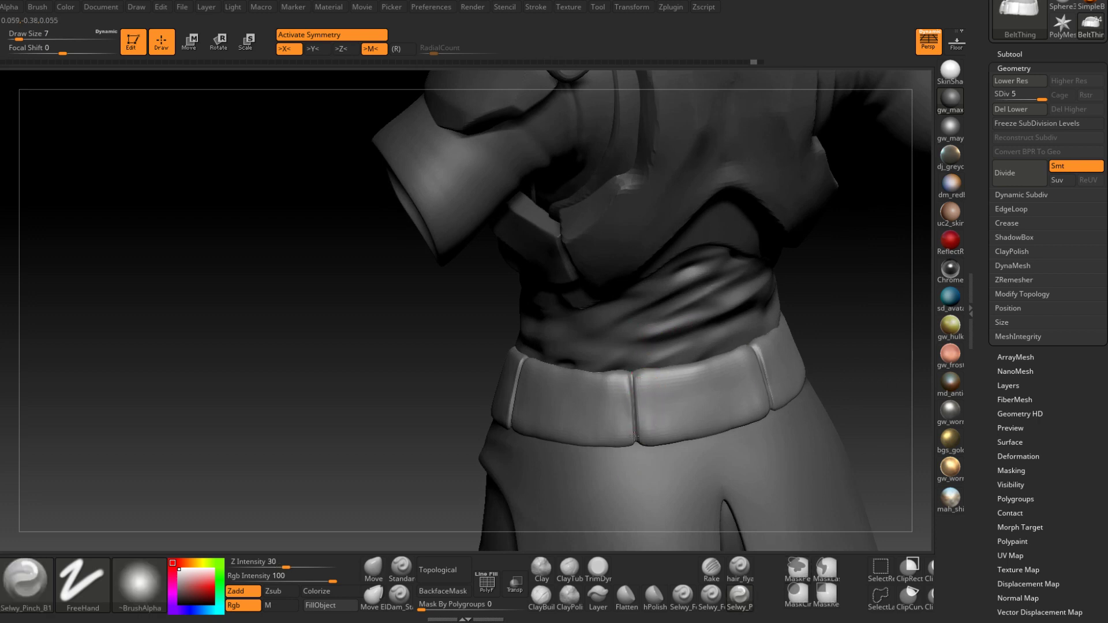
right_click_drag(645, 396, 633, 372)
left_click_drag(633, 375, 638, 441)
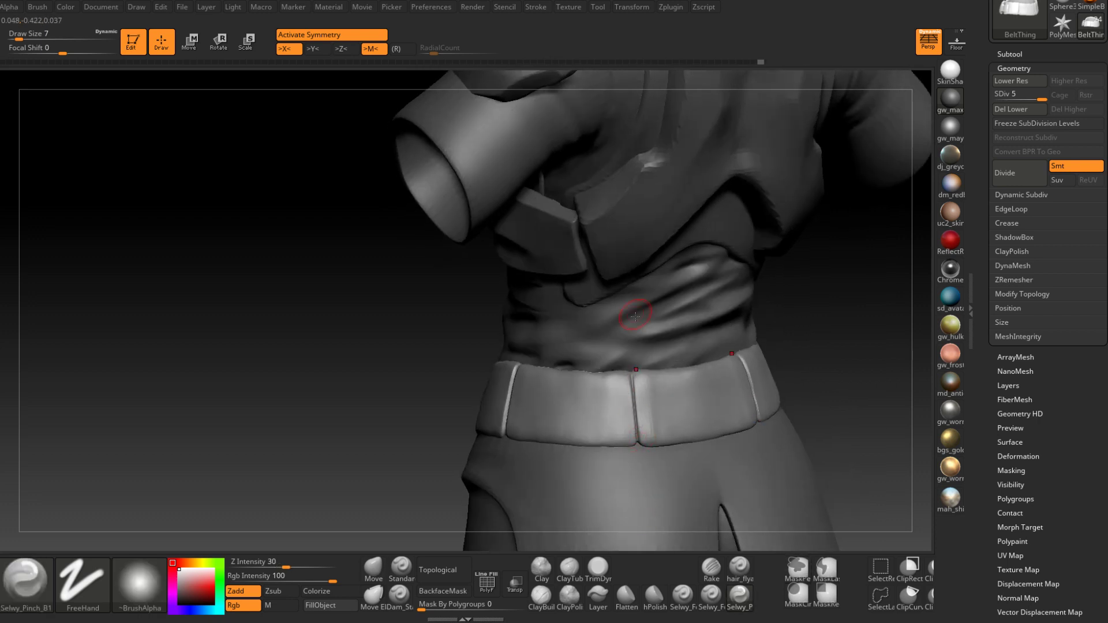
right_click_drag(635, 316, 664, 359)
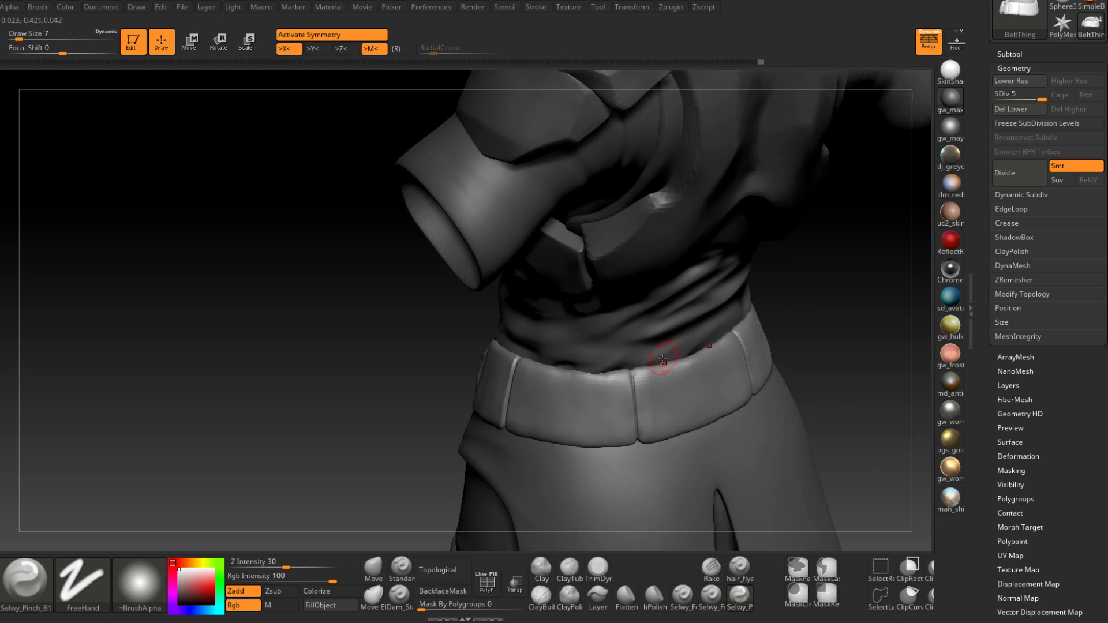
Build up raised rims along both sides of the rear belt seam with the ClayBuildup brush at size 5
left_click(541, 595)
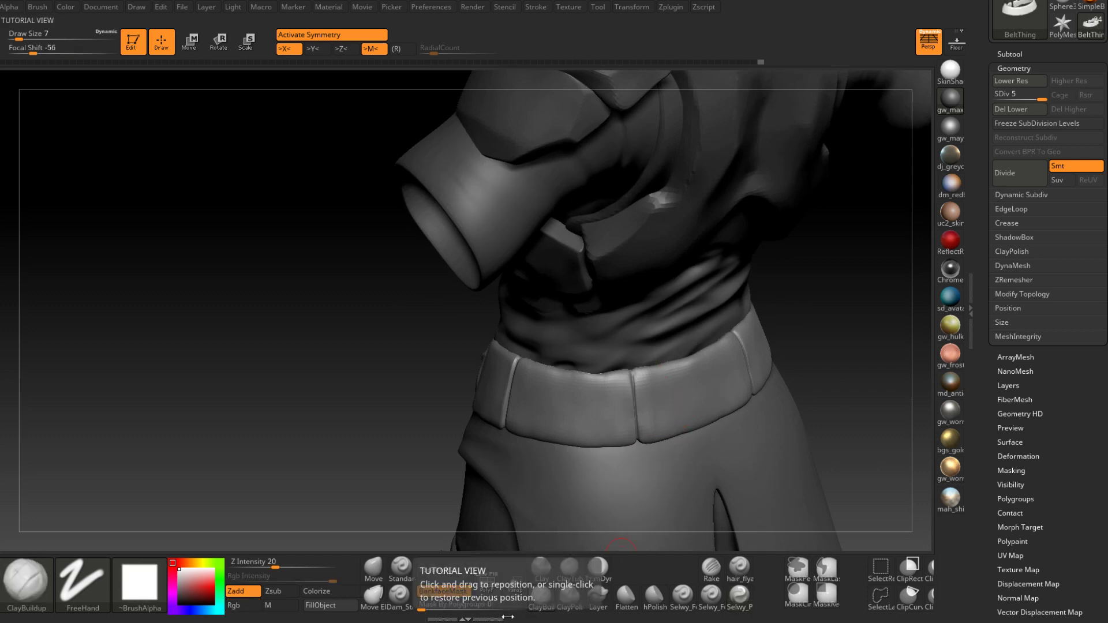
mouse_move(669, 419)
right_mouse_down("alt")
mouse_move(611, 339)
mouse_move(603, 300)
right_mouse_up("alt")
key("s")
left_click(601, 284)
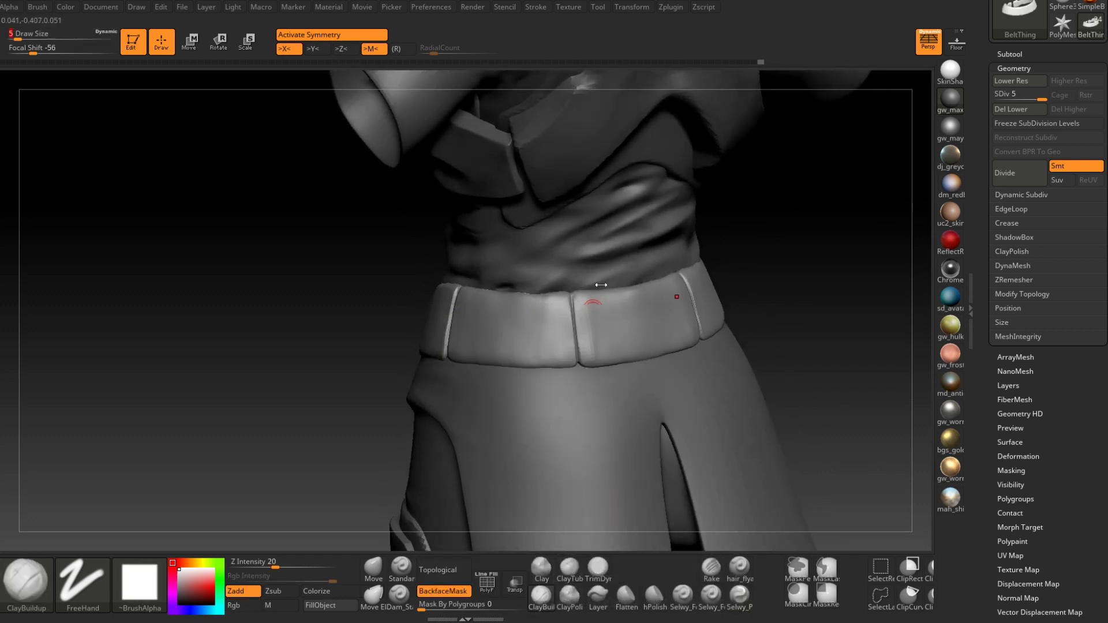
right_click_drag(578, 371, 590, 376)
left_click_drag(580, 302, 589, 369)
right_click_drag(590, 378, 597, 361)
left_click_drag(565, 299, 569, 363)
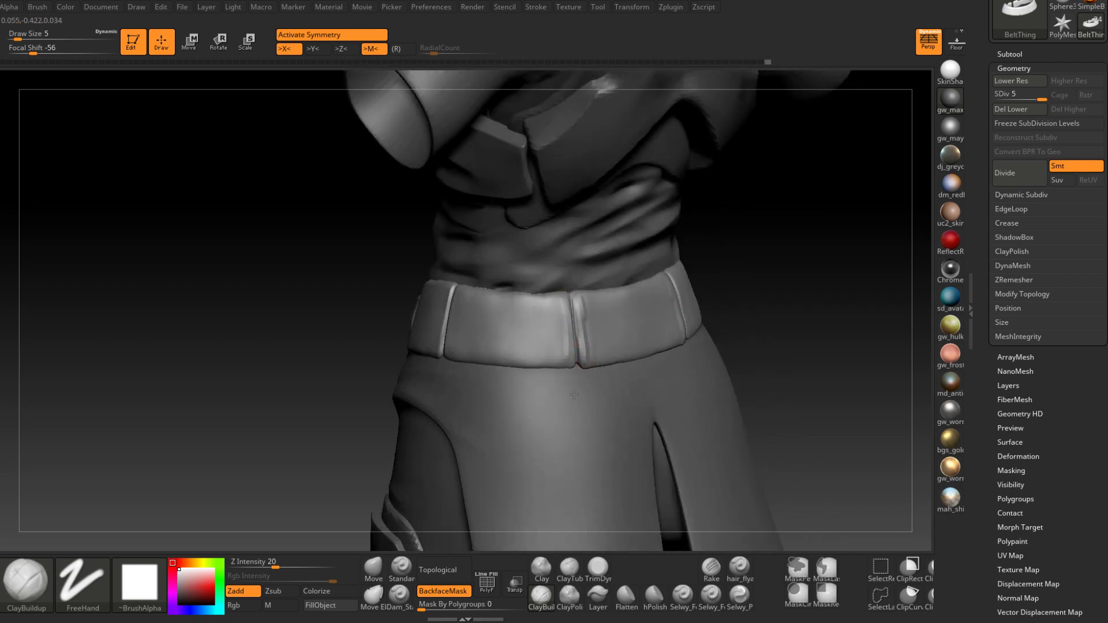
right_click_drag(572, 372, 567, 384)
Smooth the built-up rim and the lower panel corner beside the rear belt seam
mouse_move(568, 287)
right_mouse_down()
mouse_move(566, 396)
mouse_move(577, 378)
mouse_move(558, 364)
mouse_move(541, 437)
mouse_move(545, 329)
mouse_move(612, 376)
mouse_move(631, 366)
mouse_move(617, 348)
mouse_move(635, 353)
mouse_move(622, 406)
mouse_move(668, 437)
mouse_move(648, 401)
mouse_move(653, 366)
right_mouse_up()
key("shift")
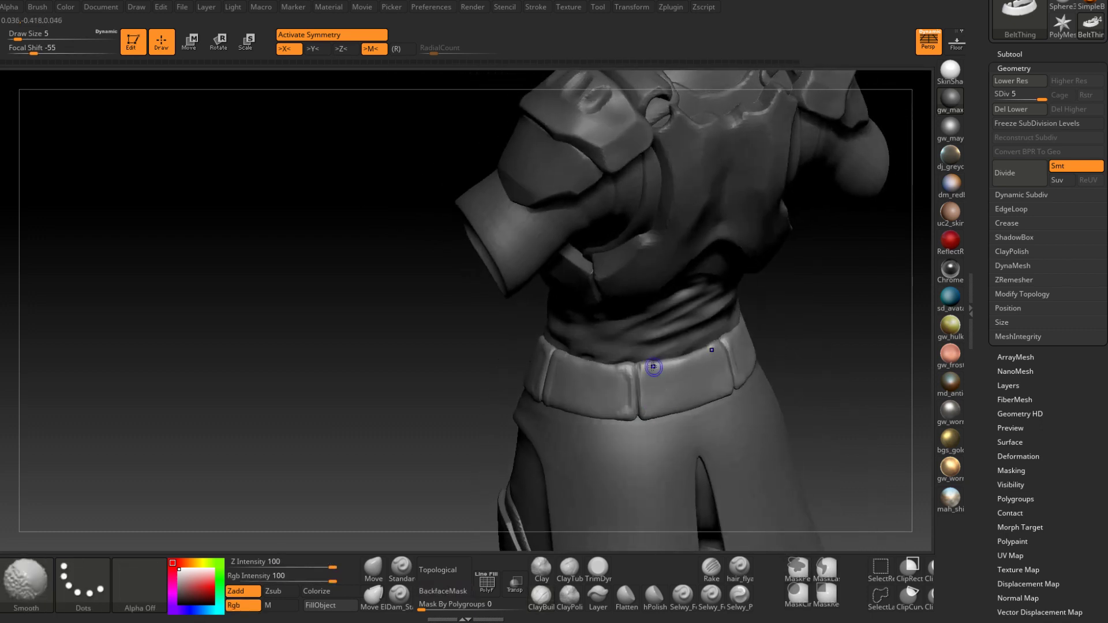
right_click_drag(726, 341, 665, 356)
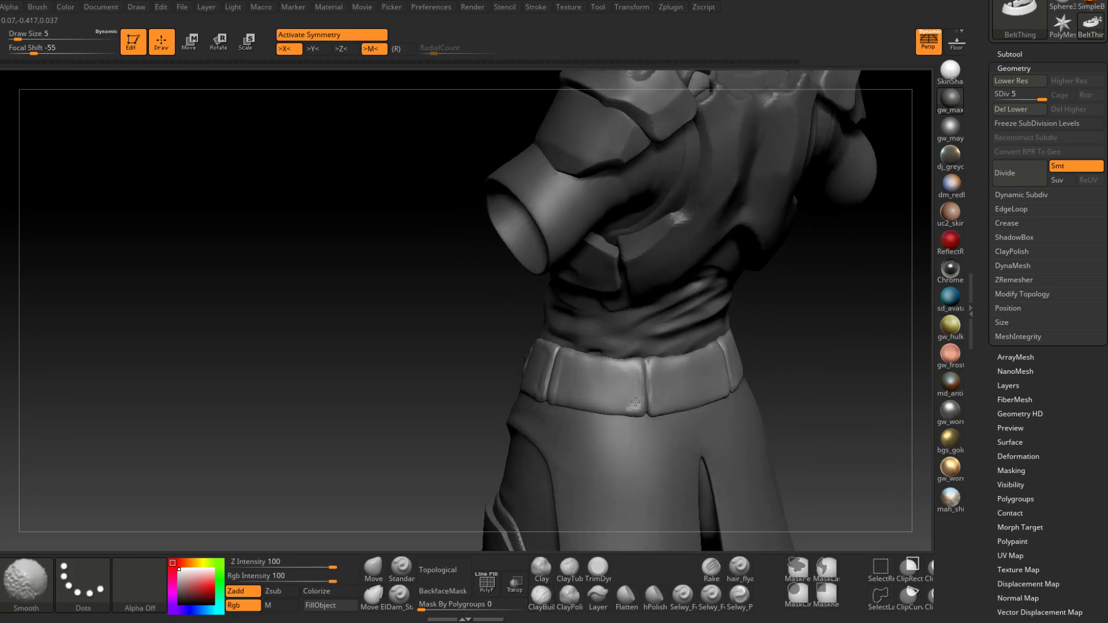
left_click_drag(635, 402, 633, 406, "shift")
right_click_drag(633, 406, 637, 404)
key("shift")
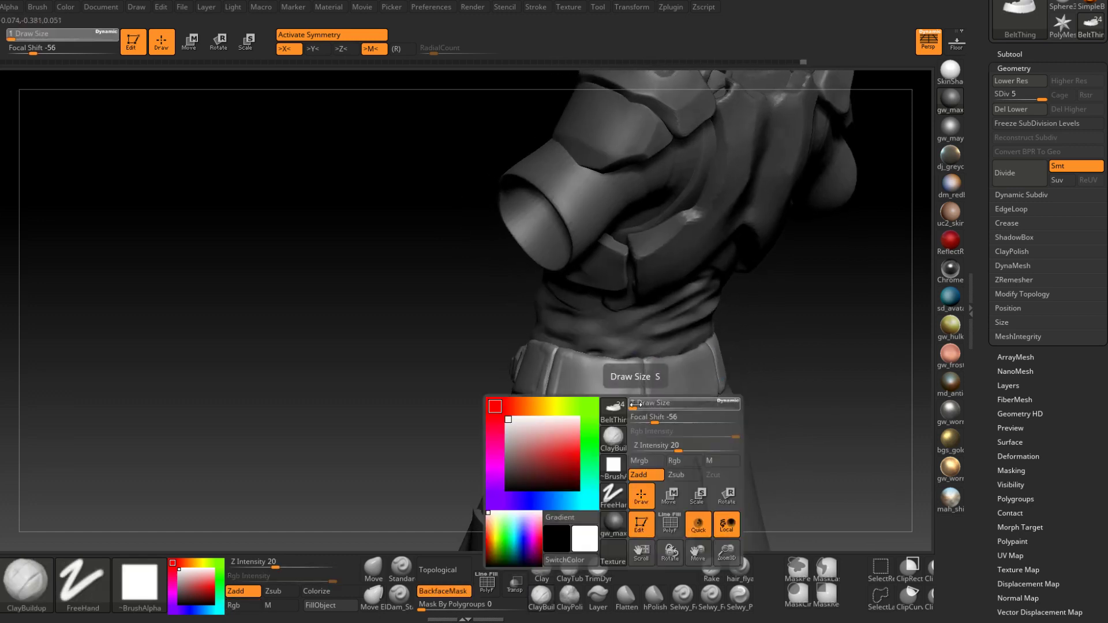
Set the draw size to 9 and smooth the panel edge beside the belt's side seam
left_click_drag(636, 405, 633, 405)
right_click_drag(563, 400, 600, 400)
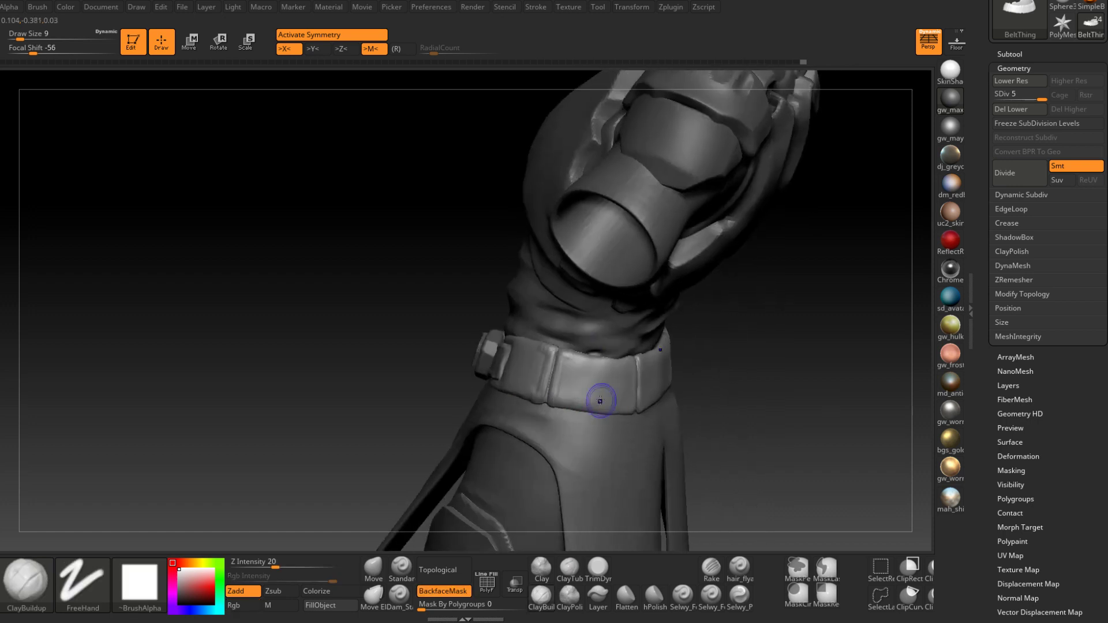
left_click_drag(570, 371, 560, 411, "shift")
right_click_drag(581, 361, 618, 358)
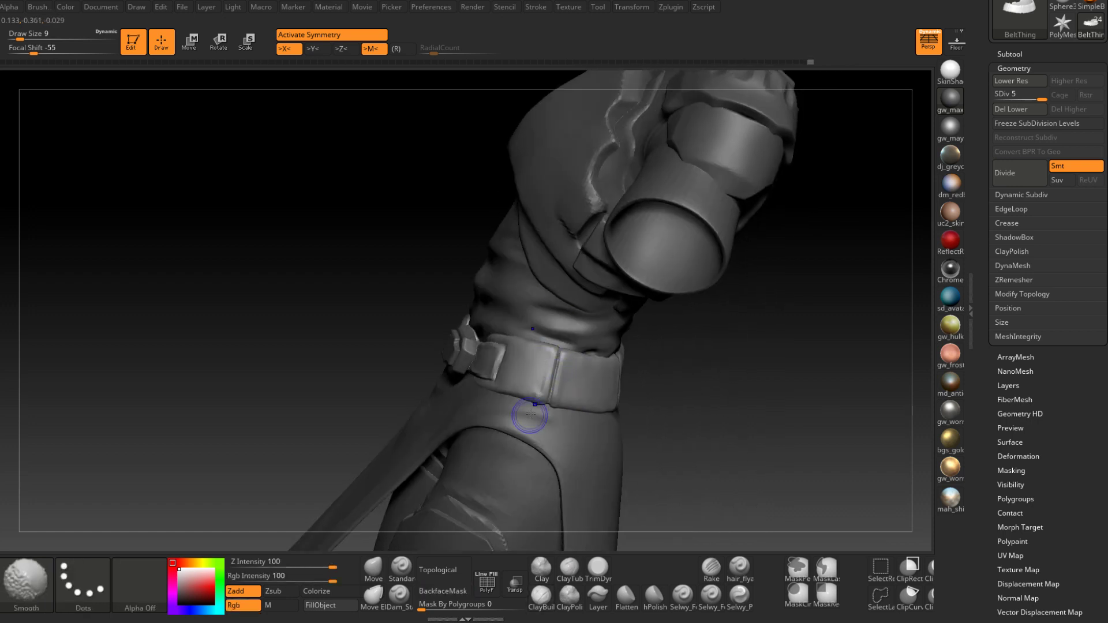
mouse_move(537, 392)
right_mouse_down()
mouse_move(606, 438)
mouse_move(642, 416)
mouse_move(553, 506)
right_mouse_up()
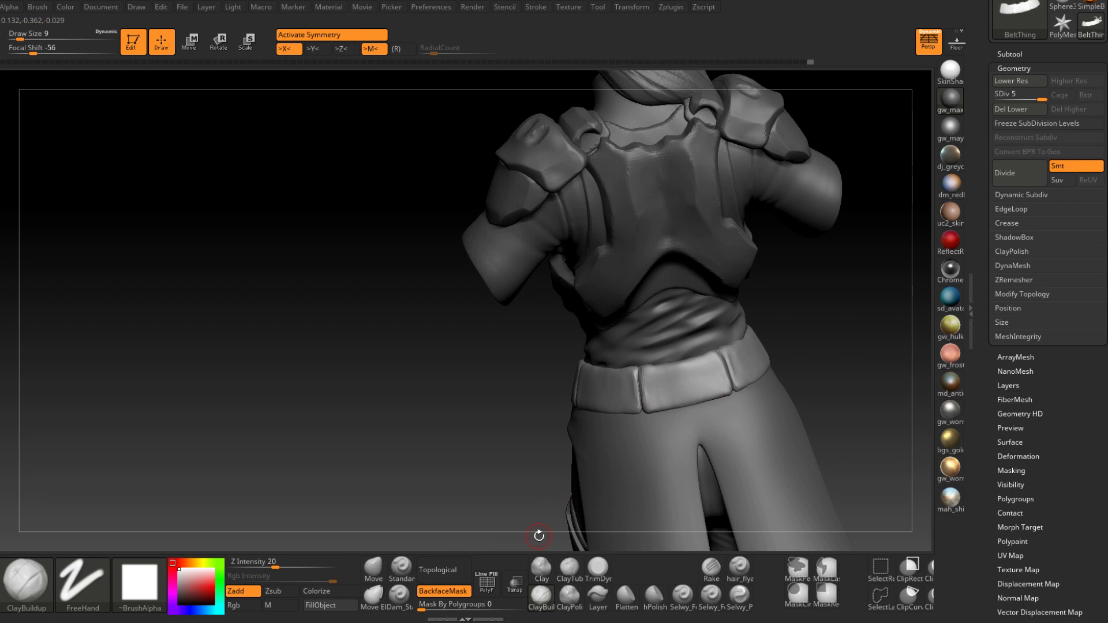
Set up the Move brush at size 35 by the belt's front end and lower the belt to subdivision level 4
left_click_drag(539, 535, 591, 423)
key("shift")
mouse_move(591, 423)
right_mouse_down()
mouse_move(616, 415)
mouse_move(634, 388)
mouse_move(617, 424)
mouse_move(642, 436)
right_mouse_up()
left_click_drag(642, 435, 543, 449)
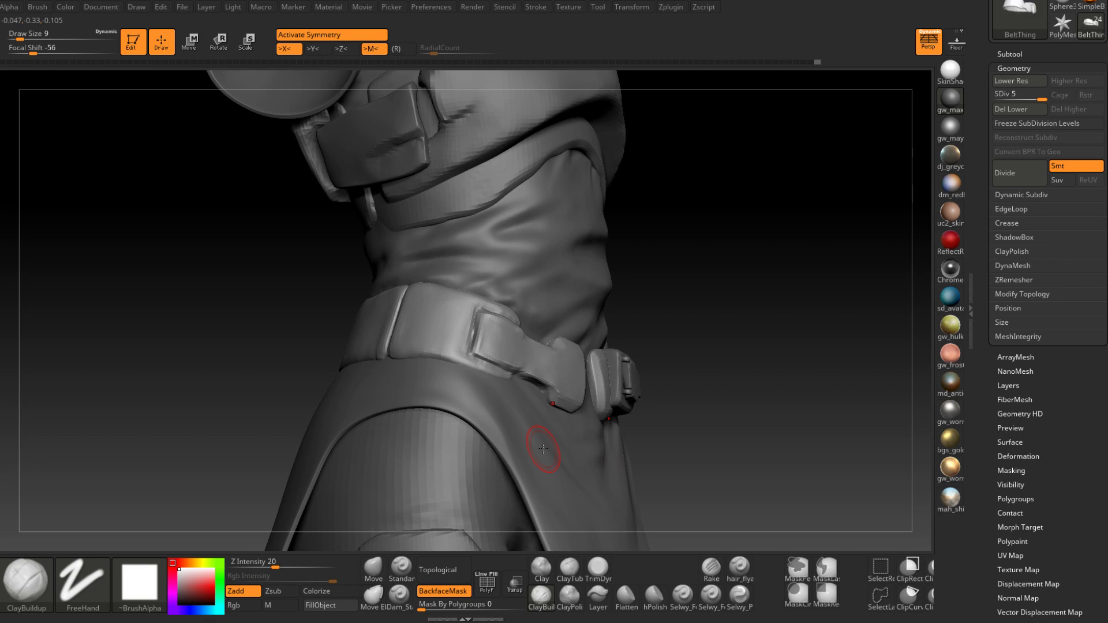
mouse_move(562, 378)
right_mouse_down()
mouse_move(537, 426)
mouse_move(583, 422)
right_mouse_up()
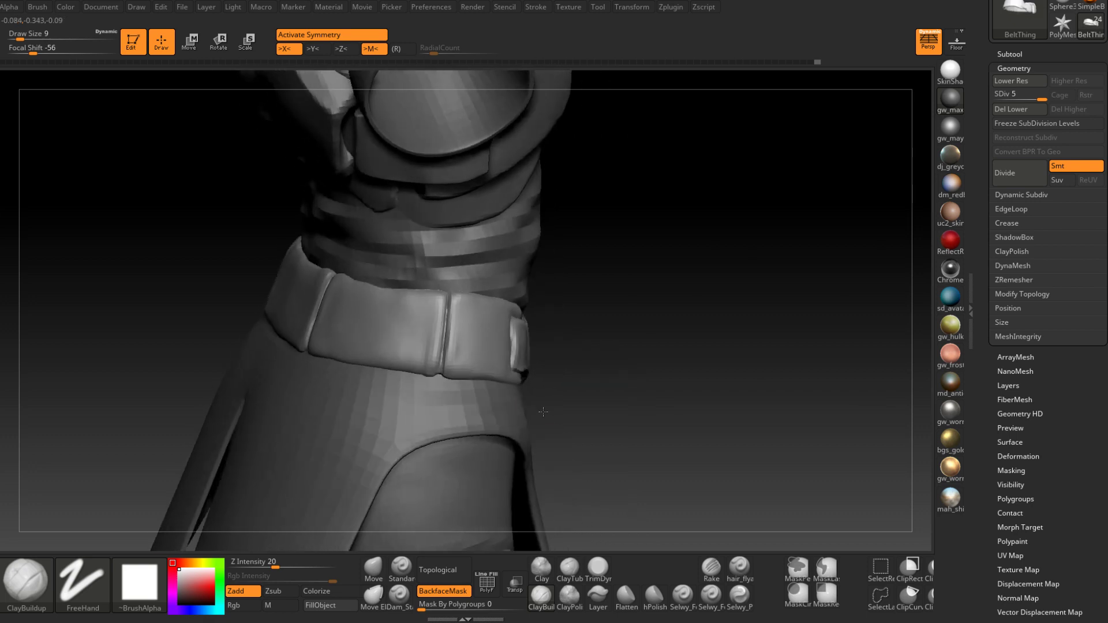
left_click(374, 568)
right_click_drag(535, 379, 524, 376)
key("space")
left_click_drag(523, 378, 531, 377)
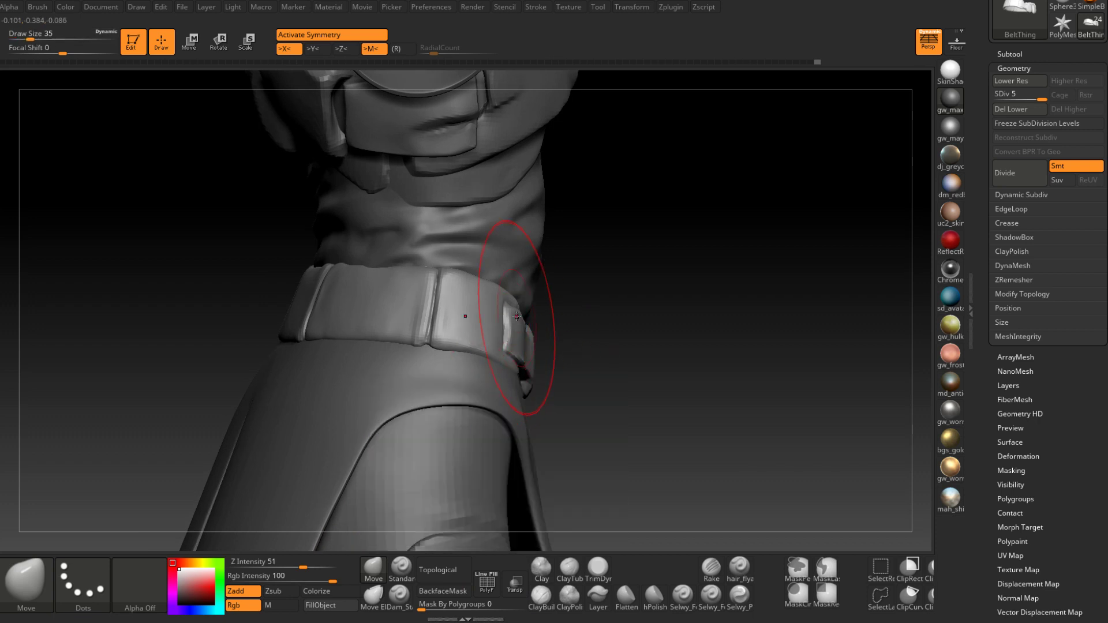
key("shift+d")
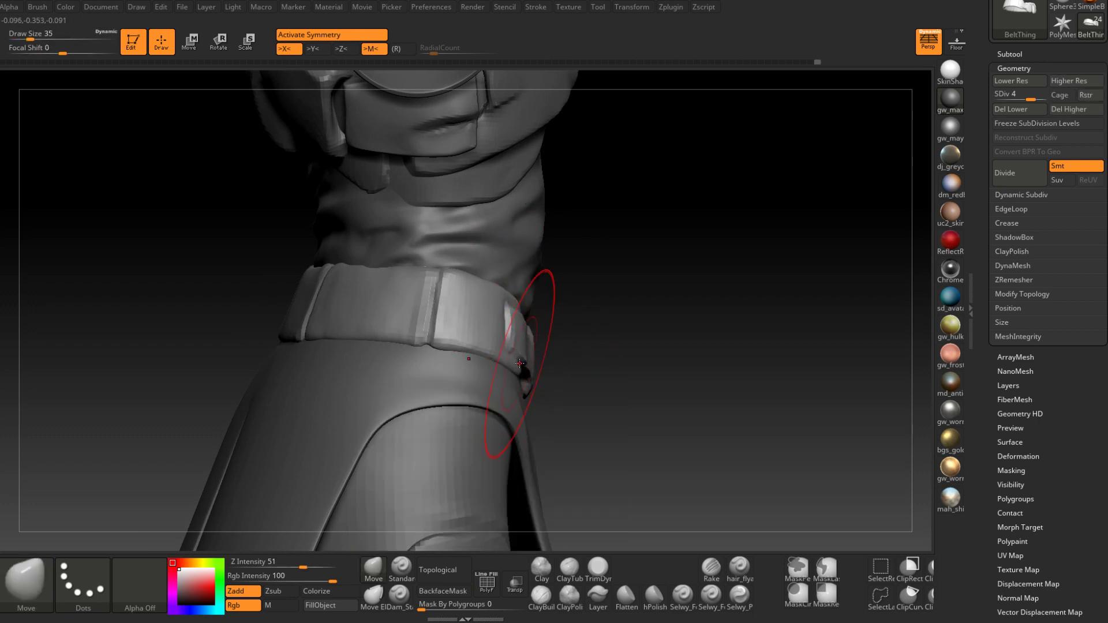
Reshape the belt's side contour around the waist with the Move brush, starting at size 49
mouse_move(517, 353)
right_mouse_down()
mouse_move(522, 288)
mouse_move(433, 286)
mouse_move(447, 277)
mouse_move(448, 322)
mouse_move(399, 310)
mouse_move(483, 295)
mouse_move(459, 318)
mouse_move(466, 325)
right_mouse_up()
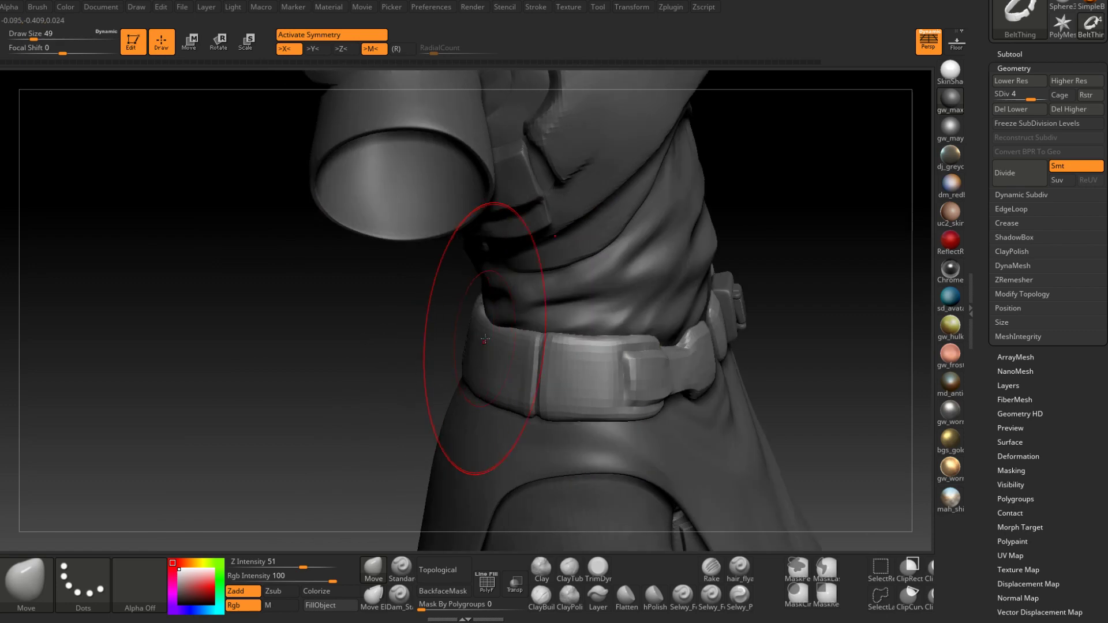
key("space")
left_click_drag(489, 342, 485, 342)
mouse_move(491, 343)
right_mouse_down()
mouse_move(461, 346)
mouse_move(484, 340)
mouse_move(488, 384)
mouse_move(505, 346)
mouse_move(491, 393)
mouse_move(569, 329)
mouse_move(542, 341)
mouse_move(530, 324)
mouse_move(507, 373)
right_mouse_up()
Return the belt to subdivision level 5 and nudge the back panels' upper edges with the Move brush at sizes 6 to 12
key("d")
key("space")
left_click_drag(517, 344, 513, 343)
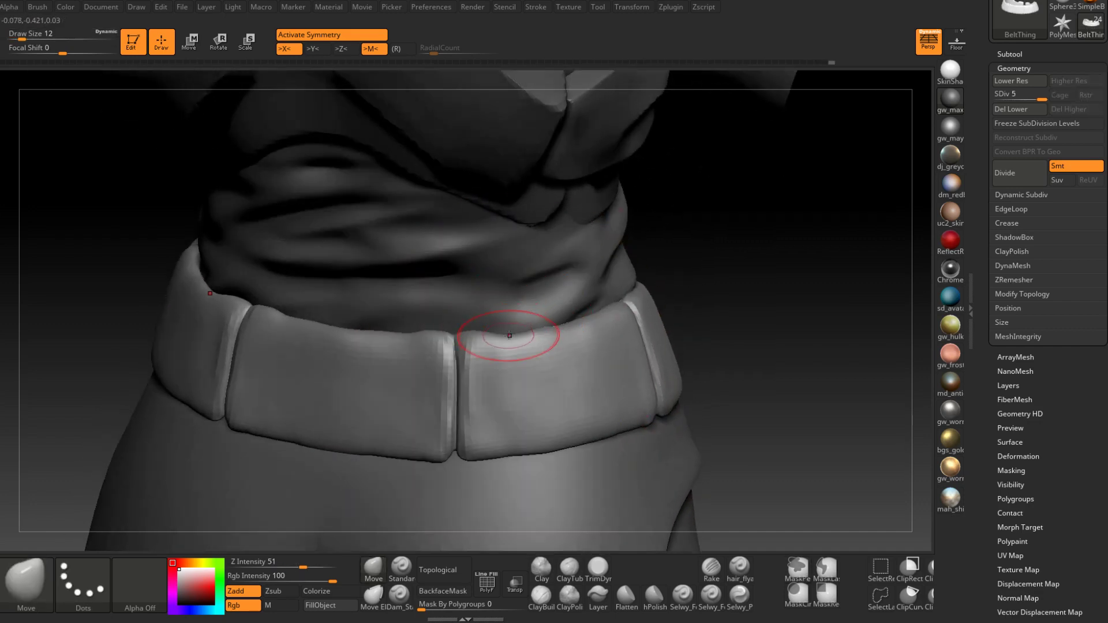
right_click_drag(507, 332, 517, 332)
key("space")
left_click_drag(521, 330, 505, 330)
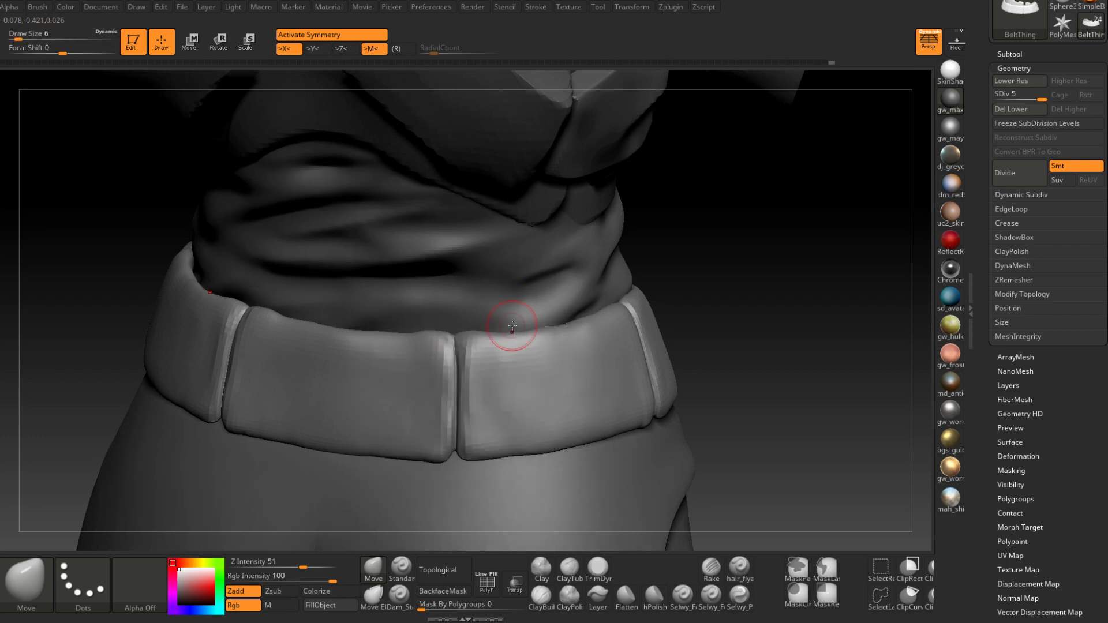
right_click_drag(513, 326, 549, 339)
key("space")
left_click_drag(536, 333, 544, 331)
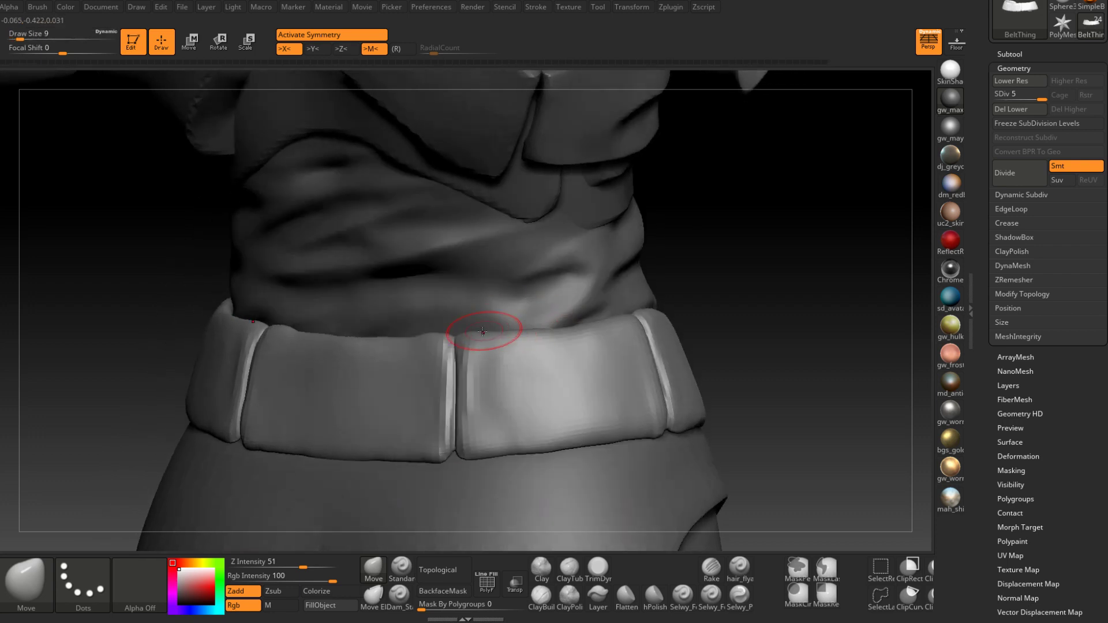
right_click_drag(483, 330, 381, 336)
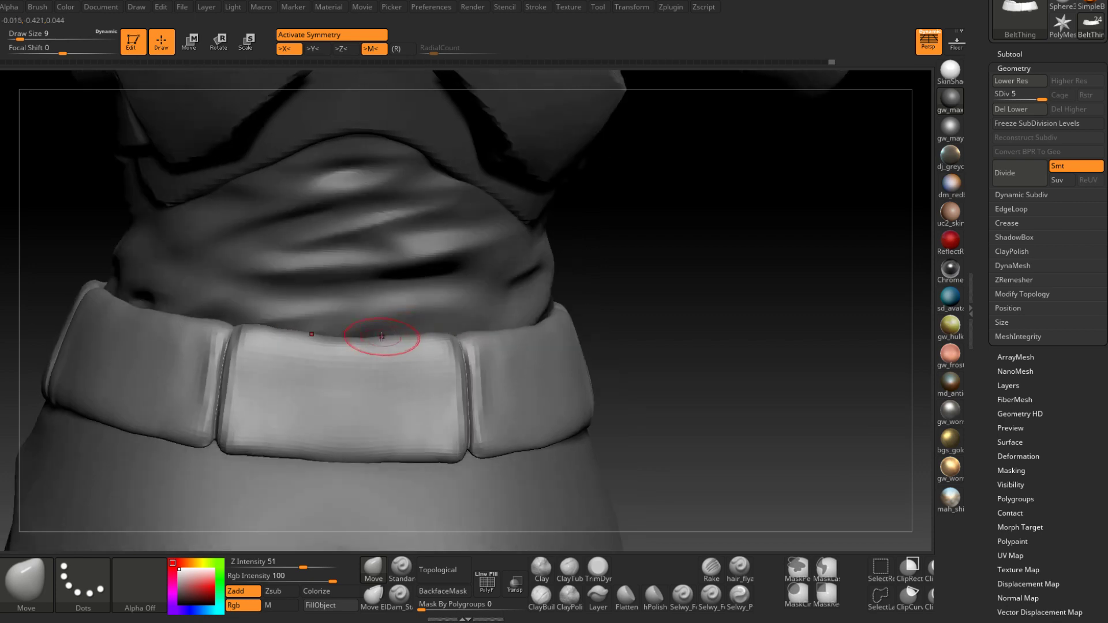
left_click_drag(381, 337, 380, 333)
Make the belt buckle piece at the front the active subtool and bring the top of its tool settings into view
mouse_move(442, 353)
right_mouse_down()
mouse_move(396, 341)
mouse_move(572, 363)
mouse_move(487, 317)
mouse_move(481, 371)
mouse_move(506, 364)
mouse_move(524, 392)
mouse_move(533, 461)
right_mouse_up()
right_click_drag(532, 461, 537, 420, "ctrl")
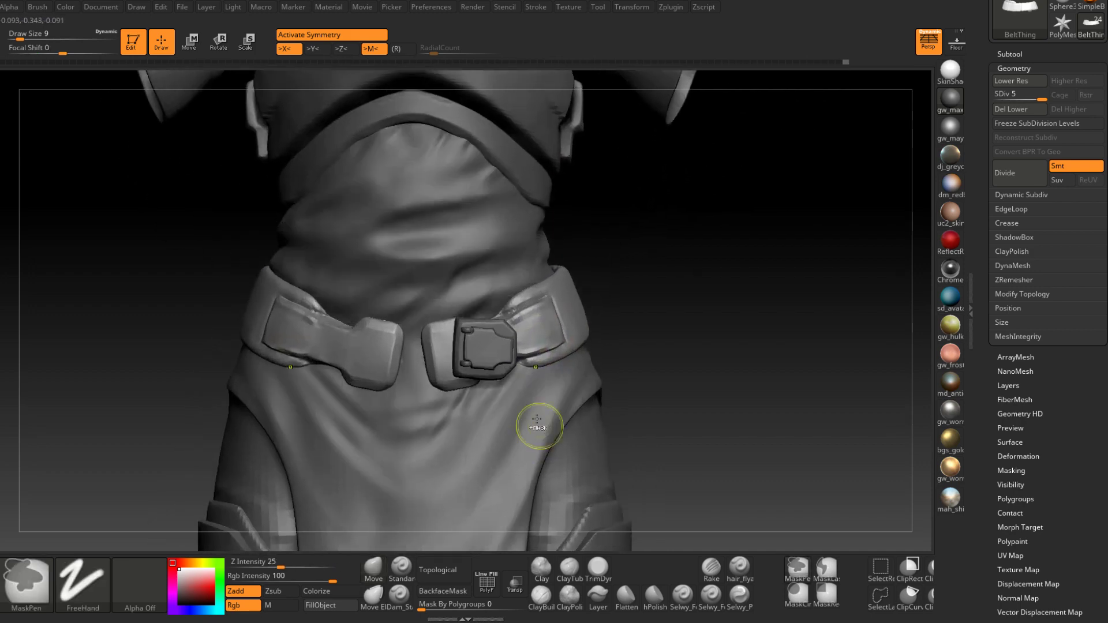
left_click(495, 371, "alt")
left_click_drag(986, 206, 987, 340)
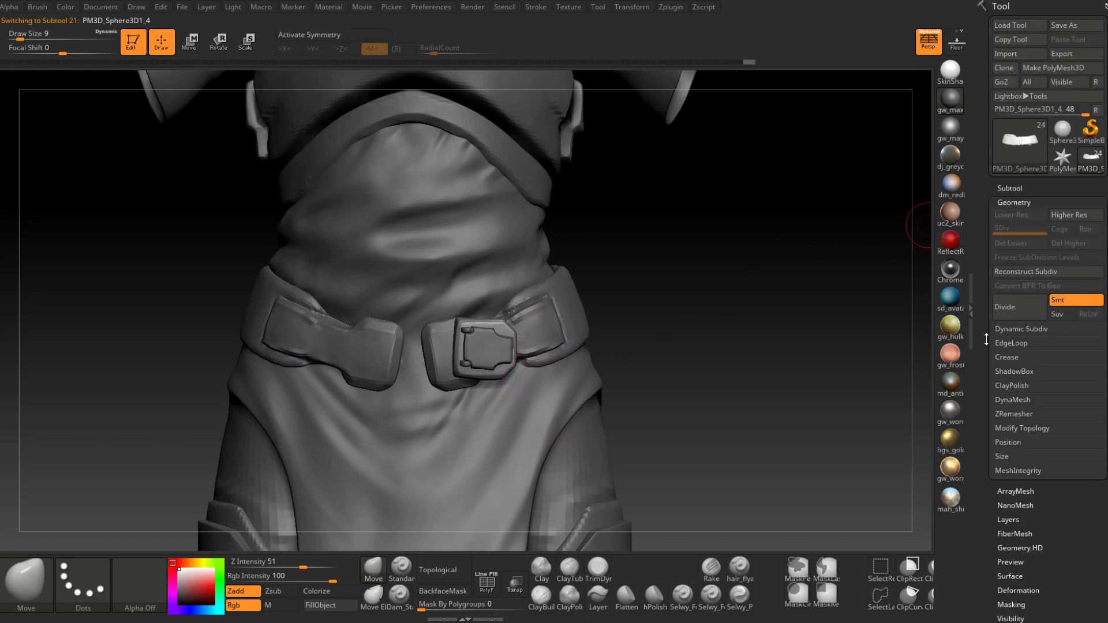
Merge the buckle's separate subtools down into a single piece, accepting the merge confirmation
left_click(1009, 188)
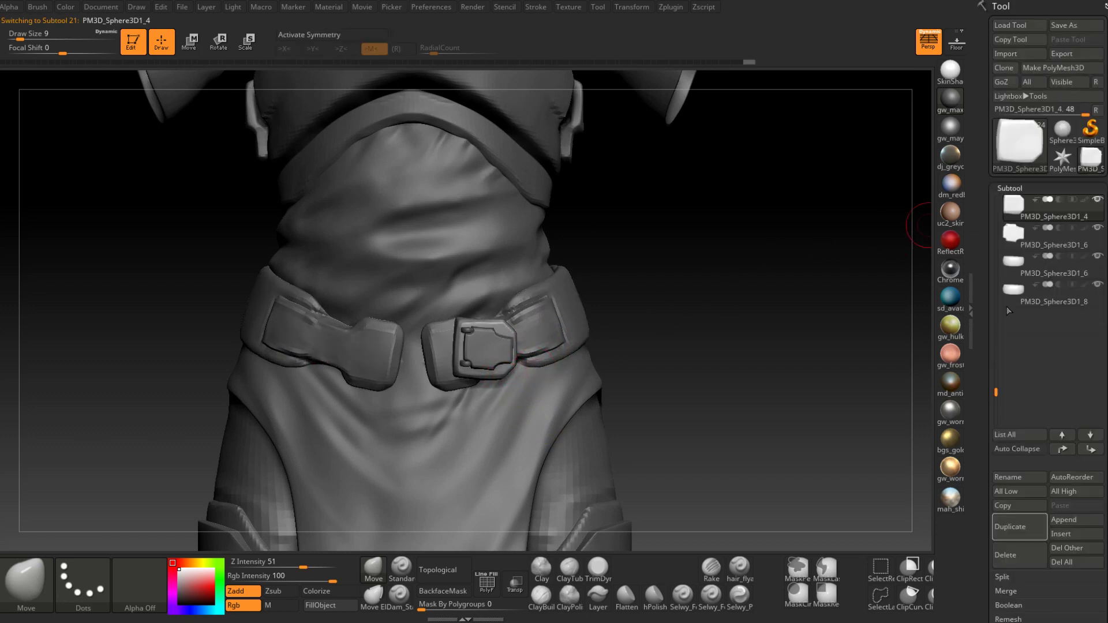
left_click_drag(997, 390, 997, 369)
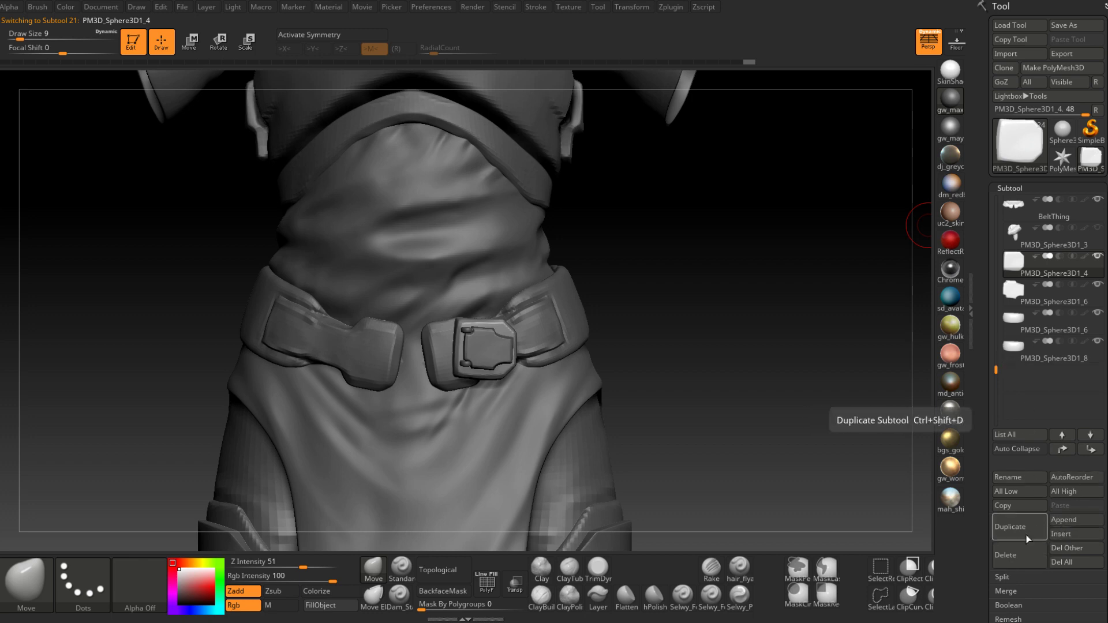
left_click(1013, 589)
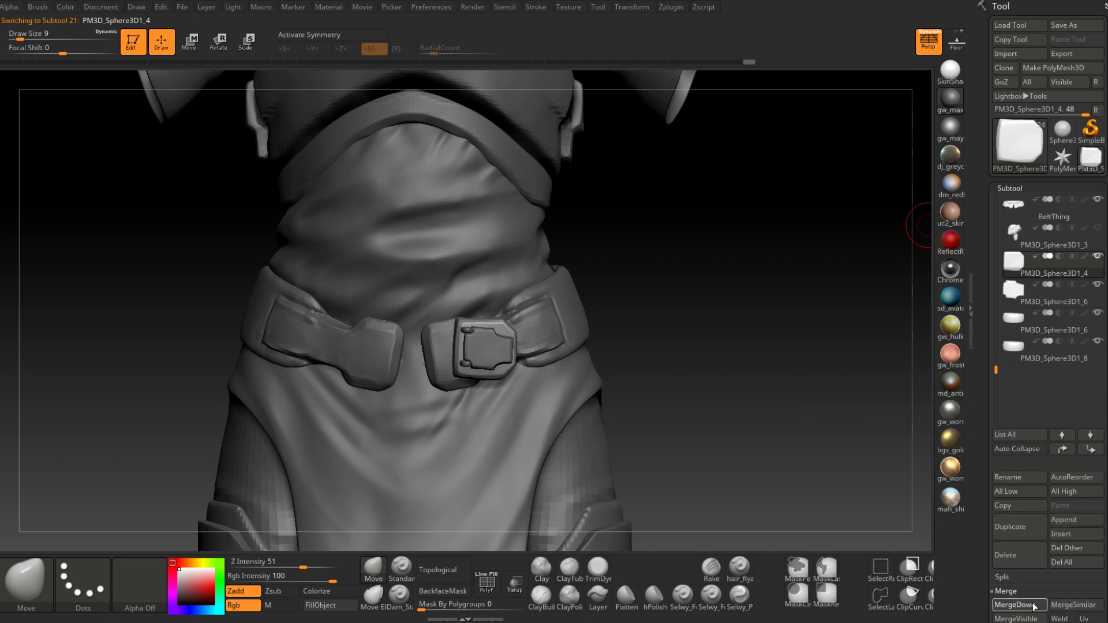
left_click(1031, 605)
left_click(963, 607)
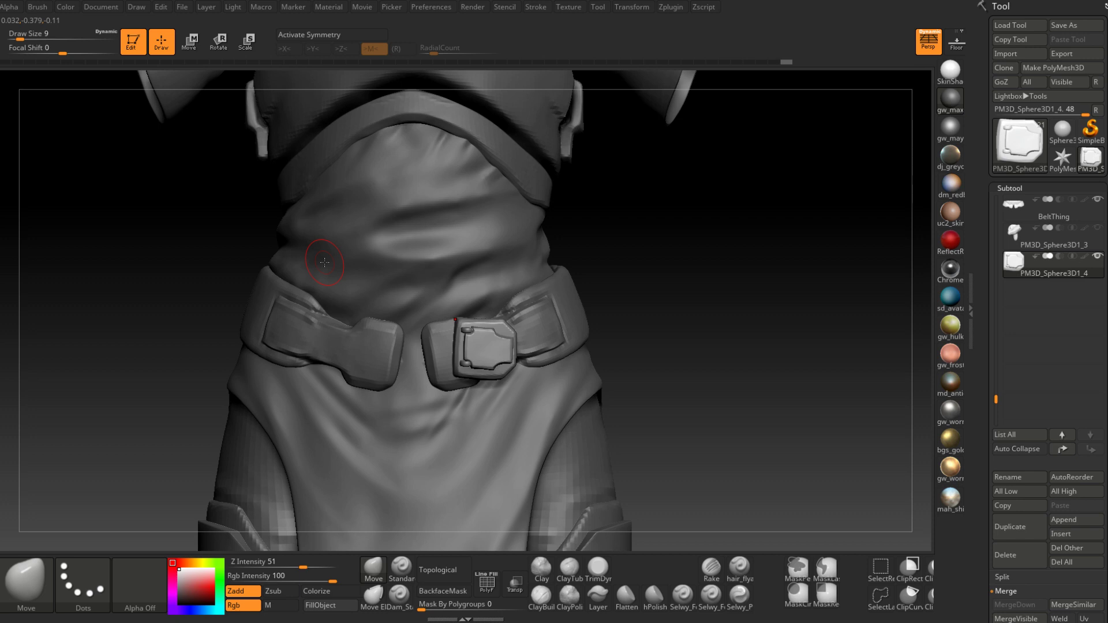
Move the merged buckle inward over the belt's front end with the Move gizmo
mouse_move(545, 372)
right_mouse_down("alt")
mouse_move(597, 305)
mouse_move(580, 346)
mouse_move(528, 335)
mouse_move(629, 289)
mouse_move(579, 254)
right_mouse_up("alt")
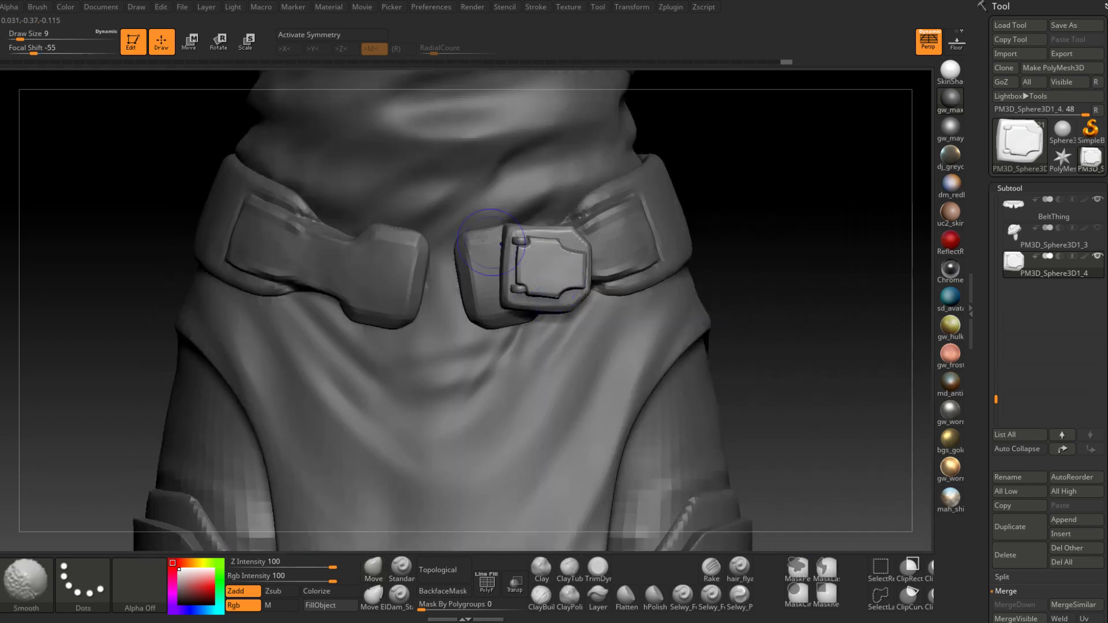
key("w")
left_click_drag(544, 267, 500, 271)
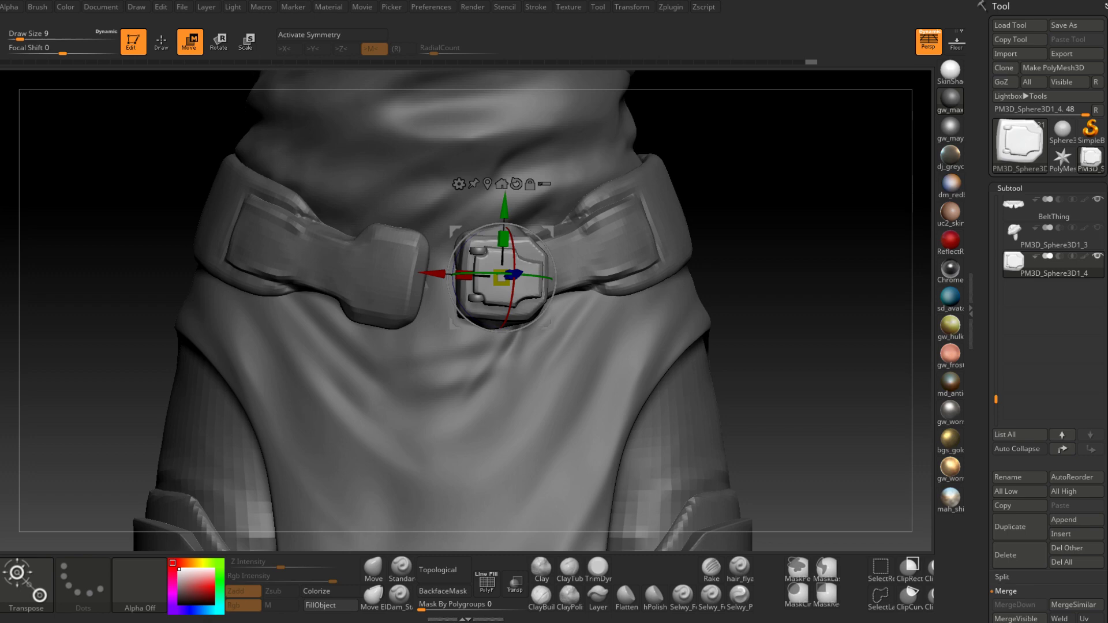
left_click_drag(791, 255, 768, 250)
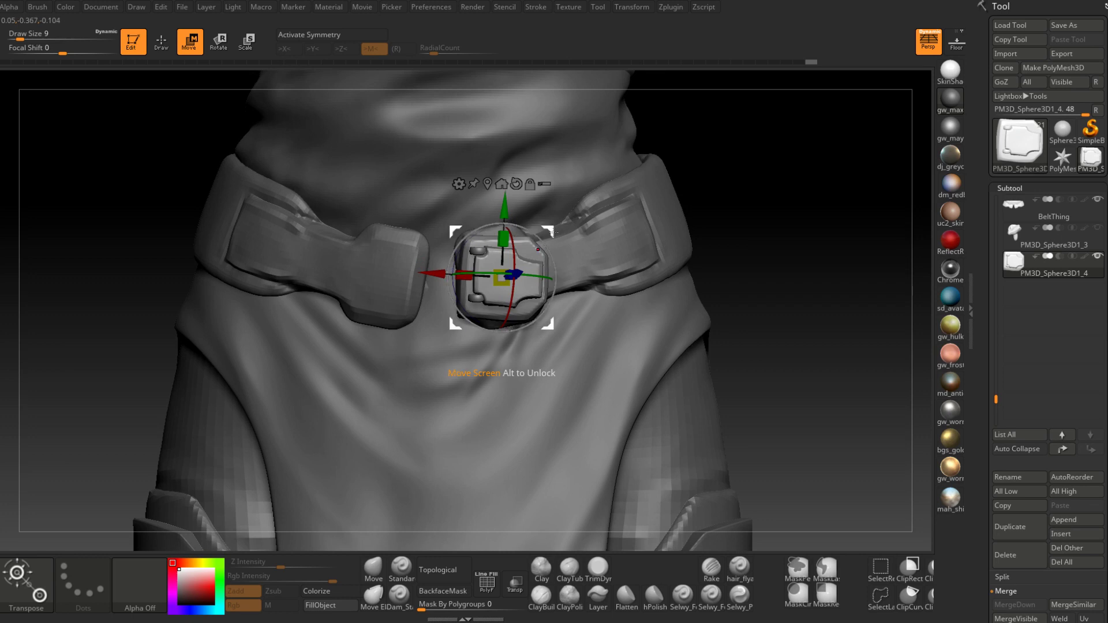
left_click_drag(550, 231, 534, 227)
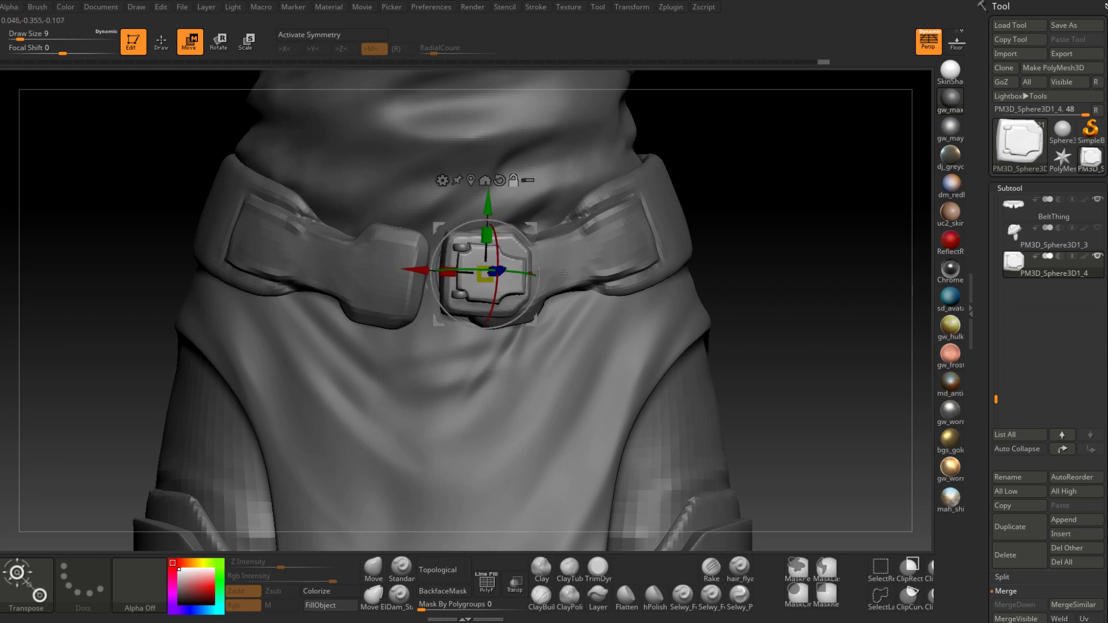
Make the belt the active subtool, mask its front ends at brush size 17, and invert the mask
left_click(561, 263, "alt")
key("q")
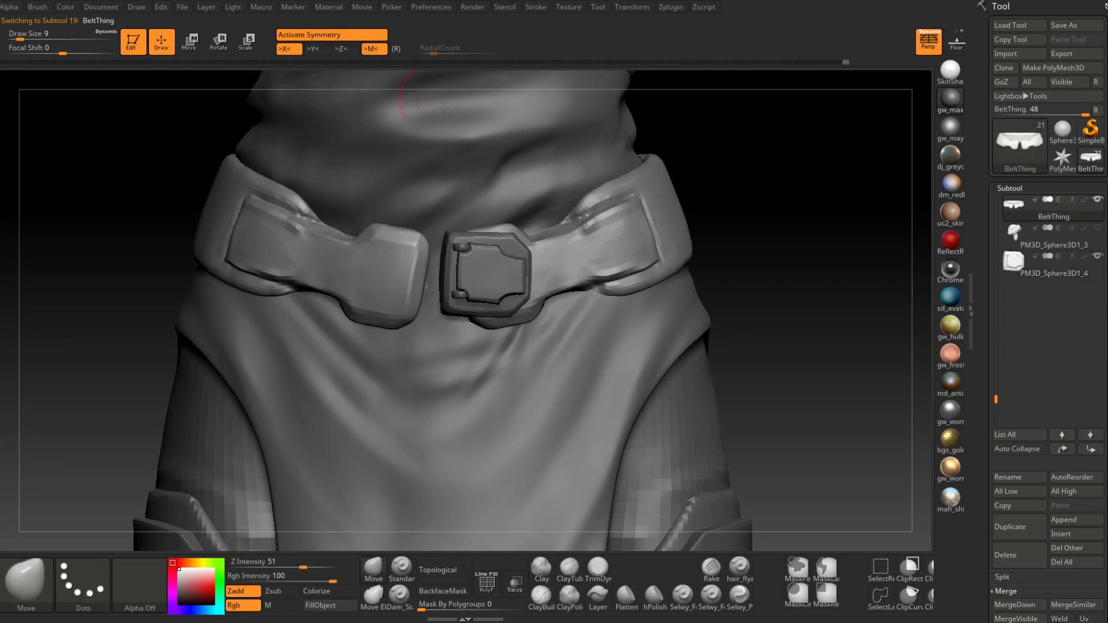
right_click(495, 250)
mouse_move(496, 251)
left_mouse_down()
mouse_move(518, 251)
mouse_move(472, 283)
mouse_move(485, 289)
mouse_move(502, 254)
mouse_move(512, 284)
left_mouse_up()
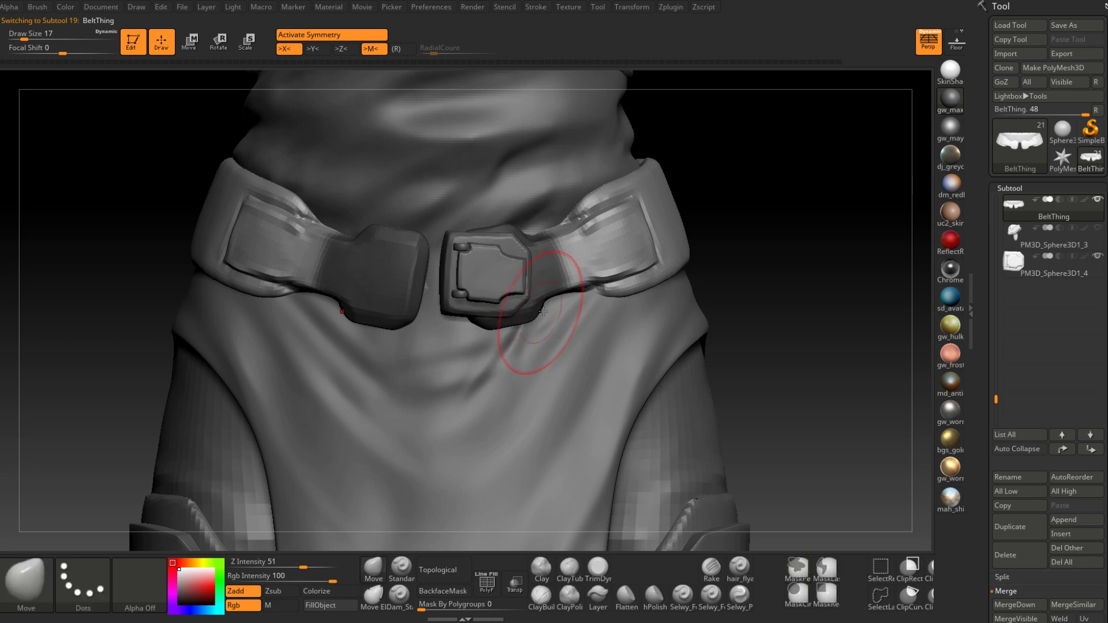
key("ctrl")
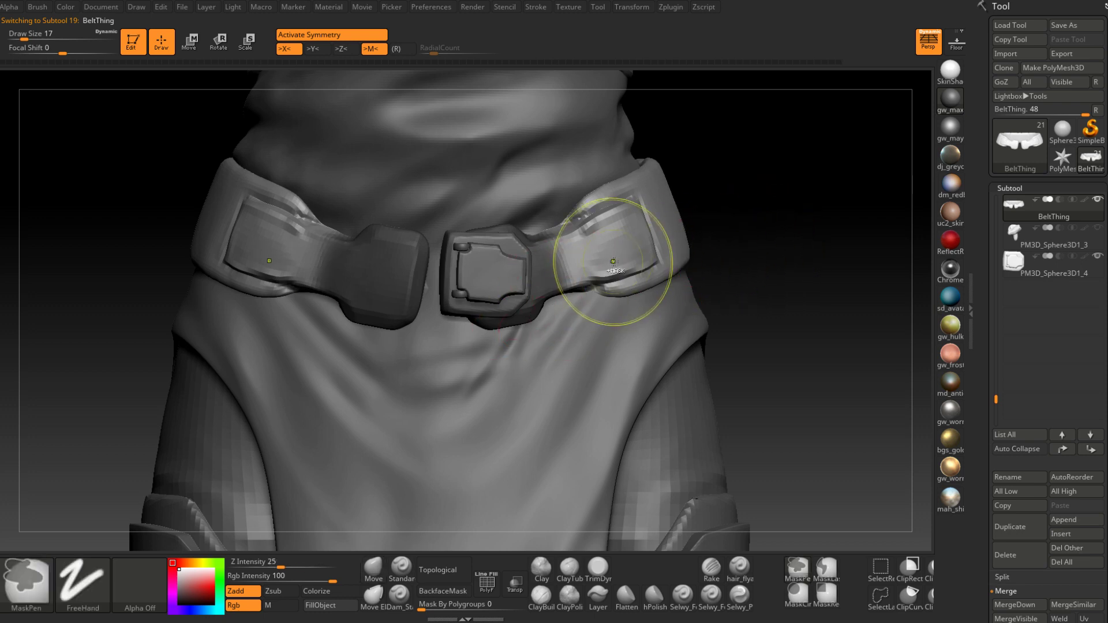
left_click(736, 249, "ctrl")
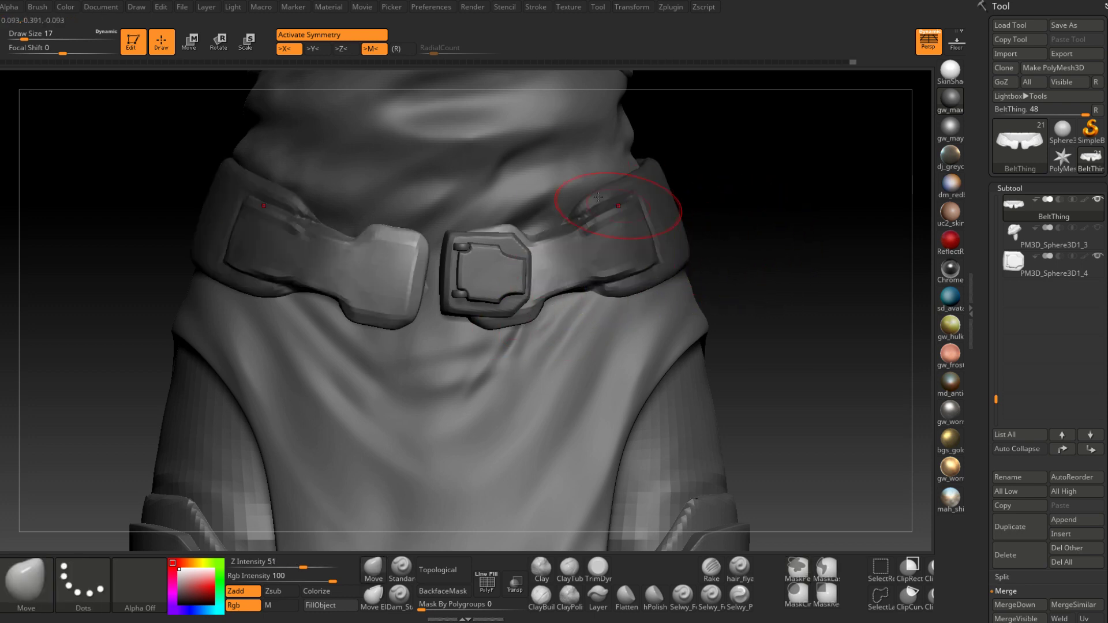
Centre the gizmo on the belt's unmasked front ends and rotate them symmetrically until they sit straighter, then return to Draw mode
left_click(219, 42)
left_click_drag(688, 181, 683, 189)
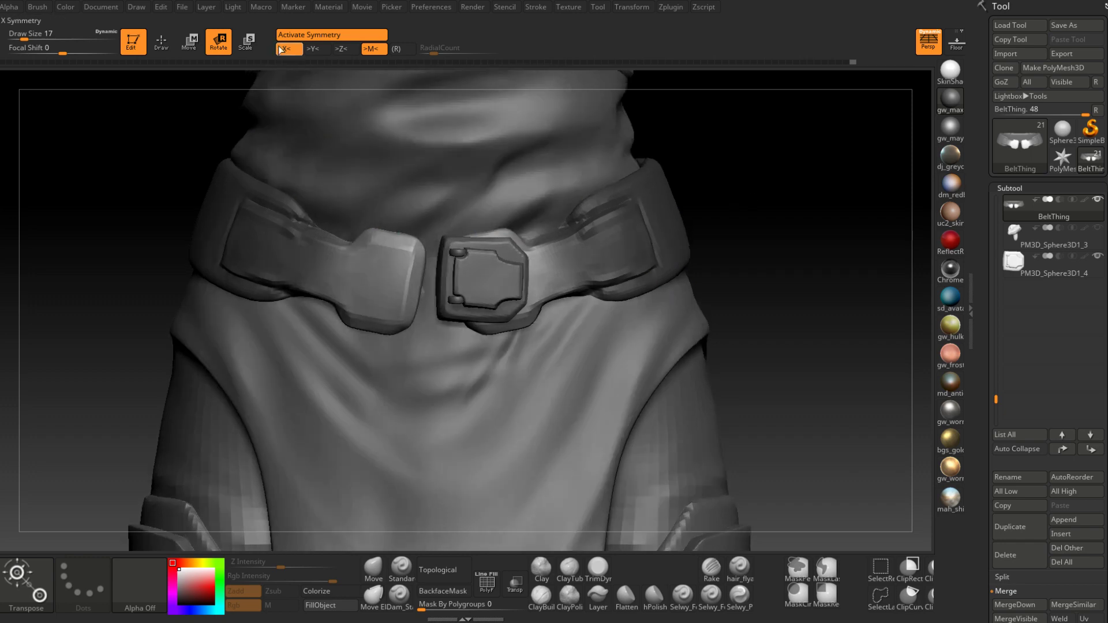
right_click_drag(388, 234, 579, 238, "alt")
right_click_drag(578, 442, 483, 241, "alt")
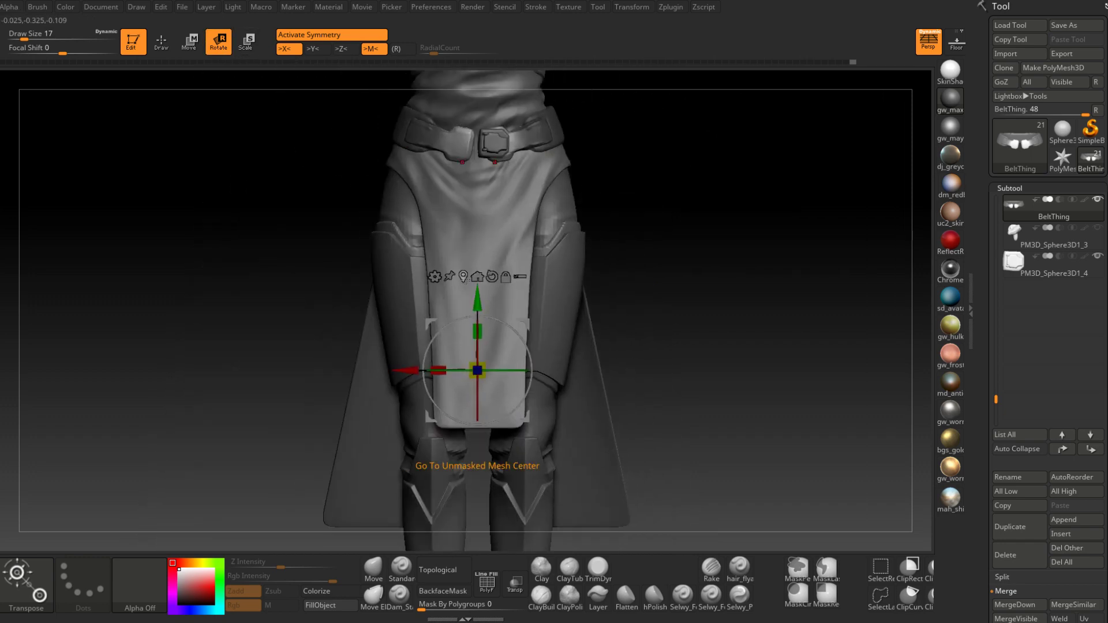
left_click(465, 279)
right_click_drag(520, 95, 506, 342, "alt")
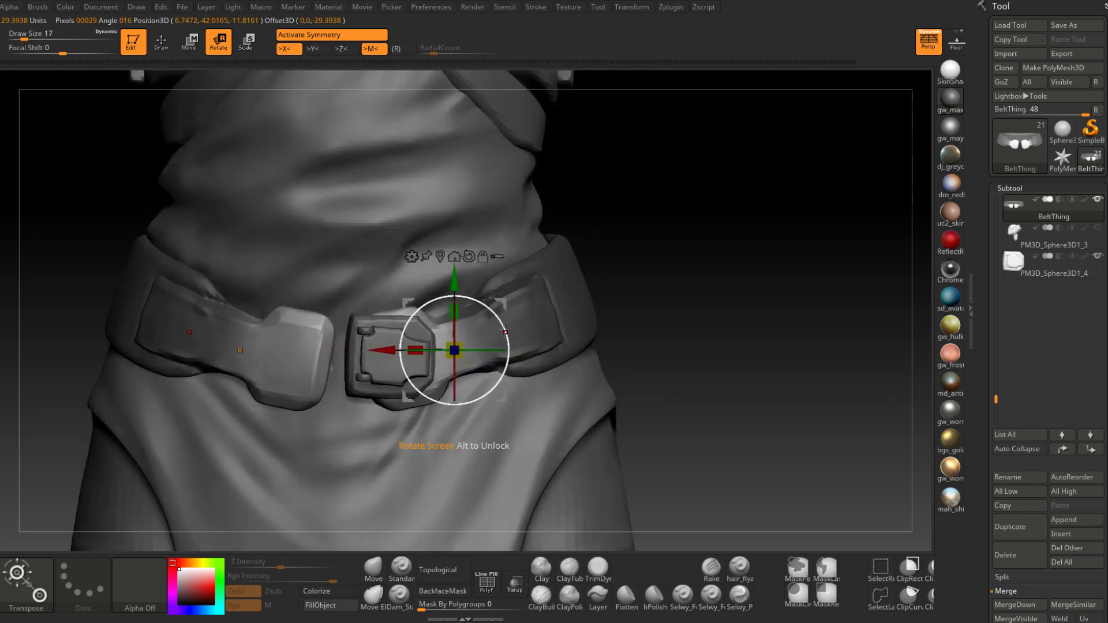
left_click_drag(505, 332, 507, 341)
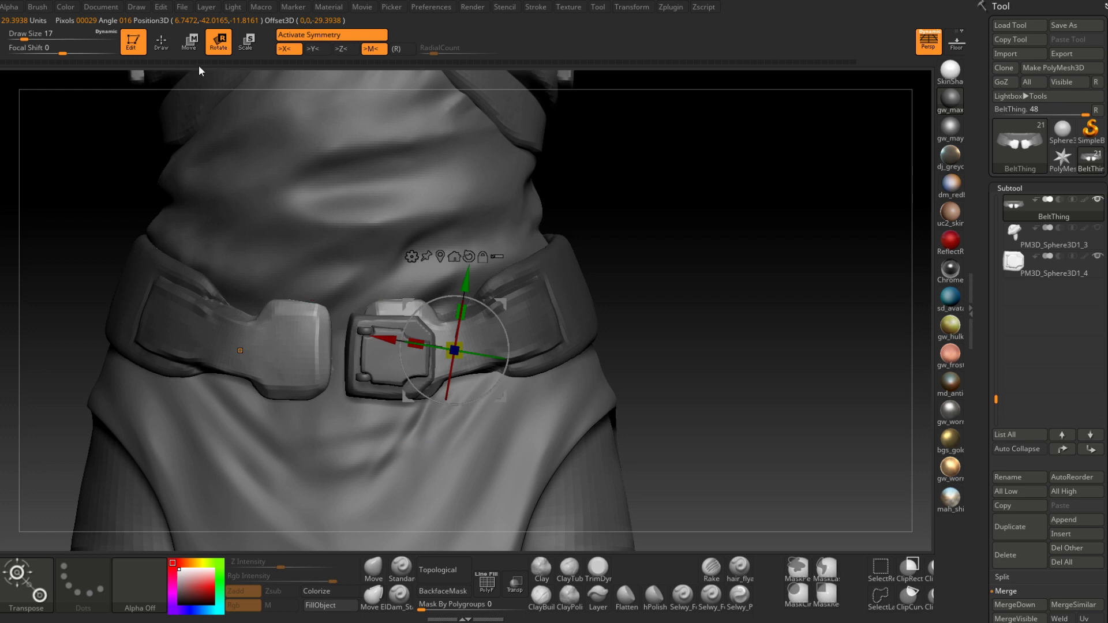
key("q")
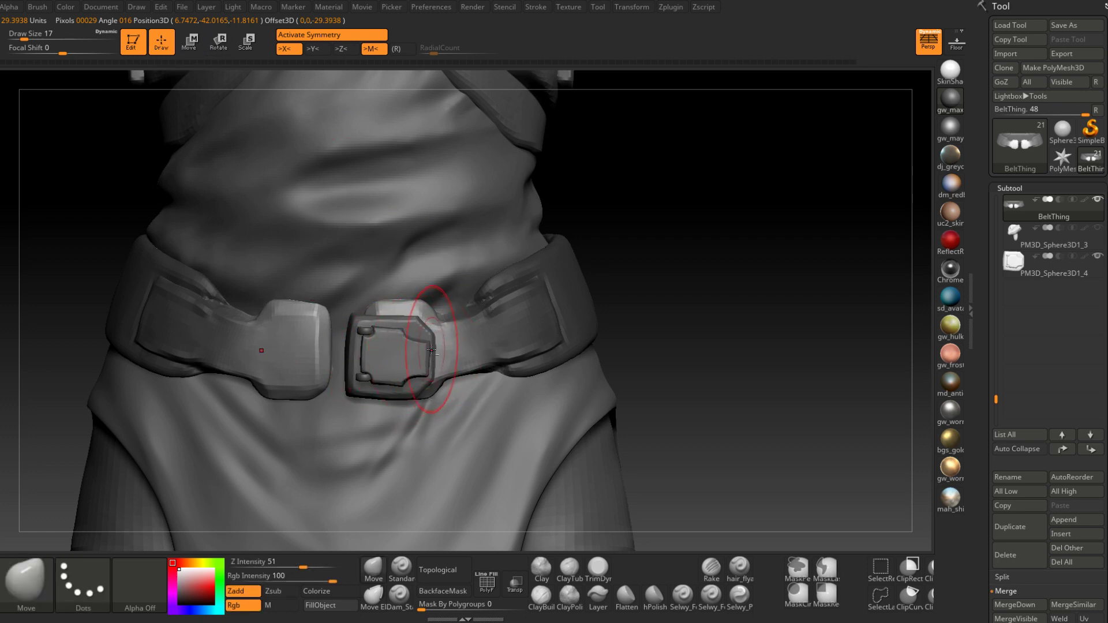
Make the buckle the active subtool and reposition it over the rotated belt end with the Move gizmo
left_click(427, 344, "alt")
key("w")
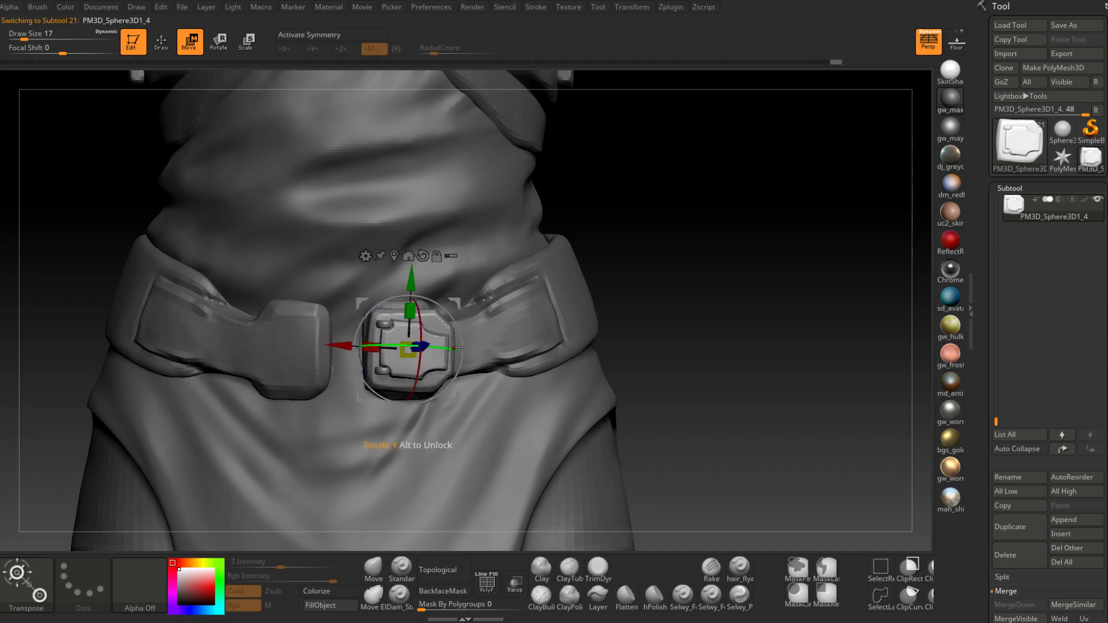
left_click_drag(451, 319, 465, 297)
mouse_move(480, 294)
right_mouse_down("alt")
mouse_move(500, 262)
mouse_move(501, 292)
right_mouse_up("alt")
right_click_drag(478, 349, 497, 402, "alt")
left_click_drag(363, 362, 330, 363)
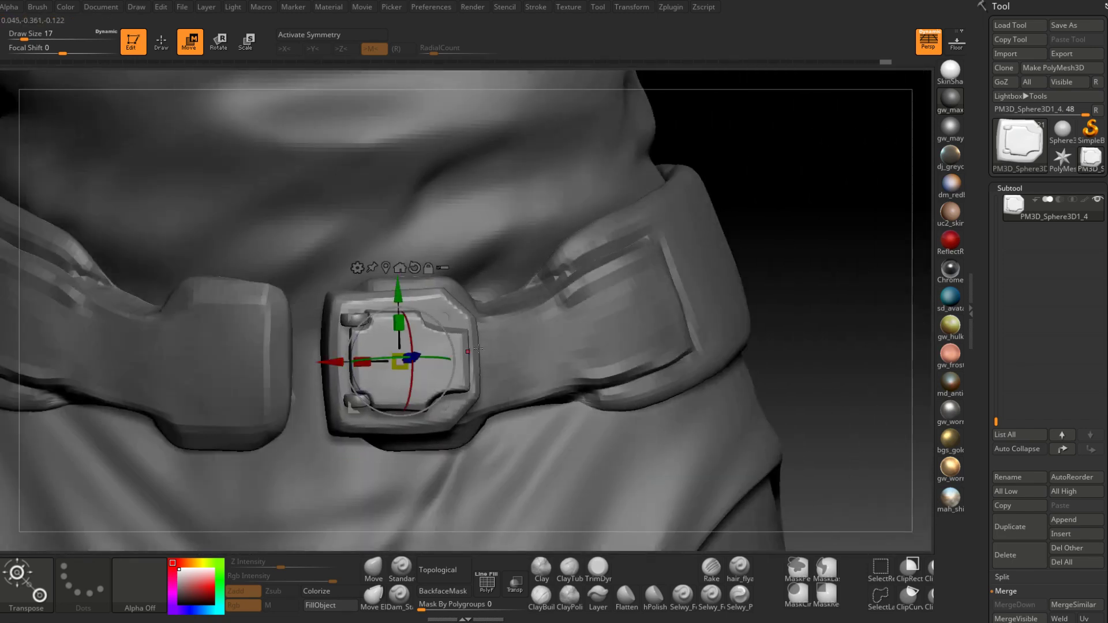
Check the buckle's fit from the front and side, and rename its subtool as qgewegtwegb
right_click_drag(520, 330, 639, 266)
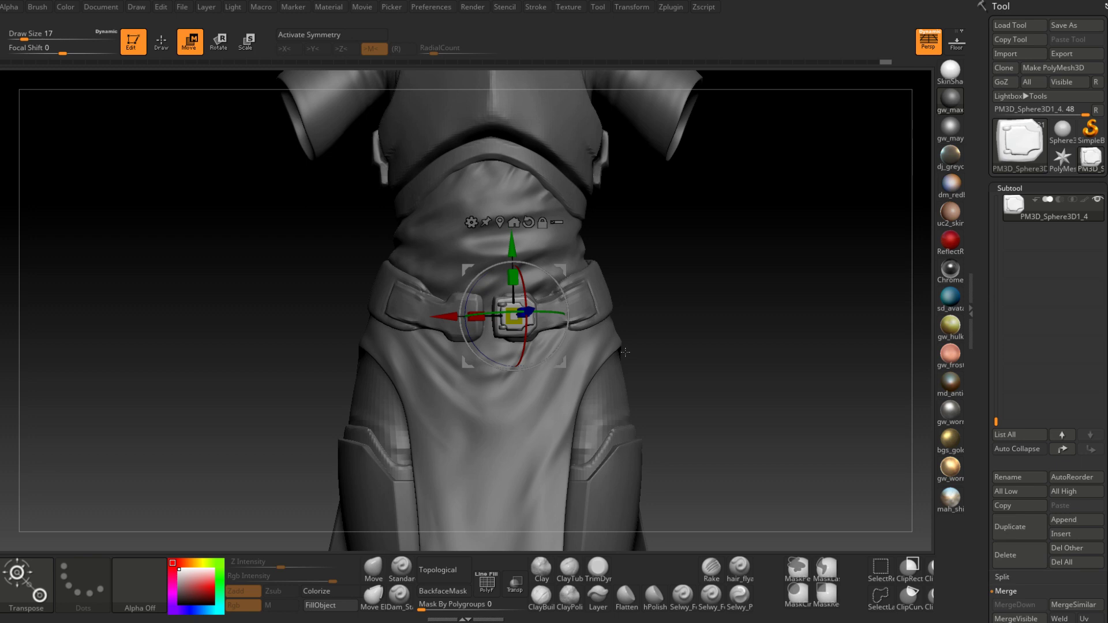
mouse_move(625, 352)
left_mouse_down()
mouse_move(710, 292)
mouse_move(706, 308)
mouse_move(729, 312)
mouse_move(660, 316)
mouse_move(705, 310)
mouse_move(624, 362)
left_mouse_up()
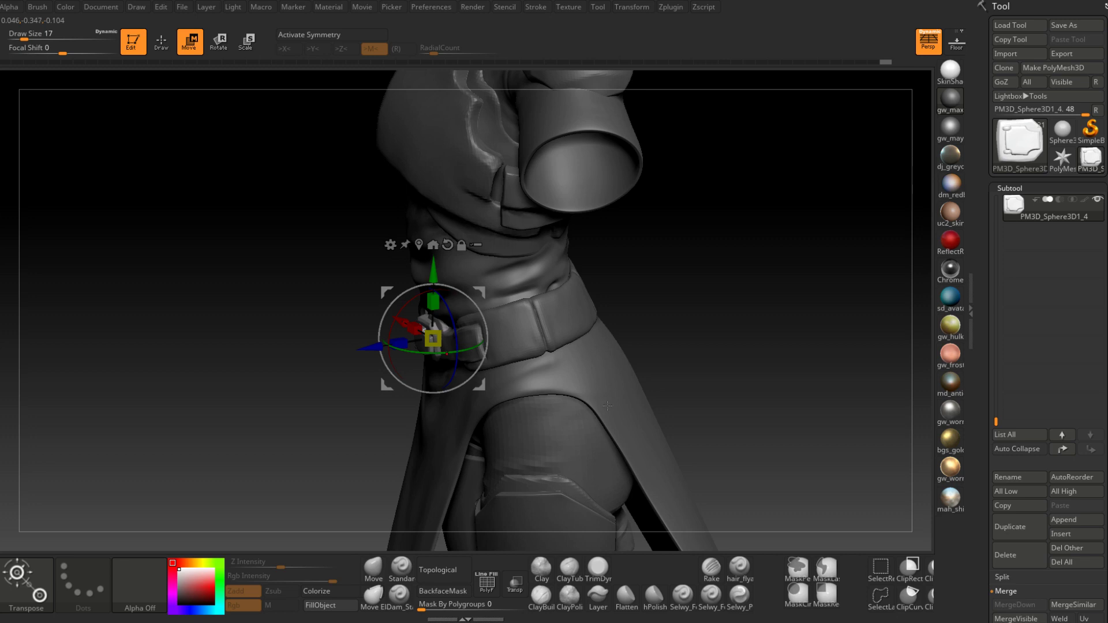
left_click_drag(608, 406, 574, 458)
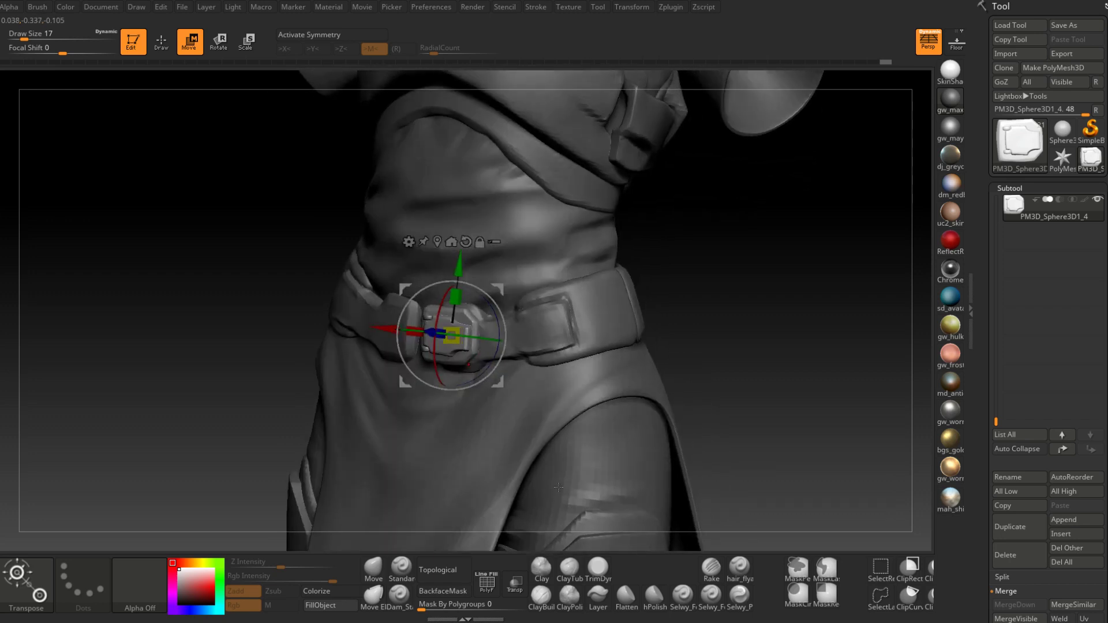
left_click_drag(559, 488, 679, 348)
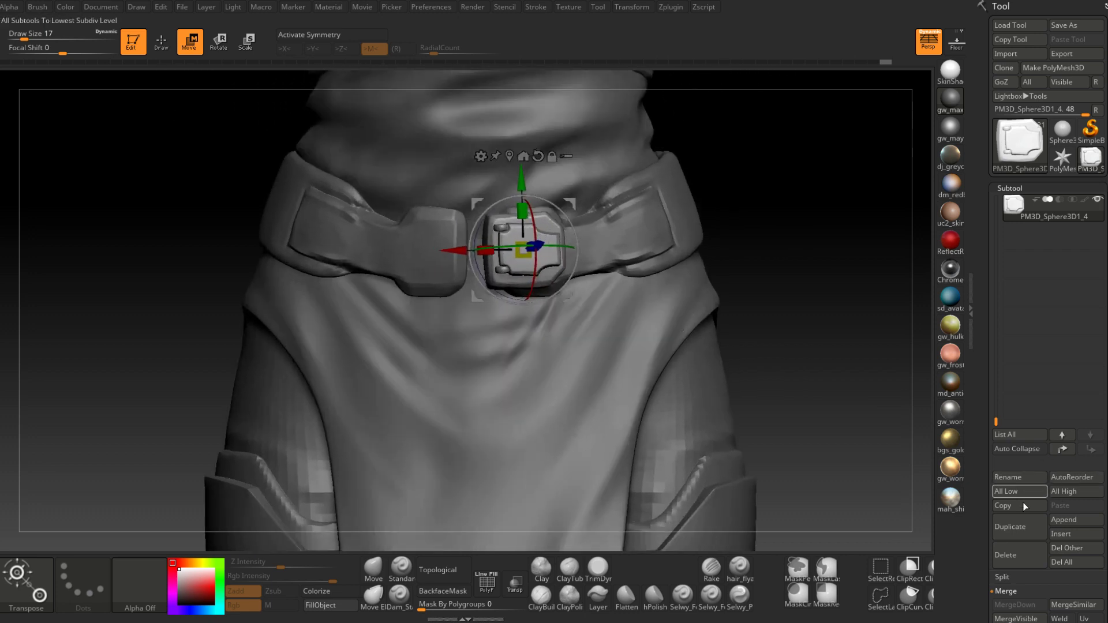
left_click(1033, 478)
type("qgewegtwegb")
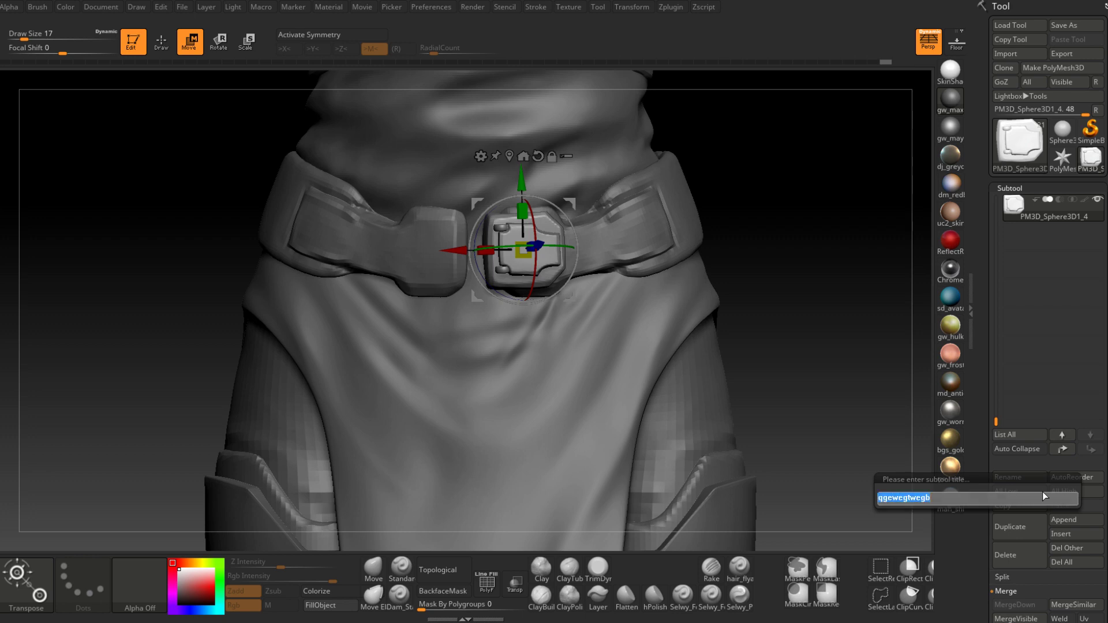
key("Return")
Mirror the buckle across the X axis with SubTool Master, merging the copy into one subtool
left_click(672, 8)
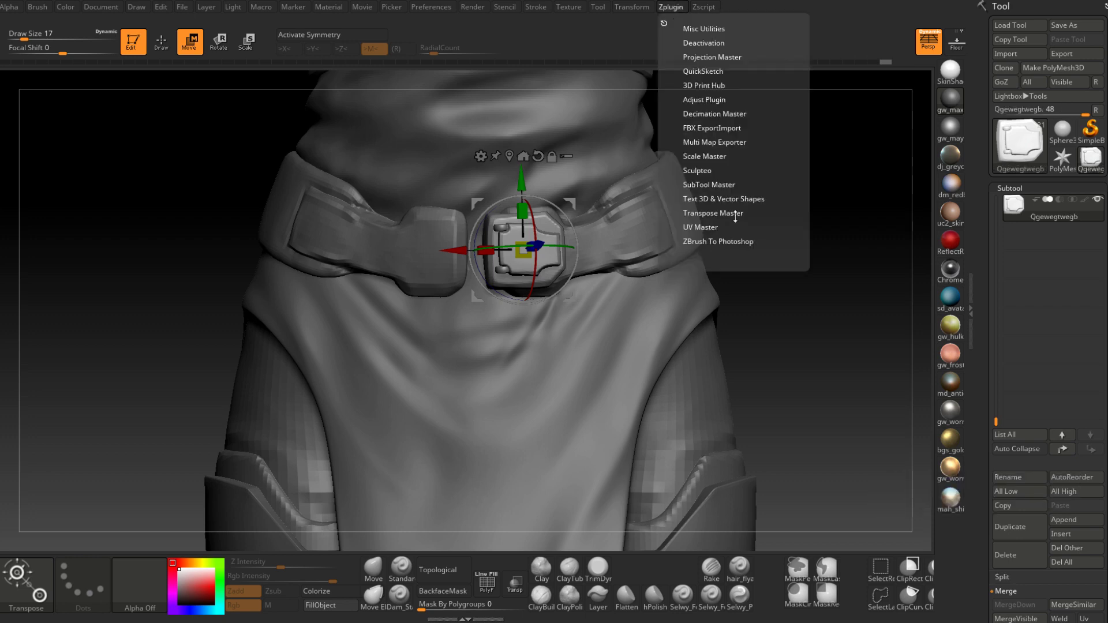
left_click(729, 185)
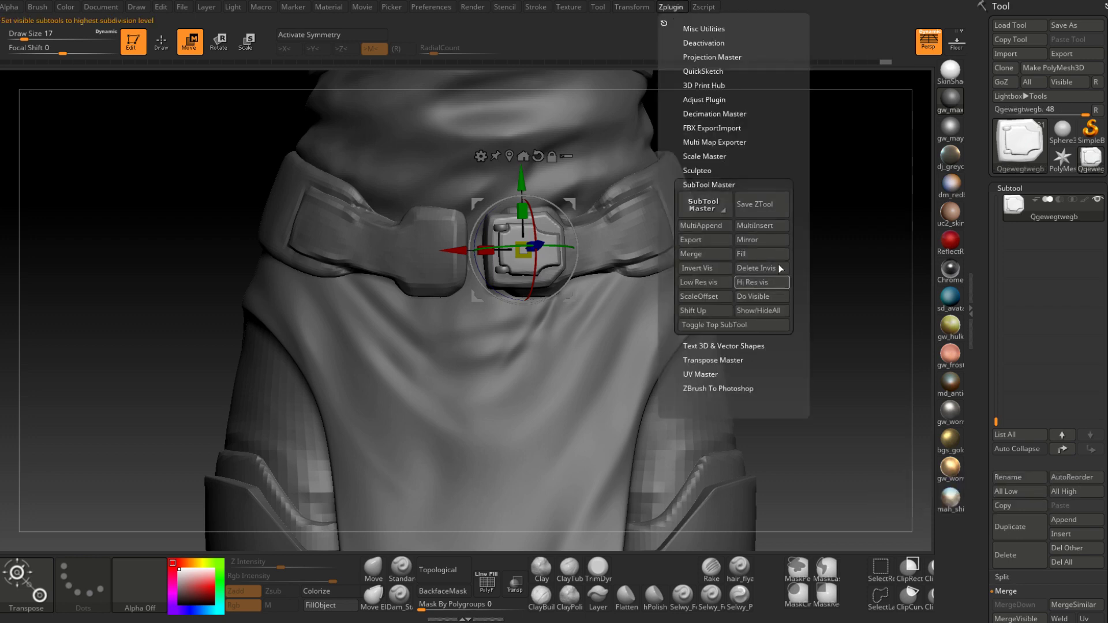
left_click(759, 240)
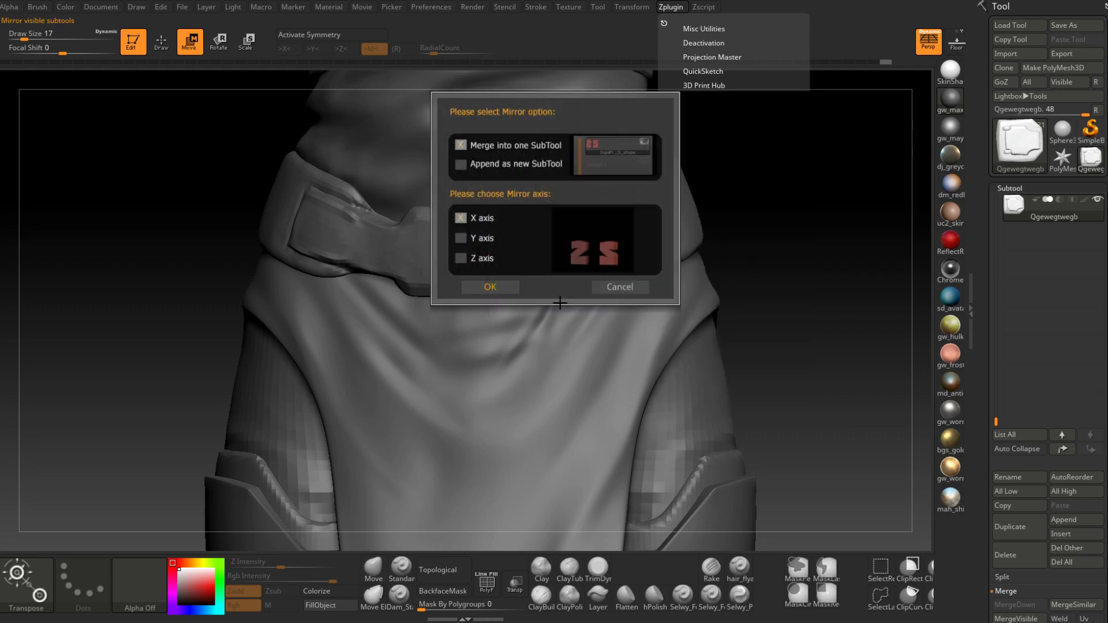
left_click(490, 287)
left_click_drag(709, 310, 637, 328)
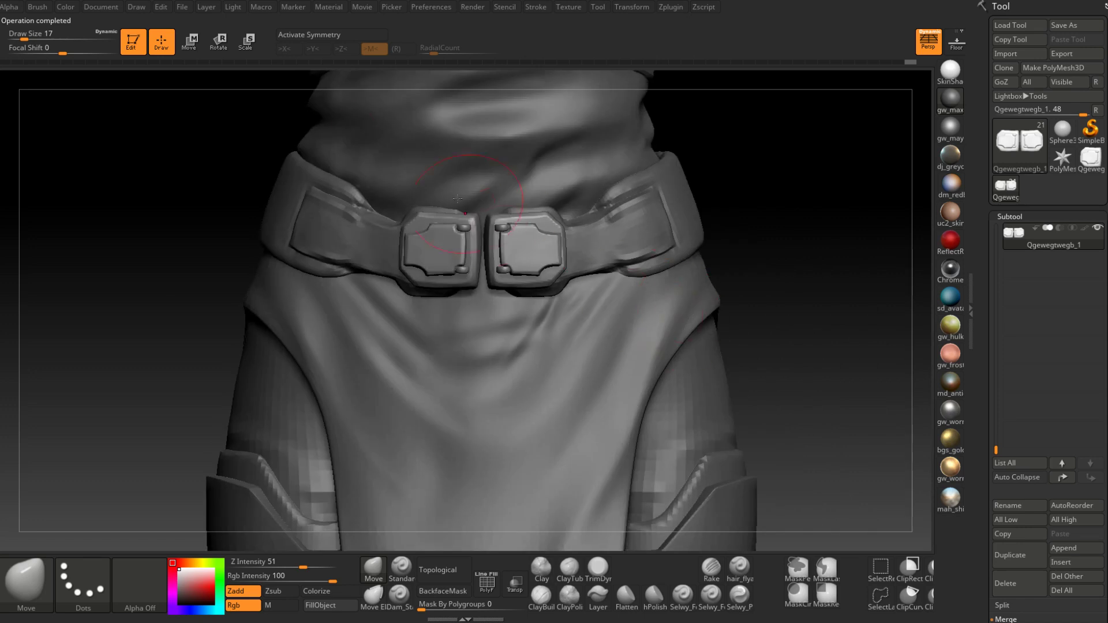
Turn on X symmetry and nudge the mirrored buckles slightly closer together with the Move gizmo
key("w")
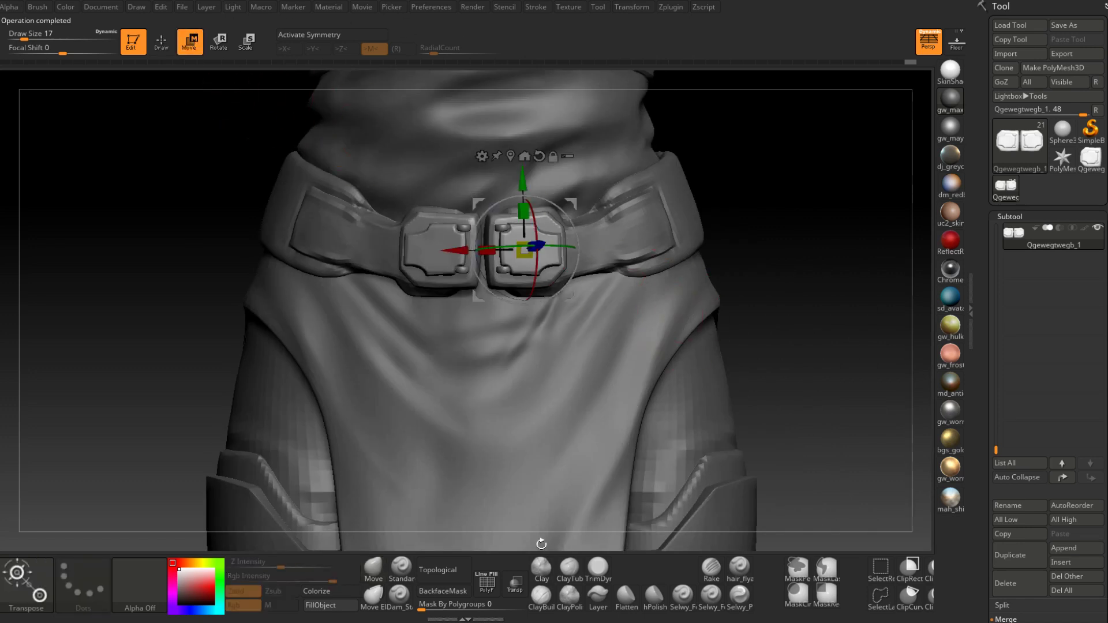
key("x")
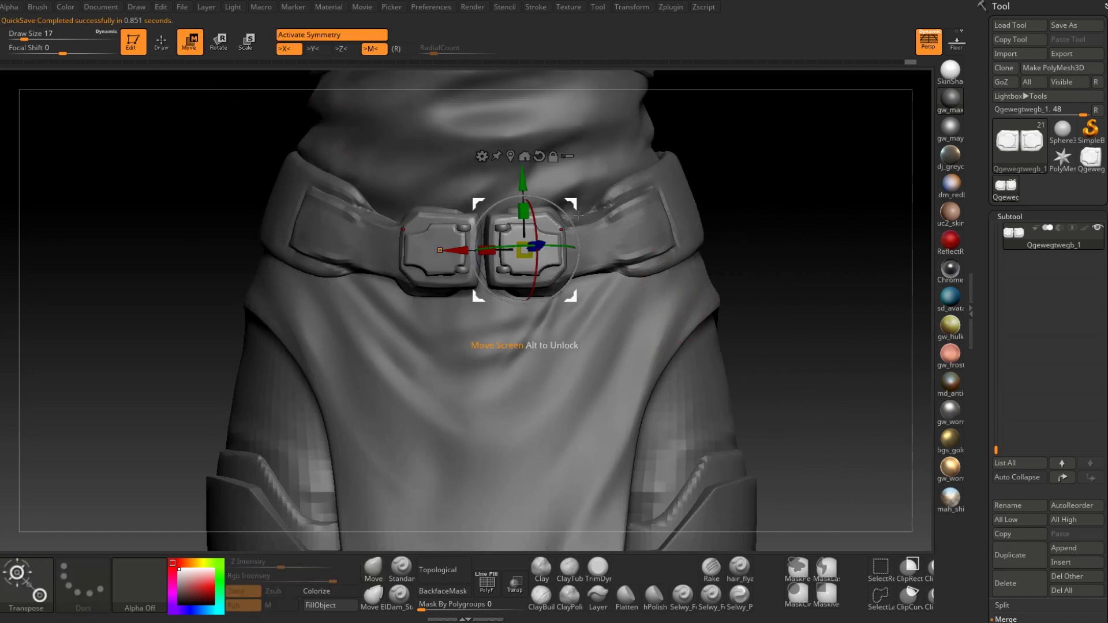
left_click_drag(574, 205, 569, 205)
Examine how the paired buckles and belt sit on the waist from the front, side and three-quarter views
left_click_drag(808, 231, 658, 237)
mouse_move(657, 238)
right_mouse_down()
mouse_move(713, 237)
mouse_move(711, 224)
mouse_move(691, 240)
right_mouse_up()
mouse_move(691, 240)
left_mouse_down()
mouse_move(769, 327)
mouse_move(729, 330)
mouse_move(651, 376)
left_mouse_up()
left_click_drag(645, 508, 627, 347, "alt")
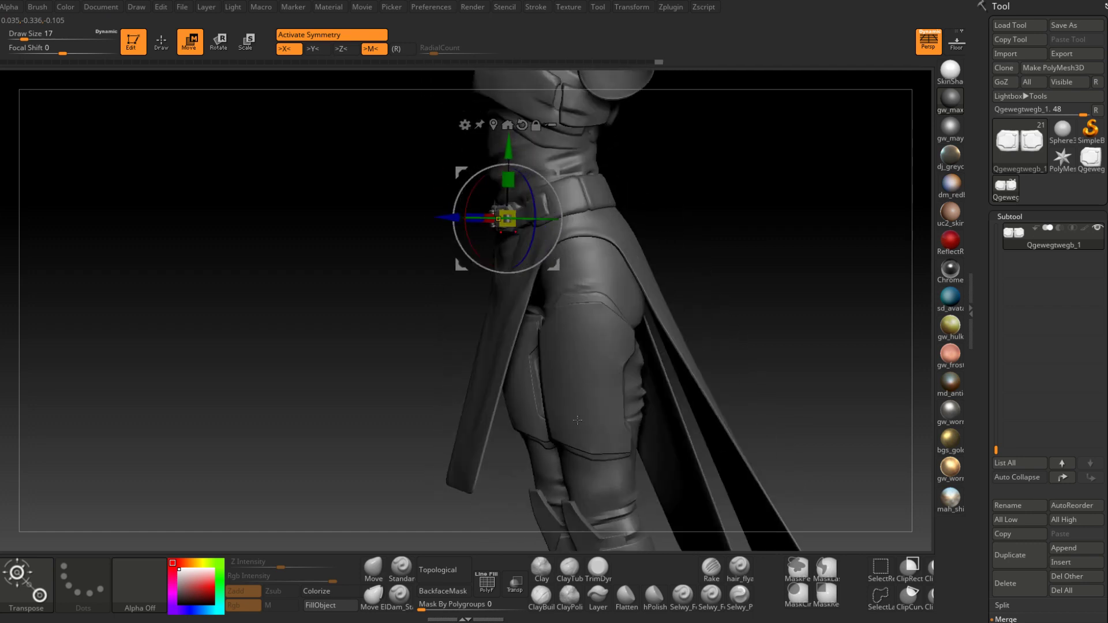
left_click_drag(577, 420, 675, 318)
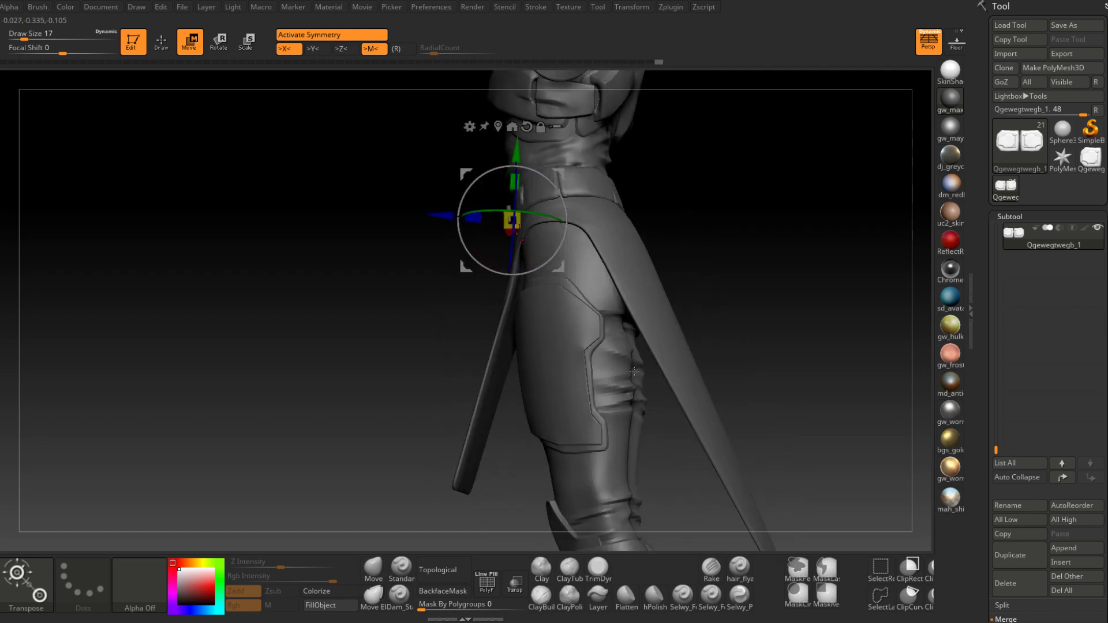
left_click_drag(635, 371, 572, 406)
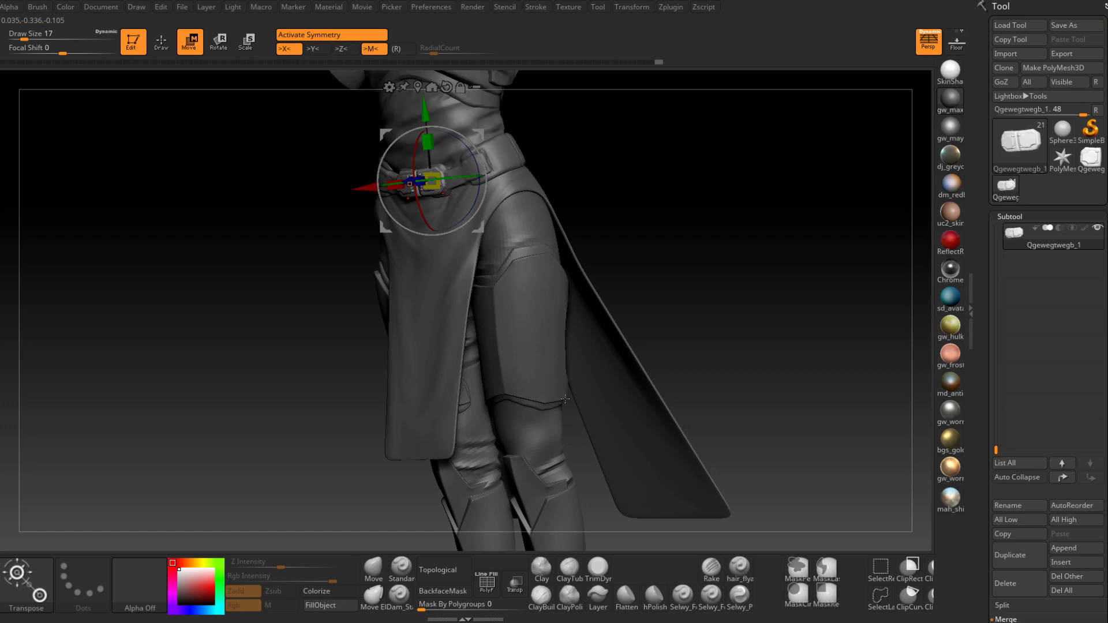
left_click_drag(566, 399, 475, 424)
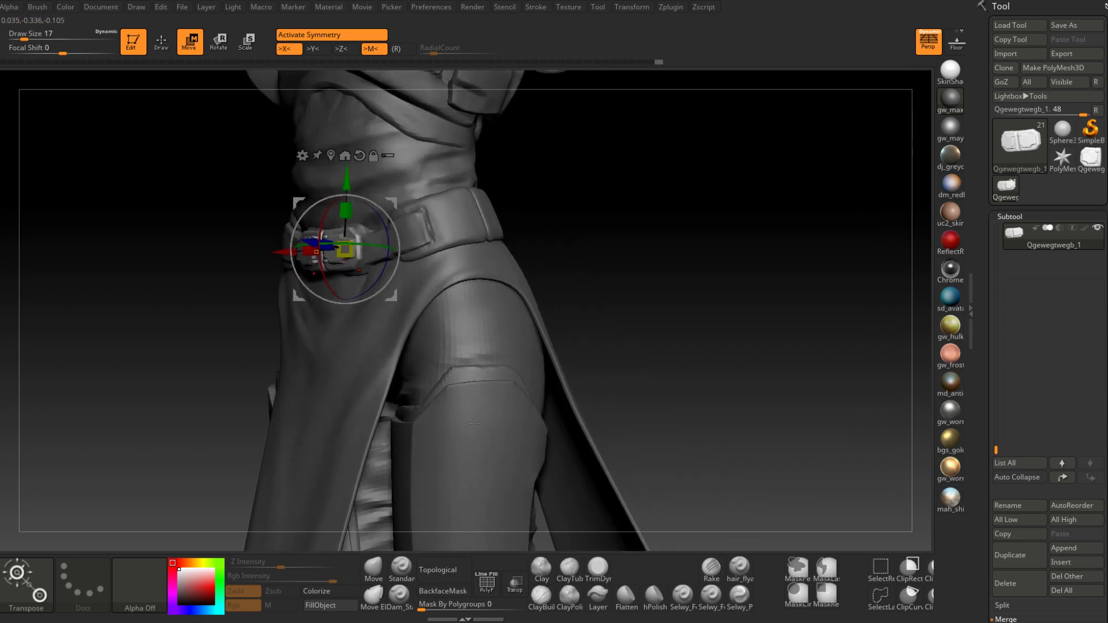
mouse_move(534, 280)
left_mouse_down("alt")
mouse_move(541, 378)
mouse_move(540, 301)
left_mouse_up("alt")
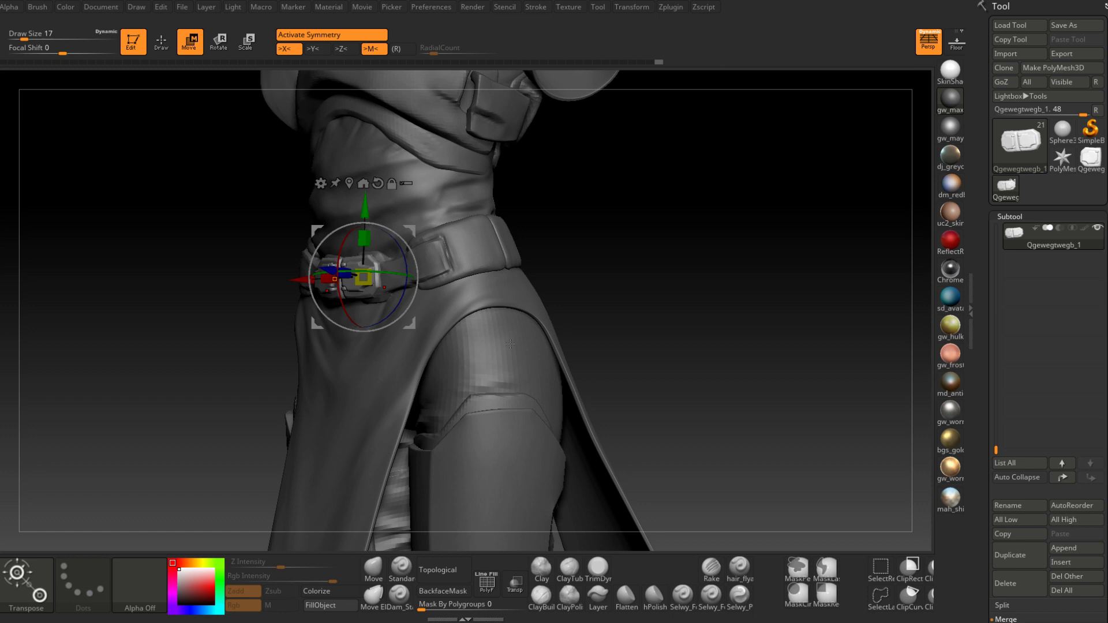
Select the Tabbard subtool and sculpt a fold into its waist cloth using the Standard brush at draw size 12 with symmetry off
left_click_drag(527, 270, 554, 270)
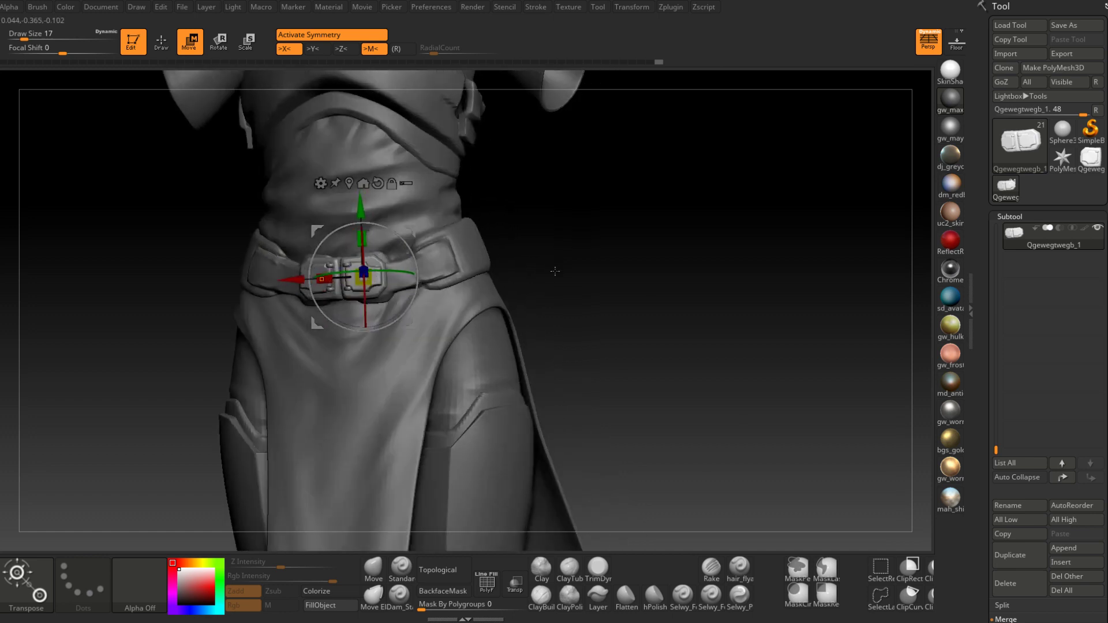
left_click_drag(525, 331, 572, 270, "alt")
left_click(162, 50)
mouse_move(576, 294)
right_mouse_down()
mouse_move(475, 446)
mouse_move(594, 210)
mouse_move(595, 309)
right_mouse_up()
left_click(590, 308, "alt")
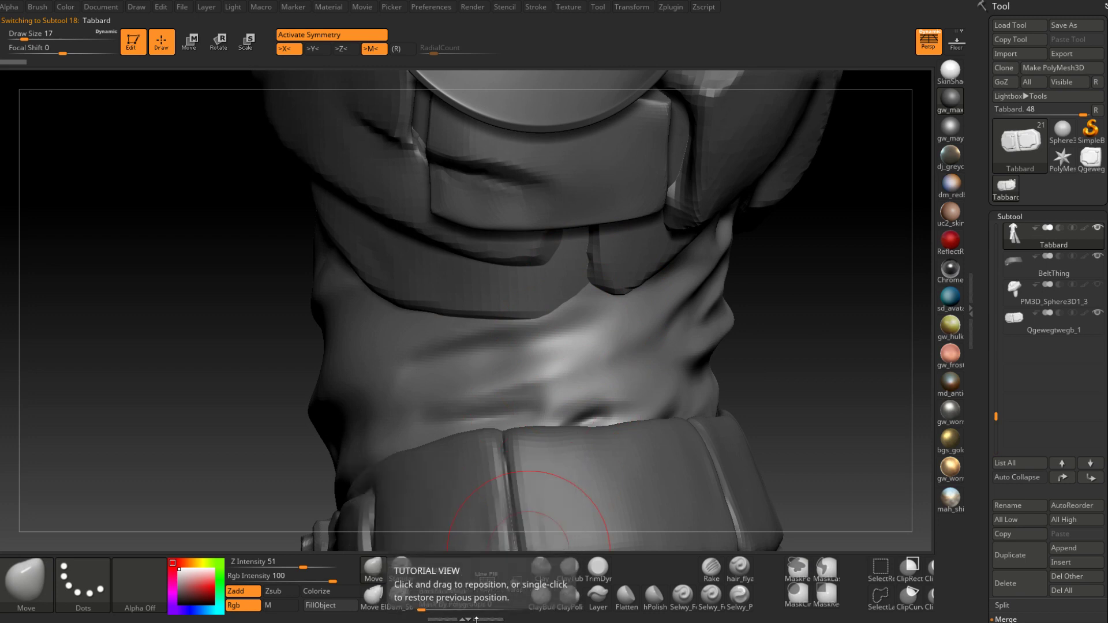
left_click(404, 567)
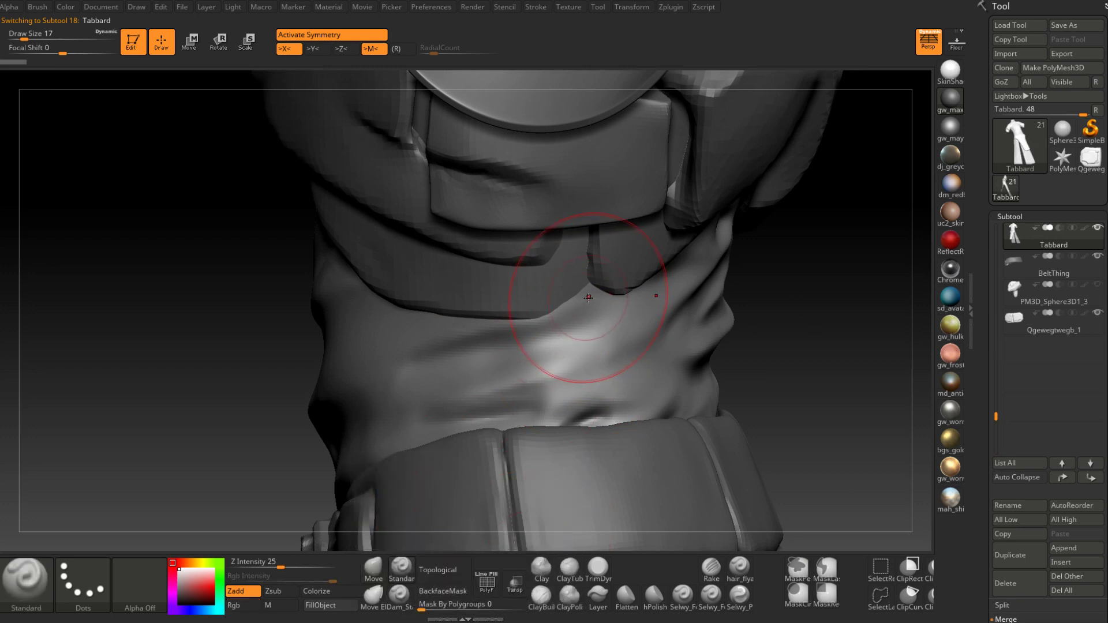
key("x")
key("bracketleft")
right_click_drag(589, 298, 522, 257)
mouse_move(582, 305)
left_mouse_down()
mouse_move(620, 288)
mouse_move(564, 292)
left_mouse_up()
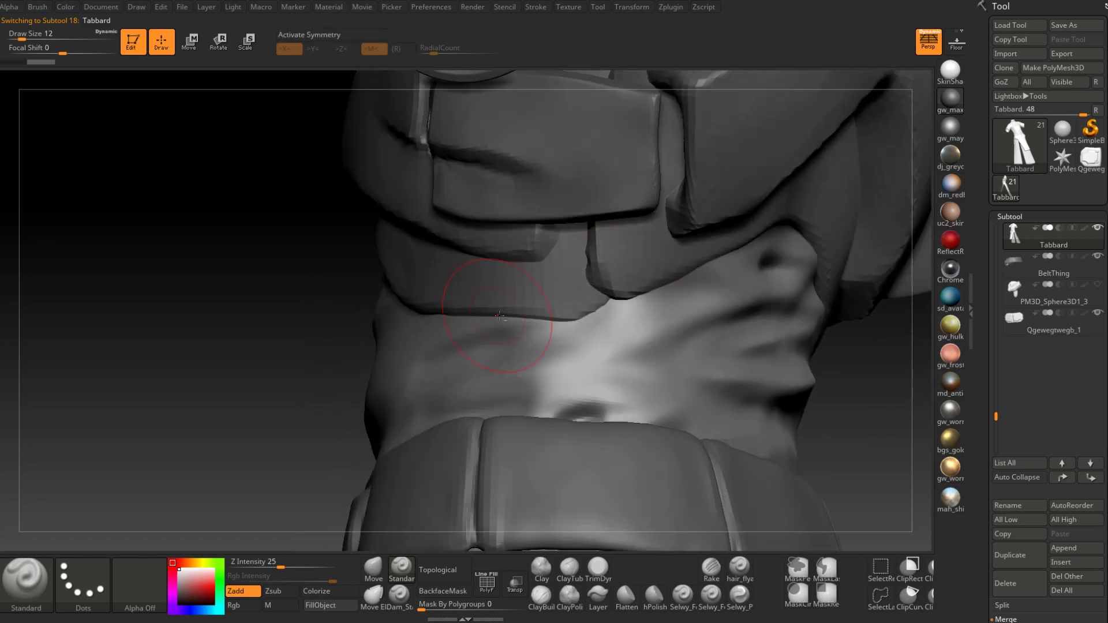
Sculpt asymmetric cloth folds across the Tabbard's waist between the belt and the chest armour, working around the sides and back
mouse_move(565, 292)
right_mouse_down()
mouse_move(601, 317)
mouse_move(537, 300)
right_mouse_up()
left_click_drag(626, 295, 677, 267, "alt")
mouse_move(676, 267)
right_mouse_down()
mouse_move(489, 333)
mouse_move(607, 298)
right_mouse_up()
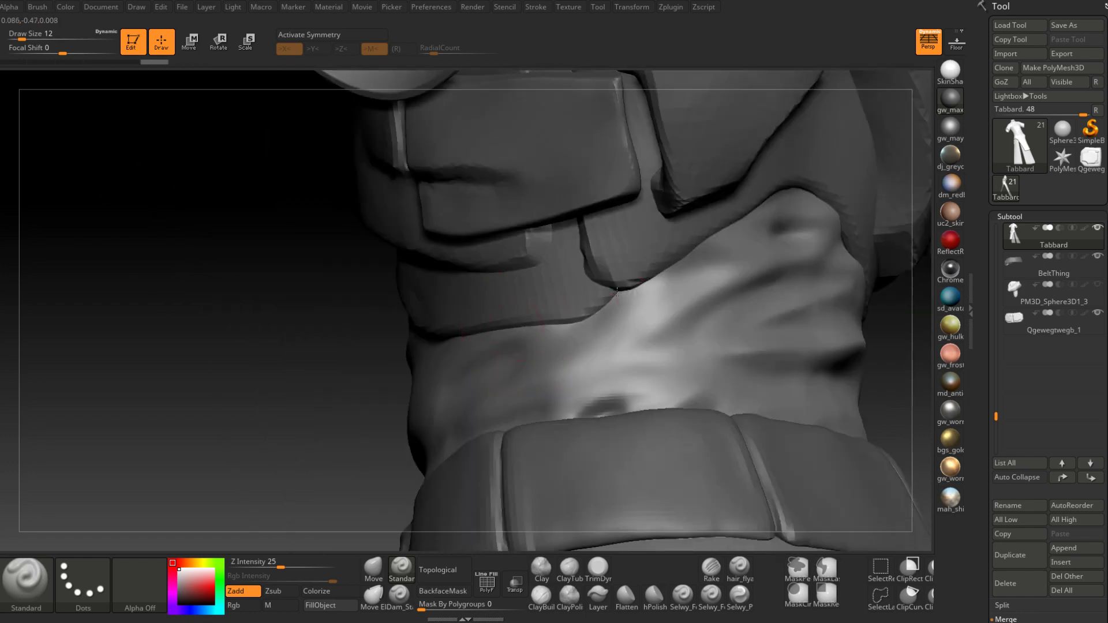
left_click_drag(637, 283, 698, 250)
right_click_drag(697, 250, 663, 248)
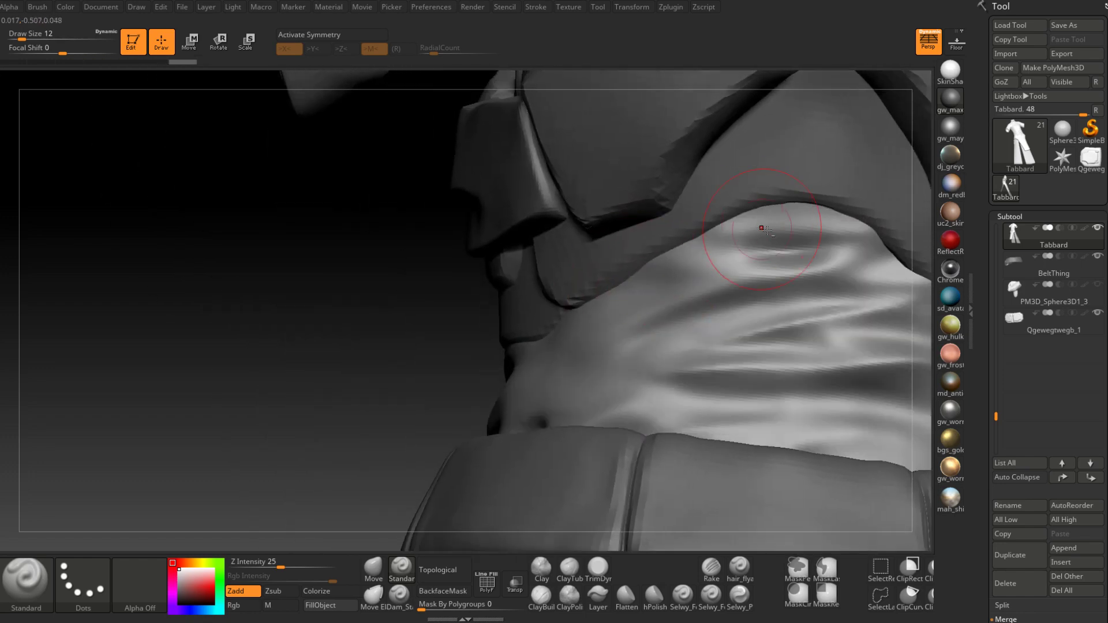
right_click_drag(754, 231, 661, 339)
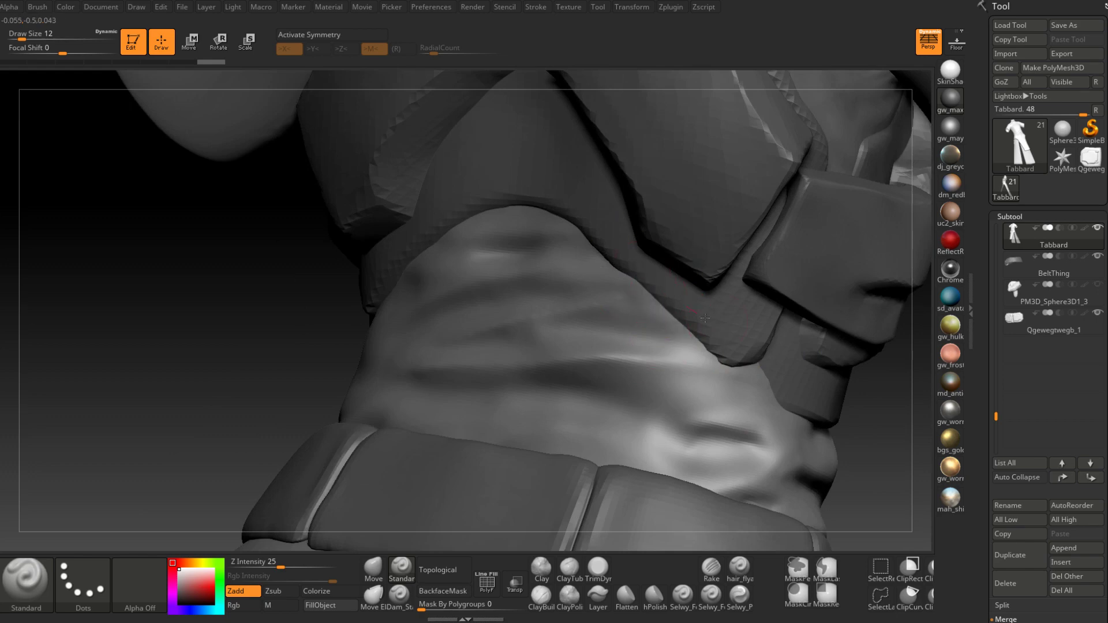
mouse_move(638, 274)
right_mouse_down()
mouse_move(696, 344)
mouse_move(656, 298)
right_mouse_up()
left_click_drag(665, 317, 693, 339)
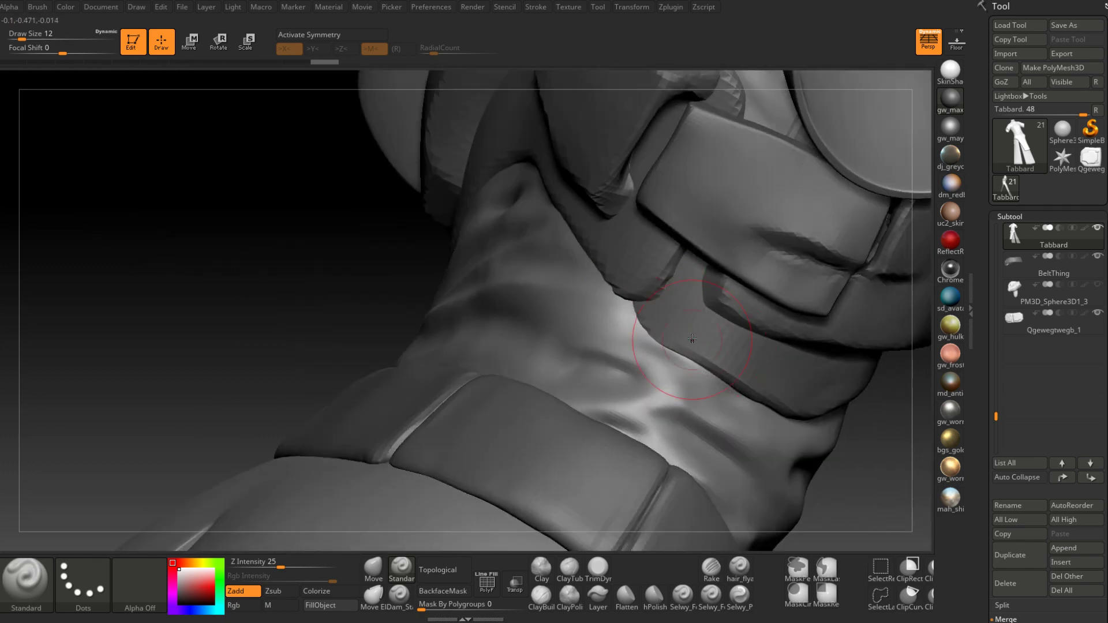
right_click_drag(693, 339, 658, 335)
left_click_drag(692, 339, 649, 250)
right_click_drag(649, 250, 639, 302)
Redo the latest fold strokes on the Tabbard's waist
key("ctrl+shift+z")
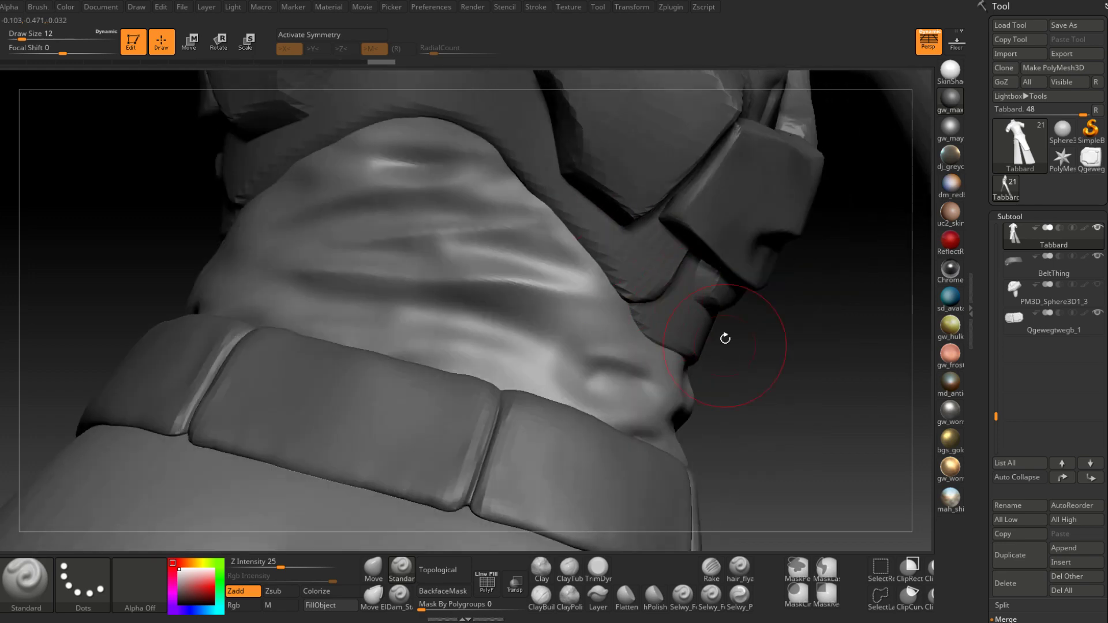
key("ctrl+shift+z")
key("ctrl+shift+z")
key("ctrl+shift+z")
key("ctrl+shift+z")
key("ctrl+shift+z")
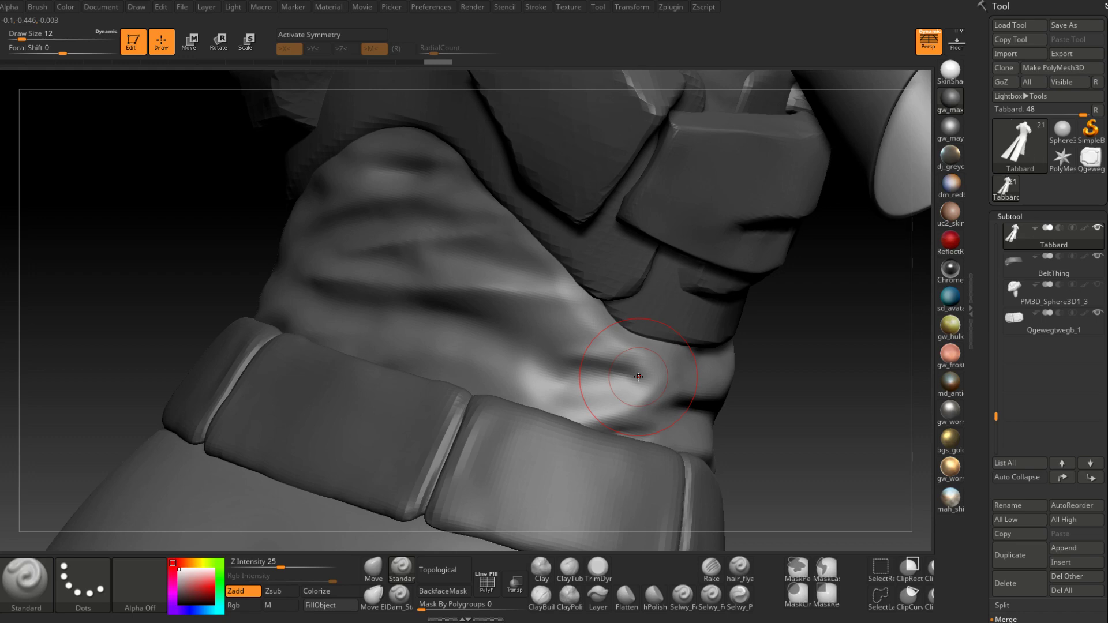
Examine the waist folds and the Tabbard's drape below the belt from the back, front and side
mouse_move(639, 377)
right_mouse_down()
mouse_move(543, 370)
mouse_move(648, 359)
mouse_move(591, 338)
mouse_move(663, 364)
mouse_move(683, 325)
mouse_move(668, 365)
right_mouse_up()
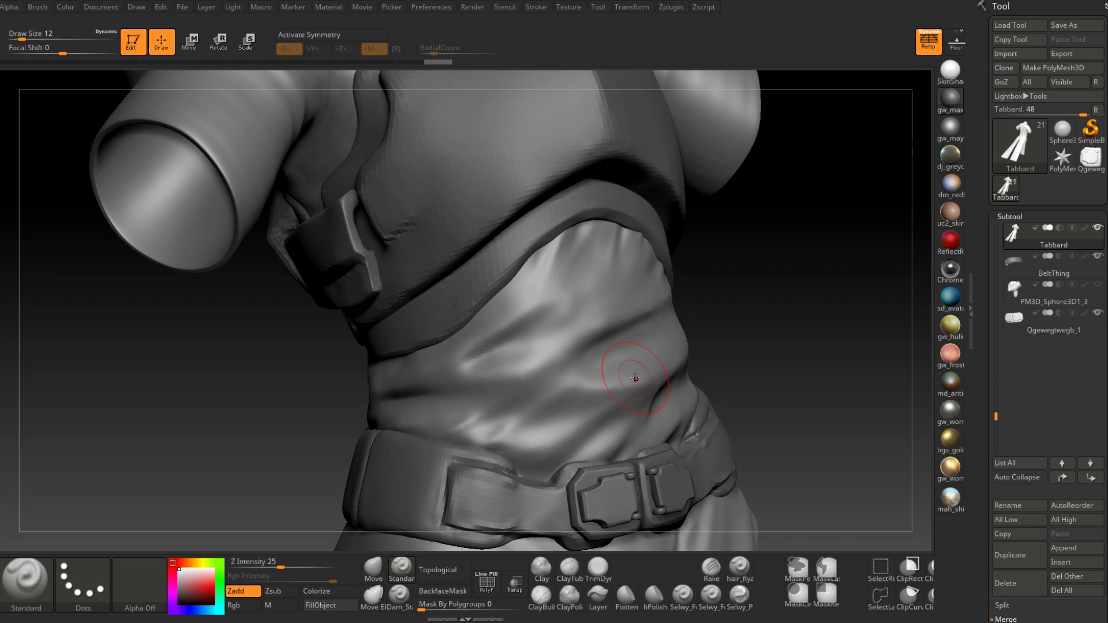
mouse_move(582, 329)
right_mouse_down()
mouse_move(651, 306)
mouse_move(579, 370)
mouse_move(556, 411)
right_mouse_up()
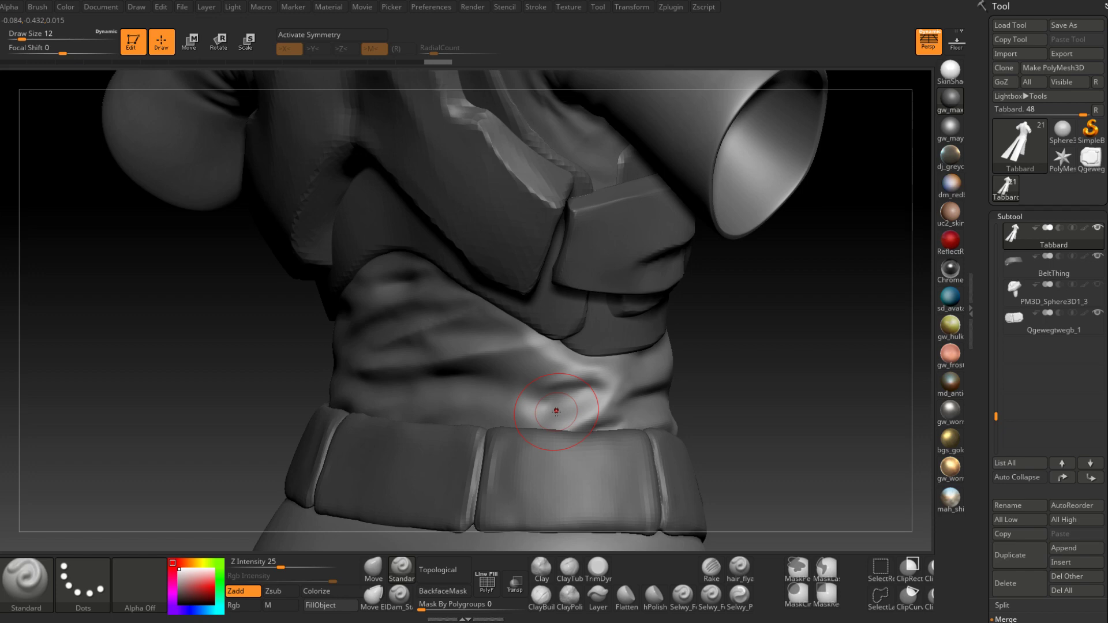
mouse_move(556, 411)
right_mouse_down()
mouse_move(527, 386)
mouse_move(530, 370)
mouse_move(483, 418)
mouse_move(513, 408)
mouse_move(500, 358)
mouse_move(559, 345)
mouse_move(482, 385)
mouse_move(471, 357)
mouse_move(489, 335)
right_mouse_up()
key("ctrl")
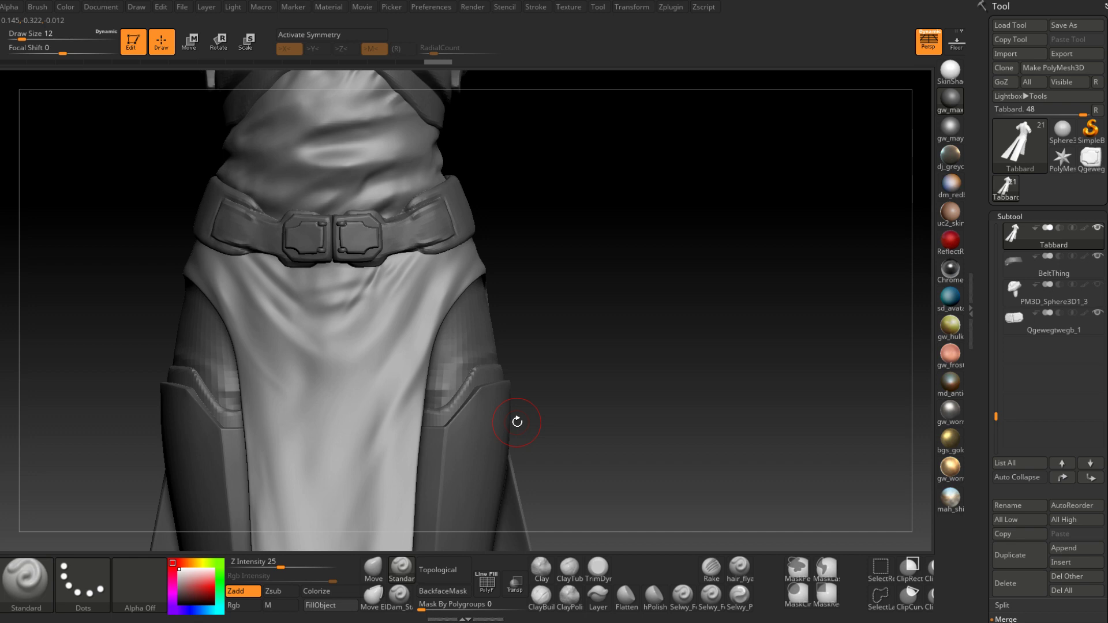
right_click_drag(517, 422, 472, 353)
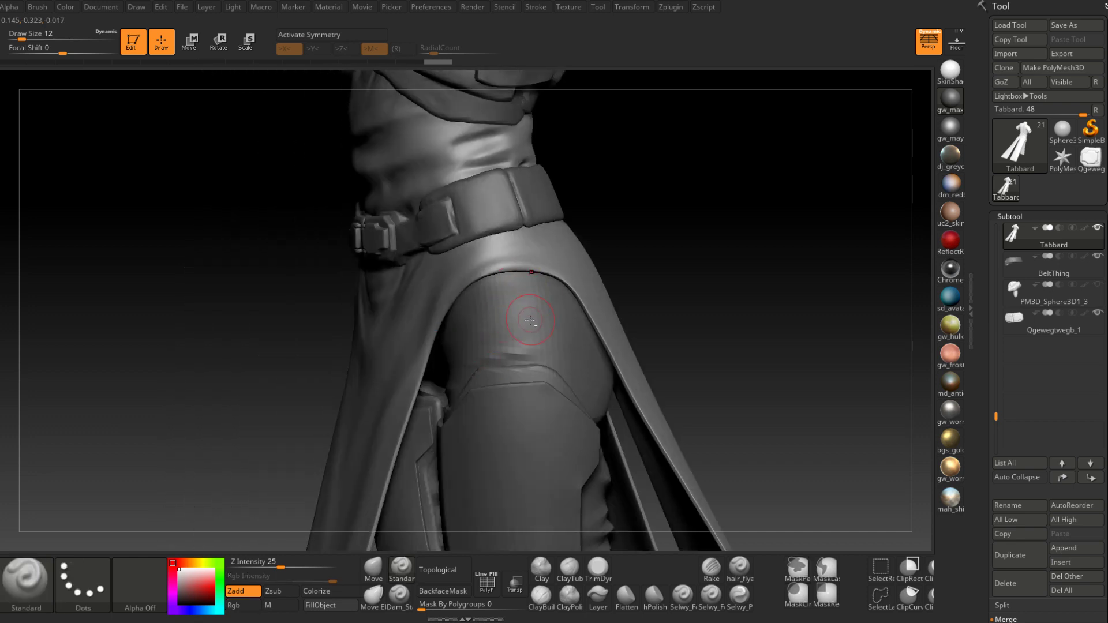
mouse_move(470, 310)
right_mouse_down("alt")
mouse_move(495, 371)
mouse_move(492, 398)
mouse_move(502, 292)
right_mouse_up("alt")
mouse_move(525, 398)
right_mouse_down("ctrl")
mouse_move(491, 350)
mouse_move(514, 379)
mouse_move(568, 409)
mouse_move(570, 346)
right_mouse_up("ctrl")
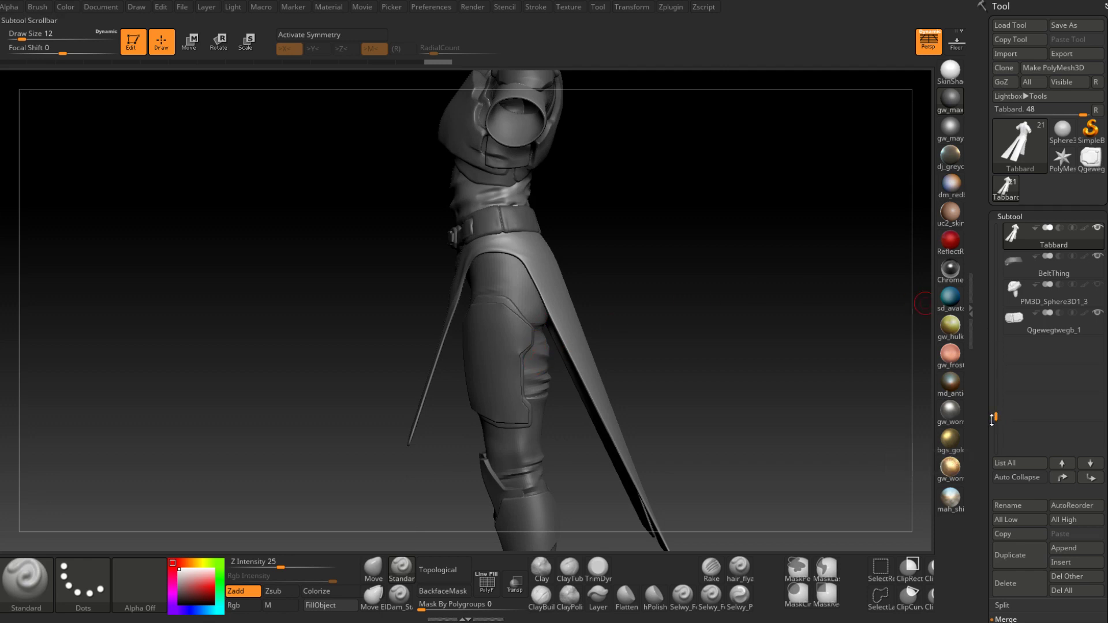
Delete the PM3D_Sphere3D1_2 subtool from the character
mouse_move(1019, 294)
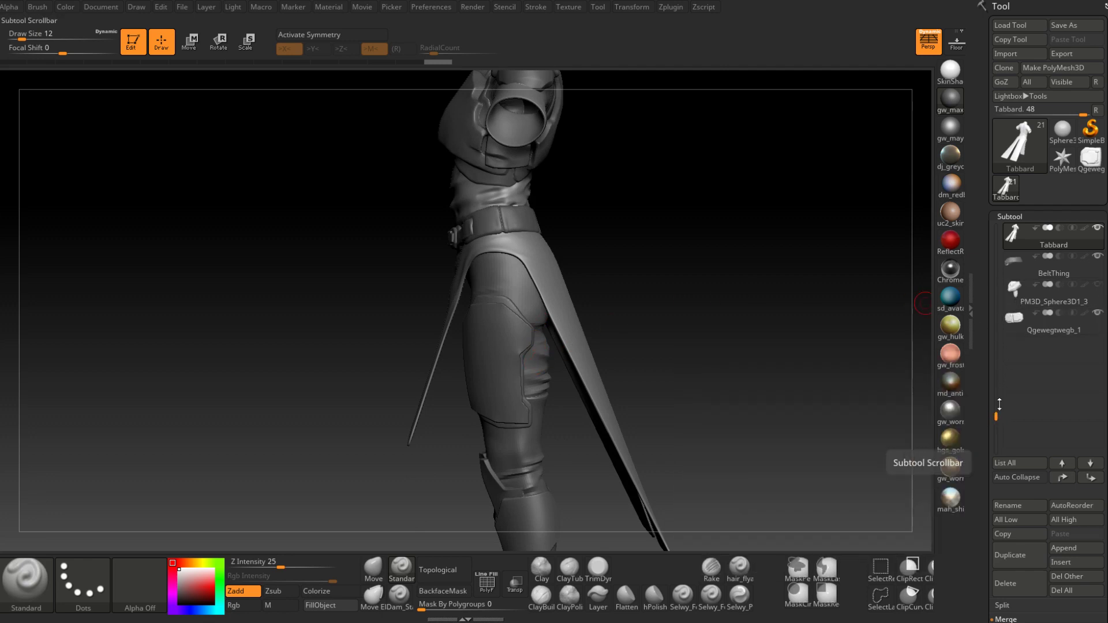
left_click_drag(997, 417, 997, 339)
mouse_move(1020, 320)
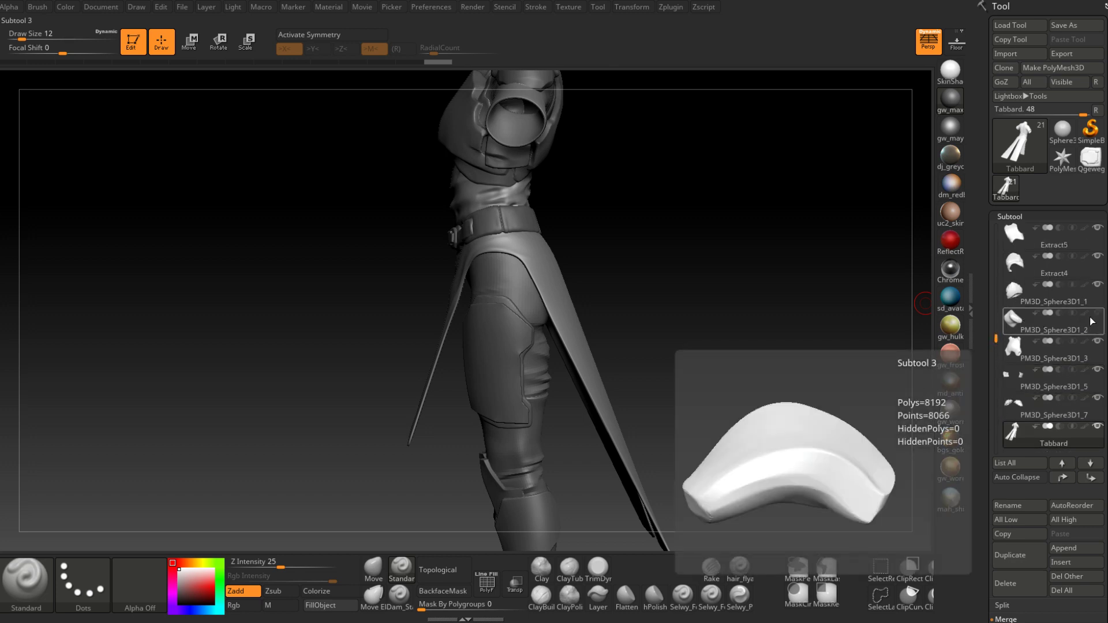
left_click_drag(684, 300, 661, 393, "alt")
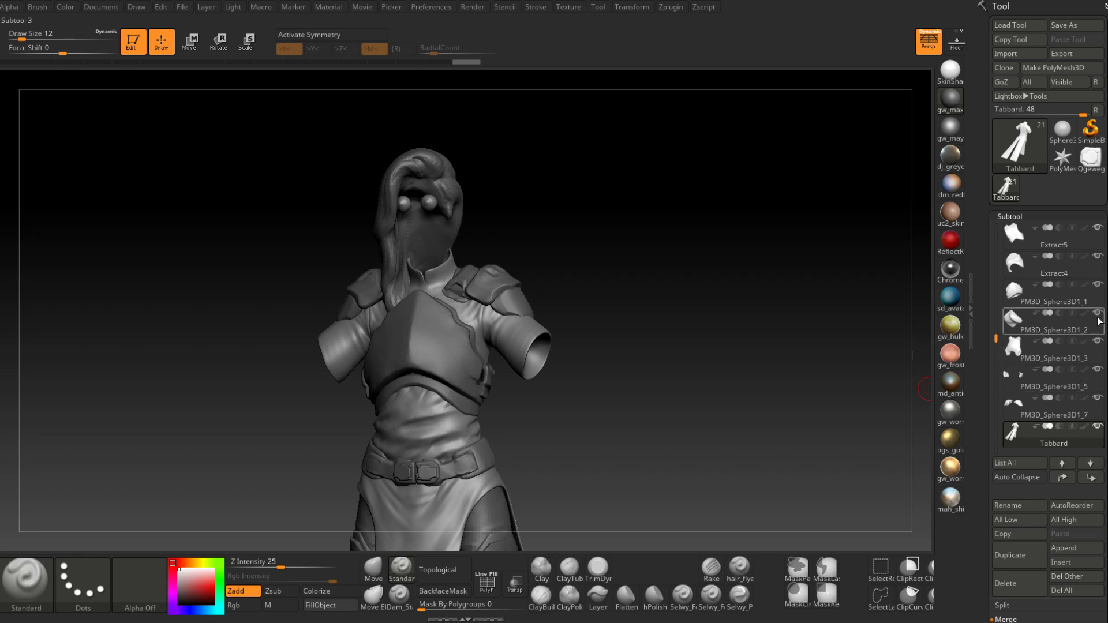
left_click(1061, 326)
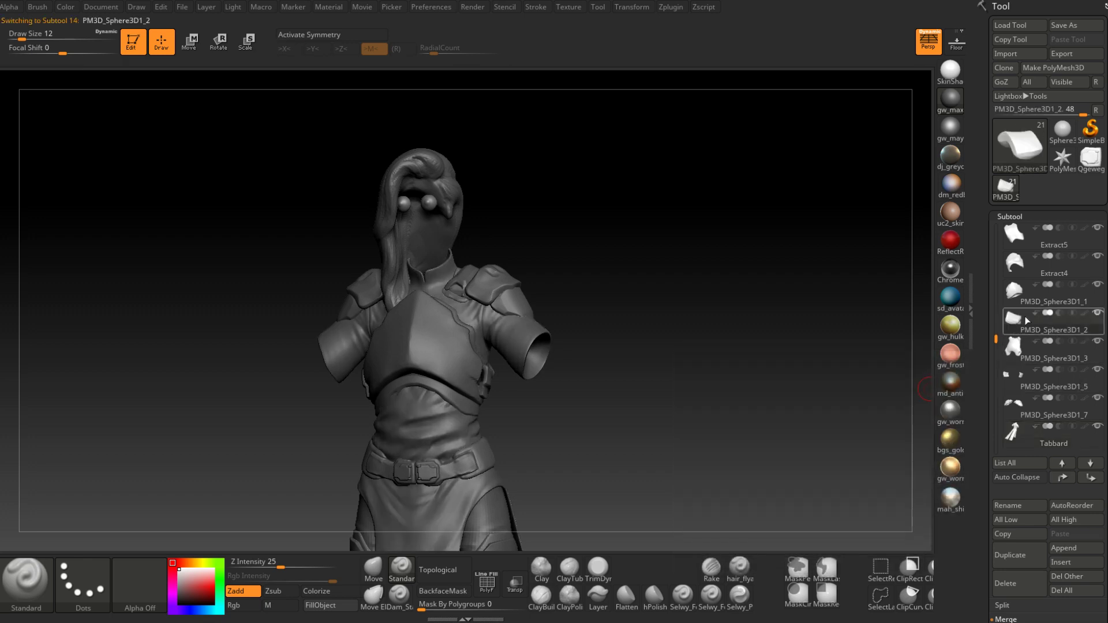
left_click(1005, 583)
left_click(911, 609)
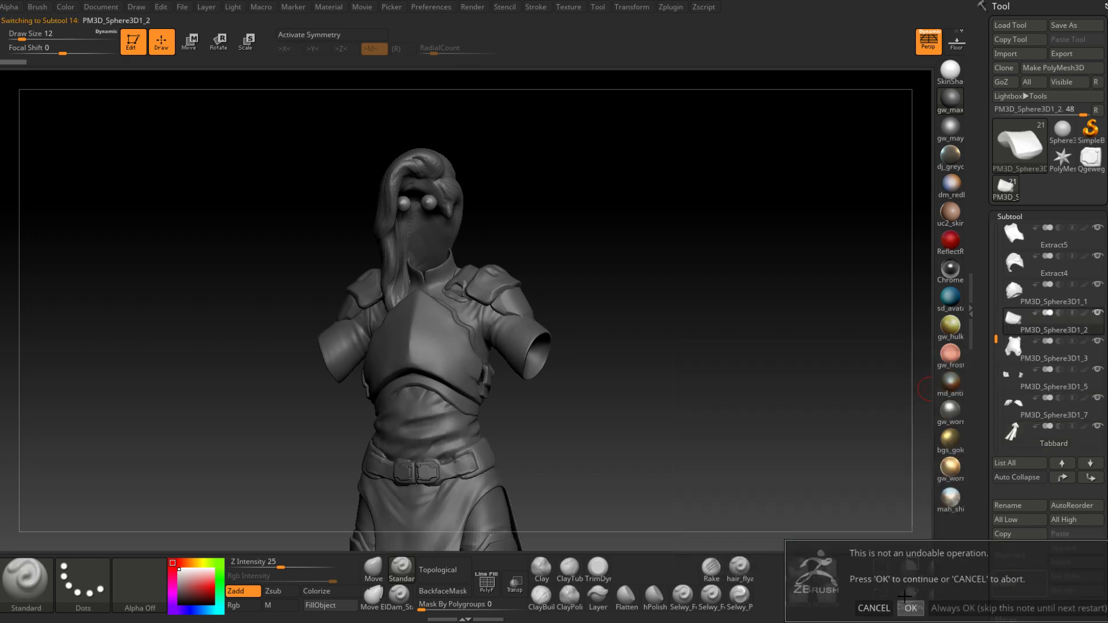
Look through the subtool list and check the tabbard, leg armour and boots from the front, side and back
left_click_drag(572, 358, 554, 405)
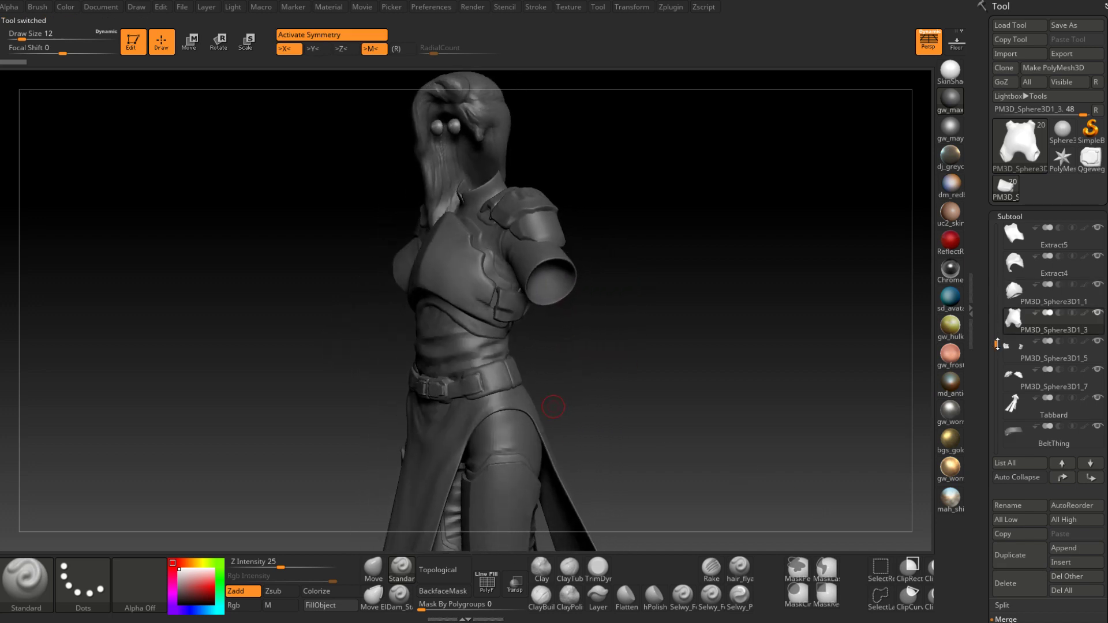
left_click_drag(997, 345, 997, 251)
mouse_move(965, 387)
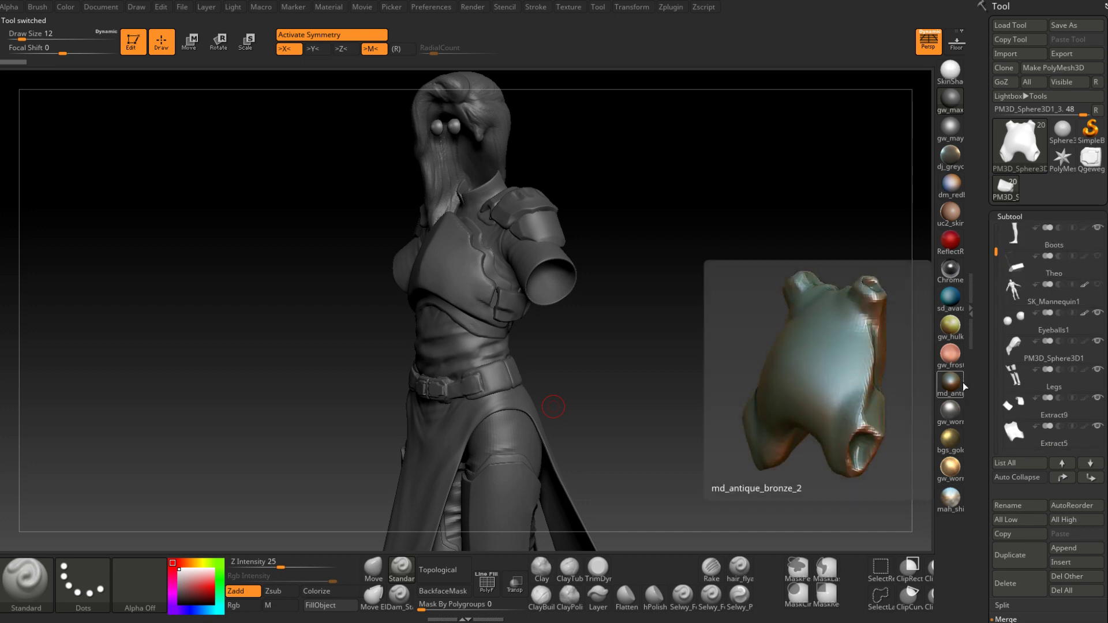
mouse_move(1028, 299)
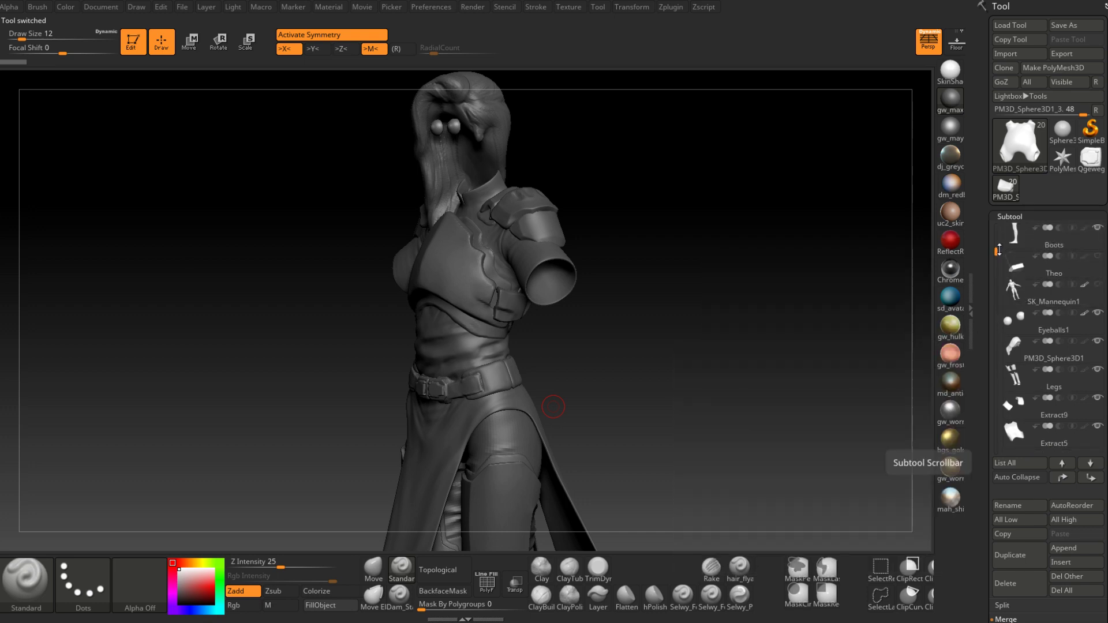
left_click_drag(632, 404, 691, 400)
left_click_drag(640, 461, 646, 191, "alt")
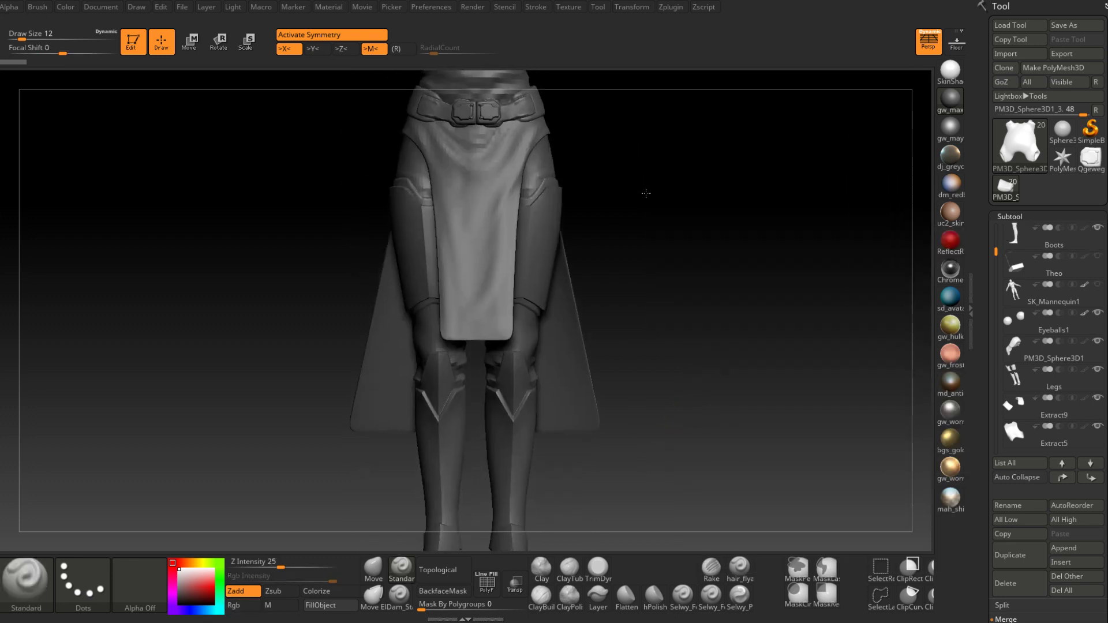
left_click_drag(651, 319, 587, 353)
left_click_drag(587, 353, 448, 426, "alt")
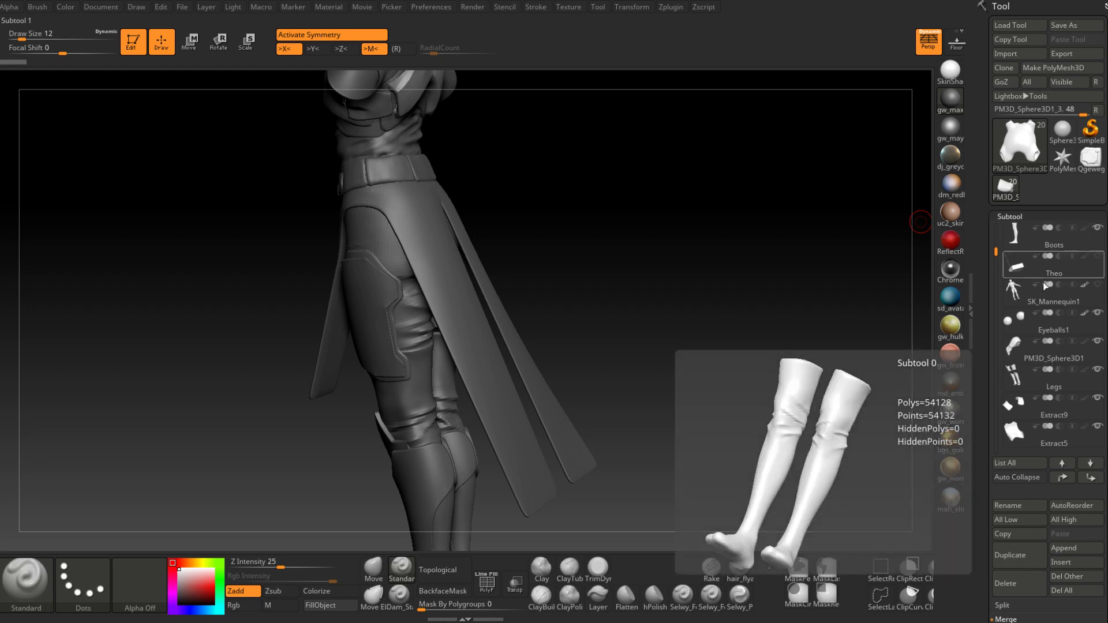
left_click_drag(657, 370, 688, 338)
mouse_move(996, 252)
left_mouse_down()
mouse_move(999, 220)
mouse_move(1004, 382)
left_mouse_up()
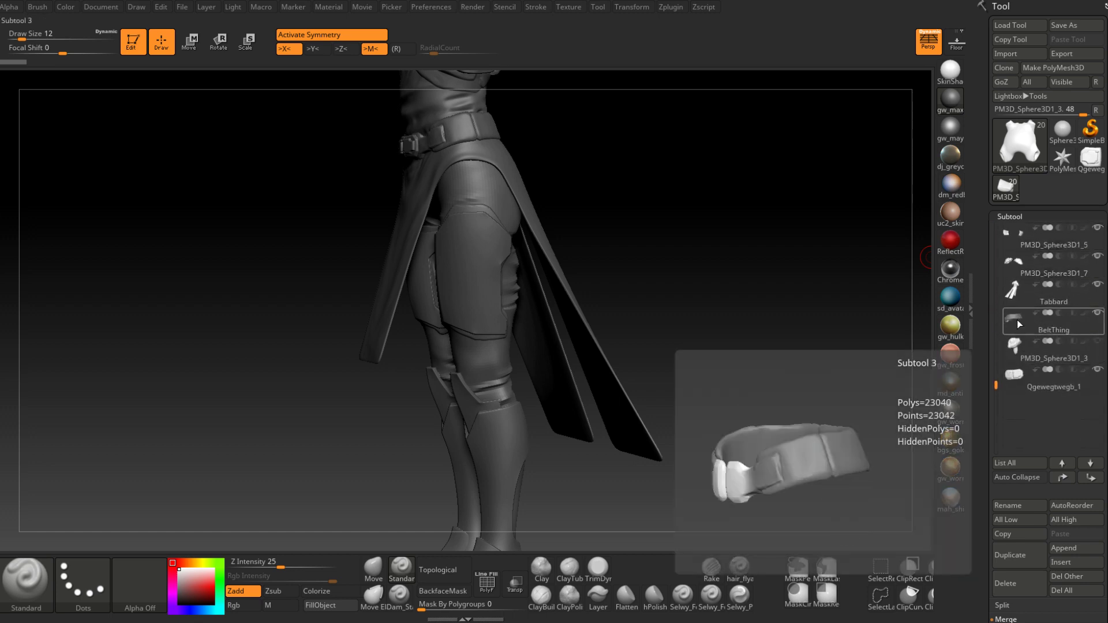
Set the Standard brush's draw size to 4 for fine work around the waist
left_click_drag(693, 358, 676, 439, "shift")
right_click_drag(676, 439, 585, 370, "alt")
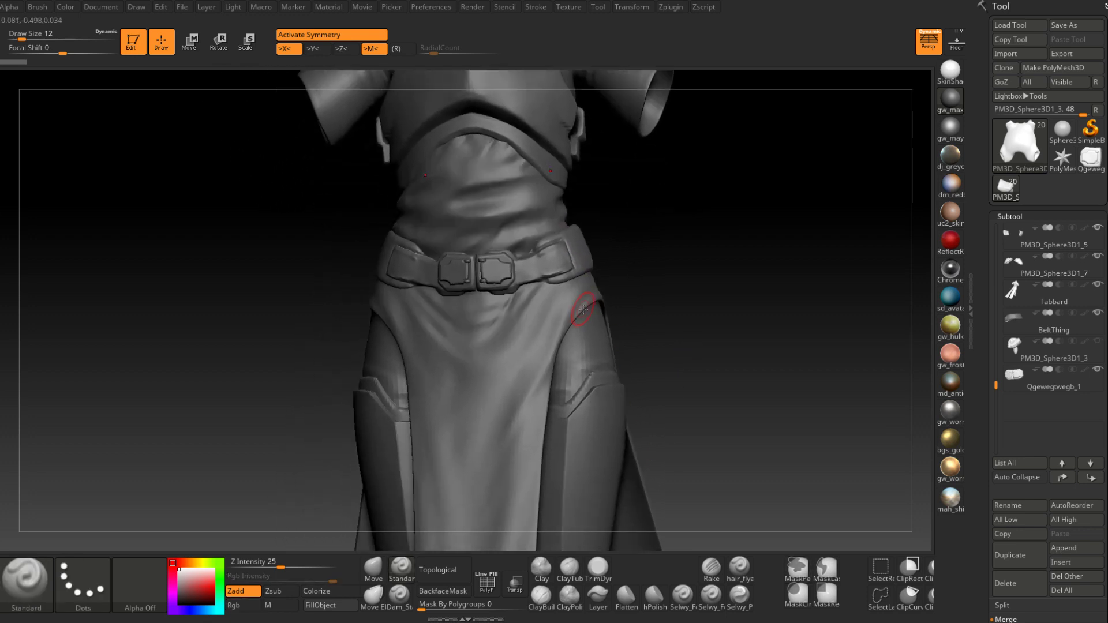
right_click_drag(598, 357, 612, 260, "alt")
mouse_move(612, 259)
right_mouse_down()
mouse_move(508, 254)
mouse_move(426, 320)
mouse_move(612, 345)
mouse_move(543, 397)
mouse_move(544, 417)
right_mouse_up()
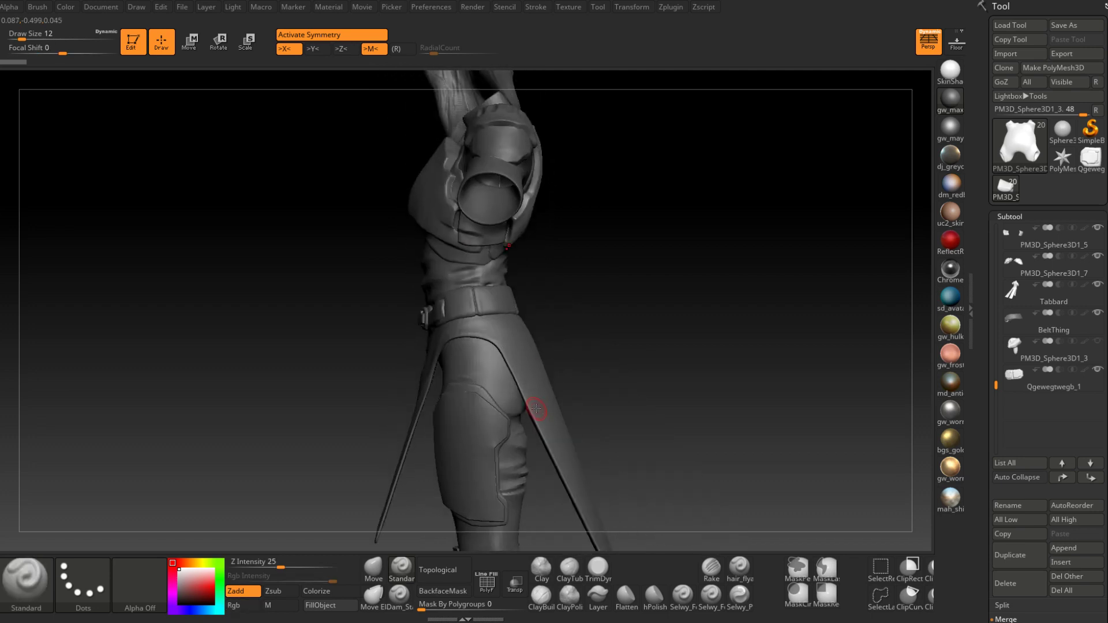
mouse_move(454, 321)
right_mouse_down()
mouse_move(471, 352)
mouse_move(501, 352)
mouse_move(512, 329)
mouse_move(549, 310)
mouse_move(565, 314)
mouse_move(459, 324)
mouse_move(506, 328)
mouse_move(488, 398)
mouse_move(496, 333)
mouse_move(457, 344)
mouse_move(445, 334)
mouse_move(465, 360)
right_mouse_up()
key("space")
left_click_drag(465, 361, 461, 362)
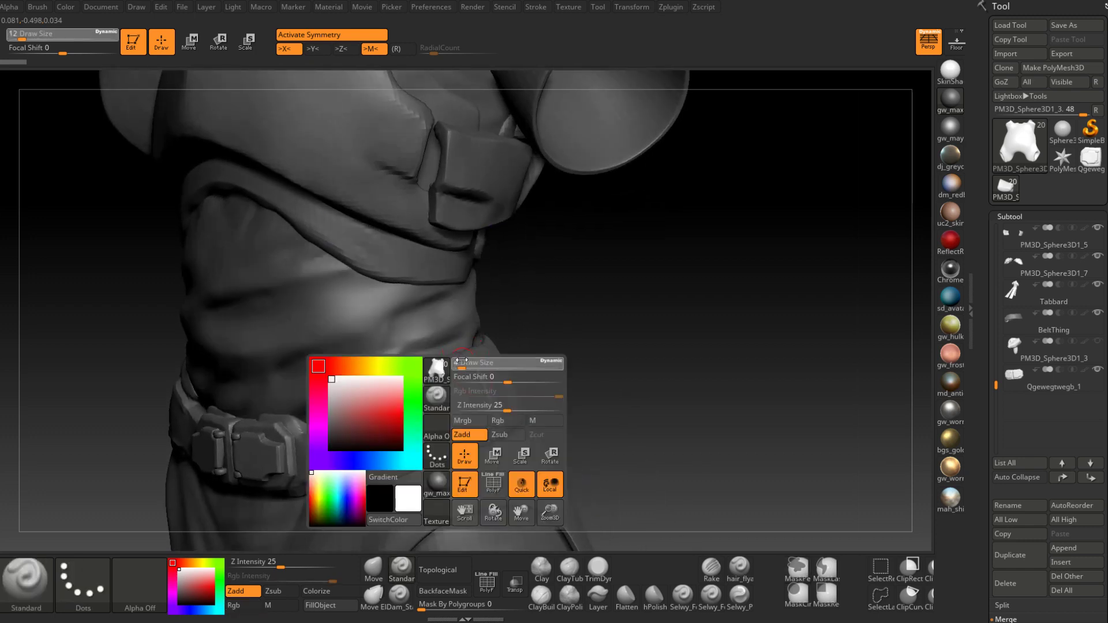
Examine the proportions of the belt, waist cloth, tabbard and thigh armour from the side, back and three-quarter views
mouse_move(462, 360)
right_mouse_down()
mouse_move(505, 356)
mouse_move(486, 286)
mouse_move(526, 289)
mouse_move(517, 335)
mouse_move(531, 300)
right_mouse_up()
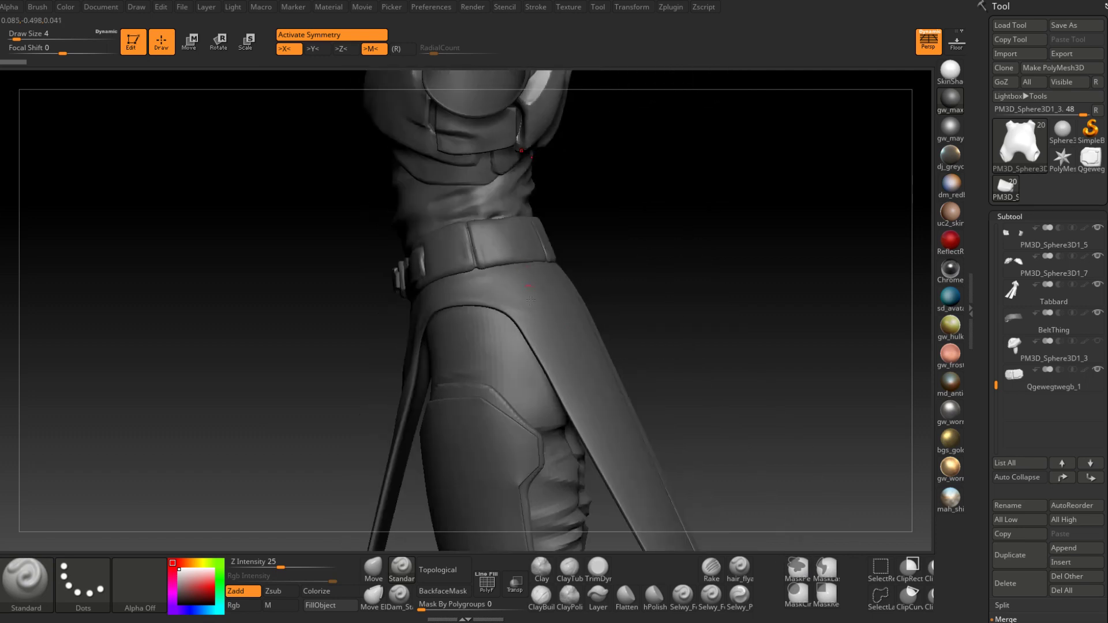
mouse_move(501, 366)
right_mouse_down()
mouse_move(530, 336)
mouse_move(542, 398)
mouse_move(537, 391)
right_mouse_up()
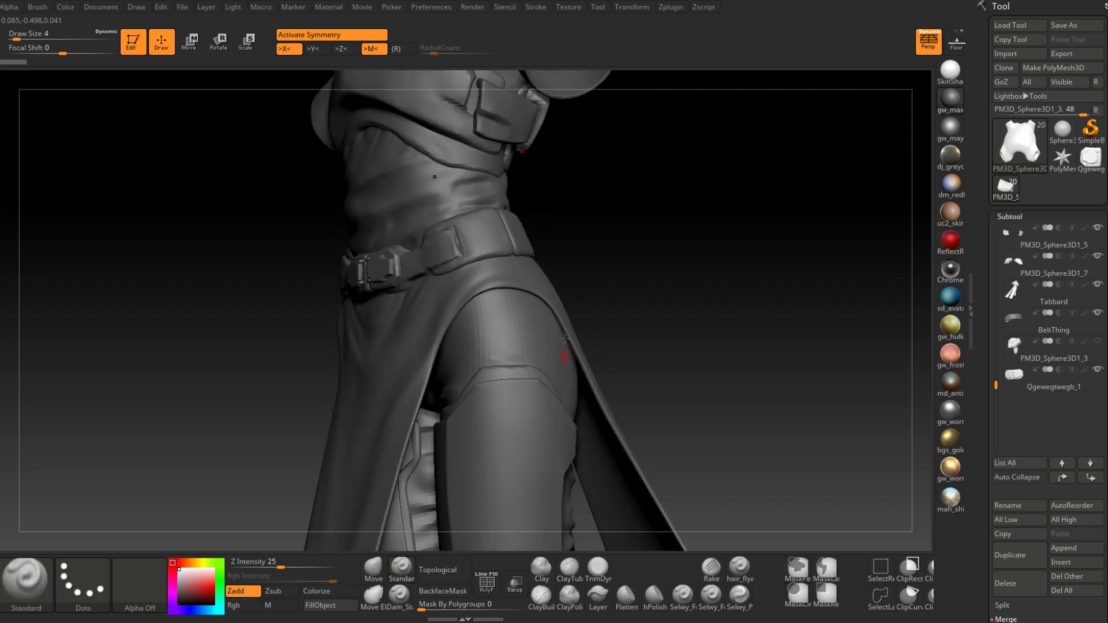
mouse_move(493, 327)
right_mouse_down()
mouse_move(515, 306)
mouse_move(534, 344)
mouse_move(495, 377)
right_mouse_up()
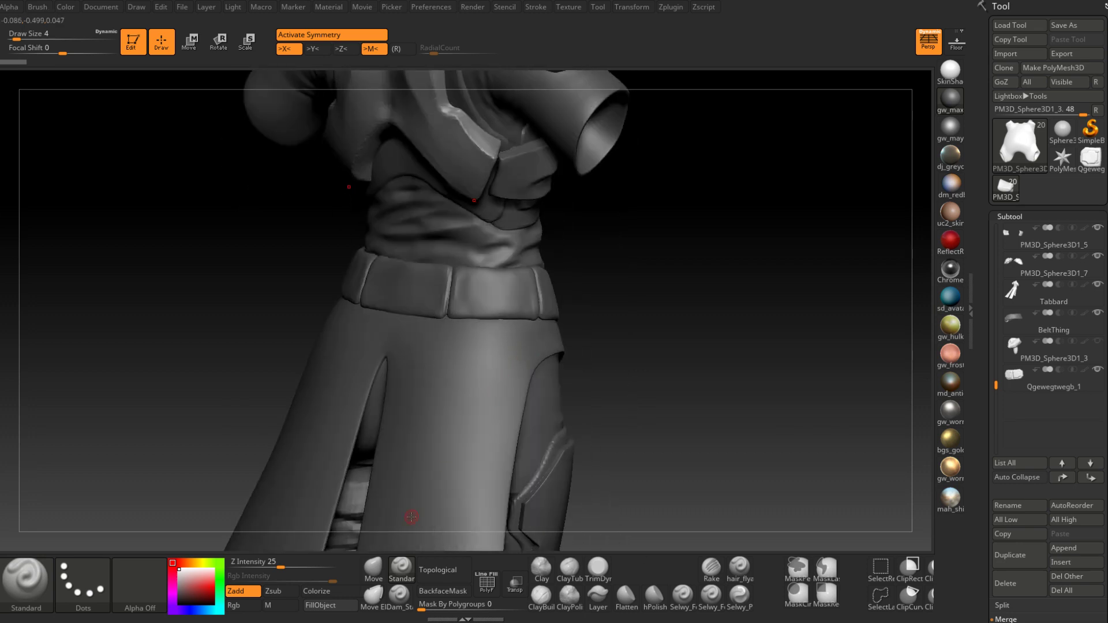
mouse_move(584, 331)
right_mouse_down()
mouse_move(503, 353)
mouse_move(501, 392)
mouse_move(514, 365)
mouse_move(509, 384)
right_mouse_up()
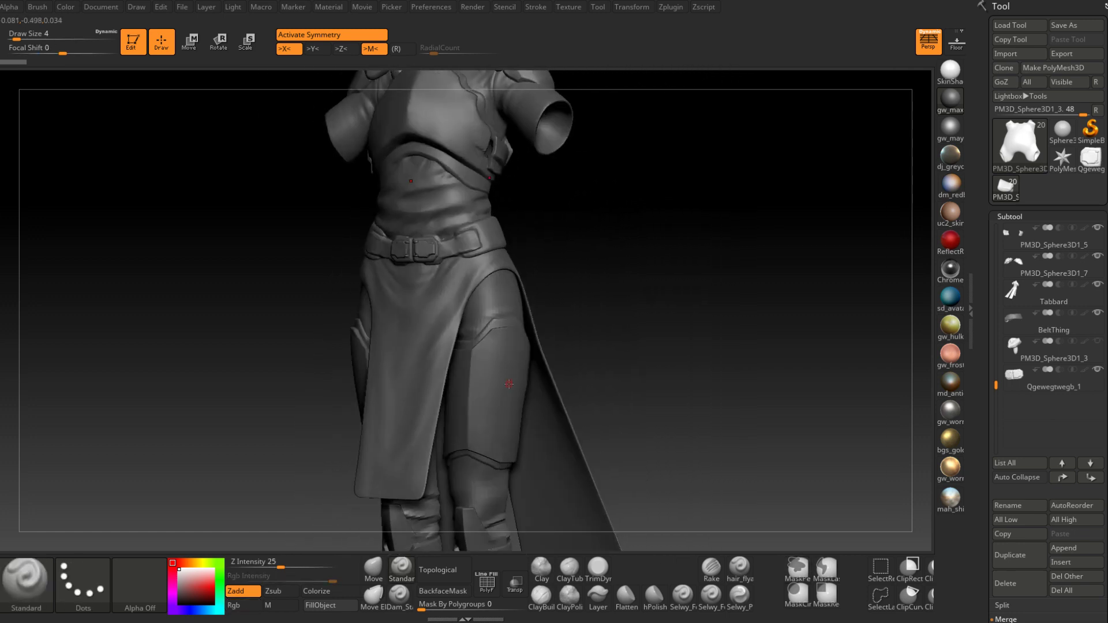
right_click_drag(515, 283, 422, 486)
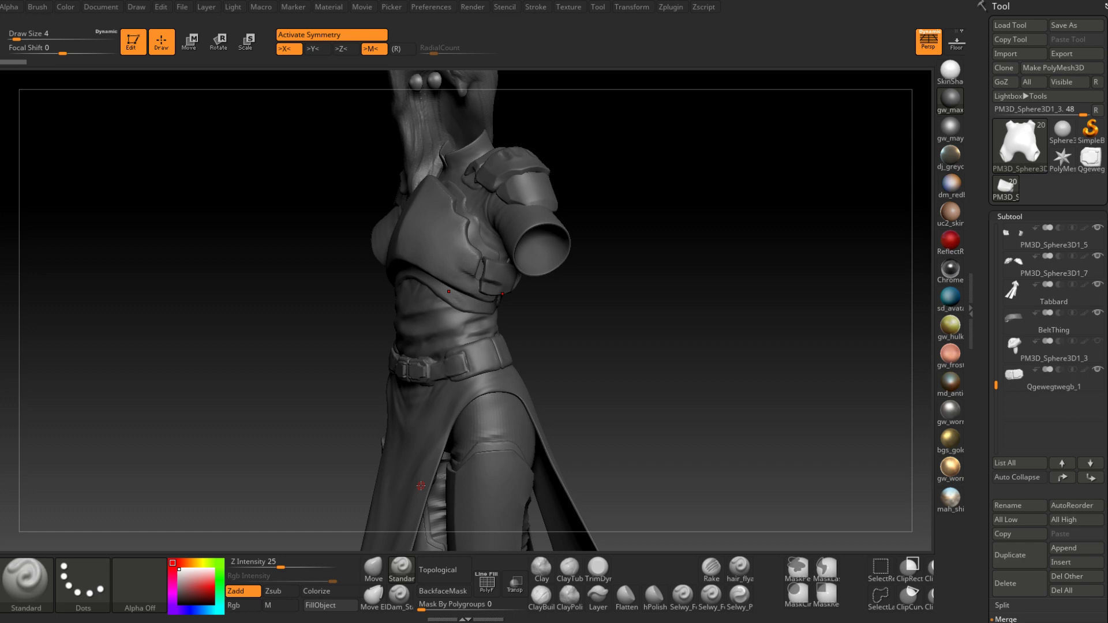
mouse_move(421, 486)
right_mouse_down("ctrl")
mouse_move(477, 413)
mouse_move(488, 347)
right_mouse_up("ctrl")
right_click_drag(488, 346, 525, 364)
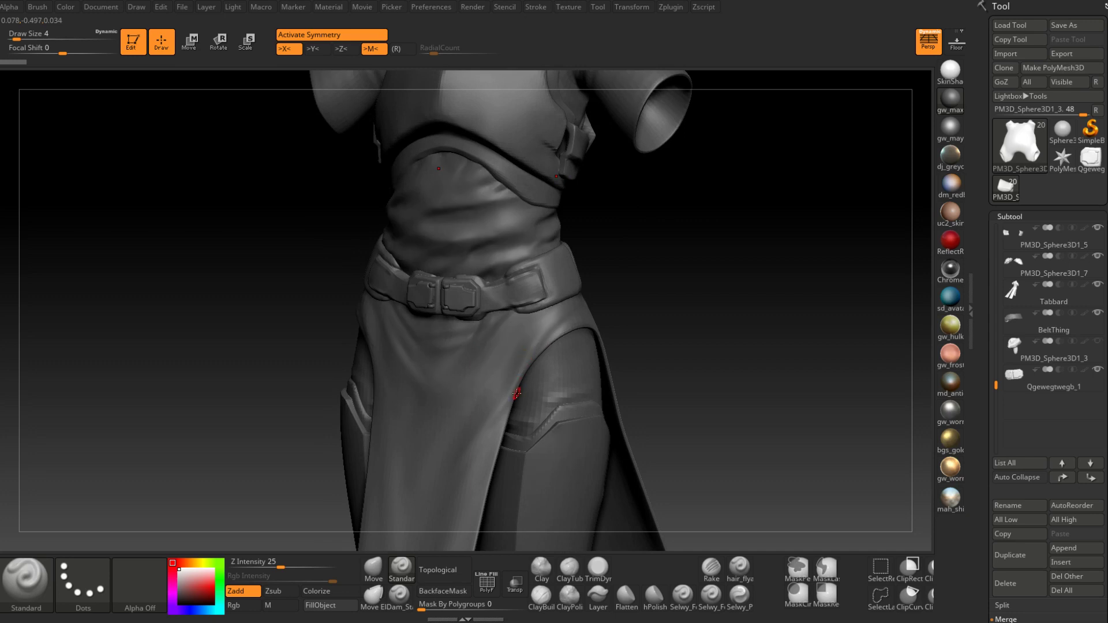
mouse_move(530, 378)
right_mouse_down()
mouse_move(537, 329)
mouse_move(564, 339)
mouse_move(574, 322)
mouse_move(549, 324)
mouse_move(591, 289)
mouse_move(577, 306)
mouse_move(594, 300)
mouse_move(583, 321)
mouse_move(569, 314)
mouse_move(560, 408)
mouse_move(524, 345)
right_mouse_up()
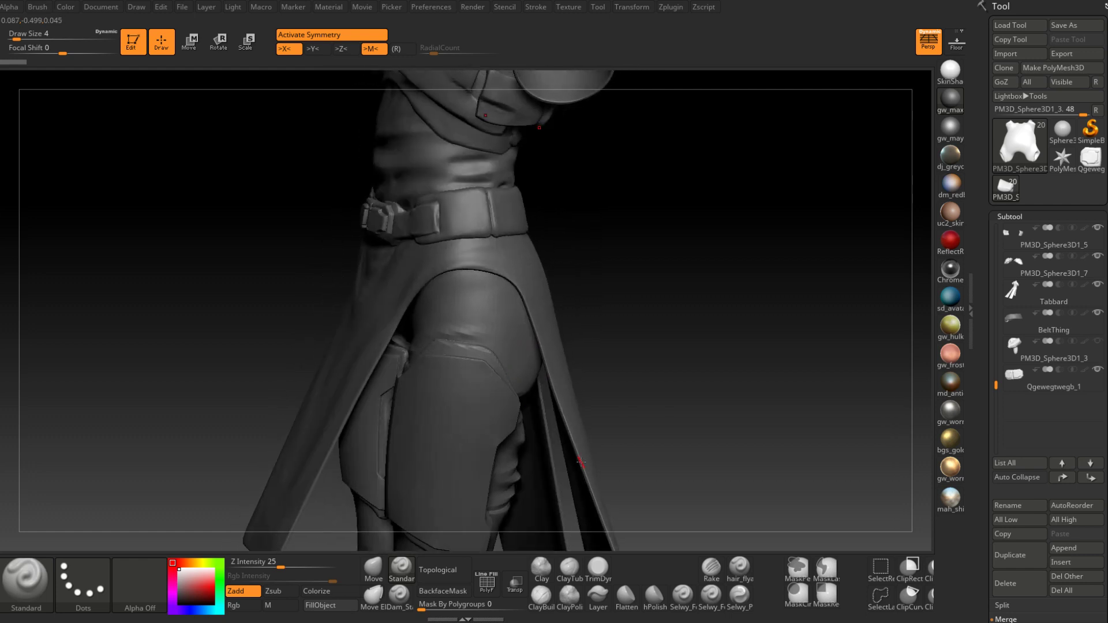
right_click_drag(545, 278, 566, 344)
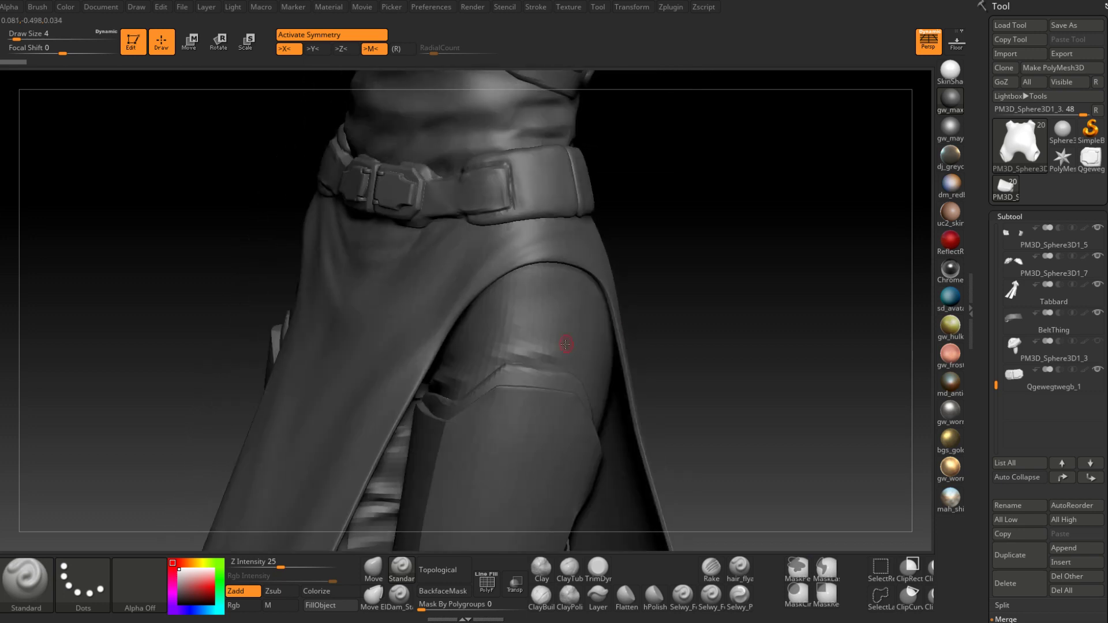
scroll(989, 460, "down", 5)
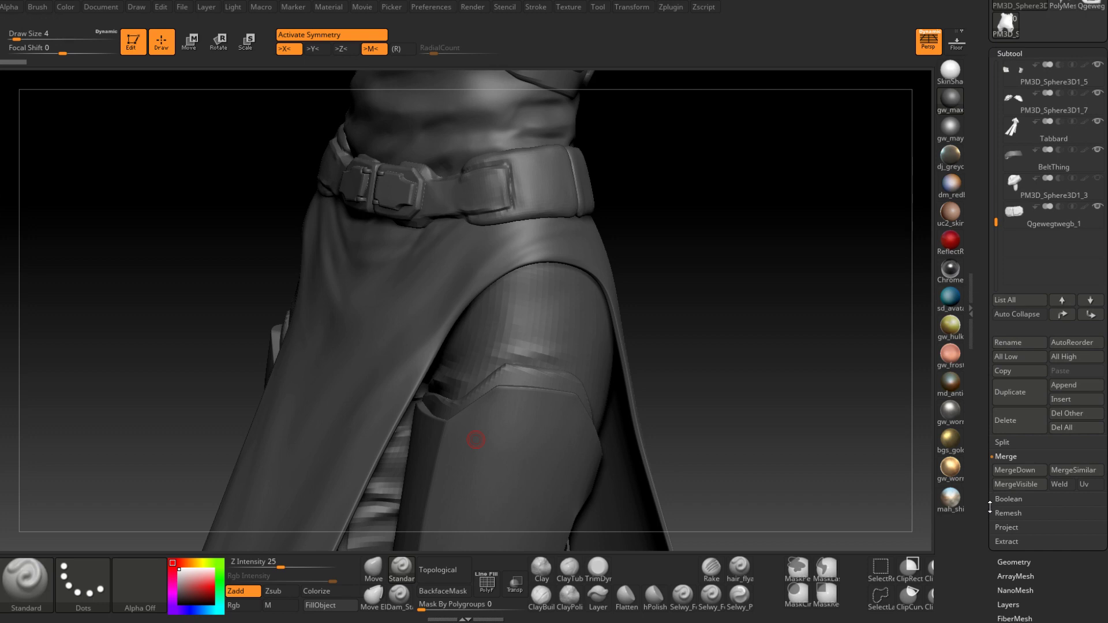
scroll(990, 511, "down", 7)
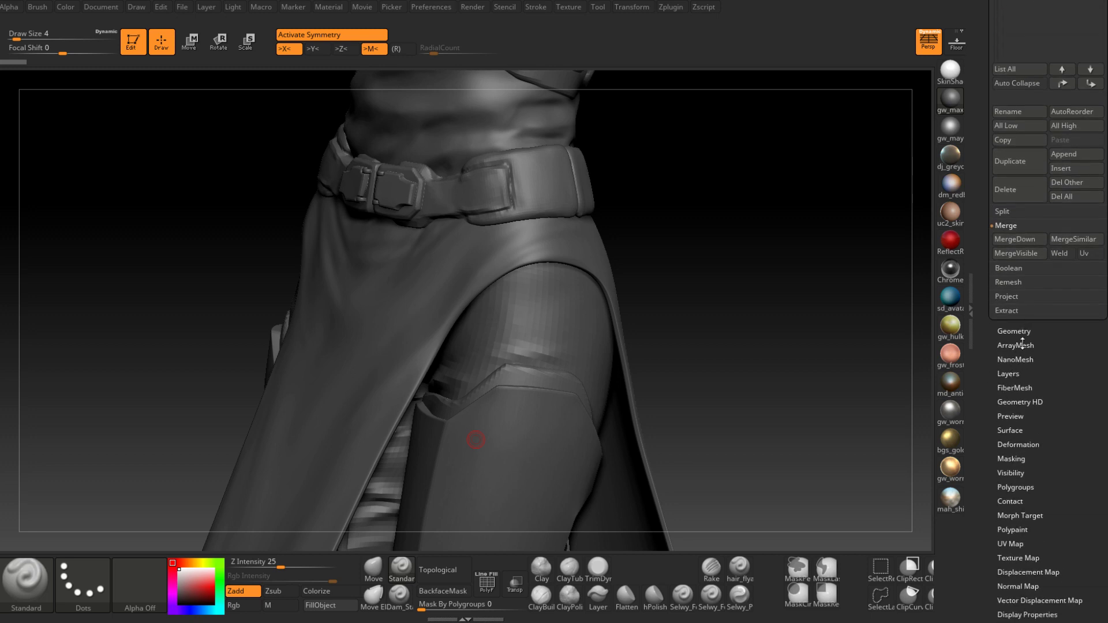
left_click_drag(990, 383, 996, 402)
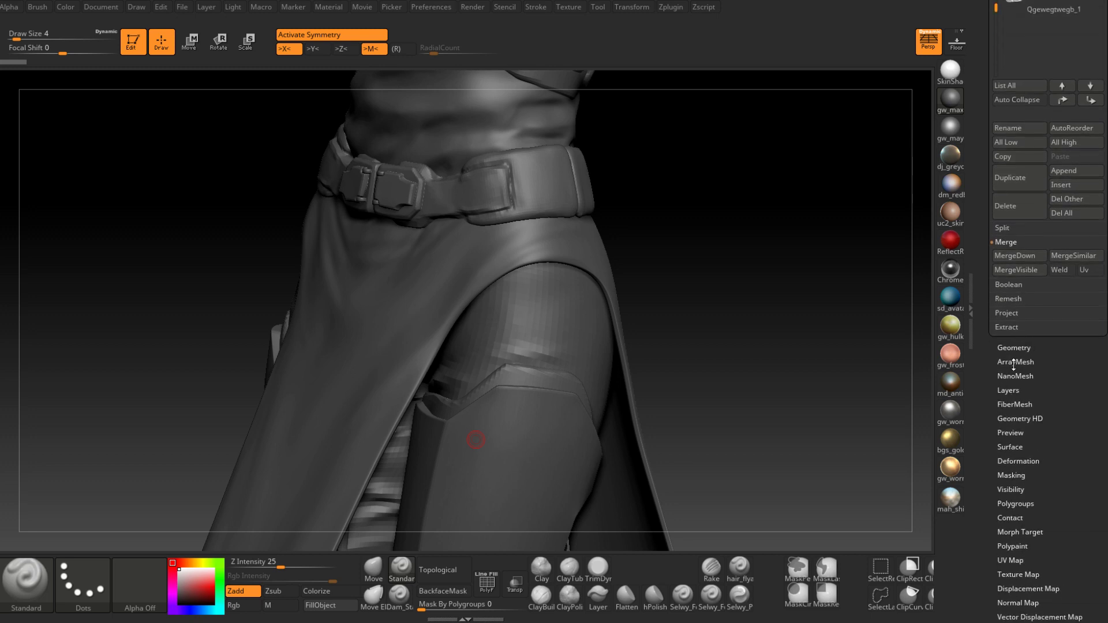
scroll(993, 382, "up", 6)
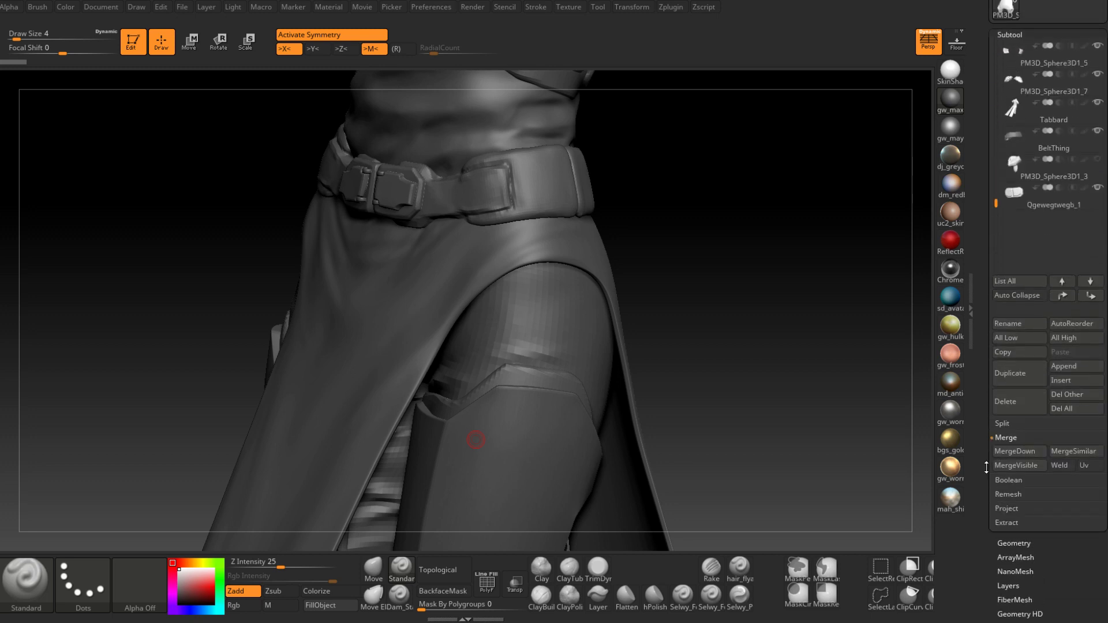
left_click(1054, 389)
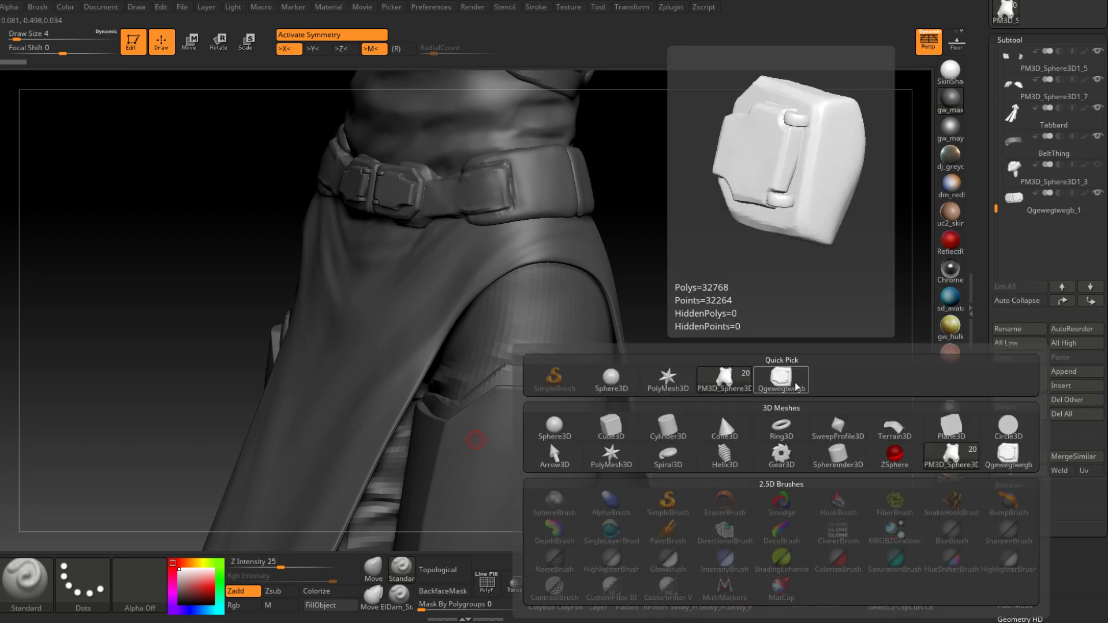
right_click_drag(606, 351, 537, 377, "alt")
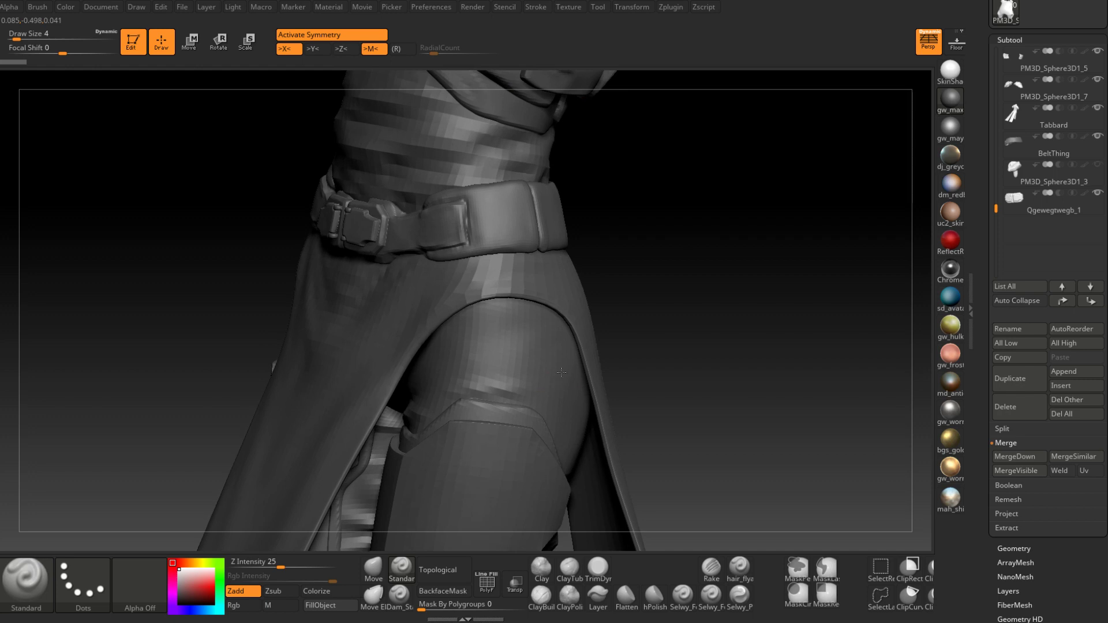
Try adding a Sphere3D subtool scaled down beside the character's hip, and delete it again
left_click(1062, 386)
left_click(611, 378)
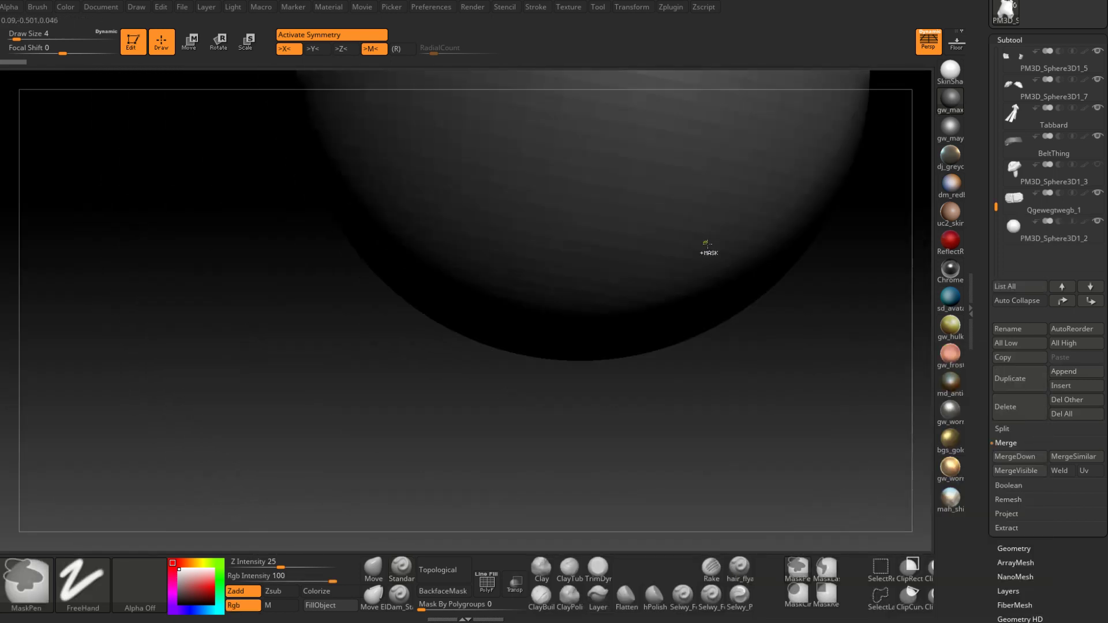
right_click_drag(708, 244, 649, 487)
left_click(643, 301, "alt")
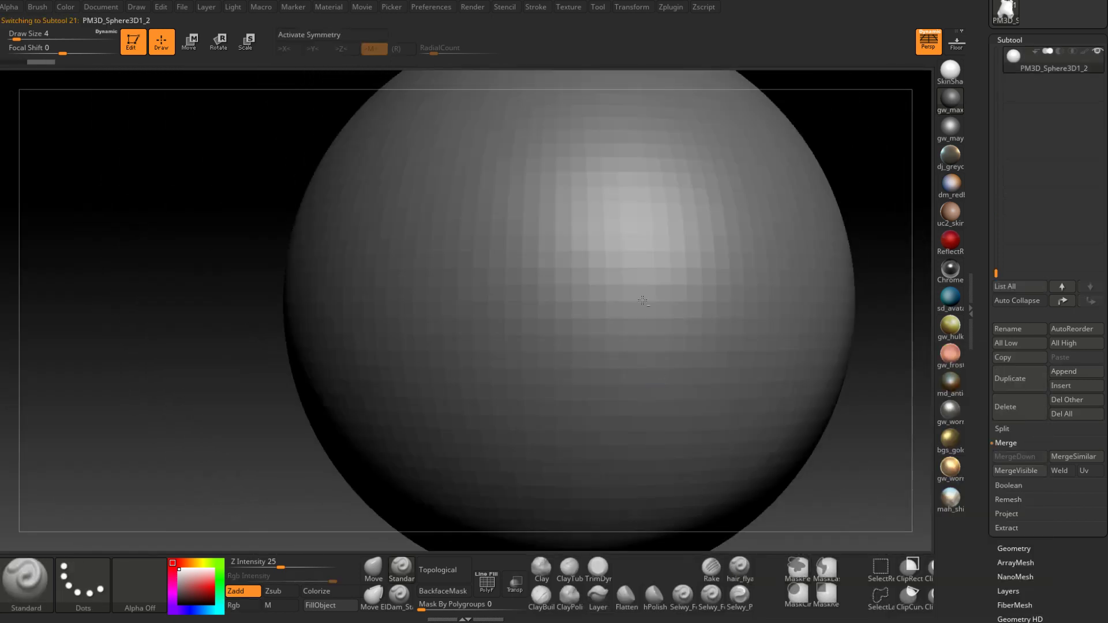
key("e")
left_click_drag(565, 302, 462, 601)
right_click_drag(716, 322, 696, 341)
right_click_drag(697, 341, 598, 413, "ctrl")
left_click_drag(558, 401, 708, 267)
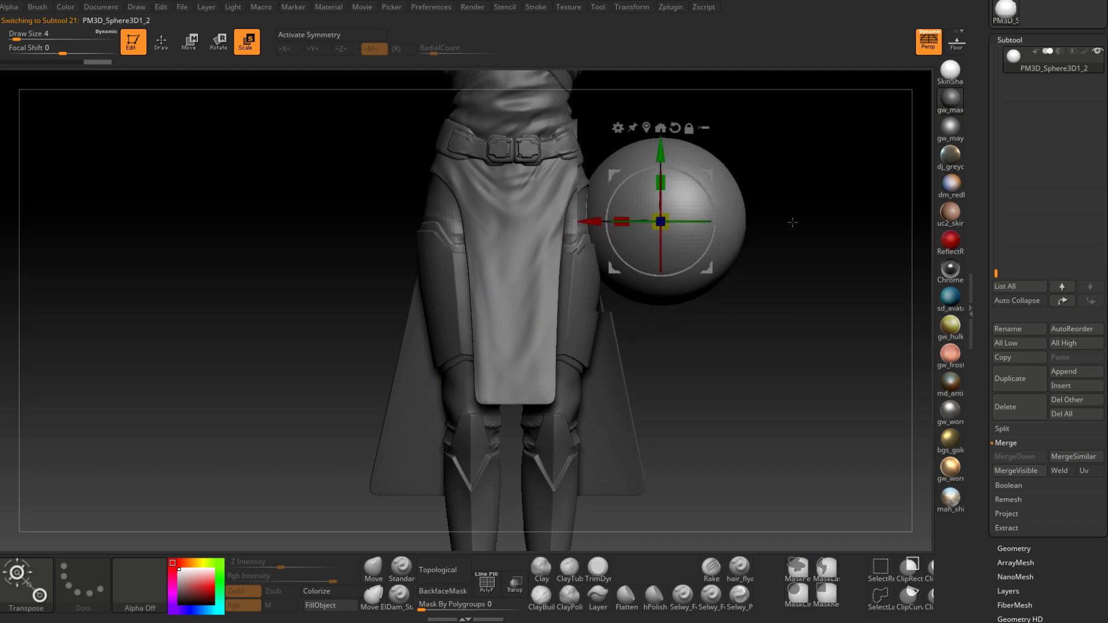
right_click_drag(792, 223, 732, 316, "alt")
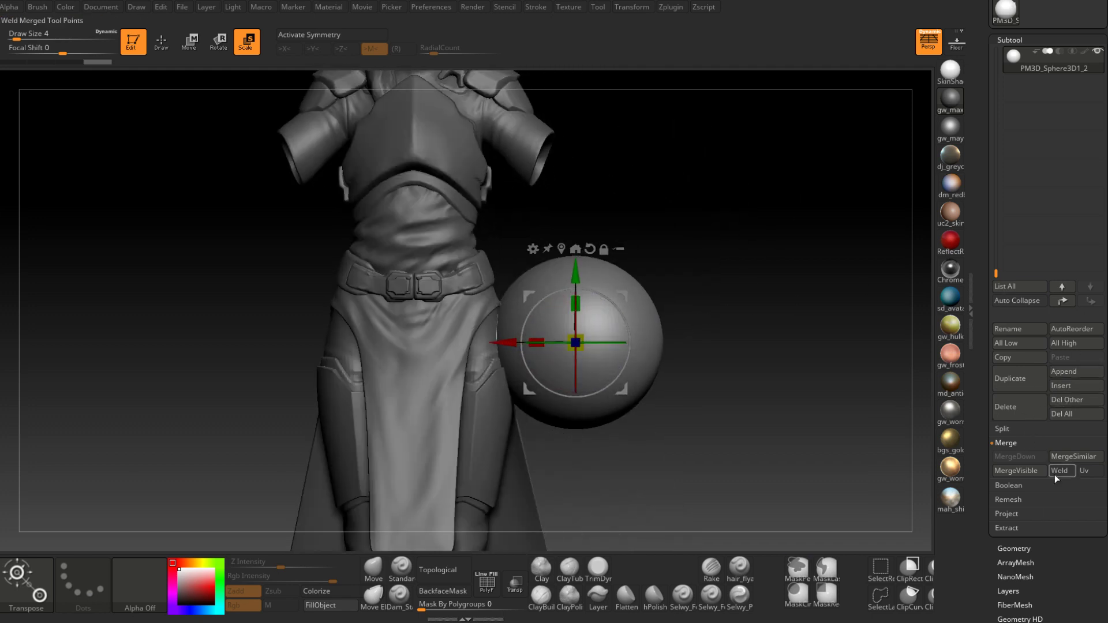
left_click(1017, 407)
left_click(915, 429)
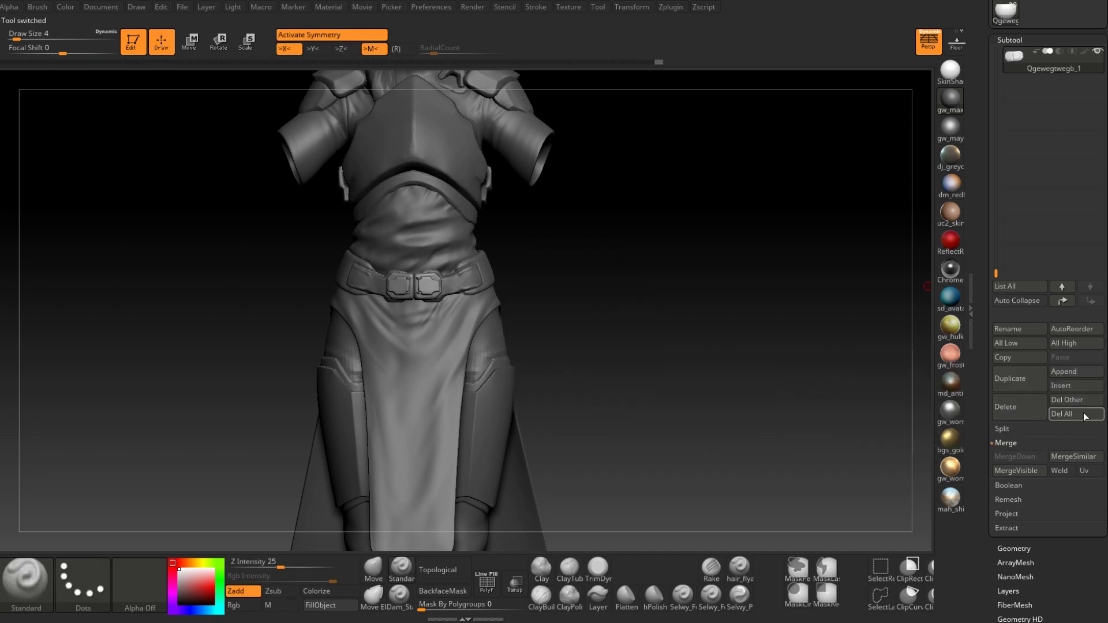
Append a Cube3D subtool to the character and make it the active subtool
left_click(1064, 374)
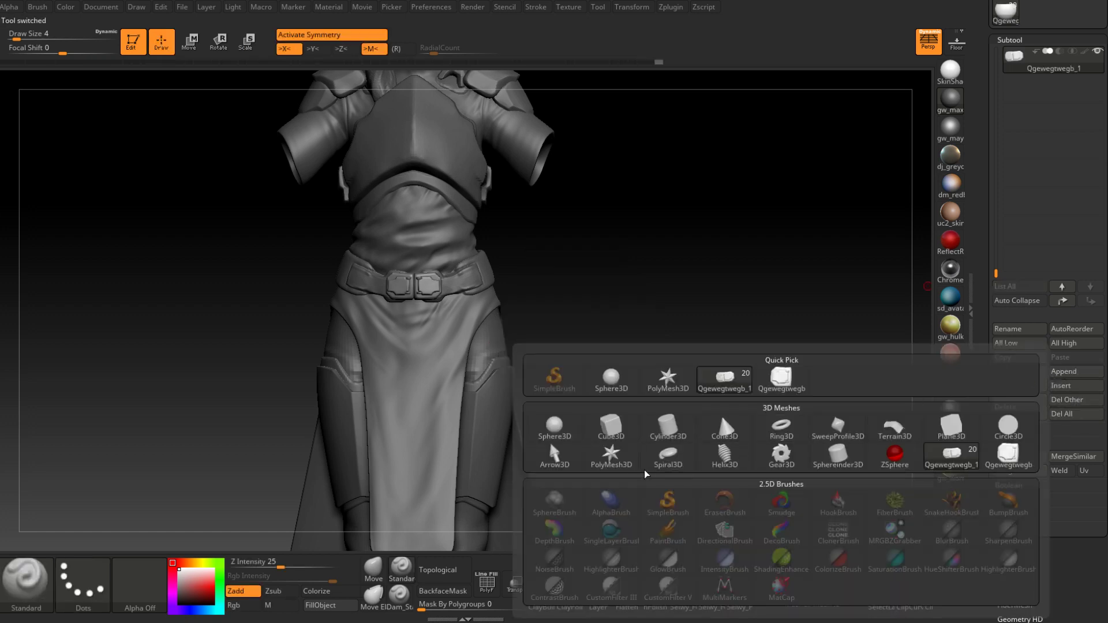
left_click(611, 428)
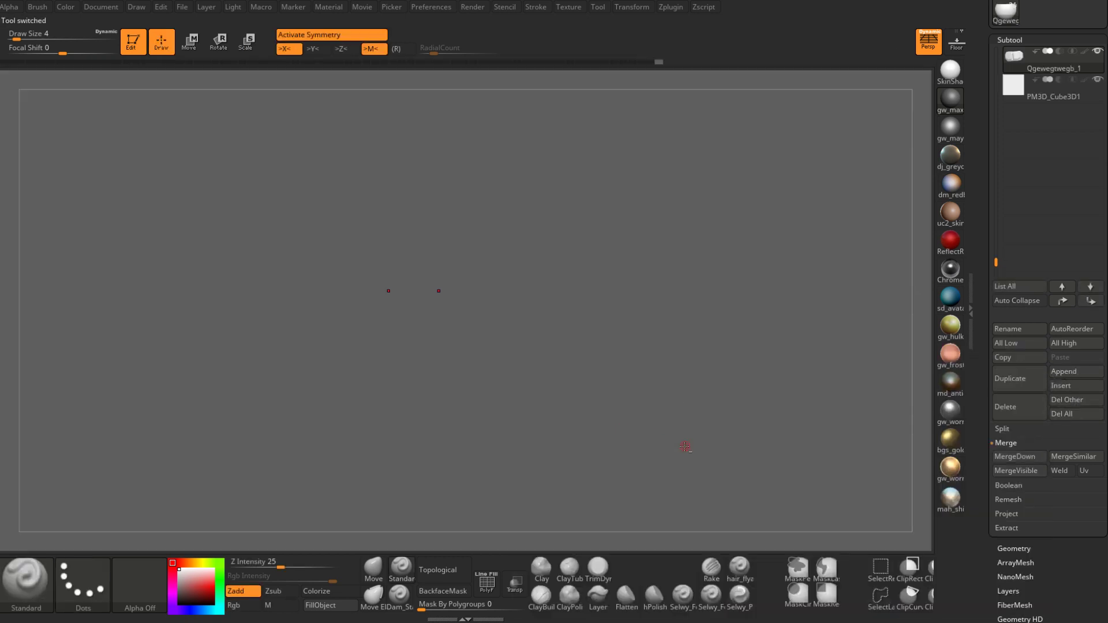
right_click_drag(683, 316, 587, 143, "ctrl")
right_click_drag(434, 88, 463, 296, "alt")
left_click(567, 402, "alt")
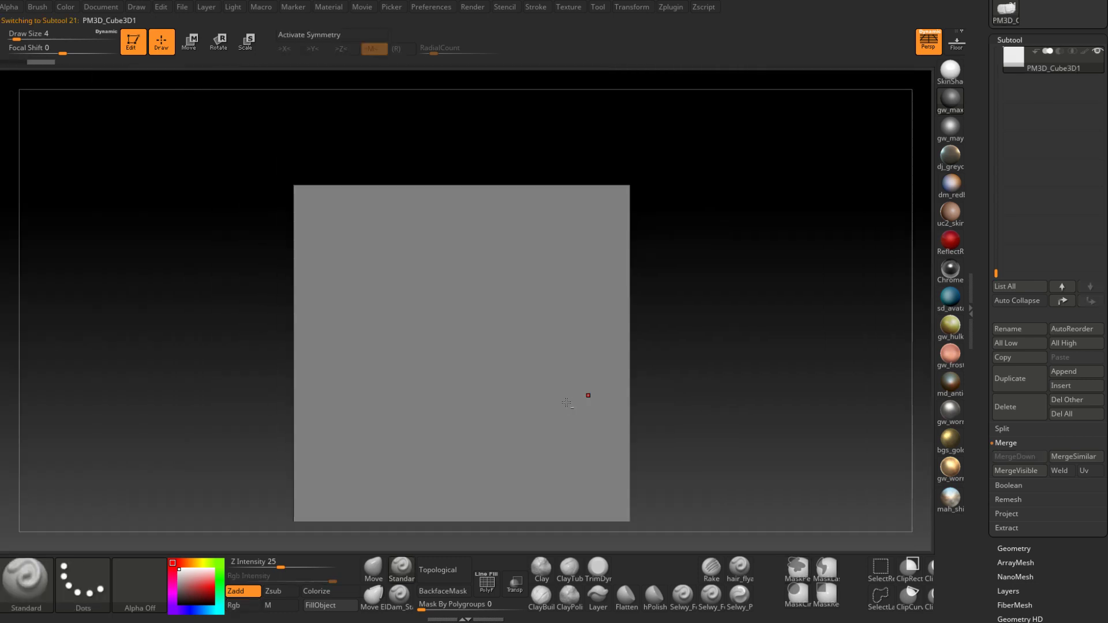
Scale the cube down, flatten it into a thin upright slab and place it beside the character's thigh
key("e")
left_click_drag(423, 353, 606, 334)
right_click_drag(639, 343, 573, 345)
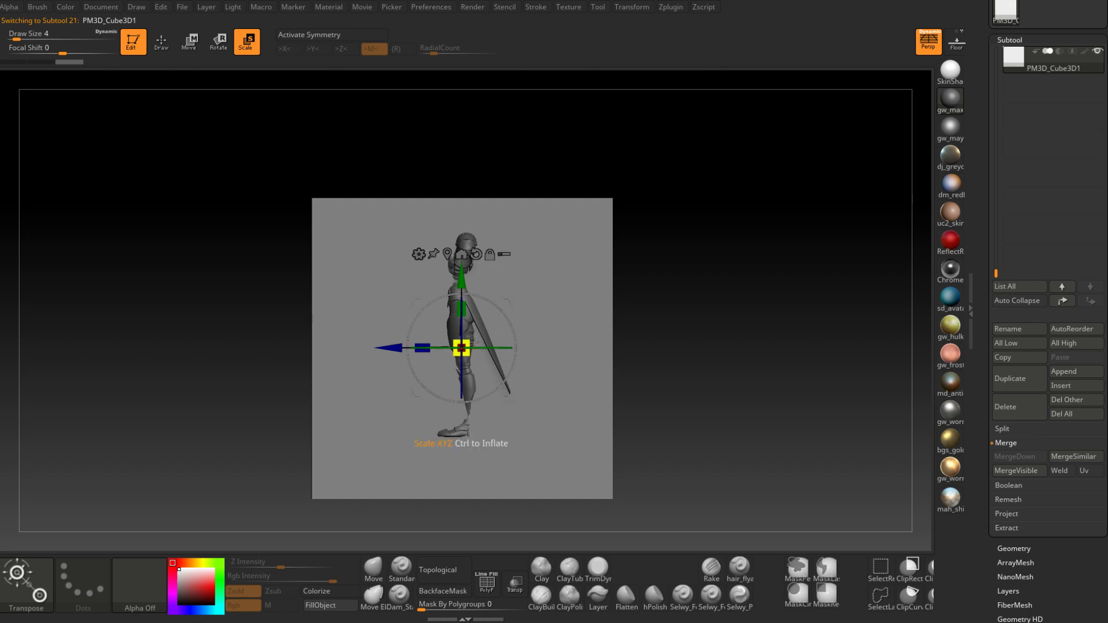
left_click_drag(469, 346, 580, 345)
right_click_drag(600, 345, 583, 508, "shift")
left_click_drag(508, 301, 584, 213)
right_click_drag(655, 297, 636, 393, "alt")
right_click_drag(637, 394, 644, 430, "ctrl")
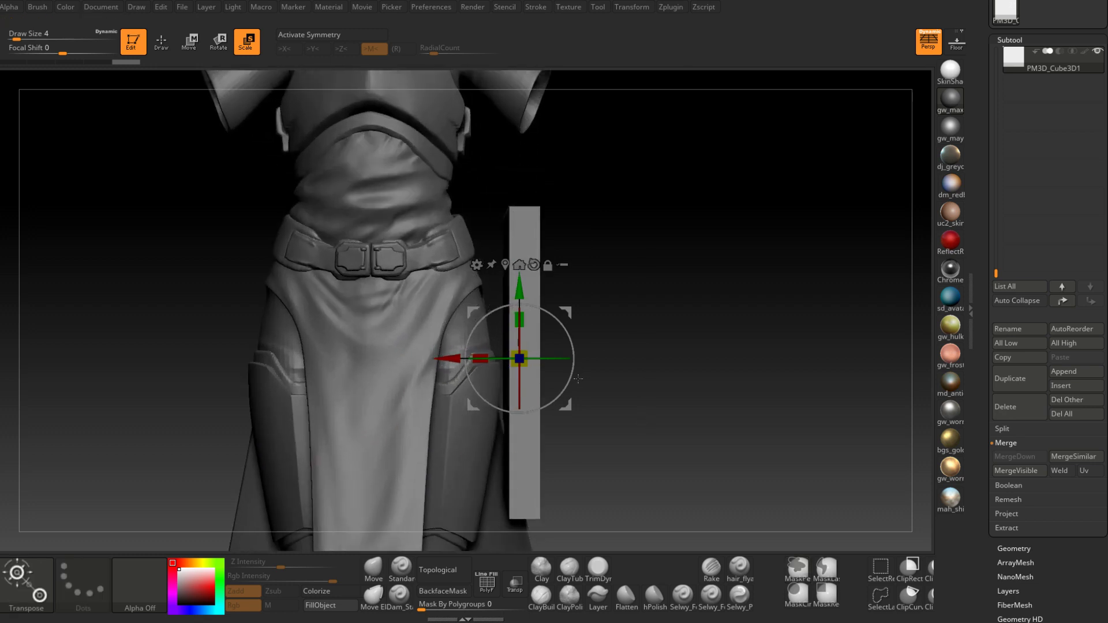
Thin the slab further and shrink it uniformly to about half its size to suit the hip
key("space")
left_click_drag(480, 359, 496, 359)
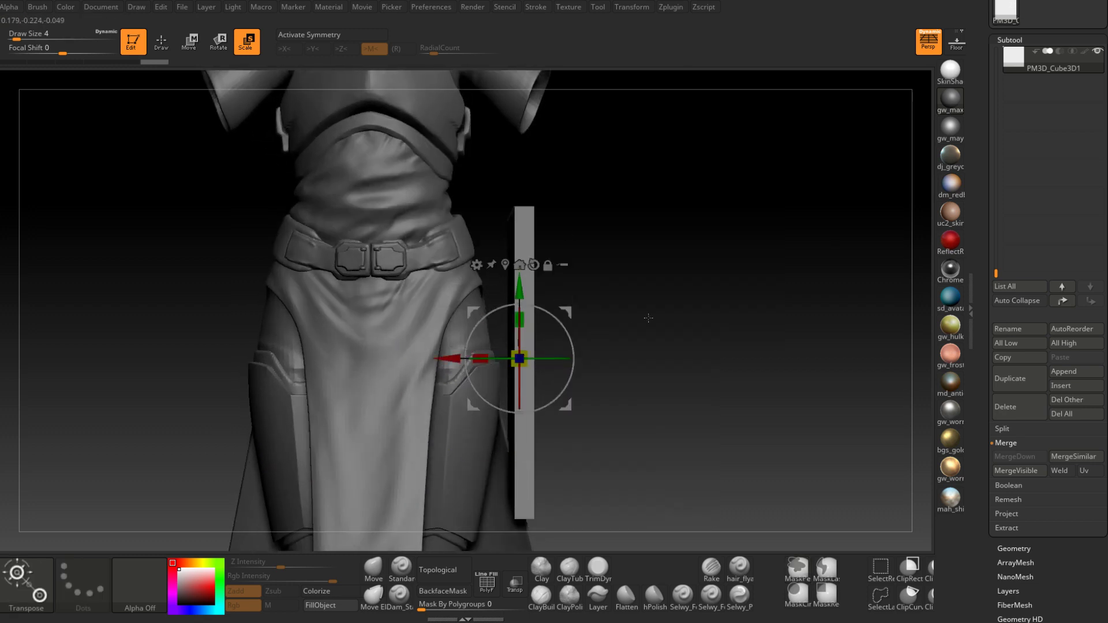
left_click_drag(648, 318, 599, 320)
left_click_drag(677, 316, 622, 280, "alt")
key("f")
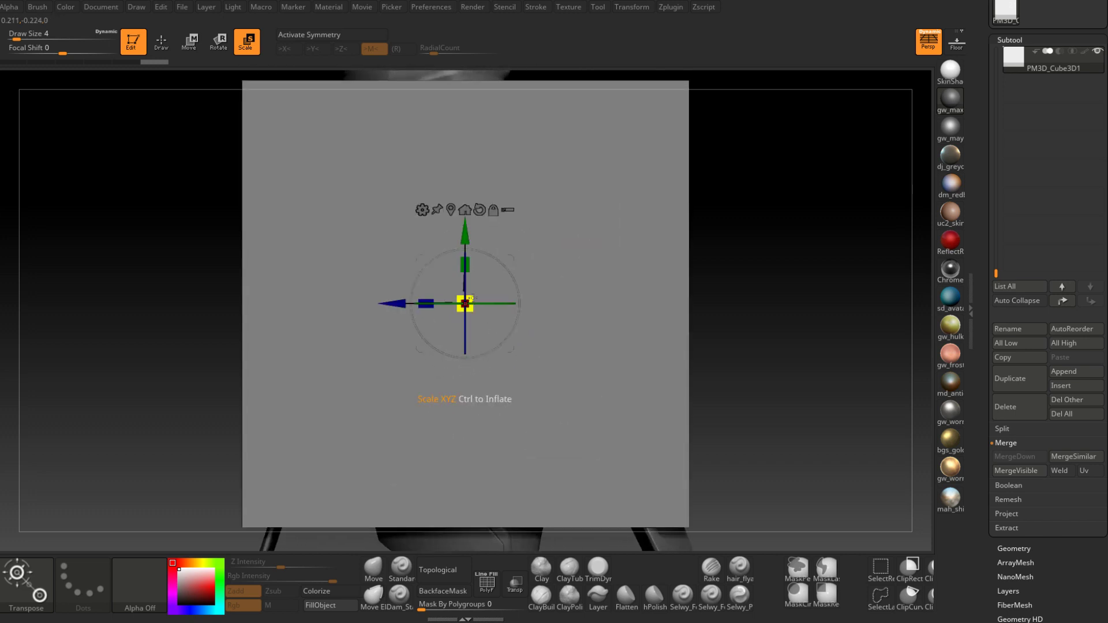
left_click_drag(471, 298, 433, 398)
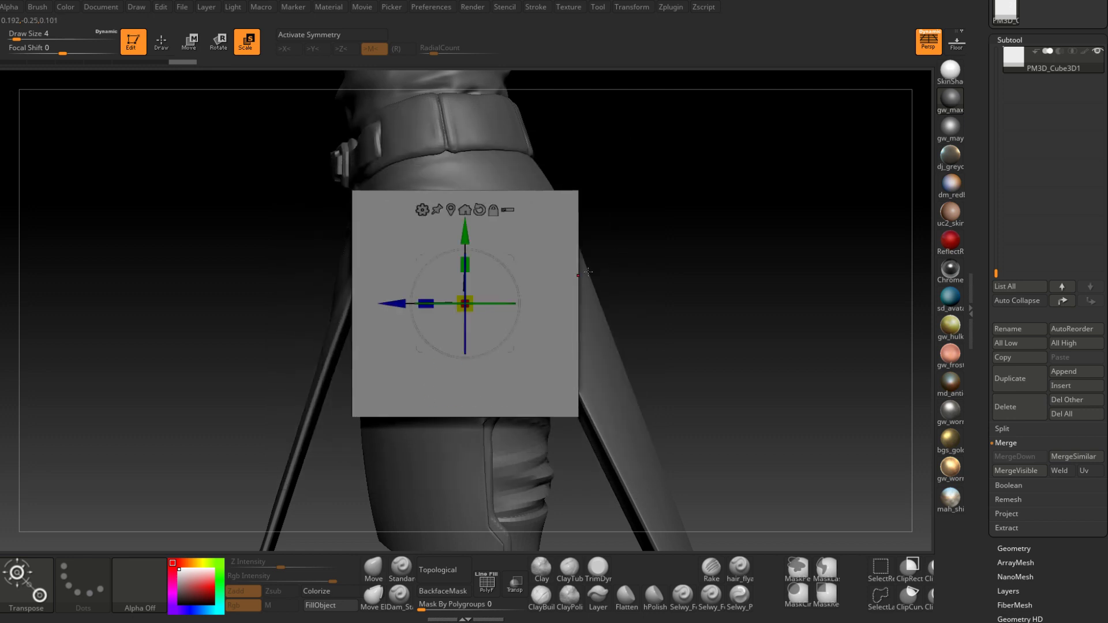
Move the slab in against the side of the hip, just below the belt
left_click_drag(580, 297, 685, 265)
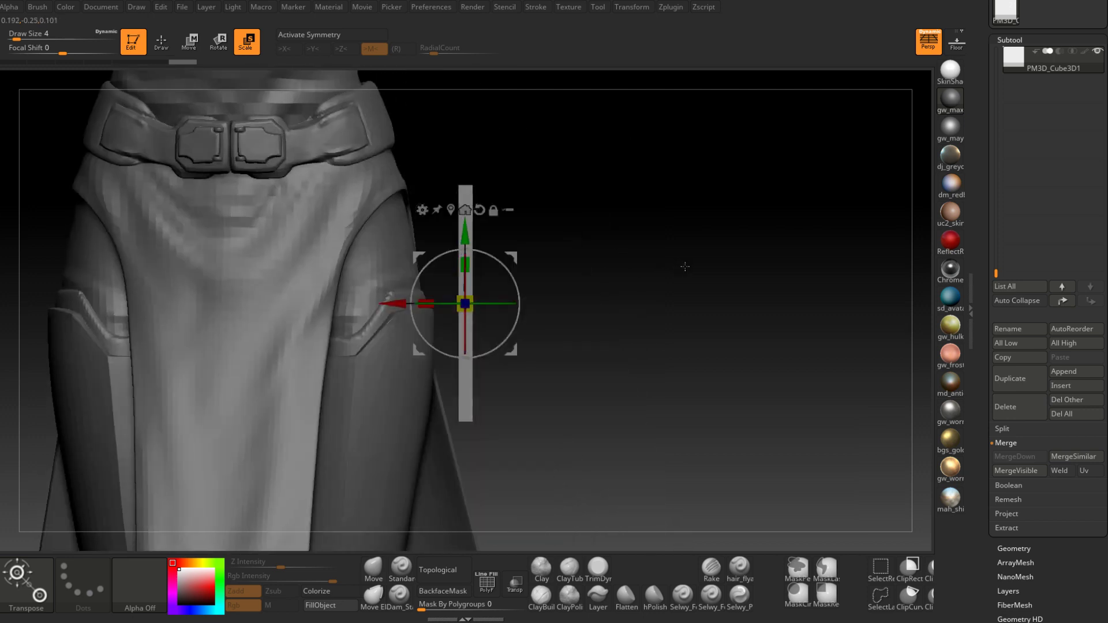
left_click_drag(613, 304, 599, 257)
left_click_drag(651, 282, 663, 342, "alt")
left_click_drag(579, 298, 542, 283)
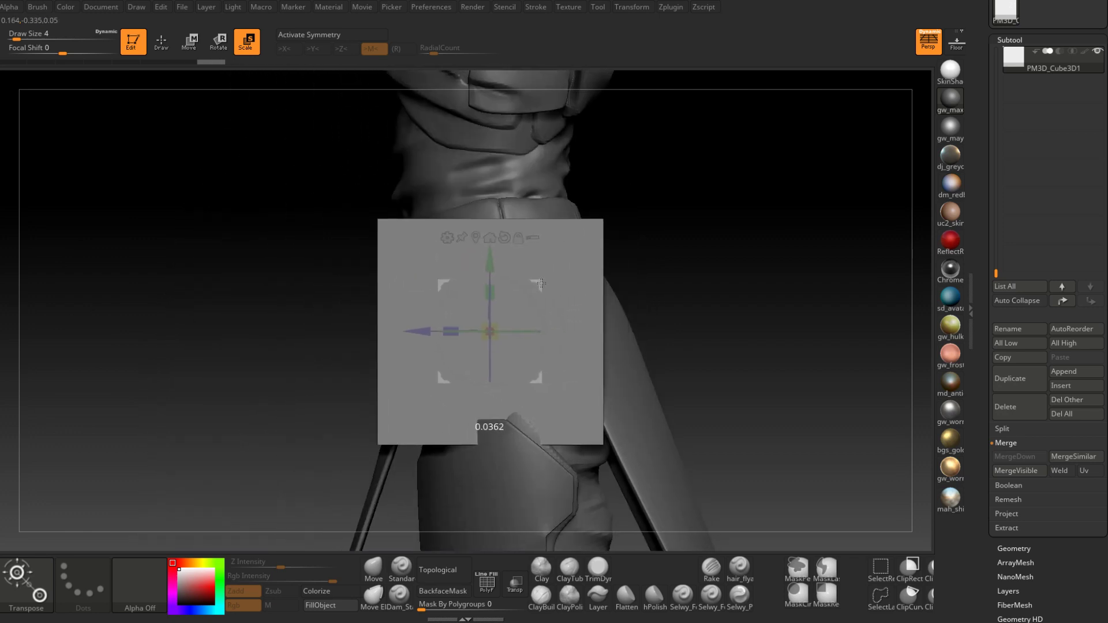
left_click_drag(631, 245, 630, 268)
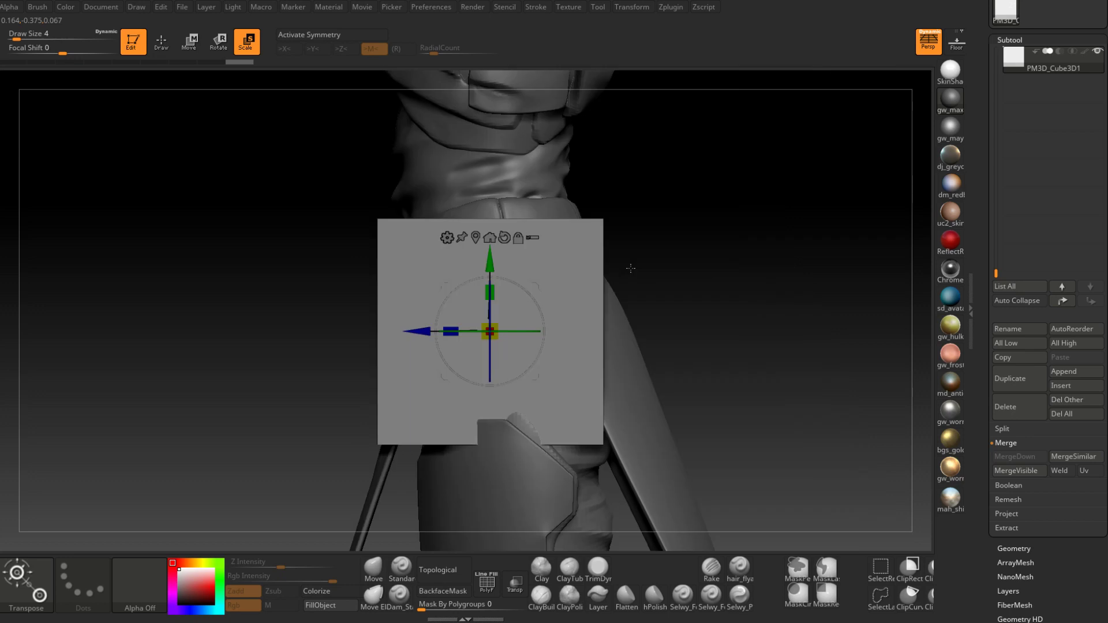
Activate symmetry for the slab on the Z axis only and enable Local Symmetry
key("x")
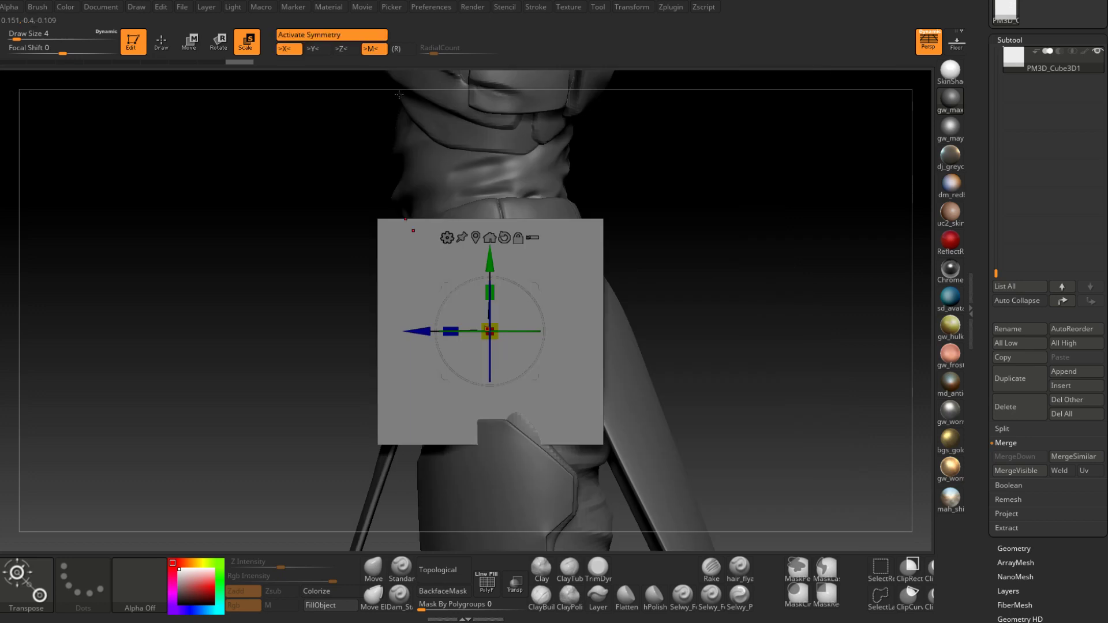
left_click(346, 48)
left_click(631, 8)
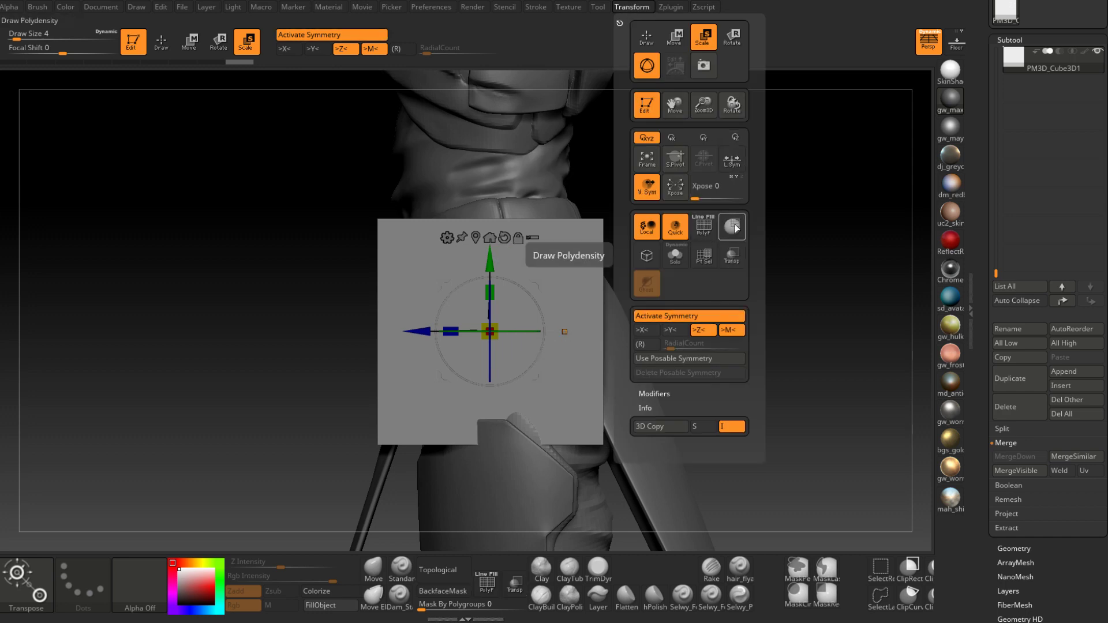
left_click(736, 160)
mouse_move(543, 362)
right_mouse_down()
mouse_move(571, 430)
mouse_move(550, 357)
right_mouse_up()
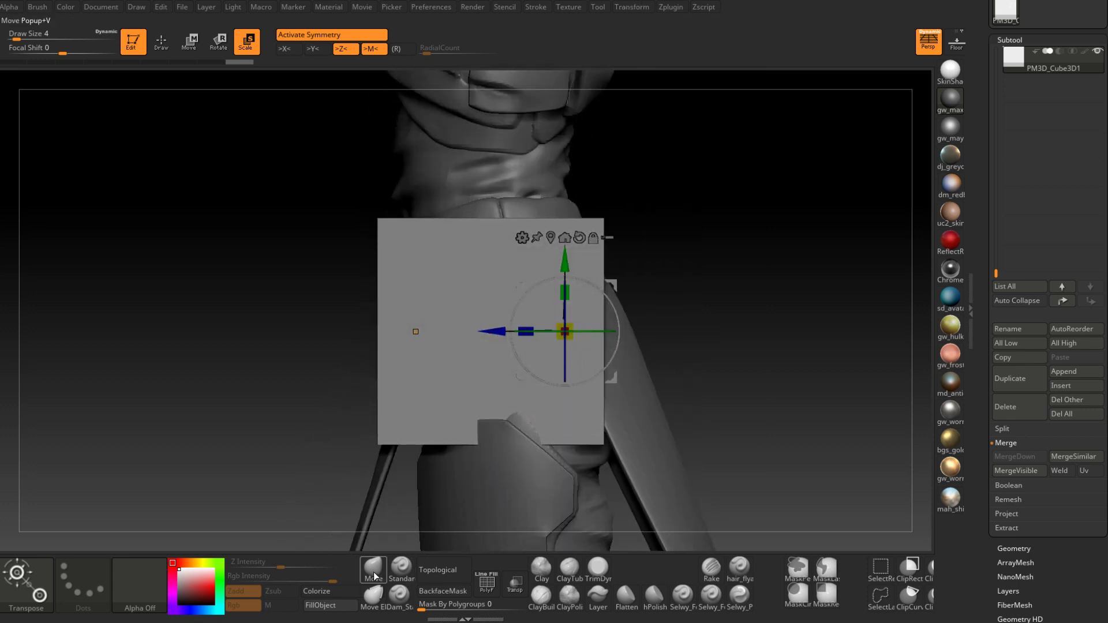
Choose the Move brush and set its draw size to 39 for shaping the slab
left_click(374, 576)
mouse_move(439, 346)
left_mouse_down()
mouse_move(553, 347)
mouse_move(588, 238)
mouse_move(601, 237)
left_mouse_up()
key("space")
right_click_drag(602, 223, 435, 252, "alt")
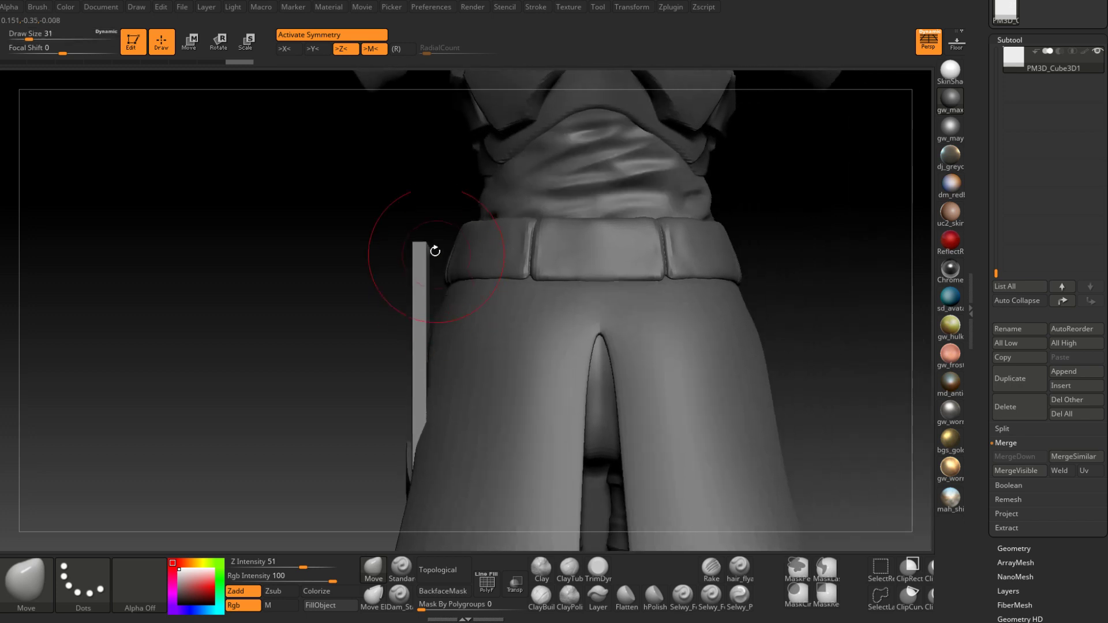
key("space")
left_click_drag(427, 247, 432, 247)
Bend the slab inward with the Move brush so its edges wrap around the belt, hip and back cloth
right_click_drag(431, 242, 424, 277)
left_click_drag(416, 258, 452, 260)
left_click_drag(425, 328, 452, 329)
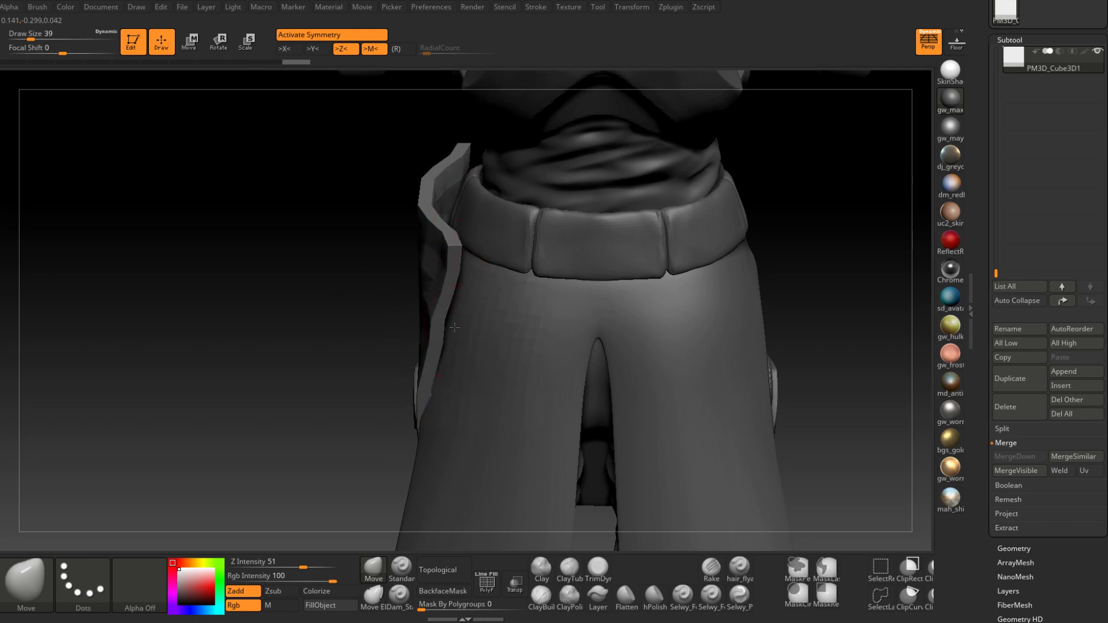
right_click_drag(454, 327, 425, 341)
left_click_drag(427, 395, 441, 393)
mouse_move(441, 393)
right_mouse_down("alt")
mouse_move(469, 326)
mouse_move(594, 335)
mouse_move(470, 332)
right_mouse_up("alt")
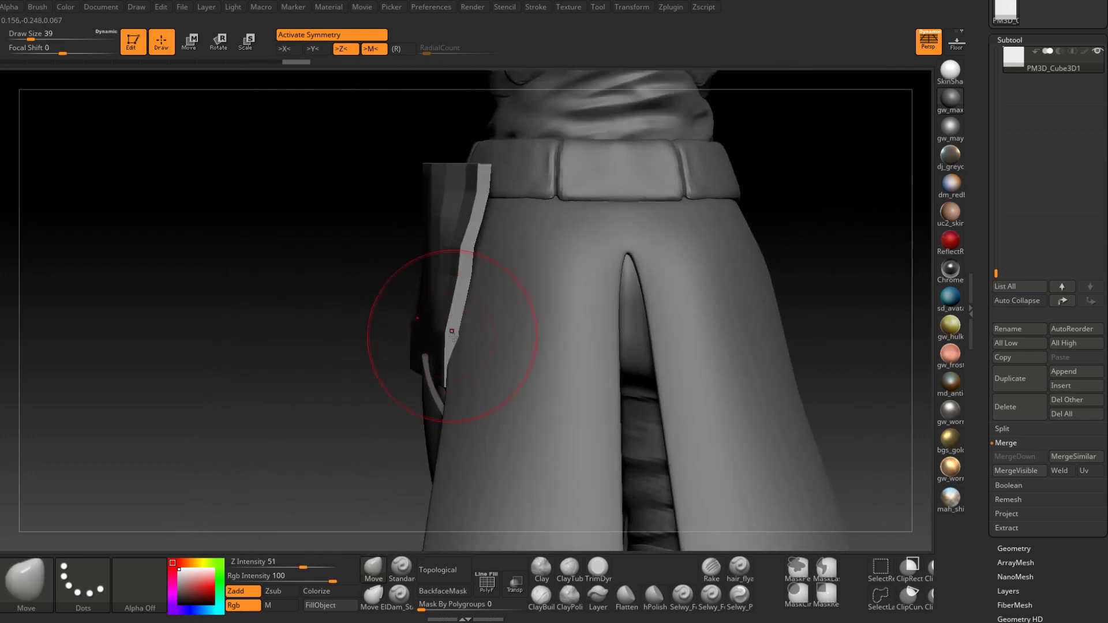
left_click_drag(479, 332, 505, 351)
Pull the hip plate's front edge in toward the belt and thigh, using Move brush draw sizes of 18 and 35
right_click_drag(514, 301, 483, 259)
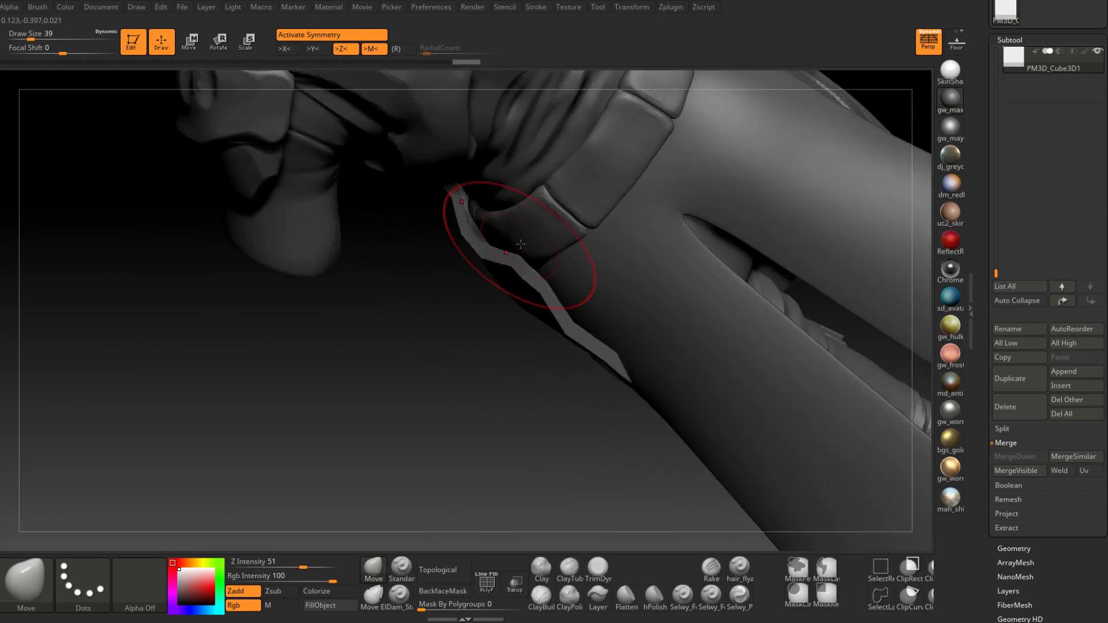
right_click_drag(521, 244, 561, 244)
mouse_move(433, 288)
right_mouse_down()
mouse_move(467, 304)
mouse_move(482, 292)
mouse_move(465, 282)
right_mouse_up()
key("space")
left_click_drag(463, 283, 451, 279)
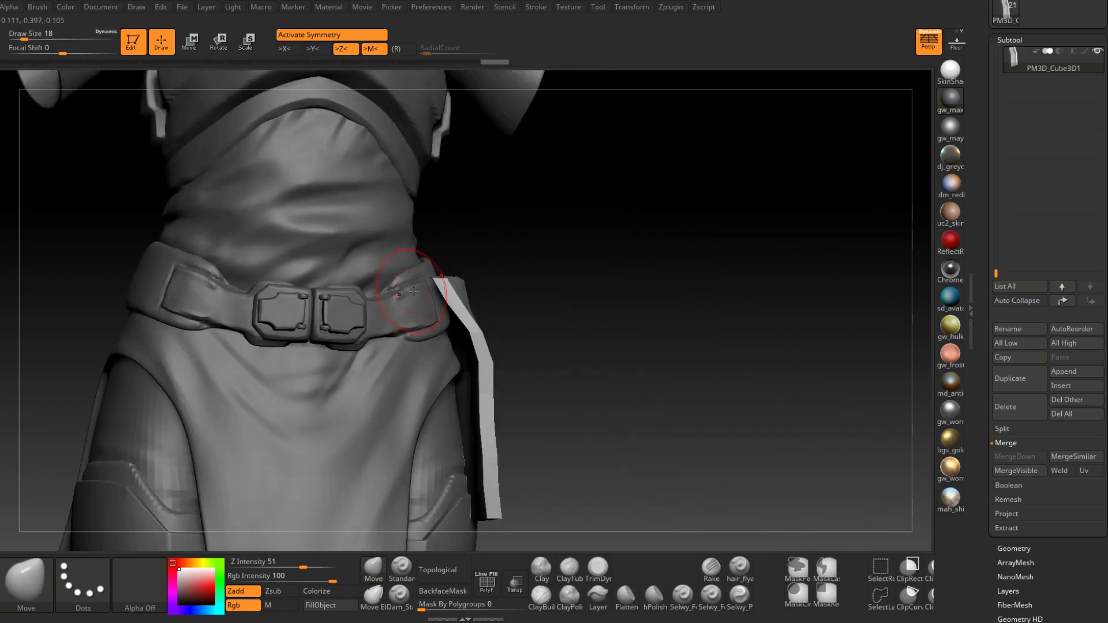
key("space")
left_click_drag(450, 335, 472, 345)
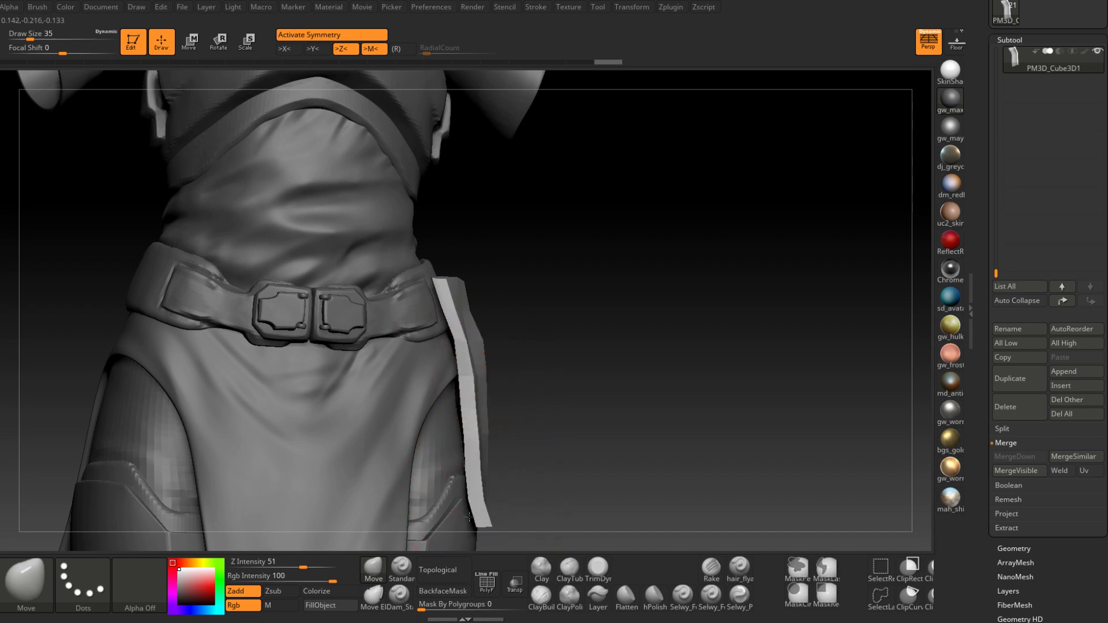
Shape the hip plate's outline over the thigh from the side with the Move brush at draw size 54
right_click_drag(469, 517, 534, 340)
right_click_drag(534, 340, 508, 331, "ctrl")
key("space")
left_click_drag(499, 331, 508, 330)
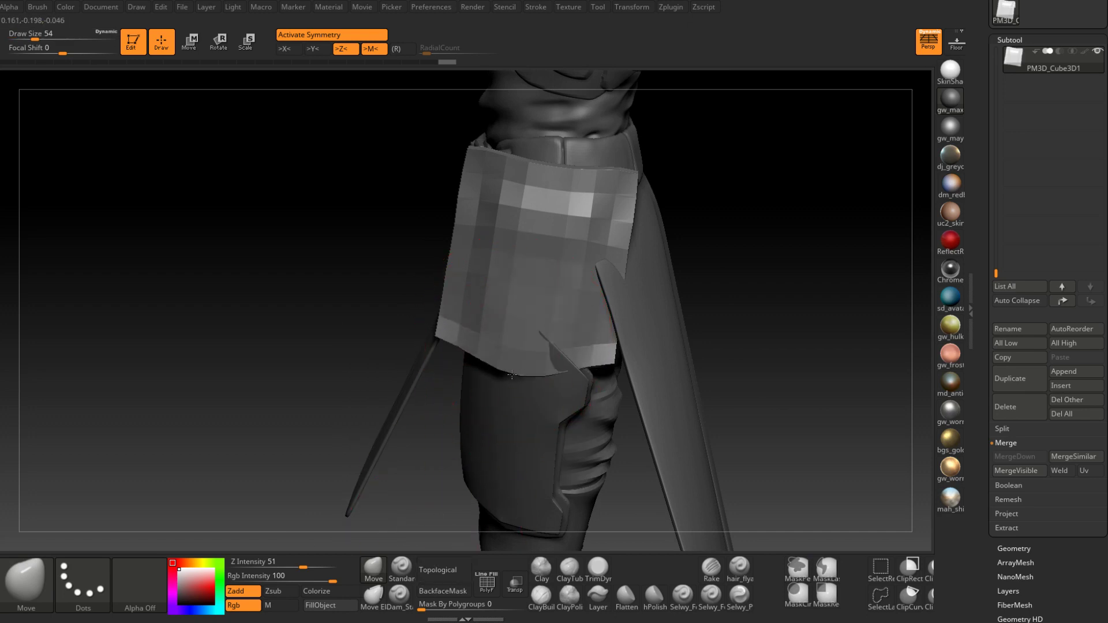
Narrow the hip plate and round off its lower corners with the Move brush at draw size 29
key("space")
left_click_drag(513, 352, 503, 352)
right_click_drag(413, 342, 457, 336)
key("space")
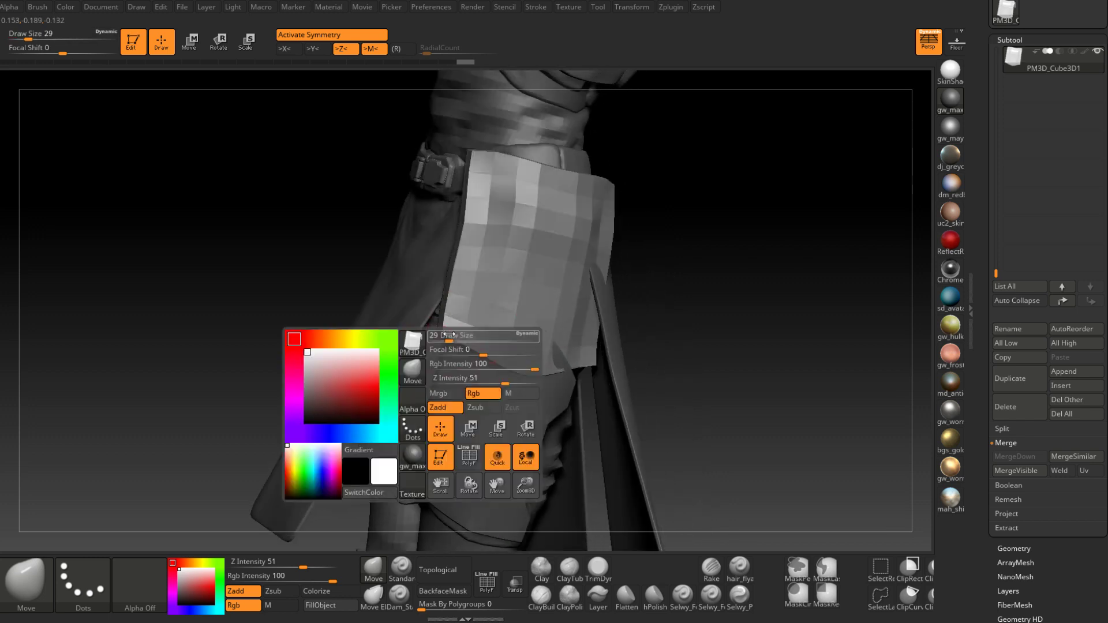
left_click_drag(457, 335, 445, 328)
mouse_move(445, 328)
right_mouse_down()
mouse_move(430, 336)
mouse_move(453, 347)
right_mouse_up()
mouse_move(453, 346)
right_mouse_down("ctrl")
mouse_move(477, 417)
mouse_move(503, 326)
mouse_move(463, 357)
mouse_move(434, 346)
right_mouse_up("ctrl")
left_click_drag(452, 347, 448, 347)
right_click_drag(448, 346, 461, 342)
key("s")
left_click_drag(438, 321, 462, 330)
right_click_drag(505, 332, 508, 276, "ctrl")
right_click_drag(622, 270, 559, 312, "alt")
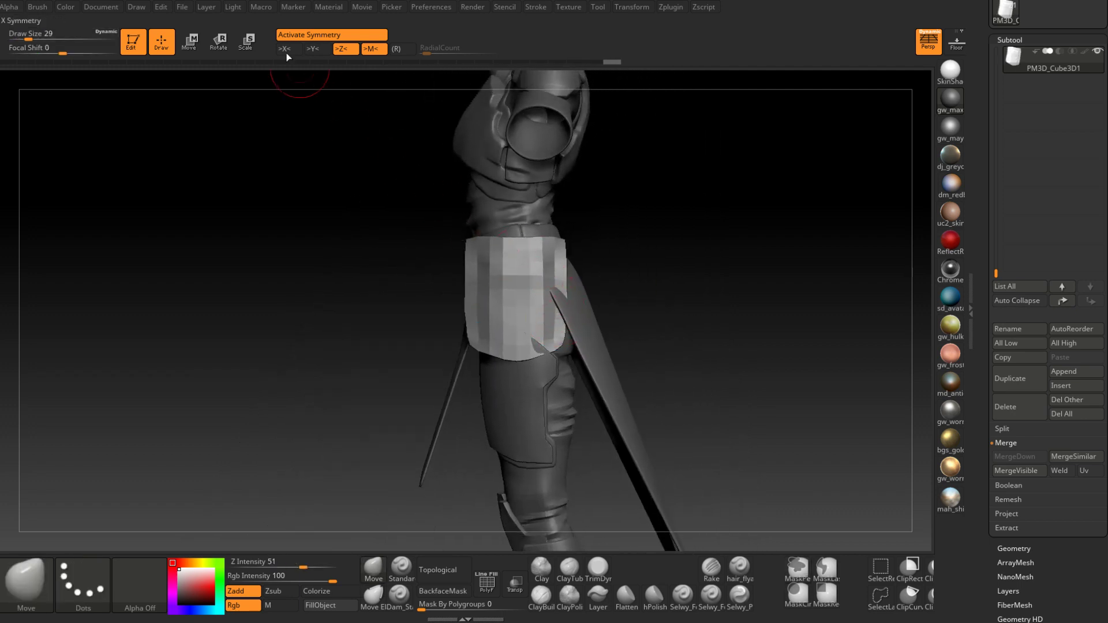
Scale the hip plate down with the gizmo and position it against the hip just below the belt
key("e")
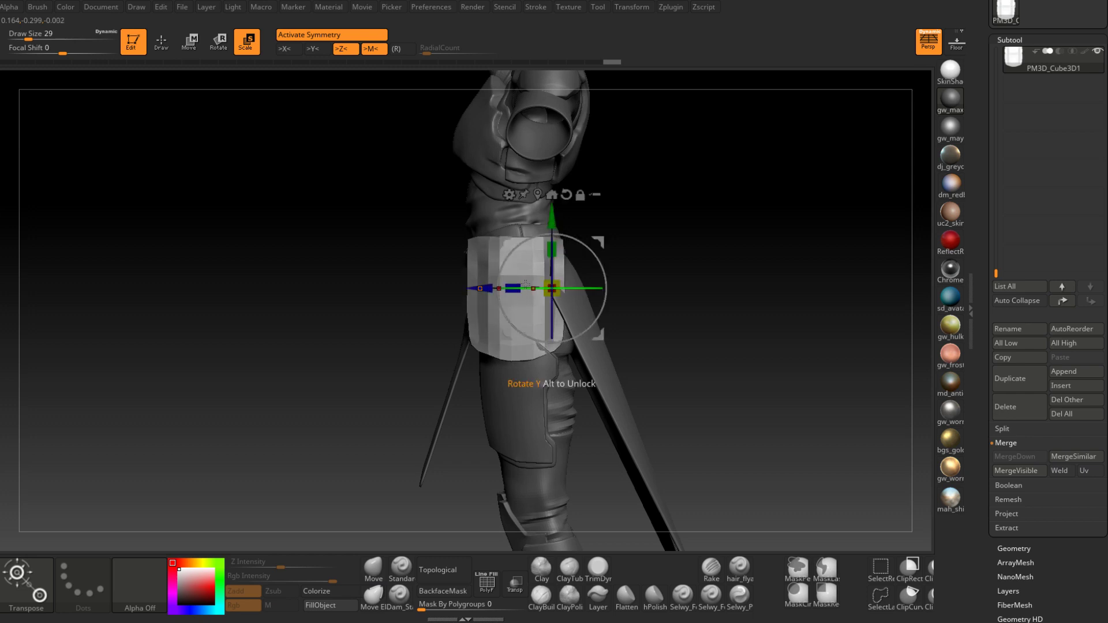
key("ctrl+z")
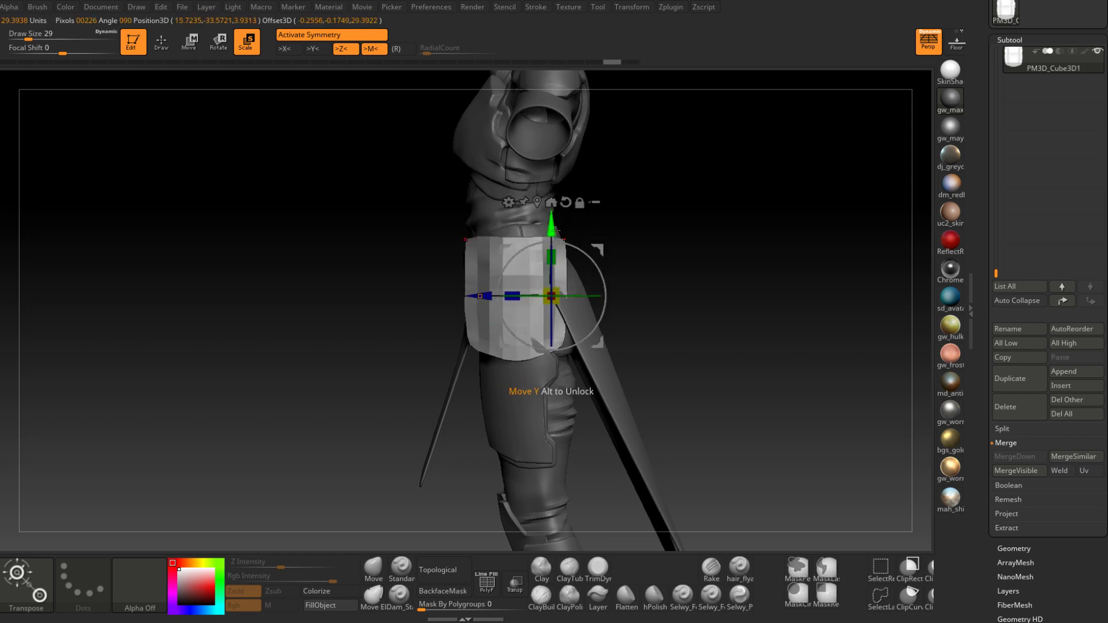
right_click_drag(577, 277, 501, 254)
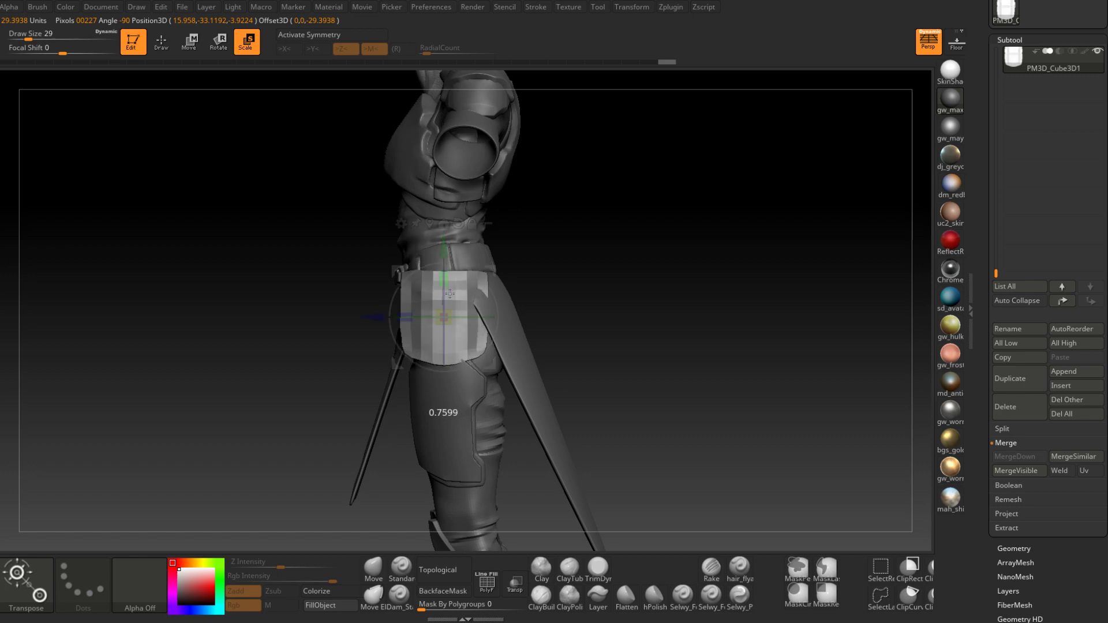
right_click_drag(508, 277, 444, 326)
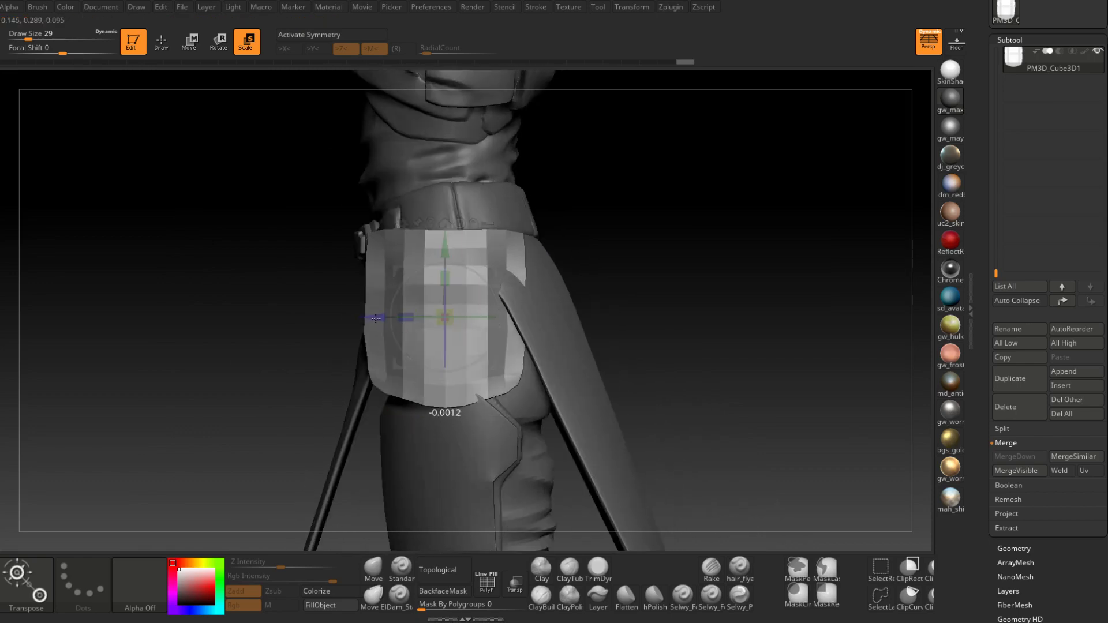
left_click_drag(385, 321, 387, 320)
mouse_move(579, 254)
right_mouse_down()
mouse_move(622, 254)
mouse_move(567, 253)
mouse_move(656, 248)
mouse_move(586, 267)
right_mouse_up()
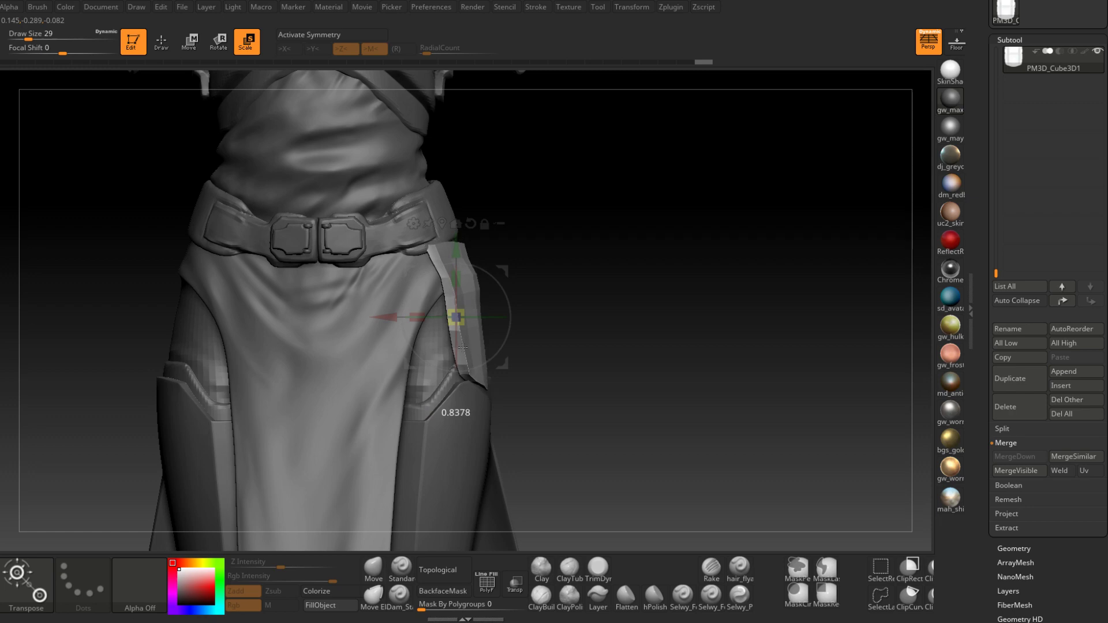
mouse_move(463, 347)
right_mouse_down()
mouse_move(527, 381)
mouse_move(465, 372)
mouse_move(480, 248)
mouse_move(480, 294)
right_mouse_up()
Bend the hip plate to follow the hip's contour from behind, using the Move brush at draw sizes 77 and 83
left_click(161, 42)
key("space")
left_click_drag(470, 307, 480, 306)
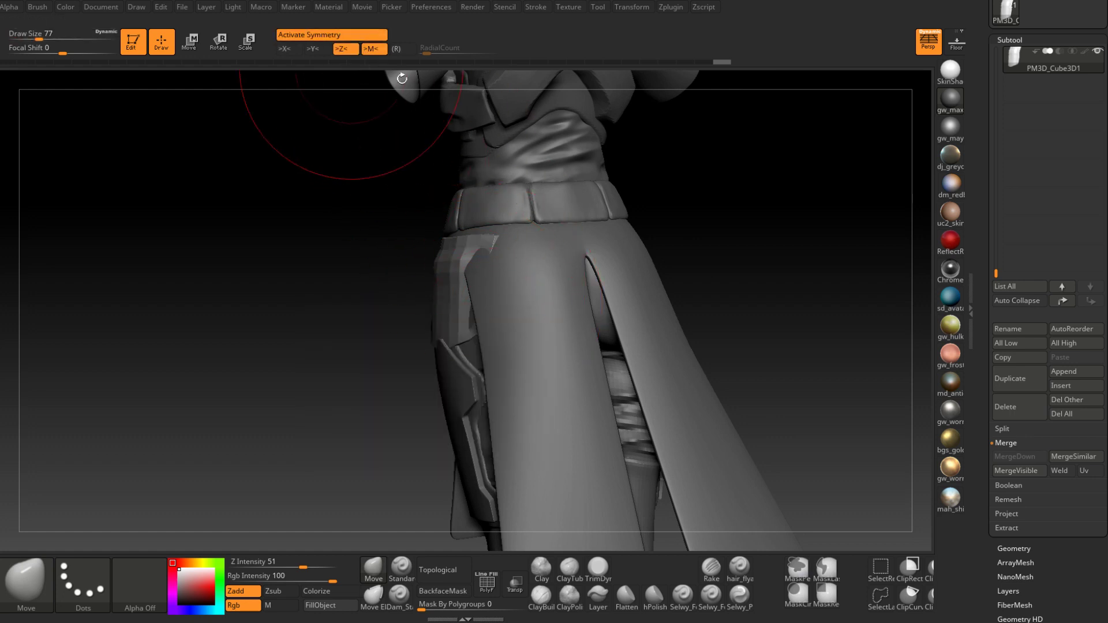
right_click_drag(489, 319, 465, 324)
key("space")
left_click_drag(465, 337, 468, 336)
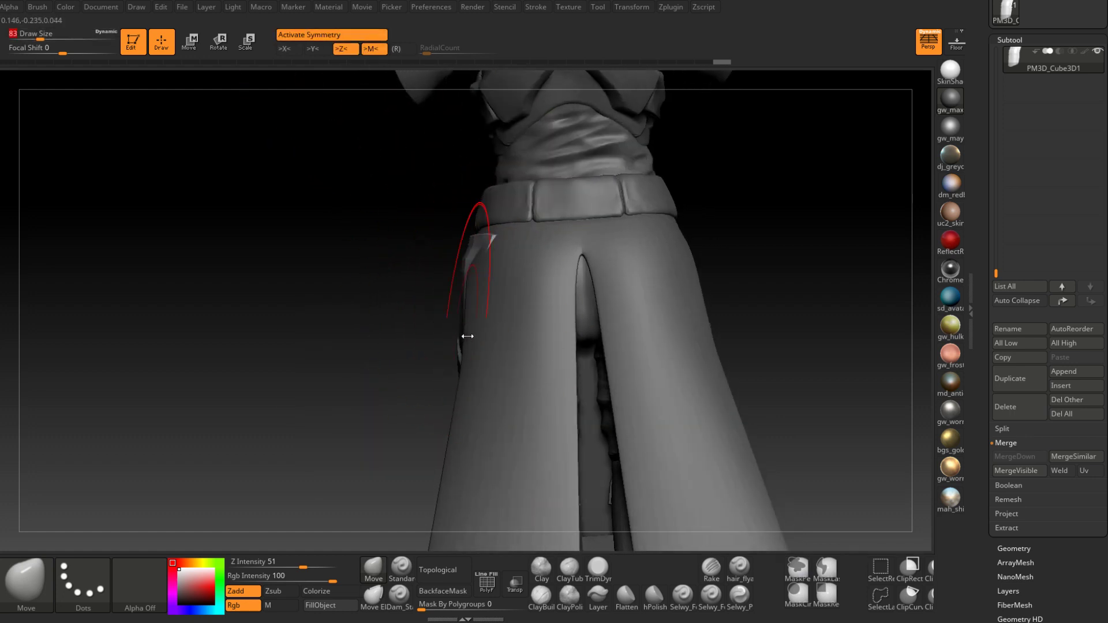
mouse_move(437, 333)
right_mouse_down()
mouse_move(520, 294)
mouse_move(456, 341)
mouse_move(470, 265)
mouse_move(408, 248)
mouse_move(445, 272)
mouse_move(443, 298)
mouse_move(485, 287)
mouse_move(467, 279)
mouse_move(519, 306)
right_mouse_up()
Smooth the hip plate's outer face and lower edge with the Smooth brush at draw size 23
key("space")
left_click_drag(454, 292, 442, 291)
mouse_move(423, 262)
right_mouse_down("ctrl")
mouse_move(434, 287)
mouse_move(458, 294)
right_mouse_up("ctrl")
key("space")
left_click_drag(459, 295, 456, 296)
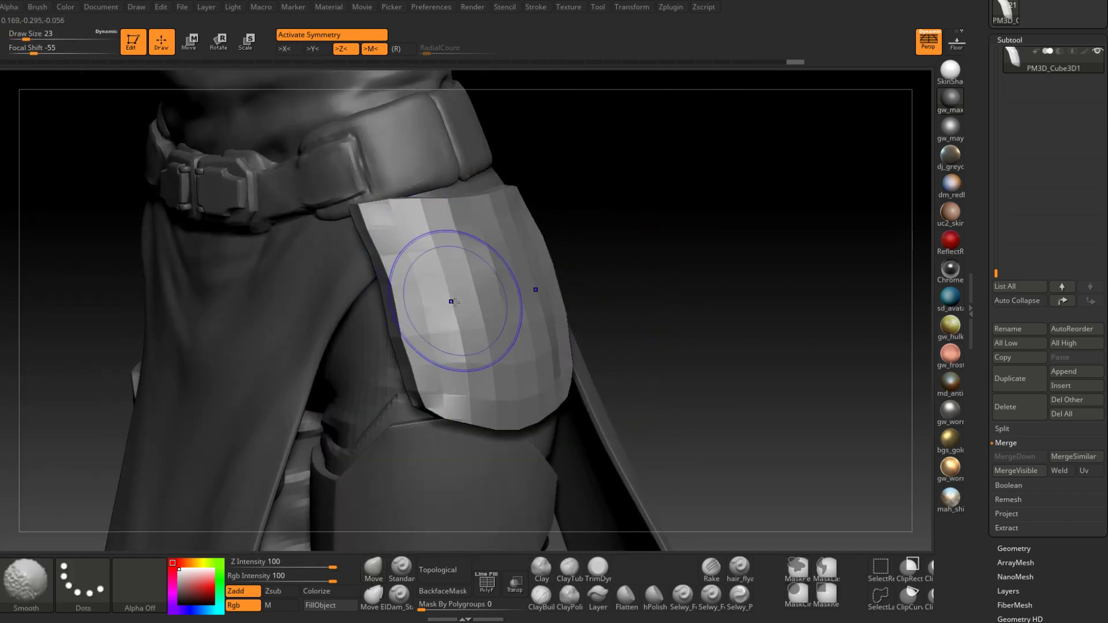
left_click_drag(462, 379, 456, 358, "shift")
mouse_move(456, 358)
right_mouse_down()
mouse_move(503, 353)
mouse_move(450, 355)
right_mouse_up()
left_click_drag(430, 375, 427, 353, "shift")
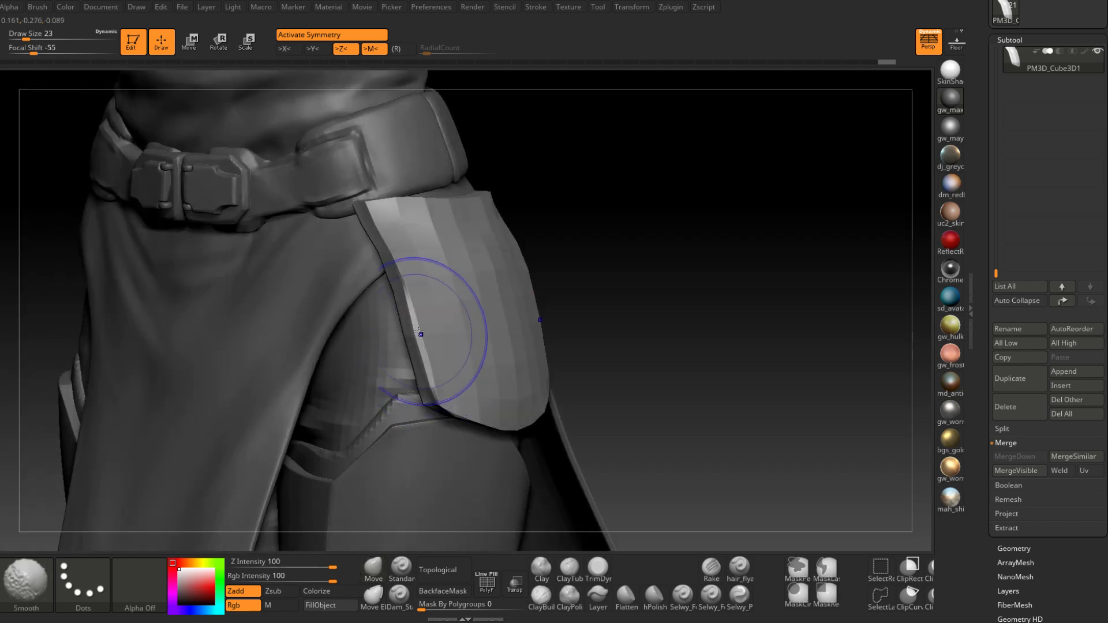
right_click_drag(388, 244, 450, 338)
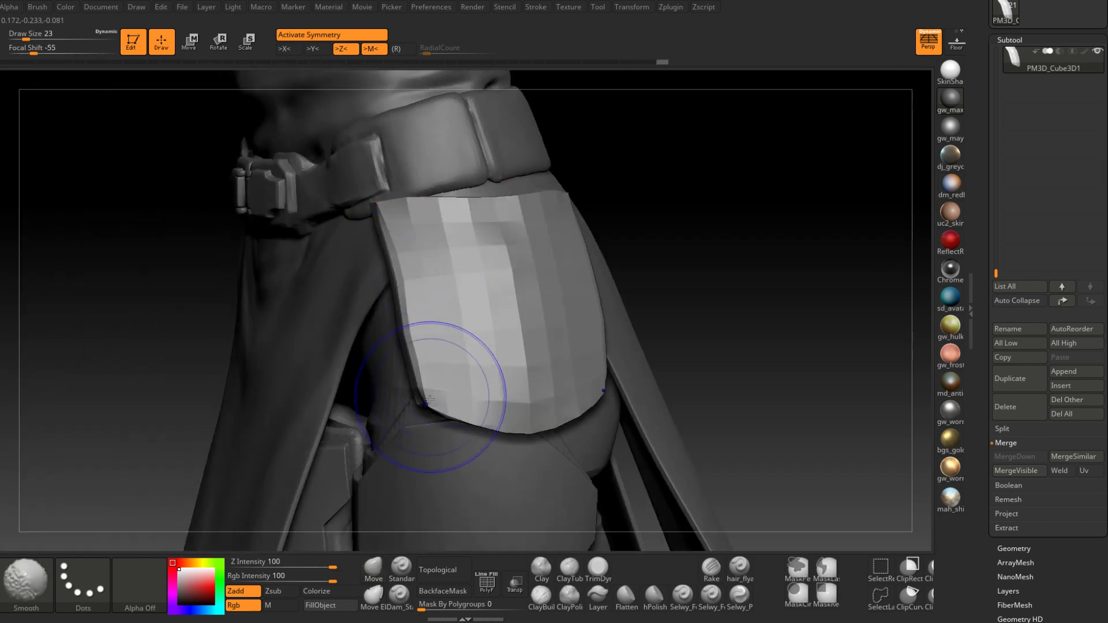
right_click_drag(496, 420, 500, 397)
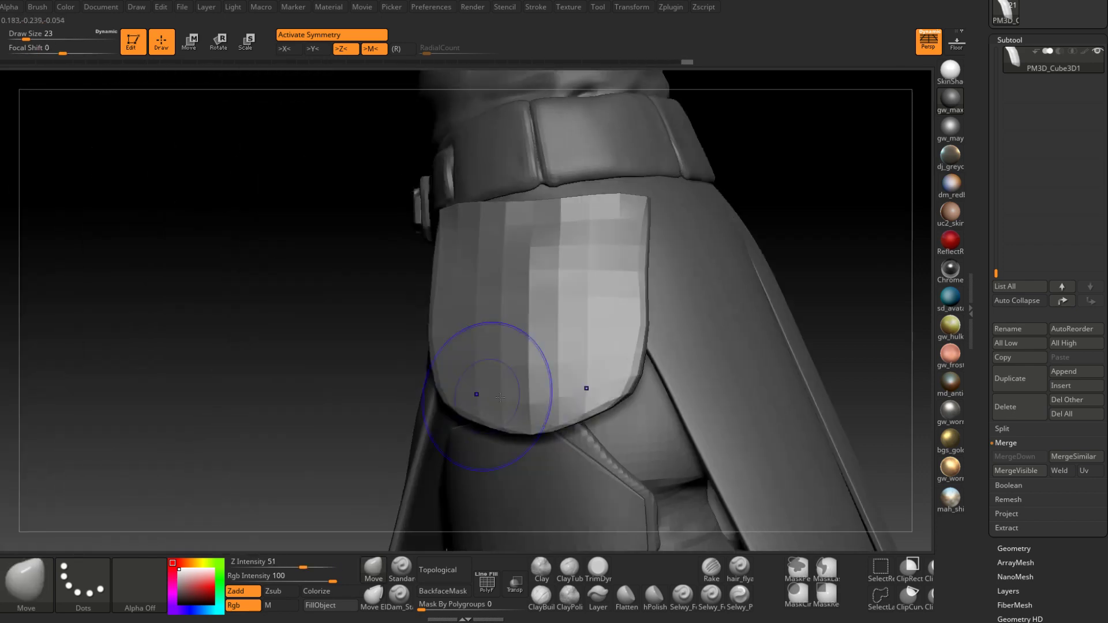
left_click_drag(535, 393, 565, 341, "shift")
Adjust the plate's upper front corner under the belt with the Move brush and smooth it at draw size 9
mouse_move(568, 335)
right_mouse_down("alt")
mouse_move(539, 427)
mouse_move(547, 348)
mouse_move(597, 352)
mouse_move(543, 346)
mouse_move(537, 332)
mouse_move(539, 350)
mouse_move(554, 330)
right_mouse_up("alt")
key("space")
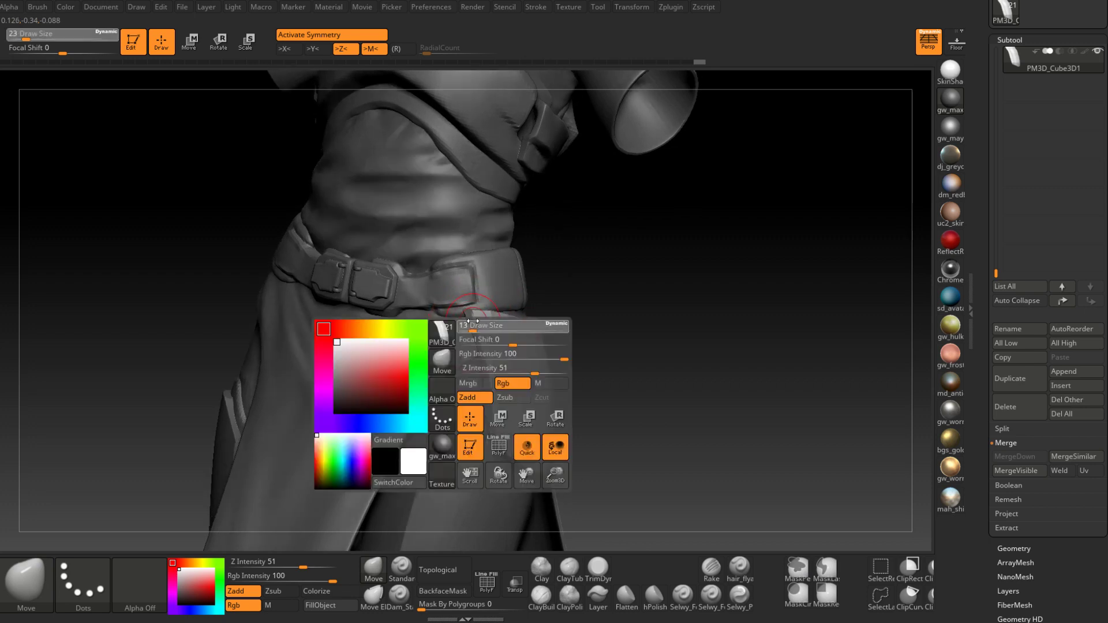
left_click_drag(478, 340, 465, 310)
right_click_drag(456, 309, 473, 324)
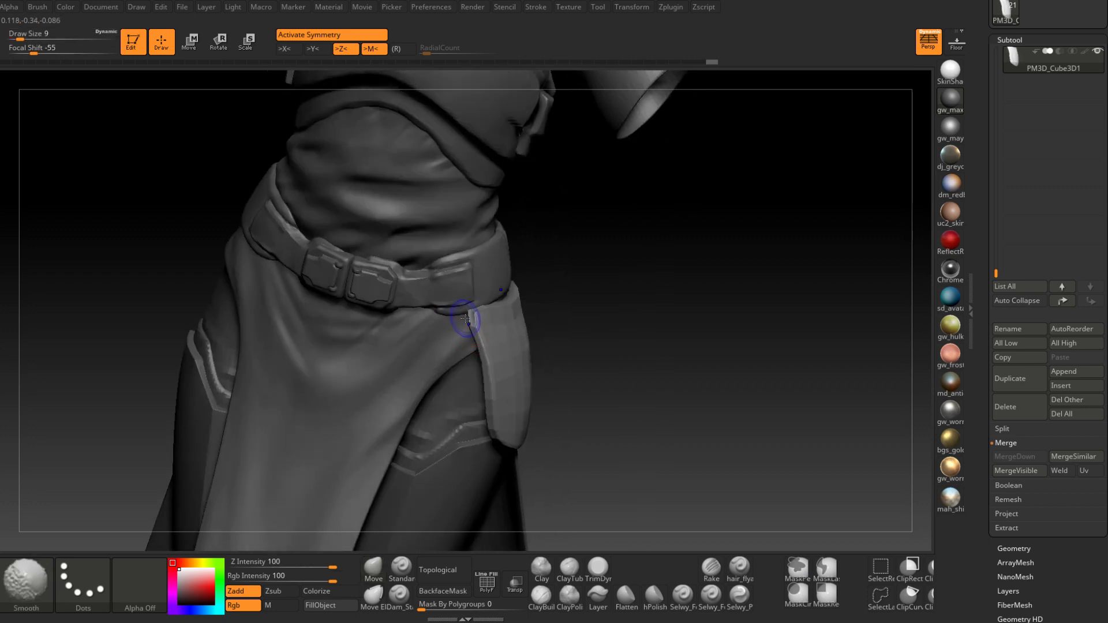
left_click_drag(466, 318, 469, 325, "shift")
mouse_move(554, 326)
right_mouse_down()
mouse_move(534, 328)
mouse_move(539, 350)
right_mouse_up()
right_click_drag(595, 324, 569, 303)
mouse_move(568, 303)
right_mouse_down("ctrl")
mouse_move(569, 282)
mouse_move(514, 289)
mouse_move(548, 332)
right_mouse_up("ctrl")
Curve the hip plate's upper edge along the underside of the belt with the Move brush at draw size 17
key("space")
left_click_drag(571, 328, 578, 327)
right_click_drag(520, 323, 563, 320)
left_click_drag(562, 324, 562, 327)
right_click_drag(589, 323, 555, 322)
key("space")
left_click_drag(564, 323, 559, 323)
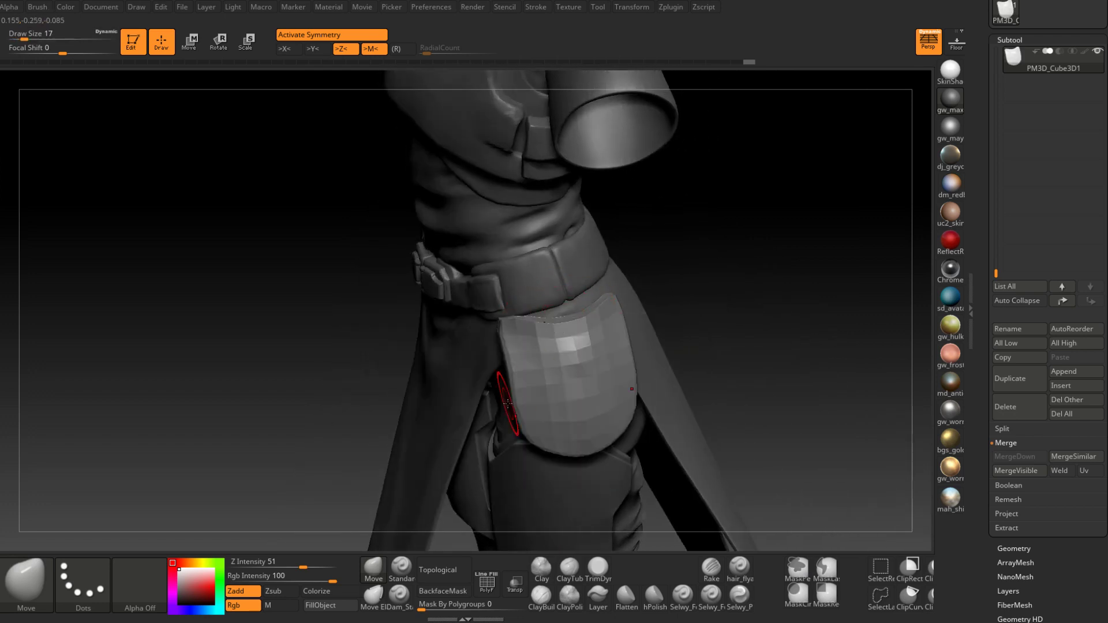
mouse_move(532, 348)
right_mouse_down()
mouse_move(594, 346)
mouse_move(595, 372)
right_mouse_up()
right_click_drag(595, 372, 552, 327)
Smooth the rim along the hip plate's upper edge with the Smooth brush at draw size 5
key("space")
left_click_drag(552, 325, 547, 326)
right_click_drag(545, 289, 548, 312, "ctrl")
right_click_drag(549, 311, 580, 311)
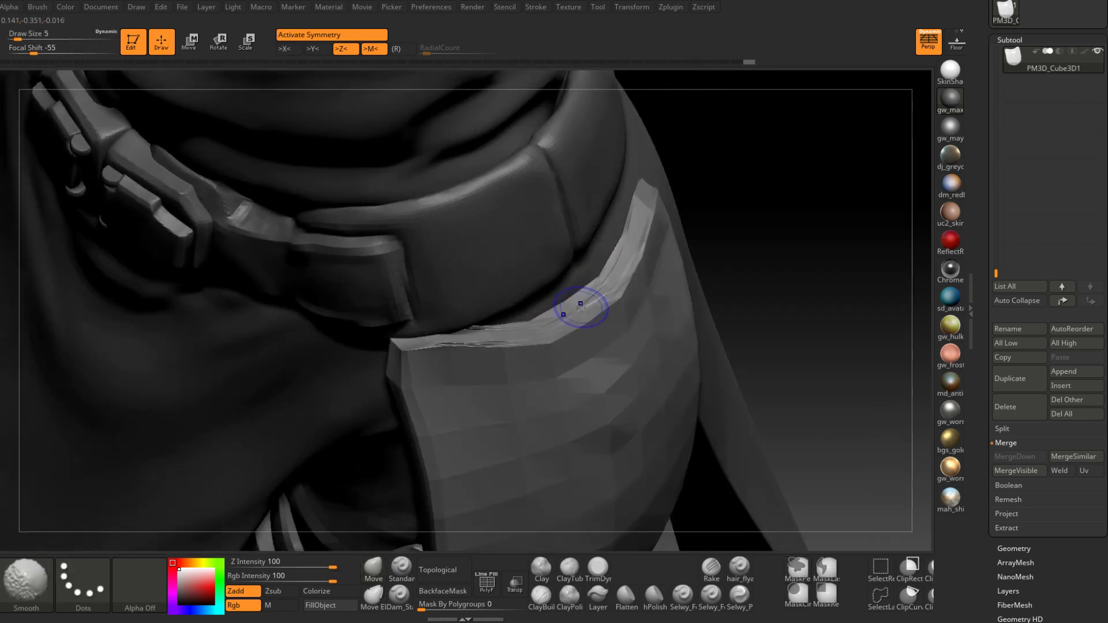
mouse_move(609, 277)
right_mouse_down()
mouse_move(644, 204)
mouse_move(583, 194)
mouse_move(583, 173)
right_mouse_up()
right_click_drag(583, 173, 646, 220)
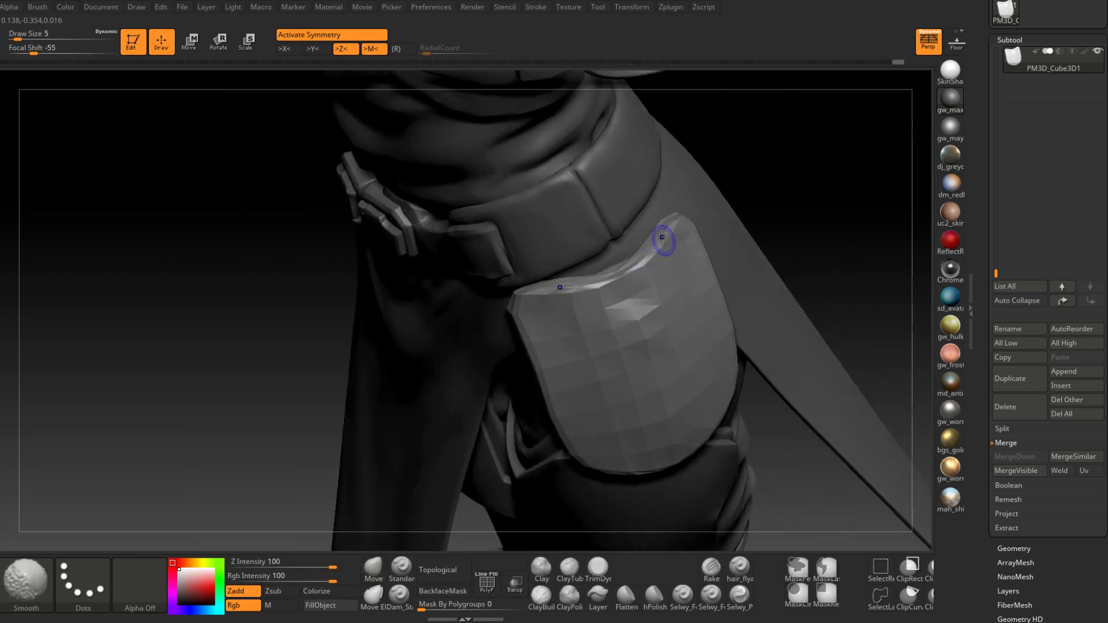
Soften the upper rear corner and the front part of the plate's top rim with the Smooth brush
left_click_drag(664, 241, 670, 229, "shift")
right_click_drag(670, 230, 641, 217)
left_click_drag(660, 210, 649, 223, "shift")
mouse_move(650, 222)
right_mouse_down()
mouse_move(690, 228)
mouse_move(681, 233)
right_mouse_up()
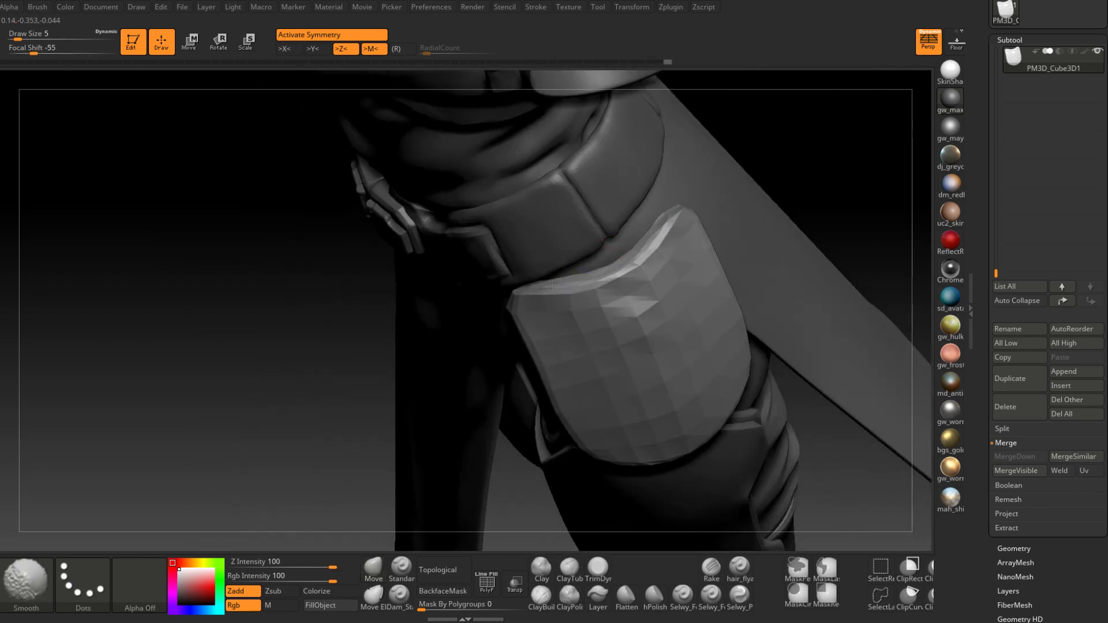
left_click_drag(552, 285, 562, 283, "shift")
right_click_drag(563, 283, 644, 294)
mouse_move(643, 294)
right_mouse_down("ctrl")
mouse_move(641, 283)
mouse_move(549, 304)
right_mouse_up("ctrl")
Refine the hip plate's upper area with small Move brush adjustments, working at different draw sizes
mouse_move(612, 317)
right_mouse_down()
mouse_move(563, 345)
mouse_move(585, 399)
right_mouse_up()
key("space")
left_click_drag(610, 323, 615, 323)
right_click_drag(600, 315, 653, 300)
right_click_drag(621, 295, 616, 336, "ctrl")
key("space")
left_click_drag(603, 327, 598, 329)
right_click_drag(604, 328, 638, 395)
right_click_drag(639, 394, 658, 371)
Rotate, scale and reposition the hip plate with the gizmo so it hangs from the belt and flares outward over the thigh
key("e")
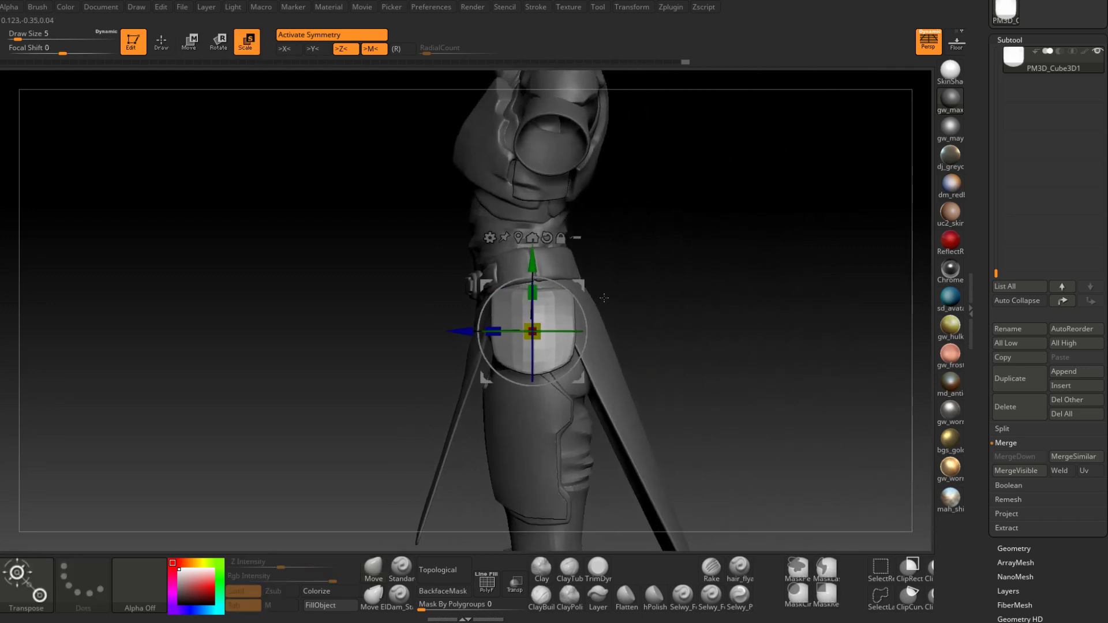
right_click_drag(604, 298, 600, 350, "ctrl")
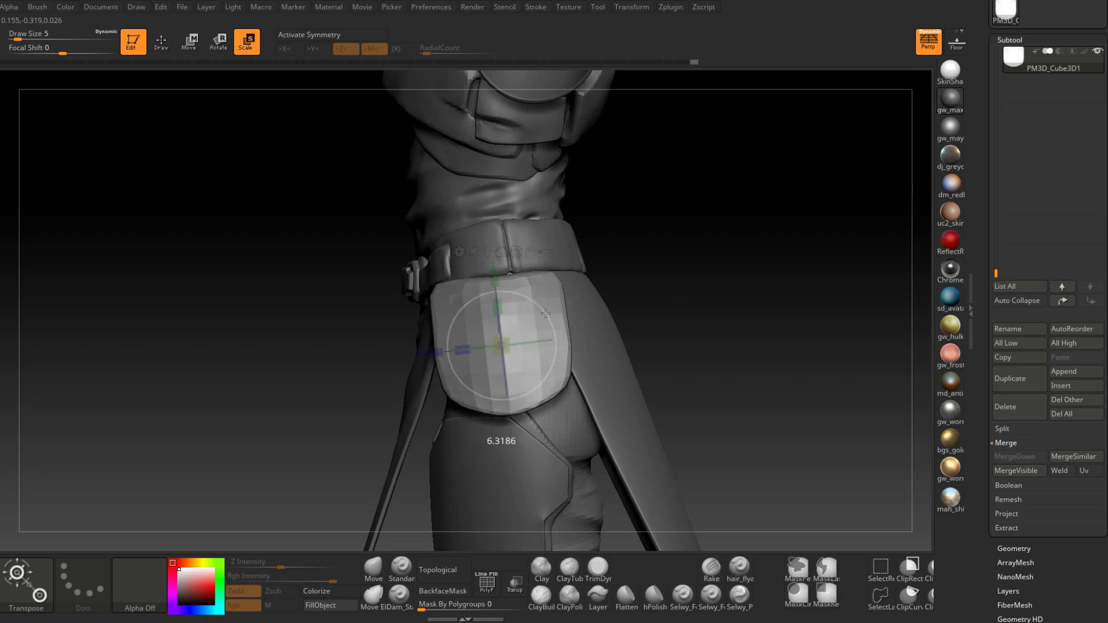
left_click_drag(568, 295, 546, 335)
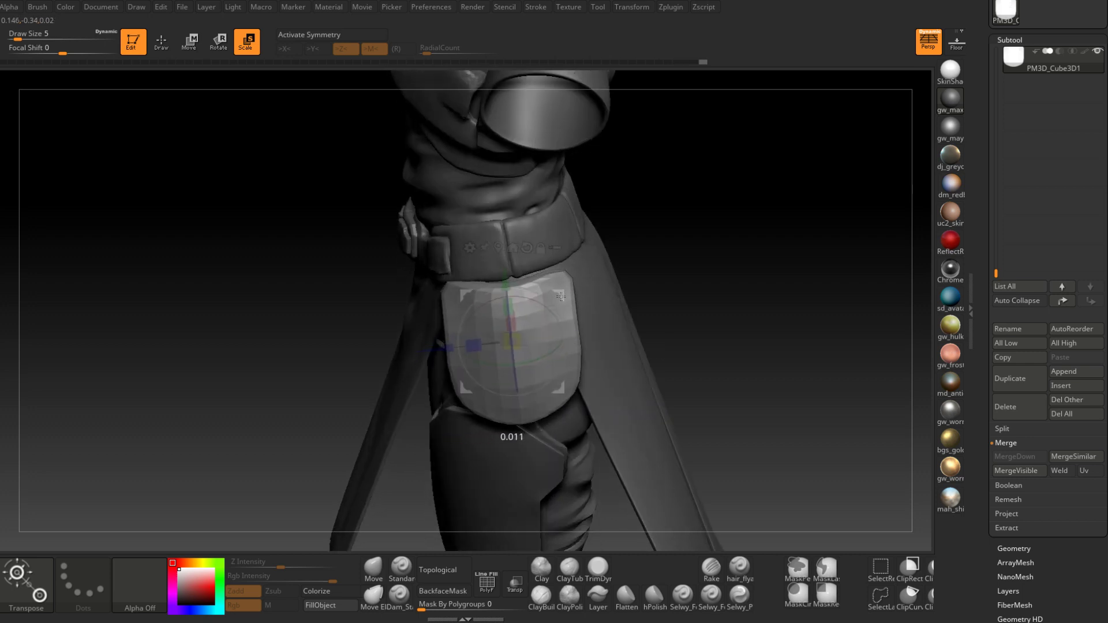
right_click_drag(586, 226, 629, 262)
left_click_drag(629, 263, 655, 264)
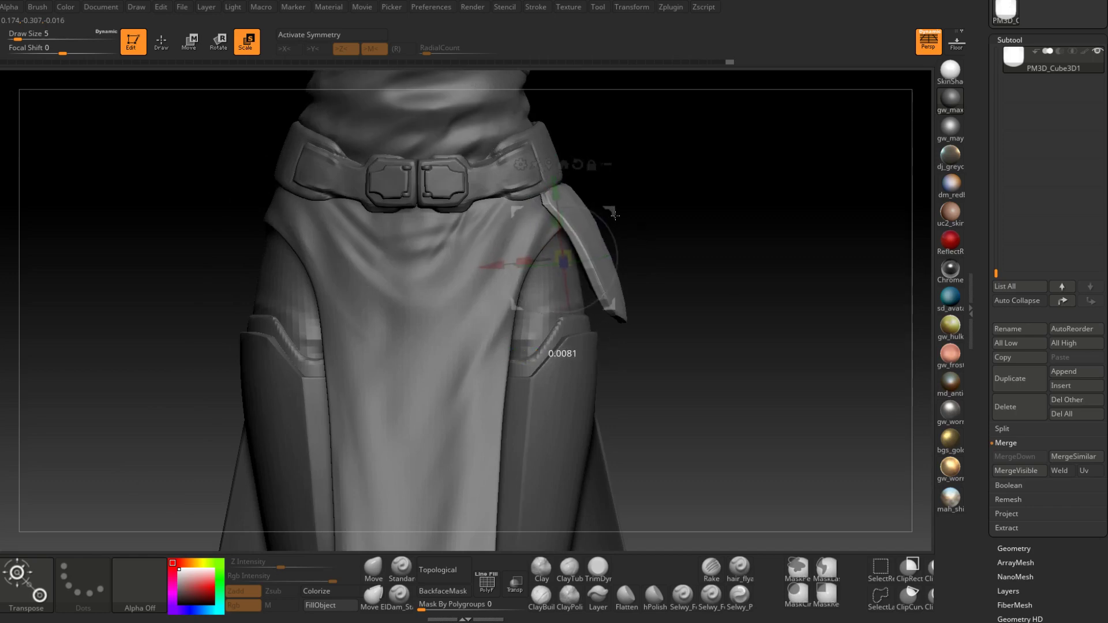
left_click_drag(656, 211, 647, 330)
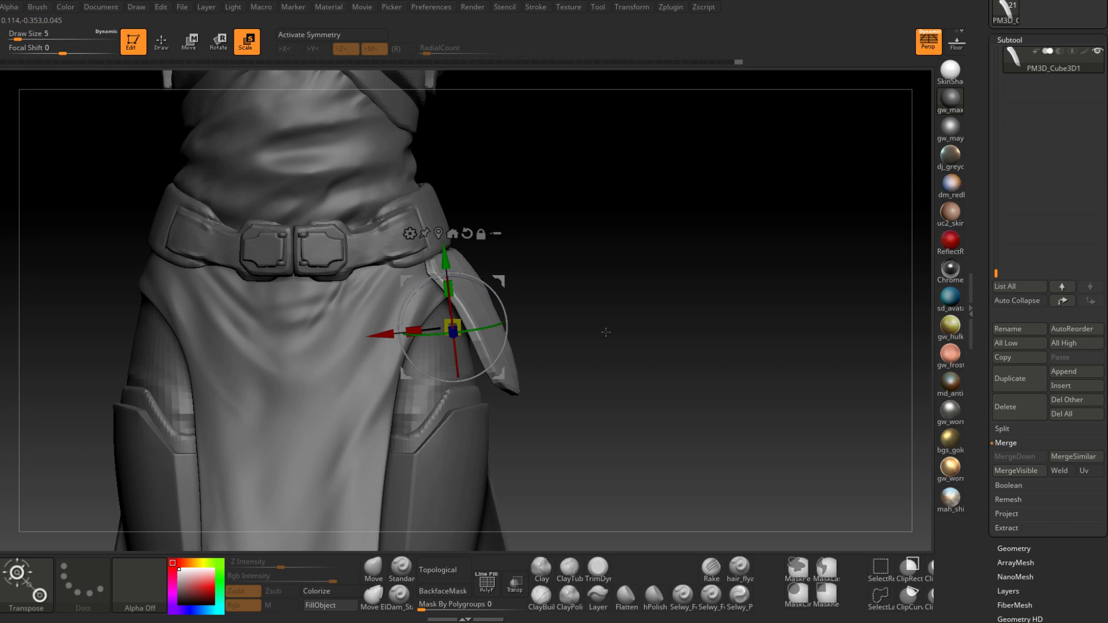
left_click_drag(605, 332, 639, 302)
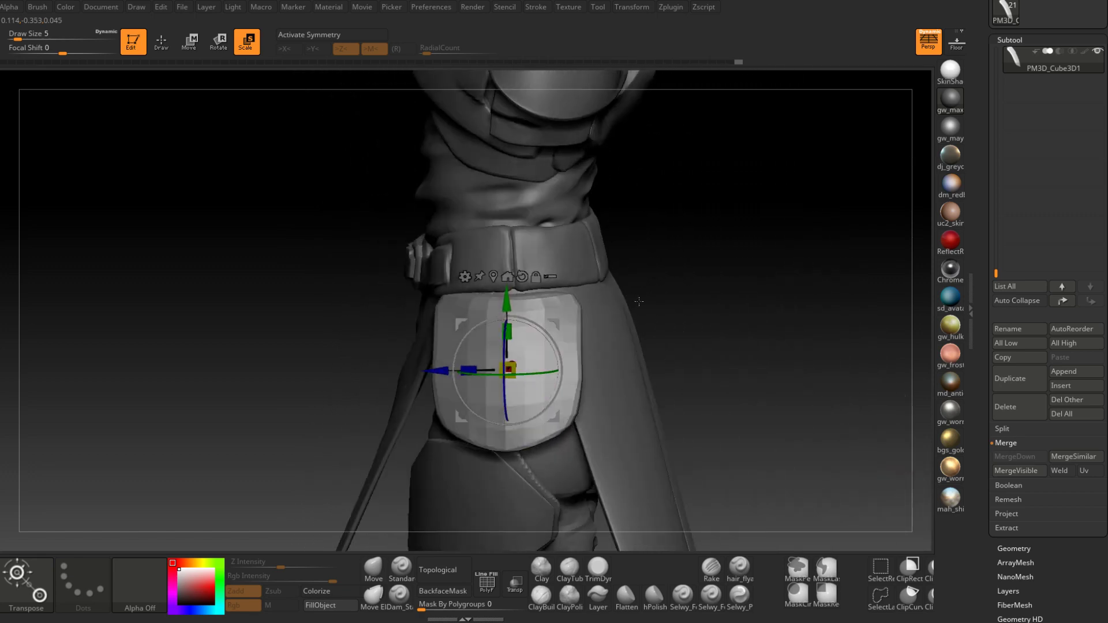
Return to Draw mode, subdivide the hip plate into a finer mesh and quick-save the project
left_click(161, 42)
mouse_move(502, 248)
left_mouse_down()
mouse_move(564, 327)
mouse_move(576, 321)
mouse_move(535, 340)
left_mouse_up()
mouse_move(535, 340)
right_mouse_down()
mouse_move(490, 347)
mouse_move(492, 317)
mouse_move(530, 395)
mouse_move(532, 319)
right_mouse_up()
mouse_move(532, 319)
left_mouse_down()
mouse_move(540, 358)
mouse_move(564, 302)
mouse_move(521, 315)
mouse_move(569, 314)
mouse_move(520, 313)
left_mouse_up()
right_click_drag(520, 313, 531, 364, "alt")
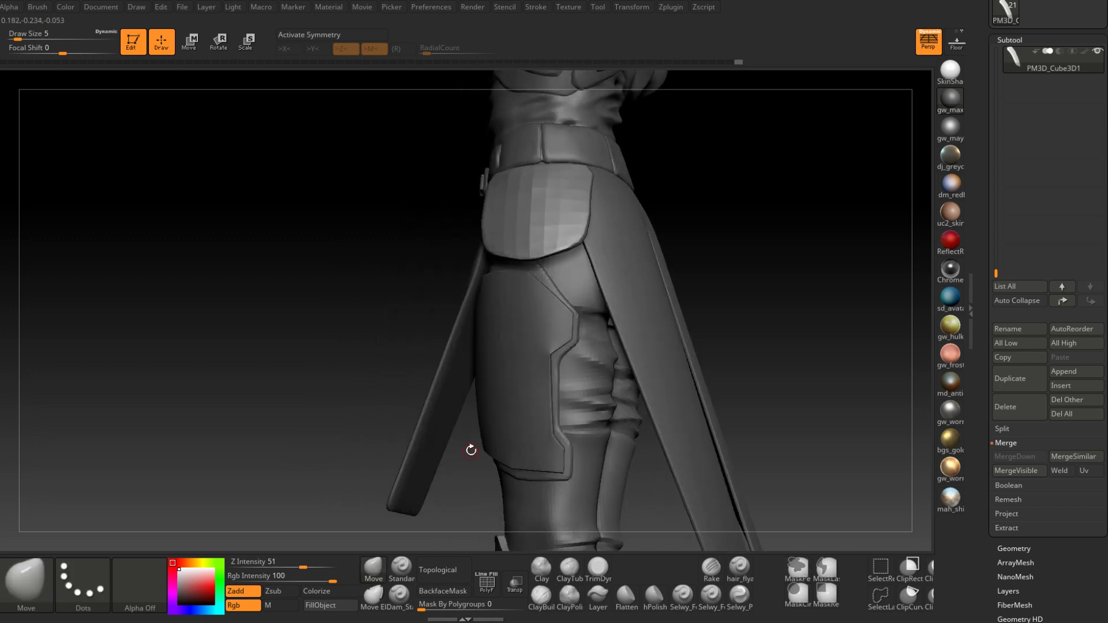
left_click_drag(471, 450, 452, 337)
left_click(378, 558)
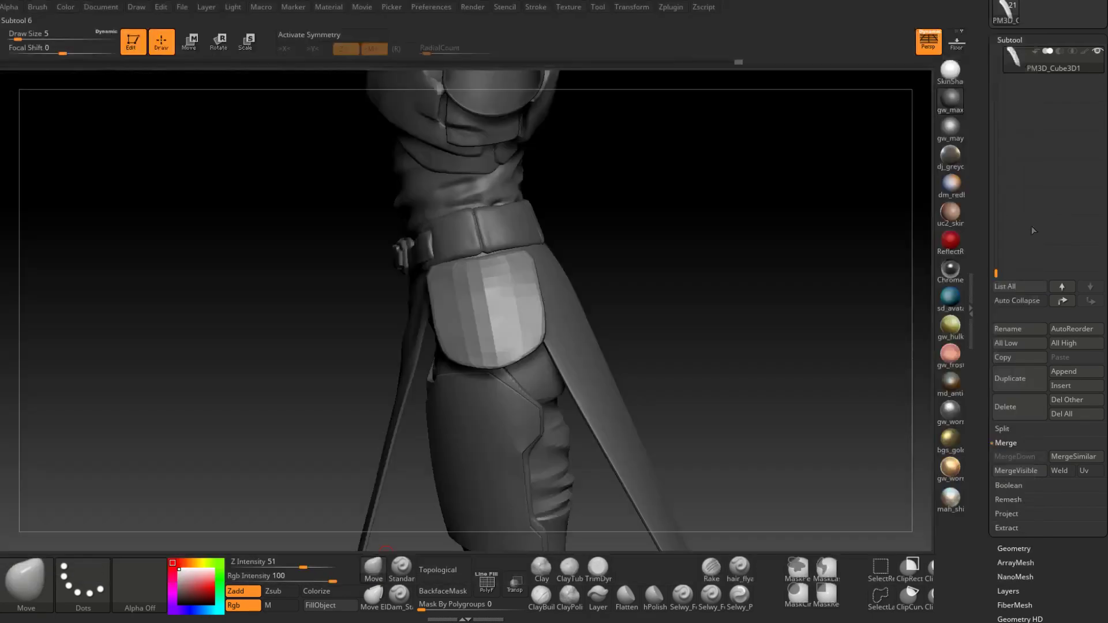
left_click_drag(563, 314, 594, 341)
mouse_move(594, 342)
right_mouse_down("ctrl")
mouse_move(540, 341)
mouse_move(553, 366)
mouse_move(518, 363)
mouse_move(509, 280)
mouse_move(519, 371)
right_mouse_up("ctrl")
right_click_drag(514, 308, 487, 312)
mouse_move(497, 308)
right_mouse_down()
mouse_move(522, 292)
mouse_move(499, 329)
mouse_move(509, 340)
mouse_move(495, 369)
mouse_move(474, 349)
mouse_move(473, 317)
right_mouse_up()
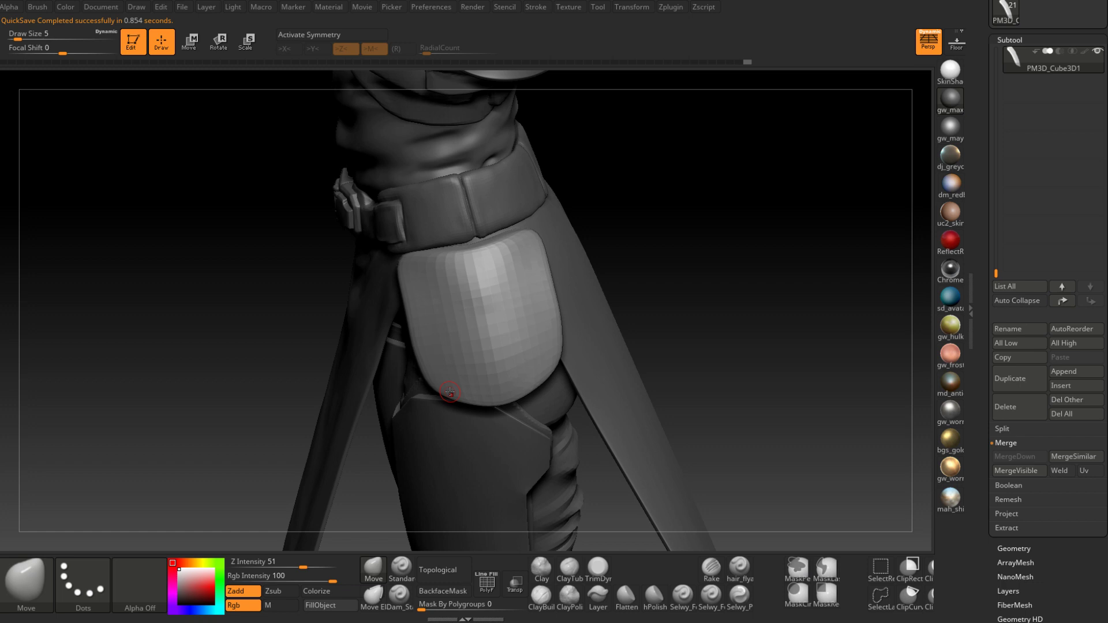
Build up a vertical ridge down the middle of the hip plate with the ClayBuildup brush at draw size 17
left_click(541, 567)
key("space")
left_click_drag(492, 294, 487, 376)
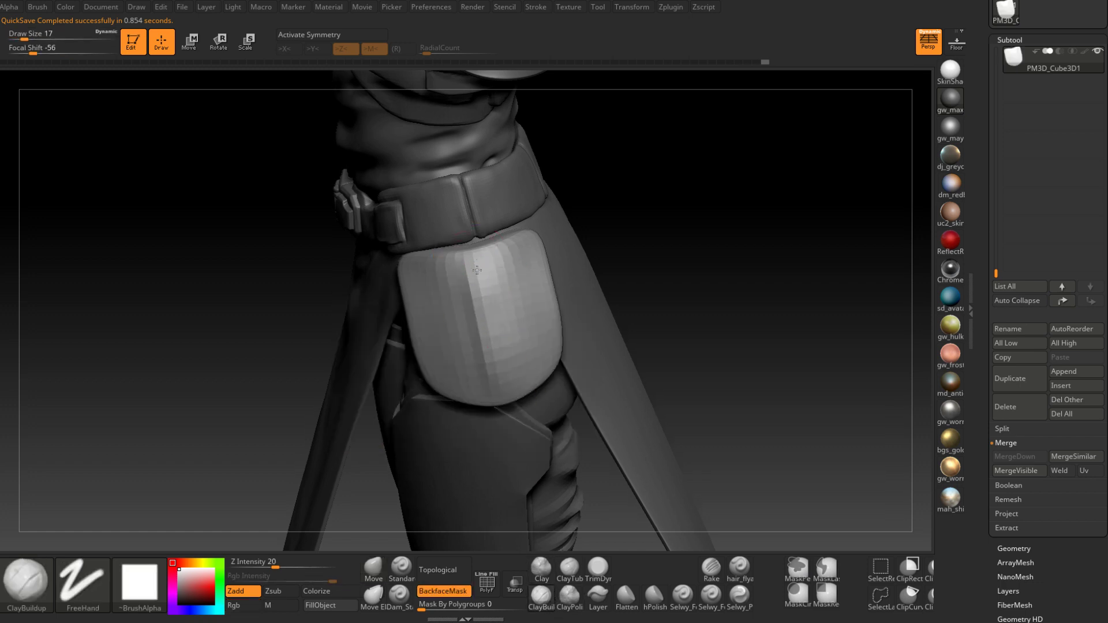
left_click_drag(477, 270, 488, 373)
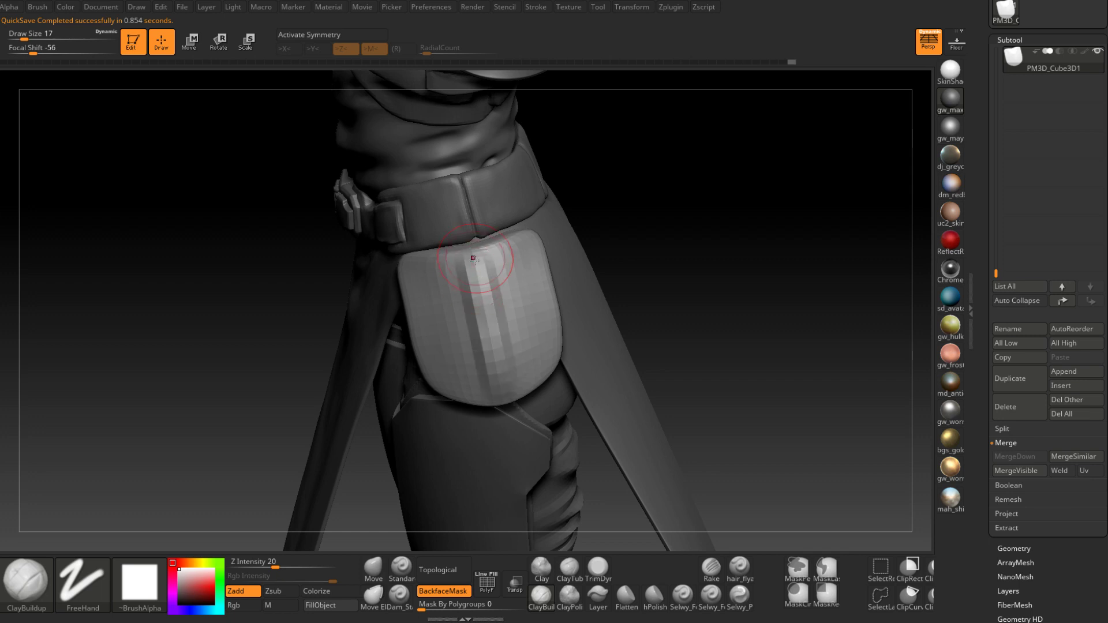
right_click_drag(472, 256, 480, 260)
Strengthen the central ridge from top to bottom with more ClayBuildup strokes at draw size 14
key("space")
left_click_drag(490, 295, 487, 364)
right_click_drag(488, 370, 474, 346)
key("space")
left_click_drag(474, 353, 479, 353)
mouse_move(497, 280)
left_mouse_down()
mouse_move(513, 381)
mouse_move(512, 367)
left_mouse_up()
right_click_drag(512, 367, 467, 262)
left_click_drag(459, 263, 473, 372)
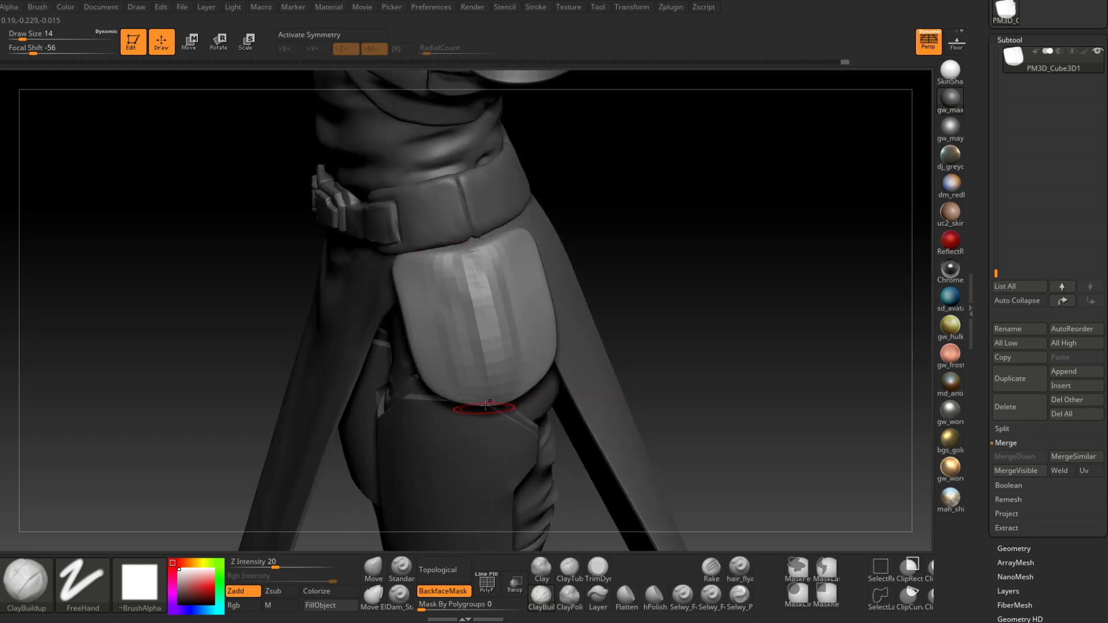
Flatten both sides of the ridge into planes meeting at a vertical crease, using TrimDynamic at draw size 25
left_click(600, 568)
right_click_drag(554, 335, 505, 303)
key("space")
left_click_drag(503, 303, 509, 303)
left_click_drag(495, 262, 513, 367)
left_click_drag(494, 265, 497, 286)
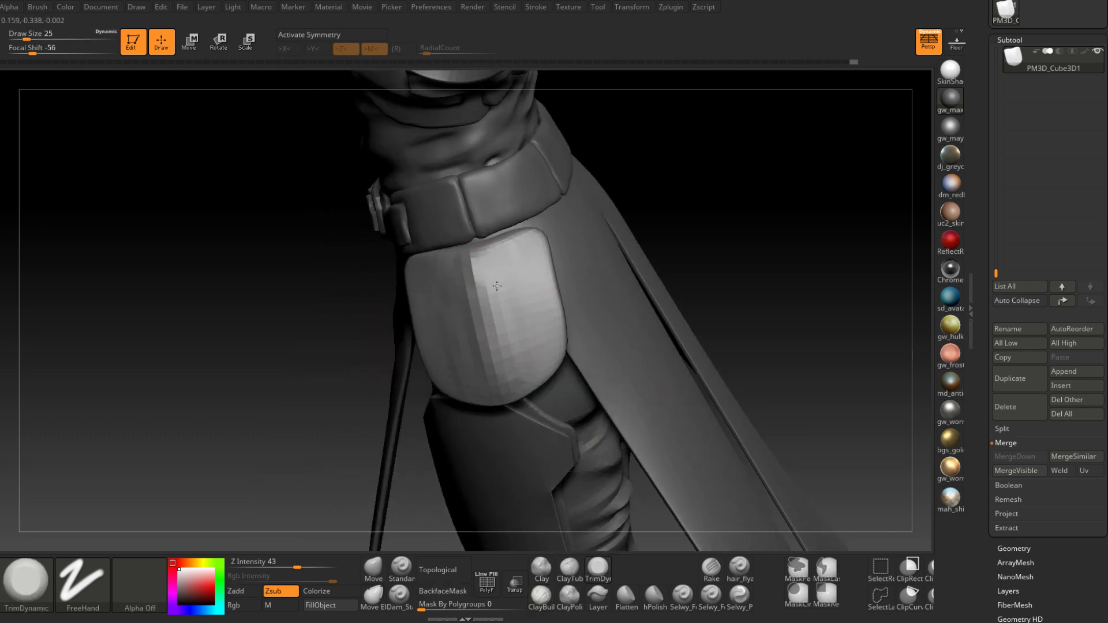
mouse_move(497, 286)
right_mouse_down()
mouse_move(463, 284)
mouse_move(522, 341)
right_mouse_up()
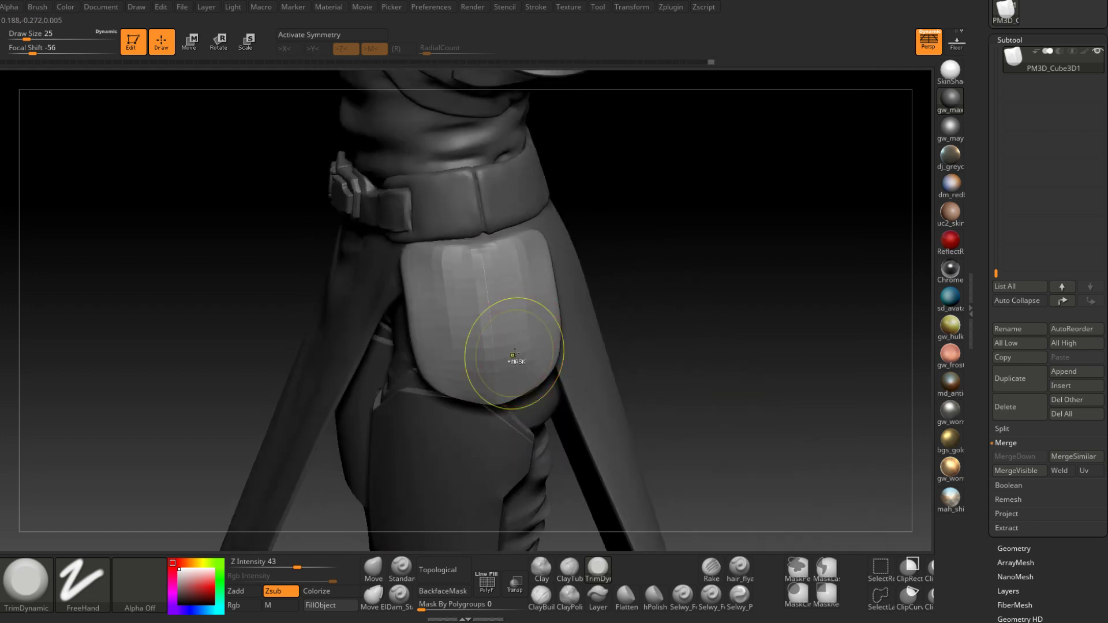
right_click_drag(532, 248, 512, 322)
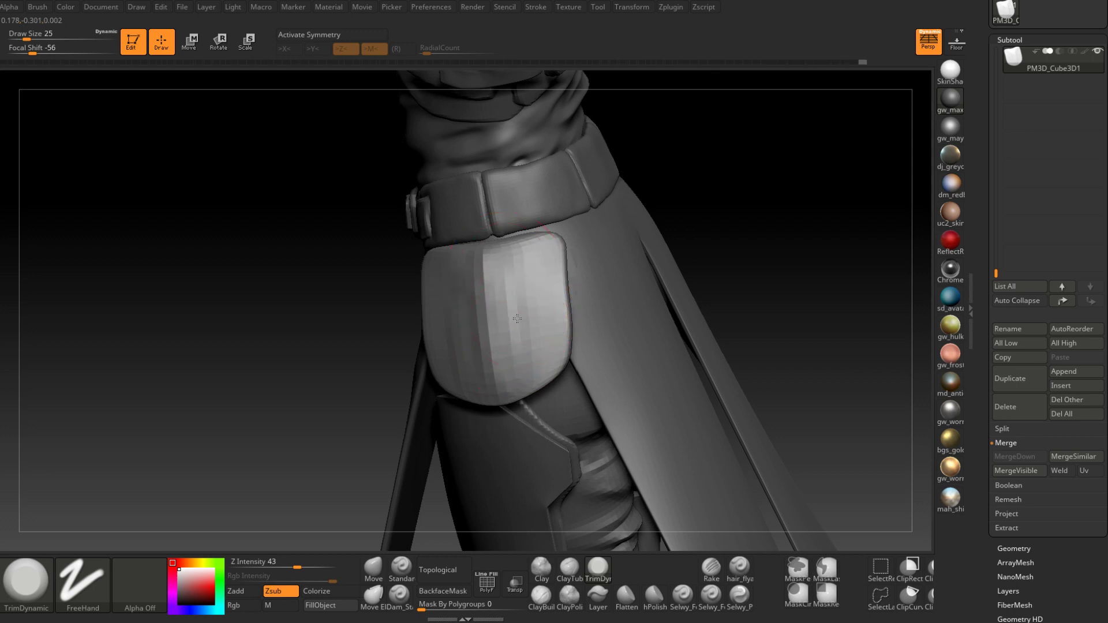
right_click_drag(502, 265, 466, 271)
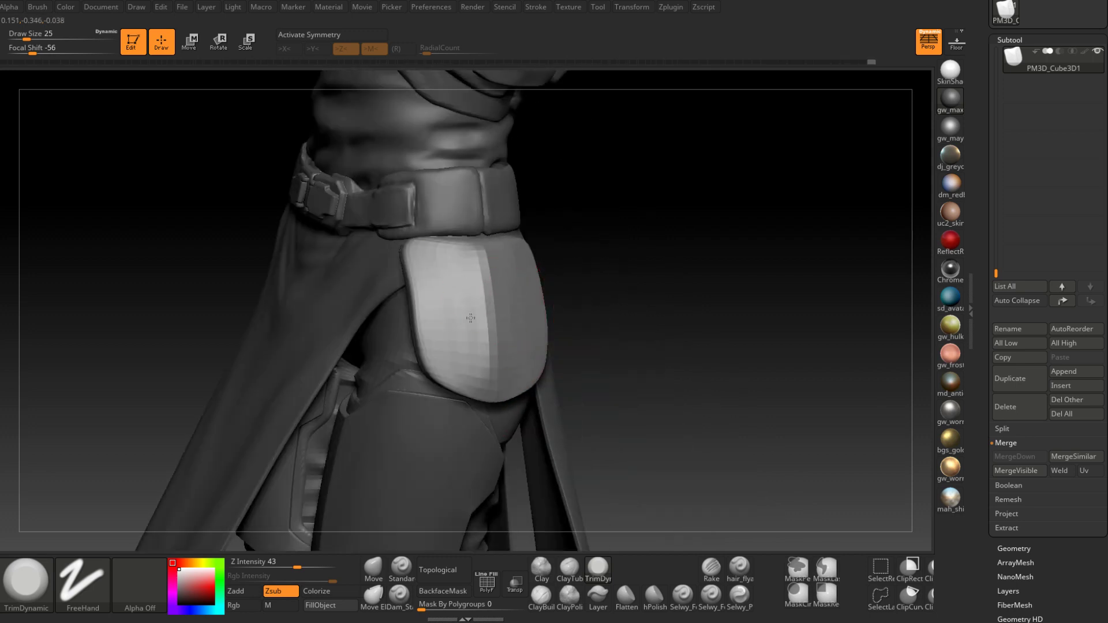
Sharpen the hip plate's central vertical crease from top to bottom with the Selwy_Pinch brush at draw size 11
right_click_drag(471, 318, 467, 271)
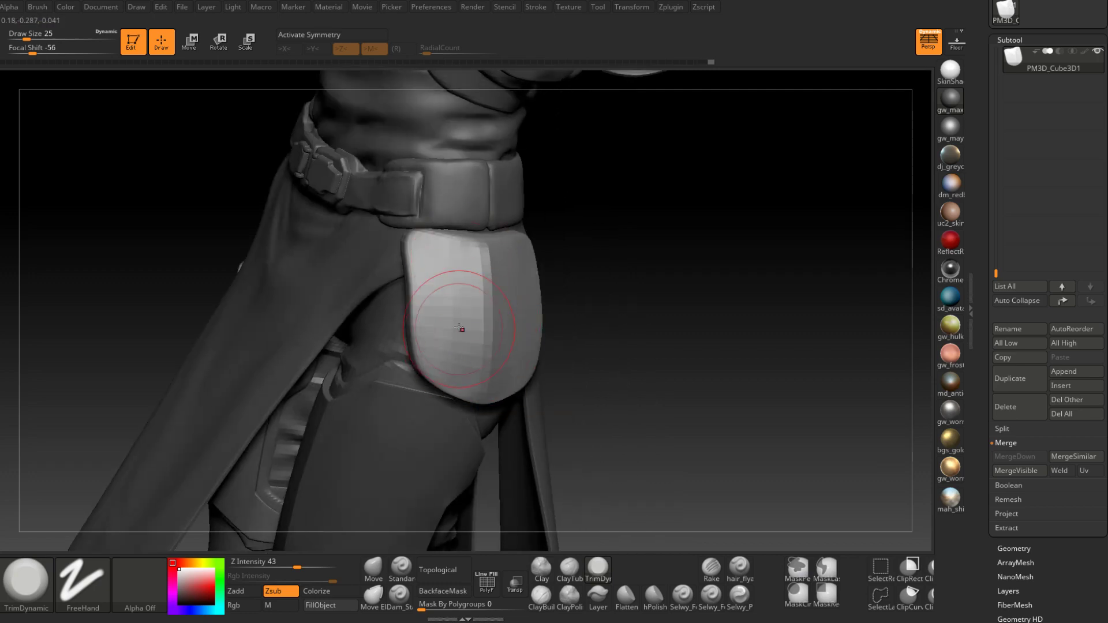
right_click_drag(460, 328, 529, 309)
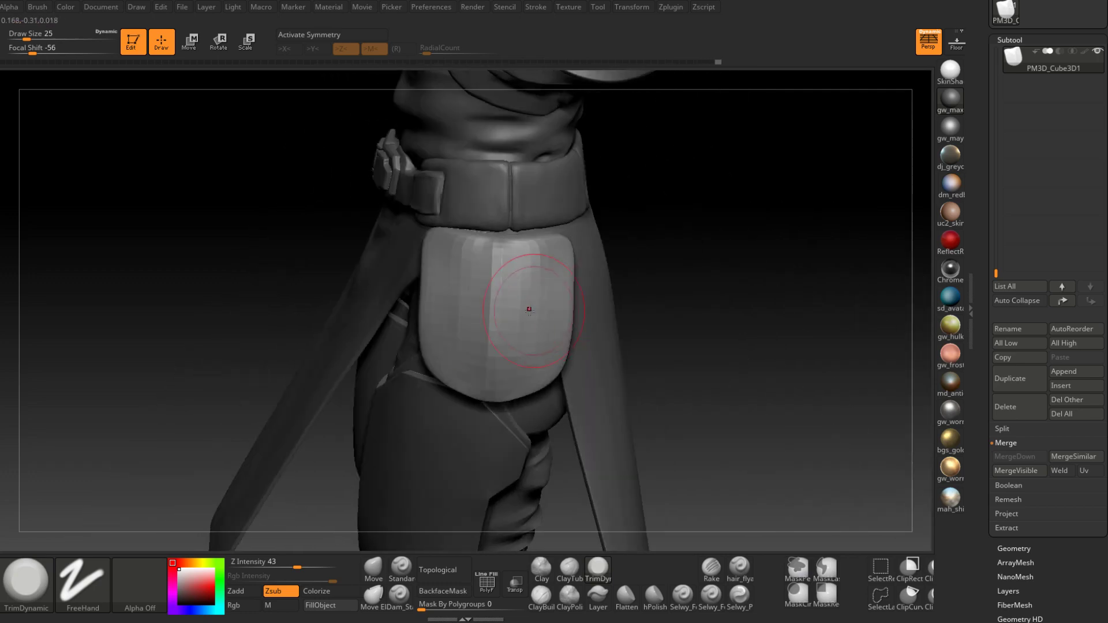
left_click(37, 577)
left_click(659, 56)
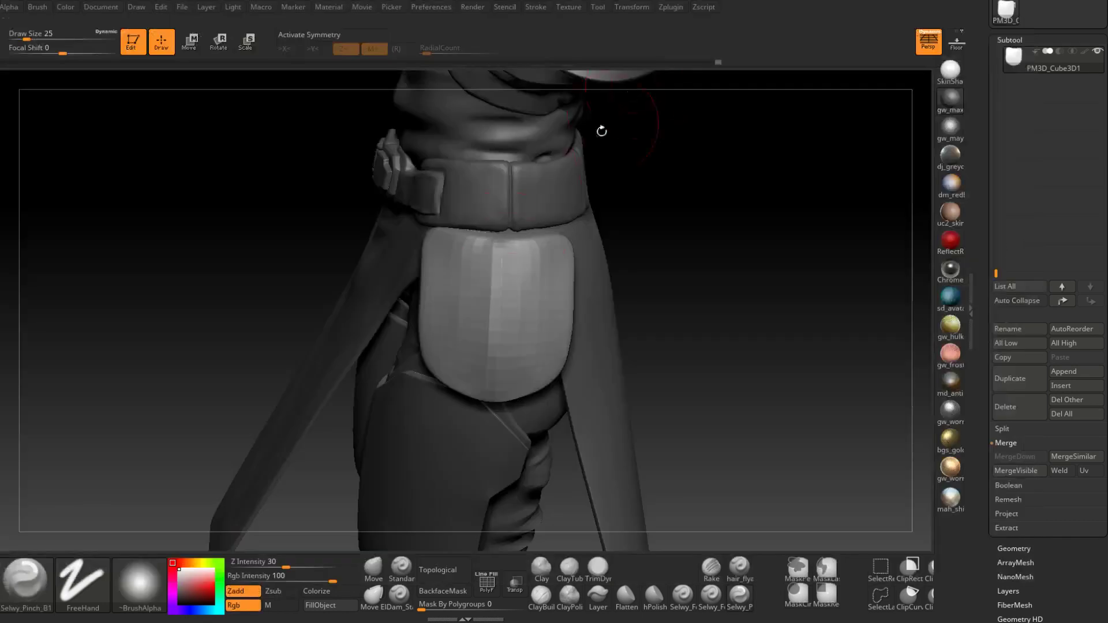
right_click_drag(548, 254, 490, 272)
key("s")
left_click_drag(491, 273, 483, 273)
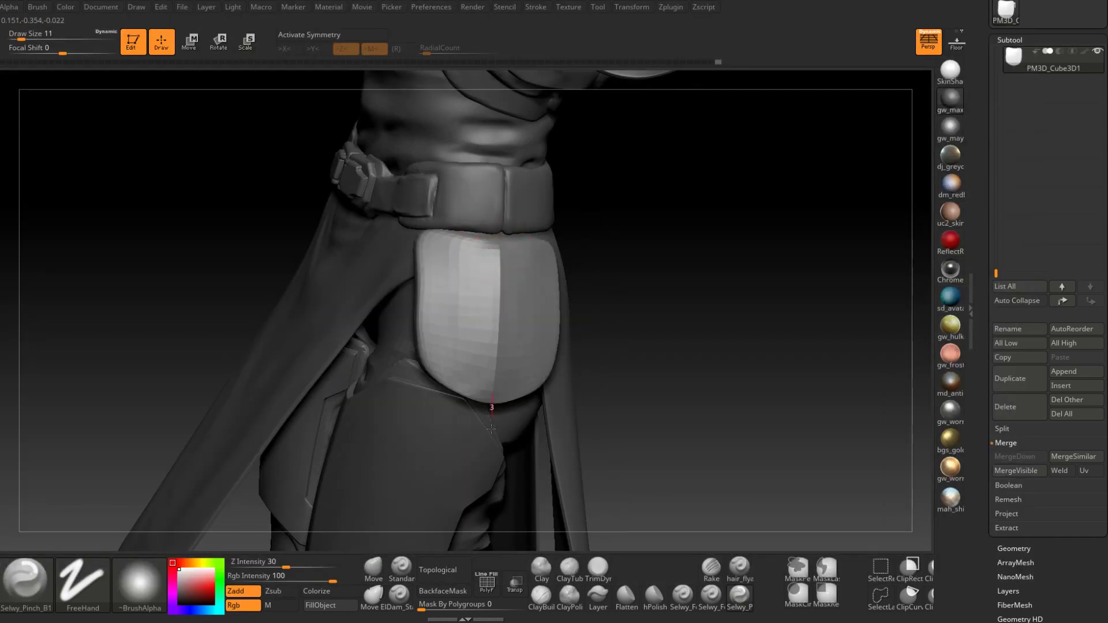
right_click_drag(491, 429, 479, 445)
left_click_drag(491, 377, 490, 400)
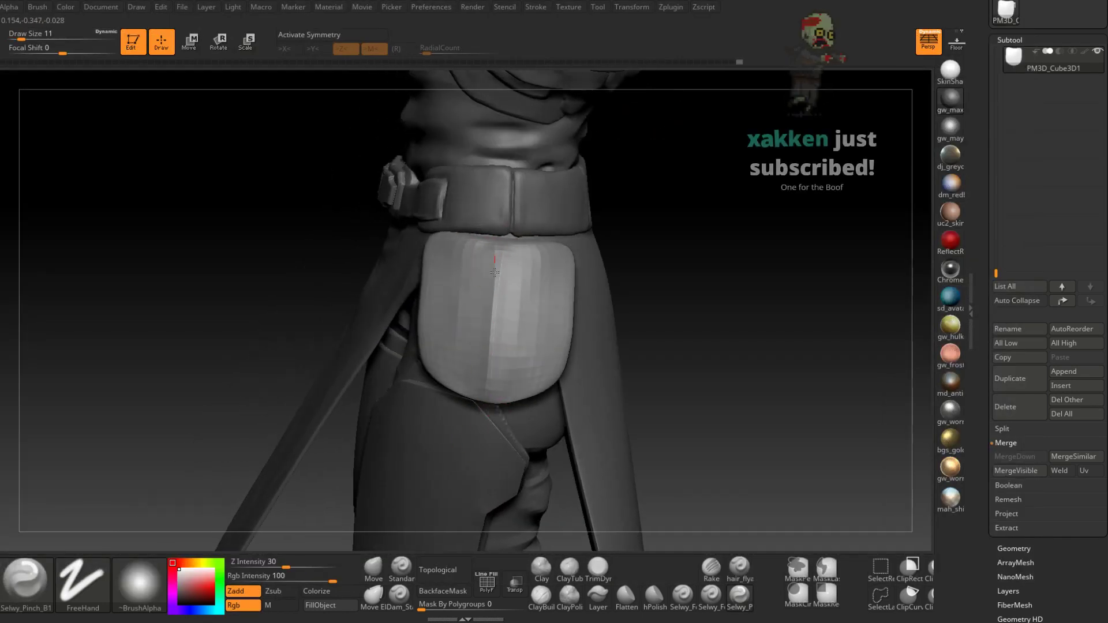
left_click_drag(499, 271, 490, 399)
right_click_drag(519, 424, 500, 423)
Pull the middle of the hip plate's lower edge down into a tip using the Move brush at draw size 23
left_click(375, 569)
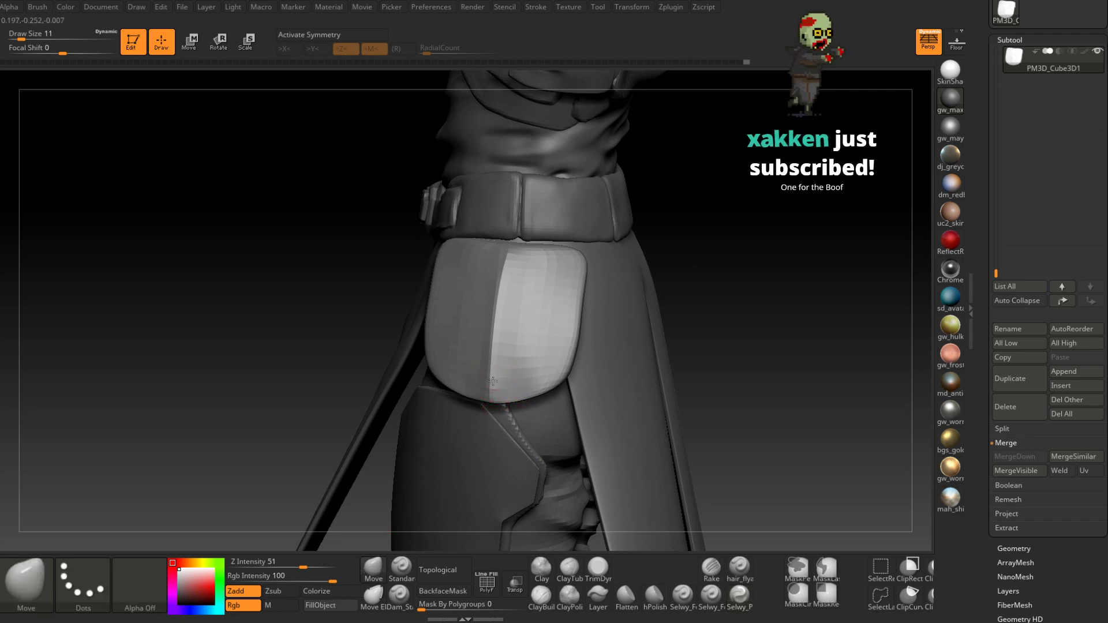
right_click_drag(492, 347, 492, 374)
key("s")
left_click_drag(491, 375, 496, 376)
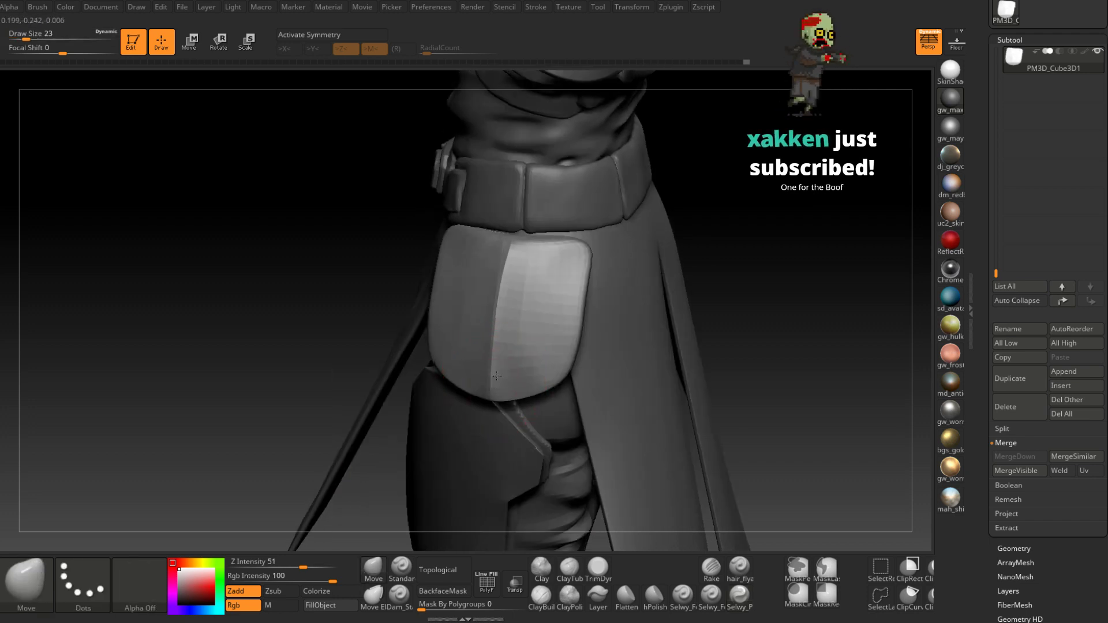
right_click_drag(495, 376, 518, 334)
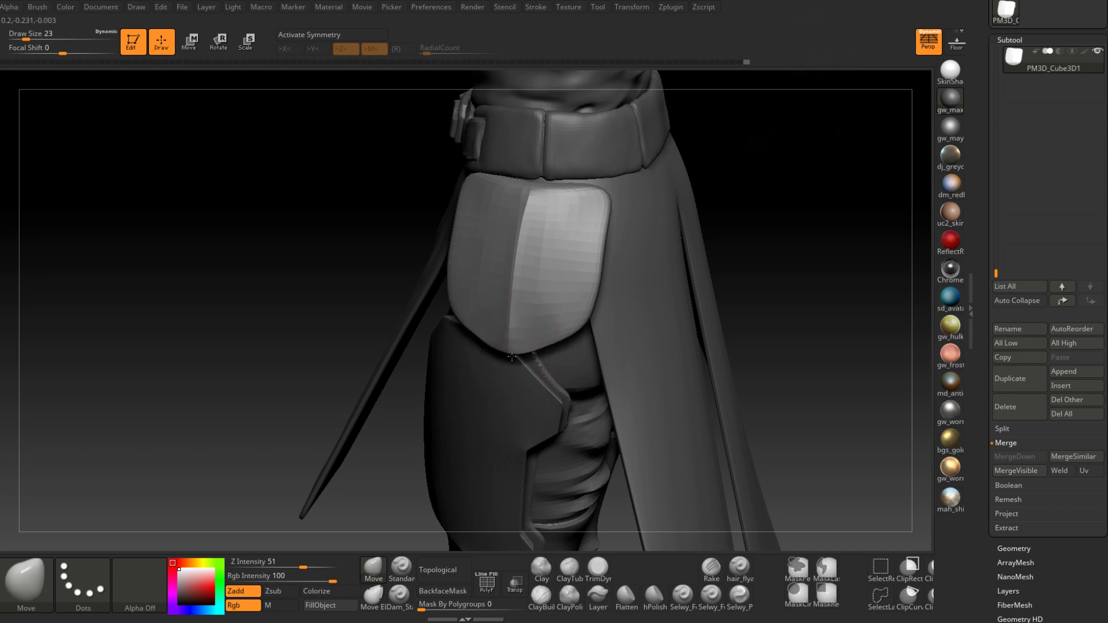
left_click_drag(508, 358, 510, 356)
Refine the hip plate's pointed lower outline and side edges with the Move brush at draw size 16
right_click_drag(510, 356, 518, 351)
key("s")
left_click_drag(518, 352, 516, 352)
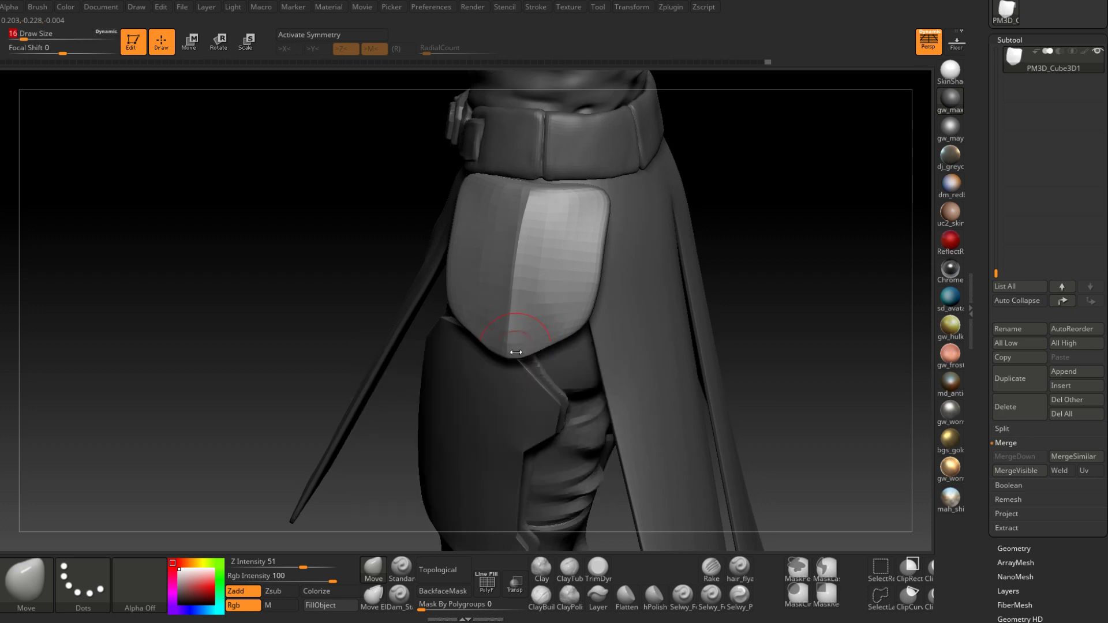
mouse_move(536, 346)
right_mouse_down()
mouse_move(508, 345)
mouse_move(543, 323)
mouse_move(518, 317)
right_mouse_up()
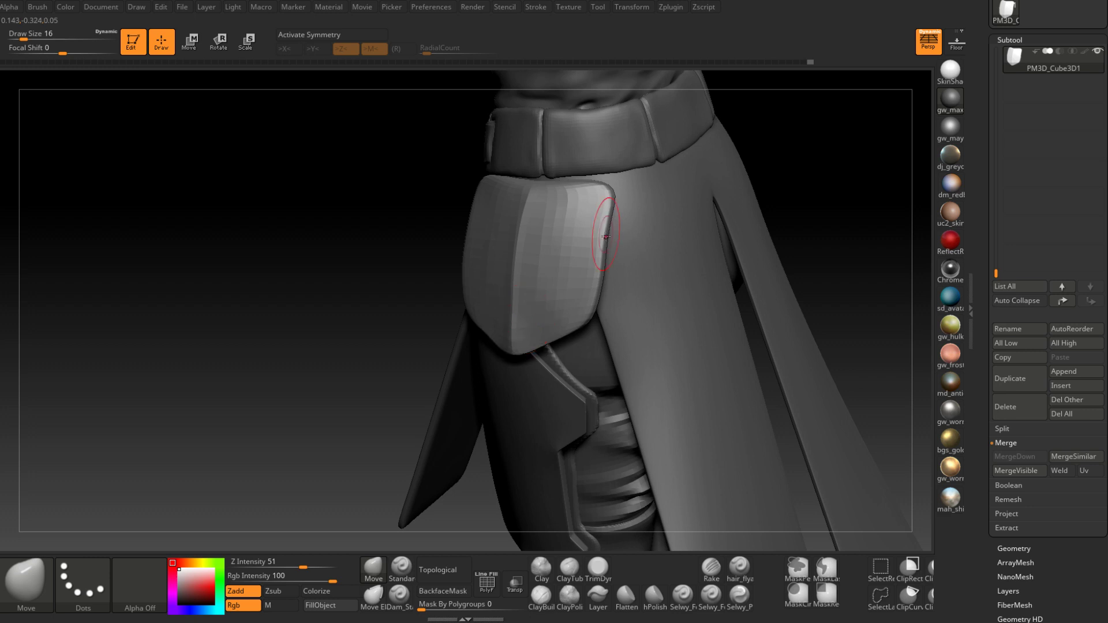
right_click_drag(606, 237, 500, 317)
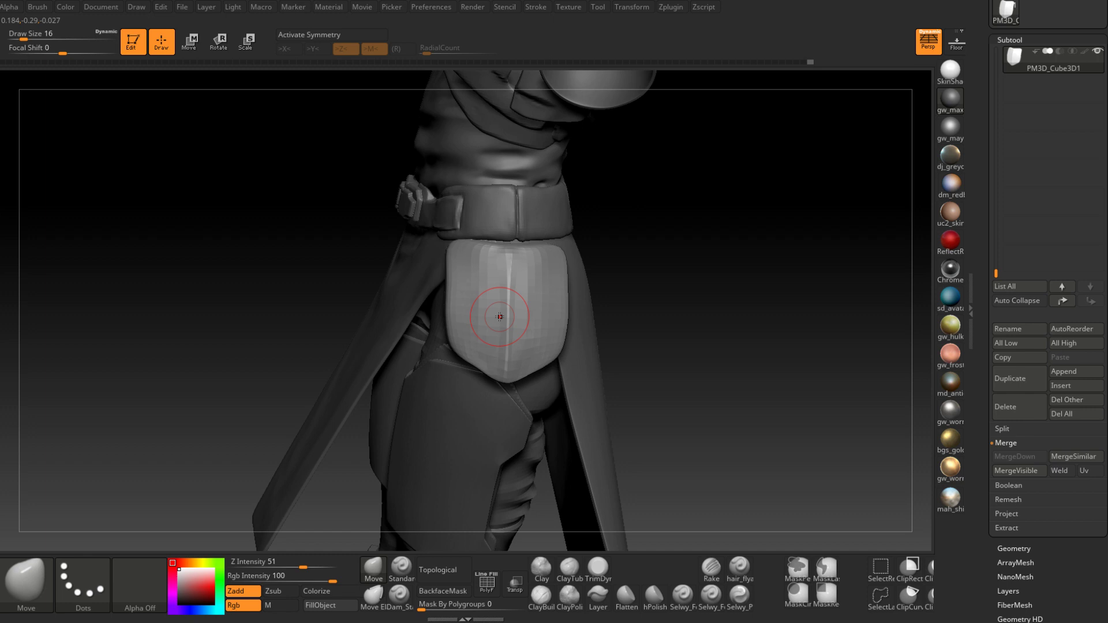
mouse_move(500, 317)
right_mouse_down()
mouse_move(527, 302)
mouse_move(527, 341)
mouse_move(542, 317)
mouse_move(514, 317)
mouse_move(516, 348)
mouse_move(574, 268)
mouse_move(553, 292)
mouse_move(501, 312)
right_mouse_up()
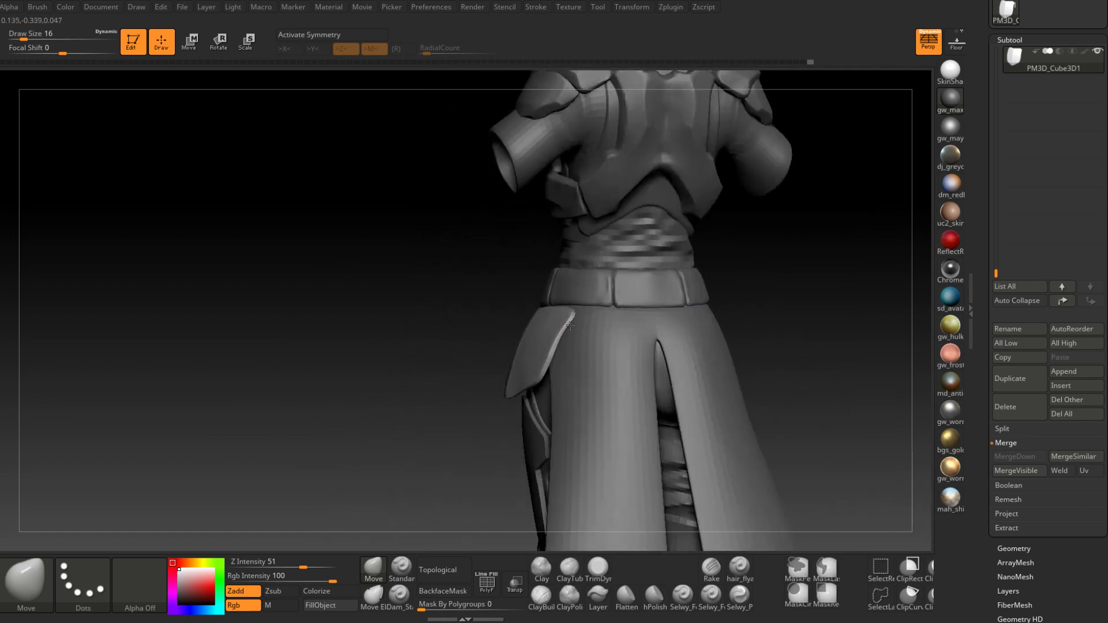
mouse_move(588, 321)
right_mouse_down("alt")
mouse_move(508, 309)
mouse_move(498, 339)
mouse_move(458, 317)
mouse_move(497, 329)
mouse_move(500, 367)
right_mouse_up("alt")
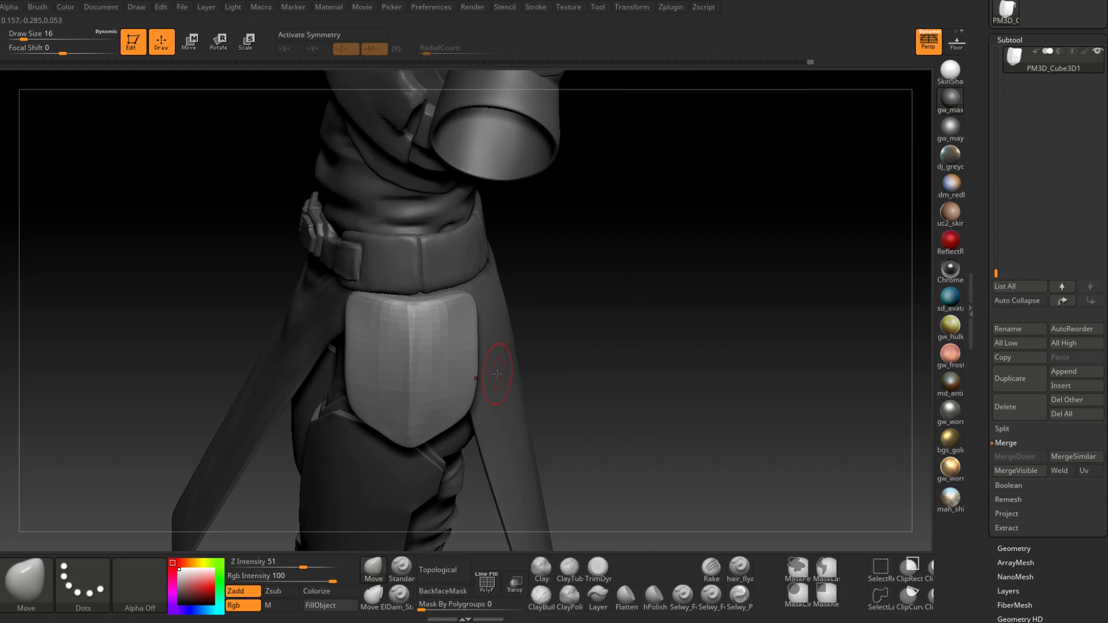
Clean up the underside edge around the plate's lower tip with small Move and Smooth strokes at draw size 2
right_click_drag(497, 376, 450, 300)
key("space")
left_click_drag(444, 310, 433, 303)
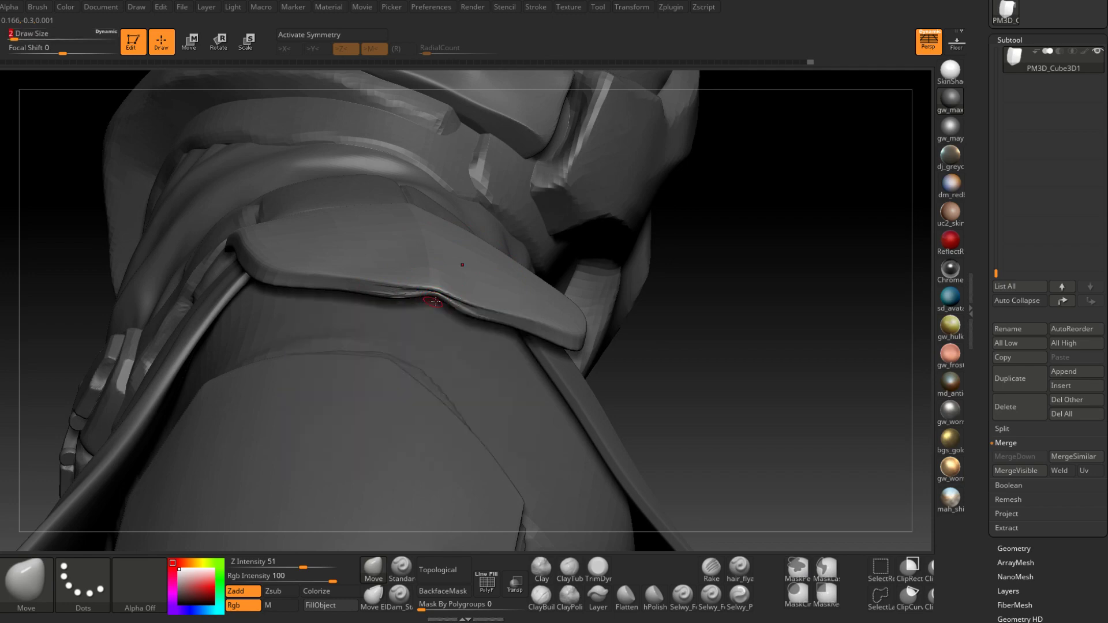
right_click_drag(433, 299, 421, 240)
left_click_drag(426, 201, 423, 194, "shift")
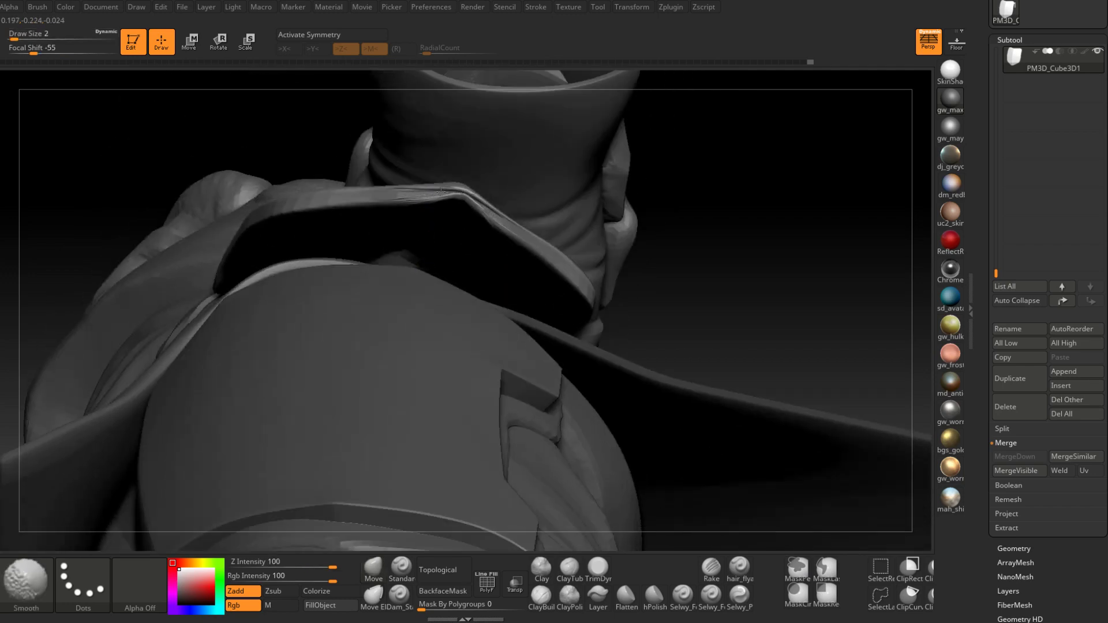
right_click_drag(481, 206, 469, 214)
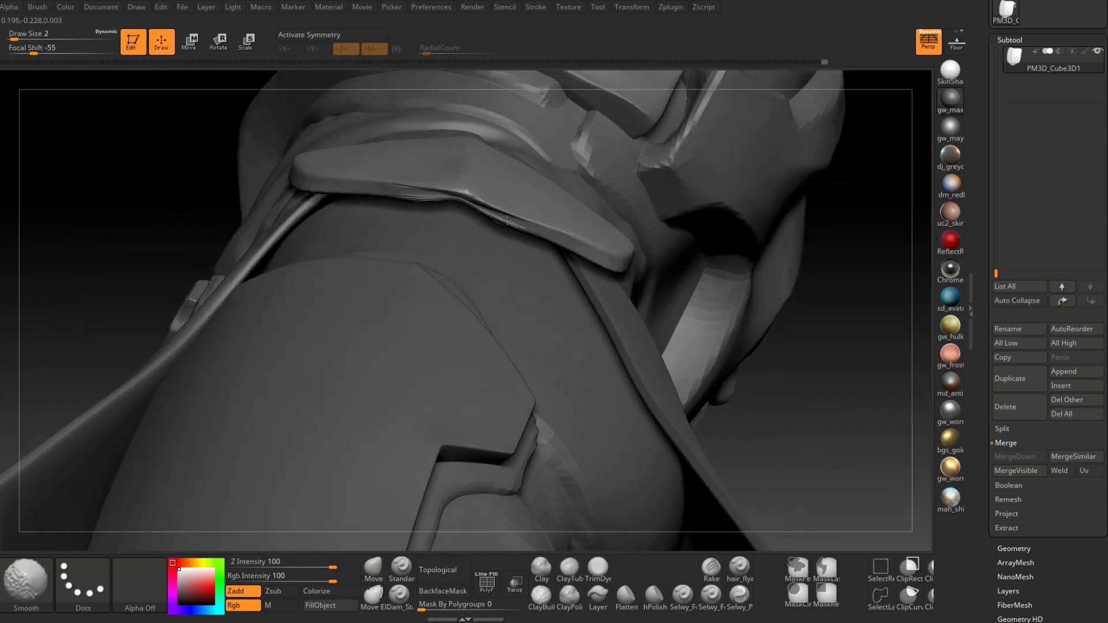
left_click_drag(455, 200, 477, 208, "shift")
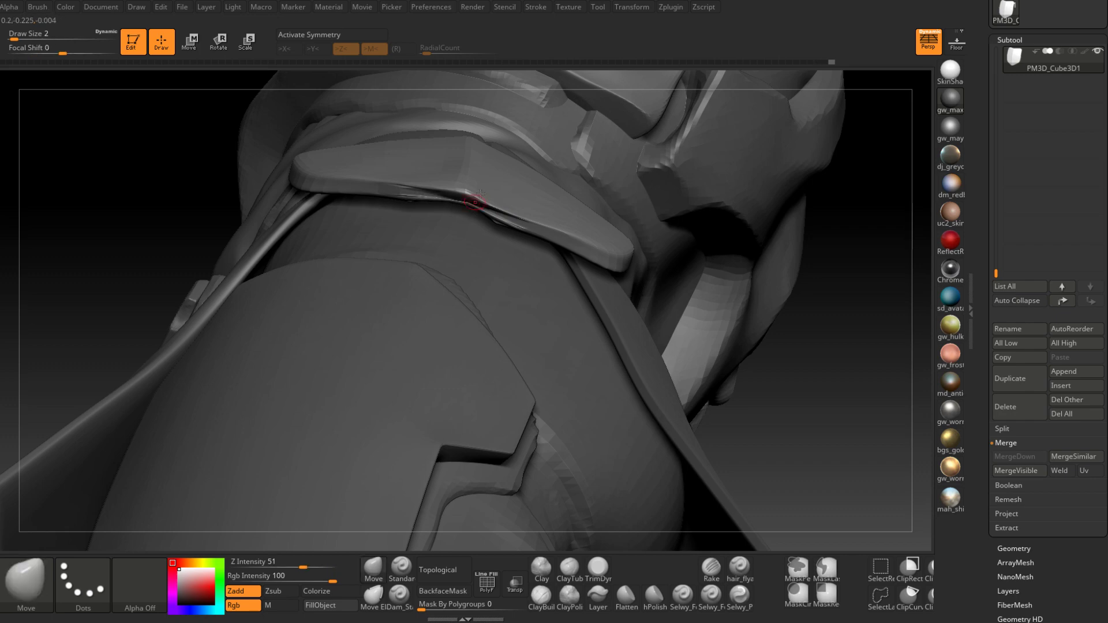
right_click_drag(475, 205, 492, 168)
mouse_move(458, 212)
right_mouse_down()
mouse_move(508, 309)
mouse_move(517, 380)
mouse_move(522, 307)
mouse_move(537, 309)
mouse_move(540, 374)
right_mouse_up()
Adjust the curve of the hip plate's rear edge against the skirt with the Move brush at draw size 35
right_click_drag(429, 458, 421, 428)
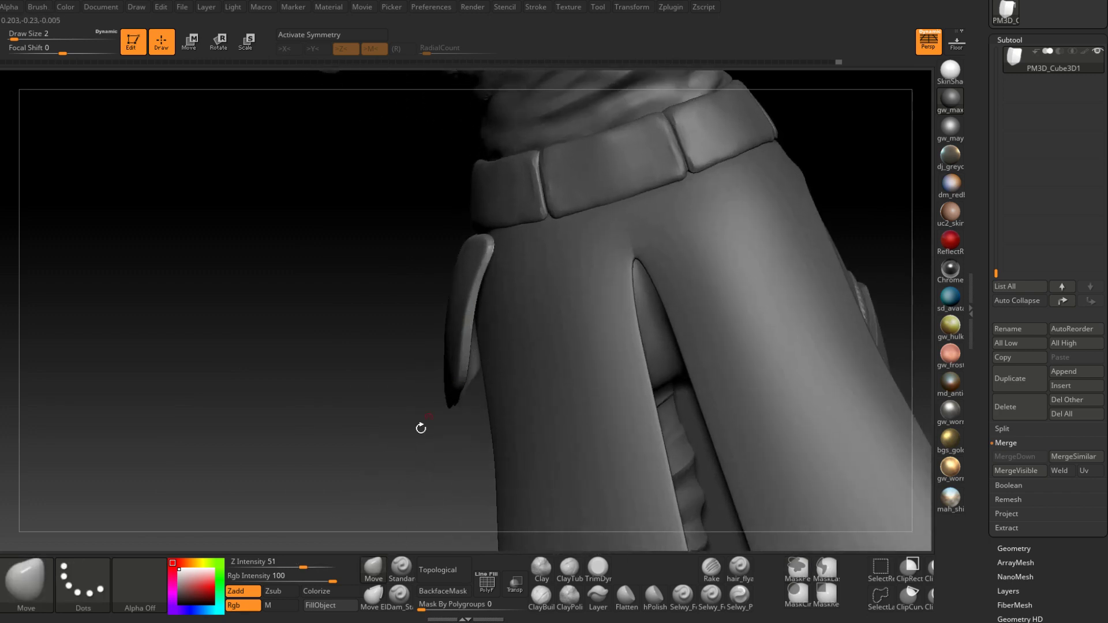
right_click_drag(442, 370, 444, 372)
key("space")
left_click_drag(475, 330, 487, 331)
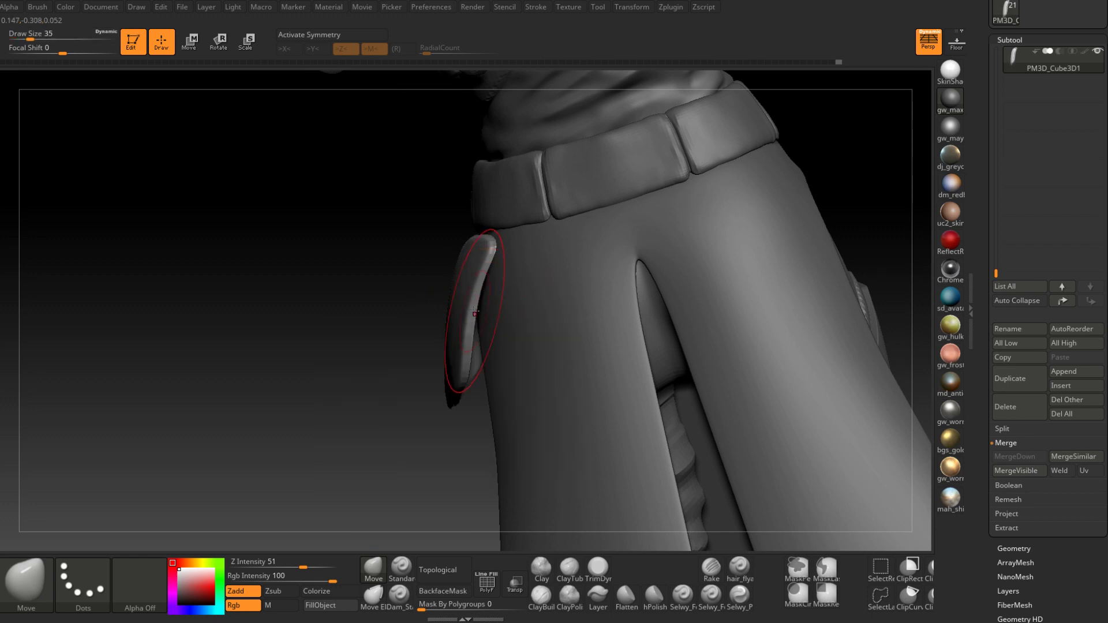
mouse_move(476, 313)
right_mouse_down()
mouse_move(511, 304)
mouse_move(508, 274)
right_mouse_up()
mouse_move(424, 312)
right_mouse_down()
mouse_move(458, 314)
mouse_move(473, 352)
right_mouse_up()
Subdivide the hip plate into a smoother mesh and set the draw size to 13
mouse_move(474, 352)
right_mouse_down("ctrl")
mouse_move(477, 377)
mouse_move(445, 322)
mouse_move(471, 356)
right_mouse_up("ctrl")
key("ctrl+d")
key("space")
left_click_drag(470, 357, 461, 355)
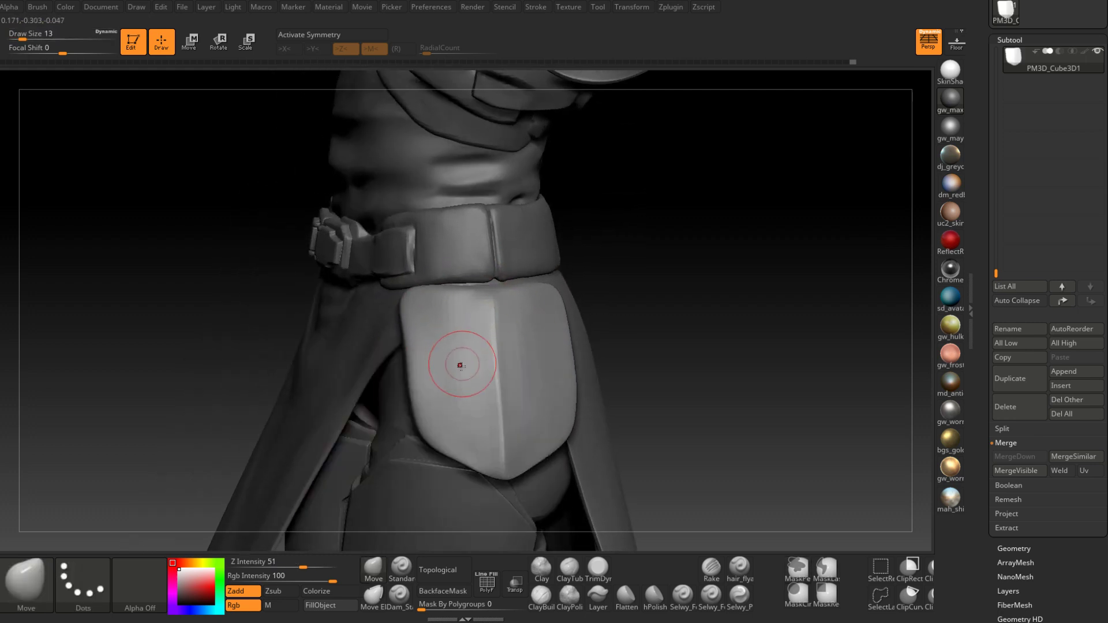
mouse_move(461, 366)
right_mouse_down()
mouse_move(456, 395)
mouse_move(451, 326)
right_mouse_up()
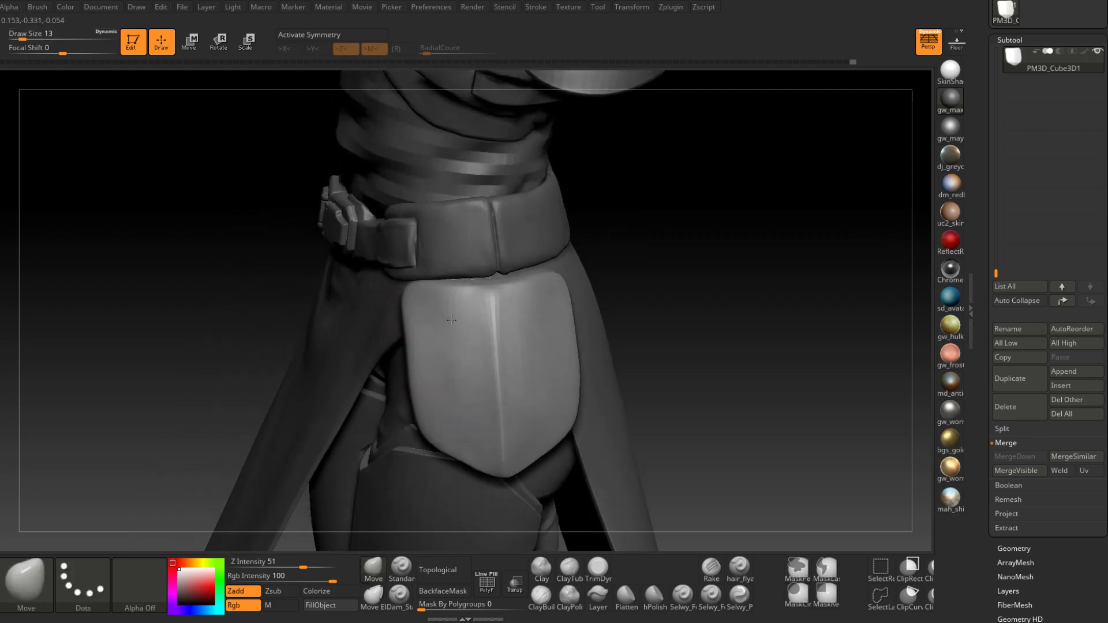
Try masking a vertical strip on the plate's front half with the MaskPen brush at draw size 7
key("space")
left_click_drag(453, 317, 448, 318)
right_click_drag(445, 310, 430, 300)
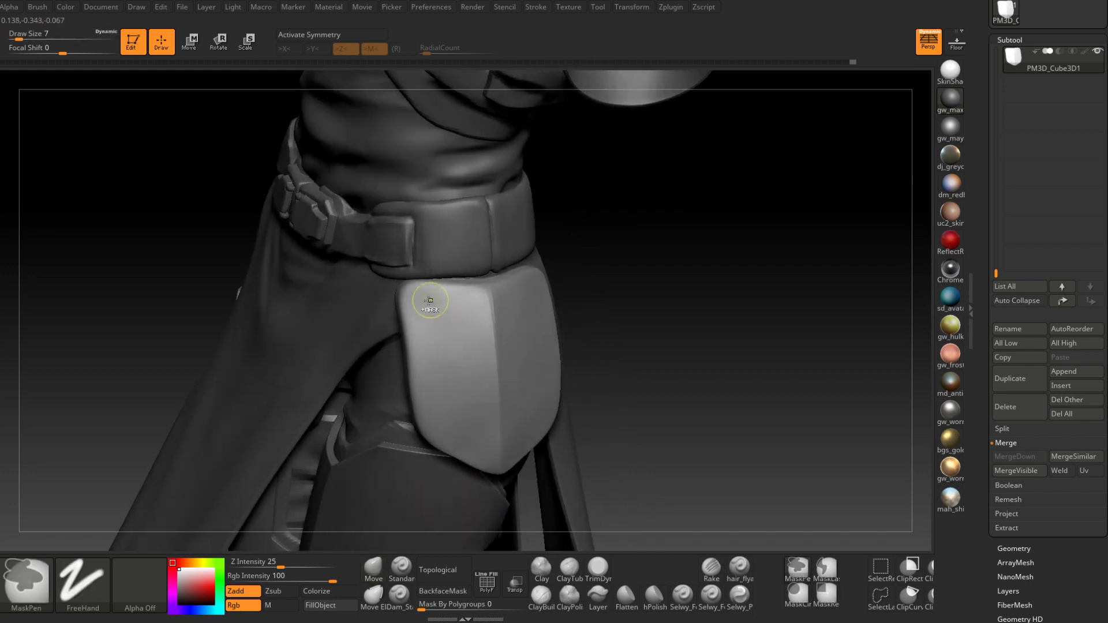
left_click_drag(454, 299, 451, 405, "ctrl")
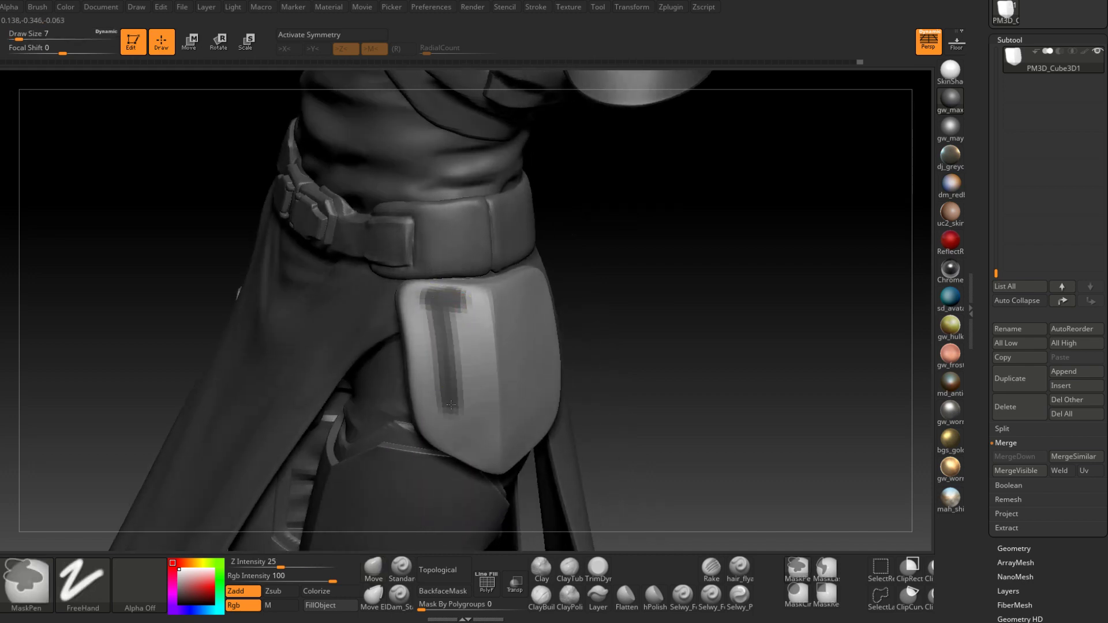
mouse_move(449, 409)
right_mouse_down()
mouse_move(488, 301)
mouse_move(521, 286)
right_mouse_up()
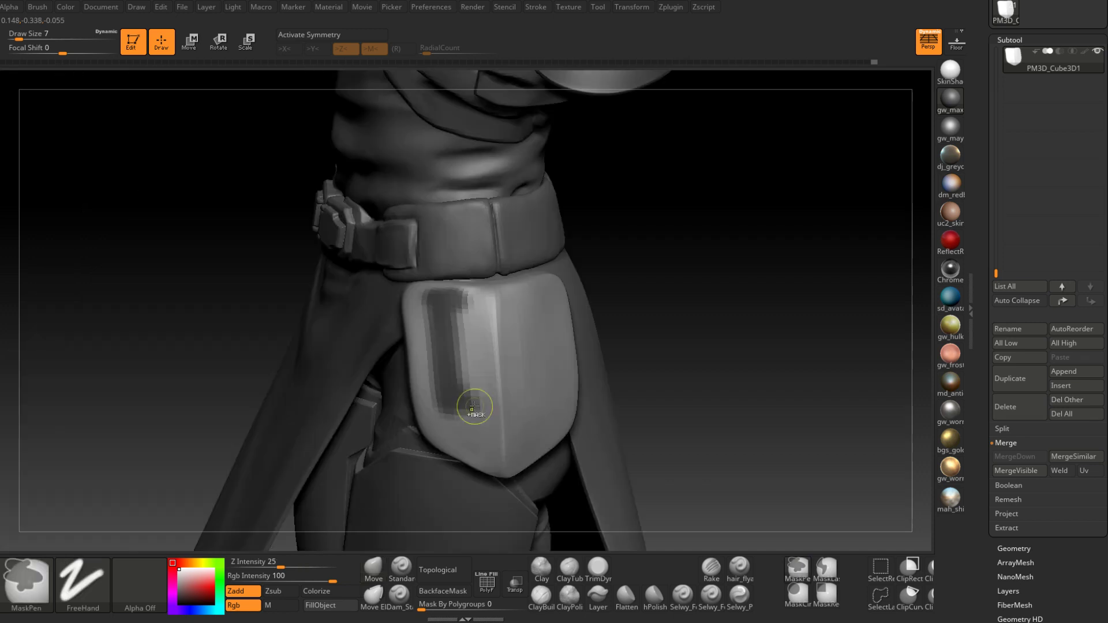
Select the hip plate subtool and mirror it to the opposite hip with SubTool Master
mouse_move(476, 375)
right_mouse_down()
mouse_move(496, 353)
mouse_move(454, 387)
mouse_move(525, 346)
mouse_move(628, 254)
mouse_move(583, 271)
mouse_move(527, 345)
mouse_move(538, 341)
mouse_move(503, 329)
mouse_move(577, 335)
mouse_move(392, 384)
mouse_move(495, 316)
mouse_move(555, 307)
mouse_move(516, 325)
mouse_move(556, 334)
mouse_move(494, 339)
mouse_move(561, 343)
mouse_move(468, 345)
mouse_move(464, 359)
mouse_move(451, 346)
mouse_move(443, 410)
mouse_move(411, 414)
mouse_move(399, 387)
mouse_move(480, 374)
mouse_move(438, 386)
right_mouse_up()
left_click(421, 388, "alt")
left_click(438, 386, "alt")
left_click(673, 9)
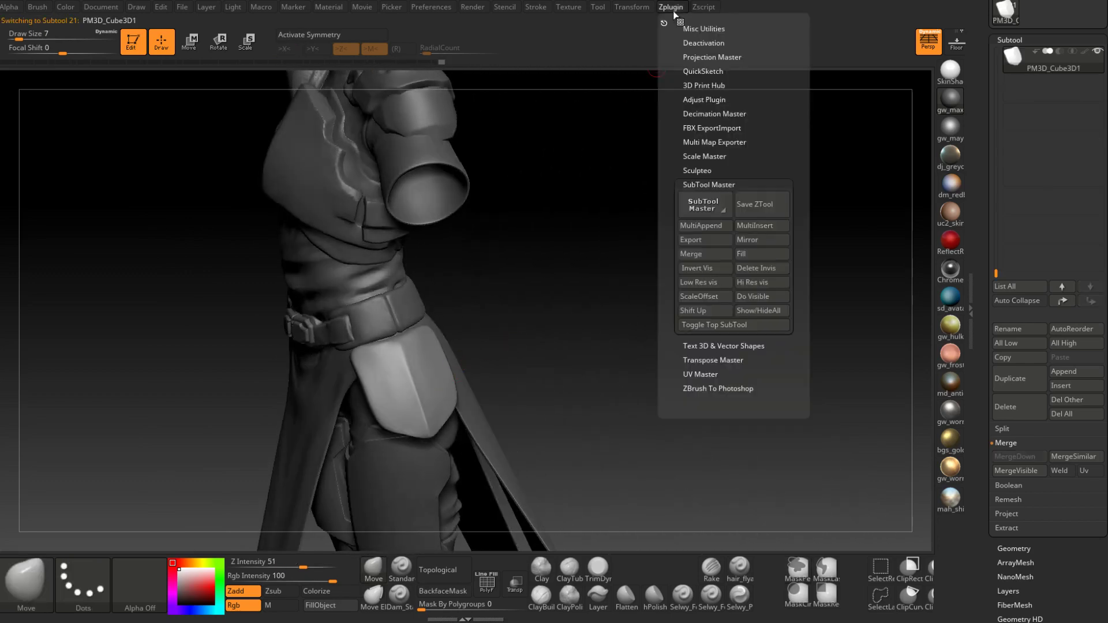
left_click(757, 243)
left_click(494, 289)
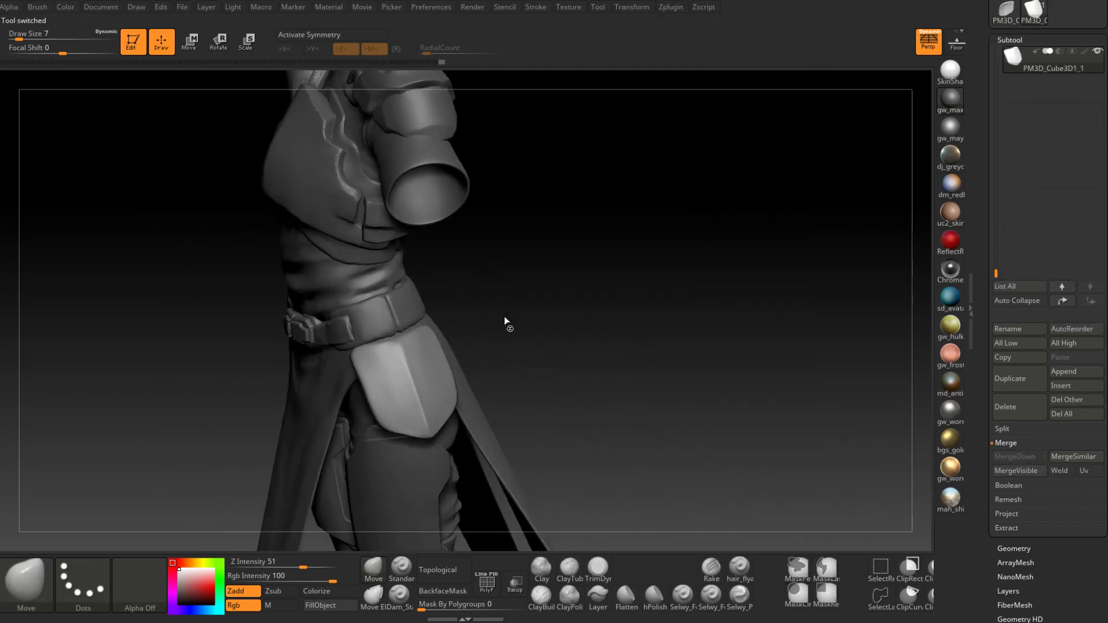
Examine the mirrored hip plates together with the belt, skirt and leg armour from the front and both sides
right_click_drag(477, 325, 487, 362)
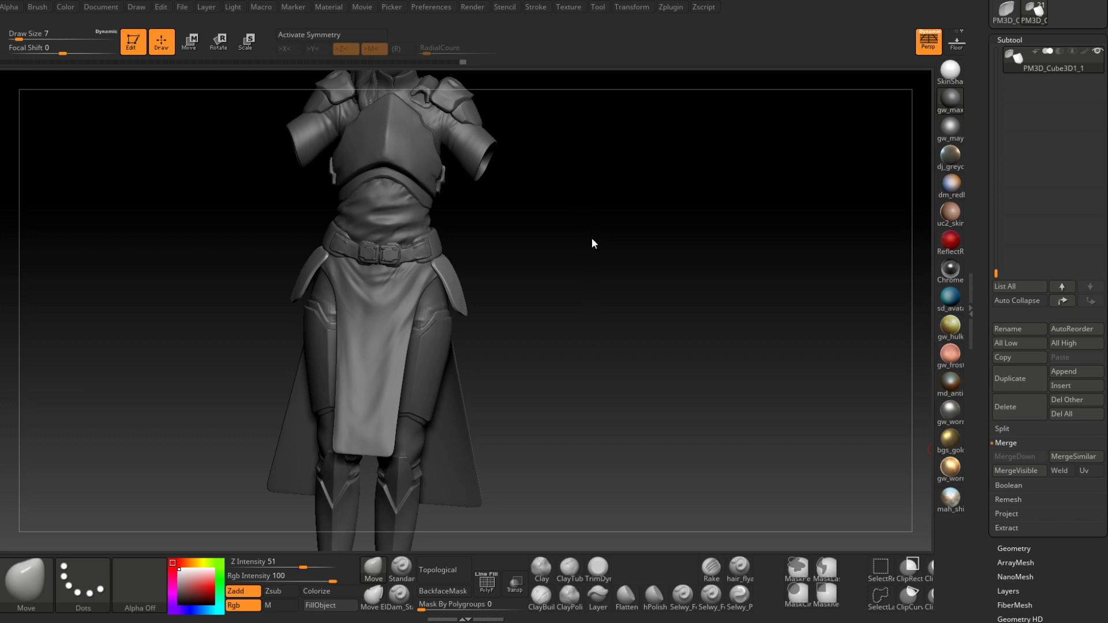
mouse_move(594, 243)
left_mouse_down()
mouse_move(571, 248)
mouse_move(589, 293)
mouse_move(602, 291)
mouse_move(608, 188)
left_mouse_up()
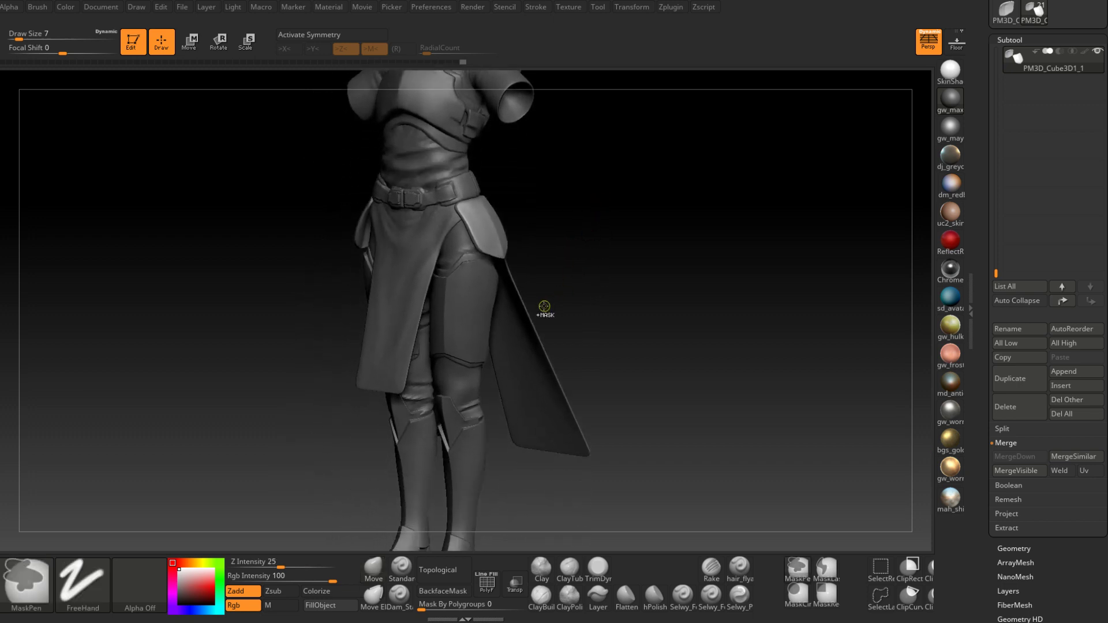
right_click_drag(544, 307, 537, 263, "ctrl")
mouse_move(442, 370)
right_mouse_down()
mouse_move(473, 378)
mouse_move(495, 297)
mouse_move(510, 318)
right_mouse_up()
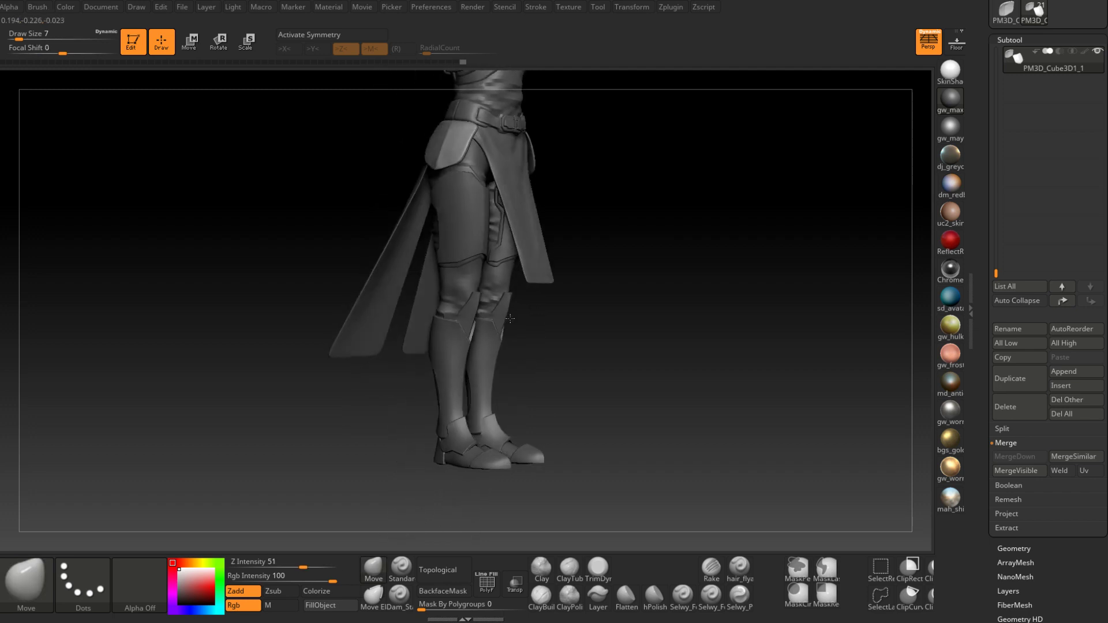
left_click_drag(510, 319, 453, 336)
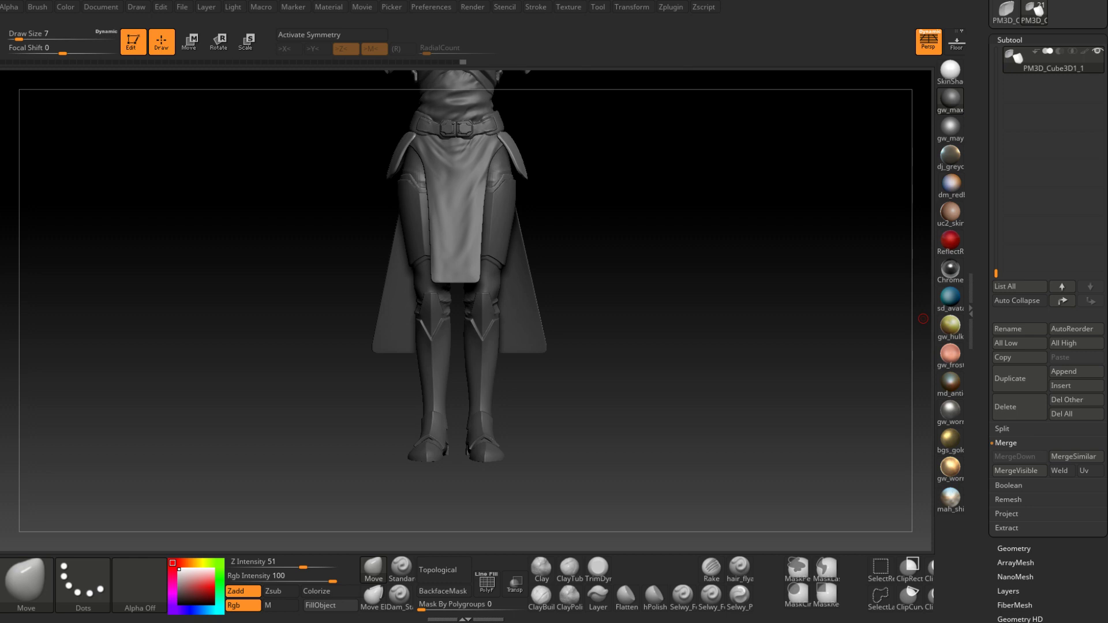
mouse_move(622, 247)
left_mouse_down()
mouse_move(576, 161)
mouse_move(495, 329)
left_mouse_up()
mouse_move(495, 329)
right_mouse_down()
mouse_move(477, 357)
mouse_move(478, 280)
mouse_move(485, 366)
mouse_move(475, 365)
right_mouse_up()
left_click_drag(475, 364, 454, 354)
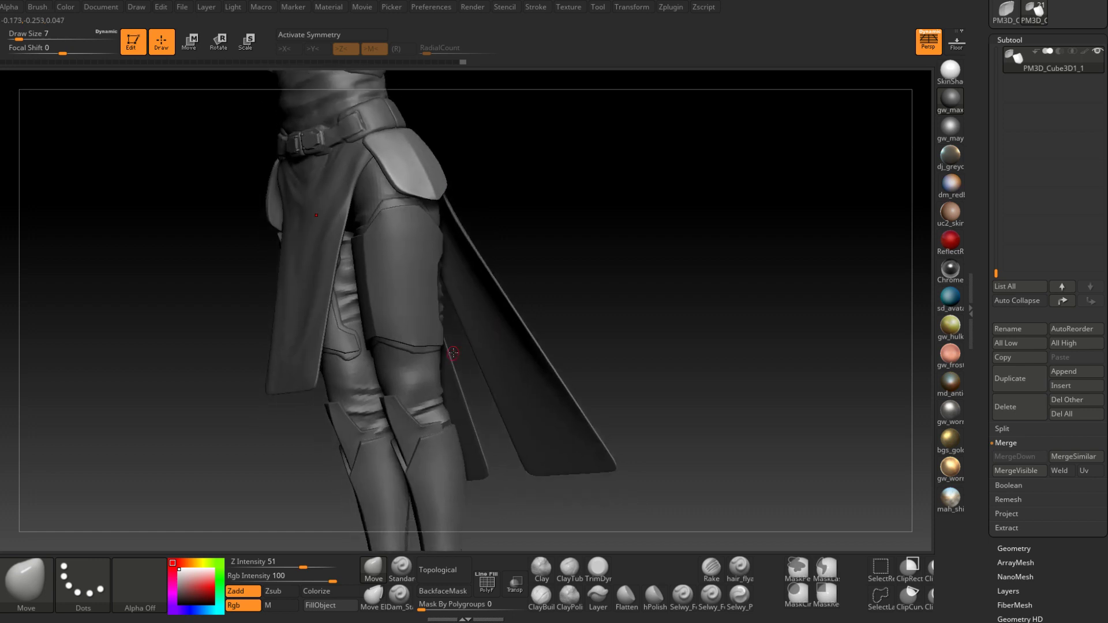
left_click_drag(454, 353, 415, 347)
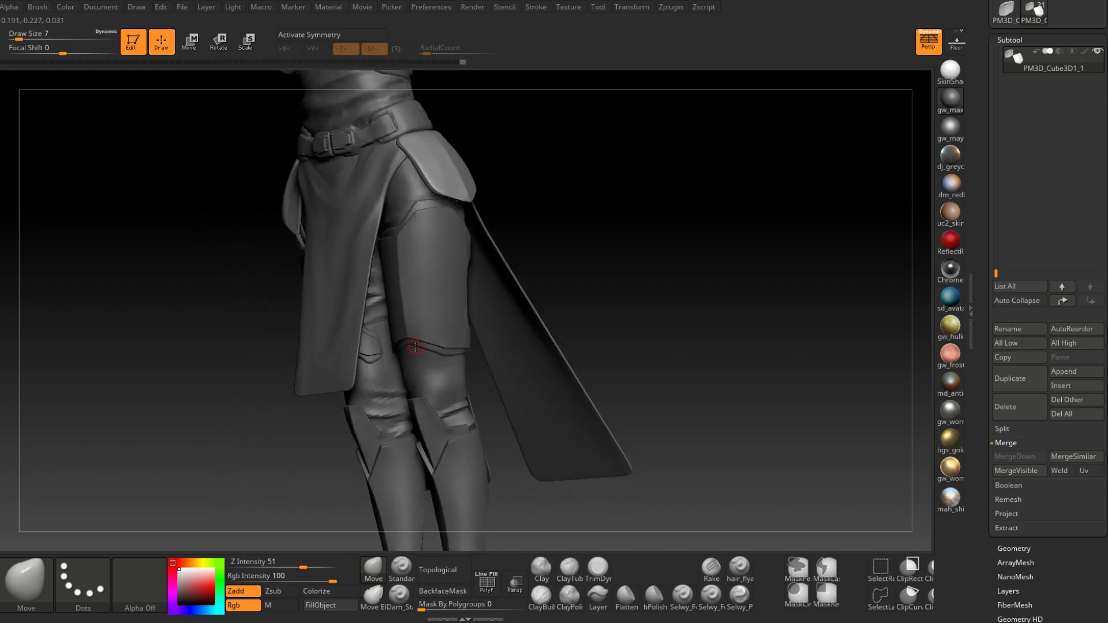
left_click_drag(415, 301, 411, 382)
right_click_drag(411, 383, 429, 397)
right_click_drag(429, 398, 410, 395)
left_click_drag(410, 395, 458, 343)
right_click_drag(417, 335, 456, 391, "alt")
left_click_drag(456, 391, 452, 436)
right_click_drag(468, 356, 466, 384, "alt")
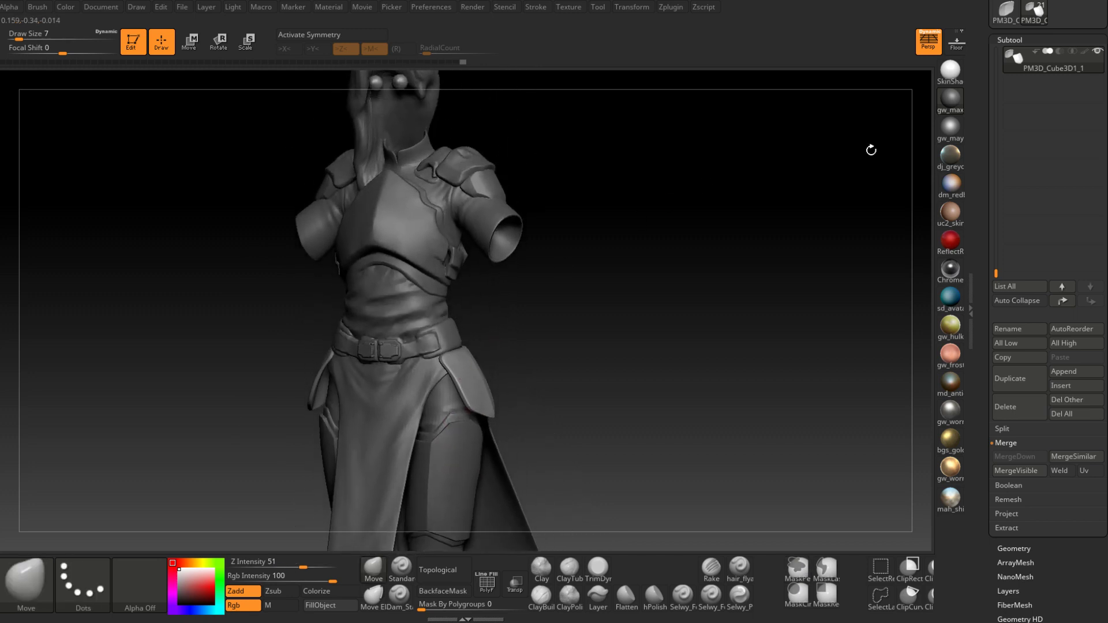
Make the character's hidden body subtool visible and view the armoured figure from the front
left_click_drag(996, 274, 994, 47)
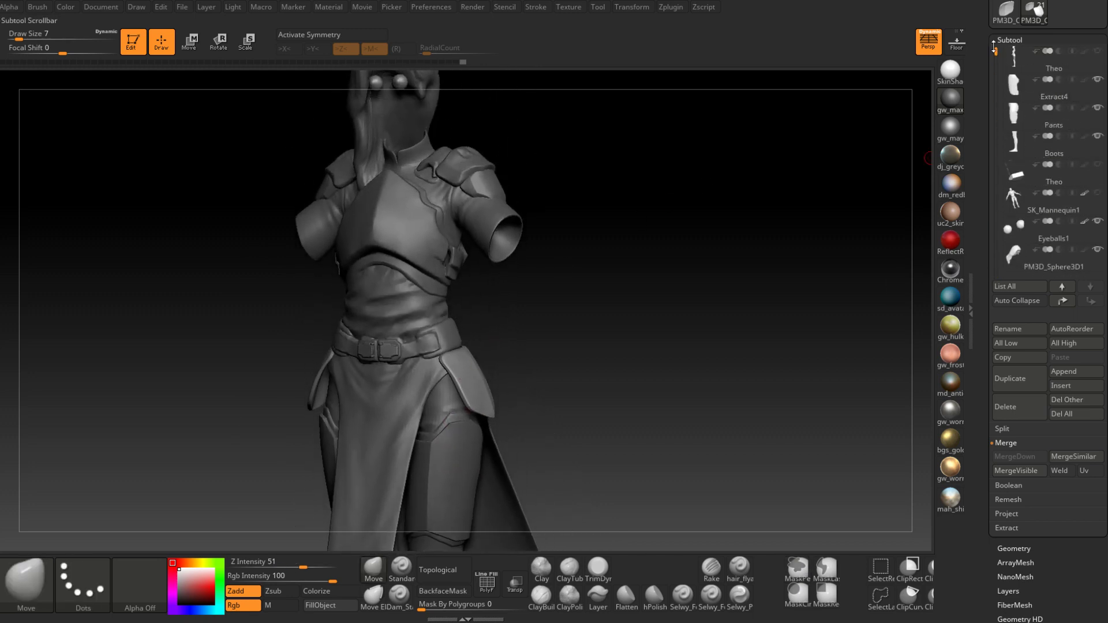
left_click(1098, 51)
left_click_drag(576, 221, 574, 311)
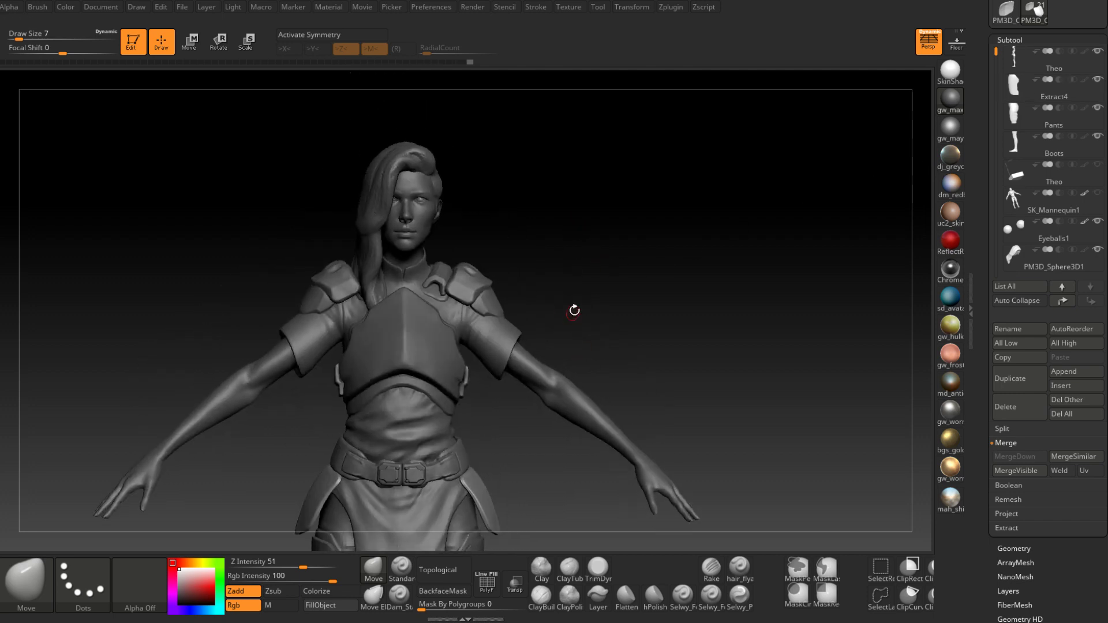
Select the body subtool and examine the arms and hands against the hip plates from above
left_click_drag(615, 201, 560, 327)
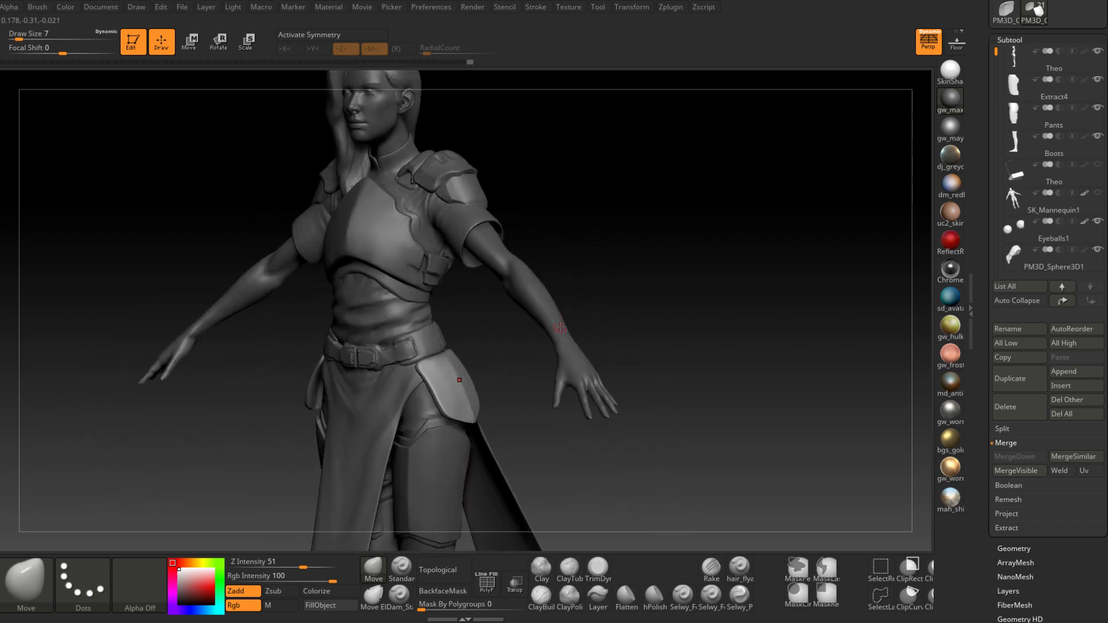
left_click(544, 309, "alt")
left_click_drag(604, 248, 512, 400)
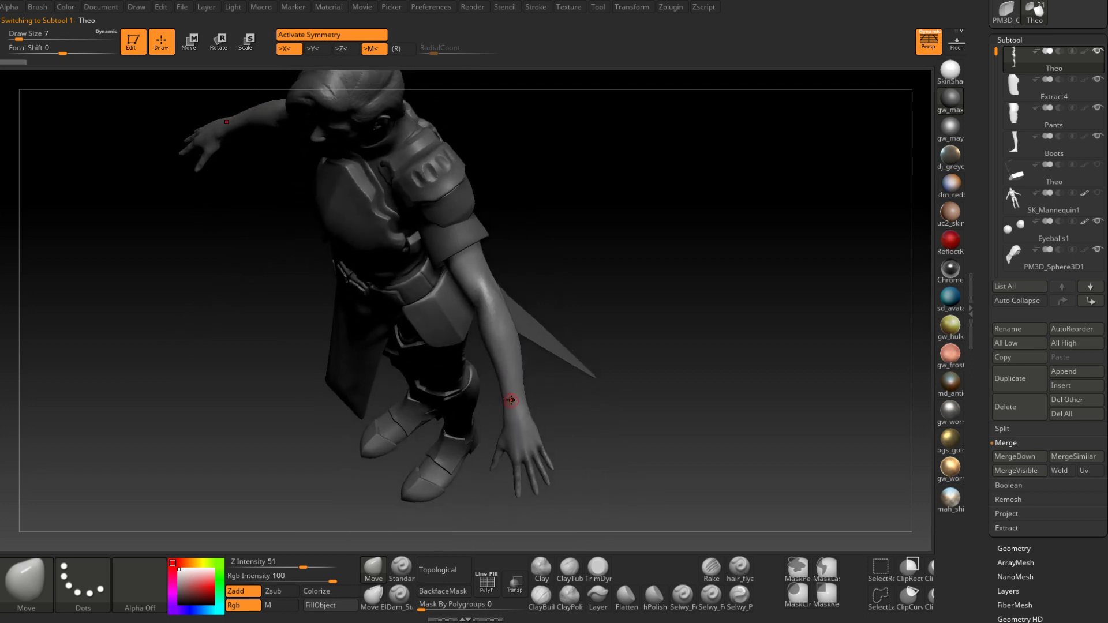
mouse_move(511, 400)
right_mouse_down()
mouse_move(513, 340)
mouse_move(532, 351)
mouse_move(517, 365)
mouse_move(548, 358)
mouse_move(516, 223)
right_mouse_up()
left_click_drag(507, 304, 508, 371)
mouse_move(509, 371)
right_mouse_down()
mouse_move(503, 297)
mouse_move(504, 351)
right_mouse_up()
mouse_move(506, 356)
left_mouse_down()
mouse_move(500, 371)
mouse_move(522, 334)
mouse_move(529, 389)
mouse_move(490, 365)
left_mouse_up()
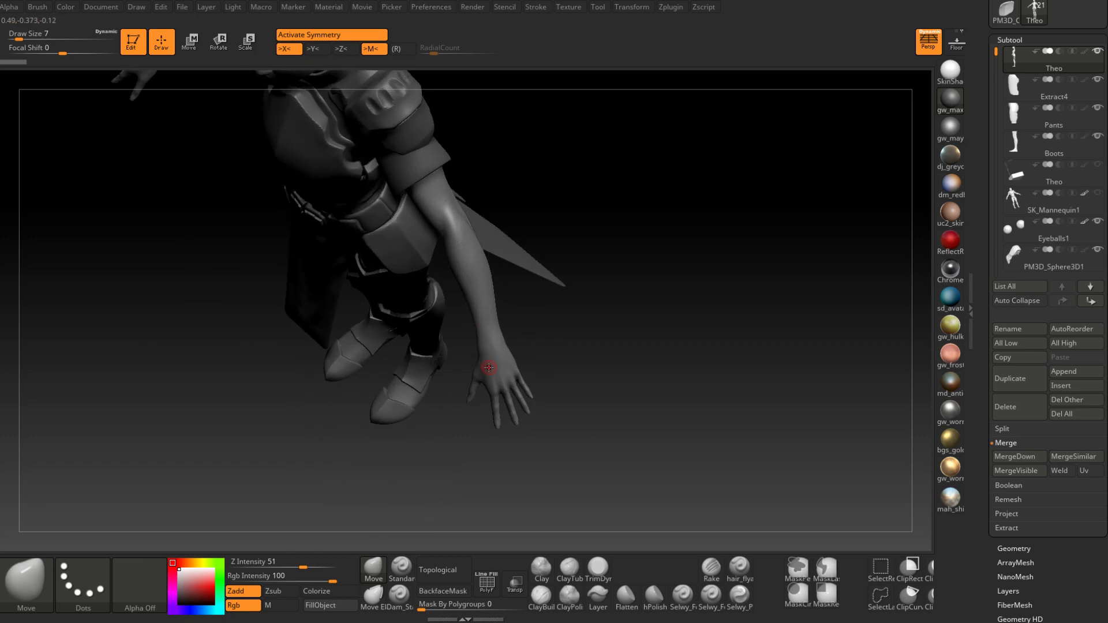
left_click_drag(489, 329, 488, 335)
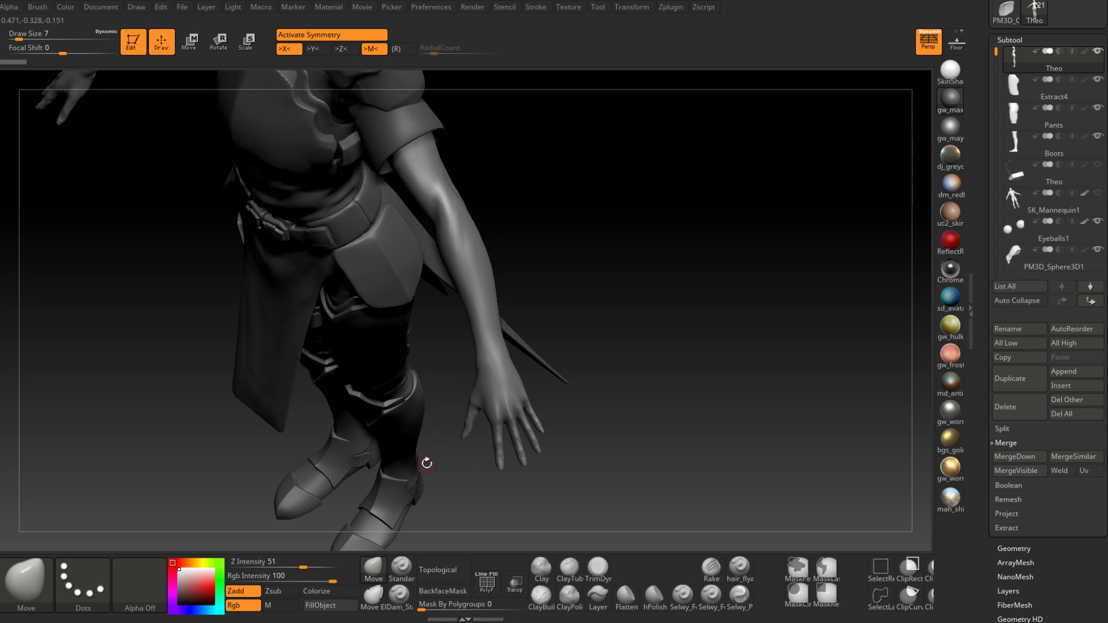
Select the Boots subtool and examine the belt, hip plates, skirt and leg armour from the front and back
left_click_drag(426, 463, 504, 234)
left_click(464, 330, "alt")
right_click_drag(456, 316, 430, 277, "ctrl")
left_click_drag(430, 276, 488, 234)
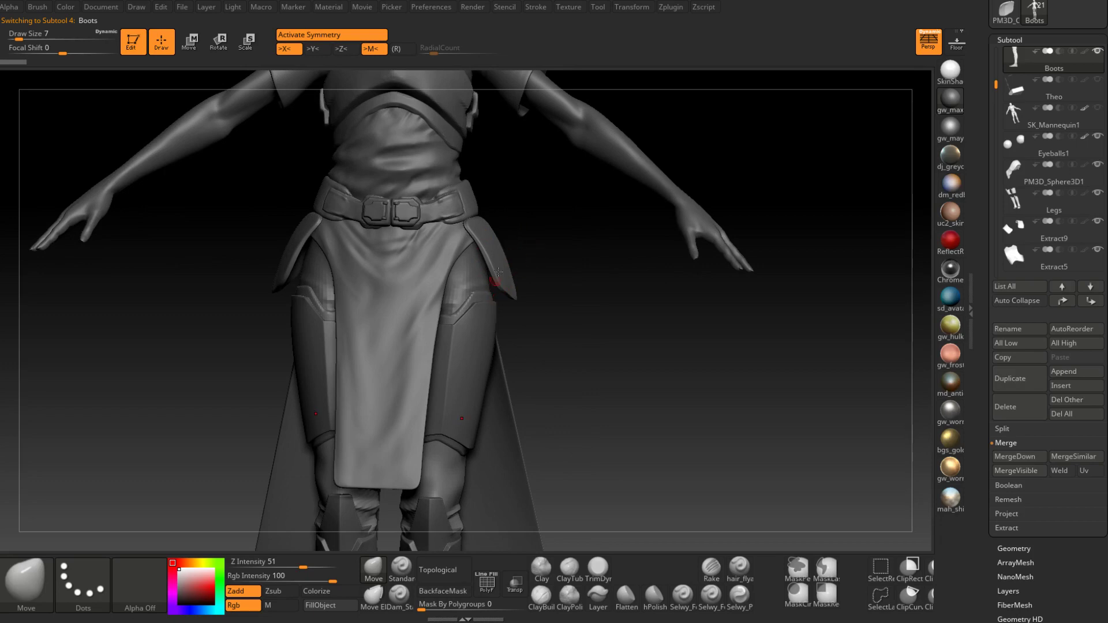
mouse_move(514, 284)
right_mouse_down()
mouse_move(515, 330)
mouse_move(492, 315)
right_mouse_up()
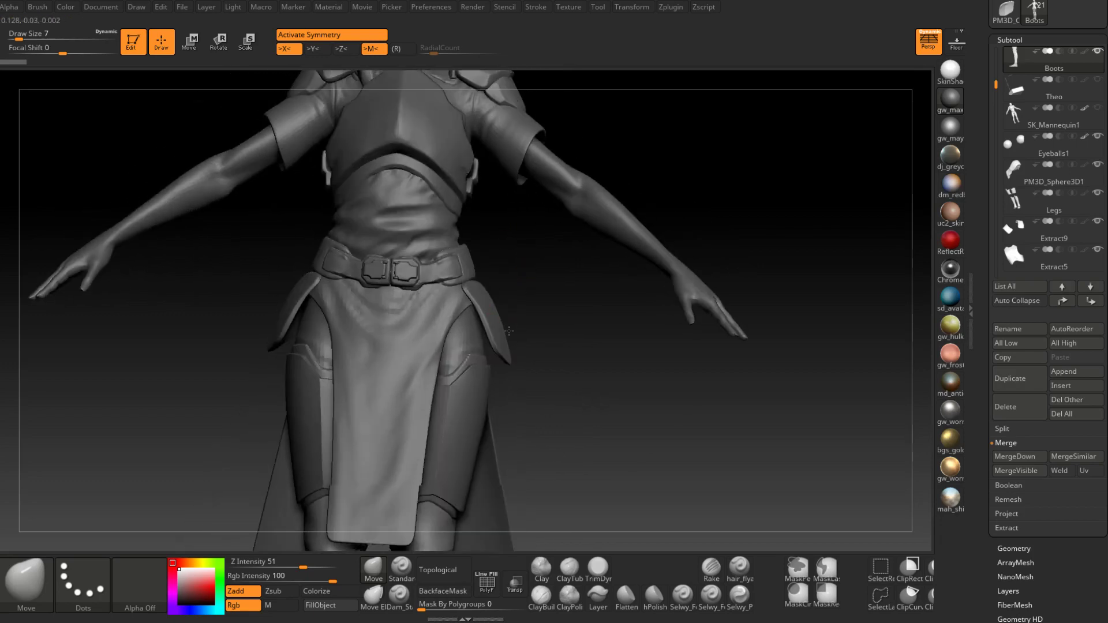
key("space")
right_click_drag(510, 368, 491, 306)
mouse_move(491, 306)
right_mouse_down()
mouse_move(507, 346)
mouse_move(505, 319)
mouse_move(446, 338)
right_mouse_up()
Select the Legs armour subtool at the foot, set the draw size to 18 and lower its subdivision level
key("space")
left_click_drag(442, 340, 458, 339)
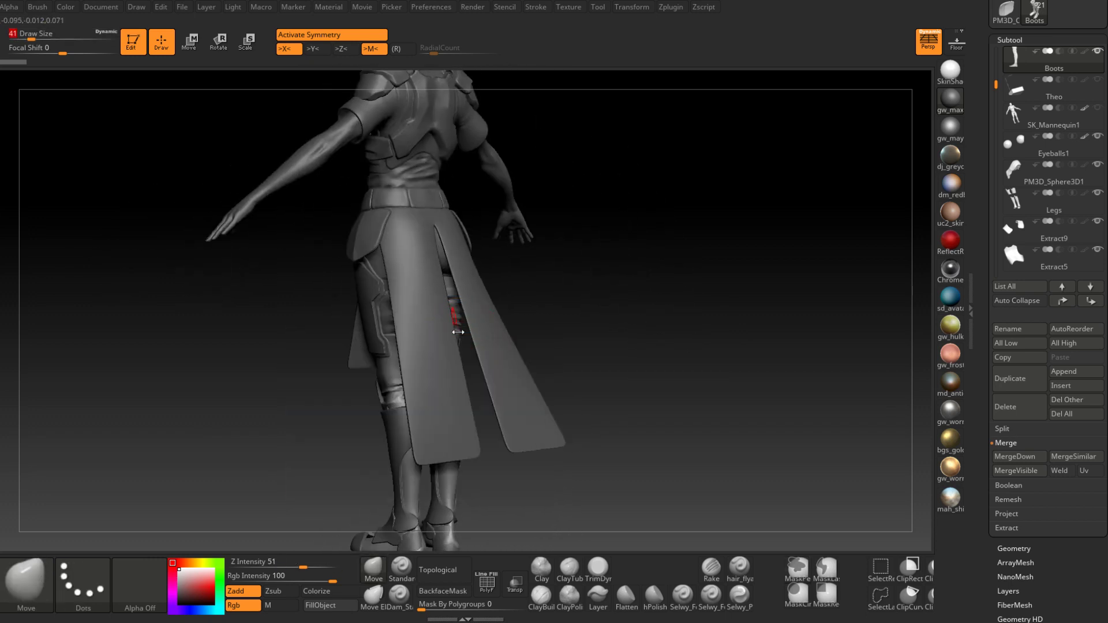
right_click_drag(455, 330, 455, 193, "alt")
right_click_drag(456, 193, 495, 192)
mouse_move(445, 360)
right_mouse_down()
mouse_move(470, 369)
mouse_move(468, 321)
right_mouse_up()
mouse_move(468, 321)
right_mouse_down()
mouse_move(450, 339)
mouse_move(460, 362)
mouse_move(463, 332)
mouse_move(442, 335)
right_mouse_up()
left_click(476, 327, "alt")
mouse_move(442, 335)
right_mouse_down("ctrl")
mouse_move(454, 366)
mouse_move(555, 377)
mouse_move(522, 338)
right_mouse_up("ctrl")
key("space")
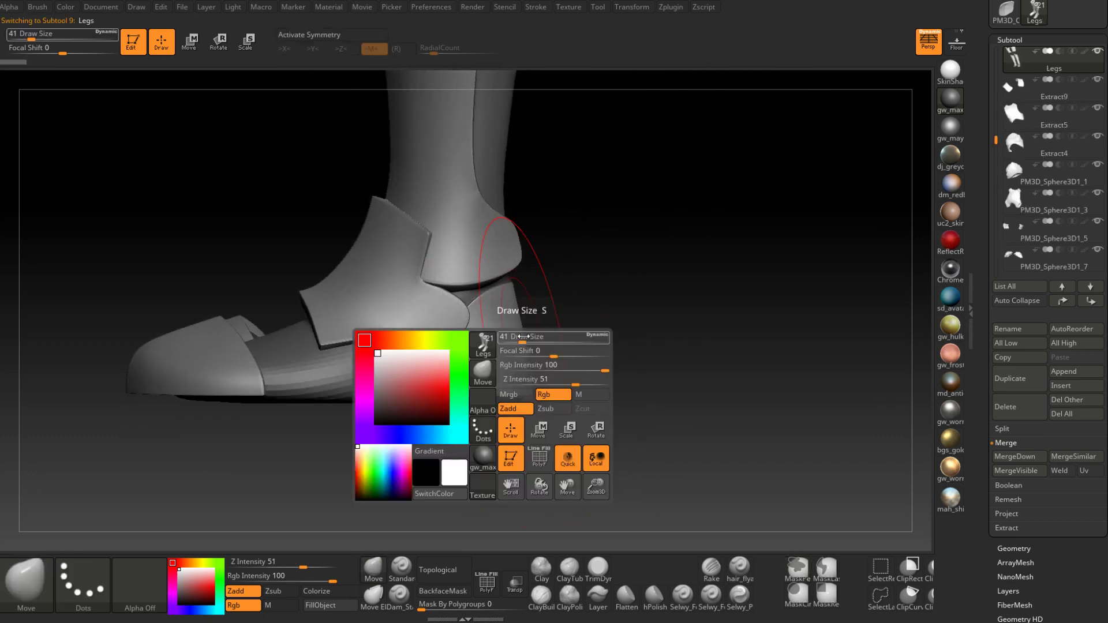
left_click_drag(523, 336, 512, 335)
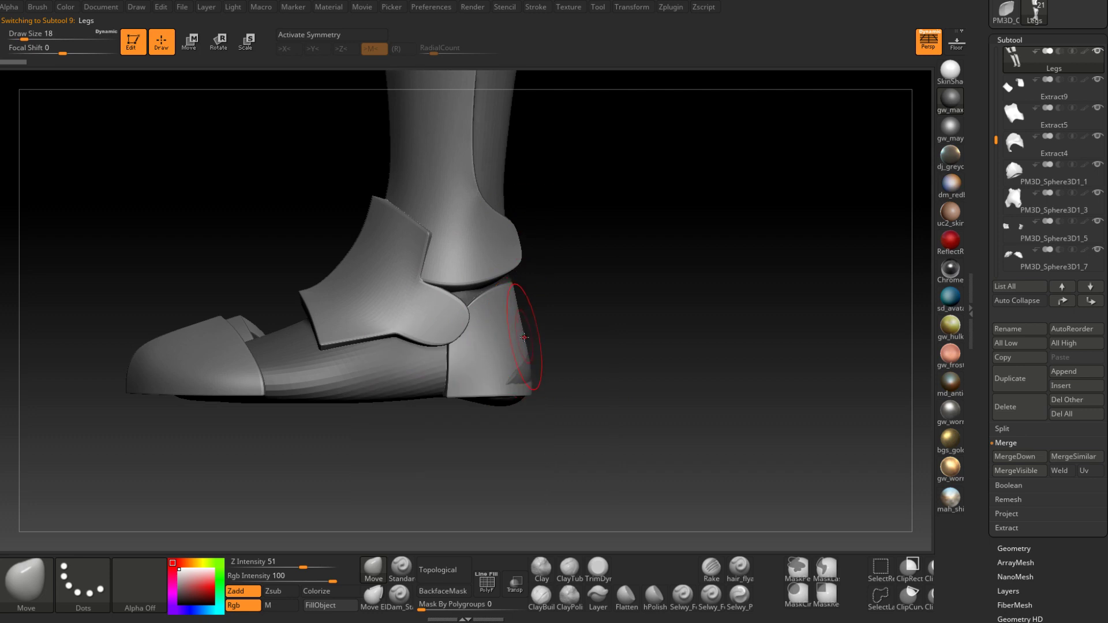
key("shift+d")
Enable X symmetry and reshape the heel plates with the Move brush at draw size 23 so they cover the boot heels
key("space")
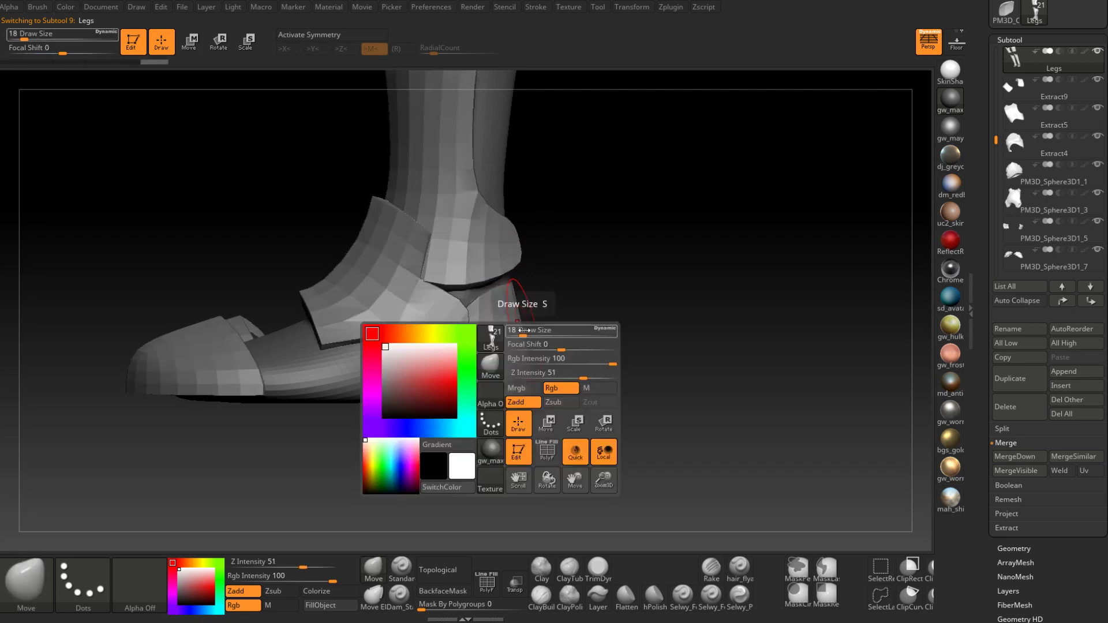
right_click_drag(522, 322, 527, 342)
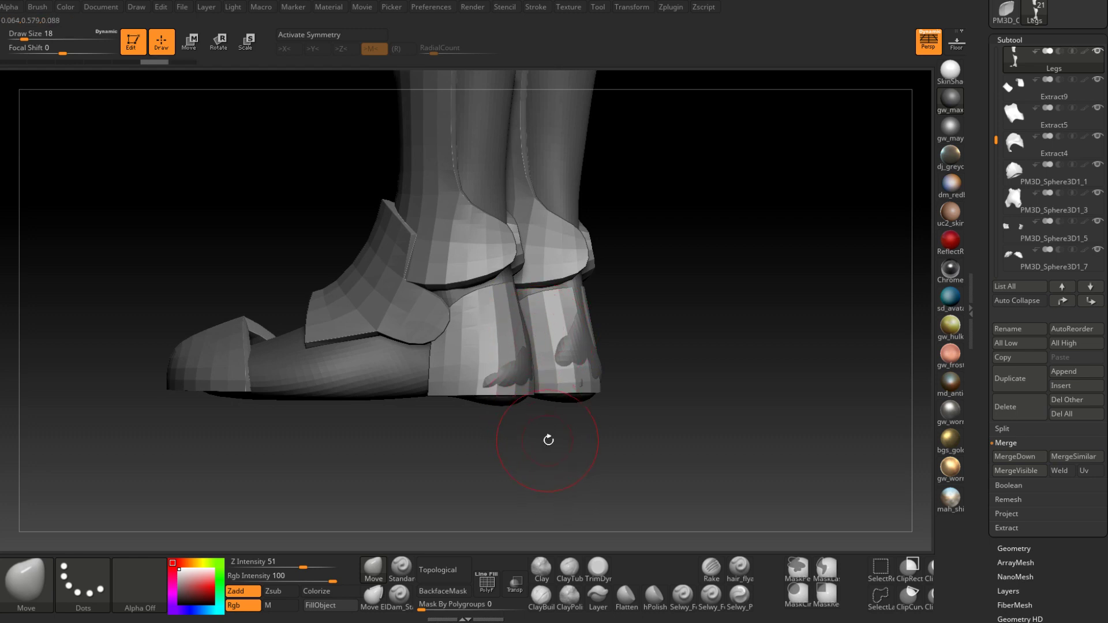
key("x")
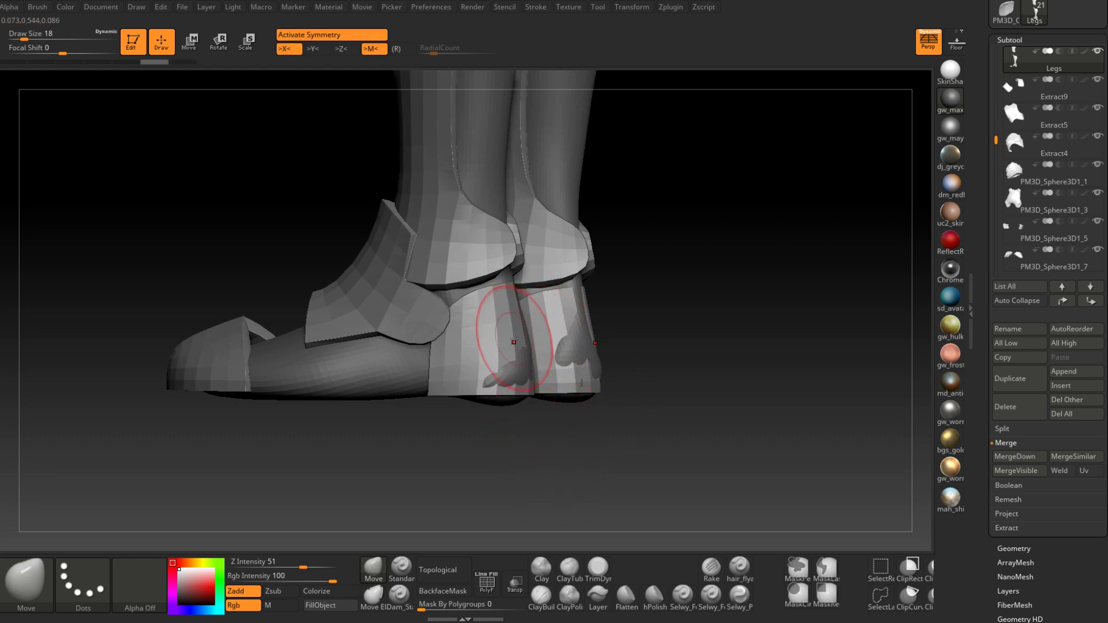
mouse_move(514, 338)
right_mouse_down()
mouse_move(528, 326)
mouse_move(539, 346)
mouse_move(545, 329)
right_mouse_up()
key("space")
key("space")
left_click_drag(545, 331, 550, 331)
left_click_drag(536, 335, 534, 346)
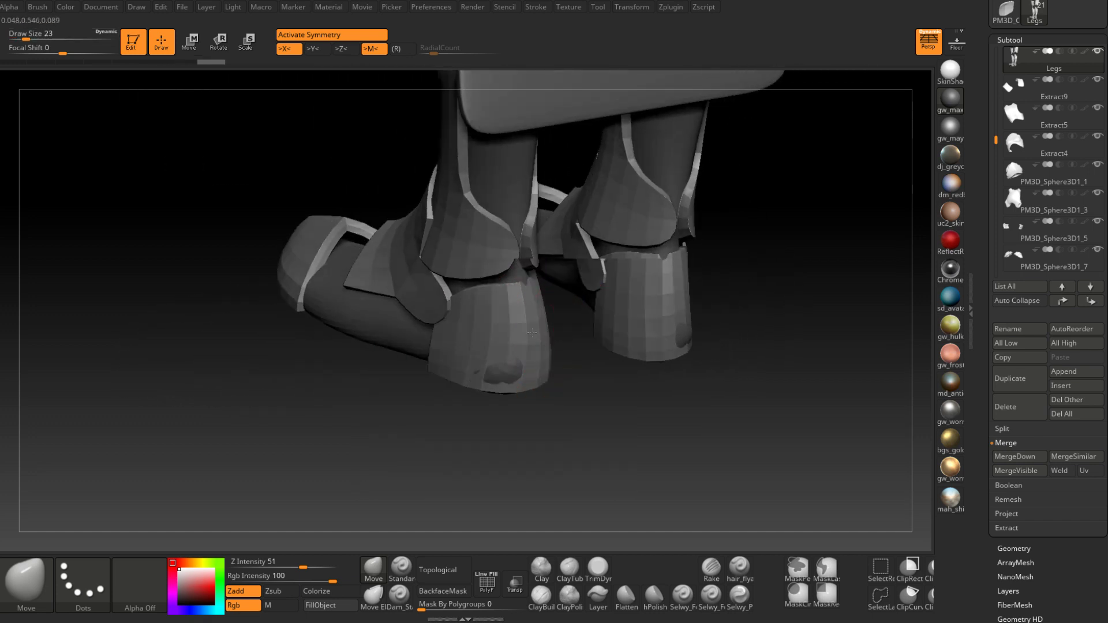
mouse_move(569, 347)
right_mouse_down()
mouse_move(510, 369)
mouse_move(524, 347)
mouse_move(520, 369)
mouse_move(555, 370)
mouse_move(520, 374)
mouse_move(494, 272)
mouse_move(507, 272)
mouse_move(501, 329)
mouse_move(519, 240)
mouse_move(523, 259)
right_mouse_up()
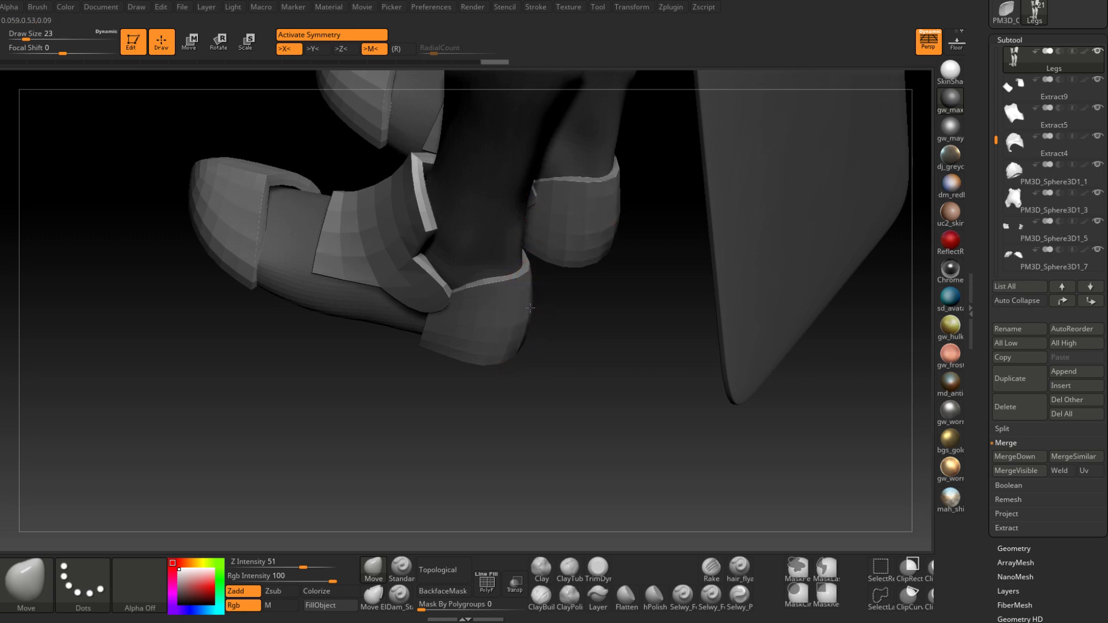
mouse_move(530, 308)
right_mouse_down()
mouse_move(507, 302)
mouse_move(522, 393)
mouse_move(562, 302)
mouse_move(509, 333)
mouse_move(521, 278)
mouse_move(519, 351)
right_mouse_up()
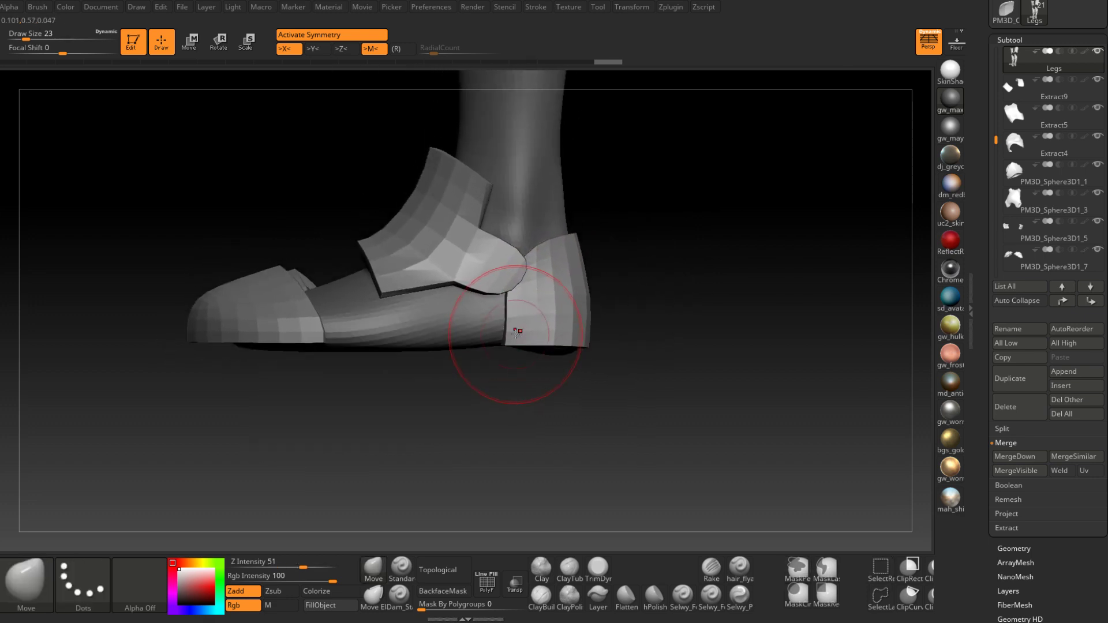
Extend the heel plates' front lower edges forward along the sole with the Move brush at draw sizes 12 and 18
key("space")
left_click_drag(519, 329, 505, 329)
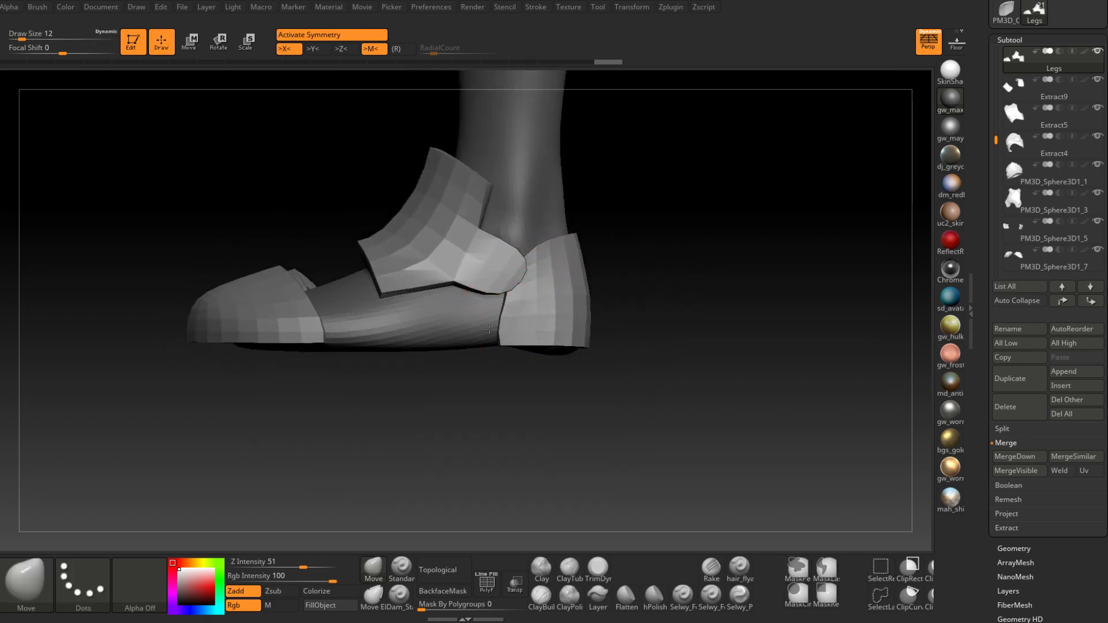
mouse_move(489, 329)
right_mouse_down()
mouse_move(501, 331)
mouse_move(480, 334)
right_mouse_up()
key("space")
left_click_drag(495, 328, 500, 328)
mouse_move(500, 328)
right_mouse_down()
mouse_move(507, 272)
mouse_move(534, 298)
right_mouse_up()
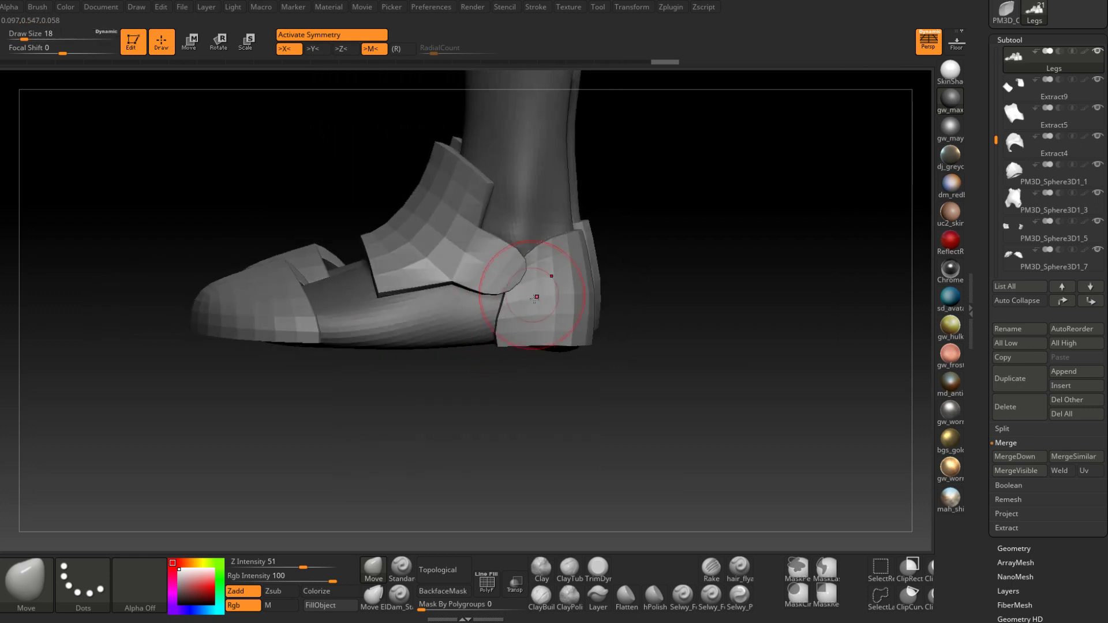
mouse_move(676, 401)
right_mouse_down()
mouse_move(585, 397)
mouse_move(569, 324)
right_mouse_up()
mouse_move(585, 335)
left_mouse_down()
mouse_move(601, 318)
mouse_move(569, 344)
left_mouse_up()
right_click_drag(569, 345, 571, 356)
mouse_move(571, 356)
right_mouse_down("ctrl")
mouse_move(559, 329)
mouse_move(552, 383)
mouse_move(571, 417)
right_mouse_up("ctrl")
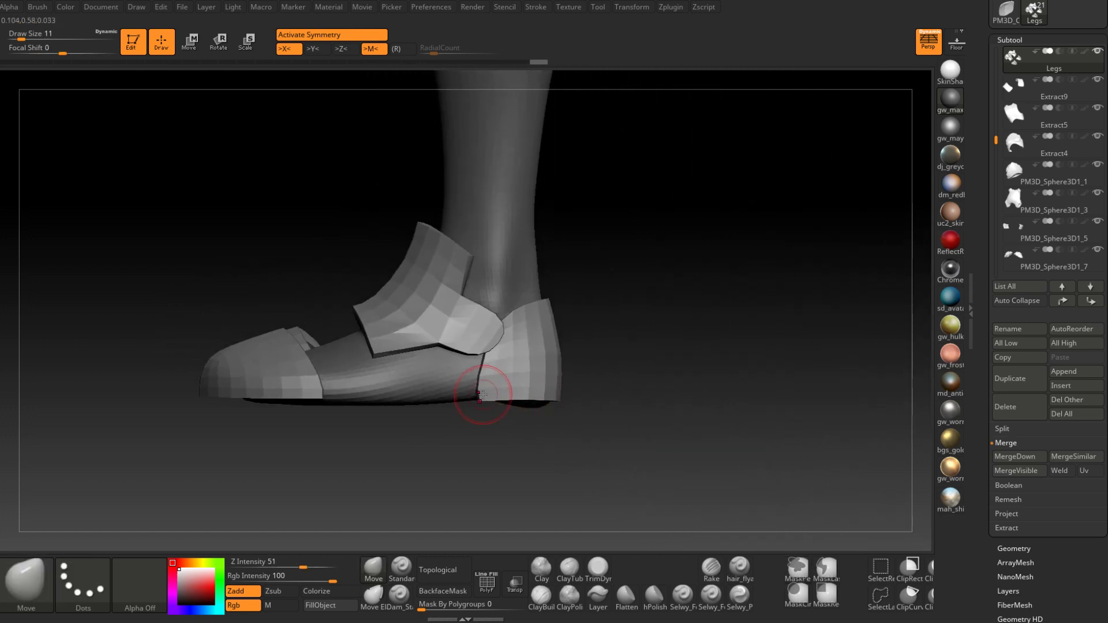
Select the Boots subtool and switch it to a lower subdivision level, viewing the soles from below
right_click_drag(484, 397, 489, 280, "alt")
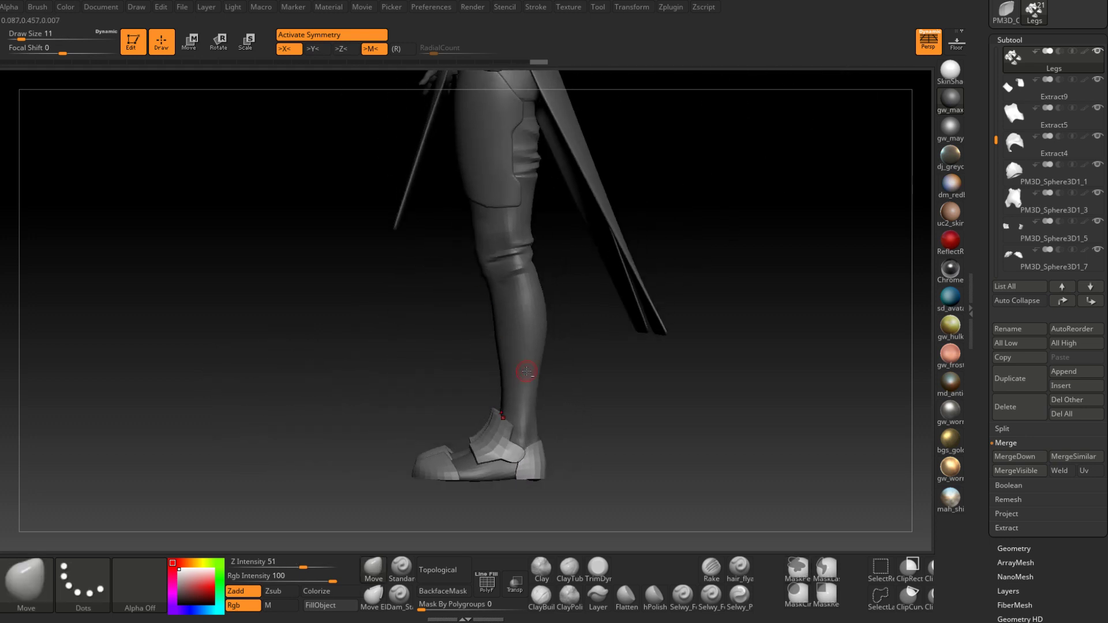
left_click(522, 333, "alt")
right_click_drag(522, 334, 494, 301)
key("shift+d")
key("shift+d")
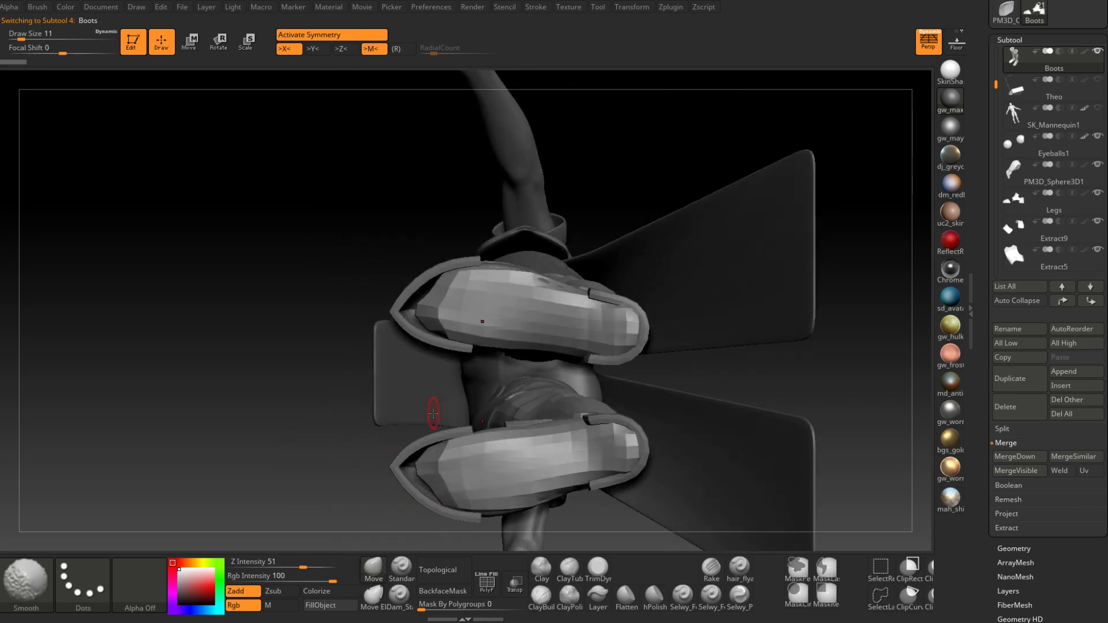
key("d")
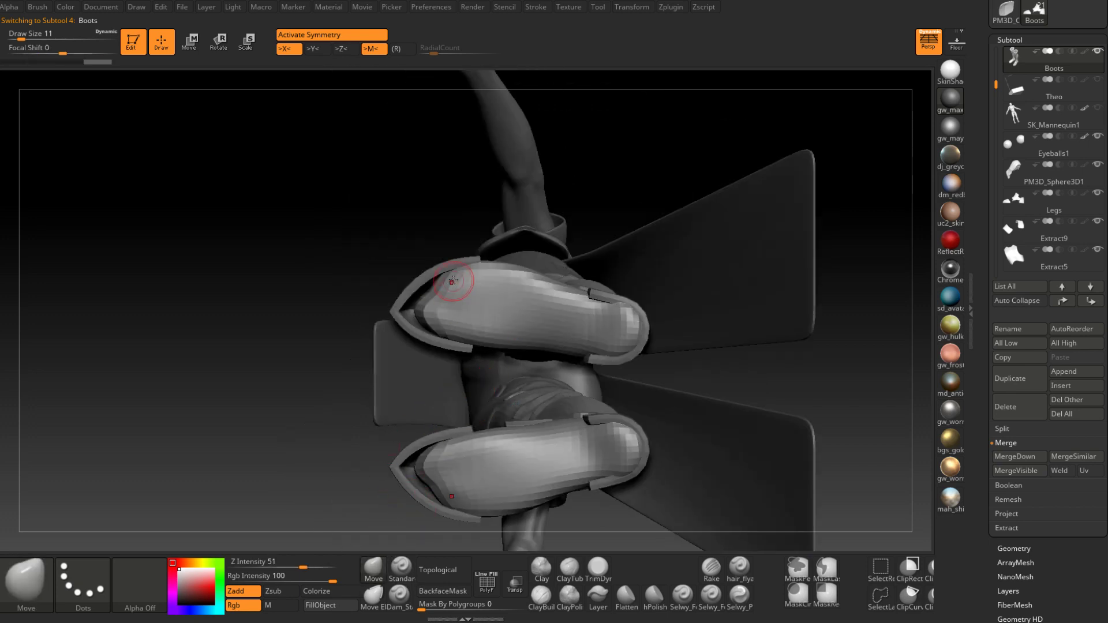
Push the boot soles' toe outline out toward the toe caps with the Move brush at draw size 18
key("space")
left_click_drag(451, 281, 426, 288)
key("space")
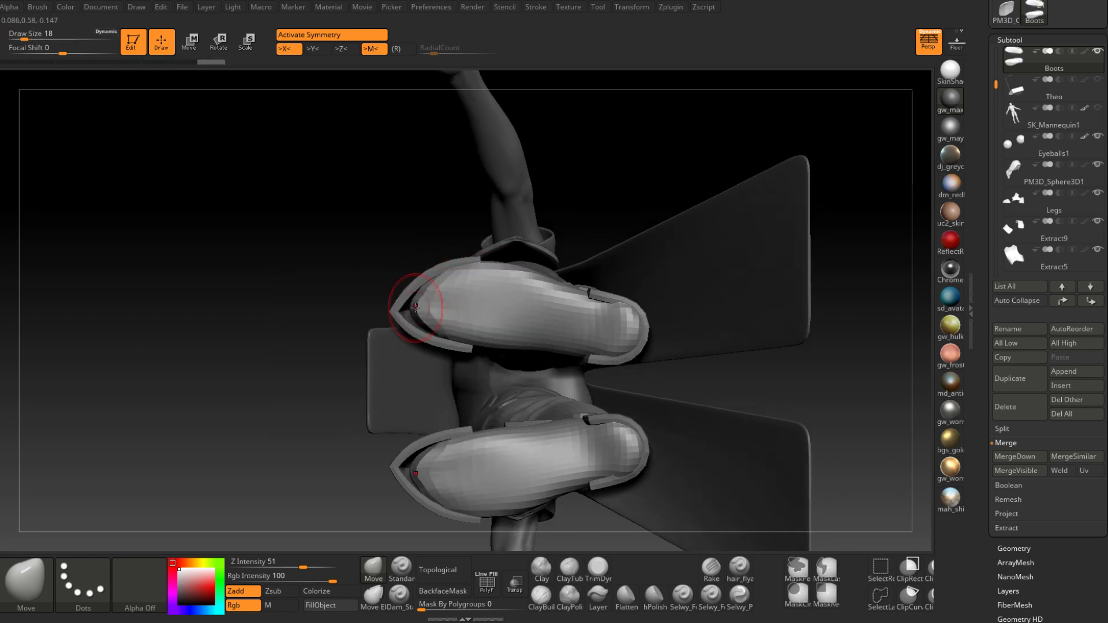
mouse_move(451, 167)
right_mouse_down()
mouse_move(465, 242)
mouse_move(514, 304)
mouse_move(466, 255)
mouse_move(471, 306)
right_mouse_up()
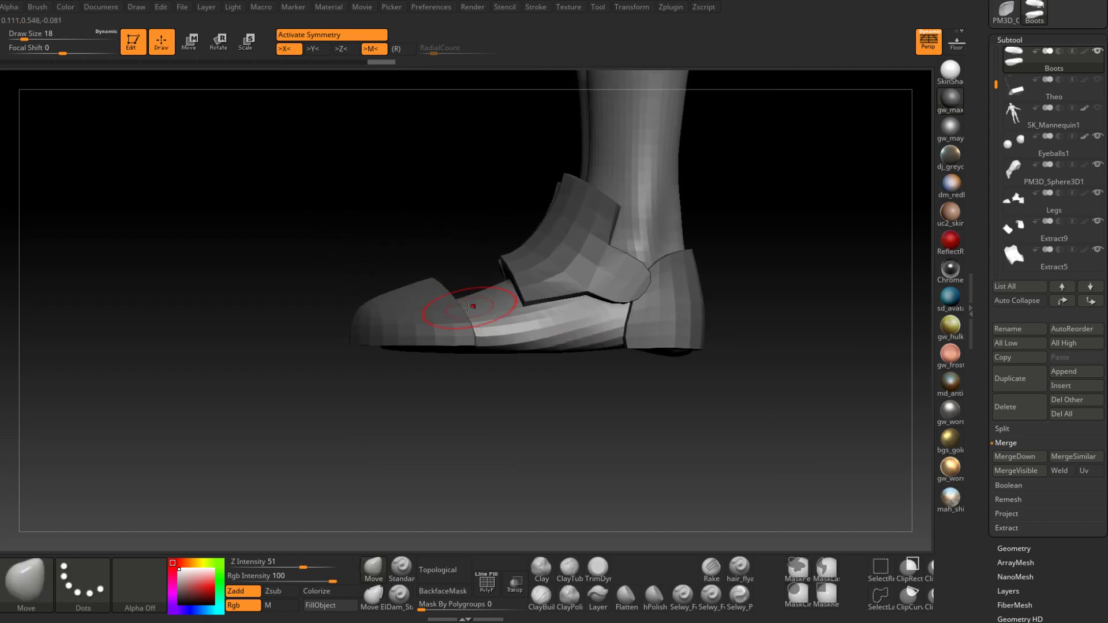
Reshape the upper of the boots behind the toe caps with the Move brush, starting at draw size 20
key("space")
mouse_move(470, 302)
left_mouse_down()
mouse_move(460, 298)
mouse_move(493, 286)
mouse_move(512, 321)
mouse_move(475, 322)
mouse_move(459, 346)
mouse_move(487, 329)
left_mouse_up()
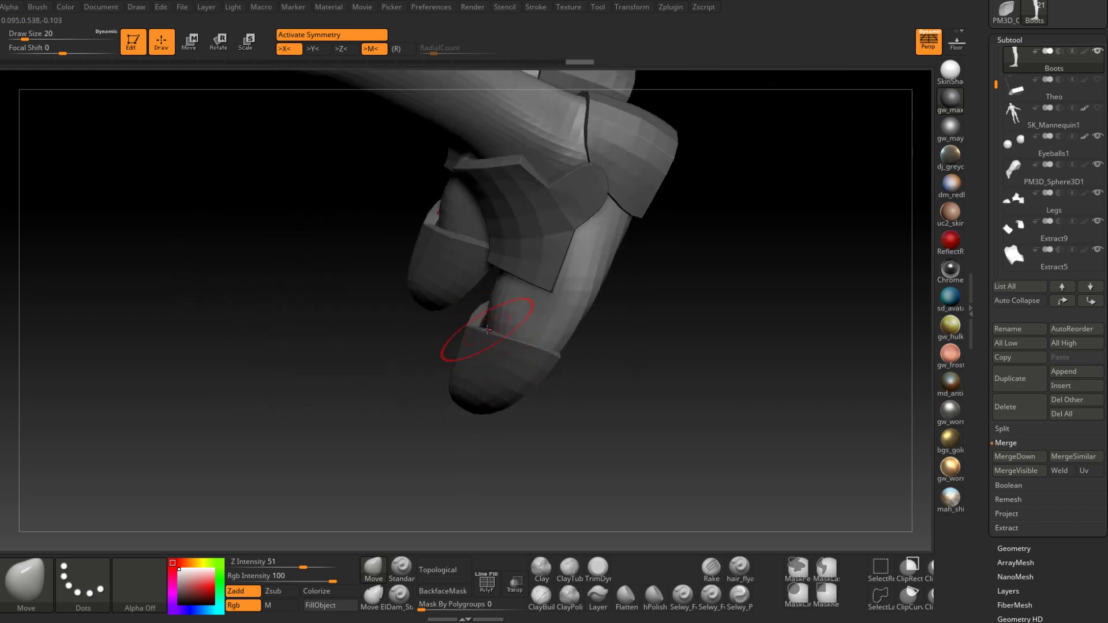
mouse_move(493, 312)
right_mouse_down()
mouse_move(504, 307)
mouse_move(490, 313)
right_mouse_up()
key("space")
left_click_drag(486, 314, 488, 272)
right_click_drag(491, 277, 493, 281)
key("space")
left_click_drag(494, 282, 487, 282)
mouse_move(487, 282)
right_mouse_down()
mouse_move(476, 308)
mouse_move(517, 312)
mouse_move(508, 341)
mouse_move(445, 330)
mouse_move(449, 315)
right_mouse_up()
key("space")
left_click_drag(448, 312, 452, 313)
Adjust the boots' overall shape under the foot armour with the Move brush, raising the draw size to 31
mouse_move(399, 301)
right_mouse_down()
mouse_move(422, 254)
mouse_move(424, 272)
right_mouse_up()
key("space")
mouse_move(425, 270)
left_mouse_down()
mouse_move(479, 300)
mouse_move(587, 247)
left_mouse_up()
right_click_drag(587, 248, 581, 314)
key("space")
left_click_drag(581, 316, 588, 317)
right_click_drag(587, 317, 590, 337)
mouse_move(590, 337)
left_mouse_down()
mouse_move(592, 325)
mouse_move(542, 328)
mouse_move(532, 358)
mouse_move(569, 310)
mouse_move(564, 292)
mouse_move(550, 308)
left_mouse_up()
key("ctrl")
right_click_drag(550, 307, 548, 277, "ctrl")
right_click_drag(547, 277, 505, 393, "alt")
left_click_drag(505, 393, 571, 354)
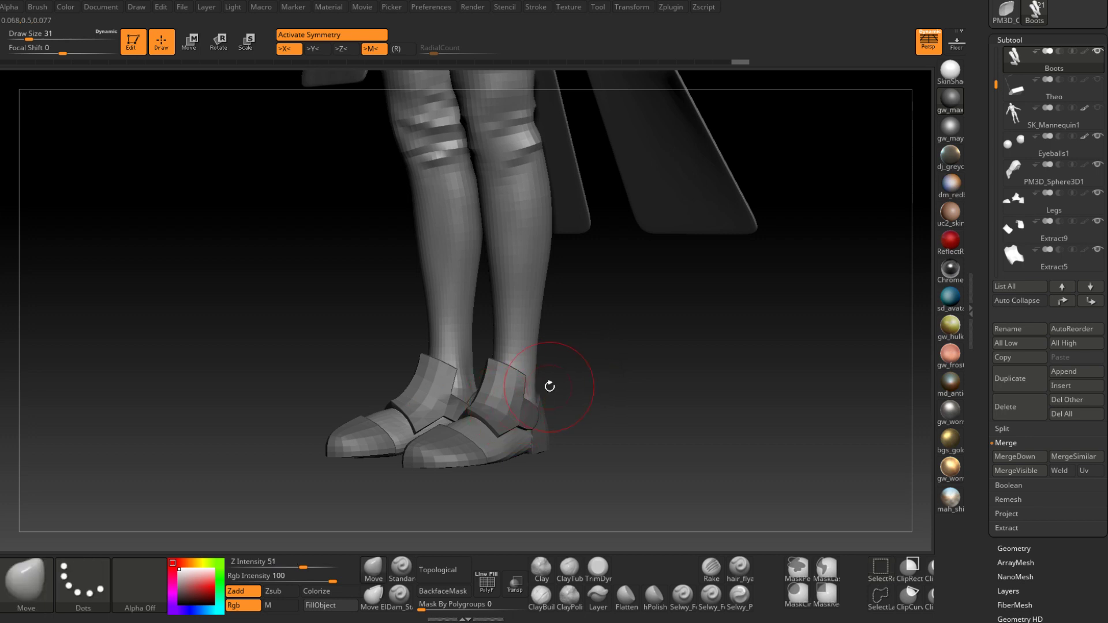
Select the Legs armour subtool and pull the shin guards' lower rear corners together behind the ankles with a small Move brush
left_click(513, 395, "alt")
left_click_drag(575, 358, 523, 370)
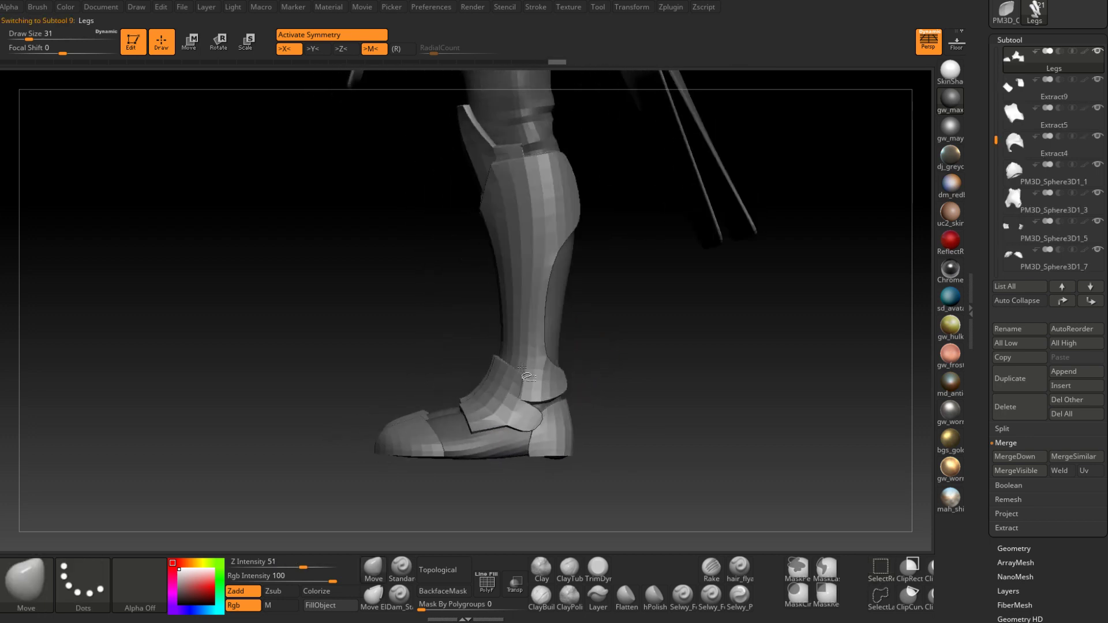
left_click_drag(424, 385, 515, 375)
right_click_drag(515, 375, 477, 355, "ctrl")
key("space")
left_click_drag(477, 355, 467, 355)
mouse_move(450, 336)
right_mouse_down()
mouse_move(474, 347)
mouse_move(456, 346)
mouse_move(451, 364)
mouse_move(448, 337)
right_mouse_up()
key("space")
mouse_move(448, 336)
left_mouse_down()
mouse_move(451, 359)
mouse_move(431, 379)
mouse_move(439, 404)
mouse_move(412, 422)
mouse_move(467, 416)
mouse_move(479, 327)
mouse_move(499, 339)
mouse_move(469, 309)
left_mouse_up()
key("space")
right_click_drag(469, 310, 392, 314)
mouse_move(468, 343)
left_mouse_down()
mouse_move(472, 367)
mouse_move(458, 346)
mouse_move(477, 366)
mouse_move(476, 412)
mouse_move(452, 421)
mouse_move(462, 423)
left_mouse_up()
key("space")
key("shift")
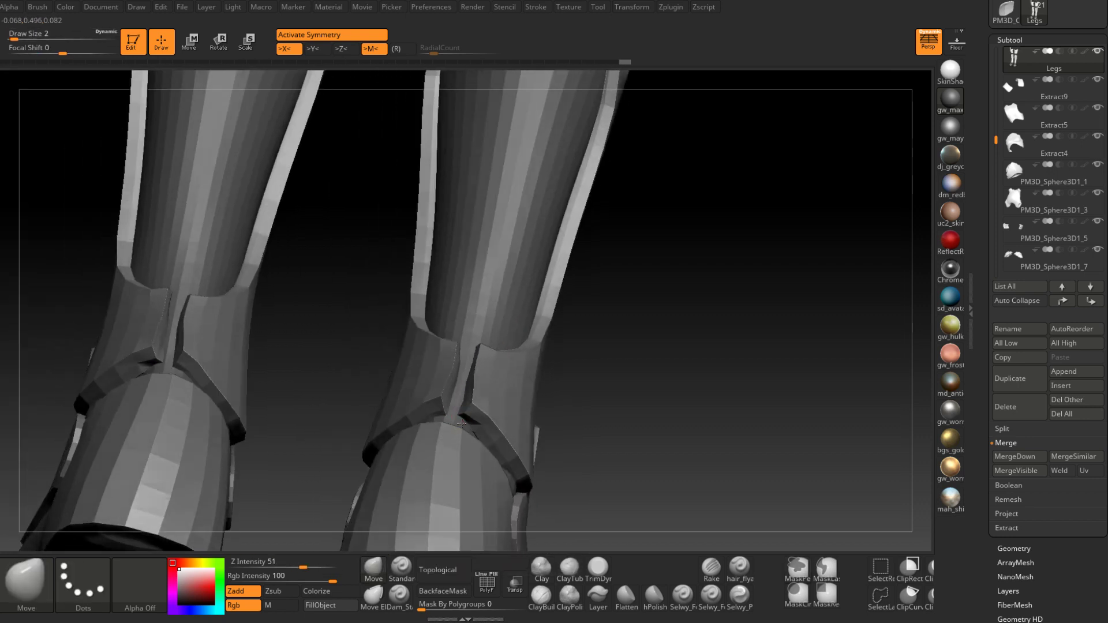
Pull the shin guards' rear edges toward each other over the upper calf with the Move brush at draw size 4
right_click_drag(464, 424, 491, 348)
key("space")
left_click_drag(490, 348, 493, 348)
right_click_drag(491, 347, 488, 377)
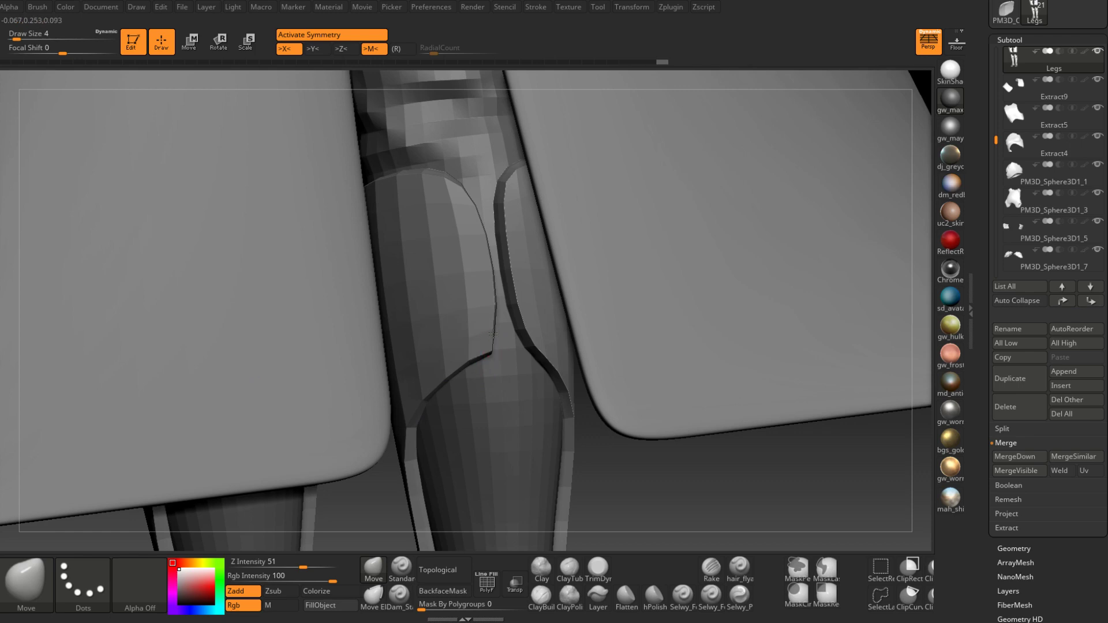
Straighten the shin guards' rear edges down both sides of the calf with the Move brush at draw size 6
right_click_drag(493, 334, 448, 341)
key("space")
left_click_drag(525, 347, 526, 346)
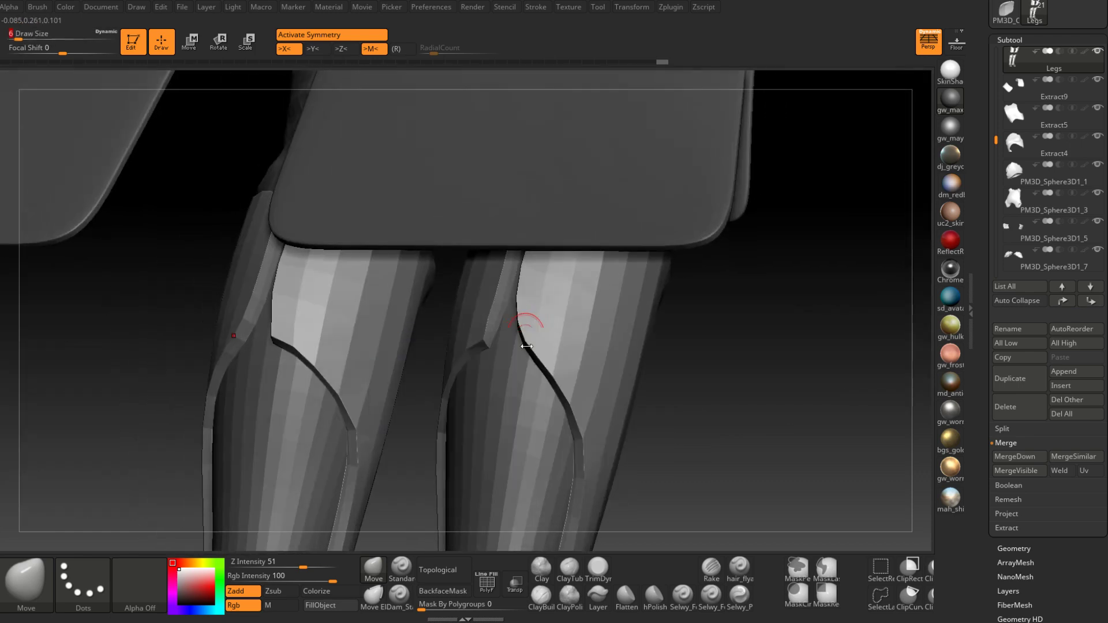
mouse_move(526, 346)
right_mouse_down()
mouse_move(491, 349)
mouse_move(497, 343)
right_mouse_up()
key("s")
left_click_drag(522, 343, 520, 343)
mouse_move(521, 343)
right_mouse_down()
mouse_move(555, 341)
mouse_move(519, 330)
right_mouse_up()
key("space")
left_click_drag(524, 331, 513, 338)
right_click_drag(560, 347, 514, 351)
Square off one upper rear corner of the shin guards behind the knee with the Move brush, reducing the draw size to 3
mouse_move(514, 351)
left_mouse_down()
mouse_move(522, 324)
mouse_move(566, 322)
mouse_move(532, 369)
mouse_move(439, 416)
mouse_move(416, 459)
mouse_move(475, 337)
left_mouse_up()
mouse_move(476, 339)
right_mouse_down("ctrl")
mouse_move(480, 369)
mouse_move(450, 287)
mouse_move(455, 329)
right_mouse_up("ctrl")
key("s")
left_click_drag(454, 323, 450, 321)
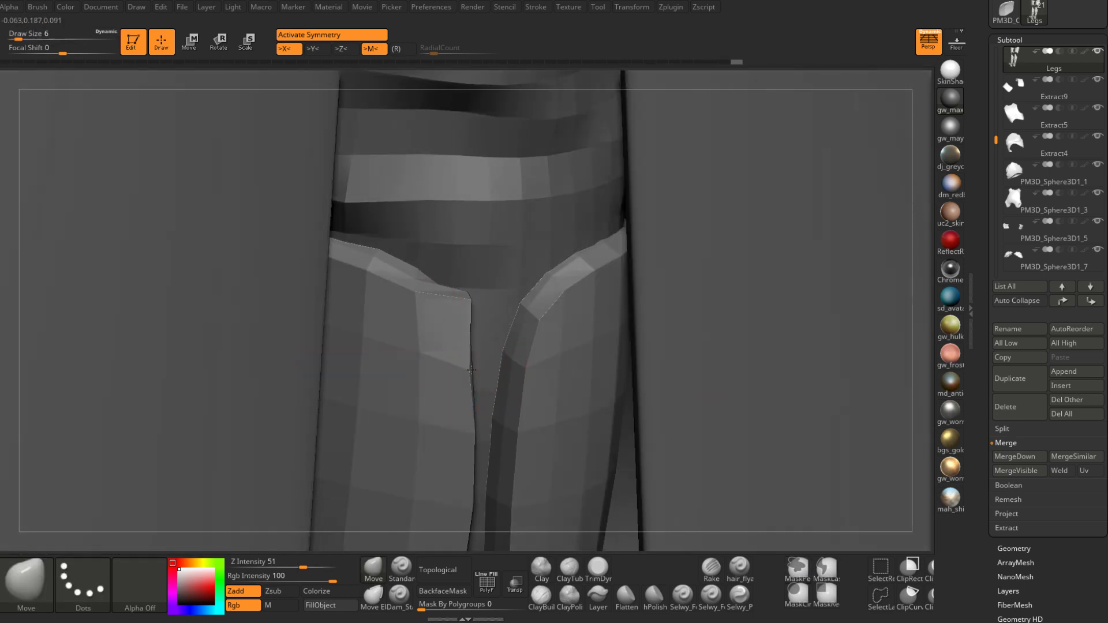
left_click_drag(480, 344, 459, 317)
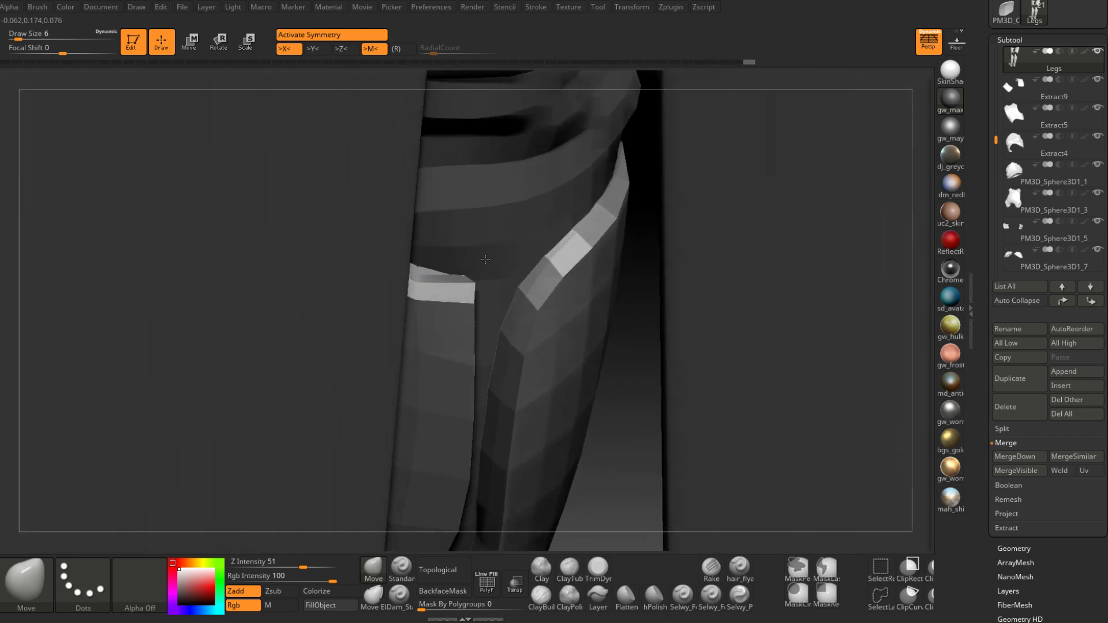
key("bracketleft")
key("bracketleft")
key("bracketleft")
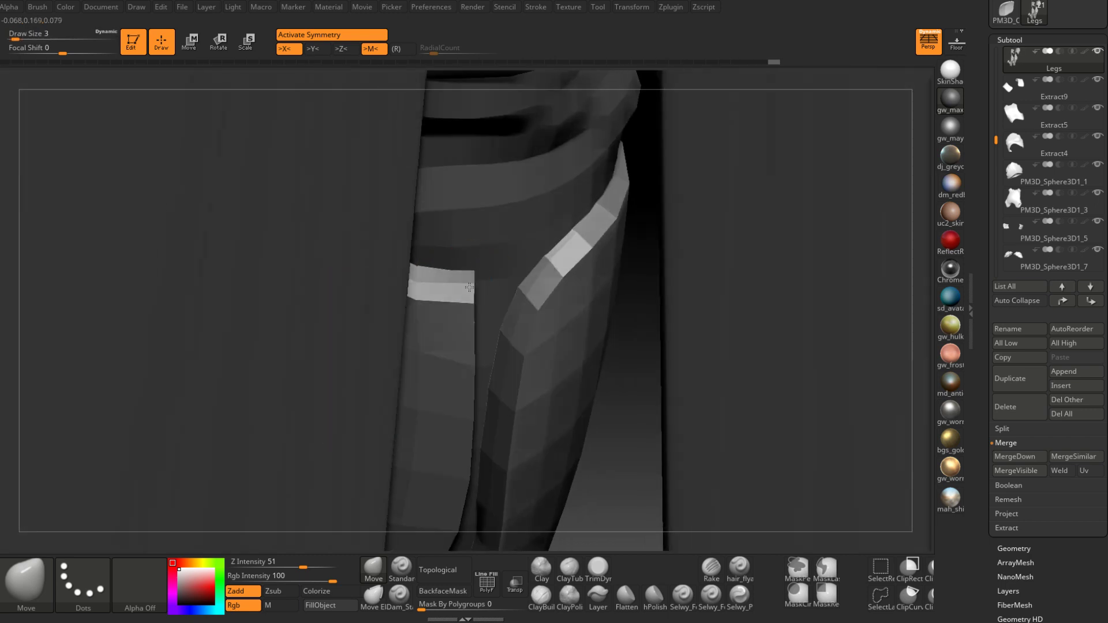
left_click_drag(469, 287, 532, 312)
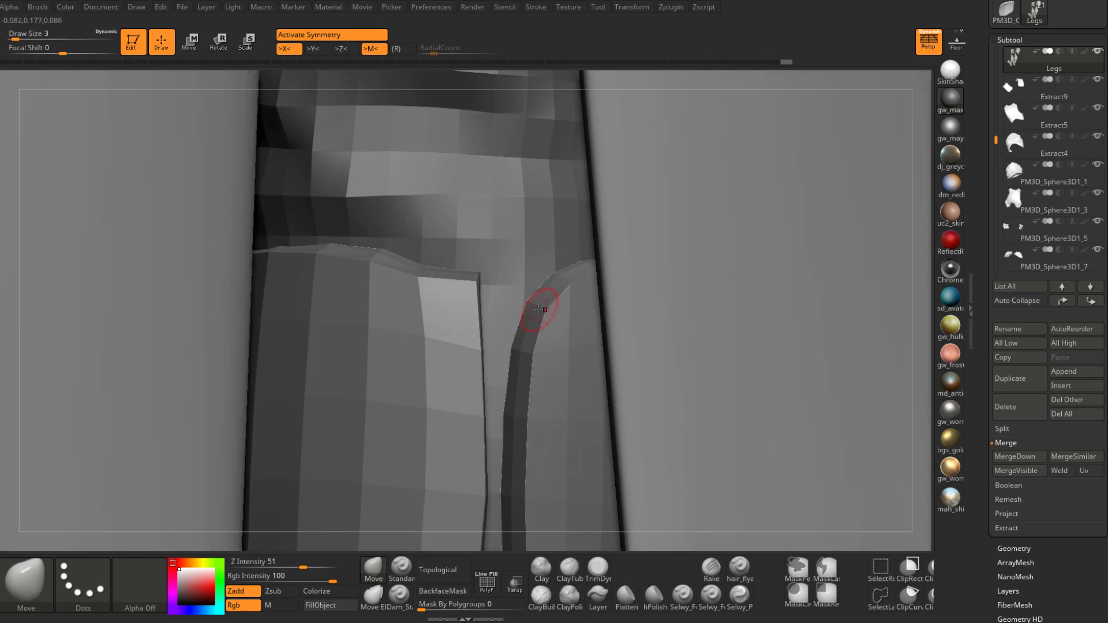
Pull the opposite upper rear corner of the shin guards up to match with the Move brush at draw size 7
right_click_drag(539, 310, 534, 310)
key("space")
left_click_drag(534, 310, 540, 311)
mouse_move(541, 311)
right_mouse_down()
mouse_move(530, 323)
mouse_move(539, 313)
mouse_move(521, 287)
right_mouse_up()
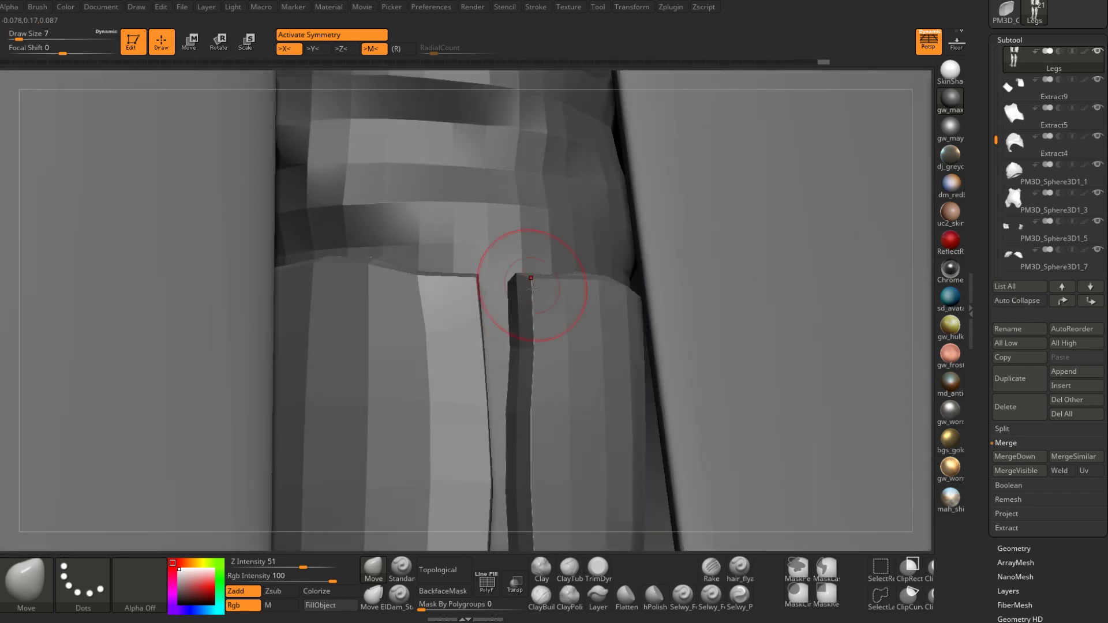
left_click_drag(518, 350, 515, 349)
right_click_drag(515, 349, 518, 251, "ctrl")
left_click_drag(532, 326, 528, 328)
mouse_move(528, 328)
right_mouse_down()
mouse_move(512, 339)
mouse_move(510, 413)
mouse_move(524, 244)
mouse_move(496, 351)
right_mouse_up()
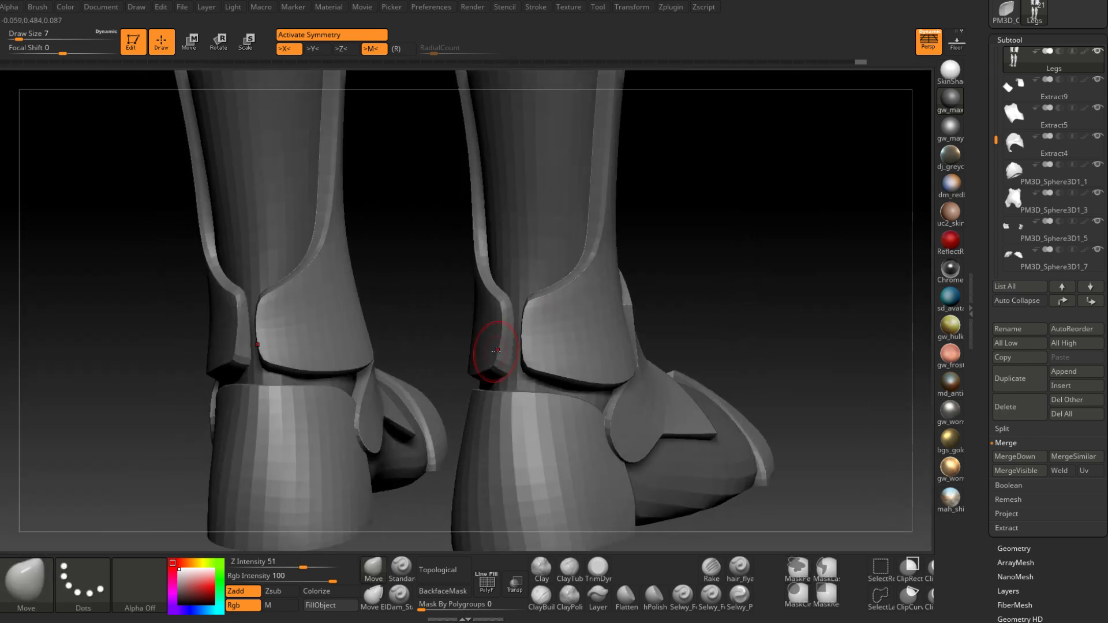
Shape the lower rear corners of the shin guards just above the heel plates with the Move brush at draw size 5
right_click_drag(508, 294, 504, 362)
key("bracketleft")
mouse_move(506, 298)
right_mouse_down()
mouse_move(520, 304)
mouse_move(518, 327)
mouse_move(498, 344)
mouse_move(485, 321)
right_mouse_up()
left_click(376, 574)
mouse_move(492, 385)
right_mouse_down("ctrl")
mouse_move(498, 411)
mouse_move(508, 351)
mouse_move(485, 379)
right_mouse_up("ctrl")
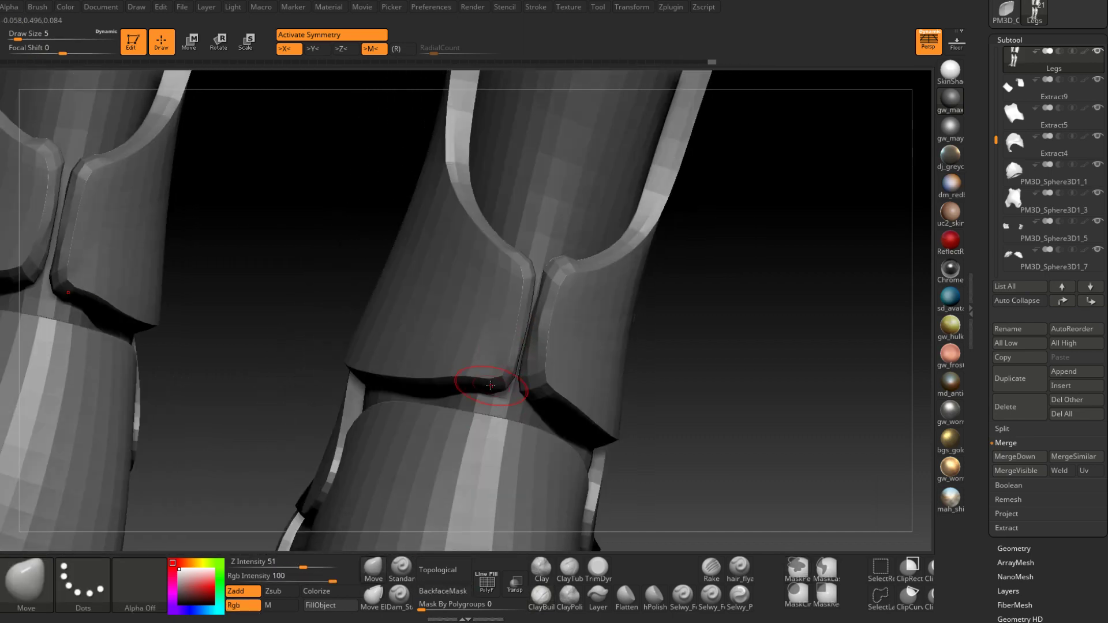
Square off one upper rear corner of the shin guards' ankle section with the Move brush, reducing the draw size from 4 to 2
right_click_drag(491, 280, 531, 270)
key("space")
left_click_drag(532, 269, 527, 267)
right_click_drag(527, 267, 501, 267)
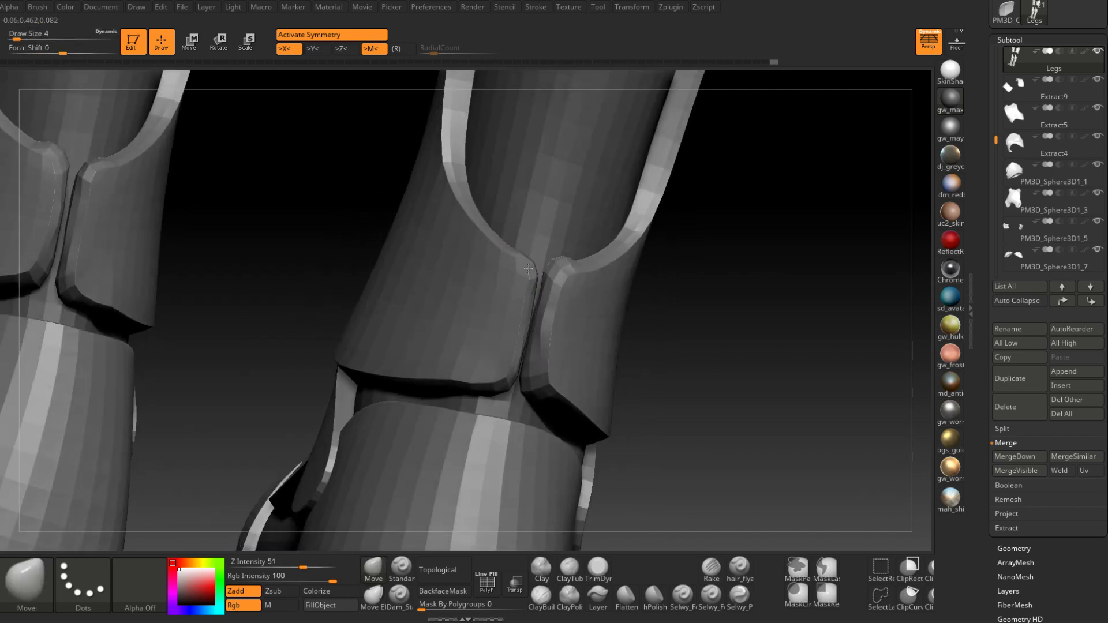
key("space")
left_click_drag(527, 268, 537, 264)
right_click_drag(536, 264, 485, 260)
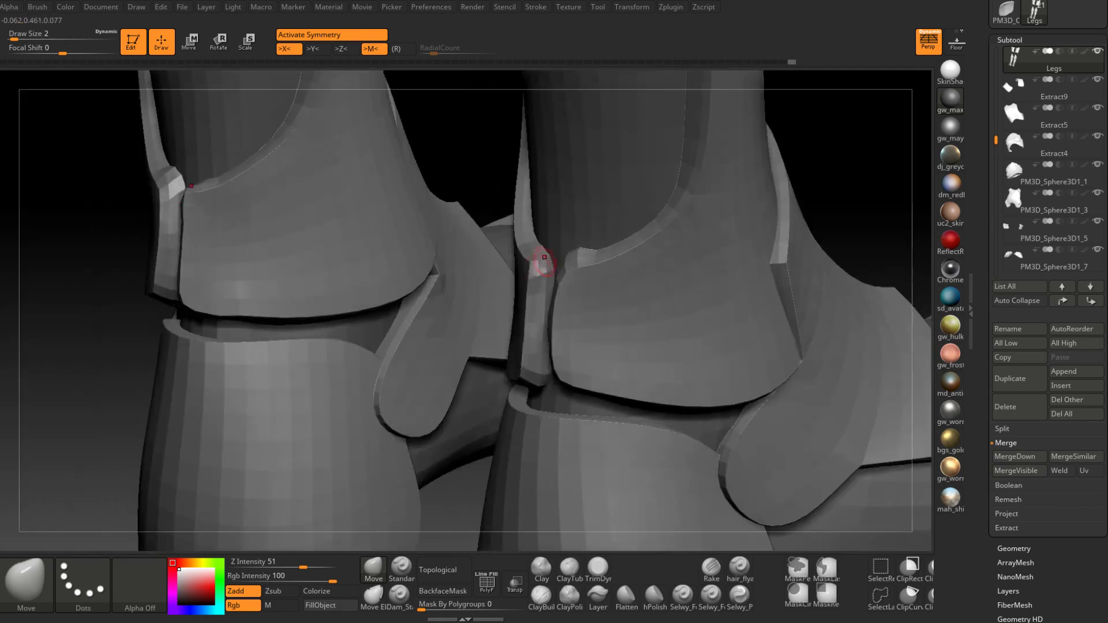
Straighten the shin guards' rear edge below the squared ankle corner with the Move brush at draw size 3
key("space")
left_click_drag(544, 259, 547, 259)
mouse_move(547, 260)
right_mouse_down()
mouse_move(559, 285)
mouse_move(538, 297)
mouse_move(536, 276)
right_mouse_up()
key("space")
right_click_drag(489, 343, 535, 286)
right_click_drag(478, 407, 518, 330, "shift")
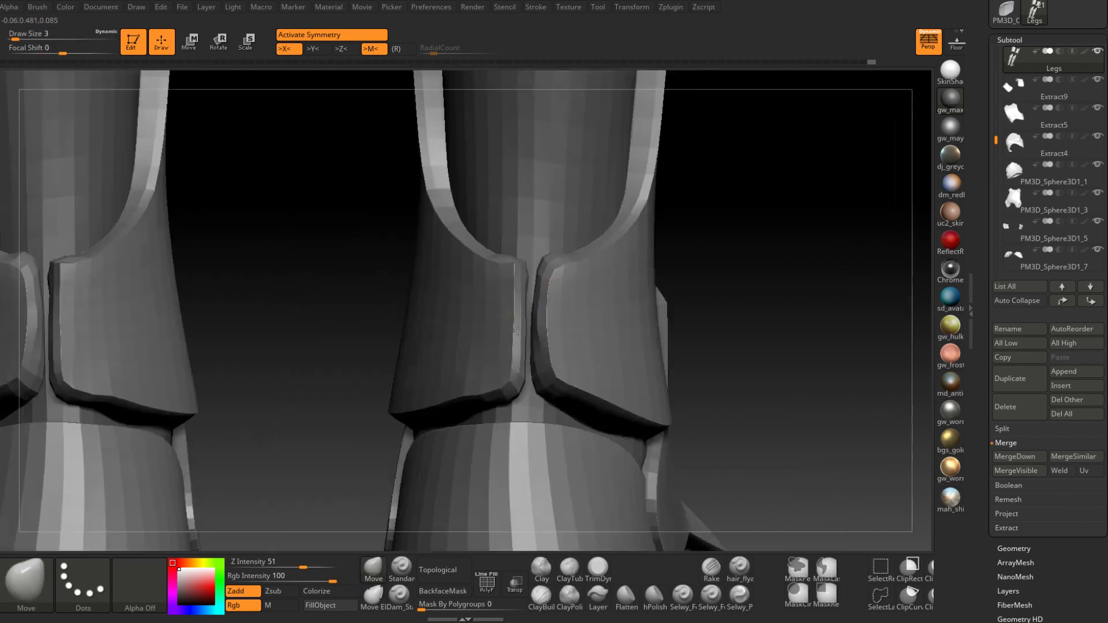
Pull the opposite upper rear corner of the ankle section outward to match with the Move brush at draw size 4
right_click_drag(551, 295, 547, 276)
key("space")
left_click_drag(547, 275, 550, 275)
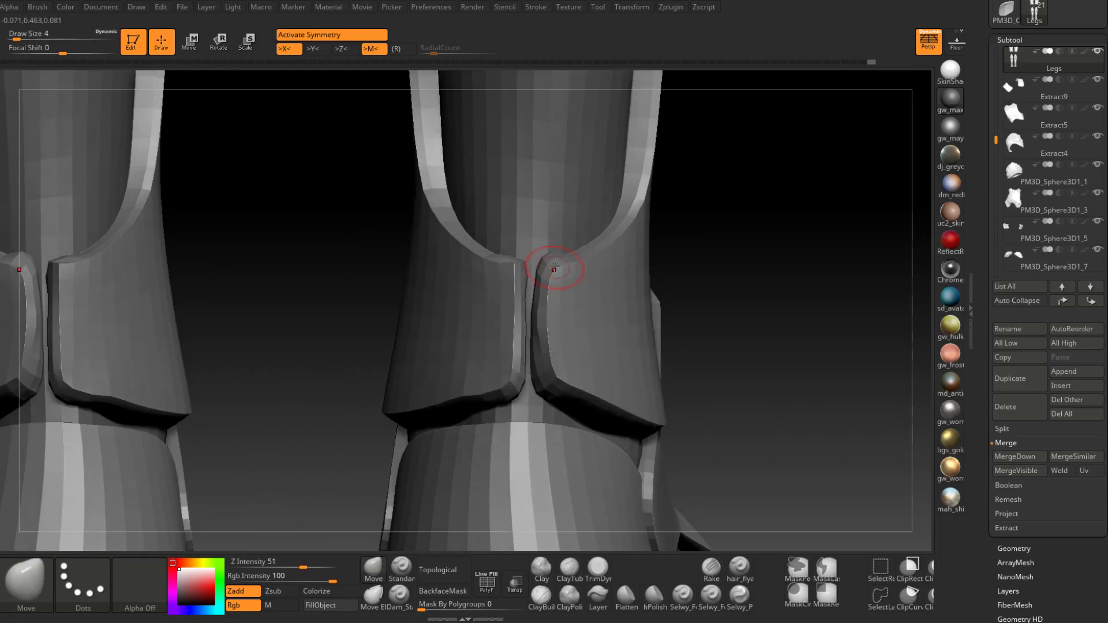
right_click_drag(554, 269, 544, 293)
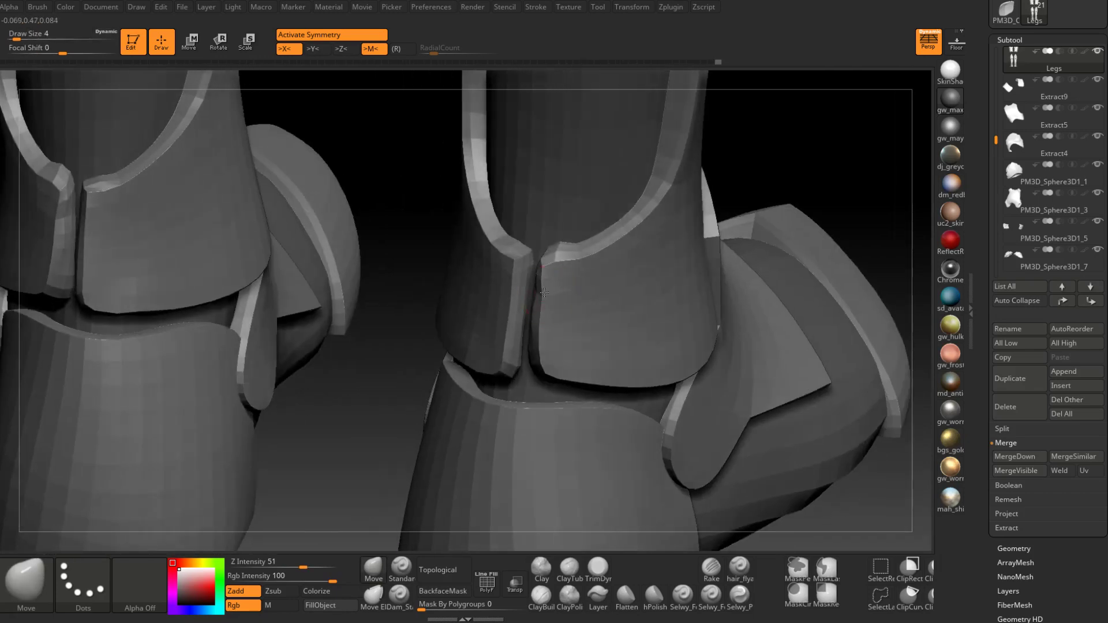
mouse_move(541, 335)
right_mouse_down()
mouse_move(555, 318)
mouse_move(549, 334)
mouse_move(558, 296)
mouse_move(549, 292)
mouse_move(547, 345)
right_mouse_up()
key("space")
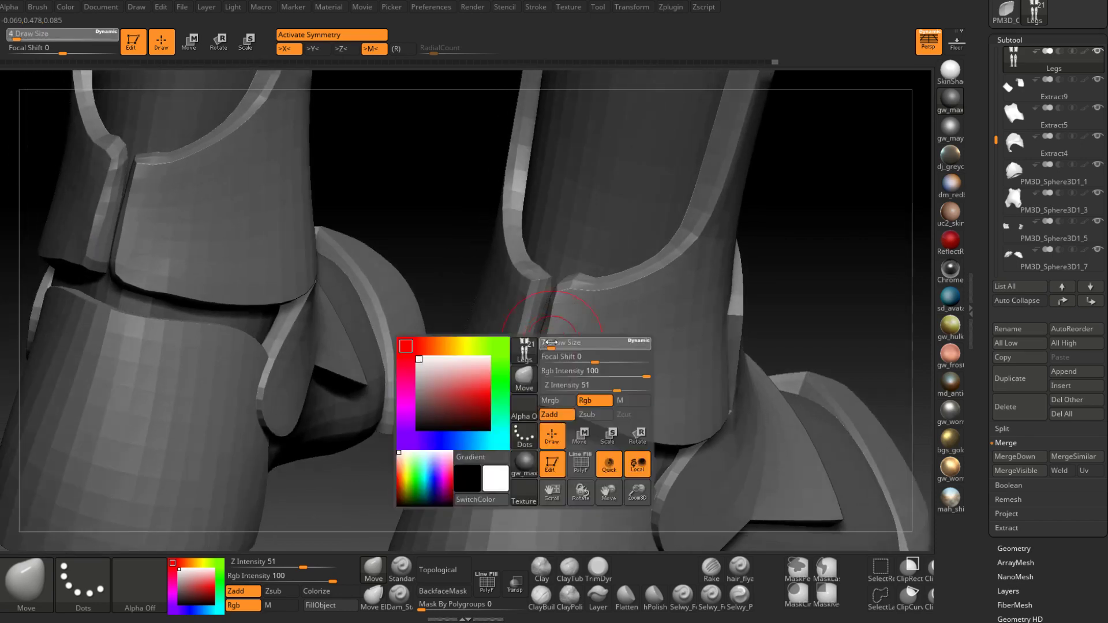
left_click_drag(547, 344, 554, 345)
mouse_move(553, 344)
right_mouse_down()
mouse_move(547, 331)
mouse_move(553, 340)
right_mouse_up()
key("ctrl+z")
Adjust the shin guards' vertical rear edge above the heel with the Move brush at draw size 2
key("space")
left_click_drag(553, 340, 549, 339)
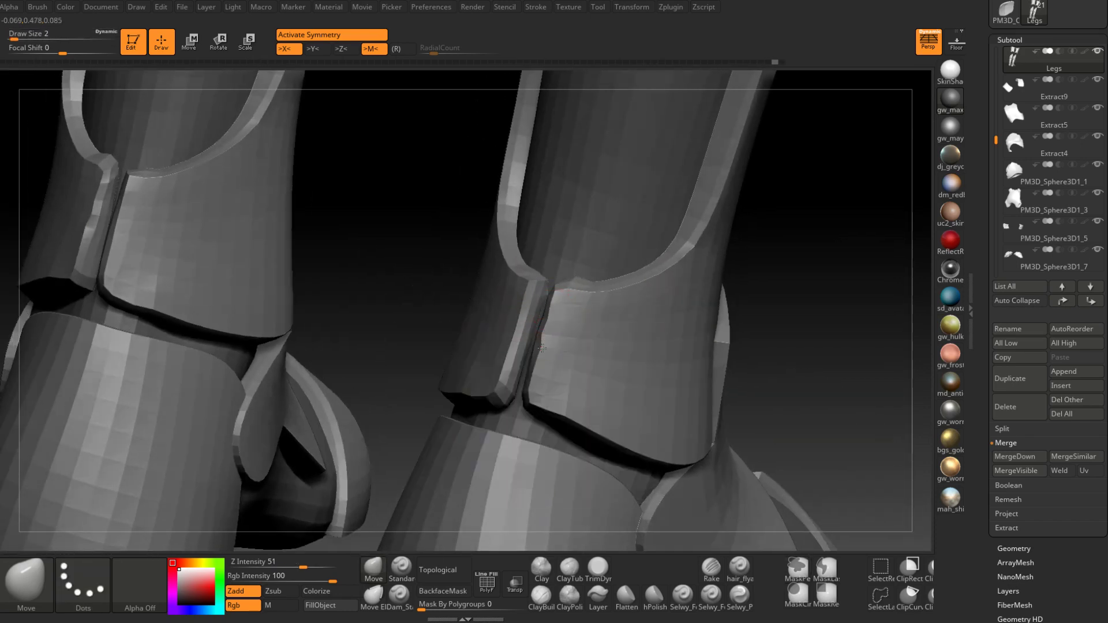
right_click_drag(541, 346, 566, 280)
Sharpen the upper rear corner of the ankle section with small Move strokes and smooth its rim at draw size 2
key("space")
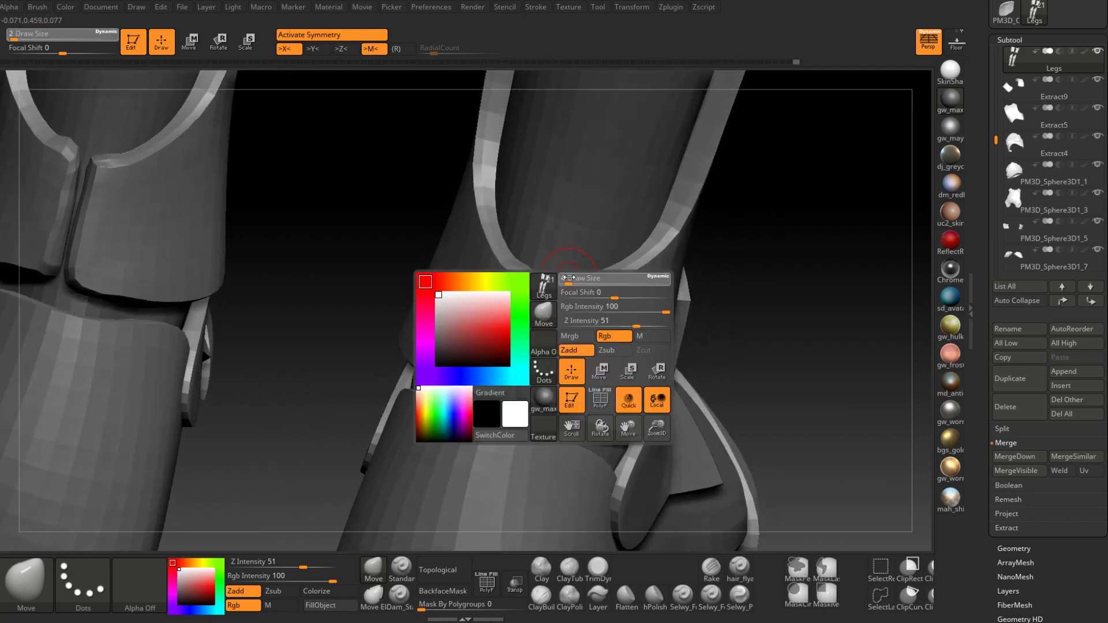
left_click_drag(566, 280, 569, 280)
mouse_move(569, 280)
right_mouse_down()
mouse_move(563, 300)
mouse_move(562, 269)
mouse_move(575, 271)
right_mouse_up()
key("space")
left_click_drag(575, 271, 571, 270)
right_click_drag(570, 270, 576, 280)
key("space")
left_click_drag(577, 280, 570, 278)
key("shift")
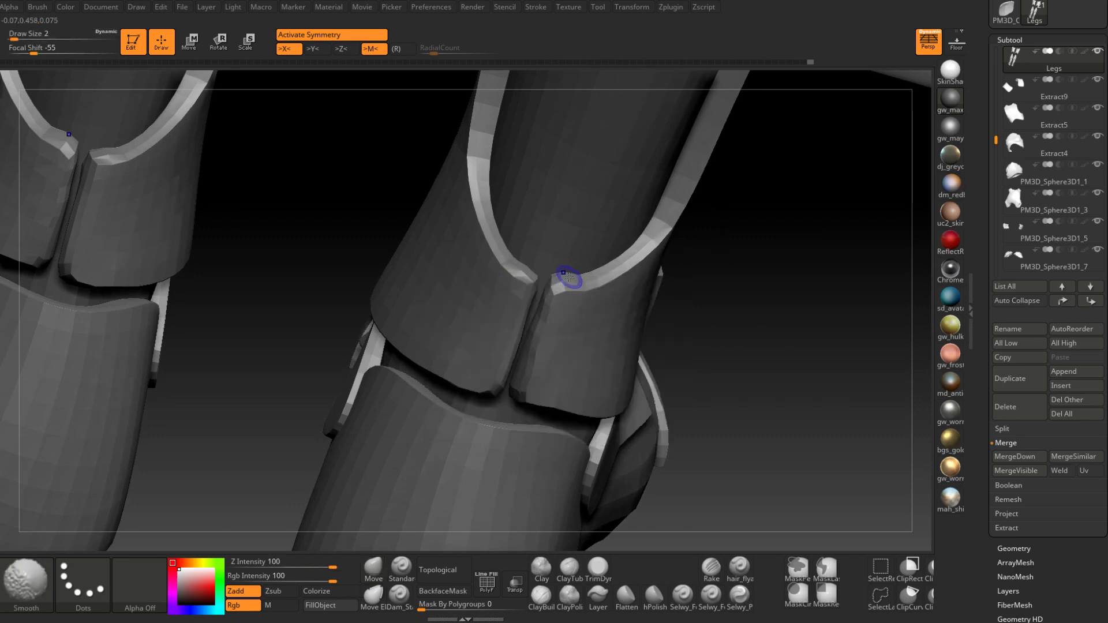
Move the shin guards' rear edge at the corner where it opens onto the calf, using the Move brush at draw size 4
mouse_move(569, 276)
right_mouse_down()
mouse_move(561, 310)
mouse_move(538, 322)
mouse_move(563, 294)
mouse_move(552, 362)
mouse_move(597, 190)
right_mouse_up()
key("space")
mouse_move(598, 190)
right_mouse_down("alt")
mouse_move(557, 317)
mouse_move(580, 240)
right_mouse_up("alt")
mouse_move(580, 240)
right_mouse_down()
mouse_move(600, 248)
mouse_move(568, 231)
mouse_move(584, 289)
mouse_move(595, 259)
mouse_move(576, 252)
right_mouse_up()
key("space")
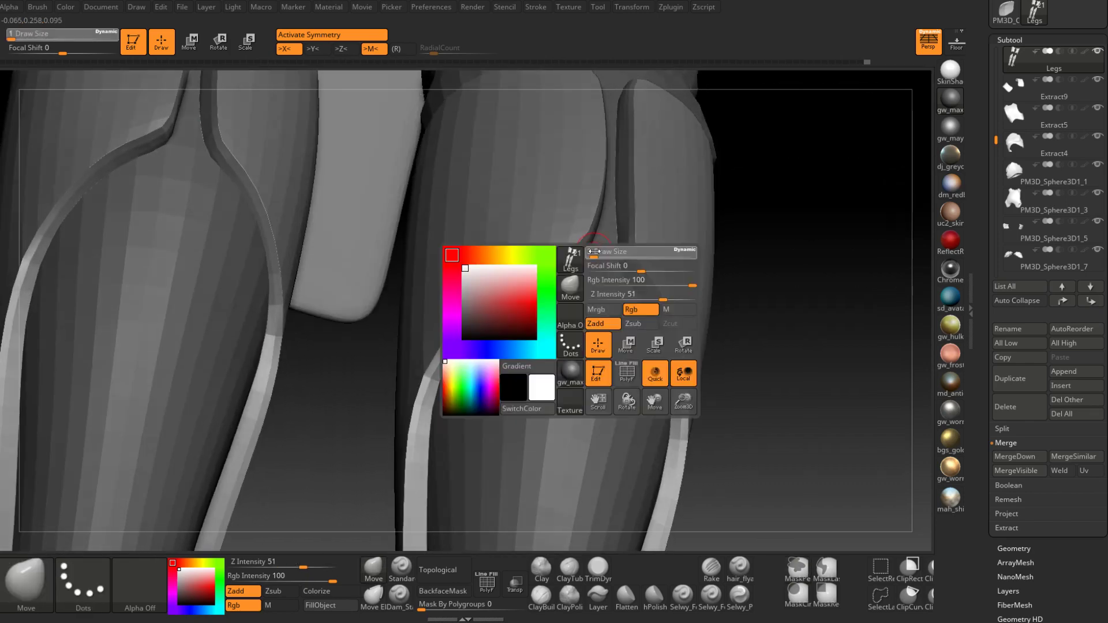
left_click(594, 251)
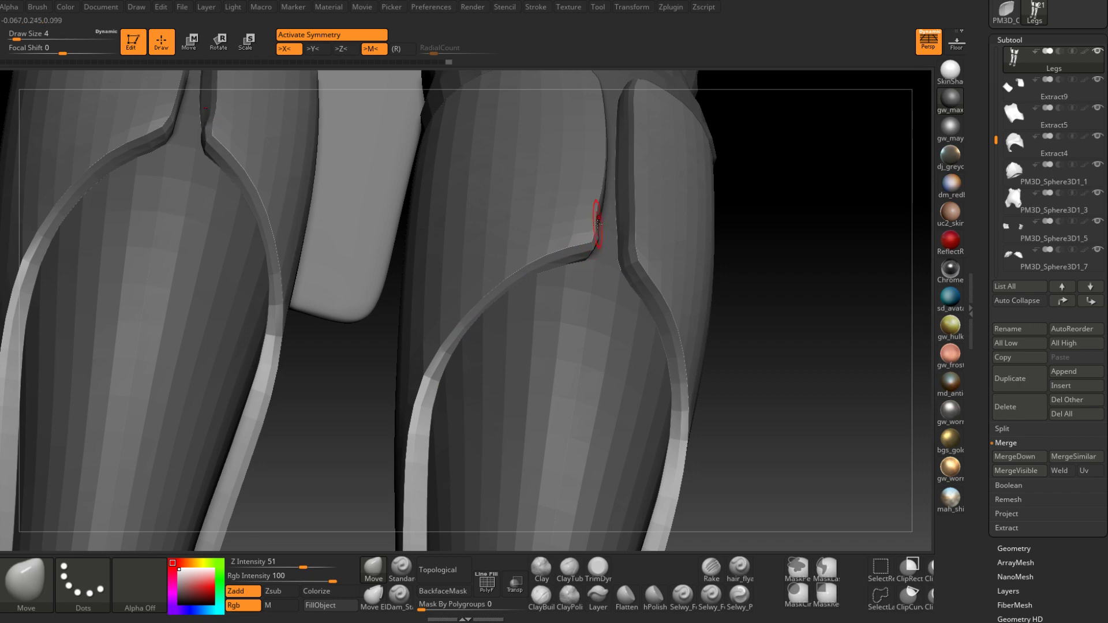
right_click_drag(595, 264, 596, 224)
left_click_drag(597, 224, 595, 220)
Refine the shin guards' rear edges below the knee with the Move brush at draw size 3
mouse_move(601, 225)
right_mouse_down()
mouse_move(598, 240)
mouse_move(649, 234)
mouse_move(568, 234)
mouse_move(583, 228)
mouse_move(614, 254)
mouse_move(601, 254)
mouse_move(609, 266)
mouse_move(595, 249)
mouse_move(602, 199)
mouse_move(558, 323)
right_mouse_up()
key("bracketleft")
key("space")
left_click(615, 257)
mouse_move(554, 248)
right_mouse_down()
mouse_move(546, 321)
mouse_move(545, 291)
mouse_move(616, 289)
mouse_move(576, 292)
mouse_move(576, 307)
mouse_move(547, 305)
mouse_move(546, 292)
mouse_move(549, 312)
mouse_move(537, 228)
right_mouse_up()
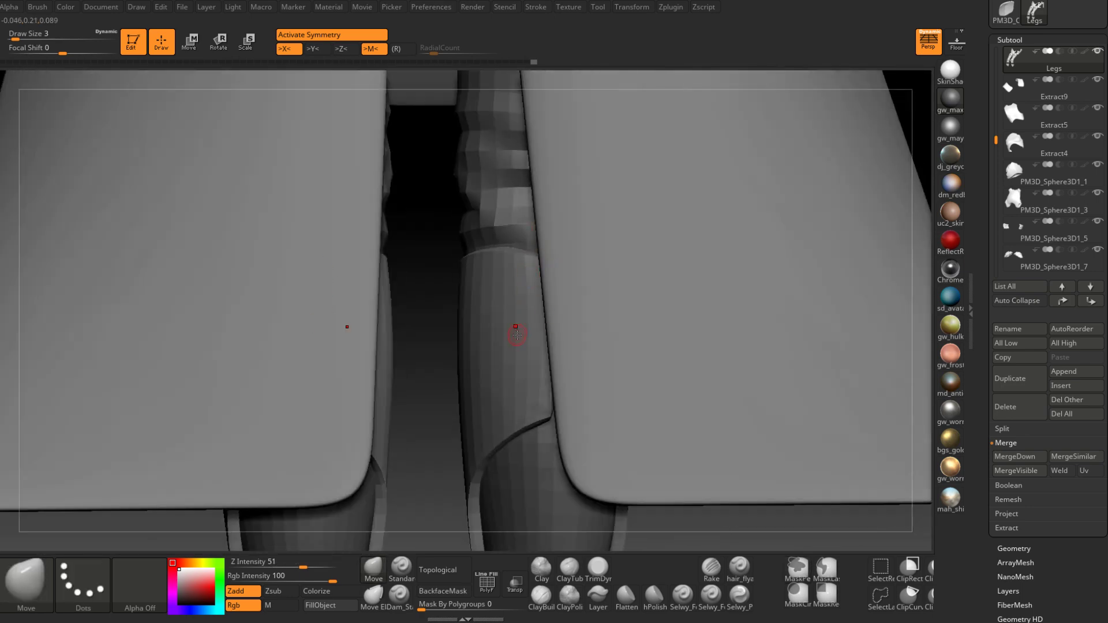
Mask every leg armour piece except the shin guards and raise the draw size to 39
mouse_move(516, 335)
right_mouse_down()
mouse_move(542, 331)
mouse_move(542, 288)
mouse_move(547, 307)
mouse_move(529, 240)
mouse_move(549, 241)
mouse_move(641, 111)
mouse_move(639, 92)
right_mouse_up()
mouse_move(446, 398)
right_mouse_down()
mouse_move(477, 316)
mouse_move(492, 390)
mouse_move(478, 394)
right_mouse_up()
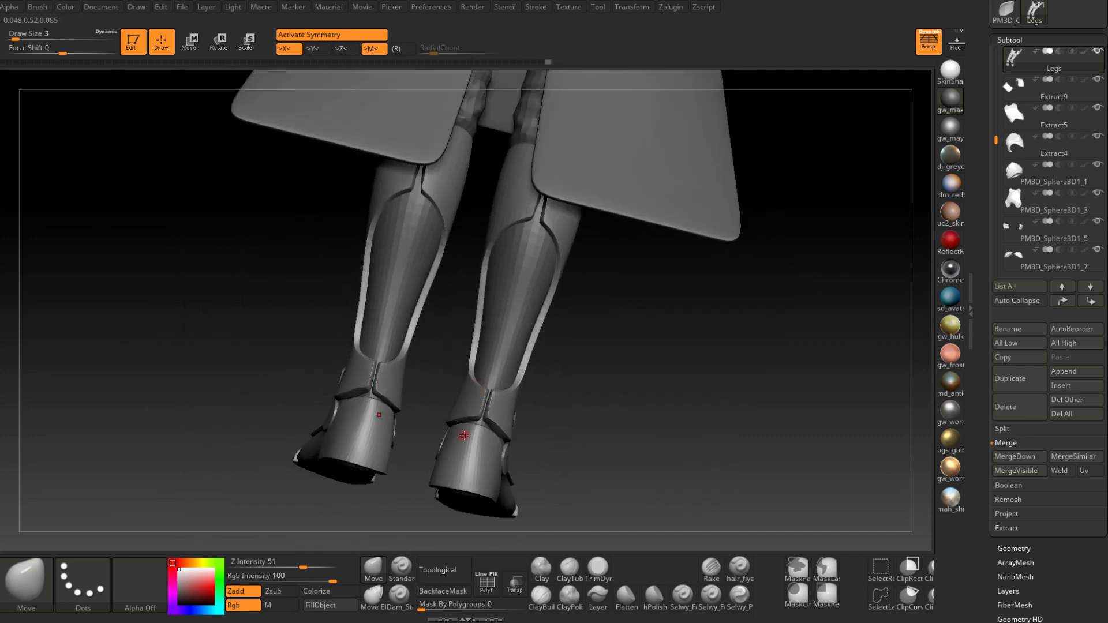
right_click_drag(519, 292, 538, 330)
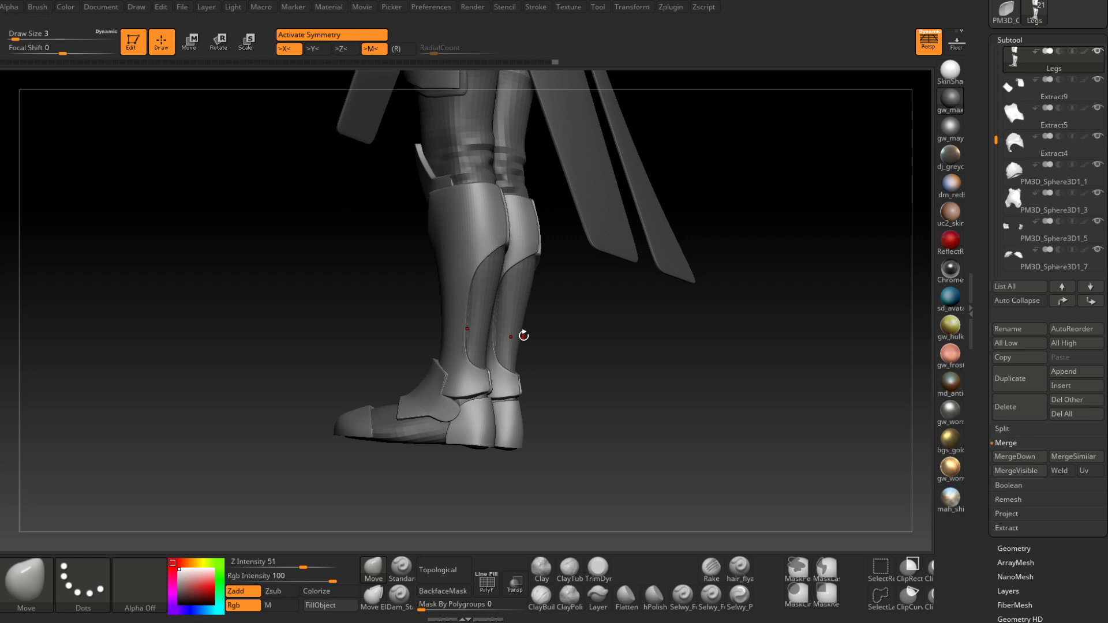
left_click_drag(523, 336, 458, 330)
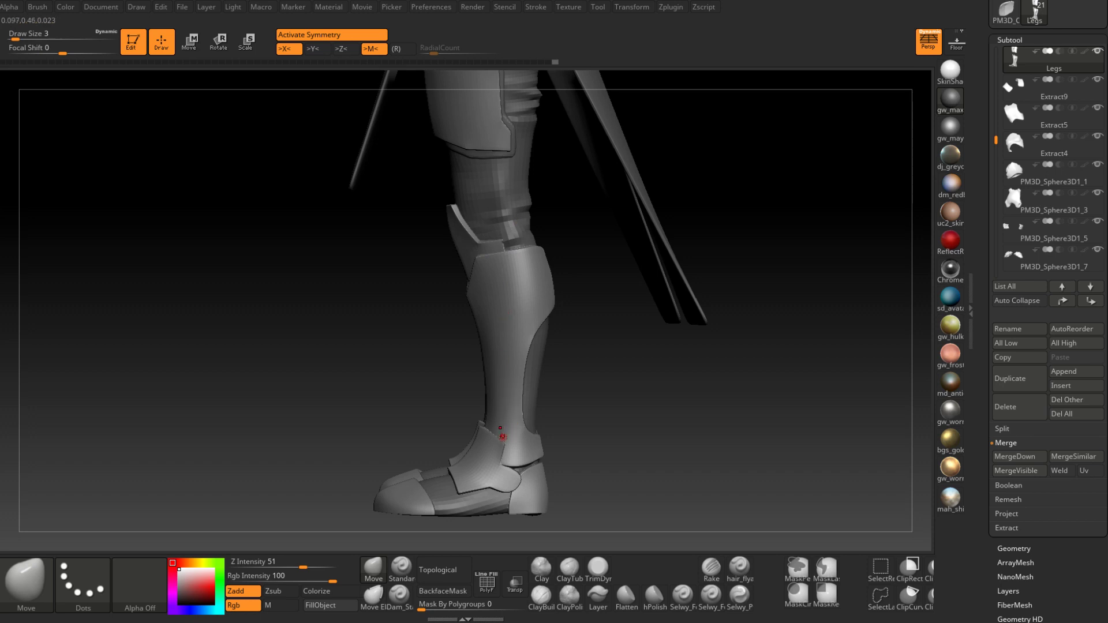
left_click_drag(487, 424, 516, 294, "alt")
right_click_drag(510, 304, 462, 419, "alt")
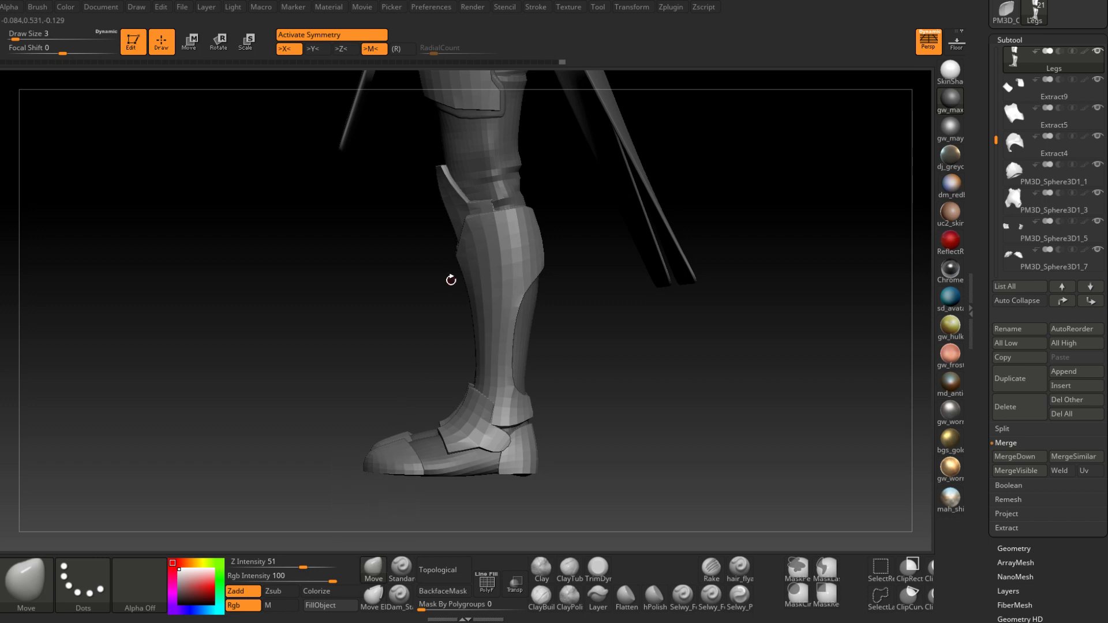
key("space")
left_click_drag(452, 280, 471, 280)
left_click(512, 280, "ctrl+shift")
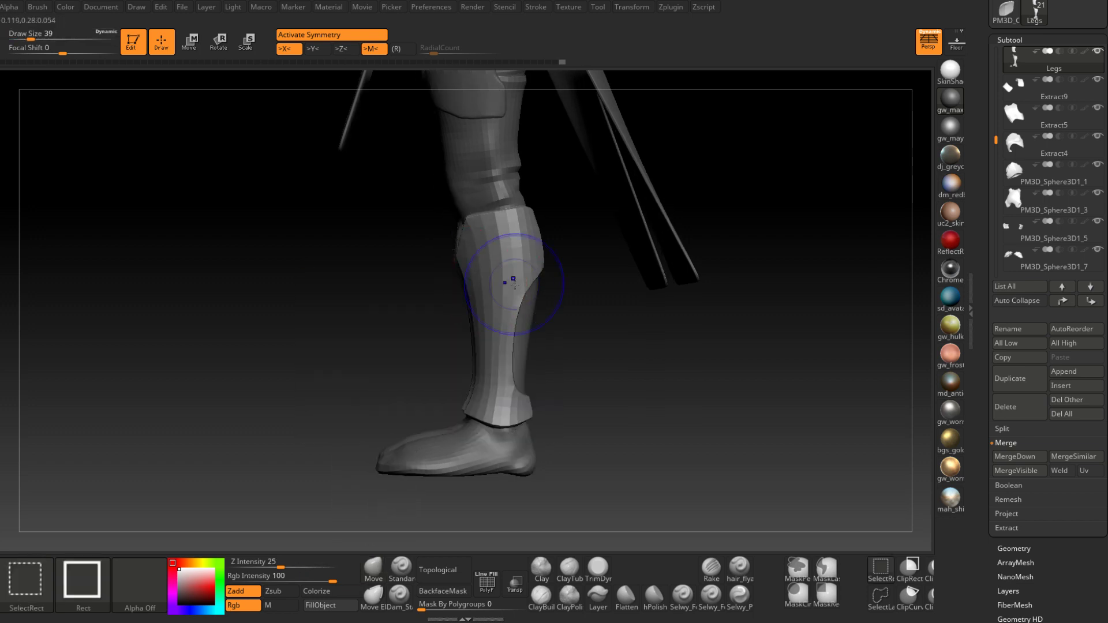
left_click(542, 299, "ctrl+shift")
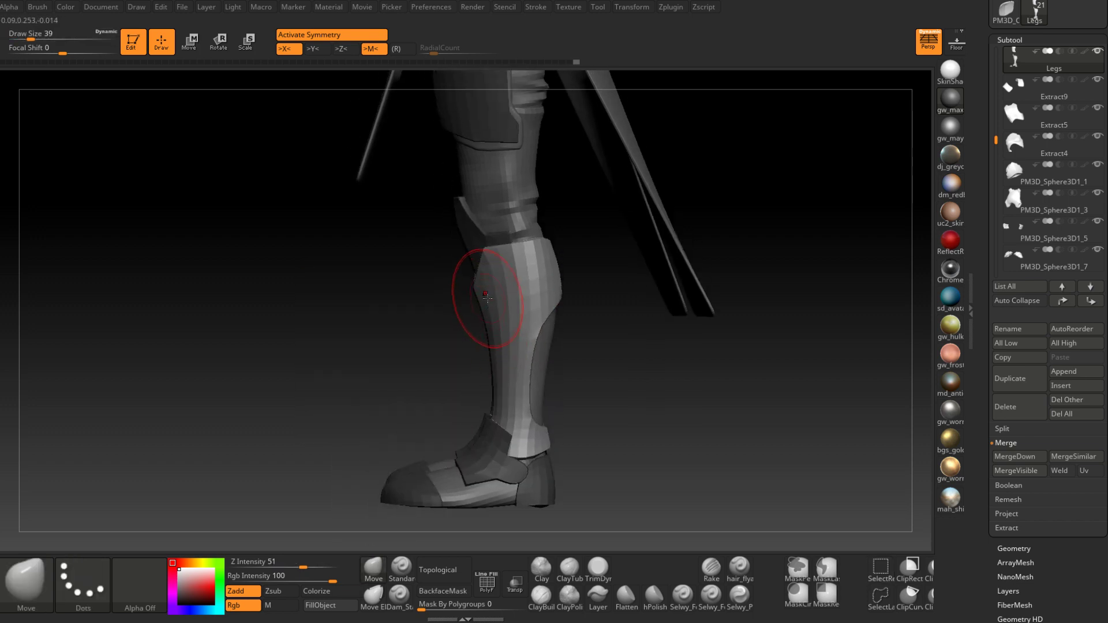
Pull the upper front of the shin guards forward below the knee with the Move brush at draw size 59
key("space")
left_click_drag(488, 296, 493, 297)
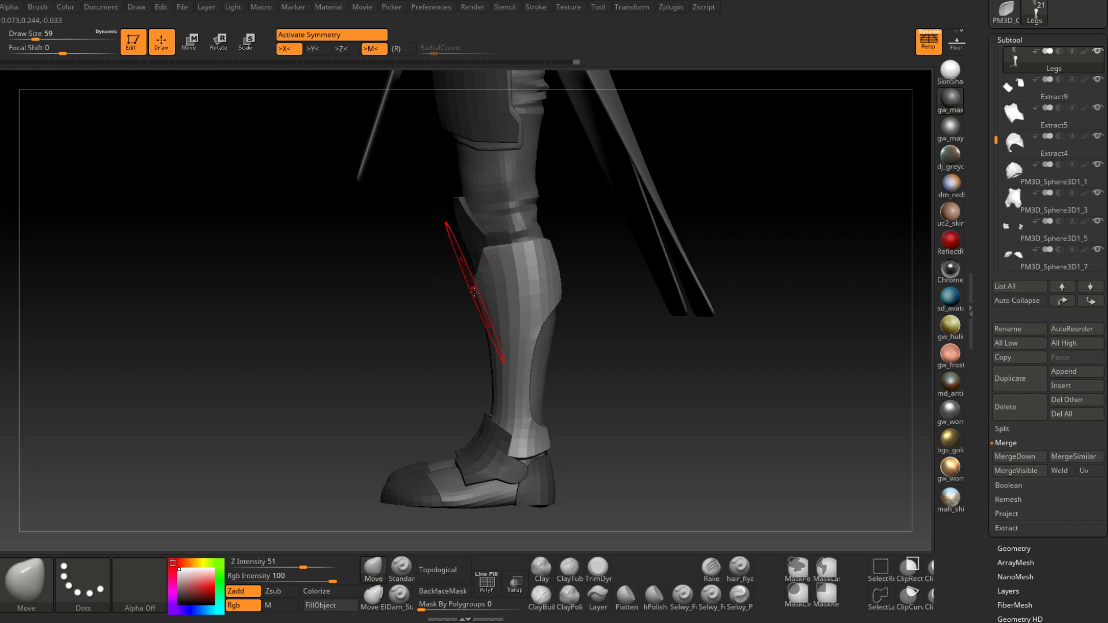
left_click_drag(457, 300, 464, 301)
key("space")
mouse_move(489, 254)
left_mouse_down()
mouse_move(470, 251)
mouse_move(515, 255)
mouse_move(450, 251)
left_mouse_up()
Push the lower front of the shin guards out over the ankle plates at draw size 59 and clear the mask
right_click_drag(442, 246, 483, 335)
key("space")
left_click_drag(489, 341, 493, 349)
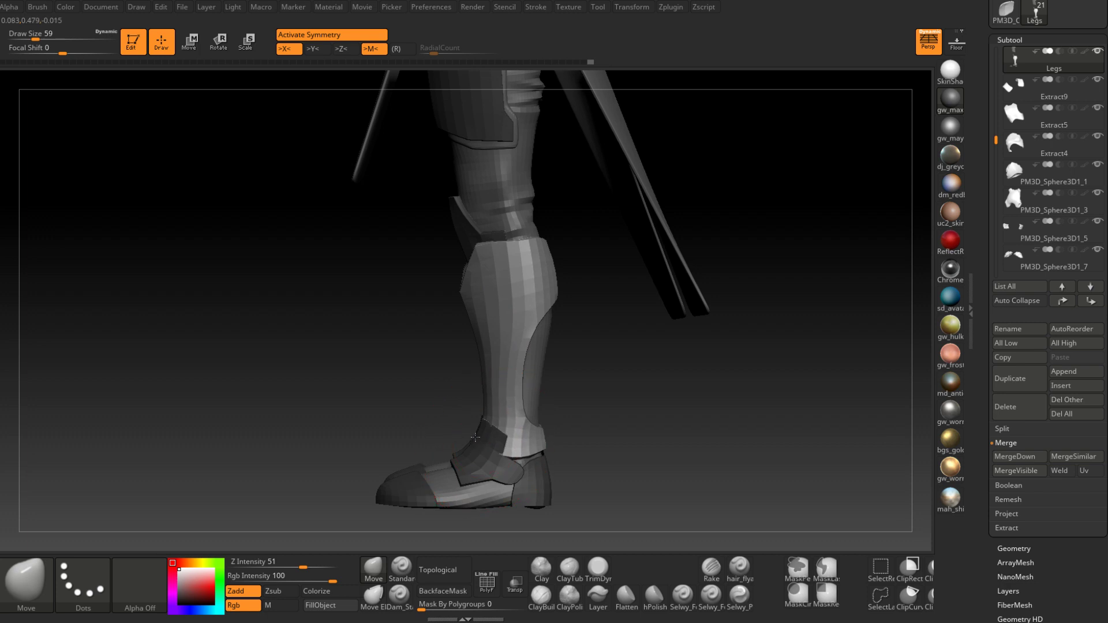
right_click_drag(532, 444, 542, 391)
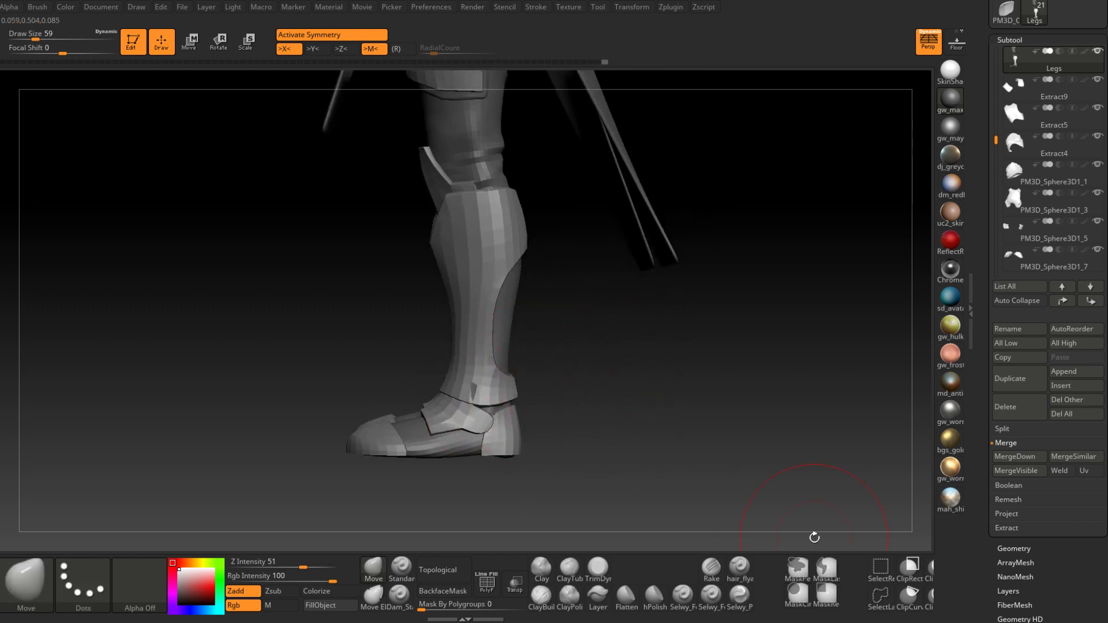
Display the polyframe, isolate both shin guards and combine them into one polygroup, restoring the full view
left_click_drag(992, 572, 1017, 419)
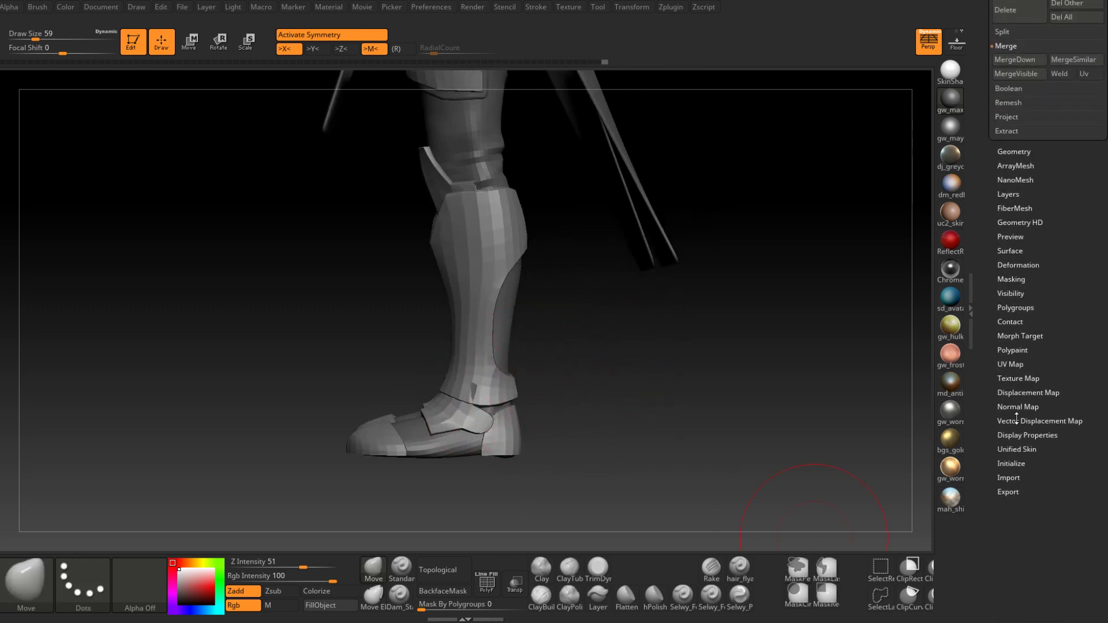
left_click(1018, 308)
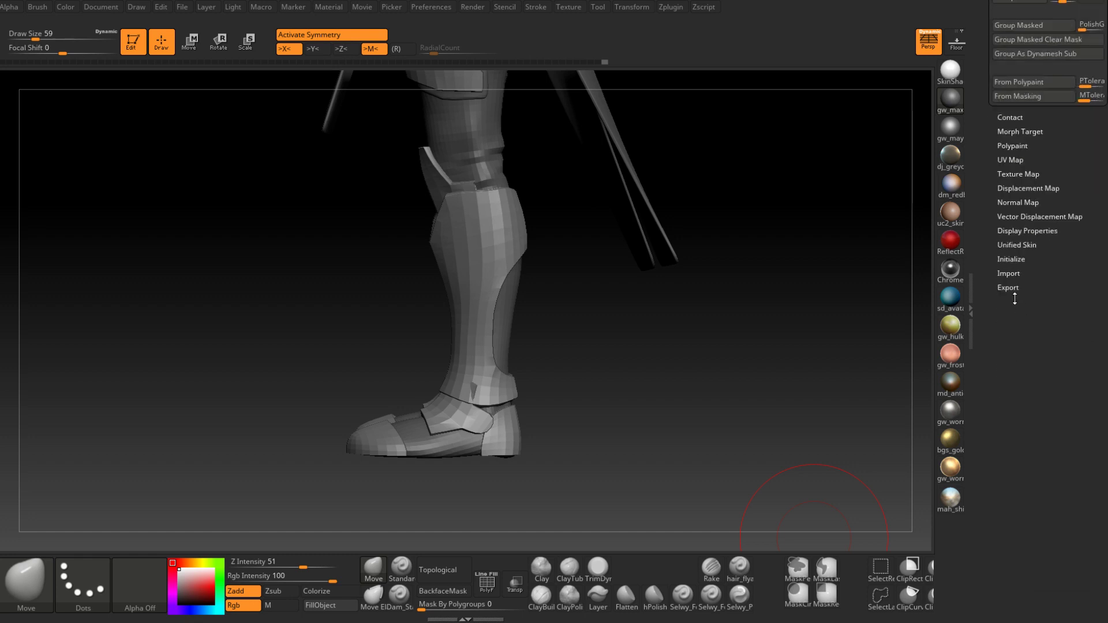
left_click(488, 593)
left_click_drag(552, 413, 608, 381)
left_click(495, 302, "ctrl+shift")
left_click(498, 305, "ctrl+shift")
left_click(390, 296, "ctrl+shift")
left_click(1016, 381)
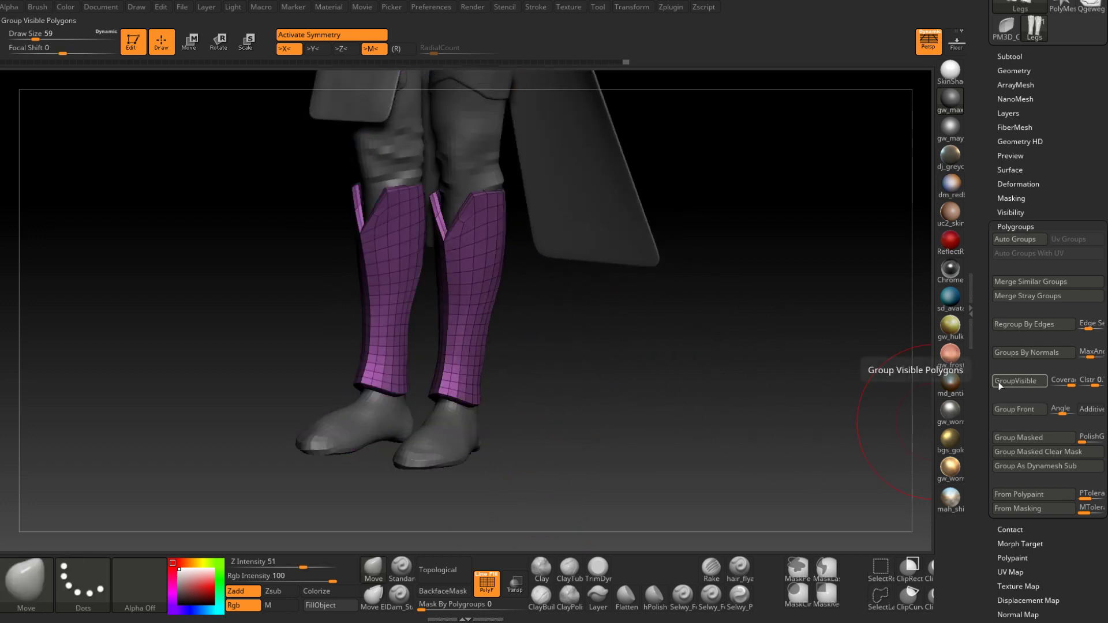
left_click(592, 433, "ctrl+shift")
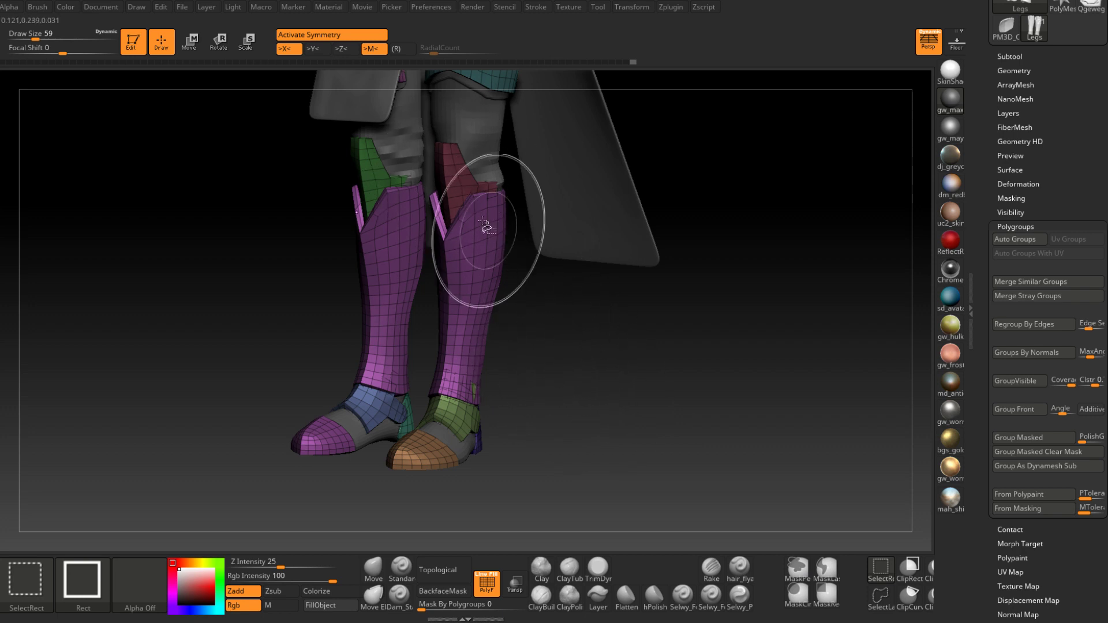
Isolate both knee guards and combine them into one polygroup, bringing back the remaining armour
left_click(454, 190, "ctrl+shift")
left_click_drag(523, 362, 626, 404, "ctrl+shift")
left_click(373, 173, "ctrl+shift")
left_click(657, 370, "ctrl+shift")
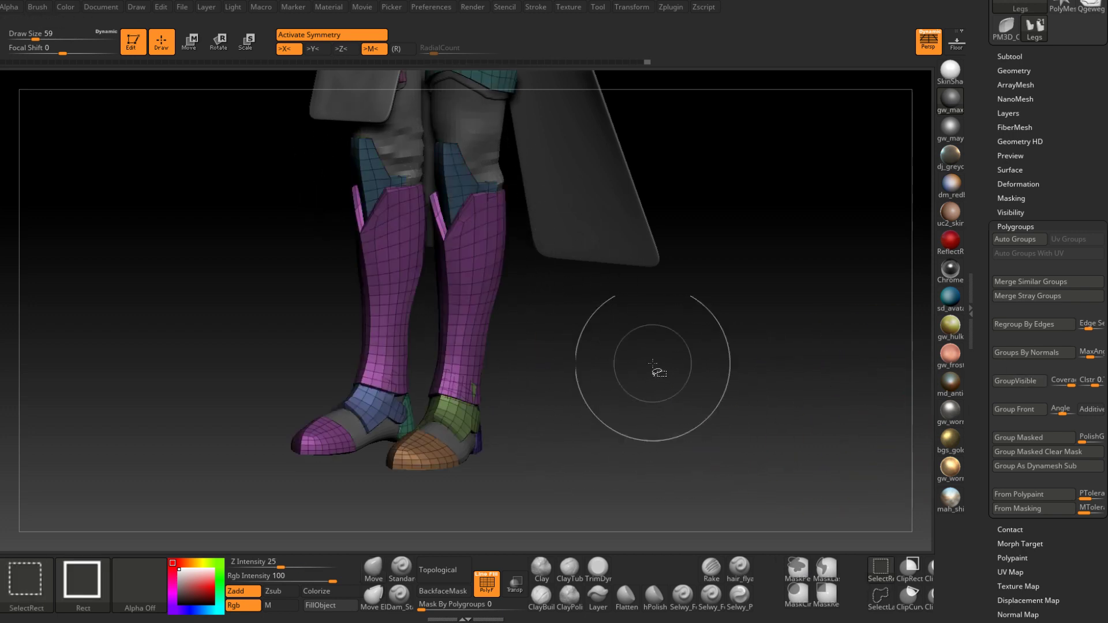
Isolate the two thigh plates and combine them into one polygroup, unhiding everything else
left_click_drag(525, 233, 530, 364, "alt")
left_click(507, 197, "ctrl+shift")
left_click_drag(645, 206, 589, 182, "ctrl+shift")
left_click(413, 182, "ctrl+shift")
left_click_drag(596, 356, 631, 282, "ctrl+shift")
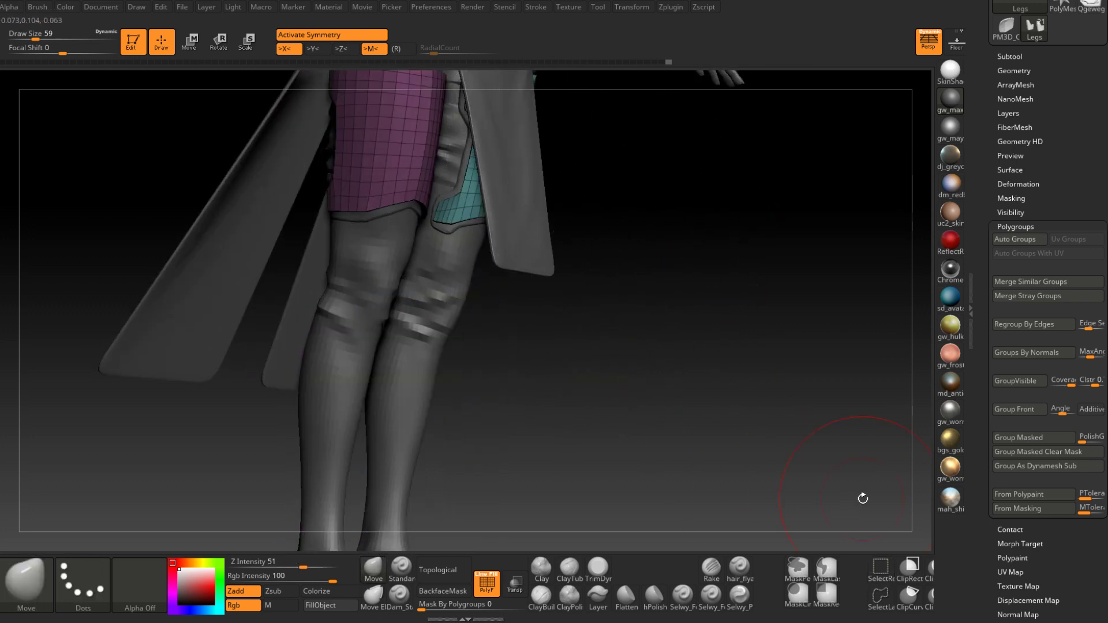
left_click(1013, 381)
left_click(648, 381, "ctrl+shift")
Isolate the two ankle plates over the insteps and combine them into one polygroup, showing all pieces again
left_click_drag(644, 379, 743, 176, "alt")
left_click(528, 377, "ctrl+shift")
left_click(526, 376, "ctrl+shift")
left_click(444, 366, "ctrl+shift")
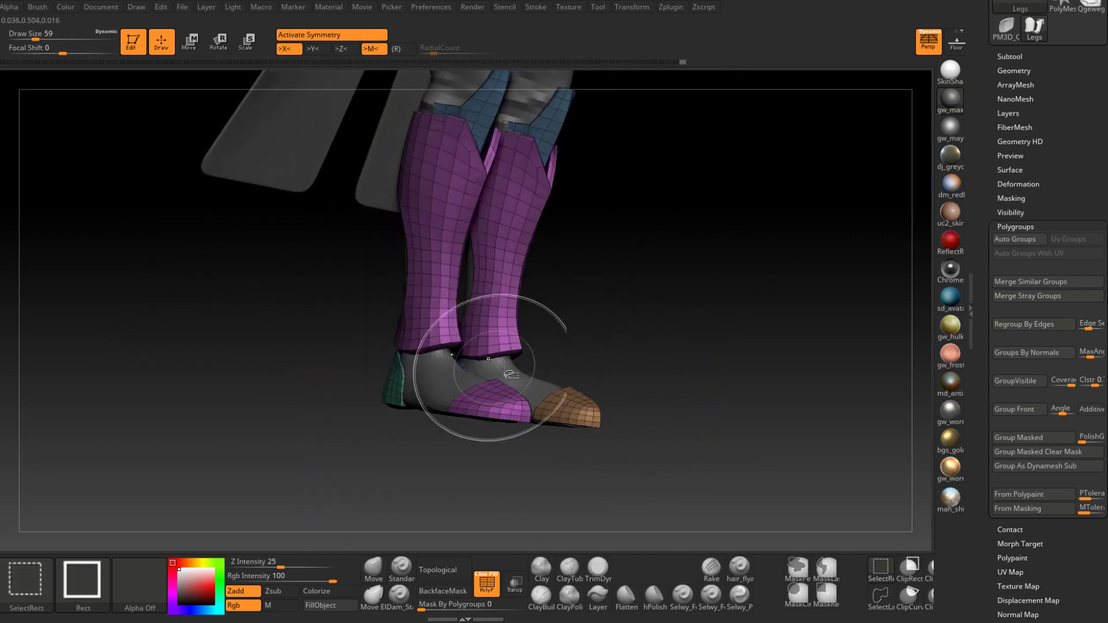
left_click_drag(739, 378, 771, 339, "ctrl+shift")
left_click(1020, 383)
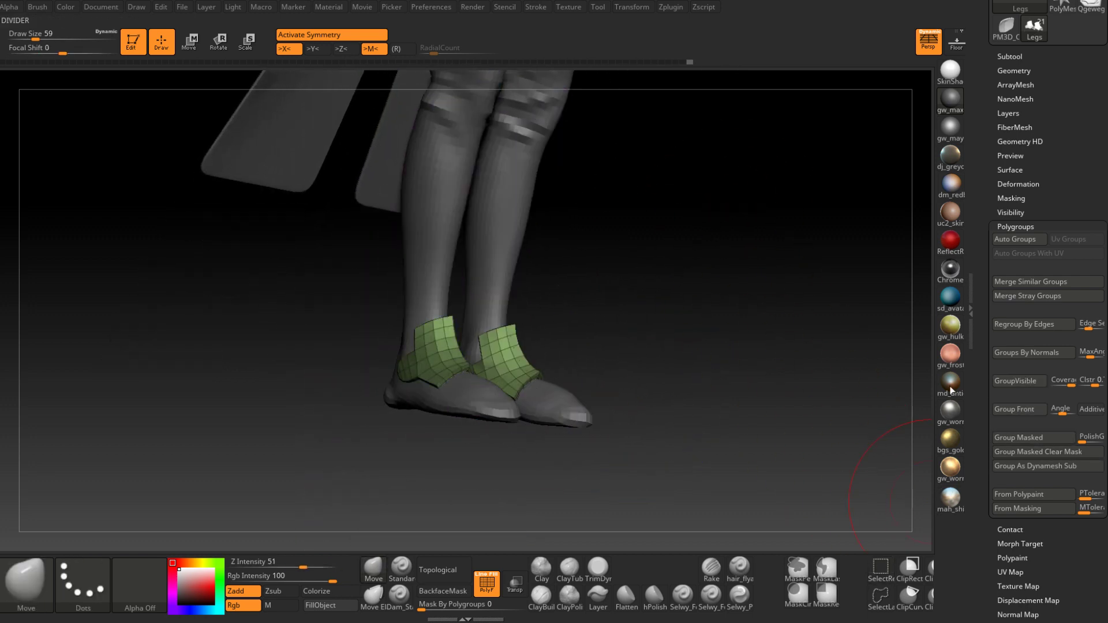
left_click(631, 369, "ctrl+shift")
Isolate both toe caps and combine them into one polygroup, unhiding the rest of the armour
left_click_drag(631, 370, 615, 402)
left_click(595, 407, "ctrl+shift")
left_click(594, 408, "ctrl+shift")
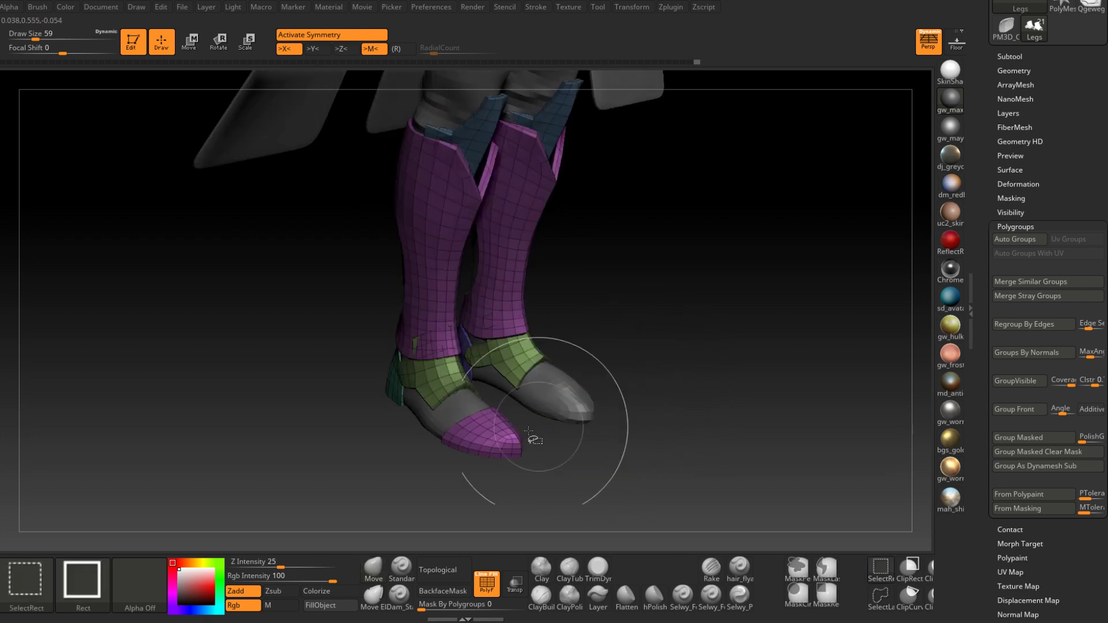
left_click(517, 437, "ctrl+shift")
mouse_move(553, 447)
left_mouse_down()
mouse_move(530, 436)
mouse_move(572, 420)
left_mouse_up()
left_click(633, 404, "ctrl+shift")
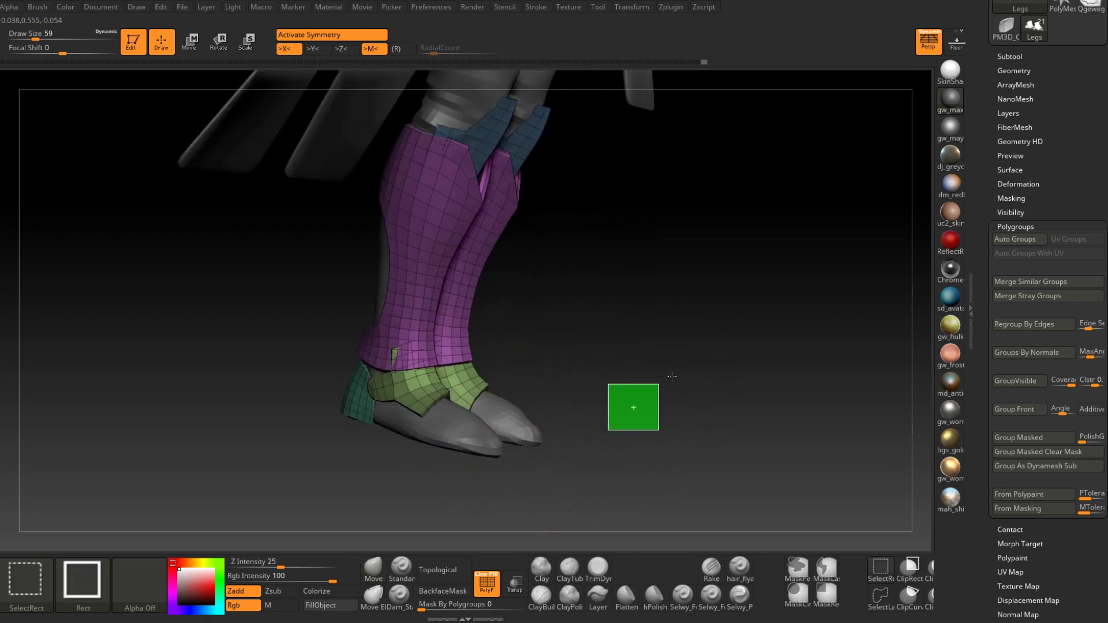
left_click(1022, 385)
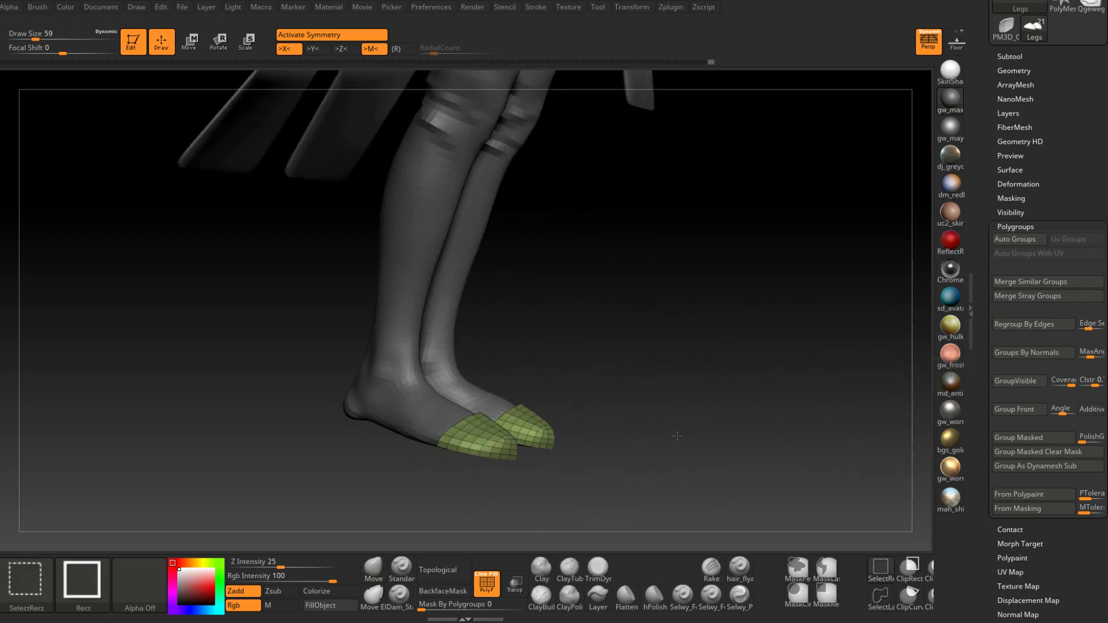
left_click(674, 435, "ctrl+shift")
Isolate both heel plates and combine them into one polygroup, restoring the other leg armour pieces
left_click_drag(674, 436, 569, 384)
left_click(340, 411, "ctrl+shift")
left_click_drag(459, 369, 523, 320)
left_click(254, 394, "ctrl+shift")
left_click(643, 385, "ctrl+shift")
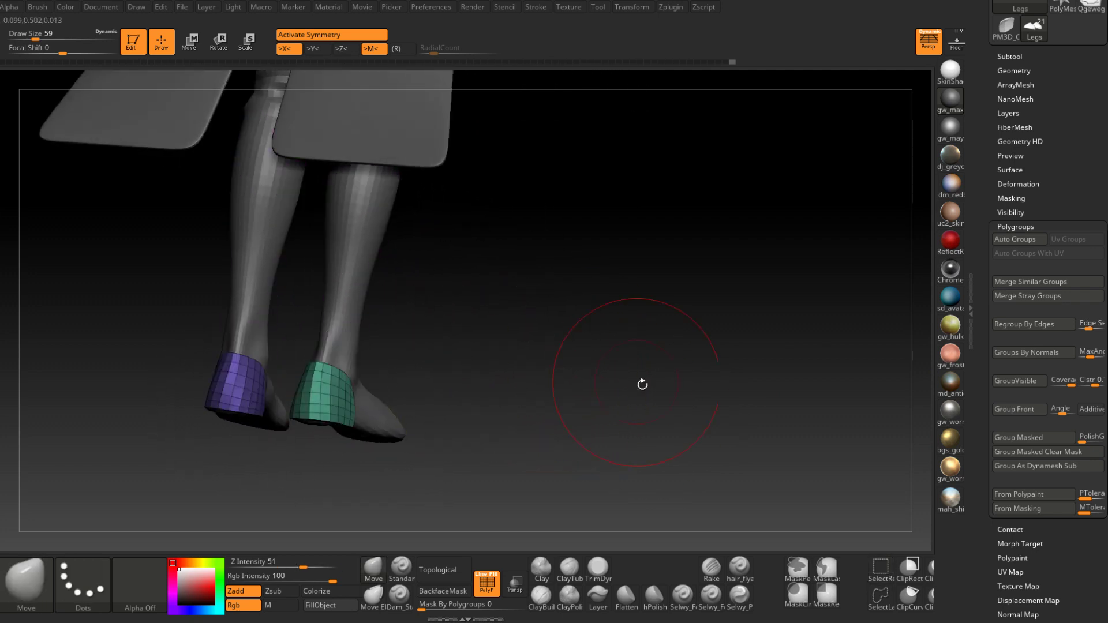
left_click(1029, 386)
left_click_drag(567, 388, 526, 365)
left_click(486, 366, "ctrl+shift")
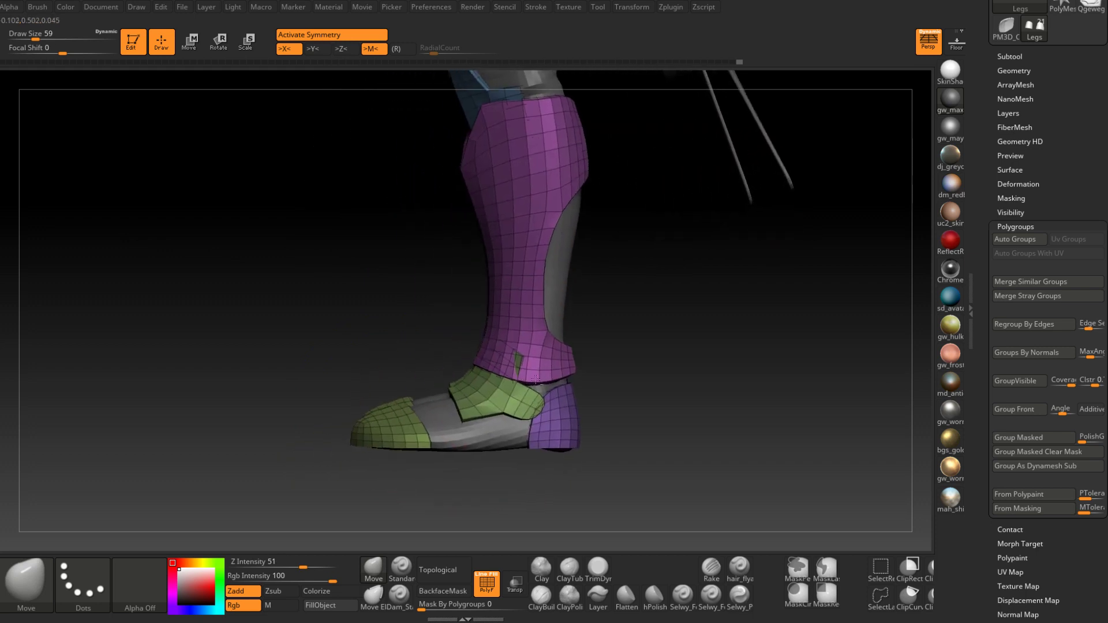
Mask everything except the shin guards and ankle plates, and reshape their junction with the Move brush at draw size 80
left_click(491, 388, "ctrl+shift")
left_click_drag(612, 373, 592, 335, "ctrl+shift")
left_click(526, 351, "ctrl+shift")
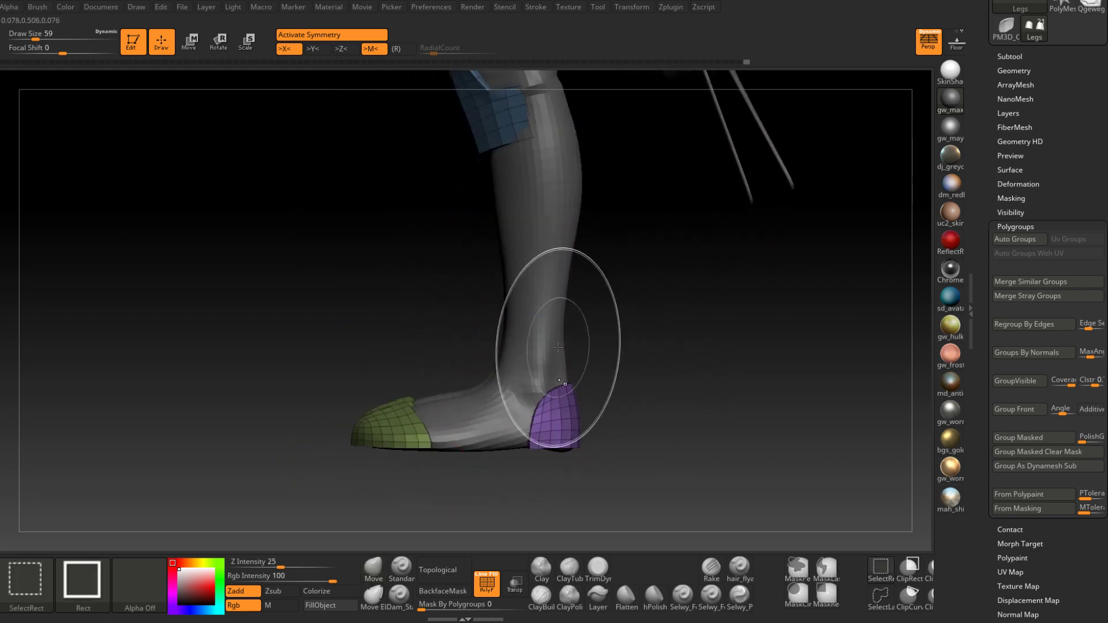
left_click(614, 344, "ctrl")
left_click(613, 346, "ctrl+shift")
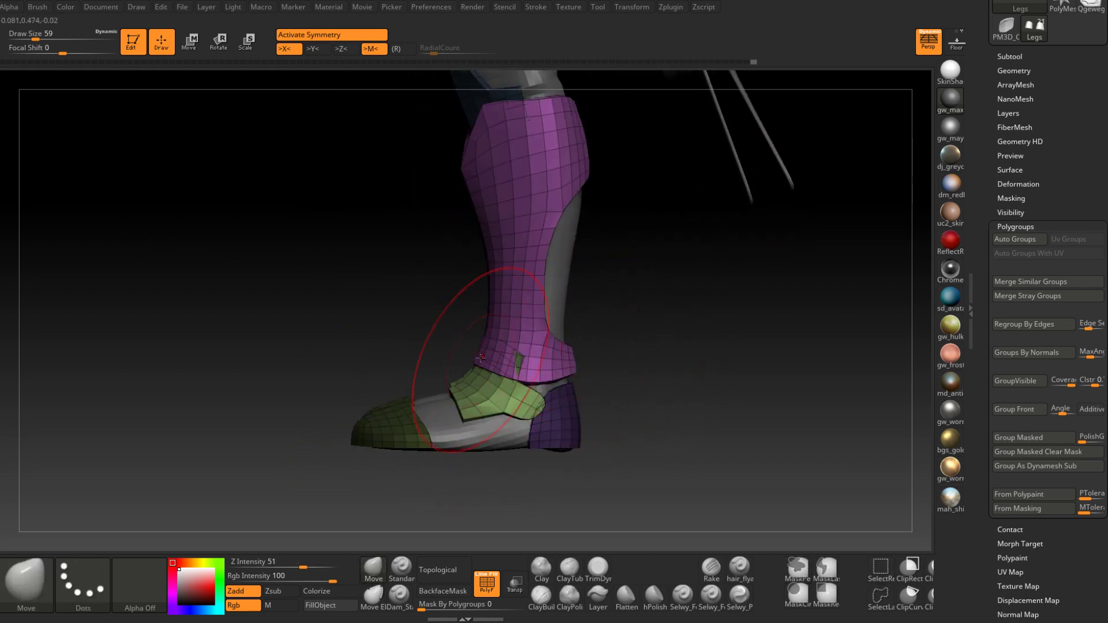
key("space")
left_click_drag(471, 370, 460, 350)
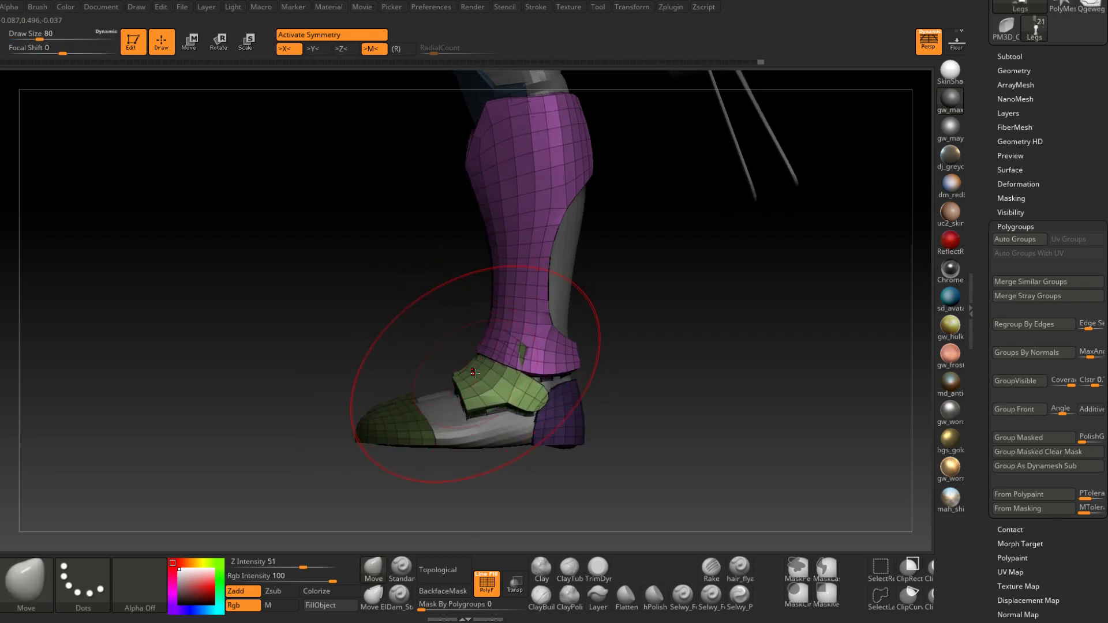
Clear the mask, isolate the two ankle plates, and mask every other leg piece so only they stay editable
mouse_move(478, 386)
right_mouse_down()
mouse_move(524, 367)
mouse_move(539, 384)
right_mouse_up()
left_click_drag(553, 372, 563, 384, "ctrl")
left_click(504, 399, "ctrl+shift")
right_click_drag(535, 381, 548, 378)
left_click(547, 372, "ctrl")
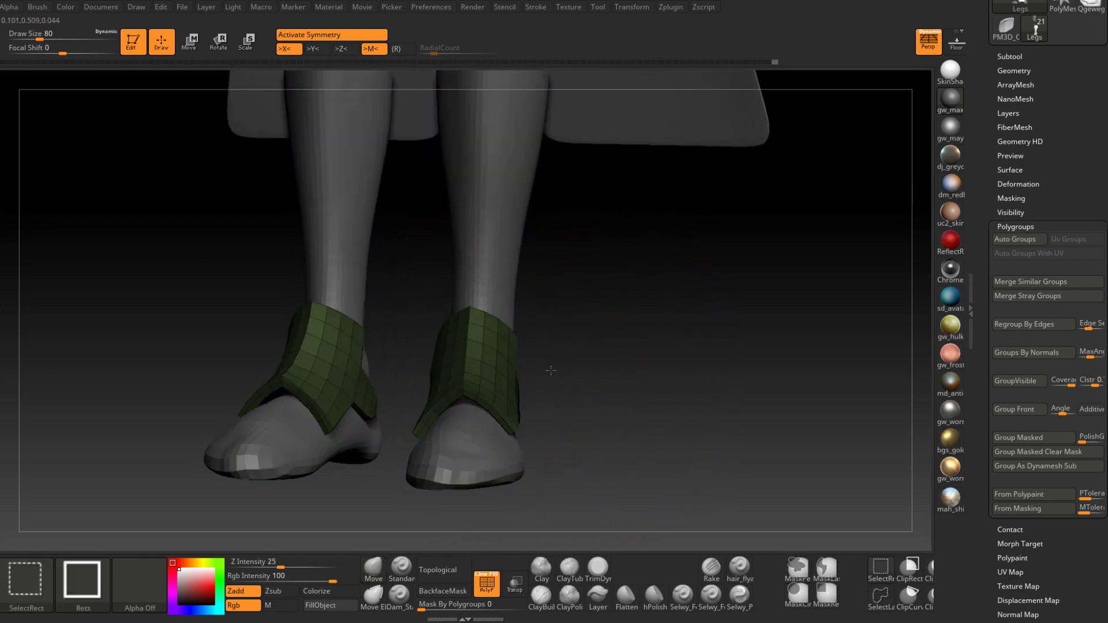
left_click(549, 369, "ctrl+shift")
left_click(549, 366, "ctrl")
Push the ankle plates' protruding side corners beneath the shin guards and adjust their front edges with the Move brush
key("space")
left_click_drag(526, 346, 515, 344)
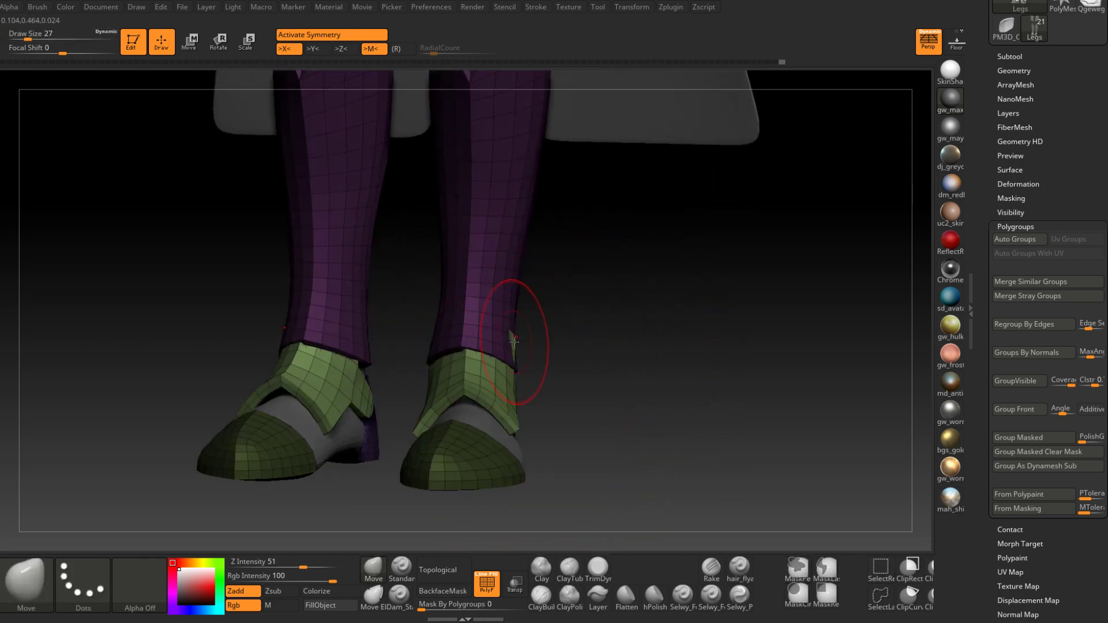
mouse_move(507, 343)
right_mouse_down()
mouse_move(513, 329)
mouse_move(505, 354)
mouse_move(528, 364)
mouse_move(501, 427)
mouse_move(524, 343)
right_mouse_up()
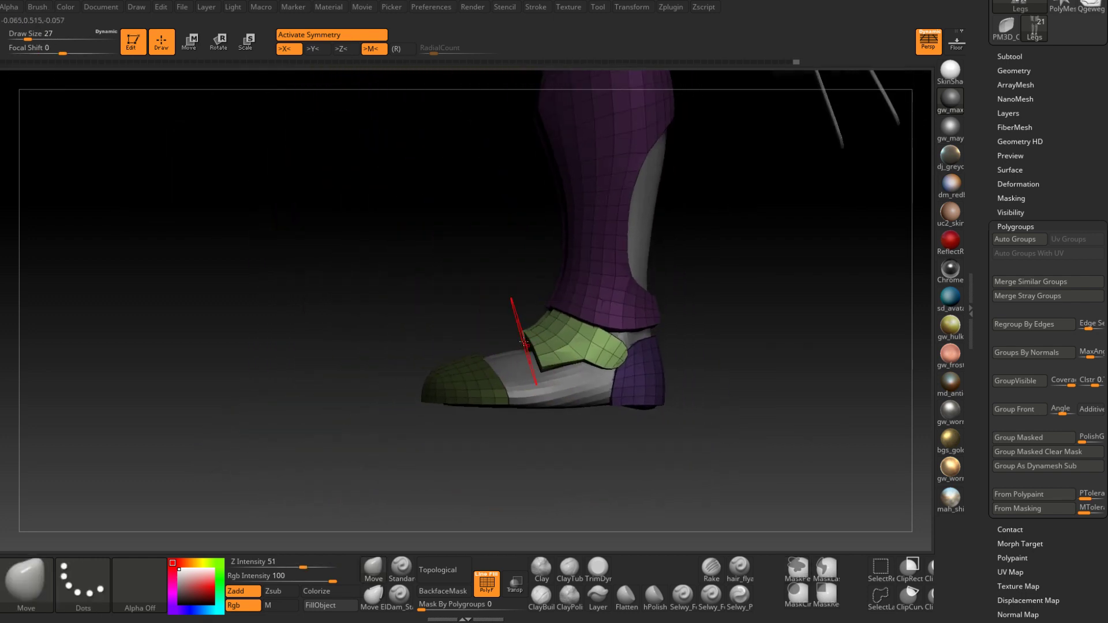
key("space")
left_click_drag(528, 337, 534, 338)
right_click_drag(533, 338, 443, 337)
mouse_move(443, 337)
right_mouse_down("ctrl")
mouse_move(445, 385)
mouse_move(444, 300)
right_mouse_up("ctrl")
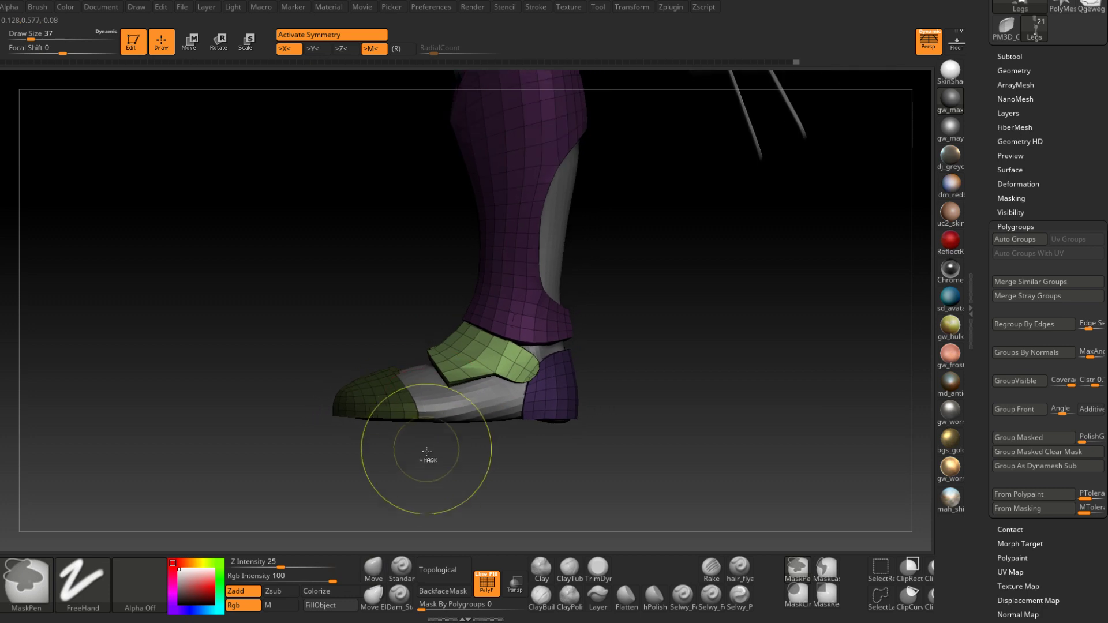
Clear the mask, isolate the toe caps, and mask all the other armour pieces
left_click_drag(428, 460, 439, 475, "ctrl")
left_click(401, 403, "ctrl+shift")
left_click(413, 445, "ctrl")
left_click(413, 447, "ctrl+shift")
left_click(413, 457, "ctrl")
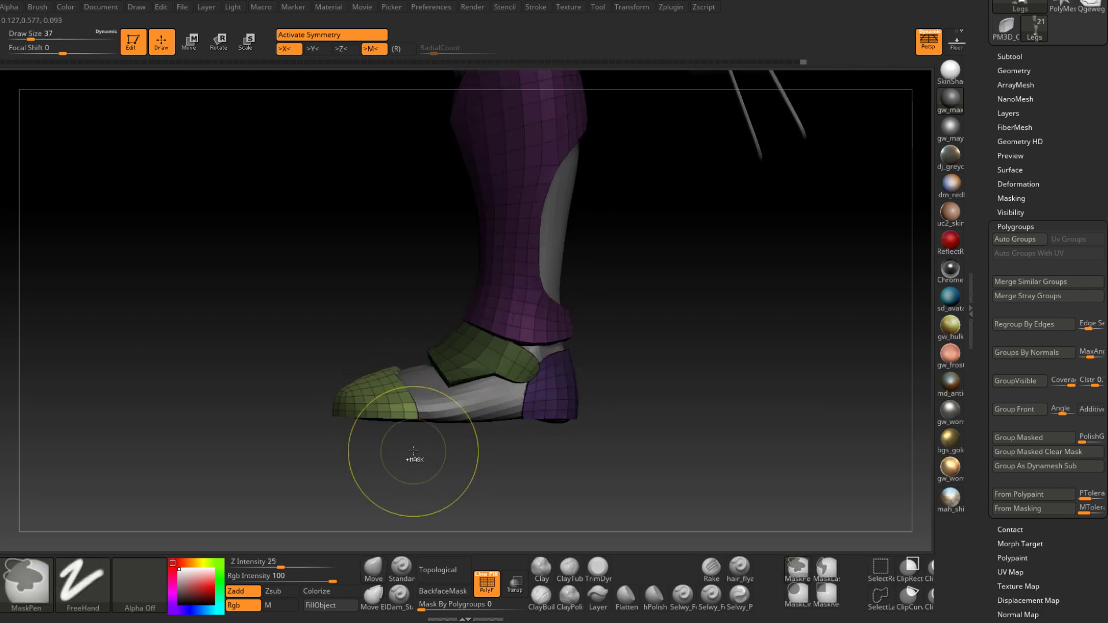
Extend the toe caps' rear edges back over the feet and refine their inner corners with the Move brush
key("space")
left_click_drag(397, 375, 403, 375)
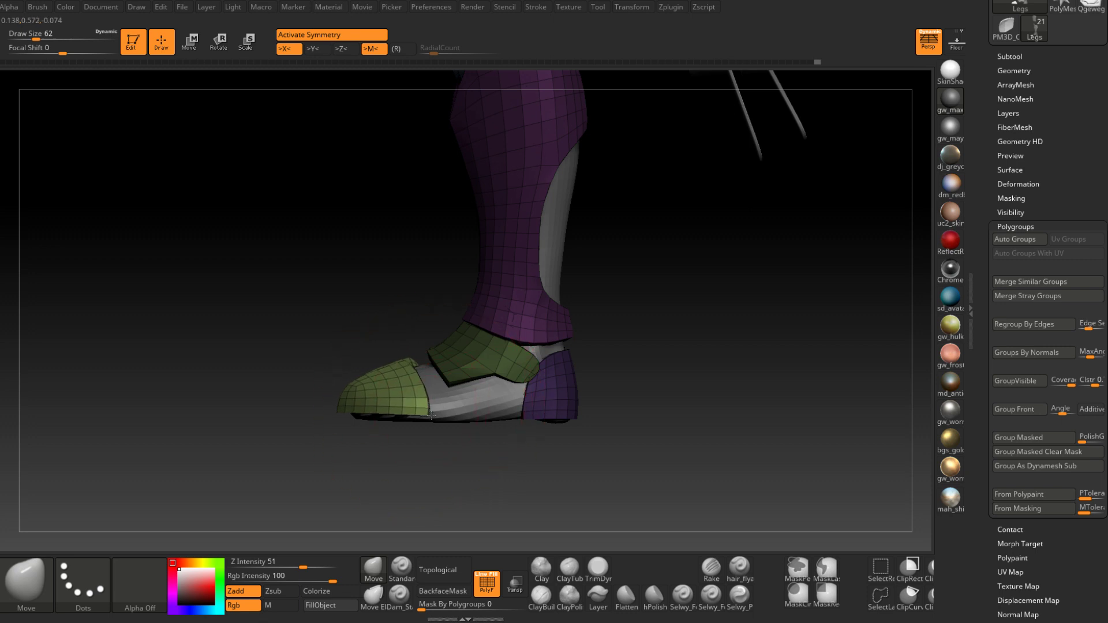
right_click_drag(424, 394, 354, 344)
key("space")
left_click_drag(354, 340, 349, 339)
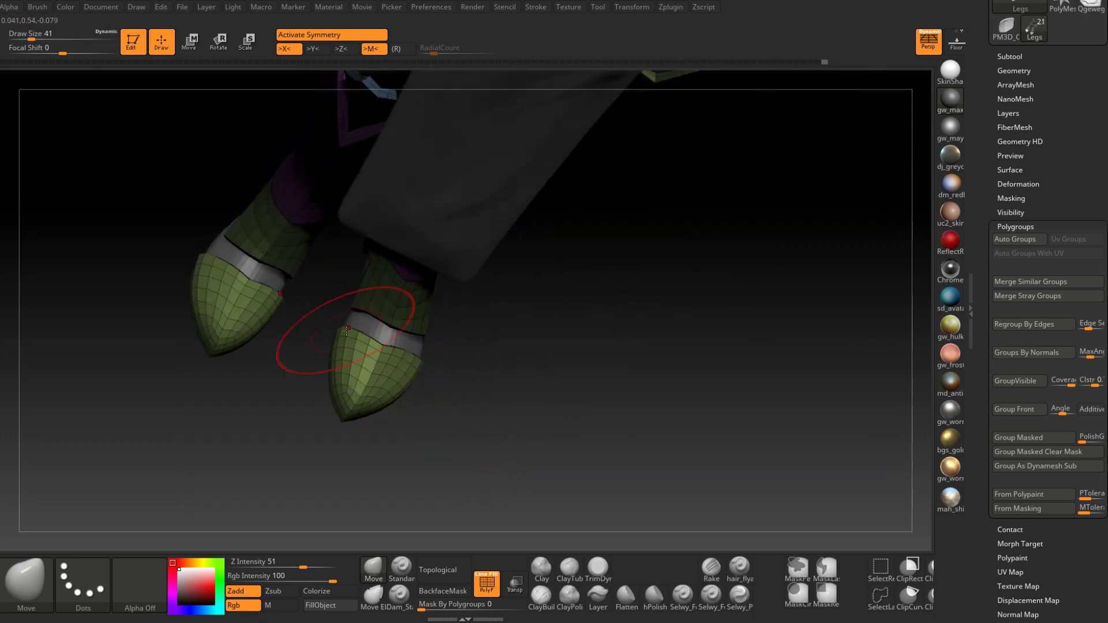
mouse_move(347, 330)
right_mouse_down()
mouse_move(371, 352)
mouse_move(444, 373)
mouse_move(393, 382)
right_mouse_up()
Clear the mask, isolate the heel plates, and mask all the other armour pieces
left_click_drag(510, 403, 519, 408, "ctrl")
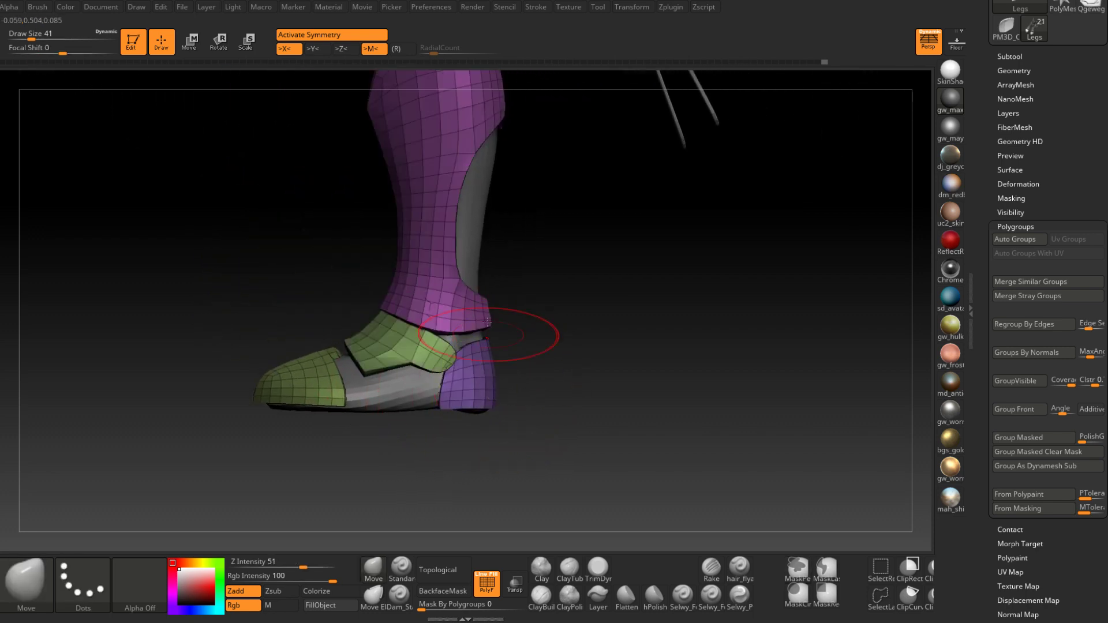
left_click(473, 385, "ctrl+shift")
left_click(513, 373, "ctrl")
left_click(513, 376, "ctrl+shift")
left_click(514, 376, "ctrl")
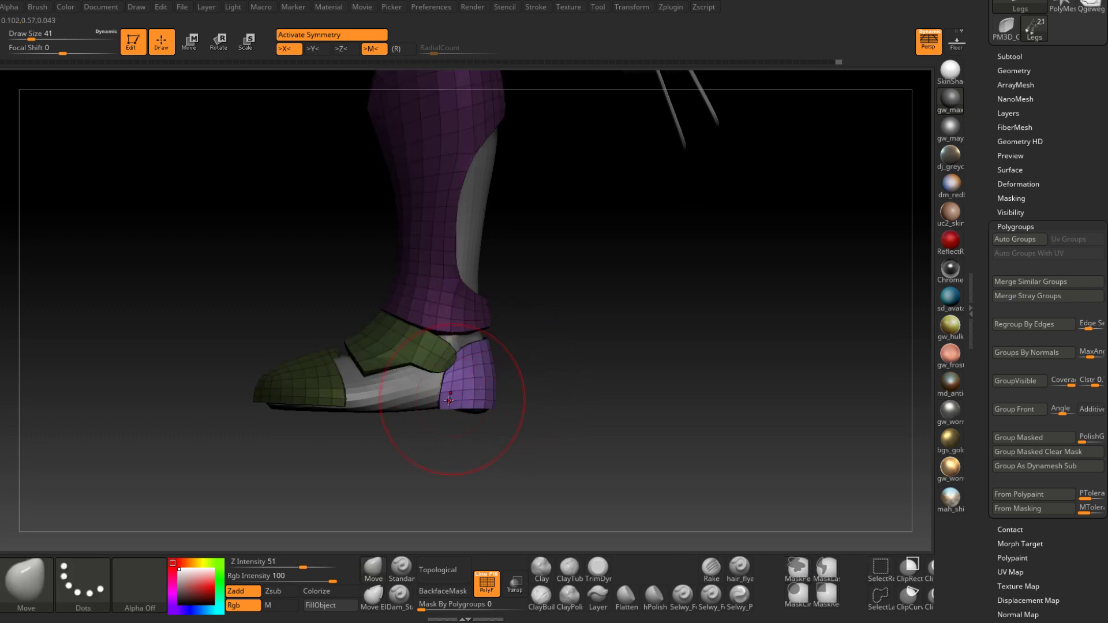
Extend the heel plates' lower front edges forward and shape their sides around the heels with the Move brush
right_click(441, 390)
left_click_drag(441, 400, 440, 399)
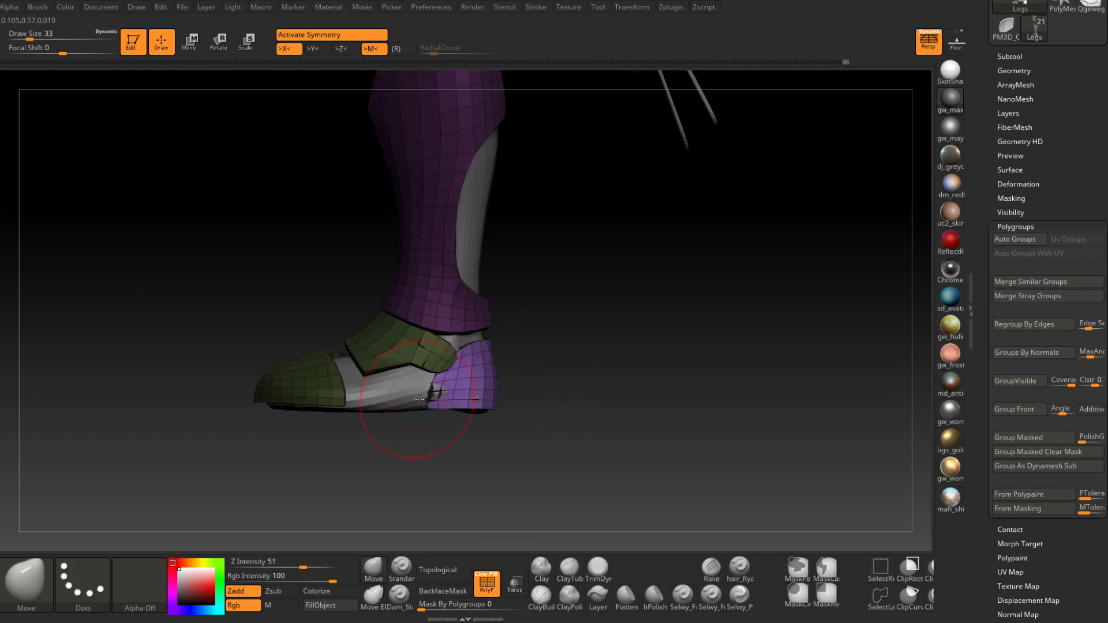
right_click_drag(420, 399, 472, 383)
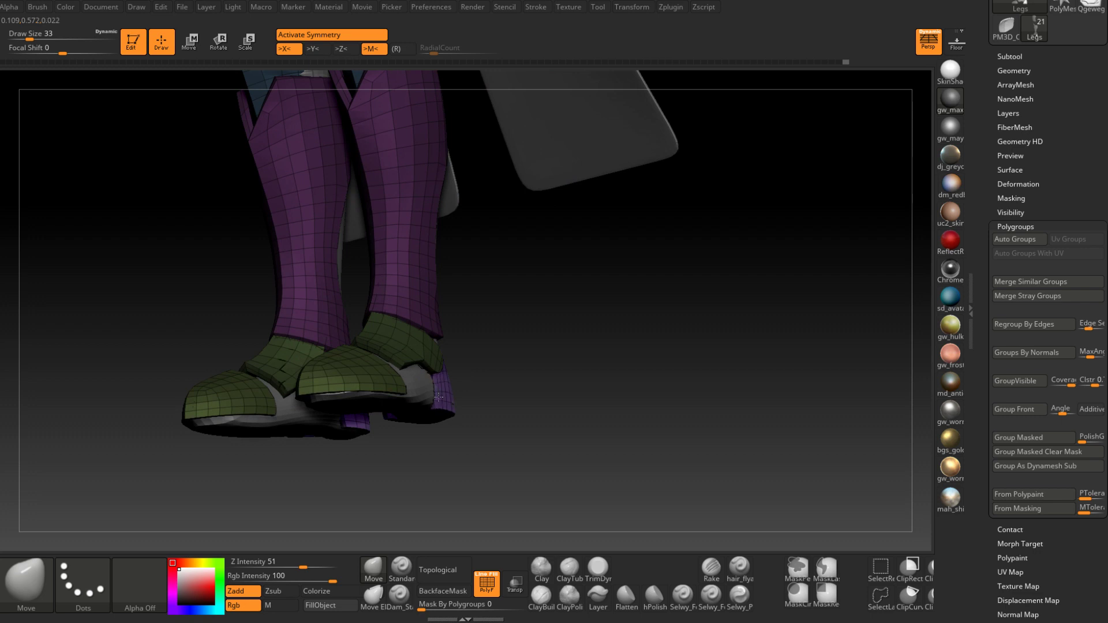
mouse_move(439, 397)
right_mouse_down()
mouse_move(382, 433)
mouse_move(394, 428)
mouse_move(411, 456)
mouse_move(472, 380)
mouse_move(430, 399)
right_mouse_up()
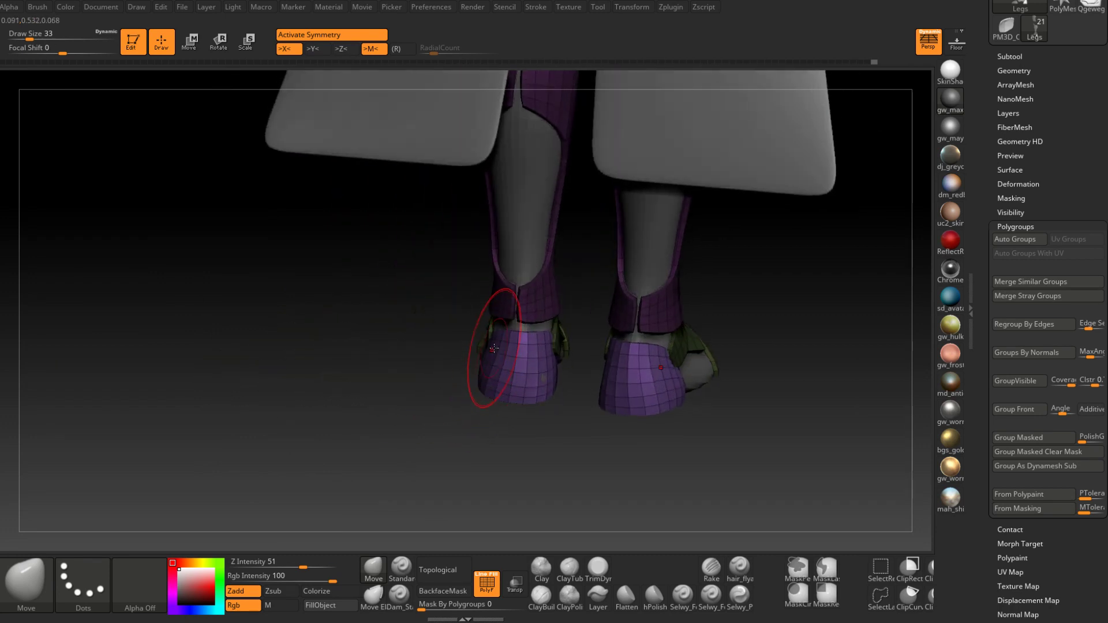
key("s")
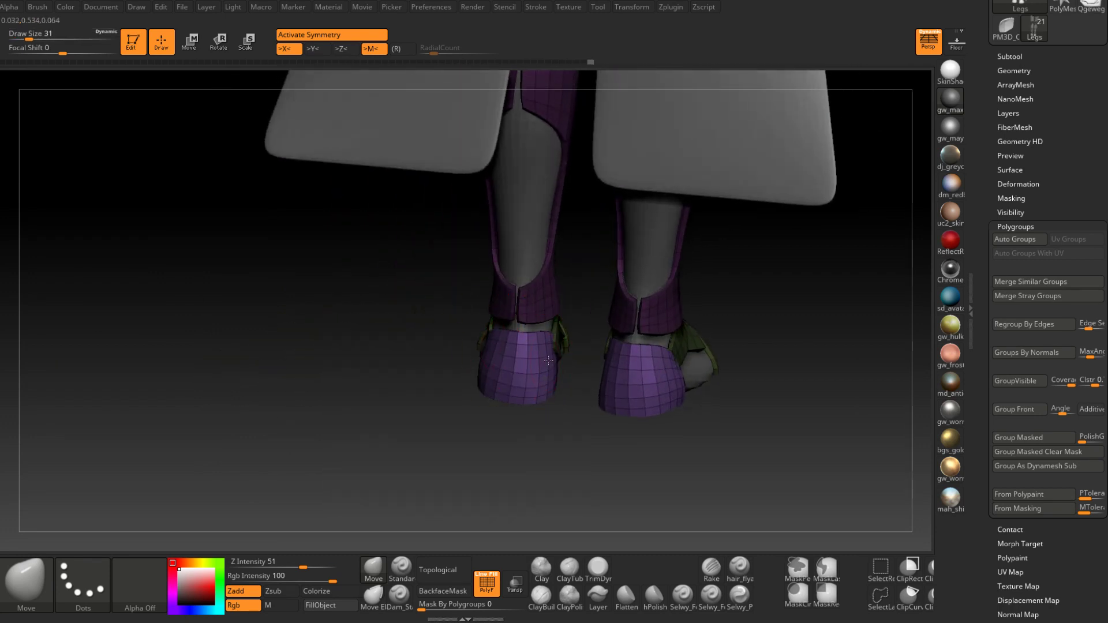
Clear the mask, isolate the ankle plates again, and mask everything else while showing all pieces
mouse_move(548, 359)
right_mouse_down()
mouse_move(482, 354)
mouse_move(602, 360)
right_mouse_up()
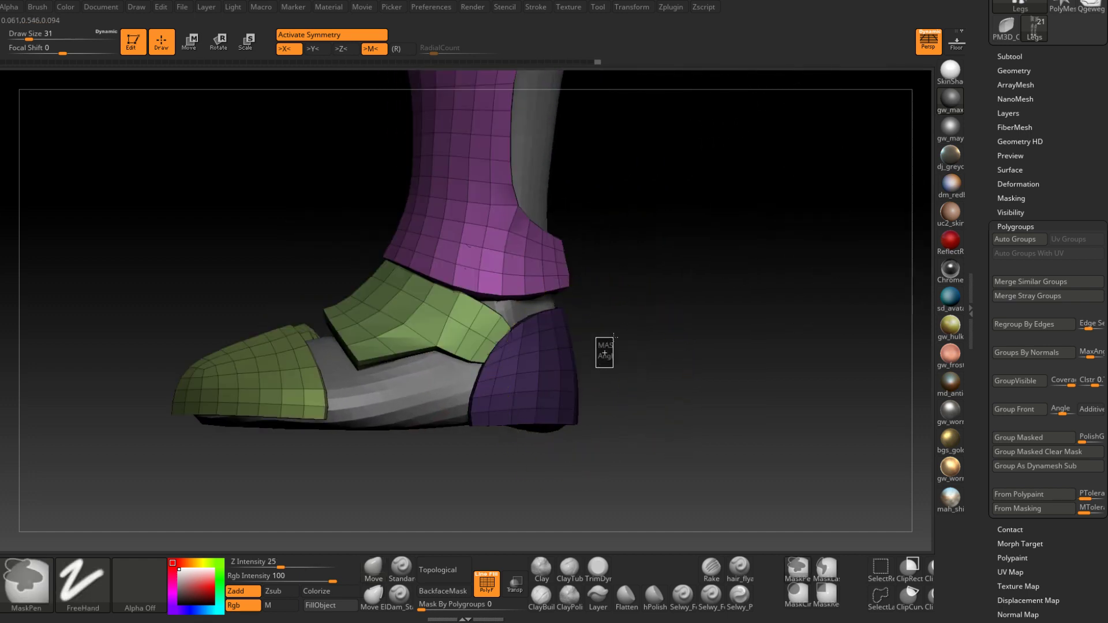
left_click_drag(616, 337, 619, 330, "ctrl")
left_click(495, 332, "ctrl+shift")
left_click(618, 330, "ctrl")
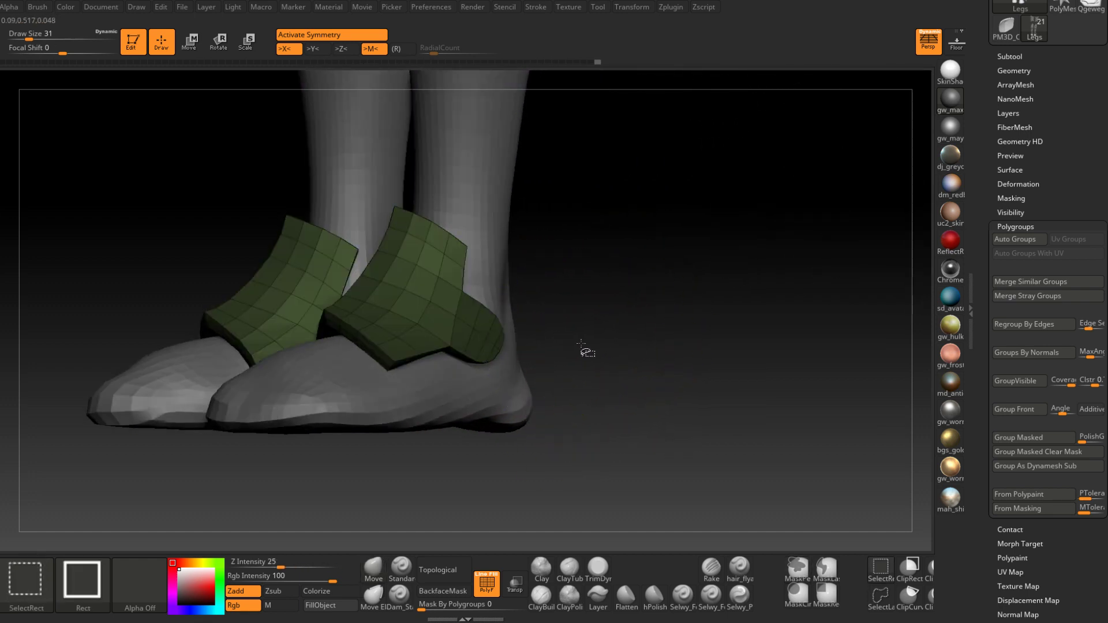
left_click(588, 351, "ctrl+shift")
left_click_drag(579, 362, 505, 356)
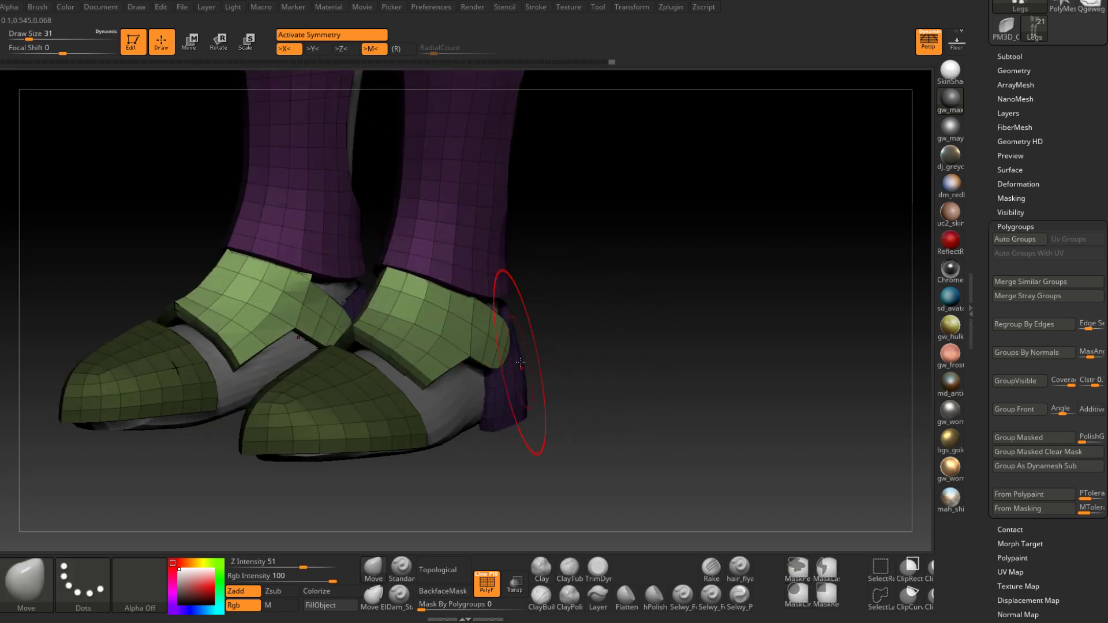
Reshape the ankle plates' outer rear lobes where they overlap the heel plates, reducing the Move brush to draw size 16
mouse_move(521, 363)
right_mouse_down()
mouse_move(495, 348)
mouse_move(471, 358)
right_mouse_up()
key("space")
left_click_drag(492, 369, 487, 370)
mouse_move(482, 364)
right_mouse_down()
mouse_move(502, 382)
mouse_move(496, 334)
right_mouse_up()
key("space")
left_click_drag(501, 332, 497, 332)
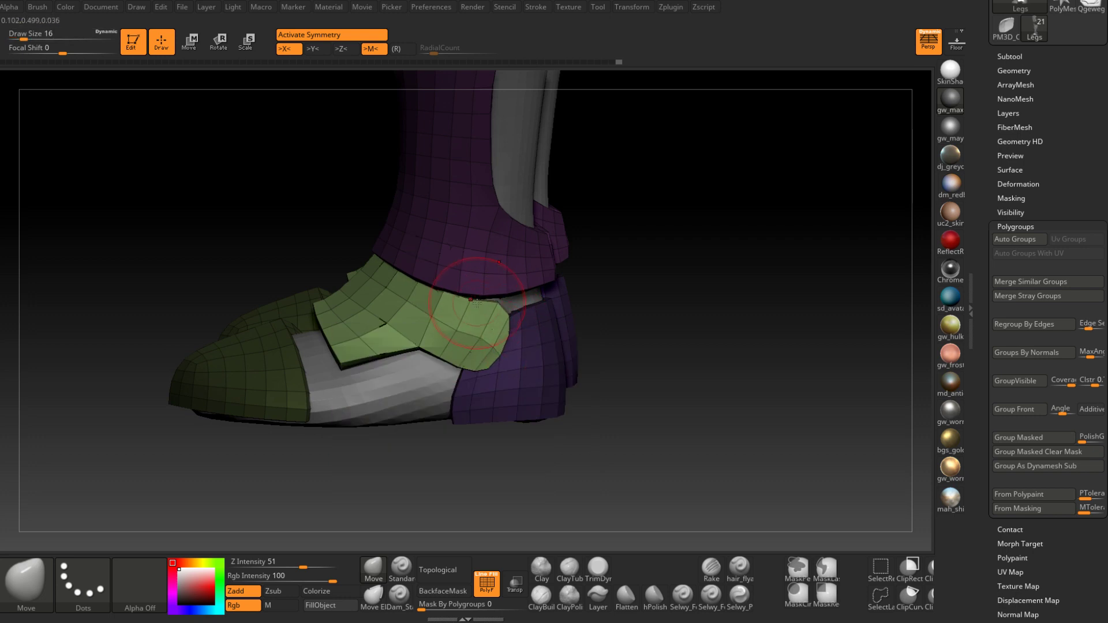
Adjust the ankle plates' side lobes against the heel plates from below with the Move brush at draw size 31
mouse_move(472, 371)
right_mouse_down()
mouse_move(532, 370)
mouse_move(462, 384)
mouse_move(504, 359)
mouse_move(494, 366)
right_mouse_up()
key("space")
mouse_move(491, 372)
left_mouse_down()
mouse_move(500, 375)
mouse_move(470, 357)
mouse_move(536, 351)
left_mouse_up()
key("space")
right_click_drag(536, 351, 554, 230)
right_click_drag(554, 231, 539, 354, "ctrl")
mouse_move(539, 354)
left_mouse_down()
mouse_move(588, 258)
mouse_move(522, 296)
left_mouse_up()
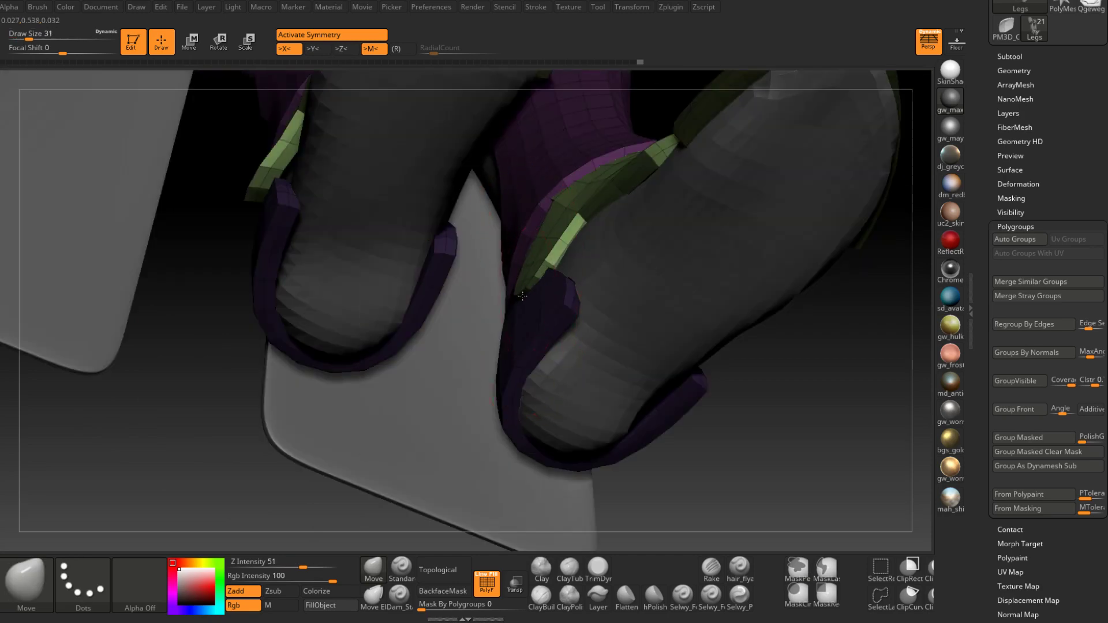
Refine the upper edges of the ankle plates' inner lobes below the shin guards at draw size 17
mouse_move(491, 315)
right_mouse_down()
mouse_move(534, 370)
mouse_move(511, 309)
right_mouse_up()
key("space")
left_click(482, 314)
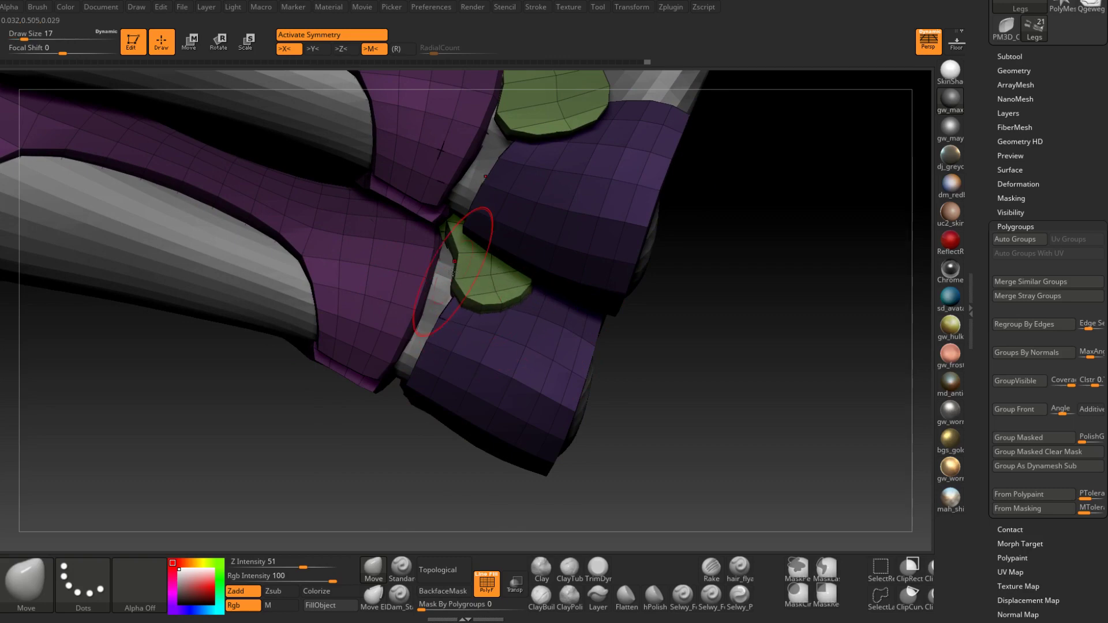
left_click_drag(441, 266, 443, 265)
mouse_move(444, 265)
right_mouse_down()
mouse_move(381, 231)
mouse_move(500, 331)
right_mouse_up()
mouse_move(499, 331)
left_mouse_down()
mouse_move(412, 341)
mouse_move(522, 298)
mouse_move(534, 270)
mouse_move(577, 264)
mouse_move(578, 253)
left_mouse_up()
Clear the mask, isolate the heel plates to check them from below, and show all the armour pieces again
left_click_drag(537, 453, 551, 470, "ctrl")
left_click(554, 345, "ctrl+shift")
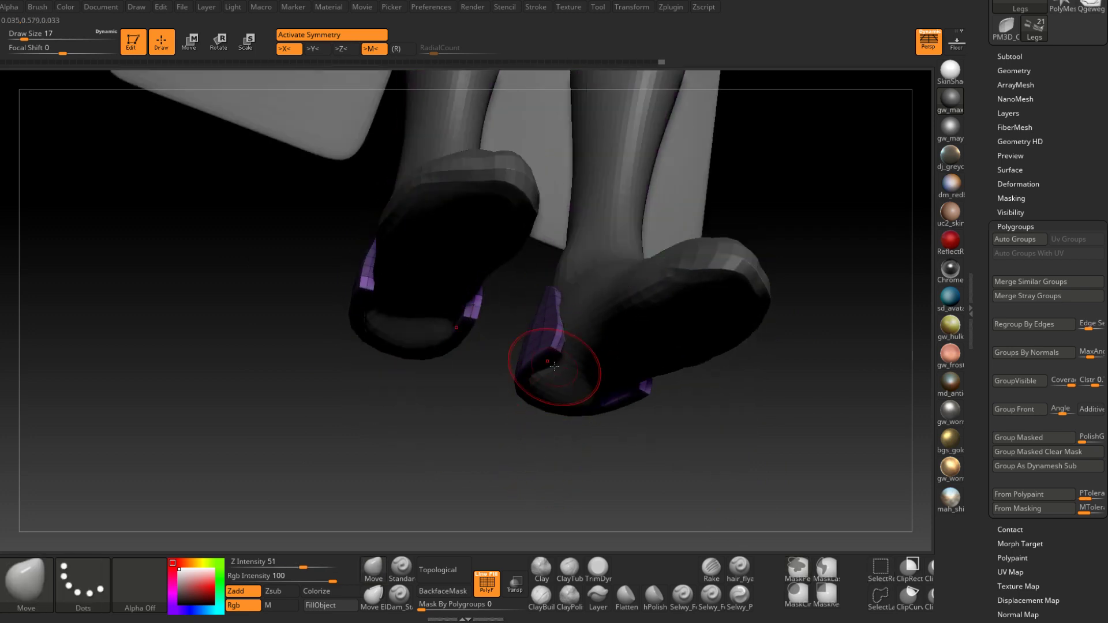
key("shift+f")
left_click_drag(549, 441, 571, 445)
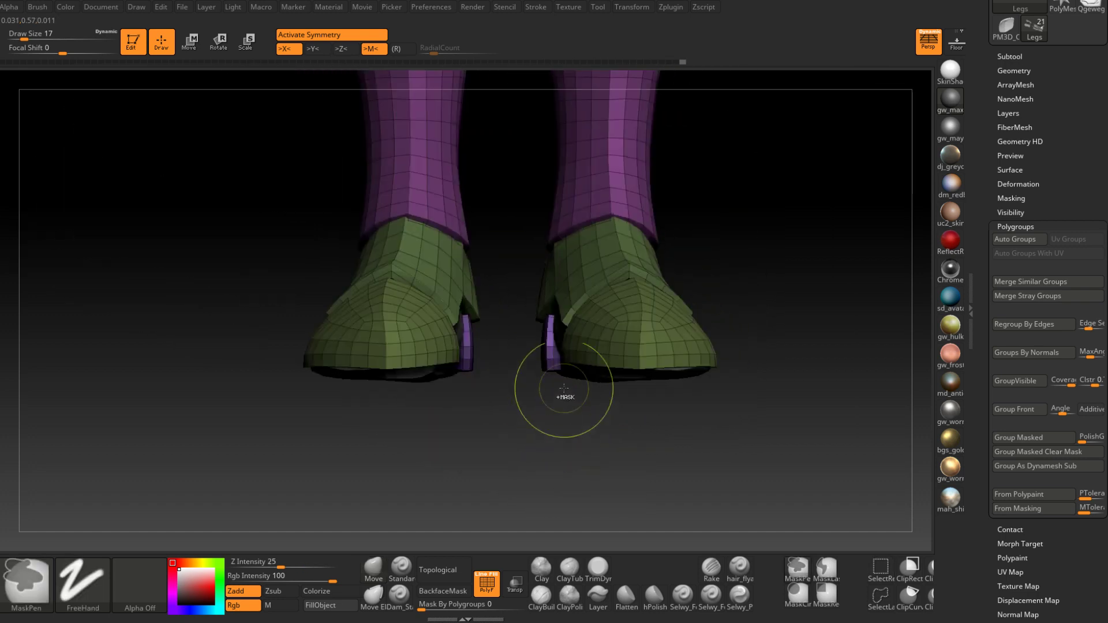
Isolate the ankle plates, then mask all the other leg armour and bring the hidden pieces back
mouse_move(564, 389)
left_mouse_down()
mouse_move(553, 477)
mouse_move(616, 427)
mouse_move(531, 437)
mouse_move(499, 371)
left_mouse_up()
left_click(504, 367, "ctrl+shift")
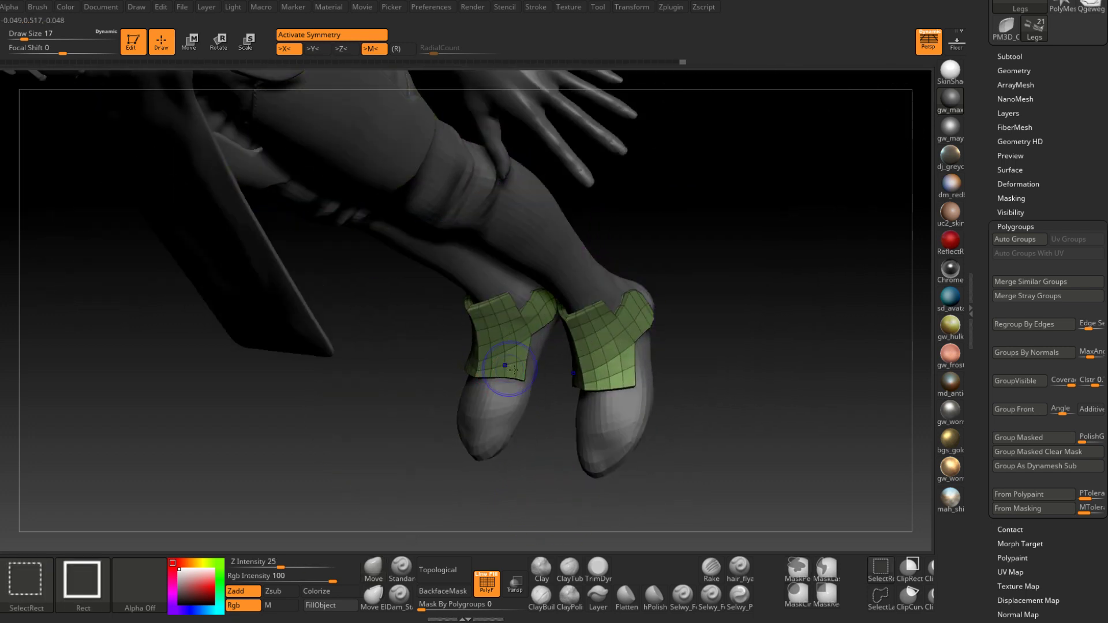
left_click(544, 404, "ctrl")
left_click(545, 403, "ctrl+shift")
left_click(544, 403, "ctrl")
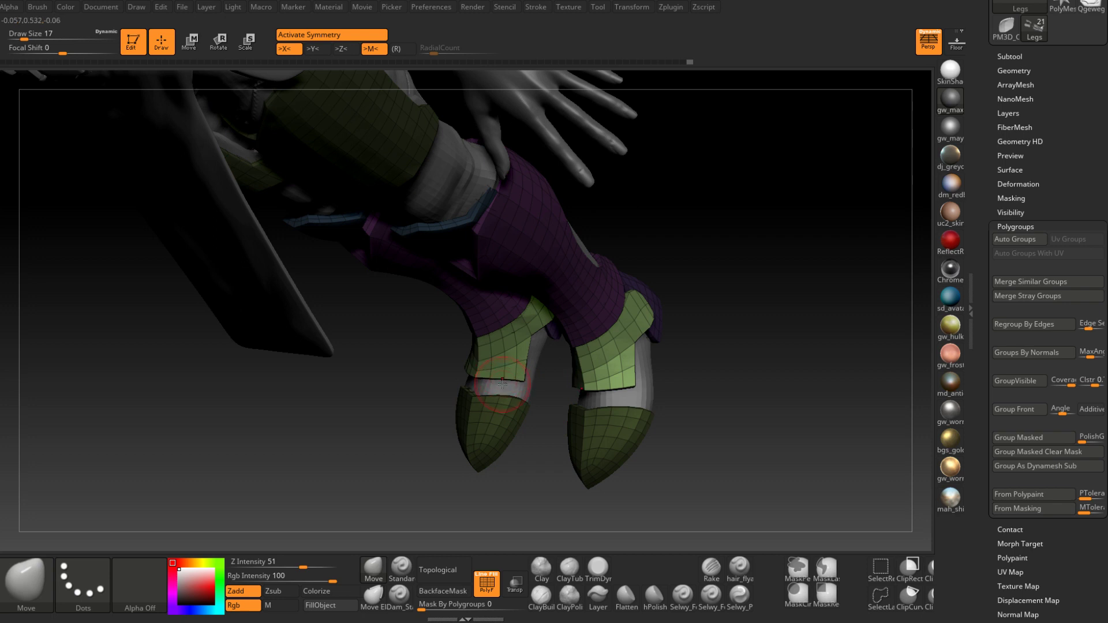
Reshape the ankle plates' front edges over the insteps with the Move brush and clear the mask
left_click_drag(502, 382, 462, 379)
right_click_drag(462, 379, 449, 341)
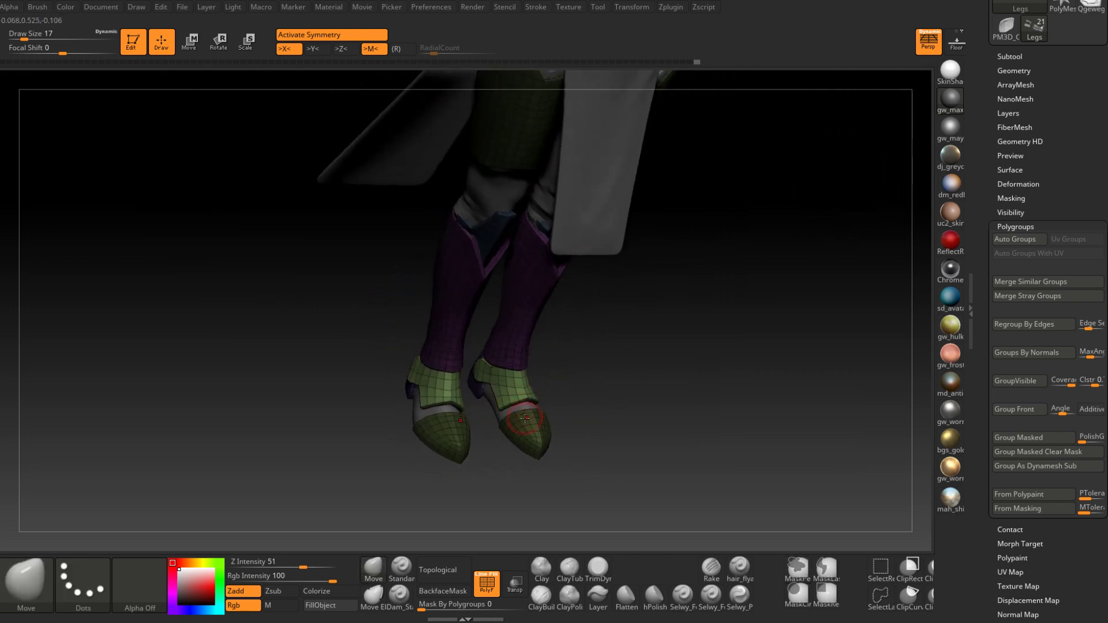
right_click_drag(625, 378, 598, 389)
left_click_drag(599, 391, 614, 364, "ctrl")
Isolate the knee plates and mask every other armour piece, leaving all pieces shown
mouse_move(613, 365)
right_mouse_down()
mouse_move(534, 375)
mouse_move(532, 396)
mouse_move(557, 392)
mouse_move(515, 391)
mouse_move(525, 467)
right_mouse_up()
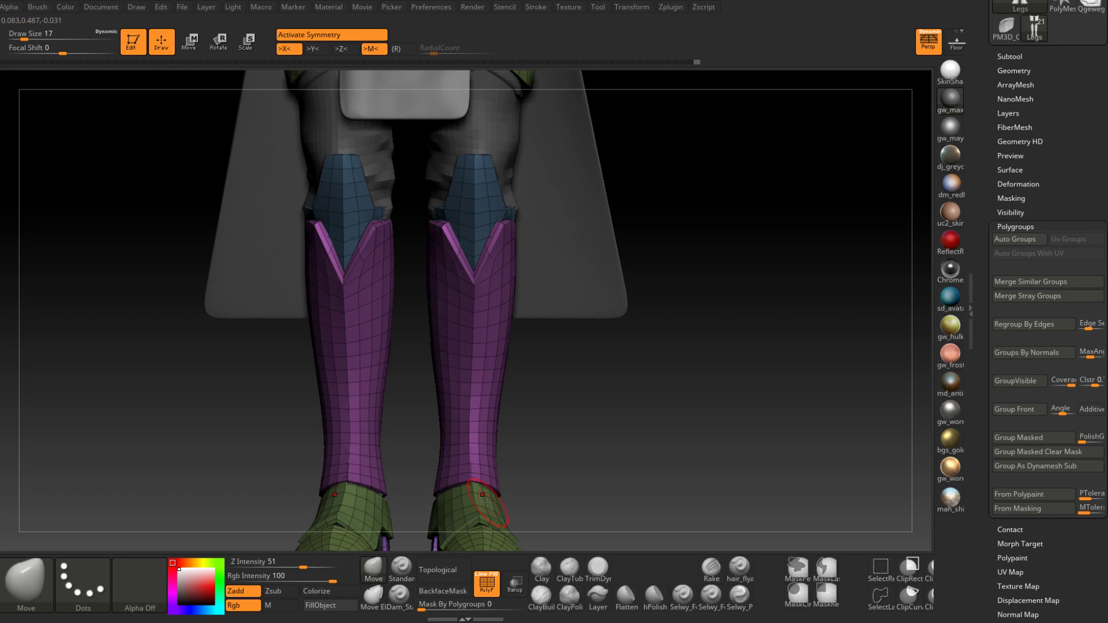
left_click_drag(573, 345, 465, 356)
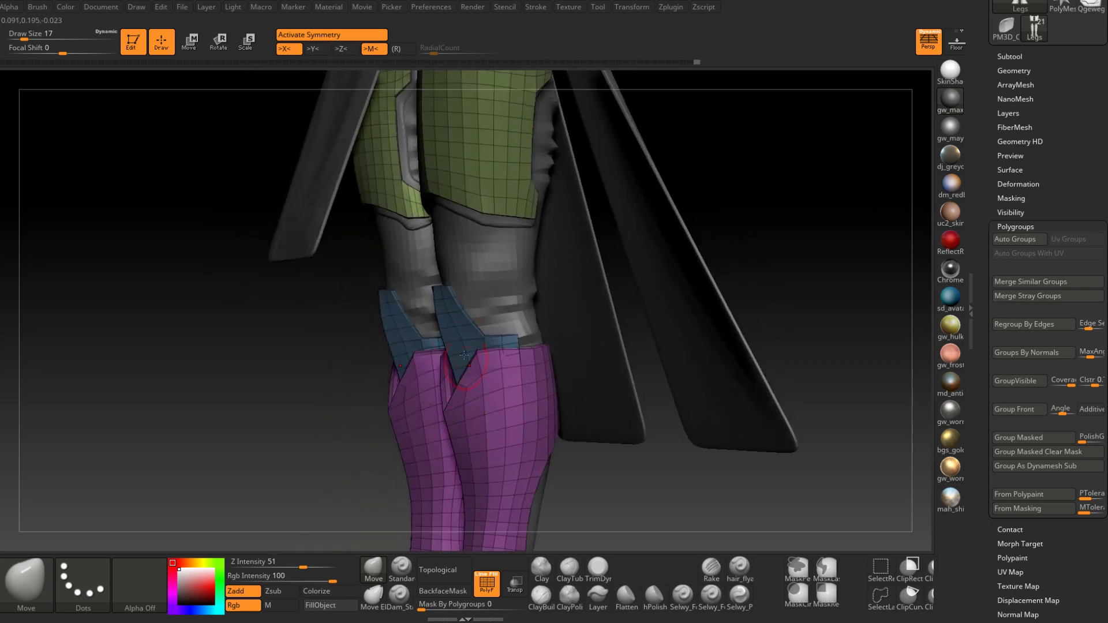
left_click(455, 326, "ctrl+shift")
left_click(356, 447, "ctrl")
left_click(356, 449, "ctrl+shift")
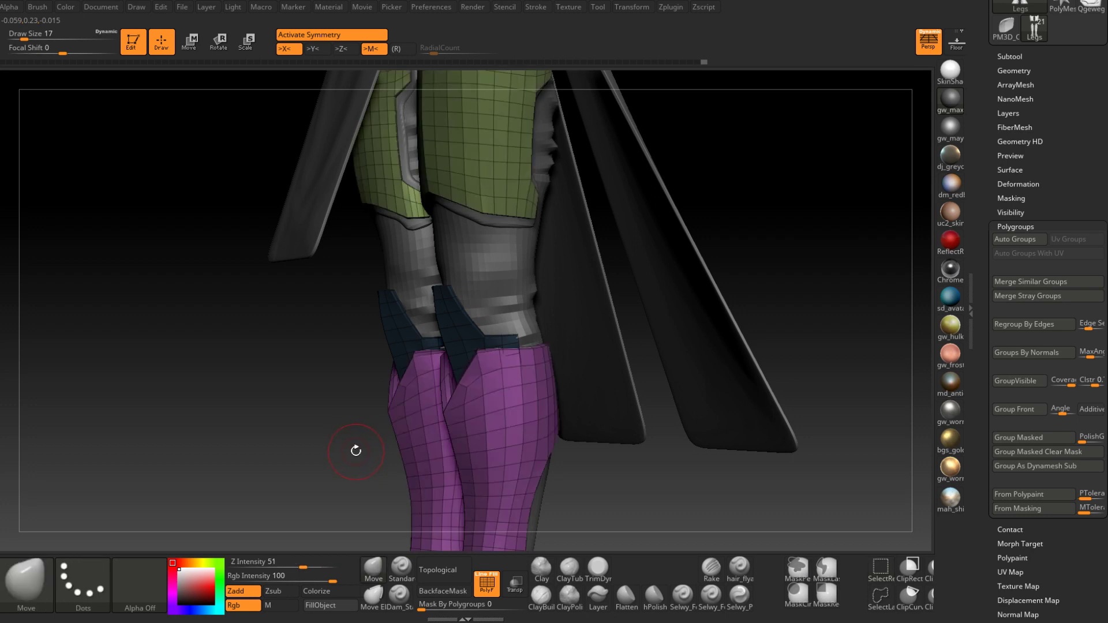
left_click(356, 450, "ctrl")
Reshape the upper tips of the knee plates in side view with the Move brush, using larger draw sizes up to 49
mouse_move(433, 350)
right_mouse_down()
mouse_move(435, 327)
mouse_move(453, 329)
right_mouse_up()
key("space")
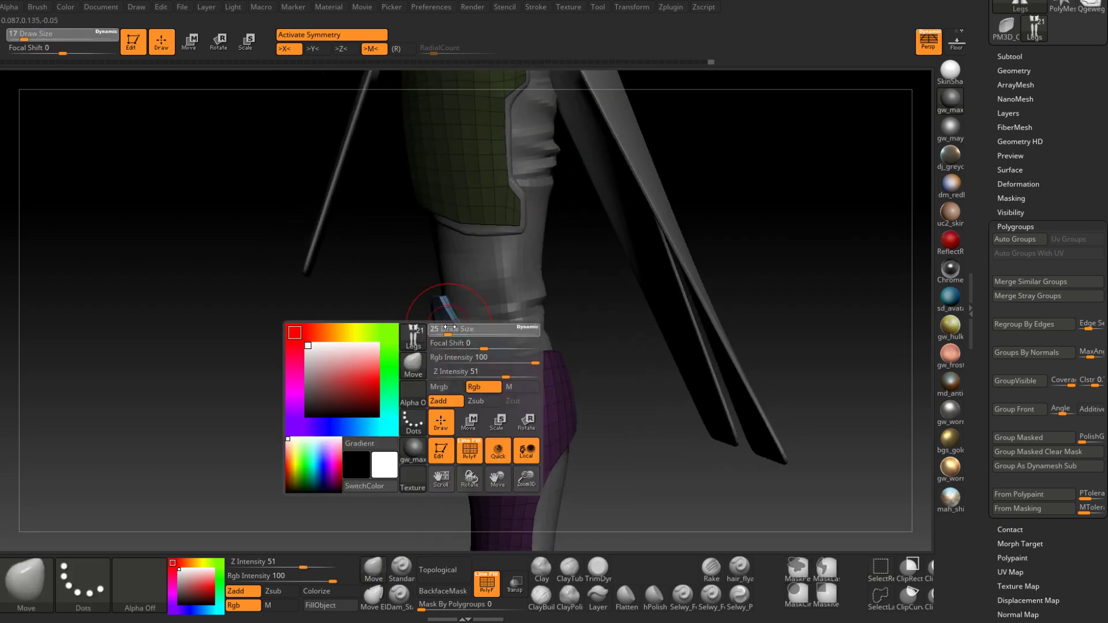
left_click_drag(453, 329, 447, 300)
key("space")
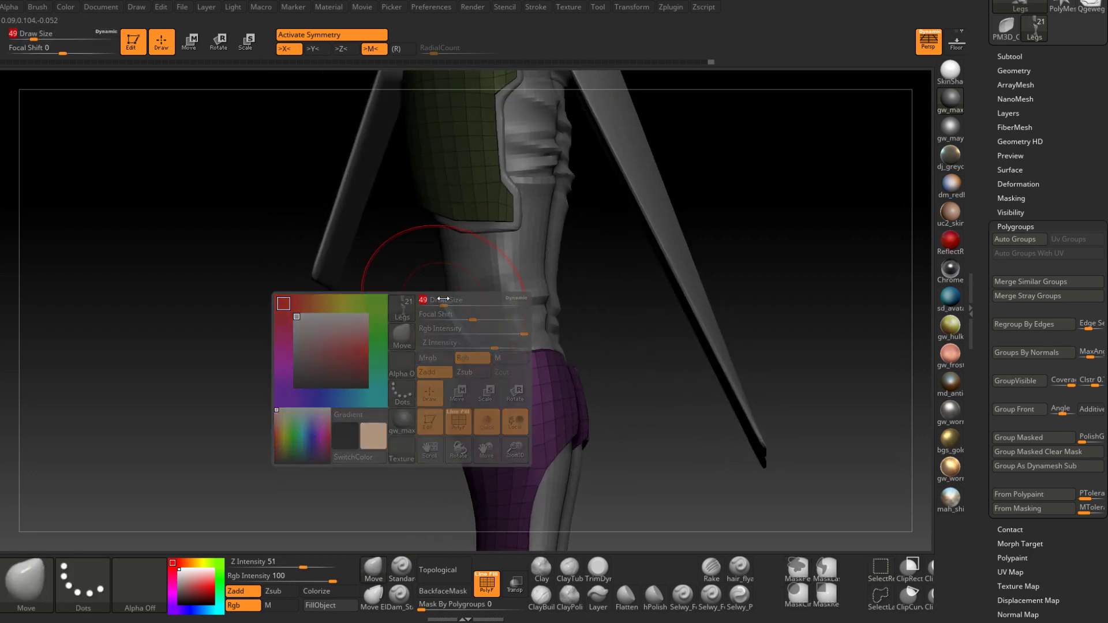
mouse_move(438, 298)
right_mouse_down()
mouse_move(465, 289)
mouse_move(467, 306)
right_mouse_up()
key("space")
left_click_drag(466, 310, 442, 292)
Adjust the knee plates' profile and side edges around the knees with the Move brush at draw sizes 29 and 27
key("space")
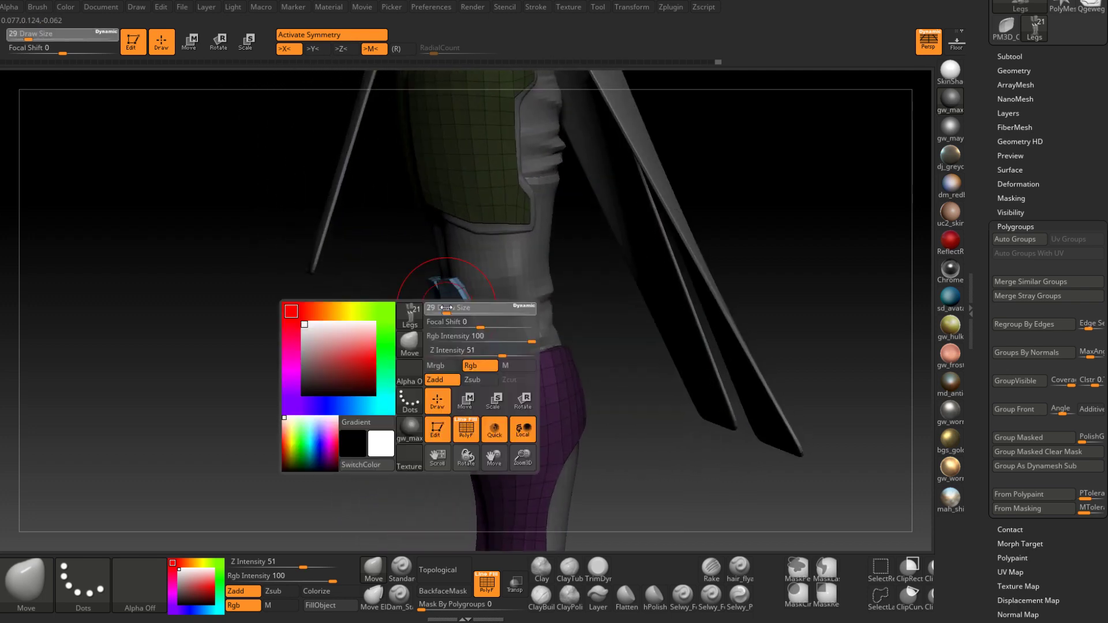
mouse_move(478, 315)
right_mouse_down()
mouse_move(495, 363)
mouse_move(520, 347)
mouse_move(478, 369)
right_mouse_up()
left_click_drag(478, 368, 474, 357)
right_click_drag(473, 357, 417, 422)
key("space")
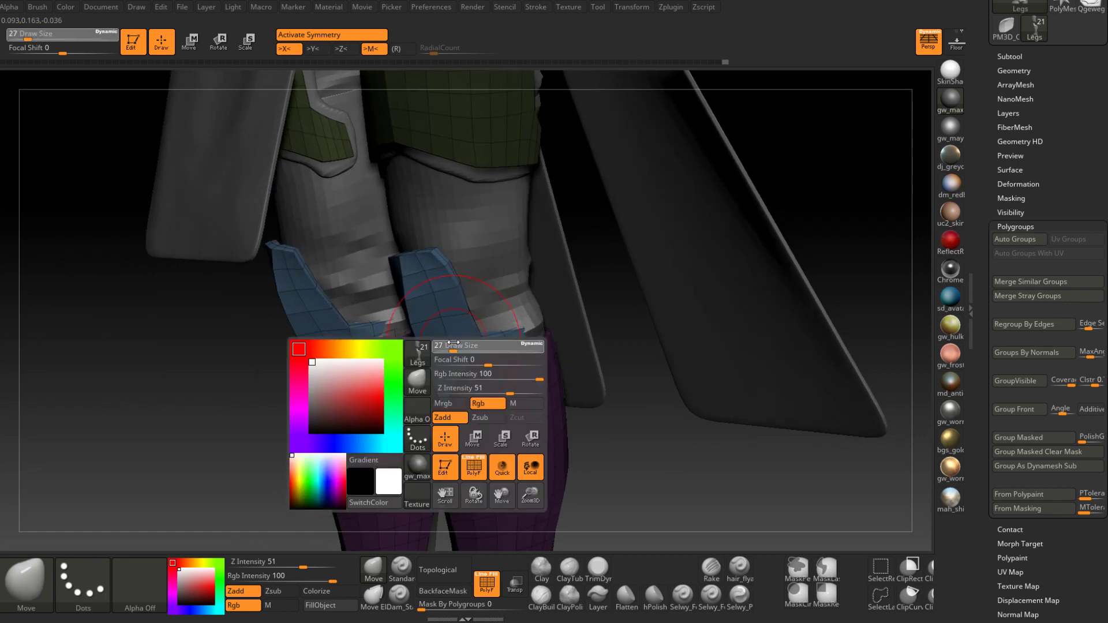
left_click_drag(455, 345, 451, 345)
Refine the knee plates' upper tips and side edges with the Move brush at draw size 17
mouse_move(452, 345)
right_mouse_down()
mouse_move(400, 335)
mouse_move(399, 364)
right_mouse_up()
mouse_move(404, 254)
right_mouse_down()
mouse_move(414, 272)
mouse_move(382, 346)
right_mouse_up()
key("space")
mouse_move(417, 267)
left_mouse_down()
mouse_move(408, 253)
mouse_move(445, 248)
mouse_move(408, 272)
mouse_move(453, 286)
mouse_move(486, 272)
mouse_move(475, 288)
left_mouse_up()
key("space")
left_click_drag(374, 301, 380, 301)
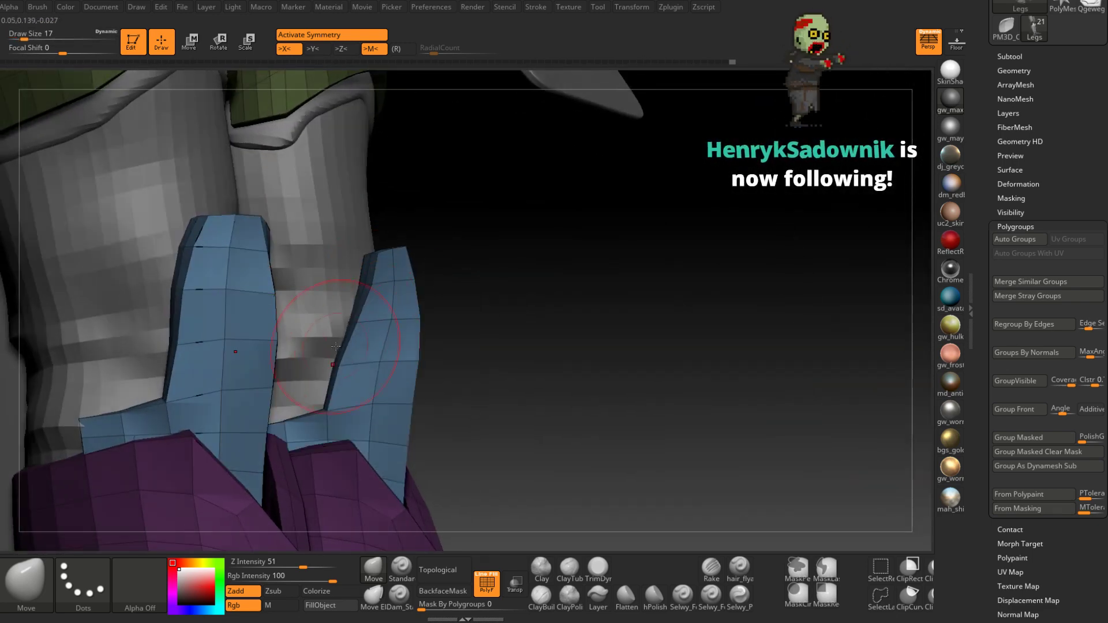
left_click_drag(456, 283, 406, 329)
left_click_drag(387, 400, 371, 370)
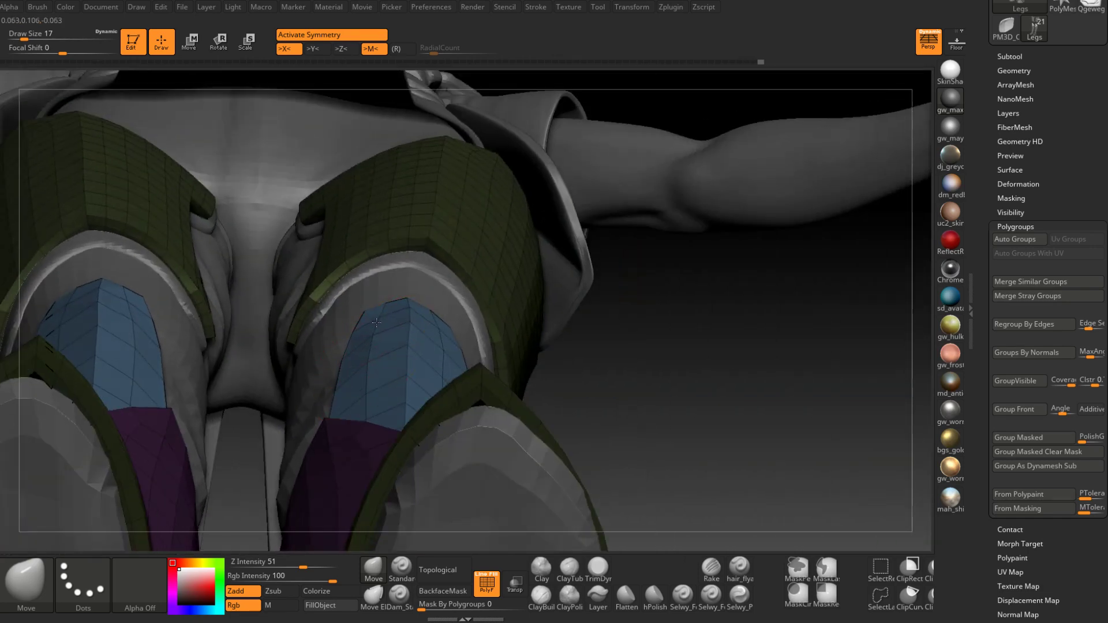
right_click_drag(376, 323, 364, 456)
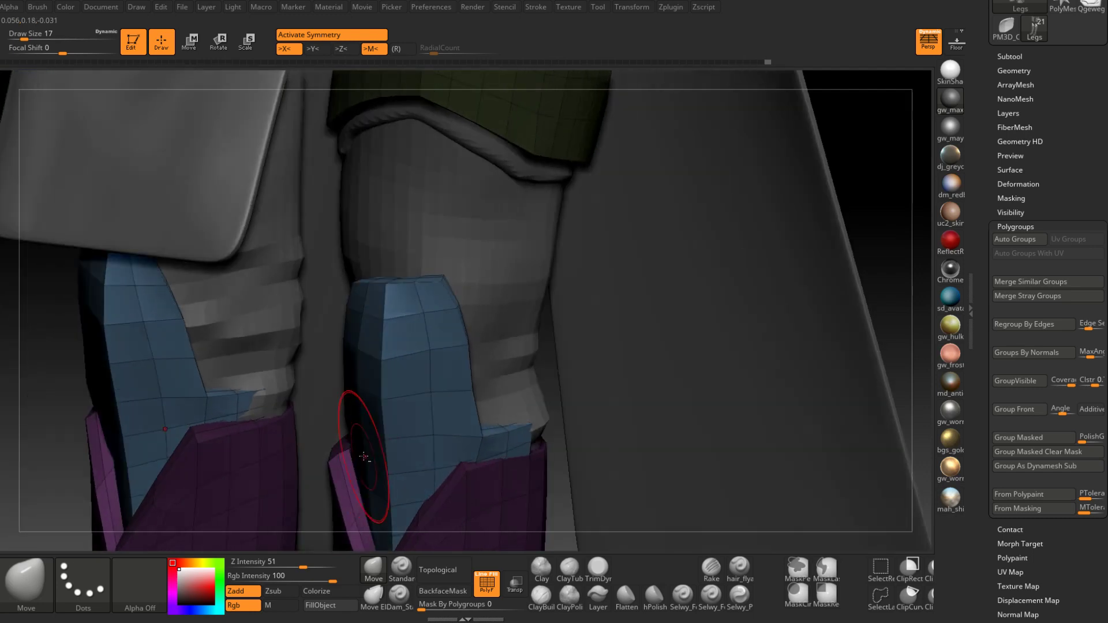
mouse_move(363, 457)
left_mouse_down()
mouse_move(379, 379)
mouse_move(359, 332)
left_mouse_up()
key("ctrl")
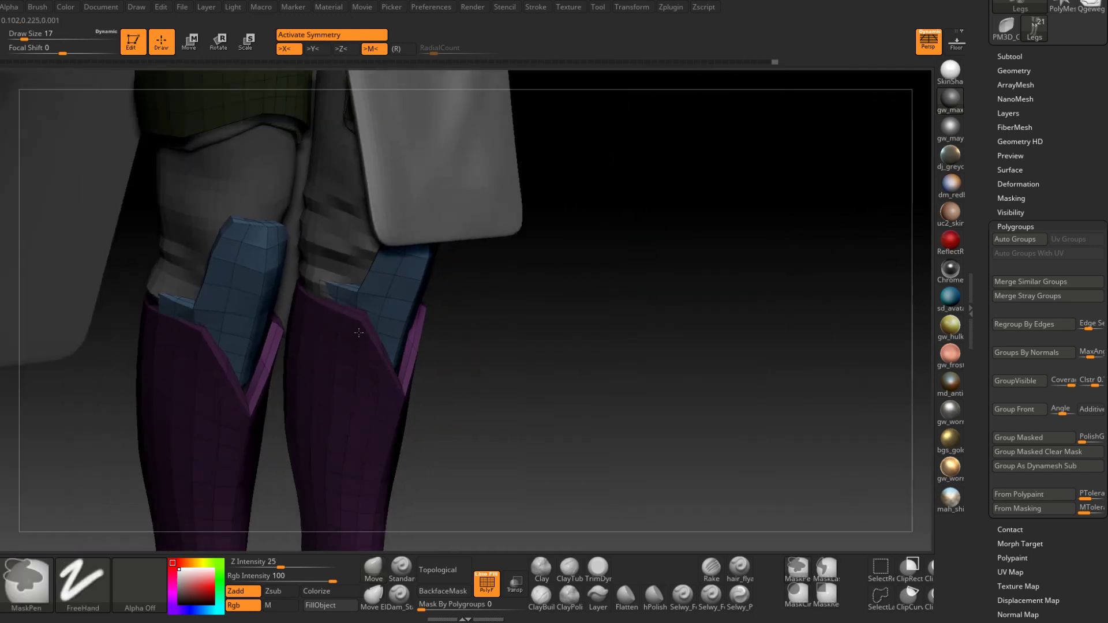
Adjust the knee plates' overall side profile with the Move brush at draw sizes 65 and 44
right_click_drag(358, 333, 289, 324)
key("space")
left_click_drag(384, 311, 404, 312)
right_click_drag(404, 312, 374, 301)
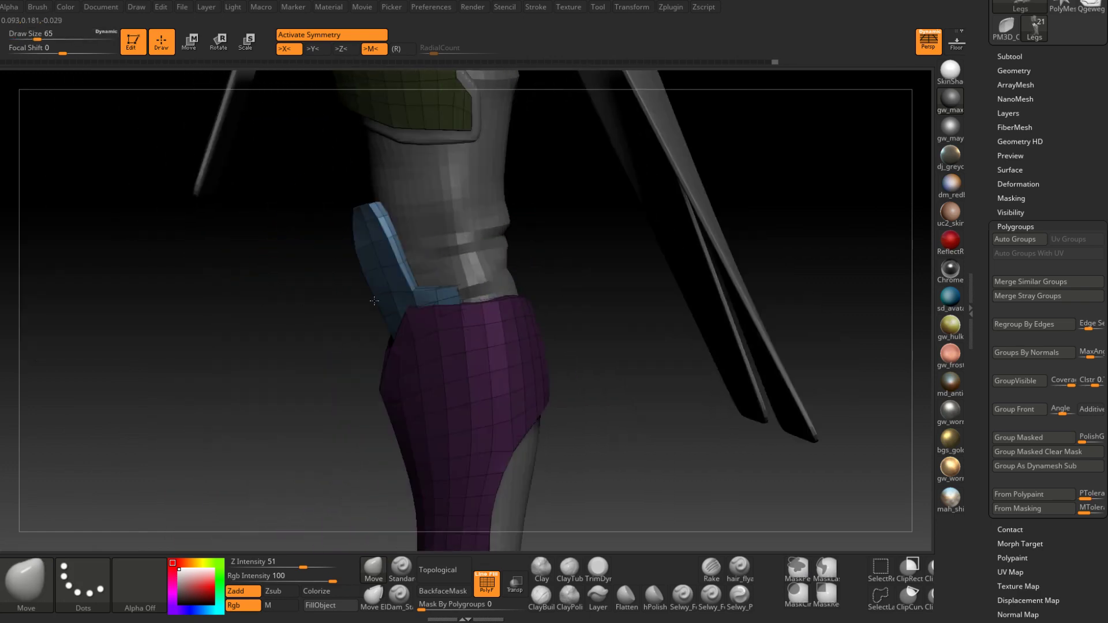
key("s")
mouse_move(384, 317)
left_mouse_down()
mouse_move(399, 336)
mouse_move(478, 306)
left_mouse_up()
Isolate the shin guards and mask every other armour piece, leaving all pieces shown
right_click_drag(477, 306, 506, 341)
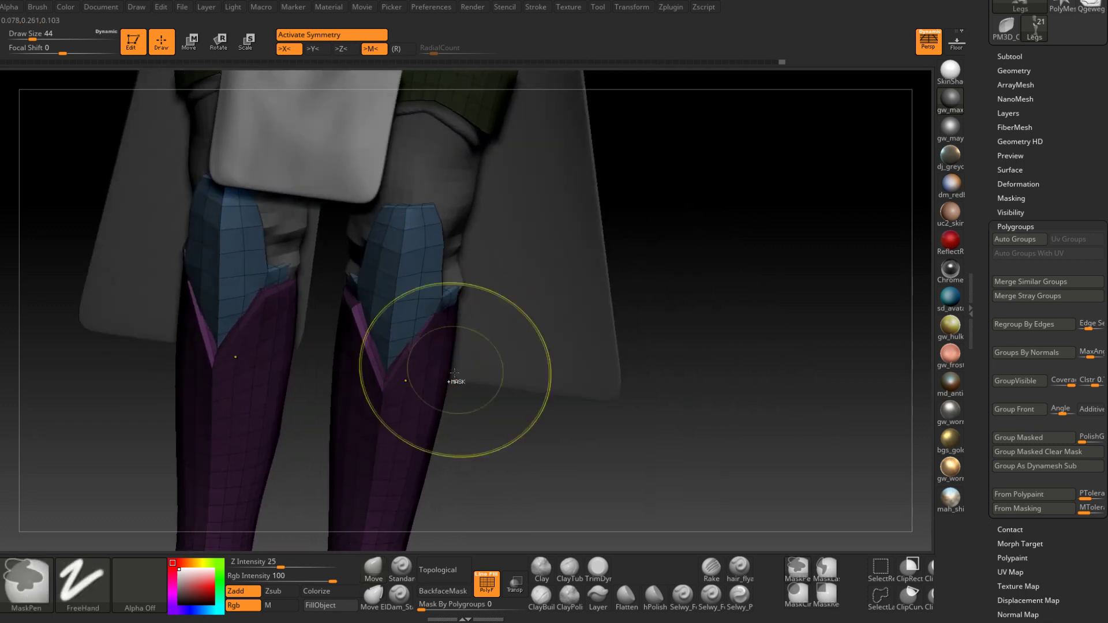
left_click(469, 394, "ctrl")
left_click(440, 379, "ctrl+shift")
left_click(456, 411, "ctrl")
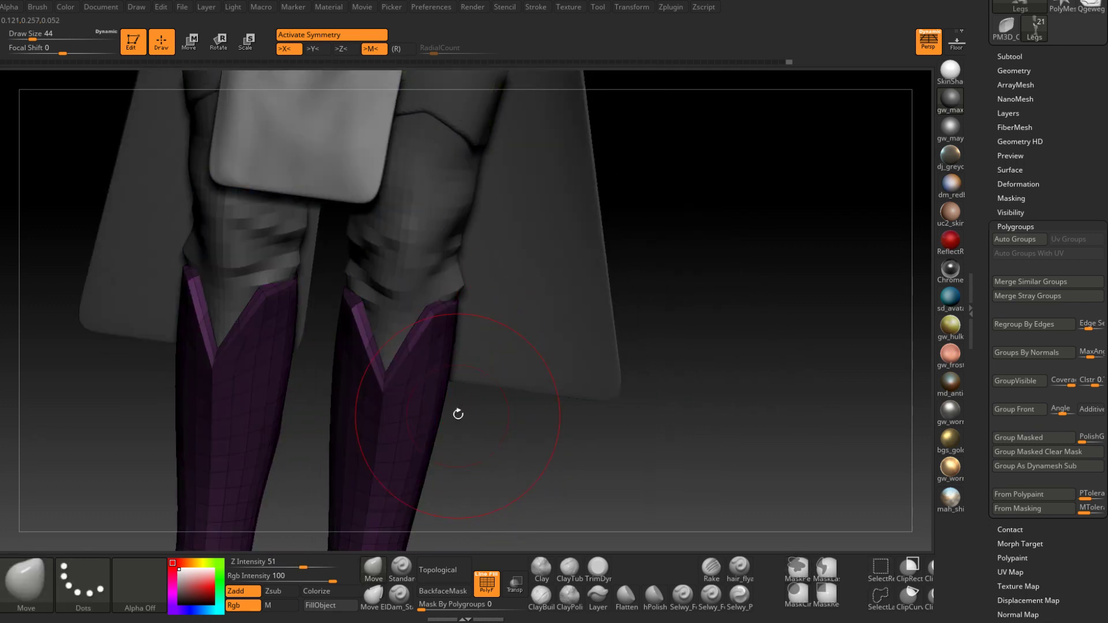
left_click(460, 421, "ctrl+shift")
left_click(460, 422, "ctrl")
Reshape the shin guards' upper edges and sides below the knees with the Move brush at draw size 44
right_click_drag(455, 309, 491, 262)
right_click(417, 381)
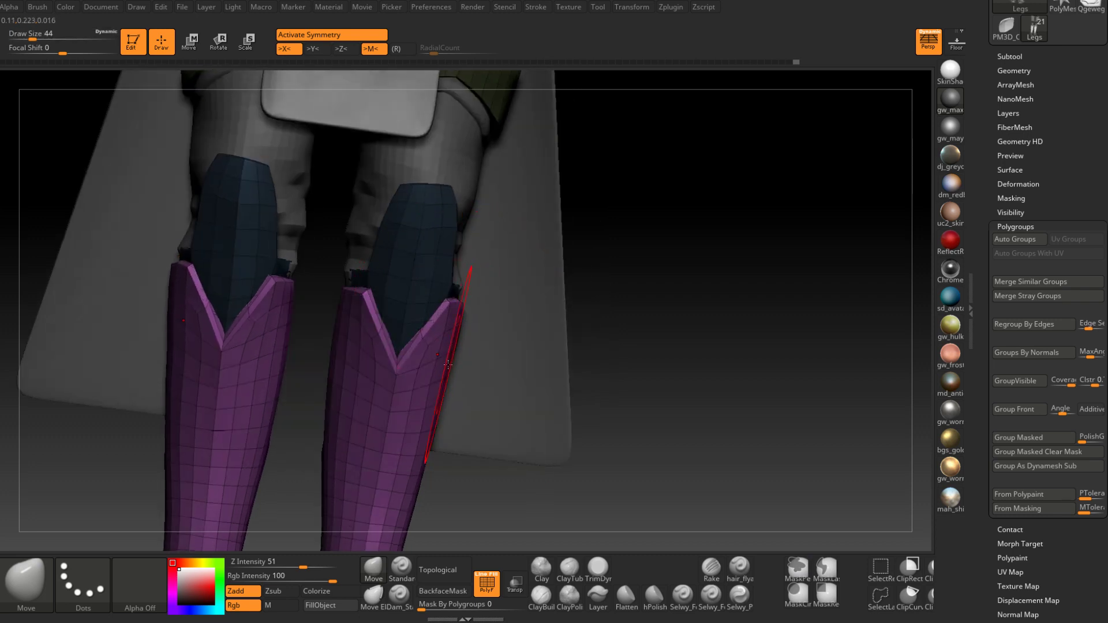
left_click_drag(443, 373, 459, 336)
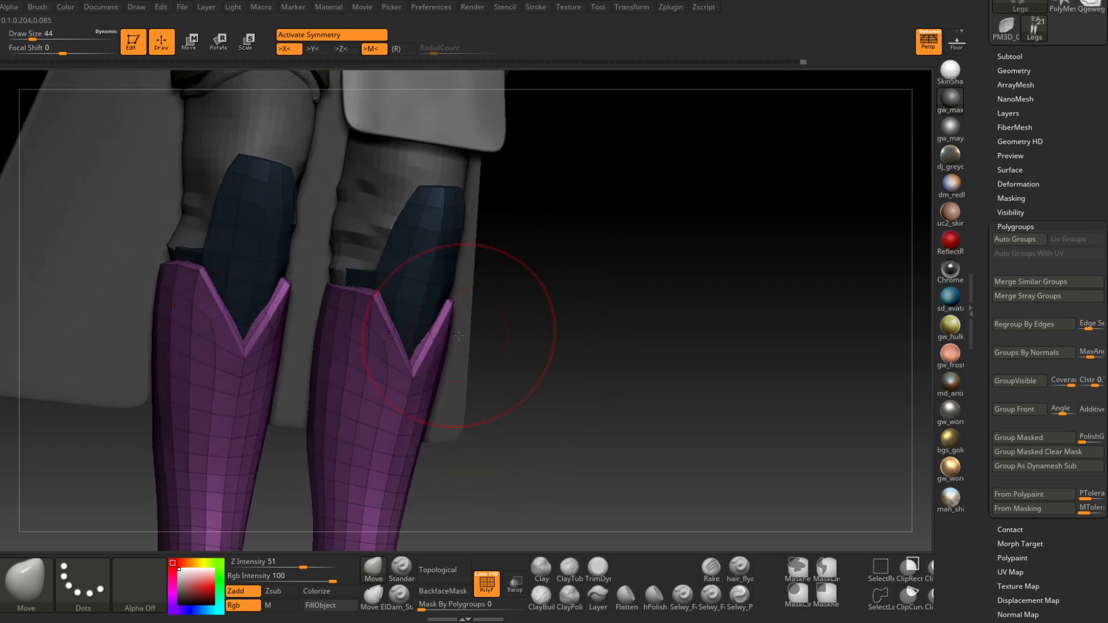
right_click_drag(454, 305, 423, 310)
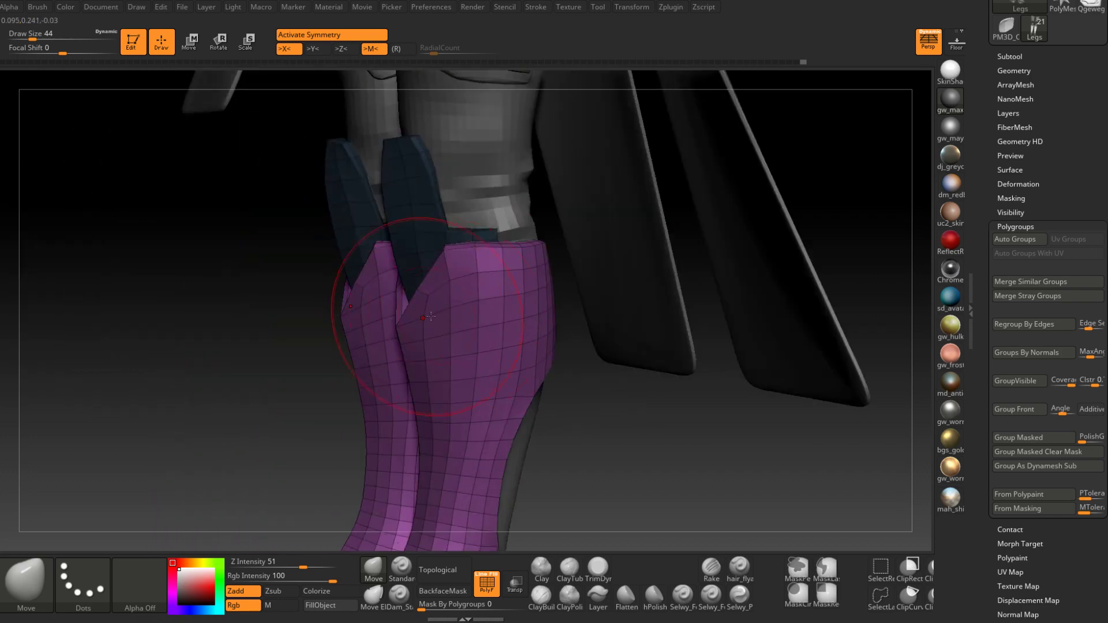
right_click_drag(554, 271, 526, 316)
mouse_move(526, 315)
left_mouse_down()
mouse_move(508, 248)
mouse_move(489, 310)
mouse_move(411, 182)
left_mouse_up()
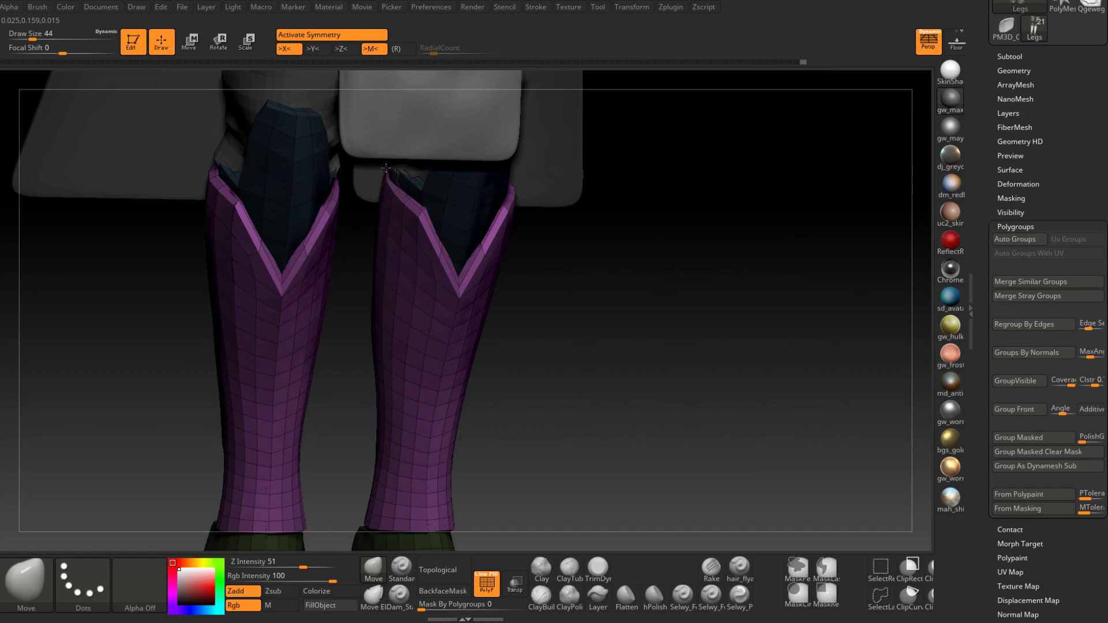
left_click_drag(372, 264, 472, 254)
Adjust the shin guards' calf and outer sides with the Move brush at draw size 39 and clear the mask
right_click_drag(374, 248, 379, 248)
key("space")
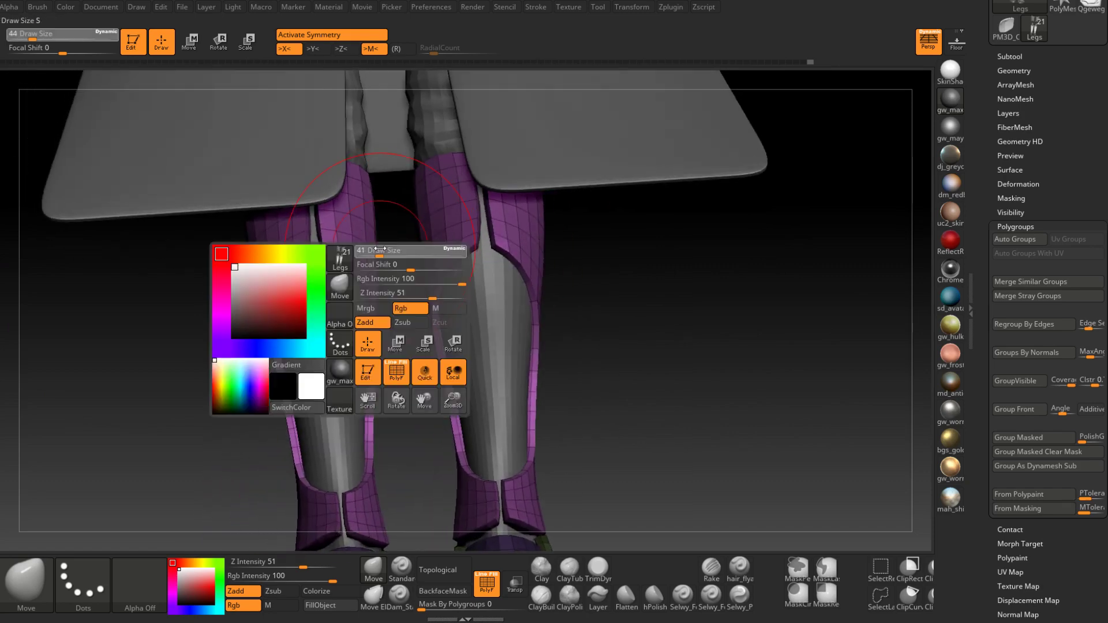
left_click_drag(379, 248, 375, 246)
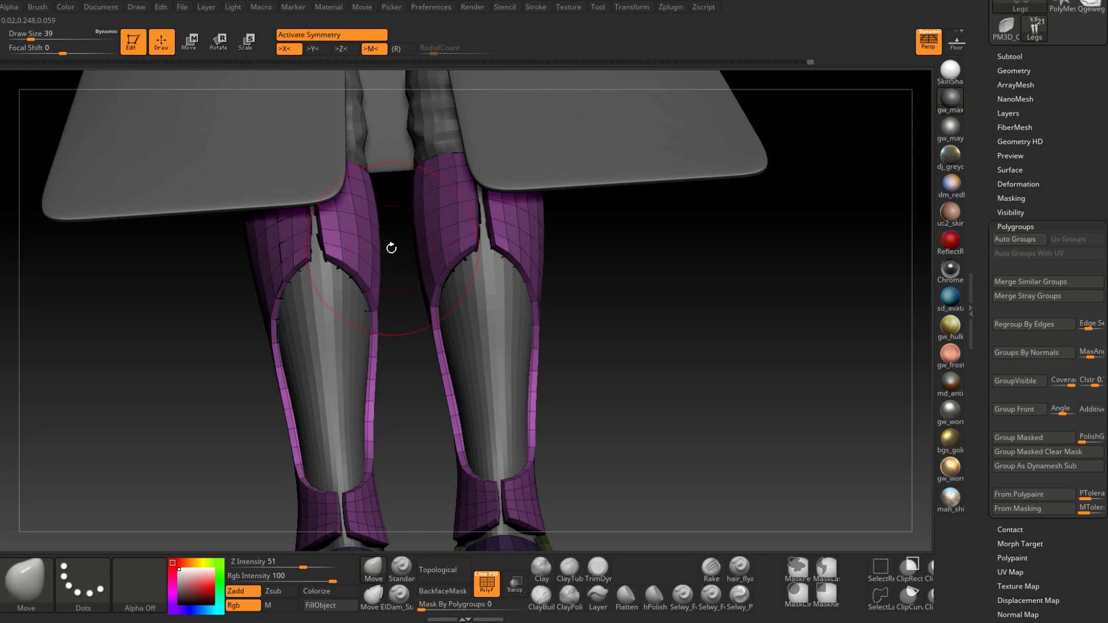
mouse_move(250, 255)
left_mouse_down()
mouse_move(297, 260)
mouse_move(279, 292)
mouse_move(399, 301)
left_mouse_up()
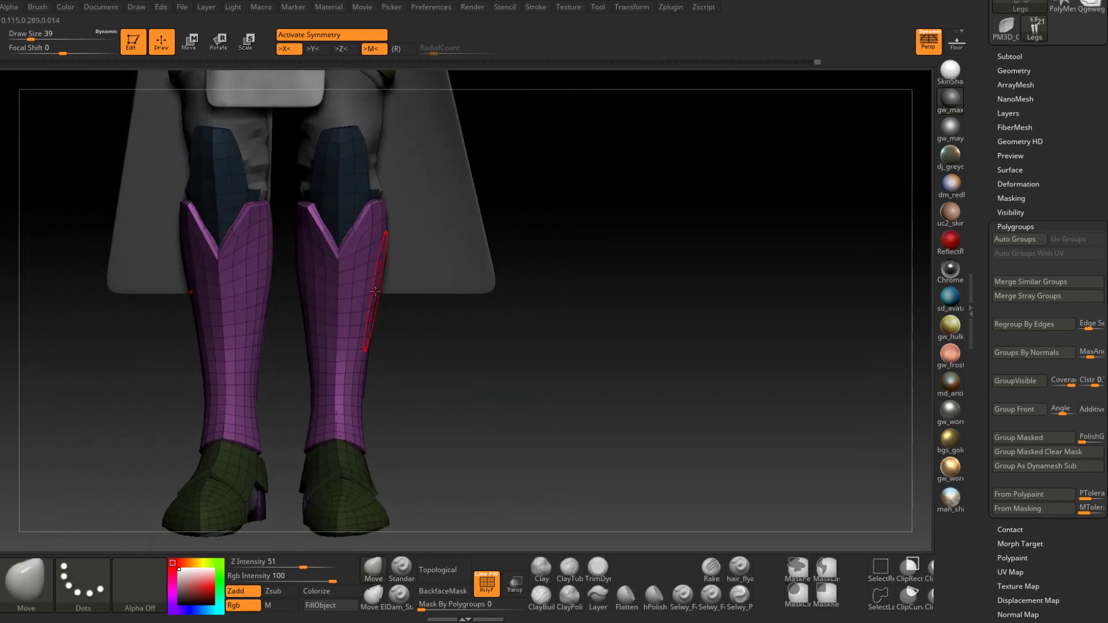
mouse_move(375, 291)
right_mouse_down()
mouse_move(384, 323)
mouse_move(552, 302)
mouse_move(546, 292)
right_mouse_up()
left_click_drag(559, 319, 573, 300, "ctrl")
Refine the knee plates' front profile and edges with the Move brush at draw size 18
mouse_move(555, 294)
right_mouse_down("alt")
mouse_move(552, 404)
mouse_move(508, 253)
right_mouse_up("alt")
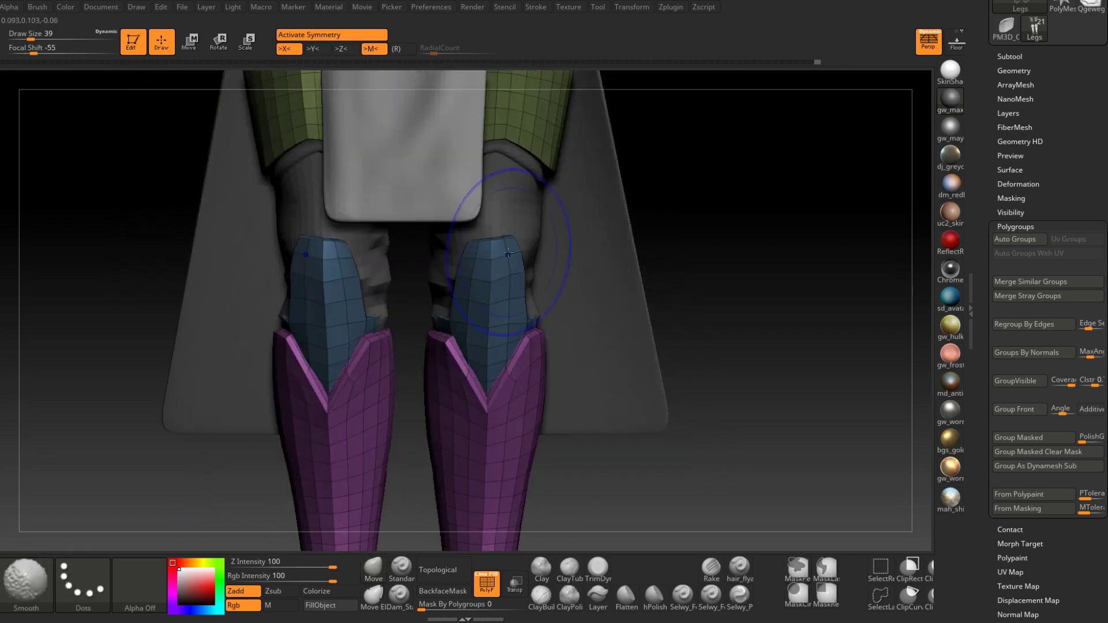
key("space")
left_click_drag(506, 250, 470, 318)
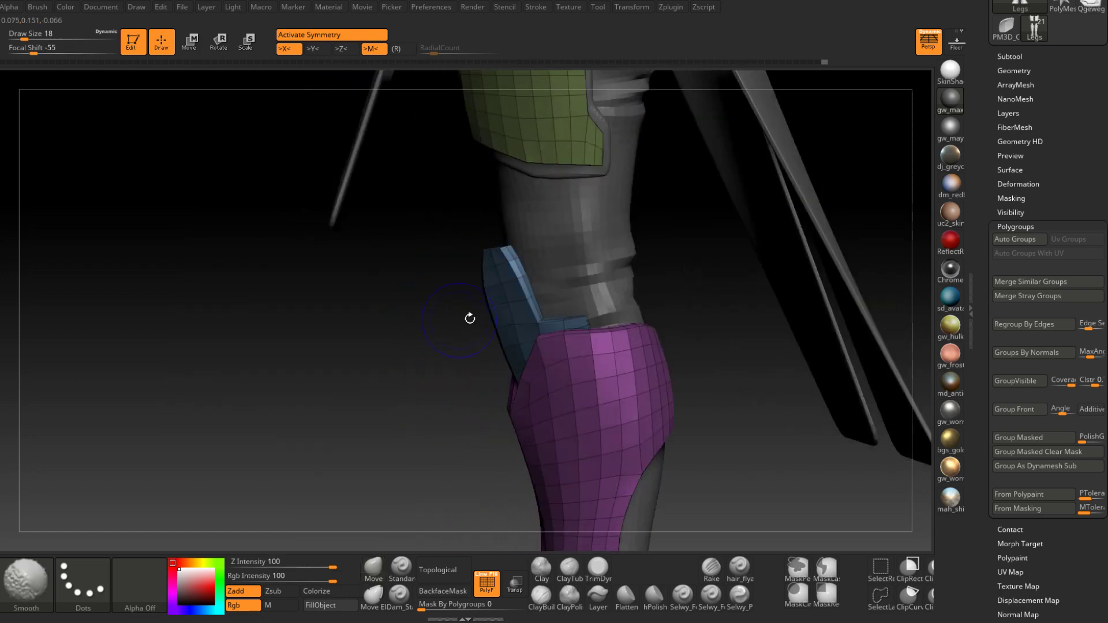
right_click_drag(486, 282, 504, 314)
mouse_move(505, 312)
left_mouse_down()
mouse_move(517, 342)
mouse_move(513, 319)
left_mouse_up()
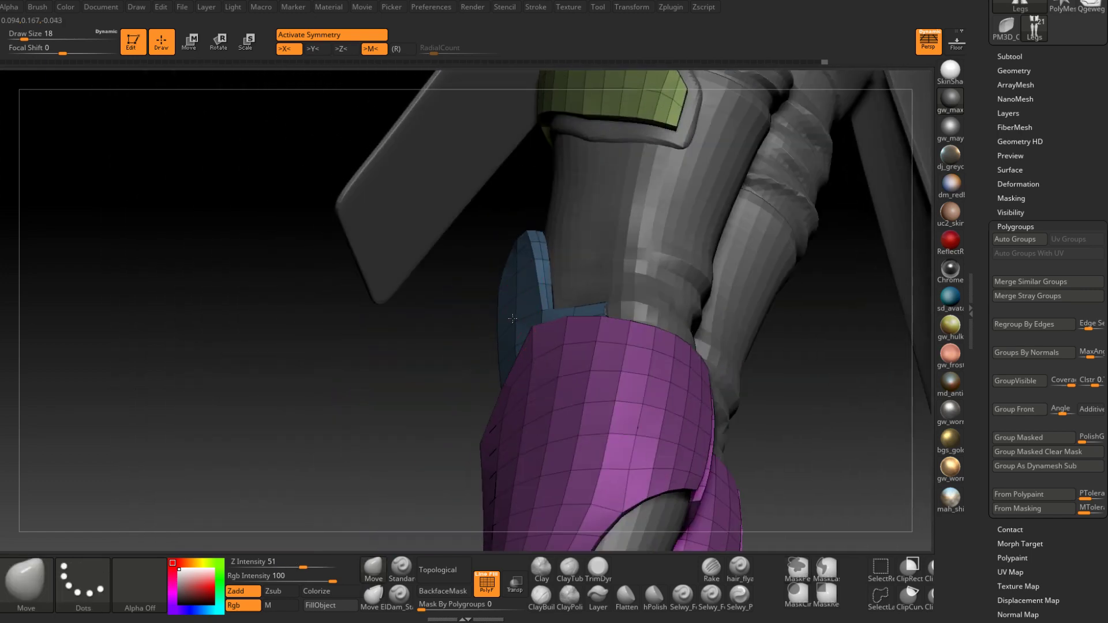
mouse_move(506, 272)
left_mouse_down()
mouse_move(559, 263)
mouse_move(535, 235)
mouse_move(508, 290)
mouse_move(535, 334)
mouse_move(566, 322)
left_mouse_up()
left_click_drag(546, 286, 501, 414)
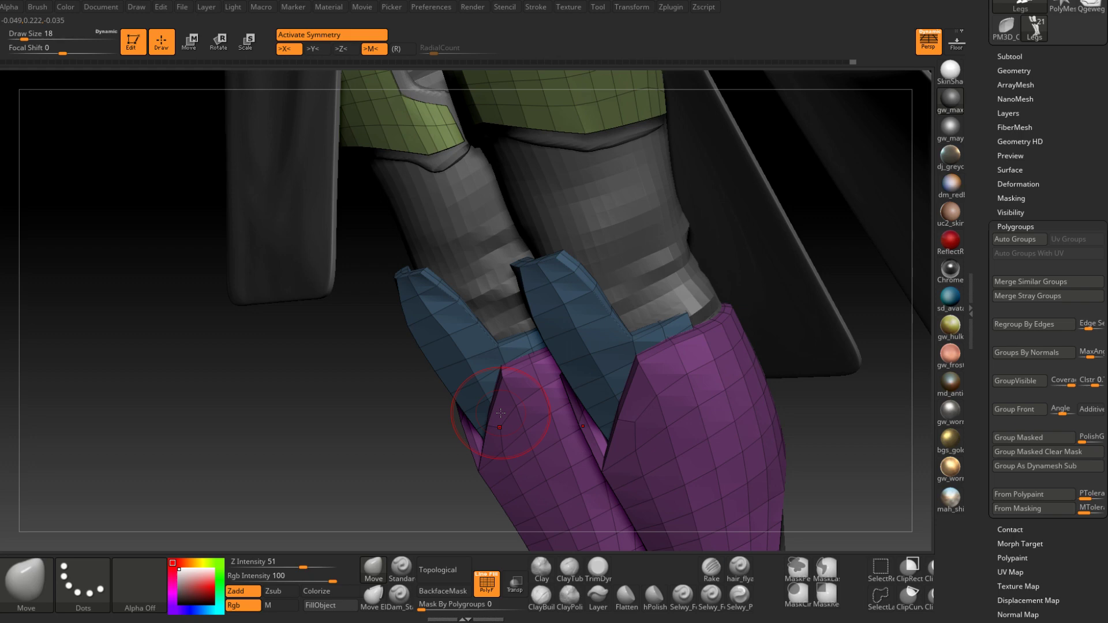
Shape the front contour and upper tips of the knee plates with the Move brush at draw size 20
mouse_move(500, 413)
right_mouse_down()
mouse_move(537, 392)
mouse_move(570, 255)
mouse_move(548, 343)
mouse_move(495, 300)
mouse_move(520, 309)
mouse_move(508, 327)
mouse_move(418, 247)
mouse_move(430, 241)
mouse_move(424, 292)
right_mouse_up()
key("space")
left_click(417, 288)
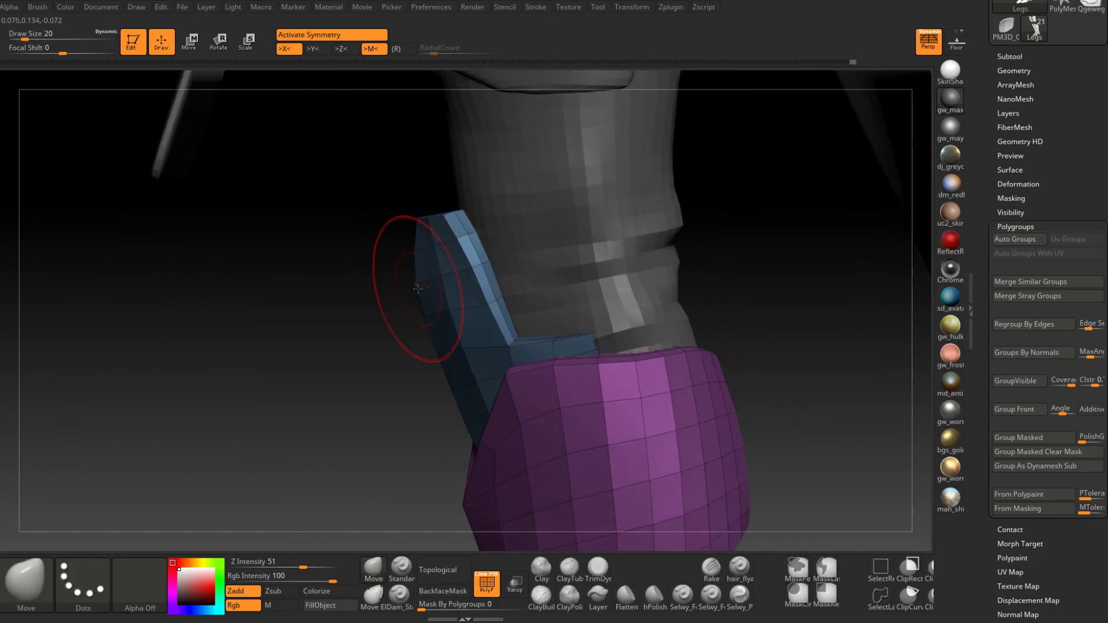
left_click_drag(418, 262, 423, 254)
right_click_drag(424, 254, 434, 217, "ctrl")
right_click_drag(434, 216, 510, 312)
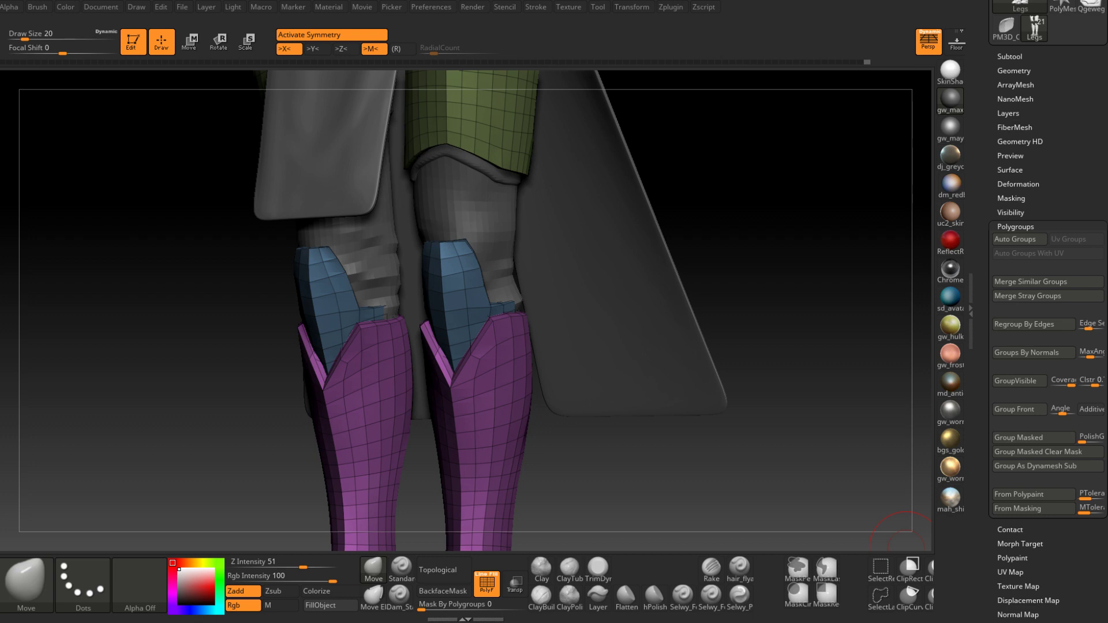
left_click_drag(593, 446, 500, 211)
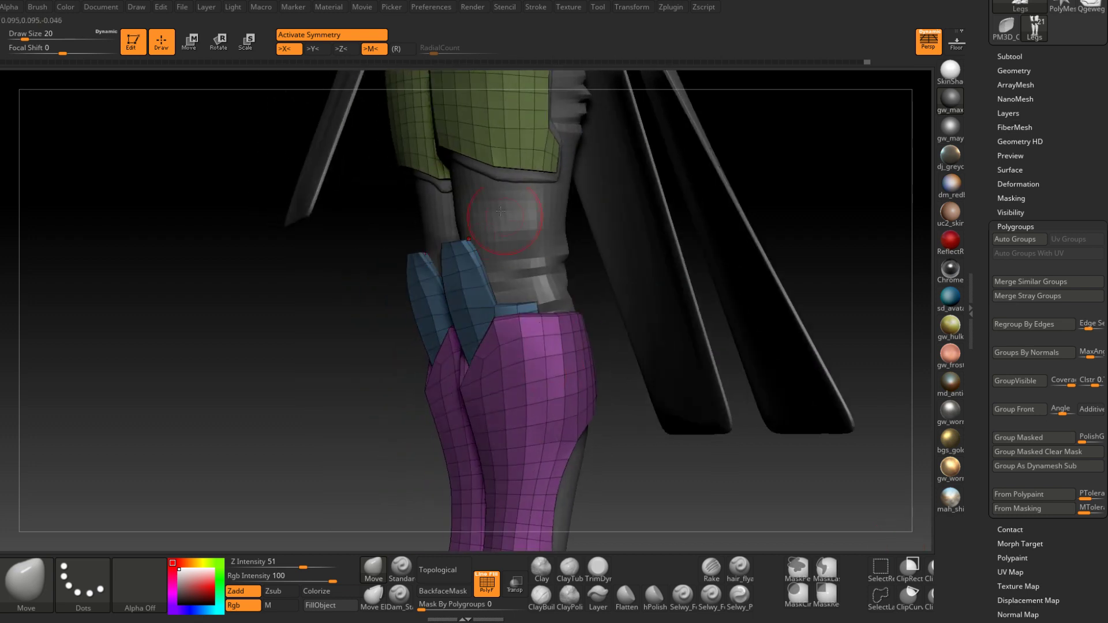
Isolate the knee plates and mask all other armour pieces again, with every piece shown
left_click(494, 304, "ctrl+shift")
left_click(392, 407, "ctrl")
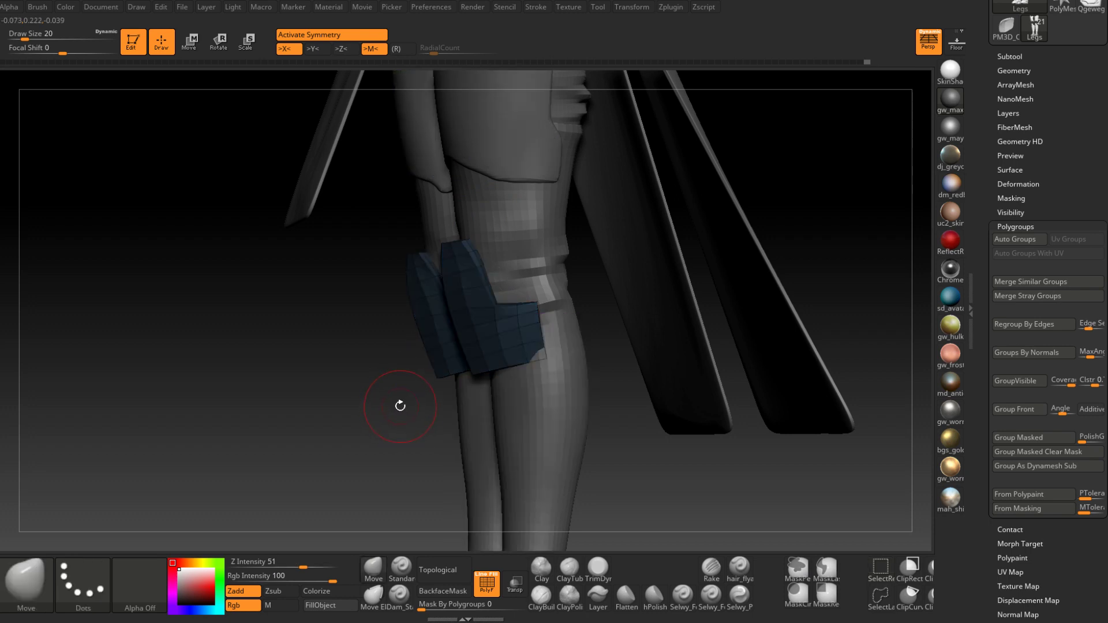
left_click(401, 407, "ctrl+shift")
left_click(408, 416, "ctrl")
Reshape the knee plates' side extensions above the shin guards with the Move brush at draw sizes 20 and 16
left_click_drag(431, 379, 483, 299)
key("space")
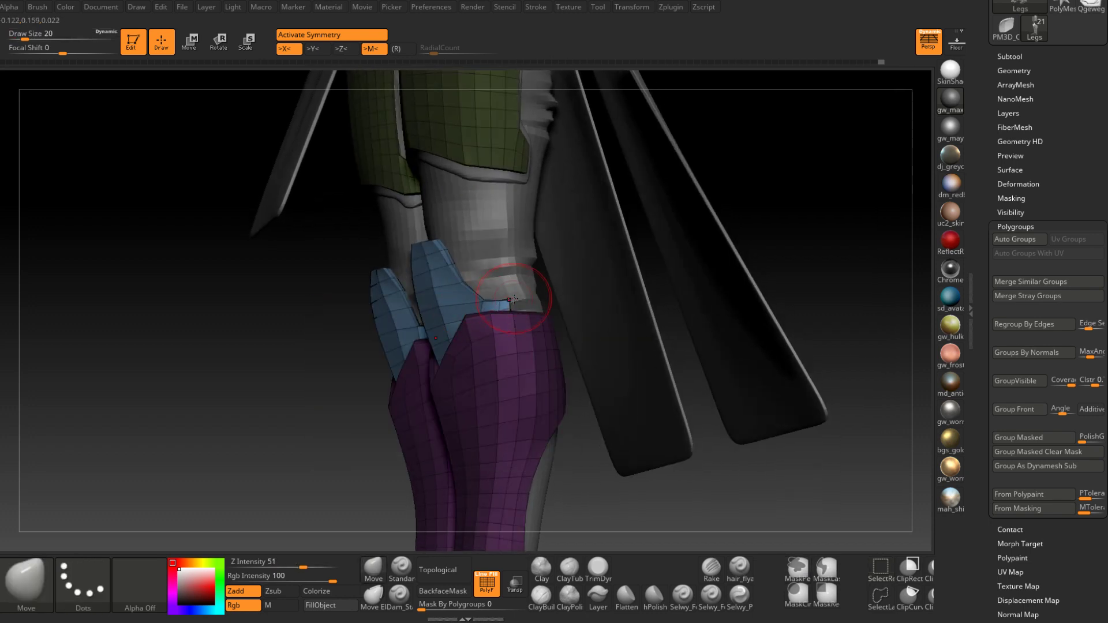
left_click_drag(557, 291, 508, 309)
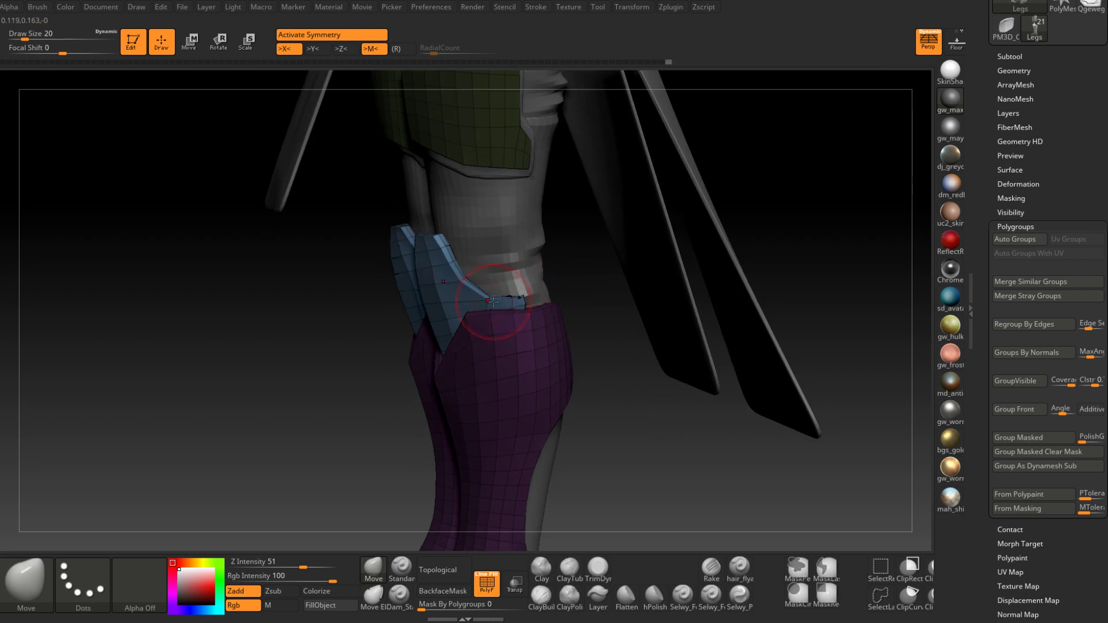
mouse_move(494, 312)
right_mouse_down()
mouse_move(486, 317)
mouse_move(473, 283)
mouse_move(448, 331)
mouse_move(470, 299)
mouse_move(455, 284)
mouse_move(444, 356)
mouse_move(382, 315)
mouse_move(344, 319)
mouse_move(382, 273)
mouse_move(402, 309)
mouse_move(387, 291)
right_mouse_up()
key("space")
left_click_drag(407, 297, 405, 297)
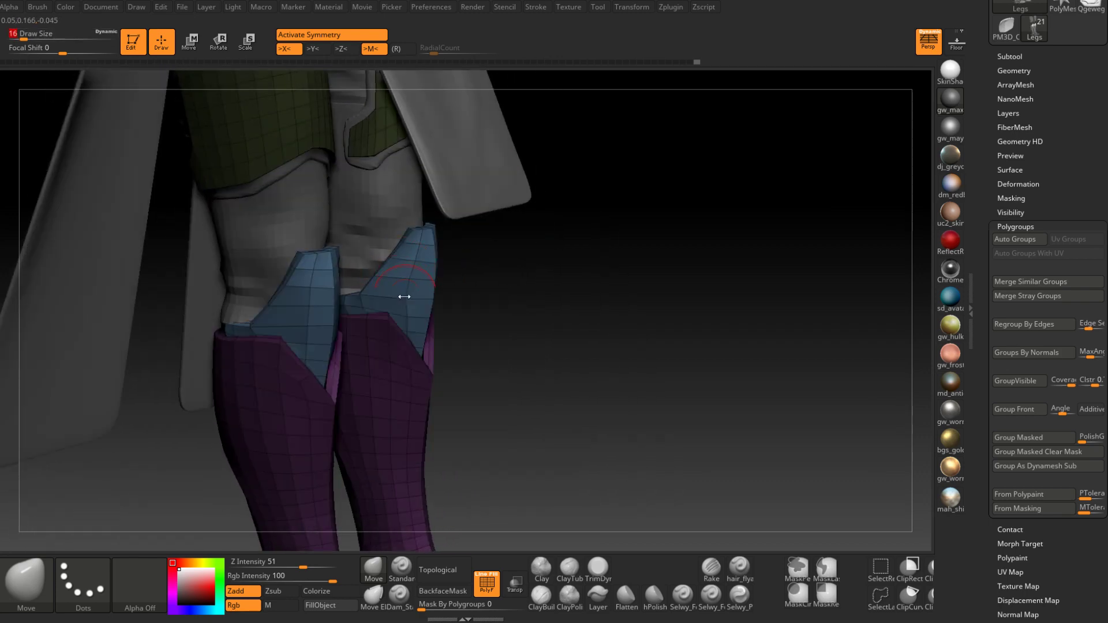
mouse_move(408, 291)
right_mouse_down()
mouse_move(378, 357)
mouse_move(405, 325)
mouse_move(424, 380)
mouse_move(404, 387)
mouse_move(440, 342)
mouse_move(416, 383)
mouse_move(398, 389)
mouse_move(401, 399)
mouse_move(424, 391)
mouse_move(393, 385)
right_mouse_up()
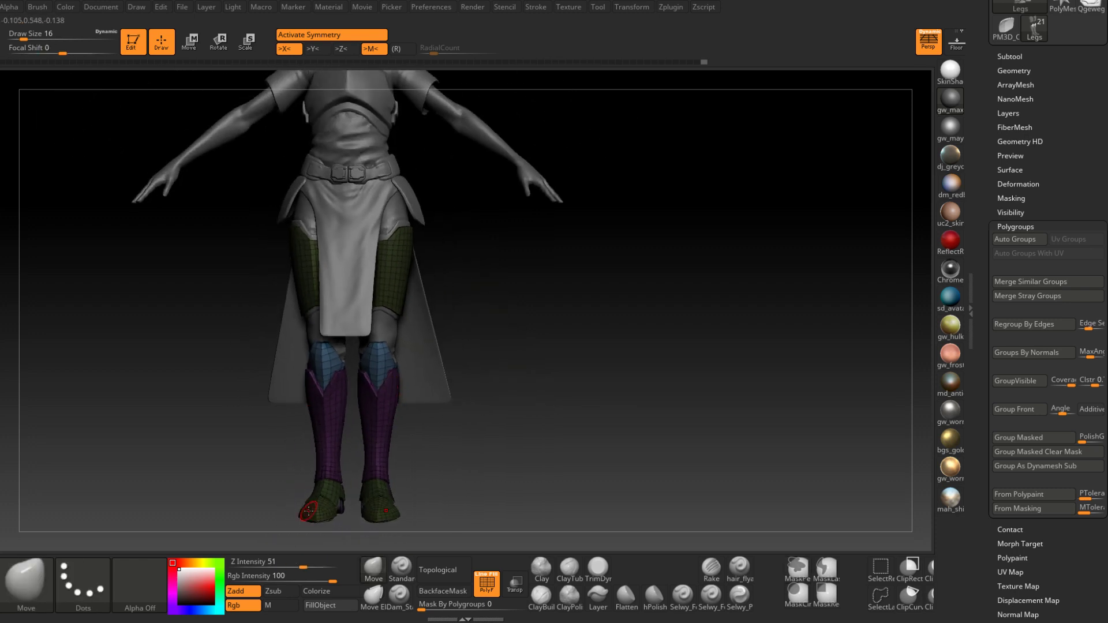
Examine the leg armour's fit and silhouette from the front, three-quarter and side views
right_click_drag(484, 341, 480, 267, "ctrl")
mouse_move(479, 288)
right_mouse_down("alt")
mouse_move(500, 345)
mouse_move(452, 351)
mouse_move(476, 358)
mouse_move(420, 370)
right_mouse_up("alt")
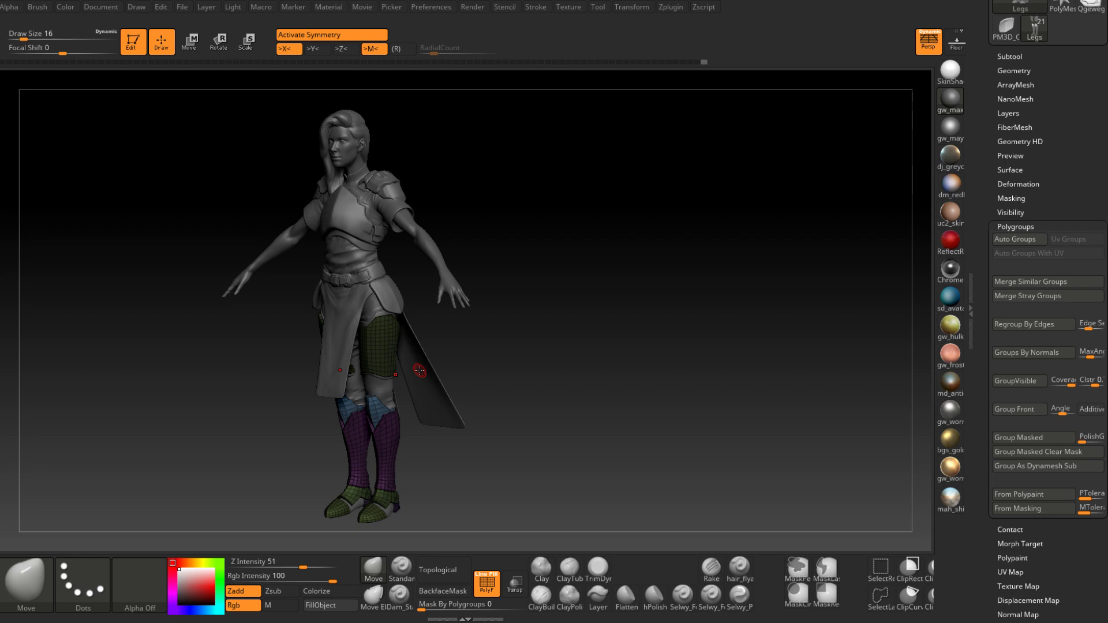
right_click_drag(497, 342, 529, 287)
right_click_drag(413, 326, 466, 311)
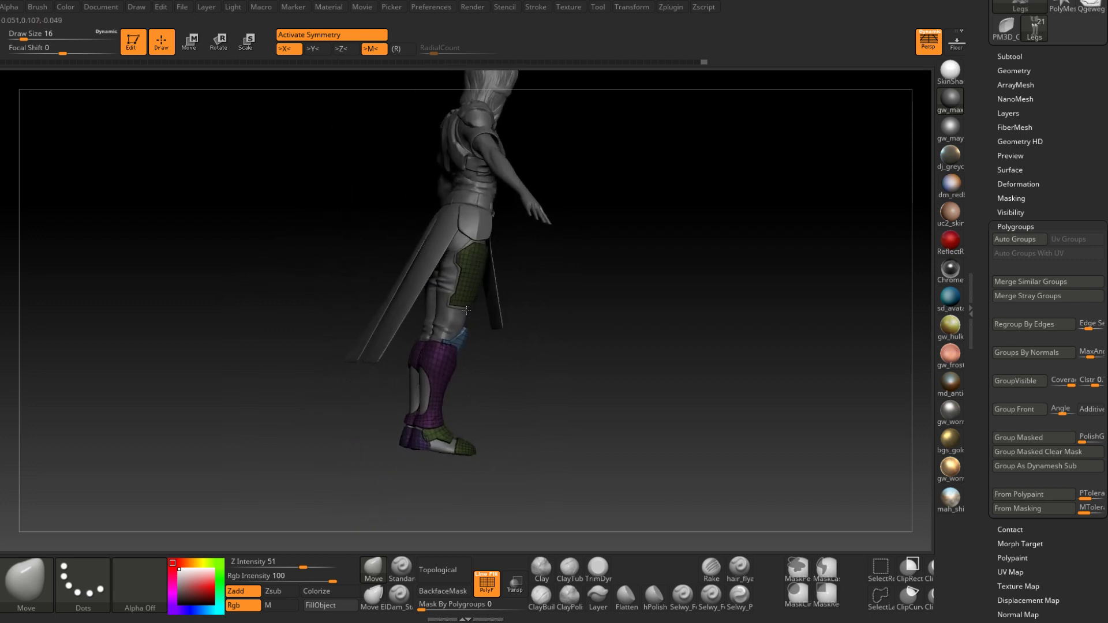
left_click_drag(466, 311, 465, 366)
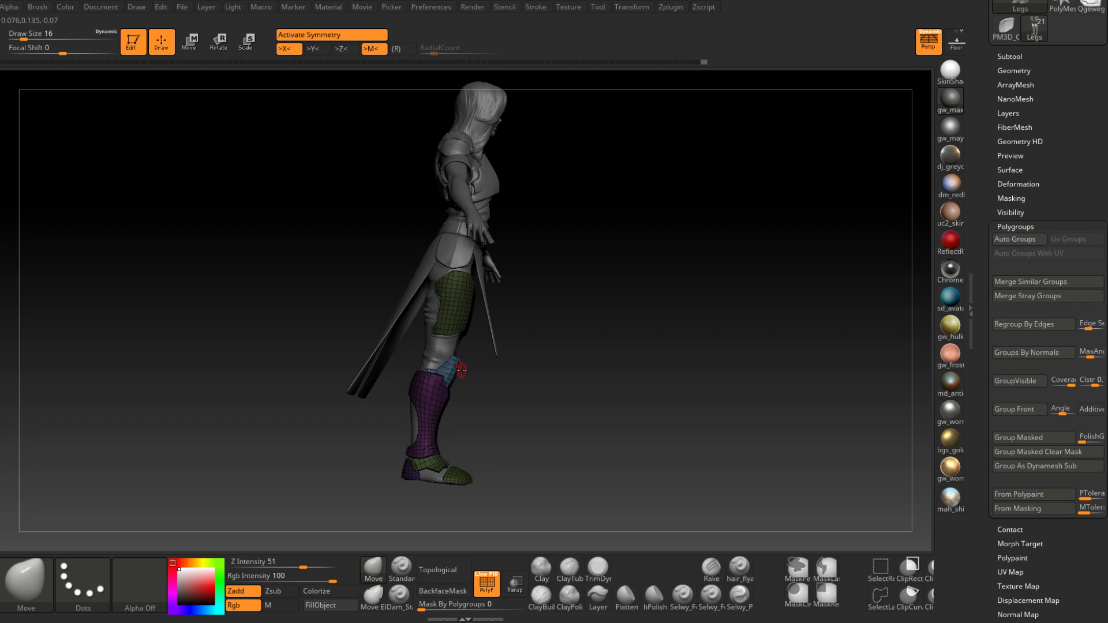
left_click_drag(461, 370, 439, 382)
mouse_move(439, 382)
right_mouse_down("ctrl")
mouse_move(450, 398)
mouse_move(420, 404)
mouse_move(455, 411)
right_mouse_up("ctrl")
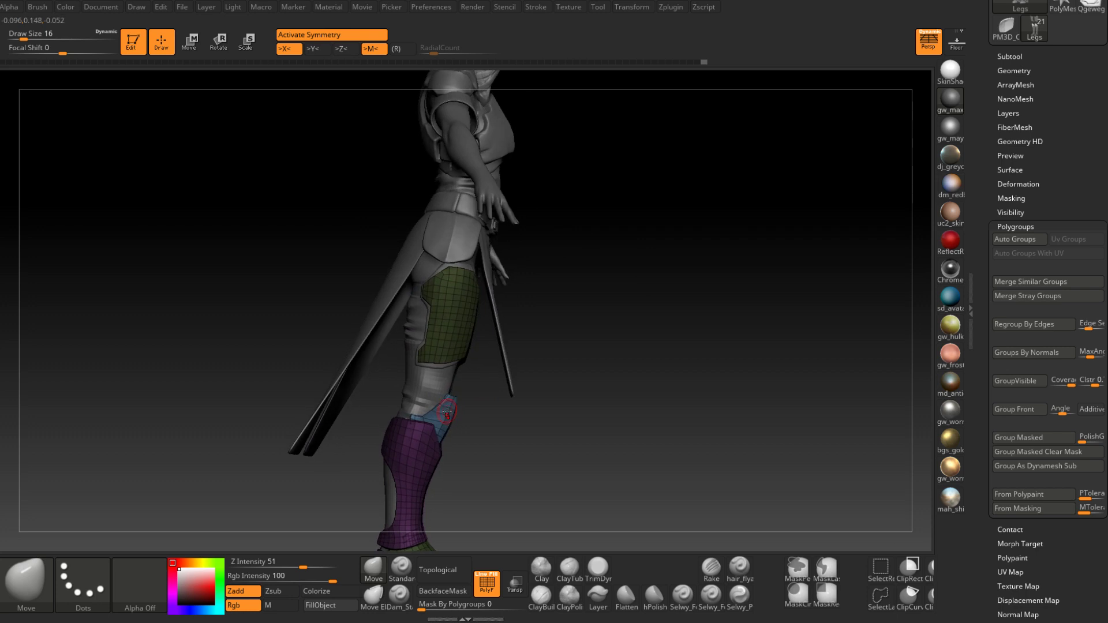
left_click_drag(447, 409, 452, 373)
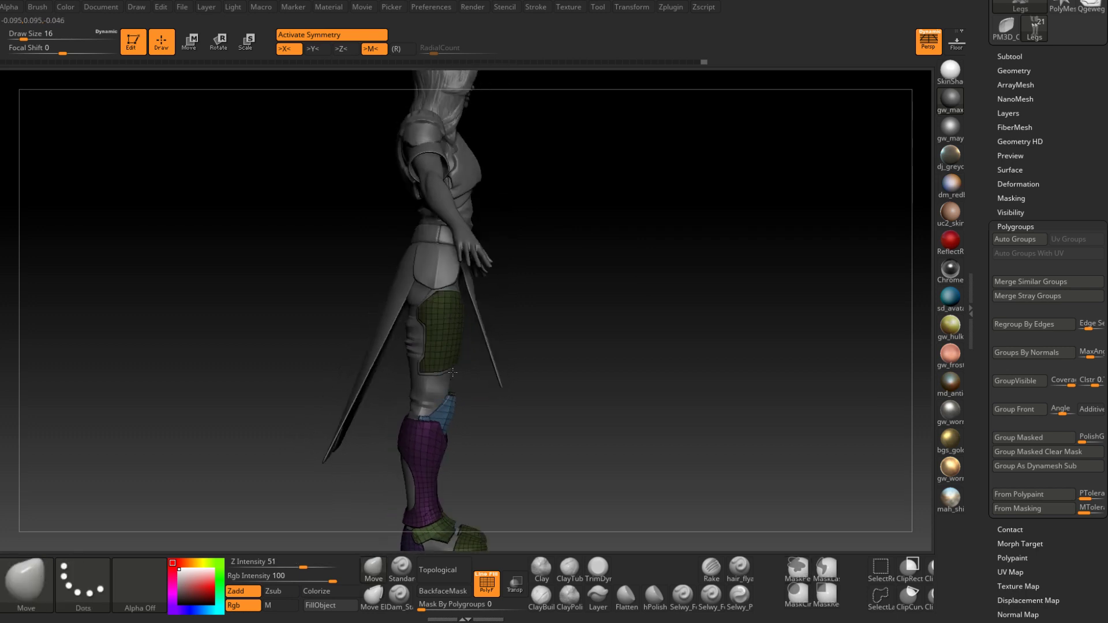
Isolate the thigh plates' polygroup and mask the rest of the Legs subtool so only the thigh plates stay editable
key("ctrl+shift")
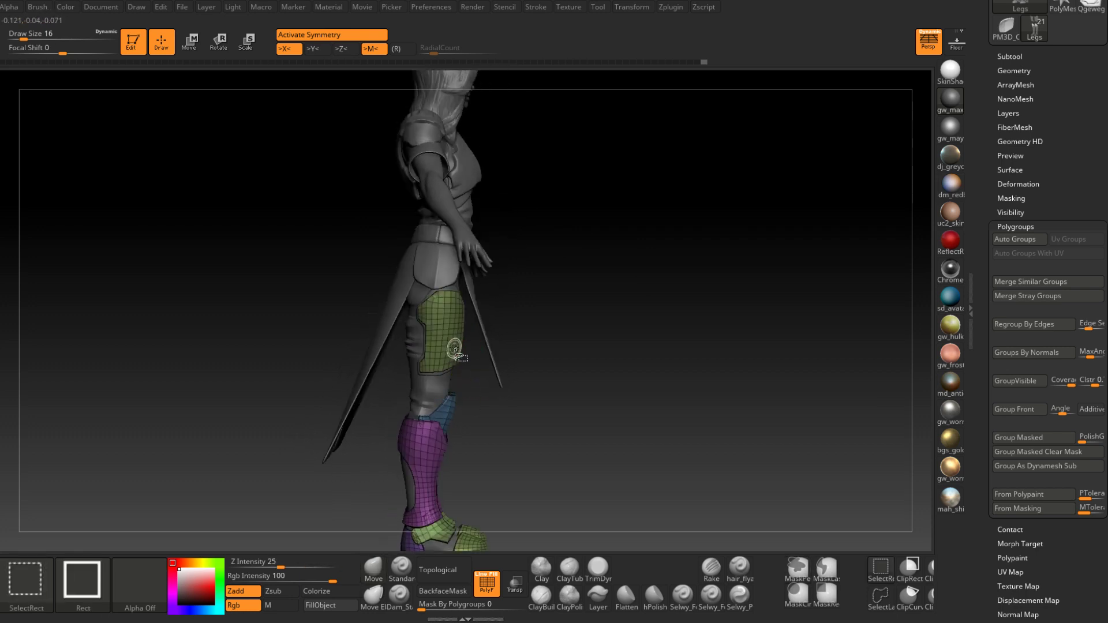
left_click(455, 349, "ctrl+shift")
right_click_drag(455, 350, 391, 371)
left_click_drag(390, 372, 470, 408)
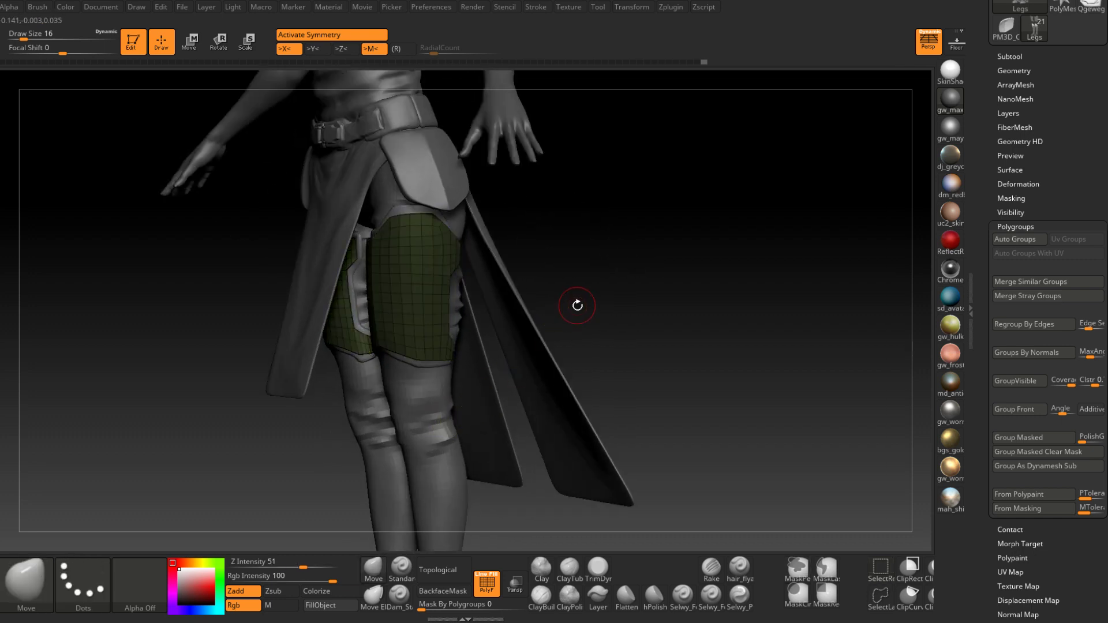
left_click(578, 305, "ctrl+shift")
left_click_drag(578, 305, 358, 323)
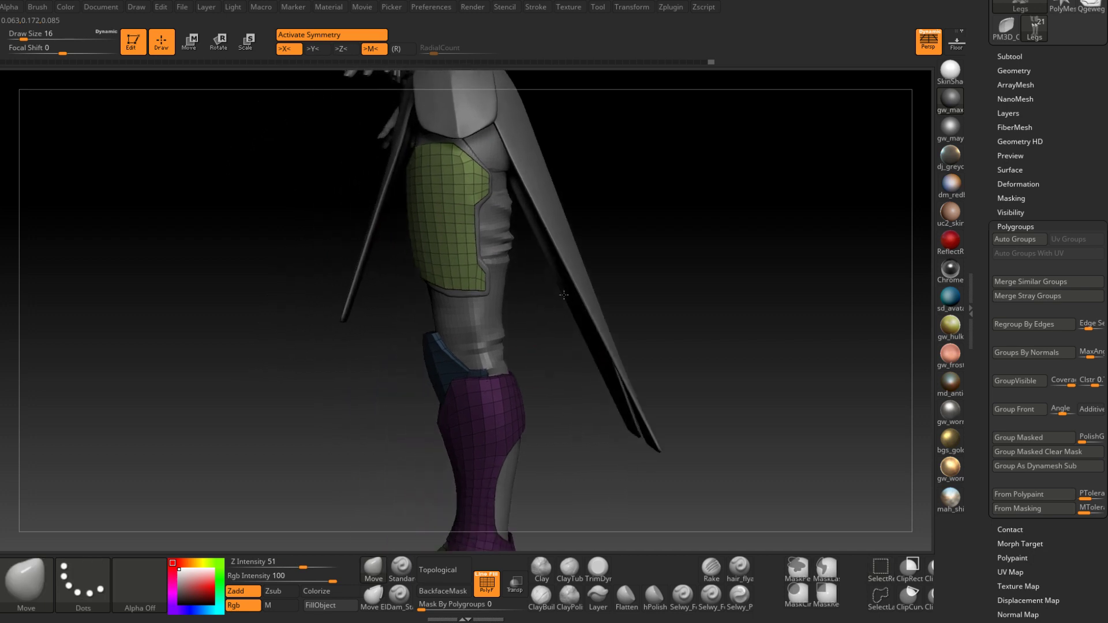
Move the unmasked thigh plates down the legs toward the knees with the transform gizmo
left_click(219, 46)
right_click_drag(493, 184, 487, 264, "alt")
left_click(444, 262)
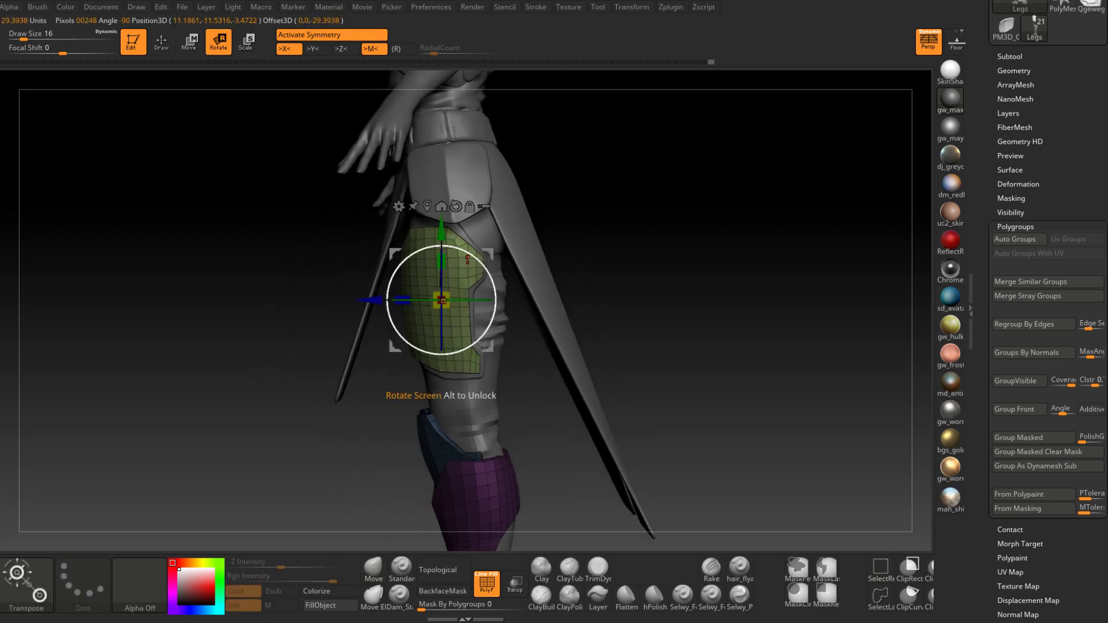
right_click_drag(532, 372, 530, 361, "ctrl")
left_click_drag(530, 360, 463, 409)
right_click_drag(463, 409, 461, 409)
right_click_drag(424, 222, 489, 297, "alt")
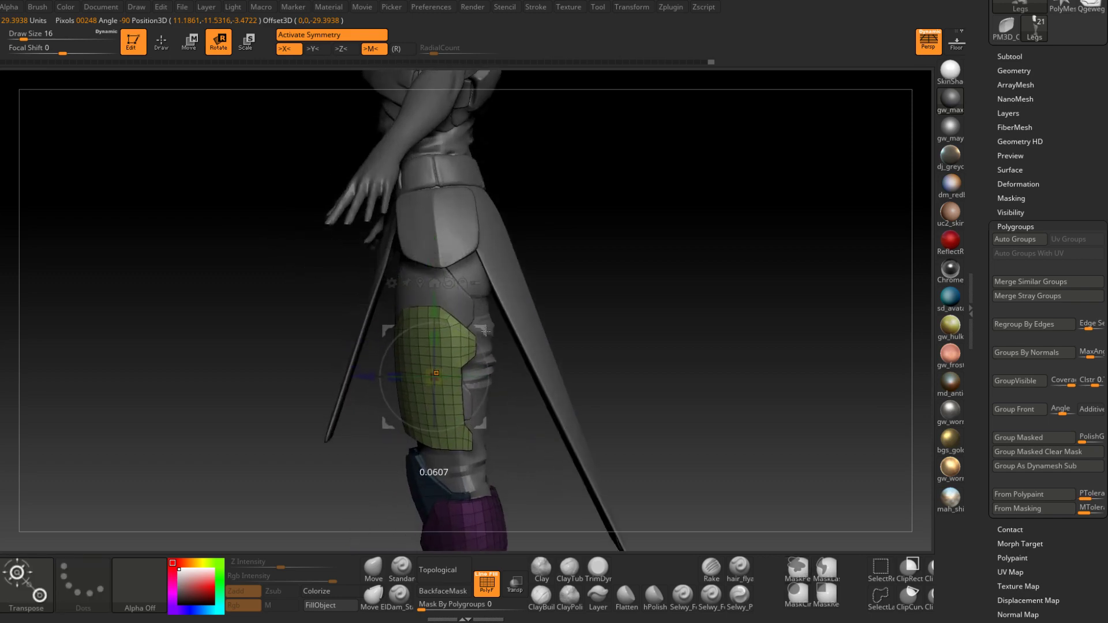
right_click_drag(588, 281, 540, 295)
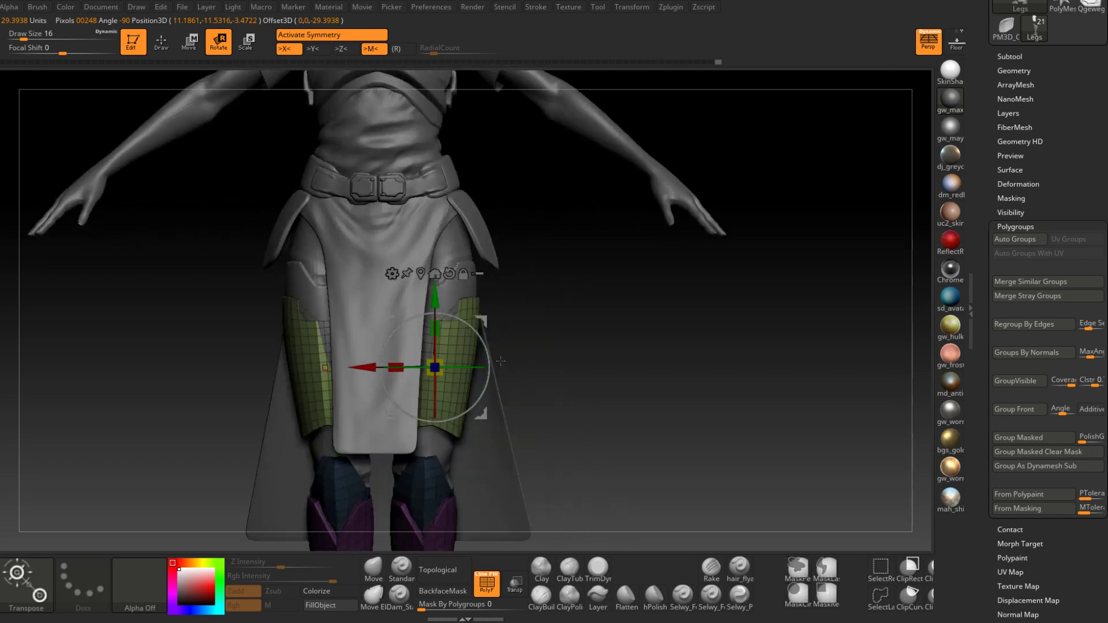
left_click_drag(482, 418, 475, 378)
Switch to the Extract4 trim subtool and lower it onto the shifted thigh plates
left_click(470, 394, "alt")
right_click_drag(517, 381, 537, 295, "alt")
left_click_drag(517, 251, 524, 278)
right_click_drag(526, 278, 594, 280)
left_click_drag(593, 280, 542, 330)
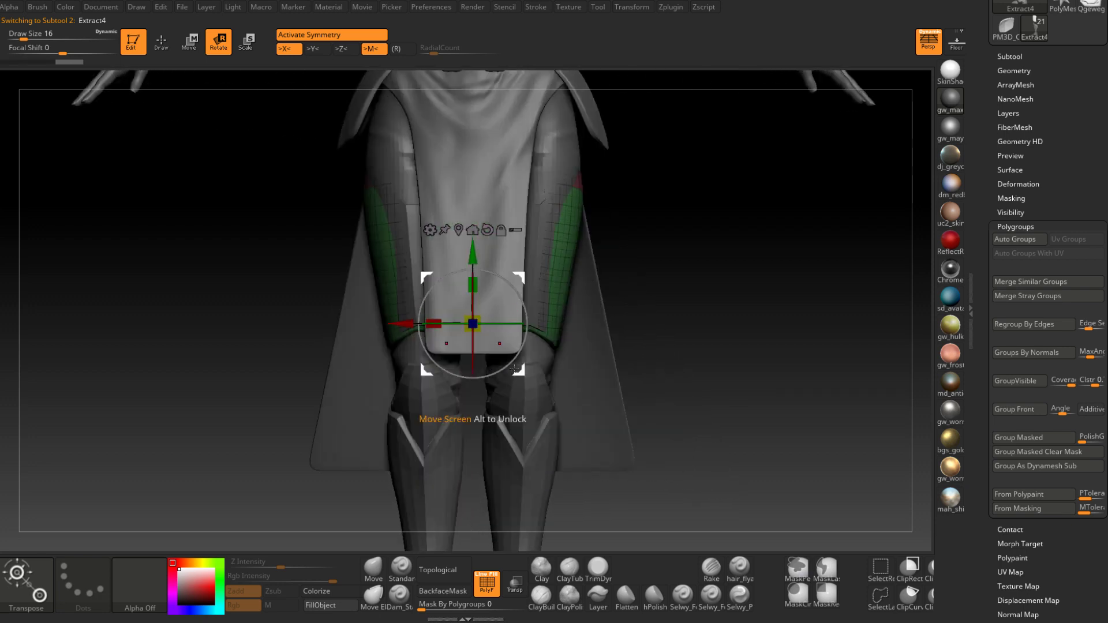
Try to shift the Extract4 trim against the thigh plates with symmetry on and then off
left_click_drag(519, 371, 517, 371)
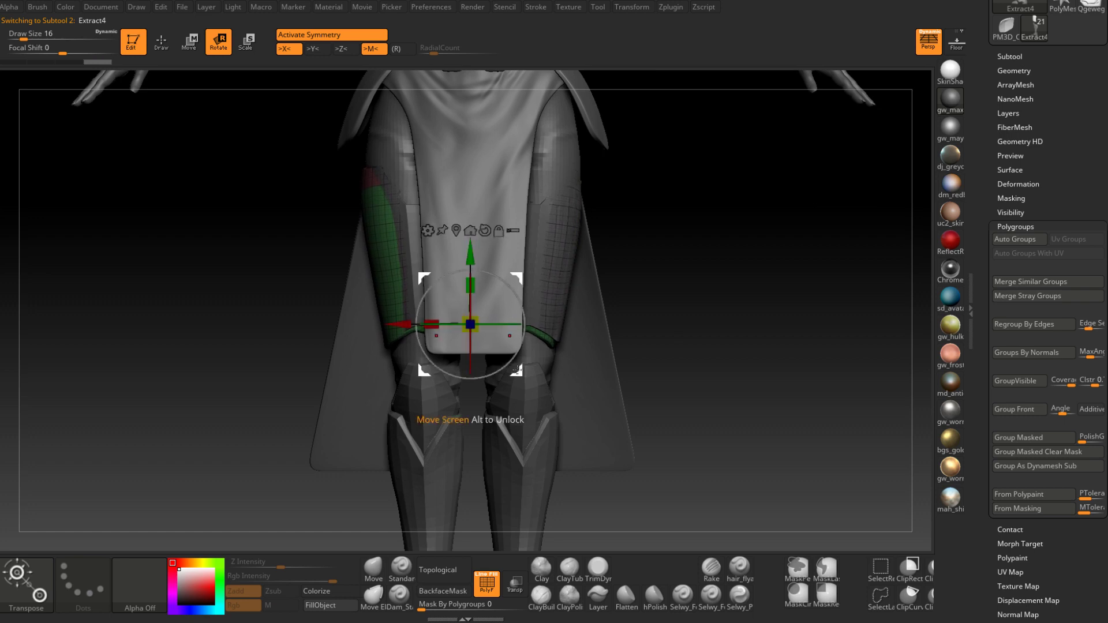
key("ctrl+z")
key("ctrl+z")
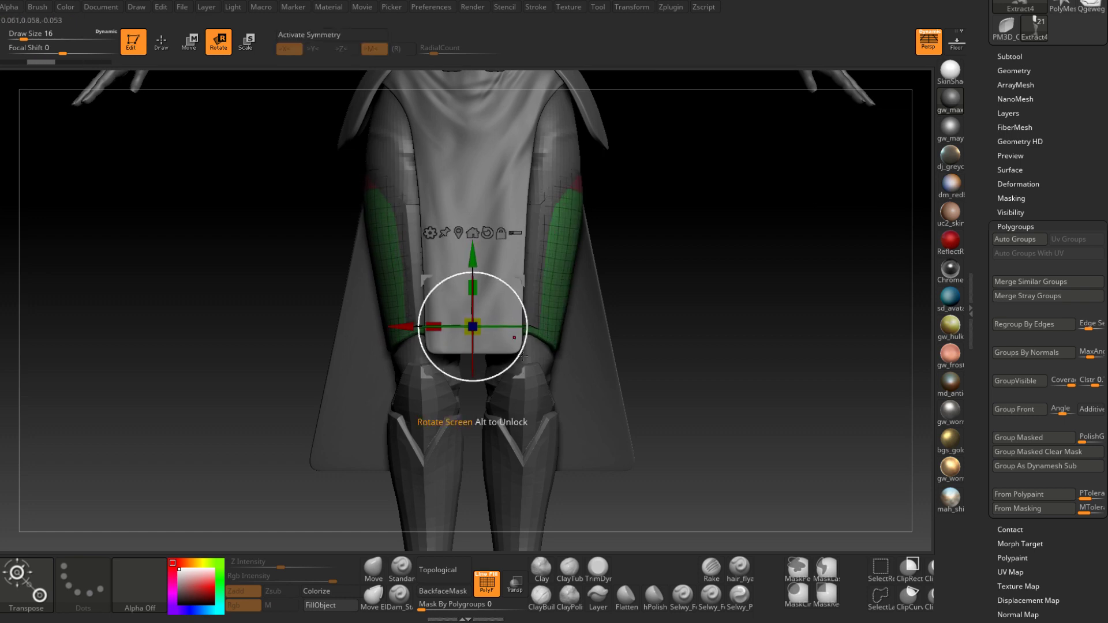
left_click_drag(520, 280, 519, 280)
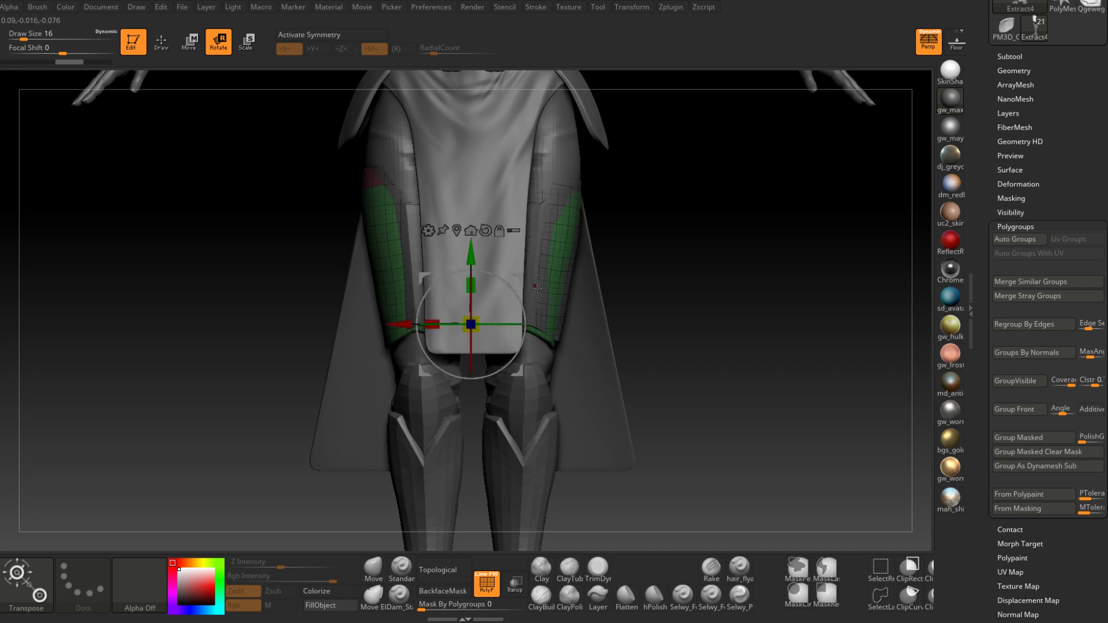
scroll(595, 350, "up", 3)
right_click_drag(595, 350, 606, 380, "alt")
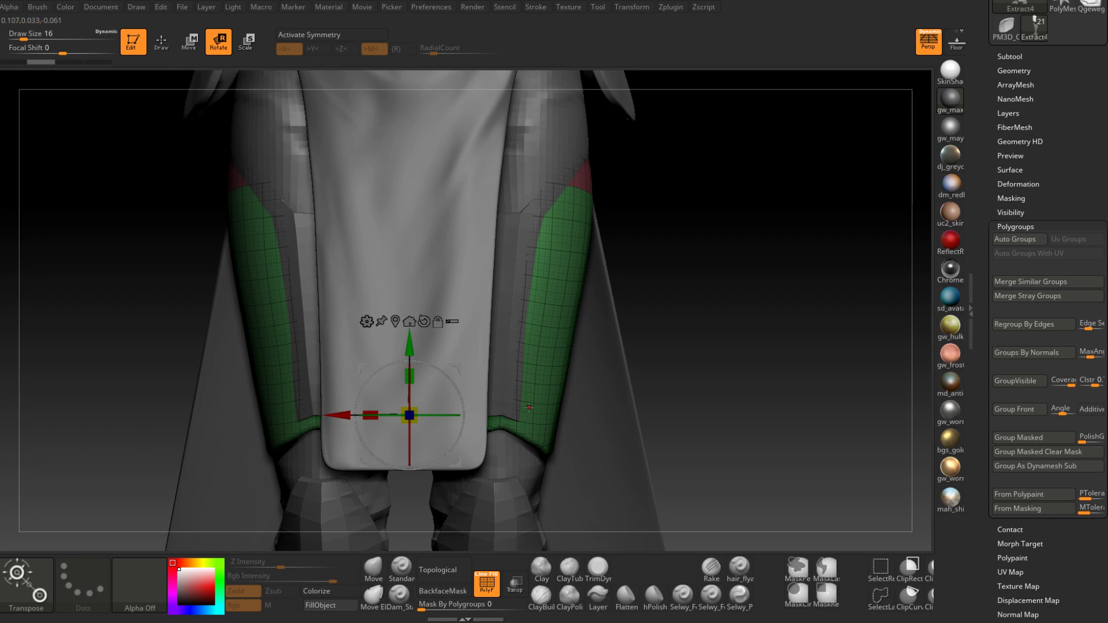
key("x")
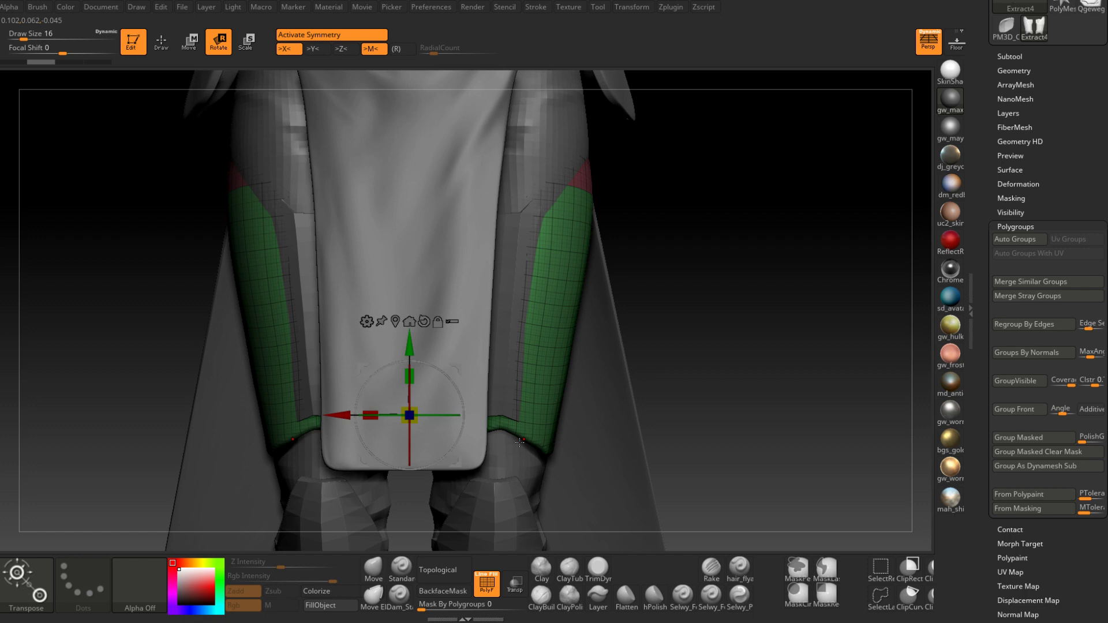
left_click_drag(460, 368, 455, 366)
key("ctrl+z")
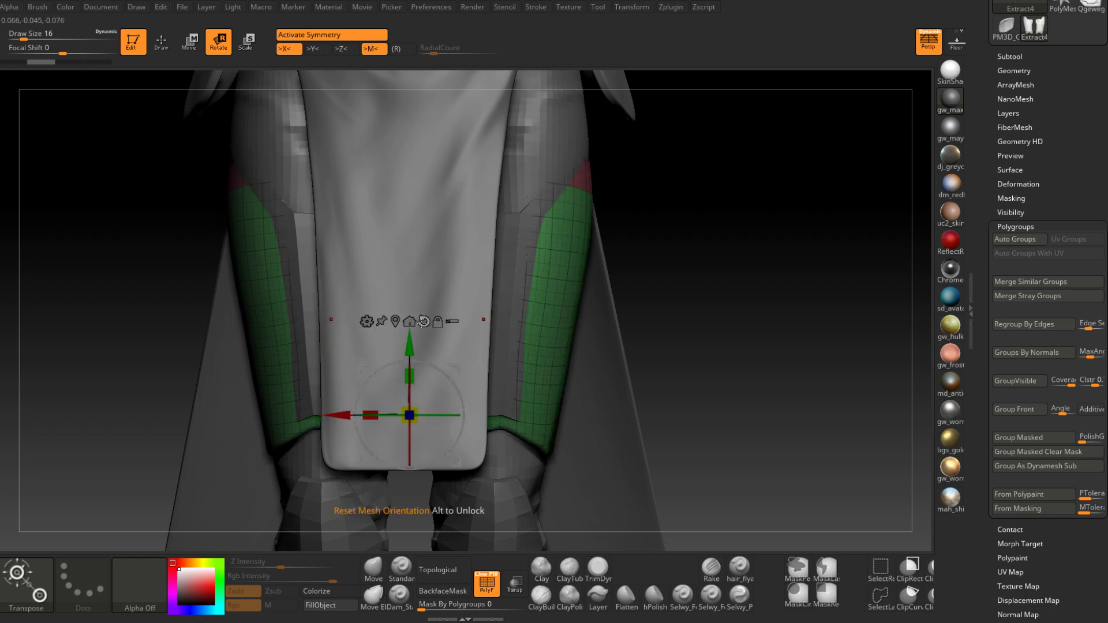
Recentre the gizmo on one thigh's trim and move both sides symmetrically inward to fit around the plates
left_click(398, 319)
right_click_drag(452, 389, 485, 431, "alt")
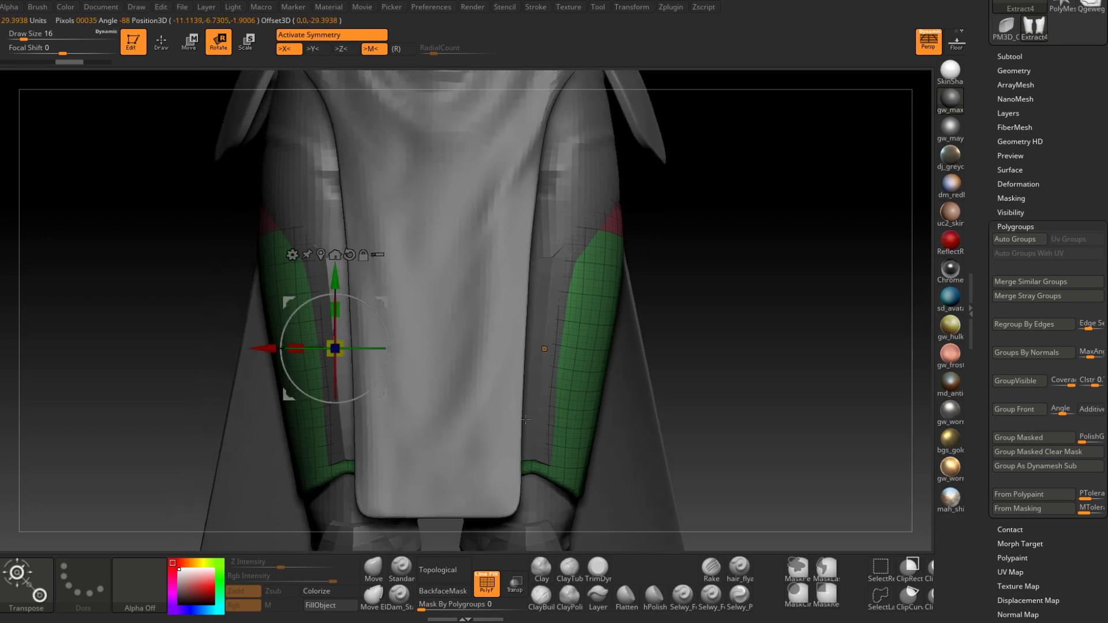
left_click_drag(383, 299, 389, 297)
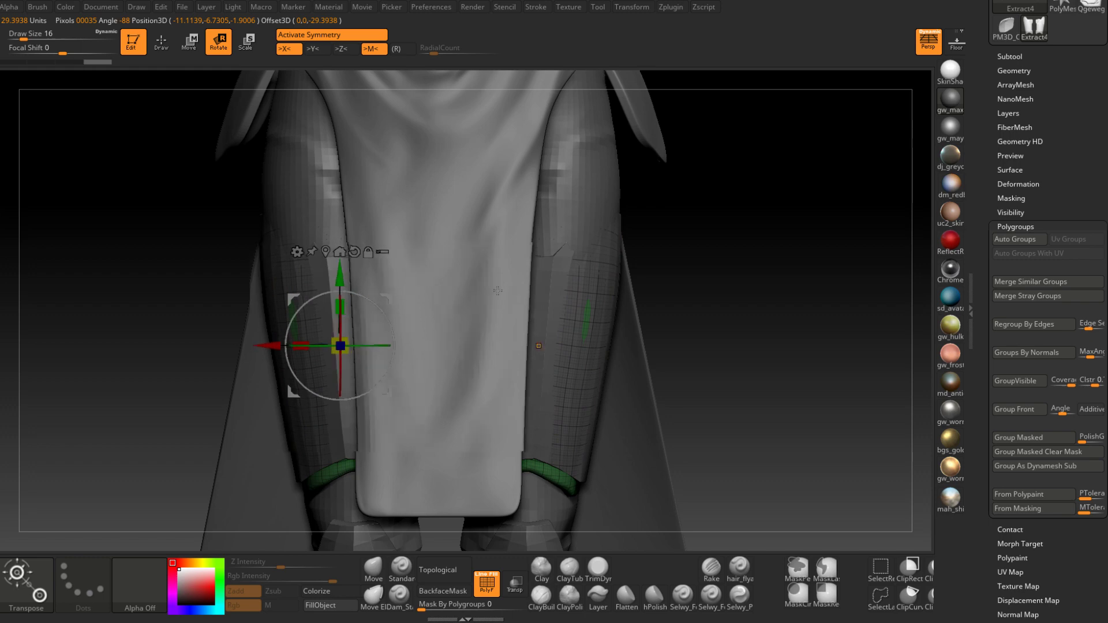
right_click_drag(569, 287, 526, 257, "shift")
right_click_drag(601, 369, 460, 333)
left_click_drag(458, 333, 566, 429)
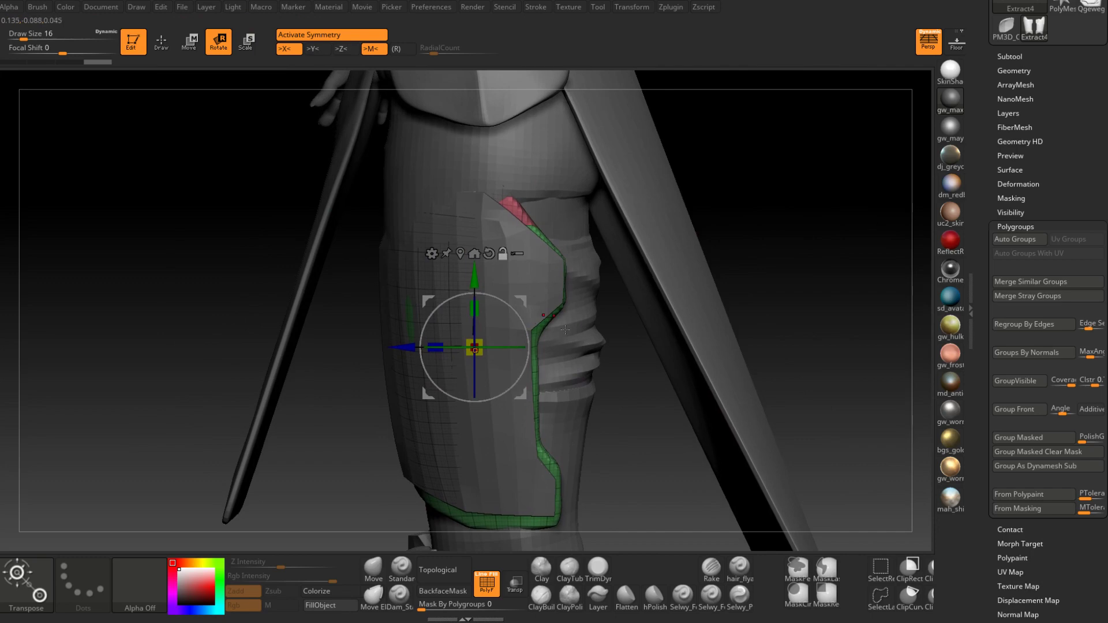
Fine-tune the trim's position from below so its lower rim follows the bottom edges of the thigh plates
left_click_drag(565, 329, 533, 329)
key("space")
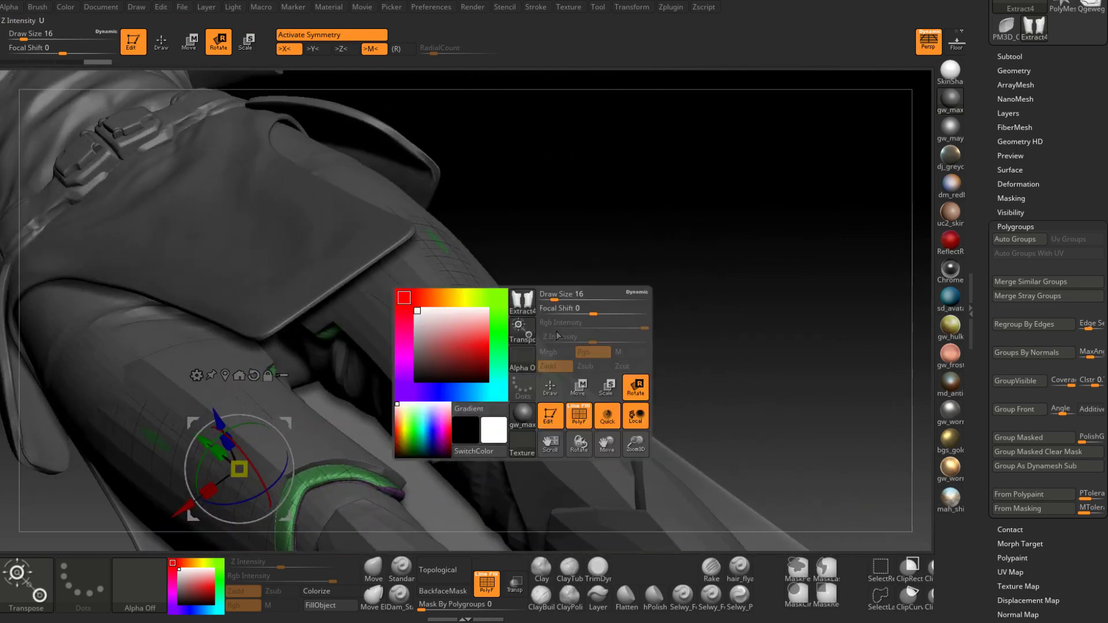
left_click_drag(722, 321, 323, 346)
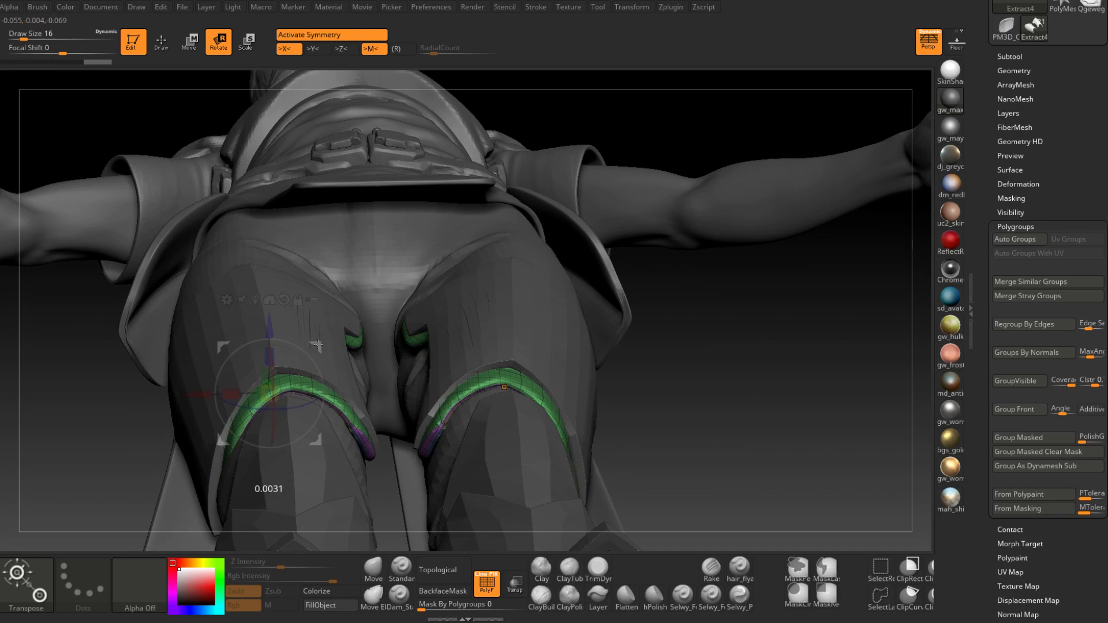
left_click_drag(316, 346, 459, 469)
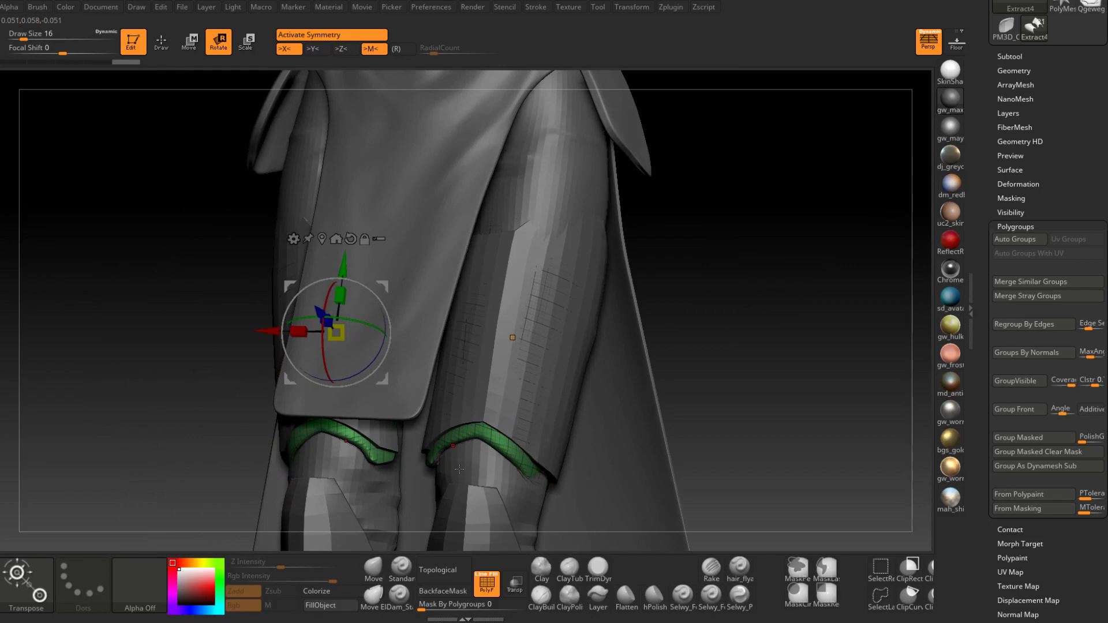
mouse_move(492, 340)
left_mouse_down()
mouse_move(523, 404)
mouse_move(503, 391)
mouse_move(503, 367)
mouse_move(604, 297)
mouse_move(487, 267)
left_mouse_up()
Switch to the Legs subtool and pull the thigh plates' upper edges into shape with the Move brush at draw sizes 51 and 68
left_click(492, 376, "alt")
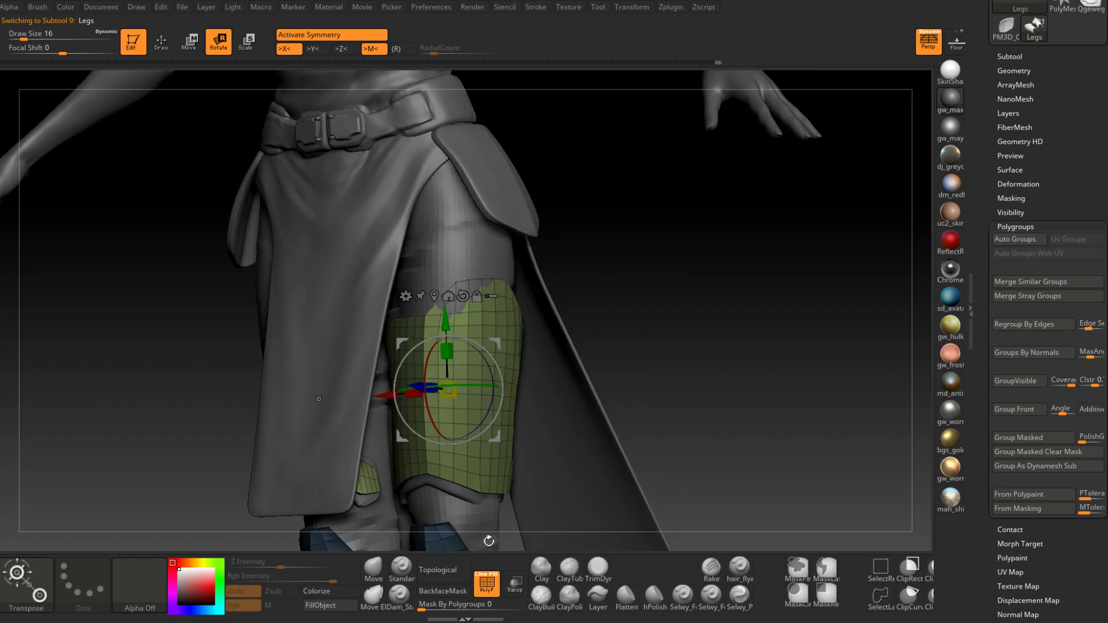
left_click(162, 42)
right_click_drag(381, 289, 498, 319)
key("space")
left_click_drag(481, 307, 490, 308)
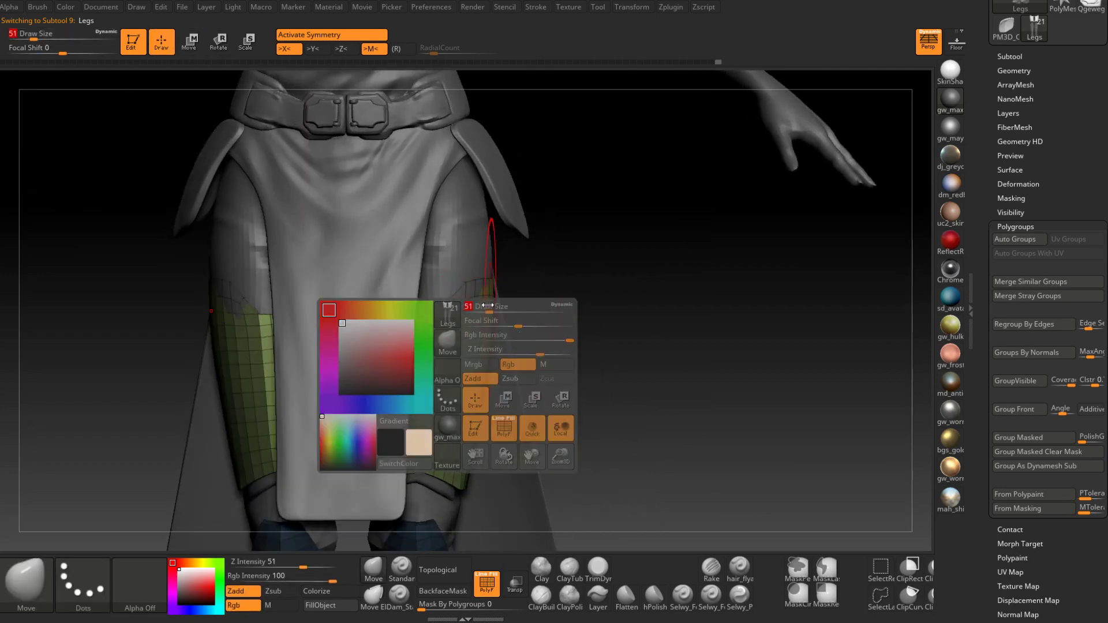
right_click_drag(474, 304, 490, 312)
left_click_drag(472, 287, 487, 316)
key("space")
right_click_drag(486, 301, 481, 316)
left_click_drag(475, 303, 480, 286)
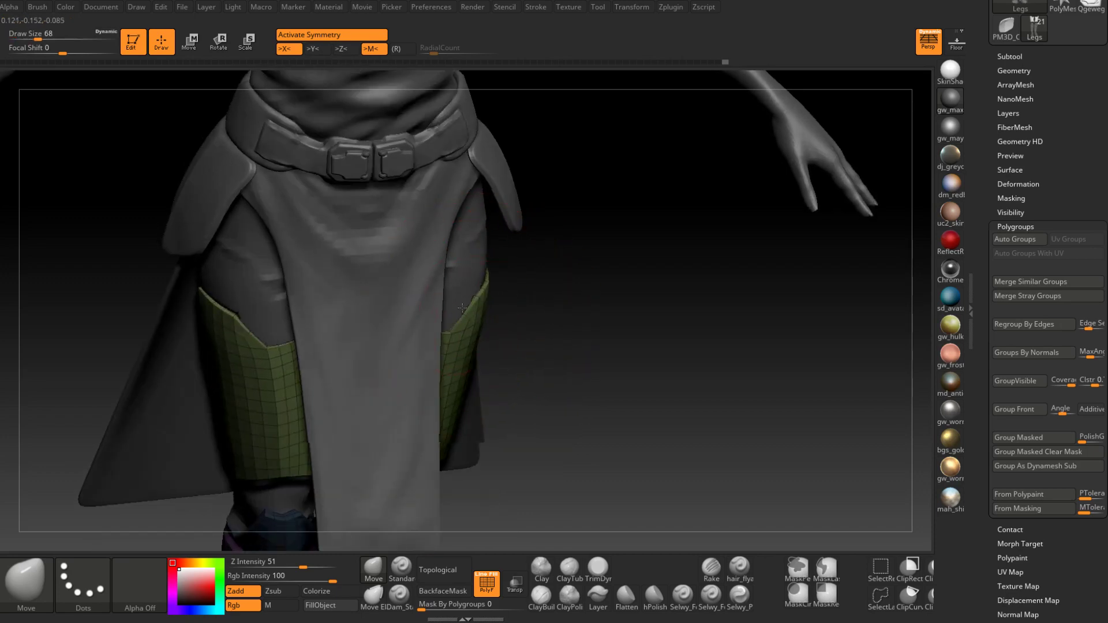
Reshape the upper rear corner of the thigh plates from the side with the Move brush at draw size 51
right_click_drag(569, 332, 490, 379)
key("space")
mouse_move(512, 375)
left_mouse_down()
mouse_move(501, 375)
mouse_move(494, 335)
mouse_move(573, 306)
left_mouse_up()
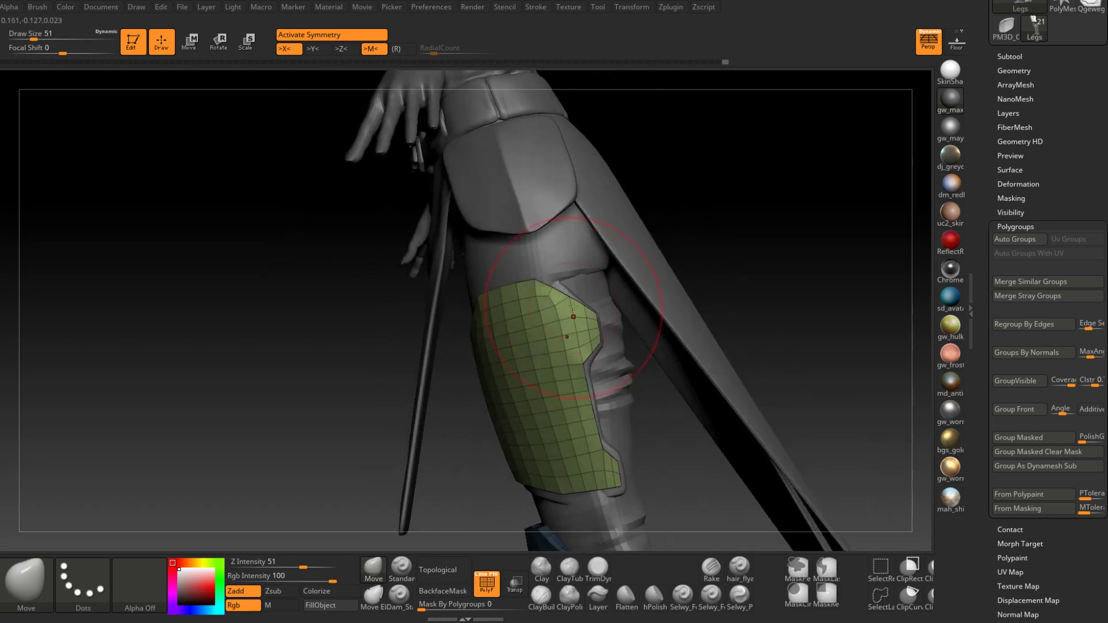
Switch to the Extract4 trim, turn on transparency, and pull its upper border toward the plates' edge at draw size 71
left_click(564, 289, "alt")
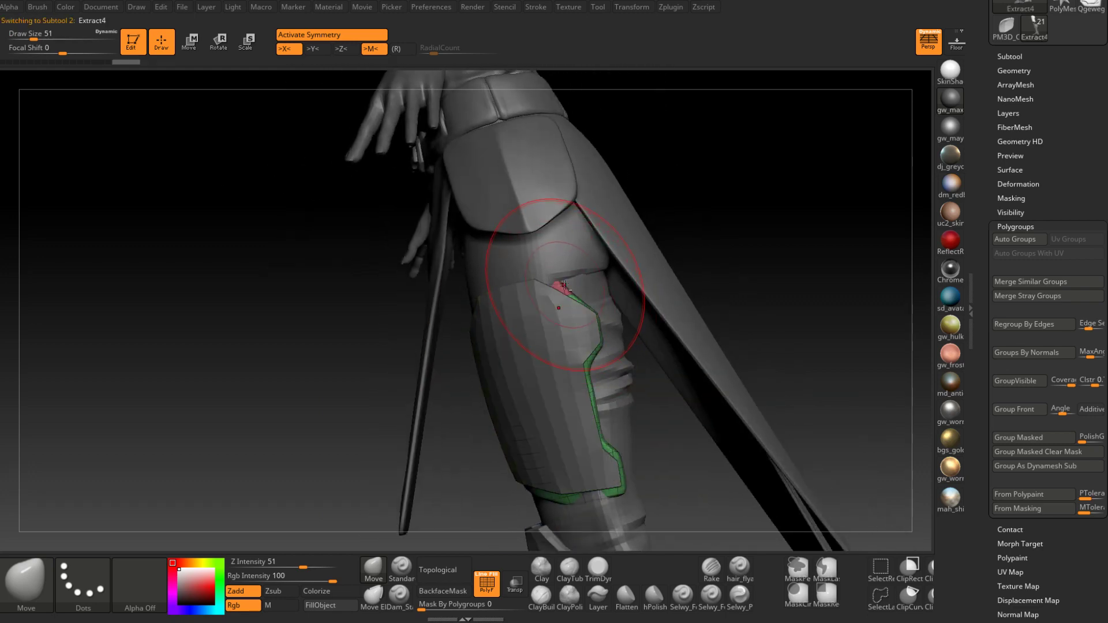
right_click_drag(560, 289, 603, 341)
left_click(516, 583)
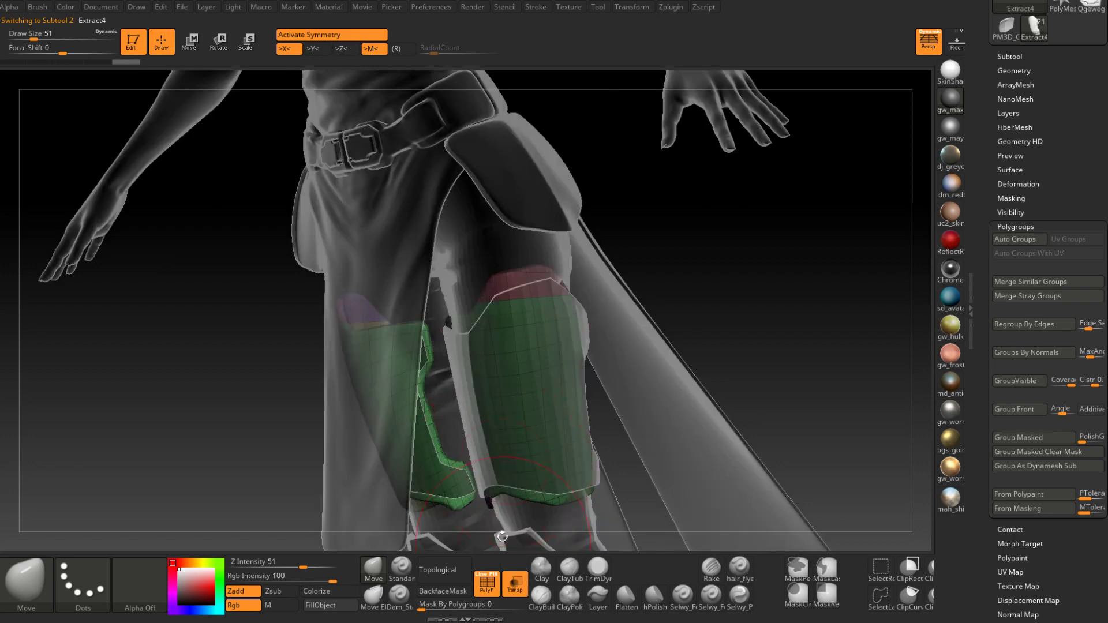
right_click_drag(528, 370, 441, 309)
key("space")
left_click_drag(507, 295, 519, 295)
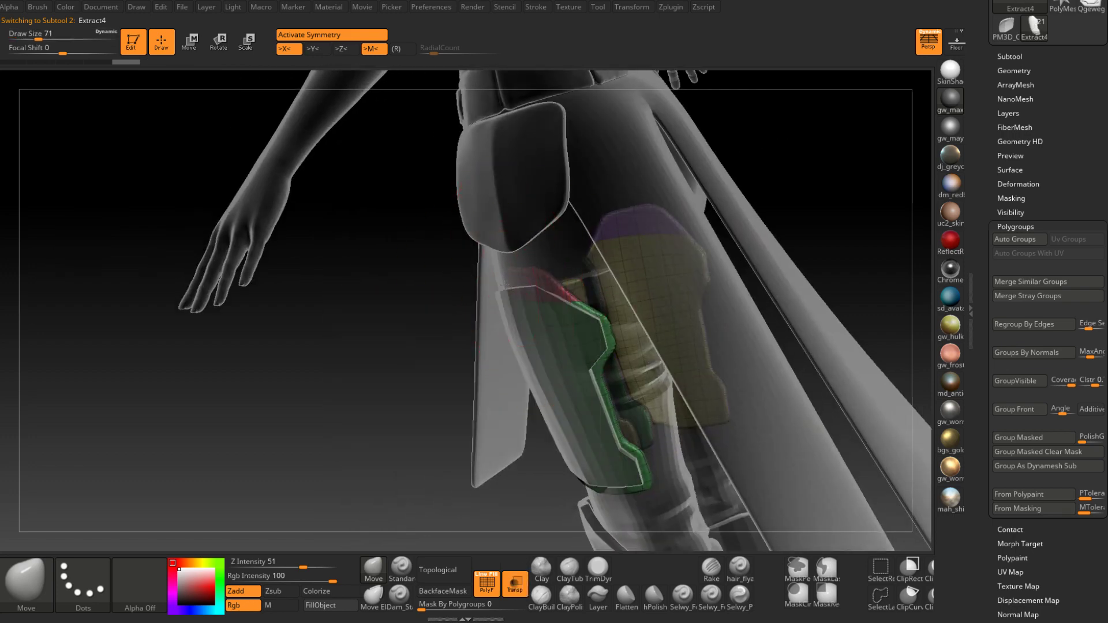
Refine the trim's upper border along the outer thighs with the Move brush at draw sizes 54 and 41
mouse_move(498, 284)
right_mouse_down()
mouse_move(556, 283)
mouse_move(617, 315)
right_mouse_up()
key("space")
left_click_drag(515, 270, 509, 267)
right_click_drag(508, 266, 530, 269)
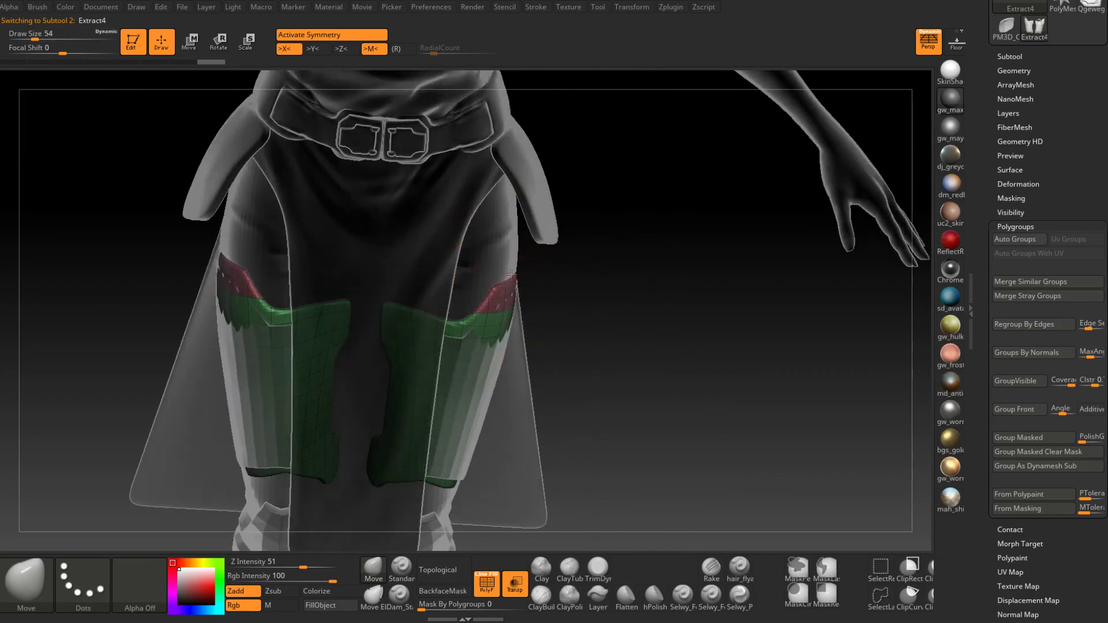
left_click_drag(525, 270, 517, 275)
right_click_drag(565, 277, 519, 283)
mouse_move(544, 280)
right_mouse_down()
mouse_move(647, 284)
mouse_move(582, 302)
mouse_move(563, 294)
mouse_move(536, 329)
mouse_move(519, 303)
right_mouse_up()
key("s")
left_click_drag(522, 300, 518, 298)
mouse_move(515, 297)
right_mouse_down()
mouse_move(543, 377)
mouse_move(612, 384)
right_mouse_up()
Turn off transparency and save the project
left_click(516, 583)
right_click_drag(591, 429, 595, 337)
right_click(593, 335)
key("ctrl+s")
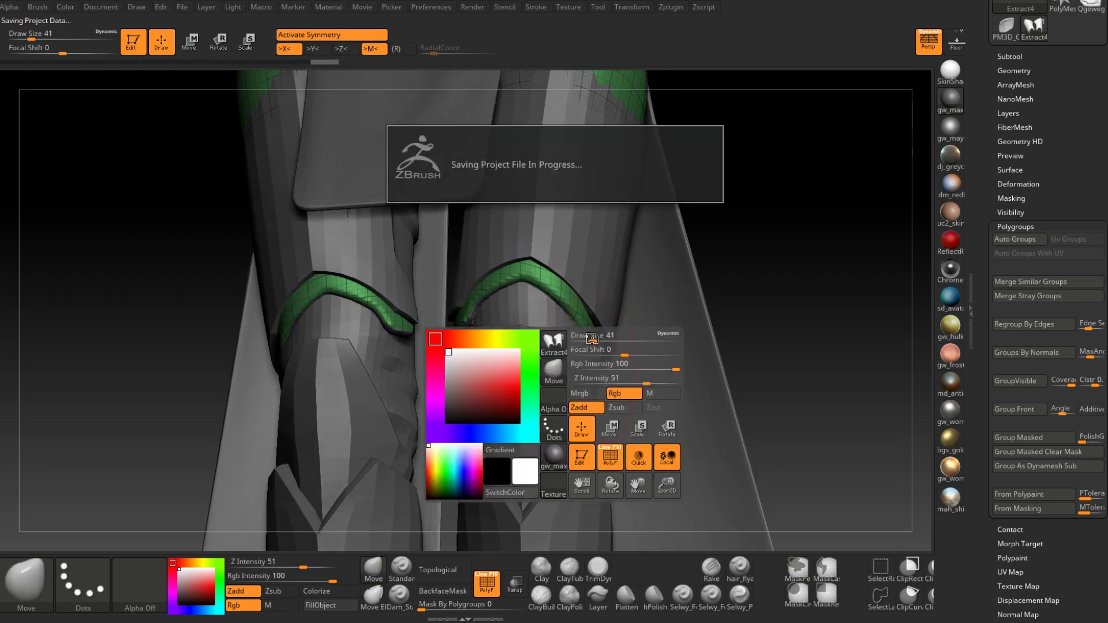
Sink the Extract4 trim where it overlaps the upper front of the thigh plates, using the ClayBuildup brush at draw size 31
left_click(592, 338)
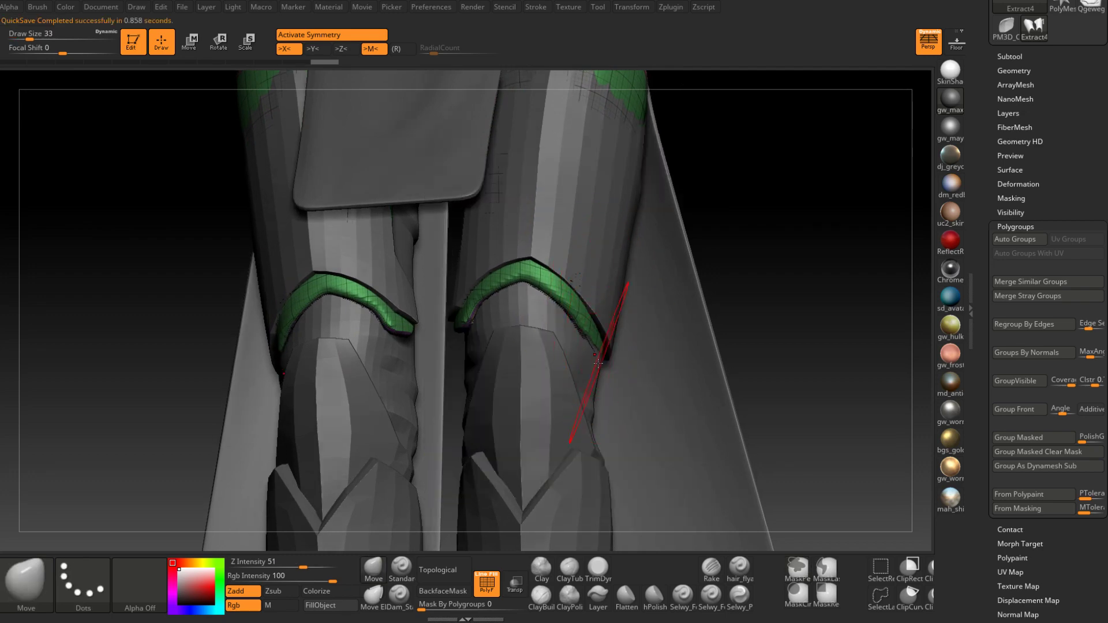
mouse_move(599, 363)
right_mouse_down()
mouse_move(572, 360)
mouse_move(572, 295)
mouse_move(539, 248)
mouse_move(549, 302)
mouse_move(608, 286)
right_mouse_up()
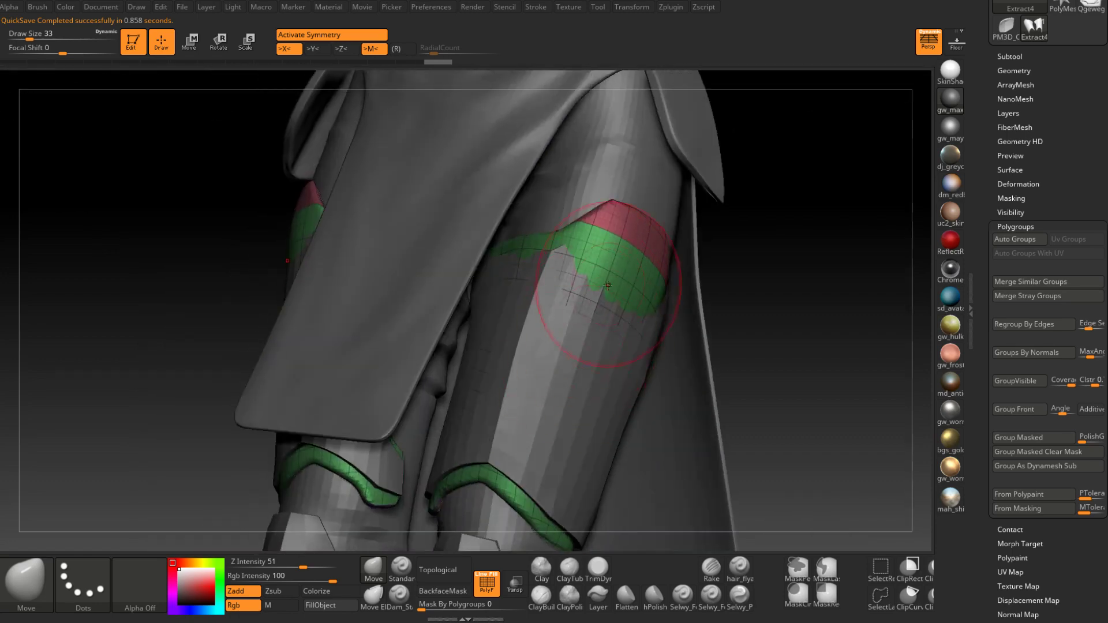
left_click(541, 597)
right_click_drag(547, 306, 591, 286)
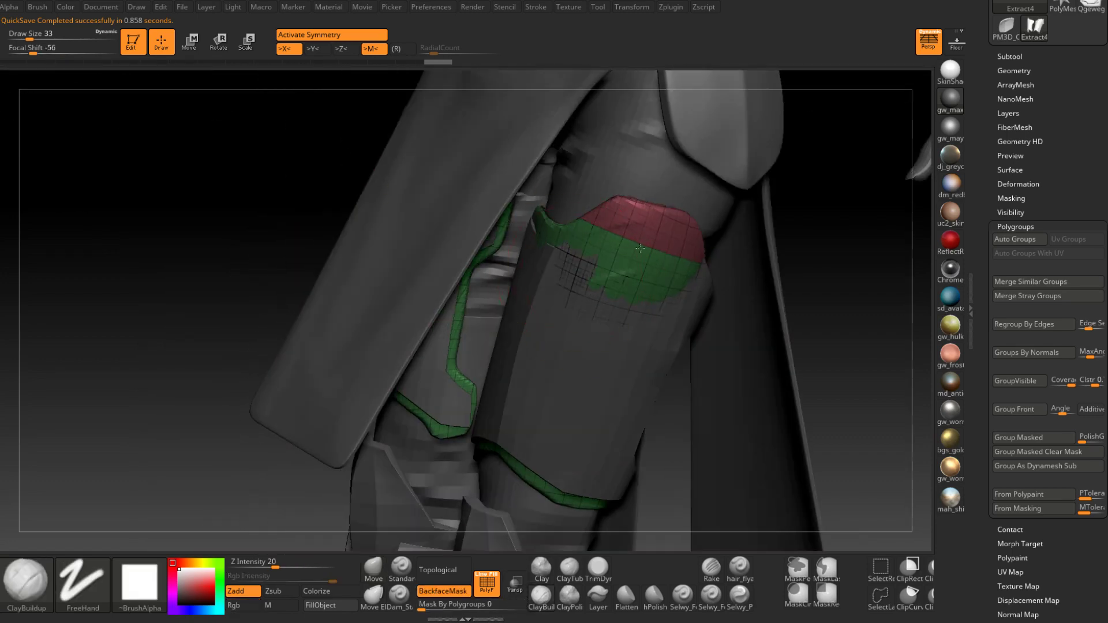
right_click_drag(641, 253, 634, 253)
key("space")
left_click_drag(642, 254, 640, 254)
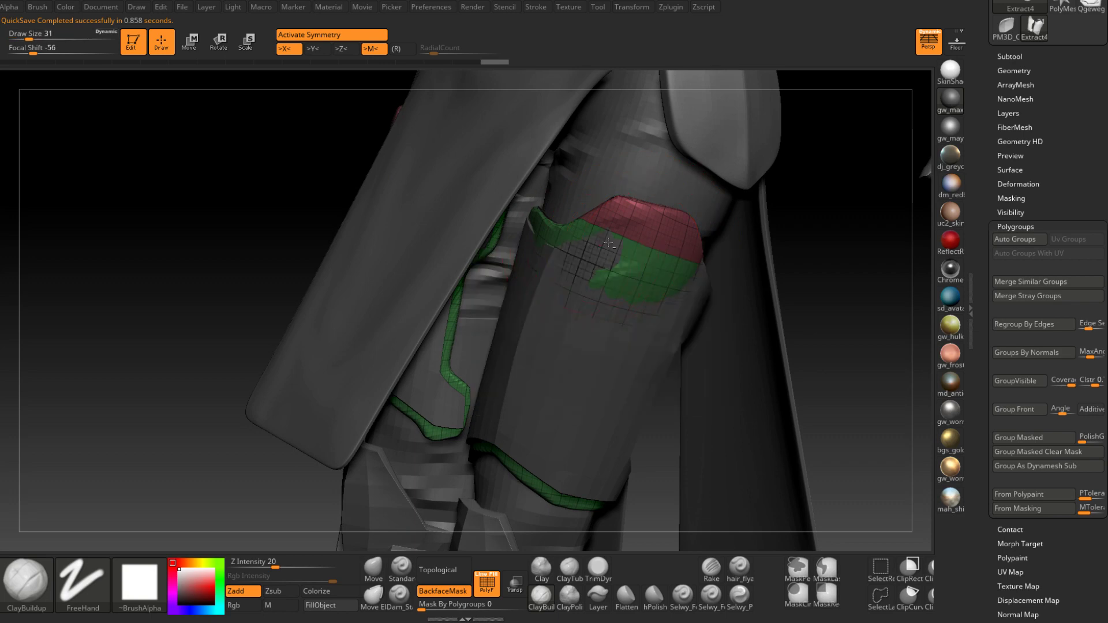
Sink the remaining trim overlap across the outer face of the thigh plates with ClayBuildup at draw size 27
mouse_move(611, 238)
right_mouse_down()
mouse_move(648, 240)
mouse_move(594, 309)
mouse_move(584, 299)
right_mouse_up()
key("space")
left_click_drag(585, 301, 581, 302)
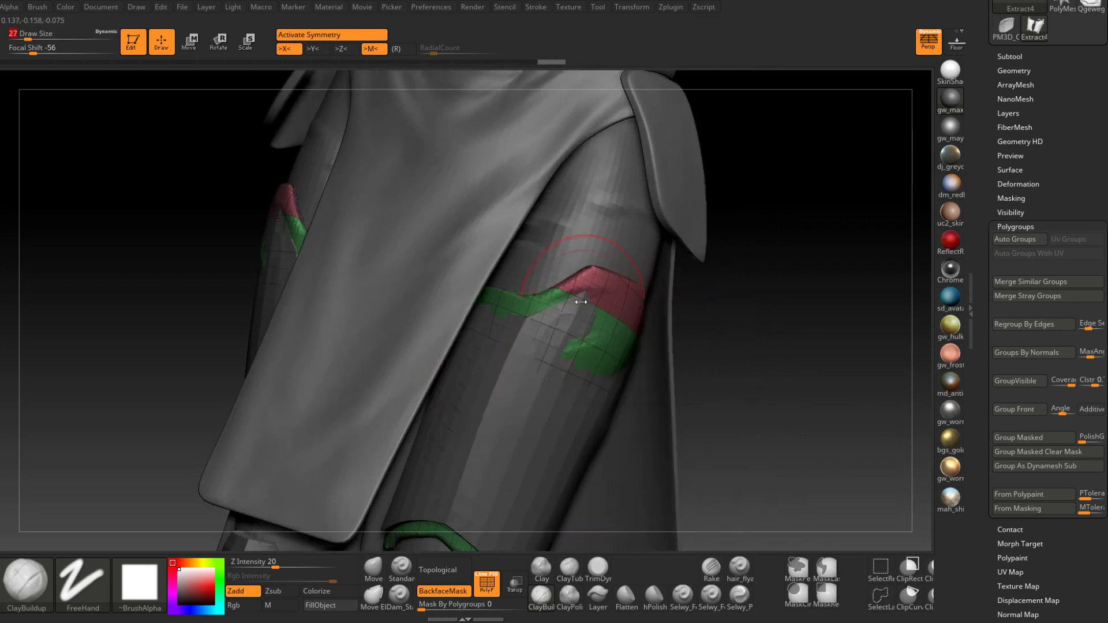
right_click_drag(619, 325, 587, 302)
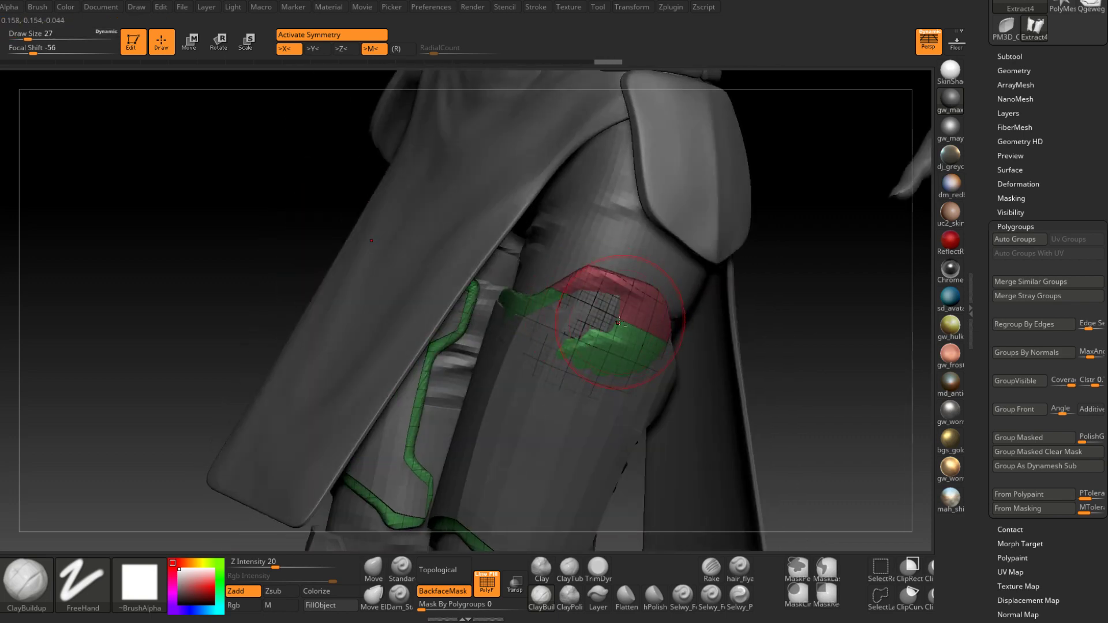
right_click_drag(579, 361, 619, 339)
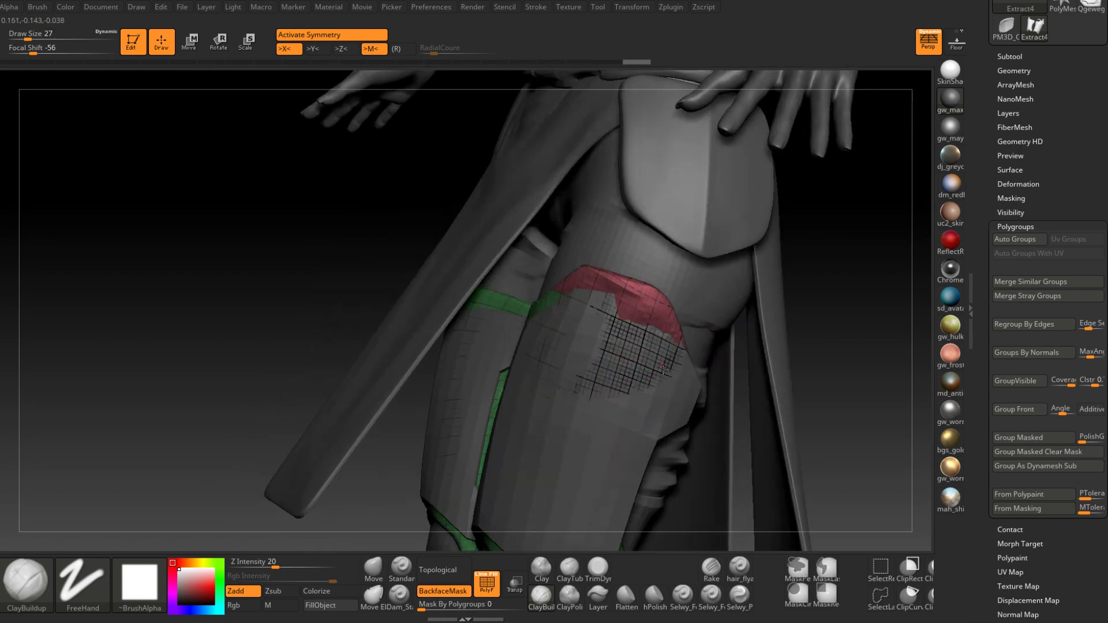
Thin the trim's upper border around the outer thighs with ClayBuildup at draw size 20
right_click_drag(663, 370, 639, 332)
key("space")
left_click_drag(638, 330, 632, 330)
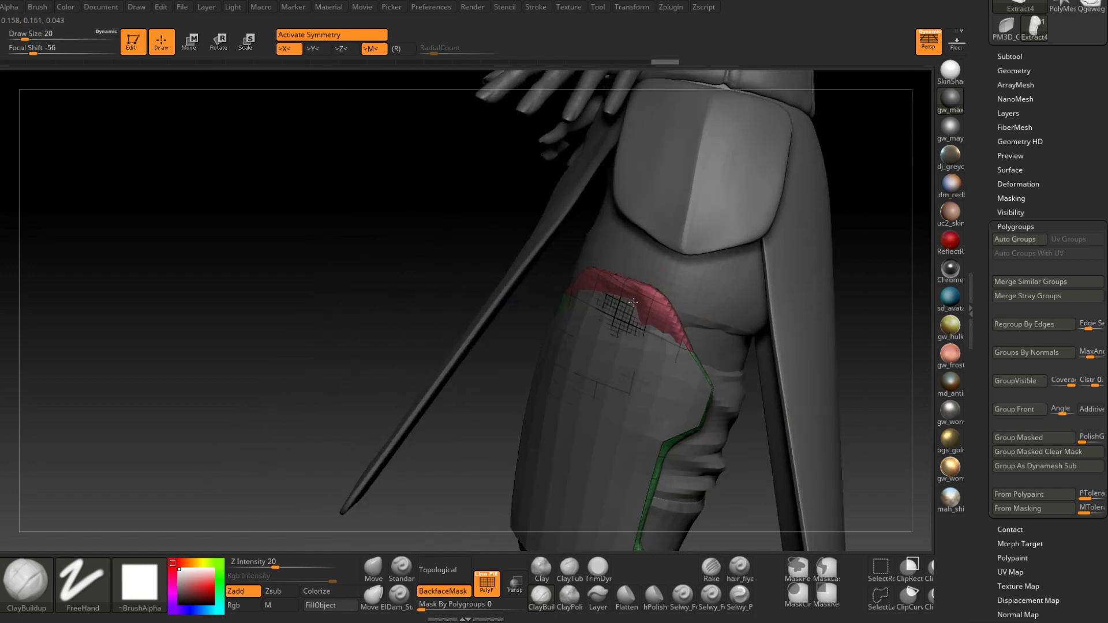
right_click_drag(662, 339, 632, 301)
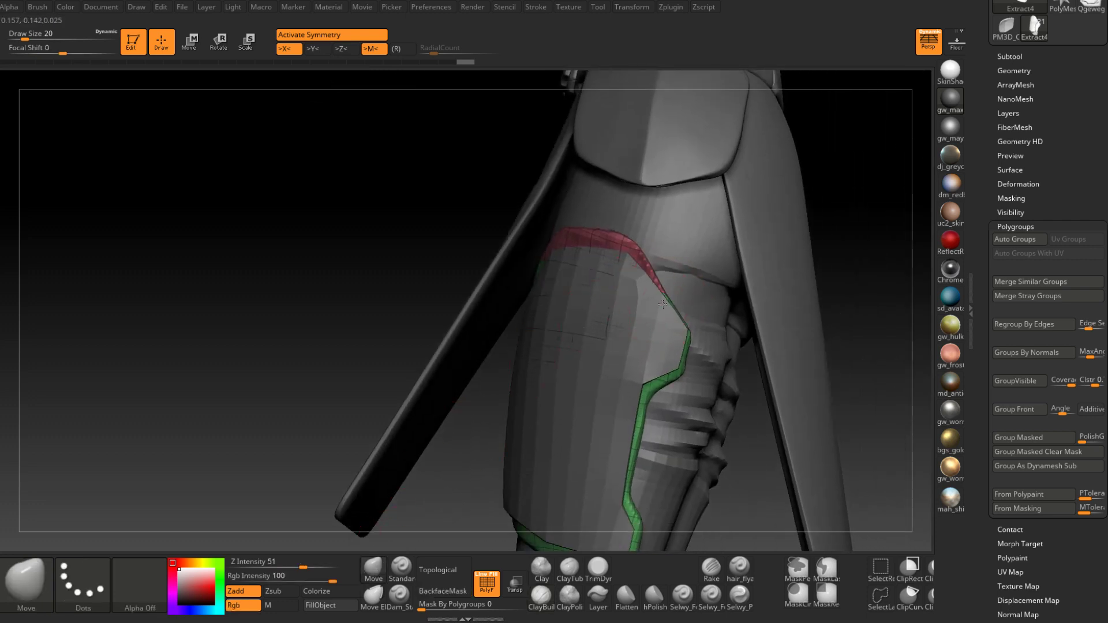
Pull the trim's rear border out from under the thigh plates with the Move brush at draw size 39
key("space")
left_click_drag(663, 305, 673, 304)
right_click_drag(687, 308, 669, 309)
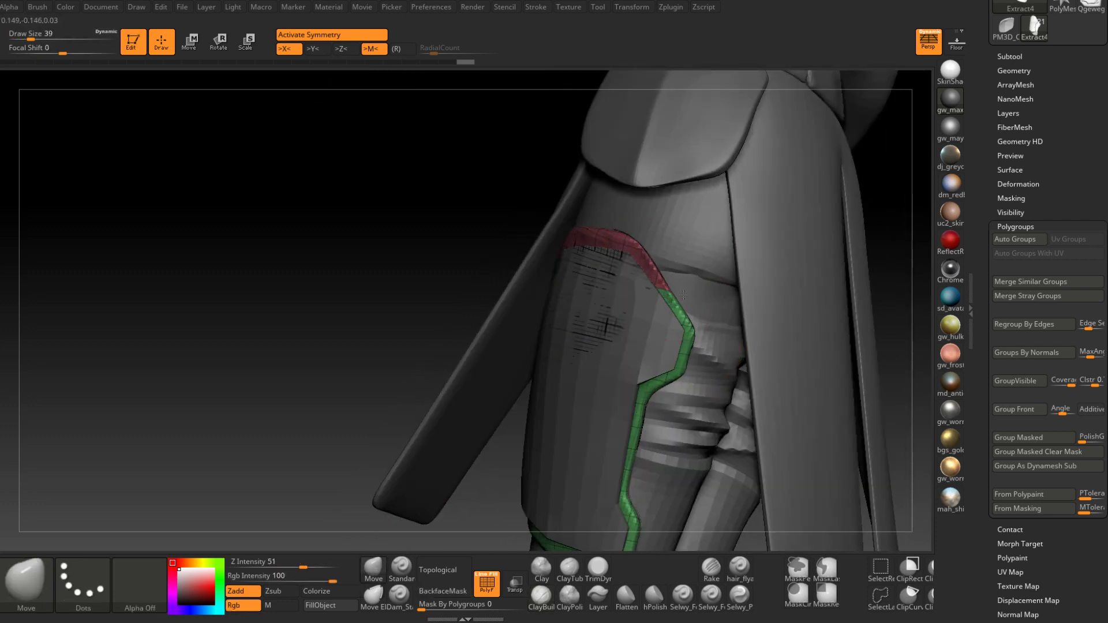
right_click_drag(668, 281, 640, 371)
key("space")
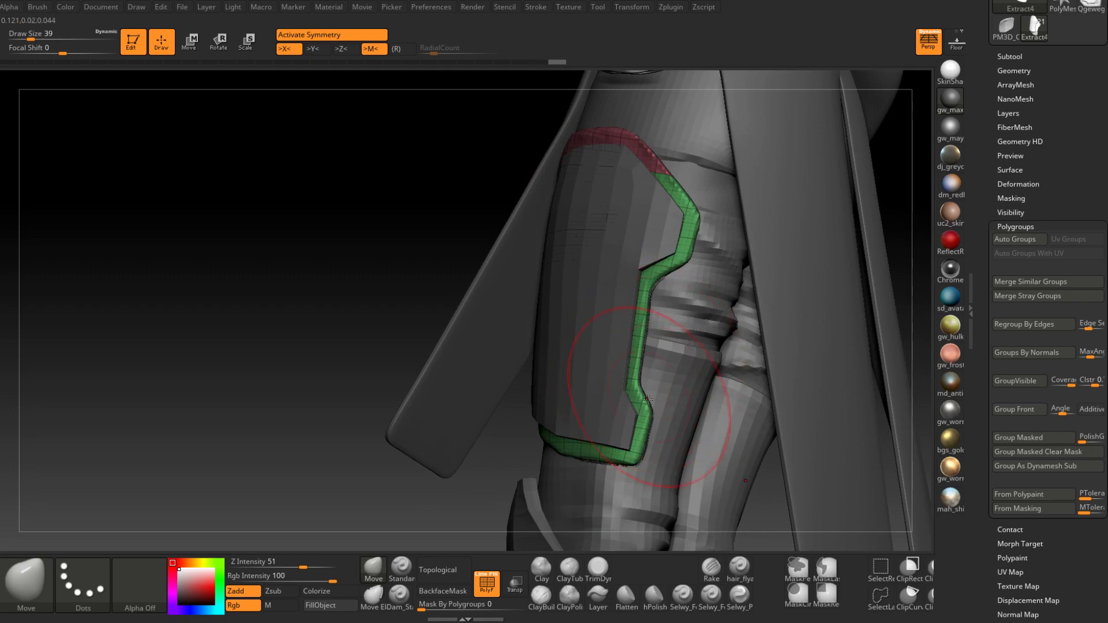
right_click_drag(648, 398, 542, 347)
right_click_drag(522, 413, 524, 375)
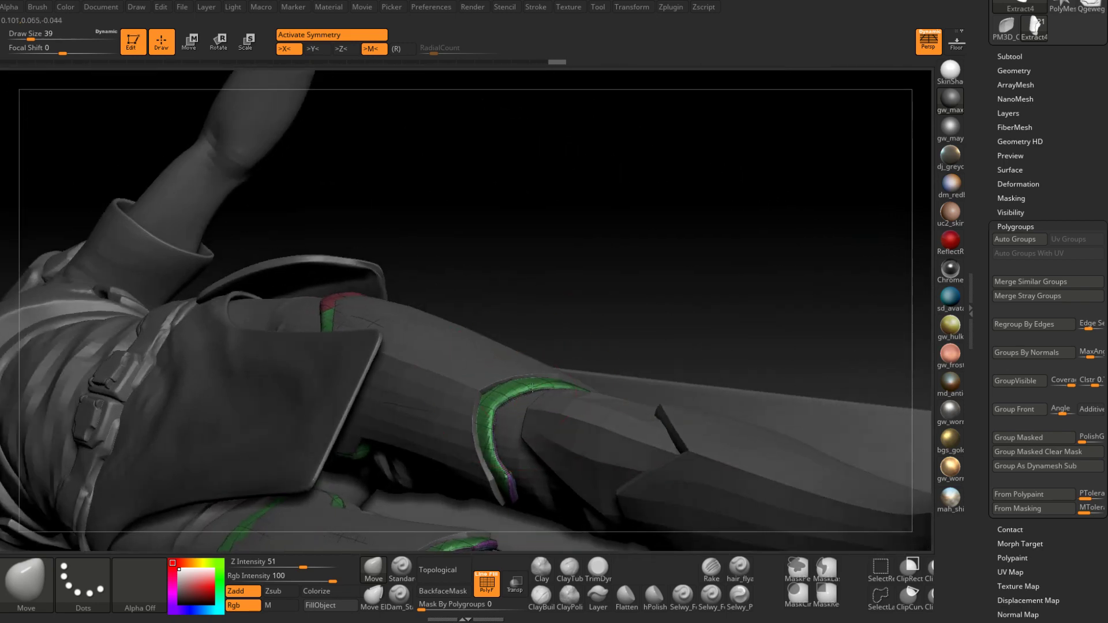
Sink the trim under the plates' upper edge at the inner front of the thighs with ClayBuildup at draw size 17
key("space")
left_click_drag(530, 385, 522, 382)
mouse_move(522, 379)
right_mouse_down()
mouse_move(549, 260)
mouse_move(516, 413)
mouse_move(608, 357)
mouse_move(646, 269)
mouse_move(556, 313)
mouse_move(551, 350)
right_mouse_up()
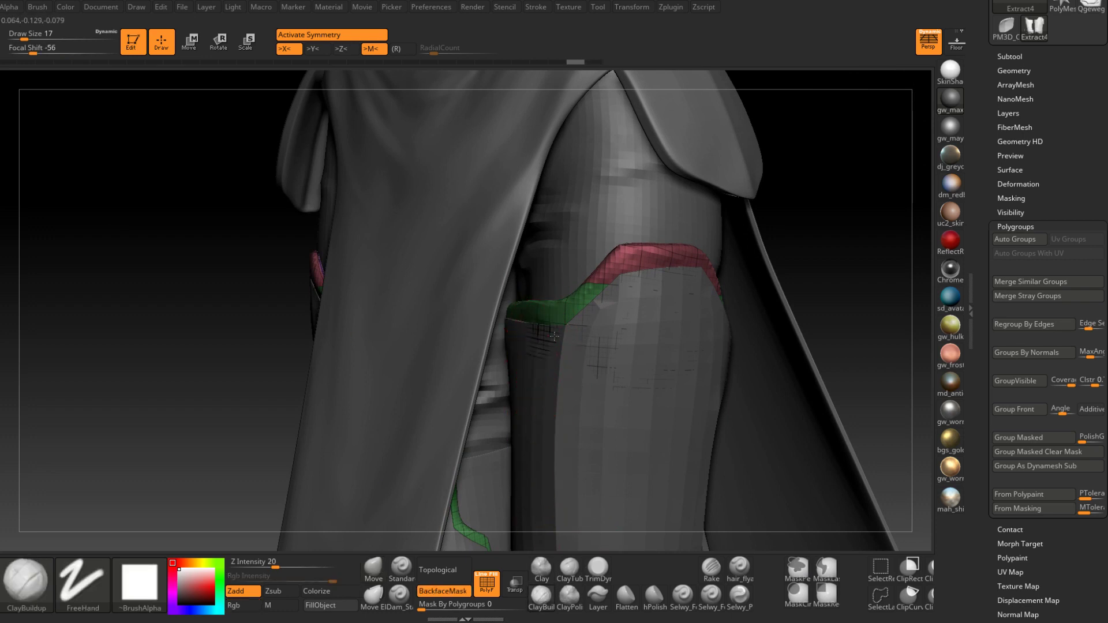
mouse_move(554, 336)
right_mouse_down()
mouse_move(583, 353)
mouse_move(566, 330)
right_mouse_up()
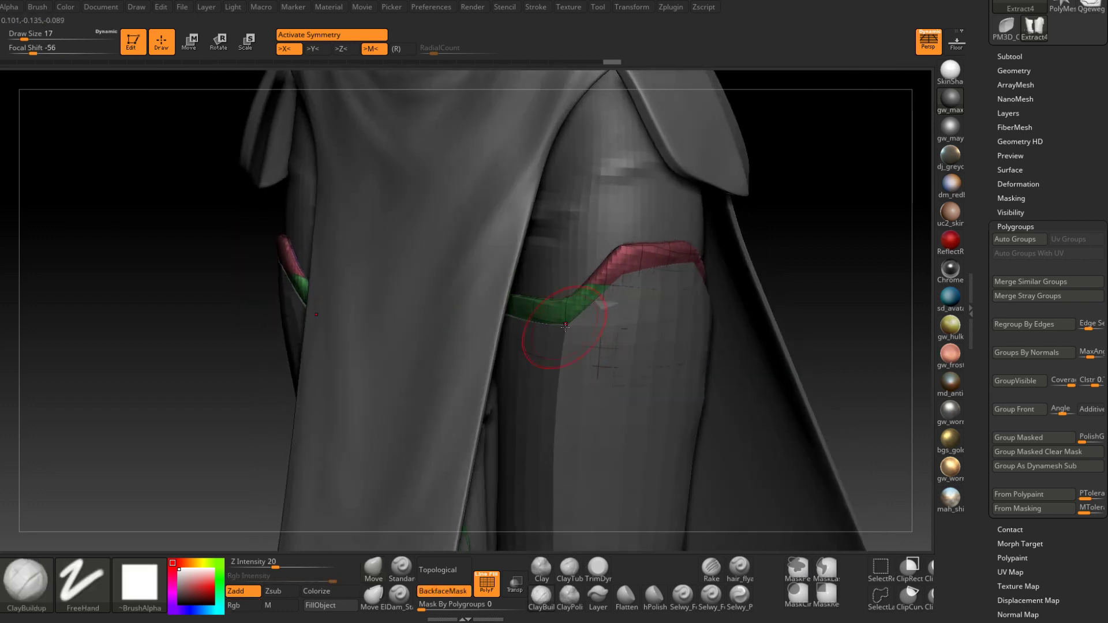
Clean up the trim along the inner thighs with ClayBuildup at draw size 11
key("s")
left_click_drag(567, 329, 563, 329)
right_click_drag(543, 335, 453, 306)
right_click(444, 332)
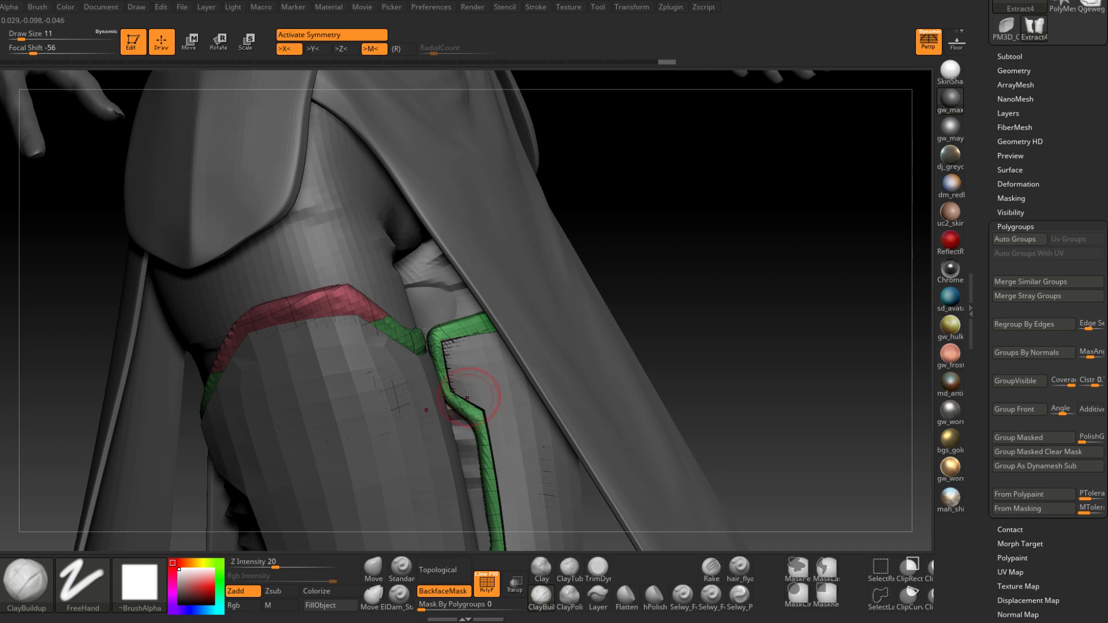
right_click_drag(466, 397, 519, 470)
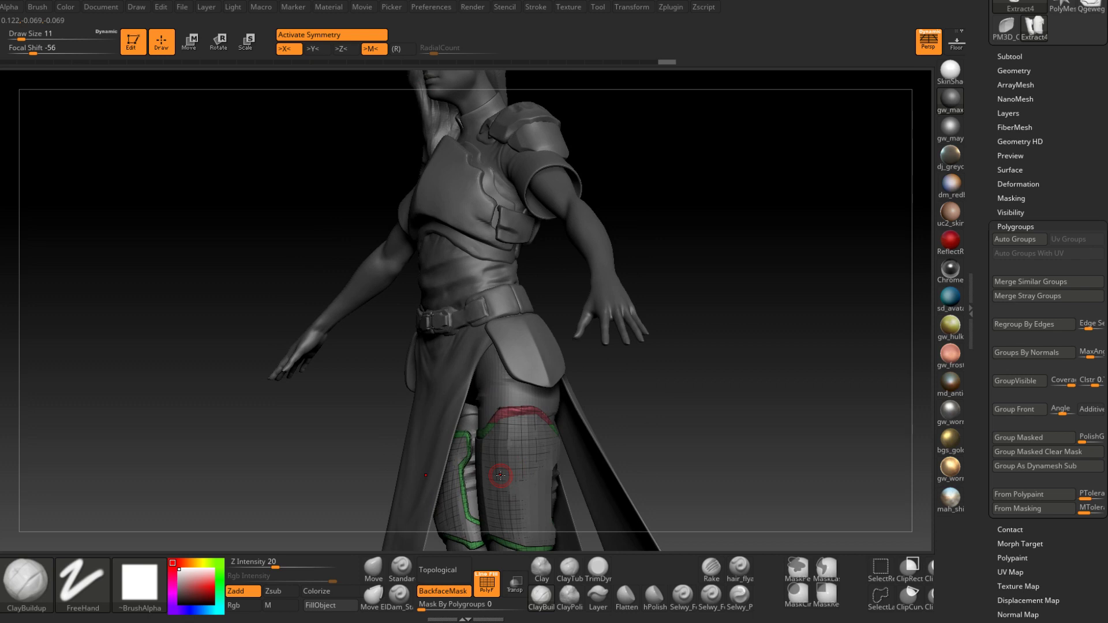
Make the Legs subtool active and drop it to a lower subdivision level
right_click_drag(501, 476, 498, 426)
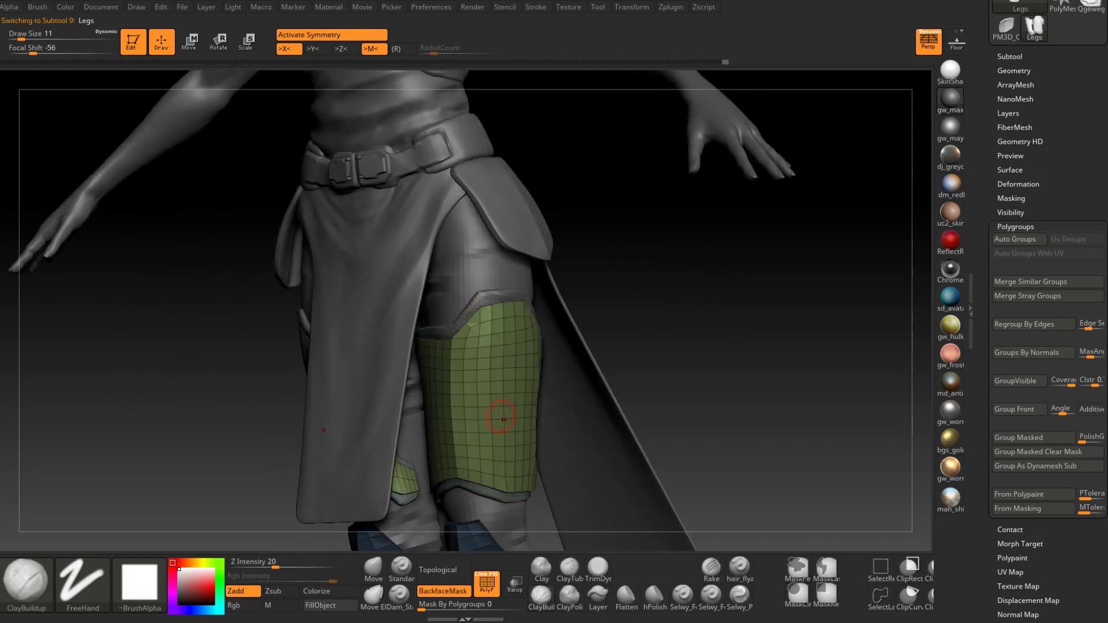
right_click_drag(503, 393, 504, 352, "ctrl")
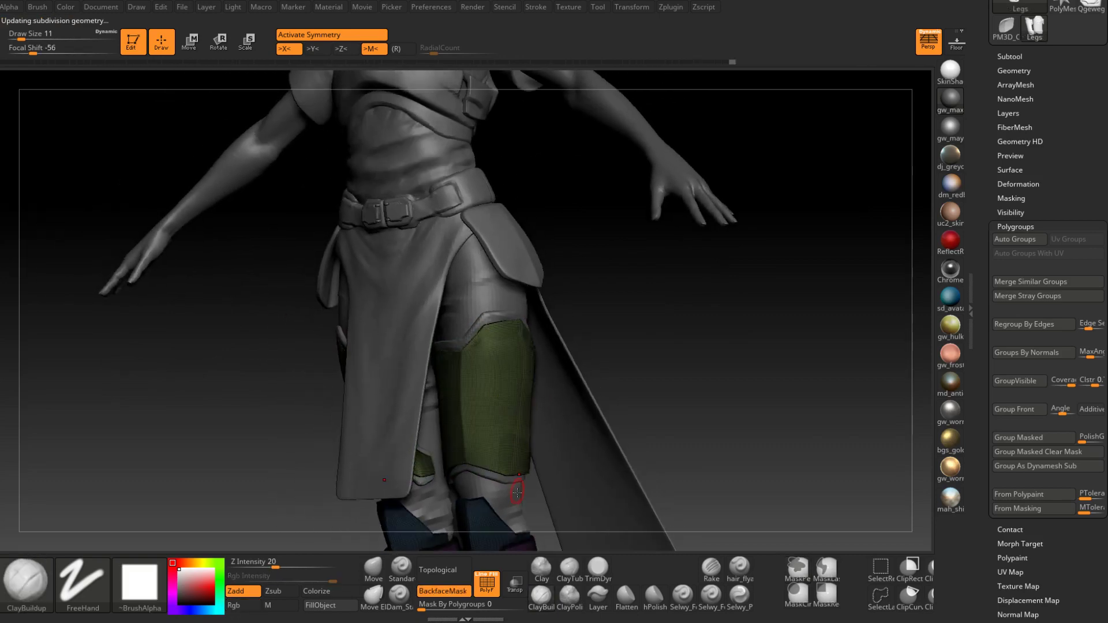
right_click_drag(515, 490, 484, 514)
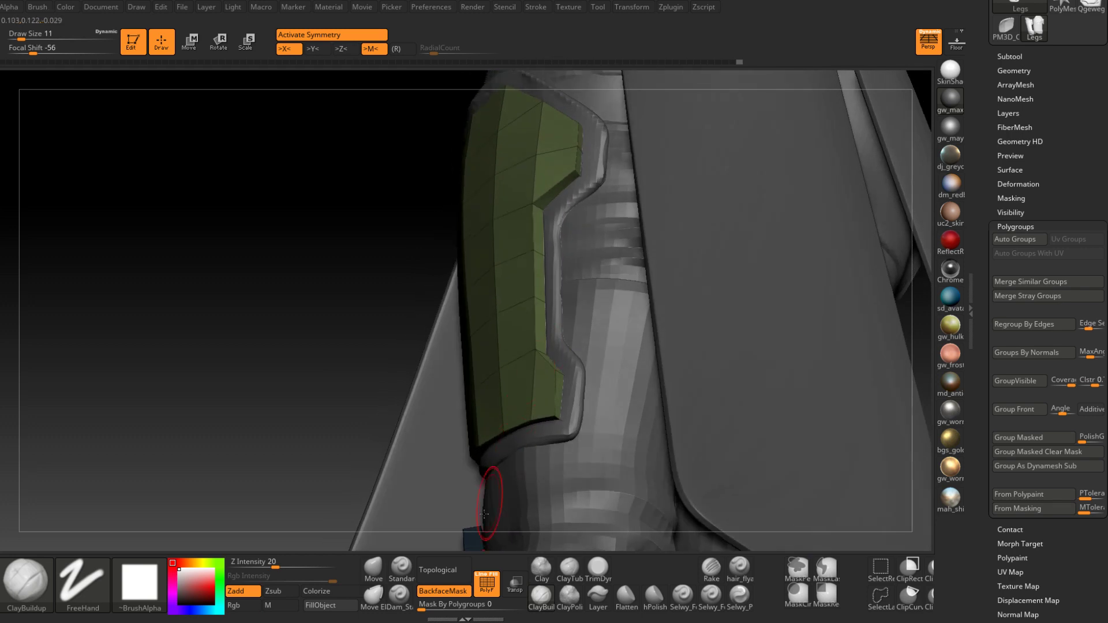
Reshape the lower and upper rear corners of the thigh plates with the Move brush at draw size 7
left_click(378, 569)
right_click_drag(428, 492, 554, 387)
key("space")
left_click_drag(555, 387, 553, 387)
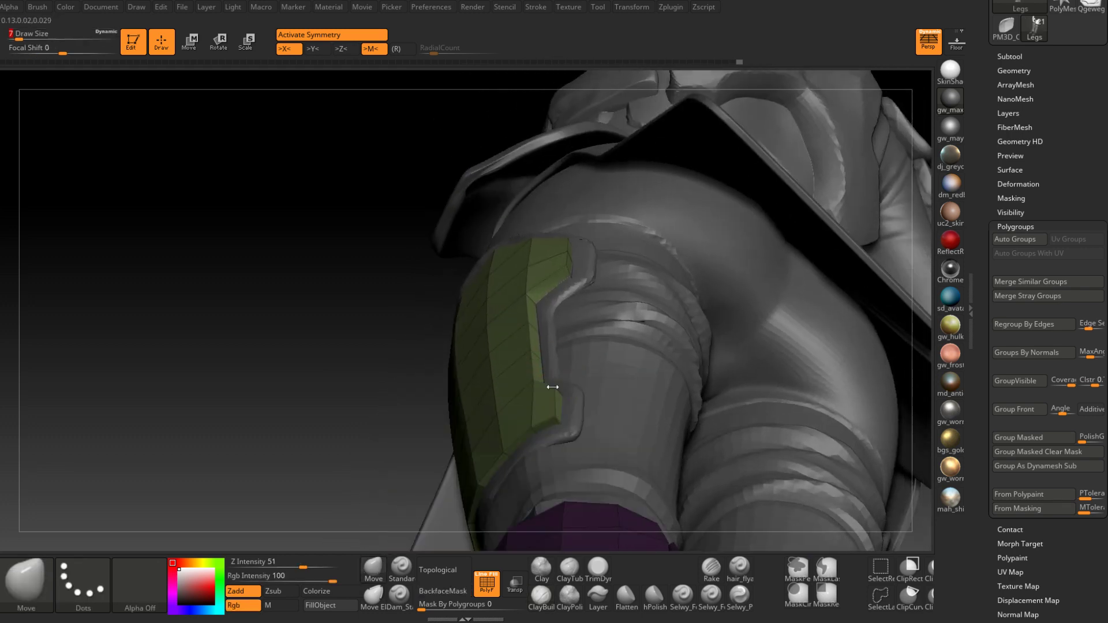
right_click_drag(551, 395, 554, 414)
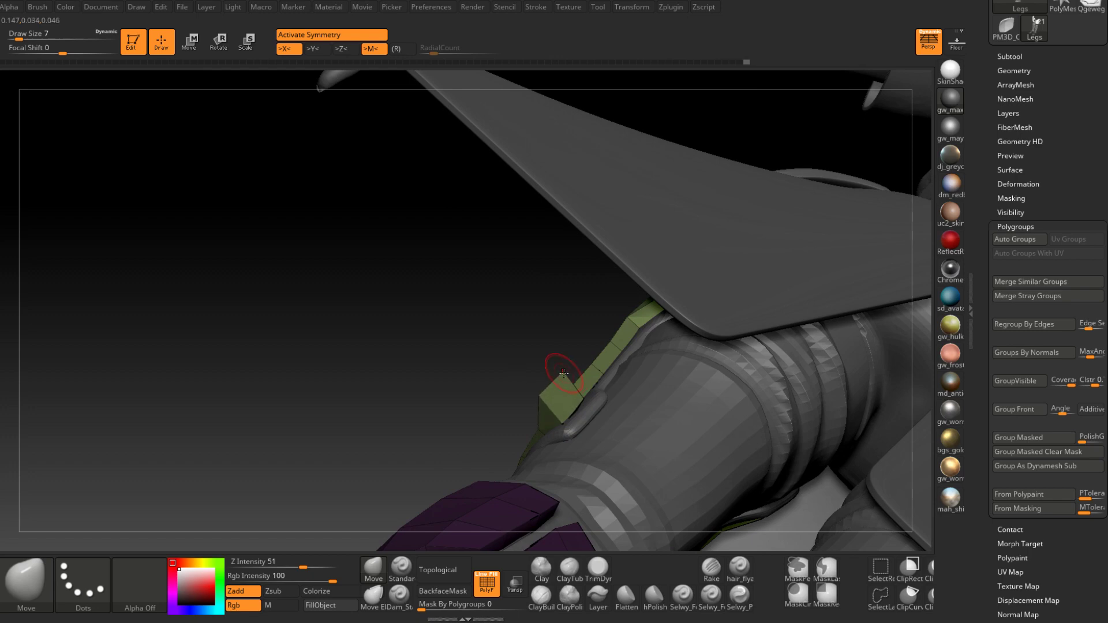
right_click_drag(563, 373, 552, 428)
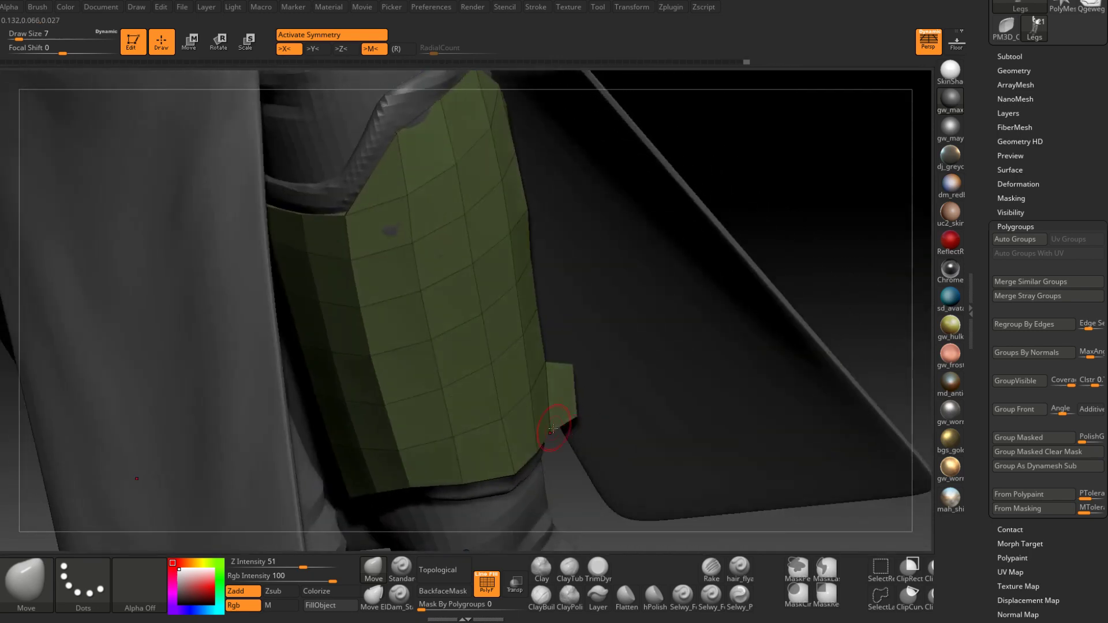
right_click_drag(552, 388, 588, 382)
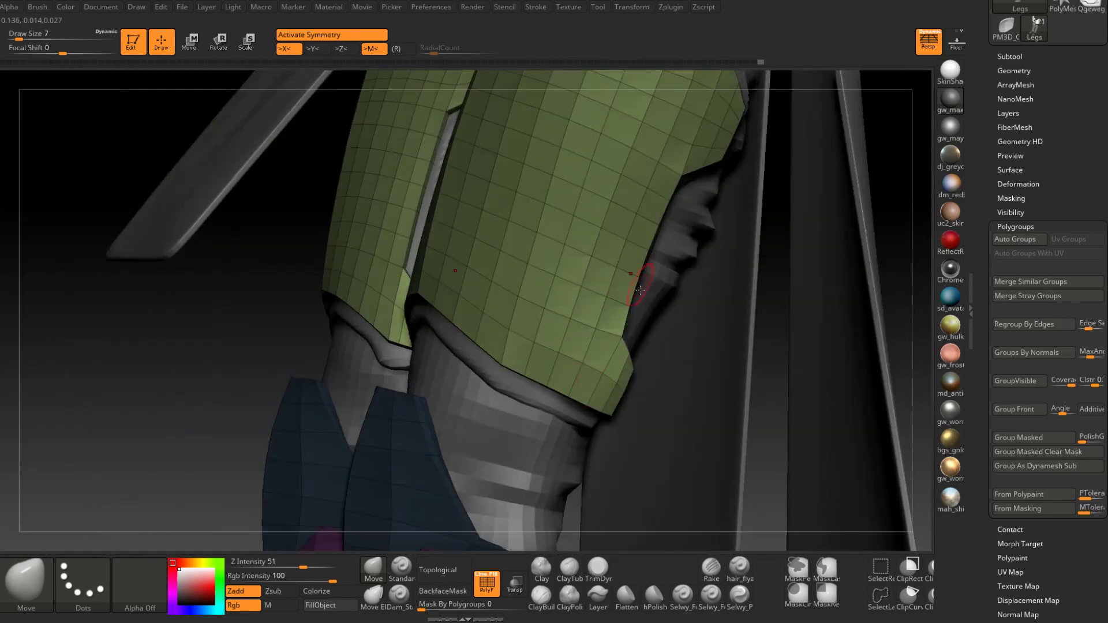
mouse_move(639, 290)
right_mouse_down()
mouse_move(540, 314)
mouse_move(611, 311)
mouse_move(636, 339)
mouse_move(567, 392)
mouse_move(622, 315)
mouse_move(623, 330)
mouse_move(626, 292)
mouse_move(668, 314)
mouse_move(672, 306)
mouse_move(651, 345)
mouse_move(663, 344)
mouse_move(607, 341)
mouse_move(548, 260)
mouse_move(577, 242)
right_mouse_up()
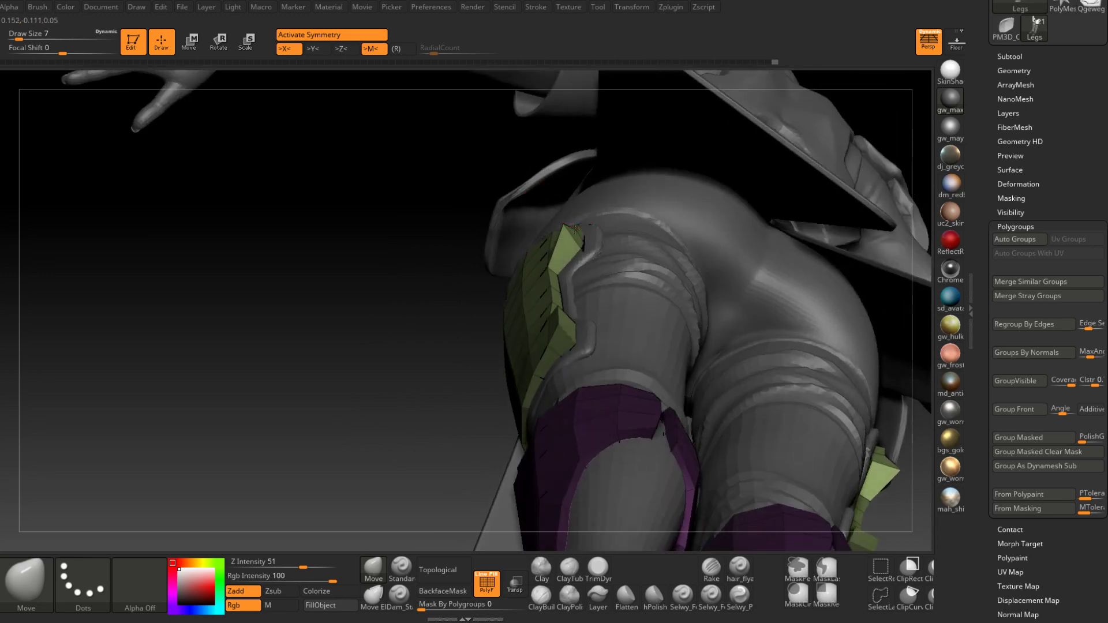
right_click_drag(532, 184, 568, 238)
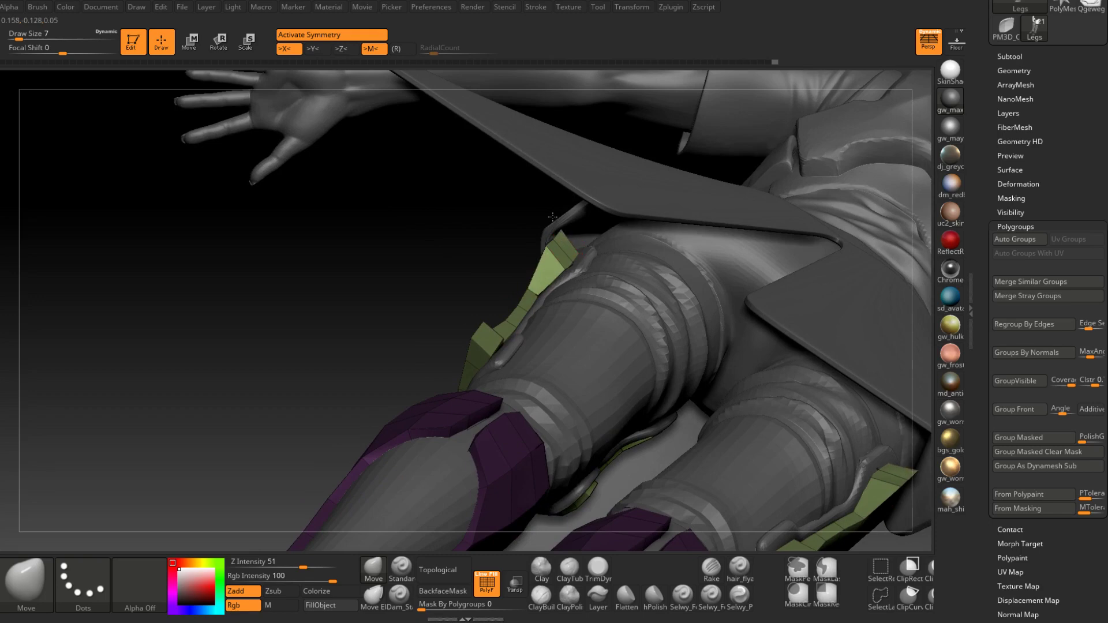
Hide the Tabbard subtool and make the Legs subtool active again
left_click_drag(978, 96, 977, 198)
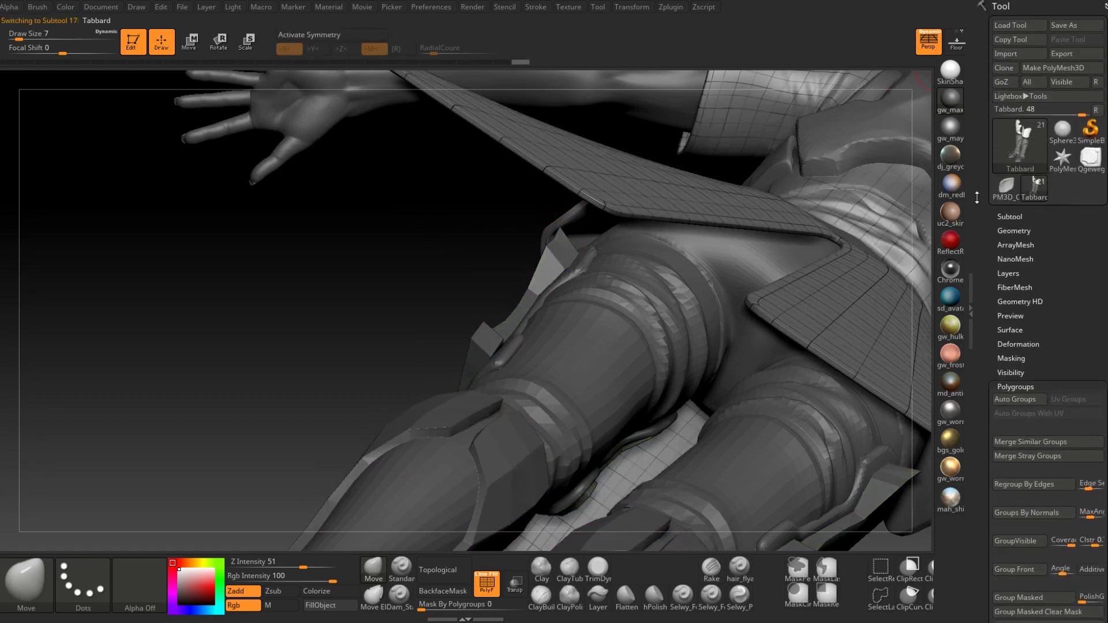
left_click(1012, 217)
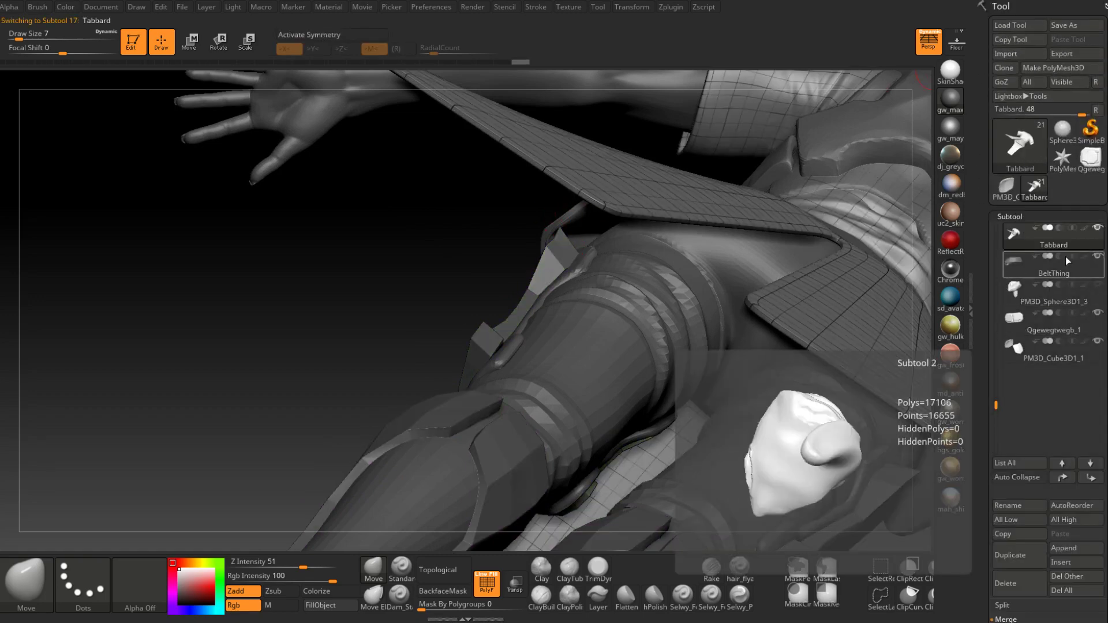
left_click(537, 286, "alt")
Fit the thigh plates' upper edge and outer corner to the trim with a larger Move brush, finishing at draw size 27
right_click_drag(537, 286, 626, 254)
right_click_drag(528, 216, 509, 295)
key("space")
left_click_drag(510, 294, 525, 292)
right_click_drag(524, 292, 455, 321)
key("space")
left_click_drag(454, 302, 462, 301)
mouse_move(463, 300)
right_mouse_down()
mouse_move(460, 314)
mouse_move(491, 243)
mouse_move(464, 261)
mouse_move(494, 247)
mouse_move(483, 224)
mouse_move(496, 217)
right_mouse_up()
key("space")
left_click_drag(496, 217, 493, 217)
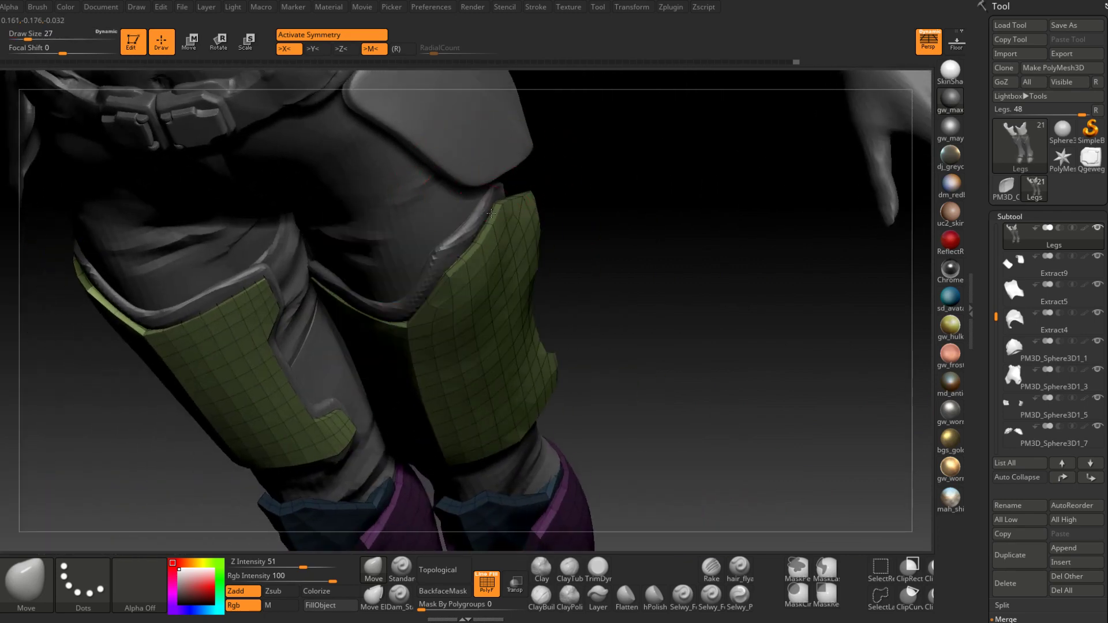
Adjust the rear side of the thigh plates from behind with the Move brush at draw size 51
mouse_move(491, 213)
right_mouse_down()
mouse_move(503, 296)
mouse_move(478, 329)
mouse_move(484, 392)
right_mouse_up()
right_click_drag(466, 385, 370, 375)
key("bracketright")
mouse_move(491, 376)
right_mouse_down()
mouse_move(494, 330)
mouse_move(531, 371)
mouse_move(470, 322)
mouse_move(442, 331)
mouse_move(531, 292)
mouse_move(507, 334)
right_mouse_up()
Refine the thickness of the plates' upper rear edge with the Move brush at draw sizes 13 and 4
right_click(506, 333)
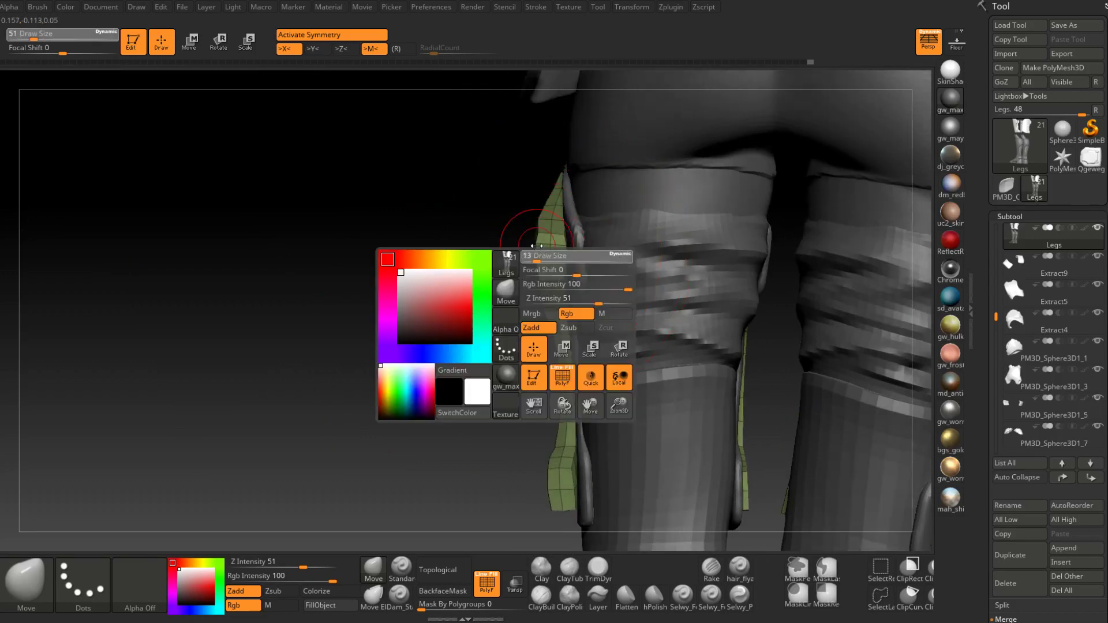
mouse_move(517, 236)
right_mouse_down("ctrl")
mouse_move(551, 257)
mouse_move(528, 331)
right_mouse_up("ctrl")
right_click(527, 334)
left_click_drag(543, 258, 536, 256)
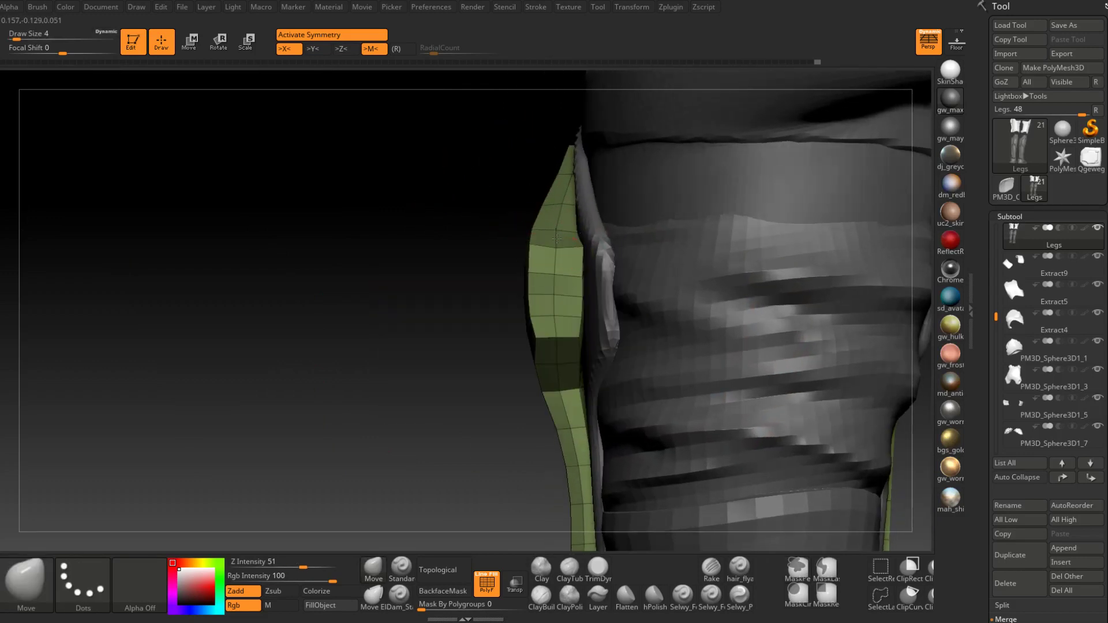
mouse_move(557, 231)
right_mouse_down()
mouse_move(579, 260)
mouse_move(575, 210)
mouse_move(536, 279)
right_mouse_up()
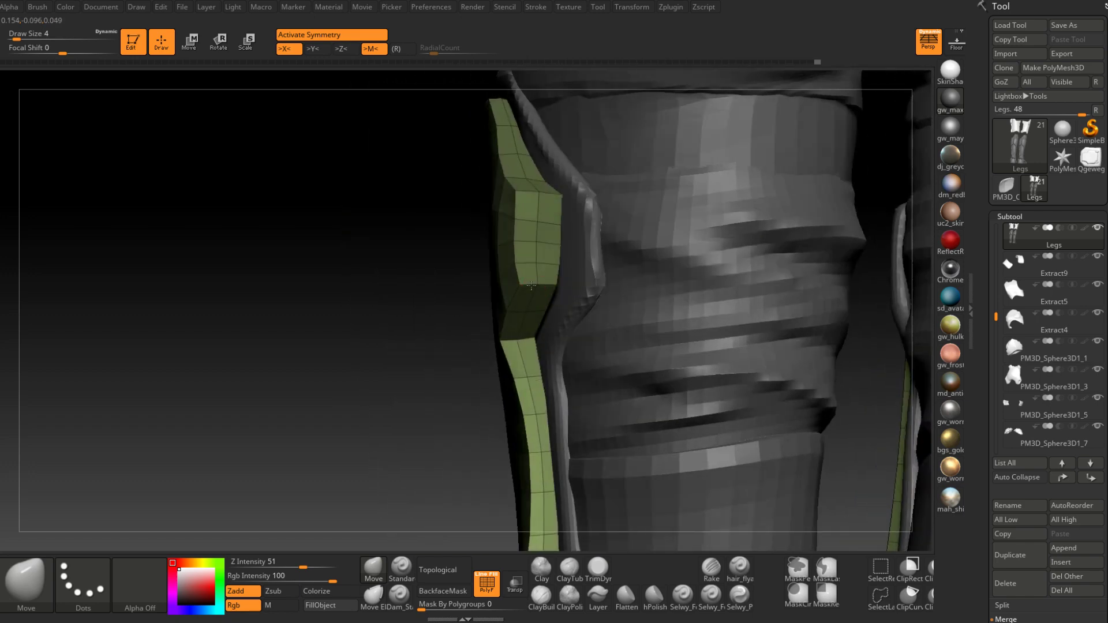
Even out the plates' rear edge down to the lower rear corner with the Move brush at draw size 6
right_click(535, 281)
left_click_drag(525, 285, 529, 285)
mouse_move(530, 285)
right_mouse_down()
mouse_move(598, 291)
mouse_move(520, 305)
mouse_move(486, 297)
mouse_move(495, 285)
right_mouse_up()
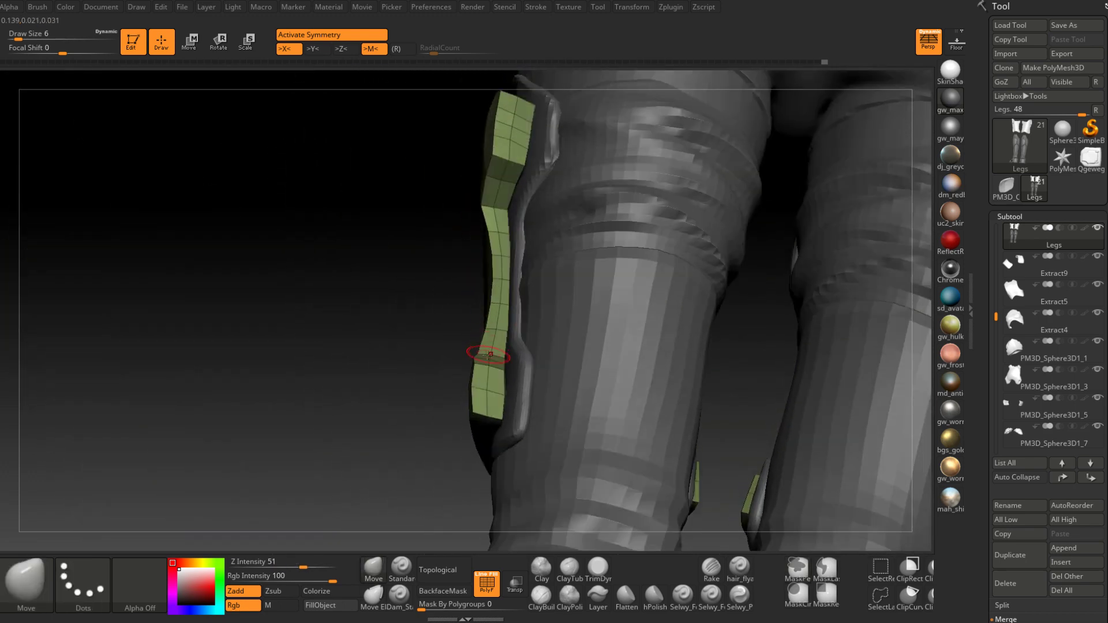
right_click_drag(489, 354, 529, 367)
right_click(529, 367)
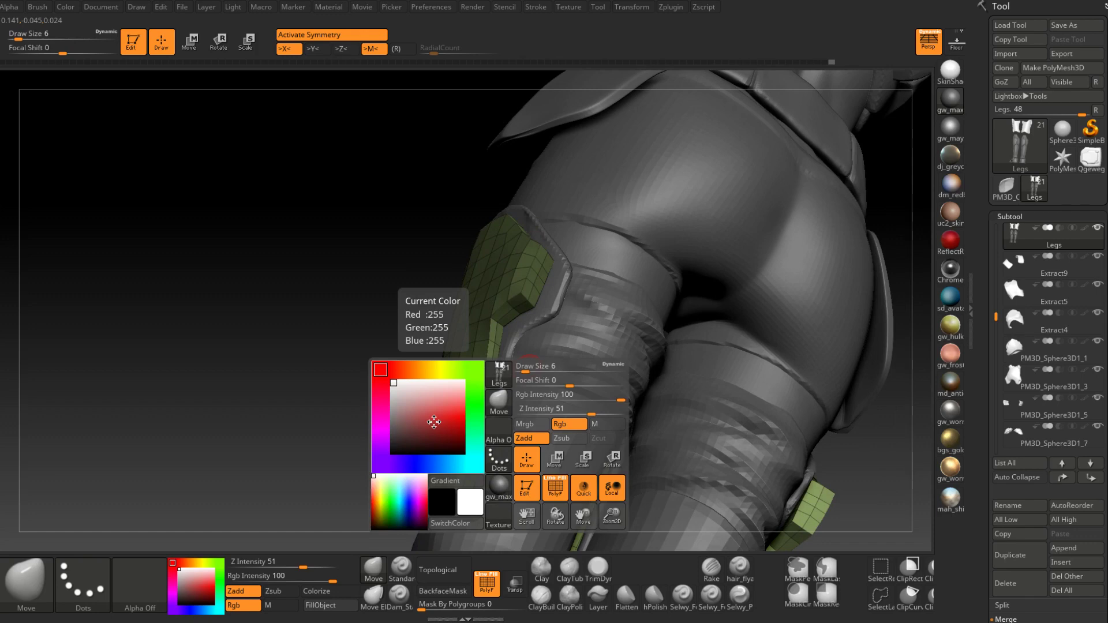
Touch up the plates' upper rear edge with the Move brush at draw size 9
right_click_drag(497, 262, 531, 275)
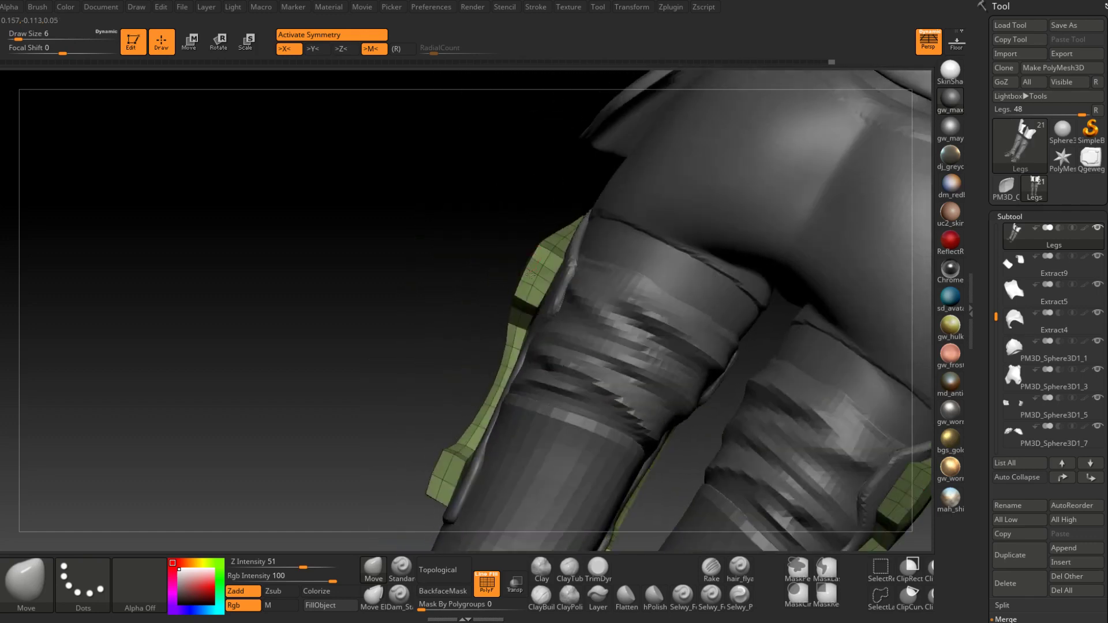
right_click(531, 275)
left_click_drag(531, 274, 534, 275)
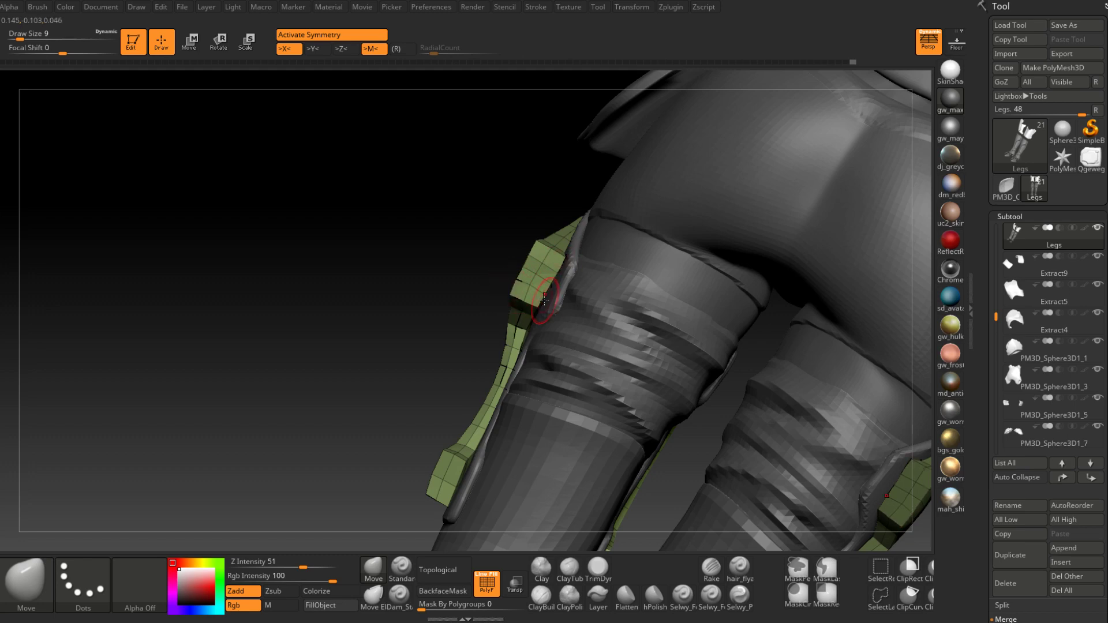
mouse_move(541, 307)
right_mouse_down()
mouse_move(525, 305)
mouse_move(565, 310)
mouse_move(541, 305)
right_mouse_up()
key("space")
left_click_drag(542, 305, 538, 305)
mouse_move(538, 305)
right_mouse_down("ctrl")
mouse_move(525, 312)
mouse_move(543, 295)
mouse_move(520, 291)
mouse_move(573, 285)
mouse_move(554, 292)
mouse_move(529, 278)
mouse_move(539, 273)
mouse_move(496, 303)
mouse_move(510, 340)
mouse_move(496, 323)
mouse_move(529, 304)
right_mouse_up("ctrl")
Rework the thickness face of the plates' upper rear corner with ClayBuildup at draw sizes 7 and 6
left_click(542, 598)
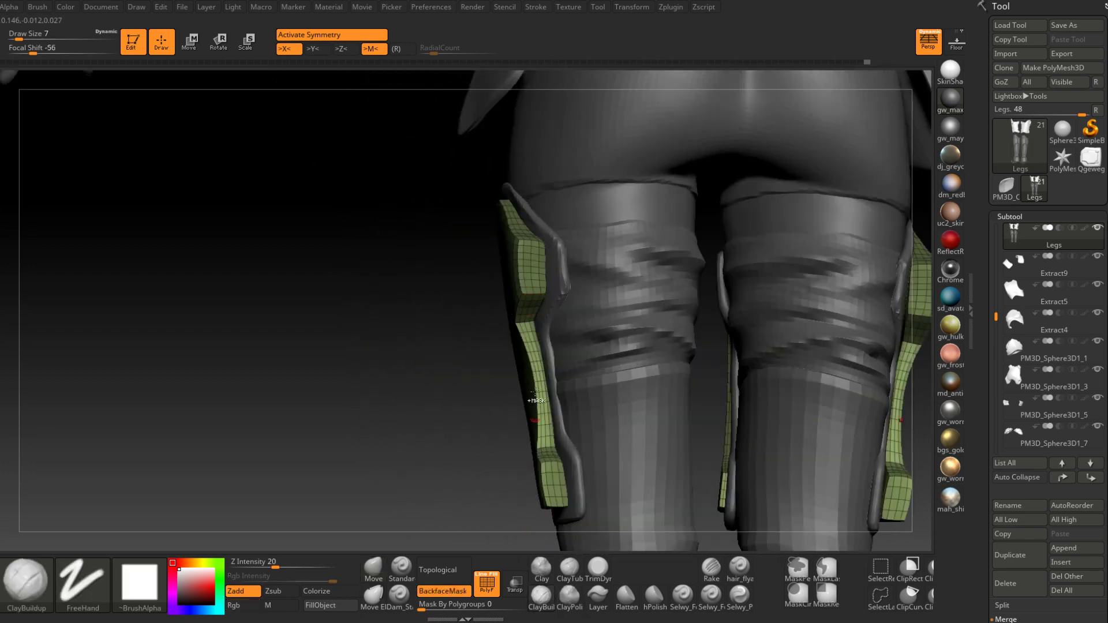
right_click_drag(535, 399, 564, 274, "ctrl")
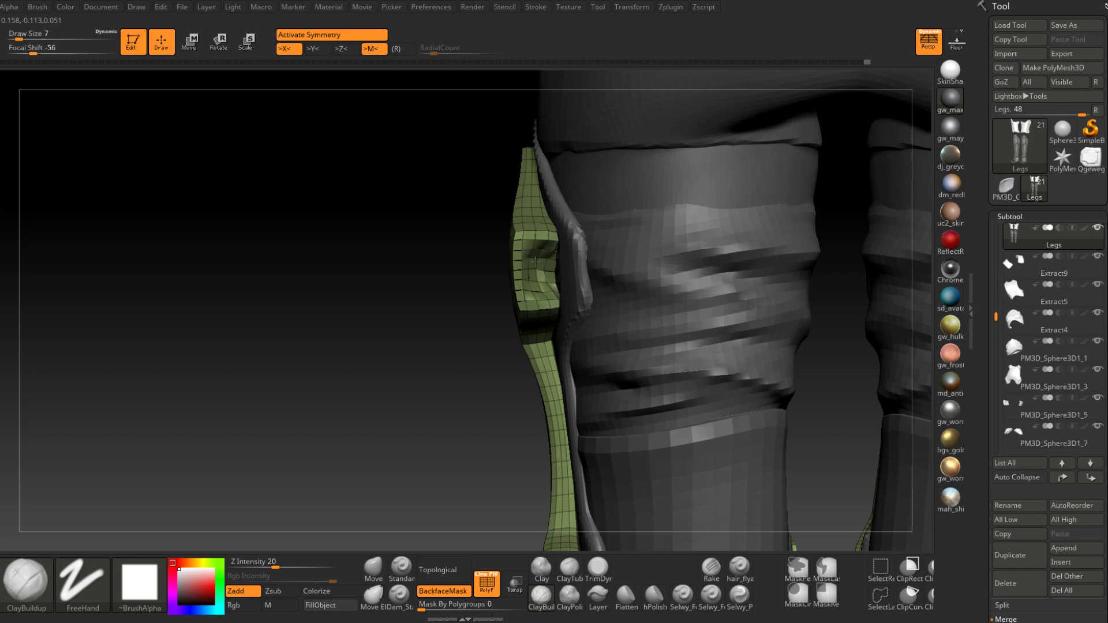
mouse_move(535, 262)
right_mouse_down()
mouse_move(543, 276)
mouse_move(570, 282)
mouse_move(571, 298)
mouse_move(550, 300)
mouse_move(563, 352)
mouse_move(576, 309)
mouse_move(573, 328)
mouse_move(553, 329)
right_mouse_up()
key("space")
left_click(569, 324)
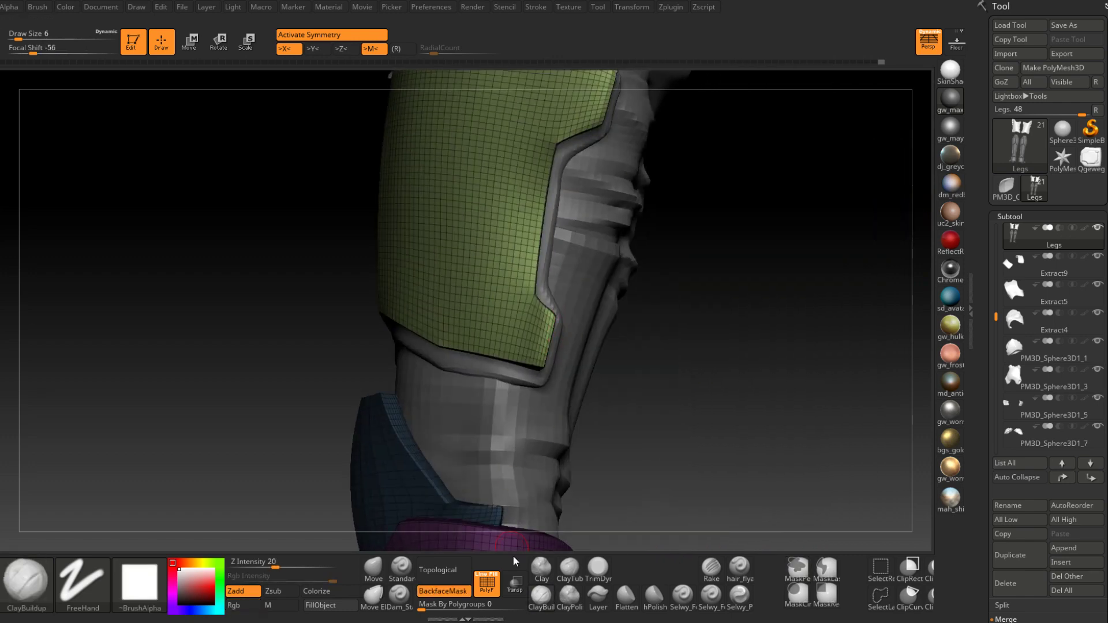
Hide the polyframe, build up the plates' upper rear flap with ClayBuildup at draw size 12, and smooth the strokes
mouse_move(569, 289)
right_mouse_down()
mouse_move(574, 247)
mouse_move(517, 366)
mouse_move(575, 236)
mouse_move(572, 320)
mouse_move(573, 309)
mouse_move(615, 322)
mouse_move(574, 193)
mouse_move(562, 282)
mouse_move(597, 310)
mouse_move(559, 287)
right_mouse_up()
left_click(488, 591)
key("s")
left_click_drag(558, 287, 561, 286)
mouse_move(544, 277)
right_mouse_down("alt")
mouse_move(565, 302)
mouse_move(606, 304)
right_mouse_up("alt")
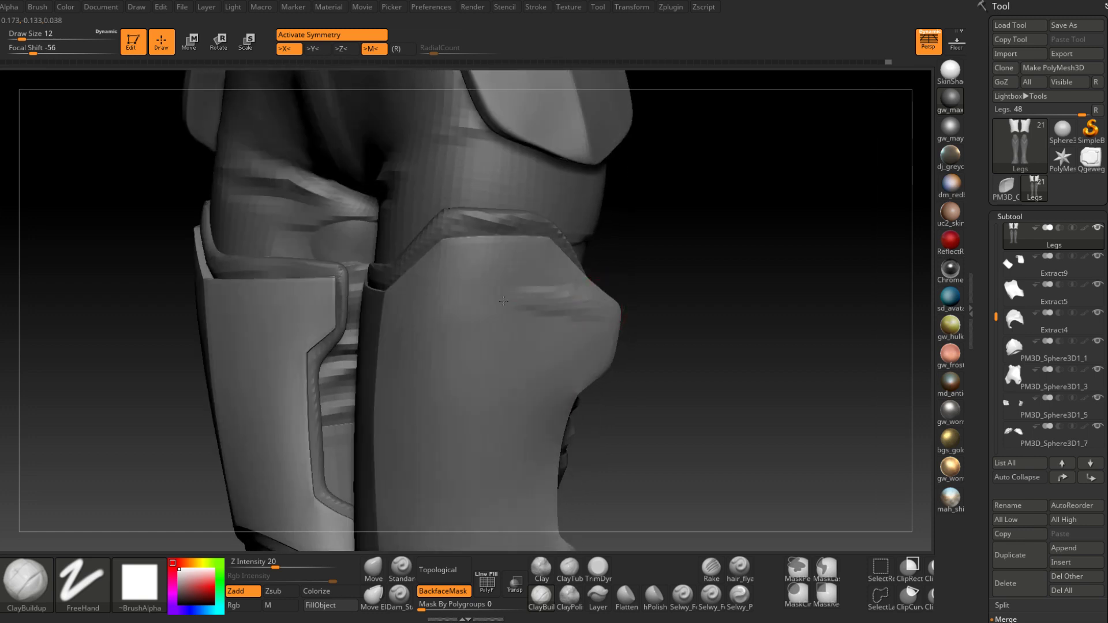
right_click_drag(504, 301, 515, 310)
mouse_move(611, 319)
left_mouse_down()
mouse_move(619, 323)
mouse_move(534, 335)
mouse_move(524, 354)
mouse_move(629, 320)
mouse_move(488, 384)
left_mouse_up()
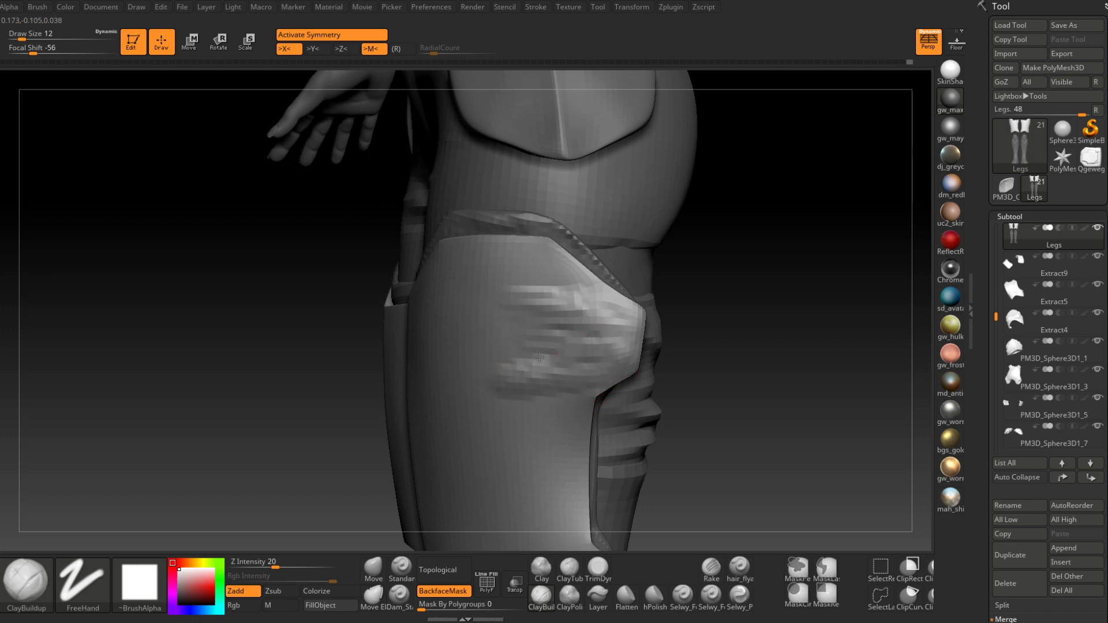
left_click_drag(539, 357, 466, 350)
left_click_drag(540, 343, 522, 318)
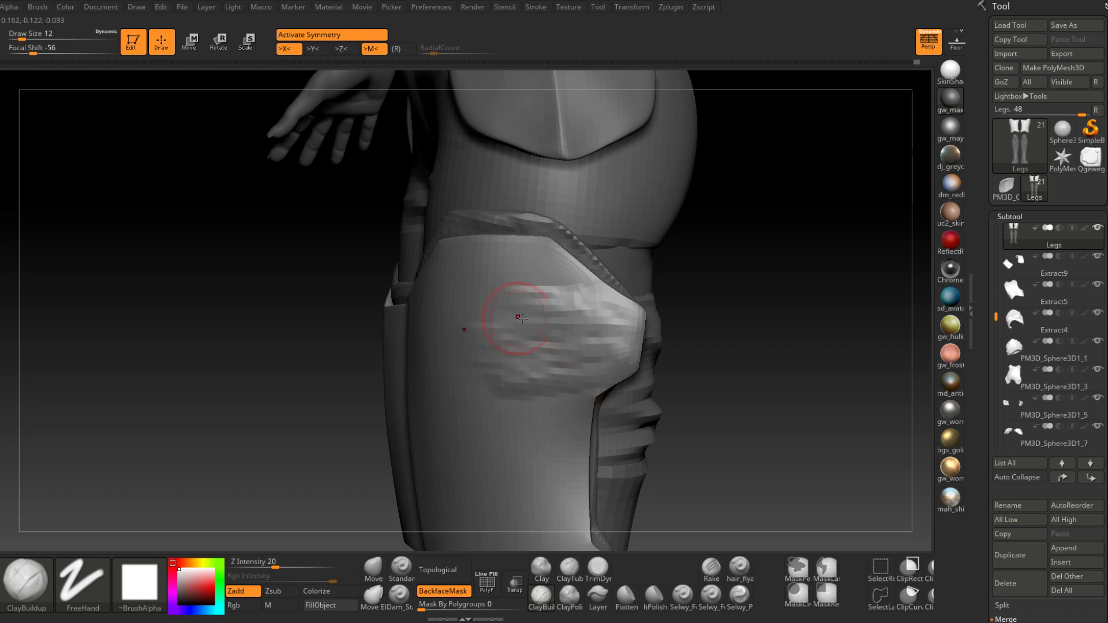
right_click_drag(551, 317, 546, 337)
key("shift")
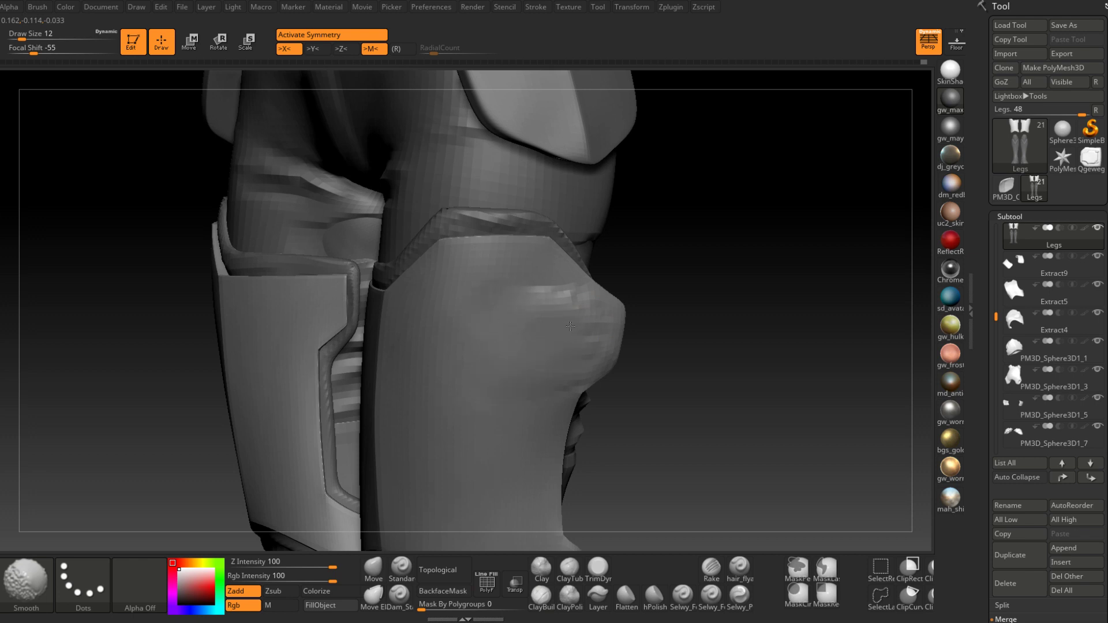
Add raised ridges along the flap's upper and lower borders with ClayBuildup at draw size 7
right_click_drag(570, 326, 532, 304)
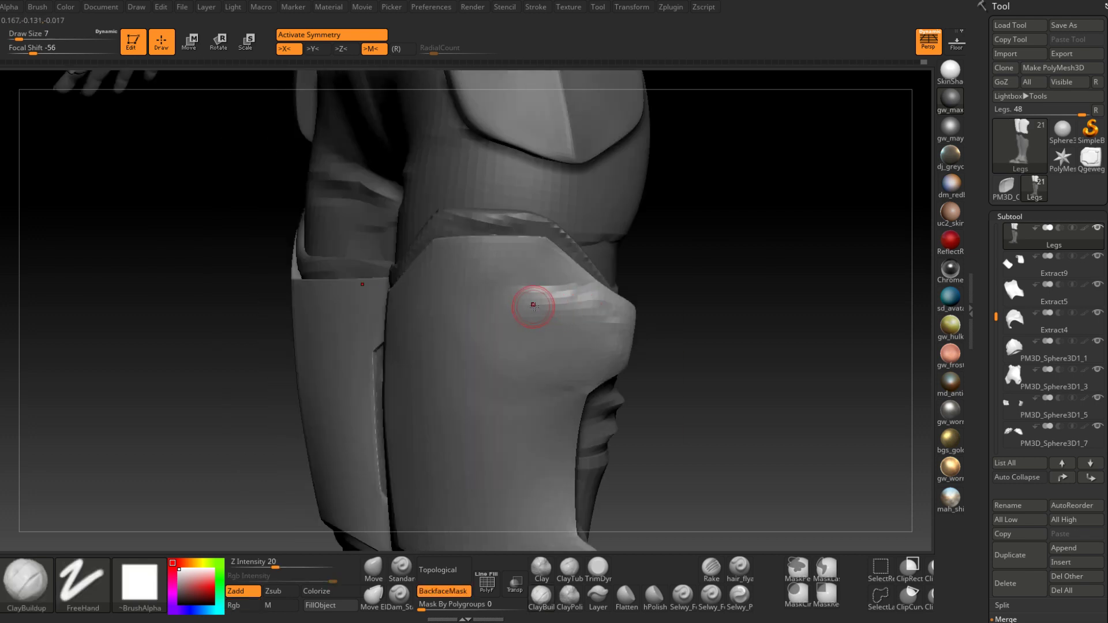
mouse_move(532, 304)
left_mouse_down()
mouse_move(624, 306)
mouse_move(514, 304)
mouse_move(651, 305)
left_mouse_up()
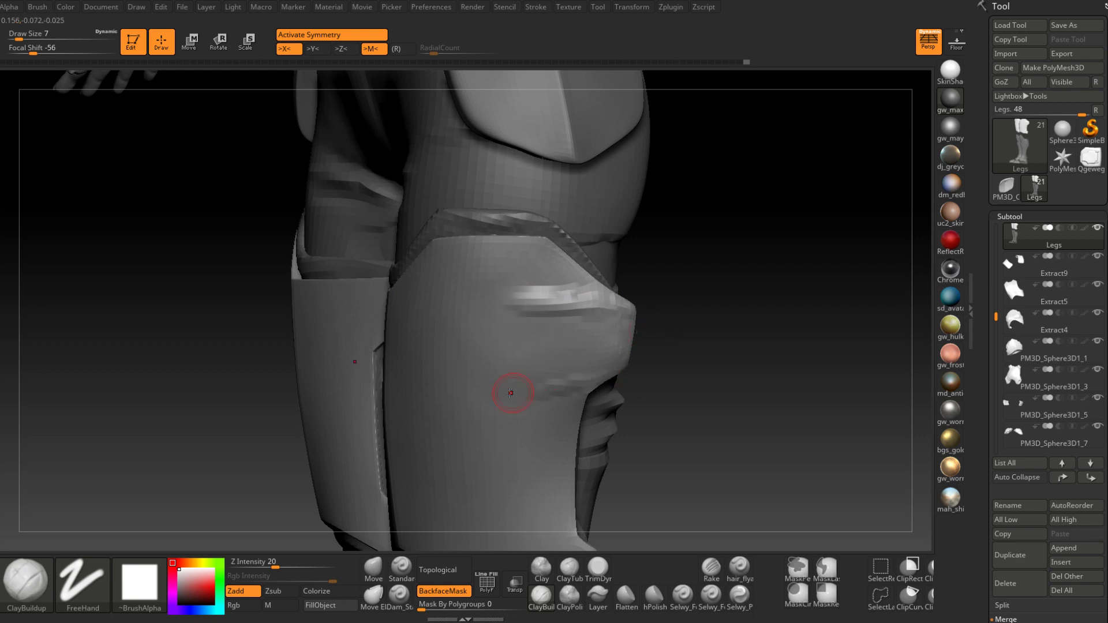
right_click_drag(543, 390, 627, 362)
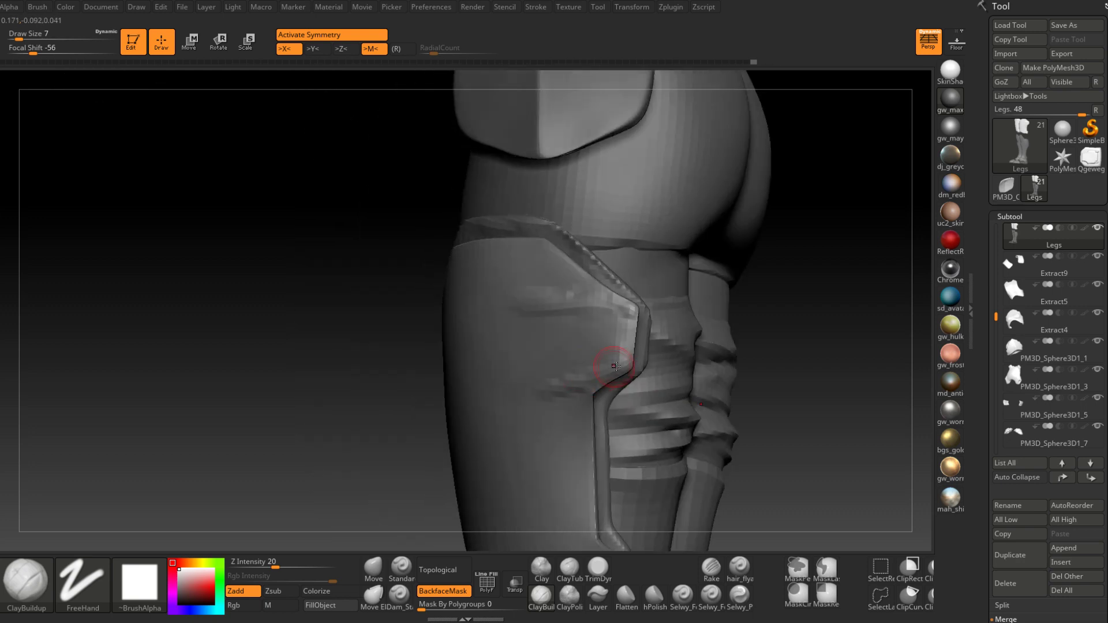
right_click_drag(568, 382, 557, 374)
Smooth the flap's surface and blend its upper and lower ridges into the plates, and raise the draw size to 13
key("shift")
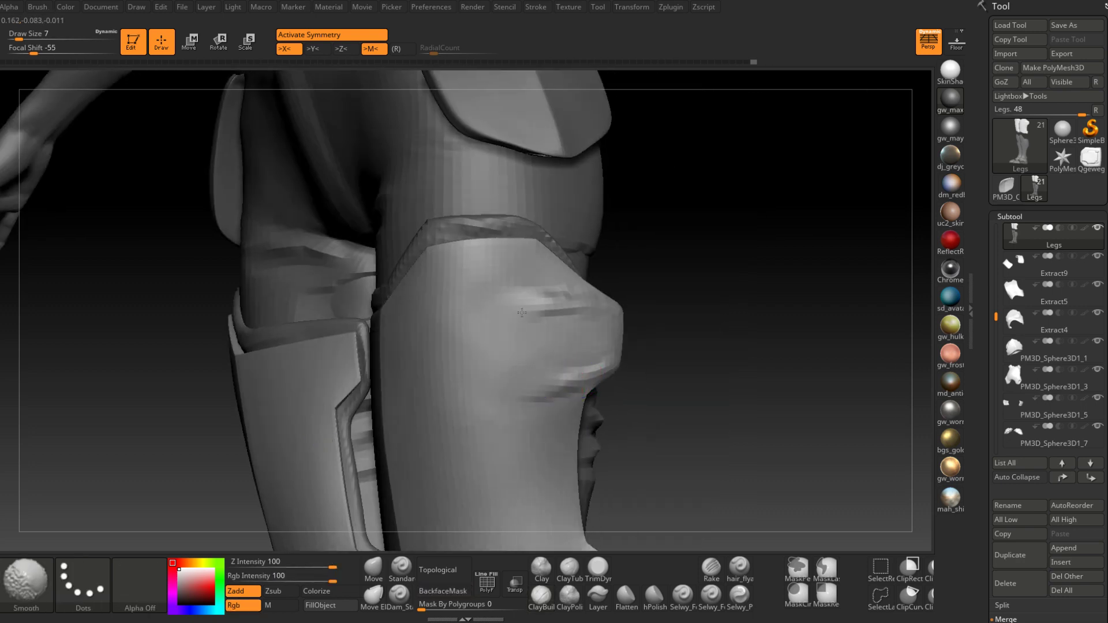
left_click_drag(522, 312, 580, 311, "shift")
right_click_drag(525, 314, 569, 319)
left_click_drag(538, 319, 610, 331, "shift")
right_click_drag(620, 337, 577, 346)
left_click_drag(604, 351, 537, 382, "shift")
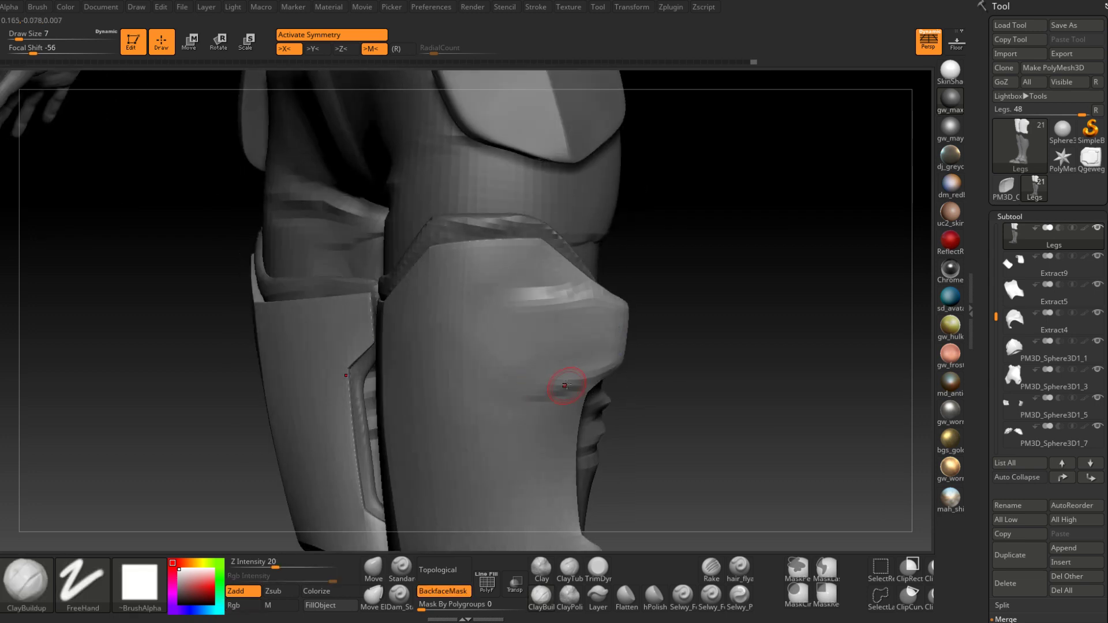
right_click_drag(567, 385, 591, 378)
key("space")
left_click_drag(561, 355, 566, 355)
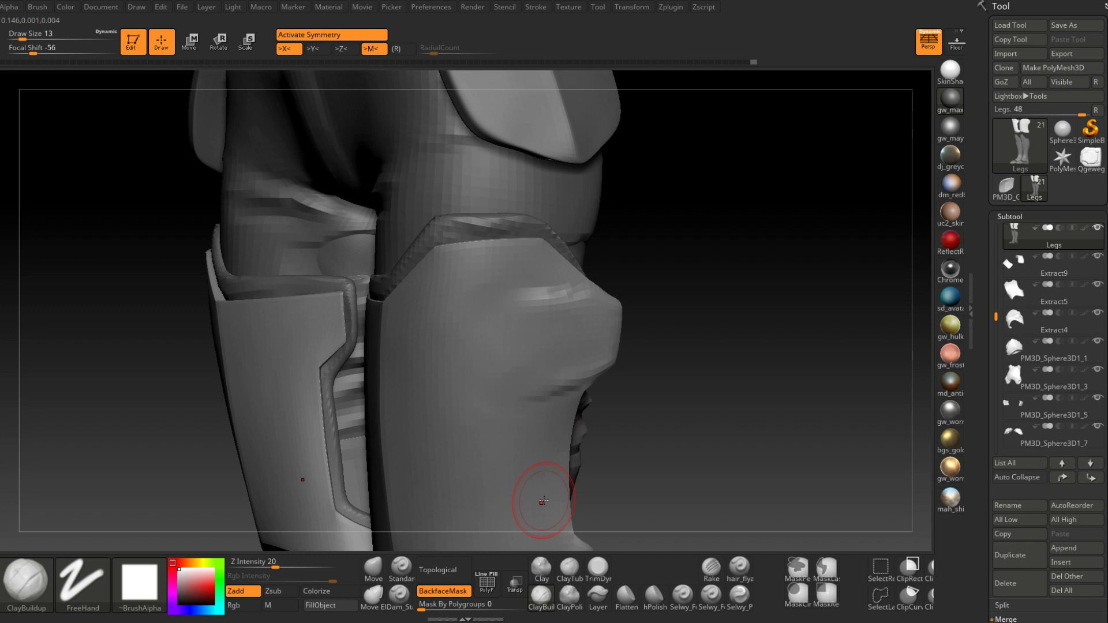
Carve a crease from the notch below the flap into the plates with Dam_Standard at draw sizes 6 and 4
mouse_move(543, 501)
right_mouse_down()
mouse_move(527, 322)
mouse_move(525, 396)
mouse_move(513, 348)
mouse_move(564, 279)
right_mouse_up()
left_click(402, 596)
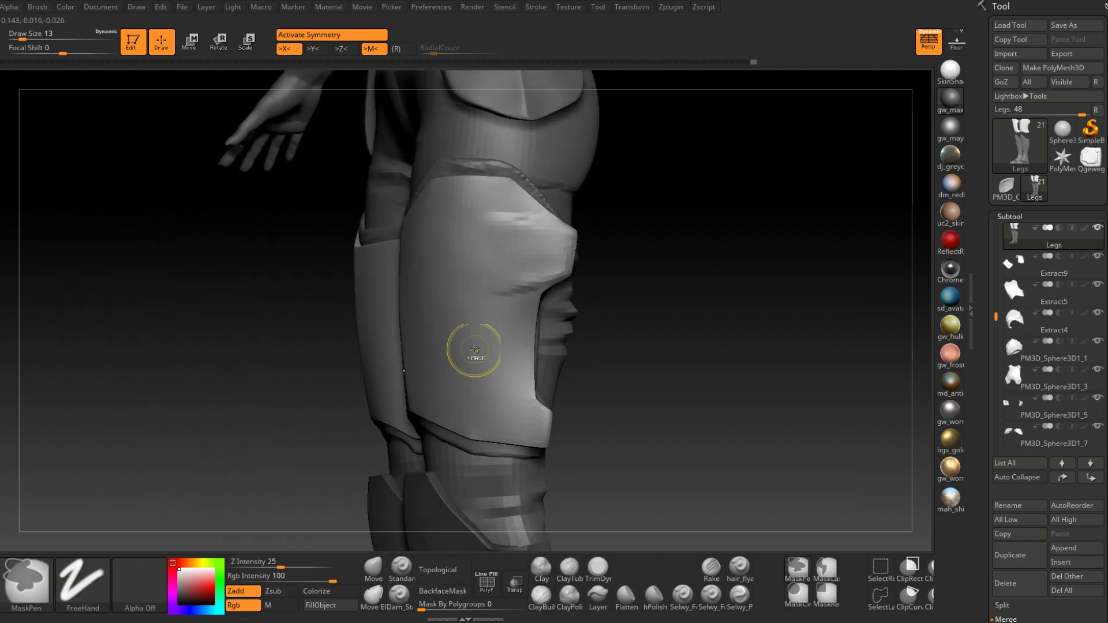
right_click_drag(476, 355, 497, 413, "ctrl")
right_click_drag(566, 405, 523, 381)
key("space")
left_click_drag(550, 311, 544, 309)
right_click_drag(544, 309, 508, 313)
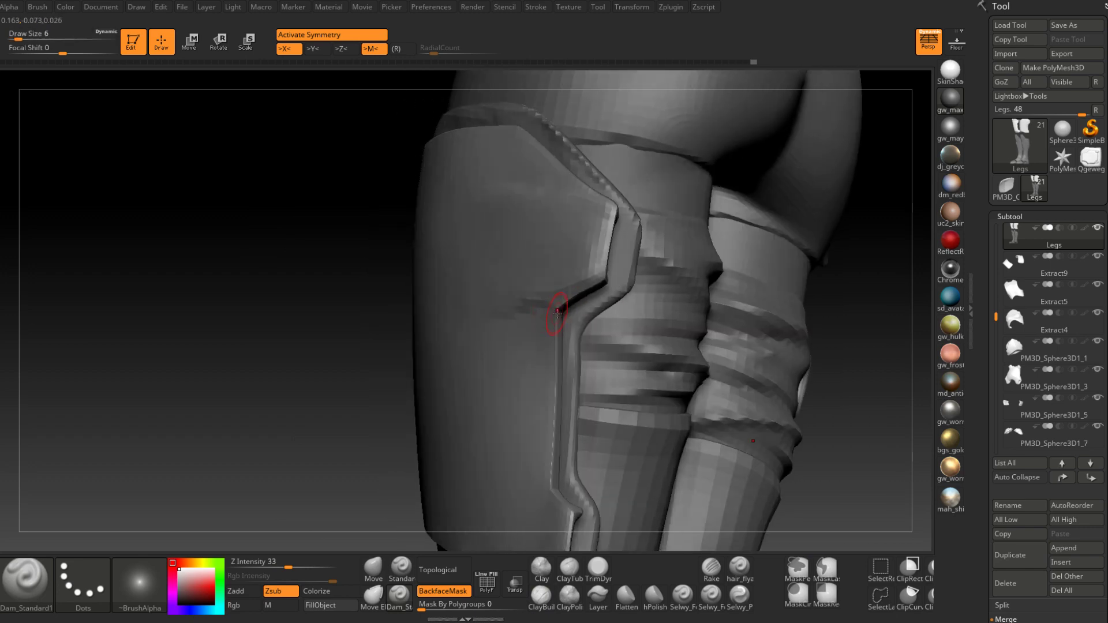
key("space")
left_click_drag(557, 313, 554, 310)
mouse_move(554, 311)
right_mouse_down()
mouse_move(527, 312)
mouse_move(569, 306)
right_mouse_up()
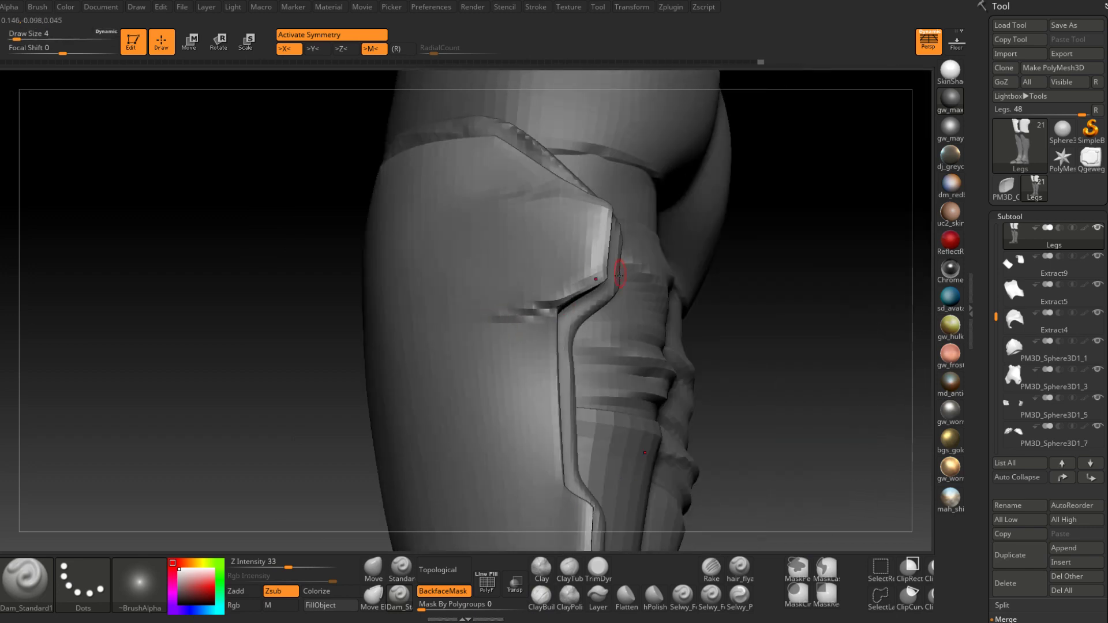
mouse_move(619, 276)
right_mouse_down()
mouse_move(571, 303)
mouse_move(601, 291)
mouse_move(635, 309)
right_mouse_up()
Deepen the notch crease with Dam_Standard at draw size 7 and smooth around it
key("shift")
key("space")
left_click_drag(557, 314, 560, 314)
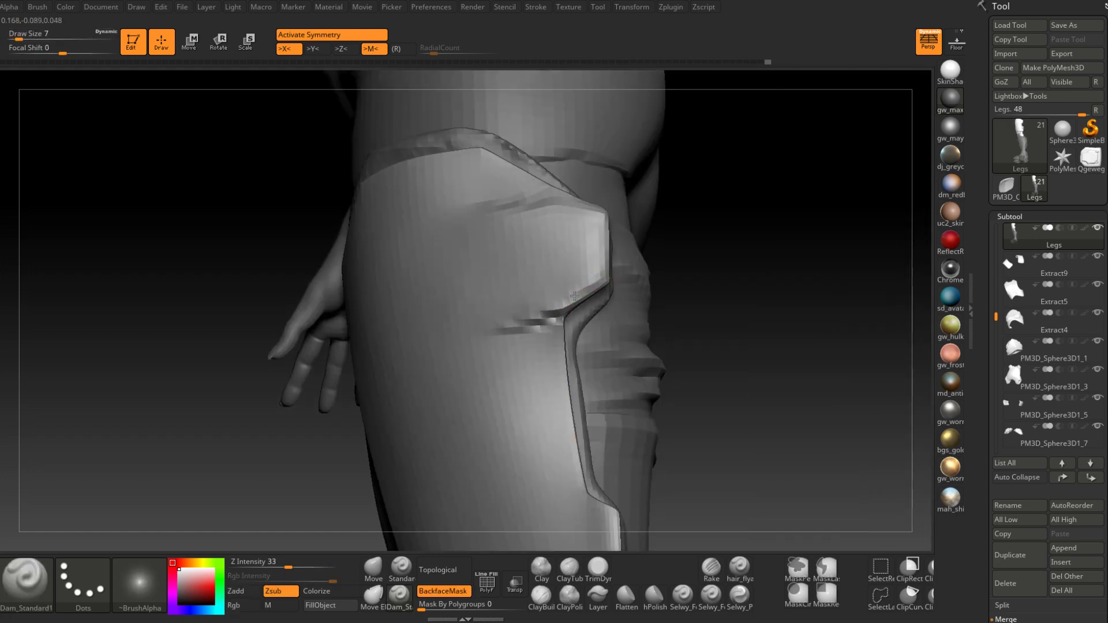
right_click_drag(505, 334, 489, 321)
key("shift")
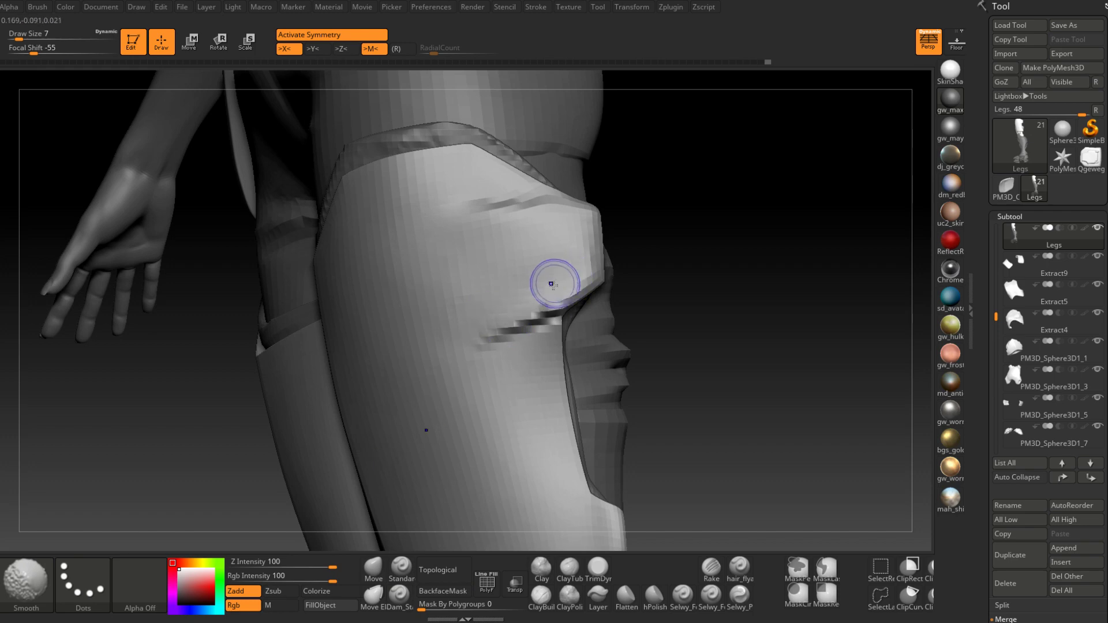
left_click_drag(557, 309, 531, 324, "shift")
Define the flap's upper ridge with Dam_Standard at draw size 7 and soften it with Smooth
mouse_move(520, 327)
right_mouse_down()
mouse_move(462, 324)
mouse_move(456, 315)
mouse_move(497, 320)
mouse_move(442, 306)
right_mouse_up()
right_click_drag(562, 264, 549, 239)
mouse_move(495, 270)
right_mouse_down()
mouse_move(529, 262)
mouse_move(508, 274)
right_mouse_up()
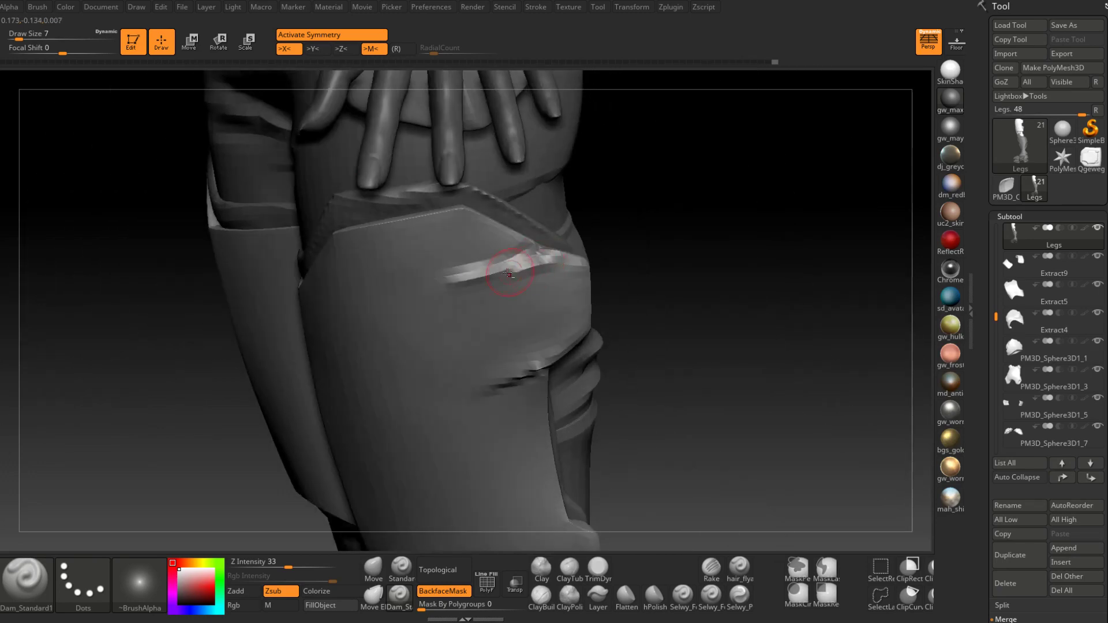
right_click_drag(565, 253, 553, 280)
key("shift")
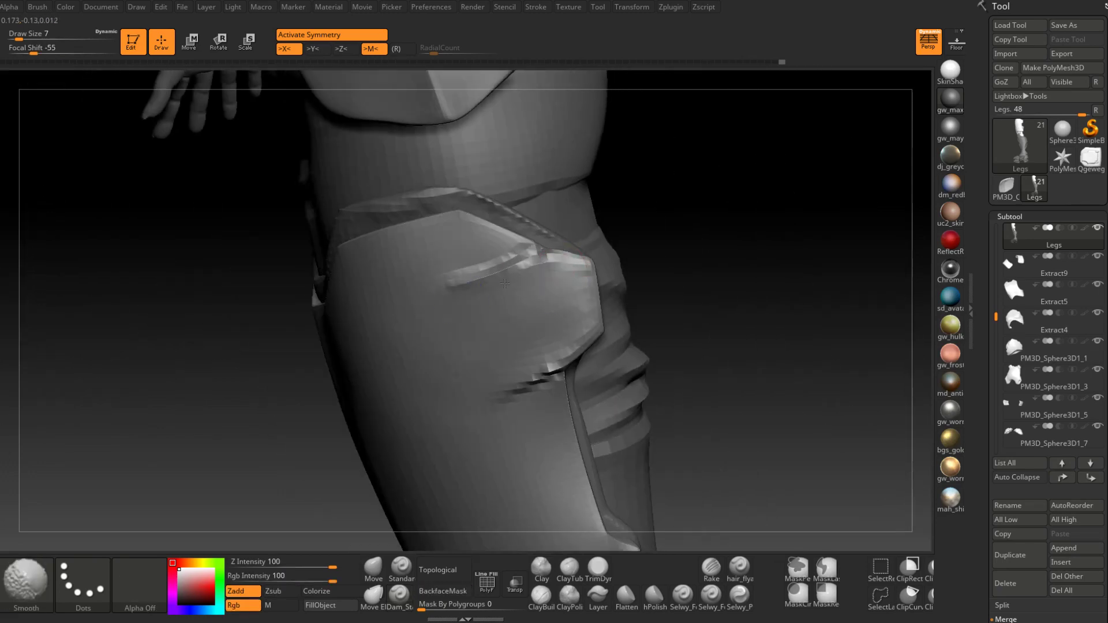
Carve a crease at the plates' lower rear notch with Dam_Standard at draw size 7
mouse_move(432, 276)
right_mouse_down()
mouse_move(456, 276)
mouse_move(488, 300)
mouse_move(492, 325)
mouse_move(495, 289)
mouse_move(511, 277)
mouse_move(533, 324)
mouse_move(530, 387)
mouse_move(500, 351)
mouse_move(564, 383)
mouse_move(524, 299)
mouse_move(551, 328)
right_mouse_up()
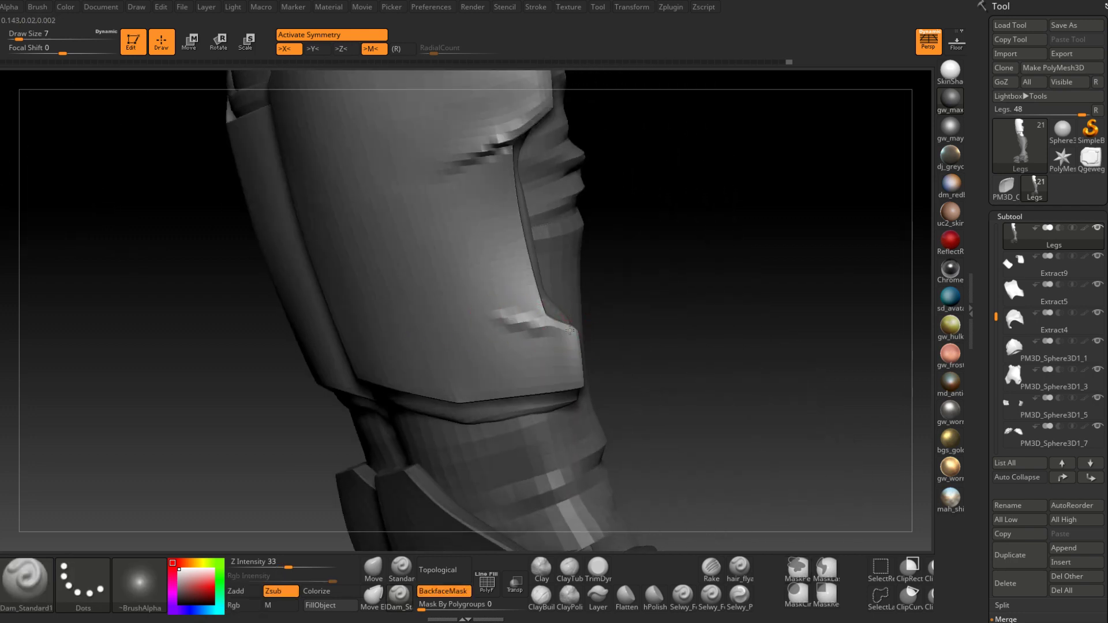
right_click_drag(533, 328, 568, 331)
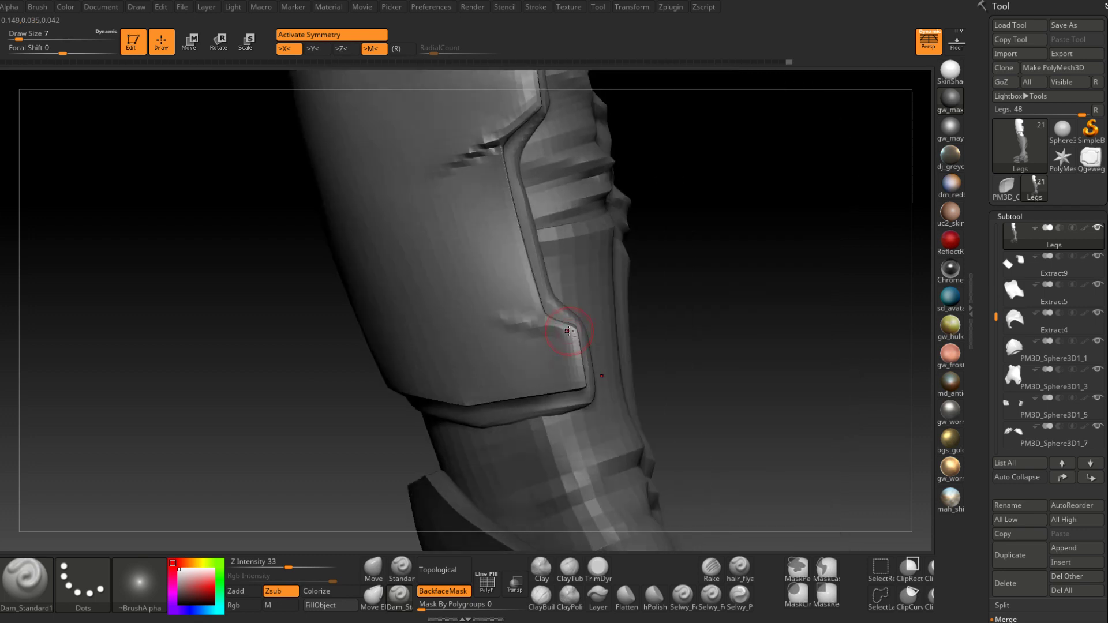
right_click_drag(472, 341, 574, 430)
Build up the plates' lower rear tab with ClayBuildup at draw size 7 and smooth the added clay
key("b")
key("c")
key("b")
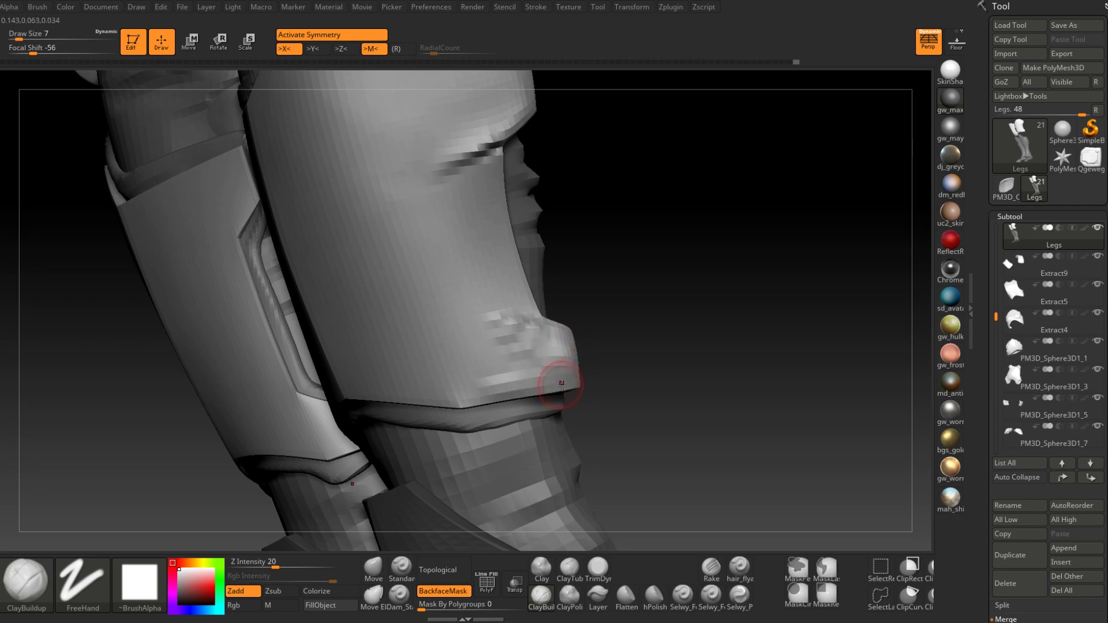
right_click_drag(489, 342, 507, 348)
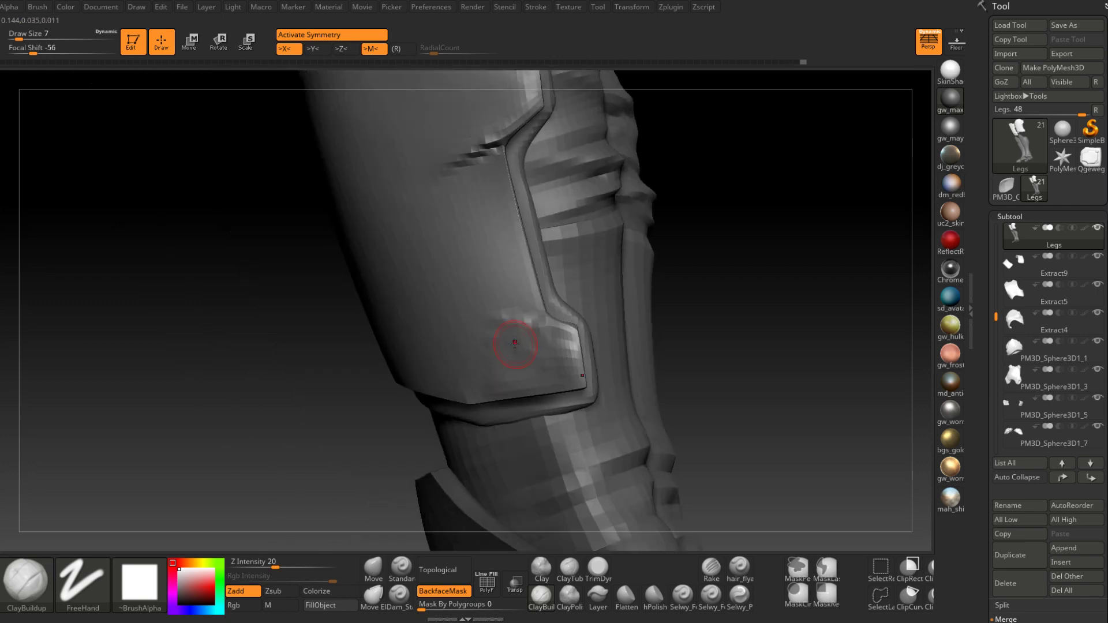
key("shift")
right_click_drag(574, 375, 508, 404)
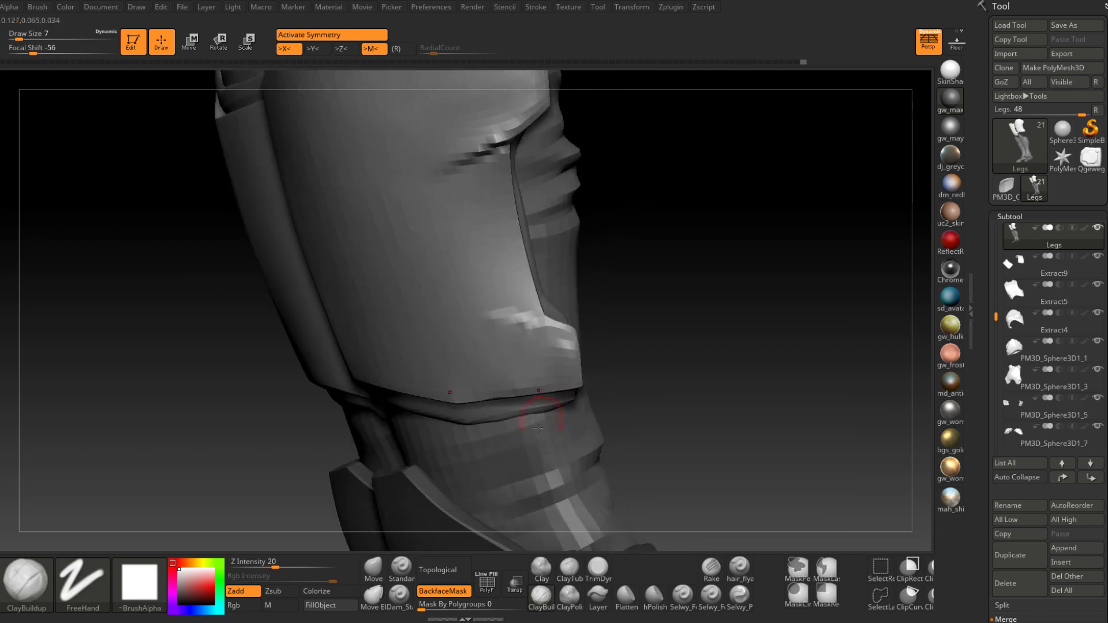
Recut the crease running into the lower rear notch with Dam_Standard at draw size 7
key("b")
key("d")
key("s")
left_click_drag(507, 314, 543, 323)
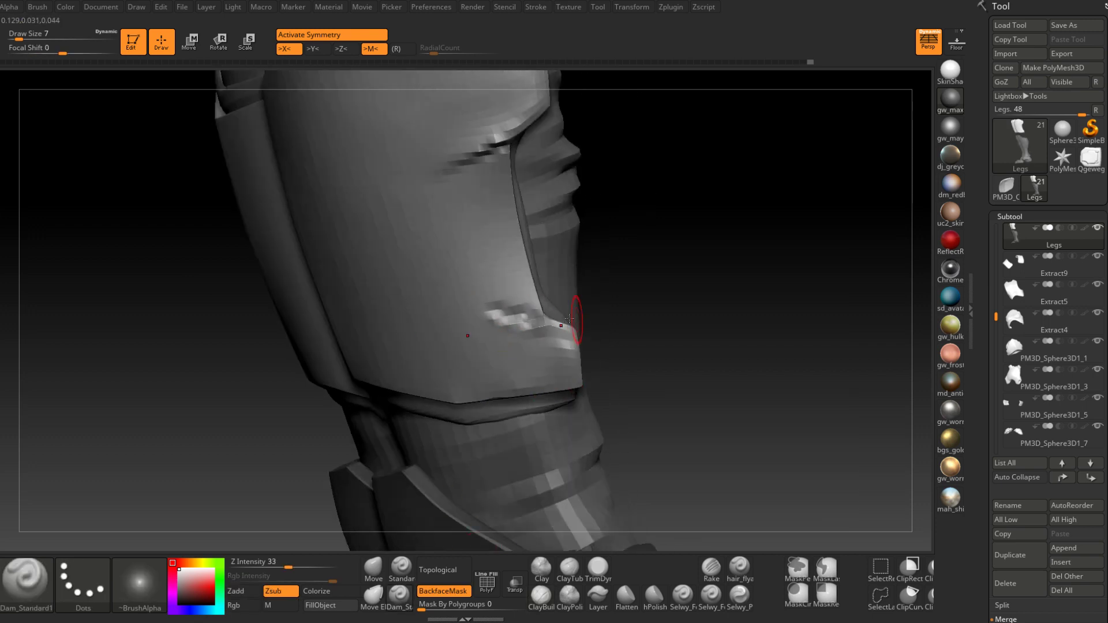
key("shift")
mouse_move(576, 322)
right_mouse_down()
mouse_move(519, 316)
mouse_move(487, 377)
right_mouse_up()
Smooth the plates' surface along the lower edge and around the lower rear tab
key("shift")
right_click_drag(440, 406, 494, 381)
left_click_drag(495, 381, 462, 404, "shift")
mouse_move(496, 399)
right_mouse_down()
mouse_move(522, 395)
mouse_move(456, 404)
mouse_move(532, 377)
mouse_move(470, 406)
right_mouse_up()
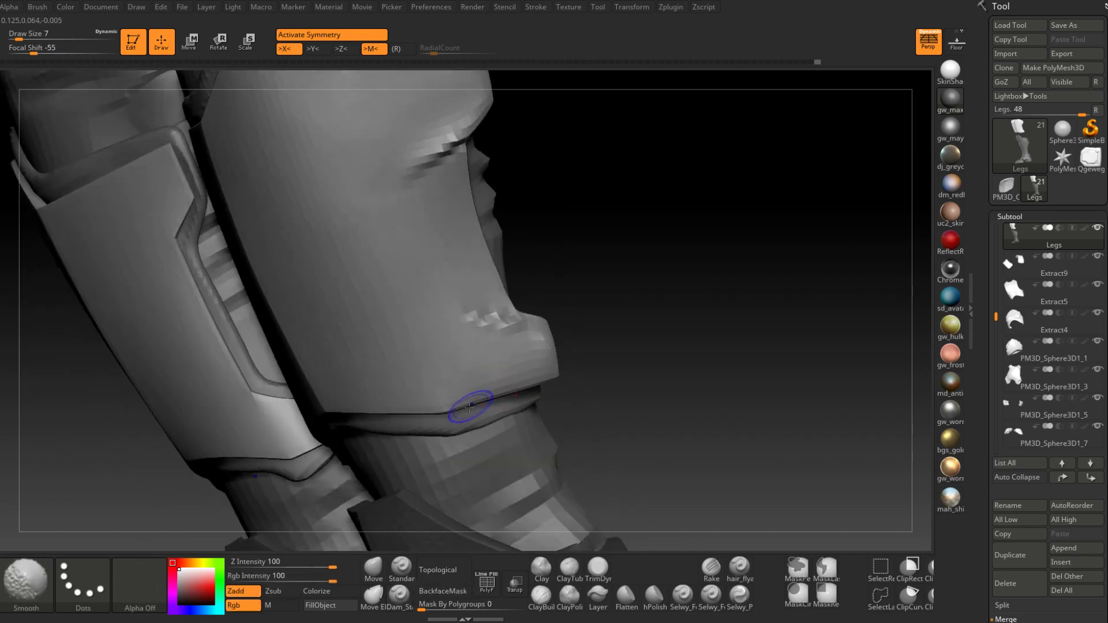
left_click_drag(470, 406, 376, 411, "shift")
mouse_move(341, 445)
right_mouse_down()
mouse_move(432, 406)
mouse_move(418, 381)
mouse_move(495, 379)
mouse_move(477, 359)
mouse_move(416, 395)
mouse_move(404, 453)
mouse_move(589, 354)
mouse_move(582, 347)
mouse_move(674, 342)
right_mouse_up()
key("shift")
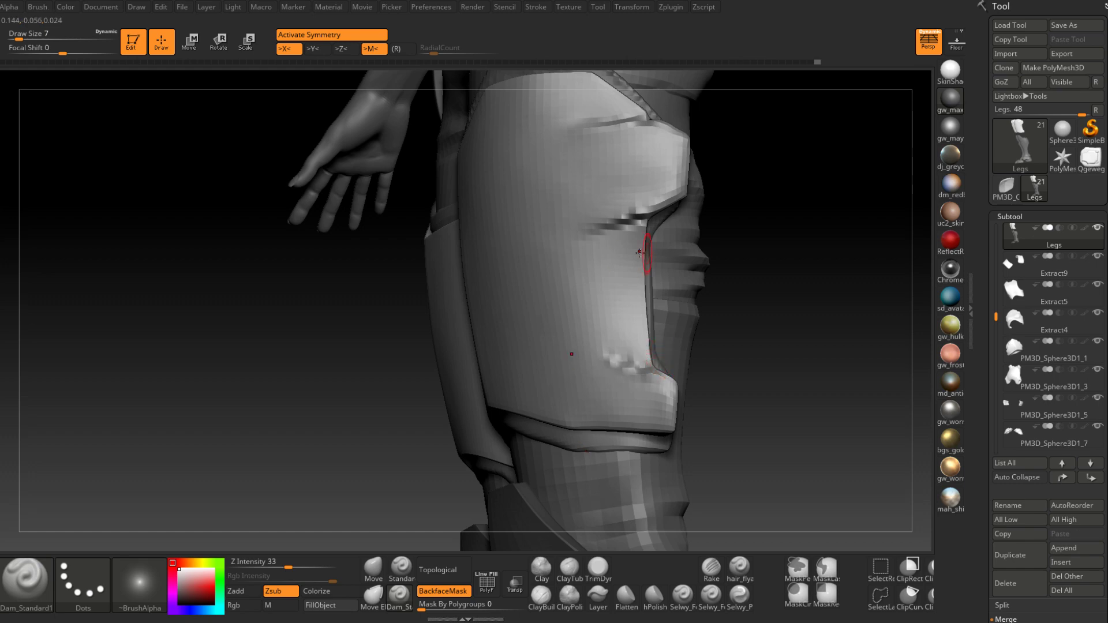
Switch to the Boots subtool and set up ClayBuildup at draw size 18 for work around the knees
right_click_drag(641, 252, 620, 375)
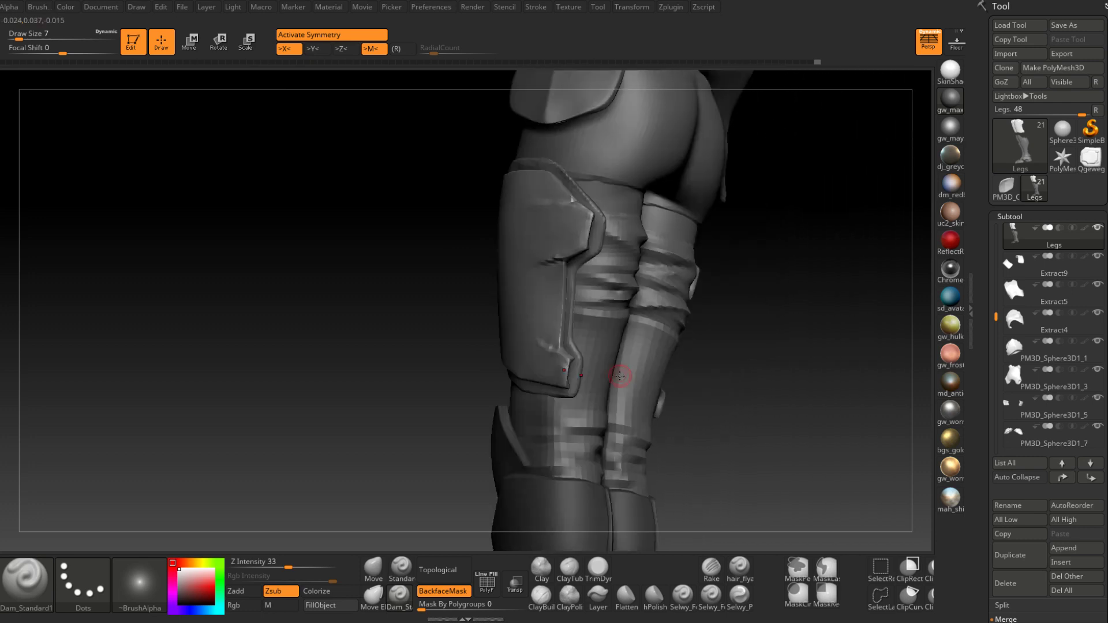
right_click_drag(620, 376, 676, 392)
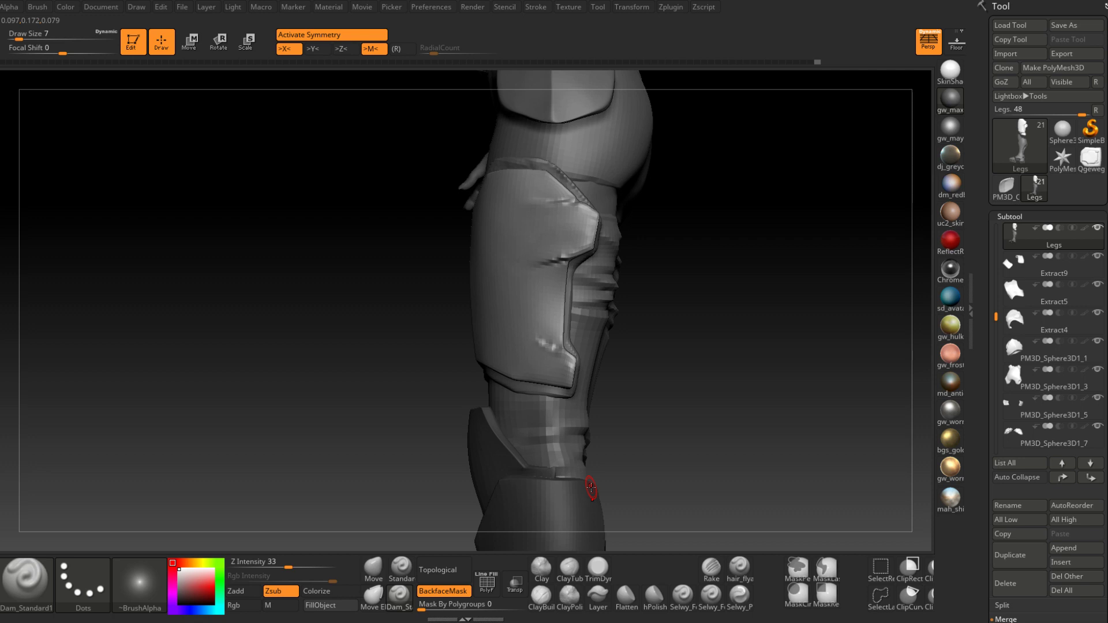
mouse_move(591, 488)
right_mouse_down()
mouse_move(583, 287)
mouse_move(596, 377)
mouse_move(693, 368)
mouse_move(617, 362)
mouse_move(596, 396)
mouse_move(544, 389)
mouse_move(584, 403)
mouse_move(601, 320)
mouse_move(572, 375)
mouse_move(586, 366)
mouse_move(561, 346)
mouse_move(543, 369)
right_mouse_up()
left_click(602, 330, "alt")
left_click(543, 594)
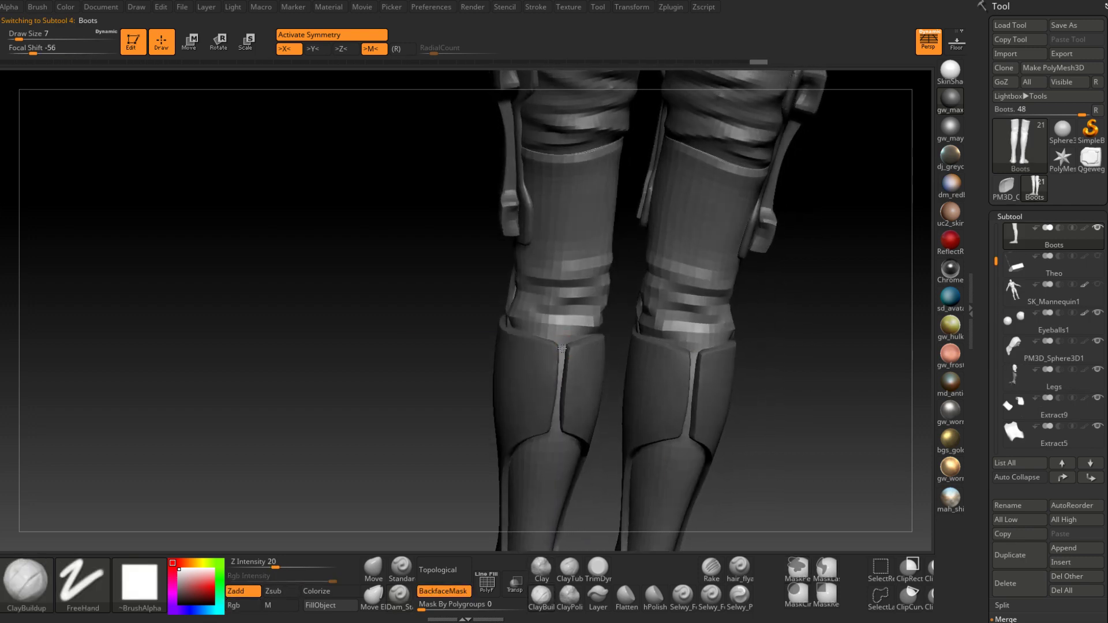
key("space")
left_click_drag(563, 347, 568, 342)
mouse_move(568, 343)
right_mouse_down()
mouse_move(555, 347)
mouse_move(582, 347)
mouse_move(571, 358)
mouse_move(574, 322)
mouse_move(537, 404)
mouse_move(507, 350)
mouse_move(470, 413)
mouse_move(514, 421)
right_mouse_up()
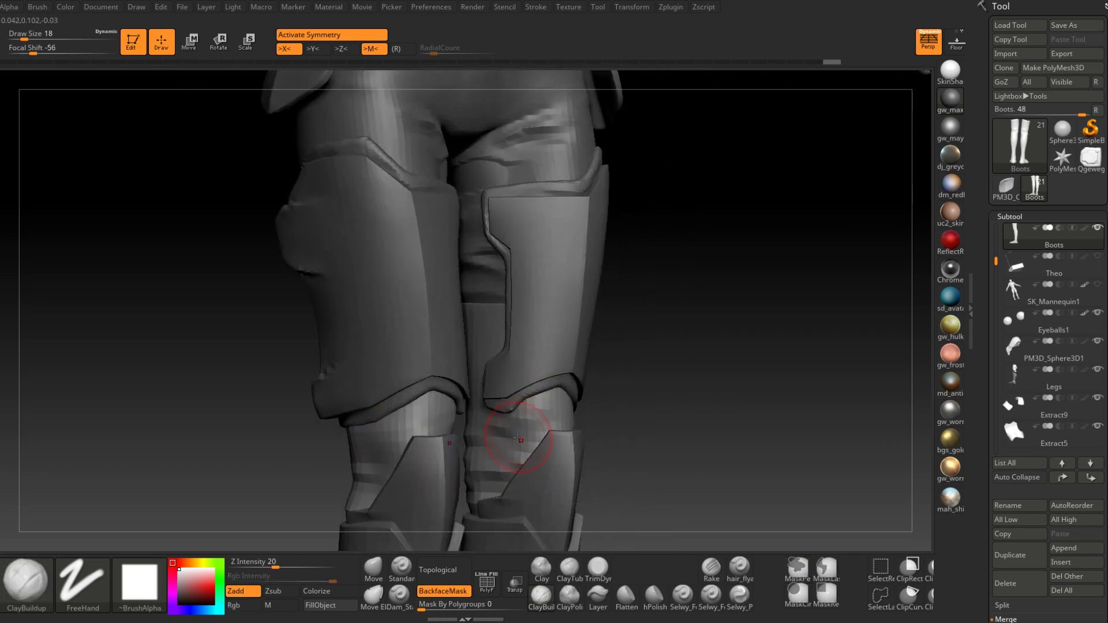
right_click_drag(582, 363, 621, 399)
Make the character's body subtool active and bring the arm into view
left_click(426, 454, "alt")
mouse_move(426, 453)
right_mouse_down("alt")
mouse_move(476, 366)
mouse_move(507, 342)
right_mouse_up("alt")
right_click_drag(507, 342, 493, 356)
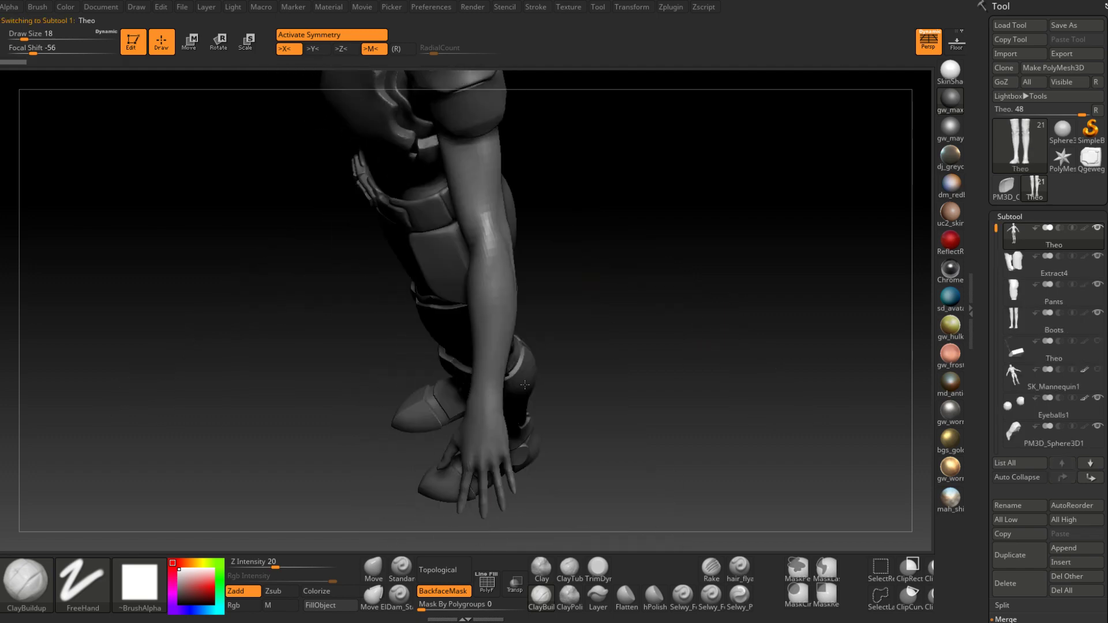
Paint a mask band across the outer forearm just below the elbow using MaskPen at draw size 11
key("space")
left_click_drag(496, 356, 497, 343)
mouse_move(497, 343)
right_mouse_down()
mouse_move(520, 272)
mouse_move(558, 317)
right_mouse_up()
key("space")
left_click_drag(557, 317, 572, 285)
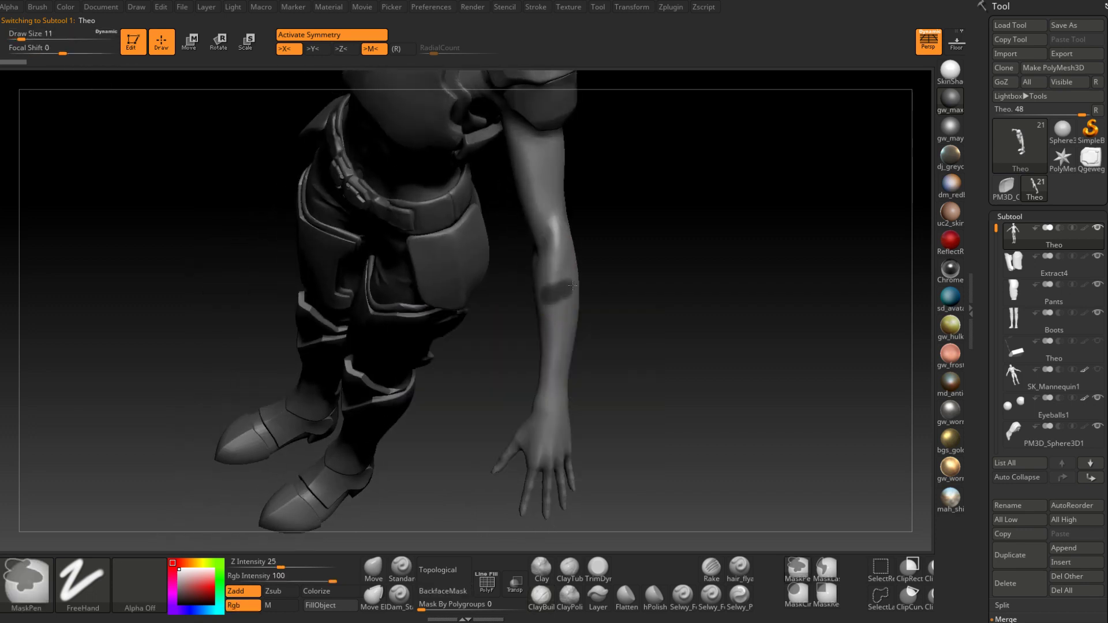
mouse_move(551, 296)
right_mouse_down()
mouse_move(577, 290)
mouse_move(549, 315)
right_mouse_up()
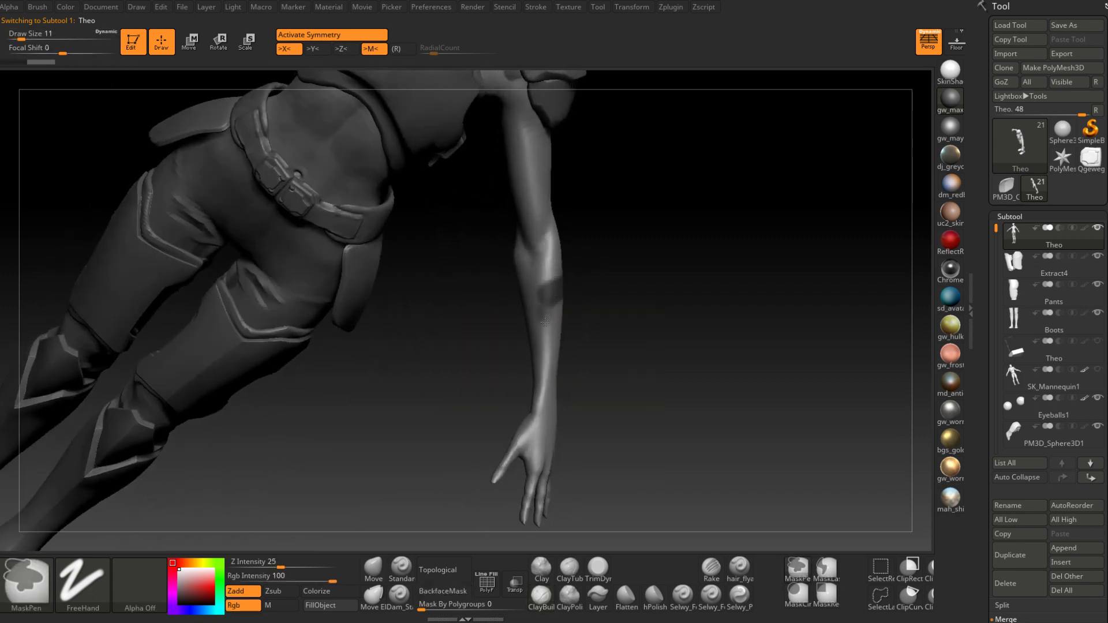
Extend the mask down the outer forearm to the wrist, covering its front and outer sides
left_click_drag(542, 303, 544, 374, "ctrl")
right_click_drag(532, 379, 508, 359)
left_click_drag(552, 306, 550, 395, "ctrl")
right_click_drag(551, 393, 508, 369)
left_click_drag(554, 305, 553, 407, "ctrl")
left_click_drag(557, 308, 557, 335, "ctrl")
right_click_drag(555, 352, 510, 346)
left_click_drag(542, 343, 544, 365, "ctrl")
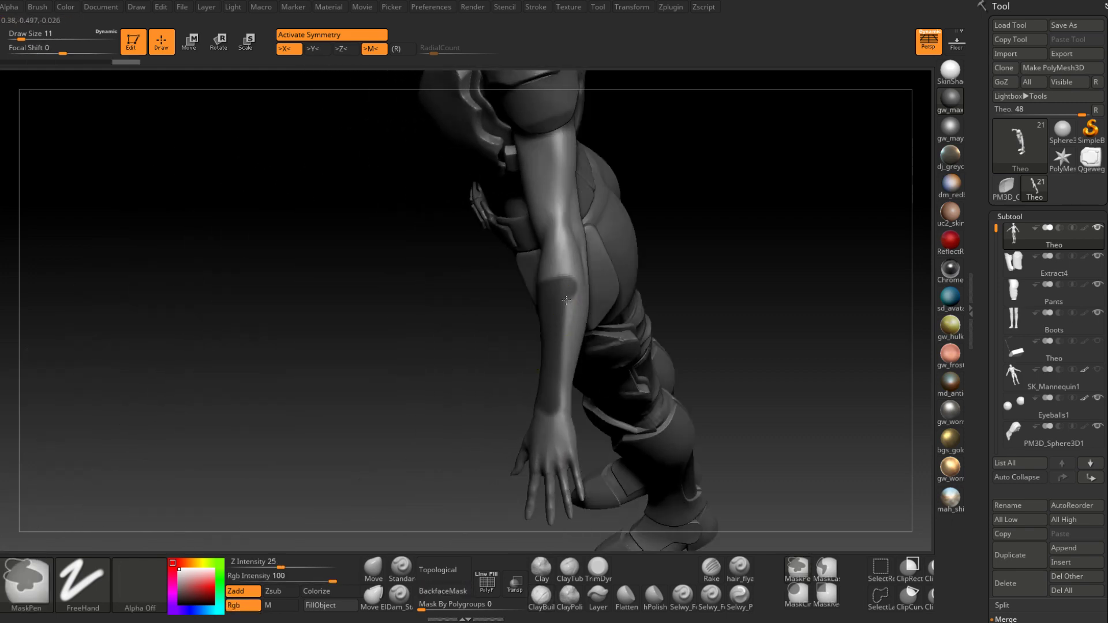
left_click_drag(566, 305, 563, 390, "ctrl")
Continue the mask around the rear side of the forearm from below the elbow toward the wrist
right_click_drag(563, 381, 534, 379)
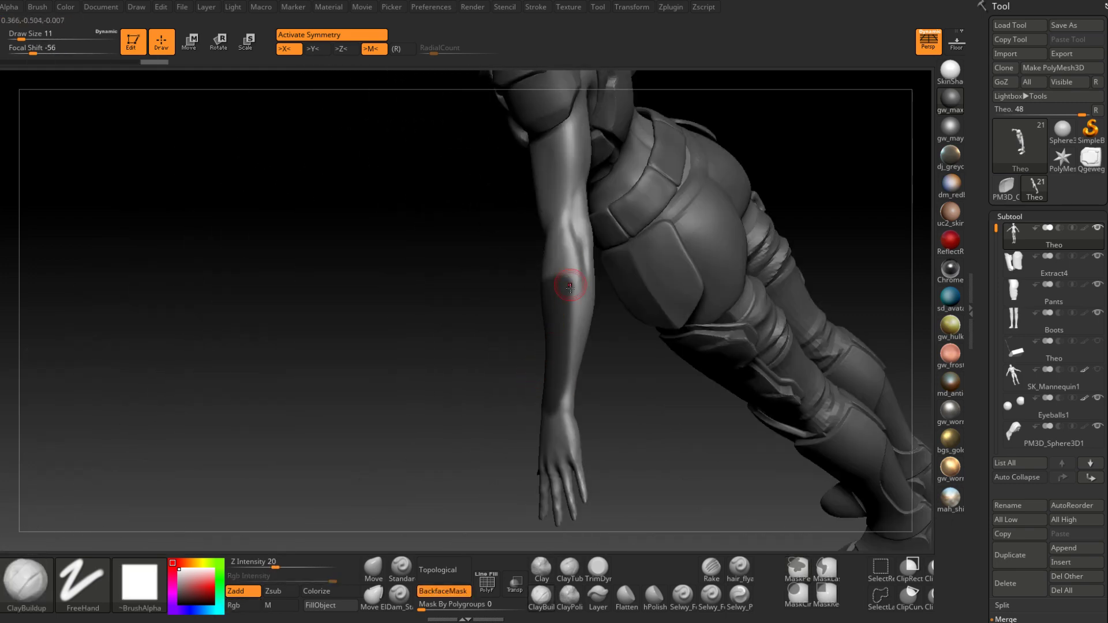
left_click_drag(570, 285, 564, 336, "ctrl")
right_click_drag(553, 399, 535, 391)
left_click_drag(550, 370, 555, 385, "ctrl")
mouse_move(555, 340)
right_mouse_down()
mouse_move(537, 326)
mouse_move(562, 346)
mouse_move(508, 311)
mouse_move(533, 302)
right_mouse_up()
Extend the mask's upper boundary around the elbow and inner forearm with the masking brush at draw size 12
key("ctrl")
key("space")
left_click_drag(528, 305, 531, 305)
left_click_drag(531, 305, 536, 293, "ctrl")
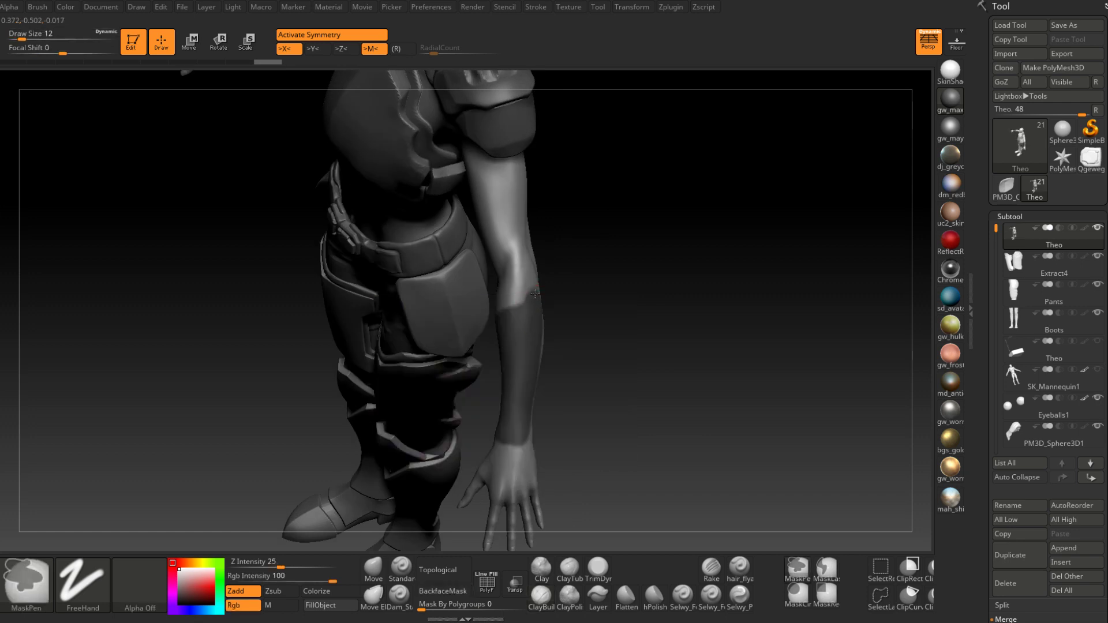
key("ctrl")
right_click_drag(532, 293, 501, 334)
key("ctrl")
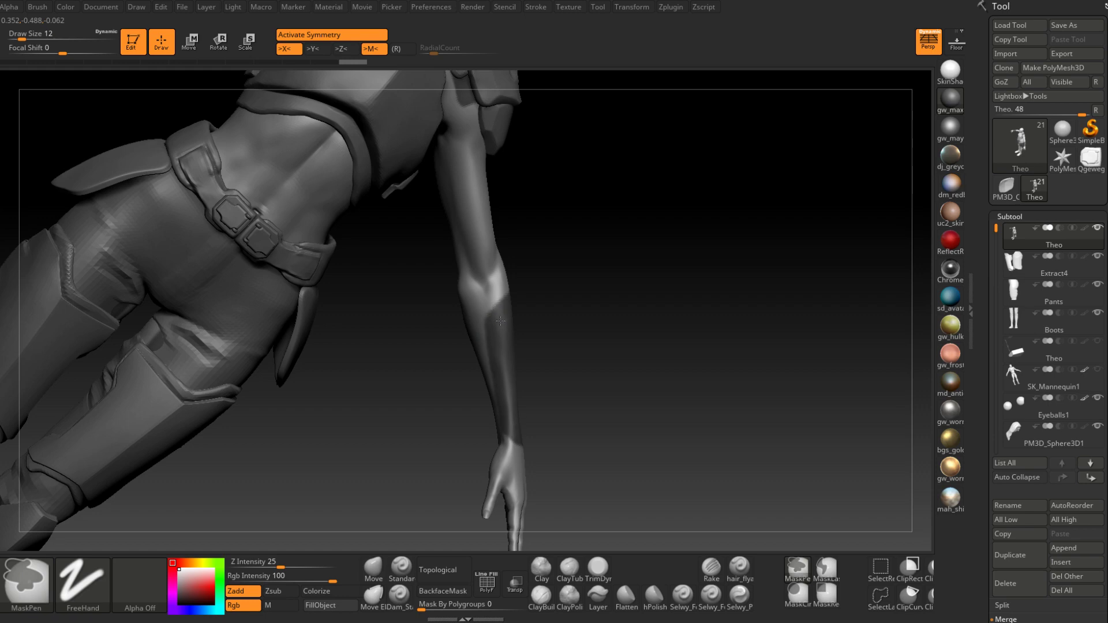
left_click_drag(501, 321, 494, 306, "ctrl")
right_click_drag(528, 289, 481, 342)
Refine the mask's upper edge and inner corner below the elbow at draw size 7
key("space")
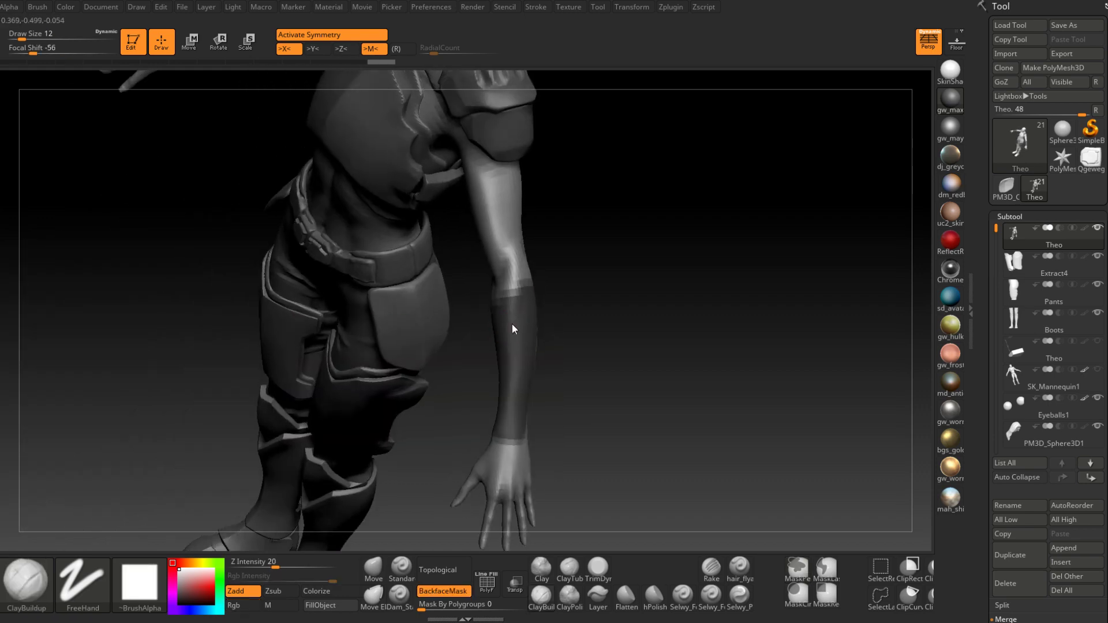
key("space")
left_click_drag(513, 326, 506, 325)
mouse_move(508, 325)
right_mouse_down()
mouse_move(500, 317)
mouse_move(497, 350)
mouse_move(466, 355)
right_mouse_up()
key("ctrl")
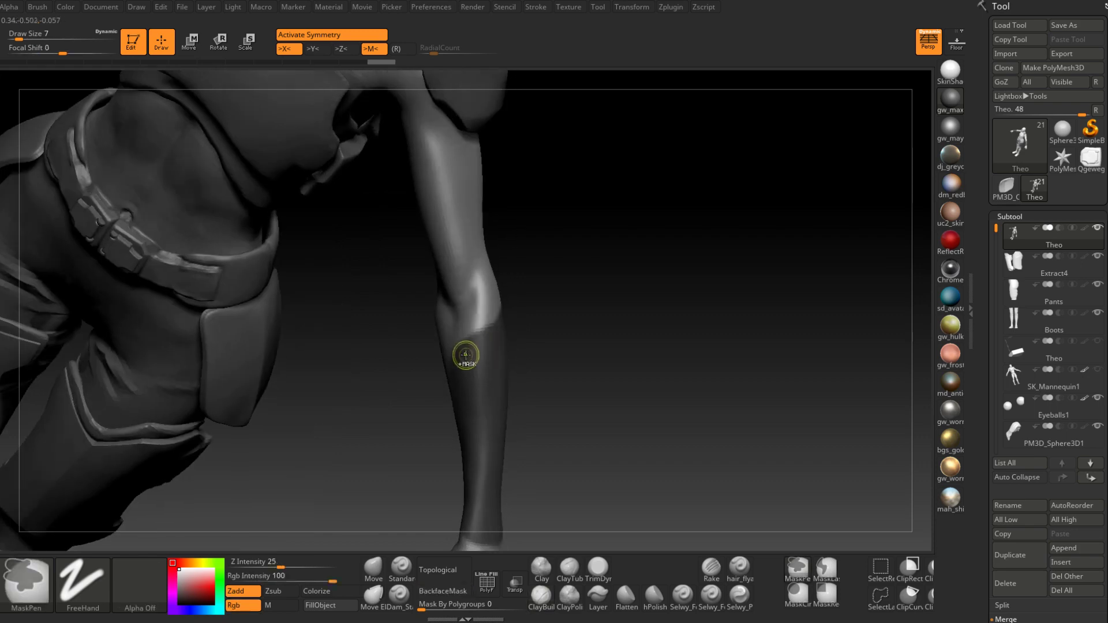
right_click_drag(503, 322, 448, 371)
left_click_drag(505, 345, 489, 331, "ctrl")
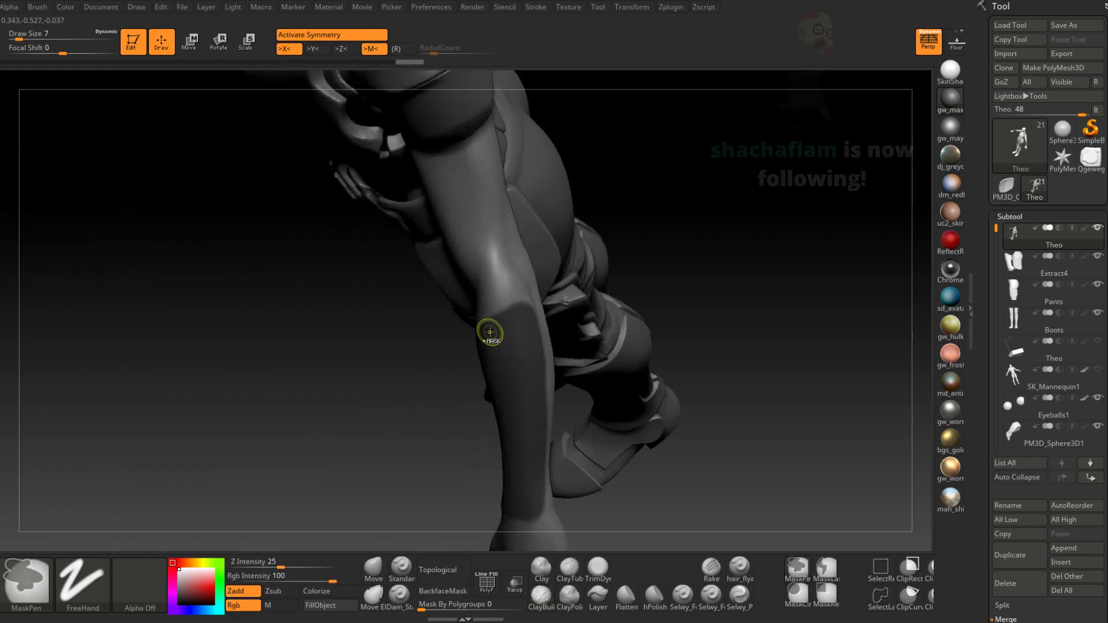
mouse_move(485, 340)
right_mouse_down()
mouse_move(525, 316)
mouse_move(484, 327)
mouse_move(487, 353)
right_mouse_up()
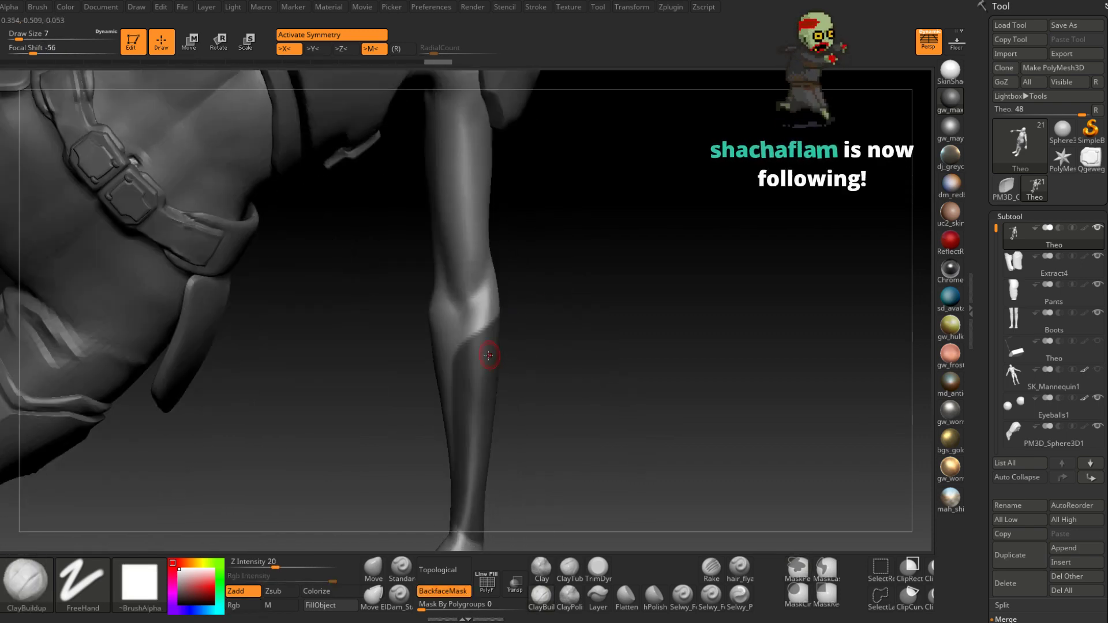
left_click_drag(478, 341, 460, 346)
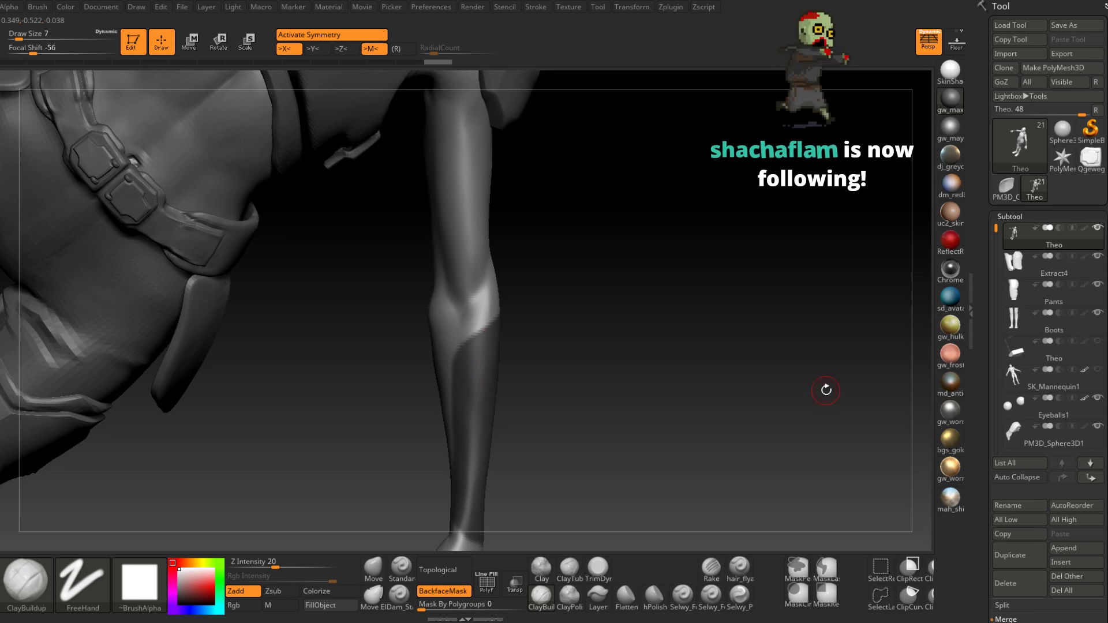
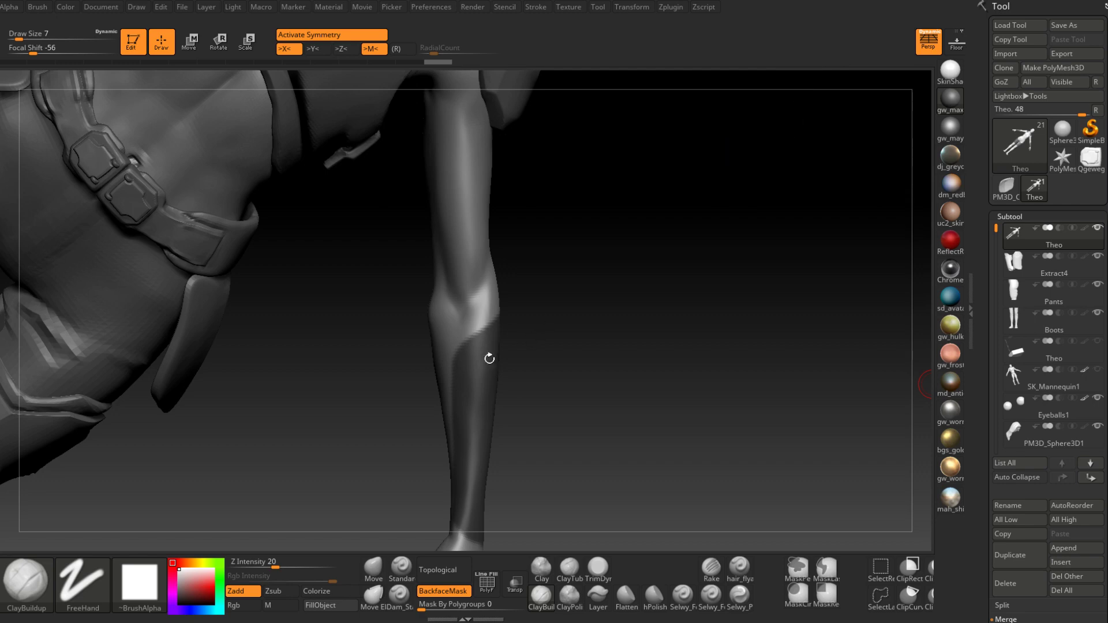
Fill in the mask along the back of the forearm from the elbow to the wrist
mouse_move(489, 358)
right_mouse_down()
mouse_move(517, 381)
mouse_move(487, 334)
mouse_move(503, 327)
right_mouse_up()
right_click_drag(485, 255, 473, 262)
mouse_move(485, 265)
left_mouse_down("ctrl")
mouse_move(489, 252)
mouse_move(486, 326)
mouse_move(497, 277)
left_mouse_up("ctrl")
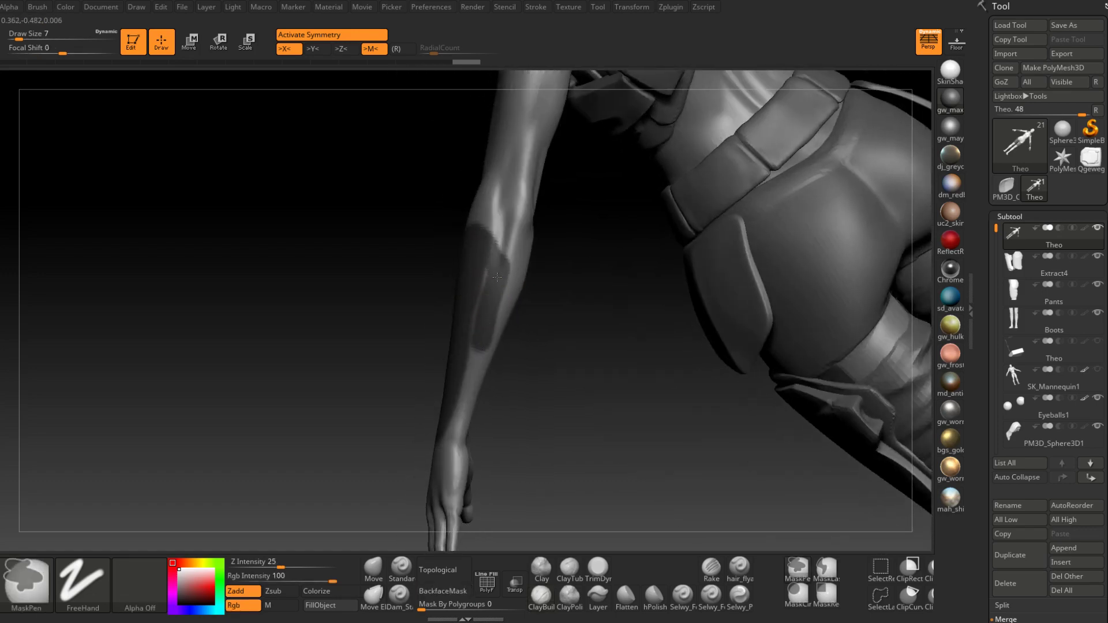
right_click_drag(470, 349, 490, 296)
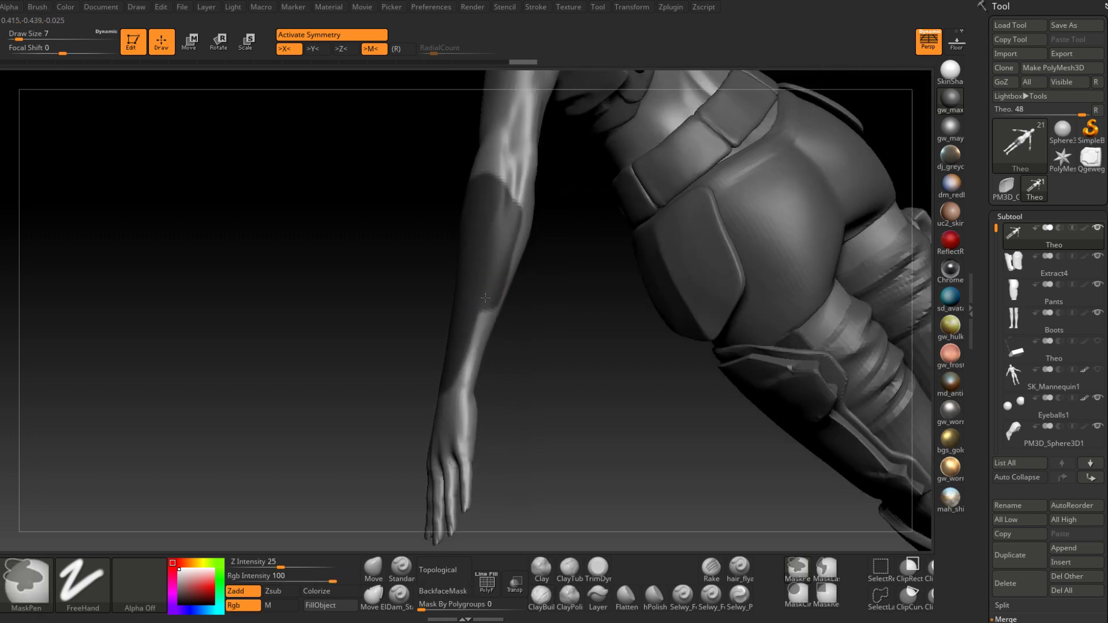
left_click_drag(478, 306, 468, 326, "ctrl")
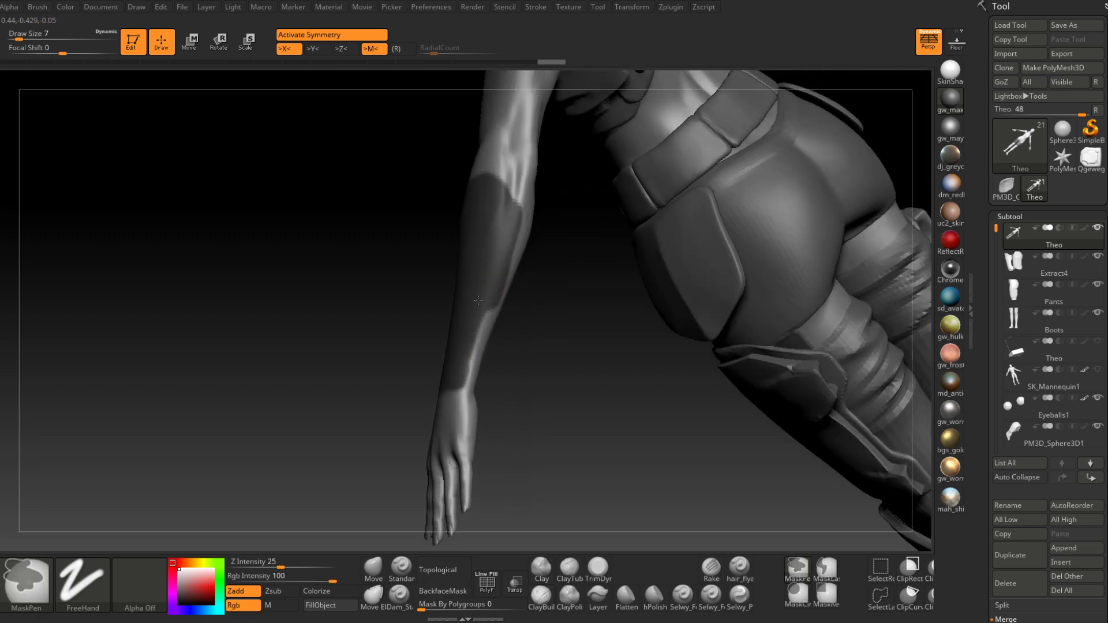
Trim the mask's lower edge into a clean line around the wrist by unmasking the excess
right_click_drag(472, 361, 442, 396)
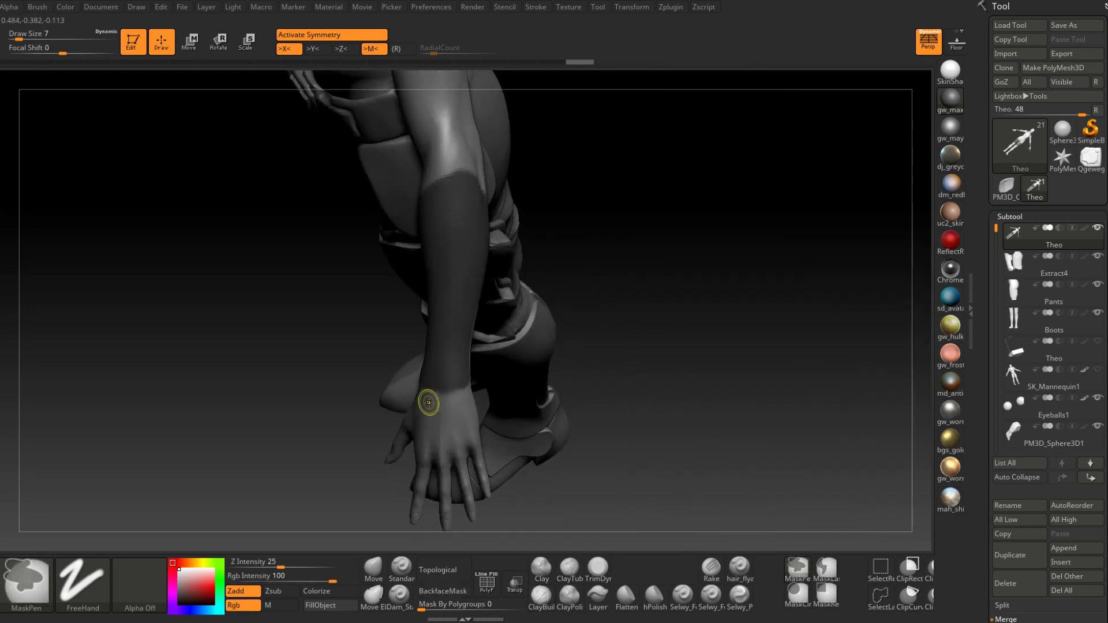
left_click_drag(444, 401, 428, 400, "ctrl+alt")
right_click_drag(431, 397, 454, 403)
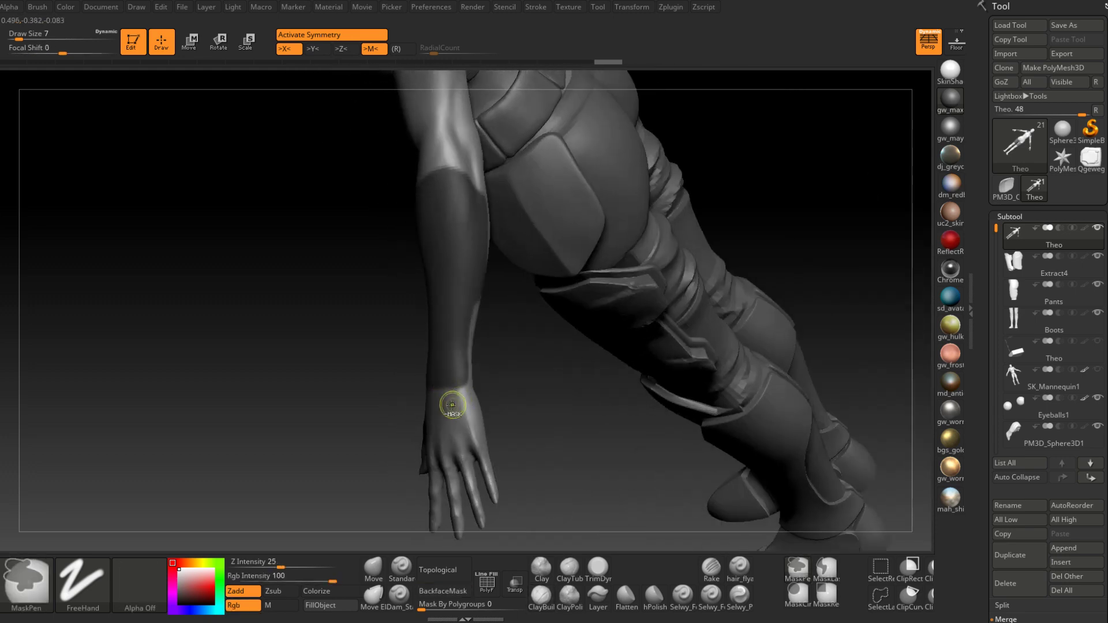
left_click_drag(454, 404, 468, 398, "ctrl+alt")
mouse_move(470, 388)
right_mouse_down()
mouse_move(433, 396)
mouse_move(456, 402)
mouse_move(439, 375)
mouse_move(477, 366)
mouse_move(477, 352)
mouse_move(444, 398)
mouse_move(441, 303)
right_mouse_up()
key("ctrl")
right_click_drag(430, 347, 468, 361, "alt")
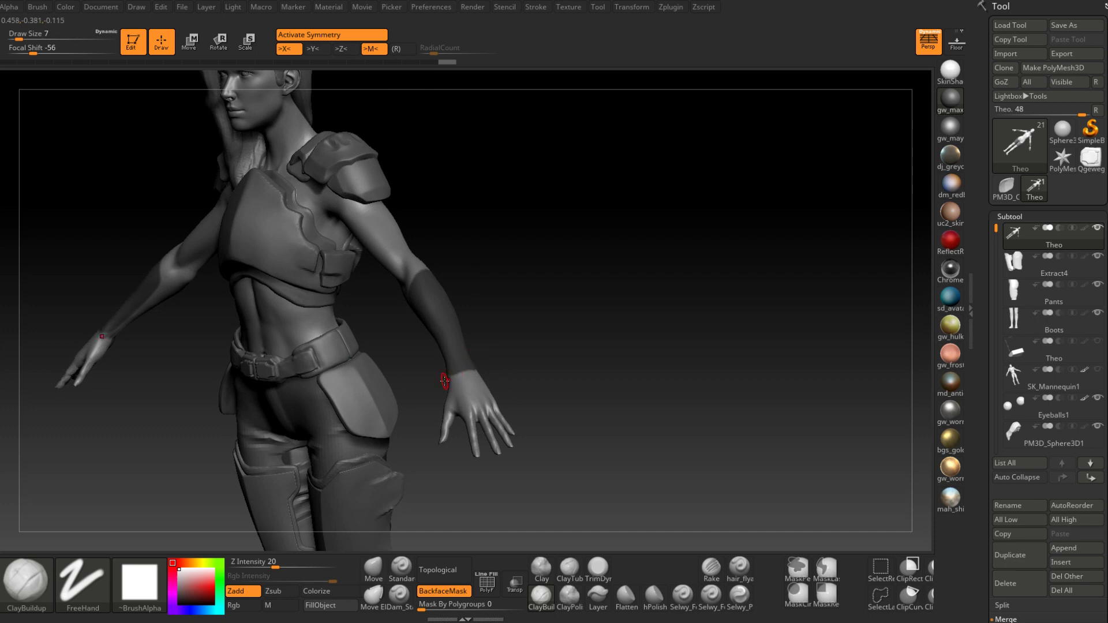
Clear any stray masking from the head and torso with a rectangular unmask selection
mouse_move(444, 381)
right_mouse_down()
mouse_move(477, 312)
mouse_move(498, 364)
mouse_move(506, 358)
right_mouse_up()
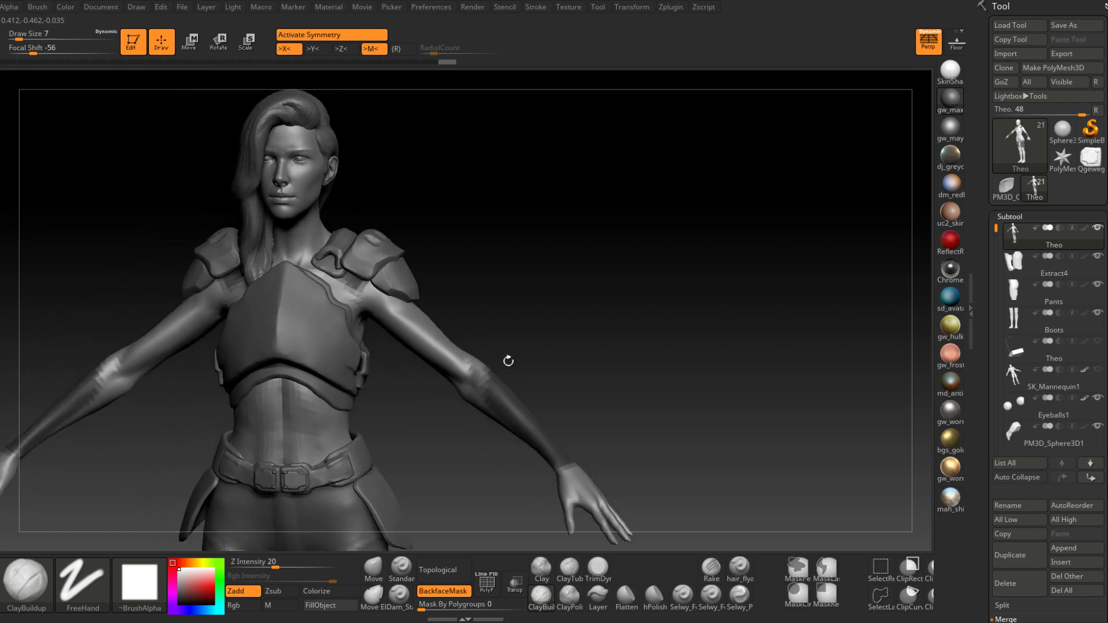
key("ctrl")
left_click_drag(442, 148, 268, 397, "ctrl+alt")
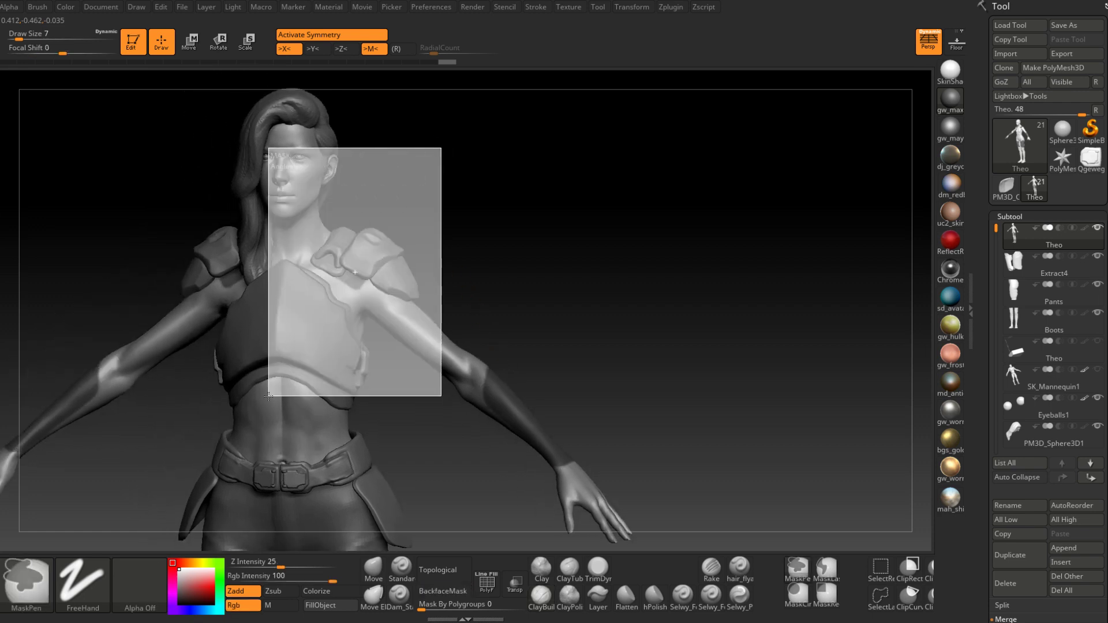
mouse_move(601, 346)
right_mouse_down()
mouse_move(489, 329)
mouse_move(584, 307)
mouse_move(384, 258)
right_mouse_up()
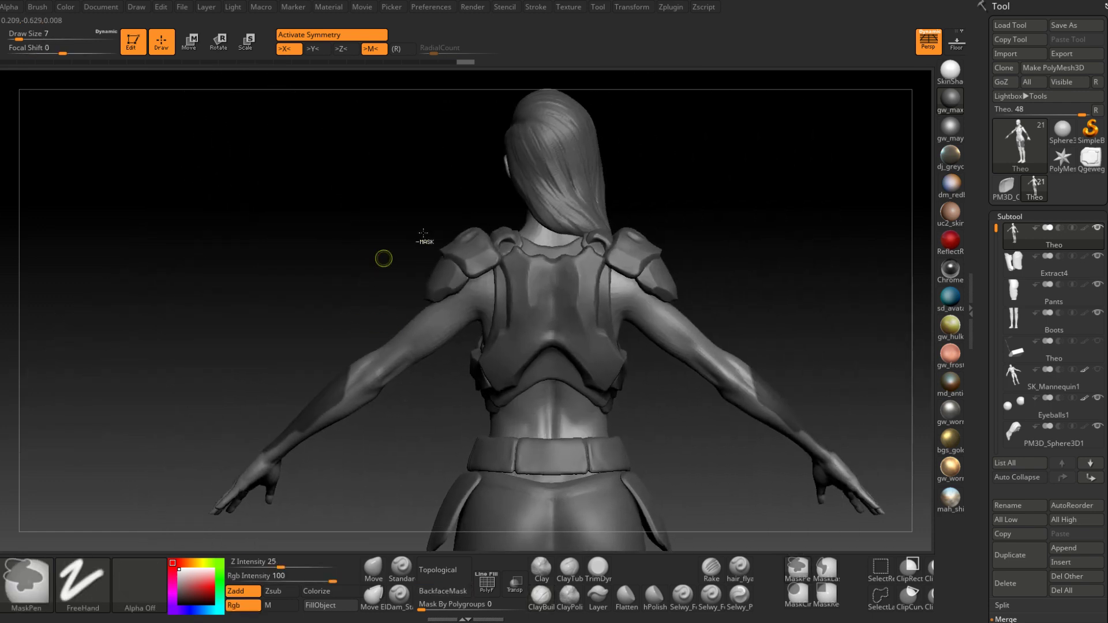
mouse_move(462, 164)
left_mouse_down("ctrl")
mouse_move(485, 241)
mouse_move(582, 435)
left_mouse_up("ctrl")
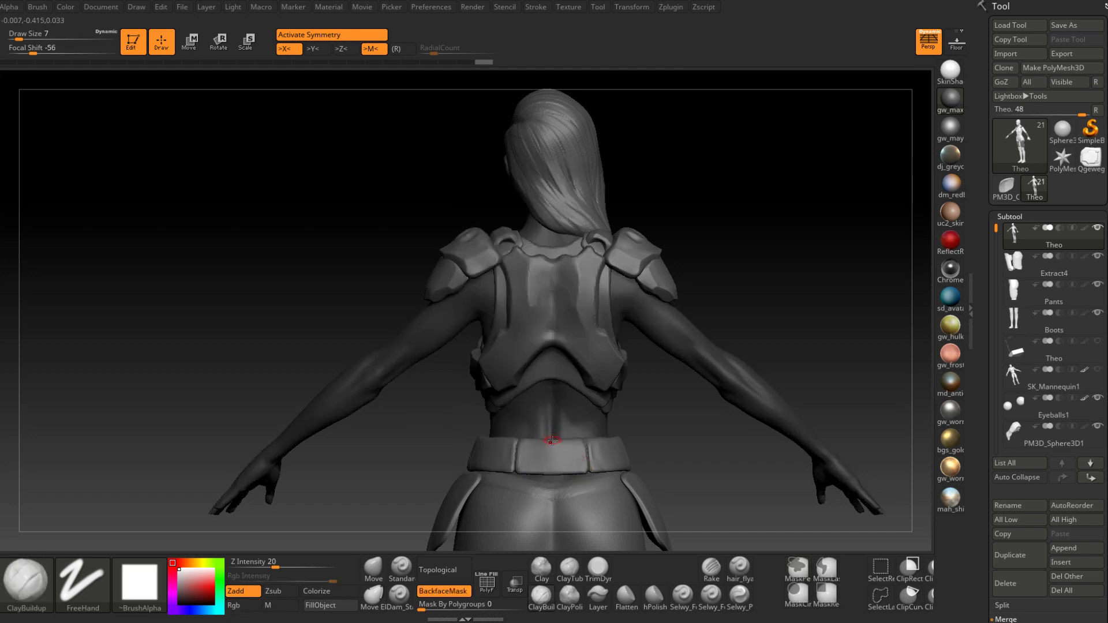
key("ctrl+z")
Widen the forearm mask toward the underside of the arm, working from behind
right_click_drag(545, 448, 492, 296, "alt")
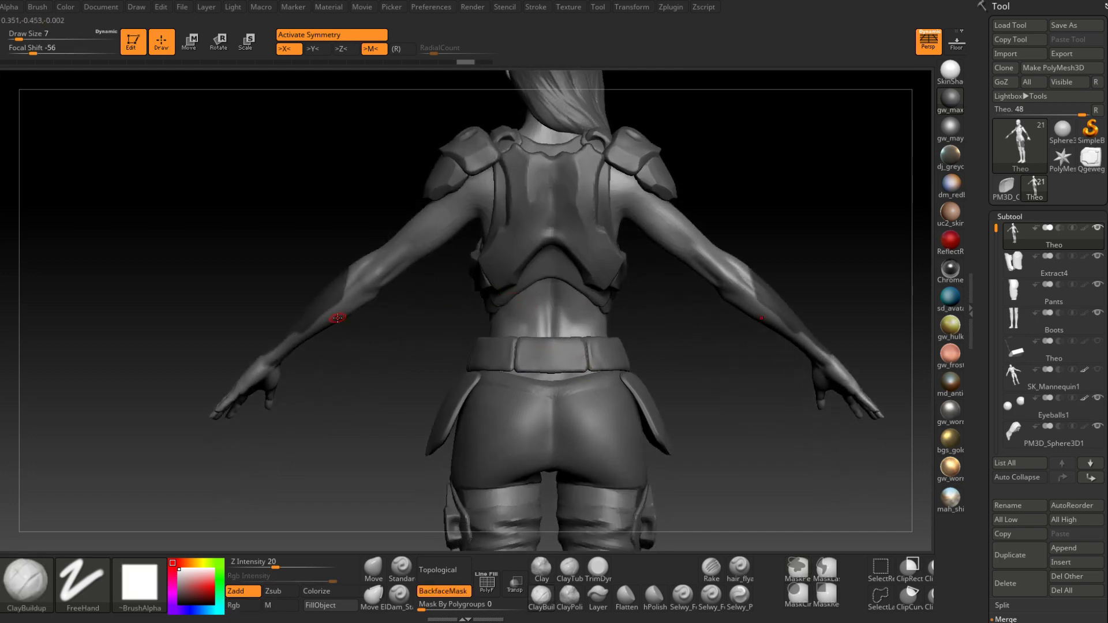
right_click_drag(337, 318, 292, 321, "ctrl")
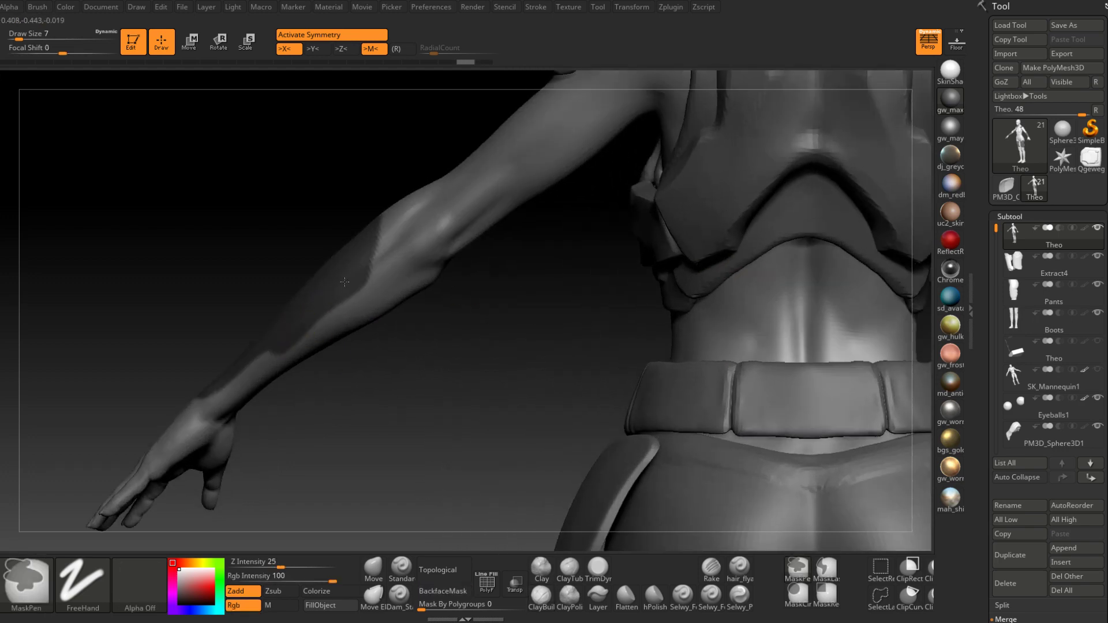
mouse_move(351, 283)
left_mouse_down("ctrl")
mouse_move(358, 254)
mouse_move(312, 334)
left_mouse_up("ctrl")
right_click_drag(300, 329, 323, 323)
key("ctrl")
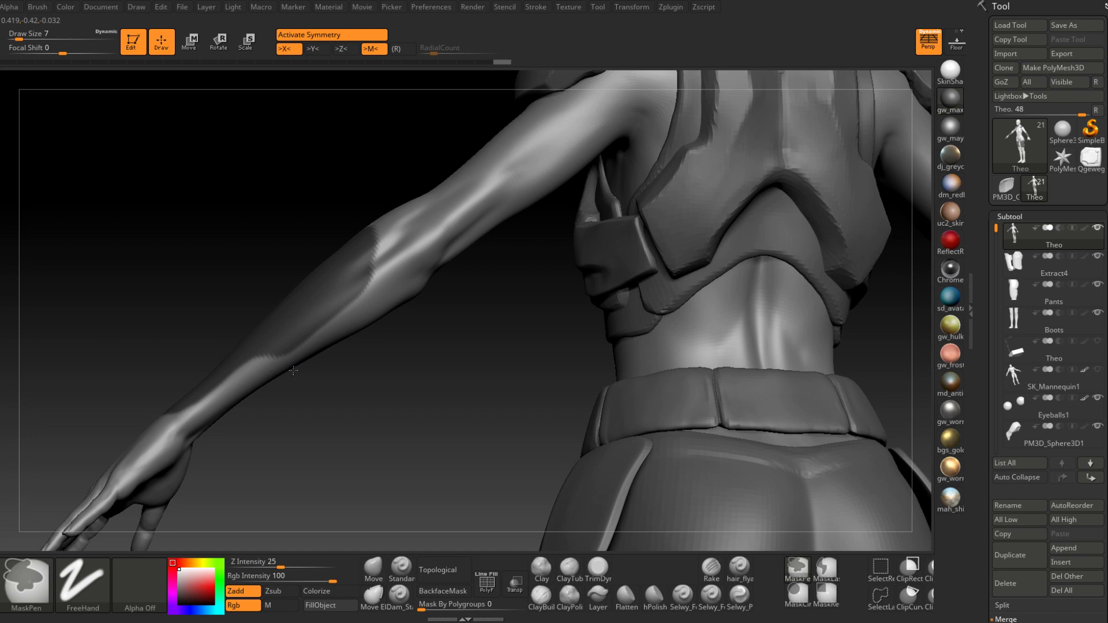
Try extracting a shell from the masked forearm with S Smt 5 and thickness 0.00985, and dismiss the preview
mouse_move(371, 292)
left_mouse_down()
mouse_move(358, 347)
mouse_move(309, 339)
mouse_move(322, 351)
mouse_move(381, 330)
mouse_move(395, 355)
mouse_move(358, 407)
left_mouse_up()
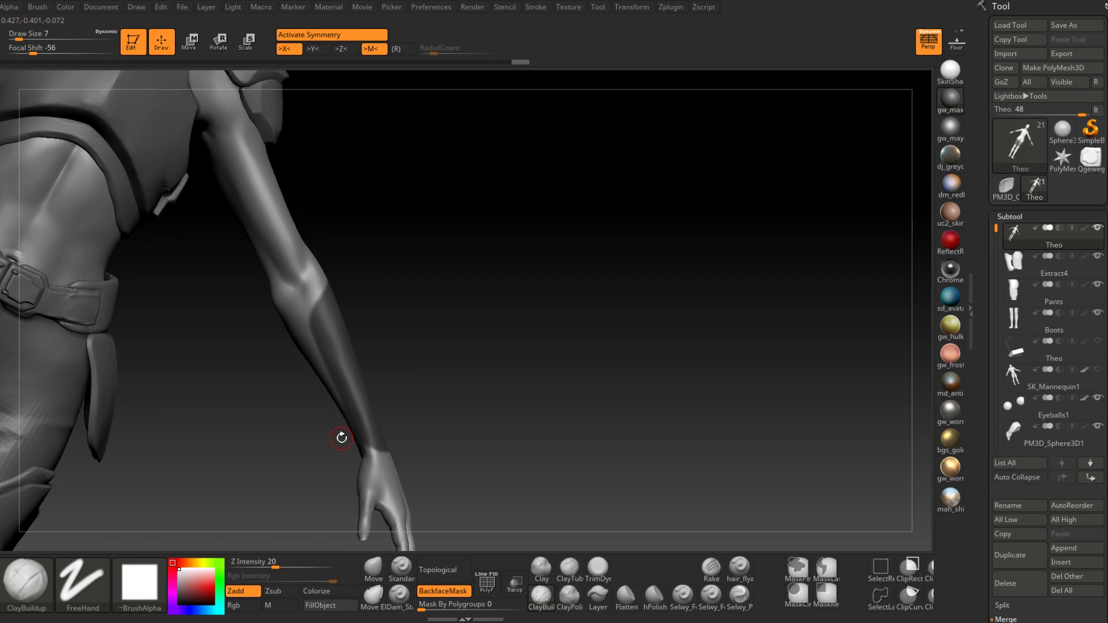
mouse_move(341, 438)
left_mouse_down()
mouse_move(433, 315)
mouse_move(444, 444)
left_mouse_up()
right_click_drag(457, 364, 457, 408, "alt")
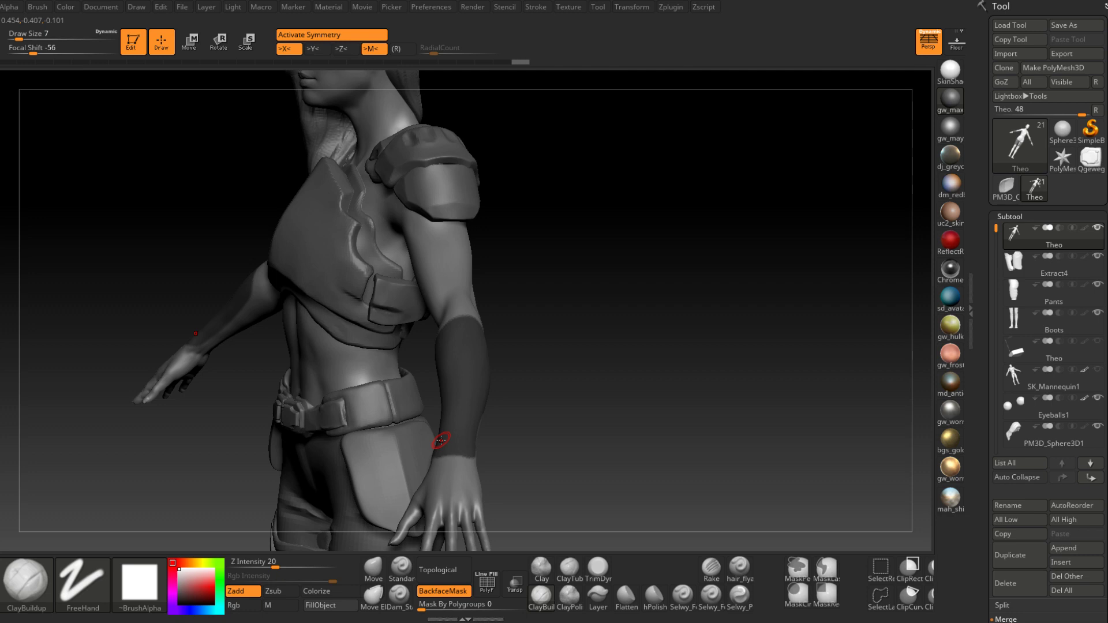
right_click_drag(479, 374, 569, 331)
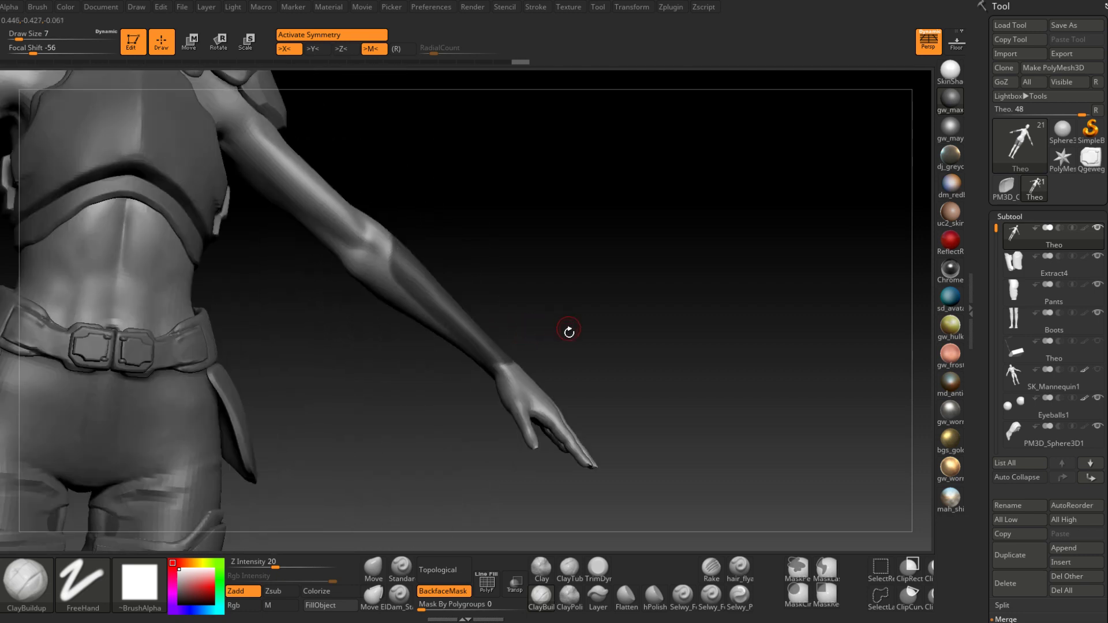
left_click_drag(983, 547, 985, 326)
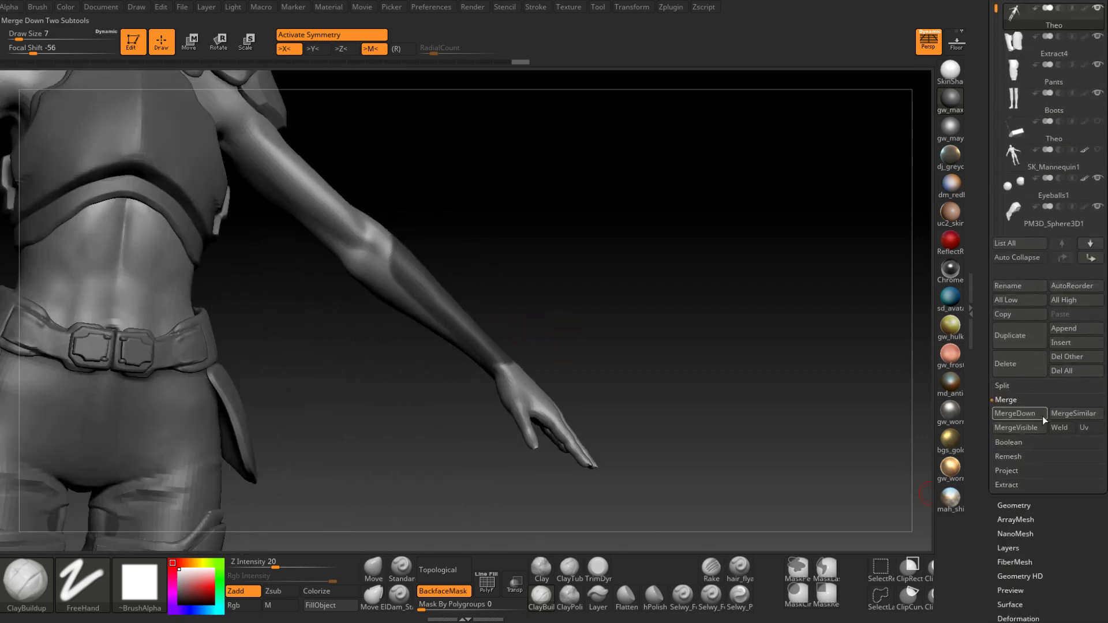
left_click(1006, 489)
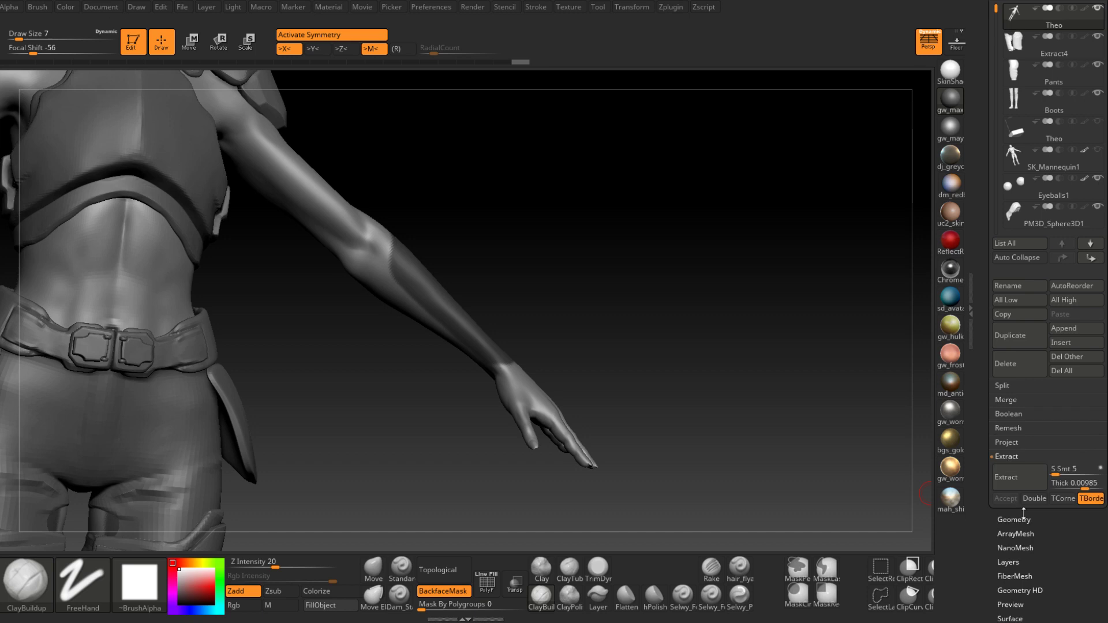
left_click(1019, 478)
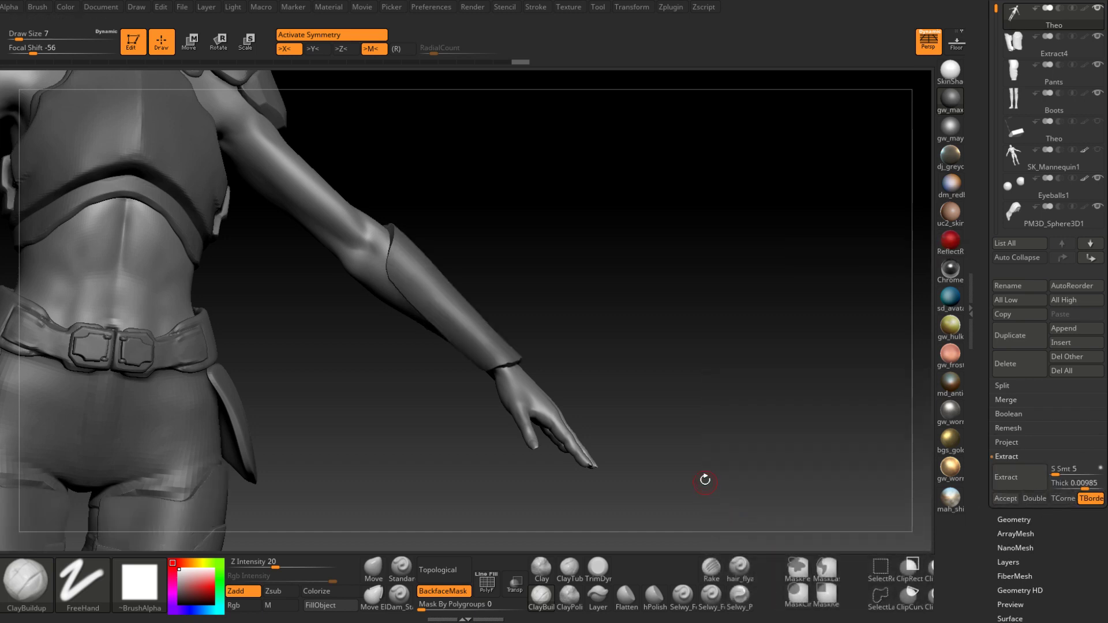
left_click(705, 480)
Try extracting the masked forearm as a shell at thicknesses 0.00985 and 0.00294
mouse_move(714, 482)
left_mouse_down()
mouse_move(837, 245)
mouse_move(531, 379)
mouse_move(465, 247)
mouse_move(346, 168)
left_mouse_up()
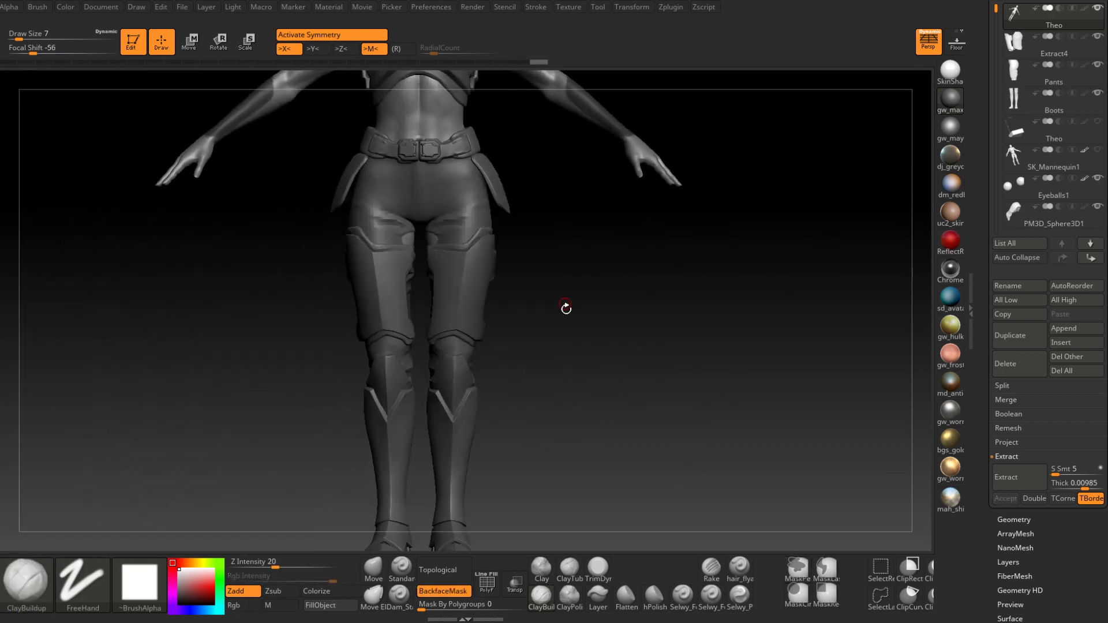
left_click_drag(565, 308, 557, 404, "alt")
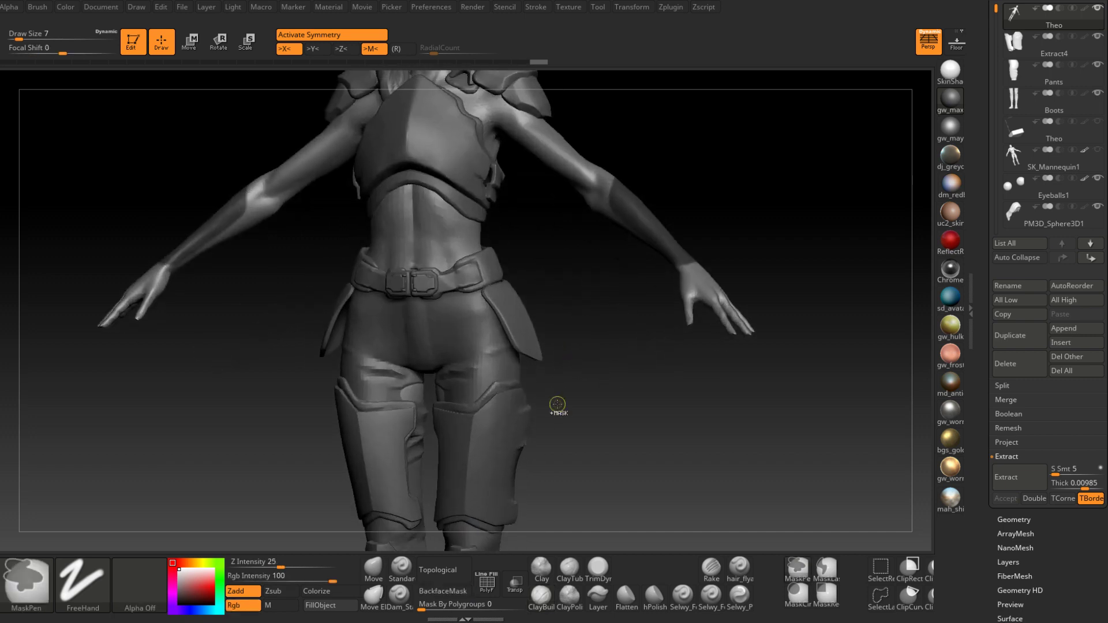
mouse_move(557, 404)
right_mouse_down("ctrl")
mouse_move(517, 466)
mouse_move(589, 426)
mouse_move(532, 462)
right_mouse_up("ctrl")
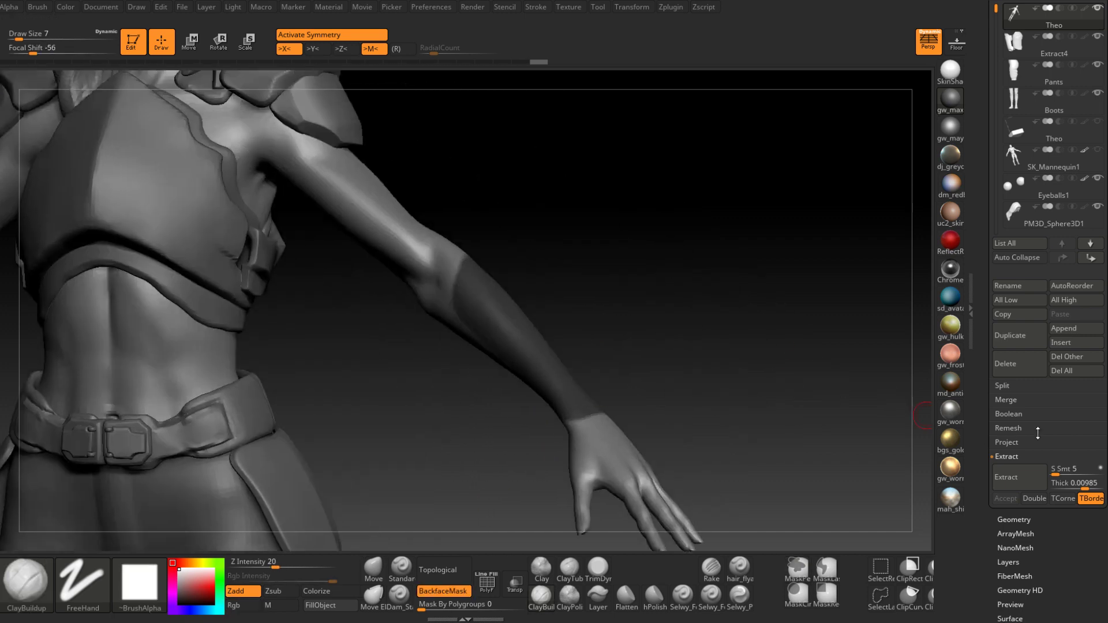
left_click(1012, 486)
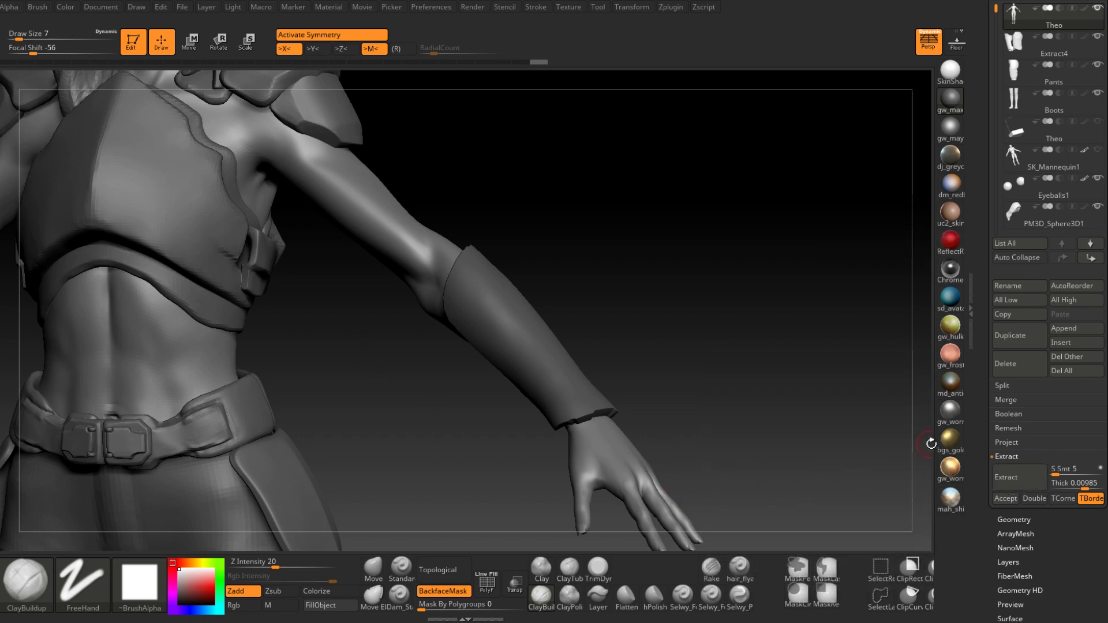
left_click_drag(1063, 483, 1085, 489)
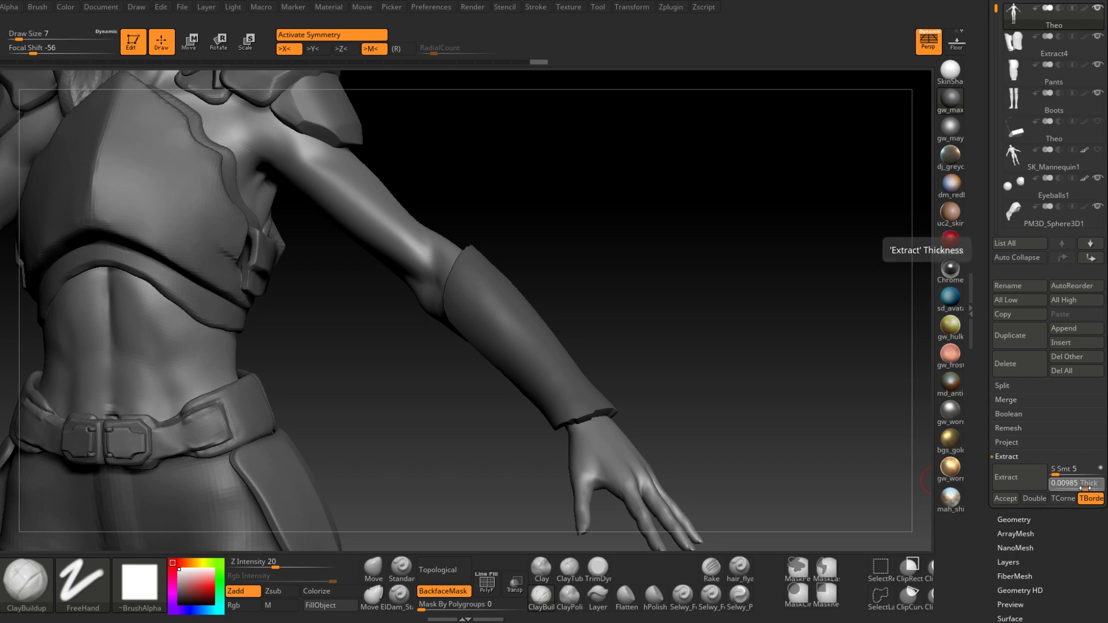
left_click(1006, 476)
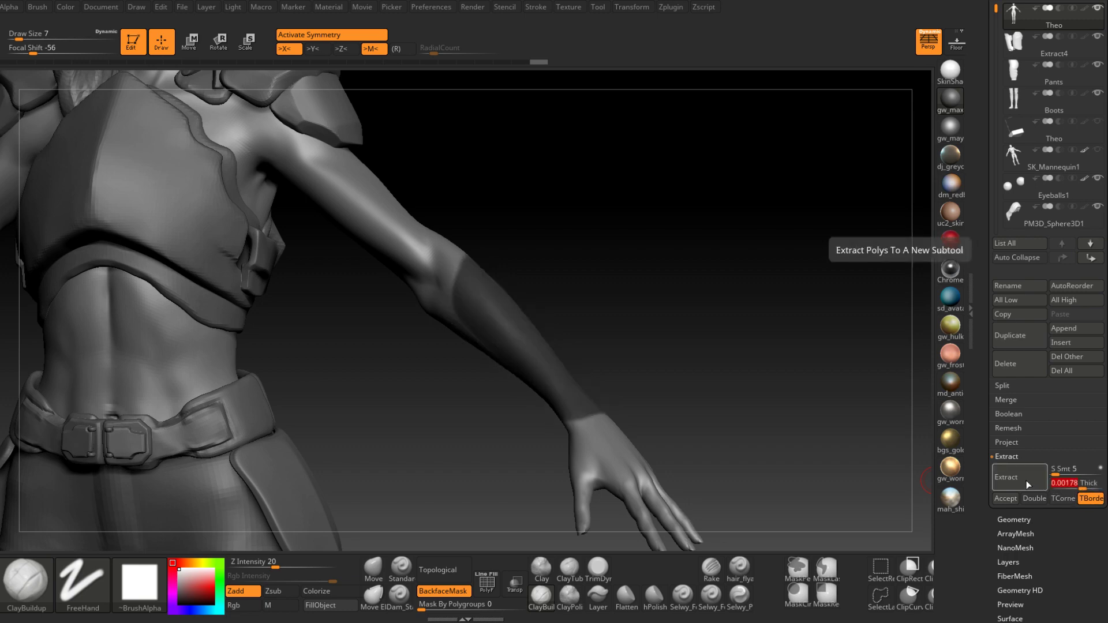
left_click_drag(1083, 489, 1077, 489)
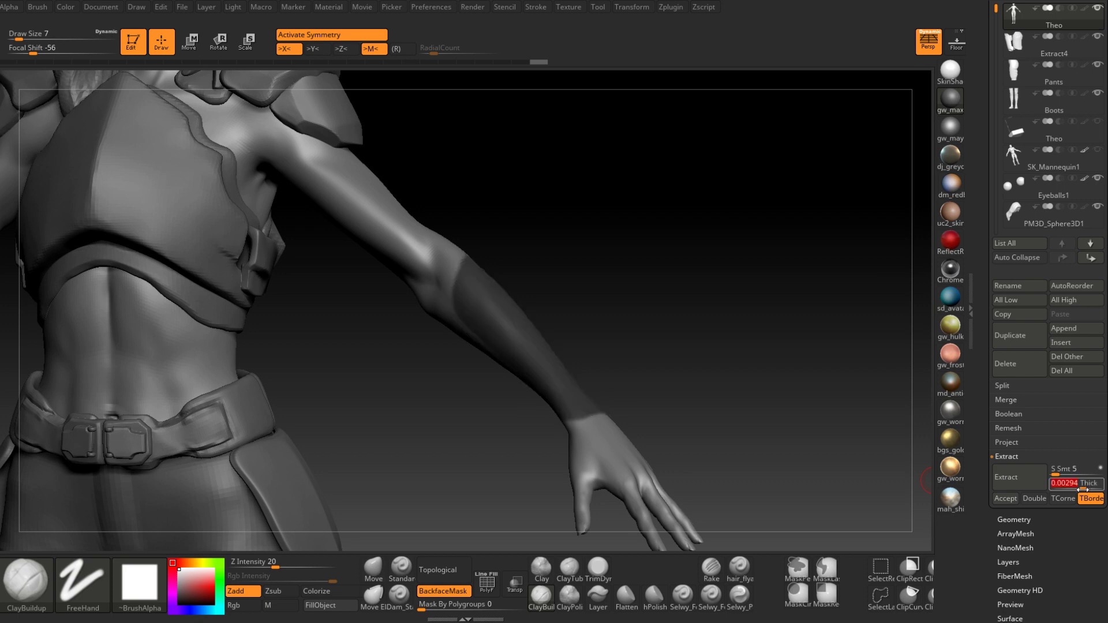
left_click(1027, 488)
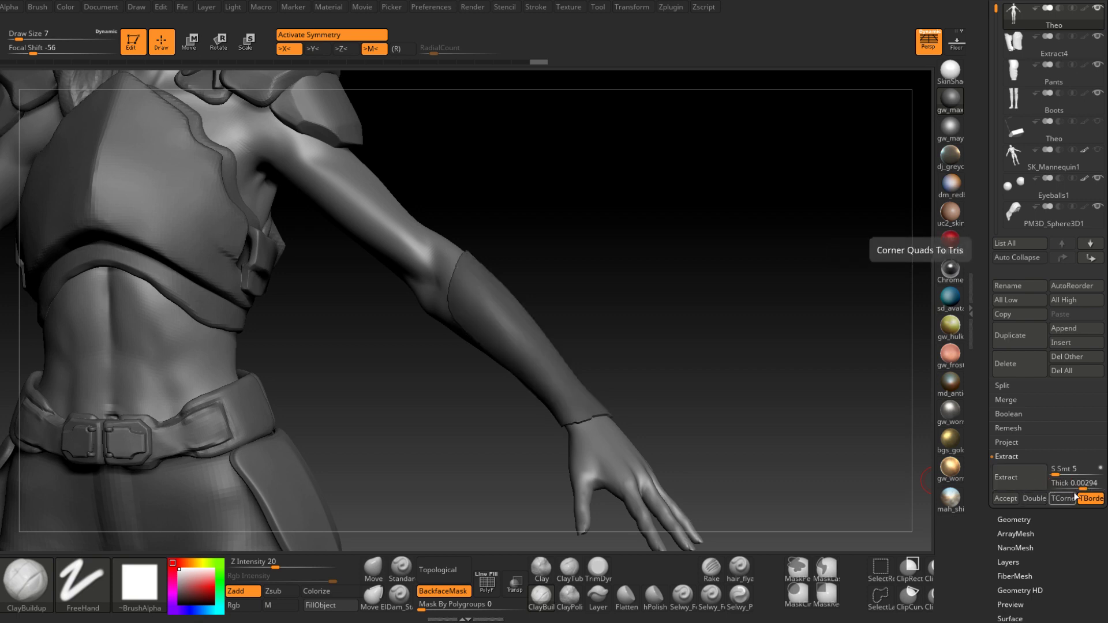
Extract the masked forearm as a thin shell with S Smt 5 and thickness 0.00458, and accept it as a subtool
left_click_drag(1080, 489, 1082, 489)
left_click(1026, 490)
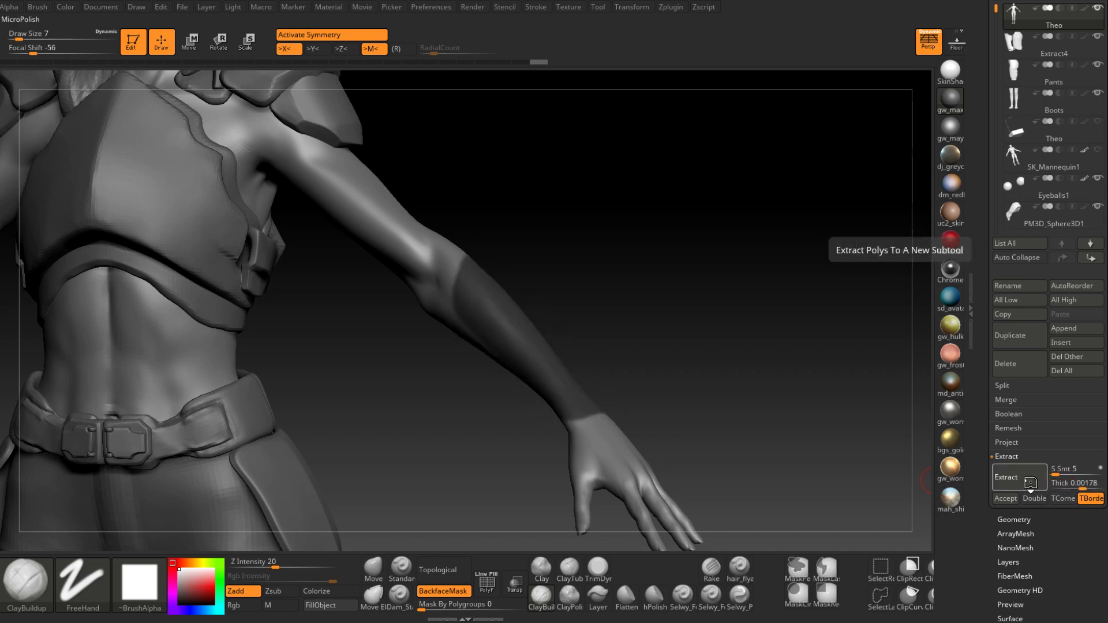
left_click(1006, 477)
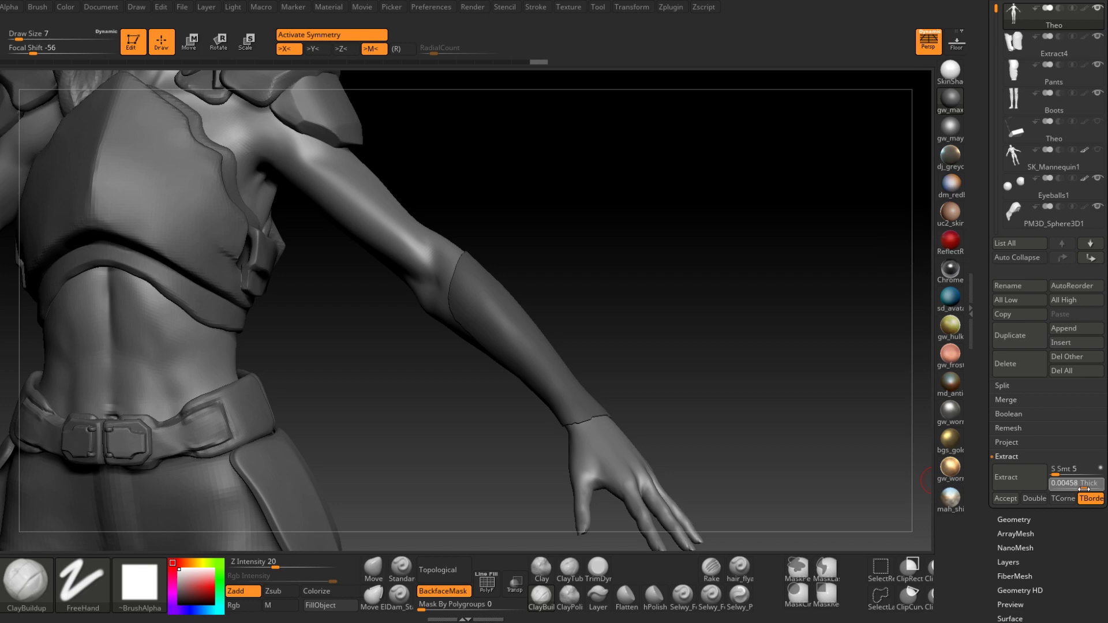
left_click(1027, 486)
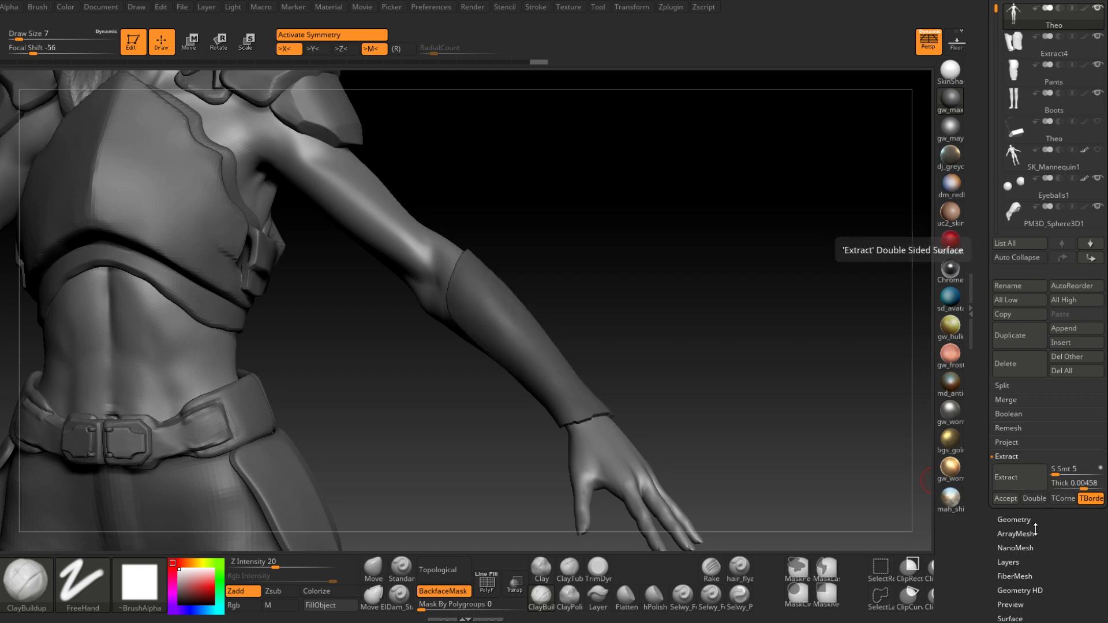
left_click(1011, 502)
Set the brush size to 23 and smooth the extracted bracer's long edge from the wrist up the forearm
right_click_drag(690, 470, 607, 407, "ctrl")
mouse_move(562, 451)
right_mouse_down("alt")
mouse_move(616, 302)
mouse_move(576, 305)
right_mouse_up("alt")
key("space")
mouse_move(579, 306)
left_mouse_down()
mouse_move(589, 306)
mouse_move(549, 301)
mouse_move(599, 297)
left_mouse_up()
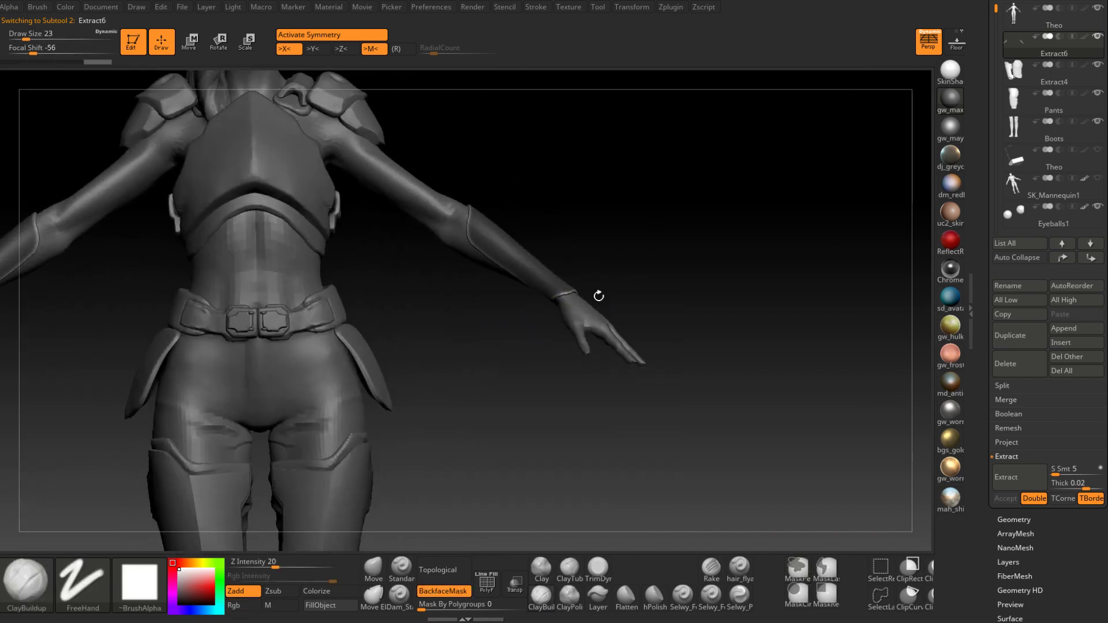
mouse_move(610, 290)
right_mouse_down()
mouse_move(529, 381)
mouse_move(543, 430)
right_mouse_up()
right_click_drag(542, 430, 479, 415)
mouse_move(528, 372)
left_mouse_down("shift")
mouse_move(564, 370)
mouse_move(610, 328)
left_mouse_up("shift")
mouse_move(610, 327)
right_mouse_down()
mouse_move(534, 318)
mouse_move(586, 289)
right_mouse_up()
left_click_drag(594, 277, 642, 193, "shift")
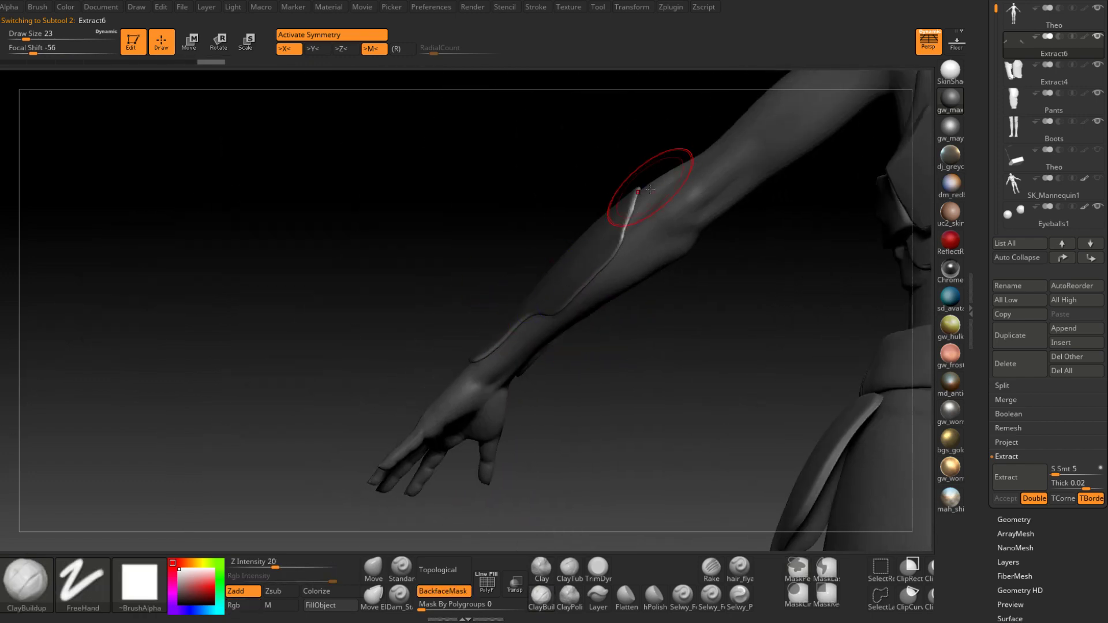
Smooth the bracer's rim around the elbow end until the border is even
right_click_drag(653, 186, 629, 221)
left_click_drag(664, 180, 635, 295)
right_click_drag(635, 296, 612, 340)
left_click_drag(603, 309, 588, 353, "shift")
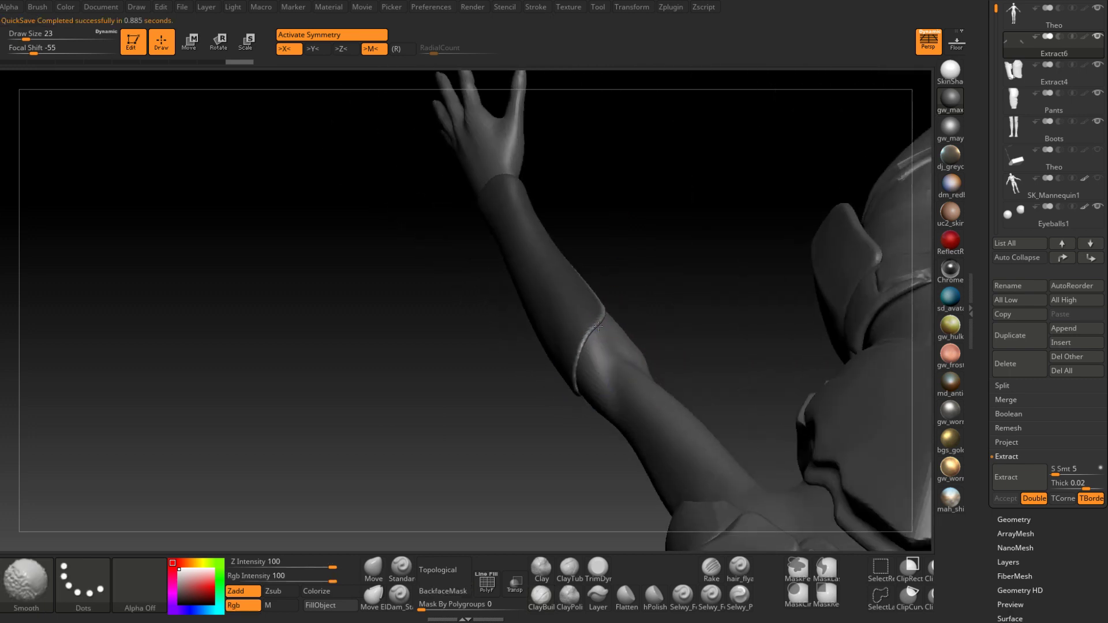
right_click_drag(588, 353, 596, 357)
Smooth the bracer's opposite long edge and its wrist rim
mouse_move(596, 355)
left_mouse_down()
mouse_move(604, 340)
mouse_move(564, 370)
mouse_move(733, 376)
left_mouse_up()
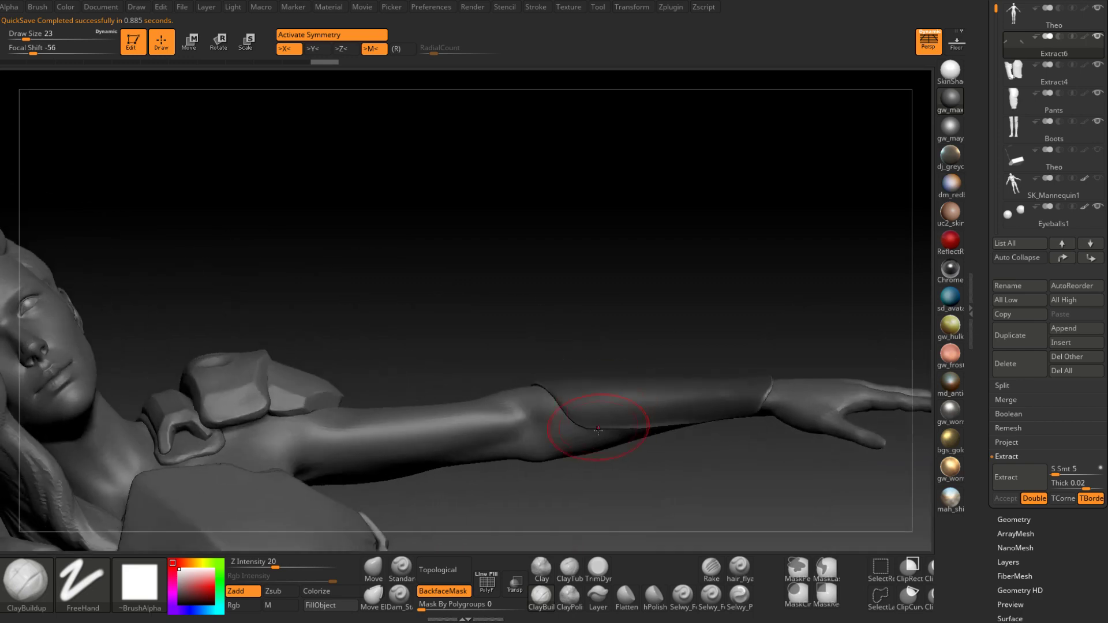
left_click_drag(600, 427, 704, 426, "shift")
mouse_move(688, 421)
right_mouse_down()
mouse_move(780, 386)
mouse_move(764, 389)
right_mouse_up()
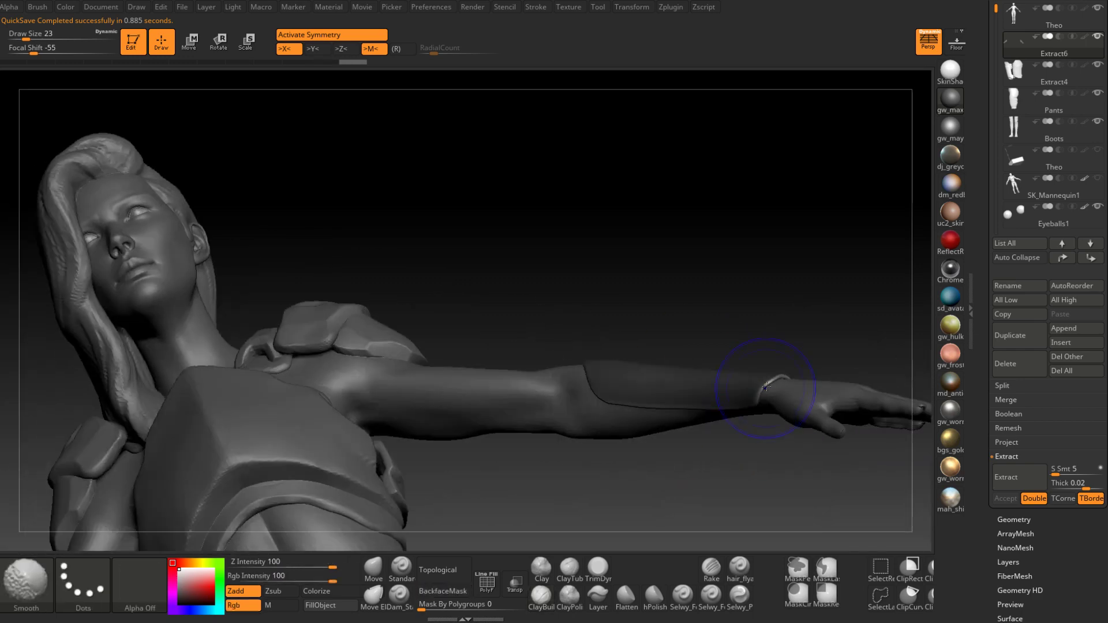
mouse_move(765, 388)
left_mouse_down("shift")
mouse_move(764, 411)
mouse_move(757, 405)
left_mouse_up("shift")
left_click_drag(687, 419, 615, 417, "shift")
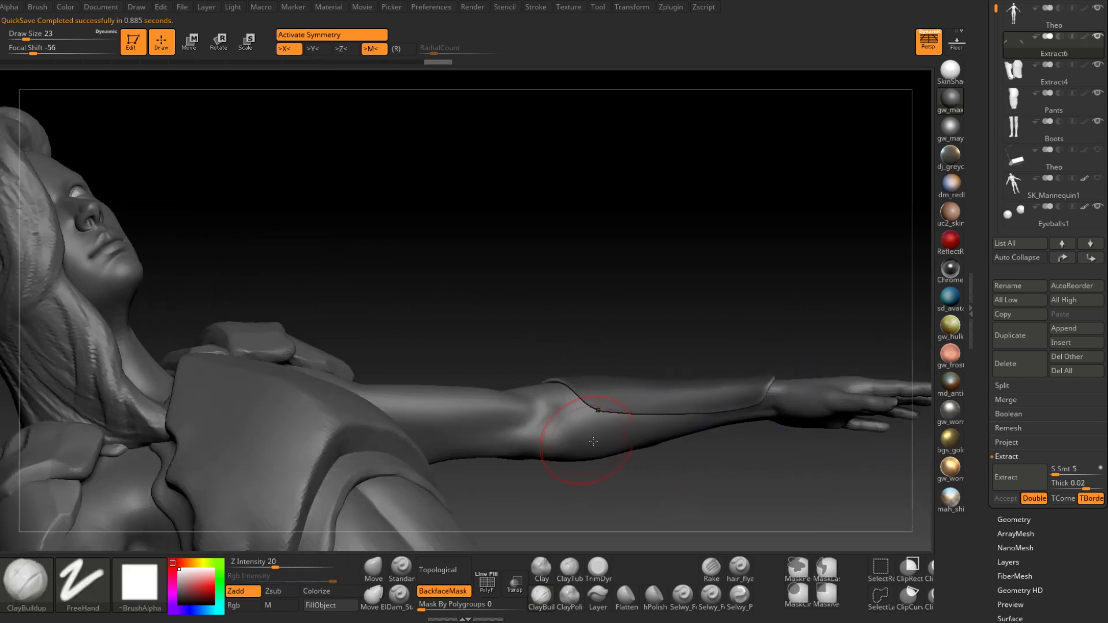
Clear the mask from the extracted bracer
mouse_move(581, 434)
right_mouse_down()
mouse_move(617, 470)
mouse_move(663, 450)
right_mouse_up()
right_click_drag(664, 450, 663, 384, "ctrl")
left_click_drag(662, 384, 608, 410)
right_click_drag(609, 409, 606, 441, "ctrl")
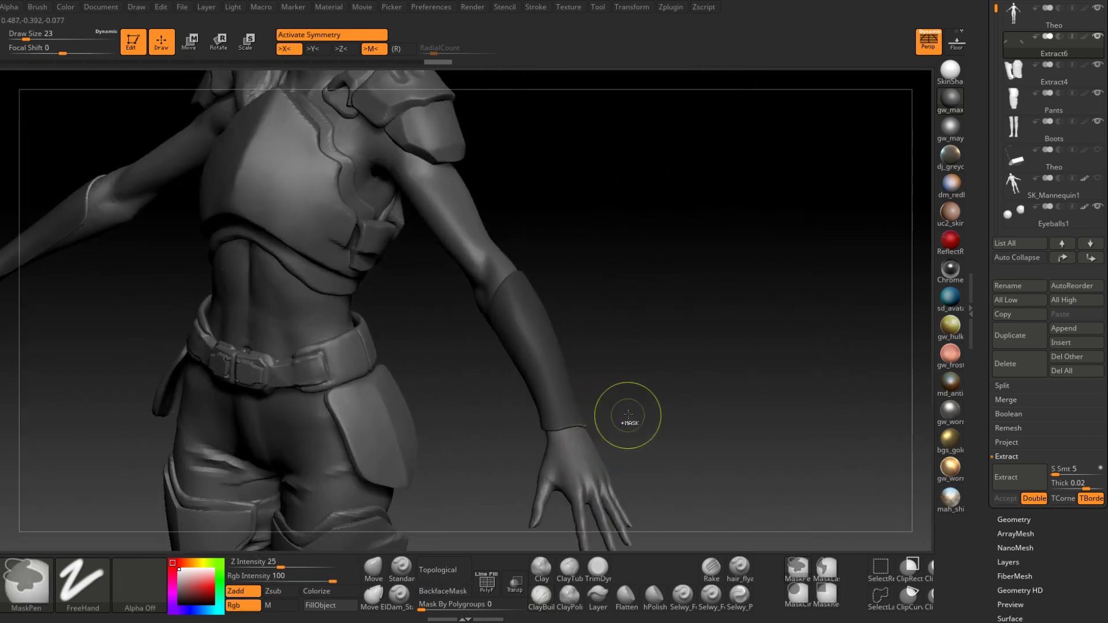
left_click_drag(626, 421, 605, 418, "ctrl")
right_click_drag(600, 415, 643, 385)
left_click_drag(643, 385, 599, 399)
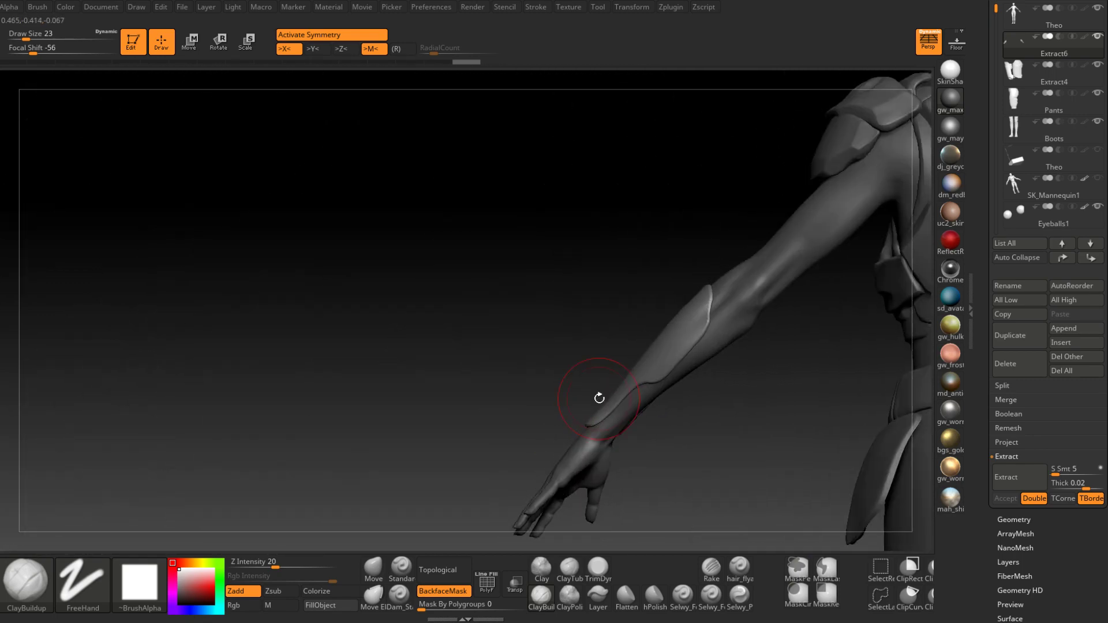
left_click_drag(663, 384, 606, 317)
Mask the upper inner forearm on the body, between the bracer's two edges, with a brush size of 12
left_click(638, 293, "alt")
left_click_drag(562, 375, 582, 343)
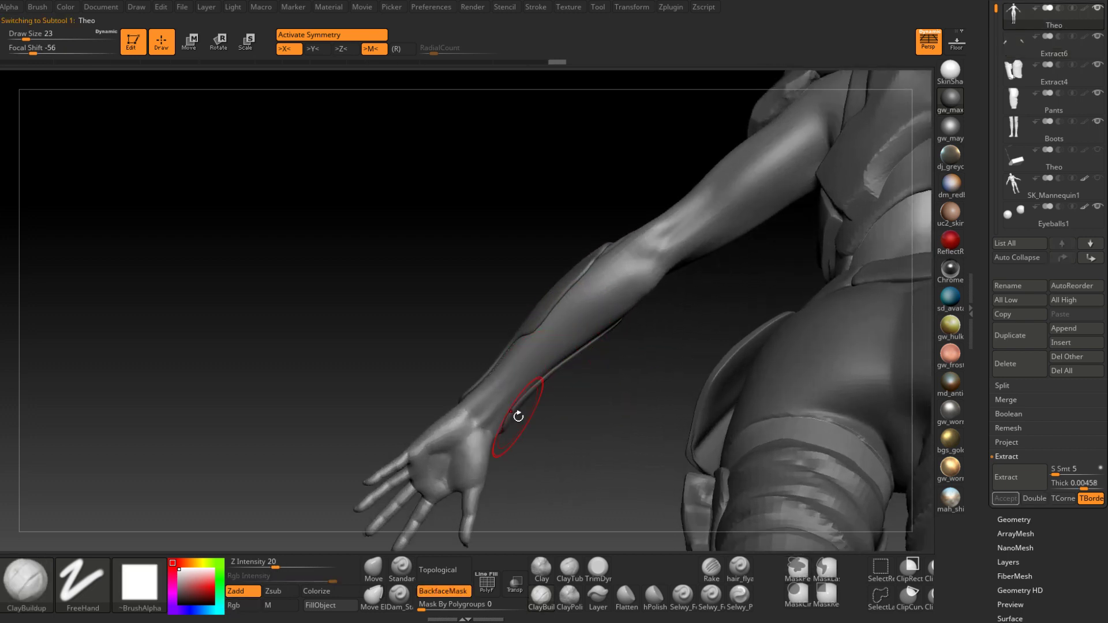
key("space")
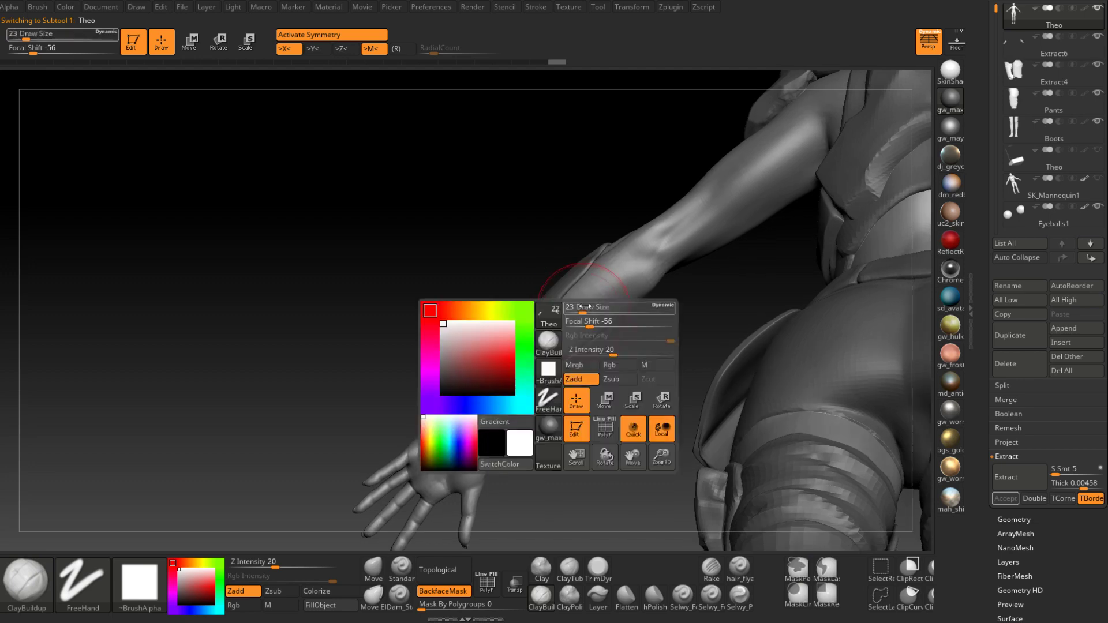
left_click_drag(584, 309, 578, 310)
right_click_drag(578, 309, 599, 300)
left_click_drag(593, 286, 601, 294, "ctrl")
right_click_drag(601, 294, 583, 292)
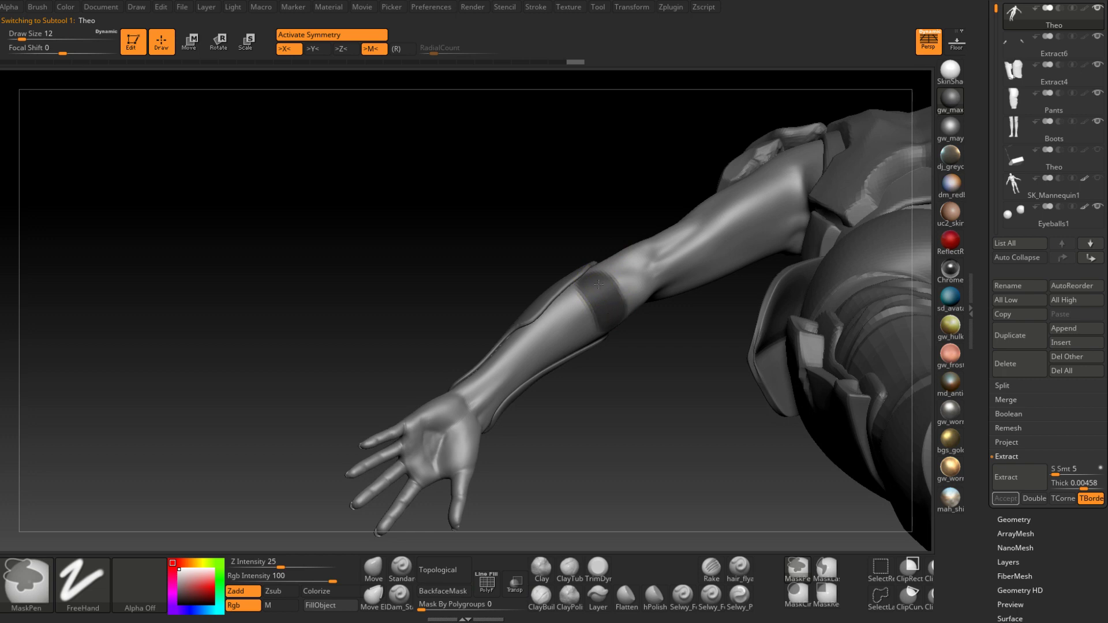
left_click_drag(558, 313, 551, 318, "ctrl")
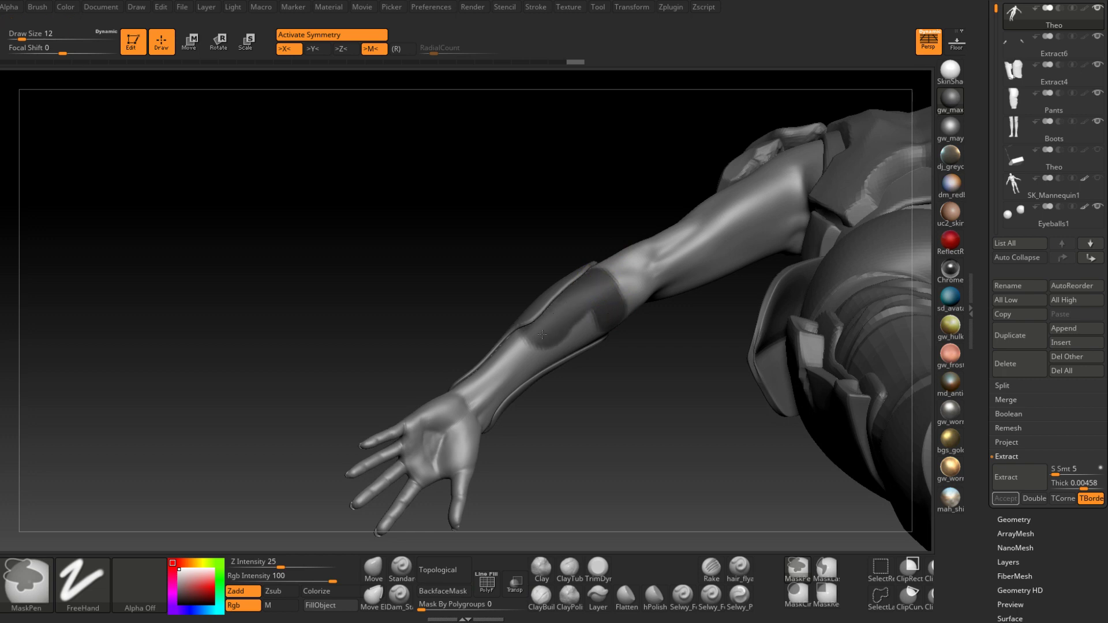
mouse_move(594, 318)
right_mouse_down()
mouse_move(594, 265)
mouse_move(608, 324)
mouse_move(601, 297)
right_mouse_up()
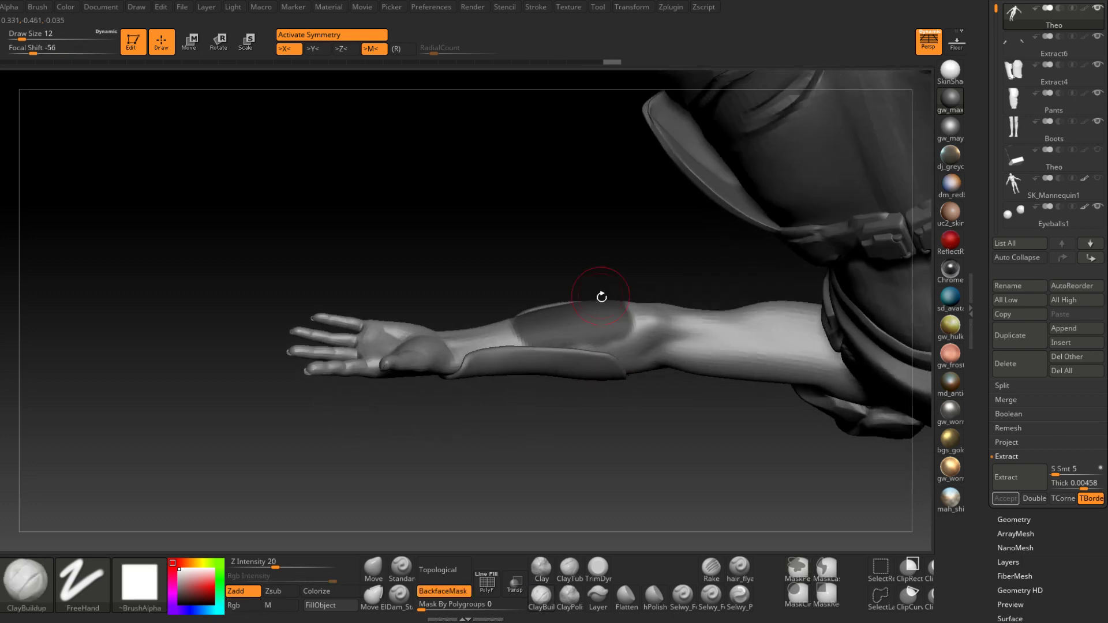
mouse_move(607, 347)
right_mouse_down()
mouse_move(544, 387)
mouse_move(530, 322)
mouse_move(551, 346)
right_mouse_up()
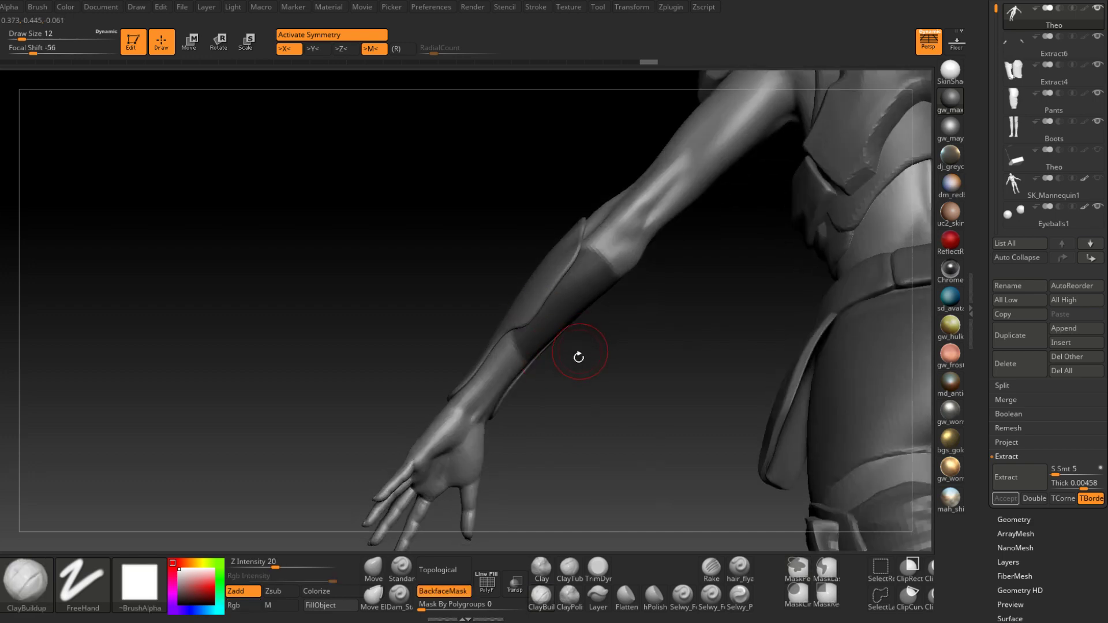
Turn on transparency, set the brush size to 6 and extend the forearm mask beneath the bracer's edge
left_click(516, 582)
mouse_move(534, 441)
right_mouse_down()
mouse_move(566, 308)
mouse_move(534, 358)
right_mouse_up()
key("space")
left_click(549, 304)
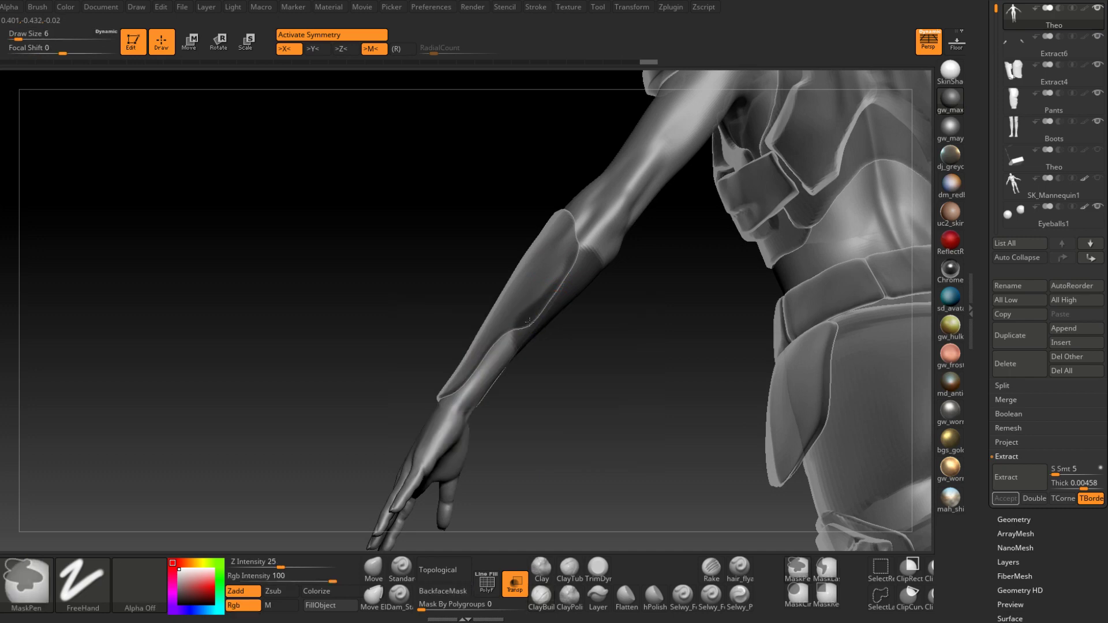
left_click(520, 317, "ctrl")
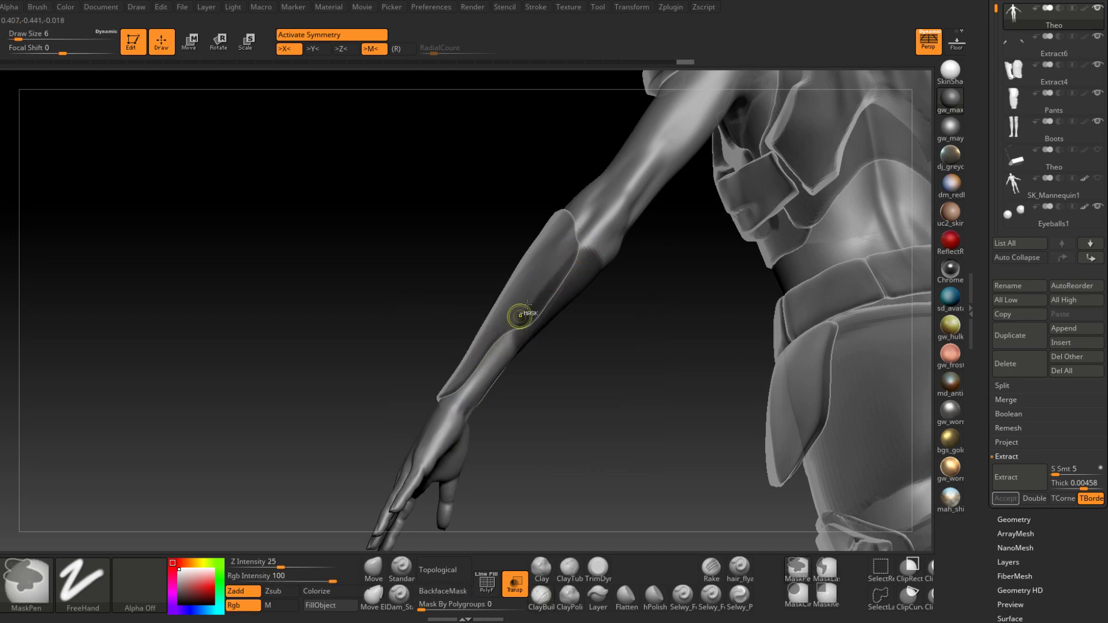
left_click(496, 374, "ctrl")
Even out the inner-forearm mask's border toward the wrist and fill it out to the bracer's other edge
right_click_drag(496, 374, 560, 189)
right_click_drag(588, 368, 572, 357)
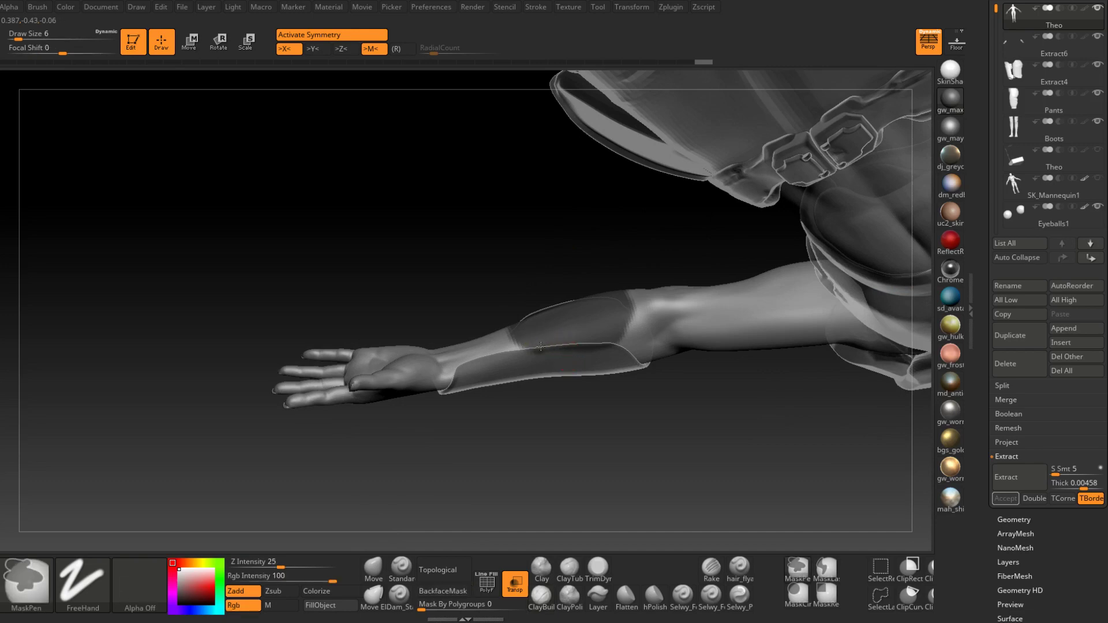
right_click_drag(623, 325, 510, 346)
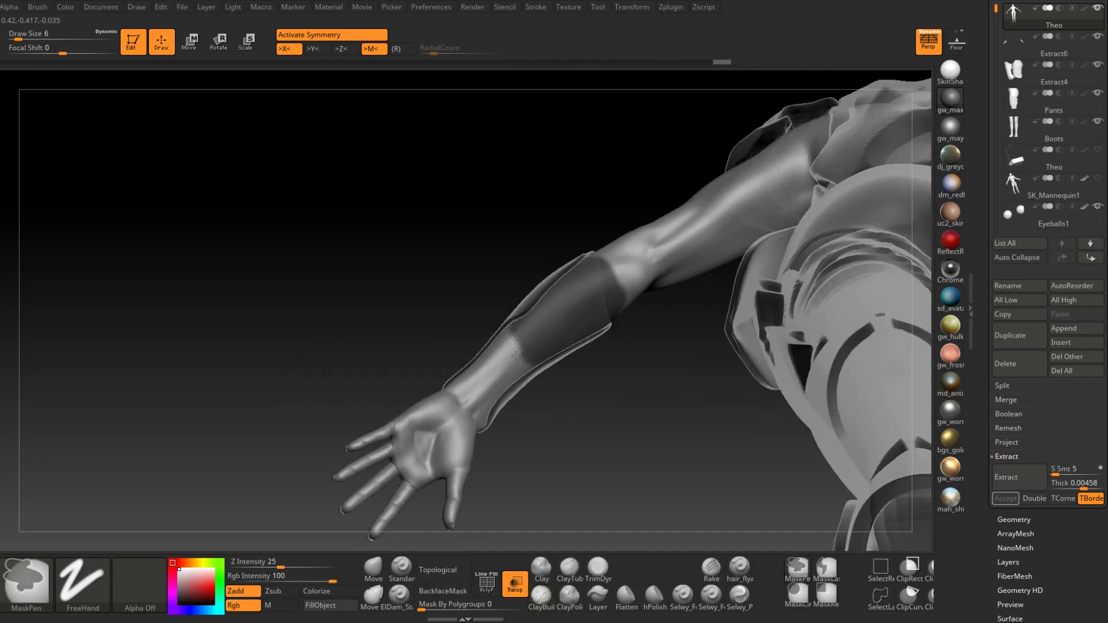
right_click_drag(537, 384, 591, 351)
right_click_drag(635, 229, 538, 427)
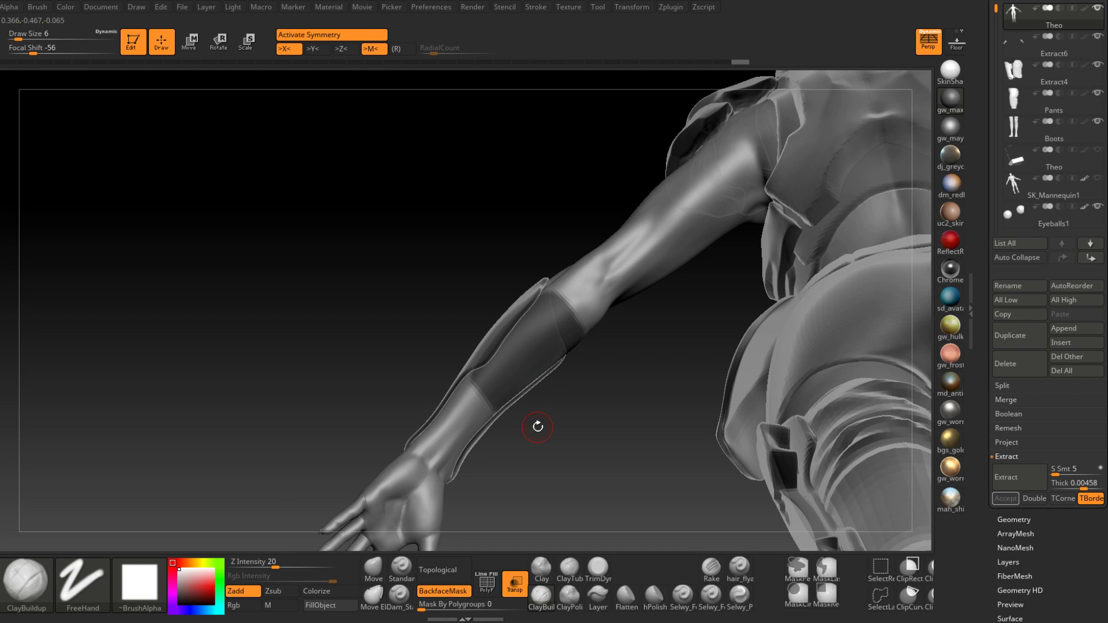
Extract the masked inner forearm as a shell with S Smt 5 and thickness 0.00458, and accept it
right_click_drag(602, 343, 545, 334, "alt")
right_click_drag(546, 333, 534, 358, "ctrl")
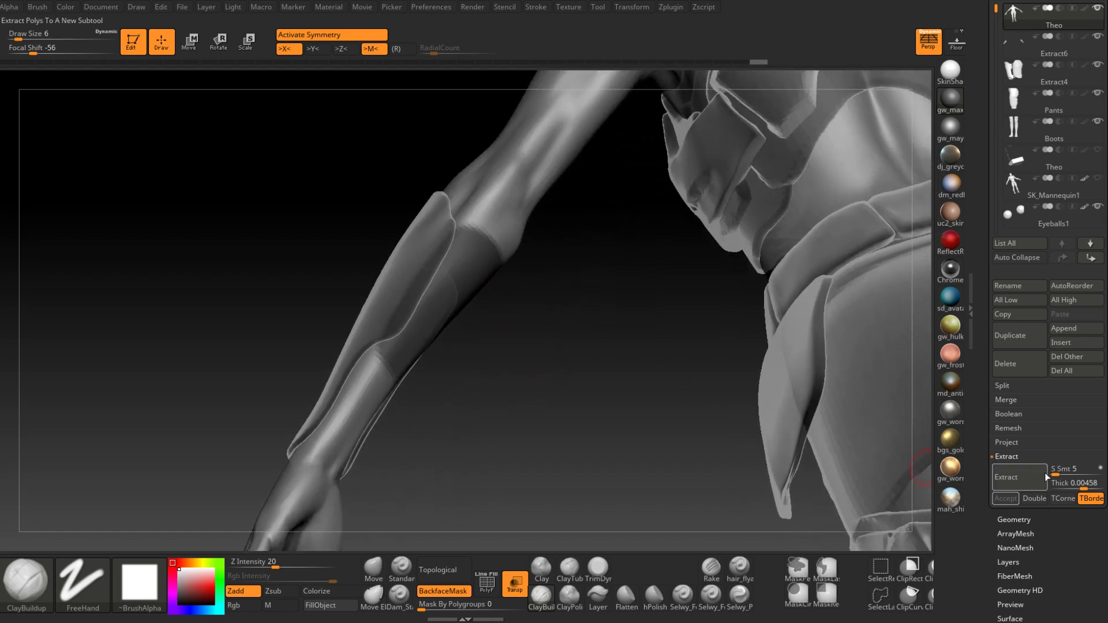
left_click(1026, 483)
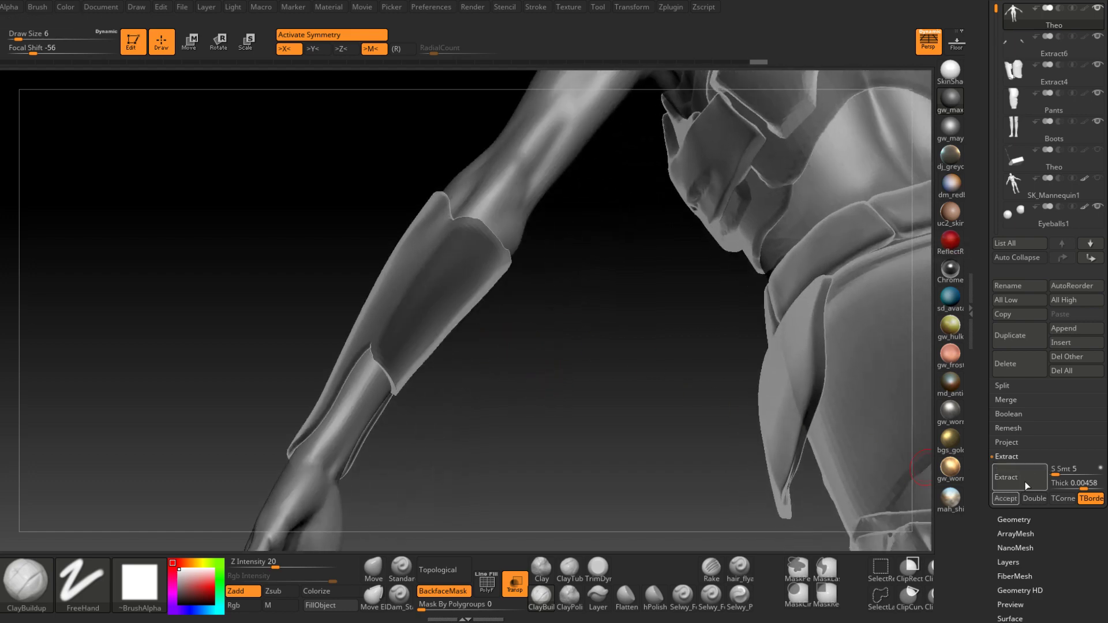
left_click(1006, 498)
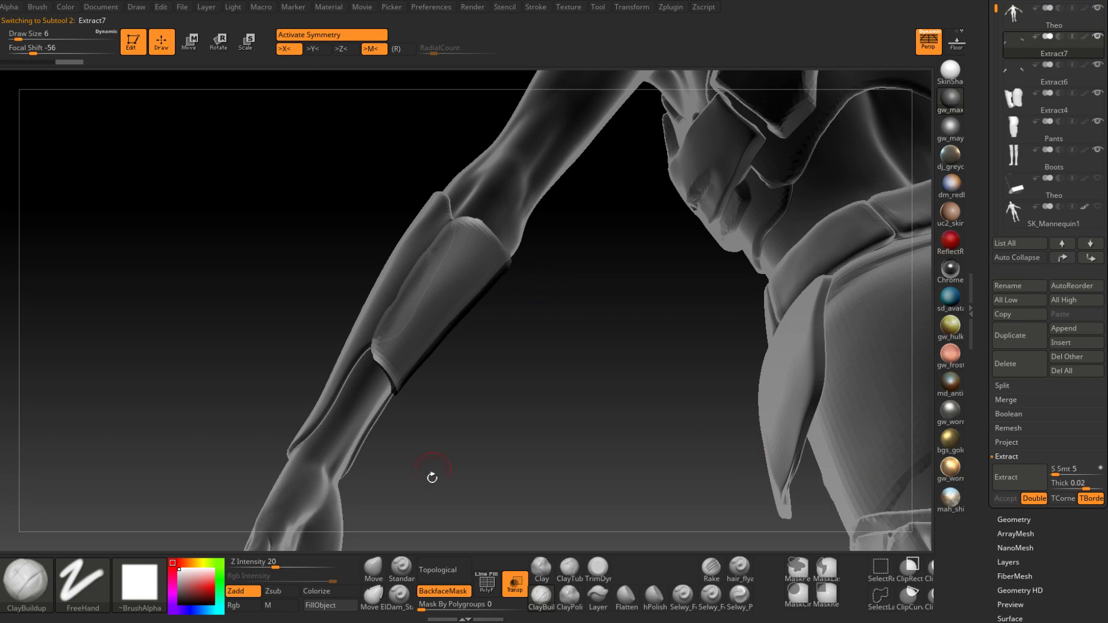
Turn off transparency, set the brush size to 29 and smooth the rims of the new inner-forearm plate
left_click(513, 591)
mouse_move(472, 386)
left_mouse_down()
mouse_move(433, 293)
mouse_move(409, 295)
mouse_move(421, 294)
left_mouse_up()
key("space")
key("shift")
left_click_drag(401, 360, 398, 341, "shift")
left_click_drag(421, 375, 394, 306)
mouse_move(378, 296)
left_mouse_down("shift")
mouse_move(392, 326)
mouse_move(391, 421)
mouse_move(407, 423)
left_mouse_up("shift")
mouse_move(468, 212)
left_mouse_down("shift")
mouse_move(503, 254)
mouse_move(544, 95)
left_mouse_up("shift")
left_click_drag(506, 203, 515, 248, "shift")
Clear the mask from the inner-forearm plate
mouse_move(516, 315)
left_mouse_down()
mouse_move(459, 328)
mouse_move(500, 225)
mouse_move(485, 347)
left_mouse_up()
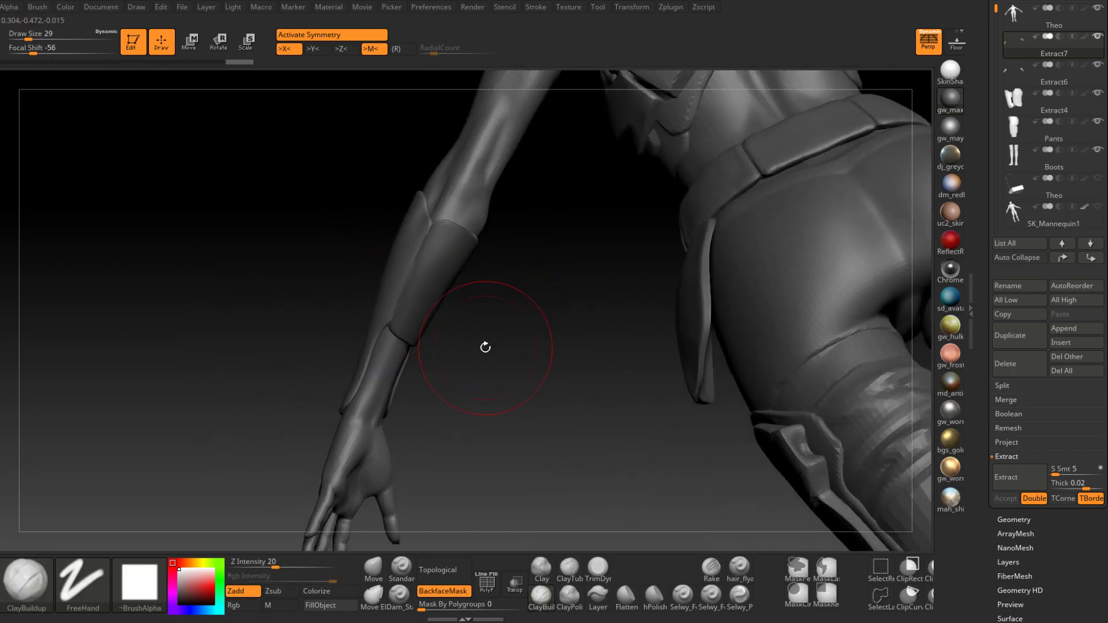
key("ctrl")
mouse_move(495, 229)
left_mouse_down()
mouse_move(488, 321)
mouse_move(457, 321)
mouse_move(382, 527)
left_mouse_up()
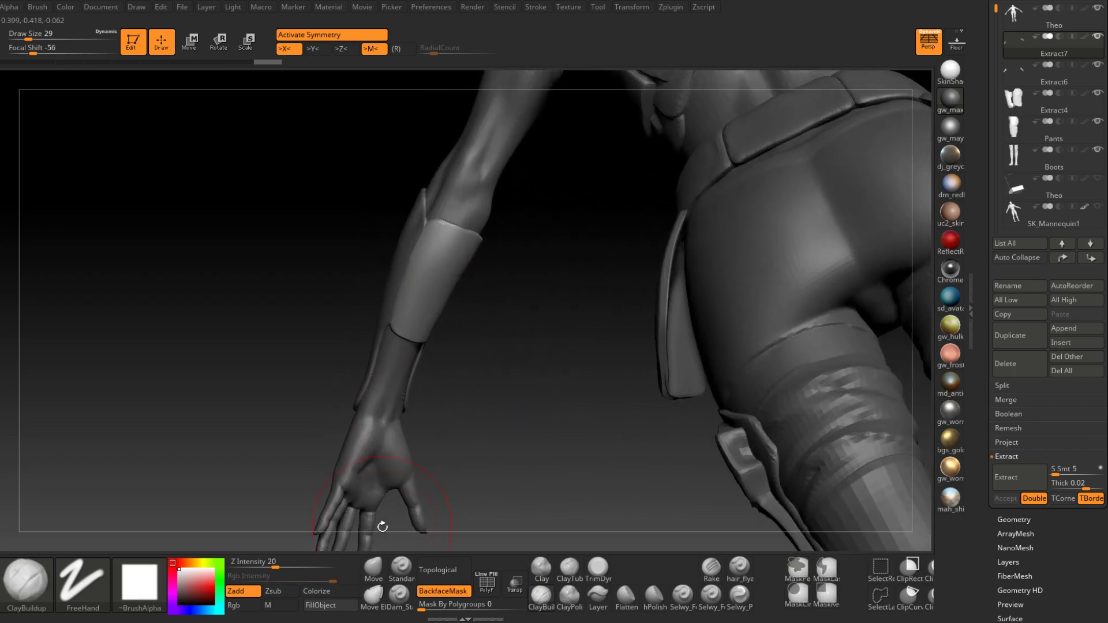
Pull the upper edge of the inner-forearm plate into shape with the Move brush
left_click(374, 568)
mouse_move(430, 370)
right_mouse_down()
mouse_move(446, 296)
mouse_move(407, 301)
mouse_move(414, 282)
right_mouse_up()
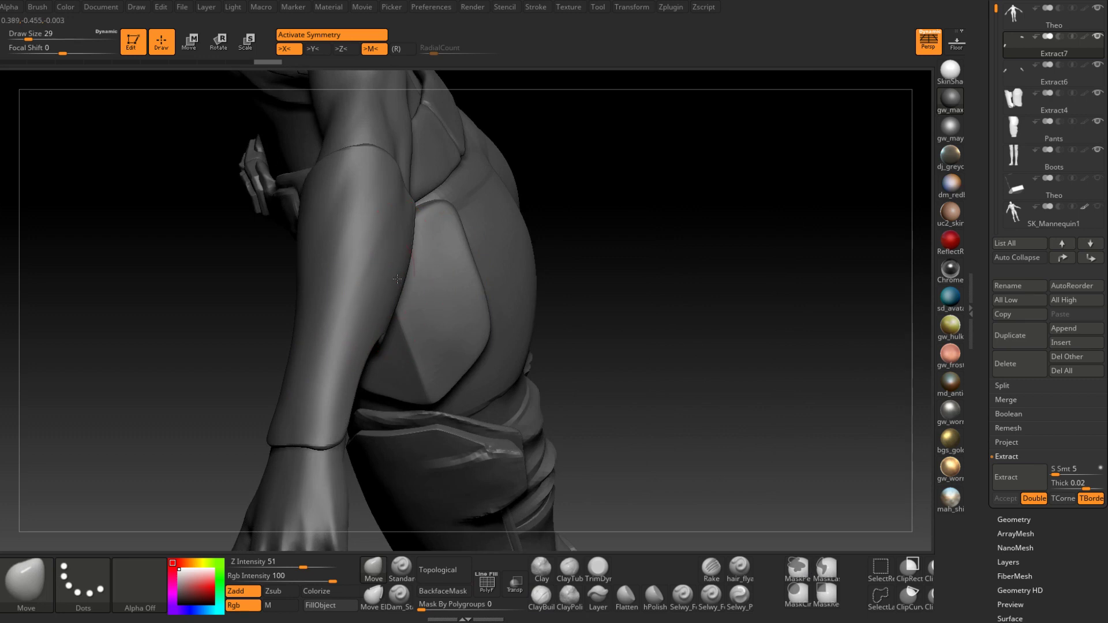
left_click_drag(404, 274, 410, 245)
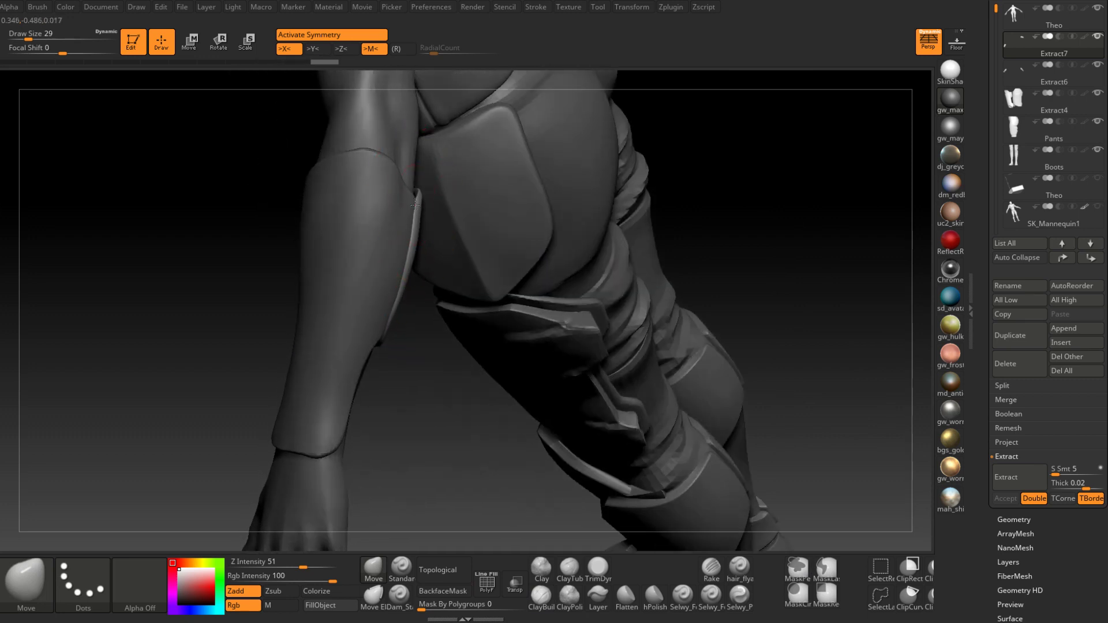
left_click_drag(415, 205, 418, 206)
right_click_drag(418, 207, 413, 277)
Reduce the brush size to 22 and adjust the inner-forearm plate's fit around the elbow and forearm
key("space")
mouse_move(414, 239)
left_mouse_down()
mouse_move(388, 309)
mouse_move(393, 294)
mouse_move(368, 317)
mouse_move(346, 311)
mouse_move(366, 297)
left_mouse_up()
right_click_drag(366, 297, 316, 322)
left_click_drag(317, 322, 319, 329)
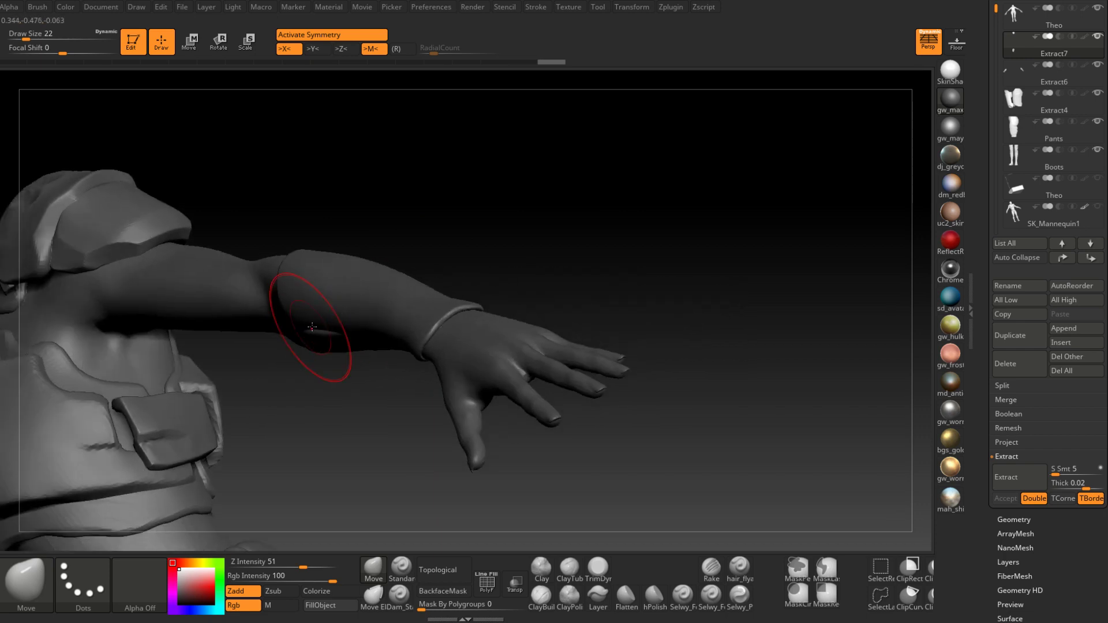
right_click_drag(319, 329, 340, 323)
left_click_drag(341, 324, 413, 324)
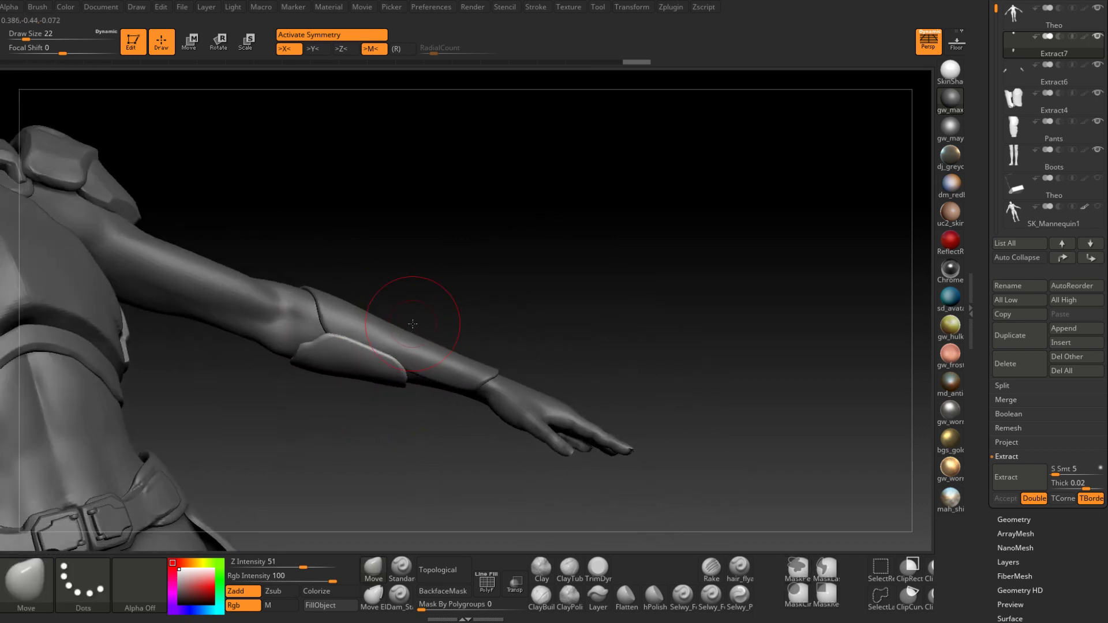
left_click_drag(444, 381, 418, 401)
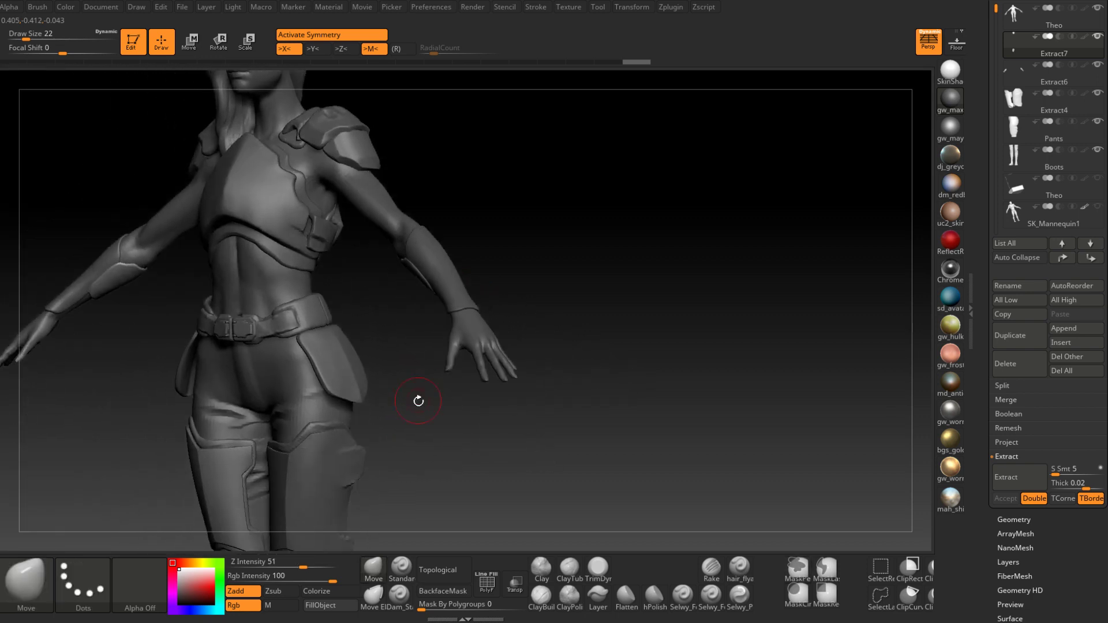
Make the pants active and build up folds on the front upper thighs with ClayBuildup at brush size 17
left_click_drag(408, 440, 427, 358)
left_click(403, 366, "alt")
mouse_move(403, 368)
right_mouse_down("alt")
mouse_move(502, 289)
mouse_move(537, 325)
mouse_move(445, 271)
right_mouse_up("alt")
left_click(547, 598)
key("space")
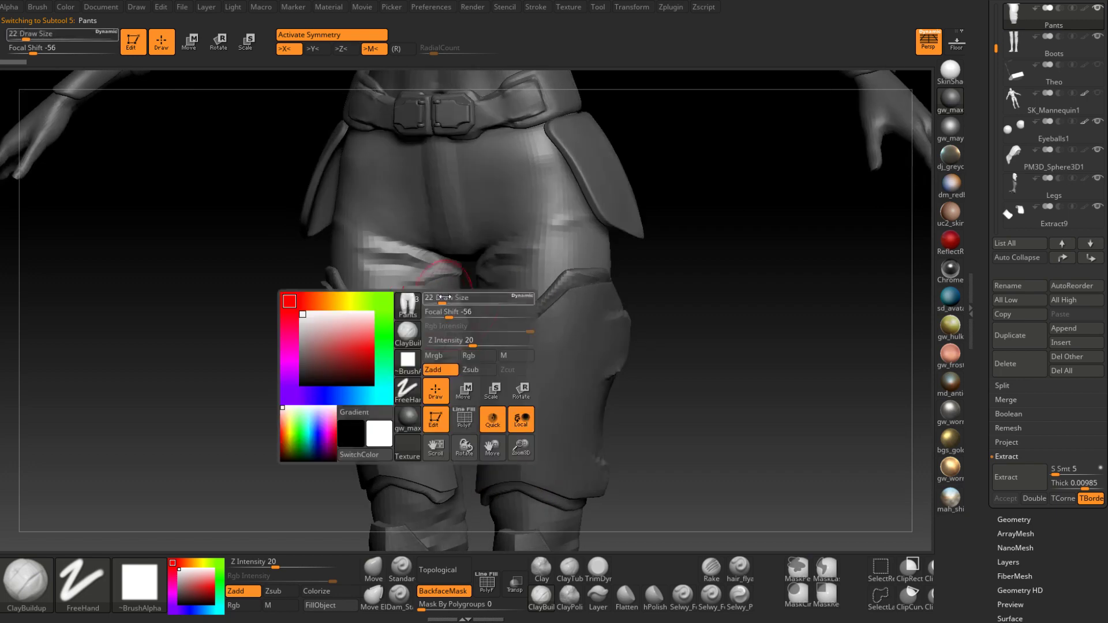
left_click_drag(459, 299, 443, 297)
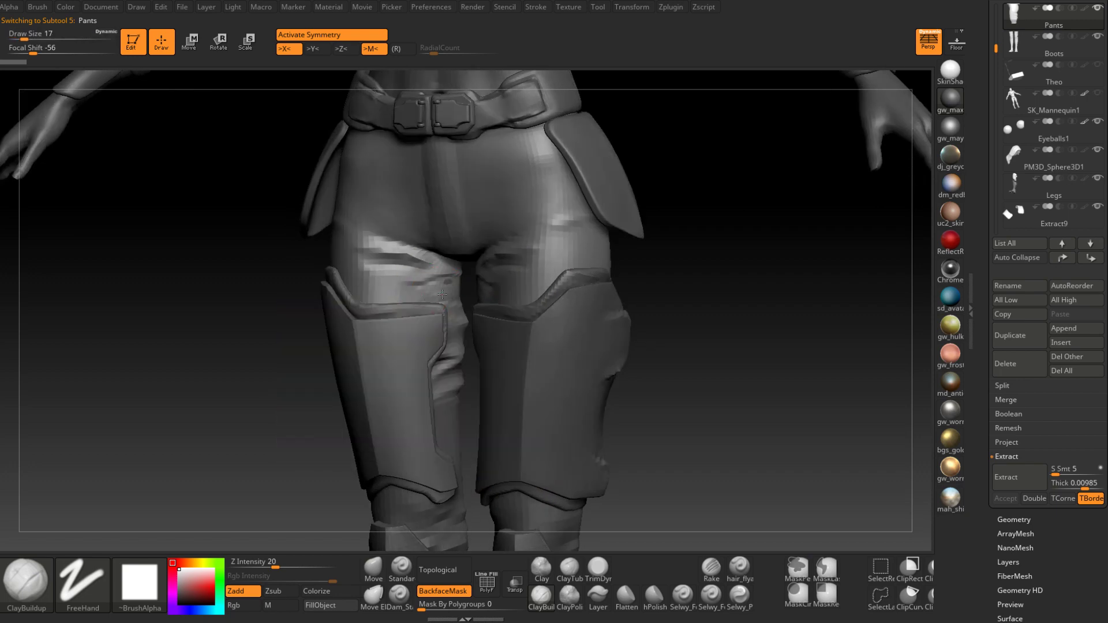
left_click_drag(421, 302, 405, 303)
Build up clay across the backs of the thighs to close the gap between the seat and the folds
right_click_drag(405, 302, 231, 292)
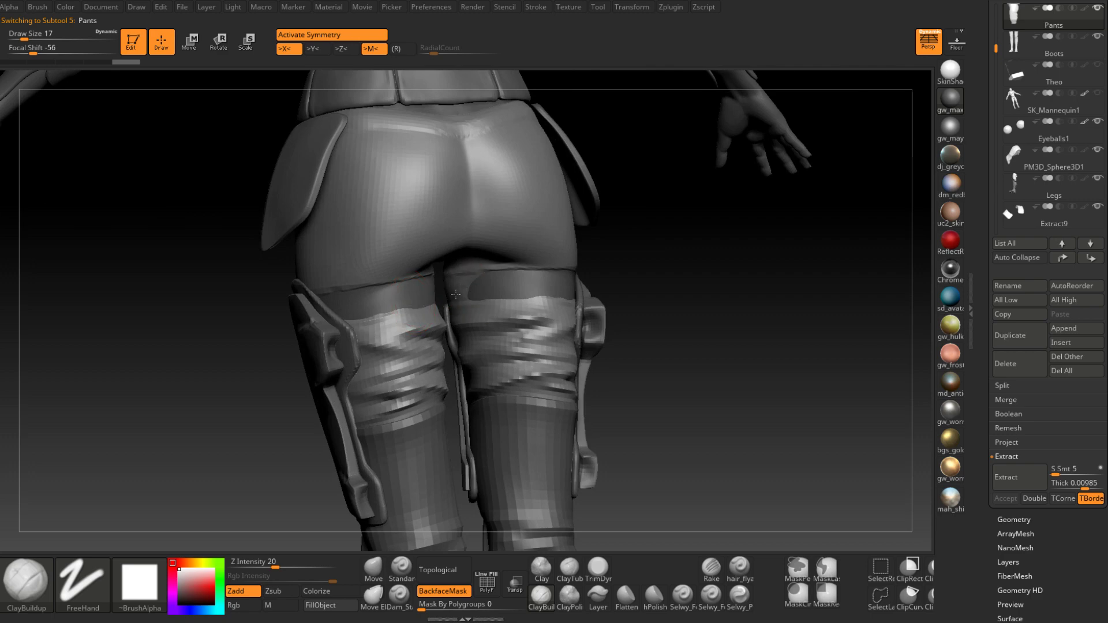
left_click_drag(506, 276, 545, 268)
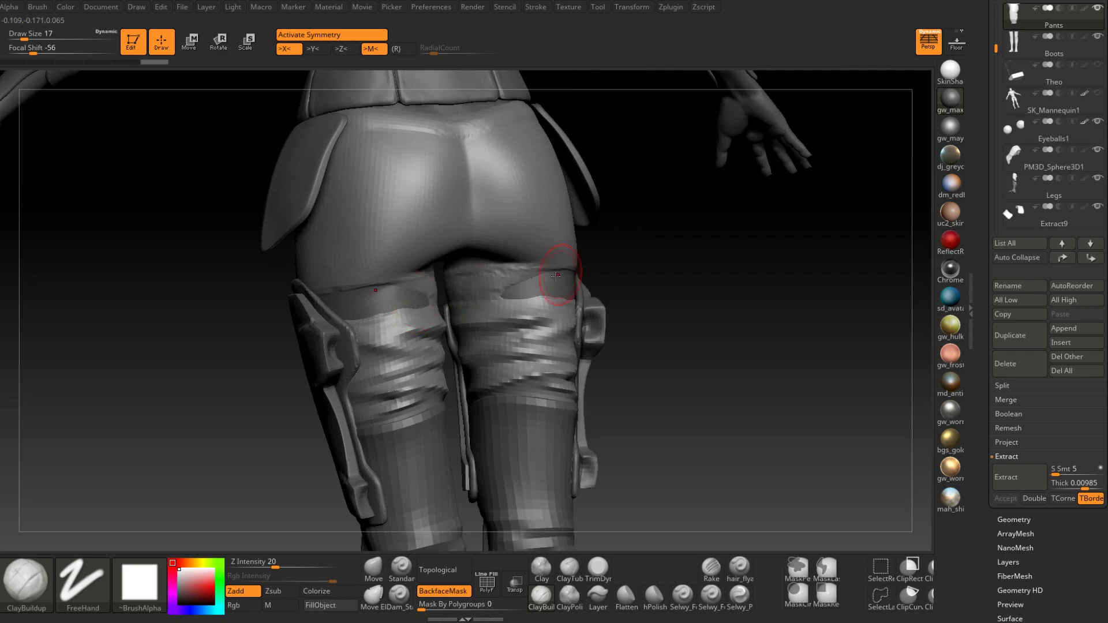
right_click_drag(555, 267, 502, 280)
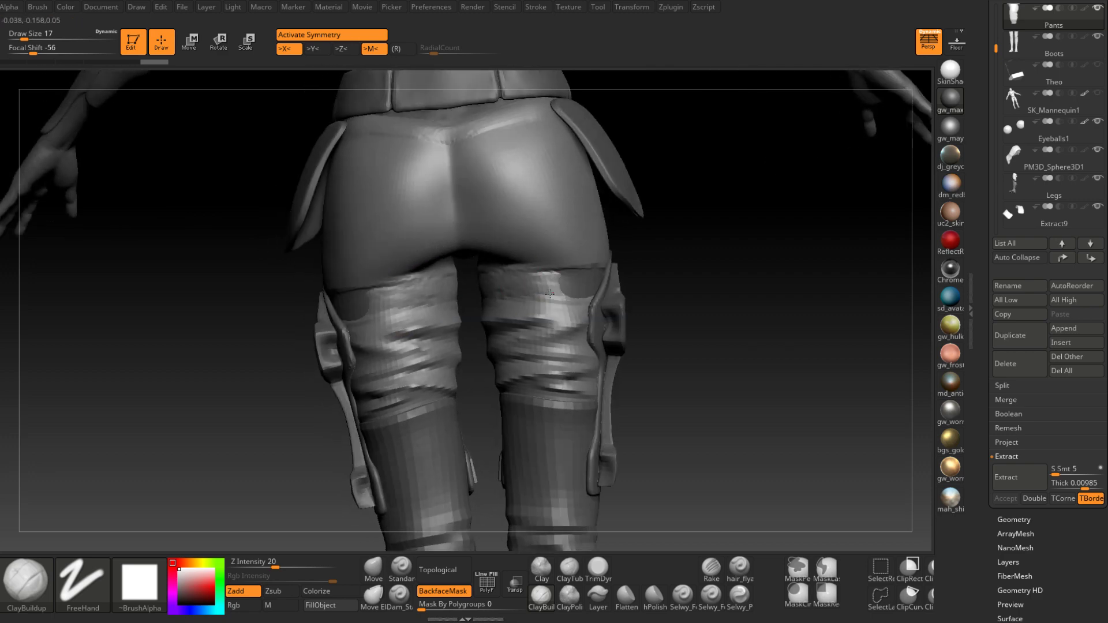
mouse_move(550, 293)
left_mouse_down()
mouse_move(496, 297)
mouse_move(483, 283)
mouse_move(553, 275)
mouse_move(519, 292)
mouse_move(597, 263)
left_mouse_up()
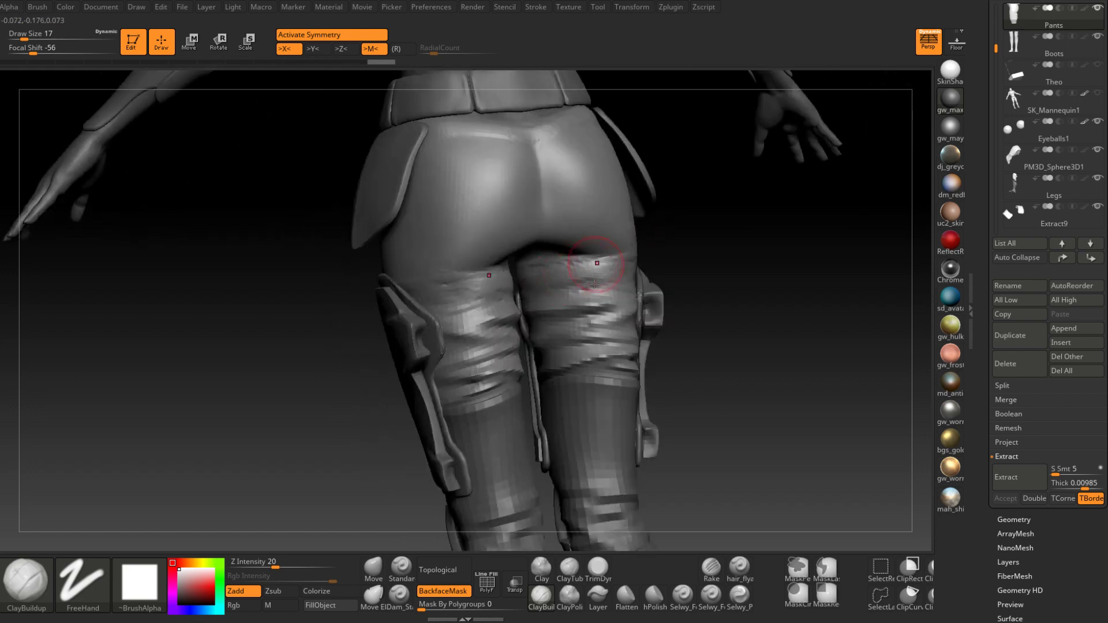
left_click_drag(519, 265, 549, 326)
Smooth the new clay on the pants around the front and back of the upper thighs
key("shift")
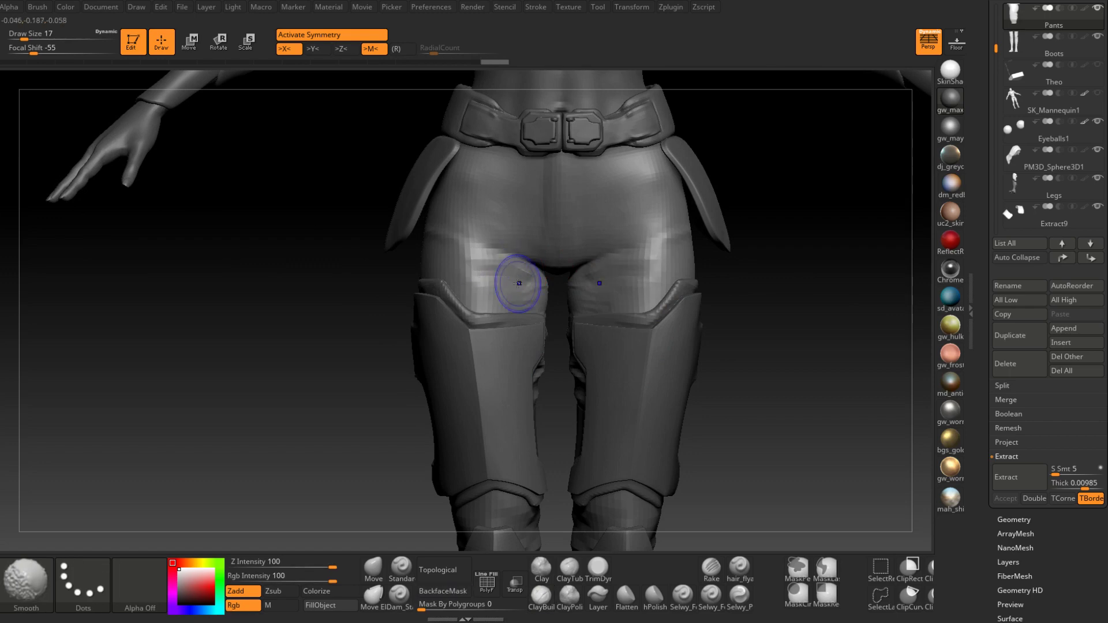
right_click_drag(518, 284, 502, 285)
left_click_drag(502, 285, 516, 280, "shift")
right_click_drag(519, 274, 639, 258)
left_click_drag(639, 258, 642, 263, "shift")
mouse_move(642, 261)
right_mouse_down("alt")
mouse_move(611, 317)
mouse_move(696, 307)
mouse_move(643, 312)
right_mouse_up("alt")
mouse_move(643, 312)
left_mouse_down("shift")
mouse_move(515, 333)
mouse_move(452, 366)
mouse_move(453, 341)
left_mouse_up("shift")
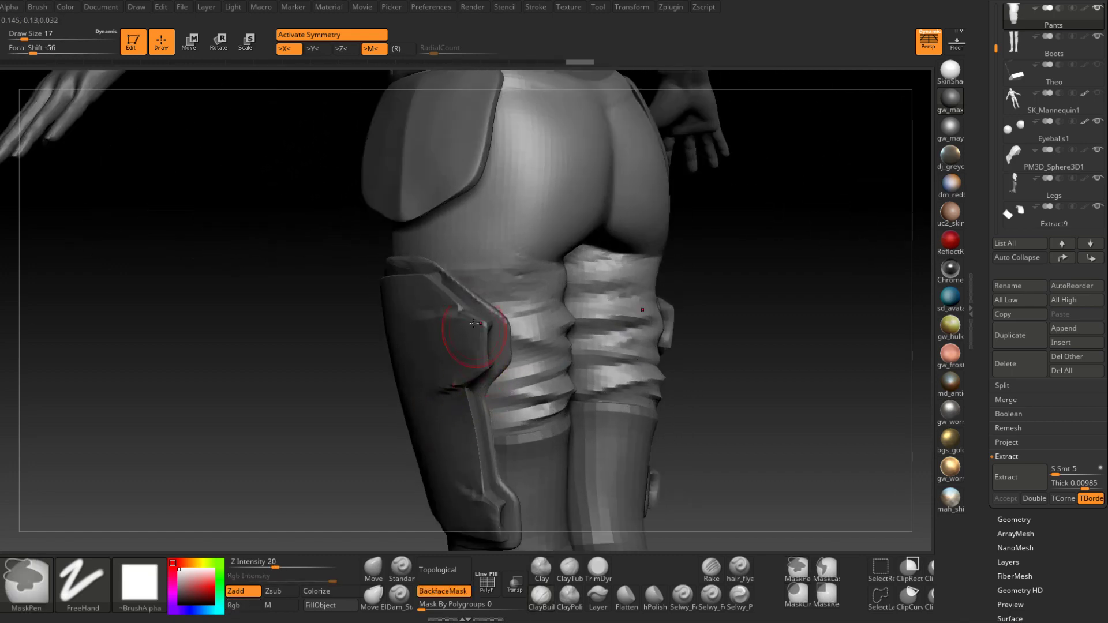
Make the thigh plates active and work clay along their rim with ClayBuildup at brush size 8
left_click(460, 294, "alt")
right_click_drag(465, 296, 444, 284)
key("space")
mouse_move(445, 284)
left_mouse_down()
mouse_move(451, 290)
mouse_move(435, 275)
mouse_move(534, 337)
mouse_move(586, 399)
left_mouse_up()
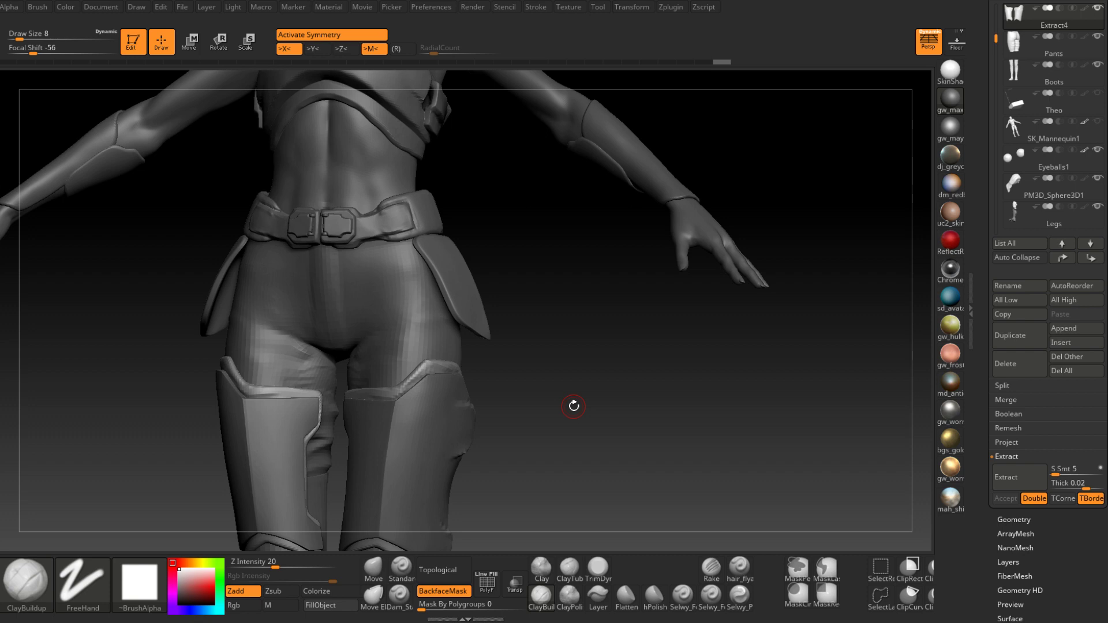
left_click_drag(573, 405, 619, 300)
mouse_move(599, 387)
left_mouse_down()
mouse_move(564, 436)
mouse_move(582, 384)
left_mouse_up()
Make the body the active subtool and turn on transparency to show the forearm beneath the bracer
right_click_drag(632, 362, 569, 433, "alt")
left_click(681, 350, "alt")
right_click_drag(569, 433, 491, 474, "ctrl")
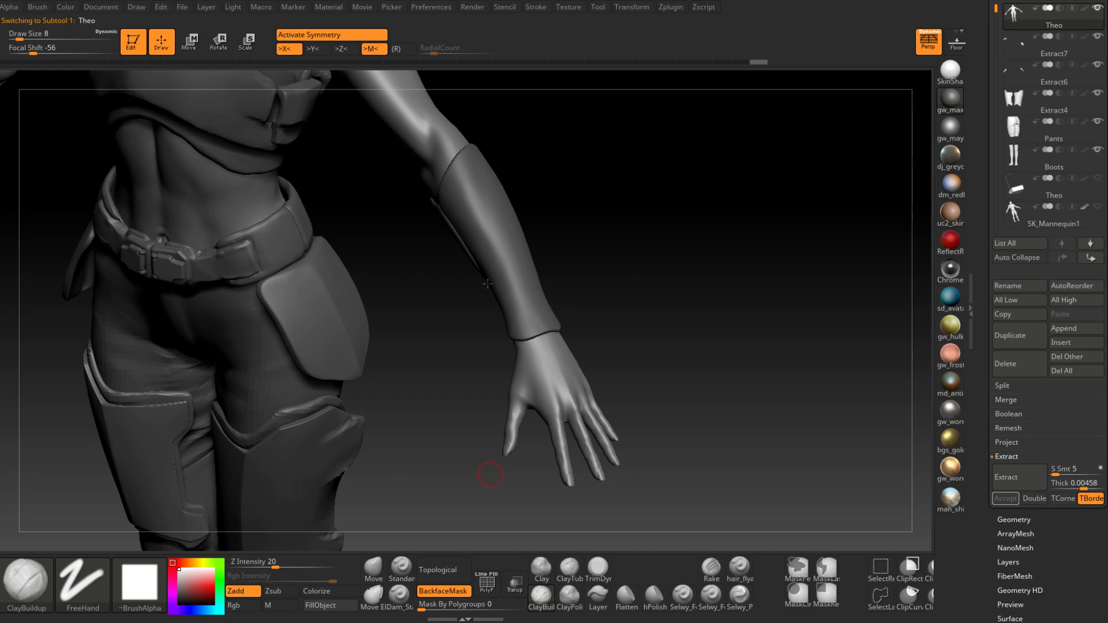
left_click_drag(490, 475, 498, 411)
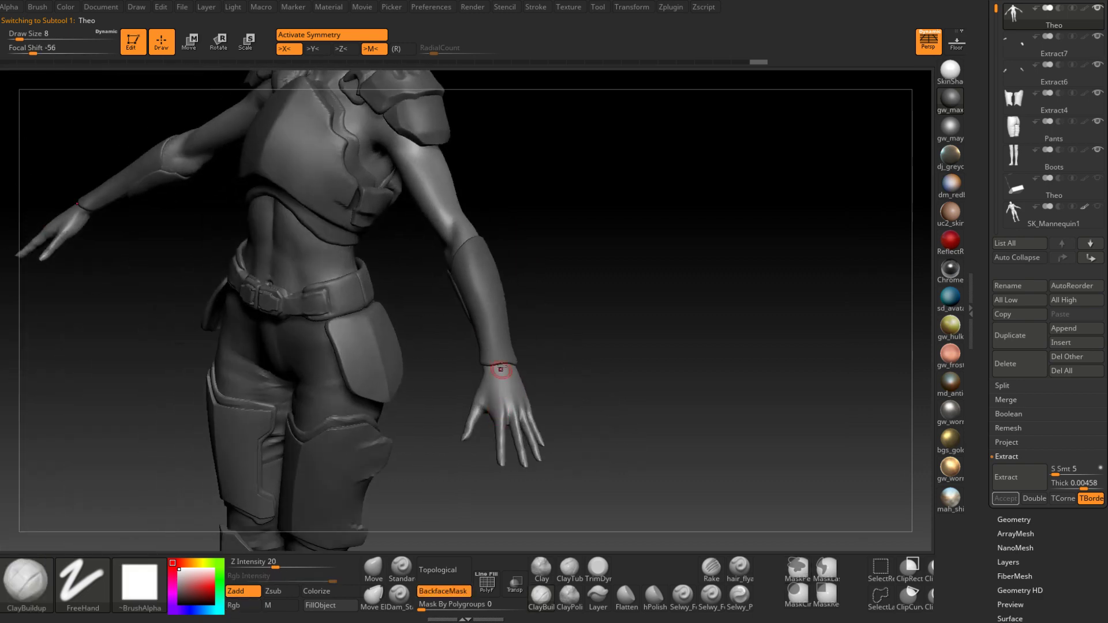
left_click_drag(501, 355, 506, 437)
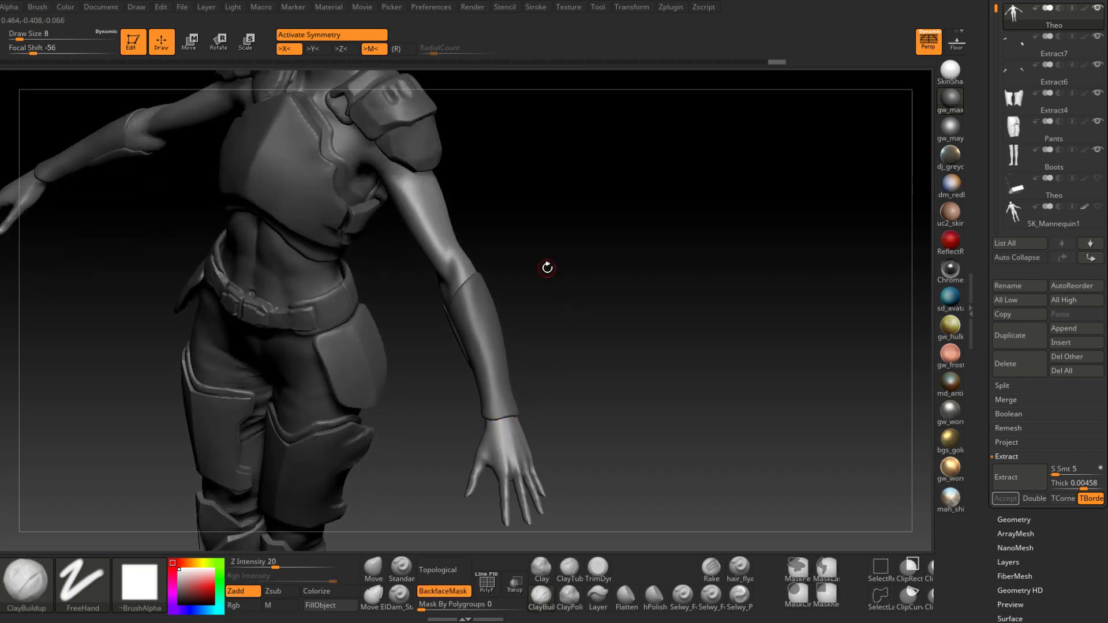
left_click_drag(525, 306, 505, 545)
left_click(516, 591)
Paint a mask down the forearm from just below the elbow toward the wrist, within the bracer's outline
right_click_drag(493, 391, 442, 316)
mouse_move(442, 316)
left_mouse_down("ctrl")
mouse_move(446, 308)
mouse_move(448, 346)
left_mouse_up("ctrl")
right_click_drag(456, 351, 453, 361)
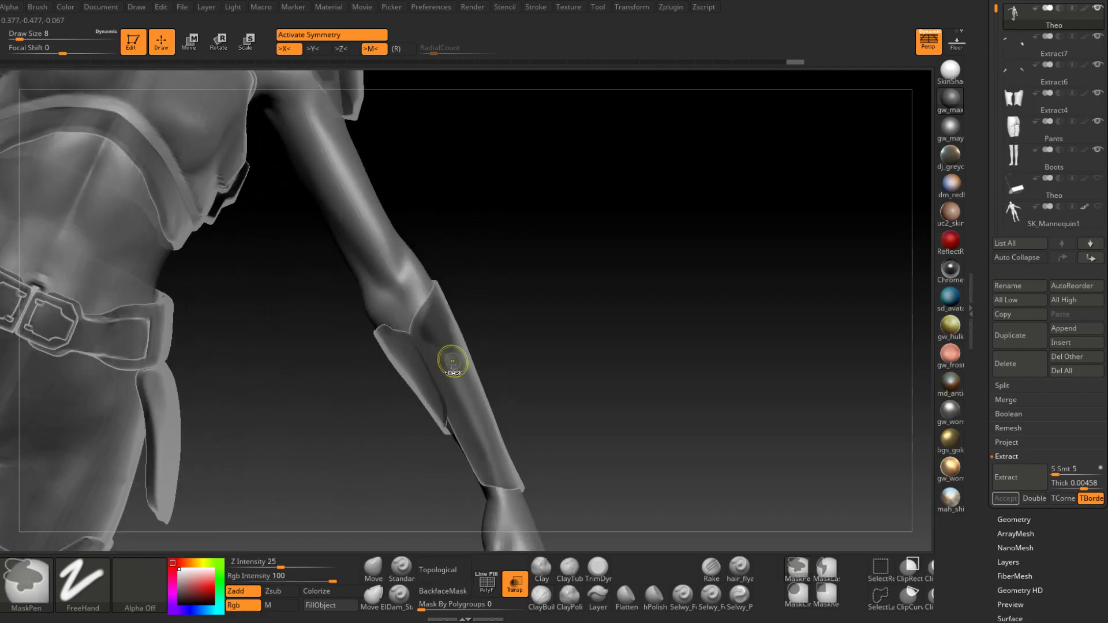
mouse_move(452, 361)
left_mouse_down("ctrl")
mouse_move(440, 342)
mouse_move(465, 406)
left_mouse_up("ctrl")
right_click_drag(466, 406, 449, 375)
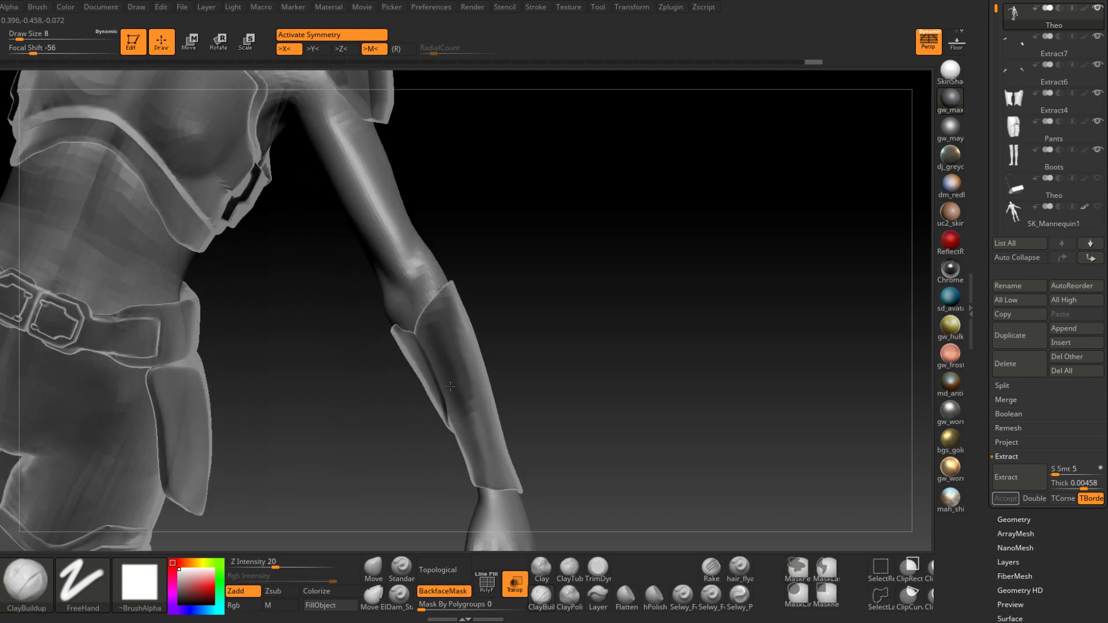
left_click_drag(451, 358, 467, 409, "ctrl")
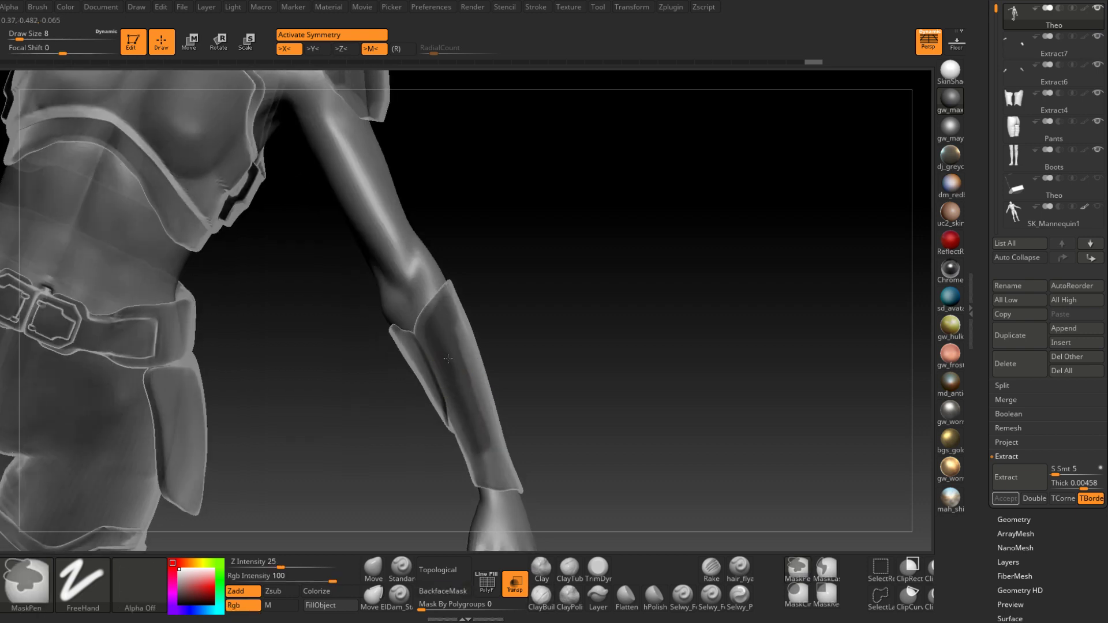
right_click_drag(464, 407, 462, 366)
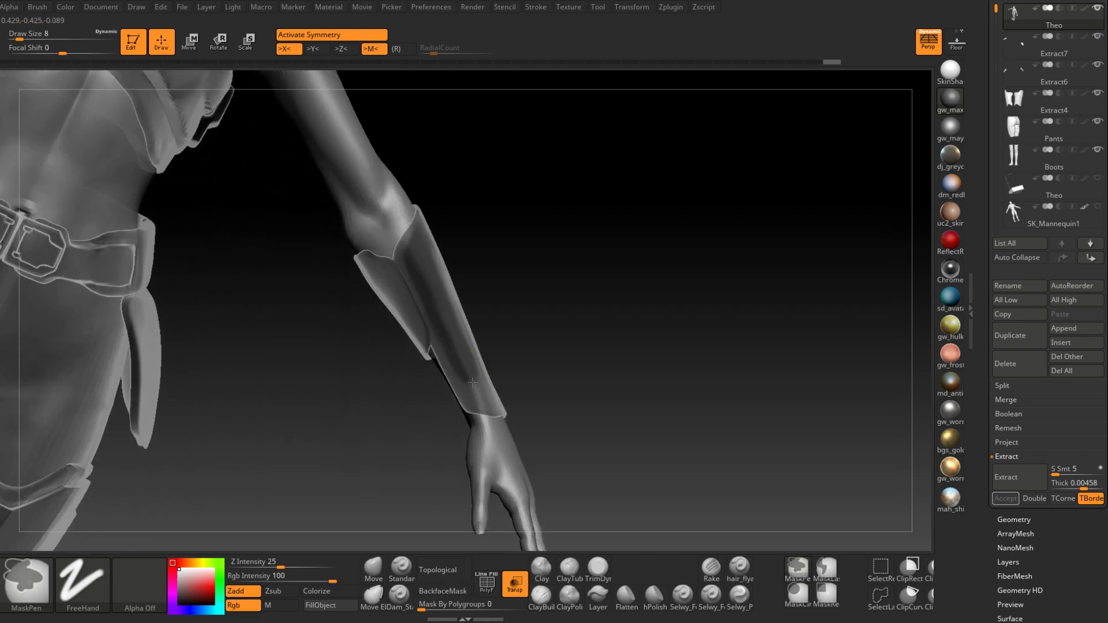
Extend the mask around the outer forearm, filling the area from the bracer's elbow end to its wrist end
mouse_move(462, 254)
right_mouse_down()
mouse_move(495, 401)
mouse_move(485, 400)
mouse_move(512, 366)
mouse_move(481, 400)
mouse_move(451, 401)
mouse_move(458, 235)
mouse_move(453, 380)
mouse_move(463, 369)
right_mouse_up()
left_click_drag(437, 407, 437, 404, "ctrl")
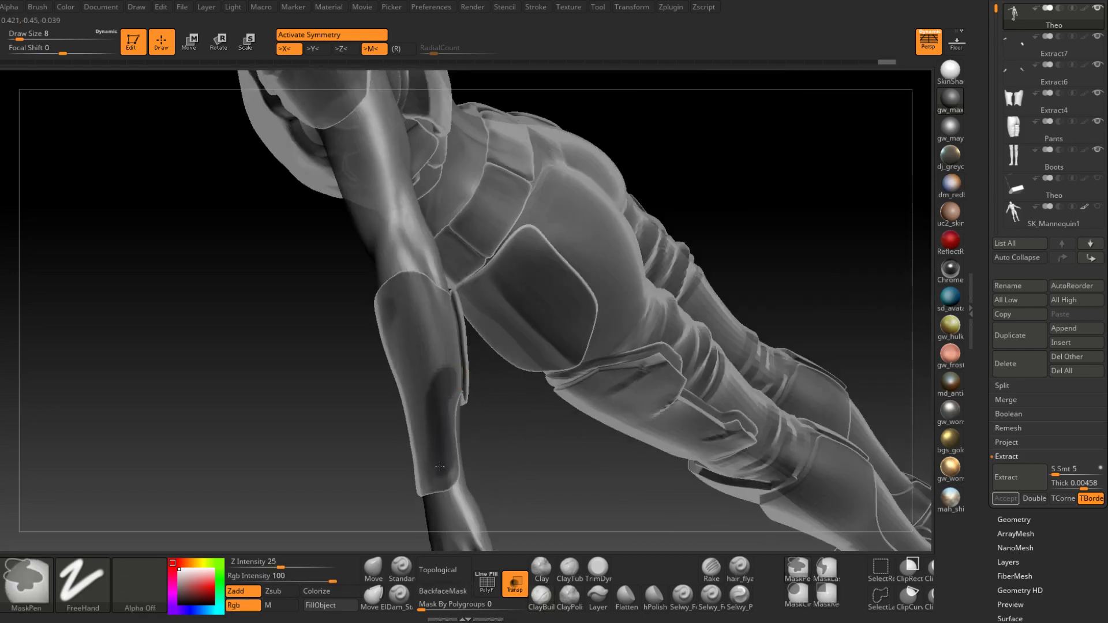
right_click_drag(427, 471, 445, 441)
mouse_move(445, 440)
left_mouse_down("ctrl")
mouse_move(426, 436)
mouse_move(391, 357)
left_mouse_up("ctrl")
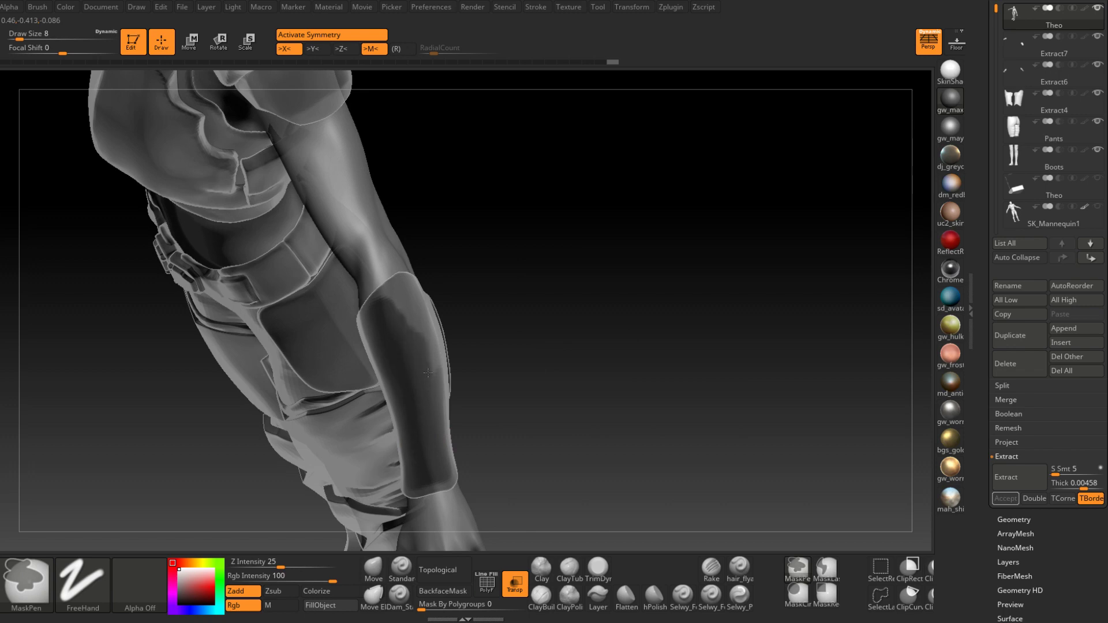
mouse_move(427, 373)
right_mouse_down()
mouse_move(393, 391)
mouse_move(402, 380)
right_mouse_up()
mouse_move(437, 367)
left_mouse_down("ctrl")
mouse_move(436, 334)
mouse_move(443, 360)
left_mouse_up("ctrl")
mouse_move(435, 376)
right_mouse_down()
mouse_move(441, 317)
mouse_move(414, 296)
right_mouse_up()
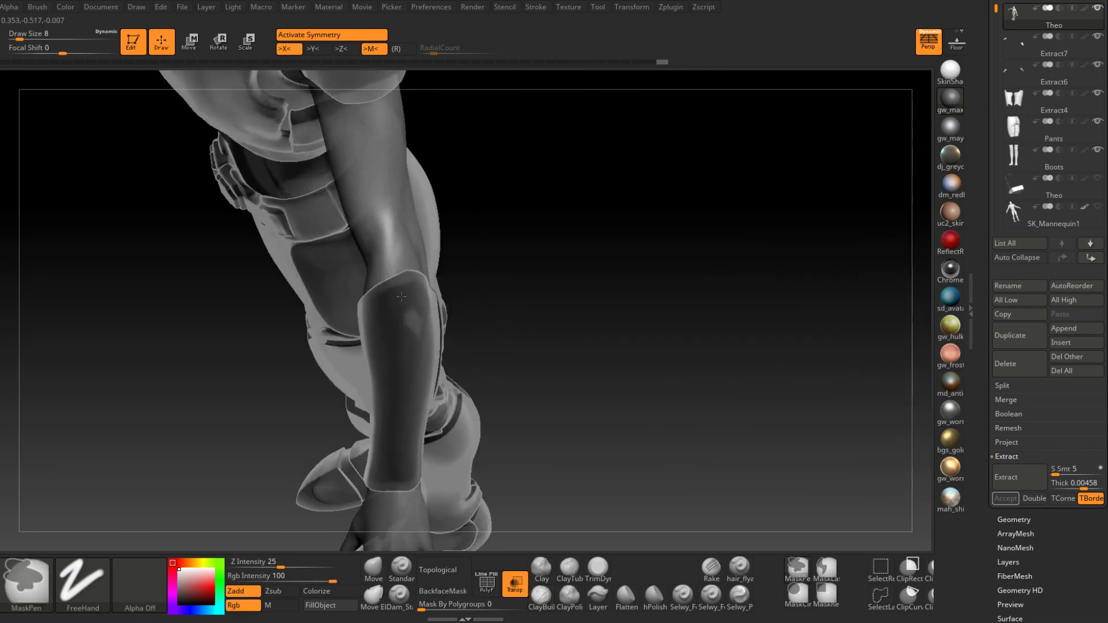
mouse_move(421, 339)
right_mouse_down()
mouse_move(441, 371)
mouse_move(433, 290)
right_mouse_up()
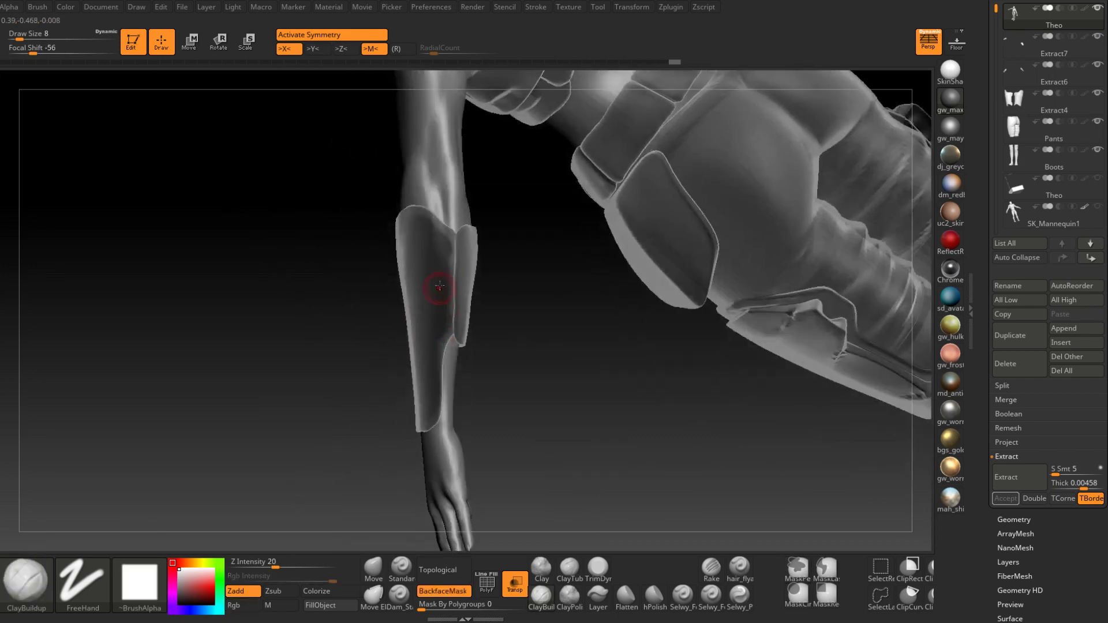
Set the brush size to 5 and refine the mask's border along the inner-forearm plate and the bracer's back edge
key("space")
left_click_drag(449, 263, 447, 262)
right_click_drag(448, 261, 454, 283, "ctrl")
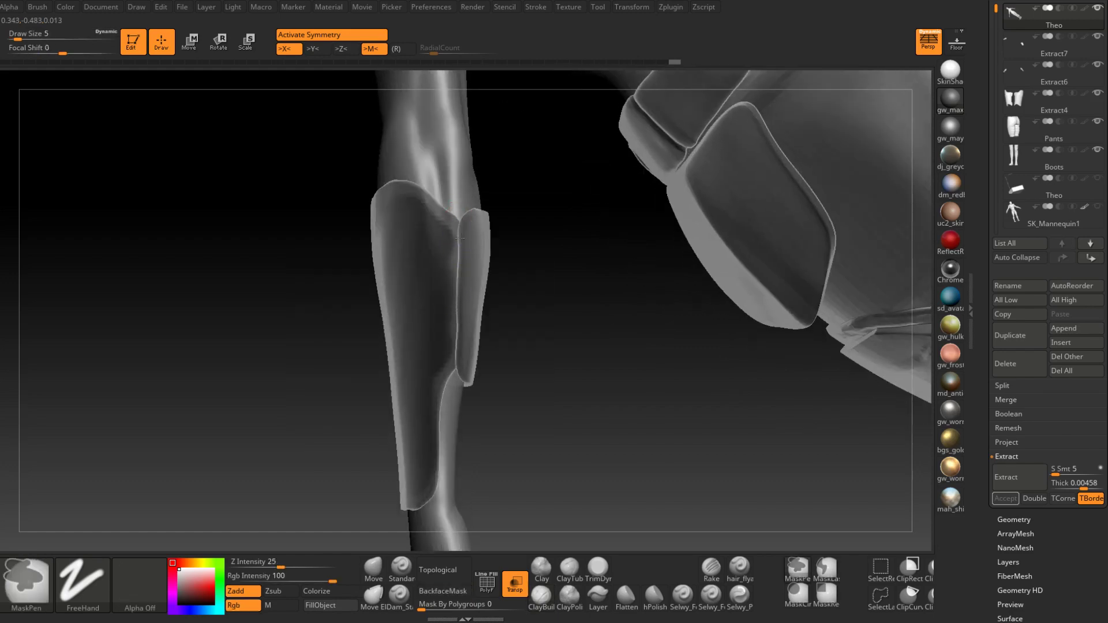
left_click_drag(458, 257, 445, 353, "ctrl")
mouse_move(446, 356)
right_mouse_down()
mouse_move(420, 358)
mouse_move(444, 359)
right_mouse_up()
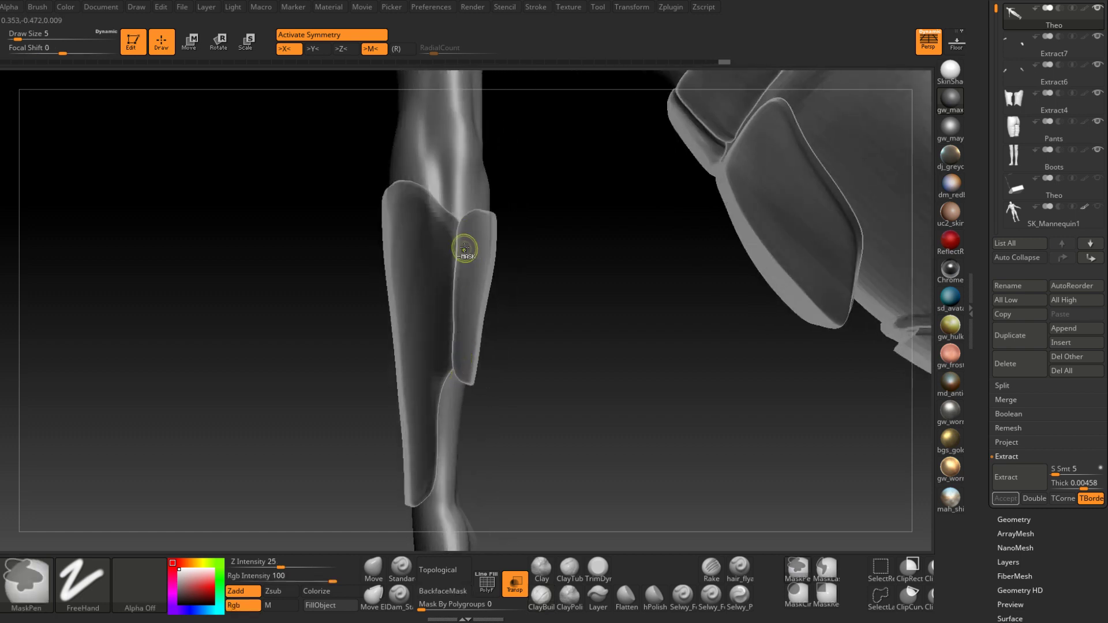
left_click_drag(451, 353, 444, 379, "ctrl")
right_click_drag(460, 349, 437, 351)
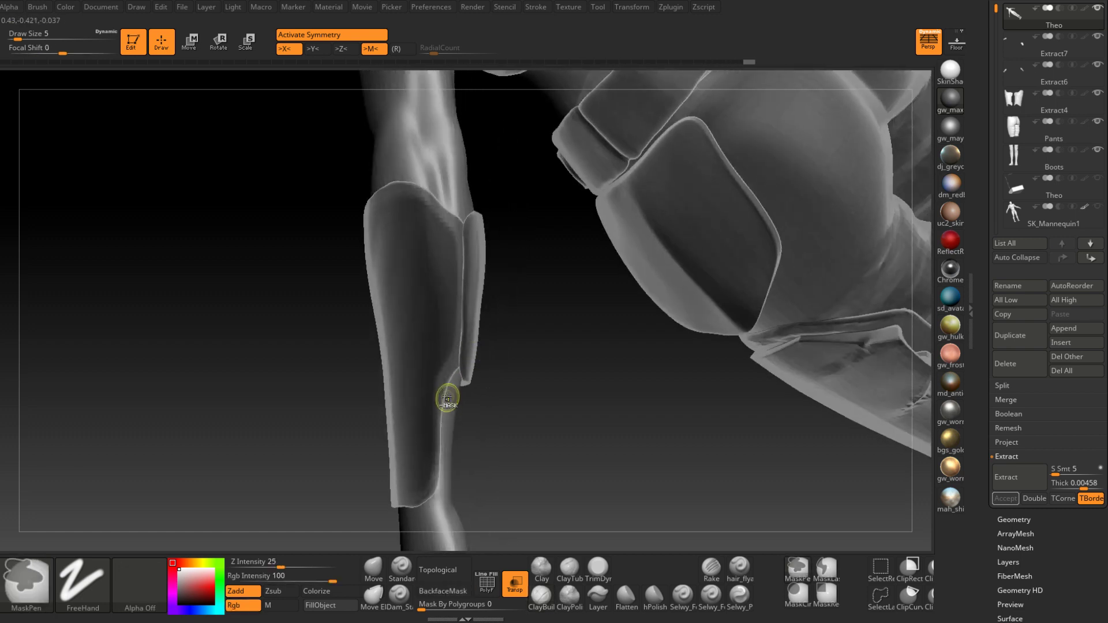
left_click_drag(443, 386, 438, 445, "ctrl")
Clean up the mask's border along the back of the forearm and around the bracer's wrist end
right_click_drag(438, 445, 446, 421)
key("ctrl")
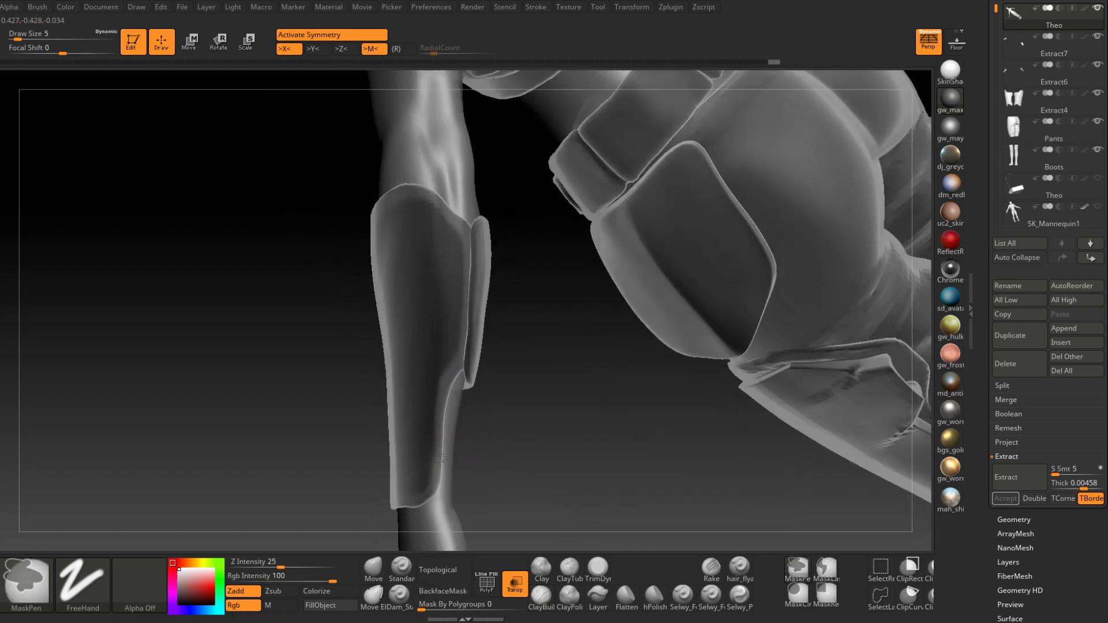
mouse_move(443, 458)
right_mouse_down()
mouse_move(458, 406)
mouse_move(495, 374)
mouse_move(490, 412)
right_mouse_up()
key("ctrl")
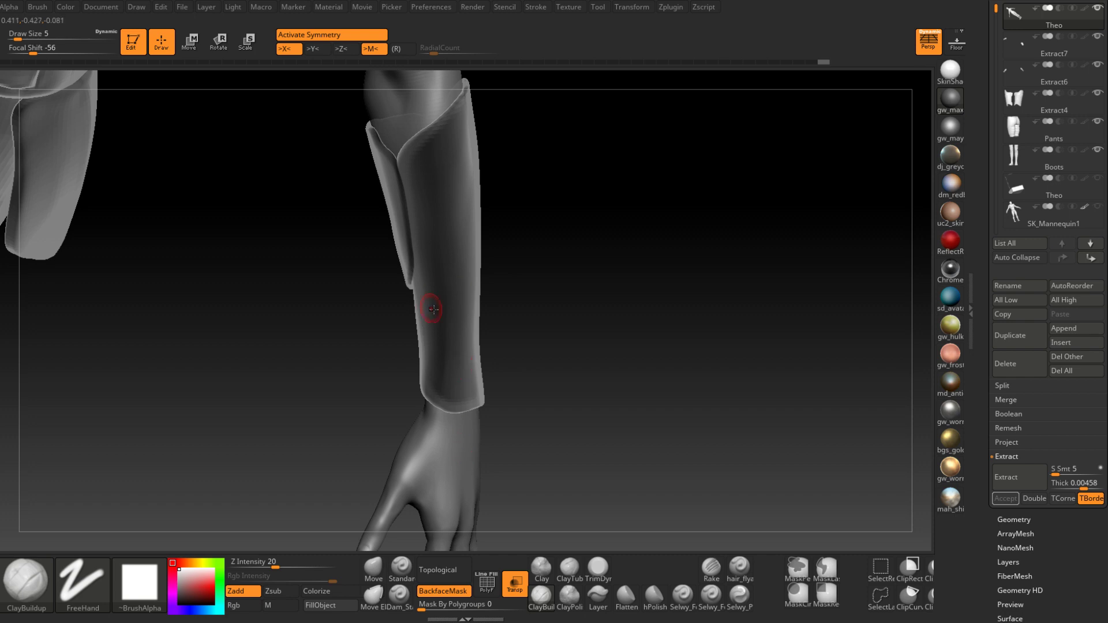
right_click_drag(433, 310, 460, 364)
key("ctrl")
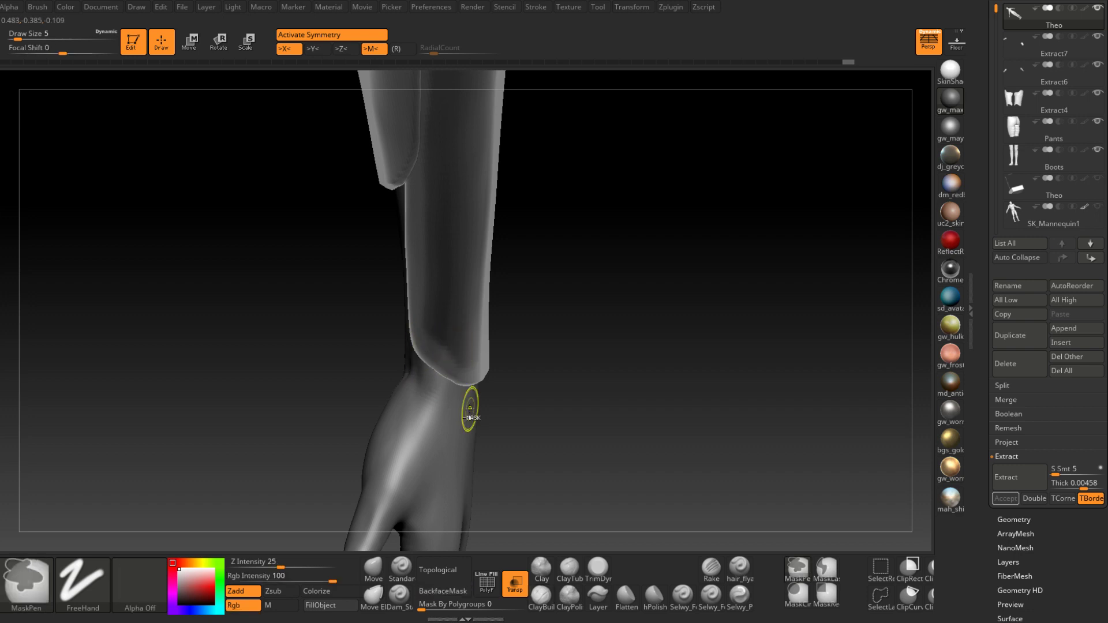
mouse_move(443, 144)
right_mouse_down("alt")
mouse_move(449, 303)
mouse_move(446, 173)
right_mouse_up("alt")
key("ctrl")
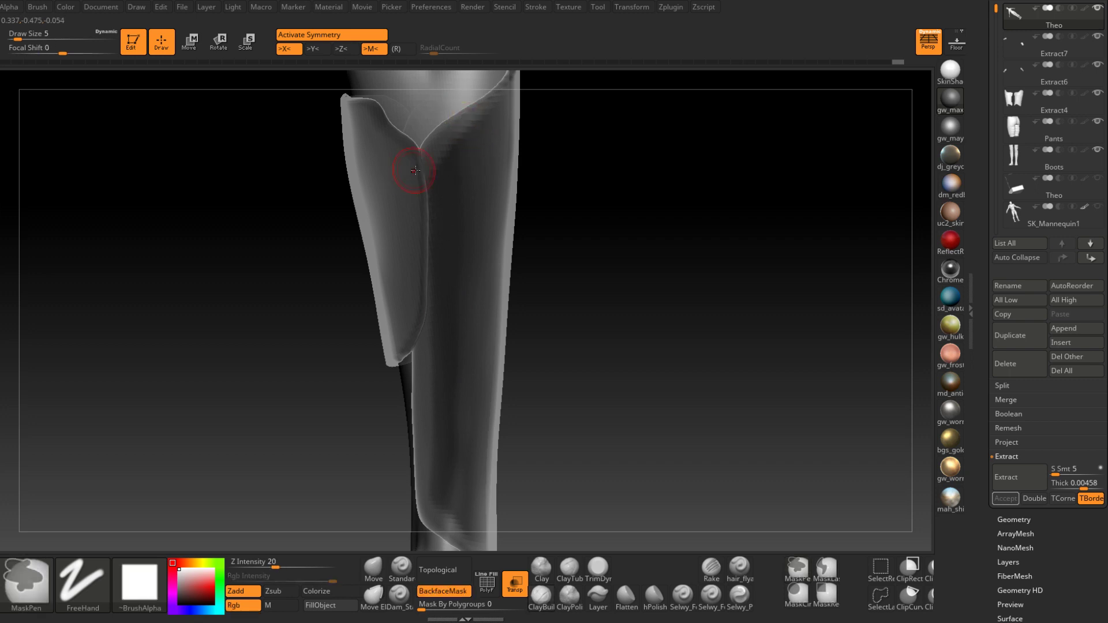
Fill in the mask down the front of the forearm, from the bracer's elbow end to just above the wrist
right_click_drag(414, 173, 441, 204)
left_click_drag(414, 375, 418, 400, "ctrl")
left_click_drag(448, 230, 461, 414, "ctrl")
left_click_drag(457, 280, 466, 448, "ctrl")
left_click_drag(445, 224, 461, 473, "ctrl")
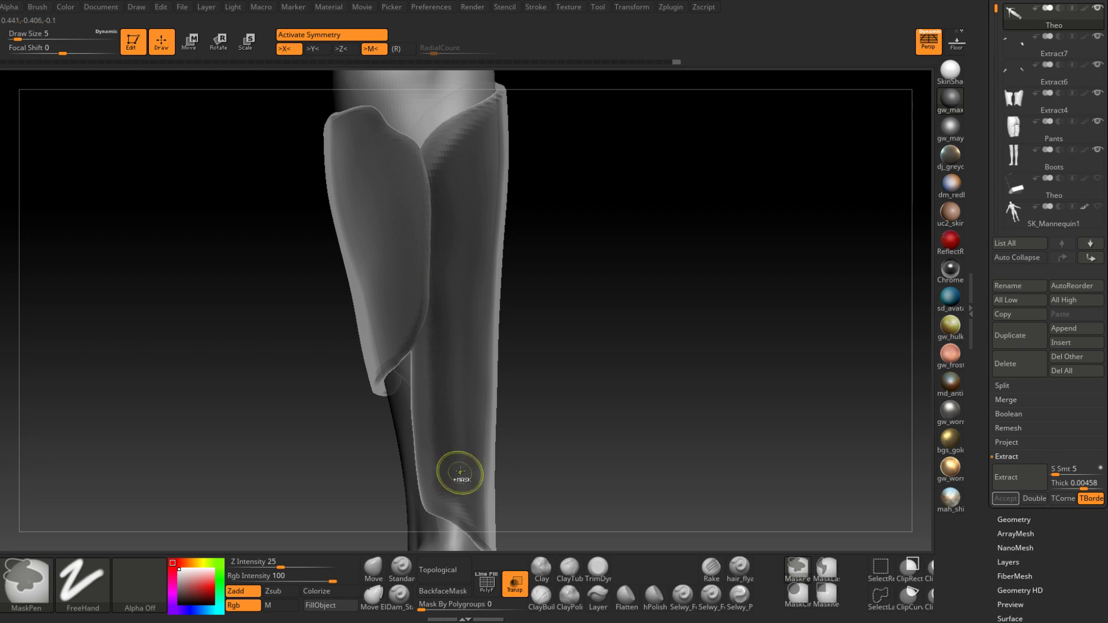
right_click_drag(460, 462, 452, 403)
left_click_drag(450, 401, 453, 483, "ctrl")
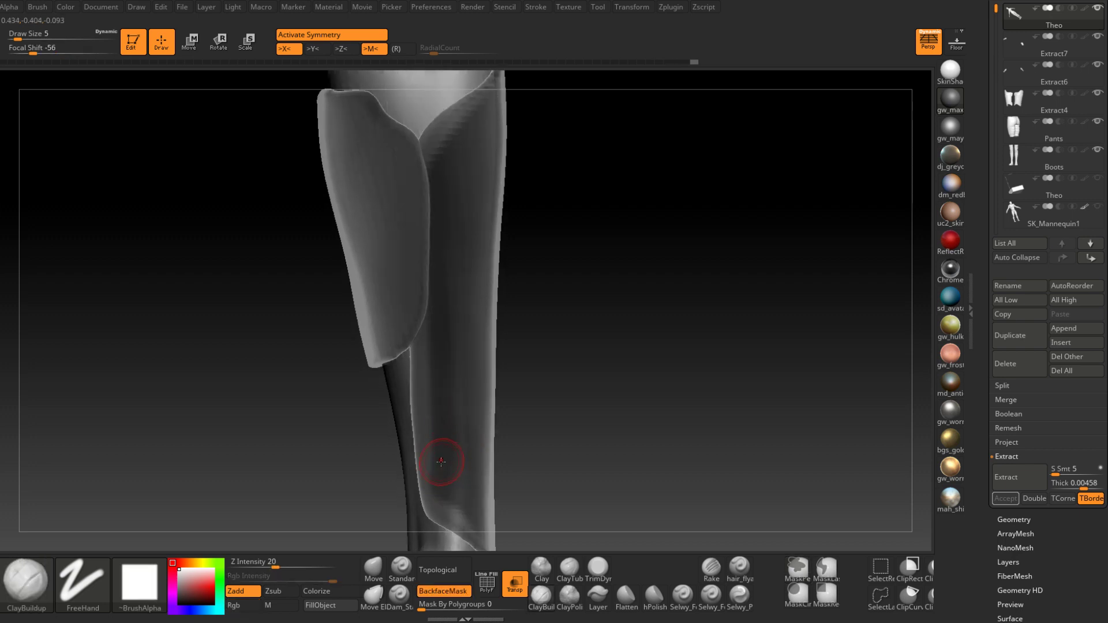
Set the brush size to 4 and refine the forearm mask's lower border around the bracer's wrist end
right_click_drag(450, 440, 464, 312, "alt")
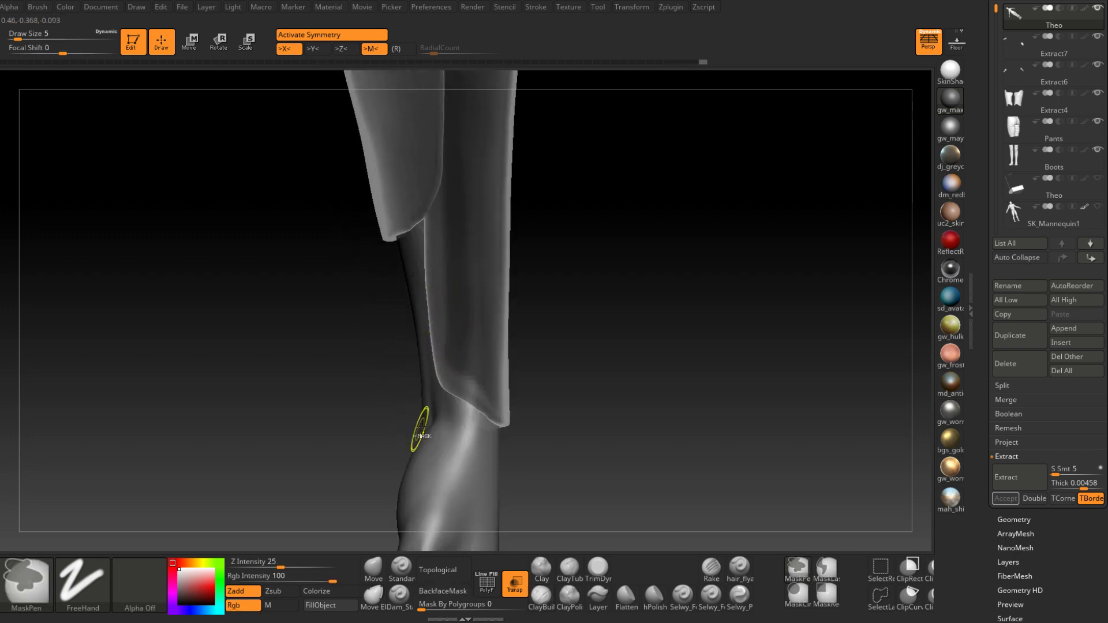
right_click_drag(422, 428, 442, 426)
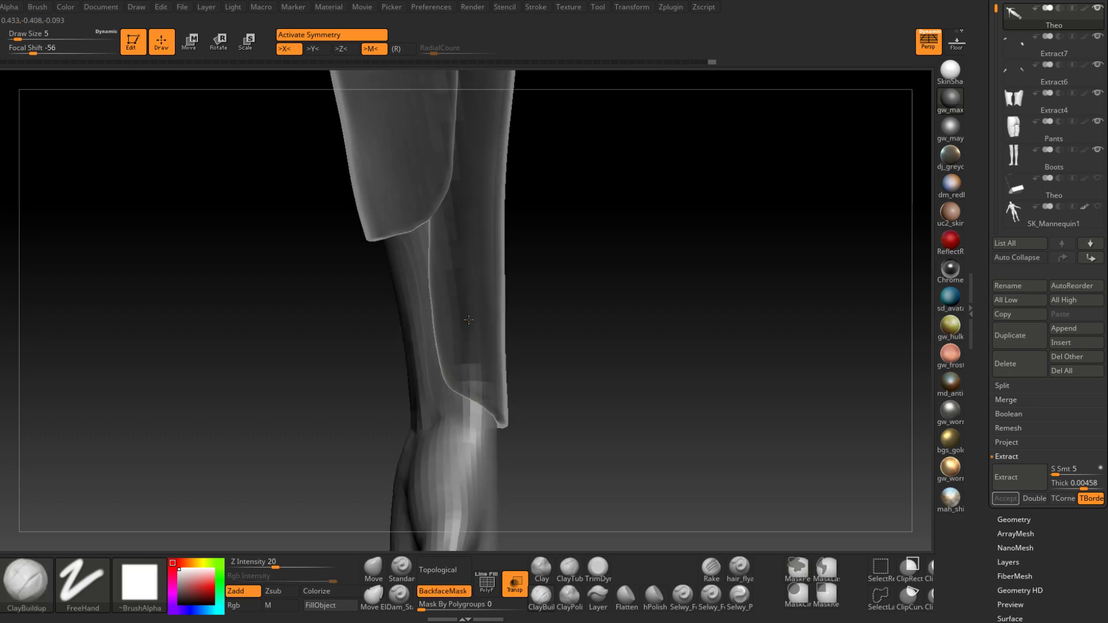
key("s")
left_click_drag(442, 422, 438, 423)
left_click_drag(459, 203, 462, 339, "ctrl")
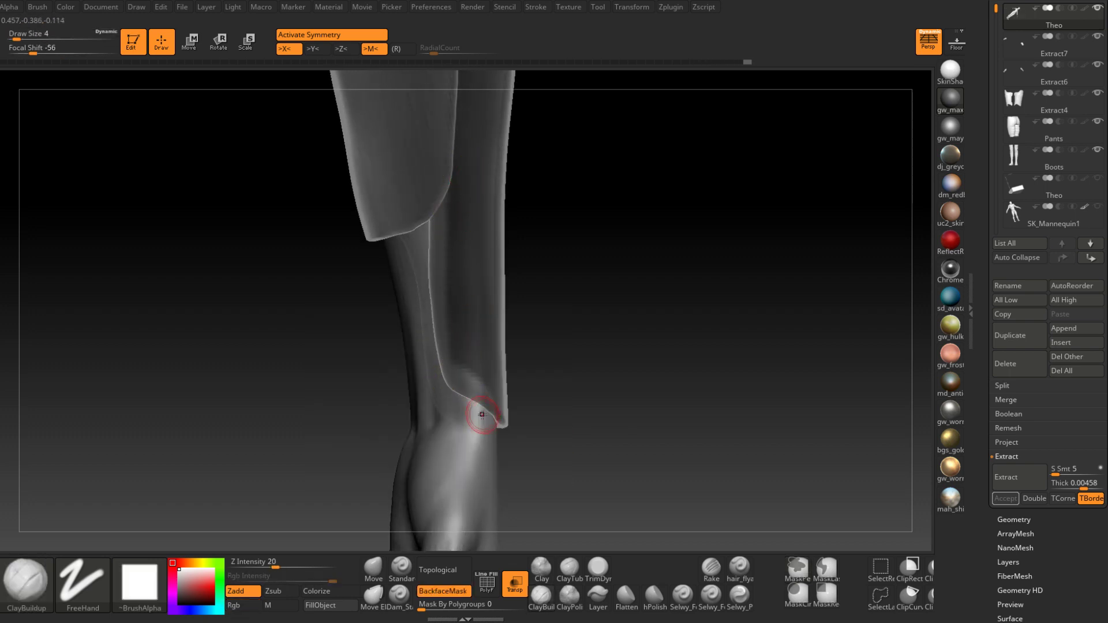
mouse_move(470, 416)
right_mouse_down()
mouse_move(508, 408)
mouse_move(490, 339)
right_mouse_up()
mouse_move(534, 275)
right_mouse_down()
mouse_move(448, 306)
mouse_move(503, 317)
mouse_move(465, 387)
right_mouse_up()
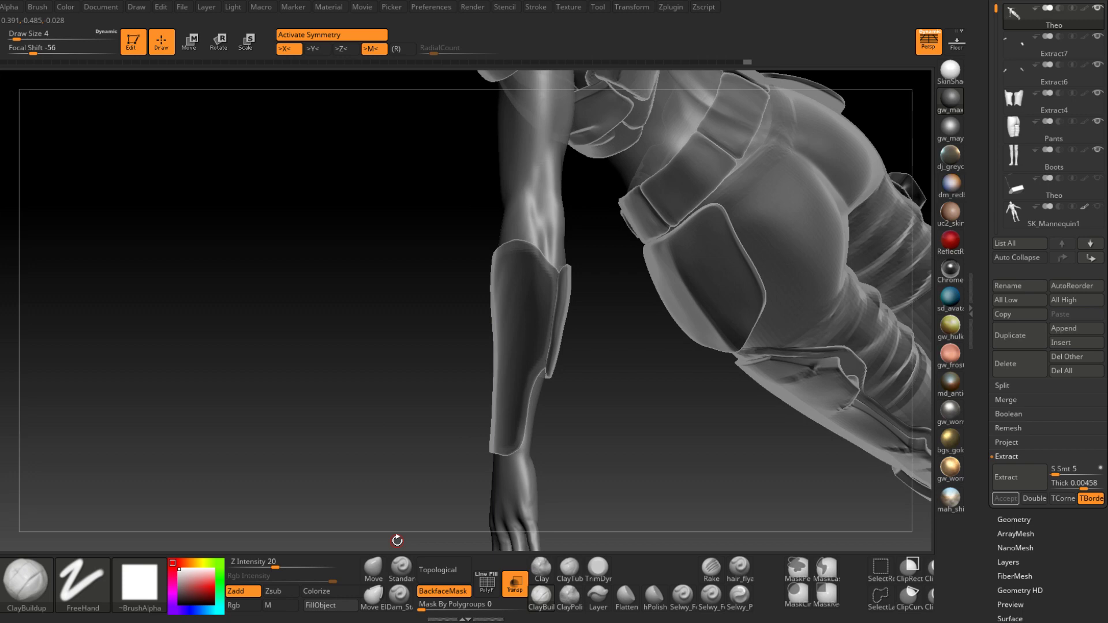
Extract the masked forearm area with a thickness of 0.00985 and accept it as a new armour piece
right_click_drag(397, 541, 559, 346)
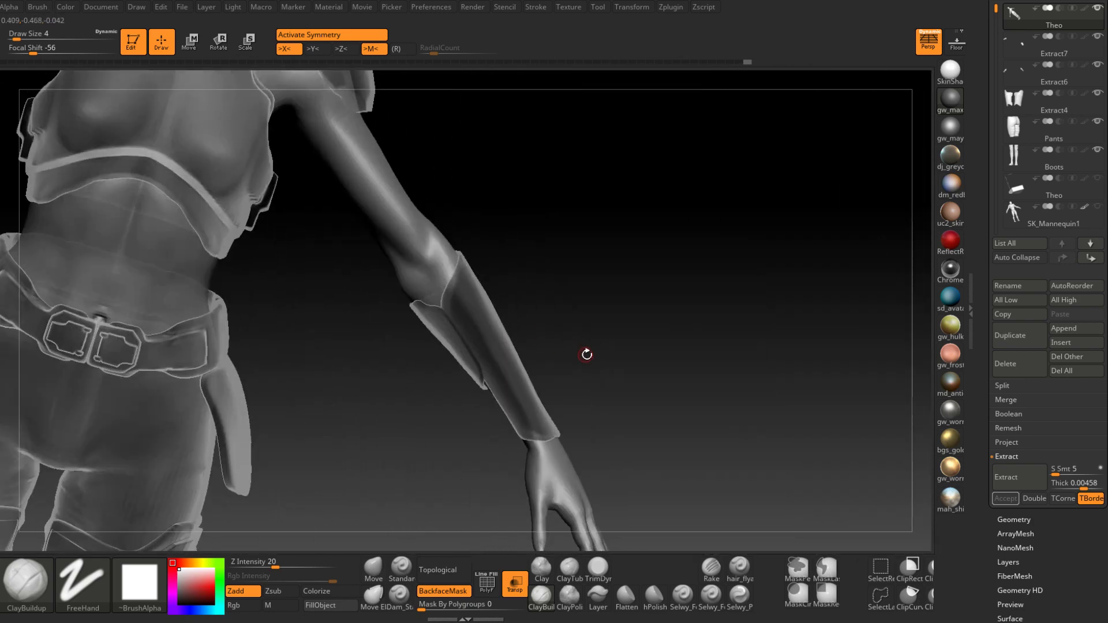
right_click_drag(621, 372, 599, 379)
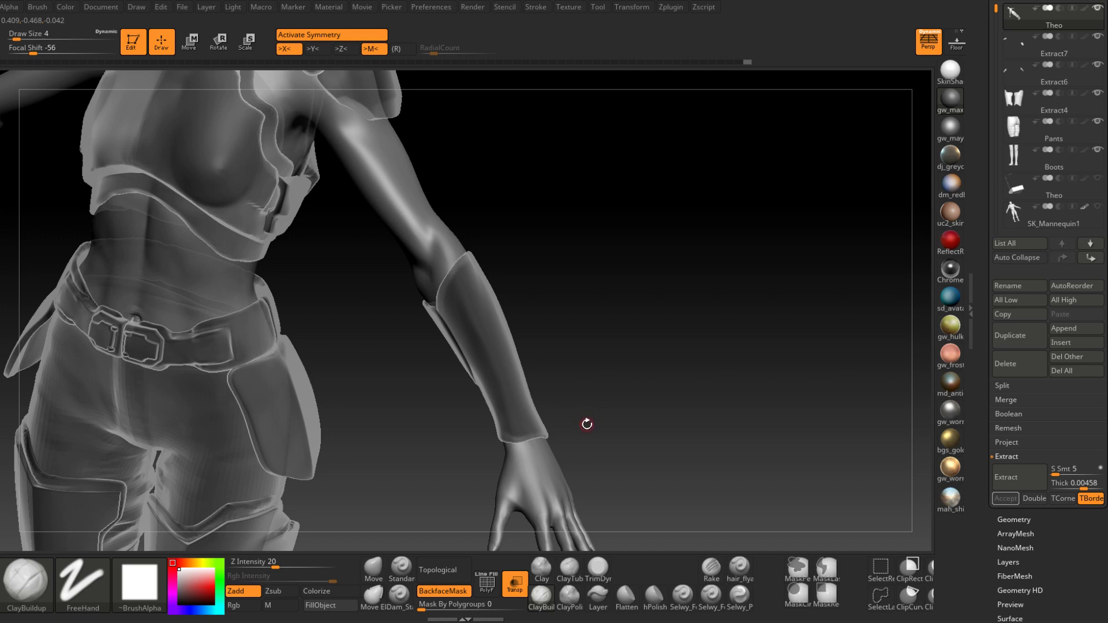
right_click_drag(586, 425, 603, 433)
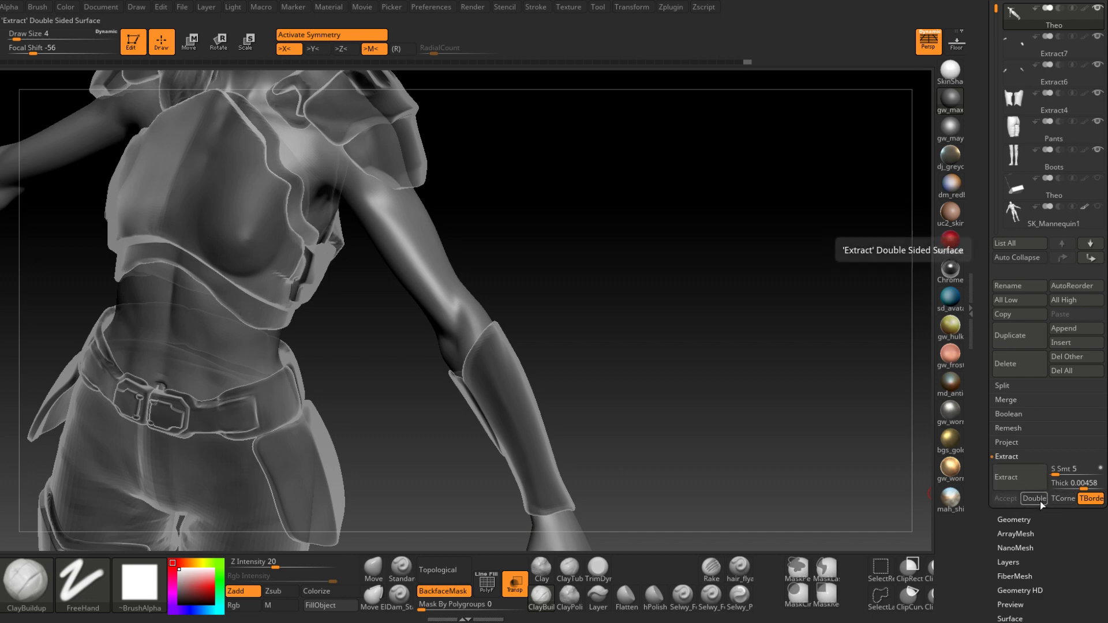
left_click(1084, 485)
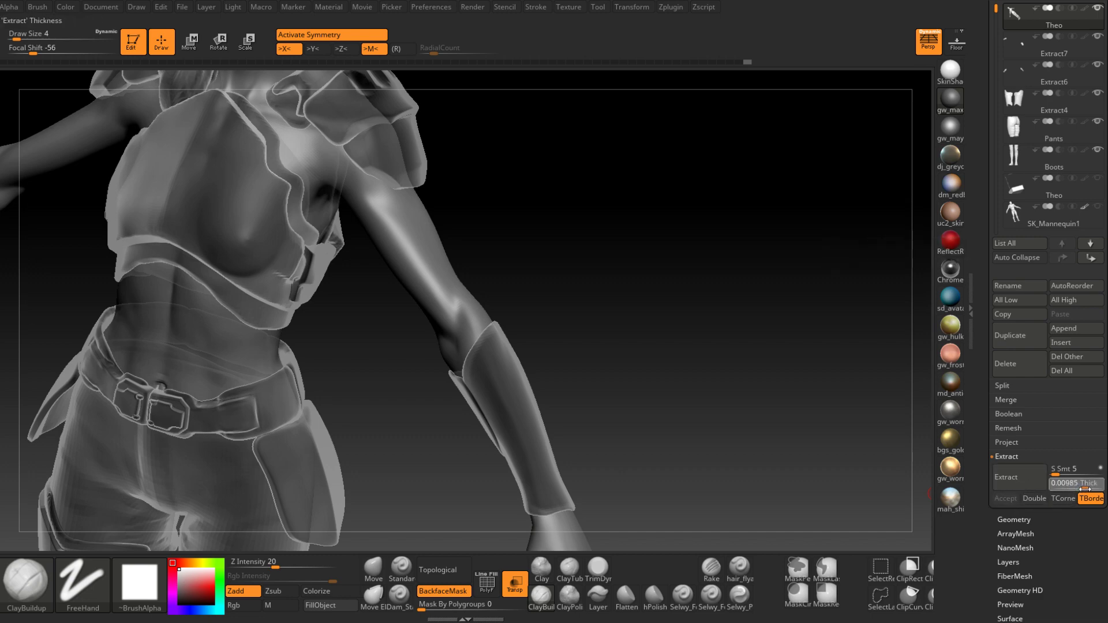
key("Return")
left_click(1006, 477)
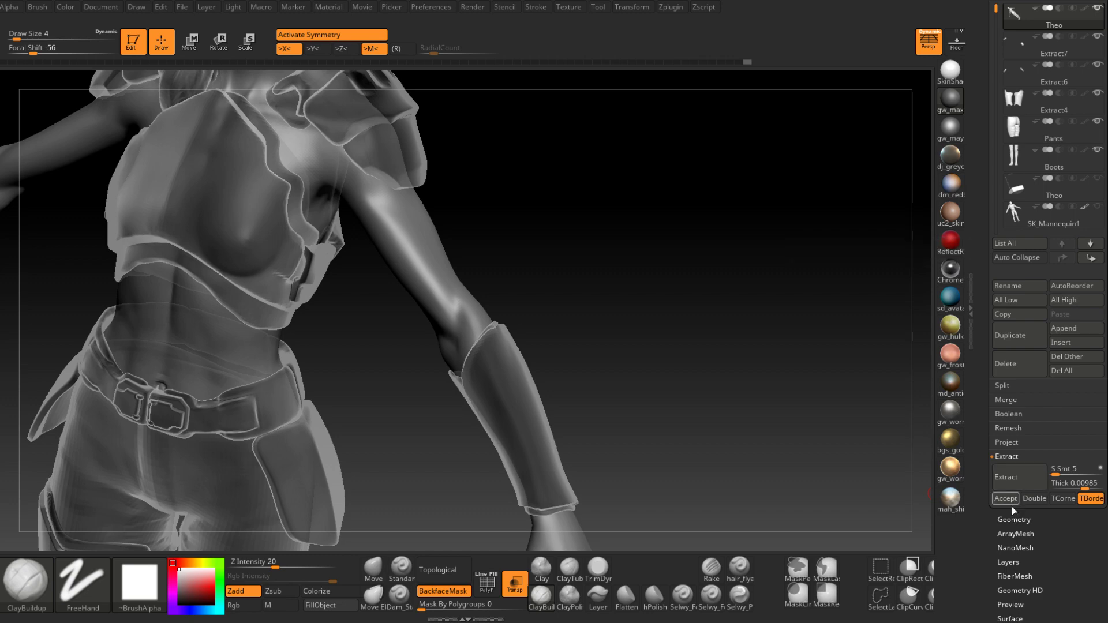
left_click(1013, 499)
Select the extracted bracer with transparency turned off and smooth its wrist edge at brush size 11
left_click_drag(693, 477, 732, 335, "alt")
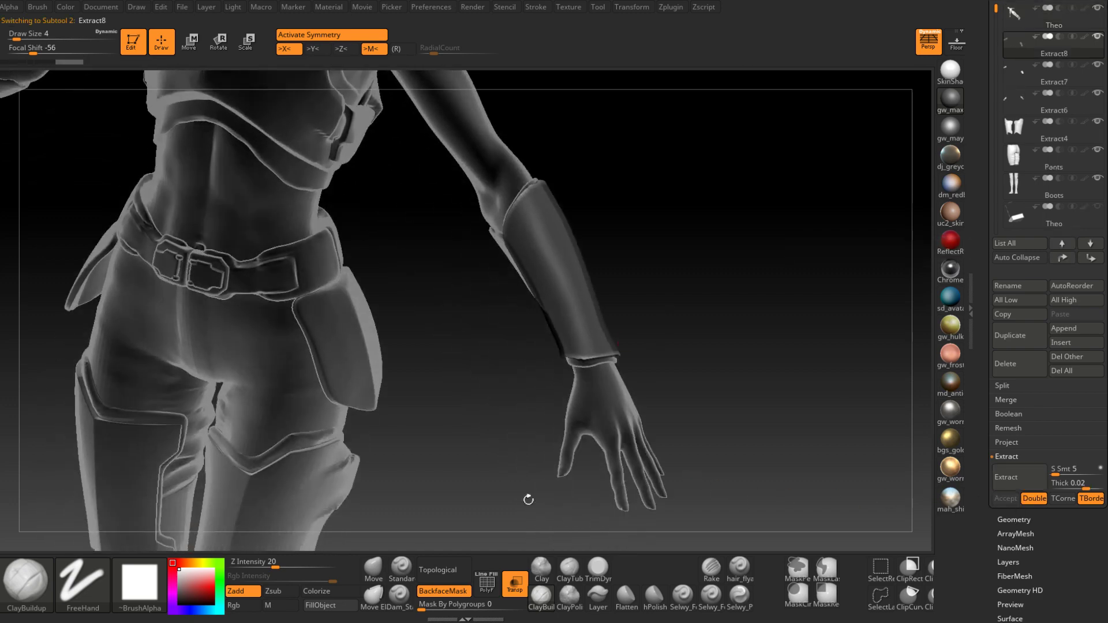
left_click(448, 592)
left_click(515, 584)
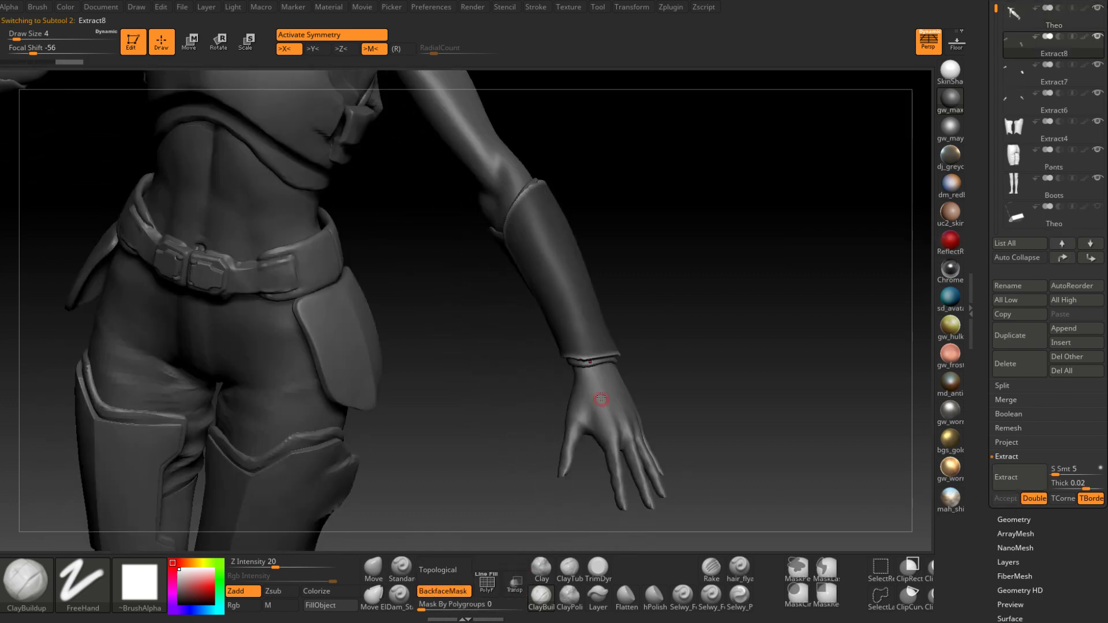
left_click_drag(601, 399, 618, 367)
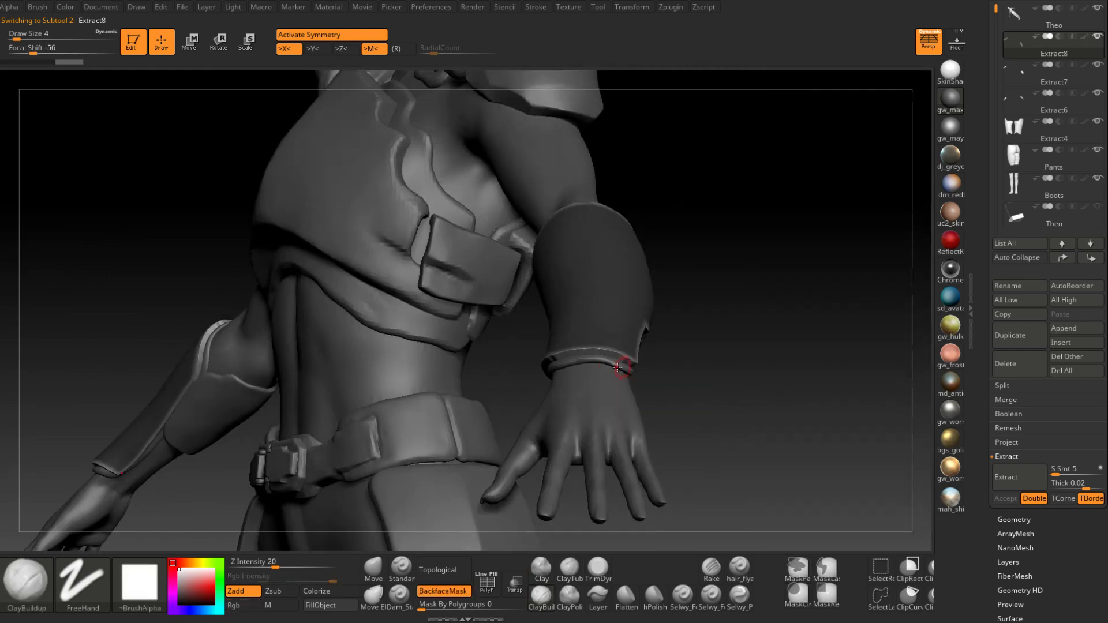
right_click_drag(618, 367, 604, 362)
key("space")
left_click_drag(604, 363, 609, 356)
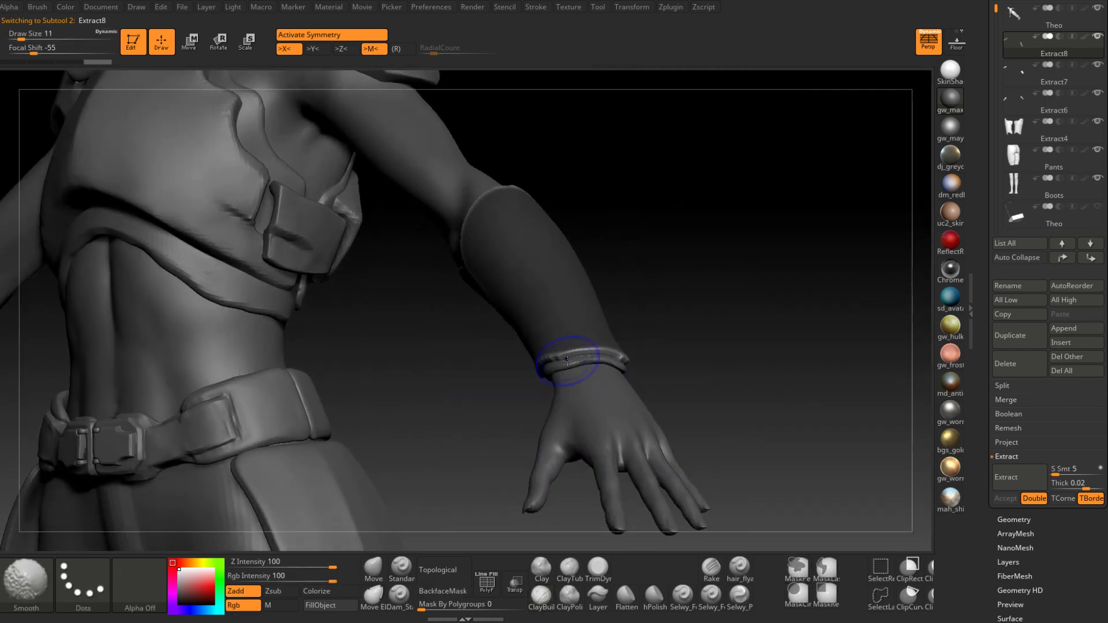
left_click_drag(541, 363, 625, 357, "shift")
right_click_drag(659, 360, 616, 363)
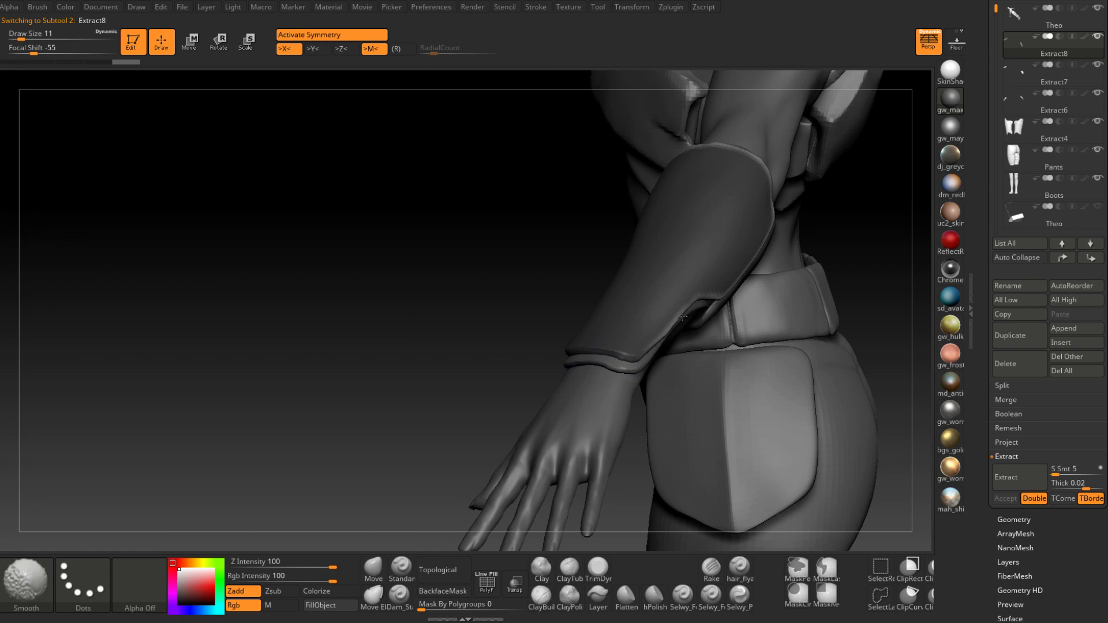
Smooth the bracer's back edge around the corner where it steps in toward the wrist
left_click_drag(676, 320, 690, 308, "shift")
right_click_drag(664, 341, 503, 413)
mouse_move(569, 426)
left_mouse_down("shift")
mouse_move(603, 414)
mouse_move(665, 361)
mouse_move(686, 321)
left_mouse_up("shift")
right_click_drag(681, 329, 629, 347)
mouse_move(689, 306)
left_mouse_down("shift")
mouse_move(693, 283)
mouse_move(674, 292)
mouse_move(655, 374)
left_mouse_up("shift")
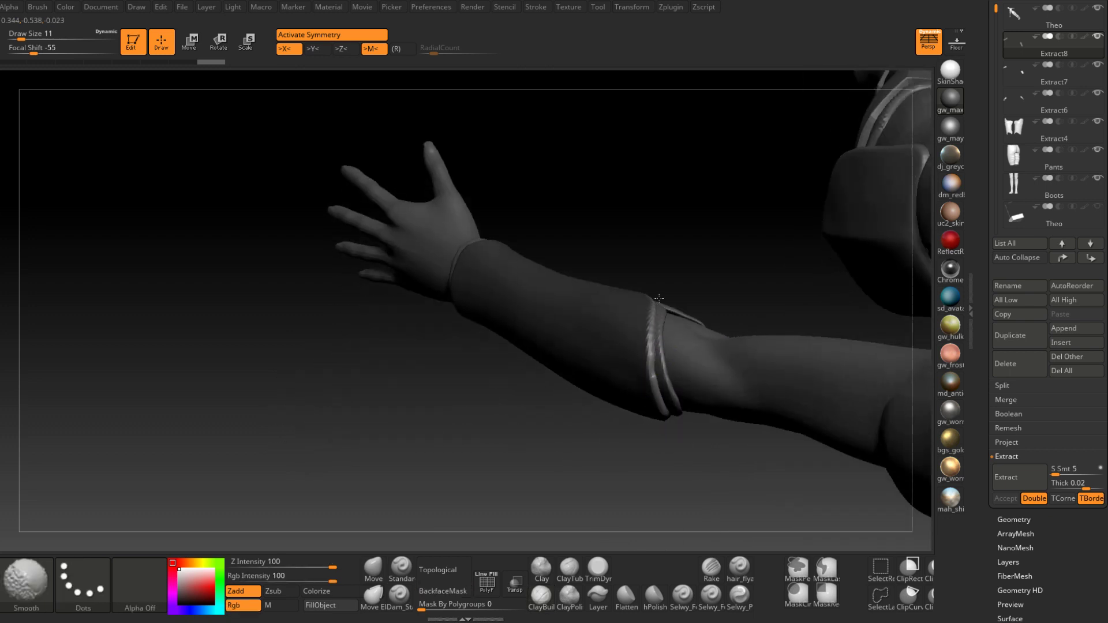
Smooth the bracer's elbow-end rim and its edge alongside the inner-forearm plate
left_click_drag(659, 299, 647, 347)
left_click_drag(644, 236, 590, 157, "shift")
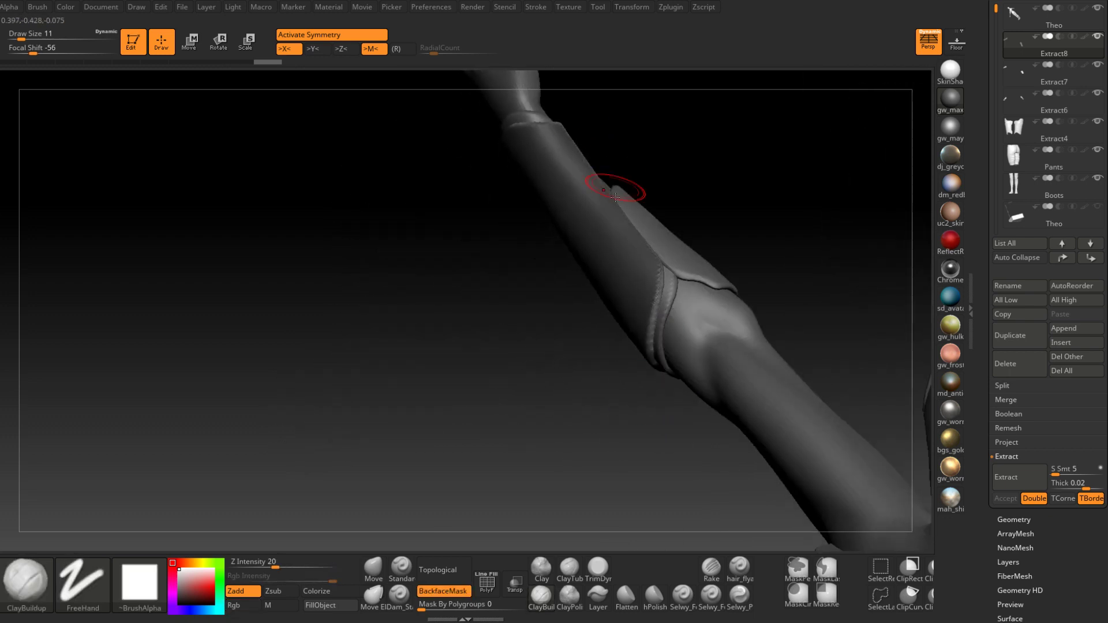
right_click_drag(624, 249, 634, 185)
left_click_drag(636, 198, 616, 156, "shift")
right_click_drag(614, 159, 615, 245)
left_click_drag(610, 262, 639, 355)
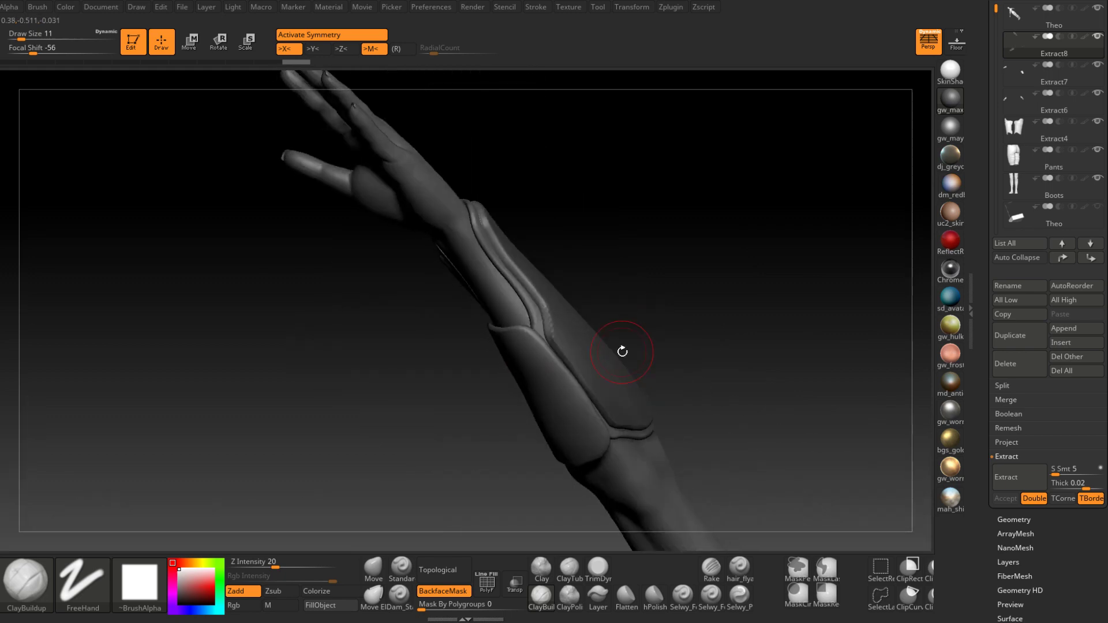
Build up a short raised strip on the bracer's outer side near the elbow with ClayBuildup at brush size 9
mouse_move(622, 352)
left_mouse_down()
mouse_move(632, 364)
mouse_move(589, 369)
mouse_move(586, 405)
mouse_move(624, 337)
mouse_move(574, 317)
mouse_move(576, 363)
left_mouse_up()
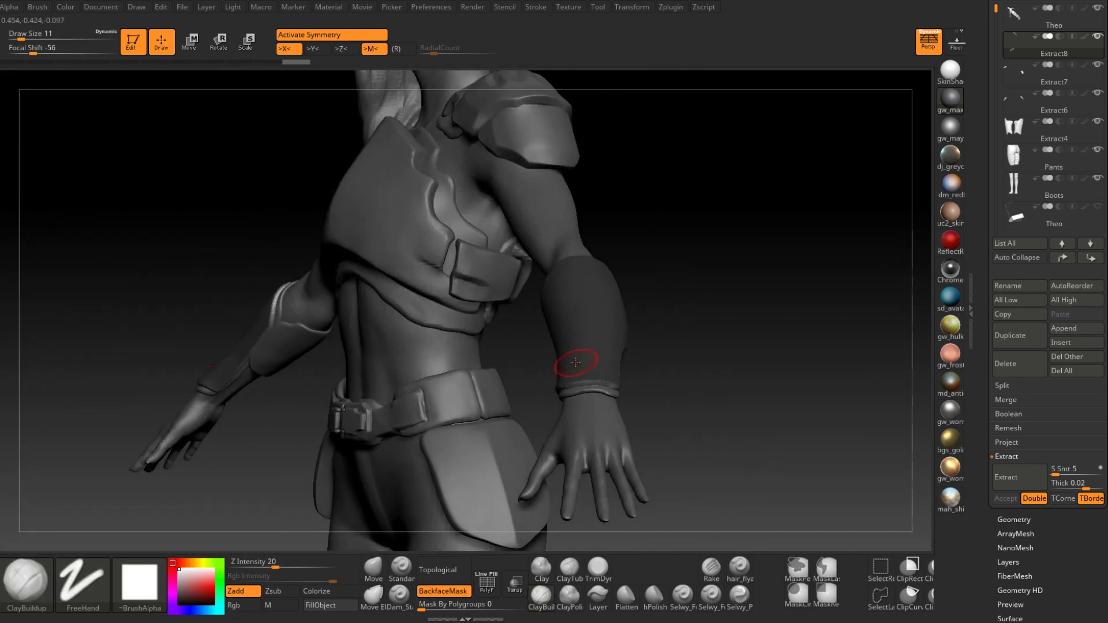
left_click_drag(695, 319, 568, 358)
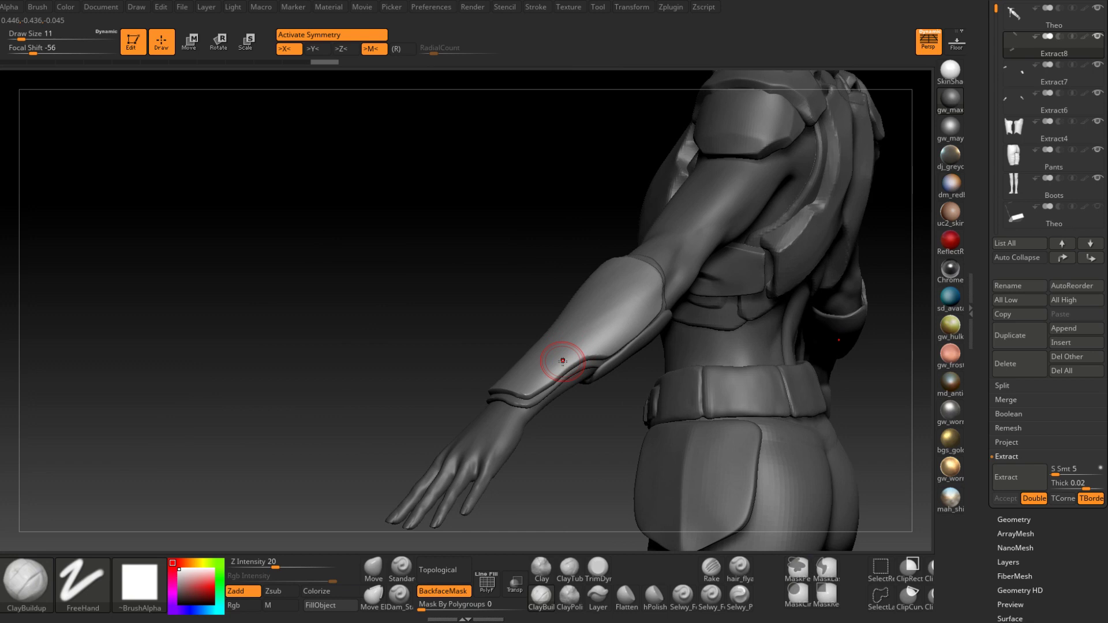
left_click_drag(563, 361, 576, 392)
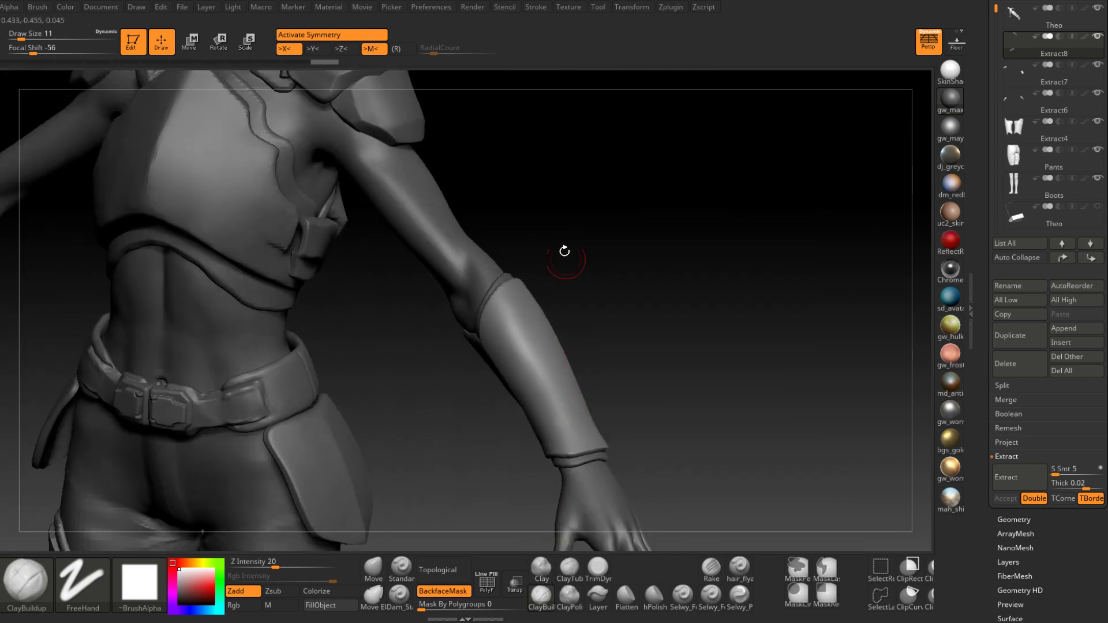
mouse_move(565, 252)
left_mouse_down()
mouse_move(531, 355)
mouse_move(536, 341)
left_mouse_up()
key("space")
right_click_drag(538, 331, 549, 309)
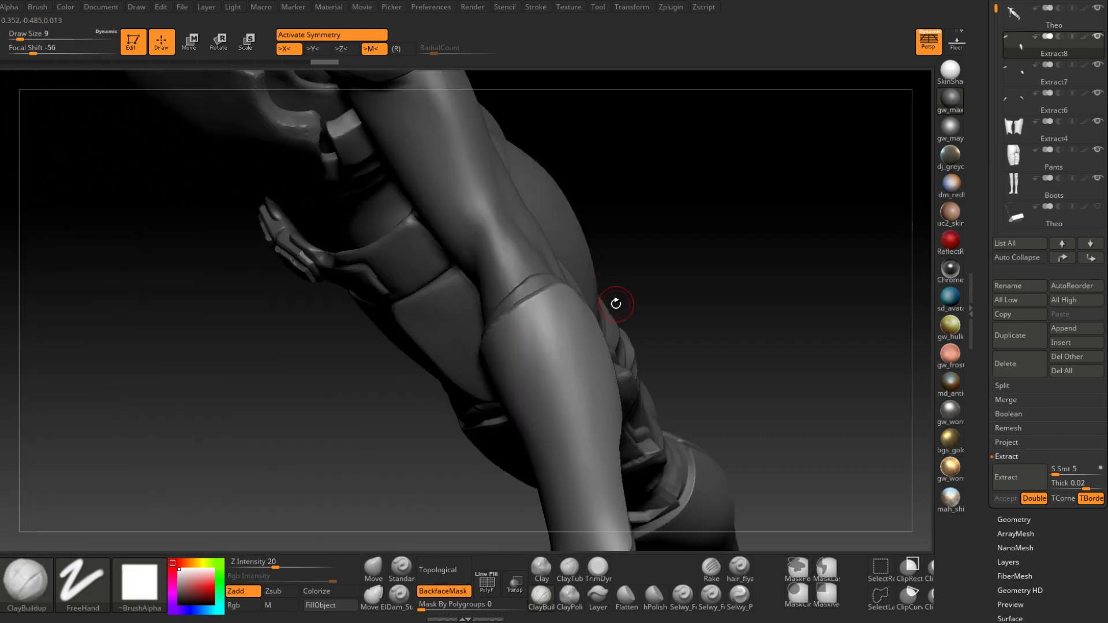
left_click_drag(603, 325, 611, 357)
key("space")
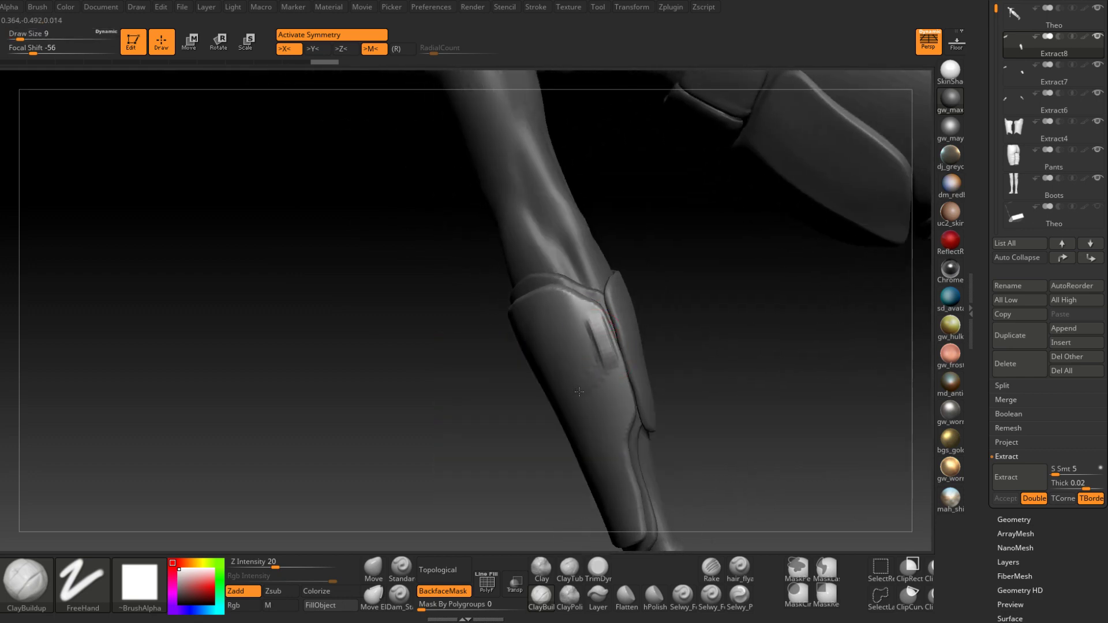
left_click_drag(579, 392, 598, 369)
Extend the clay strip into a raised pad across the bracer just below its elbow end
mouse_move(588, 338)
right_mouse_down()
mouse_move(590, 319)
mouse_move(572, 324)
right_mouse_up()
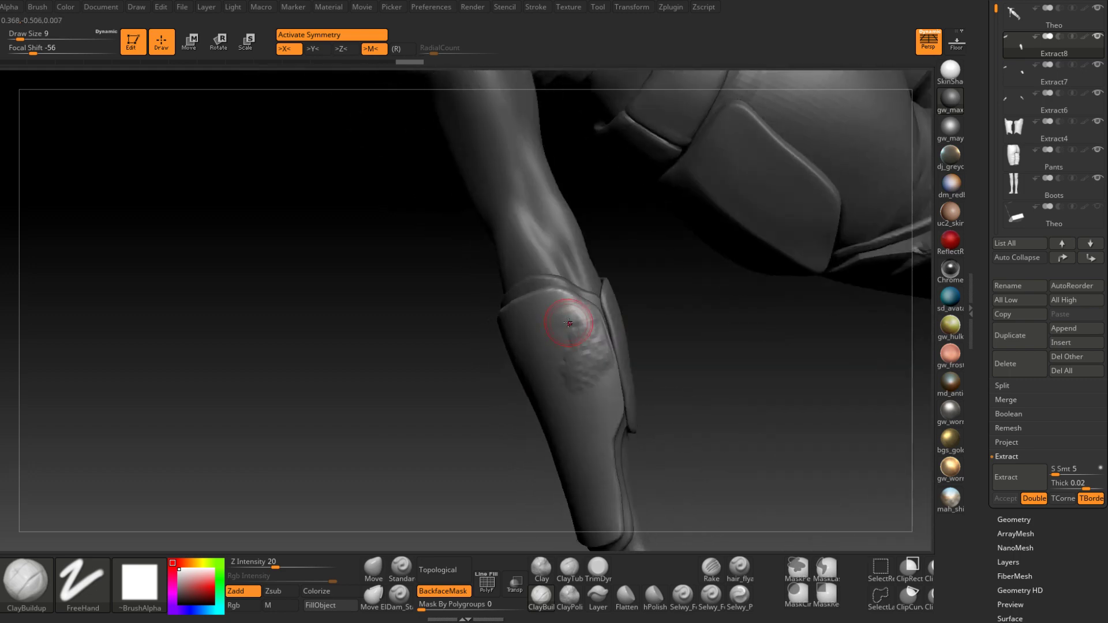
left_click_drag(572, 324, 577, 341)
key("]")
mouse_move(568, 324)
right_mouse_down()
mouse_move(557, 332)
mouse_move(595, 319)
mouse_move(590, 351)
mouse_move(606, 395)
mouse_move(601, 382)
mouse_move(594, 410)
mouse_move(601, 383)
mouse_move(569, 358)
mouse_move(583, 355)
mouse_move(576, 344)
mouse_move(572, 355)
mouse_move(518, 318)
mouse_move(519, 353)
right_mouse_up()
key("bracketleft")
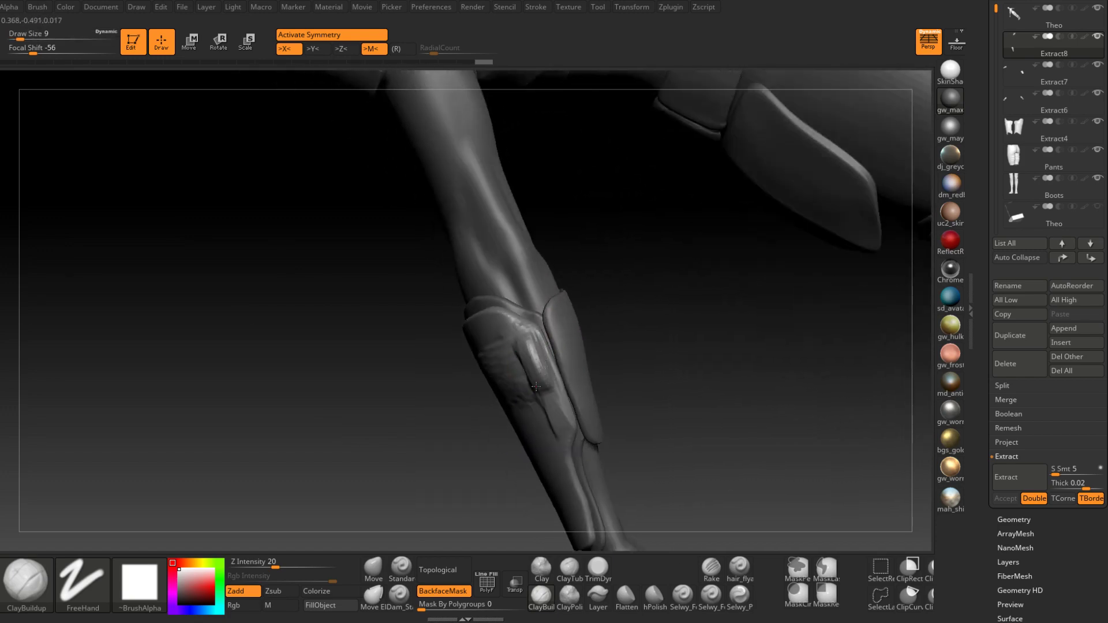
right_click_drag(509, 400, 513, 365)
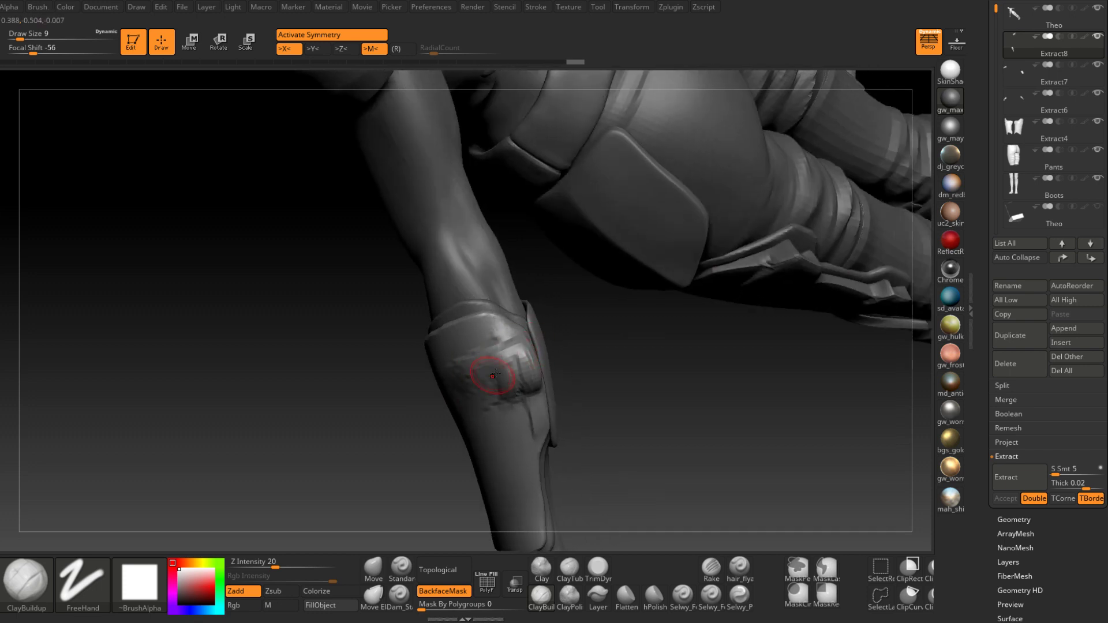
right_click_drag(495, 374, 519, 355)
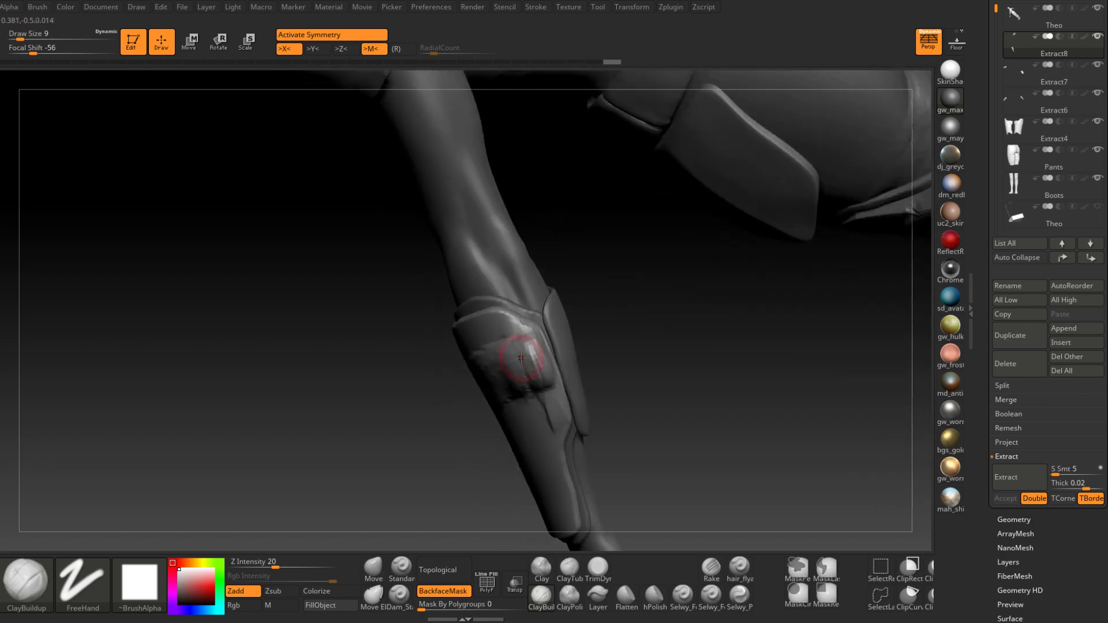
mouse_move(519, 355)
left_mouse_down()
mouse_move(525, 346)
mouse_move(535, 359)
left_mouse_up()
Reduce the brush size to 6 and define the pad's lower edge and a ridge running toward the wrist
key("bracketleft")
right_click_drag(535, 359, 542, 390)
mouse_move(521, 414)
left_mouse_down()
mouse_move(535, 401)
mouse_move(515, 329)
mouse_move(532, 384)
left_mouse_up()
right_click_drag(532, 384, 514, 335)
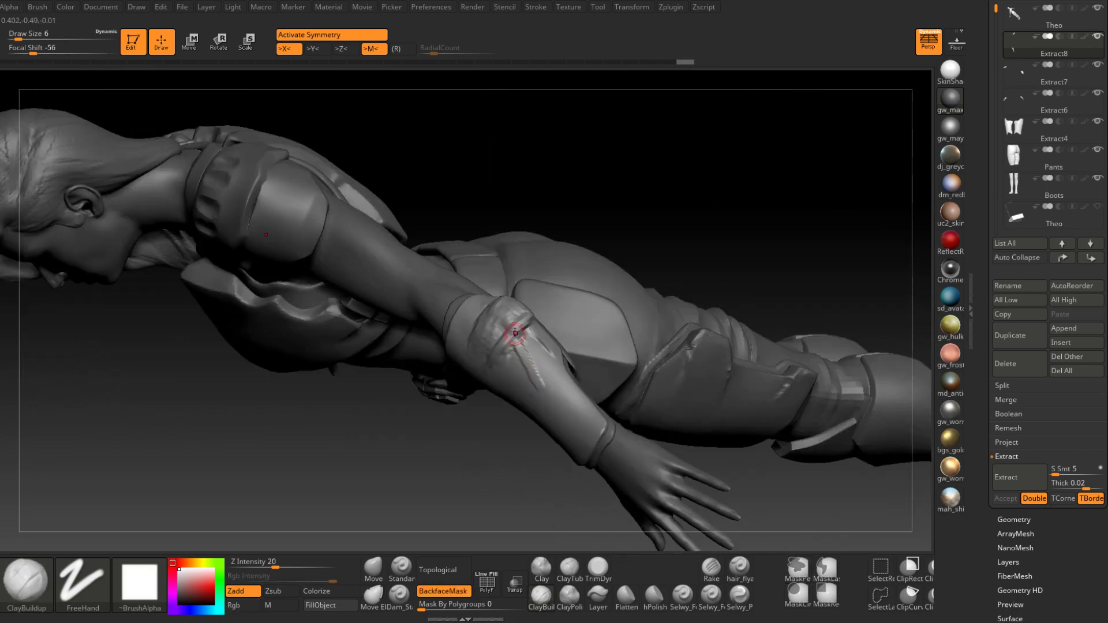
left_click_drag(514, 334, 535, 380)
left_click_drag(521, 319, 527, 308)
mouse_move(527, 359)
right_mouse_down()
mouse_move(535, 322)
mouse_move(509, 314)
right_mouse_up()
Set the brush size to 12 and bulk up the raised pad and the ridge below it
key("space")
left_click_drag(514, 328, 494, 334)
right_click_drag(515, 331, 525, 334)
key("space")
left_click_drag(524, 333, 525, 334)
right_click_drag(526, 334, 473, 376)
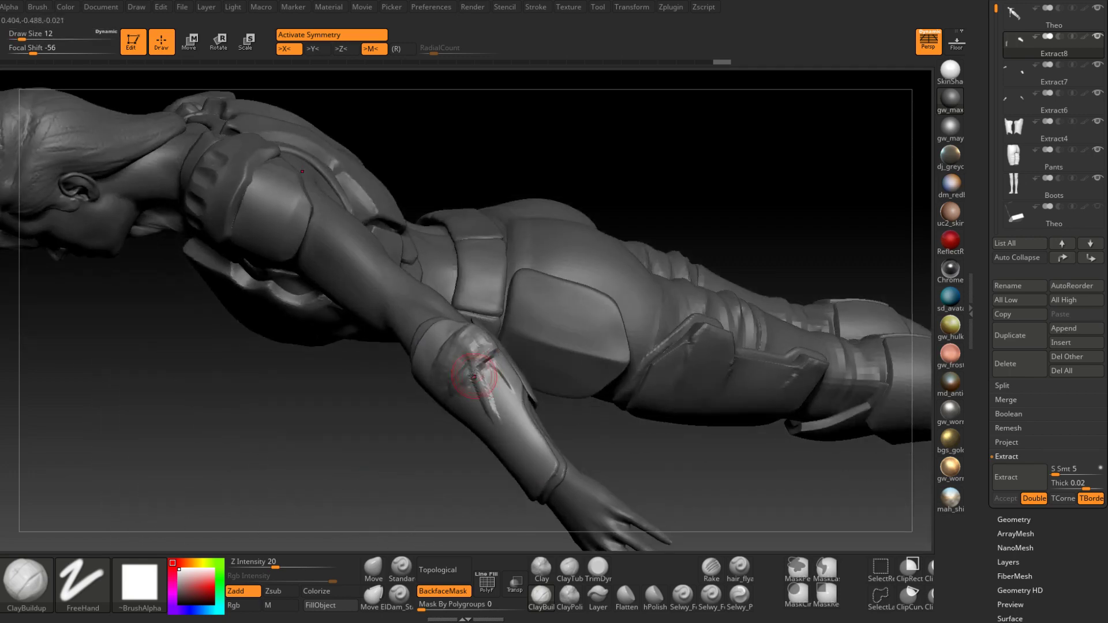
right_click_drag(490, 433, 471, 381)
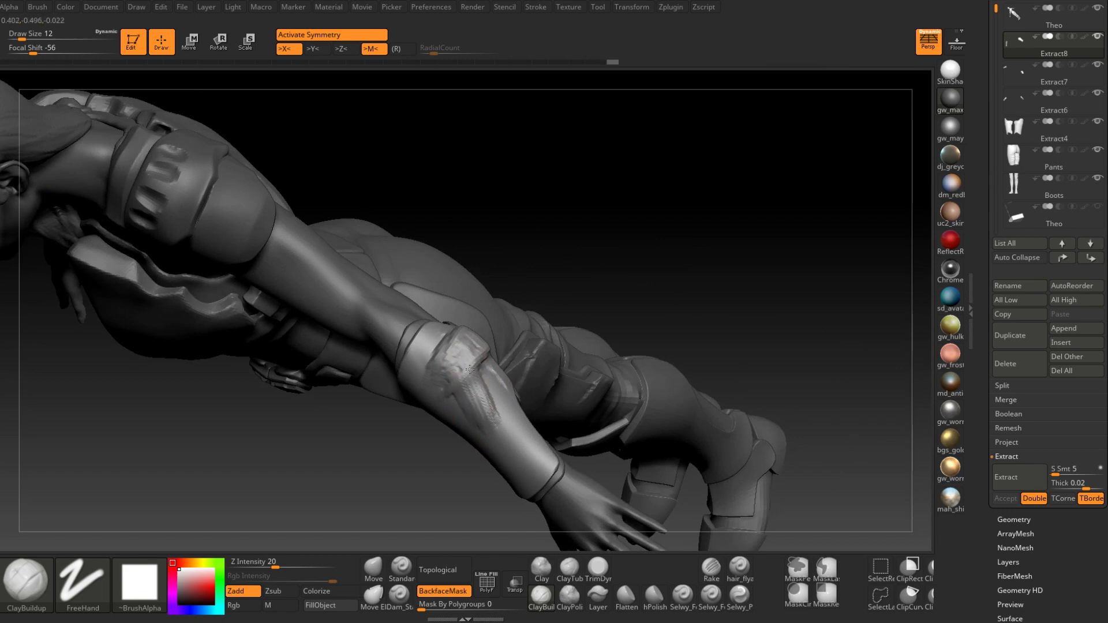
mouse_move(450, 366)
right_mouse_down()
mouse_move(477, 420)
mouse_move(462, 406)
right_mouse_up()
Trim and smooth the ridge below the bracer's raised pad with TrimDynamic at brush size 12
left_click(596, 575)
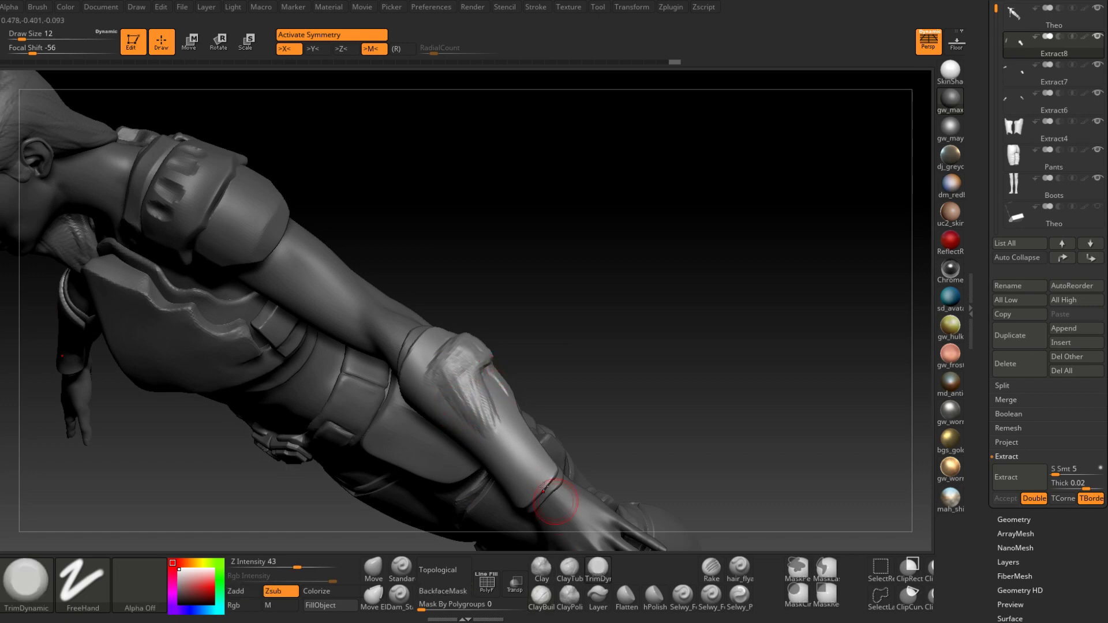
key("shift")
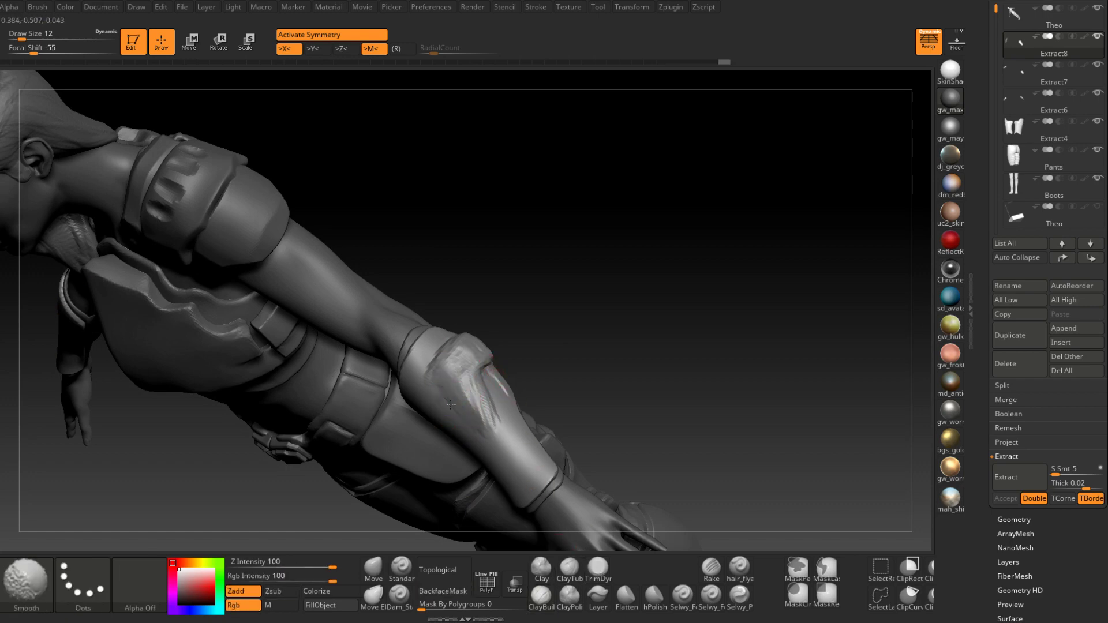
mouse_move(479, 435)
right_mouse_down()
mouse_move(470, 398)
mouse_move(482, 433)
mouse_move(485, 392)
right_mouse_up()
left_click_drag(490, 378, 504, 450)
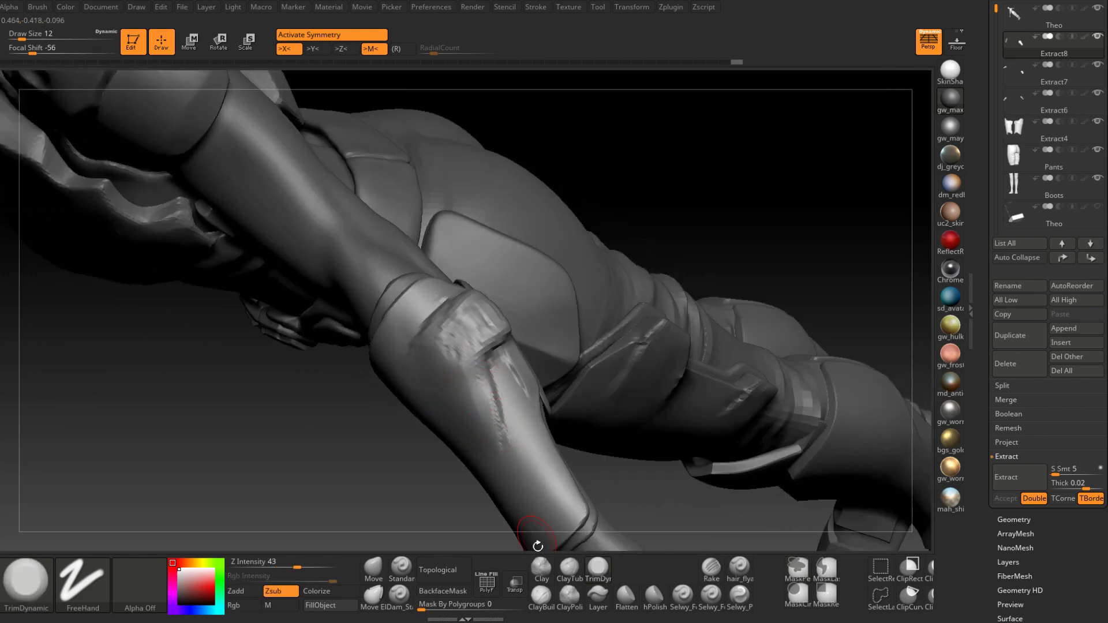
Build up the outer side of the ridge running toward the wrist with ClayBuildup
left_click(541, 597)
left_click_drag(474, 353, 500, 426)
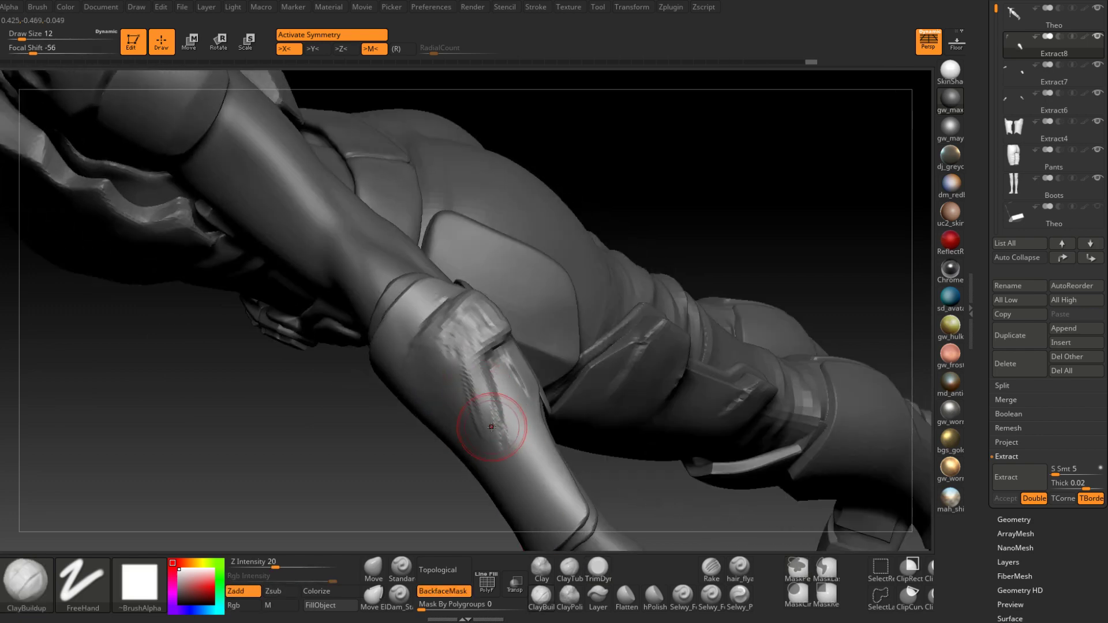
mouse_move(476, 352)
left_mouse_down()
mouse_move(501, 430)
mouse_move(482, 443)
left_mouse_up()
Flatten the raised pad's rough outer face with TrimDynamic
key("b")
key("t")
key("d")
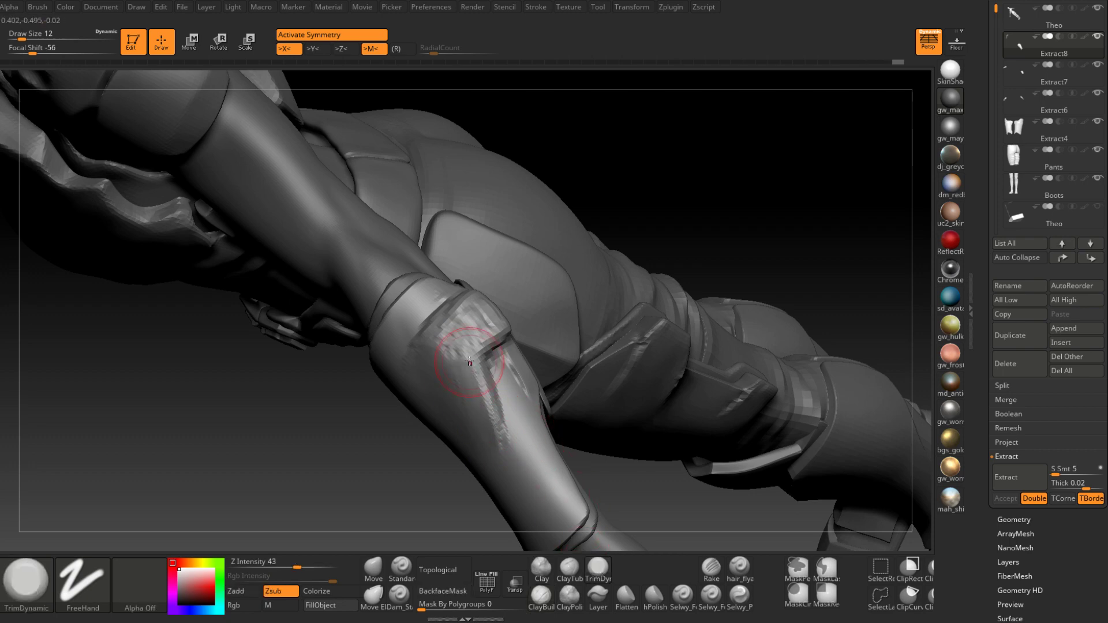
mouse_move(470, 364)
left_mouse_down()
mouse_move(495, 441)
mouse_move(444, 523)
left_mouse_up()
key("ctrl+shift+z")
key("ctrl+shift+z")
key("ctrl+shift+z")
key("ctrl+shift+z")
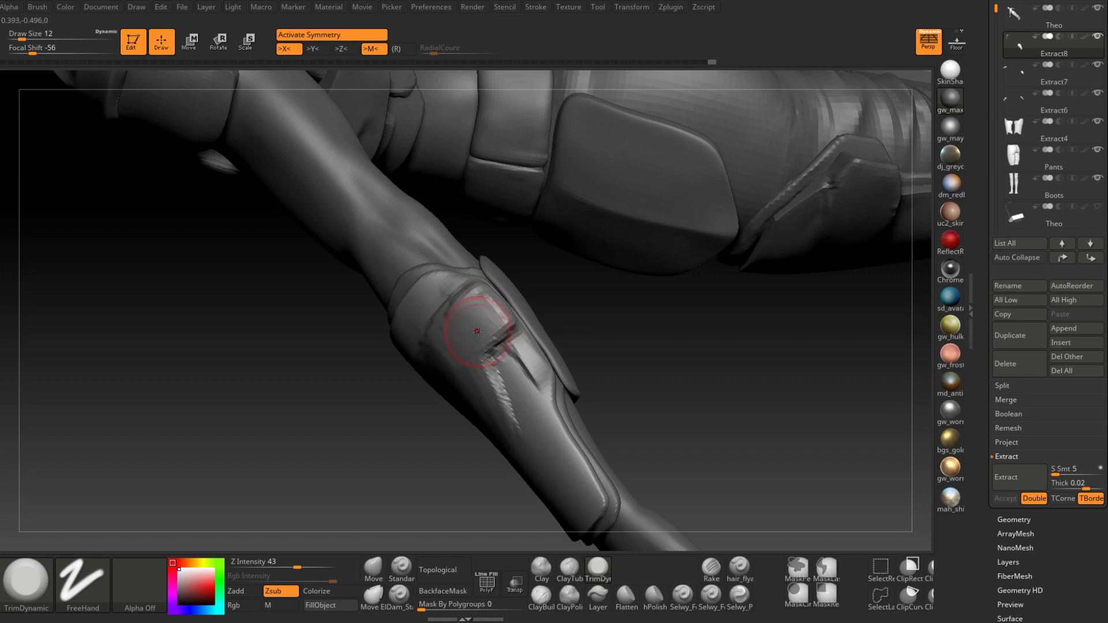
Plane the pad's upper side and its transition into the surrounding bracer surface
key("ctrl+shift+z")
key("ctrl+shift+z")
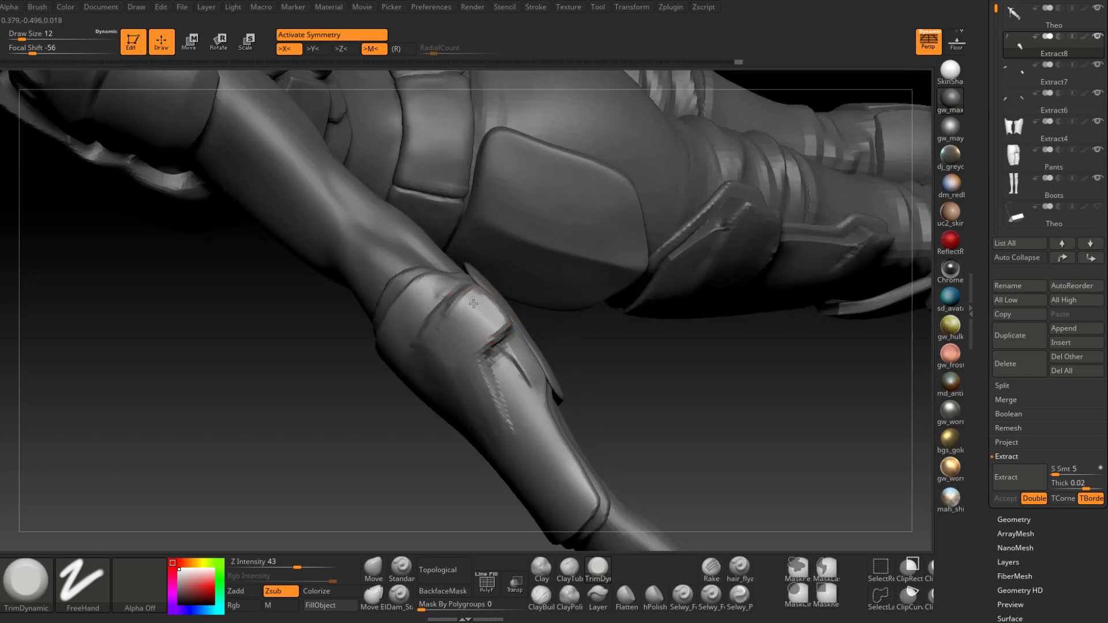
key("ctrl+shift+z")
key("ctrl+shift+z")
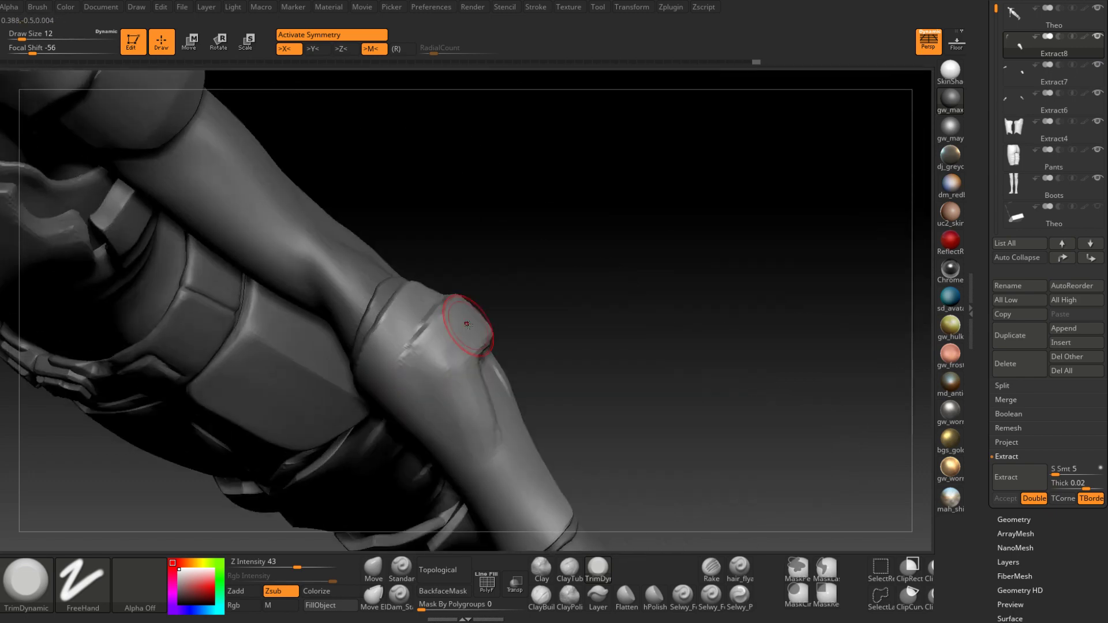
key("ctrl+shift+z")
key("ctrl+shift+z")
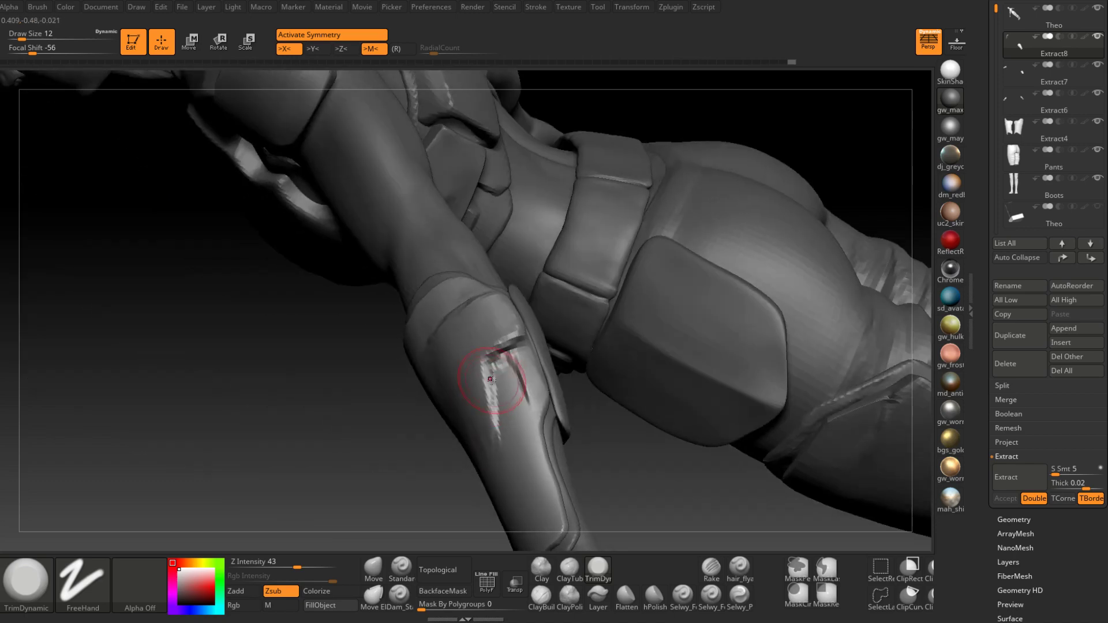
Reduce the brush size to 7 and trim and smooth the bracer surface directly below the pad's lower edge
key("space")
left_click_drag(488, 378, 486, 379)
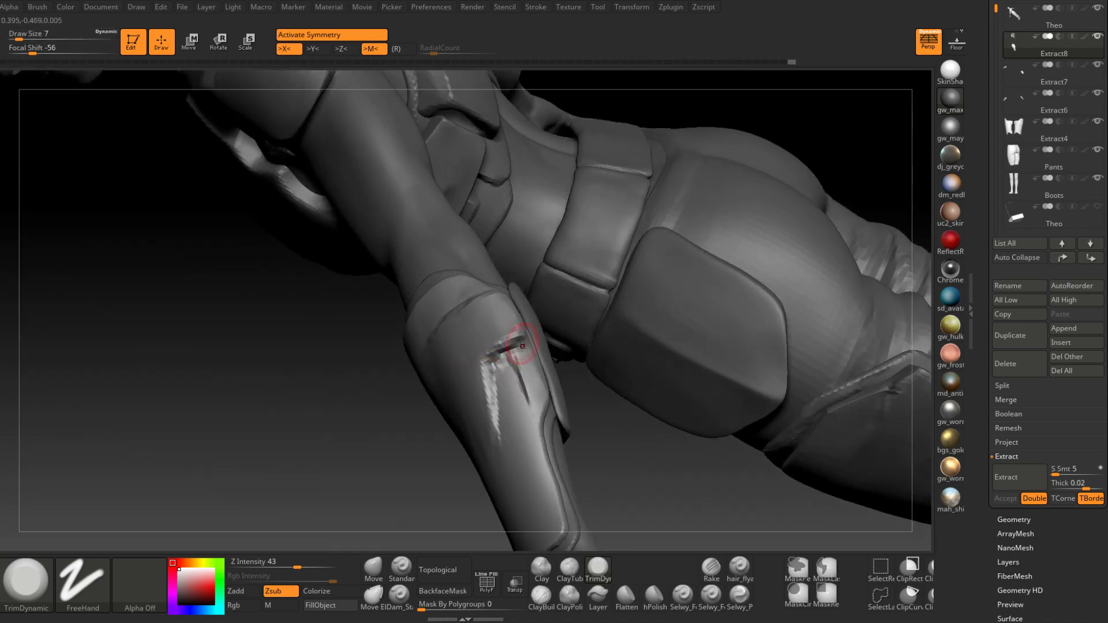
right_click_drag(518, 347, 524, 381)
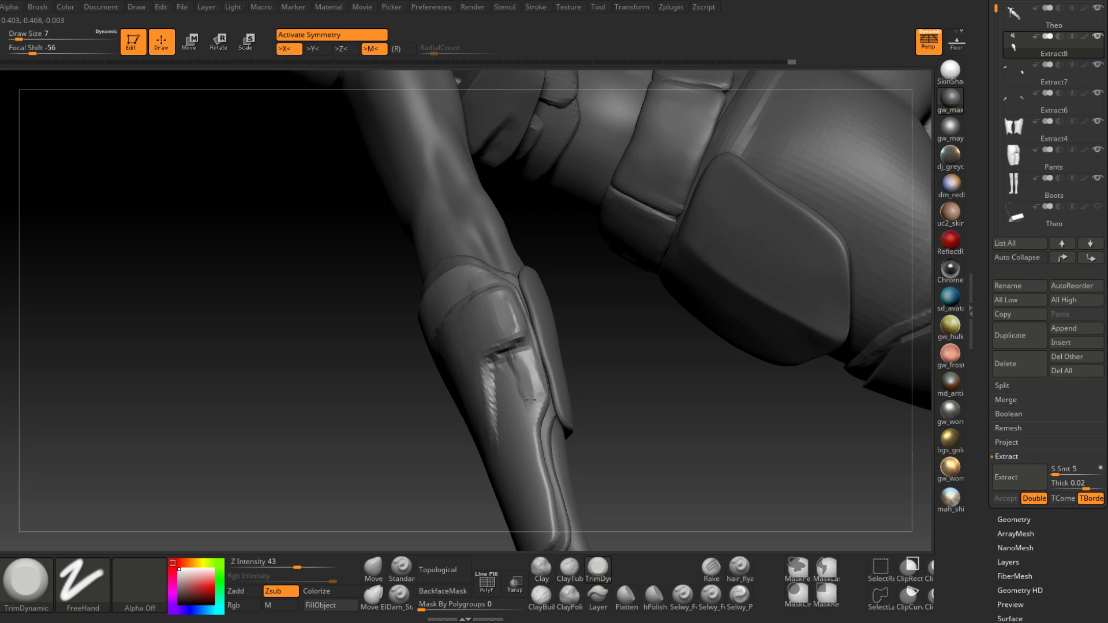
mouse_move(536, 382)
left_mouse_down()
mouse_move(523, 367)
mouse_move(532, 386)
left_mouse_up()
right_click_drag(532, 386, 524, 389)
key("ctrl+shift+z")
key("ctrl+shift+z")
key("ctrl+shift+z")
key("ctrl+shift+z")
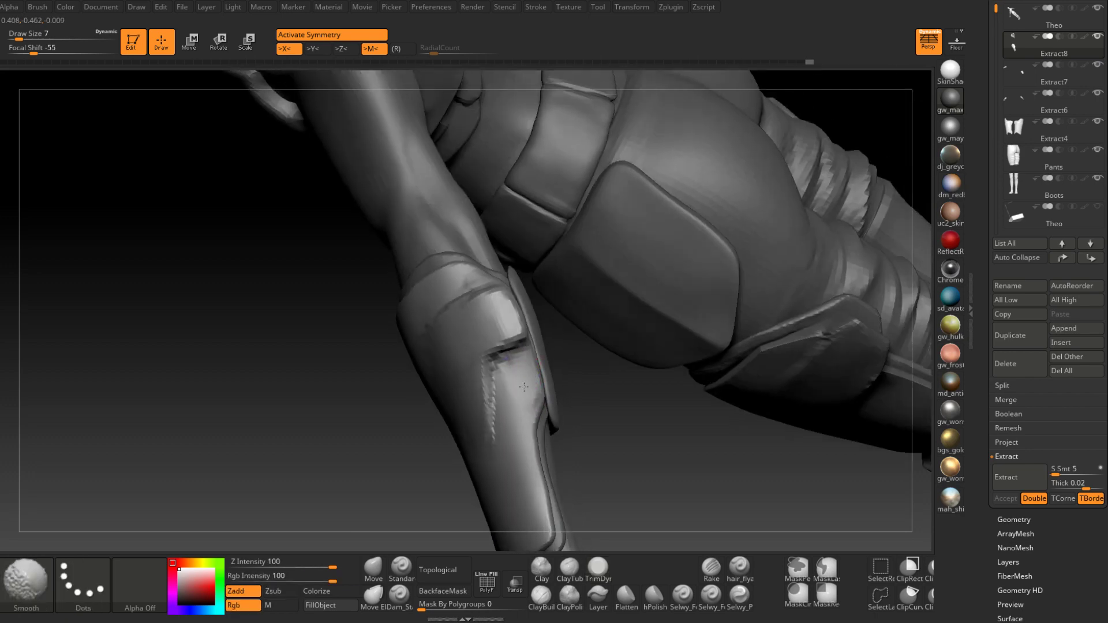
Set the brush size to 6 and clean up the pad's lower edge and side face
mouse_move(509, 358)
right_mouse_down()
mouse_move(514, 296)
mouse_move(522, 335)
mouse_move(507, 370)
mouse_move(520, 357)
right_mouse_up()
key("space")
left_click_drag(520, 355, 484, 373)
right_click_drag(508, 349, 513, 345)
key("space")
left_click_drag(514, 345, 511, 347)
mouse_move(511, 348)
right_mouse_down()
mouse_move(525, 346)
mouse_move(537, 309)
right_mouse_up()
Carve a narrow rectangular recess into the pad's side face with ClayBuildup at brush size 4
left_click(541, 597)
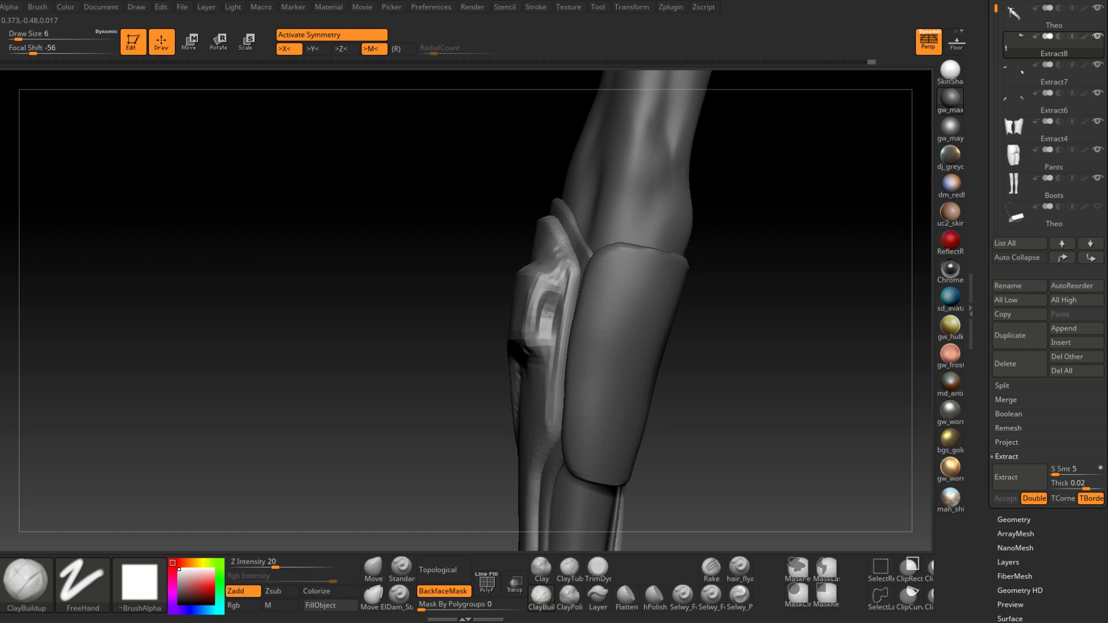
left_click_drag(549, 306, 548, 322)
right_click_drag(549, 323, 561, 319)
key("space")
left_click_drag(562, 316, 561, 334)
key("ctrl+shift+z")
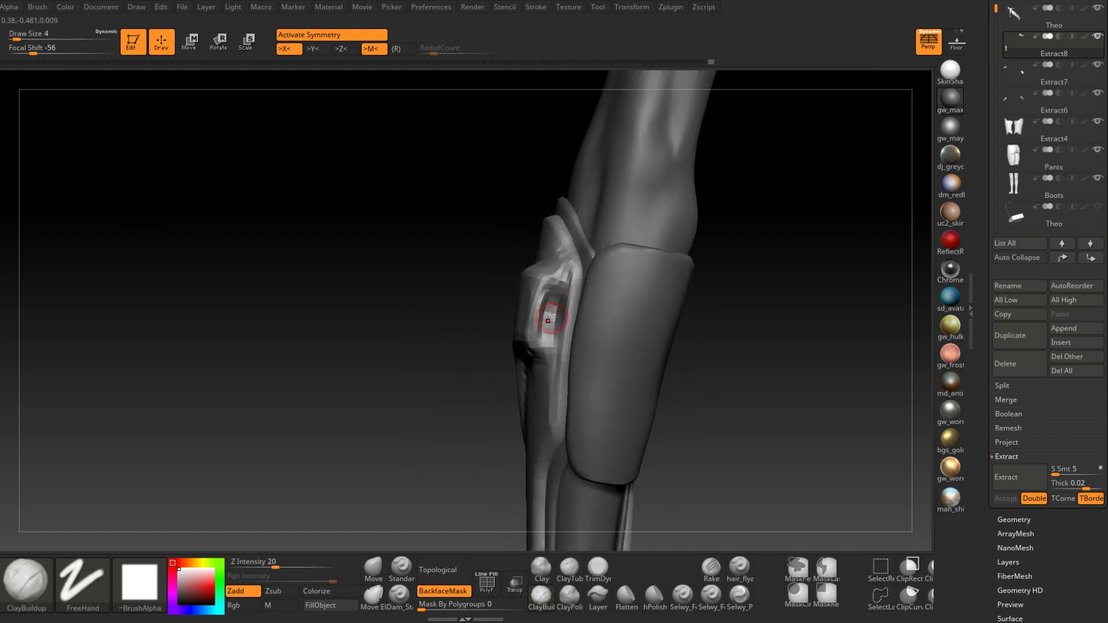
key("ctrl+shift+z")
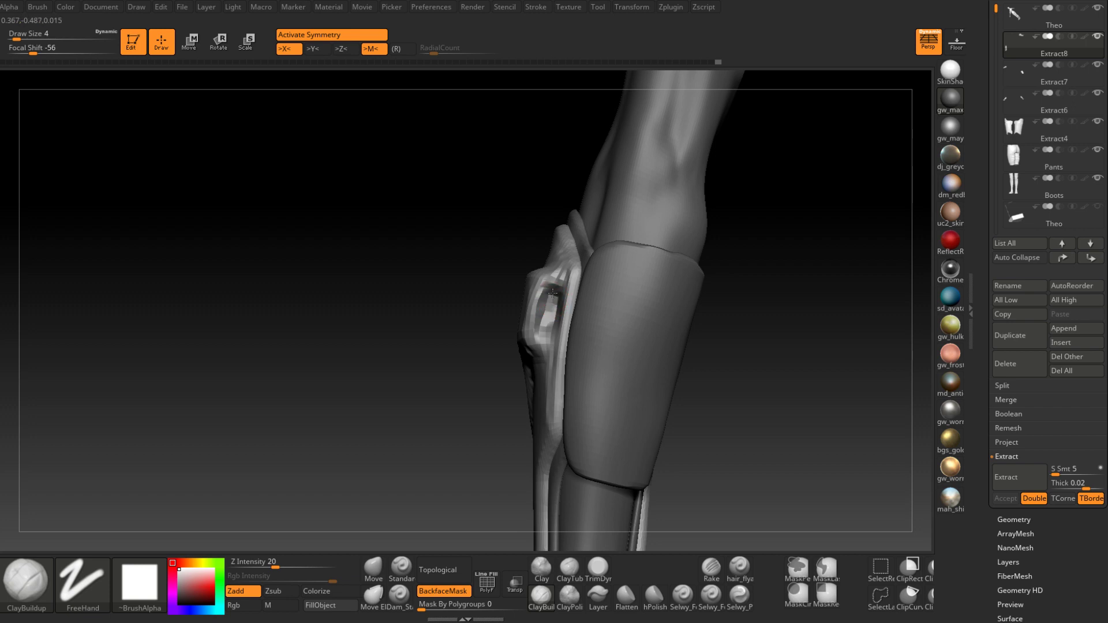
key("ctrl+shift+z")
key("ctrl+shift+z")
key("ctrl+shift+z")
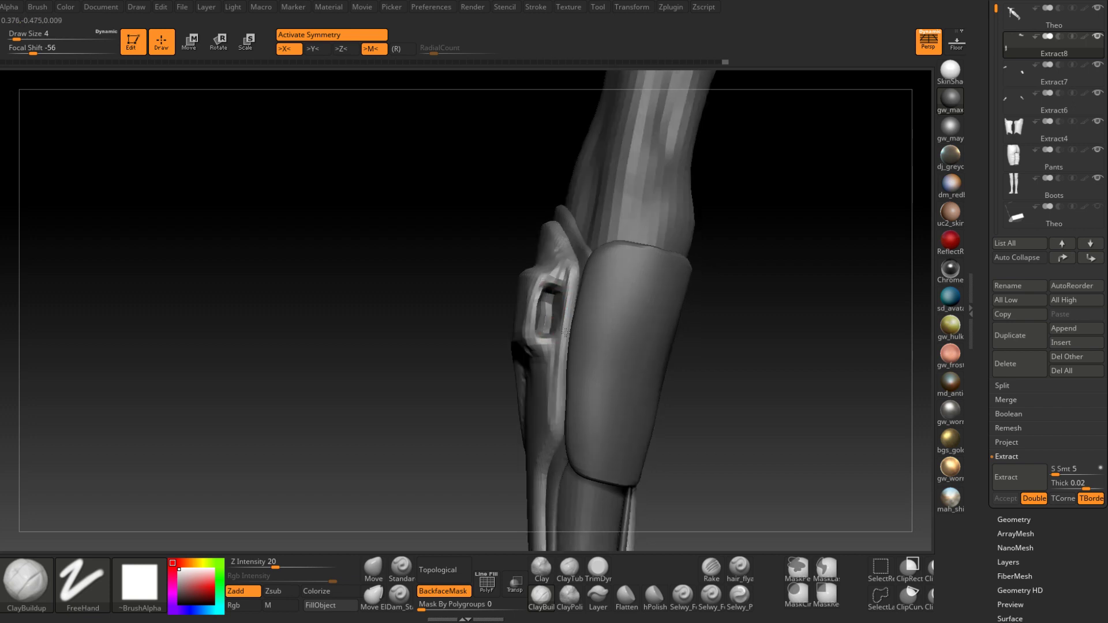
Refine the recess's rim and the stepped upper edge of the pad at brush size 4
key("ctrl+shift+z")
key("ctrl+shift+z")
key("ctrl+shift+z")
key("ctrl+shift+z")
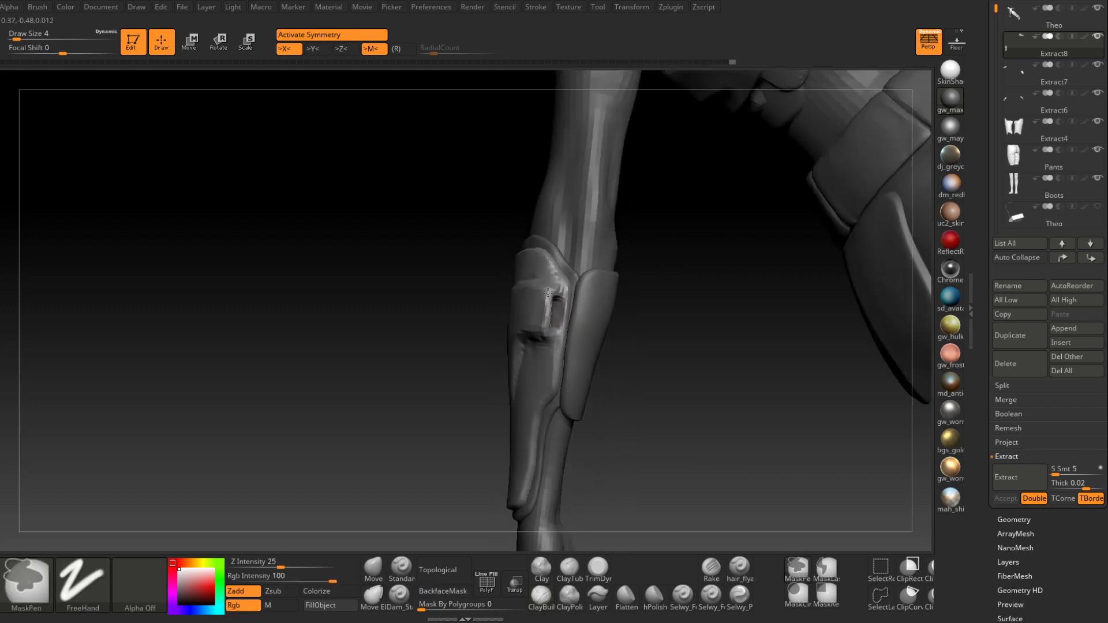
key("ctrl+shift+z")
key("ctrl+shift+z")
key("ctrl+shift+z")
key("ctrl+shift+z")
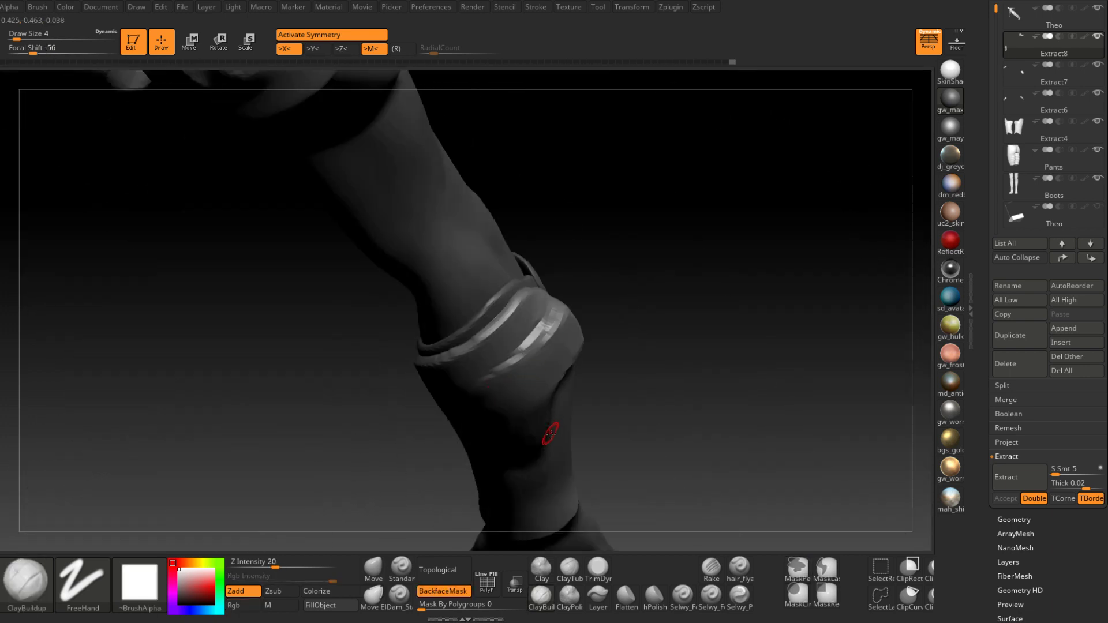
key("ctrl+shift+z")
key("ctrl+shift+z")
Crease the bracer's elbow rim and the pad's upper edge with Dam_Standard at brush size 7, smoothing between them
key("space")
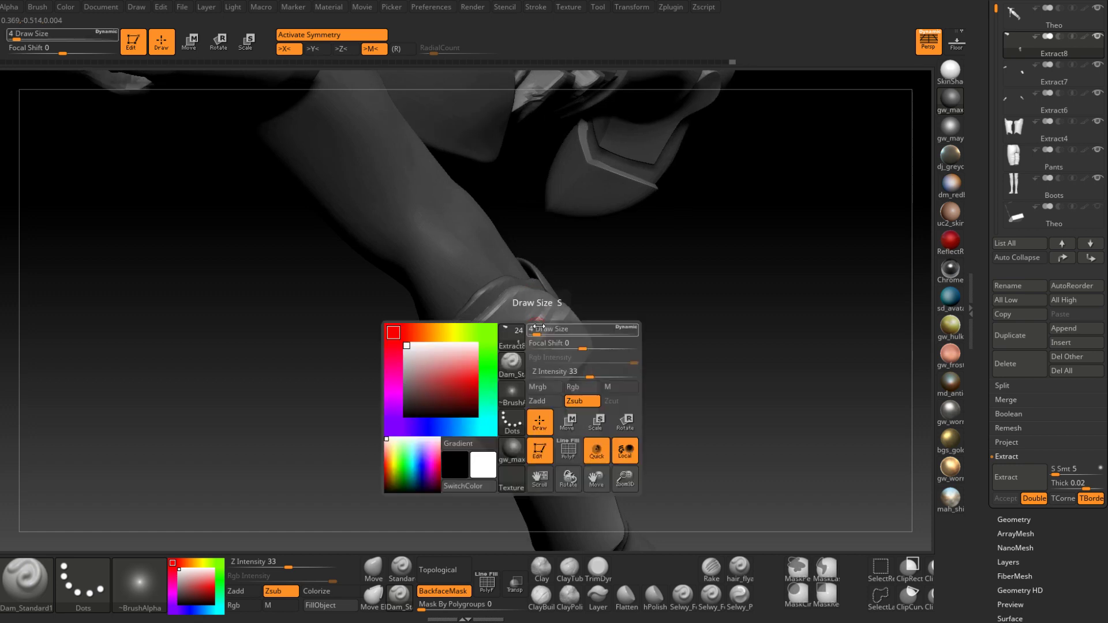
left_click_drag(539, 327, 481, 378)
right_click_drag(463, 386, 478, 348)
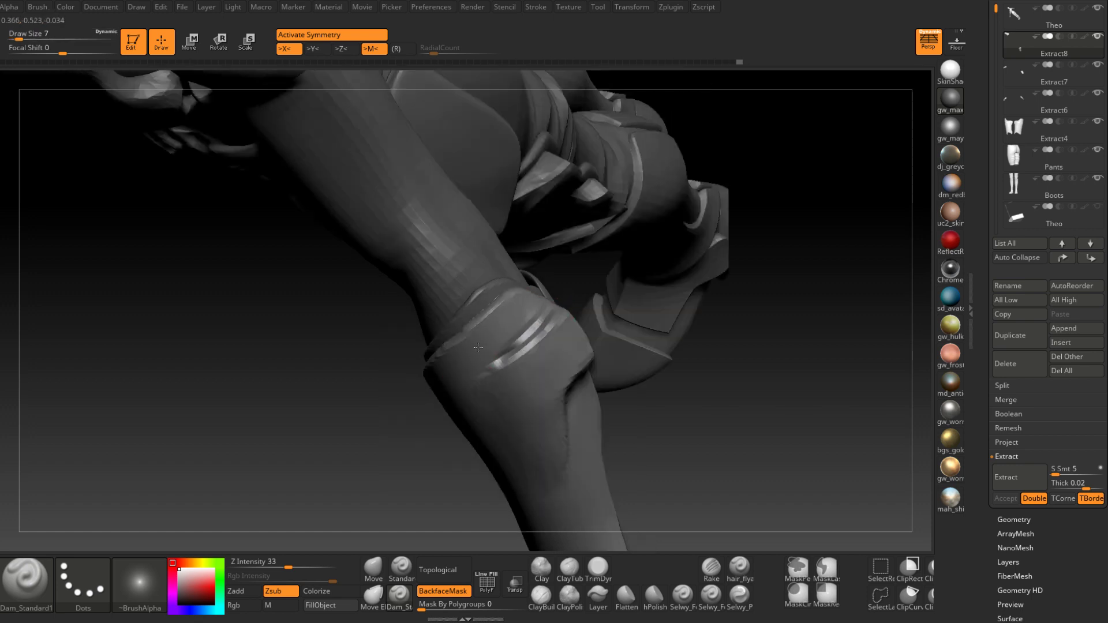
key("ctrl+shift+z")
key("ctrl+shift+z")
key("ctrl+shift+z")
key("ctrl+shift+z")
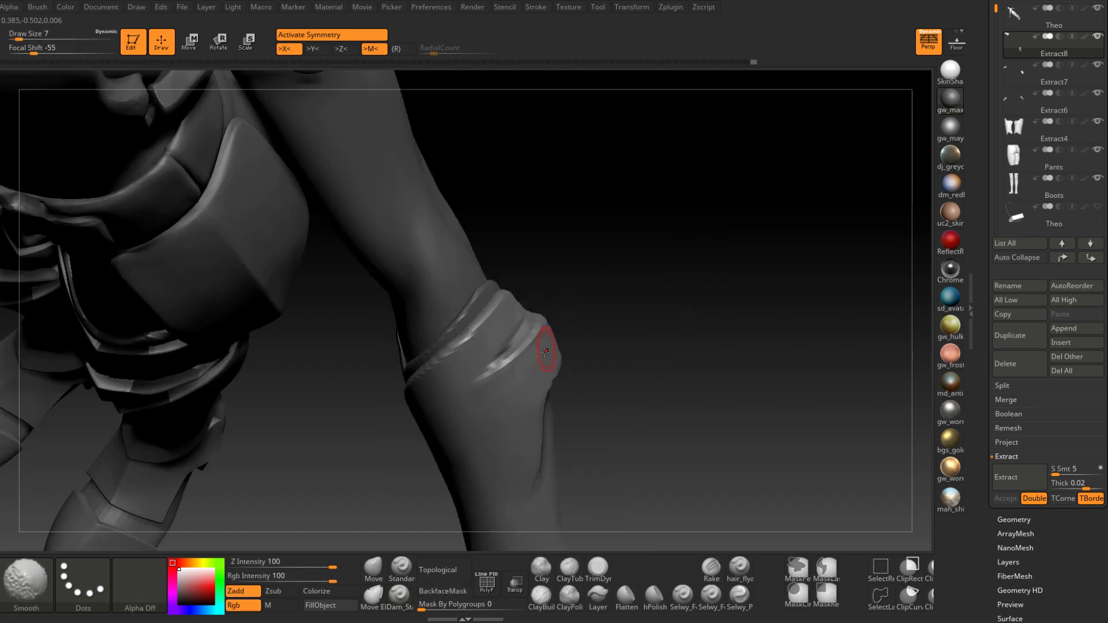
key("ctrl+shift+z")
key("ctrl+shift+z")
key("ctrl+shift+z")
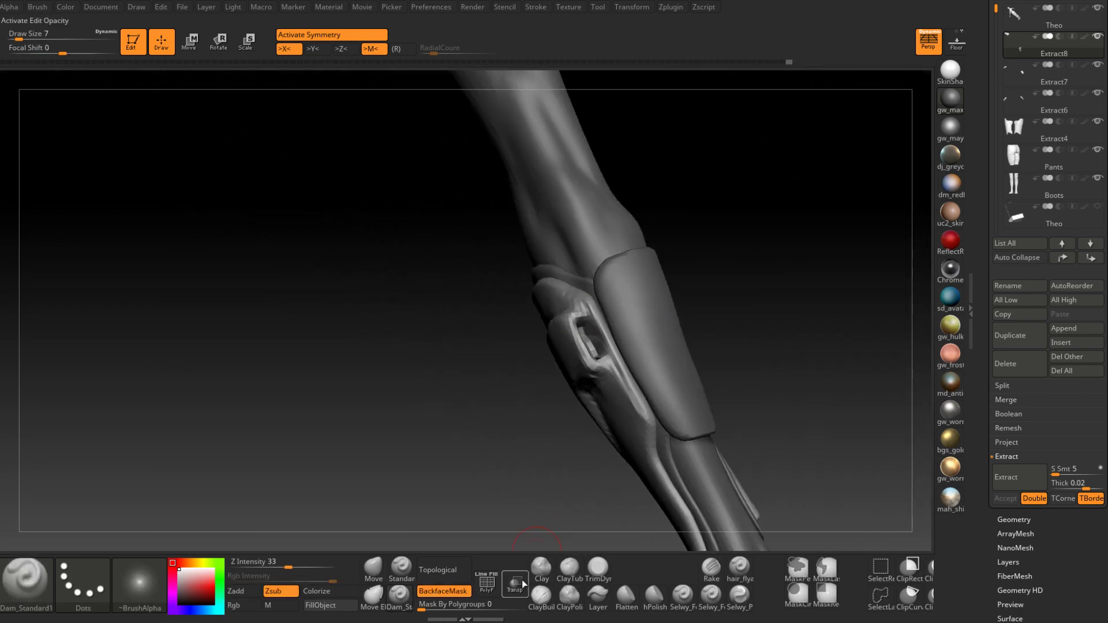
Define the inner corners and walls of the pad's recess with ClayBuildup at brush size 2
left_click(542, 597)
right_click_drag(557, 435, 577, 341, "ctrl")
key("space")
left_click_drag(582, 339, 577, 339)
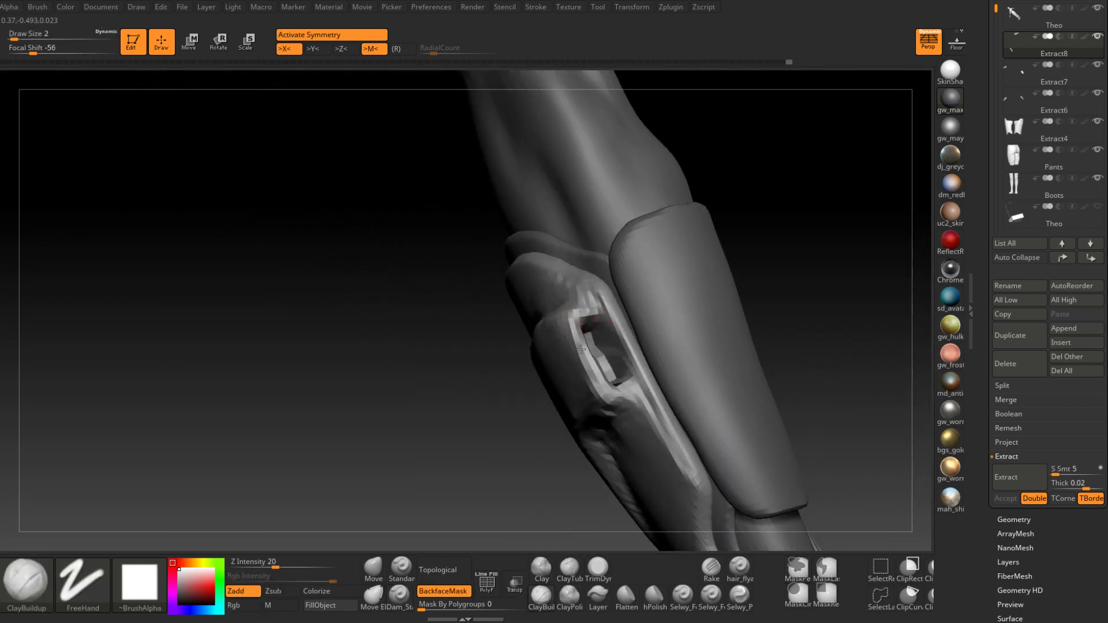
key("ctrl+shift+z")
key("ctrl+shift+z")
key("ctrl+shift+z")
key("ctrl+shift+z")
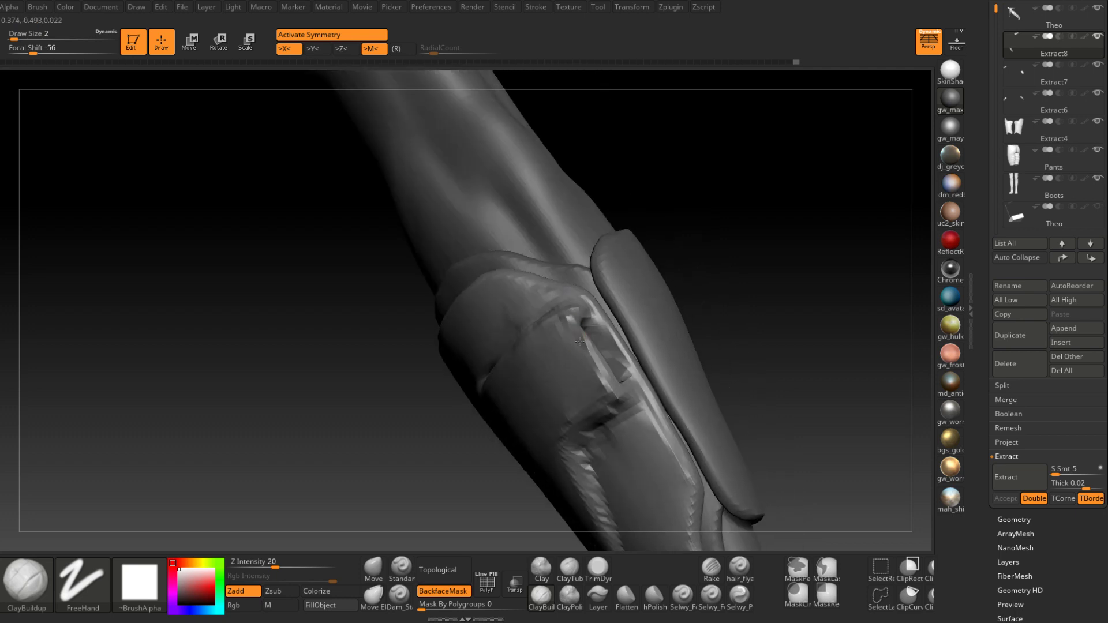
Set the brush size to 4 and build up and smooth the rim around the recess's elbow end
right_click_drag(593, 339, 598, 324)
key("space")
left_click_drag(596, 319, 608, 303)
right_click_drag(607, 303, 603, 303)
key("space")
left_click_drag(603, 302, 604, 303)
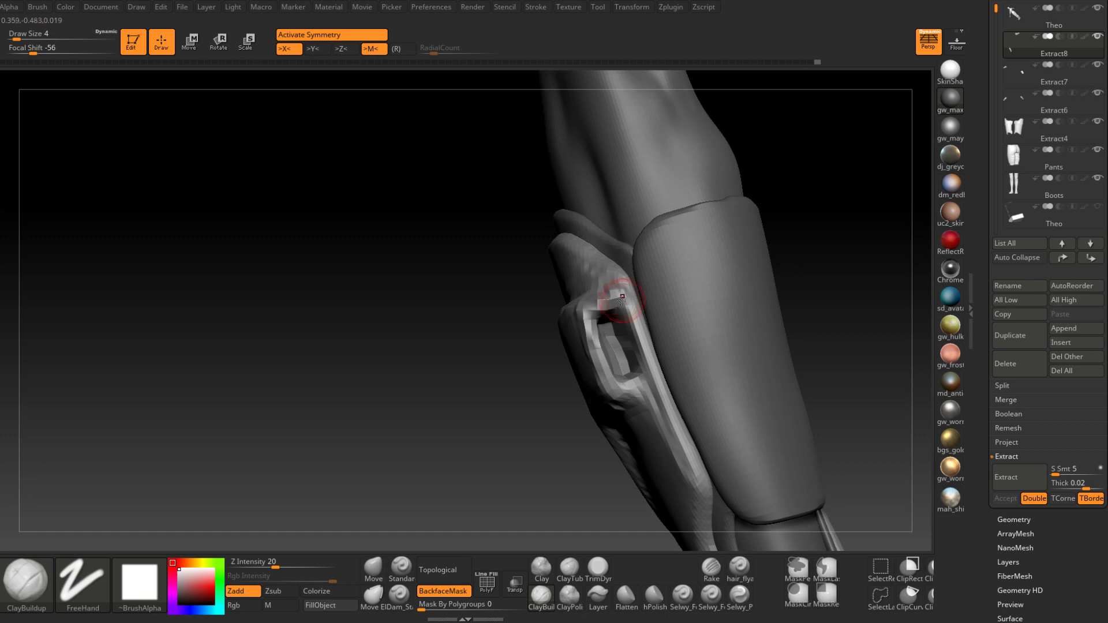
right_click_drag(622, 301, 644, 298)
left_click_drag(623, 284, 608, 304, "shift")
right_click_drag(608, 304, 583, 309)
left_click_drag(584, 311, 616, 373, "shift")
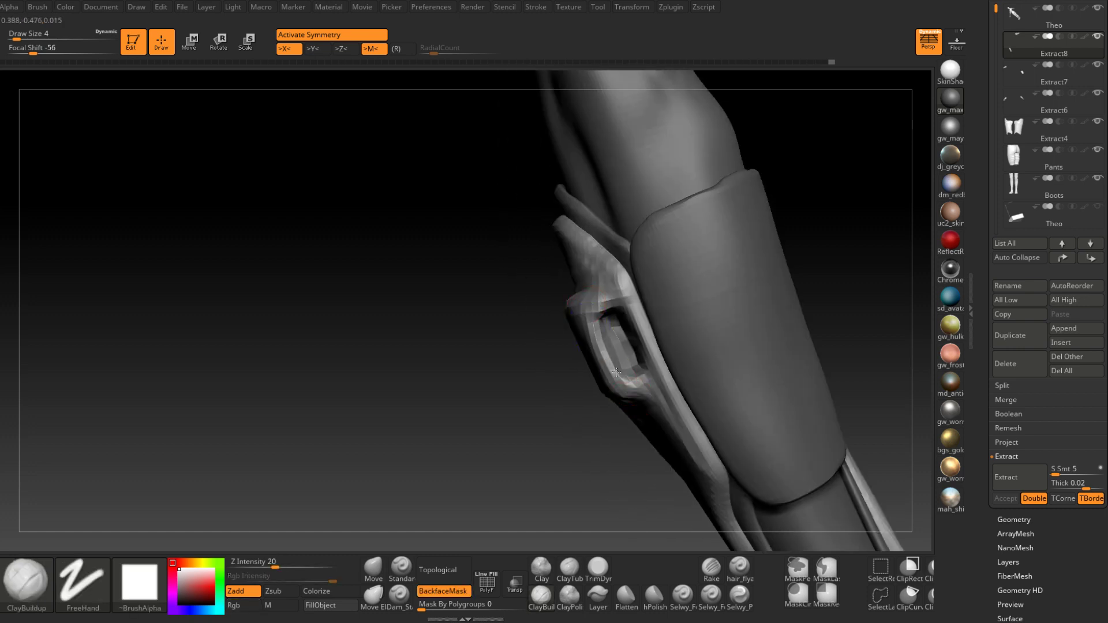
Reinforce and smooth the recess's rim at its wrist end
right_click_drag(616, 373, 629, 378)
left_click_drag(638, 388, 659, 372)
mouse_move(641, 364)
right_mouse_down()
mouse_move(685, 343)
mouse_move(628, 369)
mouse_move(606, 339)
right_mouse_up()
mouse_move(606, 338)
left_mouse_down("shift")
mouse_move(615, 329)
mouse_move(607, 336)
left_mouse_up("shift")
mouse_move(606, 336)
right_mouse_down()
mouse_move(558, 347)
mouse_move(583, 346)
mouse_move(595, 361)
right_mouse_up()
Increase the brush size to 8 and even out the bracer surface between the elbow rim and the pad
key("space")
left_click_drag(568, 352, 570, 365)
key("ctrl+shift+z")
key("ctrl+shift+z")
key("ctrl+shift+z")
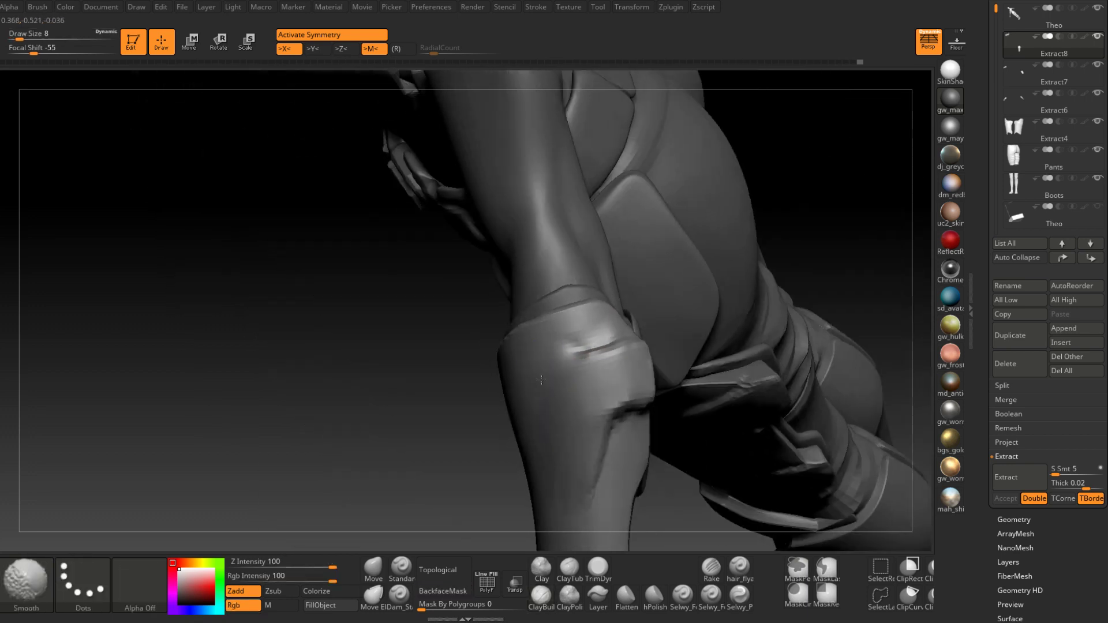
key("ctrl+shift+z")
key("ctrl+shift+z")
key("ctrl+shift+z")
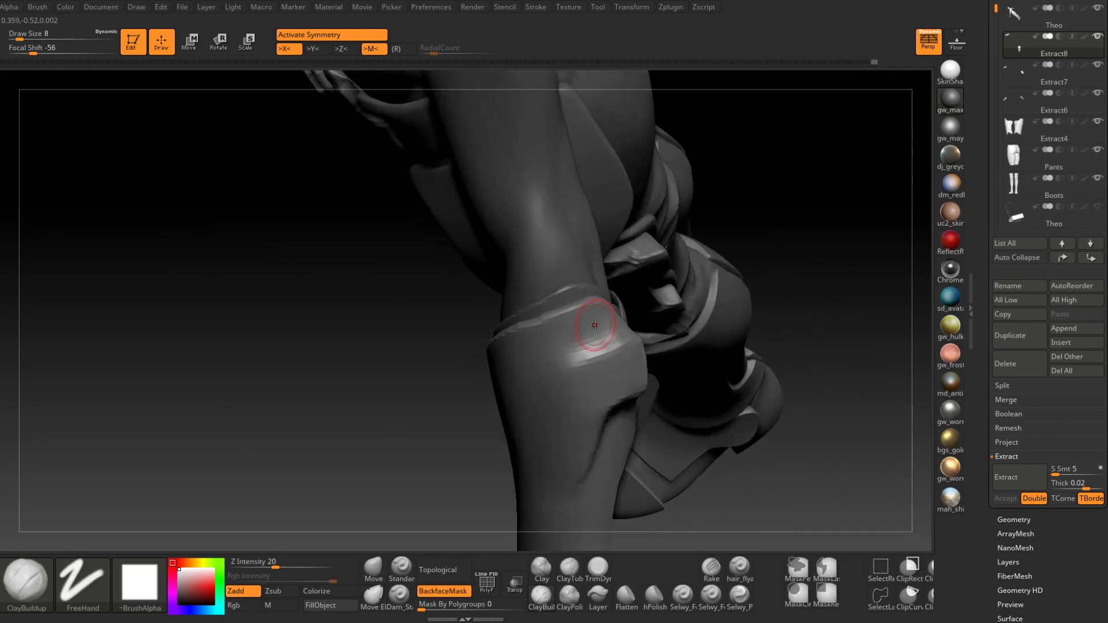
key("ctrl+shift+z")
key("ctrl+shift+z")
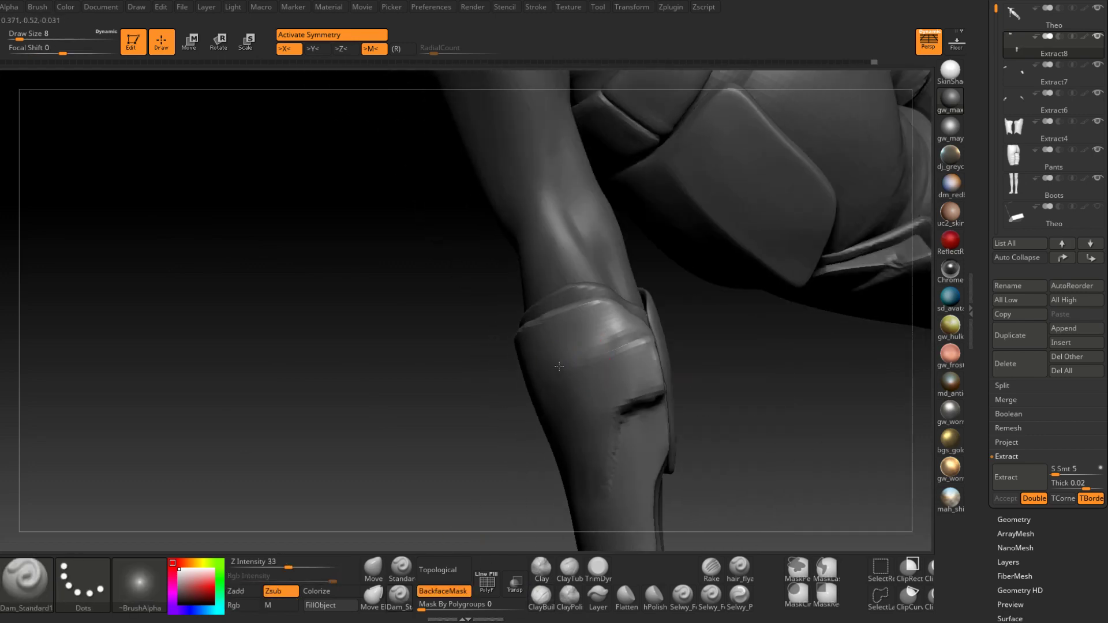
Crease the pad's upper and lower edges with Dam_Standard at brush size 8 and smooth the surface around them
left_click_drag(558, 366, 642, 343)
right_click_drag(643, 340, 612, 369)
mouse_move(611, 371)
left_mouse_down("shift")
mouse_move(565, 378)
mouse_move(639, 354)
left_mouse_up("shift")
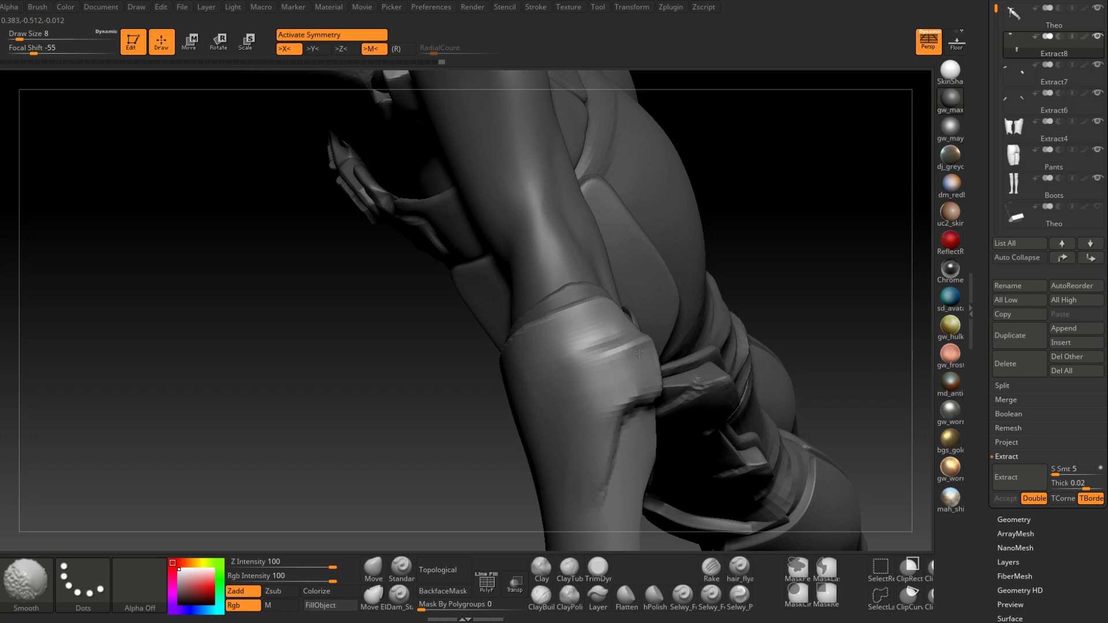
key("ctrl+shift+z")
key("ctrl+shift+z")
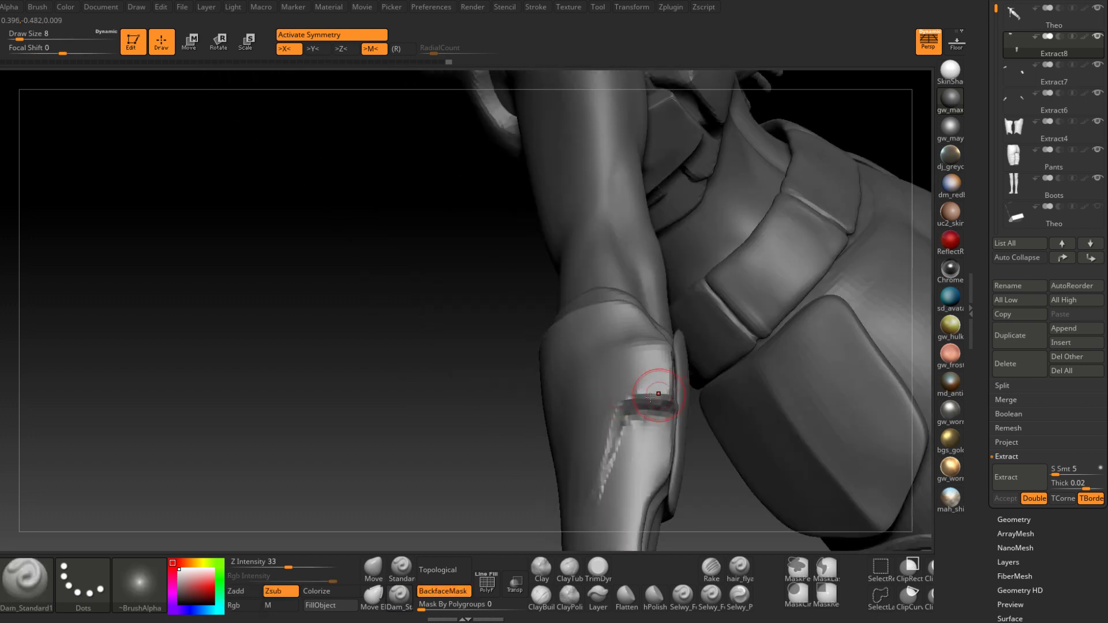
key("ctrl+shift+z")
key("ctrl+shift+z")
key("ctrl+shift+z")
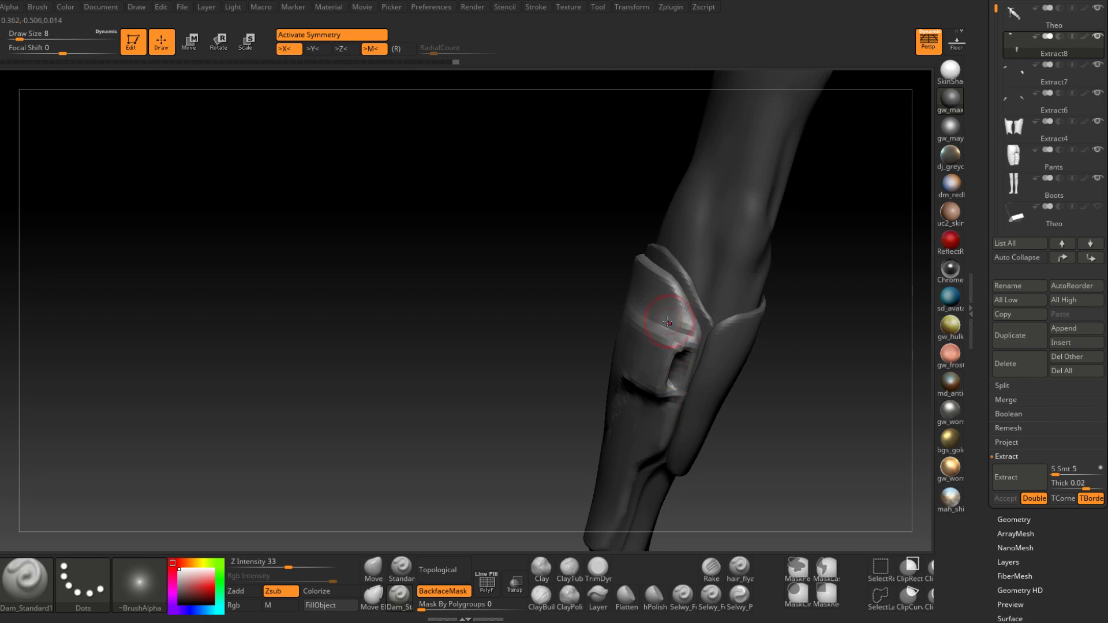
Sharpen the groove where the pad's upper edge meets the bracer near the recess
key("ctrl+shift+z")
key("ctrl+shift+z")
key("ctrl+shift+z")
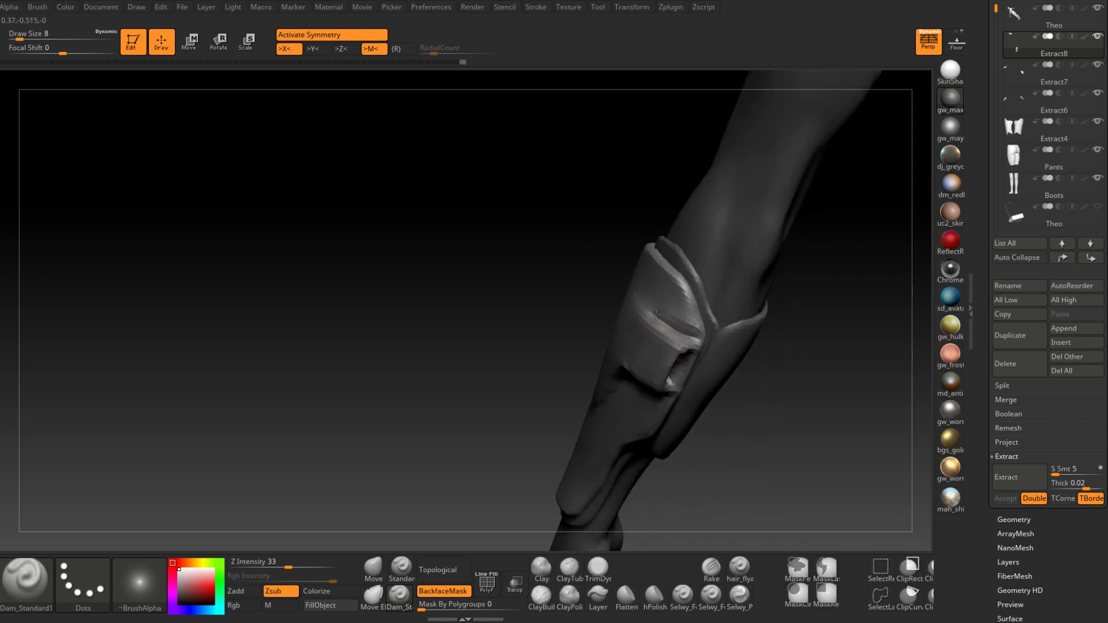
Smooth the bracer band between the elbow rim and the pad with the Smooth brush at size 3
key("ctrl+shift+z")
key("ctrl+shift+z")
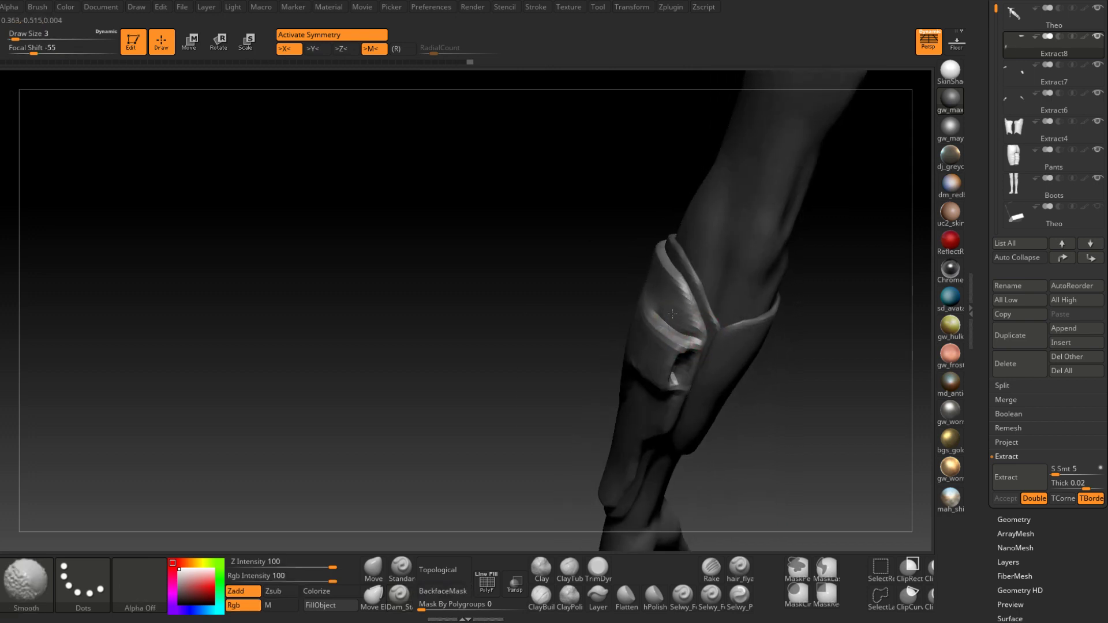
key("ctrl+shift+z")
key("ctrl+shift+z")
key("ctrl+shift+z")
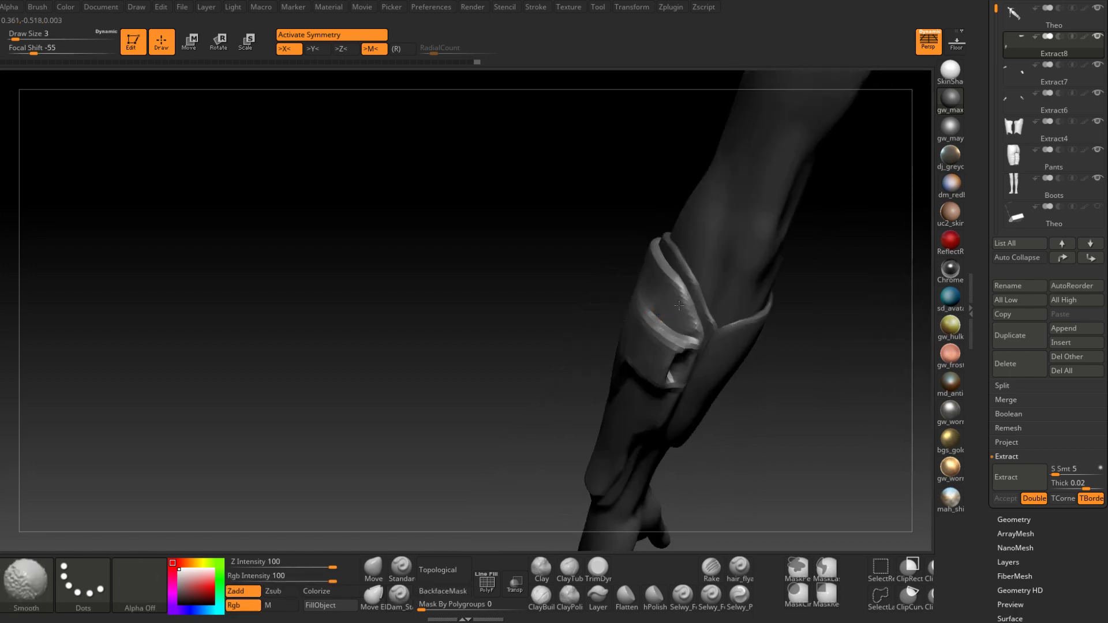
Refine the crease along the raised pad's upper edge with Dam_Standard at brush size 3
key("ctrl+shift+z")
key("ctrl+shift+z")
key("ctrl+shift+z")
key("ctrl+shift+z")
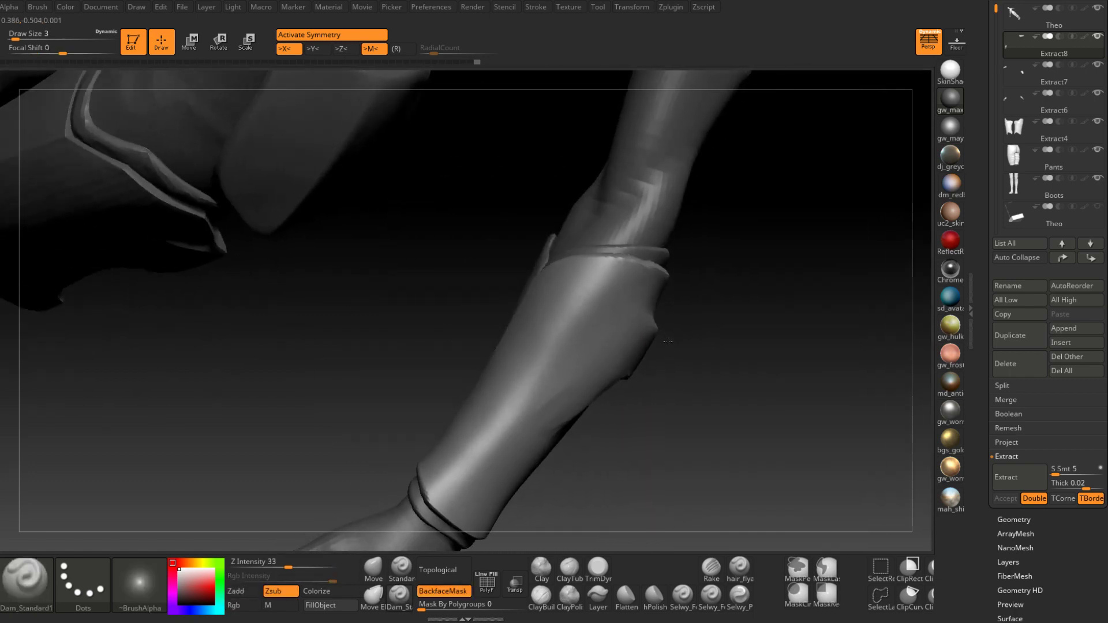
right_click_drag(668, 341, 614, 309)
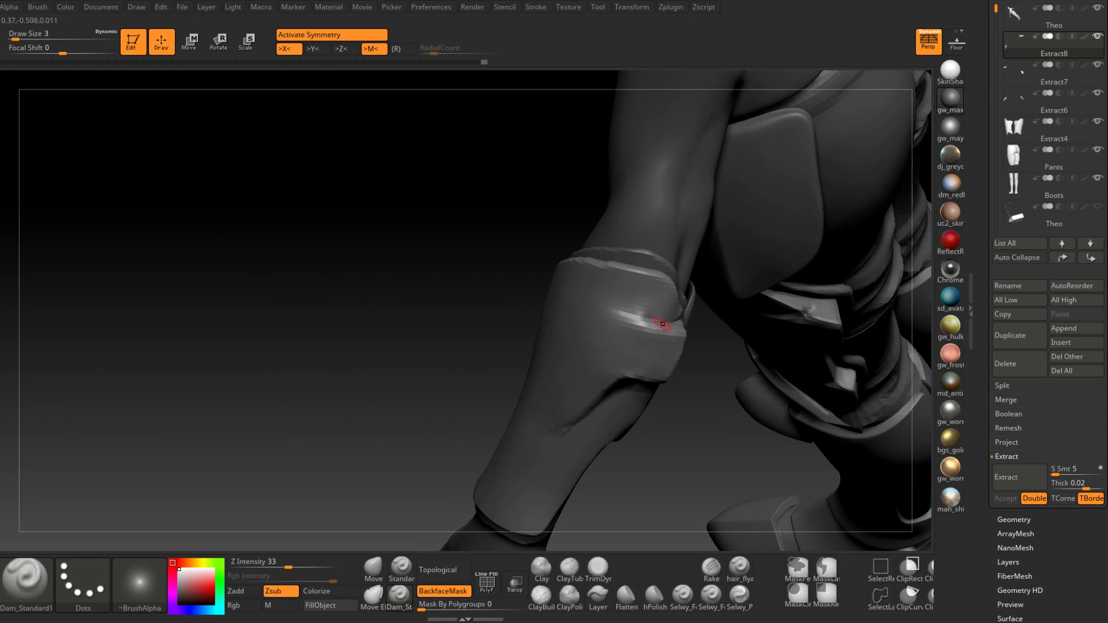
left_click_drag(661, 324, 657, 323)
Smooth the band above the pad and sharpen the pad's upper edge where it meets the side recess
key("ctrl+shift+z")
key("ctrl+shift+z")
key("ctrl+shift+z")
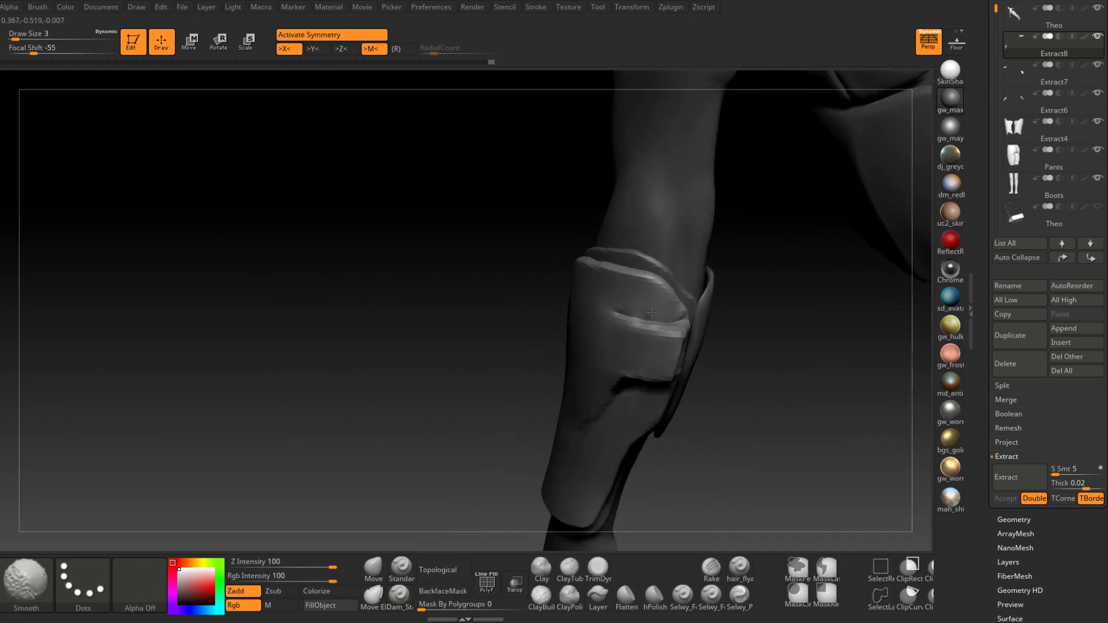
key("ctrl+shift+z")
key("ctrl+shift+z")
key("ctrl+shift+z")
key("ctrl+shift+z")
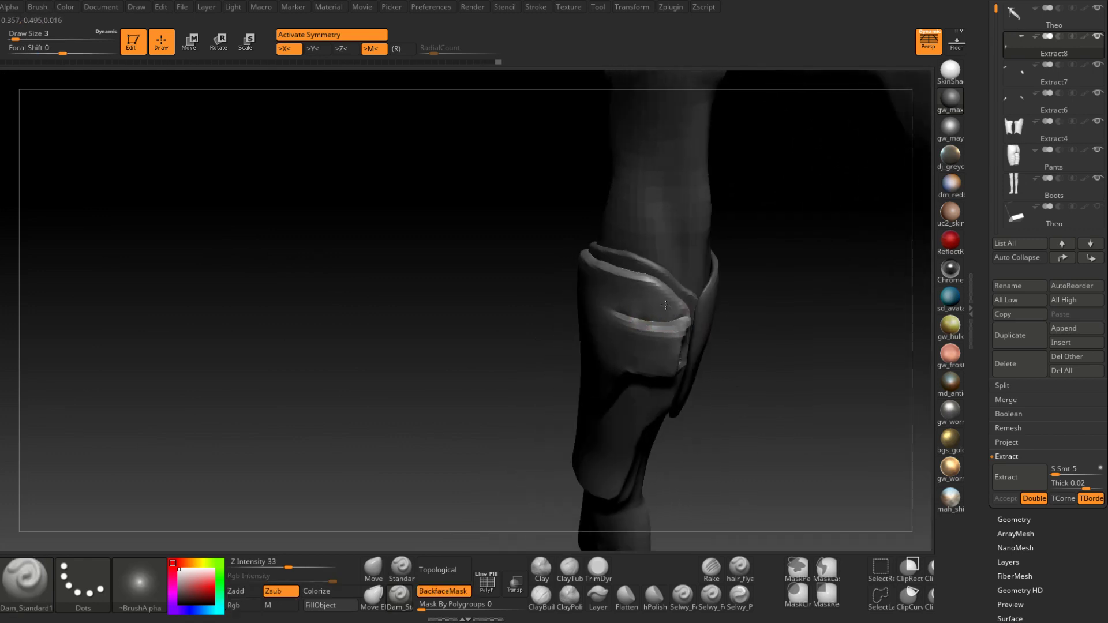
key("ctrl+shift+z")
key("ctrl+shift+z")
key("ctrl+shift+z")
key("ctrl+shift+z")
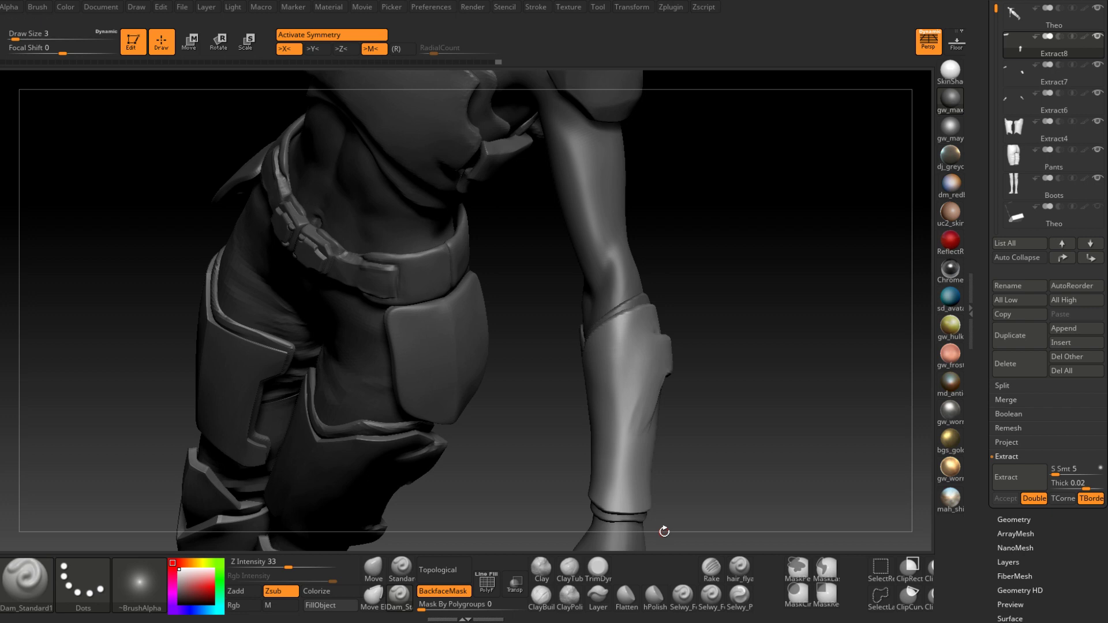
Raise a strip on the outer side of the bracer just above the wrist with ClayBuildup at brush size 7
mouse_move(664, 531)
left_mouse_down()
mouse_move(702, 324)
mouse_move(589, 384)
mouse_move(577, 369)
mouse_move(601, 339)
mouse_move(618, 356)
mouse_move(586, 346)
mouse_move(586, 314)
mouse_move(579, 369)
left_mouse_up()
right_click_drag(579, 370, 559, 350, "ctrl")
left_click(542, 596)
key("space")
left_click(560, 352)
mouse_move(558, 348)
left_mouse_down()
mouse_move(549, 402)
mouse_move(558, 355)
left_mouse_up()
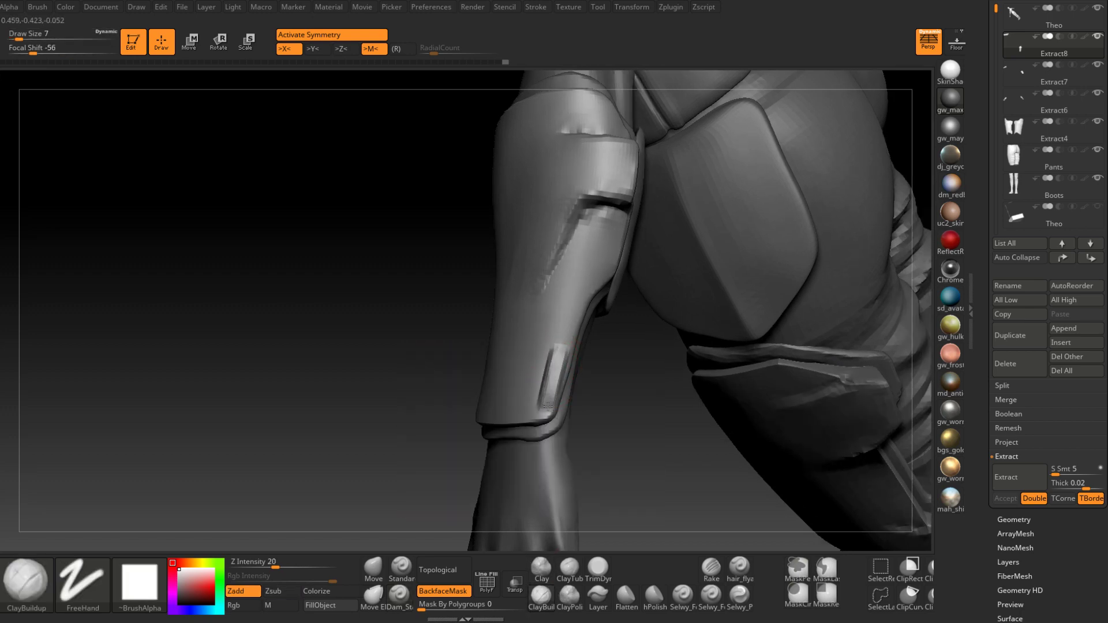
left_click_drag(548, 406, 556, 352)
Widen the raised strip above the wrist into a full pad with more ClayBuildup strokes
right_click_drag(544, 335, 554, 352)
left_click_drag(543, 361, 521, 401)
mouse_move(520, 401)
right_mouse_down()
mouse_move(519, 412)
mouse_move(552, 382)
mouse_move(533, 388)
mouse_move(543, 378)
right_mouse_up()
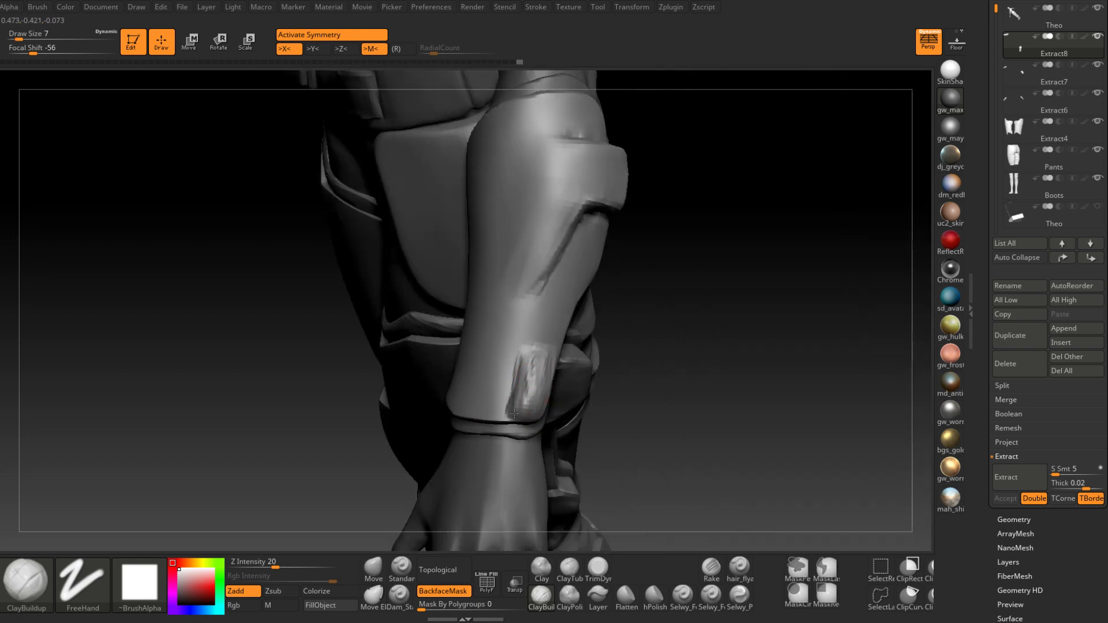
right_click_drag(514, 413, 523, 380)
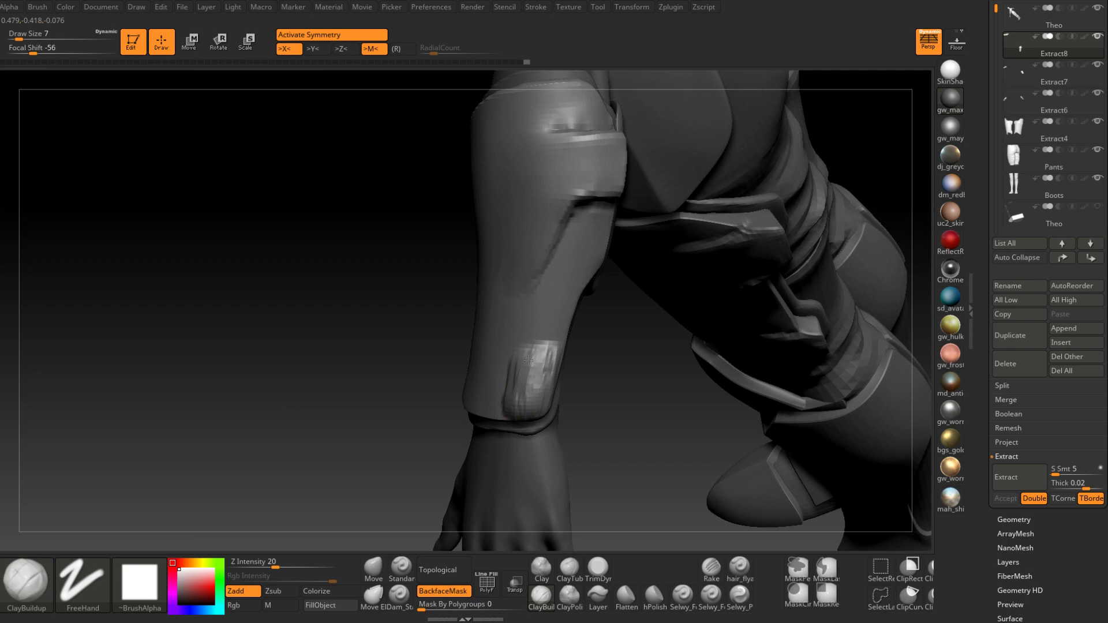
left_click_drag(529, 360, 531, 351)
Build up the wrist pad's upper edge with ClayBuildup at brush size 6
right_click_drag(531, 351, 557, 356)
key("space")
left_click_drag(559, 364, 556, 363)
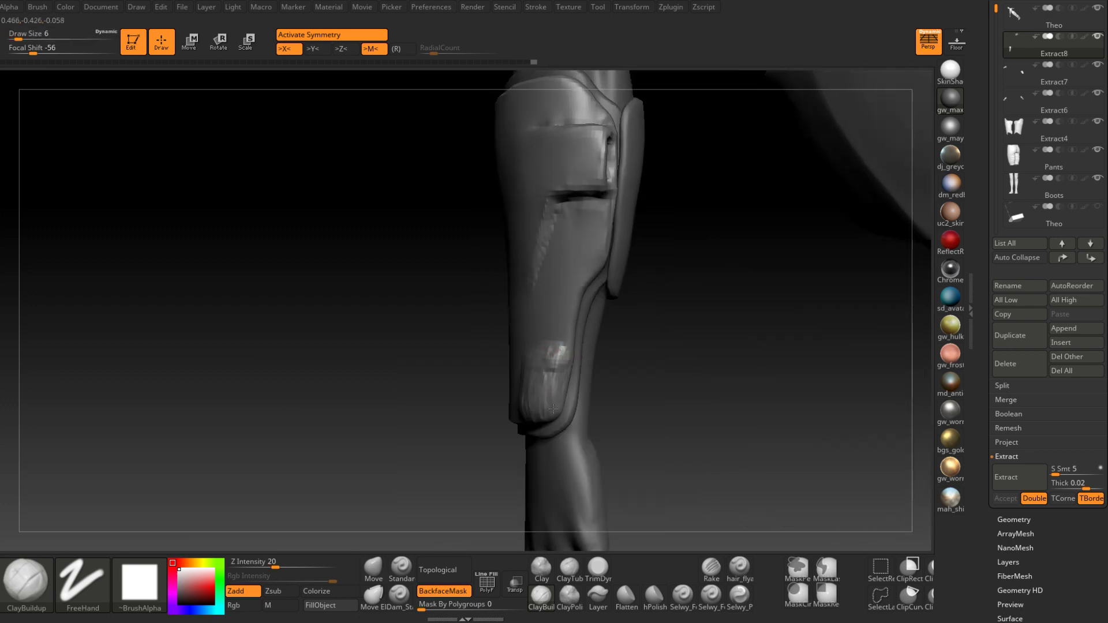
right_click_drag(559, 383, 560, 364)
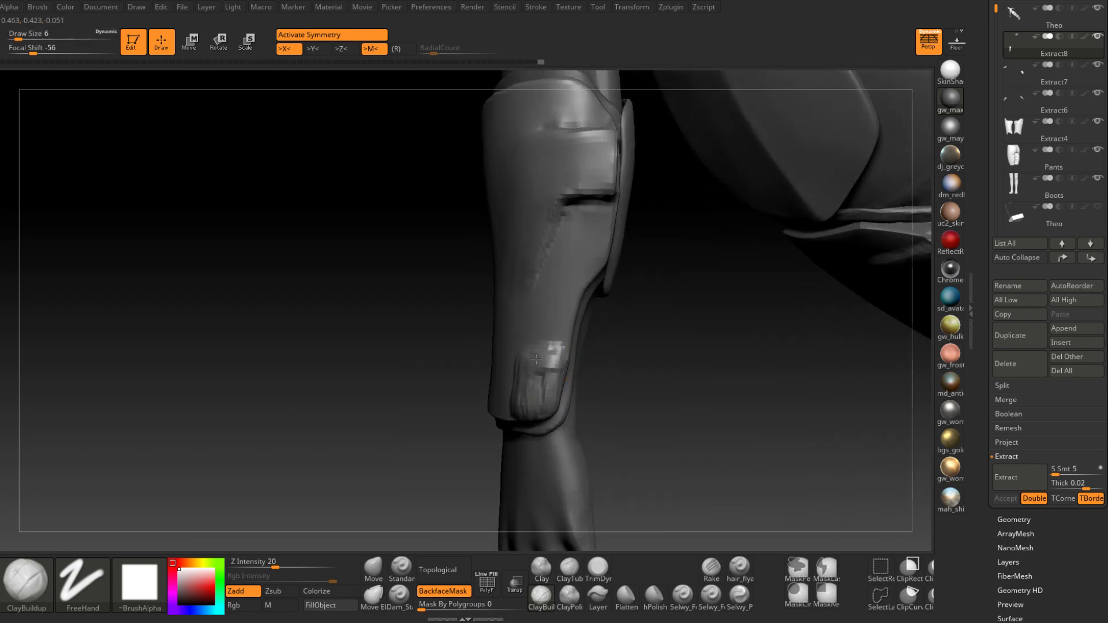
right_click_drag(532, 317, 554, 267)
Extend the bracer's diagonal ridge from the upper pad down to the wrist pad with ClayBuildup
left_click_drag(544, 272, 525, 350)
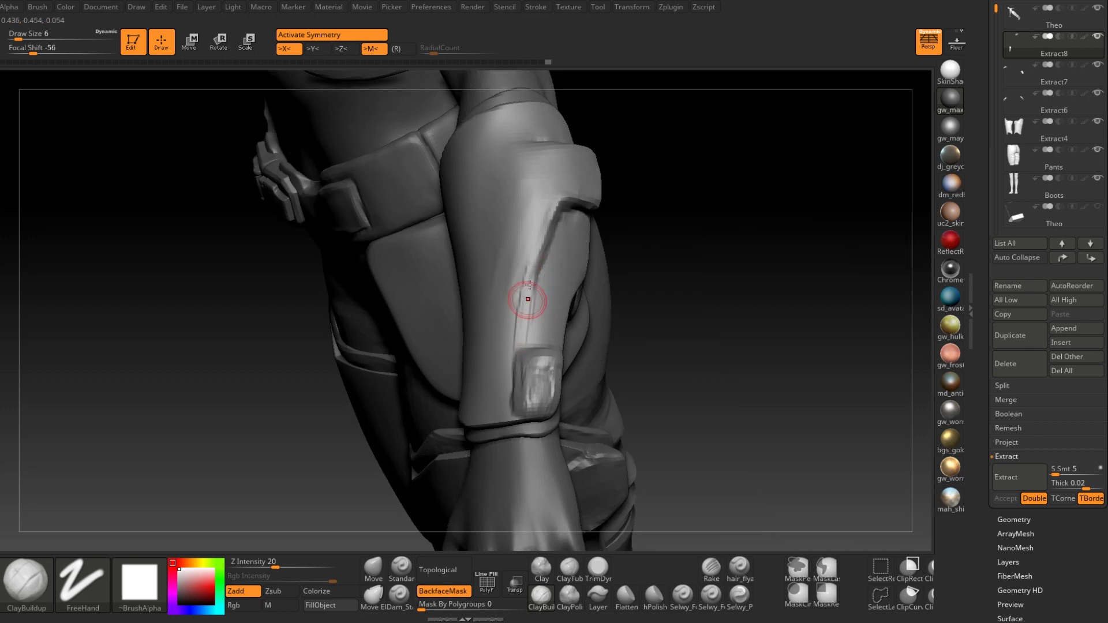
left_click_drag(527, 278, 520, 382)
right_click_drag(520, 382, 523, 345)
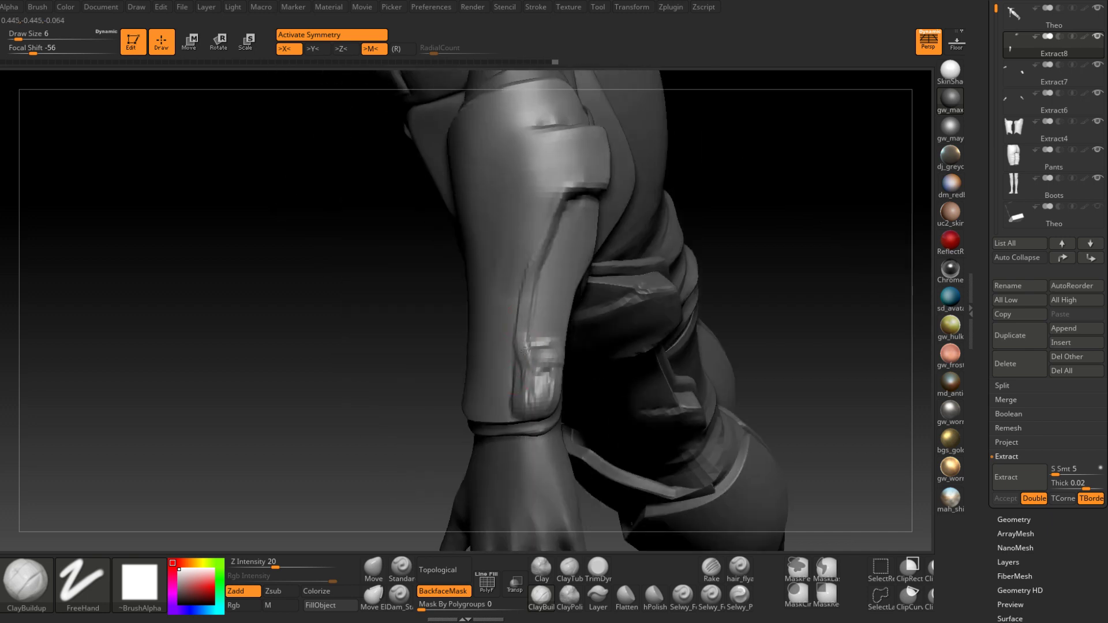
mouse_move(517, 407)
right_mouse_down()
mouse_move(545, 384)
mouse_move(537, 367)
right_mouse_up()
Fill the bracer surface beside the wrist pad and lower ridge with ClayBuildup at brush size 9
key("s")
left_click_drag(524, 361, 520, 359)
right_click_drag(508, 398, 498, 411)
left_click_drag(493, 415, 503, 368)
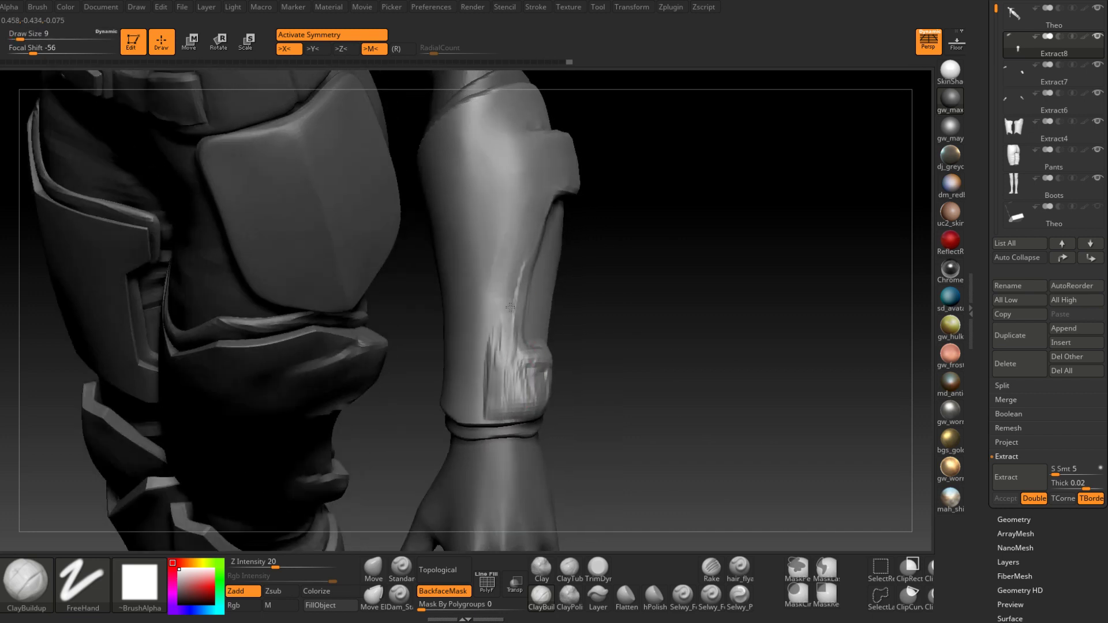
mouse_move(510, 307)
left_mouse_down()
mouse_move(507, 297)
mouse_move(484, 411)
mouse_move(487, 395)
left_mouse_up()
mouse_move(487, 394)
right_mouse_down()
mouse_move(506, 409)
mouse_move(534, 341)
right_mouse_up()
key("space")
left_click_drag(535, 351, 531, 351)
left_click_drag(530, 324, 542, 338)
right_click_drag(542, 338, 427, 346)
Flatten the wrist pad and the built-up clay beside it with TrimDynamic at brush size 11
left_click(598, 569)
right_click_drag(585, 314, 587, 303)
key("space")
left_click_drag(587, 303, 590, 315)
right_click_drag(590, 315, 629, 309)
left_click_drag(606, 280, 585, 336)
left_click_drag(586, 271, 583, 297)
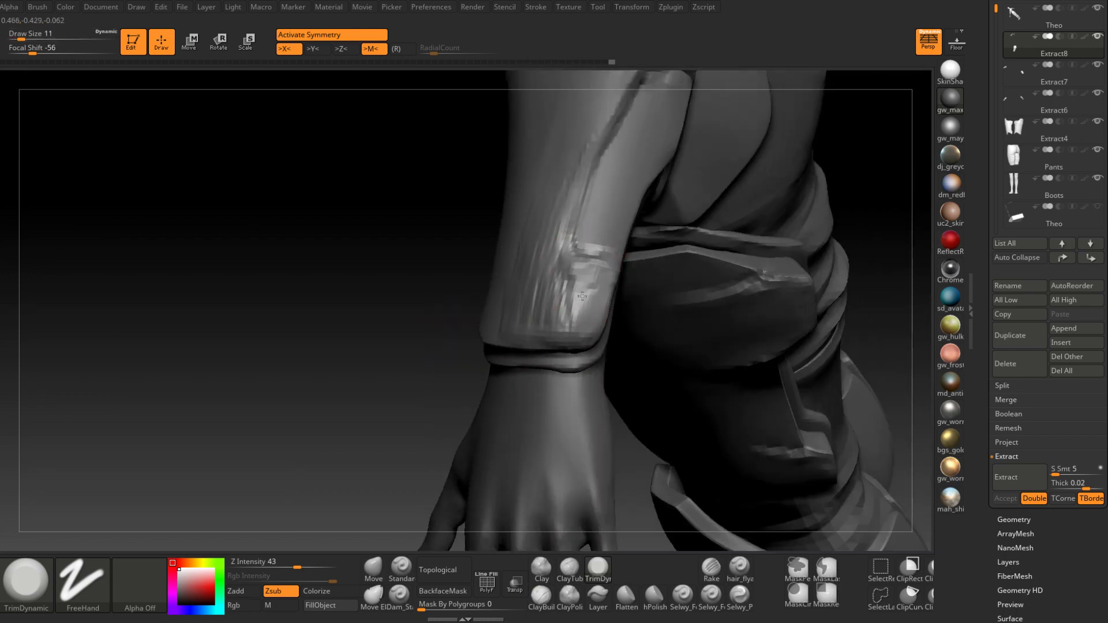
mouse_move(555, 260)
left_mouse_down()
mouse_move(534, 336)
mouse_move(508, 326)
left_mouse_up()
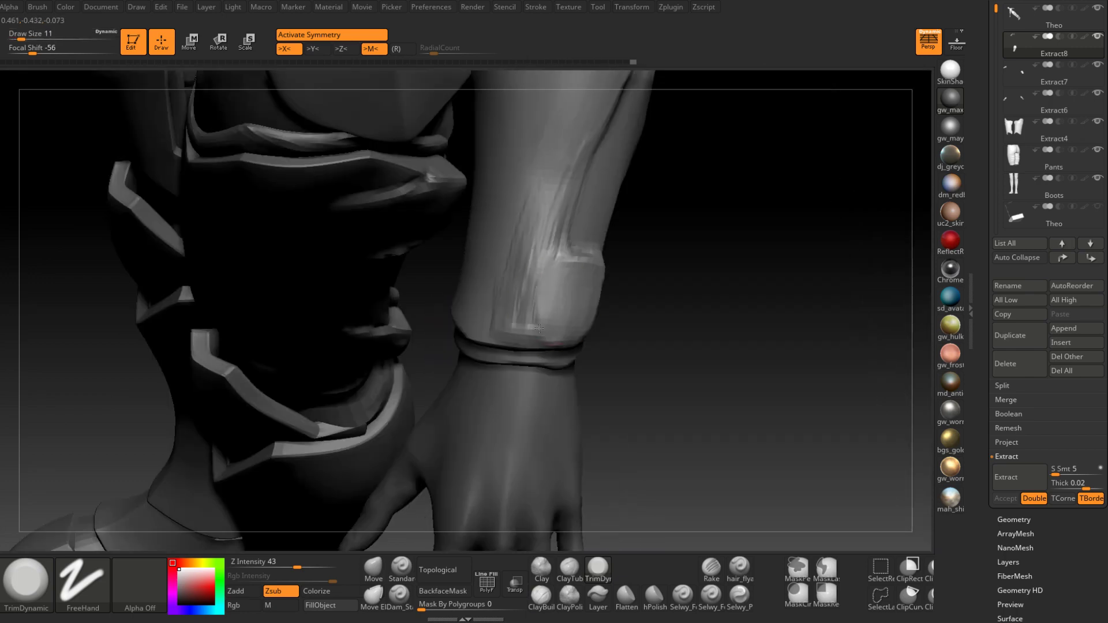
Trim and smooth the bracer's front surface so the wrist pad blends into the forearm
right_click_drag(513, 289, 450, 393)
left_click_drag(475, 324, 453, 373)
right_click_drag(452, 372, 398, 367)
left_click_drag(465, 355, 457, 404, "shift")
mouse_move(453, 396)
right_mouse_down()
mouse_move(508, 387)
mouse_move(463, 391)
right_mouse_up()
Set the brush size to 6 and smooth the diagonal ridge and the corner above the wrist pad
key("space")
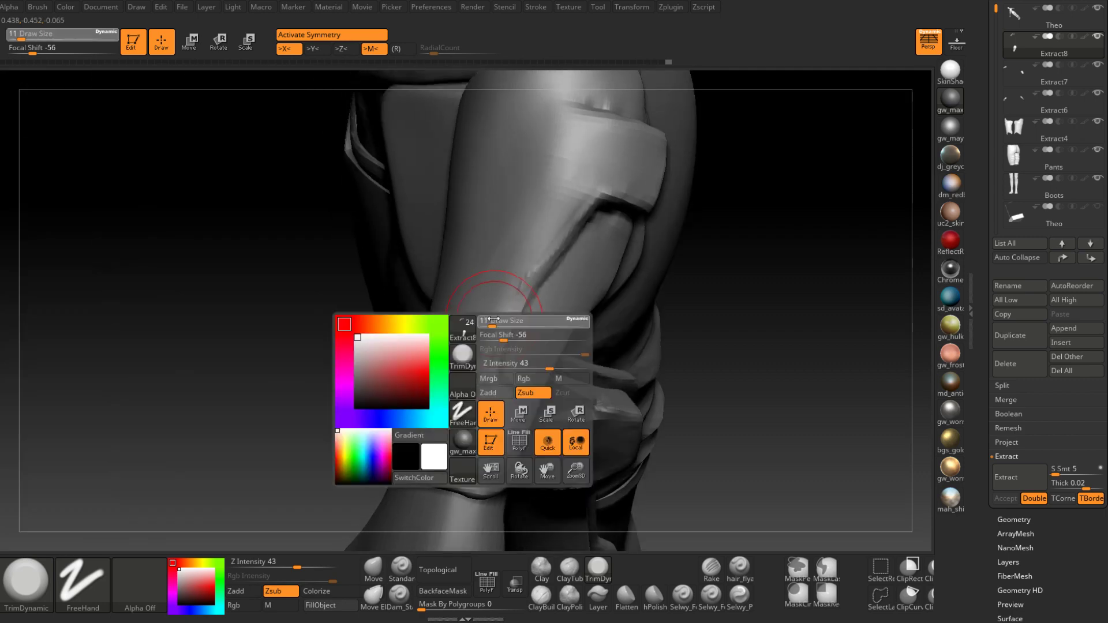
left_click_drag(502, 325, 490, 324)
left_click_drag(527, 240, 565, 208, "shift")
right_click_drag(564, 208, 537, 316)
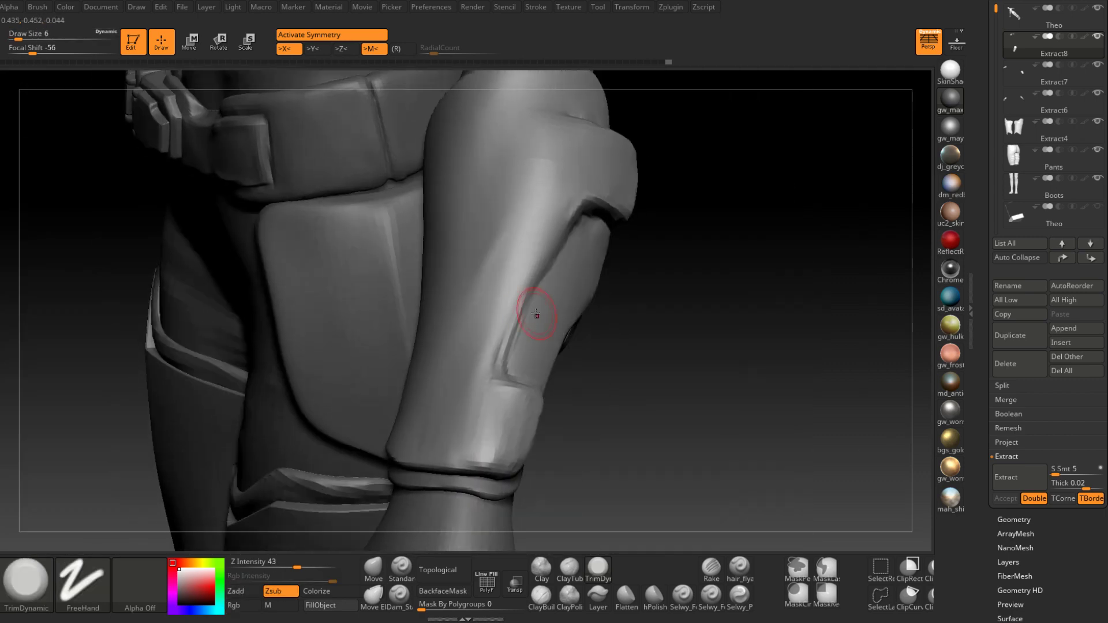
left_click_drag(479, 375, 522, 382, "shift")
Save the project and crease the wrist pad's upper edge with Dam_Standard at brush size 3
mouse_move(522, 382)
right_mouse_down()
mouse_move(416, 364)
mouse_move(519, 315)
mouse_move(535, 291)
right_mouse_up()
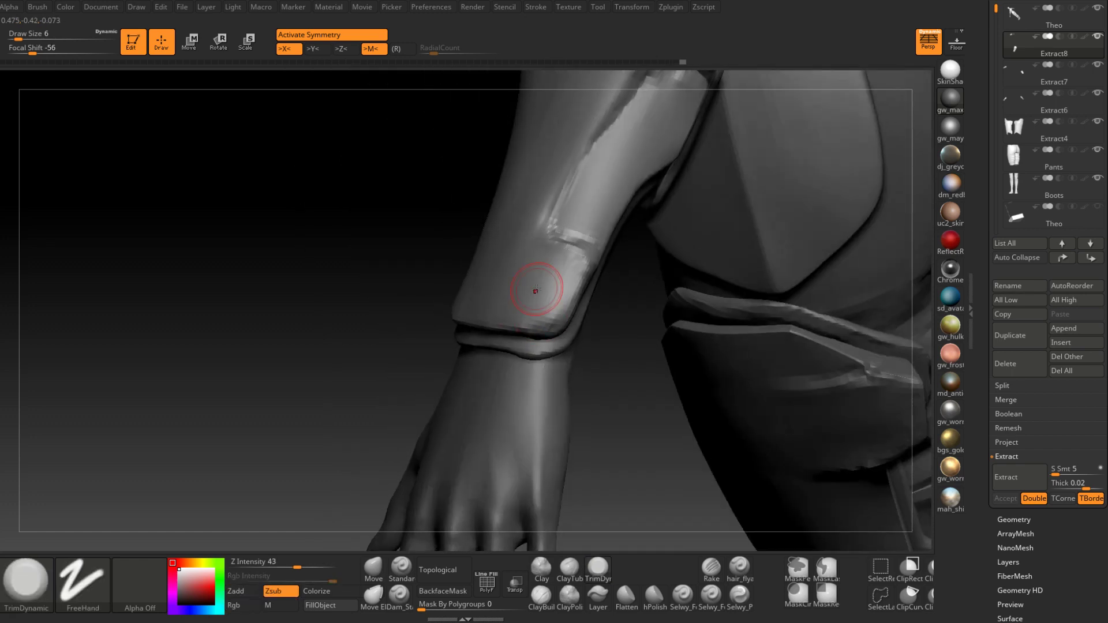
left_click(399, 597)
right_click_drag(579, 226, 531, 294, "alt")
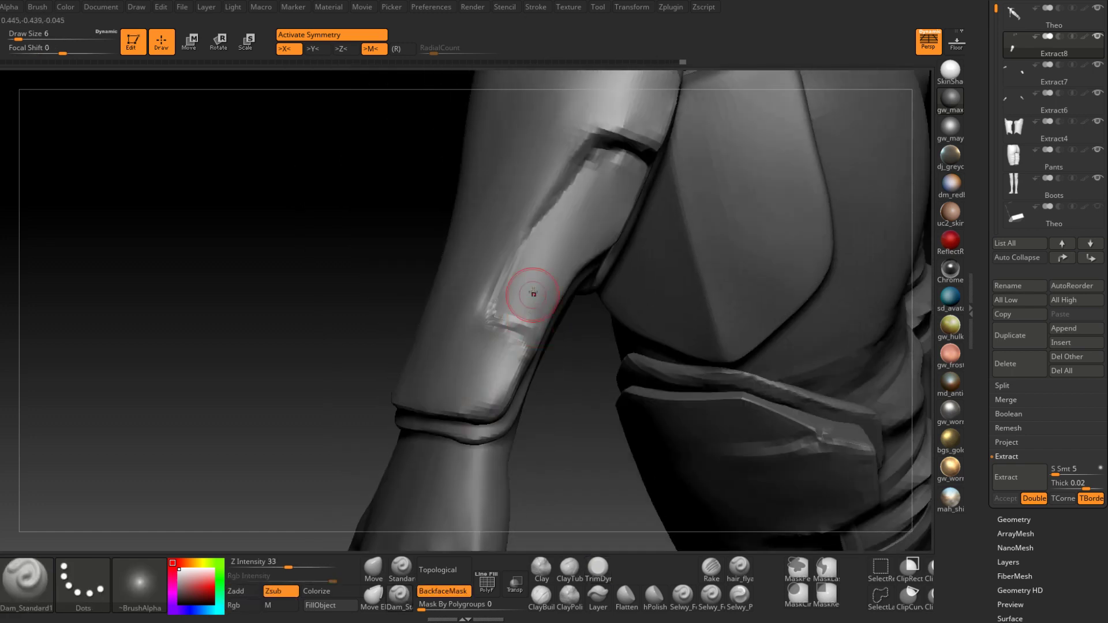
key("ctrl+s")
left_click(534, 254)
right_click(475, 448)
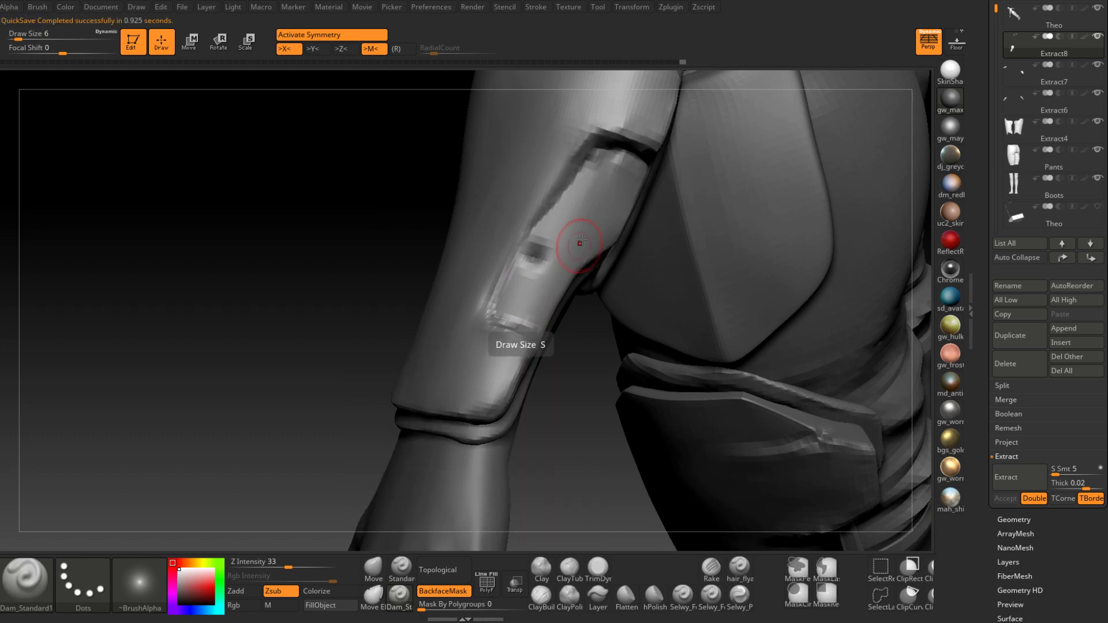
right_click(533, 338)
left_click(556, 263)
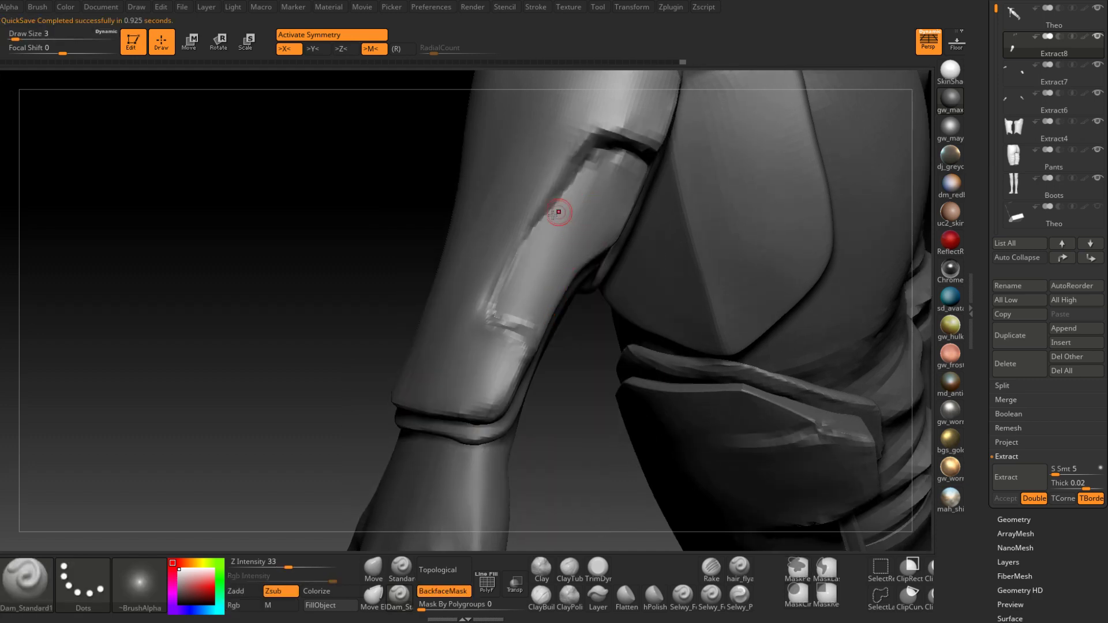
right_click_drag(559, 210, 523, 362)
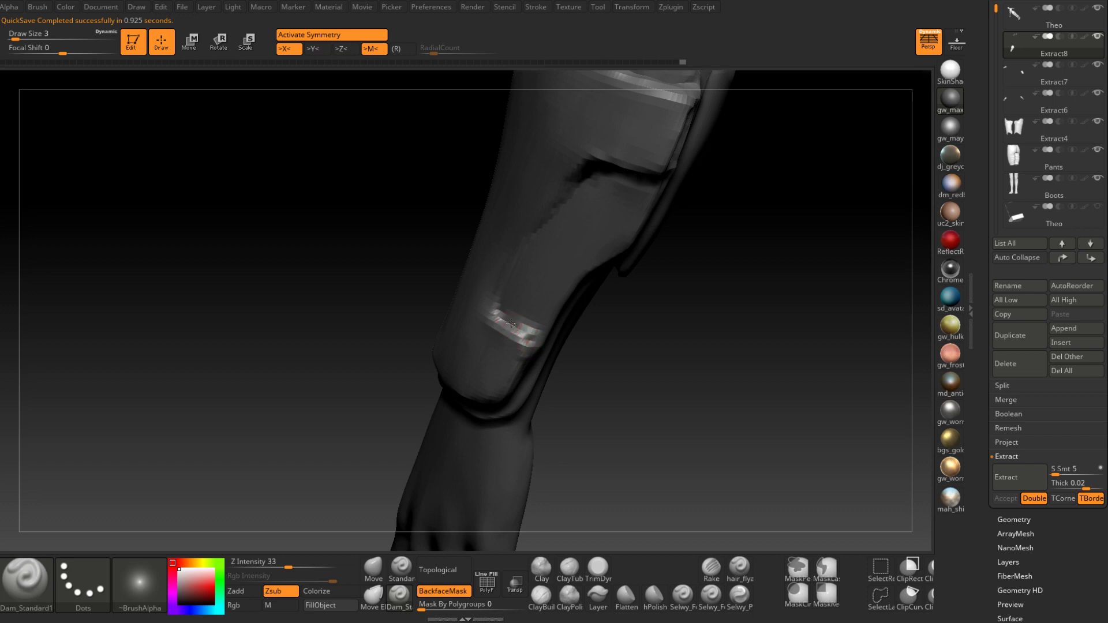
mouse_move(511, 323)
right_mouse_down()
mouse_move(539, 317)
mouse_move(515, 326)
mouse_move(571, 363)
mouse_move(536, 352)
right_mouse_up()
Carve a recess into the side of the wrist pad with ClayBuildup at brush size 3 and smooth around it
left_click(544, 595)
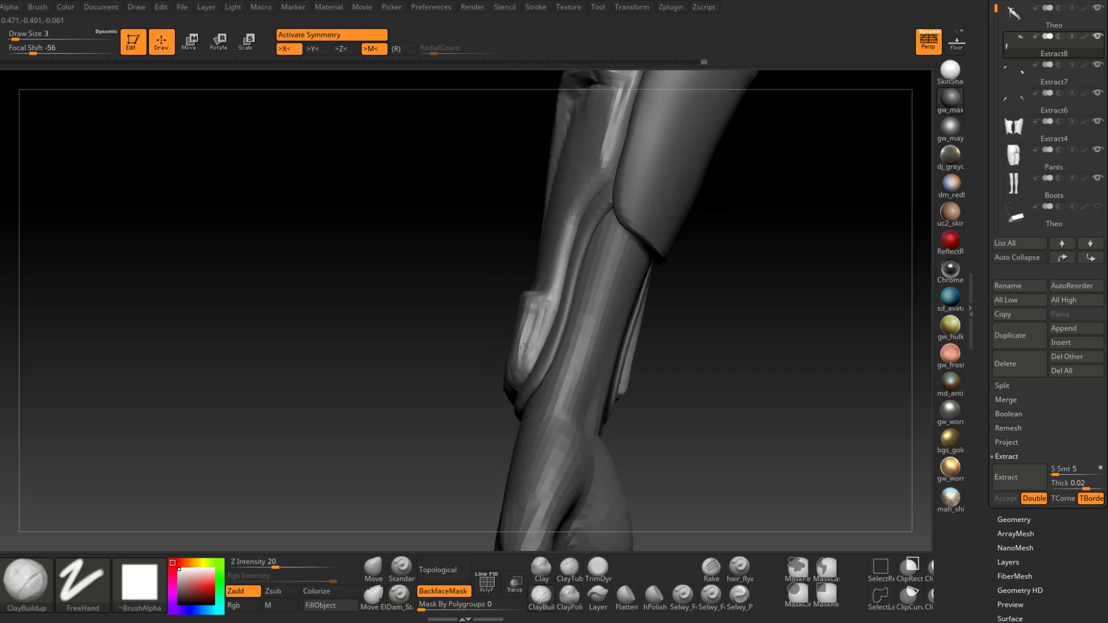
left_click_drag(527, 351, 537, 323)
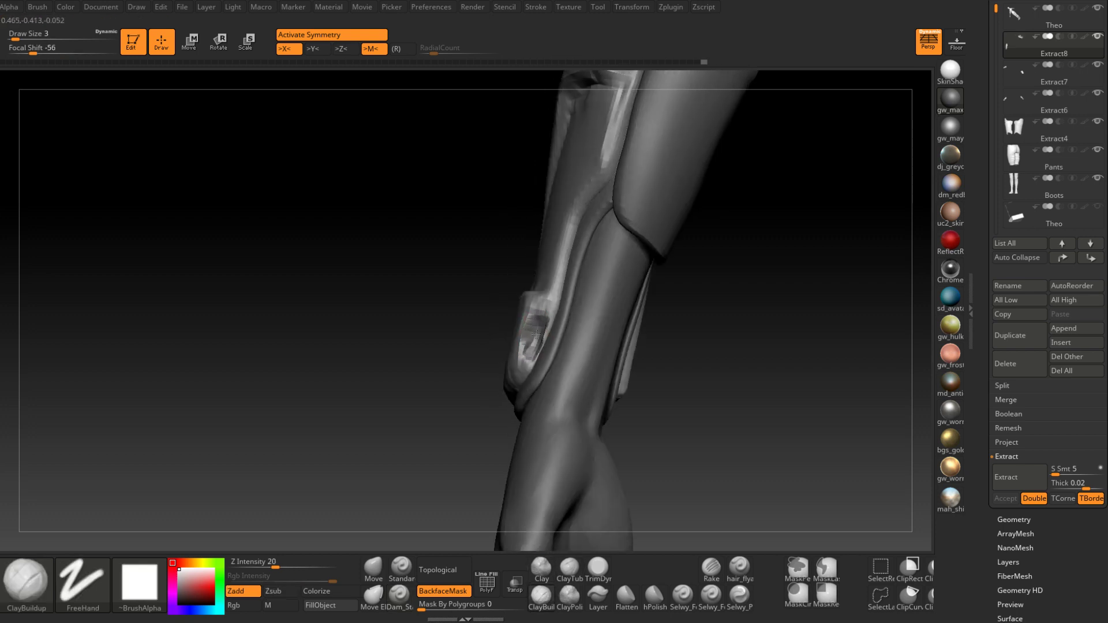
mouse_move(542, 310)
right_mouse_down()
mouse_move(524, 364)
mouse_move(532, 372)
mouse_move(512, 373)
right_mouse_up()
left_click_drag(514, 372, 461, 386, "shift")
mouse_move(462, 386)
right_mouse_down()
mouse_move(523, 382)
mouse_move(472, 399)
mouse_move(498, 394)
right_mouse_up()
left_click_drag(498, 379, 494, 333, "shift")
mouse_move(494, 366)
right_mouse_down()
mouse_move(475, 376)
mouse_move(513, 359)
right_mouse_up()
Build up the wrist pad's recess rim and the ridge above it with ClayBuildup, enlarging the brush to size 7
mouse_move(512, 321)
right_mouse_down()
mouse_move(510, 346)
mouse_move(503, 317)
mouse_move(521, 339)
right_mouse_up()
key("space")
left_click_drag(520, 338, 524, 338)
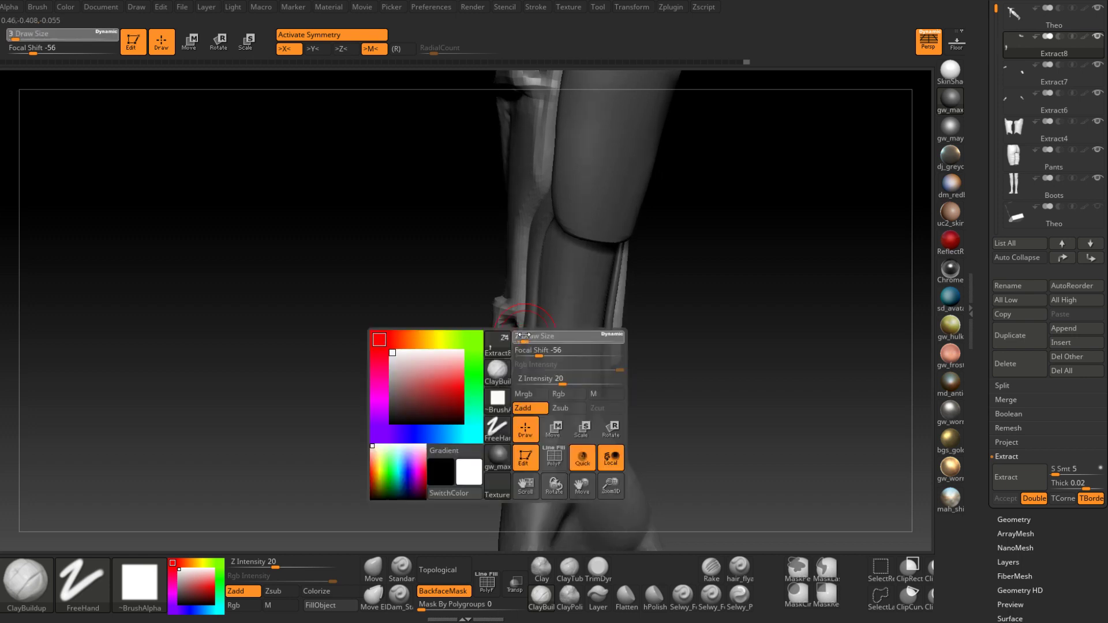
mouse_move(506, 323)
right_mouse_down()
mouse_move(523, 301)
mouse_move(537, 324)
mouse_move(510, 358)
mouse_move(468, 362)
mouse_move(481, 345)
right_mouse_up()
left_click_drag(512, 323, 511, 301)
key("space")
left_click_drag(526, 241, 507, 301)
right_click_drag(504, 359, 513, 280)
Flatten the bracer surface around the wrist pad's inner corner with TrimDynamic, raising the brush size to 12
left_click(598, 569)
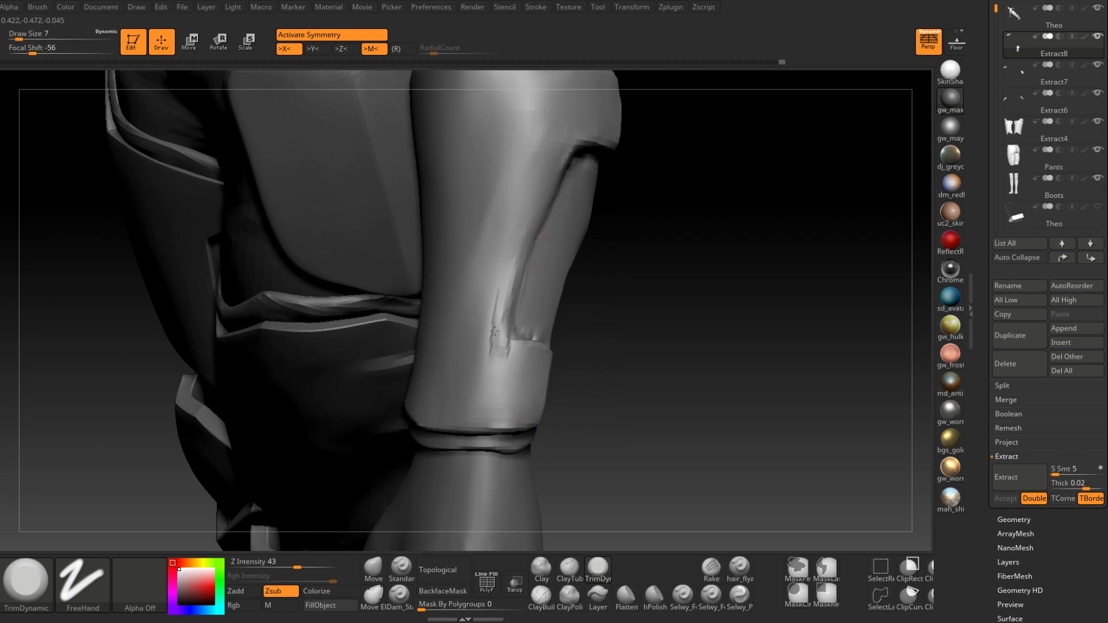
mouse_move(507, 379)
right_mouse_down()
mouse_move(492, 319)
mouse_move(511, 353)
right_mouse_up()
key("space")
left_click_drag(495, 358, 498, 357)
right_click_drag(498, 357, 499, 234)
Examine the bracer's shape and proportions on the arm from the front, side and back
right_click_drag(693, 384, 561, 358)
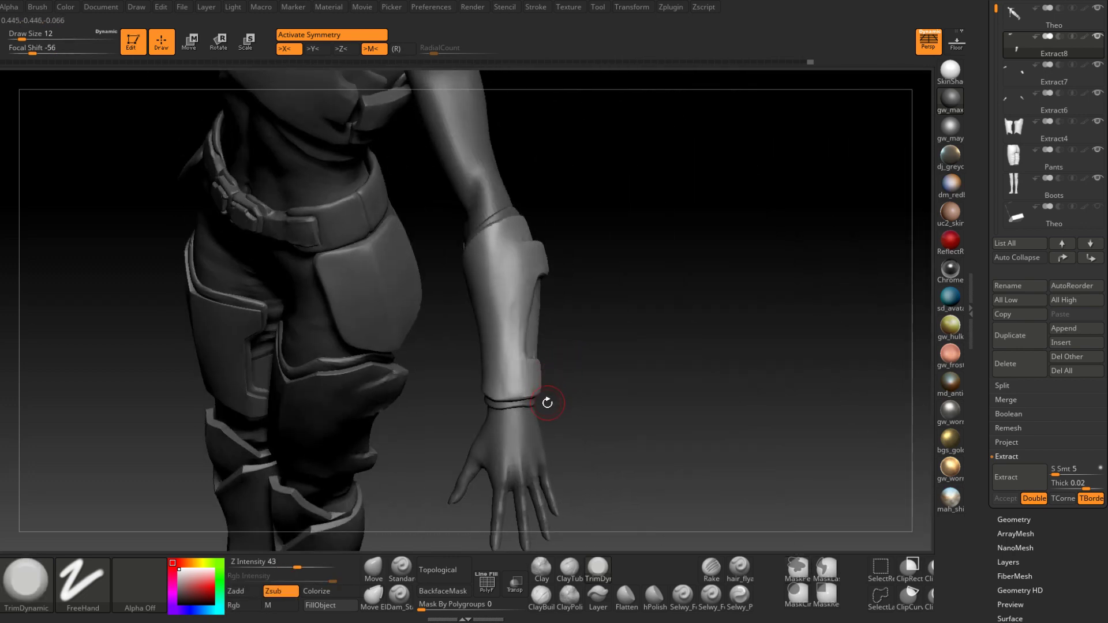
right_click_drag(547, 403, 525, 335)
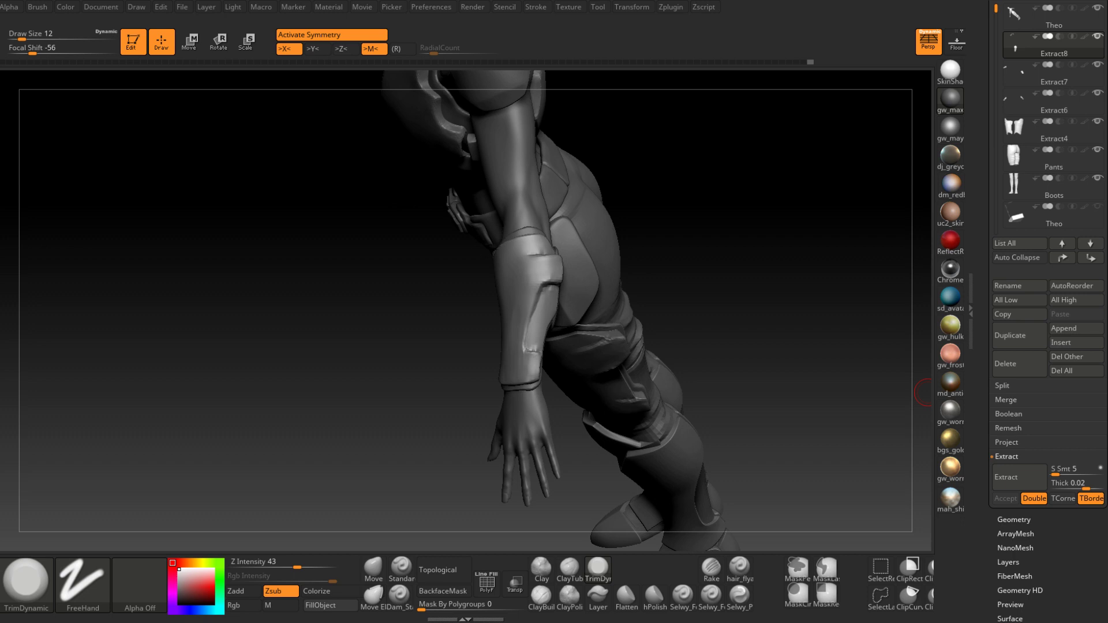
right_click_drag(503, 276, 547, 291)
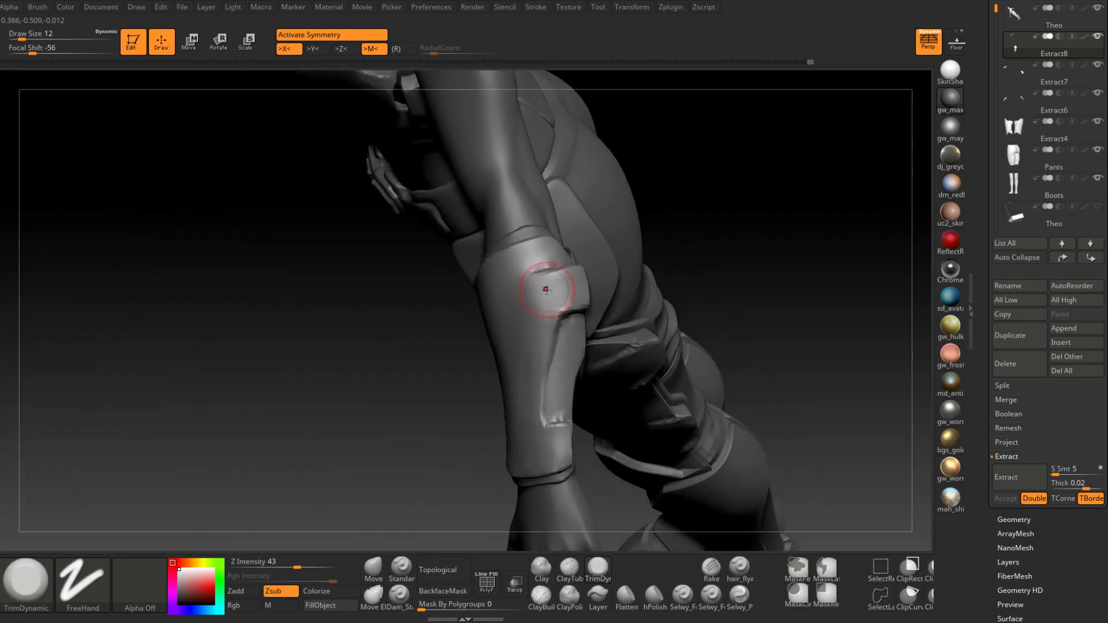
left_click_drag(546, 289, 539, 297)
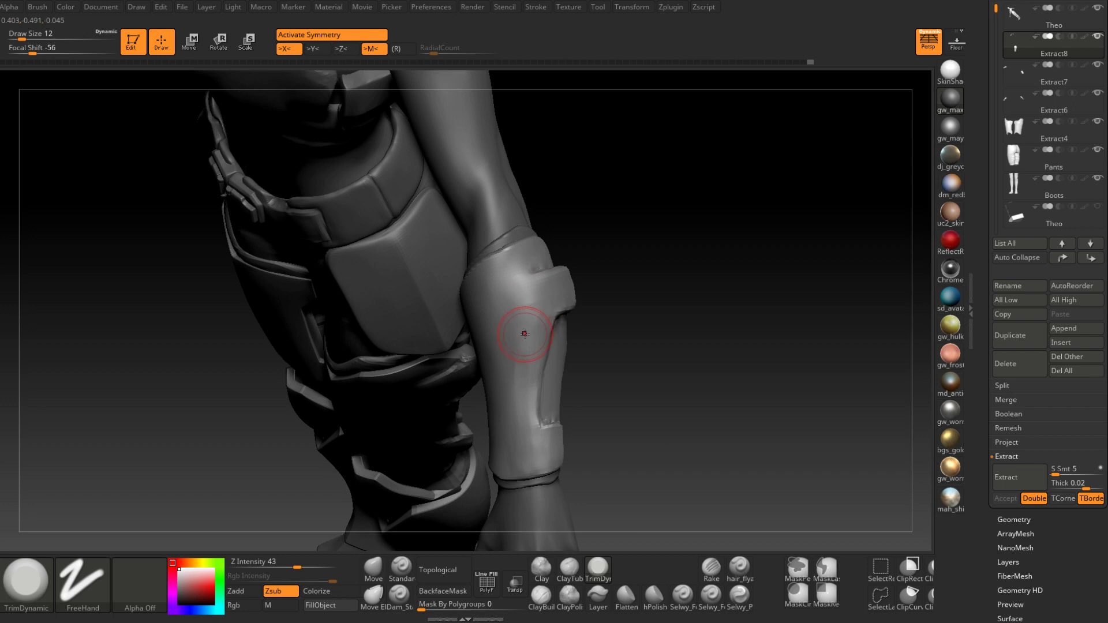
left_click_drag(525, 334, 517, 341)
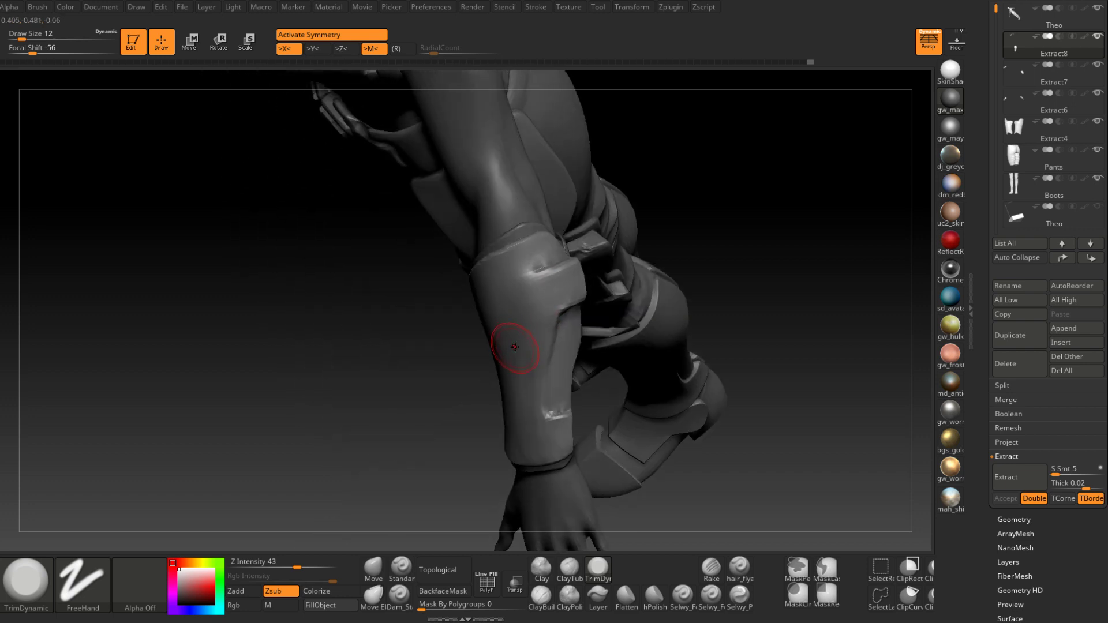
right_click_drag(515, 347, 520, 283)
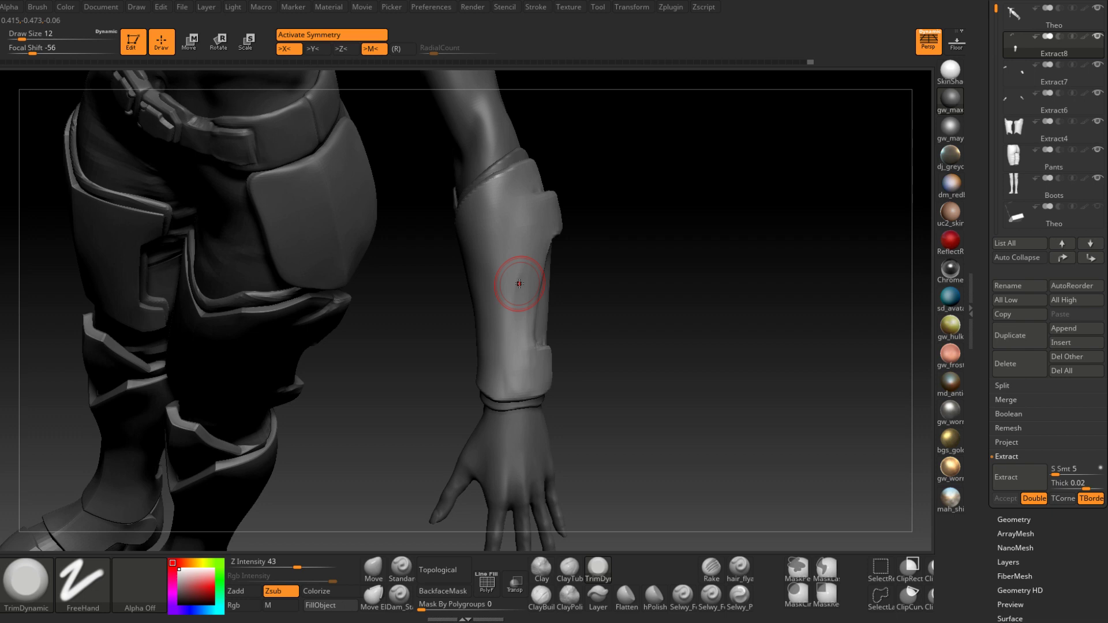
mouse_move(501, 183)
right_mouse_down()
mouse_move(539, 192)
mouse_move(553, 289)
mouse_move(562, 216)
mouse_move(583, 243)
mouse_move(570, 292)
right_mouse_up()
Even out the long ridge between the upper pad and the wrist pad at brush size 4
left_click_drag(570, 292, 668, 251)
mouse_move(668, 250)
right_mouse_down()
mouse_move(642, 246)
mouse_move(675, 227)
right_mouse_up()
key("space")
left_click(638, 250)
left_click_drag(626, 257, 633, 286, "shift")
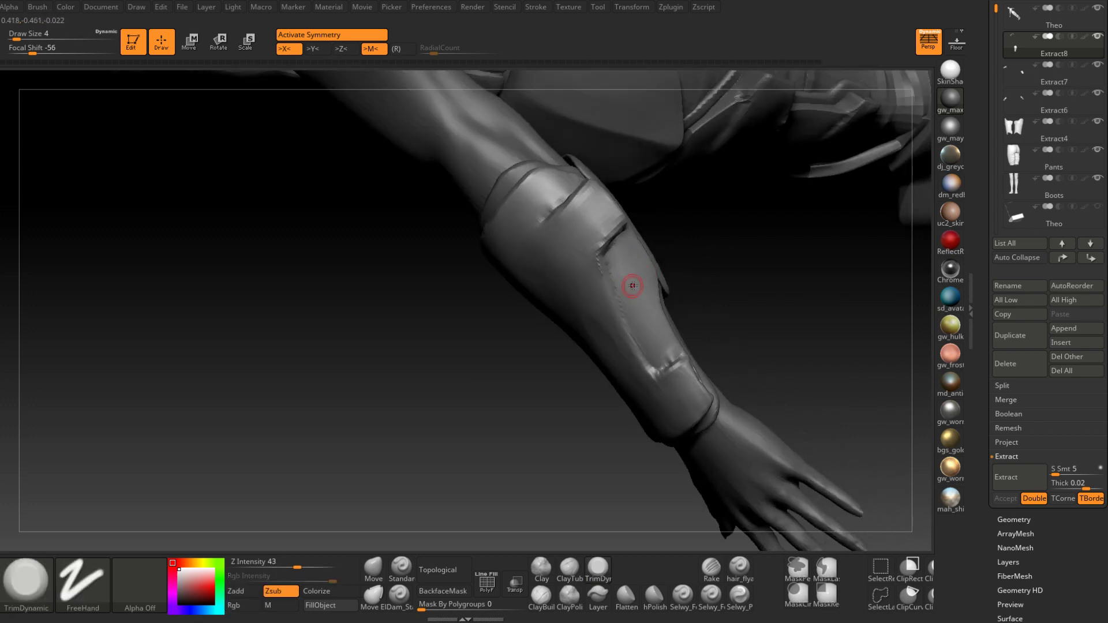
Smooth the bracer's outer surface down to the wrist with the Smooth brush at size 6
mouse_move(632, 286)
right_mouse_down()
mouse_move(661, 272)
mouse_move(607, 295)
right_mouse_up()
key("space")
left_click(606, 299)
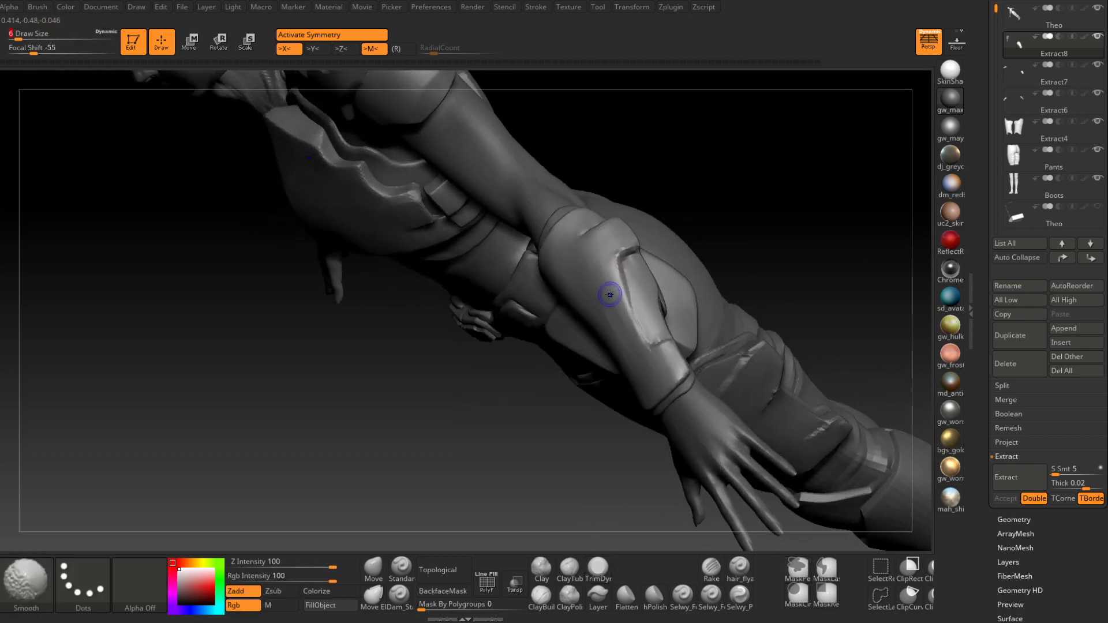
right_click_drag(626, 340, 653, 366)
left_click_drag(642, 367, 656, 378, "shift")
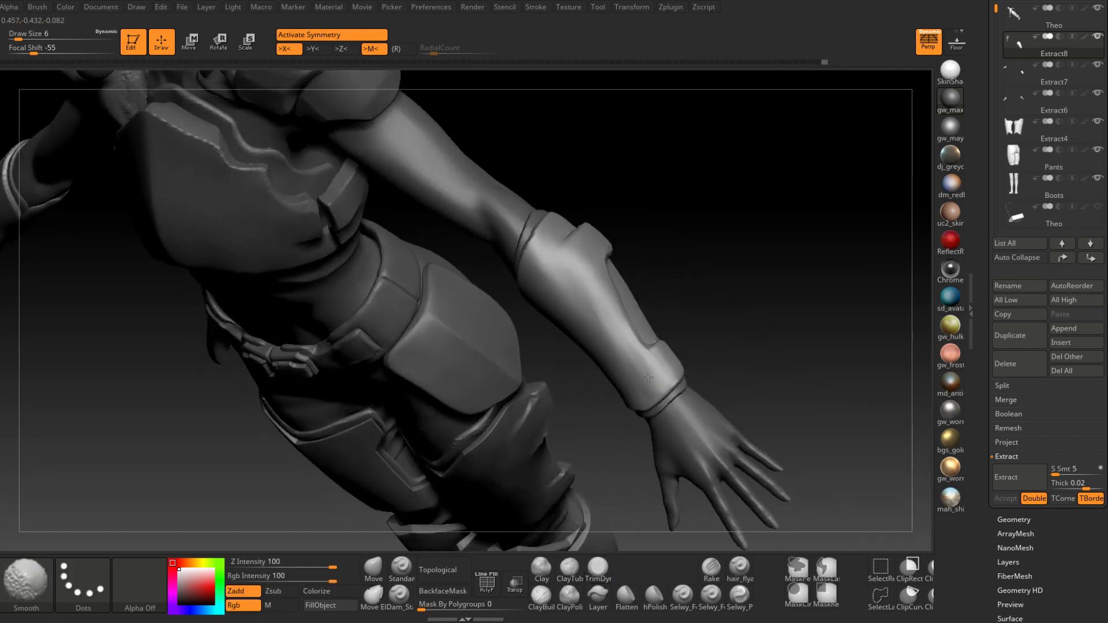
Start a raised pad on the inner side of the bracer's wrist end with ClayBuildup, raising the brush size to 7
mouse_move(629, 346)
right_mouse_down()
mouse_move(642, 307)
mouse_move(628, 279)
mouse_move(638, 278)
mouse_move(627, 319)
mouse_move(549, 310)
mouse_move(584, 329)
mouse_move(576, 342)
mouse_move(541, 318)
mouse_move(536, 326)
right_mouse_up()
right_click(536, 328)
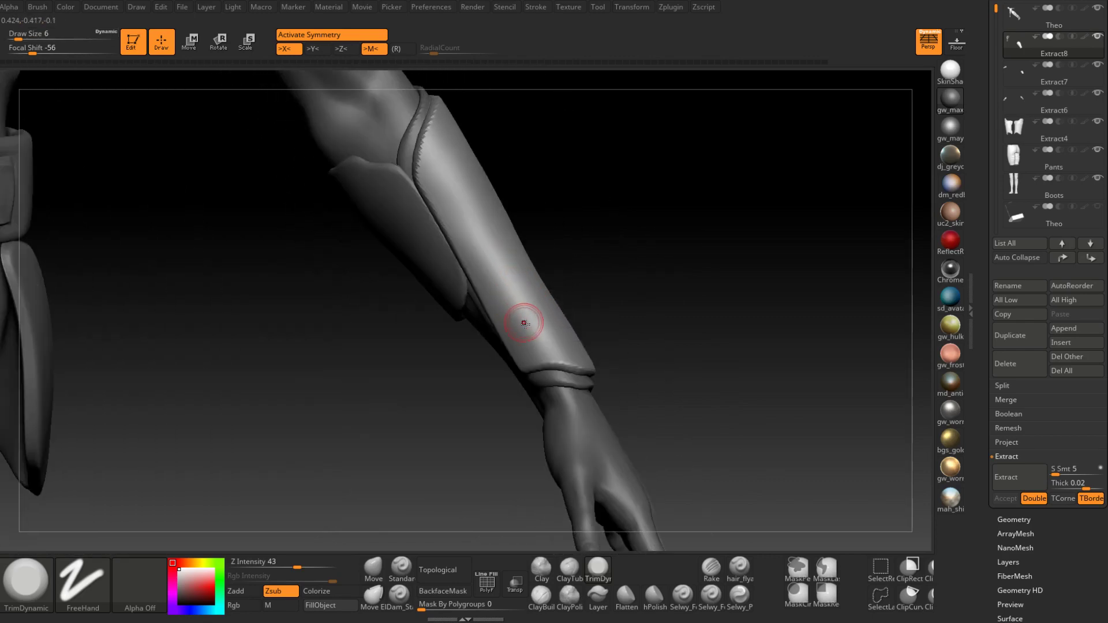
left_click(540, 595)
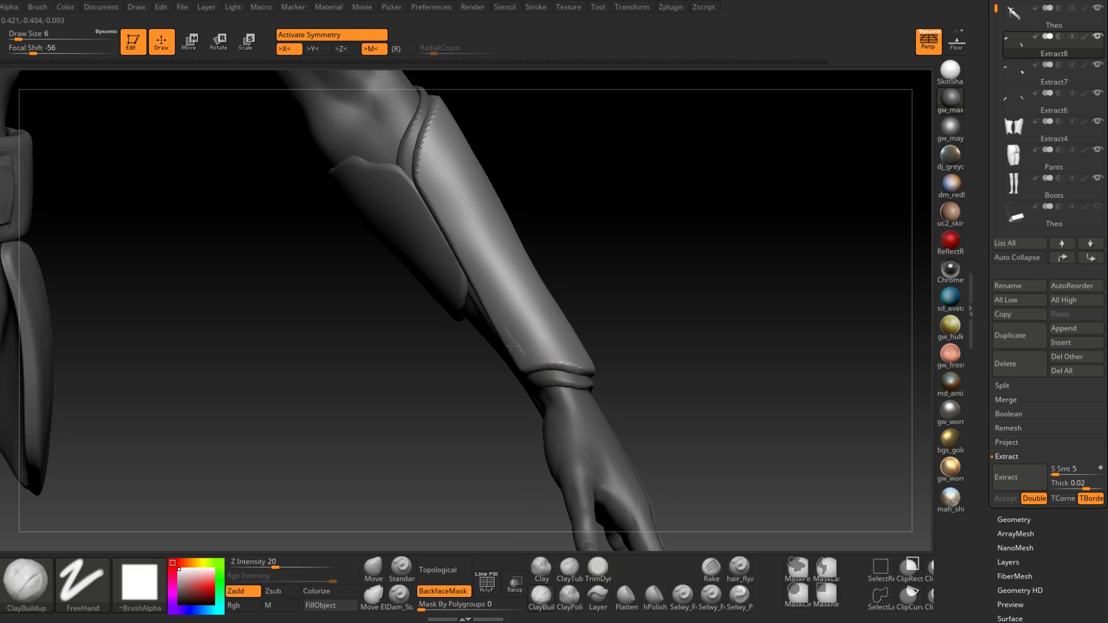
right_click_drag(523, 365, 541, 358)
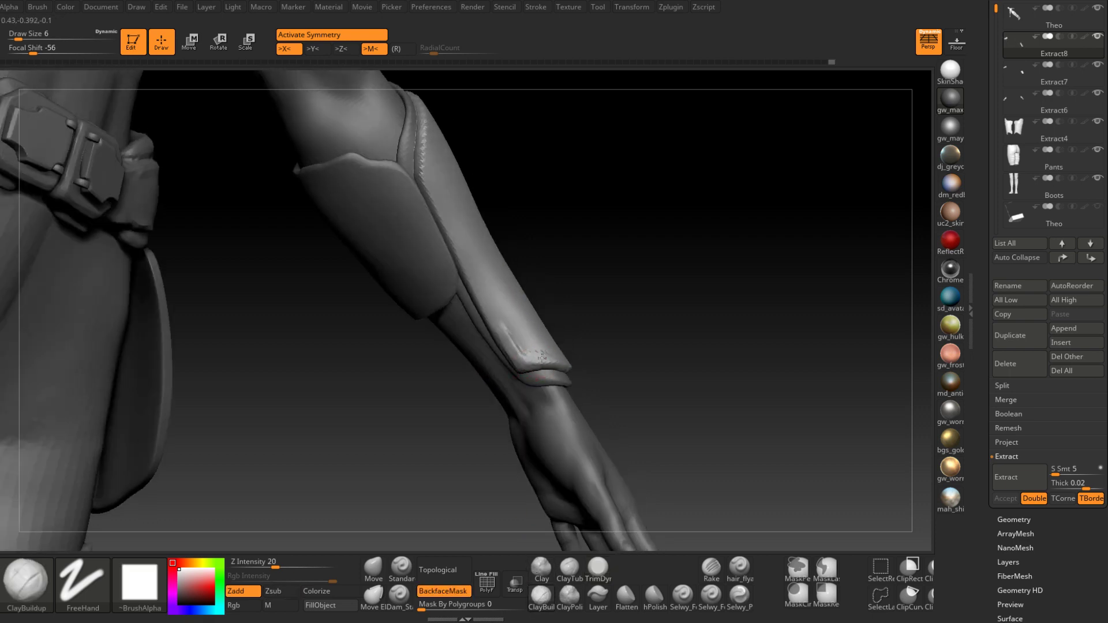
left_click_drag(505, 340, 507, 324)
right_click_drag(508, 327, 502, 327)
right_click_drag(525, 291, 519, 323)
left_click_drag(526, 323, 511, 331)
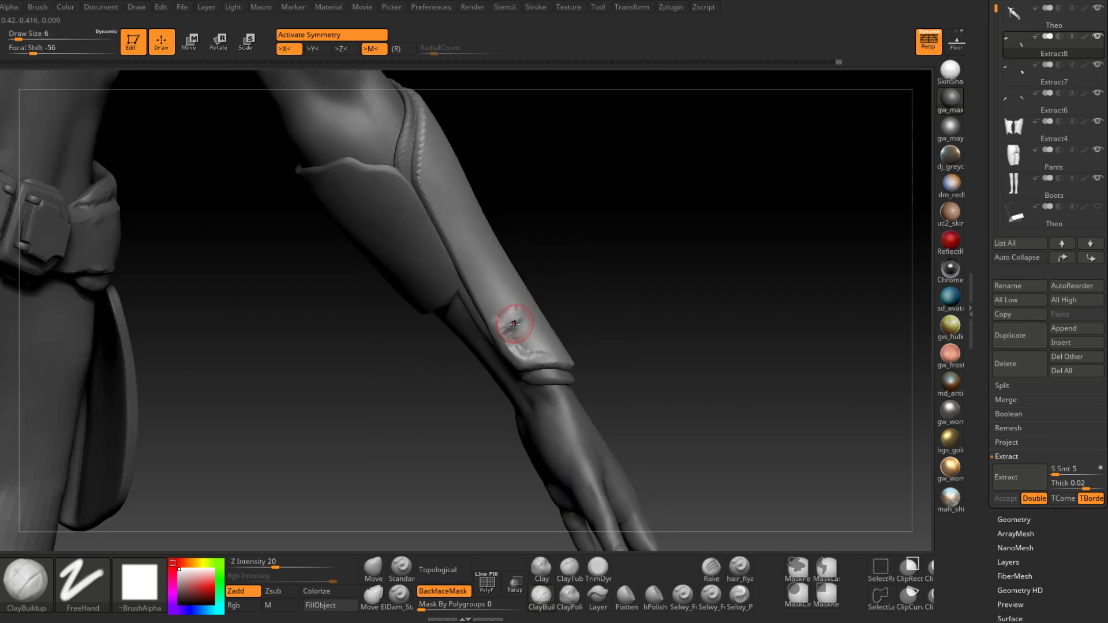
right_click_drag(512, 315, 507, 335)
left_click_drag(513, 331, 515, 331)
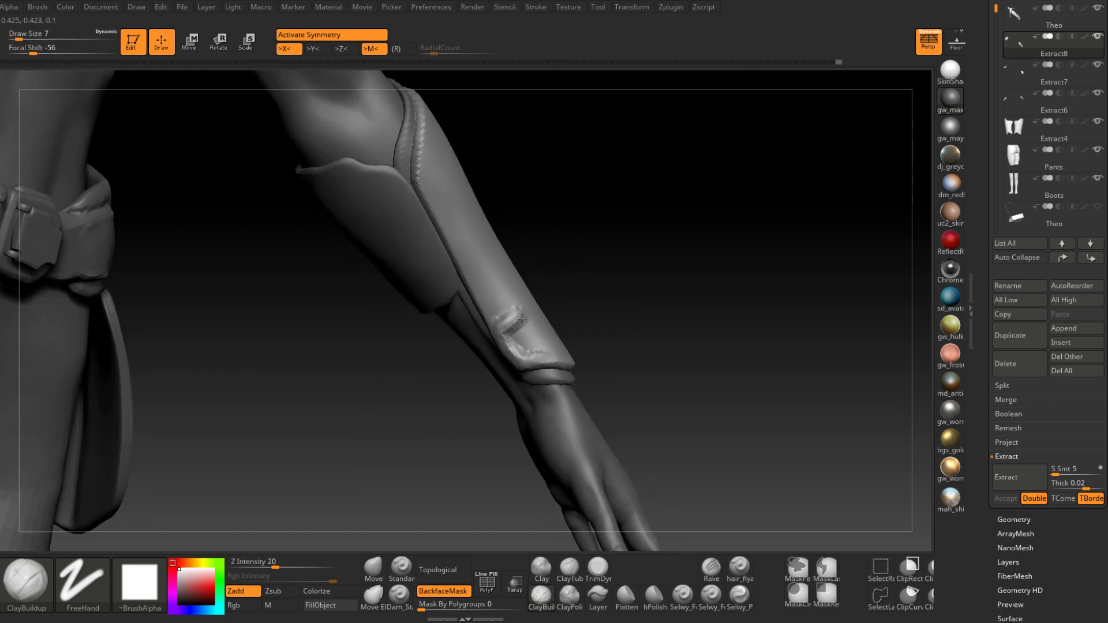
Fill out the inner wrist pad with ClayBuildup strokes down to the bracer's lower rim
right_click_drag(522, 318, 544, 352)
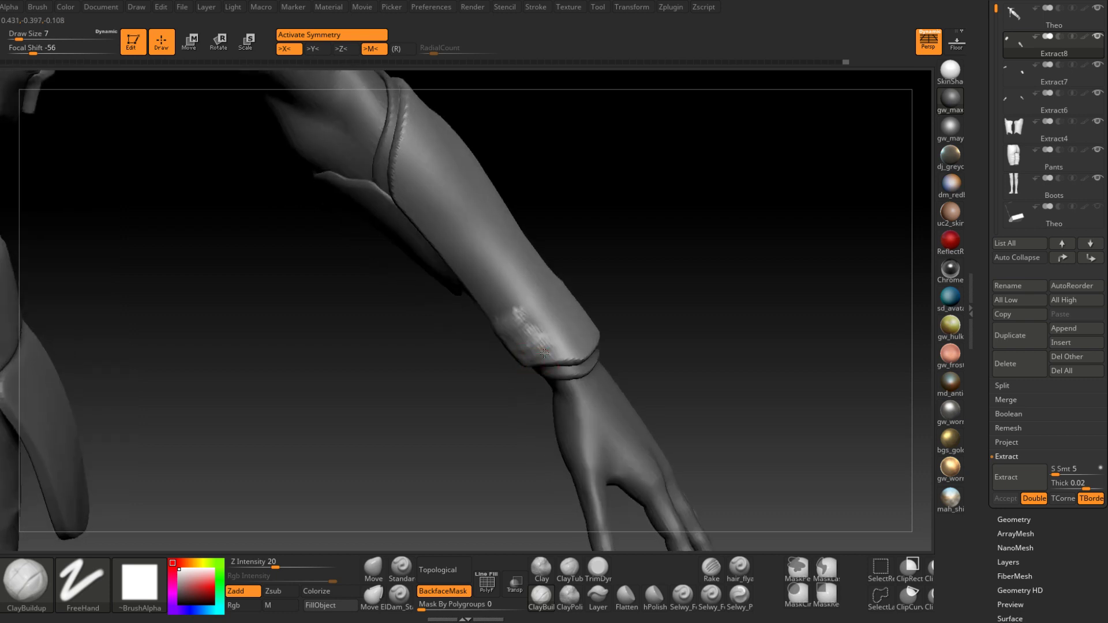
left_click_drag(547, 328, 521, 323)
right_click_drag(521, 326, 508, 312)
left_click_drag(530, 319, 508, 333)
right_click_drag(497, 334, 520, 305)
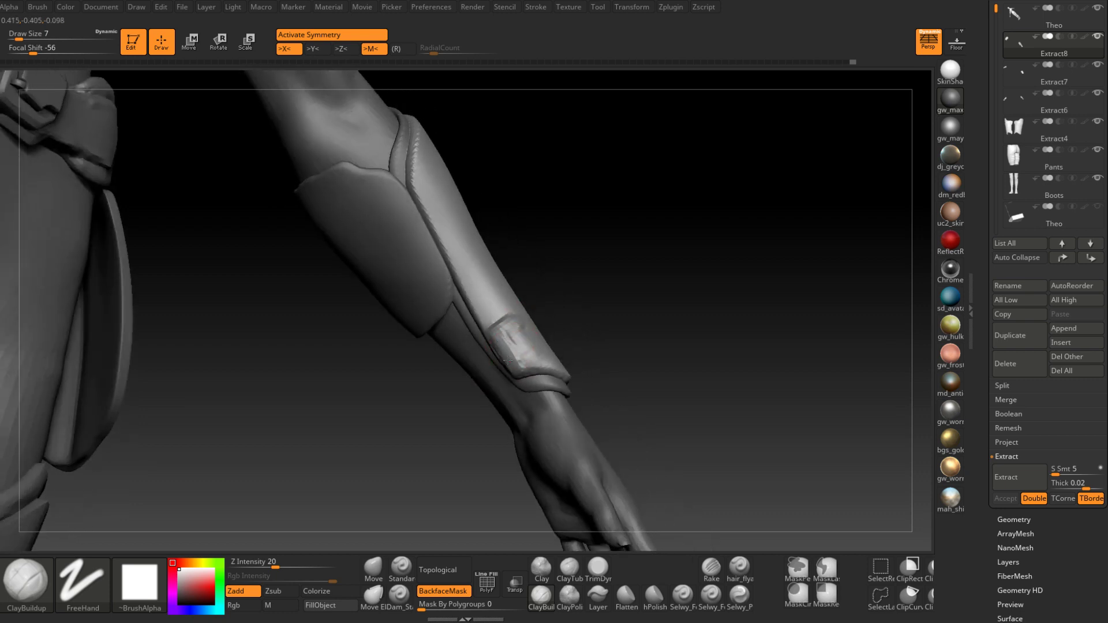
mouse_move(508, 360)
left_mouse_down()
mouse_move(501, 336)
mouse_move(515, 365)
mouse_move(533, 359)
left_mouse_up()
mouse_move(536, 360)
right_mouse_down()
mouse_move(520, 372)
mouse_move(523, 322)
mouse_move(534, 314)
right_mouse_up()
mouse_move(535, 312)
left_mouse_down()
mouse_move(523, 329)
mouse_move(540, 354)
mouse_move(557, 342)
left_mouse_up()
right_click_drag(569, 346, 555, 332)
mouse_move(557, 330)
left_mouse_down()
mouse_move(573, 347)
mouse_move(560, 350)
left_mouse_up()
right_click_drag(561, 348, 589, 332)
Flatten the inner wrist pad and its transition to the outer surface with TrimDynamic at brush size 8
left_click(598, 569)
right_click_drag(606, 439, 595, 427)
right_click_drag(594, 369, 594, 416, "ctrl")
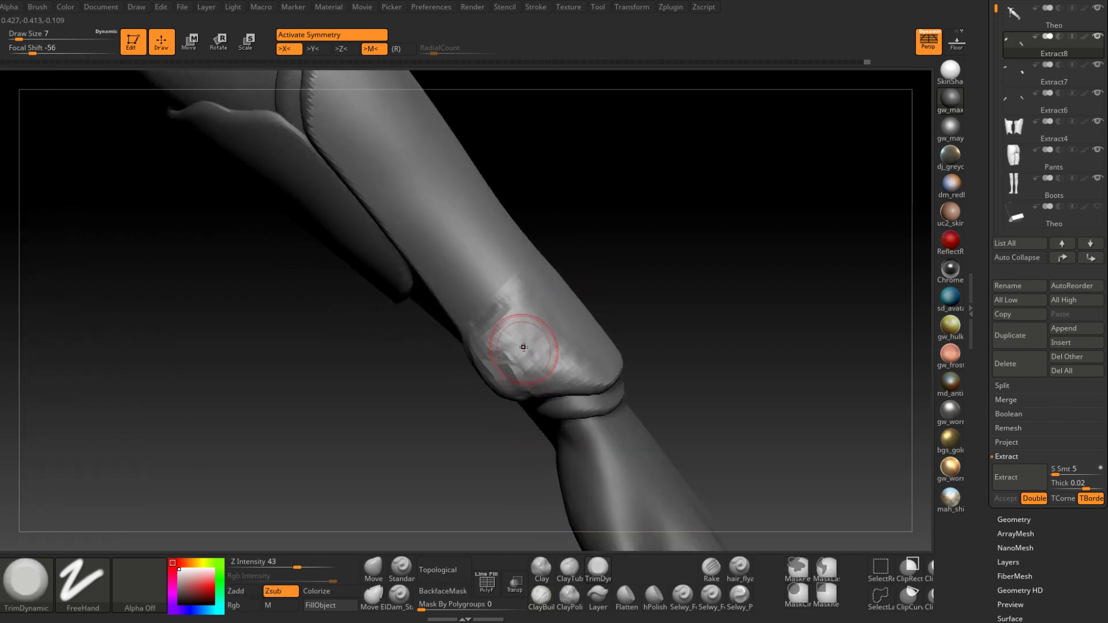
mouse_move(524, 346)
left_mouse_down()
mouse_move(482, 354)
mouse_move(554, 346)
mouse_move(508, 372)
mouse_move(575, 356)
mouse_move(596, 364)
mouse_move(507, 376)
left_mouse_up()
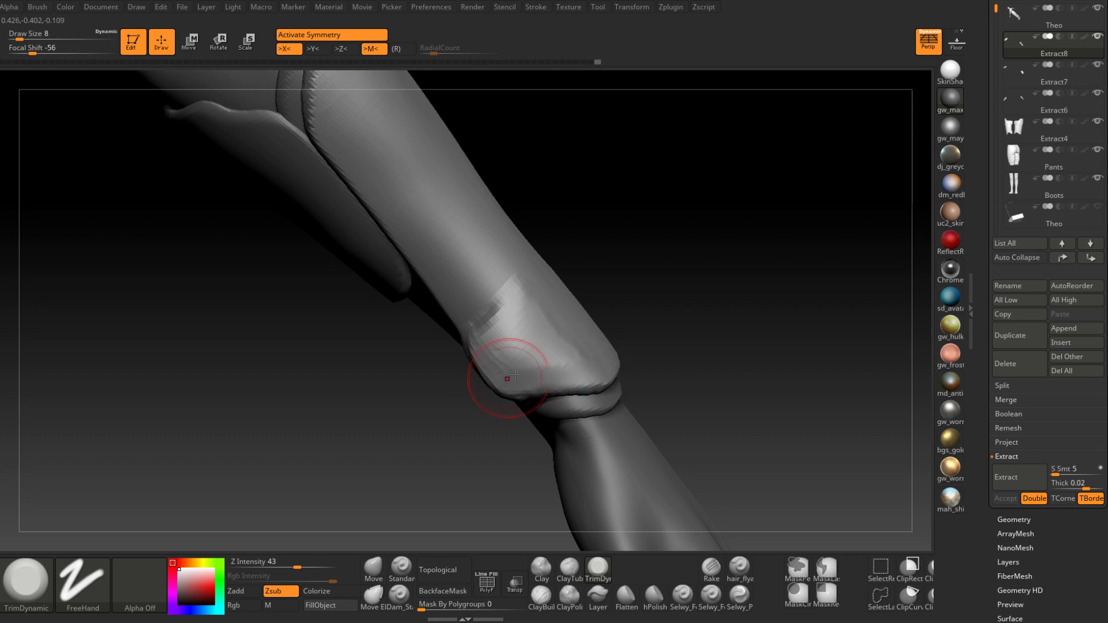
right_click_drag(507, 376, 569, 364)
left_click_drag(582, 368, 620, 340)
right_click_drag(619, 340, 594, 358)
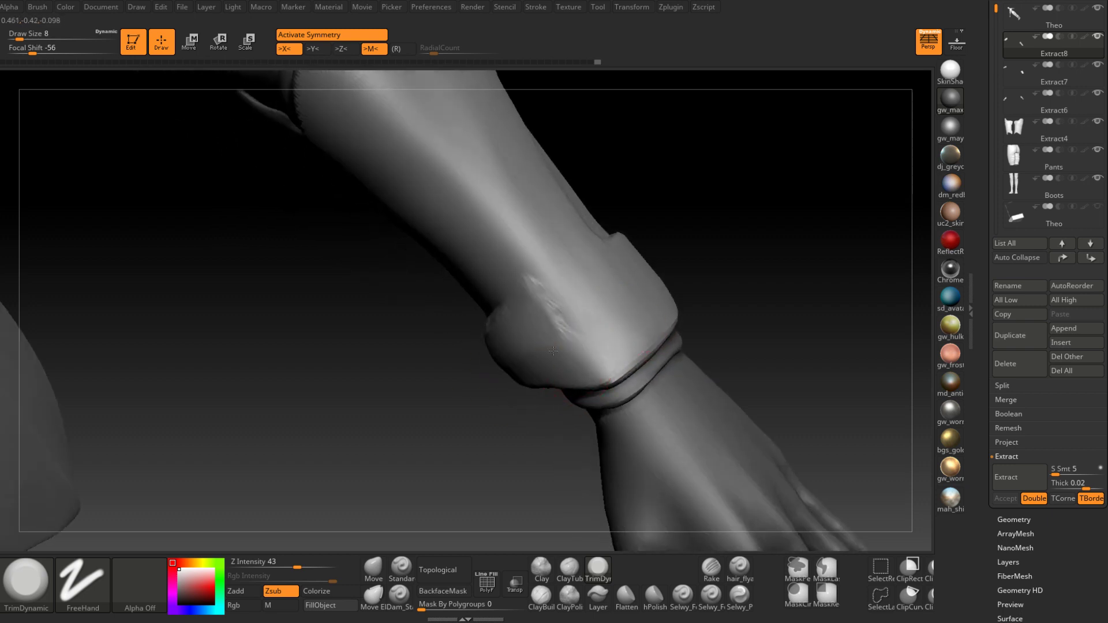
mouse_move(542, 291)
right_mouse_down()
mouse_move(554, 257)
mouse_move(542, 277)
right_mouse_up()
mouse_move(515, 324)
left_mouse_down()
mouse_move(524, 346)
mouse_move(514, 364)
left_mouse_up()
mouse_move(514, 364)
right_mouse_down()
mouse_move(535, 329)
mouse_move(495, 376)
right_mouse_up()
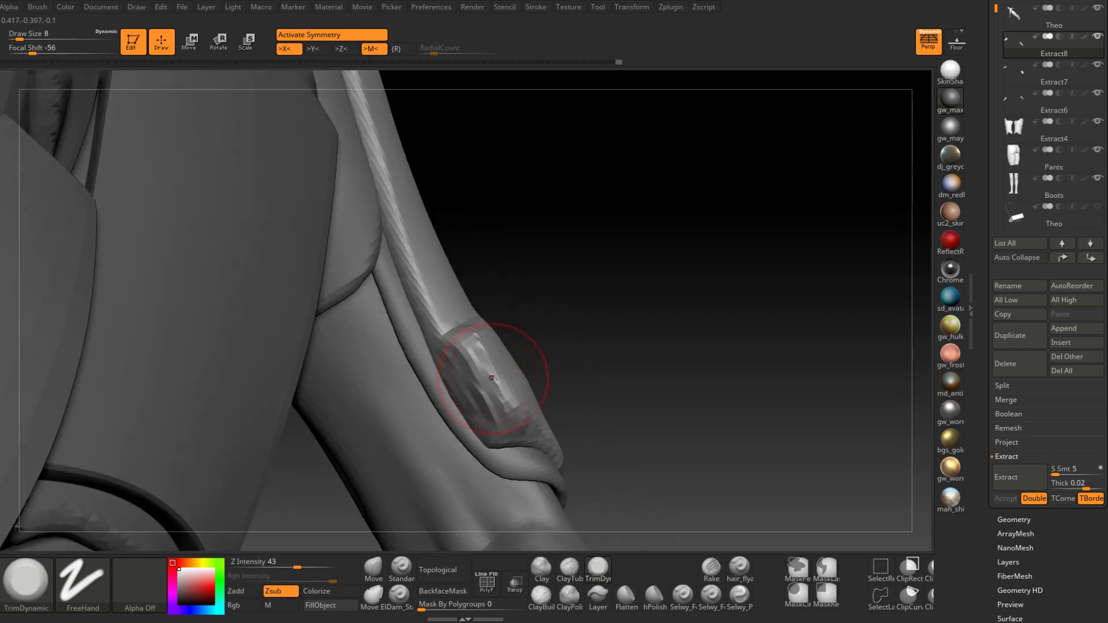
Reshape the inner wrist pad's edge with the Move brush at size 4 and smooth its face
key("space")
left_click_drag(494, 375, 490, 375)
mouse_move(490, 375)
right_mouse_down()
mouse_move(465, 401)
mouse_move(503, 354)
mouse_move(463, 415)
right_mouse_up()
key("b")
key("m")
key("v")
key("space")
mouse_move(485, 342)
left_mouse_down()
mouse_move(484, 374)
mouse_move(508, 416)
mouse_move(544, 403)
left_mouse_up()
right_click_drag(528, 404, 548, 393)
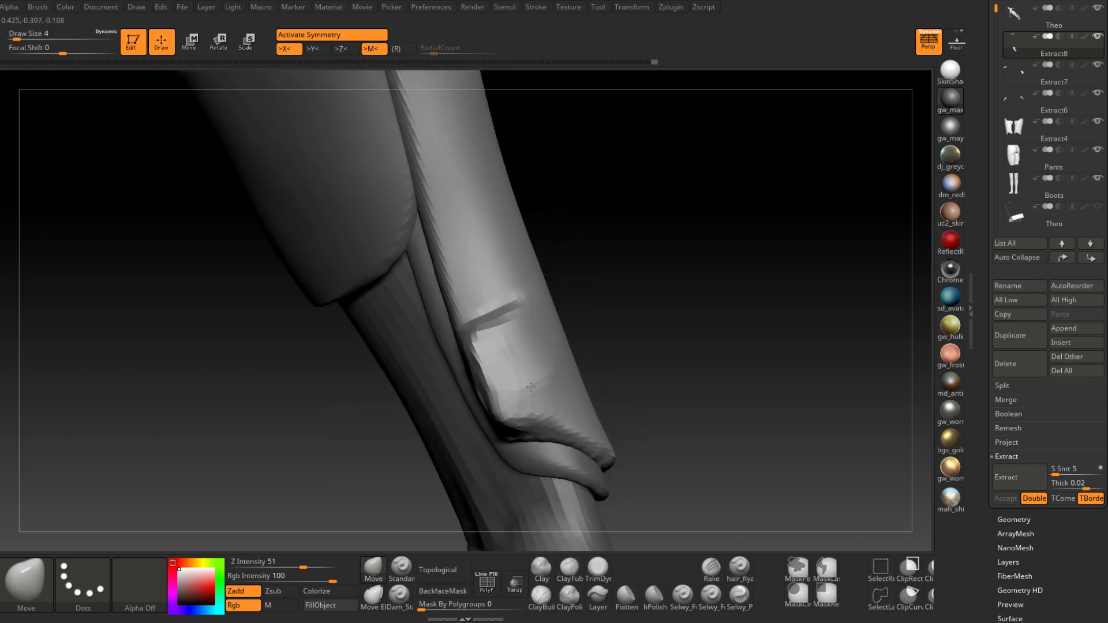
mouse_move(521, 391)
left_mouse_down("shift")
mouse_move(519, 371)
mouse_move(548, 387)
left_mouse_up("shift")
right_click_drag(548, 387, 519, 371)
left_click_drag(519, 372, 527, 374, "shift")
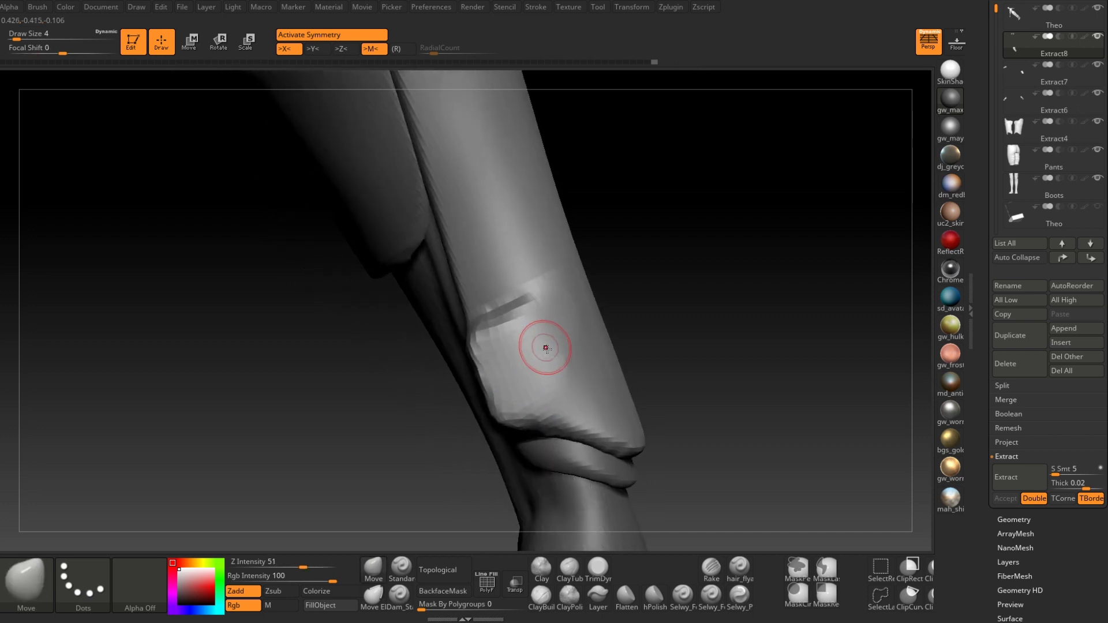
mouse_move(546, 347)
right_mouse_down()
mouse_move(560, 354)
mouse_move(543, 325)
mouse_move(519, 384)
right_mouse_up()
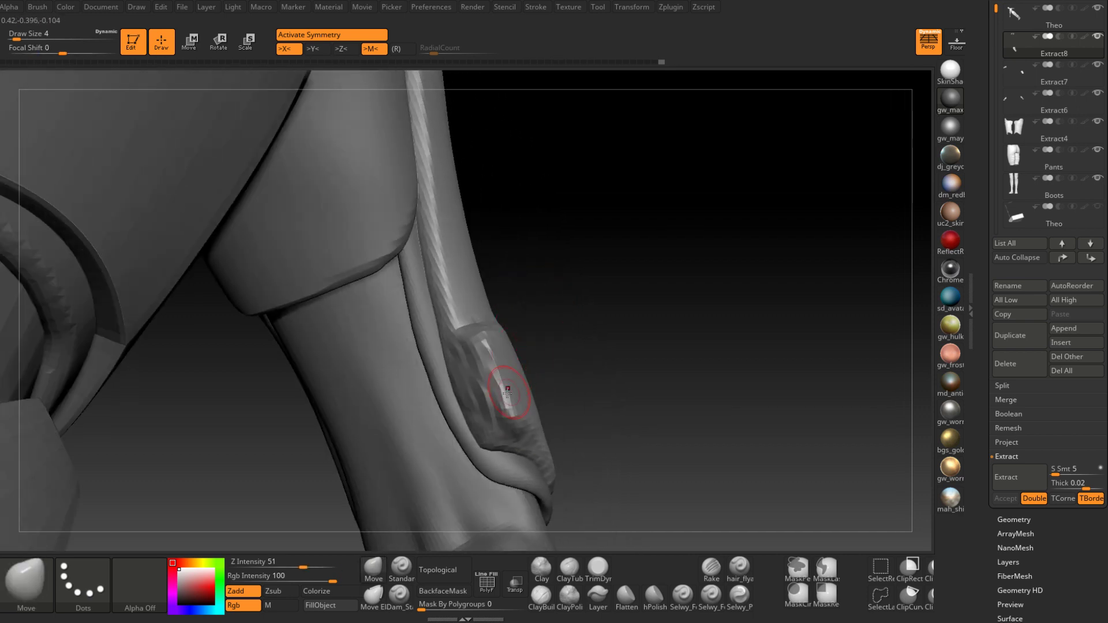
Carve a recess into the side of the inner wrist pad with ClayBuildup at brush size 4
key("b")
key("c")
key("b")
left_click_drag(477, 368, 484, 398, "alt")
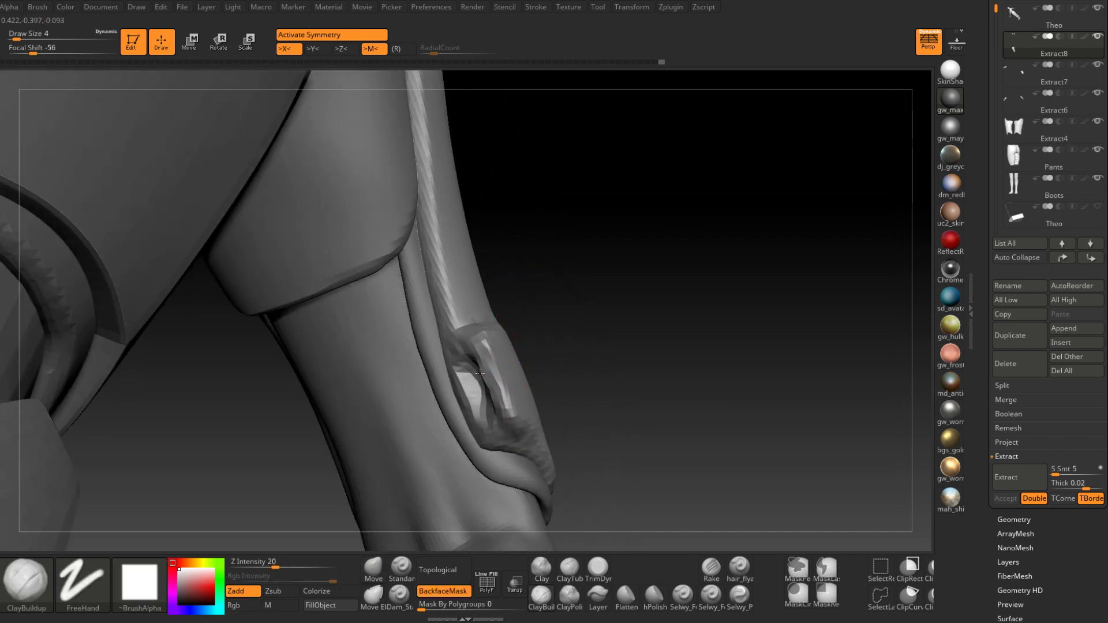
right_click_drag(474, 373, 495, 361)
right_click_drag(398, 418, 457, 357)
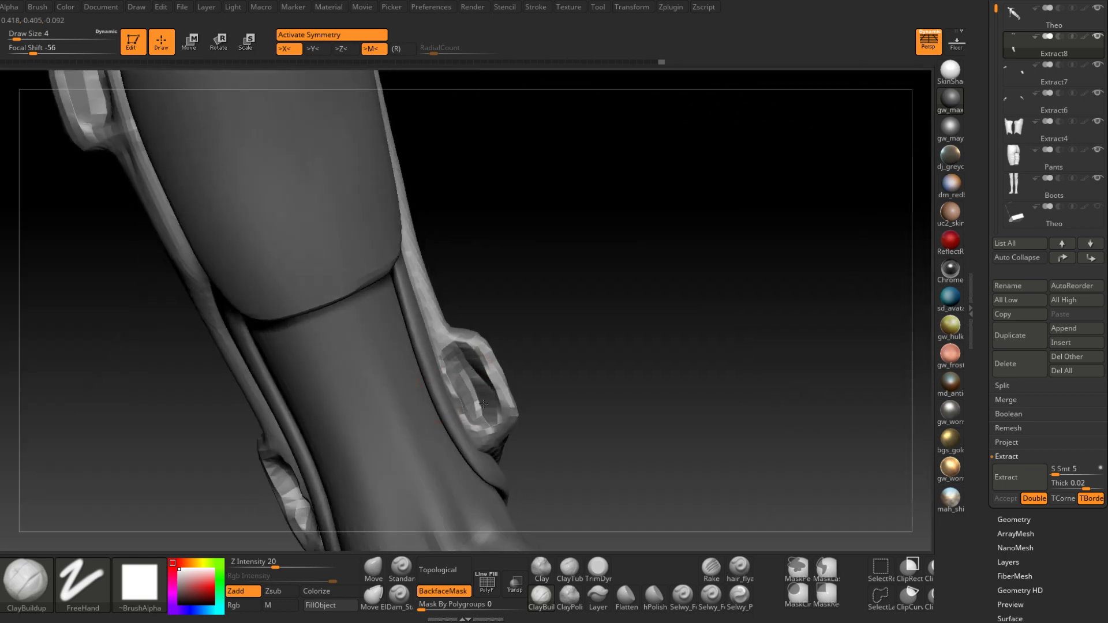
right_click_drag(468, 376, 440, 404)
mouse_move(457, 392)
right_mouse_down()
mouse_move(456, 449)
mouse_move(522, 474)
right_mouse_up()
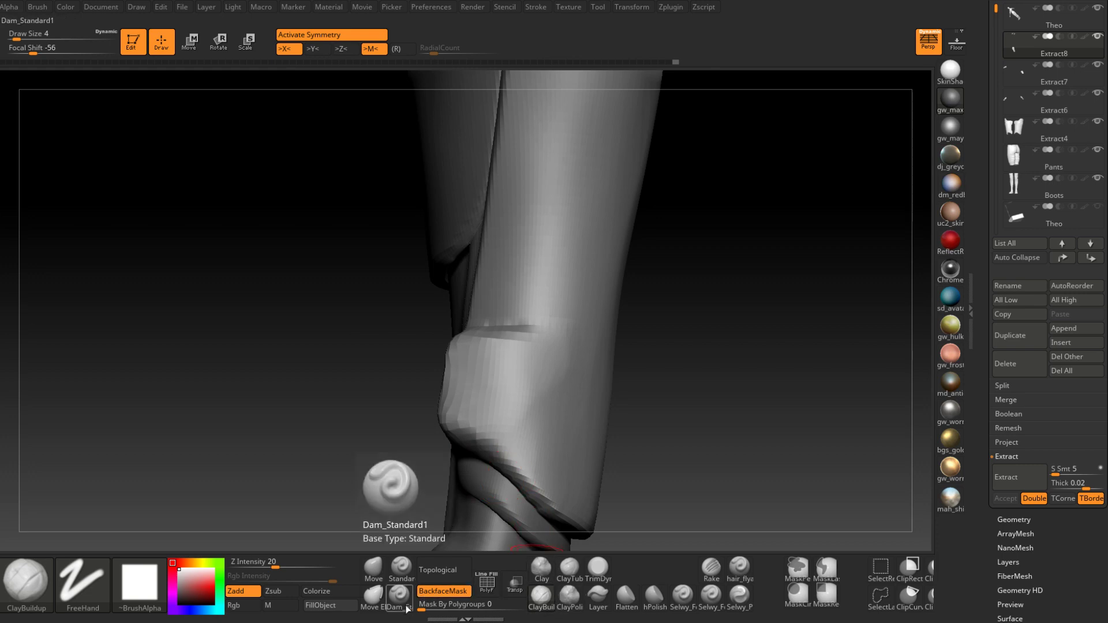
right_click_drag(456, 510, 437, 527)
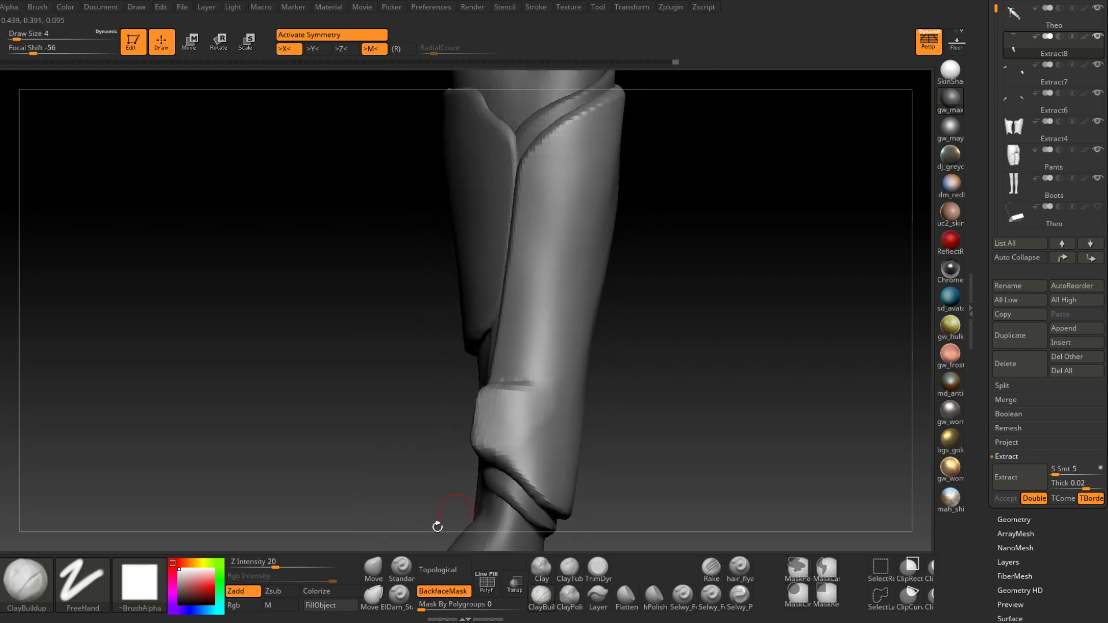
Sharpen the inner wrist pad's edges with the Selwy_Pinch_B1 brush at size 4
left_click(30, 597)
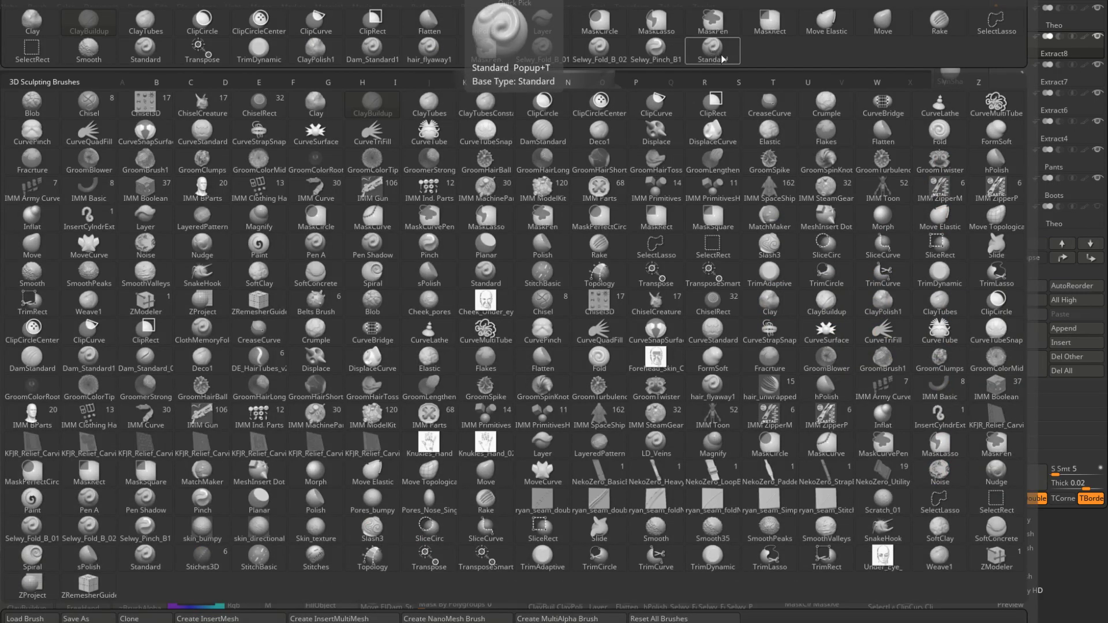
left_click(656, 49)
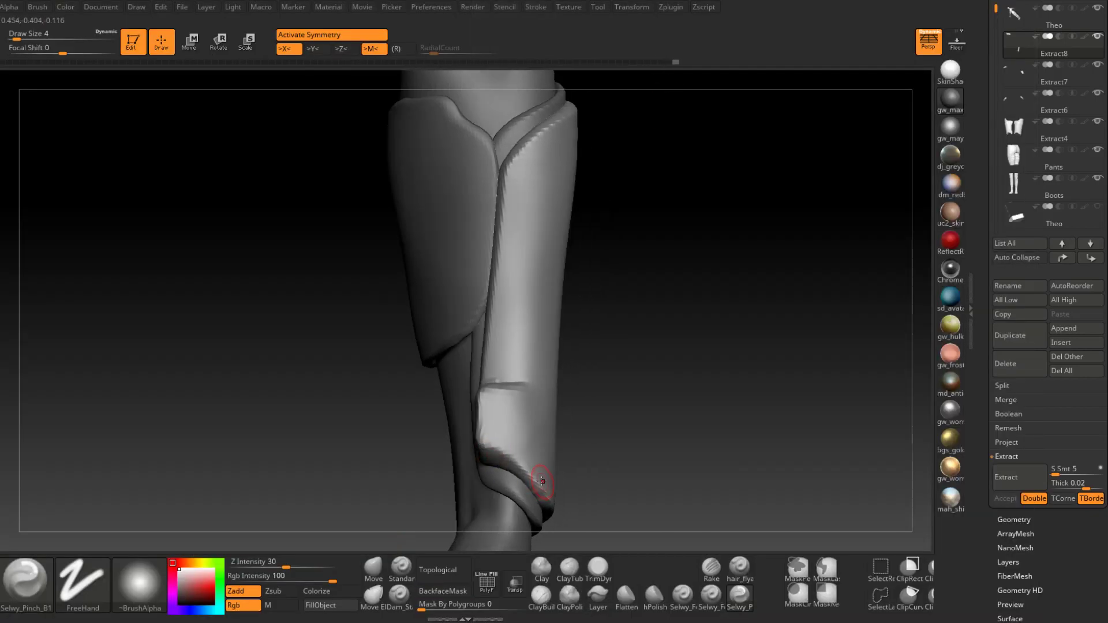
right_click_drag(532, 479, 518, 471)
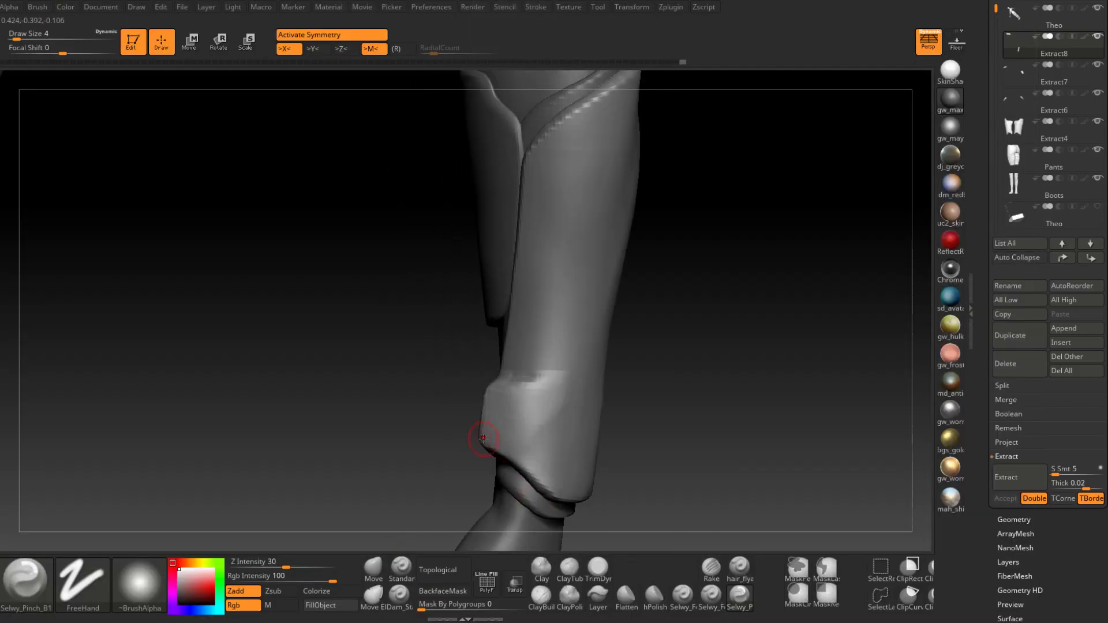
right_click_drag(514, 395, 492, 387)
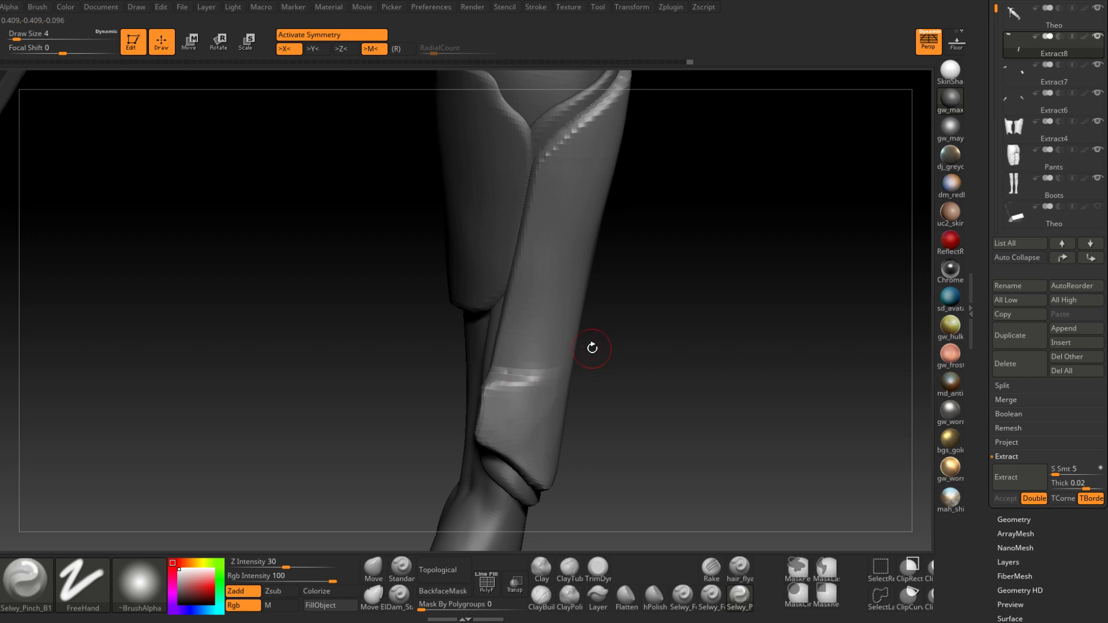
right_click_drag(593, 348, 534, 386)
Smooth the wrist pad's surface with the Smooth brush at size 7
key("space")
left_click(580, 392)
right_click_drag(603, 384, 556, 383)
key("space")
left_click_drag(567, 394, 580, 395)
key("space")
left_click(572, 397)
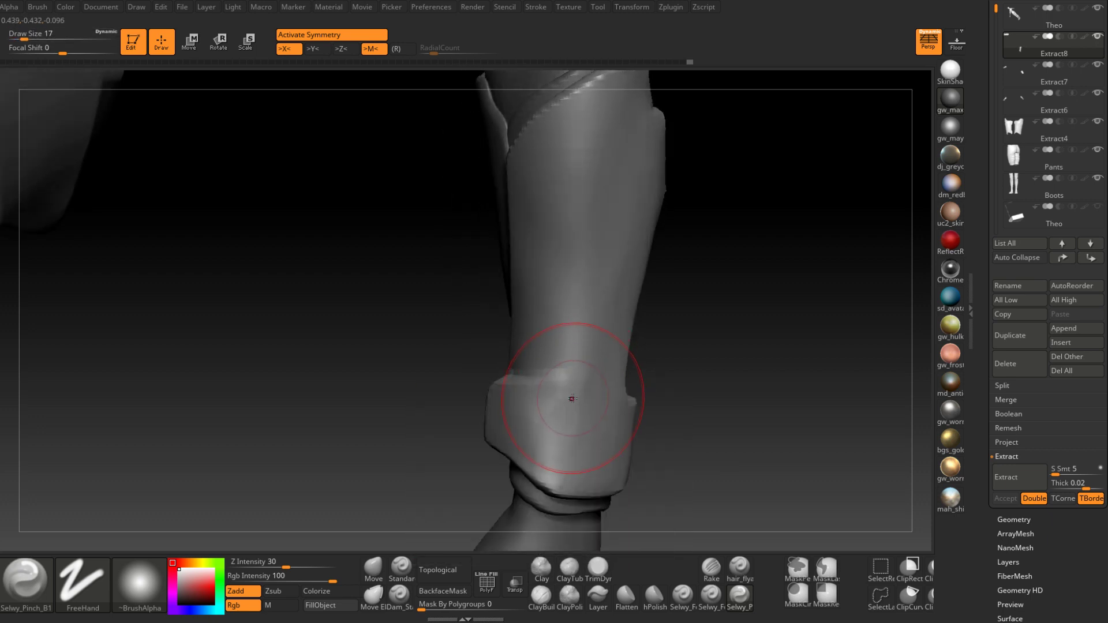
right_click_drag(571, 396, 565, 397)
key("space")
left_click(568, 398)
key("shift")
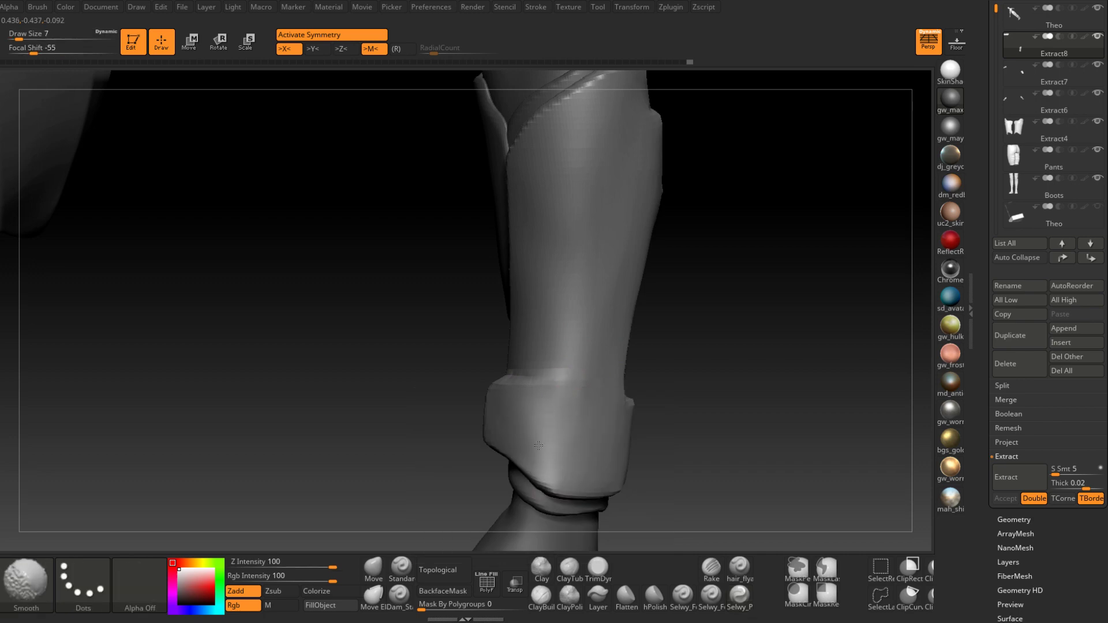
Cut a crease along the inner wrist pad's upper edge with Dam_Standard1 at brush size 3
mouse_move(539, 445)
right_mouse_down("ctrl")
mouse_move(547, 424)
mouse_move(580, 406)
right_mouse_up("ctrl")
mouse_move(580, 406)
right_mouse_down()
mouse_move(562, 403)
mouse_move(593, 417)
mouse_move(556, 292)
mouse_move(642, 348)
mouse_move(620, 370)
mouse_move(554, 382)
mouse_move(556, 459)
mouse_move(398, 391)
mouse_move(607, 378)
mouse_move(604, 287)
mouse_move(610, 423)
right_mouse_up()
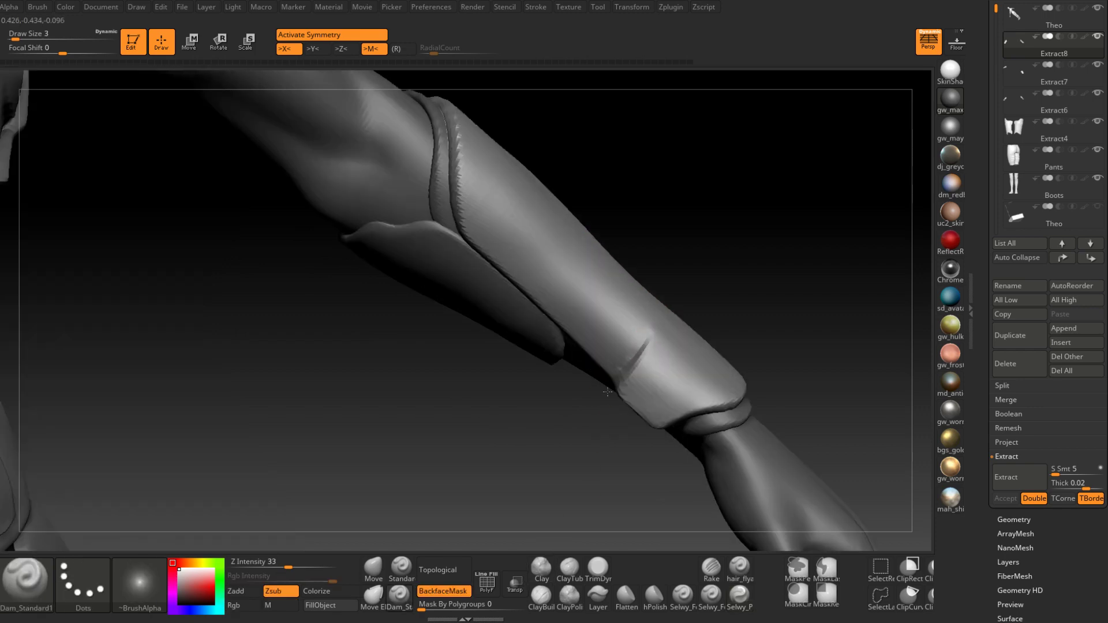
mouse_move(602, 395)
right_mouse_down()
mouse_move(610, 380)
mouse_move(672, 420)
mouse_move(657, 434)
mouse_move(687, 538)
right_mouse_up()
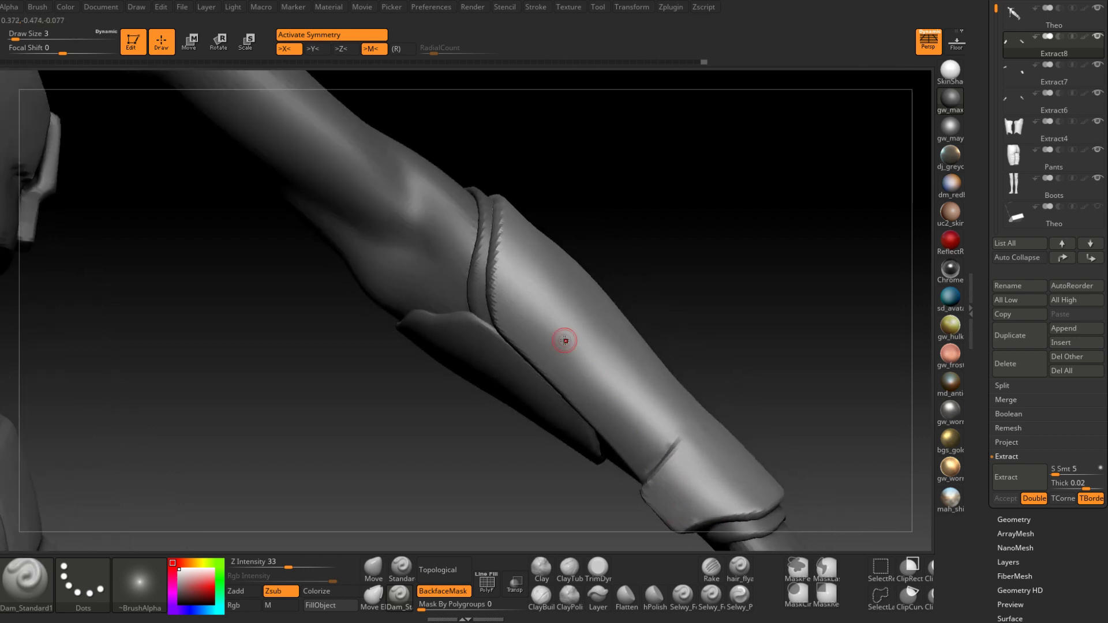
Build up a raised pad on the inner side of the bracer's elbow end with ClayBuildup
left_click(547, 595)
right_click_drag(504, 308, 499, 299)
left_click_drag(499, 299, 526, 353)
mouse_move(534, 349)
right_mouse_down()
mouse_move(509, 345)
mouse_move(553, 362)
mouse_move(551, 320)
mouse_move(545, 329)
right_mouse_up()
right_click(509, 346)
right_click(533, 330)
left_click_drag(533, 330, 537, 329)
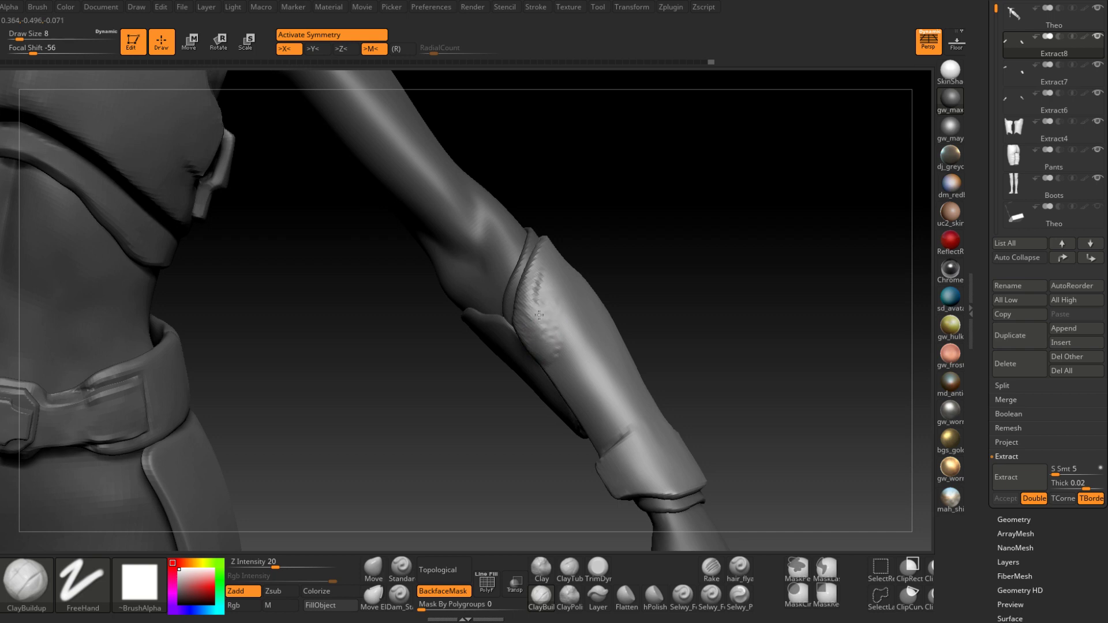
left_click_drag(539, 315, 533, 299)
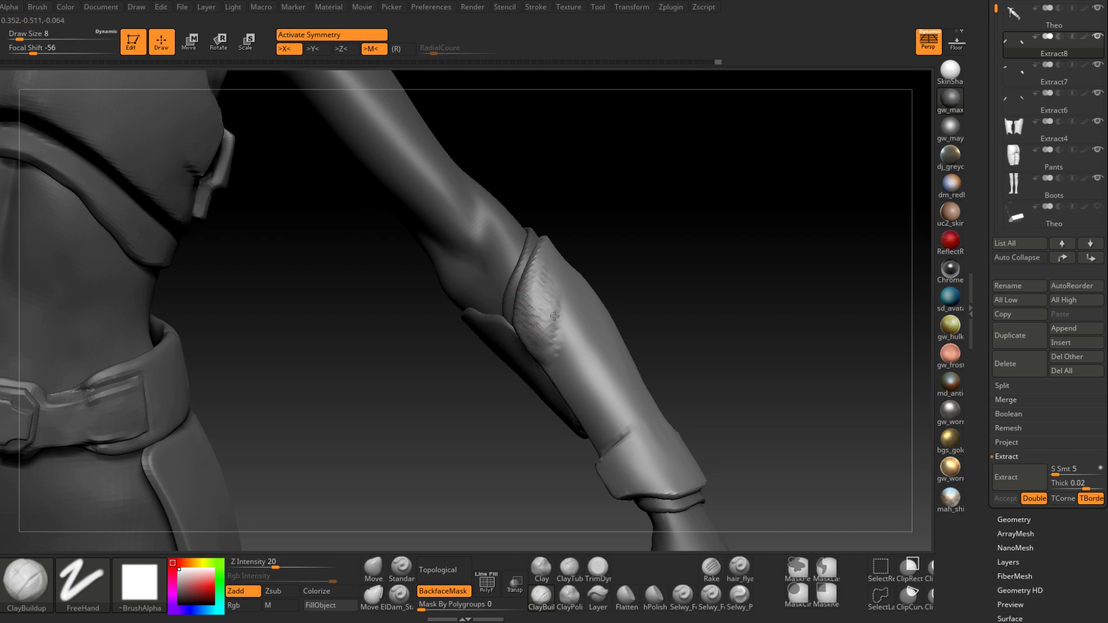
mouse_move(555, 316)
right_mouse_down()
mouse_move(508, 356)
mouse_move(514, 374)
mouse_move(524, 341)
mouse_move(519, 349)
right_mouse_up()
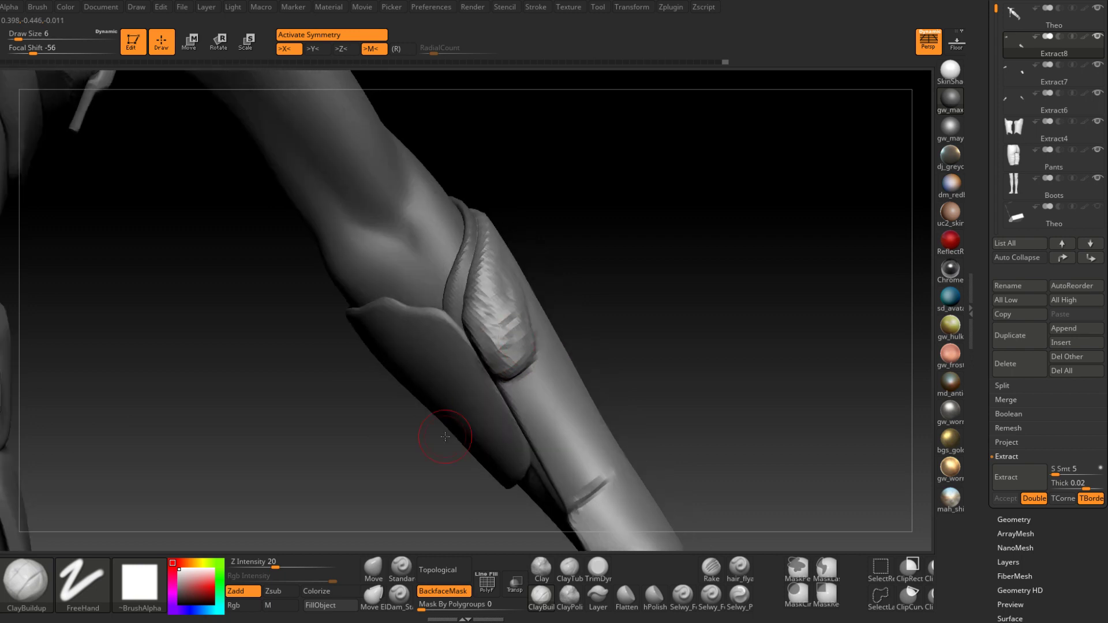
Flatten the new inner elbow pad with TrimDynamic and smooth it at brush size 6
left_click(598, 570)
mouse_move(517, 237)
right_mouse_down()
mouse_move(488, 344)
mouse_move(519, 315)
mouse_move(527, 271)
mouse_move(507, 285)
mouse_move(526, 304)
right_mouse_up()
key("space")
left_click_drag(525, 306, 521, 306)
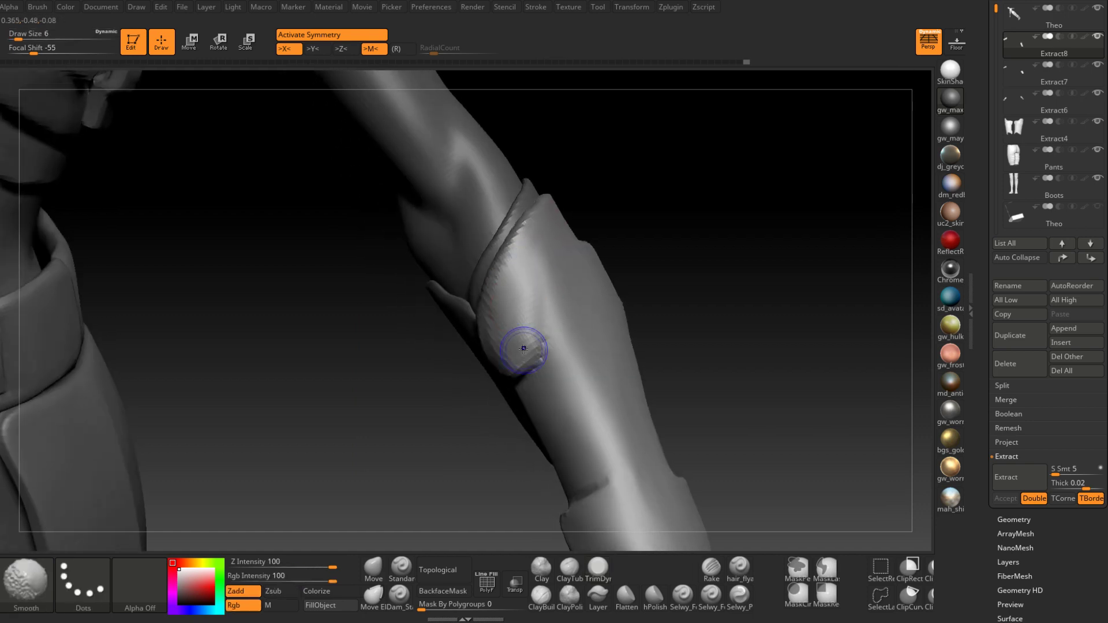
right_click_drag(524, 349, 536, 316)
Extend the inner elbow pad toward the bracer's outer surface with ClayBuildup, raising the brush size to 12
key("b")
key("c")
key("b")
right_click_drag(547, 504, 532, 349)
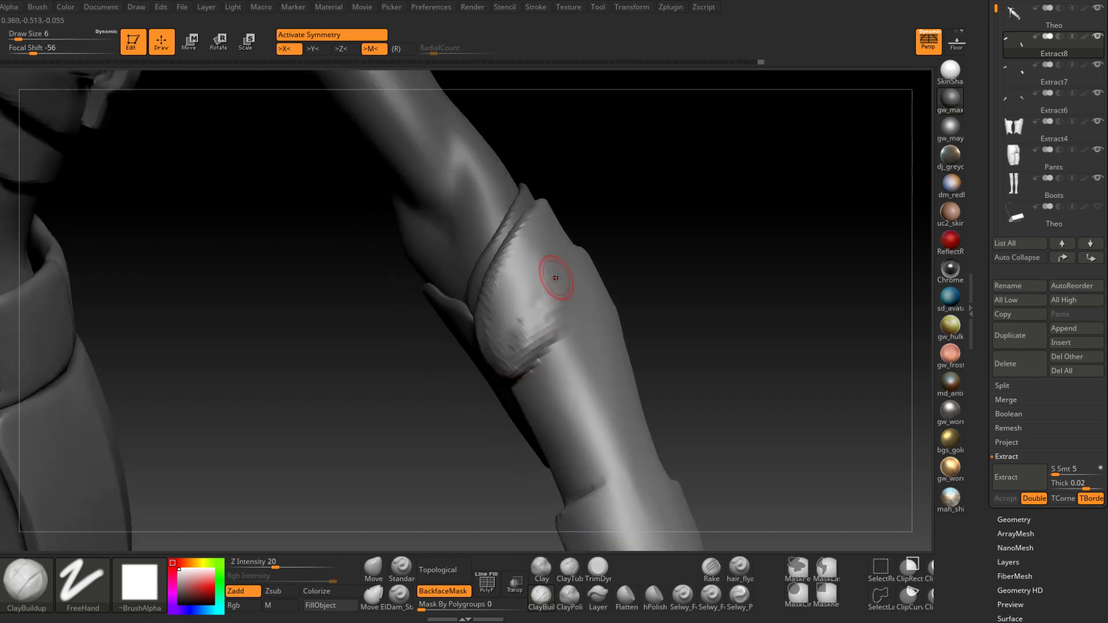
mouse_move(556, 278)
right_mouse_down("ctrl")
mouse_move(556, 307)
mouse_move(562, 291)
right_mouse_up("ctrl")
key("s")
left_click_drag(561, 292, 570, 291)
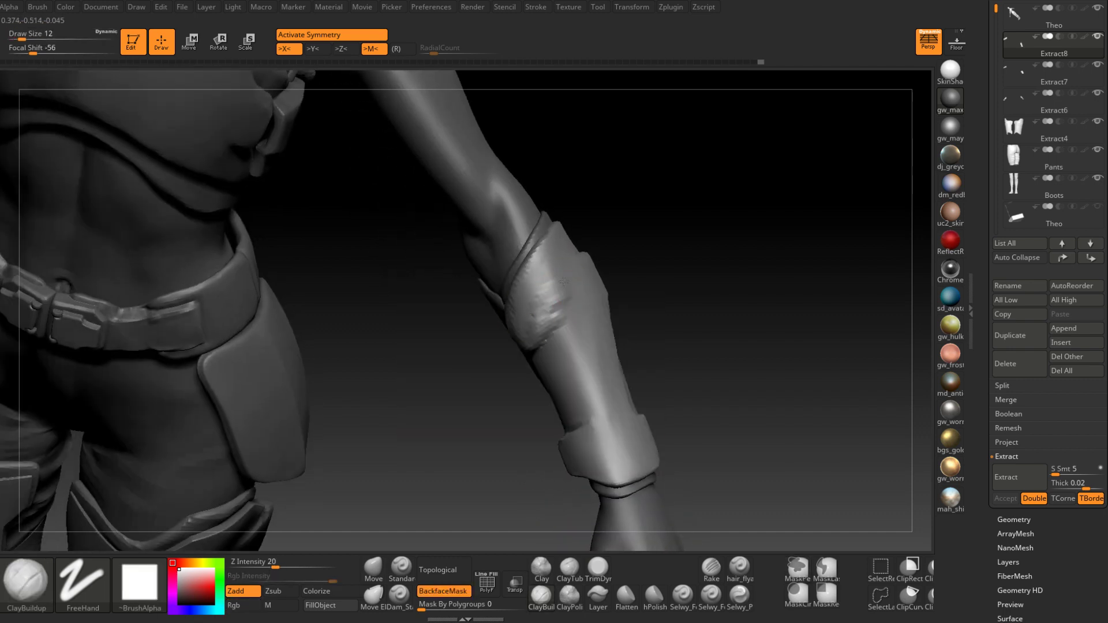
right_click_drag(551, 272, 589, 384)
Flatten the extended inner elbow pad and its side with TrimDynamic, reducing the brush size to 7
key("b")
key("t")
key("d")
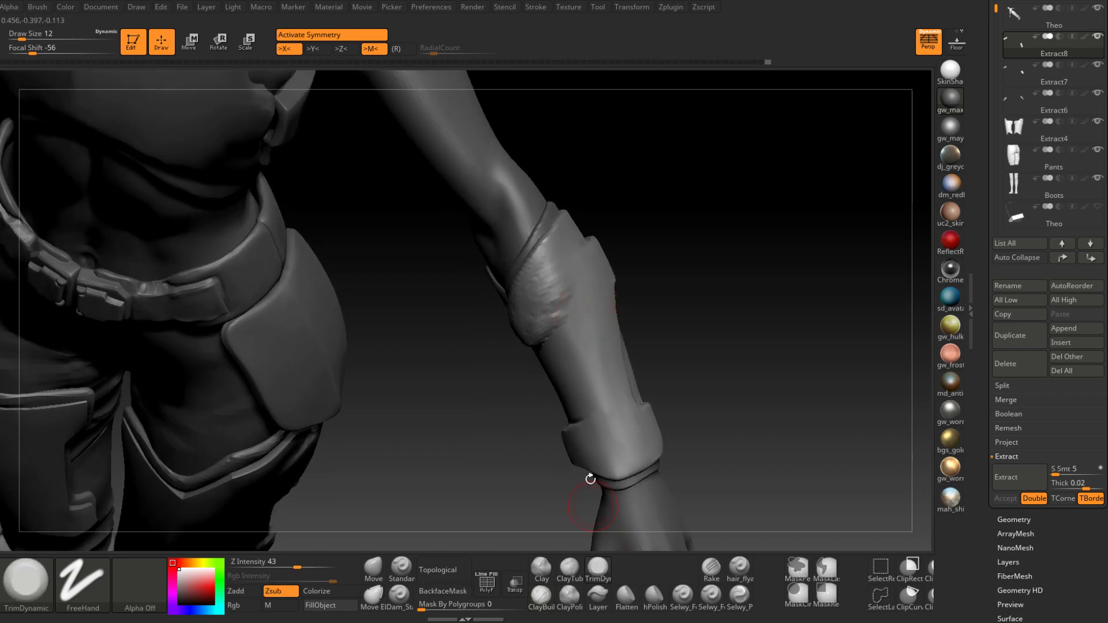
left_click_drag(544, 281, 541, 289)
right_click_drag(542, 280, 576, 243)
right_click_drag(539, 307, 560, 312)
mouse_move(560, 311)
right_mouse_down("ctrl")
mouse_move(548, 330)
mouse_move(537, 317)
mouse_move(522, 325)
mouse_move(539, 339)
mouse_move(530, 324)
mouse_move(508, 335)
mouse_move(505, 324)
mouse_move(503, 341)
right_mouse_up("ctrl")
right_click(548, 331)
right_click(503, 342)
left_click_drag(504, 344, 497, 345)
right_click_drag(489, 286, 512, 304)
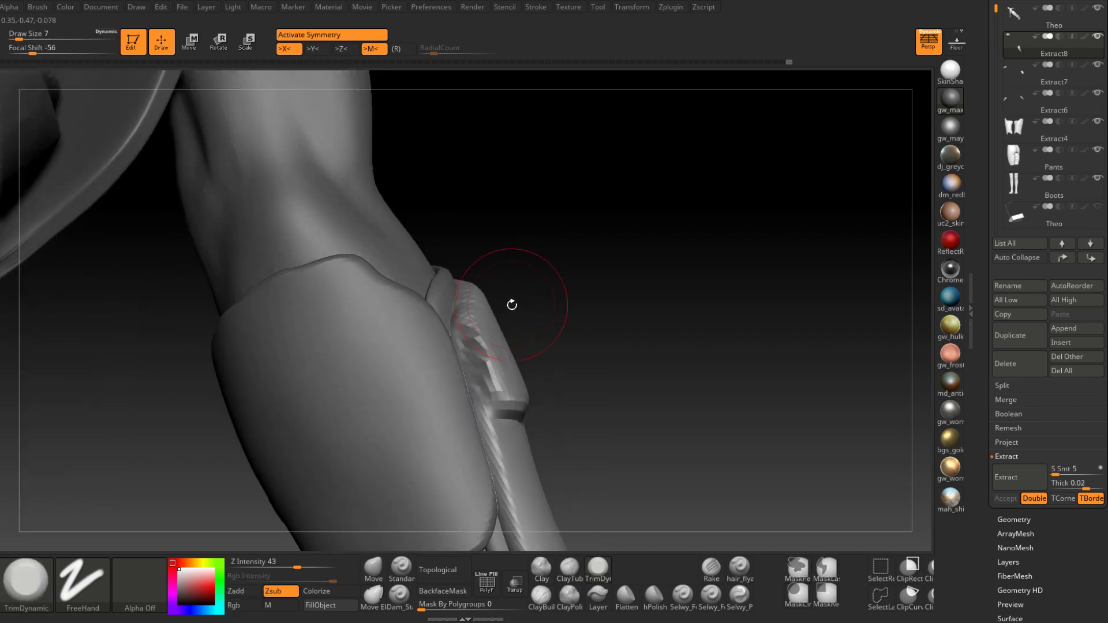
Carve a recess along the side of the inner elbow pad with ClayBuildup at brush size 4
left_click(543, 596)
right_click_drag(478, 357, 477, 347)
left_click_drag(477, 350, 480, 350)
right_click_drag(478, 346, 477, 345)
left_click_drag(476, 350, 470, 349)
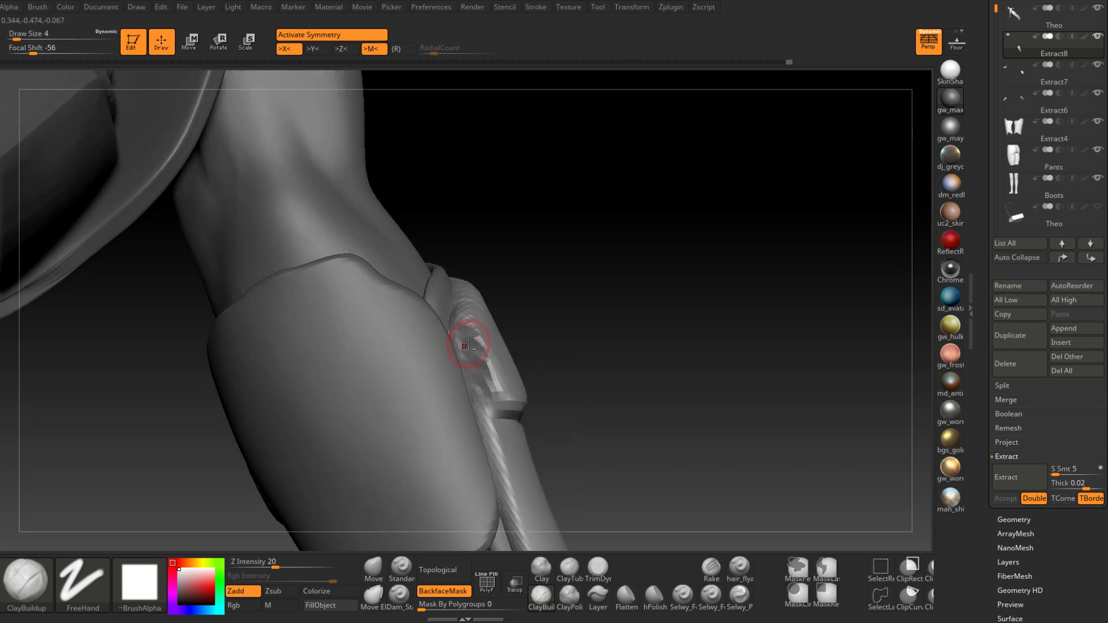
right_click_drag(472, 357, 472, 402)
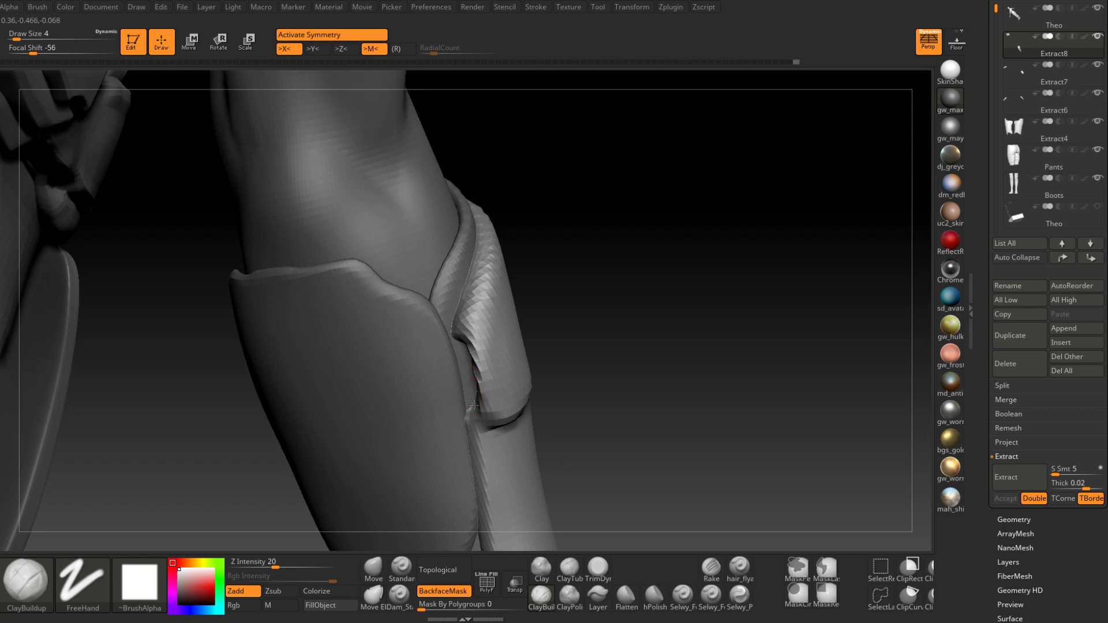
mouse_move(474, 405)
right_mouse_down()
mouse_move(527, 371)
mouse_move(564, 371)
mouse_move(511, 398)
mouse_move(542, 393)
right_mouse_up()
Define the inner elbow pad's upper and side edges with Dam_Standard1 at brush size 4 and smooth the surface beside them
left_click(399, 597)
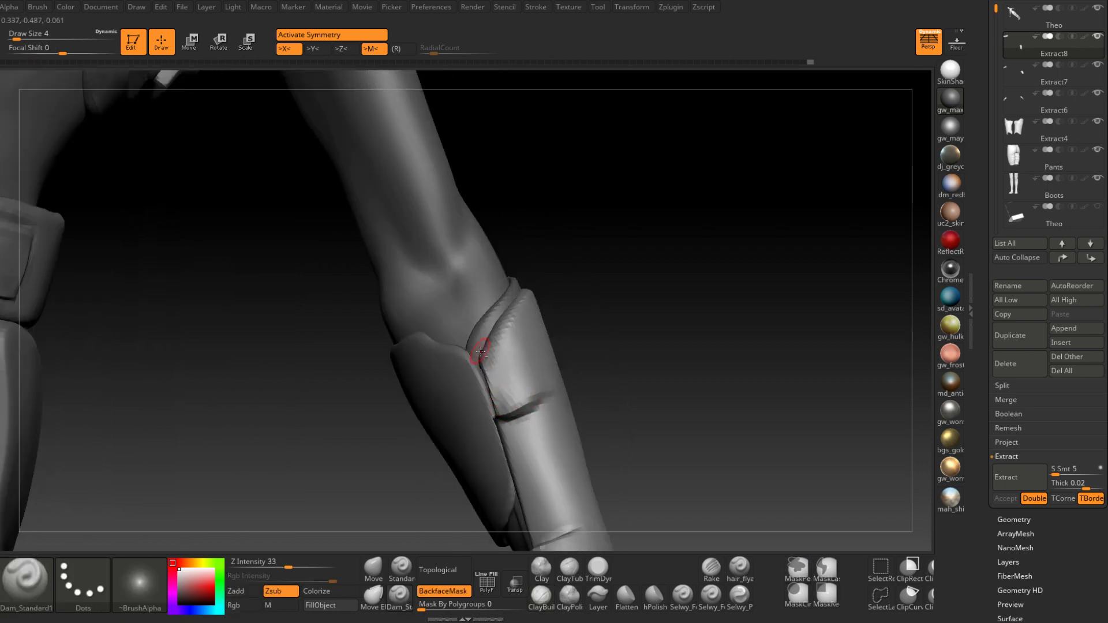
right_click_drag(481, 352, 485, 354)
right_click_drag(519, 285, 510, 295)
left_click_drag(510, 305, 483, 360)
right_click_drag(483, 360, 511, 357)
left_click_drag(483, 356, 494, 409)
right_click_drag(494, 408, 495, 380)
left_click_drag(495, 380, 497, 401, "shift")
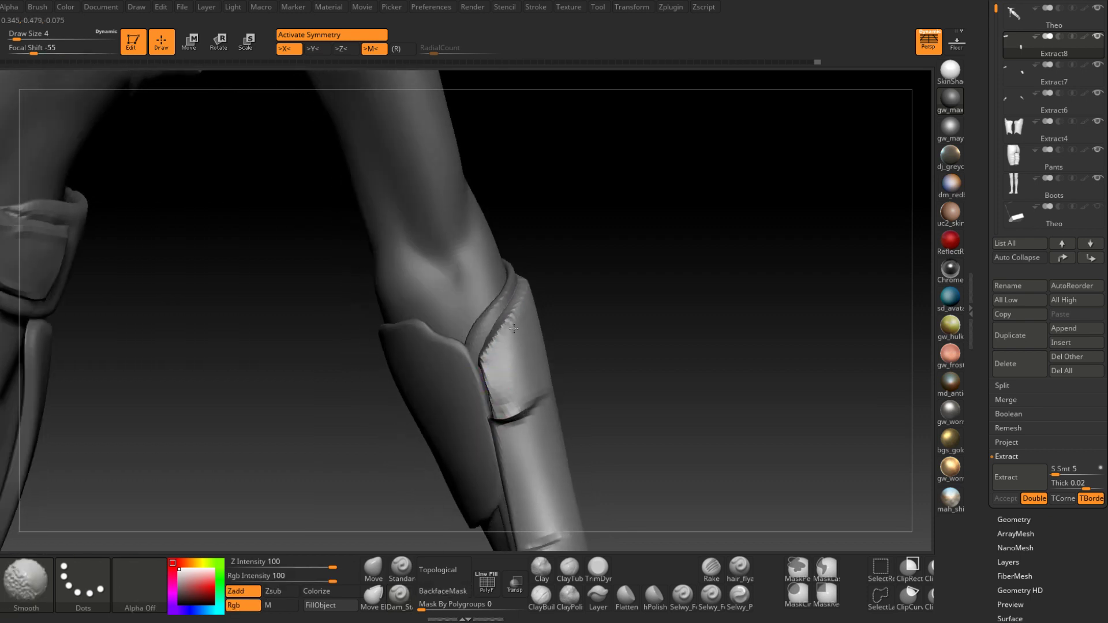
right_click_drag(498, 401, 519, 332)
left_click_drag(502, 370, 492, 389, "shift")
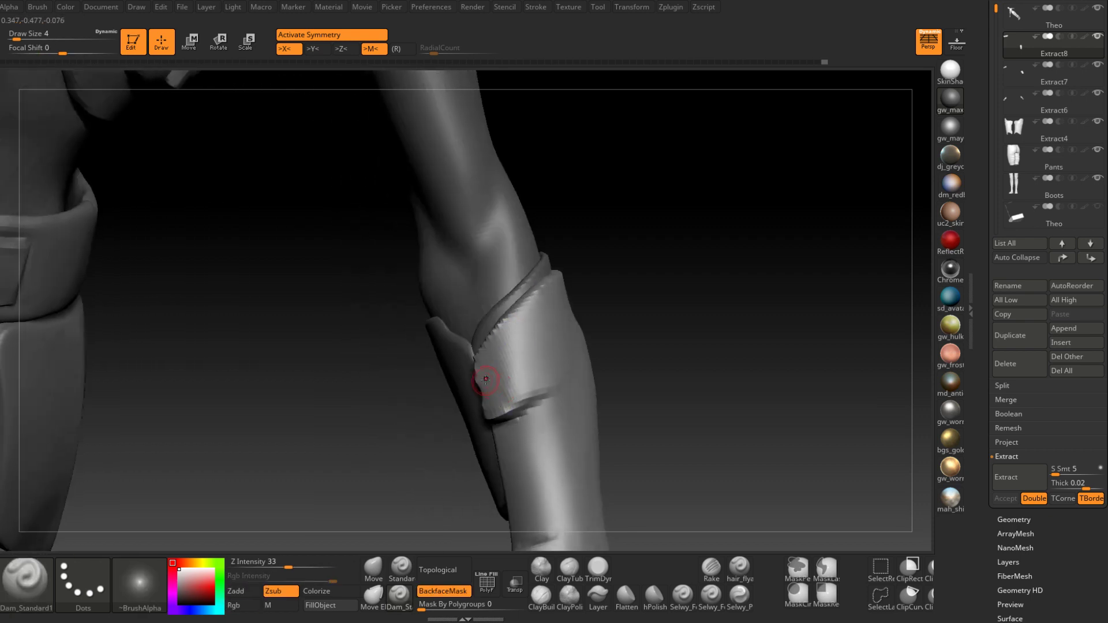
Smooth the surface of the outer forearm guard below its upper rim
mouse_move(488, 384)
right_mouse_down()
mouse_move(508, 385)
mouse_move(515, 352)
mouse_move(524, 398)
right_mouse_up()
key("shift")
left_click_drag(524, 398, 515, 379, "shift")
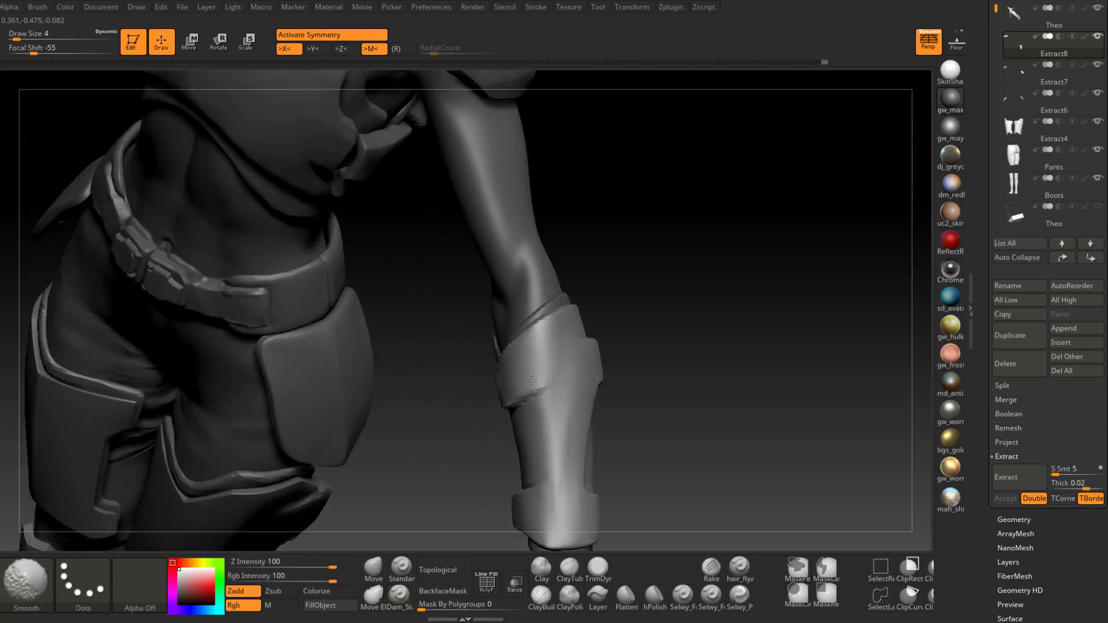
mouse_move(516, 379)
right_mouse_down()
mouse_move(545, 341)
mouse_move(569, 366)
mouse_move(552, 368)
mouse_move(566, 397)
mouse_move(574, 372)
mouse_move(554, 401)
mouse_move(519, 396)
mouse_move(574, 403)
mouse_move(563, 410)
mouse_move(550, 398)
mouse_move(586, 420)
mouse_move(532, 429)
mouse_move(575, 393)
mouse_move(587, 400)
mouse_move(558, 424)
mouse_move(537, 347)
right_mouse_up()
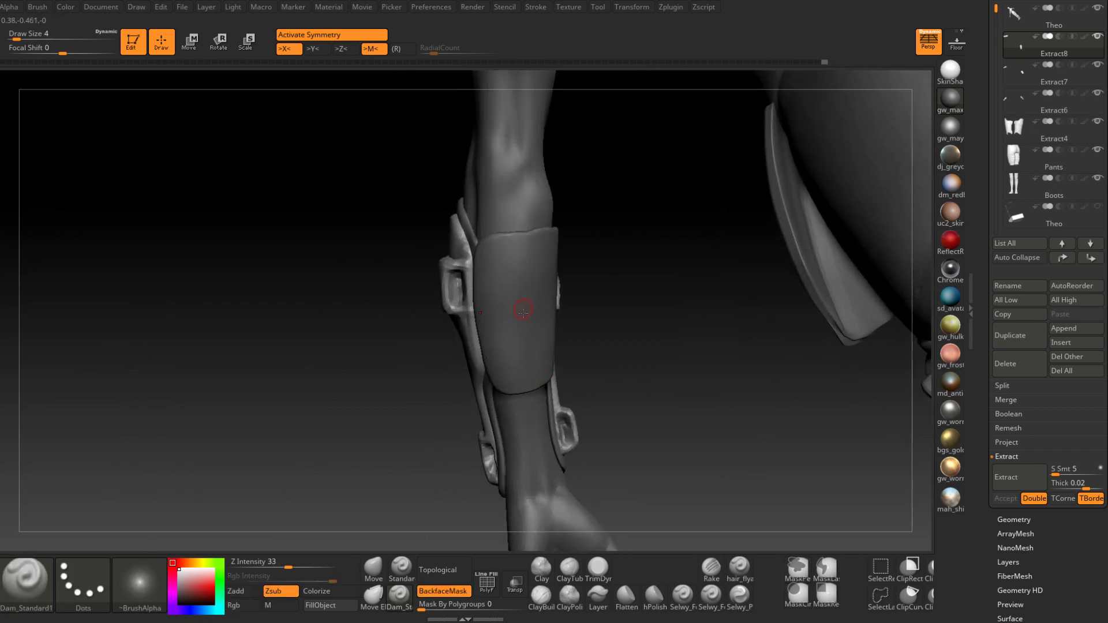
Make the body mesh the active subtool and turn on transparency to see it through the forearm armor
right_click_drag(523, 311, 533, 300)
left_click(527, 208, "alt")
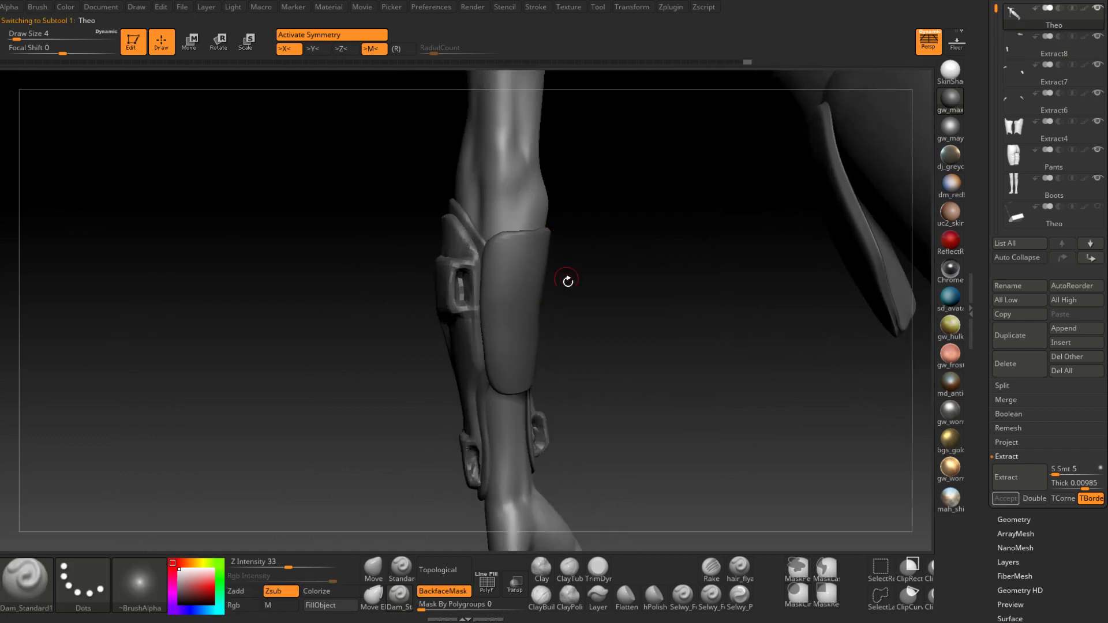
left_click(522, 581)
right_click_drag(587, 312, 494, 271)
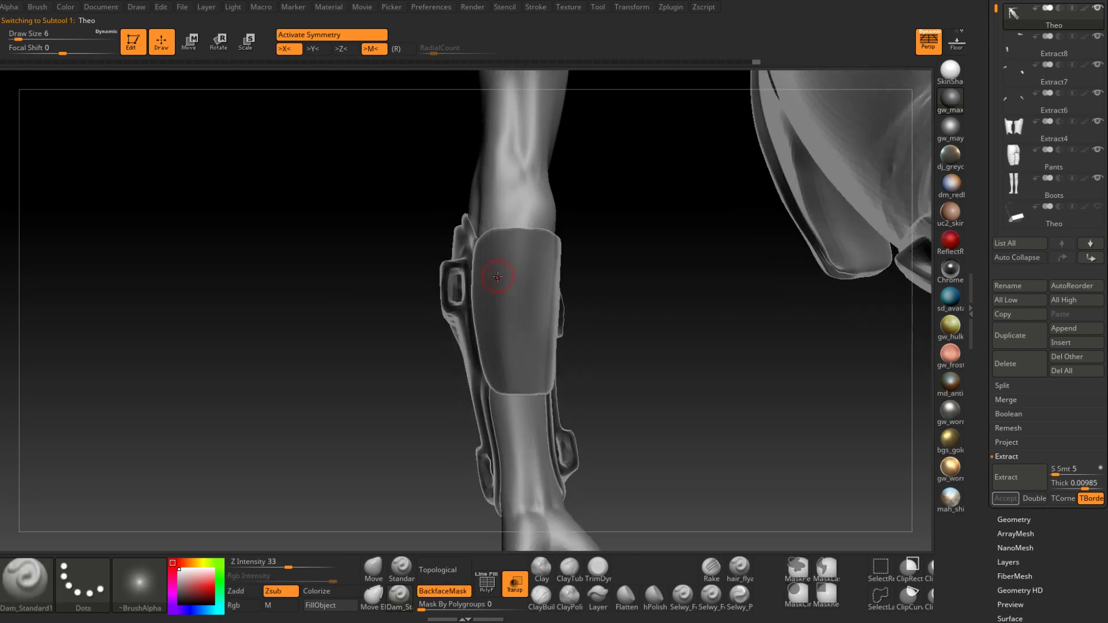
Paint a mask border on the forearm just inside the armor plate's outline at draw size 6
mouse_move(487, 265)
left_mouse_down("ctrl")
mouse_move(486, 282)
mouse_move(516, 265)
left_mouse_up("ctrl")
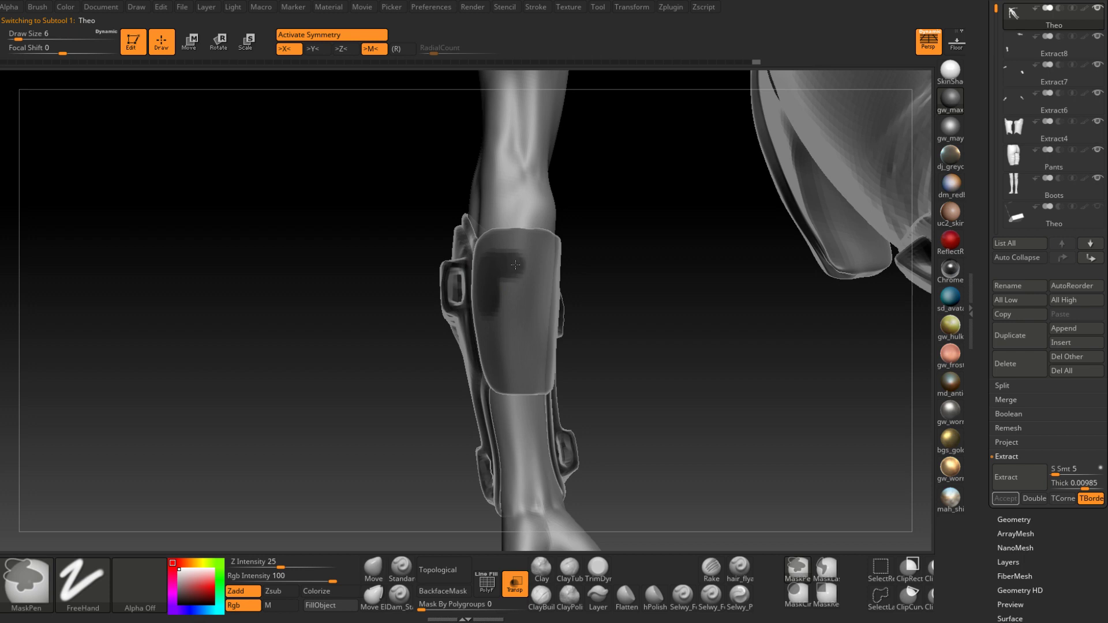
right_click_drag(551, 266, 493, 263)
mouse_move(567, 270)
left_mouse_down("ctrl")
mouse_move(558, 267)
mouse_move(582, 310)
mouse_move(574, 335)
left_mouse_up("ctrl")
left_click_drag(578, 315, 544, 363, "ctrl")
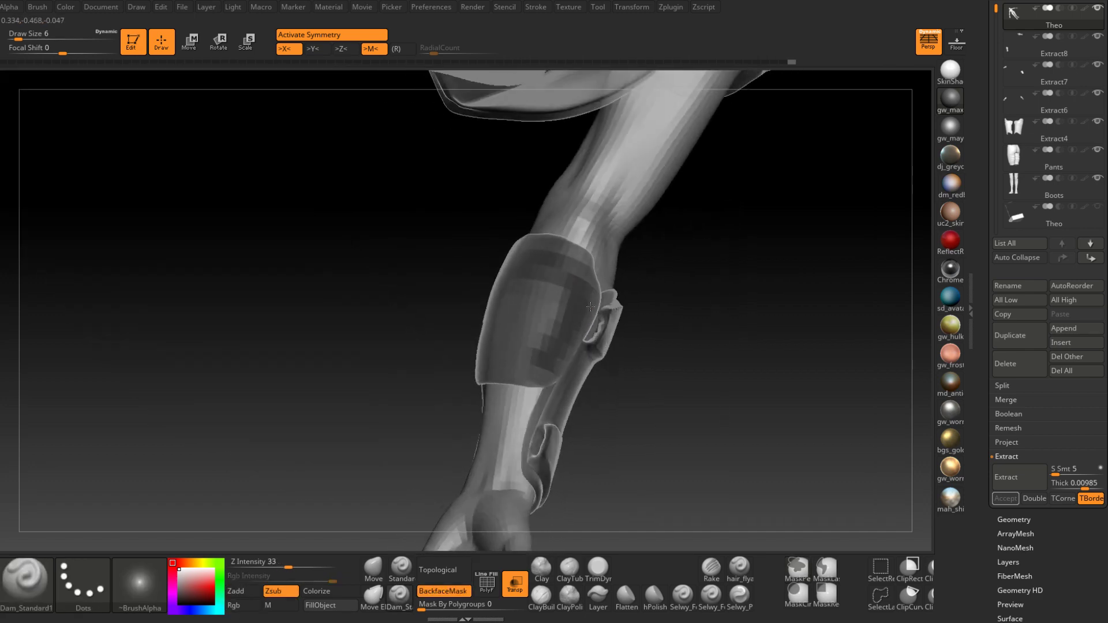
right_click_drag(583, 324, 566, 342)
mouse_move(536, 353)
left_mouse_down("ctrl")
mouse_move(499, 359)
mouse_move(534, 364)
mouse_move(482, 290)
left_mouse_up("ctrl")
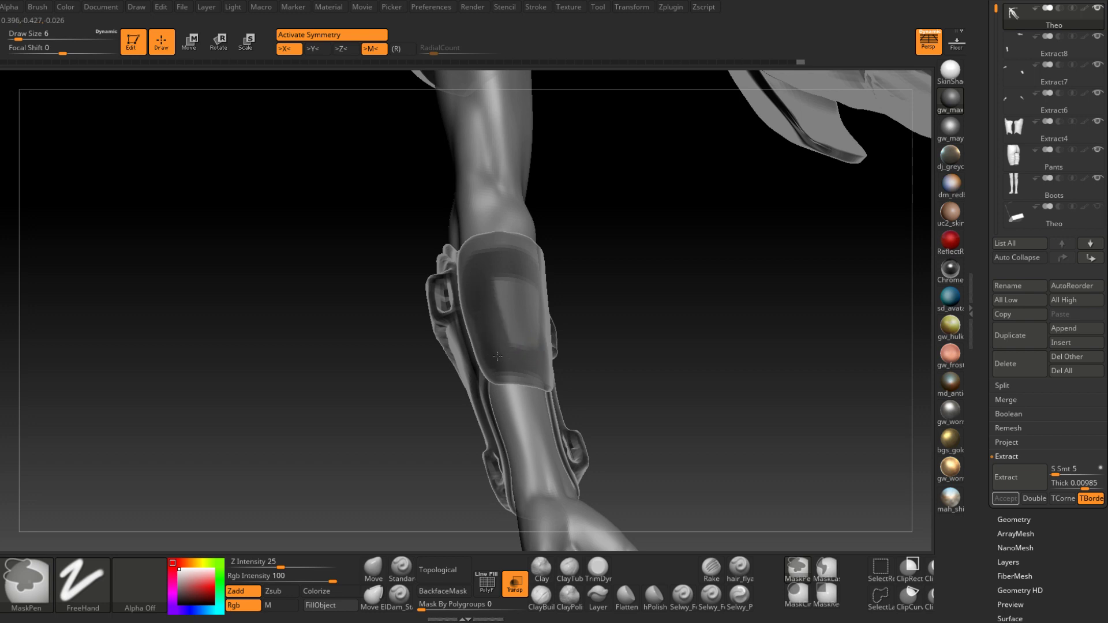
Fill in the unmasked center of the forearm mask so the plate area is solidly covered
left_click_drag(497, 357, 505, 298, "ctrl")
right_click_drag(532, 301, 495, 312)
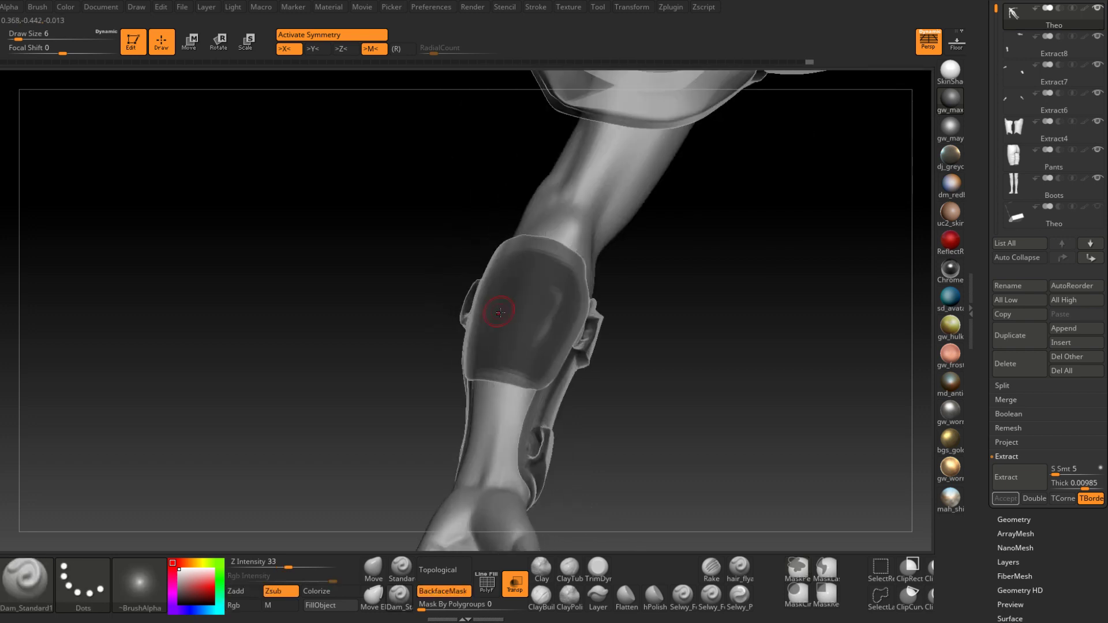
left_click_drag(544, 335, 554, 296, "ctrl")
right_click_drag(543, 290, 543, 354)
left_click_drag(509, 358, 534, 368, "ctrl")
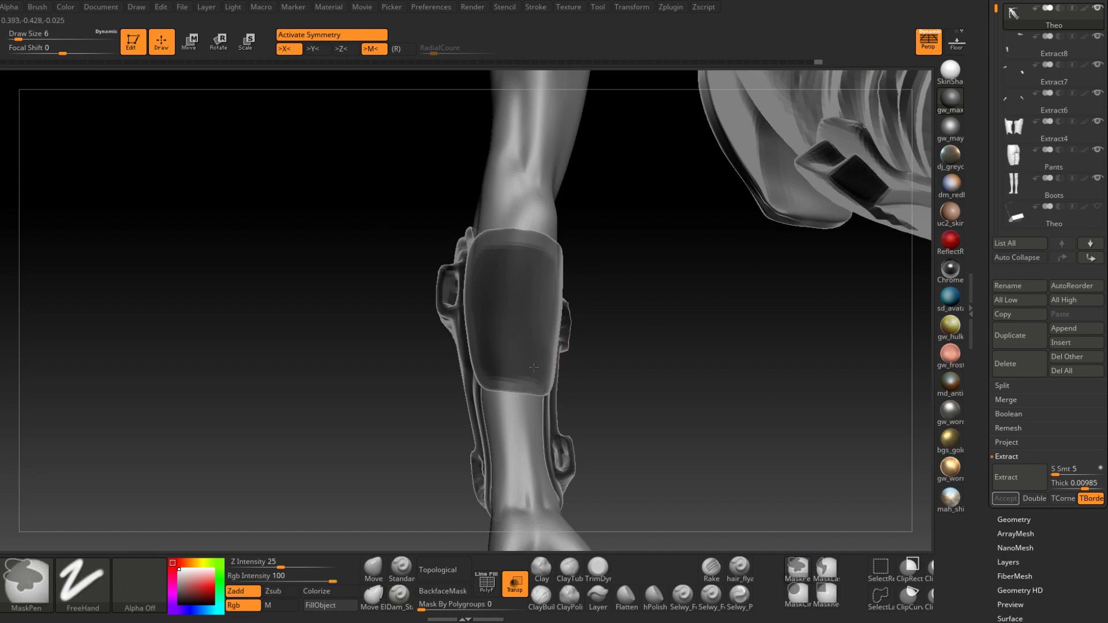
Refine the side and upper edges of the forearm mask at draw size 4
mouse_move(495, 255)
right_mouse_down()
mouse_move(512, 290)
mouse_move(507, 314)
mouse_move(471, 324)
right_mouse_up()
key("space")
left_click_drag(475, 318, 479, 277)
right_click_drag(479, 277, 463, 293)
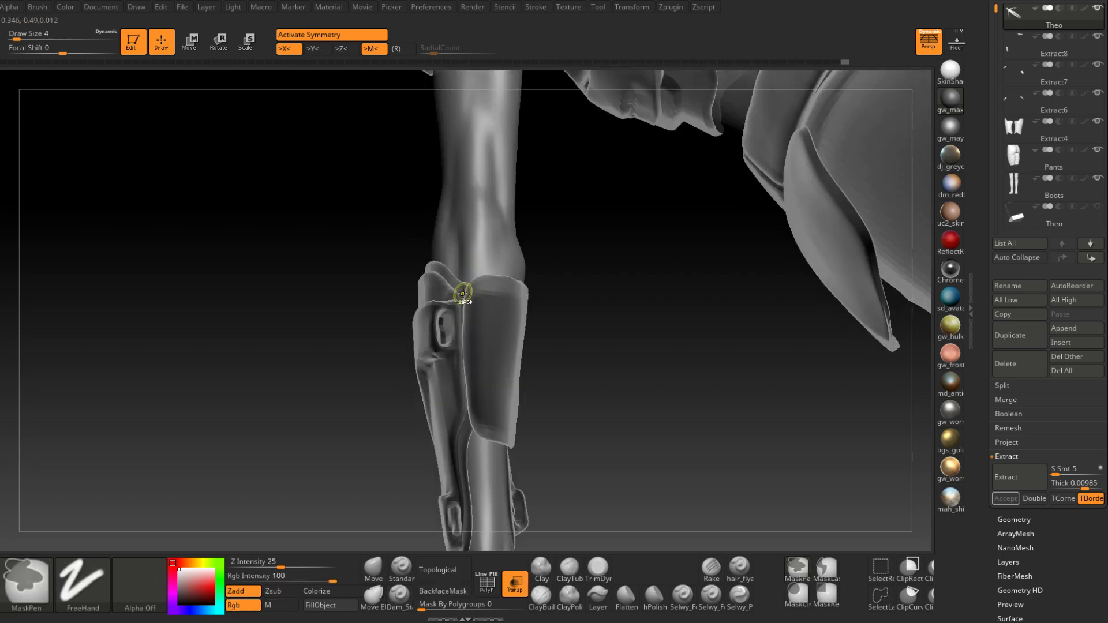
left_click_drag(463, 294, 469, 411, "ctrl")
mouse_move(473, 419)
right_mouse_down()
mouse_move(447, 427)
mouse_move(501, 361)
mouse_move(492, 370)
mouse_move(484, 265)
mouse_move(638, 305)
mouse_move(549, 250)
right_mouse_up()
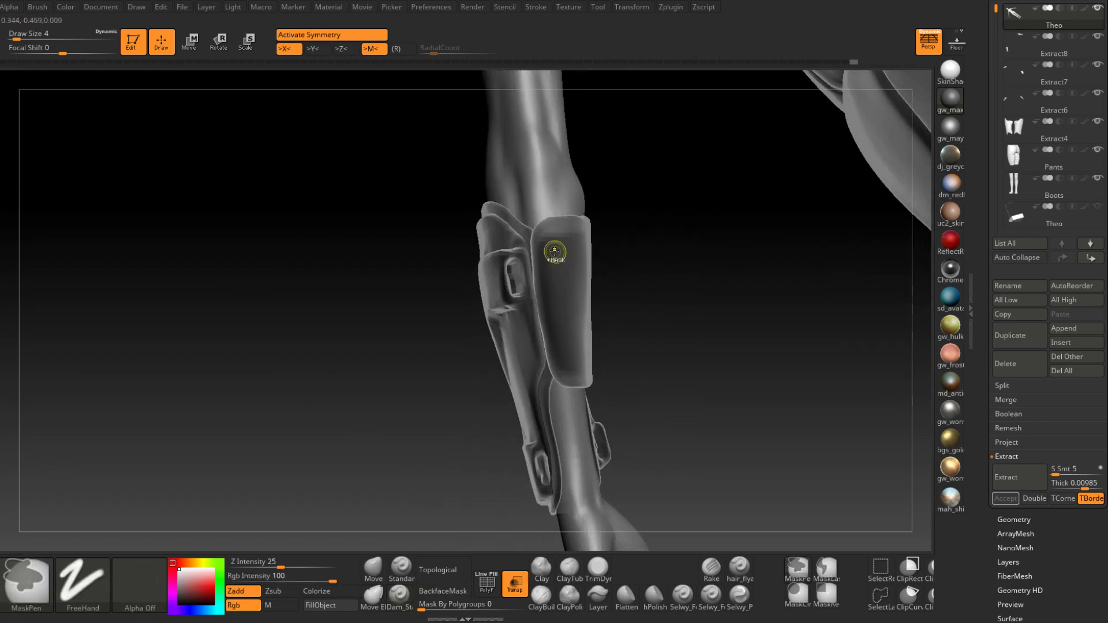
right_click_drag(511, 287, 529, 233)
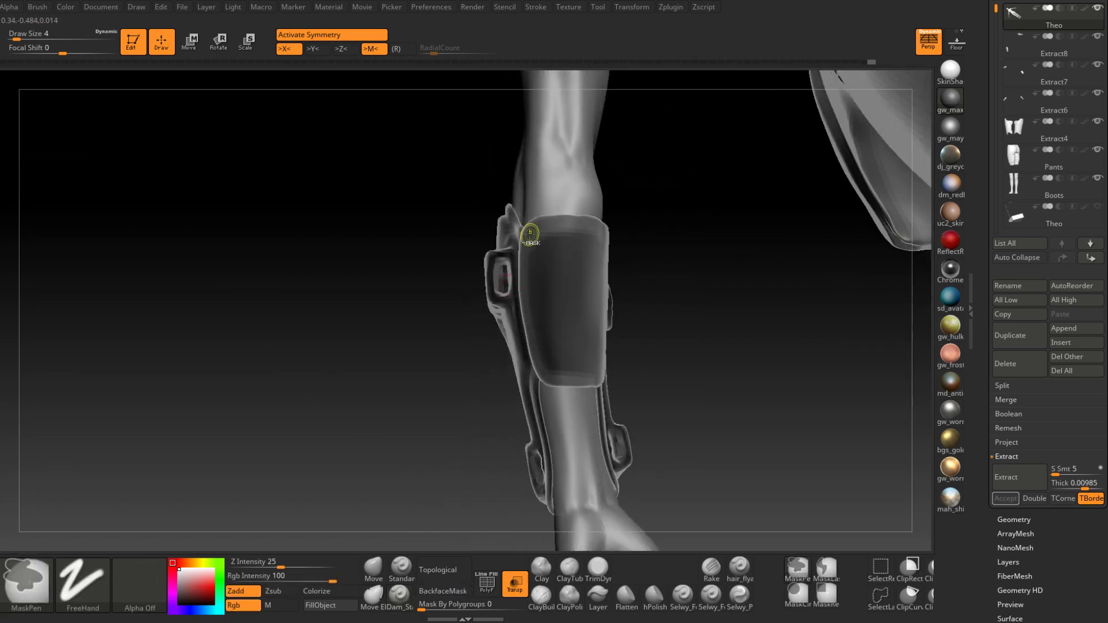
right_click_drag(524, 308, 645, 250)
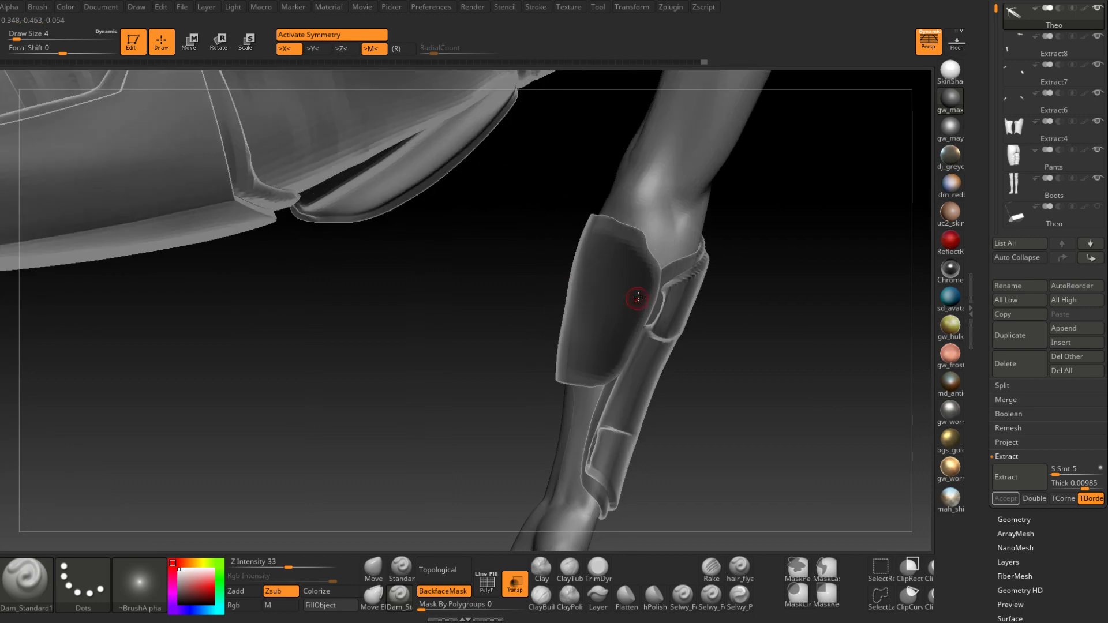
mouse_move(623, 421)
right_mouse_down()
mouse_move(689, 352)
mouse_move(475, 310)
mouse_move(467, 401)
right_mouse_up()
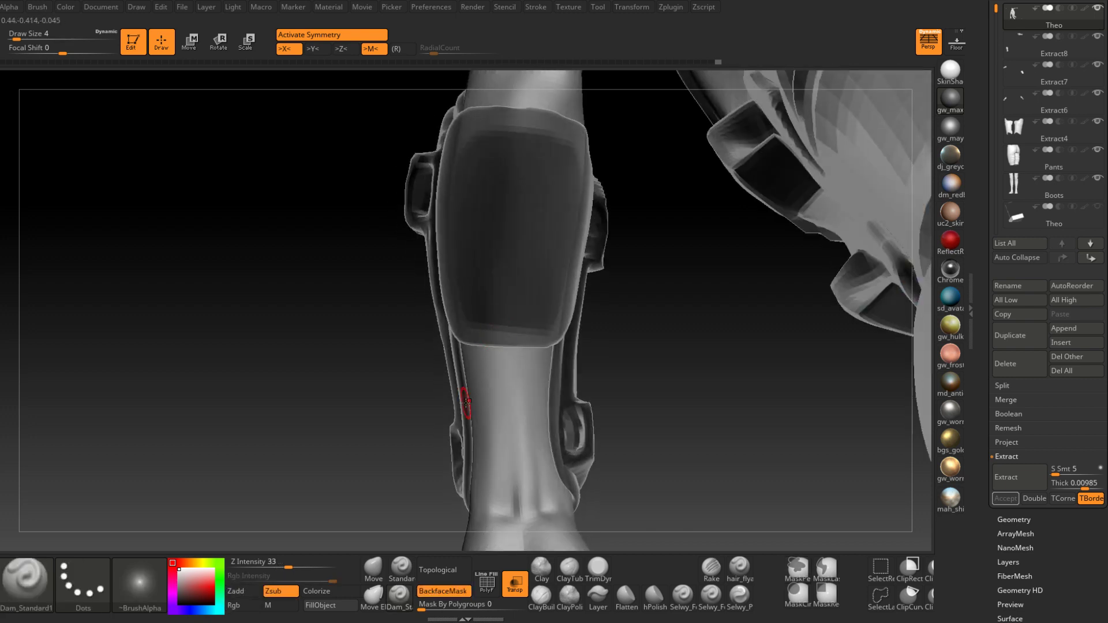
right_click_drag(467, 401, 493, 331)
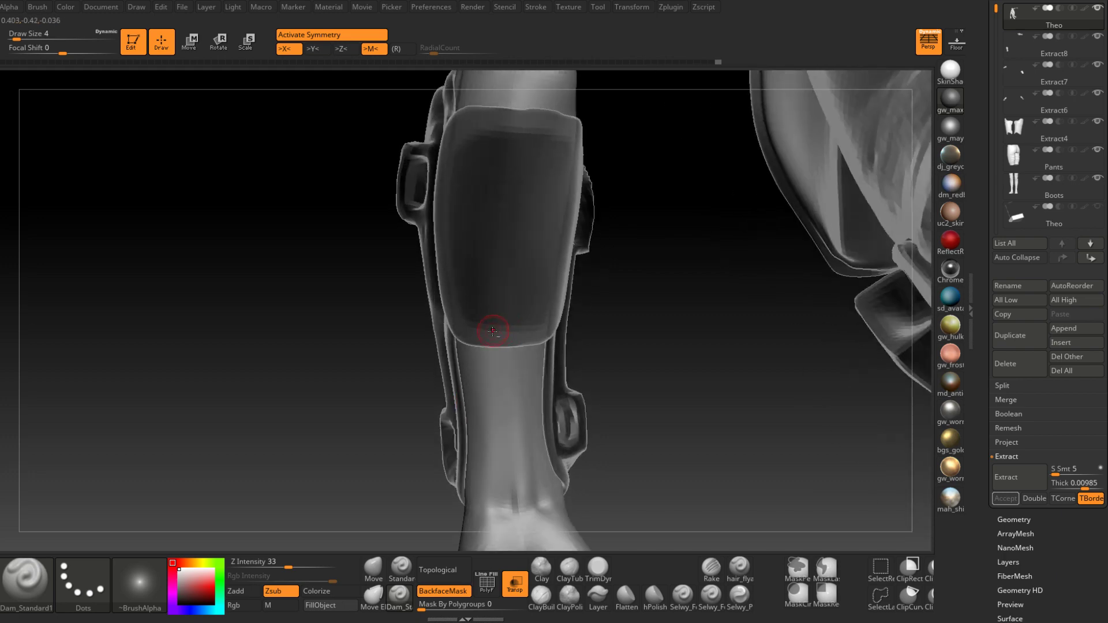
Extend and even out the lower edge and corners of the forearm mask
mouse_move(508, 289)
right_mouse_down("ctrl")
mouse_move(460, 247)
mouse_move(504, 310)
mouse_move(477, 333)
right_mouse_up("ctrl")
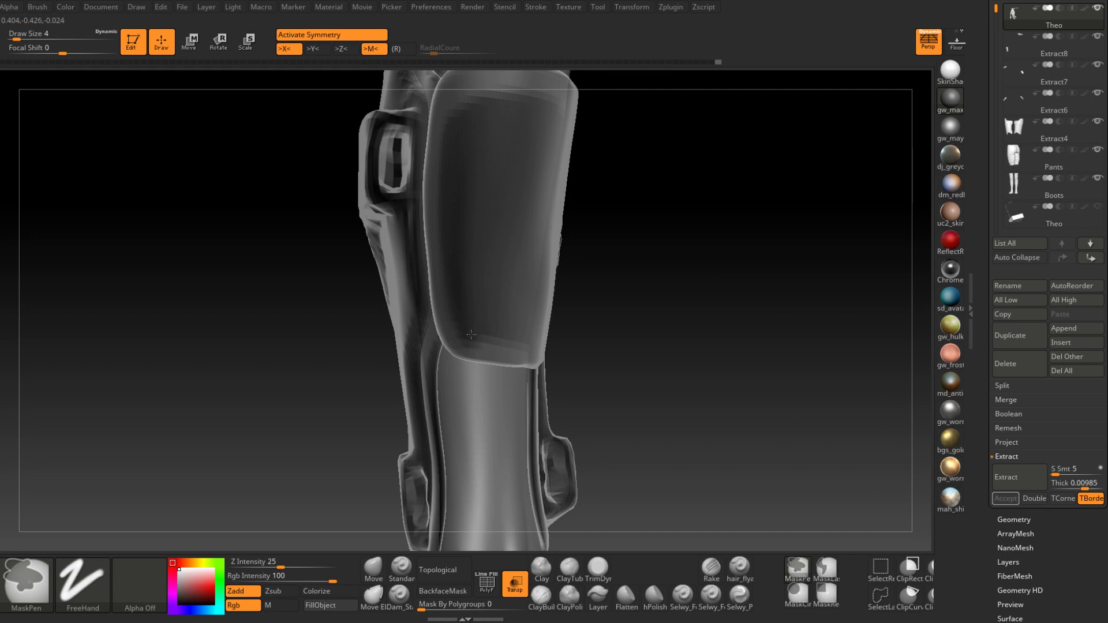
left_click_drag(511, 338, 512, 339, "ctrl")
right_click_drag(513, 339, 482, 341)
left_click_drag(484, 345, 531, 349, "ctrl")
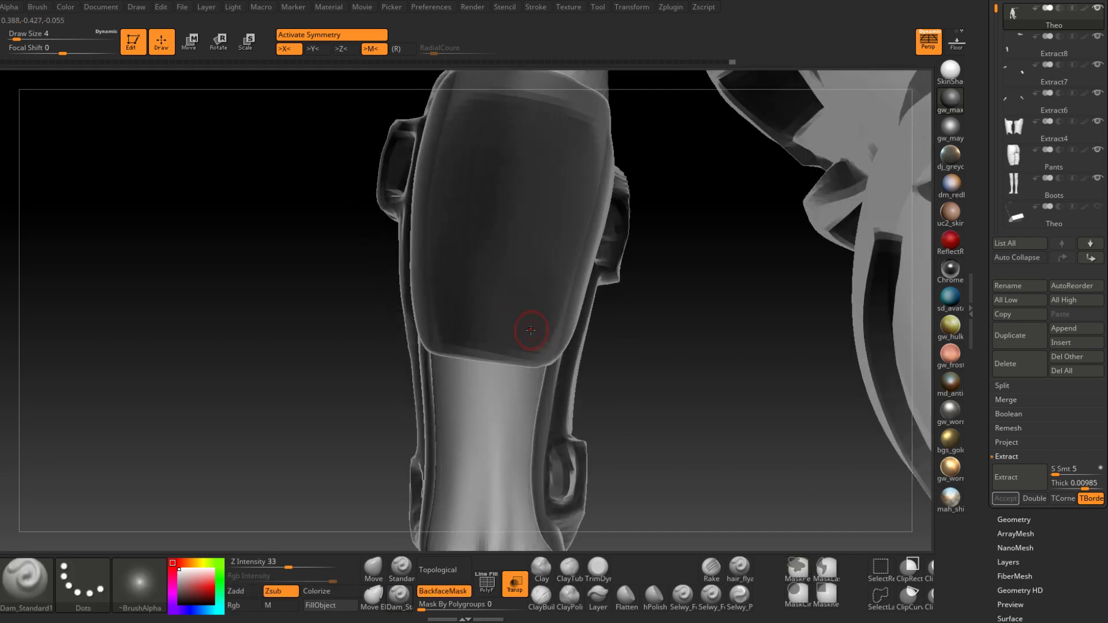
right_click_drag(529, 329, 542, 340)
left_click_drag(544, 363, 594, 329, "ctrl")
Extract the masked forearm area with thickness 0.00985 and accept it as a new subtool
right_click_drag(594, 328, 513, 390, "ctrl")
left_click(1024, 478)
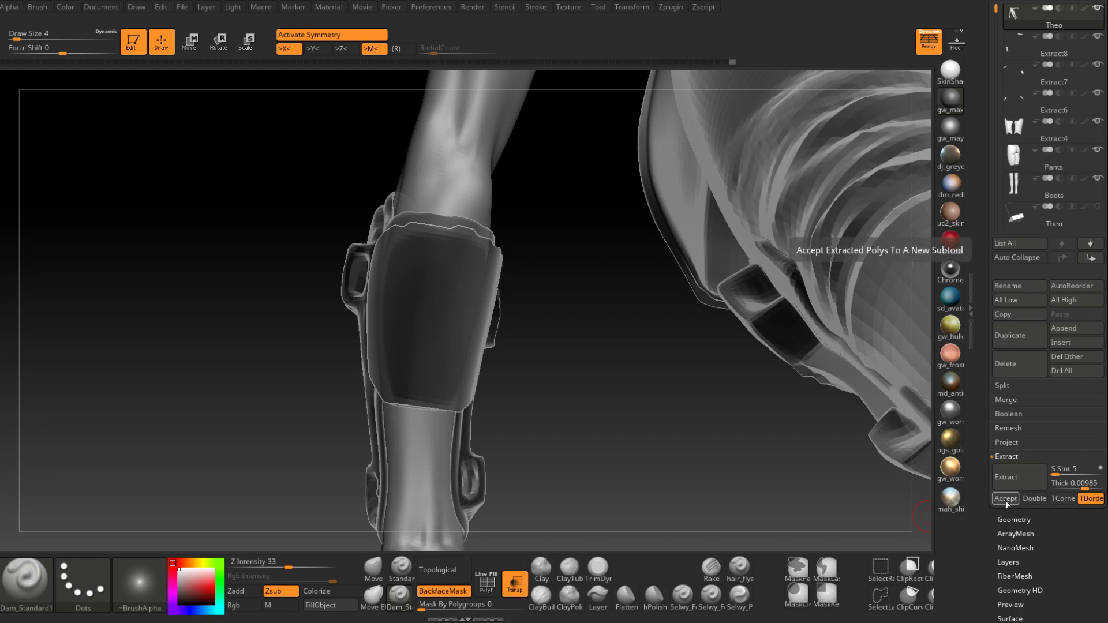
left_click(1006, 499)
Smooth the borders of the newly extracted forearm plate, especially its lower edge, at draw size 17
right_click_drag(519, 346, 490, 363)
key("space")
left_click_drag(441, 301, 445, 300)
key("shift")
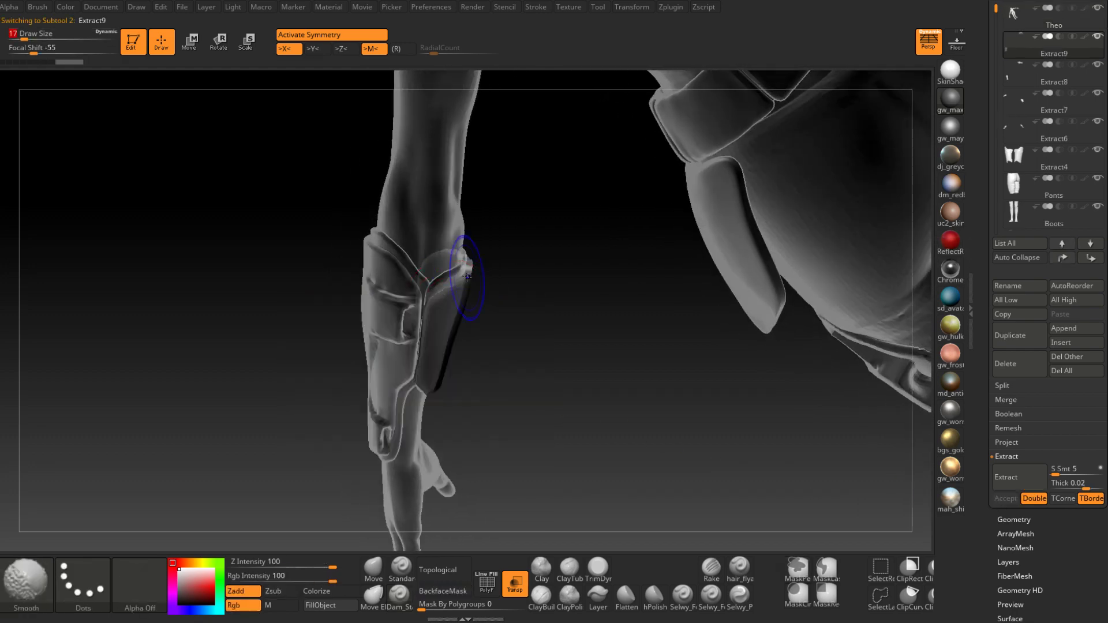
right_click_drag(415, 333, 425, 310)
right_click_drag(415, 391, 418, 365)
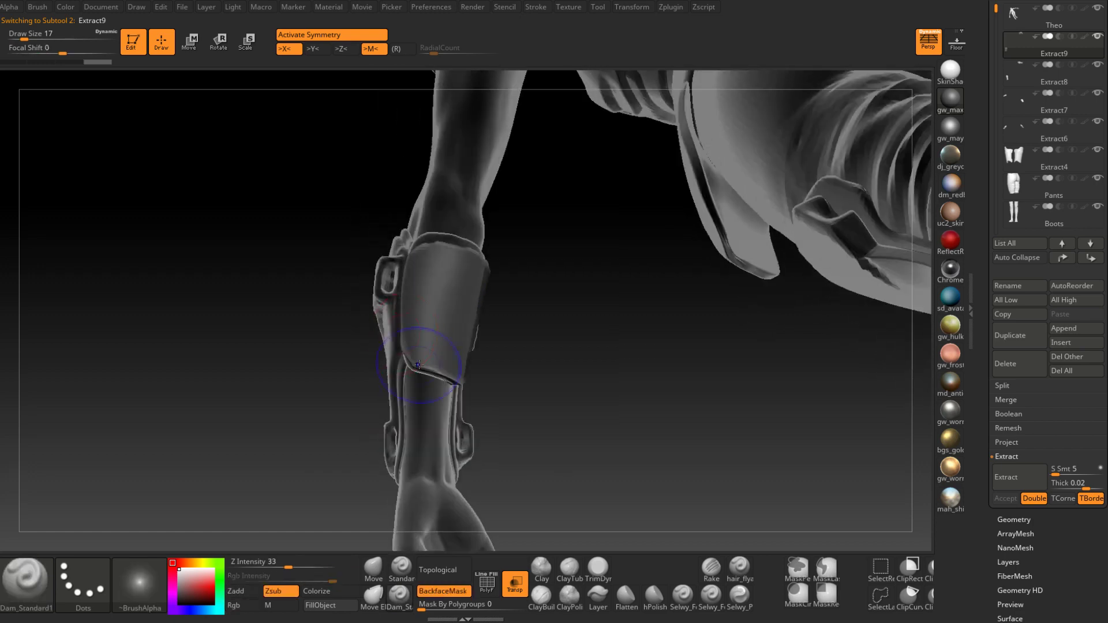
left_click_drag(418, 365, 454, 375, "shift")
right_click_drag(462, 418, 456, 396)
left_click_drag(447, 378, 483, 375, "shift")
Clear the mask from the extracted forearm plate
right_click_drag(490, 401, 522, 321)
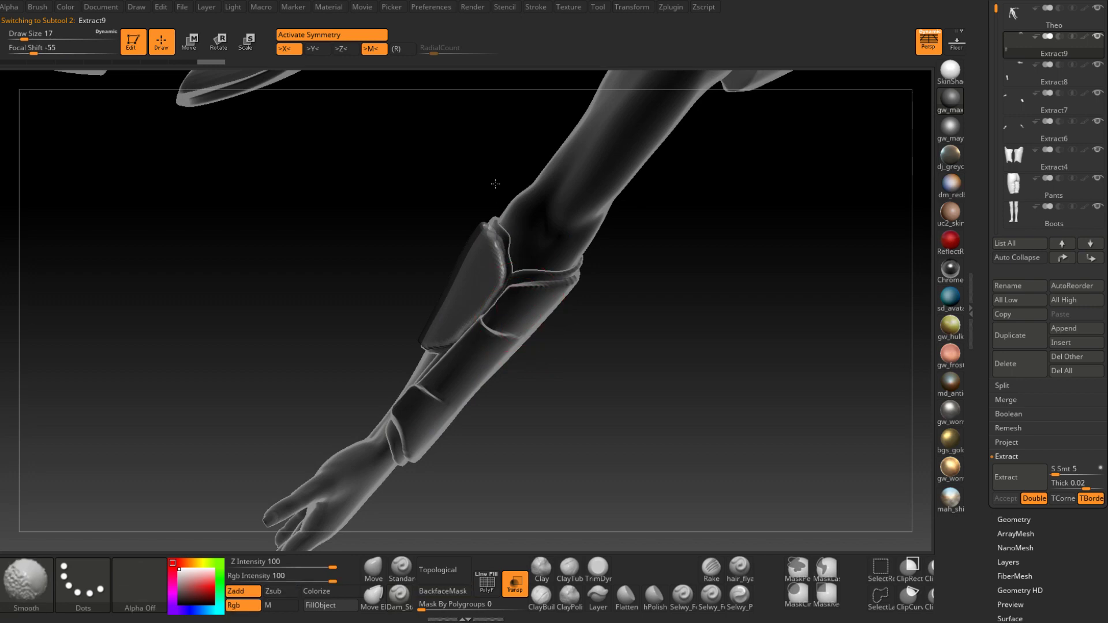
right_click_drag(499, 237, 594, 322)
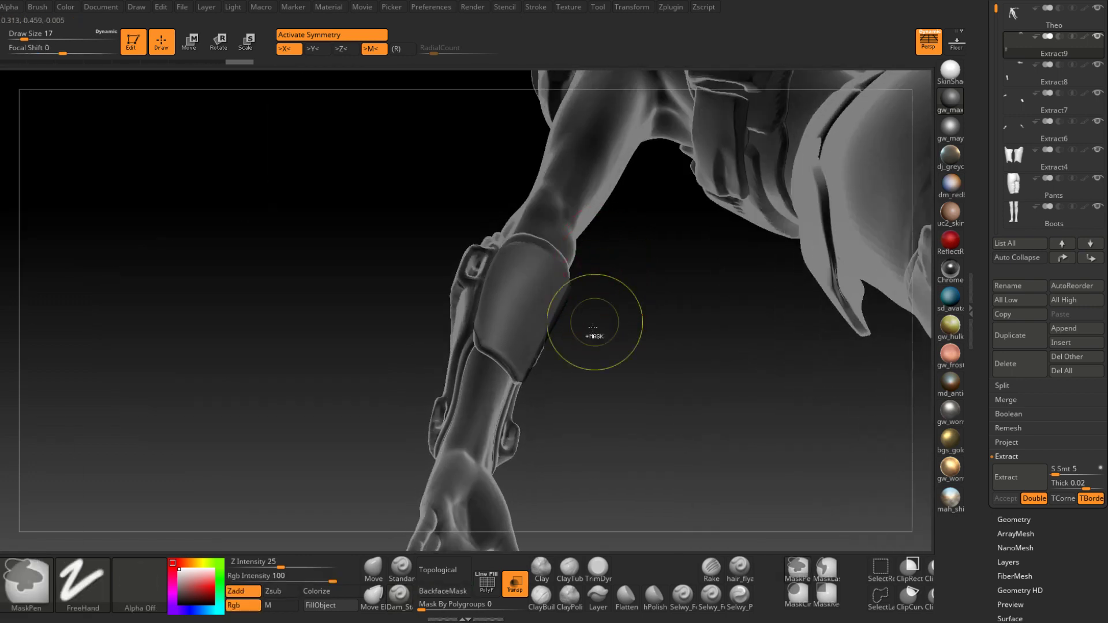
right_click_drag(599, 248, 467, 377)
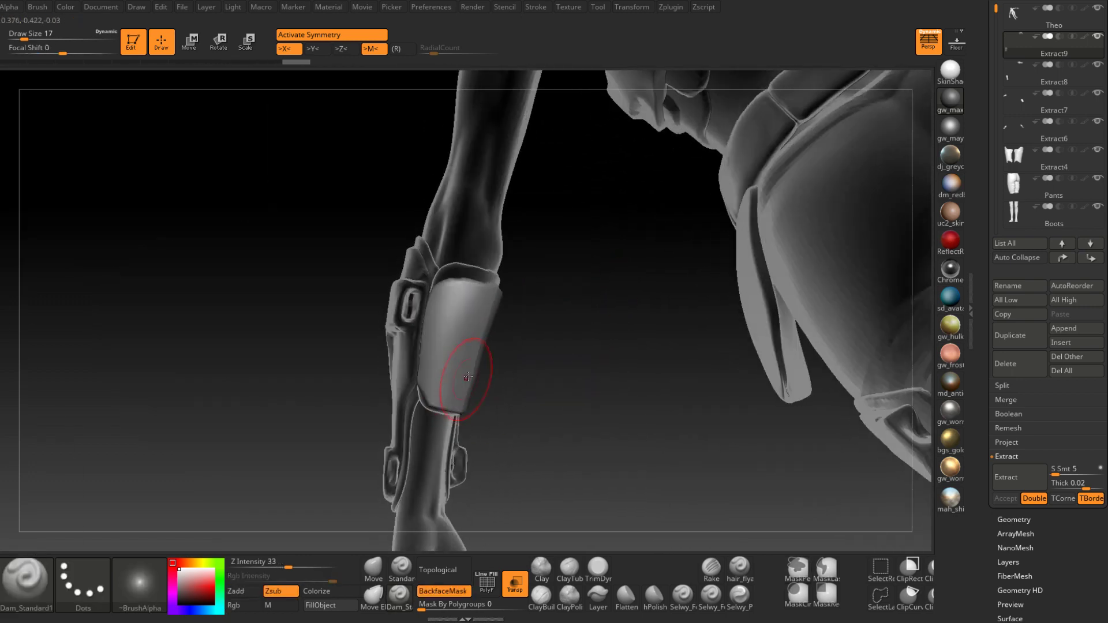
Start building up the upper part of the extracted plate with the ClayBuildup brush at draw sizes 17 and 8
left_click(543, 594)
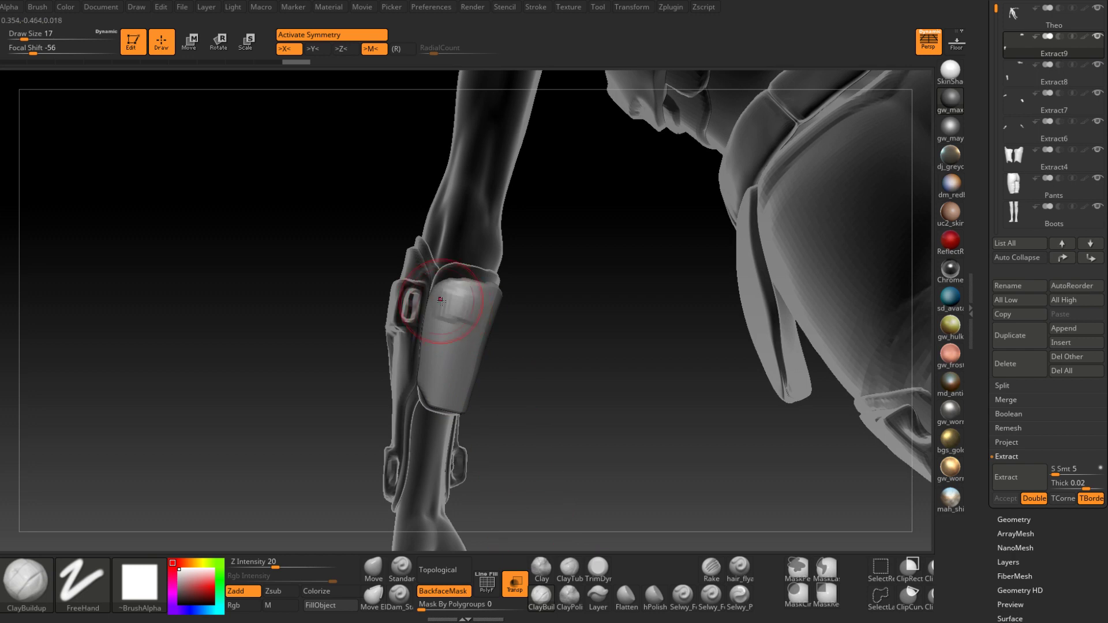
right_click_drag(440, 300, 467, 307)
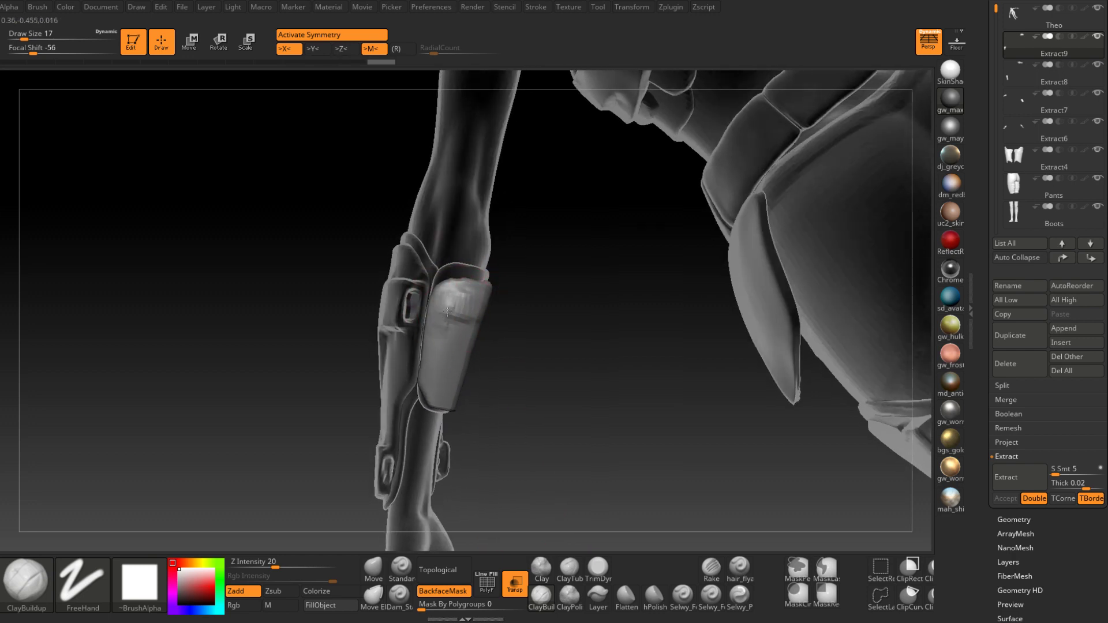
left_click_drag(447, 312, 448, 308)
right_click_drag(452, 306, 448, 304)
key("s")
left_click_drag(447, 304, 442, 304)
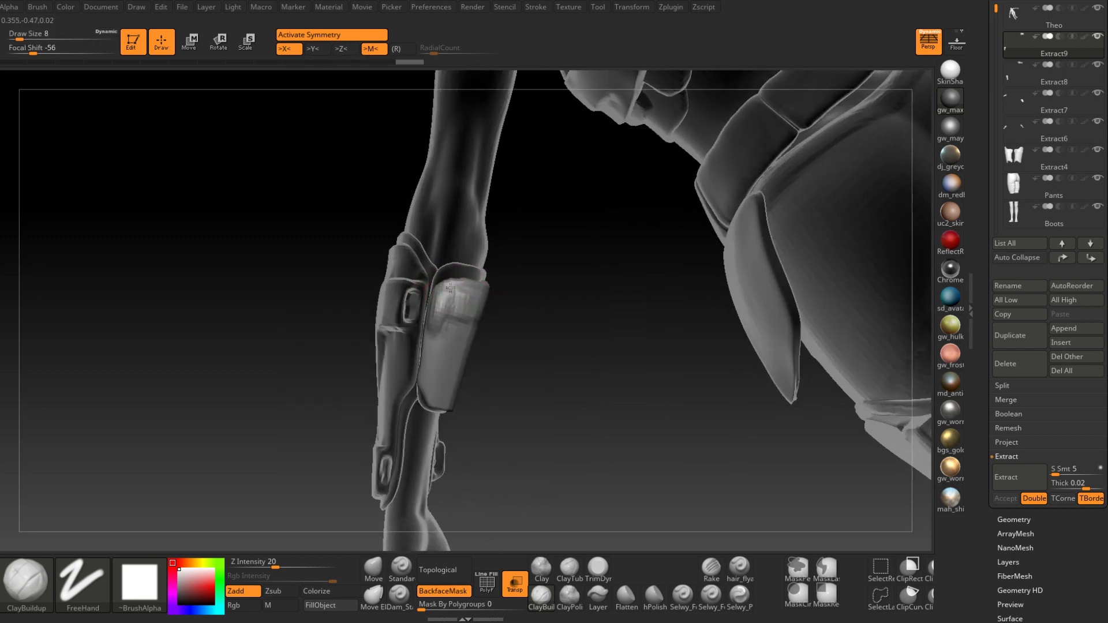
Bulk out the plate's upper half into a rounded bulge with ClayBuildup at draw size 18
mouse_move(475, 300)
right_mouse_down()
mouse_move(450, 300)
mouse_move(488, 333)
mouse_move(512, 317)
right_mouse_up()
type("s18")
right_click_drag(553, 353, 544, 384)
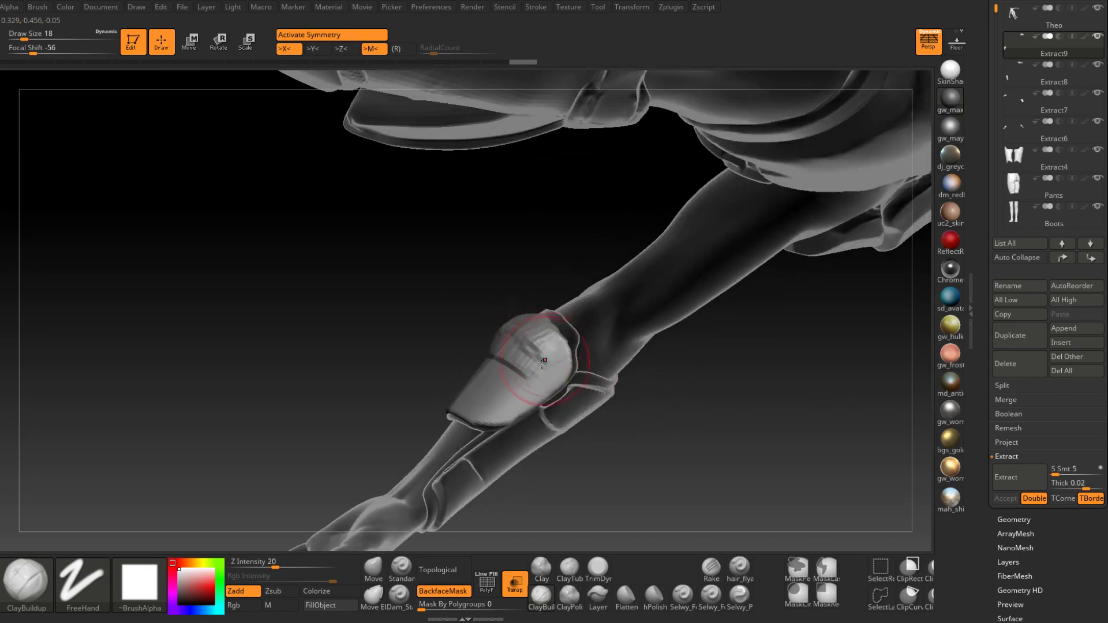
right_click_drag(520, 335, 535, 371)
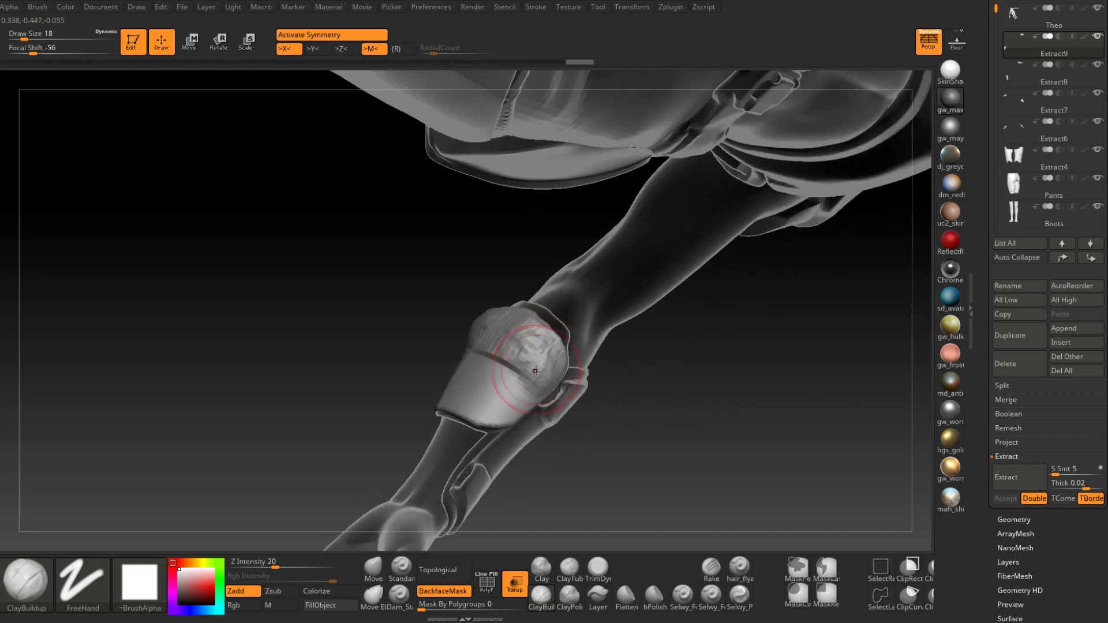
mouse_move(524, 330)
right_mouse_down()
mouse_move(477, 339)
mouse_move(499, 320)
right_mouse_up()
Add volume around the side of the bulge, using ClayBuildup at draw sizes 8 and 17
key("space")
left_click_drag(498, 319, 493, 320)
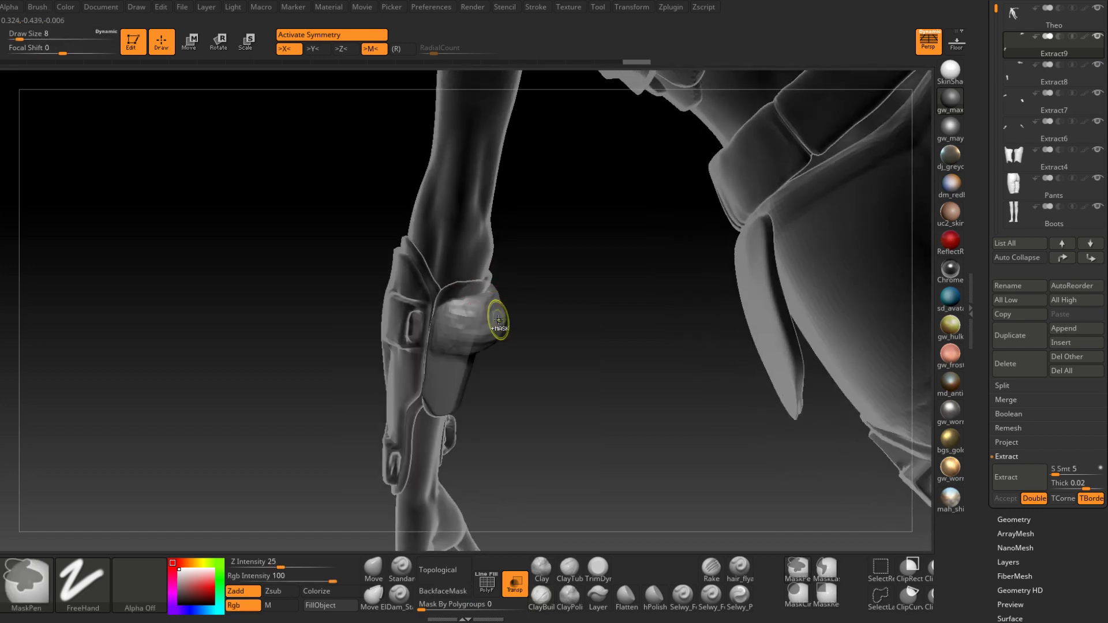
right_click_drag(497, 319, 496, 331, "ctrl")
right_click_drag(495, 330, 486, 323)
key("space")
left_click_drag(487, 324, 490, 324)
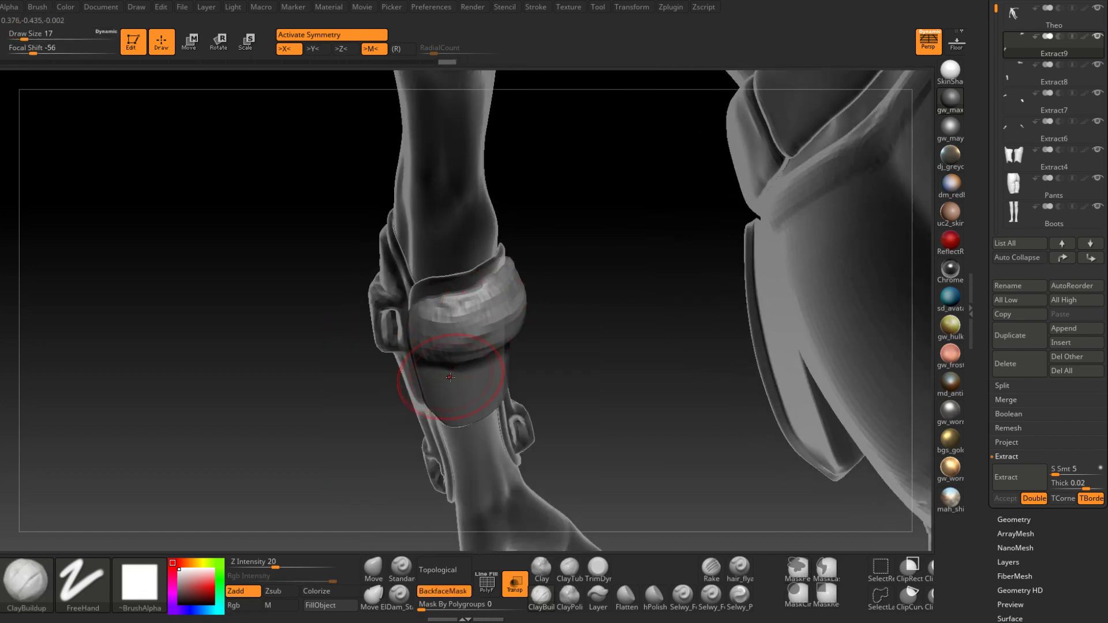
Shape the bulge's top and lower rim across the forearm plate with ClayBuildup at draw size 14
mouse_move(447, 271)
right_mouse_down()
mouse_move(483, 306)
mouse_move(490, 291)
mouse_move(477, 296)
right_mouse_up()
key("space")
left_click_drag(478, 296, 473, 296)
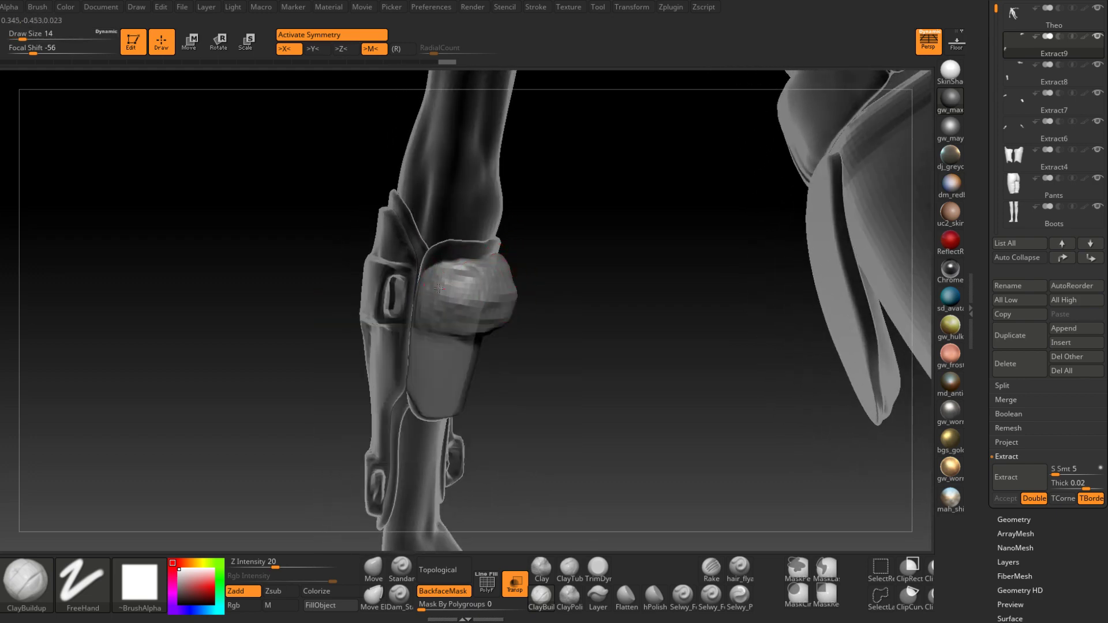
right_click_drag(453, 309, 483, 287)
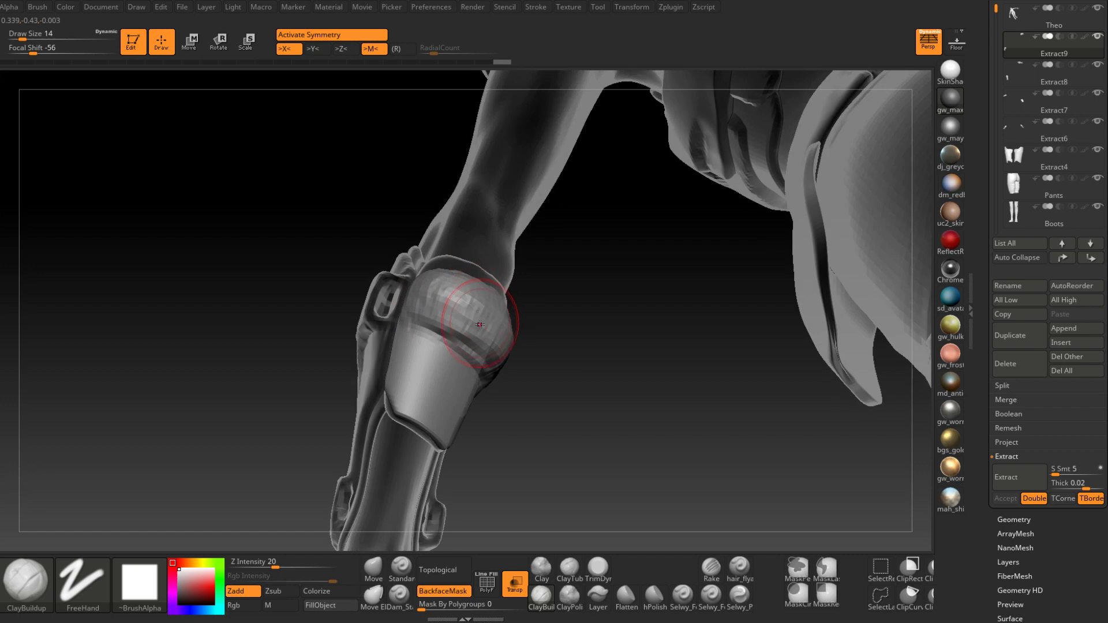
right_click_drag(479, 325, 537, 426)
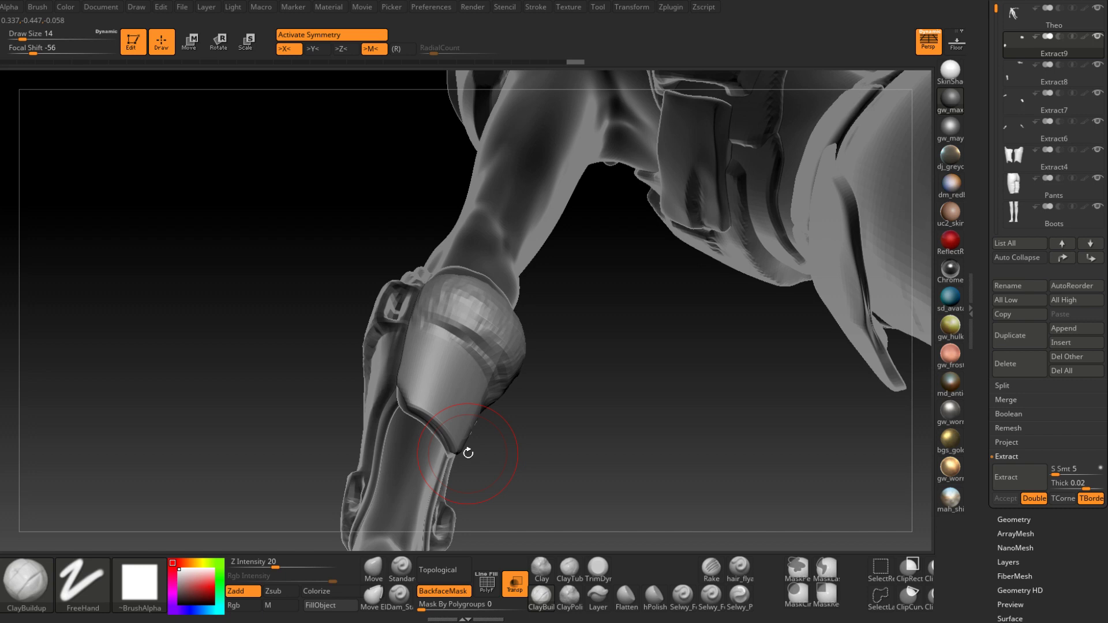
Build up clay over the plate's lower half to blend it into the upper bulge
mouse_move(496, 350)
right_mouse_down()
mouse_move(485, 315)
mouse_move(478, 346)
right_mouse_up()
right_click_drag(455, 289, 480, 315)
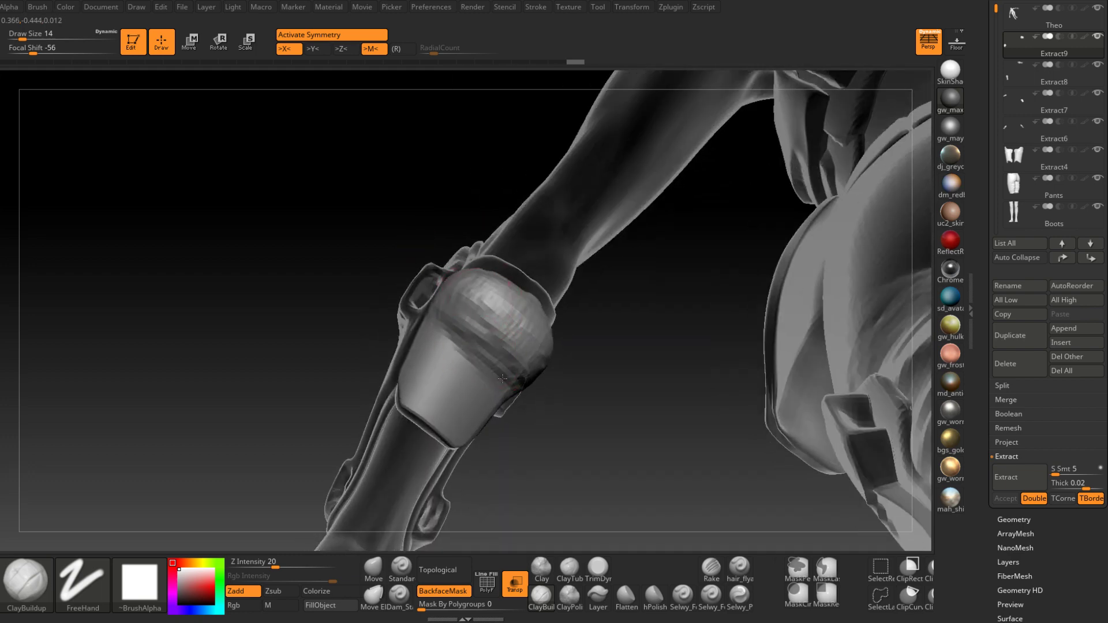
mouse_move(502, 379)
left_mouse_down()
mouse_move(448, 367)
mouse_move(415, 407)
left_mouse_up()
right_click_drag(441, 314, 447, 340)
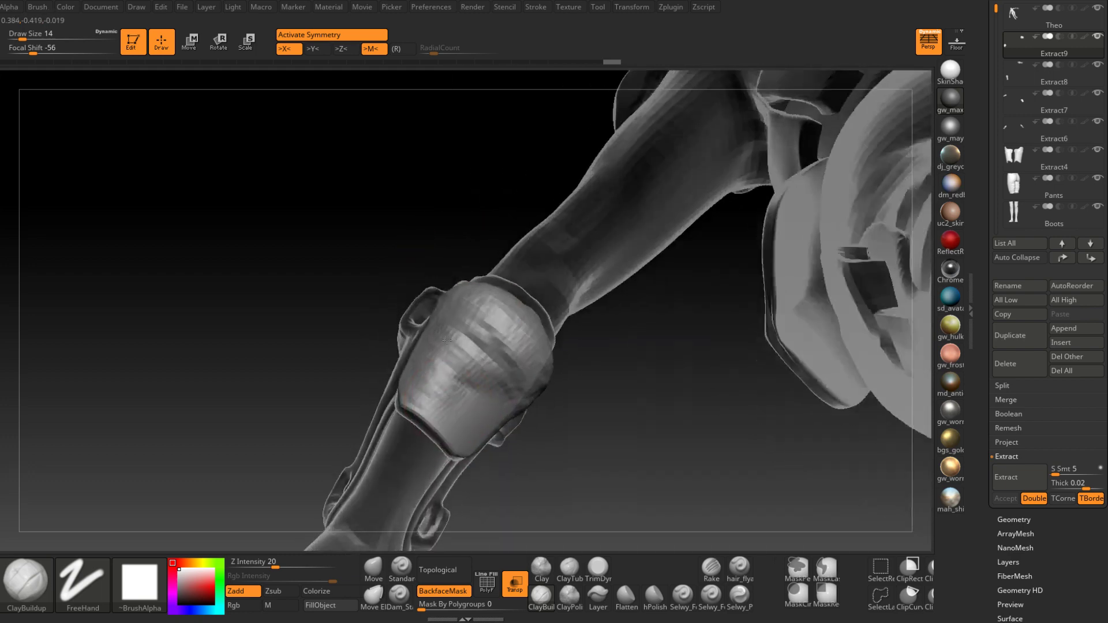
Fill out the bulge and the plate's outer side with ClayBuildup strokes at draw size 14
left_click_drag(446, 341, 436, 326)
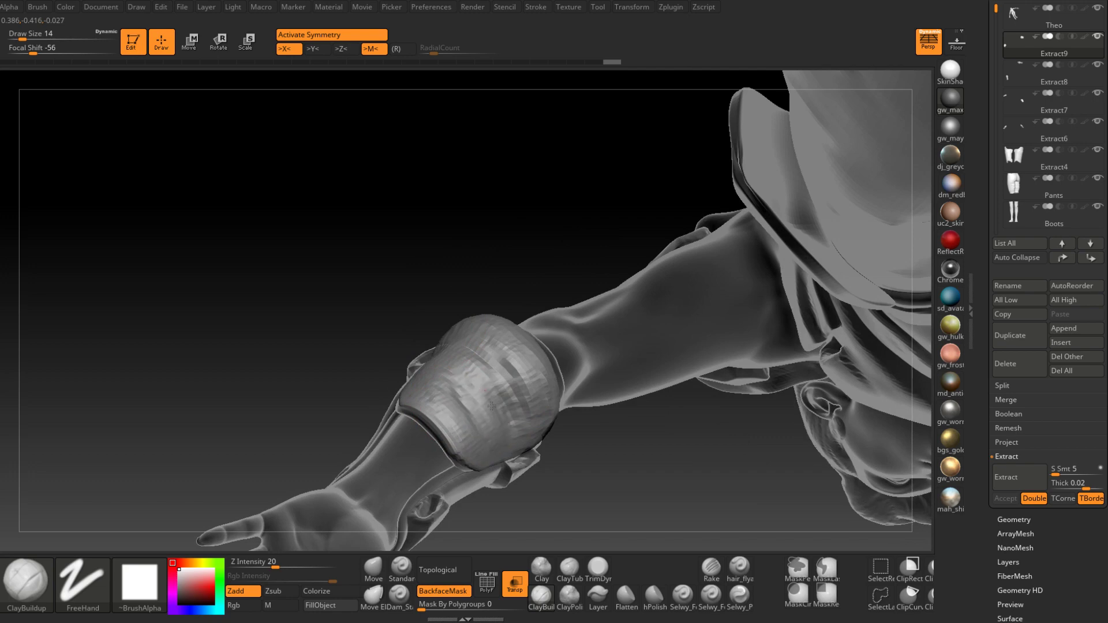
left_click_drag(492, 406, 501, 388)
right_click_drag(492, 370, 513, 392)
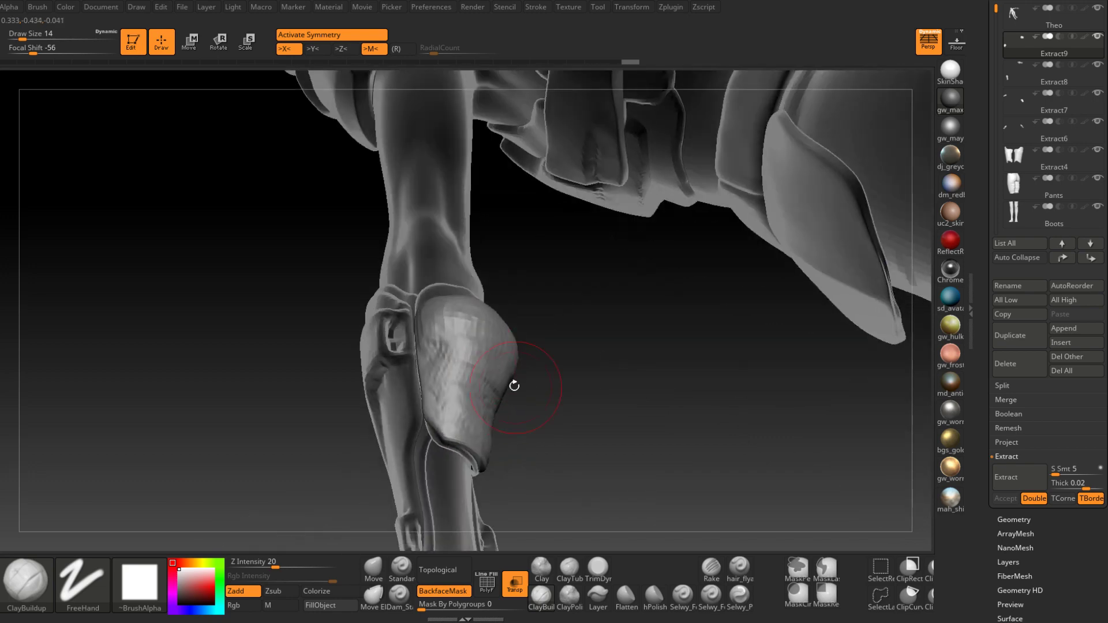
left_click_drag(515, 386, 468, 346)
mouse_move(545, 368)
left_mouse_down()
mouse_move(481, 346)
mouse_move(505, 357)
mouse_move(529, 388)
left_mouse_up()
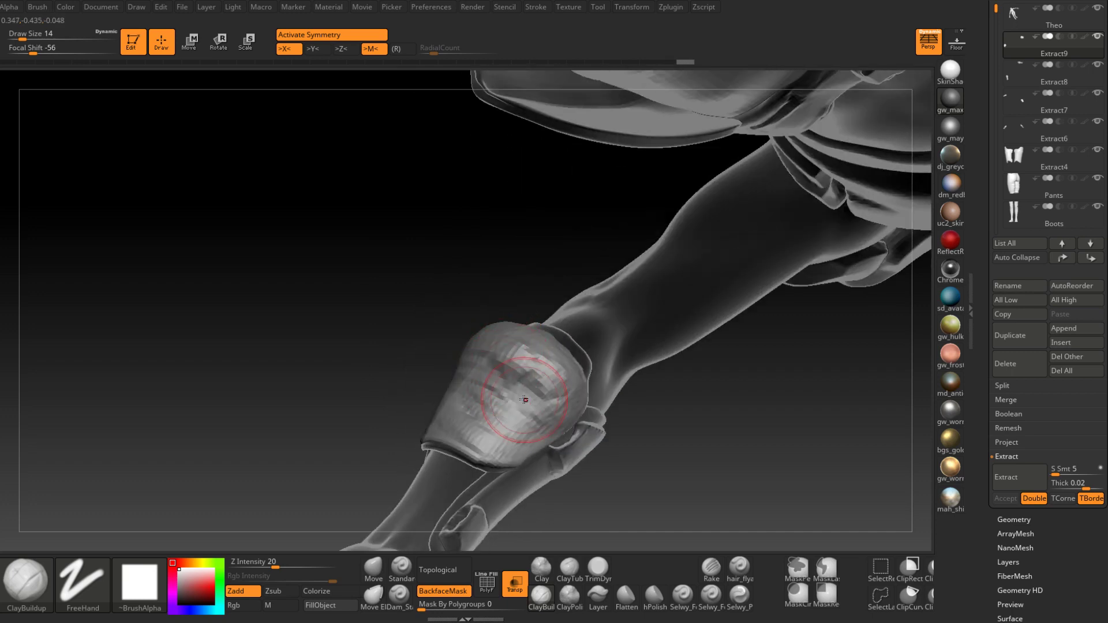
right_click_drag(528, 388, 530, 354)
Define the crease beneath the bulge along the plate's side with ClayBuildup at draw size 5
left_click(597, 567)
mouse_move(577, 462)
right_mouse_down()
mouse_move(560, 386)
mouse_move(539, 477)
right_mouse_up()
left_click(541, 596)
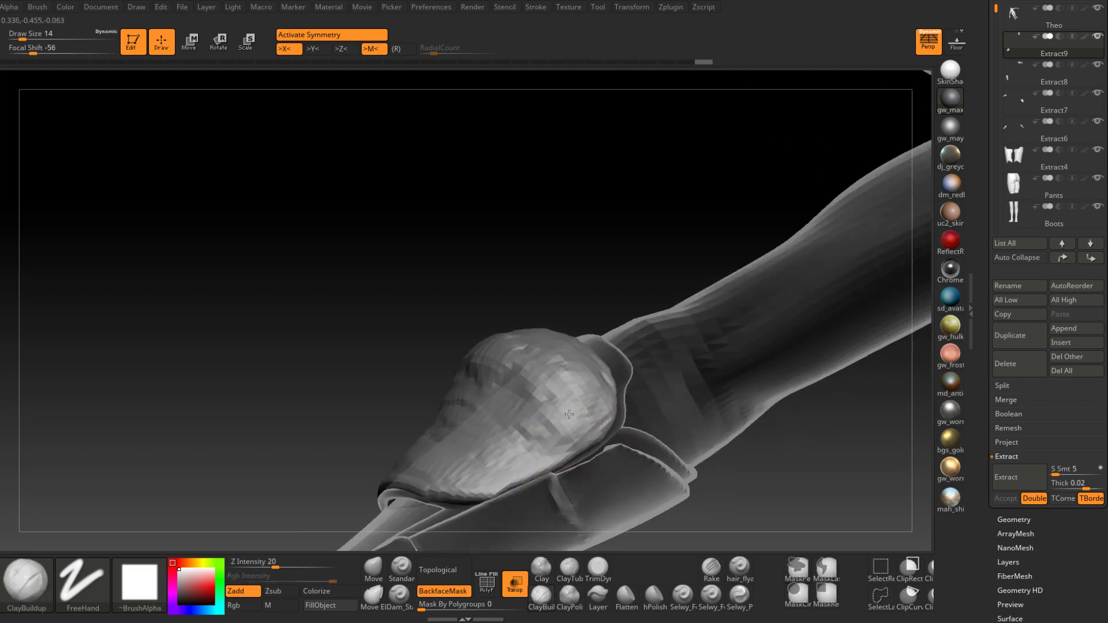
key("space")
mouse_move(571, 411)
left_mouse_down()
mouse_move(552, 425)
mouse_move(547, 454)
left_mouse_up()
mouse_move(546, 453)
right_mouse_down()
mouse_move(568, 421)
mouse_move(583, 434)
right_mouse_up()
left_click_drag(596, 424, 543, 443)
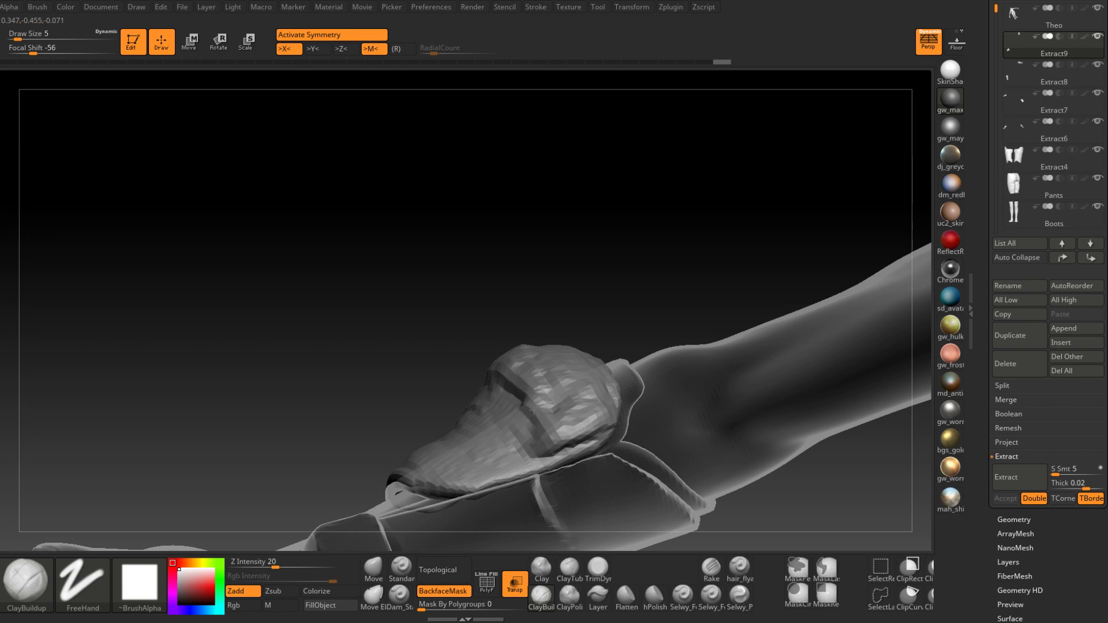
Refine the crease where the bulge meets the lower half, adjusting ClayBuildup's focal shift to -82 and -53
mouse_move(550, 442)
right_mouse_down()
mouse_move(559, 440)
mouse_move(544, 455)
right_mouse_up()
key("space")
left_click_drag(563, 426, 549, 425)
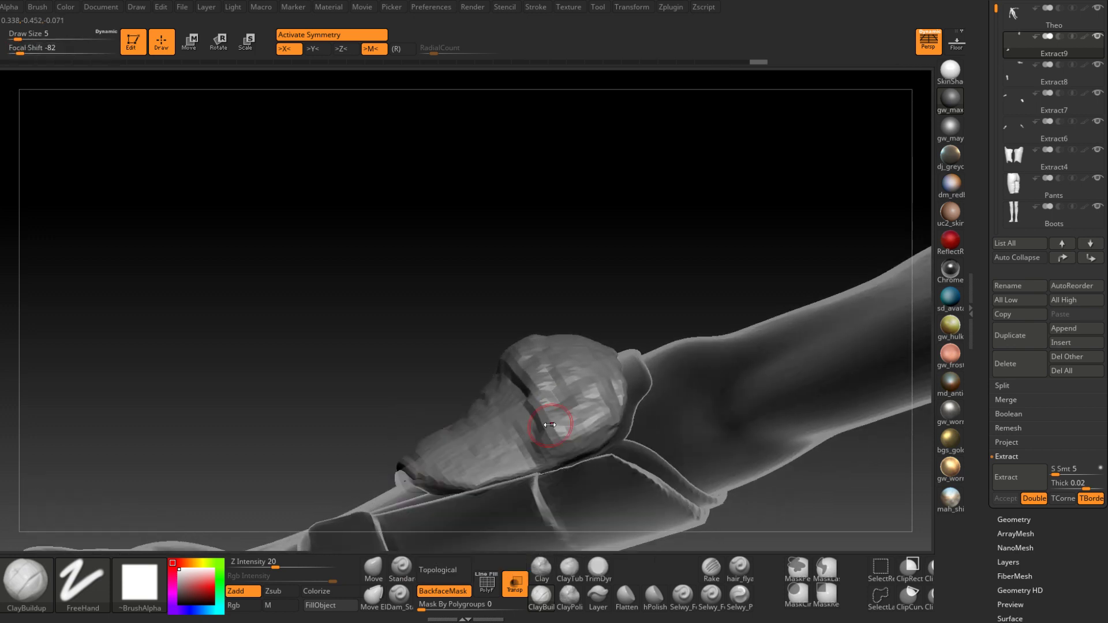
right_click_drag(550, 425, 551, 415)
key("space")
left_click_drag(550, 429, 566, 429)
right_click_drag(566, 429, 571, 411)
Build up the bulge's broad surface and lower rim with ClayBuildup at draw size 14
key("space")
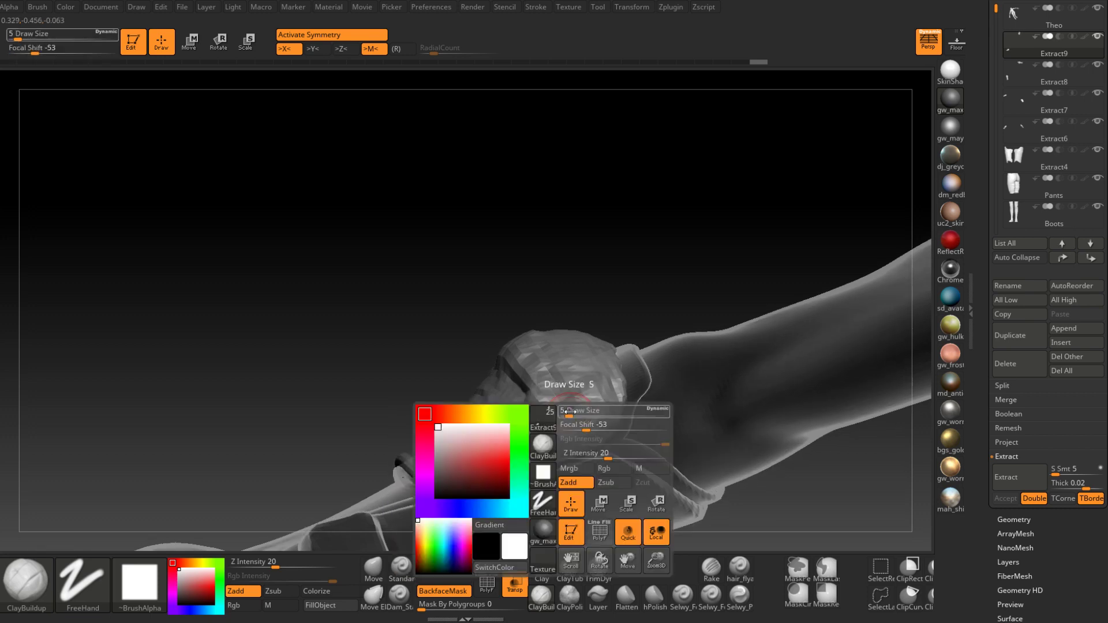
left_click_drag(570, 411, 596, 352)
right_click_drag(596, 352, 583, 323)
left_click_drag(583, 323, 566, 294)
right_click_drag(566, 294, 562, 339)
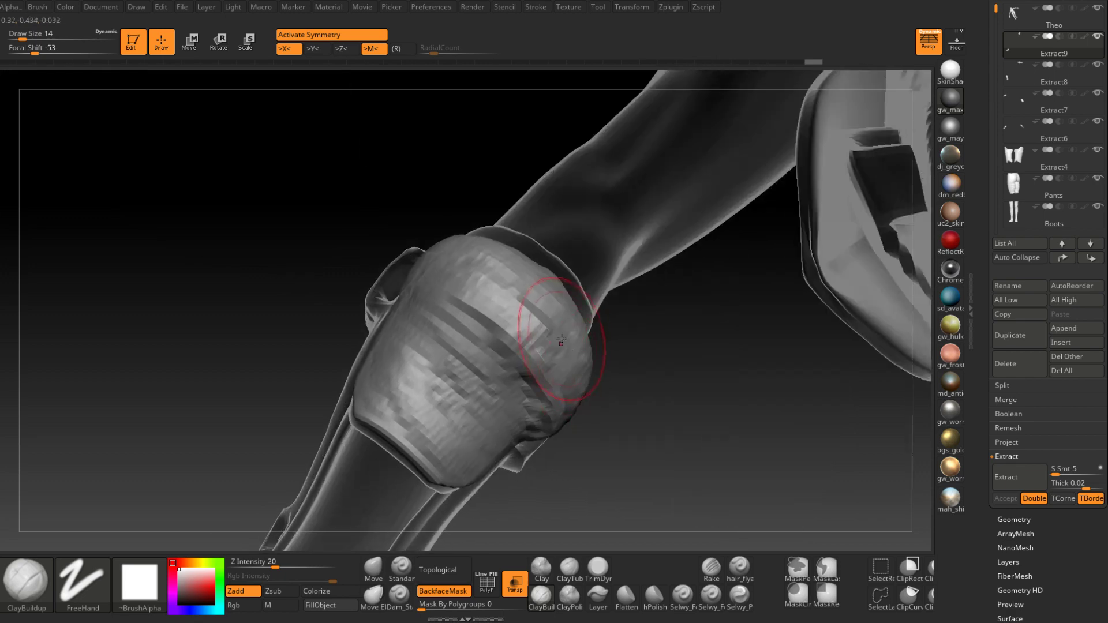
mouse_move(477, 267)
right_mouse_down()
mouse_move(537, 344)
mouse_move(455, 287)
mouse_move(564, 346)
mouse_move(458, 322)
mouse_move(448, 347)
right_mouse_up()
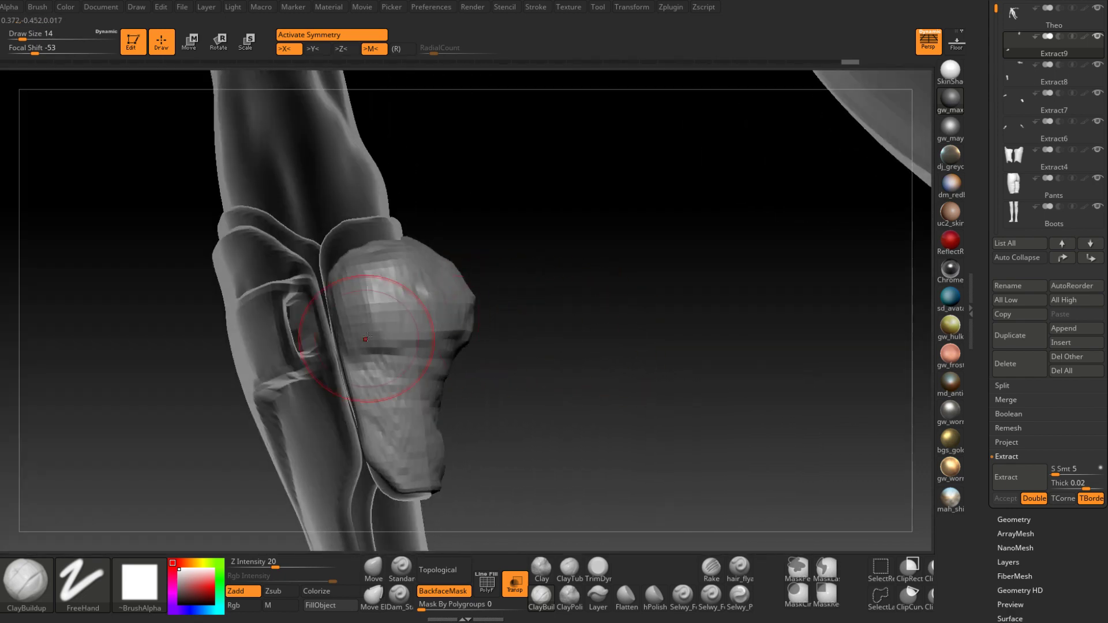
Add clay along the bulge's side edge at draw sizes 7 and 13, and turn off ghost transparency
right_click_drag(366, 339, 404, 327)
key("space")
left_click_drag(357, 313, 348, 312)
mouse_move(315, 297)
right_mouse_down()
mouse_move(363, 337)
mouse_move(353, 329)
mouse_move(366, 309)
mouse_move(390, 379)
mouse_move(357, 283)
right_mouse_up()
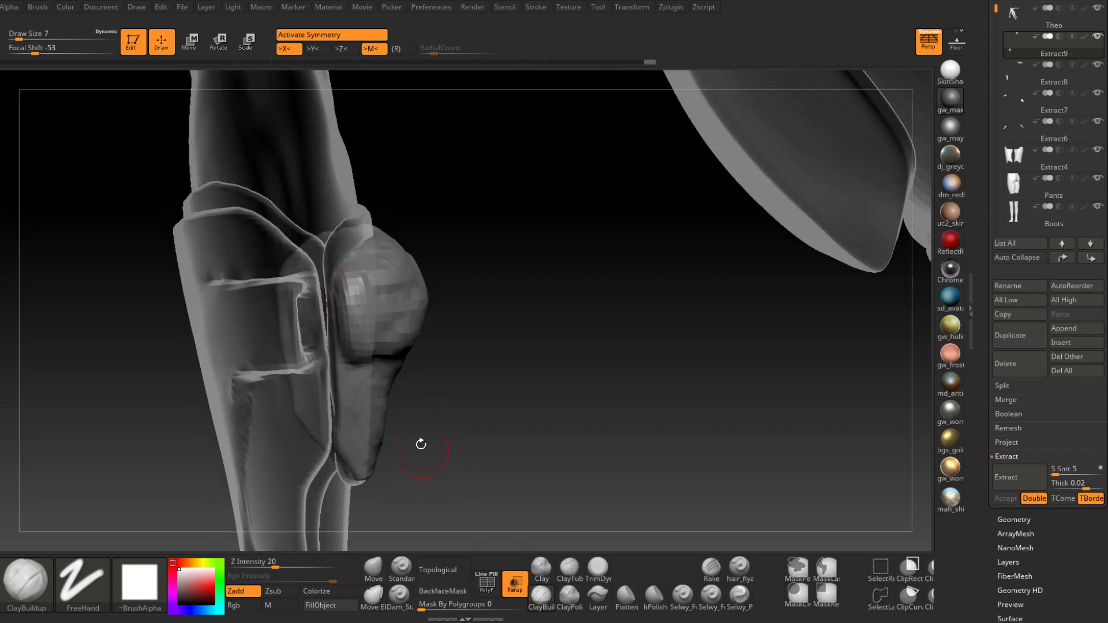
left_click(514, 590)
right_click_drag(405, 317, 417, 345)
key("space")
left_click_drag(417, 344, 426, 345)
Flatten the bulge's outer face and both sides with TrimDynamic at draw size 13
left_click(597, 568)
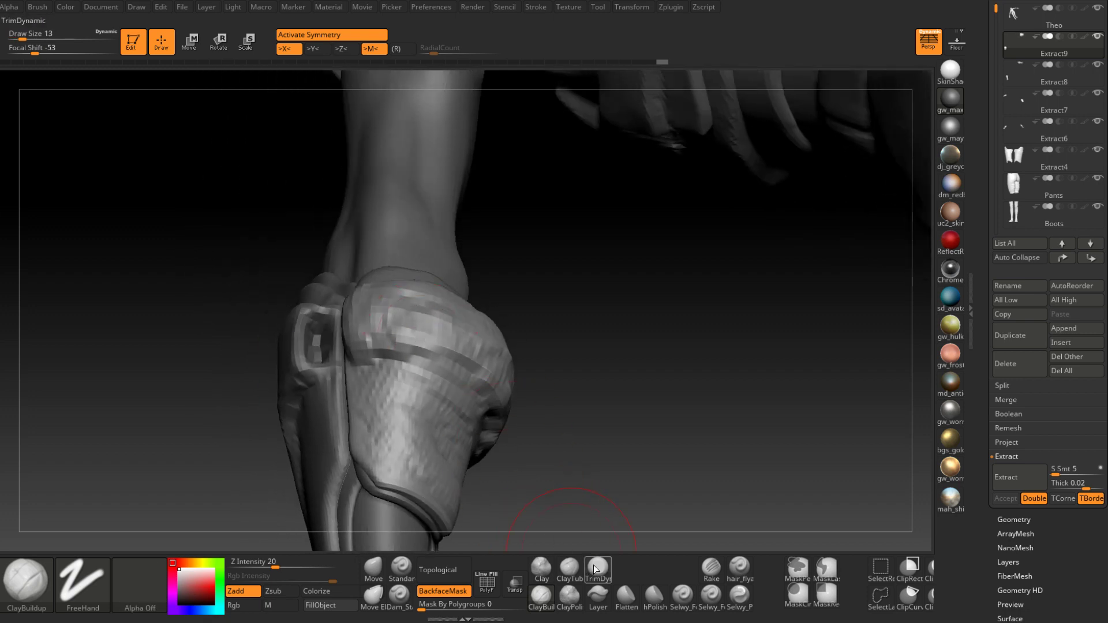
right_click_drag(490, 370, 399, 335)
left_click_drag(381, 327, 430, 338)
right_click_drag(456, 341, 399, 306)
mouse_move(398, 306)
left_mouse_down()
mouse_move(419, 297)
mouse_move(488, 312)
left_mouse_up()
right_click_drag(497, 306, 418, 263)
left_click_drag(465, 288, 525, 291)
right_click_drag(525, 292, 386, 285)
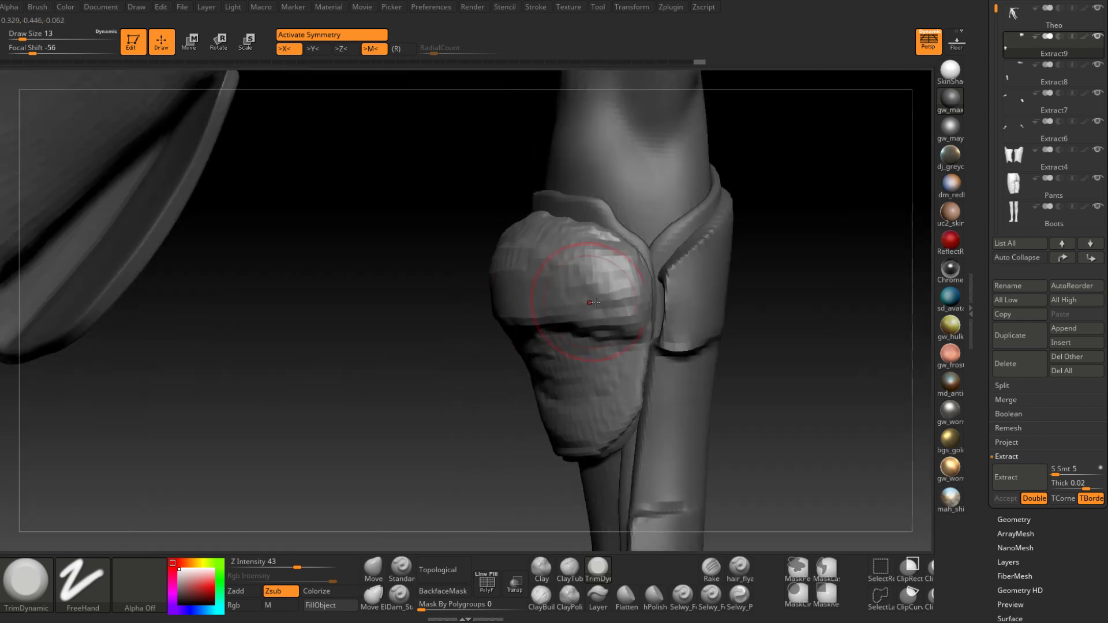
left_click_drag(600, 295, 537, 301)
Plane the bulge's upper rim and front face into clean surfaces with TrimDynamic
right_click_drag(512, 292, 439, 322)
right_click_drag(578, 276, 533, 324)
left_click_drag(531, 317, 479, 332)
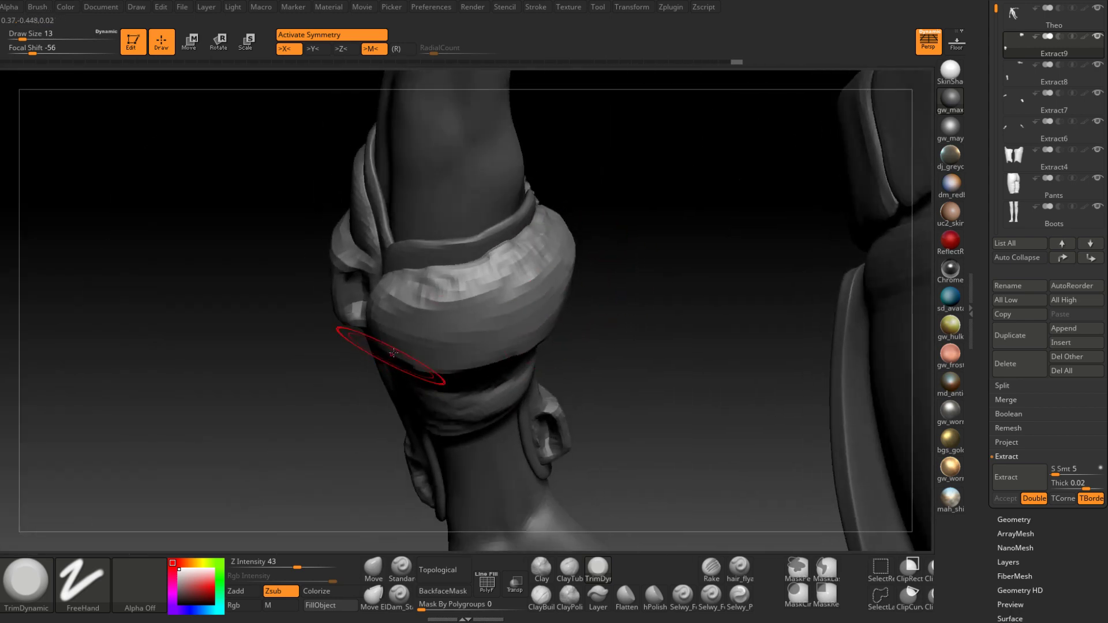
right_click_drag(390, 356, 497, 311)
left_click_drag(491, 280, 394, 295)
right_click_drag(393, 295, 436, 296)
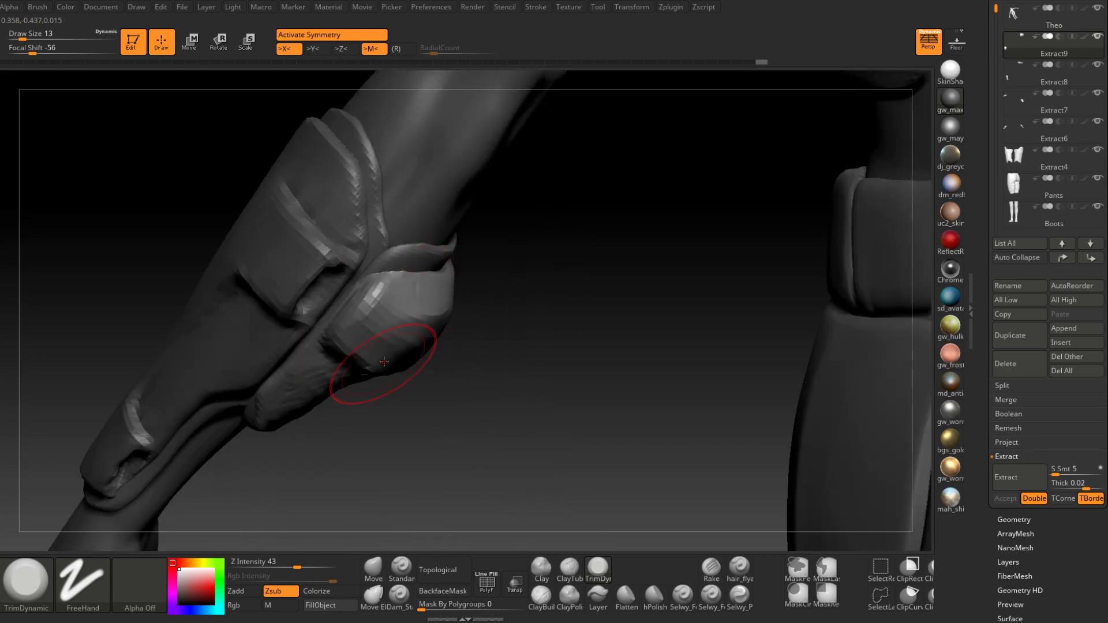
Trim the remaining rough clay around the bulge's top edge and far side with TrimDynamic
mouse_move(383, 362)
right_mouse_down()
mouse_move(438, 321)
mouse_move(458, 285)
right_mouse_up()
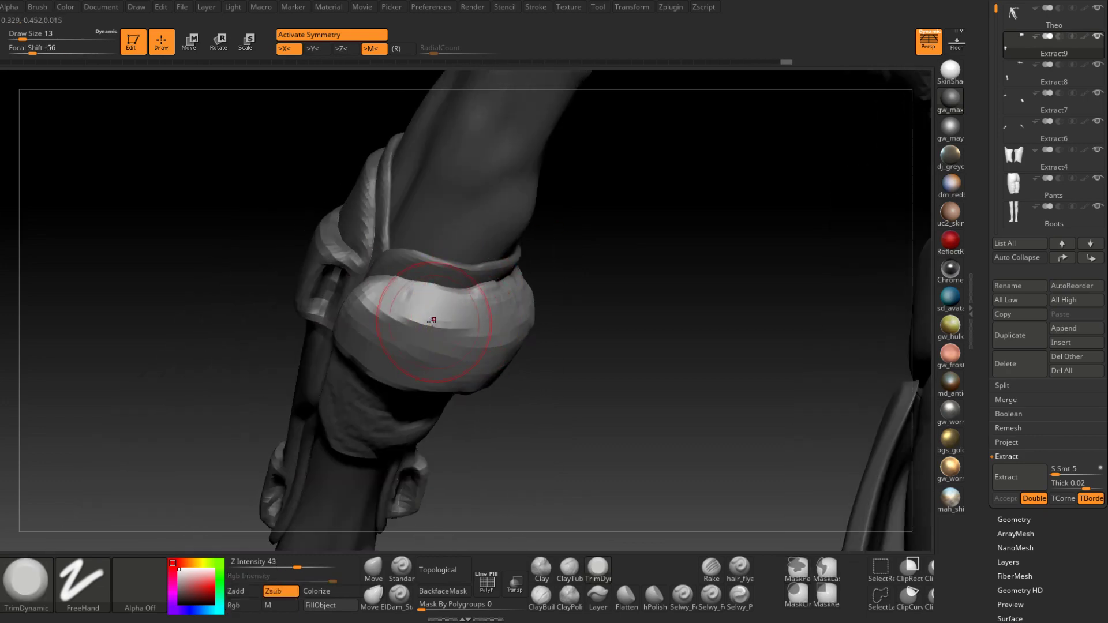
right_click_drag(444, 329, 530, 321)
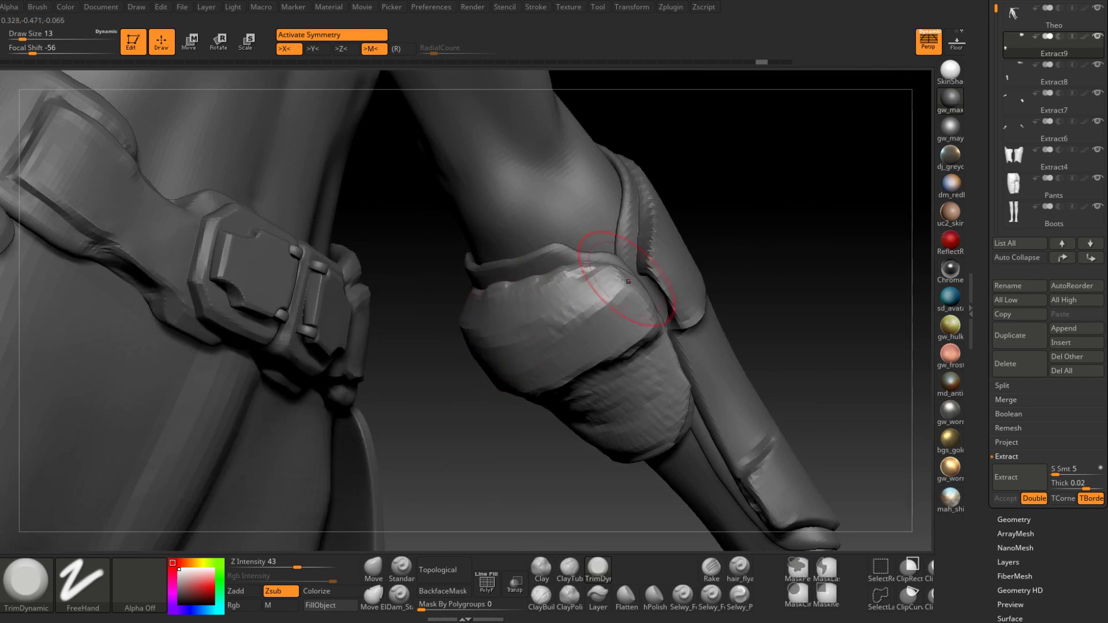
left_click_drag(628, 281, 563, 317)
mouse_move(495, 354)
right_mouse_down()
mouse_move(648, 309)
mouse_move(621, 381)
right_mouse_up()
Flatten the transition below the bulge and the plate's lower half with TrimDynamic at draw size 11
key("space")
left_click_drag(650, 301, 649, 301)
mouse_move(651, 281)
left_mouse_down()
mouse_move(638, 294)
mouse_move(651, 296)
left_mouse_up()
mouse_move(651, 296)
right_mouse_down()
mouse_move(658, 341)
mouse_move(643, 353)
right_mouse_up()
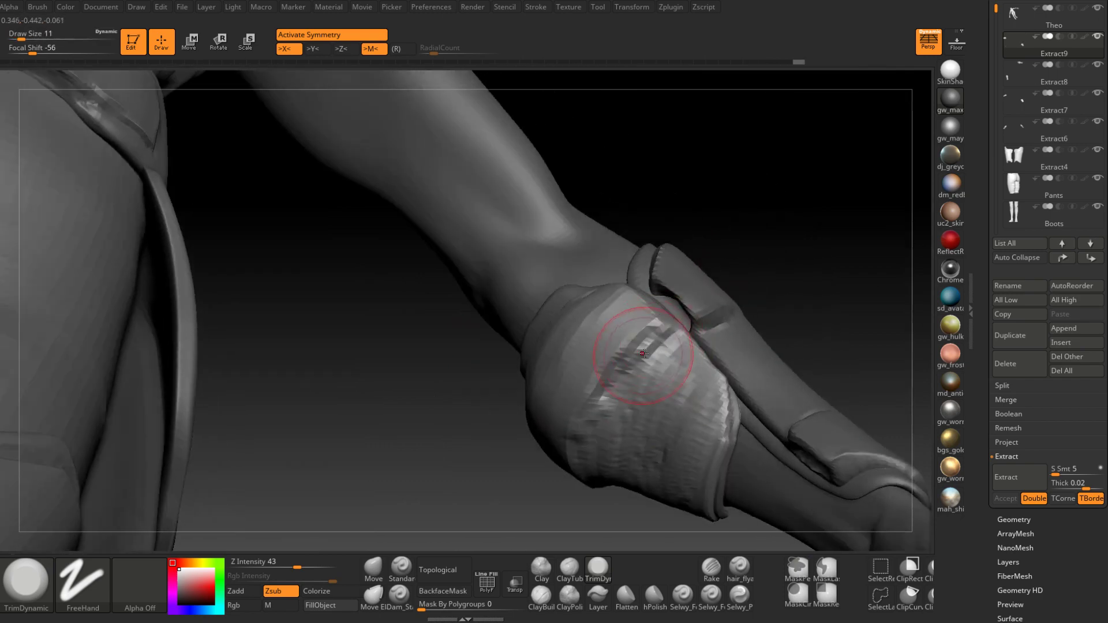
right_click_drag(598, 495, 587, 462)
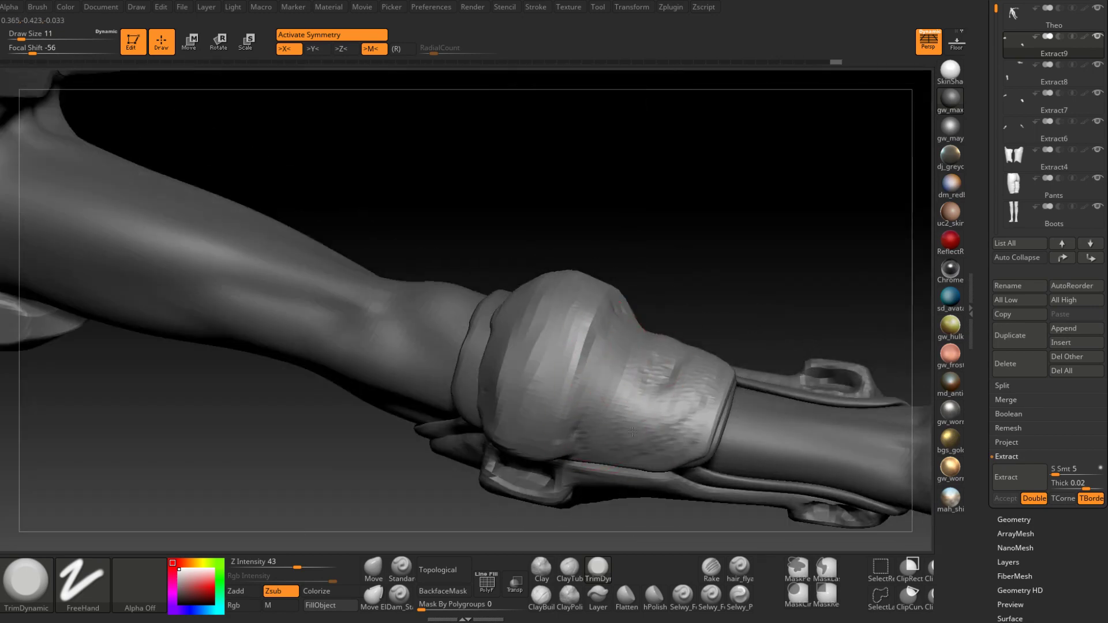
mouse_move(684, 402)
right_mouse_down()
mouse_move(675, 354)
mouse_move(725, 346)
mouse_move(763, 363)
mouse_move(695, 279)
mouse_move(685, 310)
mouse_move(609, 339)
right_mouse_up()
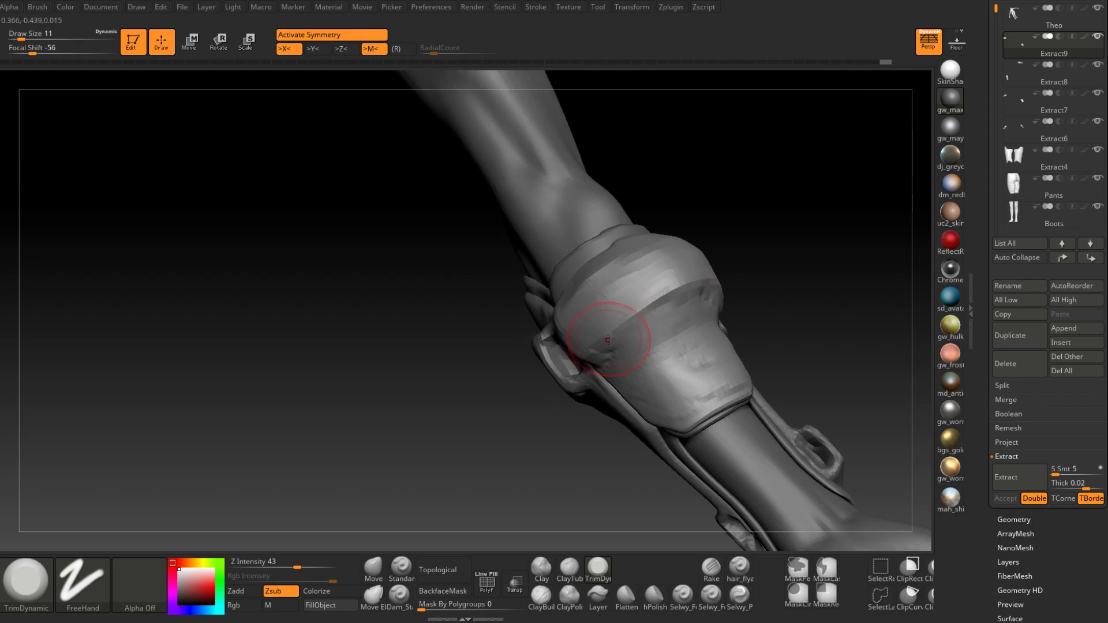
Even out the whole bulge with broad TrimDynamic strokes at draw size 17
mouse_move(729, 275)
right_mouse_down()
mouse_move(672, 307)
mouse_move(607, 376)
right_mouse_up()
key("space")
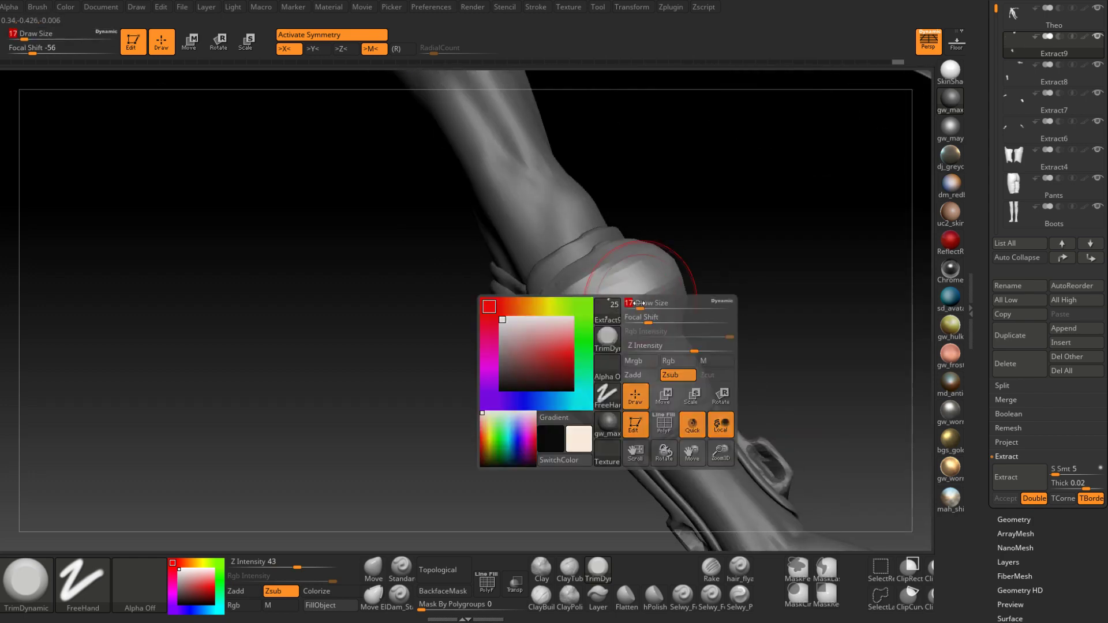
left_click_drag(639, 301, 643, 302)
mouse_move(683, 288)
right_mouse_down()
mouse_move(532, 362)
mouse_move(513, 344)
right_mouse_up()
right_click_drag(614, 276, 600, 295)
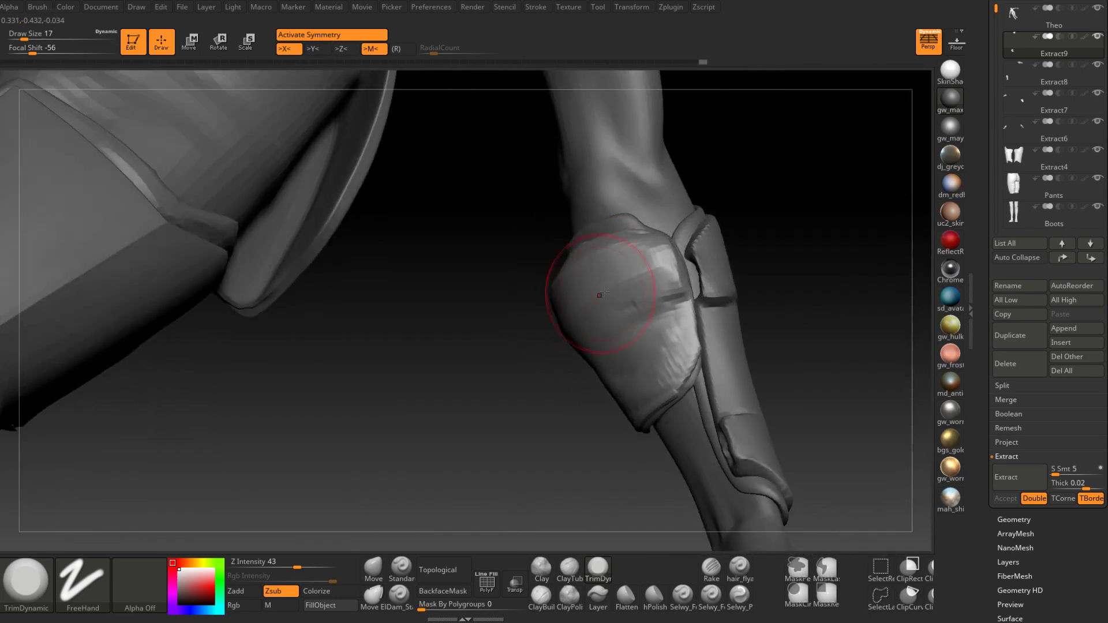
mouse_move(600, 339)
right_mouse_down()
mouse_move(582, 346)
mouse_move(628, 365)
right_mouse_up()
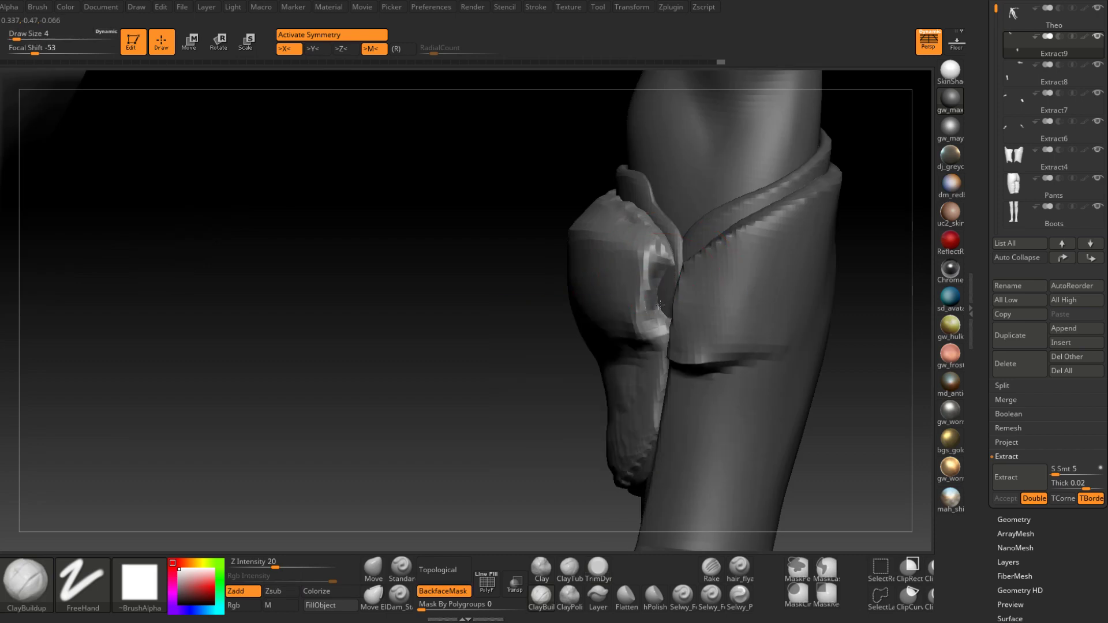
Adjust the plate's side edge and silhouette with the Move brush at draw size 16
right_click_drag(660, 304, 623, 363)
left_click(374, 569)
mouse_move(584, 396)
right_mouse_down()
mouse_move(620, 376)
mouse_move(638, 347)
right_mouse_up()
key("space")
left_click_drag(641, 352, 633, 355)
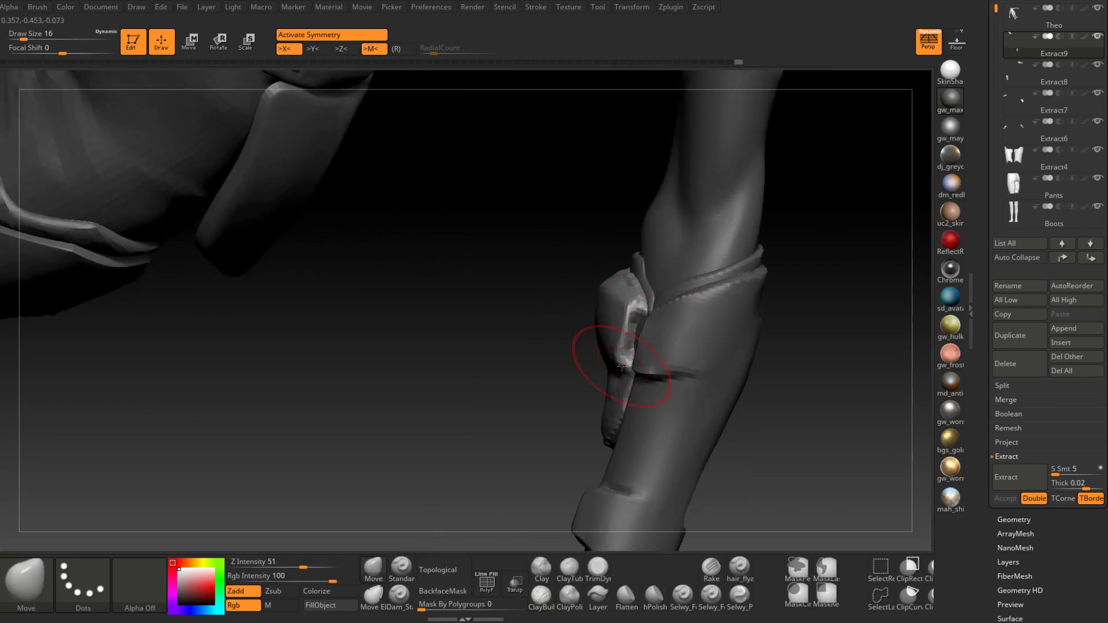
right_click_drag(621, 367, 583, 353)
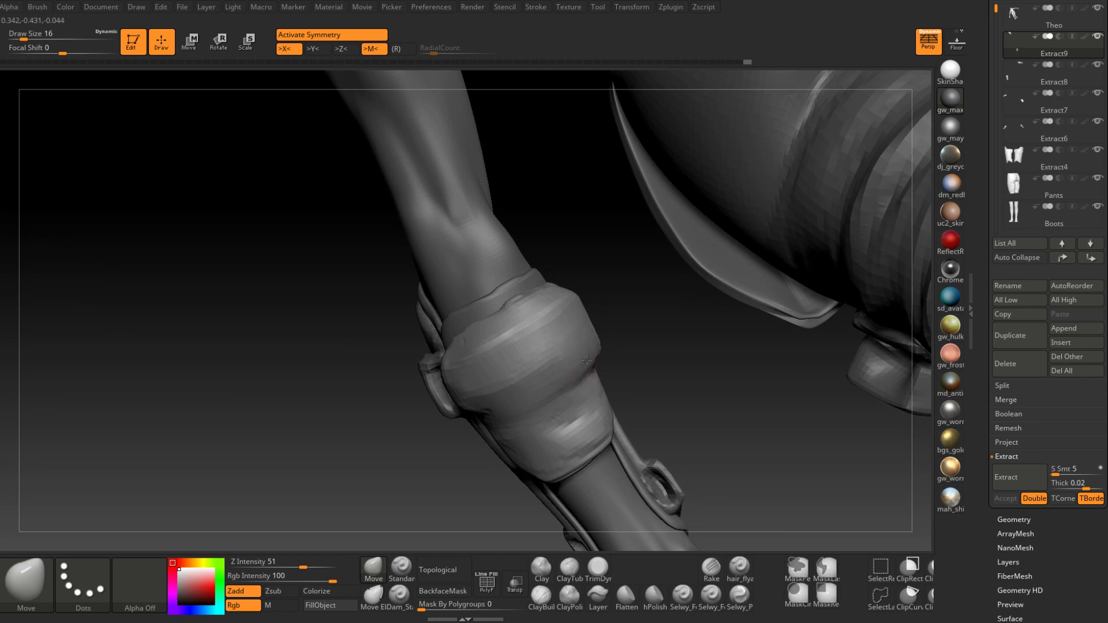
left_click_drag(515, 393, 511, 399)
Refine the plate's contour with the Move brush at draw size 12 and smooth its surface
mouse_move(571, 370)
right_mouse_down()
mouse_move(557, 353)
mouse_move(578, 390)
right_mouse_up()
key("space")
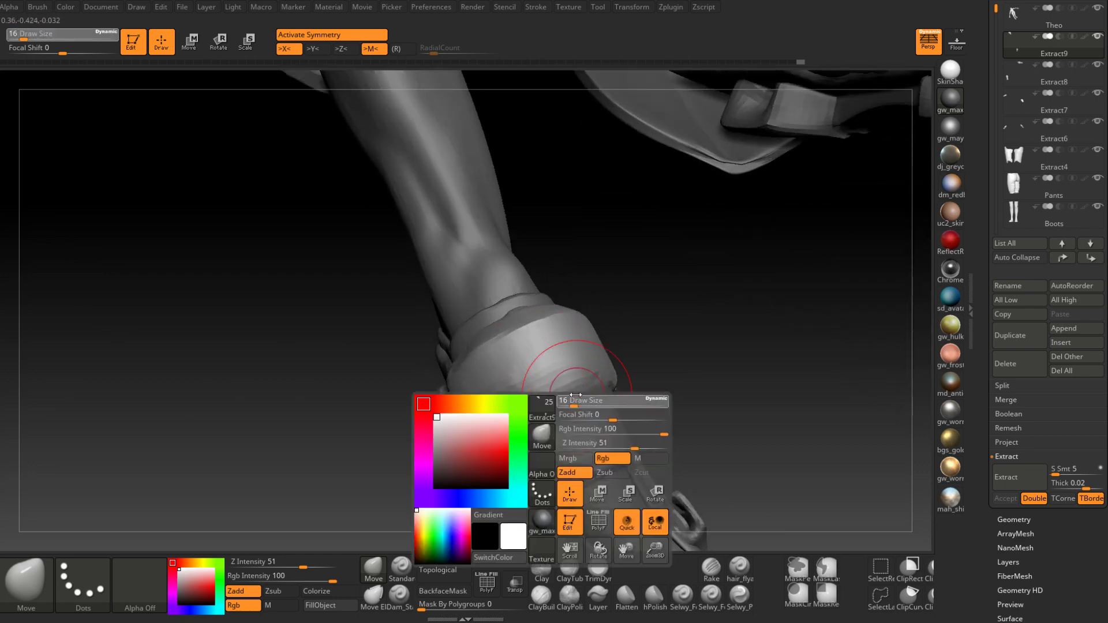
left_click_drag(579, 398, 574, 399)
key("shift")
mouse_move(568, 400)
right_mouse_down()
mouse_move(594, 417)
mouse_move(615, 407)
mouse_move(527, 364)
right_mouse_up()
key("shift")
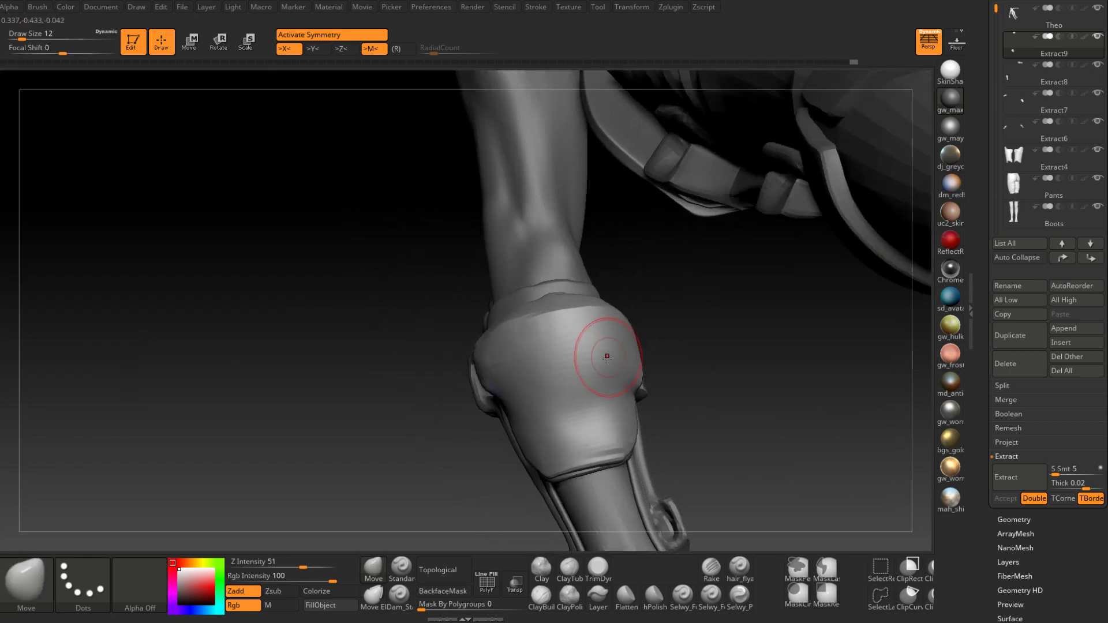
Lay a ridge line across the plate below the bulge with ClayBuildup at draw size 8
mouse_move(601, 354)
right_mouse_down()
mouse_move(618, 371)
mouse_move(549, 393)
mouse_move(601, 346)
mouse_move(653, 344)
right_mouse_up()
left_click(543, 596)
right_click_drag(559, 491, 572, 481)
key("space")
left_click_drag(607, 398, 602, 398)
left_click_drag(621, 403, 561, 400)
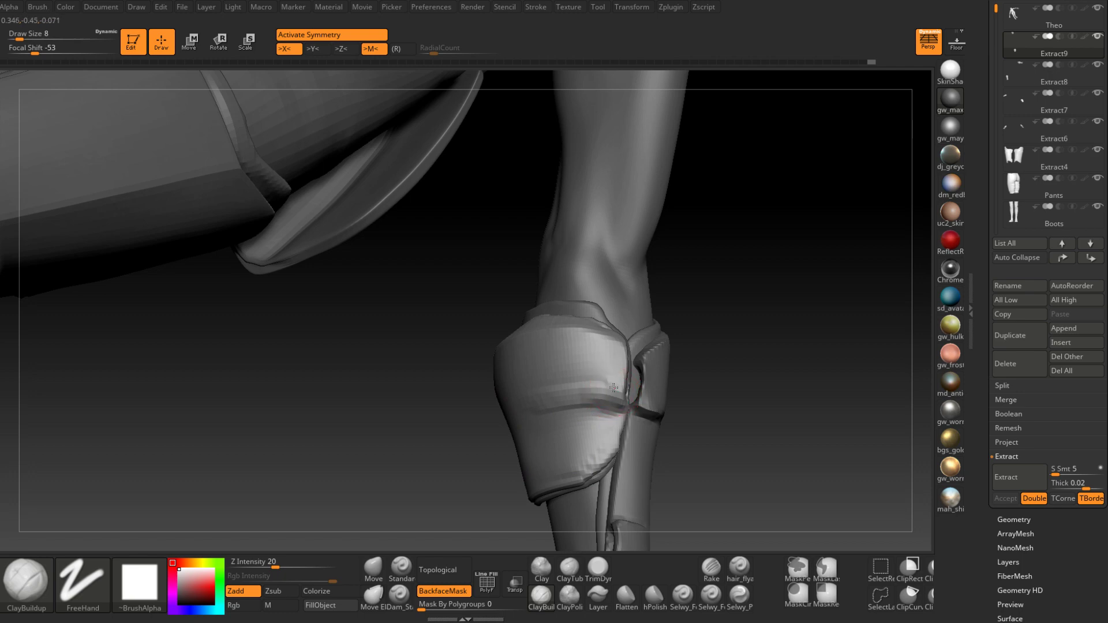
left_click_drag(716, 392, 866, 404)
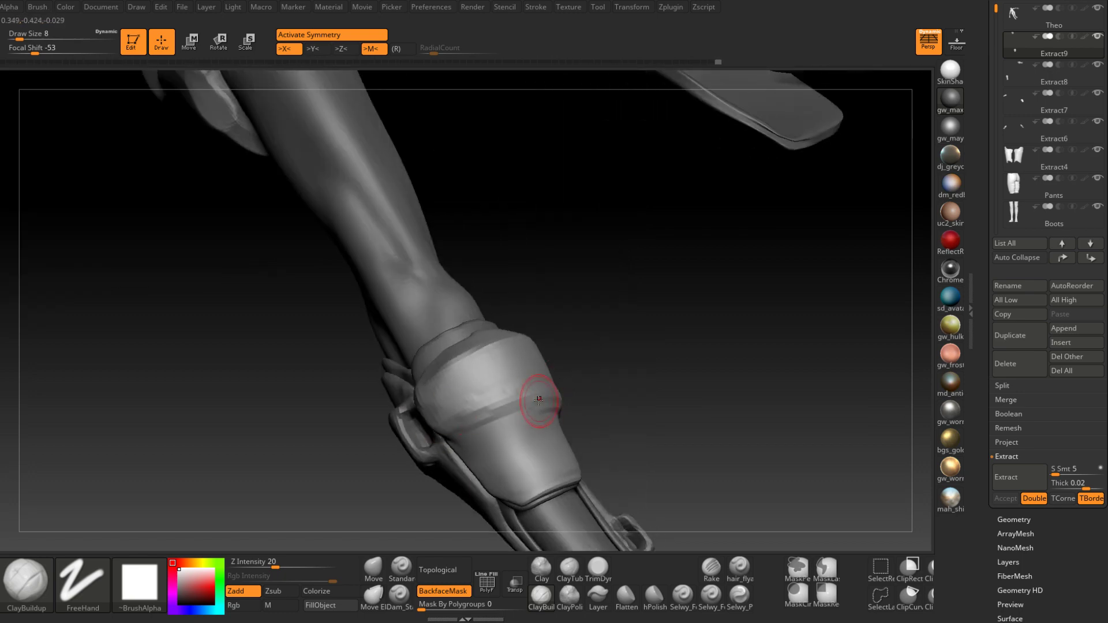
Smooth the ridge and its surroundings into the plate's surface
right_click_drag(539, 400, 476, 402, "shift")
left_click_drag(568, 379, 543, 405, "shift")
right_click_drag(594, 386, 548, 412)
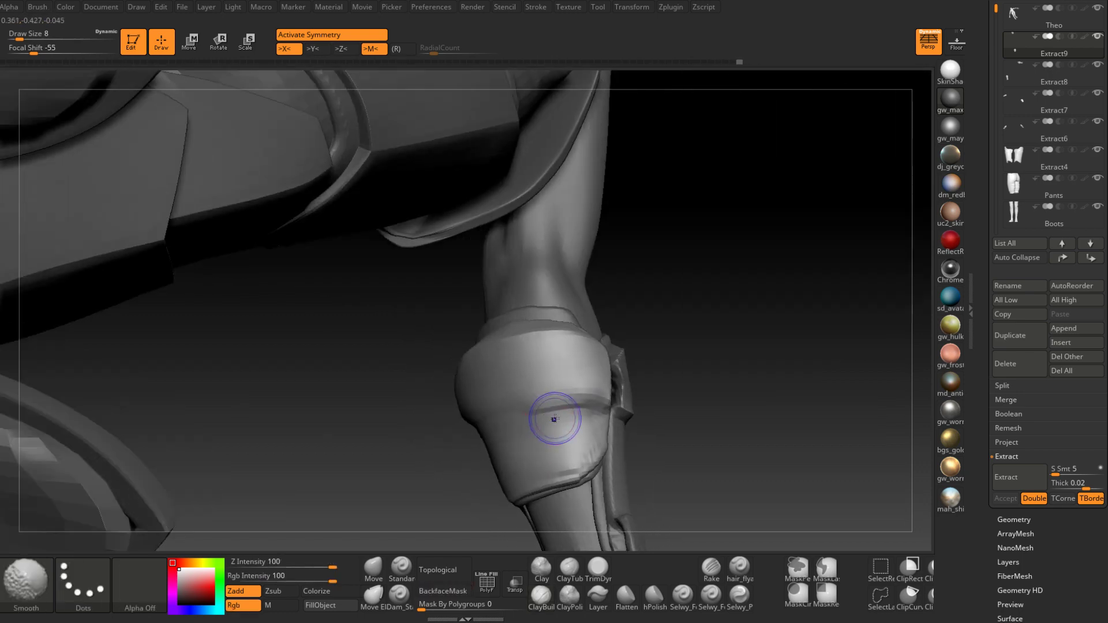
left_click_drag(554, 420, 587, 408, "shift")
mouse_move(586, 408)
right_mouse_down()
mouse_move(547, 451)
mouse_move(503, 326)
mouse_move(574, 396)
right_mouse_up()
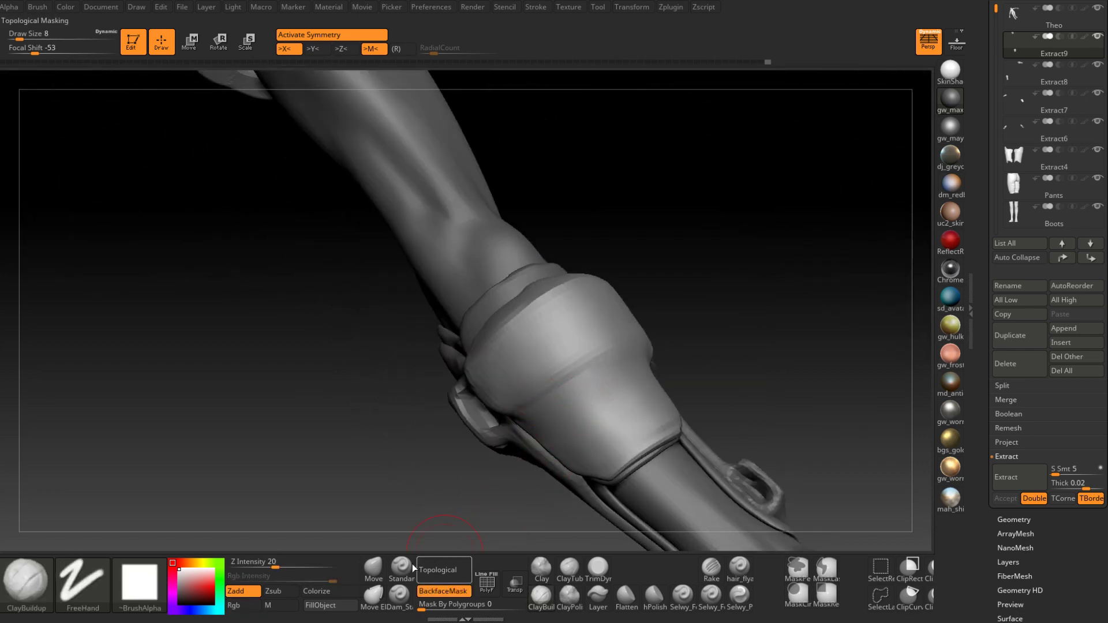
Pinch the ridge line across the plate with the Selwy_Pinch_B1 brush at draw size 8, and save the project
left_click(26, 582)
left_click(648, 57)
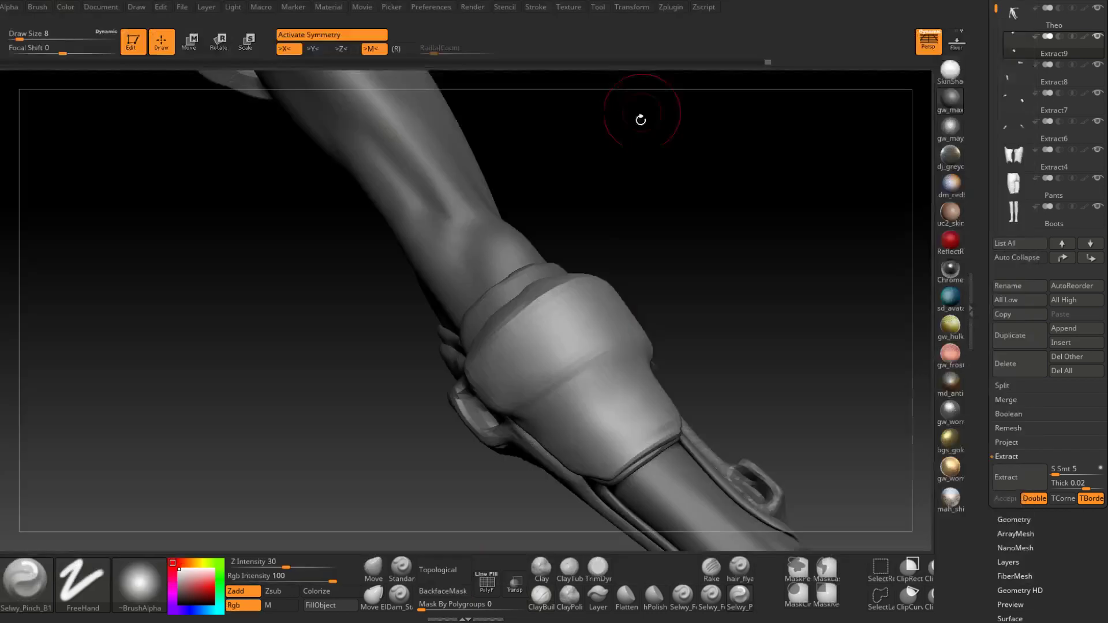
right_click_drag(518, 412, 527, 400)
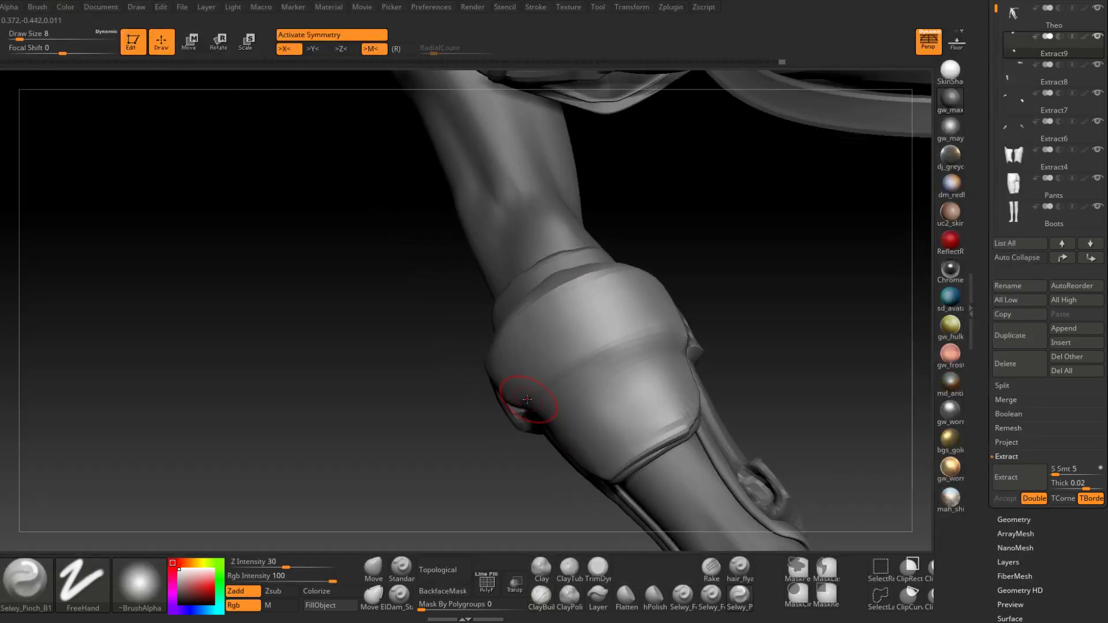
right_click_drag(685, 324, 617, 341)
key("ctrl+s")
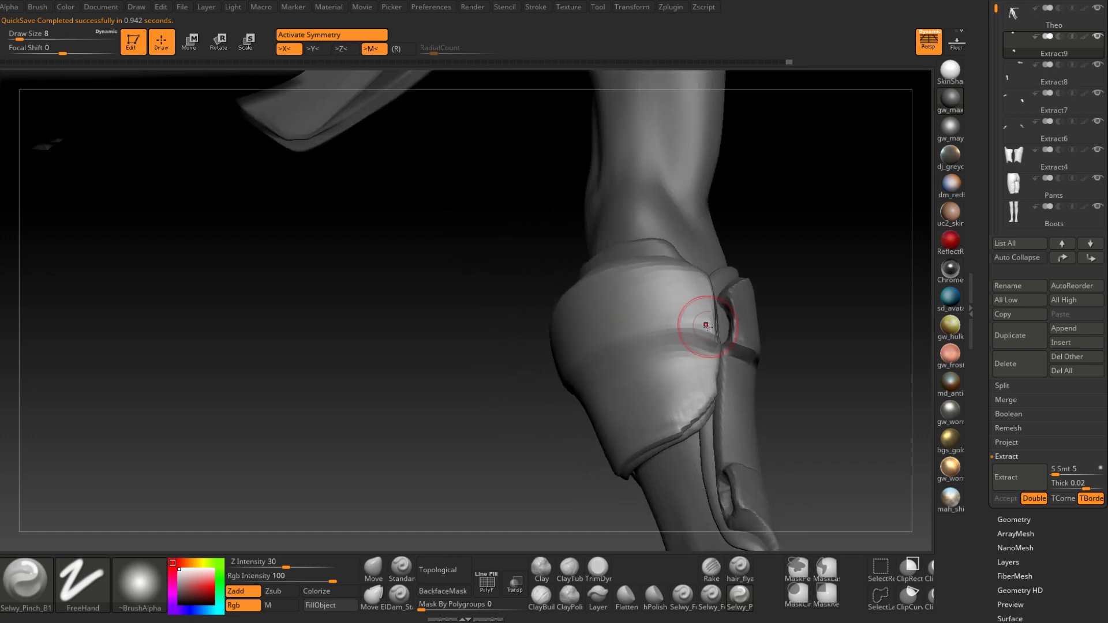
Sharpen the ridge near the plate's side edge with the pinch brush and review the armor on the whole figure
right_click_drag(717, 329, 704, 334)
left_click_drag(712, 315, 674, 313)
mouse_move(553, 365)
right_mouse_down()
mouse_move(596, 396)
mouse_move(664, 378)
right_mouse_up()
right_click_drag(740, 351, 544, 541)
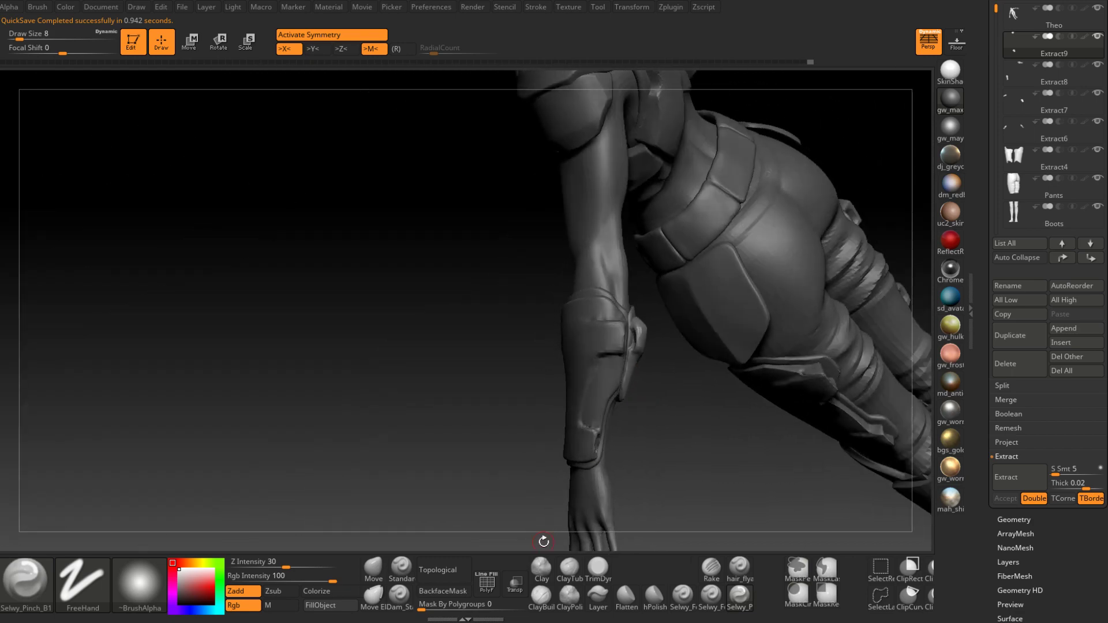
right_click_drag(544, 541, 586, 454)
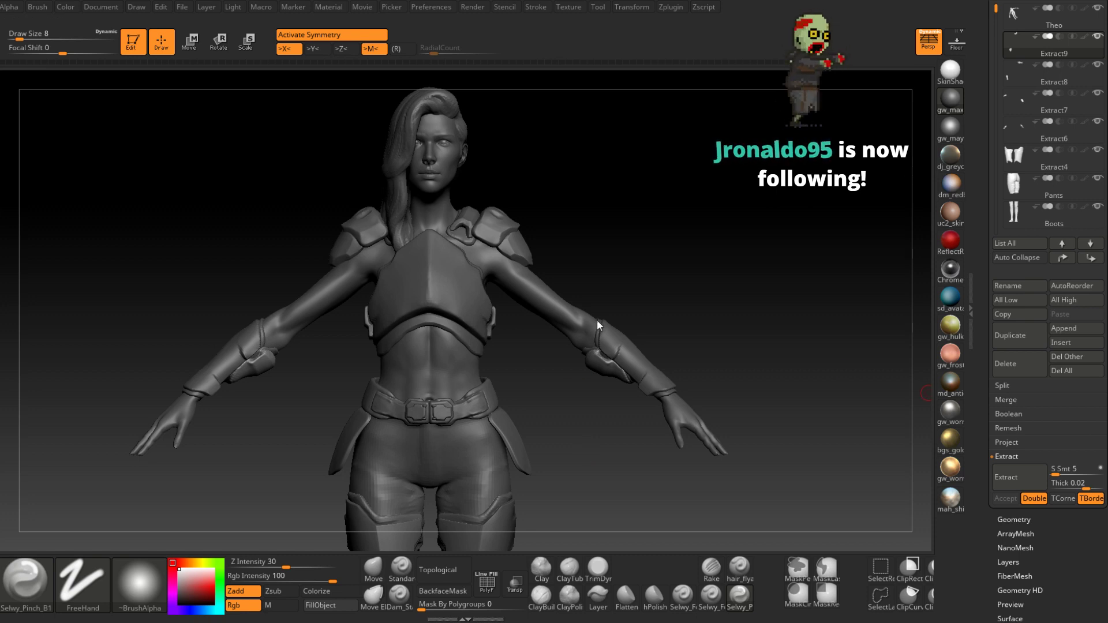
Turn on the visibility of the Tabbard subtool
mouse_move(927, 393)
left_mouse_down()
mouse_move(634, 348)
mouse_move(606, 303)
mouse_move(589, 332)
mouse_move(611, 316)
mouse_move(552, 391)
mouse_move(536, 387)
left_mouse_up()
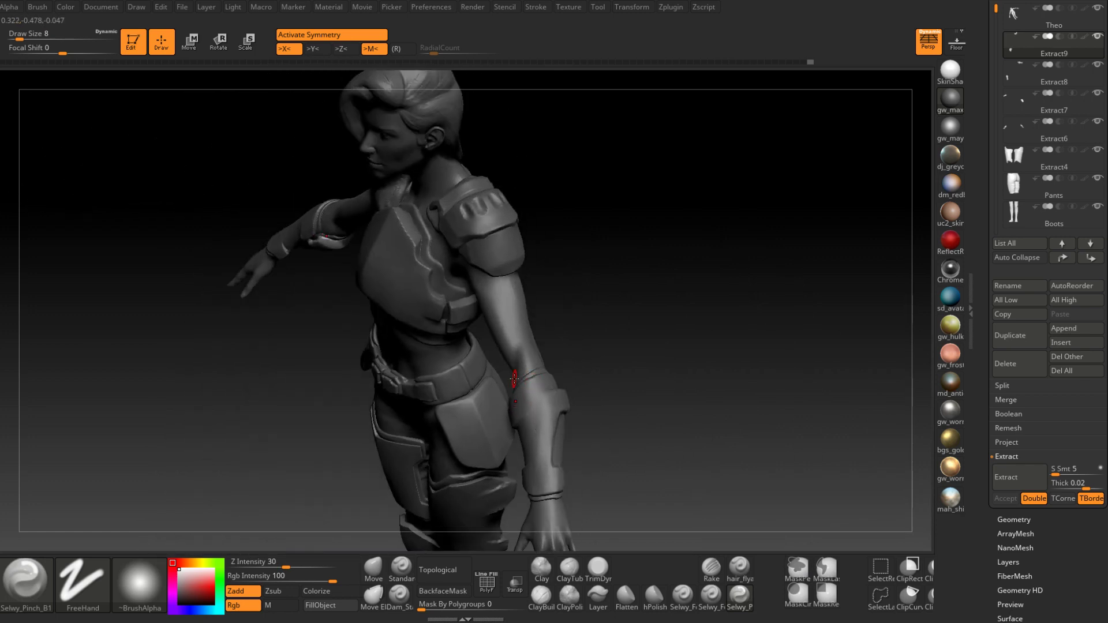
mouse_move(518, 301)
left_mouse_down()
mouse_move(534, 347)
mouse_move(527, 371)
mouse_move(502, 383)
mouse_move(555, 329)
mouse_move(527, 366)
mouse_move(527, 393)
left_mouse_up()
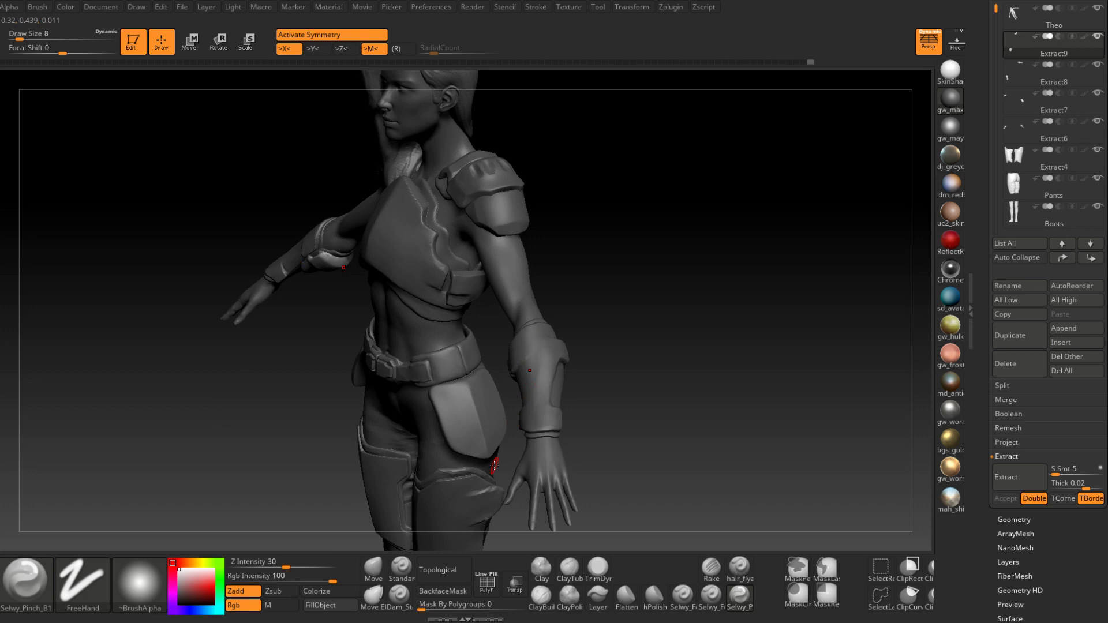
left_click_drag(494, 465, 571, 269)
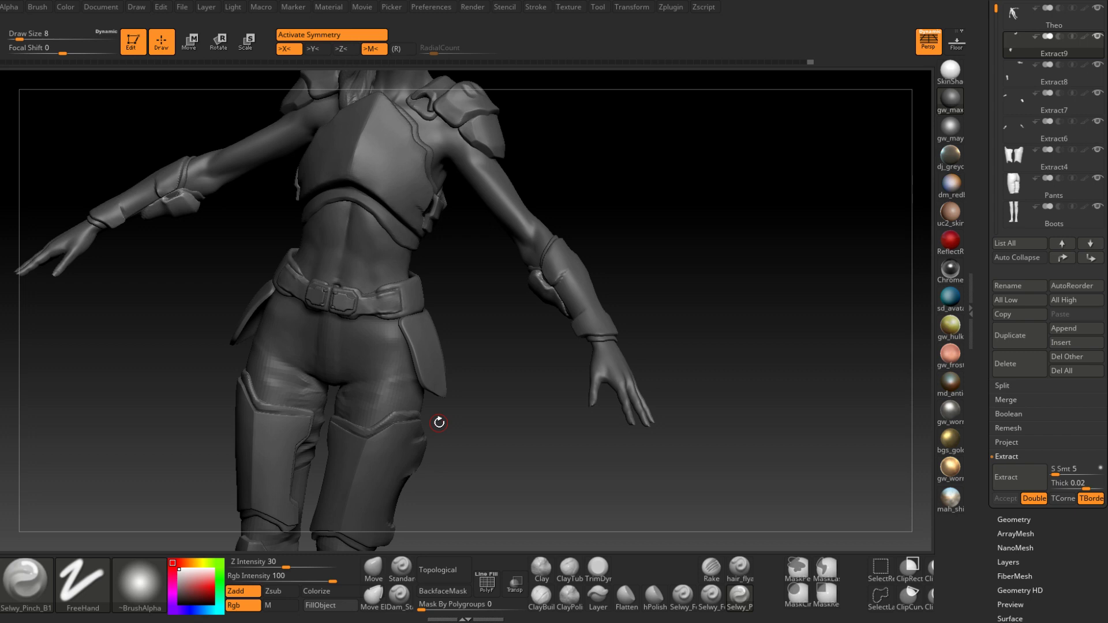
left_click_drag(439, 422, 488, 337, "alt")
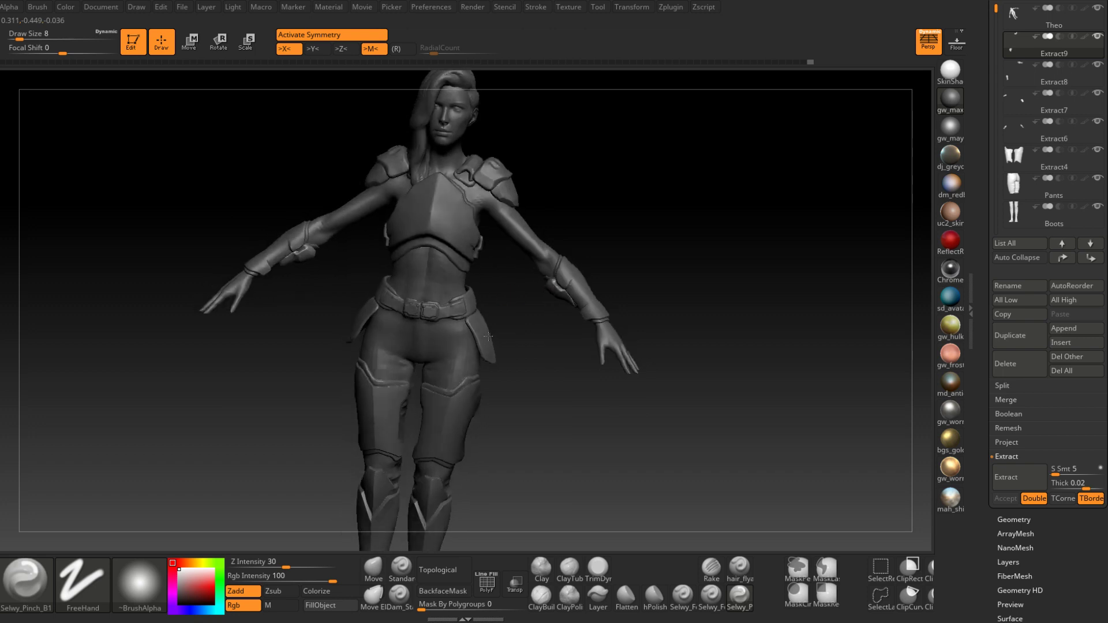
right_click_drag(488, 337, 463, 375)
left_click(467, 401, "alt")
left_click_drag(981, 152, 984, 284)
left_click_drag(997, 449, 997, 383)
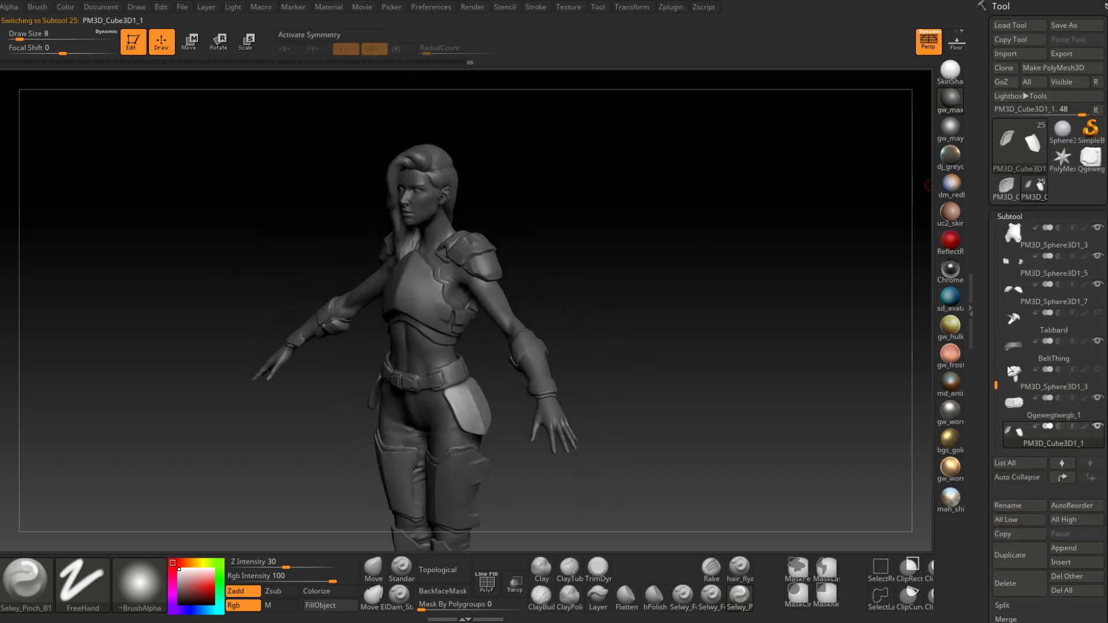
mouse_move(1097, 316)
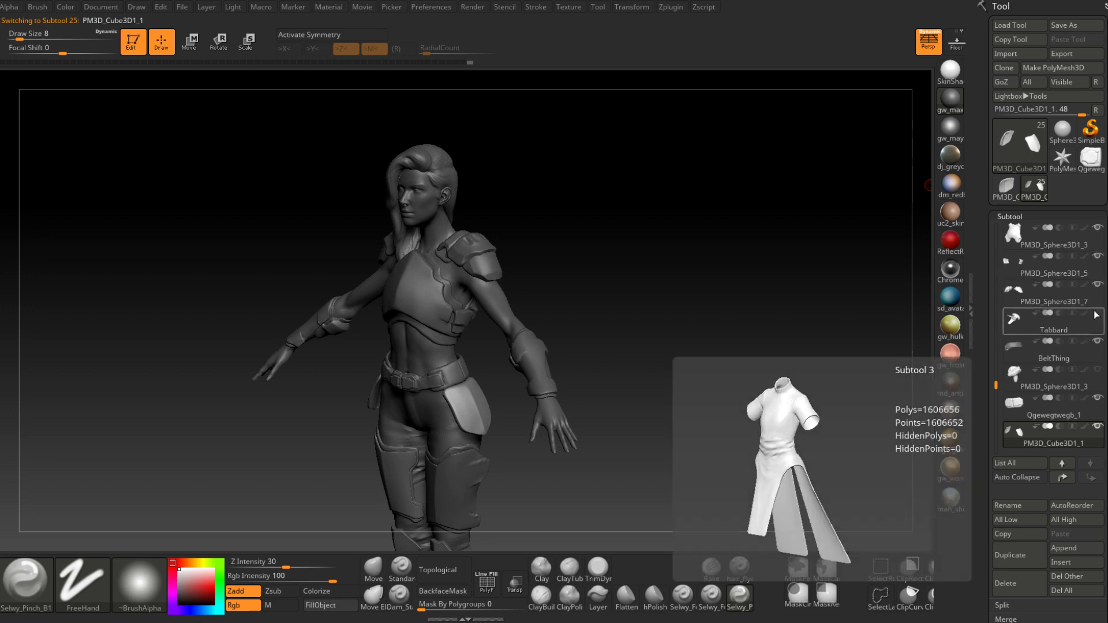
left_click(1097, 315)
Examine the tabard and armor together on the figure from the front, back and side
mouse_move(591, 338)
right_mouse_down("ctrl")
mouse_move(572, 321)
mouse_move(525, 391)
mouse_move(536, 312)
mouse_move(542, 377)
right_mouse_up("ctrl")
right_click(537, 313, "ctrl")
right_click(544, 379)
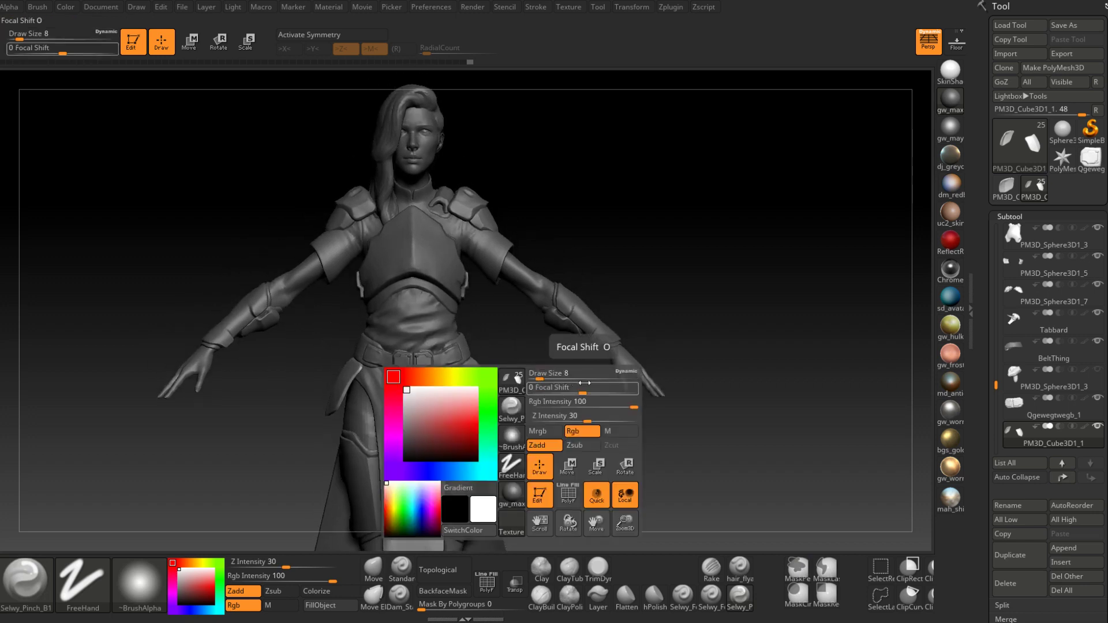
right_click_drag(623, 303, 600, 342)
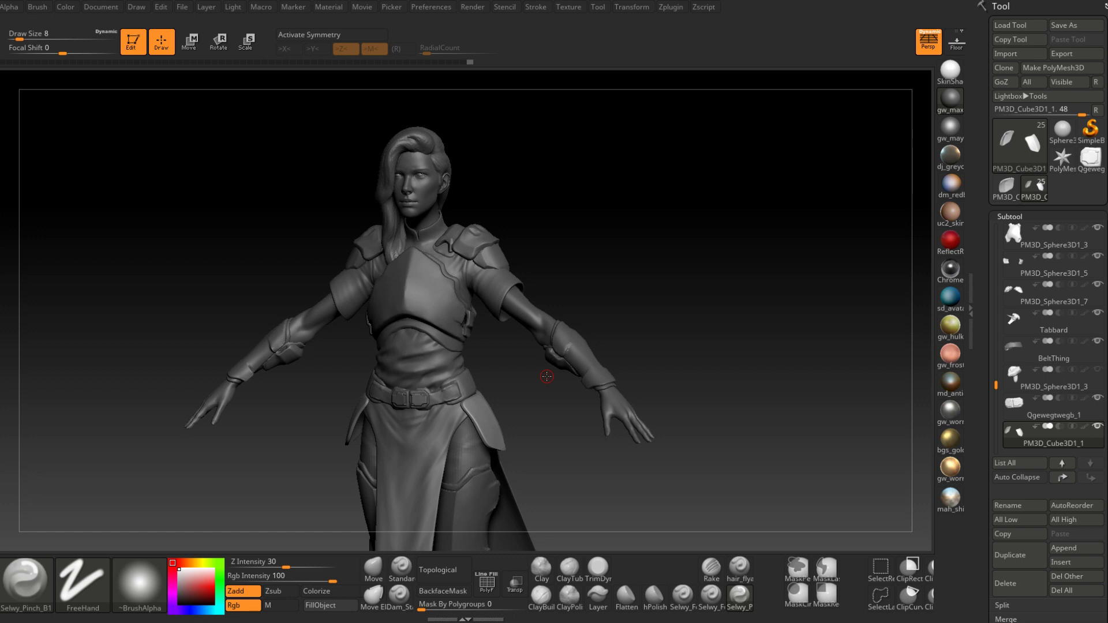
mouse_move(547, 376)
left_mouse_down()
mouse_move(522, 373)
mouse_move(563, 370)
left_mouse_up()
mouse_move(549, 289)
left_mouse_down()
mouse_move(498, 304)
mouse_move(457, 341)
mouse_move(488, 350)
left_mouse_up()
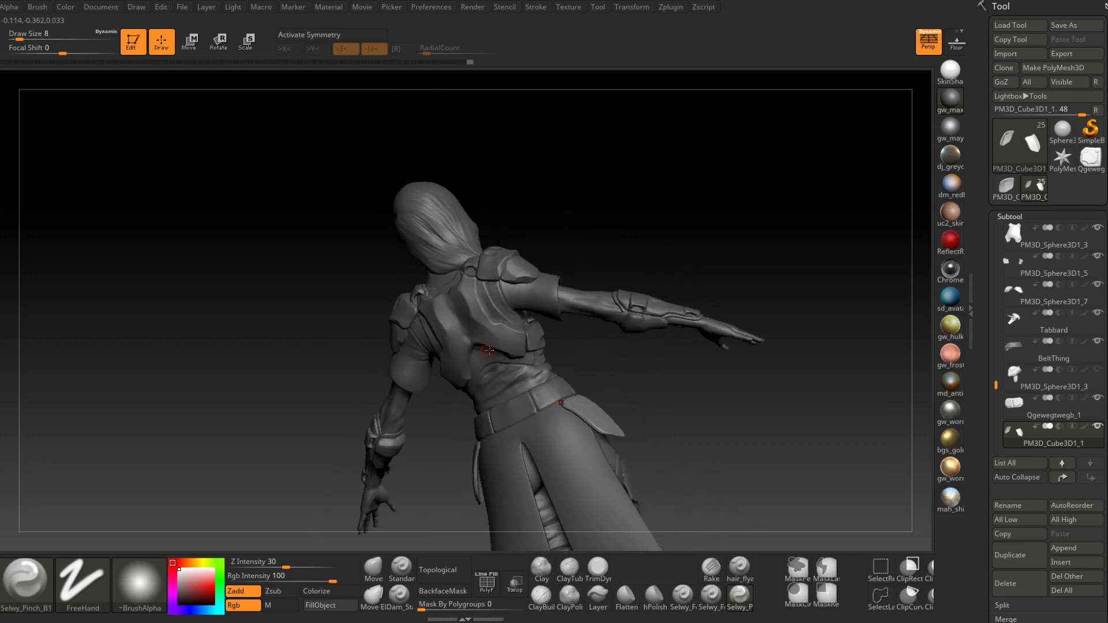
right_click_drag(488, 350, 441, 401, "shift")
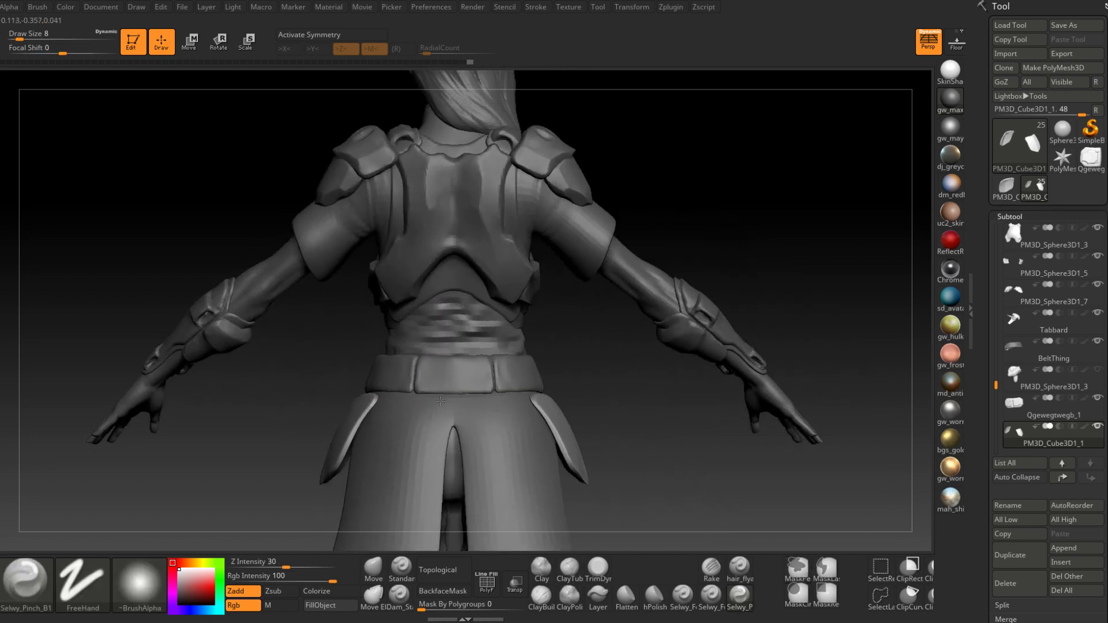
left_click_drag(440, 400, 477, 399)
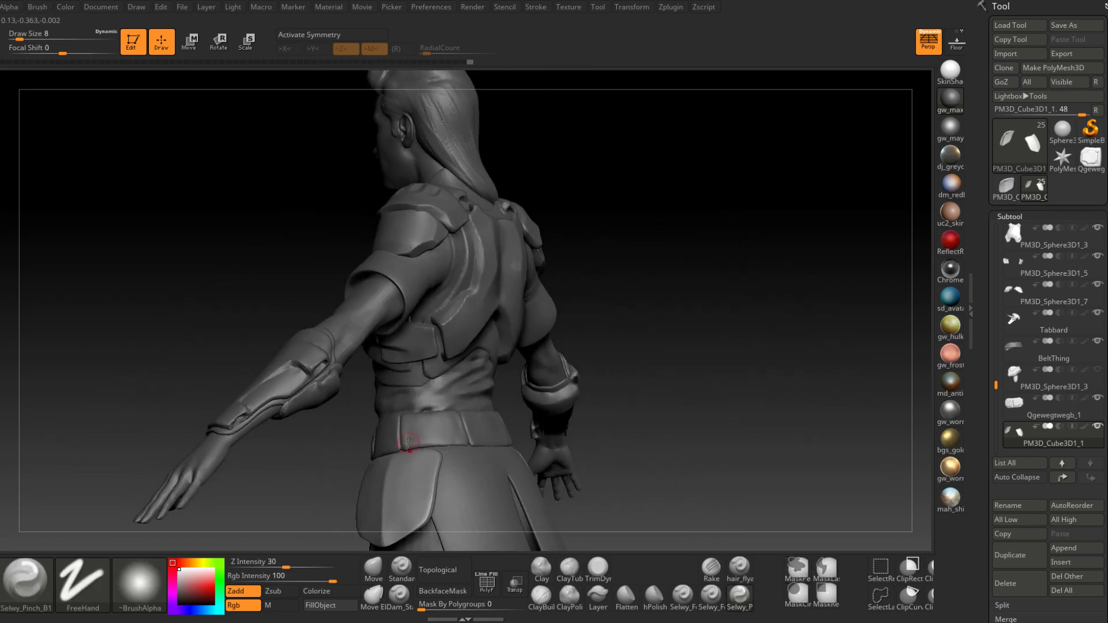
right_click_drag(379, 395, 571, 496)
left_click_drag(570, 495, 462, 420)
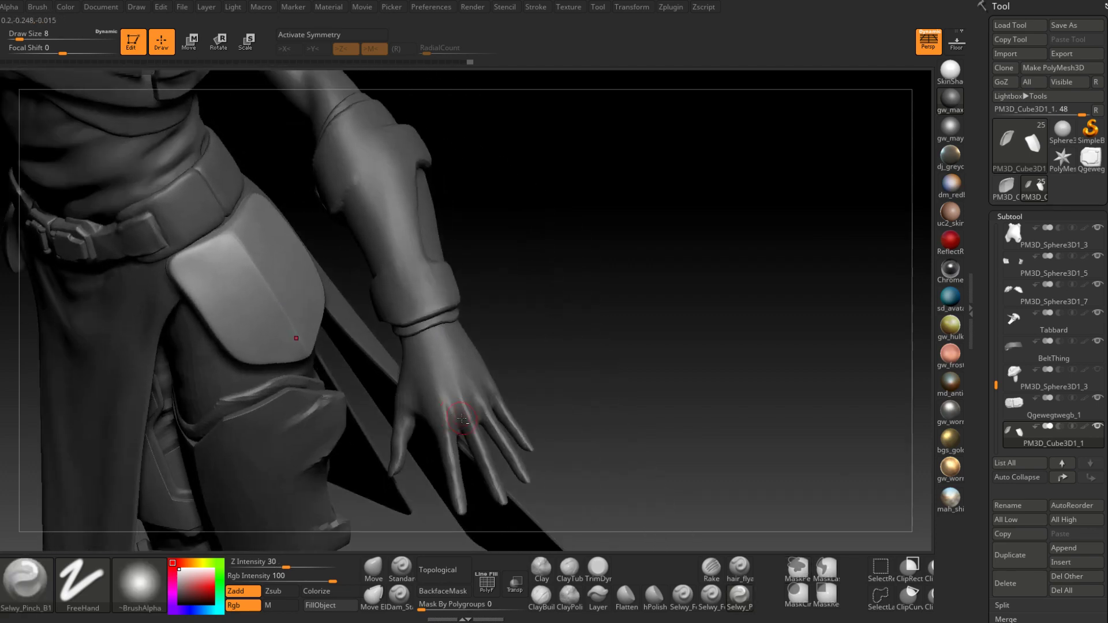
Make the body the active subtool and turn on transparency for the other subtools
left_click(459, 385, "alt")
right_click_drag(470, 340, 514, 334)
left_click_drag(507, 366, 643, 347)
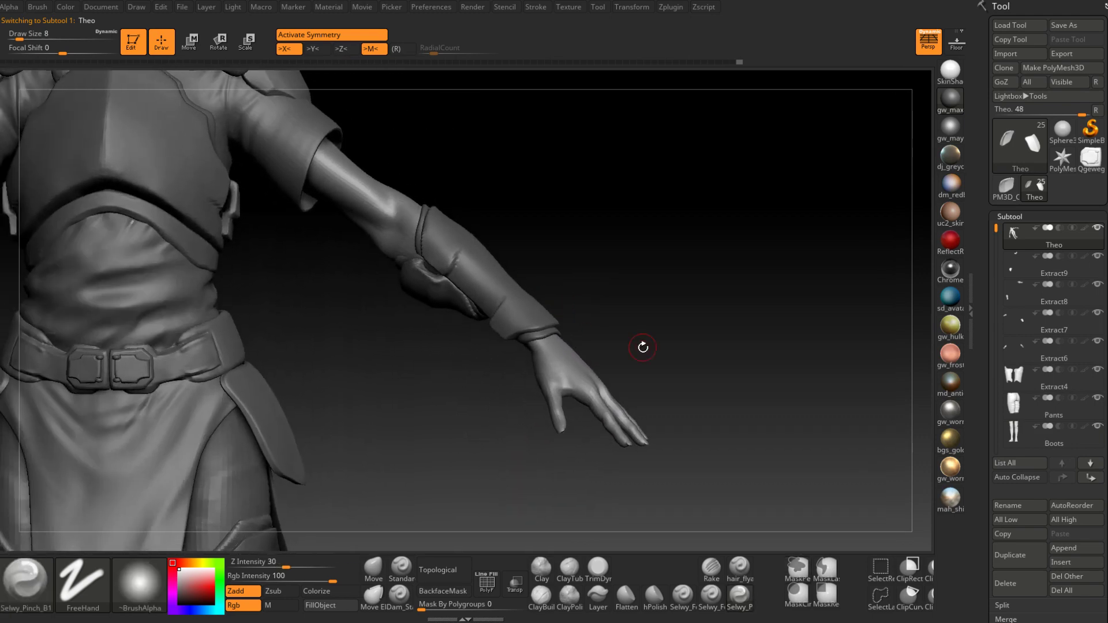
left_click(516, 584)
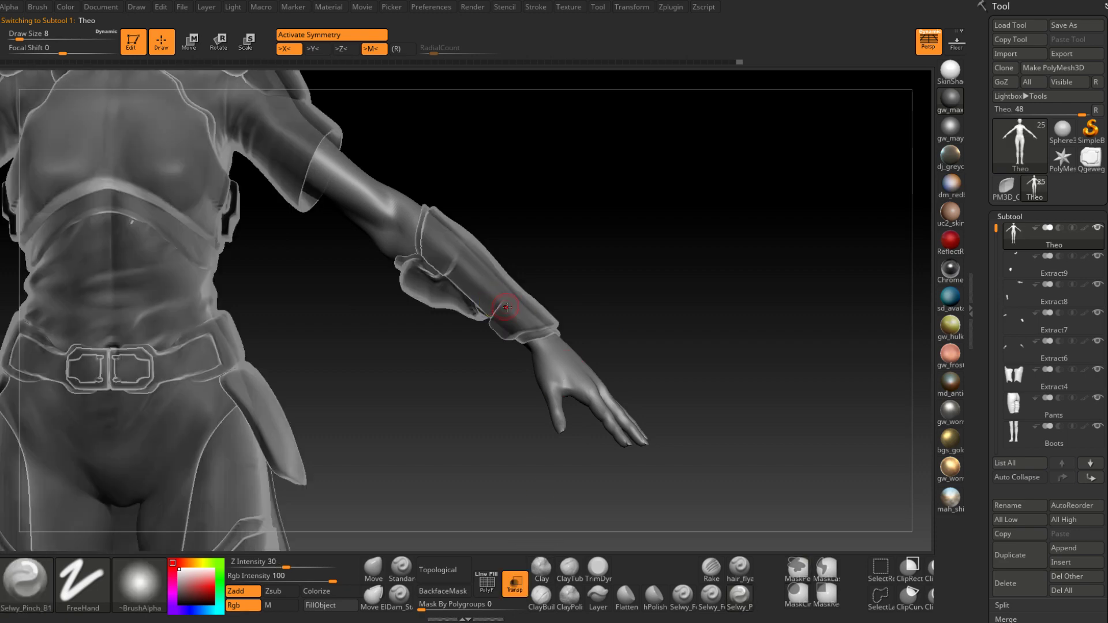
mouse_move(687, 323)
left_mouse_down()
mouse_move(594, 352)
mouse_move(590, 406)
mouse_move(527, 445)
left_mouse_up()
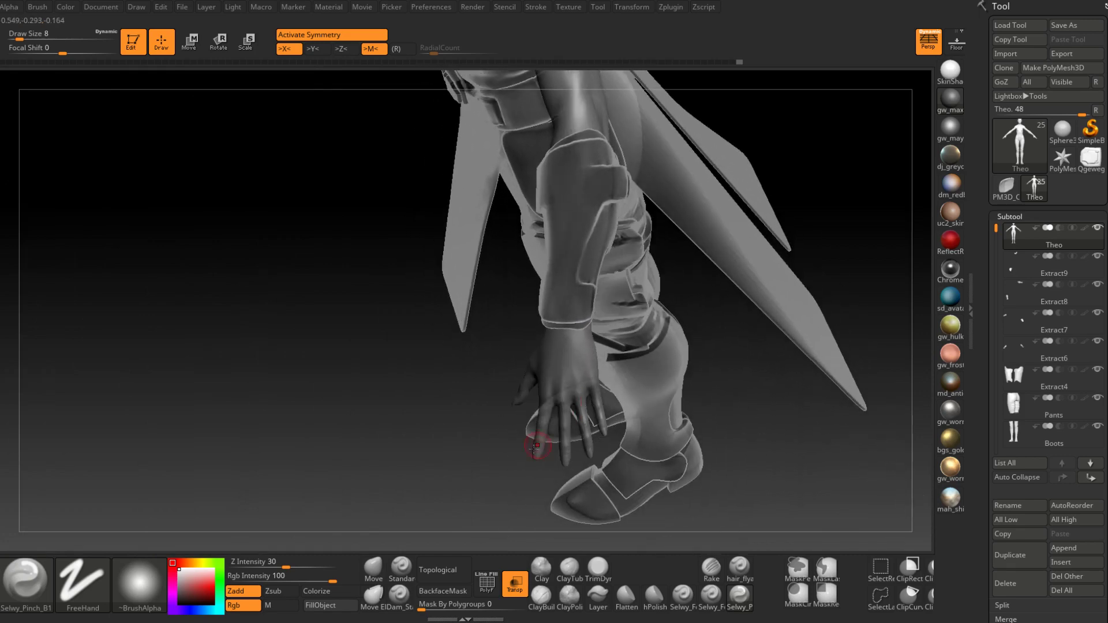
mouse_move(479, 514)
left_mouse_down("ctrl")
mouse_move(656, 240)
mouse_move(684, 123)
mouse_move(722, 173)
mouse_move(732, 227)
mouse_move(782, 218)
mouse_move(554, 427)
mouse_move(511, 499)
left_mouse_up("ctrl")
mouse_move(536, 331)
left_mouse_down("alt")
mouse_move(548, 404)
mouse_move(536, 384)
mouse_move(517, 448)
mouse_move(543, 443)
left_mouse_up("alt")
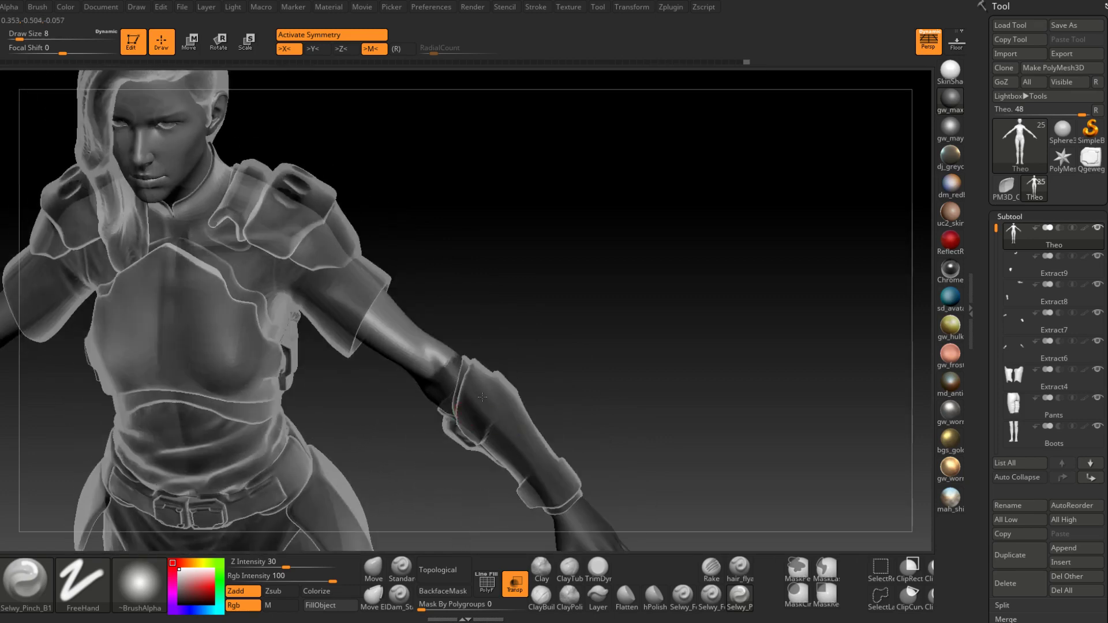
mouse_move(606, 370)
left_mouse_down()
mouse_move(623, 323)
mouse_move(612, 393)
mouse_move(594, 387)
left_mouse_up()
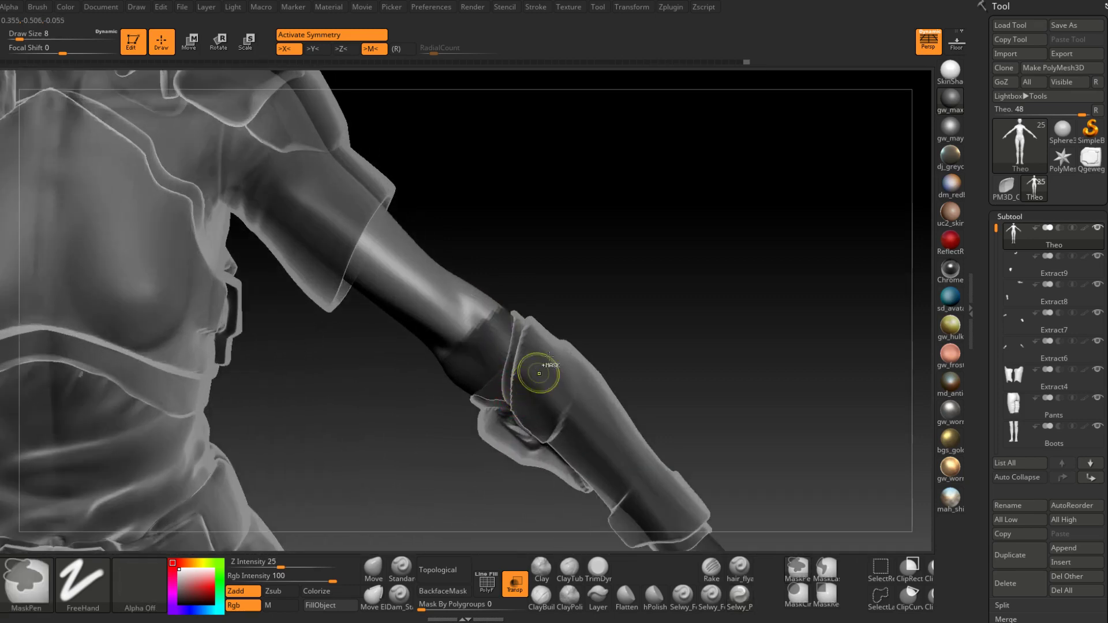
right_click_drag(539, 374, 601, 331, "ctrl")
mouse_move(601, 331)
left_mouse_down("ctrl")
mouse_move(618, 324)
mouse_move(615, 307)
mouse_move(591, 332)
left_mouse_up("ctrl")
Mask the front of the body's forearm and hand with the MaskPen brush
right_click_drag(516, 348, 502, 341)
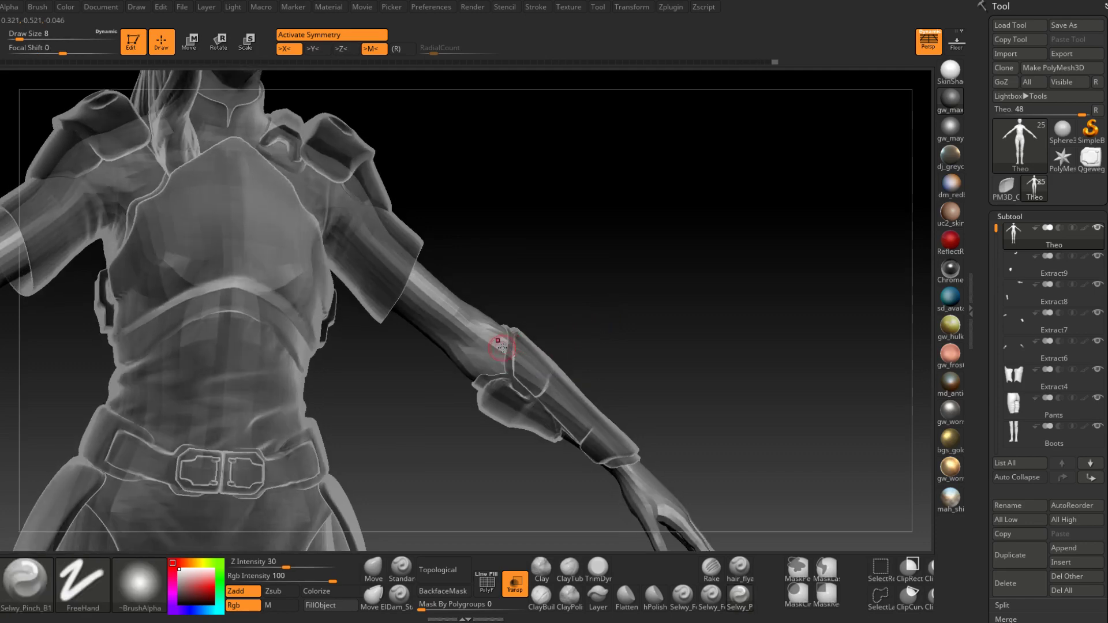
key("space")
left_click_drag(504, 346, 510, 345)
left_click_drag(525, 336, 490, 392, "ctrl")
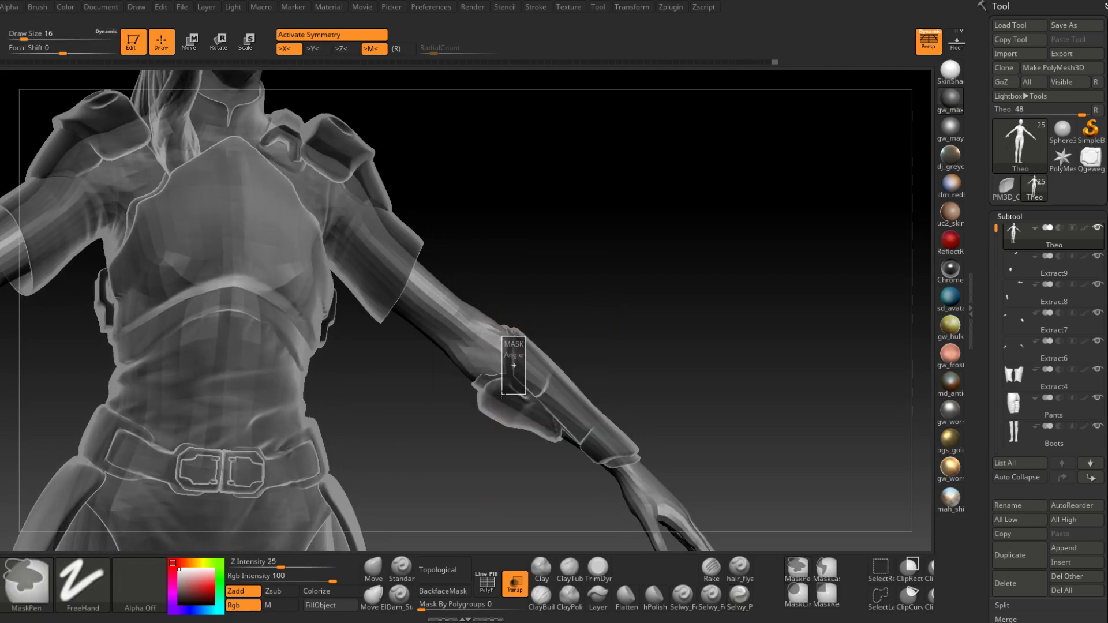
mouse_move(547, 366)
left_mouse_down("ctrl")
mouse_move(520, 396)
mouse_move(622, 462)
left_mouse_up("ctrl")
right_click_drag(639, 480, 640, 284, "alt")
left_click_drag(637, 300, 725, 395, "ctrl")
Extend the mask over the back of the forearm toward the elbow, reducing the draw size to 22
mouse_move(719, 377)
right_mouse_down()
mouse_move(601, 361)
mouse_move(525, 408)
mouse_move(491, 403)
right_mouse_up()
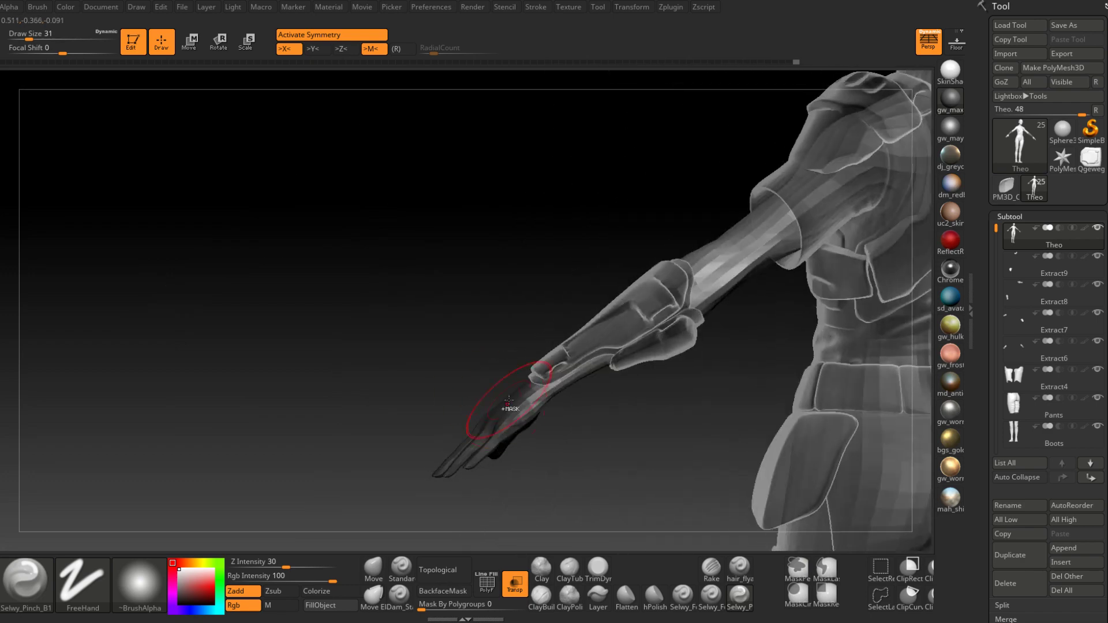
left_click_drag(561, 375, 593, 333, "ctrl")
right_click_drag(623, 317, 548, 294)
key("space")
mouse_move(548, 294)
left_mouse_down()
mouse_move(567, 292)
mouse_move(549, 283)
left_mouse_up()
right_click_drag(574, 312, 539, 200)
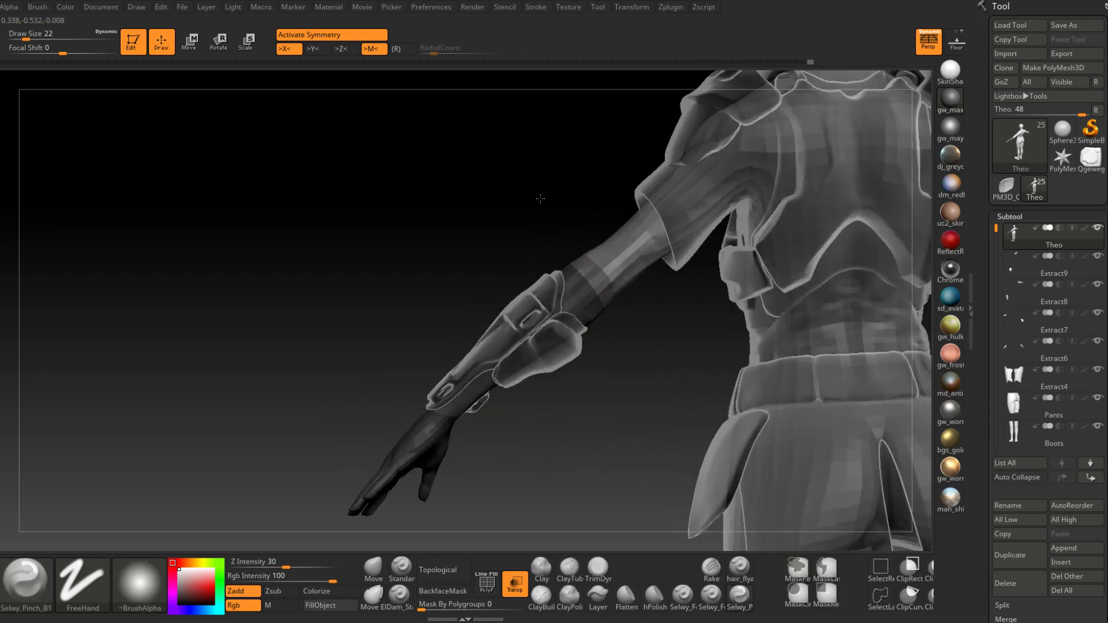
mouse_move(564, 309)
left_mouse_down("ctrl")
mouse_move(578, 301)
mouse_move(571, 294)
left_mouse_up("ctrl")
Fill in the mask on the inner forearm and around the upper rim of the forearm armor
right_click_drag(571, 306, 521, 299)
key("ctrl")
mouse_move(520, 299)
left_mouse_down()
mouse_move(600, 329)
mouse_move(589, 317)
left_mouse_up()
right_click_drag(589, 317, 329, 303)
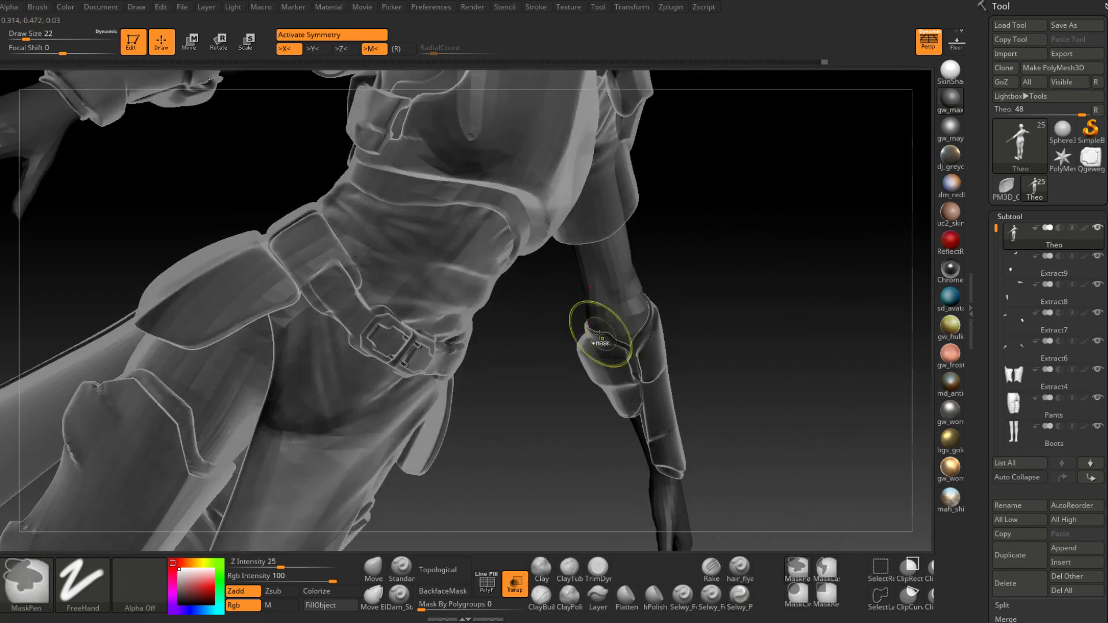
mouse_move(601, 333)
left_mouse_down("ctrl")
mouse_move(648, 317)
mouse_move(582, 349)
left_mouse_up("ctrl")
key("ctrl")
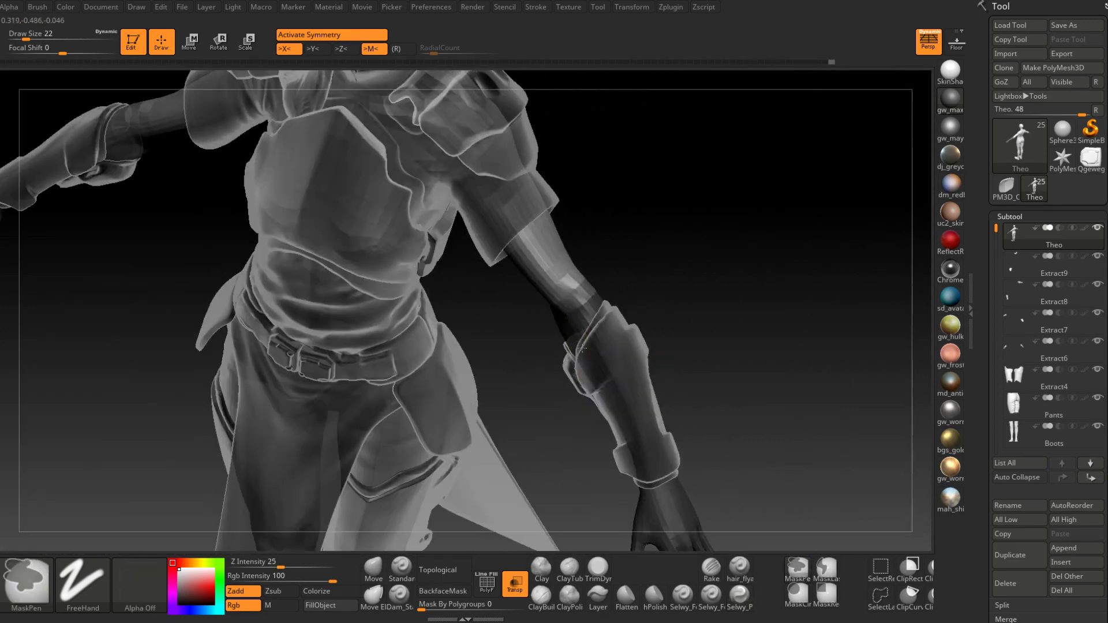
left_click_drag(611, 314, 586, 345, "ctrl")
mouse_move(585, 345)
right_mouse_down()
mouse_move(619, 296)
mouse_move(613, 368)
right_mouse_up()
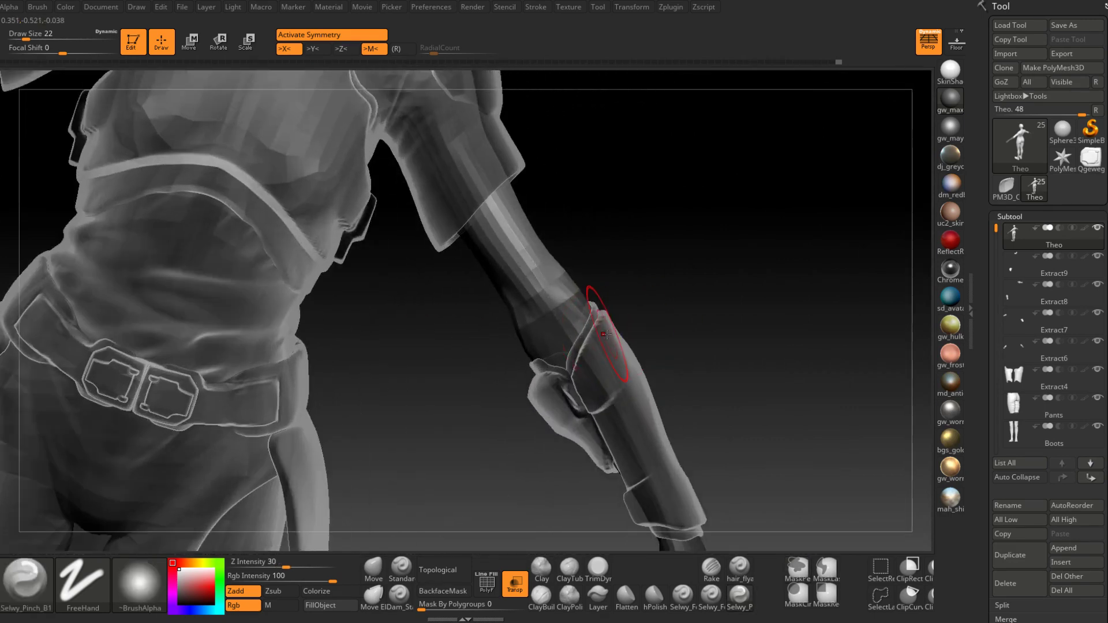
Refine the mask's border around the arm just below the elbow at draw size 9
mouse_move(582, 317)
right_mouse_down()
mouse_move(613, 305)
mouse_move(610, 314)
right_mouse_up()
key("space")
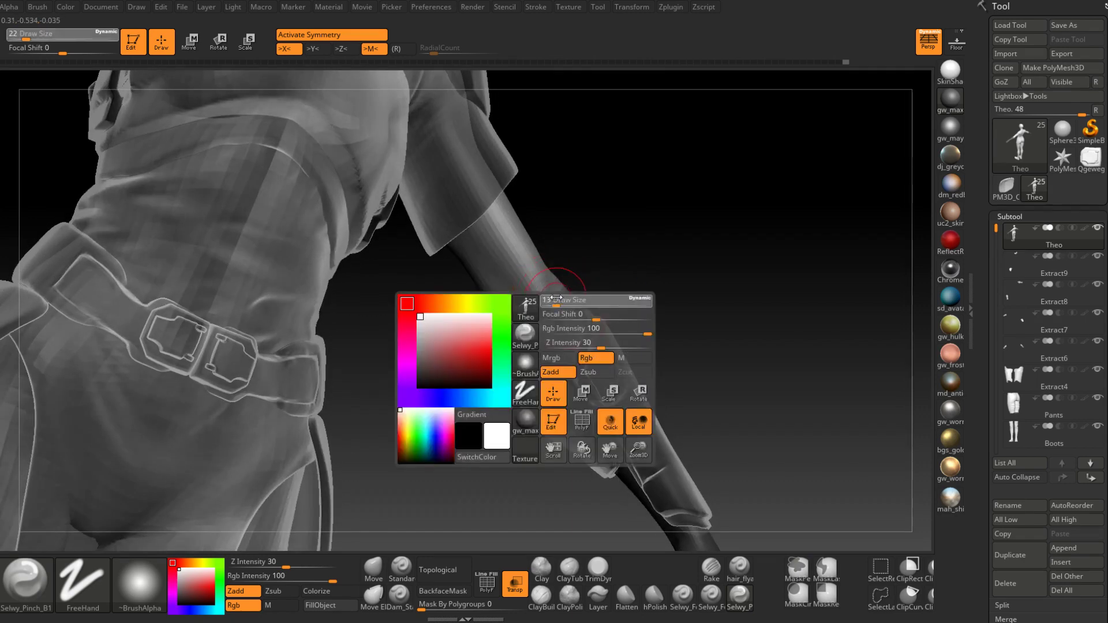
key("ctrl")
left_click_drag(564, 298, 530, 306)
right_click_drag(572, 283, 539, 301)
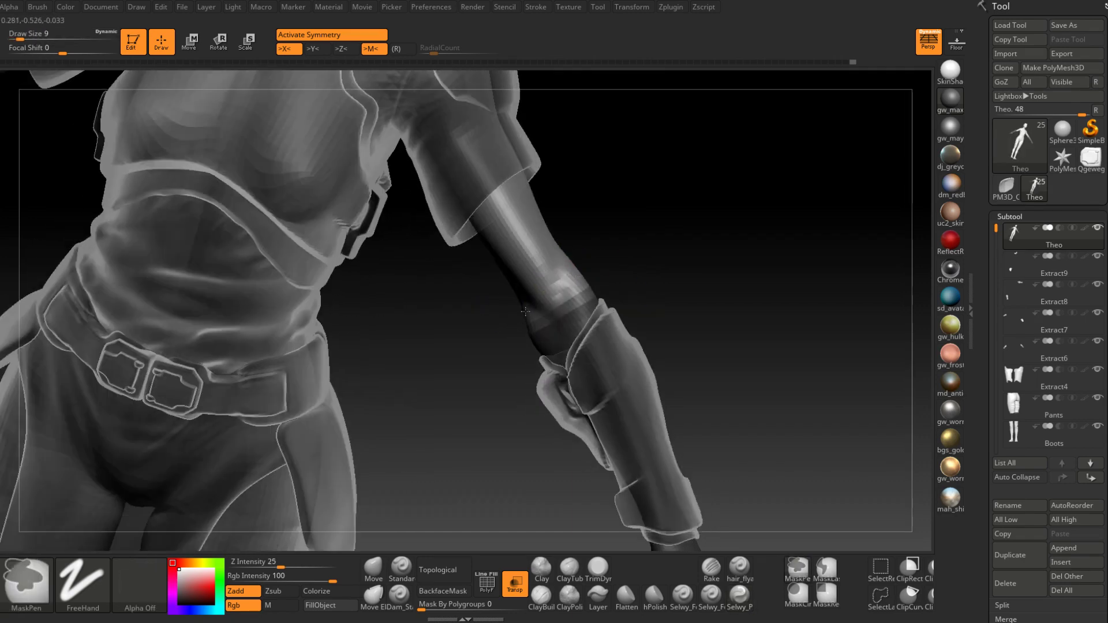
left_click_drag(525, 312, 465, 345)
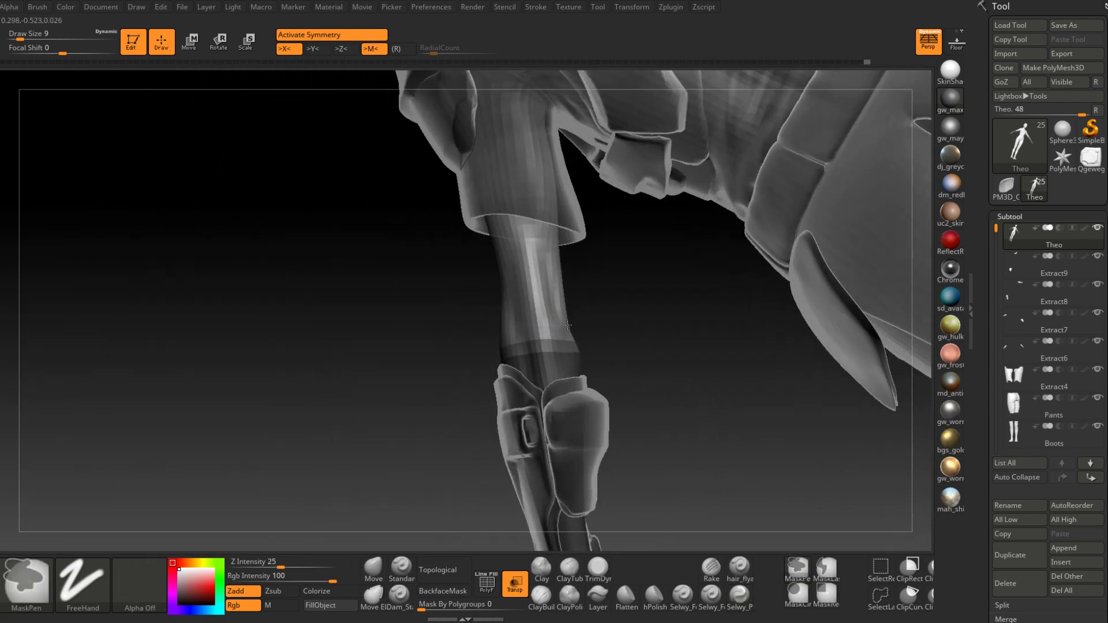
left_click_drag(568, 325, 552, 324, "ctrl")
right_click_drag(549, 322, 574, 340)
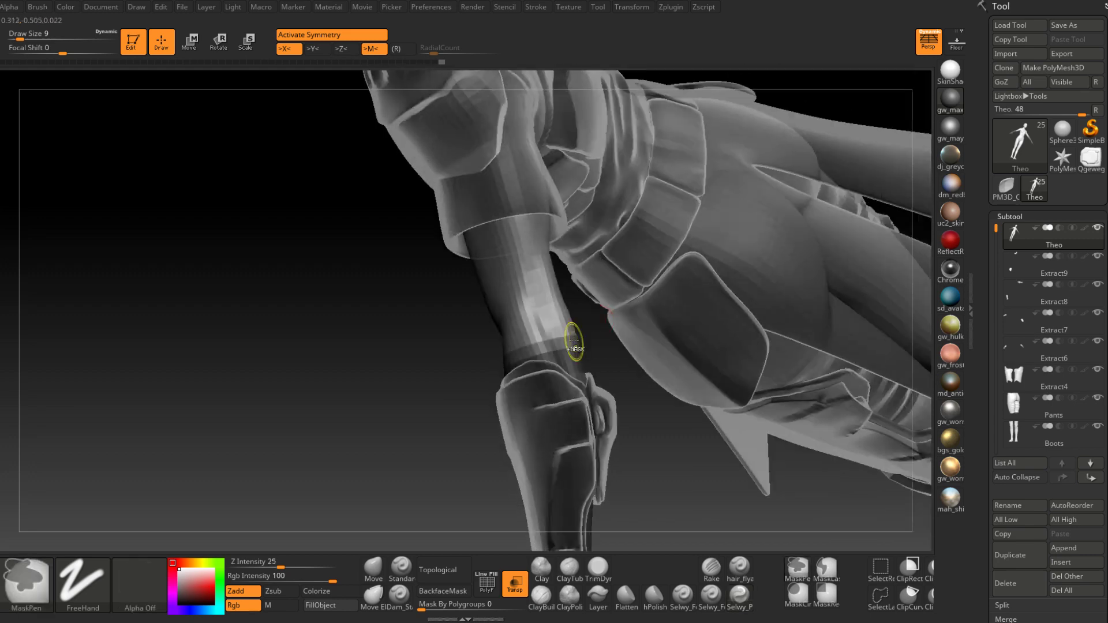
mouse_move(575, 343)
left_mouse_down()
mouse_move(602, 360)
mouse_move(629, 304)
left_mouse_up()
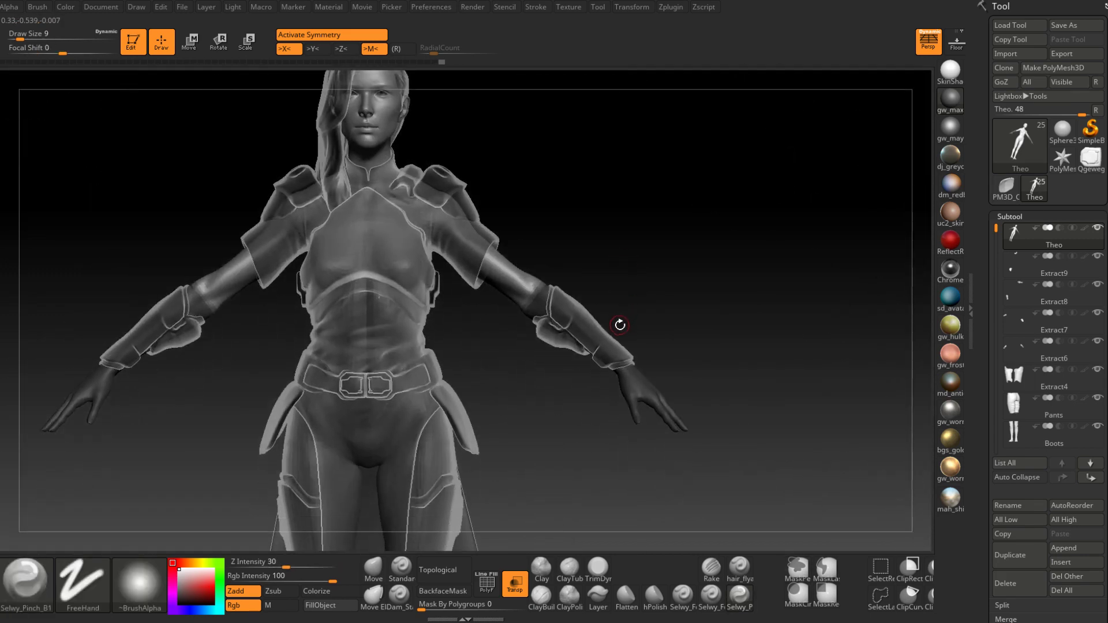
Straighten the mask's edge around the front and back of the elbow at draw size 5
right_click_drag(537, 272, 549, 320, "ctrl")
key("space")
left_click_drag(556, 311, 549, 311)
key("ctrl")
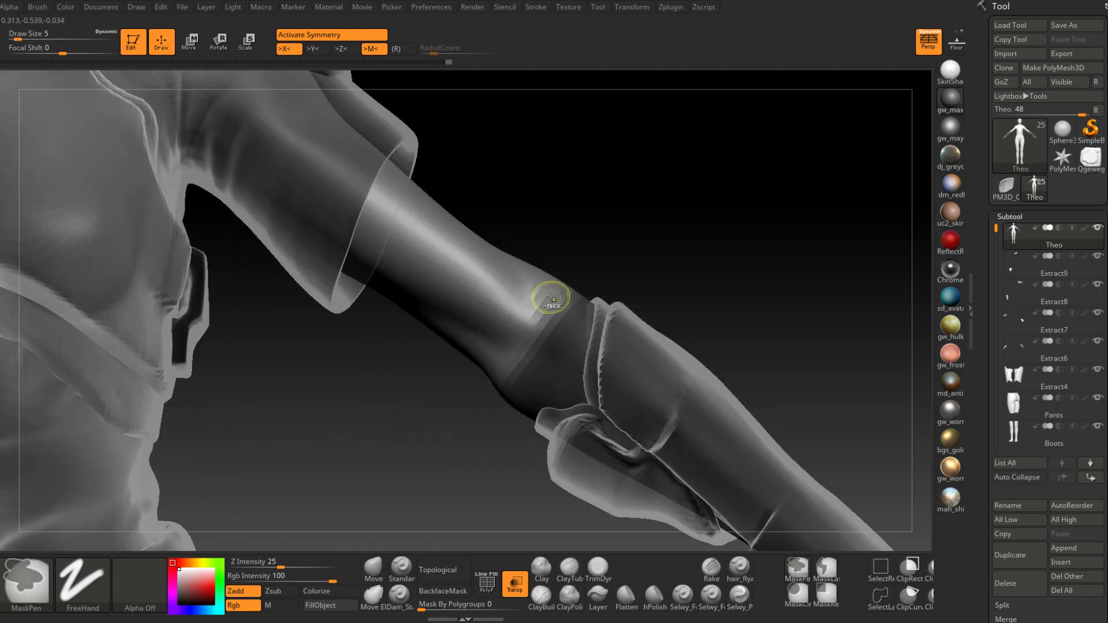
left_click_drag(488, 394, 514, 352)
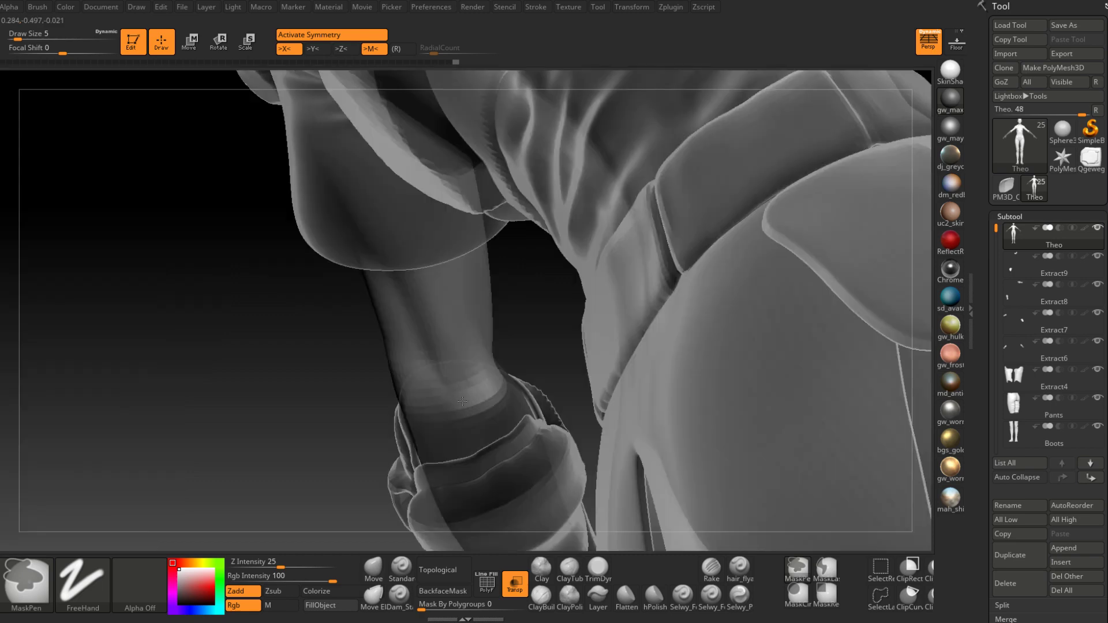
left_click_drag(430, 407, 440, 398)
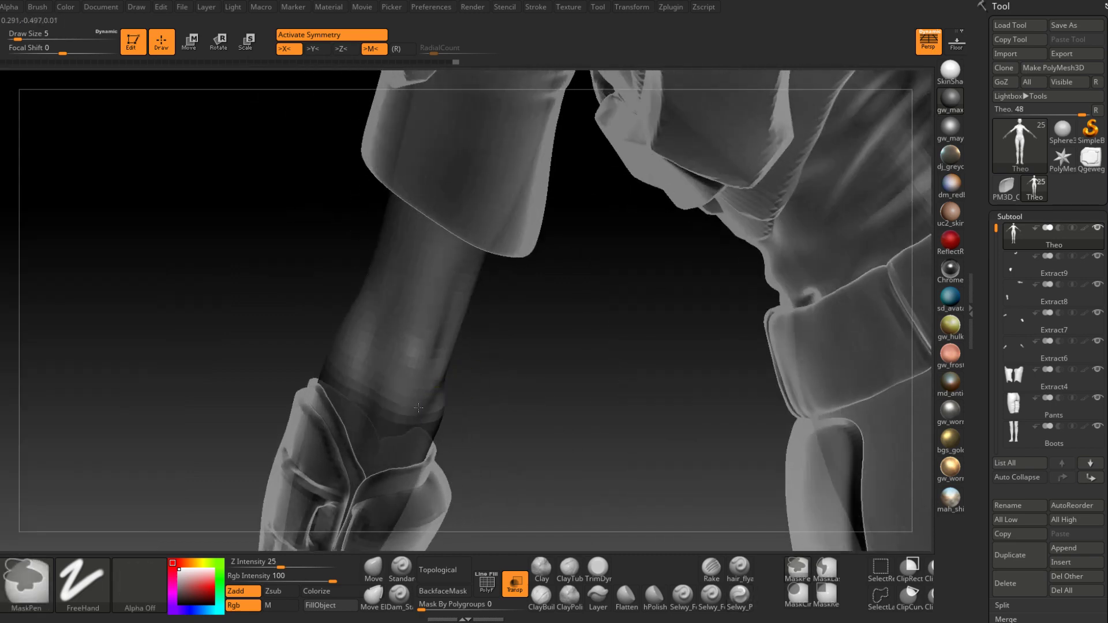
left_click_drag(331, 367, 353, 377)
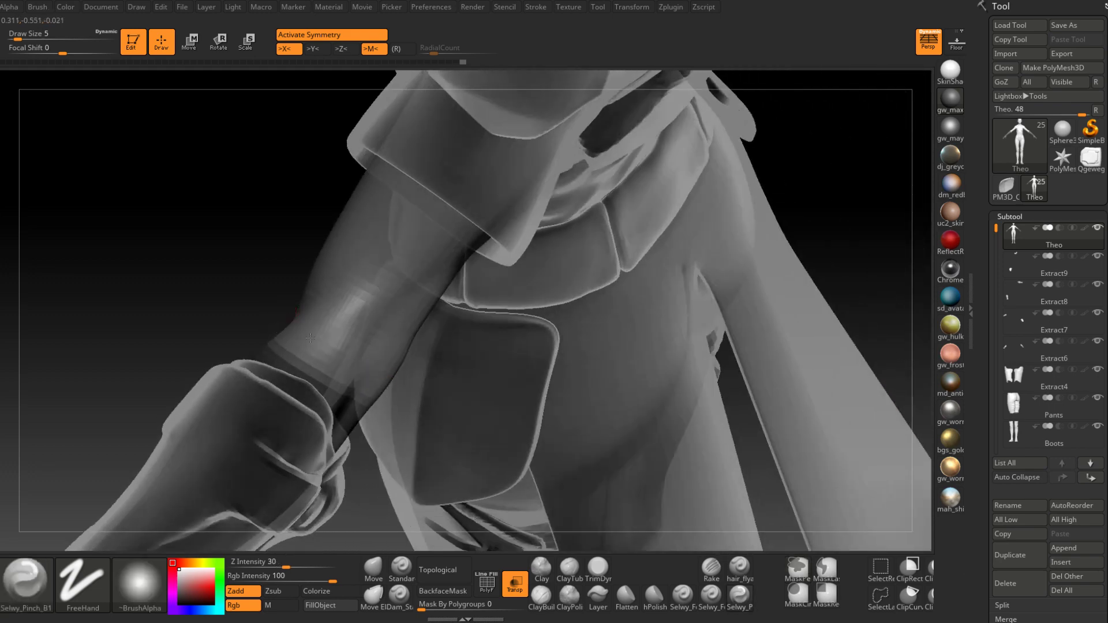
Sharpen the mask's border around the arm above the forearm armor, setting the mask brush's focal shift to -100
mouse_move(279, 335)
right_mouse_down()
mouse_move(323, 329)
mouse_move(277, 359)
mouse_move(289, 283)
mouse_move(364, 311)
mouse_move(376, 329)
mouse_move(369, 268)
mouse_move(450, 271)
mouse_move(405, 359)
right_mouse_up()
right_click(277, 359, "ctrl")
right_click(405, 361)
mouse_move(466, 339)
right_mouse_down()
mouse_move(459, 329)
mouse_move(445, 344)
right_mouse_up()
mouse_move(504, 265)
right_mouse_down()
mouse_move(566, 341)
mouse_move(482, 304)
right_mouse_up()
left_click_drag(483, 304, 501, 318)
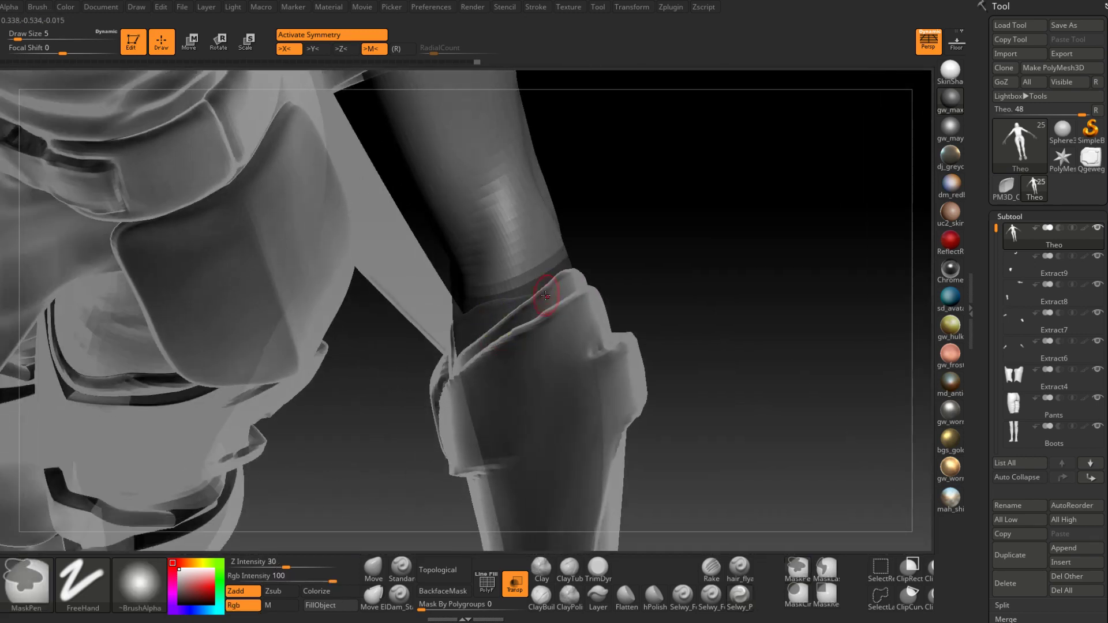
mouse_move(549, 297)
right_mouse_down()
mouse_move(549, 265)
mouse_move(543, 274)
right_mouse_up()
key("ctrl+space")
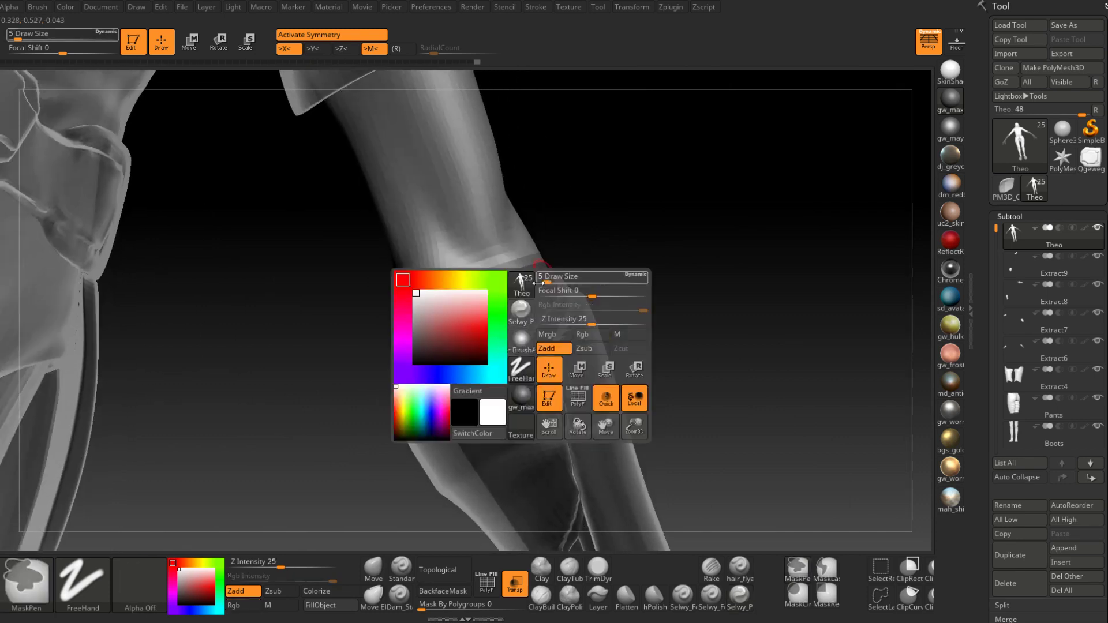
left_click_drag(546, 289, 528, 289, "ctrl")
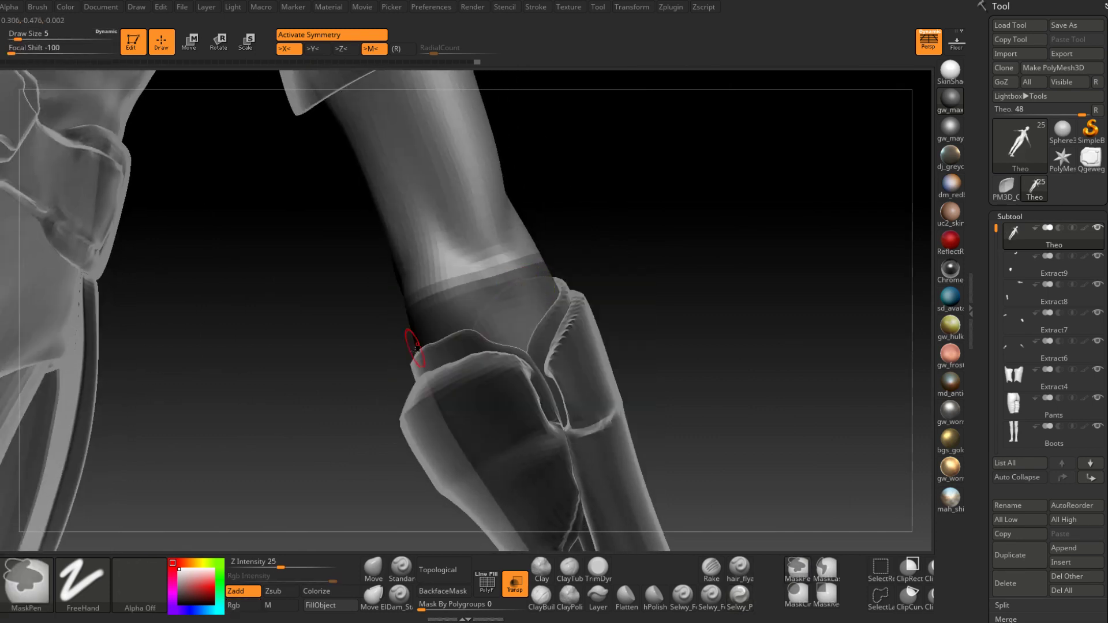
key("ctrl")
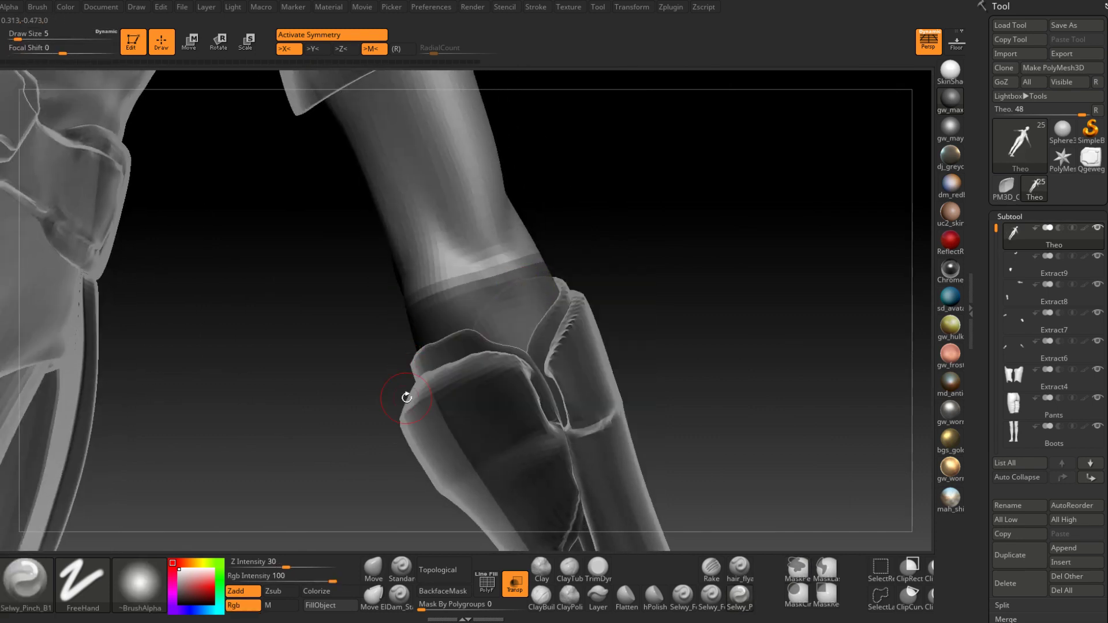
Preview an extraction of the masked forearms and hands at a thickness of 0.00985 with transparency off
left_click_drag(536, 320, 647, 368)
right_click_drag(648, 367, 658, 433, "alt")
left_click_drag(658, 433, 725, 415)
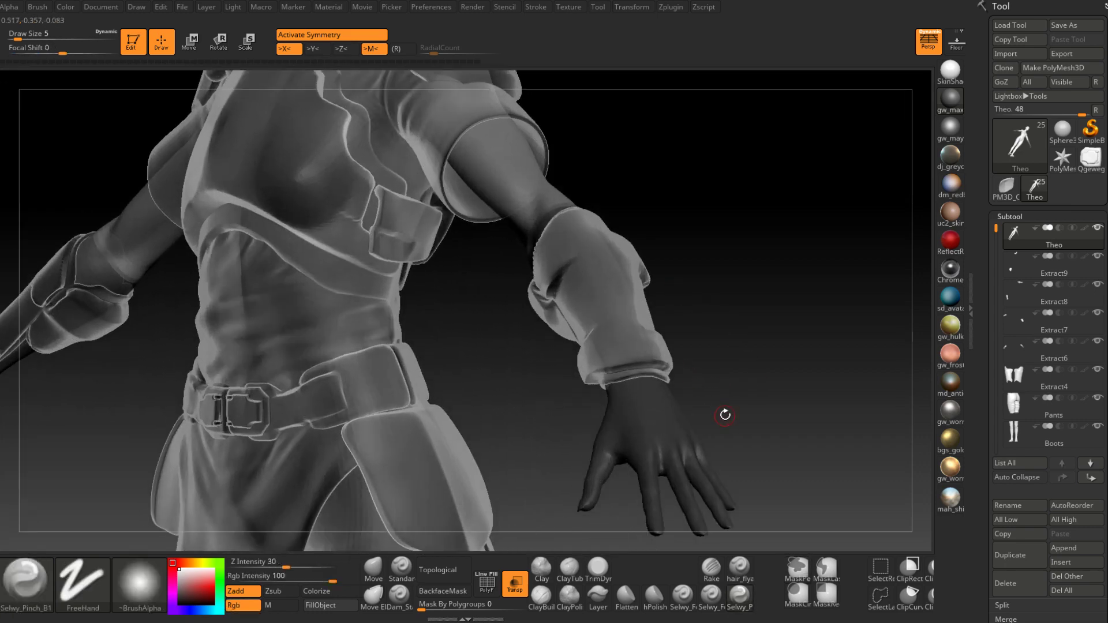
left_click_drag(721, 456, 705, 336)
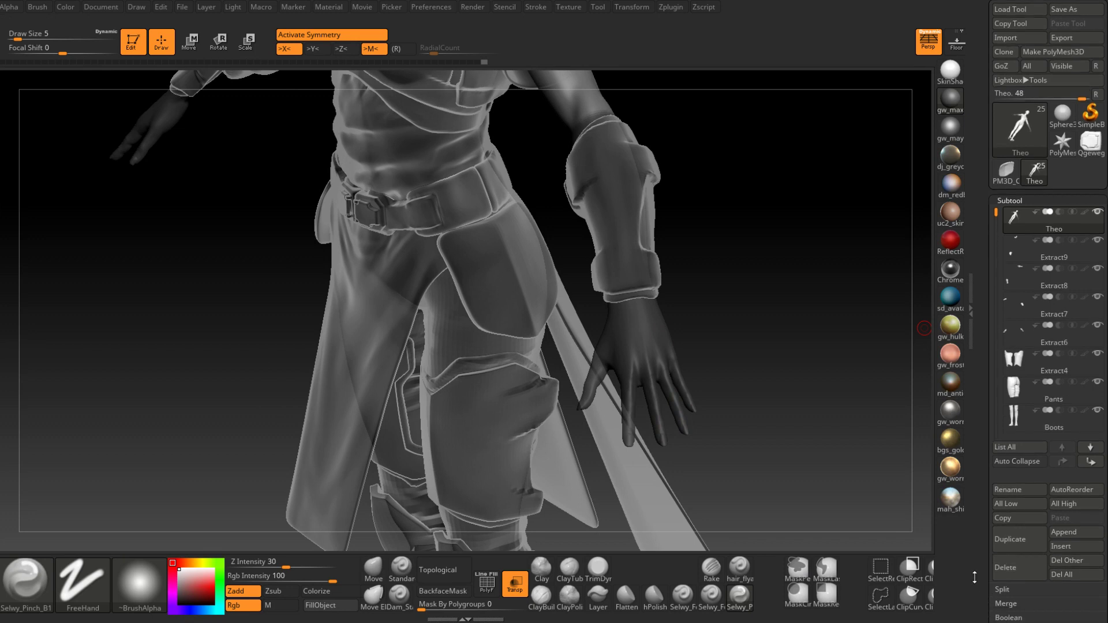
scroll(1025, 574, "down", 3)
left_click(1024, 574)
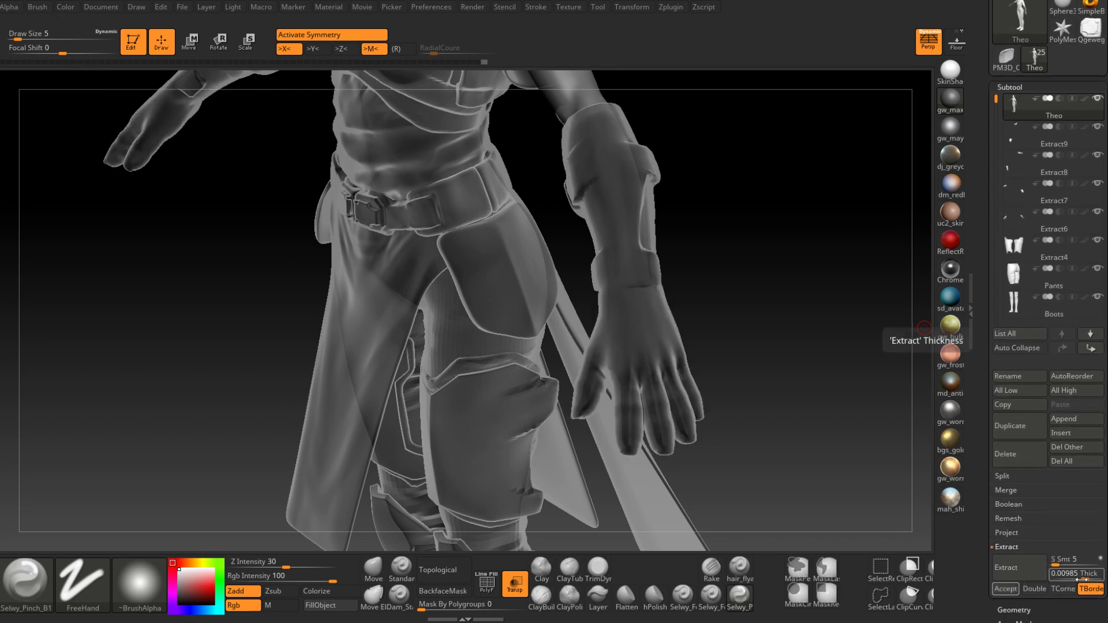
left_click(514, 588)
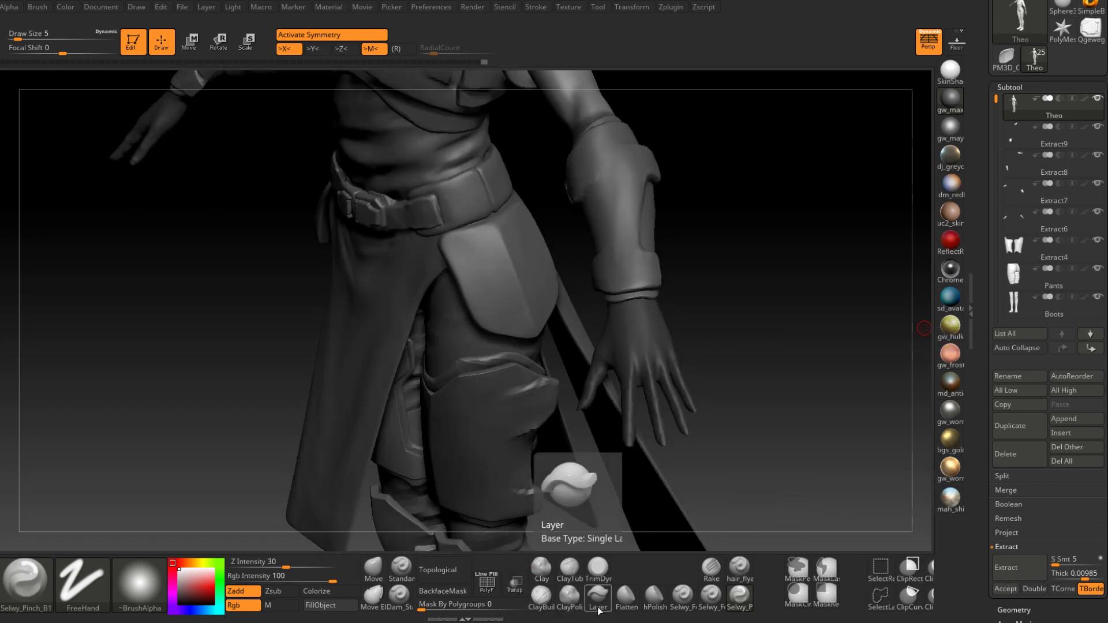
left_click(1022, 575)
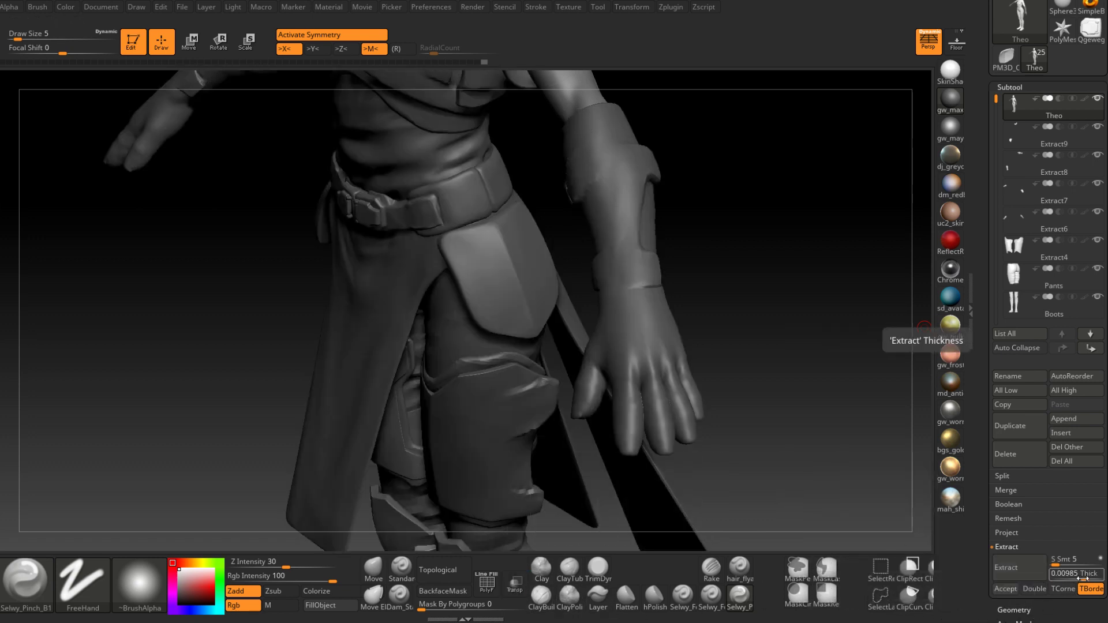
Set the extract thickness to 0.00684 and accept the extracted gloves as a new subtool
left_click_drag(1086, 580, 1081, 580)
key("Return")
left_click(1028, 573)
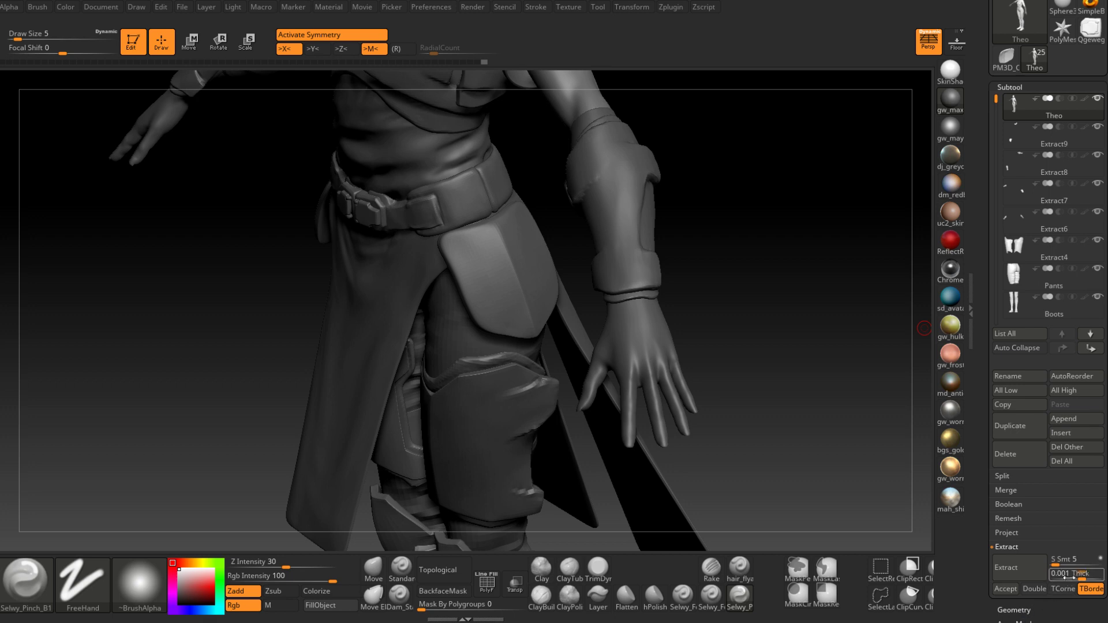
left_click_drag(1082, 580, 1085, 581)
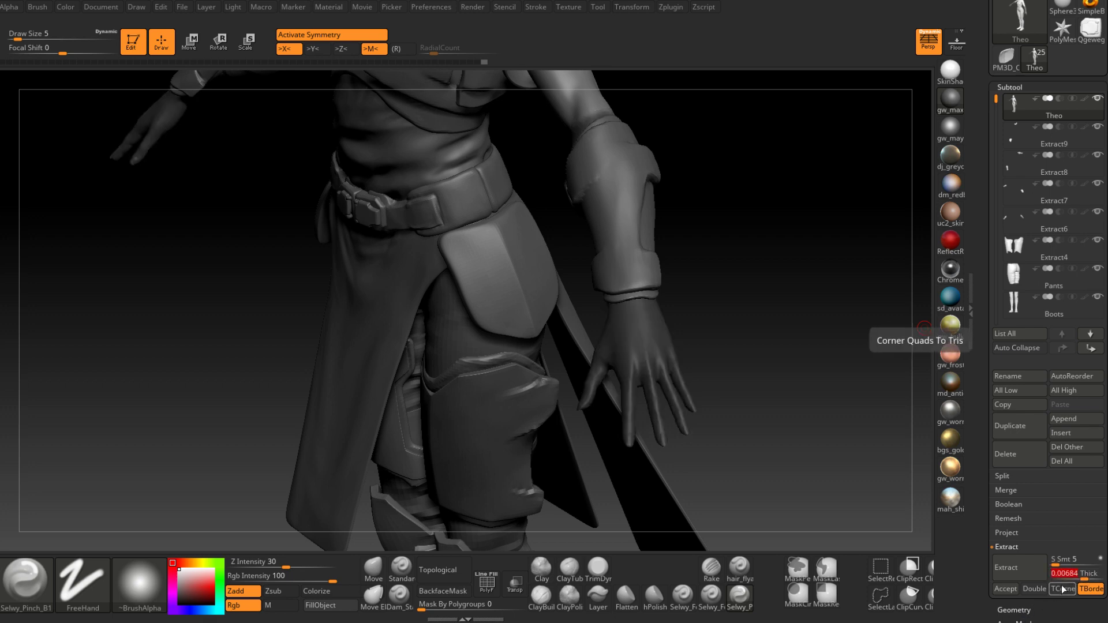
left_click(1019, 568)
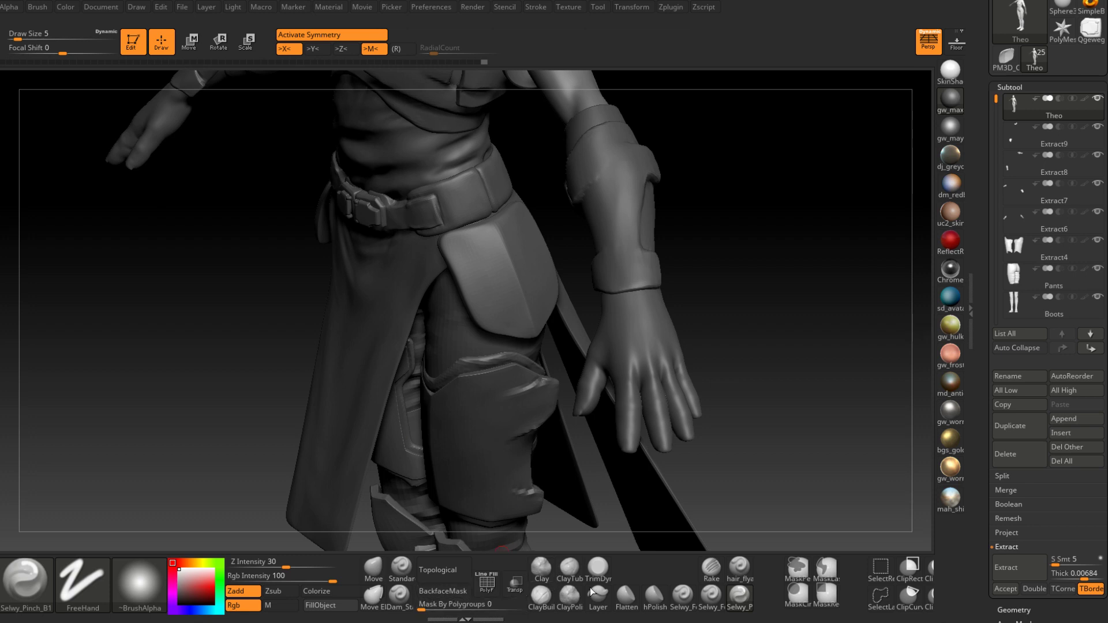
left_click(1006, 588)
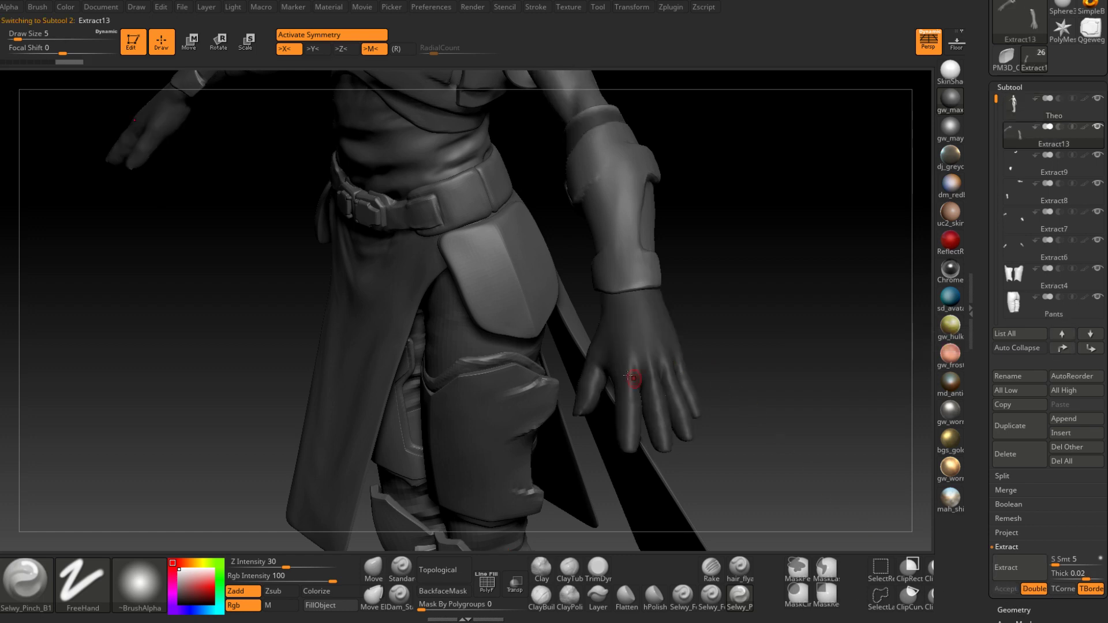
Display the extracted gloves' polygroups with the surrounding subtools made transparent
mouse_move(633, 378)
right_mouse_down()
mouse_move(611, 363)
mouse_move(613, 351)
mouse_move(584, 398)
mouse_move(579, 246)
mouse_move(595, 351)
mouse_move(604, 315)
right_mouse_up()
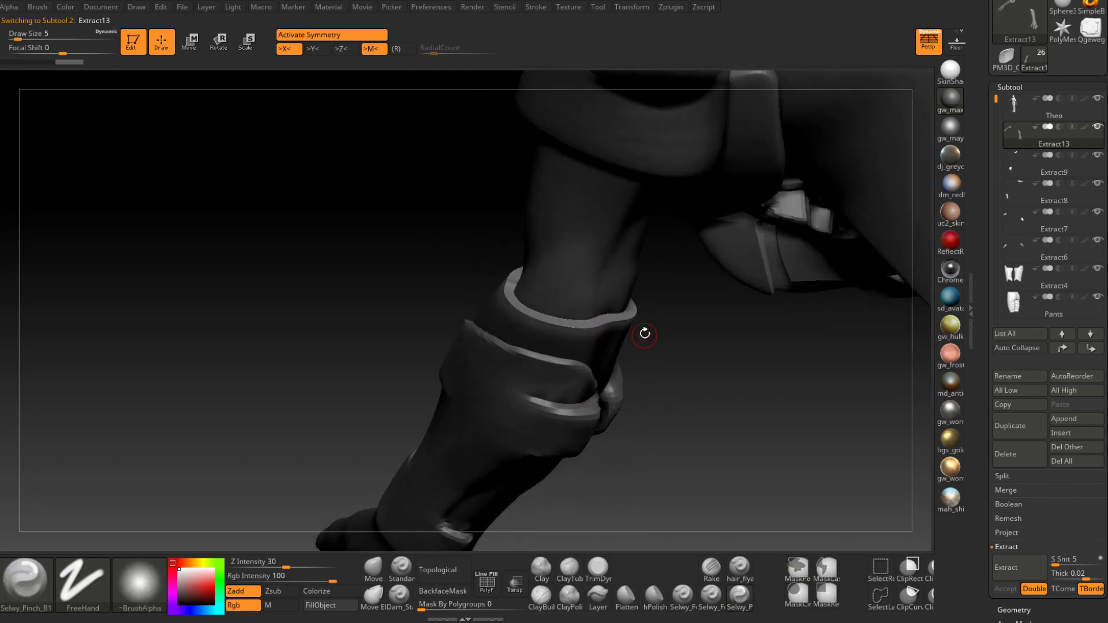
mouse_move(651, 365)
right_mouse_down()
mouse_move(584, 399)
mouse_move(554, 456)
right_mouse_up()
right_click_drag(515, 505, 496, 527, "alt")
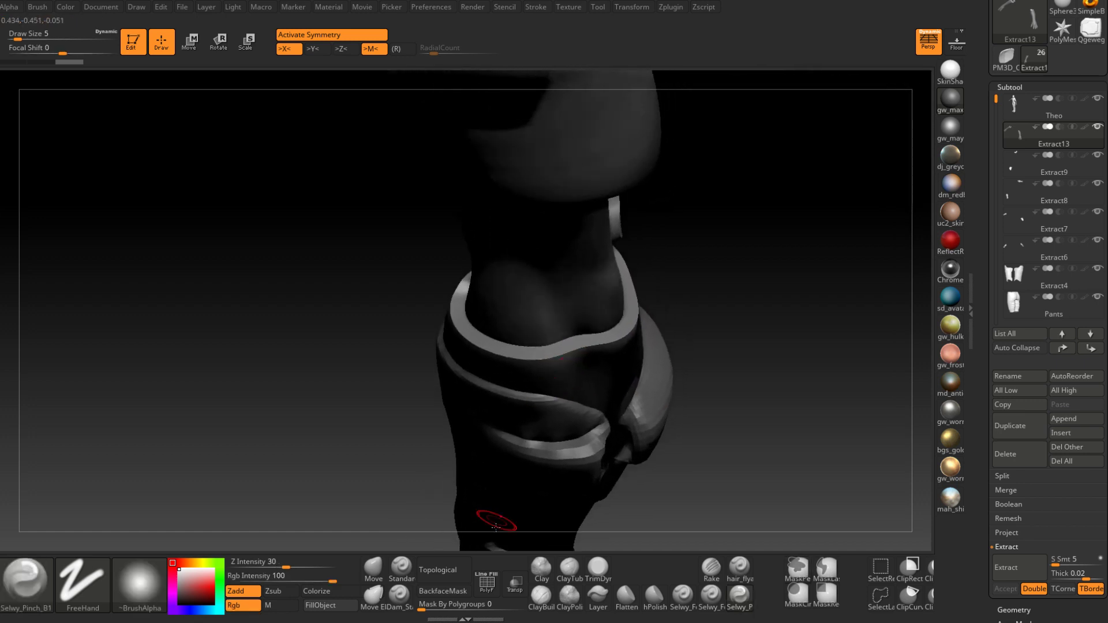
left_click(486, 584)
mouse_move(537, 416)
right_mouse_down()
mouse_move(630, 341)
mouse_move(585, 308)
mouse_move(648, 365)
mouse_move(732, 349)
right_mouse_up()
key("ctrl+shift")
left_click_drag(732, 349, 739, 320, "ctrl+shift")
right_click_drag(739, 320, 530, 384)
left_click(523, 589)
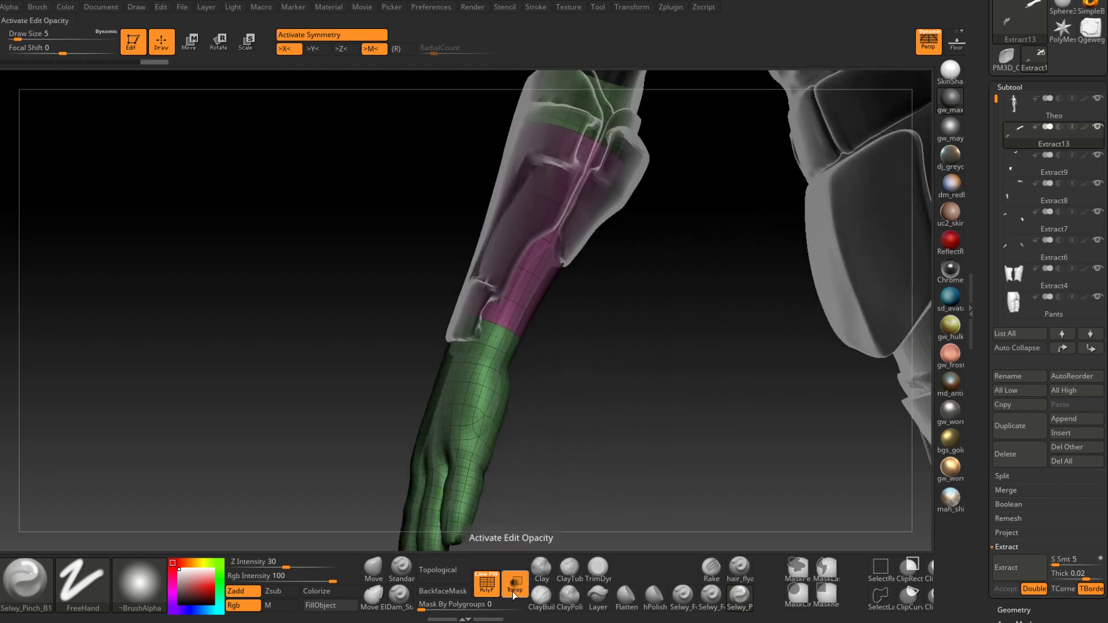
Isolate the outer polygroup of the gloves, then turn off transparency and the polyframe display
left_click(515, 584)
right_click_drag(535, 462, 489, 394)
key("ctrl+shift")
left_click(485, 411, "ctrl+shift")
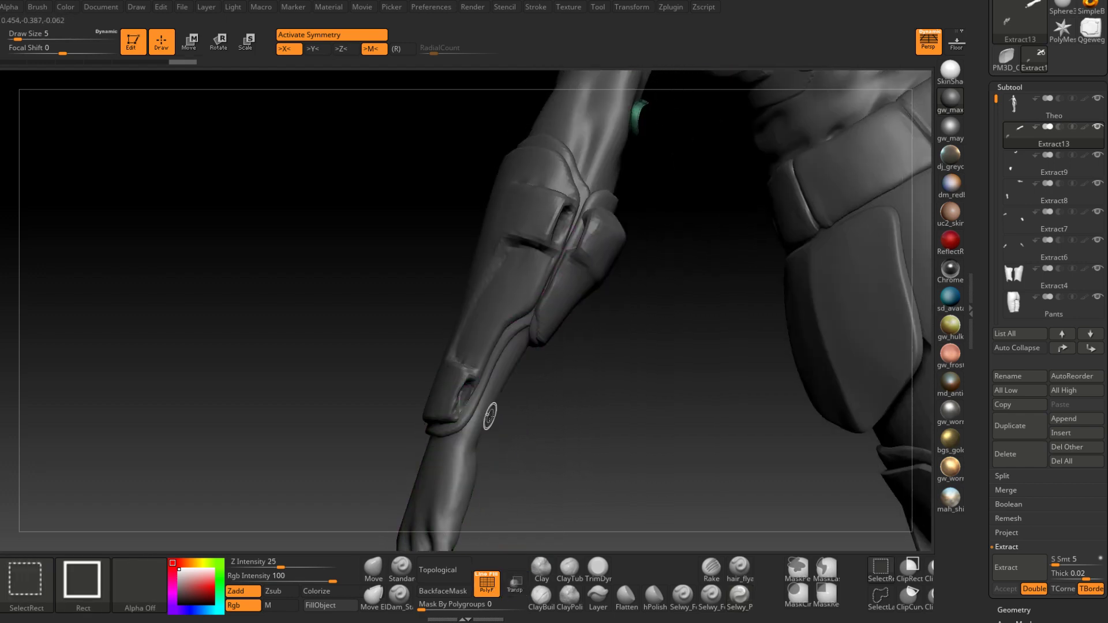
mouse_move(508, 433)
right_mouse_down()
mouse_move(518, 473)
mouse_move(543, 501)
mouse_move(528, 521)
mouse_move(596, 347)
mouse_move(589, 329)
mouse_move(629, 299)
mouse_move(606, 404)
mouse_move(597, 348)
mouse_move(597, 439)
mouse_move(566, 329)
mouse_move(539, 437)
mouse_move(515, 424)
mouse_move(544, 366)
mouse_move(541, 405)
right_mouse_up()
left_click(515, 584)
key("space")
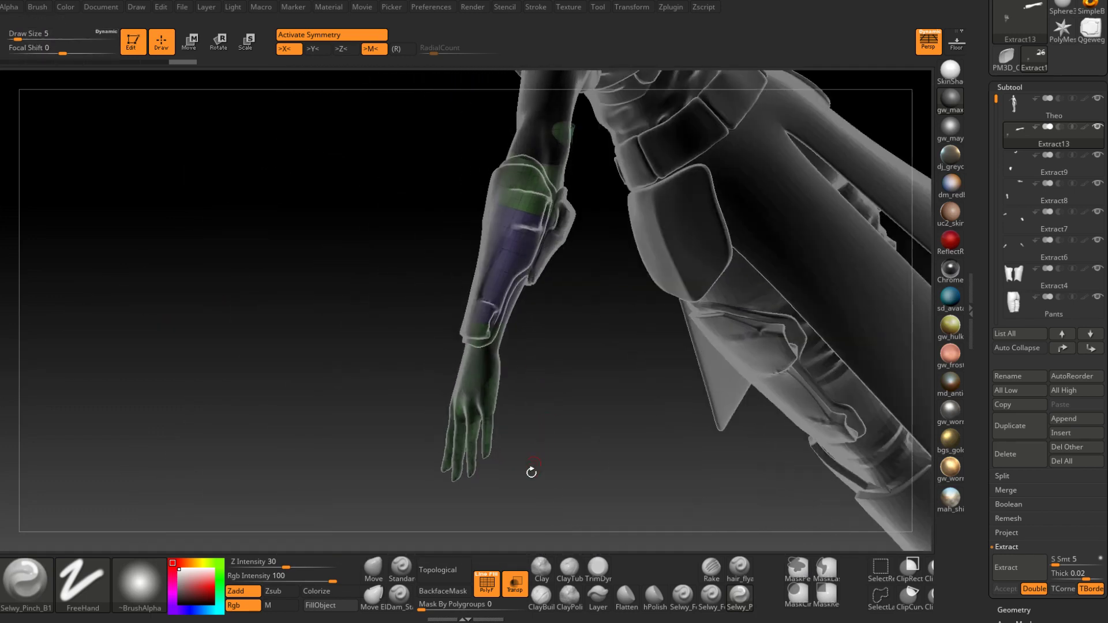
mouse_move(541, 448)
right_mouse_down()
mouse_move(594, 371)
mouse_move(543, 462)
right_mouse_up()
left_click(515, 584)
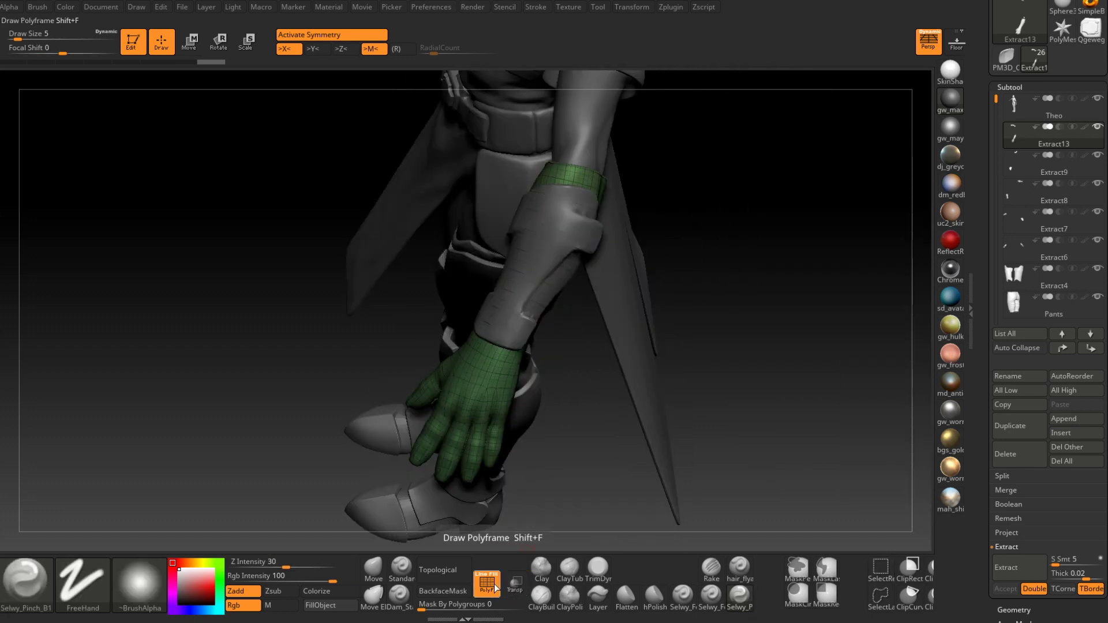
left_click(493, 591)
Delete the hidden inner geometry of the extracted gloves
right_click_drag(601, 379, 550, 310)
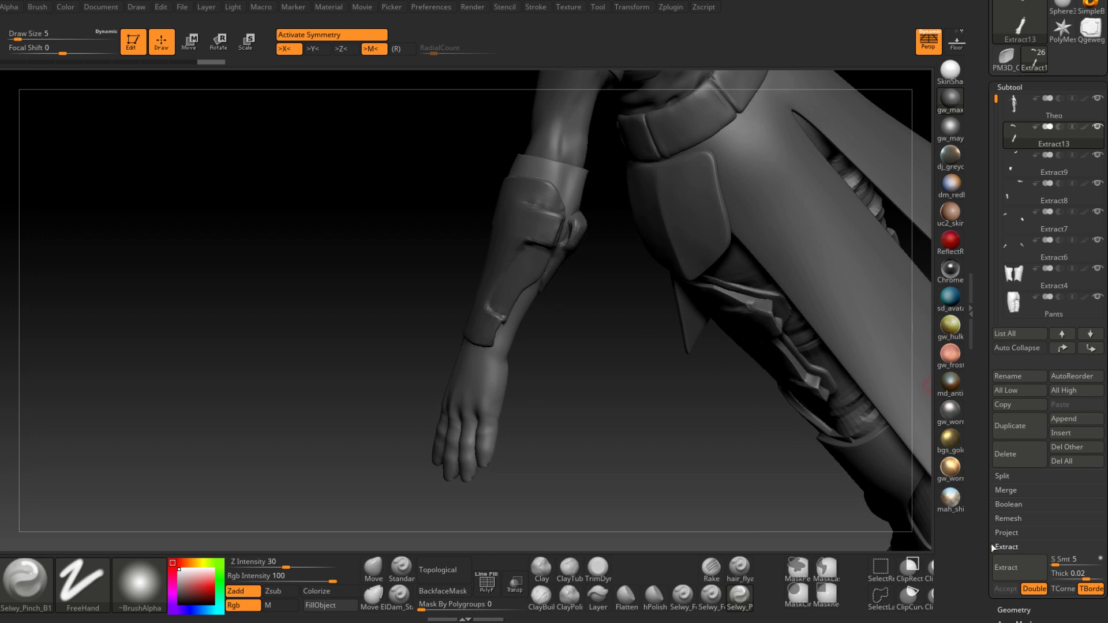
left_click_drag(993, 548, 996, 463)
left_click(1017, 407)
left_click_drag(1017, 407, 996, 486)
left_click(1023, 338)
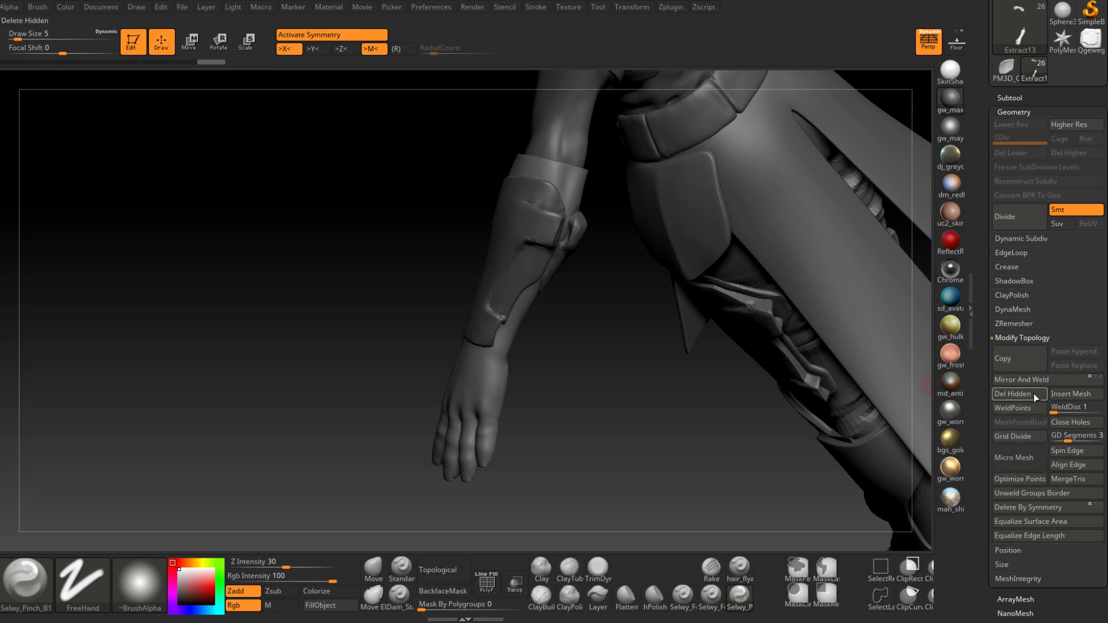
left_click(1025, 399)
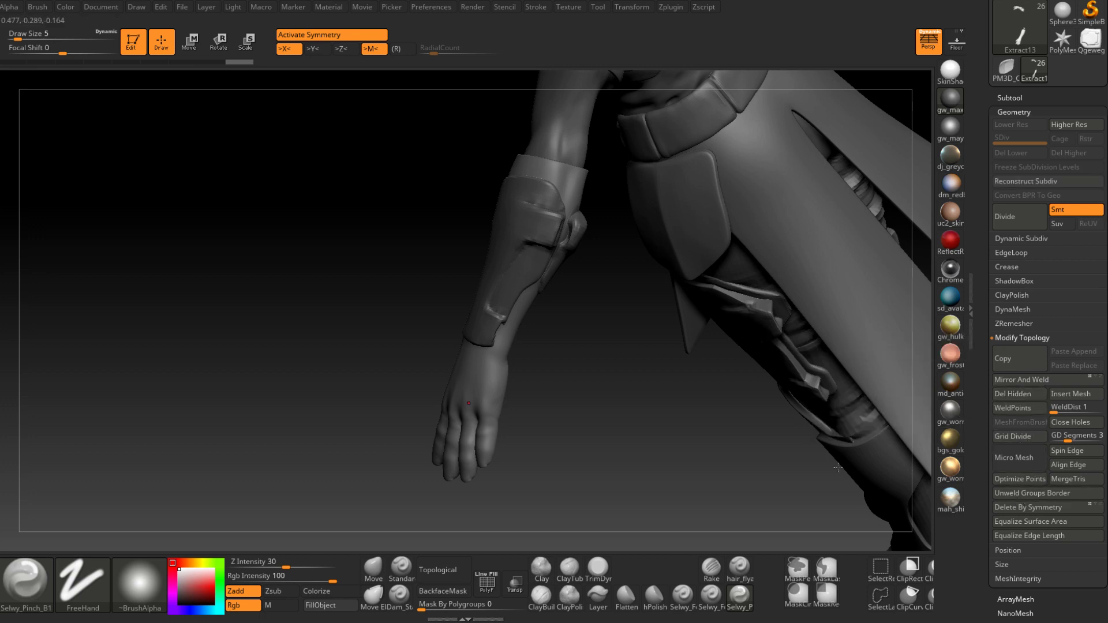
Smooth the glove's fingers and thumb at draw size 22 so they become slimmer
mouse_move(667, 472)
left_mouse_down()
mouse_move(571, 399)
mouse_move(529, 348)
left_mouse_up()
key("space")
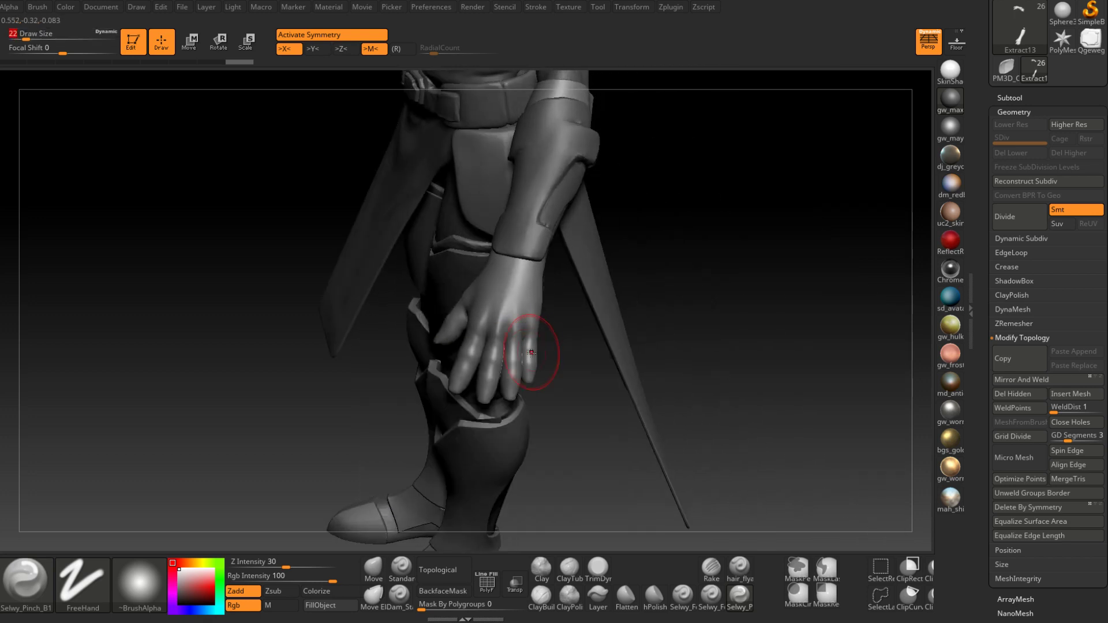
mouse_move(534, 354)
right_mouse_down("ctrl")
mouse_move(526, 329)
mouse_move(488, 403)
right_mouse_up("ctrl")
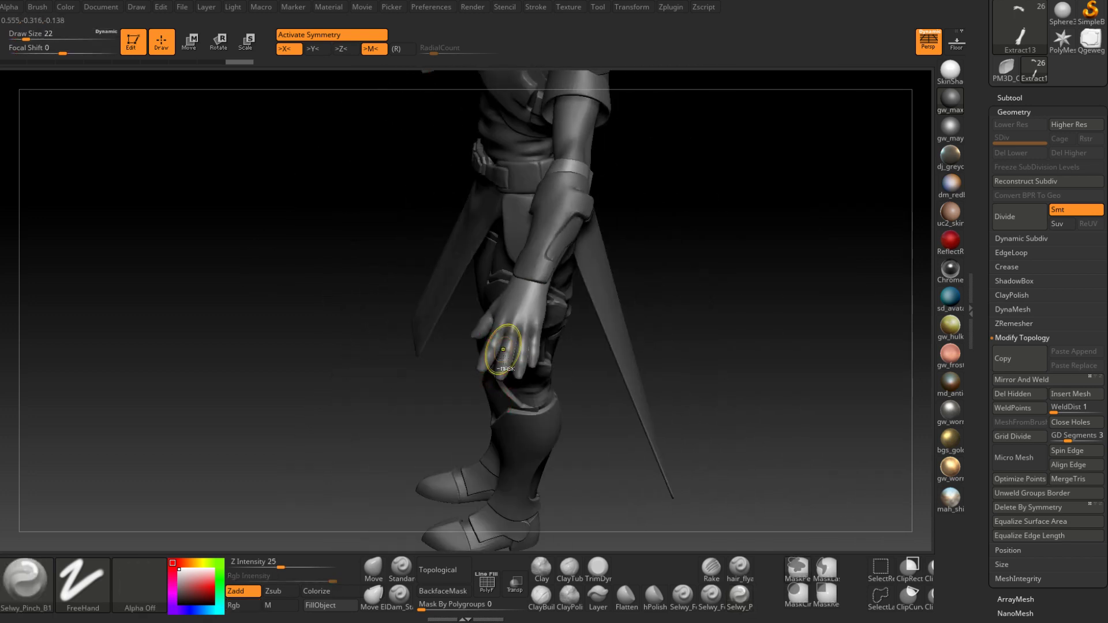
right_click_drag(505, 350, 502, 378, "ctrl")
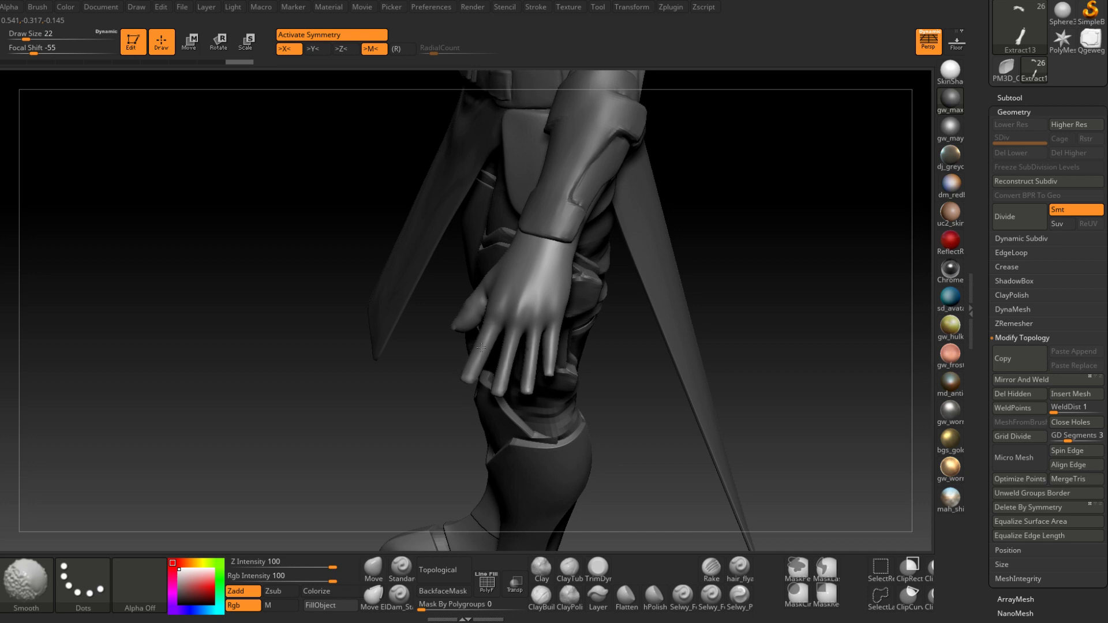
left_click_drag(474, 362, 484, 348, "shift")
mouse_move(486, 346)
right_mouse_down()
mouse_move(501, 300)
mouse_move(525, 326)
right_mouse_up()
left_click_drag(478, 367, 470, 361, "shift")
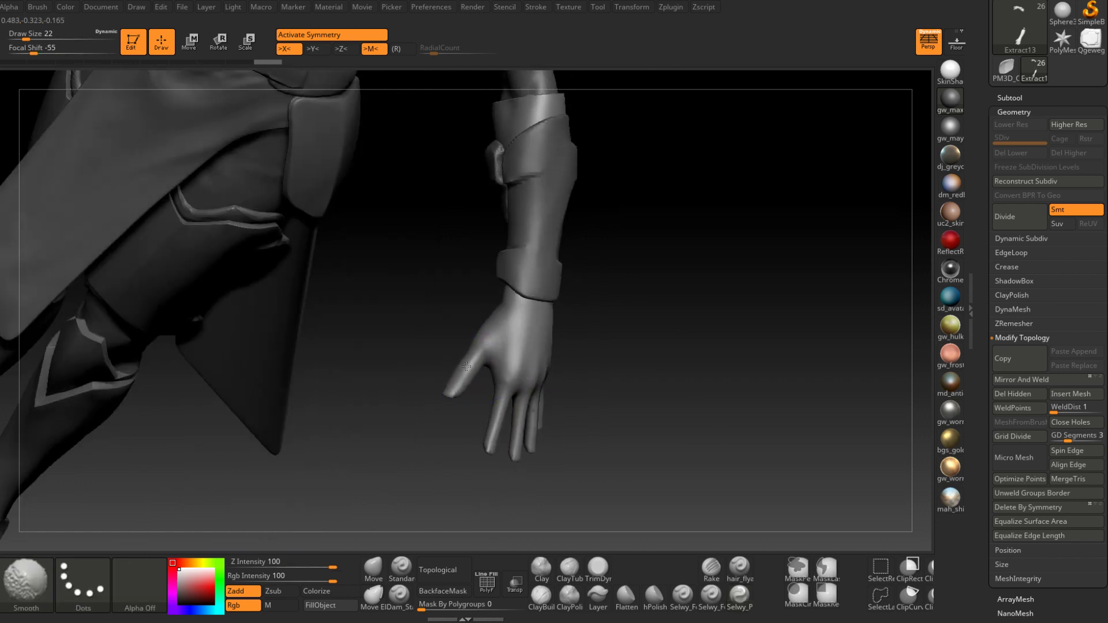
right_click_drag(476, 344, 480, 365)
right_click_drag(489, 328, 543, 324)
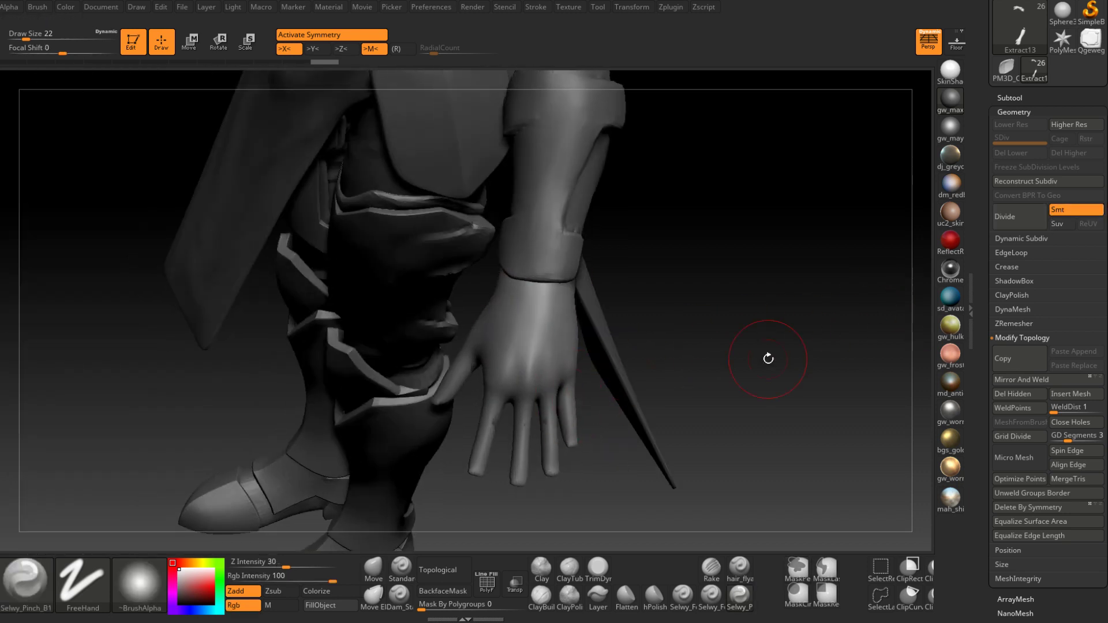
Hide the stray glove fragment floating beside the elbow and delete it from the mesh
mouse_move(768, 358)
right_mouse_down()
mouse_move(590, 303)
mouse_move(674, 306)
mouse_move(683, 291)
mouse_move(571, 300)
mouse_move(595, 283)
right_mouse_up()
key("ctrl+shift")
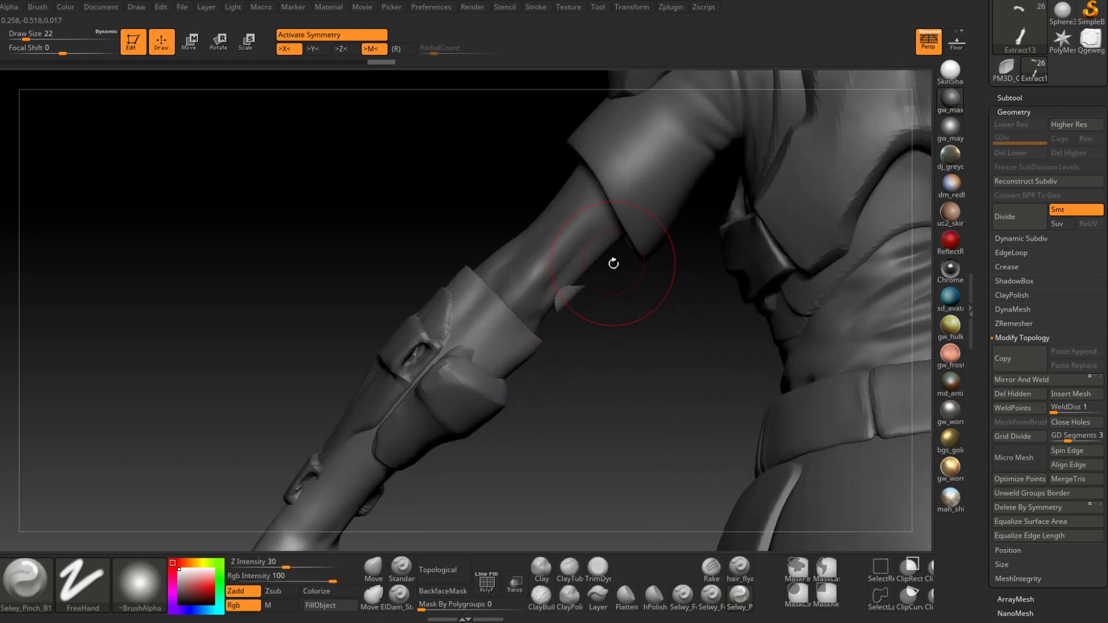
key("ctrl+shift")
left_click_drag(615, 256, 553, 326, "ctrl+shift")
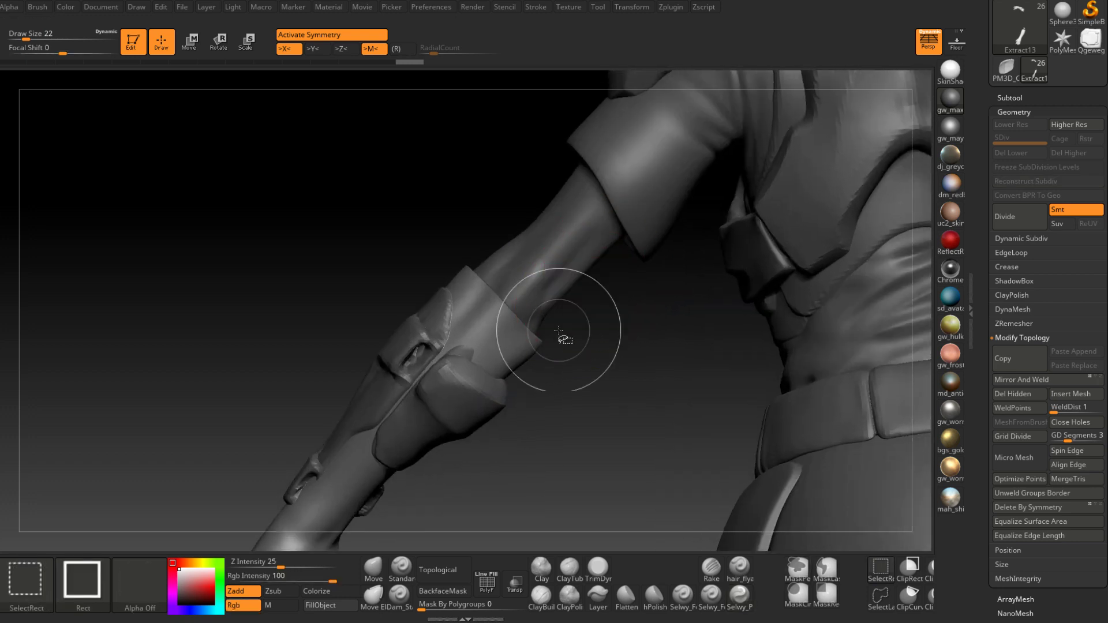
mouse_move(582, 359)
right_mouse_down()
mouse_move(598, 362)
mouse_move(591, 346)
mouse_move(597, 394)
mouse_move(541, 327)
right_mouse_up()
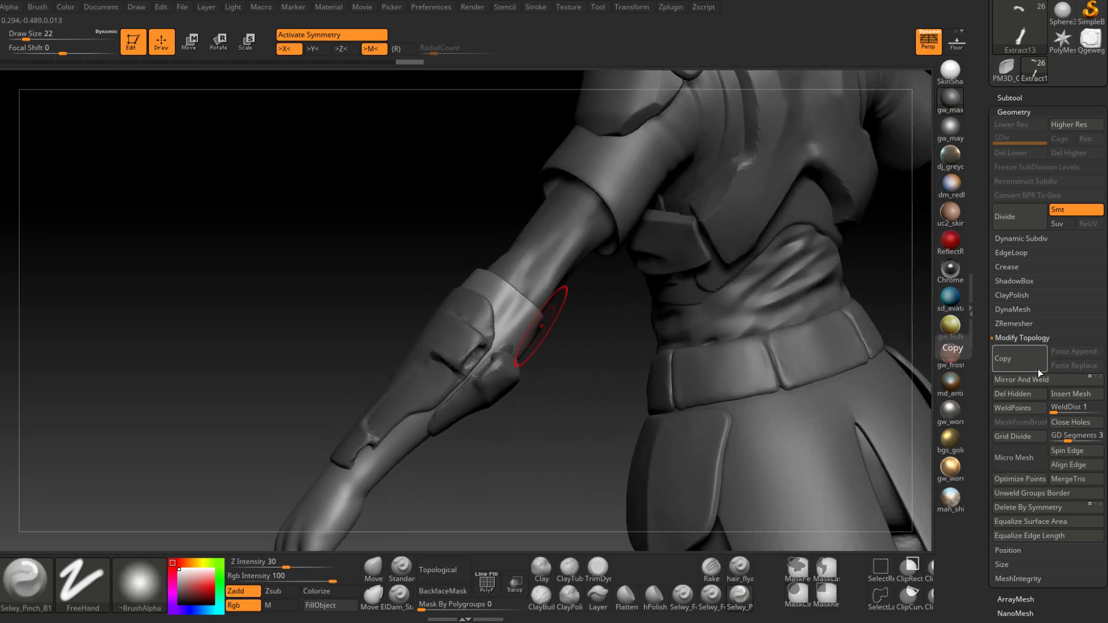
left_click(1024, 395)
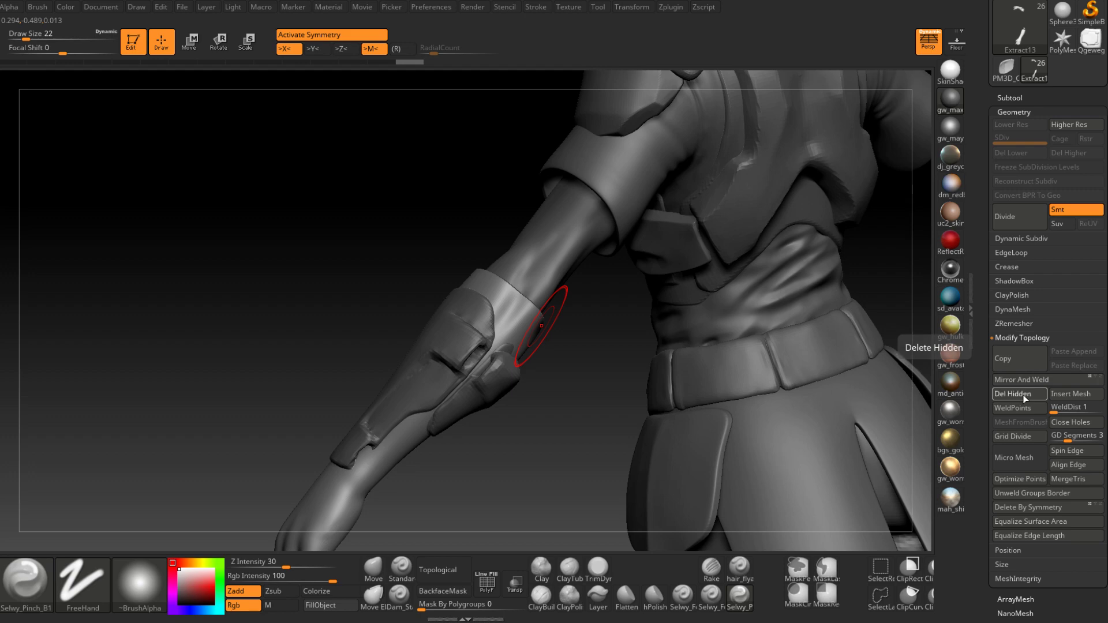
Try to reconstruct a lower subdivision level for the cleaned-up gloves
right_click_drag(504, 328, 820, 292)
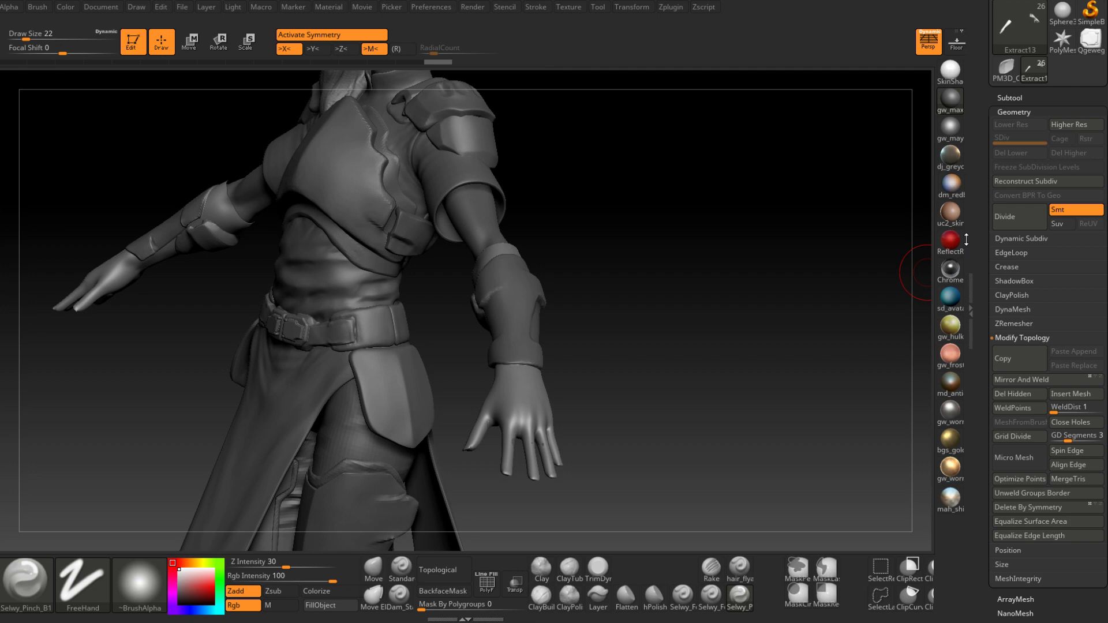
left_click_drag(606, 332, 581, 343)
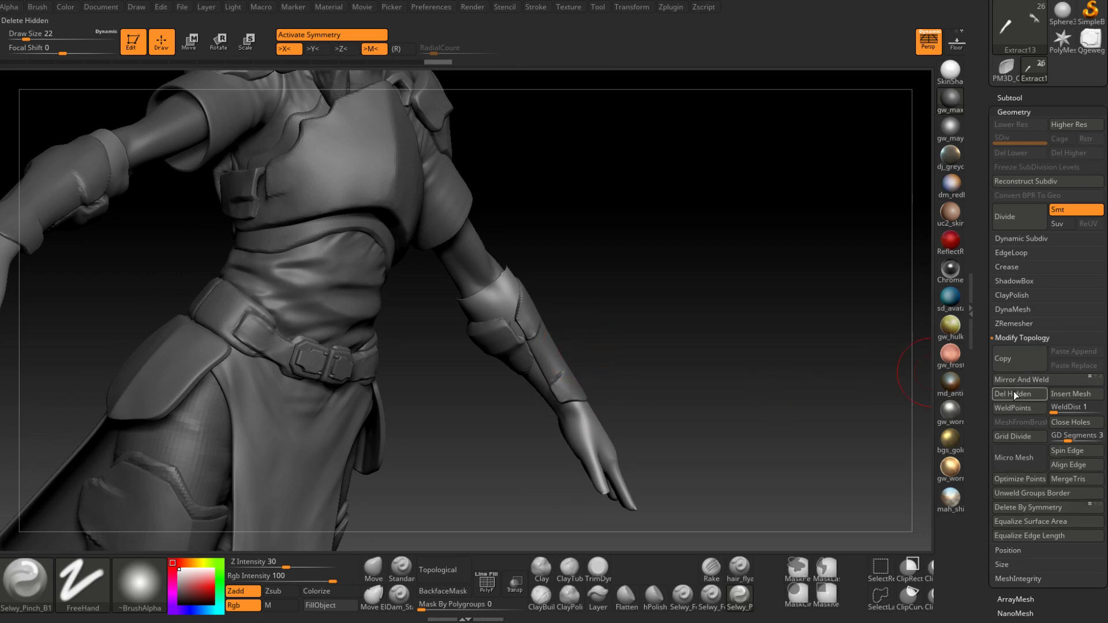
left_click_drag(985, 550, 987, 471)
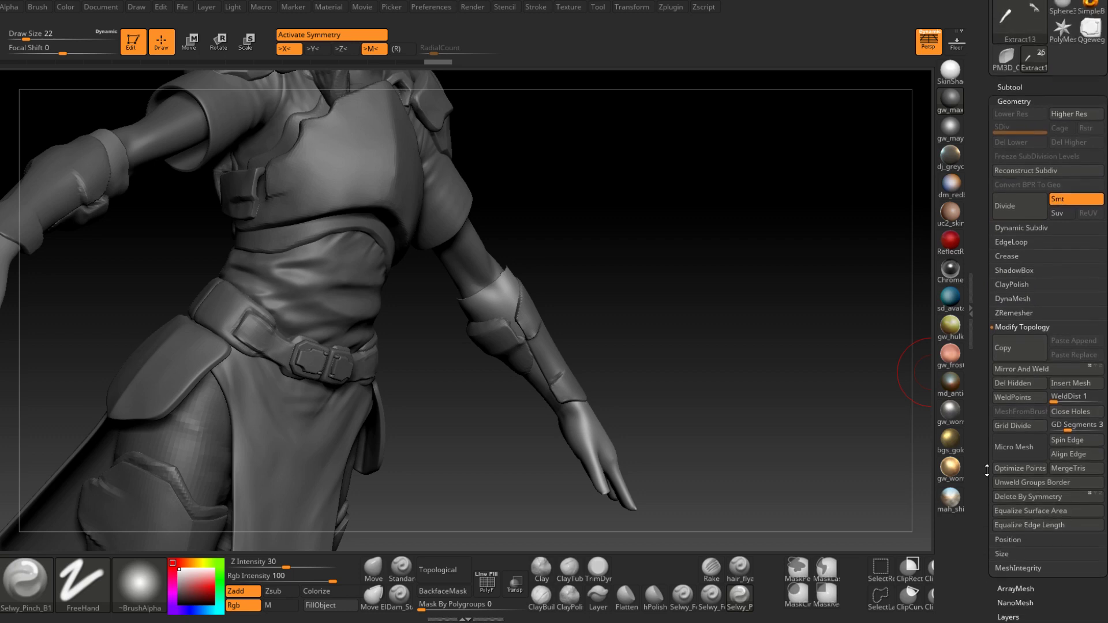
left_click(1019, 171)
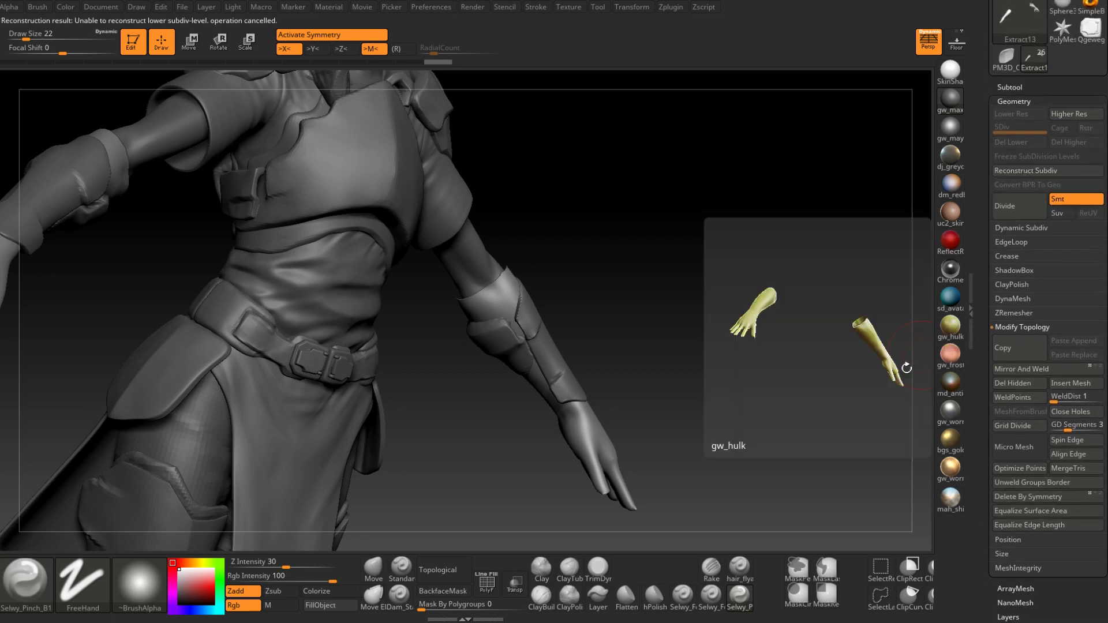
Close the open holes in the glove mesh
left_click_drag(727, 371, 723, 378)
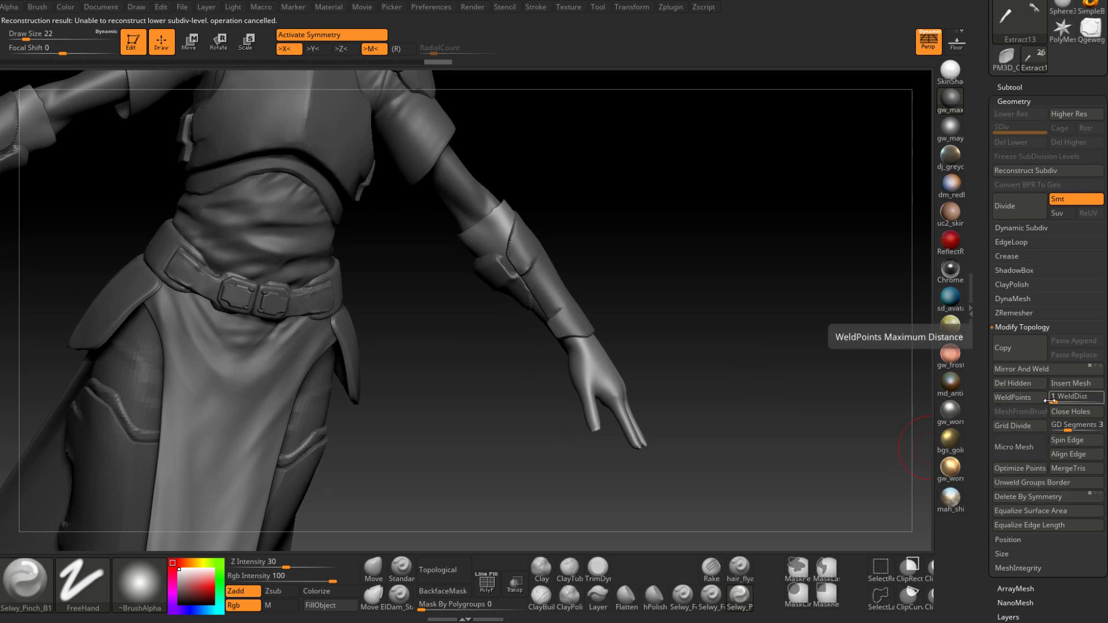
left_click(1080, 413)
mouse_move(685, 366)
left_mouse_down()
mouse_move(587, 322)
mouse_move(530, 251)
mouse_move(507, 321)
mouse_move(650, 358)
left_mouse_up()
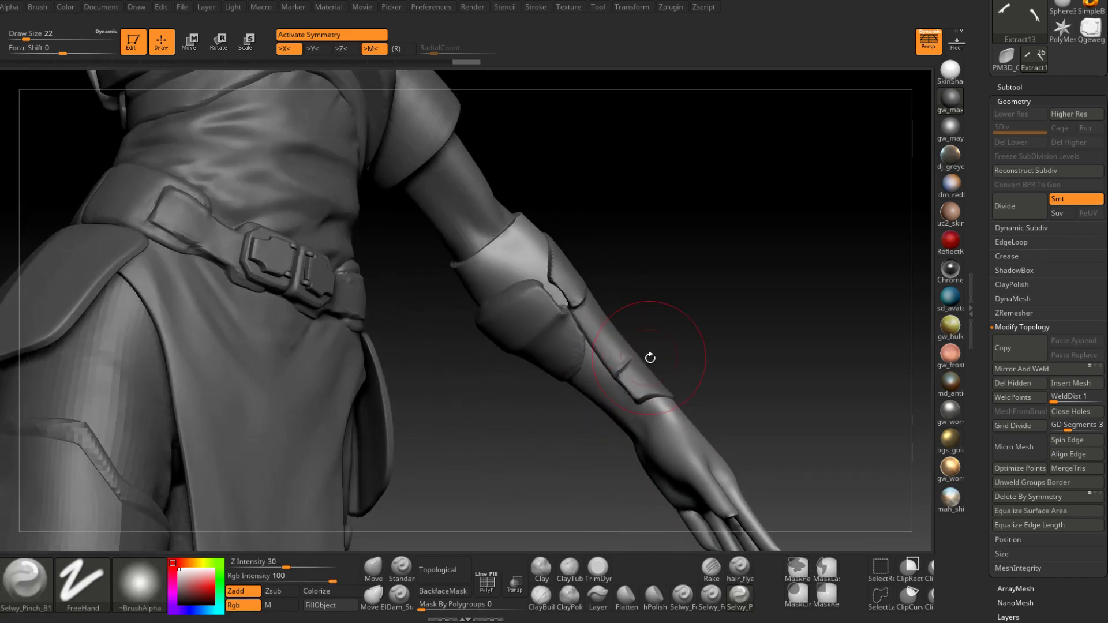
Build up and smooth the glove's forearm along the elbow guard's lower edge with the ClayBuildup brush at draw size 14
left_click(542, 598)
mouse_move(549, 375)
left_mouse_down()
mouse_move(519, 227)
mouse_move(504, 246)
left_mouse_up()
key("space")
key("shift")
right_click_drag(504, 245, 599, 188)
mouse_move(513, 188)
left_mouse_down("shift")
mouse_move(508, 225)
mouse_move(505, 202)
left_mouse_up("shift")
mouse_move(526, 210)
right_mouse_down()
mouse_move(483, 242)
mouse_move(433, 254)
mouse_move(396, 334)
mouse_move(374, 333)
right_mouse_up()
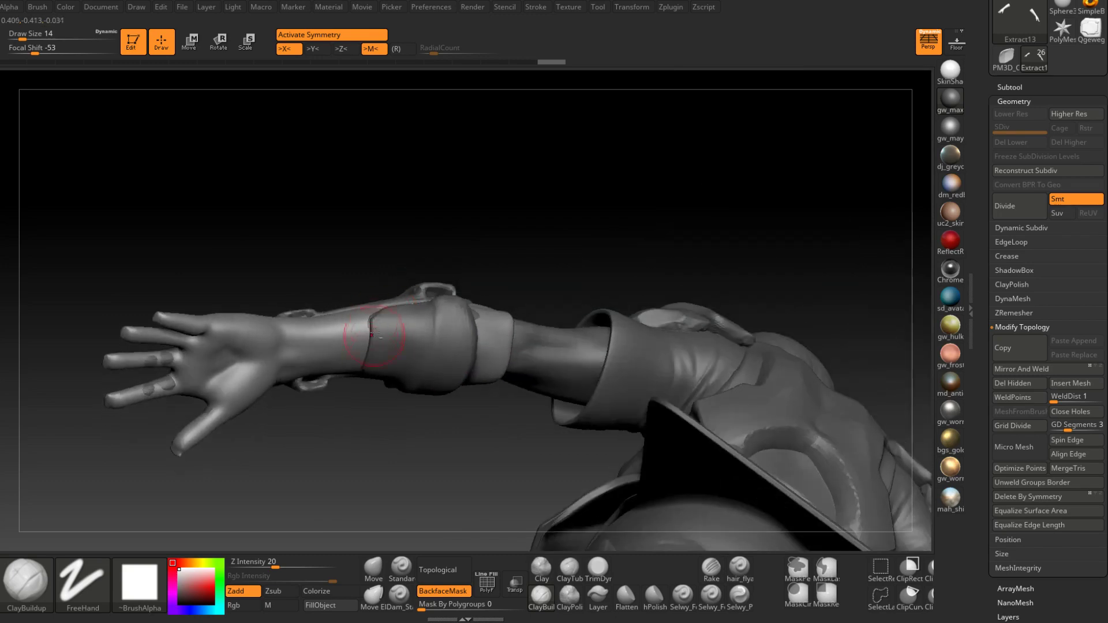
left_click_drag(368, 362, 368, 329)
right_click_drag(371, 358, 370, 342)
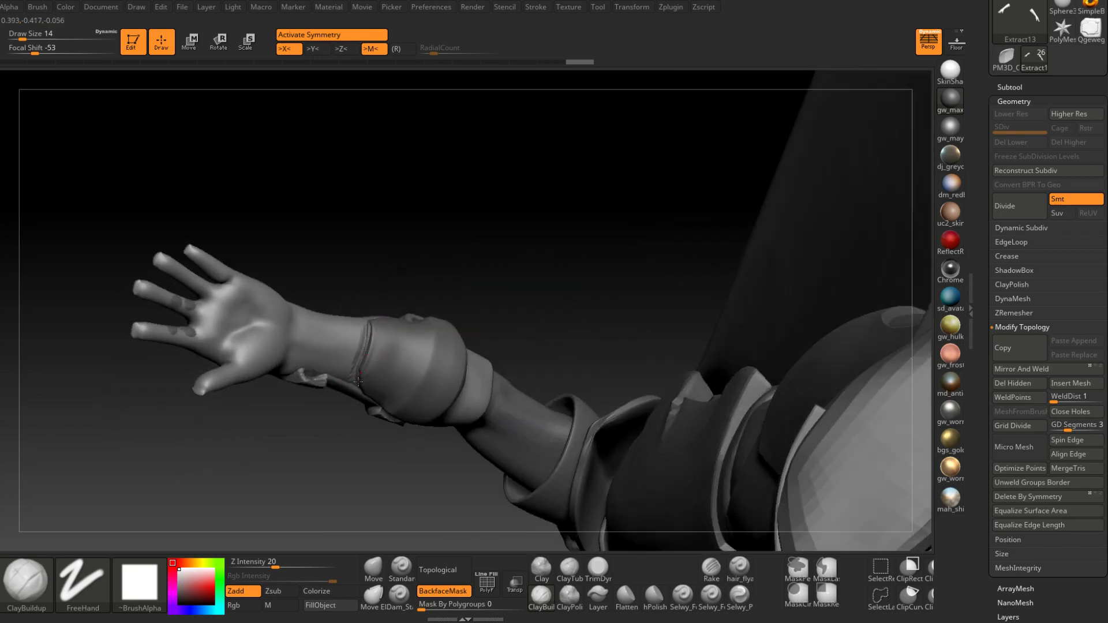
left_click_drag(365, 337, 366, 329)
right_click_drag(367, 334, 364, 349)
mouse_move(364, 349)
left_mouse_down("shift")
mouse_move(357, 335)
mouse_move(360, 353)
left_mouse_up("shift")
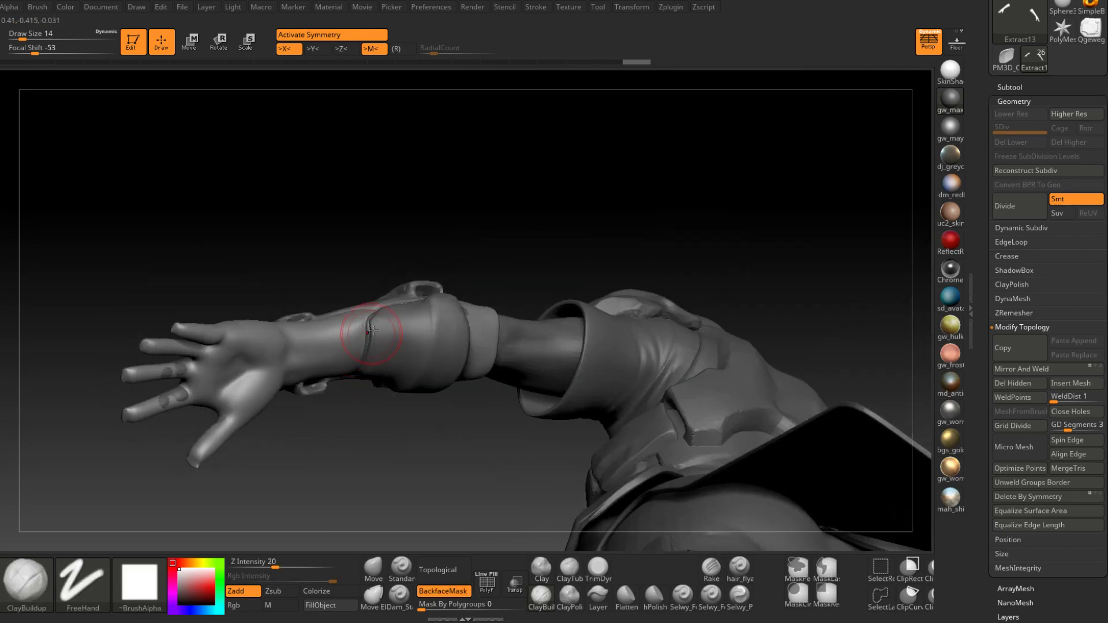
Add finer clay strokes at draw size 7 where the glove's forearm emerges from beneath the armor
mouse_move(371, 340)
right_mouse_down()
mouse_move(364, 371)
mouse_move(384, 325)
right_mouse_up()
key("space")
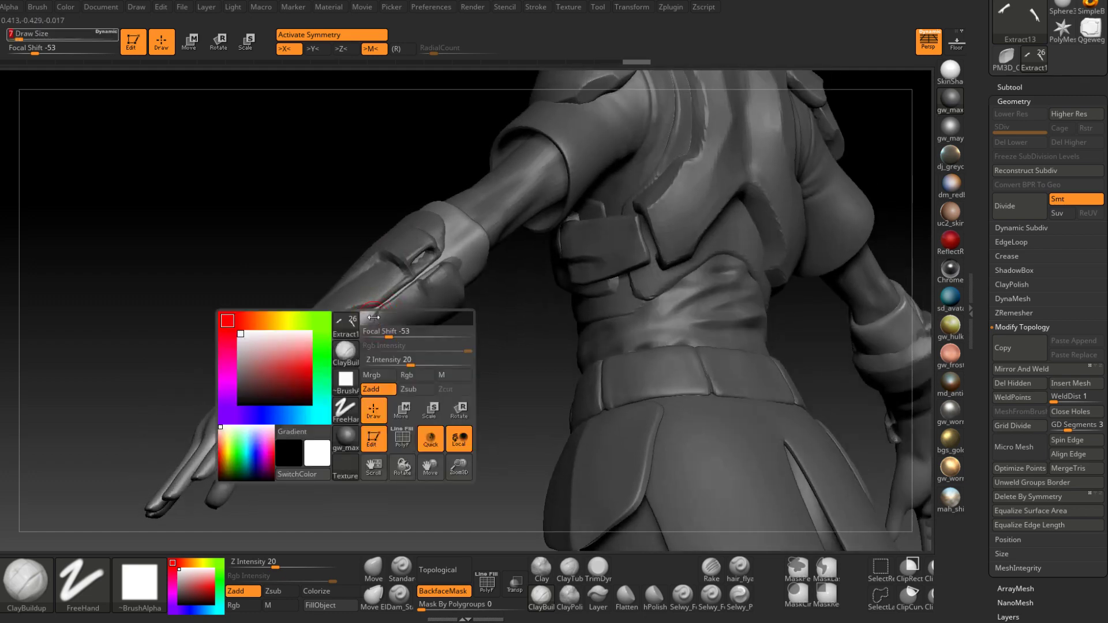
left_click_drag(383, 324, 377, 325)
mouse_move(381, 330)
right_mouse_down()
mouse_move(408, 344)
mouse_move(439, 307)
right_mouse_up()
left_click_drag(440, 307, 447, 309)
right_click_drag(447, 309, 452, 315)
Sculpt clay folds at draw size 12 around the glove's upper cuff, beside the elbow guard and forearm plate
key("space")
mouse_move(452, 316)
left_mouse_down()
mouse_move(470, 294)
mouse_move(467, 254)
mouse_move(467, 323)
mouse_move(568, 166)
mouse_move(453, 278)
left_mouse_up()
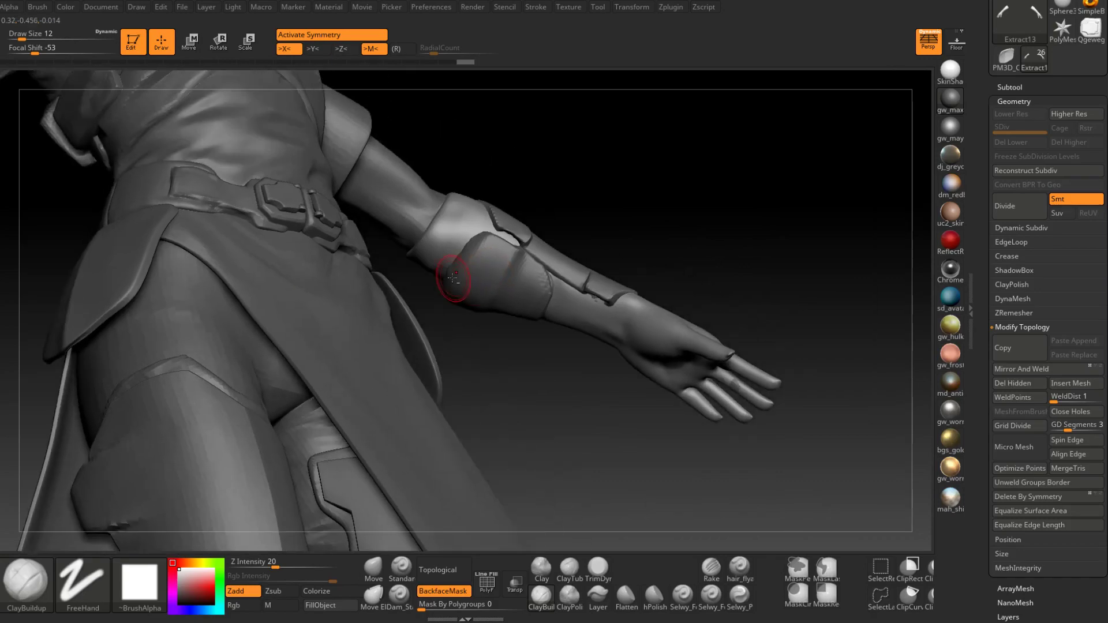
left_click_drag(454, 241, 479, 224)
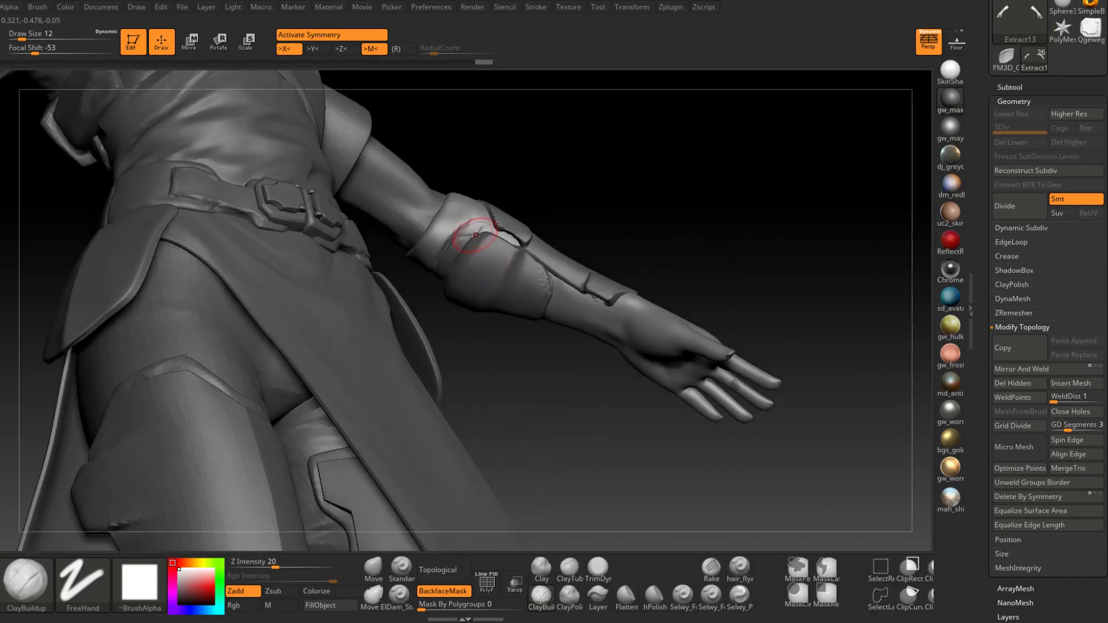
mouse_move(514, 155)
left_mouse_down()
mouse_move(475, 237)
mouse_move(495, 267)
mouse_move(465, 305)
mouse_move(479, 280)
mouse_move(466, 277)
mouse_move(465, 339)
mouse_move(452, 350)
mouse_move(487, 252)
mouse_move(559, 206)
left_mouse_up()
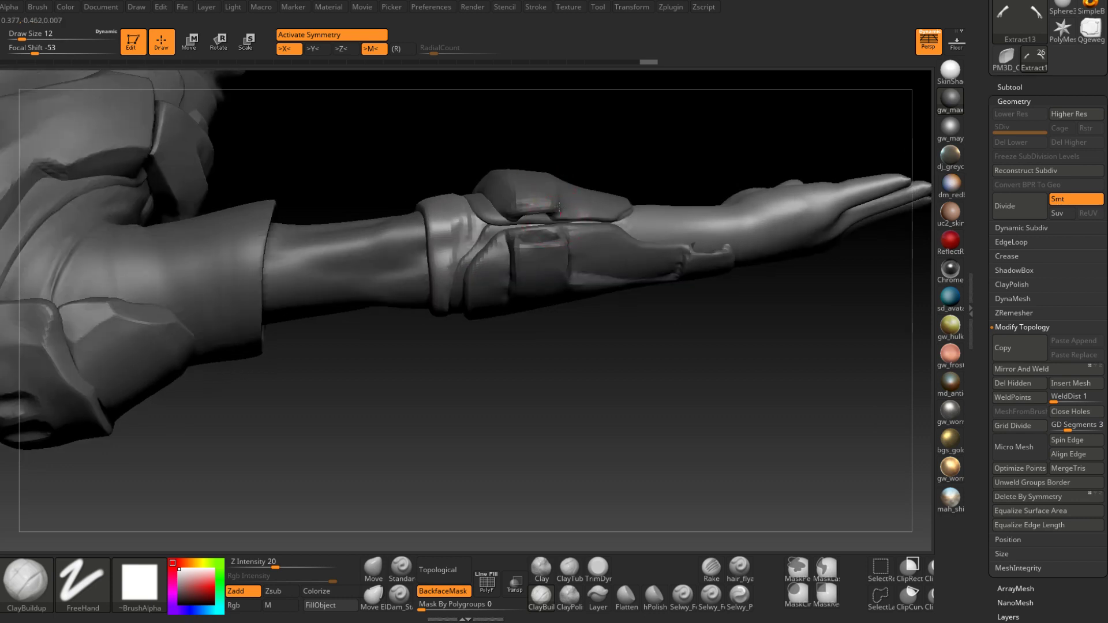
left_click_drag(629, 231, 625, 214)
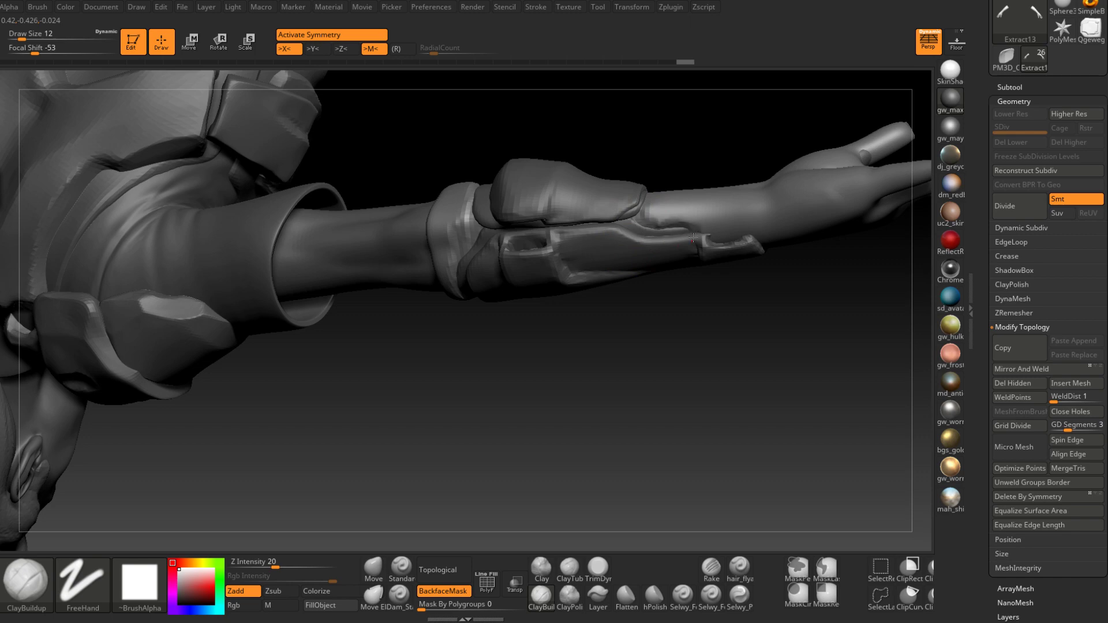
left_click_drag(747, 232, 469, 333)
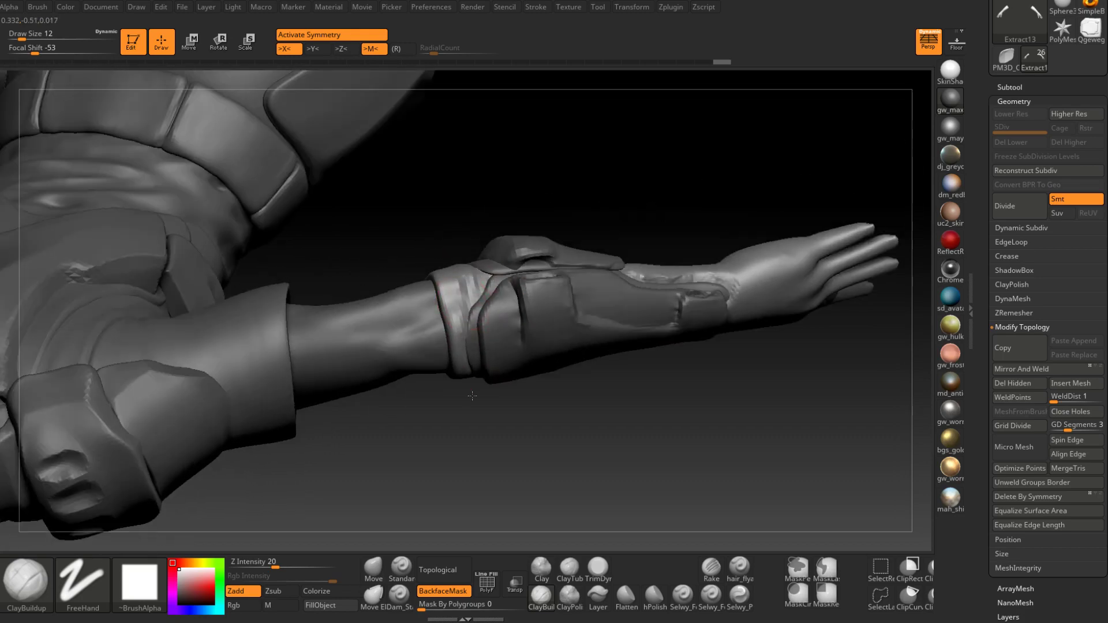
mouse_move(472, 396)
left_mouse_down()
mouse_move(465, 317)
mouse_move(470, 383)
mouse_move(479, 263)
mouse_move(486, 326)
left_mouse_up()
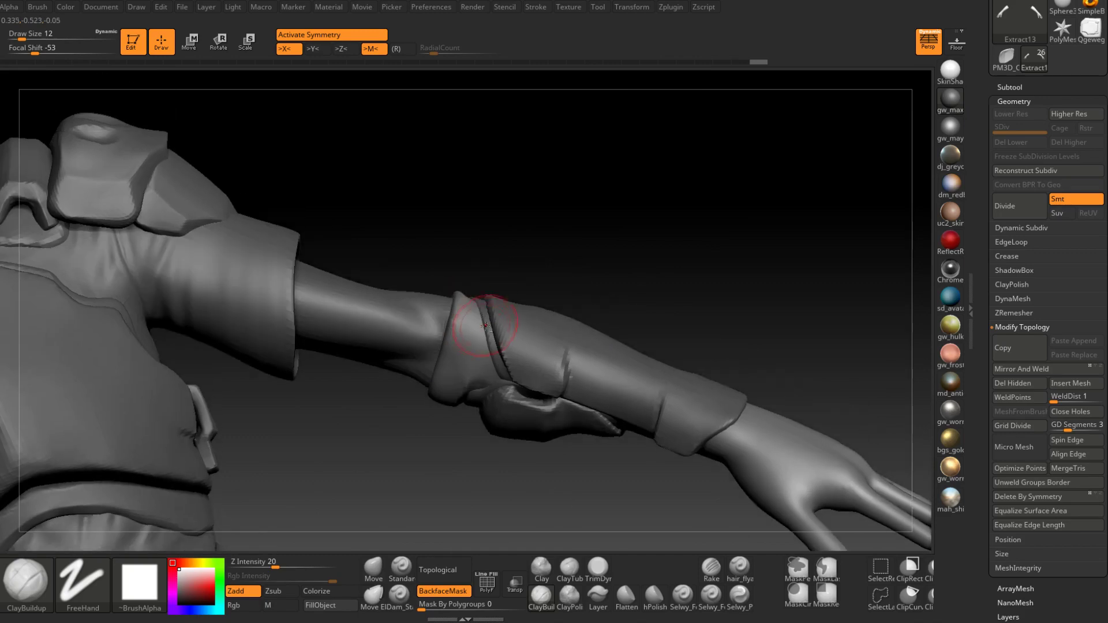
Extend the clay folds along the outer side and underside of the glove's upper cuff at draw size 12
right_click_drag(495, 378, 497, 379)
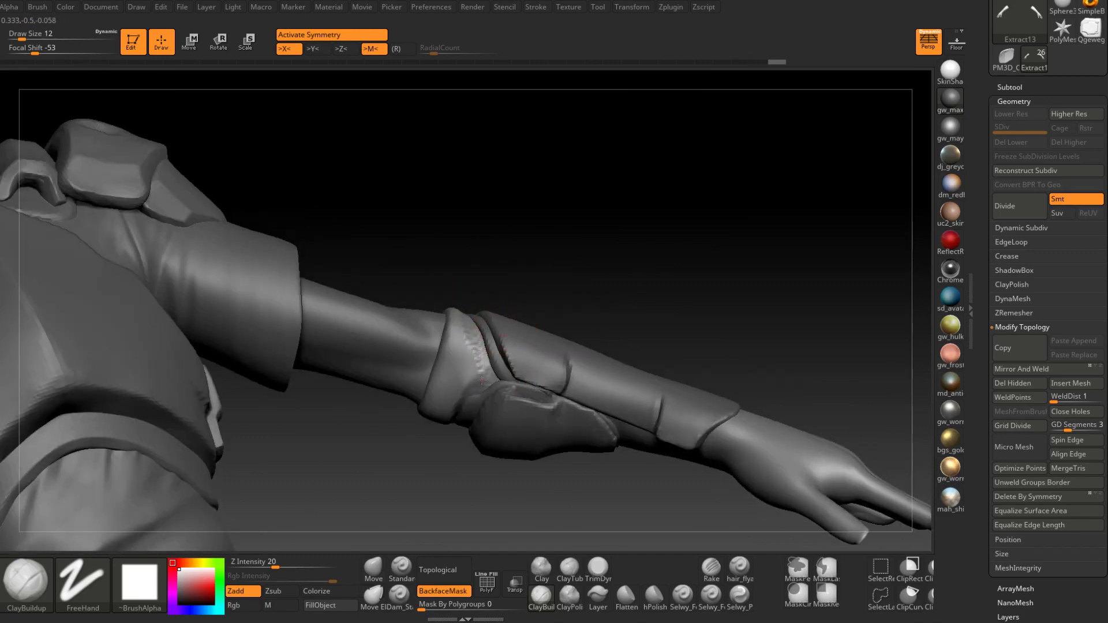
left_click_drag(482, 380, 484, 374)
mouse_move(452, 444)
right_mouse_down()
mouse_move(465, 371)
mouse_move(463, 410)
right_mouse_up()
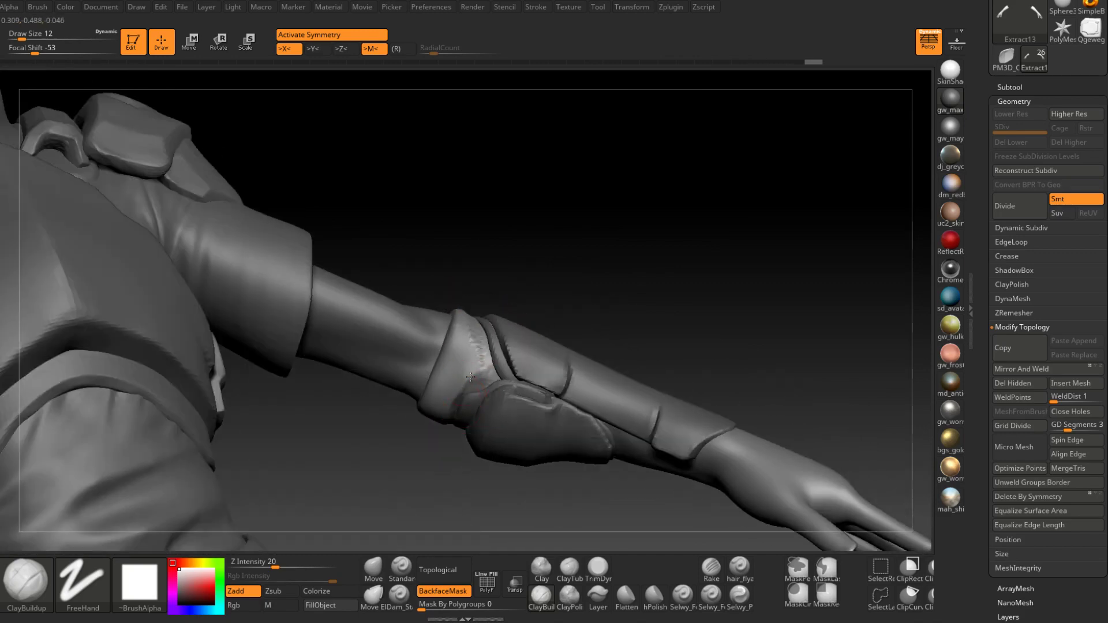
mouse_move(483, 357)
left_mouse_down()
mouse_move(442, 405)
mouse_move(445, 346)
mouse_move(444, 430)
left_mouse_up()
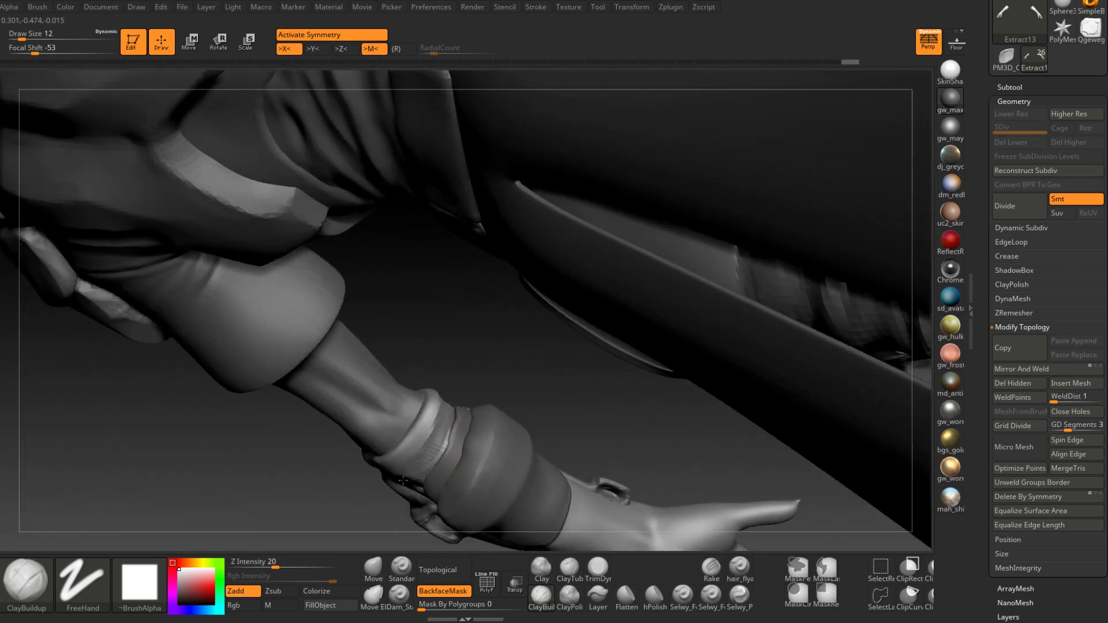
left_click_drag(402, 480, 427, 397)
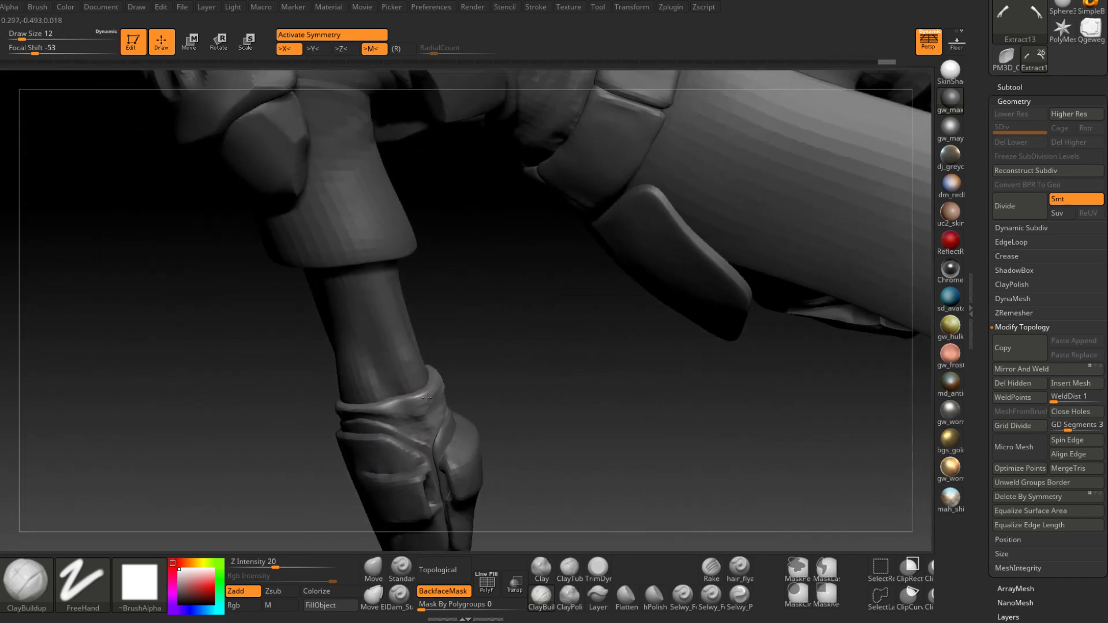
Refine the rim of the glove's upper cuff with ClayBuildup at draw size 8 and smooth its surface
right_click_drag(426, 397, 470, 337, "alt")
key("space")
mouse_move(461, 364)
left_mouse_down()
mouse_move(487, 350)
mouse_move(400, 362)
mouse_move(442, 353)
left_mouse_up()
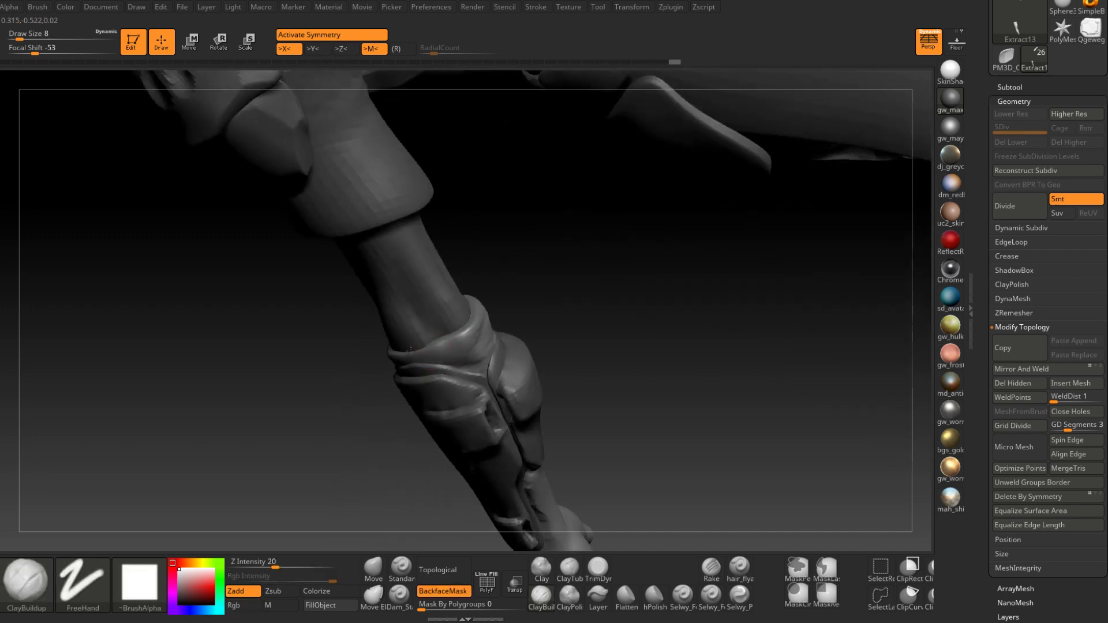
right_click_drag(469, 360, 487, 341)
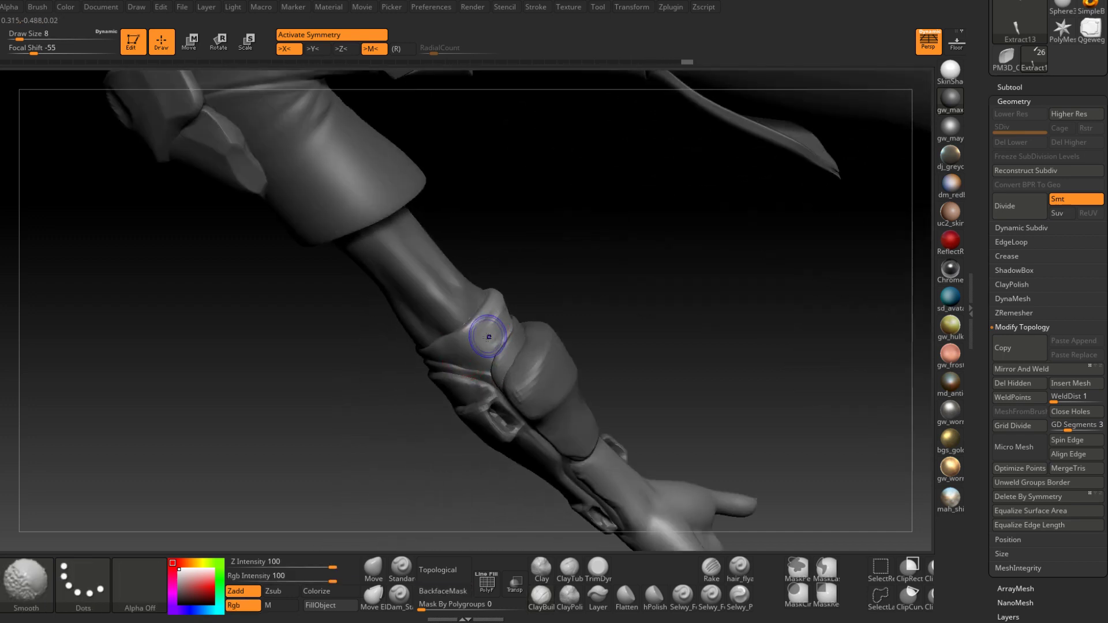
left_click_drag(487, 335, 490, 330, "shift")
mouse_move(487, 335)
right_mouse_down()
mouse_move(450, 398)
mouse_move(483, 323)
right_mouse_up()
right_click_drag(532, 297, 563, 315)
left_click_drag(545, 277, 575, 288, "shift")
right_click_drag(601, 289, 564, 297)
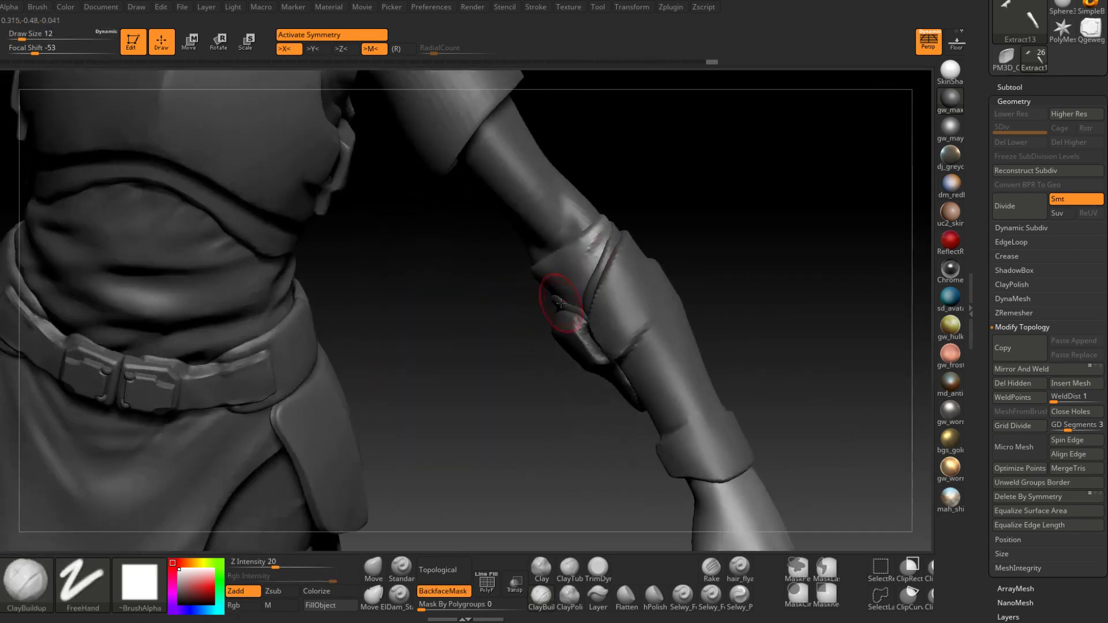
Smooth the cuff's front near the elbow and layer new clay folds across it at draw size 11
left_click_drag(590, 248, 599, 239, "shift")
right_click_drag(598, 241, 585, 254)
key("bracketleft")
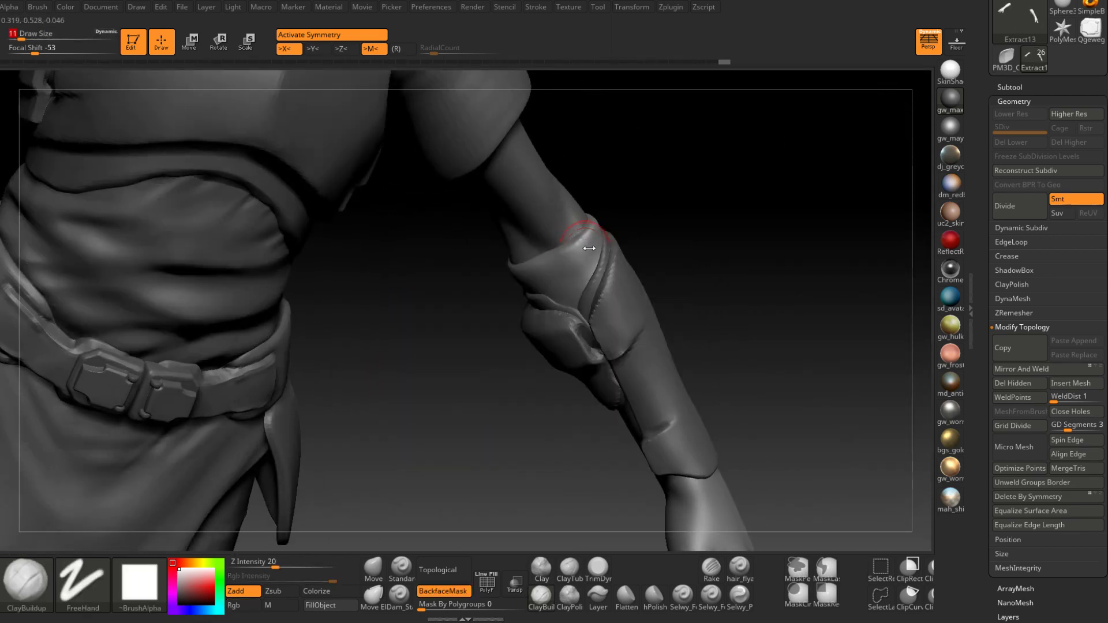
right_click_drag(589, 248, 622, 252)
left_click_drag(587, 266, 572, 295)
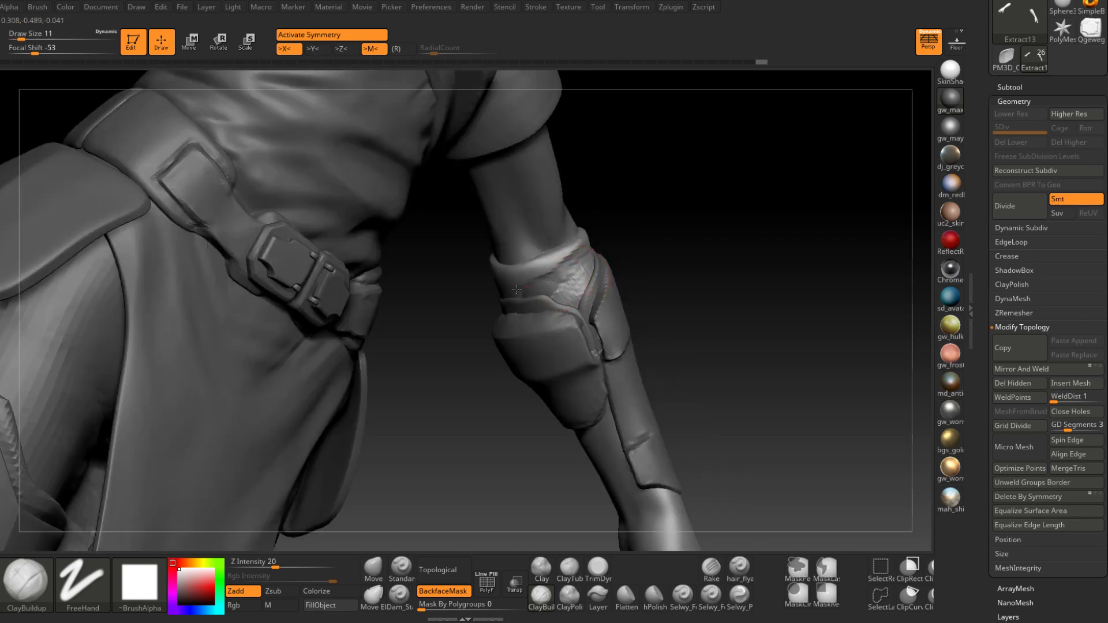
left_click_drag(571, 253, 542, 264)
right_click_drag(537, 280, 557, 278)
Add fine wrinkles to the inner side of the upper cuff with ClayBuildup at draw sizes 5 and 7
key("space")
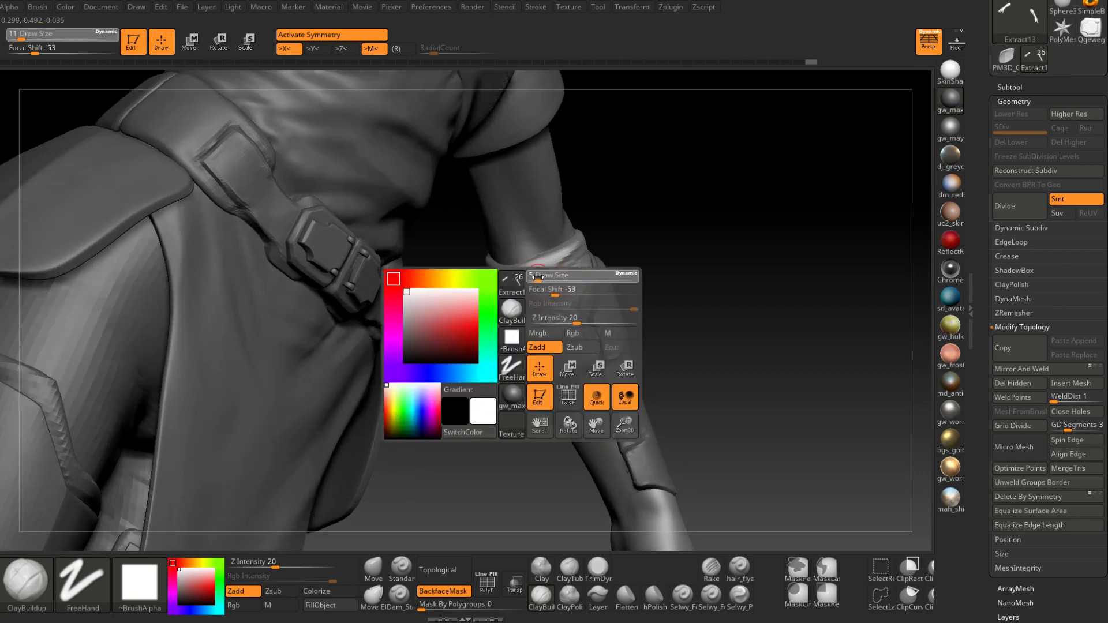
left_click_drag(548, 277, 547, 271)
right_click_drag(547, 271, 555, 249)
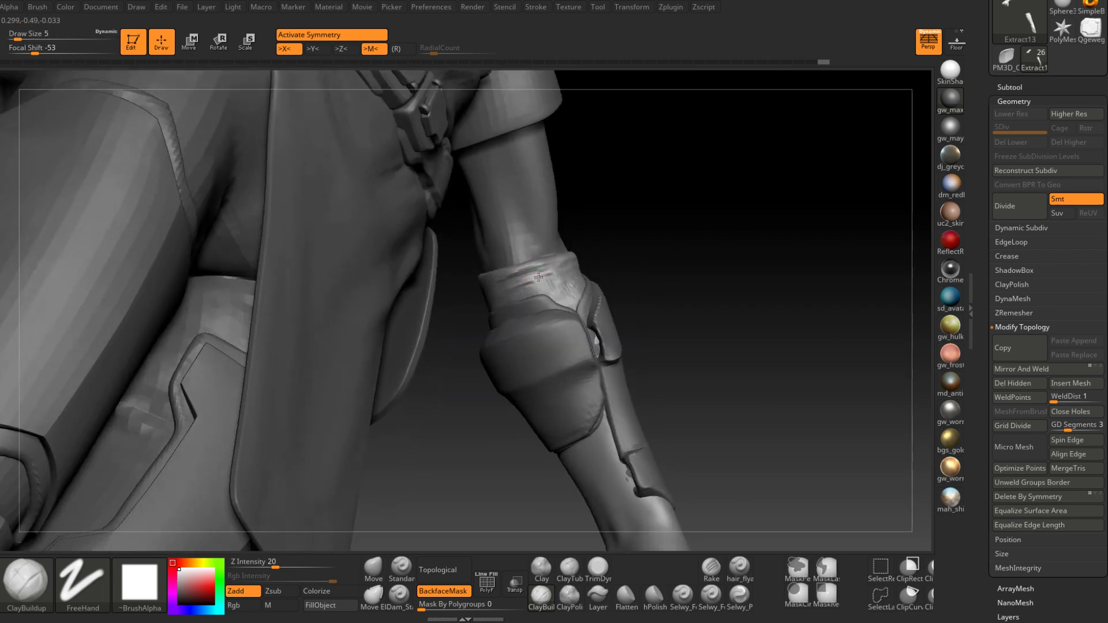
key("space")
left_click_drag(537, 276, 540, 276)
right_click_drag(470, 303, 508, 274)
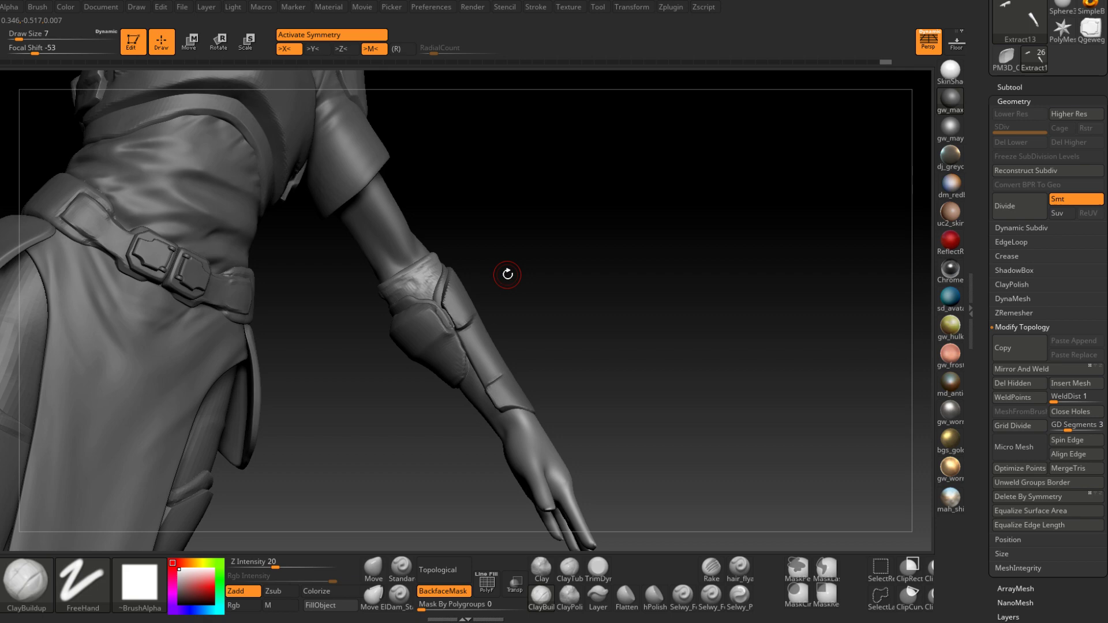
Sculpt creases at draw size 9 on the glove's inner forearm, along the forearm plate's edge down to the wrist
mouse_move(508, 274)
right_mouse_down()
mouse_move(553, 261)
mouse_move(504, 330)
right_mouse_up()
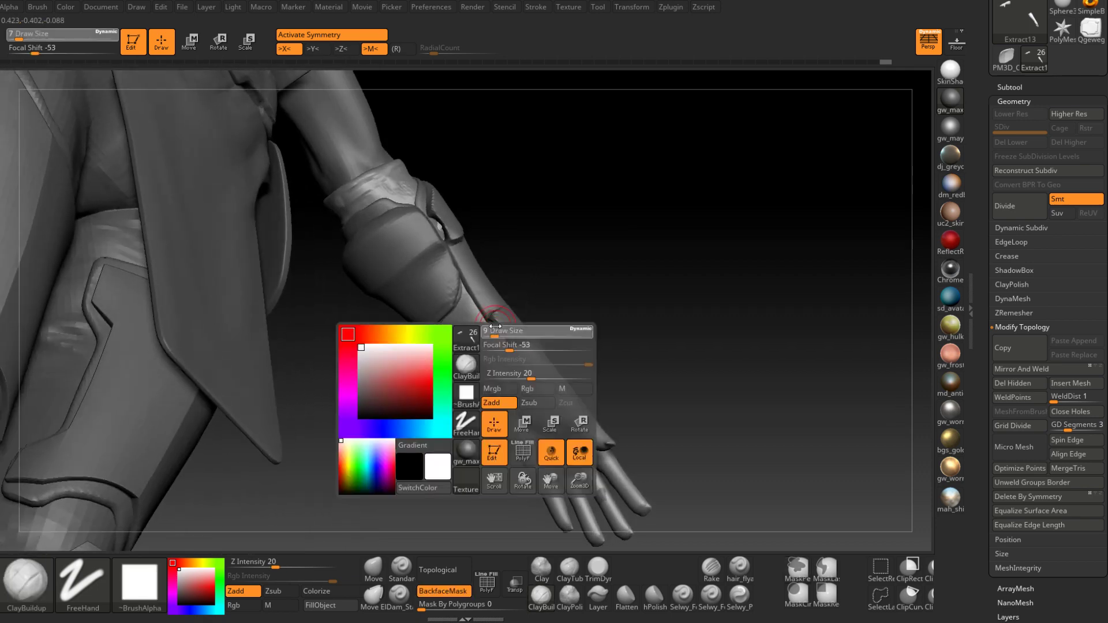
key("bracketright")
key("bracketright")
right_click_drag(432, 349, 461, 343)
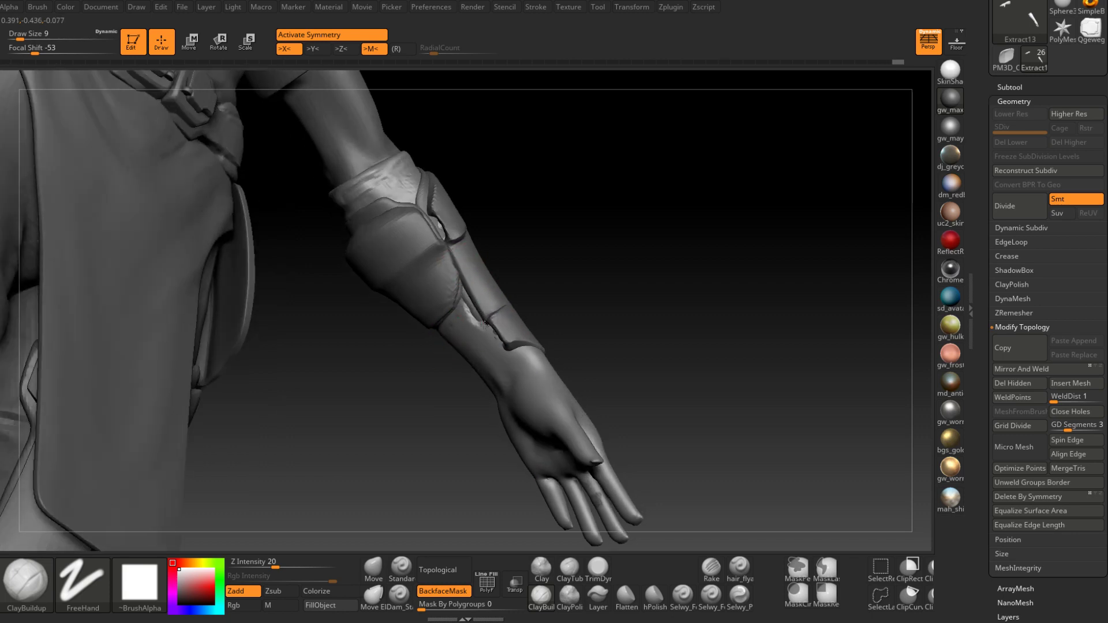
left_click_drag(493, 336, 504, 348)
mouse_move(504, 347)
right_mouse_down()
mouse_move(491, 337)
mouse_move(492, 348)
right_mouse_up()
left_click_drag(492, 347, 528, 354)
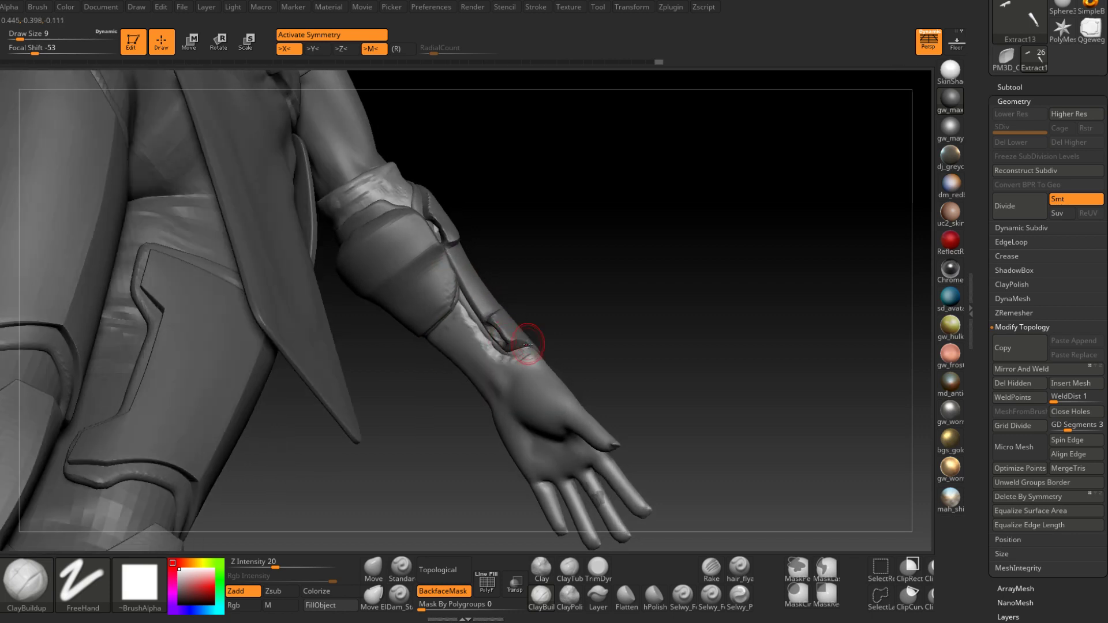
Add clay folds at draw size 13 across the back of the glove, from the wrist towards the knuckles
mouse_move(527, 341)
right_mouse_down()
mouse_move(524, 356)
mouse_move(588, 351)
right_mouse_up()
key("space")
left_click_drag(582, 351, 586, 351)
mouse_move(584, 353)
left_mouse_down()
mouse_move(568, 369)
mouse_move(587, 345)
left_mouse_up()
right_click_drag(589, 342, 573, 371)
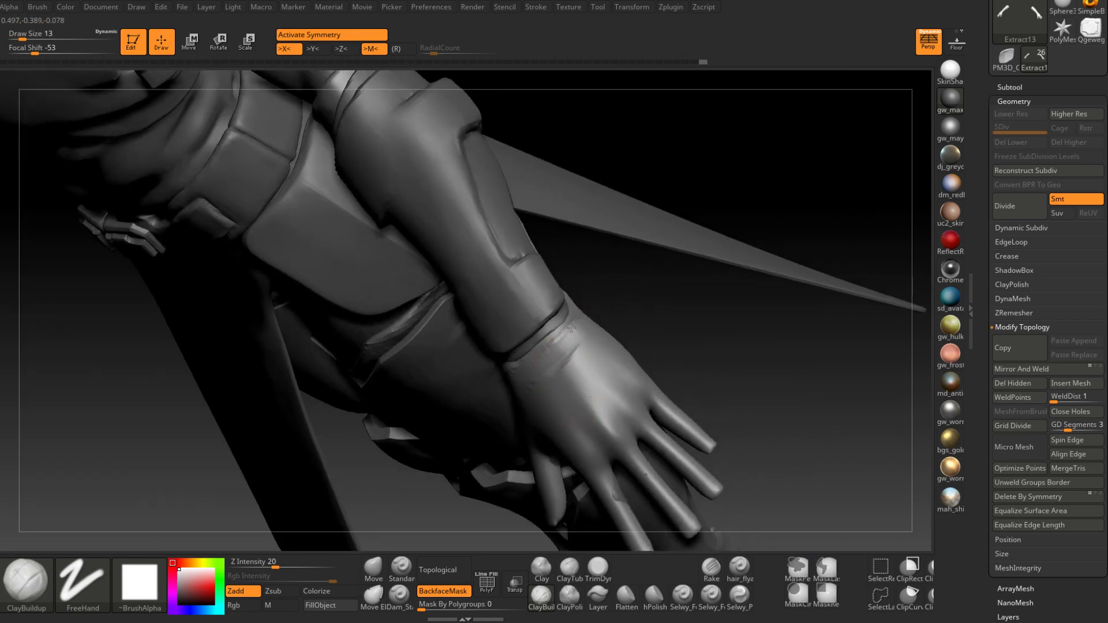
left_click_drag(601, 361, 580, 388)
mouse_move(617, 369)
left_mouse_down()
mouse_move(590, 400)
mouse_move(597, 411)
left_mouse_up()
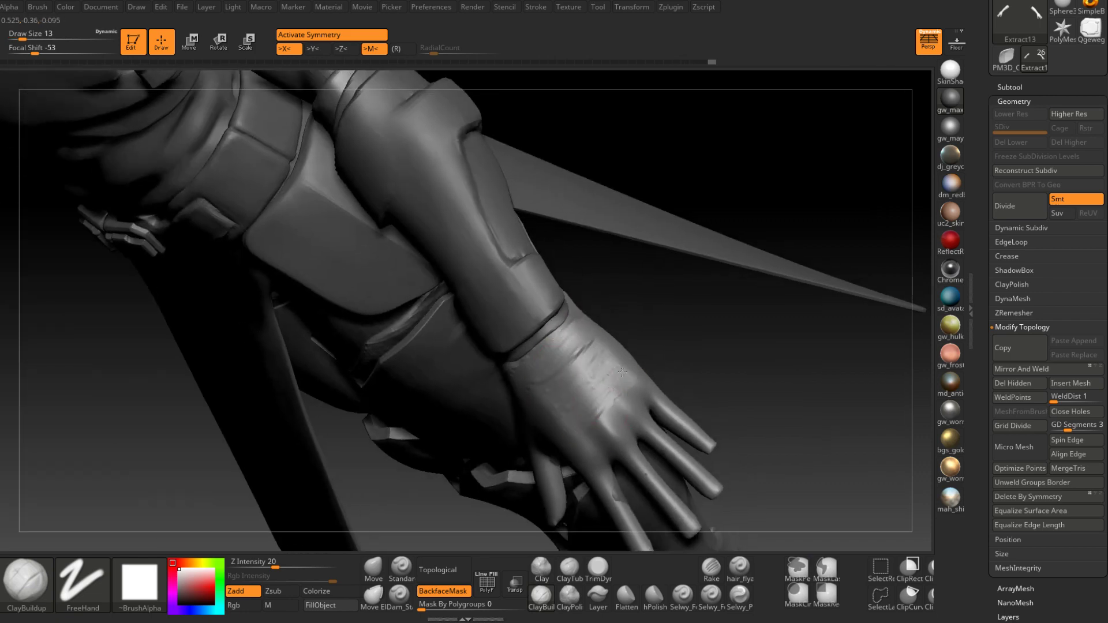
Smooth the folds on the back of the glove and the thumb side of the wrist at draw size 27
mouse_move(610, 403)
right_mouse_down("shift")
mouse_move(588, 381)
mouse_move(600, 378)
mouse_move(602, 393)
right_mouse_up("shift")
key("shift")
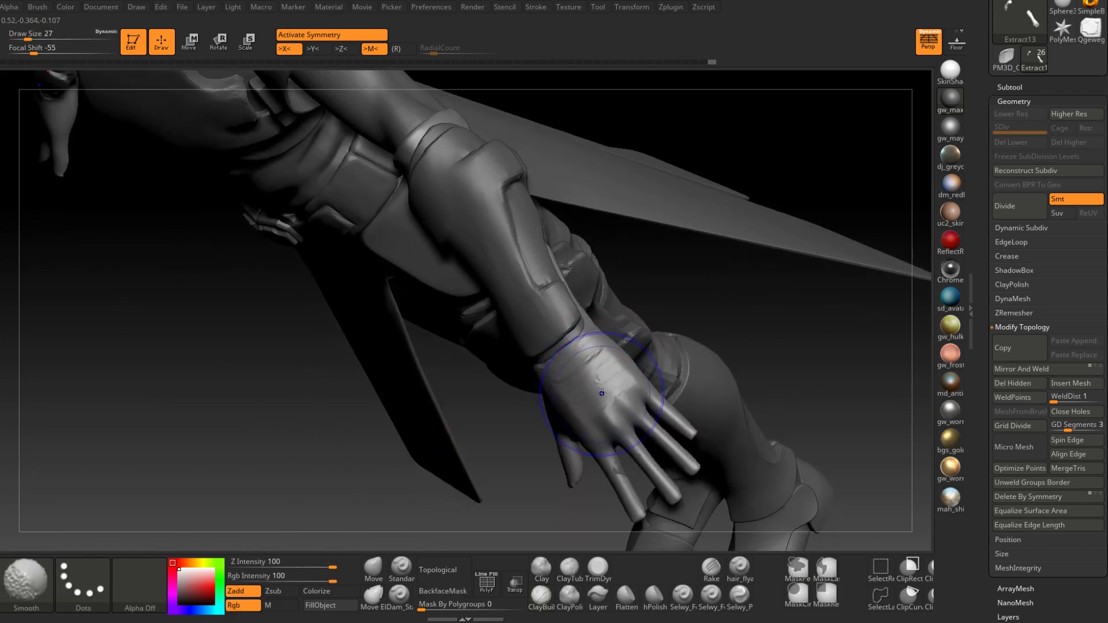
left_click_drag(607, 394, 598, 390, "shift")
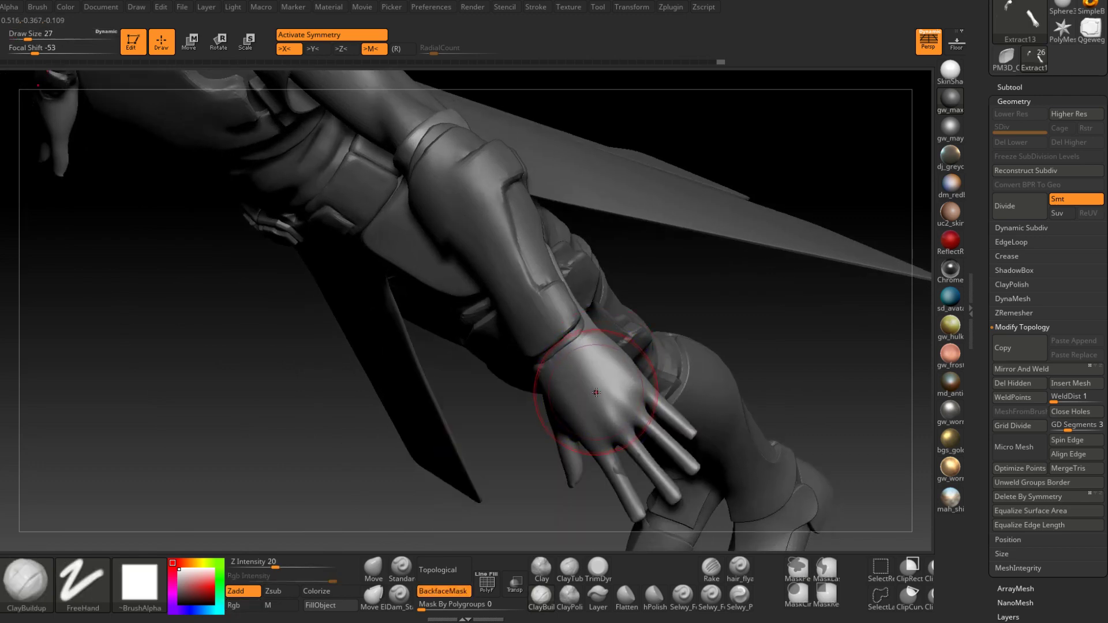
mouse_move(598, 391)
right_mouse_down()
mouse_move(605, 335)
mouse_move(594, 357)
mouse_move(568, 323)
right_mouse_up()
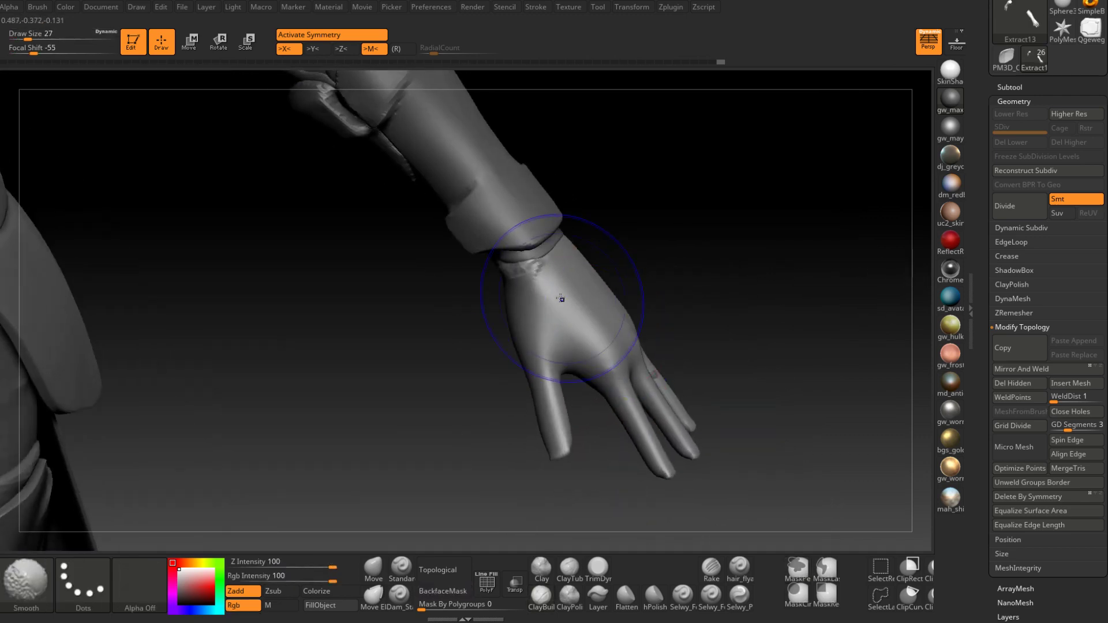
left_click_drag(559, 297, 522, 300, "shift")
Sculpt clay wrinkles around the glove's wrist and palm side below the forearm armor at draw size 13
right_click_drag(522, 300, 534, 270)
key("space")
left_click_drag(534, 271, 524, 270)
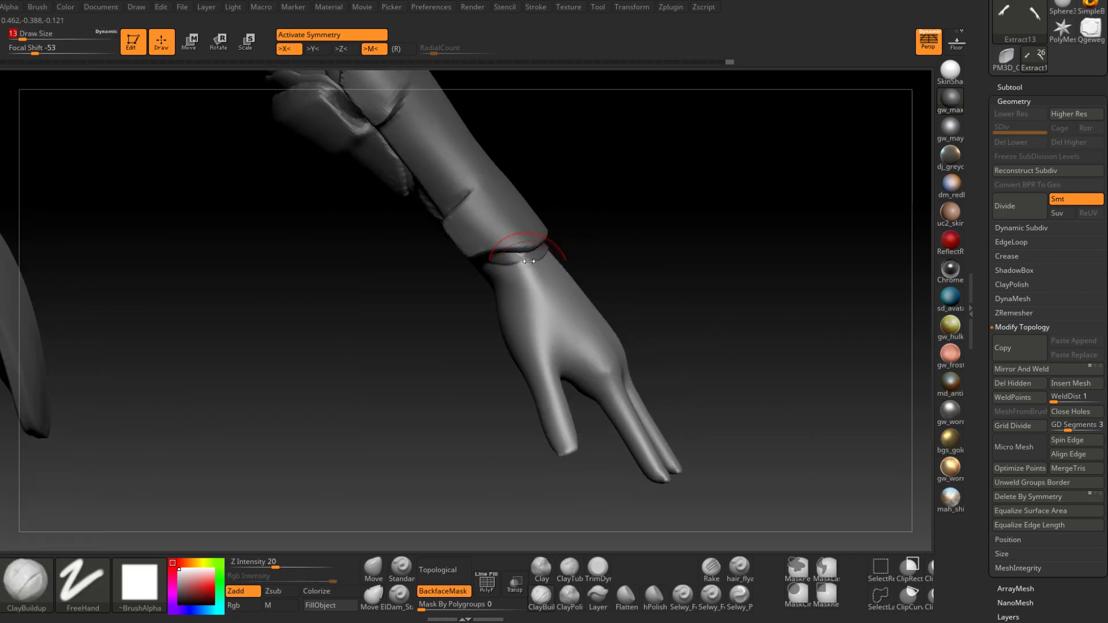
right_click_drag(537, 247, 512, 261)
left_click_drag(512, 263, 543, 274)
right_click_drag(525, 271, 540, 260)
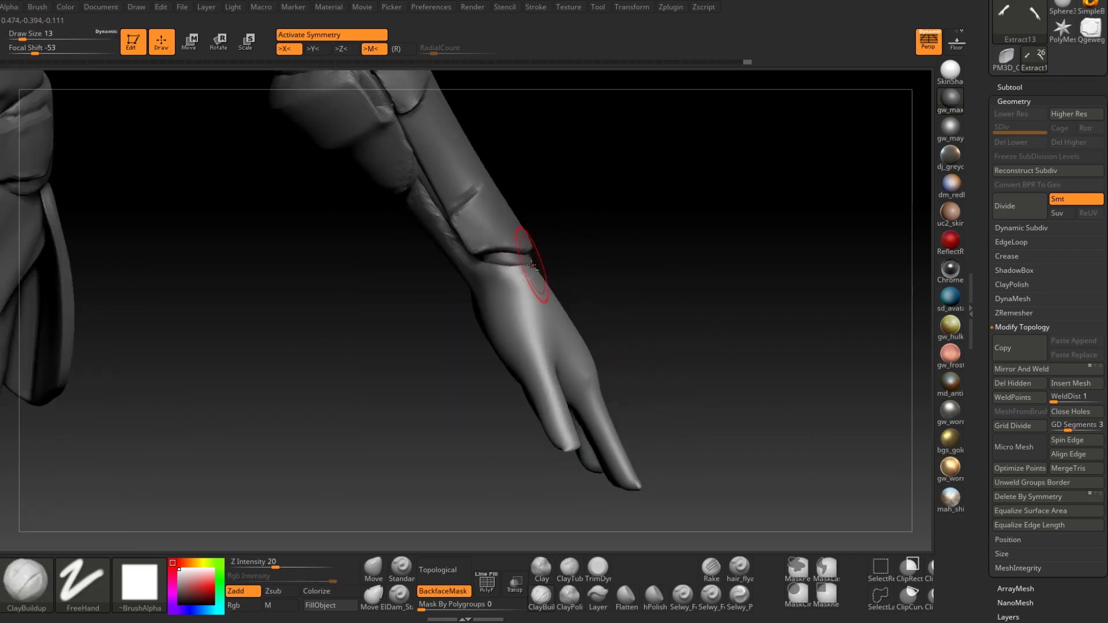
left_click_drag(538, 254, 535, 278)
right_click_drag(535, 278, 508, 251)
left_click_drag(515, 254, 499, 259)
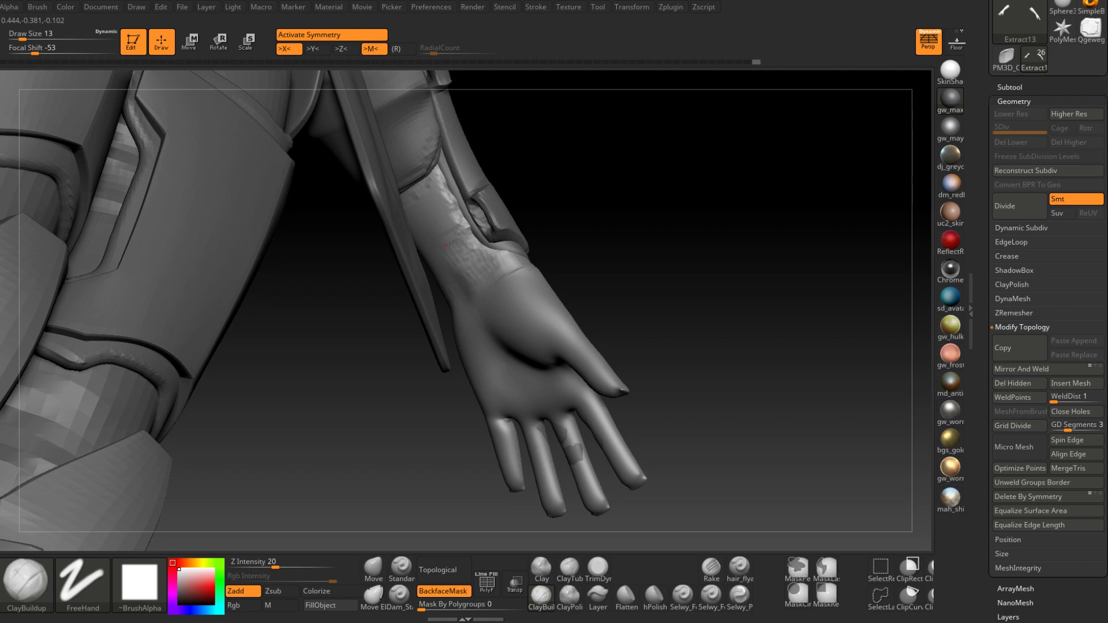
Sculpt clay wrinkles at draw size 13 along the inner wrist and up to the edge of the forearm armor
mouse_move(432, 184)
right_mouse_down()
mouse_move(449, 150)
mouse_move(406, 198)
right_mouse_up()
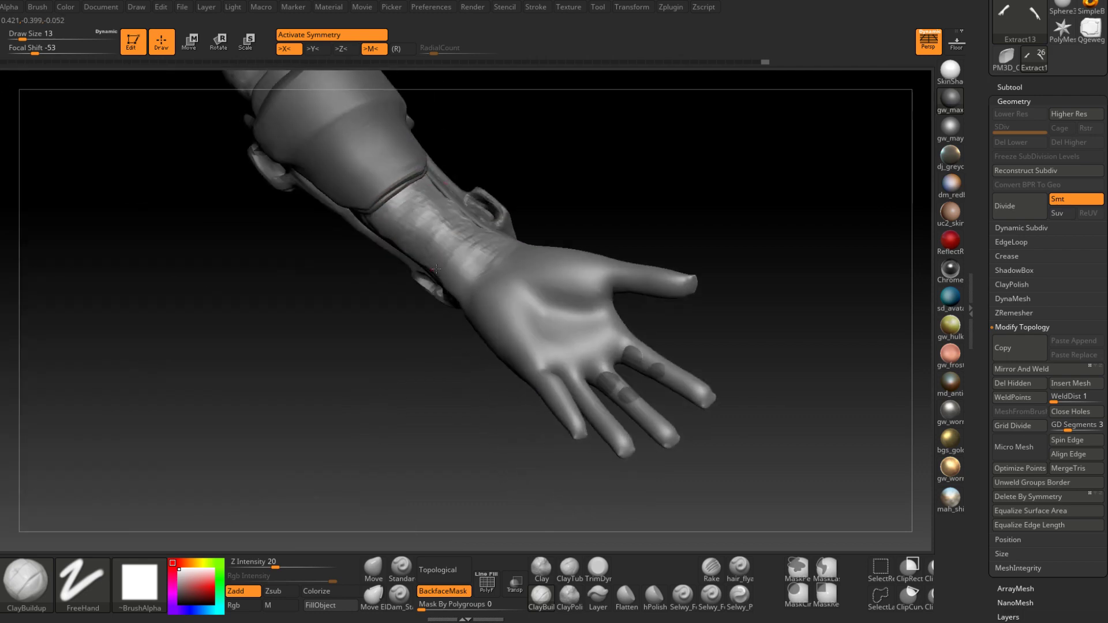
right_click_drag(436, 268, 473, 256)
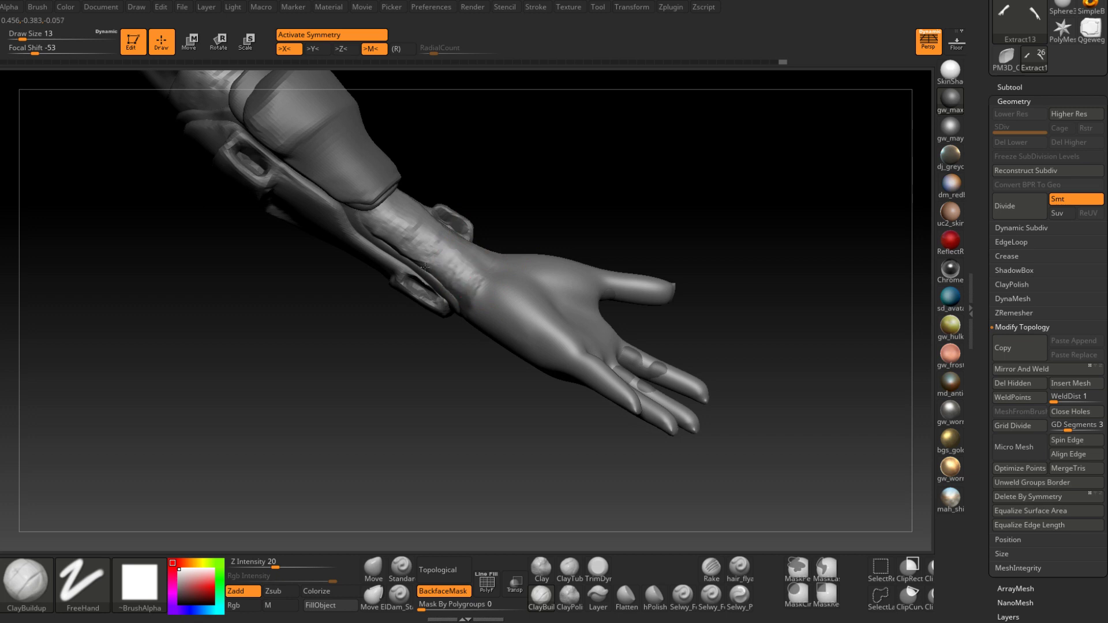
mouse_move(383, 237)
right_mouse_down()
mouse_move(374, 224)
mouse_move(384, 234)
right_mouse_up()
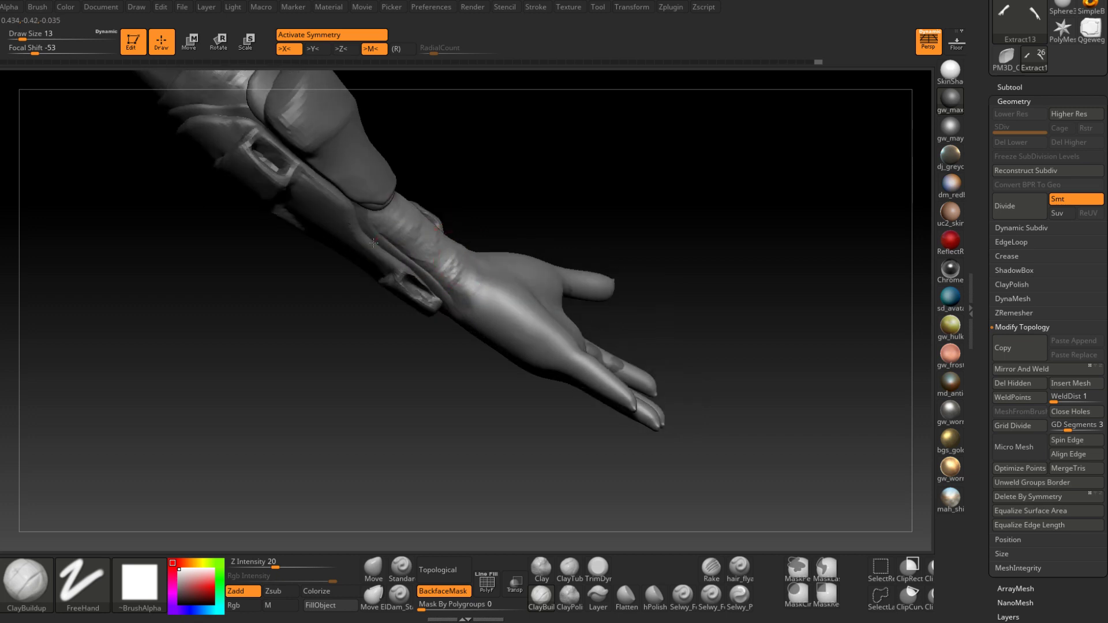
left_click_drag(374, 243, 386, 254)
right_click_drag(404, 262, 473, 291)
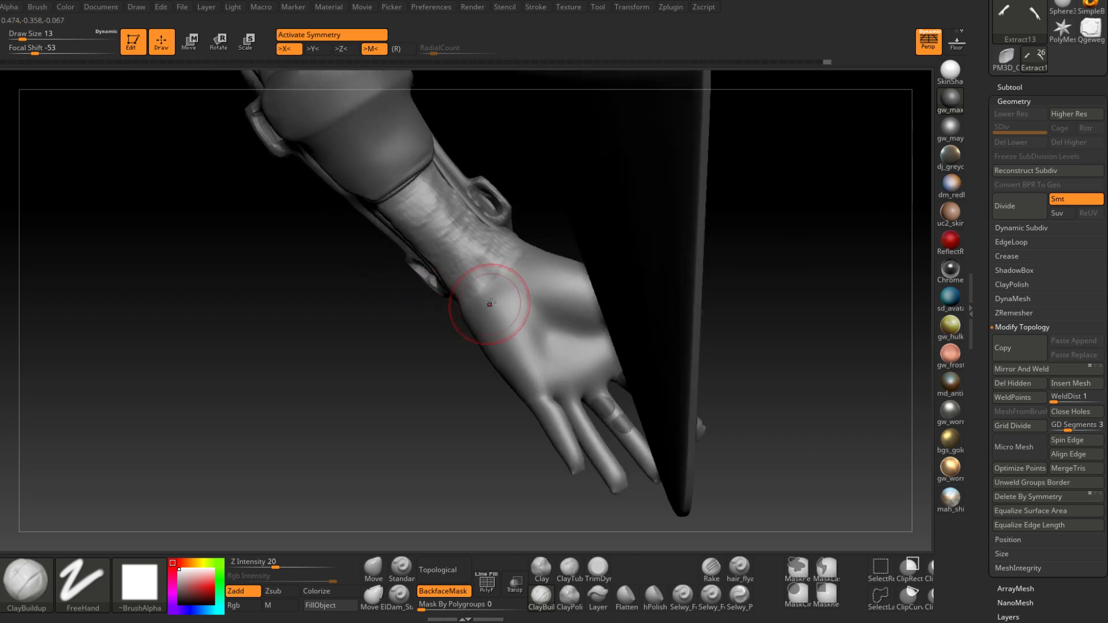
left_click_drag(490, 302, 484, 287)
mouse_move(484, 287)
right_mouse_down()
mouse_move(480, 321)
mouse_move(538, 282)
mouse_move(508, 396)
mouse_move(549, 384)
mouse_move(519, 326)
mouse_move(514, 362)
mouse_move(433, 323)
mouse_move(428, 333)
mouse_move(488, 252)
mouse_move(482, 309)
right_mouse_up()
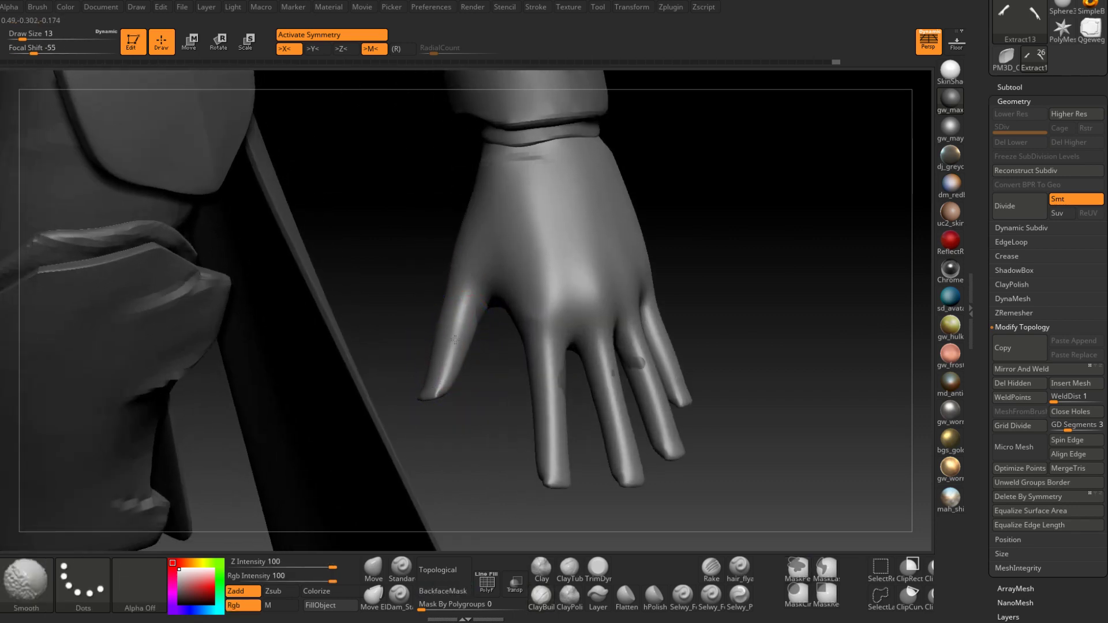
Smooth the tip of the thumb and flatten it with the TrimDynamic brush at draw size 2
left_click_drag(432, 376, 440, 369, "shift")
mouse_move(440, 369)
right_mouse_down()
mouse_move(462, 408)
mouse_move(479, 362)
mouse_move(516, 368)
right_mouse_up()
left_click(598, 568)
mouse_move(535, 453)
right_mouse_down("ctrl")
mouse_move(461, 379)
mouse_move(494, 369)
right_mouse_up("ctrl")
left_click_drag(445, 353, 452, 375)
key("ctrl+z")
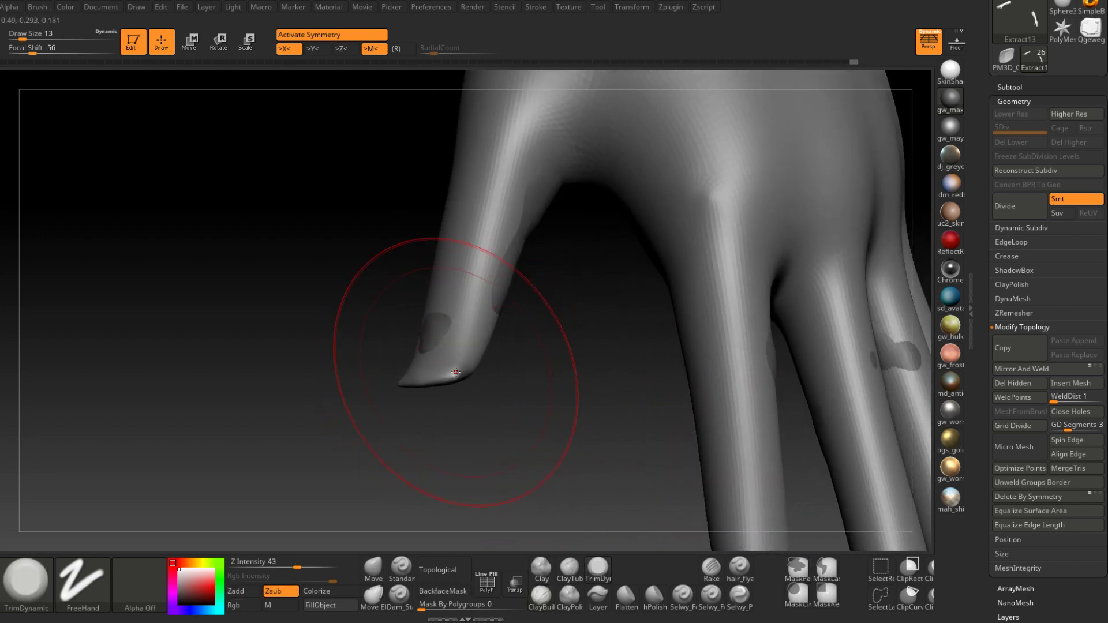
right_click_drag(458, 376, 462, 372)
key("space")
left_click_drag(461, 372, 454, 372)
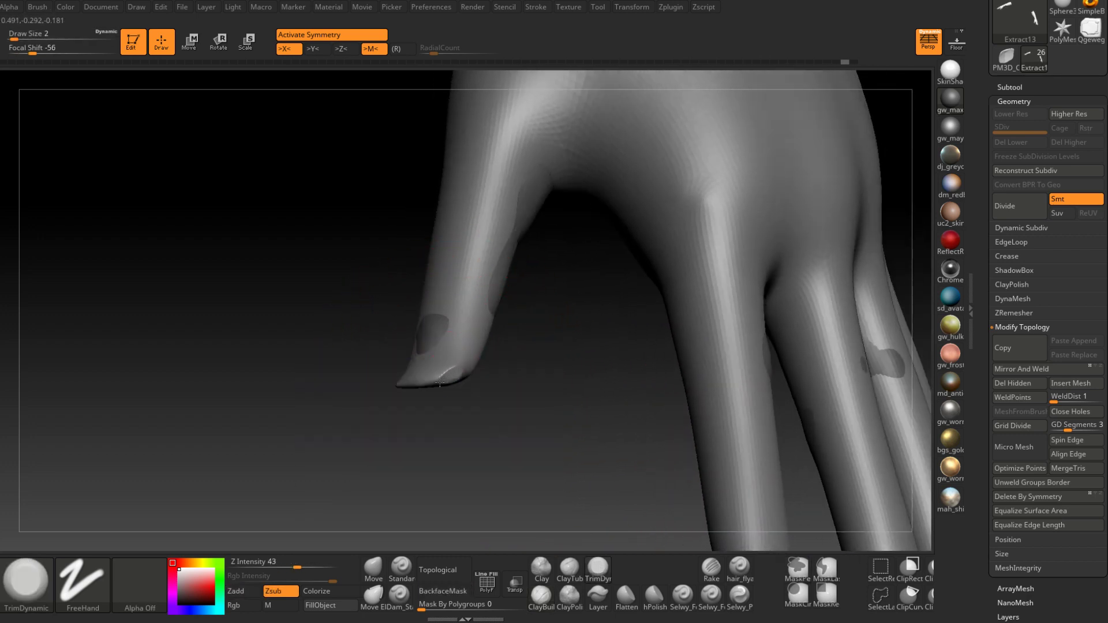
right_click_drag(416, 380, 422, 369)
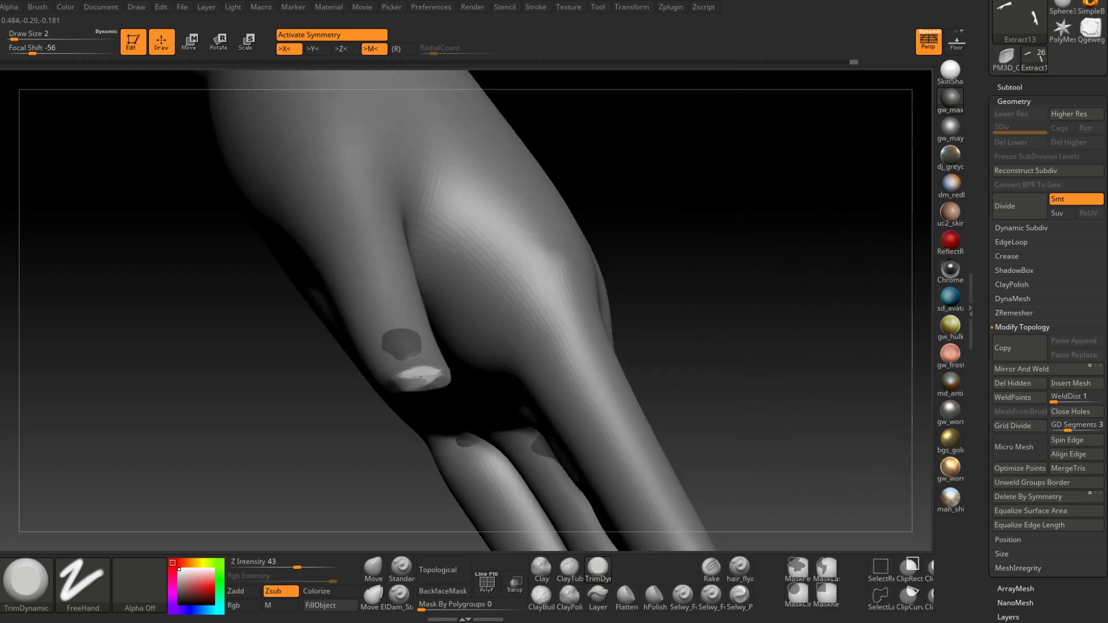
mouse_move(436, 379)
right_mouse_down()
mouse_move(422, 388)
mouse_move(413, 375)
mouse_move(440, 371)
mouse_move(415, 383)
mouse_move(399, 417)
mouse_move(424, 415)
mouse_move(394, 398)
mouse_move(491, 375)
mouse_move(470, 364)
mouse_move(451, 374)
mouse_move(452, 403)
mouse_move(457, 351)
mouse_move(454, 370)
mouse_move(477, 364)
mouse_move(486, 386)
mouse_move(458, 372)
mouse_move(486, 384)
mouse_move(483, 339)
mouse_move(477, 354)
mouse_move(508, 400)
right_mouse_up()
Reshape the thumb's tip into a rounder form with the Move brush
key("bracketright")
left_click(373, 568)
key("space")
left_click(452, 374)
left_click_drag(493, 360, 486, 358)
mouse_move(453, 343)
right_mouse_down()
mouse_move(554, 352)
mouse_move(517, 362)
mouse_move(501, 354)
mouse_move(495, 289)
right_mouse_up()
Sculpt wrinkles across the thumb with the ClayBuildup brush at draw size 5, with Rgb turned off
left_click(543, 588)
left_click(531, 357)
right_click_drag(539, 361, 541, 355)
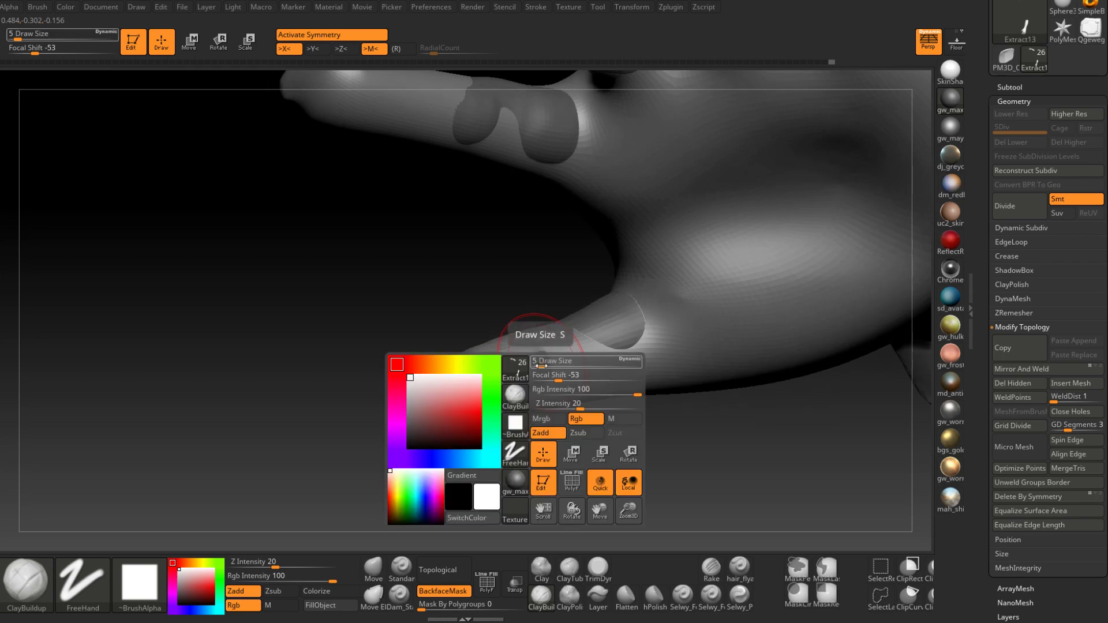
left_click(586, 419)
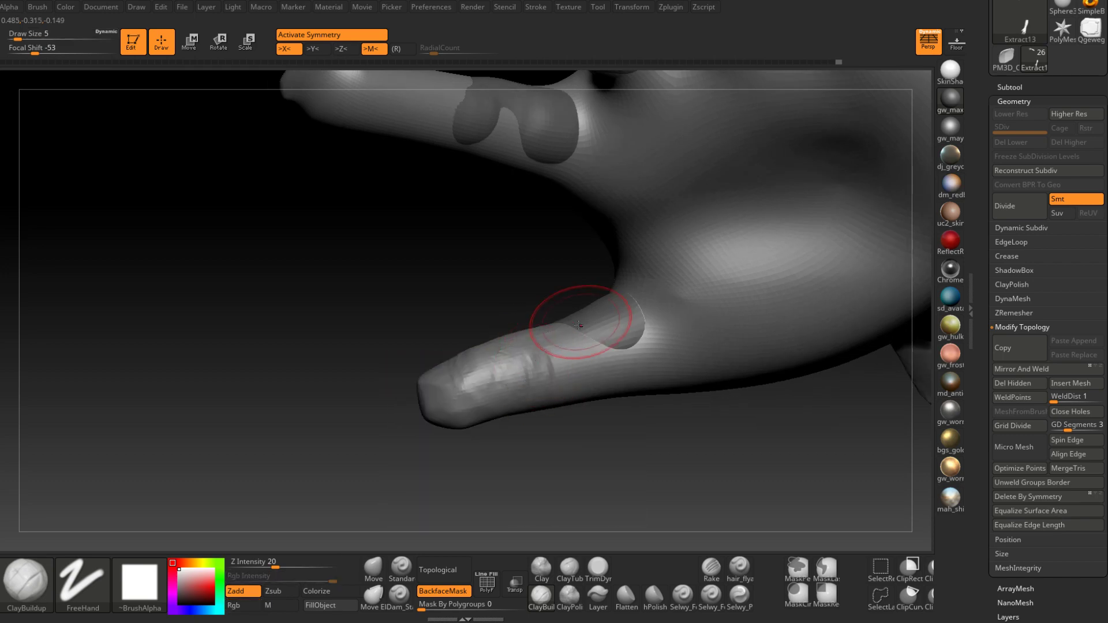
mouse_move(636, 319)
right_mouse_down()
mouse_move(607, 314)
mouse_move(653, 376)
mouse_move(636, 321)
mouse_move(613, 332)
mouse_move(597, 314)
right_mouse_up()
key("space")
left_click_drag(598, 326, 602, 327)
mouse_move(602, 324)
right_mouse_down()
mouse_move(595, 310)
mouse_move(652, 277)
mouse_move(649, 327)
mouse_move(590, 355)
mouse_move(594, 341)
mouse_move(639, 354)
mouse_move(624, 371)
mouse_move(555, 374)
mouse_move(542, 332)
mouse_move(540, 363)
right_mouse_up()
Add fine clay creases to the thumb's tip and outer side at draw sizes 2 and 3
key("space")
left_click(539, 359)
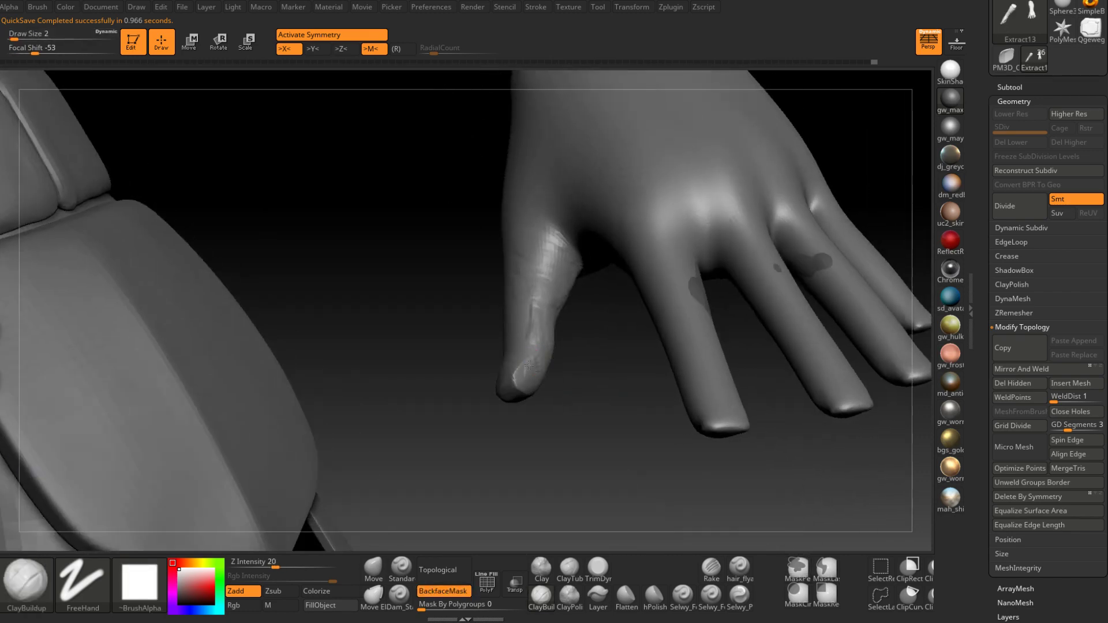
left_click_drag(520, 385, 518, 374)
right_click_drag(520, 371, 532, 362)
key("space")
left_click_drag(532, 362, 534, 363)
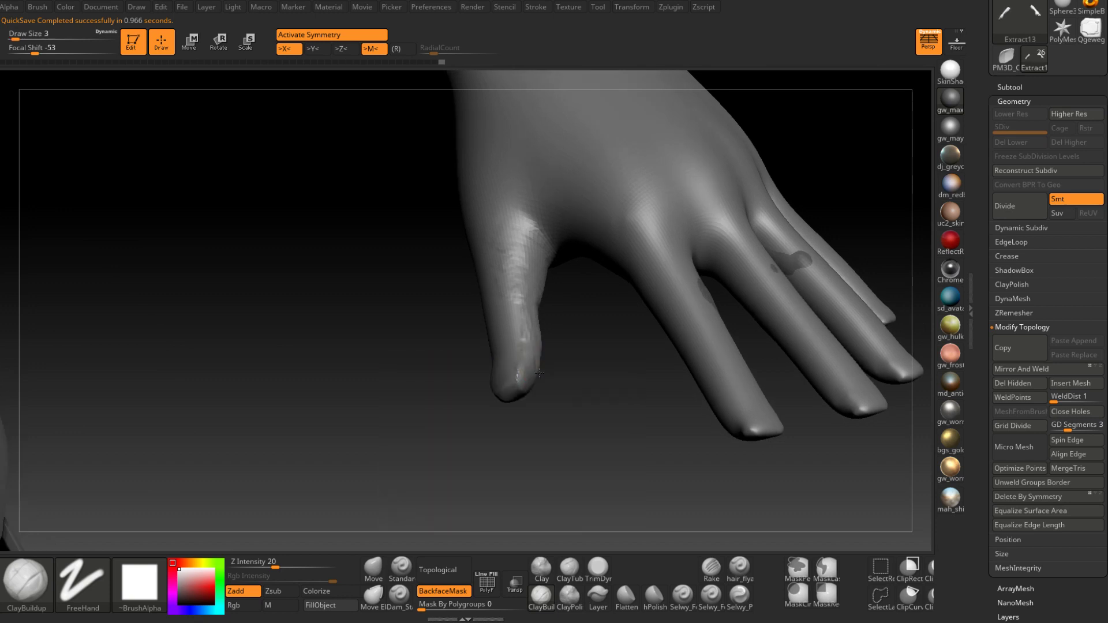
mouse_move(509, 382)
right_mouse_down()
mouse_move(475, 389)
mouse_move(495, 340)
right_mouse_up()
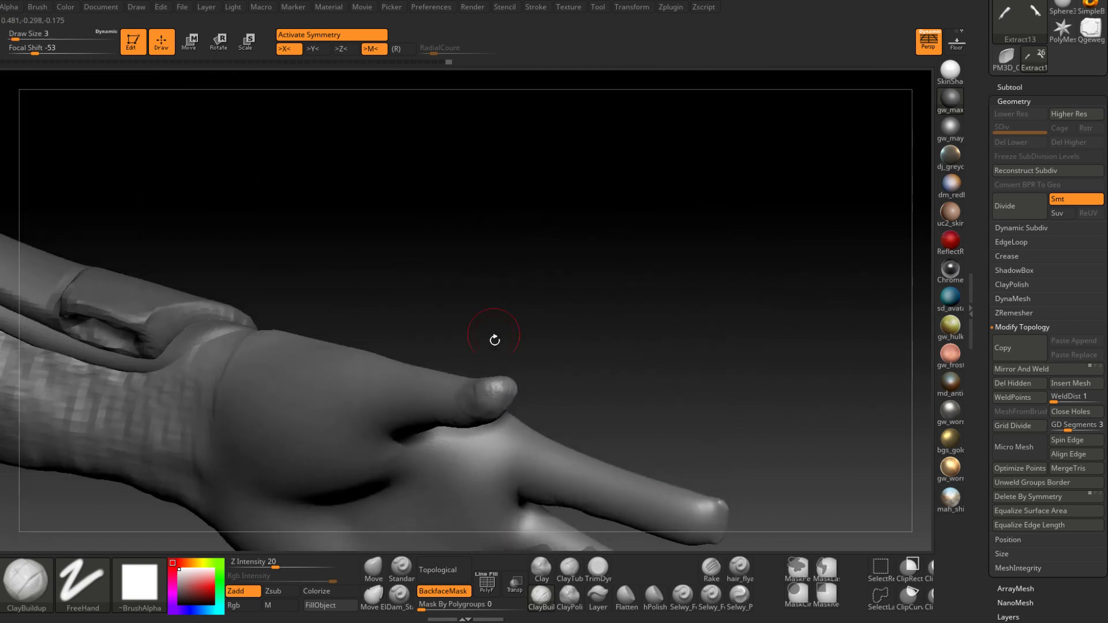
Sculpt clay folds at draw size 6 around the thumb, from its tip down to its base
mouse_move(459, 386)
right_mouse_down()
mouse_move(518, 329)
mouse_move(513, 354)
mouse_move(522, 358)
mouse_move(489, 389)
right_mouse_up()
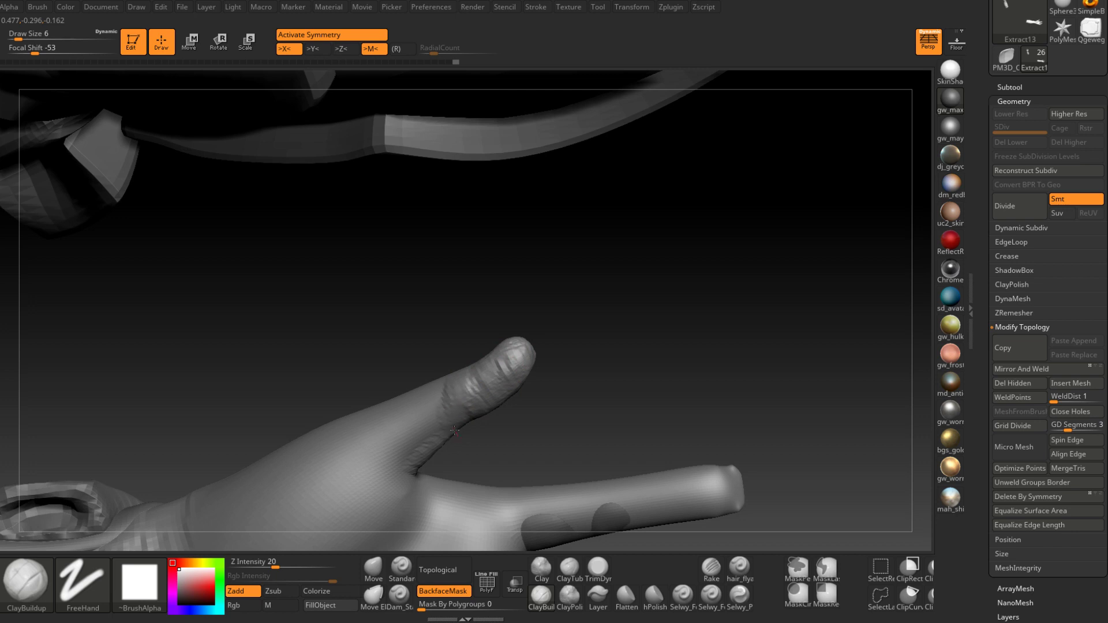
right_click_drag(455, 430, 443, 402)
mouse_move(422, 409)
left_mouse_down()
mouse_move(404, 447)
mouse_move(411, 461)
left_mouse_up()
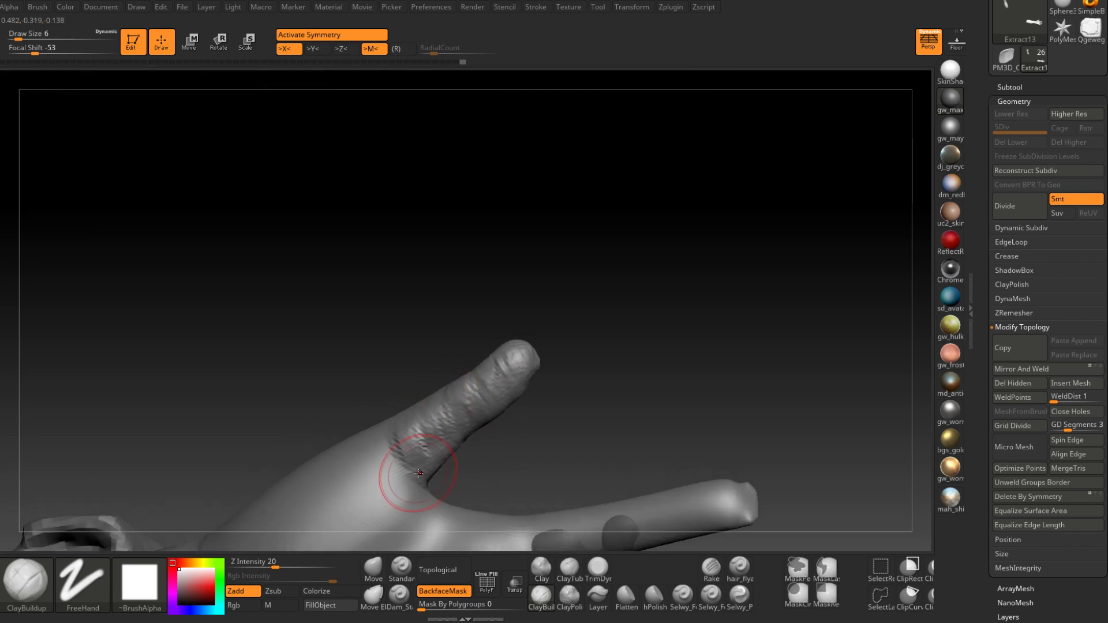
right_click_drag(409, 362, 456, 361)
right_click_drag(456, 361, 460, 321, "ctrl")
left_click_drag(456, 342, 445, 357)
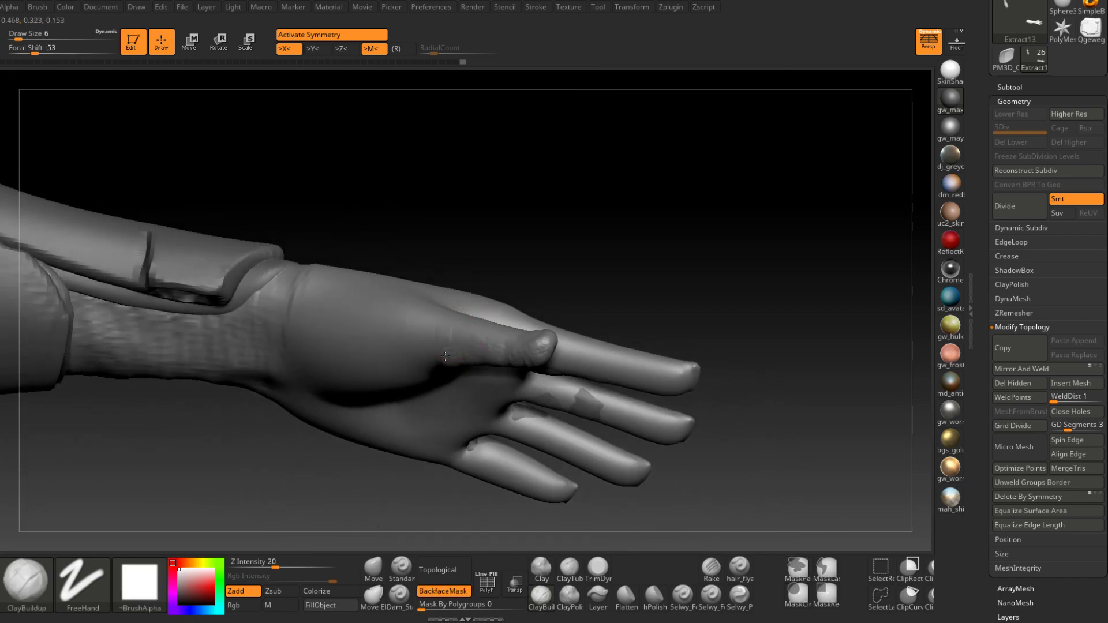
mouse_move(473, 368)
right_mouse_down()
mouse_move(504, 324)
mouse_move(518, 317)
mouse_move(519, 327)
right_mouse_up()
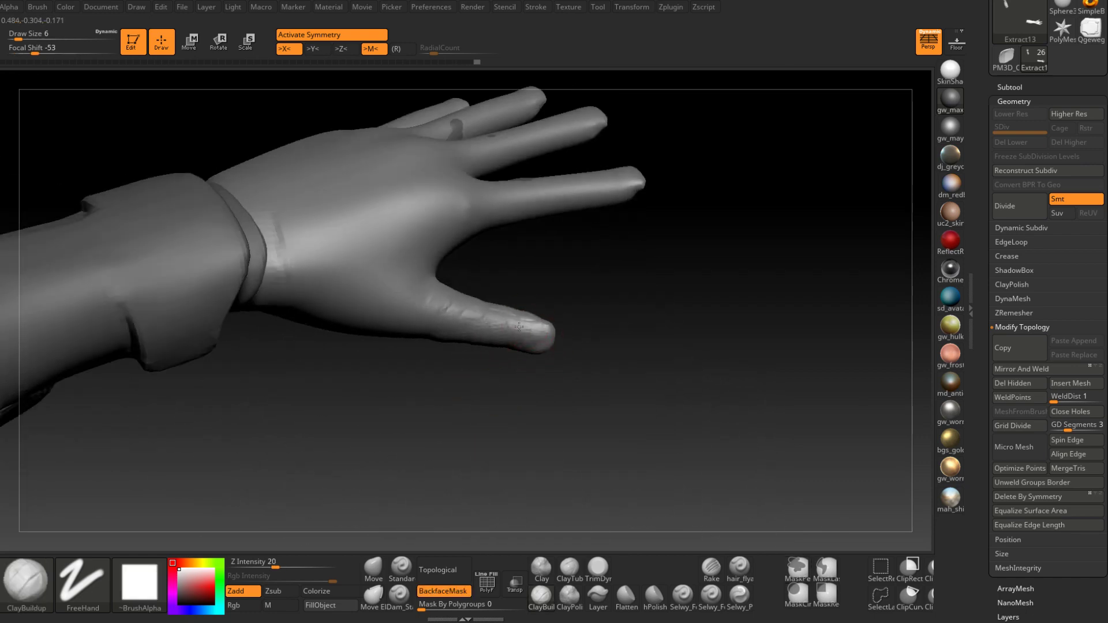
Sculpt clay folds at draw size 6 around the lower half of the index finger
right_click_drag(434, 309, 450, 388)
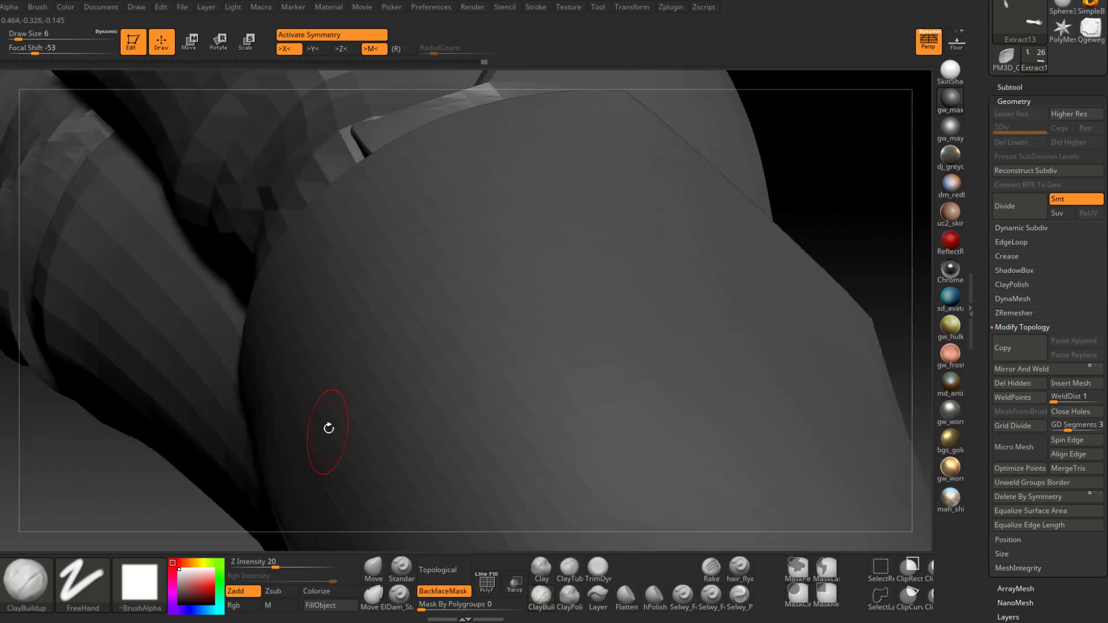
mouse_move(841, 180)
right_mouse_down("ctrl")
mouse_move(564, 287)
mouse_move(634, 228)
mouse_move(471, 334)
mouse_move(492, 314)
mouse_move(498, 362)
mouse_move(547, 309)
right_mouse_up("ctrl")
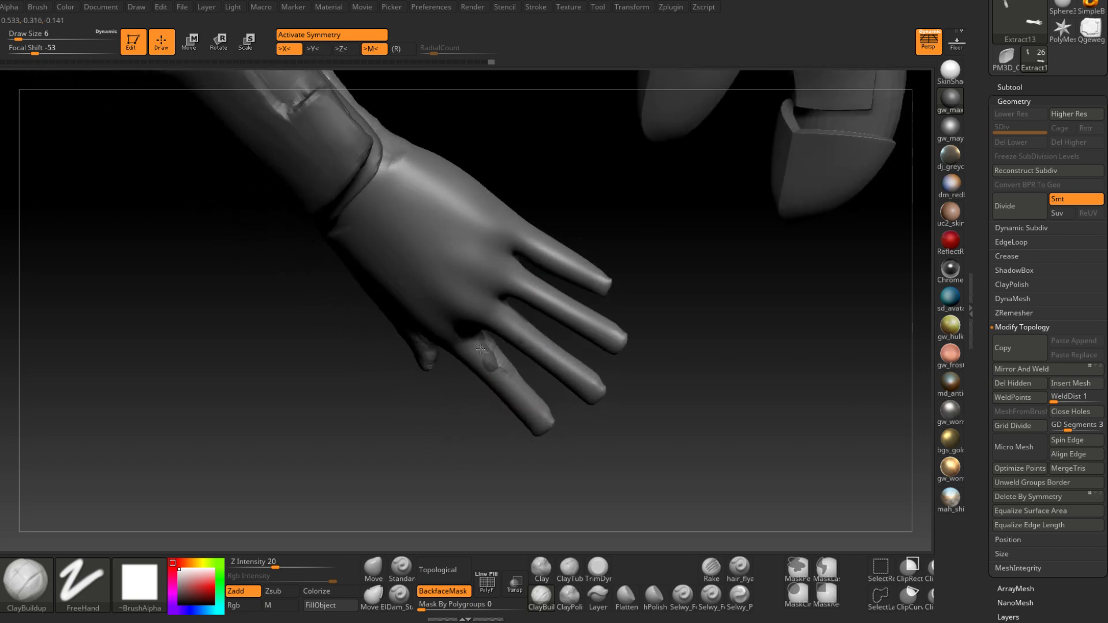
right_click_drag(496, 372, 456, 346)
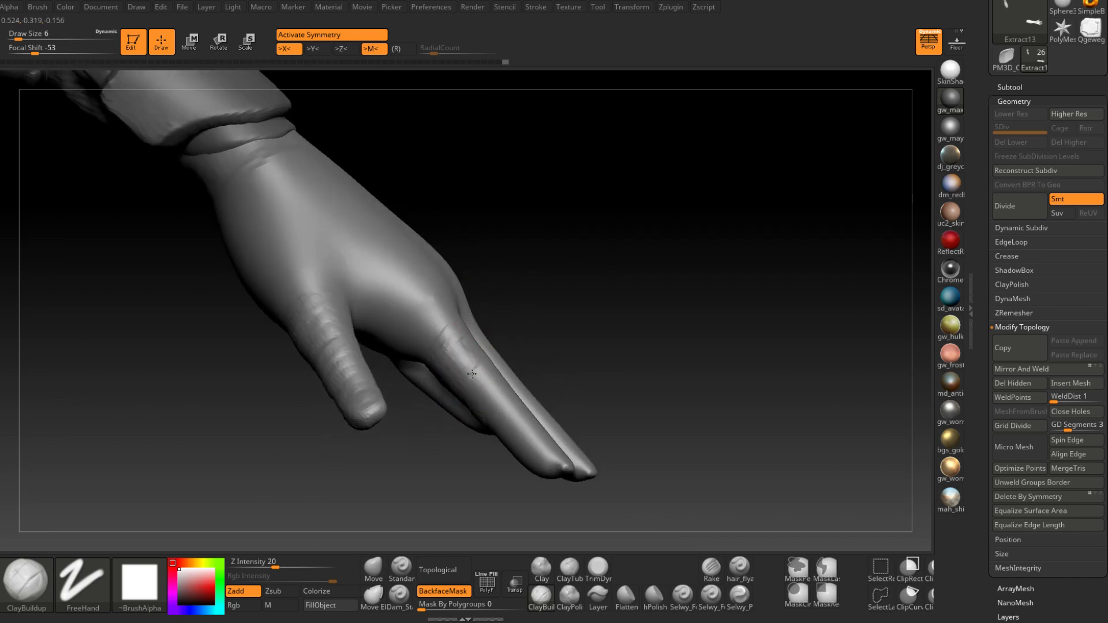
right_click_drag(473, 418, 615, 313)
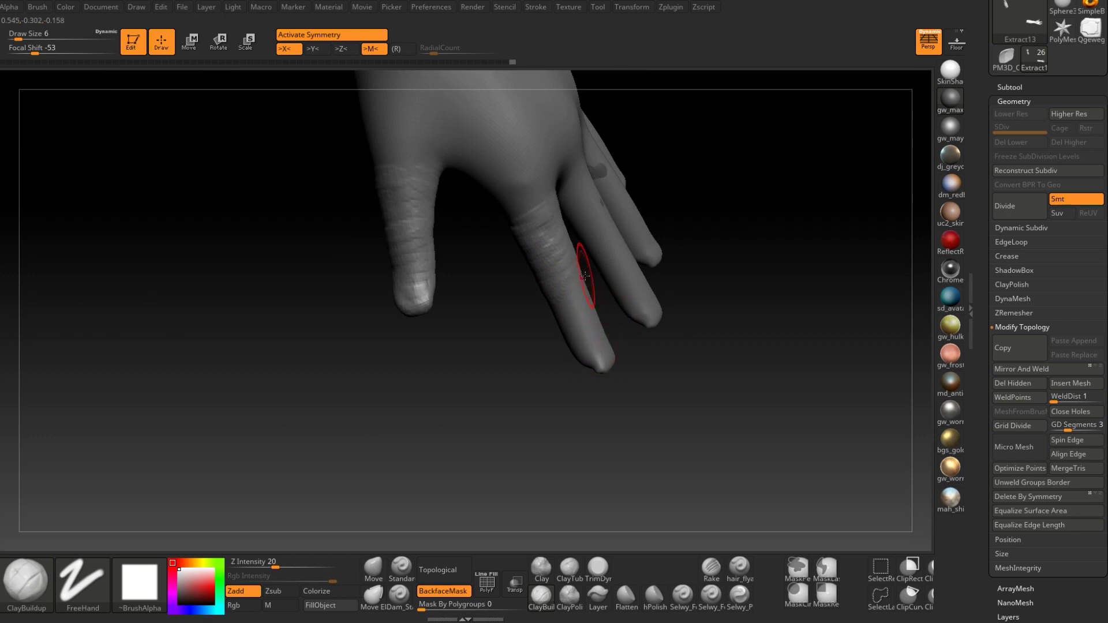
Flatten the tip of the index finger with the TrimDynamic brush at draw size 4
left_click(599, 569)
right_click_drag(600, 404, 599, 442, "ctrl")
right_click_drag(600, 442, 583, 440)
key("space")
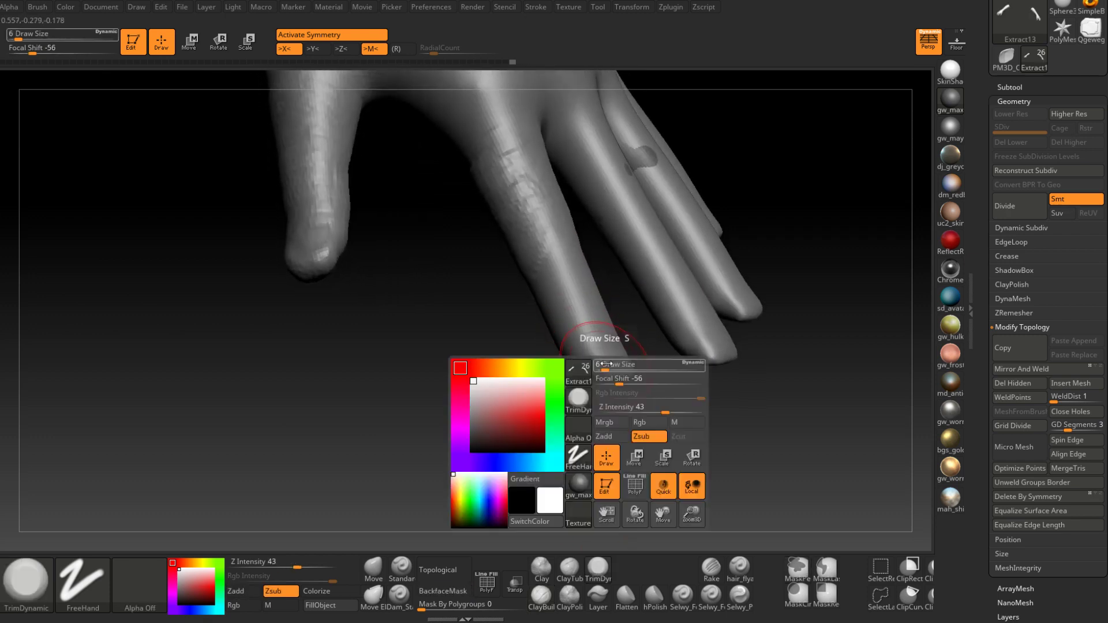
left_click_drag(604, 368, 599, 370)
right_click_drag(612, 378, 638, 383)
left_click_drag(638, 381, 650, 385)
right_click_drag(651, 385, 642, 378)
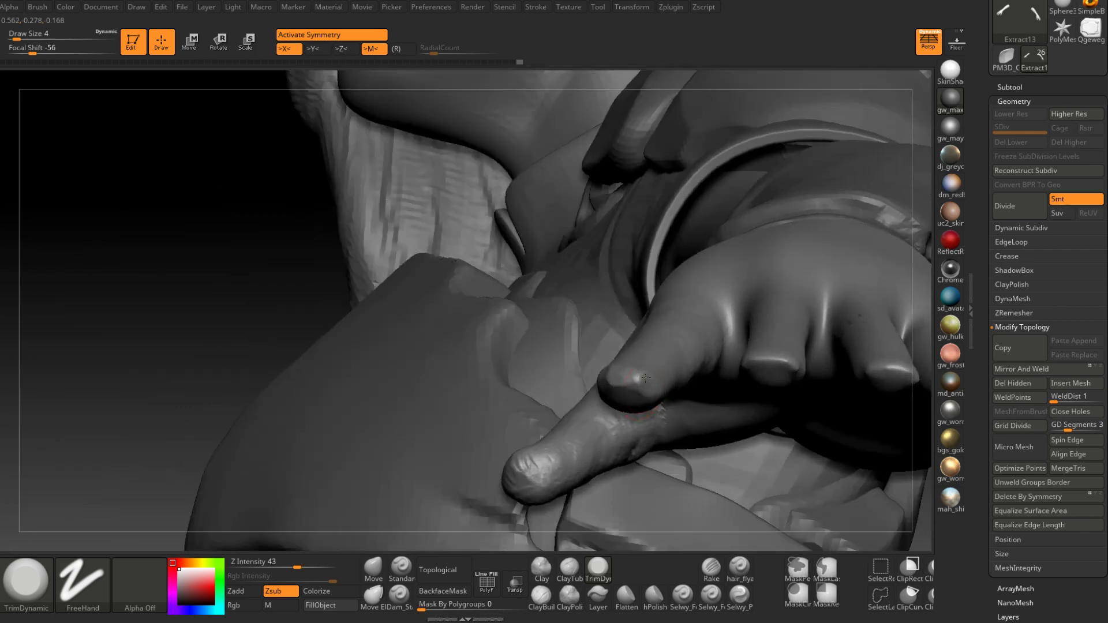
left_click_drag(641, 386, 632, 373)
Trim the middle fingertip into a rounder shape with the TrimDynamic brush at draw size 4
right_click_drag(610, 396, 572, 386)
left_click_drag(575, 384, 596, 385)
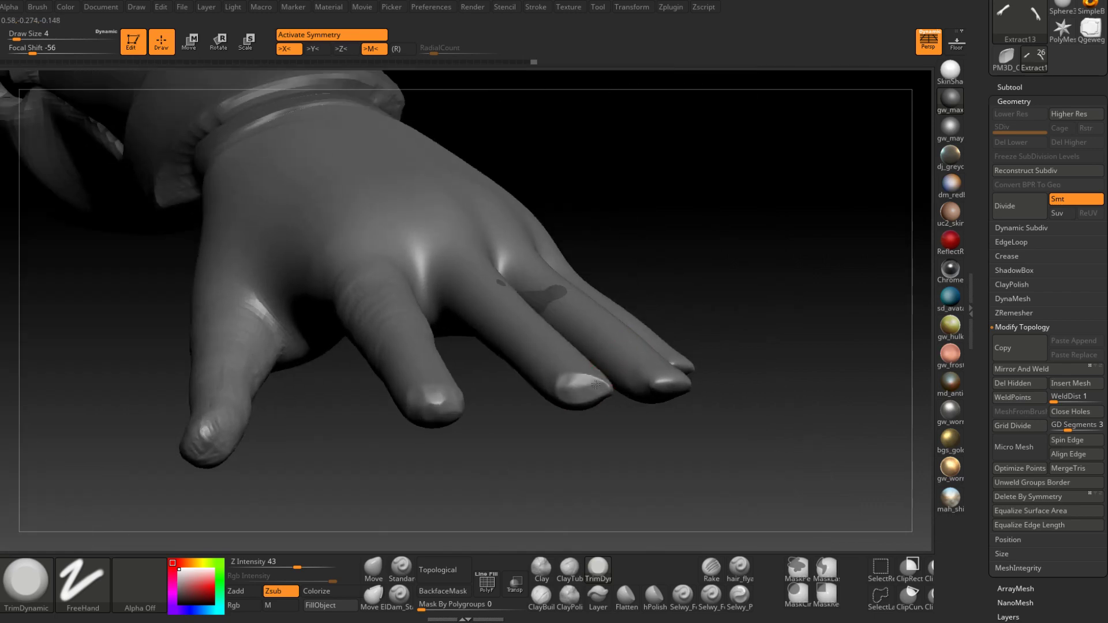
right_click_drag(598, 392, 608, 392)
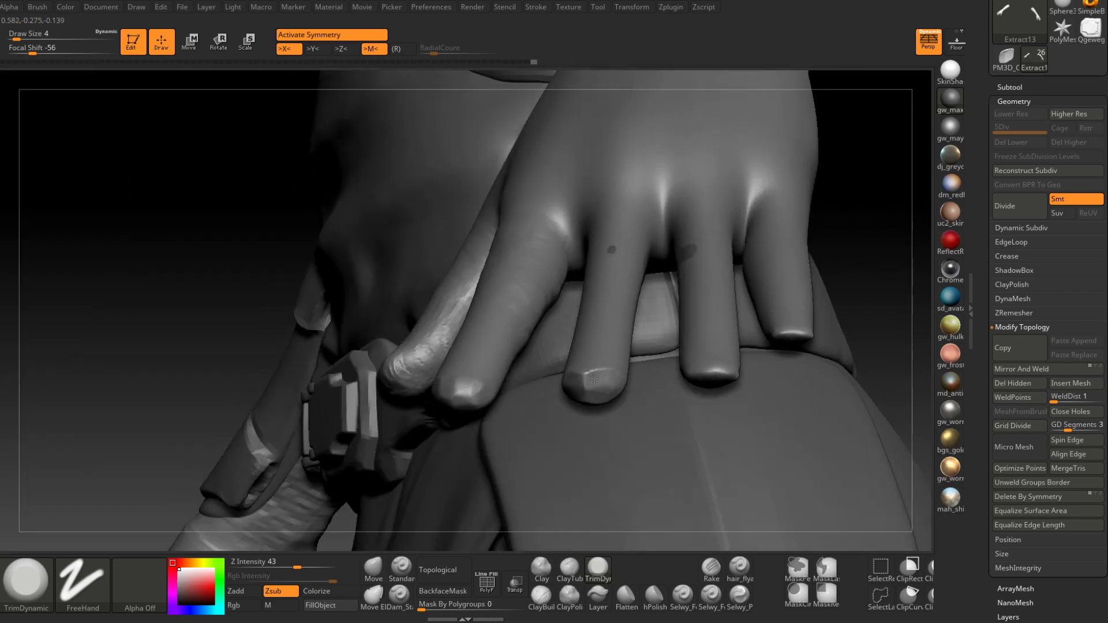
left_click_drag(608, 374, 616, 376)
right_click_drag(615, 376, 612, 292)
left_click_drag(575, 386, 610, 398)
Trim the remaining edges of the index fingertip and the tips of the ring and little fingers
mouse_move(609, 399)
right_mouse_down()
mouse_move(598, 366)
mouse_move(611, 403)
mouse_move(569, 393)
mouse_move(543, 425)
right_mouse_up()
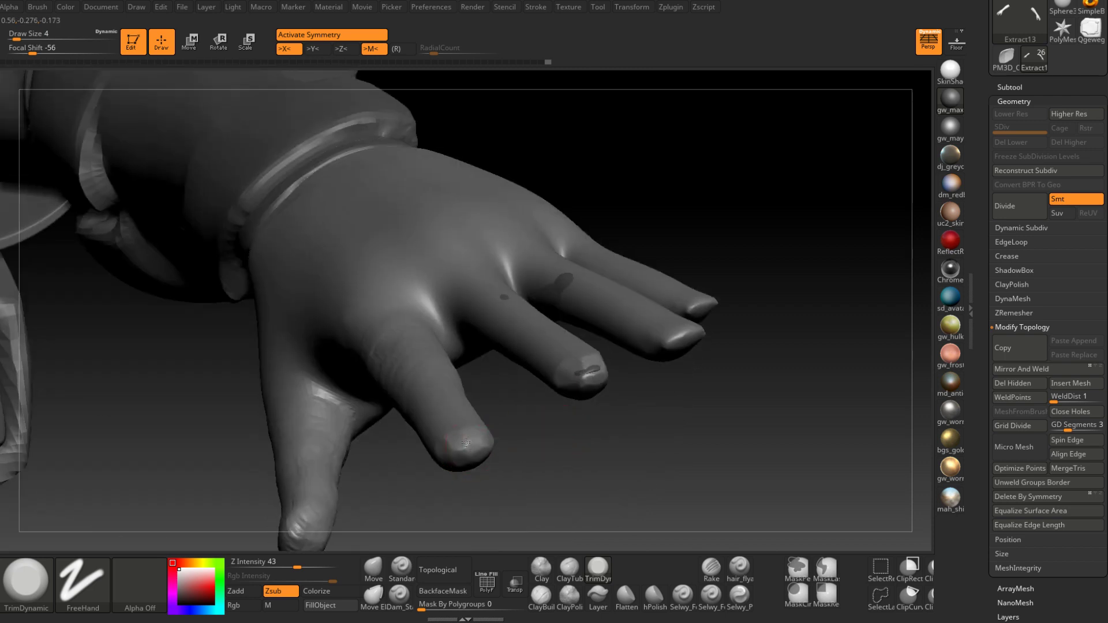
left_click_drag(449, 439, 477, 433)
right_click_drag(485, 456, 475, 455)
left_click_drag(467, 466, 493, 453)
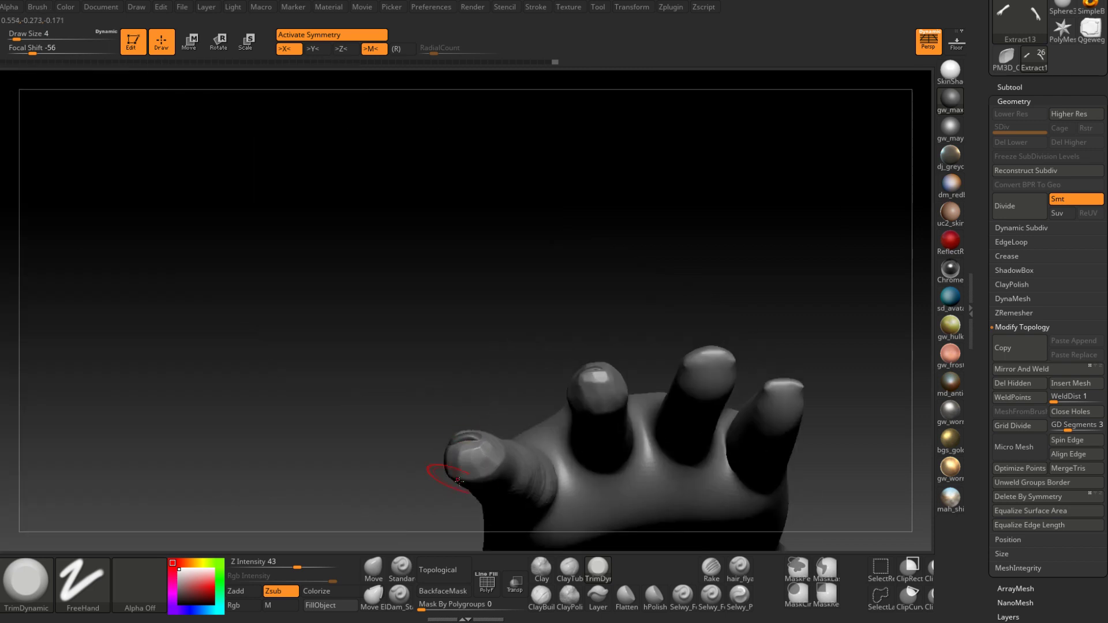
right_click_drag(459, 481, 497, 399)
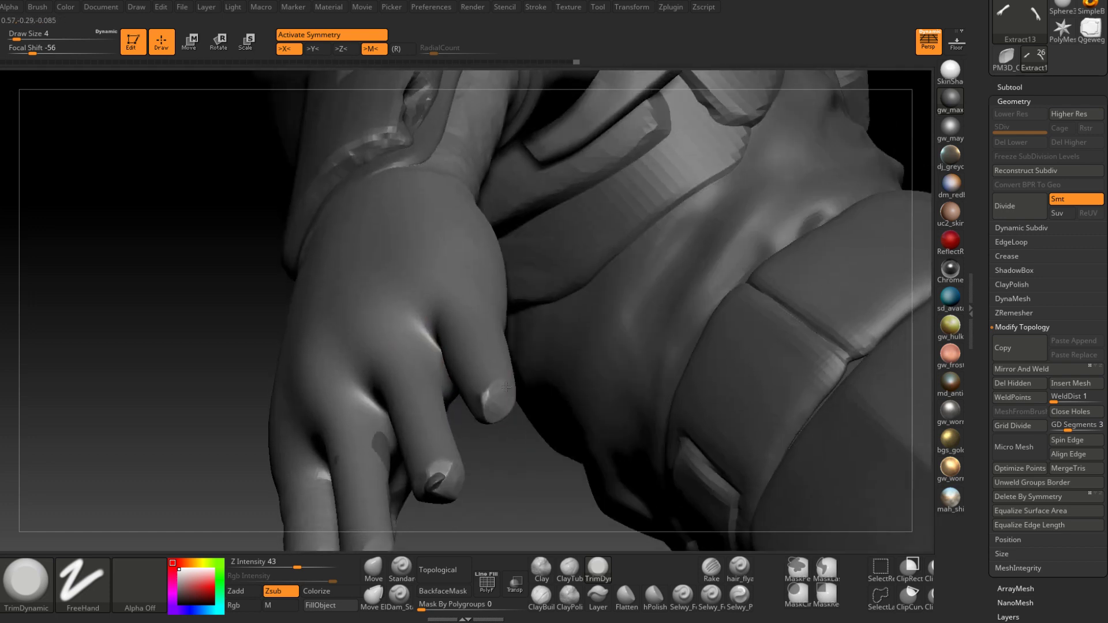
mouse_move(510, 395)
right_mouse_down()
mouse_move(503, 314)
mouse_move(486, 379)
mouse_move(506, 437)
mouse_move(497, 388)
right_mouse_up()
Reshape the fingertips and the base of the little finger with the Move brush at draw size 8
left_click(374, 569)
key("space")
left_click_drag(498, 387, 498, 385)
key("space")
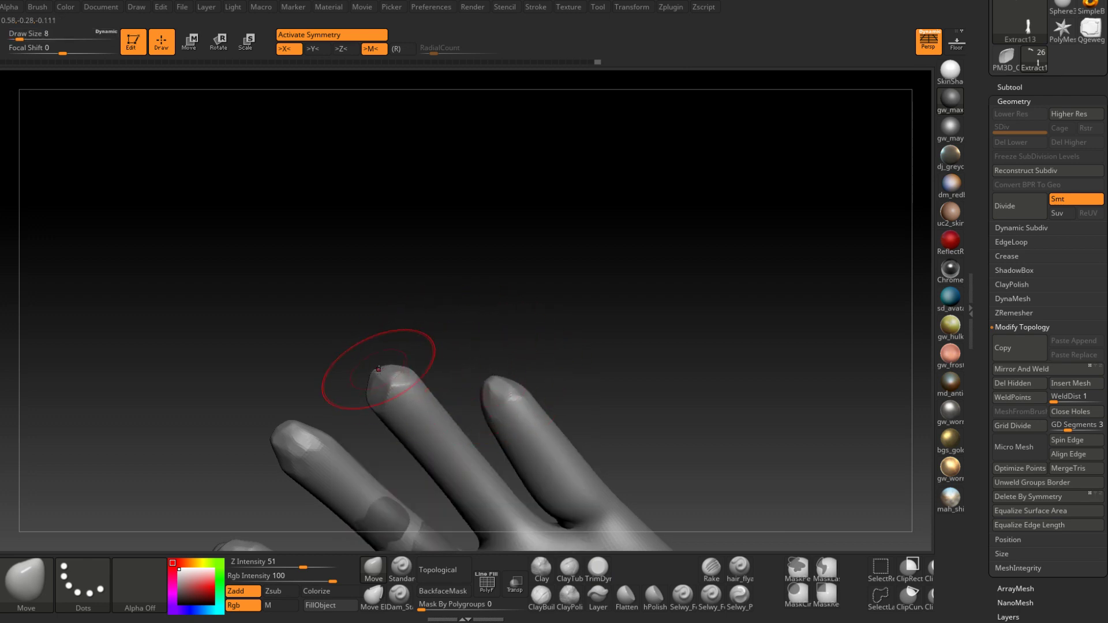
right_click_drag(395, 418, 461, 358)
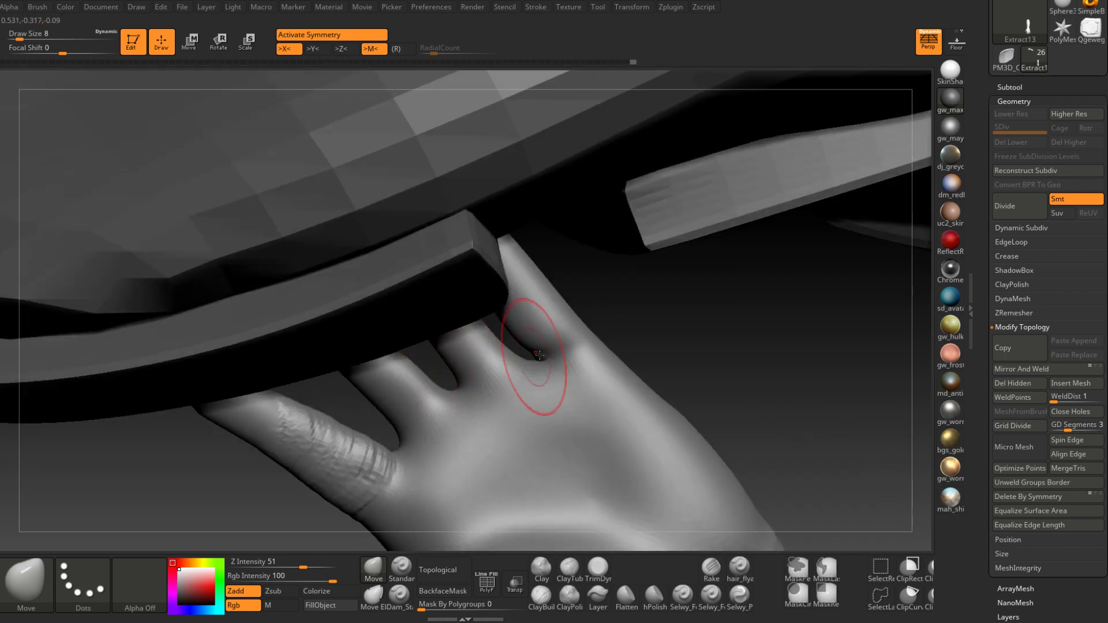
left_click_drag(552, 359, 544, 349)
right_click_drag(544, 349, 543, 358)
left_click_drag(543, 358, 543, 353)
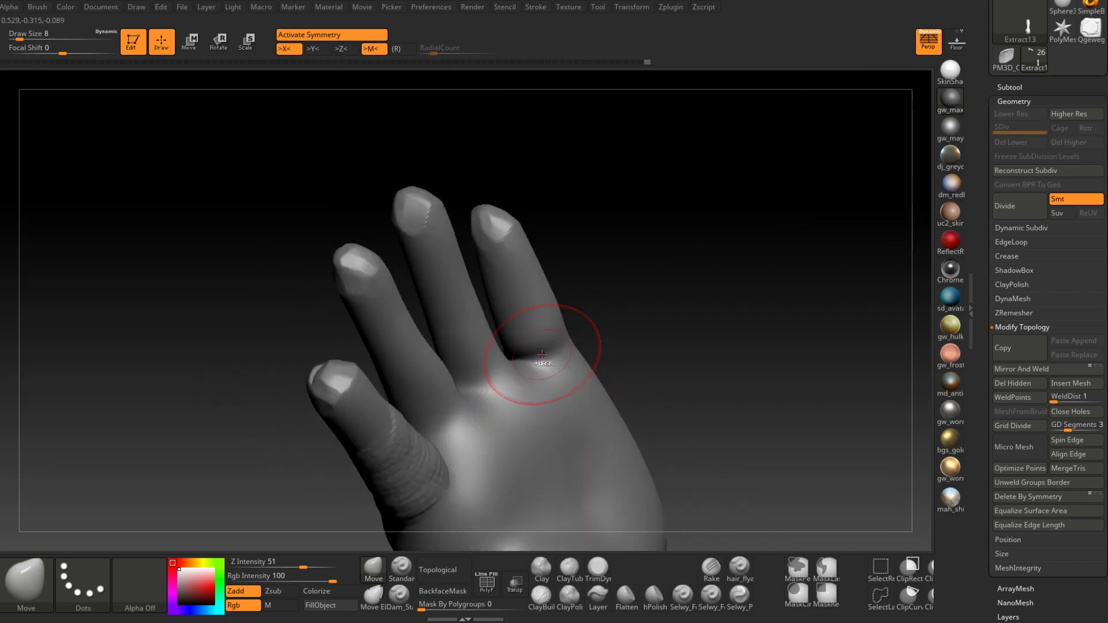
mouse_move(543, 353)
right_mouse_down()
mouse_move(525, 367)
mouse_move(515, 342)
mouse_move(499, 399)
right_mouse_up()
Sculpt more wrinkles on the index finger and its knuckle with the ClayBuildup brush at draw size 6
left_click(541, 597)
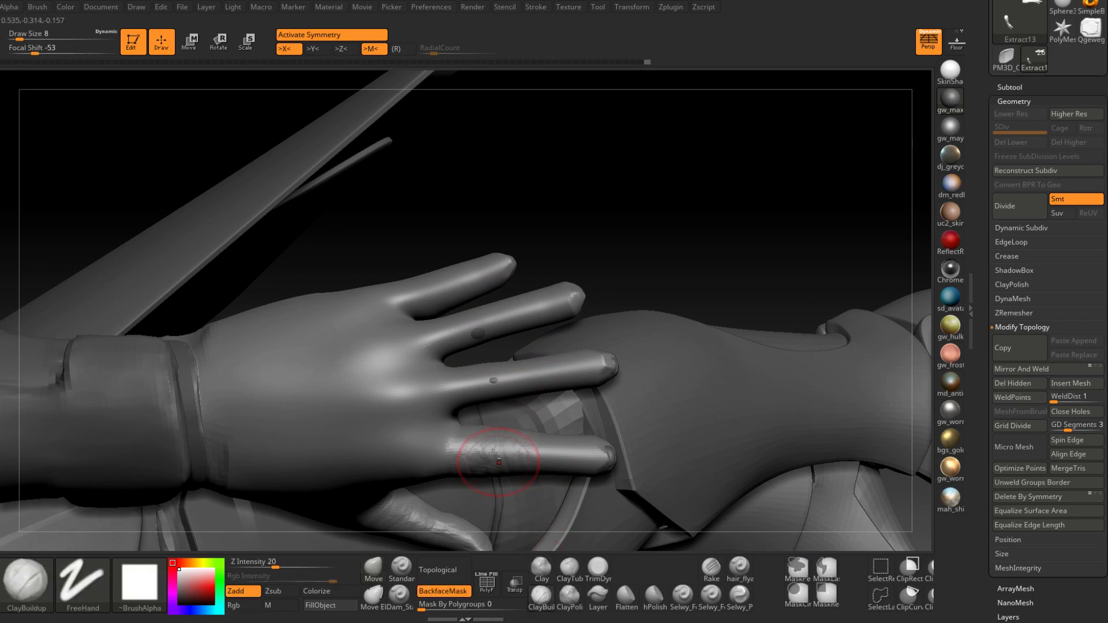
mouse_move(493, 454)
right_mouse_down("alt")
mouse_move(458, 334)
mouse_move(448, 373)
right_mouse_up("alt")
key("space")
left_click_drag(491, 301, 487, 301)
mouse_move(487, 300)
right_mouse_down()
mouse_move(467, 326)
mouse_move(468, 296)
right_mouse_up()
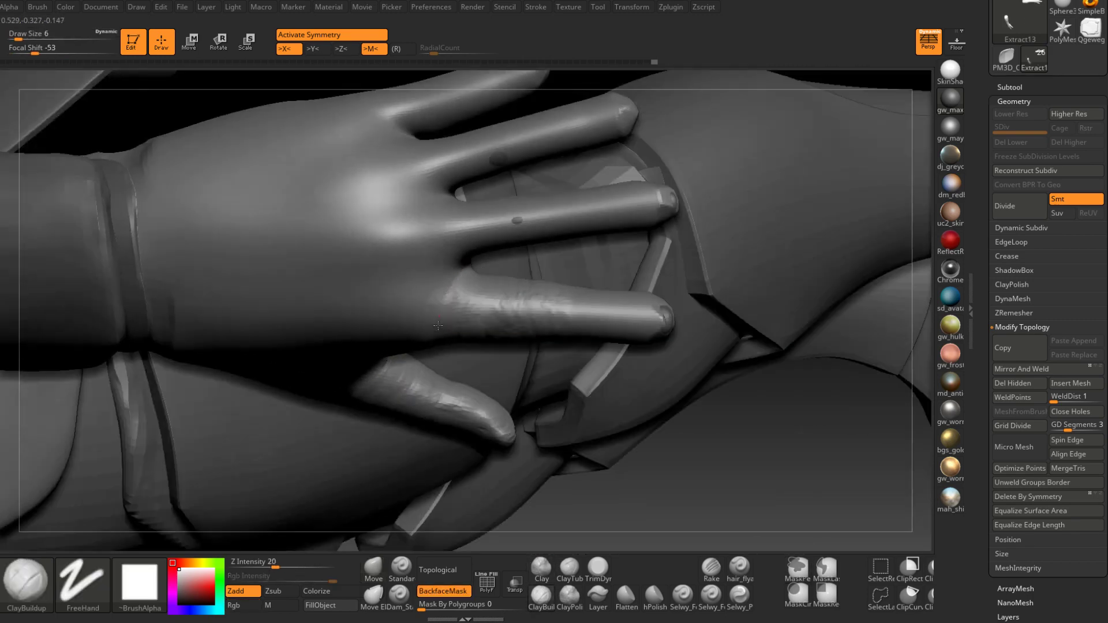
right_click_drag(402, 315, 419, 243)
mouse_move(367, 329)
right_mouse_down()
mouse_move(456, 300)
mouse_move(455, 260)
mouse_move(457, 346)
mouse_move(395, 322)
right_mouse_up()
Reshape the profile of the glove around the knuckles with the Move brush at draw size 20
key("s")
left_click_drag(392, 322, 396, 322)
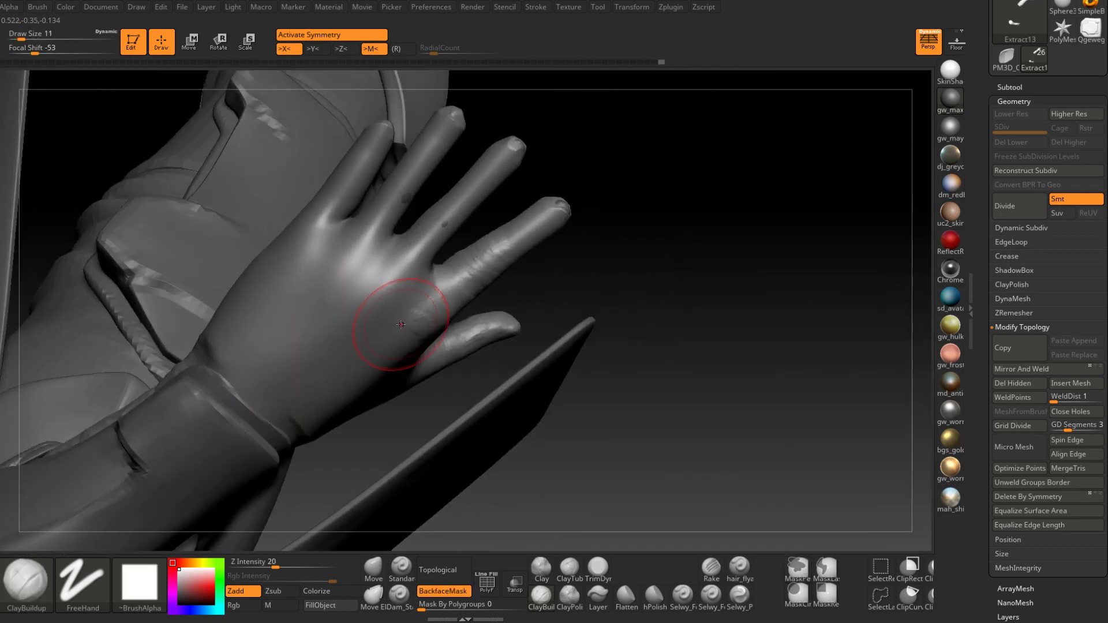
right_click_drag(401, 325, 384, 318)
right_click_drag(387, 255, 445, 331)
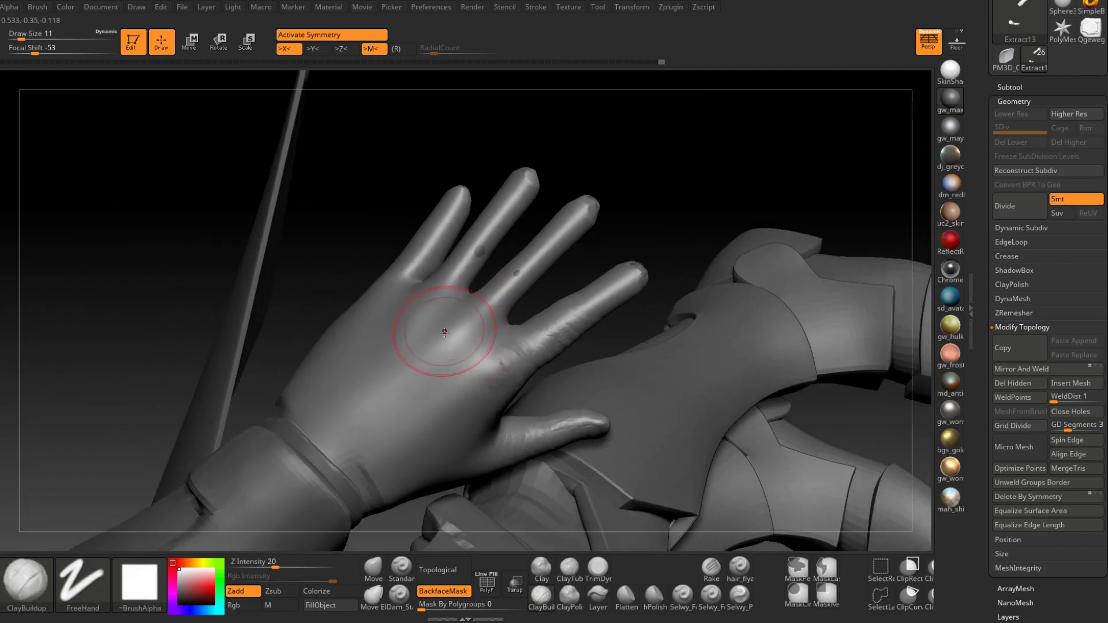
left_click(373, 569)
right_click_drag(384, 534, 441, 359)
key("space")
left_click_drag(471, 351, 475, 351)
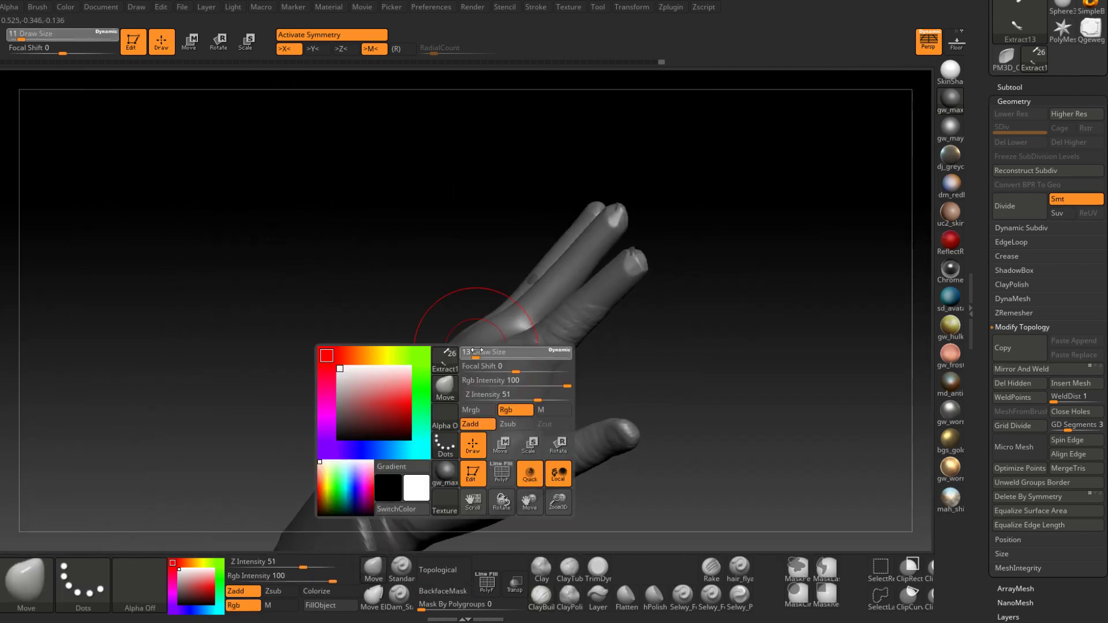
right_click_drag(477, 349, 471, 334)
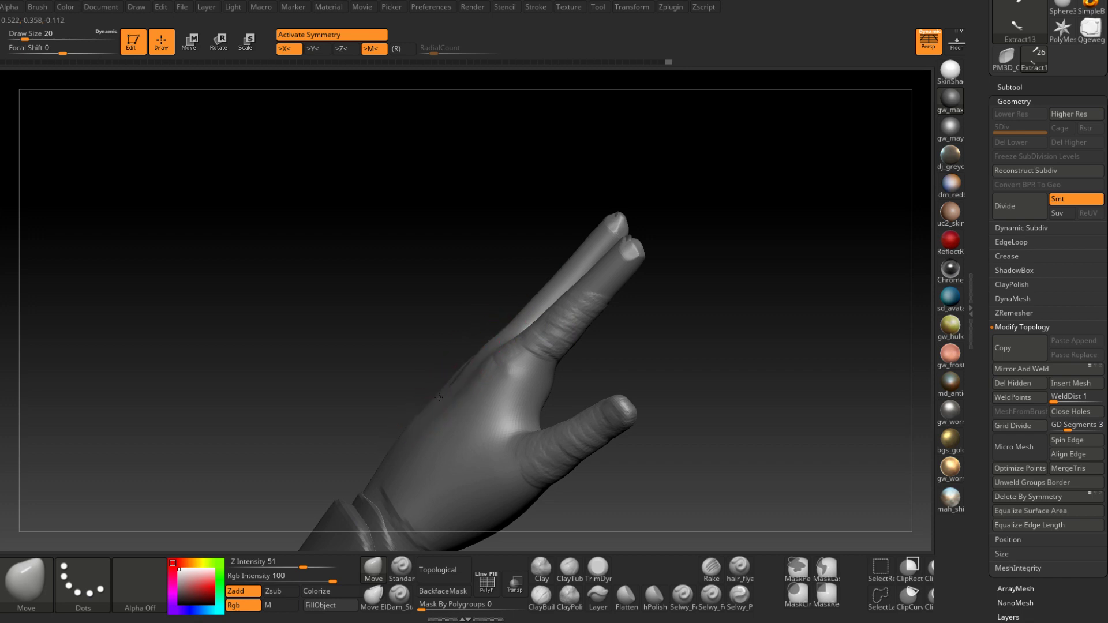
Adjust the broader shape of the back of the hand with the Move brush at draw size 25
mouse_move(413, 451)
right_mouse_down()
mouse_move(470, 421)
mouse_move(460, 372)
mouse_move(502, 366)
mouse_move(499, 348)
mouse_move(427, 392)
mouse_move(492, 361)
mouse_move(435, 436)
mouse_move(435, 404)
mouse_move(417, 383)
mouse_move(396, 399)
right_mouse_up()
key("space")
key("space")
key("space")
left_click_drag(396, 398, 406, 404)
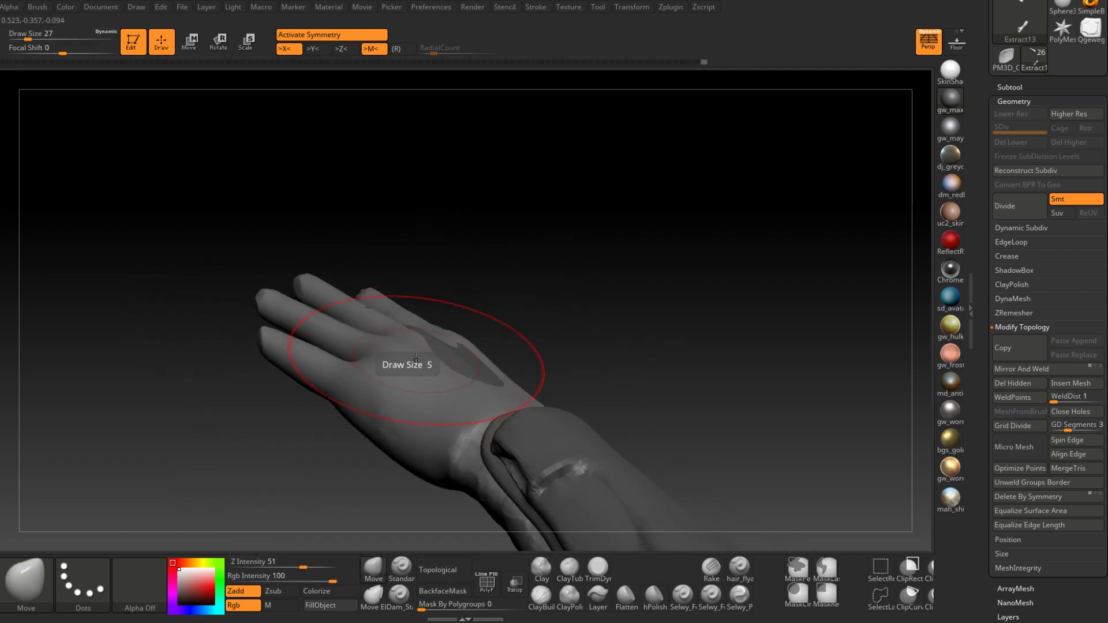
mouse_move(408, 396)
right_mouse_down()
mouse_move(394, 405)
mouse_move(408, 372)
right_mouse_up()
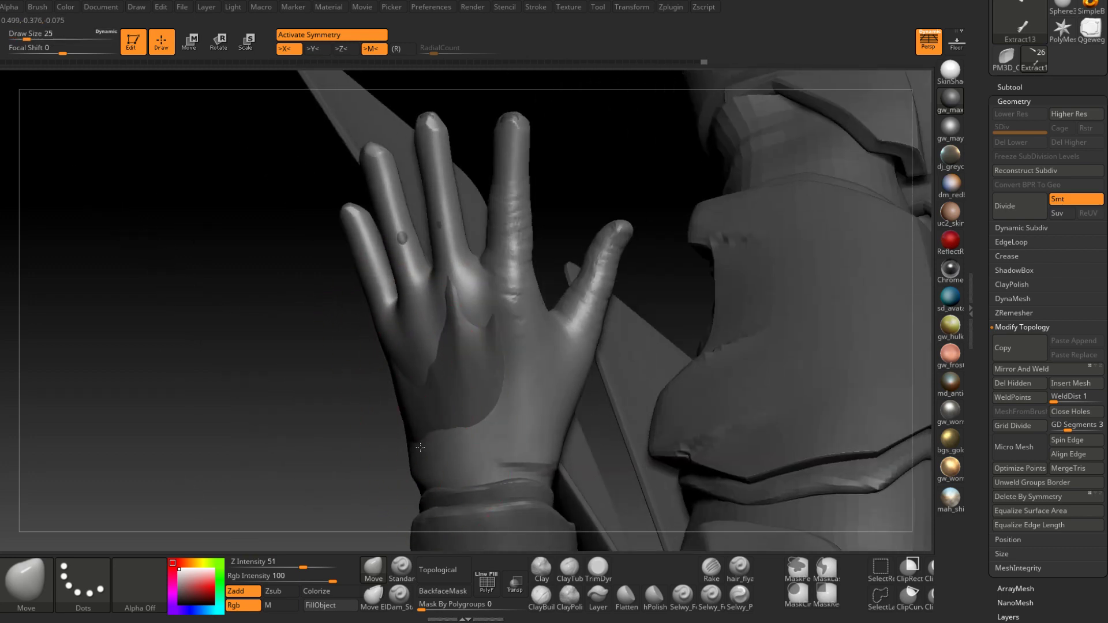
Select the body mesh showing through the glove and set the ClayBuildup brush to Z Intensity 12 and draw size 12
mouse_move(420, 447)
right_mouse_down()
mouse_move(455, 397)
mouse_move(465, 308)
mouse_move(471, 346)
right_mouse_up()
left_click(540, 597)
left_click(468, 309, "alt")
key("space")
left_click(466, 341)
key("space")
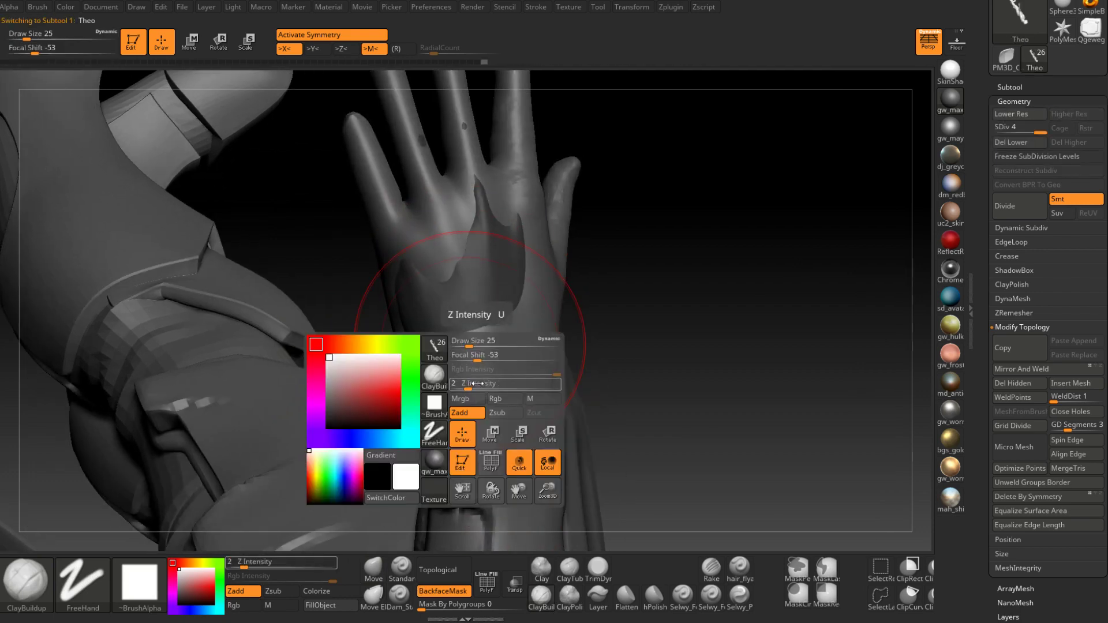
left_click_drag(474, 383, 482, 386)
right_click_drag(485, 321, 495, 313)
key("space")
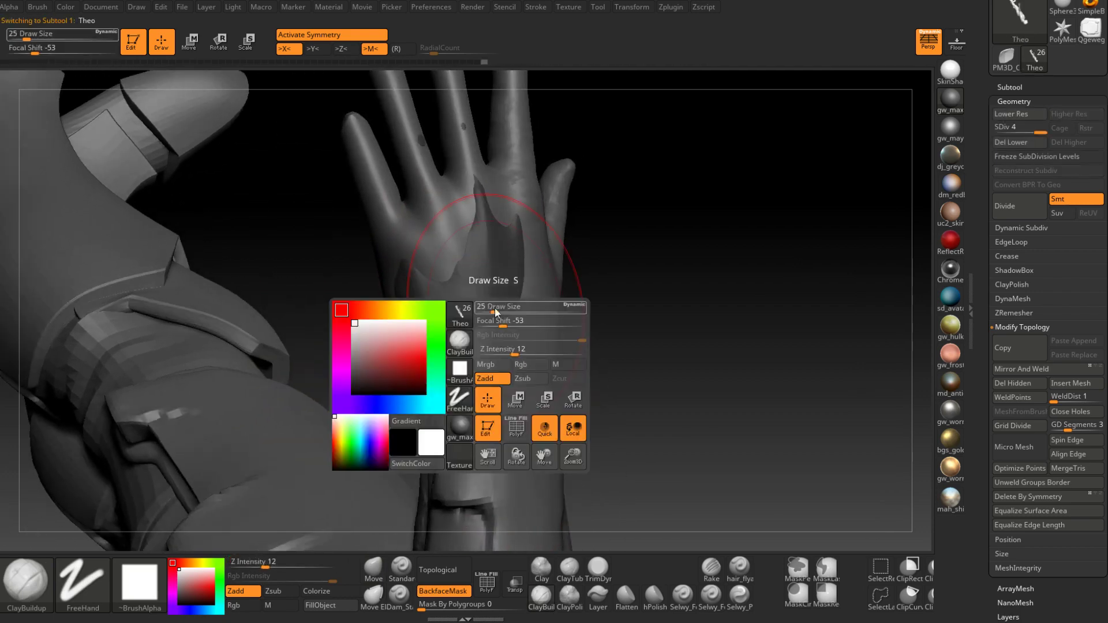
left_click_drag(495, 312, 489, 312)
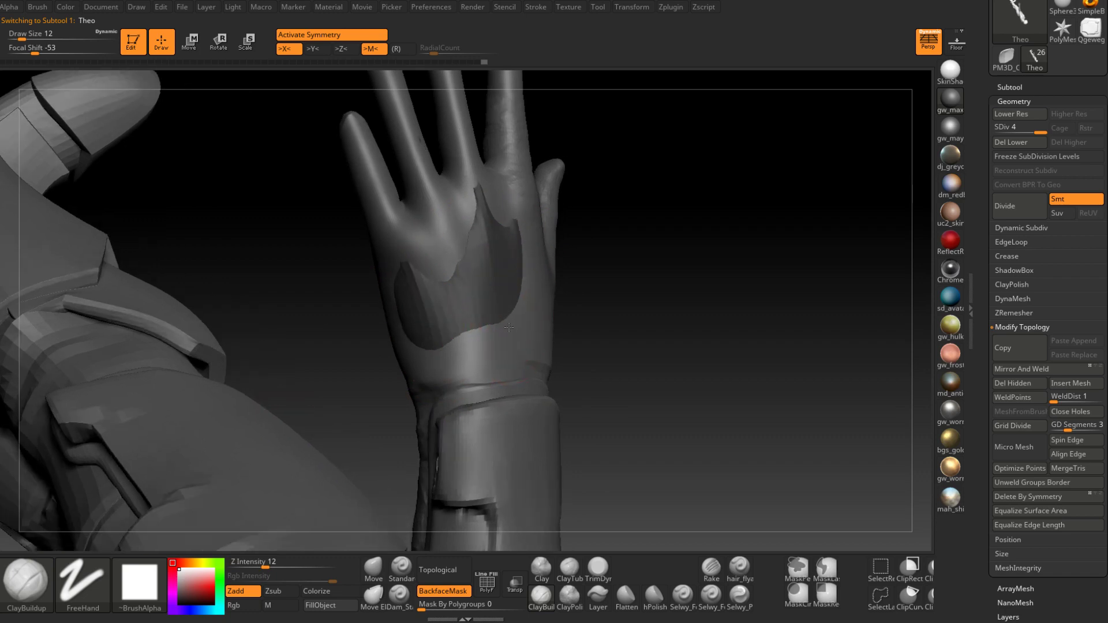
Return to the glove mesh and build up its back over the exposed body patch with ClayBuildup at Z Intensity 22
key("space")
left_click_drag(531, 378, 544, 377)
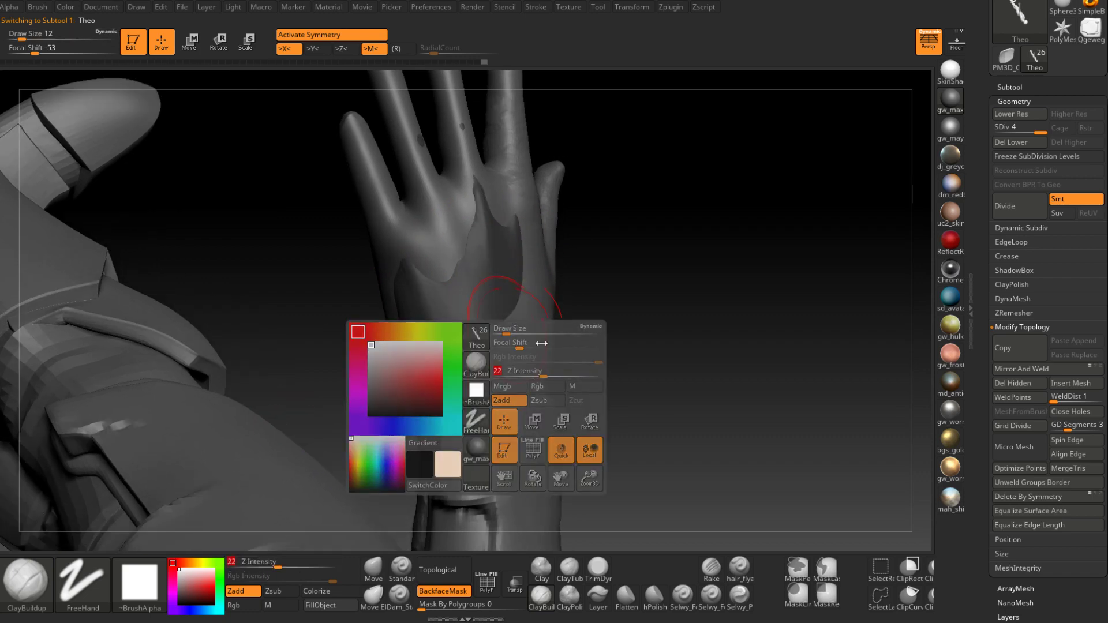
mouse_move(516, 347)
right_mouse_down()
mouse_move(486, 362)
mouse_move(483, 381)
right_mouse_up()
key("space")
left_click(497, 387, "alt")
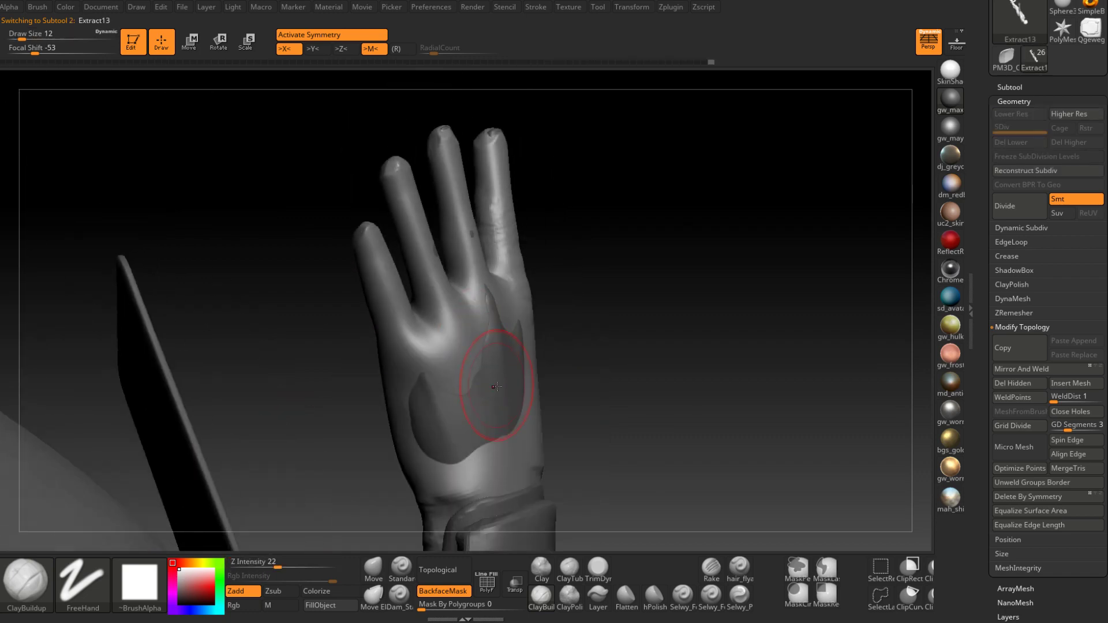
mouse_move(477, 373)
left_mouse_down()
mouse_move(465, 408)
mouse_move(511, 417)
left_mouse_up()
right_click_drag(542, 409, 513, 416)
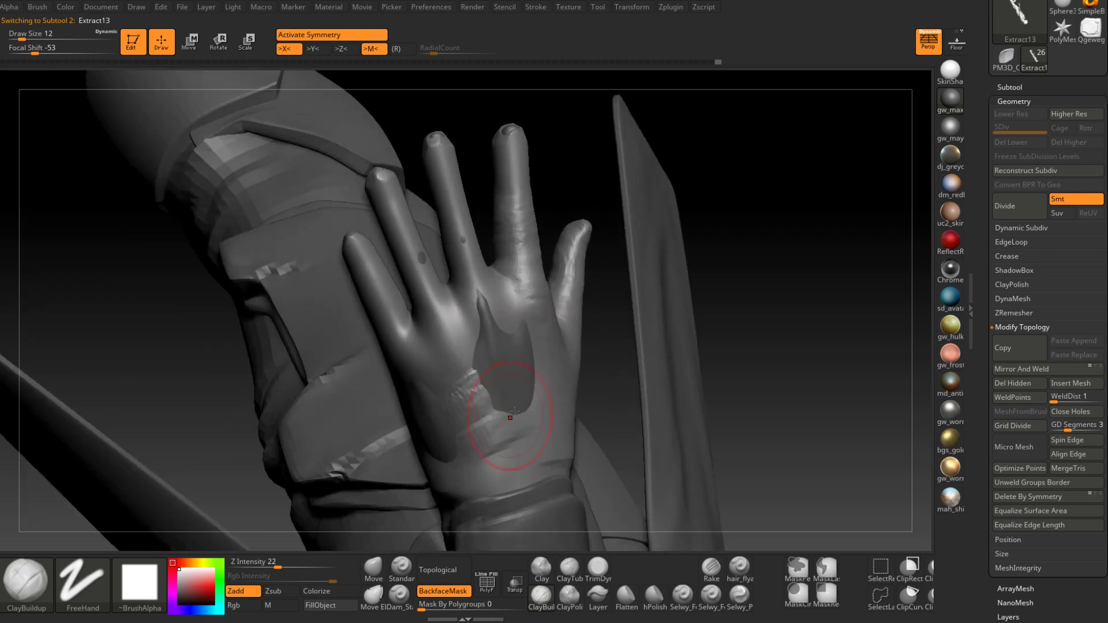
mouse_move(488, 426)
left_mouse_down()
mouse_move(530, 373)
mouse_move(501, 319)
mouse_move(508, 301)
left_mouse_up()
left_click_drag(526, 330, 514, 395)
right_click_drag(514, 395, 538, 351)
mouse_move(473, 437)
left_mouse_down()
mouse_move(428, 393)
mouse_move(448, 414)
left_mouse_up()
Sculpt more wrinkles across the back of the hand toward the knuckles with ClayBuildup at draw size 12
mouse_move(420, 395)
right_mouse_down()
mouse_move(478, 351)
mouse_move(456, 322)
mouse_move(489, 350)
mouse_move(496, 327)
mouse_move(499, 348)
right_mouse_up()
key("space")
key("space")
right_click_drag(484, 396, 491, 386, "ctrl")
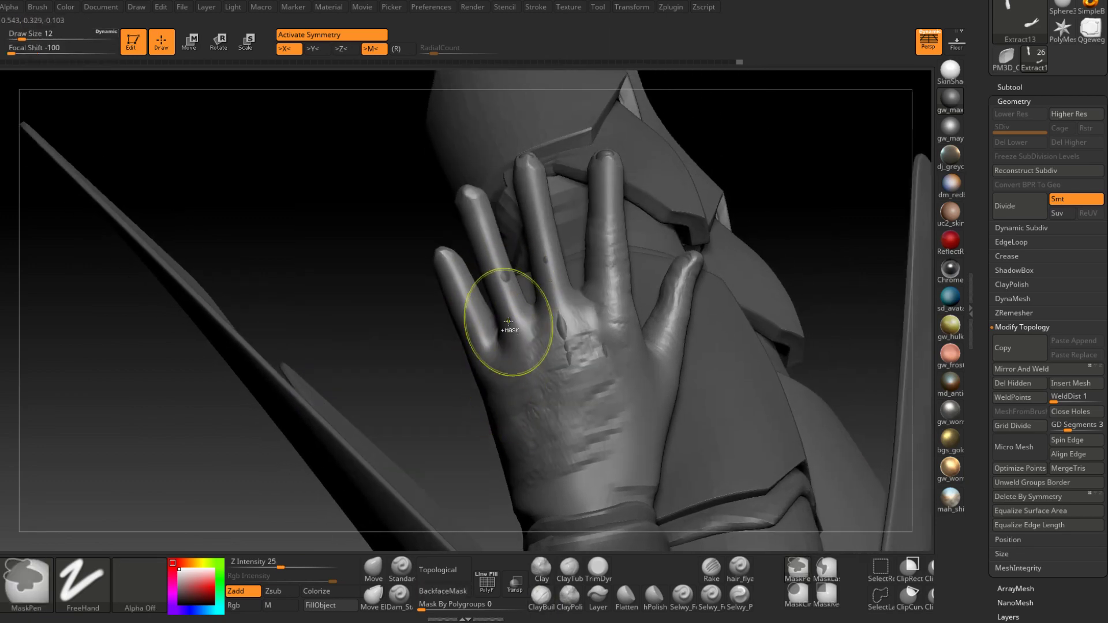
right_click_drag(507, 329, 511, 358, "ctrl")
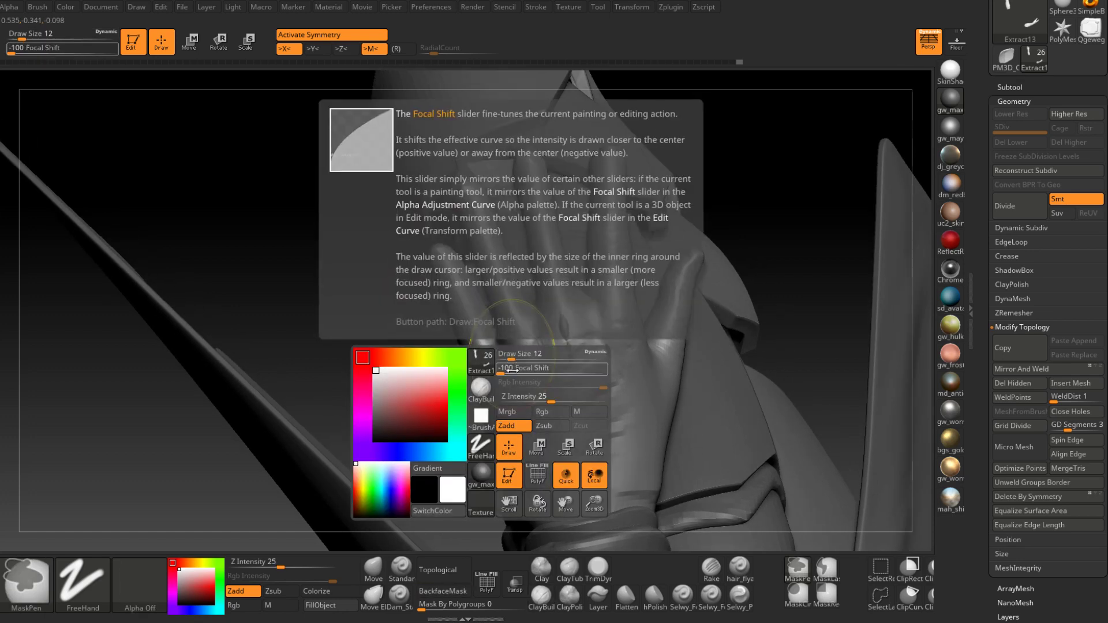
left_click_drag(523, 370, 545, 372)
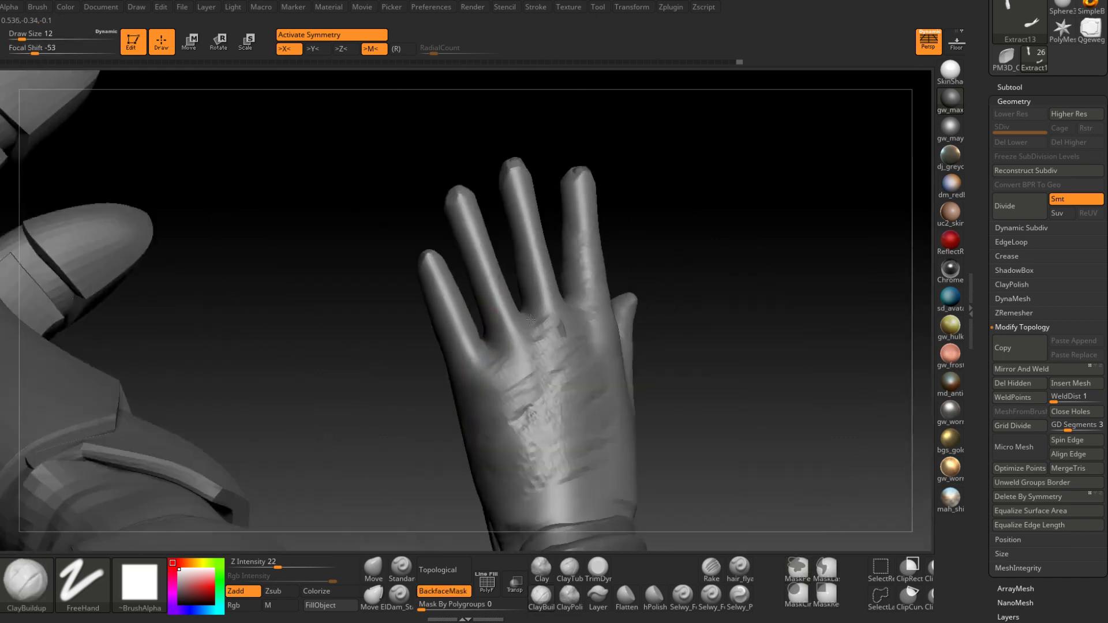
Smooth the base of the little finger and the web beside it at draw size 5
right_click_drag(530, 319, 477, 357)
mouse_move(477, 357)
right_mouse_down("alt")
mouse_move(527, 318)
mouse_move(543, 322)
mouse_move(530, 321)
mouse_move(518, 282)
mouse_move(540, 268)
right_mouse_up("alt")
key("space")
left_click(538, 315)
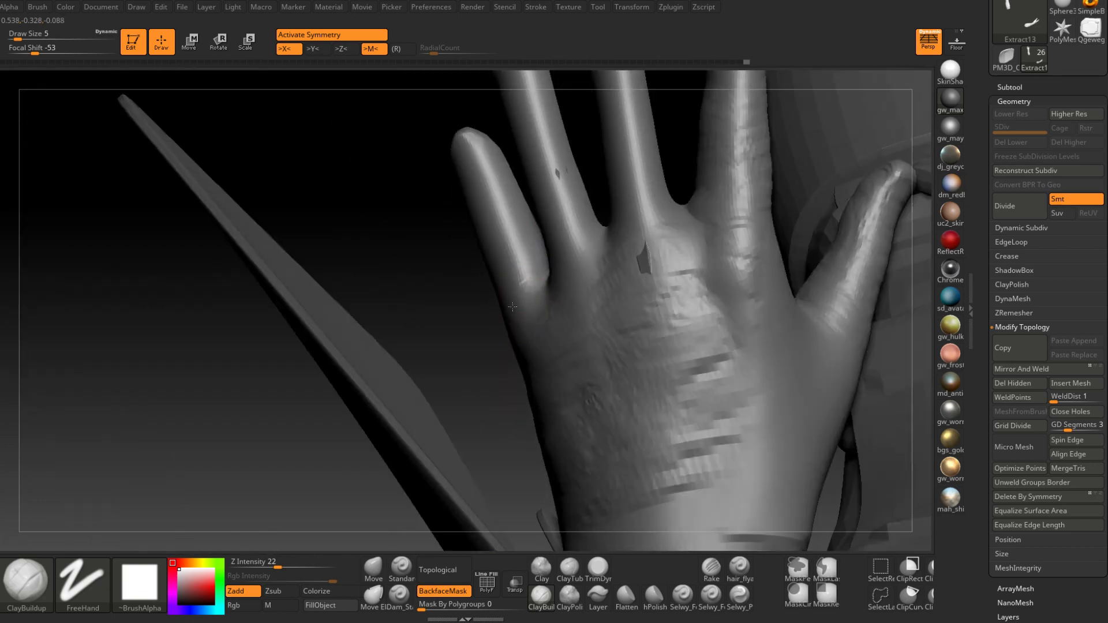
left_click_drag(536, 271, 534, 258, "shift")
mouse_move(538, 237)
right_mouse_down()
mouse_move(532, 253)
mouse_move(542, 237)
right_mouse_up()
left_click_drag(544, 260, 546, 248, "shift")
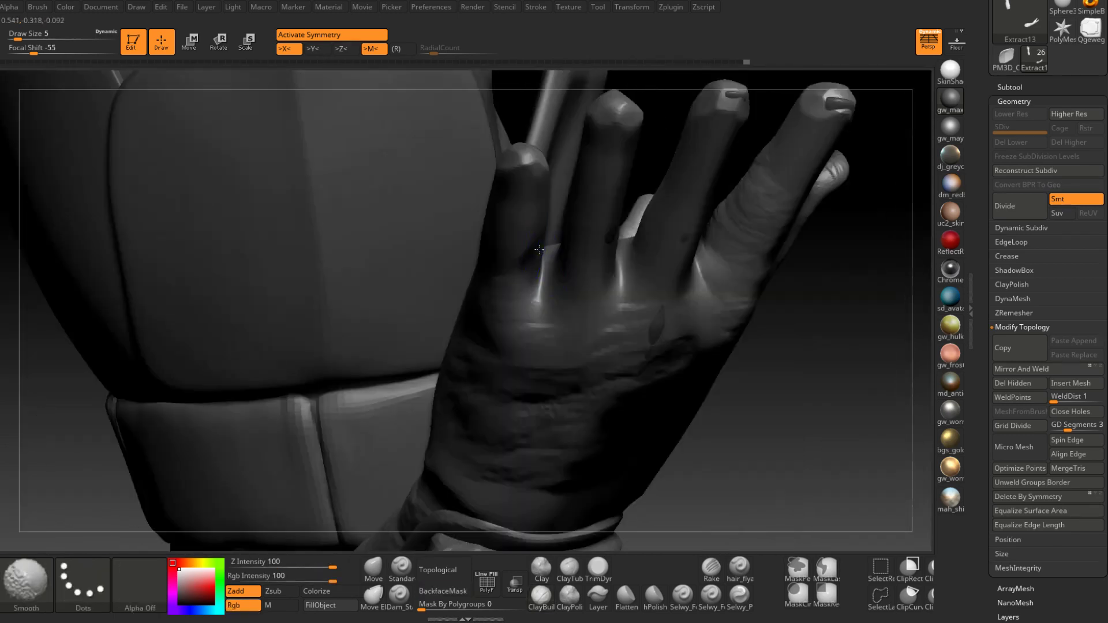
mouse_move(544, 238)
right_mouse_down()
mouse_move(541, 255)
mouse_move(482, 270)
mouse_move(434, 254)
right_mouse_up()
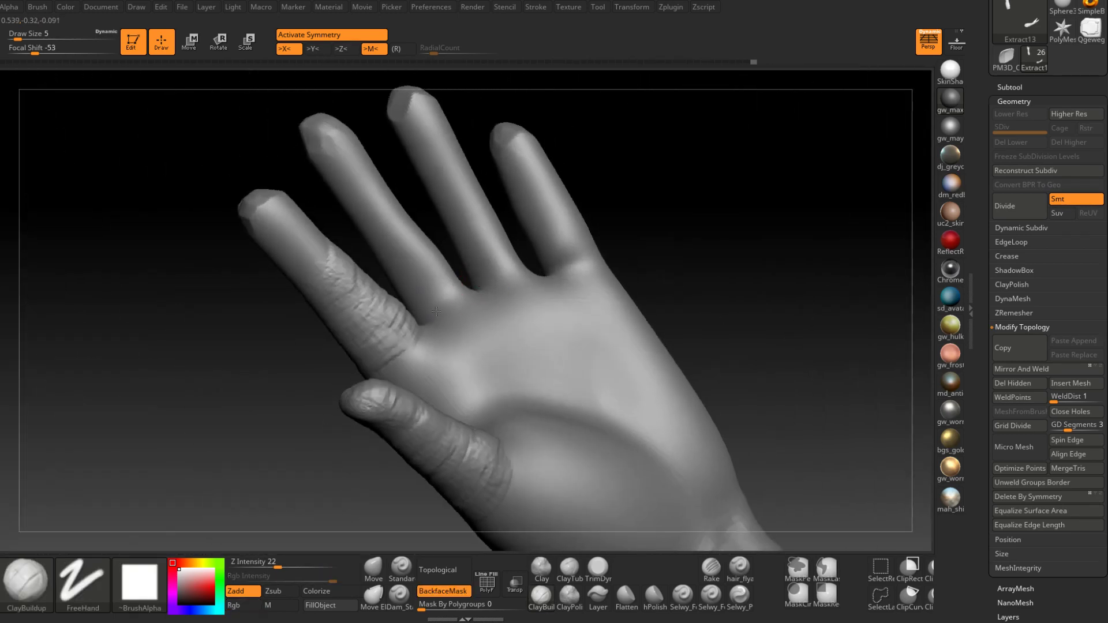
left_click_drag(549, 254, 540, 247, "shift")
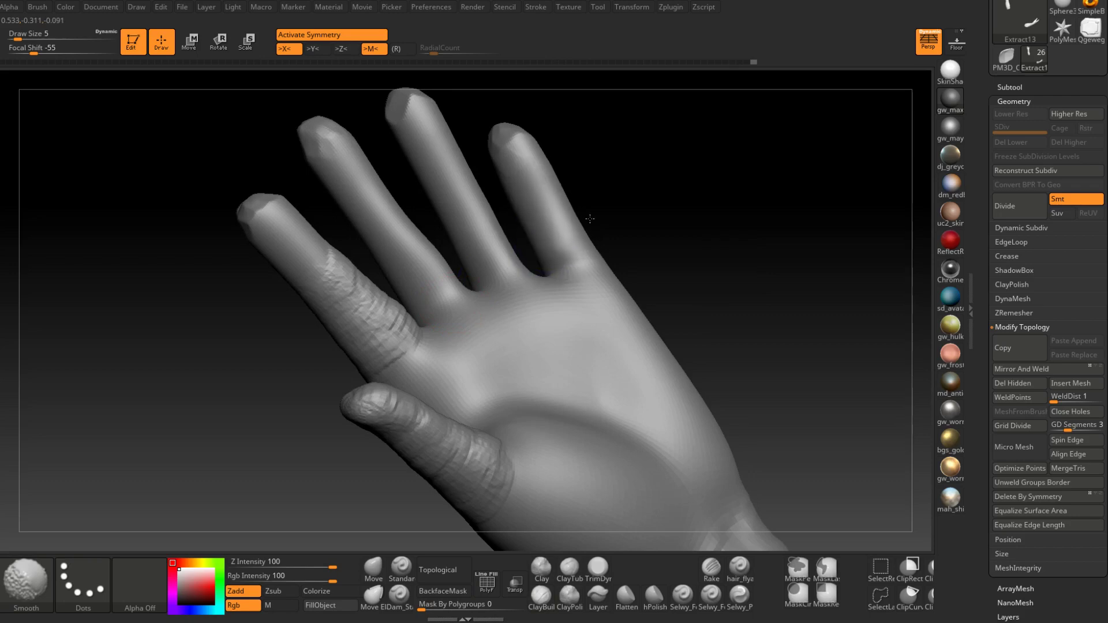
Sculpt wrinkles along the back of the little finger with ClayBuildup at draw size 5
right_click_drag(590, 219, 531, 404)
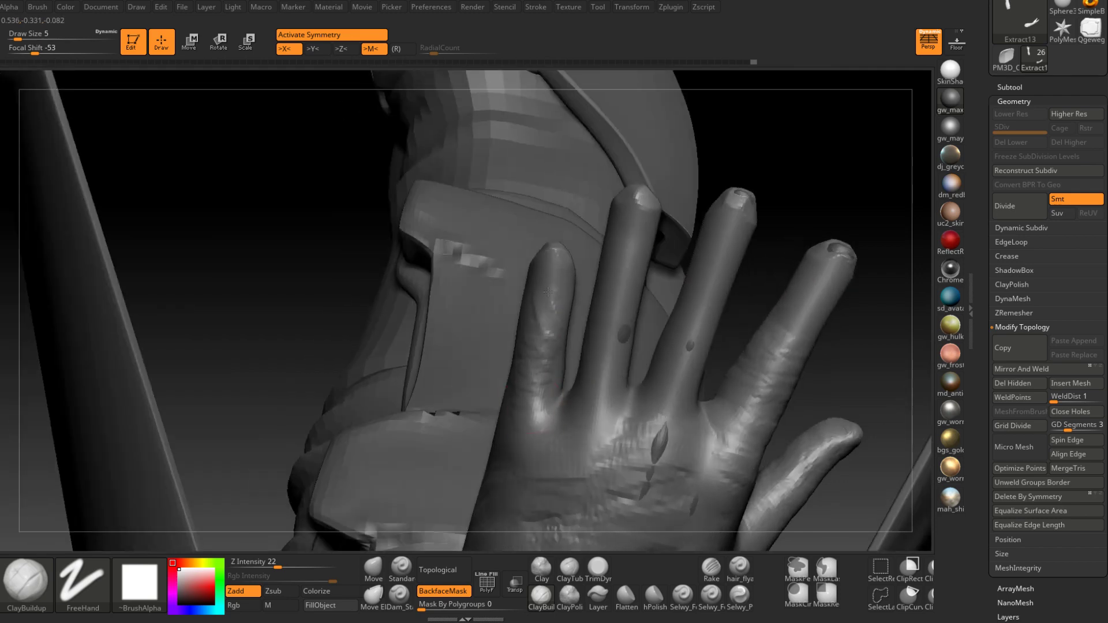
right_click_drag(551, 290, 562, 312)
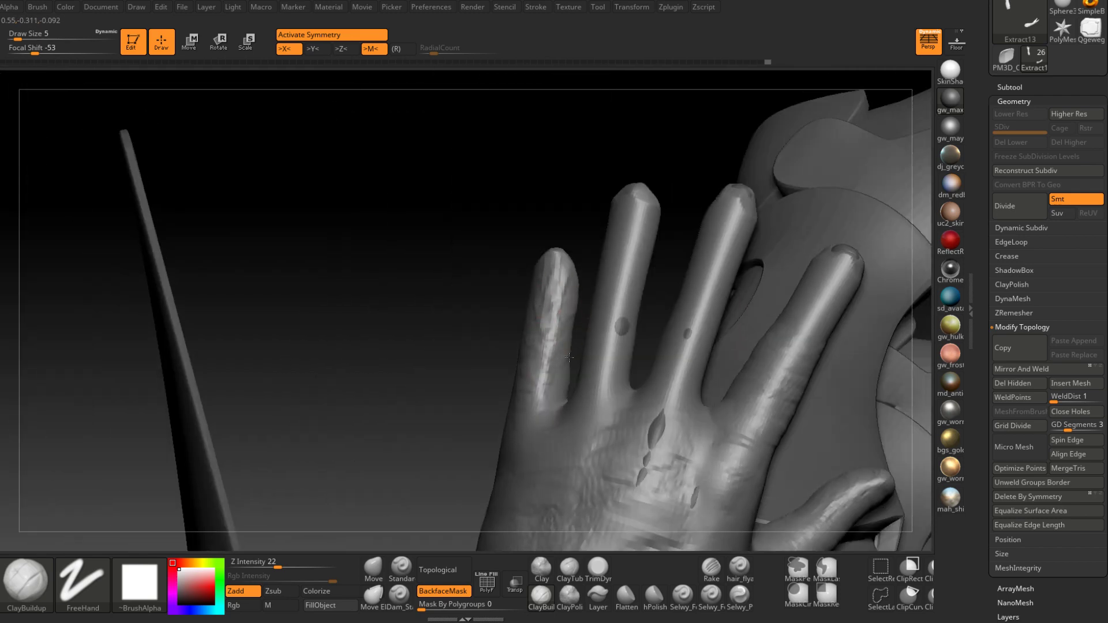
right_click_drag(550, 390, 509, 367)
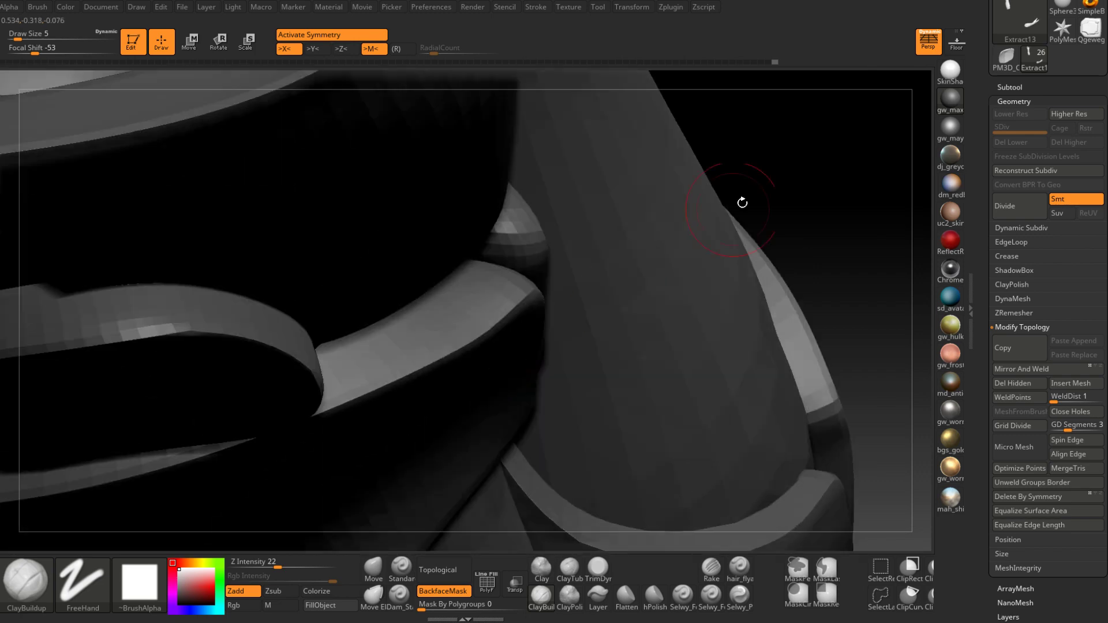
right_click_drag(743, 202, 777, 227)
Wrap wrinkles around the palm side of the little finger from its base to the tip with ClayBuildup
right_click_drag(551, 353, 466, 397)
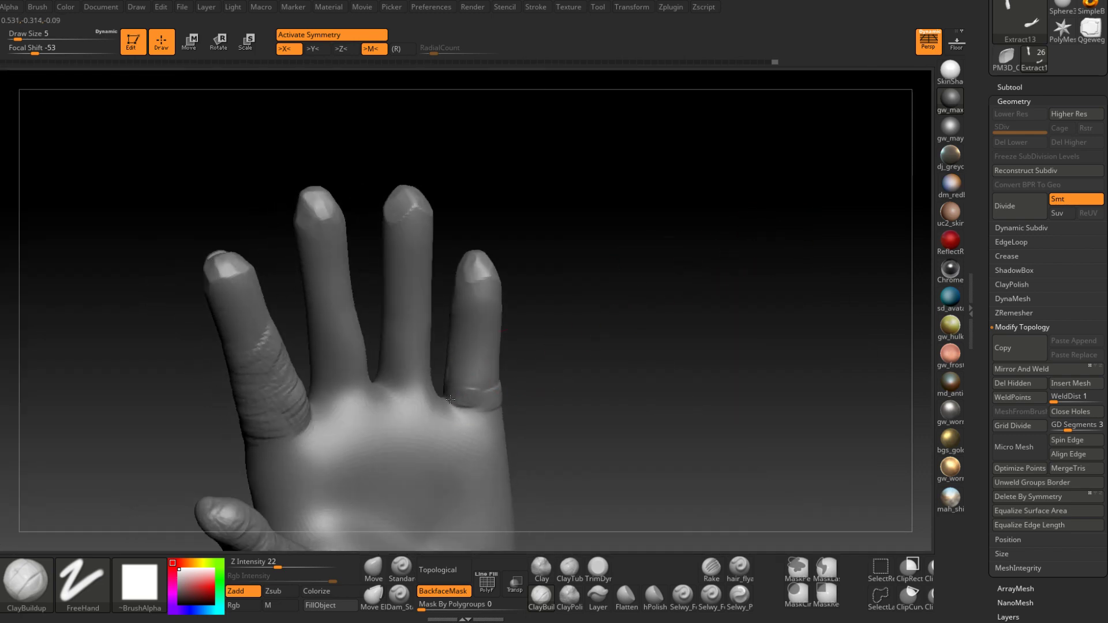
left_click_drag(450, 398, 496, 409)
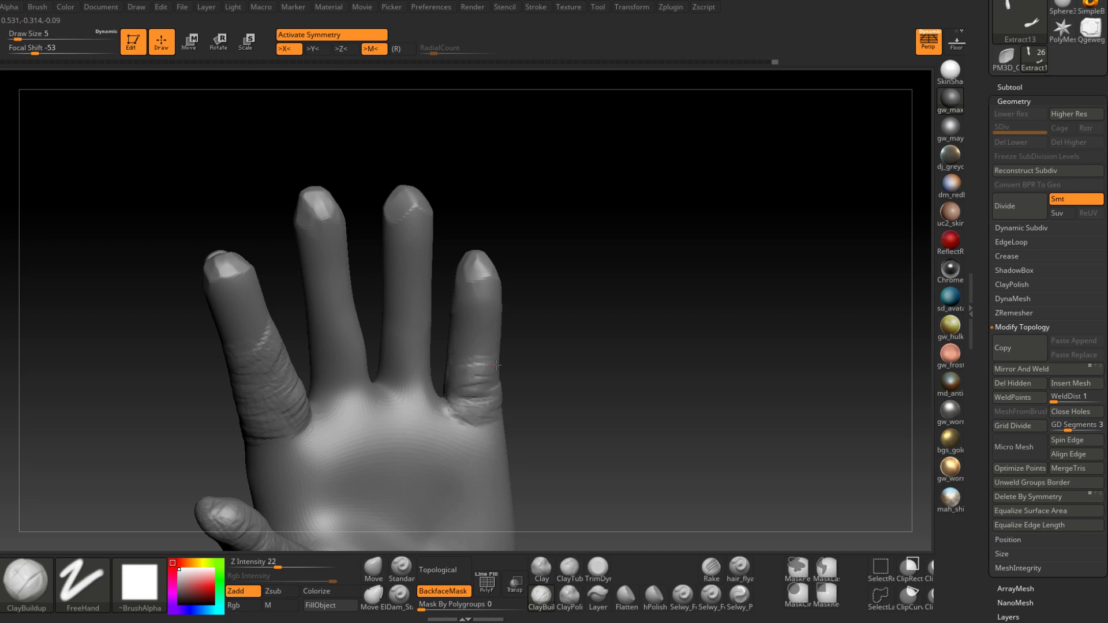
left_click_drag(496, 365, 483, 317)
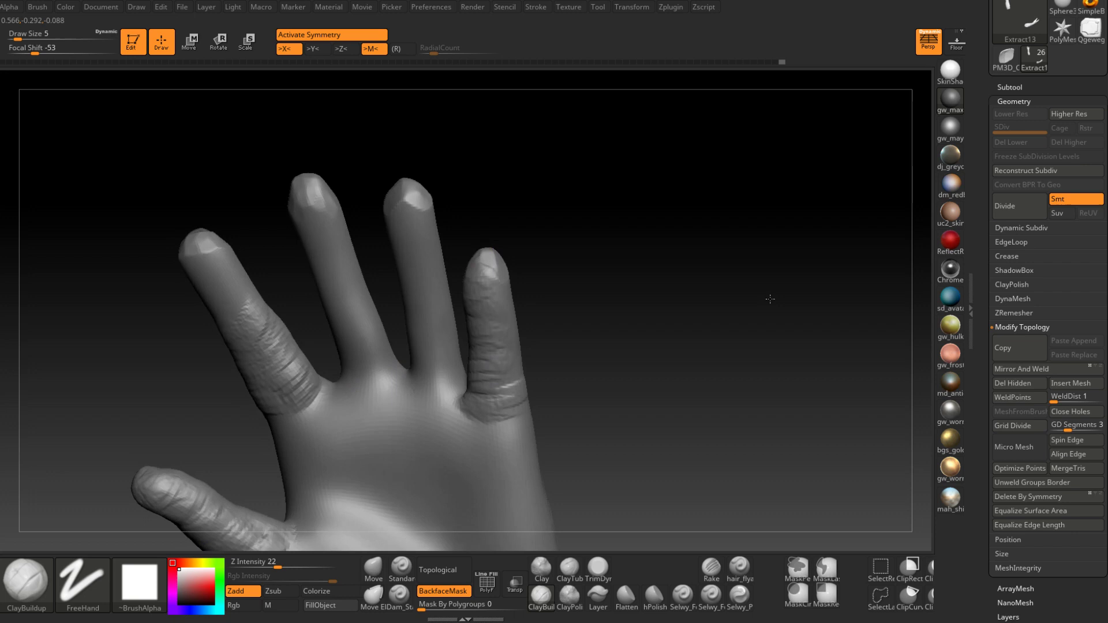
left_click_drag(770, 299, 714, 310)
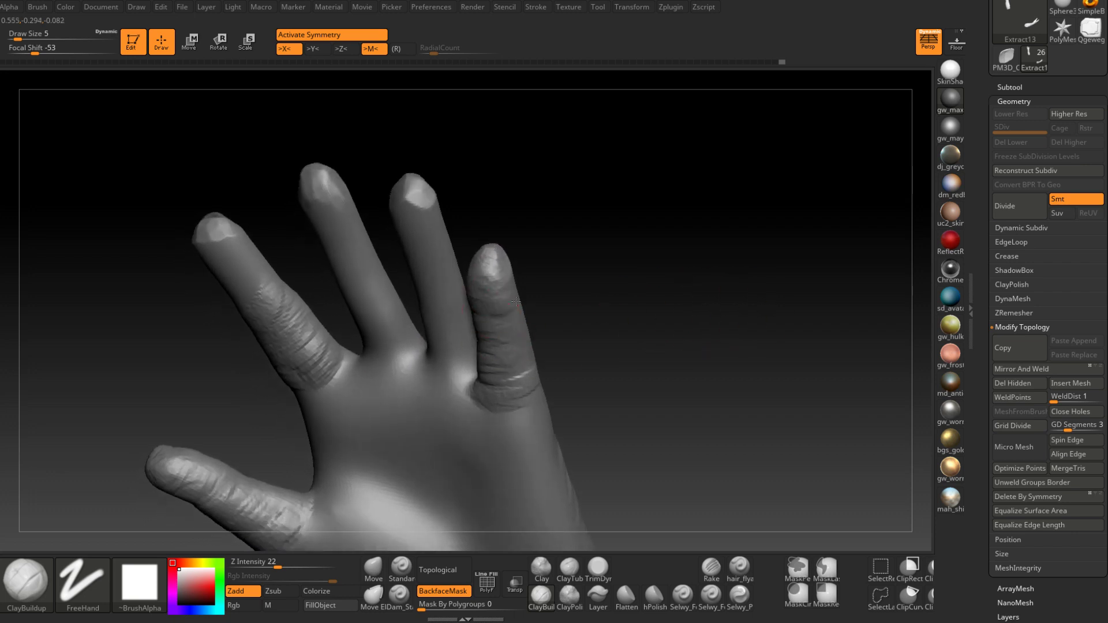
left_click_drag(519, 335, 450, 366)
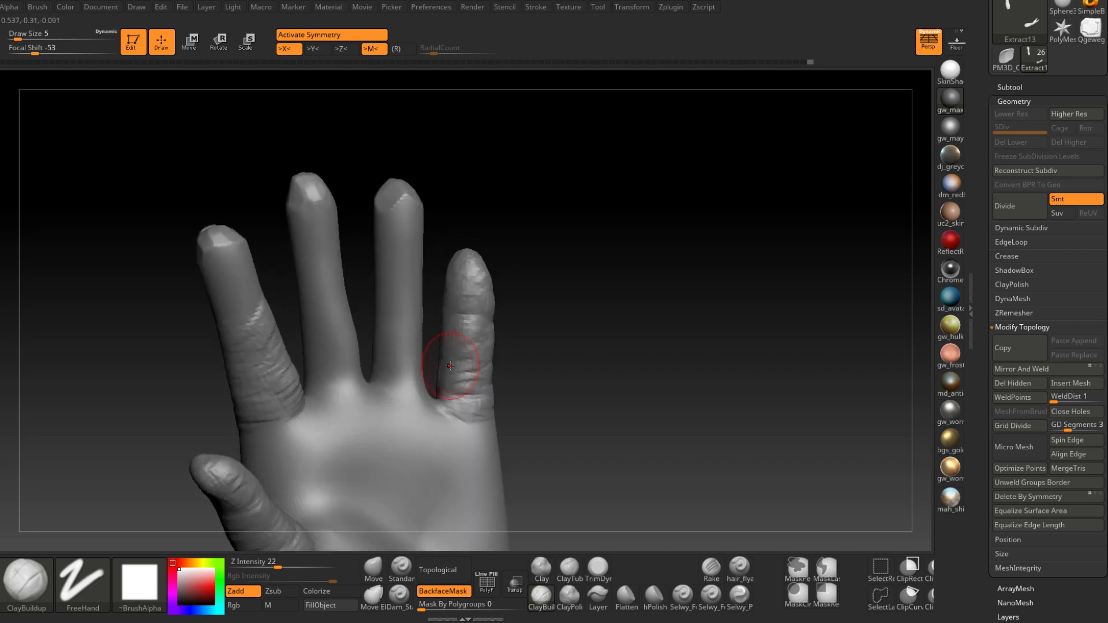
Refine the shape of the lower index finger on the palm side with the Move brush at draw sizes 7 and 8
mouse_move(450, 366)
right_mouse_down()
mouse_move(331, 354)
mouse_move(328, 374)
mouse_move(303, 379)
right_mouse_up()
left_click(369, 568)
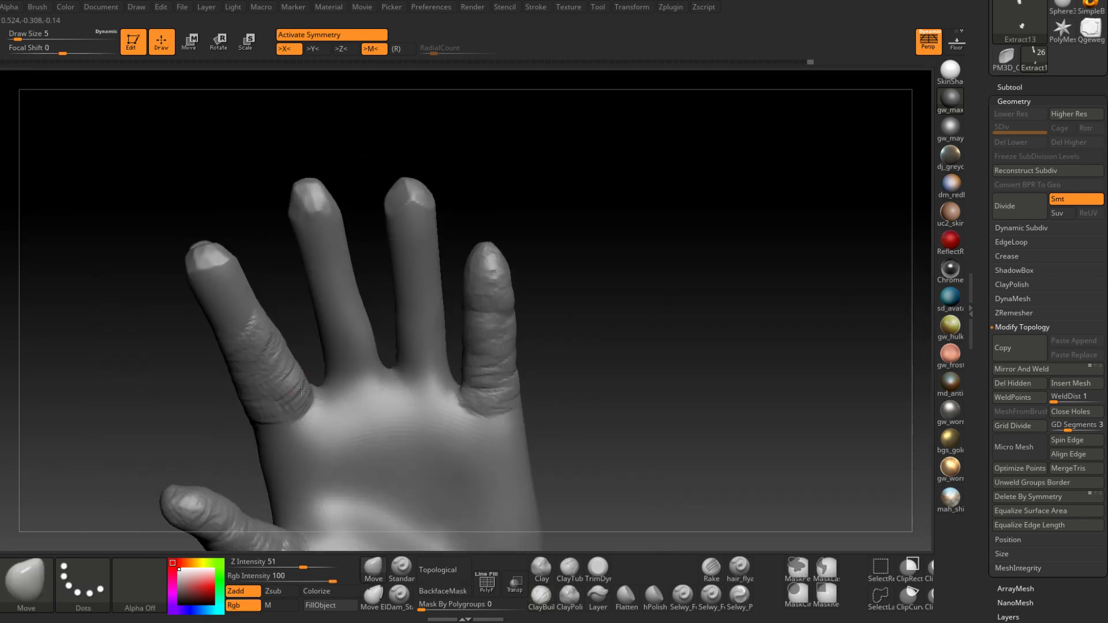
key("space")
left_click_drag(302, 384, 303, 384)
key("Return")
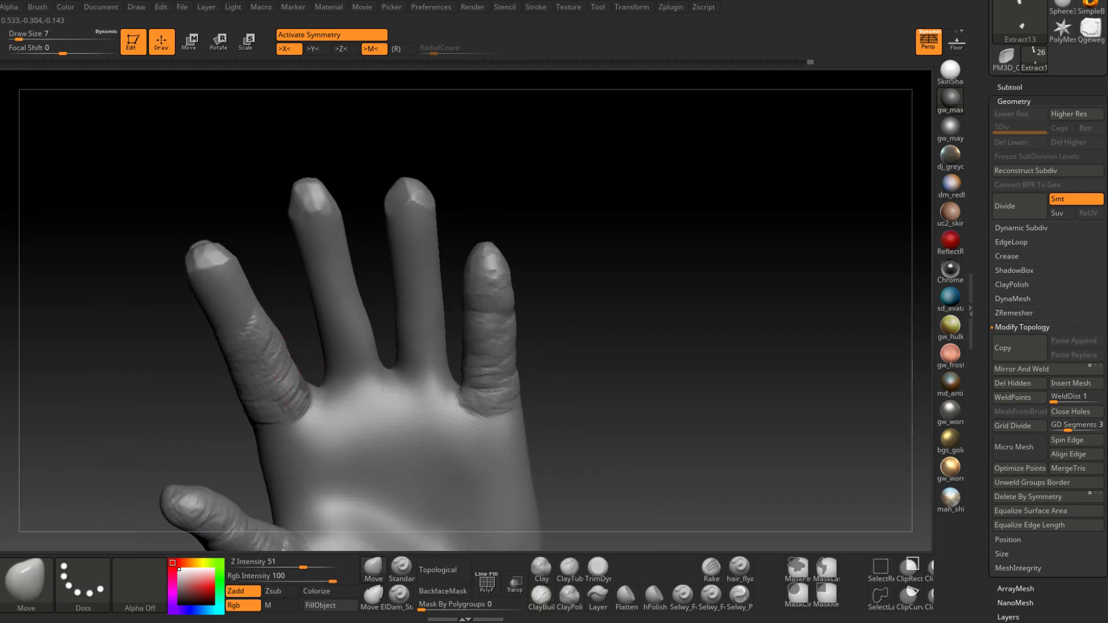
left_click_drag(285, 360, 281, 363)
right_click_drag(271, 376, 267, 381)
key("space")
left_click_drag(252, 401, 255, 400)
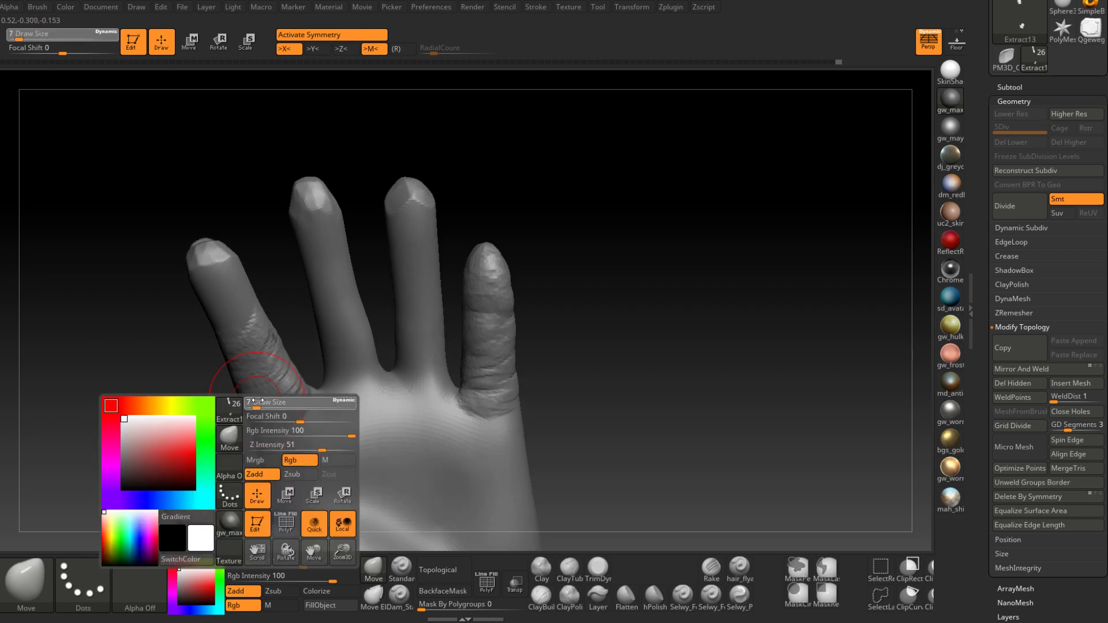
right_click_drag(236, 363, 248, 363)
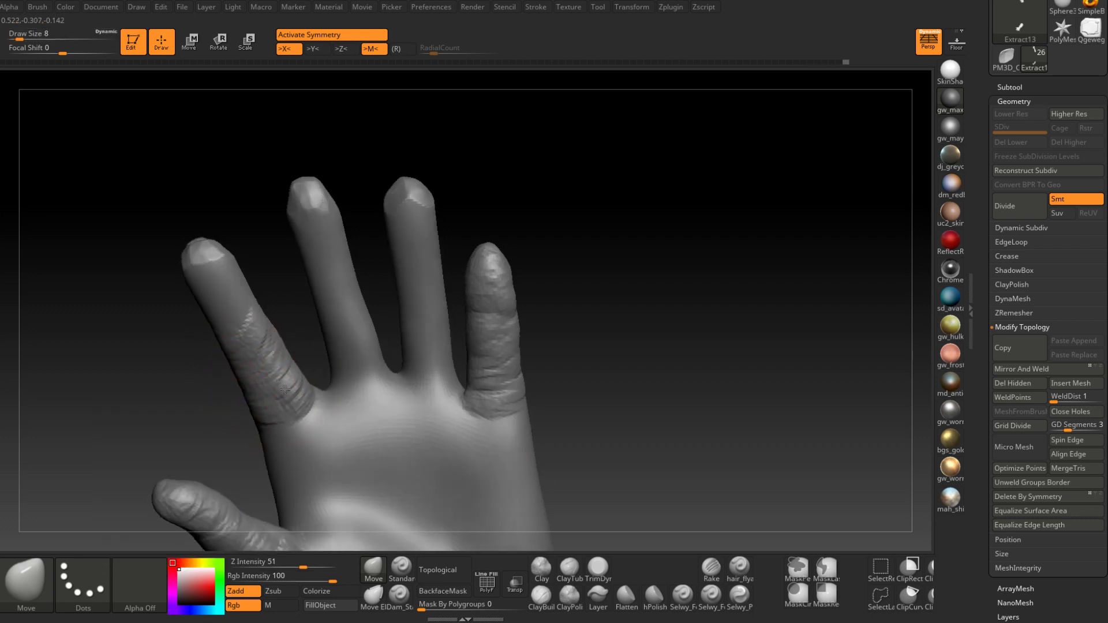
left_click_drag(289, 370, 284, 373)
Extend the wrinkles up the palm side of the index finger with ClayBuildup at draw size 4
right_click_drag(278, 375, 256, 378)
left_click(541, 597)
right_click_drag(283, 342, 337, 364, "alt")
left_click_drag(324, 357, 338, 364, "alt")
key("space")
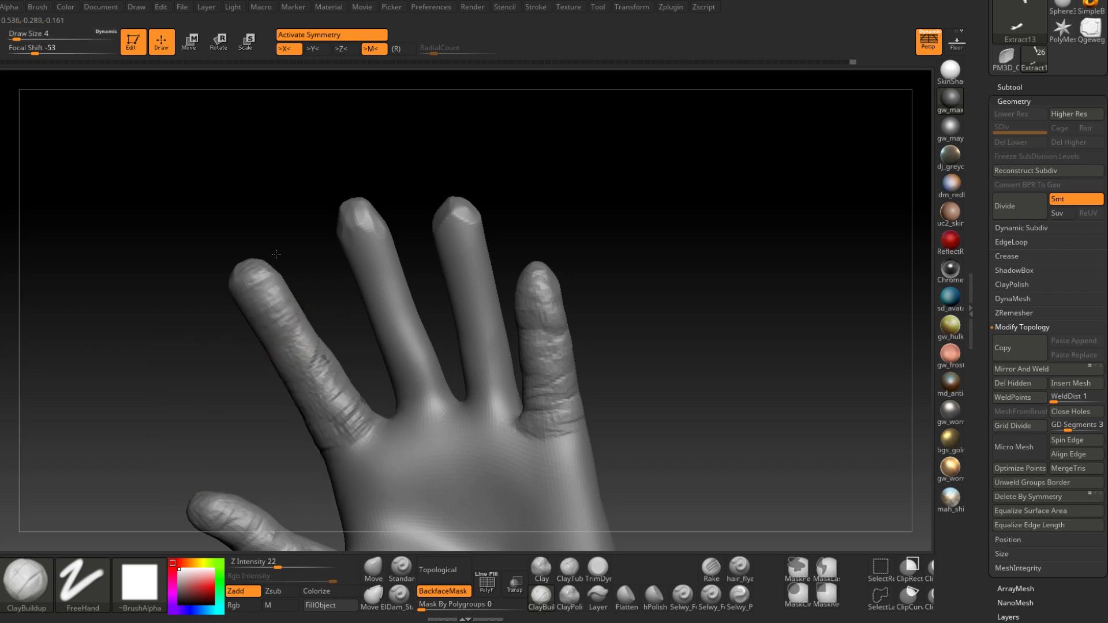
Sculpt wrinkles along the palm sides of the middle and ring fingers with ClayBuildup at draw size 4
mouse_move(375, 232)
left_mouse_down()
mouse_move(429, 379)
mouse_move(445, 383)
left_mouse_up()
mouse_move(445, 383)
right_mouse_down()
mouse_move(464, 406)
mouse_move(495, 385)
right_mouse_up()
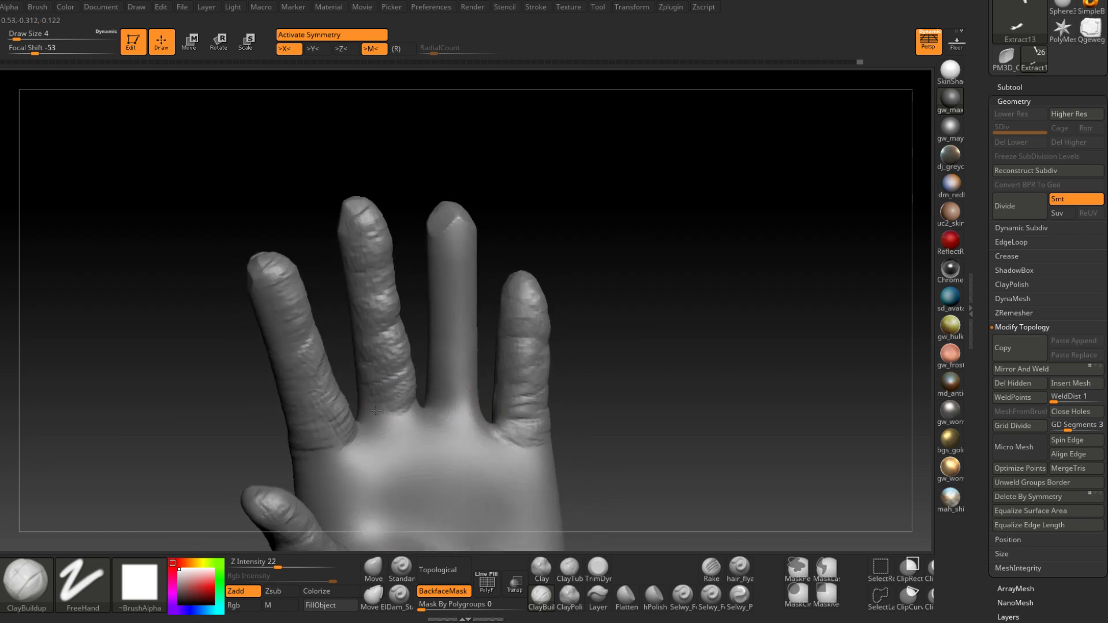
left_click_drag(451, 413, 444, 207)
mouse_move(445, 206)
right_mouse_down()
mouse_move(472, 241)
mouse_move(428, 302)
mouse_move(431, 379)
right_mouse_up()
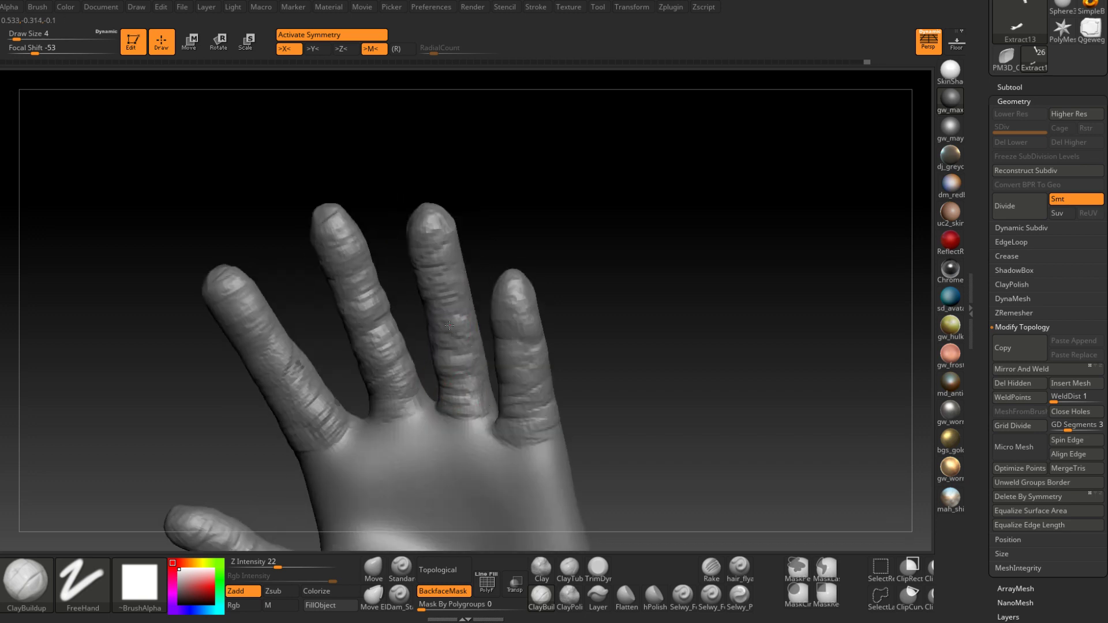
right_click_drag(449, 326, 442, 437)
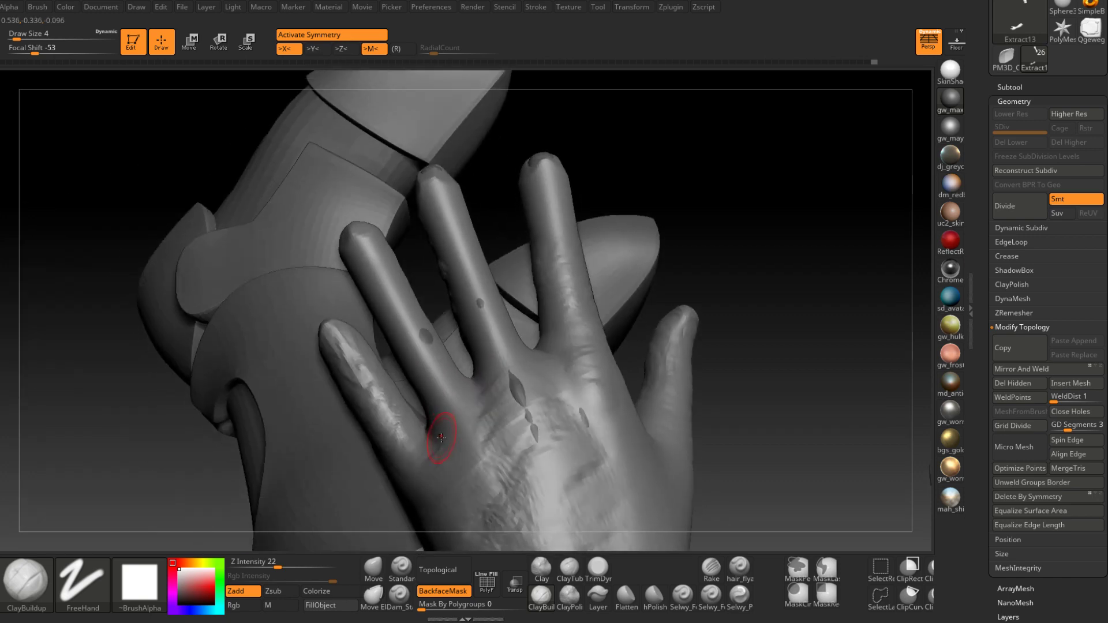
Sculpt wrinkles over the knuckles and upper back of the hand with ClayBuildup at draw size 7
right_click_drag(512, 284, 528, 421)
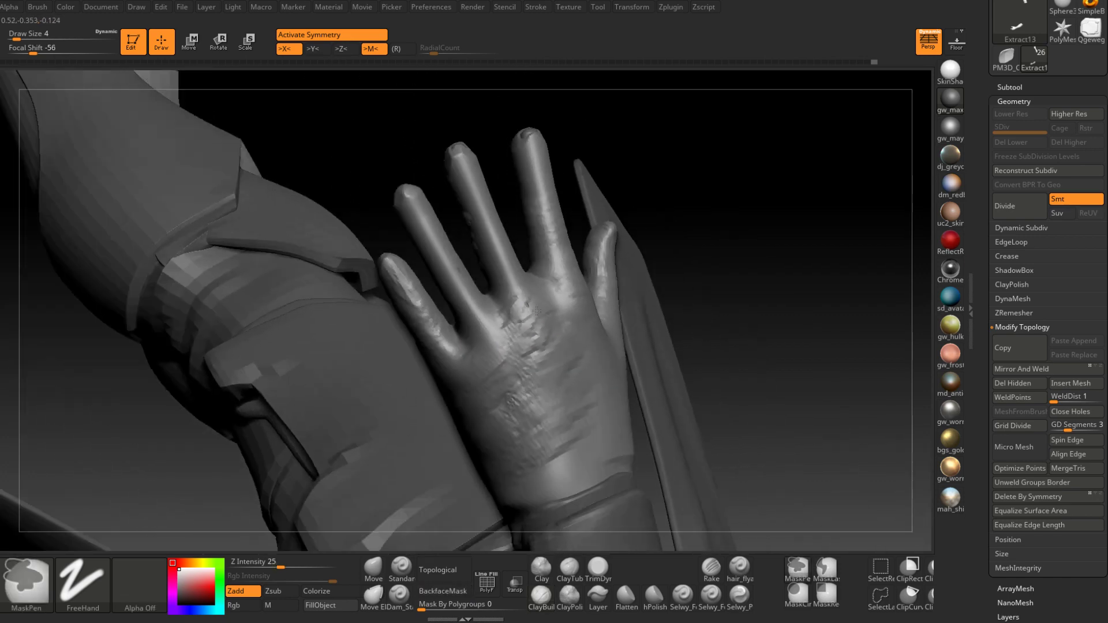
right_click_drag(536, 312, 537, 416)
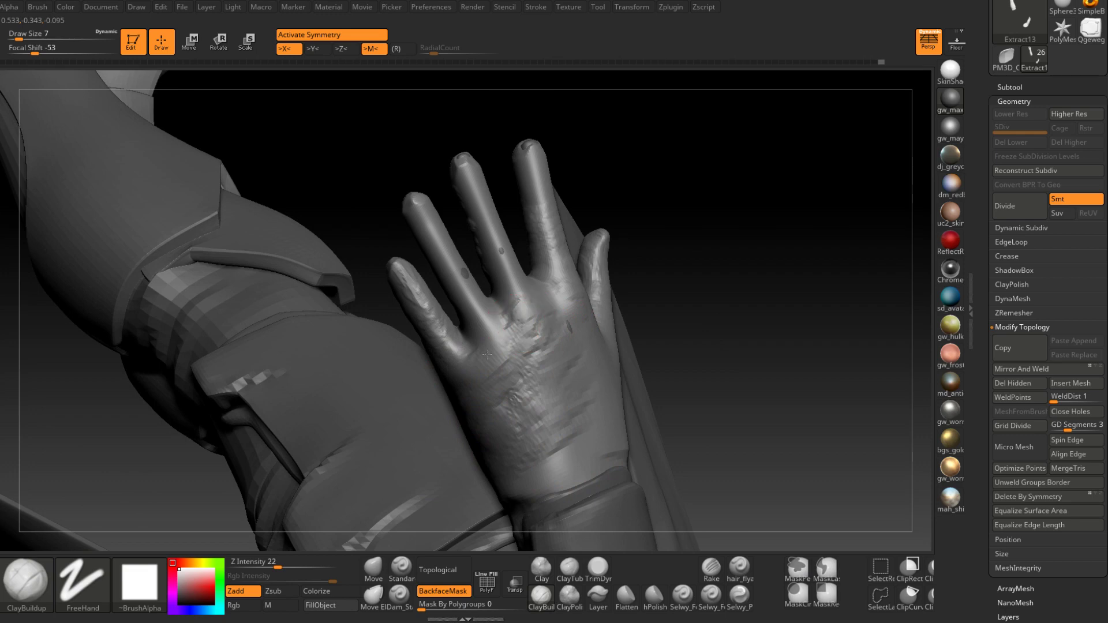
mouse_move(476, 344)
right_mouse_down()
mouse_move(492, 376)
mouse_move(463, 358)
right_mouse_up()
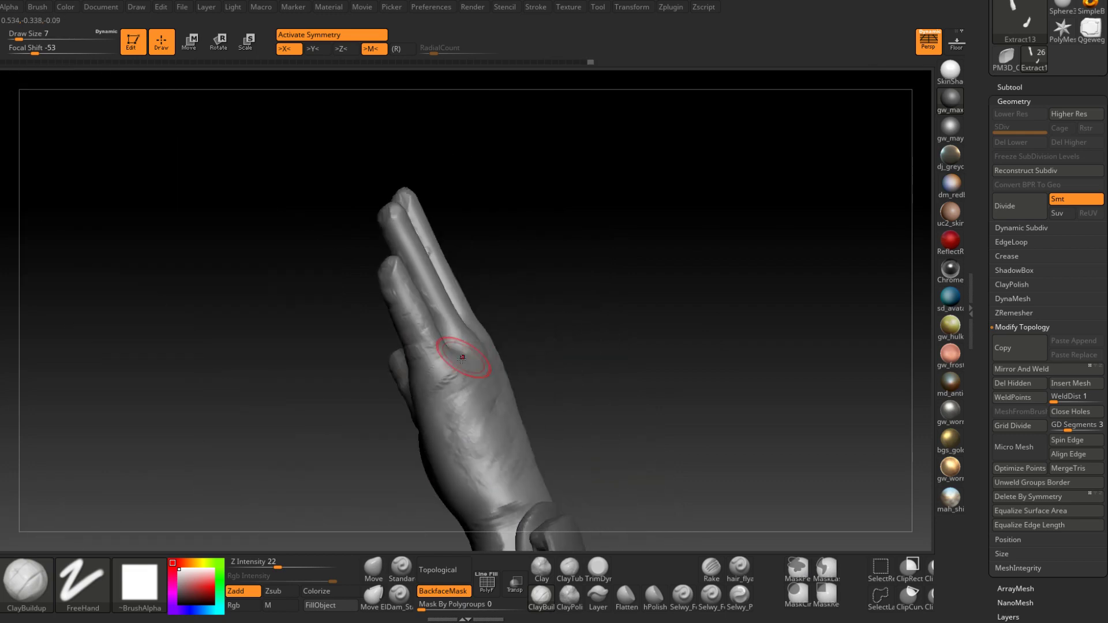
right_click_drag(446, 408, 577, 353)
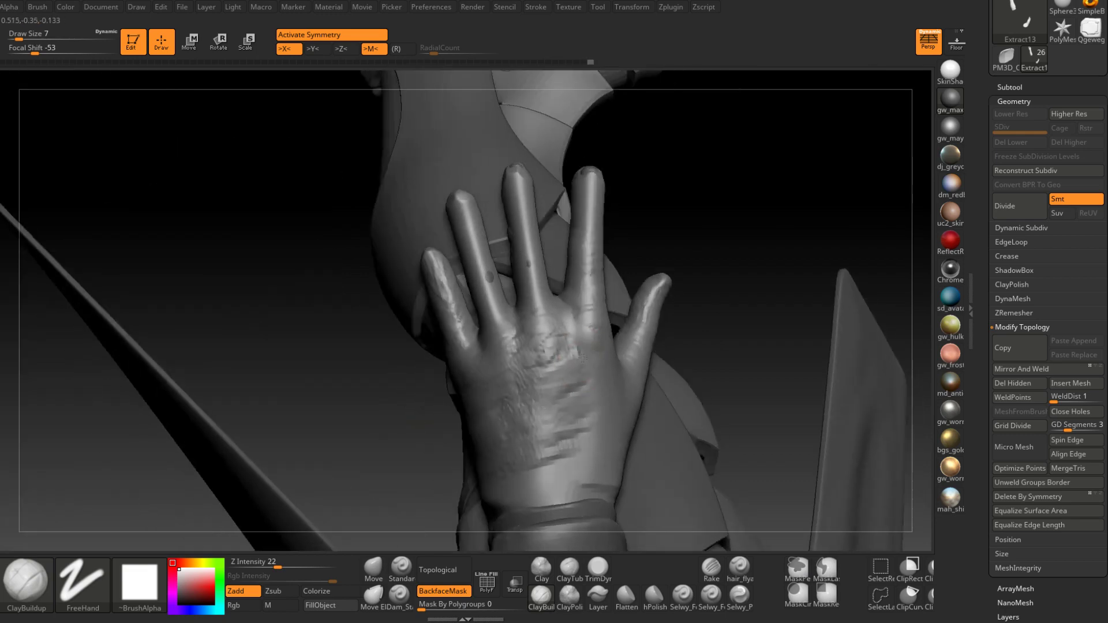
left_click_drag(555, 329, 584, 350)
mouse_move(594, 353)
right_mouse_down()
mouse_move(583, 346)
mouse_move(556, 371)
right_mouse_up()
Extend the wrinkles down the back of the hand to the wrist with ClayBuildup at draw size 11
key("space")
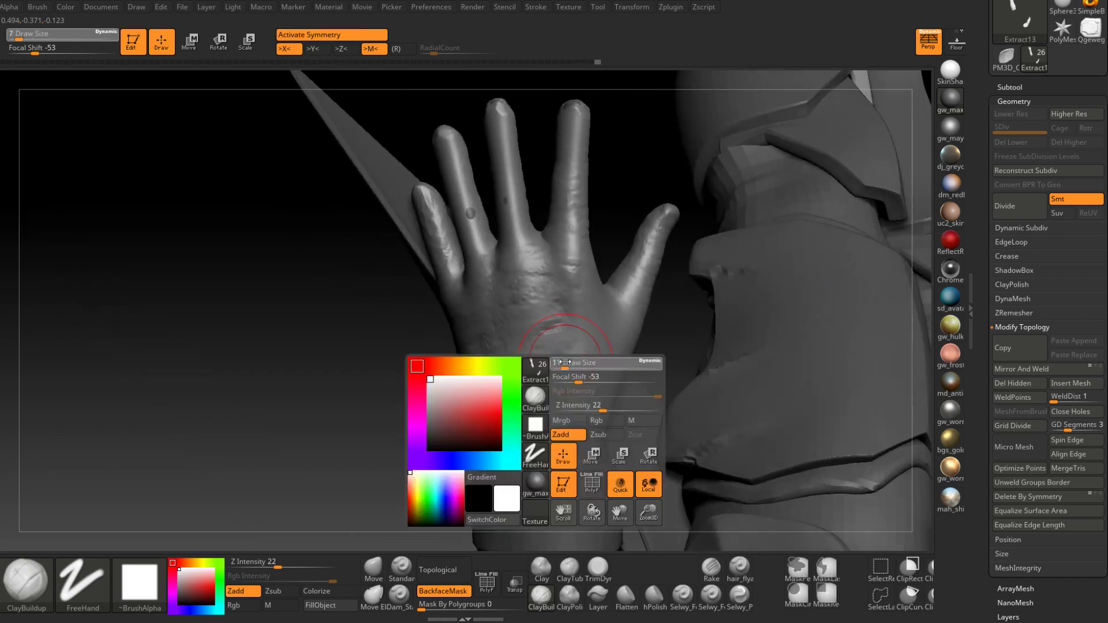
left_click_drag(559, 365, 564, 365)
right_click_drag(520, 373, 565, 369)
right_click_drag(558, 422, 560, 430)
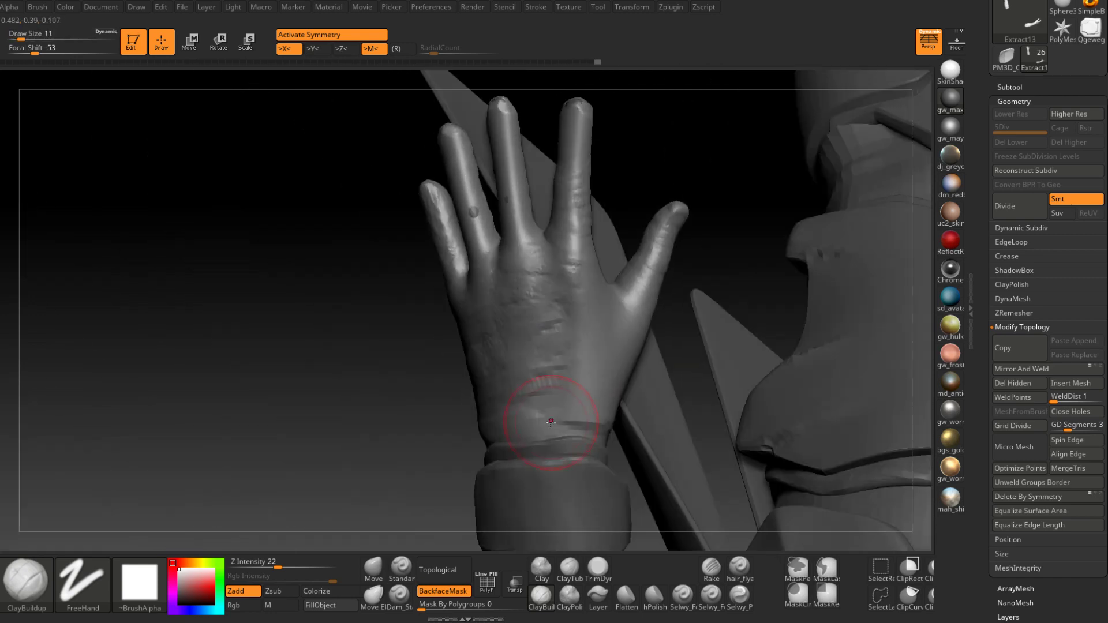
left_click_drag(581, 305, 567, 307)
right_click_drag(658, 346, 618, 369)
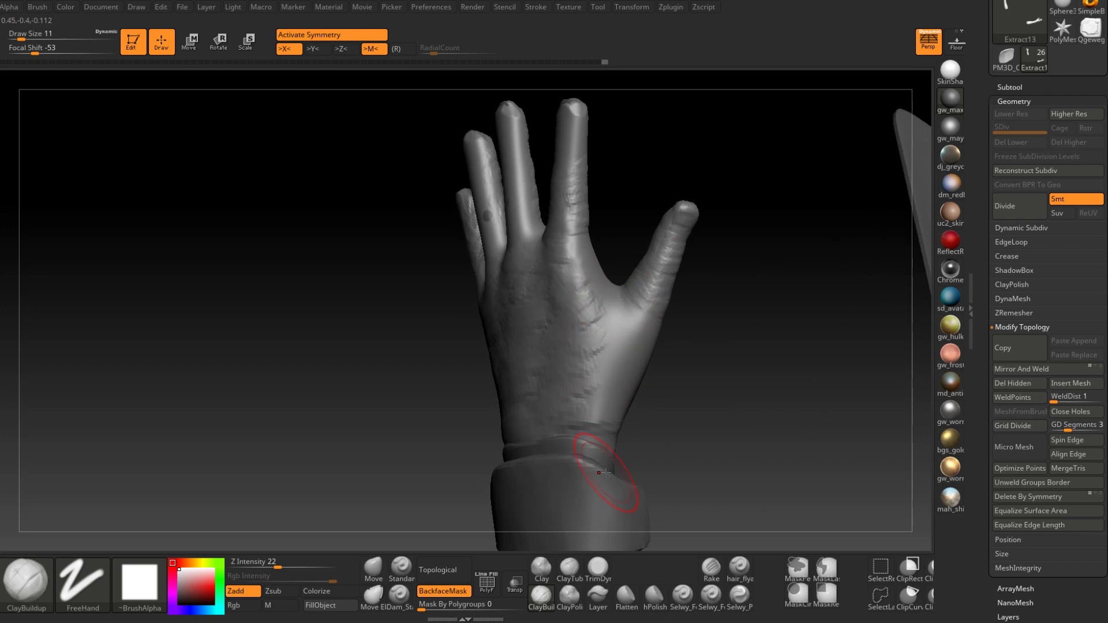
Sculpt wrinkles over the web between the index finger and thumb and around the thumb base with ClayBuildup at draw size 7
mouse_move(594, 359)
right_mouse_down()
mouse_move(566, 311)
mouse_move(577, 294)
right_mouse_up()
left_click_drag(578, 294, 575, 295, "alt")
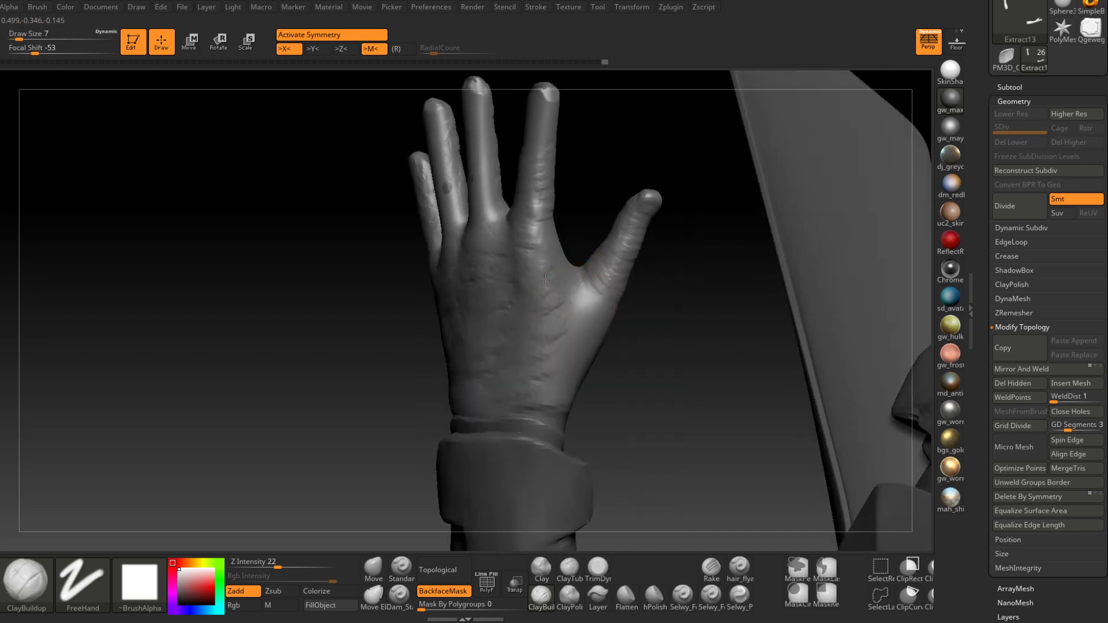
right_click_drag(562, 318, 560, 344)
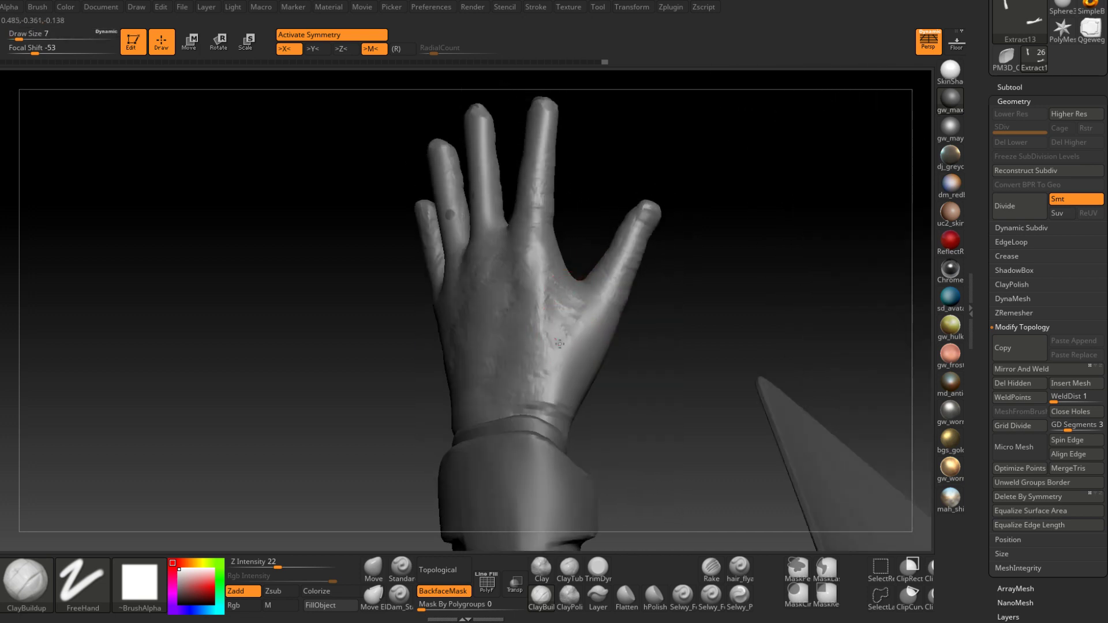
right_click_drag(549, 389, 559, 405)
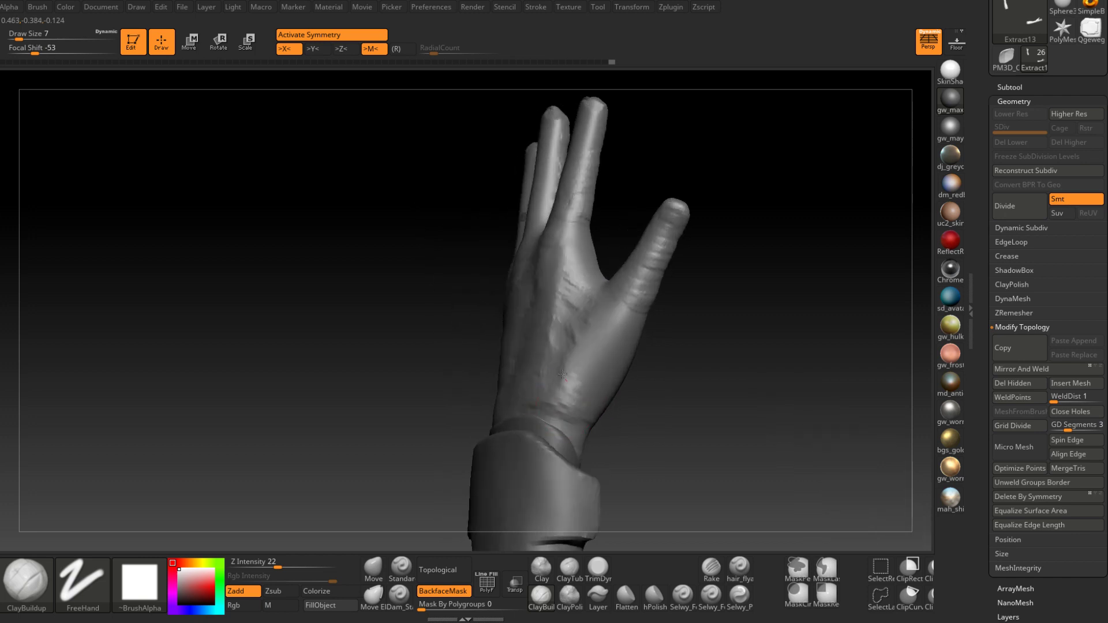
right_click_drag(624, 296, 626, 281)
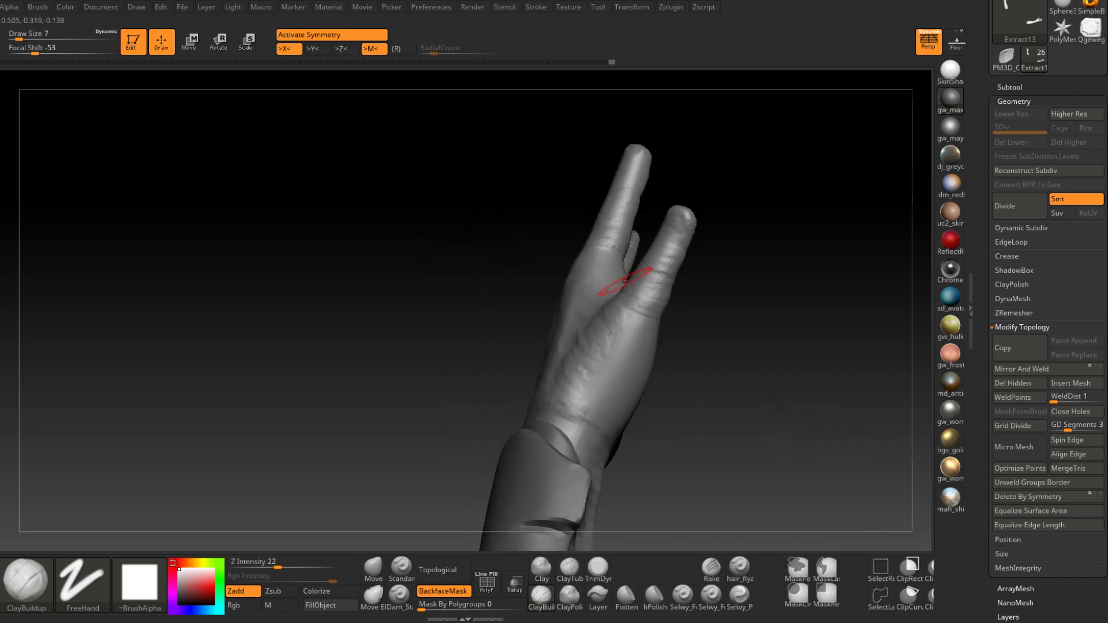
right_click_drag(626, 332, 545, 335)
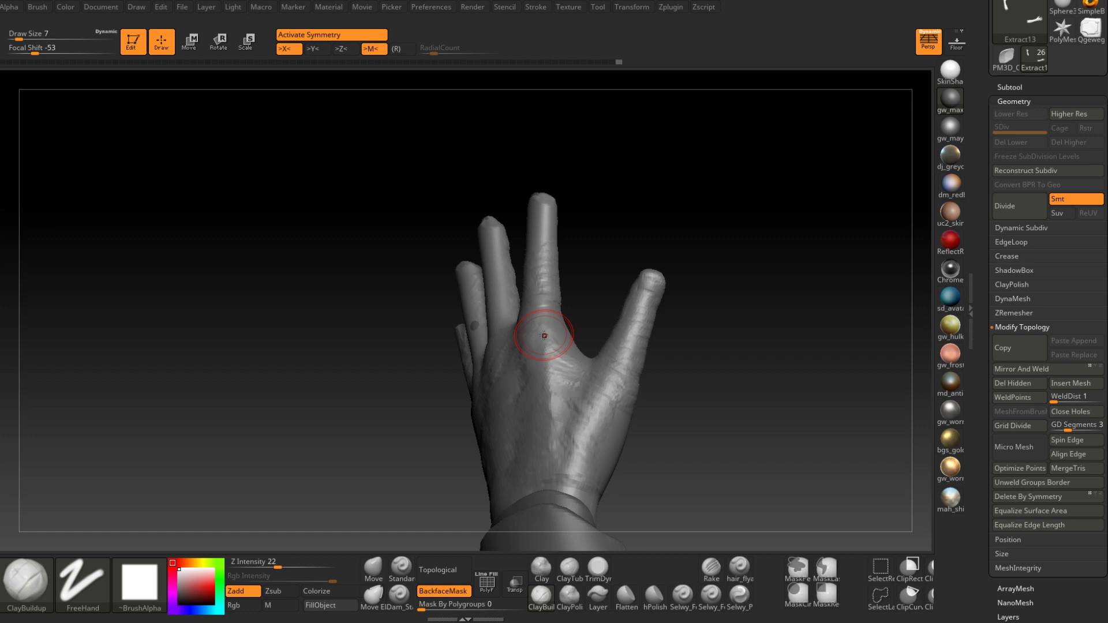
Sculpt wrinkles along the backs of the ring and middle fingers up to the tips with ClayBuildup at draw size 7
right_click_drag(460, 342, 517, 354)
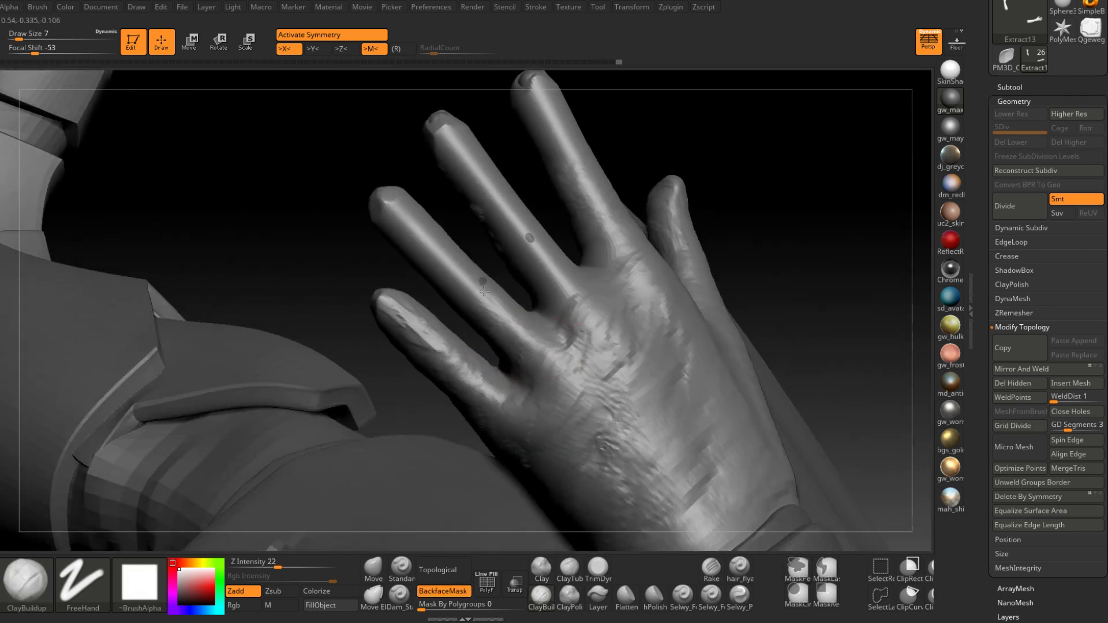
left_click_drag(447, 252, 390, 208)
mouse_move(390, 213)
right_mouse_down()
mouse_move(471, 231)
mouse_move(434, 239)
right_mouse_up()
right_click_drag(502, 334, 588, 284)
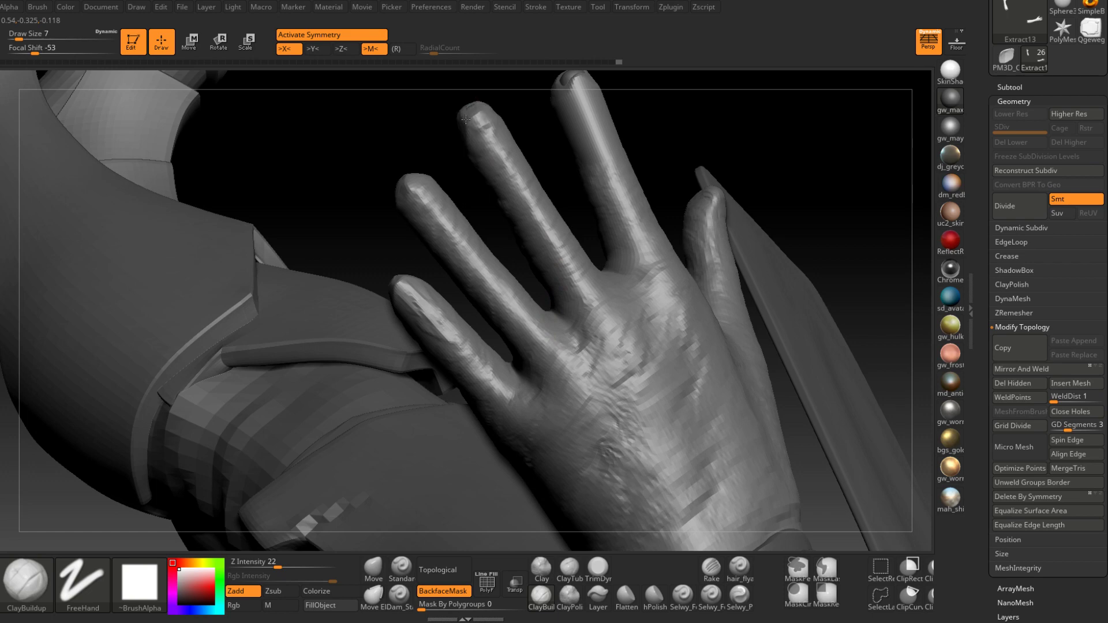
right_click_drag(531, 167, 490, 319)
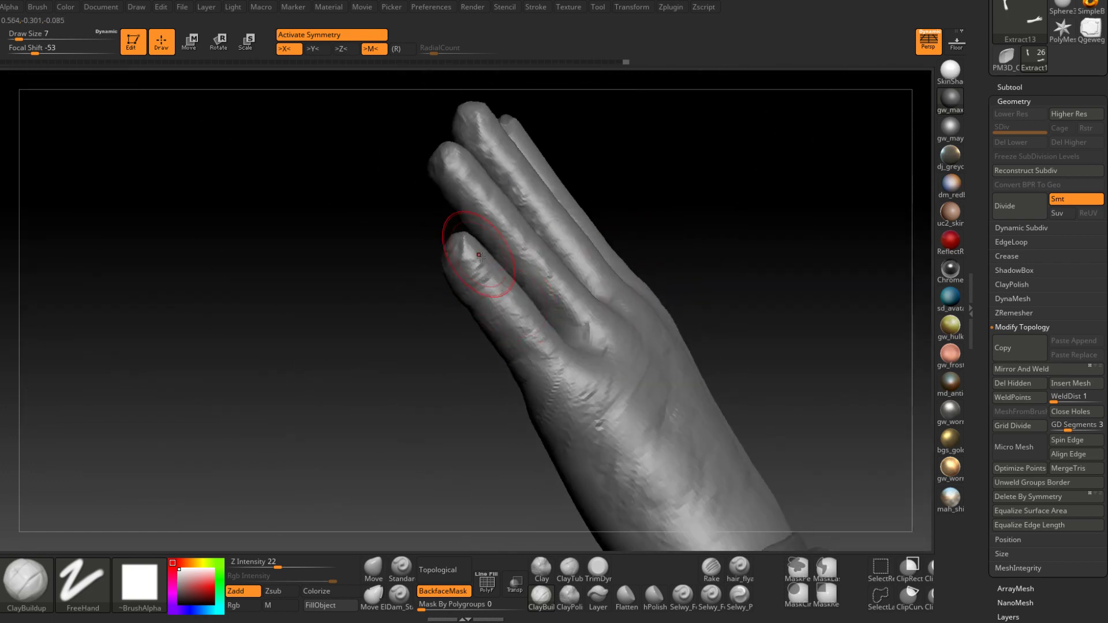
Sculpt a band of wrinkles across the upper palm at the finger bases with ClayBuildup at draw size 7
right_click_drag(470, 247, 511, 312)
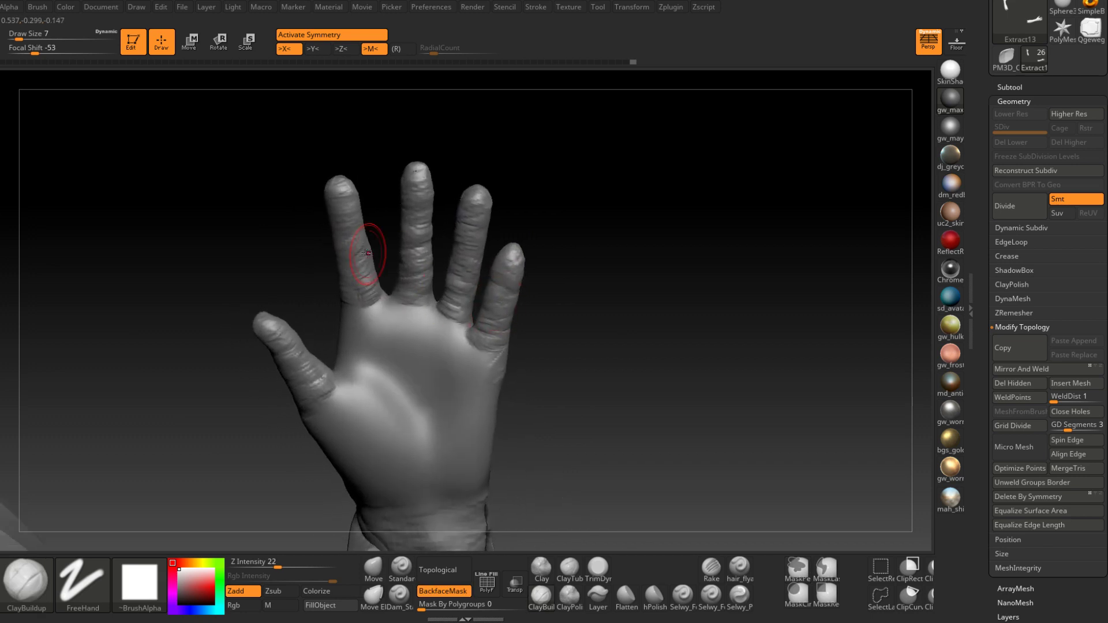
right_click_drag(335, 330, 357, 316)
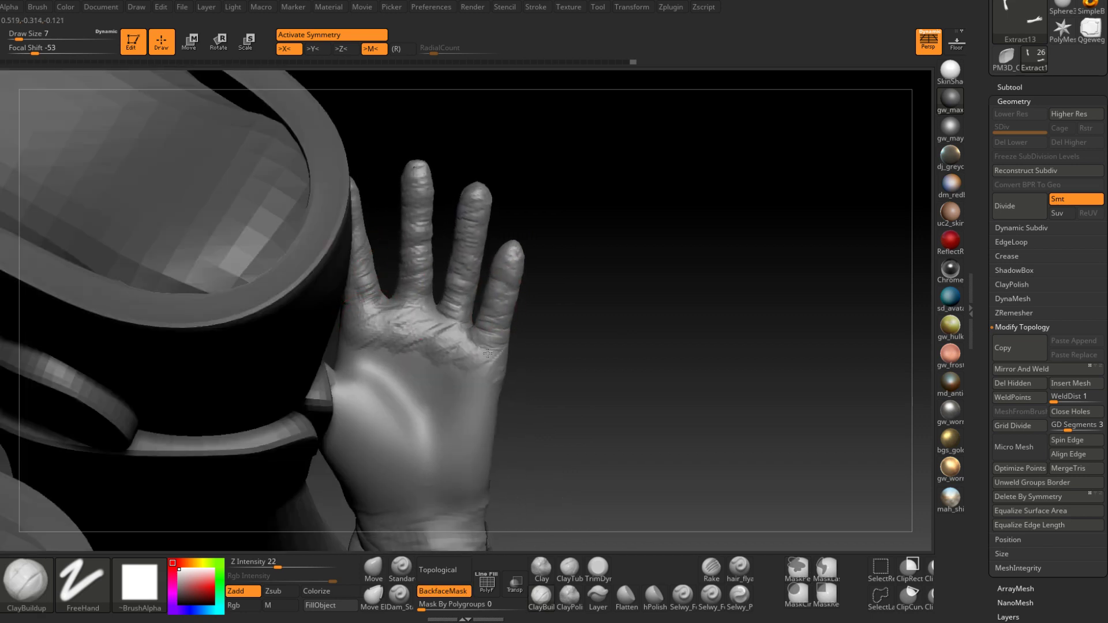
mouse_move(488, 354)
right_mouse_down()
mouse_move(463, 346)
mouse_move(465, 371)
mouse_move(453, 363)
mouse_move(484, 400)
mouse_move(439, 324)
mouse_move(462, 346)
mouse_move(485, 330)
mouse_move(488, 371)
mouse_move(481, 339)
right_mouse_up()
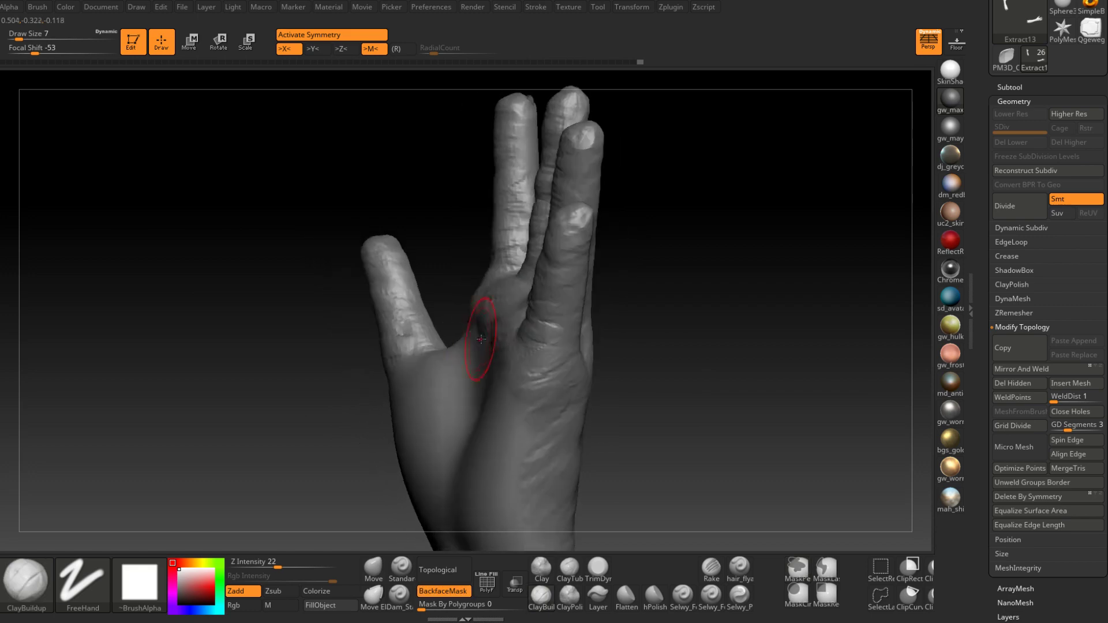
Adjust the shape of the palm below the fingers with the Move brush at draw size 13
left_click(378, 565)
right_click_drag(430, 388, 449, 384)
key("space")
left_click_drag(474, 309, 482, 309)
mouse_move(424, 320)
right_mouse_down()
mouse_move(464, 317)
mouse_move(482, 334)
mouse_move(491, 316)
right_mouse_up()
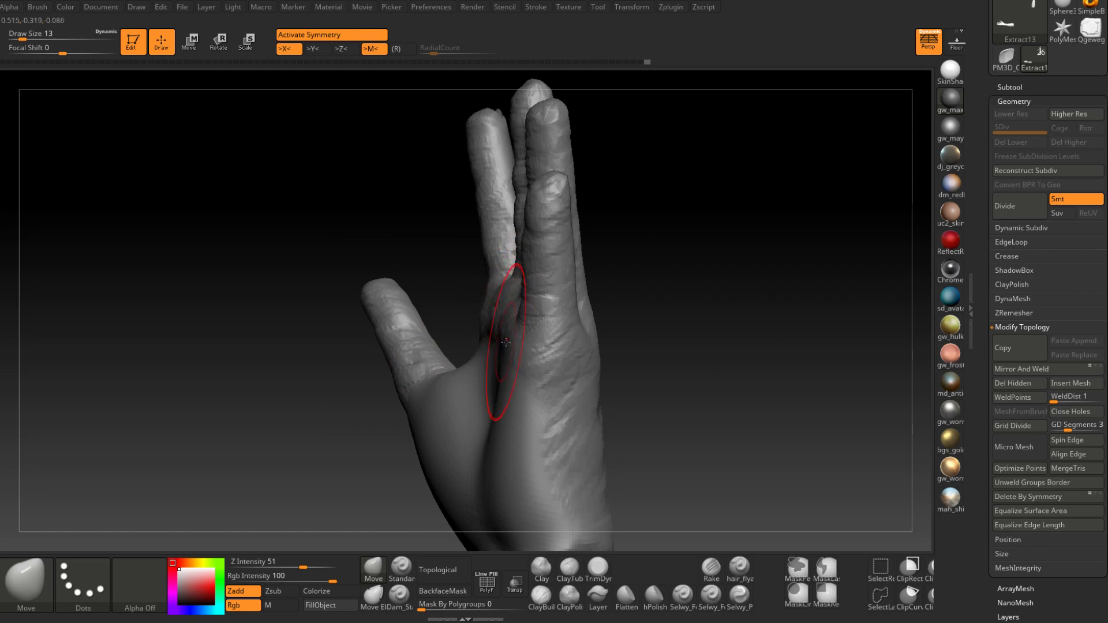
Reshape the palm's side profile and thumb mound with the Move brush at draw size 20
right_click_drag(521, 362, 533, 356)
right_click_drag(534, 357, 527, 315, "ctrl")
key("space")
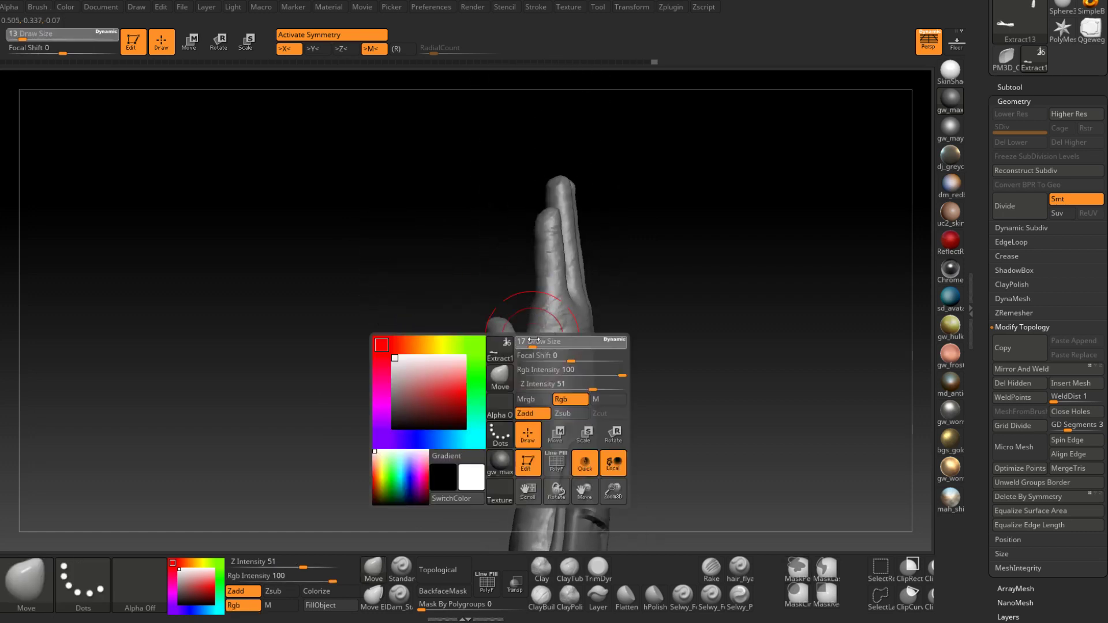
left_click_drag(528, 345, 533, 345)
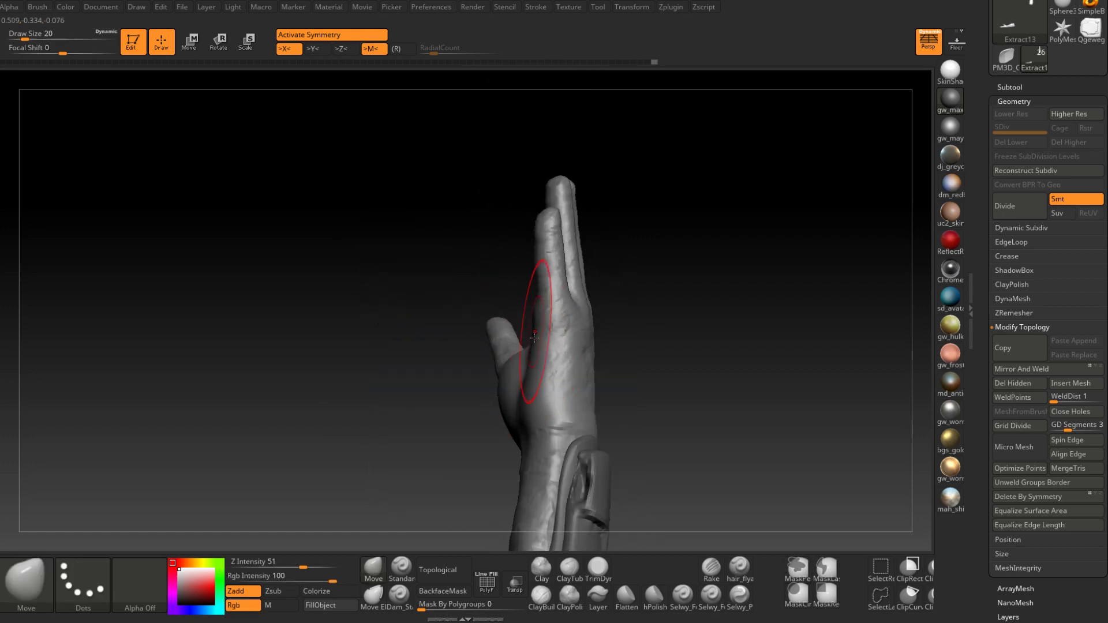
mouse_move(525, 394)
right_mouse_down()
mouse_move(506, 388)
mouse_move(508, 404)
mouse_move(505, 356)
mouse_move(475, 392)
right_mouse_up()
right_click(508, 404)
left_click_drag(484, 382, 476, 381)
mouse_move(480, 376)
right_mouse_down()
mouse_move(538, 354)
mouse_move(484, 340)
mouse_move(508, 272)
mouse_move(528, 381)
mouse_move(544, 355)
right_mouse_up()
Sculpt wrinkles over the thumb mound and outer edge of the palm with ClayBuildup at draw size 12
key("b")
key("c")
key("b")
key("space")
left_click_drag(526, 310, 520, 306)
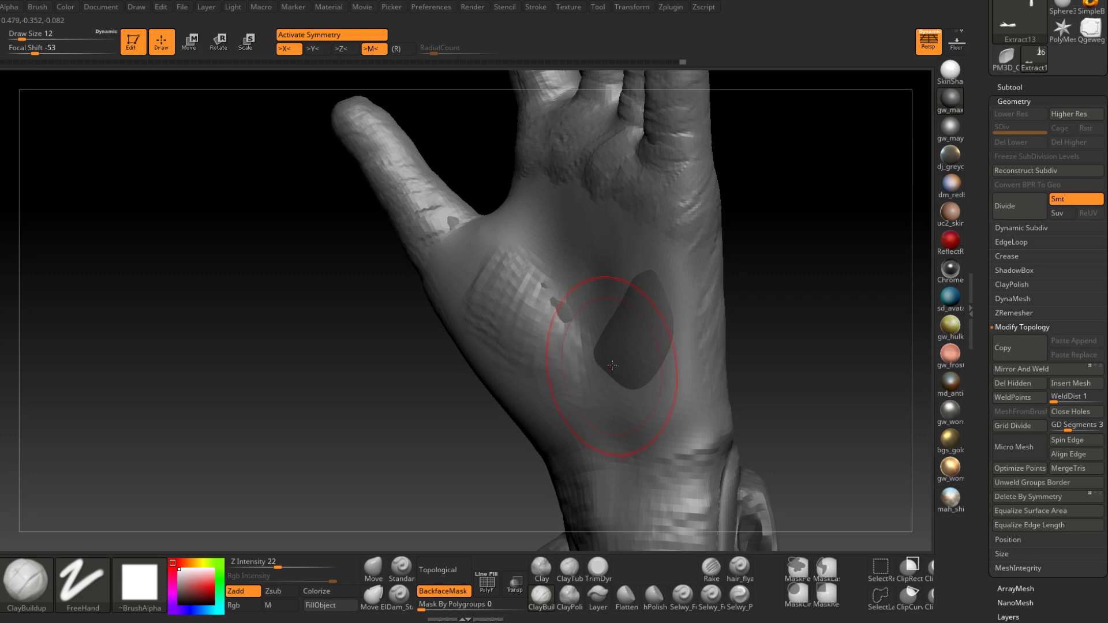
left_click_drag(612, 366, 653, 303)
mouse_move(644, 321)
right_mouse_down()
mouse_move(676, 324)
mouse_move(662, 341)
right_mouse_up()
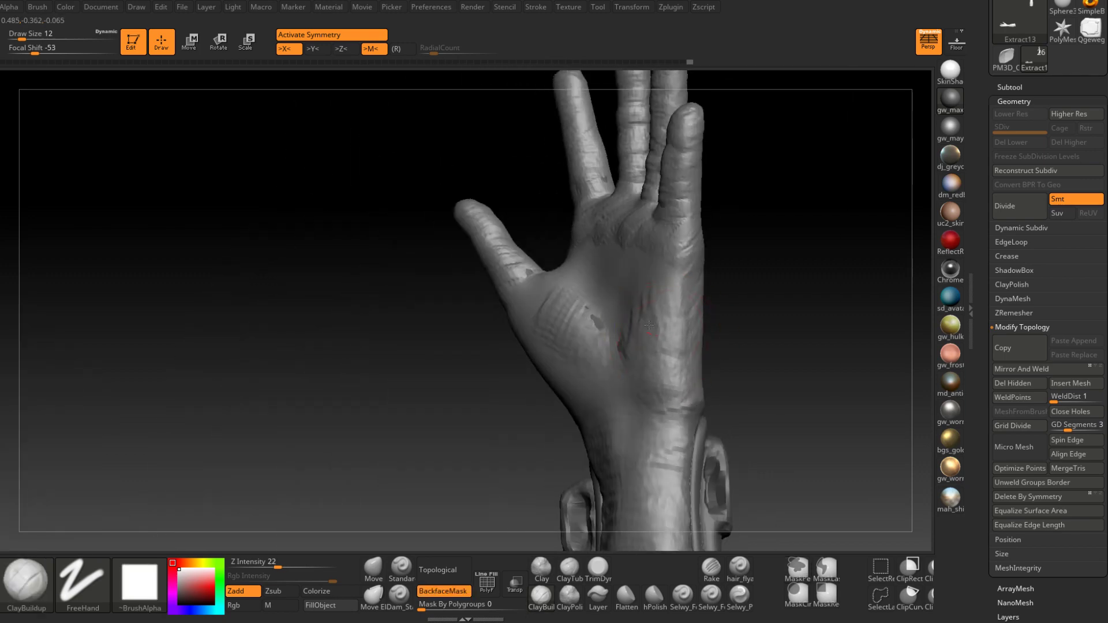
Fill the smooth center of the palm with wrinkles, blending into the thumb mound, using ClayBuildup at draw size 12
right_click_drag(634, 272, 618, 314)
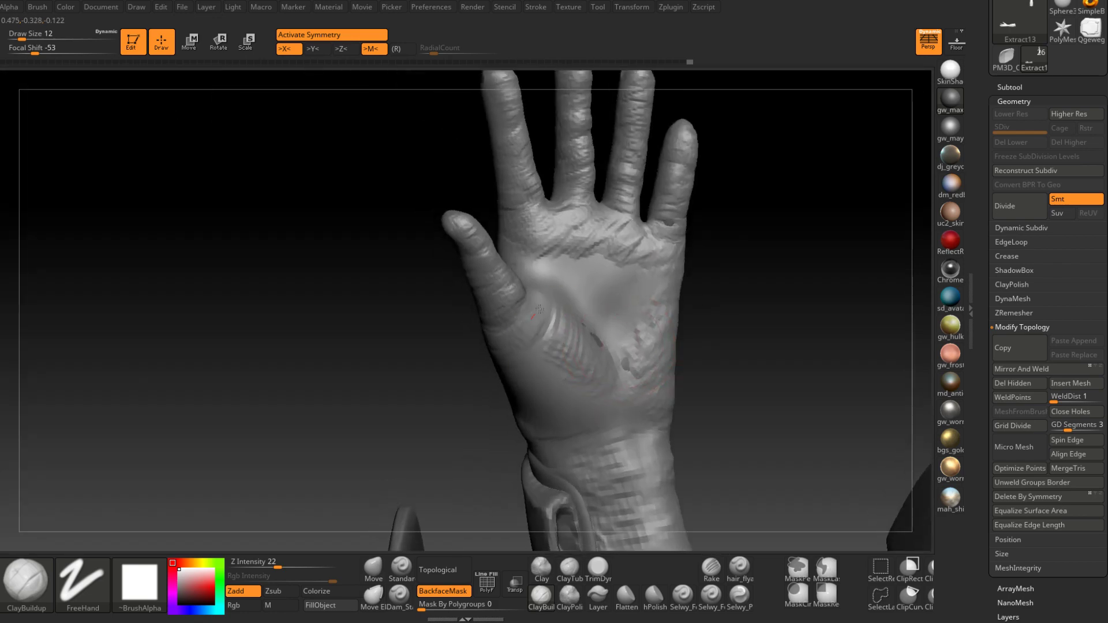
mouse_move(554, 323)
left_mouse_down()
mouse_move(572, 355)
mouse_move(627, 366)
left_mouse_up()
right_click_drag(627, 366, 555, 340)
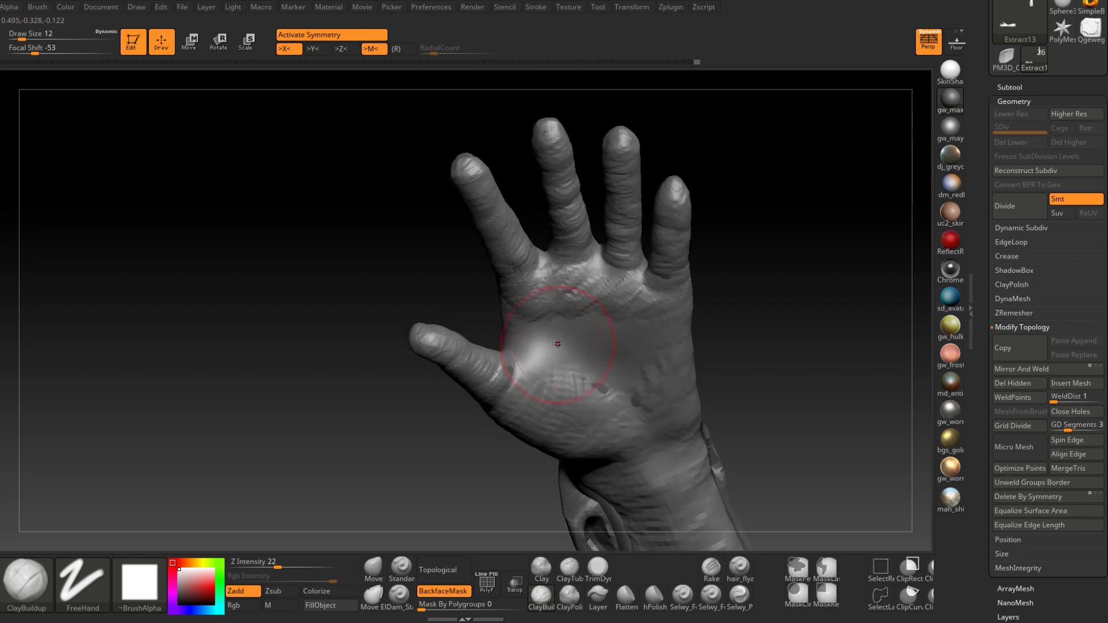
key("space")
mouse_move(603, 335)
left_mouse_down()
mouse_move(627, 351)
mouse_move(624, 383)
mouse_move(514, 355)
left_mouse_up()
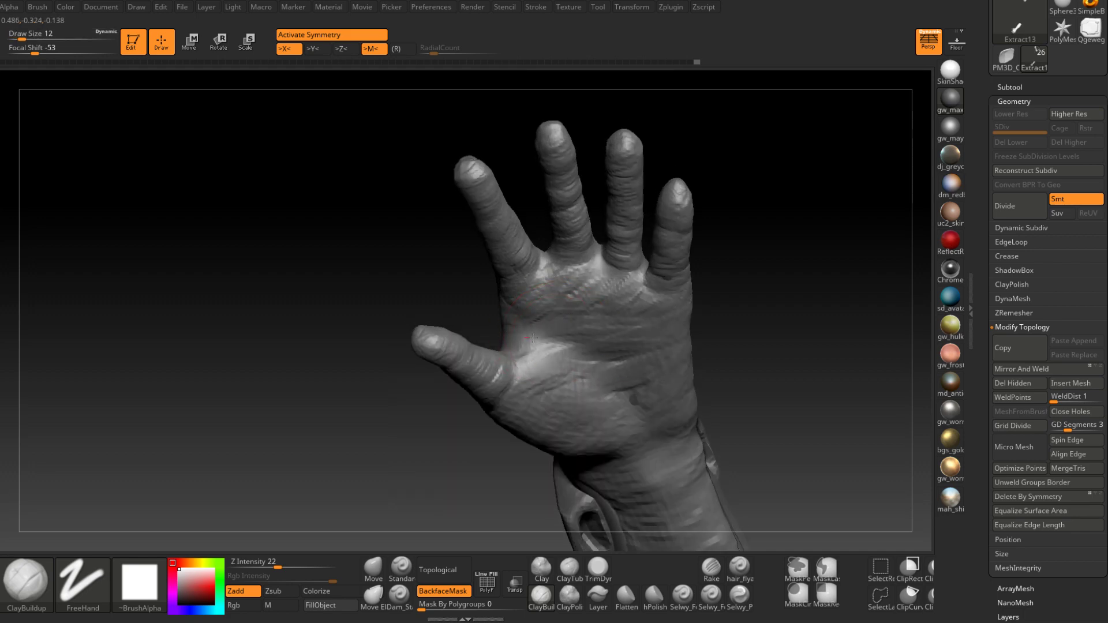
Refine the wrinkles at the finger bases and outer palm with ClayBuildup at draw size 7
mouse_move(501, 337)
right_mouse_down()
mouse_move(577, 340)
mouse_move(485, 328)
mouse_move(568, 321)
right_mouse_up()
right_click_drag(653, 310, 667, 278)
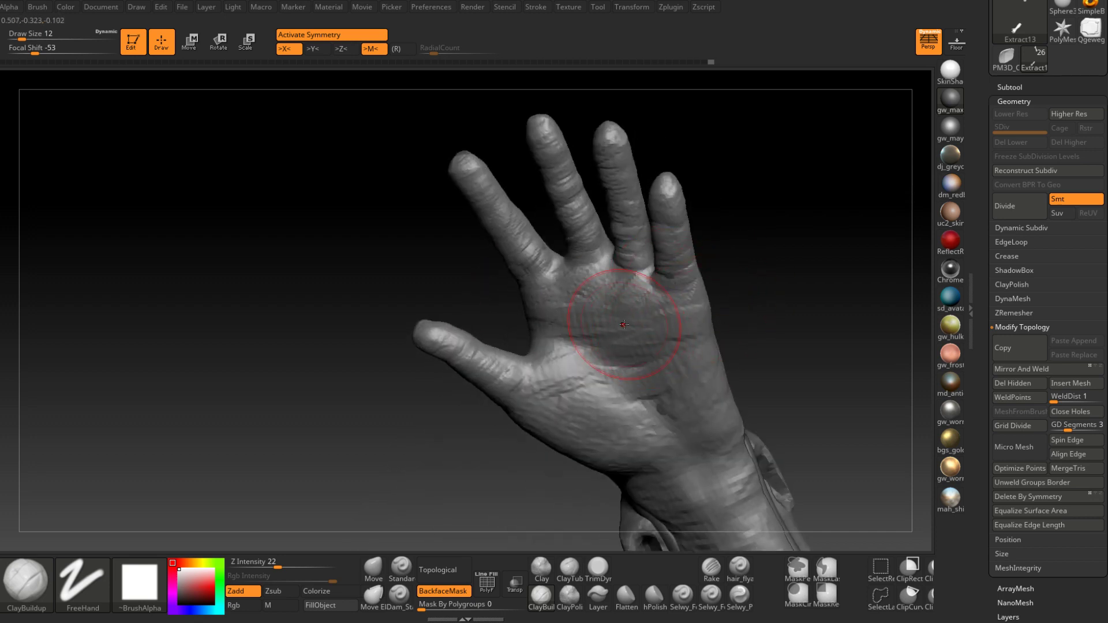
mouse_move(624, 324)
right_mouse_down()
mouse_move(655, 254)
mouse_move(641, 271)
right_mouse_up()
left_click_drag(595, 257, 633, 245)
right_click_drag(634, 244, 612, 276)
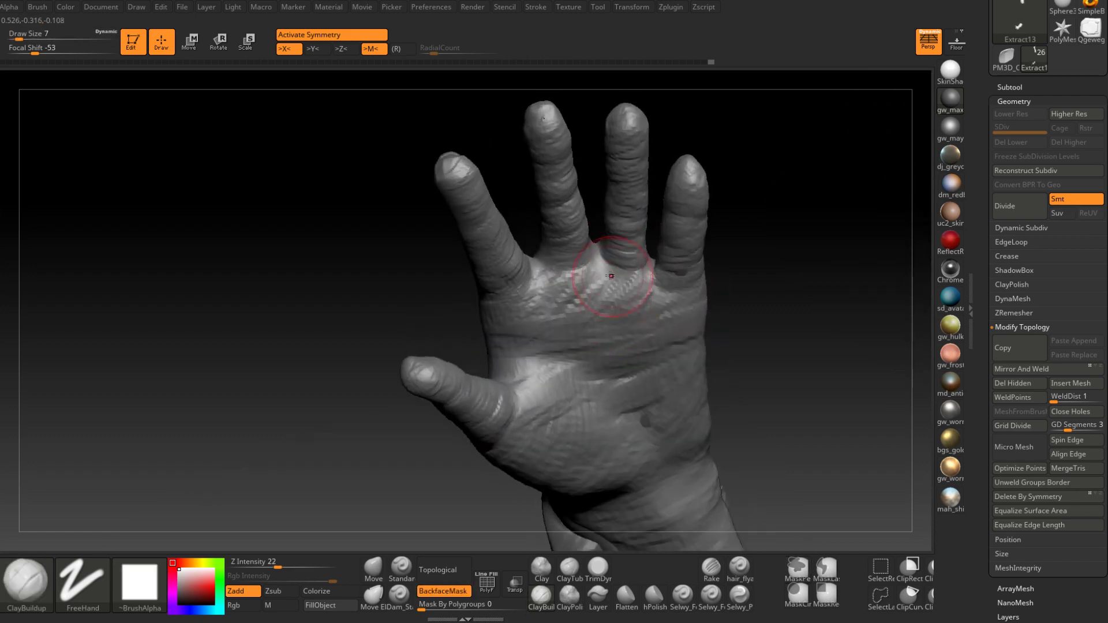
left_click_drag(611, 276, 688, 277)
right_click_drag(684, 276, 701, 300)
mouse_move(643, 404)
left_mouse_down()
mouse_move(674, 429)
mouse_move(698, 426)
left_mouse_up()
Sculpt cloth folds around the inner wrist and lower forearm below the armor with ClayBuildup at draw size 12
mouse_move(720, 389)
right_mouse_down("ctrl")
mouse_move(674, 347)
mouse_move(687, 450)
mouse_move(709, 506)
mouse_move(674, 299)
mouse_move(638, 366)
mouse_move(581, 396)
mouse_move(587, 316)
right_mouse_up("ctrl")
right_click_drag(574, 298, 572, 297)
key("space")
left_click_drag(584, 284, 589, 285)
right_click_drag(589, 285, 568, 283)
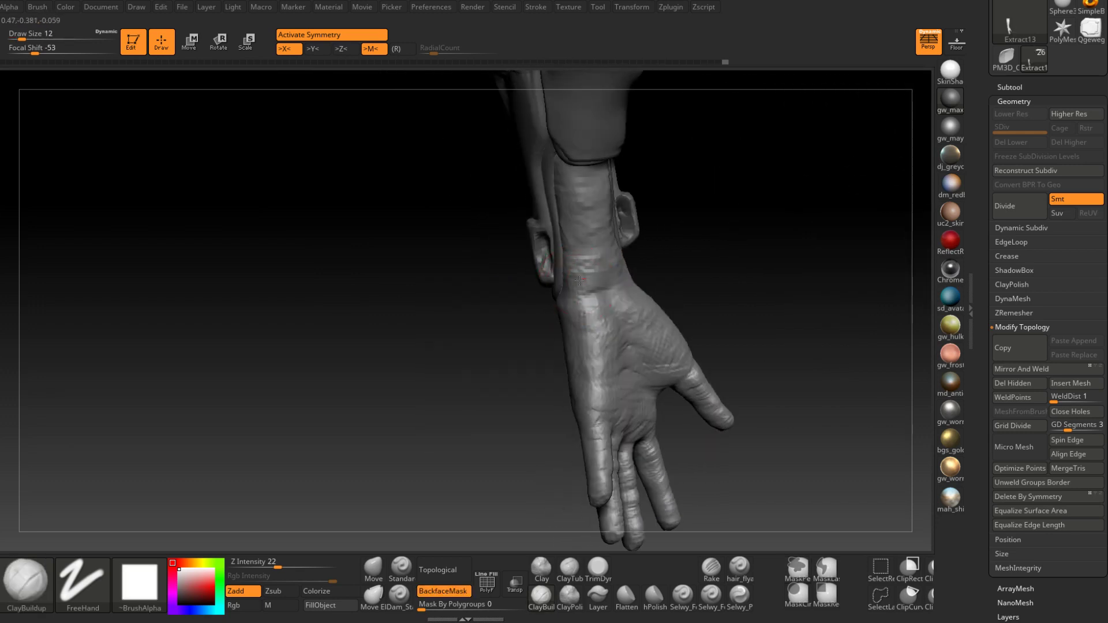
right_click_drag(587, 172, 537, 300)
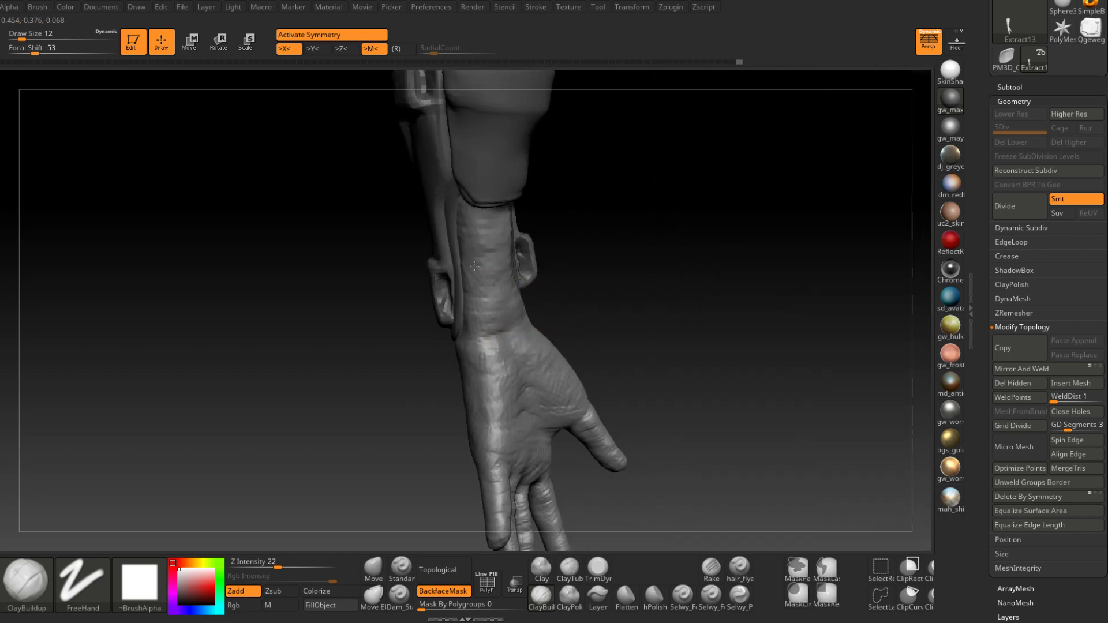
mouse_move(474, 266)
right_mouse_down()
mouse_move(517, 287)
mouse_move(499, 341)
right_mouse_up()
Sculpt and carve folds across the back of the wrist at the armor edge with ClayBuildup at draw size 7
key("bracketleft")
left_click_drag(478, 359, 440, 365)
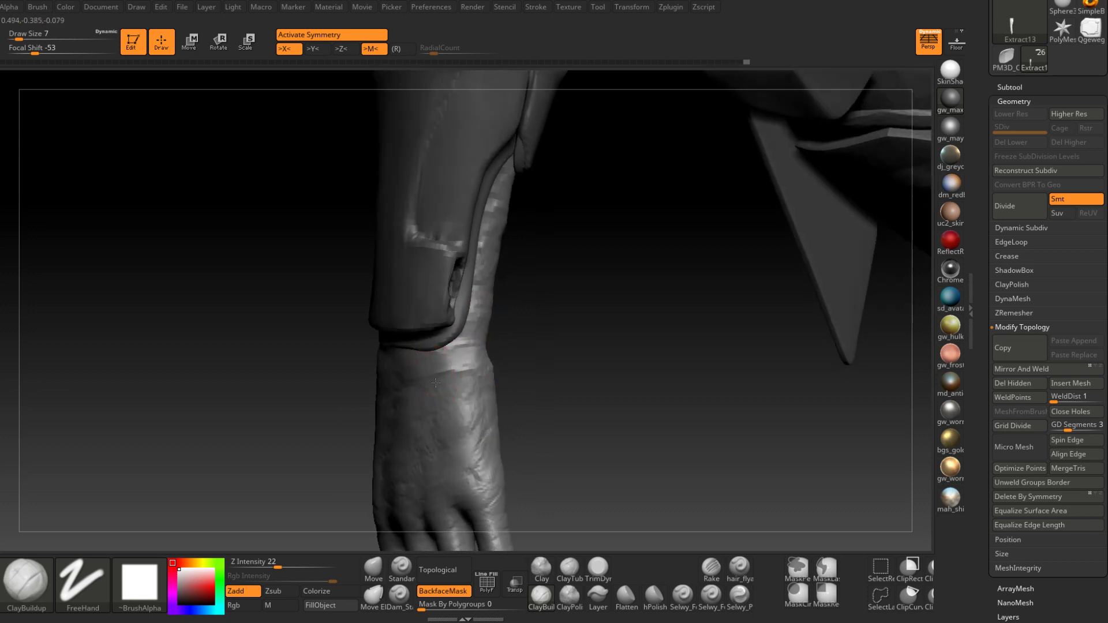
right_click_drag(497, 353, 486, 354)
left_click_drag(486, 357, 438, 371, "alt")
right_click_drag(438, 371, 467, 360)
Carve fine creases around the wrist with ClayBuildup at draw size 5
key("space")
left_click_drag(469, 359, 465, 358)
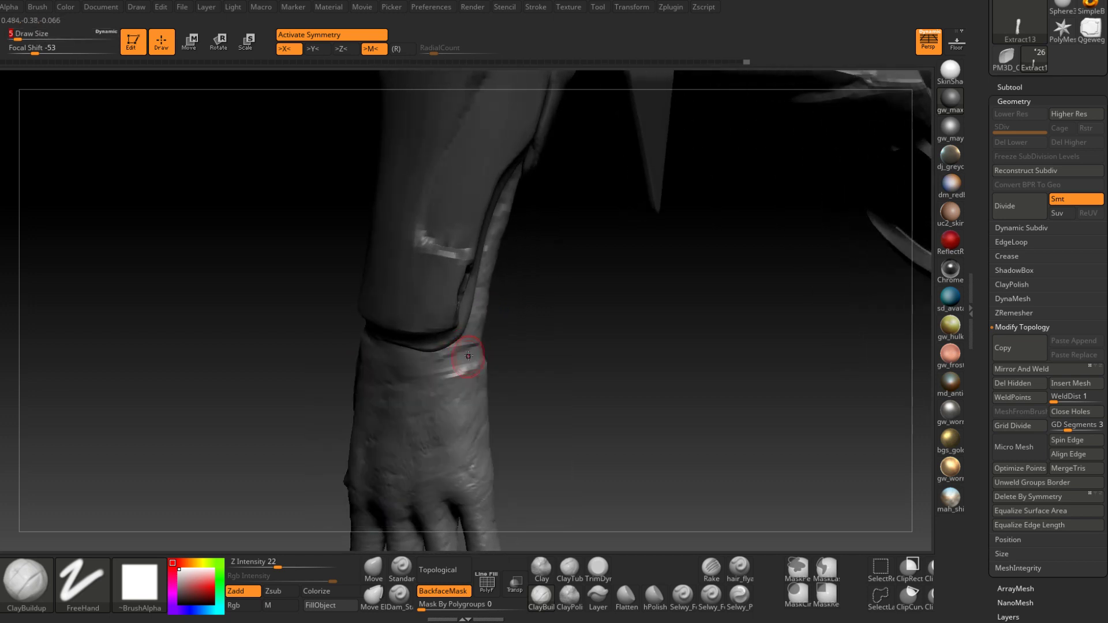
right_click_drag(465, 358, 442, 354)
left_click_drag(479, 345, 446, 353, "alt")
right_click_drag(488, 341, 498, 377)
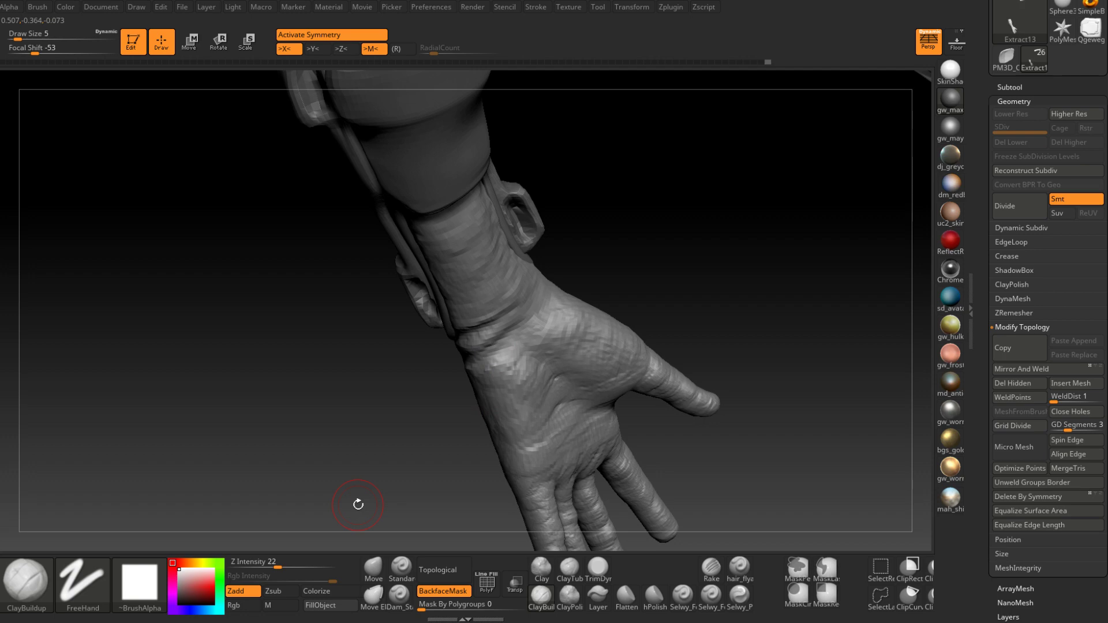
Refine the wrinkles on the heel of the palm and thumb mound with ClayBuildup at draw size 7
right_click_drag(359, 504, 522, 293)
right_click_drag(553, 257, 521, 357)
key("Return")
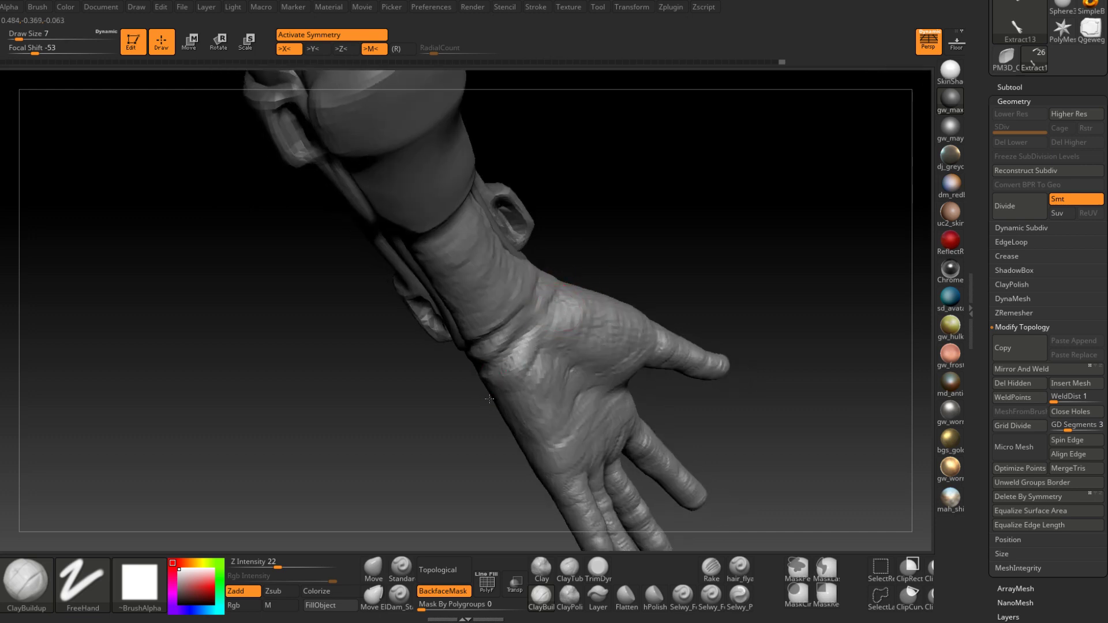
right_click_drag(507, 408, 511, 295)
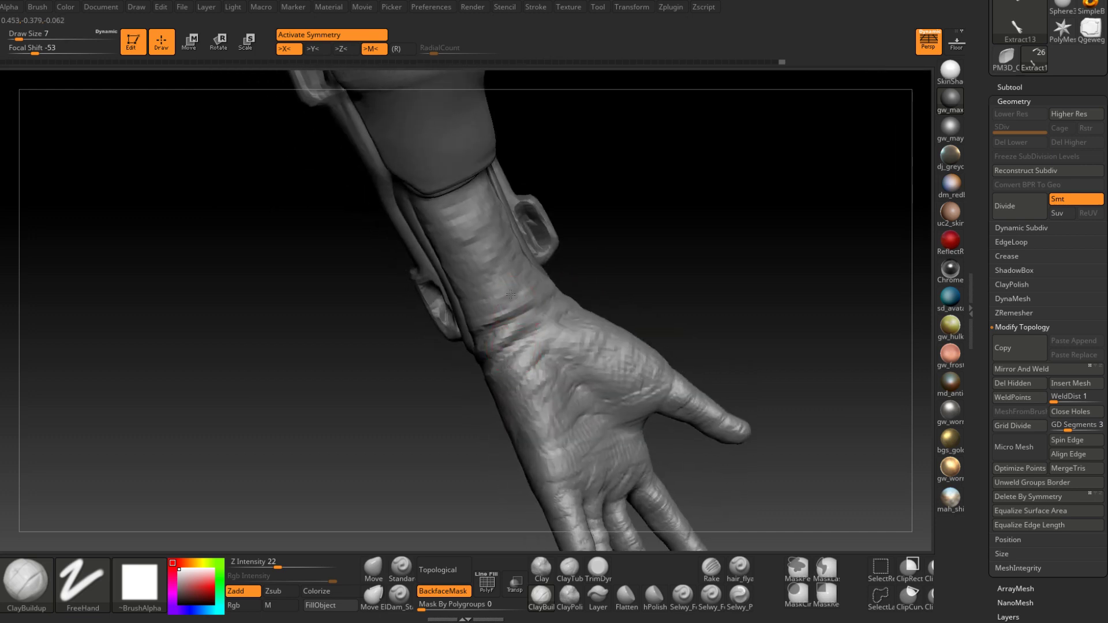
Touch up the inner wrist, then smooth the wrinkles on the palm and wrist at draw size 16
left_click_drag(480, 301, 530, 280)
mouse_move(530, 281)
right_mouse_down()
mouse_move(564, 265)
mouse_move(497, 351)
right_mouse_up()
key("space")
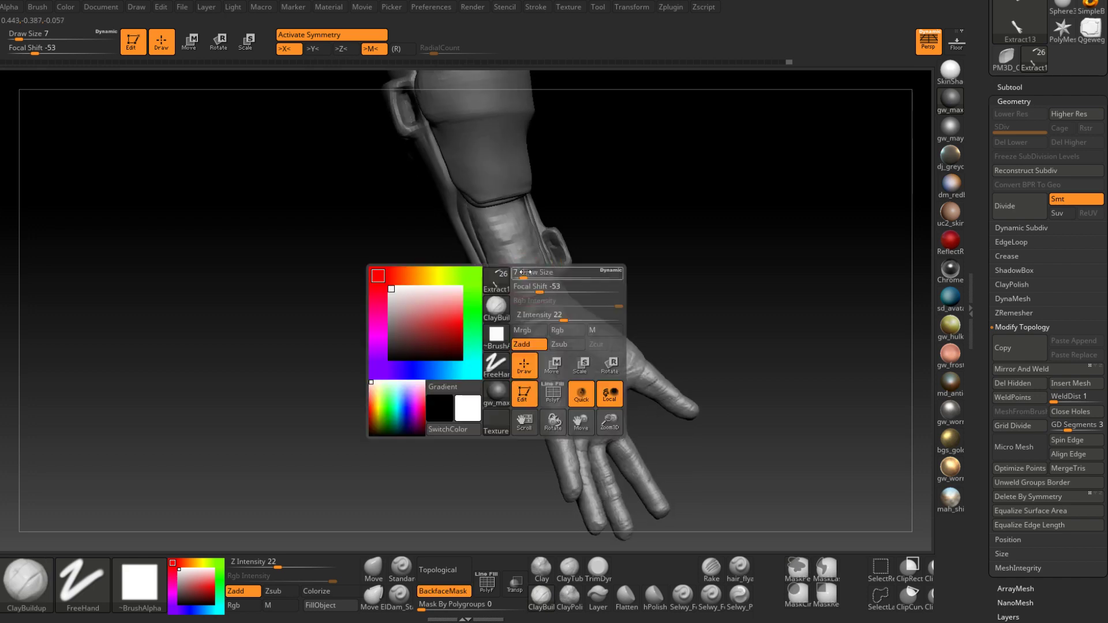
left_click_drag(521, 278, 529, 278)
right_click_drag(593, 500, 563, 349)
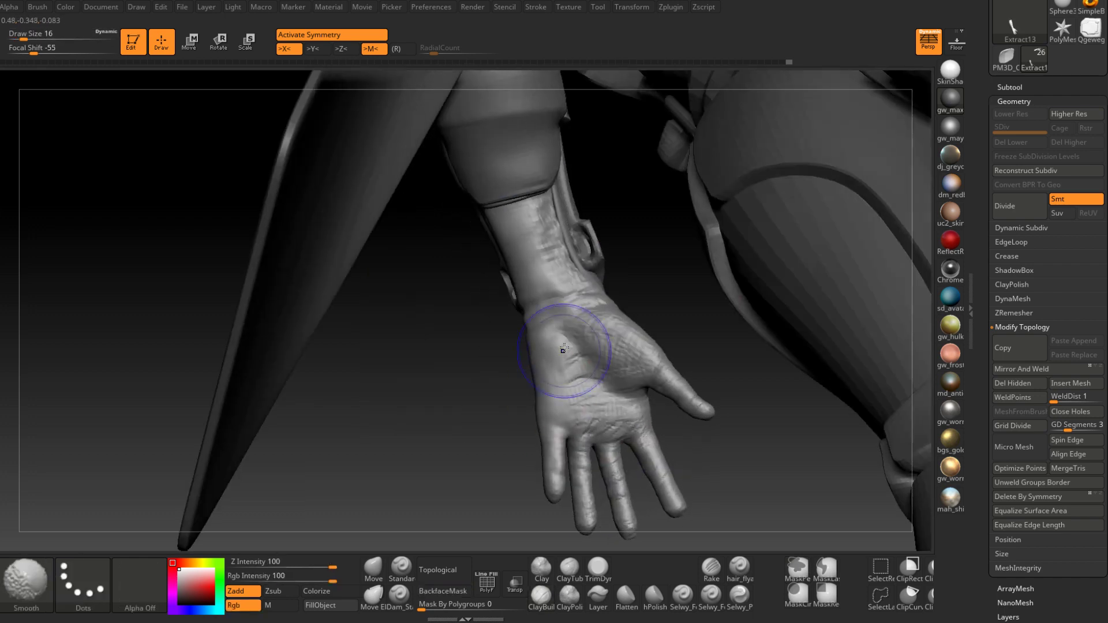
left_click_drag(613, 423, 554, 292, "shift")
right_click_drag(576, 257, 579, 318)
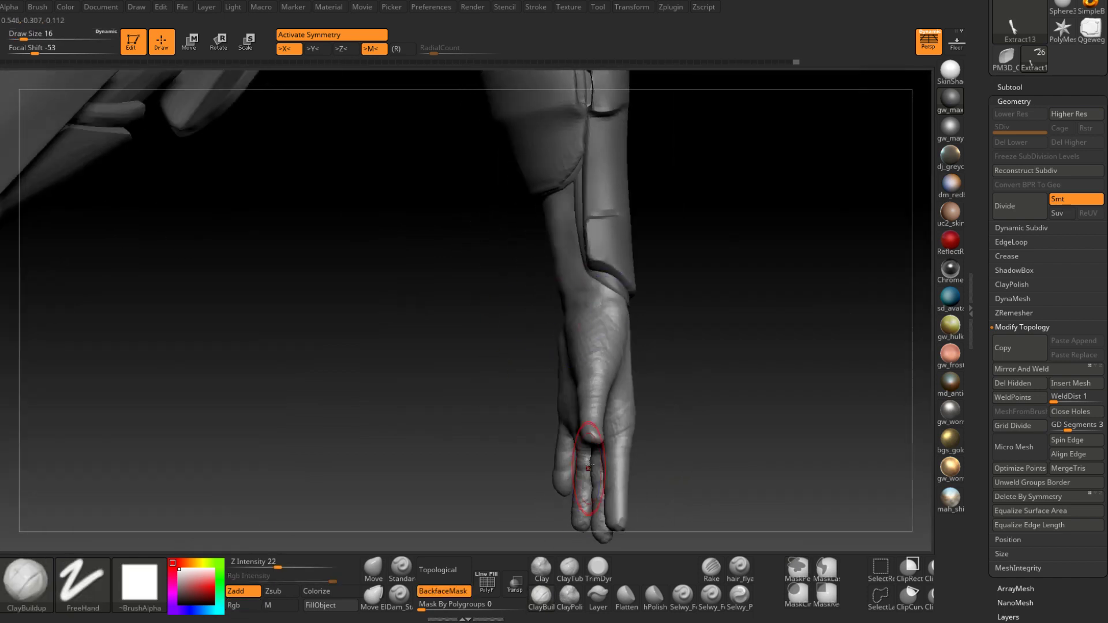
Smooth the glove cloth around the side of the hand and the back of the wrist below the forearm armor
right_click_drag(593, 468, 657, 327)
left_click_drag(657, 326, 664, 331, "shift")
mouse_move(663, 332)
right_mouse_down()
mouse_move(537, 341)
mouse_move(470, 381)
mouse_move(523, 416)
right_mouse_up()
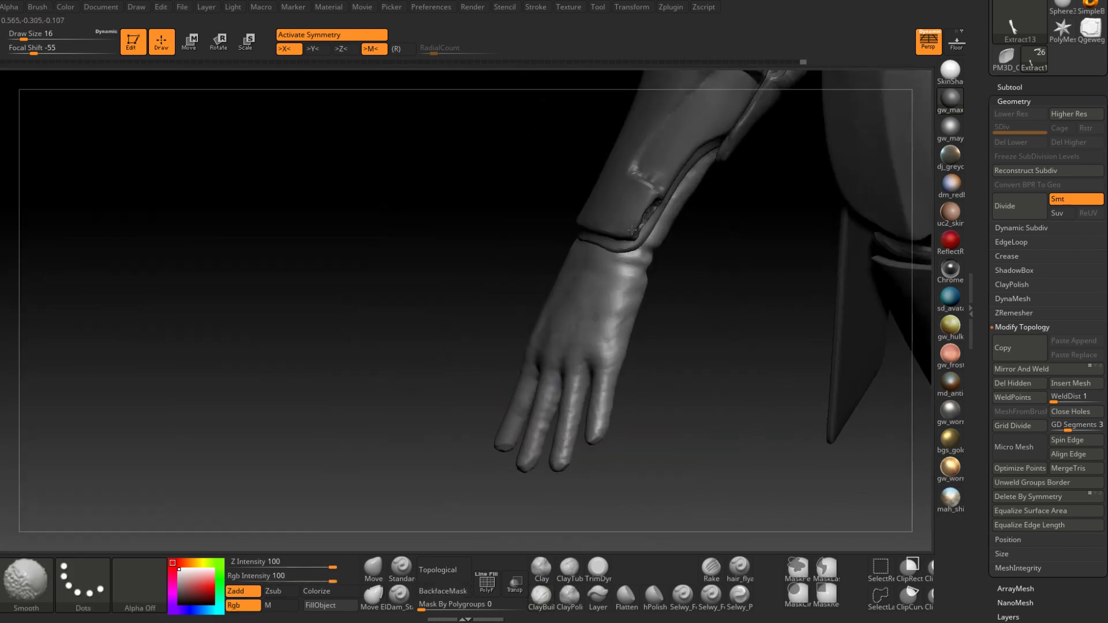
left_click_drag(632, 229, 627, 262, "shift")
mouse_move(627, 262)
right_mouse_down()
mouse_move(664, 324)
mouse_move(621, 393)
mouse_move(613, 379)
mouse_move(656, 421)
mouse_move(614, 339)
mouse_move(537, 333)
mouse_move(621, 294)
mouse_move(612, 339)
mouse_move(593, 308)
mouse_move(537, 393)
right_mouse_up()
Set ClayBuildup to draw size 4 and smooth the glove cuff above the forearm armor
key("shift")
key("space")
left_click_drag(559, 331, 547, 331)
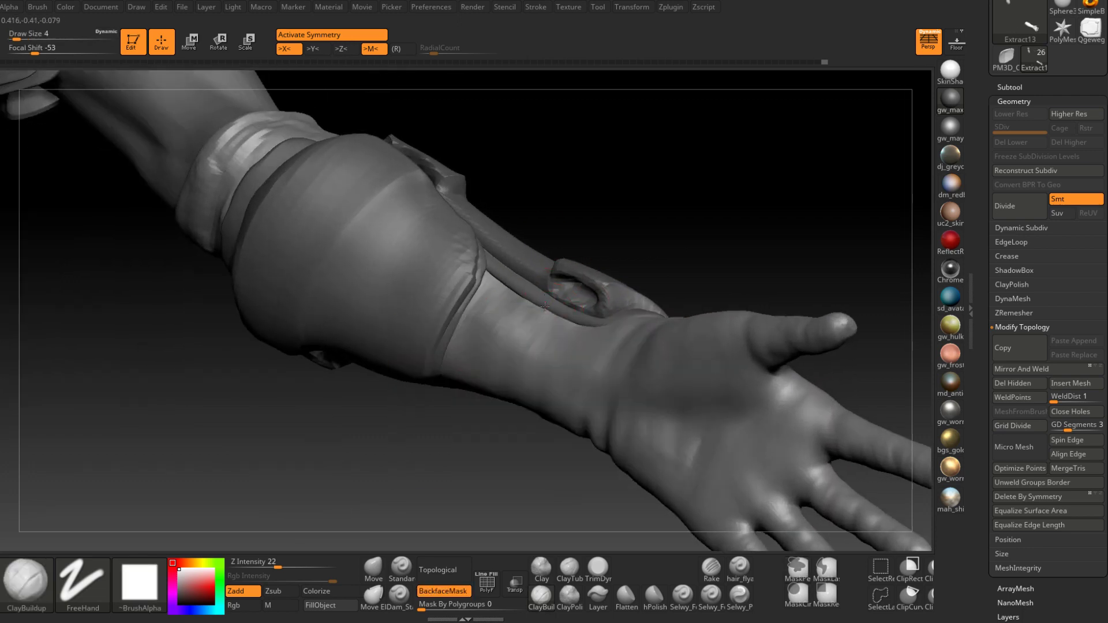
mouse_move(545, 308)
right_mouse_down()
mouse_move(600, 291)
mouse_move(589, 251)
mouse_move(636, 334)
mouse_move(576, 292)
mouse_move(565, 325)
right_mouse_up()
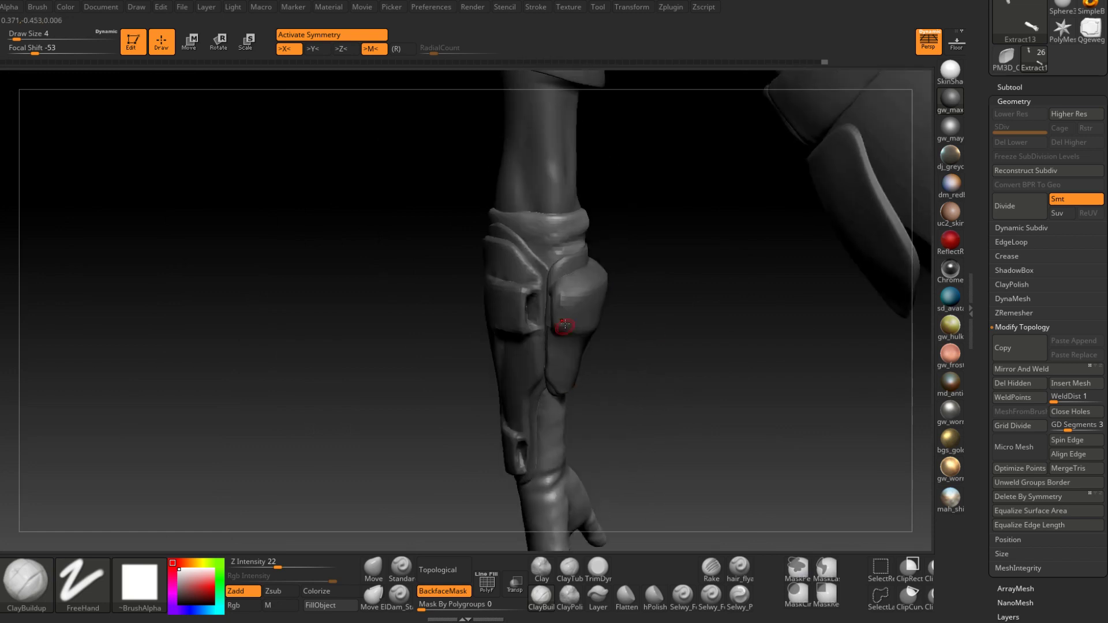
left_click_drag(559, 248, 541, 240, "shift")
right_click_drag(541, 241, 581, 291)
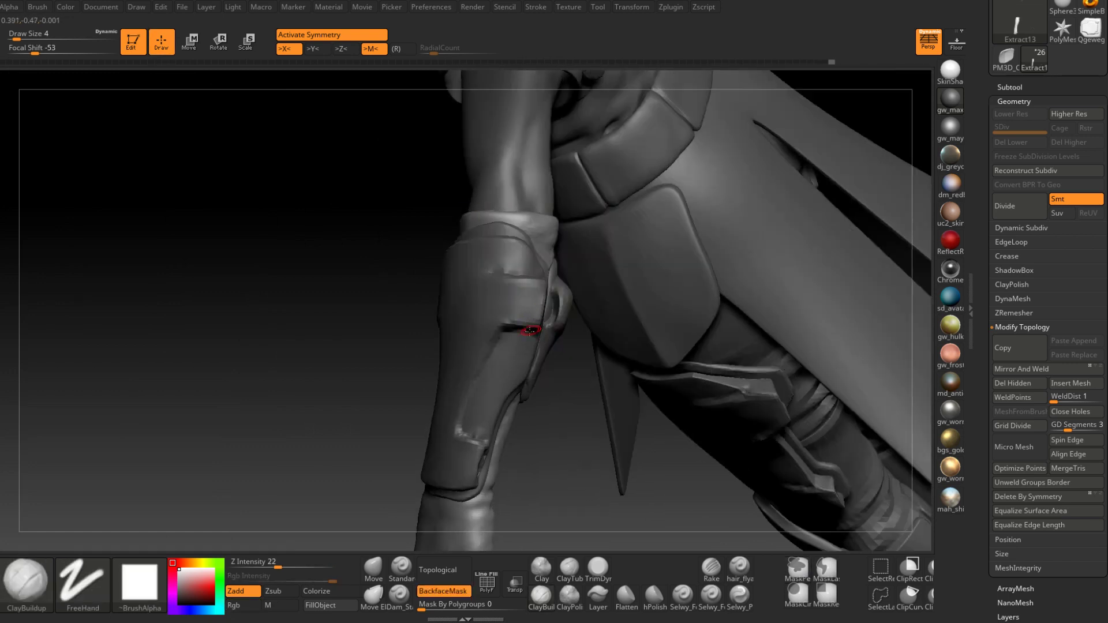
Examine the forearm armor and gloves on the full figure from the front and side
mouse_move(530, 331)
right_mouse_down("ctrl")
mouse_move(501, 295)
mouse_move(532, 330)
right_mouse_up("ctrl")
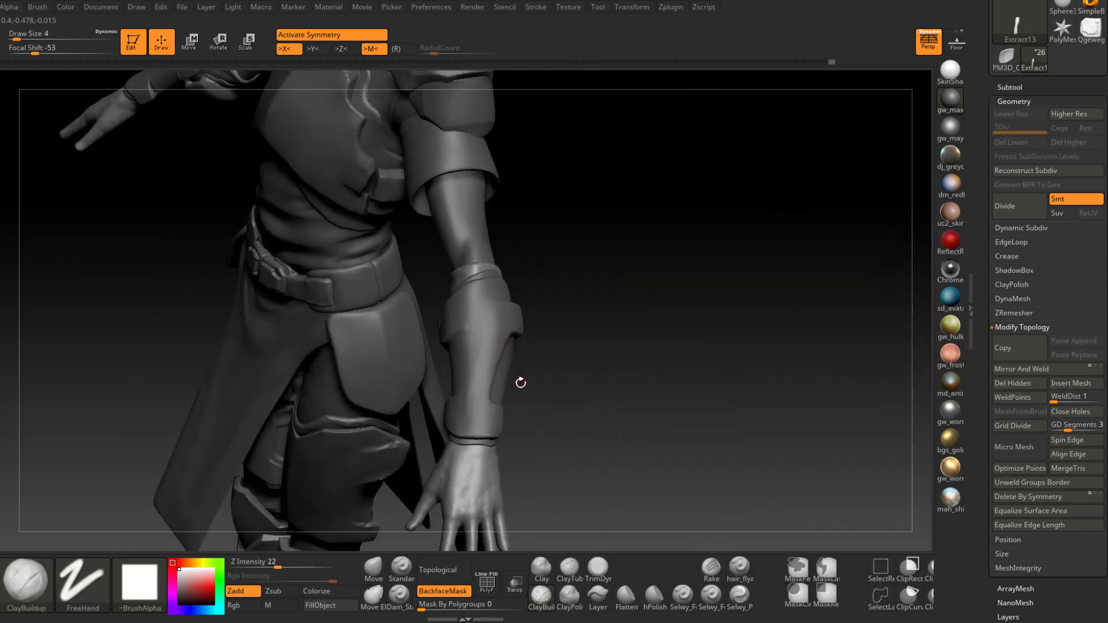
right_click_drag(521, 382, 433, 418)
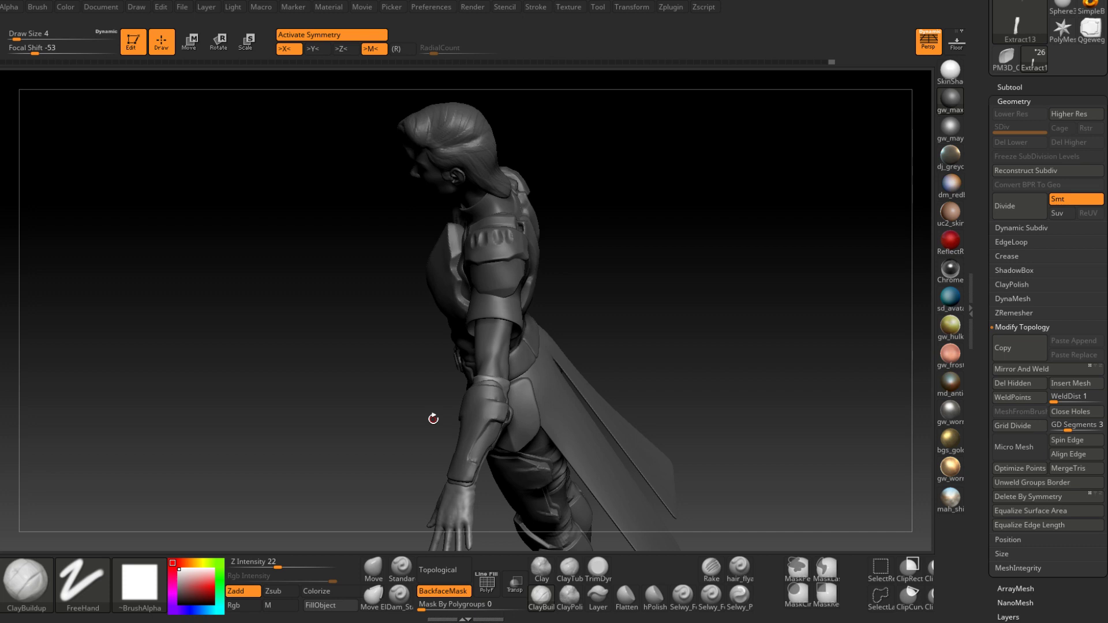
mouse_move(433, 418)
left_mouse_down()
mouse_move(497, 477)
mouse_move(448, 376)
mouse_move(500, 397)
mouse_move(471, 384)
mouse_move(551, 350)
mouse_move(534, 400)
mouse_move(470, 440)
mouse_move(499, 350)
mouse_move(462, 384)
mouse_move(463, 372)
mouse_move(485, 327)
mouse_move(581, 289)
mouse_move(583, 314)
mouse_move(539, 338)
mouse_move(520, 386)
left_mouse_up()
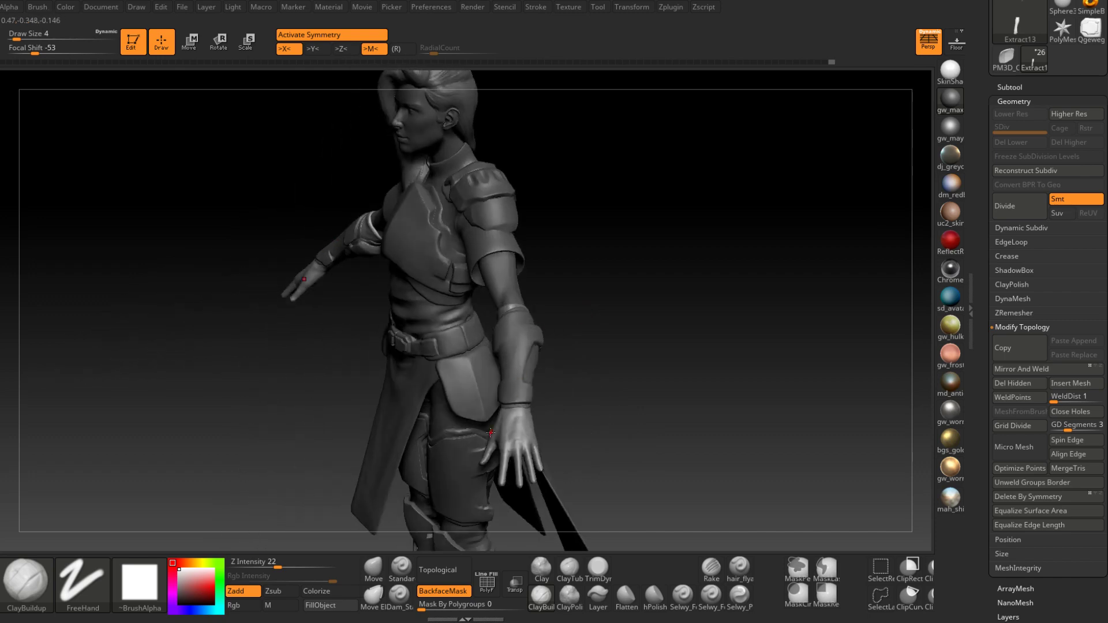
left_click_drag(491, 433, 524, 397)
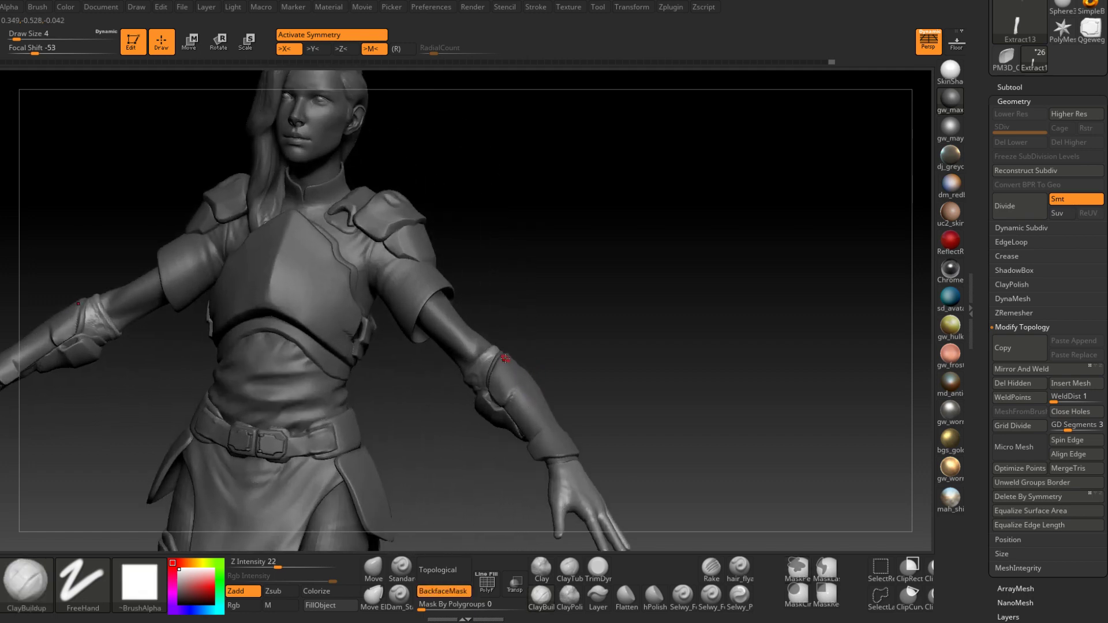
left_click_drag(505, 359, 488, 394)
right_click_drag(486, 390, 484, 453, "ctrl")
Select the breastplate subtool and carve a notch into its stepped upper edge with ClayBuildup at draw size 7
left_click(347, 365, "alt")
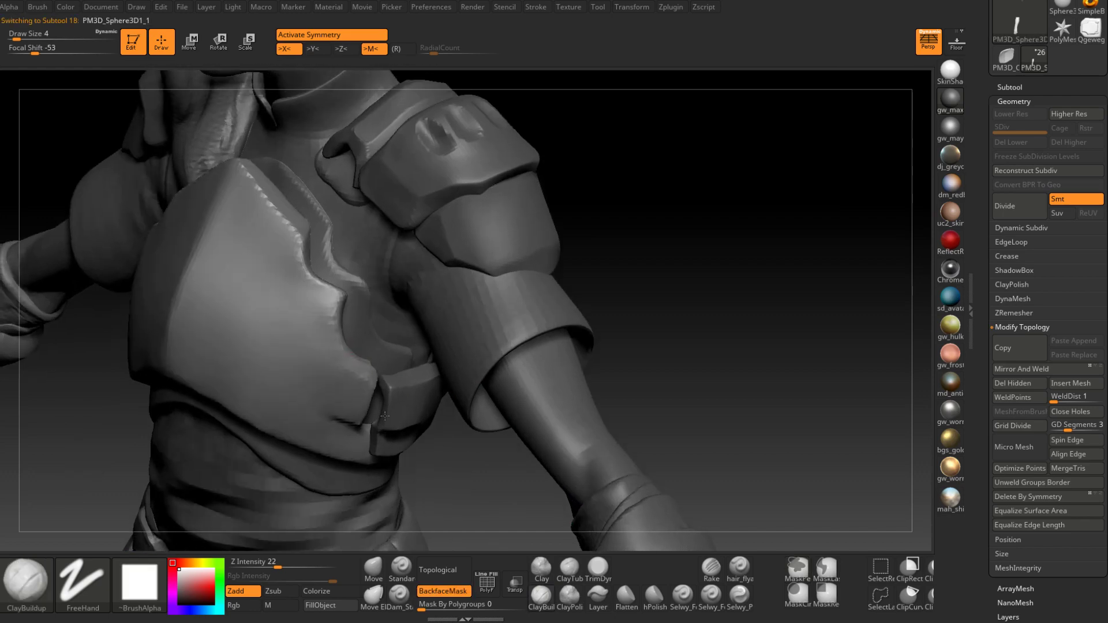
mouse_move(254, 231)
right_mouse_down("alt")
mouse_move(403, 414)
mouse_move(416, 483)
right_mouse_up("alt")
key("space")
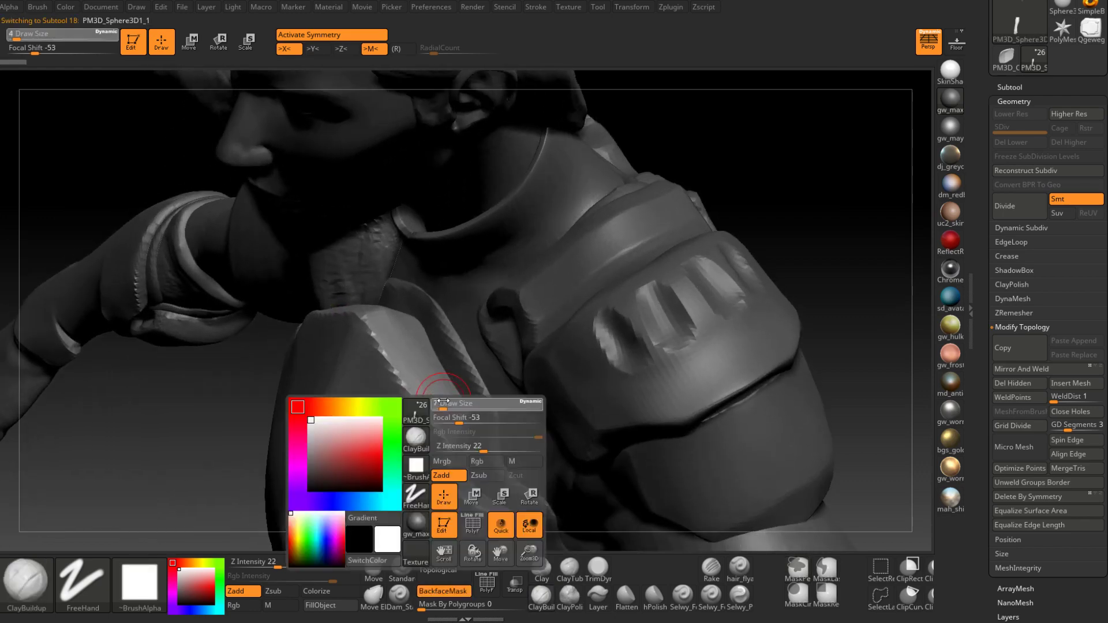
left_click(447, 413)
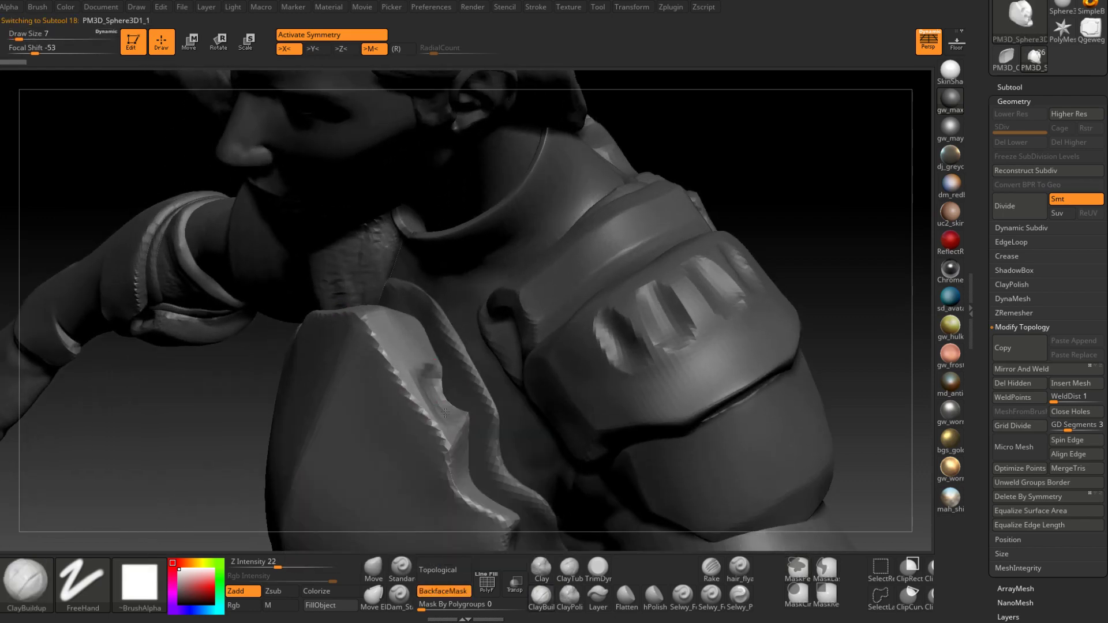
mouse_move(446, 413)
left_mouse_down()
mouse_move(434, 395)
mouse_move(473, 354)
mouse_move(428, 376)
left_mouse_up()
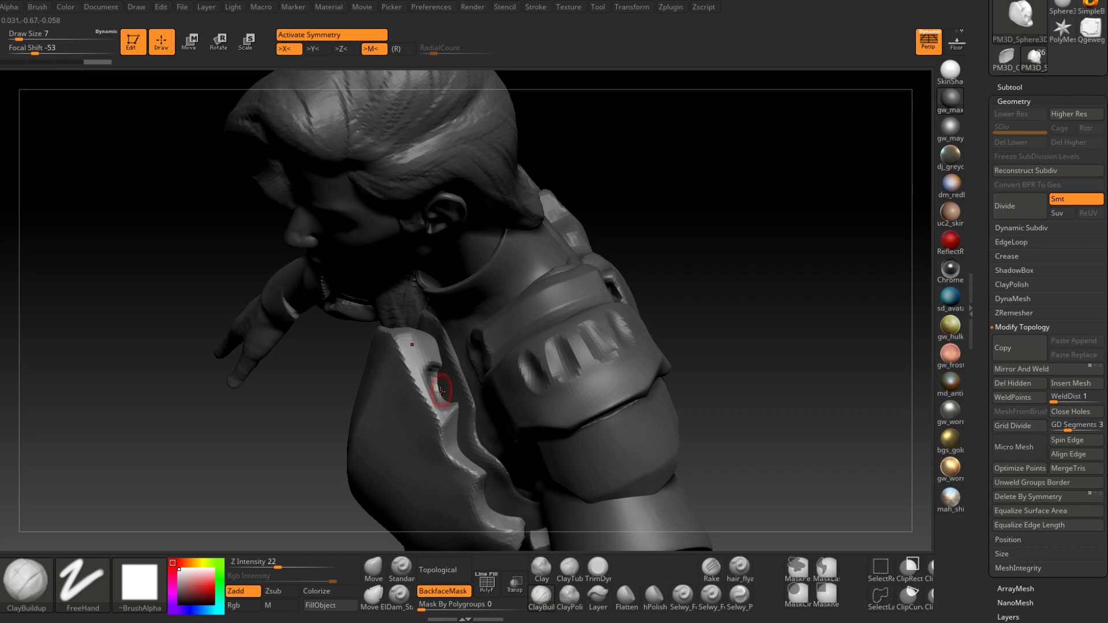
Deepen and widen the notch in the breastplate's stepped edge with ClayBuildup at draw size 7
mouse_move(445, 387)
right_mouse_down()
mouse_move(428, 388)
mouse_move(430, 404)
mouse_move(440, 375)
mouse_move(463, 385)
mouse_move(456, 404)
right_mouse_up()
right_click(431, 404)
right_click(459, 409, "ctrl")
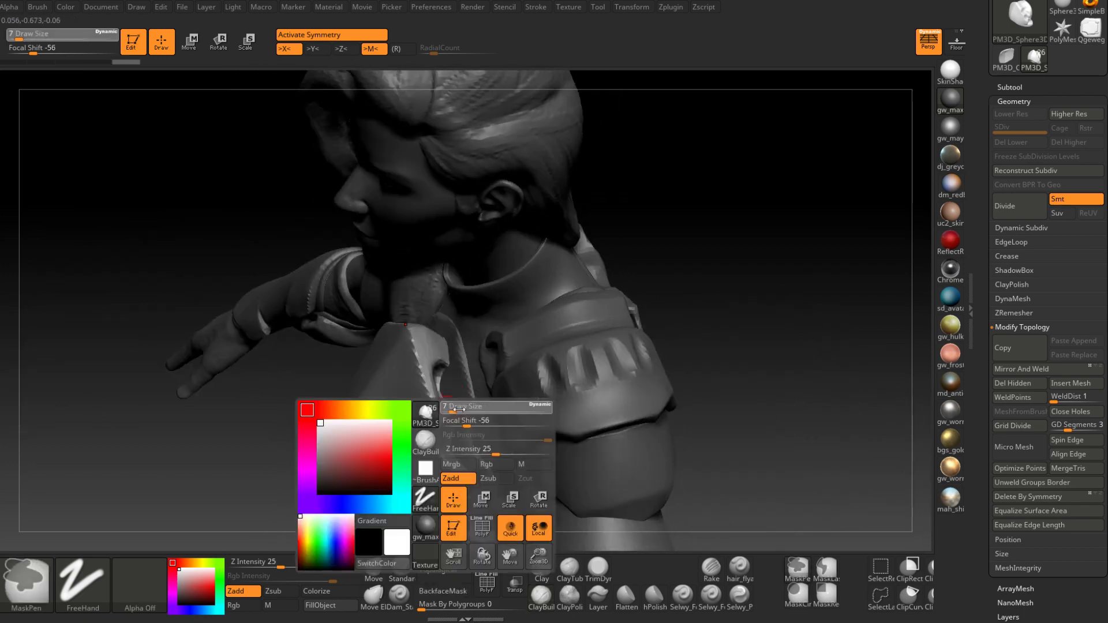
left_click_drag(459, 409, 472, 409)
right_click_drag(448, 396, 455, 403)
right_click(454, 404)
left_click_drag(458, 406, 450, 405)
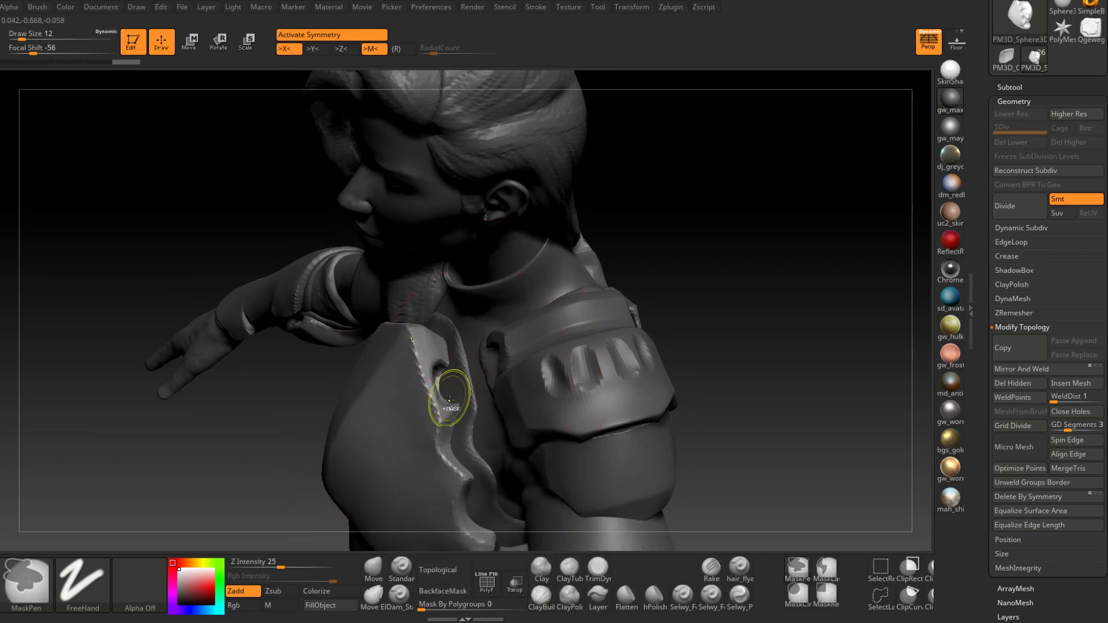
right_click_drag(450, 401, 465, 402, "ctrl")
right_click(465, 402)
left_click_drag(467, 407, 462, 407)
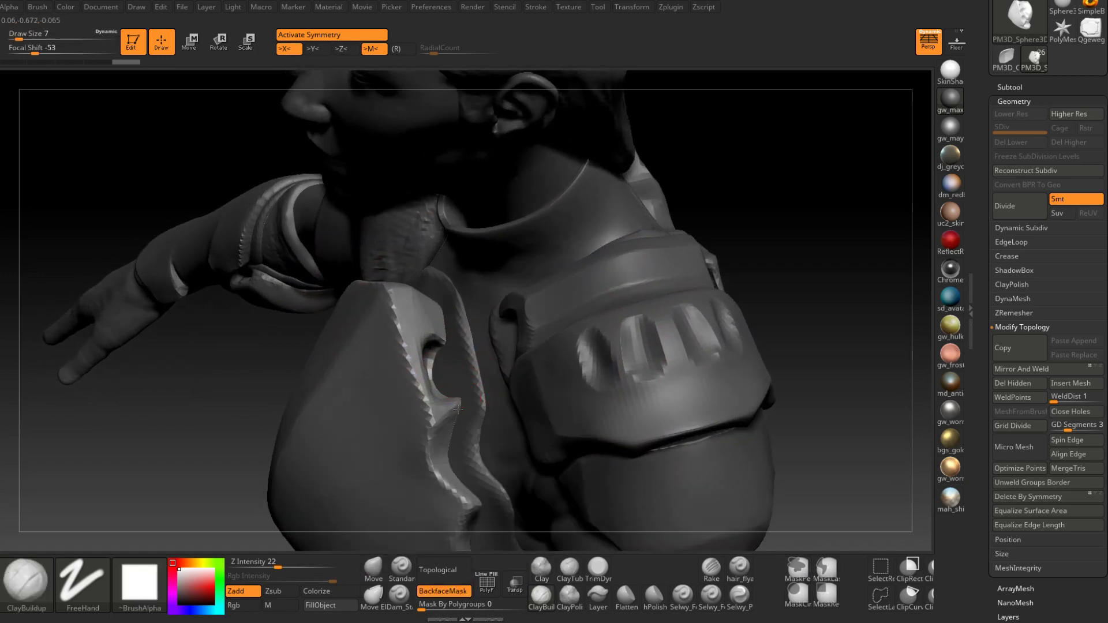
Review the full armored figure and save the tool to disk
right_click_drag(453, 415, 509, 332)
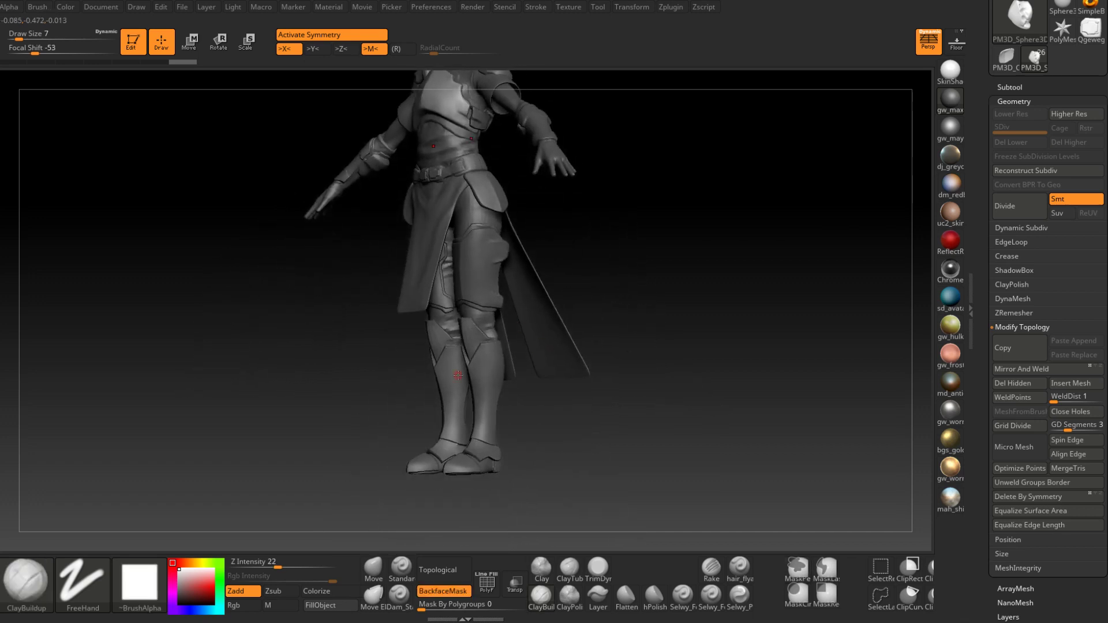
right_click_drag(516, 221, 490, 369, "alt")
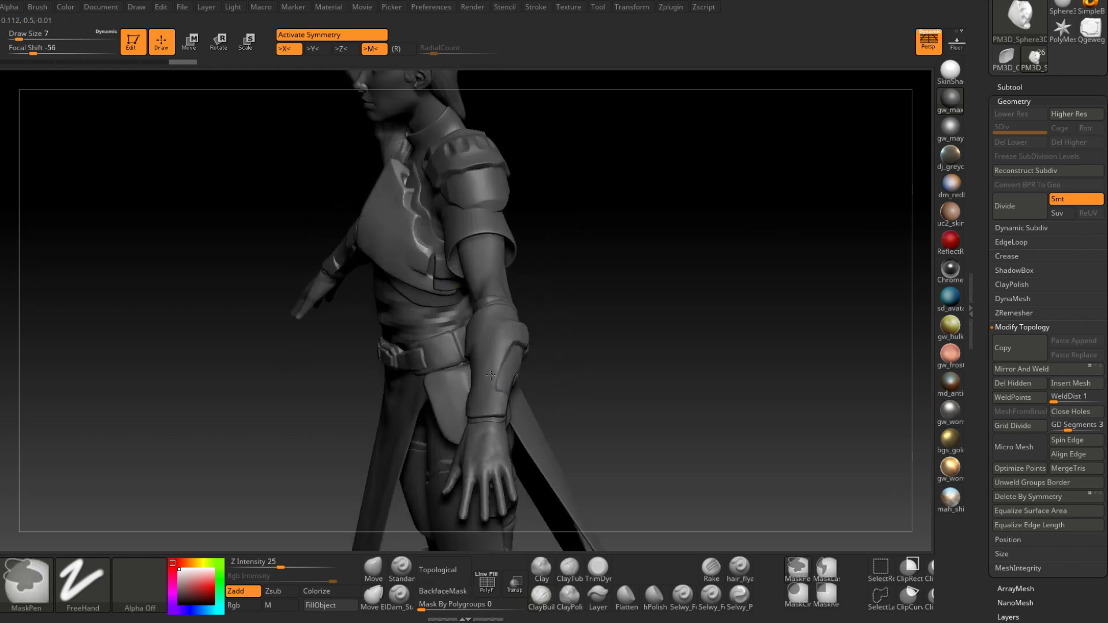
right_click_drag(554, 346, 513, 294)
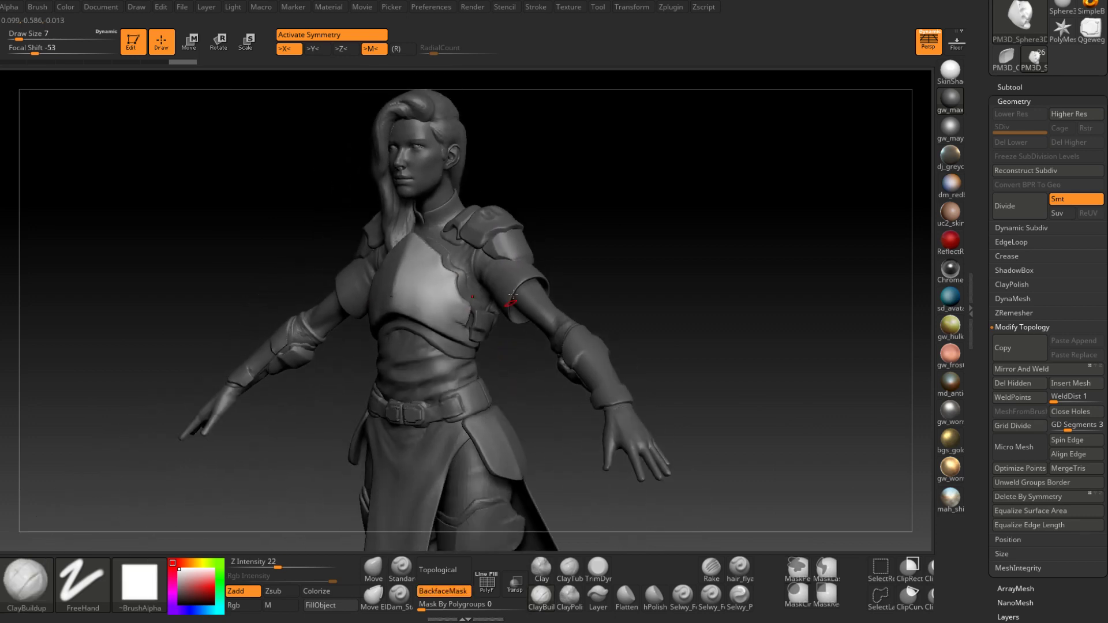
scroll(992, 206, "up", 3)
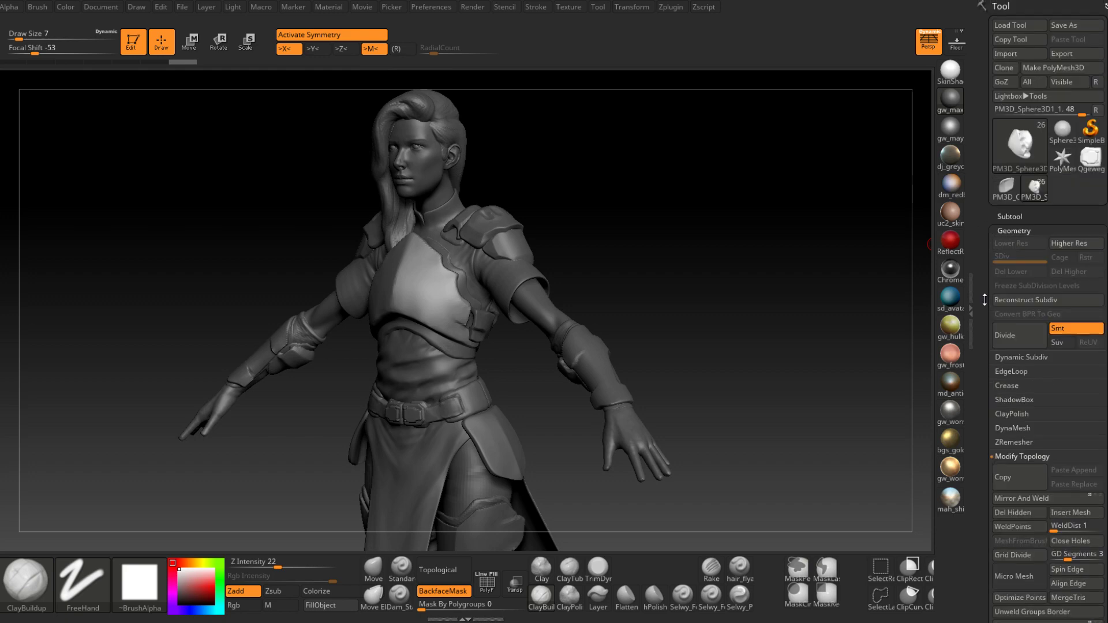
left_click(1067, 26)
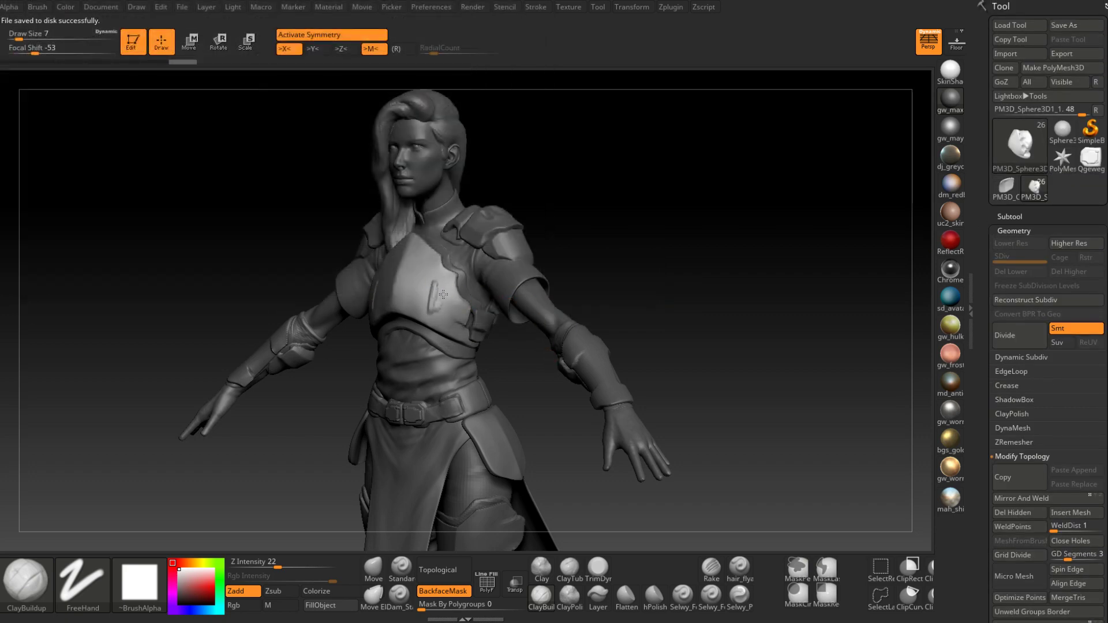
Undo a test stroke on the breastplate and inspect the skirt, leg armor and gloves
left_click_drag(443, 294, 442, 308)
key("ctrl+z")
right_click_drag(432, 378, 459, 388, "shift")
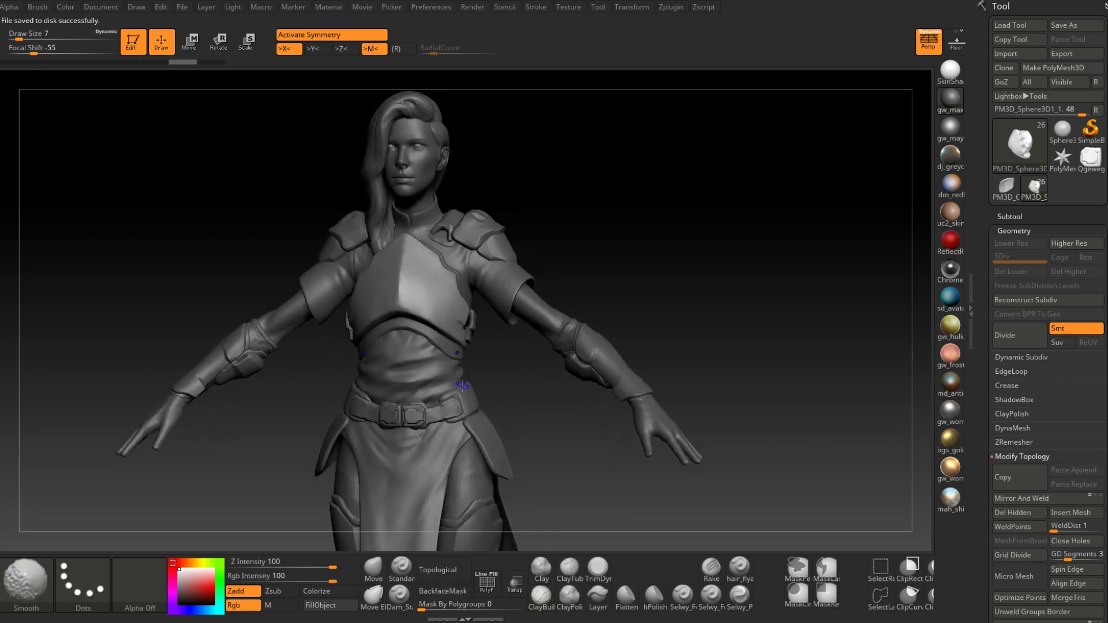
right_click_drag(465, 430, 471, 300, "alt")
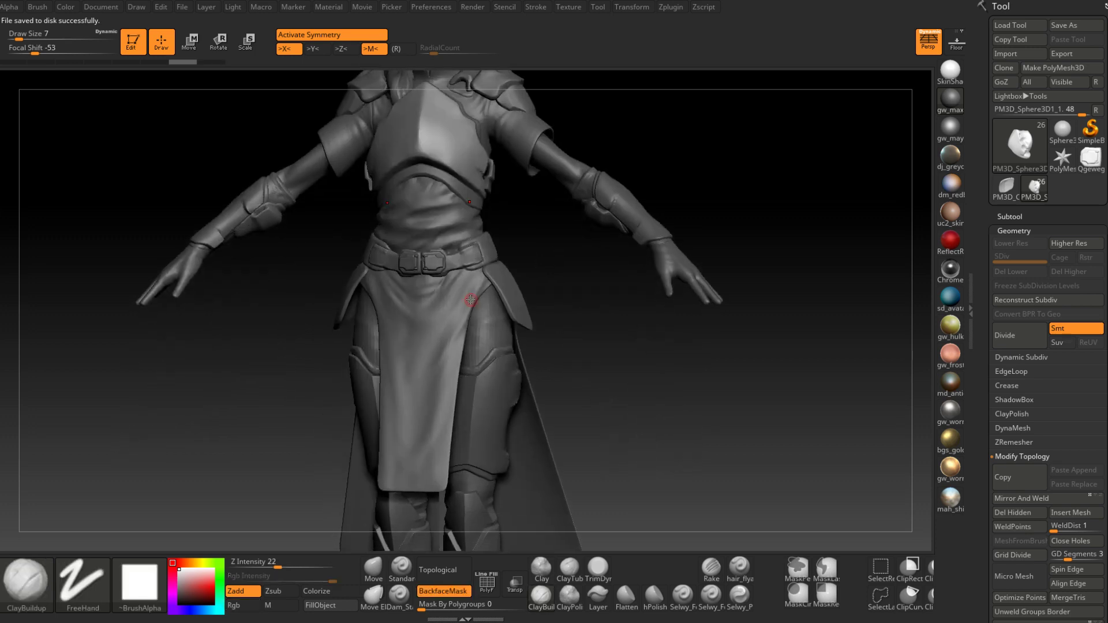
mouse_move(471, 300)
right_mouse_down()
mouse_move(648, 317)
mouse_move(431, 375)
mouse_move(405, 398)
mouse_move(396, 388)
mouse_move(406, 439)
mouse_move(416, 404)
mouse_move(490, 404)
mouse_move(481, 323)
mouse_move(539, 374)
mouse_move(623, 314)
mouse_move(617, 291)
right_mouse_up()
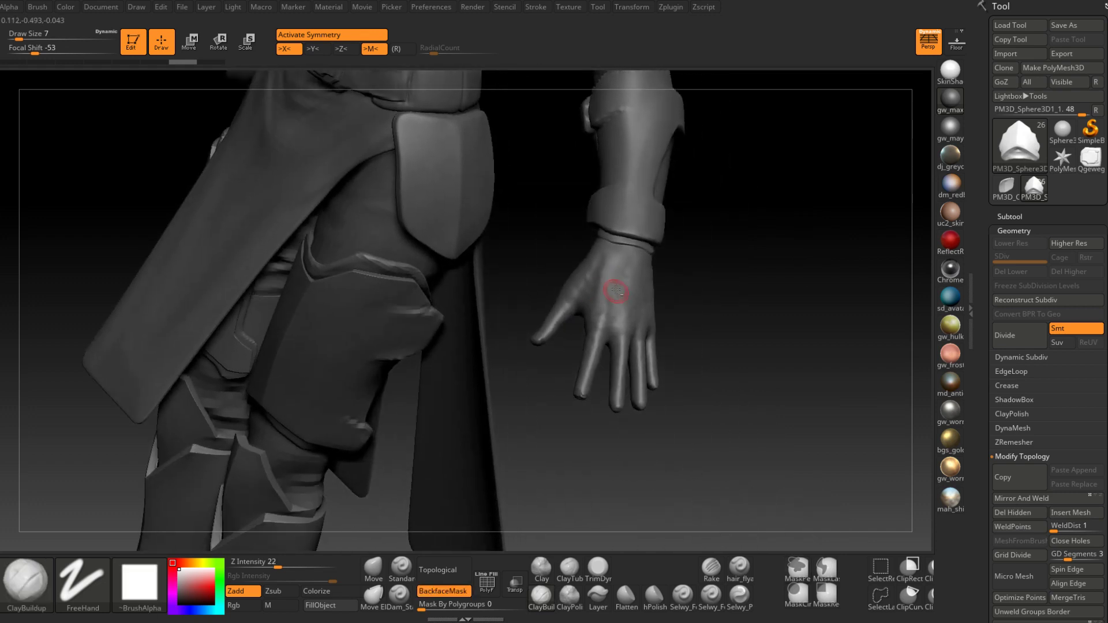
mouse_move(632, 336)
right_mouse_down()
mouse_move(584, 340)
mouse_move(571, 393)
mouse_move(578, 459)
mouse_move(551, 363)
mouse_move(604, 360)
mouse_move(612, 340)
right_mouse_up()
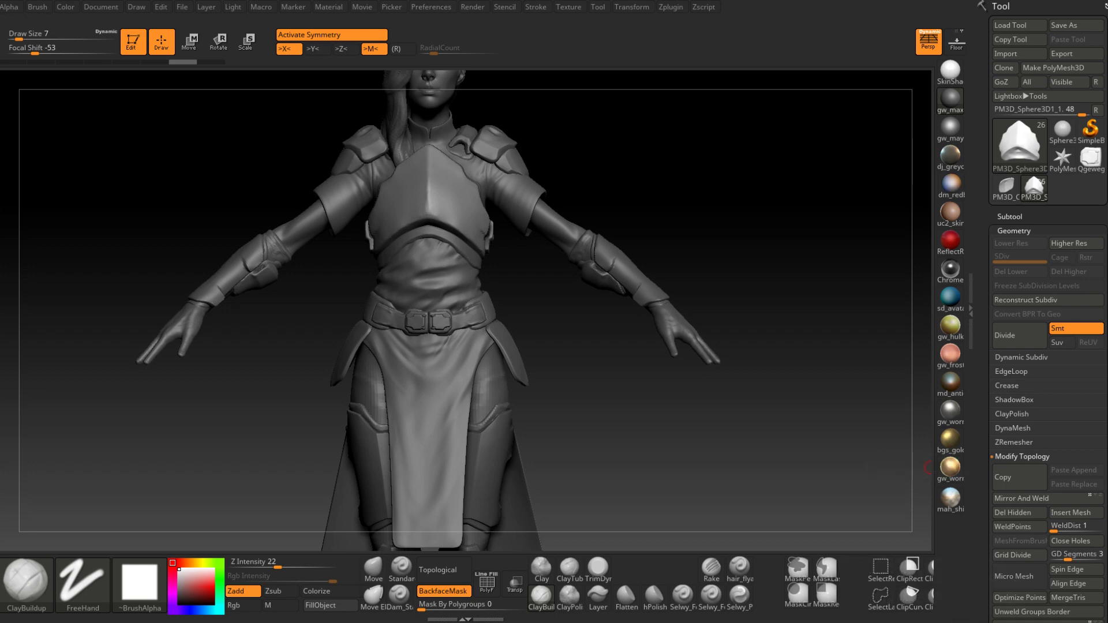
Switch to 3ds Max and open the recent scene containing the character's base meshes
left_click_drag(1107, 144, 248, 1)
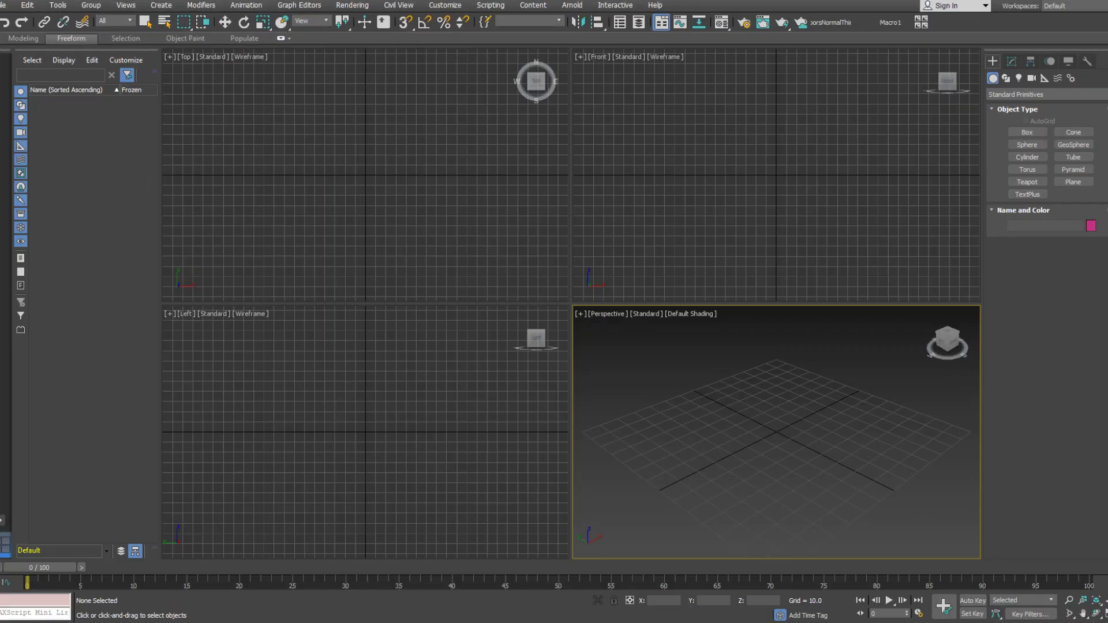
left_click(4, 4)
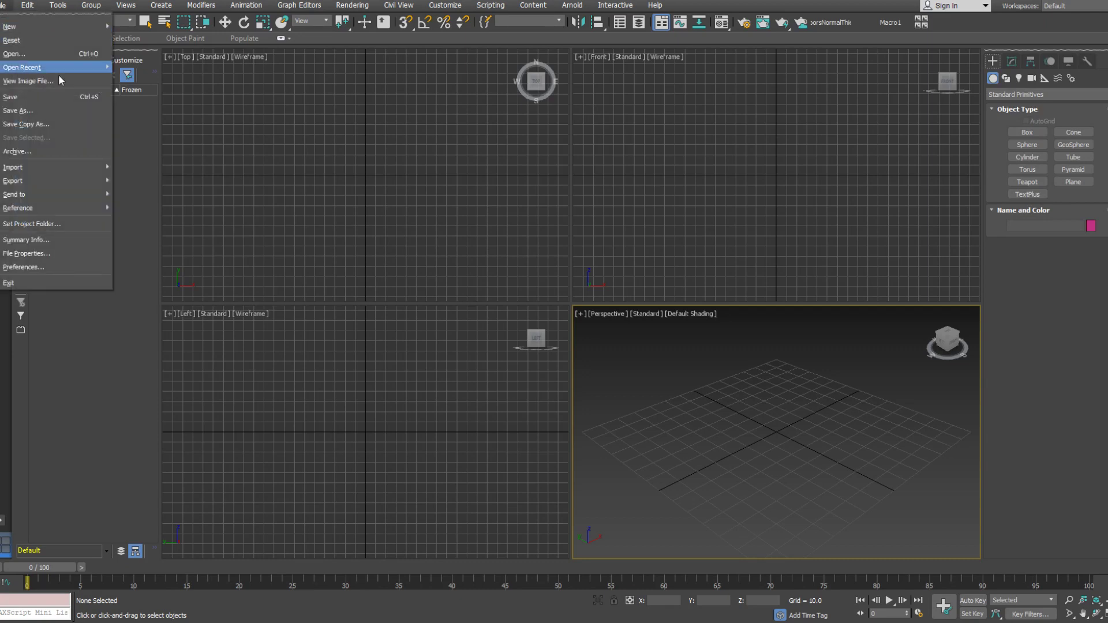
mouse_move(74, 68)
left_click(243, 87)
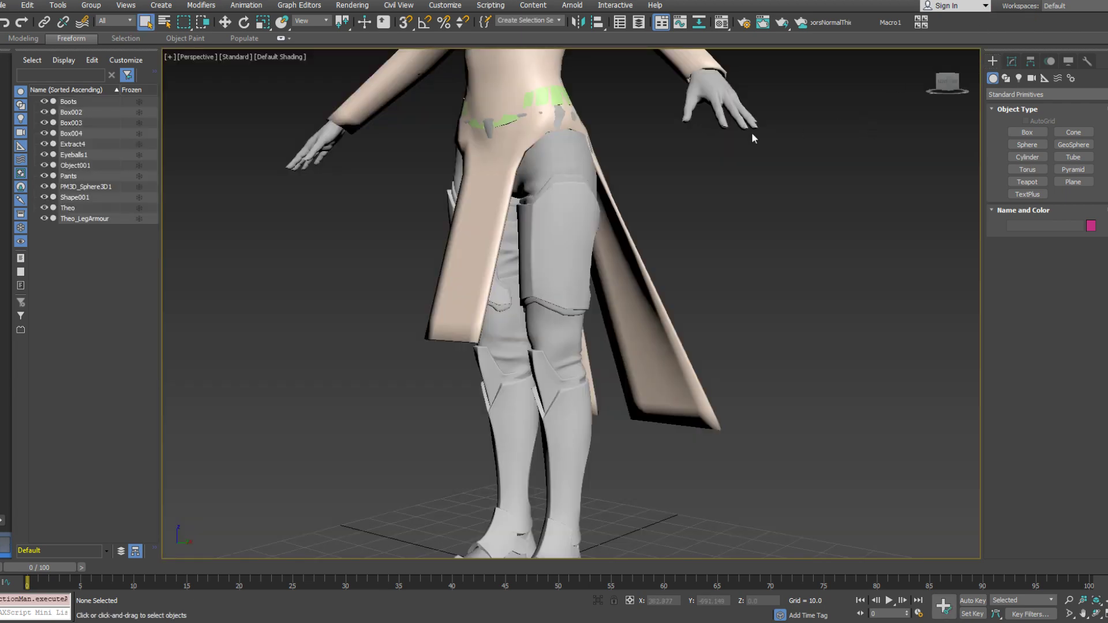
Select the long-sleeved coat mesh on the character and delete it from the scene
middle_click_drag(751, 132, 639, 283)
scroll(642, 273, "down", 3)
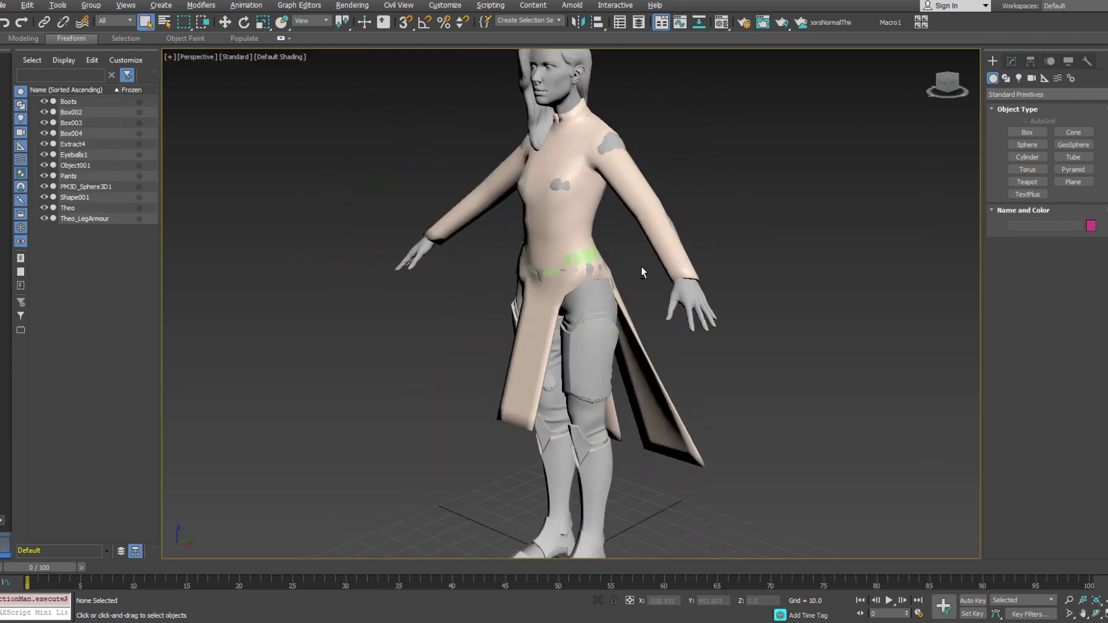
left_click(681, 266)
key("Delete")
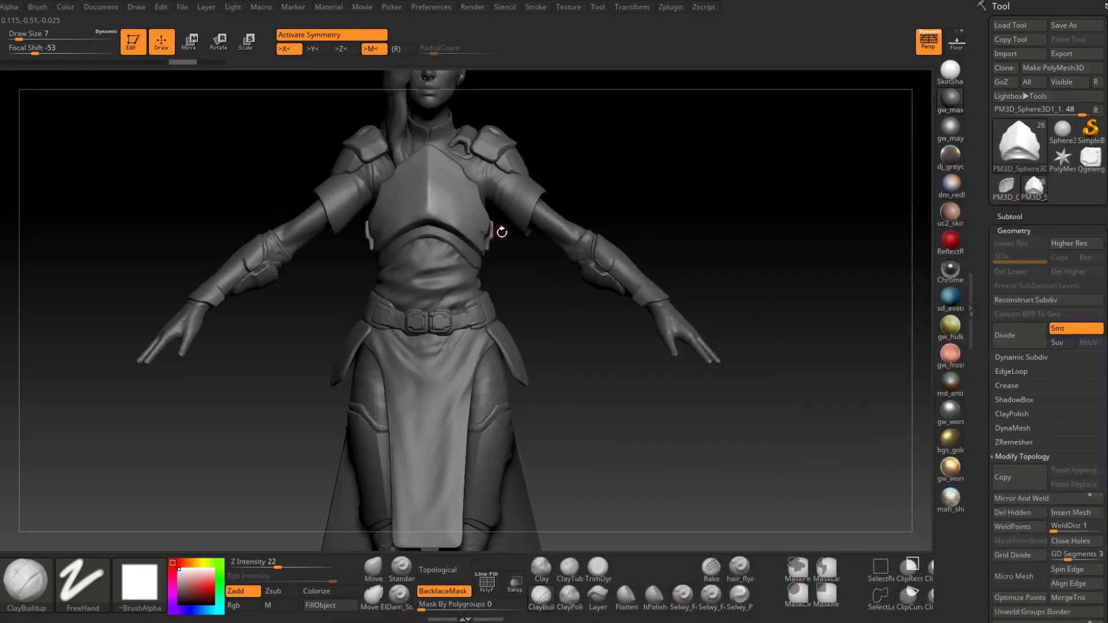
Switch back to ZBrush and select the cloth subtool at the waist below the breastplate
mouse_move(501, 232)
left_mouse_down()
mouse_move(693, 208)
mouse_move(636, 206)
mouse_move(651, 208)
mouse_move(608, 267)
mouse_move(475, 347)
left_mouse_up()
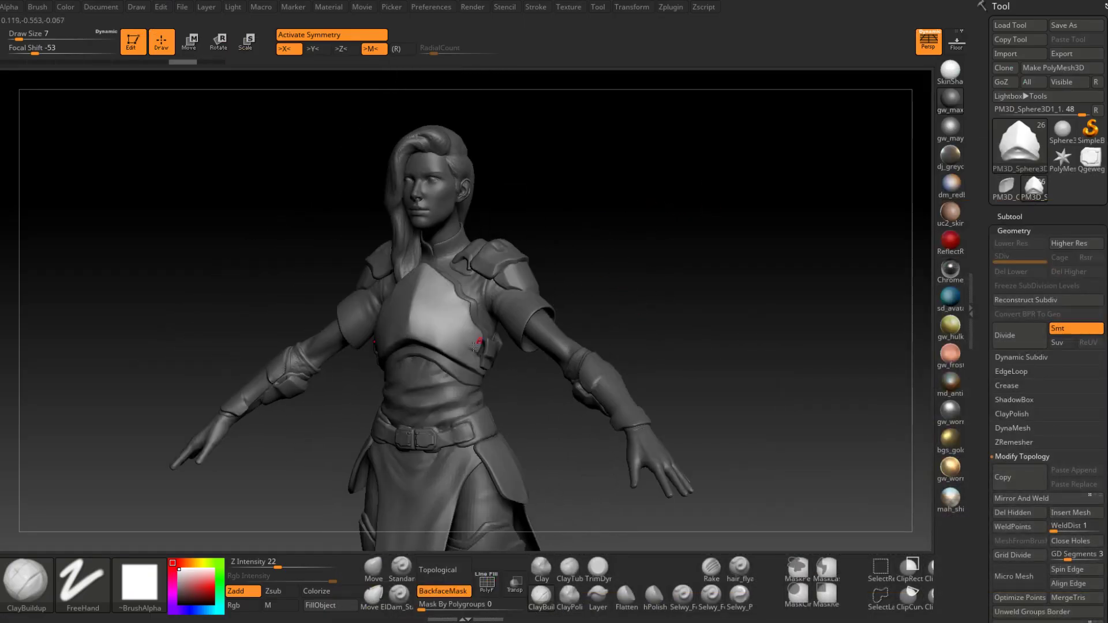
left_click(448, 369, "alt")
left_click_drag(608, 351, 795, 210)
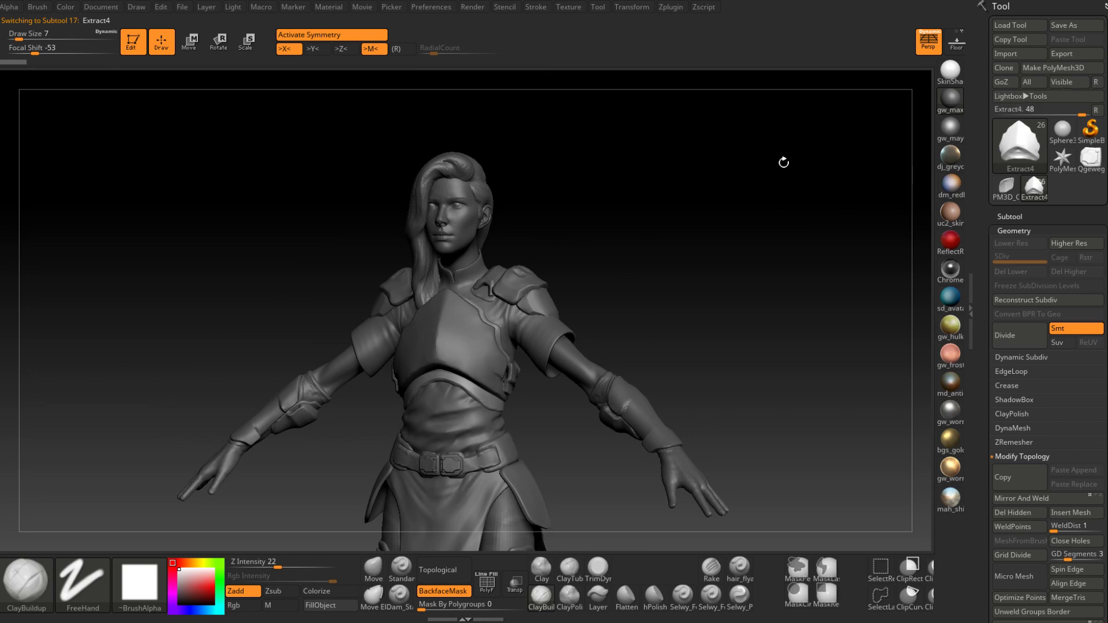
right_click_drag(725, 216, 806, 78, "alt")
mouse_move(757, 245)
right_mouse_down("ctrl")
mouse_move(774, 203)
mouse_move(686, 231)
right_mouse_up("ctrl")
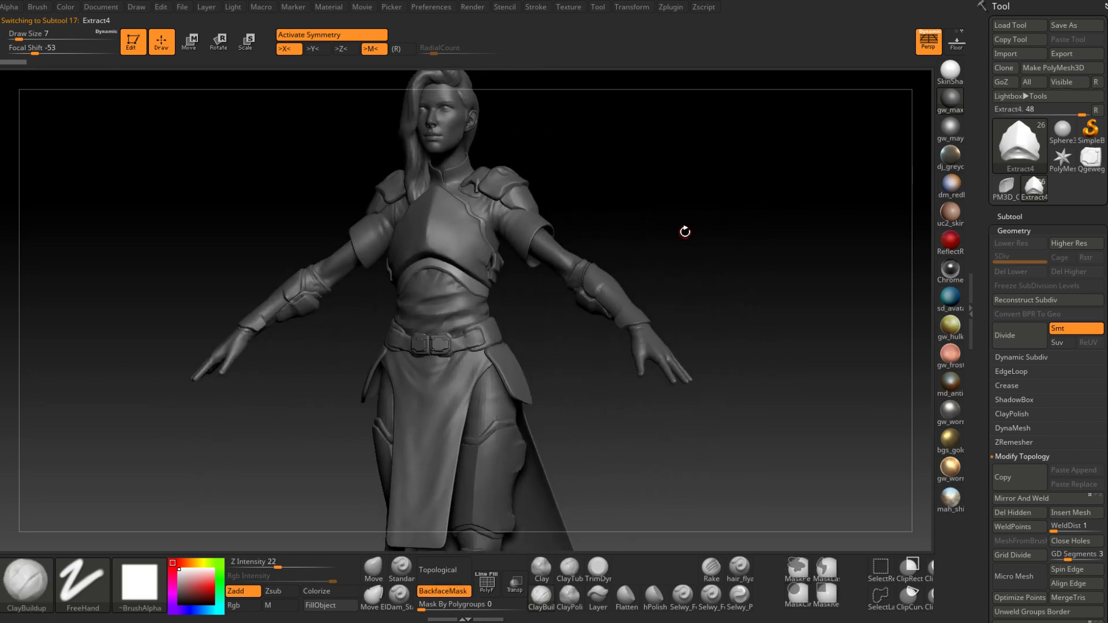
Switch to 3ds Max and delete the belt and all remaining character meshes to empty the scene
left_click_drag(631, 241, 675, 246)
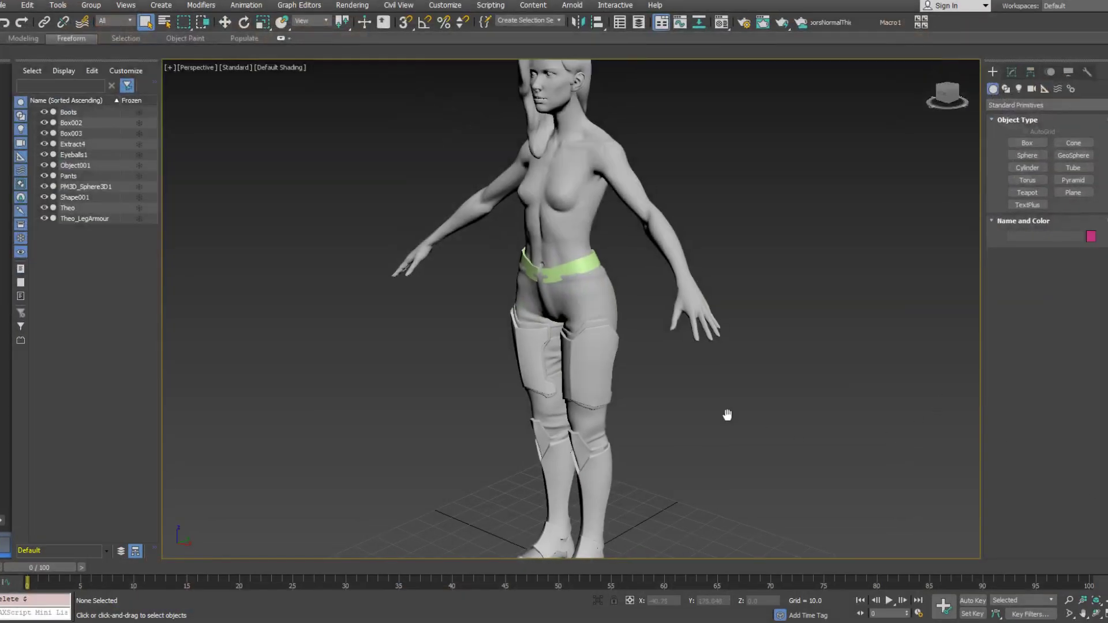
middle_click_drag(725, 414, 689, 426, "alt")
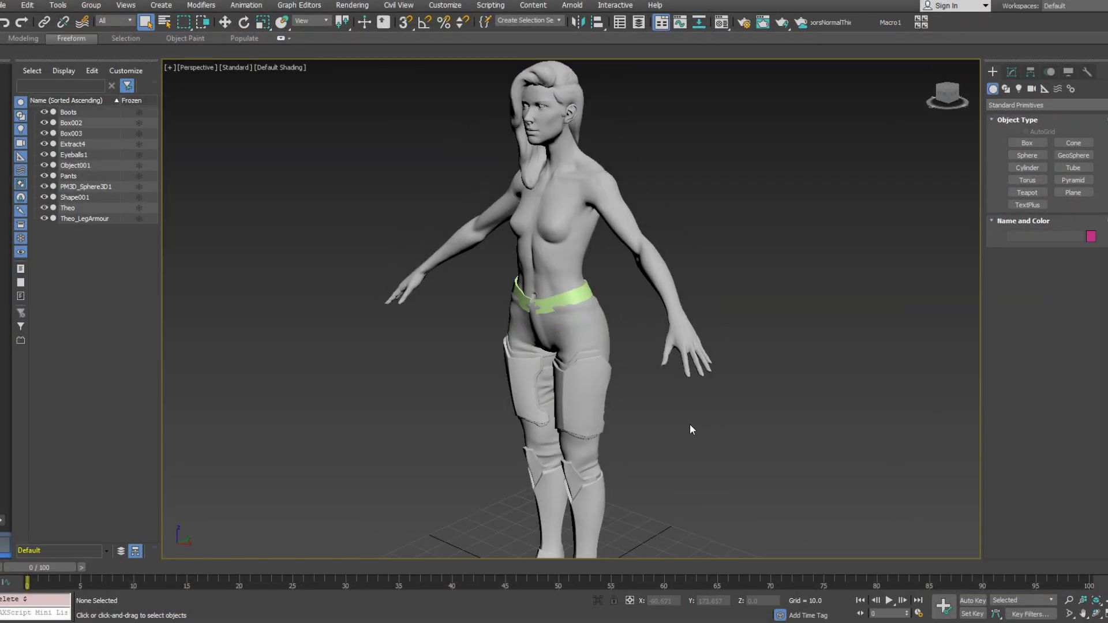
left_click(568, 299)
key("Delete")
left_click(585, 347)
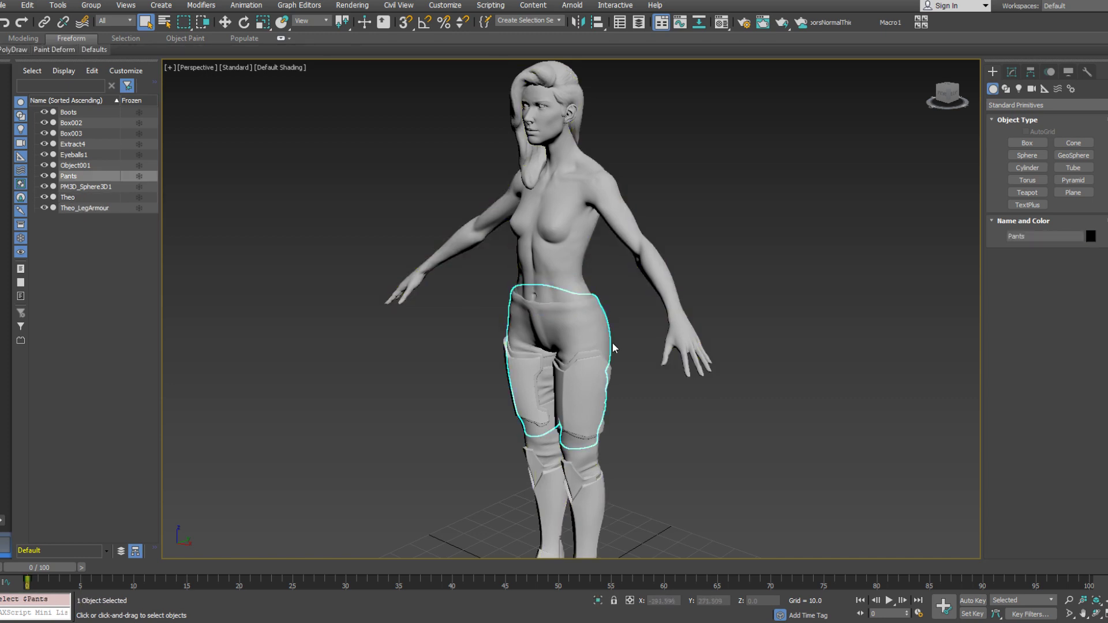
middle_click_drag(584, 347, 465, 148, "alt")
key("ctrl+a")
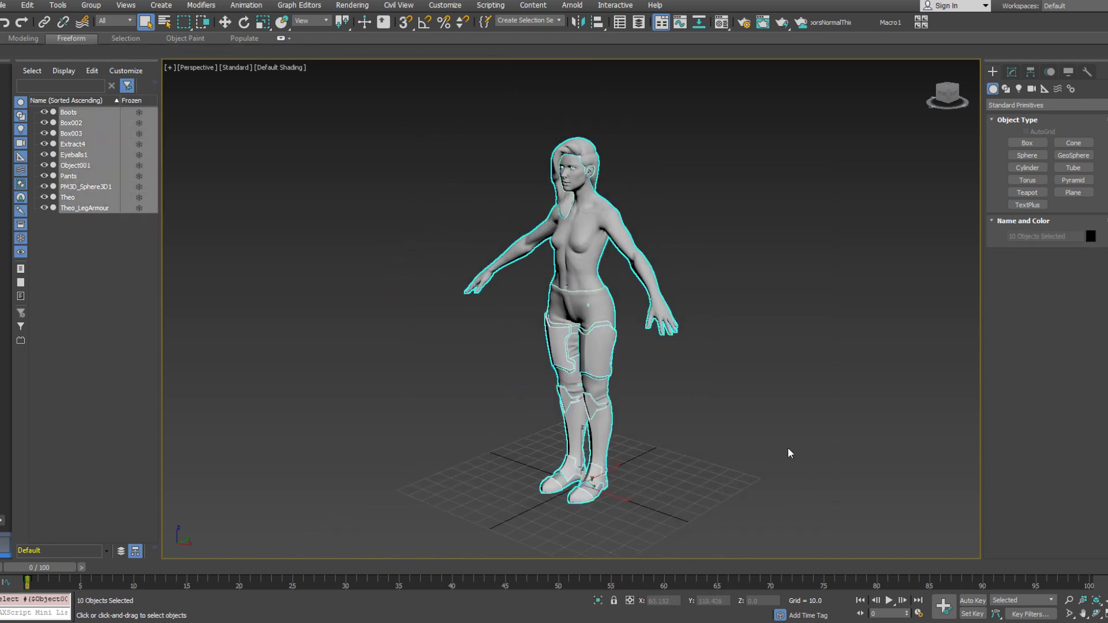
key("Delete")
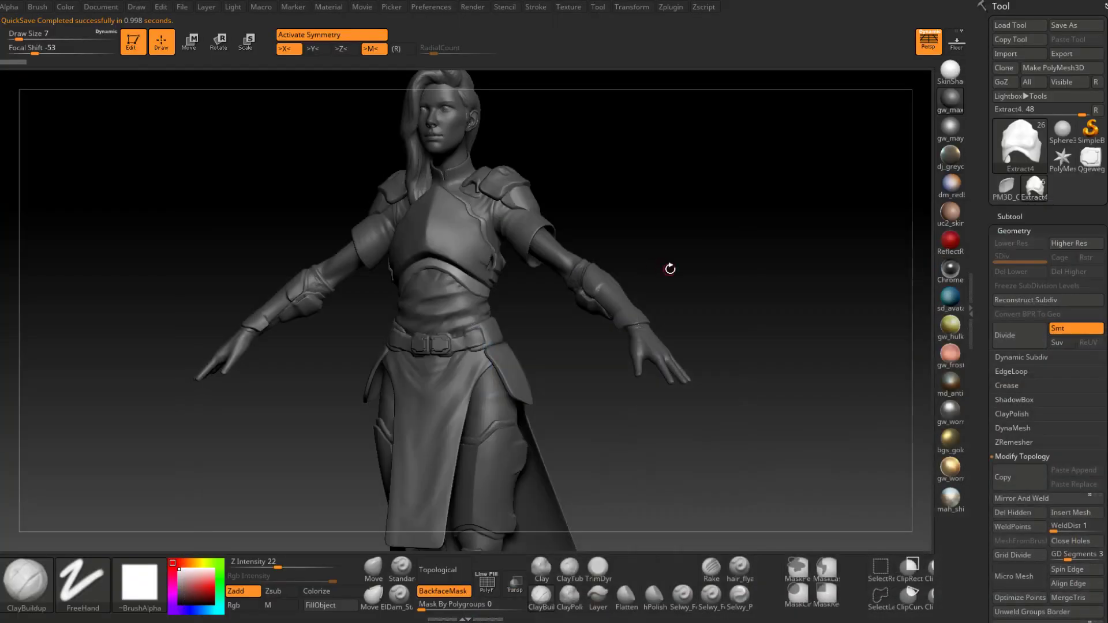
Switch to ZBrush and export the visible subtools as a binary FBX 2016 file, overwriting Theo.fbx in the Temp folder
mouse_move(684, 200)
left_mouse_down()
mouse_move(715, 237)
mouse_move(631, 284)
mouse_move(649, 289)
mouse_move(661, 248)
mouse_move(710, 237)
left_mouse_up()
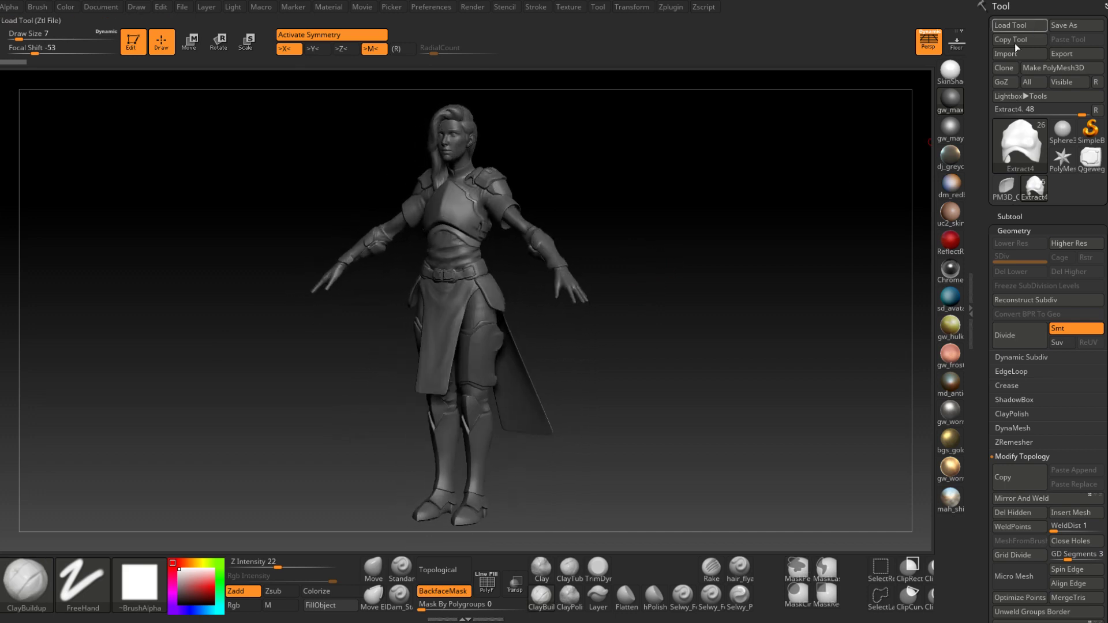
left_click(671, 6)
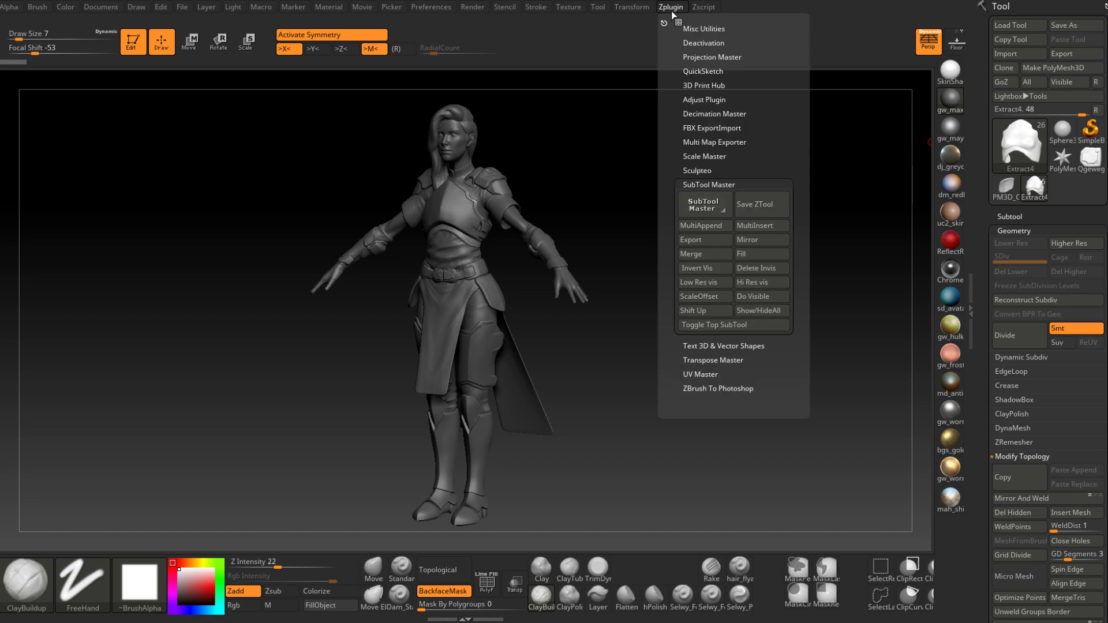
left_click(710, 127)
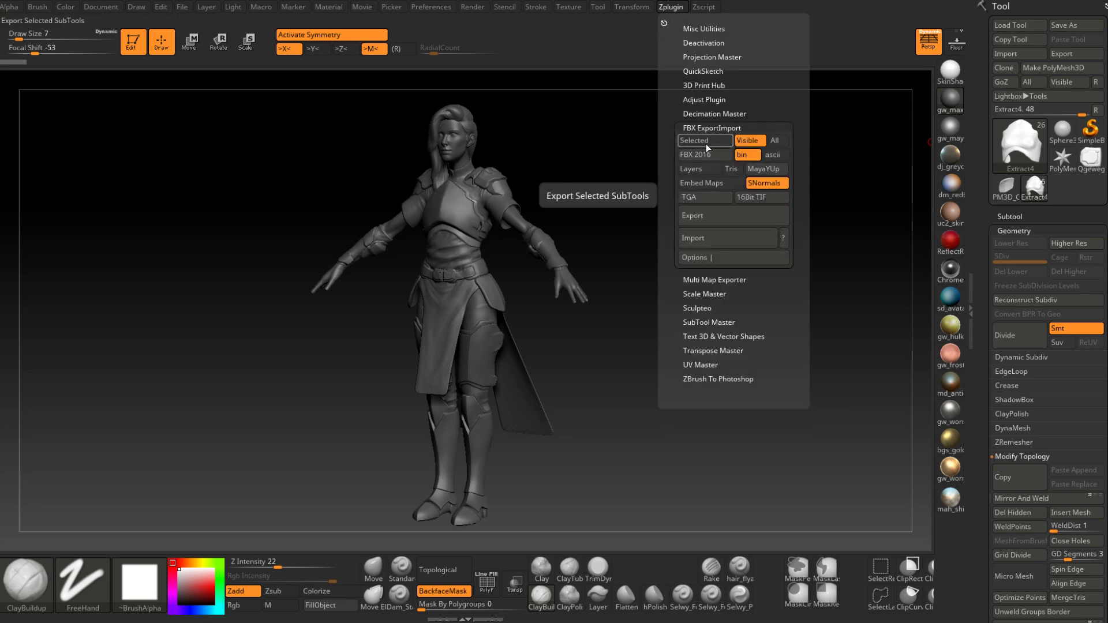
left_click(719, 218)
double_click(126, 81)
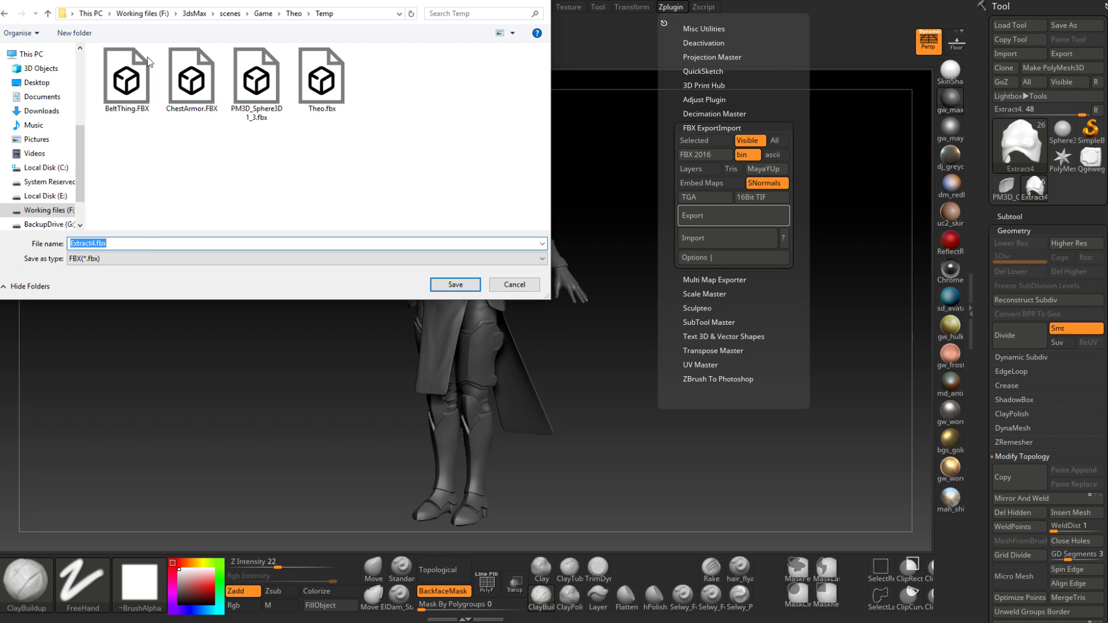
left_click(322, 81)
left_click(456, 285)
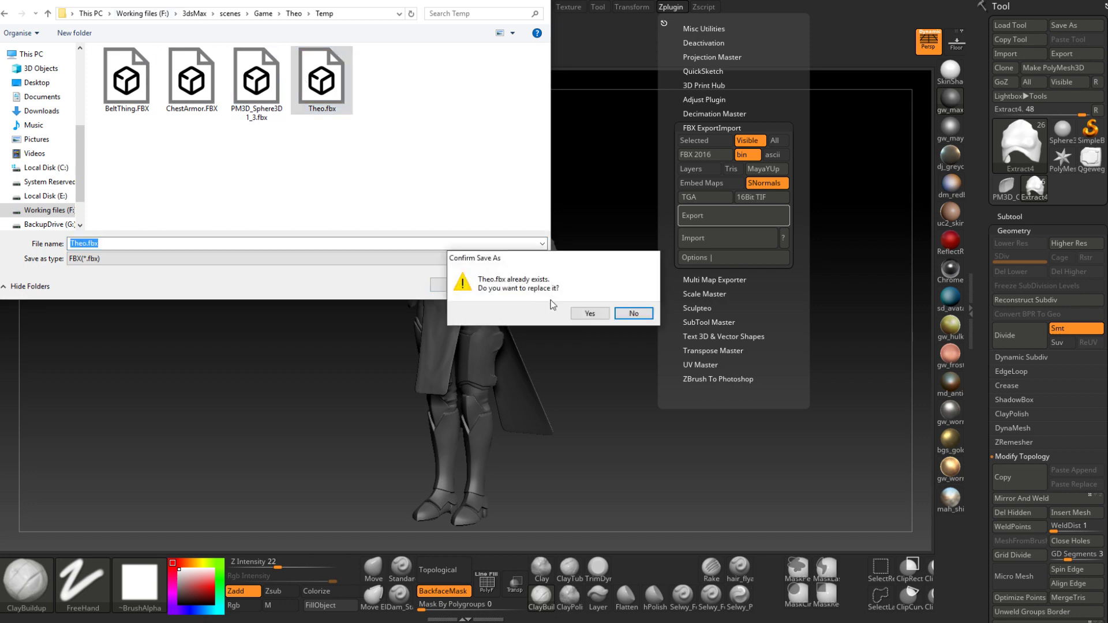
left_click(587, 313)
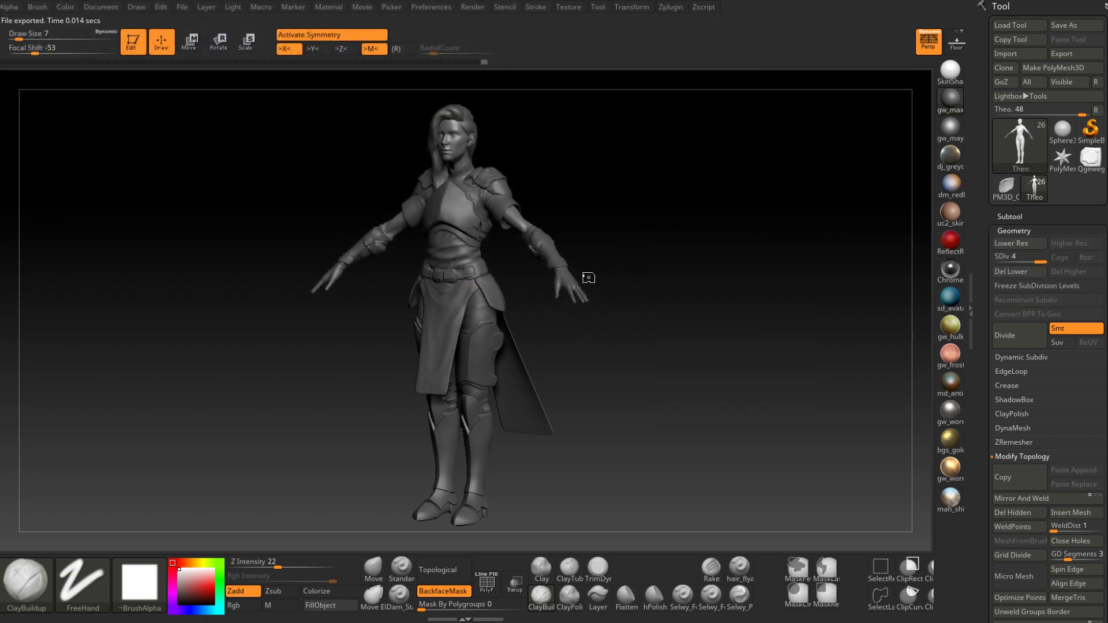
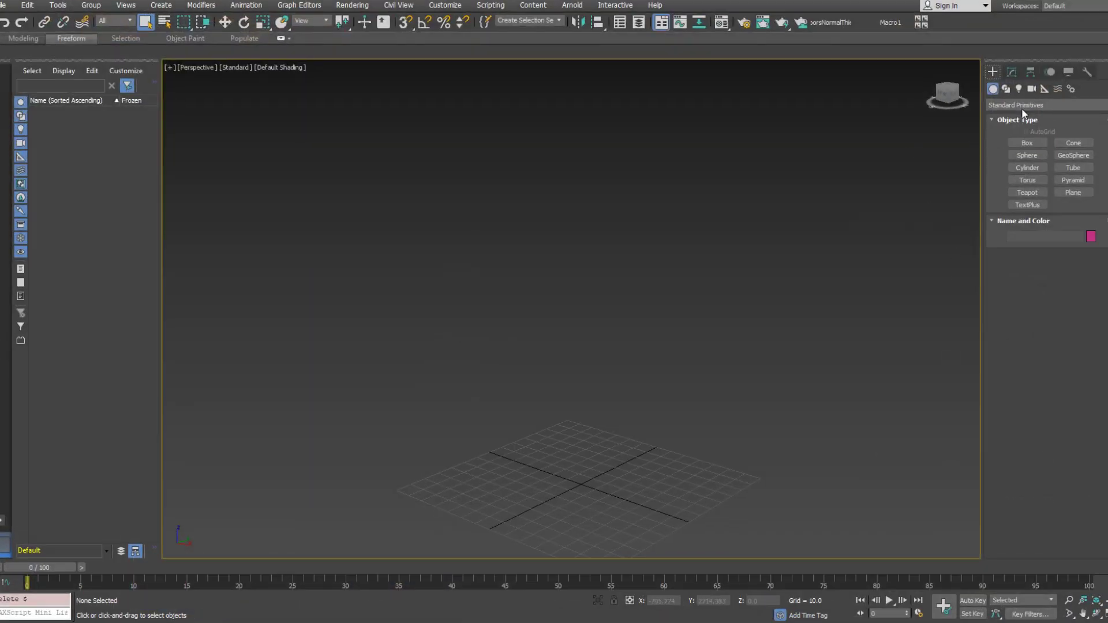
Switch to 3ds Max and import Theo.fbx from the Game\Theo\Temp folder into the empty scene
left_click(7, 7)
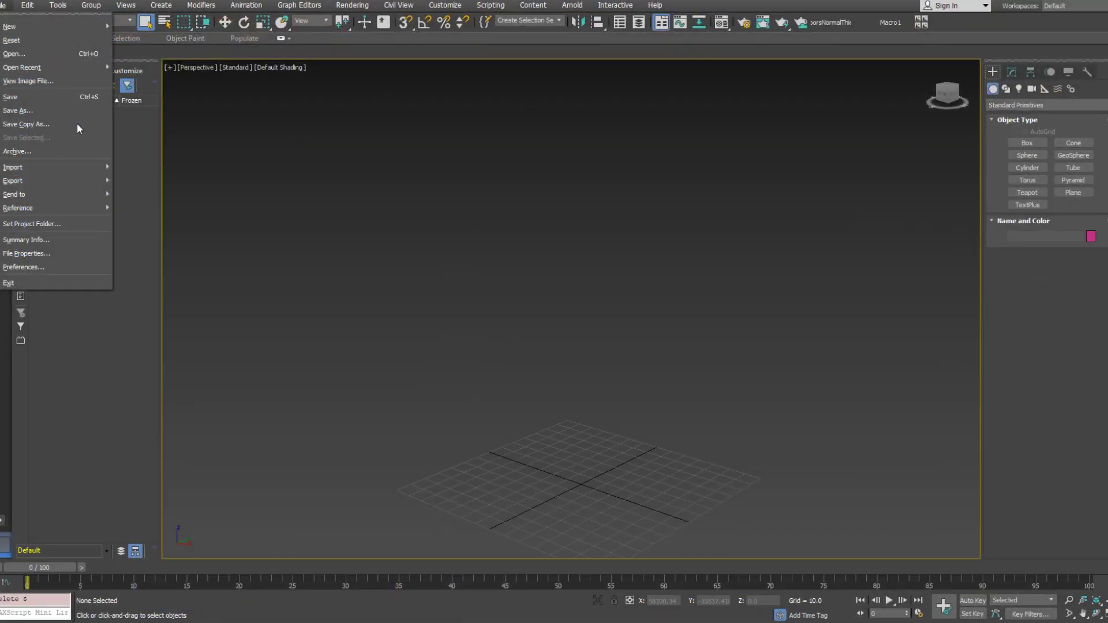
mouse_move(61, 164)
left_click(164, 178)
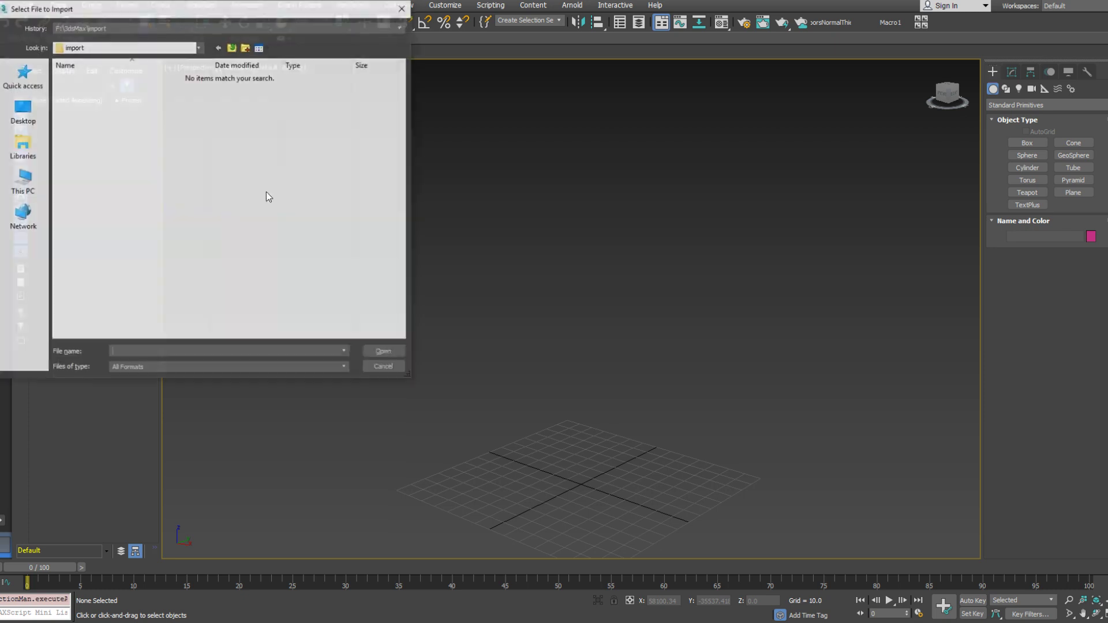
left_click(223, 27)
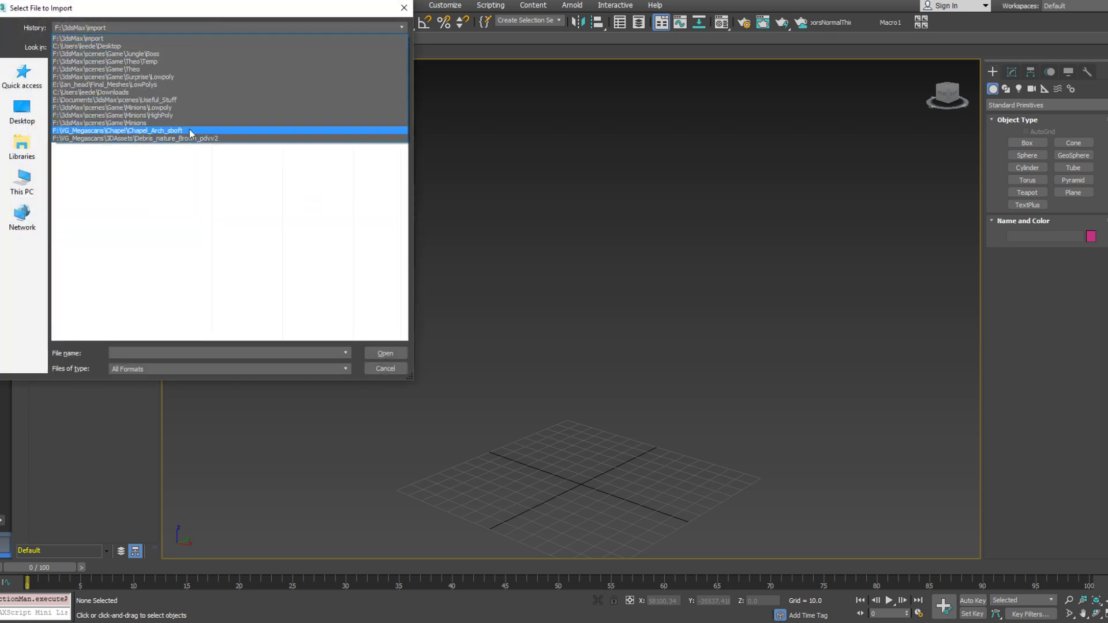
left_click(178, 61)
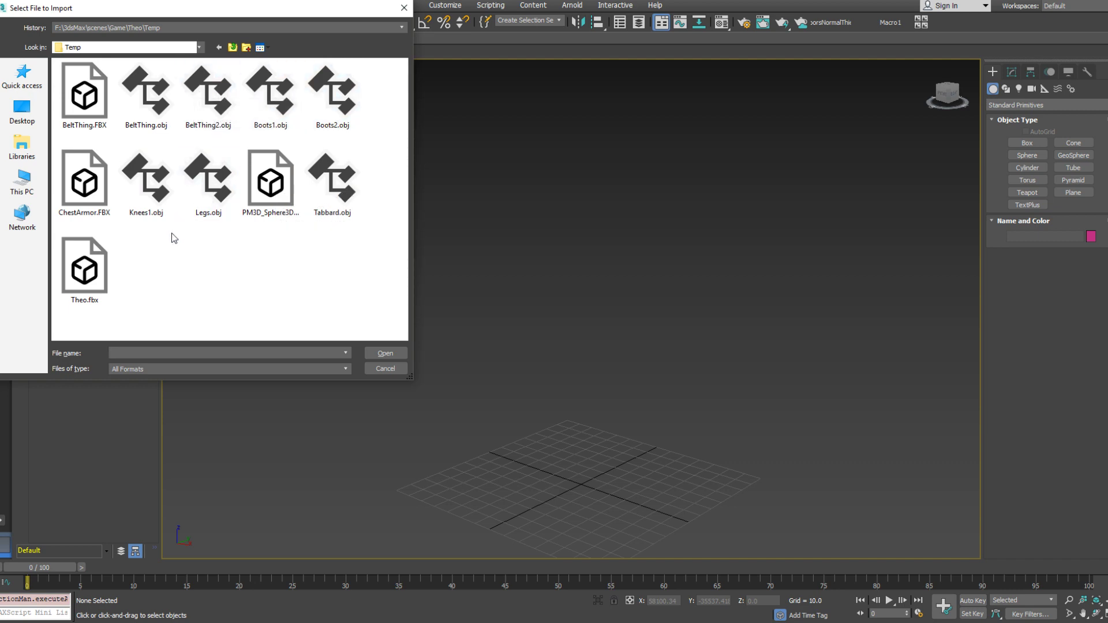
left_click(110, 276)
left_click(378, 354)
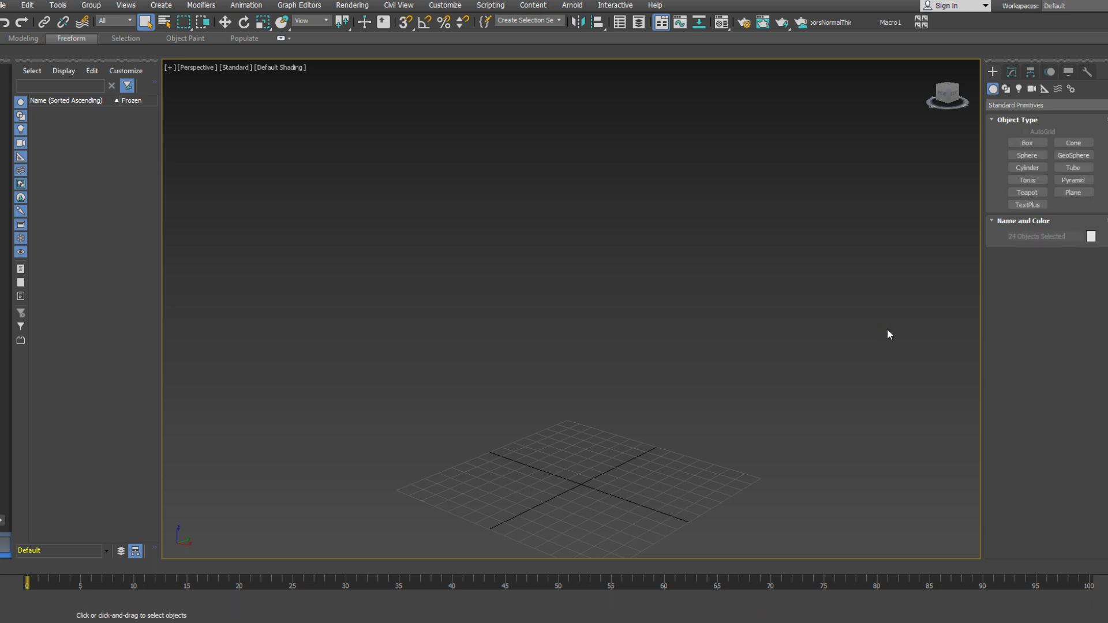
Examine the imported outfit from the front, checking the breastplate and the cloth at the waist
middle_click_drag(729, 323, 667, 325, "alt")
scroll(569, 293, "up", 4)
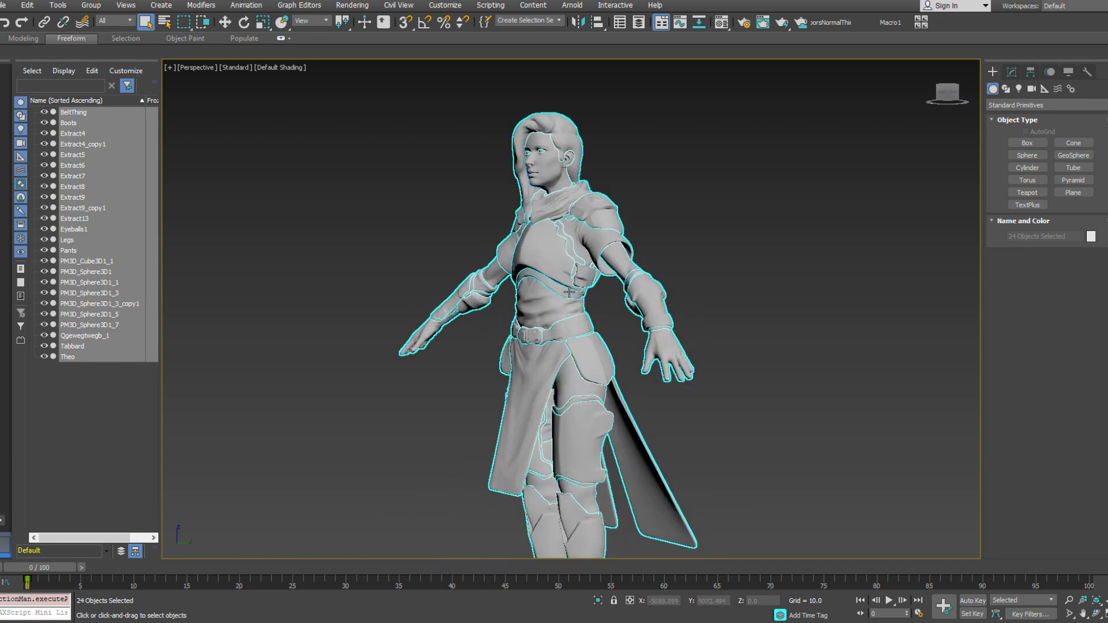
left_click(621, 317)
scroll(506, 280, "up", 3)
middle_click_drag(507, 332, 574, 231)
scroll(611, 288, "up", 3)
left_click(574, 229)
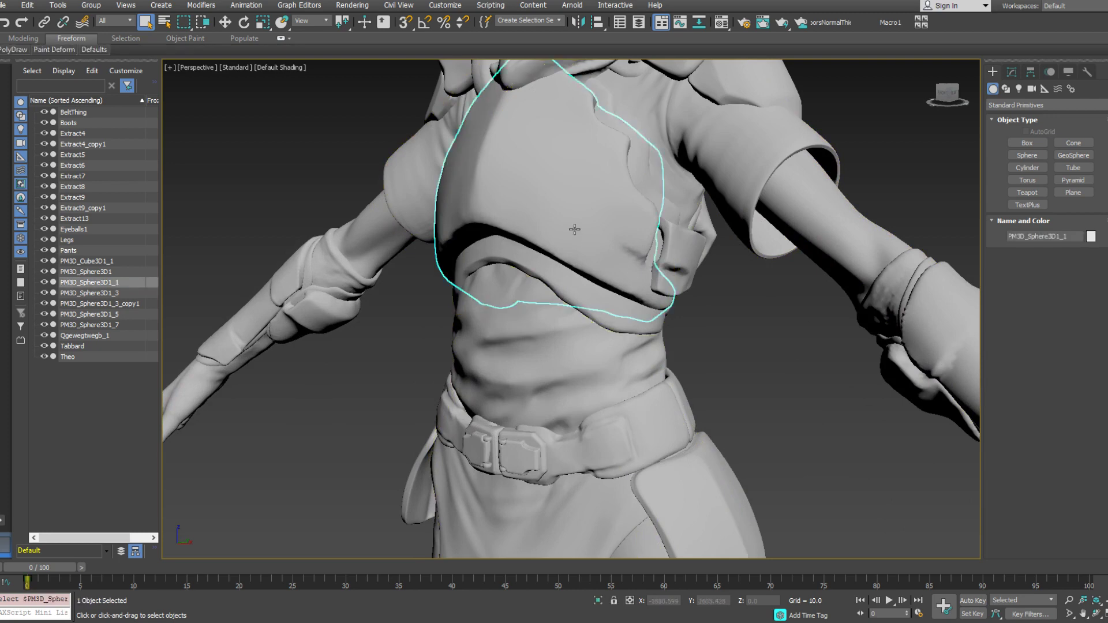
scroll(572, 244, "down", 4)
middle_click_drag(572, 307, 559, 257)
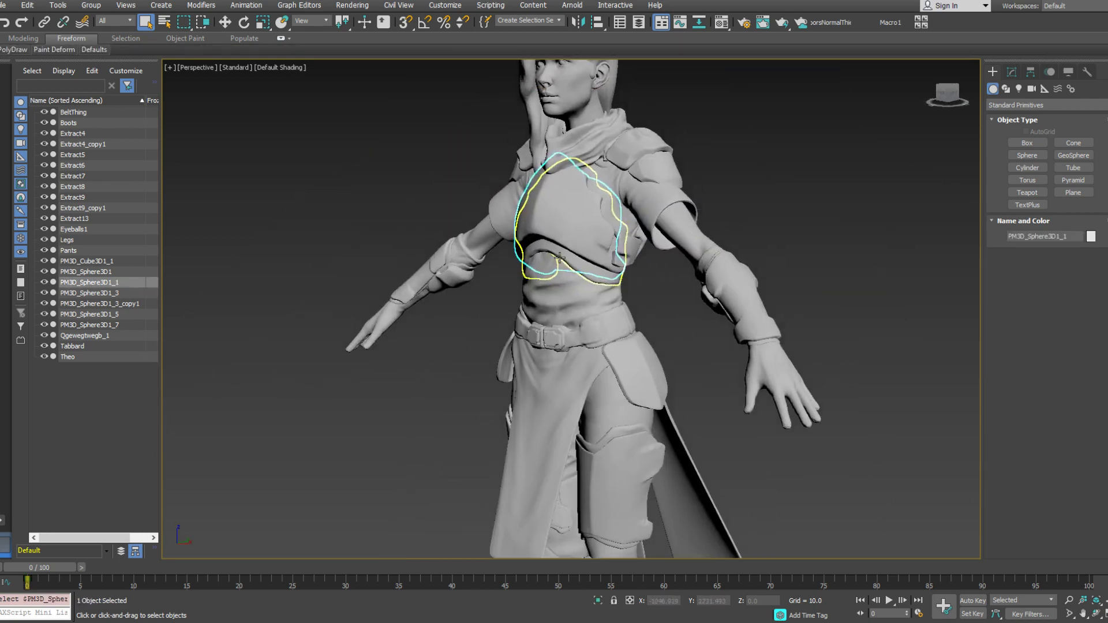
scroll(559, 258, "up", 3)
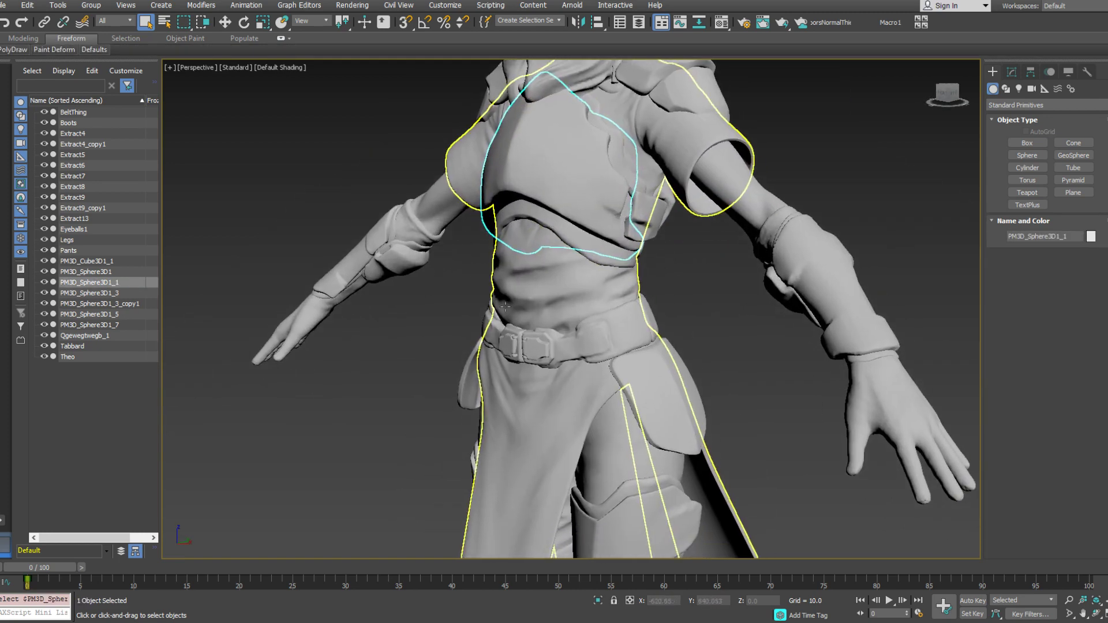
Select the tabard and examine the imported outfit around the torso's side and back
middle_click_drag(575, 261, 584, 230, "alt")
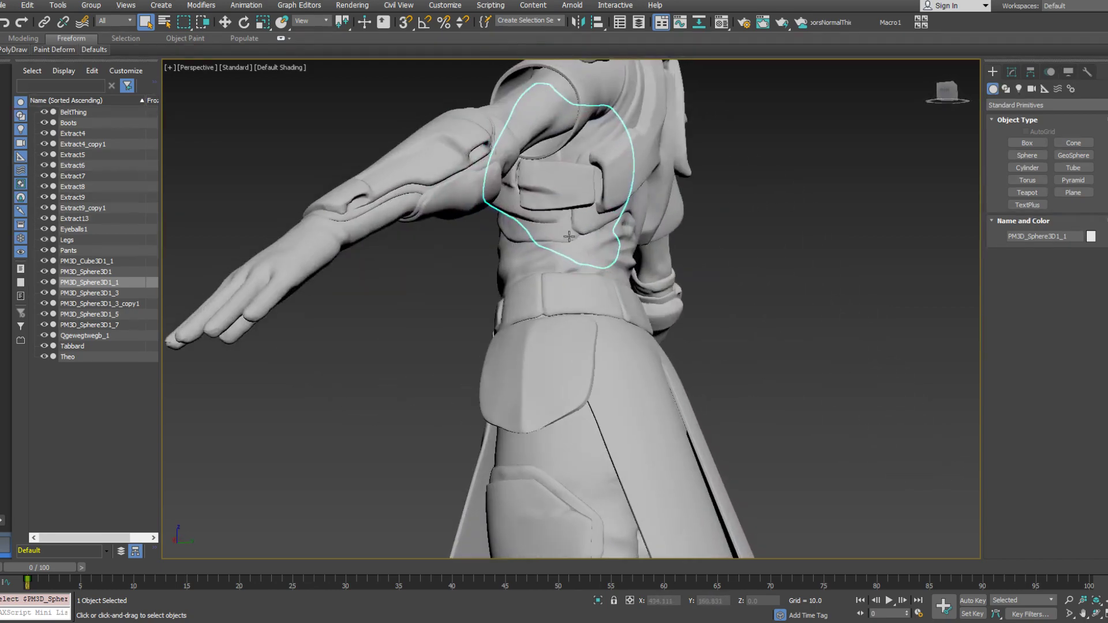
middle_click_drag(575, 283, 612, 276, "alt")
left_click(647, 272)
left_click(634, 284)
scroll(613, 254, "down", 4)
middle_click_drag(641, 231, 573, 200, "alt")
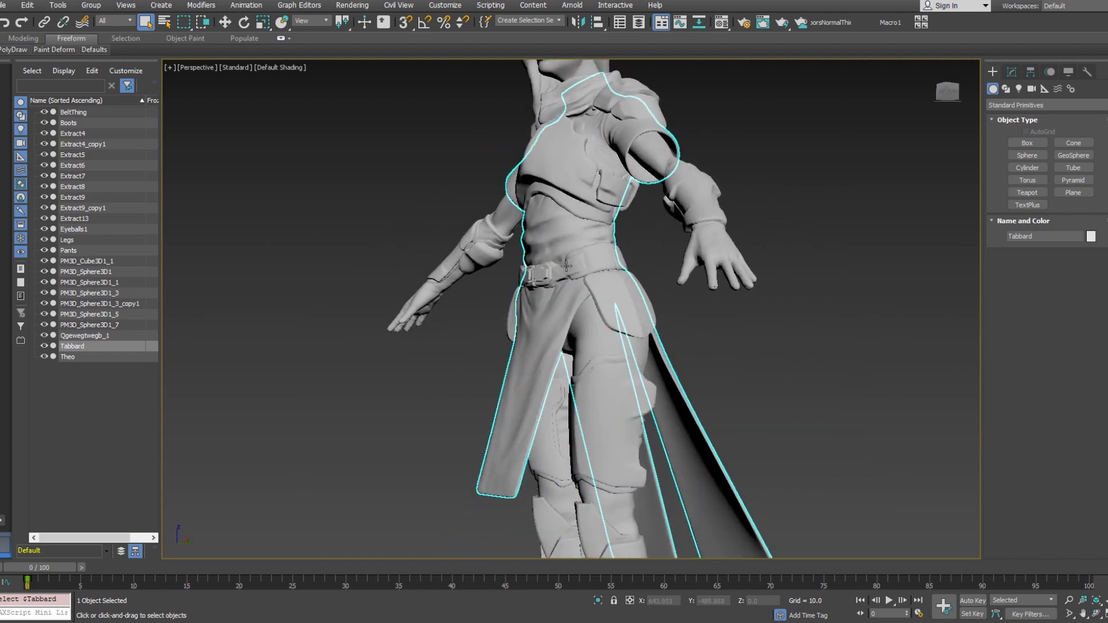
middle_click_drag(566, 266, 562, 216, "alt")
middle_click_drag(563, 216, 526, 238)
scroll(526, 238, "up", 4)
scroll(702, 276, "down", 4)
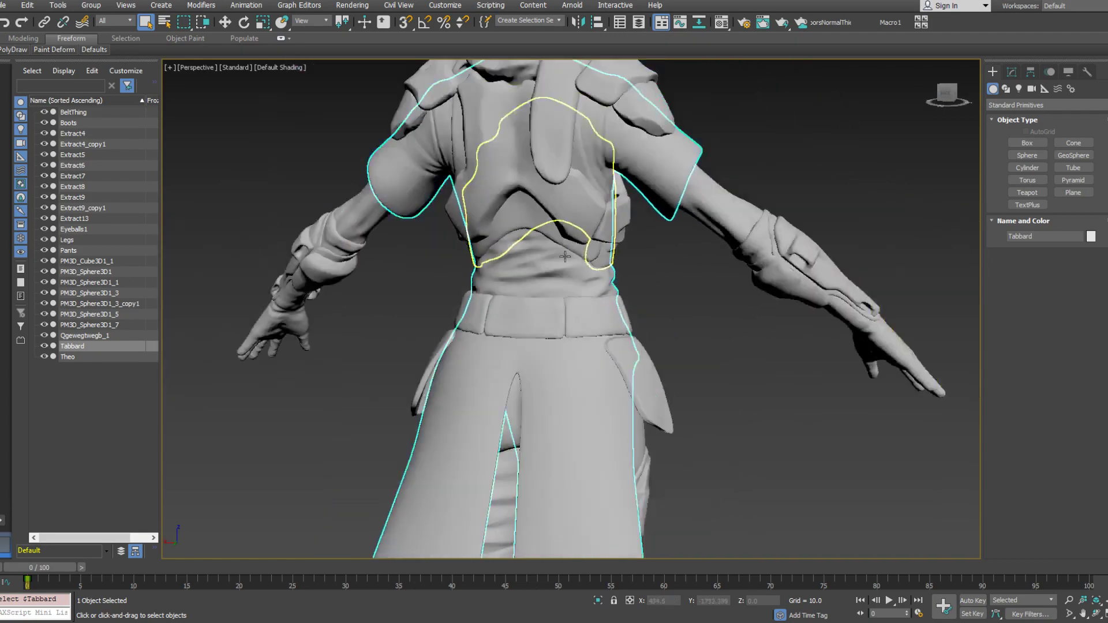
Select the hip armor plates beside the belt and show their modifier stack
mouse_move(612, 274)
middle_mouse_down("alt")
mouse_move(816, 259)
mouse_move(663, 247)
mouse_move(887, 262)
mouse_move(594, 284)
middle_mouse_up("alt")
scroll(760, 254, "up", 2)
scroll(627, 300, "up", 4)
left_click(626, 300)
scroll(670, 330, "down", 3)
scroll(587, 326, "up", 3)
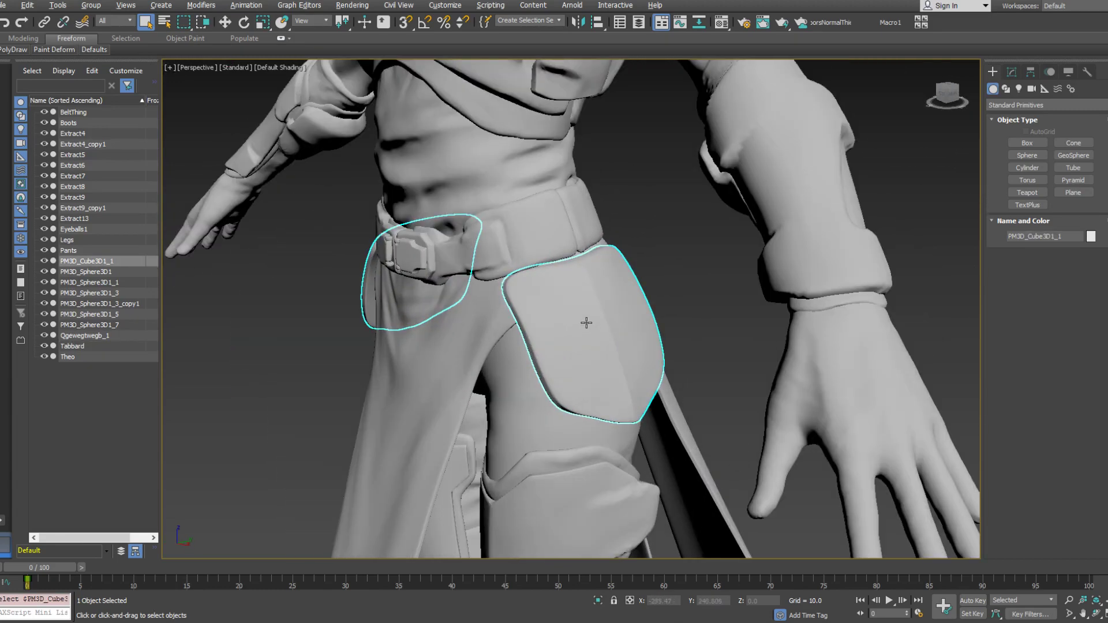
scroll(649, 295, "down", 3)
scroll(705, 317, "up", 3)
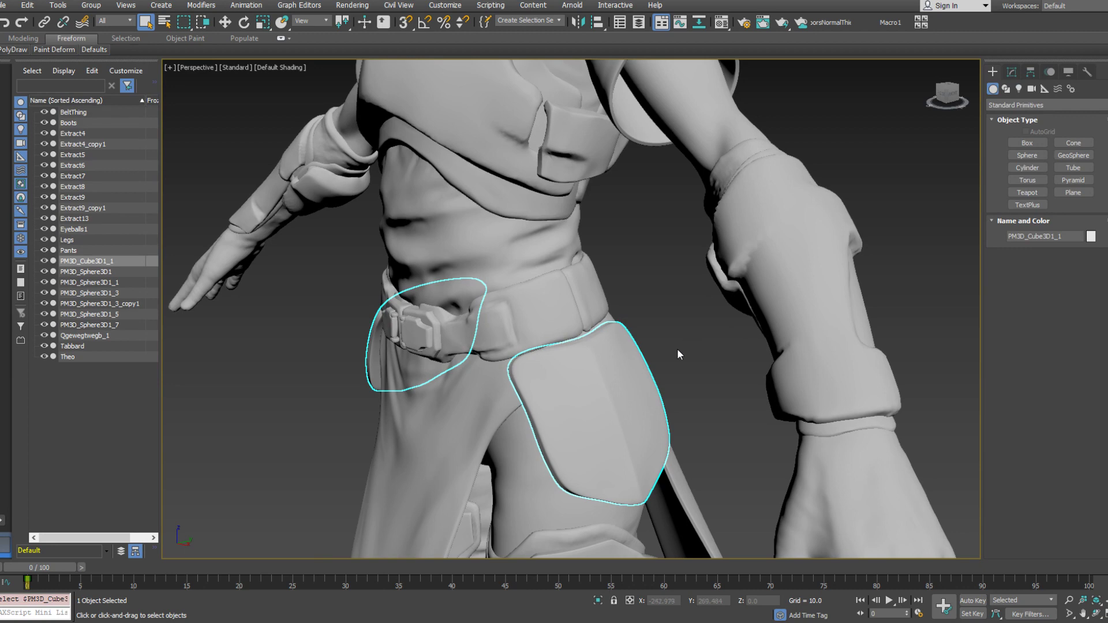
scroll(670, 317, "down", 3)
scroll(683, 324, "up", 4)
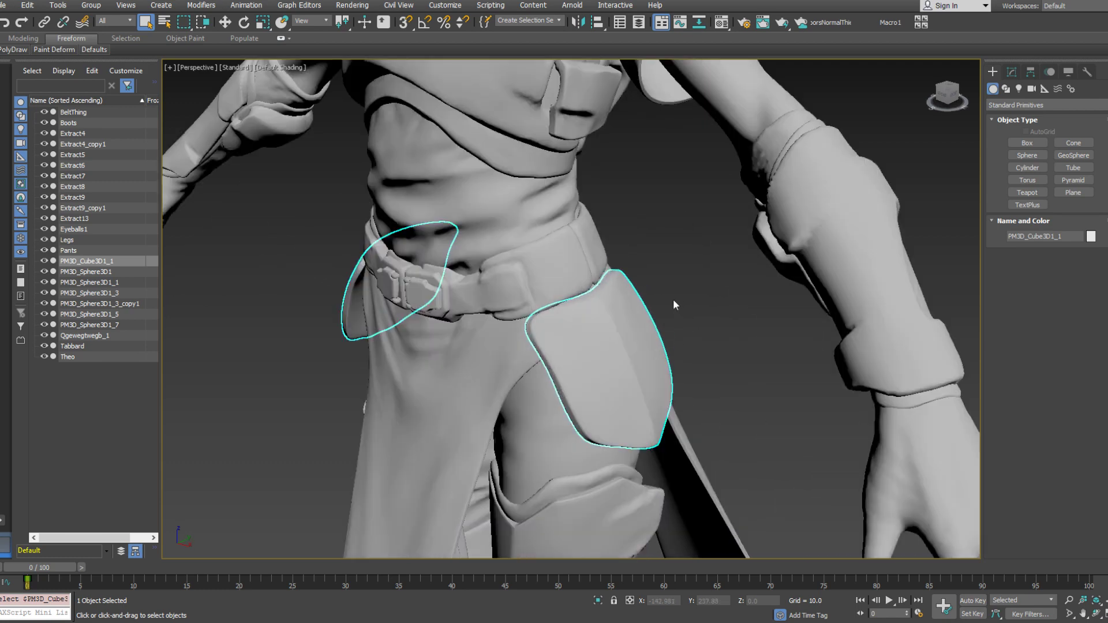
left_click(1011, 72)
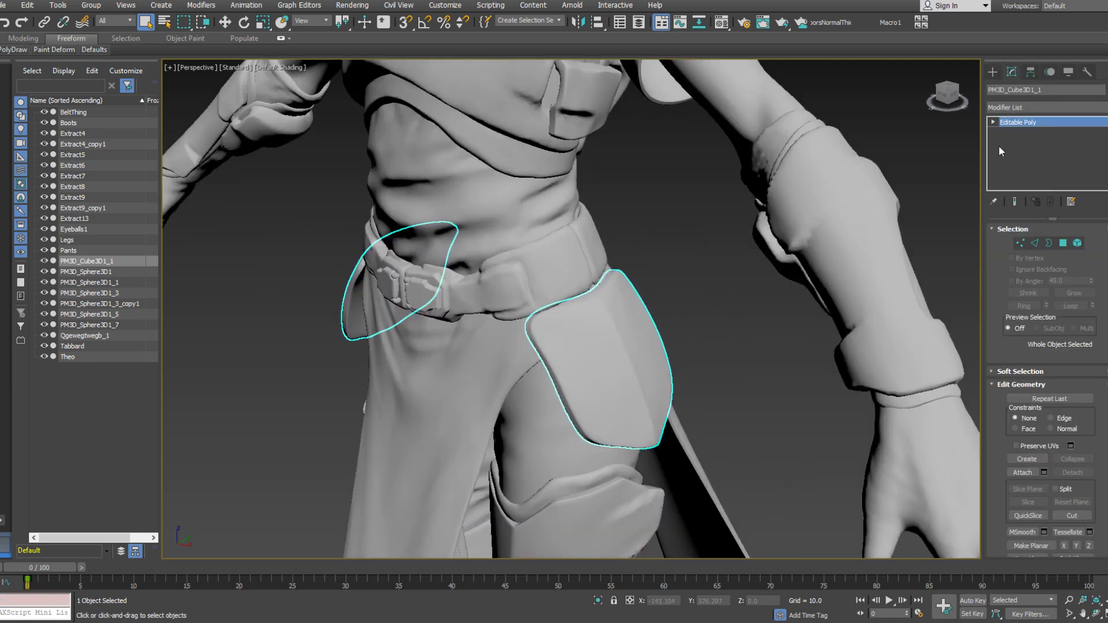
Create a new PolyDraw object to hold the armour's retopology mesh
mouse_move(11, 49)
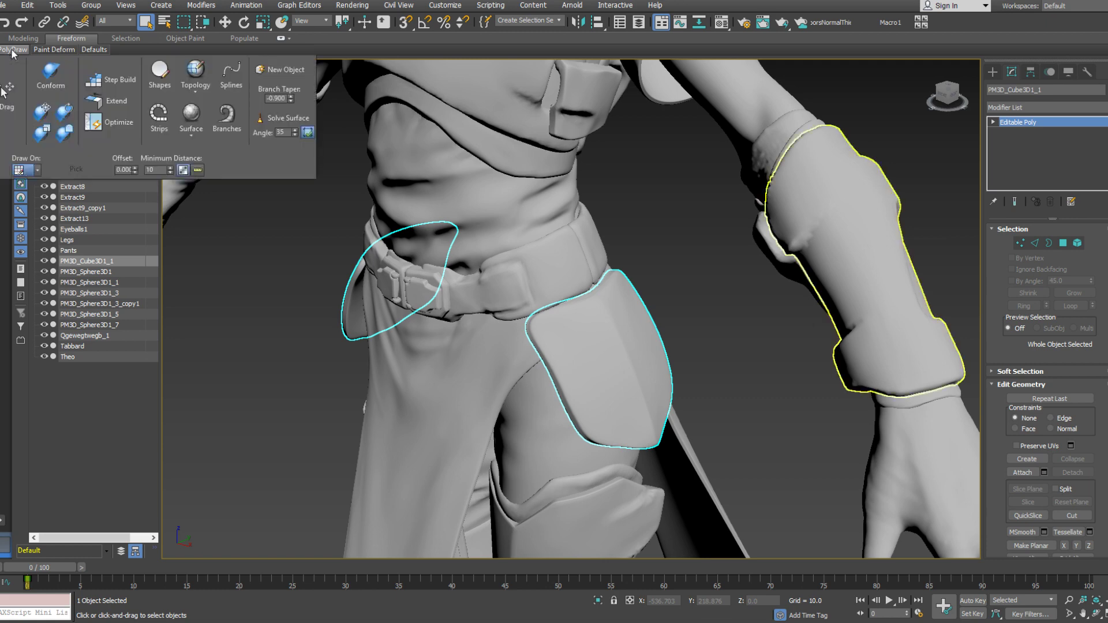
left_click(293, 74)
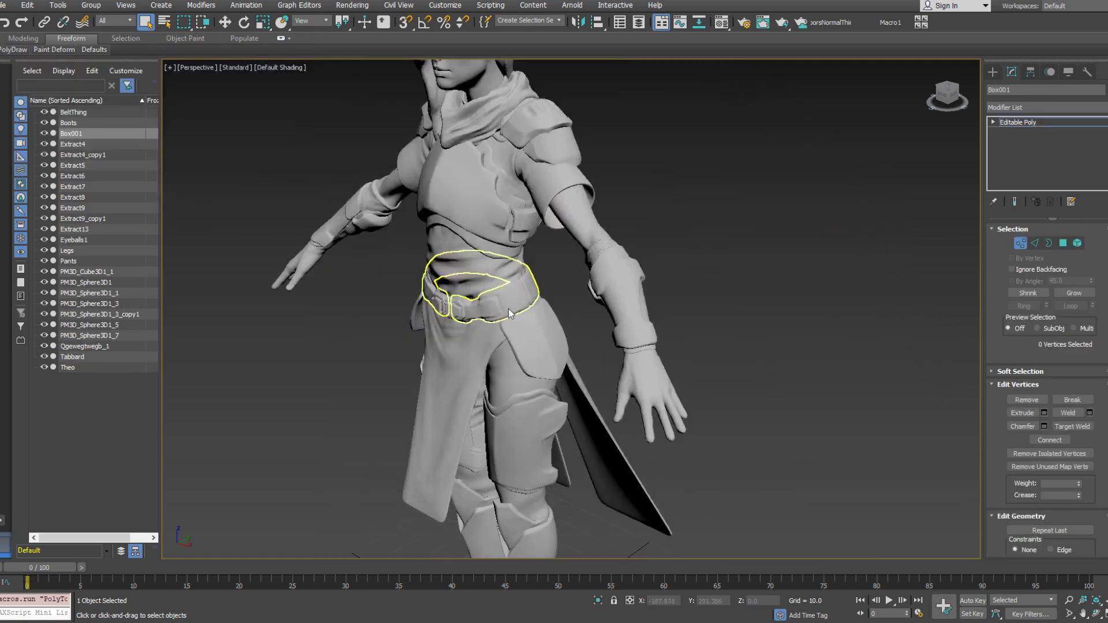
middle_click_drag(508, 309, 521, 278, "alt")
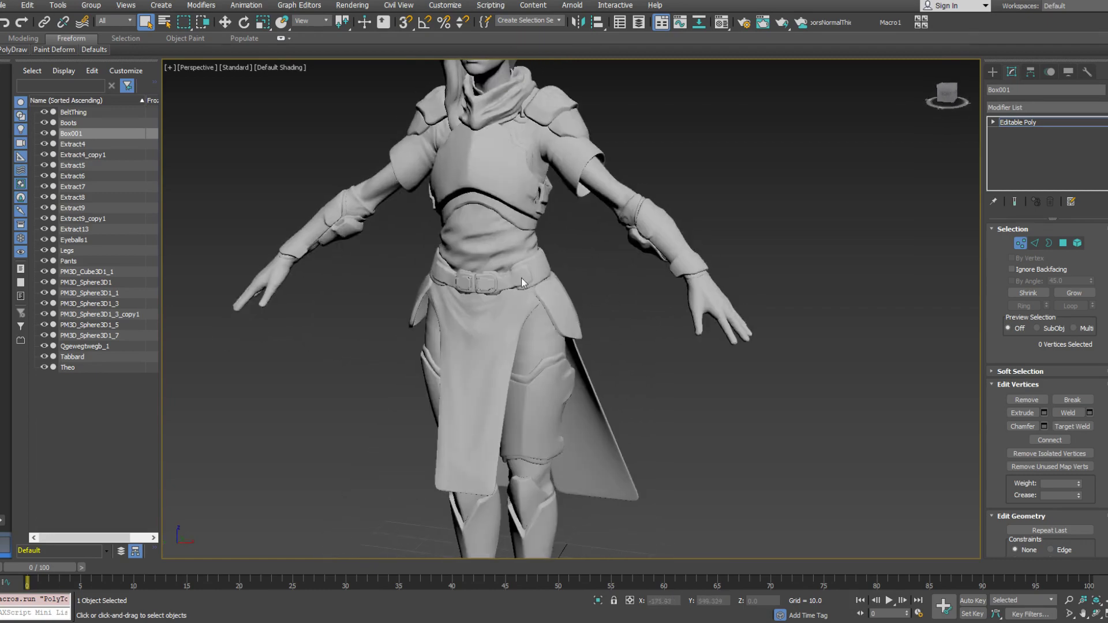
scroll(502, 297, "up", 3)
middle_click_drag(466, 196, 566, 194, "alt")
middle_click_drag(514, 235, 414, 261, "alt")
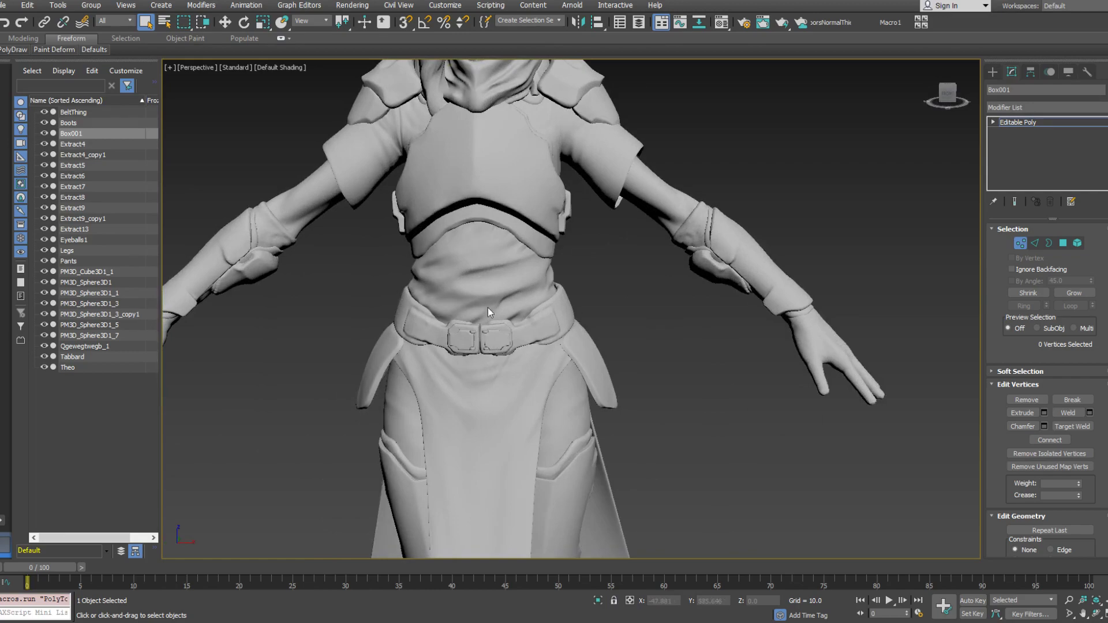
middle_click_drag(535, 300, 500, 271, "alt")
scroll(484, 280, "up", 5)
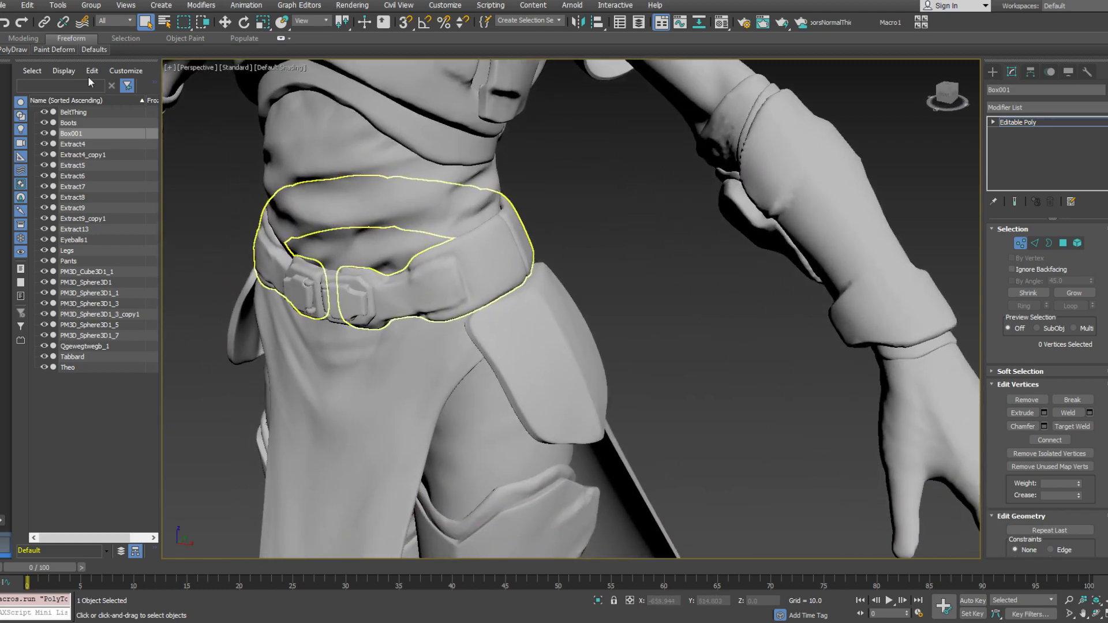
Set PolyDraw to draw on surface and pick the hip plate PM3D_Cube3D1_1 as the target
mouse_move(65, 57)
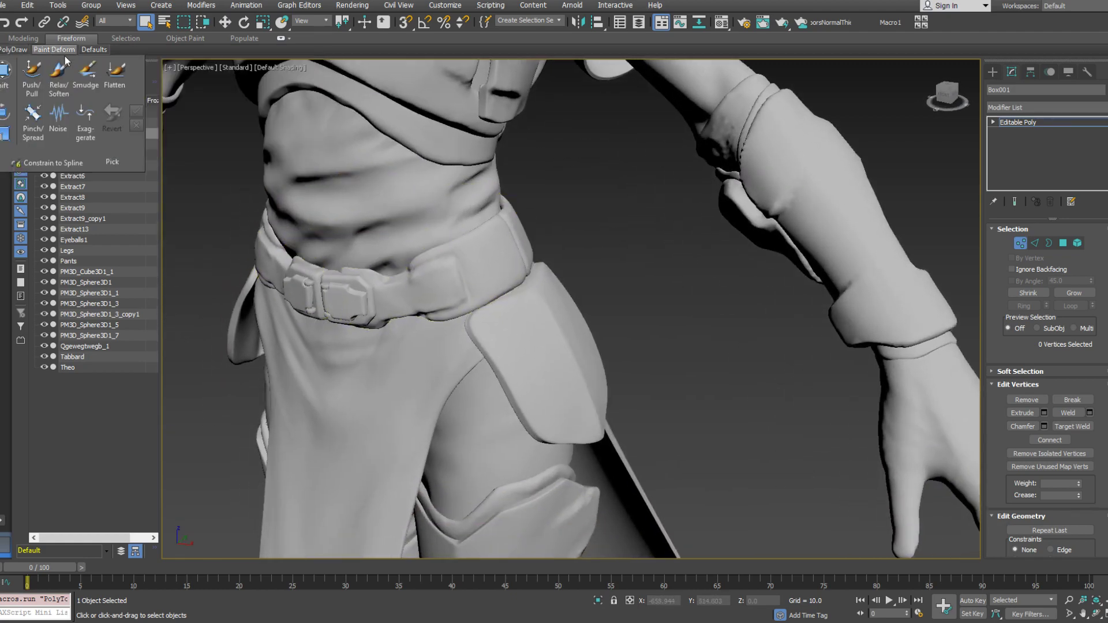
scroll(440, 143, "down", 3)
mouse_move(440, 144)
middle_mouse_down()
mouse_move(470, 267)
mouse_move(430, 204)
middle_mouse_up()
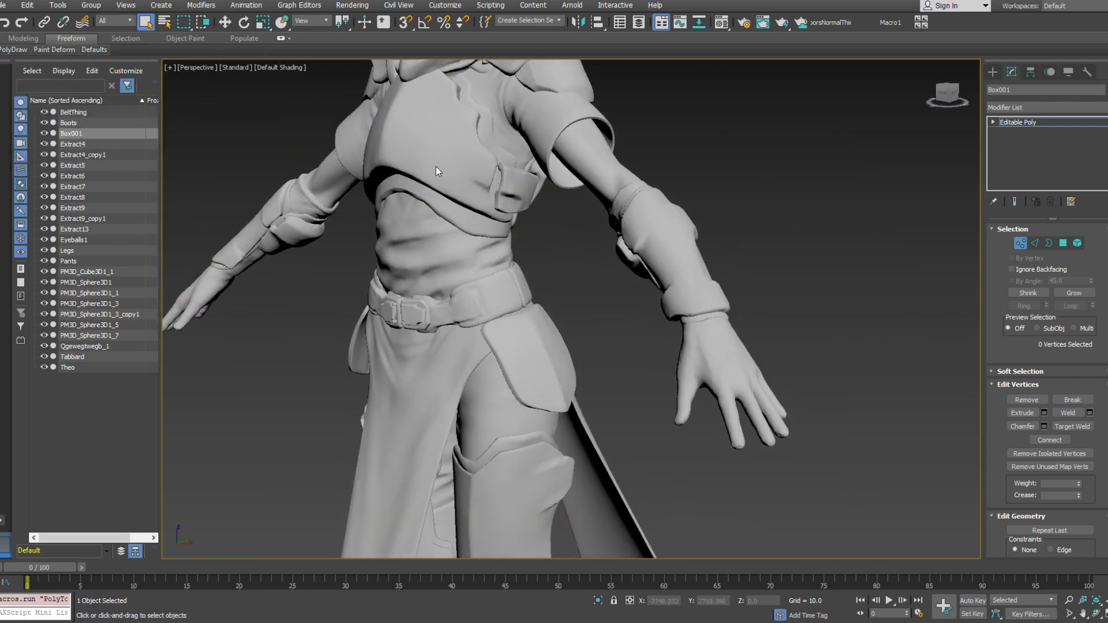
scroll(474, 263, "down", 2)
mouse_move(475, 263)
middle_mouse_down("alt")
mouse_move(455, 224)
mouse_move(490, 263)
middle_mouse_up("alt")
scroll(455, 224, "up", 4)
mouse_move(12, 50)
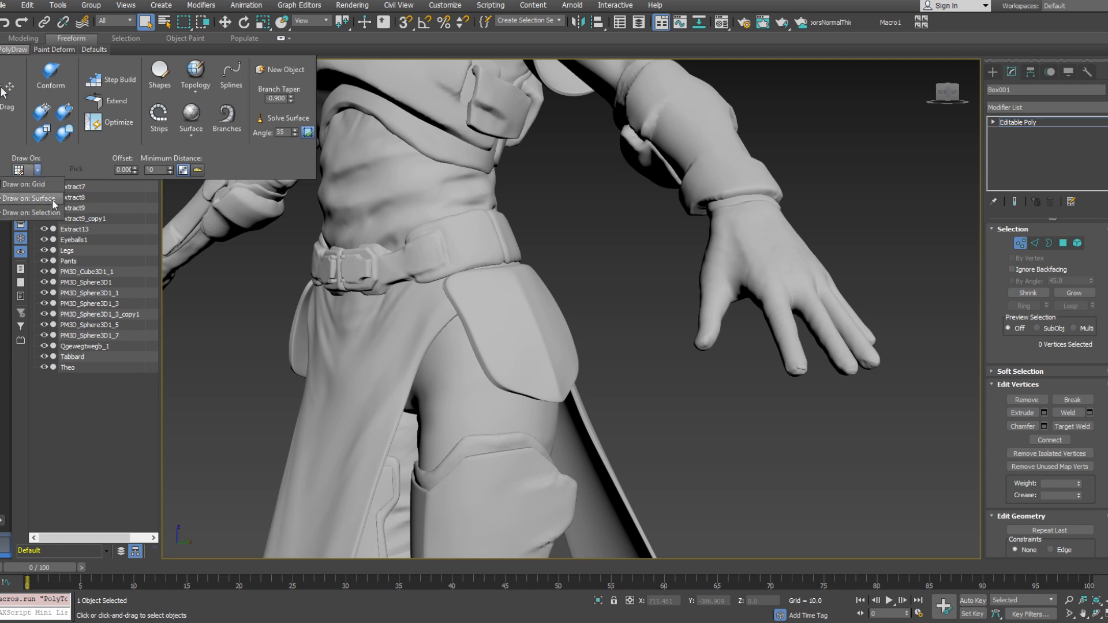
key("w")
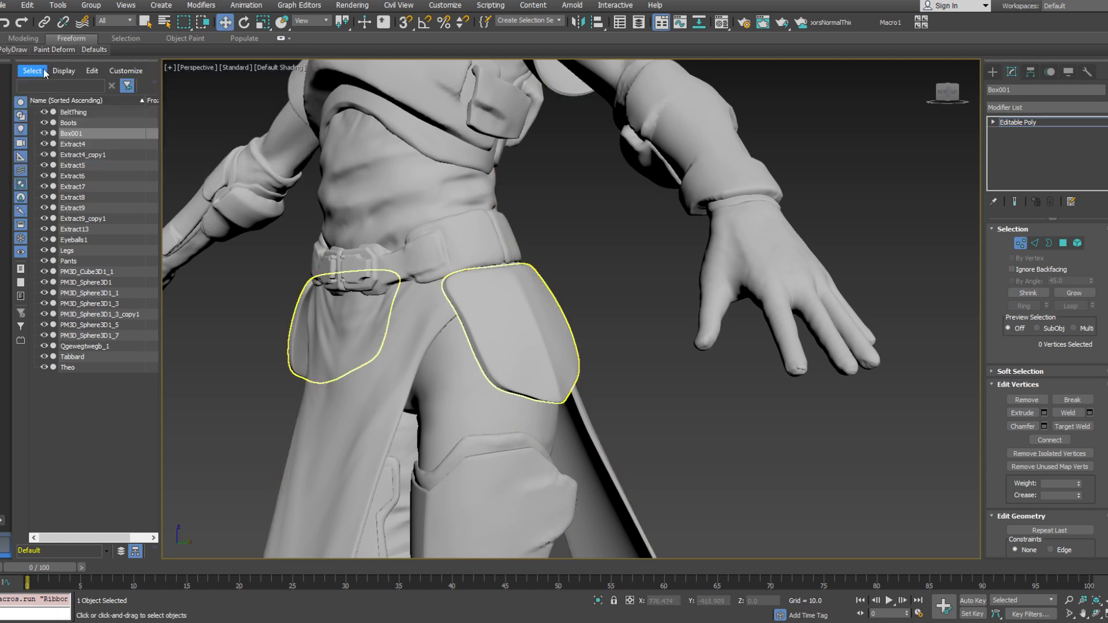
mouse_move(54, 49)
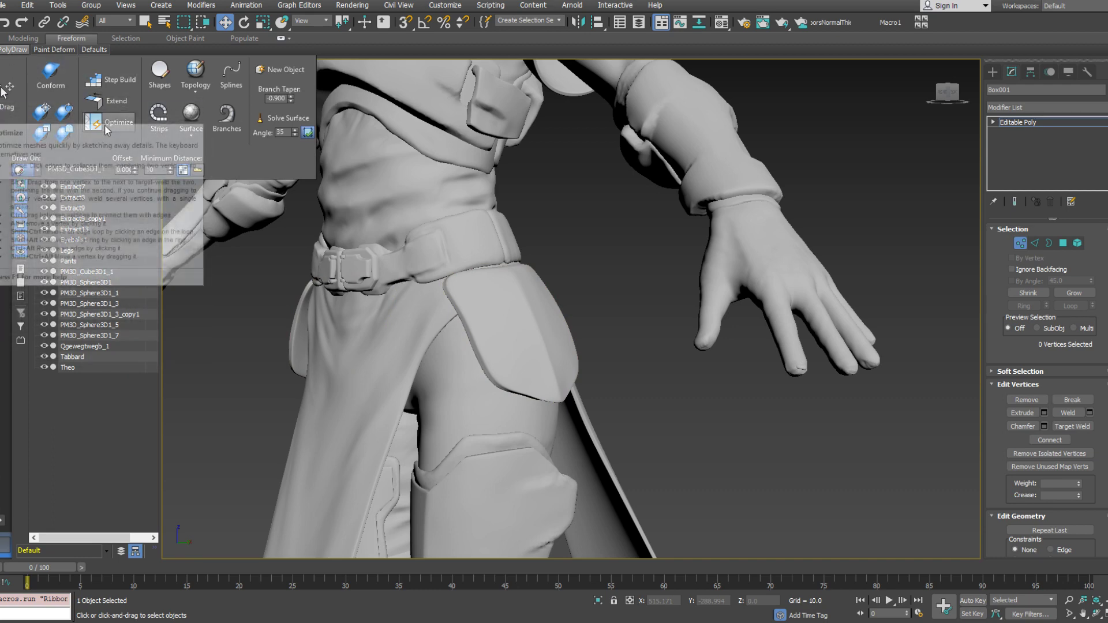
With Step Build, place four vertices at the upper front corner of the hip plate
left_click(102, 81)
scroll(469, 321, "up", 3)
middle_click_drag(469, 321, 461, 261)
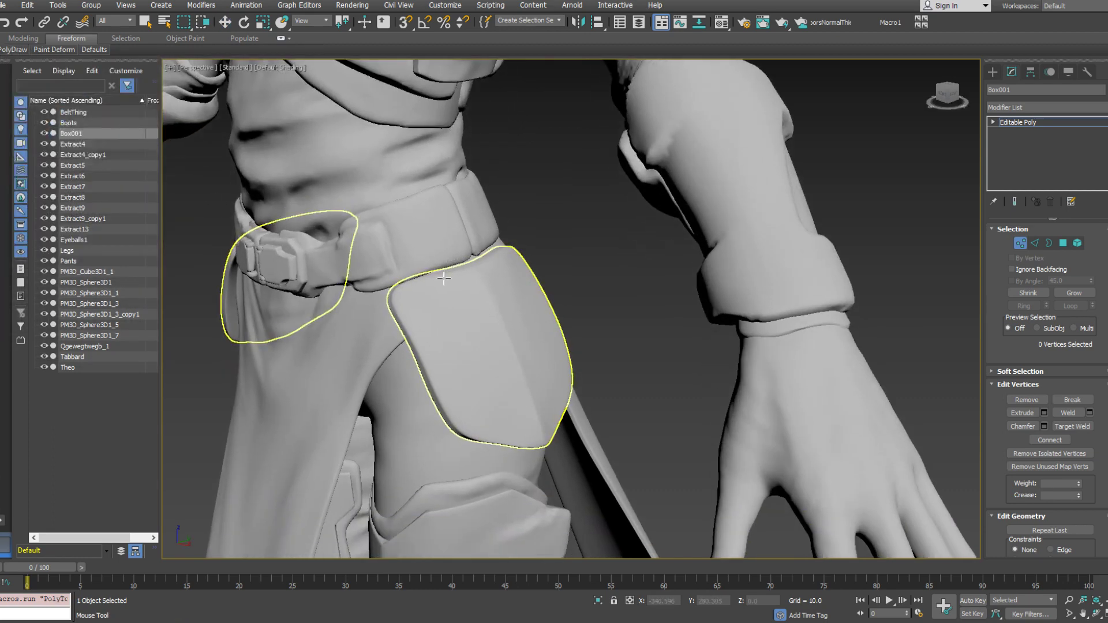
left_click(397, 297)
mouse_move(398, 296)
left_mouse_down("shift")
mouse_move(411, 324)
mouse_move(428, 291)
left_mouse_up("shift")
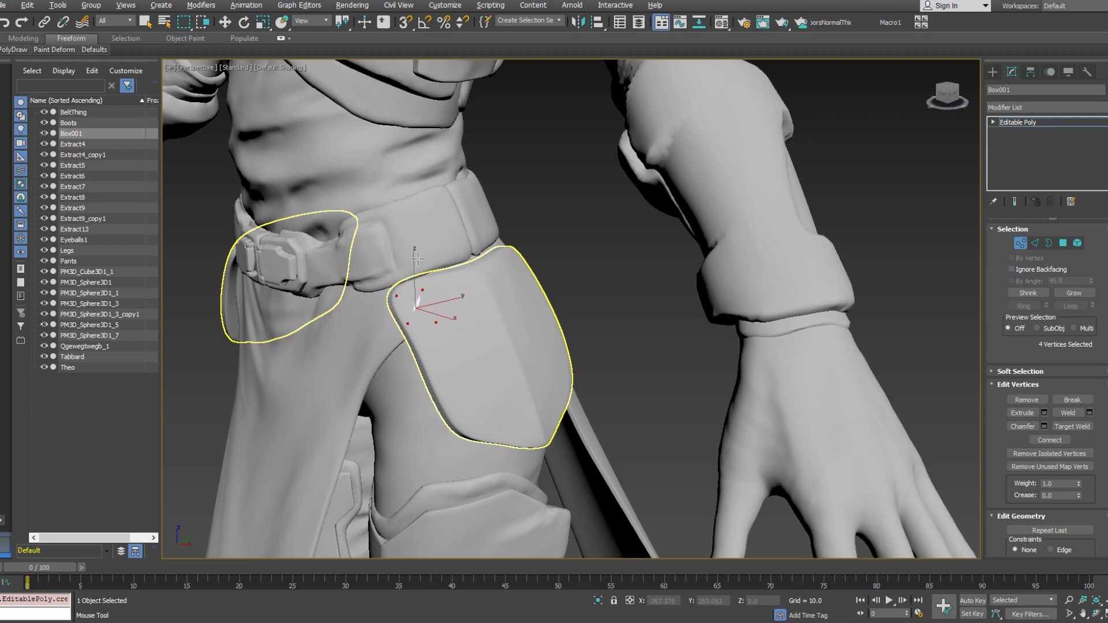
key("ctrl+d")
Extend the first quad into a strip of three faces along the hip plate's upper edge
mouse_move(13, 49)
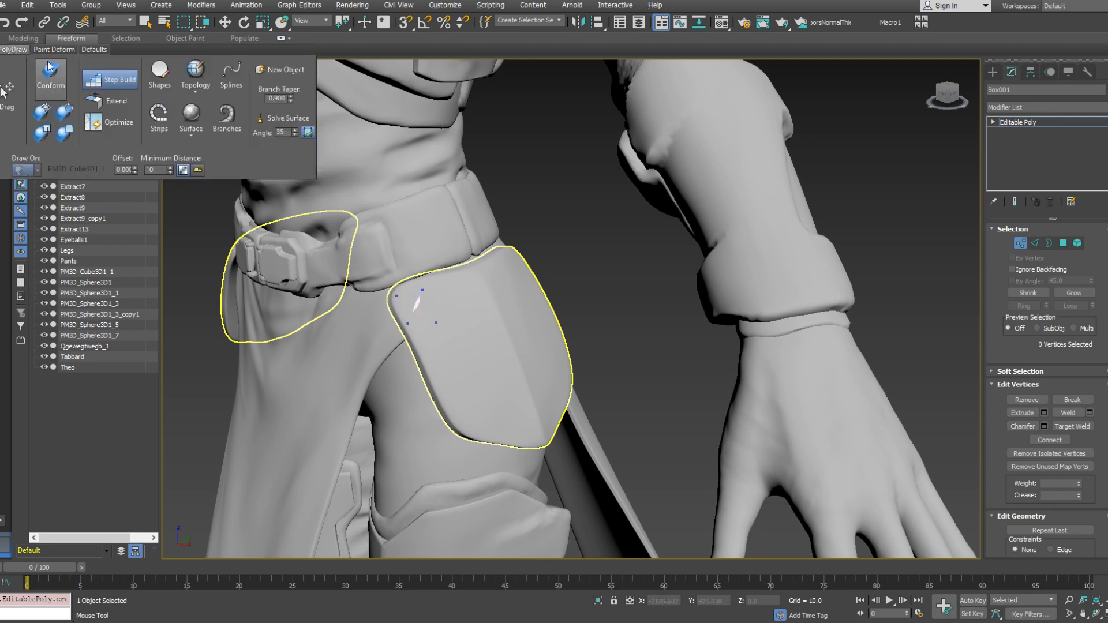
left_click(108, 101)
left_click_drag(423, 290, 431, 317)
middle_click_drag(462, 282, 435, 302, "alt")
left_click_drag(427, 299, 495, 302, "shift")
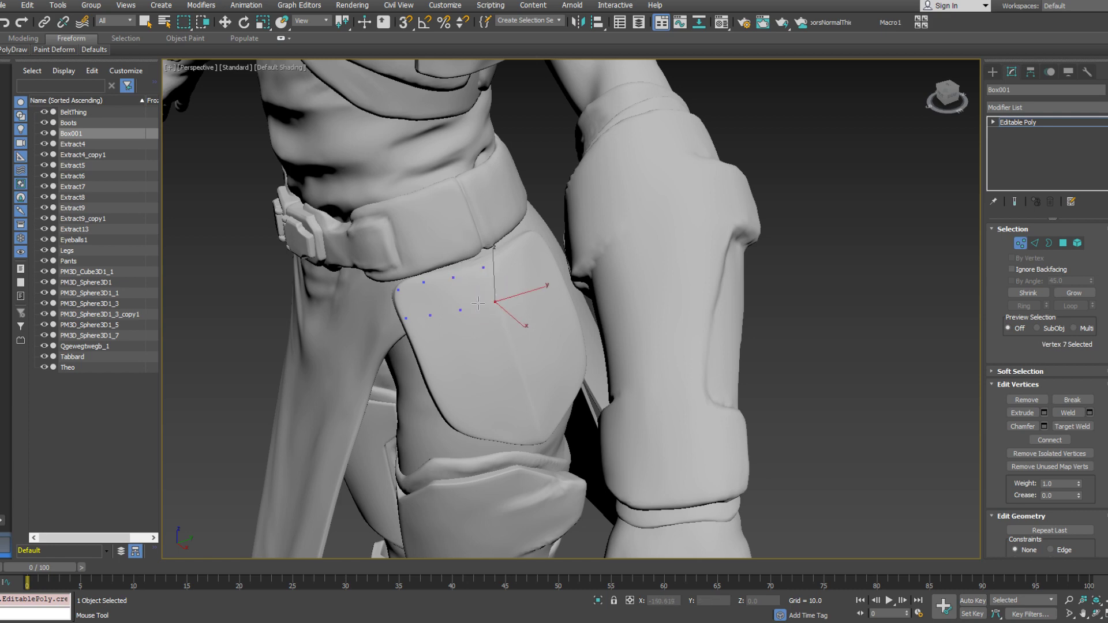
Extend the strip row by row down the front half of the hip plate to its lower edge
middle_click_drag(478, 303, 498, 292, "alt")
left_click(460, 310)
left_click_drag(449, 323, 466, 358, "ctrl+shift")
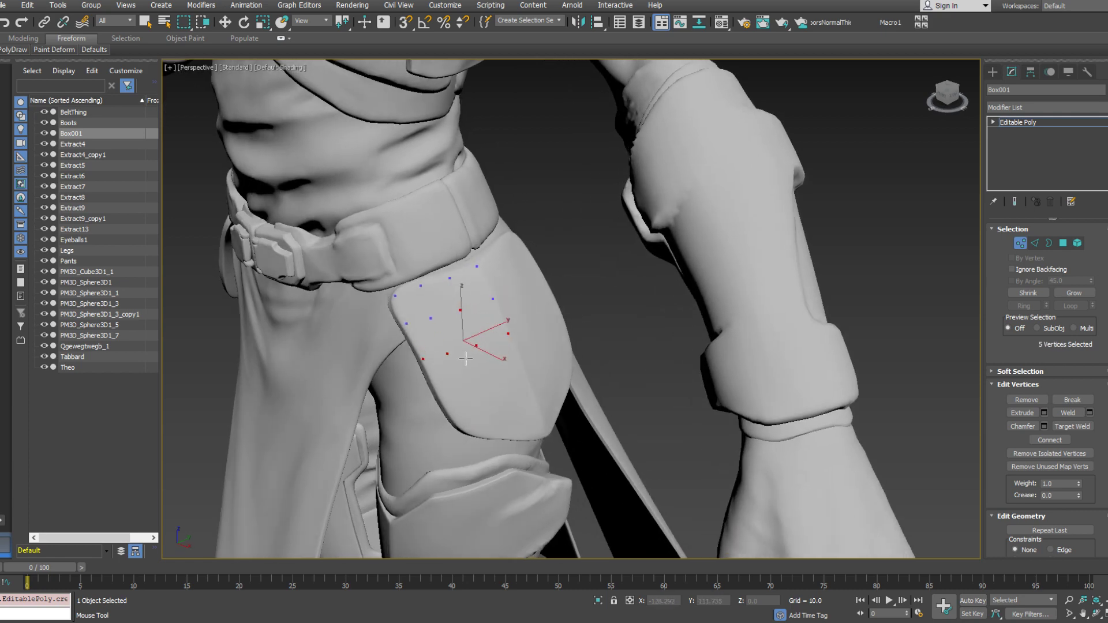
middle_click_drag(465, 359, 487, 339, "alt")
left_click_drag(466, 357, 491, 419, "shift")
left_click_drag(490, 419, 512, 449, "ctrl+shift")
left_click(485, 430)
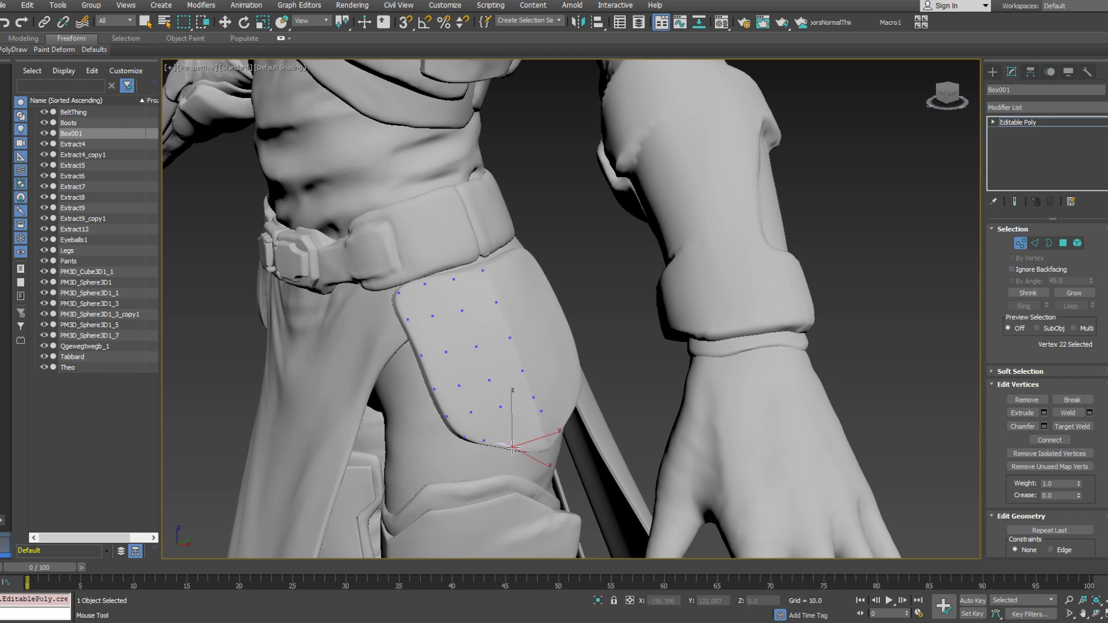
Move the lowest vertices onto the plate's centre ridge and lower edge, and even out the row above
left_click(540, 414)
left_click_drag(539, 414, 546, 448)
left_click_drag(534, 398, 536, 410)
left_click(502, 409)
left_click(472, 413)
middle_click_drag(489, 405, 518, 376, "alt")
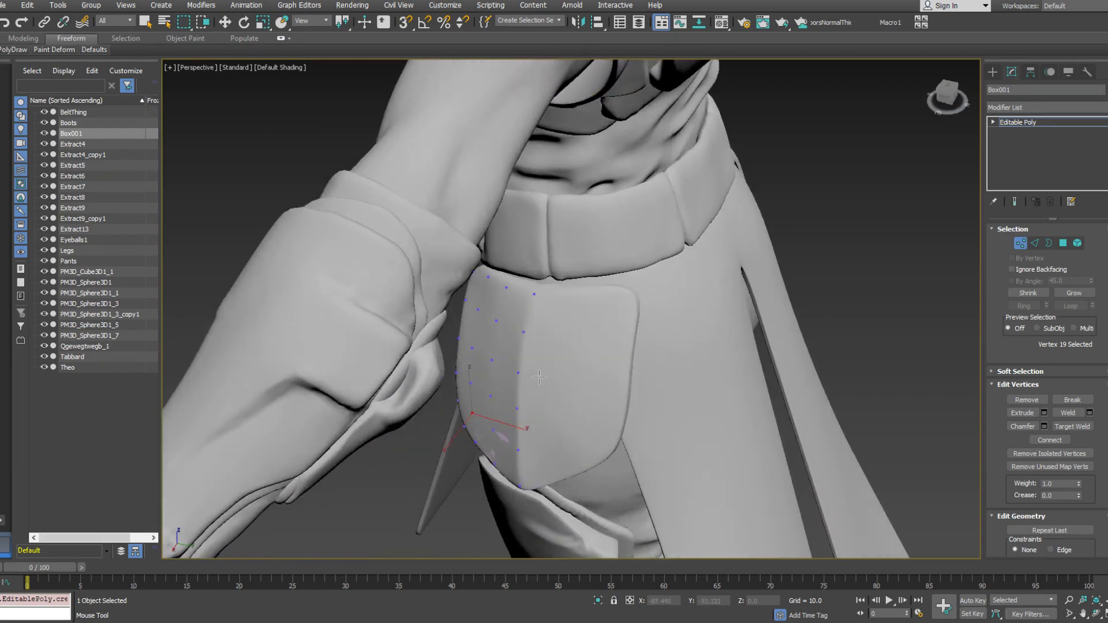
Extend the mesh from the centre ridge across the rear half of the hip plate to its rear edge
left_click(538, 377, "shift")
left_click_drag(540, 377, 621, 370)
middle_click_drag(632, 342, 664, 347, "alt")
left_click(637, 342)
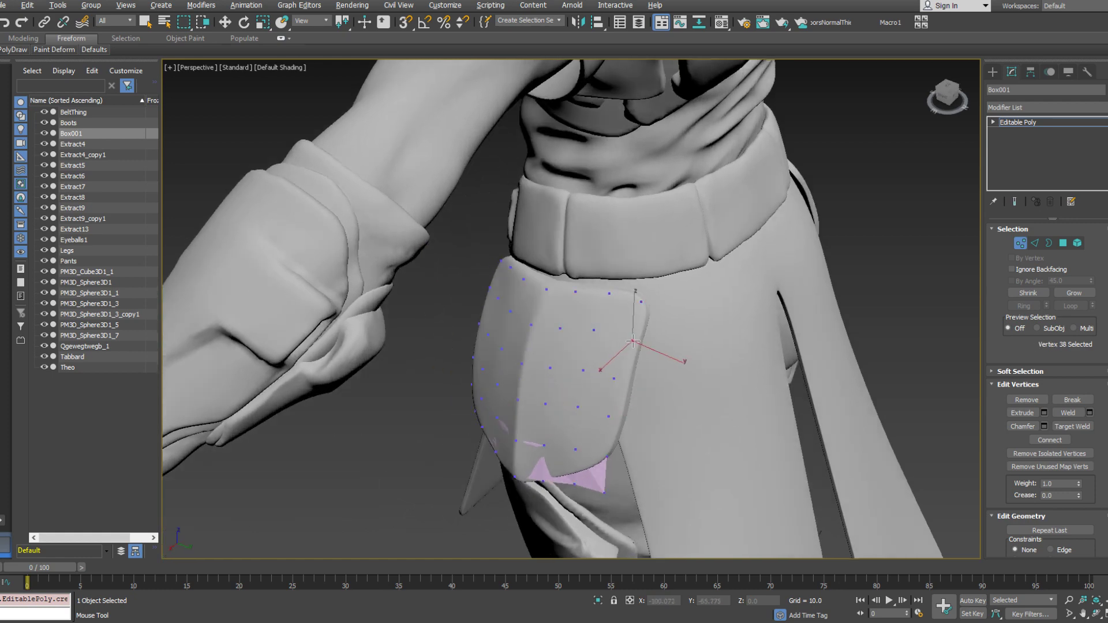
Align the last column of vertices with the hip plate's rear edge
left_click(596, 331)
left_click(624, 381)
left_click_drag(609, 416, 621, 415)
mouse_move(621, 414)
middle_mouse_down("alt")
mouse_move(634, 395)
mouse_move(624, 416)
middle_mouse_up("alt")
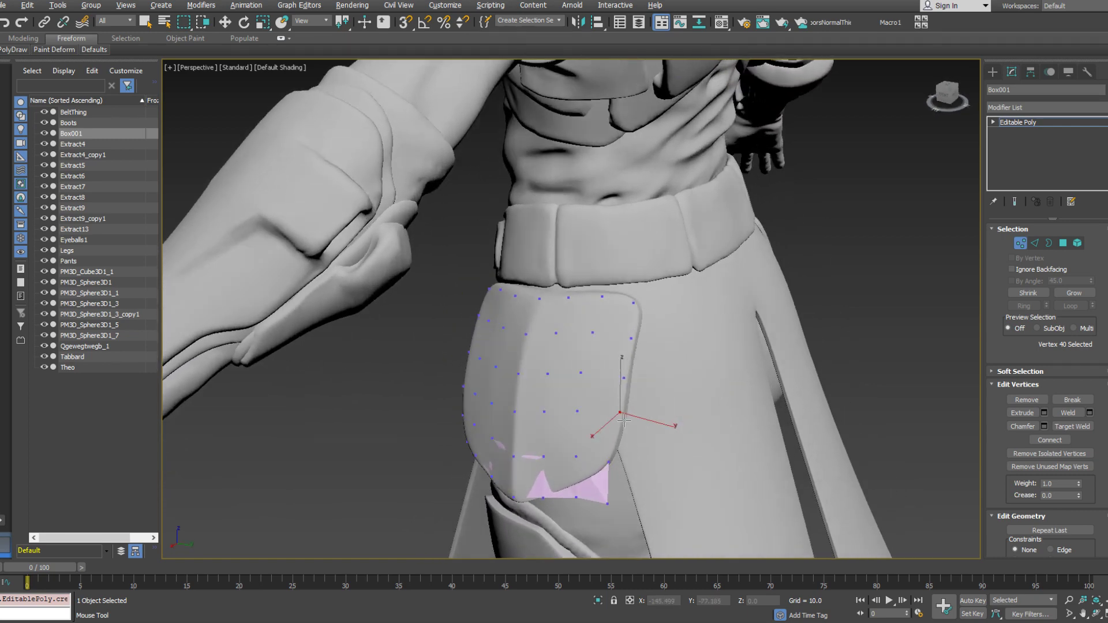
left_click(618, 430)
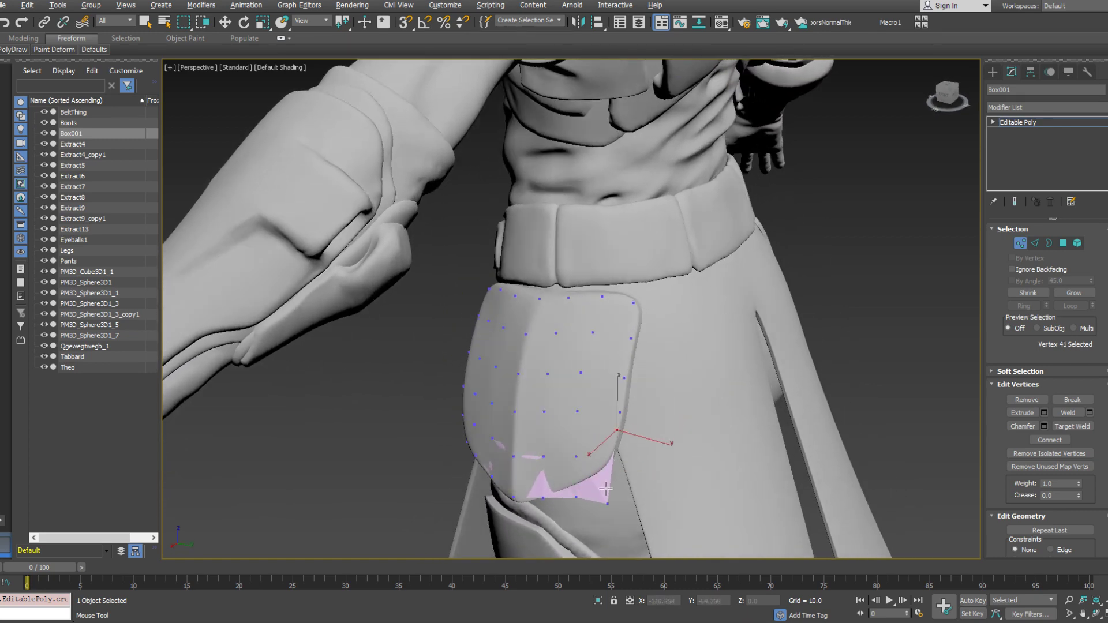
Pull the overhanging bottom vertices up onto the hip plate's lower edge and adjust the row above
left_click_drag(607, 501, 544, 494)
left_click(545, 500)
left_click(516, 500)
middle_click_drag(567, 464, 602, 468, "alt")
left_click_drag(537, 457, 537, 446)
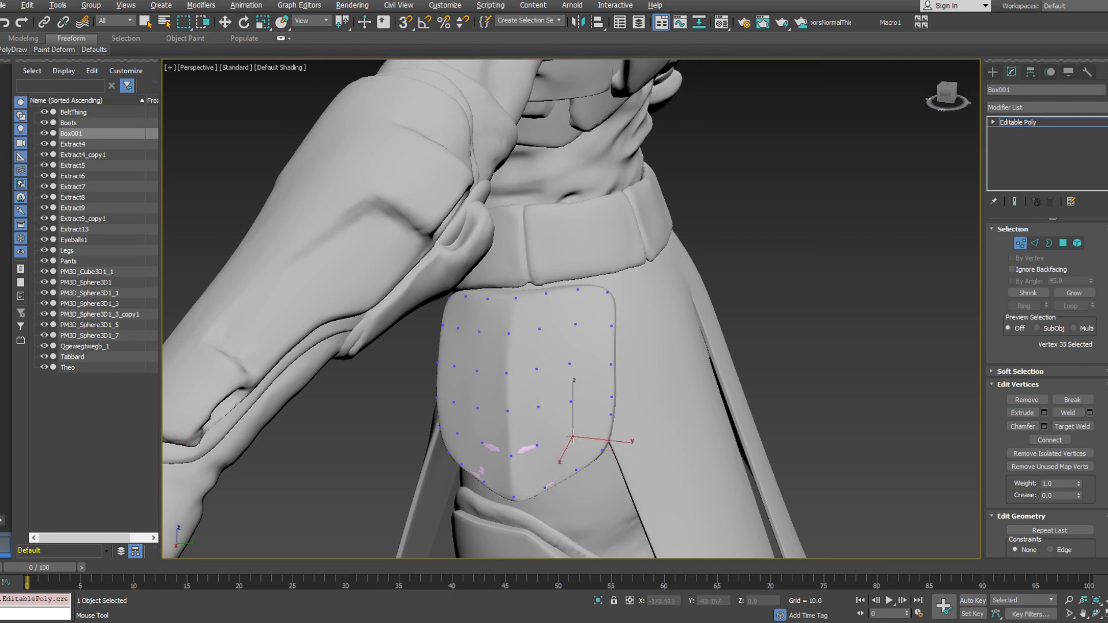
Even out the vertex spacing along the hip plate's rear edge and its upper rear corner
left_click(604, 414)
left_click(612, 391)
left_click(572, 400)
left_click(575, 365)
left_click(614, 355)
middle_click_drag(612, 354, 618, 325, "alt")
left_click(618, 323)
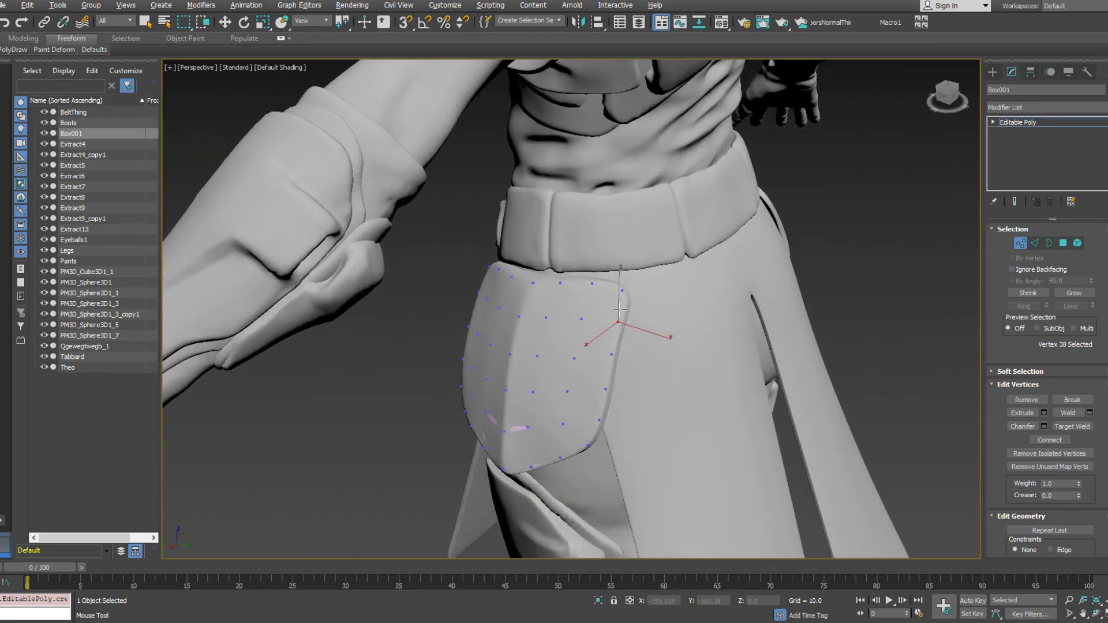
left_click(623, 292)
middle_click_drag(554, 298, 582, 299, "alt")
key("w")
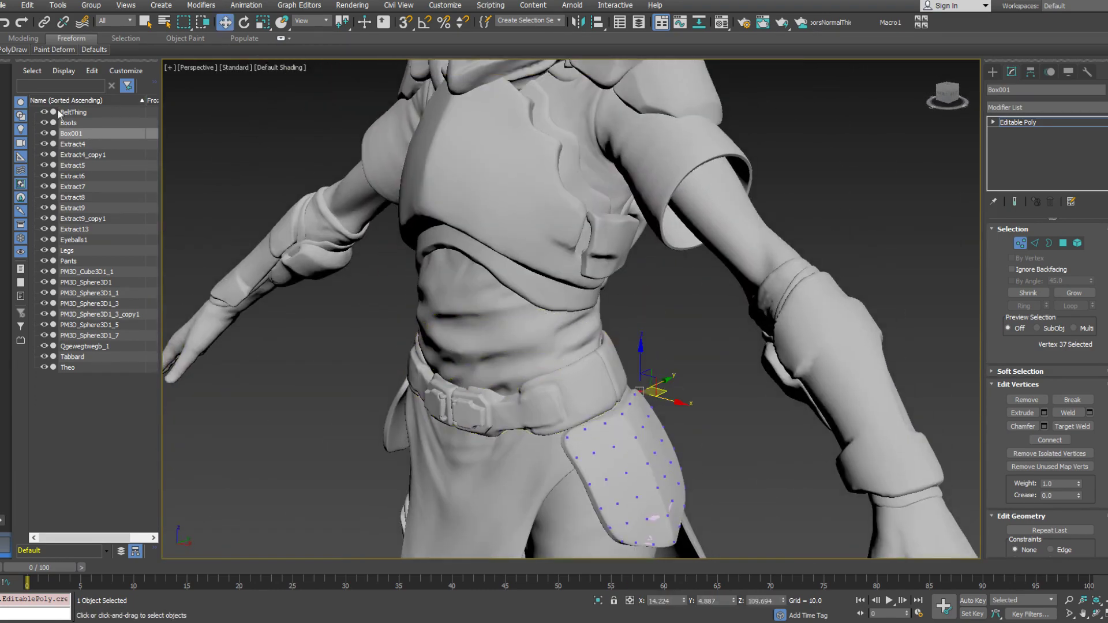
Pick the breastplate as the new draw-on surface and activate Step Build
left_click(14, 49)
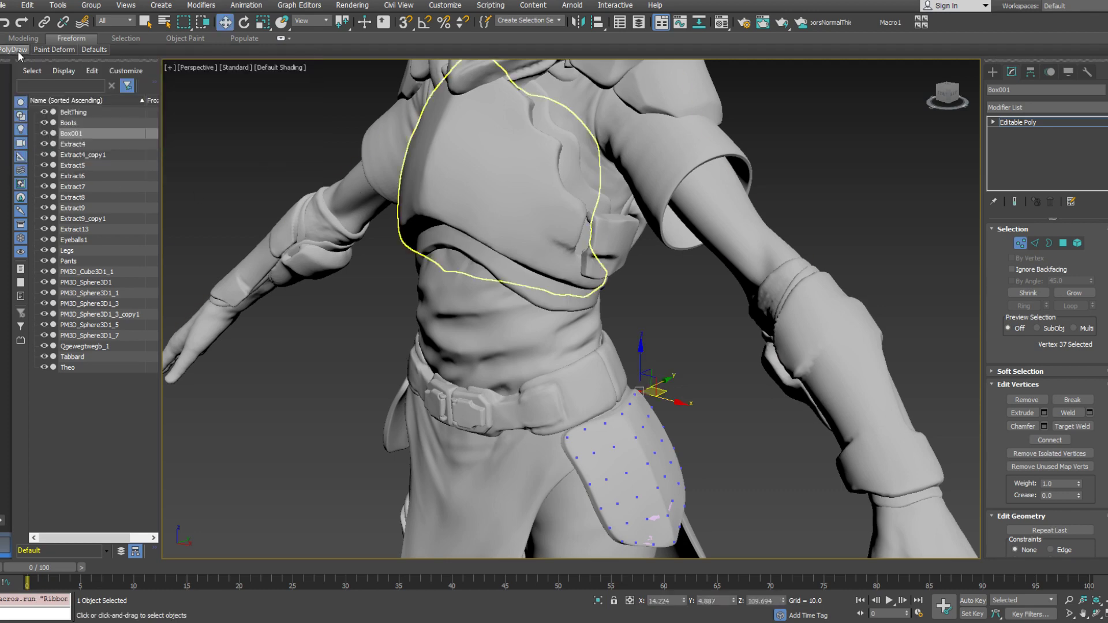
mouse_move(19, 54)
left_click(110, 80)
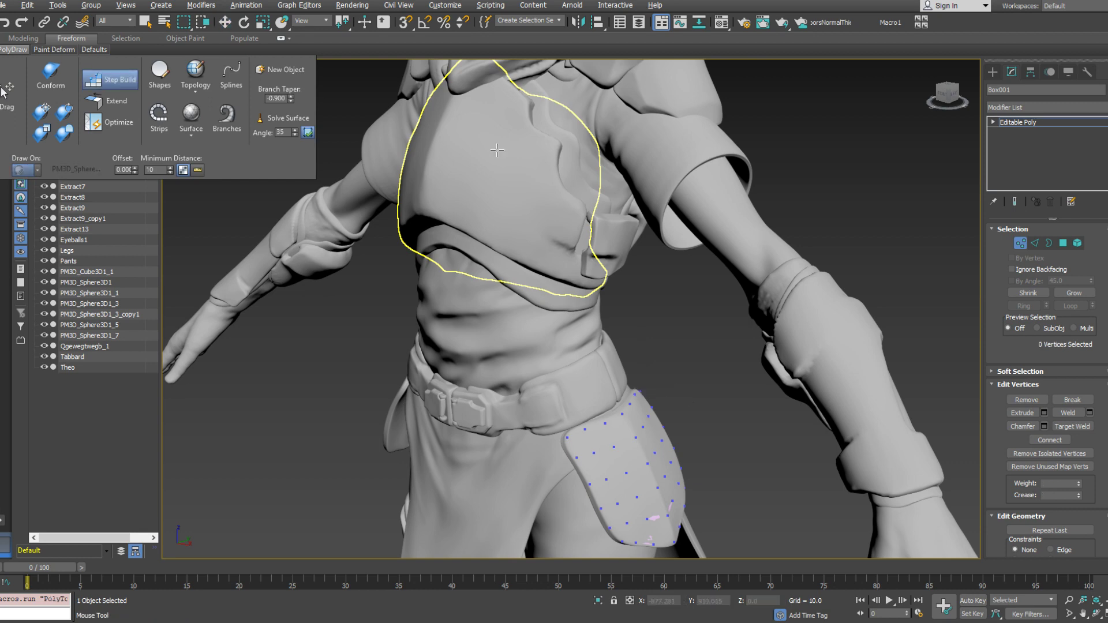
middle_click_drag(497, 150, 544, 289, "alt")
right_click(526, 219)
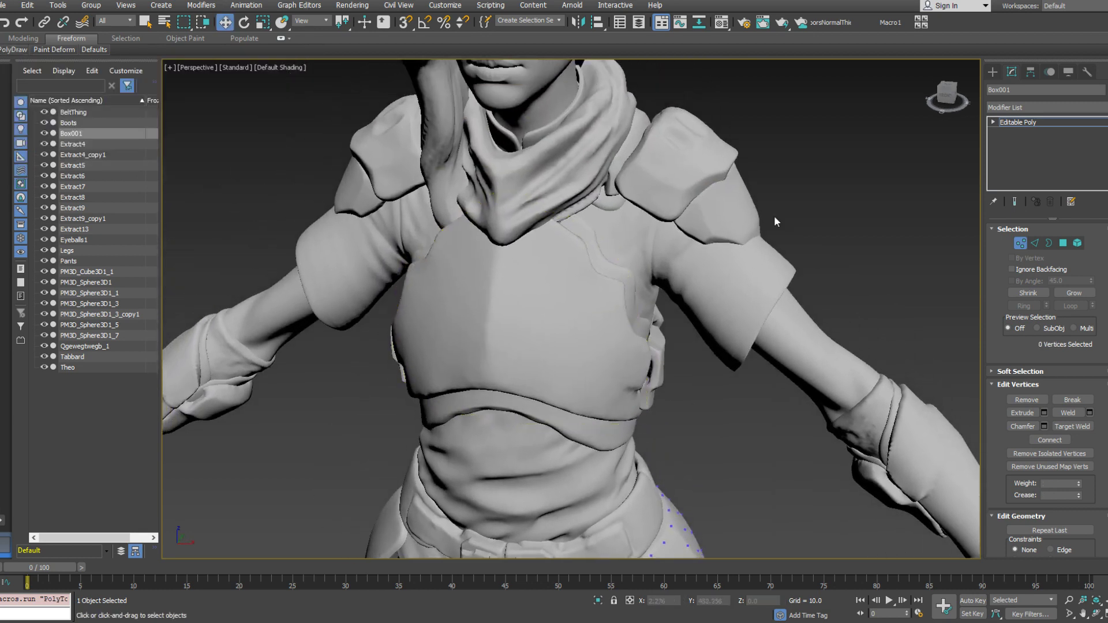
Leave vertex editing and hide the scarf object PM3D_Sphere3D1_3_copy1
left_click(1020, 244)
left_click(580, 164)
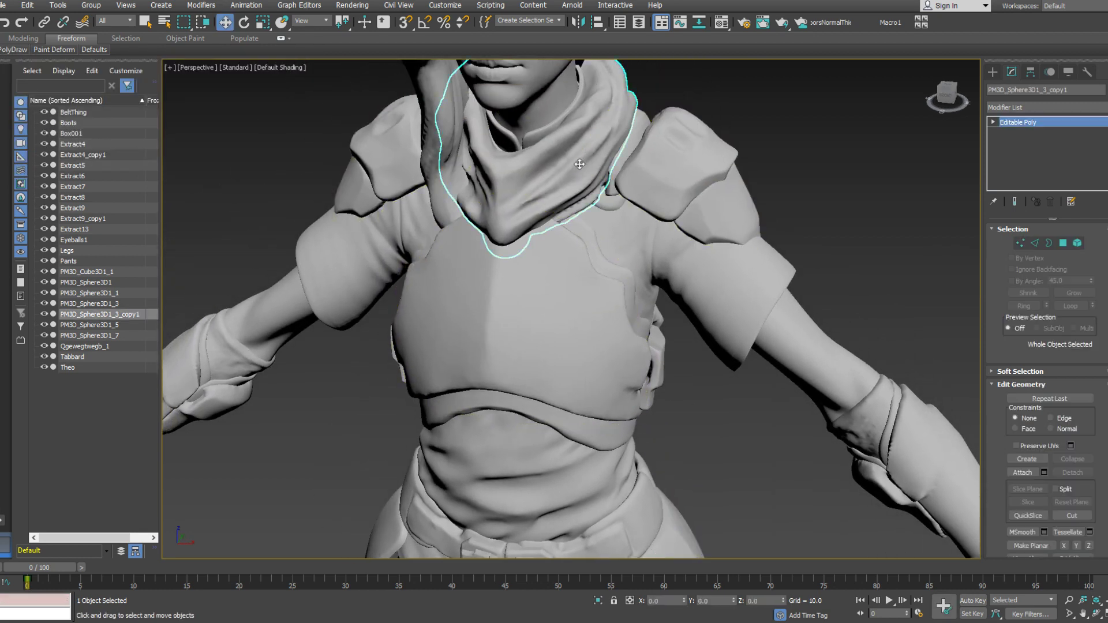
left_click(44, 315)
middle_click_drag(520, 346, 520, 222)
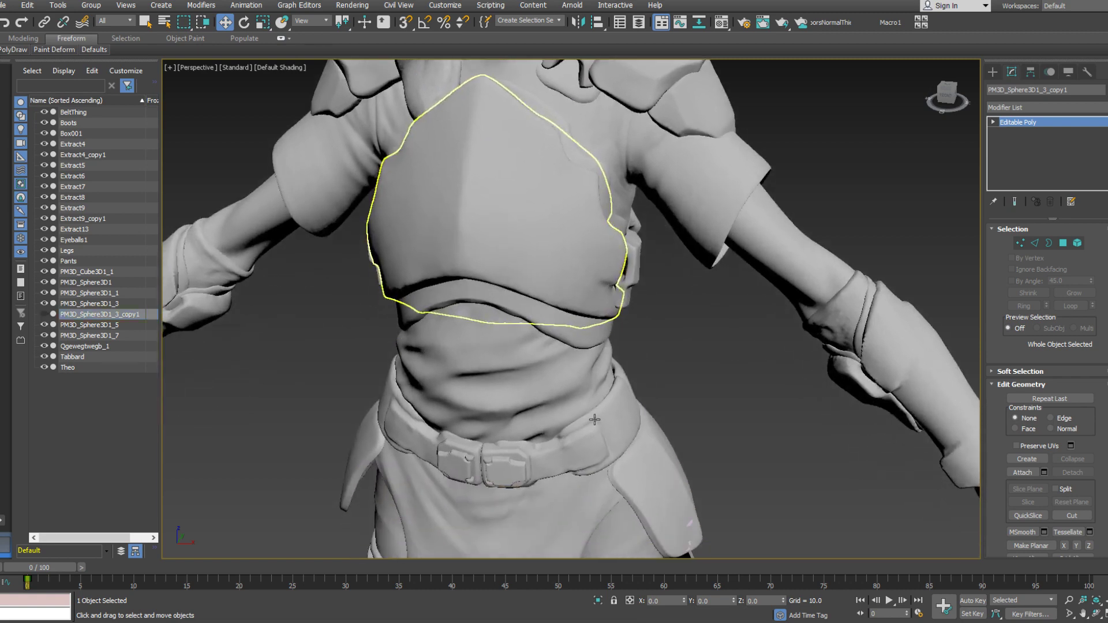
Select the retopology mesh Box001 on the hip and activate Step Build for the breastplate
left_click(682, 516)
left_click(682, 516)
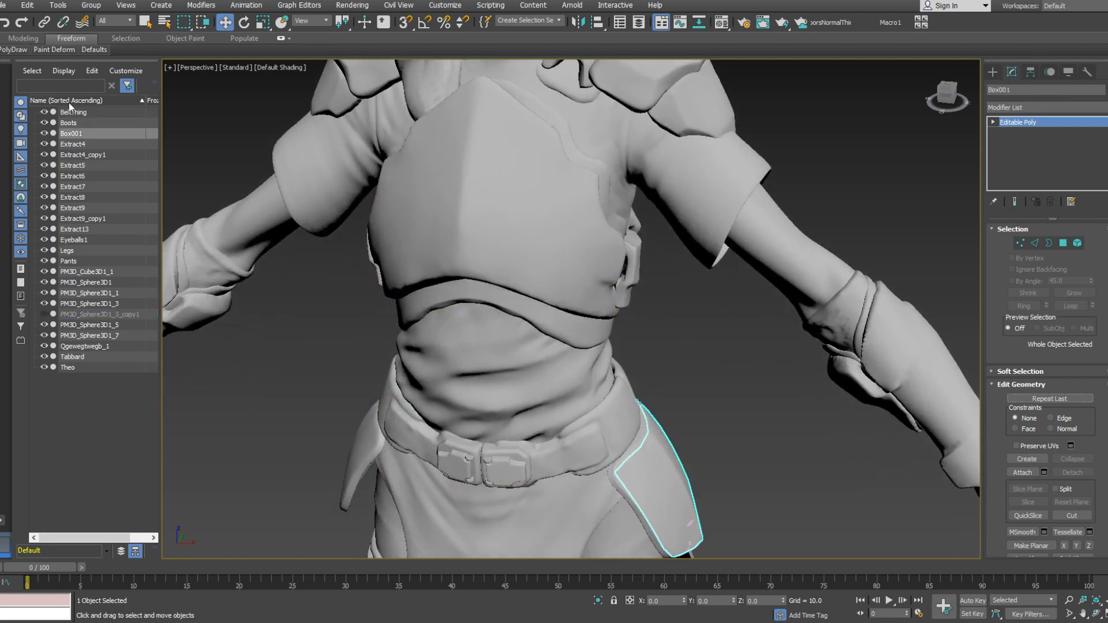
mouse_move(13, 49)
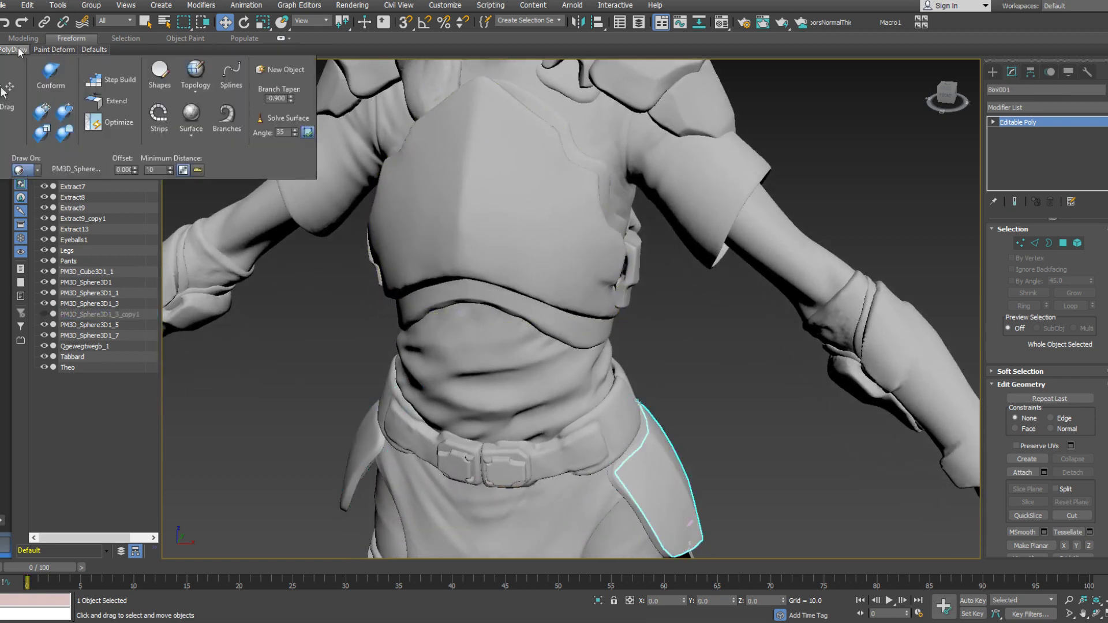
left_click(115, 81)
middle_click_drag(507, 144, 501, 240)
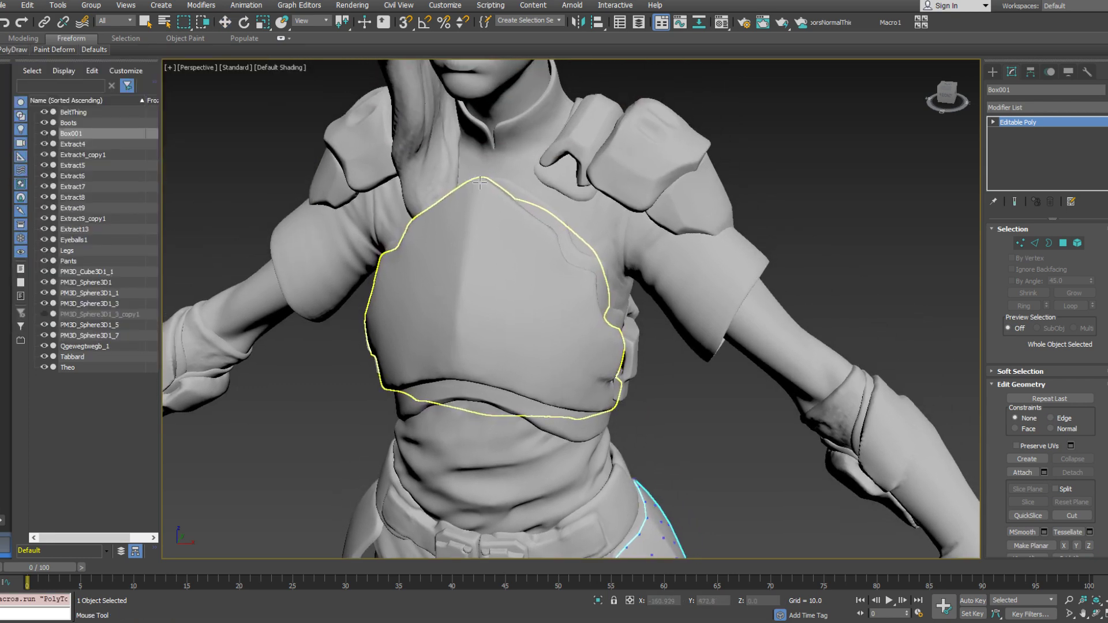
middle_click_drag(474, 209, 494, 266, "alt")
Undo the last action and check the model in wireframe shading
key("ctrl+z")
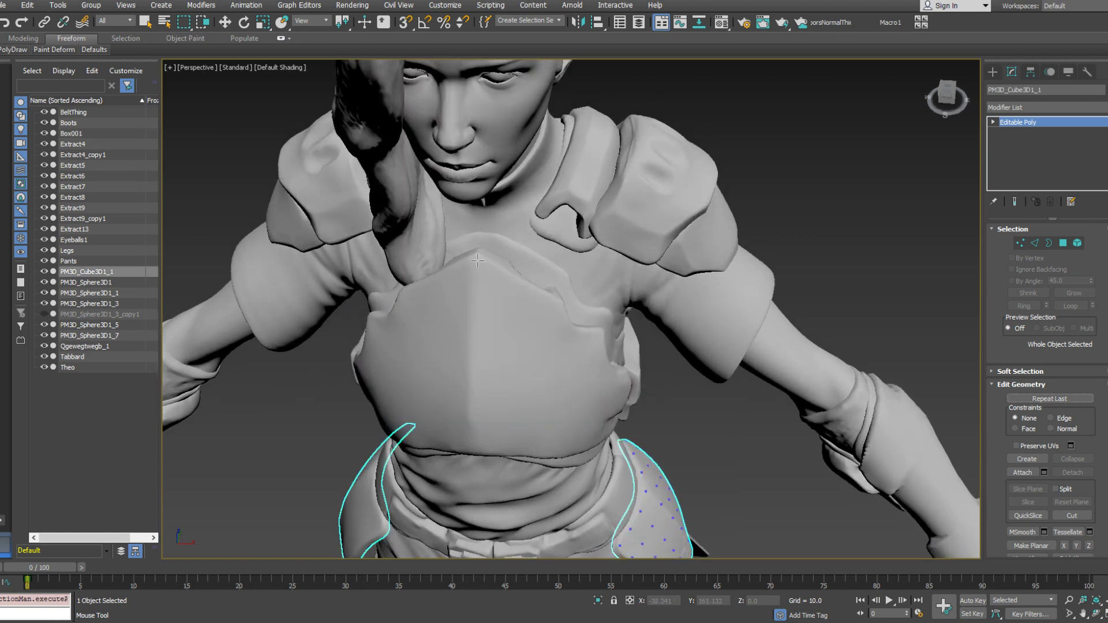
key("F3")
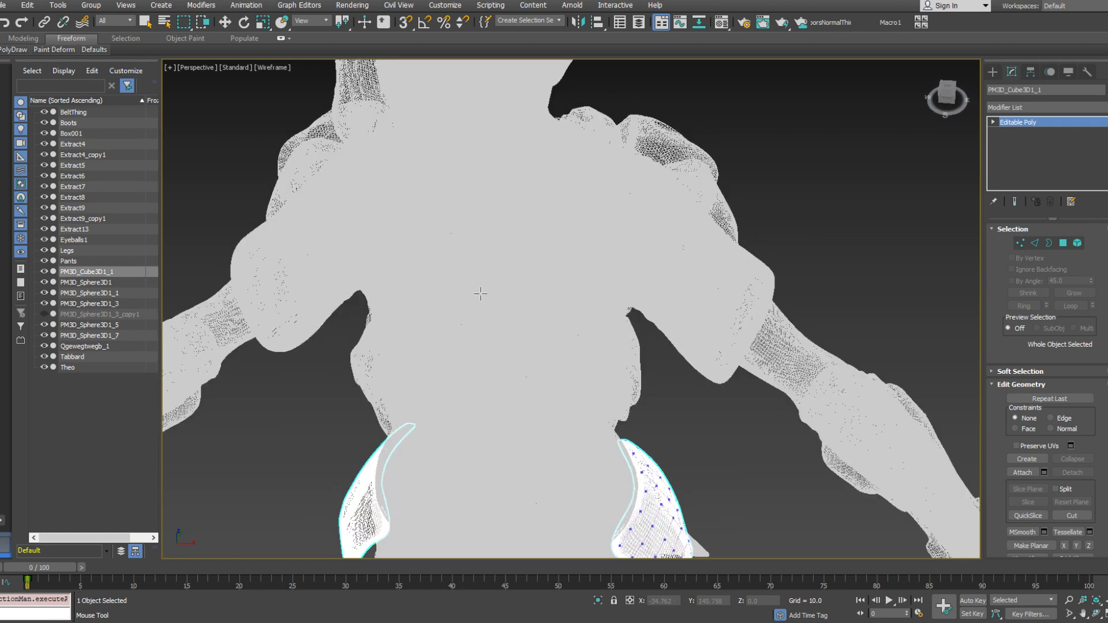
mouse_move(482, 295)
middle_mouse_down()
mouse_move(482, 306)
mouse_move(482, 253)
middle_mouse_up()
key("F3")
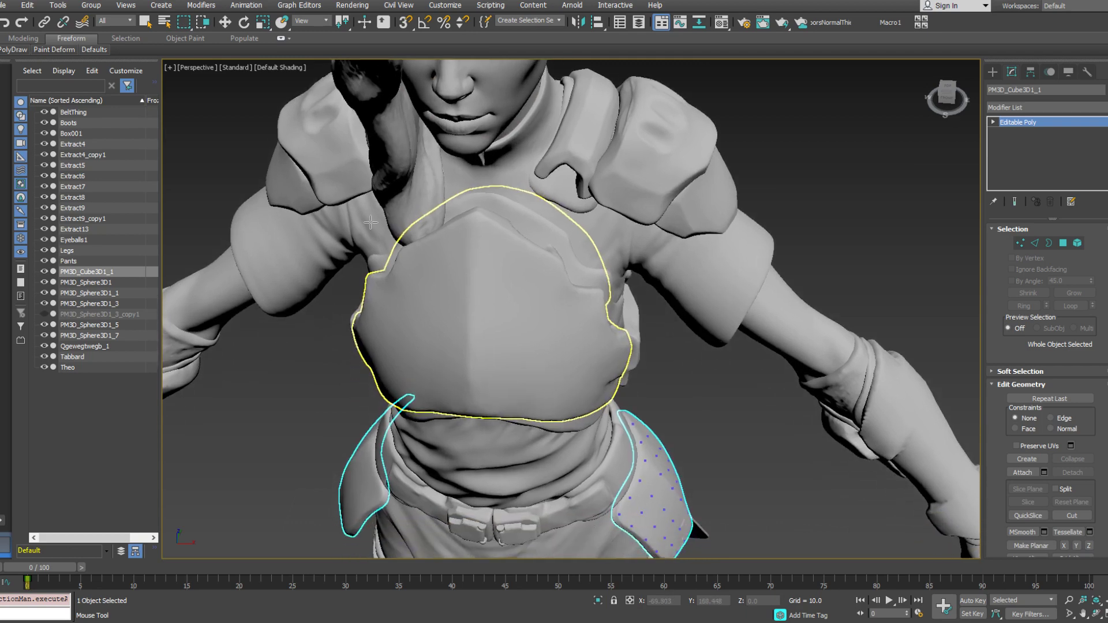
mouse_move(11, 51)
key("F3")
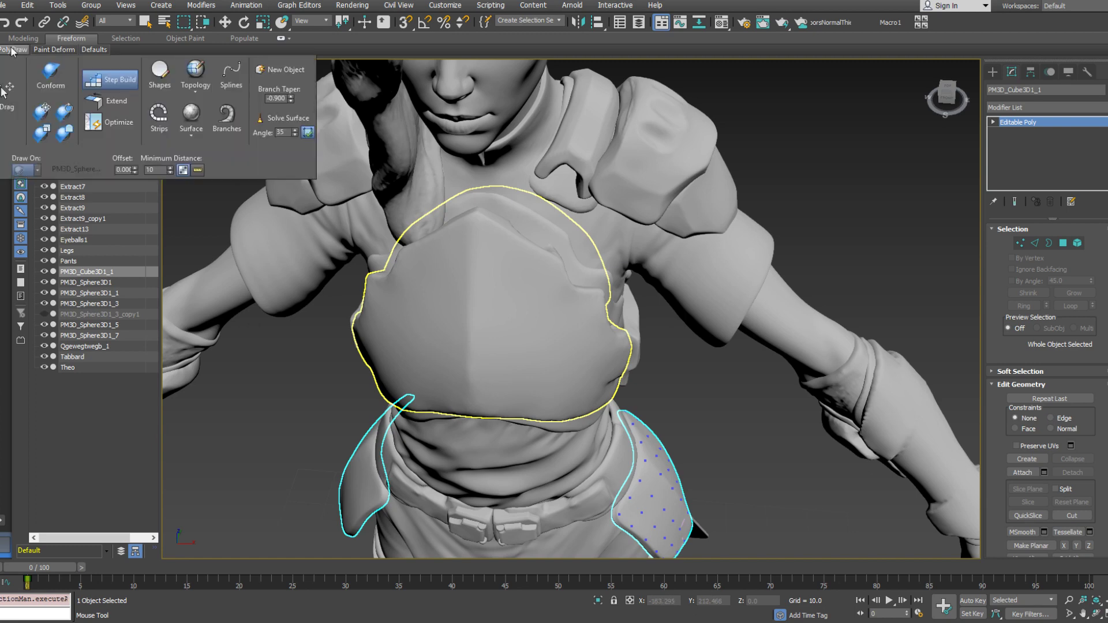
left_click(104, 81)
left_click(70, 171)
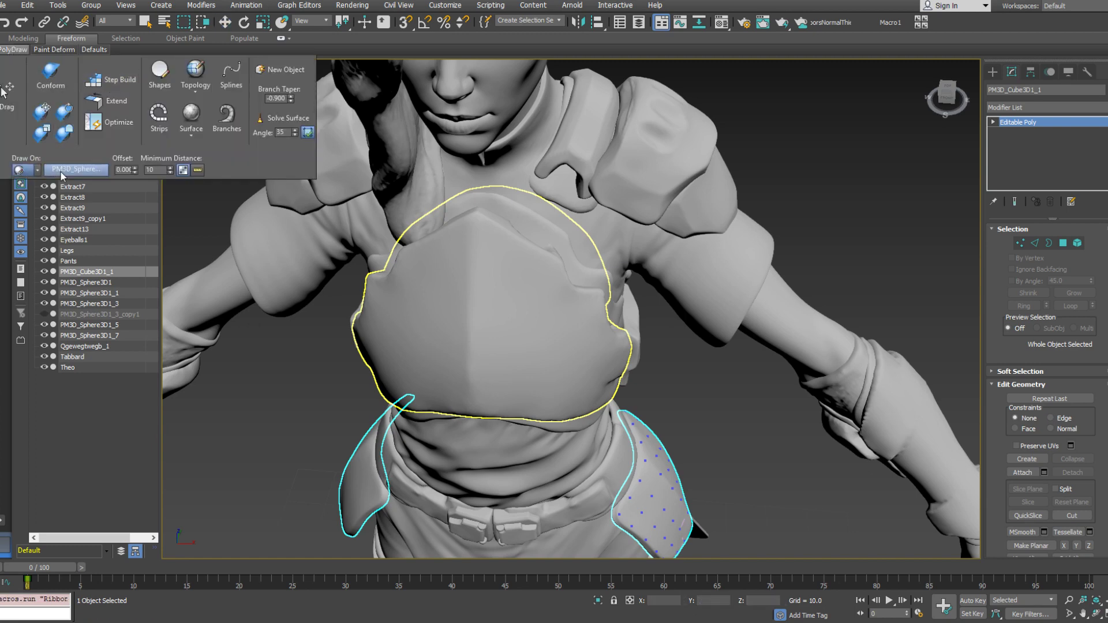
left_click(462, 265)
left_click(111, 82)
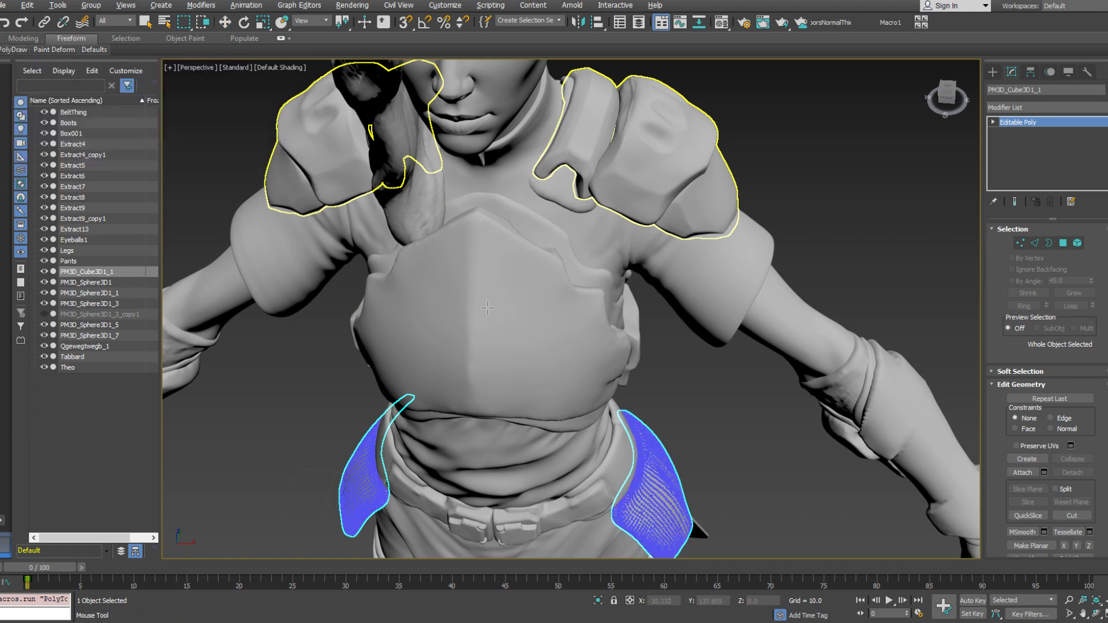
middle_click_drag(488, 308, 573, 307, "alt")
key("ctrl+z")
key("ctrl+z")
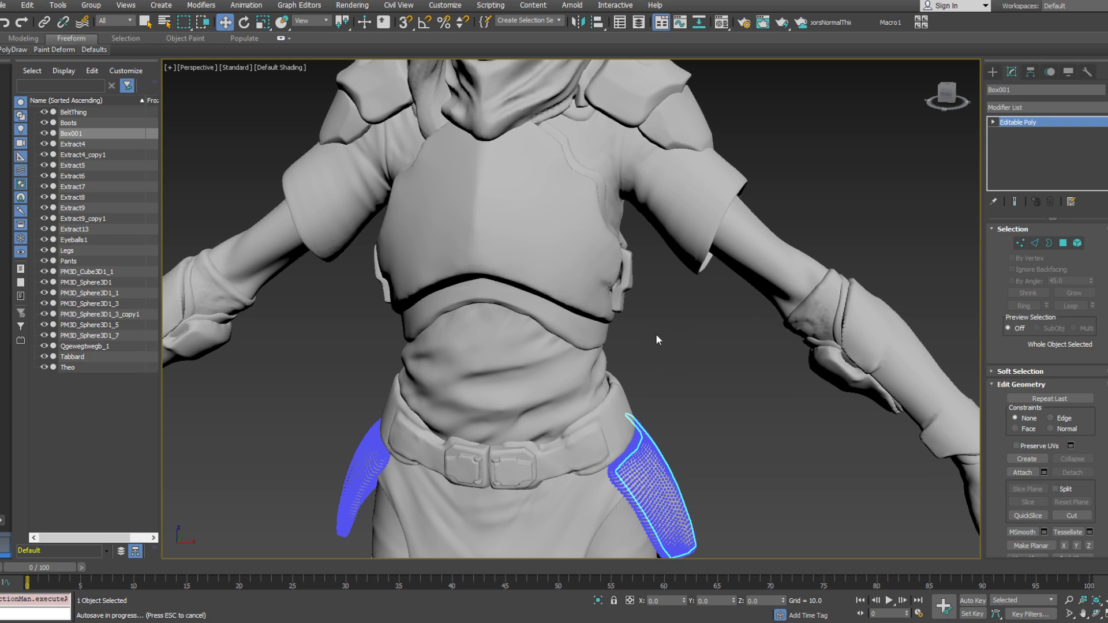
Select the dense sculpted hip plates object PM3D_Cube3D1_1 and delete it
middle_click_drag(656, 335, 627, 335, "alt")
middle_click_drag(627, 335, 583, 199)
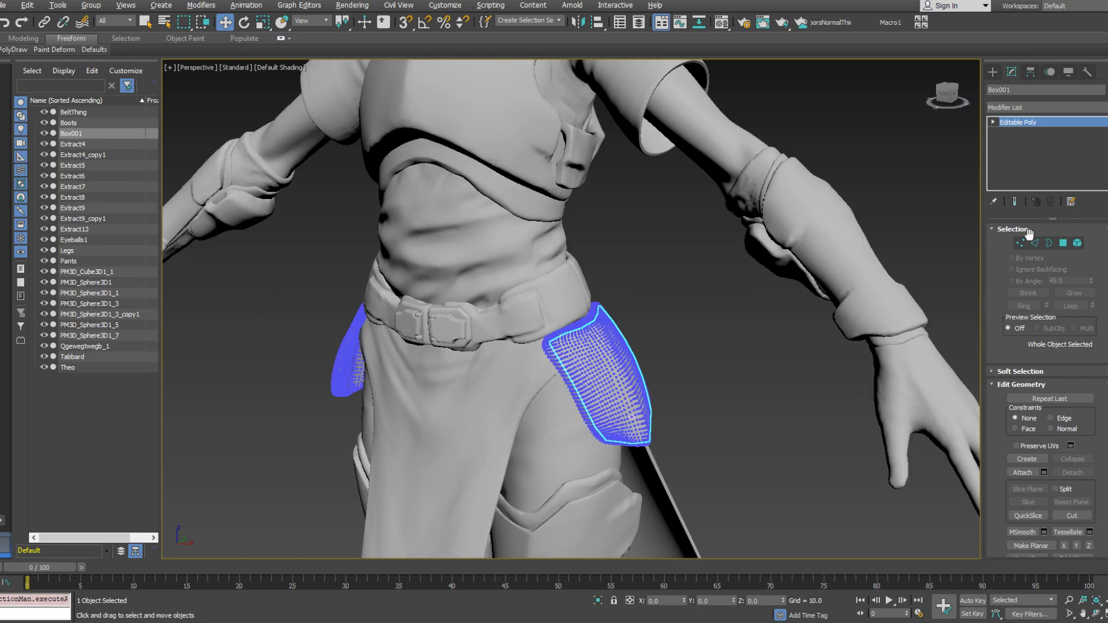
key("1")
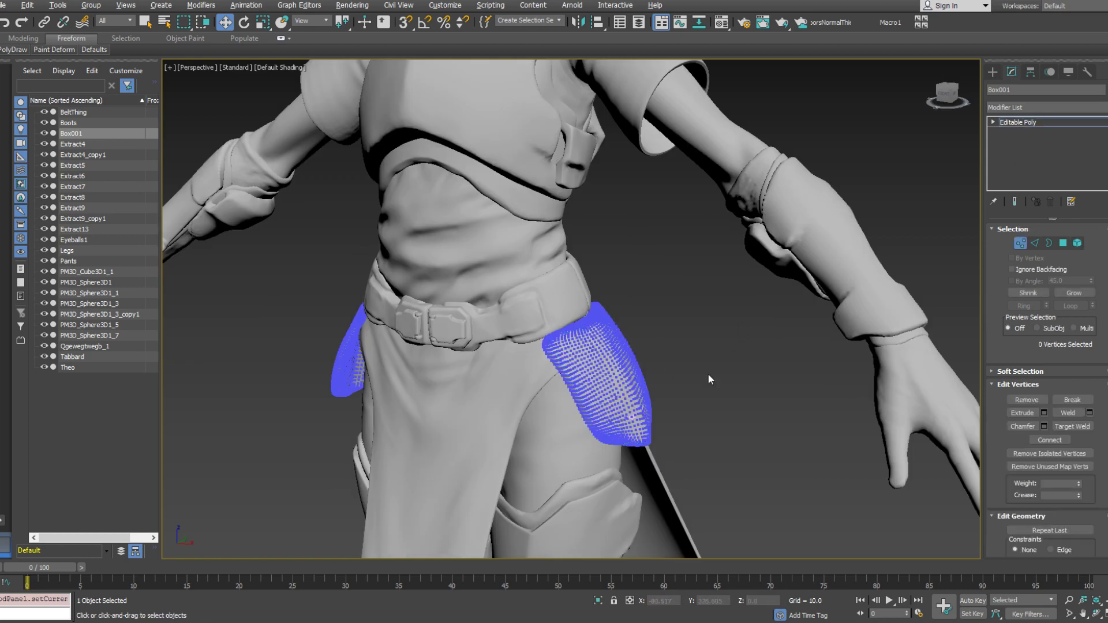
left_click(1020, 243)
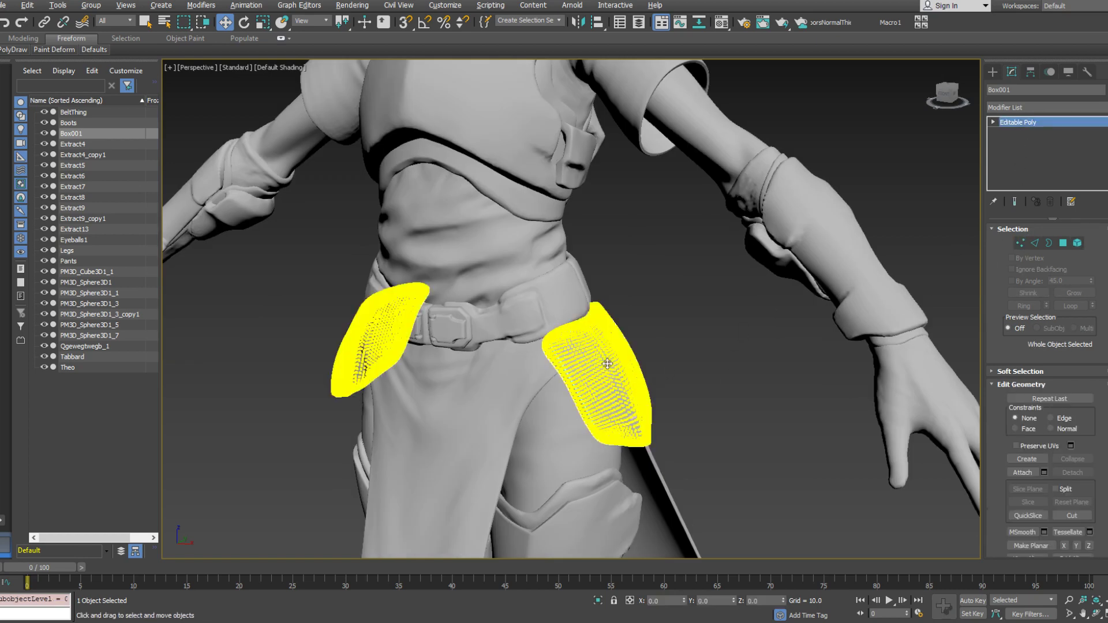
left_click(630, 370)
middle_click_drag(629, 370, 769, 321, "alt")
left_click(1022, 244)
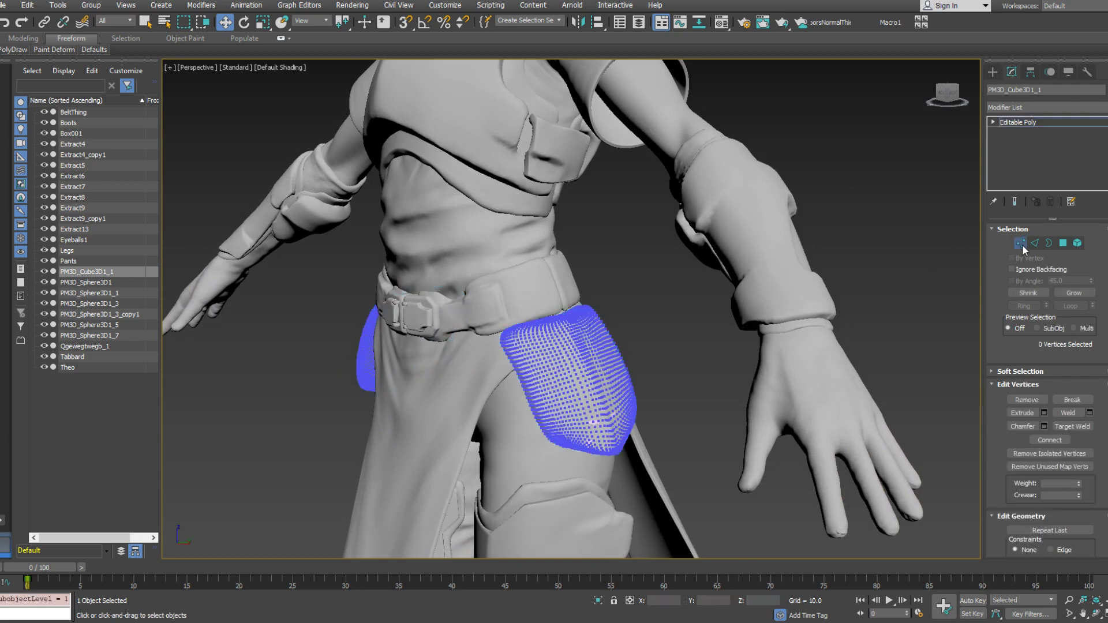
left_click(1023, 244)
middle_click_drag(804, 276, 572, 334, "alt")
left_click(618, 342)
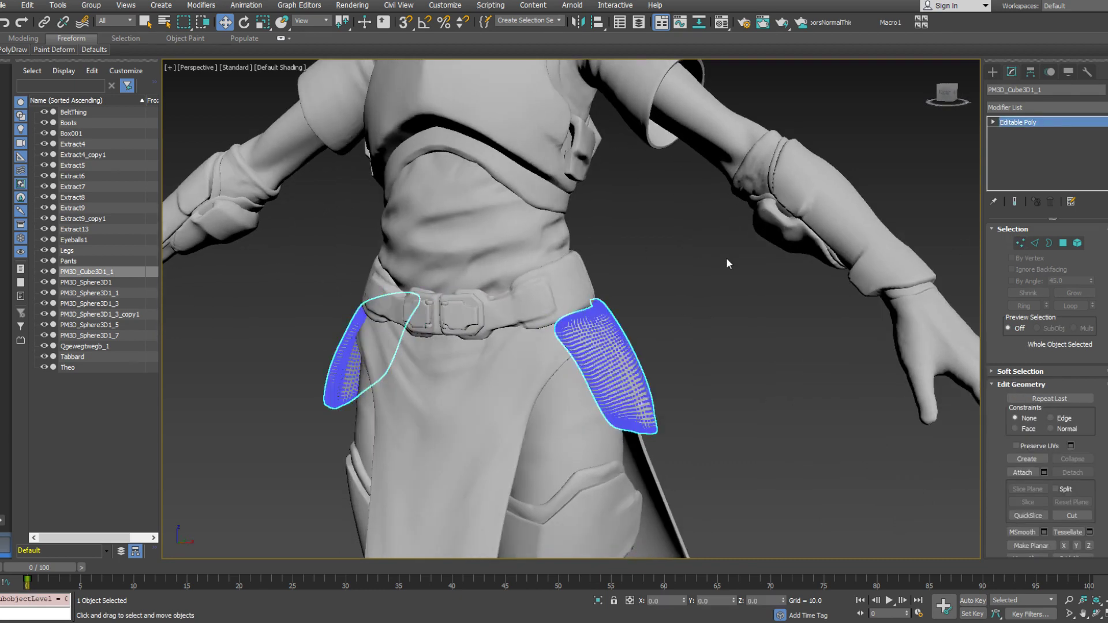
key("Delete")
Select the retopology mesh Box001, pick the breastplate as its draw-on surface and activate Step Build
left_click(615, 341)
middle_click_drag(621, 293, 625, 340, "alt")
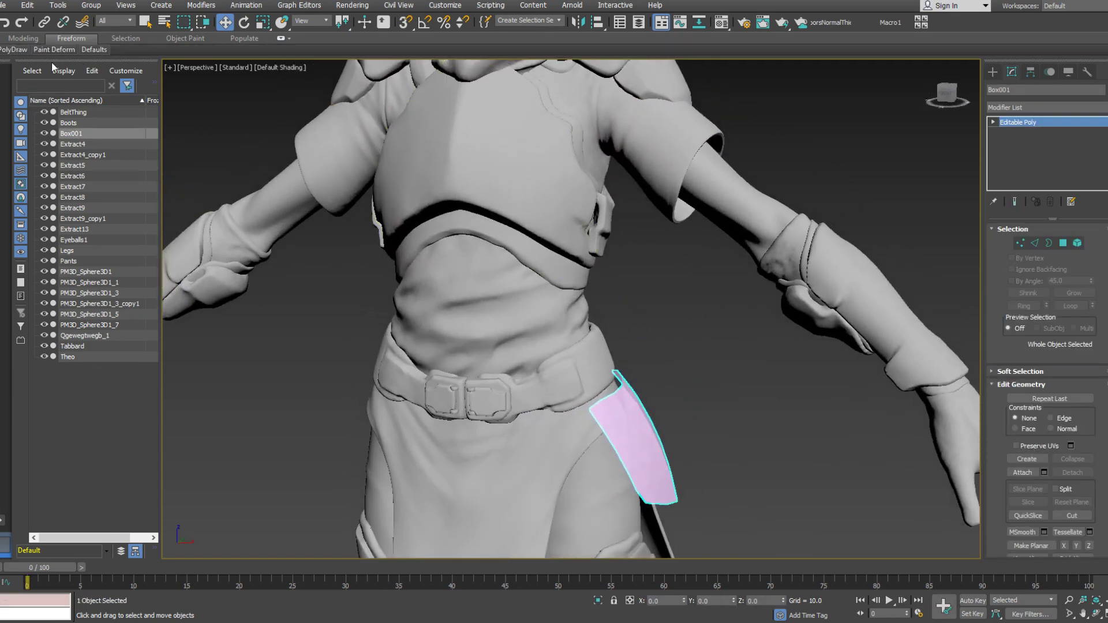
left_click(14, 50)
left_click(447, 190)
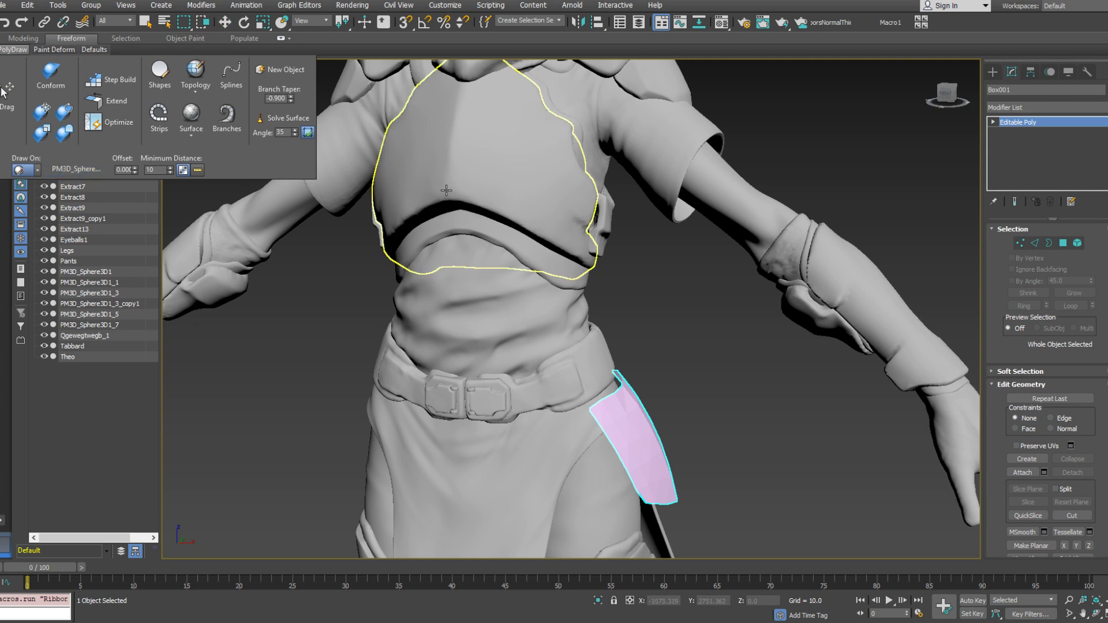
left_click(108, 87)
Place the first four vertices on the breastplate beside its centre ridge
middle_click_drag(453, 121, 483, 162, "alt")
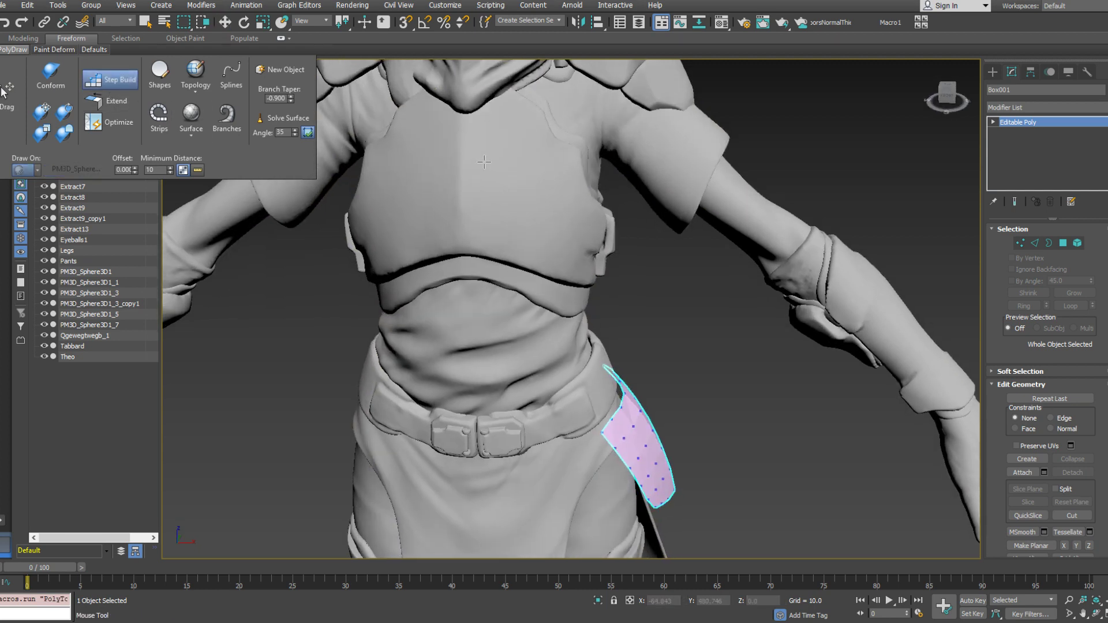
left_click(503, 193)
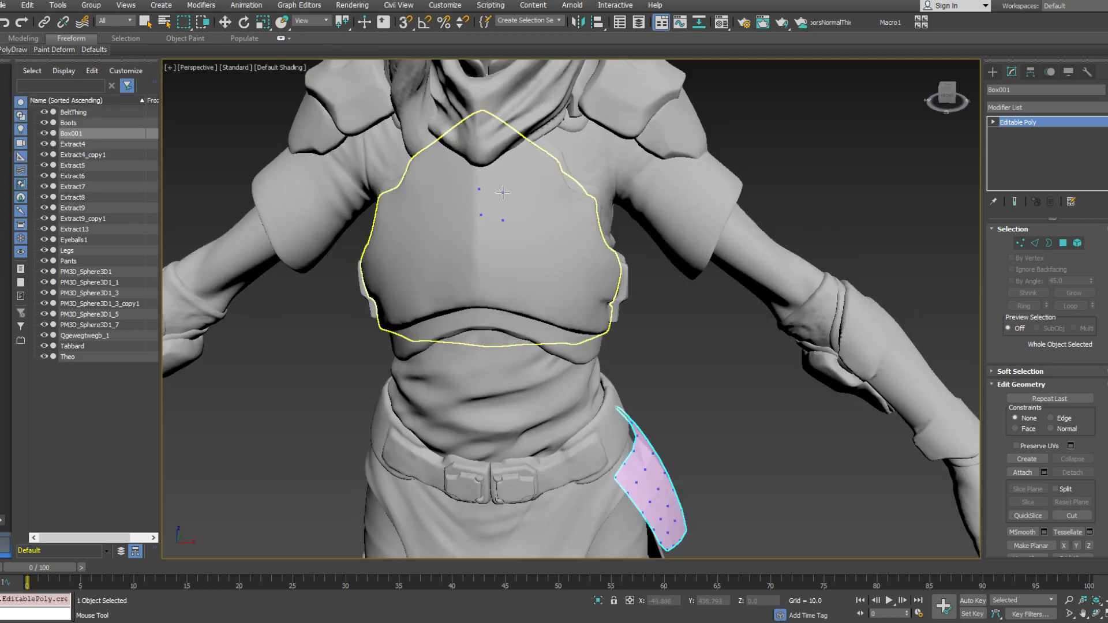
left_click(480, 189)
middle_click_drag(488, 182, 476, 266, "alt")
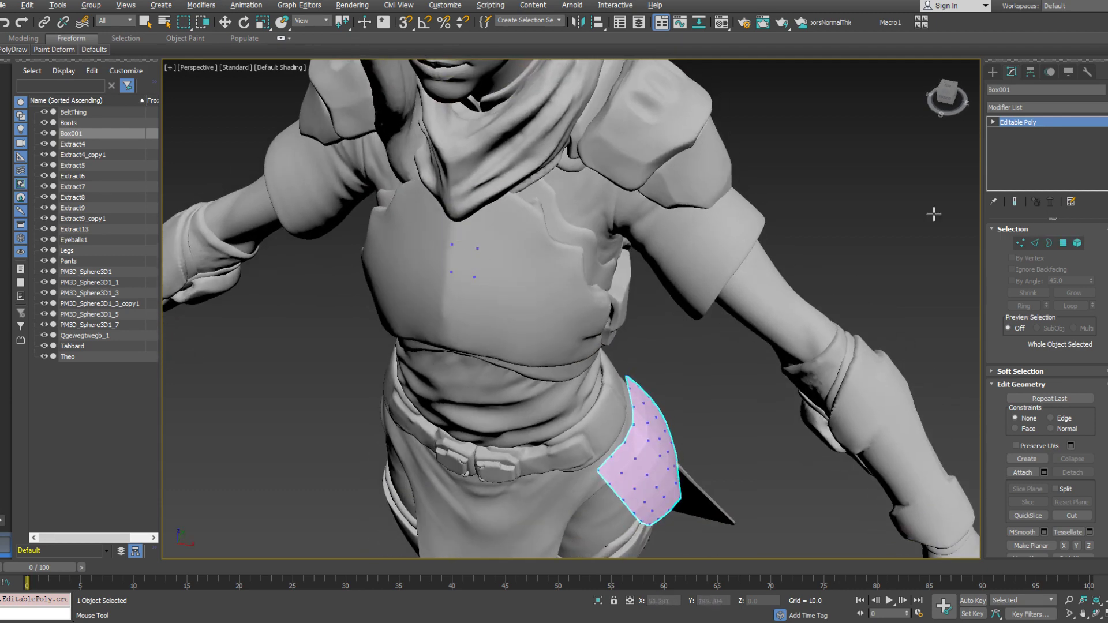
Enter vertex editing on Box001 and switch to the Move tool with no vertices selected
left_click(1020, 243)
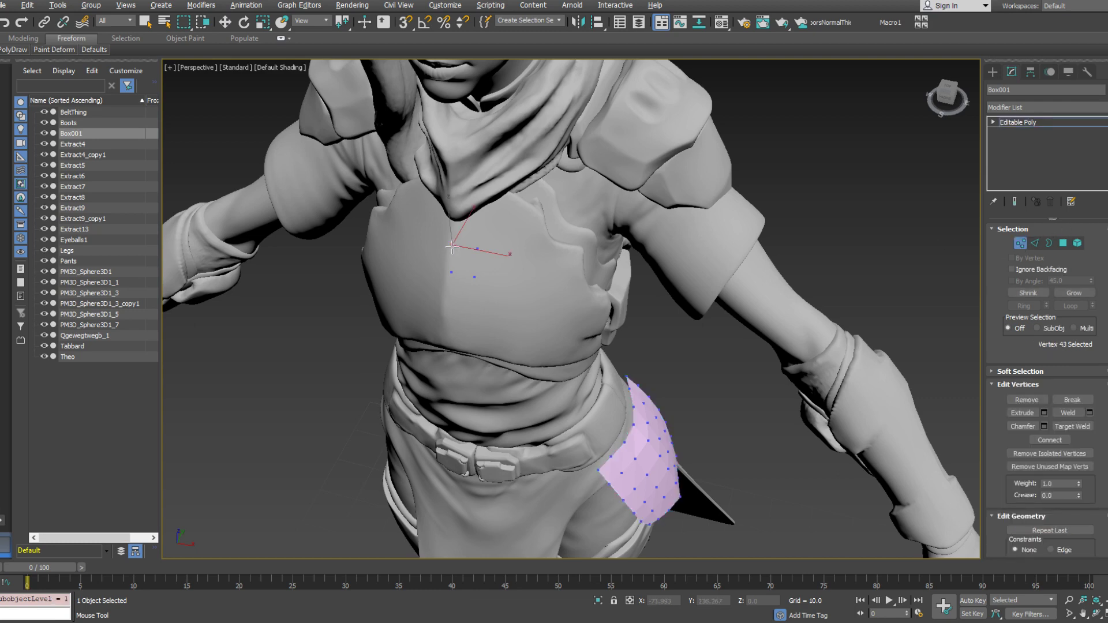
left_click(435, 208)
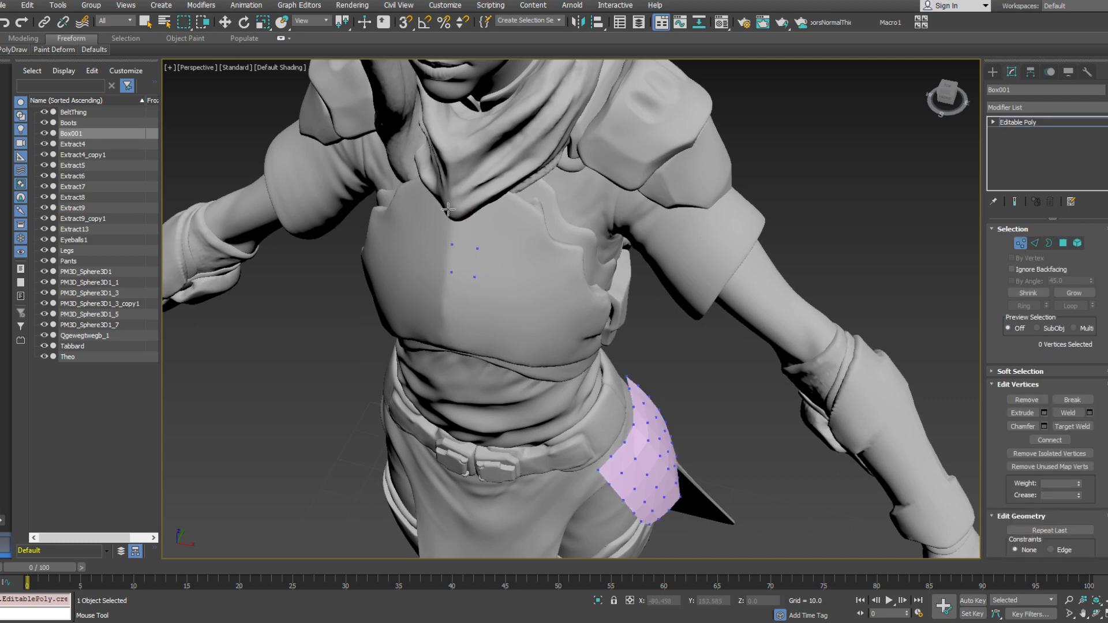
key("w")
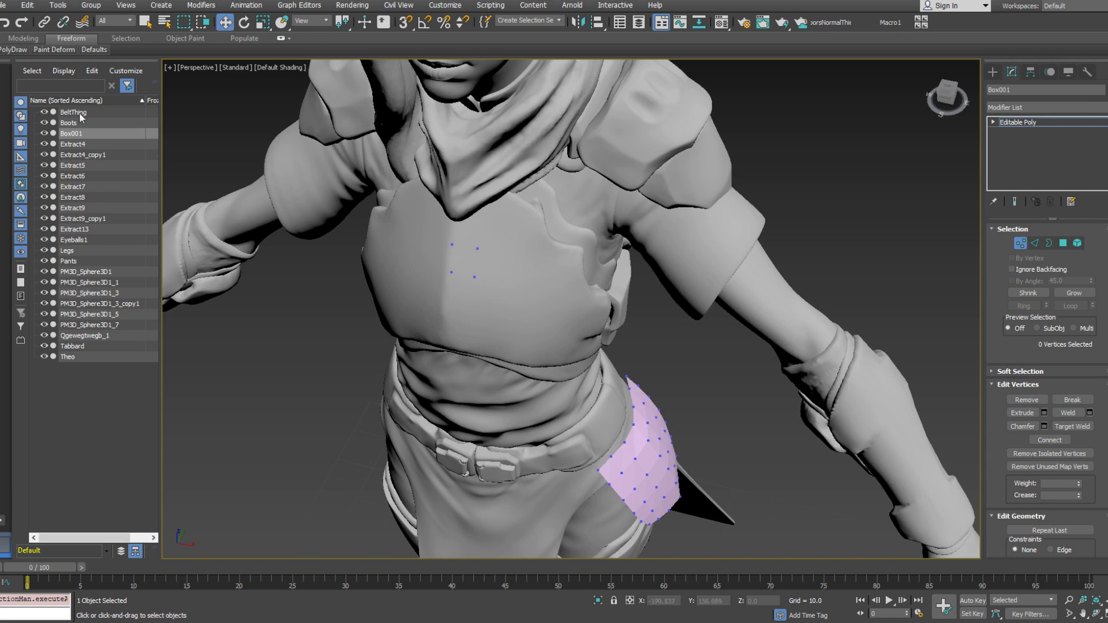
Find the scarf object PM3D_Sphere3D1_3_copy1 by toggling object visibility and leave it hidden
left_click(46, 272)
left_click(46, 272)
left_click(44, 285)
left_click(45, 286)
left_click(44, 293)
left_click(45, 293)
left_click(44, 302)
left_click(44, 303)
left_click(44, 303)
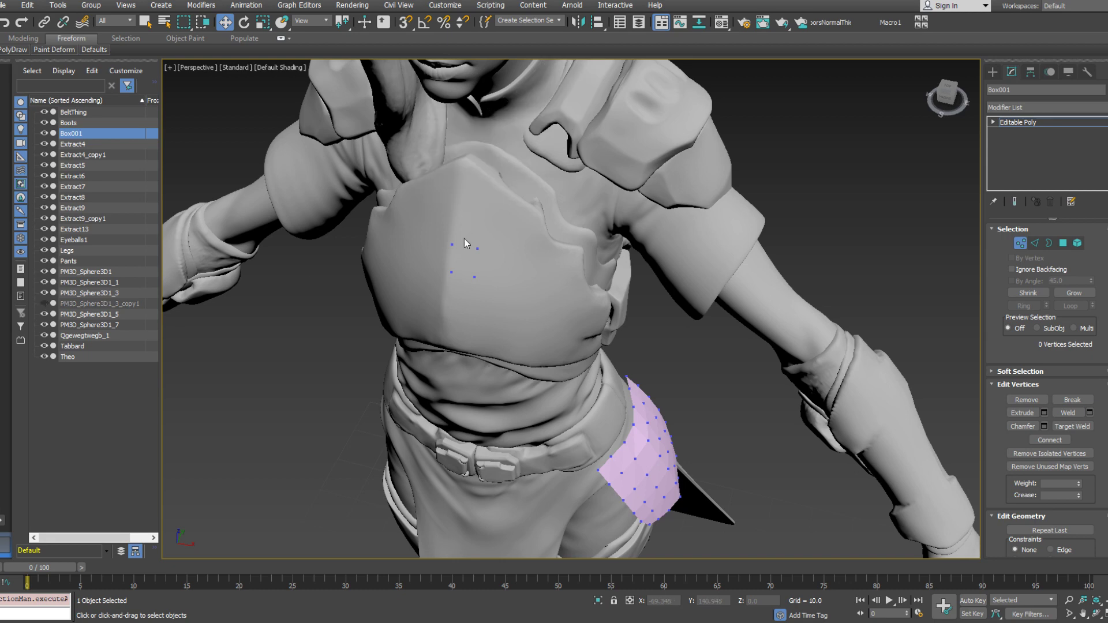
Activate Extend and continue the centre-ridge strip up to the breastplate's upper peak
mouse_move(19, 52)
left_click(109, 101)
middle_click_drag(447, 260, 479, 292, "alt")
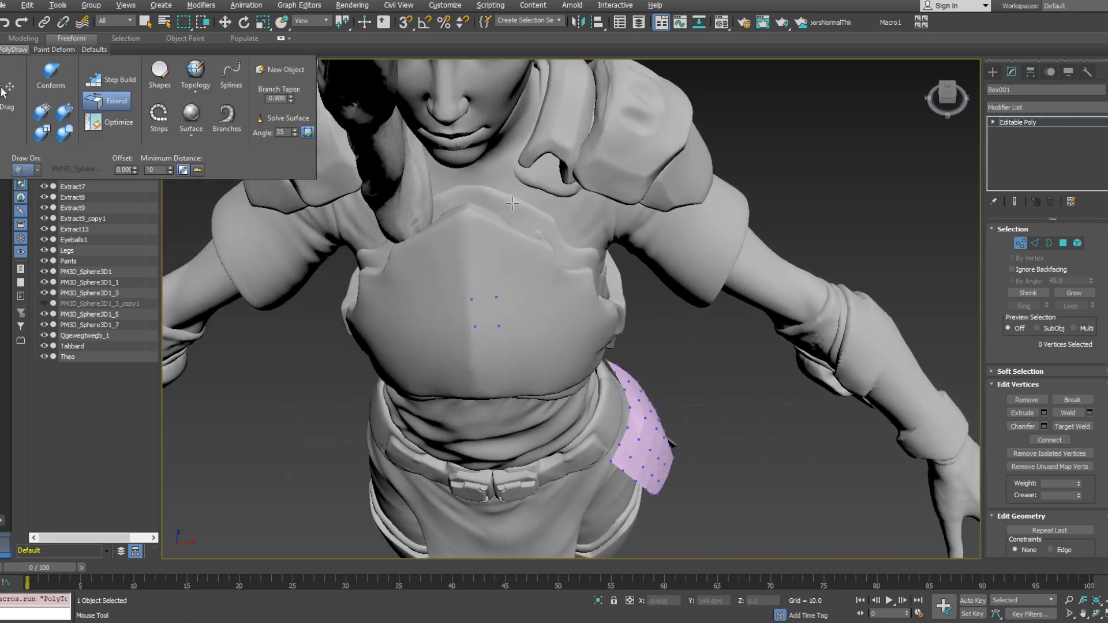
left_click_drag(484, 297, 468, 211, "shift")
left_click_drag(493, 230, 497, 225, "ctrl+alt+shift")
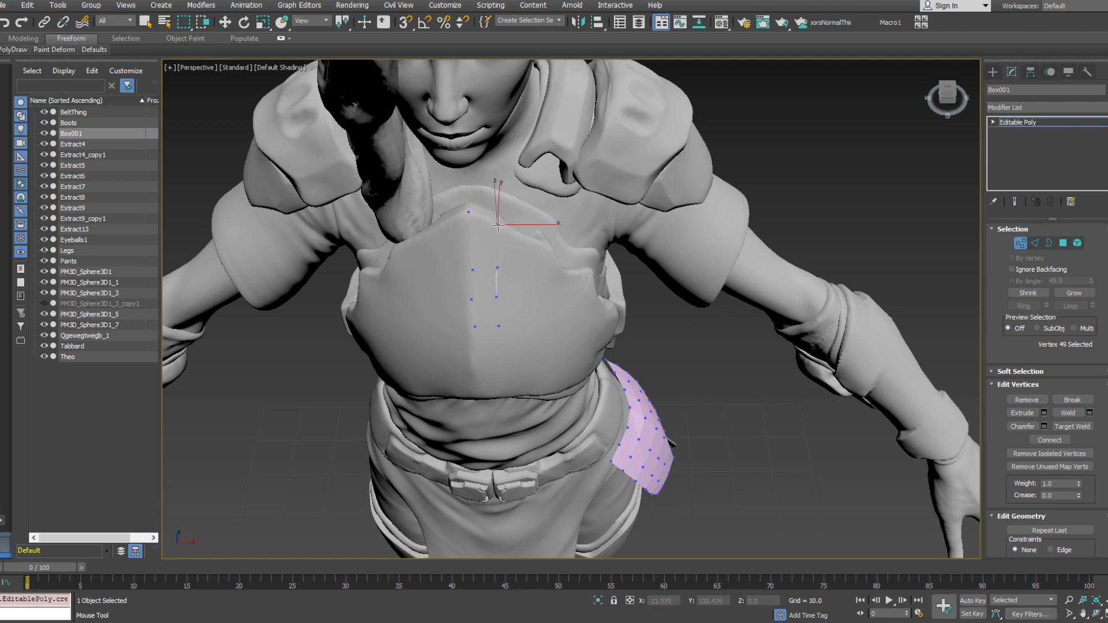
left_click(469, 212, "ctrl+alt+shift")
left_click_drag(473, 270, 498, 253, "ctrl+alt+shift")
Extend the centre-ridge strip down to the breastplate's lower edge
left_click_drag(471, 299, 502, 314)
middle_click_drag(495, 324, 466, 271, "alt")
left_click(454, 299)
left_click(474, 313)
left_click_drag(465, 307, 440, 365, "shift")
left_click(450, 356)
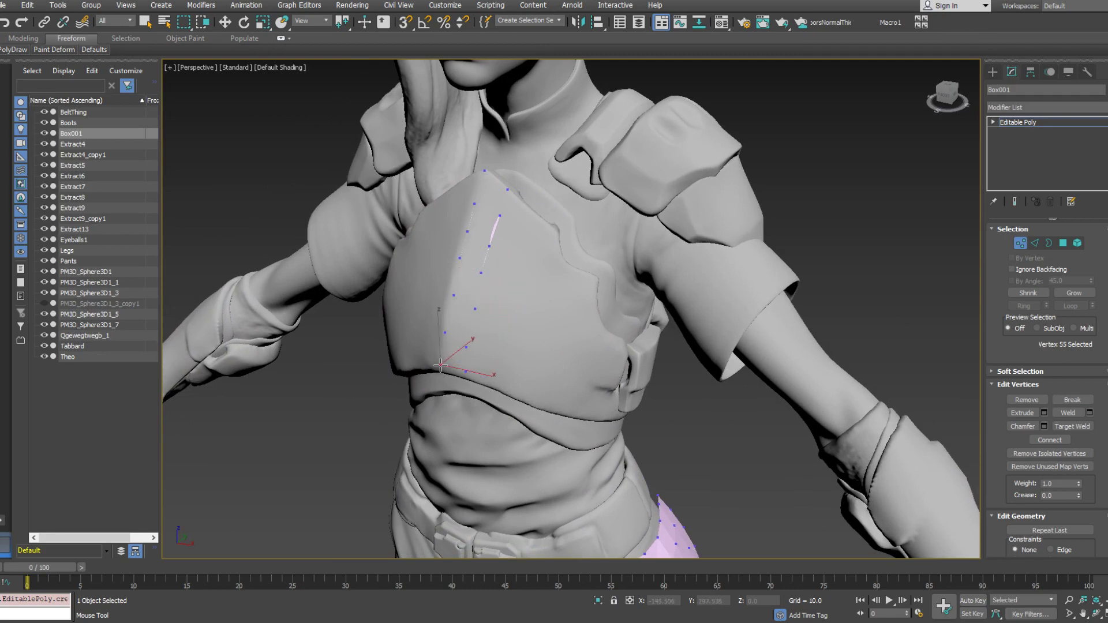
left_click(466, 348)
Reposition the vertices along the breastplate's centre ridge to even out their spacing
middle_click_drag(466, 347, 456, 312, "alt")
left_click(444, 301)
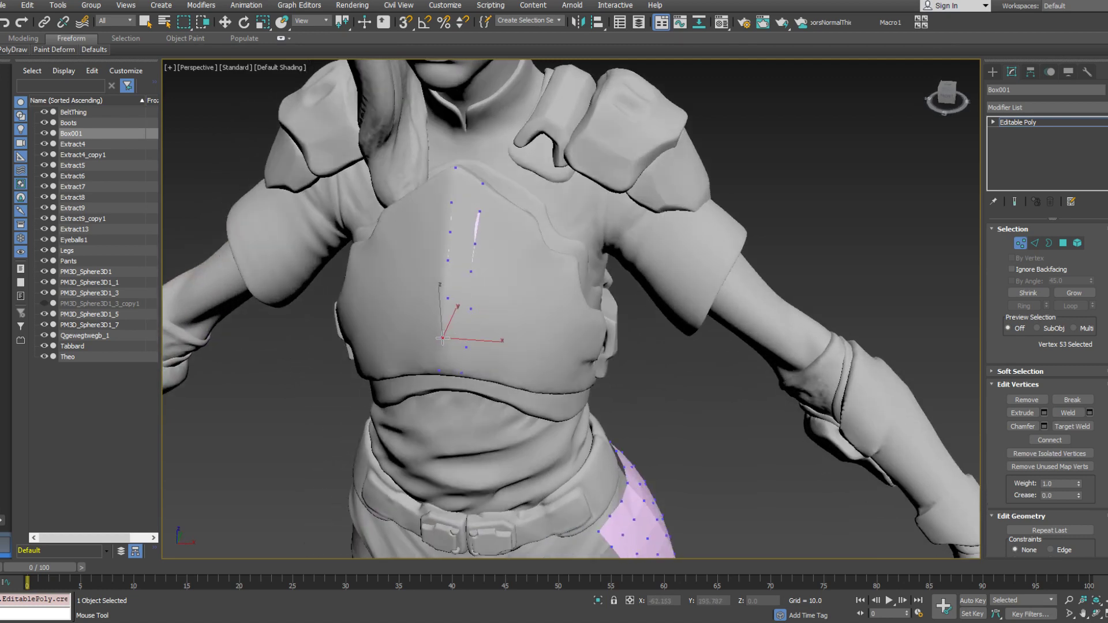
left_click_drag(444, 300, 446, 303)
left_click_drag(448, 261, 447, 271)
left_click_drag(450, 232, 450, 237)
Add a third vertex column beside the strip and adjust its upper vertices along the breastplate's top edge
middle_click_drag(476, 251, 465, 266, "alt")
left_click_drag(487, 296, 491, 187)
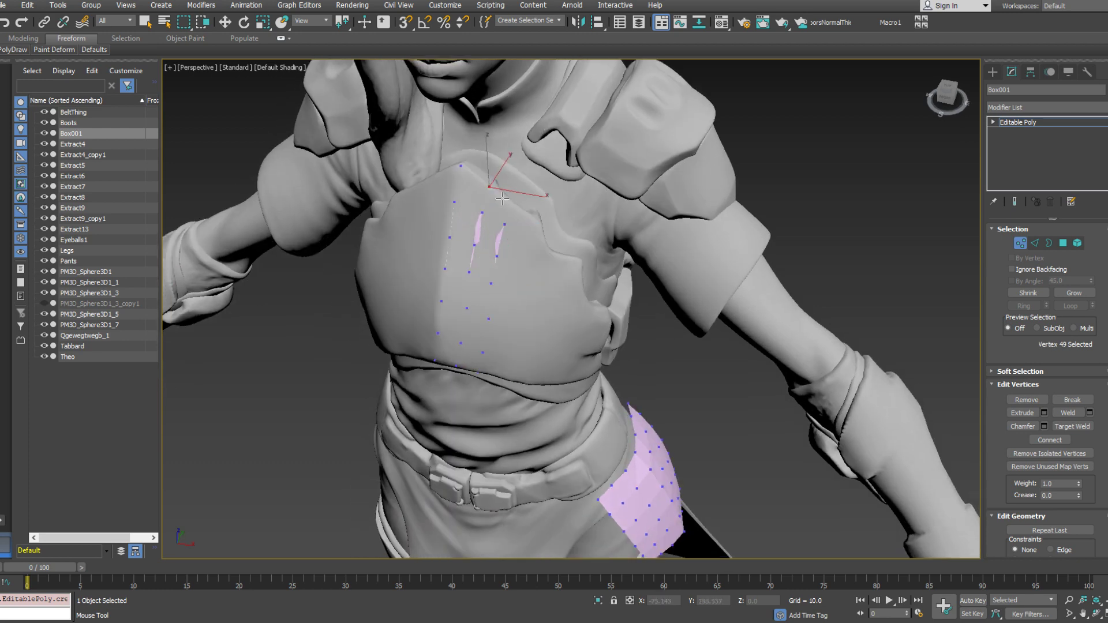
middle_click_drag(502, 199, 491, 217, "alt")
left_click_drag(510, 188, 505, 227)
middle_click_drag(505, 227, 515, 209, "alt")
left_click_drag(492, 257, 497, 261)
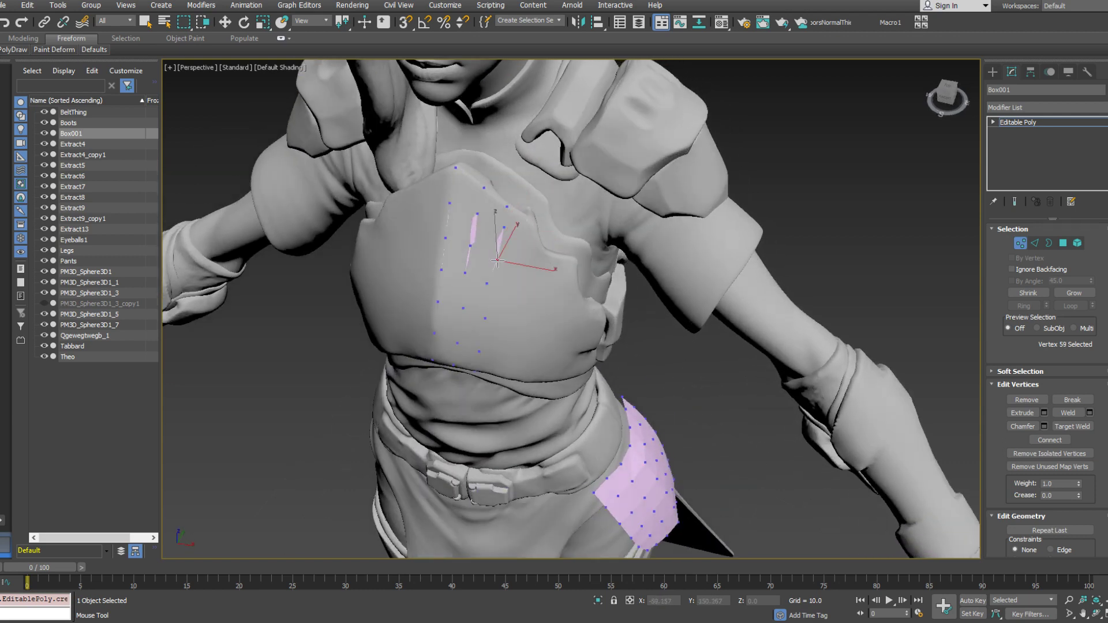
Reposition the third column's lower vertices down to the breastplate's lower edge
middle_click_drag(497, 261, 492, 288, "alt")
left_click(488, 318)
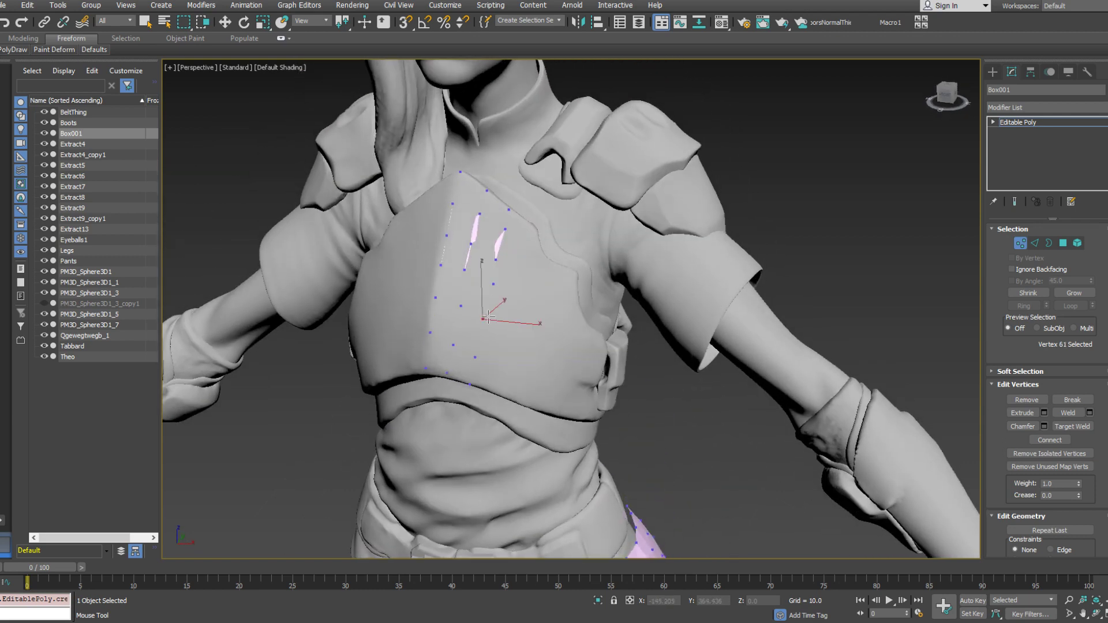
left_click(476, 356)
left_click_drag(470, 385, 475, 383)
Extend a fourth vertex column towards the side of the breastplate and align its vertices from the upper to the lower edge
middle_click_drag(509, 333, 470, 324, "alt")
left_click_drag(514, 325, 537, 349, "ctrl+shift")
left_click(557, 263)
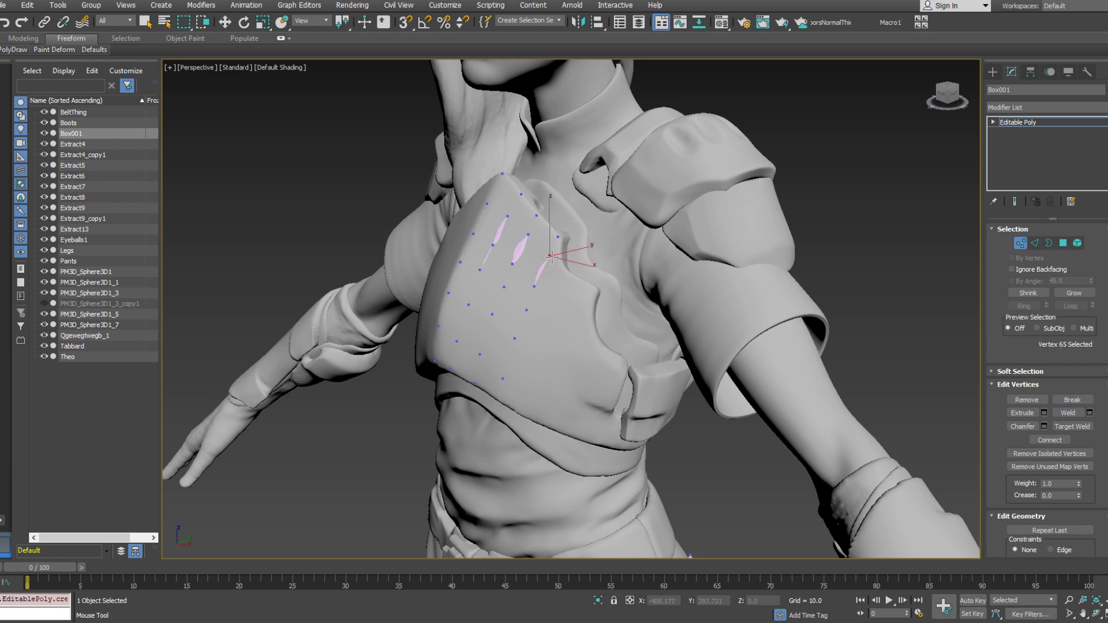
left_click_drag(535, 286, 523, 342)
left_click_drag(503, 378, 508, 378)
left_click_drag(500, 405, 500, 400)
middle_click_drag(503, 400, 531, 399, "alt")
left_click_drag(588, 283, 532, 421, "ctrl")
left_click_drag(537, 372, 553, 381)
key("ctrl+z")
key("ctrl+z")
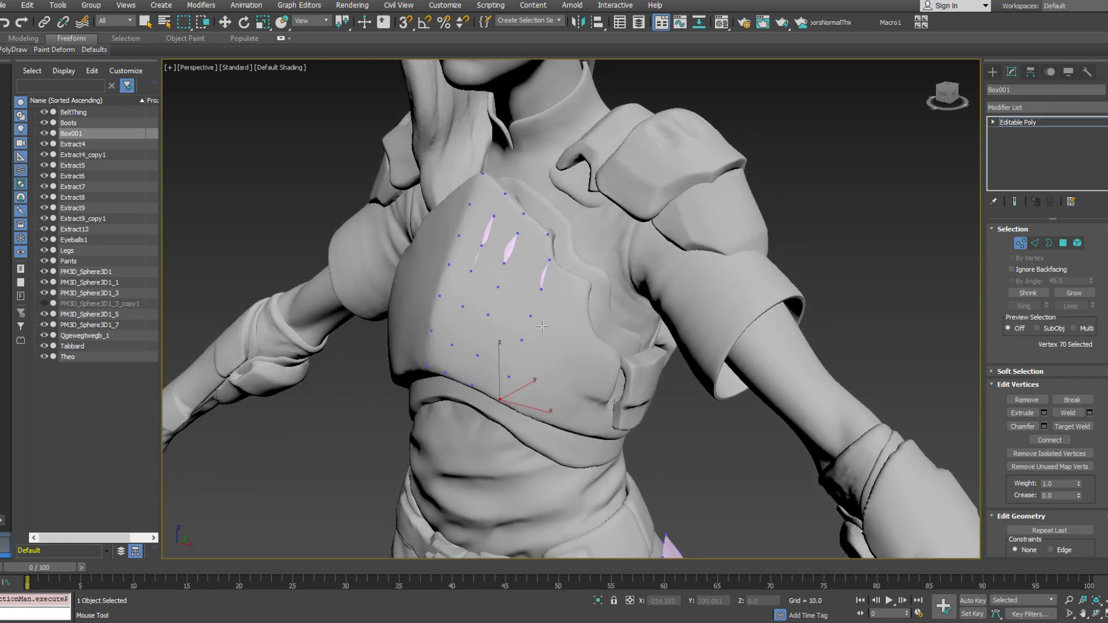
Extend the mesh from the fourth column outward to the breastplate's armhole edge
middle_click_drag(543, 327, 530, 348, "alt")
left_click_drag(551, 284, 591, 320, "shift")
left_click(564, 314)
middle_click_drag(590, 321, 580, 306, "alt")
left_click_drag(573, 292, 532, 299, "shift")
Redo the last vertex edits and activate Optimize
key("ctrl+y")
key("ctrl+y")
key("ctrl+y")
key("ctrl+y")
key("ctrl+y")
left_click(490, 295)
mouse_move(14, 49)
left_click(108, 121)
middle_click_drag(500, 293, 510, 300, "alt")
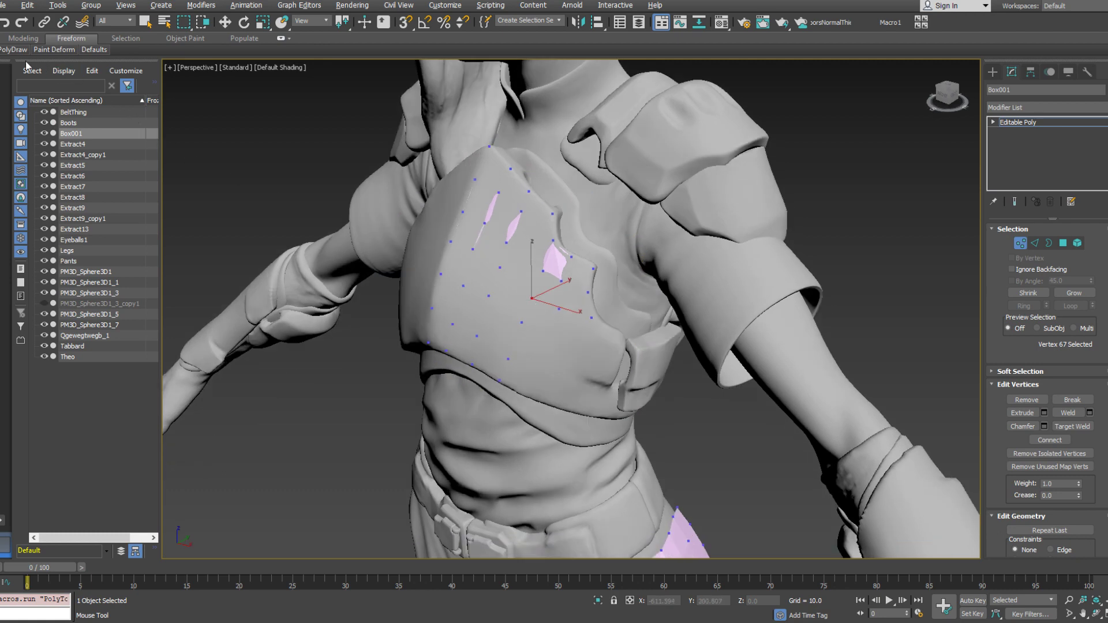
Activate Extend and add outer polygons over the breastplate's lower side down to its lower edge
mouse_move(24, 50)
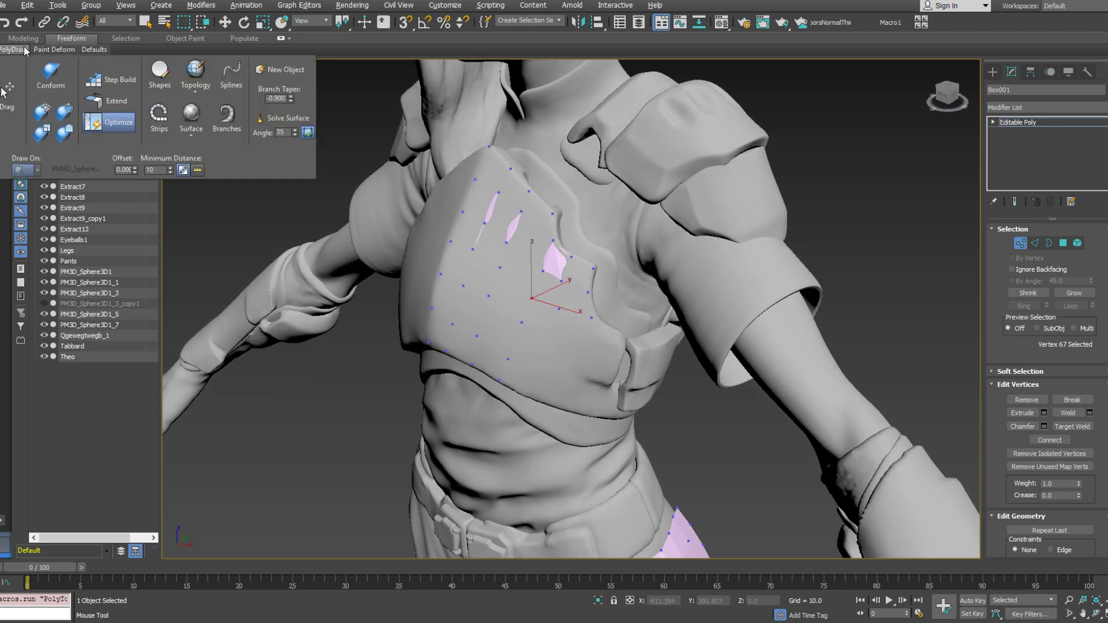
left_click(109, 101)
middle_click_drag(508, 317, 493, 312, "alt")
left_click_drag(571, 315, 535, 391, "ctrl+shift")
Use Optimize to weld the overlapping vertices between the fourth column and the lower side polygons
mouse_move(2, 52)
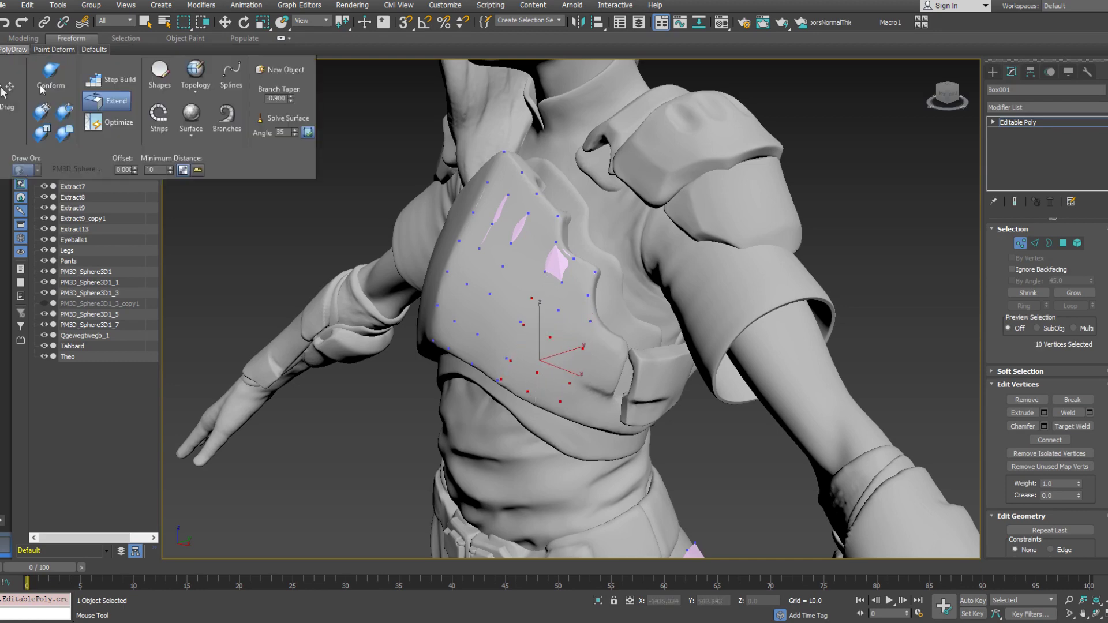
left_click(115, 124)
left_click_drag(524, 325, 521, 322, "shift")
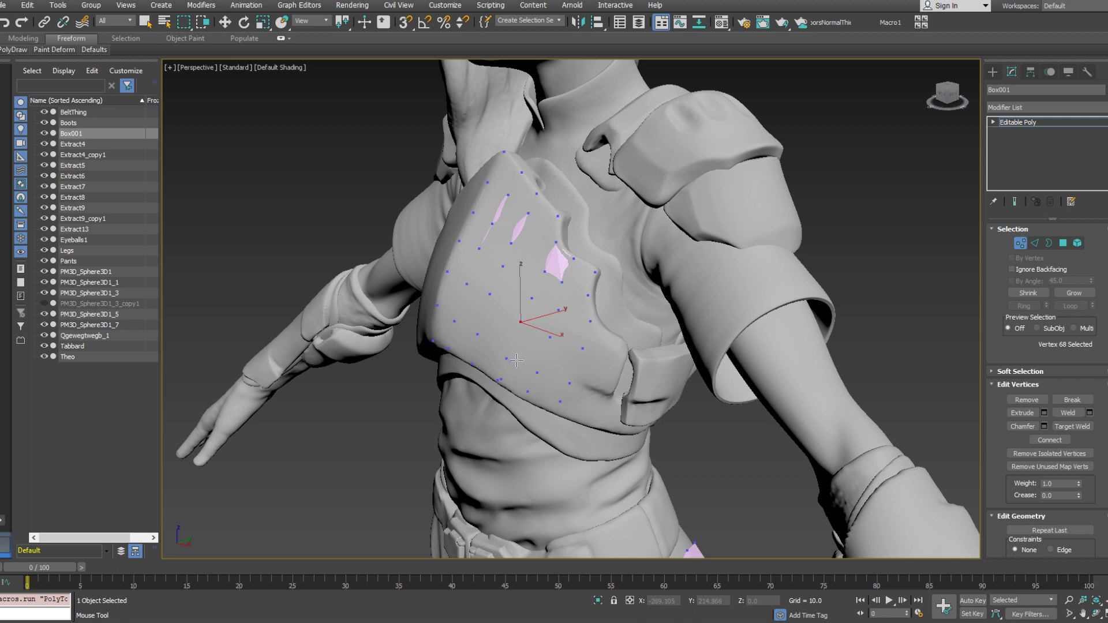
left_click_drag(511, 361, 498, 381, "shift")
left_click(525, 399)
left_click(575, 386)
left_click_drag(583, 349, 583, 355)
Activate Extend and add vertices on the breastplate's side up to the side buckle
middle_click_drag(602, 349, 565, 319, "alt")
mouse_move(10, 56)
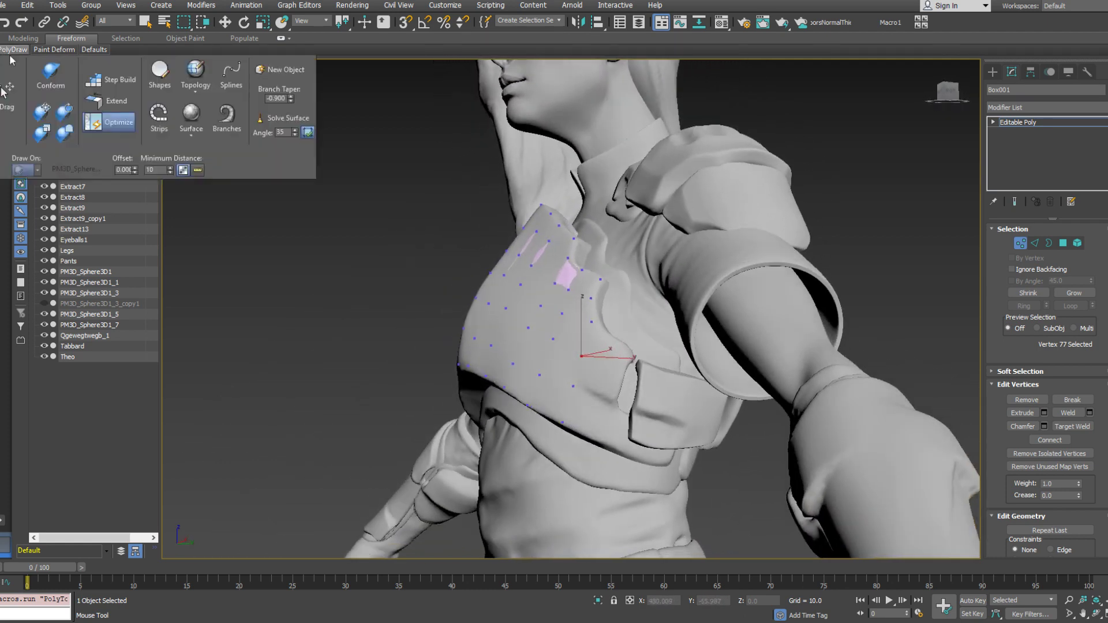
left_click(102, 101)
middle_click_drag(484, 310, 491, 351, "alt")
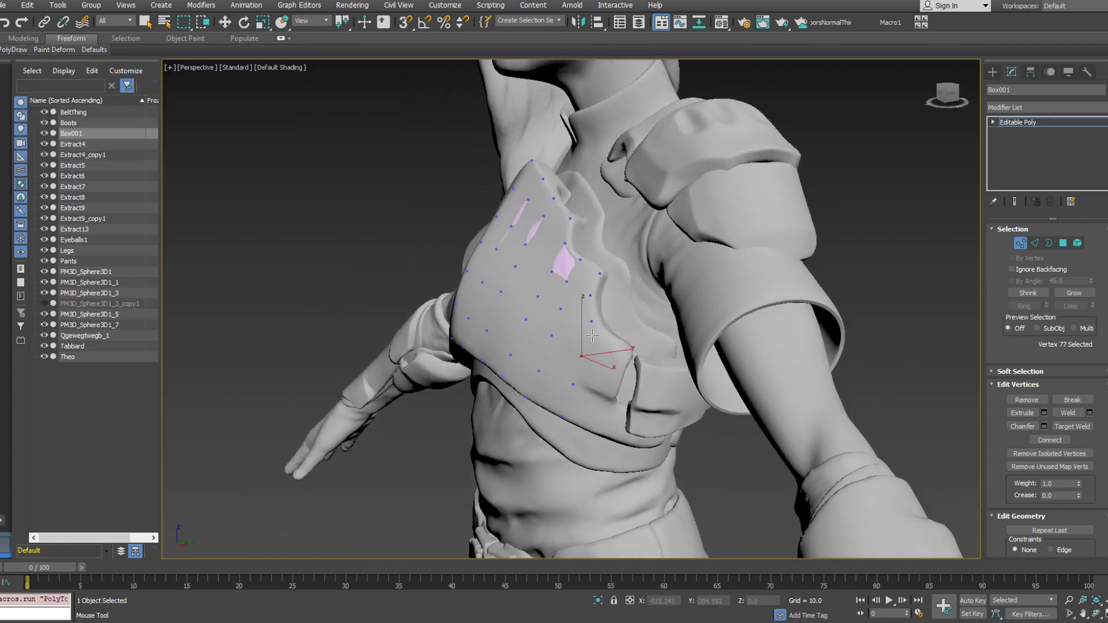
left_click(610, 338)
left_click(600, 372)
left_click(621, 346)
left_click(610, 380)
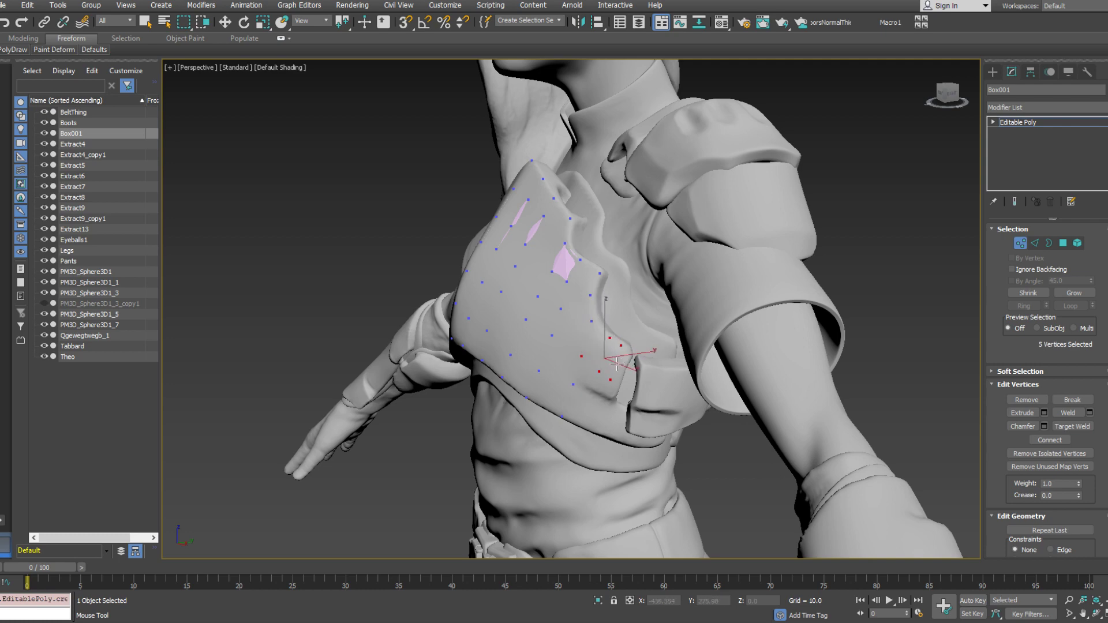
Extend the side polygons down to the breastplate's lower edge below the buckle
mouse_move(624, 365)
middle_mouse_down("alt")
mouse_move(546, 294)
mouse_move(619, 369)
middle_mouse_up("alt")
left_click_drag(613, 380, 584, 431)
left_click(574, 378)
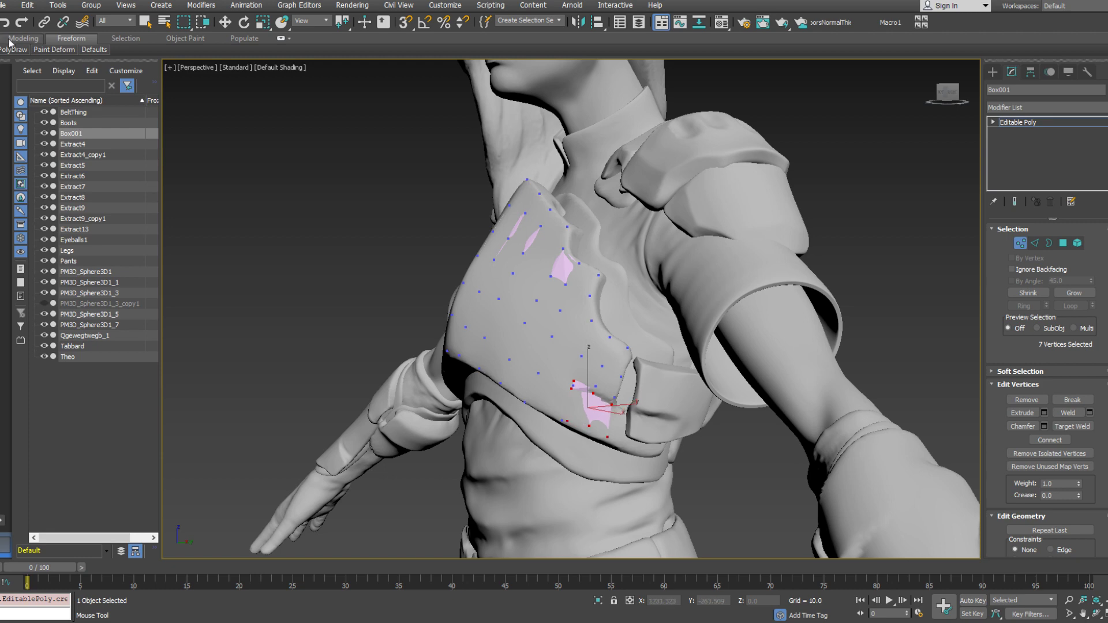
Activate Optimize and weld the overlapping vertices on the breastplate's lower side and lower edge beside the side buckle
mouse_move(12, 51)
left_click(111, 121)
middle_click_drag(573, 384, 580, 363, "alt")
scroll(580, 362, "up", 3)
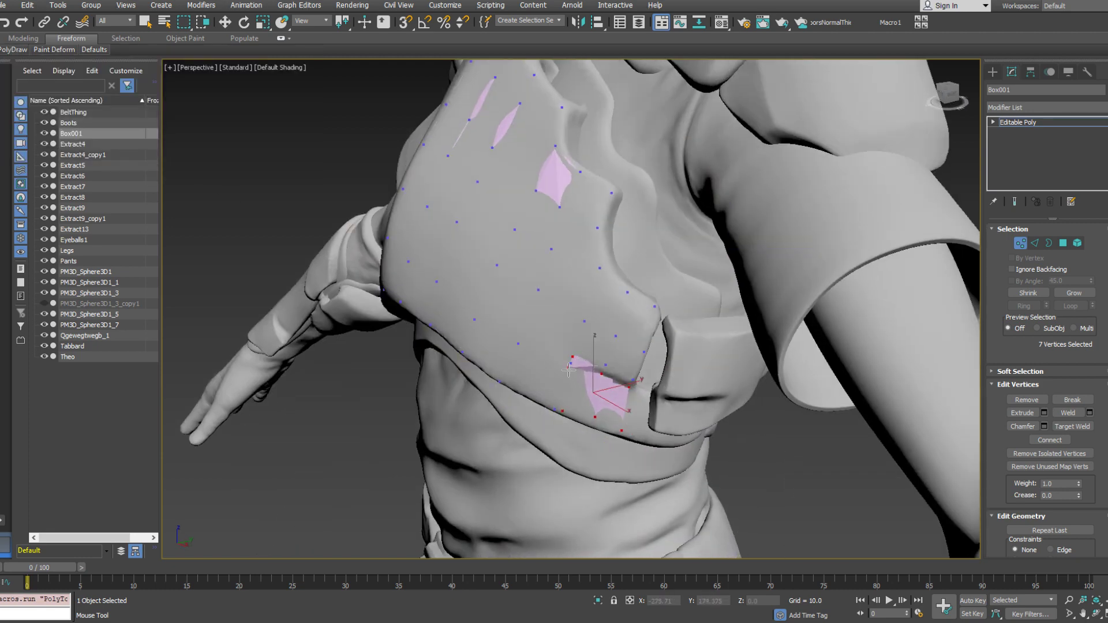
left_click(571, 366)
left_click(572, 364)
middle_click_drag(568, 393, 623, 386, "alt")
left_click(560, 414)
left_click(583, 427)
left_click(617, 437)
left_click(626, 384)
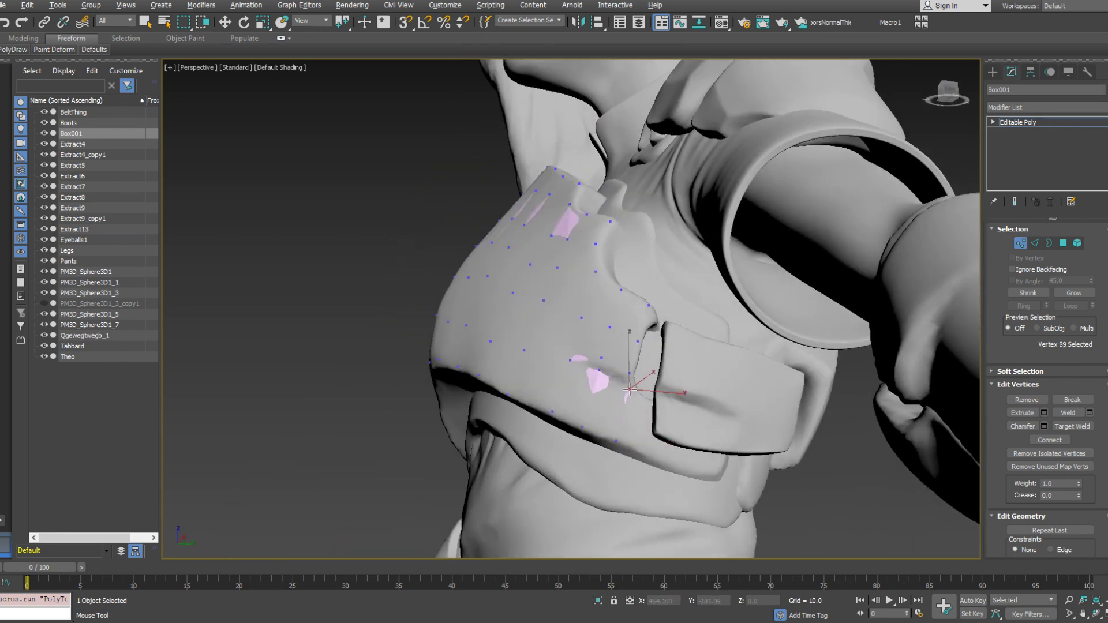
Collapse the remaining loose vertices beside the side buckle and nudge the inner corner vertex to close the gap
left_click(599, 376)
middle_click_drag(600, 376, 566, 363, "alt")
left_click(604, 360)
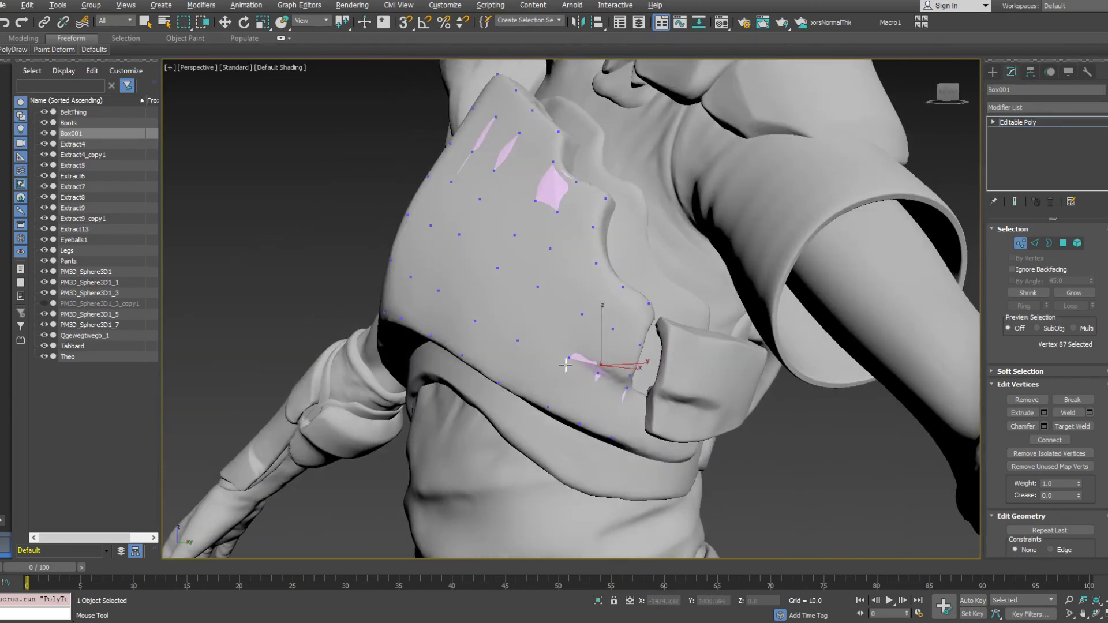
left_click(568, 354)
left_click_drag(568, 353, 569, 351)
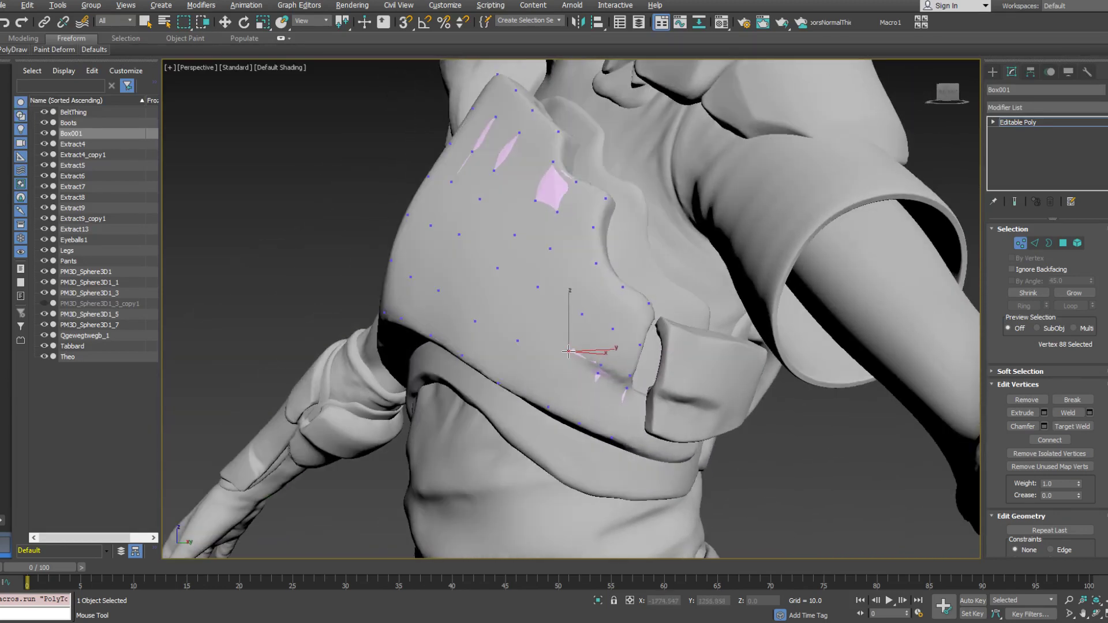
Reposition the vertices on the breastplate's lower front to even out the polygon spacing
left_click(518, 342)
left_click(506, 385)
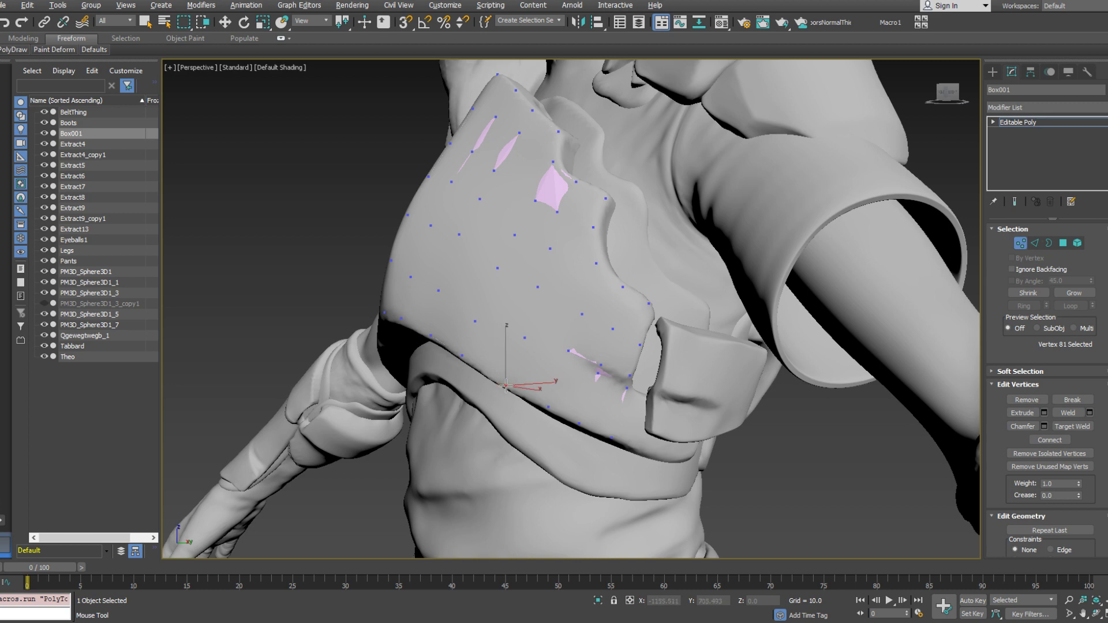
left_click_drag(538, 287, 539, 296)
left_click_drag(475, 322, 478, 312)
Switch to the Move tool and fit the armhole-edge vertex above the side buckle to the breastplate's surface
middle_click_drag(527, 257, 634, 390, "alt")
left_click(635, 375)
left_click_drag(642, 395, 640, 393)
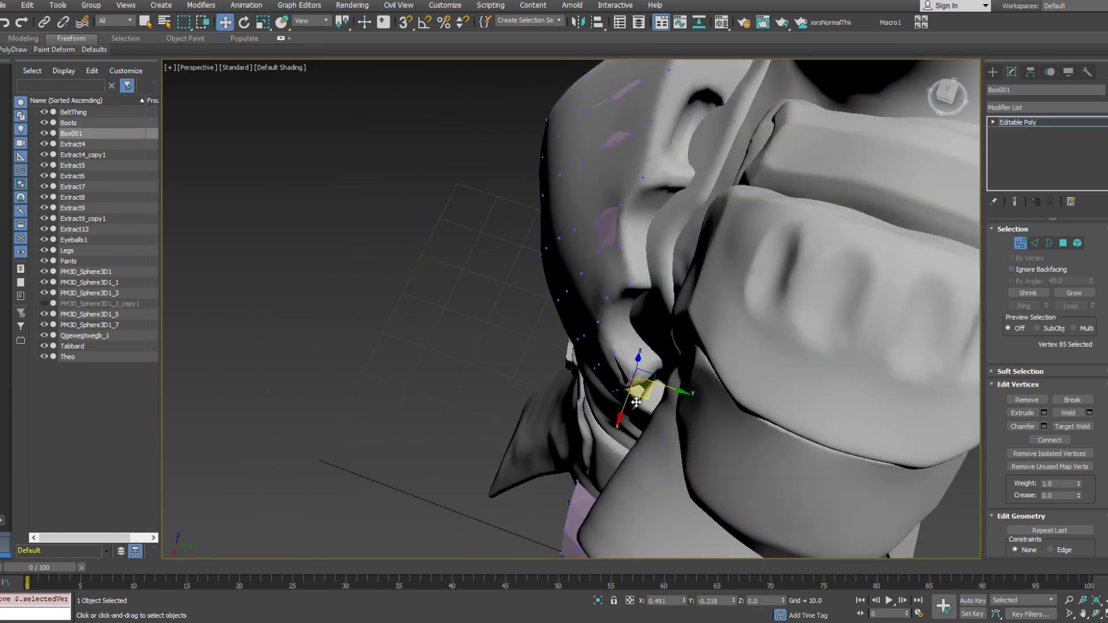
mouse_move(639, 392)
middle_mouse_down("alt")
mouse_move(705, 334)
mouse_move(649, 398)
middle_mouse_up("alt")
left_click_drag(649, 398, 648, 397)
middle_click_drag(648, 397, 647, 374, "alt")
left_click_drag(648, 374, 649, 374)
middle_click_drag(649, 374, 606, 379, "alt")
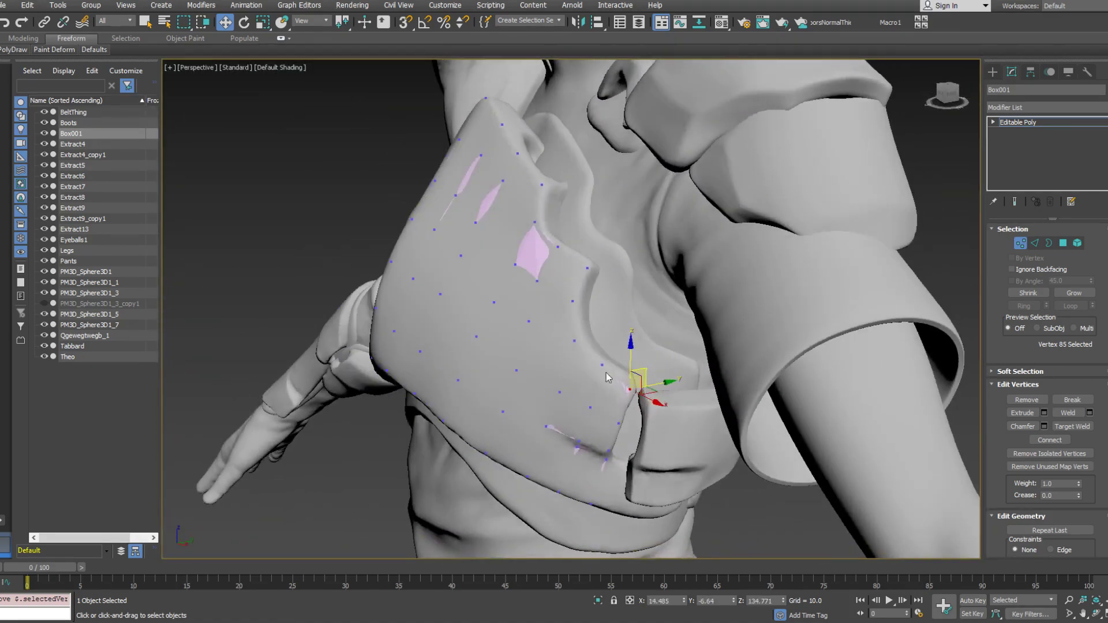
Select the seven vertices along the breastplate's centre line and make them planar in X
middle_click_drag(385, 200, 542, 273, "alt")
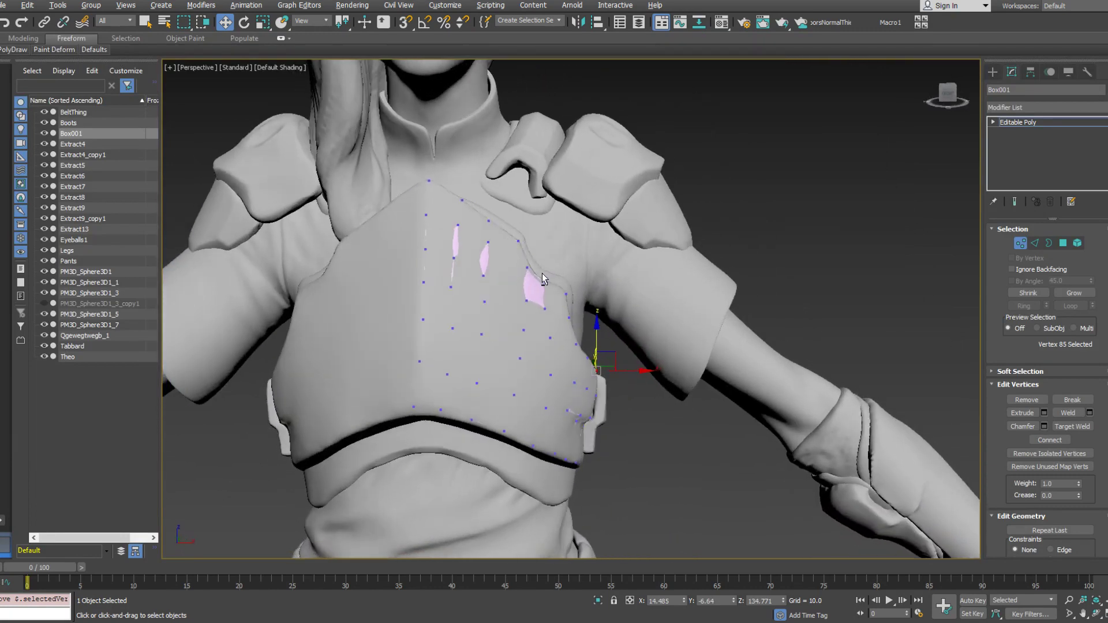
left_click_drag(430, 446, 431, 446)
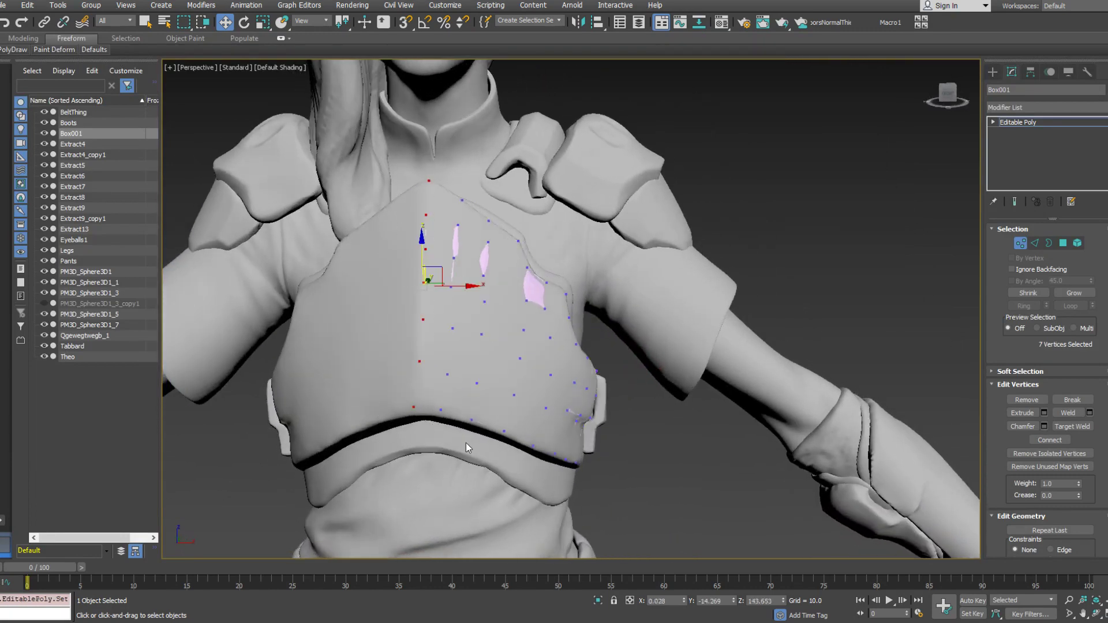
scroll(1066, 496, "down", 3)
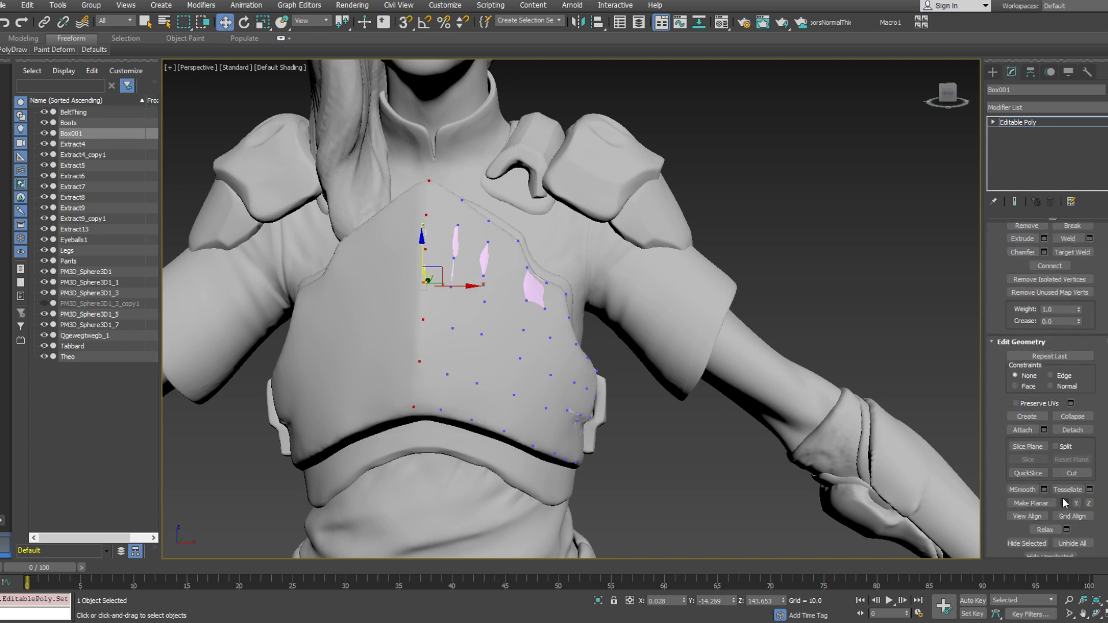
right_click(465, 297)
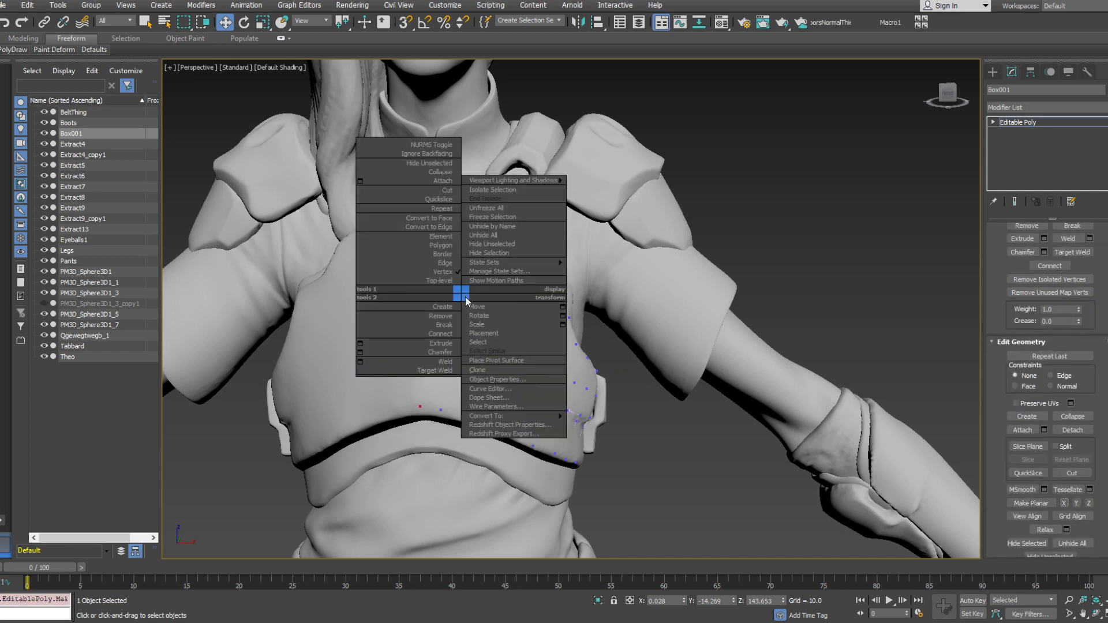
left_click(566, 314)
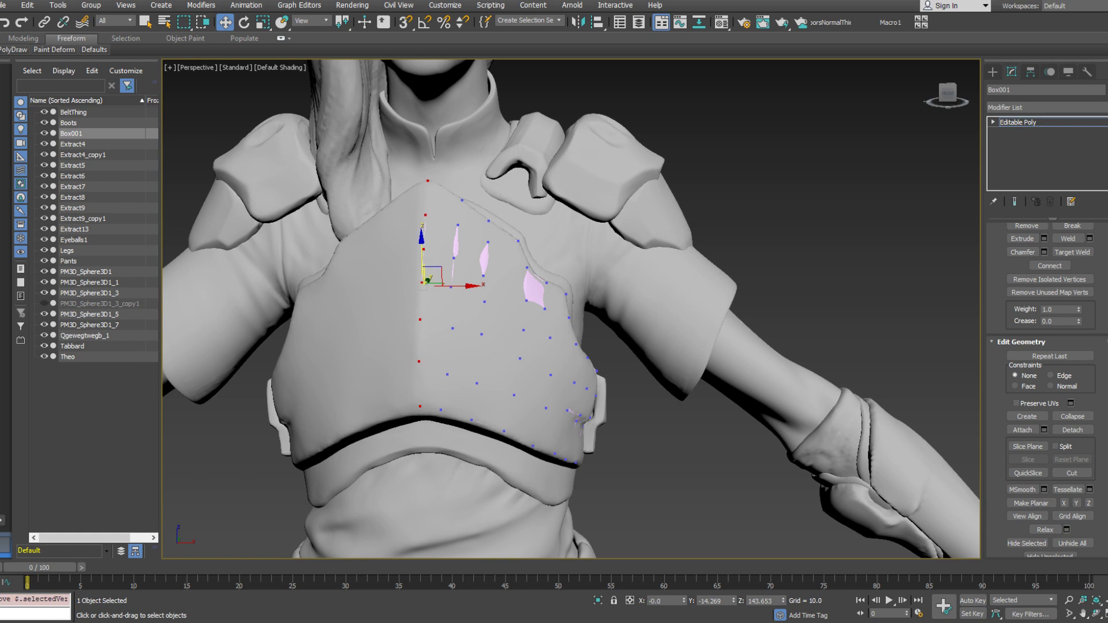
Activate Extend and add polygons along the breastplate's upper armhole rim beside the first notch, undoing the surplus extension
middle_click_drag(592, 282, 533, 276, "alt")
scroll(572, 282, "down", 3)
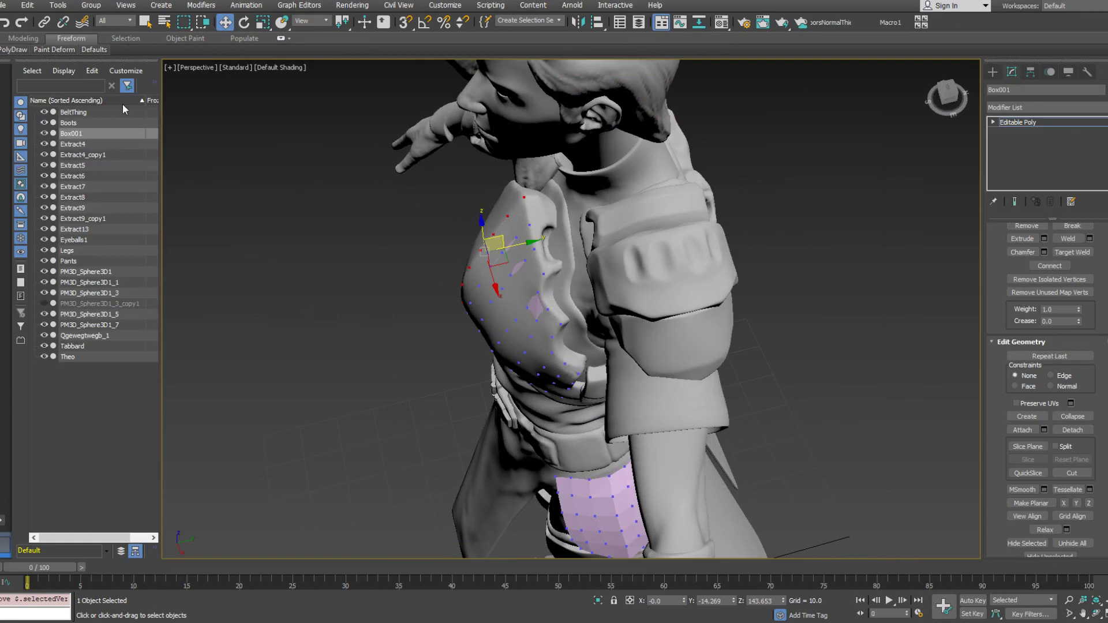
mouse_move(11, 52)
left_click(109, 101)
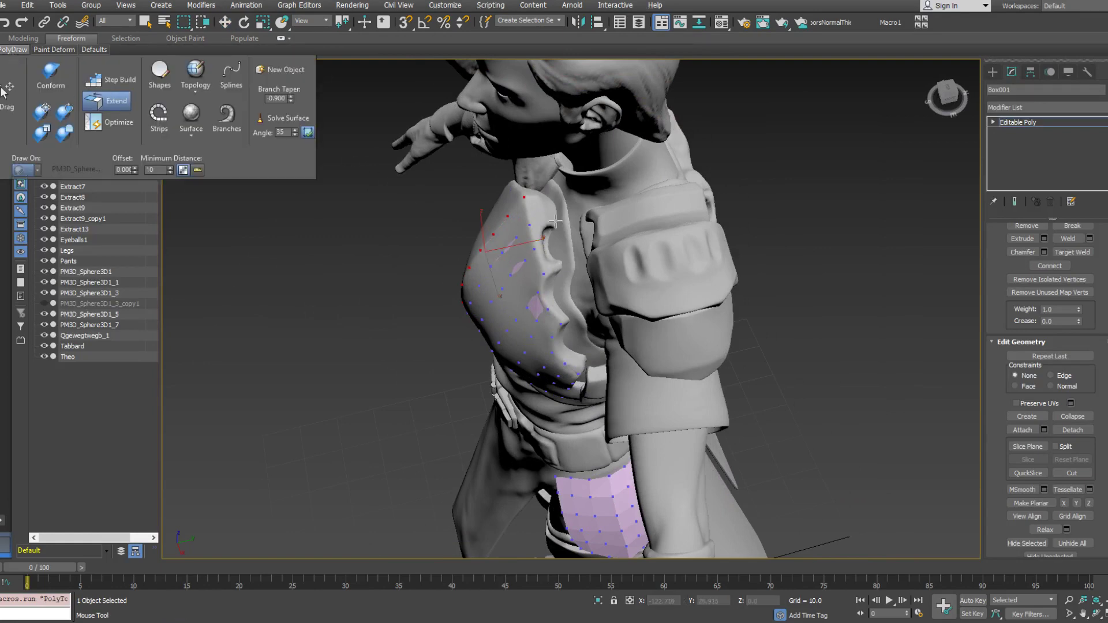
scroll(493, 271, "up", 3)
left_click(513, 306)
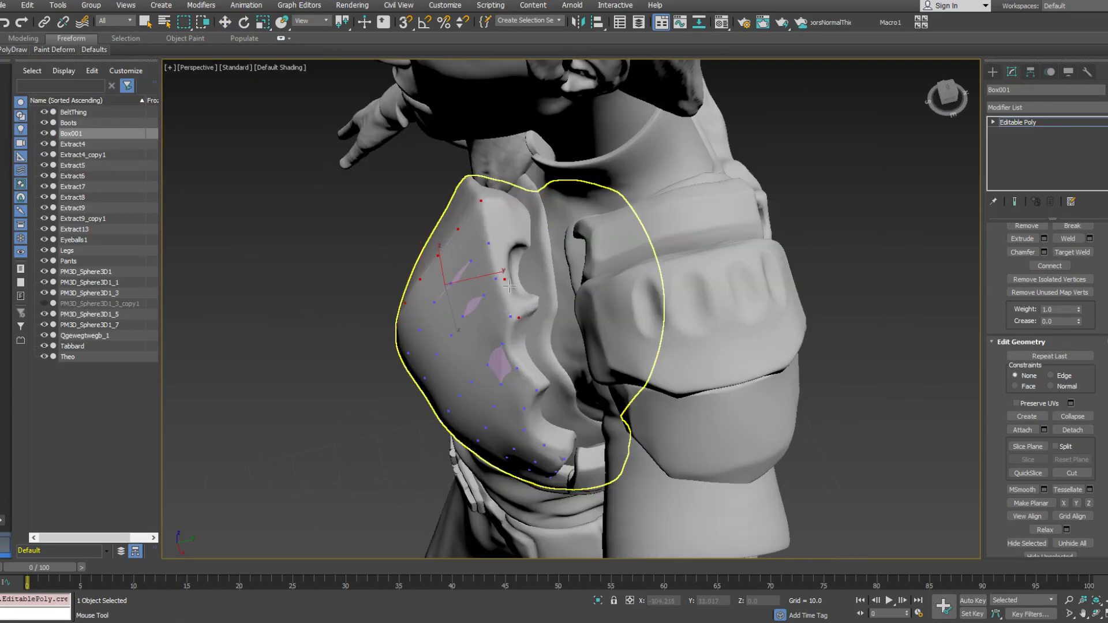
left_click(507, 279)
middle_click_drag(521, 306, 513, 311, "alt")
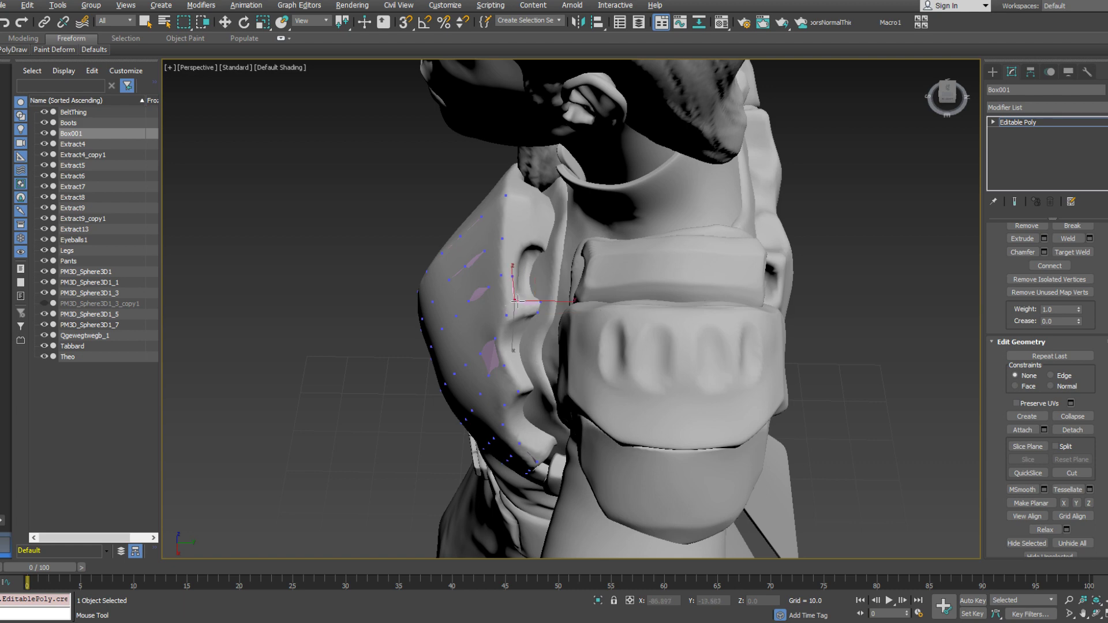
middle_click_drag(515, 302, 515, 258, "alt")
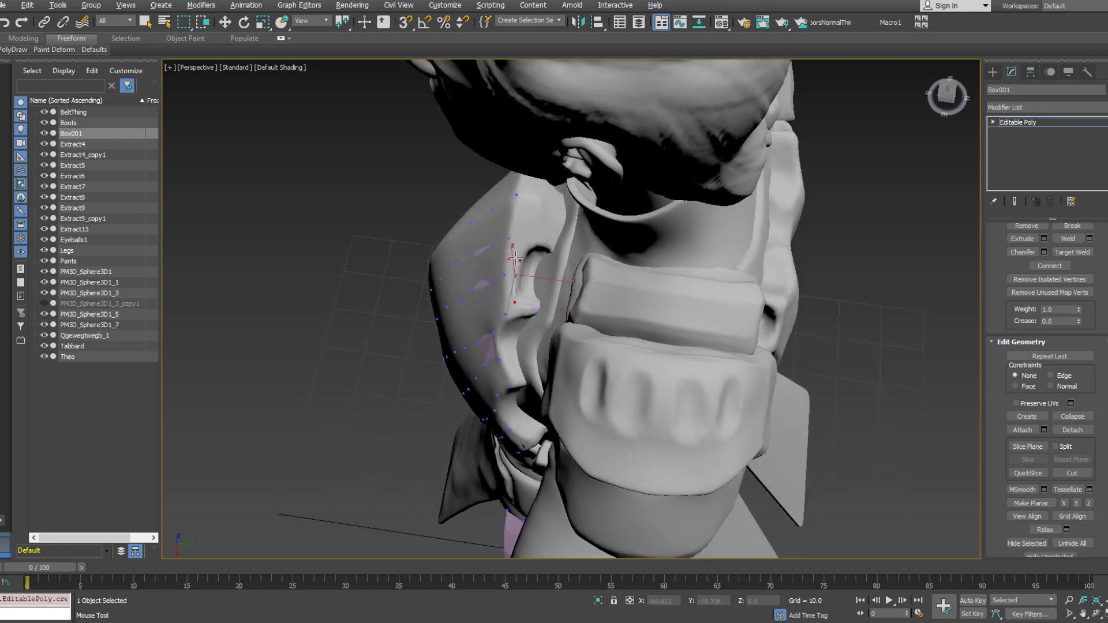
left_click(522, 245)
left_click_drag(522, 247, 532, 236)
key("ctrl+z")
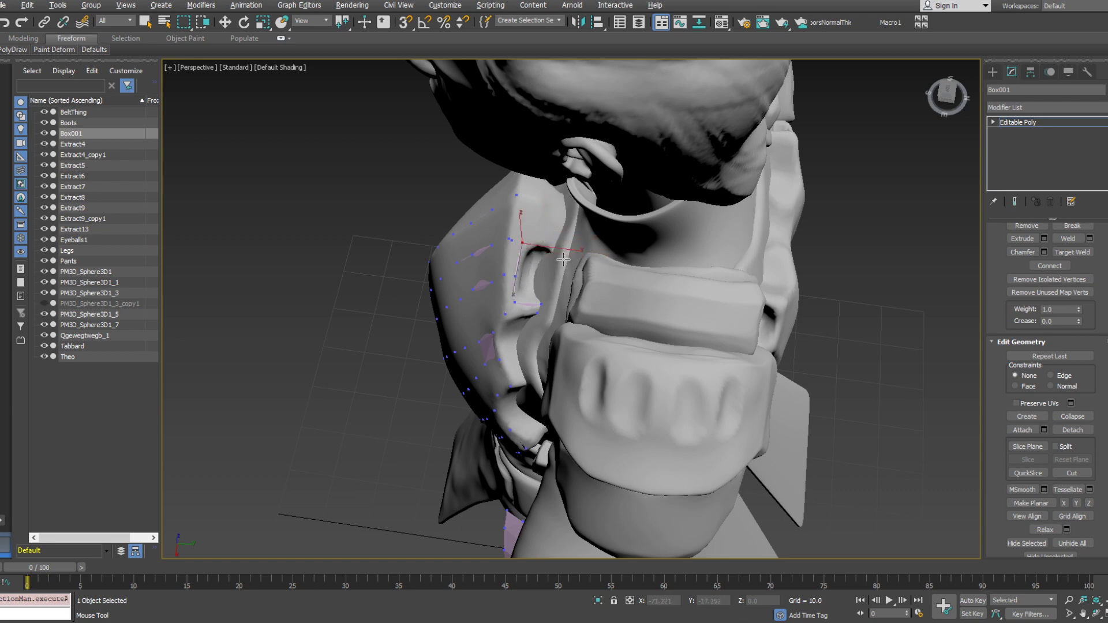
Use Optimize to weld the overlapping vertices between the new armhole rim polygons
middle_click_drag(538, 261, 546, 299, "alt")
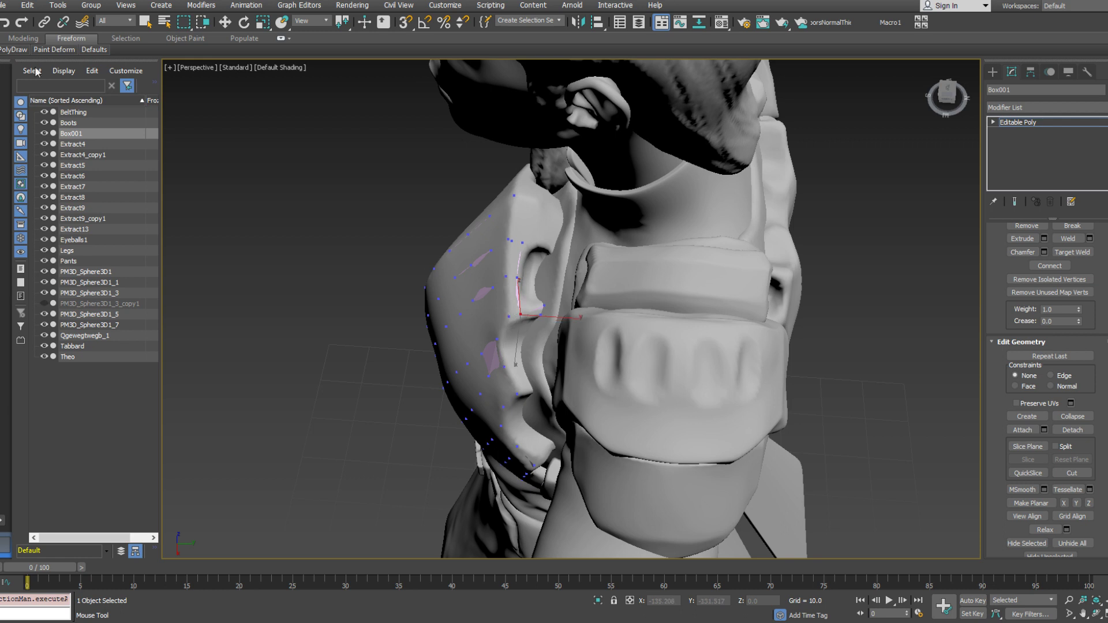
left_click(2, 50)
mouse_move(513, 318)
middle_mouse_down("alt")
mouse_move(565, 300)
mouse_move(515, 292)
mouse_move(518, 319)
middle_mouse_up("alt")
left_click(520, 315)
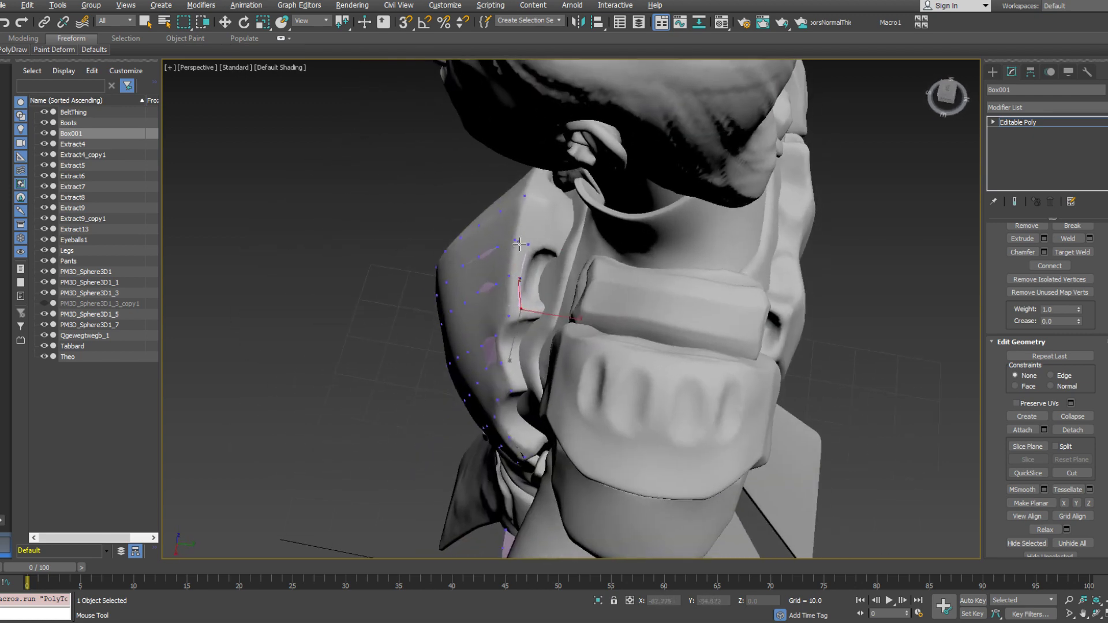
Activate Optimize and weld the doubled vertices at the lower end of the rim strip, below the first notch
middle_click_drag(533, 244, 584, 238, "alt")
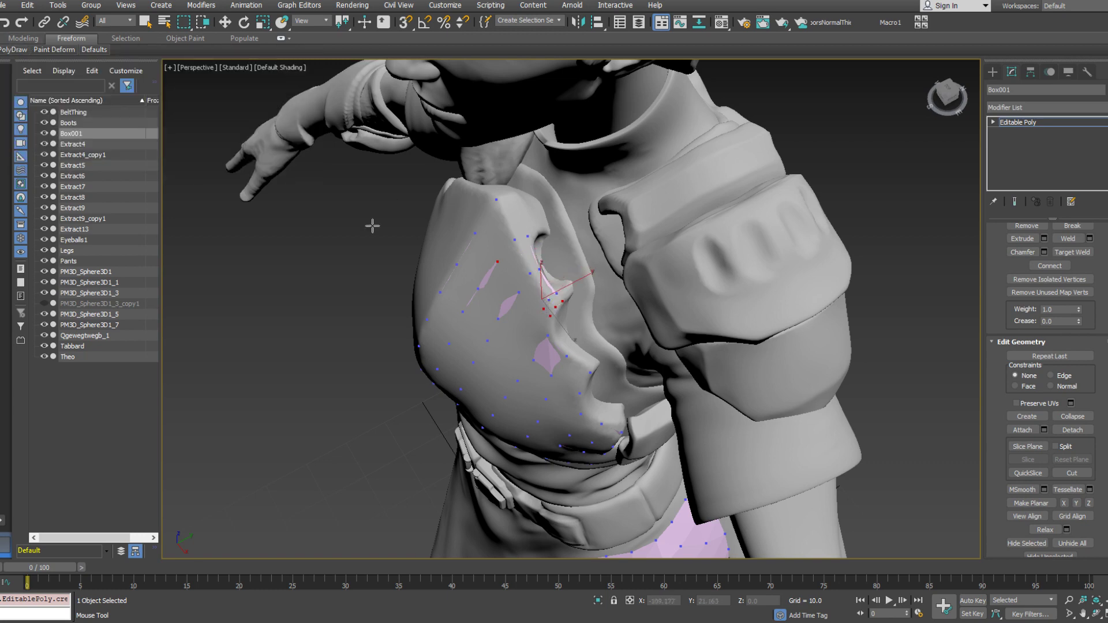
mouse_move(20, 50)
left_click(110, 120)
left_click_drag(544, 309, 549, 317, "shift")
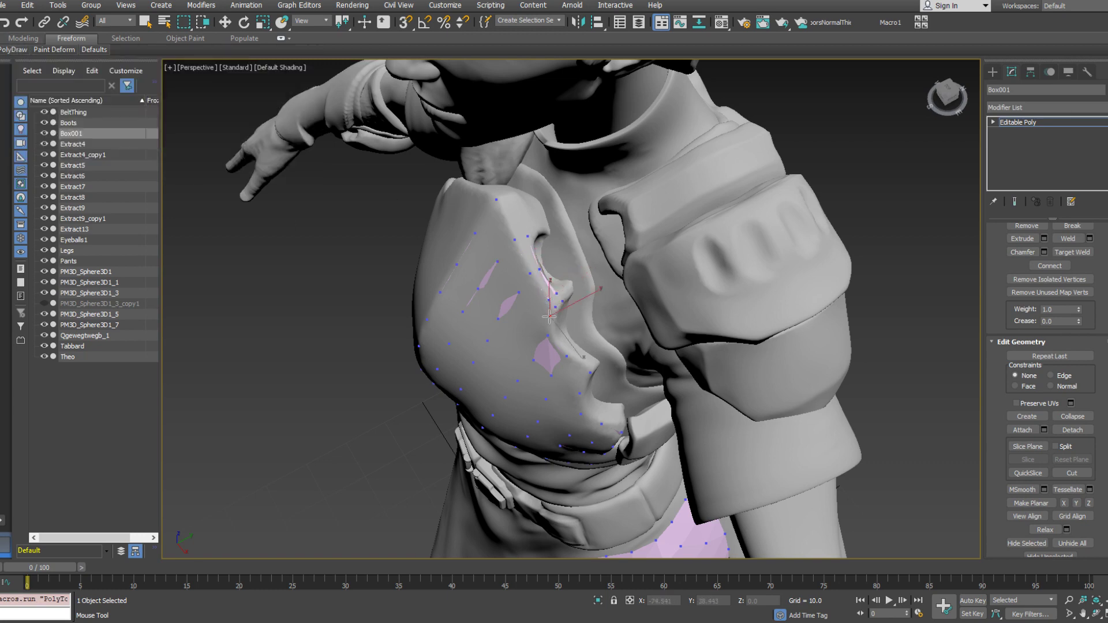
middle_click_drag(549, 317, 570, 316, "alt")
Display edged faces and reposition the rim vertices to follow the ridge below the first armhole notch
key("F4")
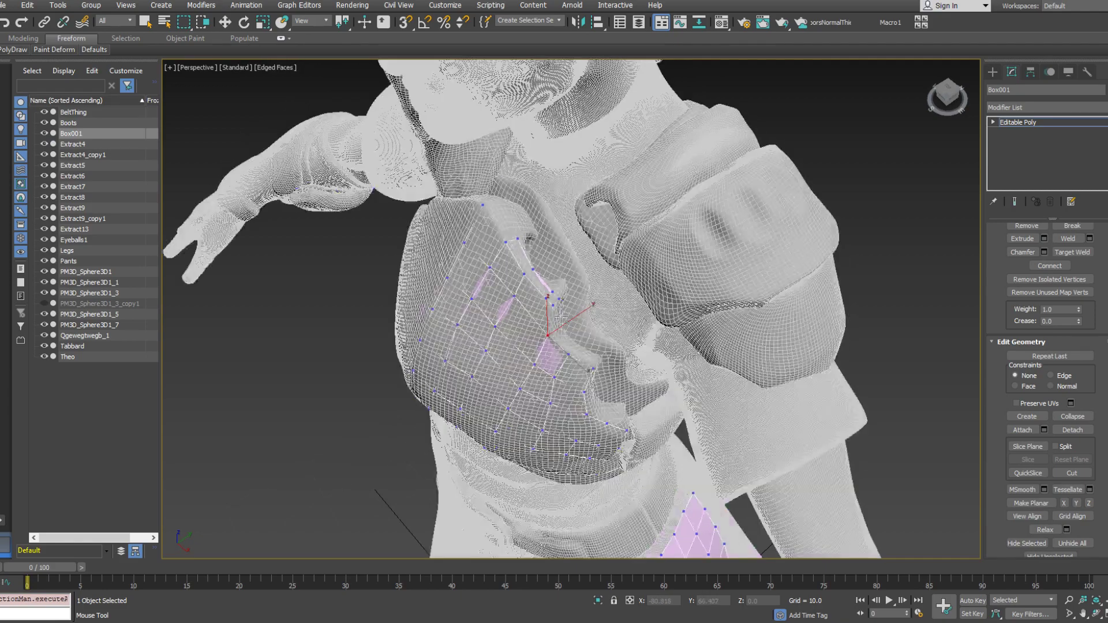
scroll(555, 292, "up", 4)
middle_click_drag(556, 281, 520, 284, "alt")
left_click_drag(536, 261, 528, 257)
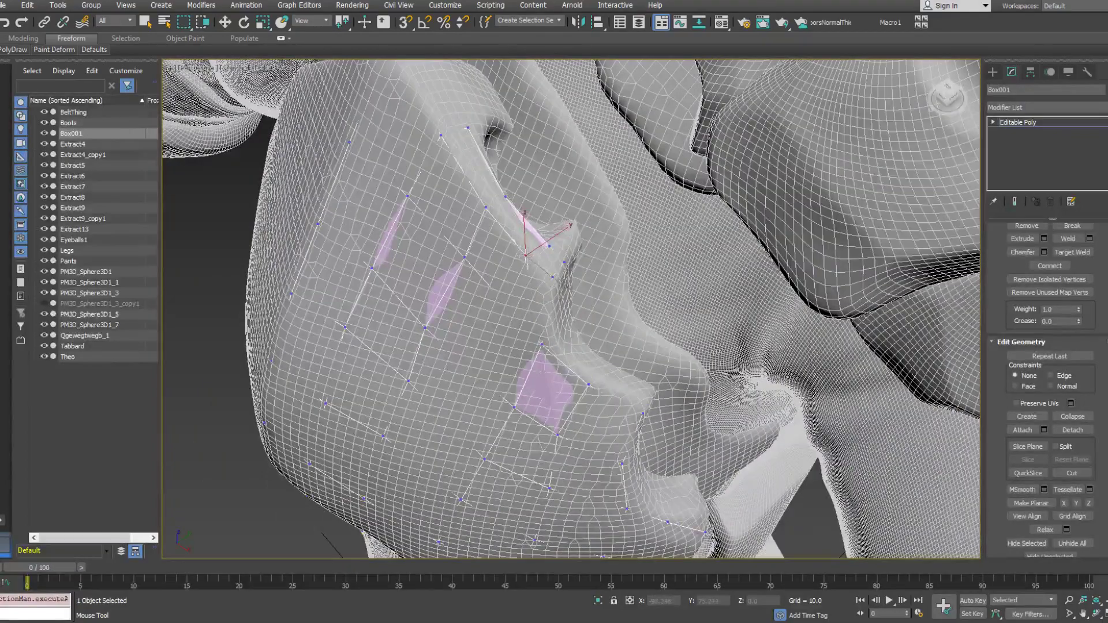
middle_click_drag(528, 257, 553, 254, "alt")
left_click_drag(553, 254, 549, 250)
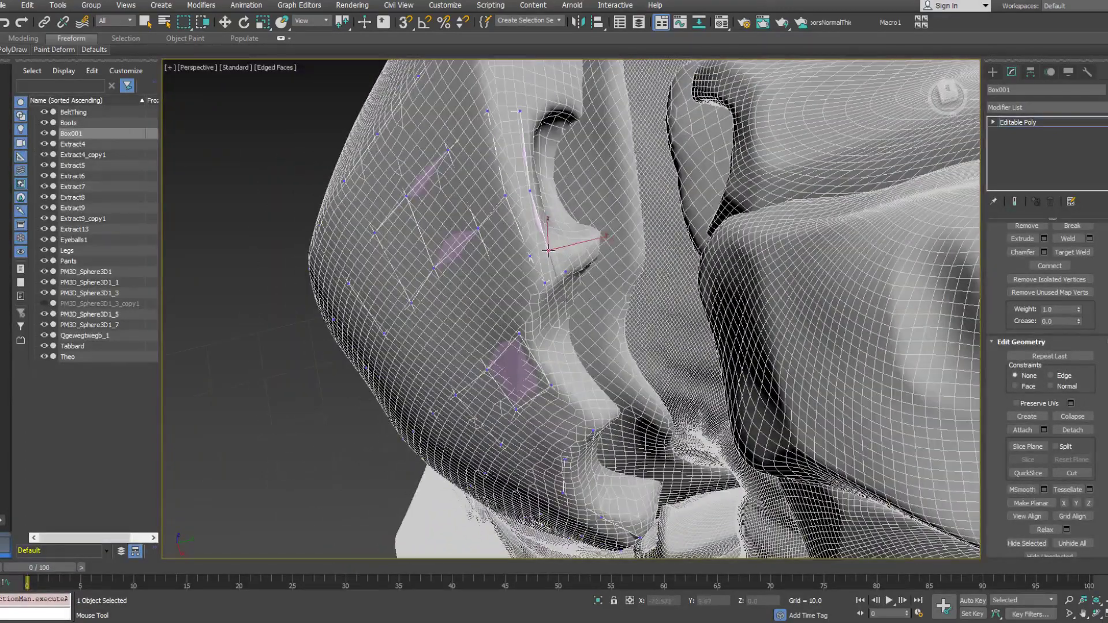
middle_click_drag(559, 271, 550, 257, "alt")
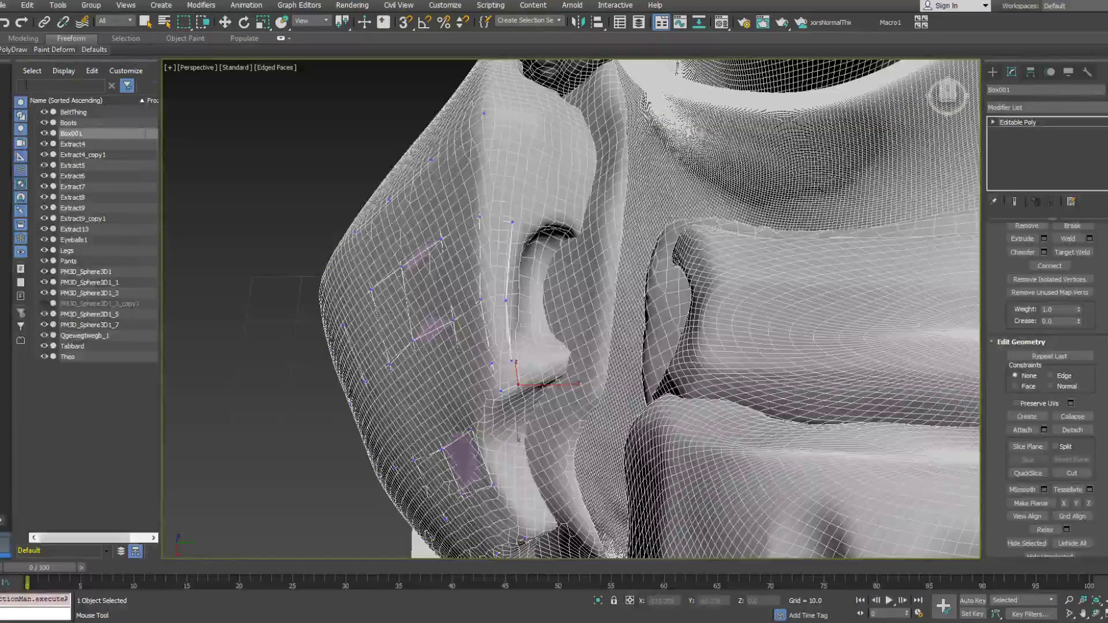
Extend a polygon at the top of the armhole rim and weld its lower vertex to the strip with Optimize
left_click(13, 49)
left_click_drag(480, 153, 522, 166)
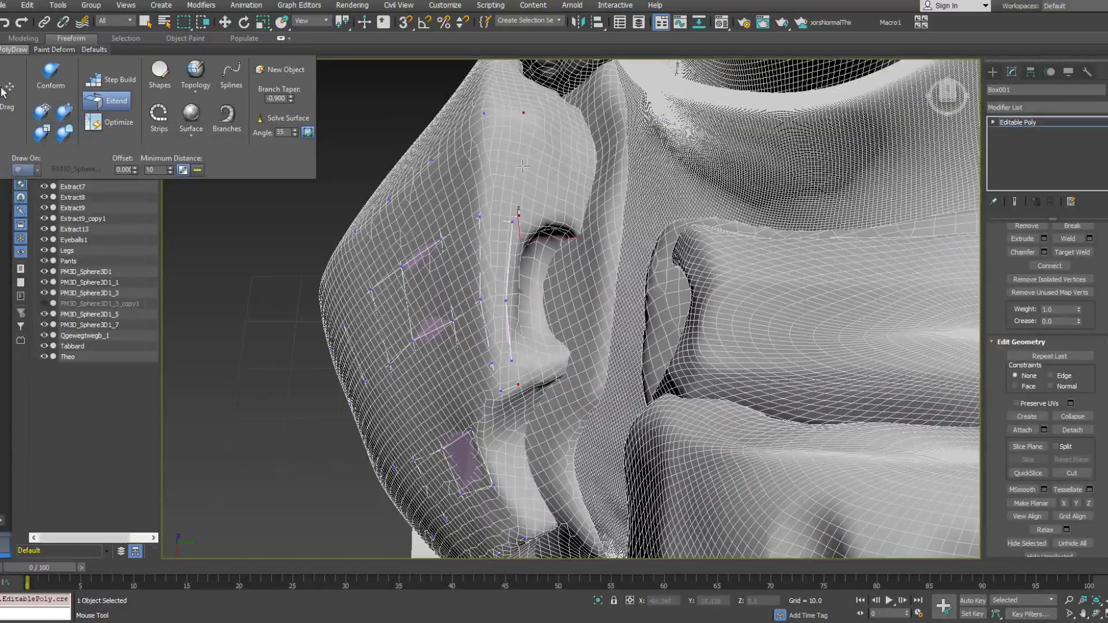
left_click_drag(519, 119, 538, 121)
mouse_move(22, 51)
left_click(118, 121)
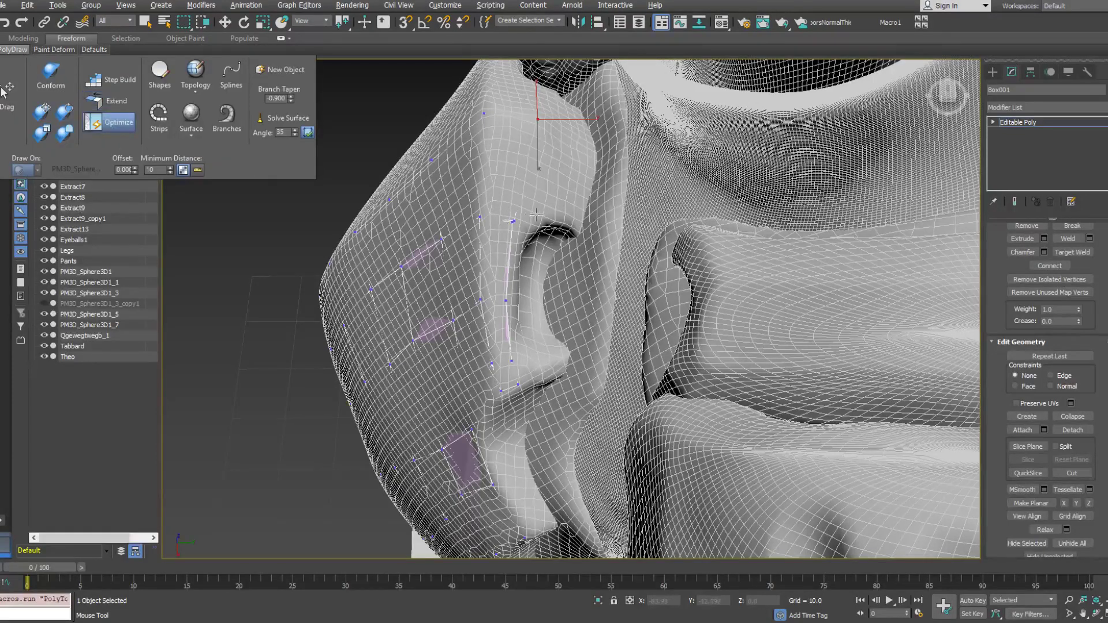
left_click(510, 221)
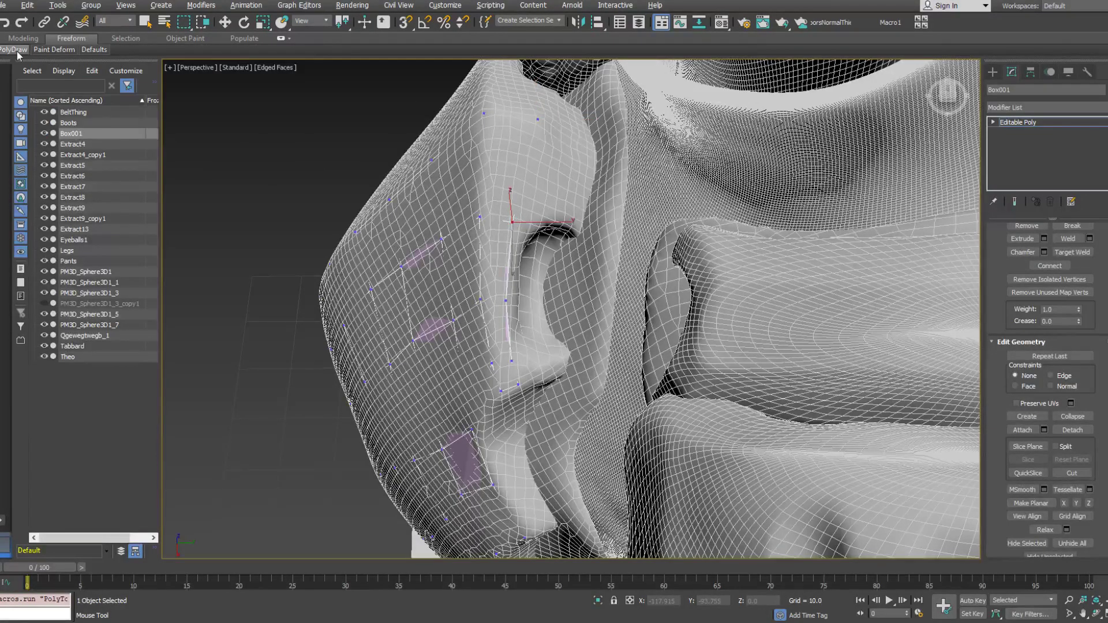
Extend the top of the rim strip further and use Optimize to weld its stray vertices into the breastplate's upper corner
mouse_move(17, 53)
left_click(102, 102)
left_click_drag(539, 120, 531, 151)
left_click(534, 139)
left_click(565, 236)
mouse_move(18, 51)
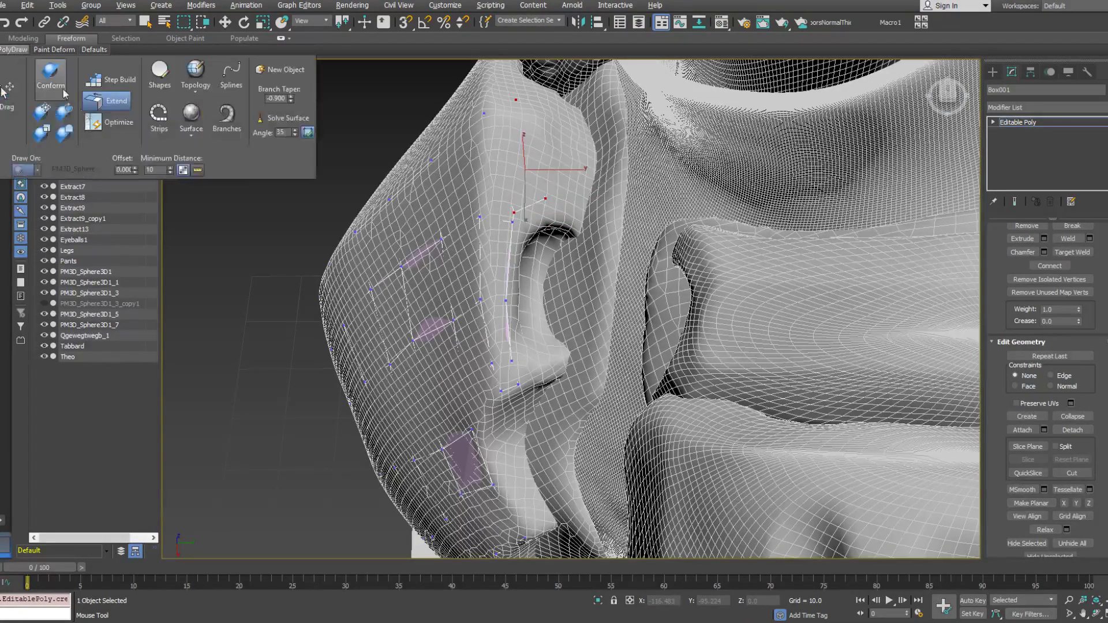
left_click(108, 120)
left_click_drag(545, 199, 525, 117, "shift")
left_click(480, 216)
Switch to wireframe display, remove the diagonal edge from the topmost rim polygon, and return to vertex editing
key("F3")
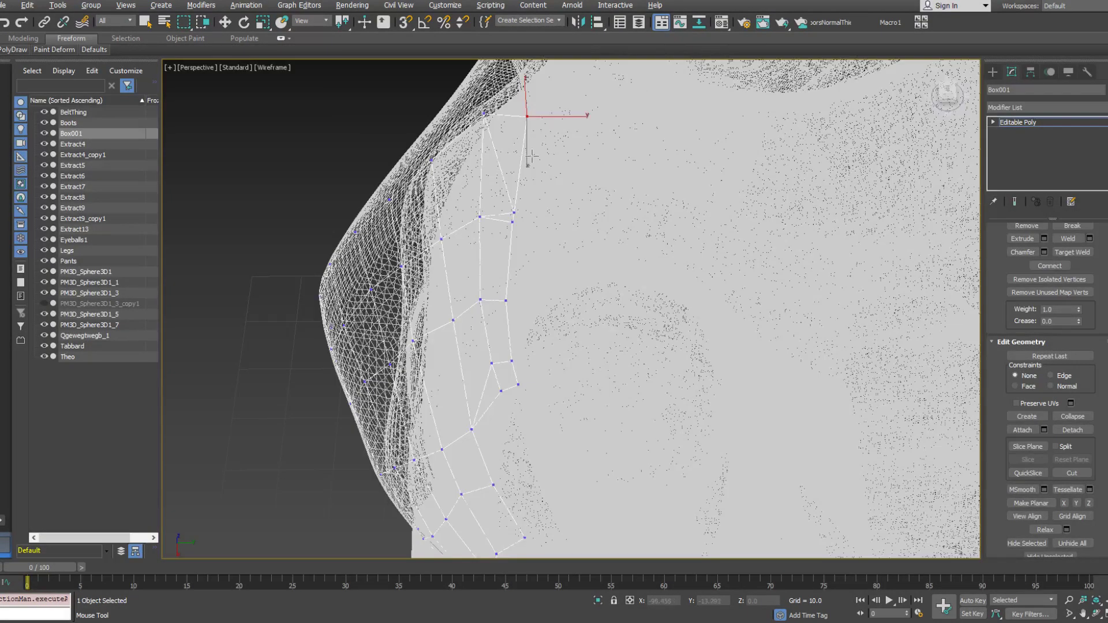
key("w")
left_click(994, 122)
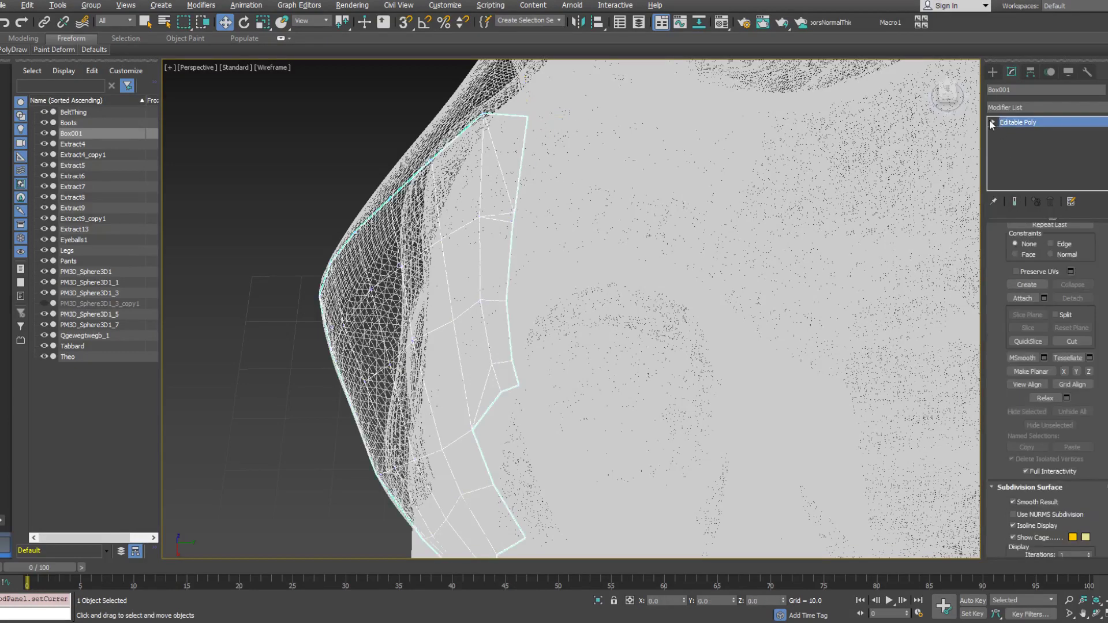
left_click(1014, 142)
key("BackSpace")
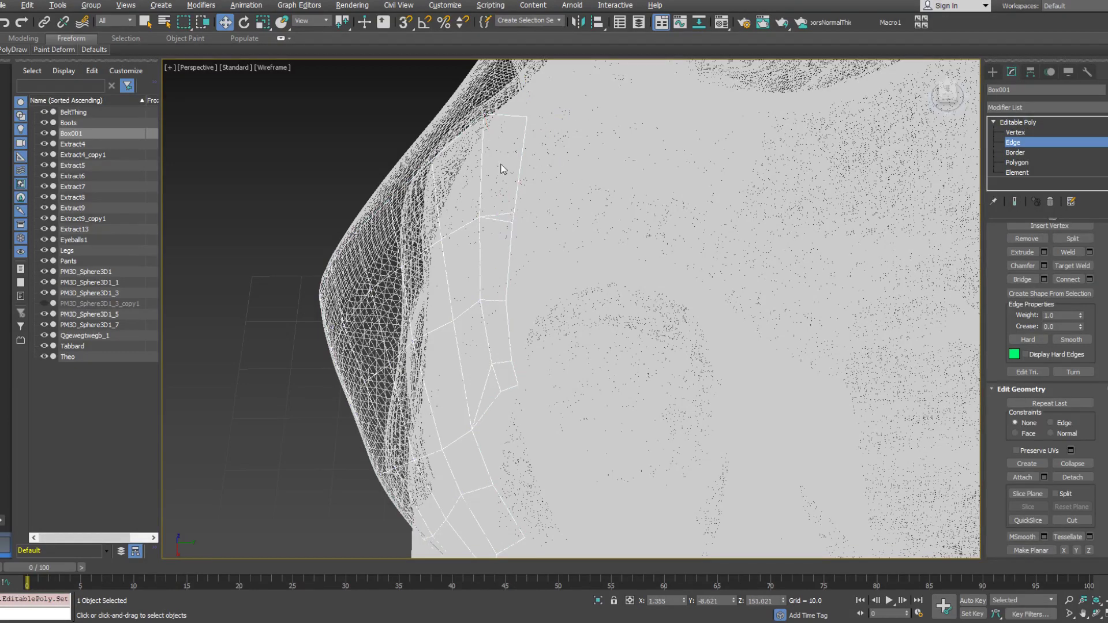
left_click(1004, 134)
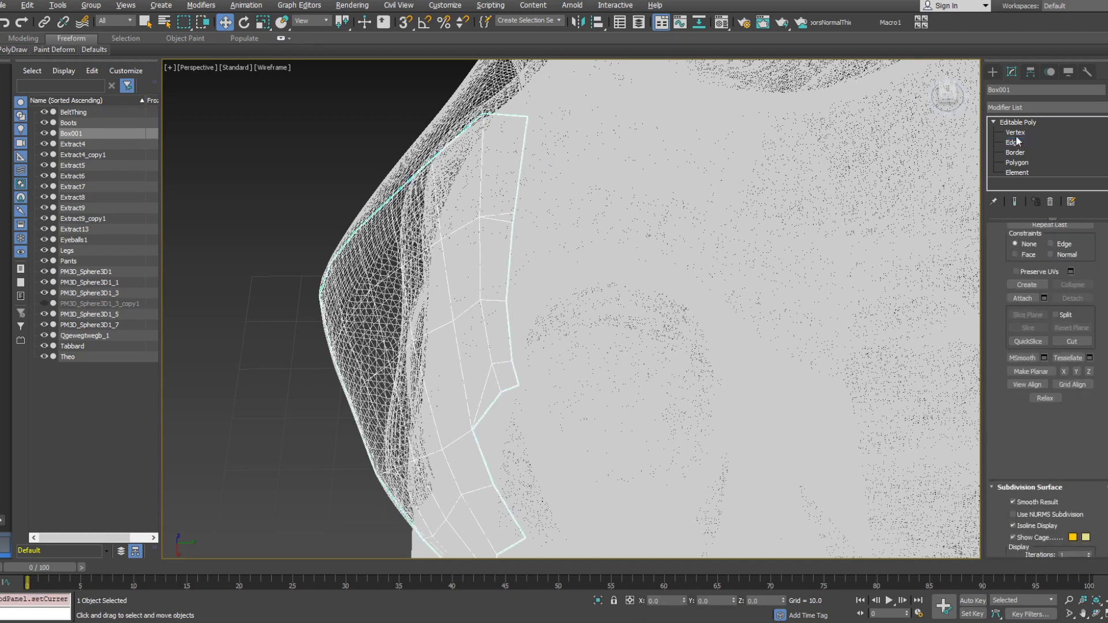
left_click(14, 49)
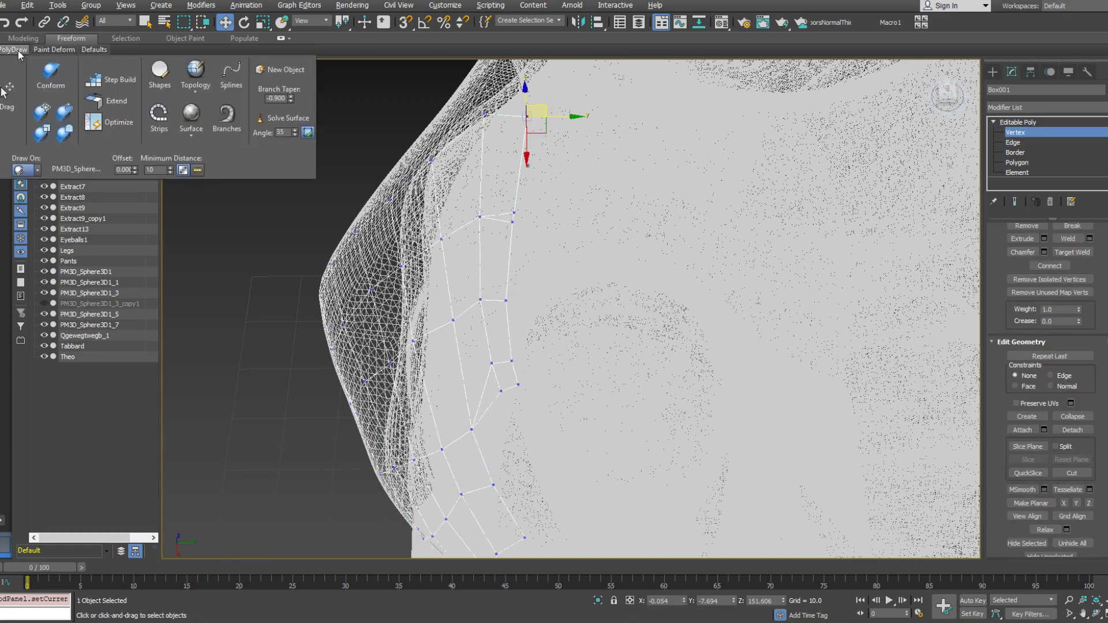
Switch to shaded display and add polygons with Step Build and Extend along the upper and lower edges of the first armhole notch
left_click(98, 84)
key("F3")
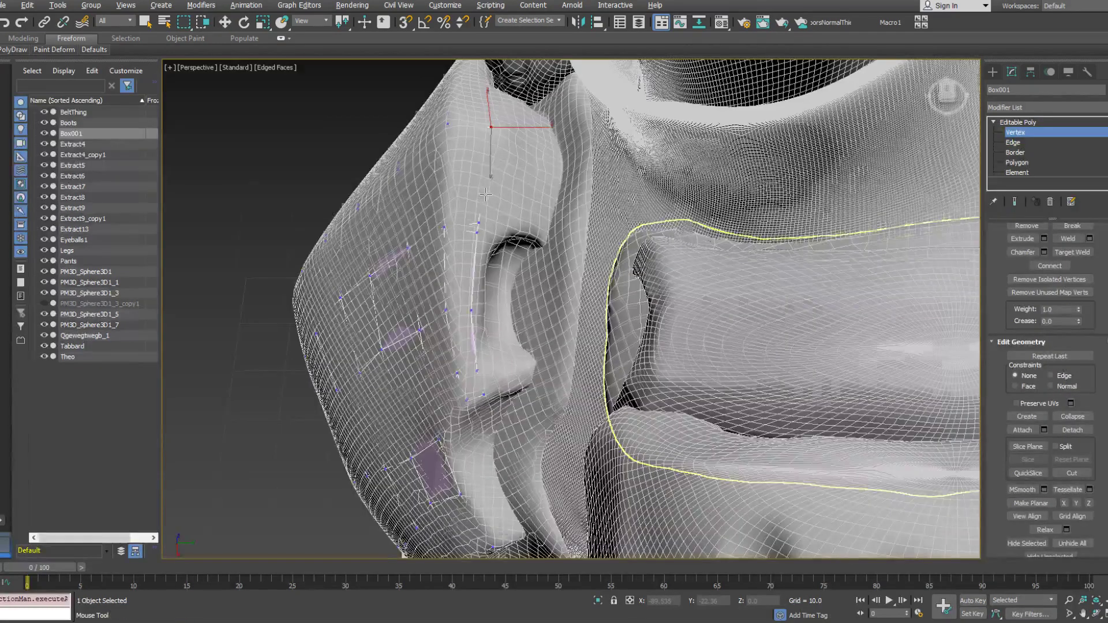
mouse_move(505, 202)
middle_mouse_down("alt")
mouse_move(482, 206)
mouse_move(514, 199)
mouse_move(495, 192)
middle_mouse_up("alt")
left_click(530, 173)
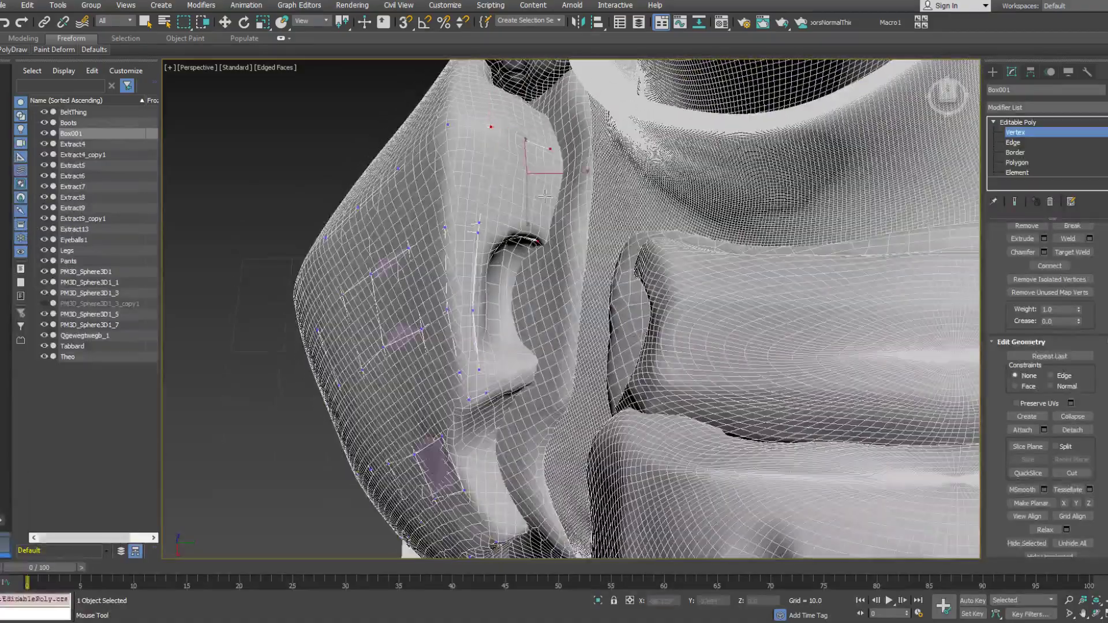
left_click(547, 239)
left_click(560, 152)
middle_click_drag(560, 151, 528, 410, "alt")
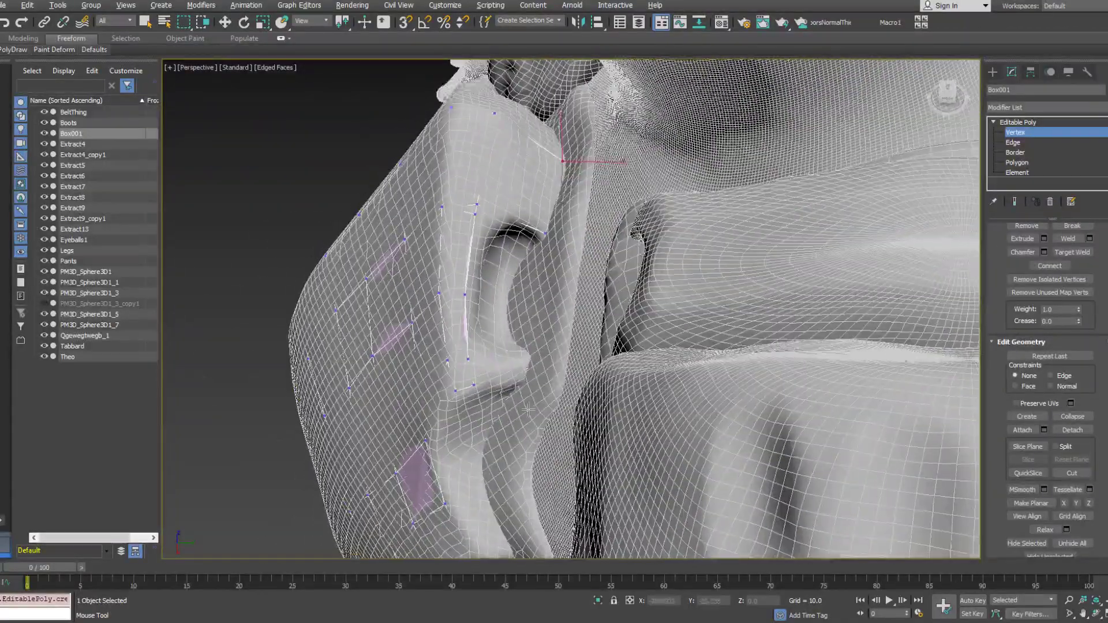
left_click_drag(502, 371, 531, 369)
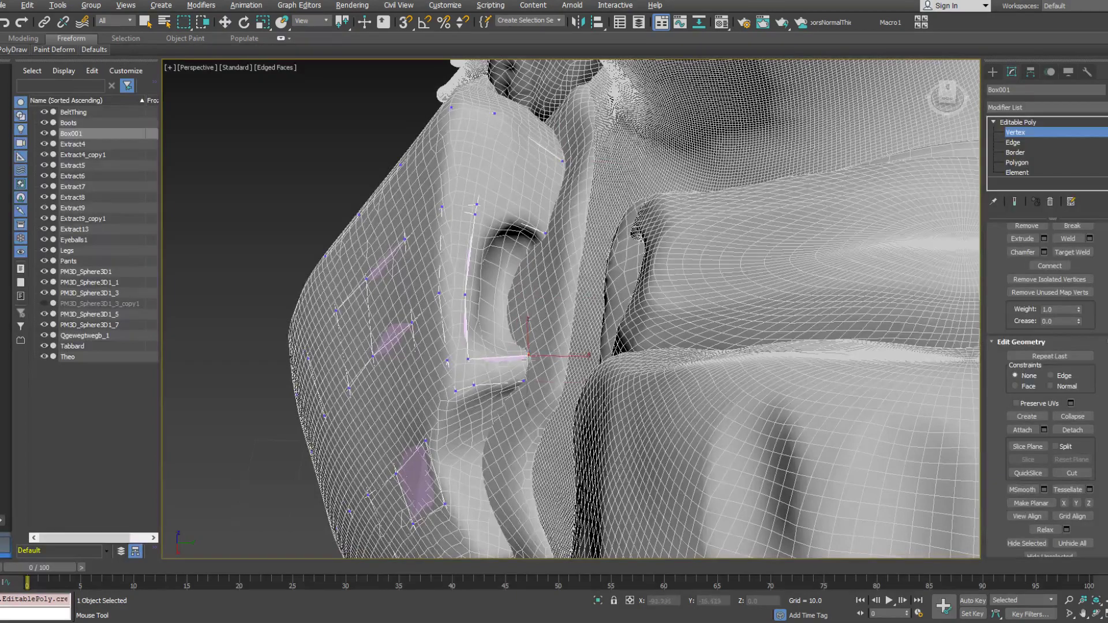
Extend a polygon below the first notch's lower lip and weld its outer corner to the lip
middle_click_drag(508, 354, 454, 320, "alt")
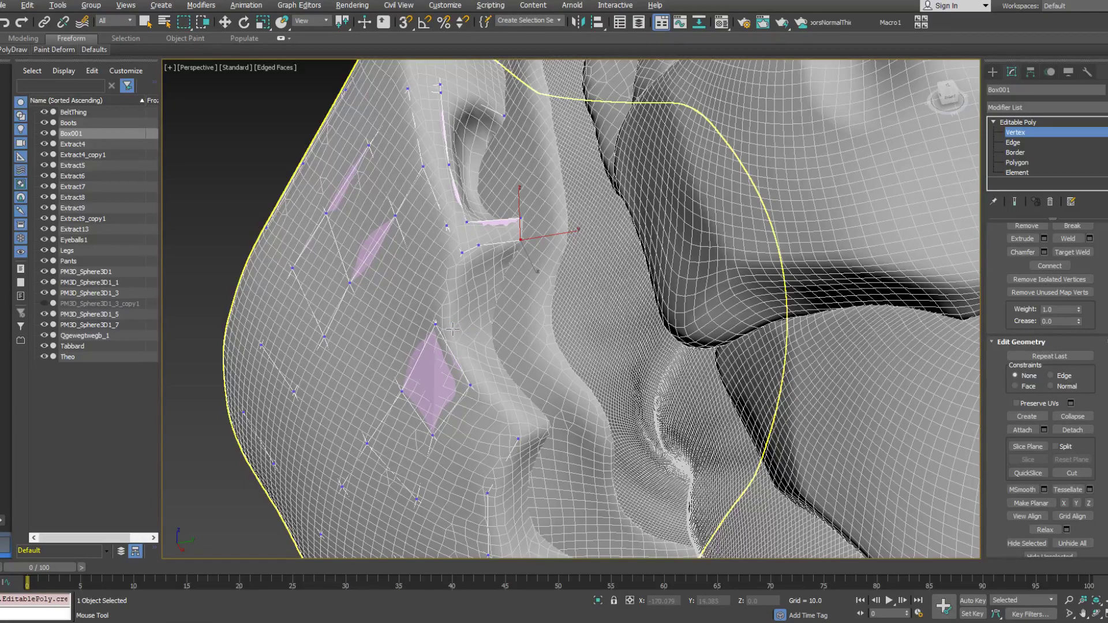
middle_click_drag(453, 328, 464, 273, "alt")
left_click_drag(464, 272, 495, 296, "ctrl+shift")
key("ctrl+z")
mouse_move(12, 50)
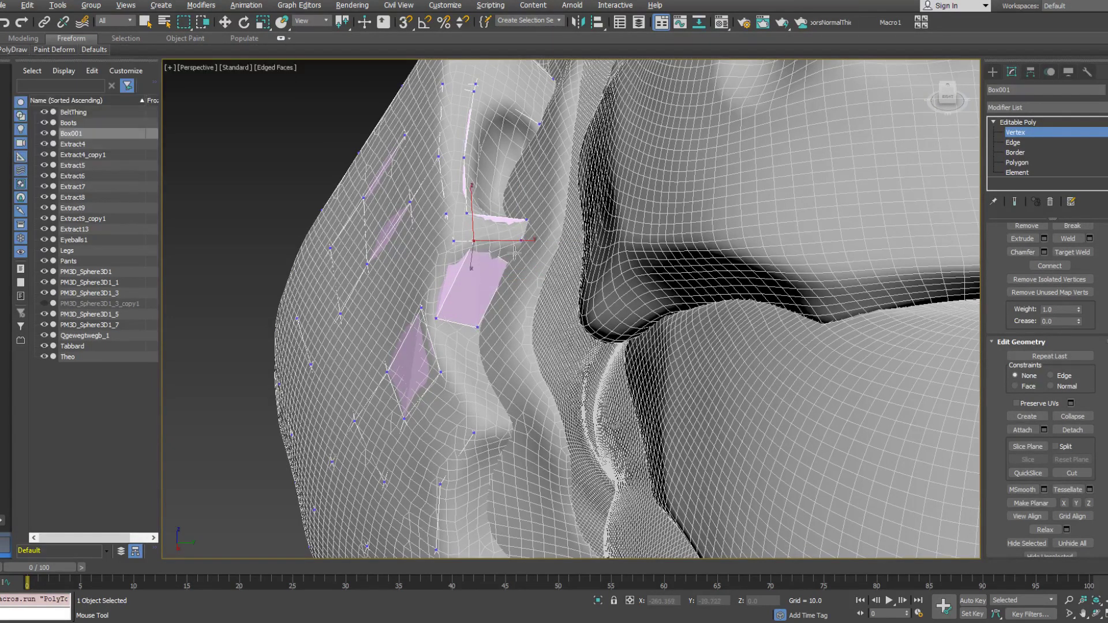
left_click_drag(505, 263, 522, 240, "shift")
Reposition the lower vertices where the new rim polygon meets the breastplate mesh so they follow the sculpted ridge
middle_click_drag(492, 286, 522, 305, "alt")
left_click_drag(491, 334, 456, 318)
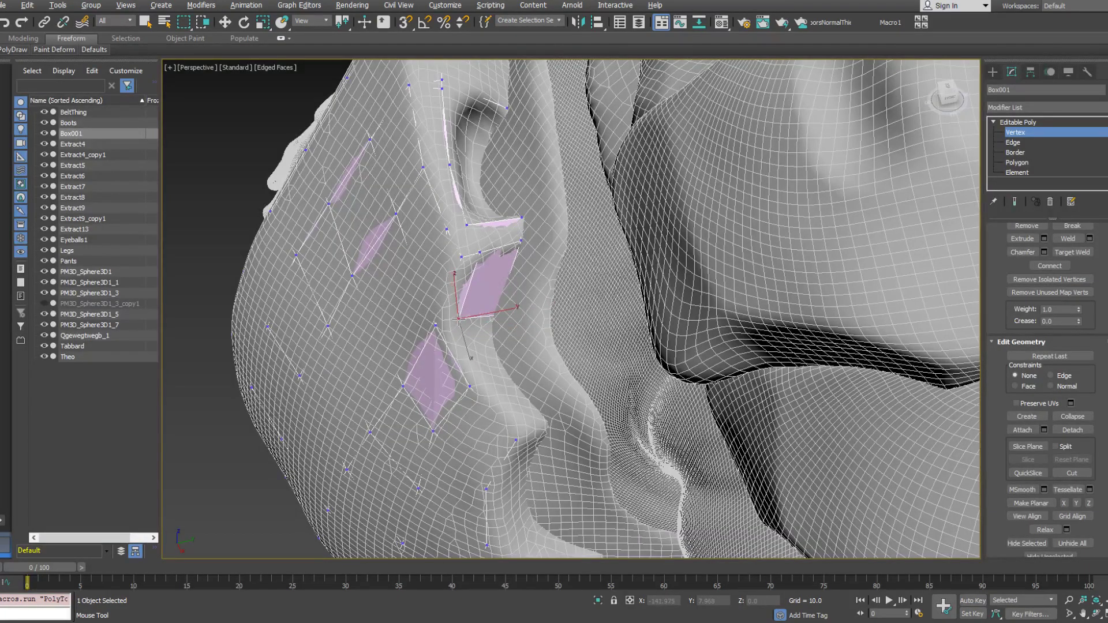
mouse_move(459, 319)
middle_mouse_down("alt")
mouse_move(508, 341)
mouse_move(456, 323)
middle_mouse_up("alt")
left_click_drag(435, 327, 444, 325)
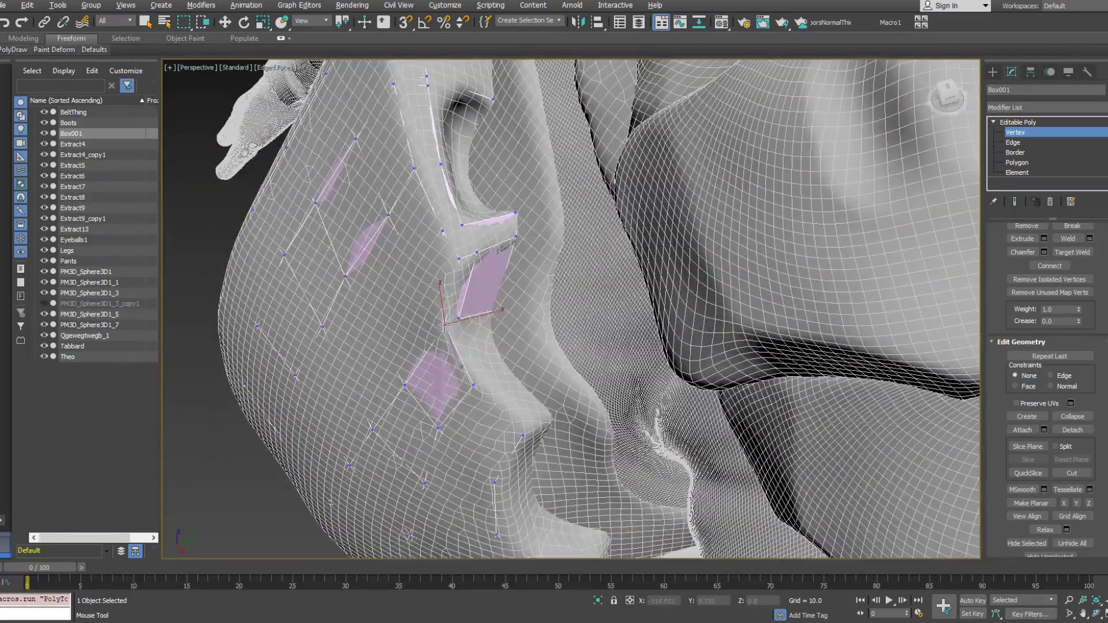
middle_click_drag(445, 325, 467, 337, "alt")
Extend the rim strip by another polygon toward the second notch and merge its lower vertices with Optimize
mouse_move(25, 51)
left_click(97, 99)
middle_click_drag(467, 337, 426, 284)
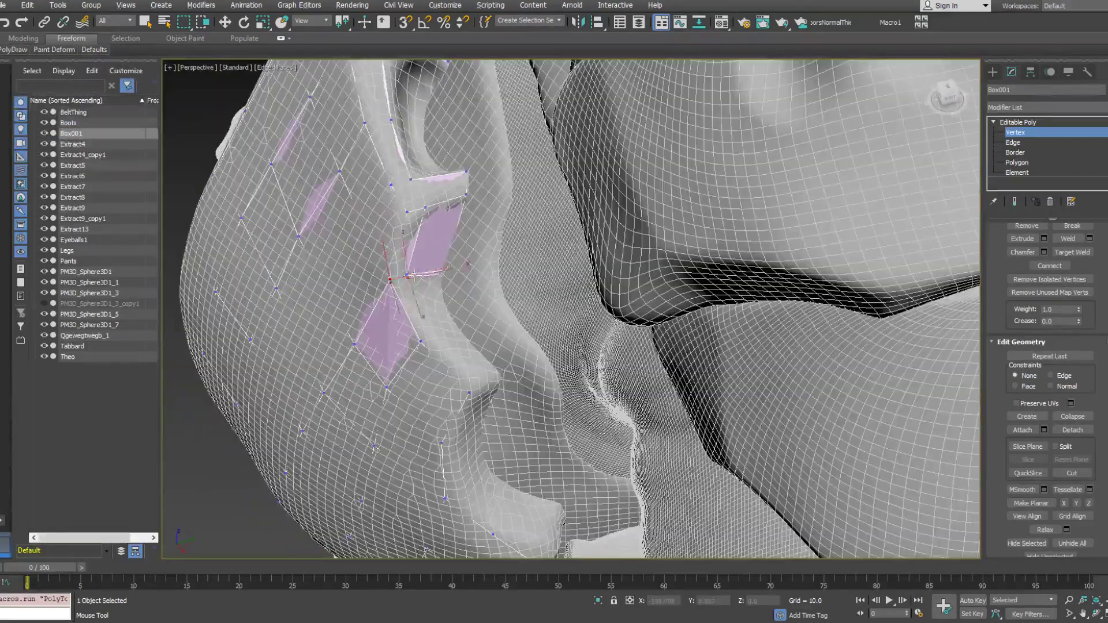
left_click_drag(426, 273, 404, 309, "shift")
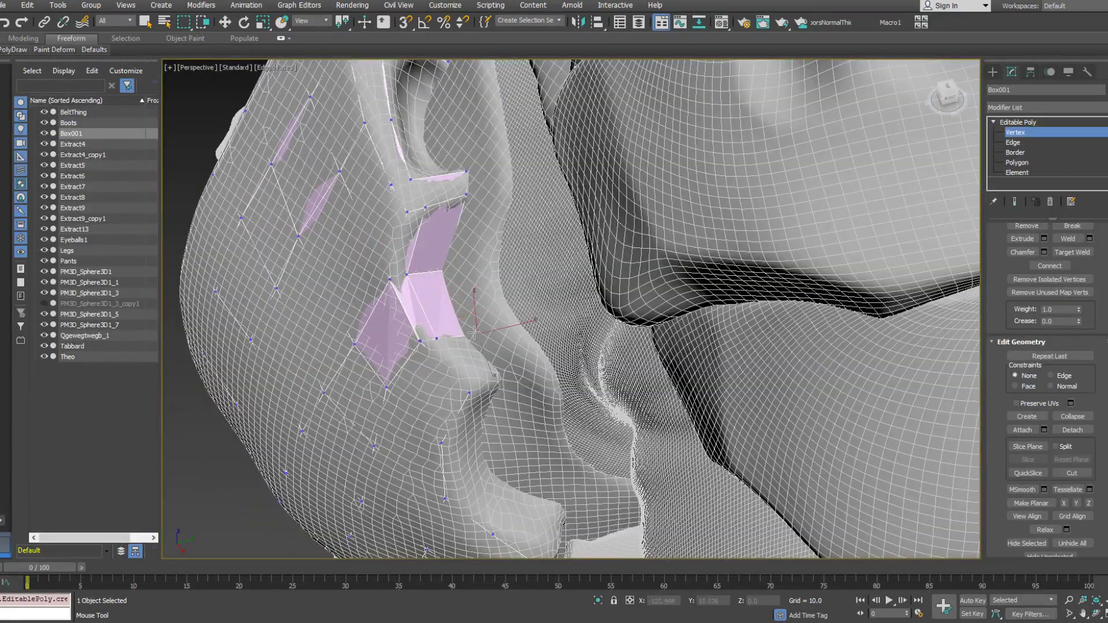
middle_click_drag(460, 331, 453, 269, "alt")
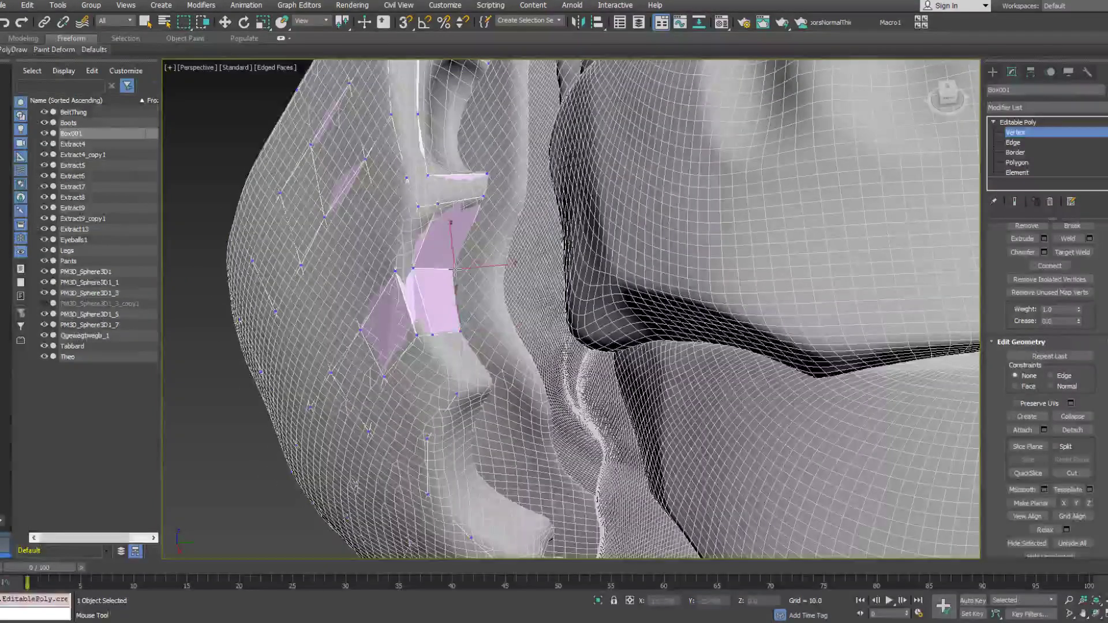
mouse_move(12, 50)
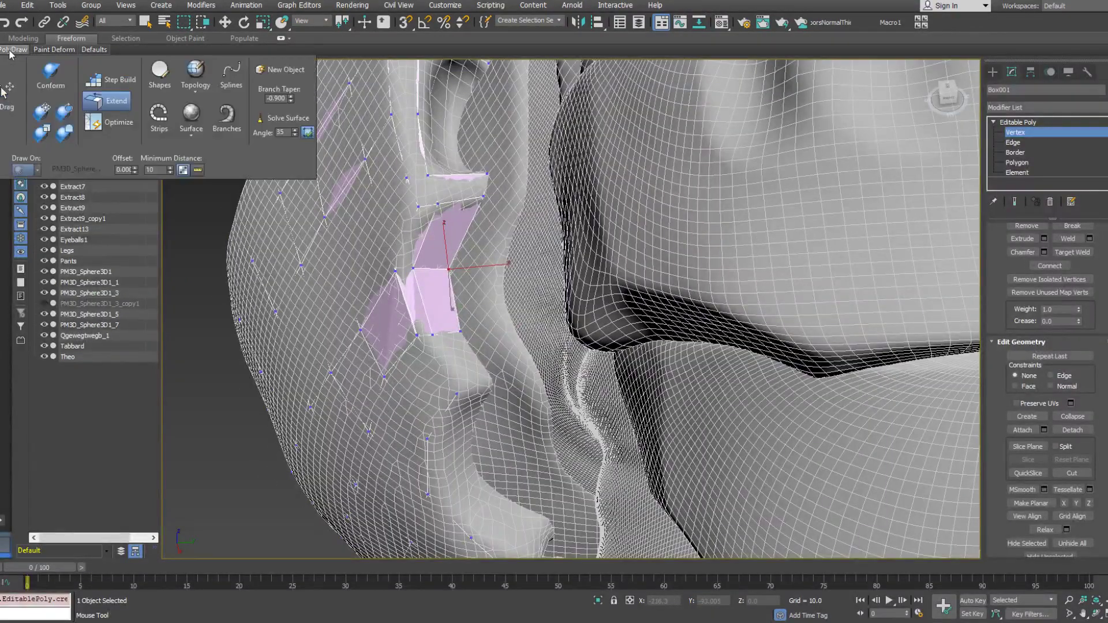
left_click(103, 120)
left_click_drag(418, 336, 422, 340, "shift")
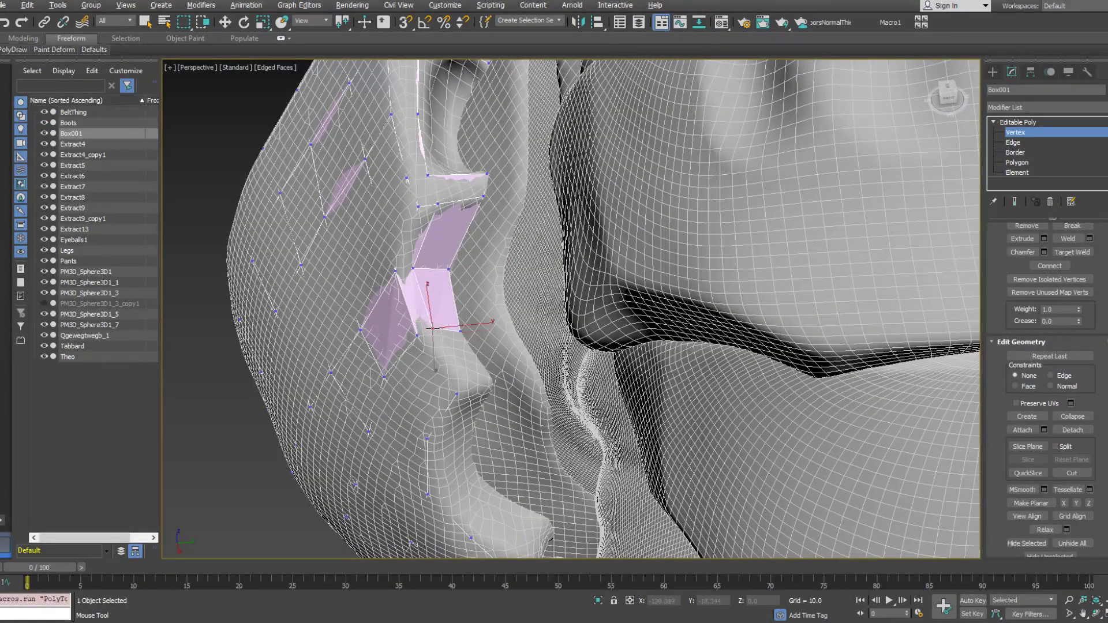
middle_click_drag(443, 330, 360, 259, "alt")
Extend the rim mesh onto the corner above the second notch and weld the stray vertex with Optimize
mouse_move(15, 49)
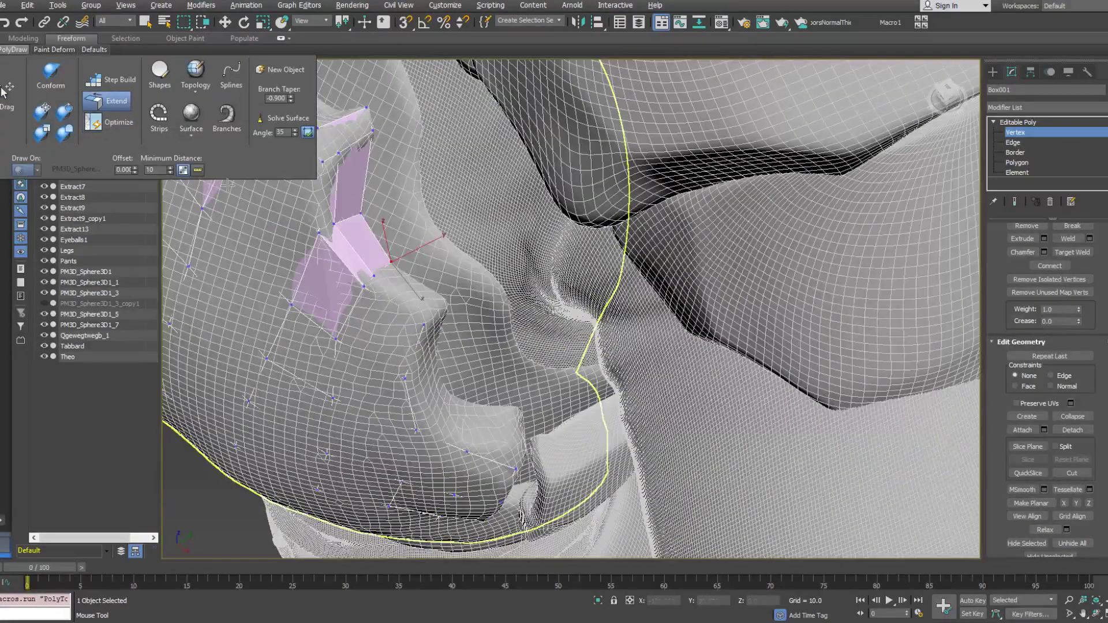
left_click_drag(378, 272, 446, 301, "shift")
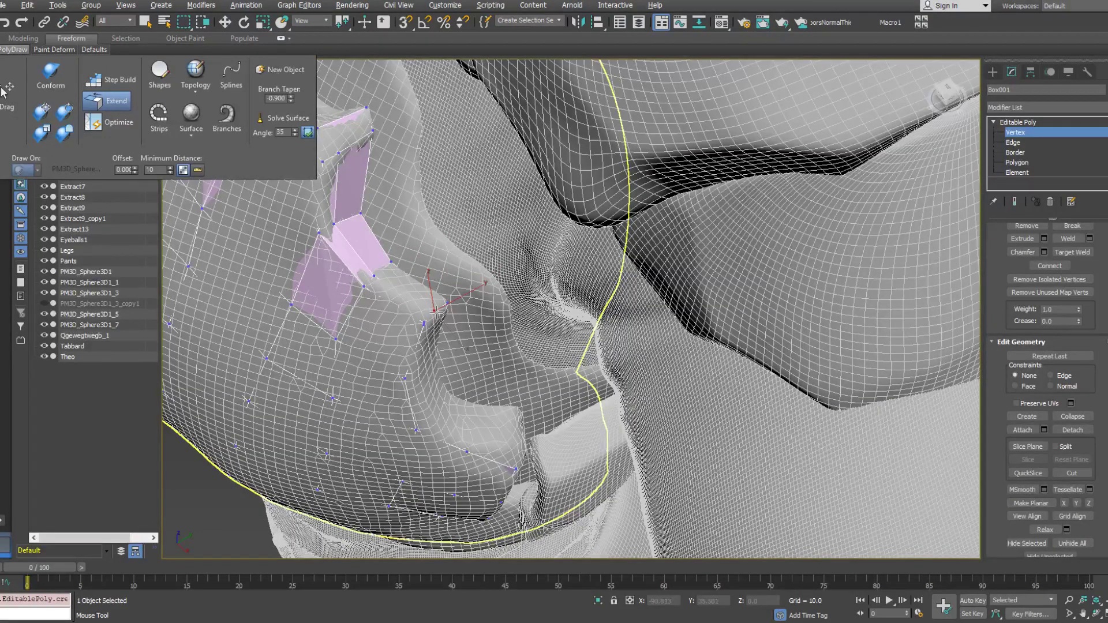
middle_click_drag(437, 312, 454, 369, "alt")
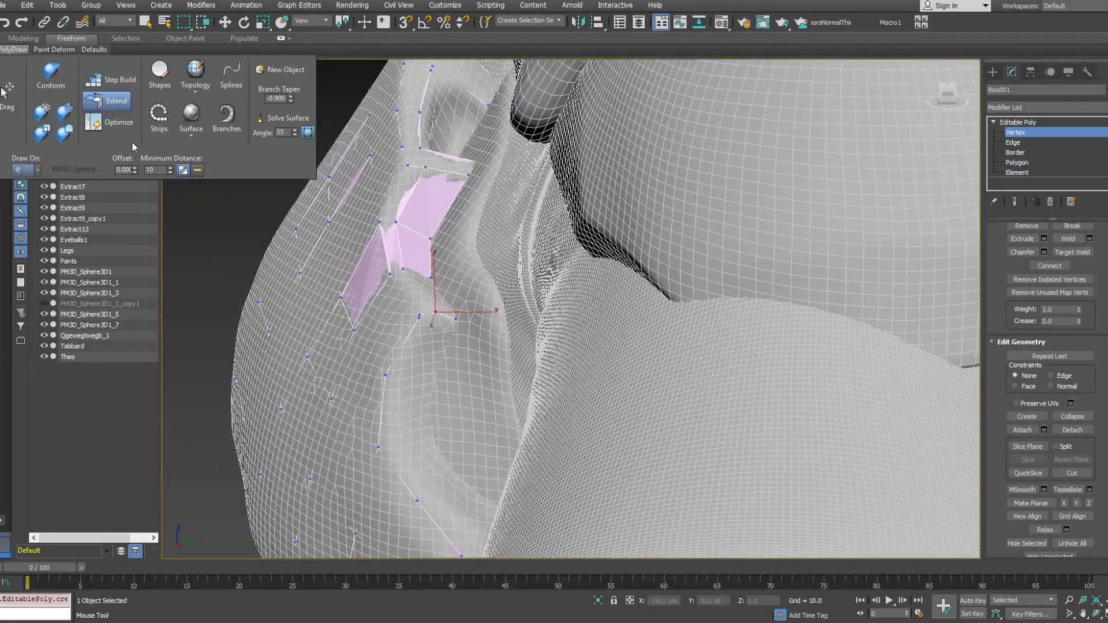
left_click(119, 123)
left_click_drag(420, 314, 418, 319, "shift")
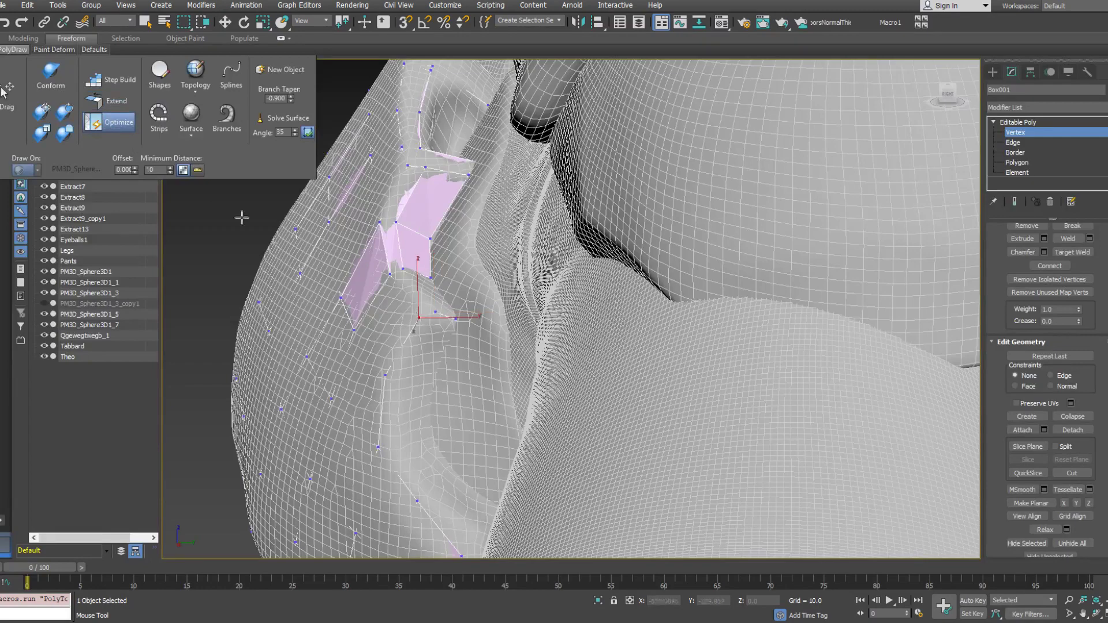
Extend a polygon down the inner edge of the second notch, undoing the misplaced attempts
left_click(116, 103)
middle_click_drag(398, 349, 429, 348, "alt")
middle_click_drag(429, 348, 417, 280)
left_click_drag(421, 246, 421, 283)
key("ctrl+z")
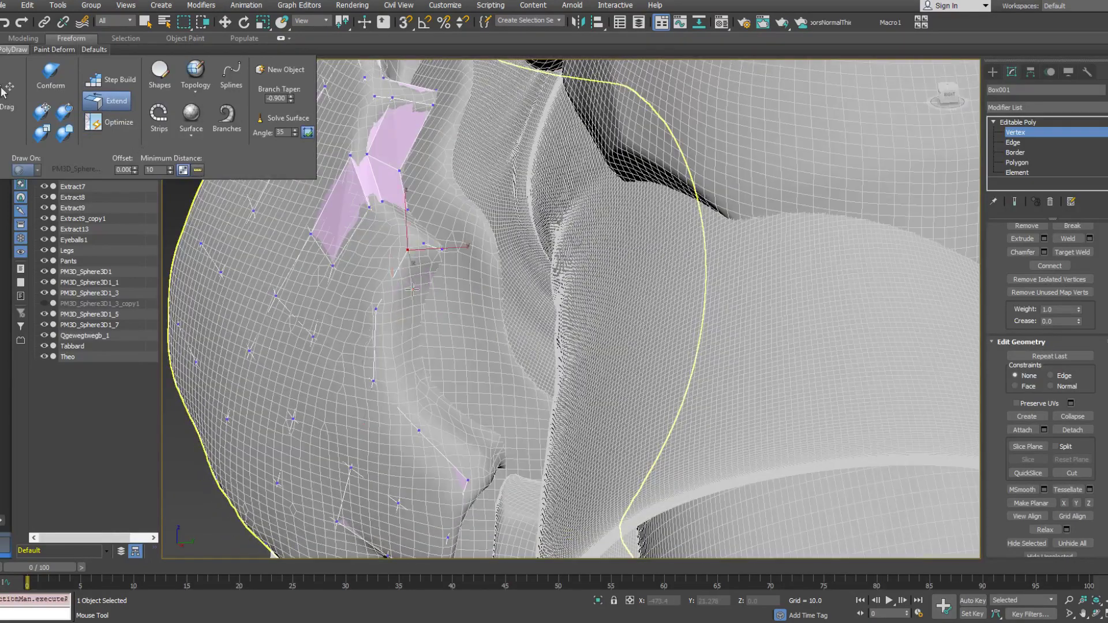
key("ctrl+z")
key("ctrl+z")
key("ctrl+z")
key("ctrl+z")
key("ctrl+z")
key("ctrl+z")
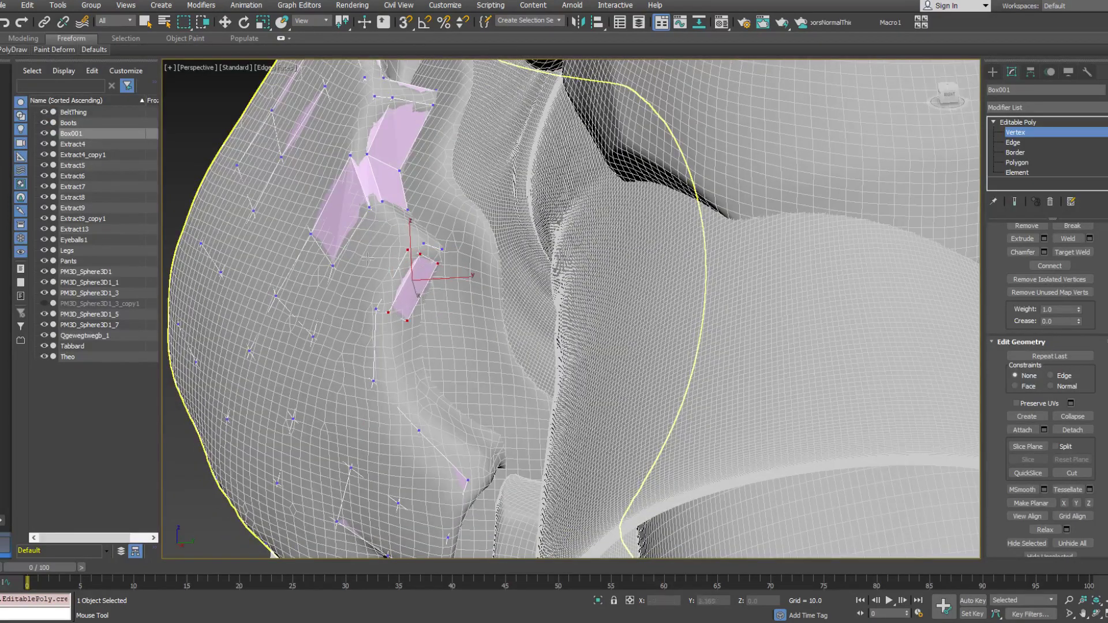
Use Optimize to weld the new polygon's upper corners to the rim, and reposition its lower vertices along the notch edge
mouse_move(9, 53)
left_click(116, 121)
left_click_drag(421, 254, 443, 249, "shift")
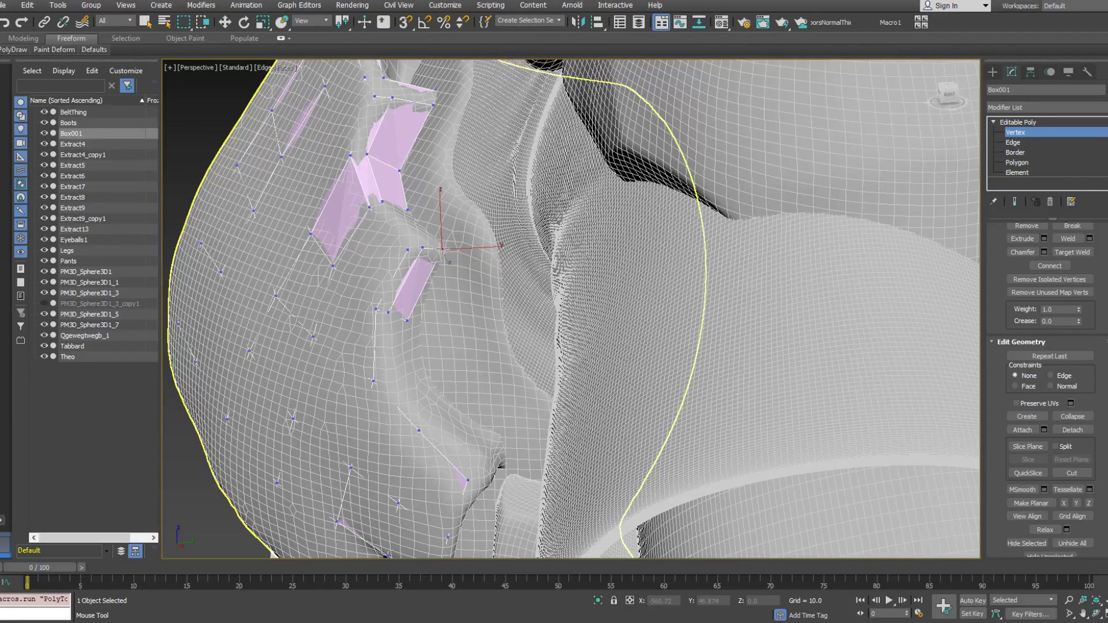
left_click_drag(407, 320, 423, 320)
left_click(376, 312)
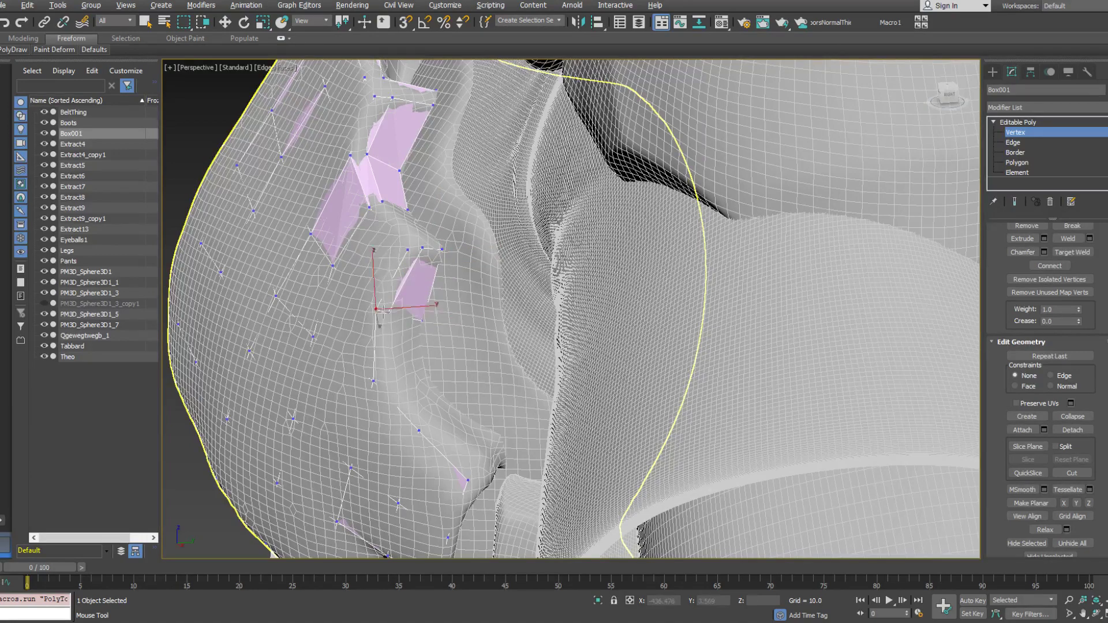
Extend further polygons down the curved inner edge of the second notch to its lower corner
middle_click_drag(381, 312, 404, 293, "alt")
left_click(3, 49)
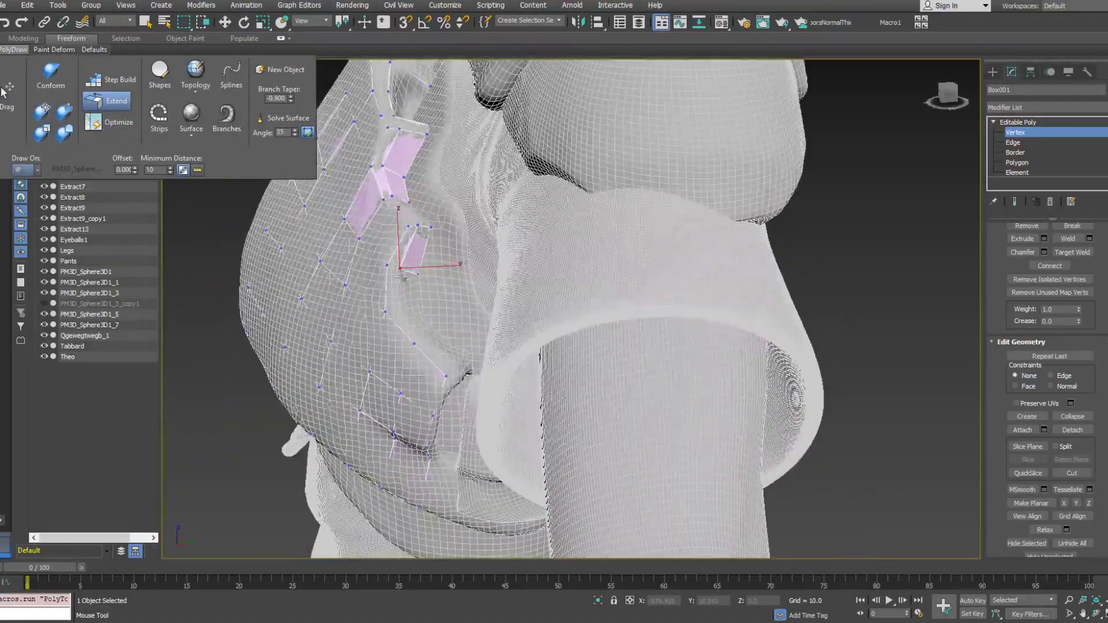
left_click_drag(408, 297, 462, 367)
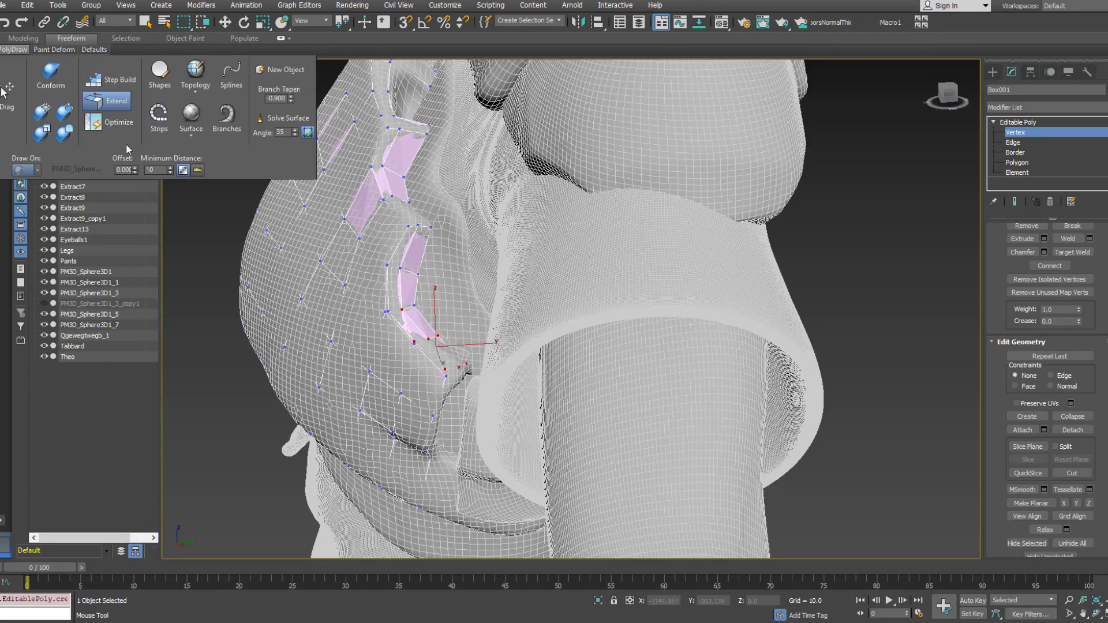
Weld the loose vertices of the second notch's rim strip to the neighbouring breastplate mesh with Optimize
left_click(101, 129)
left_click(381, 313)
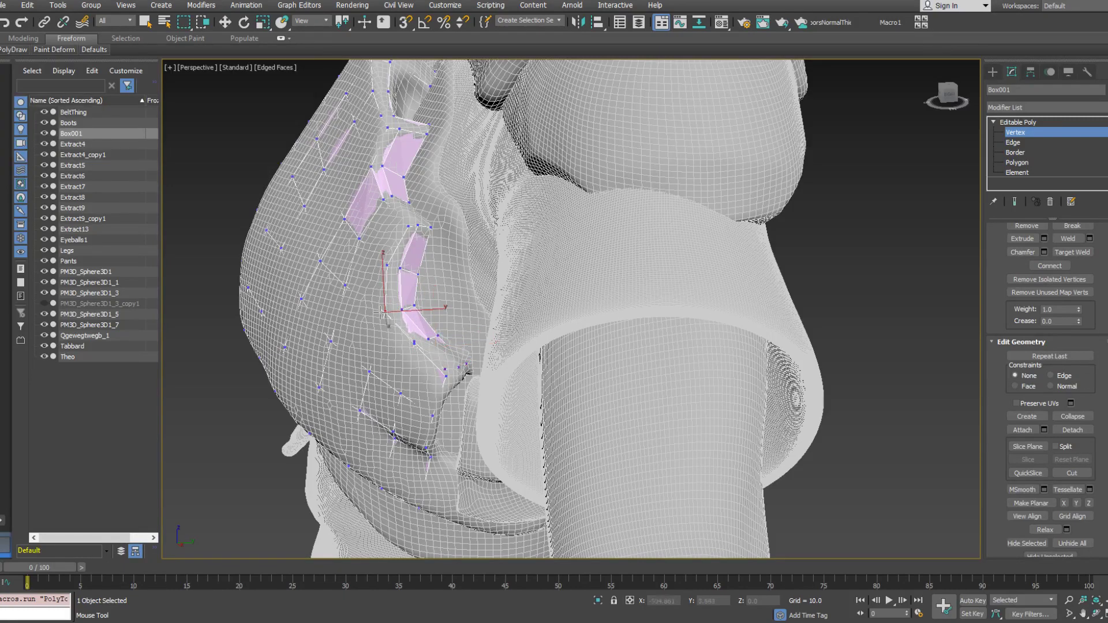
left_click(415, 343)
middle_click_drag(426, 366, 369, 324, "alt")
left_click(450, 374)
left_click(462, 368)
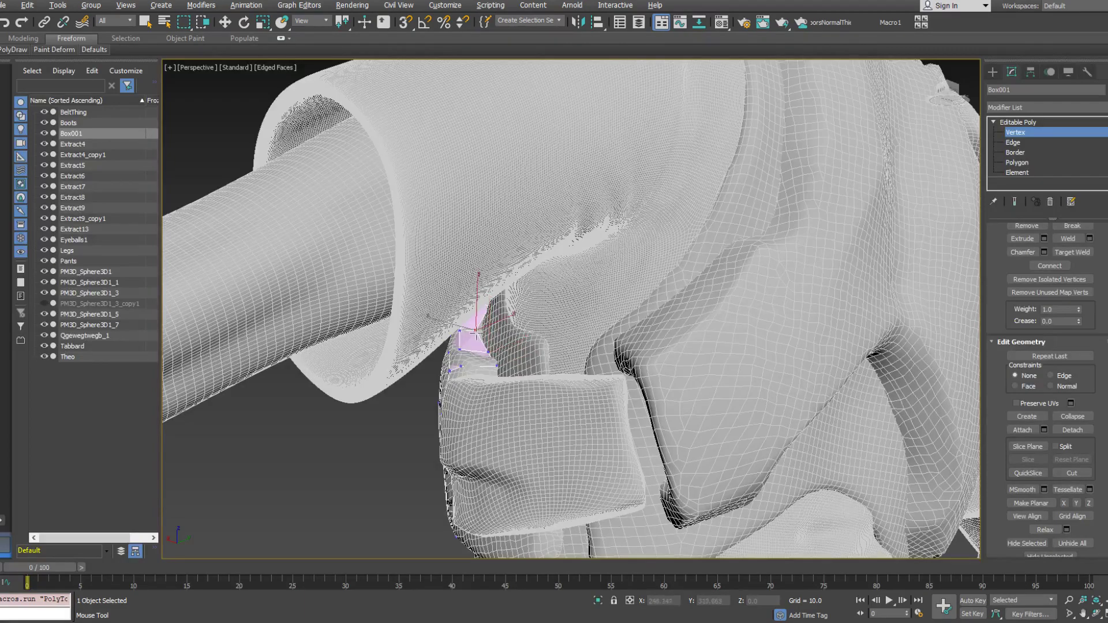
Extend the breastplate mesh sideways with a polygon at the corner beneath the lowest notch, above the bottom edge
middle_click_drag(474, 332, 459, 283, "alt")
mouse_move(15, 51)
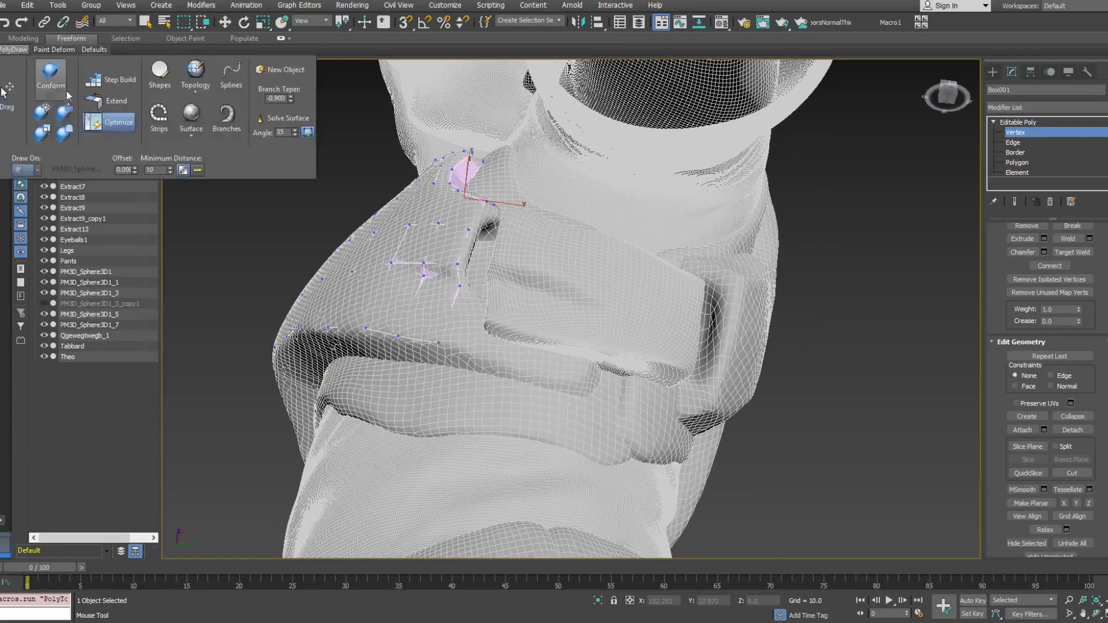
left_click(104, 103)
left_click_drag(444, 335, 484, 333, "shift")
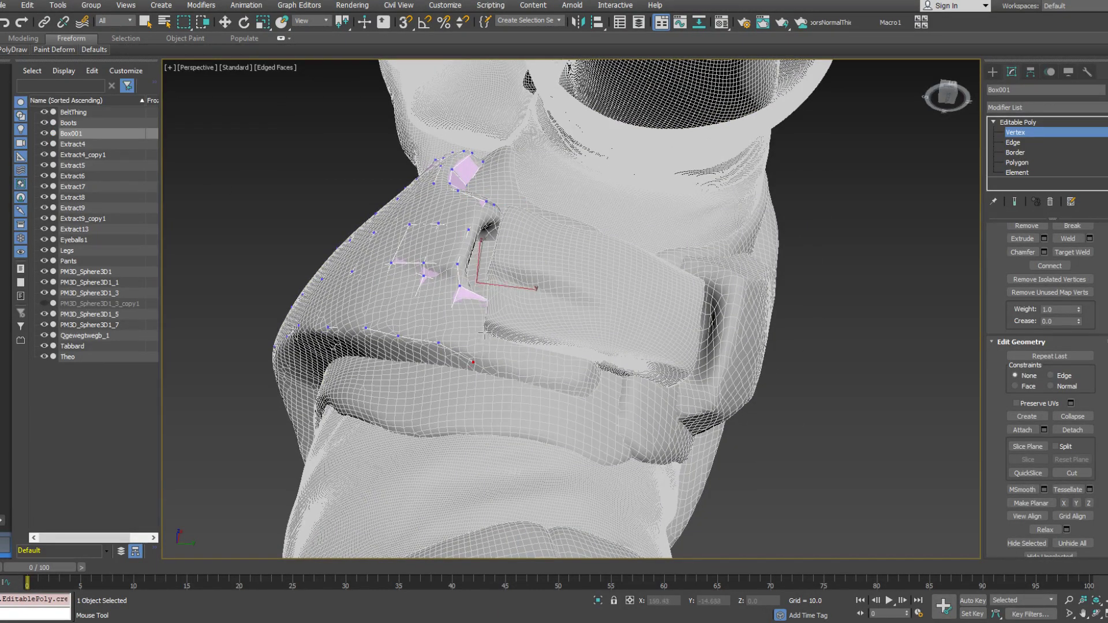
left_click(483, 361)
middle_click_drag(480, 351, 537, 315, "alt")
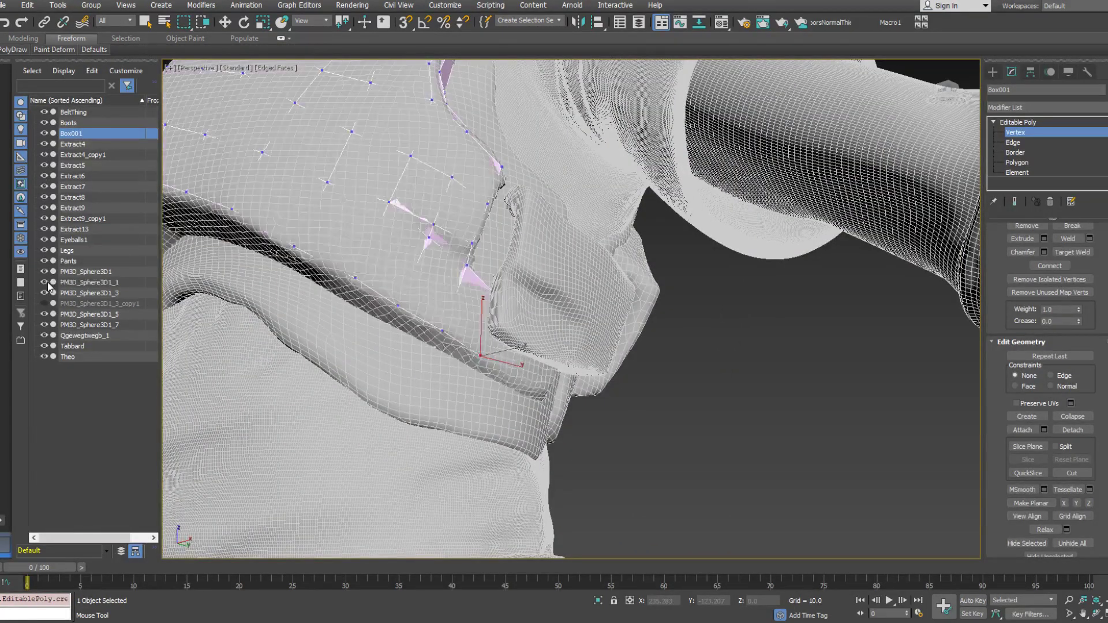
Hide PM3D_Sphere3D1_5 and extend polygons along the lower side band to its rounded end
left_click(43, 314)
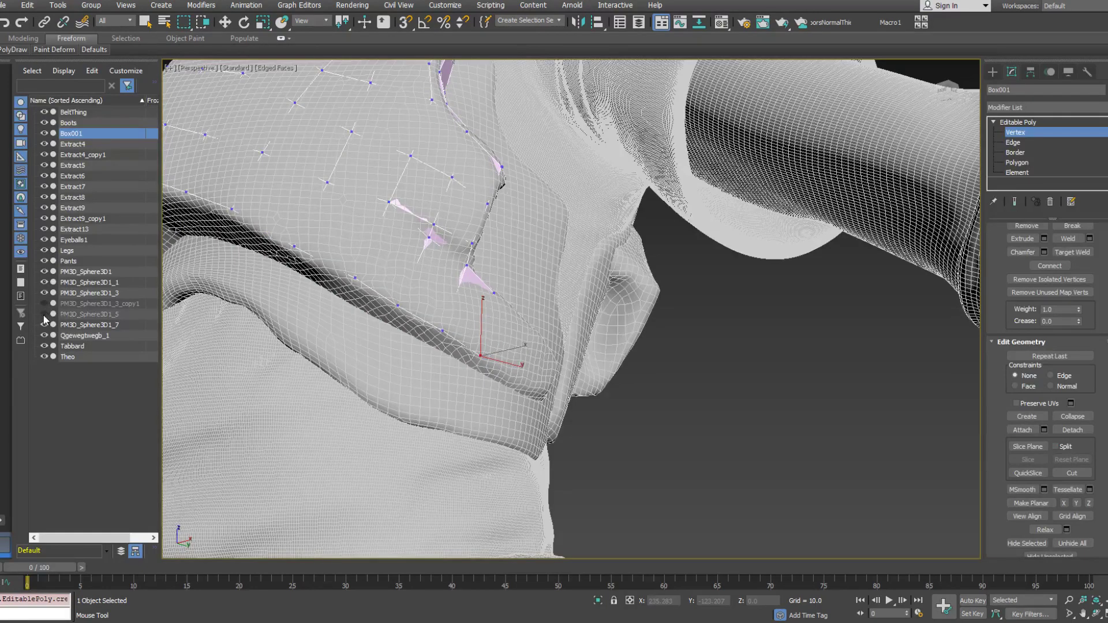
middle_click_drag(488, 274, 420, 250, "alt")
left_click(533, 376)
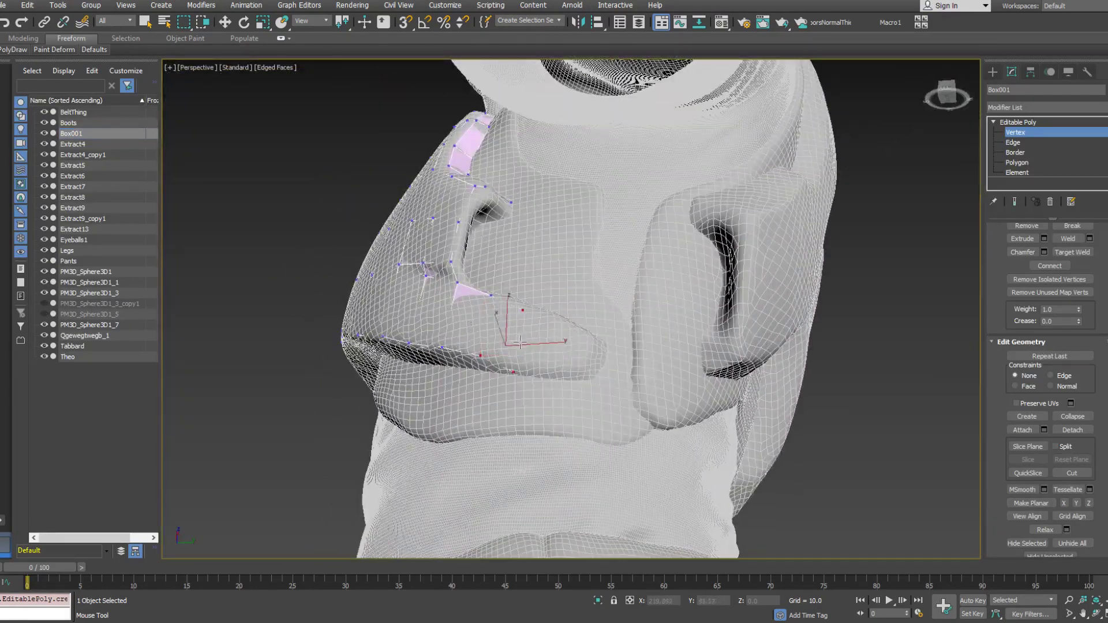
left_click(542, 312)
left_click_drag(540, 345, 585, 364)
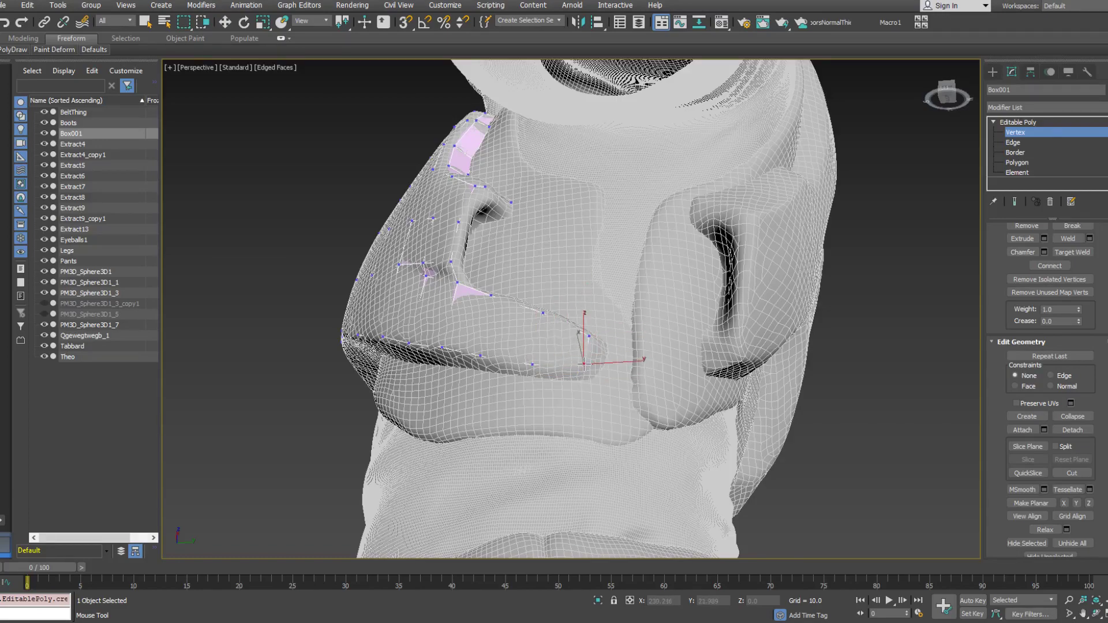
Inspect the second notch's inner rim and the lower side band from several angles for missing polygons
middle_click_drag(584, 364, 491, 363, "alt")
middle_click_drag(541, 307, 547, 304, "alt")
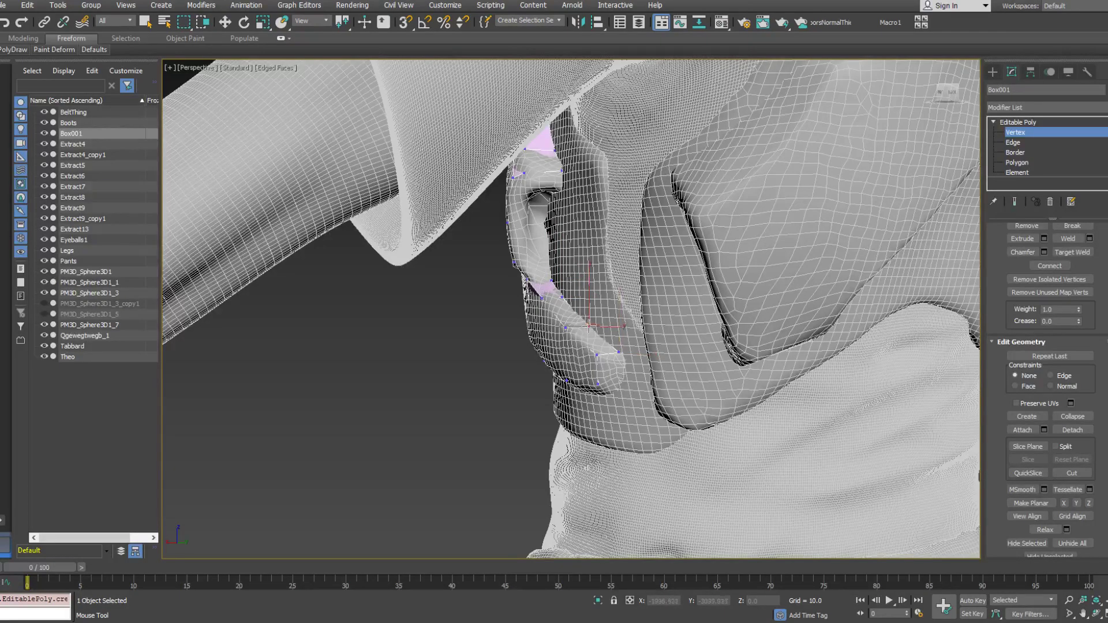
middle_click_drag(587, 325, 596, 325, "alt")
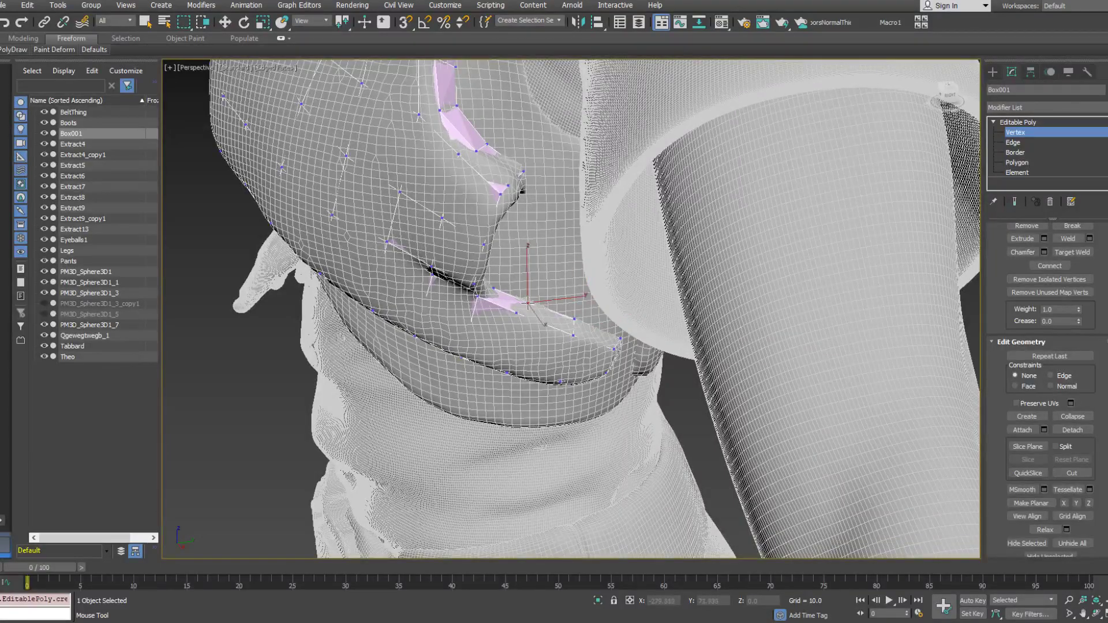
middle_click_drag(596, 326, 508, 331, "alt")
middle_click_drag(509, 331, 542, 361)
middle_click_drag(543, 360, 512, 323, "alt")
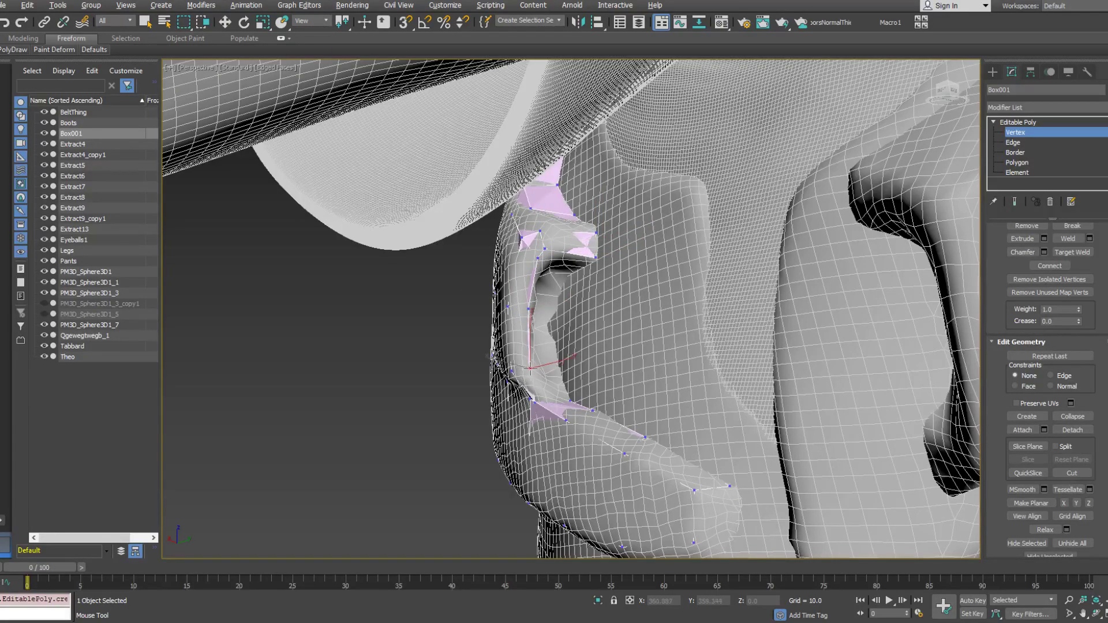
middle_click_drag(521, 373, 538, 400, "alt")
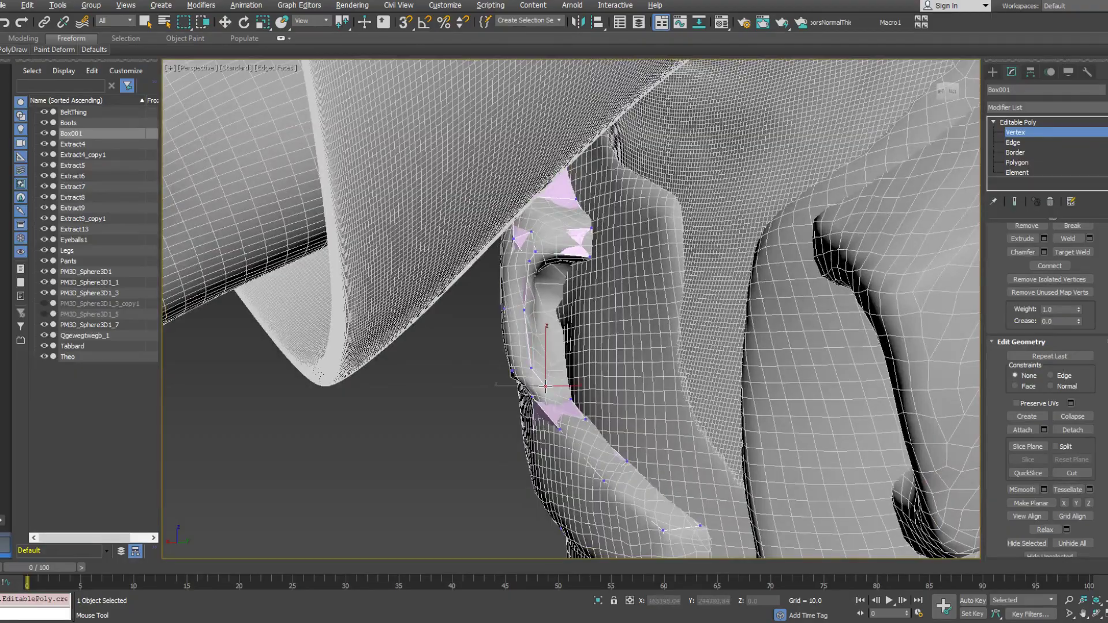
key("F3")
key("F3")
mouse_move(546, 384)
middle_mouse_down("alt")
mouse_move(646, 367)
mouse_move(534, 378)
mouse_move(620, 365)
mouse_move(547, 379)
middle_mouse_up("alt")
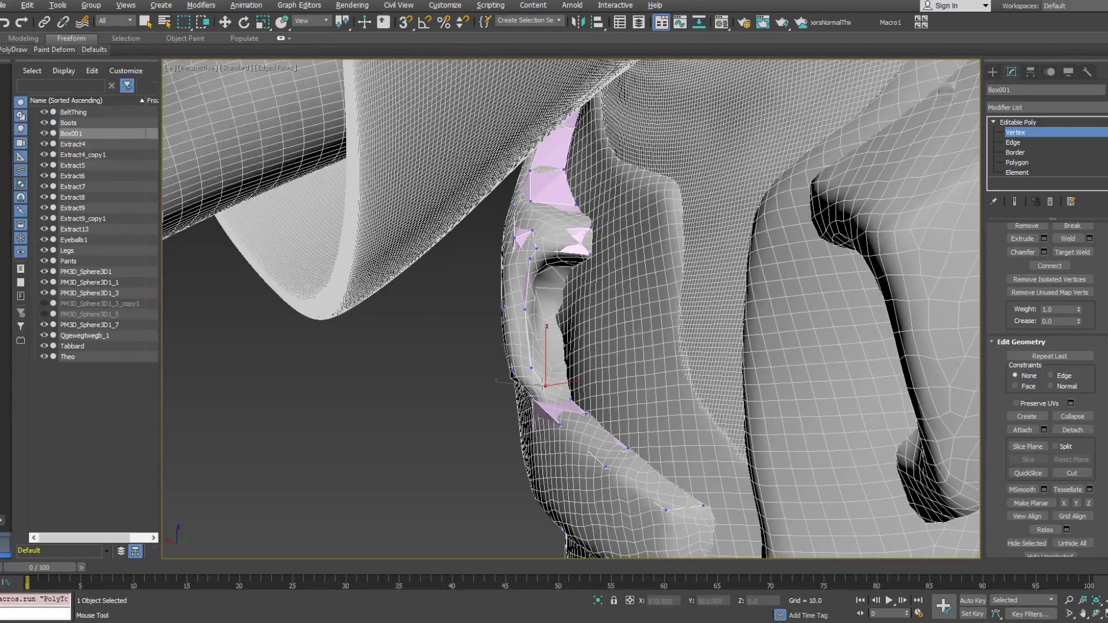
Extend a polygon across the lower inner corner of the second notch's rim, above the side band
middle_click_drag(549, 362, 555, 241, "alt")
key("w")
left_click(536, 297)
middle_click_drag(538, 301, 470, 365, "alt")
left_click(519, 365)
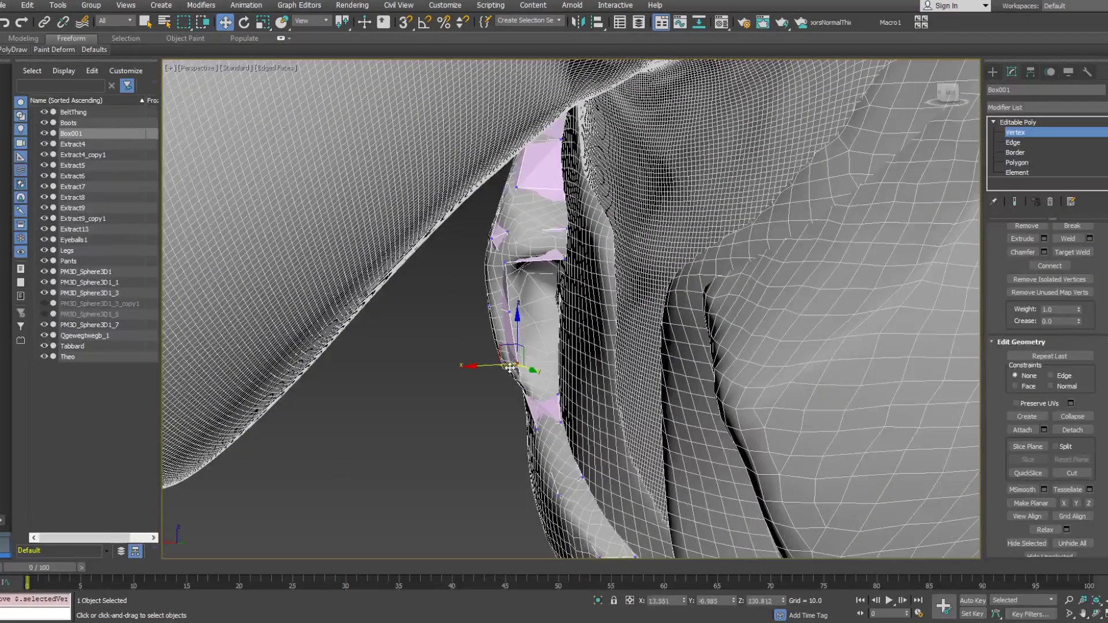
mouse_move(24, 52)
left_click(110, 100)
middle_click_drag(385, 330, 438, 339, "alt")
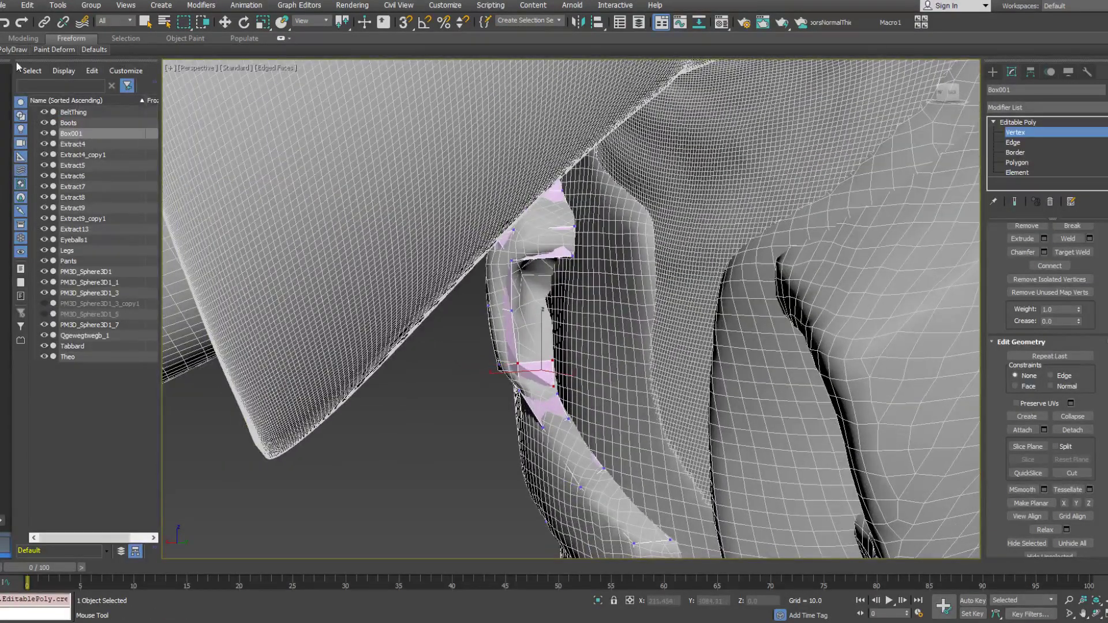
Weld the loose vertices at the lower inner corner of the second notch's rim with Optimize
mouse_move(19, 52)
left_click(123, 125)
left_click(556, 392)
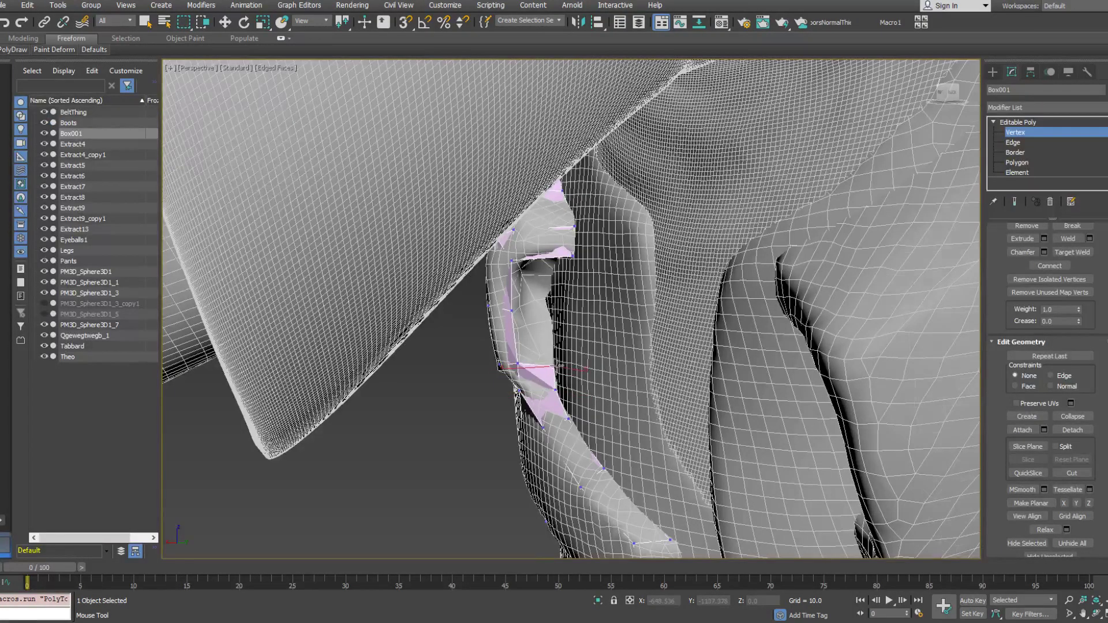
middle_click_drag(534, 370, 663, 346, "alt")
key("w")
middle_click_drag(562, 317, 581, 327, "alt")
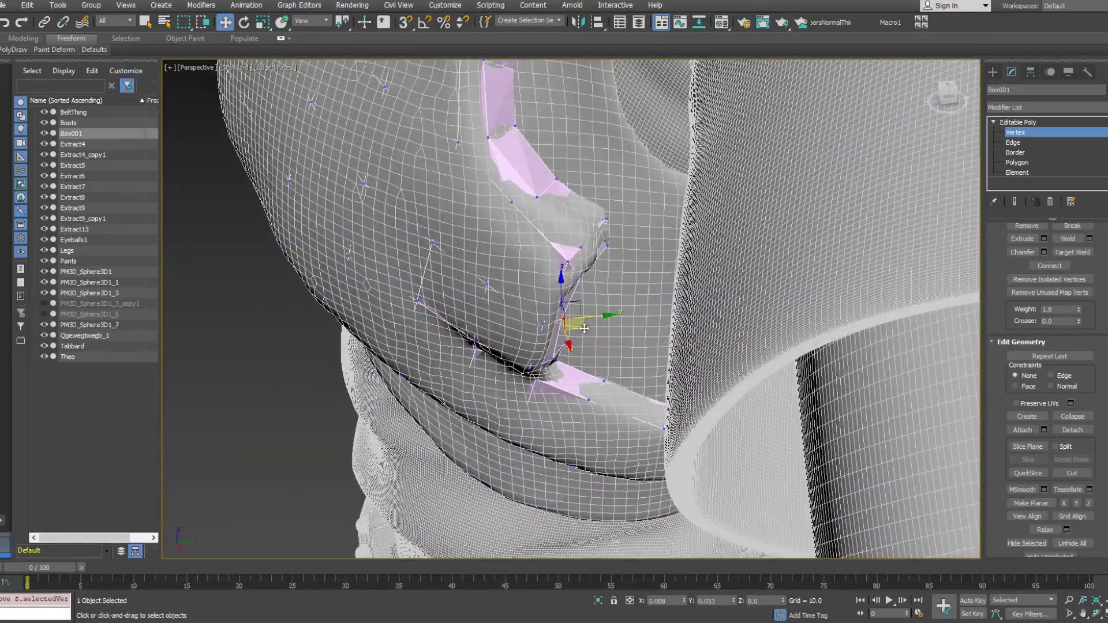
middle_click_drag(584, 329, 606, 373, "alt")
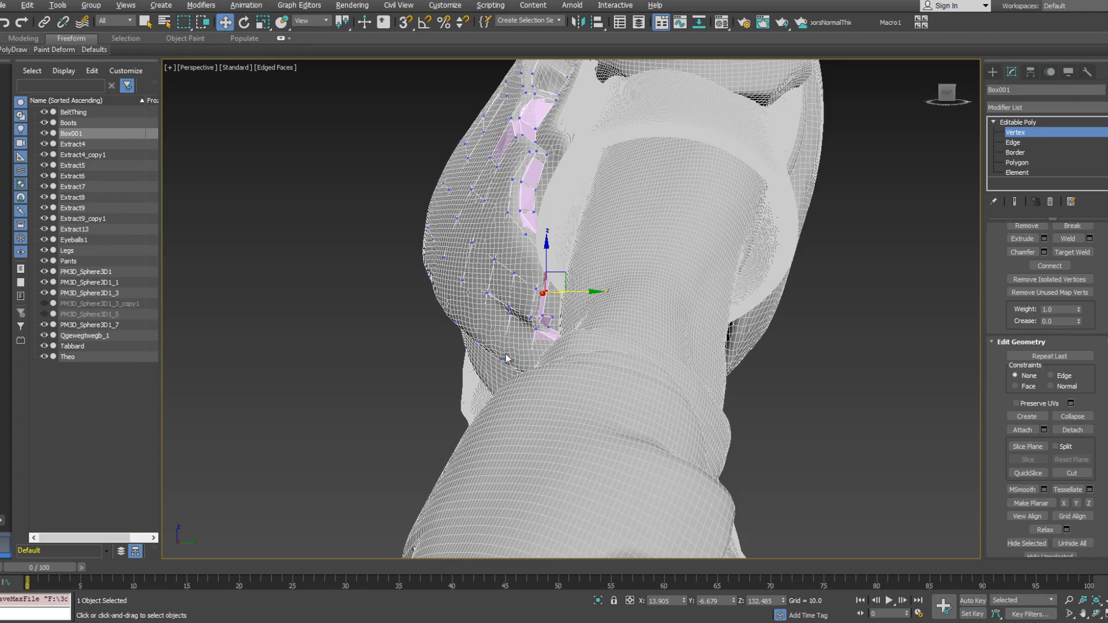
Select the border edges of the inner armhole rim strip and delete them together with their polygons
middle_click_drag(506, 358, 445, 341, "alt")
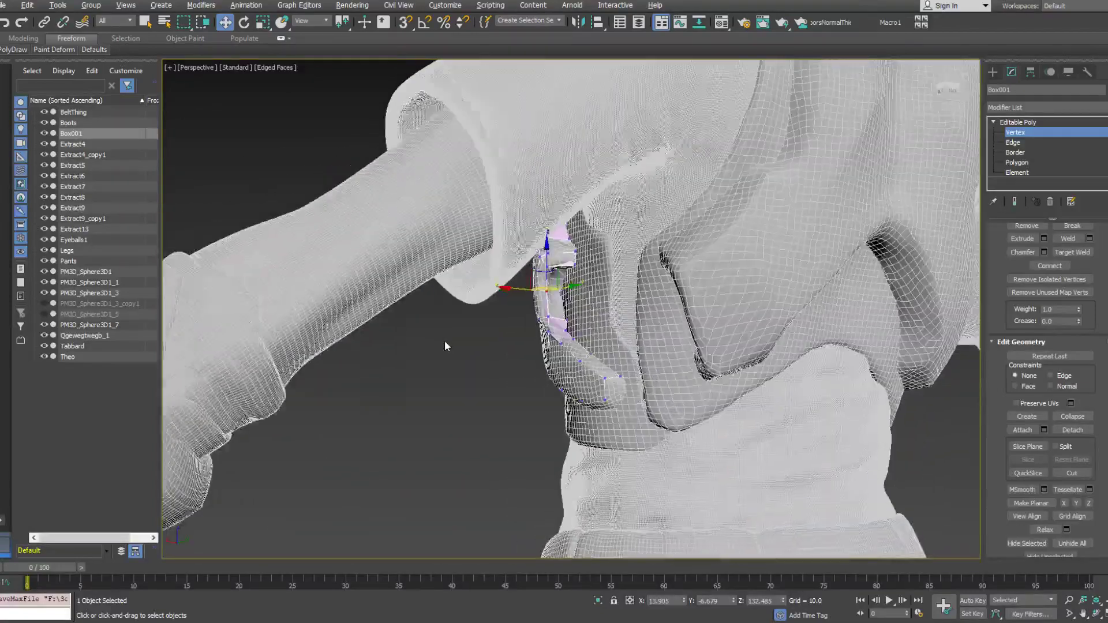
left_click(1018, 173)
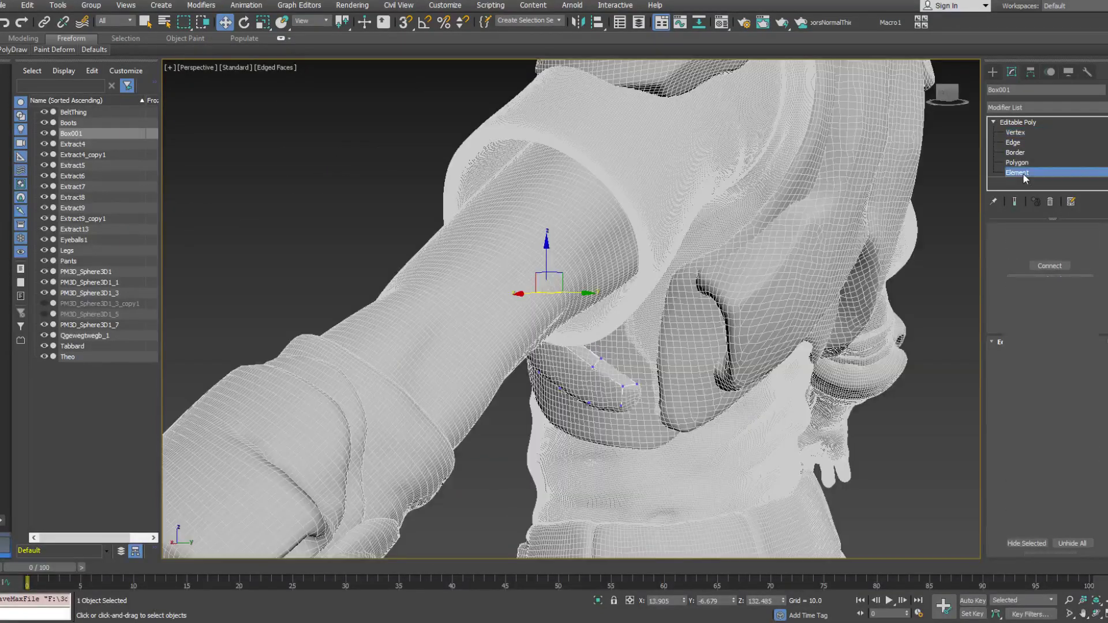
left_click(1016, 152)
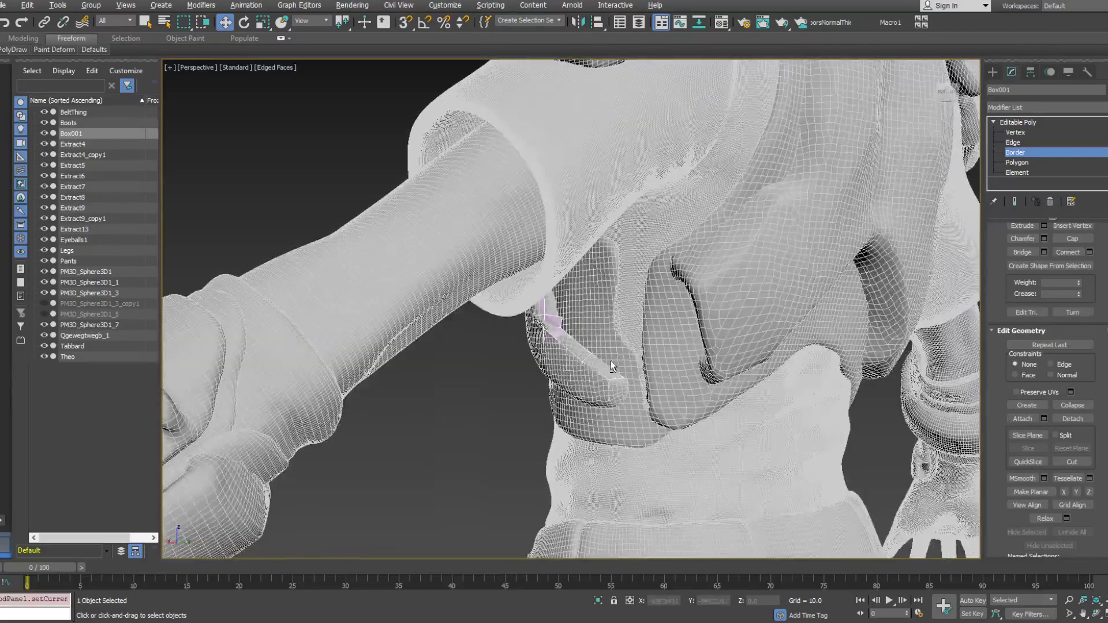
middle_click_drag(580, 345, 613, 338, "alt")
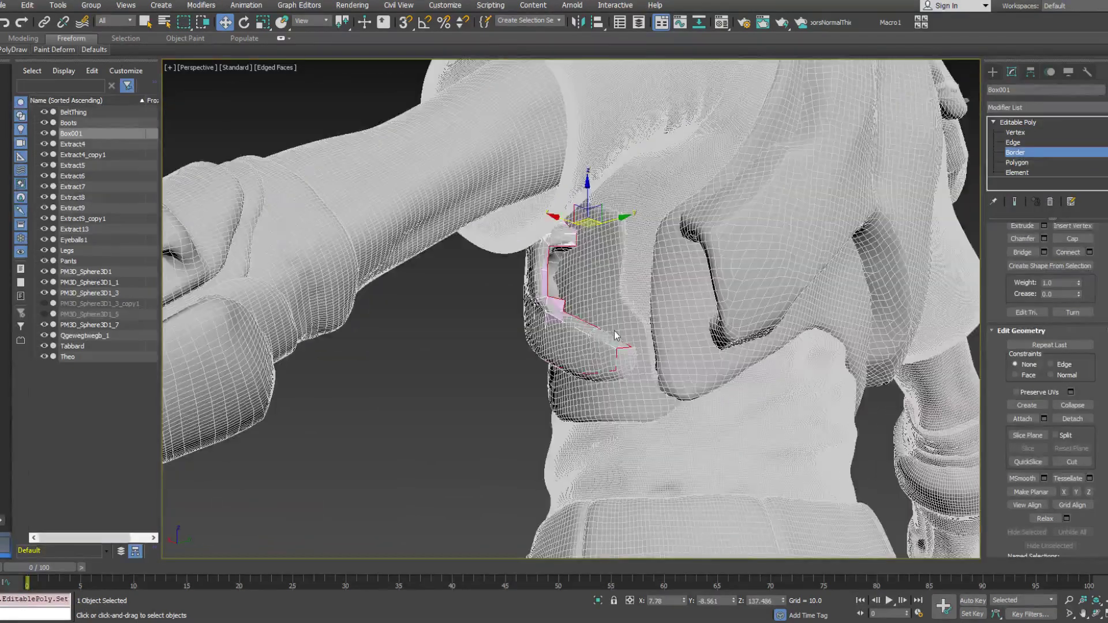
left_click(1015, 142)
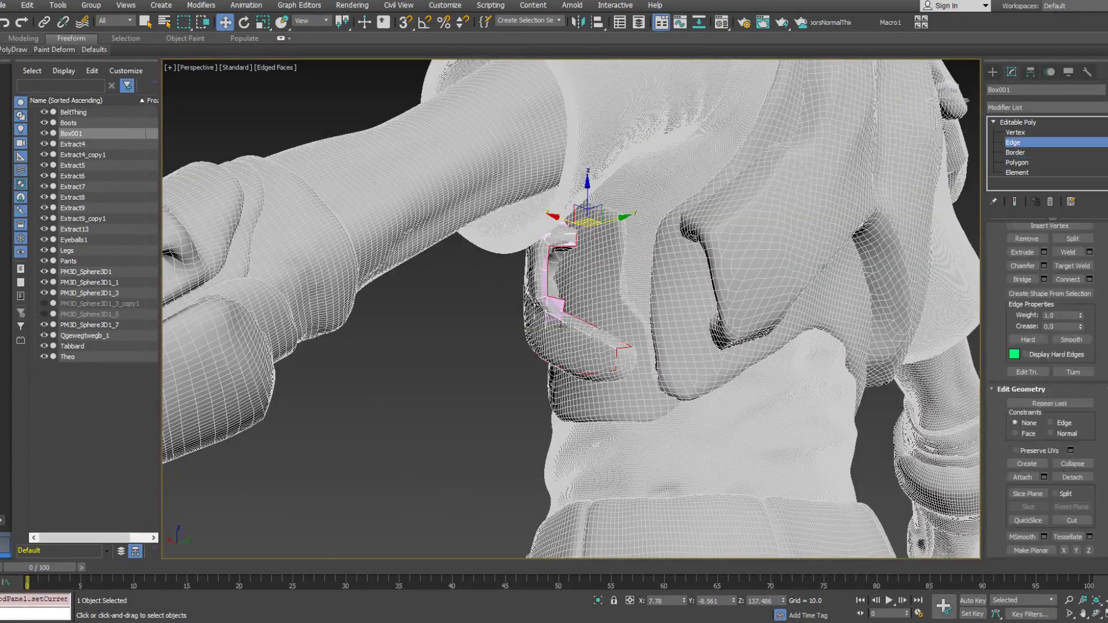
left_click(616, 337)
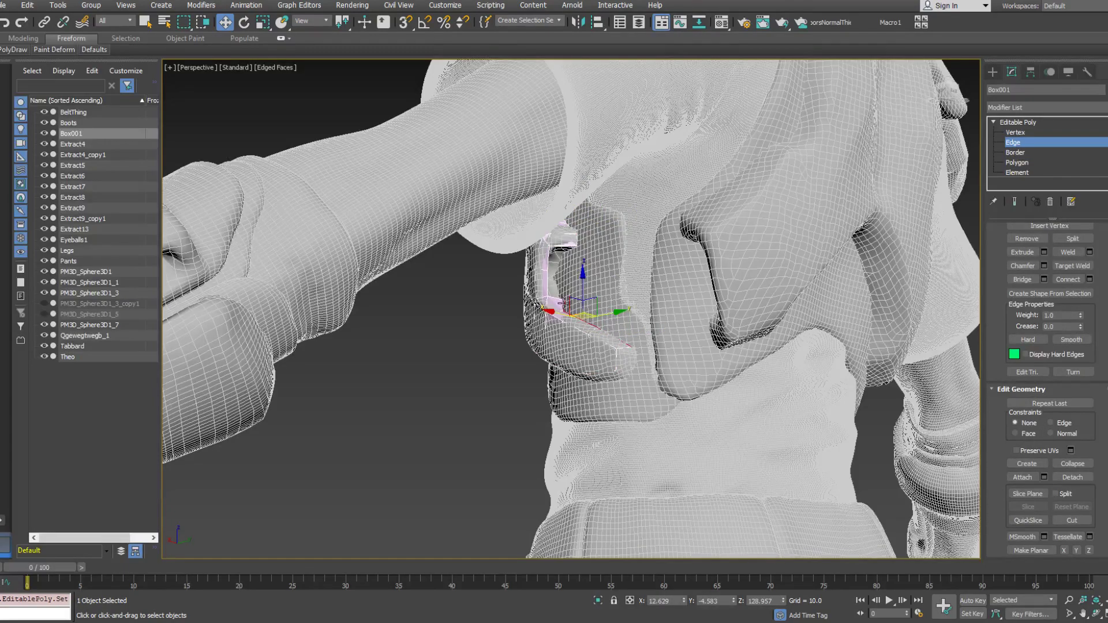
double_click(547, 290)
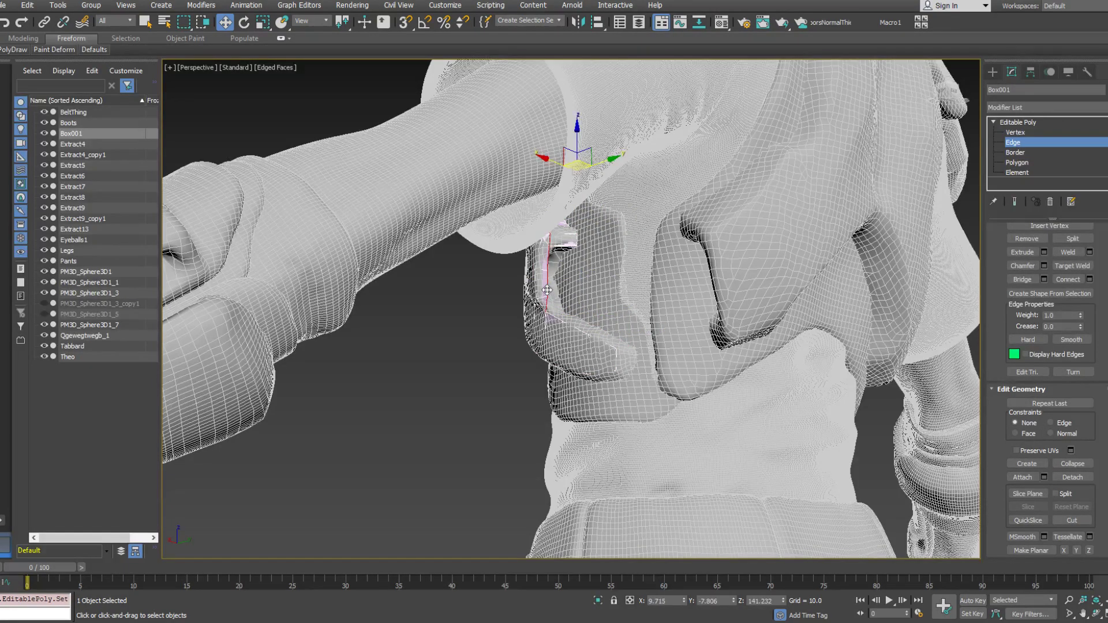
middle_click_drag(564, 283, 619, 379, "alt")
middle_click_drag(593, 323, 571, 218, "alt")
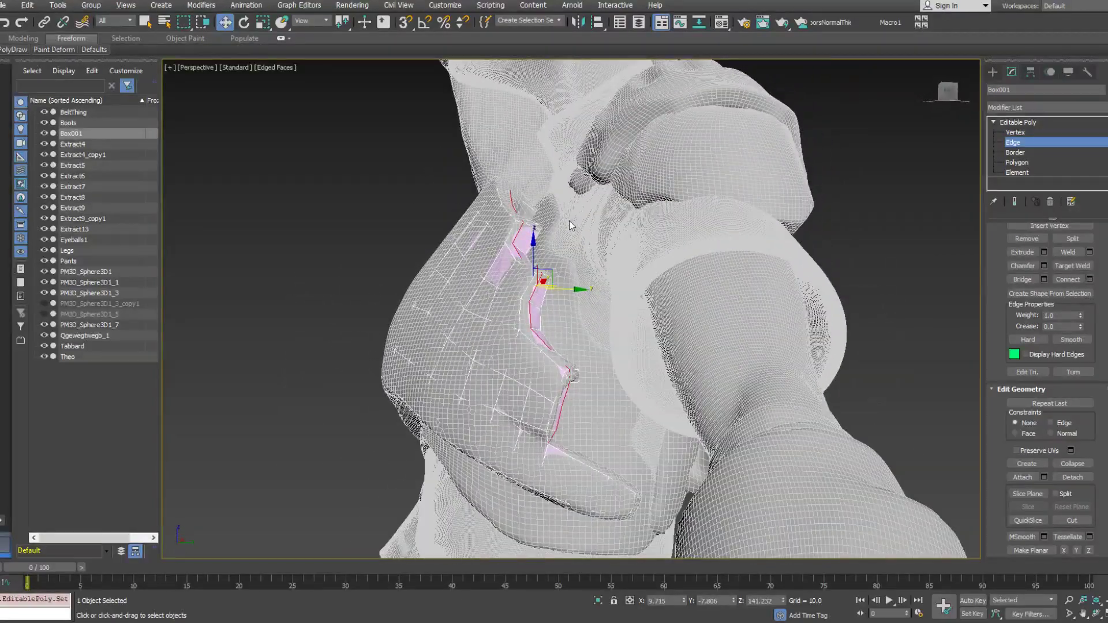
key("Delete")
left_click(1015, 123)
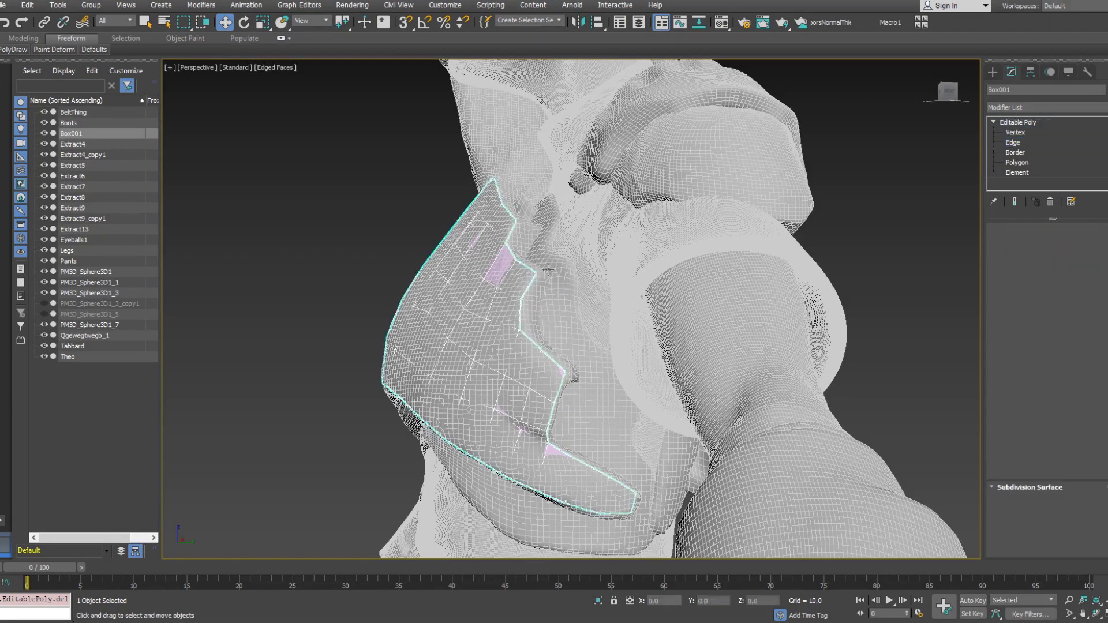
Mirror the half armour mesh across the world X axis as a copy with an offset of 0.0
middle_click_drag(548, 288, 697, 245, "alt")
scroll(550, 307, "down", 5)
scroll(697, 245, "down", 4)
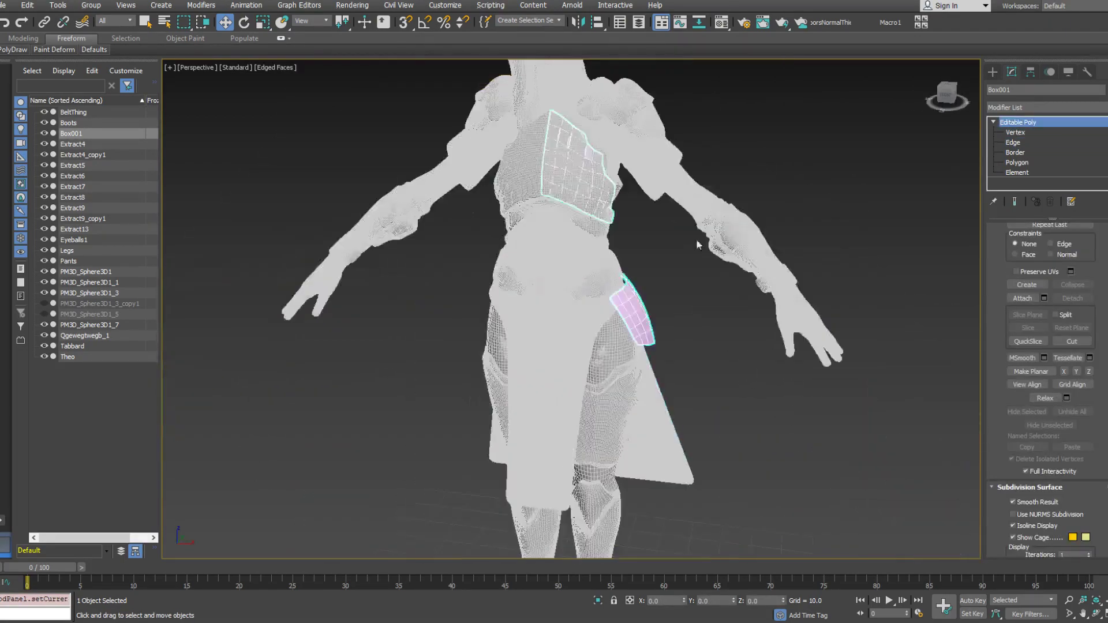
key("2")
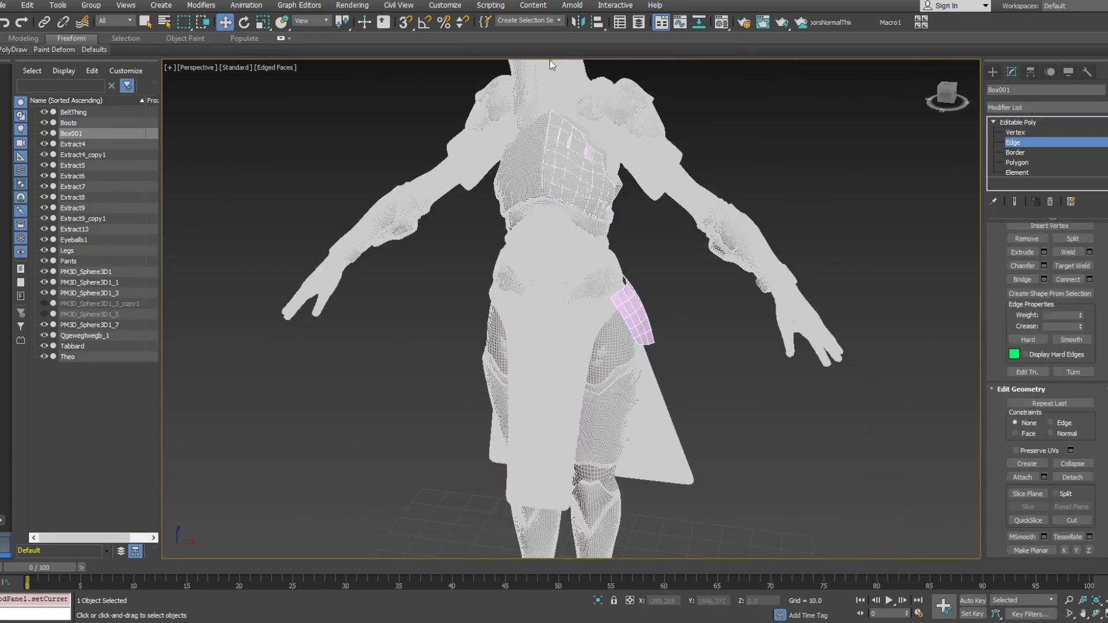
left_click(578, 22)
left_click(530, 336)
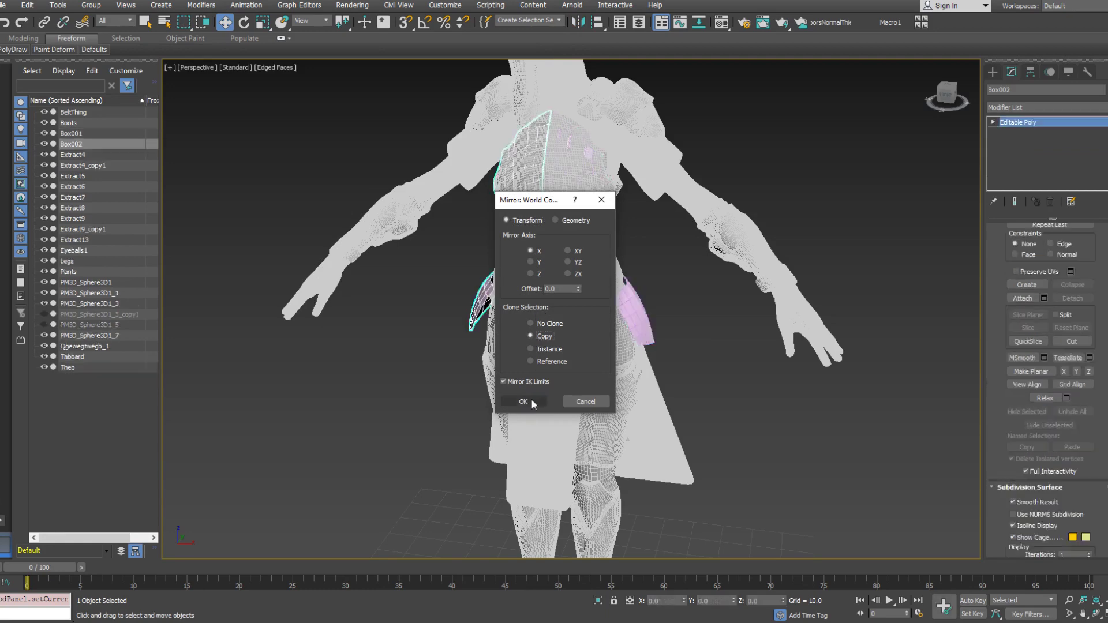
left_click(523, 401)
Attach the mirrored half to Box001 to form a single editable poly
right_click(637, 304)
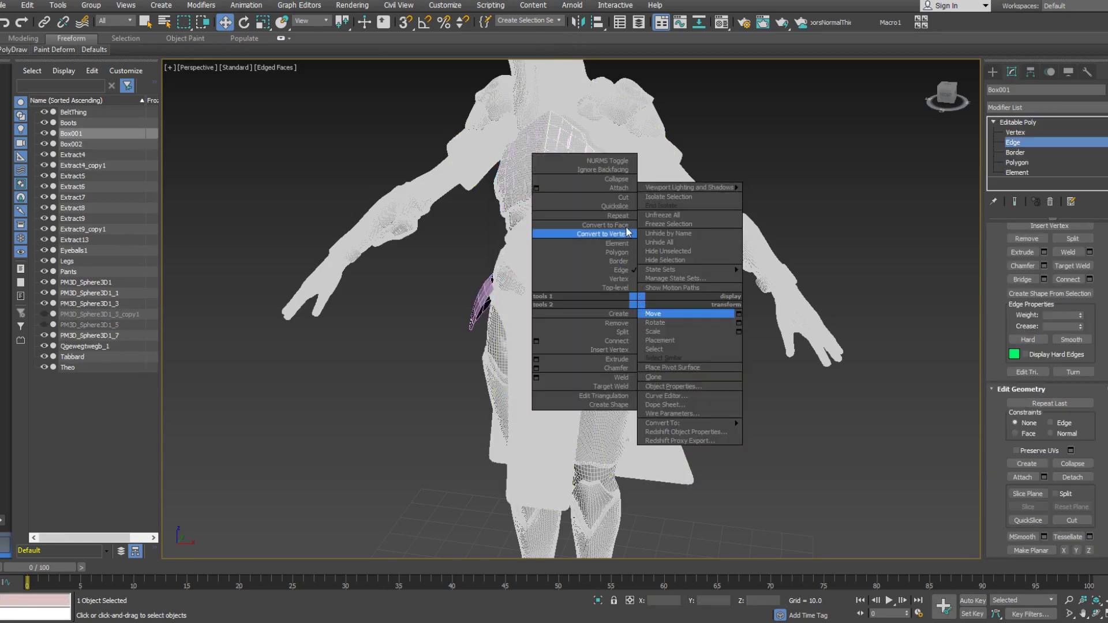
left_click(618, 188)
left_click(513, 273)
middle_click_drag(514, 273, 501, 266, "alt")
middle_click_drag(501, 267, 527, 386)
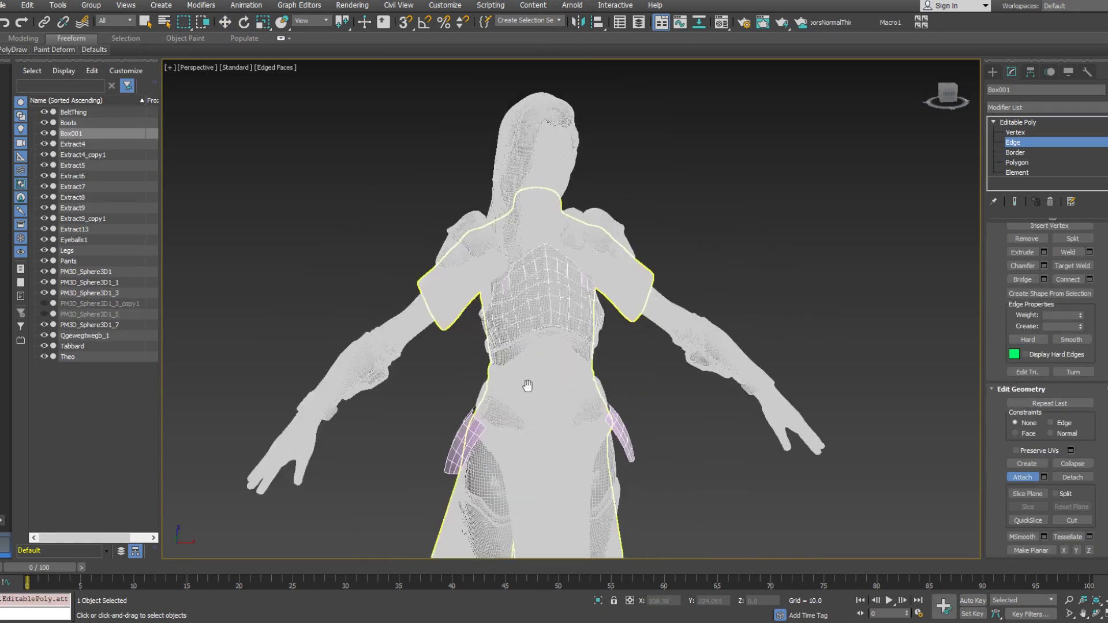
middle_click_drag(537, 306, 566, 321, "alt")
key("w")
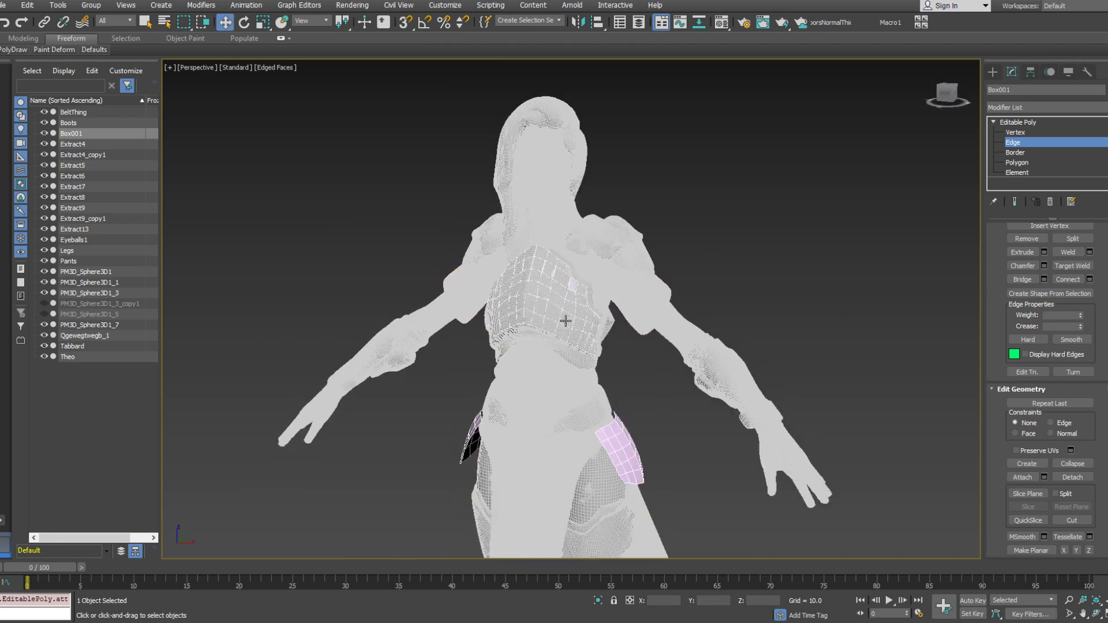
Weld the overlapping vertices along the breastplate's vertical centre seam
left_click(1005, 133)
scroll(530, 296, "up", 6)
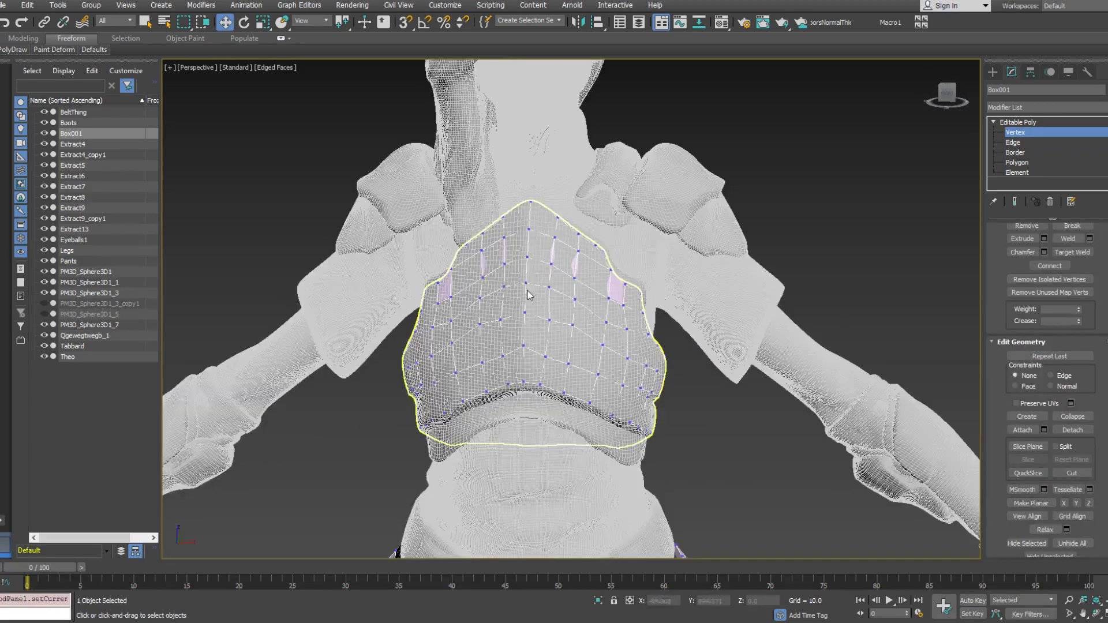
left_click_drag(517, 188, 536, 413)
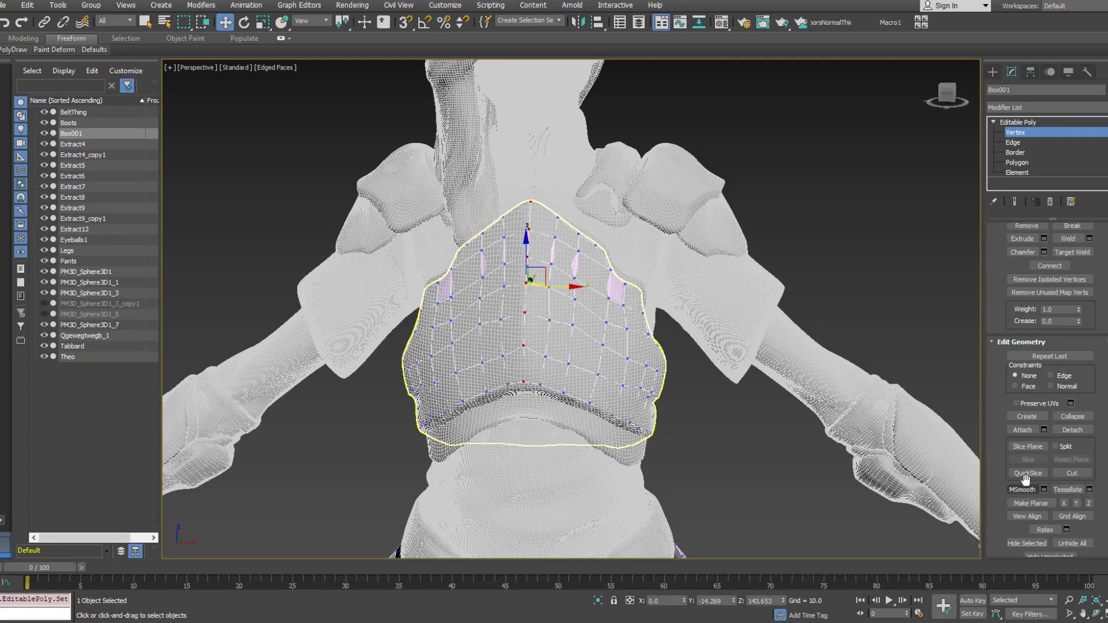
left_click_drag(1094, 471, 1089, 503)
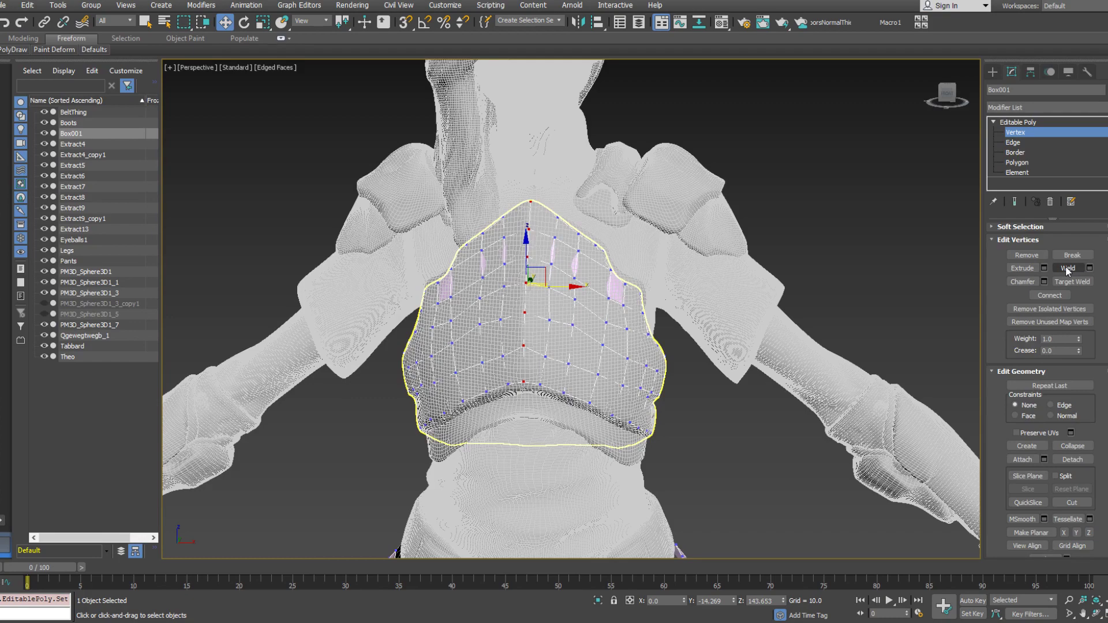
left_click_drag(1068, 271, 1075, 378)
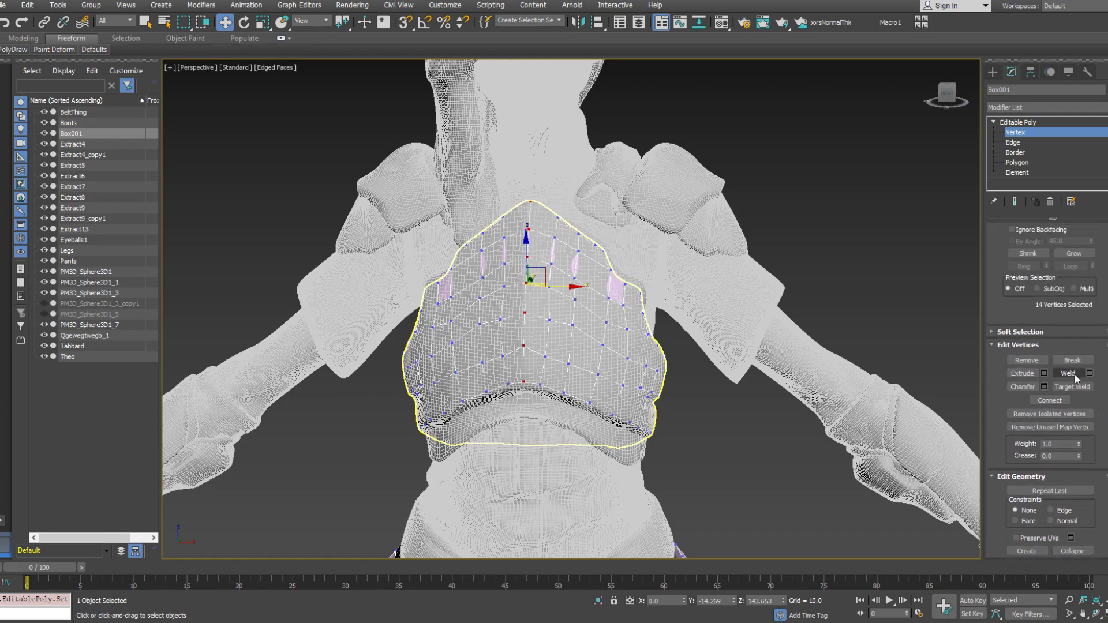
scroll(621, 201, "down", 5)
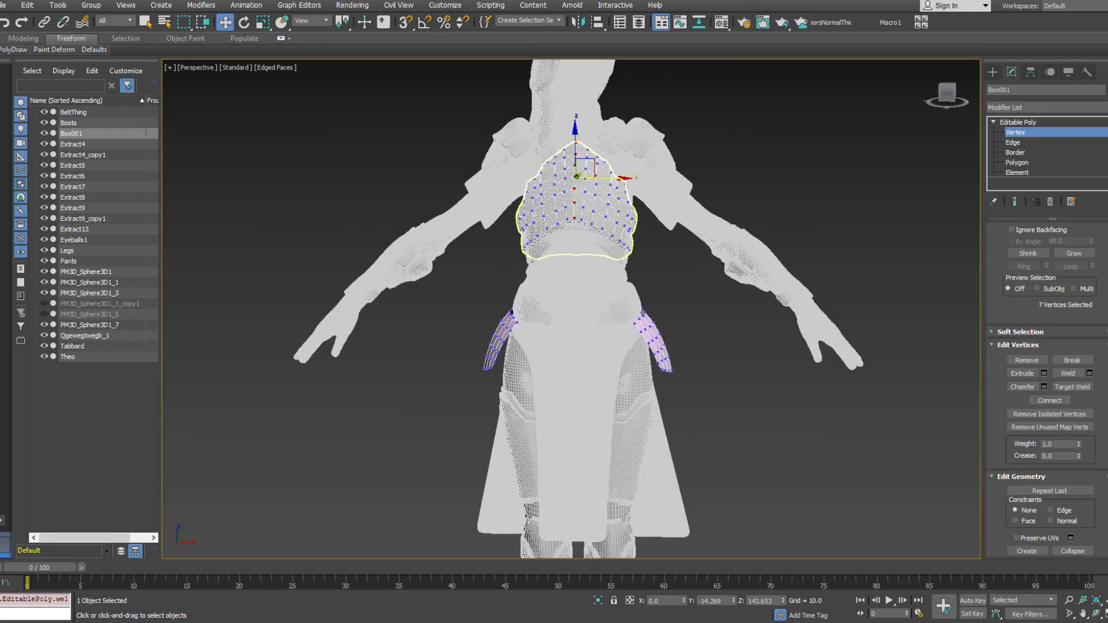
left_click(1045, 129)
middle_click_drag(637, 288, 596, 337)
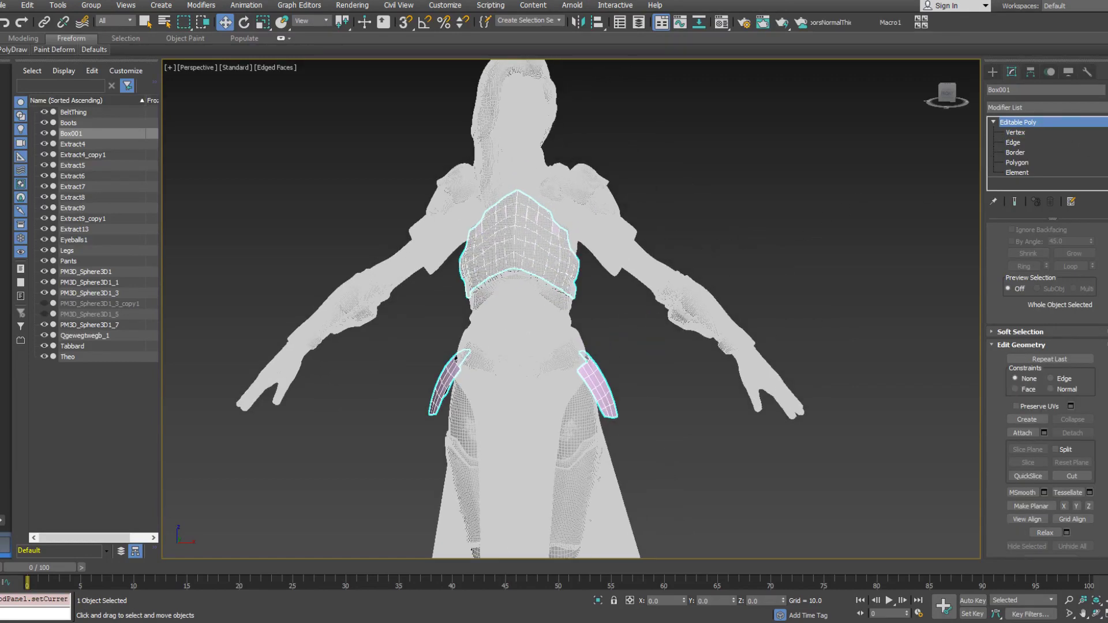
Add a Shell modifier to Box001 with an outer amount of 0.0 and an inner amount of 0.97
left_click(1102, 107)
left_click(1046, 107)
scroll(1045, 347, "down", 5)
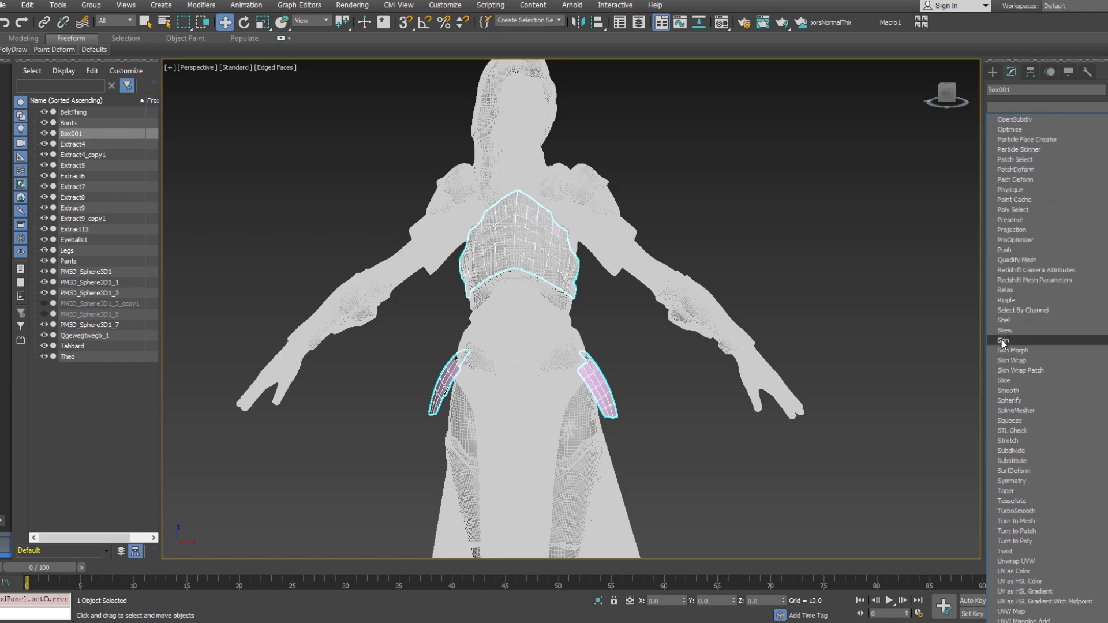
left_click(1005, 320)
middle_click_drag(572, 312, 469, 266, "alt")
scroll(564, 297, "up", 5)
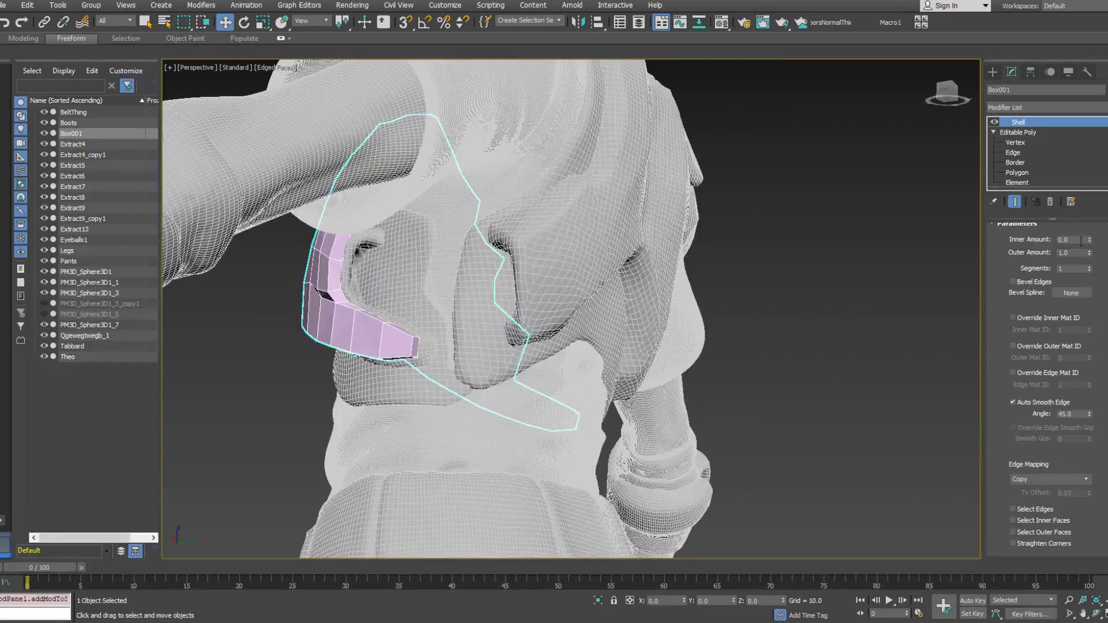
left_click_drag(1089, 254, 1100, 356)
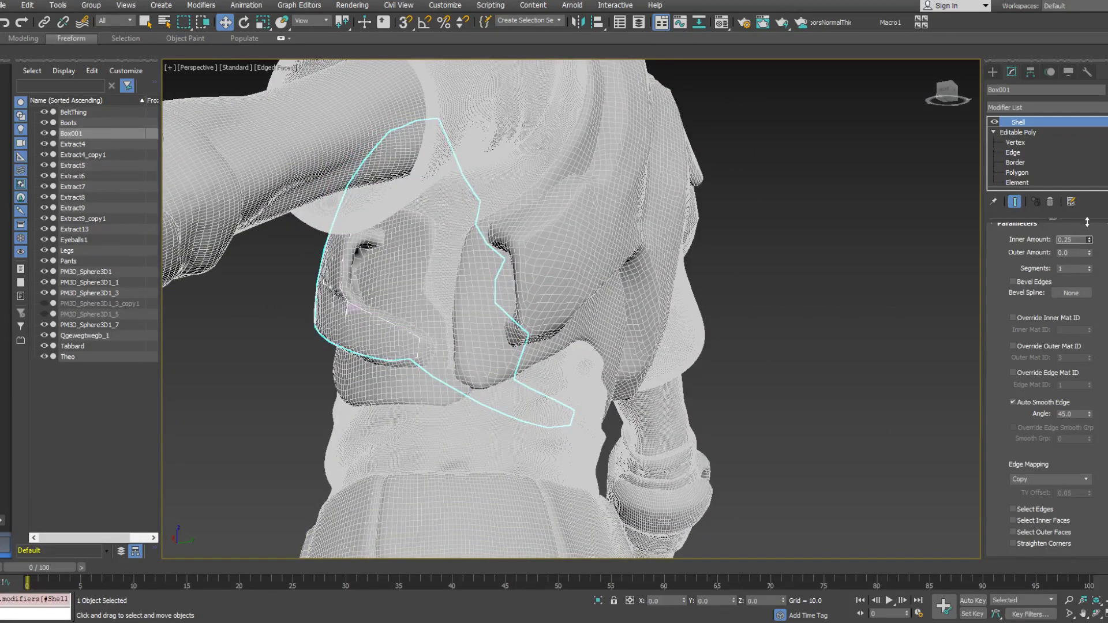
left_click_drag(1088, 222, 1054, 181)
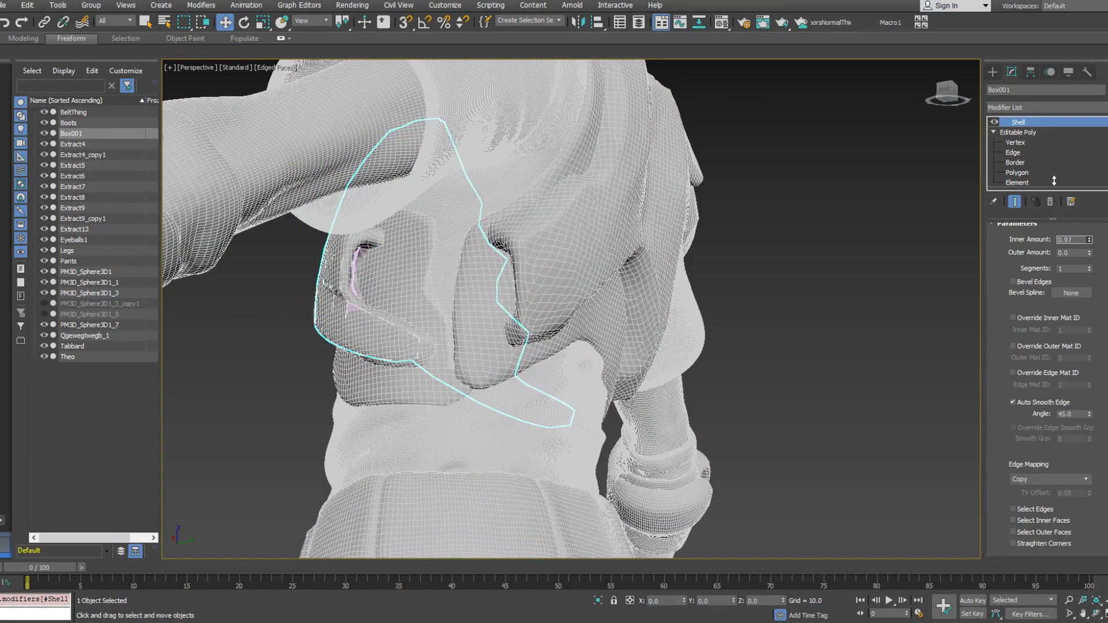
Compare the shell with the sculpted breastplate around the armhole and increase its inner amount
middle_click_drag(437, 316, 445, 358, "alt")
key("F3")
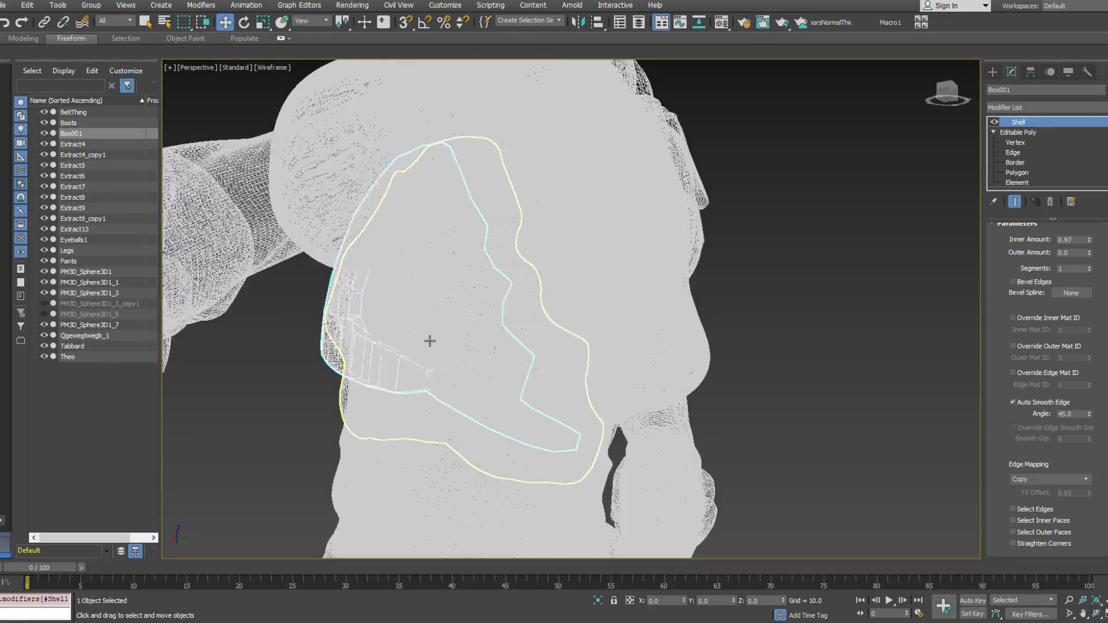
mouse_move(386, 313)
middle_mouse_down("alt")
mouse_move(354, 324)
mouse_move(390, 314)
mouse_move(452, 346)
mouse_move(428, 366)
mouse_move(455, 381)
mouse_move(452, 343)
mouse_move(425, 320)
middle_mouse_up("alt")
key("F3")
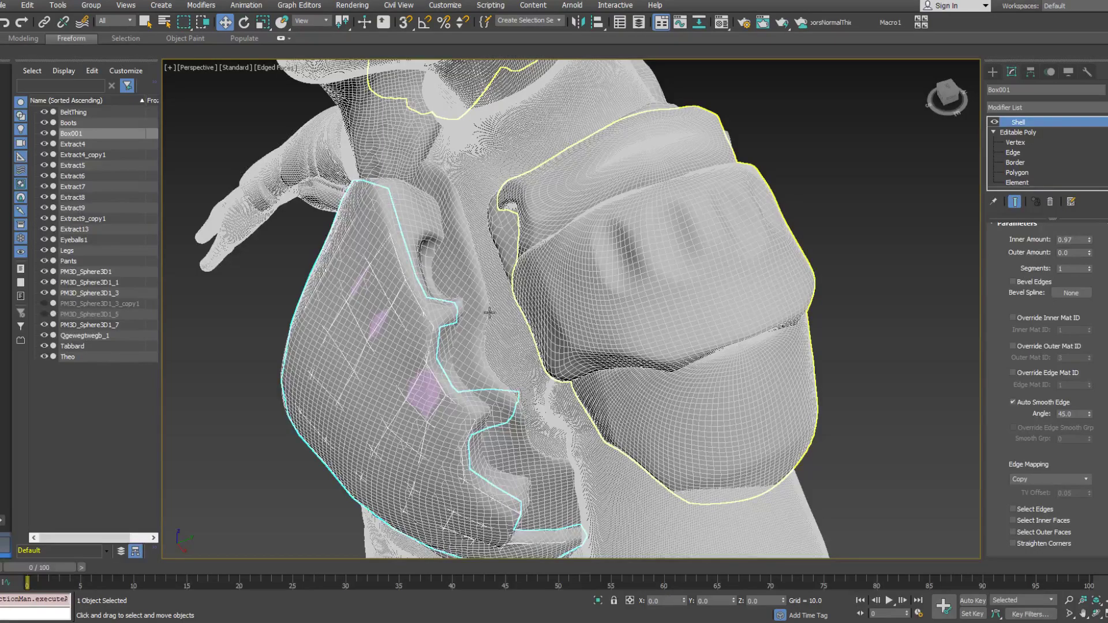
mouse_move(490, 312)
middle_mouse_down()
mouse_move(488, 280)
mouse_move(449, 254)
mouse_move(433, 267)
mouse_move(500, 267)
mouse_move(478, 248)
mouse_move(443, 245)
mouse_move(455, 218)
mouse_move(471, 250)
mouse_move(494, 257)
mouse_move(601, 235)
mouse_move(508, 231)
mouse_move(534, 234)
mouse_move(460, 243)
mouse_move(474, 257)
mouse_move(460, 252)
mouse_move(435, 287)
mouse_move(392, 271)
mouse_move(469, 289)
mouse_move(477, 311)
middle_mouse_up()
scroll(489, 280, "down", 3)
key("F3")
key("F3")
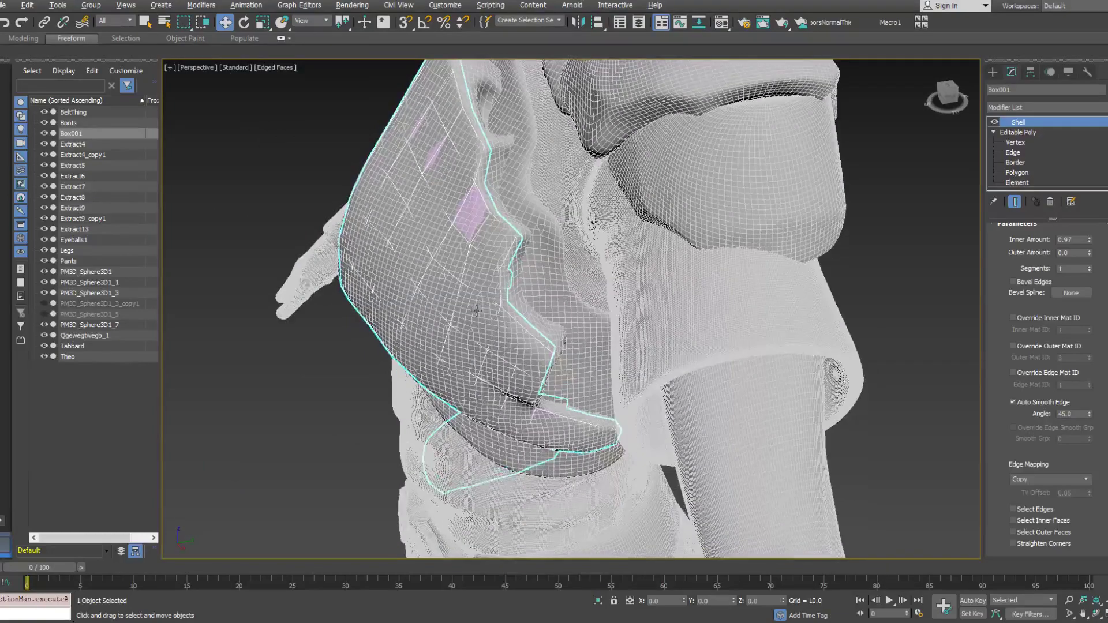
left_click_drag(1089, 237, 1079, 167)
middle_click_drag(587, 220, 456, 194, "alt")
Collapse the Shell on Box001 by converting the object to an editable poly
right_click(1033, 127)
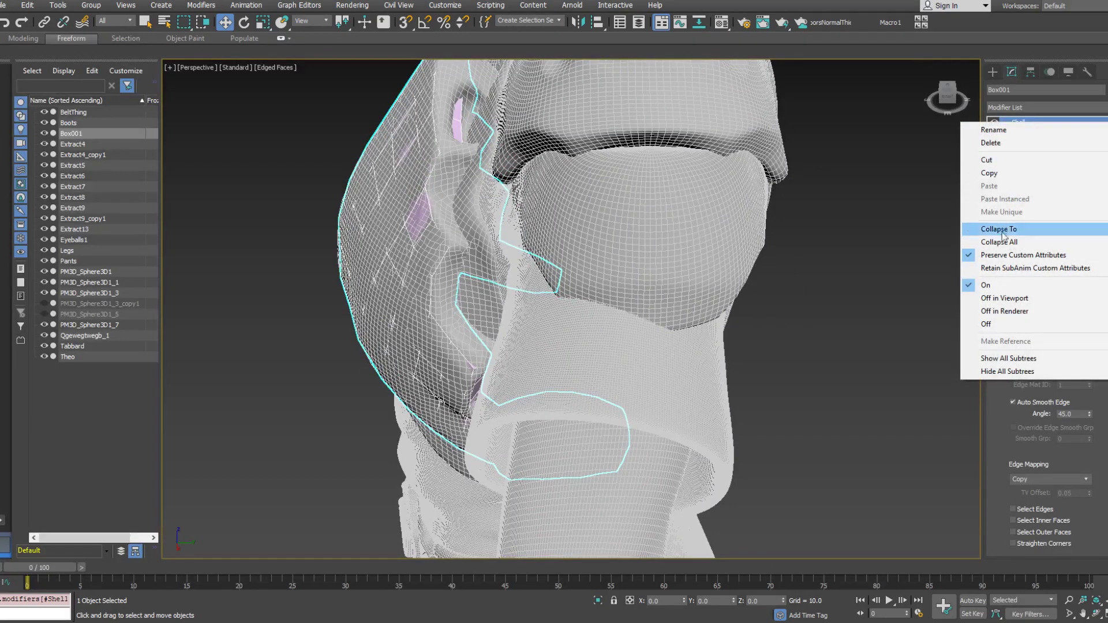
left_click(1045, 218)
right_click(1042, 144)
left_click(1057, 228)
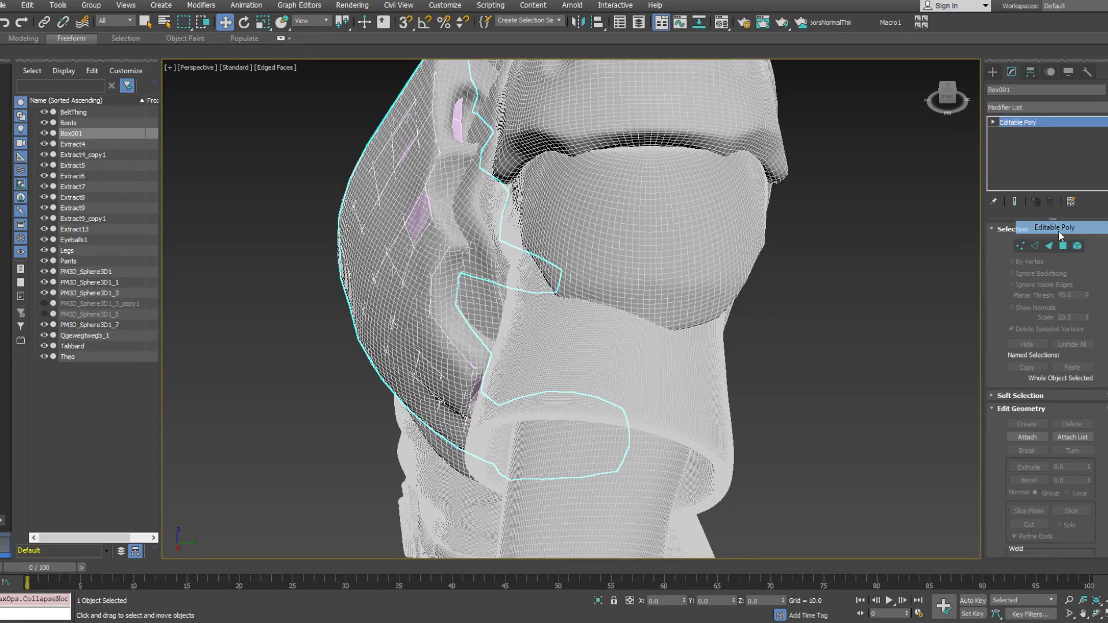
With the PolyDraw Drag tool, pull the first inner vertices at the middle of the armhole onto the sculpted rim
key("1")
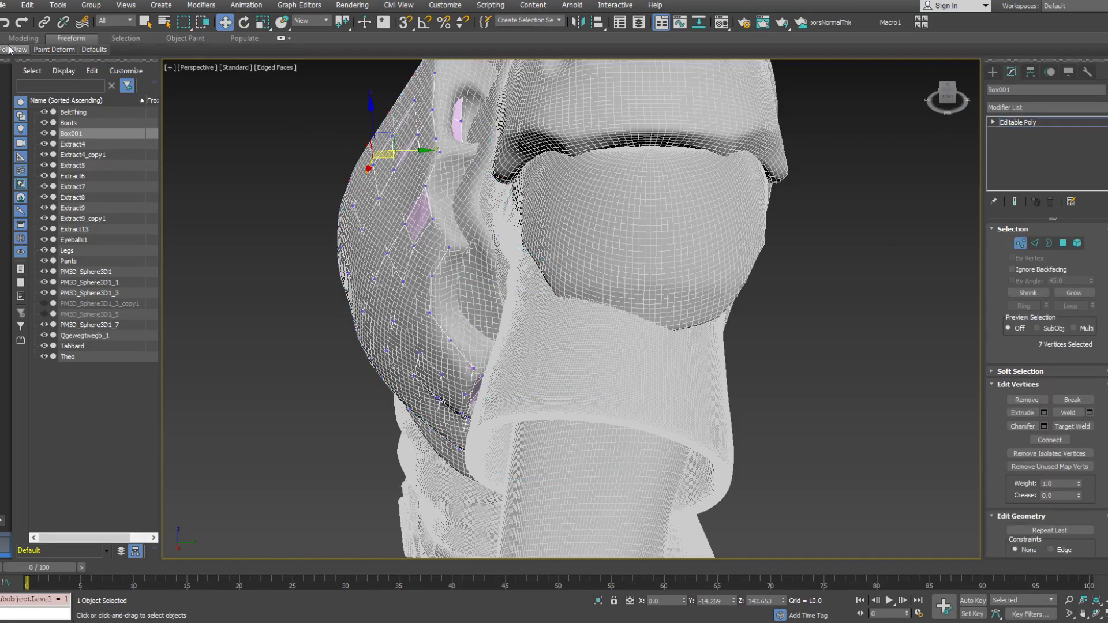
mouse_move(9, 50)
left_click(119, 102)
middle_click_drag(428, 214, 428, 243)
key("F3")
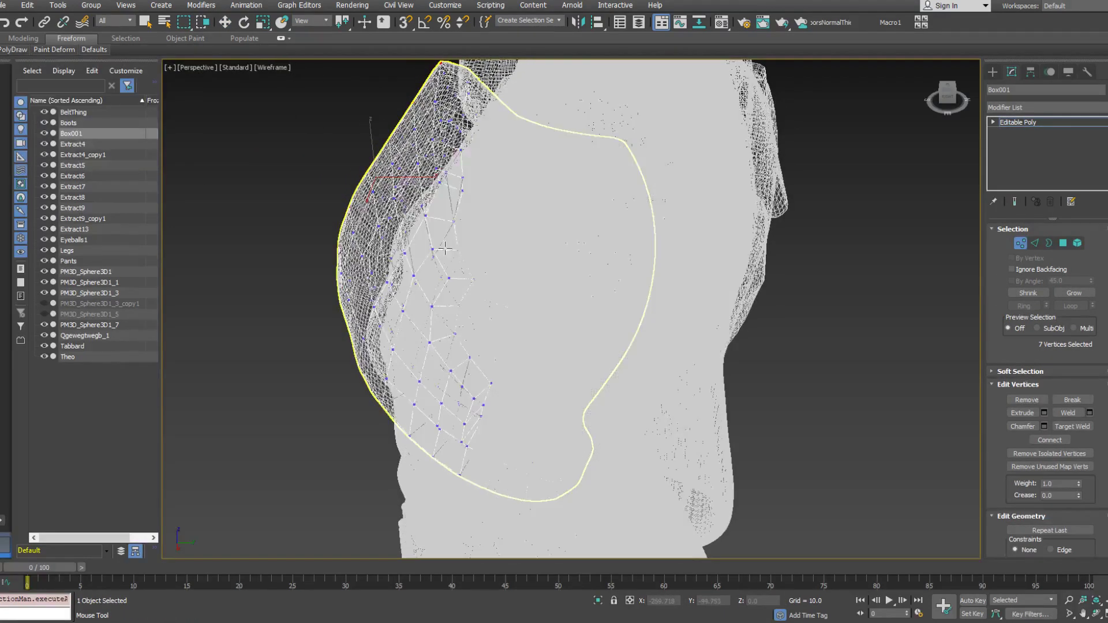
key("F3")
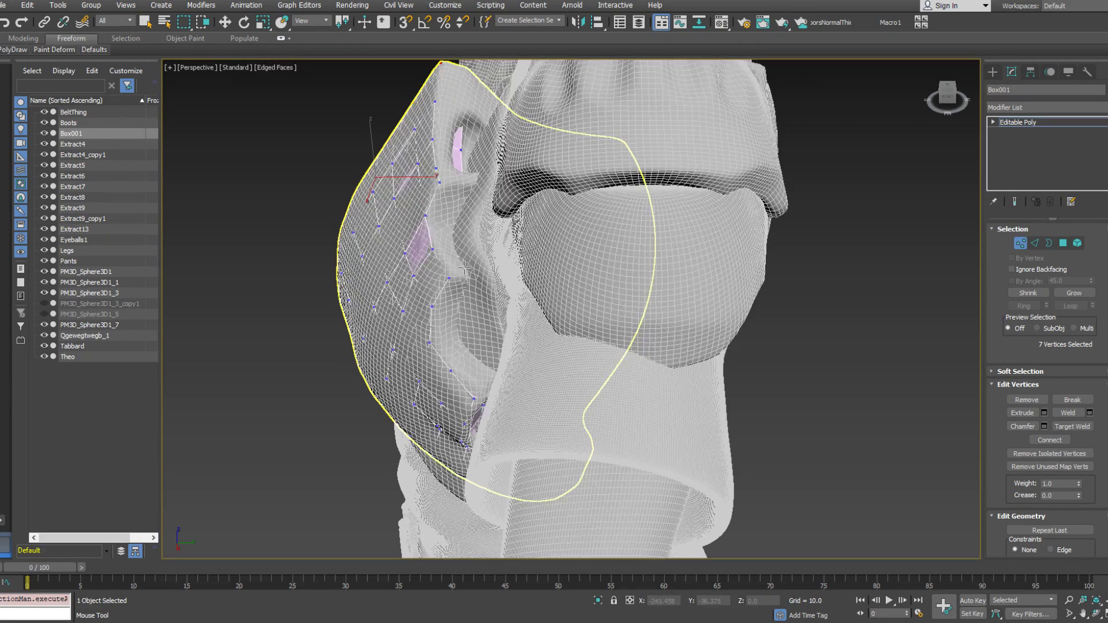
left_click_drag(450, 279, 479, 281)
middle_click_drag(479, 281, 484, 303, "alt")
left_click_drag(438, 256, 458, 250)
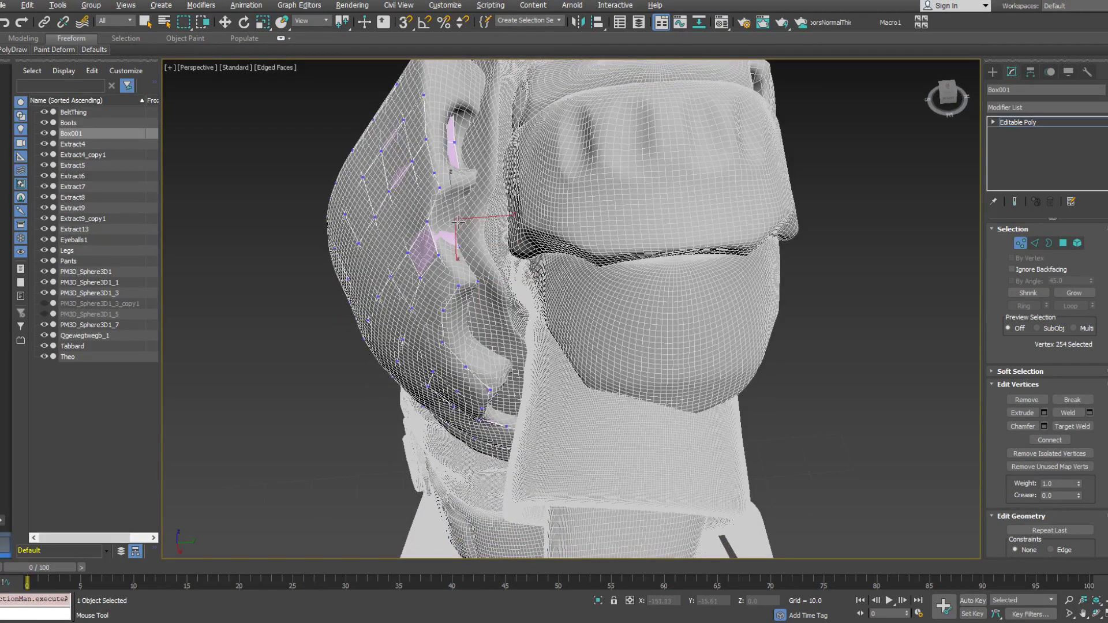
Move the inner shell vertices further up the armhole outward to the inner edge of the sculpted rim
middle_click_drag(459, 224, 454, 245, "alt")
scroll(455, 245, "up", 3)
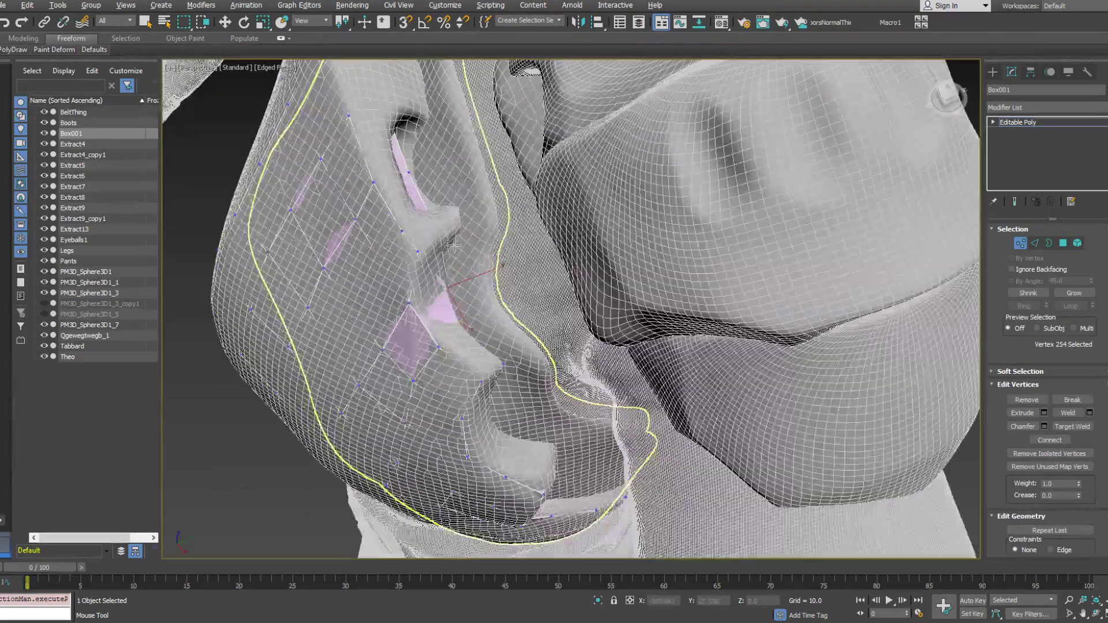
key("F3")
key("F3")
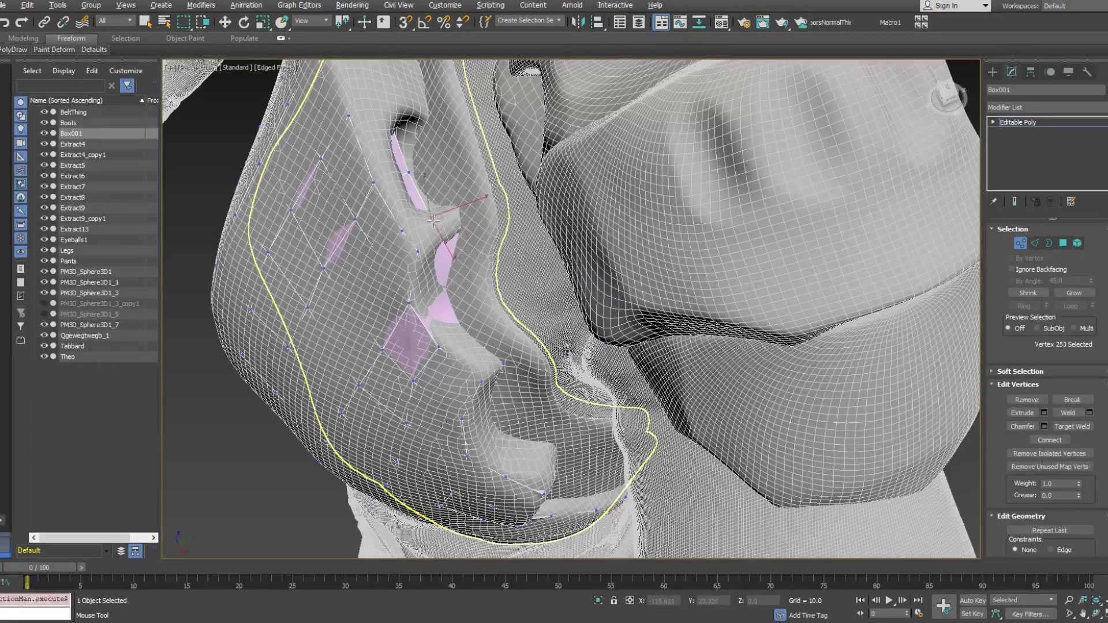
left_click_drag(434, 220, 454, 206)
left_click_drag(409, 176, 436, 169)
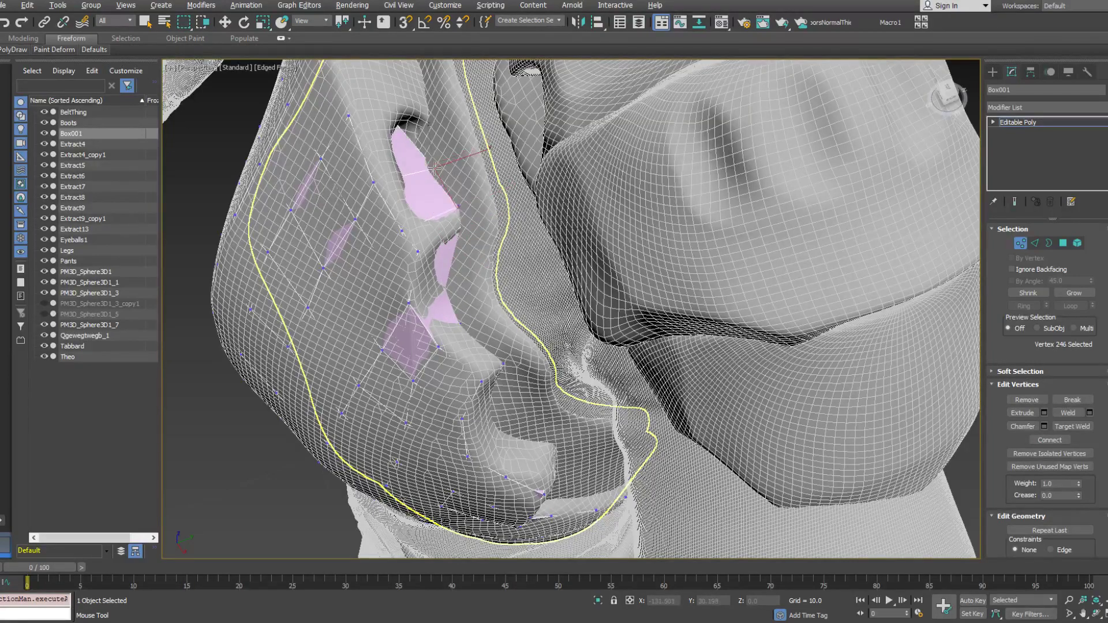
left_click_drag(385, 112, 426, 112)
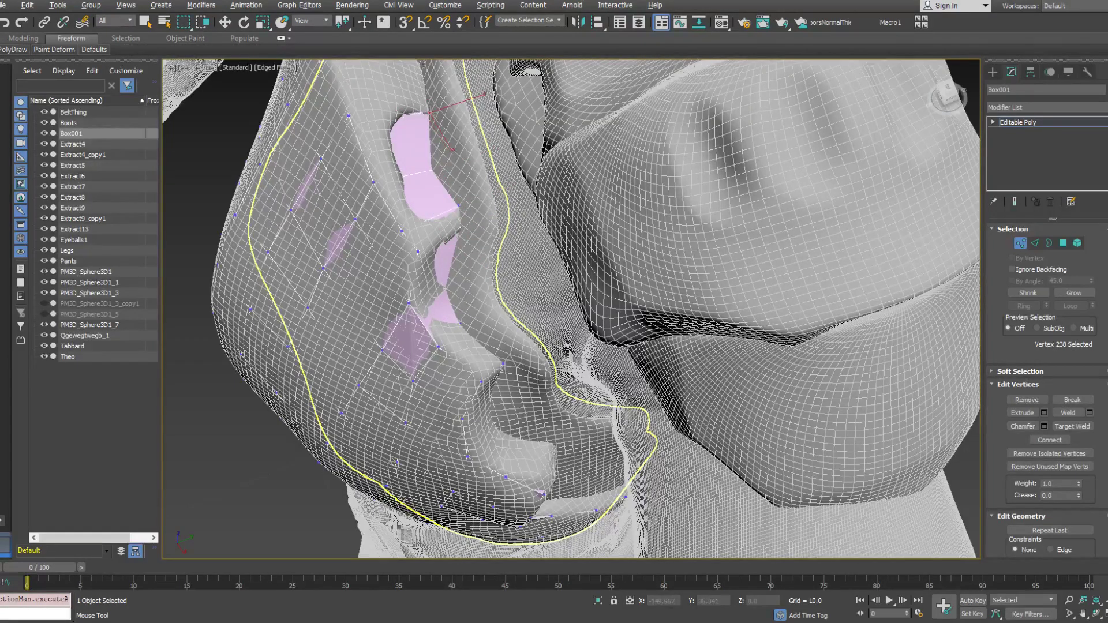
Adjust the inner vertex beside the armhole's upper notch and drag the one above it to the sculpted rim's inner edge
middle_click_drag(430, 113, 445, 130, "alt")
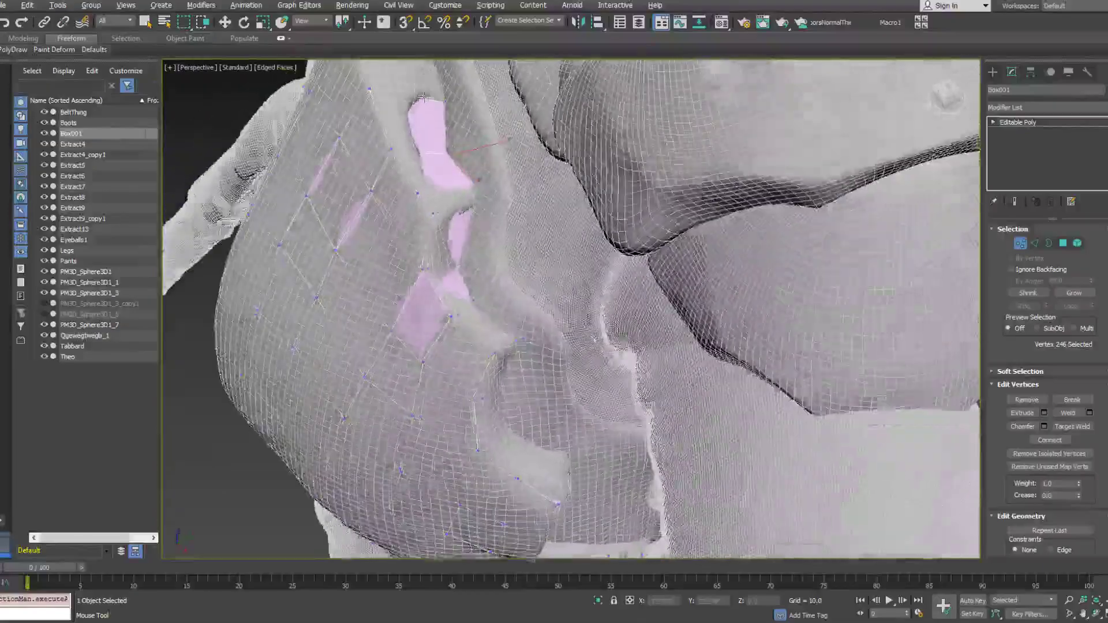
mouse_move(422, 97)
middle_mouse_down("alt")
mouse_move(474, 118)
mouse_move(425, 106)
middle_mouse_up("alt")
key("w")
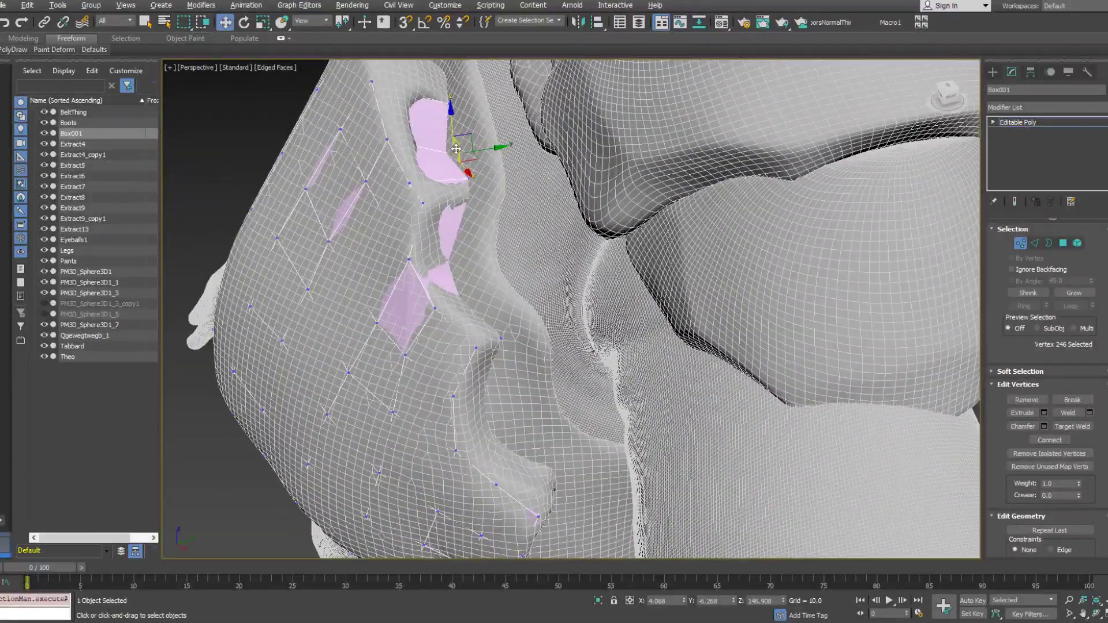
middle_click_drag(456, 149, 468, 274, "alt")
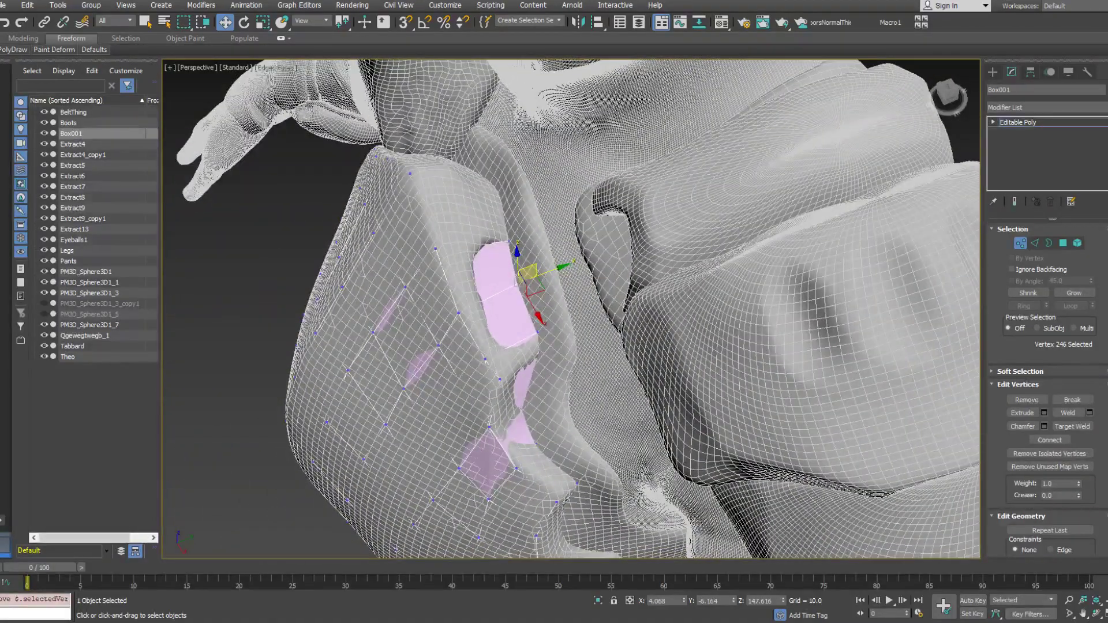
middle_click_drag(484, 151, 473, 178, "alt")
key("s")
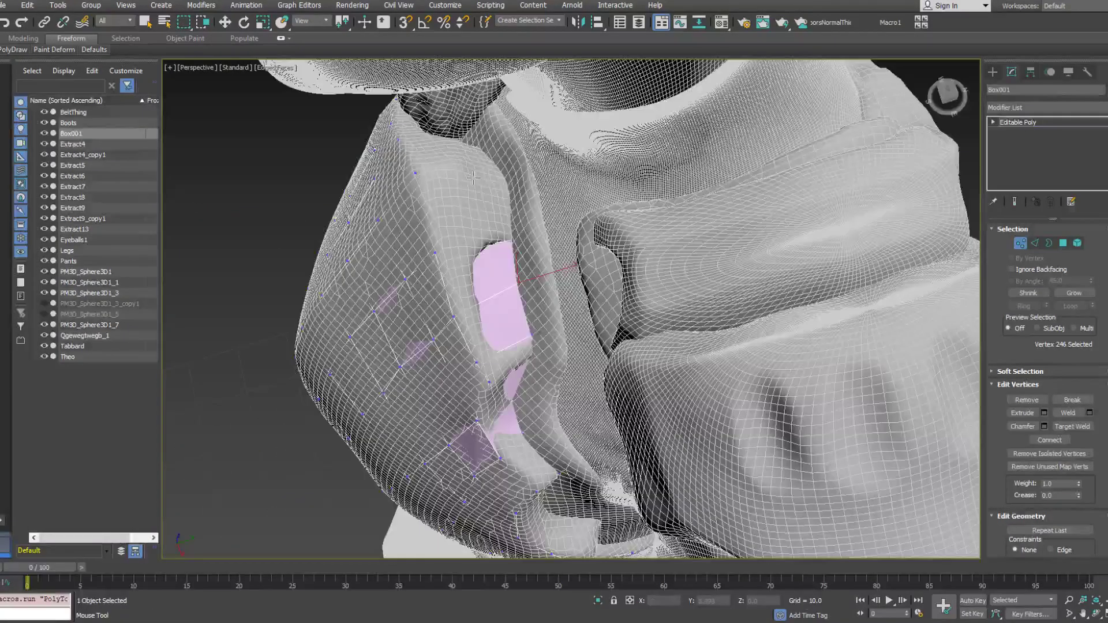
key("F3")
key("F3")
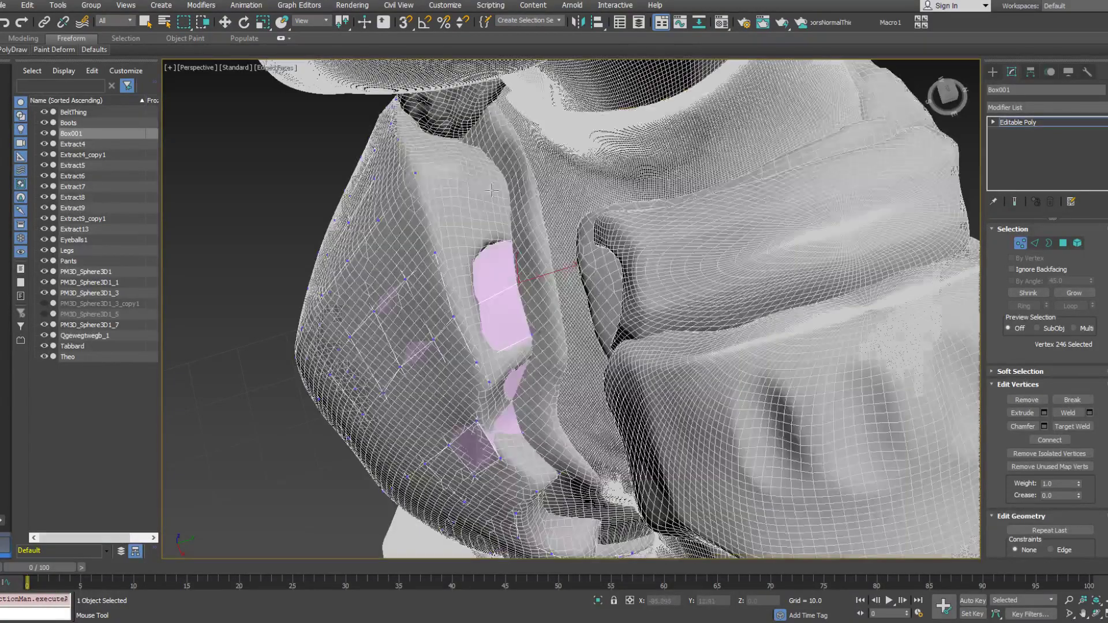
left_click_drag(470, 178, 501, 172)
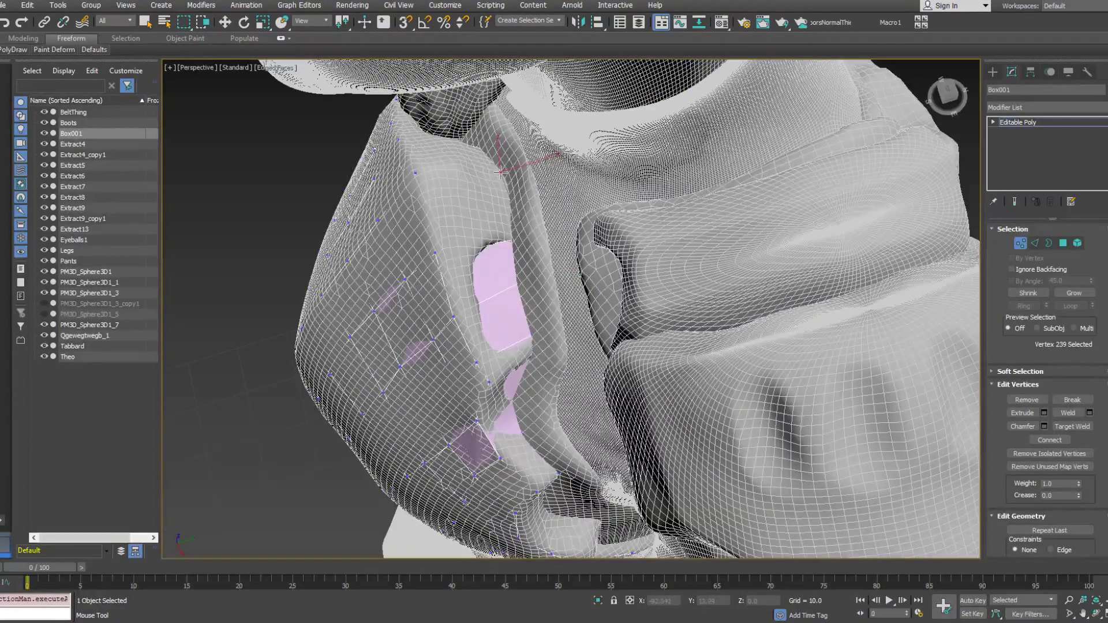
Reposition the inner shell vertices along the lower armhole on the sculpted rim and undo the last vertex move
mouse_move(502, 174)
middle_mouse_down("alt")
mouse_move(598, 168)
mouse_move(501, 171)
middle_mouse_up("alt")
key("shift+z")
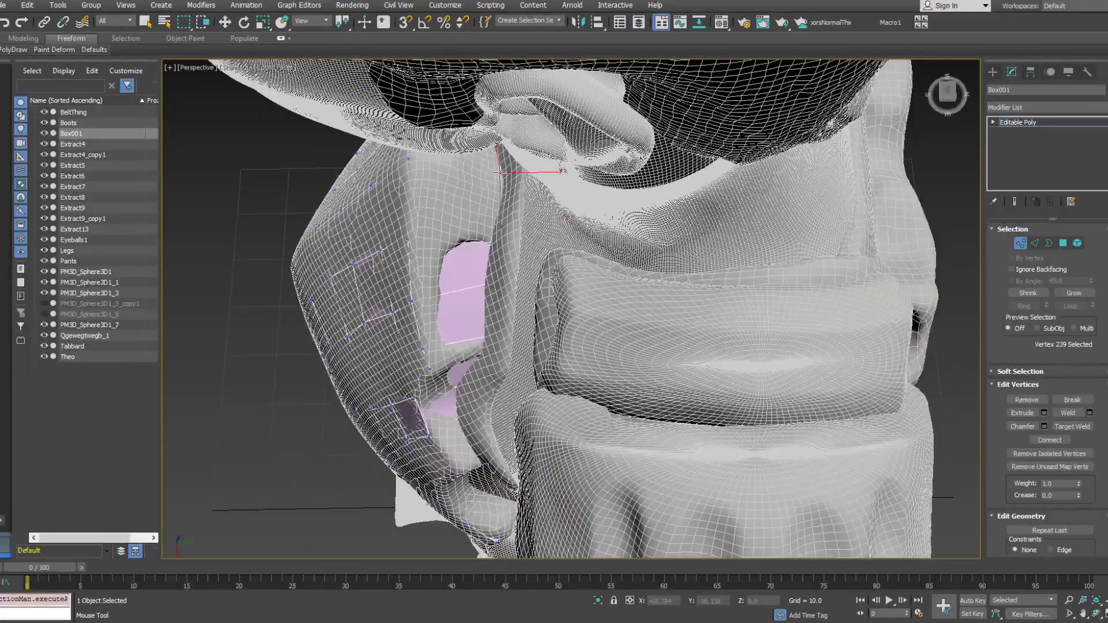
middle_click_drag(499, 172, 490, 227, "alt")
key("shift+z")
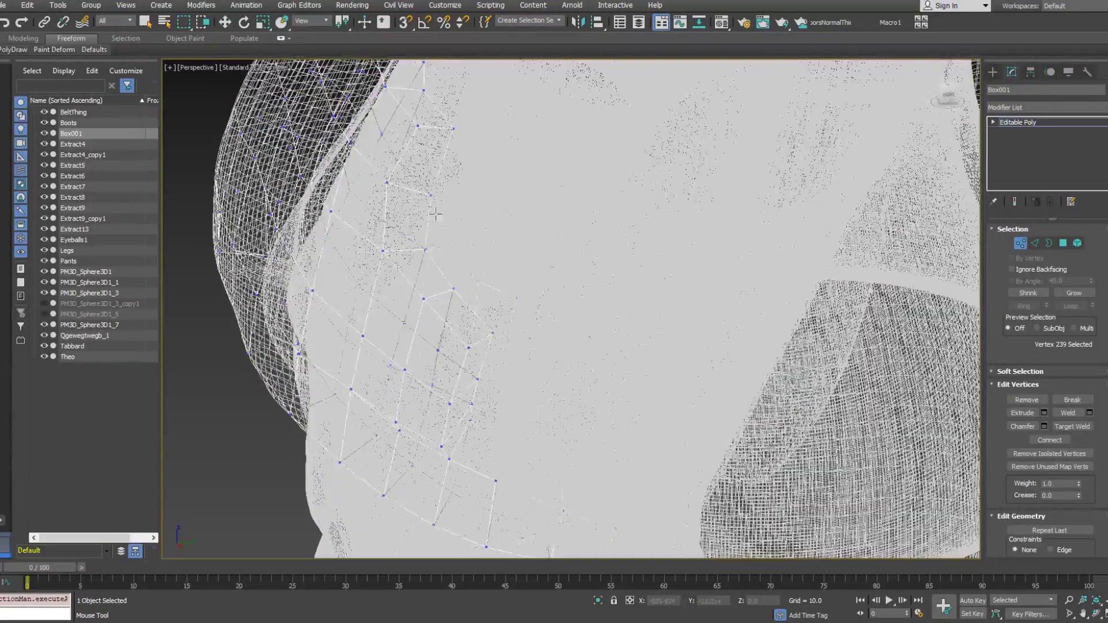
key("shift+y")
left_click(432, 191)
left_click(428, 242)
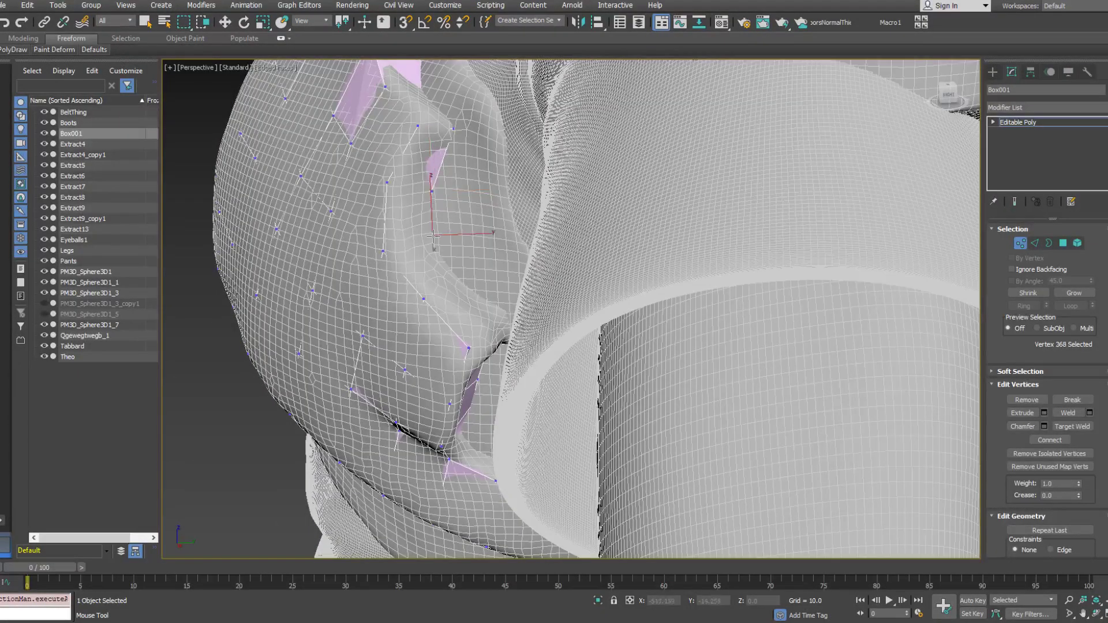
key("F3")
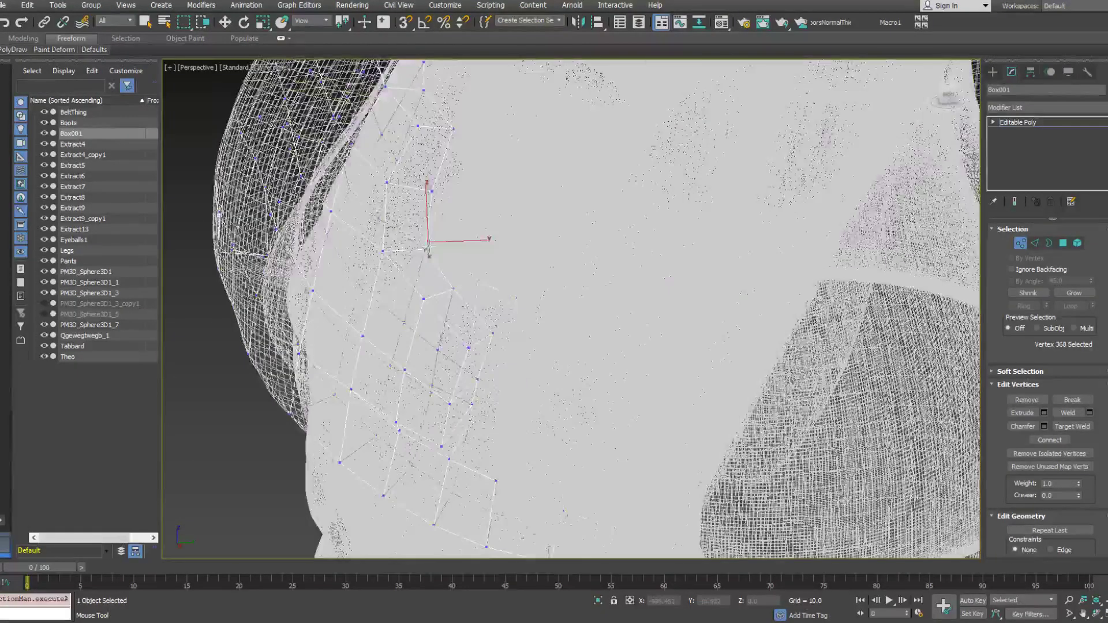
key("F3")
key("ctrl+z")
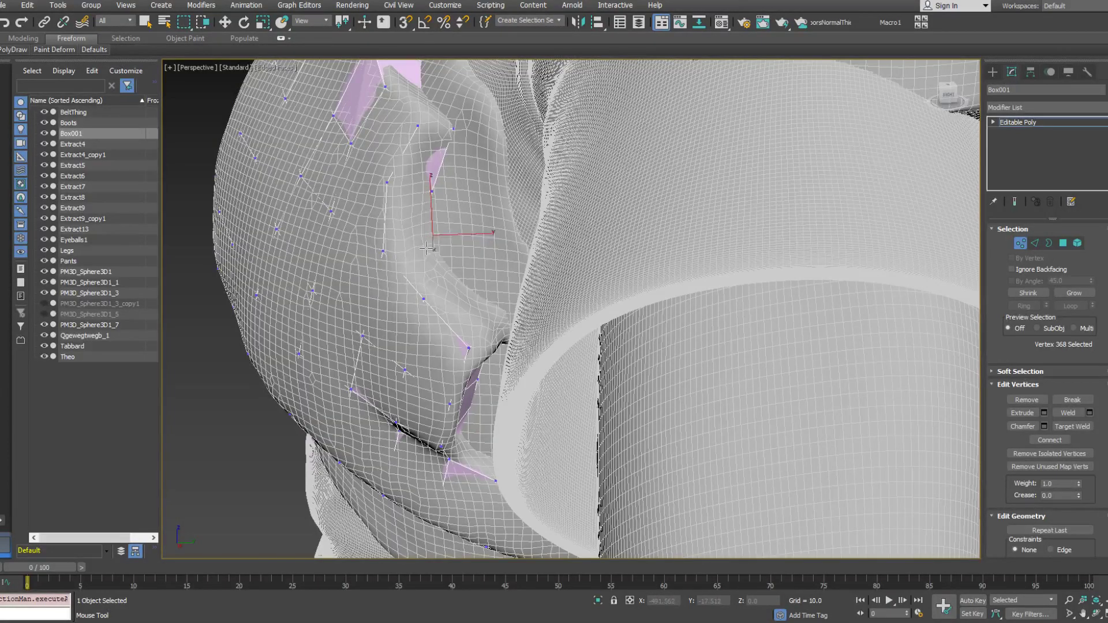
Move the next two inner vertices towards the underarm onto the inner edge of the sculpted rim
left_click(456, 279)
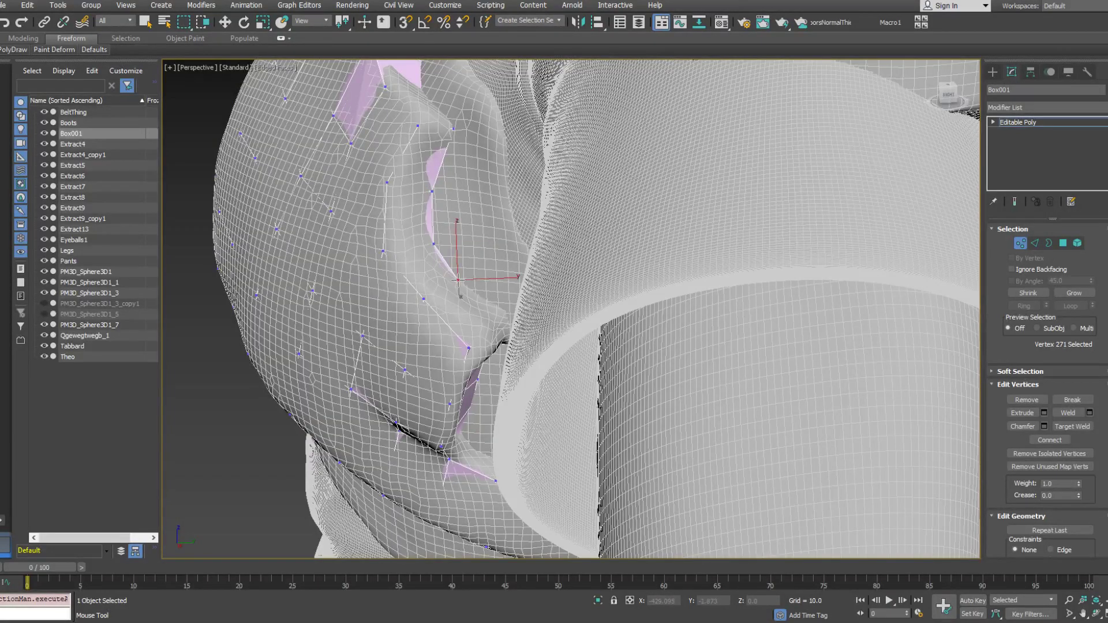
middle_click_drag(456, 281, 514, 334, "alt")
key("shift+z")
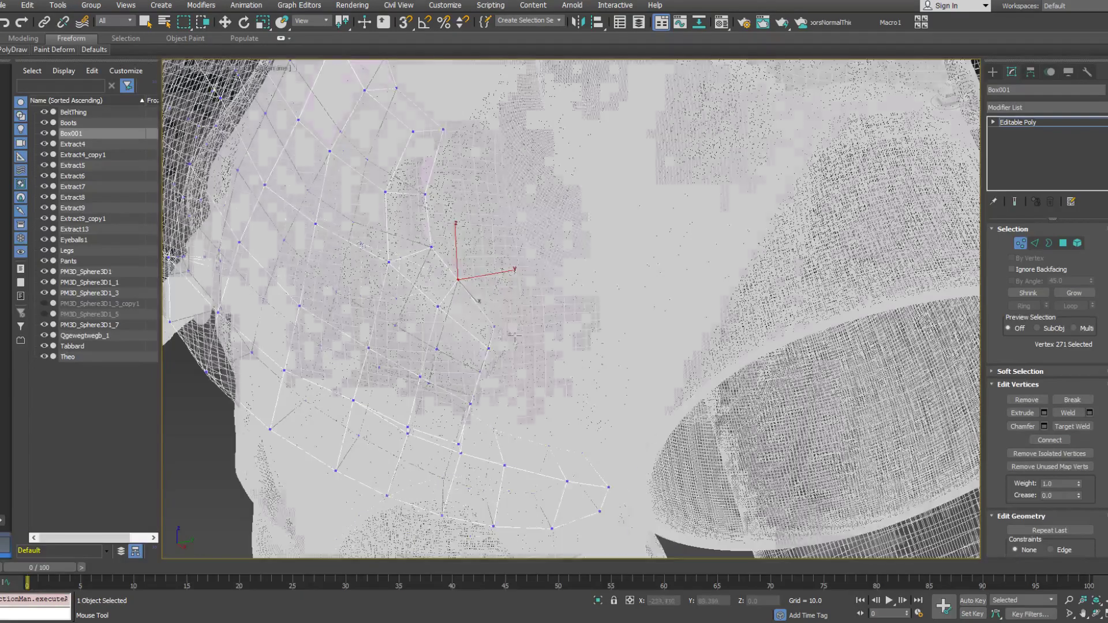
key("shift+y")
left_click(508, 317)
Move the next inner shell vertices below the armhole notch onto the inner edge of the sculpted rim
middle_click_drag(509, 317, 500, 434, "alt")
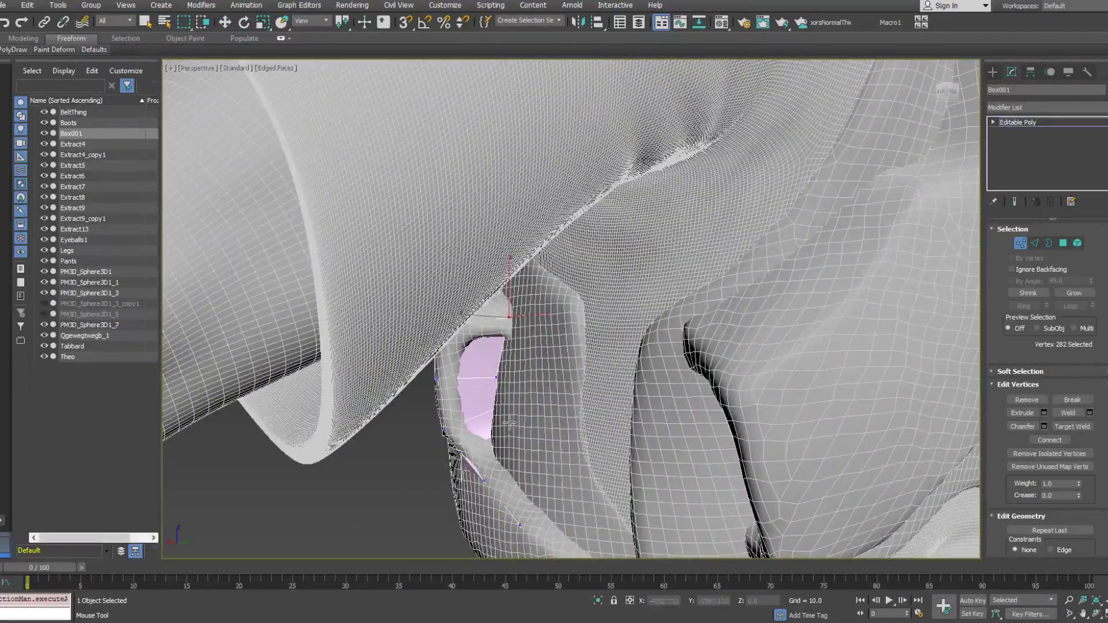
left_click(495, 407)
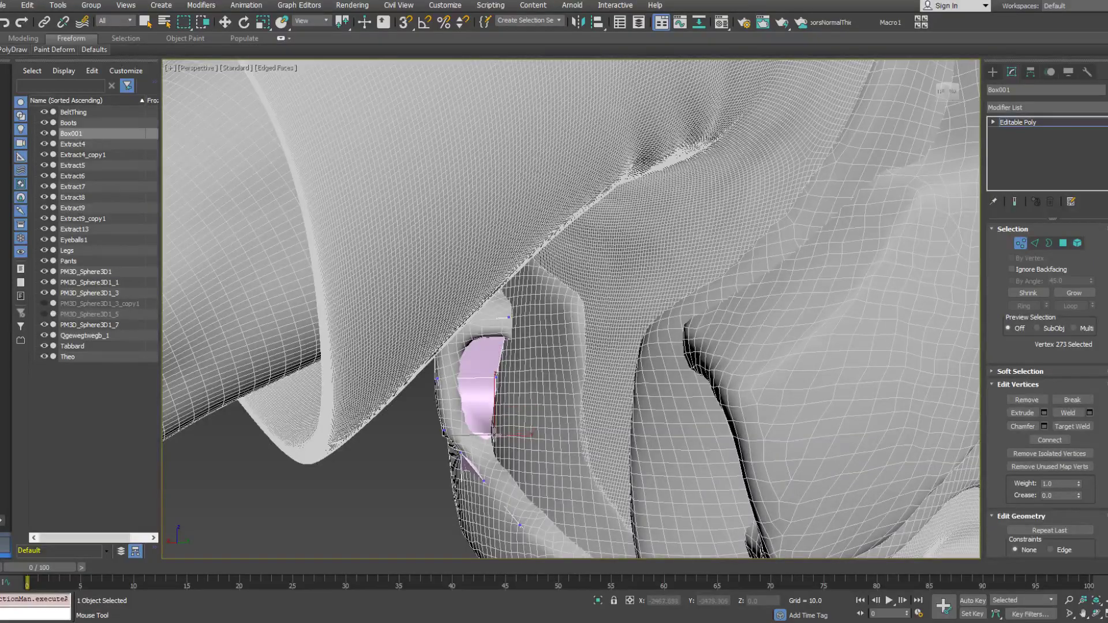
mouse_move(493, 432)
middle_mouse_down("alt")
mouse_move(471, 467)
mouse_move(483, 420)
mouse_move(502, 441)
middle_mouse_up("alt")
key("F3")
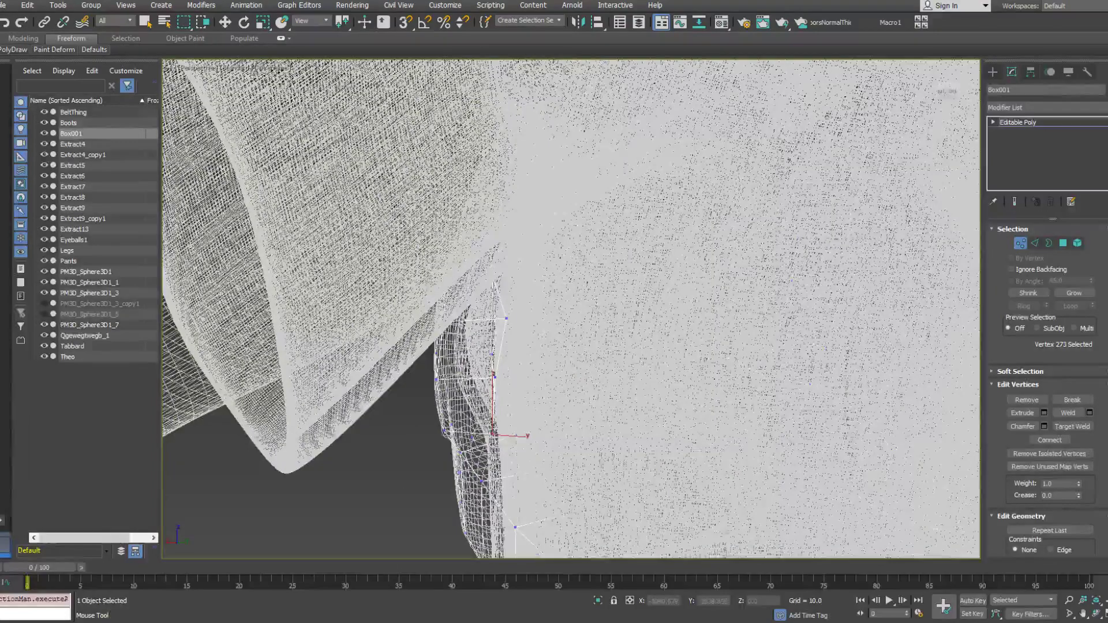
left_click(513, 444)
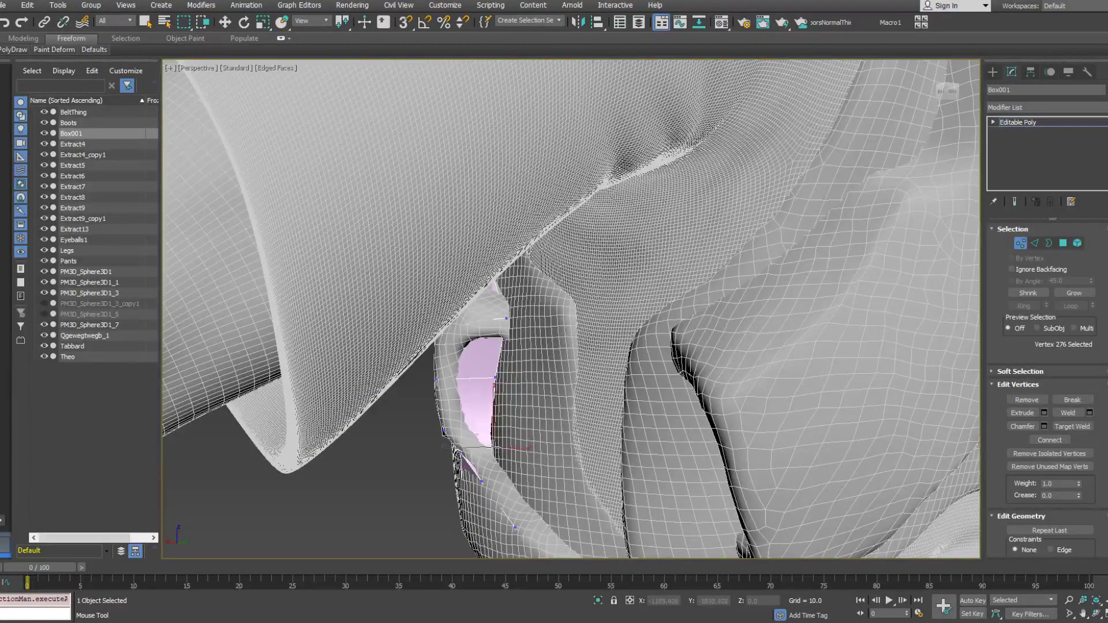
mouse_move(495, 450)
middle_mouse_down("alt")
mouse_move(554, 421)
mouse_move(516, 425)
mouse_move(504, 469)
middle_mouse_up("alt")
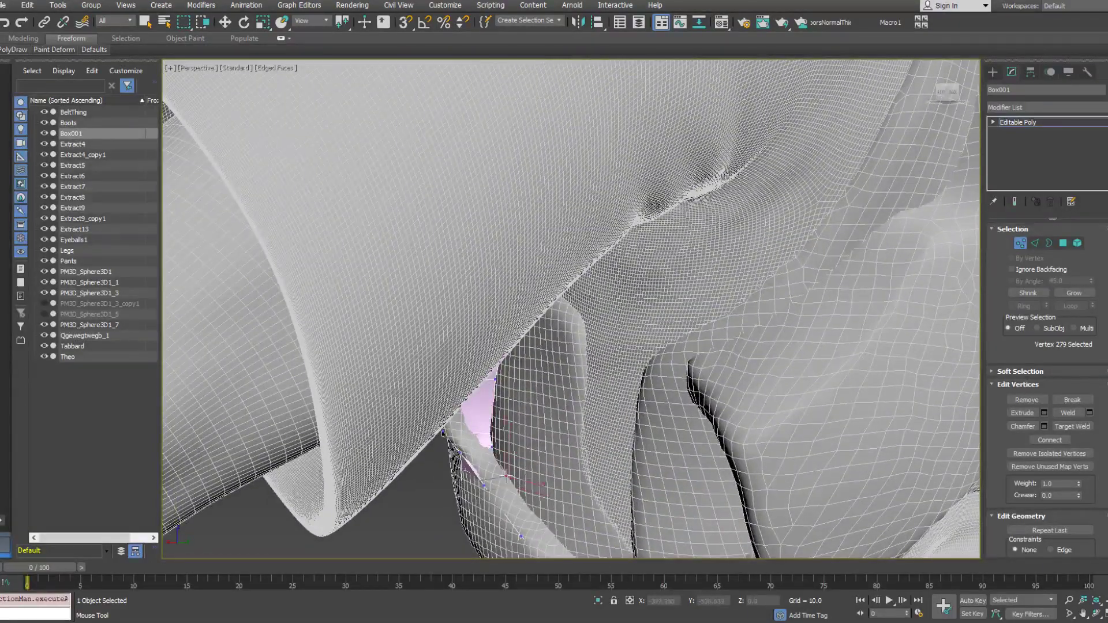
Fit the inner shell vertices along the underarm curve to the sculpted rim, checking their placement in wireframe
middle_click_drag(536, 502, 512, 442, "alt")
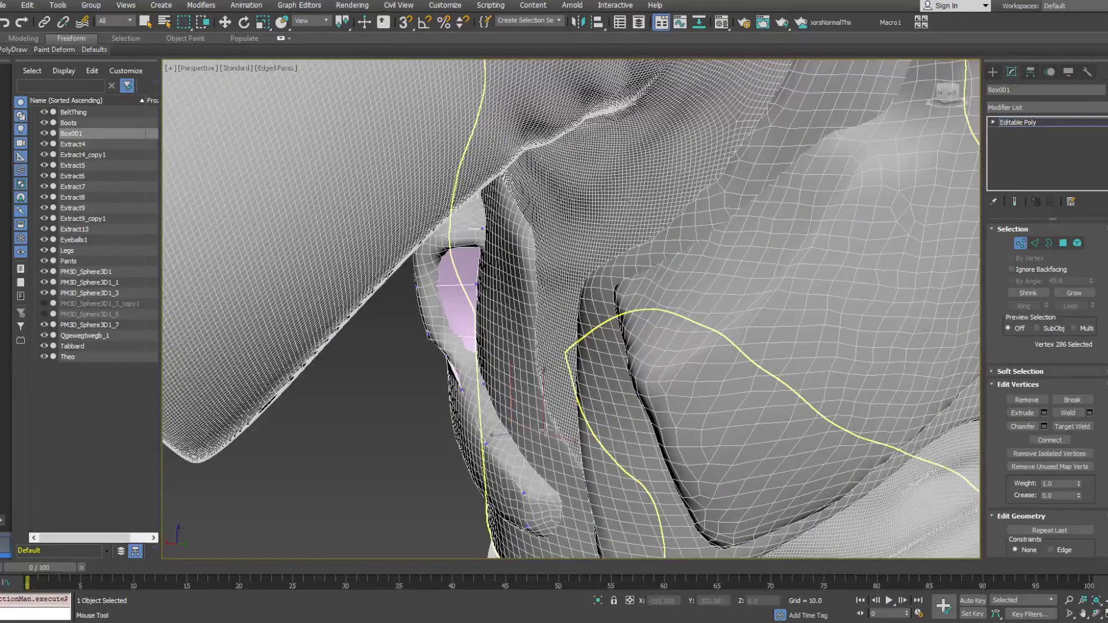
middle_click_drag(529, 443, 550, 423, "alt")
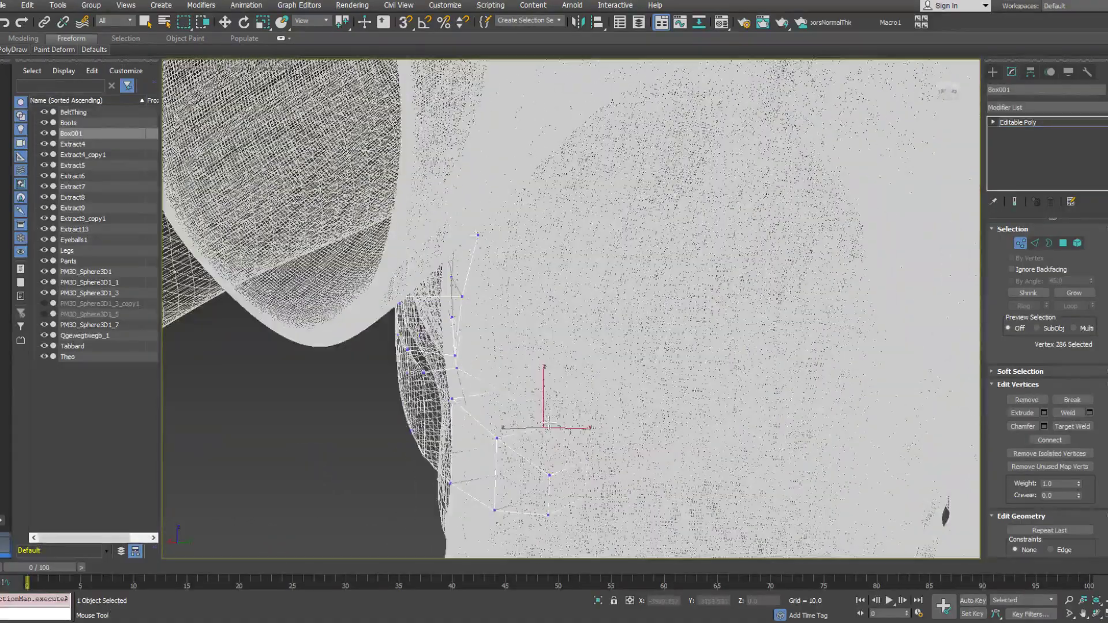
middle_click_drag(482, 392, 468, 385, "alt")
key("F3")
key("F3")
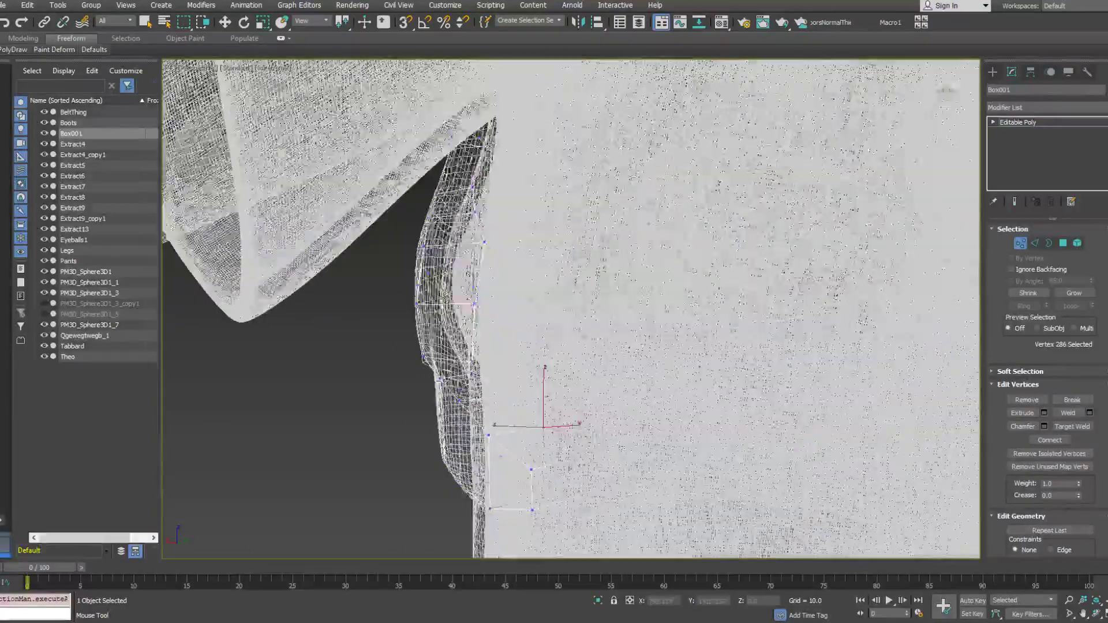
left_click(490, 401)
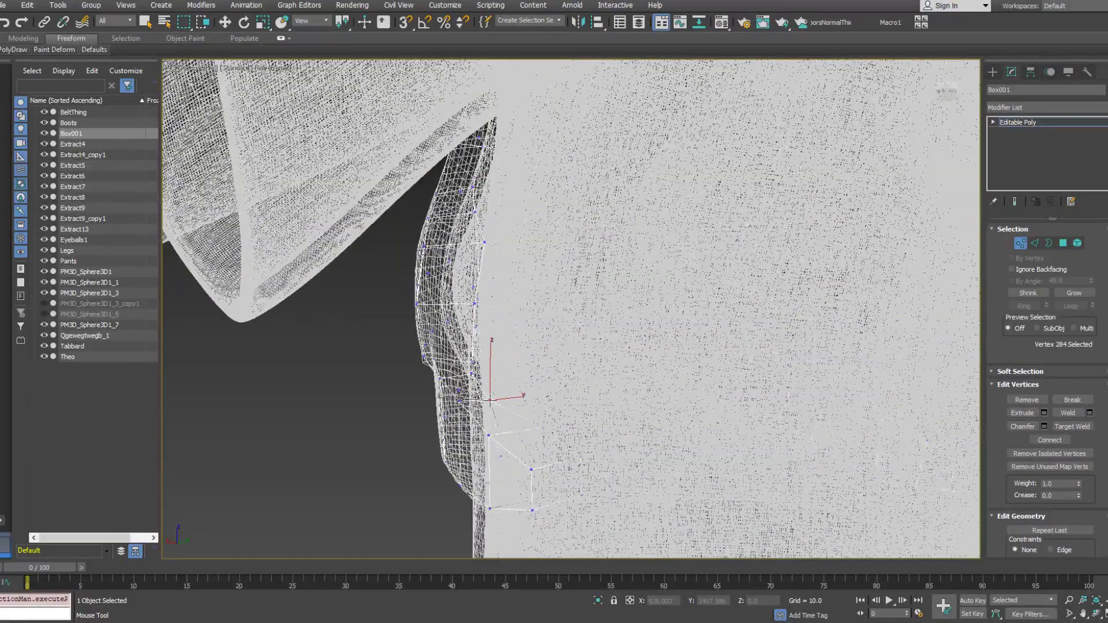
scroll(491, 399, "down", 3)
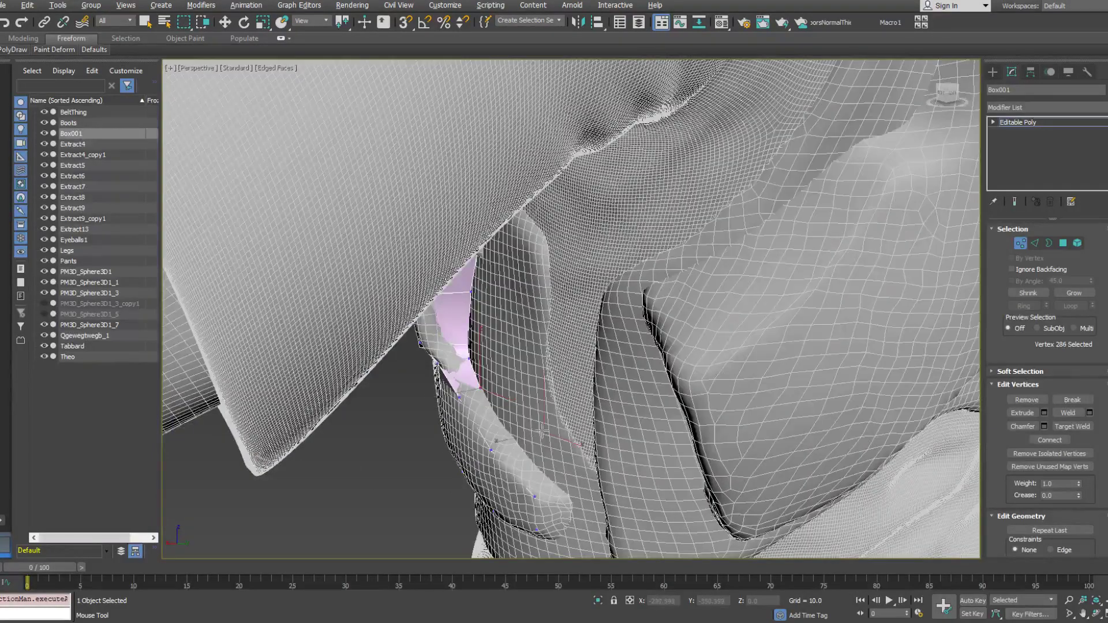
Place the two inner vertices at the breastplate's rear side corner on the inner edge of the sculpted rim
left_click(535, 436, "ctrl")
left_click(571, 493, "ctrl")
middle_click_drag(577, 540, 564, 387, "alt")
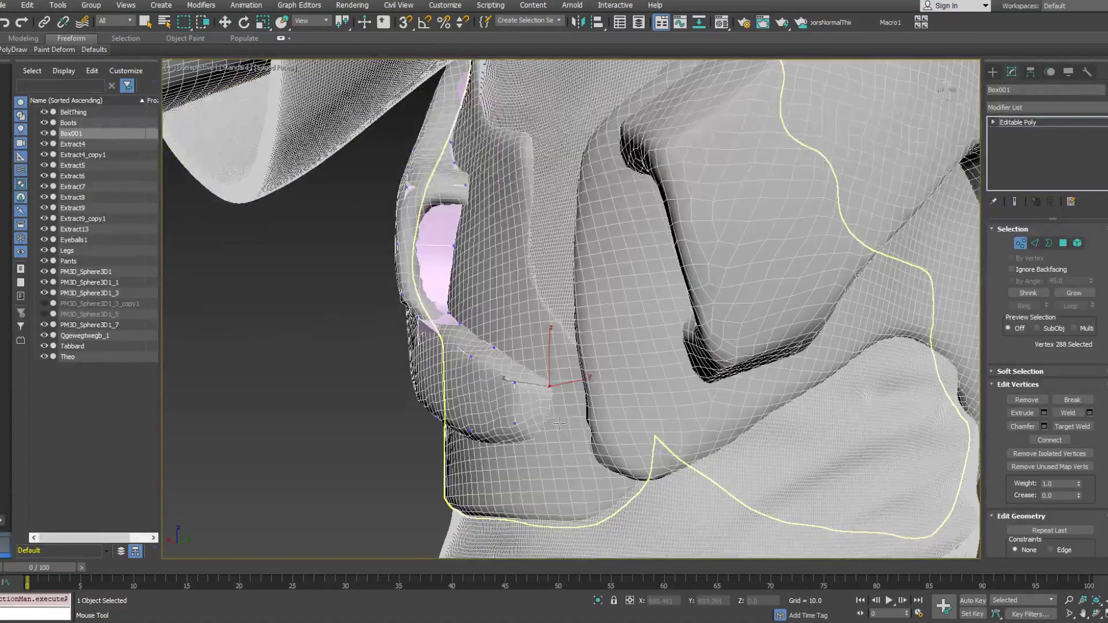
left_click(550, 385, "alt")
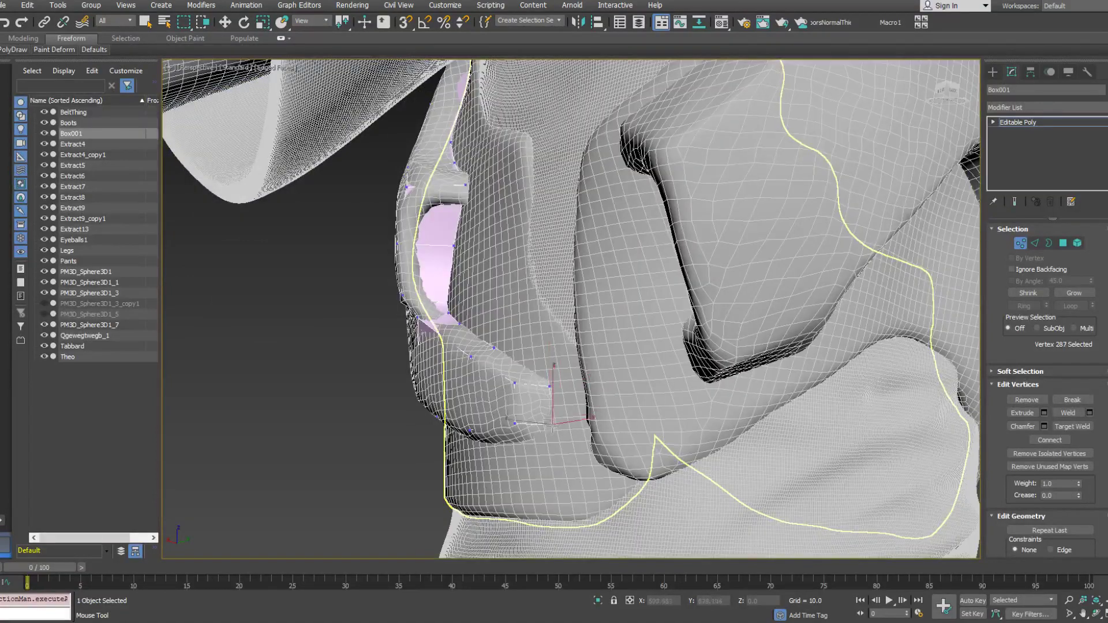
middle_click_drag(413, 436, 615, 405, "alt")
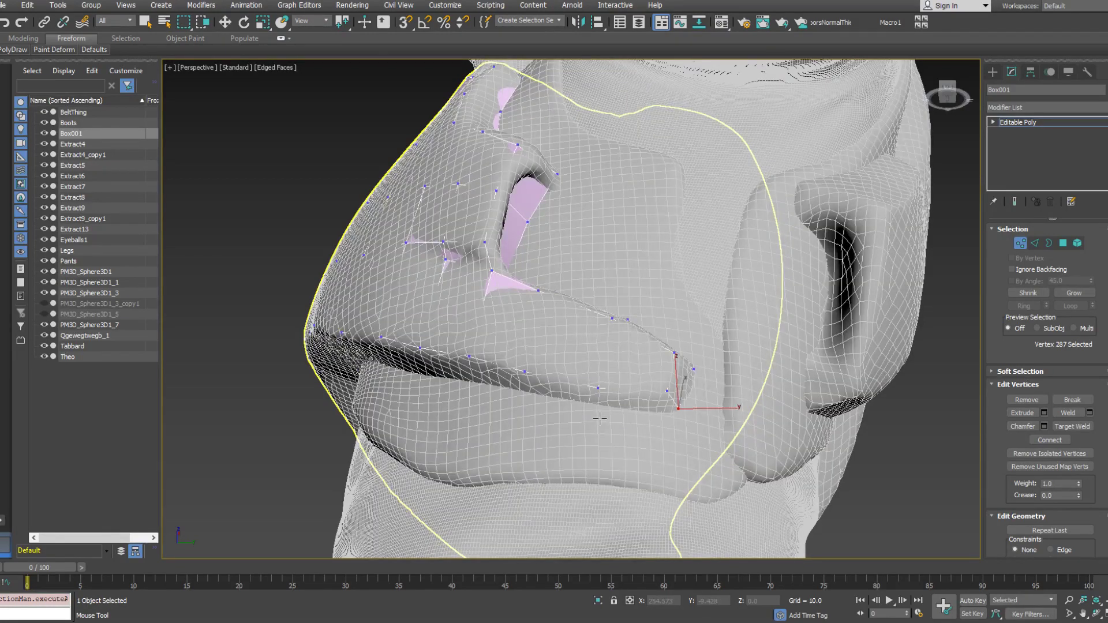
left_click_drag(600, 419, 599, 405)
middle_click_drag(599, 405, 560, 398, "alt")
left_click(670, 382)
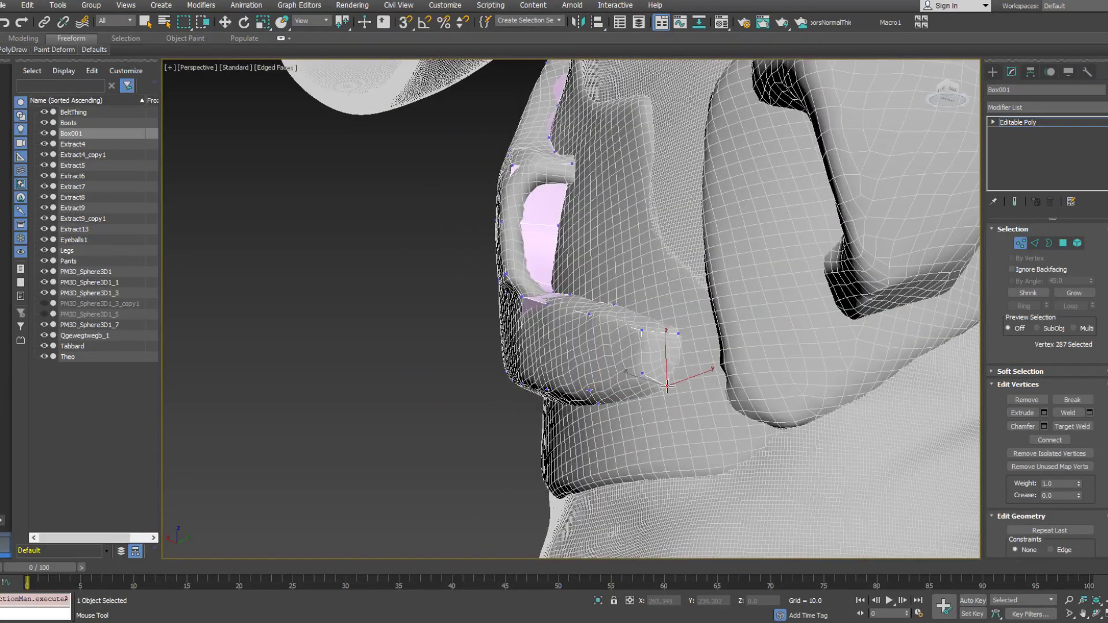
Adjust the vertex beside the rear side corner and move an inner vertex of the lower edge onto the sculpted underside
left_click(642, 374)
middle_click_drag(643, 374, 707, 361, "alt")
middle_click_drag(528, 384, 681, 352)
key("F3")
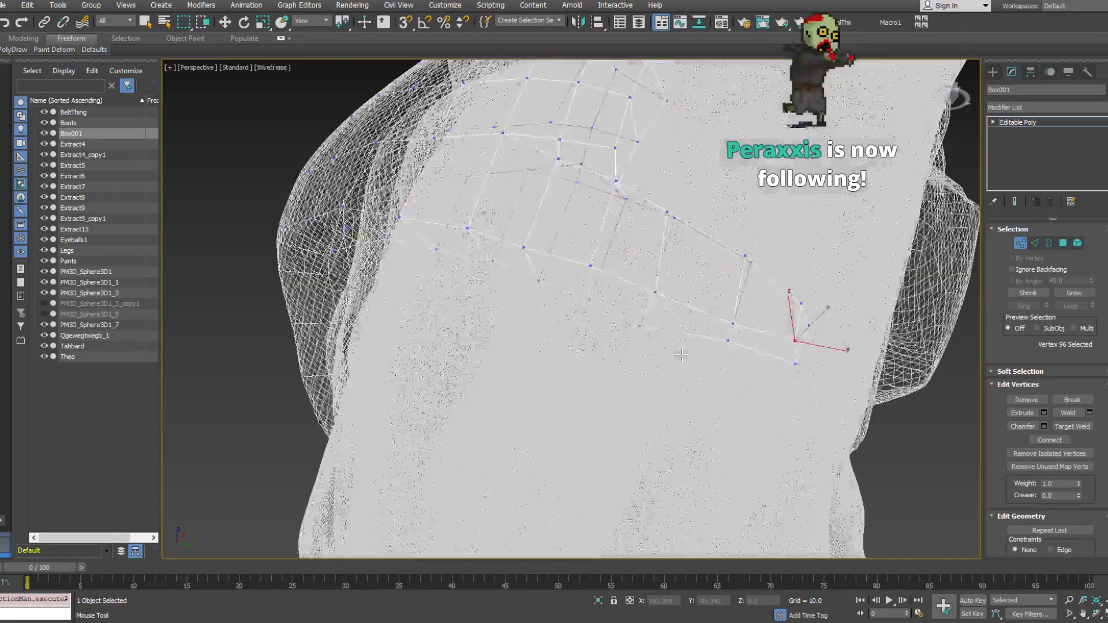
key("F3")
left_click(648, 316)
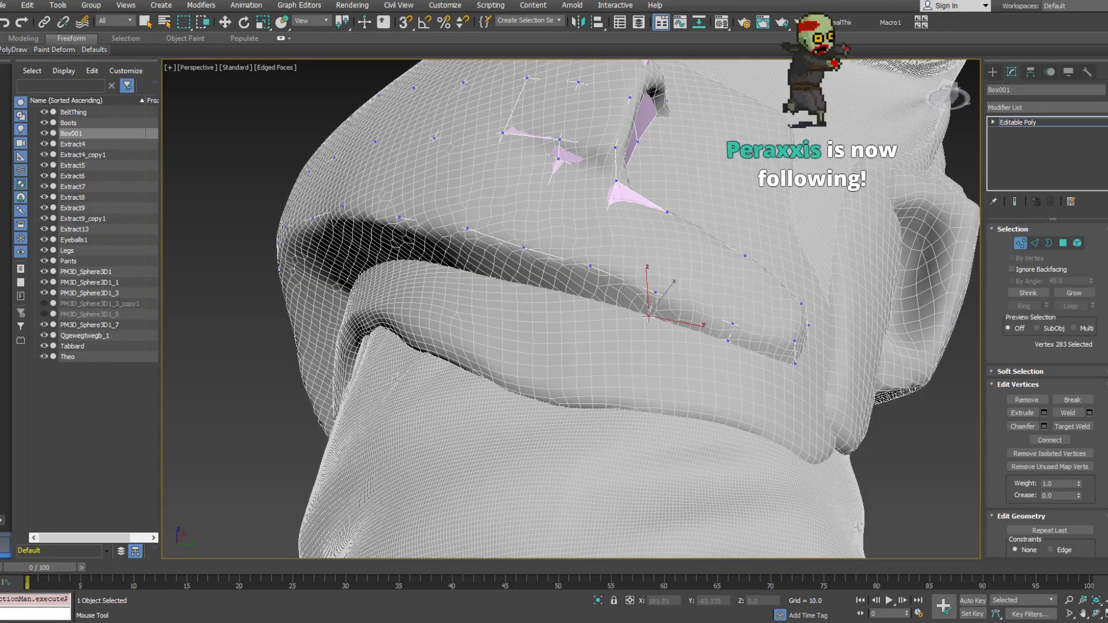
Move the next two inner vertices along the breastplate's lower side edge down to the sculpted rim's inner edge
middle_click_drag(647, 315, 648, 346, "alt")
left_click(664, 345)
middle_click_drag(648, 347, 695, 386)
scroll(698, 388, "down", 3)
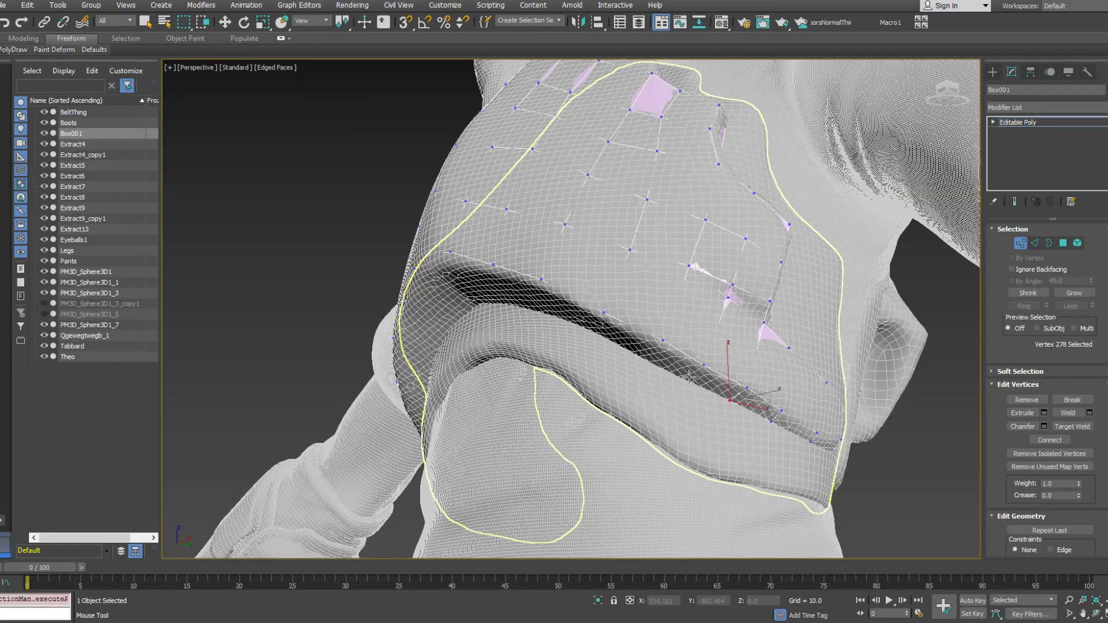
left_click(690, 377)
middle_click_drag(689, 377, 684, 371, "alt")
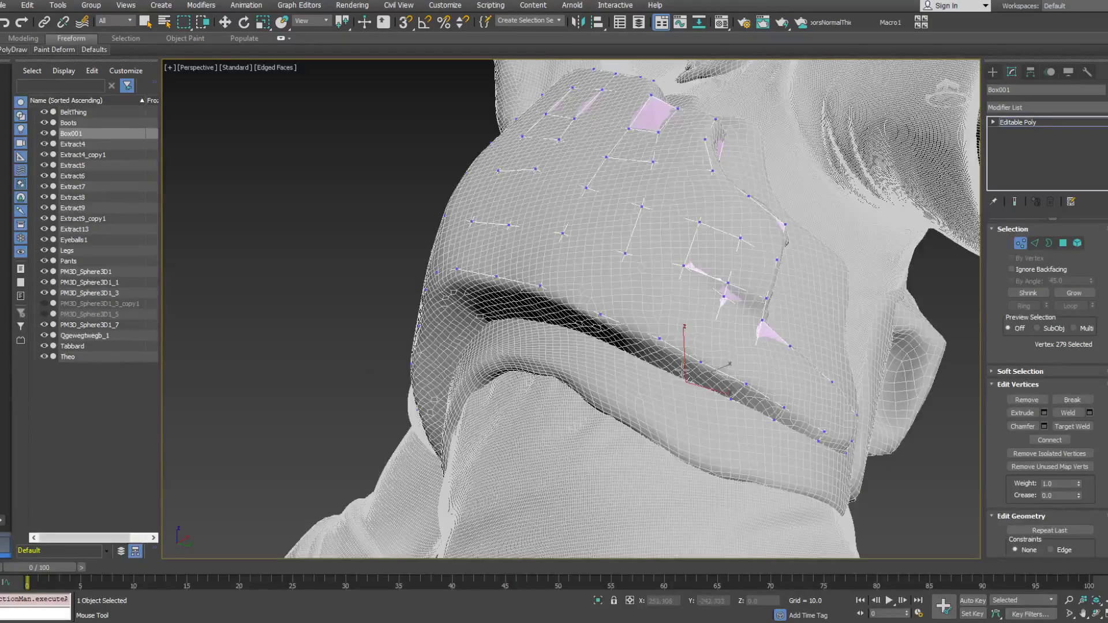
Drag the inner vertices where the lower edge turns to the front down onto the sculpted rim's inner edge
key("F3")
key("F3")
left_click(654, 353)
left_click_drag(654, 353, 648, 363)
middle_click_drag(625, 363, 666, 365, "alt")
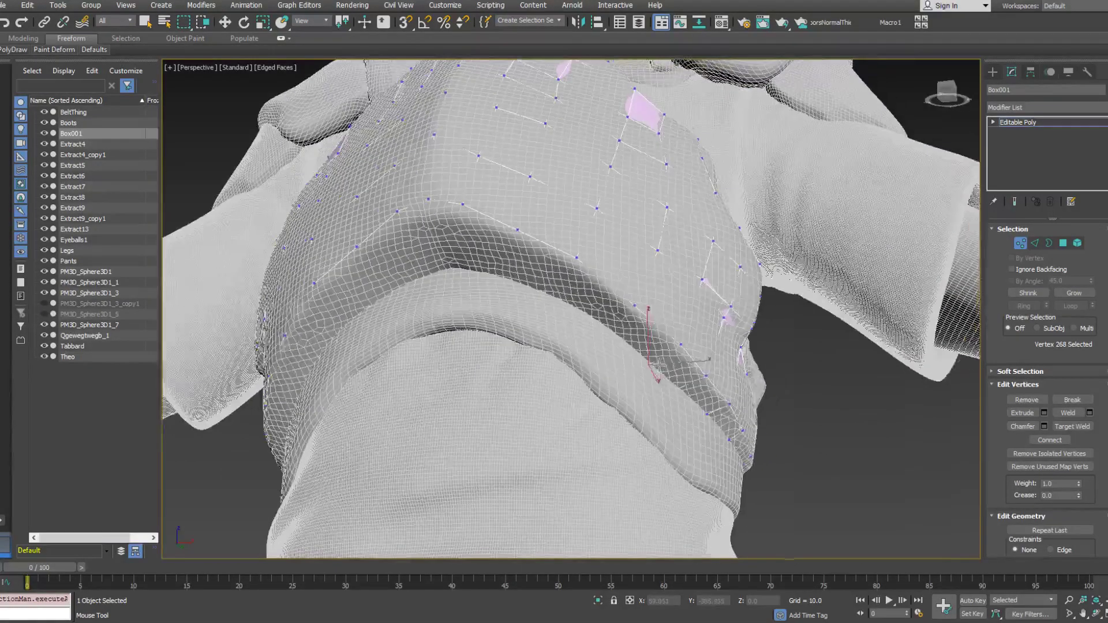
key("F3")
key("F3")
left_click(610, 327)
scroll(600, 327, "down", 4)
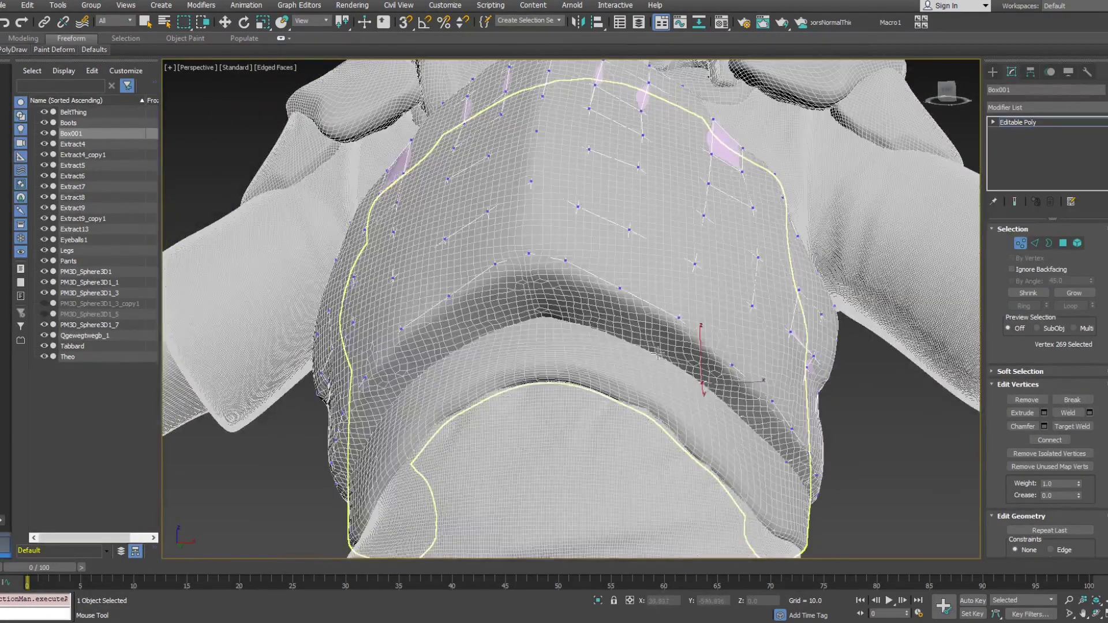
Move the remaining inner vertices of the front lower edge up to the centre line onto the rim's inner edge
left_click(658, 345)
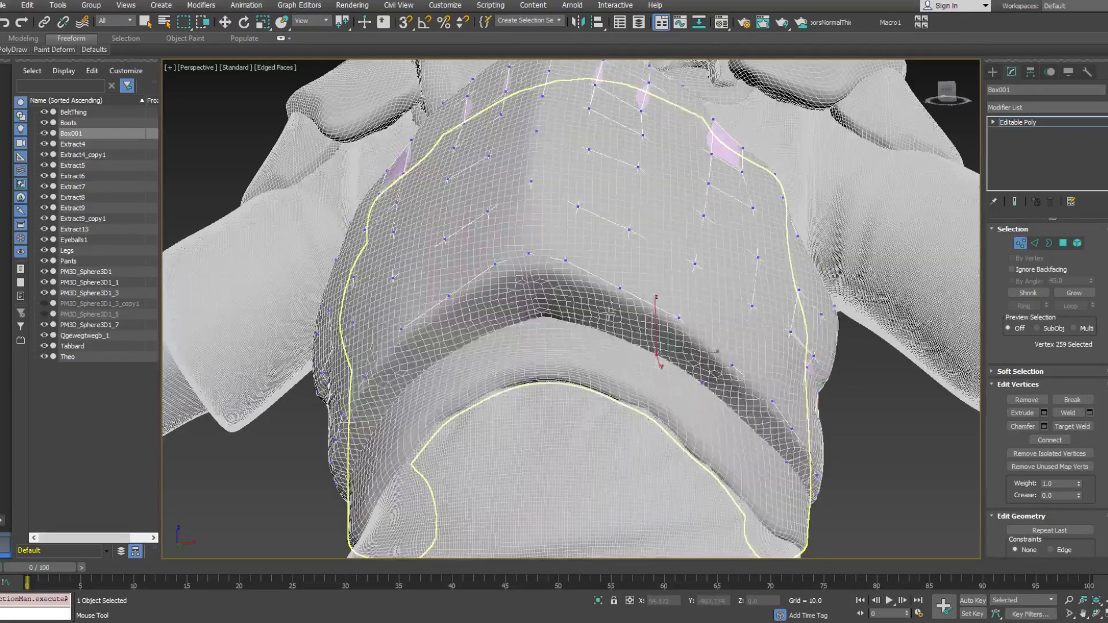
left_click(608, 331)
left_click_drag(611, 340, 615, 346)
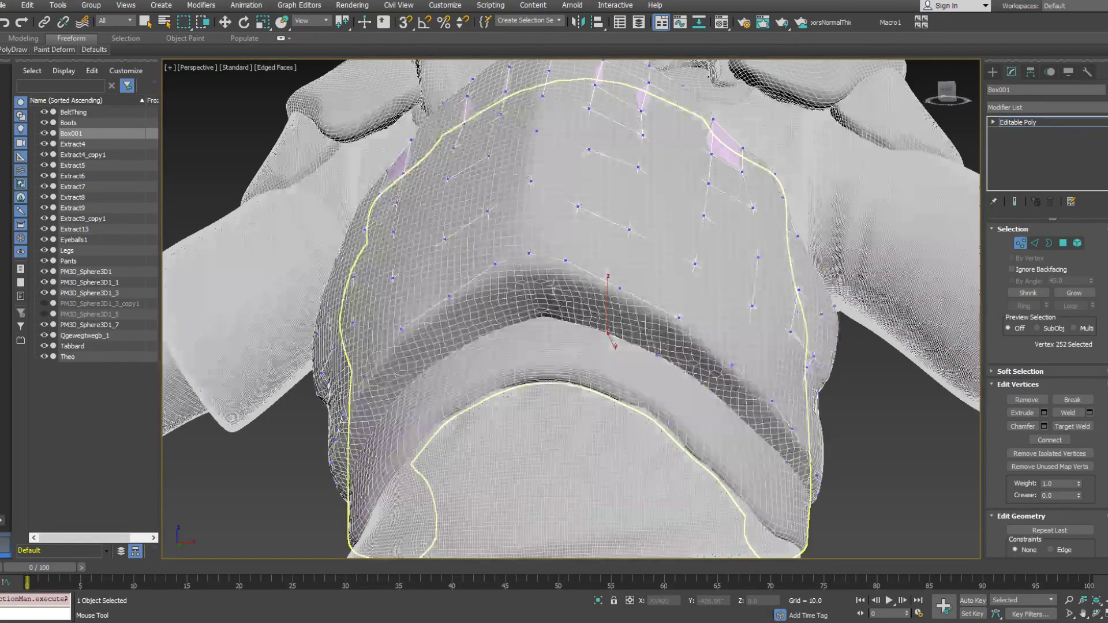
left_click(568, 319)
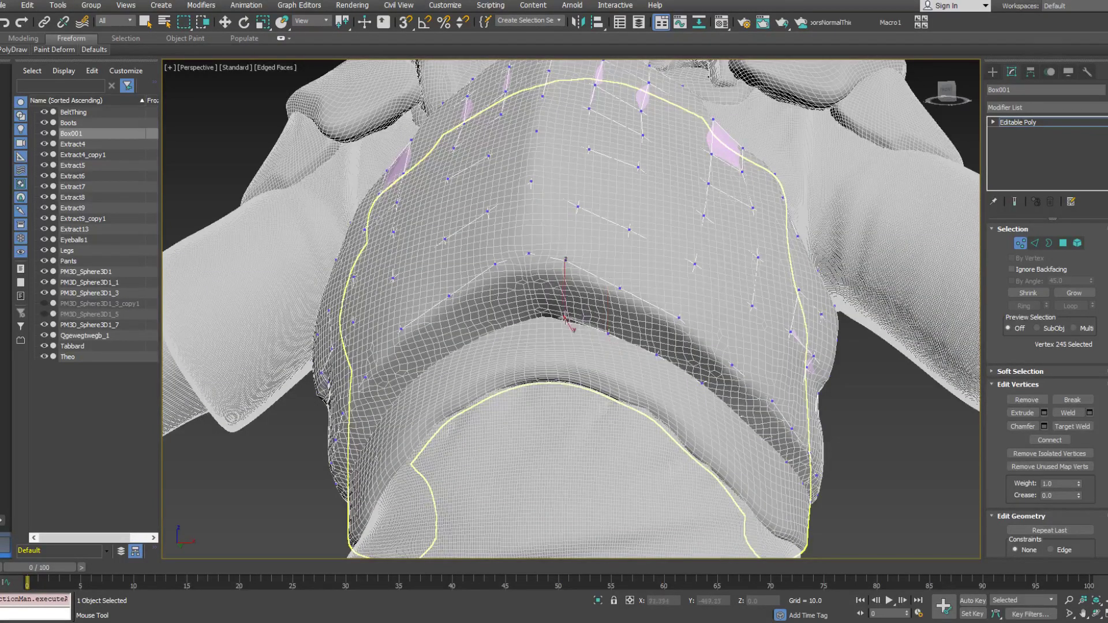
left_click(541, 317)
Delete the low-poly hip plate element on the character's right side
scroll(542, 323, "down", 10)
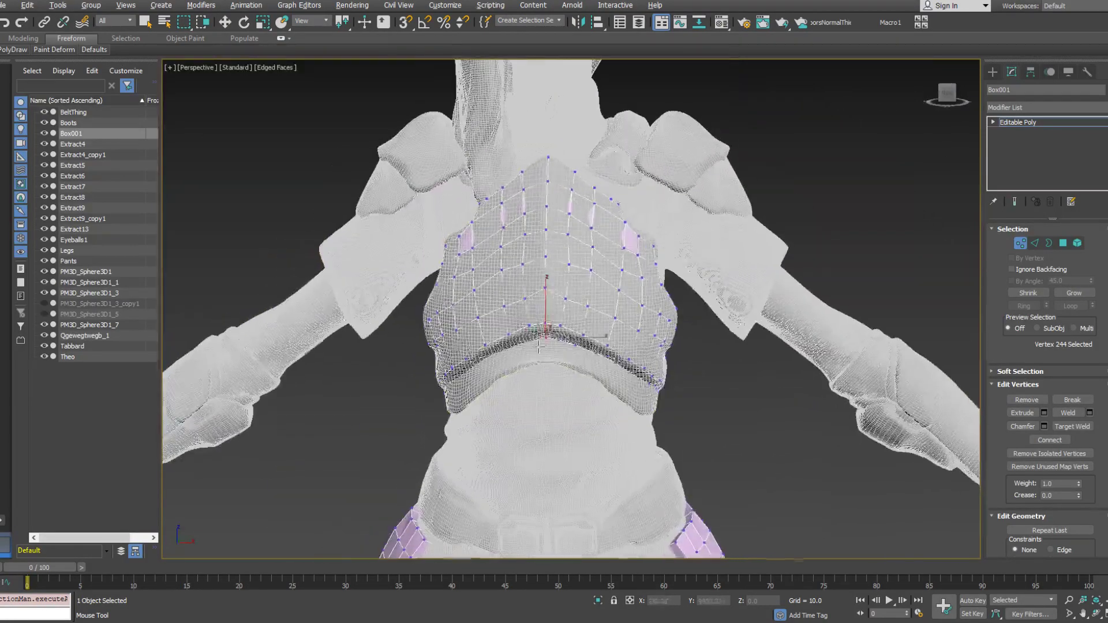
key("w")
left_click(1077, 243)
middle_click_drag(459, 554, 455, 421)
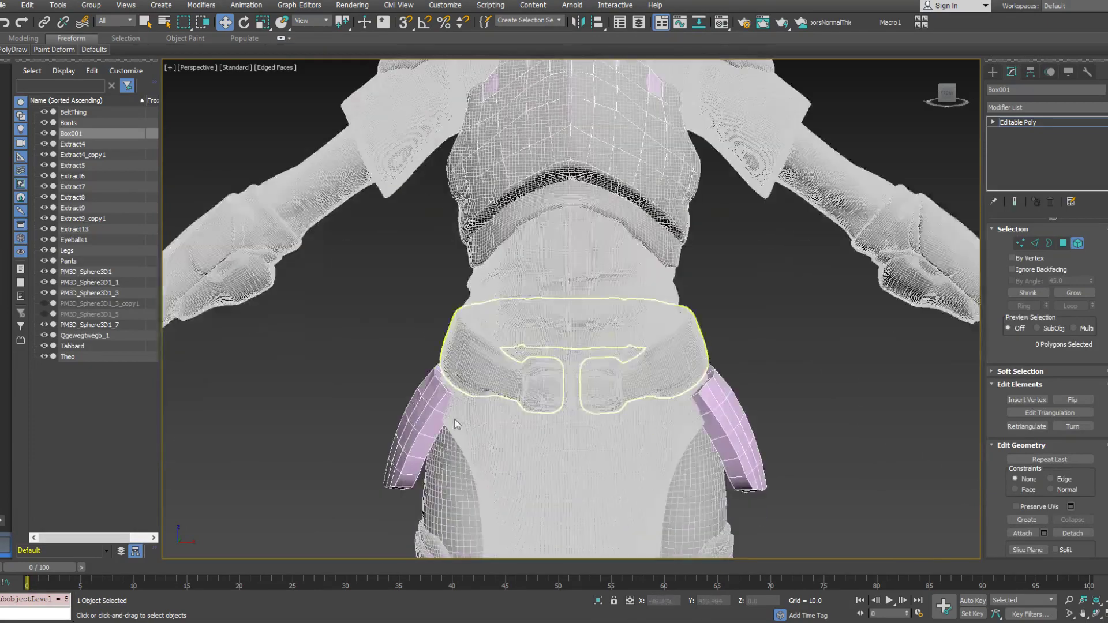
left_click(441, 411)
key("Delete")
Split the low-poly breastplate along its vertical centre edges
left_click(543, 146)
middle_click_drag(541, 166, 523, 411)
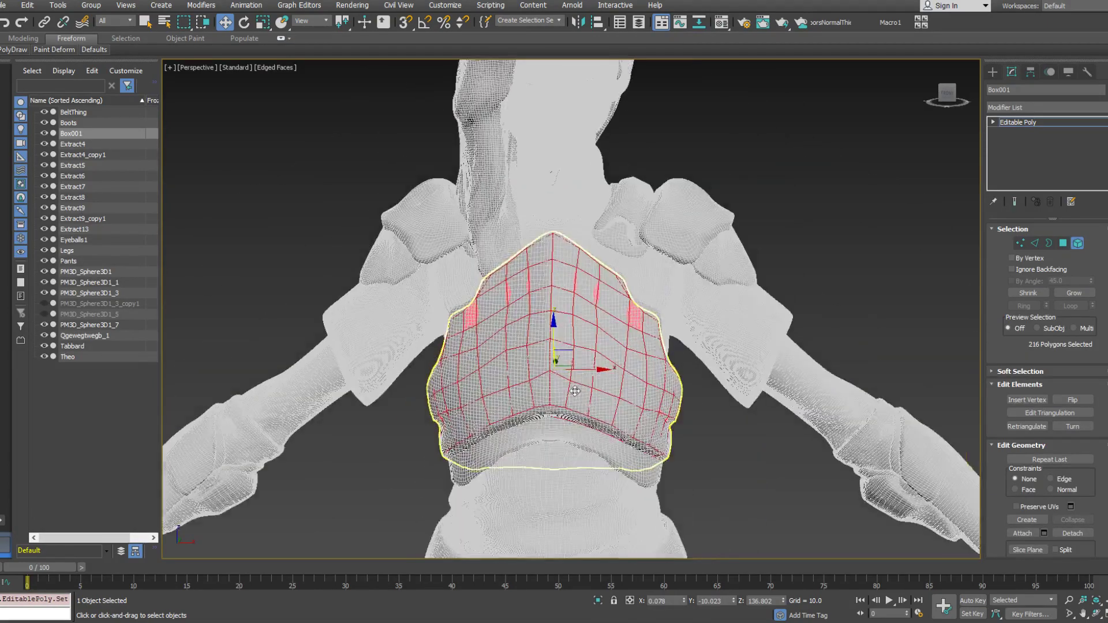
key("2")
right_click(546, 323)
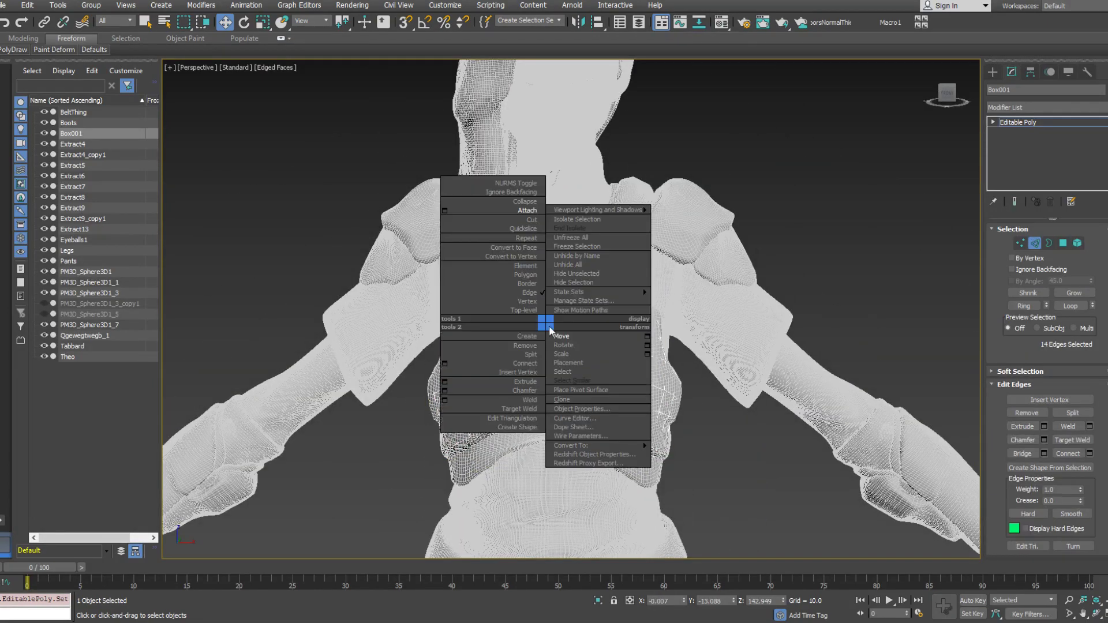
left_click(529, 355)
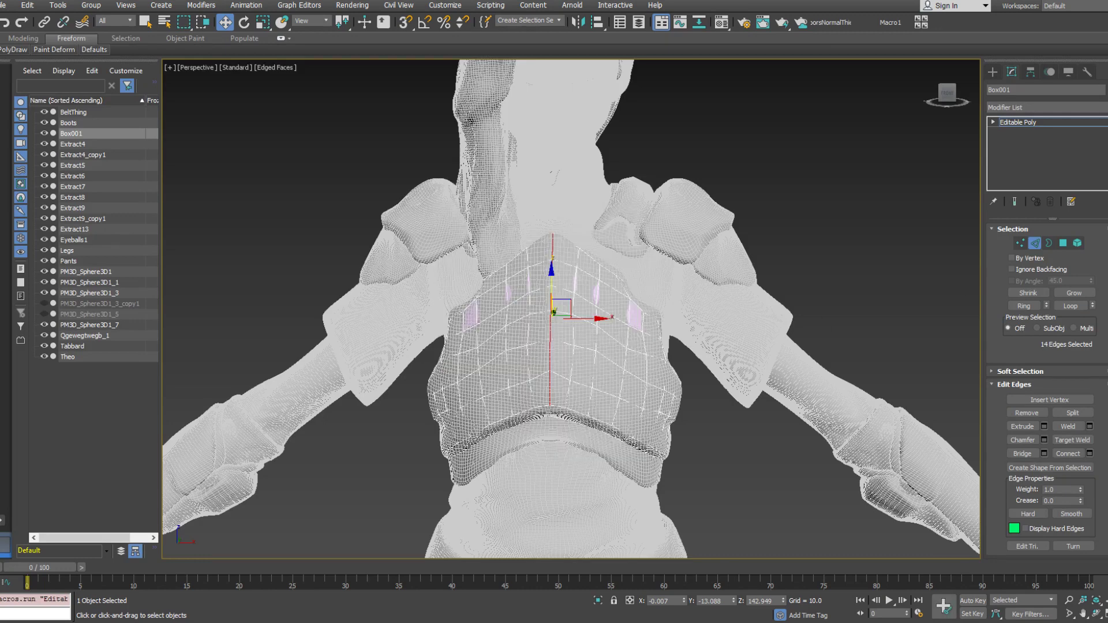
Delete the breastplate half on the character's right side as an element
left_click(1078, 243)
left_click(533, 336)
key("Delete")
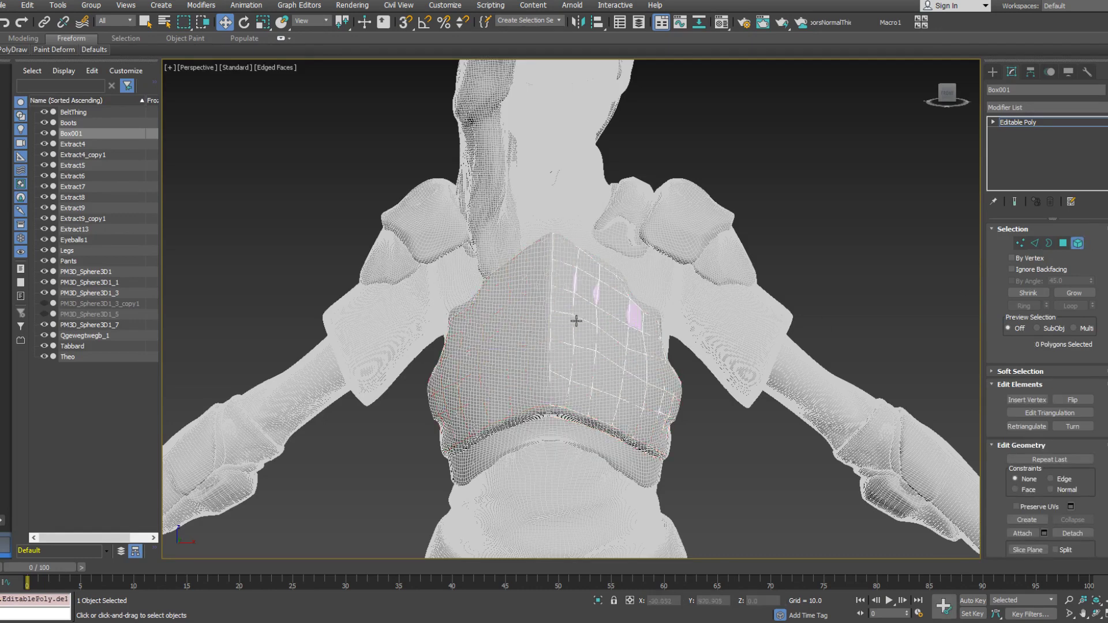
Select two thickness polygons on the upper rim of the remaining breastplate half and check them in wireframe
left_click(1064, 244)
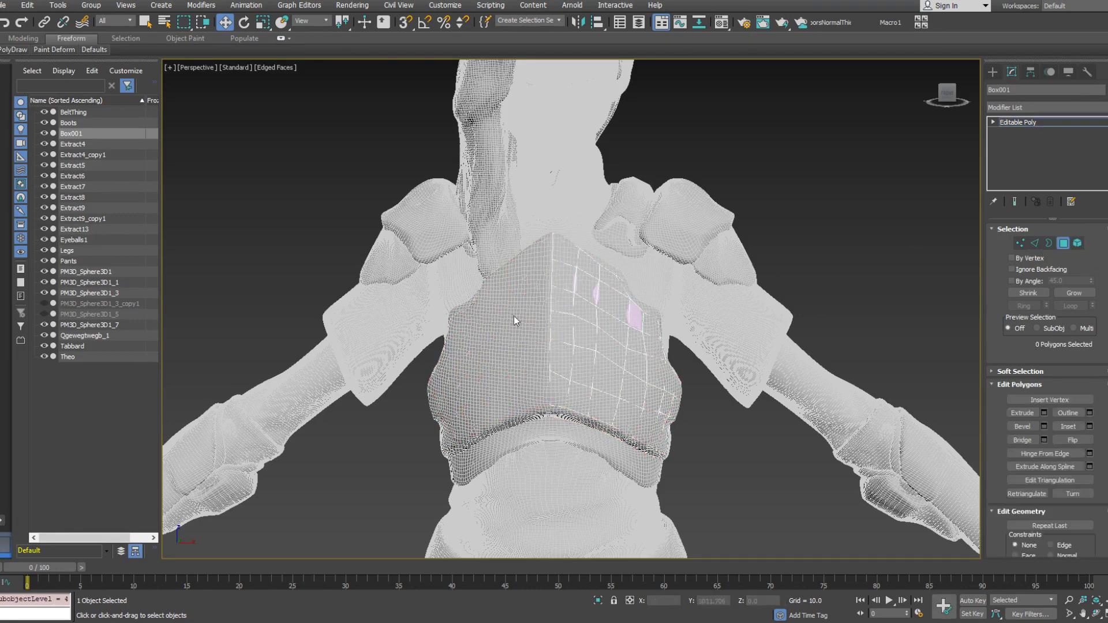
left_click(587, 308)
middle_click_drag(589, 308, 636, 353, "alt")
scroll(615, 321, "up", 5)
left_click(614, 318)
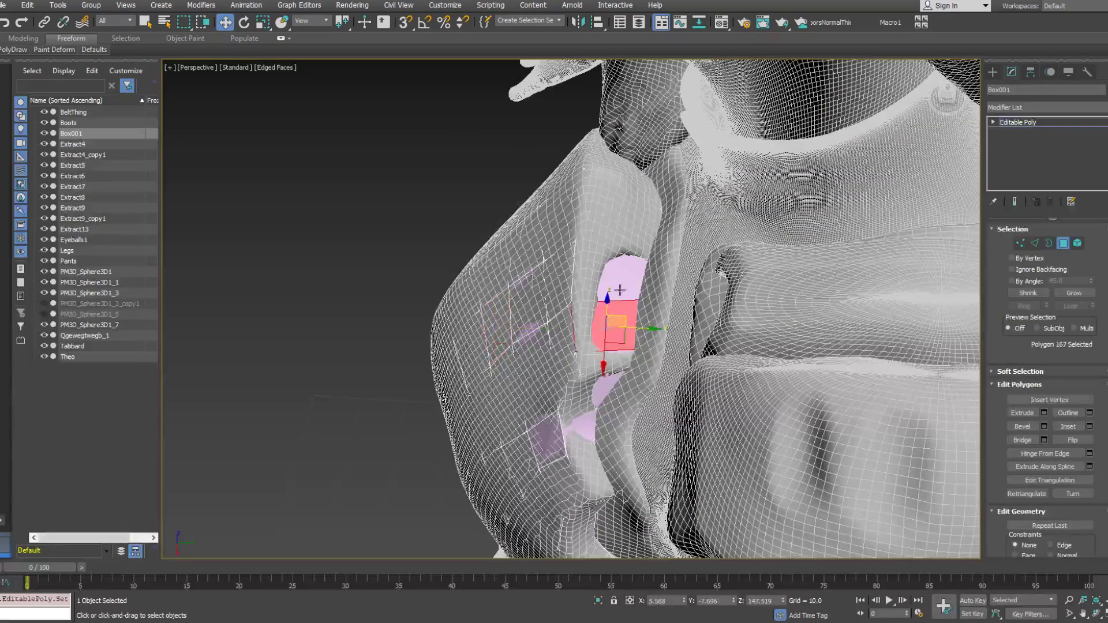
left_click(620, 289, "ctrl")
middle_click_drag(620, 291, 621, 334, "alt")
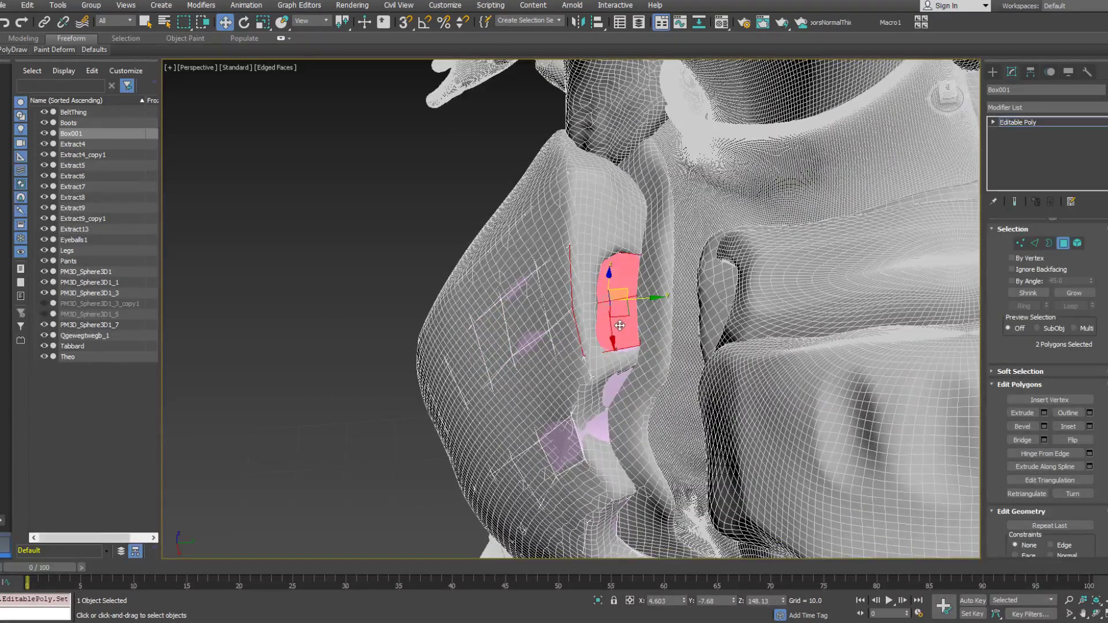
key("F3")
key("F3")
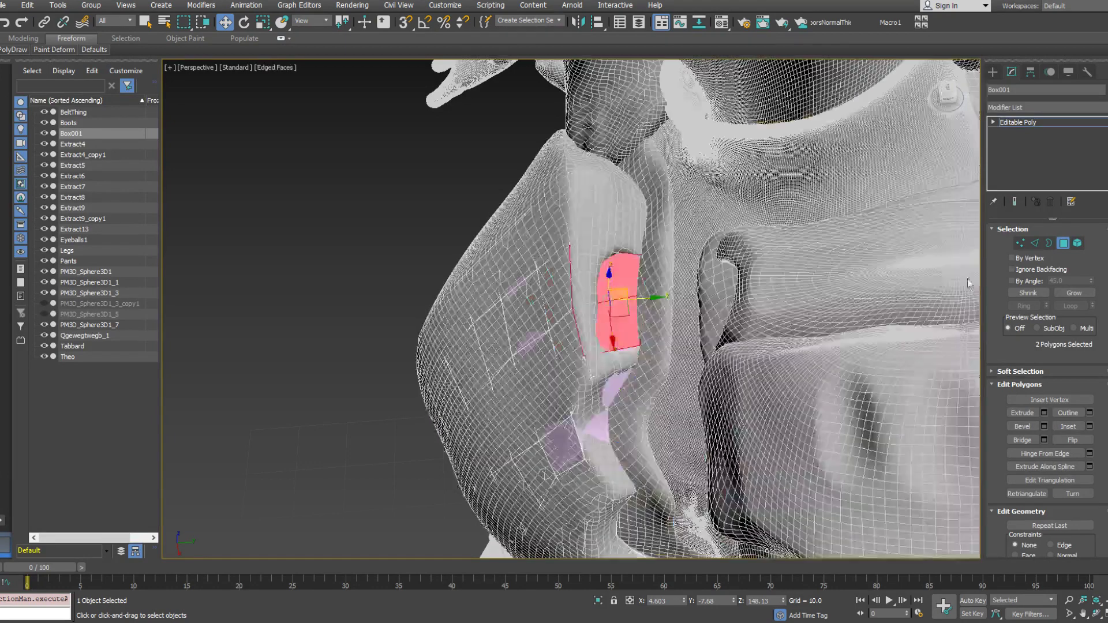
Select the ring of thickness edges around the low-poly breastplate's rim and preview a one-segment Connect with a slide of -22
left_click(1037, 243)
left_click(614, 251)
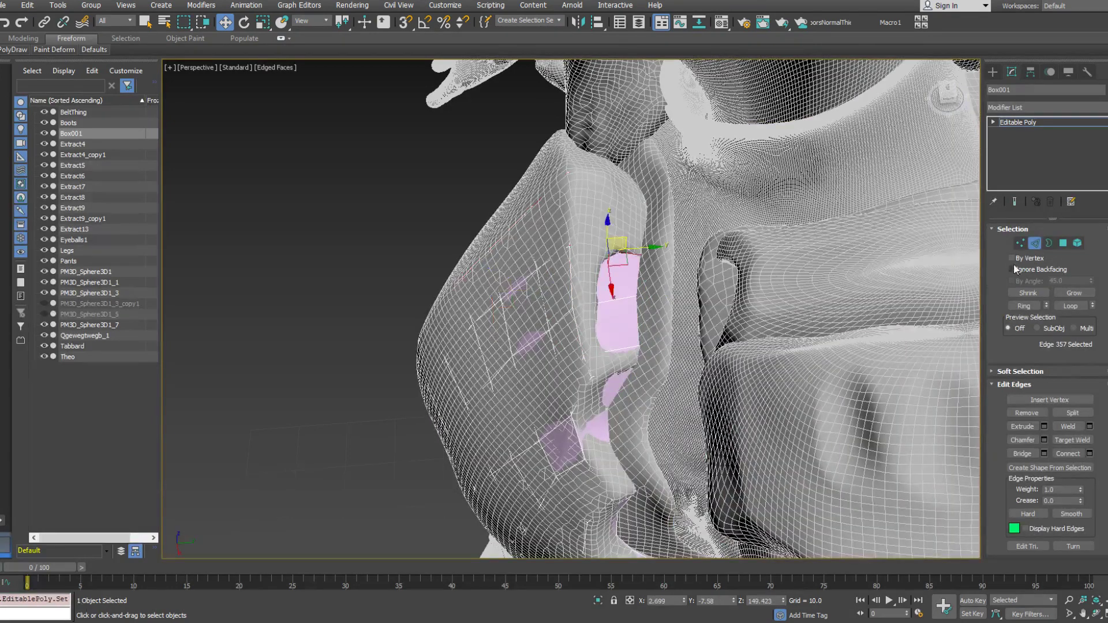
left_click(1024, 307)
right_click(672, 311)
left_click(570, 350)
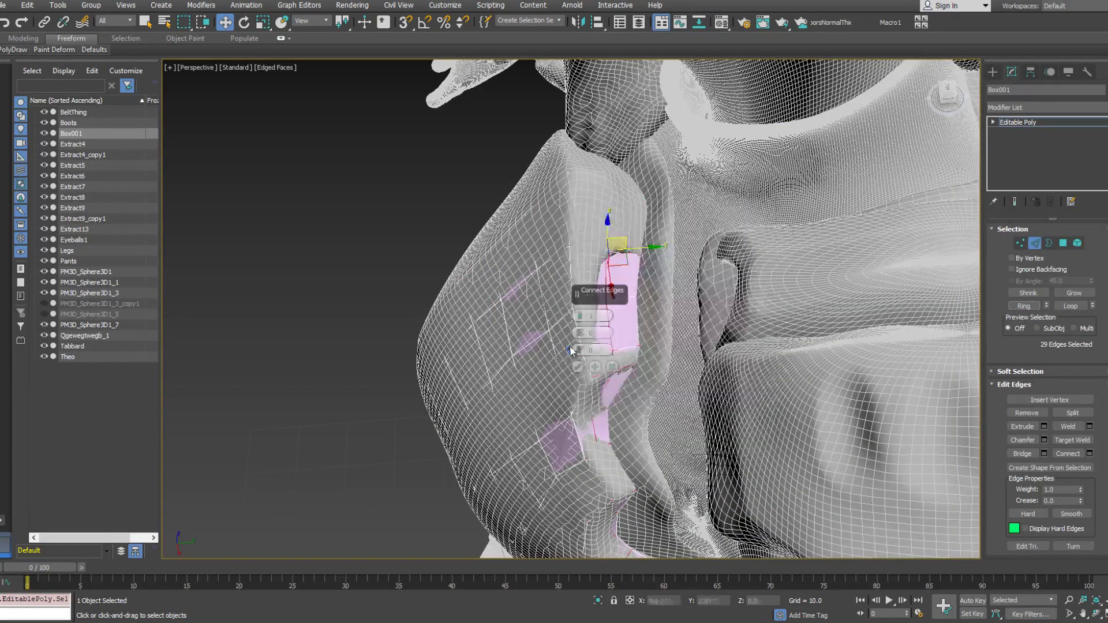
left_click(582, 339)
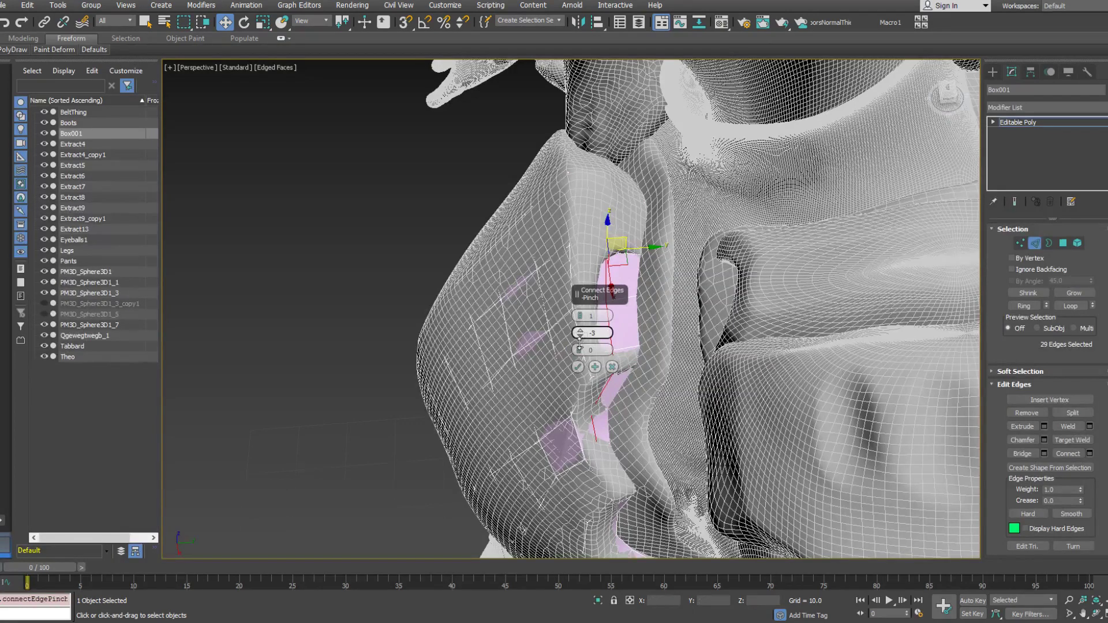
left_click_drag(579, 349, 576, 401)
middle_click_drag(661, 410, 645, 358)
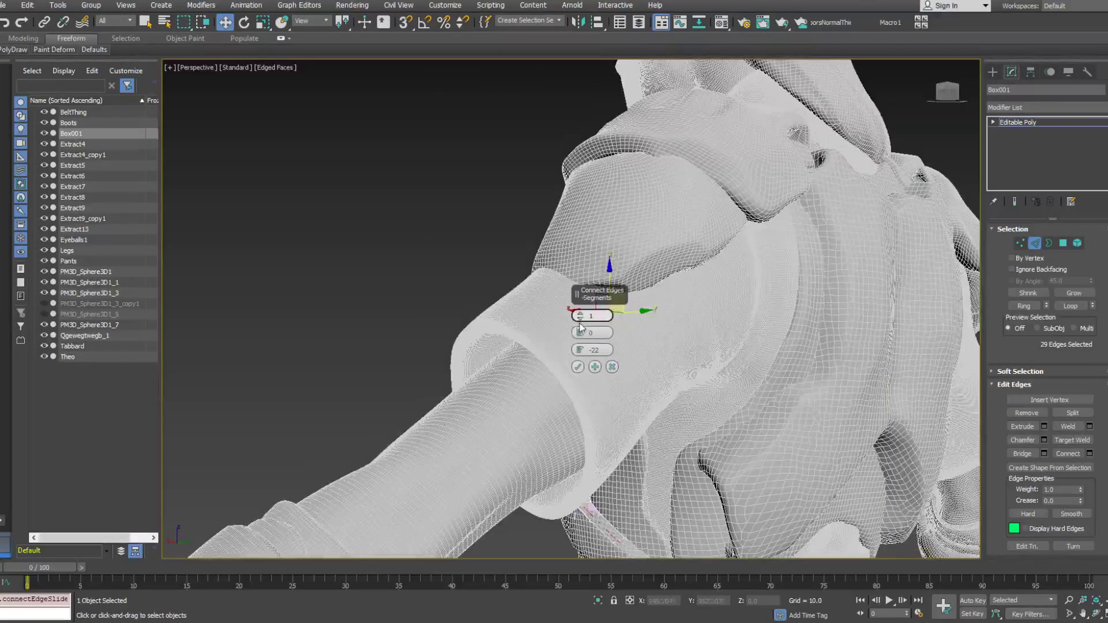
Reapply the one-segment Connect with slide -22 to the rim's edge ring, check the preview around the armour and accept it
key("3")
key("3")
middle_click_drag(623, 327, 670, 347)
left_click(1035, 243)
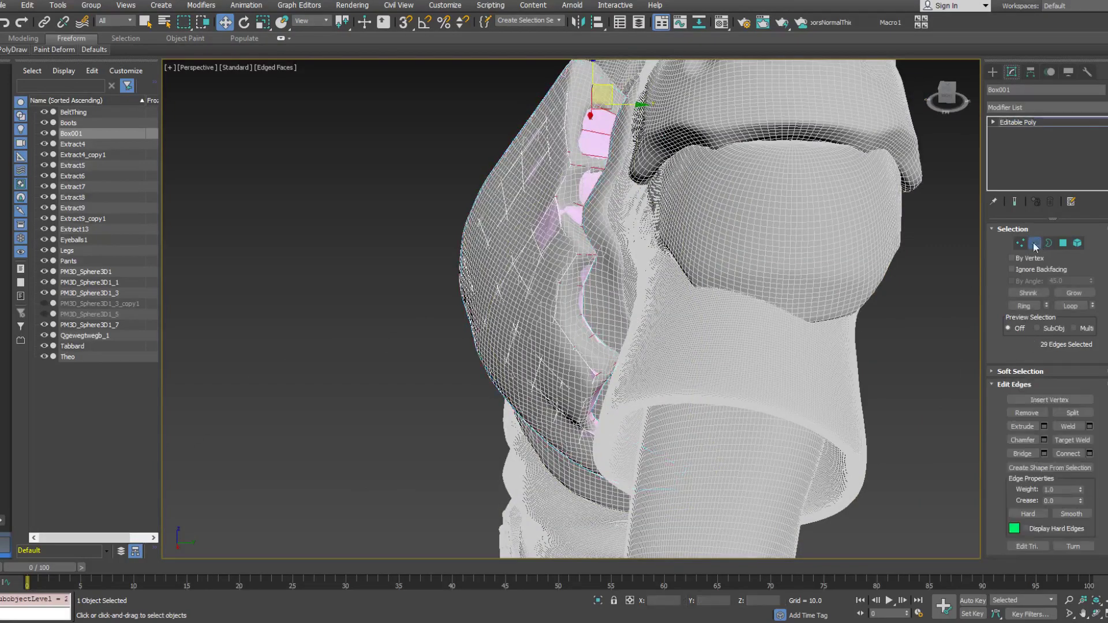
right_click(634, 339)
left_click(530, 380)
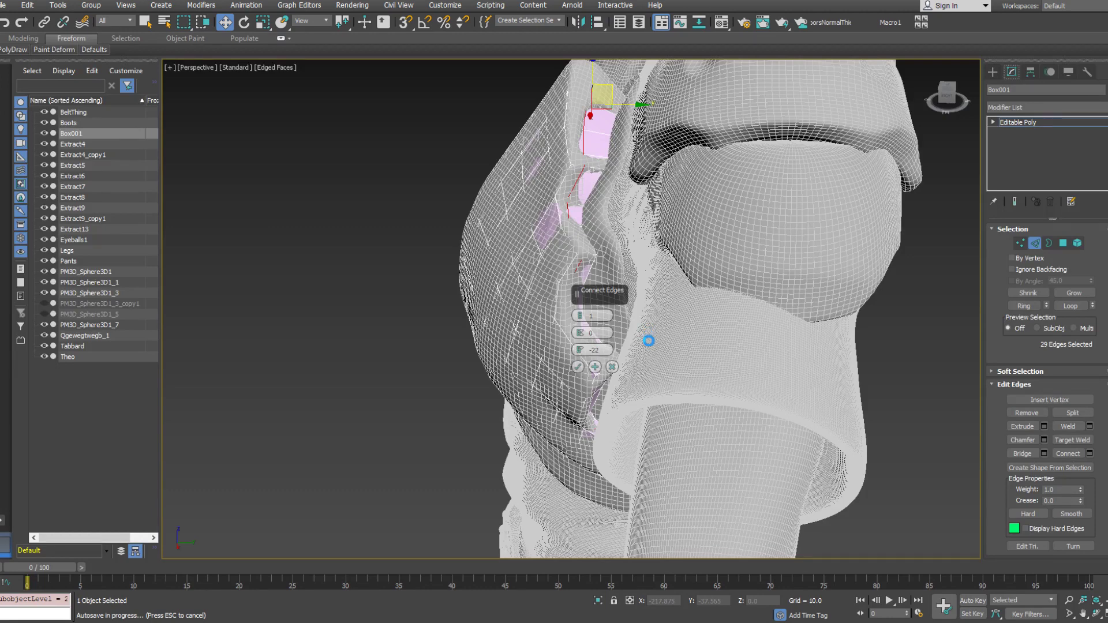
middle_click_drag(649, 340, 629, 449, "alt")
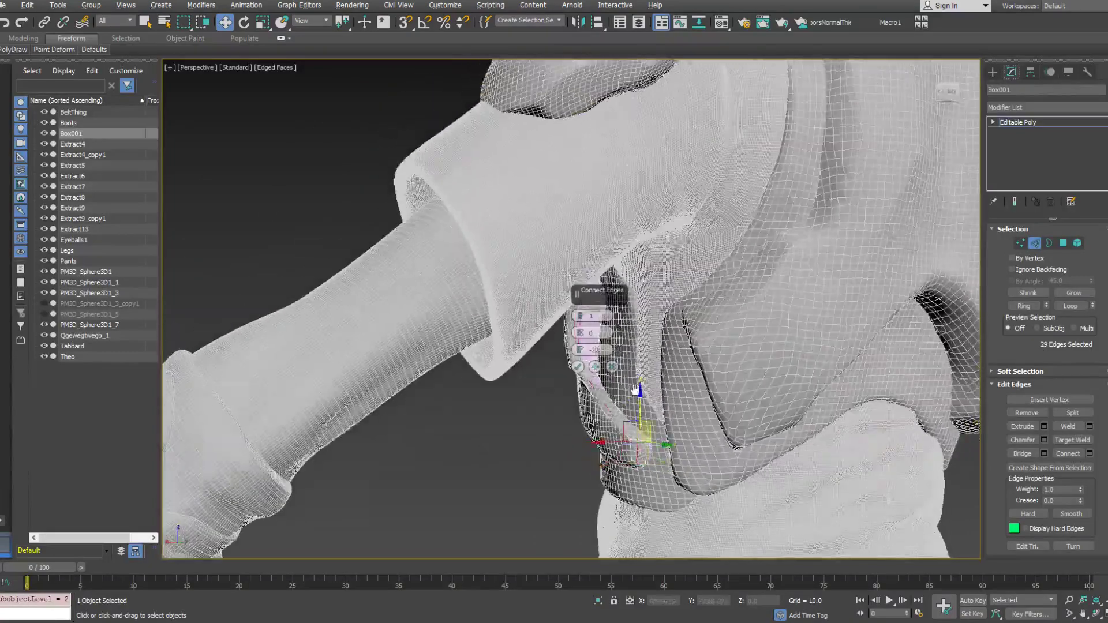
scroll(622, 424, "up", 3)
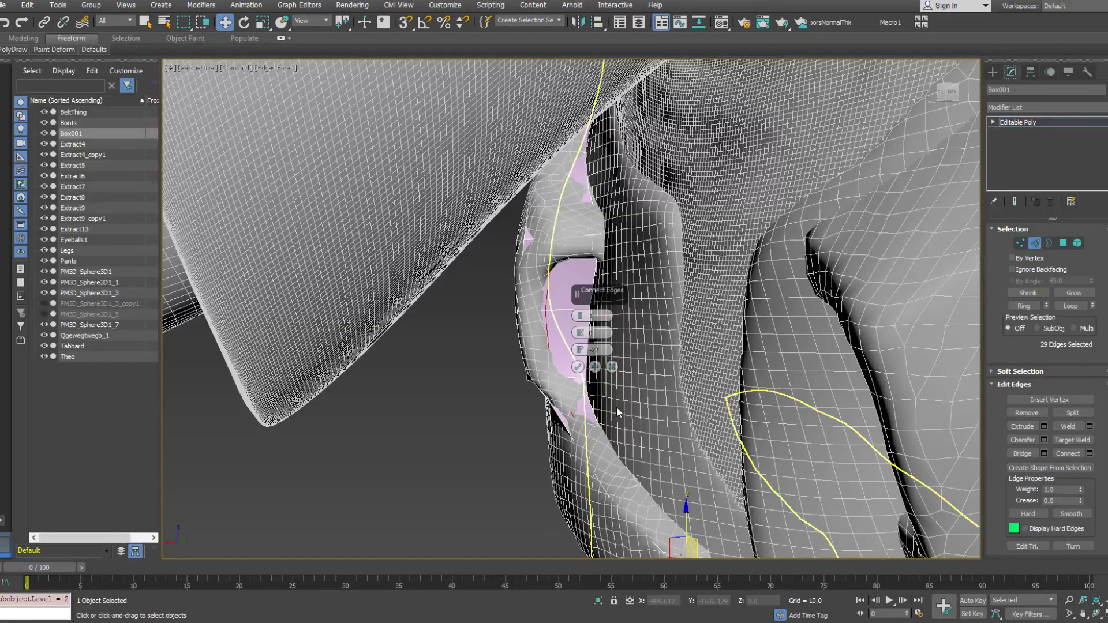
key("F3")
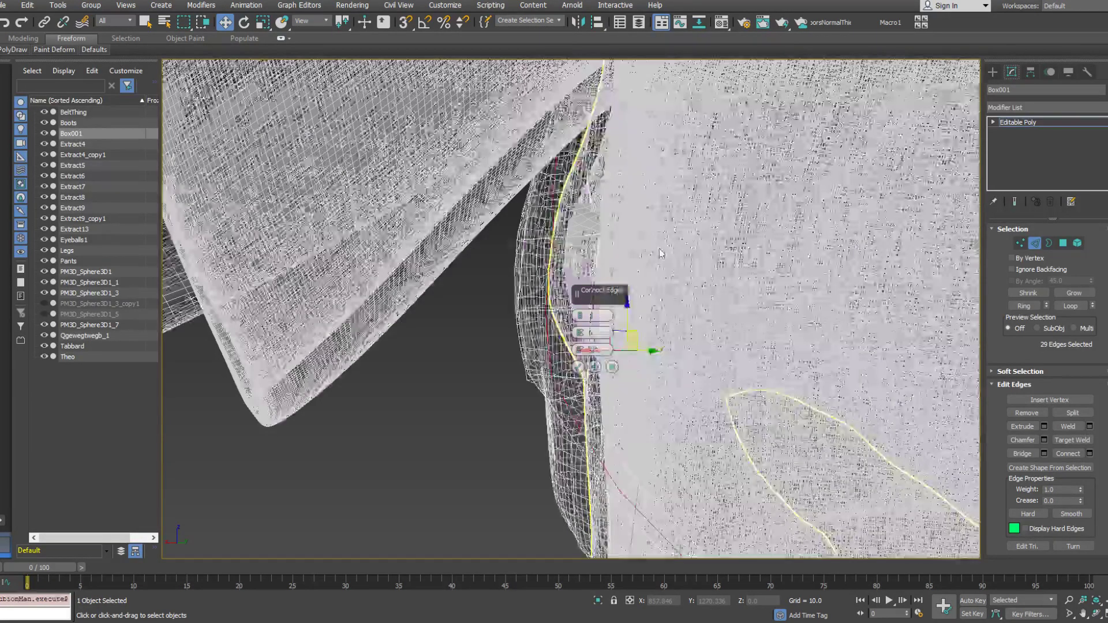
key("F3")
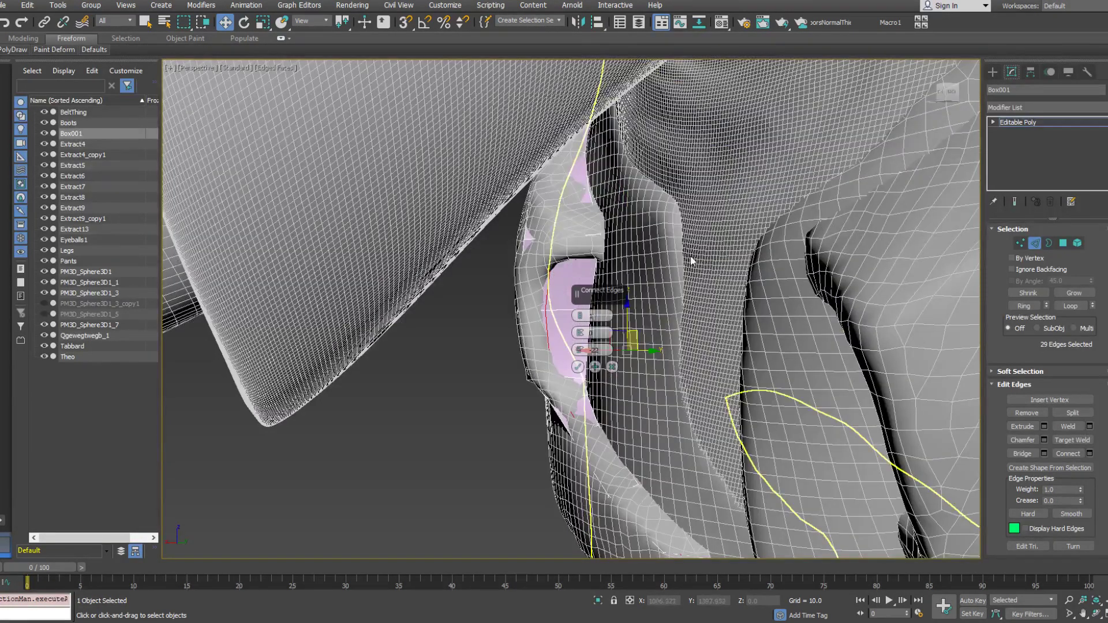
scroll(690, 263, "down", 3)
scroll(690, 263, "up", 3)
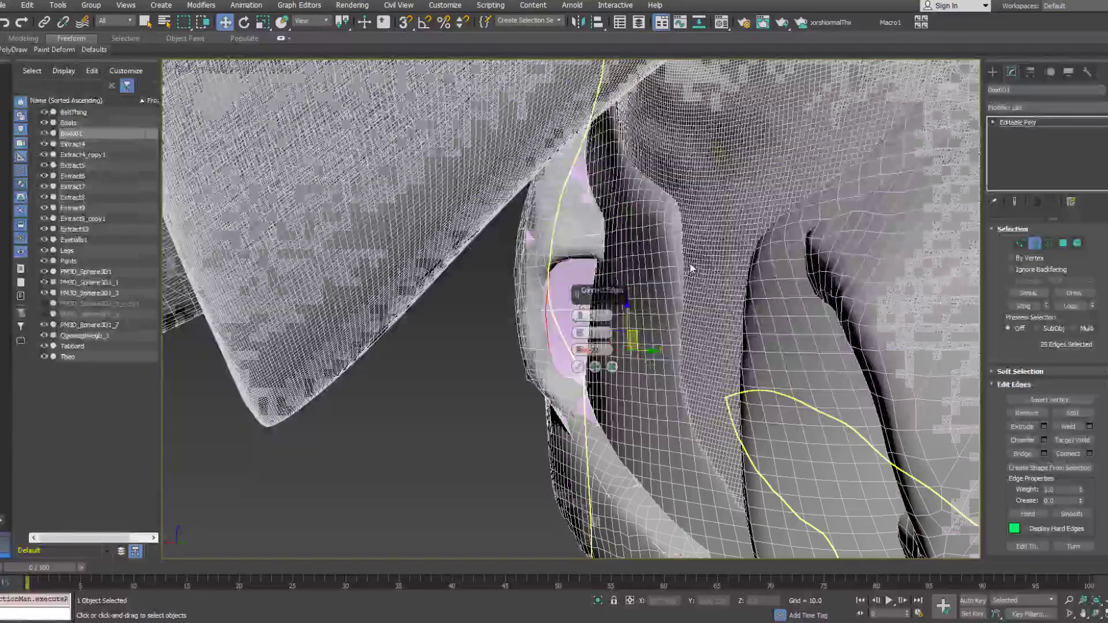
scroll(691, 263, "up", 2)
middle_click_drag(632, 246, 718, 253, "alt")
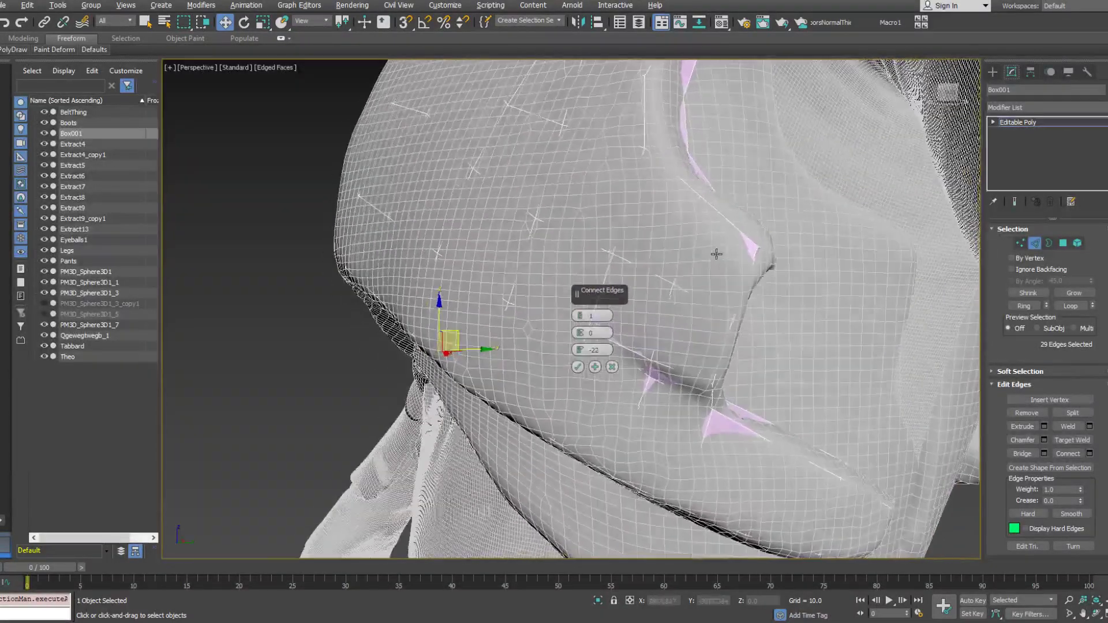
middle_click_drag(709, 314, 629, 349, "alt")
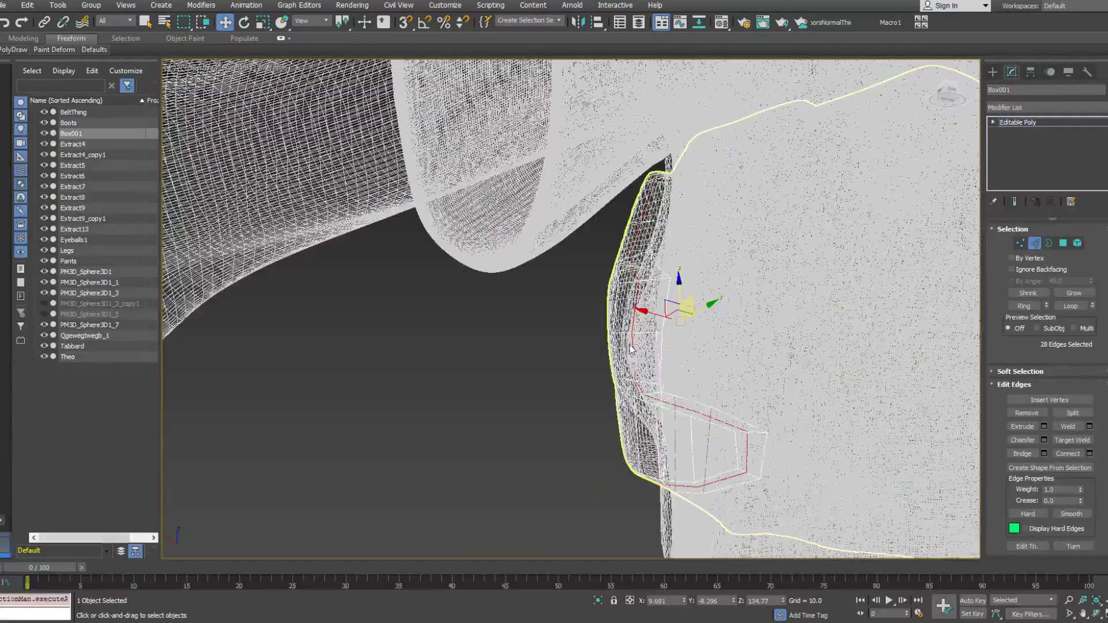
Connect the edge ring running across the breastplate's side with one segment and a slide of 42
key("F3")
key("F3")
left_click(664, 291)
left_click(1021, 308)
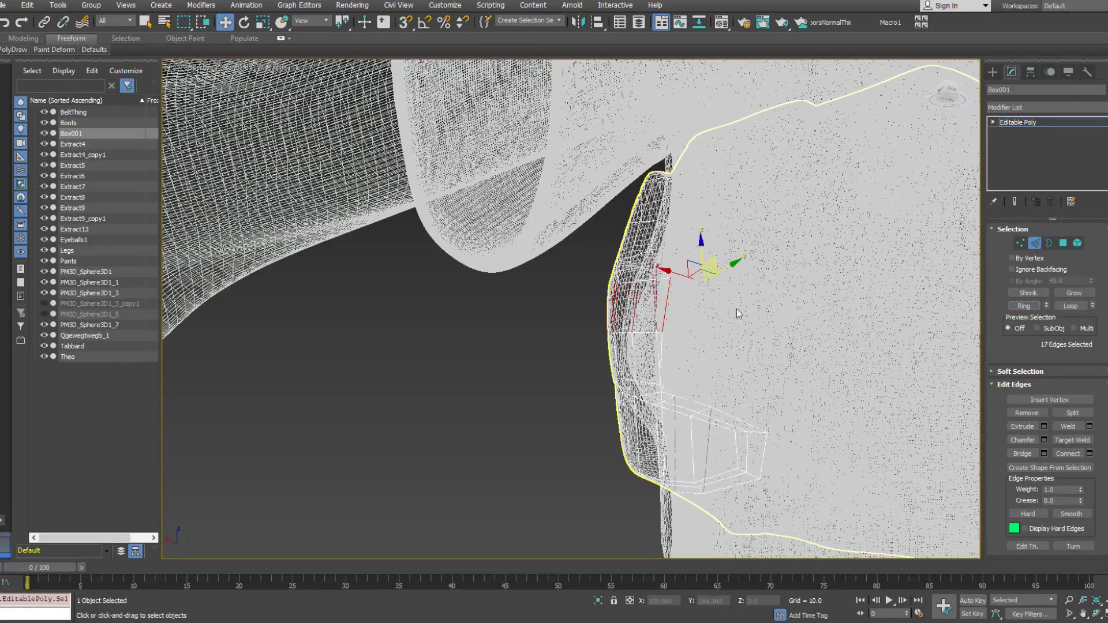
key("z")
middle_click_drag(749, 324, 773, 352, "alt")
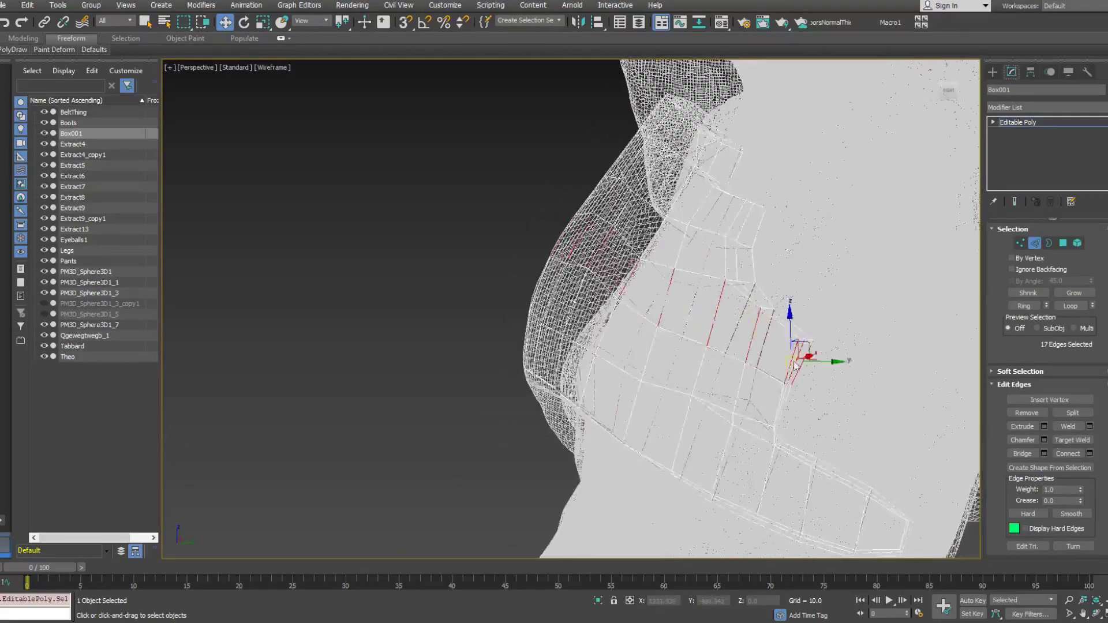
right_click(791, 362)
left_click(690, 399)
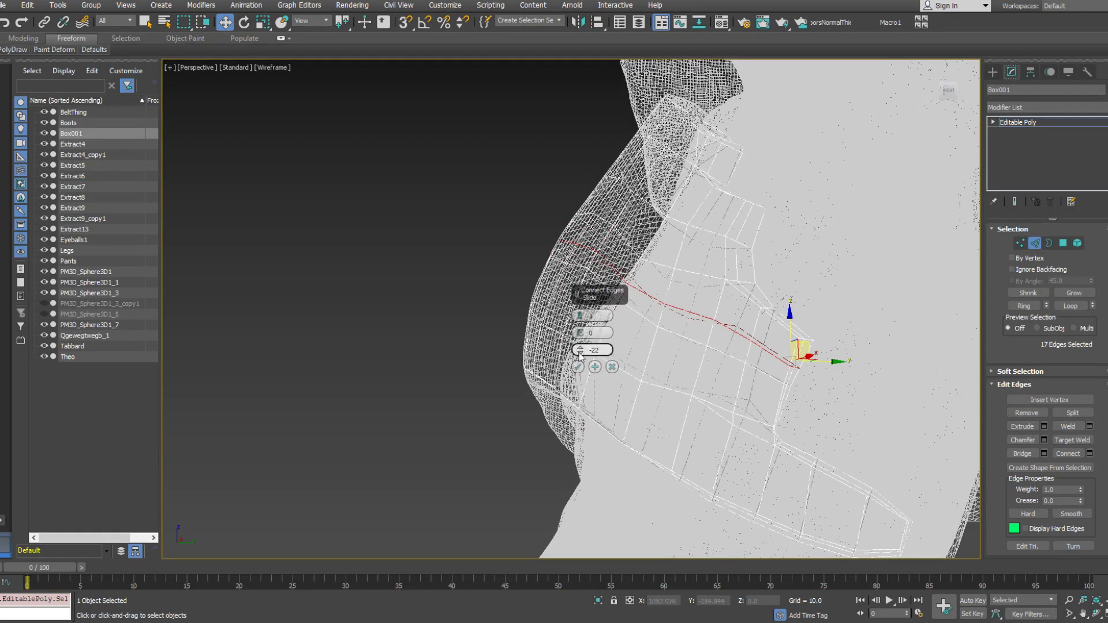
left_click_drag(580, 349, 580, 333)
left_click_drag(672, 182, 672, 201)
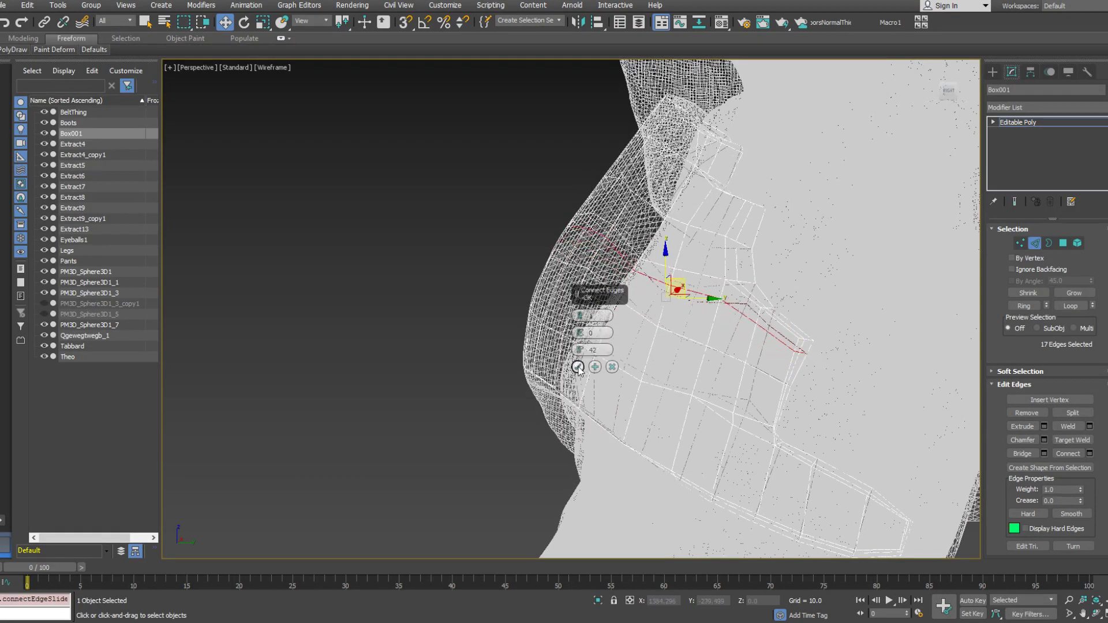
left_click(578, 367)
Merge vertices of the new edge row into neighbouring vertices on the breastplate with the Optimize tool
left_click(1020, 243)
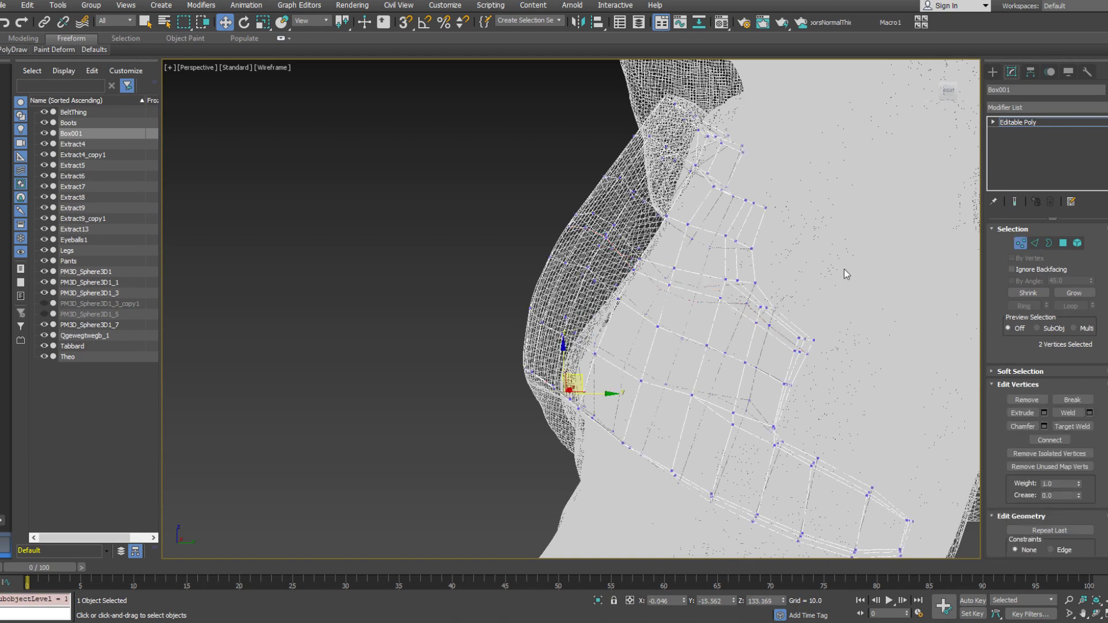
mouse_move(25, 52)
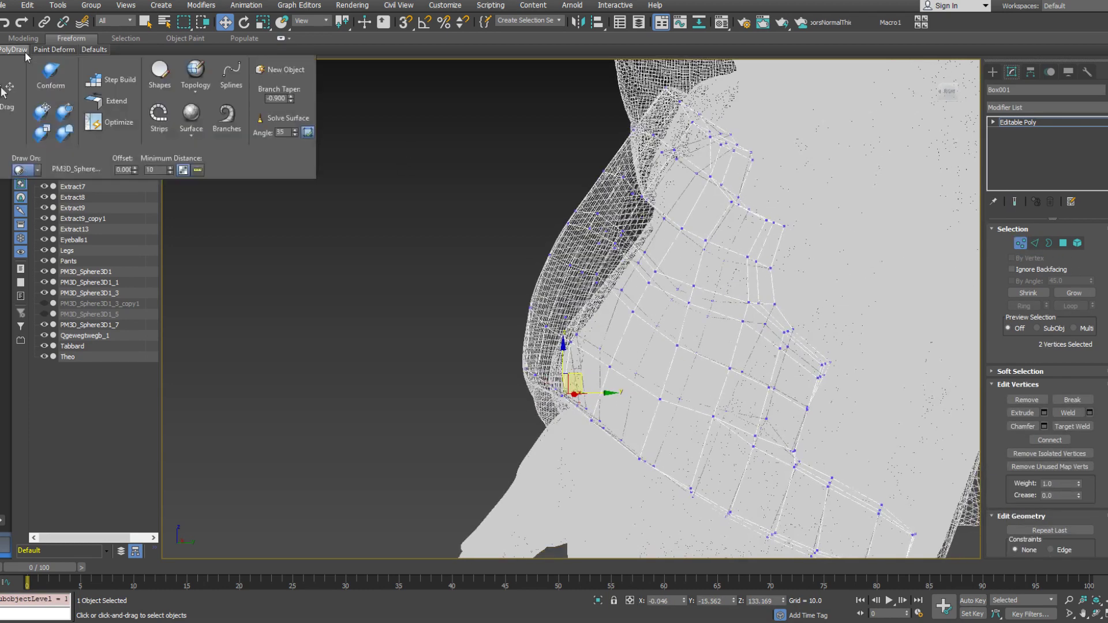
left_click(96, 131)
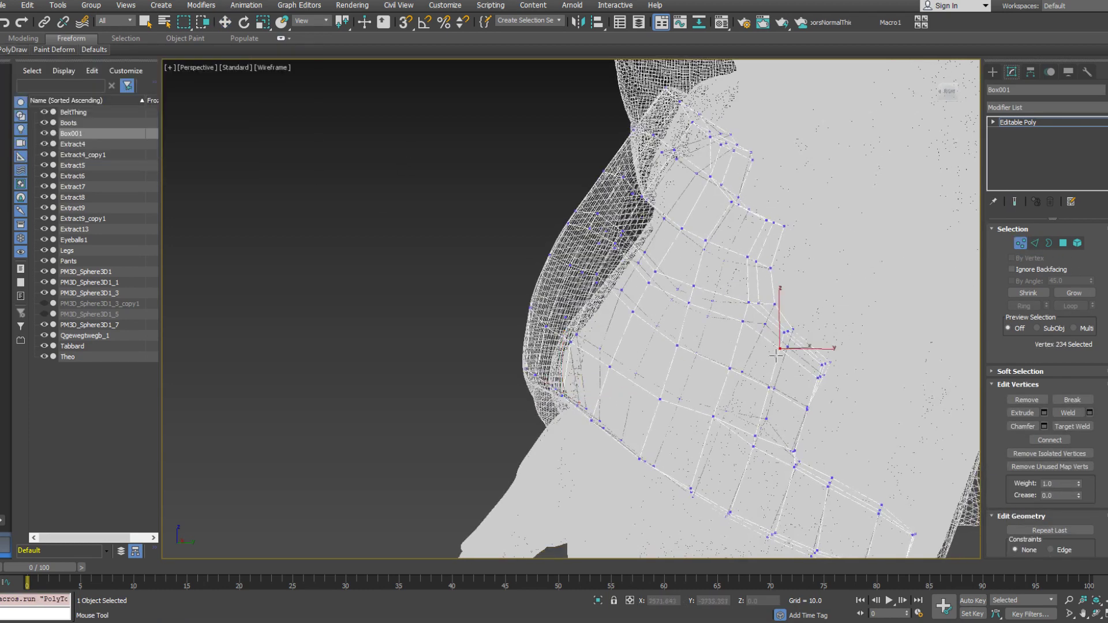
left_click_drag(776, 356, 760, 388)
middle_click_drag(729, 376, 693, 351, "alt")
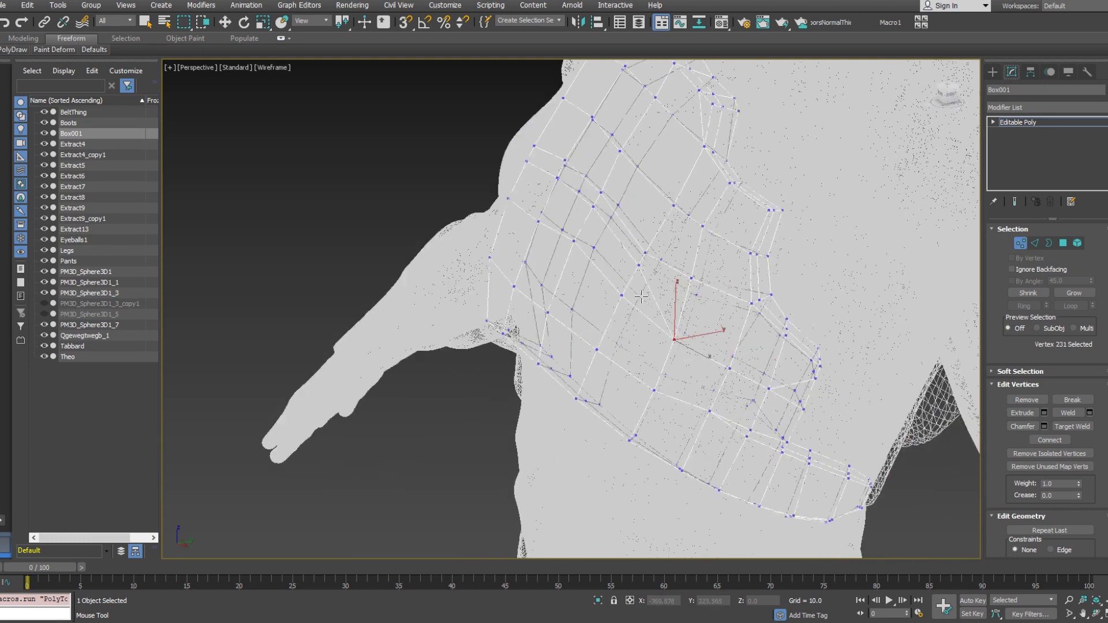
left_click(622, 295)
left_click(574, 241)
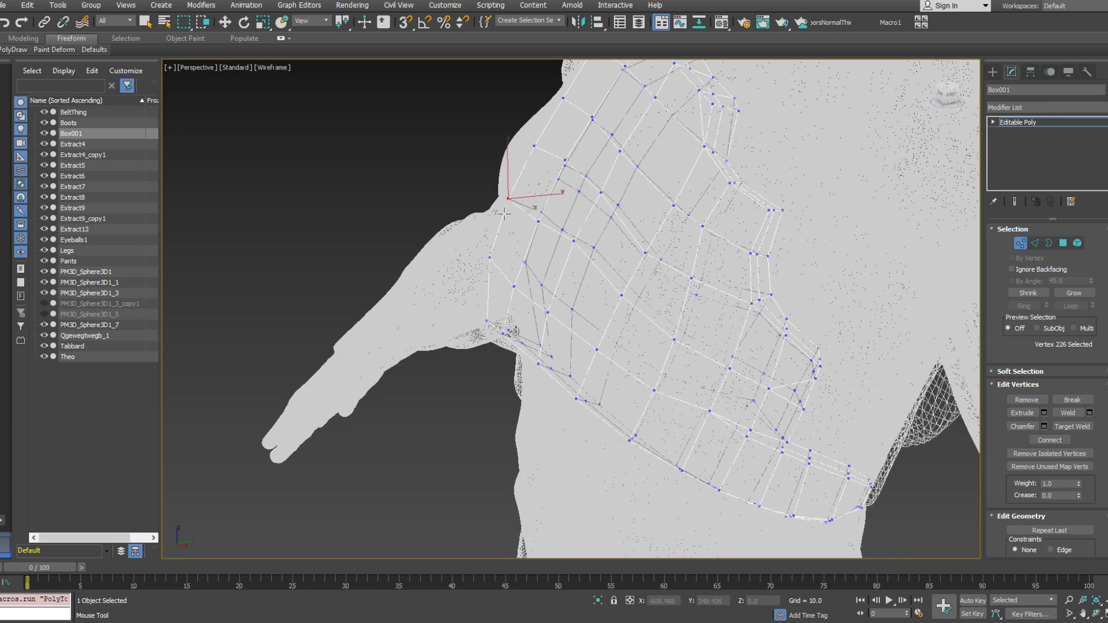
middle_click_drag(504, 214, 719, 243, "alt")
Remove the leftover edges of the merged row from the breastplate and tidy a vertex near its side rim
key("w")
key("2")
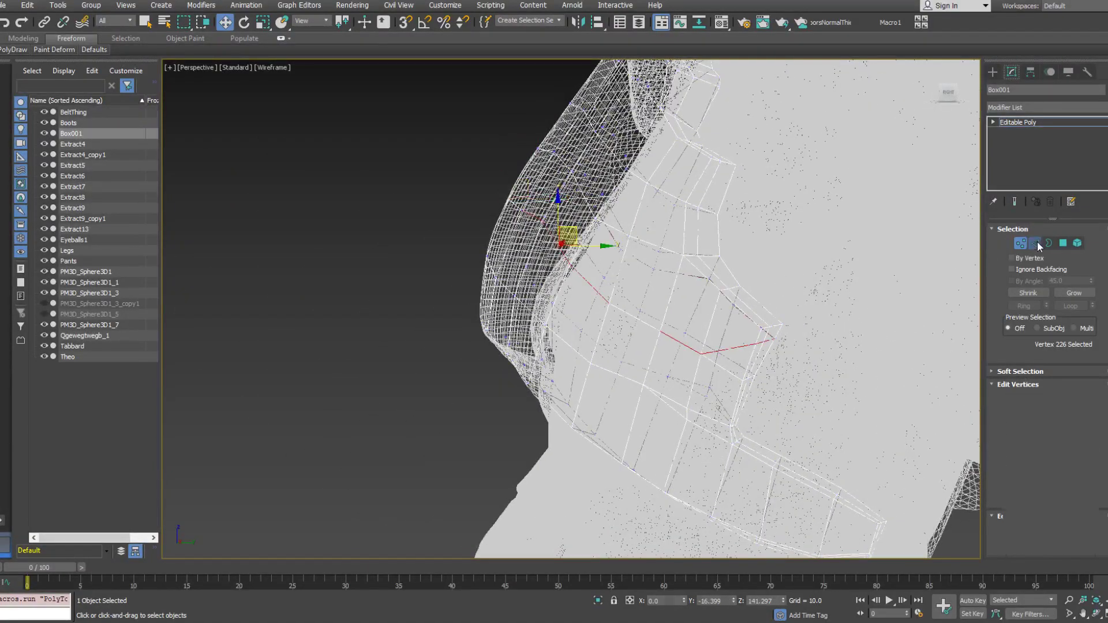
double_click(641, 264)
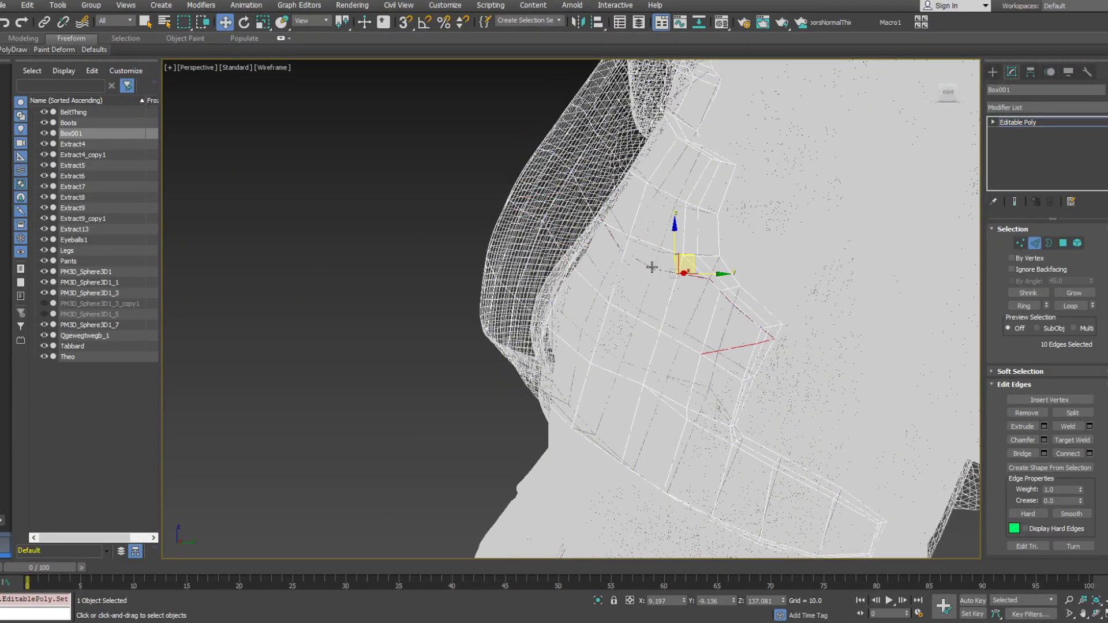
middle_click_drag(651, 267, 543, 265, "alt")
left_click_drag(558, 297, 590, 325, "alt")
middle_click_drag(592, 328, 762, 345, "alt")
left_click(791, 344)
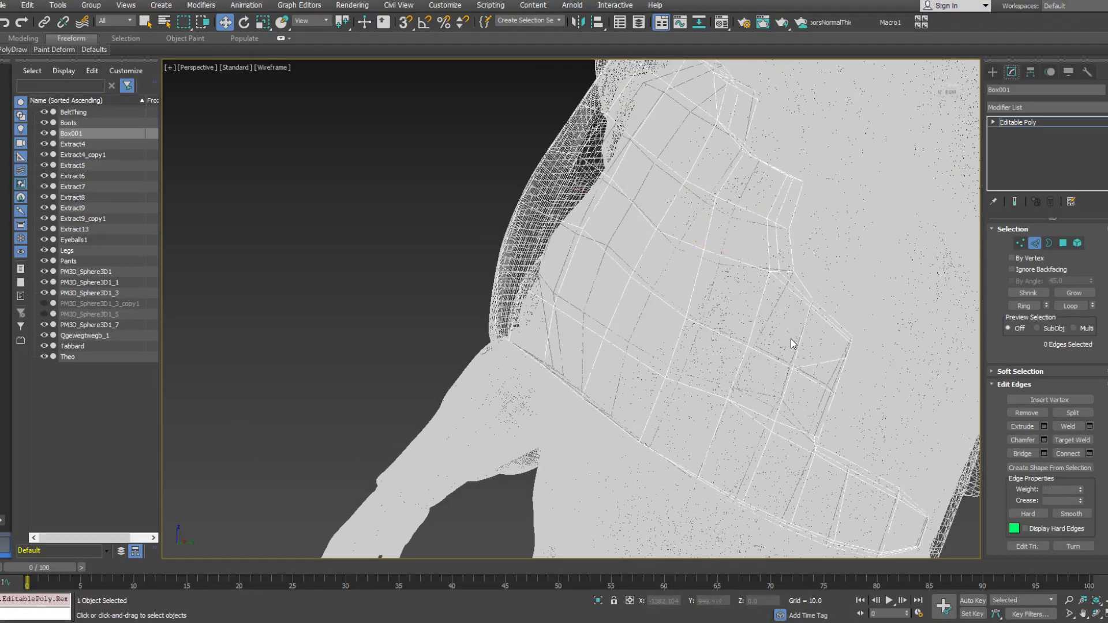
left_click(1019, 243)
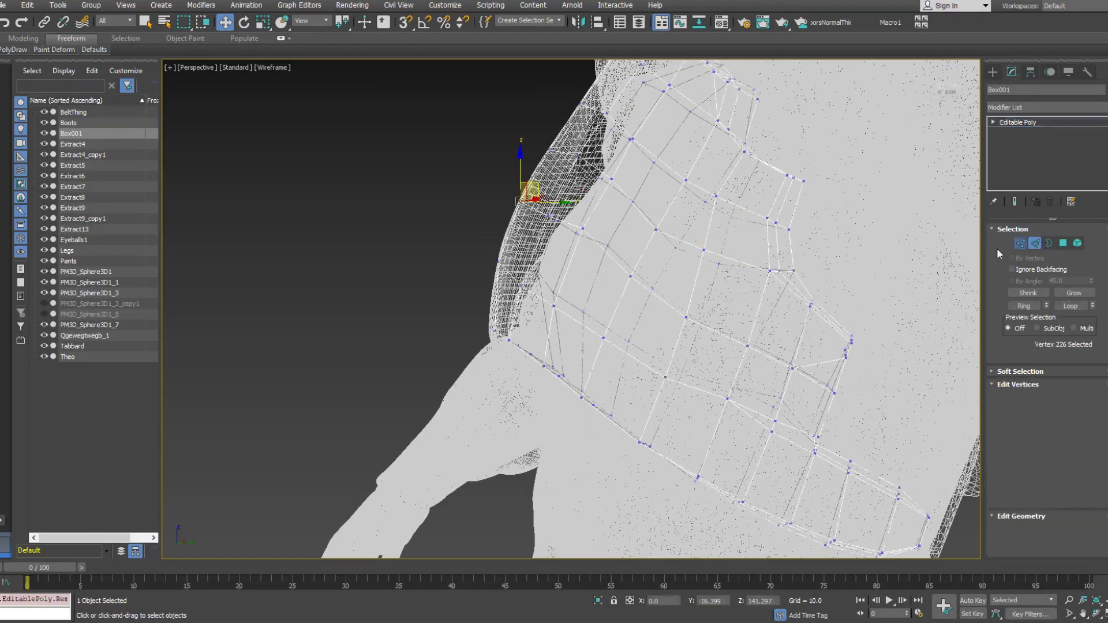
left_click(800, 371)
middle_click_drag(800, 371, 761, 356, "alt")
right_click(842, 353)
left_click(825, 395)
Bevel two pairs of polygons on the upper and lower parts of the breastplate rim with height -1.917 and outline -0.369
left_click(1064, 243)
left_click(745, 344, "ctrl")
left_click(809, 147, "ctrl")
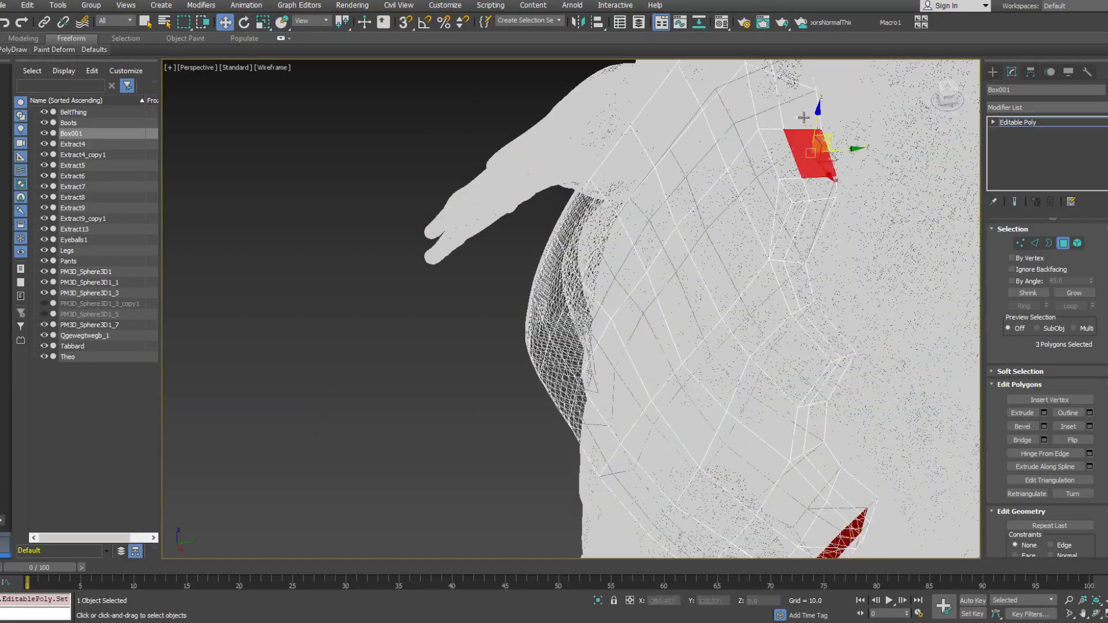
left_click(801, 113, "ctrl")
middle_click_drag(801, 116, 716, 210, "alt")
scroll(716, 211, "down", 2)
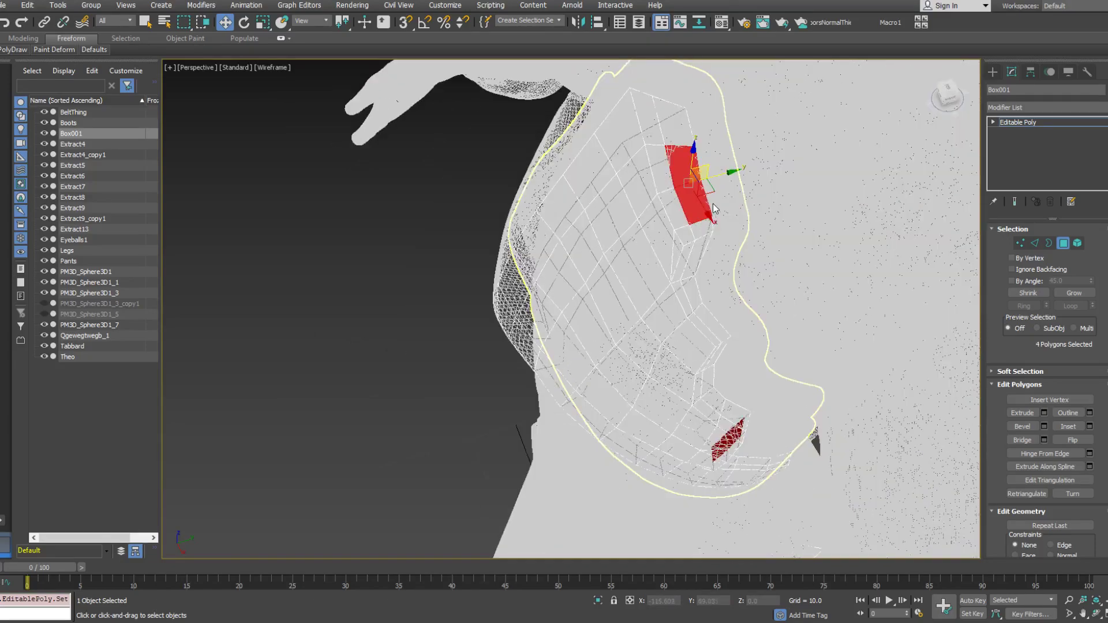
key("F3")
key("F3")
mouse_move(705, 291)
middle_mouse_down("alt")
mouse_move(725, 300)
mouse_move(695, 265)
mouse_move(700, 306)
middle_mouse_up("alt")
right_click(702, 311)
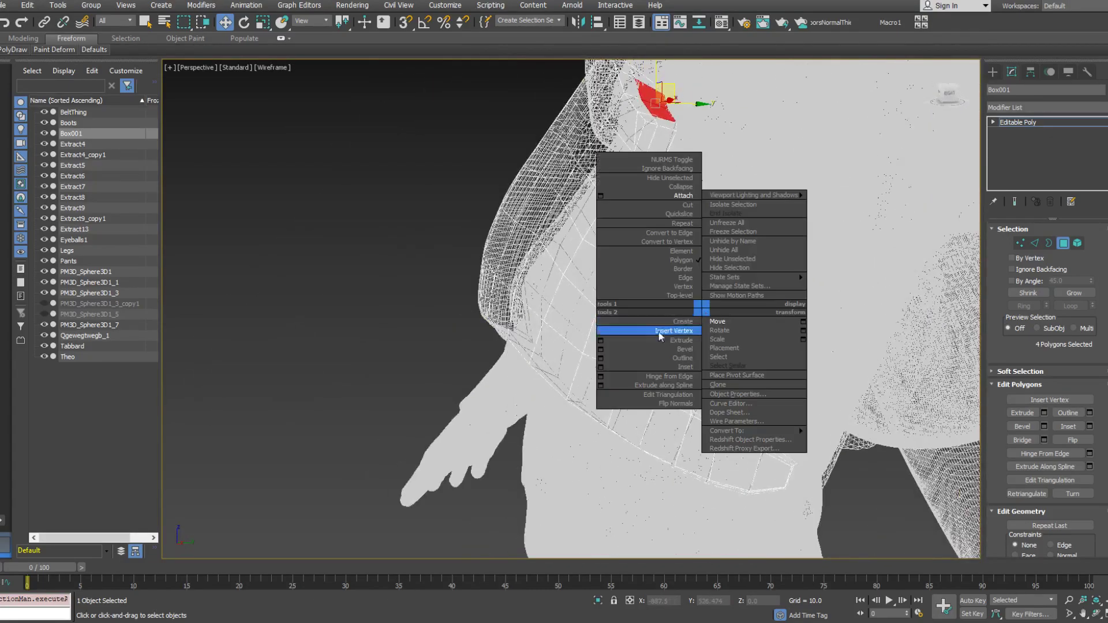
left_click(601, 350)
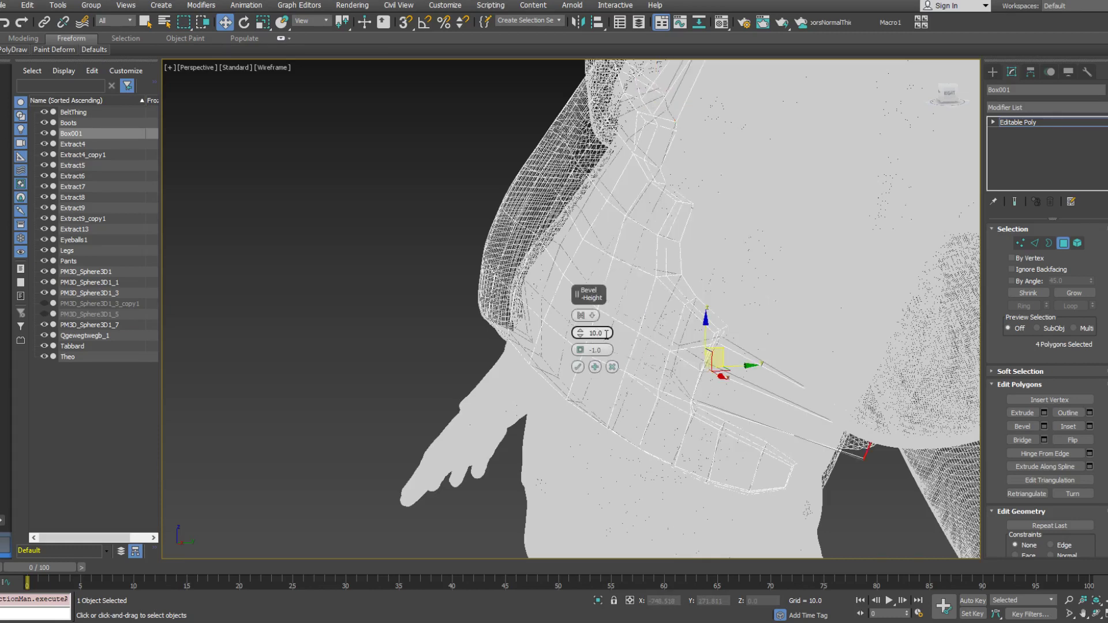
right_click(581, 333)
right_click(581, 350)
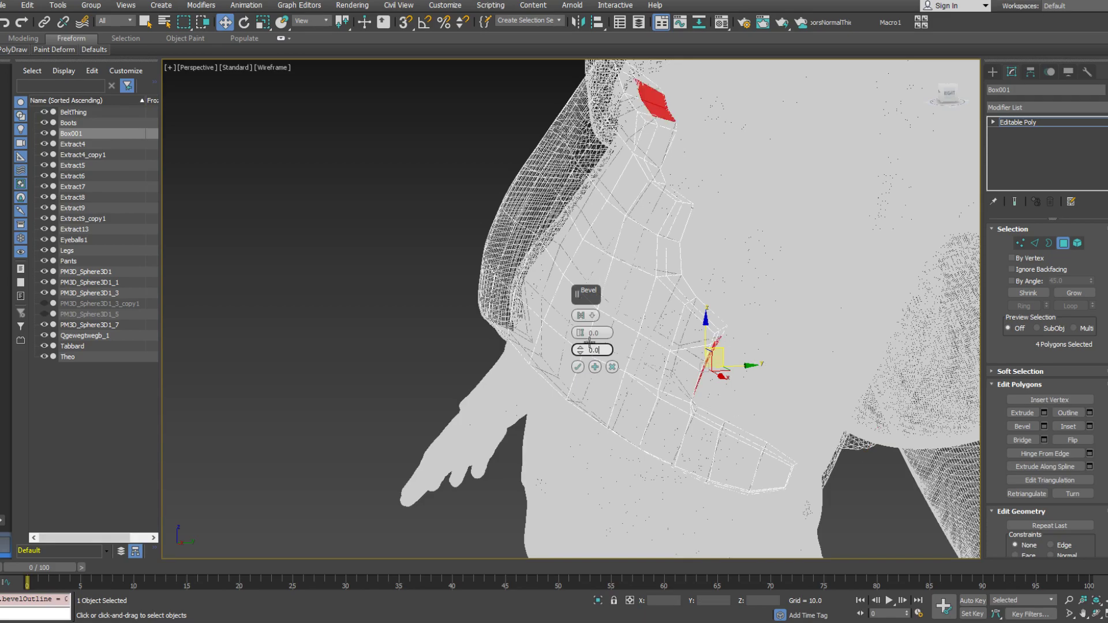
left_click_drag(581, 336, 583, 338)
middle_click_drag(736, 333, 605, 325, "alt")
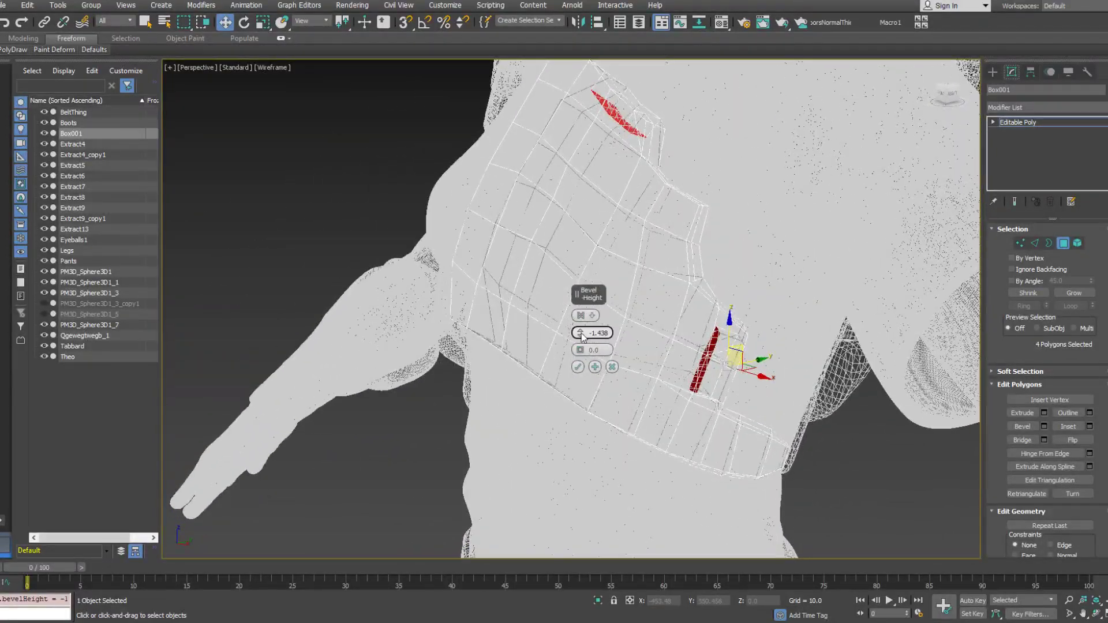
left_click_drag(582, 336, 582, 352)
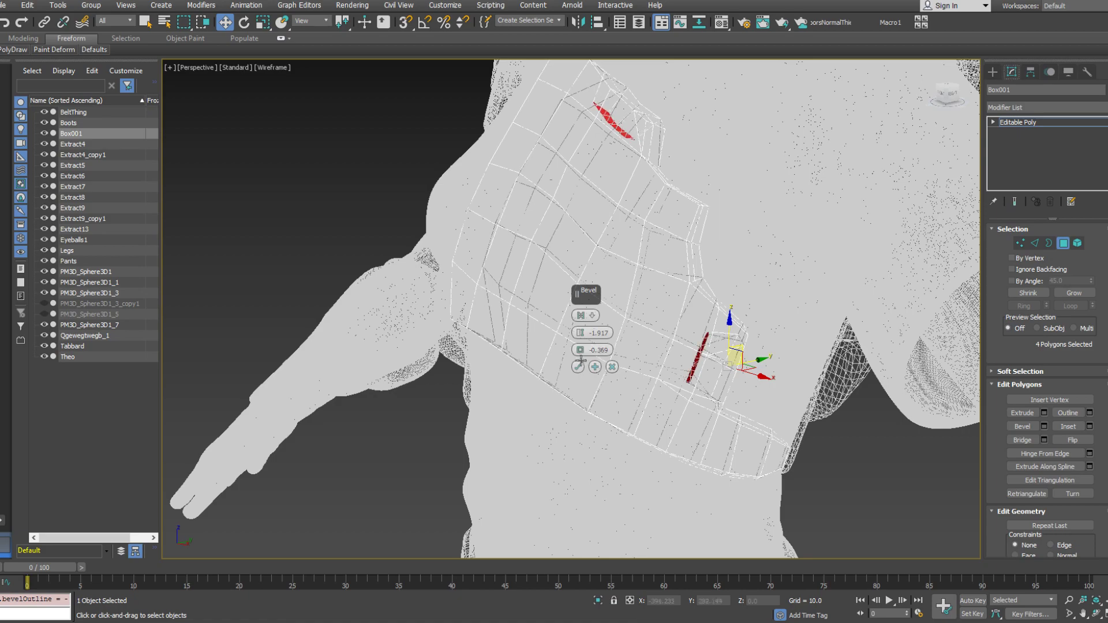
left_click(579, 366)
Select a polygon beside the upper beveled recess and hide every object except the low-poly armour mesh
middle_click_drag(636, 329, 710, 284, "alt")
mouse_move(685, 160)
middle_mouse_down("alt")
mouse_move(669, 168)
mouse_move(608, 136)
mouse_move(632, 113)
mouse_move(600, 96)
mouse_move(639, 178)
mouse_move(699, 155)
mouse_move(670, 156)
middle_mouse_up("alt")
left_click(667, 166)
left_click(672, 164)
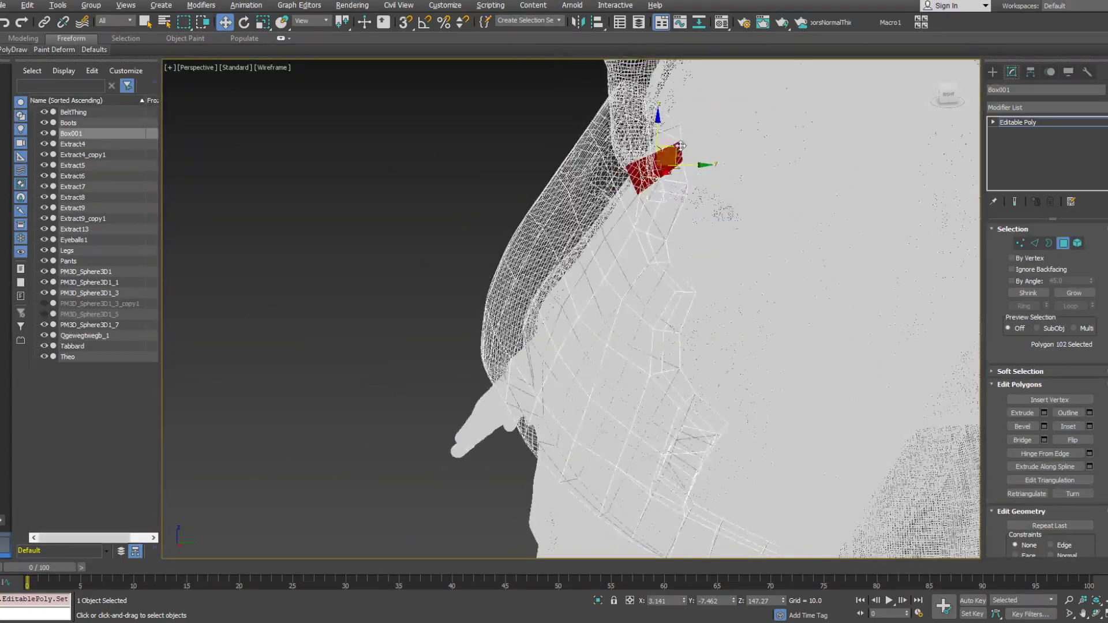
right_click(652, 155)
left_click(693, 107)
Delete the four polygons forming the inner side of the upper beveled recess, plus one adjoining polygon on the breastplate rim
middle_click_drag(692, 107, 612, 179, "alt")
scroll(634, 208, "up", 4)
left_click(629, 275, "ctrl")
left_click(636, 237, "ctrl")
left_click(671, 216, "ctrl")
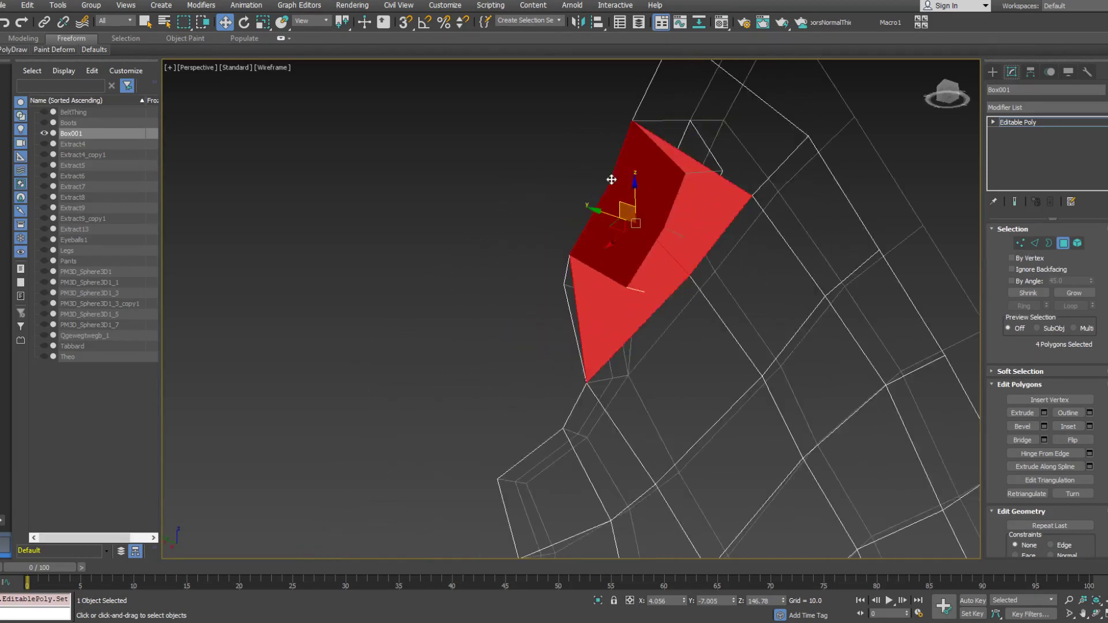
key("Delete")
left_click(687, 179)
middle_click_drag(687, 179, 788, 185, "alt")
key("Delete")
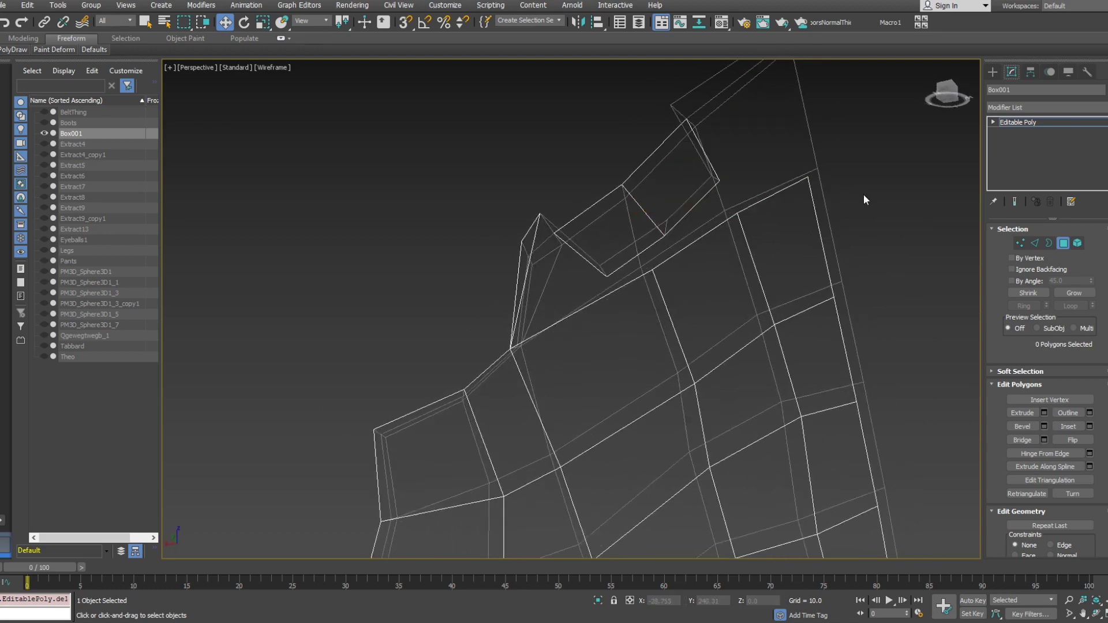
left_click(1020, 244)
middle_click_drag(688, 177, 590, 222, "alt")
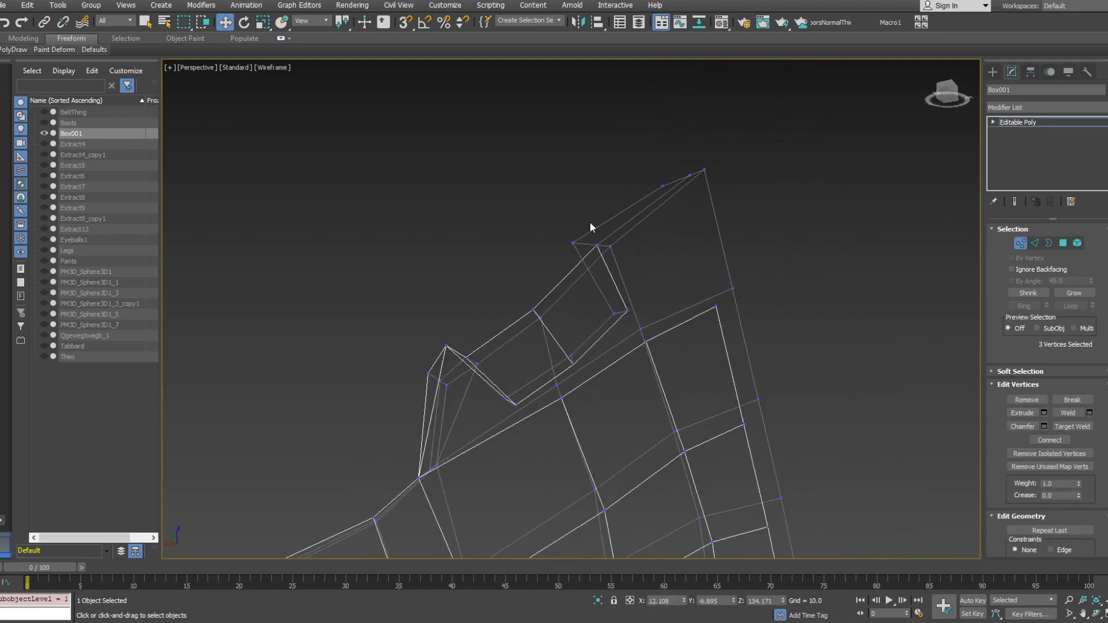
mouse_move(23, 54)
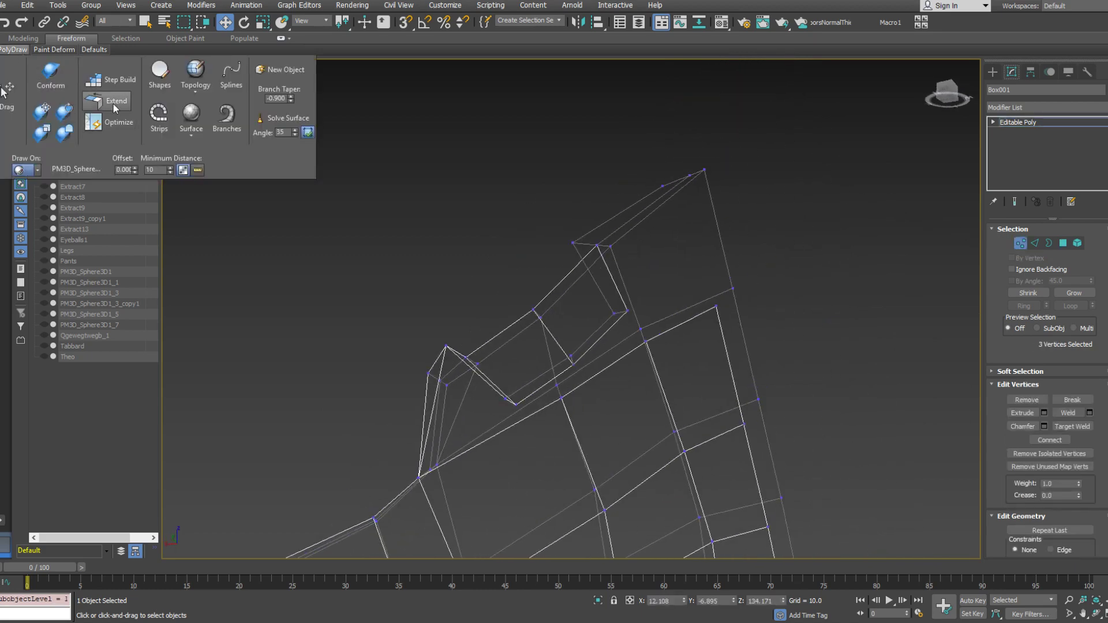
right_click(741, 219)
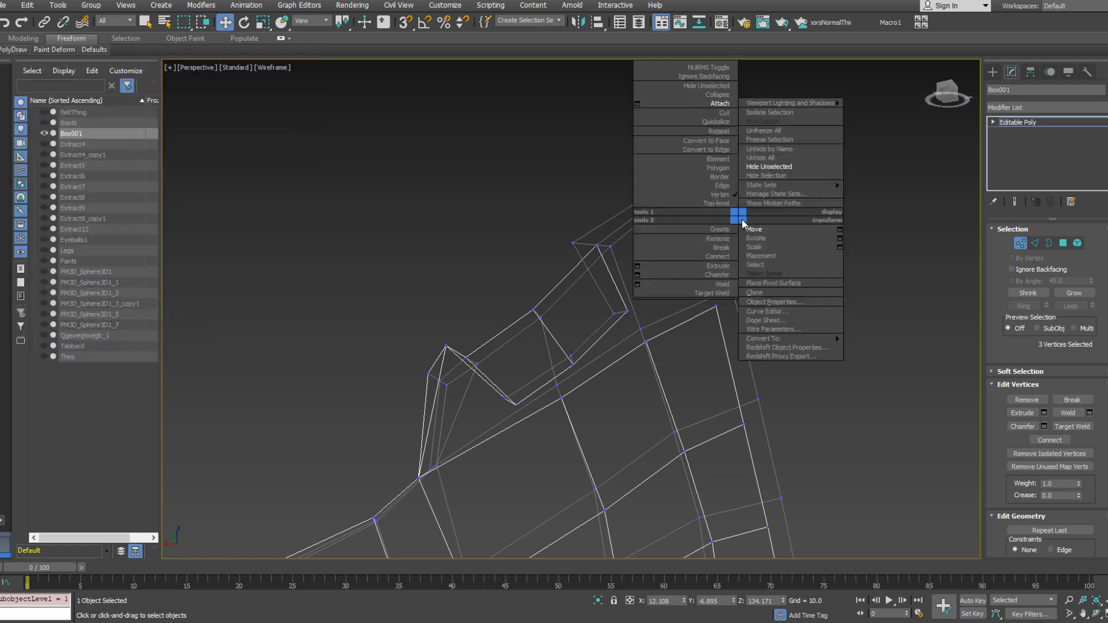
left_click(720, 230)
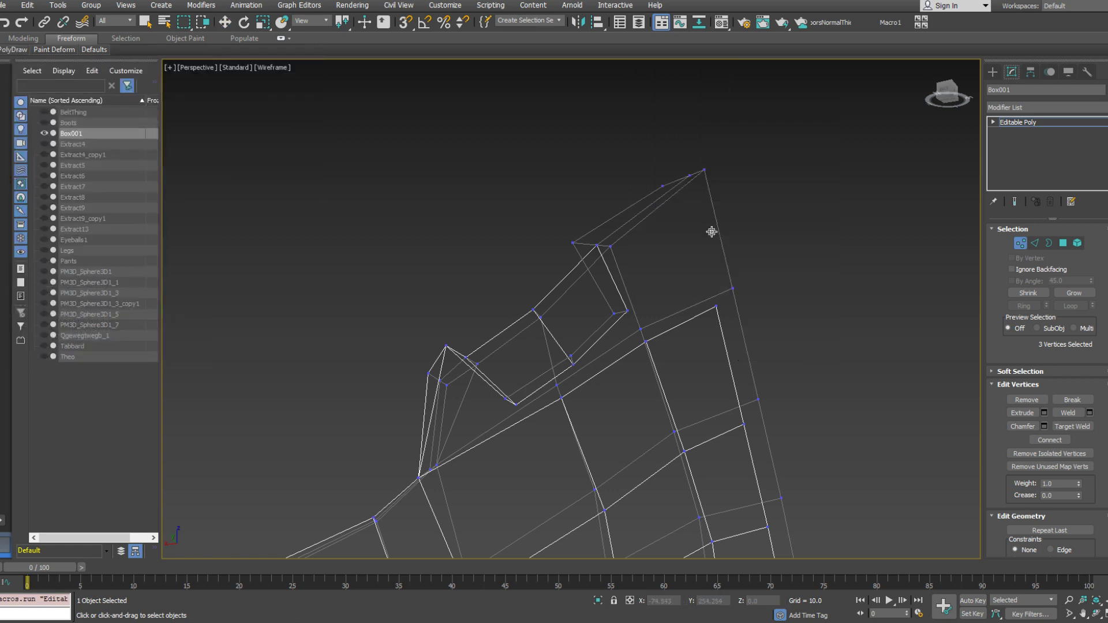
Create two new polygons between existing vertices to close the gap at the upper end of the breastplate's upper recess
left_click(1063, 244)
right_click(564, 240)
left_click(540, 293)
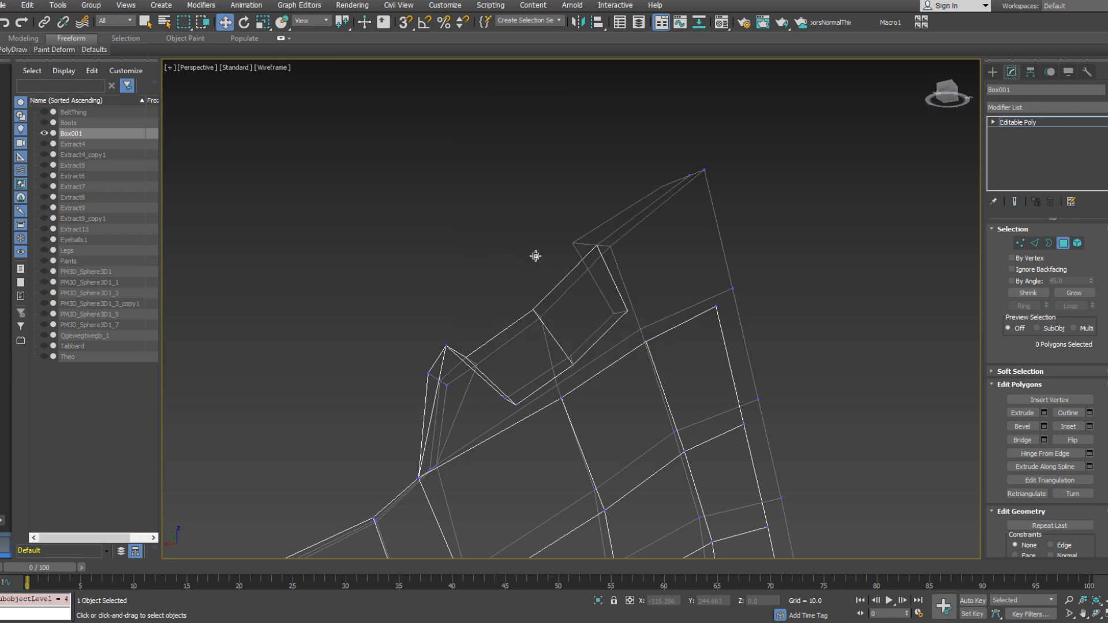
middle_click_drag(536, 256, 610, 246, "alt")
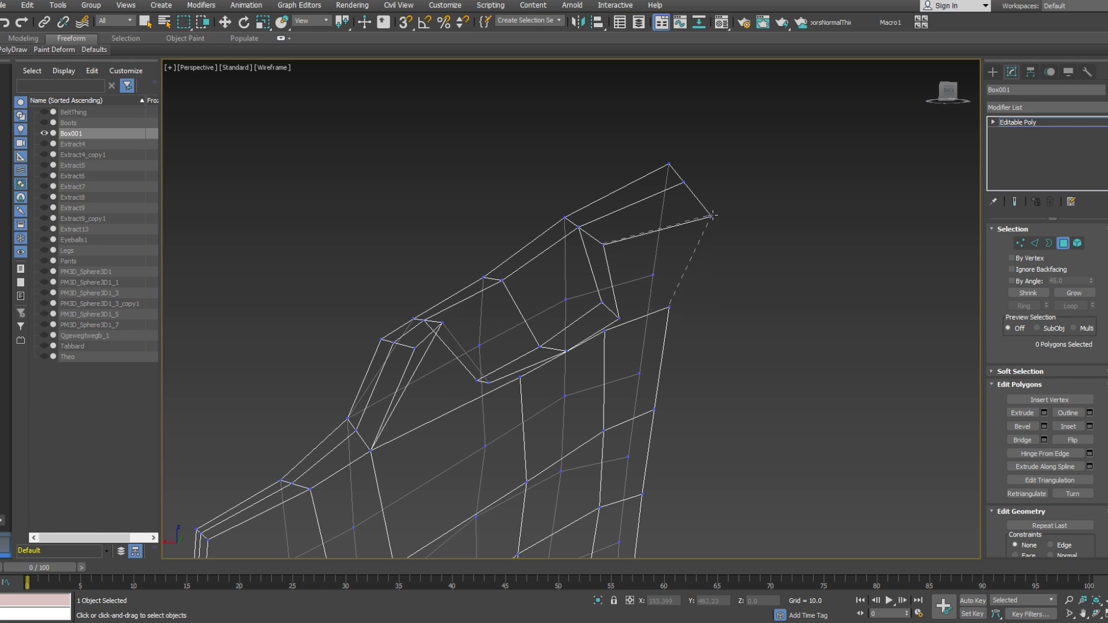
left_click(664, 249)
mouse_move(613, 281)
middle_mouse_down("alt")
mouse_move(564, 218)
mouse_move(616, 278)
middle_mouse_up("alt")
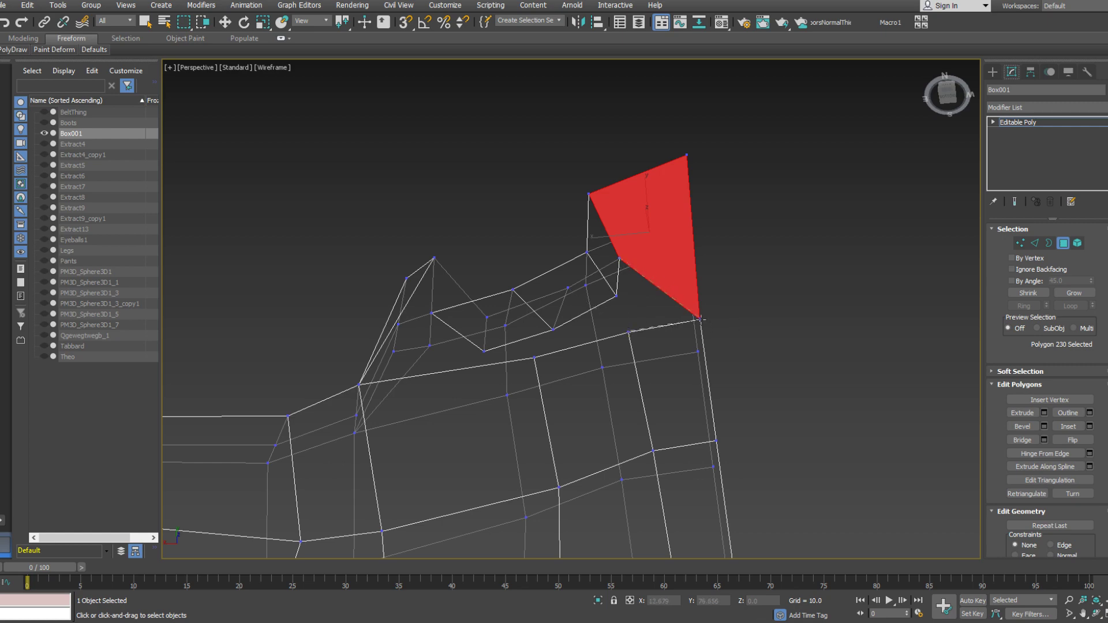
left_click(584, 314, "ctrl")
Create three more polygons along the lower side of the upper recess to close the remaining gap to the breastplate surface
middle_click_drag(584, 315, 577, 358, "alt")
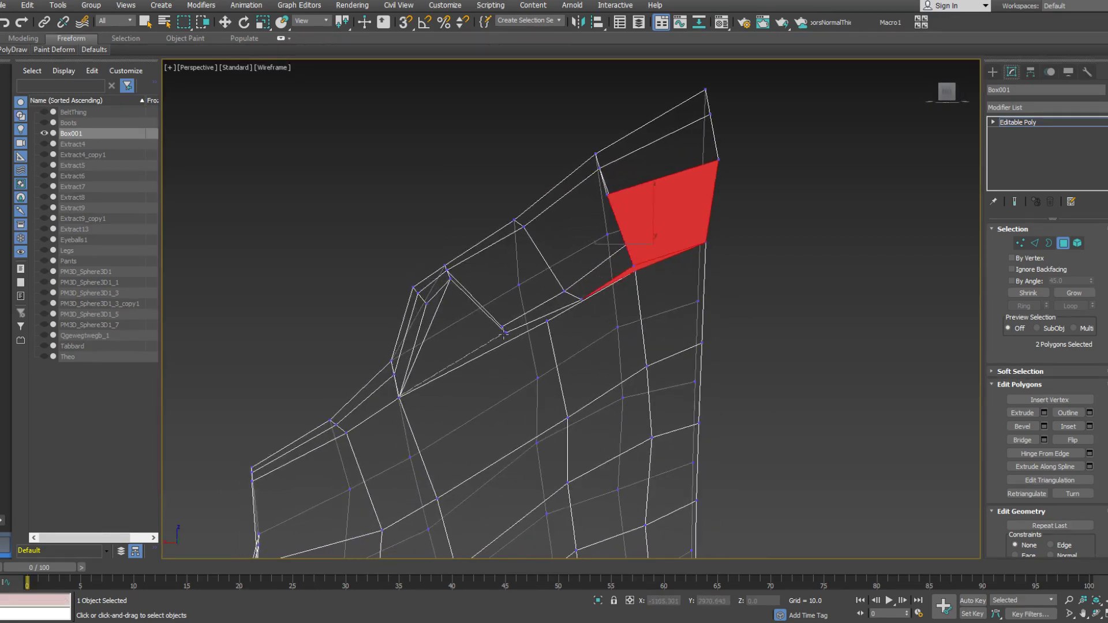
left_click(453, 283, "ctrl")
middle_click_drag(493, 317, 482, 268, "alt")
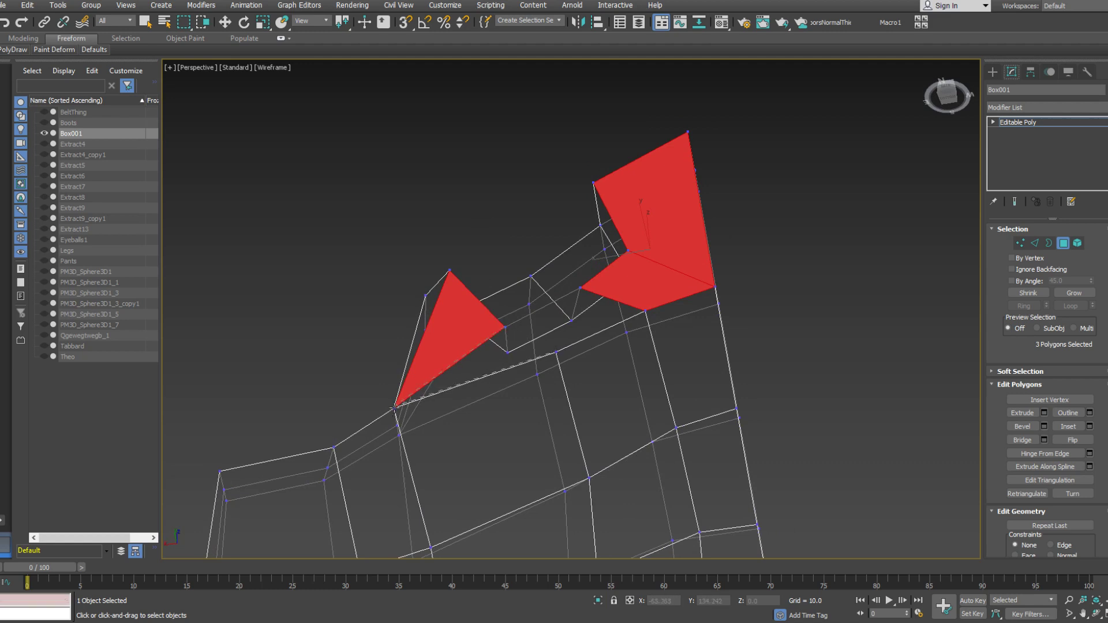
left_click(526, 344, "ctrl")
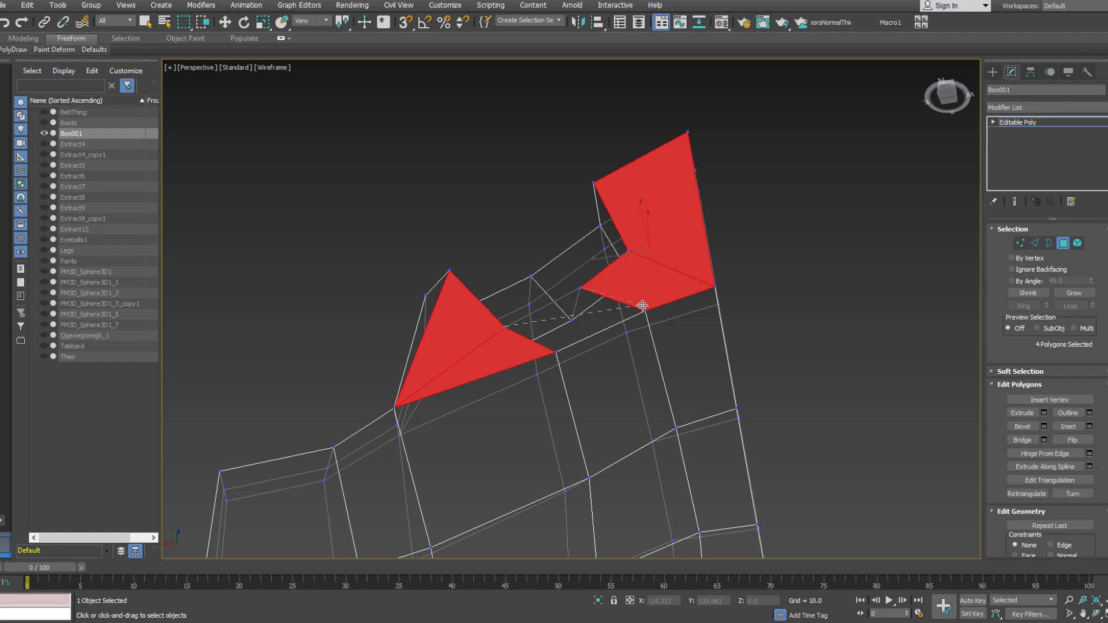
left_click(558, 349, "ctrl")
middle_click_drag(559, 346, 503, 308, "alt")
key("w")
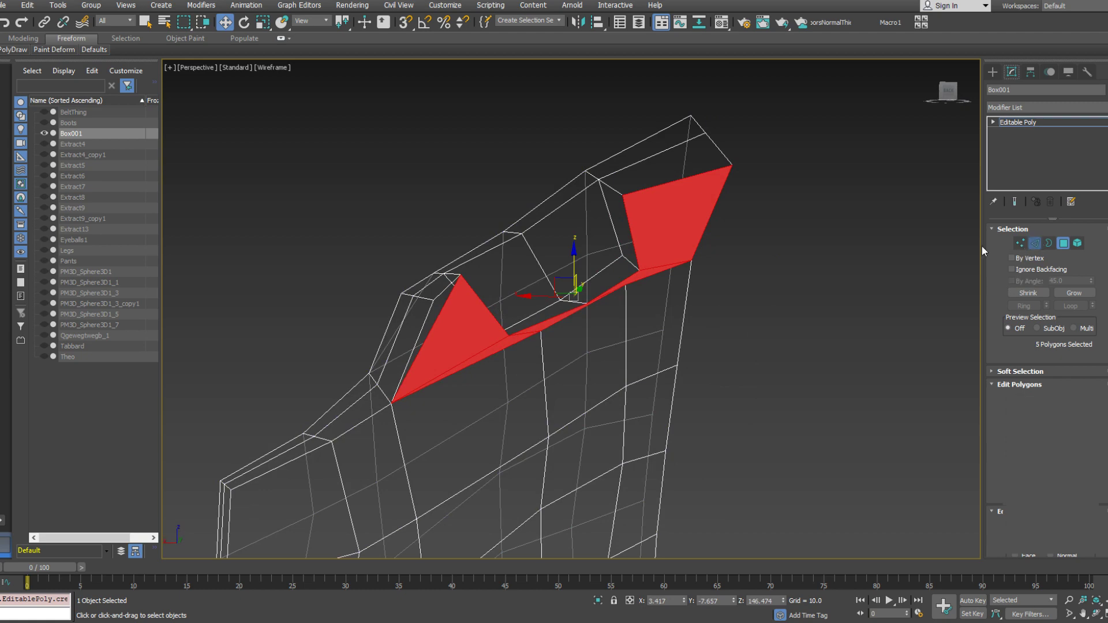
key("2")
left_click(428, 336)
left_click(454, 365)
scroll(454, 365, "down", 3)
middle_click_drag(454, 366, 520, 259)
scroll(542, 227, "down", 4)
scroll(497, 308, "up", 5)
Delete the four polygons on the inner side of the lower rim recess and the adjoining polygon above them
left_click(1064, 243)
left_click(500, 303, "ctrl")
left_click(515, 257, "ctrl")
left_click(507, 285, "ctrl")
scroll(508, 289, "up", 6)
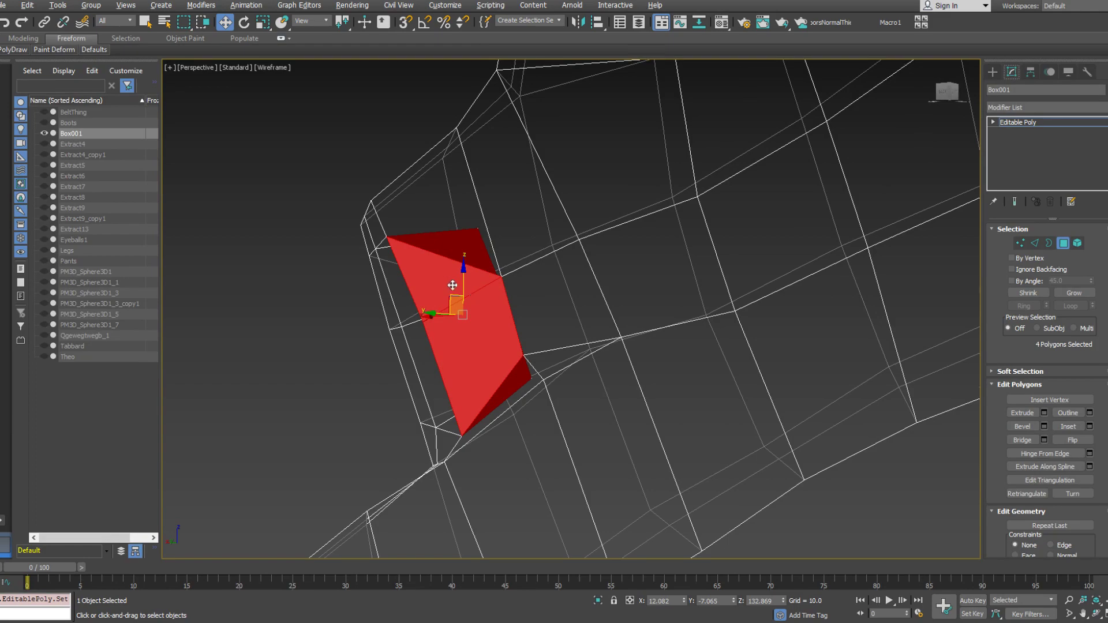
middle_click_drag(452, 286, 486, 282, "alt")
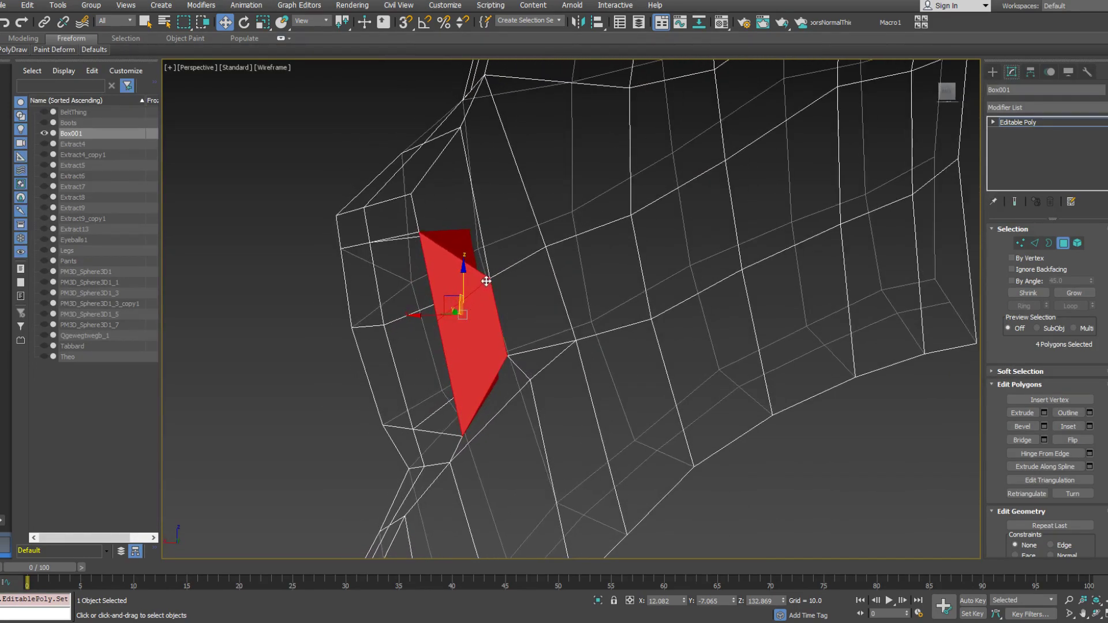
left_click(486, 281)
left_click(465, 241)
mouse_move(465, 241)
middle_mouse_down("alt")
mouse_move(487, 235)
mouse_move(461, 238)
middle_mouse_up("alt")
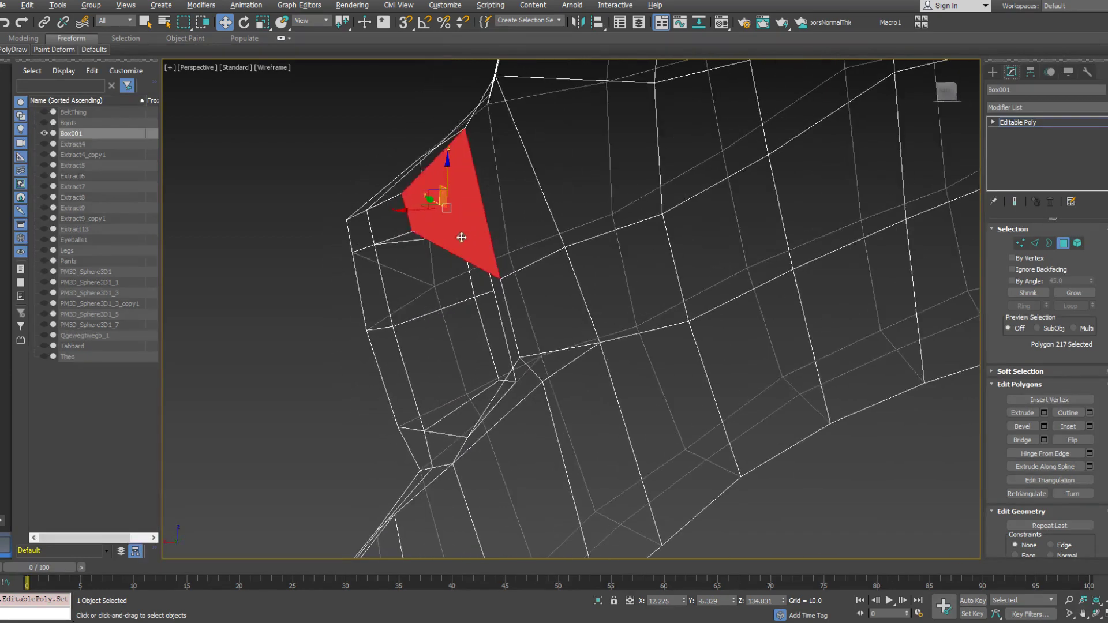
key("Delete")
Cap the open border around the lower rim recess
left_click(1048, 242)
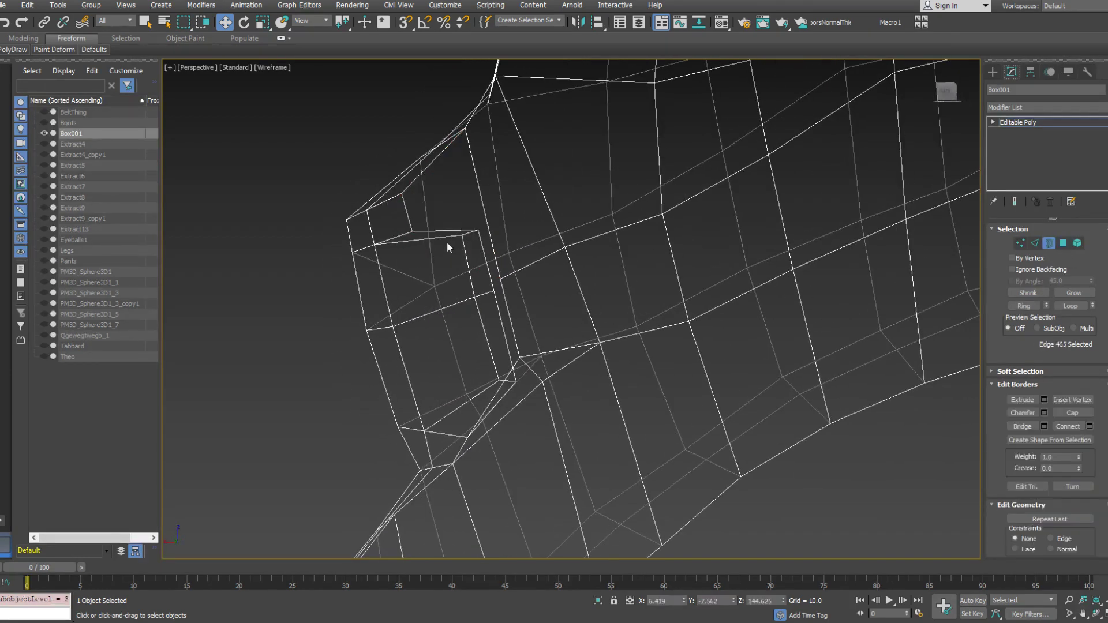
left_click(451, 229)
right_click(472, 235)
left_click(462, 267)
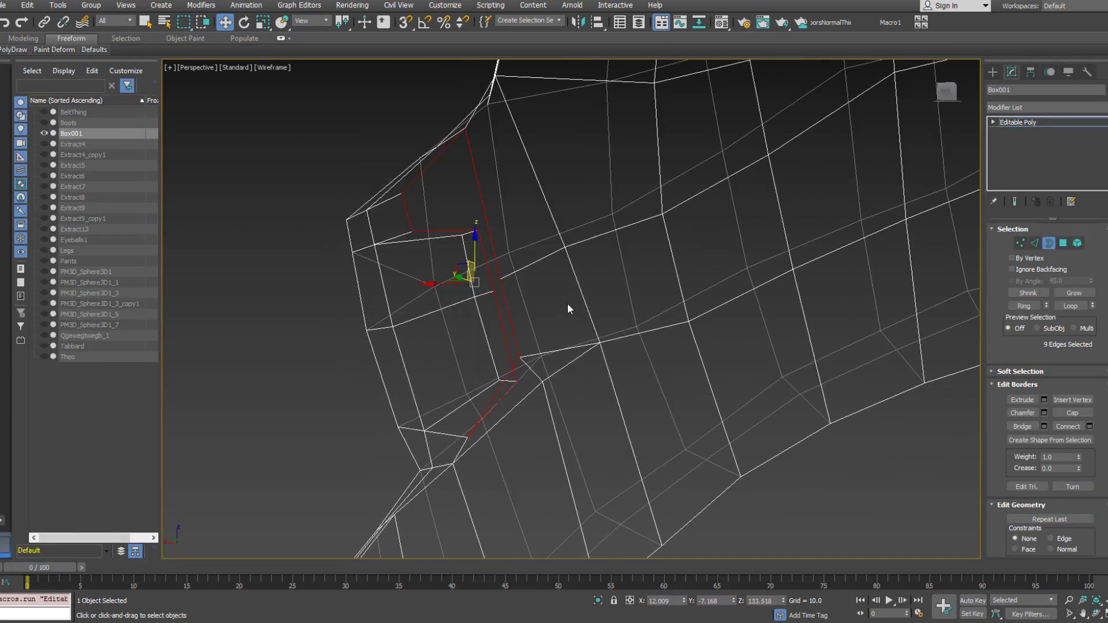
Connect opposite vertex pairs across the capped lower recess to divide the new face into smaller polygons
left_click(1020, 243)
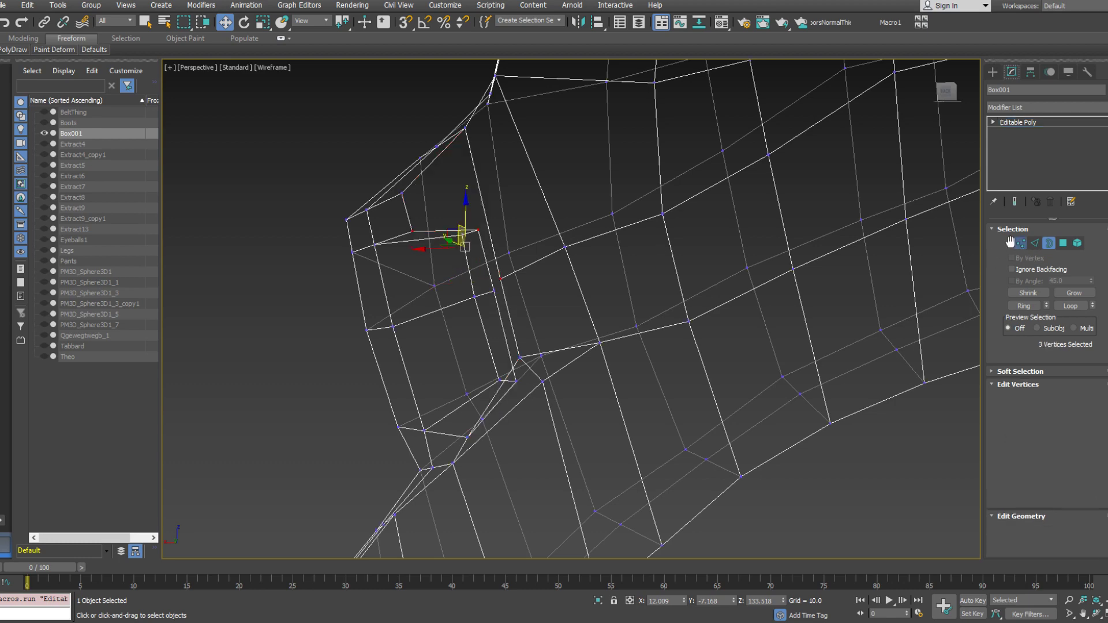
left_click(478, 233)
middle_click_drag(478, 232, 447, 236, "alt")
left_click(452, 130, "ctrl")
right_click(489, 153)
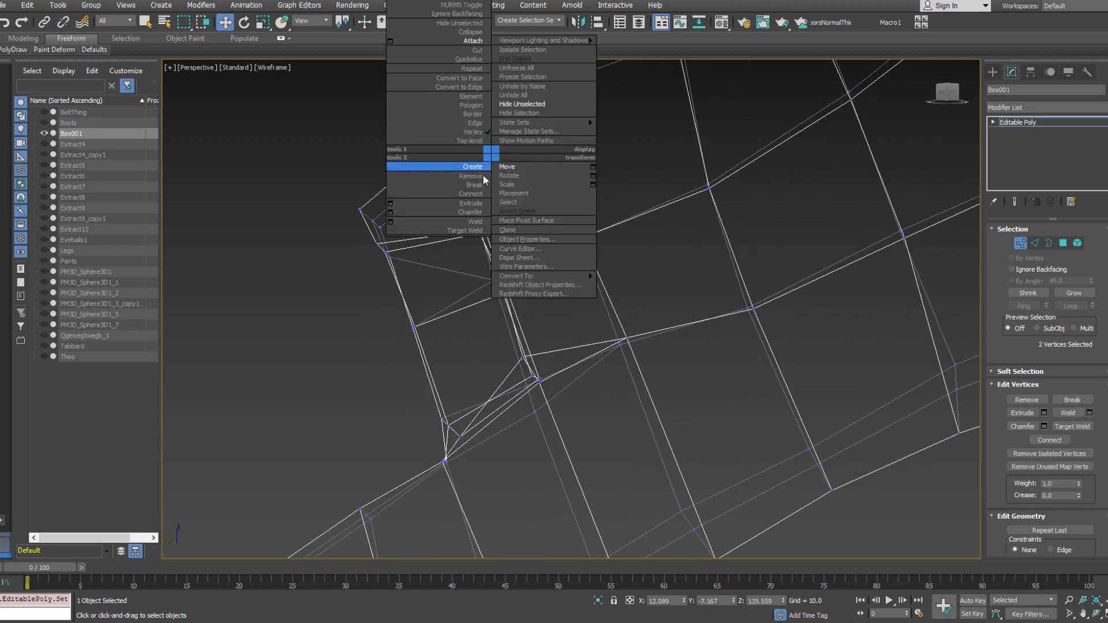
left_click(483, 194)
middle_click_drag(484, 198, 489, 365, "alt")
left_click(479, 294)
left_click(489, 281, "ctrl")
right_click(531, 275)
left_click(524, 314)
left_click(490, 381)
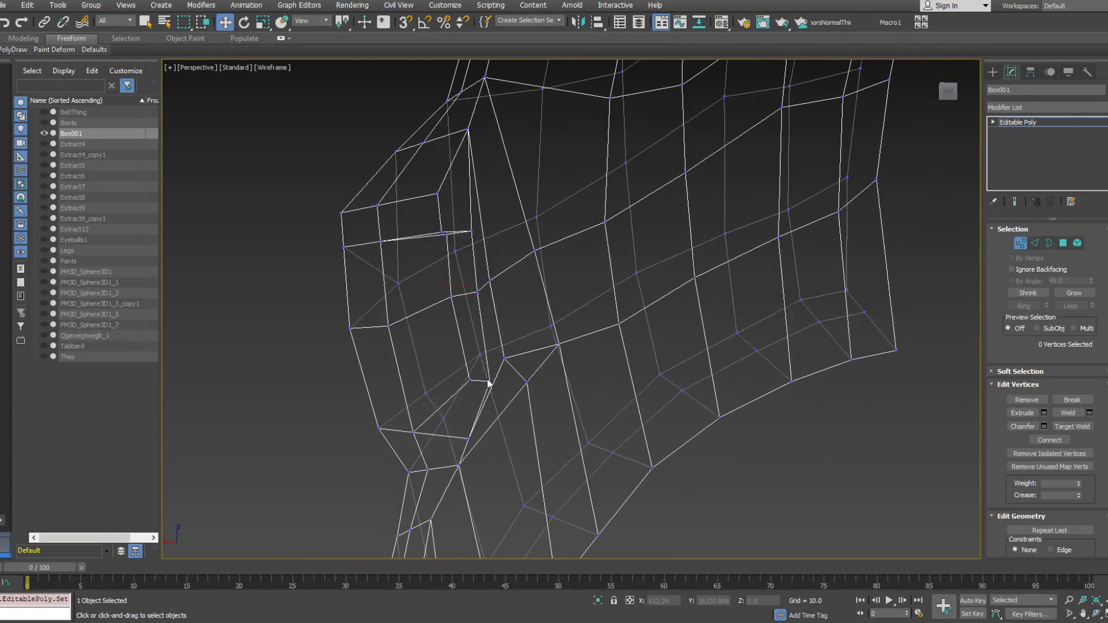
right_click(527, 353)
left_click(518, 394)
Target-weld a vertex beside the capped lower recess into its neighbouring vertex
right_click(512, 338)
left_click(484, 412)
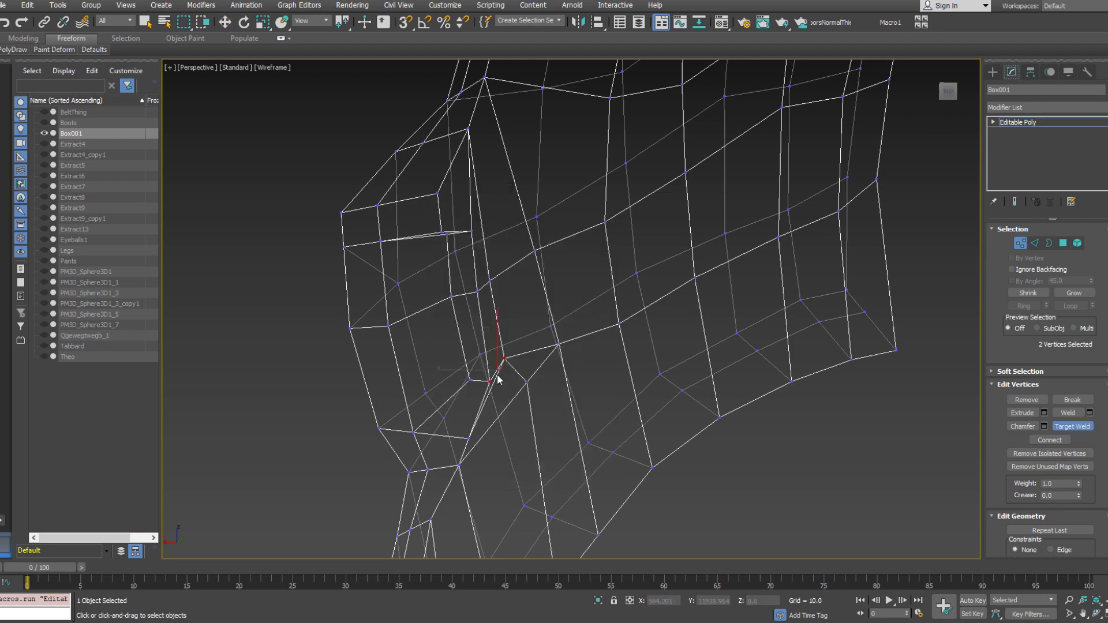
left_click(488, 281)
middle_click_drag(487, 278, 511, 198, "alt")
key("w")
left_click(487, 236)
left_click(488, 236)
Show the whole armour mesh shaded with edged faces and mirror it as a copy for the other half of the body
scroll(511, 198, "down", 4)
mouse_move(486, 239)
middle_mouse_down("alt")
mouse_move(636, 243)
mouse_move(576, 238)
mouse_move(692, 298)
mouse_move(601, 309)
mouse_move(620, 278)
mouse_move(623, 304)
mouse_move(582, 302)
middle_mouse_up("alt")
left_click(1021, 243)
key("F3")
key("z")
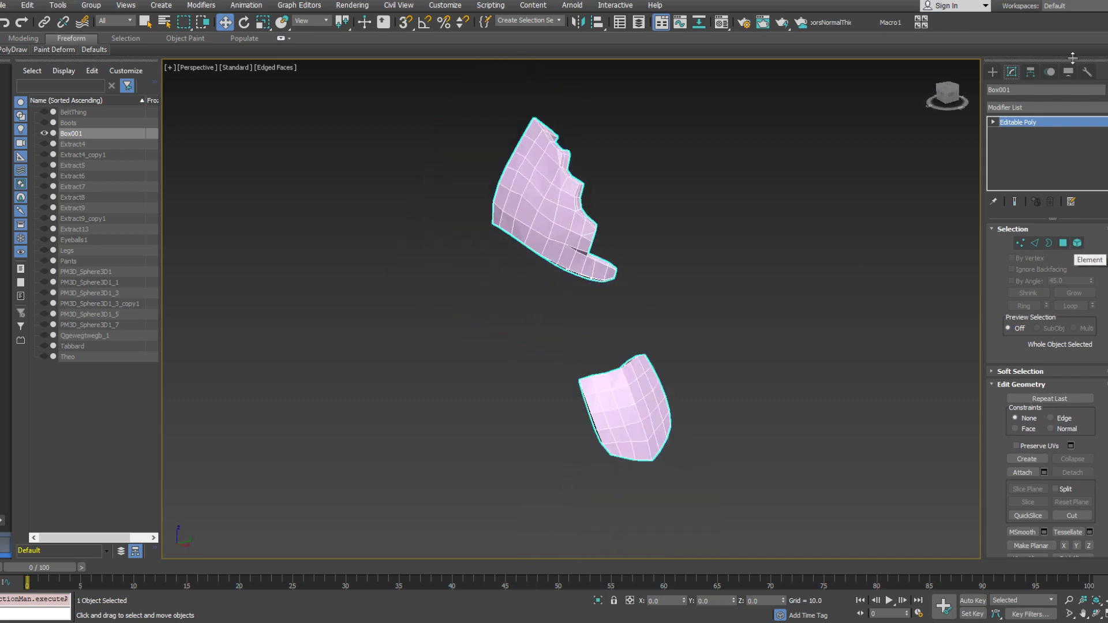
left_click(577, 23)
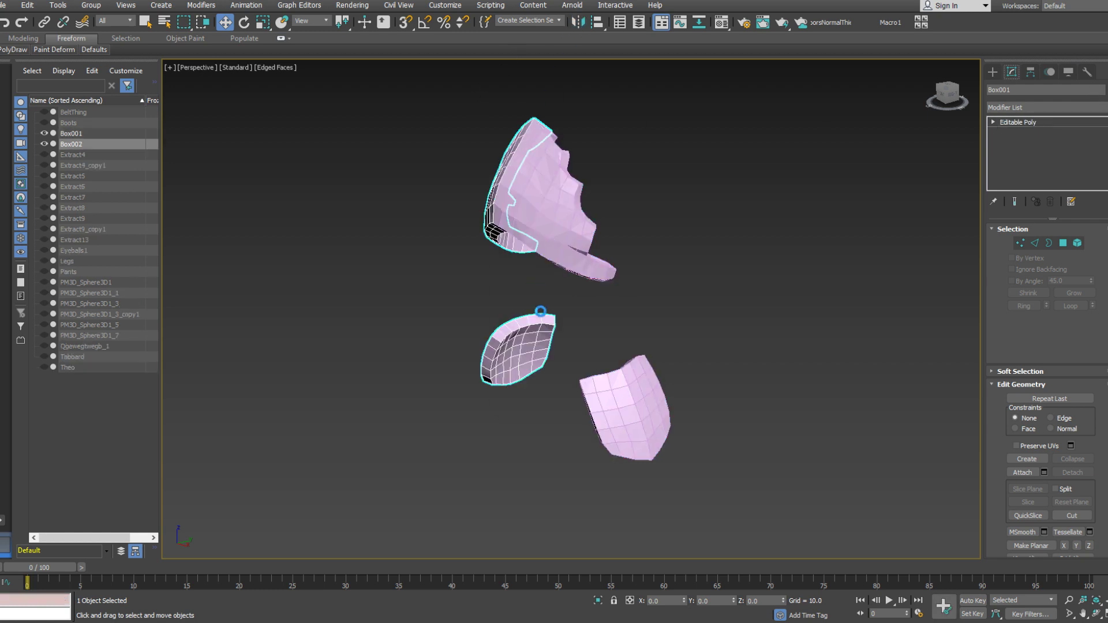
left_click(533, 405)
left_click(542, 383)
Attach the mirrored copy to the original armour mesh
middle_click_drag(553, 318, 612, 321, "alt")
left_click(958, 284)
middle_click_drag(916, 290, 453, 228)
right_click(520, 248)
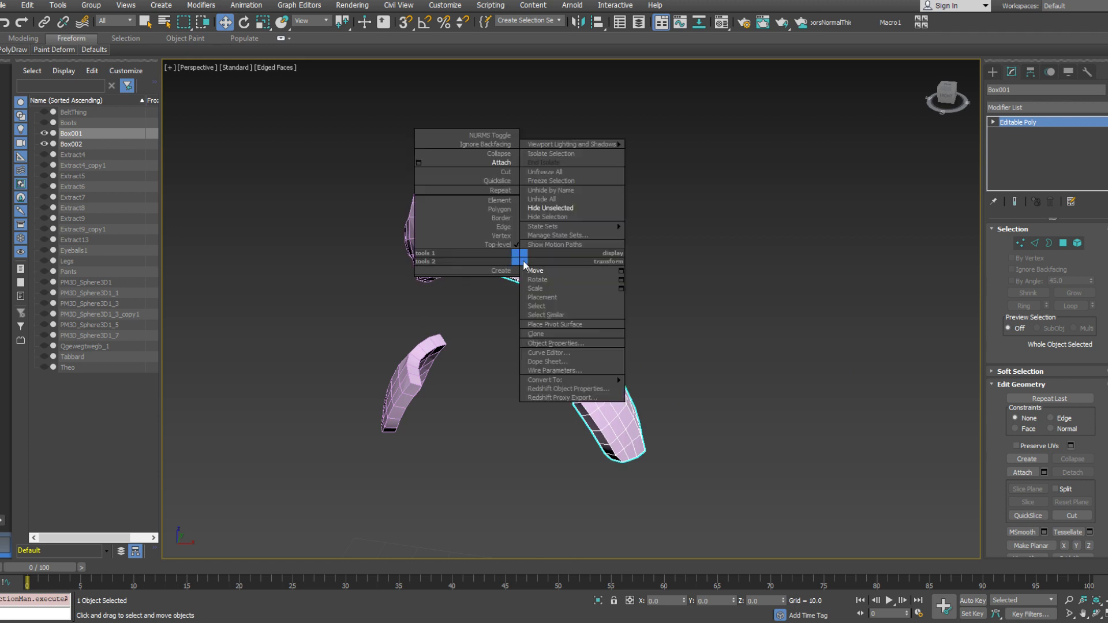
left_click(490, 151)
left_click(456, 190)
key("w")
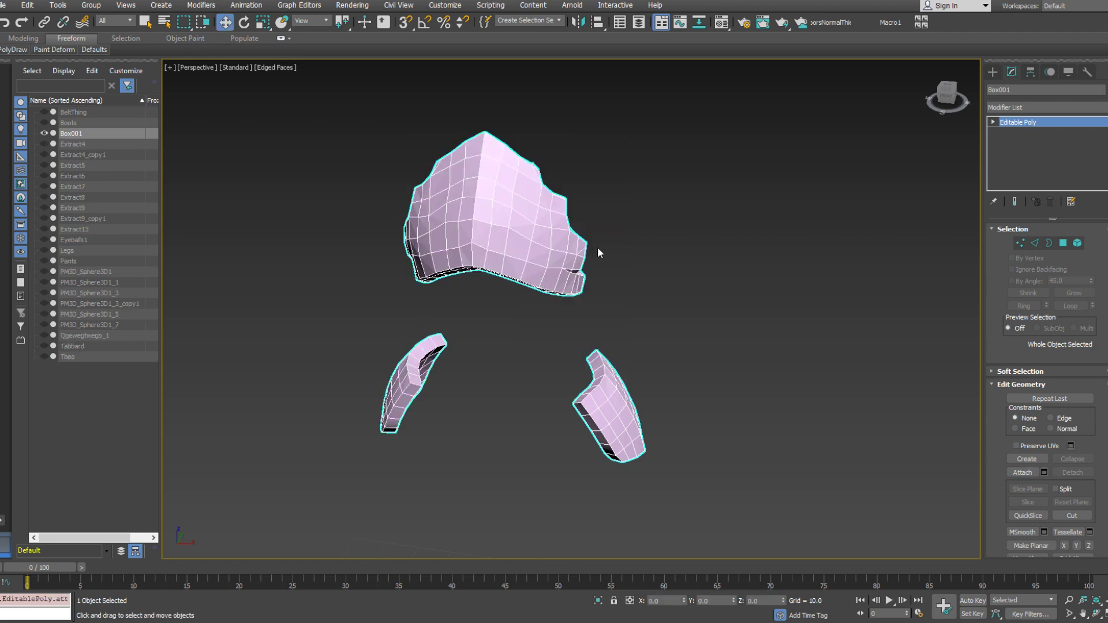
Convert the centre borders of both breastplate halves to a vertex selection and weld those vertices into one seam
left_click(1019, 243)
left_click(1019, 243)
left_click(1049, 243)
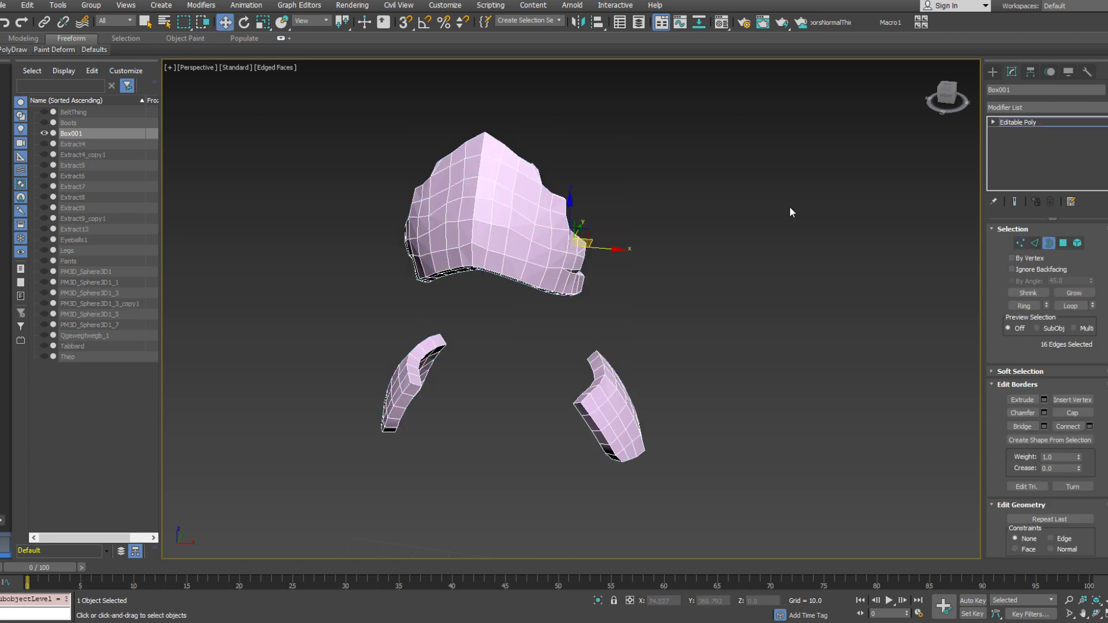
left_click(496, 150, "ctrl")
middle_click_drag(496, 151, 309, 126, "alt")
scroll(468, 190, "up", 5)
mouse_move(467, 189)
middle_mouse_down("alt")
mouse_move(482, 160)
mouse_move(480, 198)
middle_mouse_up("alt")
right_click(537, 222)
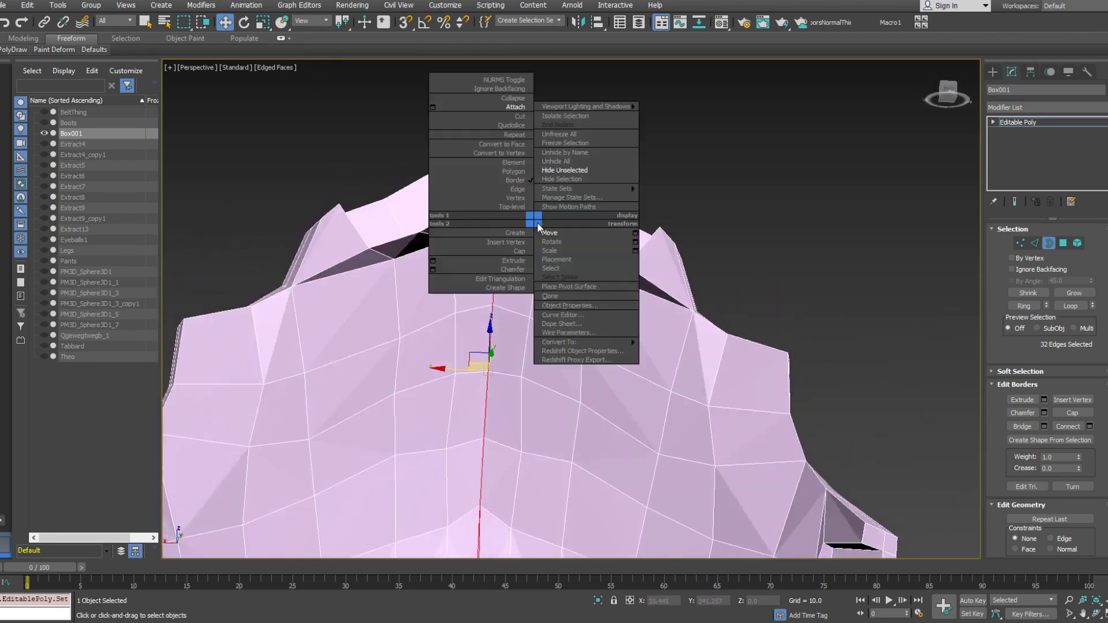
left_click(508, 151)
right_click(534, 280)
left_click(548, 312)
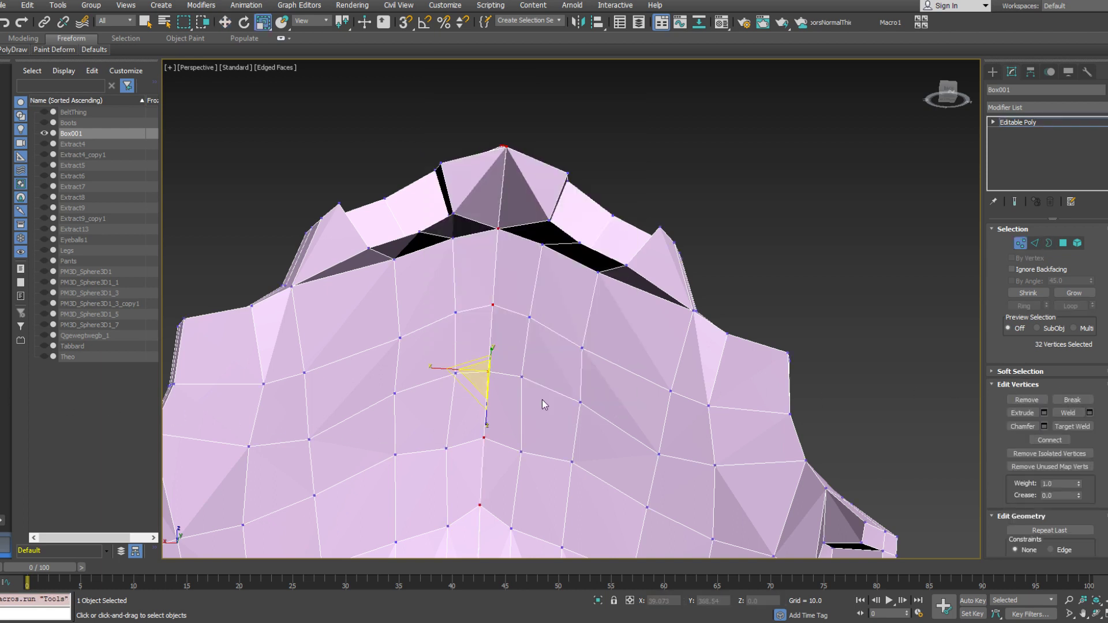
right_click(561, 283)
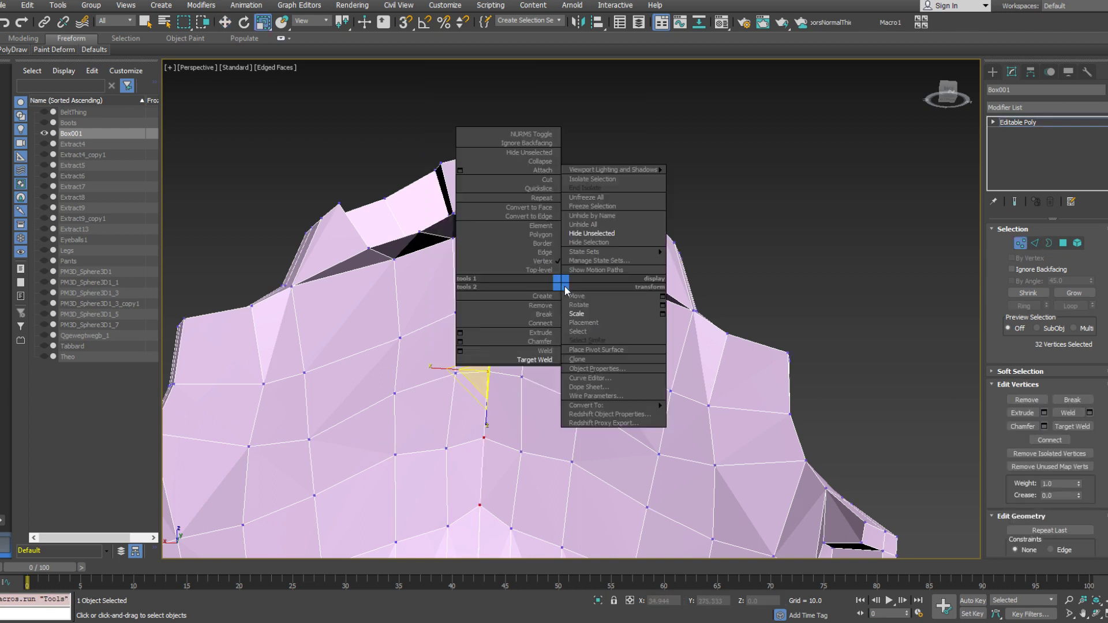
left_click(546, 351)
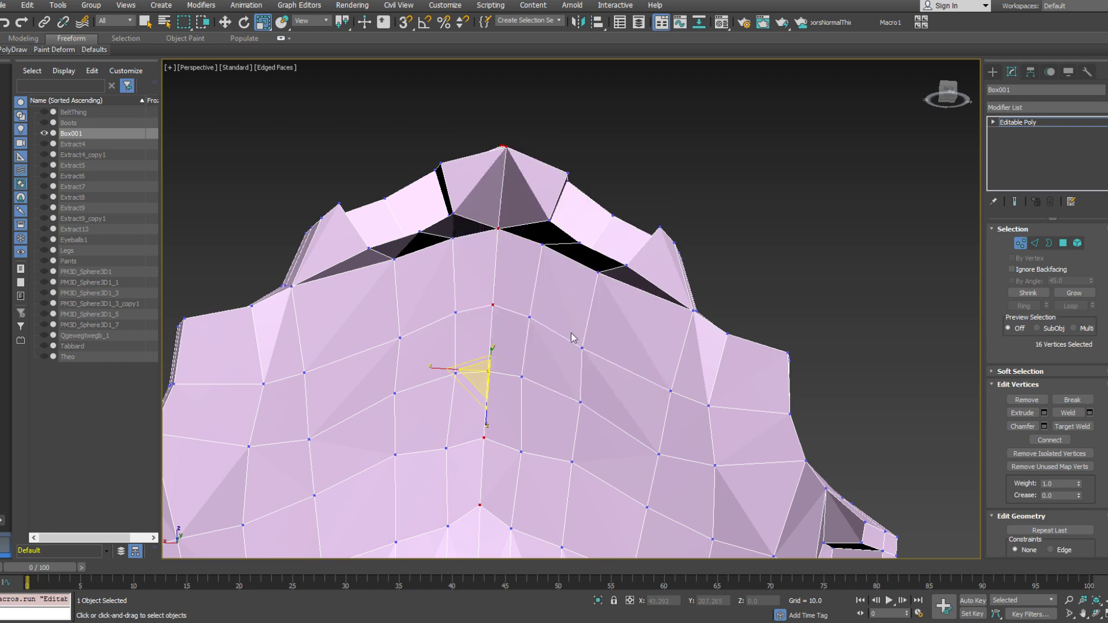
Connect three edges on the breastplate's inner top rim at the centre seam with 1 segment, pinch 0 and slide 42
left_click(1038, 244)
left_click(474, 220)
middle_click_drag(475, 220, 482, 167, "alt")
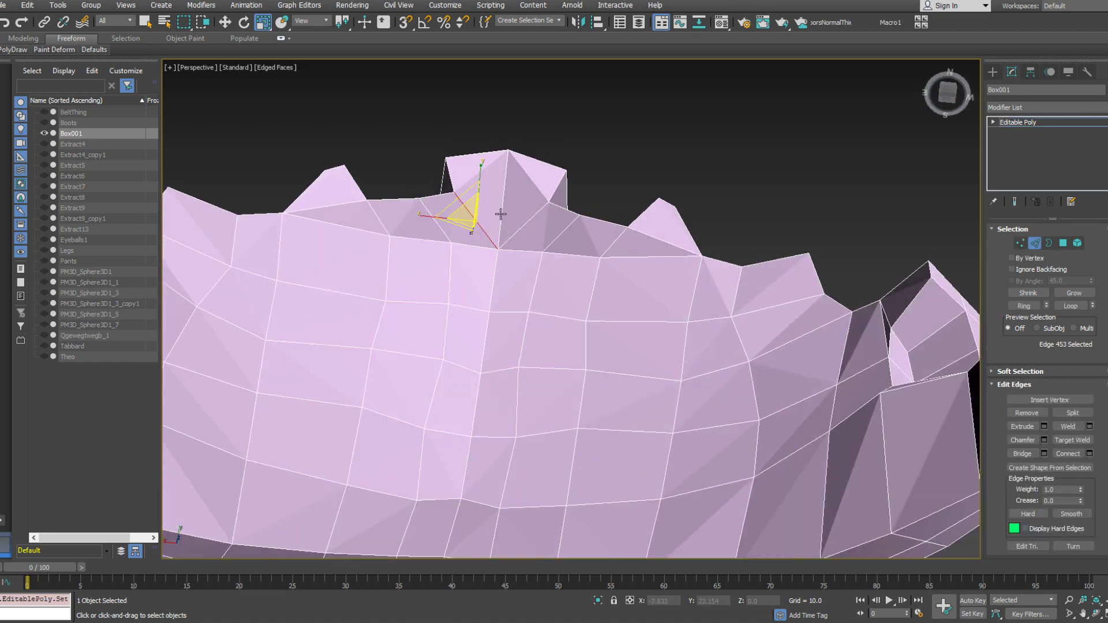
left_click(501, 214, "ctrl")
left_click(521, 223, "ctrl")
right_click(533, 214)
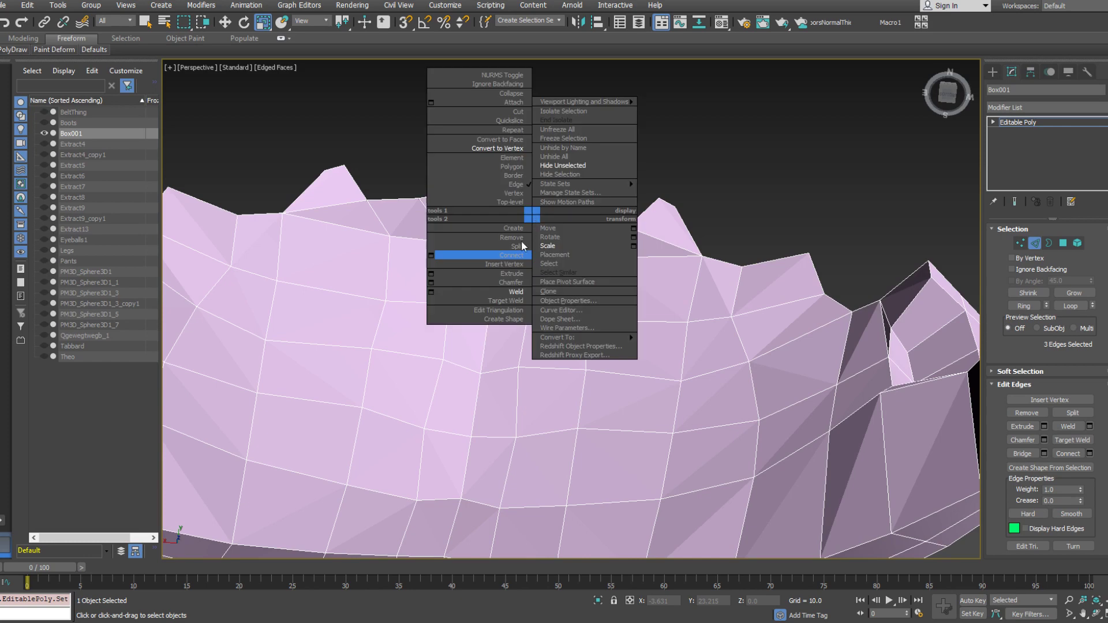
left_click(432, 255)
left_click(578, 369)
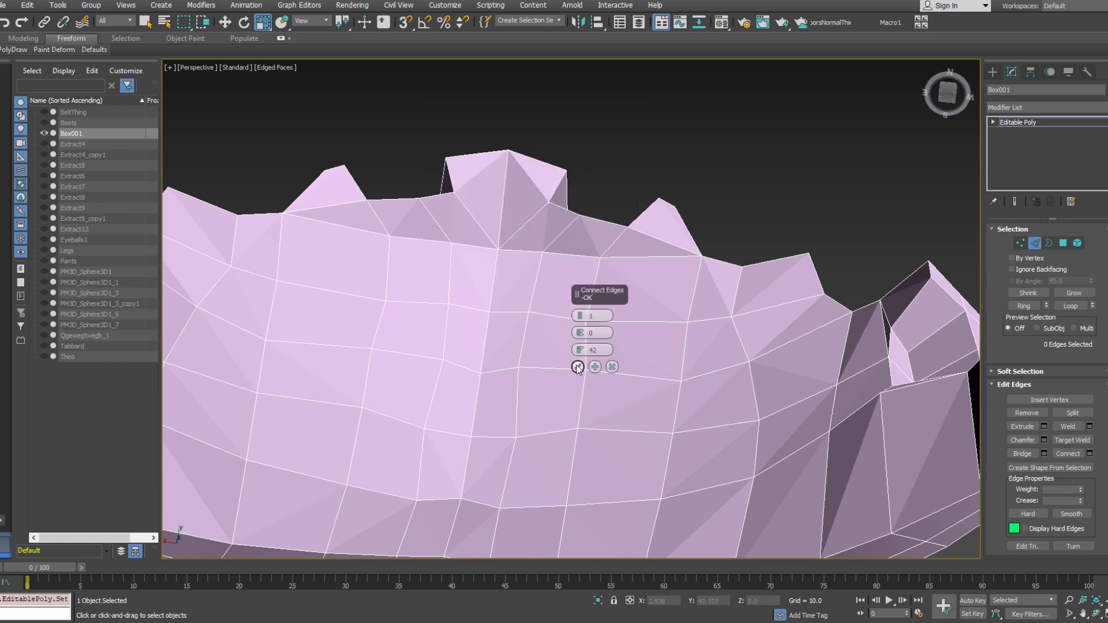
left_click(578, 367)
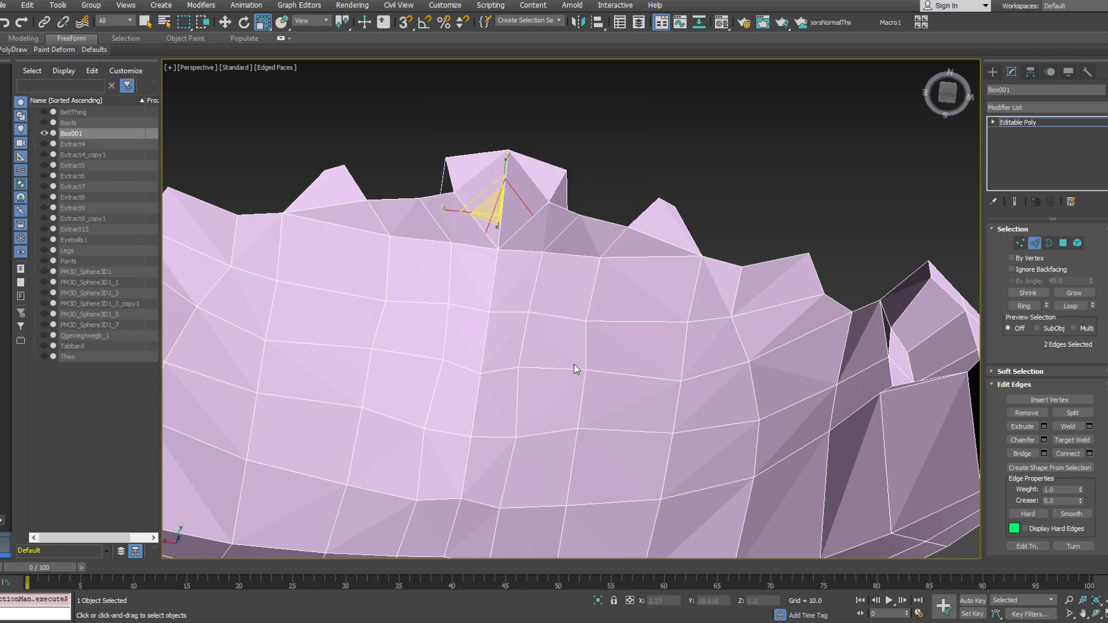
Target-weld the two new vertices flanking the centre seam onto the neighbouring vertices of the breastplate's inner top rim
left_click(1021, 244)
right_click(598, 176)
left_click(572, 259)
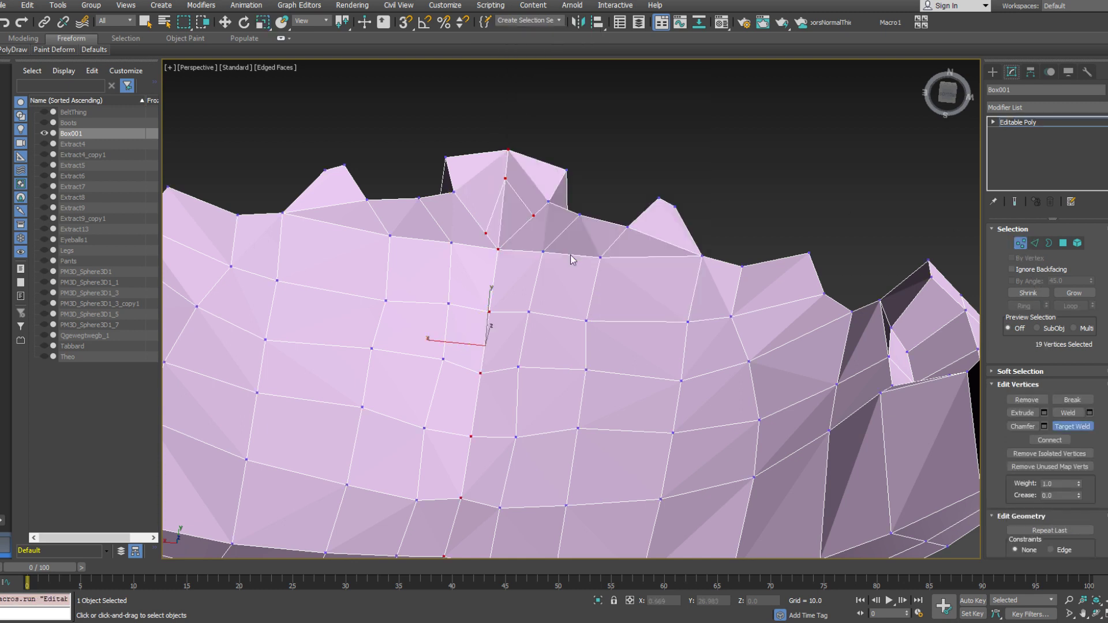
left_click(455, 194)
left_click(532, 217)
left_click(549, 202)
key("r")
left_click(505, 179)
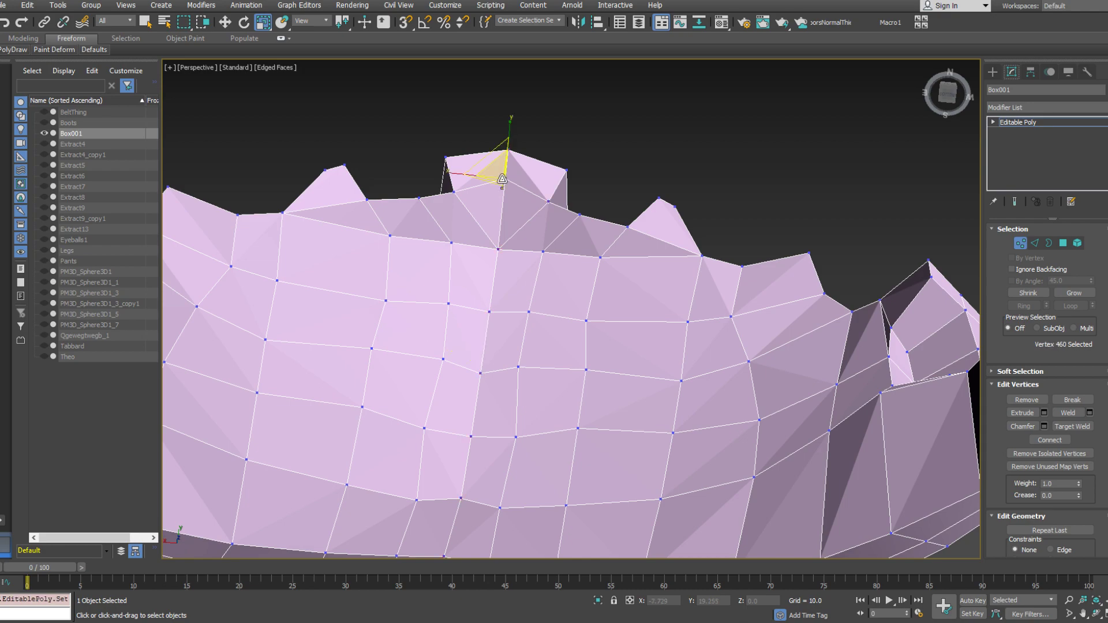
middle_click_drag(504, 179, 465, 117, "alt")
Connect inner rim vertices and upper chest vertices with new edges on both sides of the centre seam, using Optimize
key("w")
left_click(552, 220)
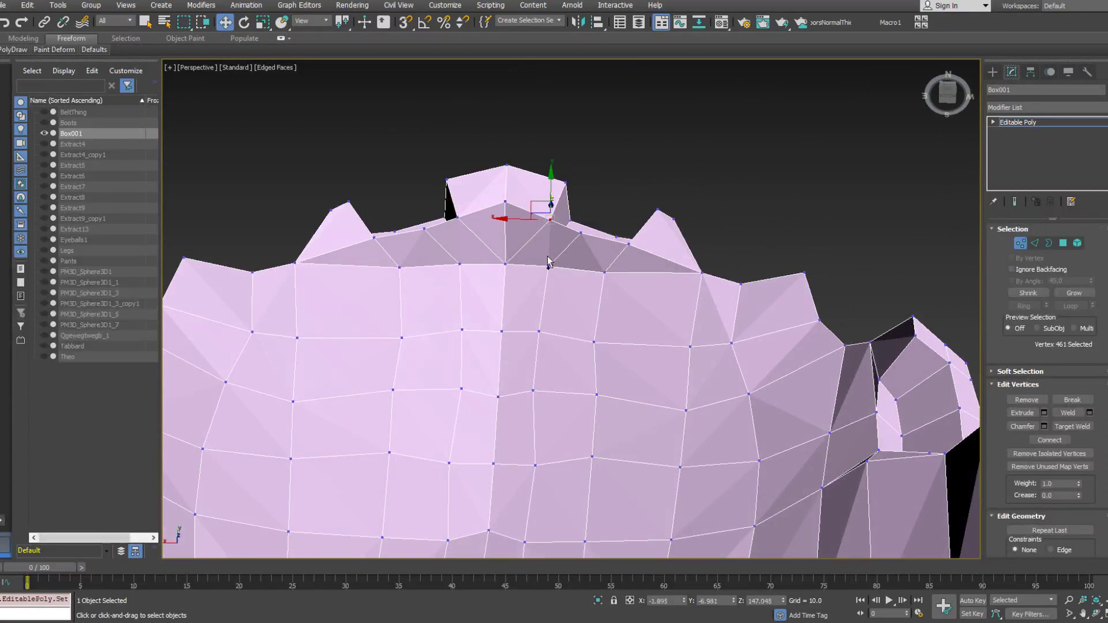
mouse_move(20, 47)
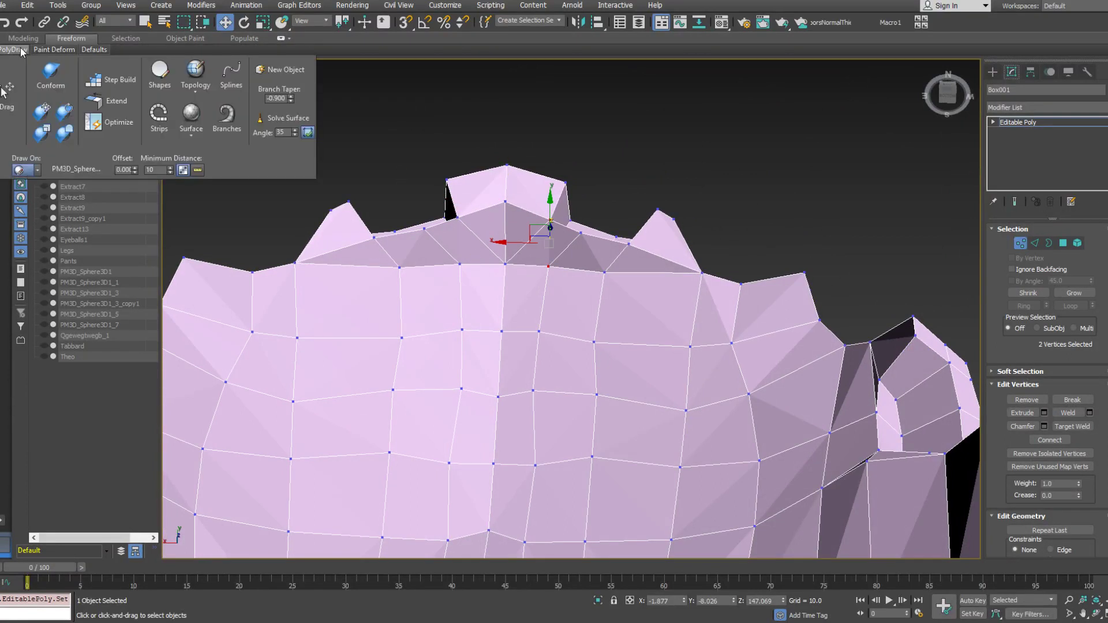
left_click(108, 122)
left_click(459, 220)
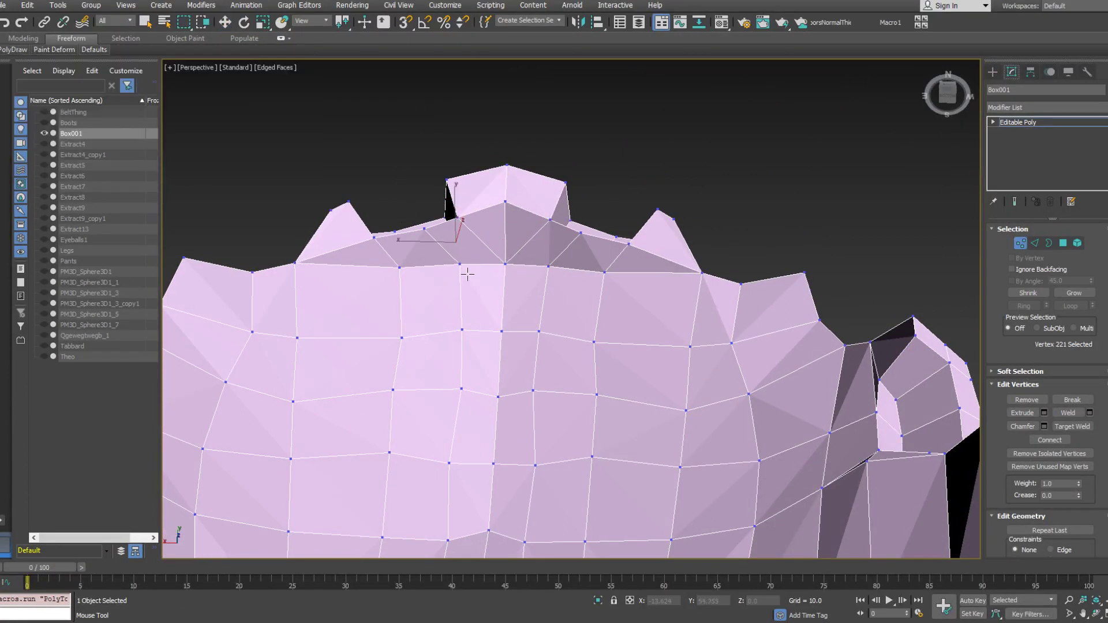
middle_click_drag(467, 226, 478, 238, "alt")
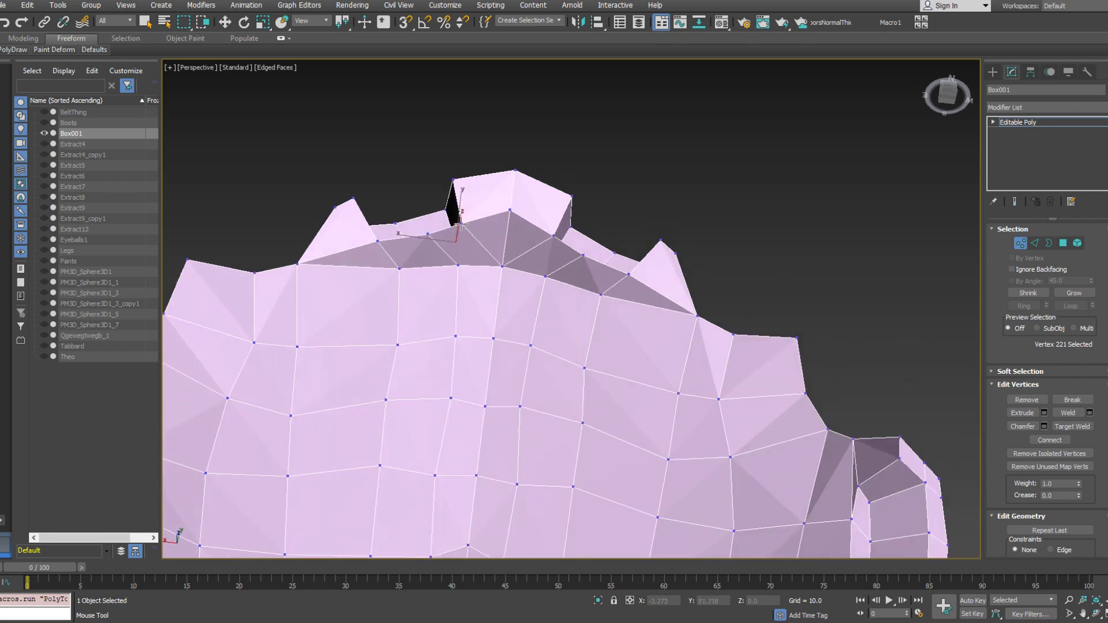
middle_click_drag(506, 202, 552, 231, "alt")
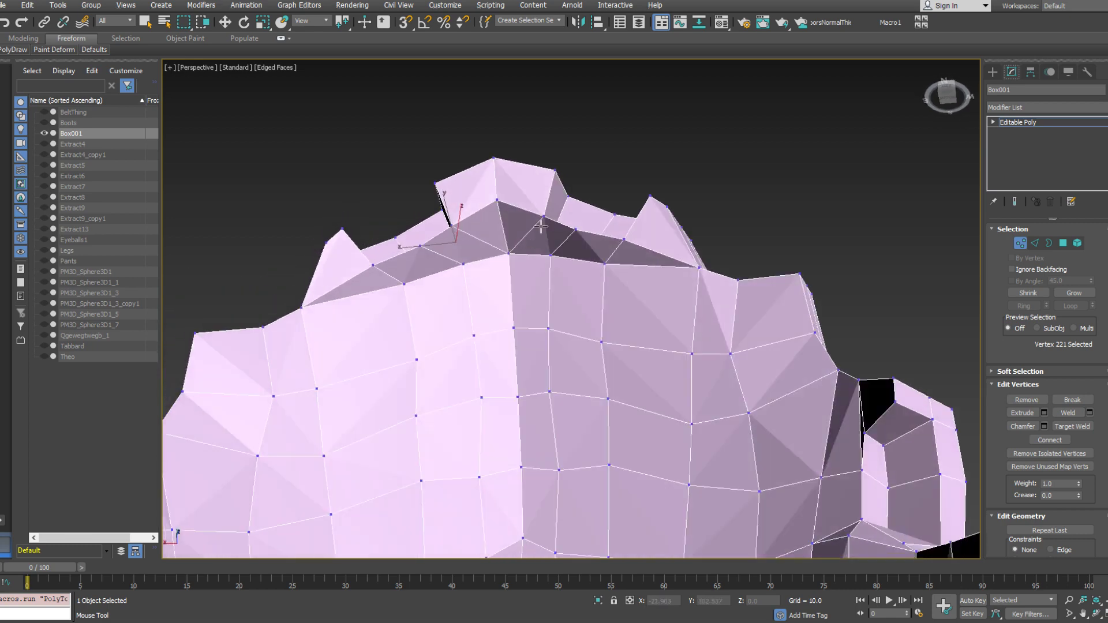
left_click(552, 231)
left_click(544, 211)
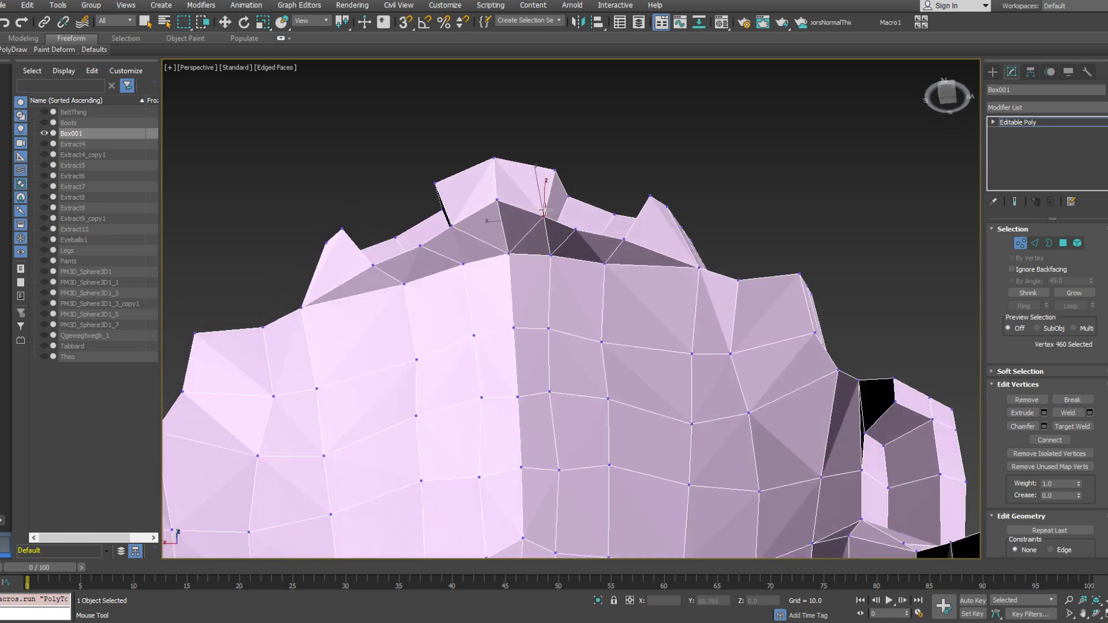
left_click(451, 224)
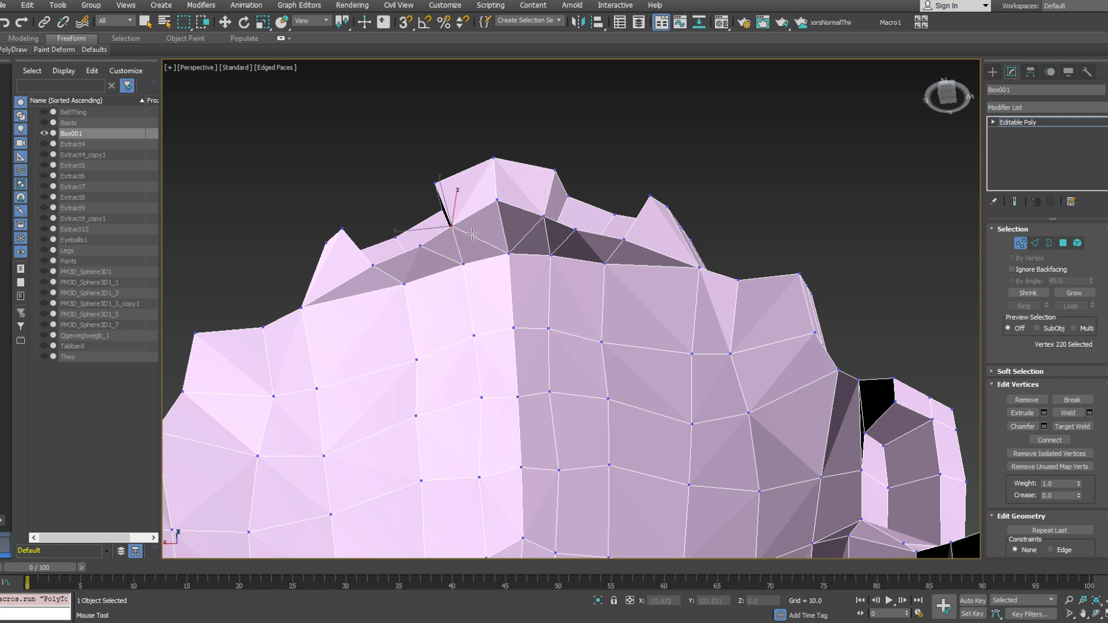
middle_click_drag(472, 233, 569, 250, "alt")
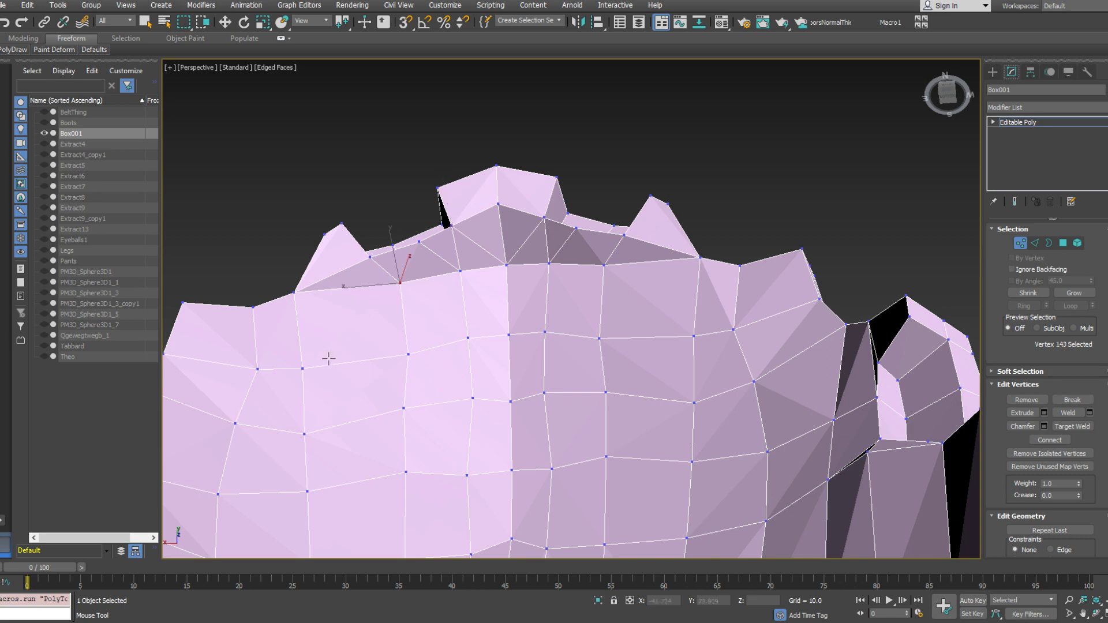
left_click(303, 367)
left_click(694, 336)
middle_click_drag(575, 279, 612, 271, "alt")
Remove two surplus edges from the ledge below the breastplate's inner top rim
key("w")
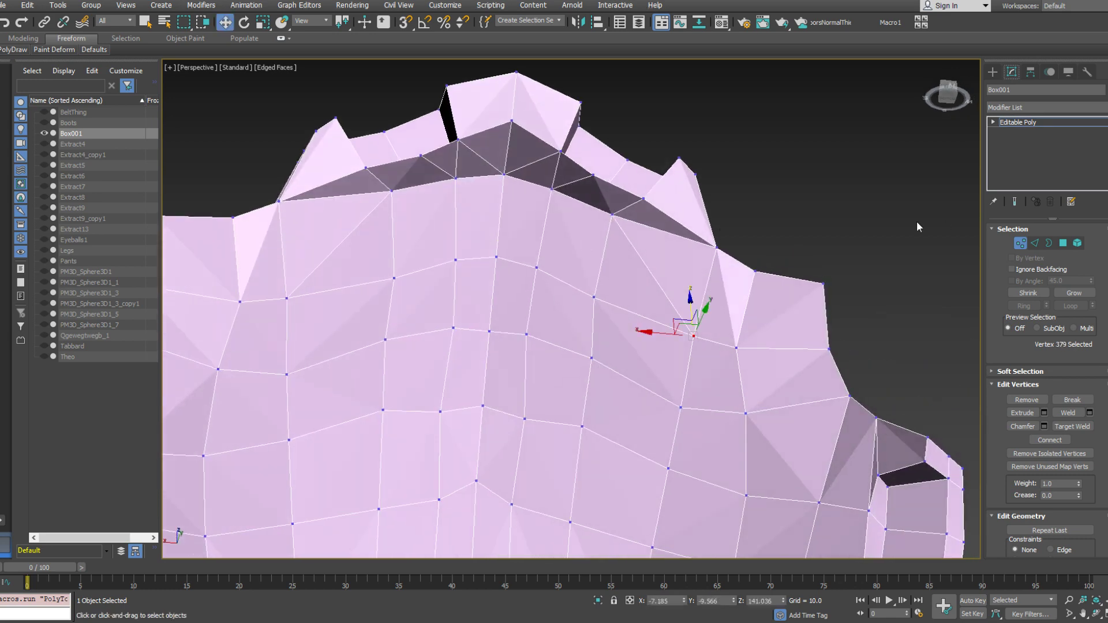
left_click(1035, 243)
left_click(477, 153)
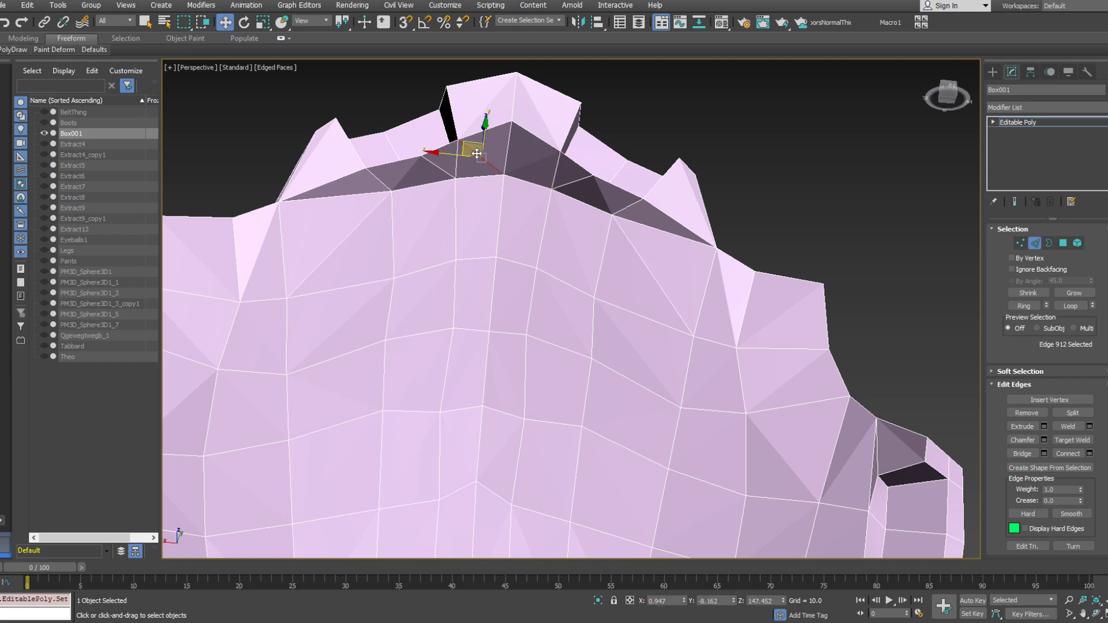
key("BackSpace")
left_click(370, 194)
key("BackSpace")
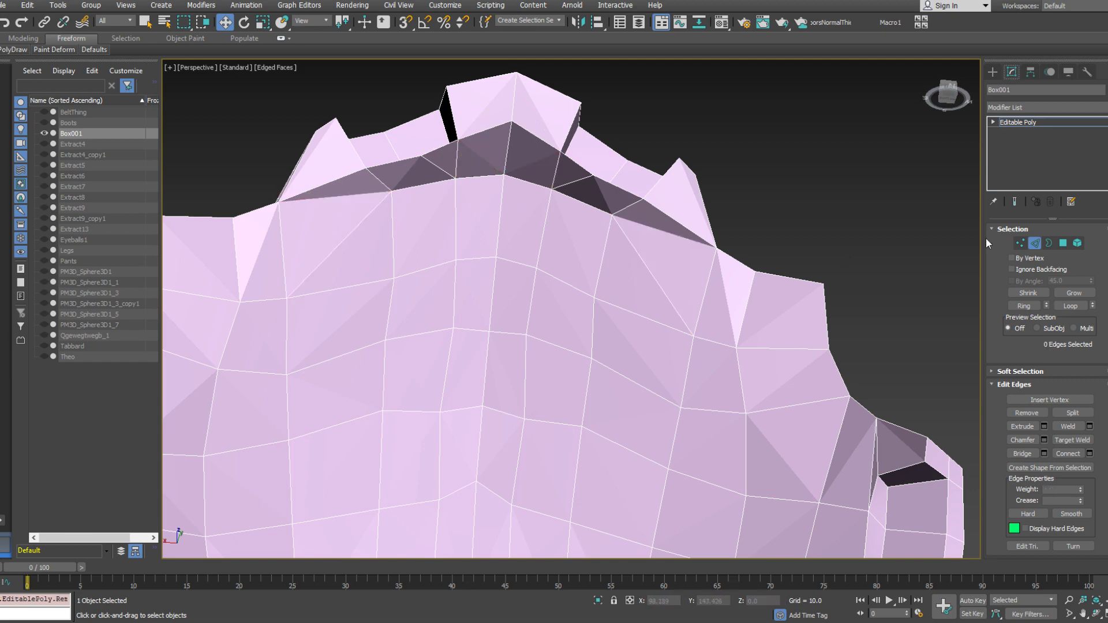
Scale the two outer ledge vertices on either side of the centre seam and shift them slightly
key("1")
left_click(611, 216)
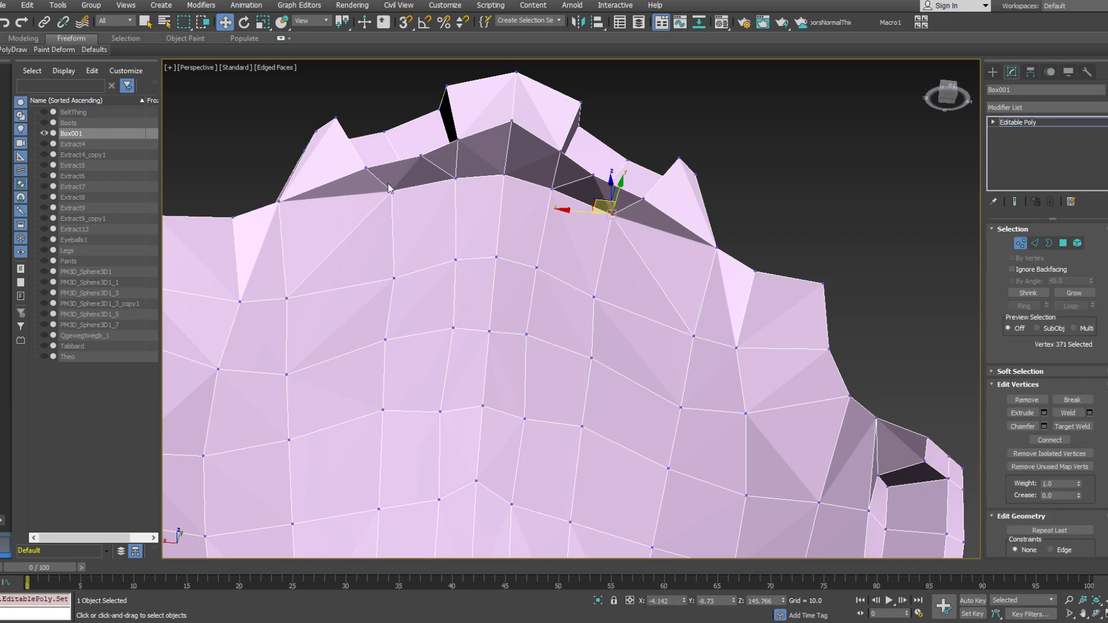
left_click(391, 191, "ctrl")
middle_click_drag(406, 196, 508, 219, "alt")
right_click(508, 219)
left_click(528, 252)
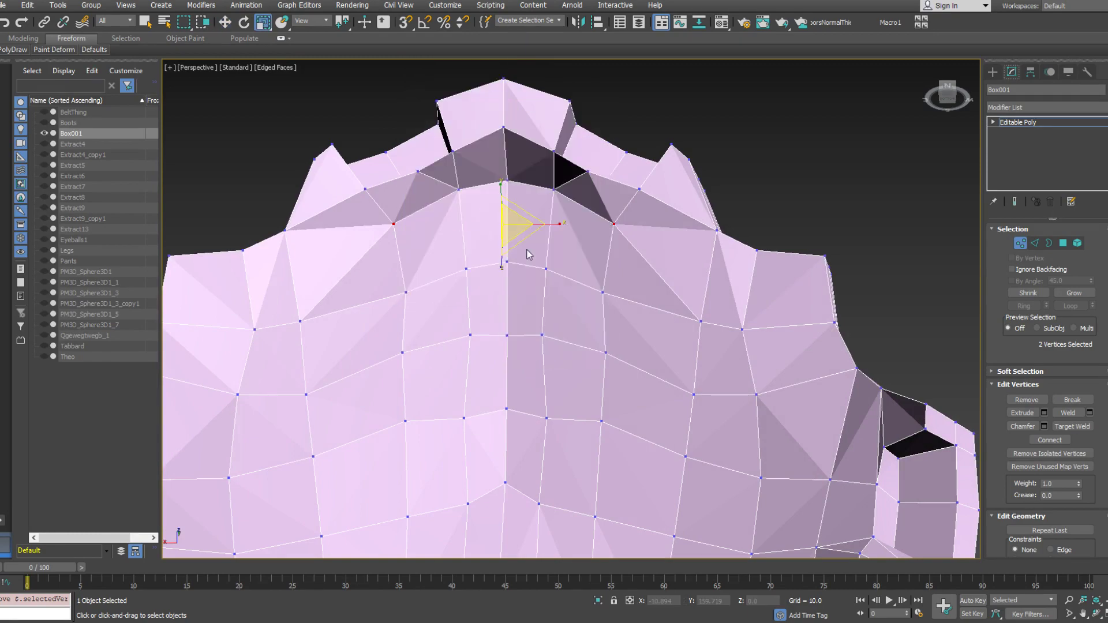
left_click_drag(510, 223, 513, 206)
middle_click_drag(513, 203, 490, 222, "alt")
right_click(517, 242)
left_click(527, 254)
left_click(487, 201)
key("ctrl+z")
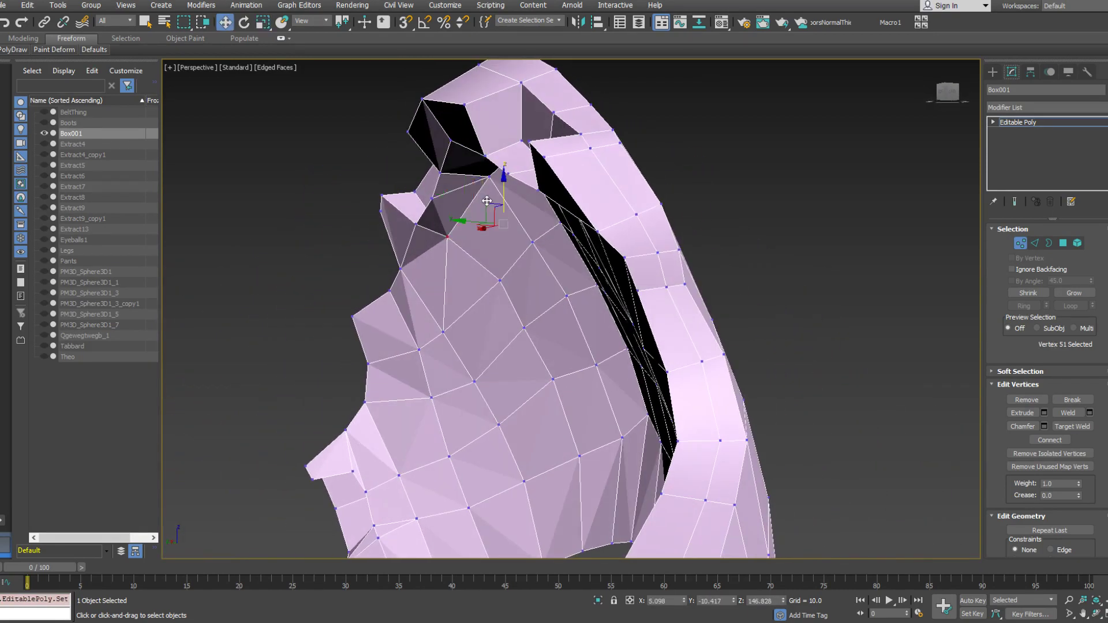
left_click_drag(494, 213, 491, 216)
middle_click_drag(491, 216, 524, 218, "alt")
Lower the centre seam vertex and its two neighbours on the ledge below the inner top rim
left_click(441, 169)
left_click(485, 166, "ctrl")
left_click(526, 189, "ctrl")
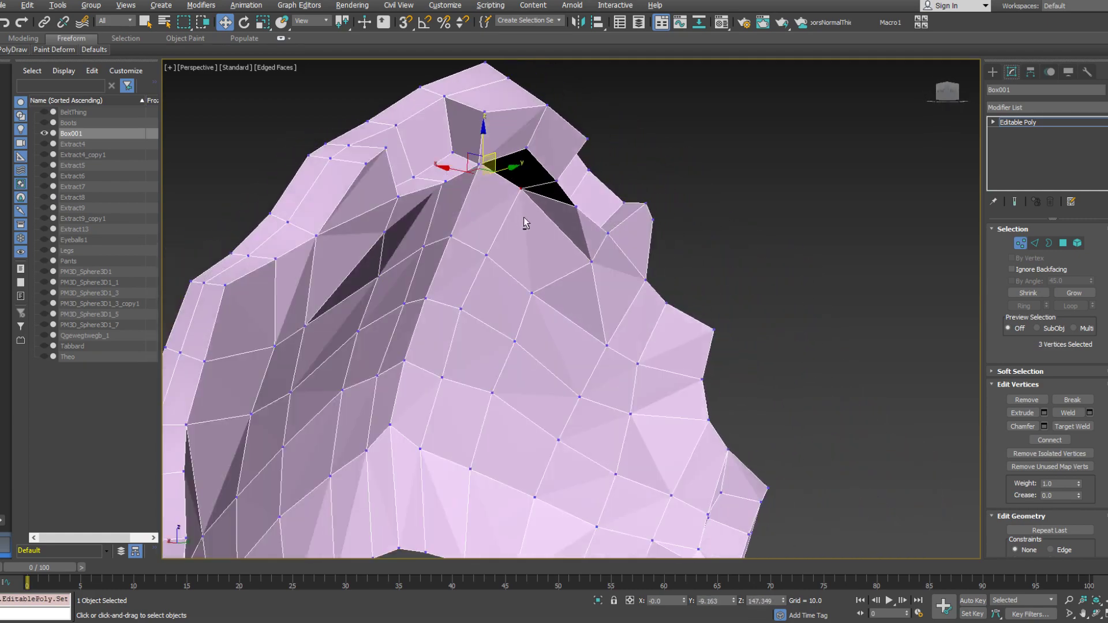
left_click_drag(475, 157, 482, 188)
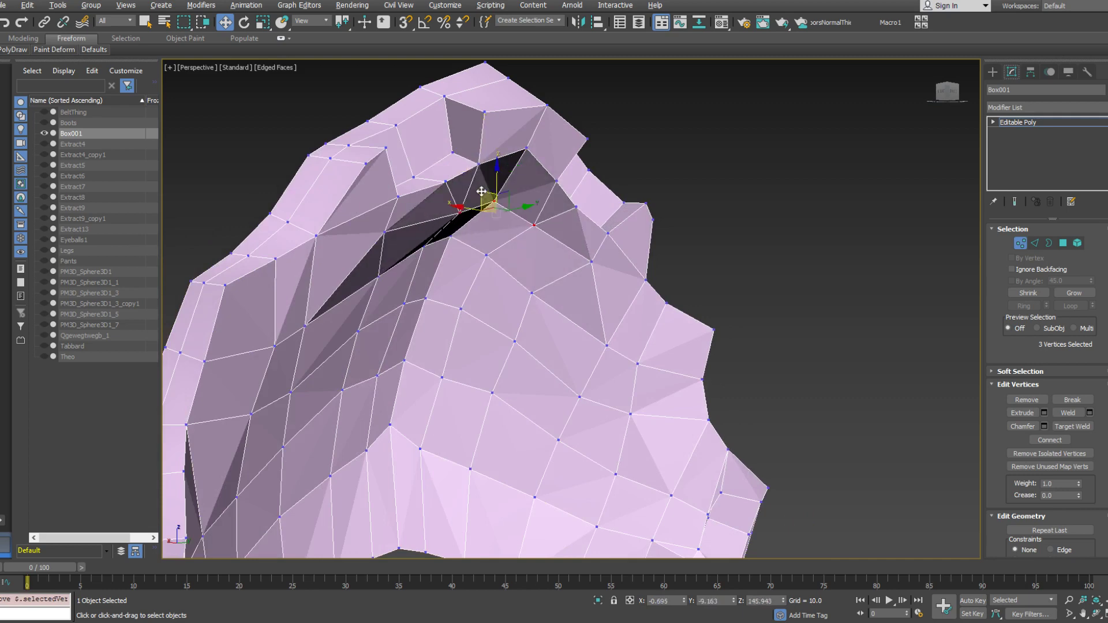
mouse_move(482, 188)
middle_mouse_down("alt")
mouse_move(424, 179)
mouse_move(485, 202)
middle_mouse_up("alt")
right_click(485, 202)
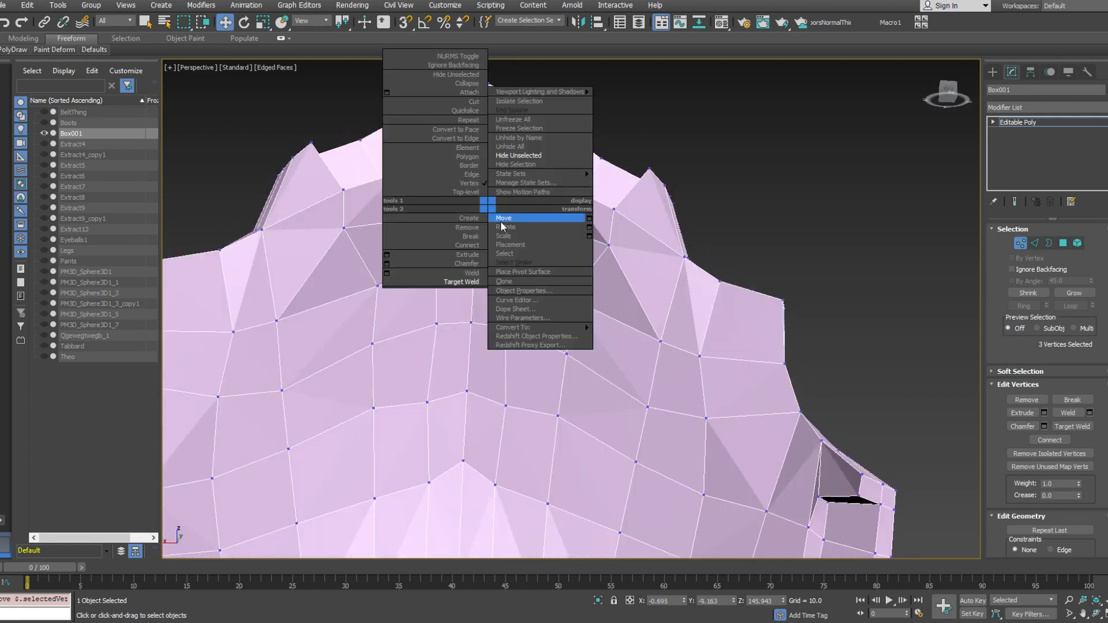
left_click(504, 222)
right_click(510, 230)
left_click(527, 260)
middle_click_drag(527, 260, 421, 200, "alt")
right_click(498, 184)
left_click(508, 200)
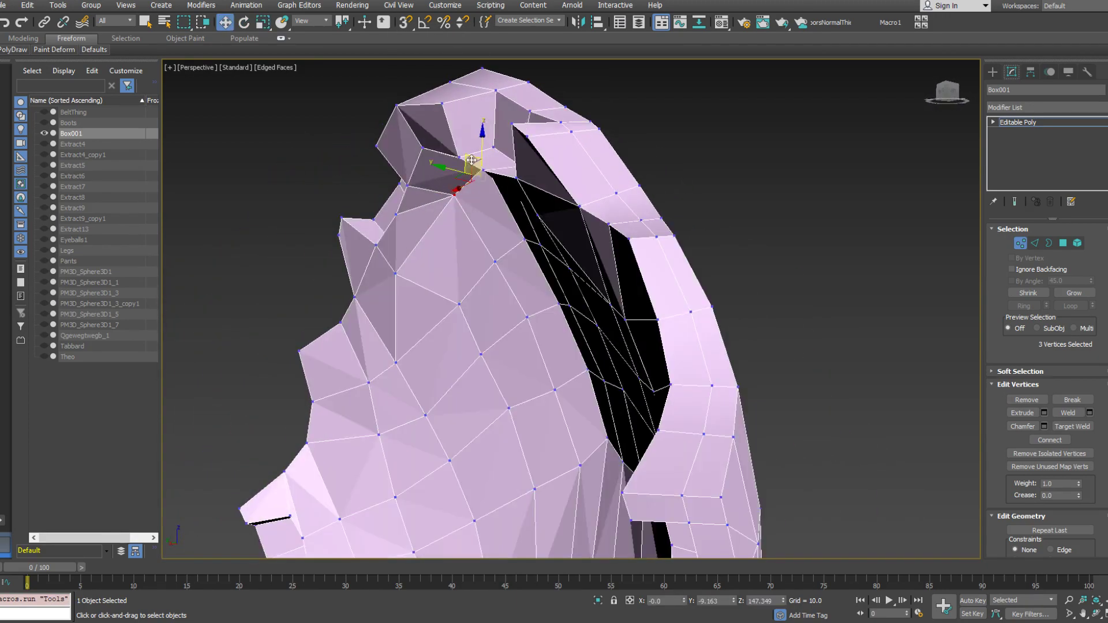
middle_click_drag(470, 160, 400, 251, "alt")
right_click(486, 212)
left_click(495, 244)
right_click(455, 233)
left_click(456, 243)
Lower the pair of outer rim vertices beside the reshaped ledge and switch to scaling them symmetrically
left_click(283, 233)
left_click(551, 246, "ctrl")
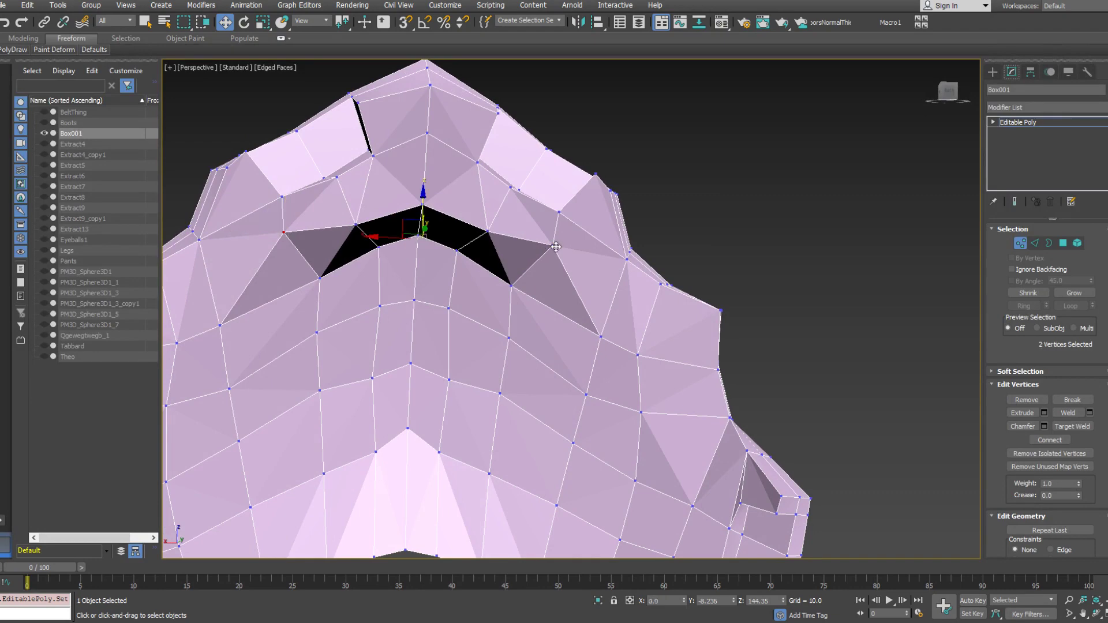
middle_click_drag(551, 246, 581, 272, "alt")
middle_click_drag(433, 218, 462, 250, "alt")
right_click(458, 243)
left_click(472, 275)
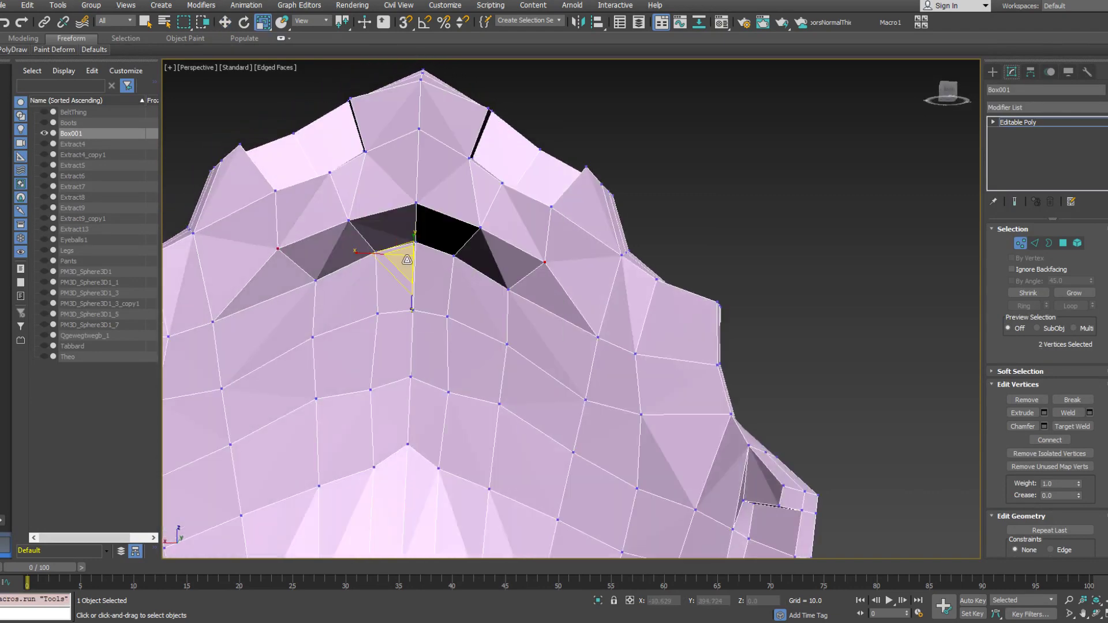
middle_click_drag(472, 275, 443, 199, "alt")
Move the two ledge vertices directly beside the centre seam along the depth axis to even out the ledge
left_click(481, 243)
left_click(359, 209, "ctrl")
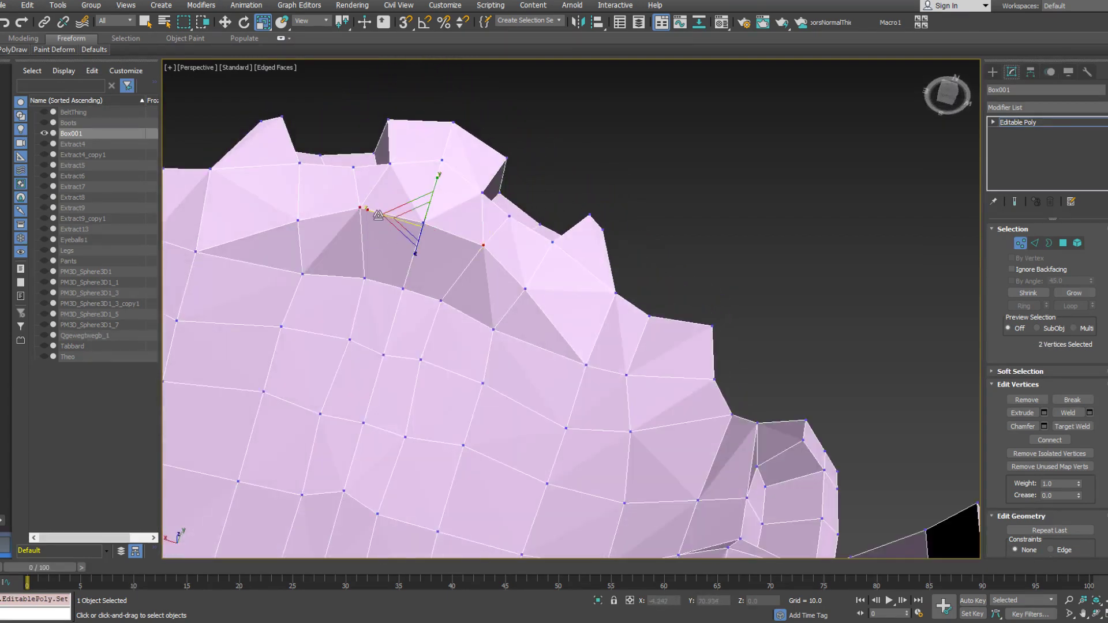
middle_click_drag(359, 209, 430, 232, "alt")
key("w")
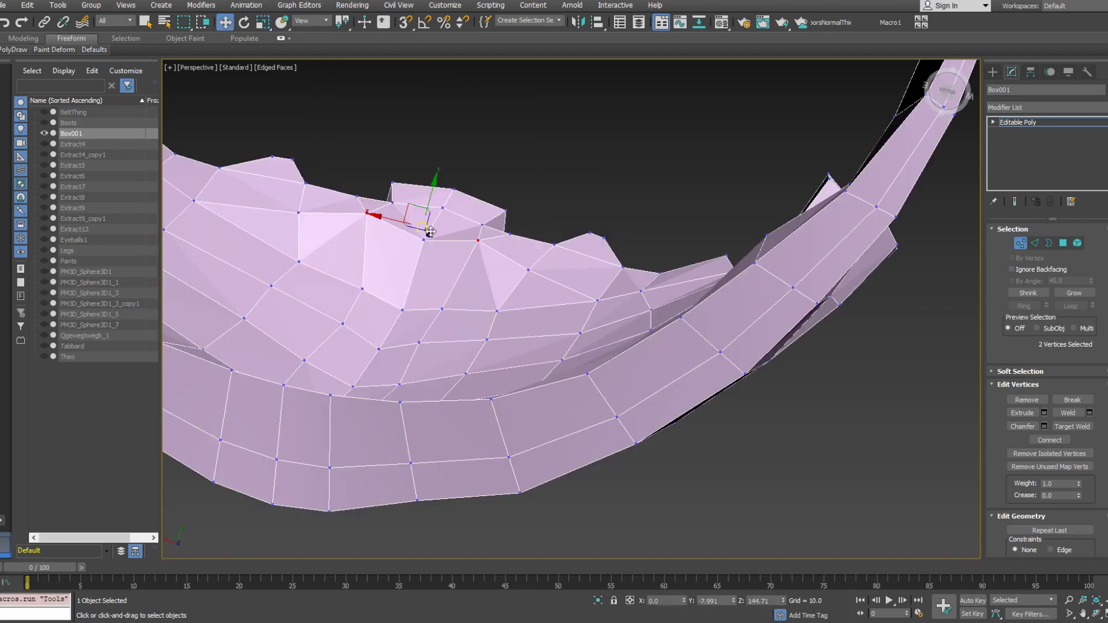
left_click_drag(430, 196, 426, 221)
middle_click_drag(425, 221, 420, 270, "alt")
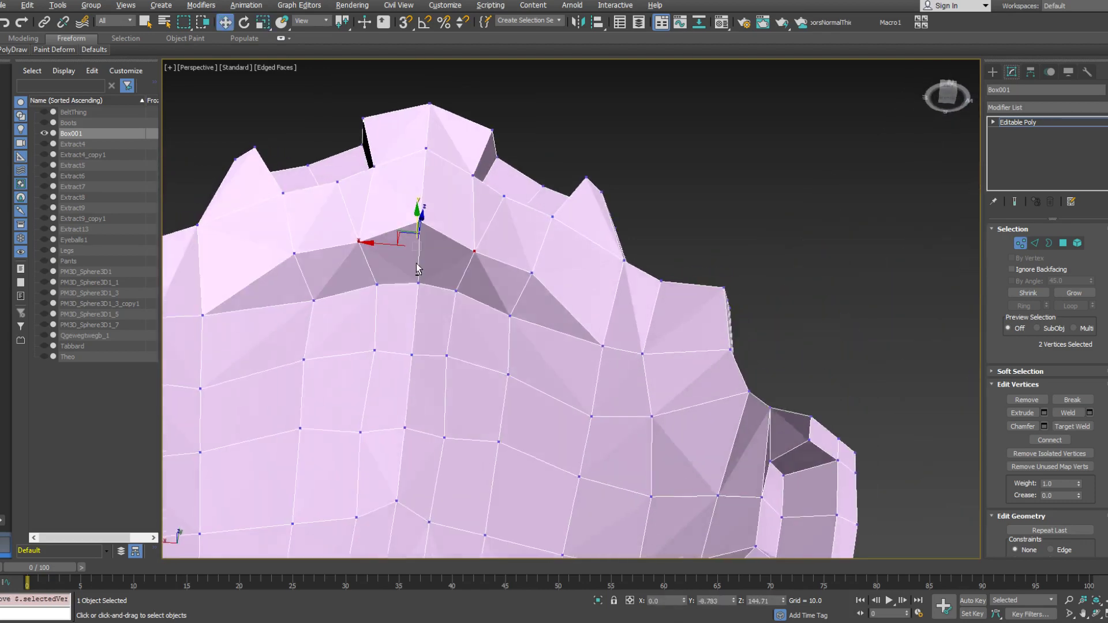
Connect the ledge's seam vertex diagonally to both inner rim vertices and remove the two adjacent edges
left_click(372, 167)
left_click(418, 220, "ctrl")
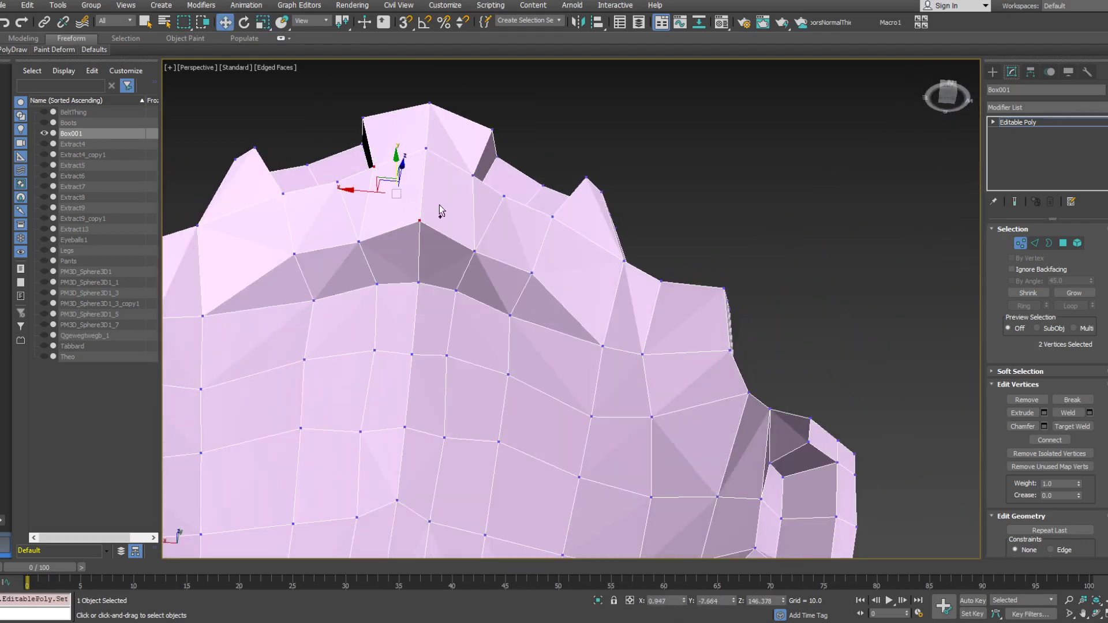
left_click(470, 176, "ctrl")
key("ctrl+shift+e")
left_click(1035, 243)
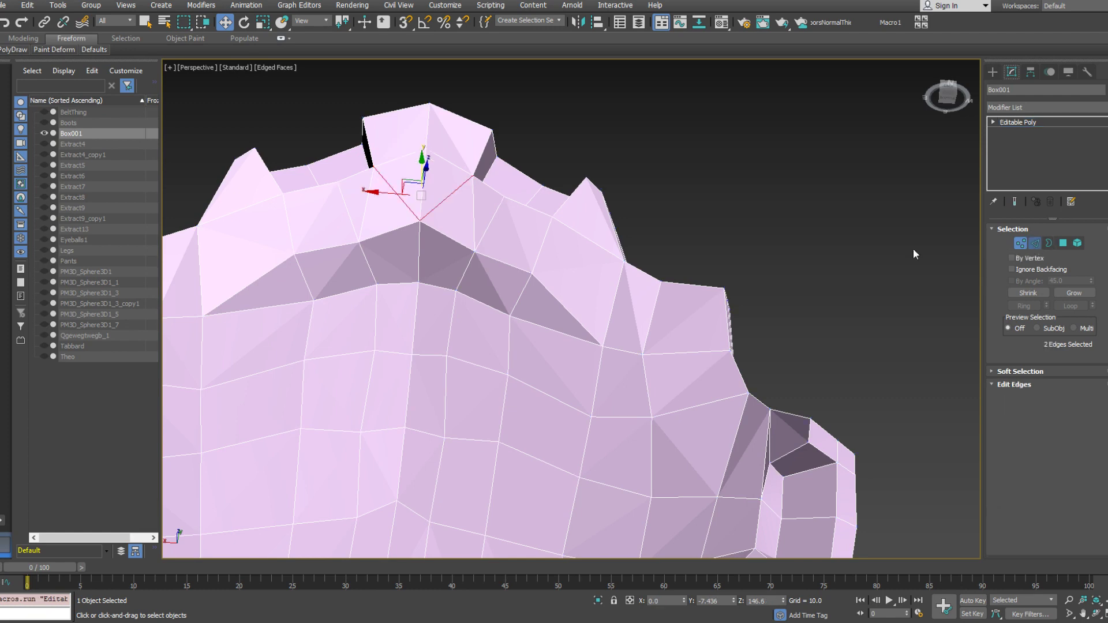
left_click(362, 198)
left_click(364, 200)
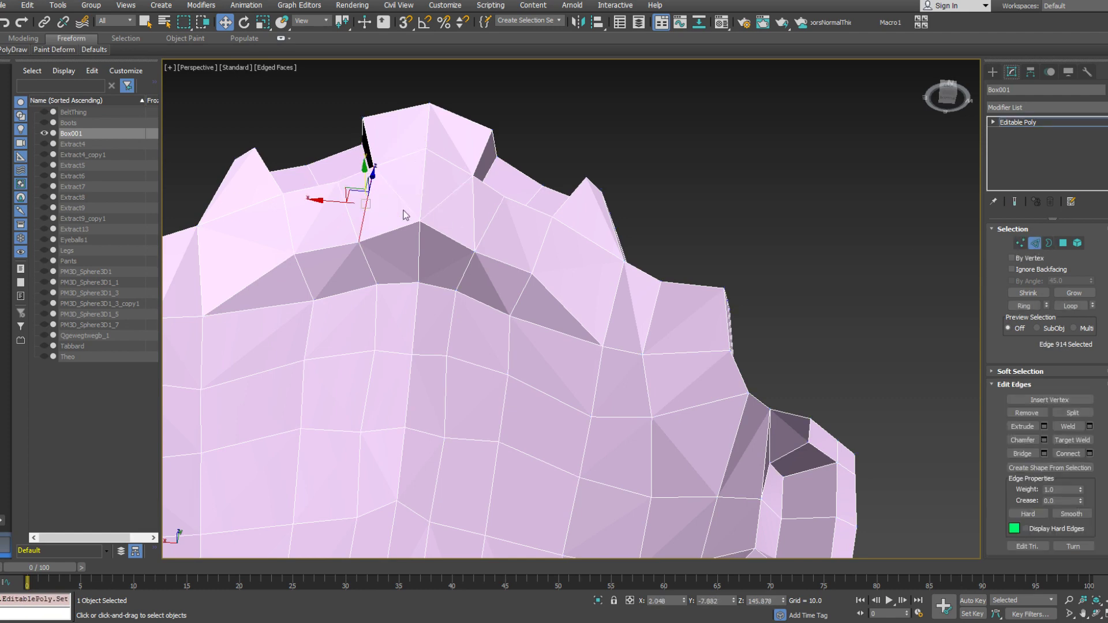
left_click(473, 220, "ctrl")
key("BackSpace")
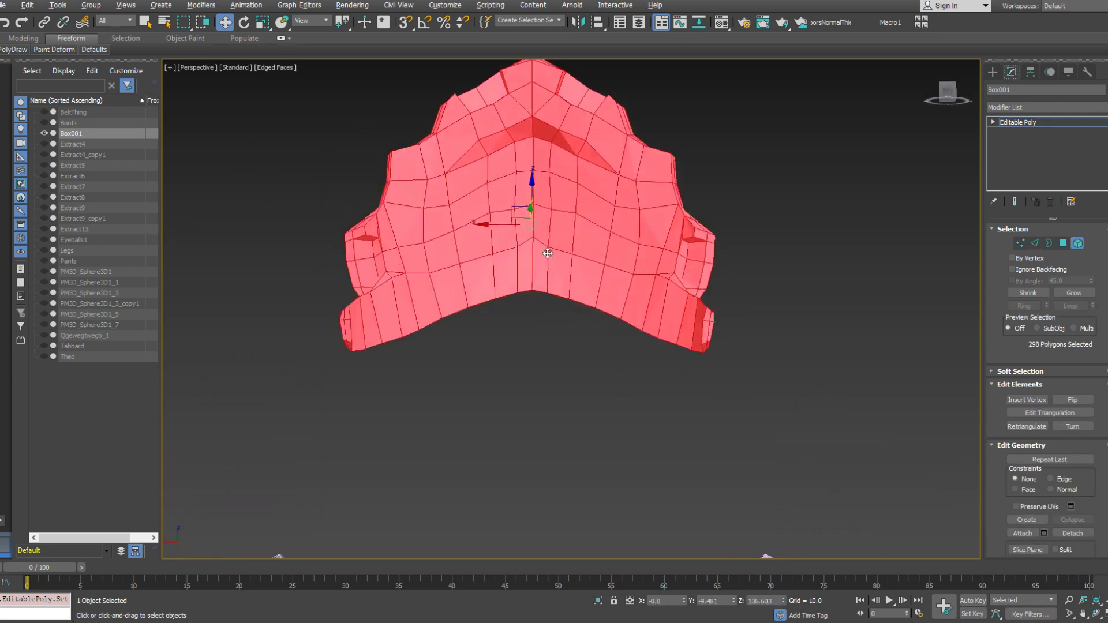
Assign all armour elements to smoothing group 1
middle_click_drag(547, 250, 732, 293, "alt")
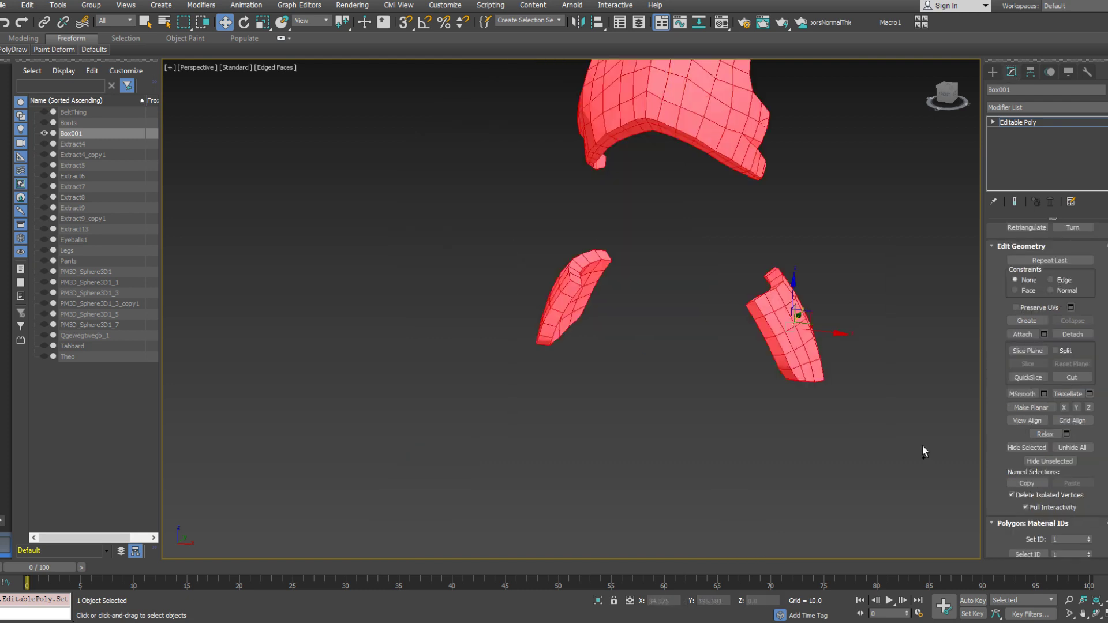
scroll(1100, 422, "down", 5)
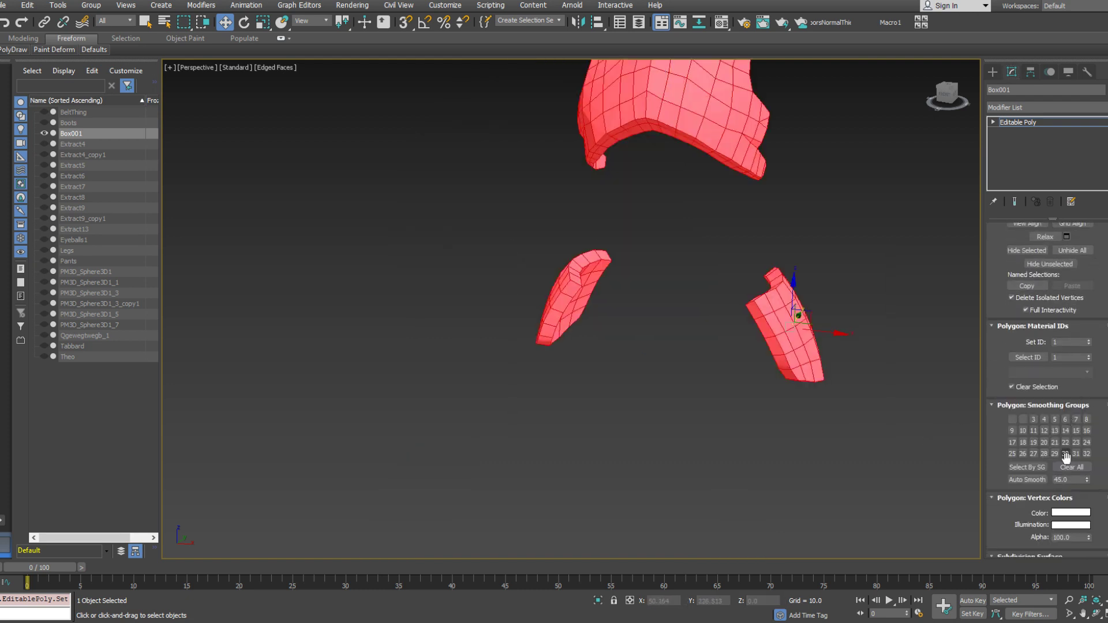
left_click(1012, 420)
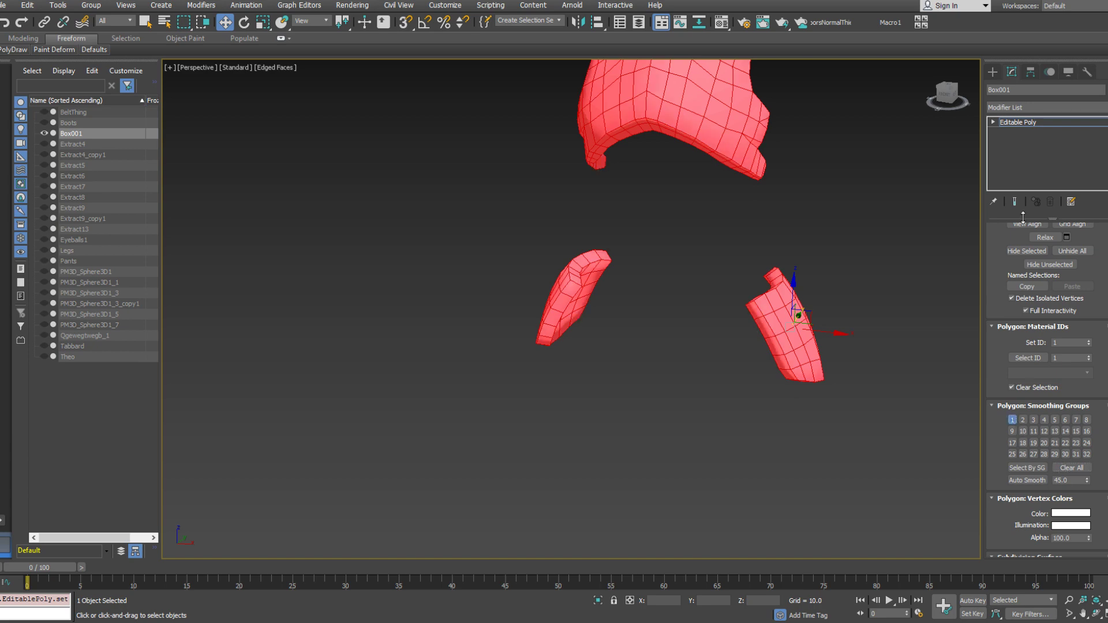
Select an edge across the breastplate's thin rim near its lower side tip and expand the selection to the full edge ring
key("2")
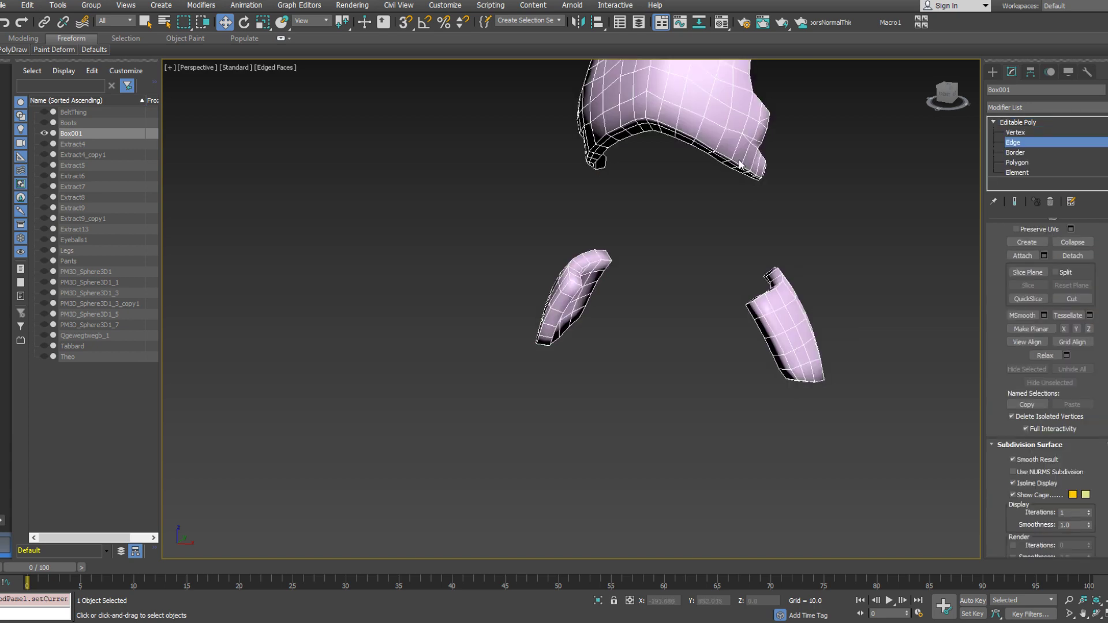
middle_click_drag(745, 164, 578, 269, "alt")
scroll(610, 187, "up", 4)
scroll(577, 267, "up", 5)
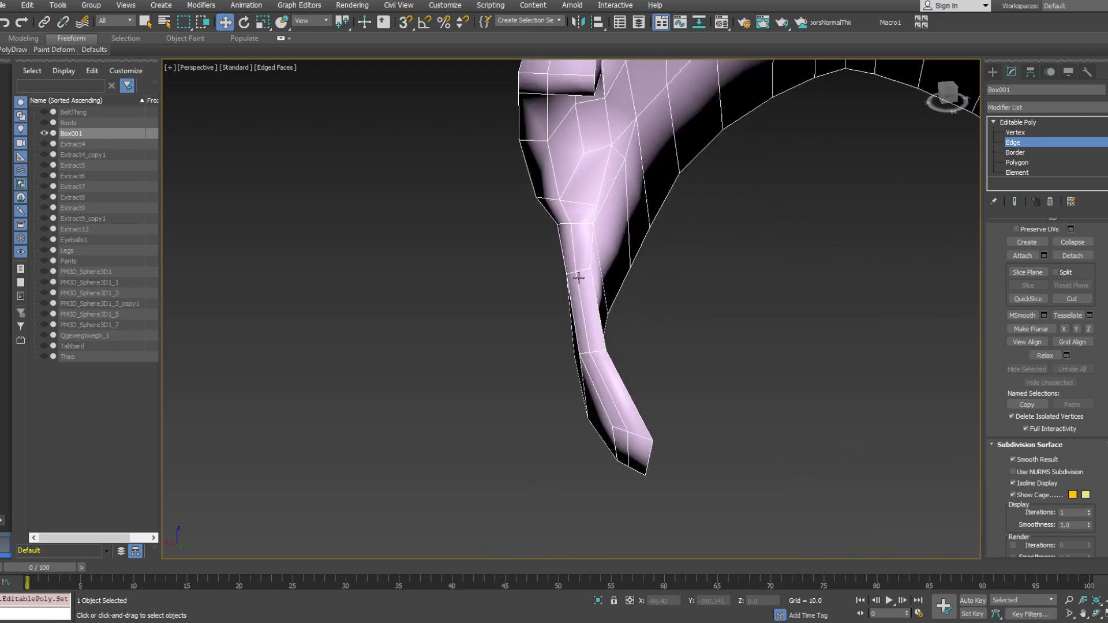
left_click(580, 271)
left_click(574, 274)
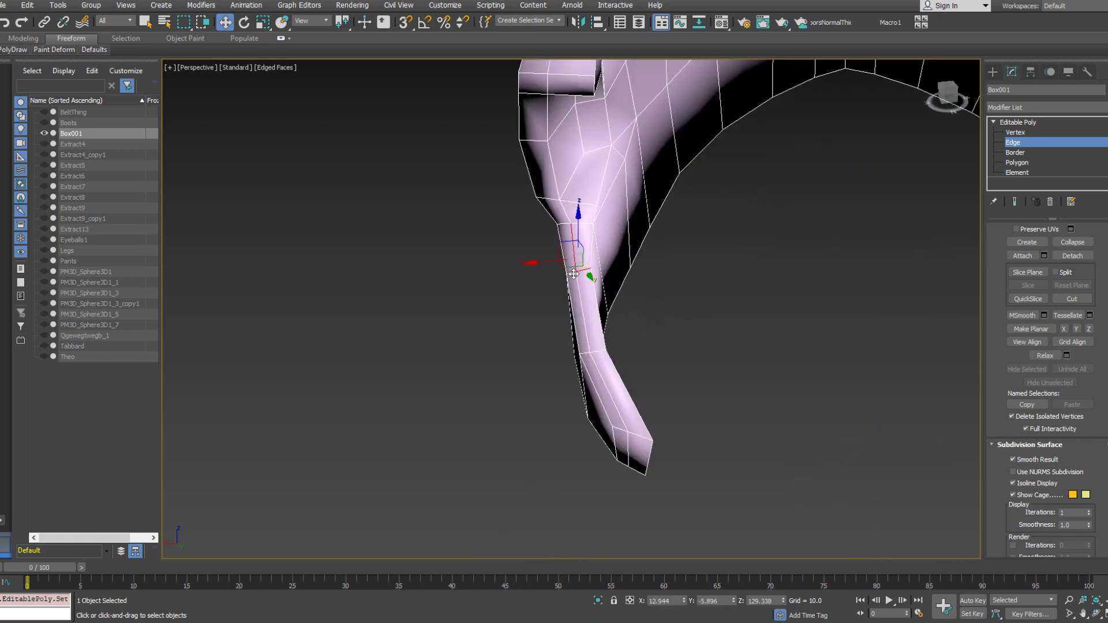
scroll(1033, 403, "up", 5)
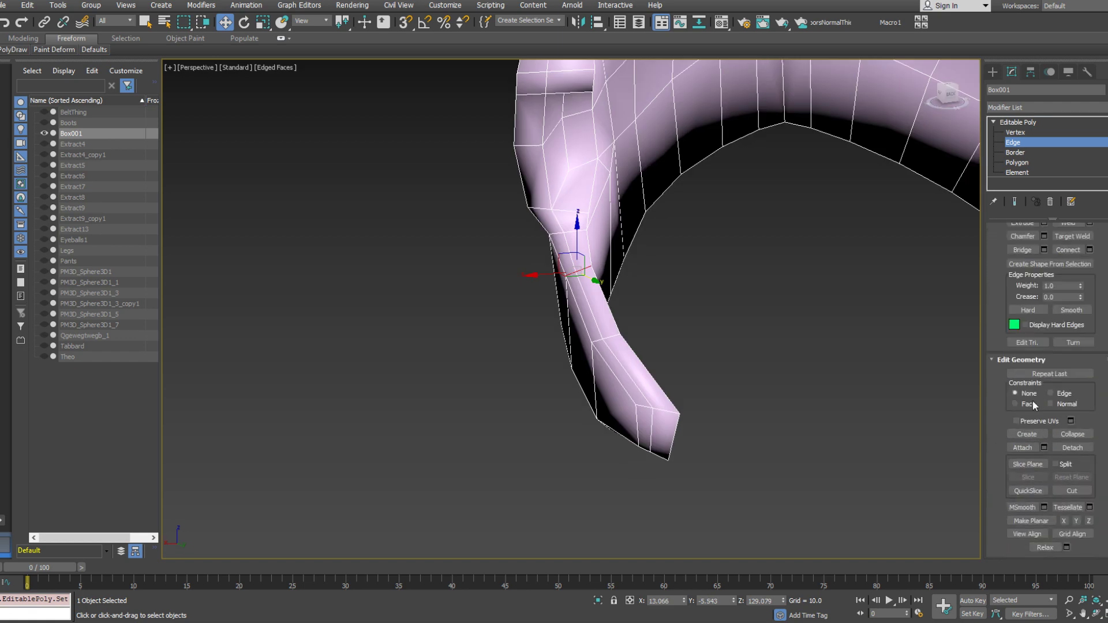
scroll(1030, 272, "up", 5)
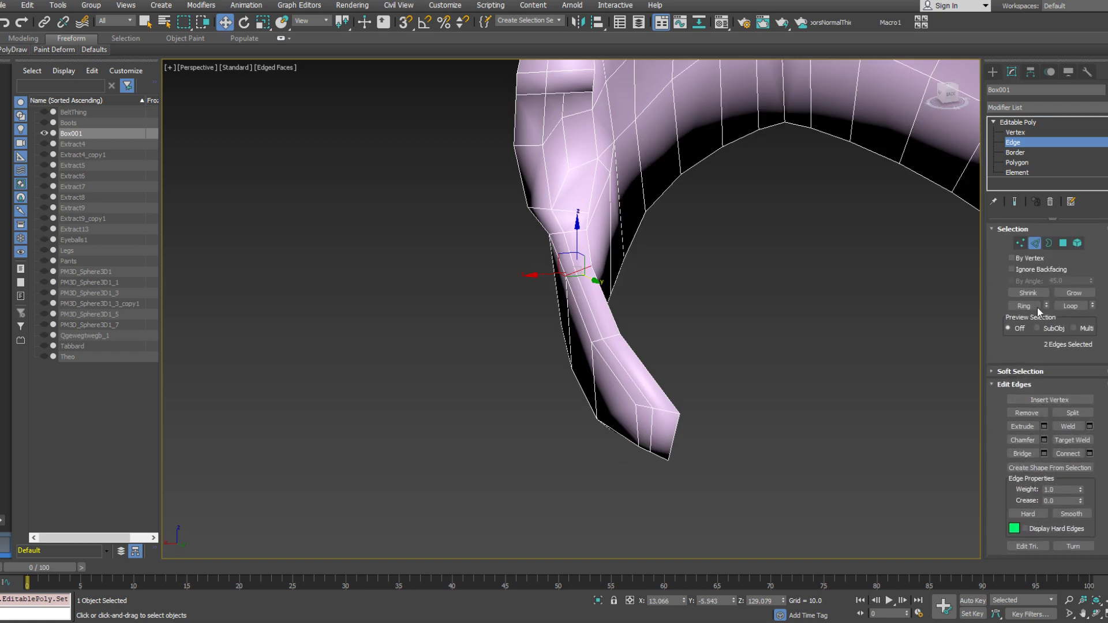
left_click(1025, 306)
Add a crosswise rim edge on each of the two separate armour pieces and expand the selection to their edge rings
middle_click_drag(639, 383, 641, 246, "alt")
left_click(584, 248, "ctrl")
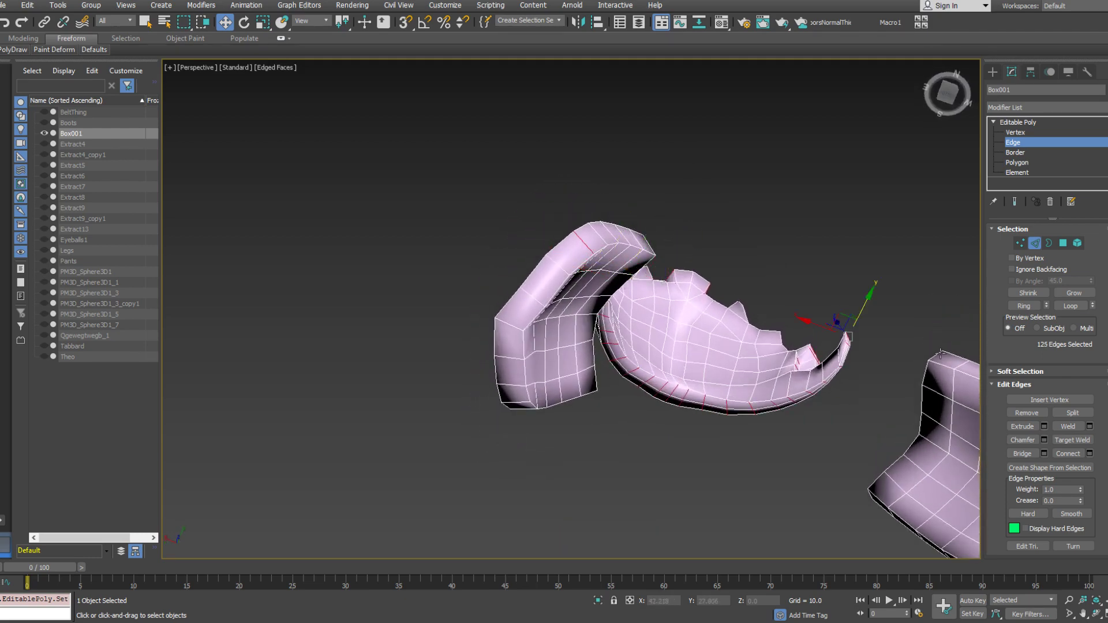
left_click(941, 354, "ctrl")
left_click(1024, 306)
Convert the edge rings to a polygon selection and add the missing rim polygons at the breastplate's side
middle_click_drag(797, 335, 677, 295, "alt")
right_click(677, 295)
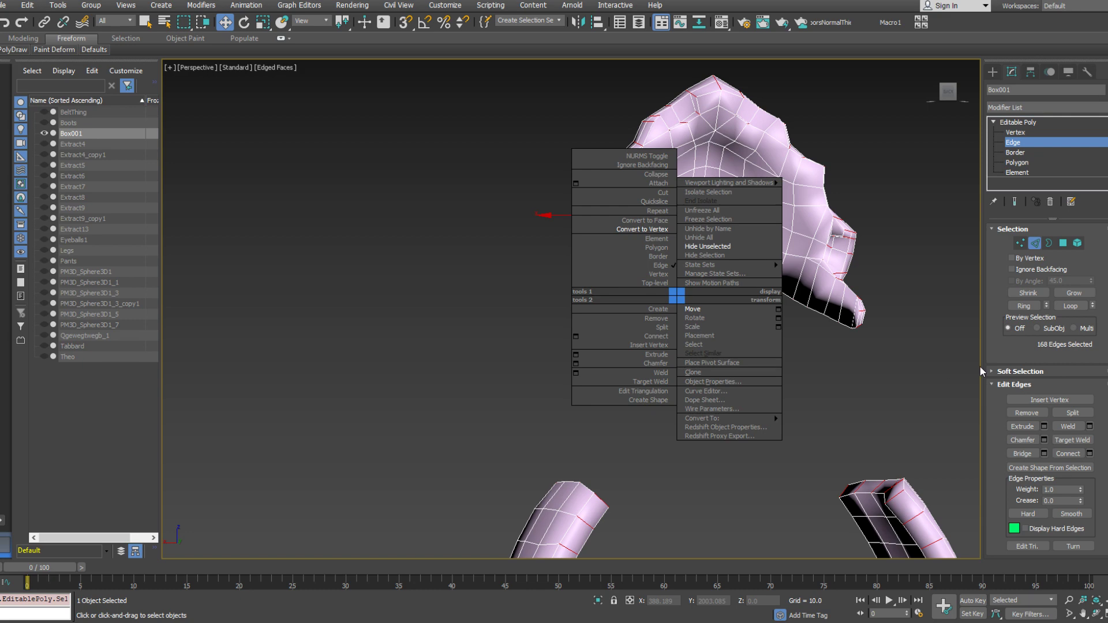
left_click(645, 221)
mouse_move(645, 222)
middle_mouse_down("alt")
mouse_move(658, 232)
mouse_move(649, 222)
mouse_move(619, 245)
mouse_move(646, 243)
mouse_move(638, 225)
middle_mouse_up("alt")
scroll(579, 236, "up", 5)
left_click(633, 220, "ctrl")
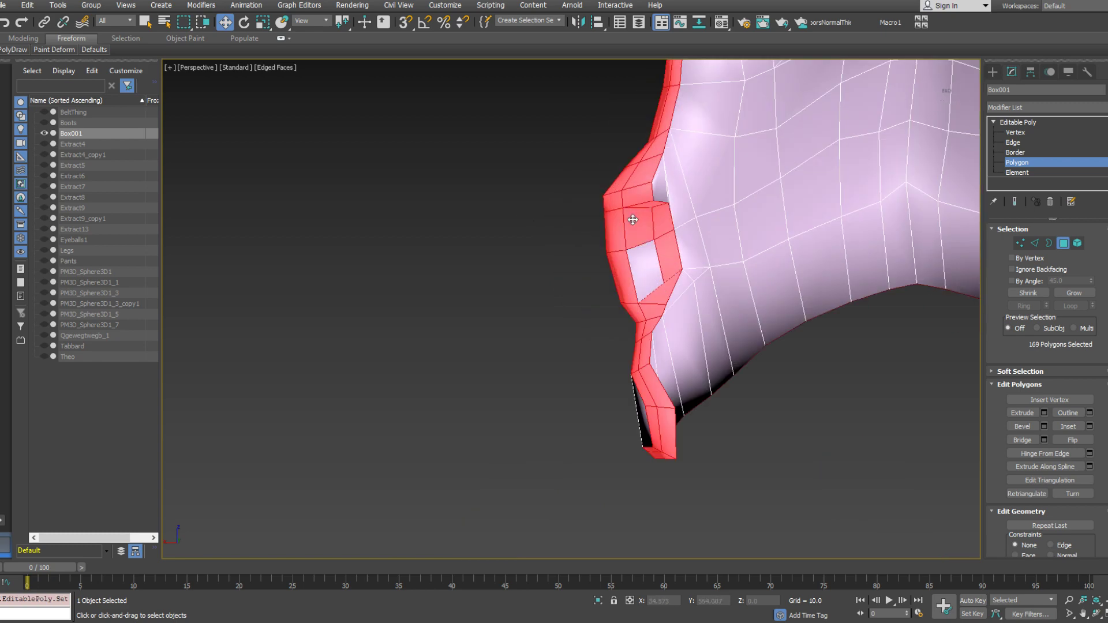
scroll(695, 272, "down", 5)
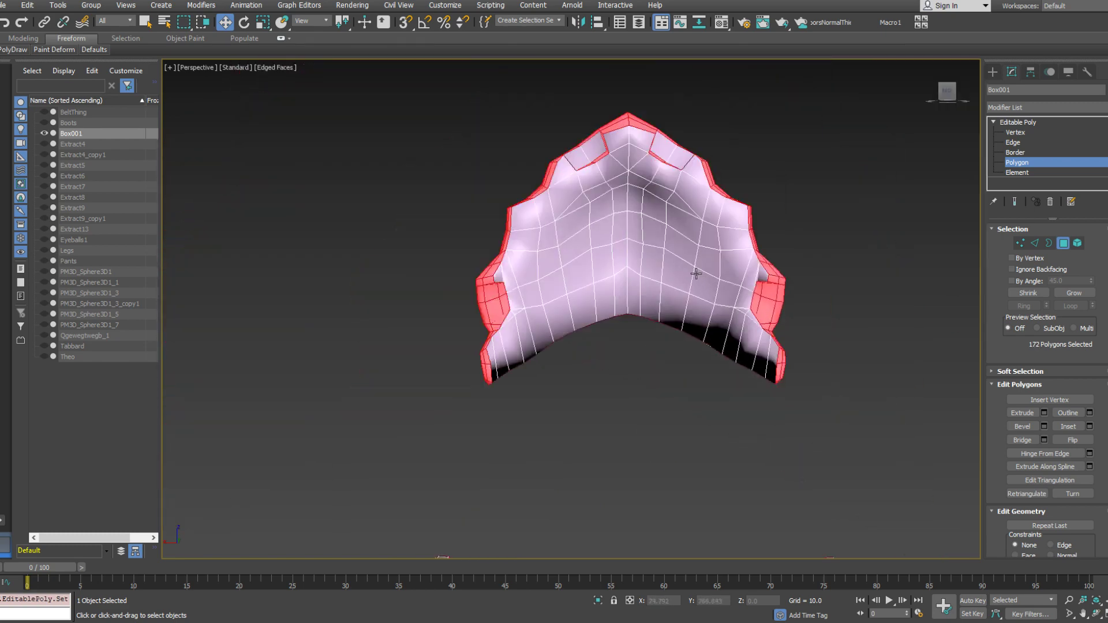
Add the remaining notch polygons along the upper shell's inner rim to the selection and assign them to smoothing group 2
middle_click_drag(695, 272, 704, 287, "alt")
left_click(558, 125, "ctrl")
left_click(577, 114, "ctrl")
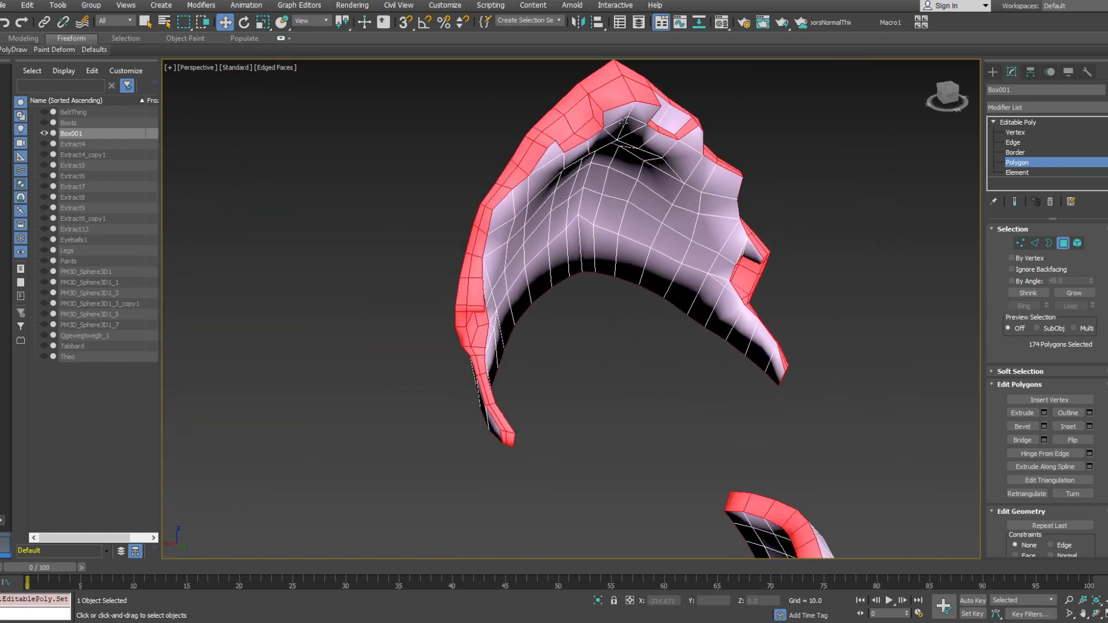
left_click(661, 108, "ctrl")
left_click(667, 116, "ctrl")
middle_click_drag(666, 116, 672, 168, "alt")
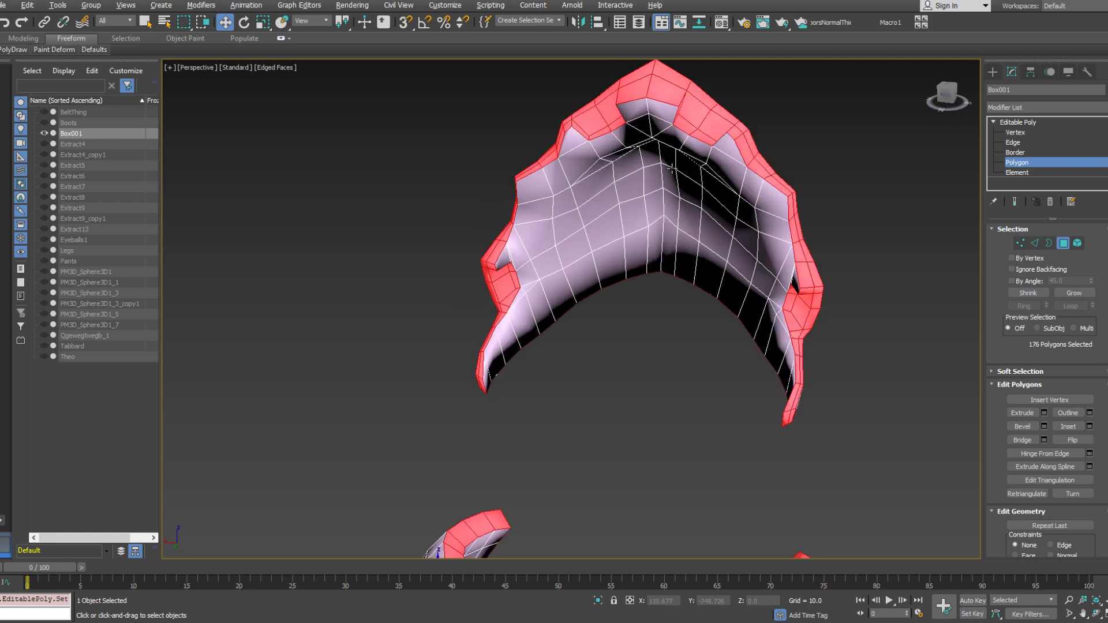
scroll(1082, 489, "down", 10)
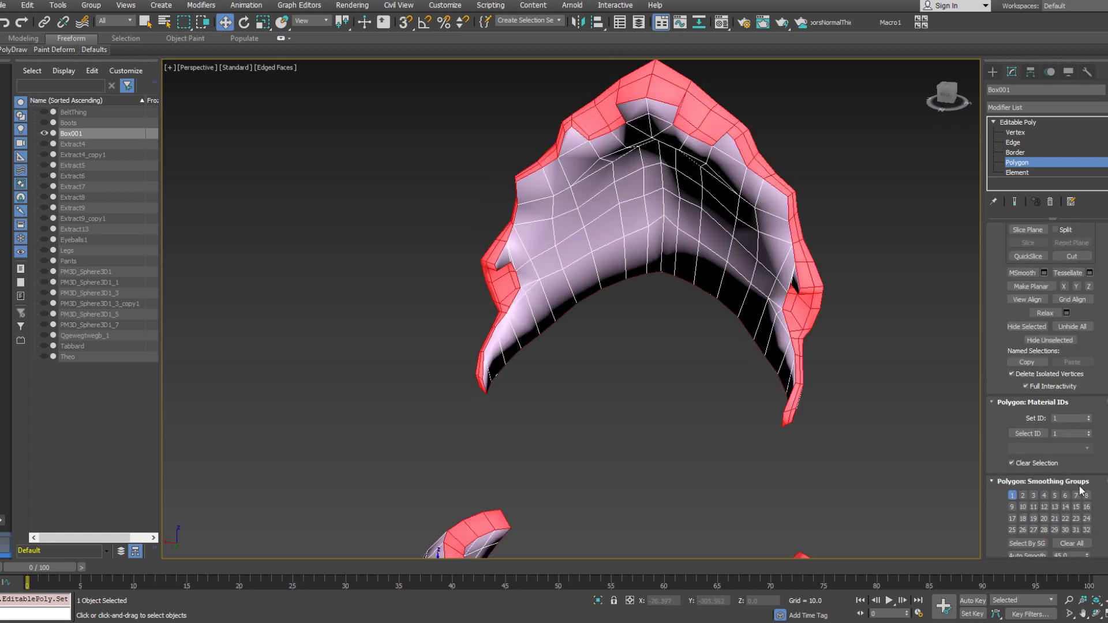
left_click(1023, 496)
Select the strip of thickness polygons along one lower side plate's long edge and assign it to smoothing group 3
middle_click_drag(650, 264, 643, 182)
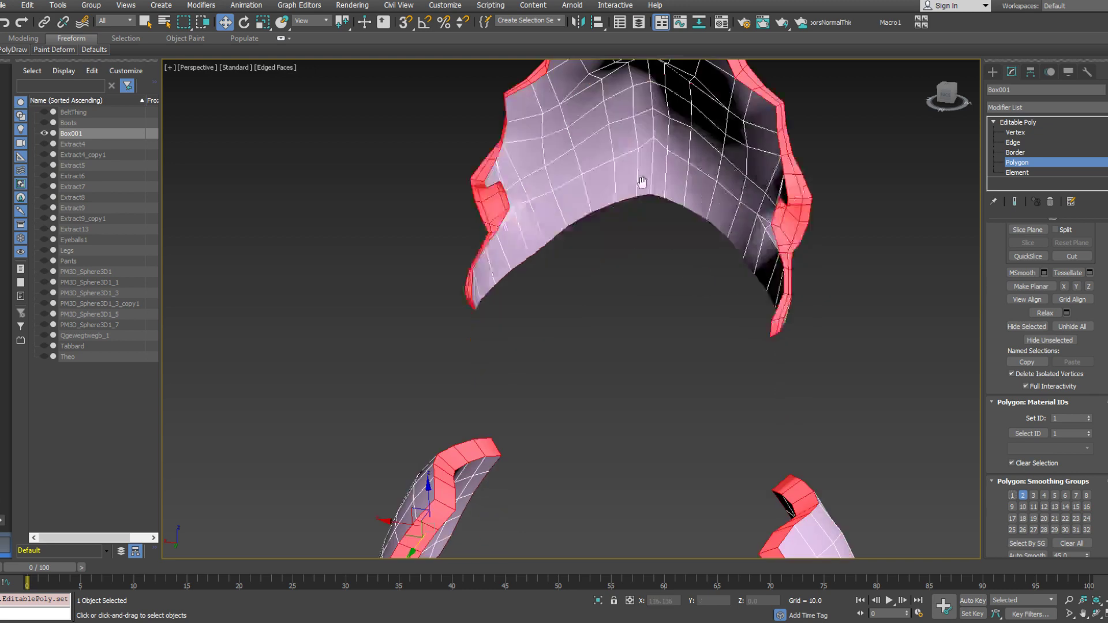
left_click(526, 339, "ctrl")
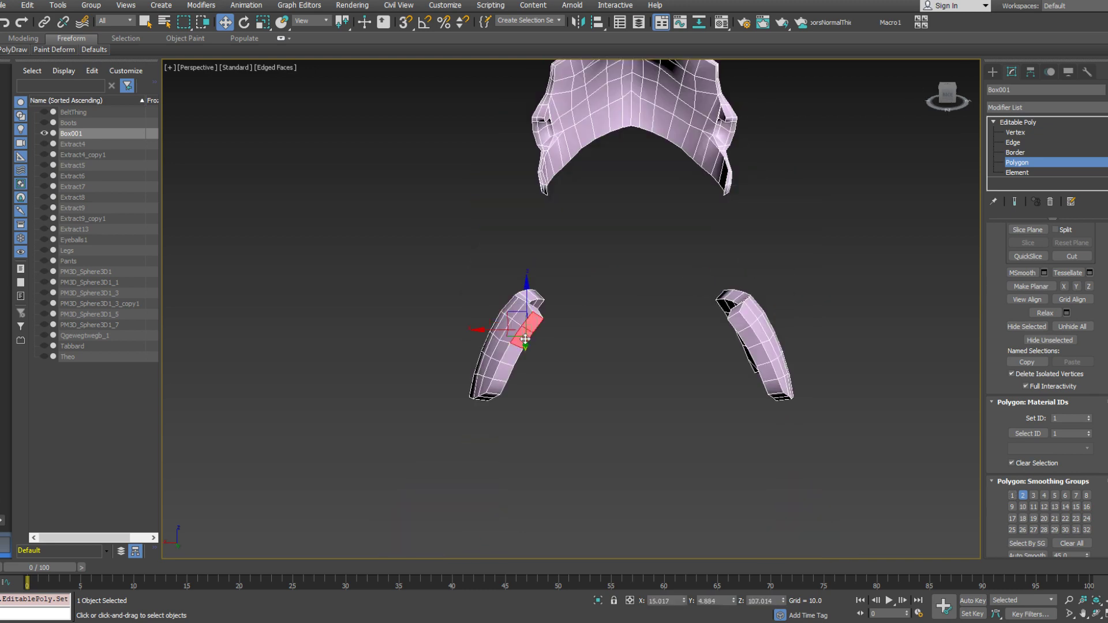
left_click(515, 355, "ctrl")
left_click(505, 371, "ctrl")
left_click(497, 386, "ctrl")
middle_click_drag(498, 384, 543, 335, "alt")
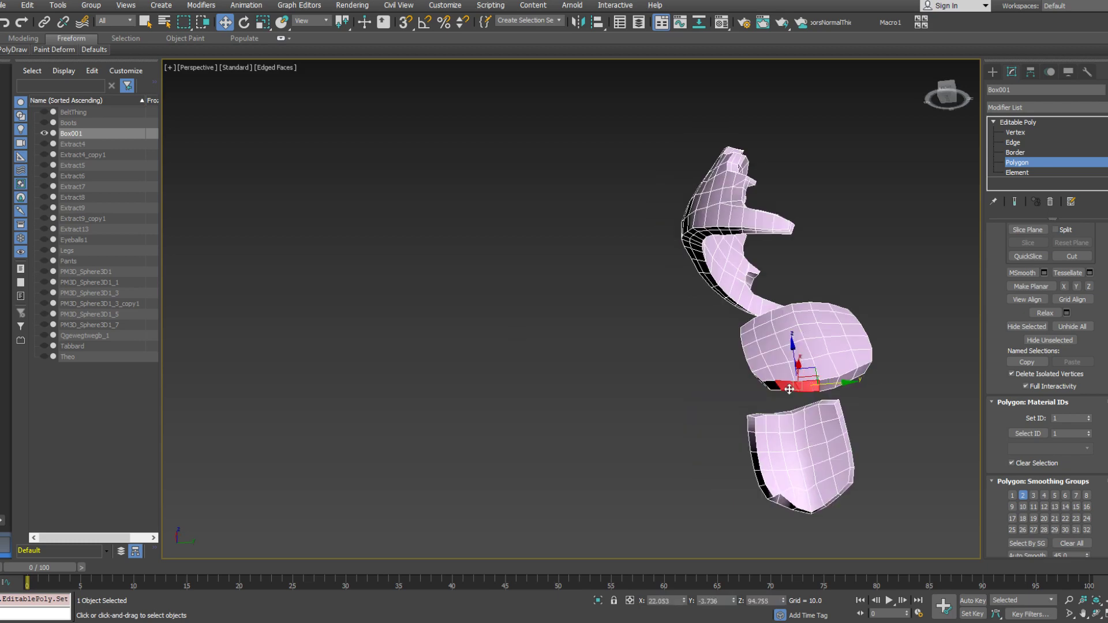
middle_click_drag(772, 384, 798, 389, "alt")
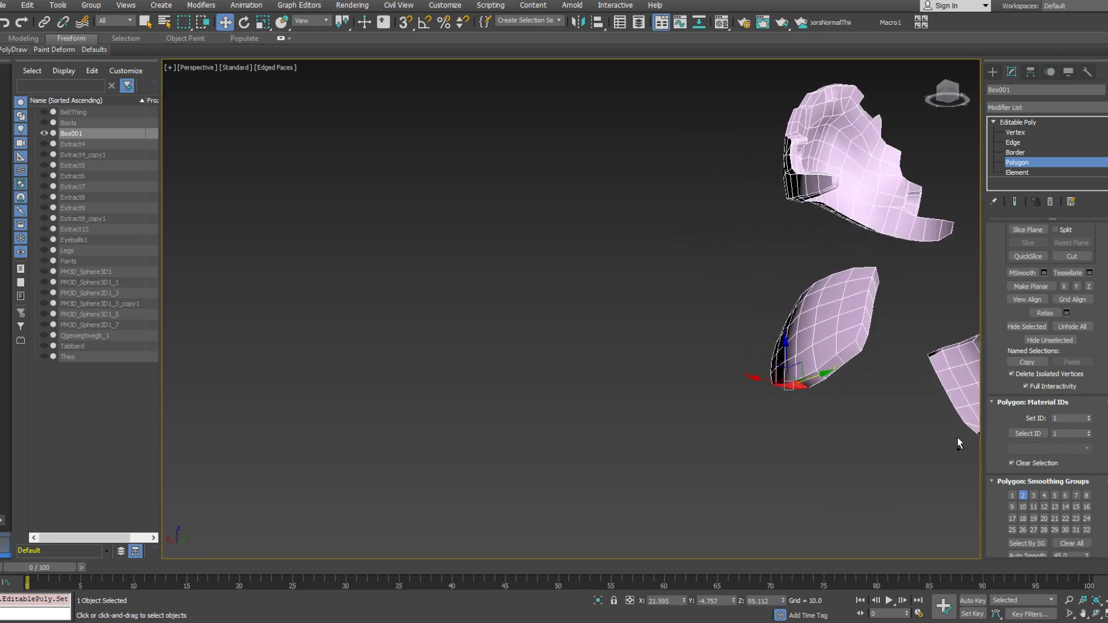
left_click(1033, 495)
Select the side plate's adjoining bottom edge polygons and move them from smoothing group 2 to smoothing group 4
left_click(843, 362)
left_click(1045, 496)
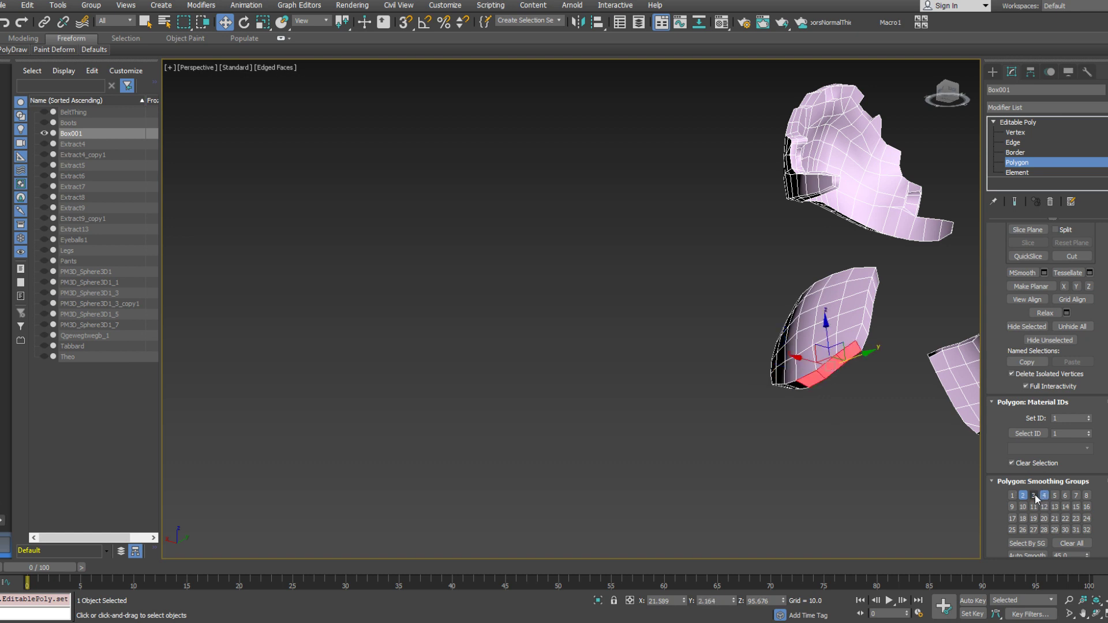
left_click(1025, 497)
Select the thickness polygons at the side plate's upper notch and move them from smoothing group 2 to smoothing group 3
middle_click_drag(866, 352, 675, 340, "alt")
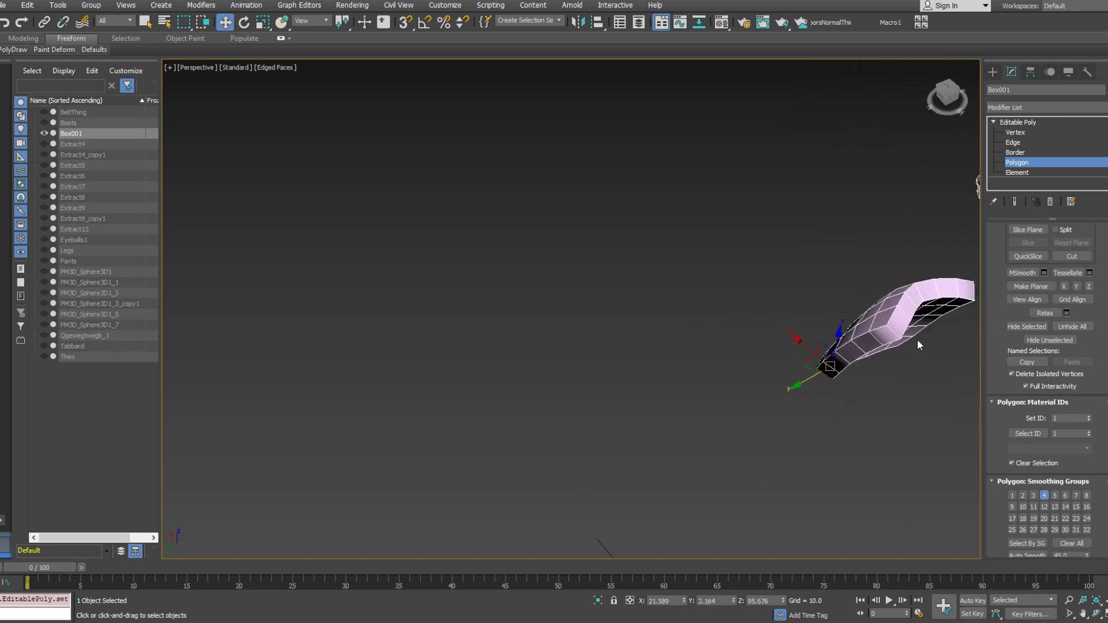
left_click(901, 317)
left_click(914, 296, "ctrl")
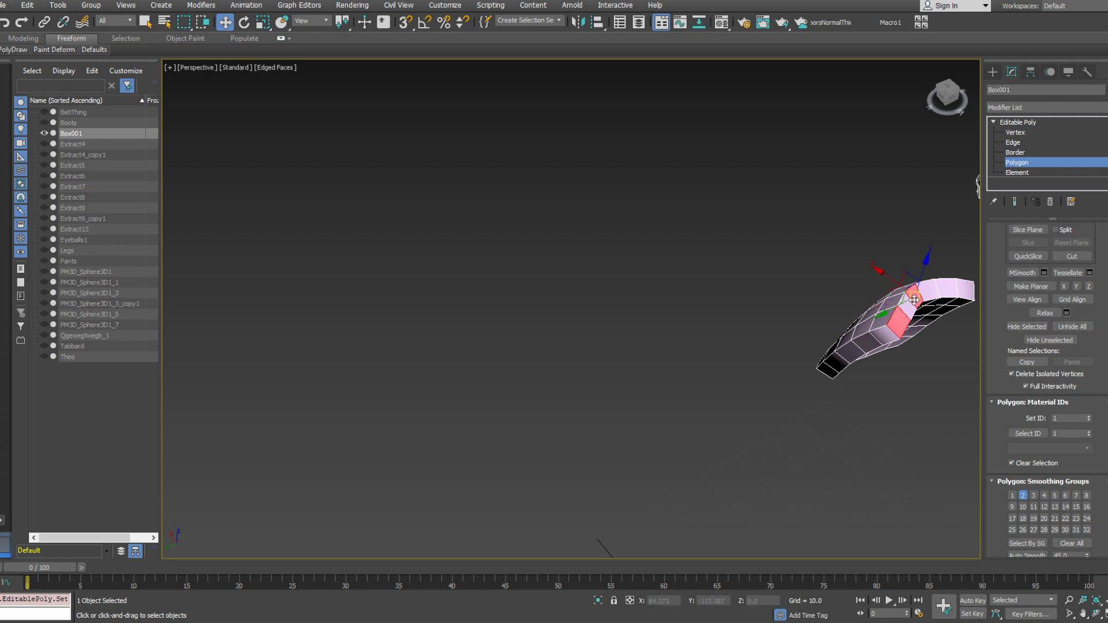
left_click(907, 314)
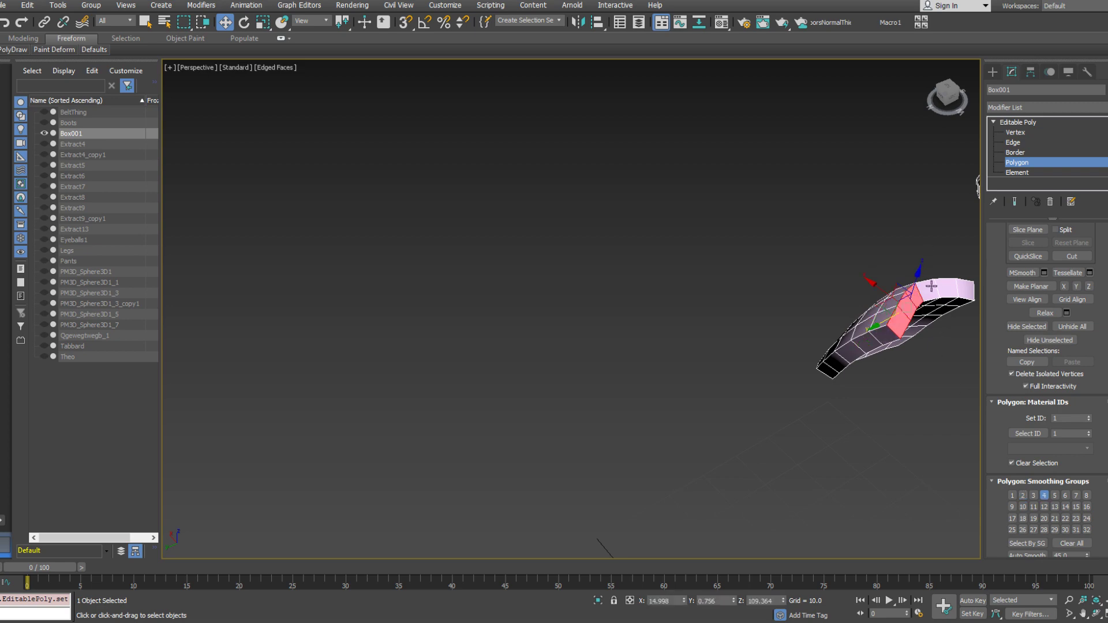
left_click(930, 287)
left_click(947, 288, "ctrl")
left_click(966, 289, "ctrl")
middle_click_drag(970, 291, 646, 301, "alt")
left_click(1034, 497)
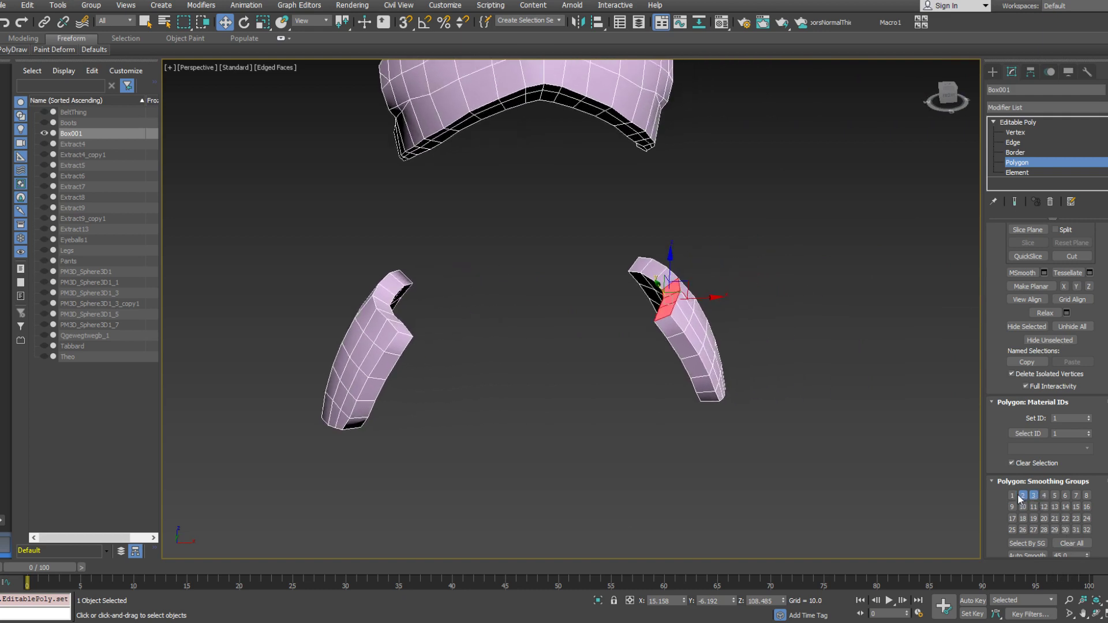
left_click(1023, 497)
Select all polygons of the opposite side plate and delete them
middle_click_drag(554, 323, 475, 330, "alt")
left_click(415, 291)
left_click_drag(480, 455, 258, 196)
key("Delete")
Select the remaining side plate as an element and detach it as Object001
middle_click_drag(510, 185, 470, 295)
left_click_drag(324, 96, 361, 159)
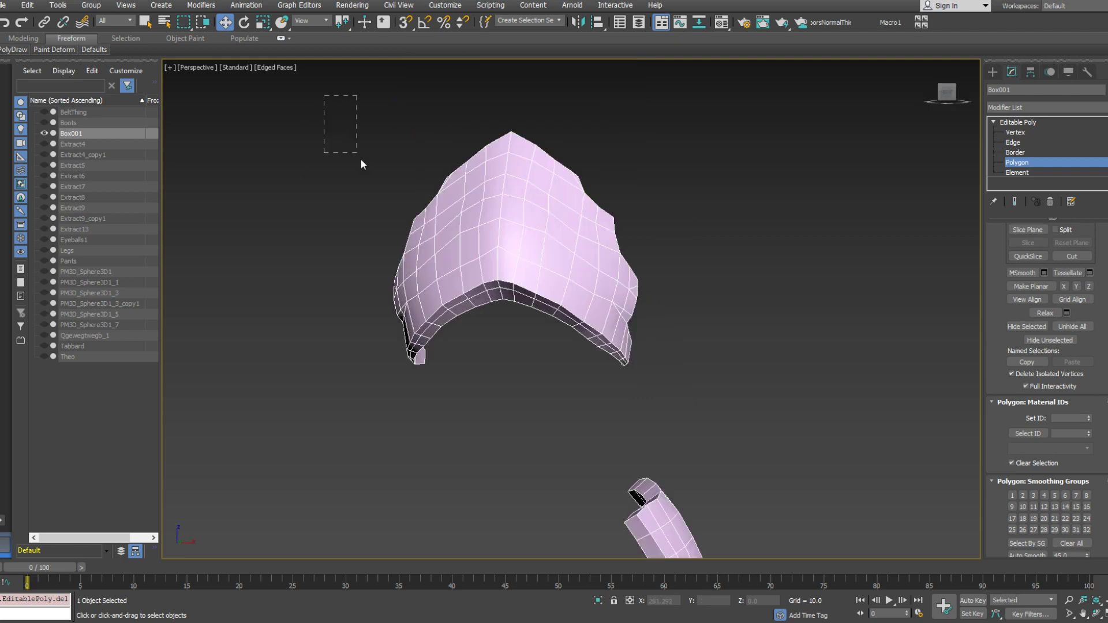
middle_click_drag(376, 177, 396, 179, "alt")
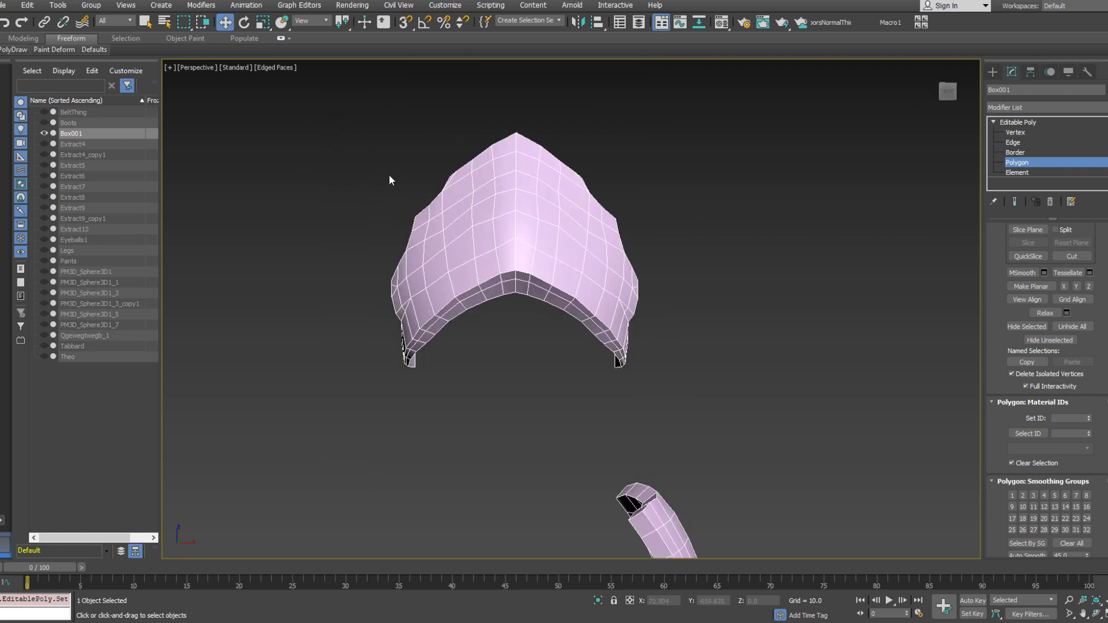
middle_click_drag(595, 375, 575, 295)
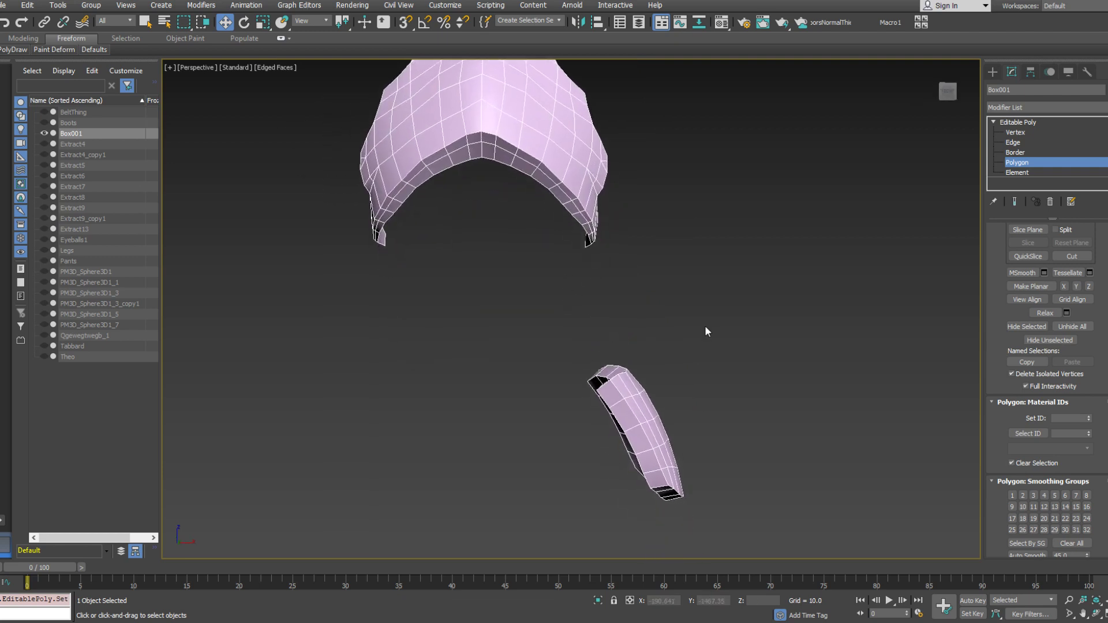
key("5")
left_click(642, 394)
middle_click_drag(642, 387, 727, 443, "alt")
middle_click_drag(601, 292, 541, 174, "alt")
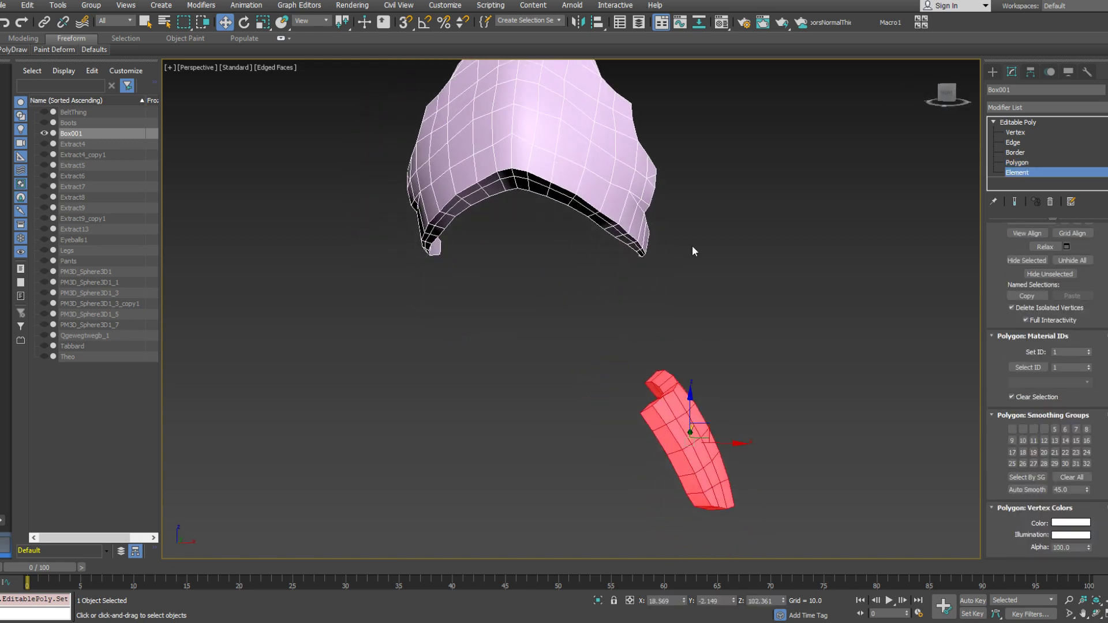
left_click_drag(1097, 282, 1105, 246)
left_click(1073, 354)
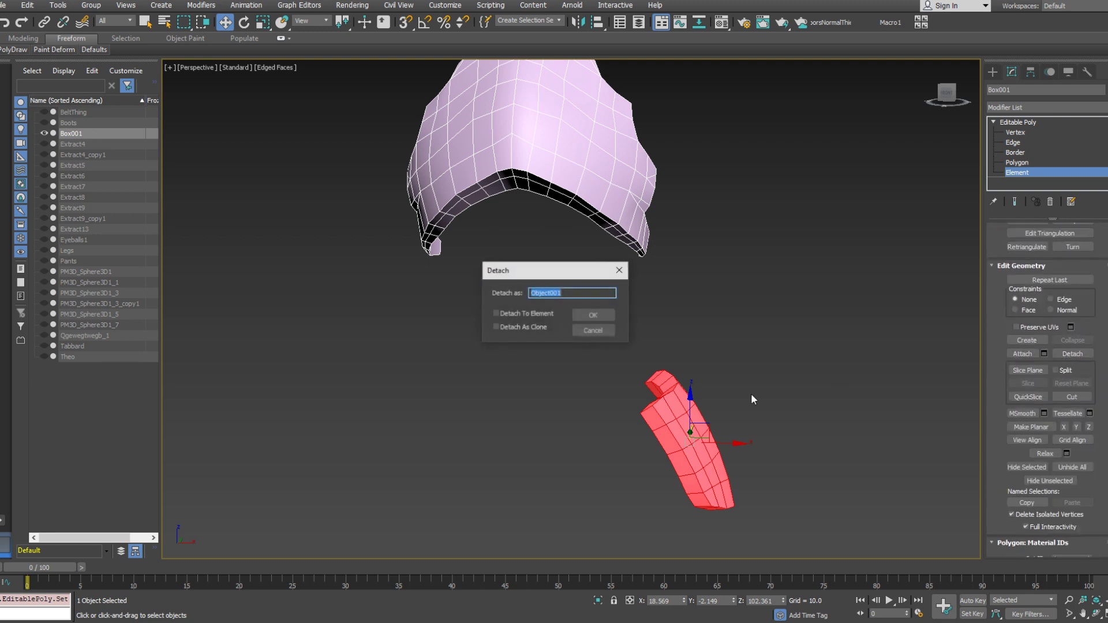
left_click(594, 315)
Mirror the detached side plate across the X axis as a copy with zero offset
left_click(1018, 123)
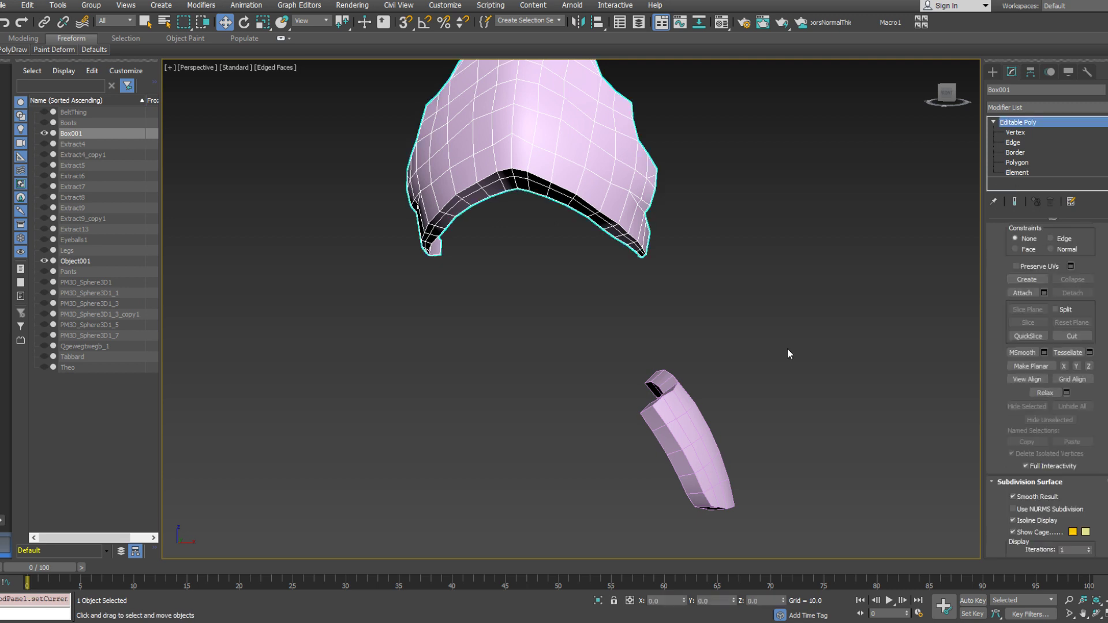
left_click(687, 422)
left_click(578, 22)
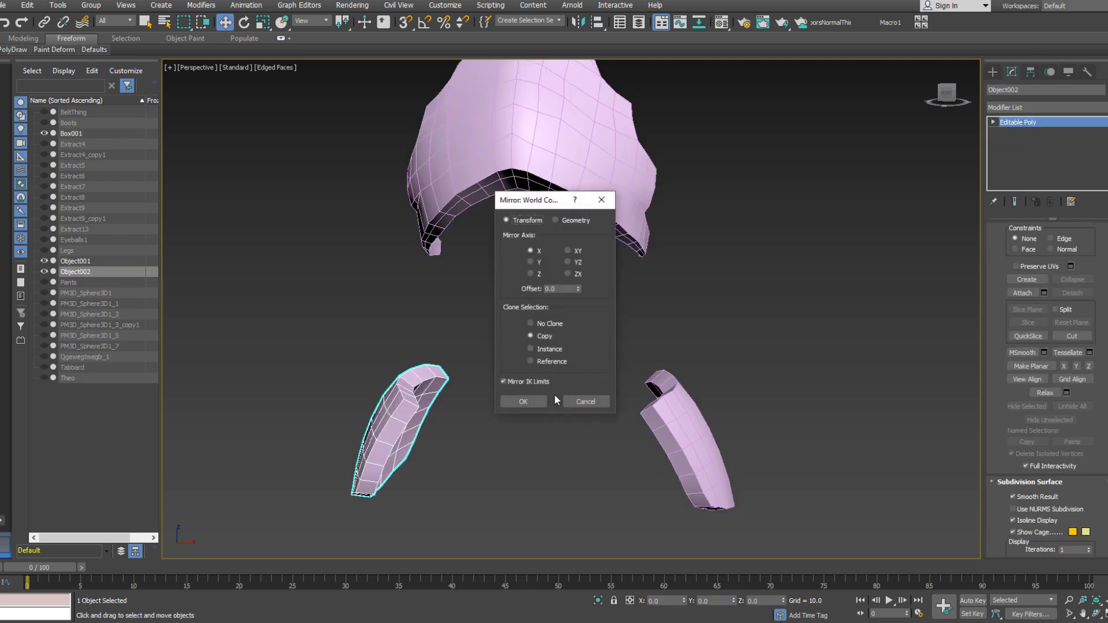
left_click(523, 401)
Attach the mirrored side plate to the original detached plate
left_click(682, 430)
right_click(687, 417)
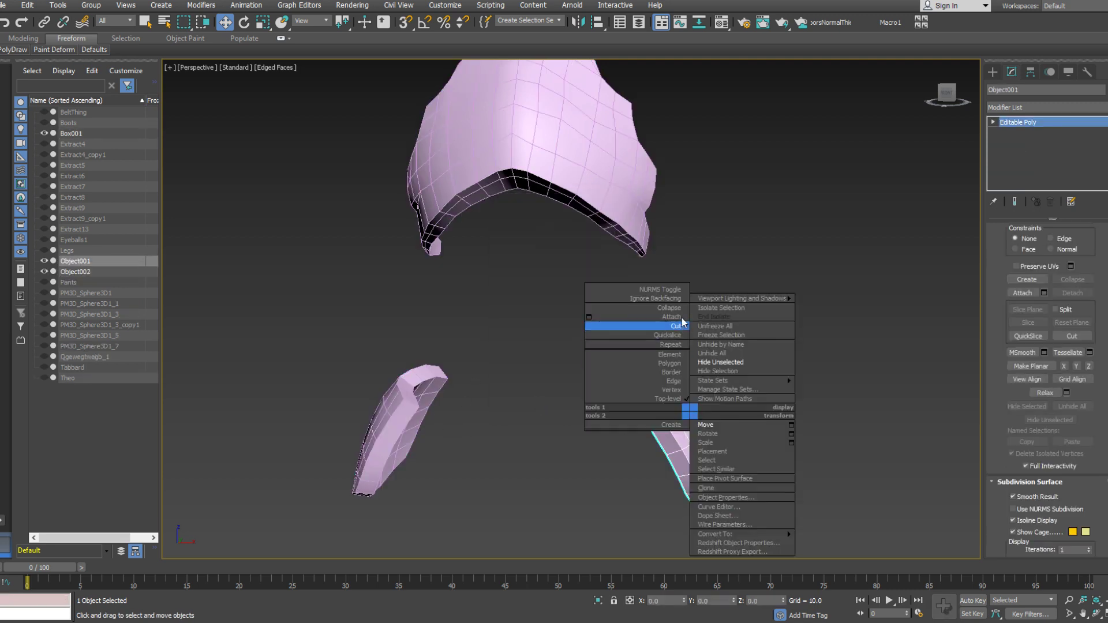
left_click(595, 327)
left_click(404, 428)
middle_click_drag(404, 428, 487, 407, "alt")
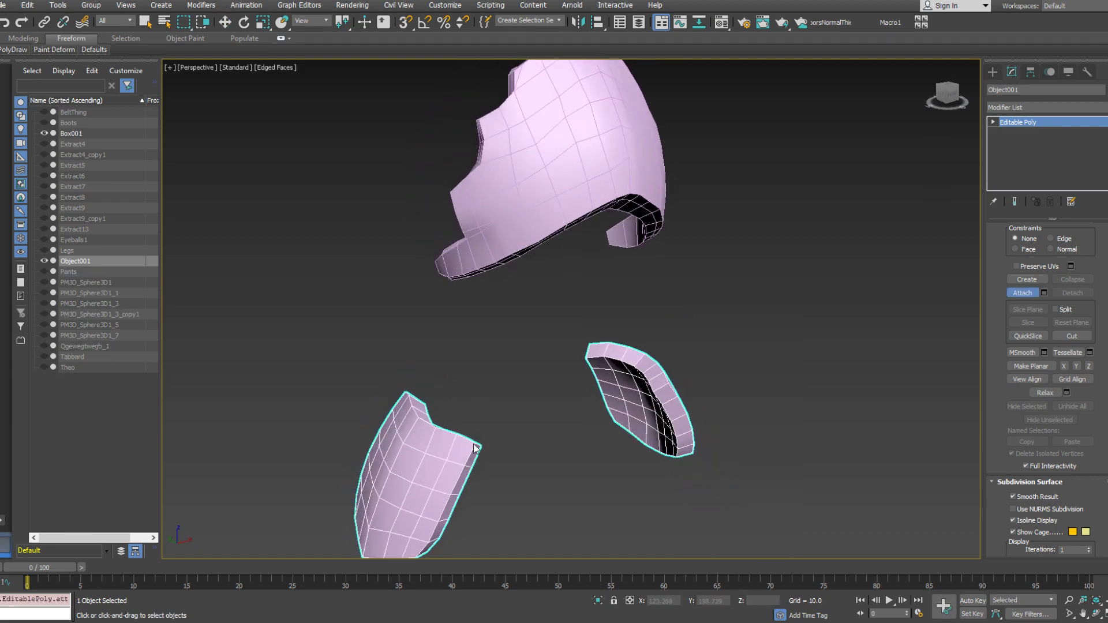
Select the 15 polygons on one side of the ridge on the mirrored plate's outer surface
key("4")
middle_click_drag(475, 449, 521, 257)
left_click(449, 220)
left_click(470, 228, "ctrl")
left_click(493, 228, "ctrl")
left_click(486, 256, "ctrl")
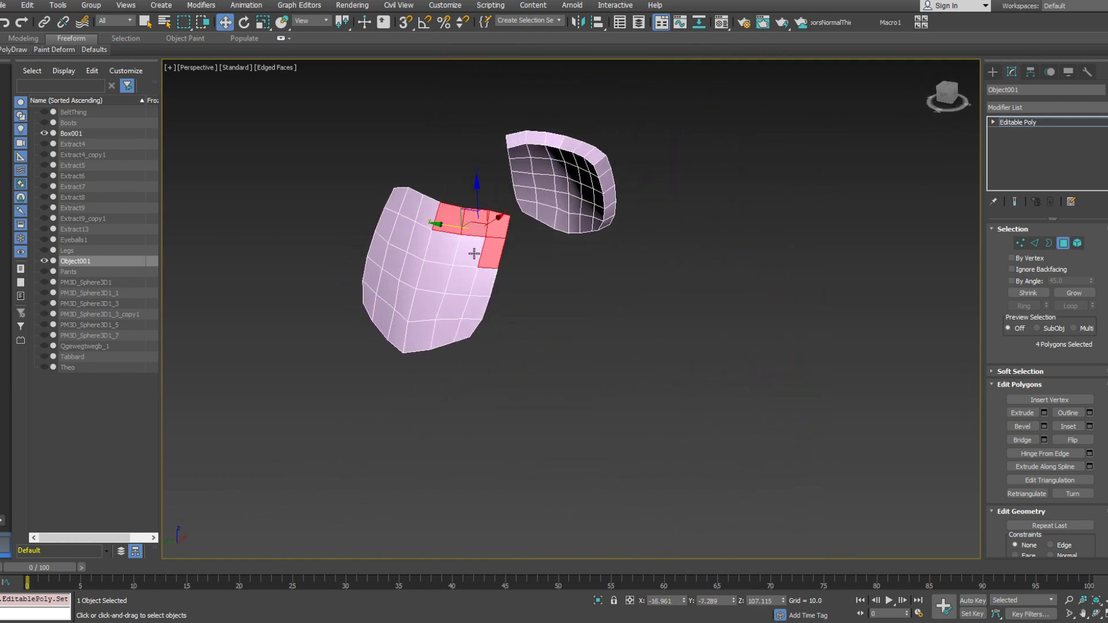
left_click(474, 254, "ctrl")
left_click(466, 328, "ctrl")
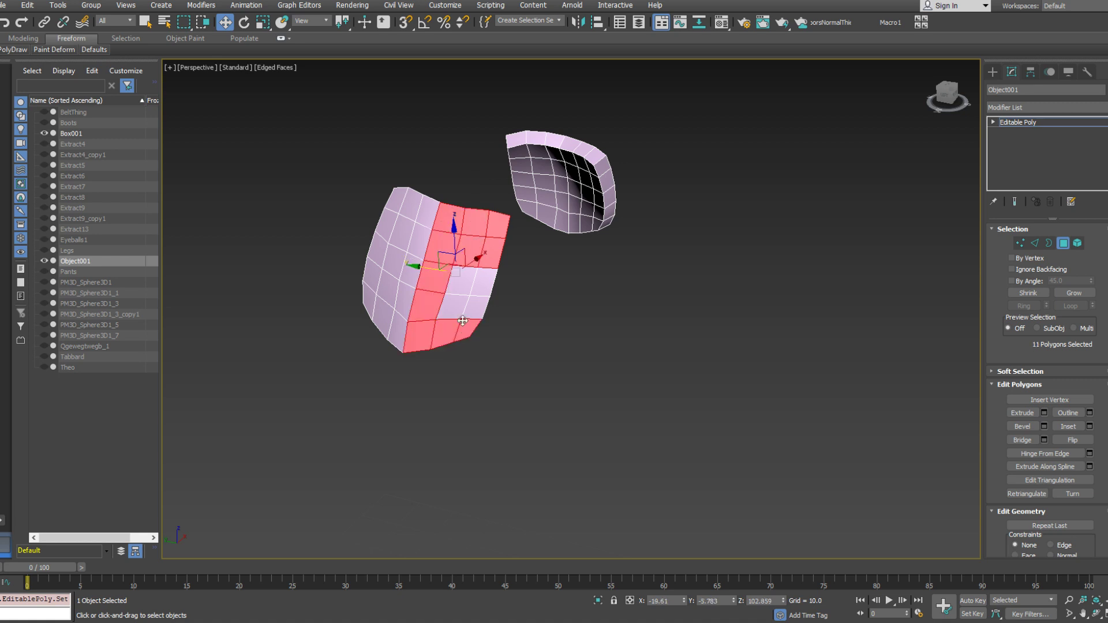
left_click(455, 308, "ctrl")
left_click(475, 311, "ctrl")
left_click(483, 284, "ctrl")
left_click(461, 283, "ctrl")
Add the 15 polygons on the matching side of the ridge on the same plate's inner surface to the selection
middle_click_drag(459, 282, 345, 202, "alt")
left_click(434, 222, "ctrl")
left_click(455, 222, "ctrl")
left_click(476, 223, "ctrl")
left_click(478, 248, "ctrl")
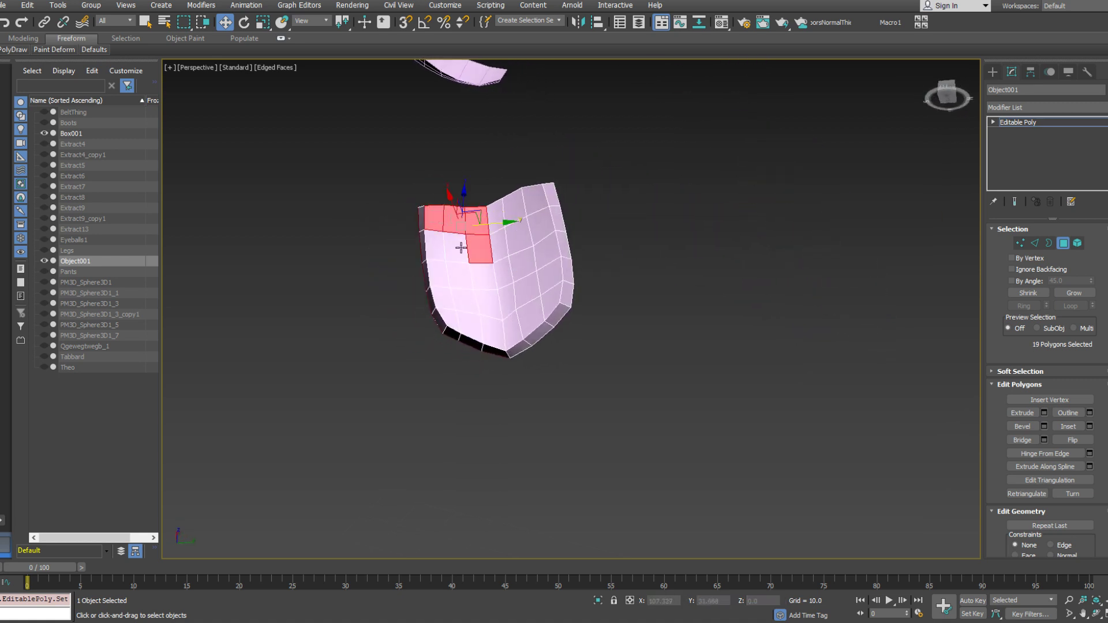
left_click(455, 247, "ctrl")
left_click(433, 247, "ctrl")
left_click(436, 275, "ctrl")
left_click(456, 275, "ctrl")
left_click(482, 277, "ctrl")
left_click(488, 303, "ctrl")
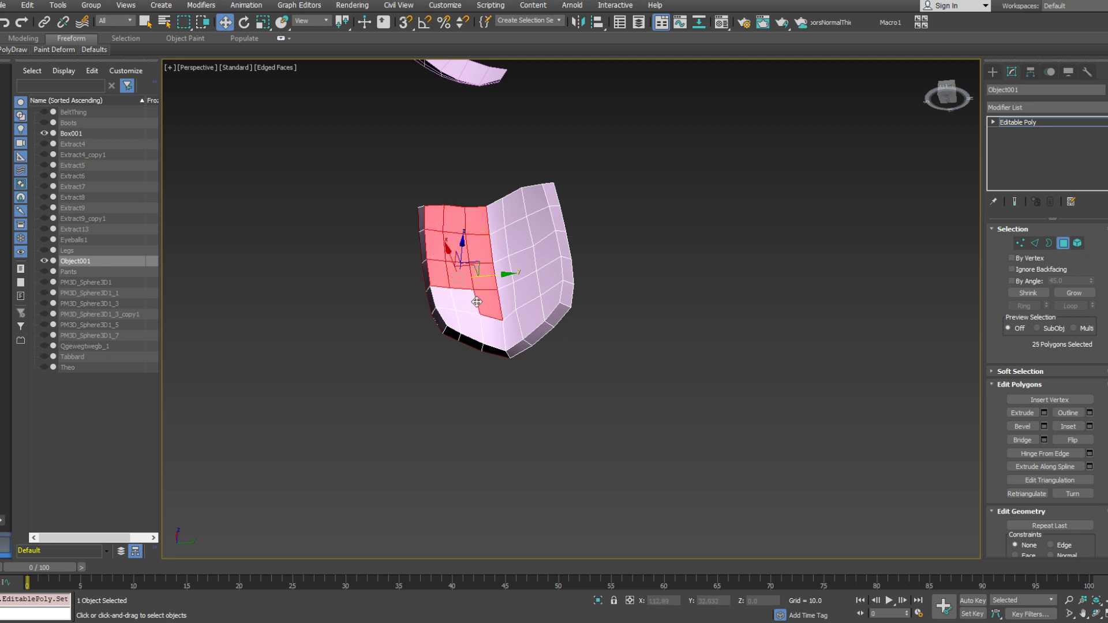
left_click(445, 299, "ctrl")
left_click(465, 301, "ctrl")
left_click(448, 321, "ctrl")
left_click(472, 327, "ctrl")
left_click(489, 323, "ctrl")
Add the corresponding 15 polygons beside the ridge on the other plate's inner surface to the selection
middle_click_drag(489, 324, 664, 279, "alt")
left_click(655, 282, "ctrl")
left_click(663, 282, "ctrl")
left_click(618, 301, "ctrl")
left_click(624, 322, "ctrl")
left_click(638, 319, "ctrl")
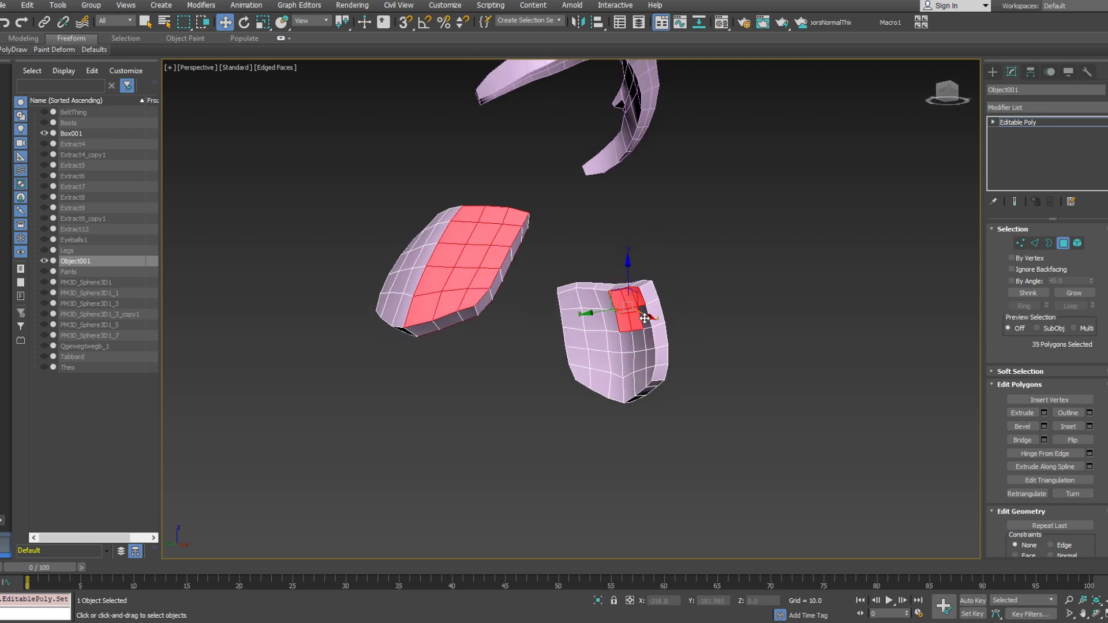
left_click(647, 318, "ctrl")
left_click(650, 341, "ctrl")
left_click(640, 342, "ctrl")
left_click(628, 345, "ctrl")
left_click(629, 361, "ctrl")
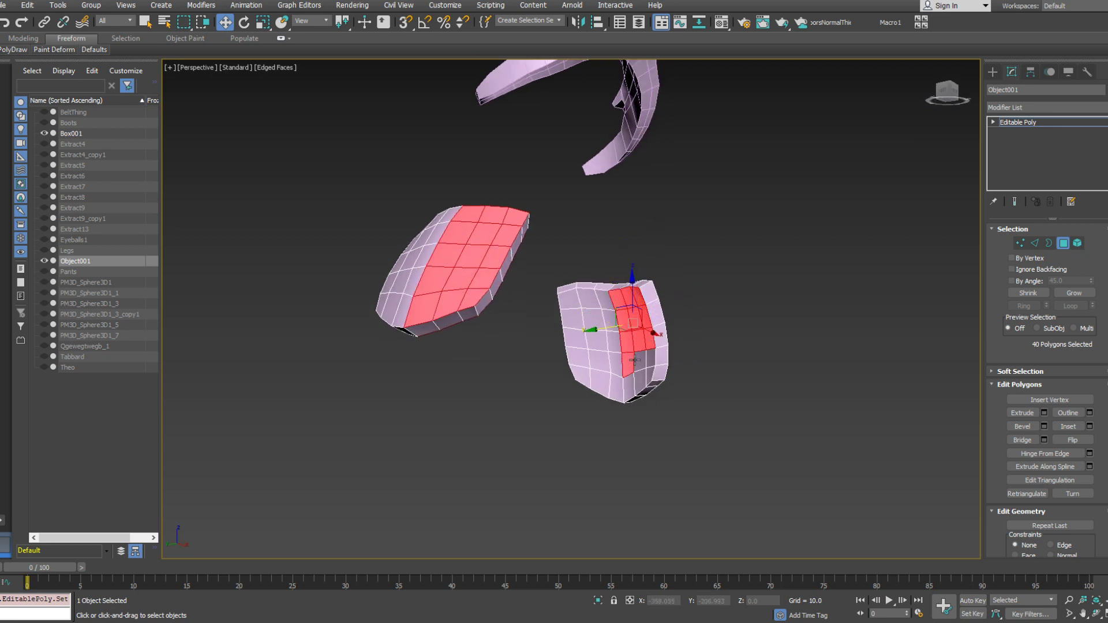
left_click(640, 359, "ctrl")
left_click(642, 365, "ctrl")
left_click(650, 375, "ctrl")
left_click(637, 382, "ctrl")
left_click(631, 387, "ctrl")
Add the corresponding 15 polygons beside the ridge on the other plate's outer surface to the selection
middle_click_drag(632, 387, 650, 292, "alt")
left_click(661, 263, "ctrl")
left_click(671, 298, "ctrl")
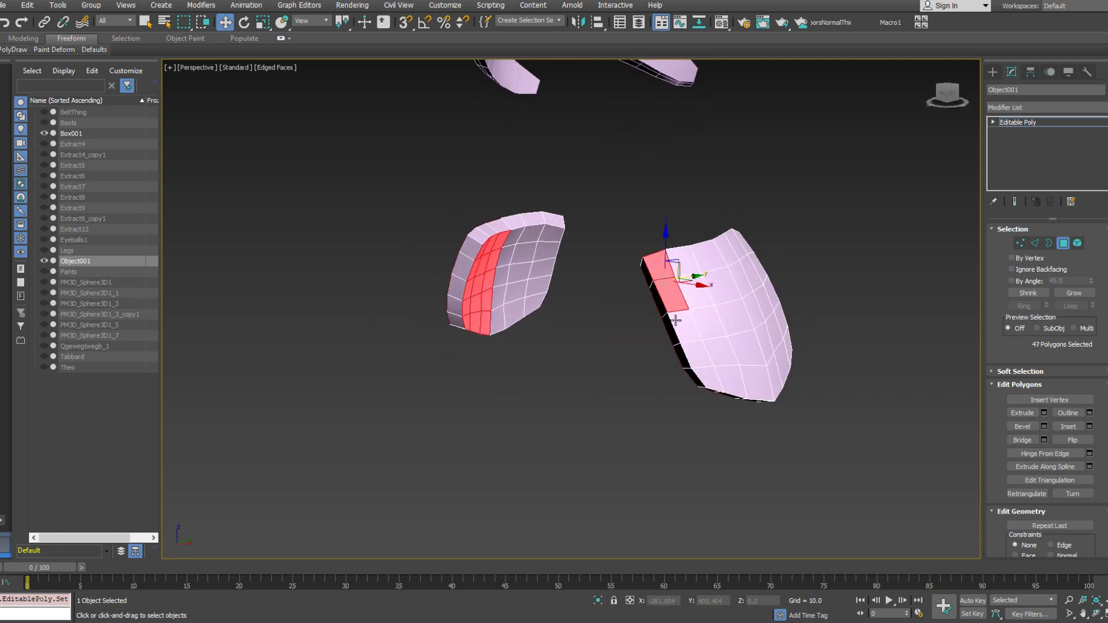
left_click(679, 324, "ctrl")
left_click(690, 350, "ctrl")
left_click(708, 376, "ctrl")
left_click(729, 381, "ctrl")
left_click(749, 376, "ctrl")
left_click(744, 359, "ctrl")
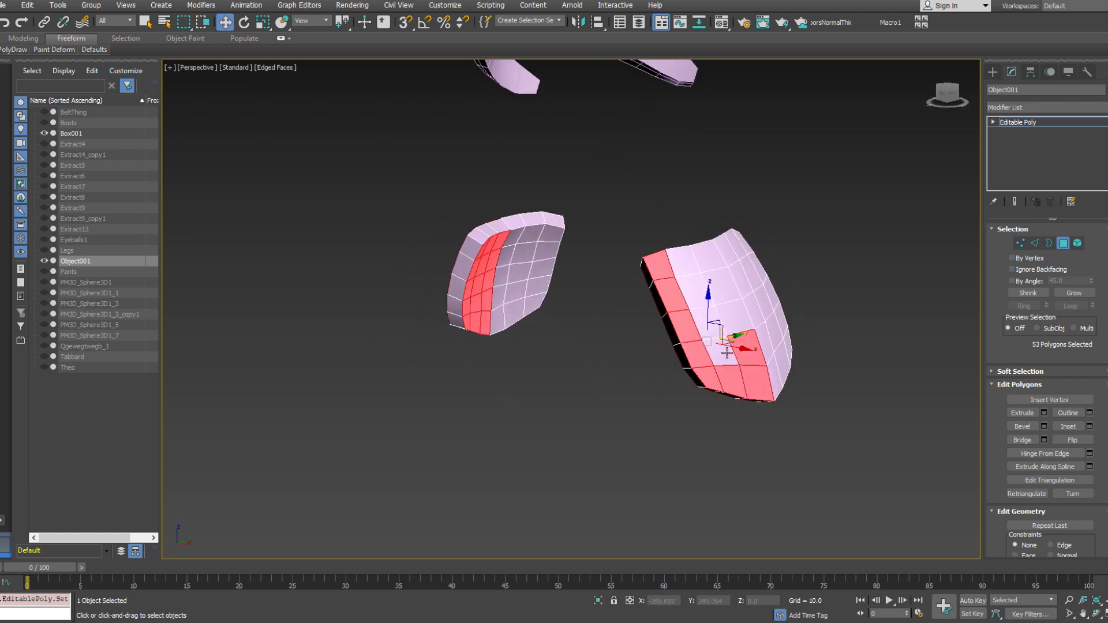
left_click(728, 354, "ctrl")
left_click(708, 326, "ctrl")
left_click(732, 319, "ctrl")
left_click(727, 294, "ctrl")
left_click(700, 293, "ctrl")
left_click(687, 267, "ctrl")
left_click(713, 260, "ctrl")
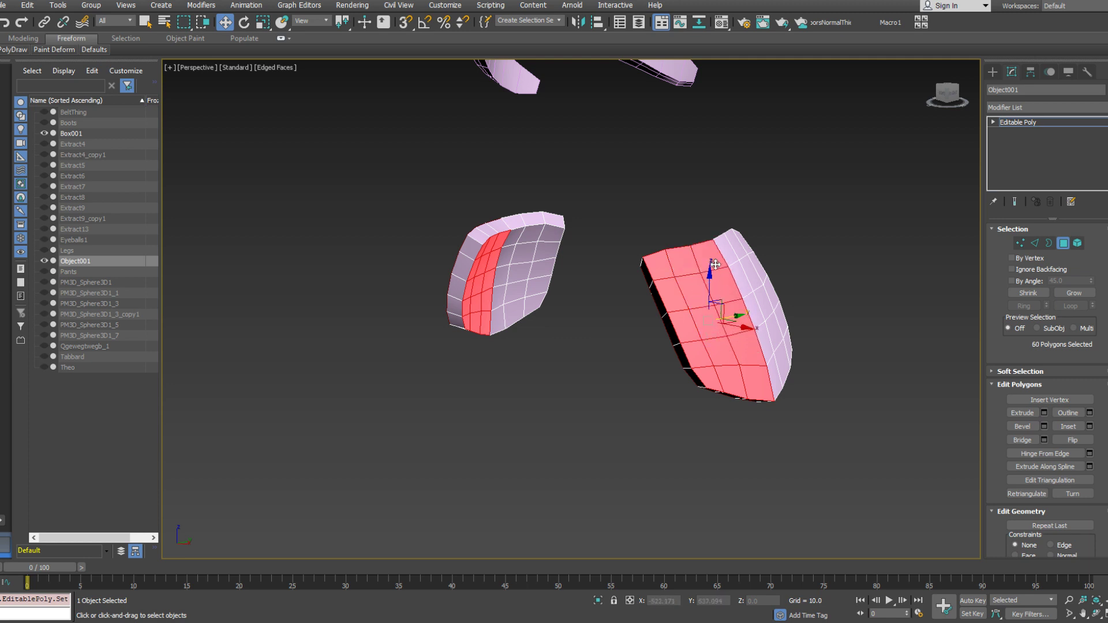
Move the selected ridge-side polygons of both plates from smoothing group 1 to smoothing group 5
middle_click_drag(722, 281, 788, 292, "alt")
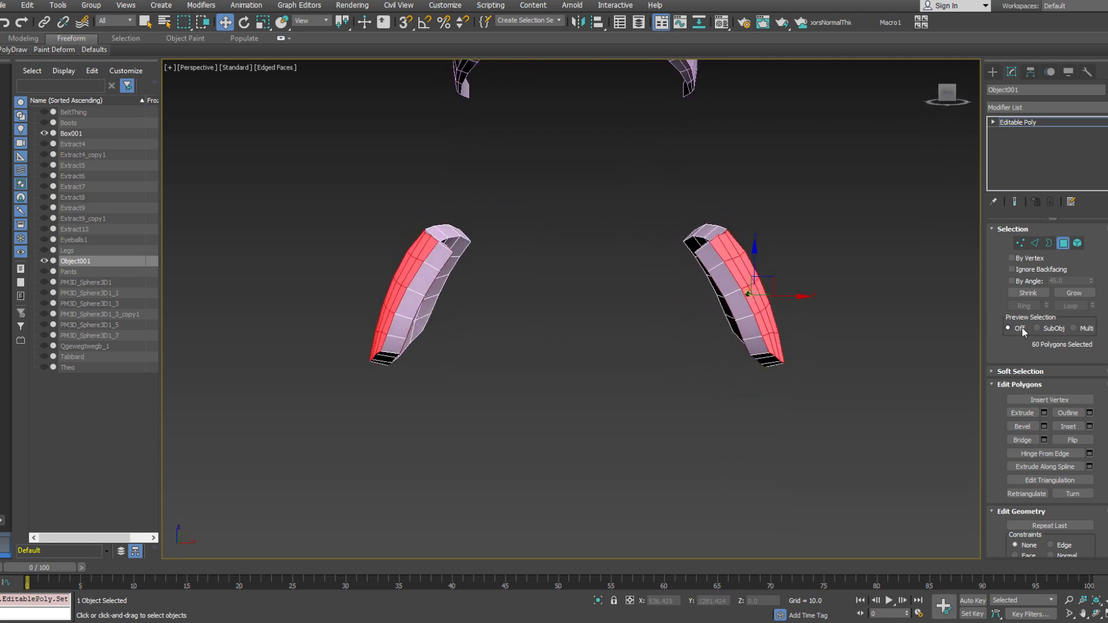
scroll(1104, 338, "down", 4)
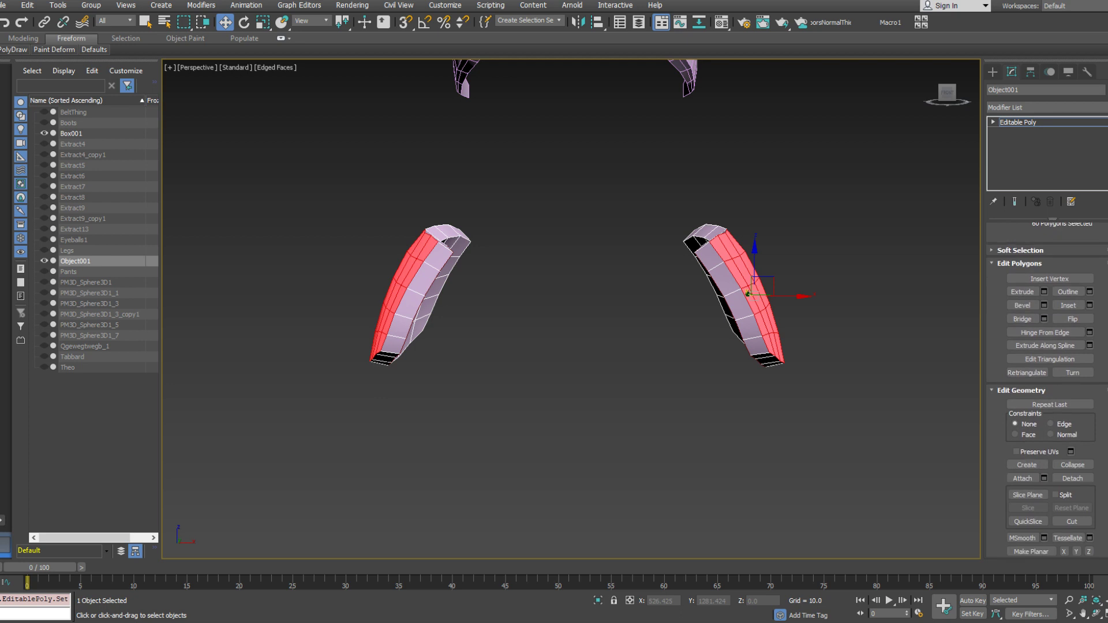
left_click_drag(1105, 215, 1104, 97)
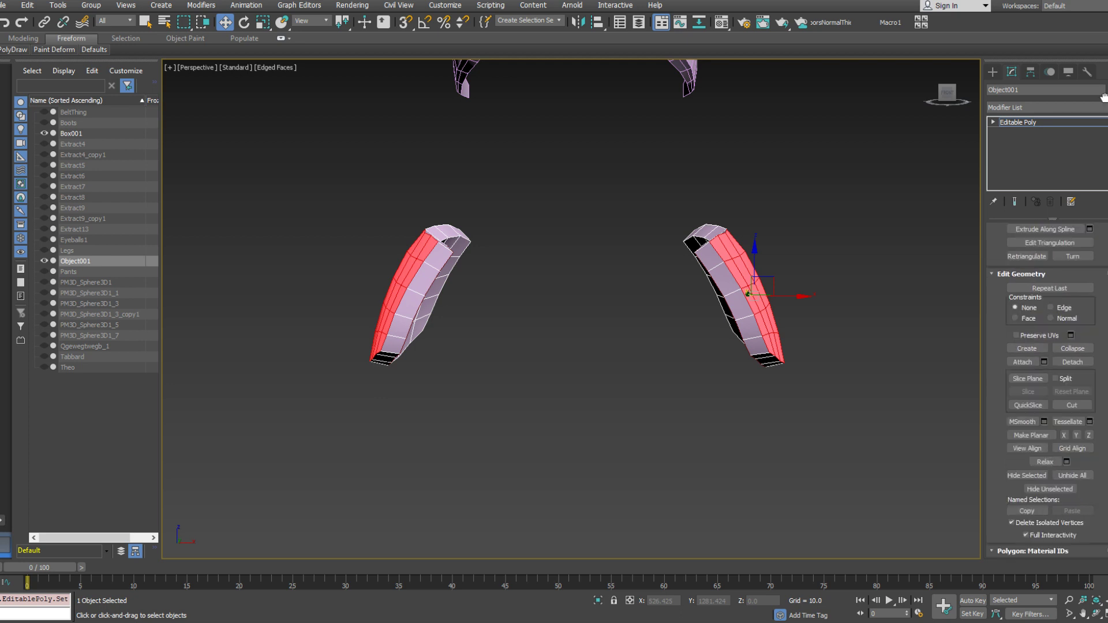
left_click_drag(1101, 484, 1106, 299)
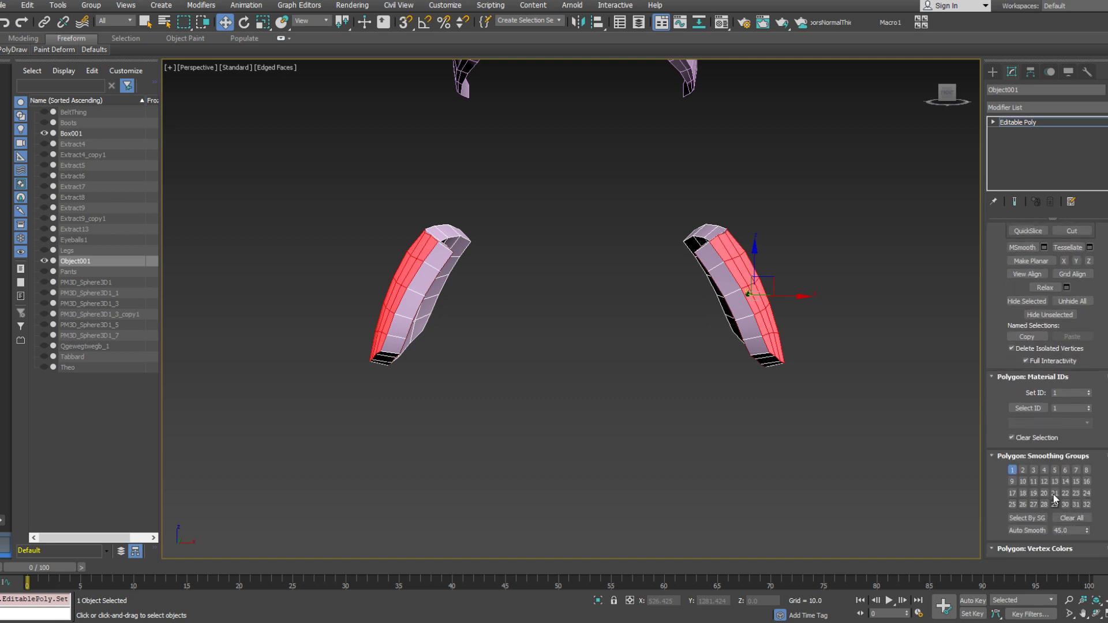
left_click(1055, 470)
left_click(1012, 471)
Select polygons on the inner surfaces of both side plates and grow the selection to 60 polygons
middle_click_drag(751, 276, 497, 405, "alt")
left_click(665, 431)
left_click(682, 428, "ctrl")
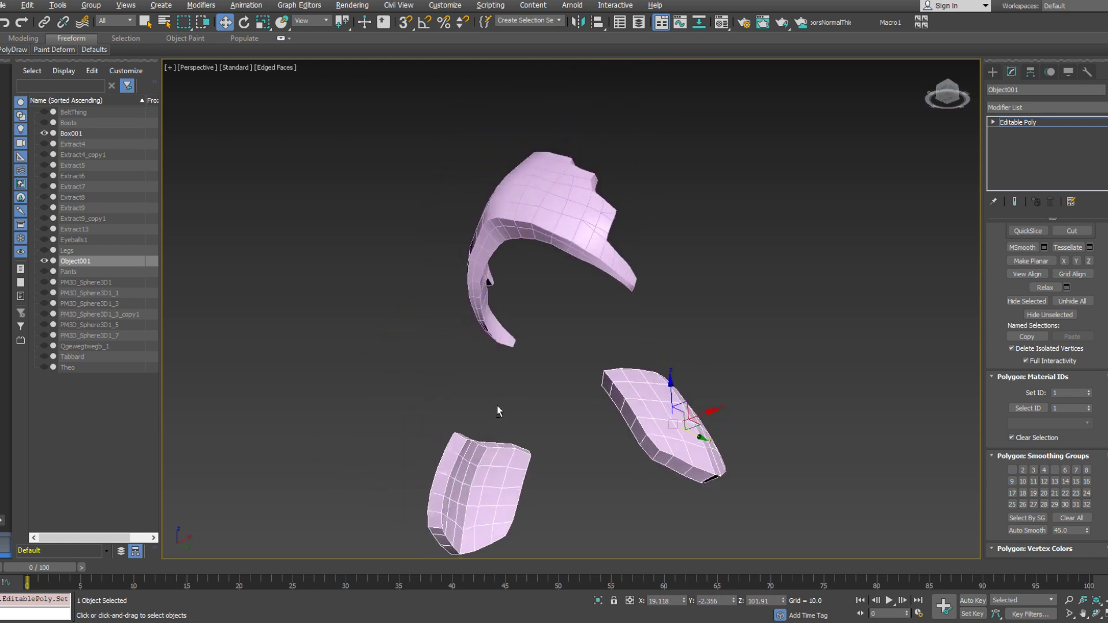
left_click(472, 499)
left_click(467, 498, "ctrl")
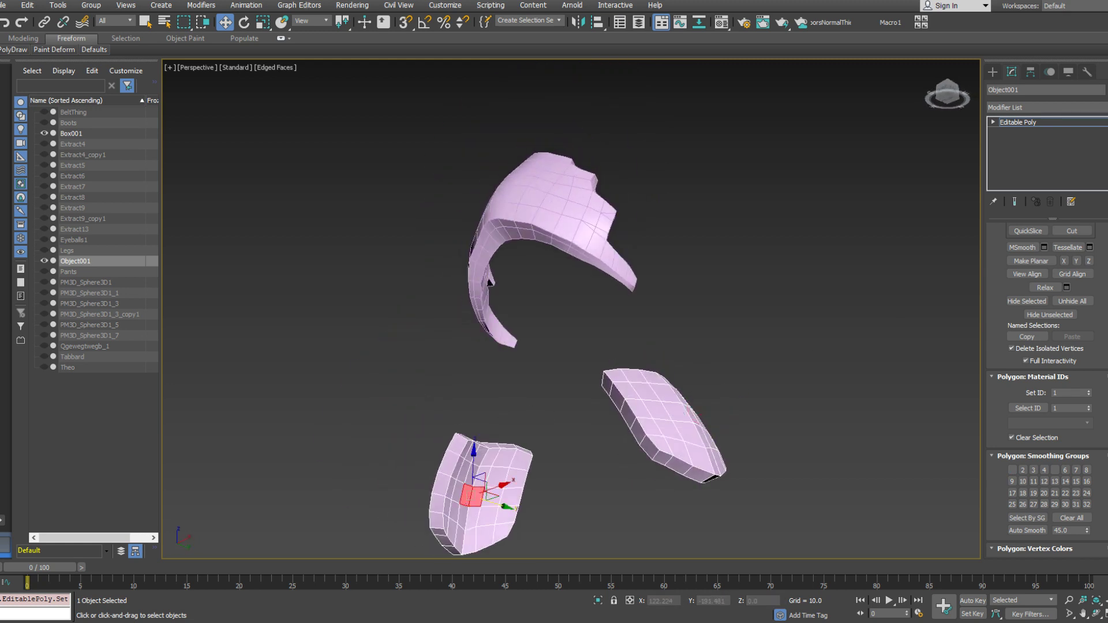
scroll(1048, 347, "up", 5)
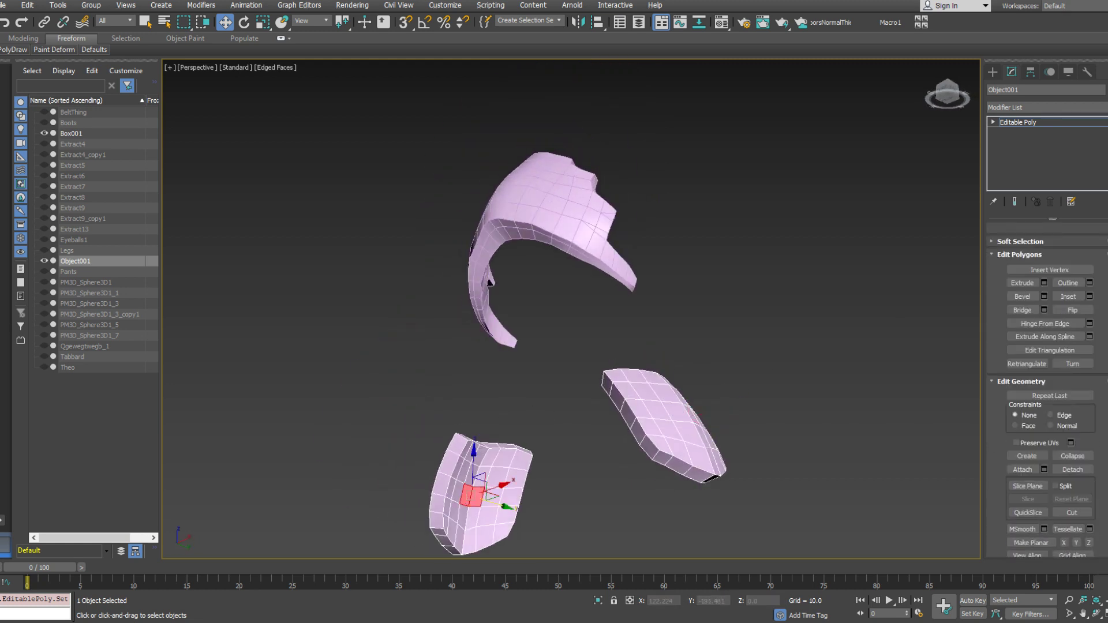
scroll(1048, 346, "up", 3)
left_click(1074, 294)
left_click(1074, 293)
Add a Push modifier to the selected inner-surface polygons of both side plates
middle_click_drag(503, 386, 637, 435, "alt")
right_click(725, 405)
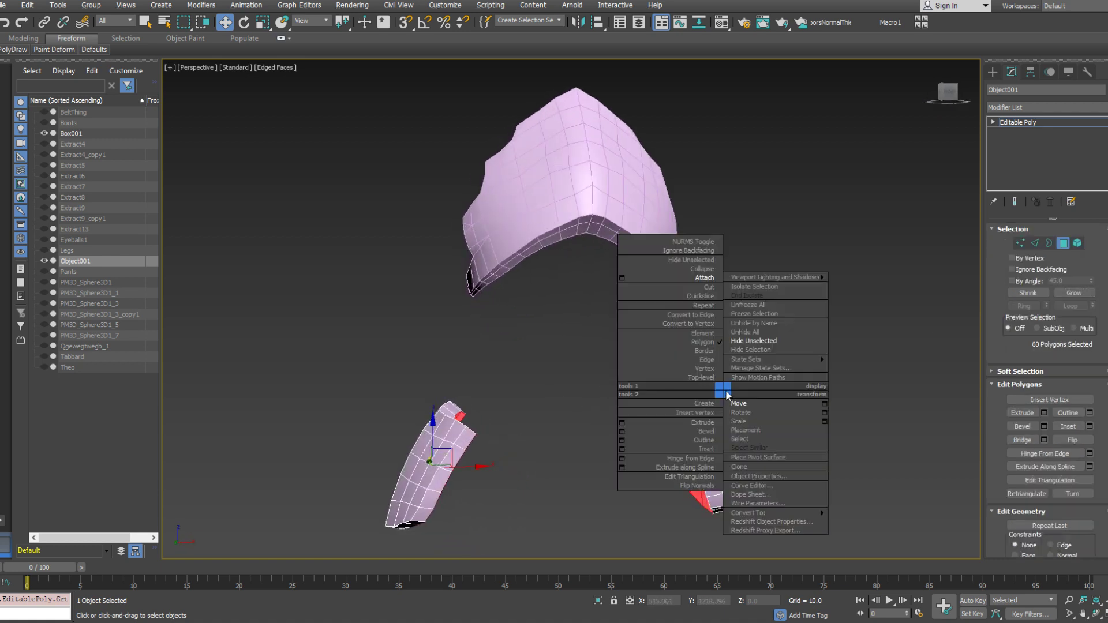
left_click(1037, 177)
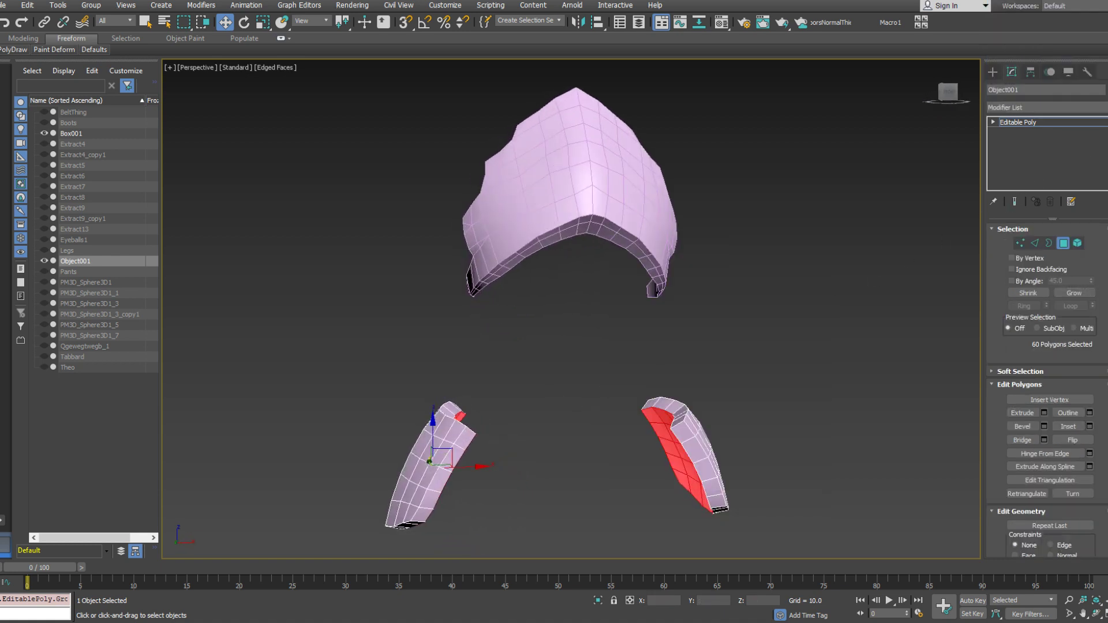
left_click(1039, 107)
scroll(1087, 507, "down", 10)
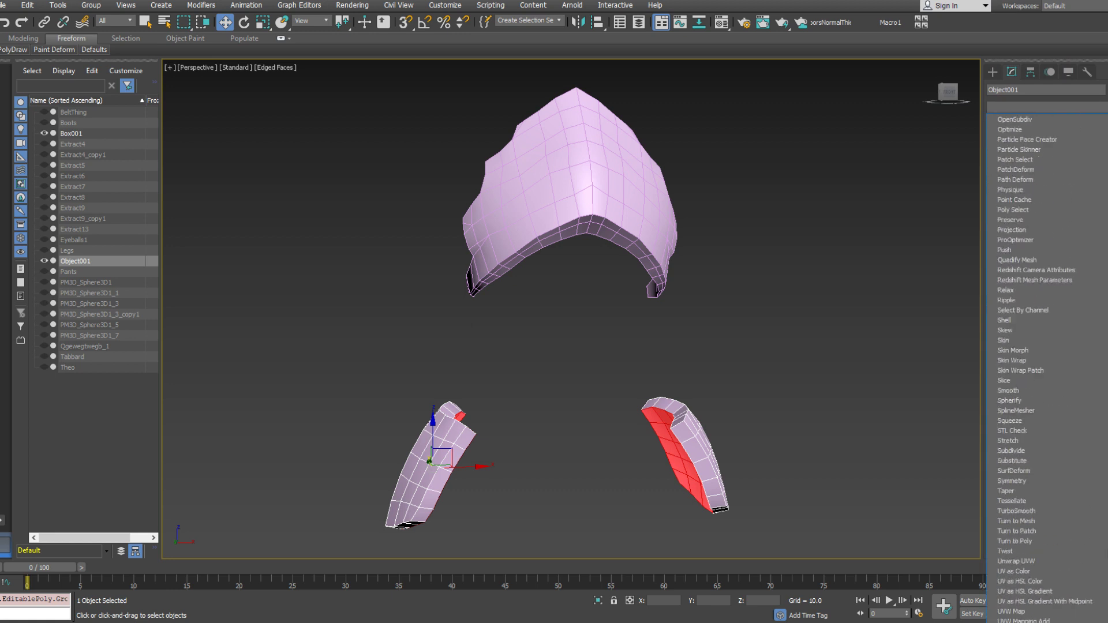
left_click(1020, 251)
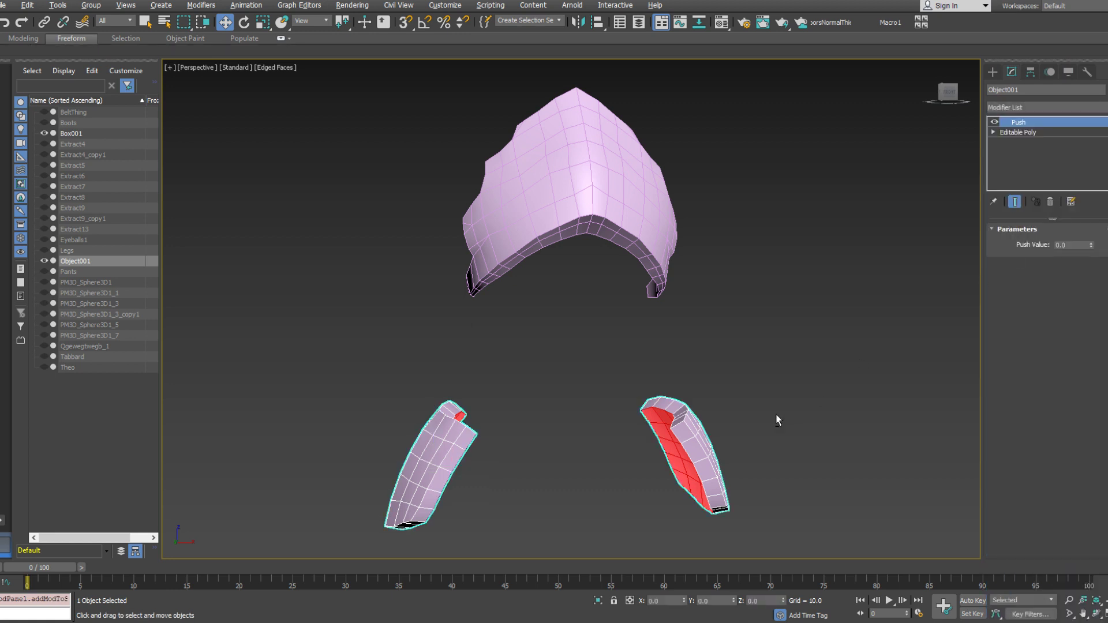
Lower the Push value for the plates' inner surfaces and collapse the modifier stack into the editable poly
middle_click_drag(776, 414, 734, 329)
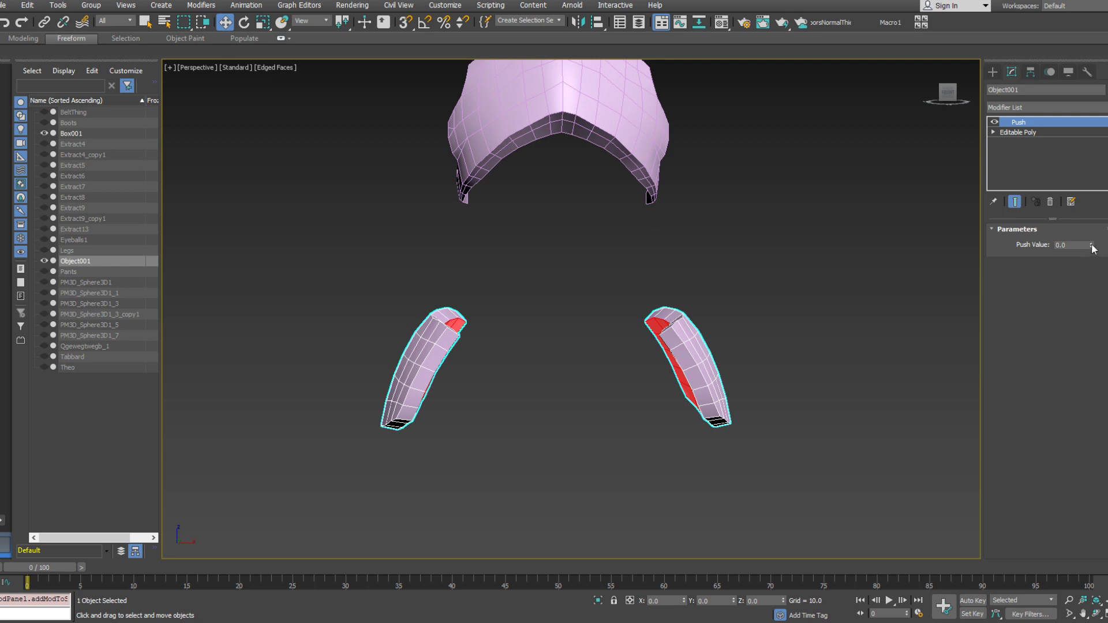
left_click_drag(1092, 248, 1084, 316)
middle_click_drag(714, 263, 687, 335, "alt")
right_click(1034, 169)
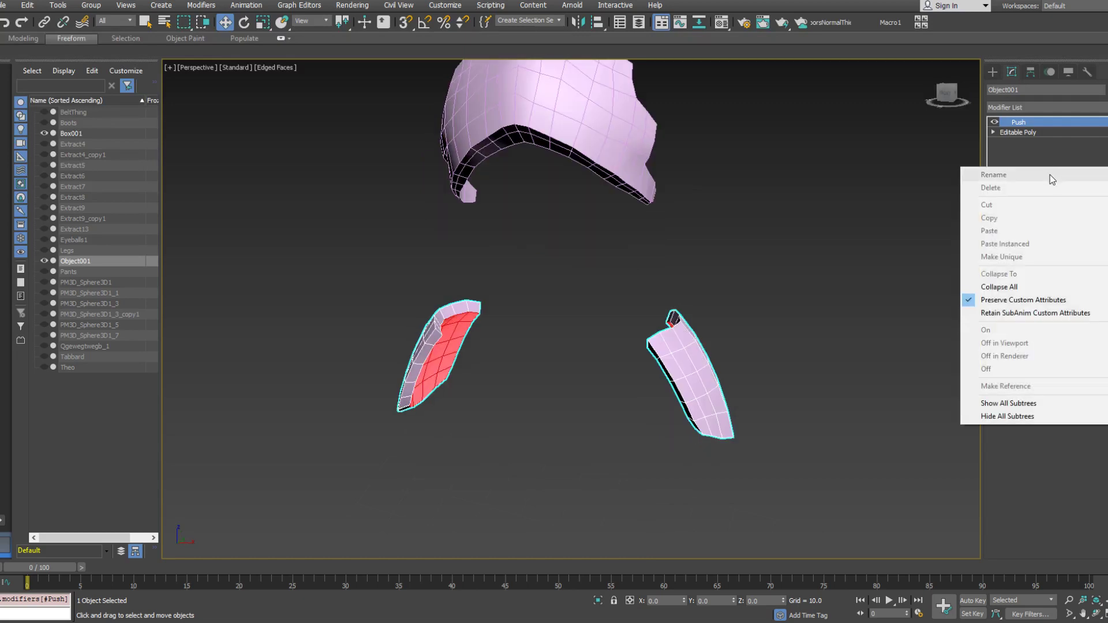
left_click(1021, 287)
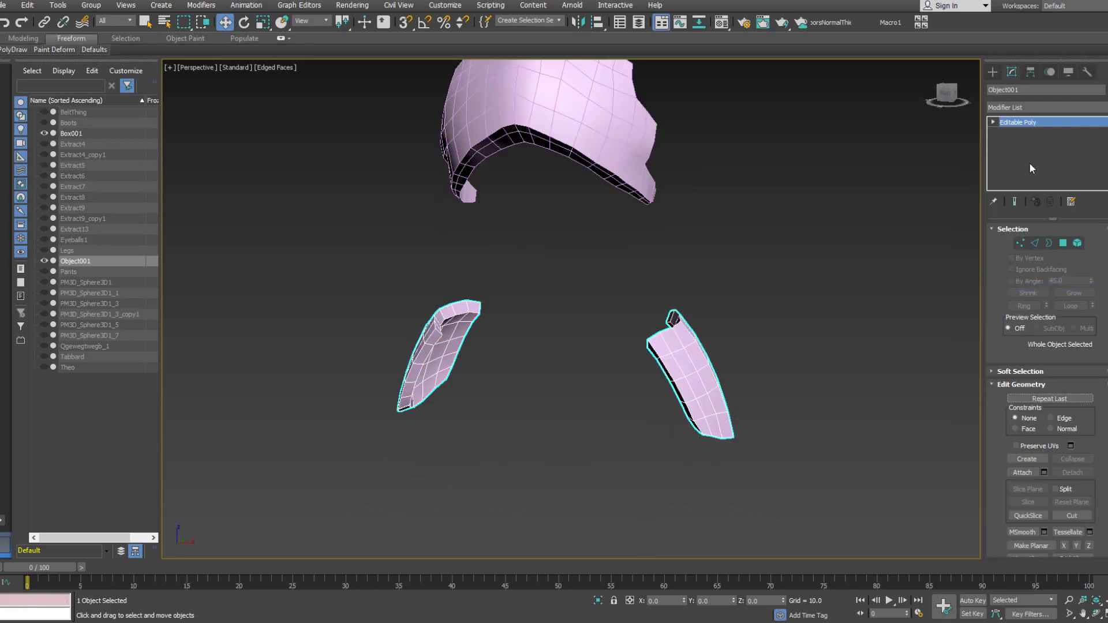
left_click(1063, 243)
right_click(738, 357)
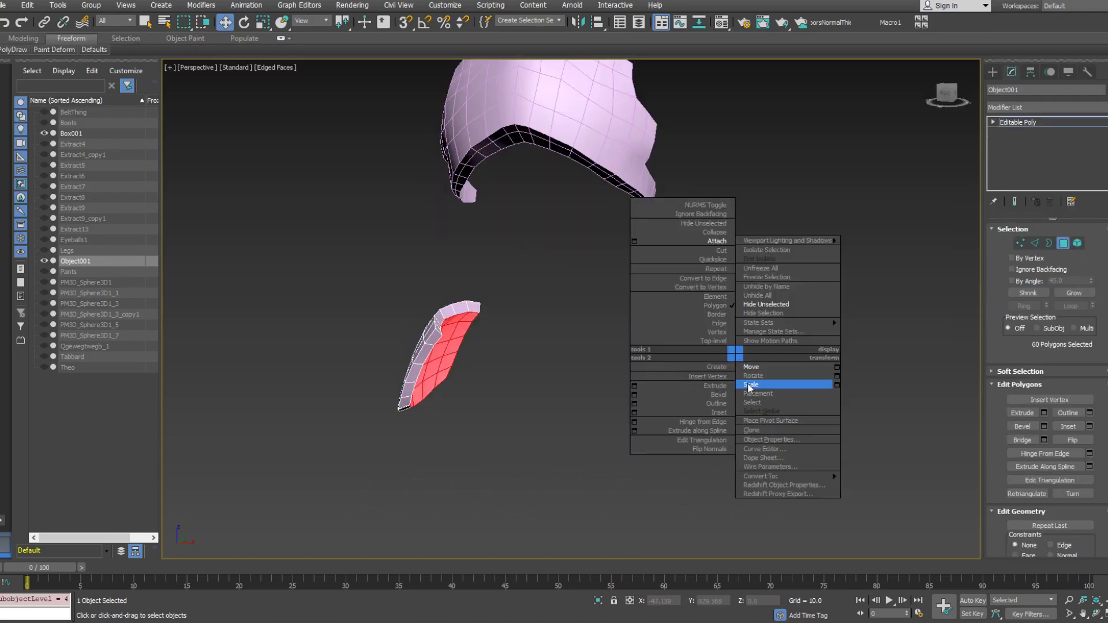
left_click(752, 385)
middle_click_drag(771, 378, 670, 389, "alt")
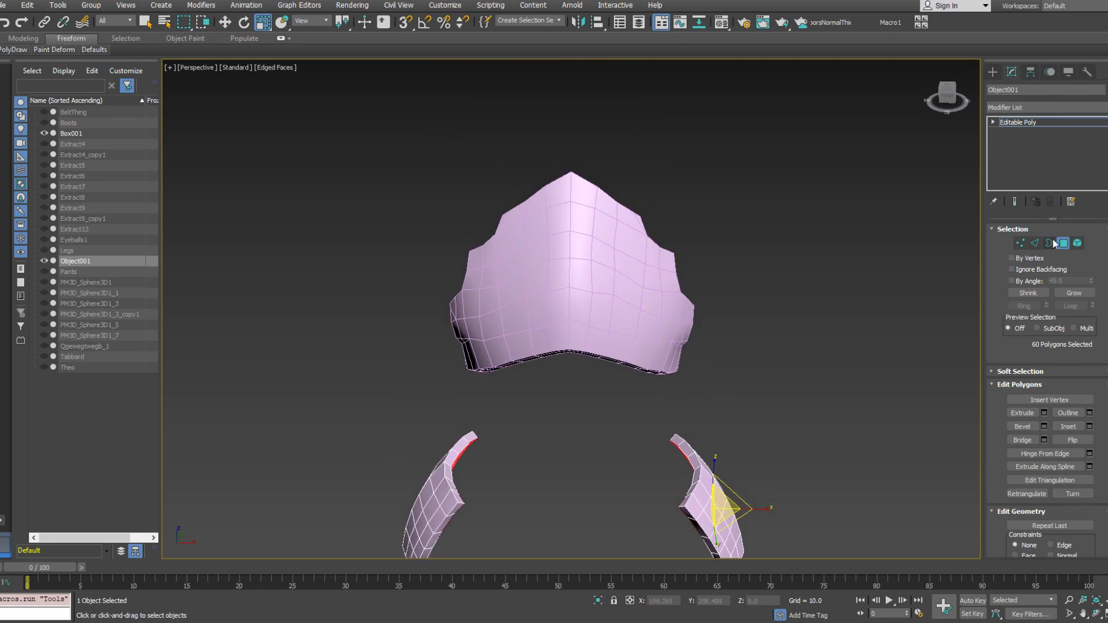
left_click(1064, 243)
Select the two recessed polygons in one of the shell's upper edge notches
left_click(595, 339)
middle_click_drag(594, 345, 599, 334, "alt")
scroll(599, 335, "up", 2)
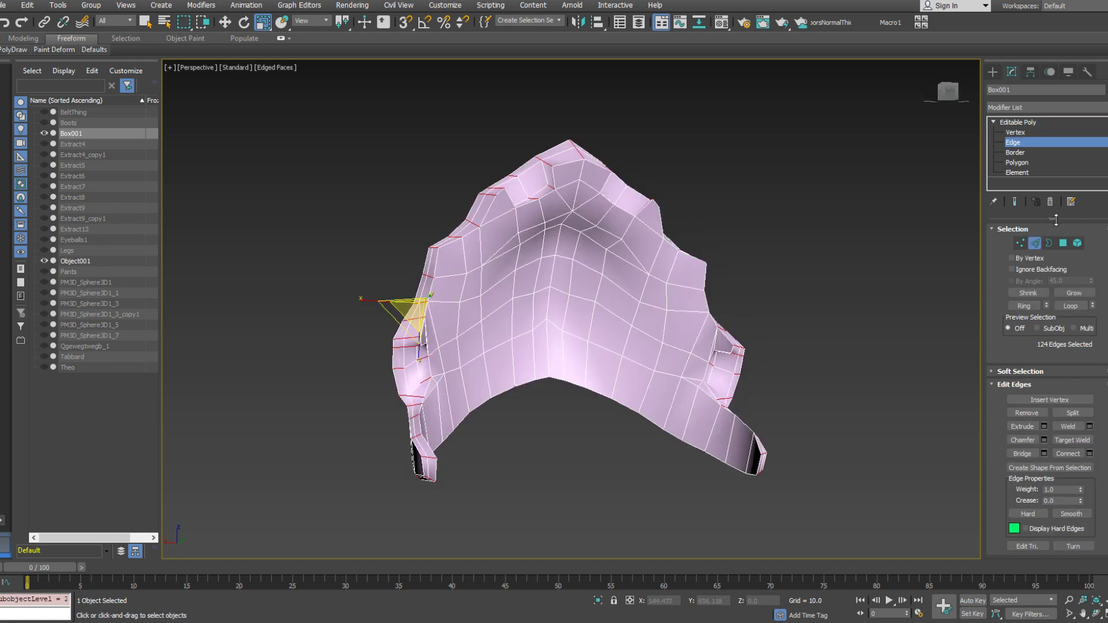
left_click(1064, 243)
middle_click_drag(508, 301, 449, 370, "alt")
left_click(541, 231)
left_click(518, 248, "ctrl")
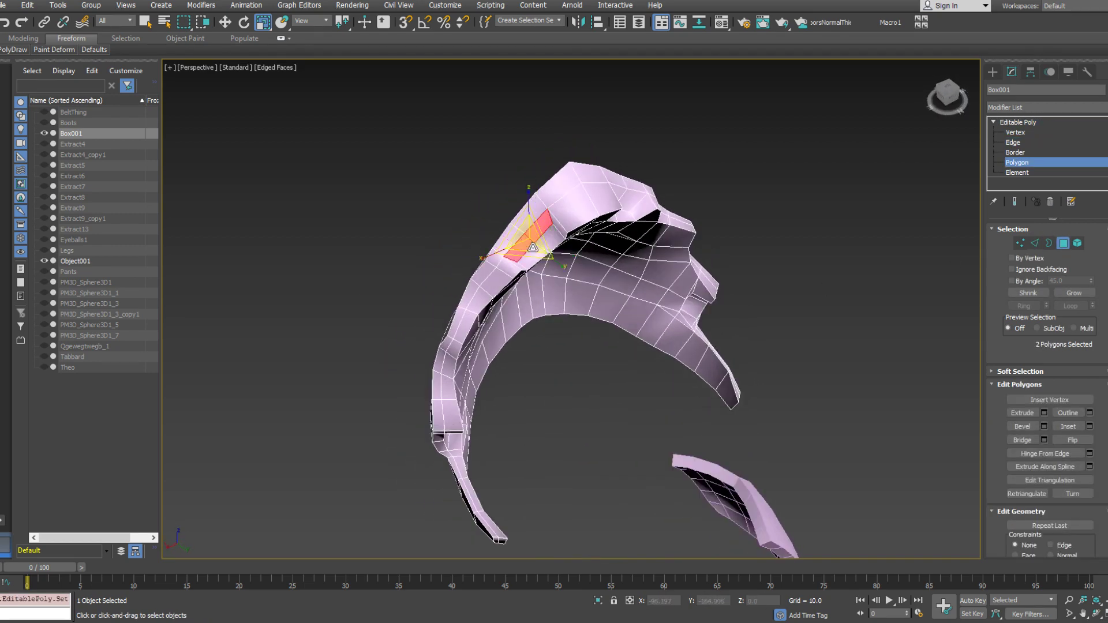
Add the recessed polygon pairs of the shell's other upper notch and both side notches to the selection
middle_click_drag(519, 247, 677, 266, "alt")
left_click(639, 226, "ctrl")
left_click(658, 251, "ctrl")
left_click(765, 444, "ctrl")
left_click(767, 430, "ctrl")
middle_click_drag(749, 426, 580, 323, "alt")
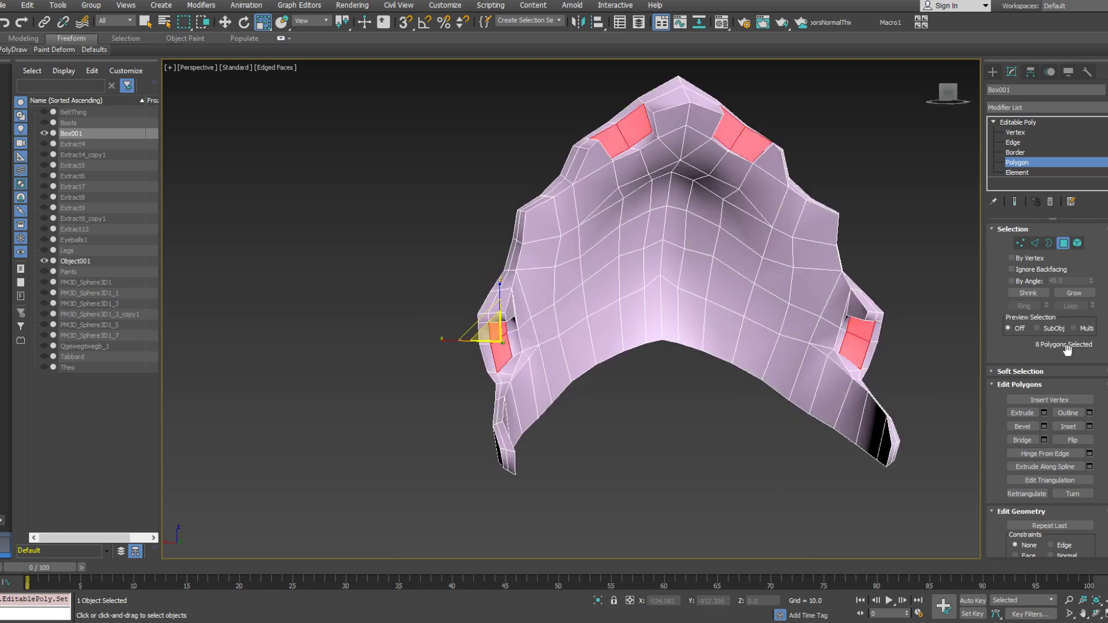
Move the eight selected notch polygons of the shell from smoothing group 2 to smoothing group 3
scroll(1068, 441, "down", 10)
scroll(1102, 460, "down", 4)
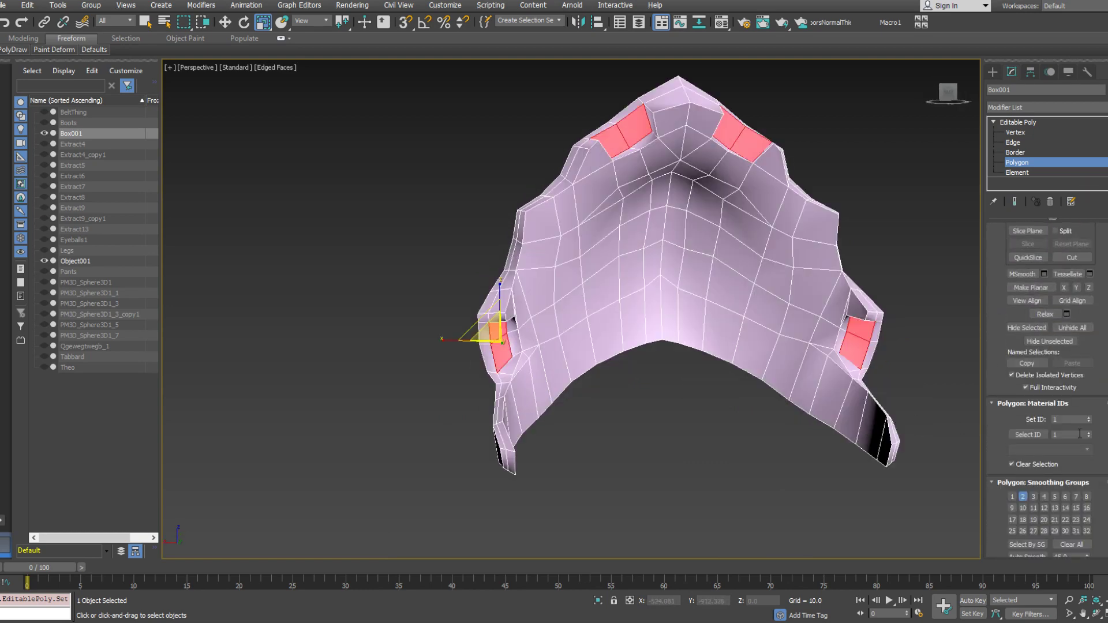
left_click(1034, 496)
Select the thin rim polygons around one of the shell's side notches
middle_click_drag(802, 300, 803, 267, "alt")
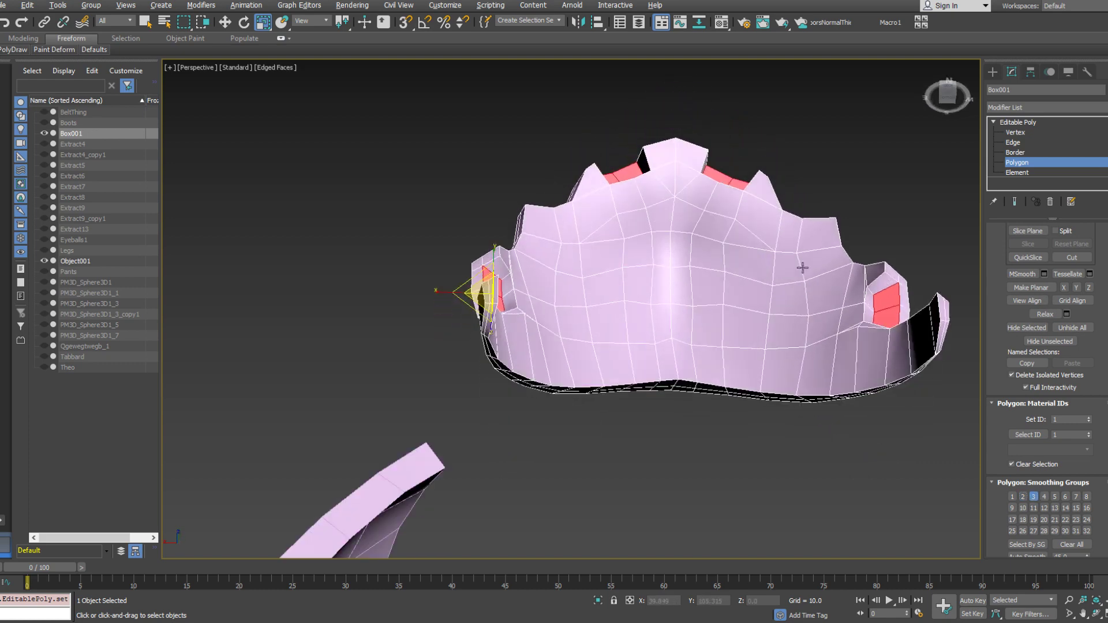
left_click(894, 291)
middle_click_drag(894, 292, 898, 279, "alt")
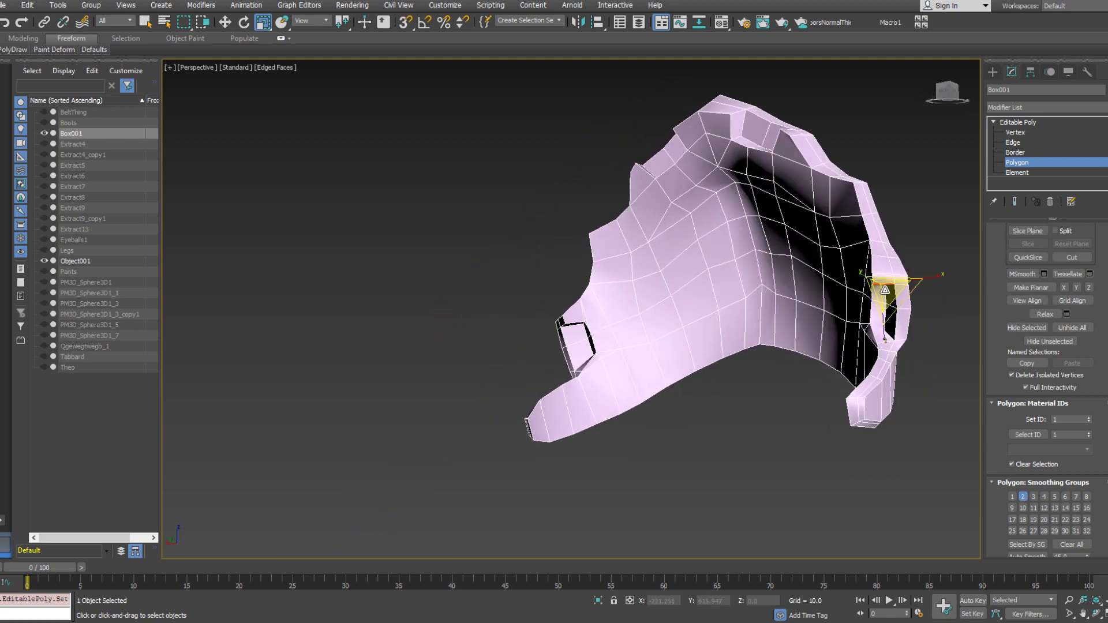
left_click(900, 279, "ctrl")
left_click(904, 300, "ctrl")
left_click(899, 335, "ctrl")
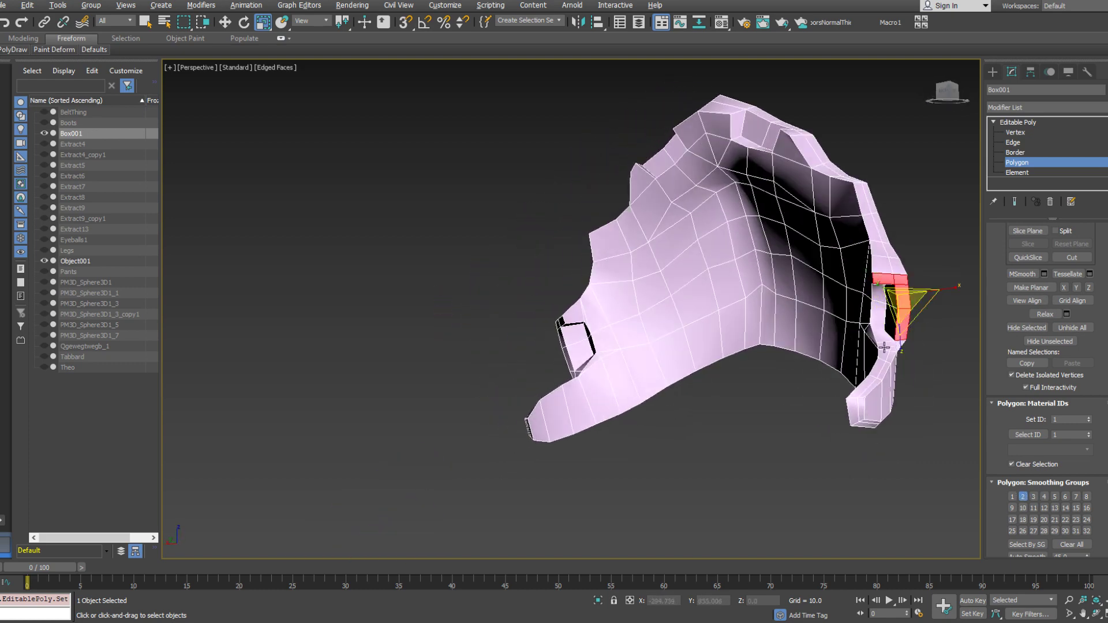
mouse_move(883, 348)
middle_mouse_down("alt")
mouse_move(846, 355)
mouse_move(878, 359)
middle_mouse_up("alt")
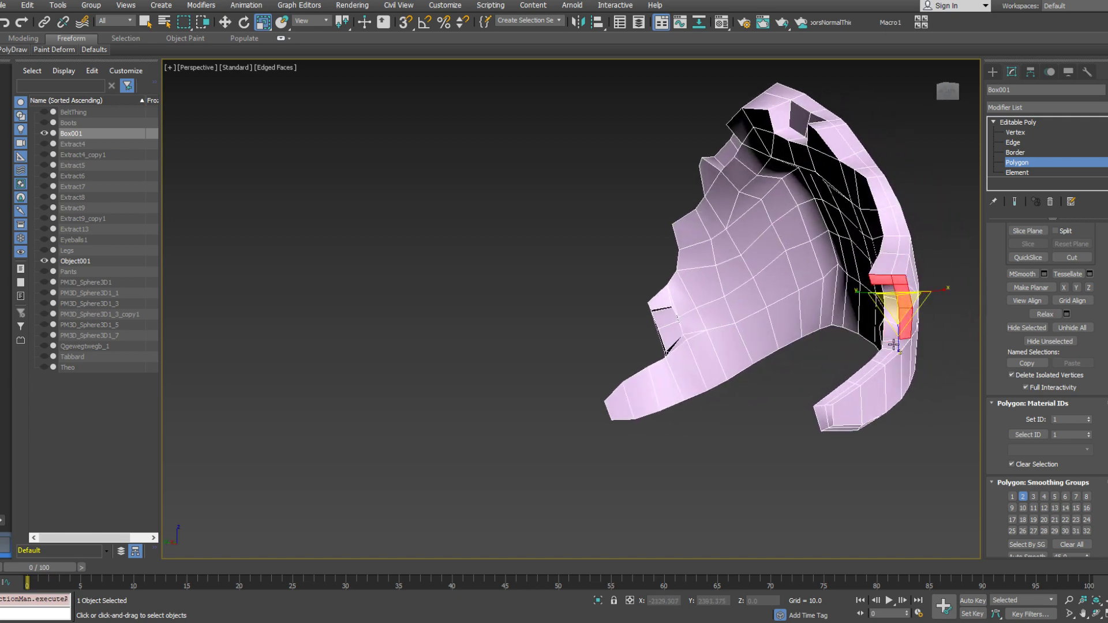
middle_click_drag(894, 344, 462, 416, "alt")
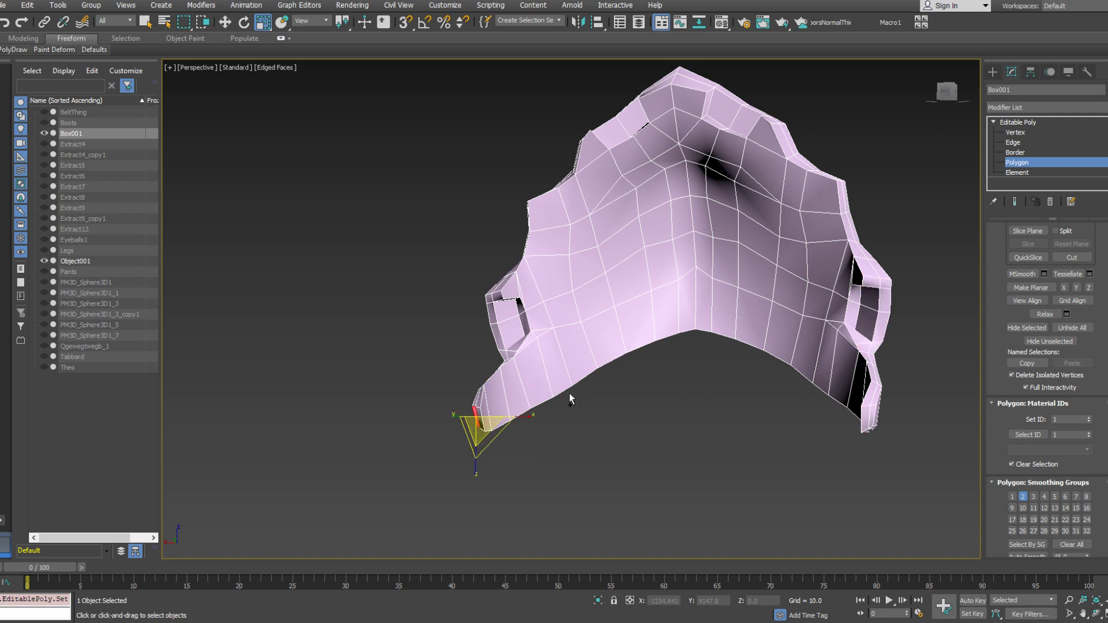
Restore the lost rim selection and add the opposite lower tip's end polygons and that side notch's lower rim
key("ctrl+z")
key("ctrl+z")
left_click(482, 425, "ctrl")
left_click(478, 409, "ctrl")
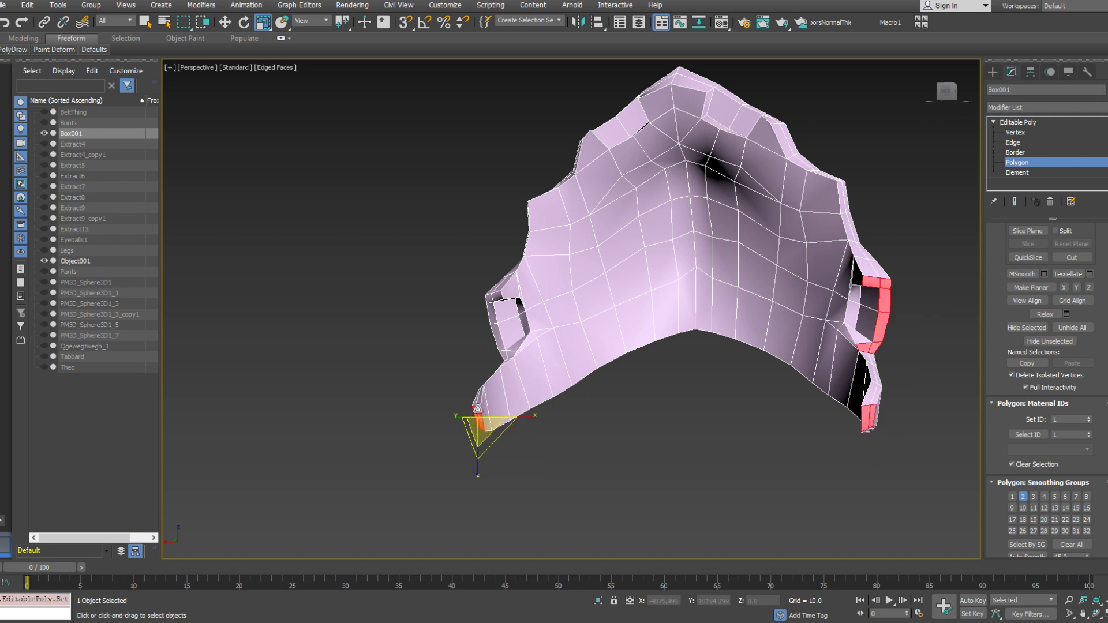
middle_click_drag(505, 354, 537, 343, "alt")
left_click(474, 351, "ctrl")
left_click(464, 349, "ctrl")
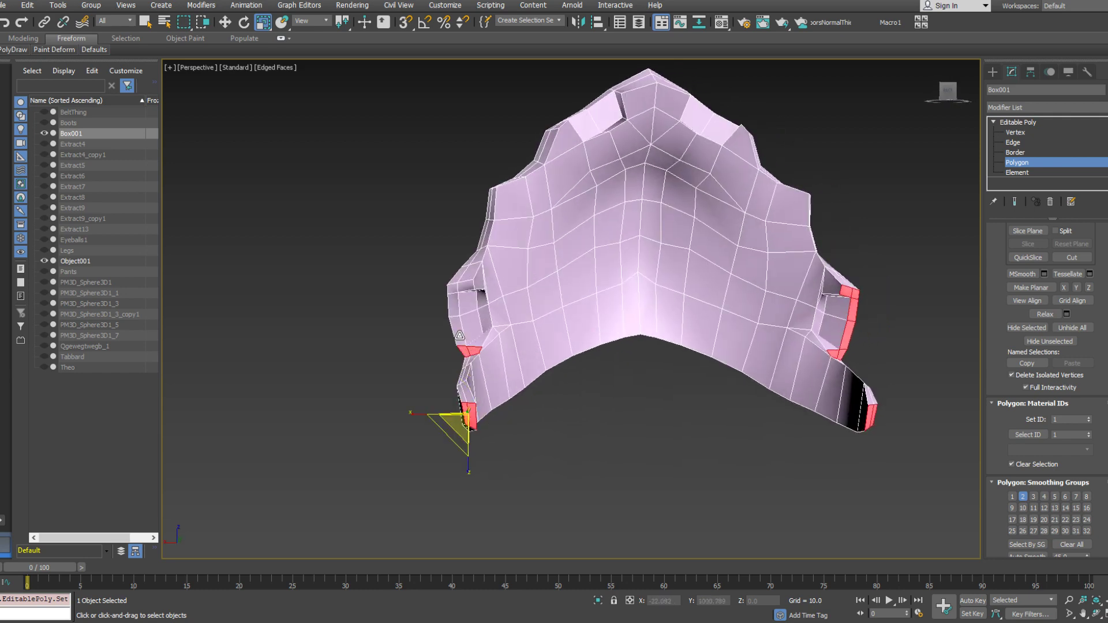
Add the remaining side-notch and scalloped-edge rim polygons and move the selection from smoothing group 2 to smoothing group 4
middle_click_drag(561, 201, 484, 358, "alt")
left_click(459, 306, "ctrl")
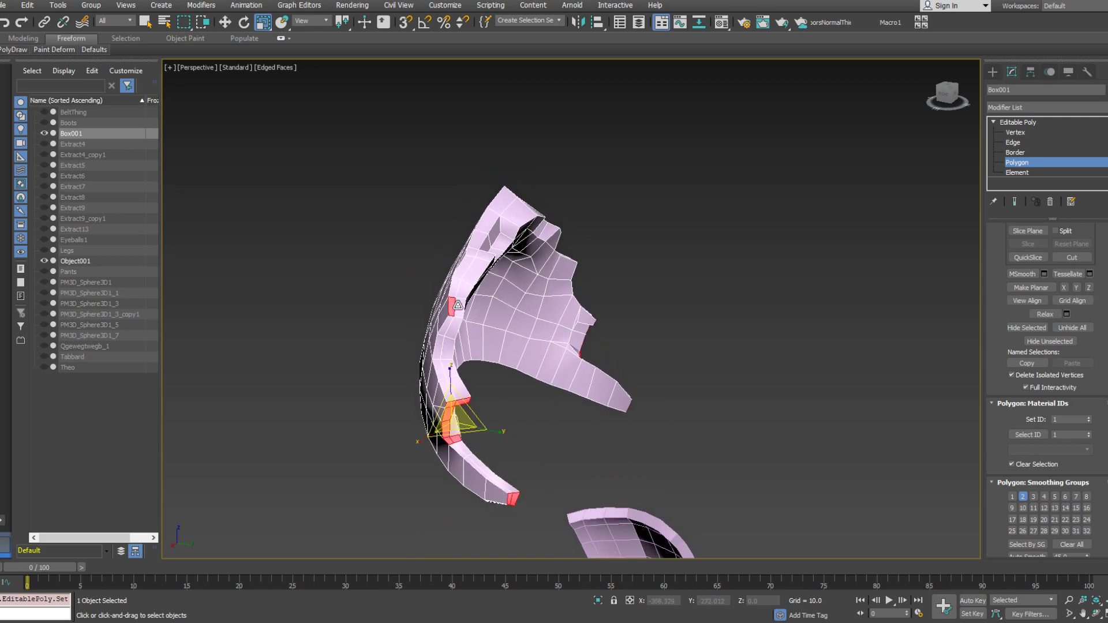
left_click(453, 307, "ctrl")
left_click(458, 287, "ctrl")
left_click(466, 288, "ctrl")
left_click(467, 268, "ctrl")
middle_click_drag(472, 272, 497, 335, "alt")
left_click(645, 247, "ctrl")
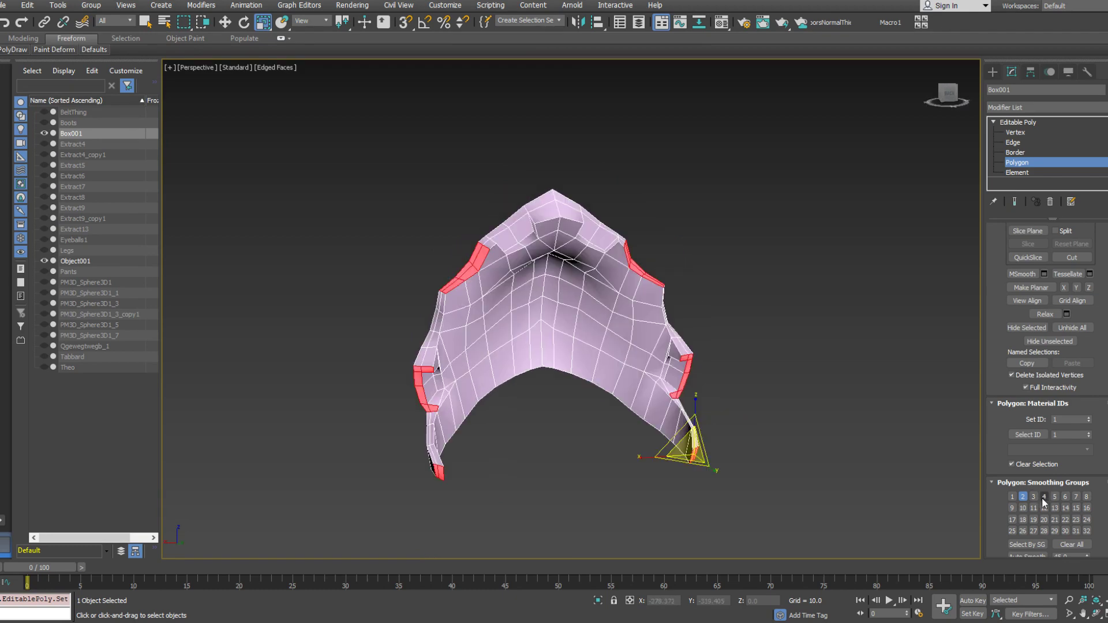
left_click(1026, 498)
Select the narrow inner wall polygons in both side notches of the shell
middle_click_drag(723, 434, 628, 355, "alt")
scroll(670, 331, "up", 3)
left_click(675, 312)
middle_click_drag(675, 313, 664, 338, "alt")
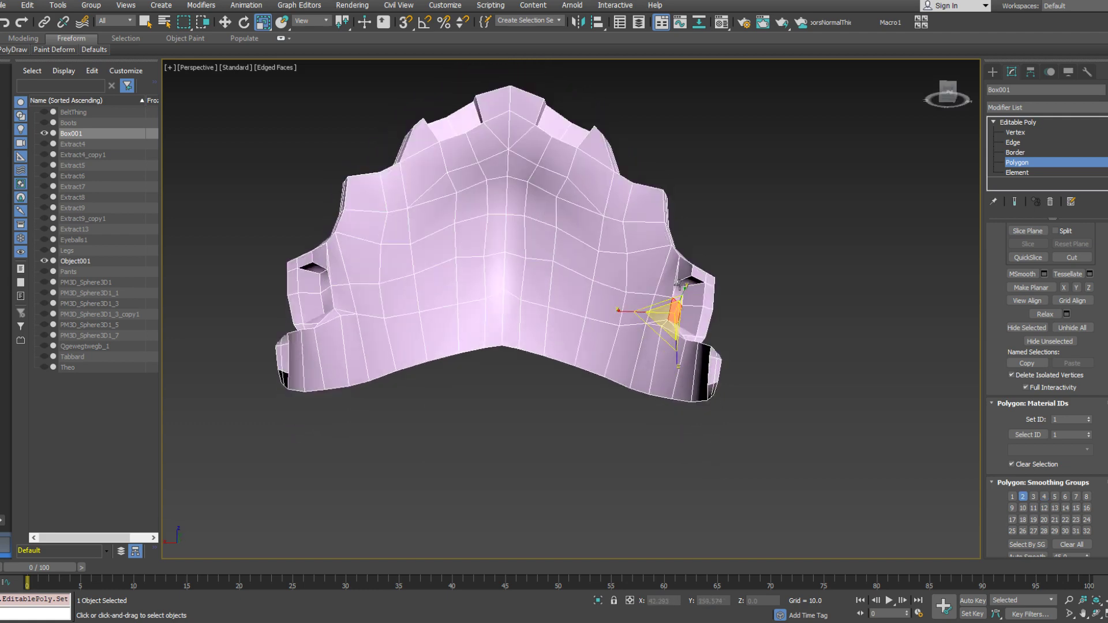
left_click(319, 284, "ctrl")
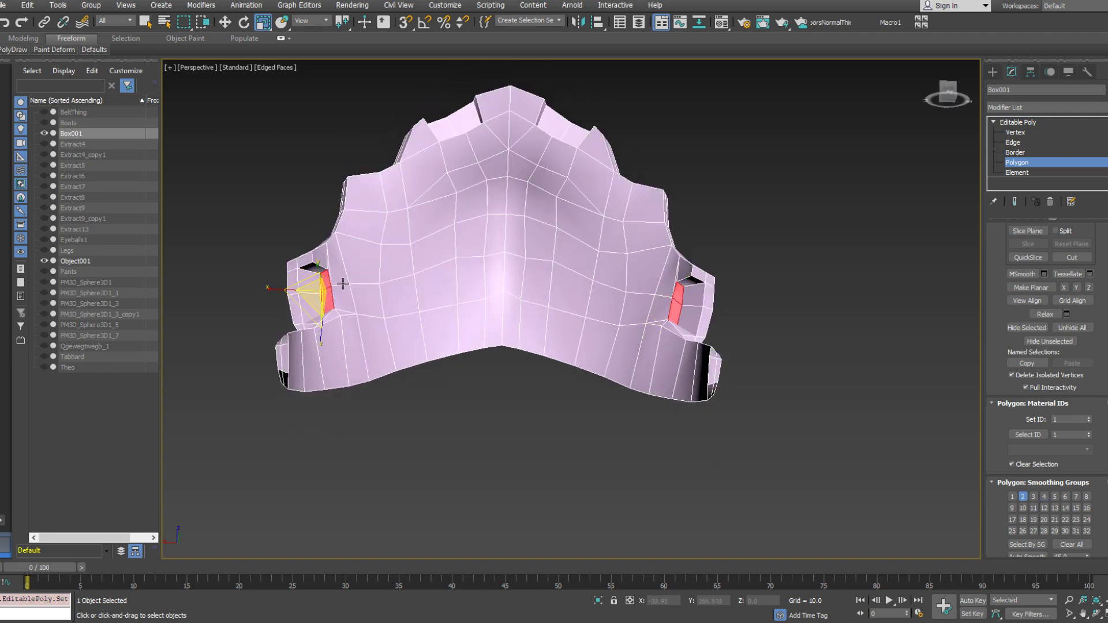
middle_click_drag(319, 284, 446, 296, "alt")
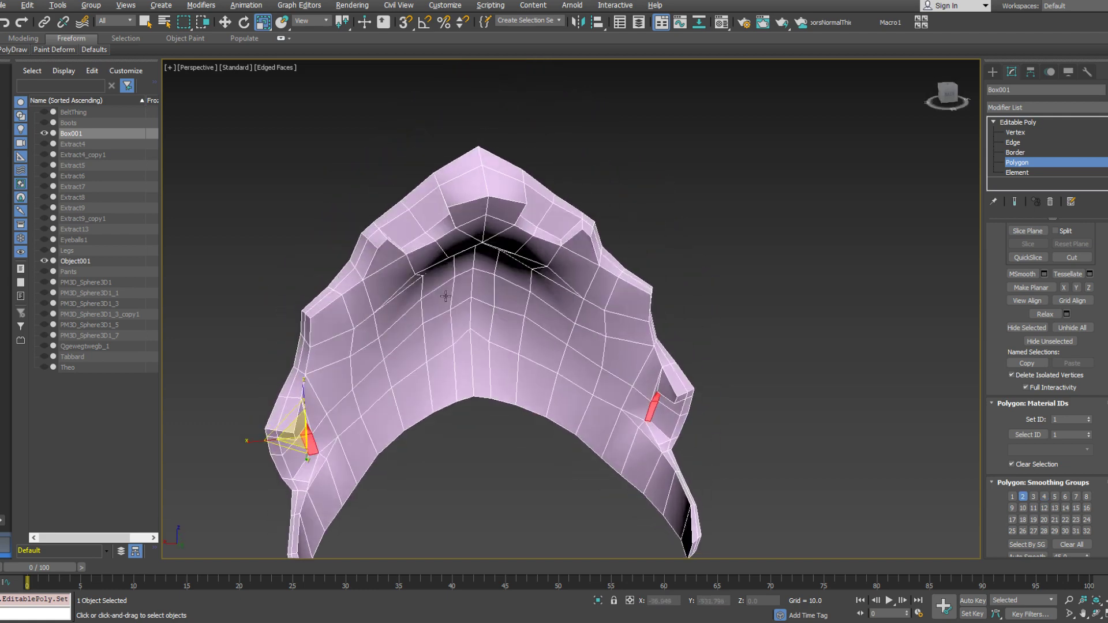
Add the narrow inner wall polygons of both upper notches and move the selection from smoothing group 2 to smoothing group 4
left_click(423, 243, "ctrl")
left_click(534, 231, "ctrl")
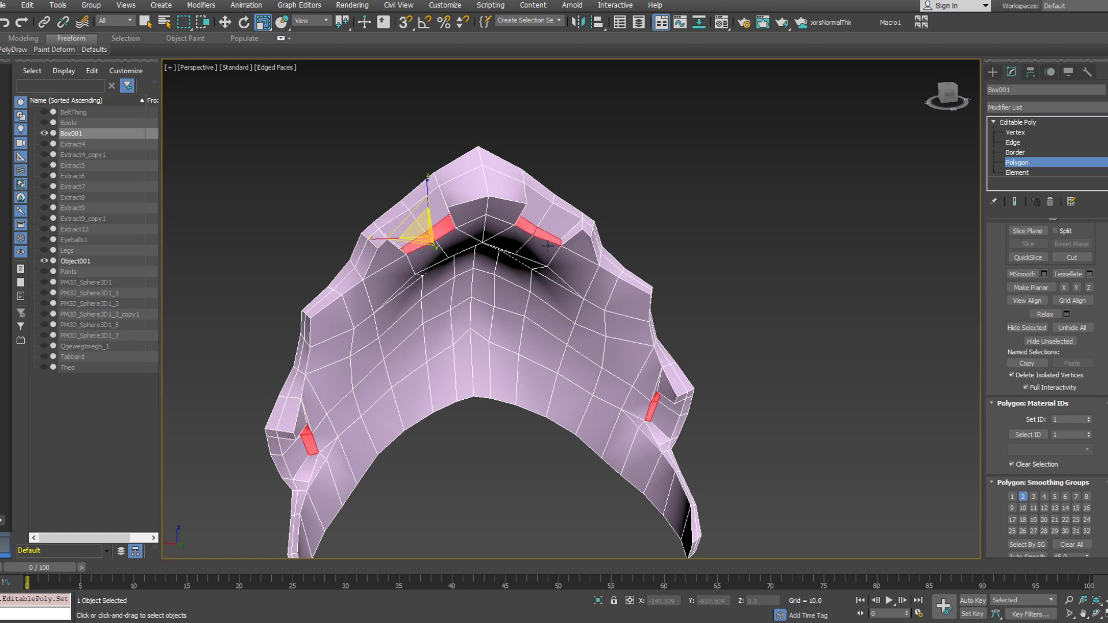
middle_click_drag(548, 246, 795, 399, "alt")
left_click(1024, 497)
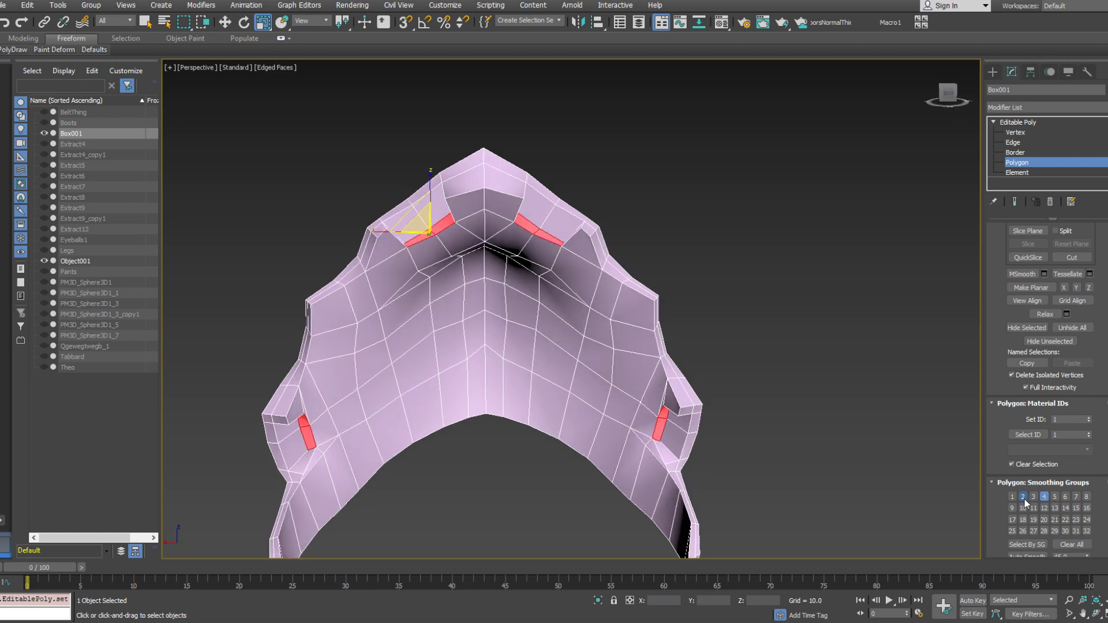
middle_click_drag(658, 431, 653, 363, "alt")
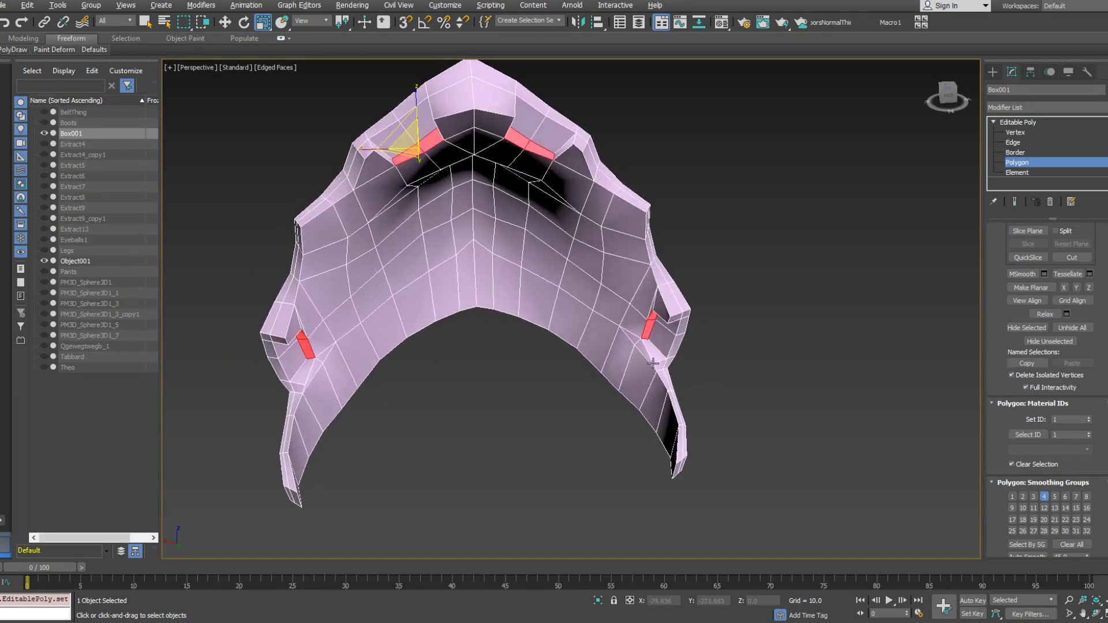
Select the tooth polygons beside one upper notch and the adjoining outer rim polygons along the shell's edge
middle_click_drag(505, 199, 448, 138, "alt")
left_click(446, 138)
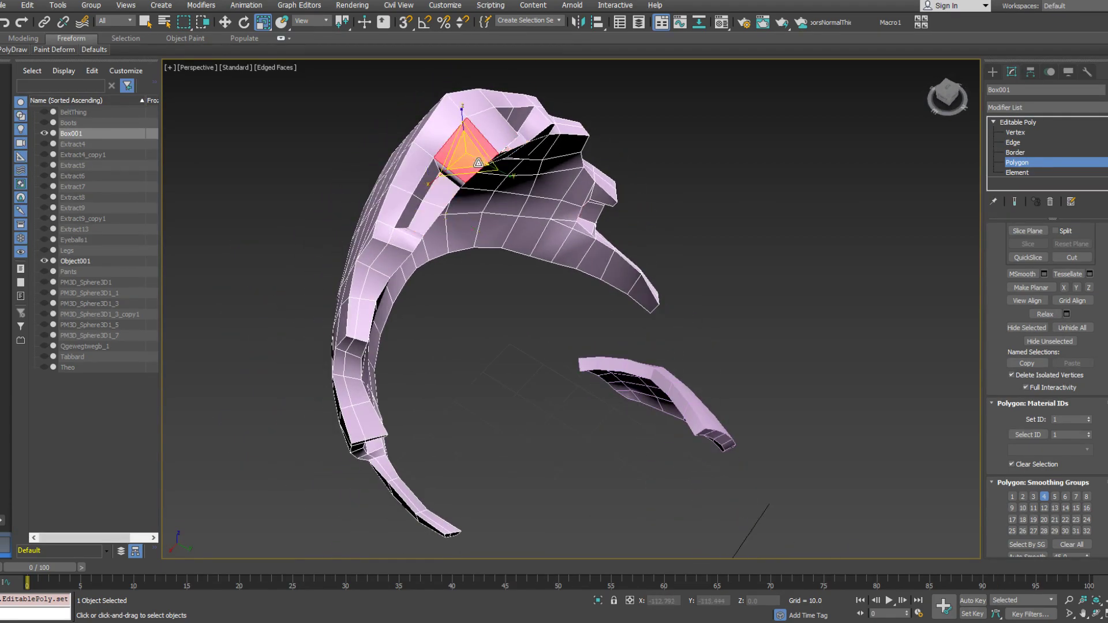
left_click(418, 168, "ctrl")
left_click(395, 212, "ctrl")
left_click(386, 232, "ctrl")
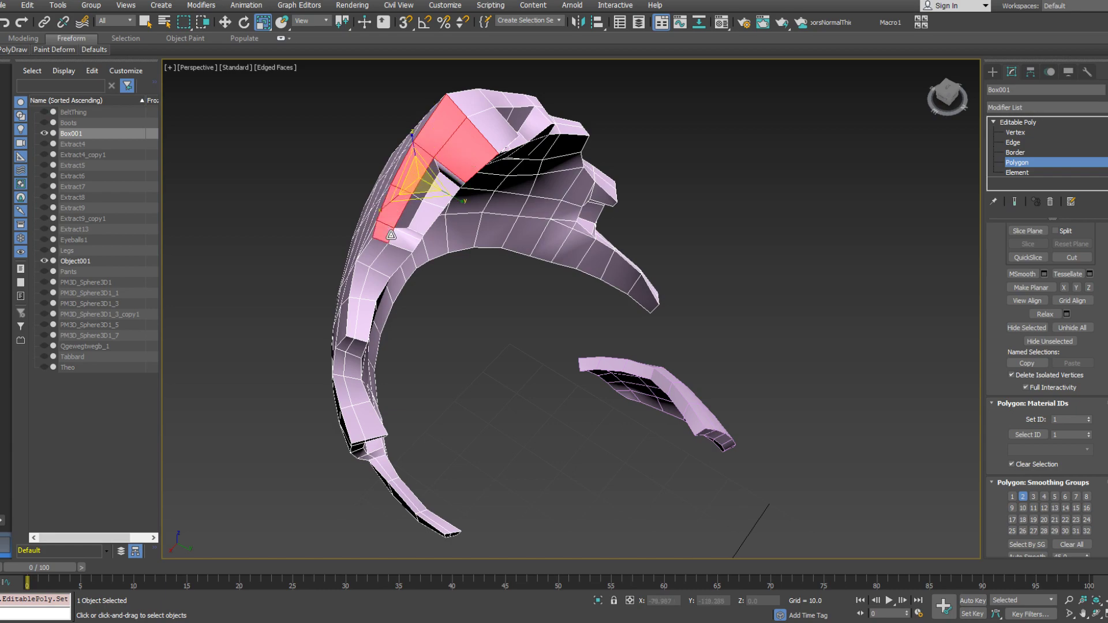
left_click(403, 240, "ctrl")
Move the selected tooth and rim polygons of the shell from smoothing group 2 to smoothing group 6
middle_click_drag(380, 310, 301, 377, "alt")
middle_click_drag(409, 426, 435, 313)
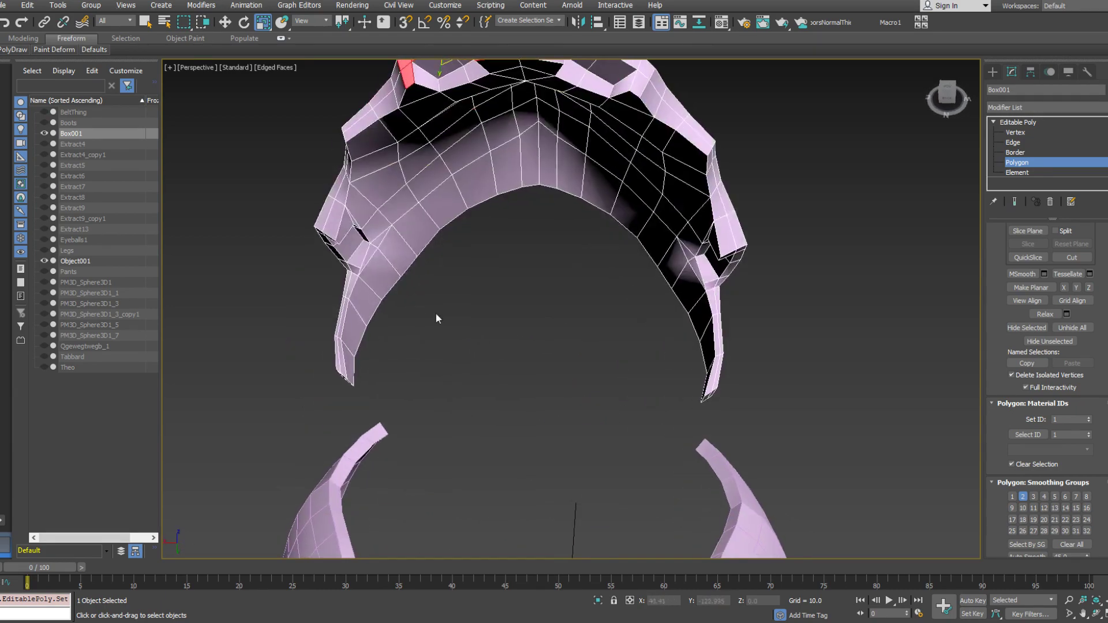
left_click(1065, 498)
left_click(1025, 498)
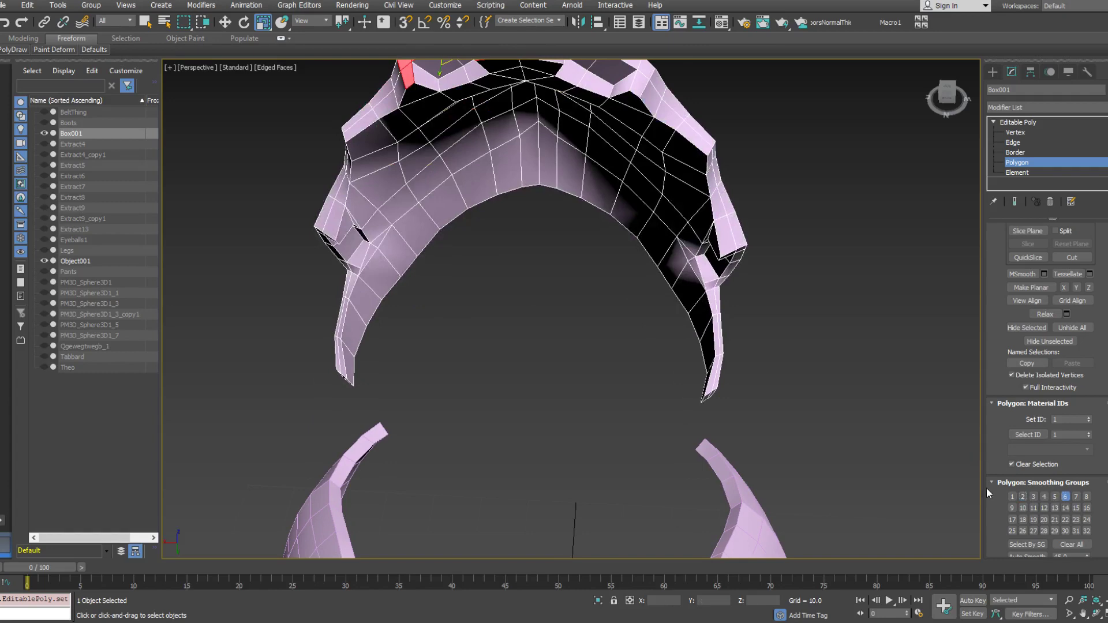
Select the two rows of lower rim polygons on the shell from the centre ridge along one side
middle_click_drag(523, 250, 549, 266, "alt")
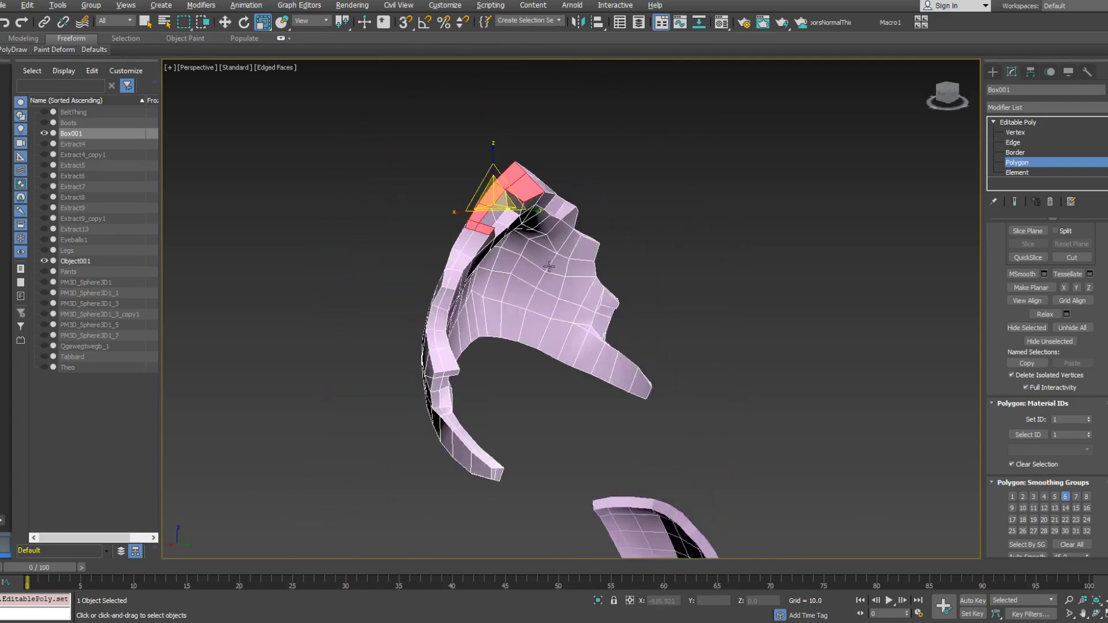
left_click(428, 305, "ctrl")
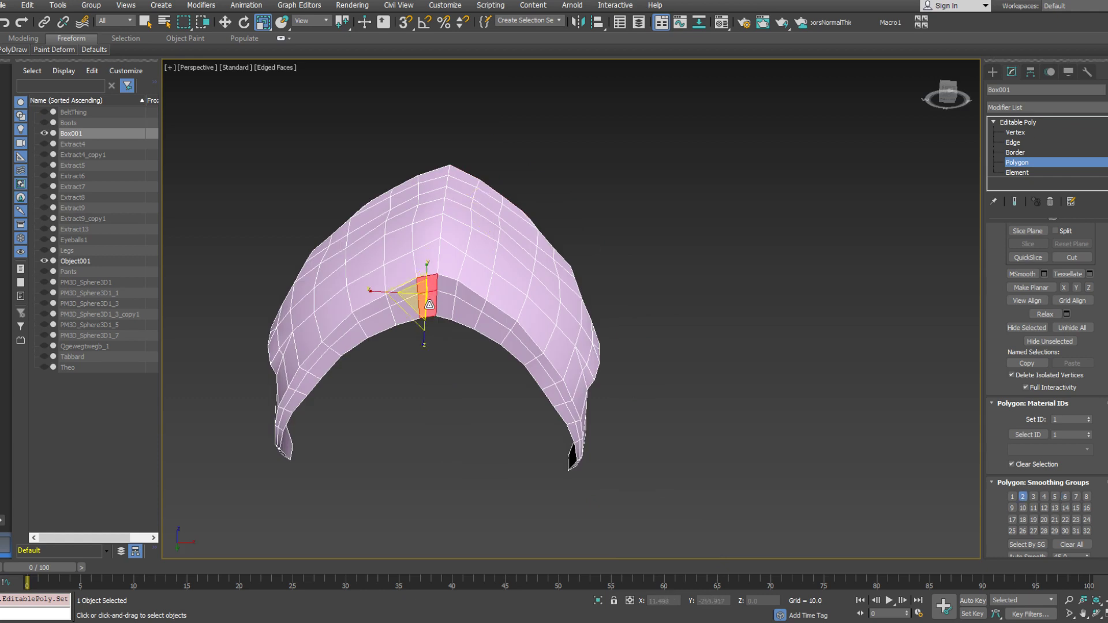
left_click(406, 312, "ctrl")
left_click(404, 292, "ctrl")
left_click(372, 309, "ctrl")
left_click(378, 323, "ctrl")
left_click(346, 336, "ctrl")
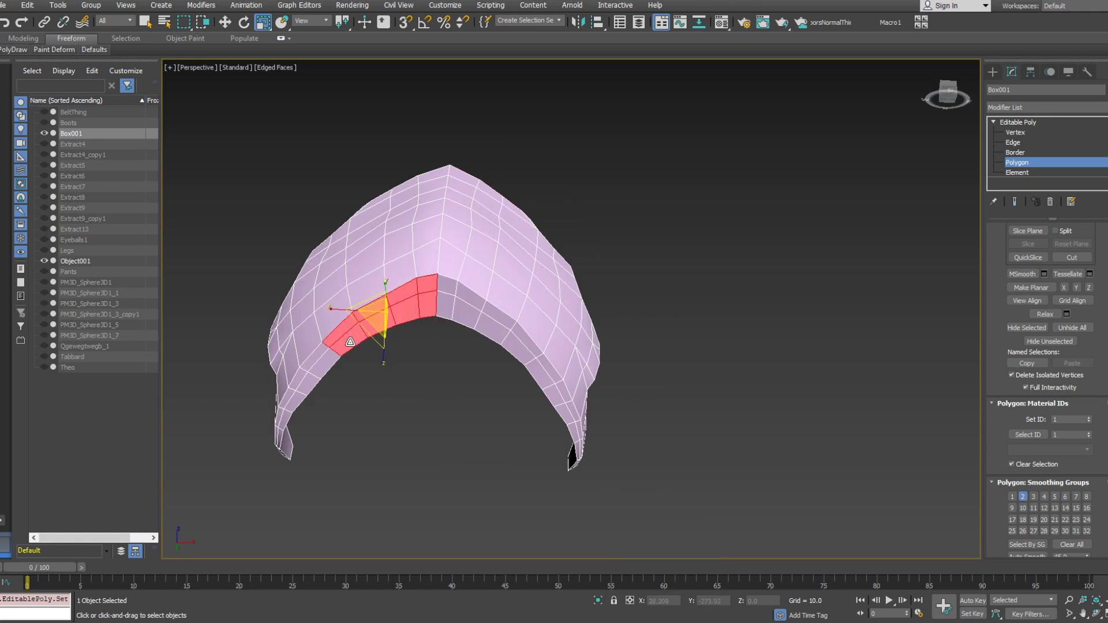
left_click(330, 350, "ctrl")
left_click(316, 363, "ctrl")
left_click(302, 381, "ctrl")
left_click(304, 384, "ctrl")
left_click(298, 400, "ctrl")
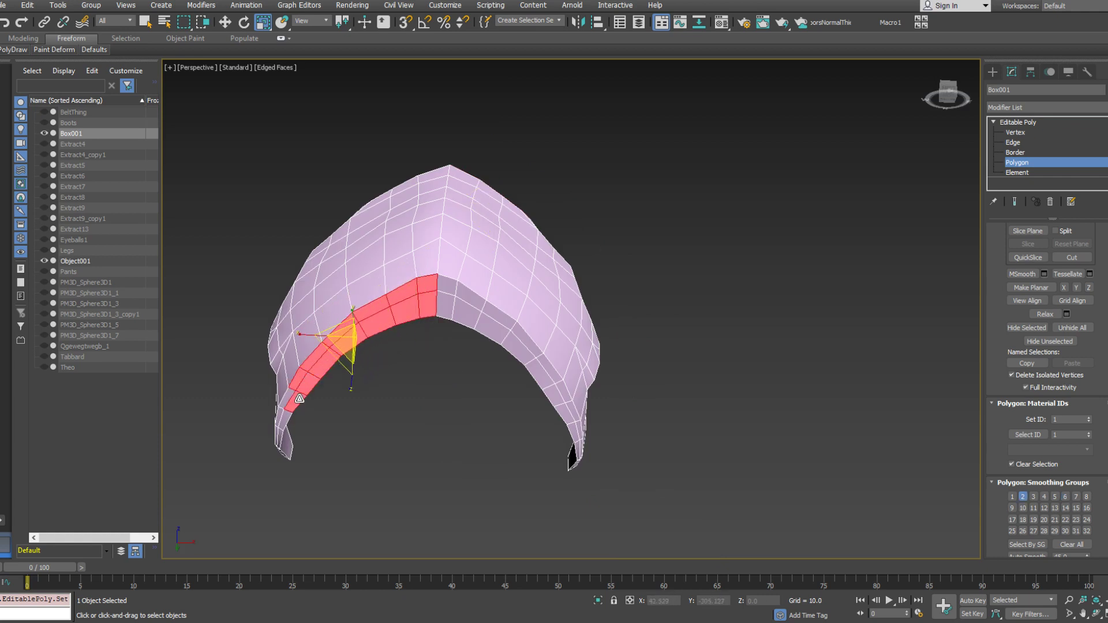
Add the remaining rim polygons down to that side's tip and move the selection from smoothing group 2 to smoothing group 6
left_click(287, 400, "ctrl")
middle_click_drag(287, 400, 321, 340)
scroll(379, 317, "up", 3)
left_click(379, 312, "ctrl")
left_click(384, 319, "ctrl")
left_click(370, 343, "ctrl")
left_click(375, 344, "ctrl")
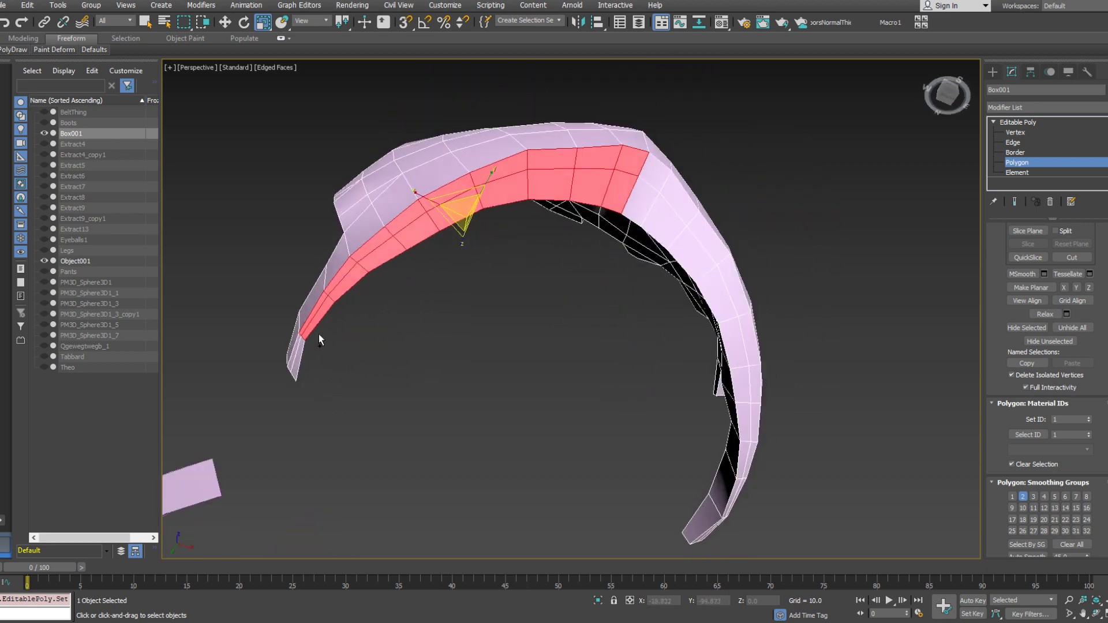
left_click(294, 351, "ctrl")
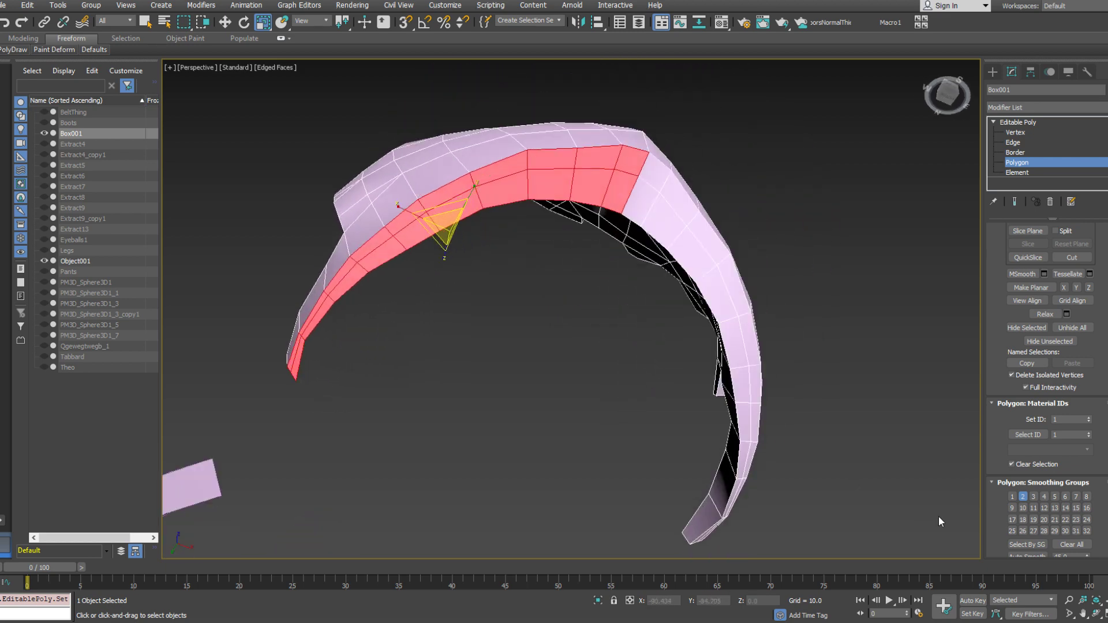
left_click(1065, 497)
left_click(1023, 497)
middle_click_drag(899, 436, 850, 326, "alt")
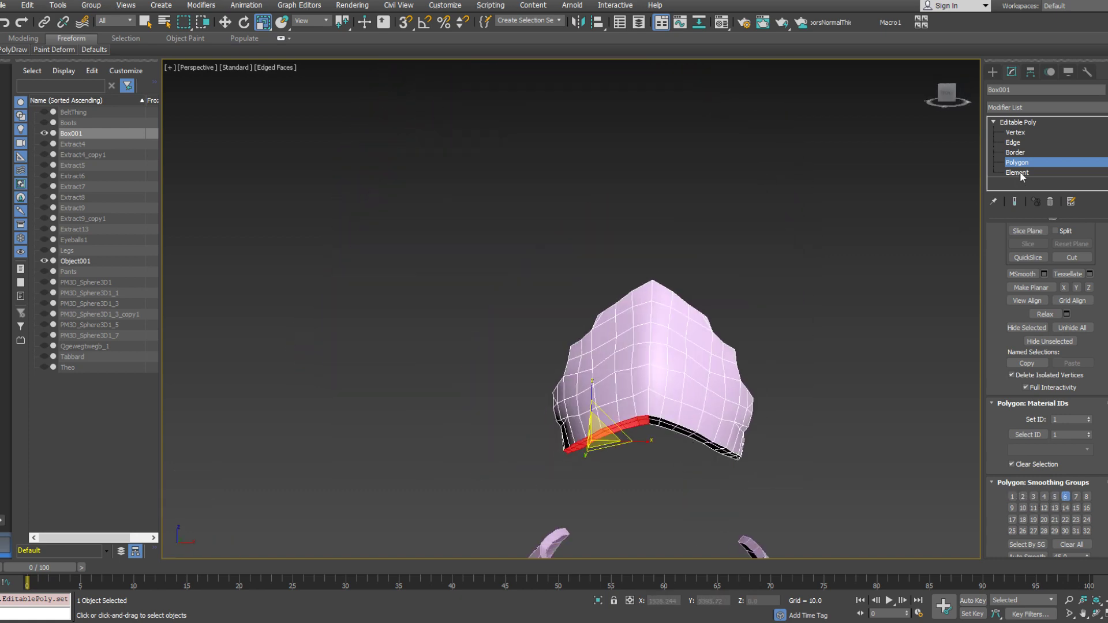
Leave sub-object editing and clone the shell and both side plates beside the originals as a Reference copy
left_click(1016, 153)
middle_click_drag(759, 397, 702, 146)
scroll(702, 146, "down", 3)
left_click(699, 152)
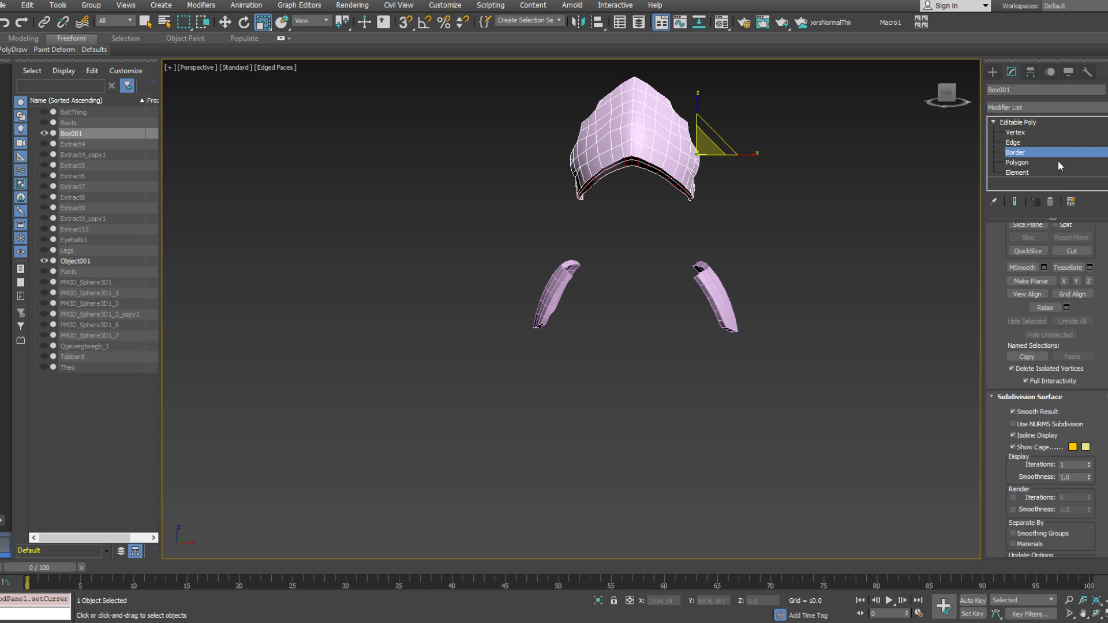
left_click(1058, 162)
middle_click_drag(795, 198, 547, 246)
left_click(734, 503)
key("ctrl+a")
left_click(1019, 121)
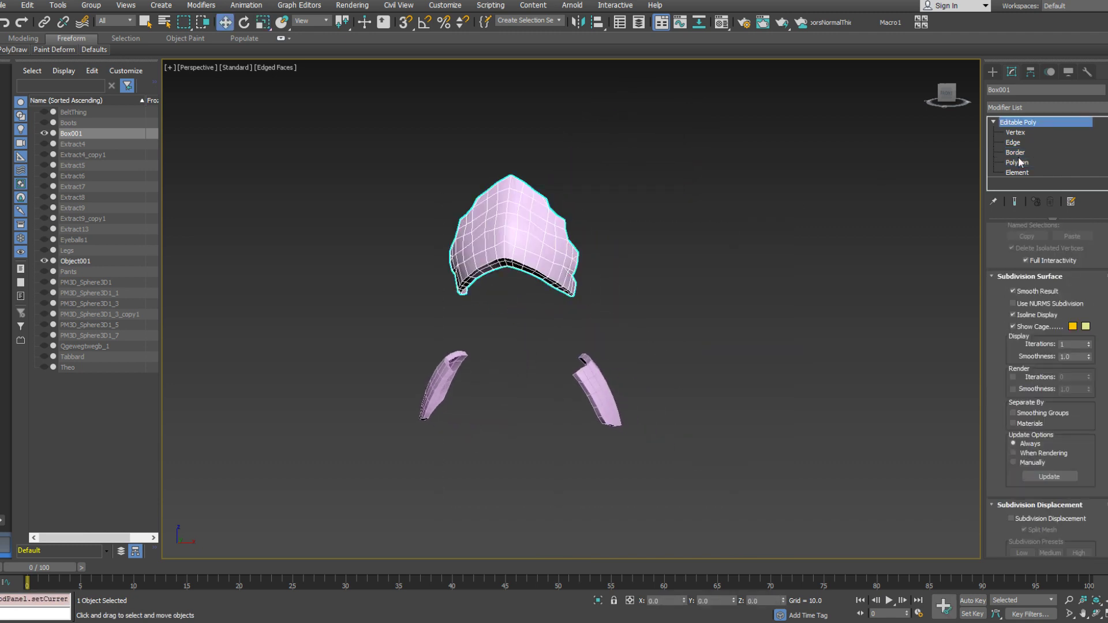
key("ctrl+a")
left_click_drag(564, 316, 826, 316, "shift")
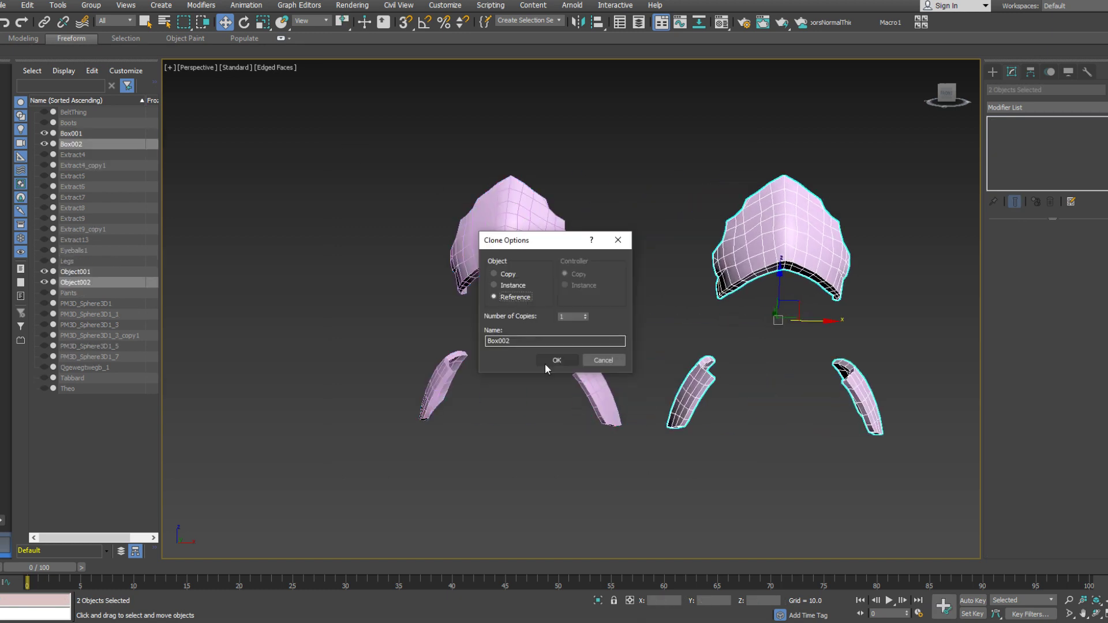
left_click(546, 365)
middle_click_drag(850, 323, 699, 320)
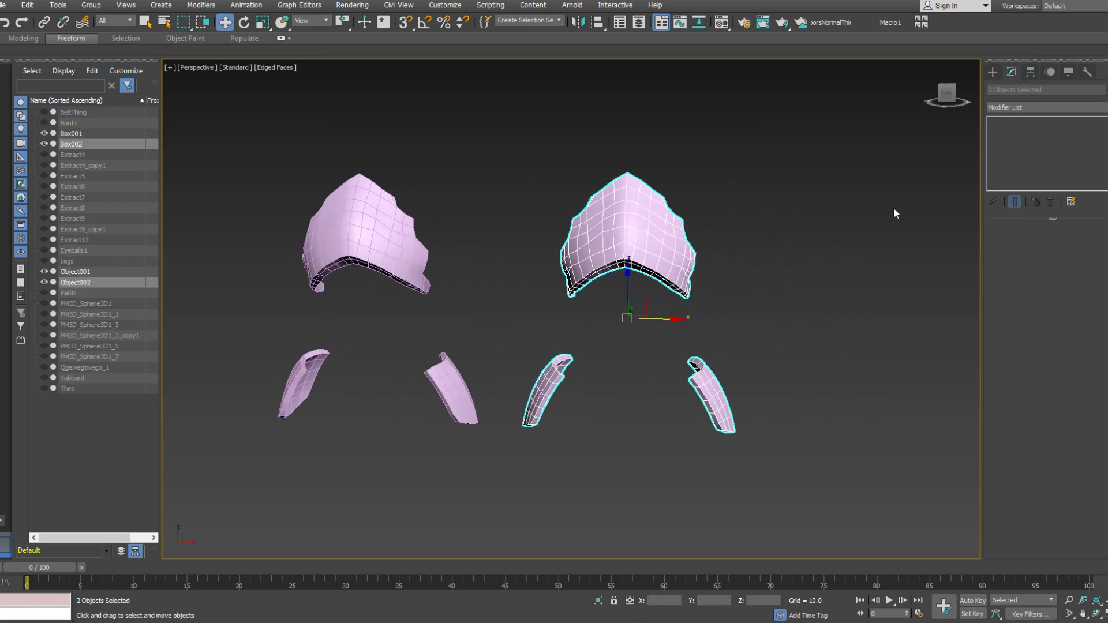
Apply TurboSmooth to the cloned shell and plates, separating the surface by smoothing groups
left_click(1106, 108)
left_click(1106, 108)
left_click(1106, 108)
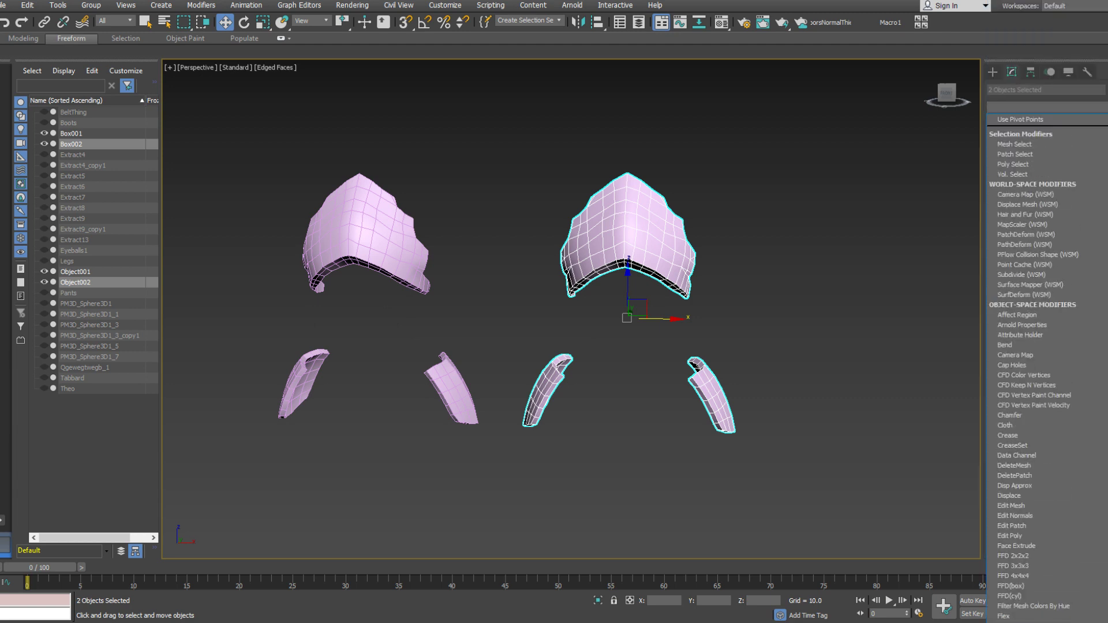
scroll(1034, 497, "down", 10)
left_click(1033, 515)
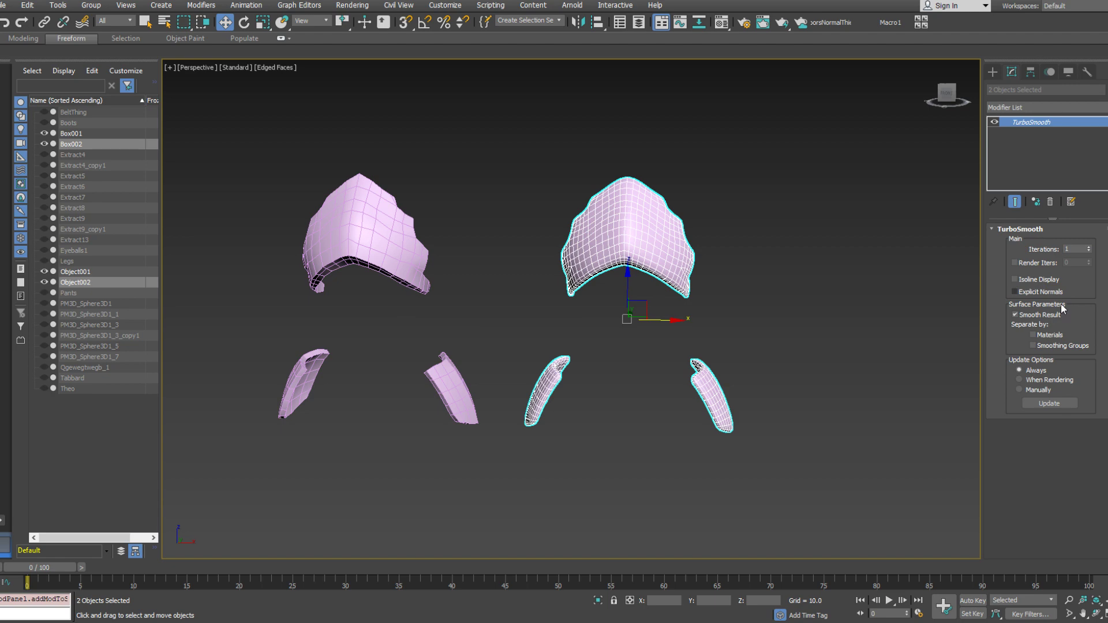
left_click(1033, 346)
middle_click_drag(817, 323, 499, 239, "alt")
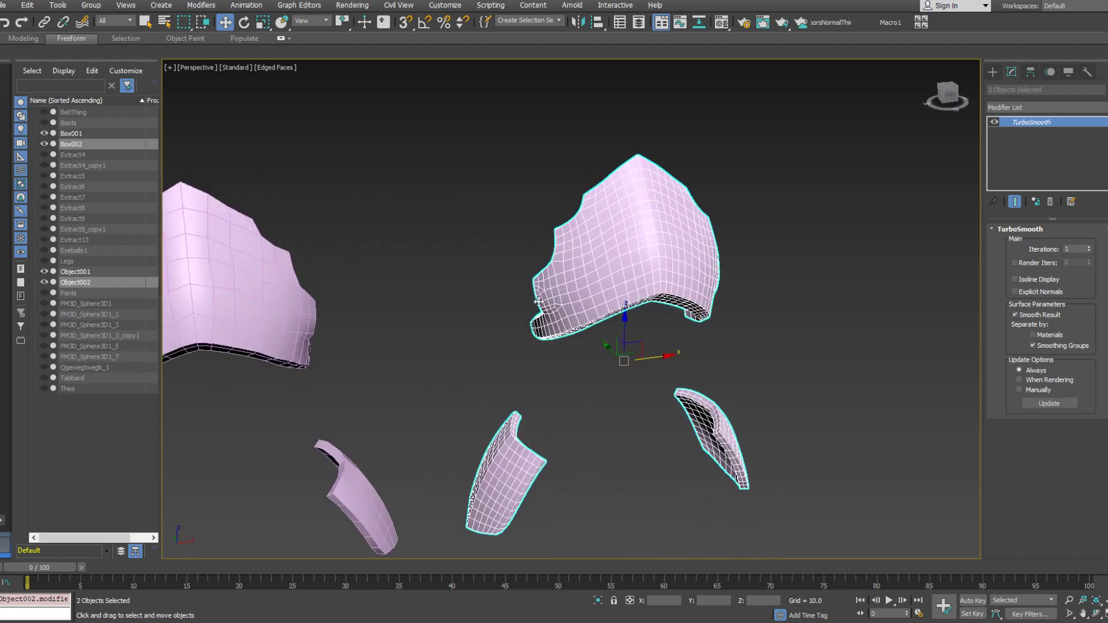
Select the triangular polygons beside the side notches on both sides of the original shell
left_click(488, 270)
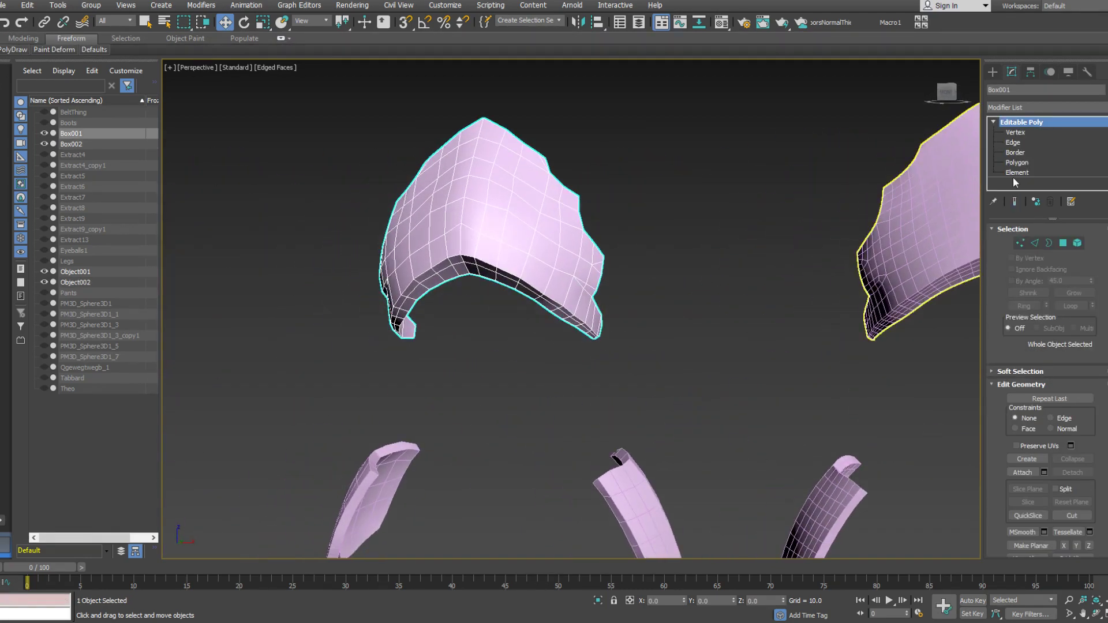
left_click(1063, 243)
left_click(584, 285)
left_click(587, 288, "ctrl")
middle_click_drag(587, 288, 522, 261, "alt")
left_click(379, 276, "ctrl")
left_click(371, 278, "ctrl")
middle_click_drag(370, 277, 329, 242, "alt")
Move the selected side polygons from smoothing group 1 to smoothing group 9 and leave polygon editing
scroll(1085, 376, "down", 5)
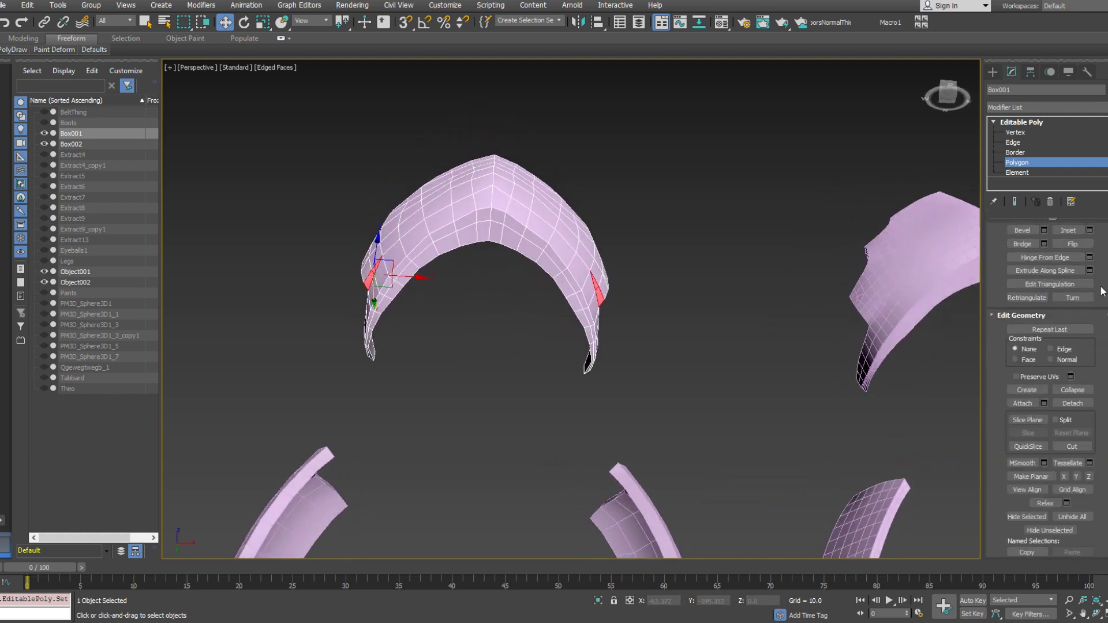
scroll(1104, 491, "down", 5)
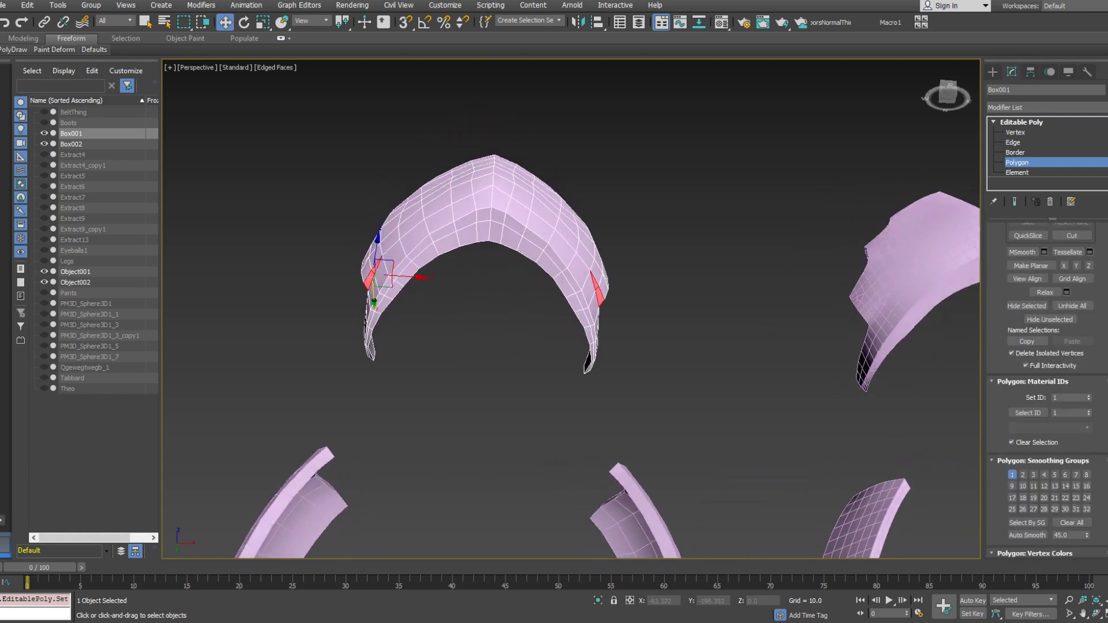
left_click(1012, 486)
middle_click_drag(889, 289, 777, 278, "alt")
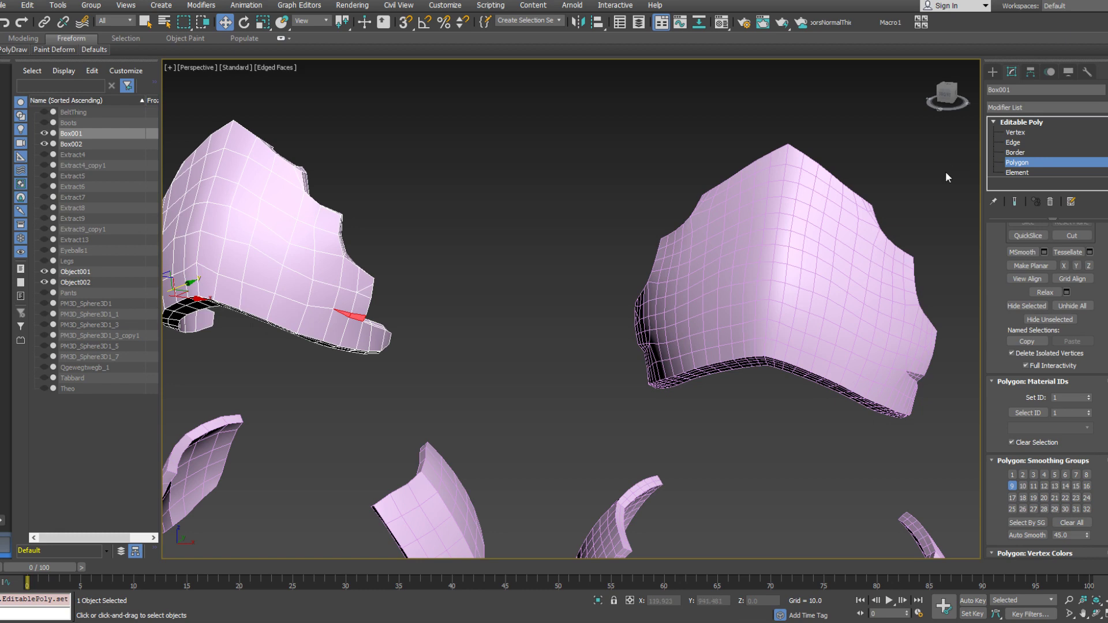
middle_click_drag(811, 249, 710, 265)
scroll(807, 226, "down", 5)
left_click(1022, 122)
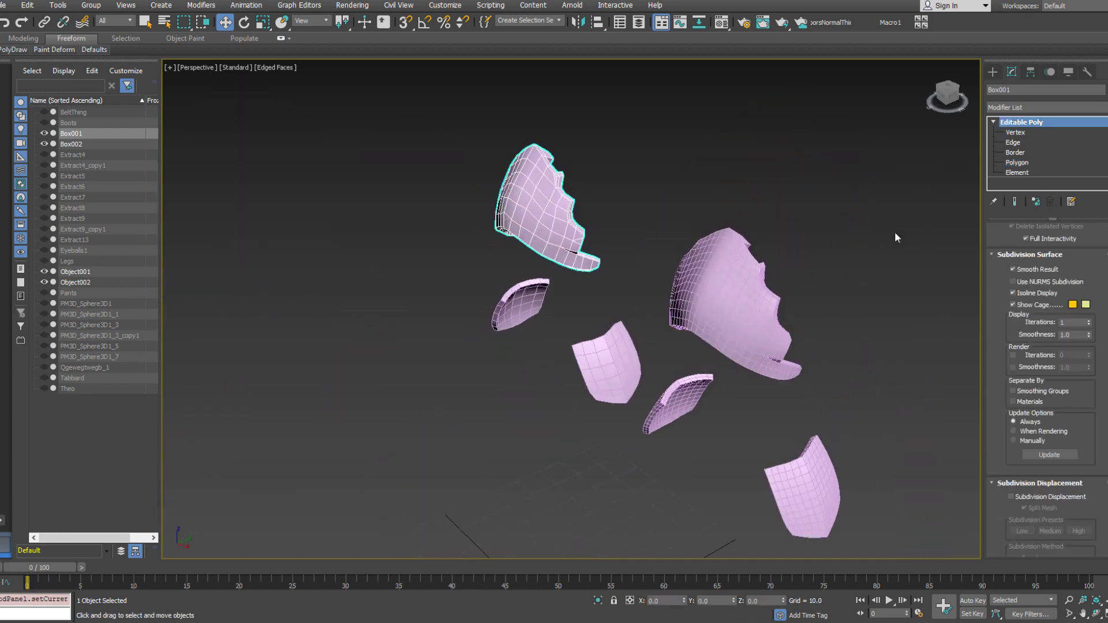
Try raising the shell copy's TurboSmooth to 2 iterations and adding a second TurboSmooth above it
left_click(751, 271)
middle_click_drag(751, 272, 710, 292, "alt")
scroll(709, 292, "up", 8)
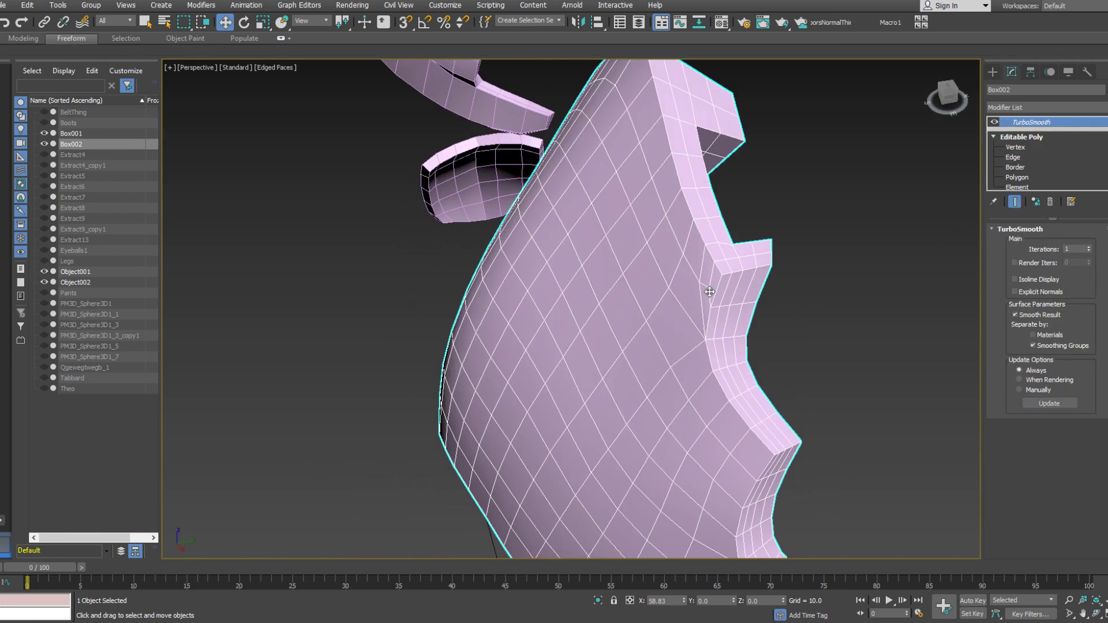
scroll(710, 291, "down", 6)
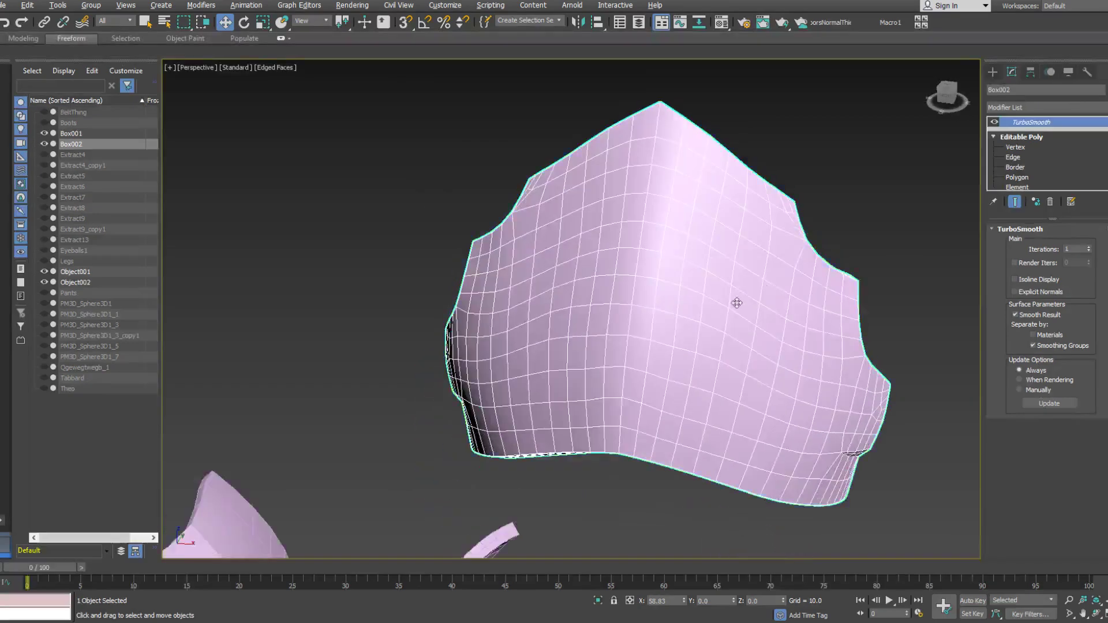
middle_click_drag(732, 277, 717, 293, "alt")
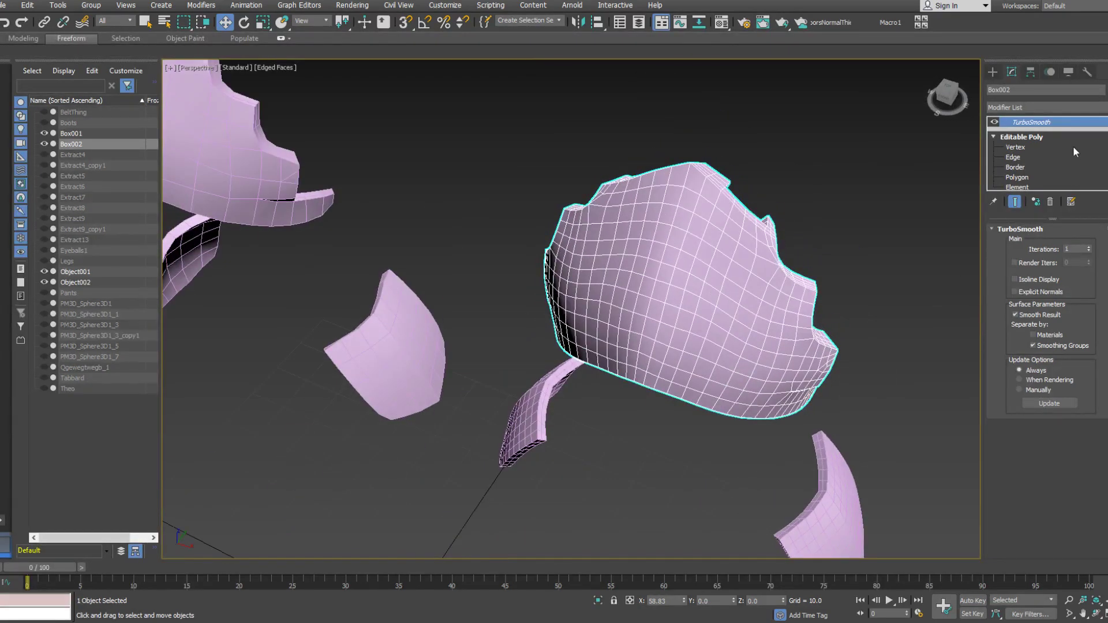
left_click(1088, 248)
left_click(1047, 107)
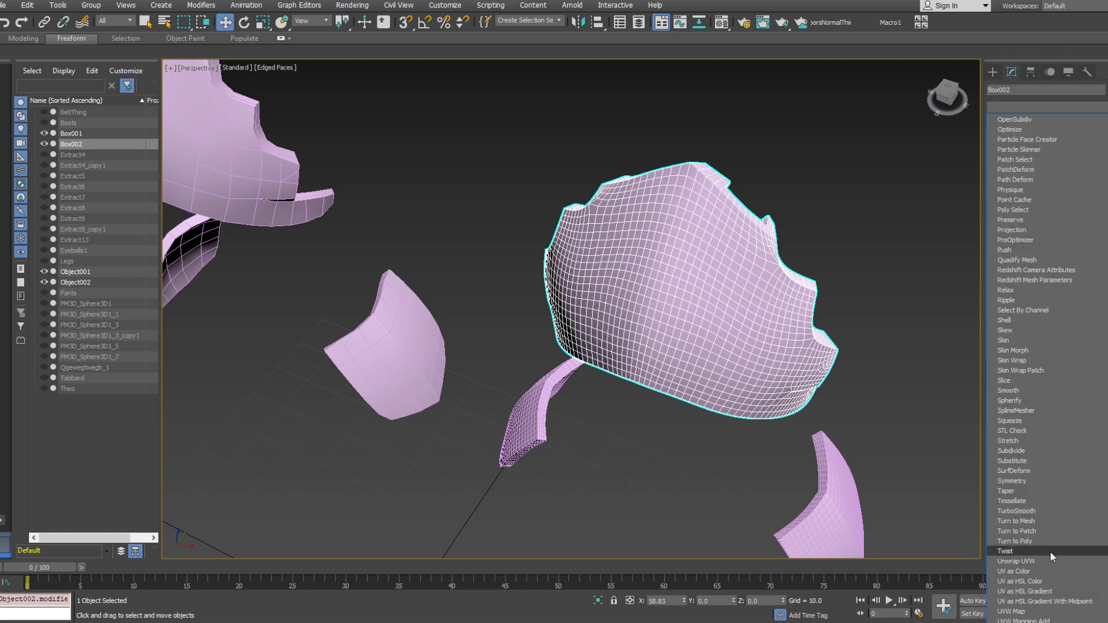
left_click(1039, 511)
key("ctrl+z")
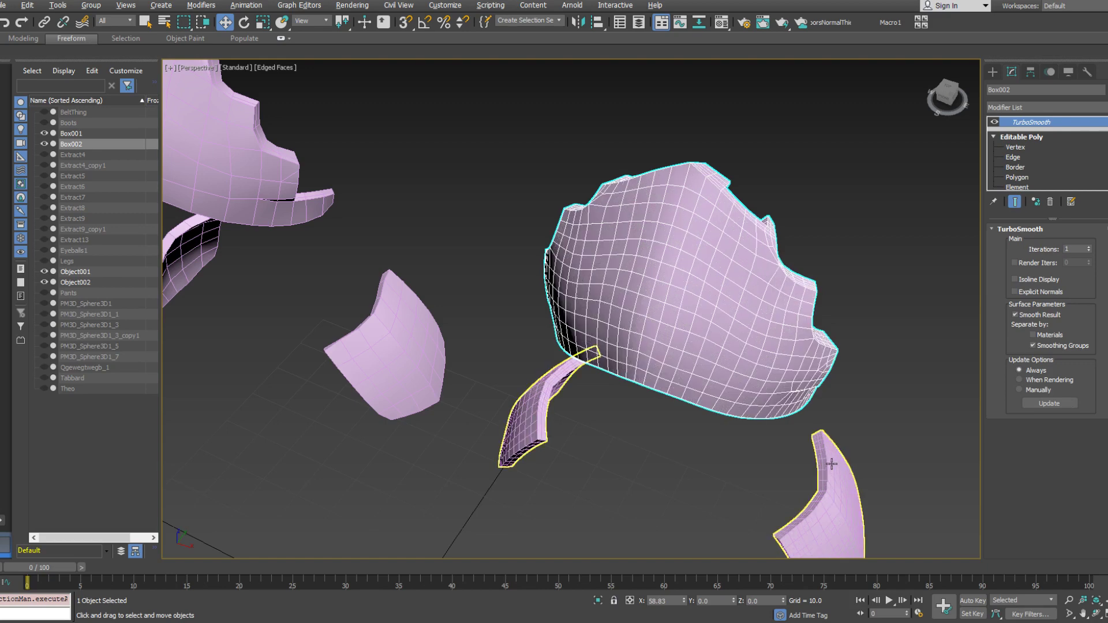
Set the TurboSmooth on the shell and plate copies to 2 iterations and paste a duplicate of it onto their stack
scroll(831, 464, "down", 5)
left_click(802, 393, "ctrl")
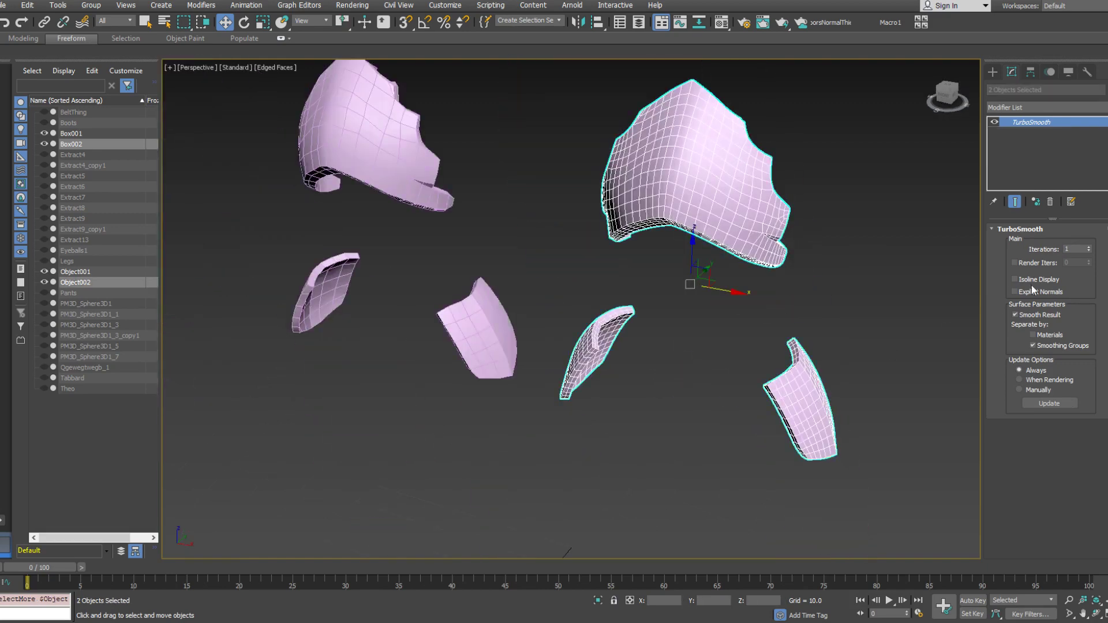
left_click(1090, 247)
right_click(1050, 123)
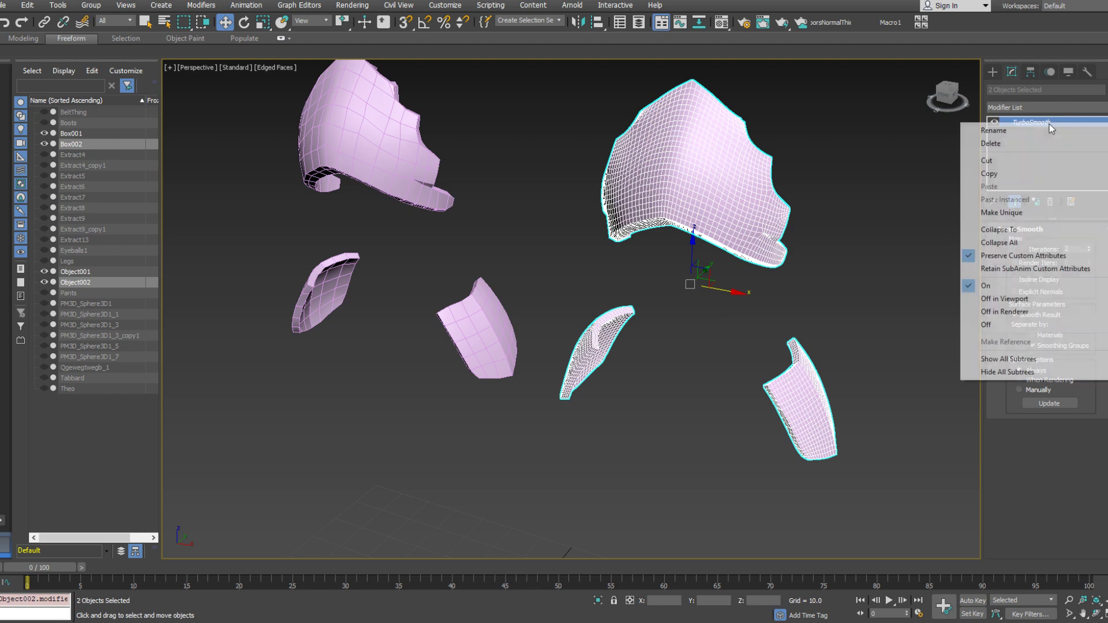
left_click(1039, 174)
right_click(1040, 123)
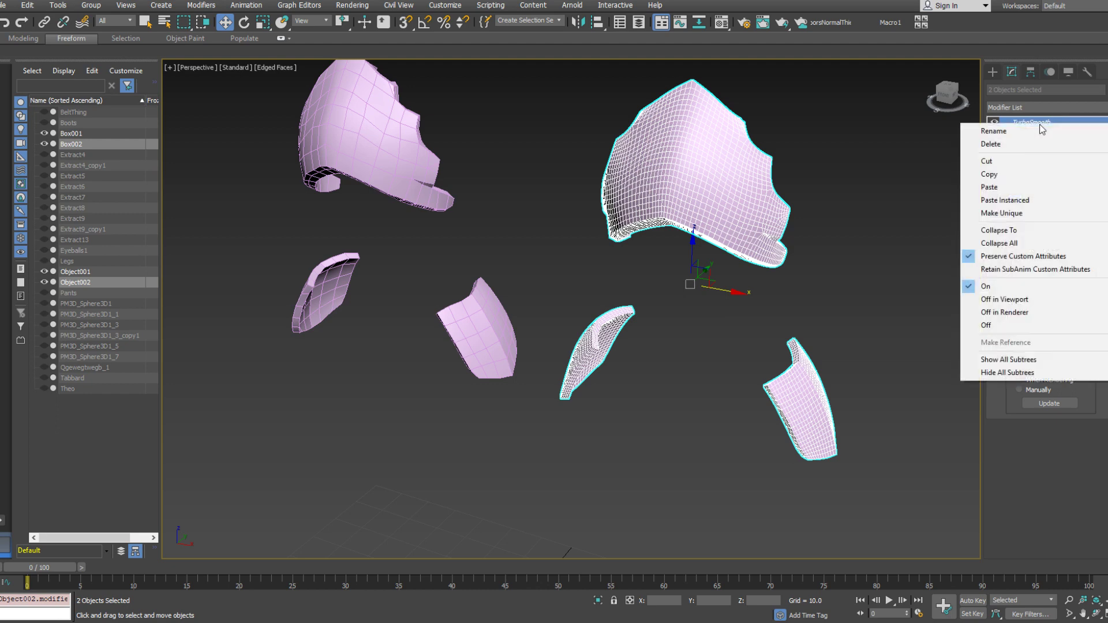
left_click(1001, 187)
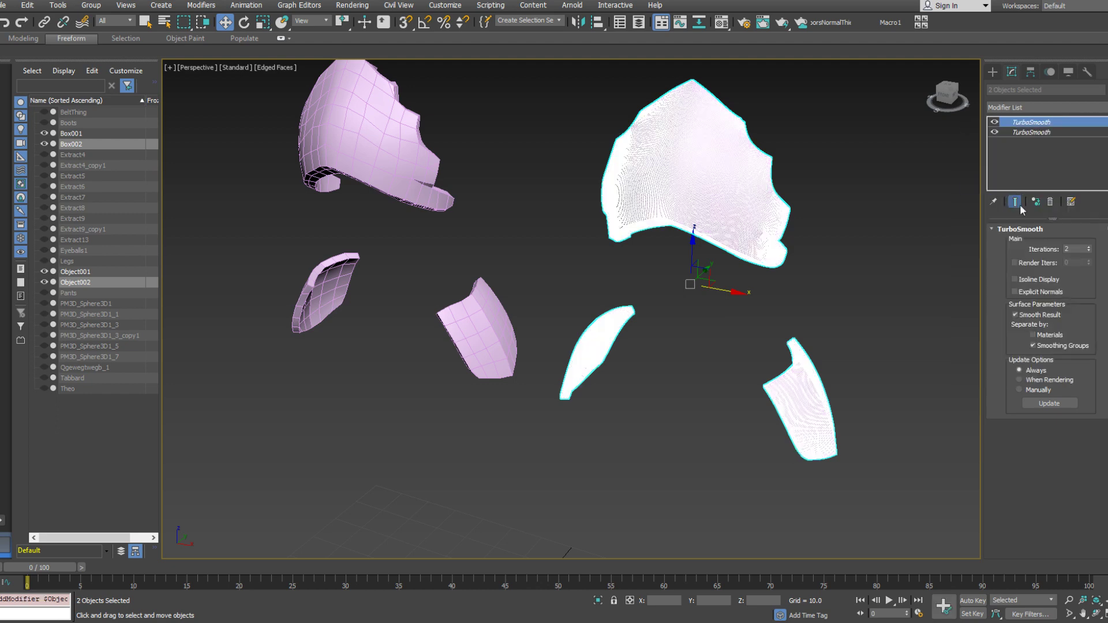
Turn off separation by smoothing groups on the upper TurboSmooth, set it to 1 iteration and deselect the copies
left_click(1046, 345)
left_click(1090, 251)
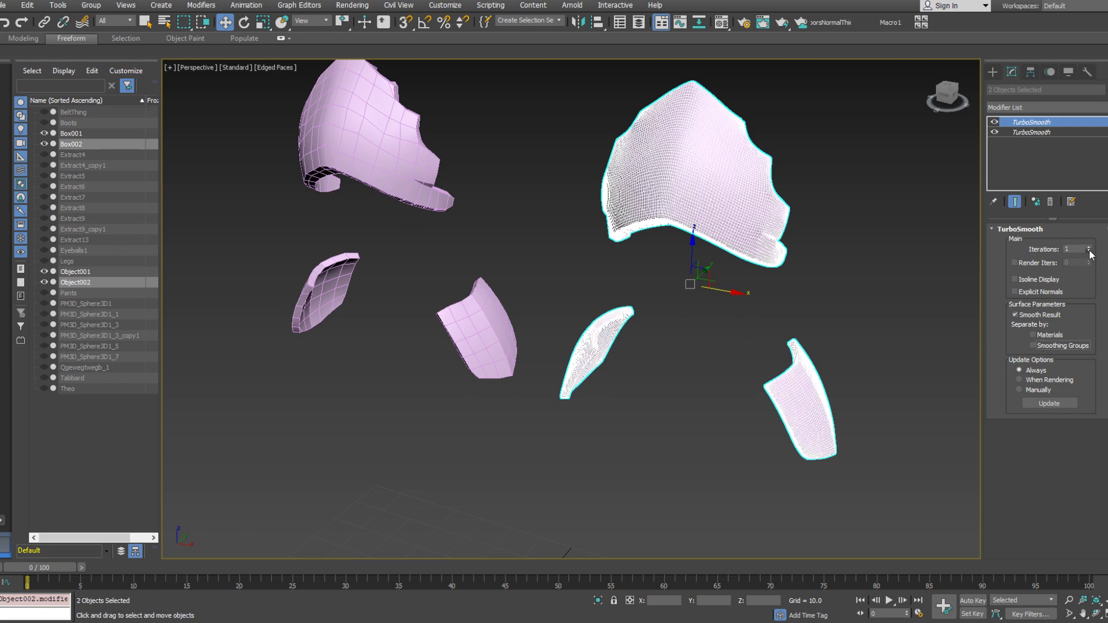
left_click(912, 239)
middle_click_drag(812, 250, 801, 264, "alt")
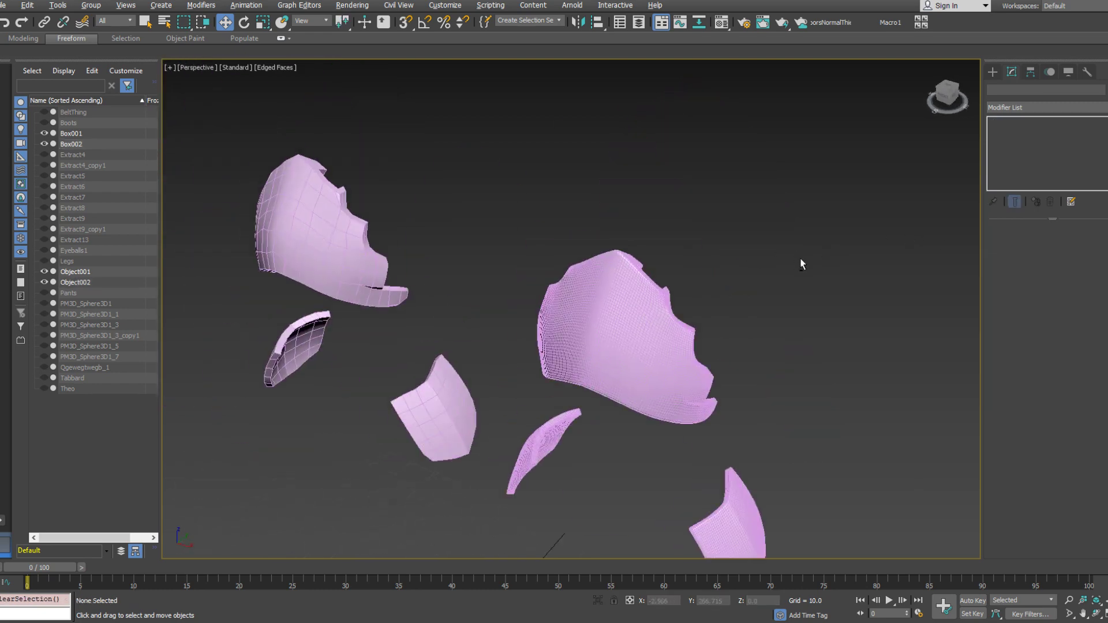
Switch the viewport to shading without edges and reselect the smoothed copies to compare them with the originals
left_click(664, 315)
key("F4")
mouse_move(722, 254)
middle_mouse_down("alt")
mouse_move(606, 231)
mouse_move(824, 245)
mouse_move(856, 198)
mouse_move(683, 218)
mouse_move(681, 340)
mouse_move(708, 285)
mouse_move(691, 332)
mouse_move(665, 304)
mouse_move(548, 271)
mouse_move(727, 291)
mouse_move(633, 304)
mouse_move(583, 285)
mouse_move(619, 320)
mouse_move(615, 293)
mouse_move(699, 303)
mouse_move(663, 324)
mouse_move(680, 317)
middle_mouse_up("alt")
left_click(682, 342, "ctrl")
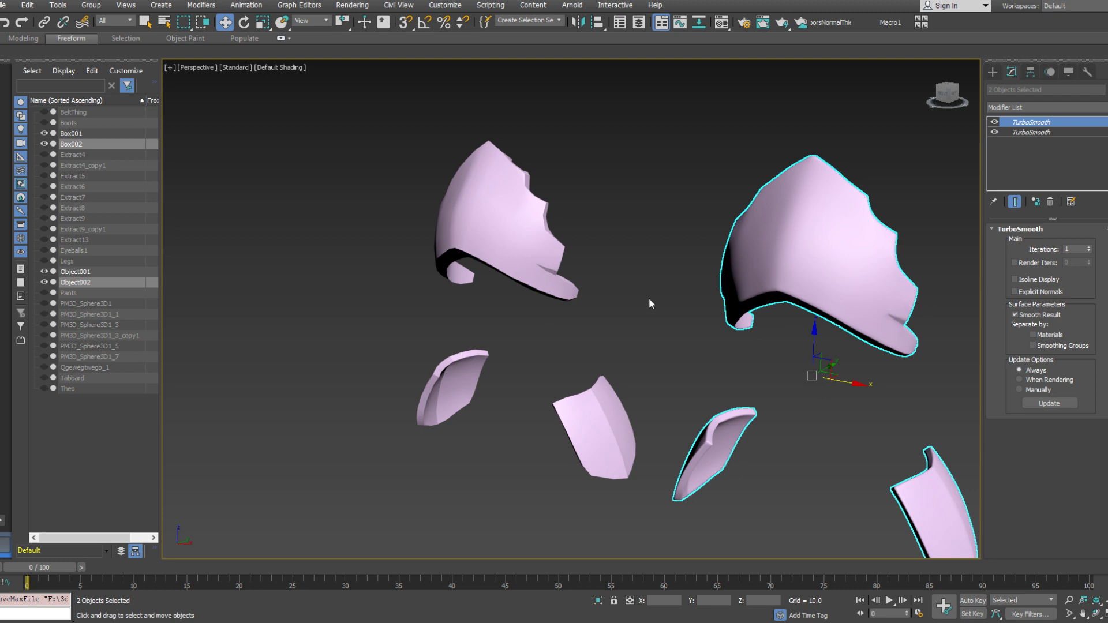
middle_click_drag(575, 286, 598, 264, "alt")
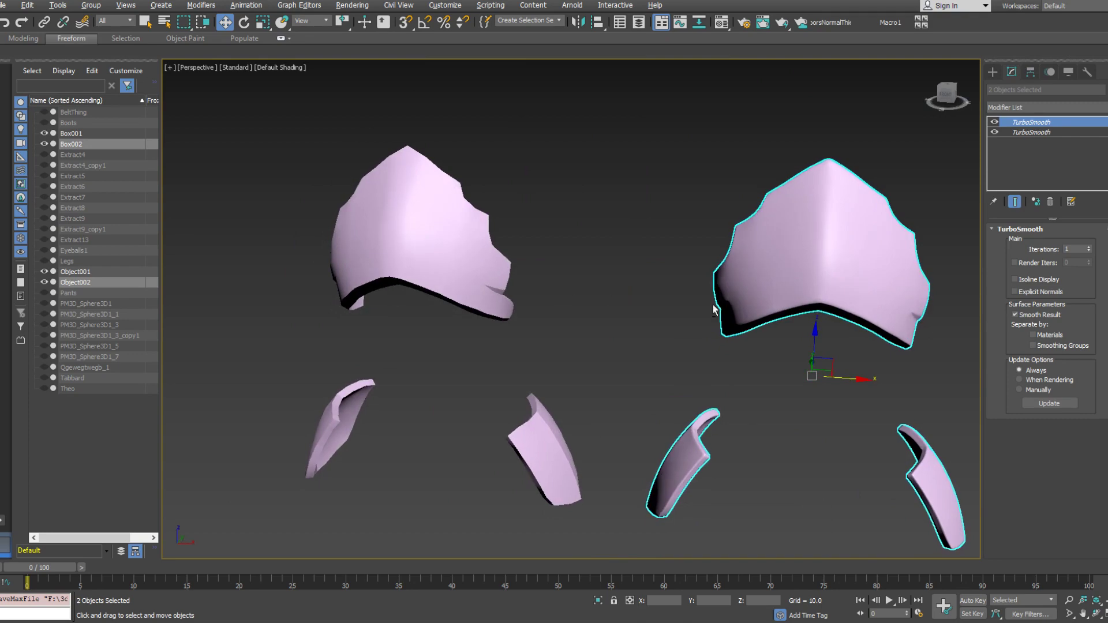
middle_click_drag(552, 293, 531, 305, "alt")
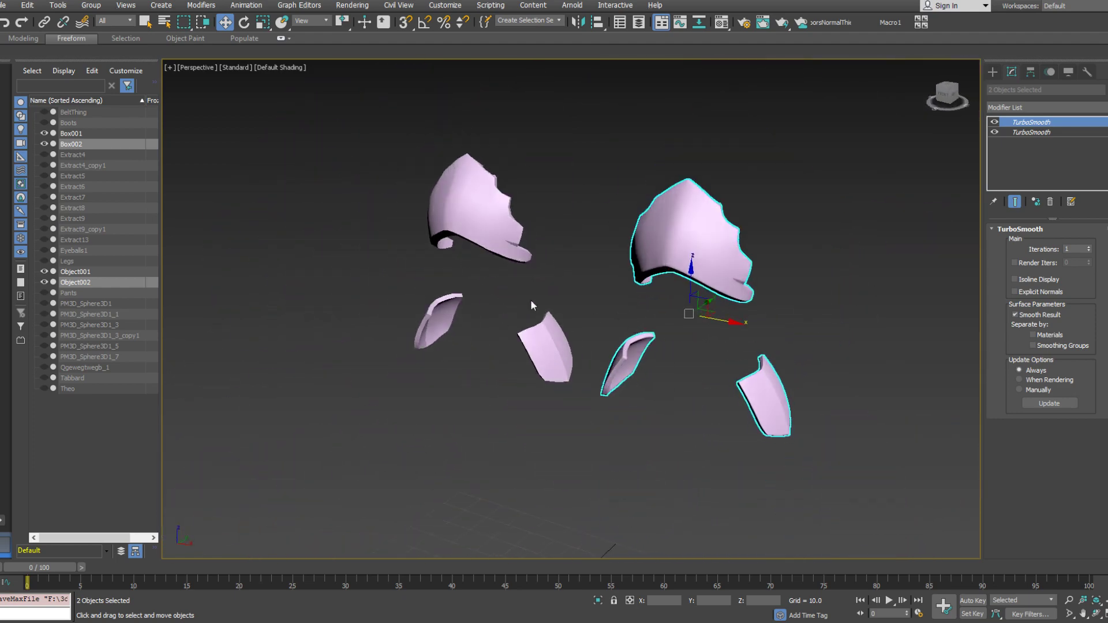
Unhide all scene objects and select the original shell on the character's chest
right_click(401, 248)
left_click(434, 188)
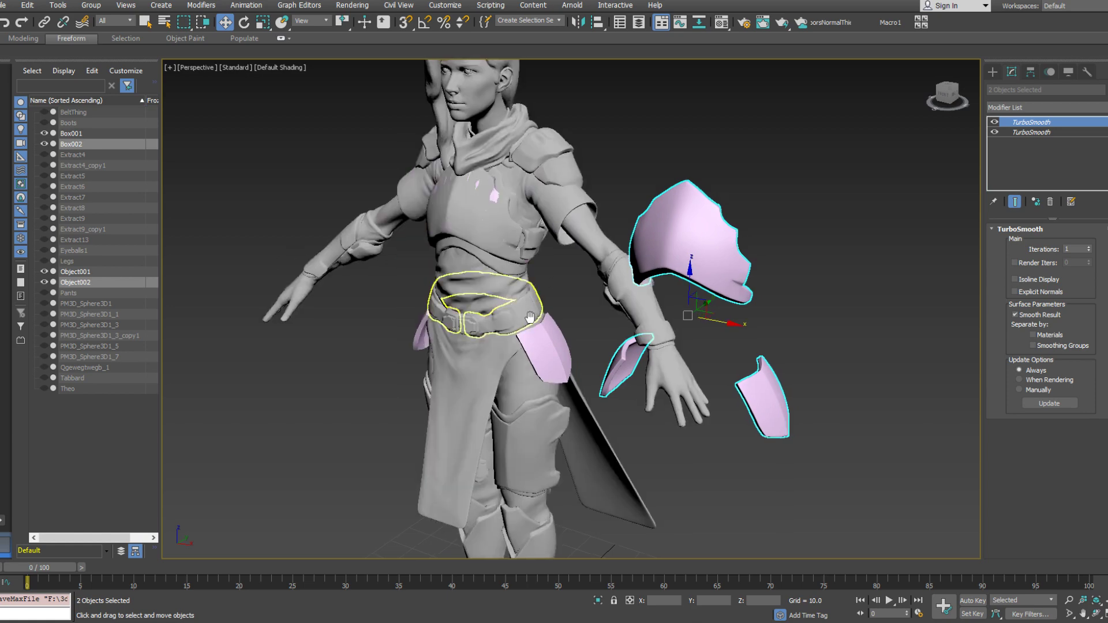
left_click(496, 227)
middle_click_drag(496, 227, 613, 264, "alt")
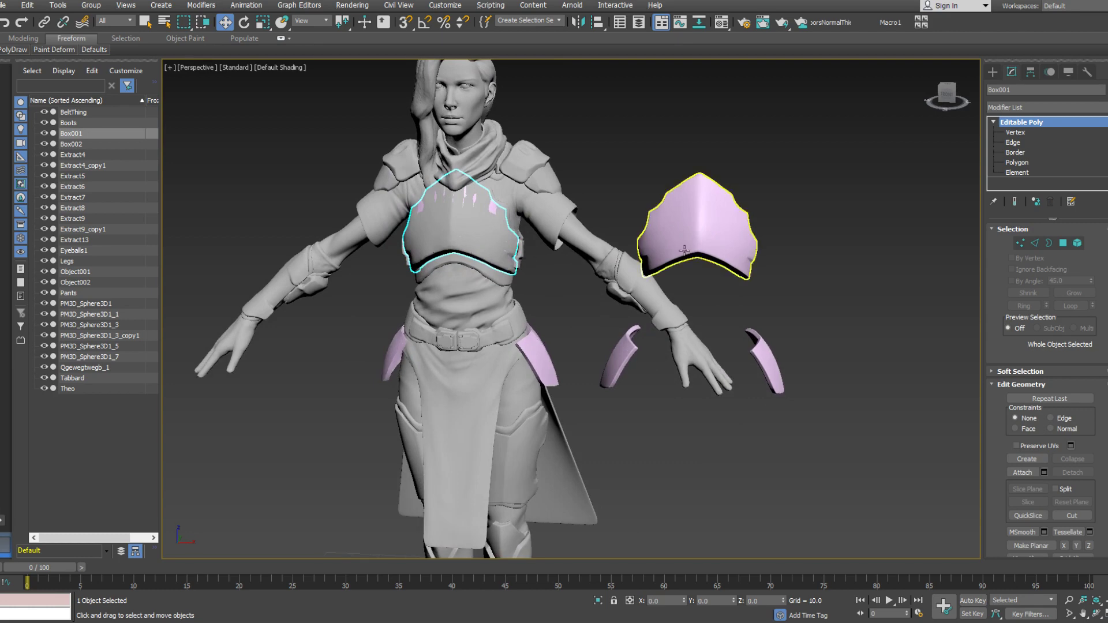
Move the smoothed copies of the chest shell and side plates farther away from the character along X
left_click(690, 239)
left_click(775, 364, "ctrl")
left_click_drag(727, 297, 883, 304)
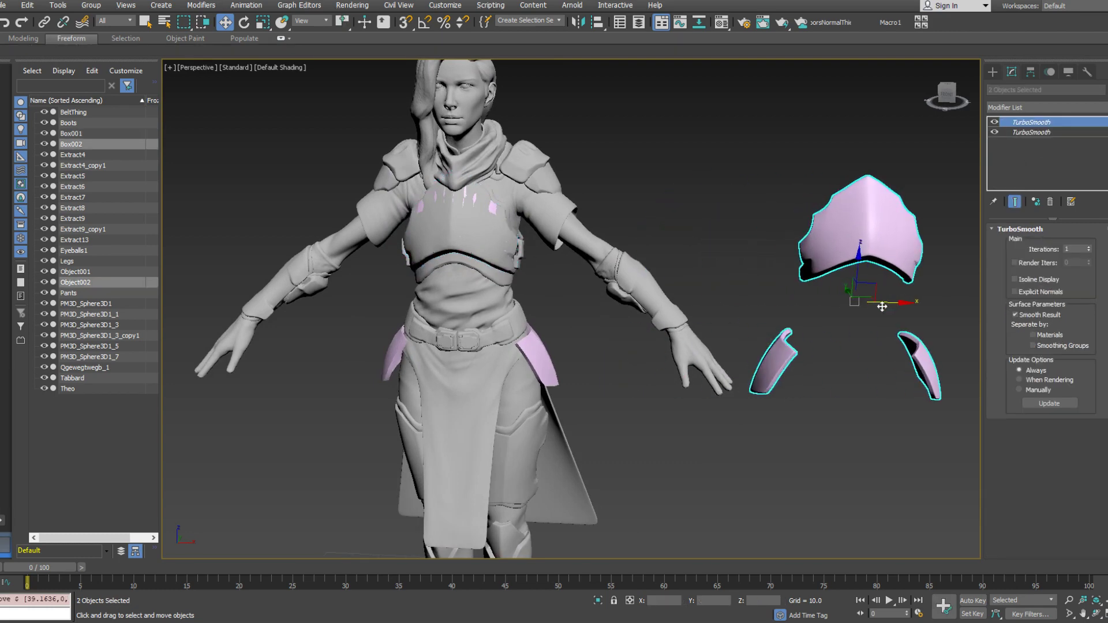
Inspect the character's shoulder armour and select the original chest shell as the mesh to extend there
middle_click_drag(883, 304, 767, 317, "alt")
scroll(729, 339, "up", 4)
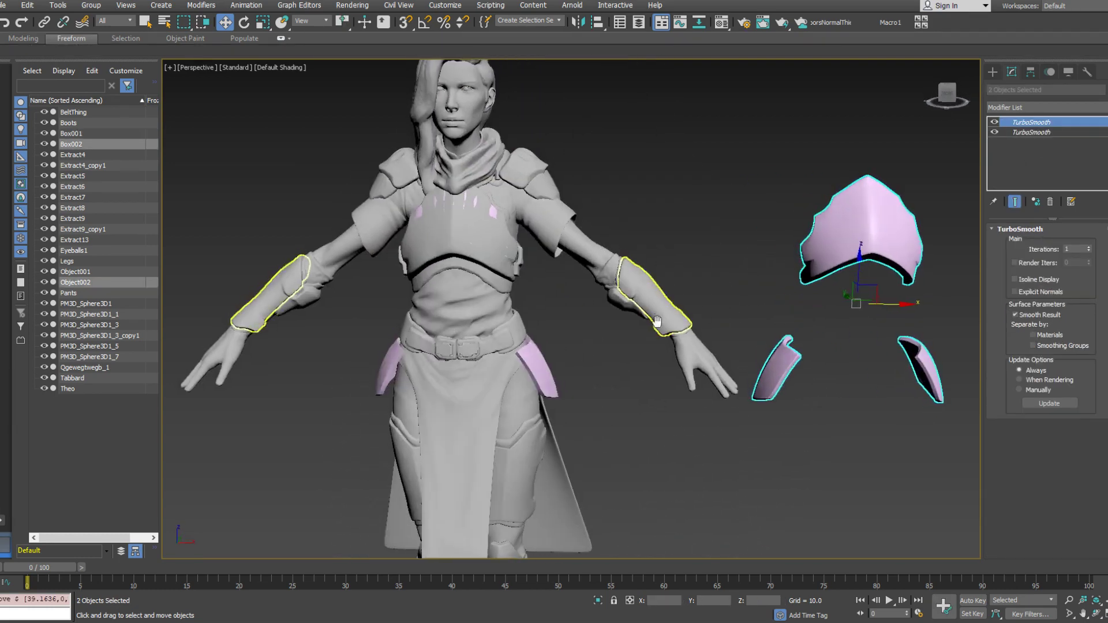
scroll(728, 340, "down", 2)
scroll(638, 267, "up", 5)
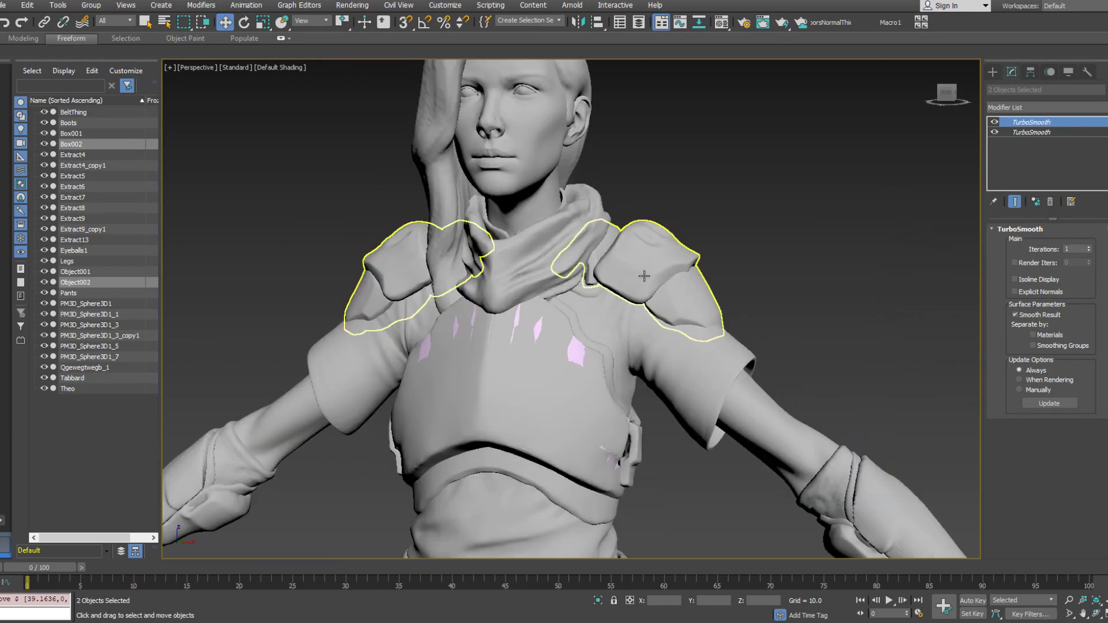
left_click(653, 285)
middle_click_drag(652, 285, 613, 275, "alt")
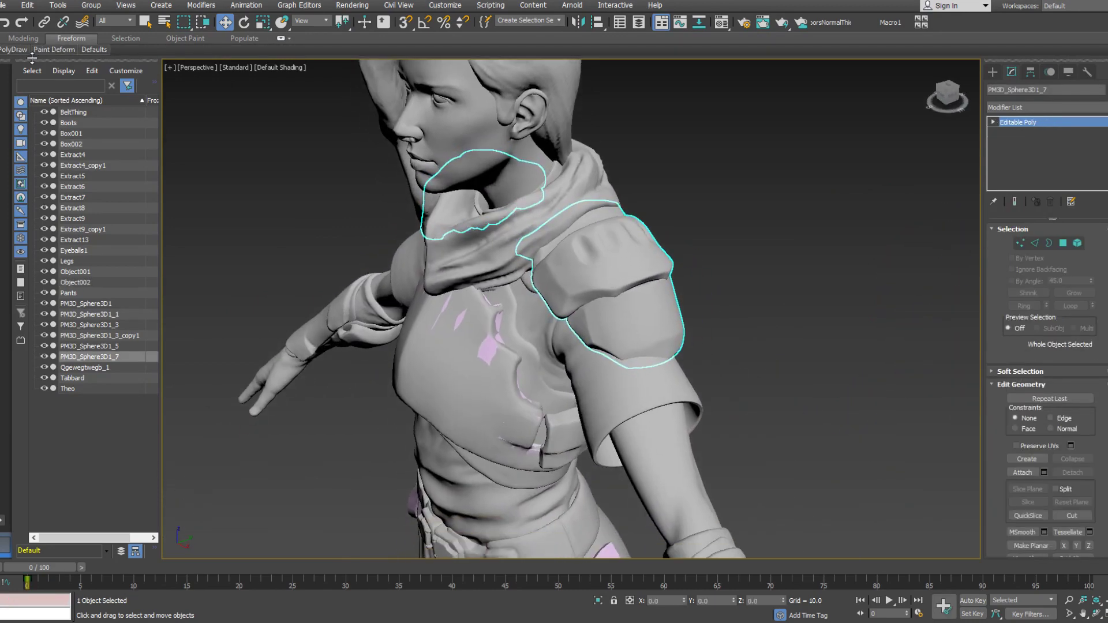
mouse_move(13, 52)
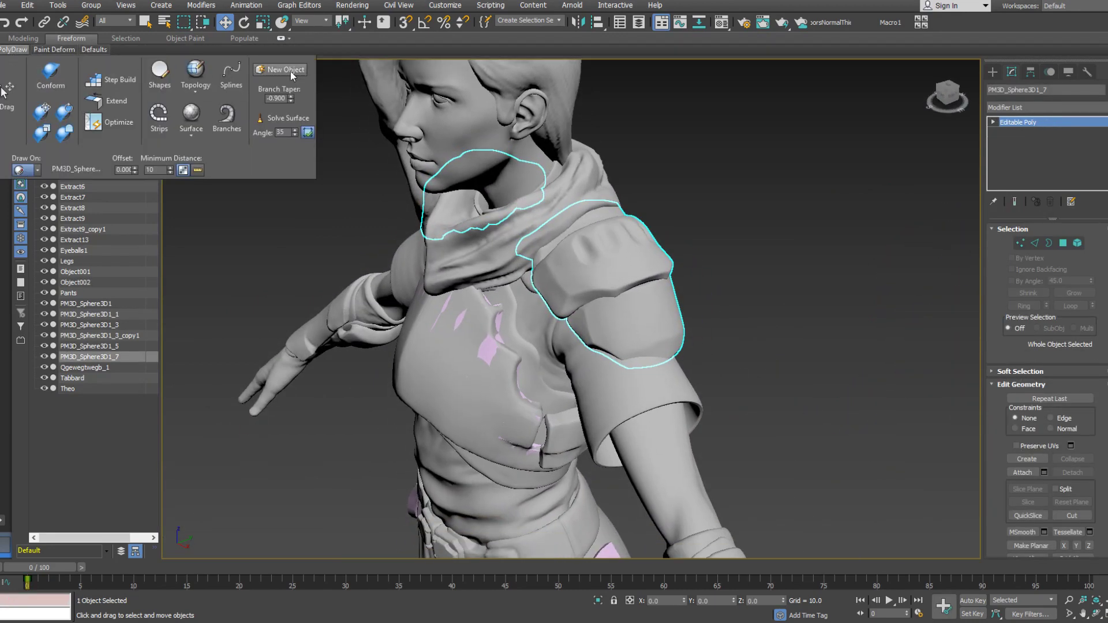
left_click(488, 348)
middle_click_drag(488, 348, 516, 375, "alt")
middle_click_drag(516, 375, 464, 366)
scroll(463, 292, "up", 3)
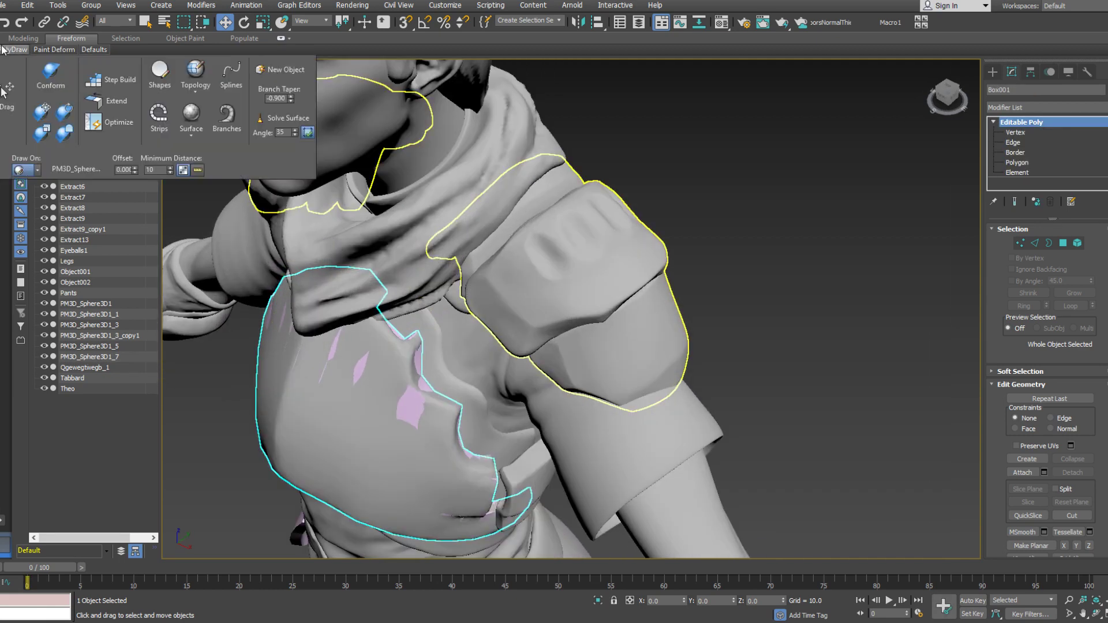
mouse_move(14, 50)
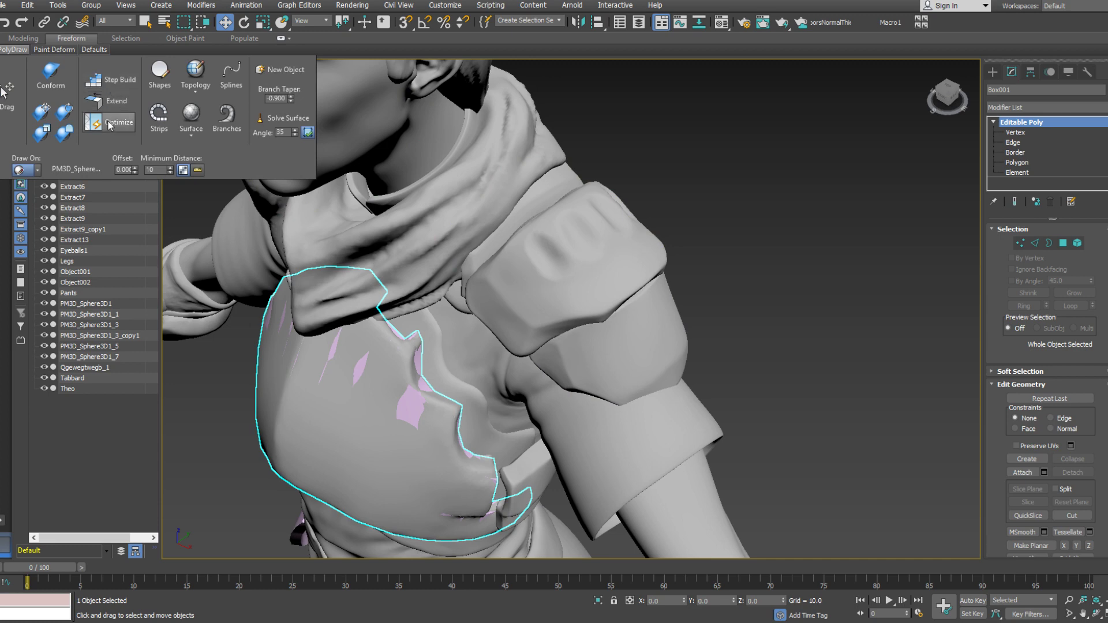
left_click(112, 80)
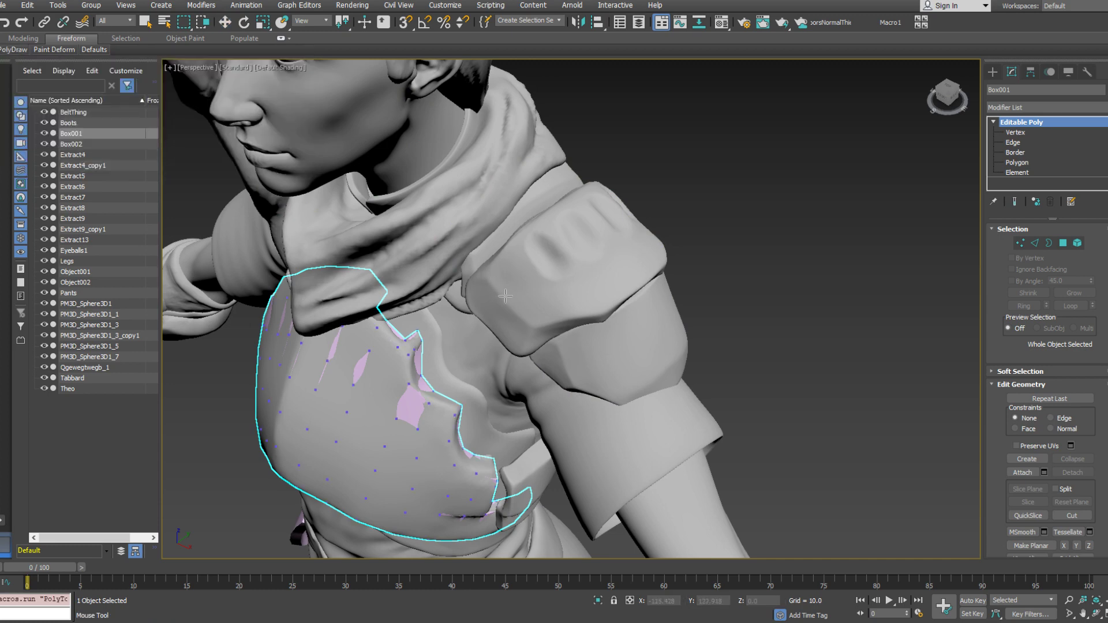
right_click(660, 279)
left_click(661, 279)
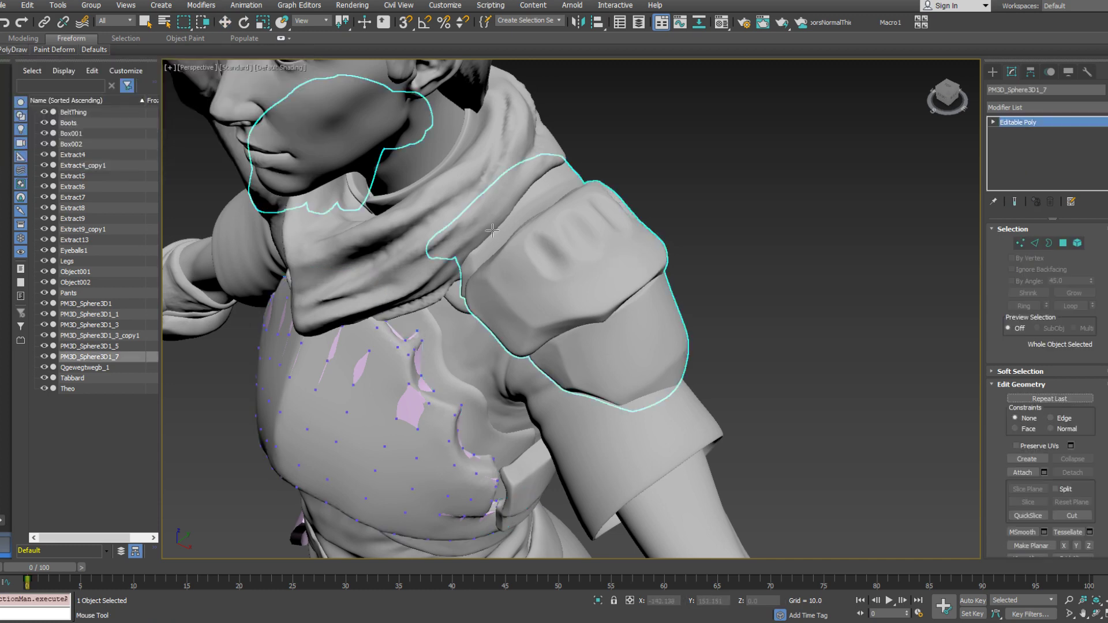
left_click(410, 350)
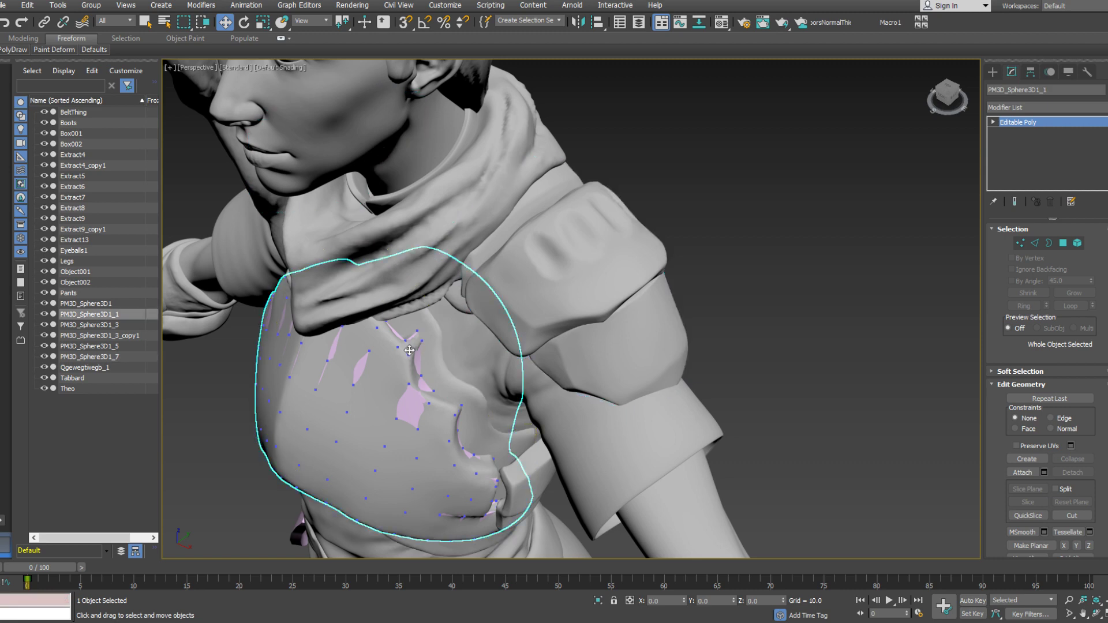
left_click(409, 402)
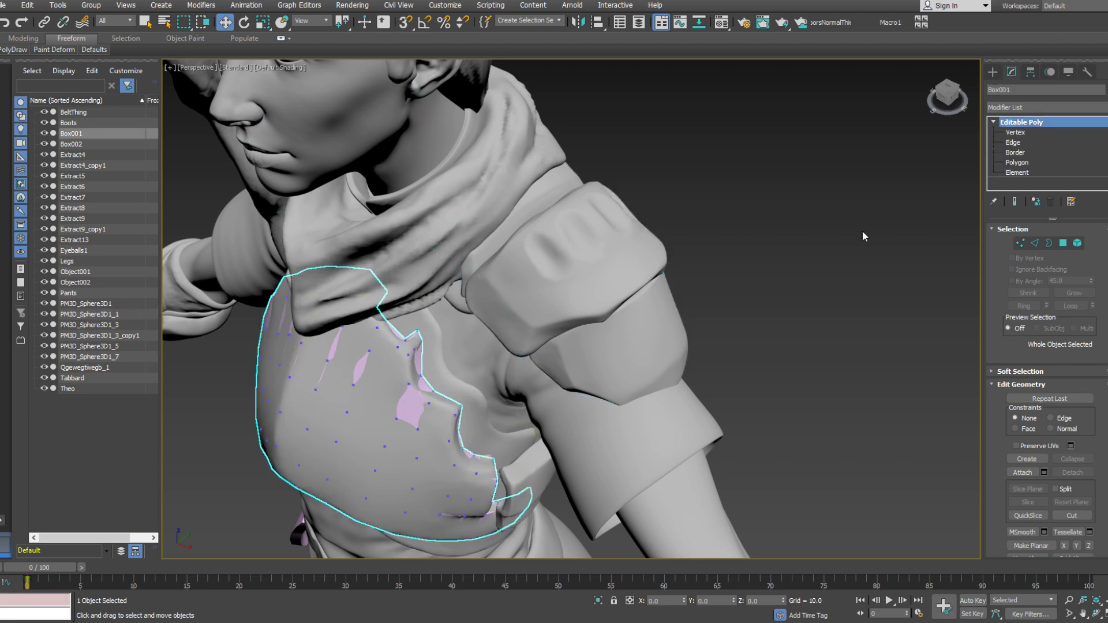
Pick the shoulder armour as the PolyDraw drawing surface and hide the scarf covering it
middle_click_drag(527, 278, 407, 338, "alt")
scroll(580, 317, "down", 6)
scroll(425, 279, "up", 6)
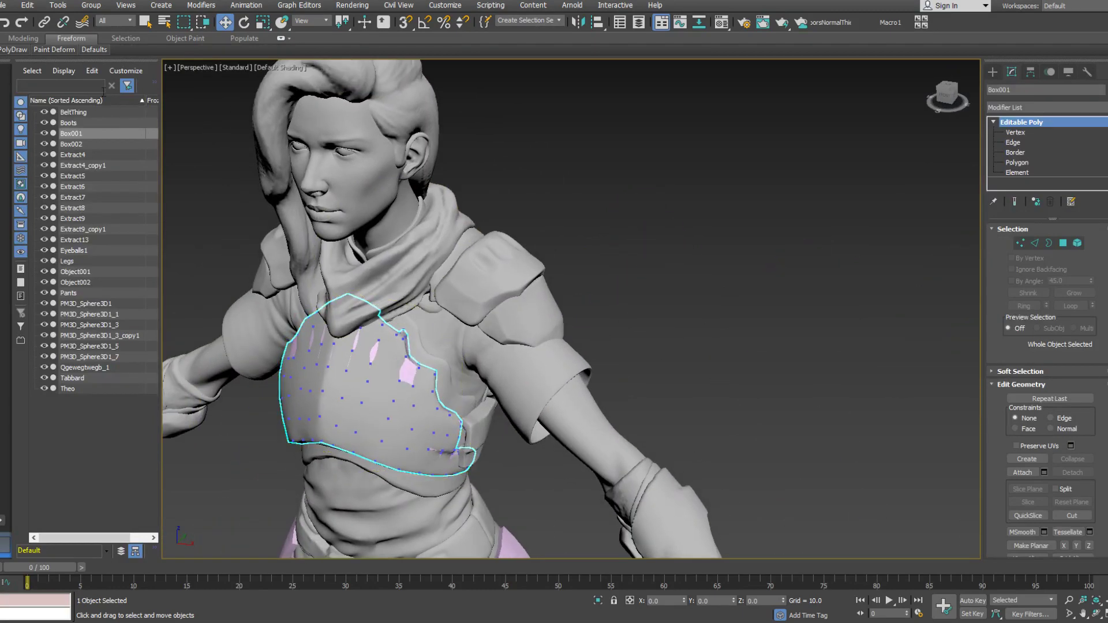
mouse_move(11, 50)
left_click(73, 171)
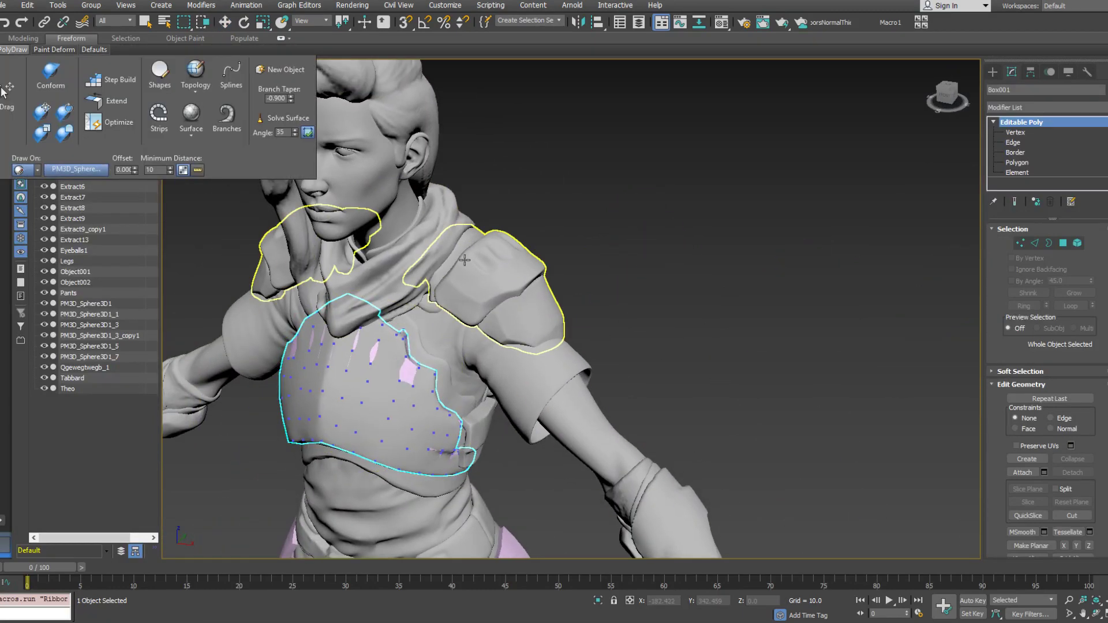
key("w")
mouse_move(10, 50)
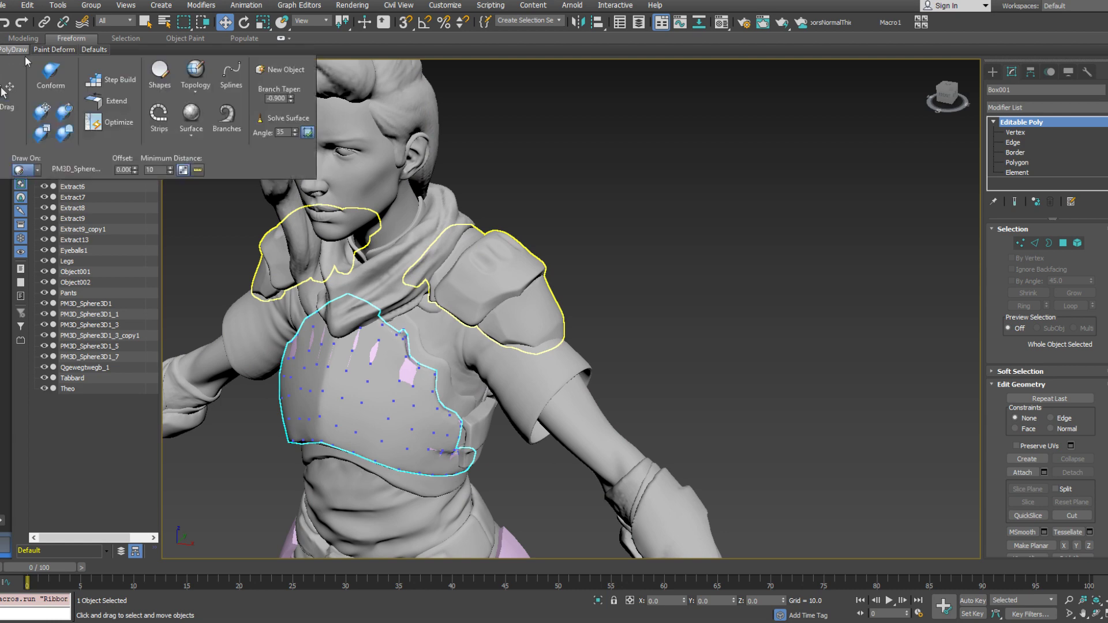
left_click(46, 334)
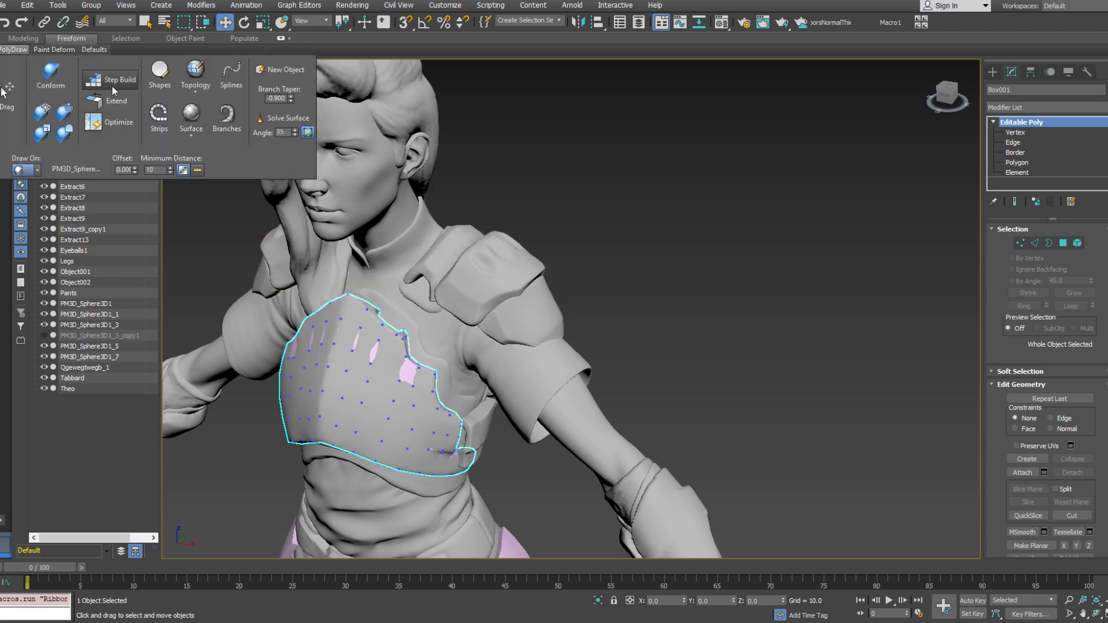
Place four Step Build vertices on the large shoulder plate's front and span a first quad between them
left_click(114, 96)
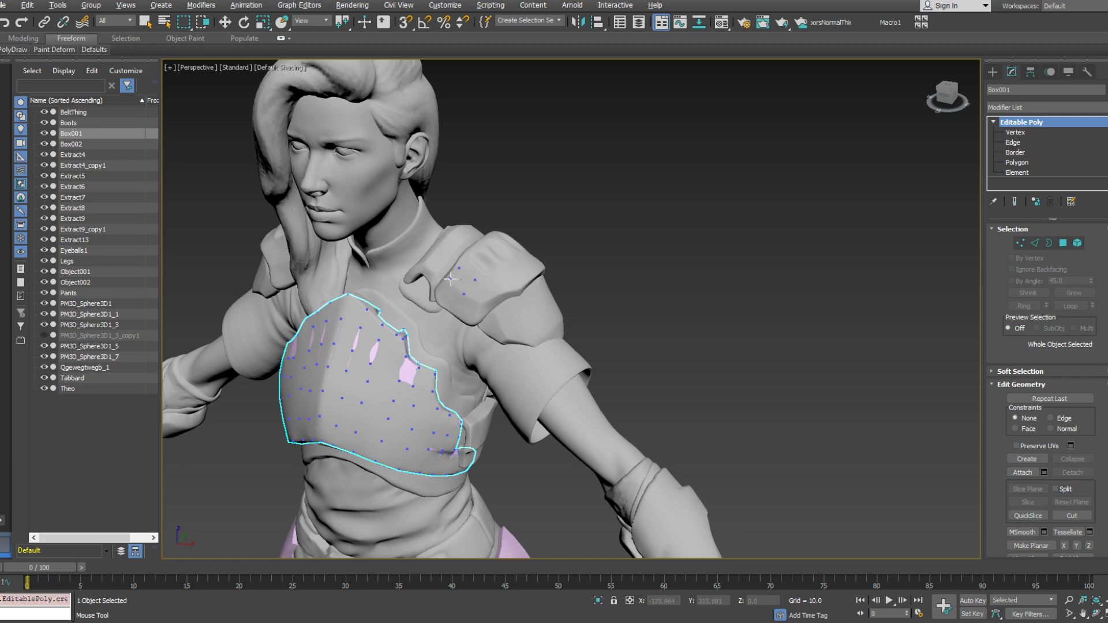
scroll(464, 290, "up", 5)
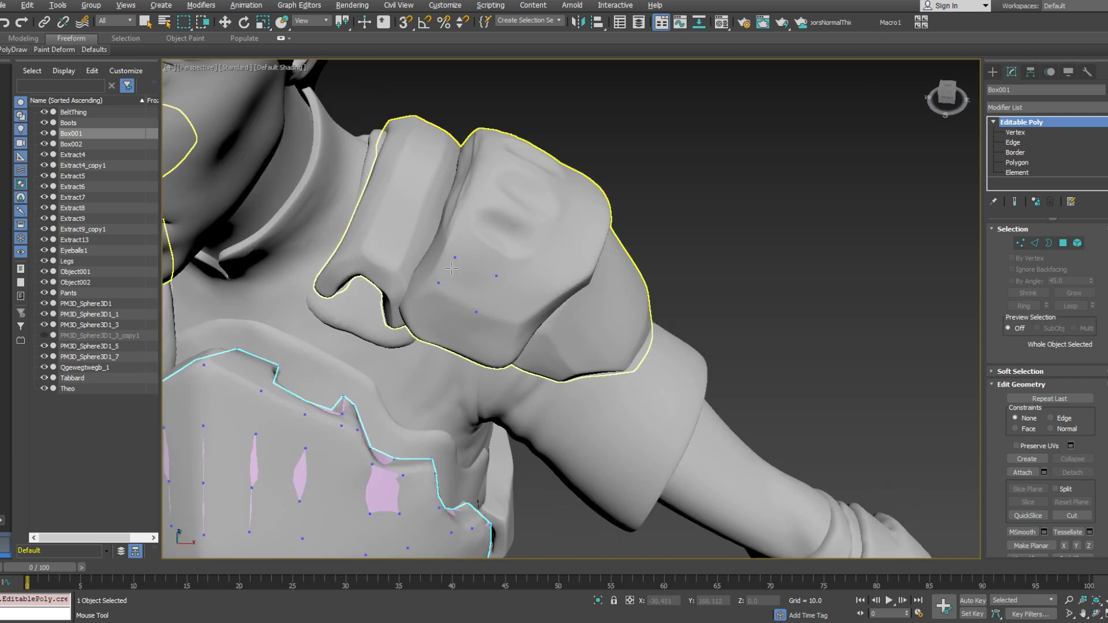
left_click(1032, 244)
left_click(1021, 244)
left_click(455, 257, "ctrl+shift")
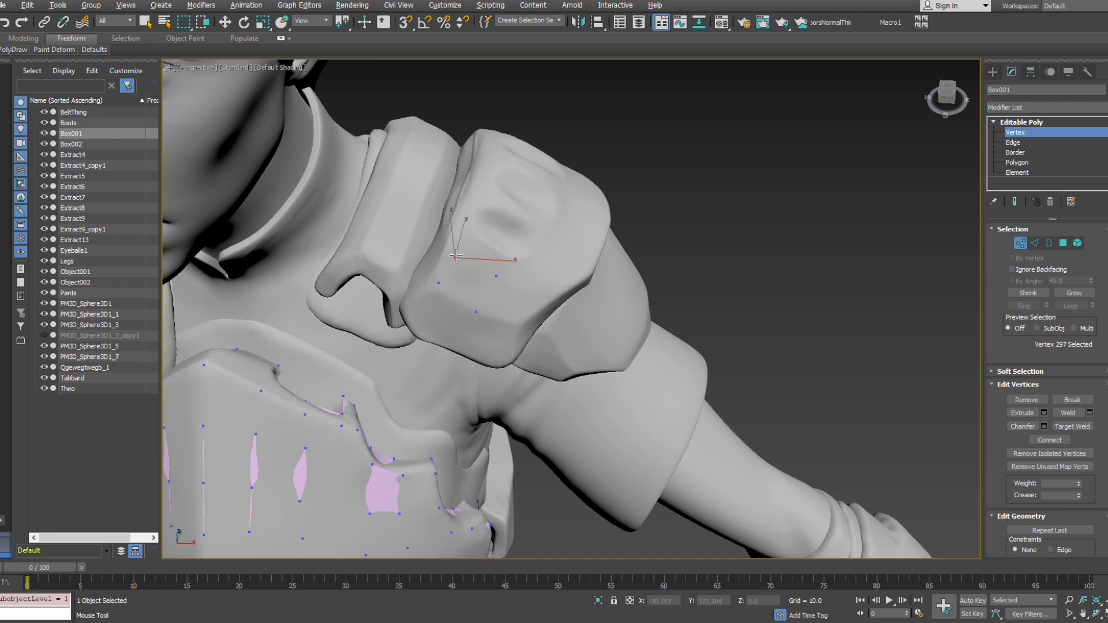
left_click(439, 282, "ctrl+shift")
left_click_drag(466, 304, 495, 274, "shift")
middle_click_drag(499, 298, 476, 316, "alt")
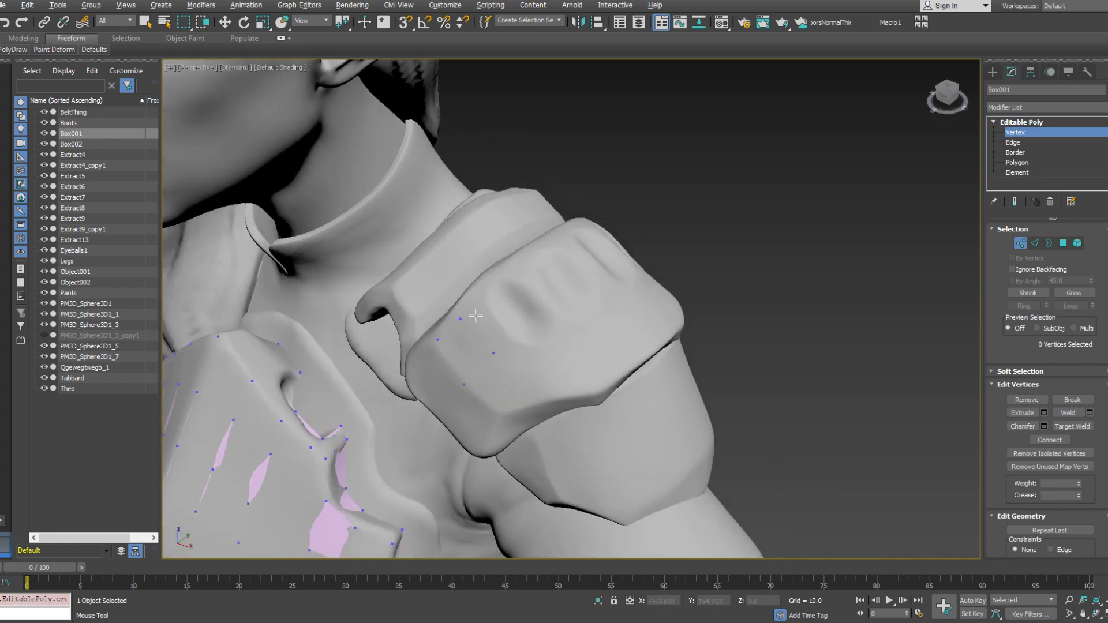
Reposition the first four vertices on the front of the large shoulder plate
mouse_move(9, 52)
left_click(108, 101)
middle_click_drag(404, 315, 493, 328, "alt")
left_click_drag(482, 306, 483, 307)
left_click(461, 250)
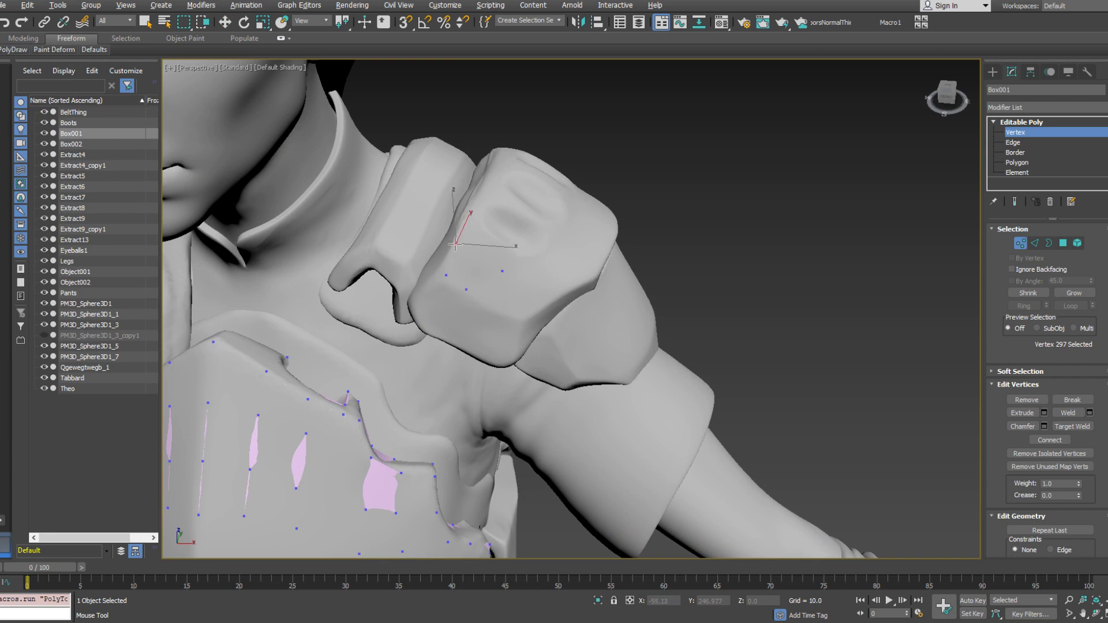
left_click(503, 271)
left_click_drag(502, 271, 480, 260)
middle_click_drag(480, 260, 449, 341, "alt")
left_click_drag(449, 298, 443, 327)
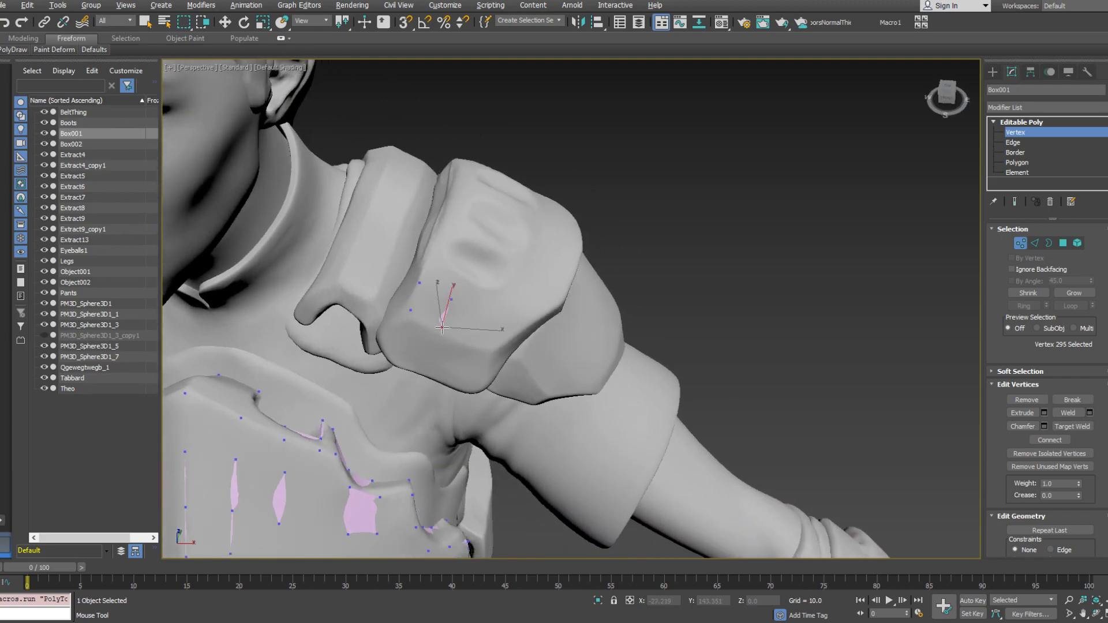
Build adjoining quads from the first one across the front of the large shoulder plate
middle_click_drag(451, 330, 439, 332, "alt")
left_click_drag(448, 315, 498, 344, "shift")
left_click_drag(502, 331, 506, 327)
left_click_drag(477, 319, 516, 339)
left_click(412, 309)
middle_click_drag(516, 340, 488, 318, "alt")
left_click_drag(483, 304, 490, 312)
middle_click_drag(470, 339, 511, 321, "alt")
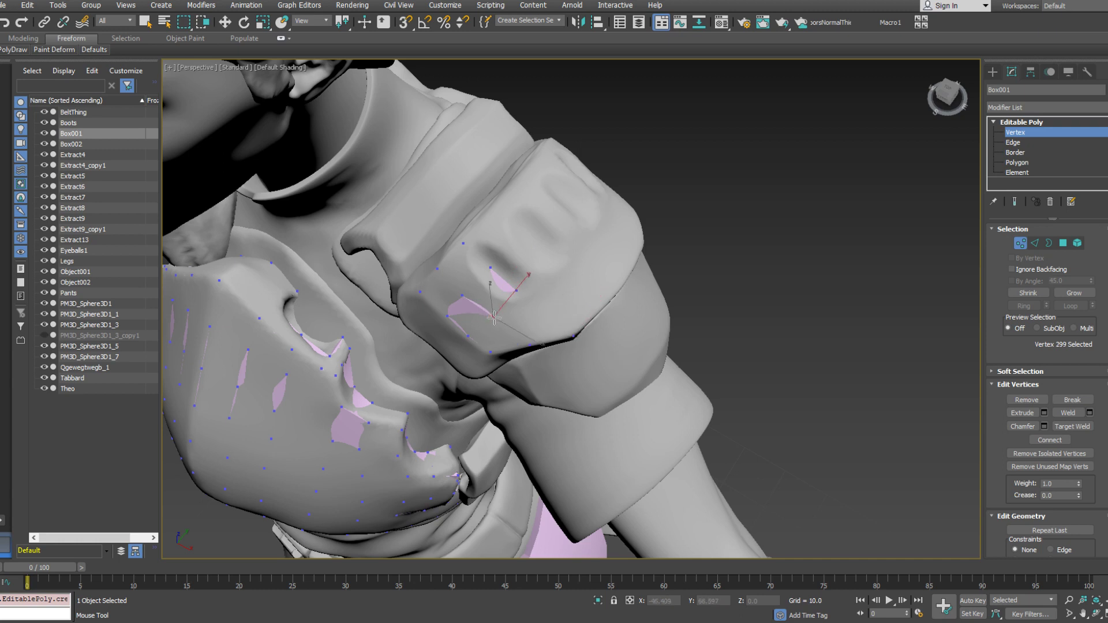
Extend the quad patch over the shoulder plate's grooves towards the middle of its outer side
middle_click_drag(468, 294, 567, 349, "alt")
left_click(528, 292)
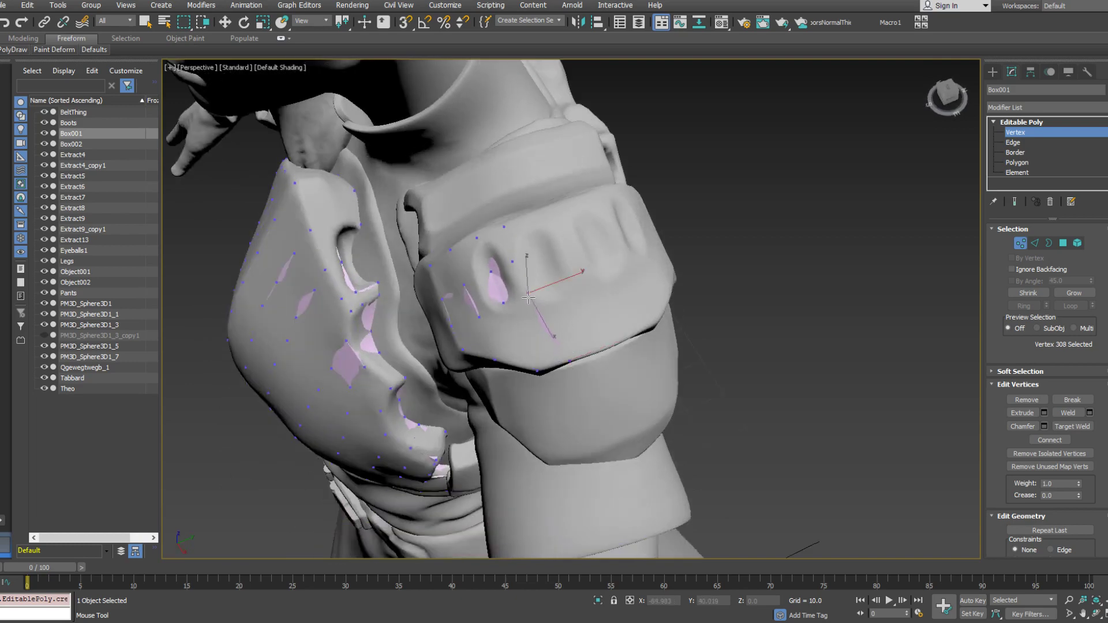
middle_click_drag(551, 309, 515, 319, "alt")
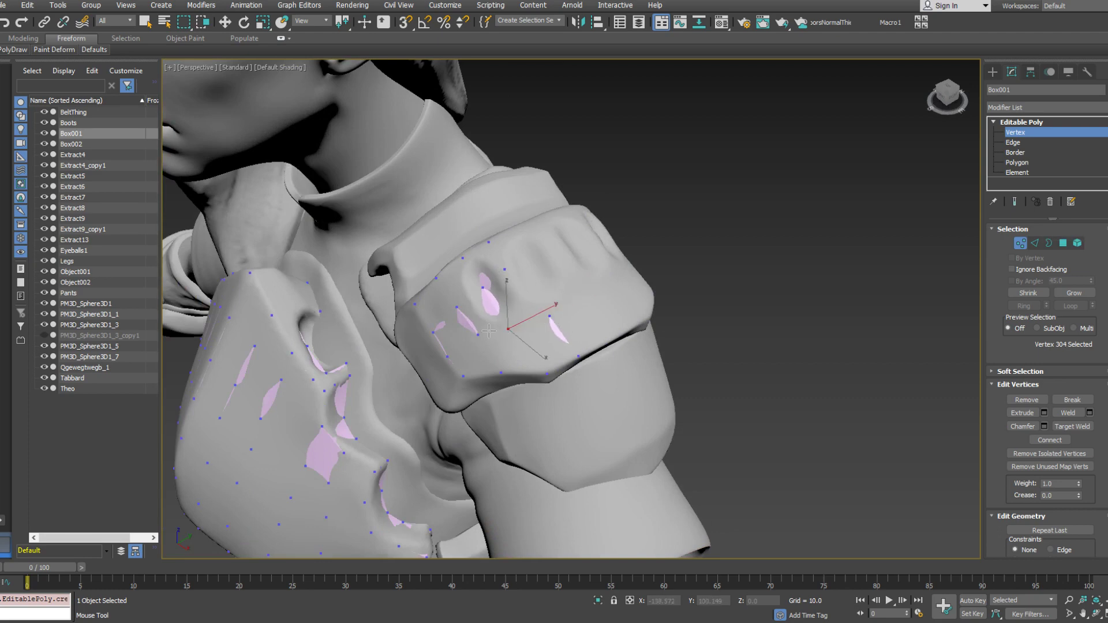
mouse_move(502, 317)
middle_mouse_down("alt")
mouse_move(539, 284)
mouse_move(508, 323)
mouse_move(515, 332)
middle_mouse_up("alt")
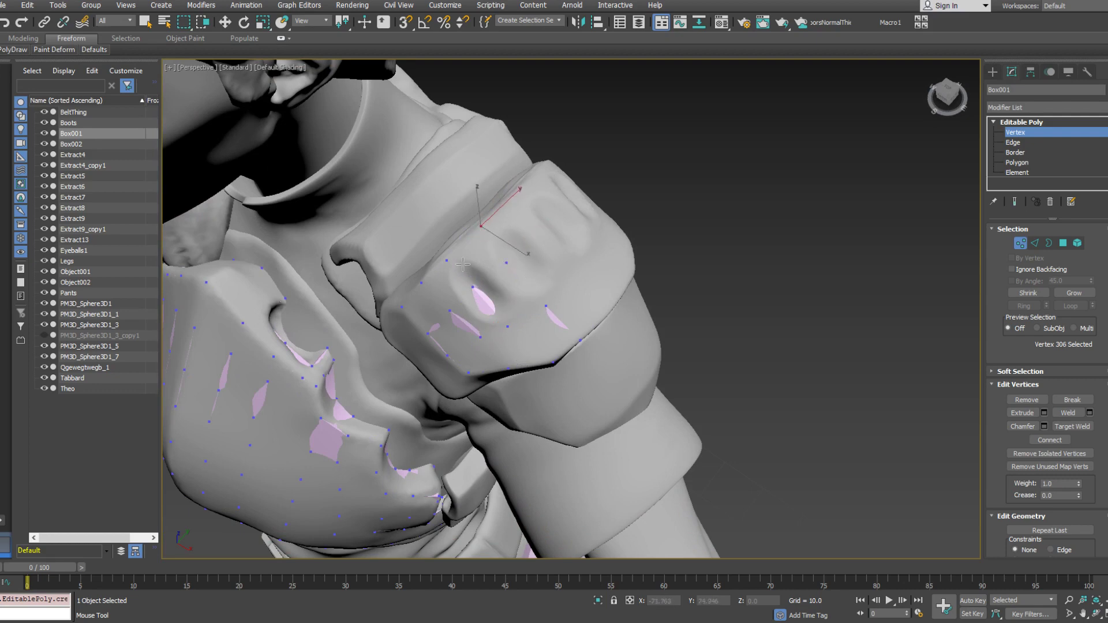
middle_click_drag(463, 264, 420, 262, "alt")
left_click_drag(511, 306, 545, 291, "ctrl+shift")
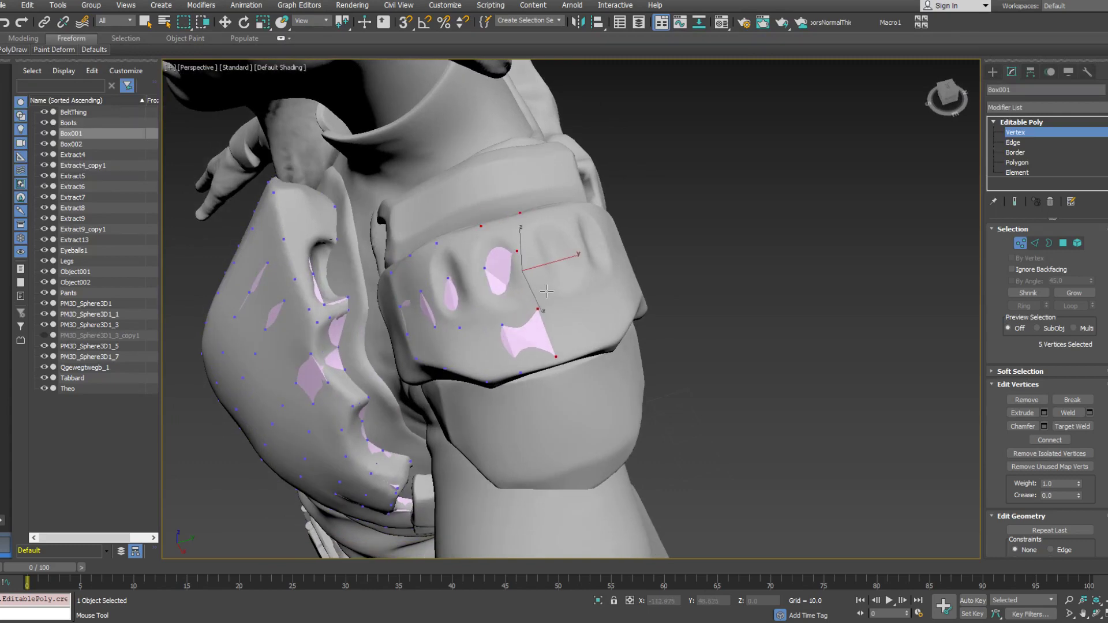
Align the patch's end-row vertices along the middle of the shoulder plate
middle_click_drag(547, 292, 533, 307, "alt")
left_click_drag(536, 356, 540, 368, "ctrl+alt+shift")
left_click_drag(529, 314, 534, 315, "ctrl+alt+shift")
left_click_drag(519, 253, 526, 262)
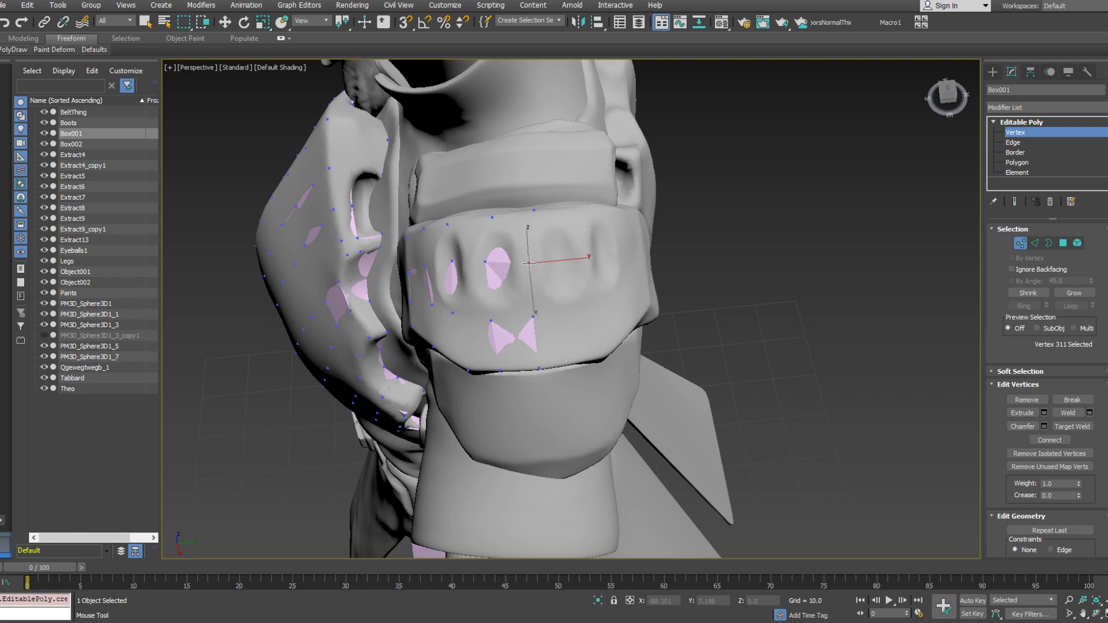
left_click_drag(534, 210, 525, 217)
Move the end-row vertices near the patch's upper edge outward from the shoulder plate's surface
middle_click_drag(514, 218, 578, 218, "alt")
left_click(486, 219)
left_click(550, 226)
left_click_drag(572, 211, 584, 212)
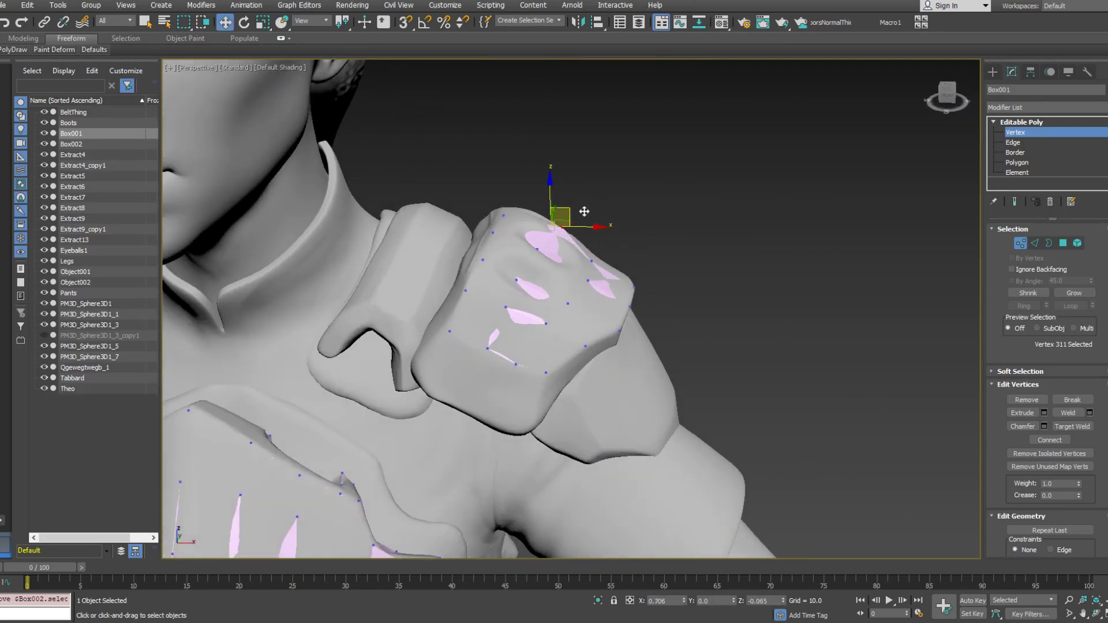
left_click(504, 215)
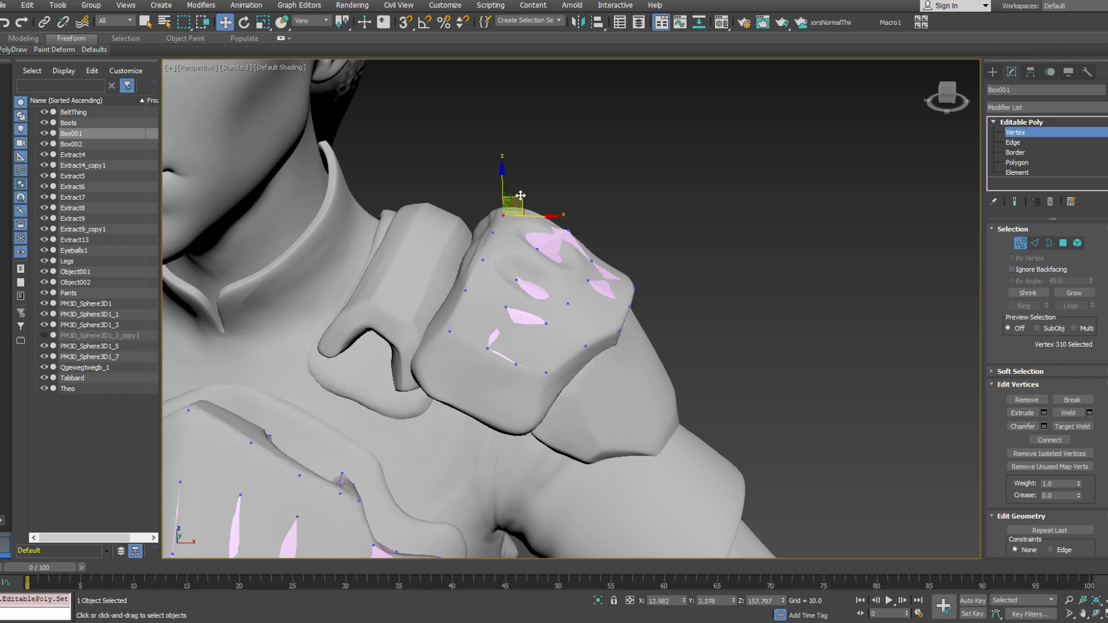
middle_click_drag(528, 219, 558, 267, "alt")
Pull the patch's inner vertices over the grooves outward so the quads span above the recesses
left_click(534, 254)
left_click(517, 284)
left_click_drag(528, 268, 560, 262)
middle_click_drag(557, 265, 529, 288, "alt")
left_click(507, 308)
left_click_drag(519, 289, 533, 286)
middle_click_drag(533, 287, 476, 244, "alt")
Raise the vertices along the patch's upper edge beside the collar-side plate off the sculpted surface
left_click(475, 243)
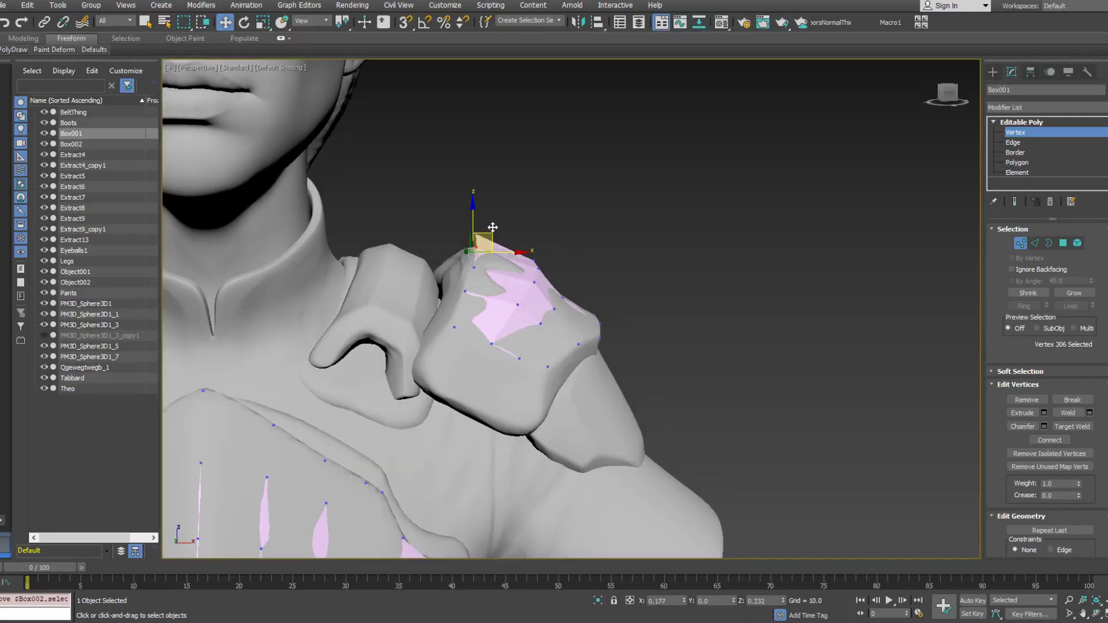
left_click(474, 269)
left_click(473, 268)
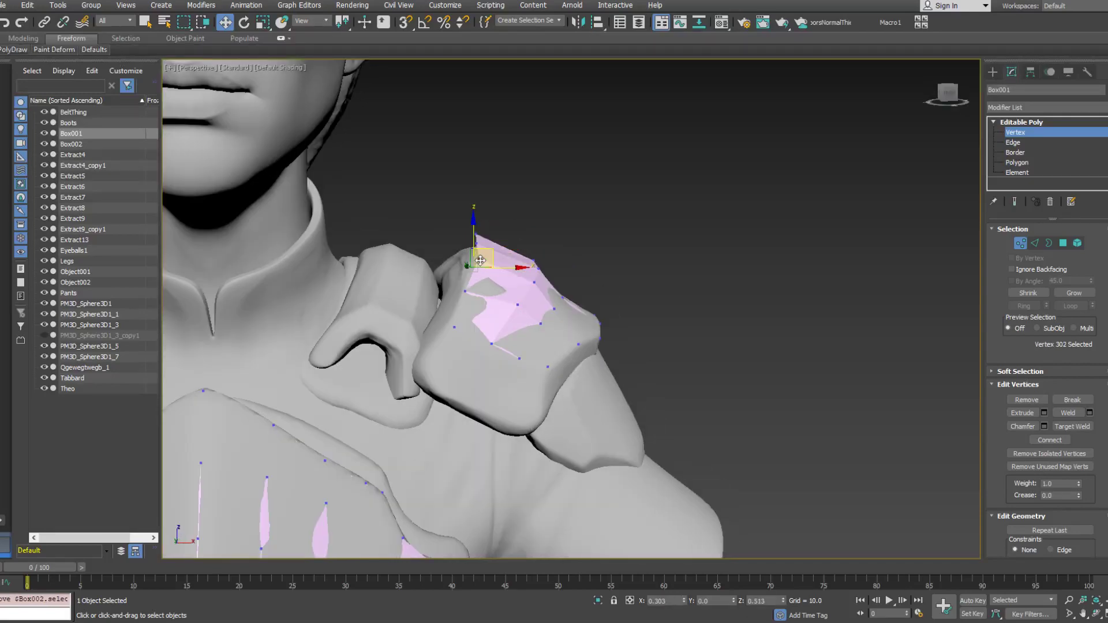
left_click_drag(484, 260, 488, 249)
middle_click_drag(488, 250, 525, 227, "alt")
left_click(465, 289)
middle_click_drag(465, 289, 475, 278, "alt")
left_click_drag(479, 272, 489, 264)
middle_click_drag(489, 264, 336, 339, "alt")
Select the whole shoulder patch as an element and detach it from the chest shell as a separate object
middle_click_drag(510, 344, 522, 308)
scroll(487, 306, "down", 3)
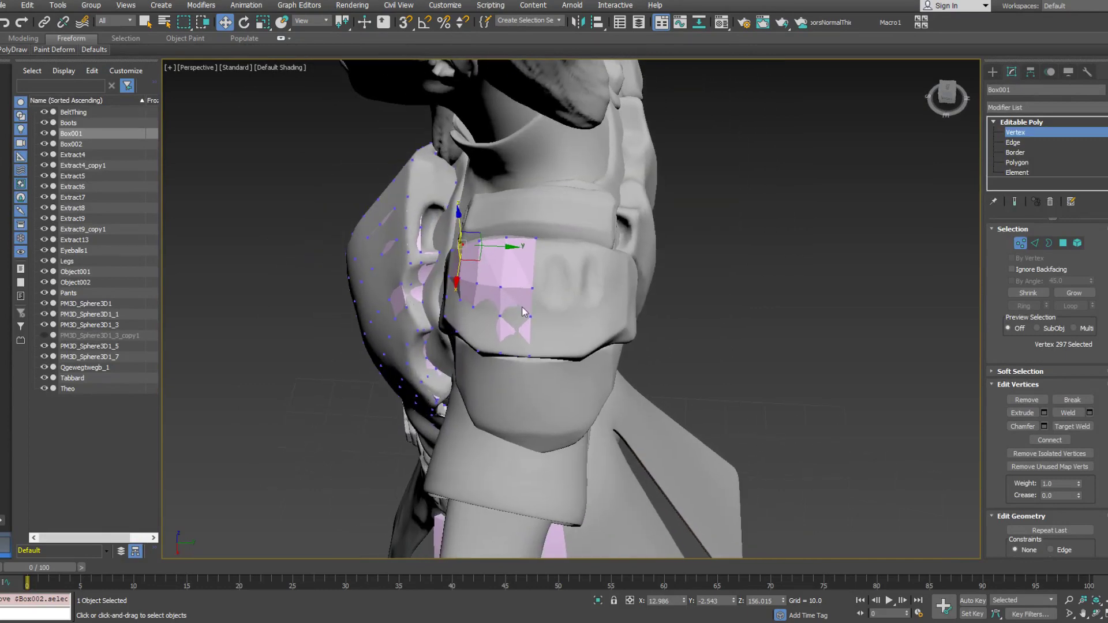
left_click(1021, 244)
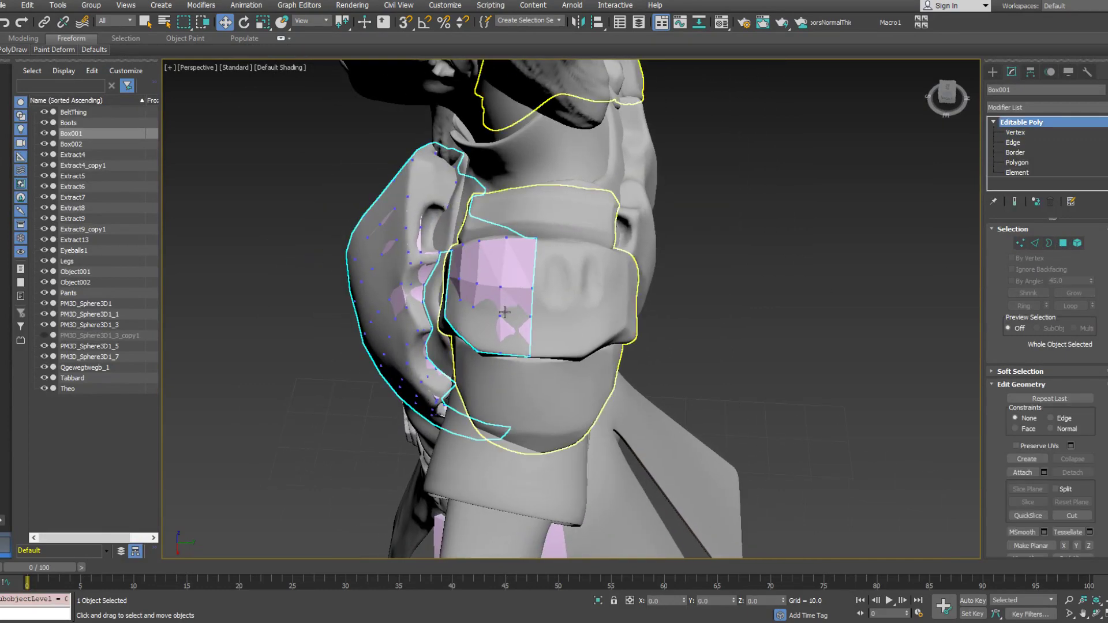
left_click(1077, 244)
left_click(523, 291)
middle_click_drag(523, 292, 635, 283, "alt")
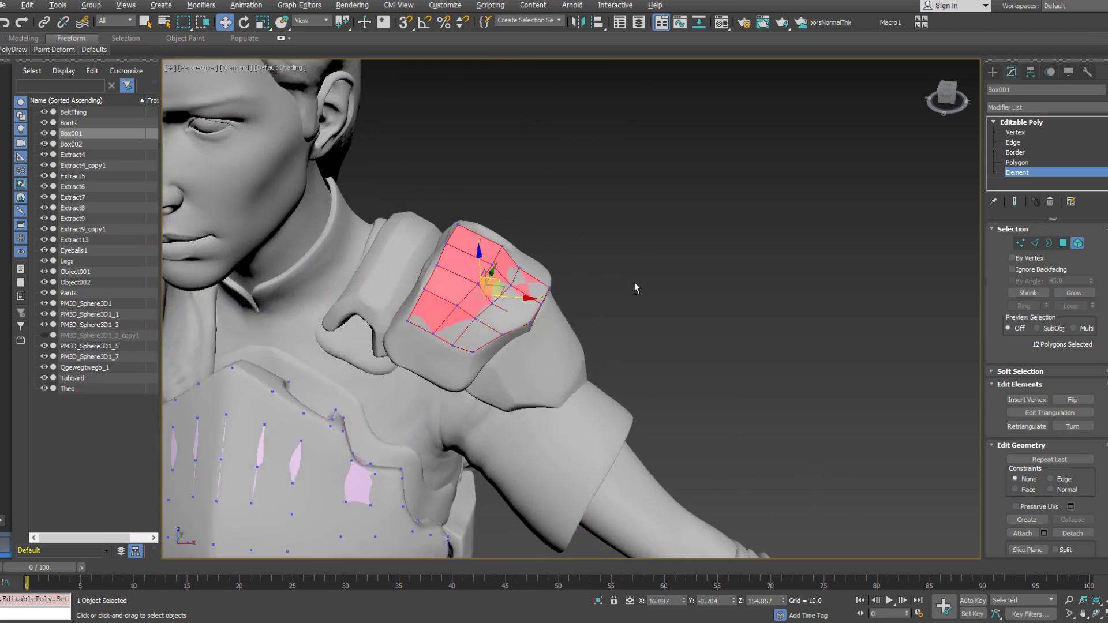
left_click(1073, 534)
left_click(595, 316)
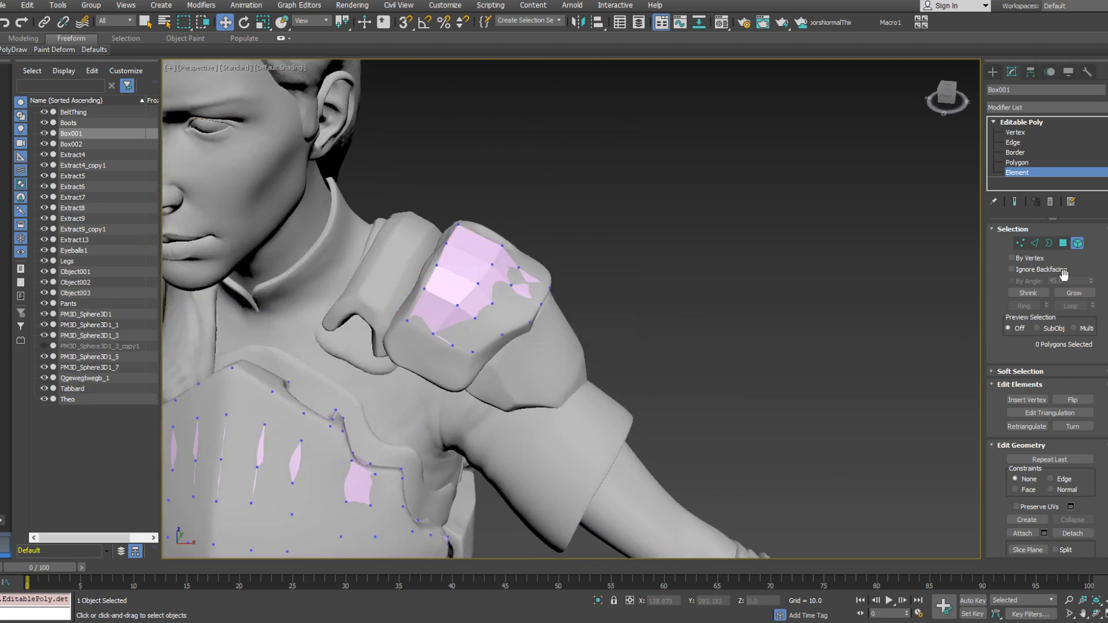
Create a mirrored copy of the detached shoulder patch across the Y axis
left_click(1077, 243)
middle_click_drag(614, 278, 516, 271, "alt")
left_click(516, 270)
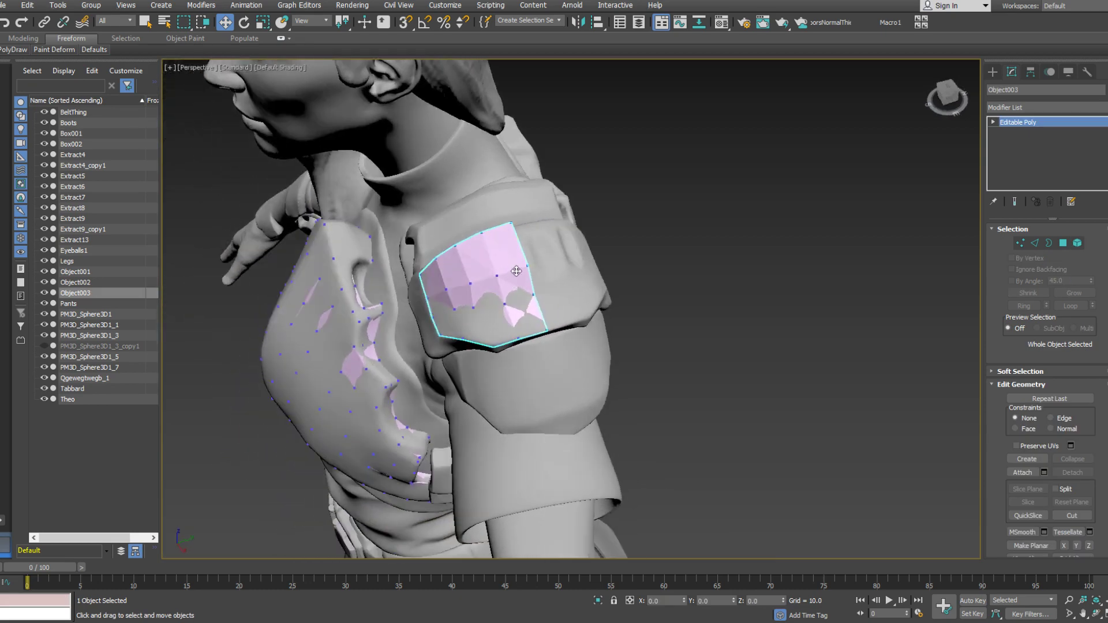
left_click(578, 22)
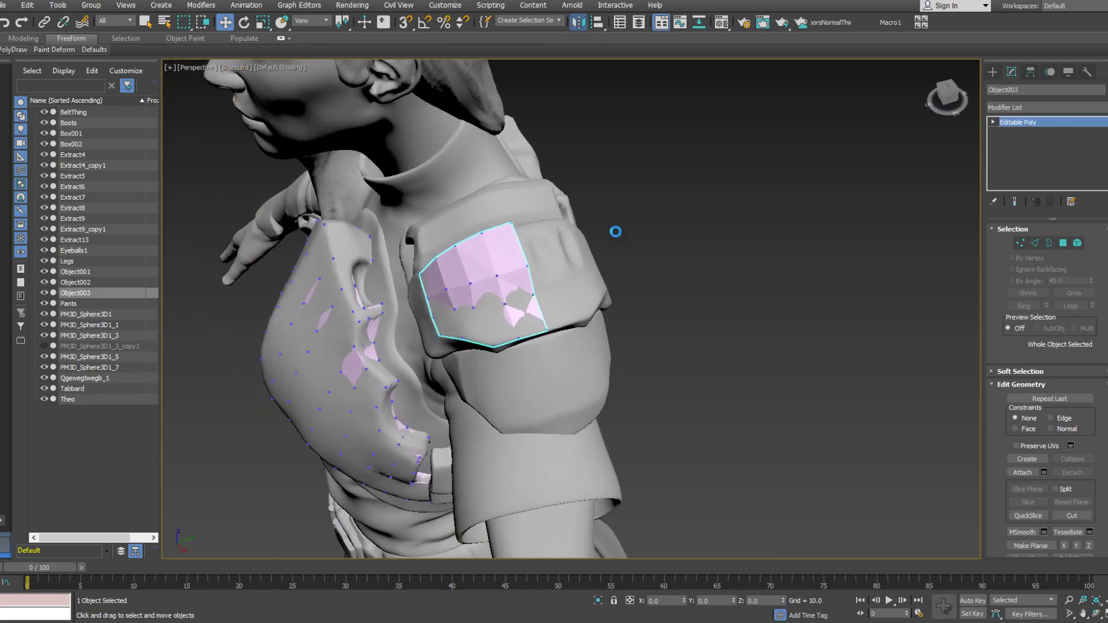
left_click(584, 402)
middle_click_drag(584, 401, 562, 165, "alt")
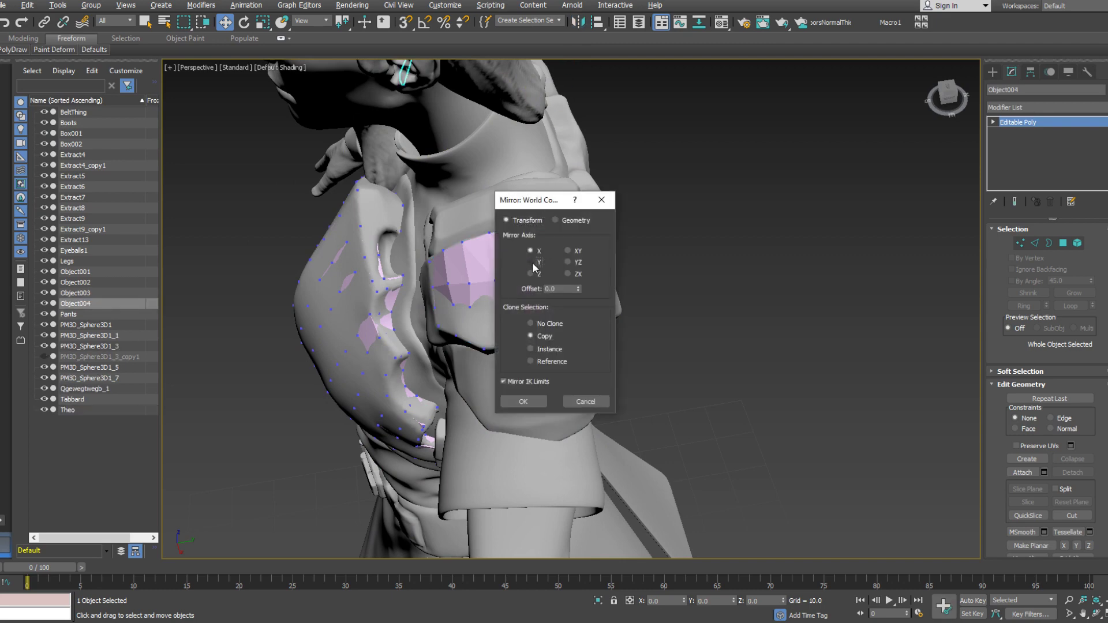
left_click(531, 262)
left_click(523, 401)
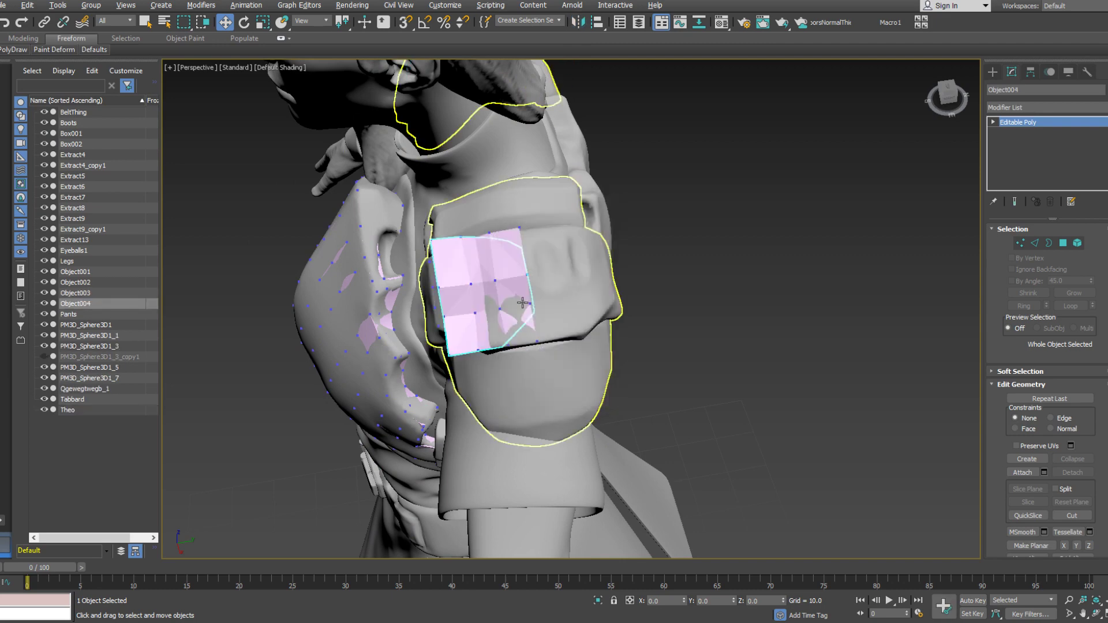
Attach the mirrored copy to the original shoulder patch and slide it along Y as an element until the two halves meet
right_click(513, 236)
left_click(491, 141)
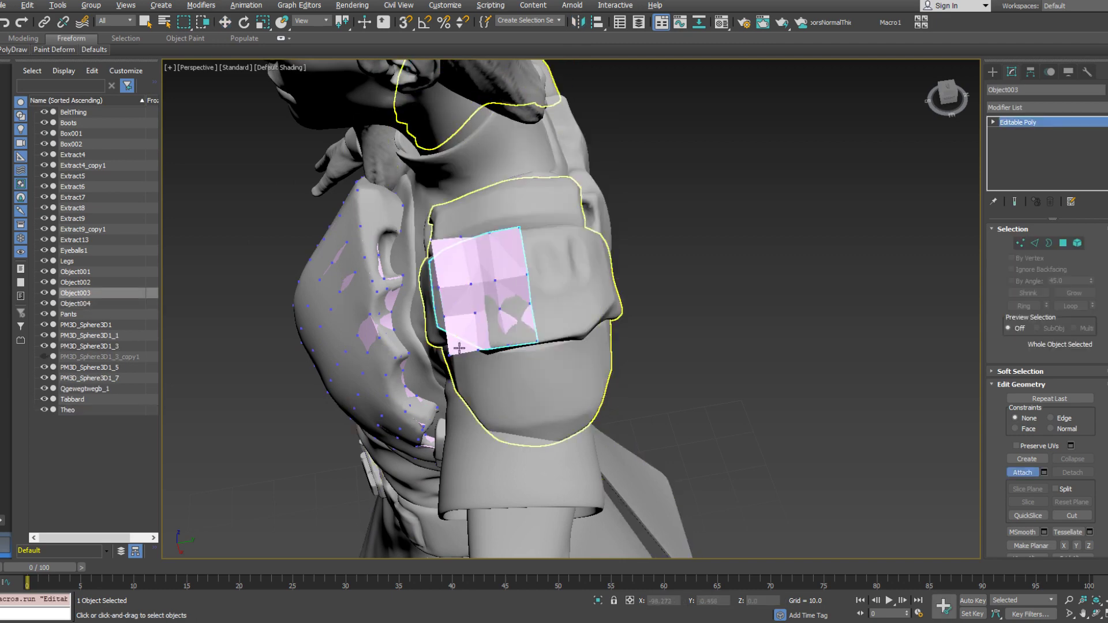
key("w")
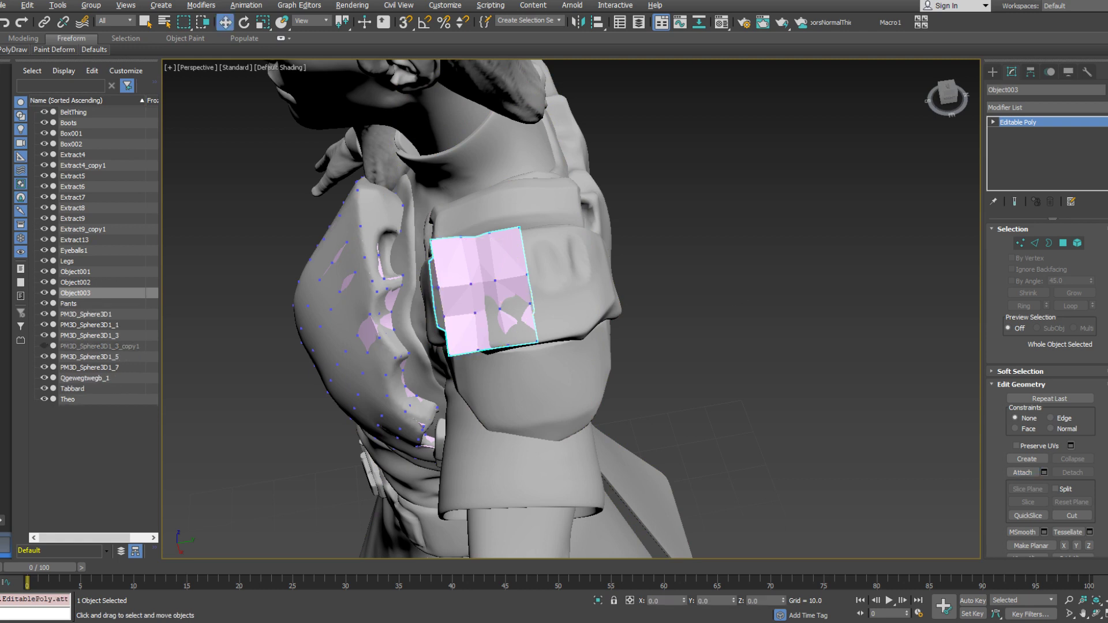
left_click(1078, 243)
left_click(489, 286)
left_click_drag(525, 293, 610, 277)
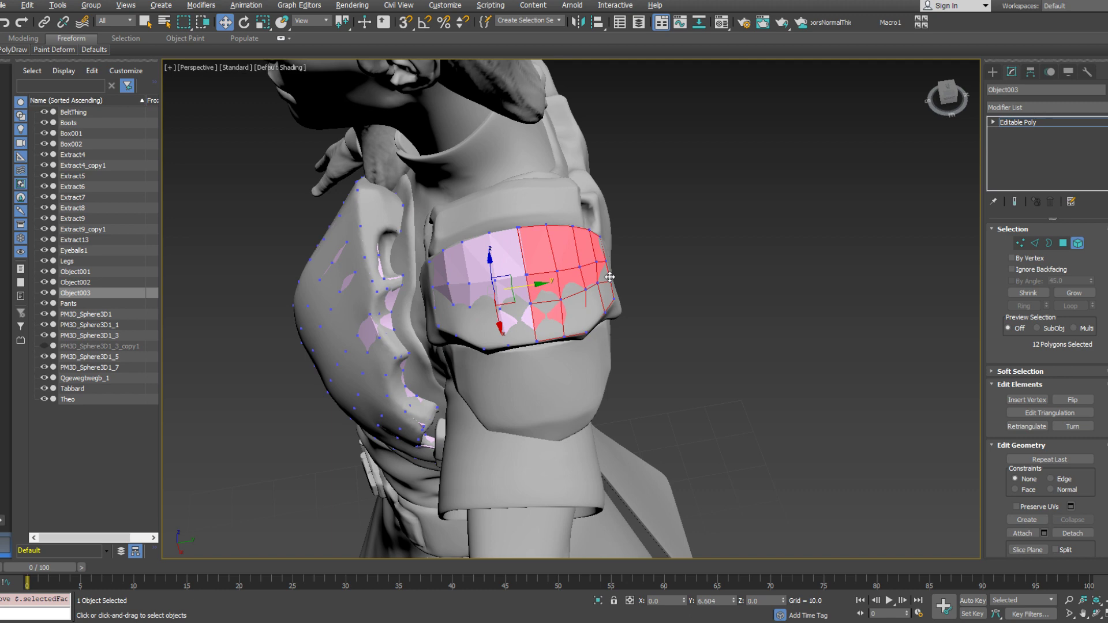
Scale the vertices along the seam between the two halves together along Y and weld them
key("1")
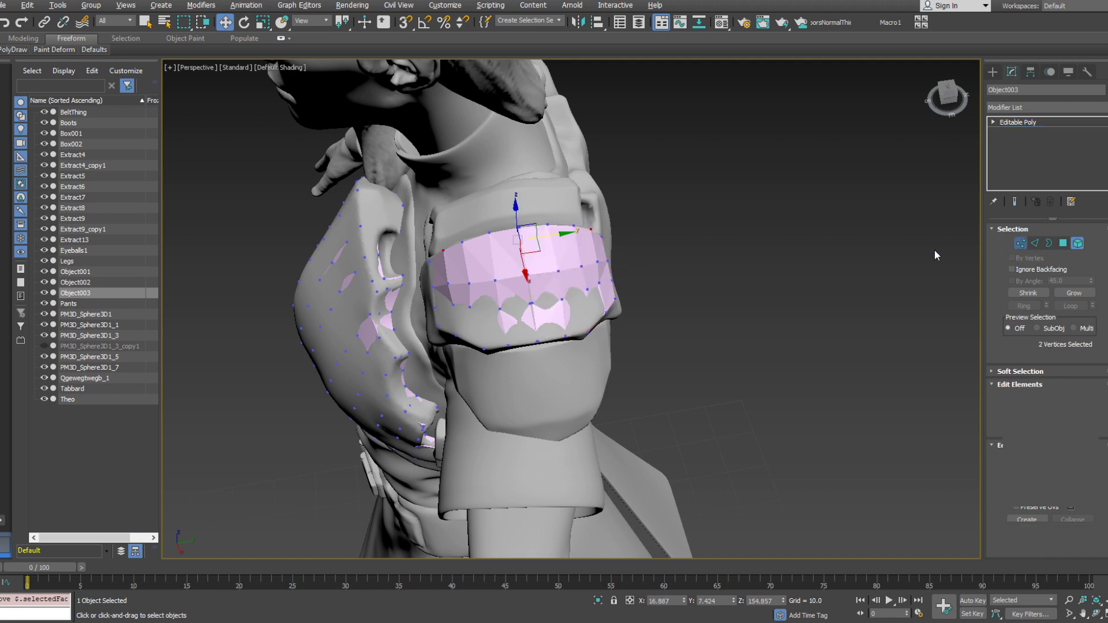
middle_click_drag(609, 277, 517, 306, "alt")
middle_click_drag(516, 206, 503, 202, "alt")
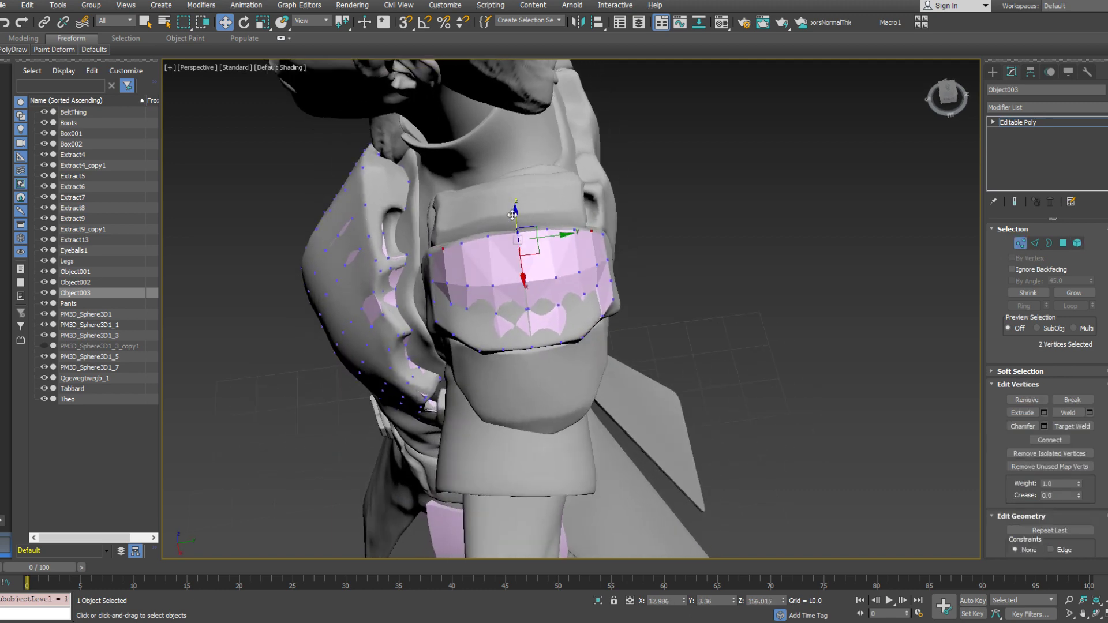
left_click(502, 202)
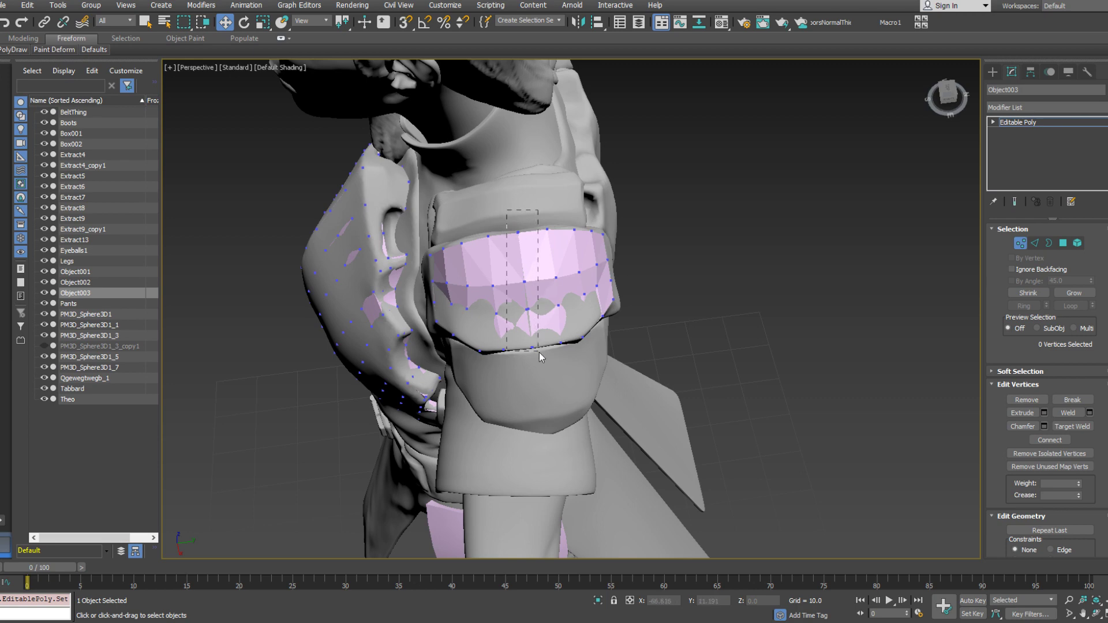
left_click_drag(507, 211, 539, 353)
middle_click_drag(539, 353, 534, 277, "alt")
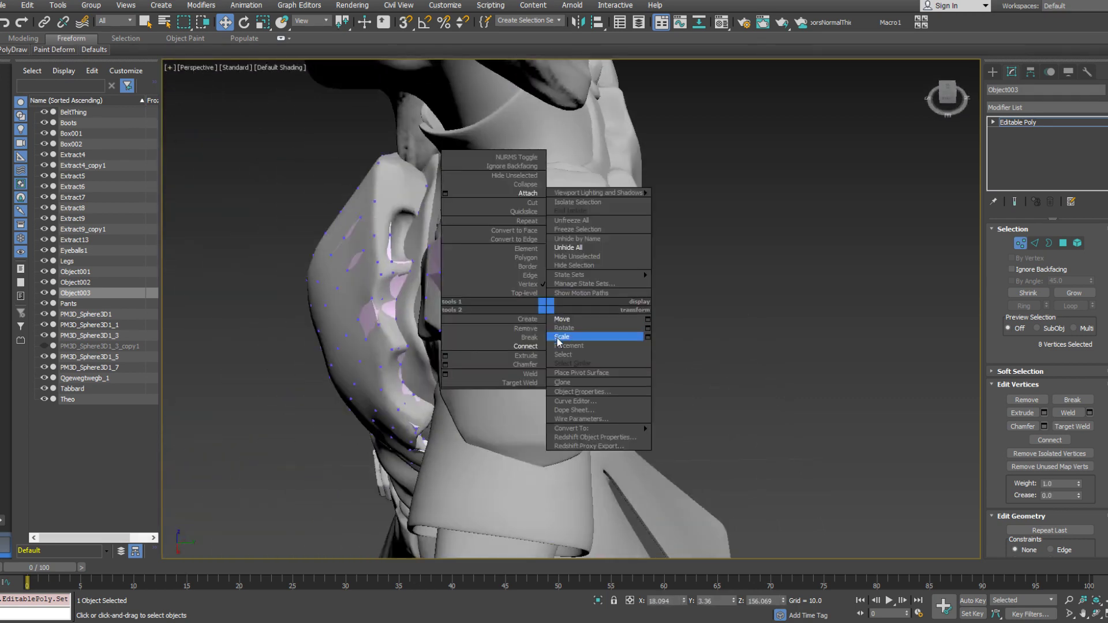
left_click(556, 337)
middle_click_drag(557, 337, 554, 357, "alt")
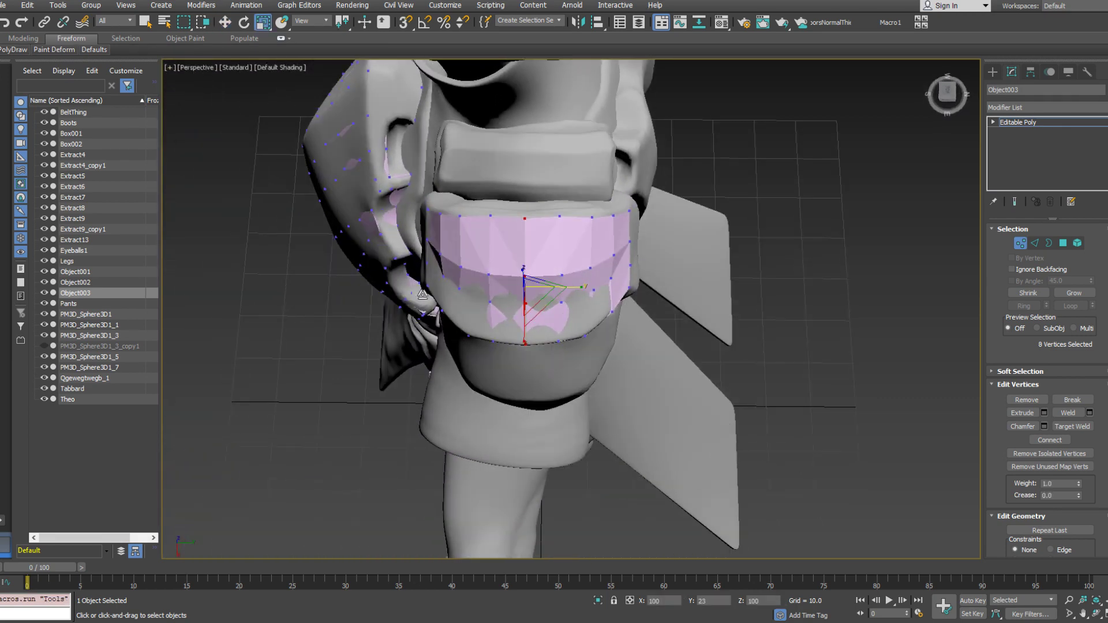
middle_click_drag(548, 289, 701, 226, "alt")
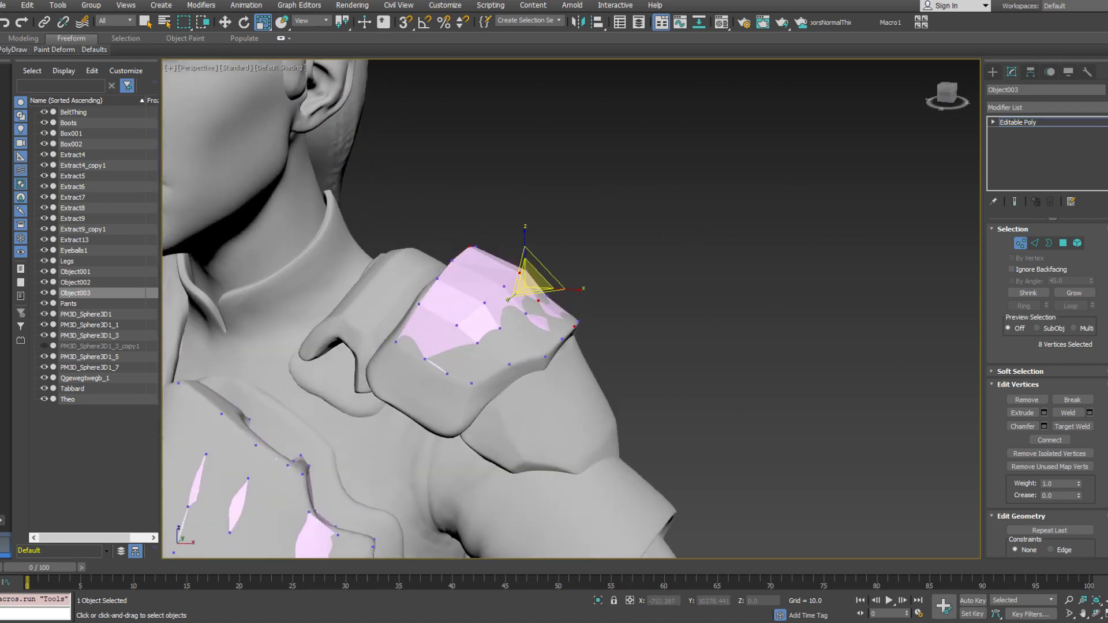
left_click(1068, 413)
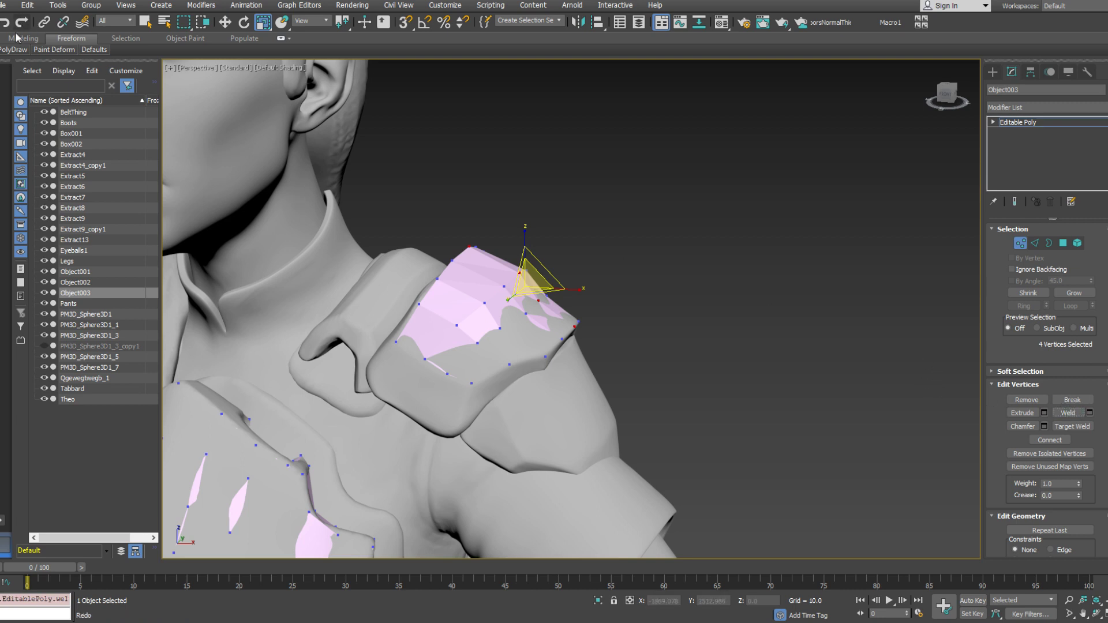
Extend the shoulder patch with new quads down to the upper plate's front lower corner and fit their vertices to its rim
mouse_move(16, 51)
left_click(112, 102)
middle_click_drag(319, 298, 430, 386, "alt")
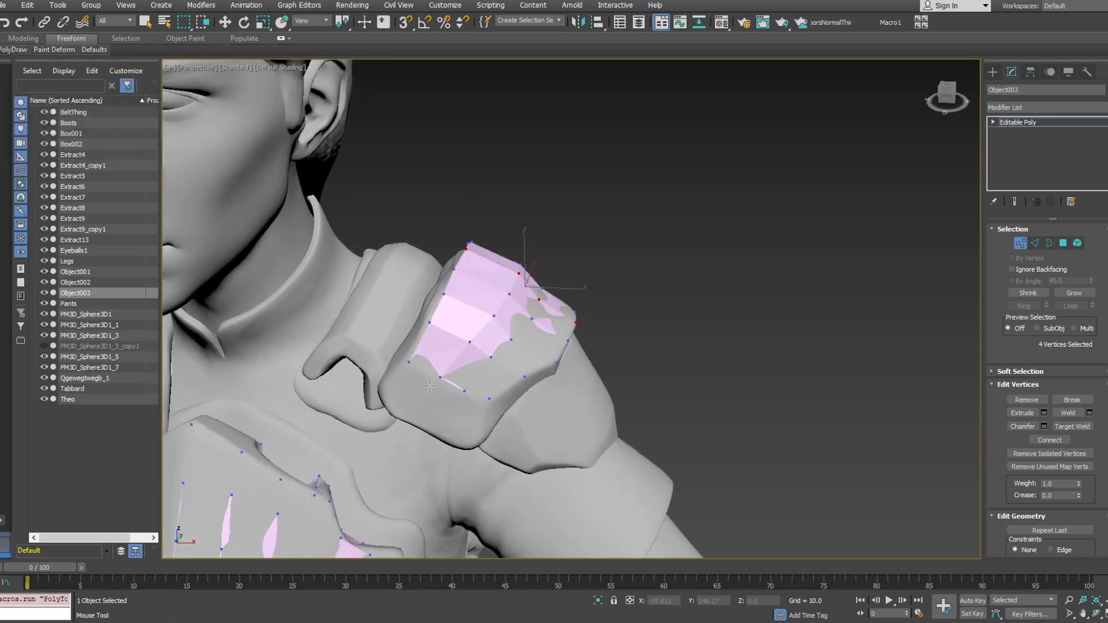
left_click_drag(452, 392, 400, 420, "ctrl+shift")
mouse_move(434, 420)
middle_mouse_down("alt")
mouse_move(402, 393)
mouse_move(444, 412)
middle_mouse_up("alt")
left_click(469, 430)
left_click_drag(469, 430, 469, 432)
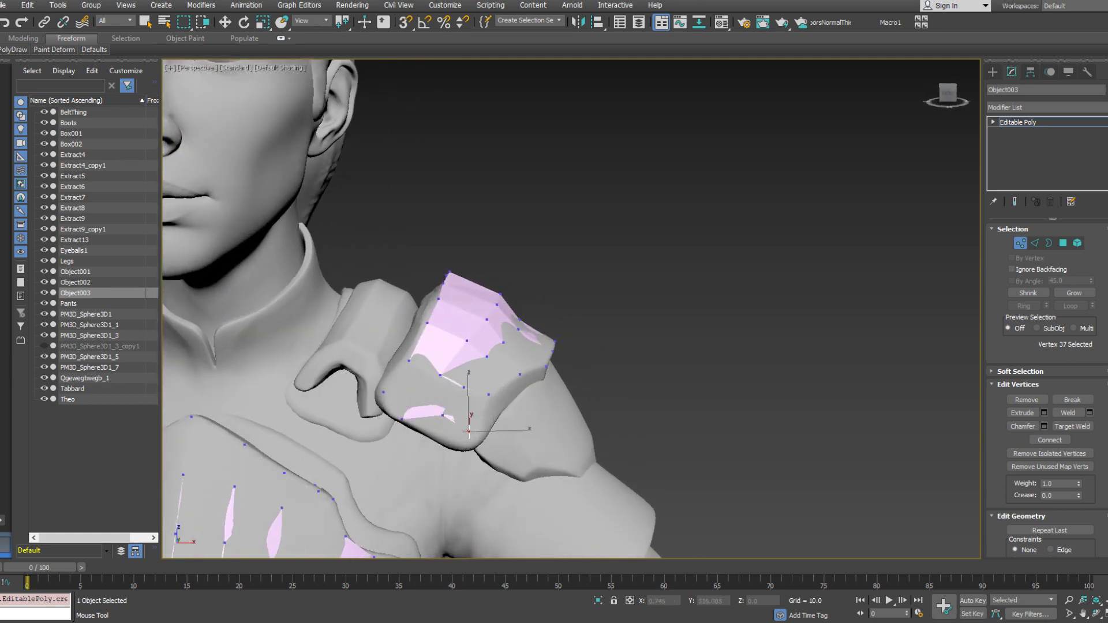
middle_click_drag(486, 411, 490, 399, "alt")
left_click(490, 398)
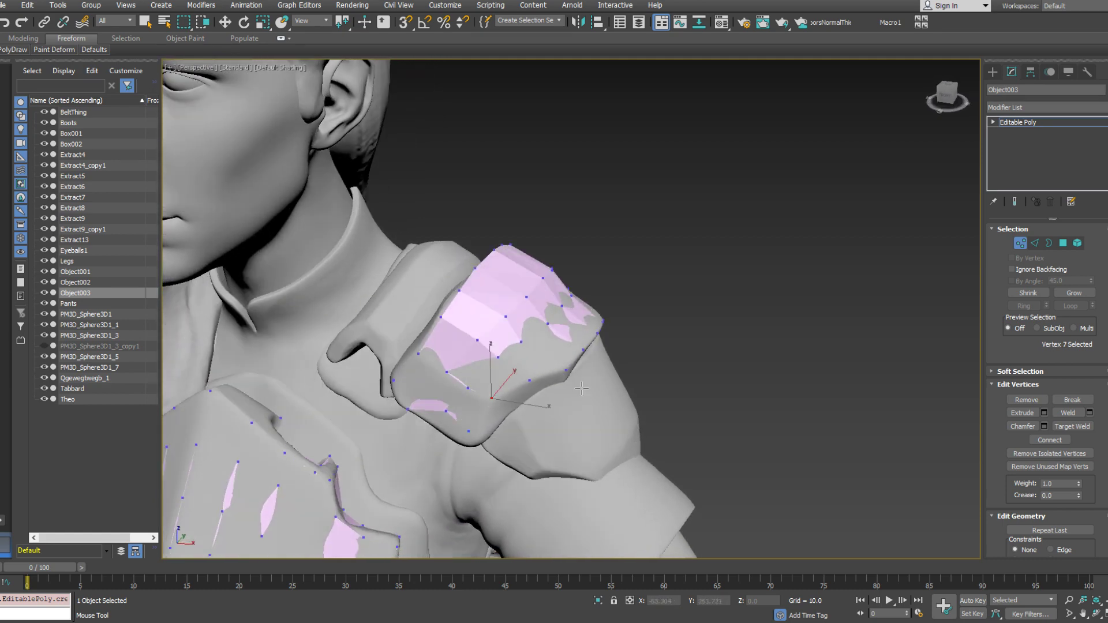
Extend the shoulder patch down the back of the upper plate and set the new vertices along its lower edge
middle_click_drag(582, 388, 408, 384, "alt")
middle_click_drag(507, 462, 465, 388)
left_click_drag(469, 451, 590, 429, "ctrl")
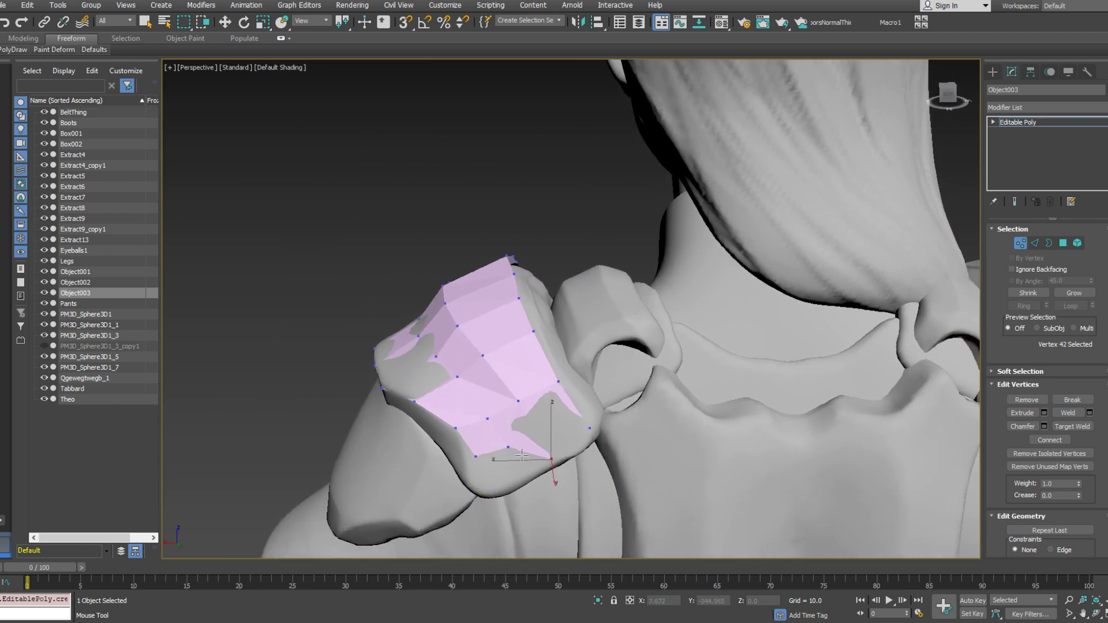
left_click(476, 456)
middle_click_drag(478, 454, 532, 357, "alt")
scroll(603, 407, "up", 3)
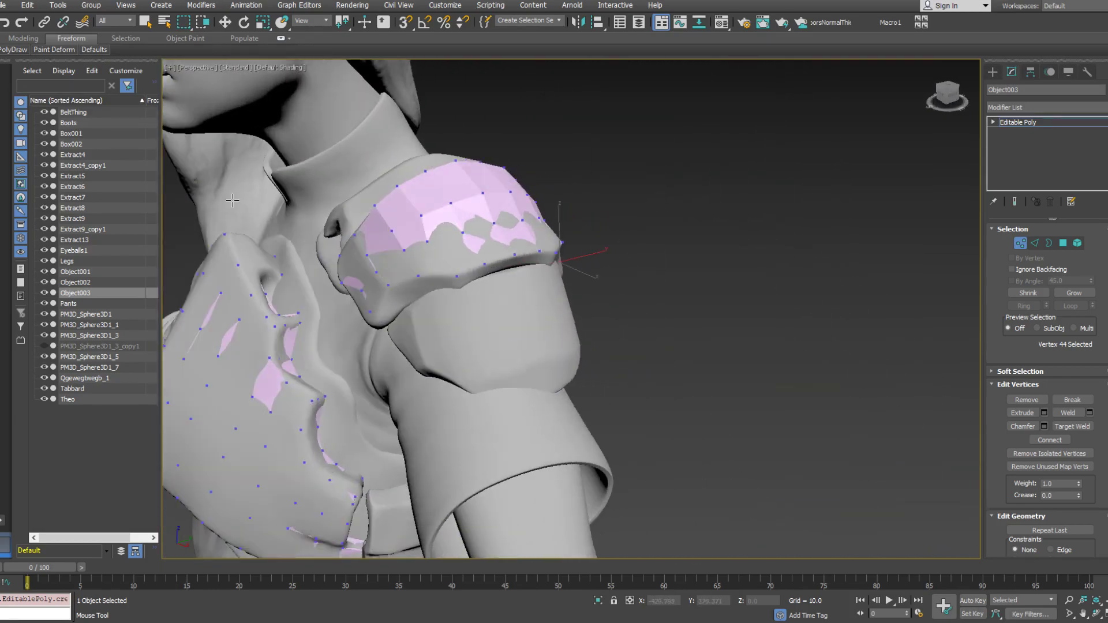
Place the first Step Build vertices on the lower shoulder plate near its front upper edge
mouse_move(13, 49)
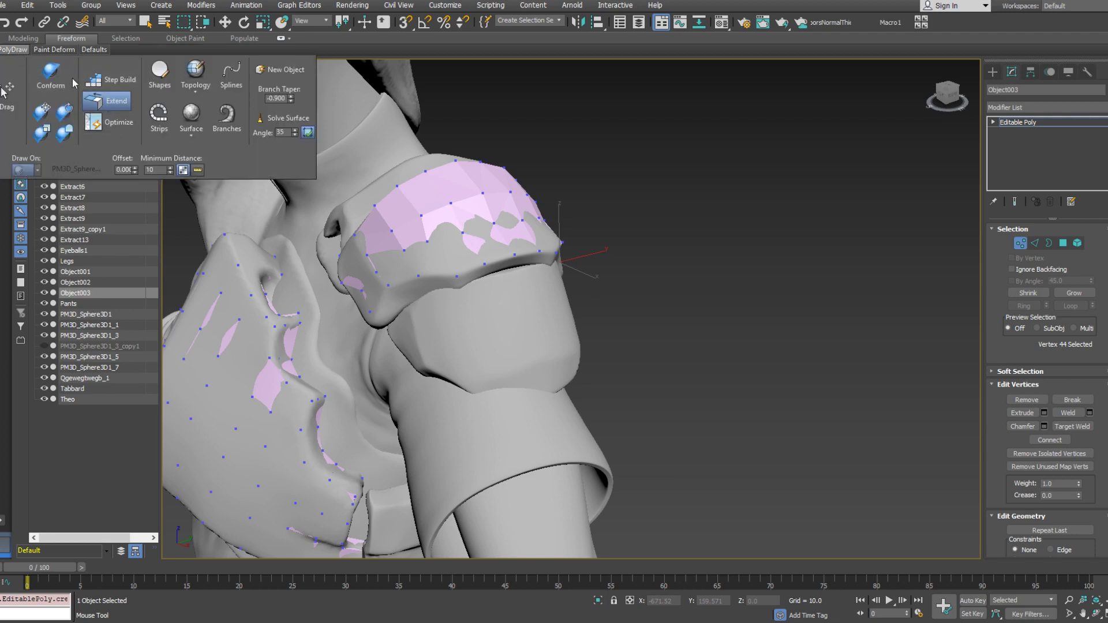
left_click(417, 335)
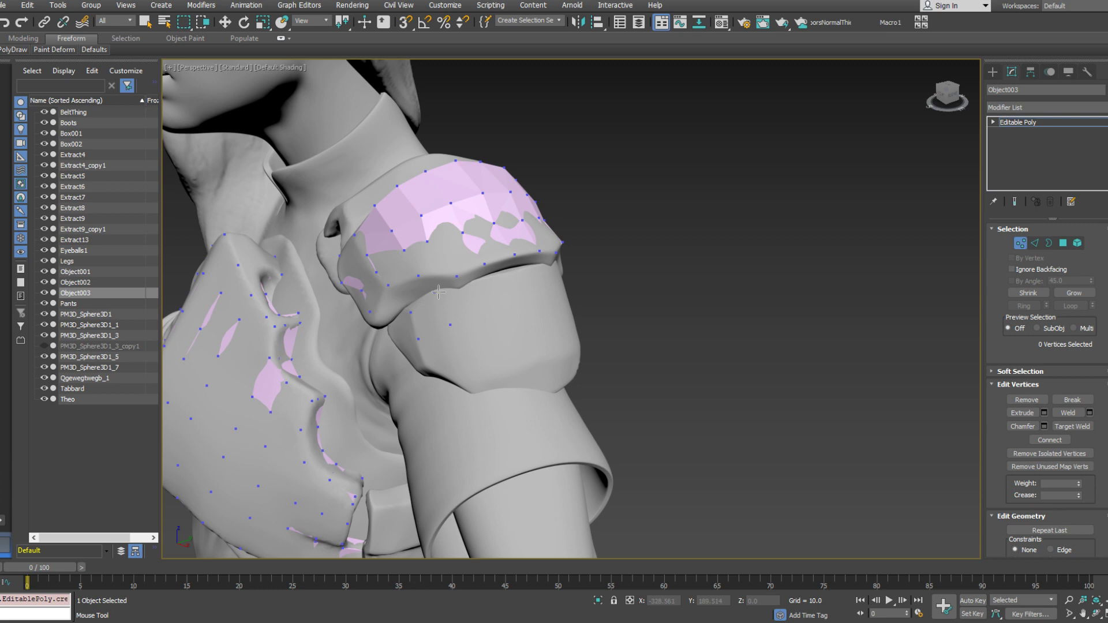
middle_click_drag(438, 292, 490, 300, "alt")
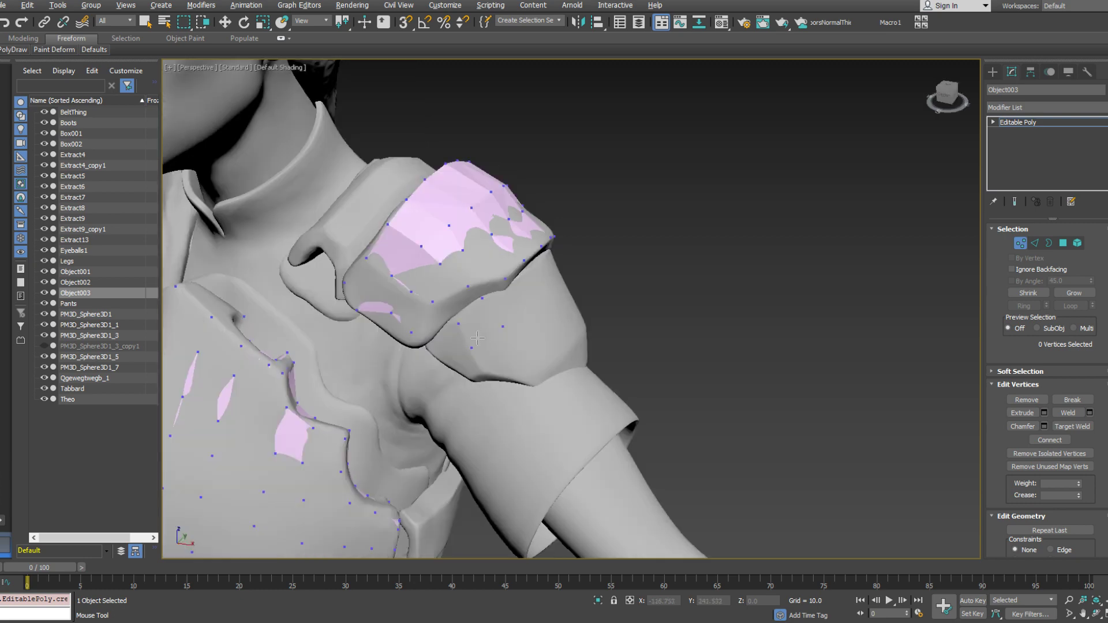
key("F3")
key("F3")
Extend the first quads down the lower plate's front edge and adjust their vertices to follow its outline
mouse_move(8, 52)
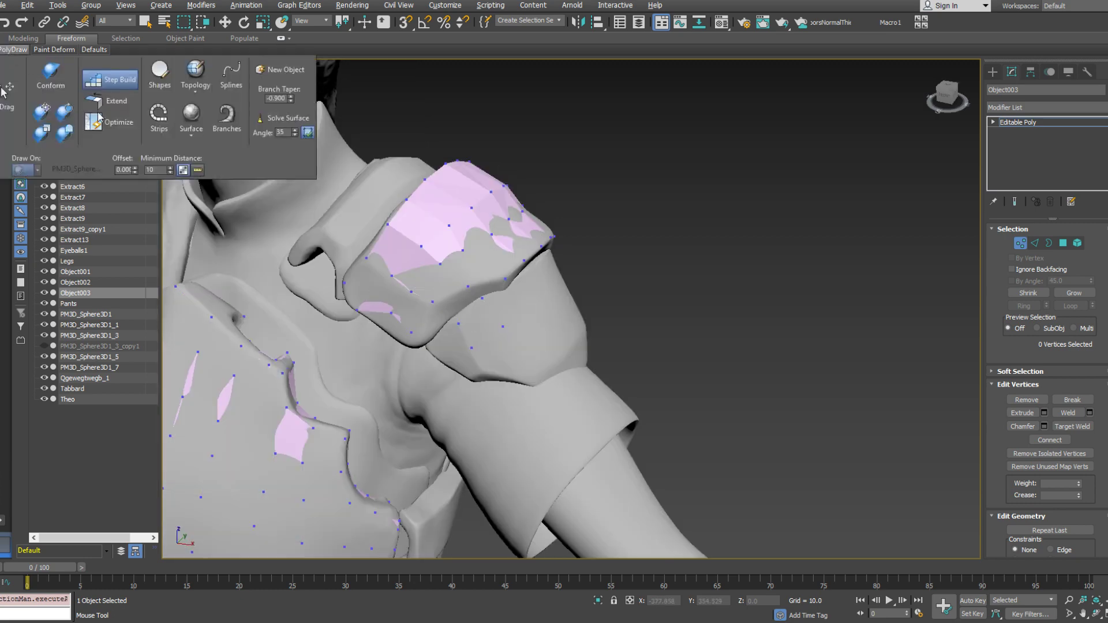
left_click(109, 100)
middle_click_drag(497, 344, 485, 376, "alt")
left_click(478, 373)
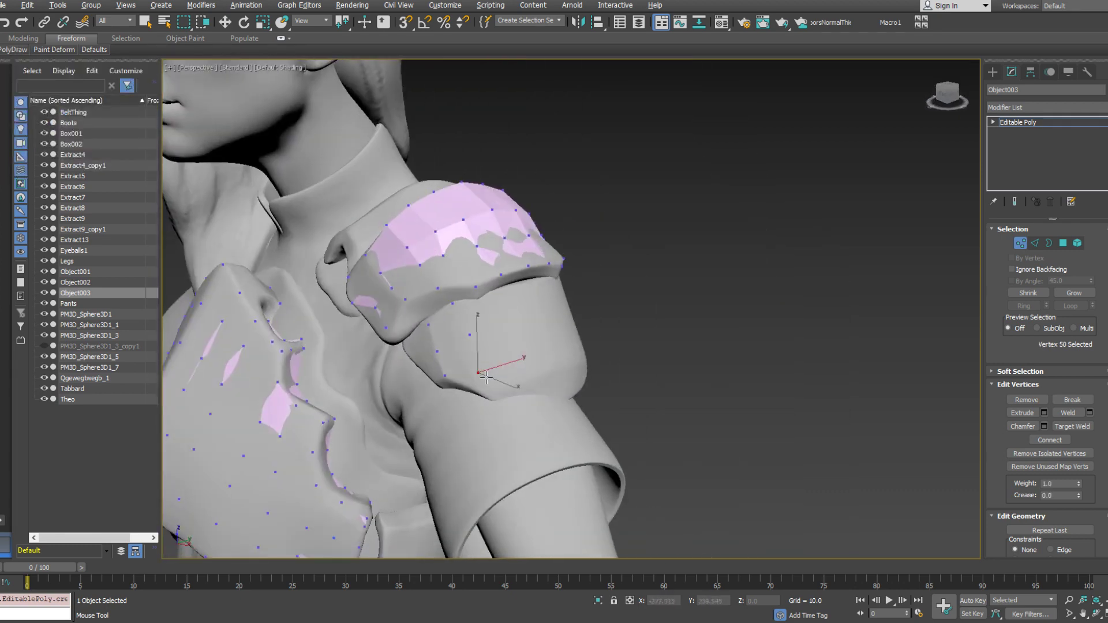
left_click(443, 370)
left_click_drag(443, 370, 464, 326)
left_click(434, 339)
left_click_drag(462, 366, 485, 396)
middle_click_drag(488, 397, 455, 371, "alt")
left_click(434, 346)
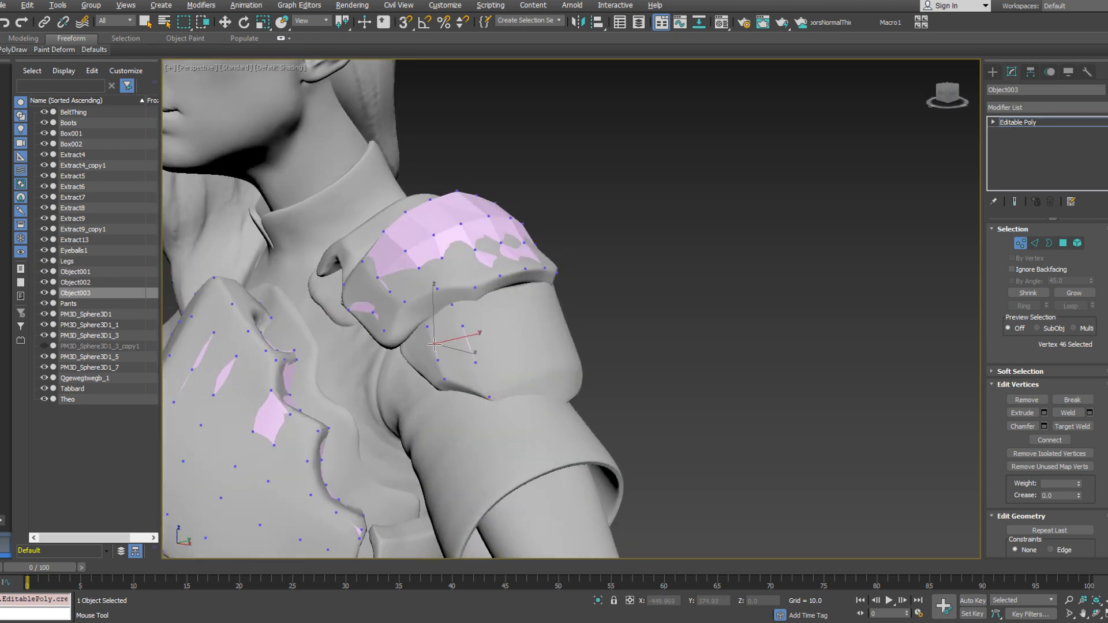
left_click_drag(476, 363, 473, 348)
middle_click_drag(476, 349, 465, 365, "alt")
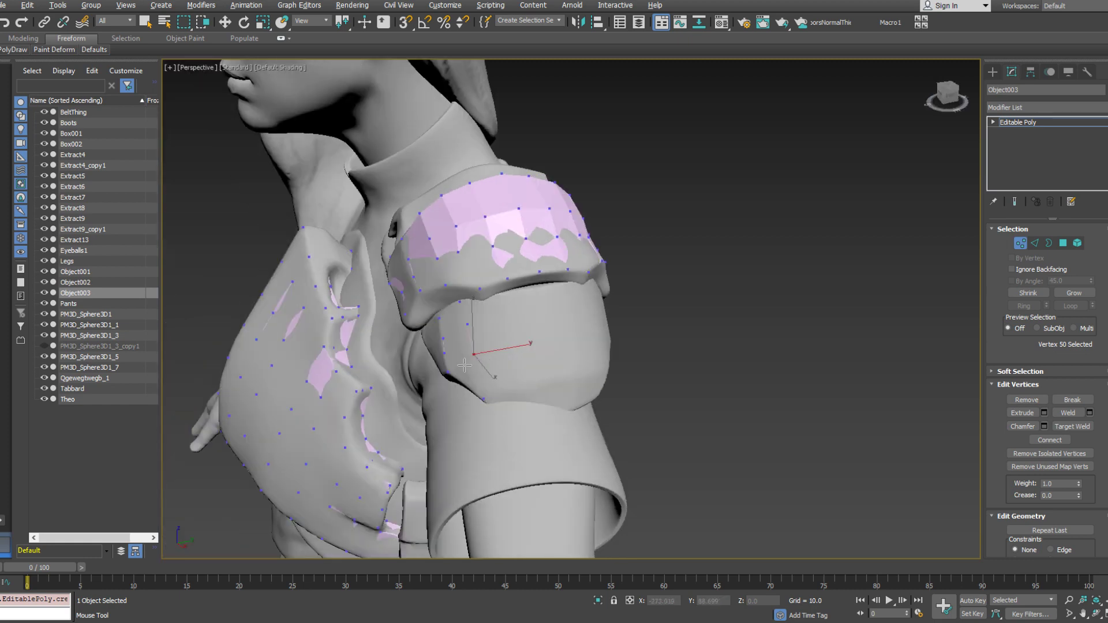
Adjust the upper vertex of the lower plate's next quad column, undoing the stray edit beside it
mouse_move(508, 319)
middle_mouse_down("alt")
mouse_move(516, 311)
mouse_move(501, 291)
mouse_move(506, 311)
middle_mouse_up("alt")
left_click(505, 312)
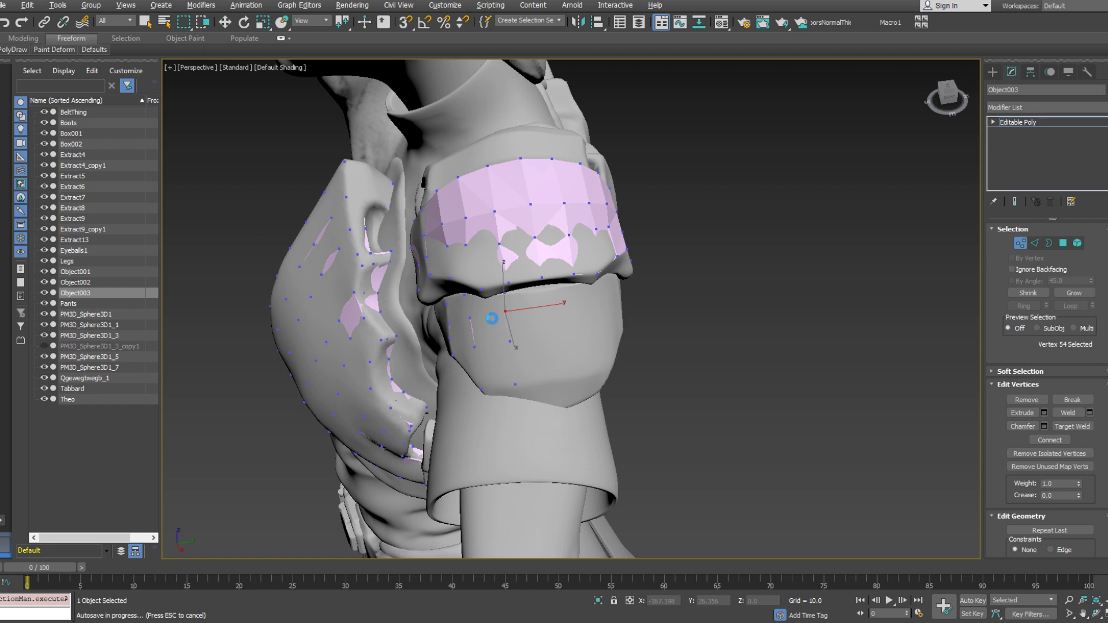
left_click(539, 320, "ctrl")
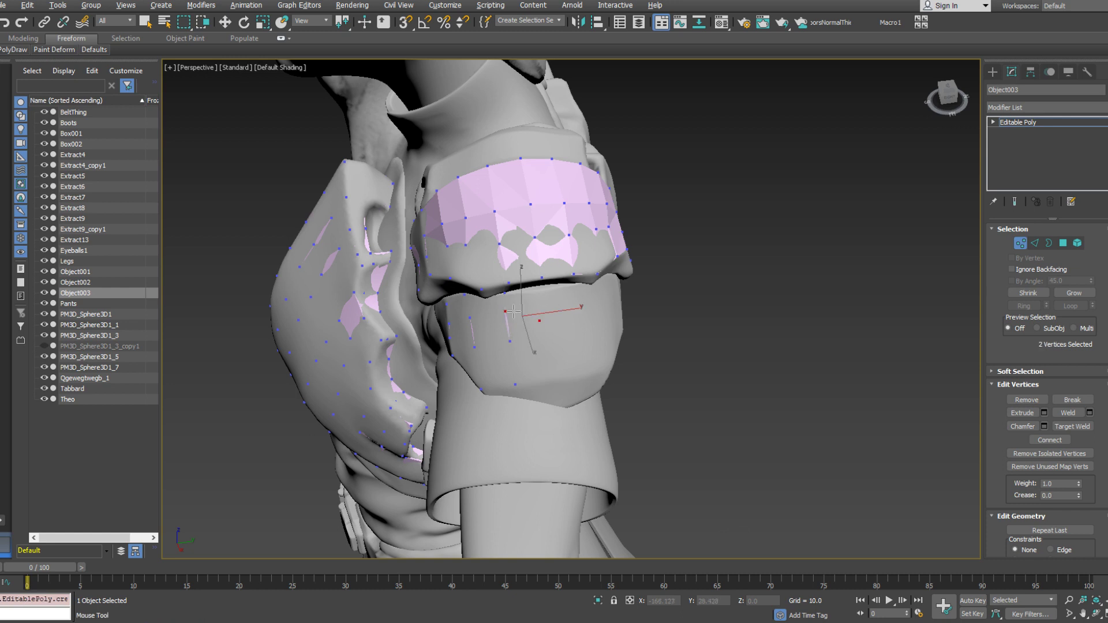
key("ctrl+z")
left_click_drag(505, 312, 507, 318)
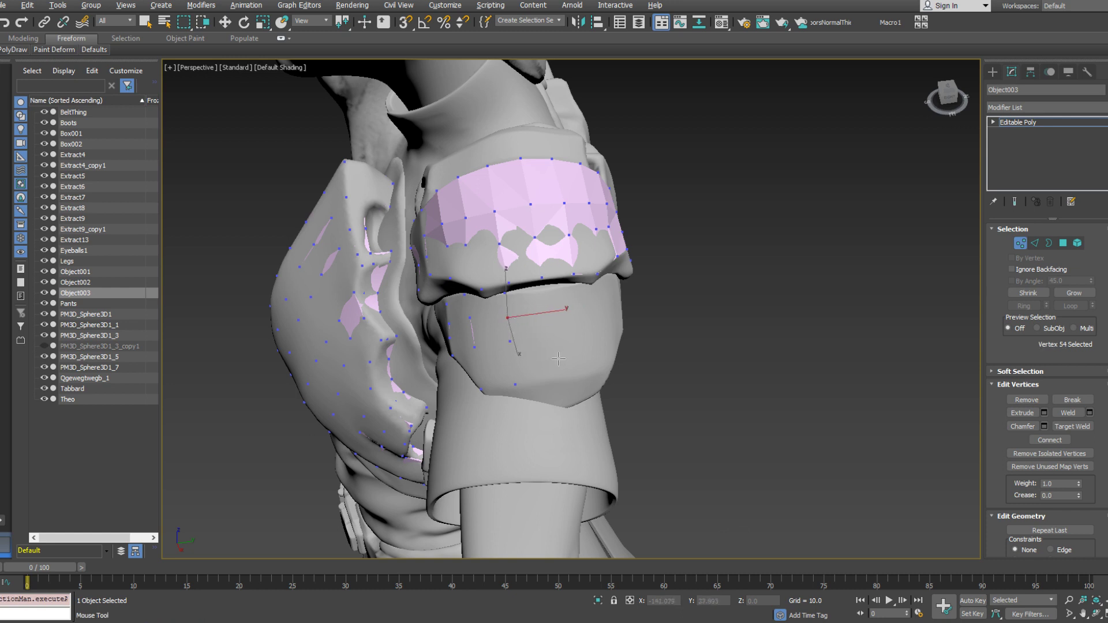
Add another column of vertices down the middle of the lower shoulder plate, from its upper edge to near its bottom
middle_click_drag(559, 359, 540, 362, "alt")
left_click(539, 296)
left_click(538, 321)
left_click(541, 388)
left_click(538, 345)
left_click_drag(540, 351, 543, 390)
middle_click_drag(544, 390, 496, 402, "alt")
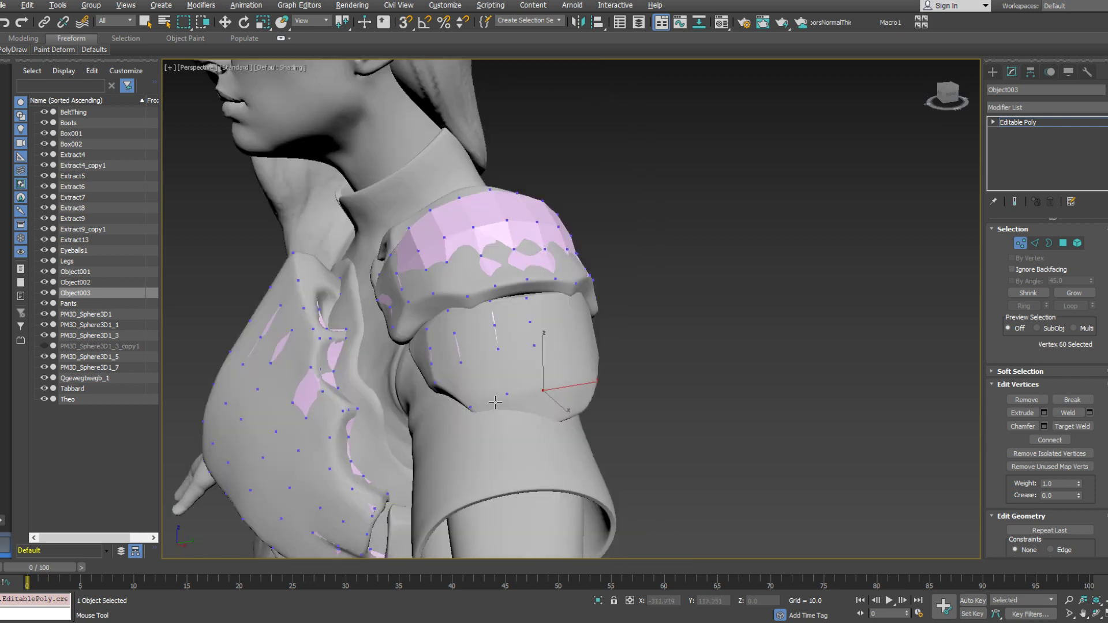
Place vertices along the lower plate's bottom rim above the sleeve, undoing the misplaced last one
left_click(479, 415)
left_click(515, 402)
left_click(508, 398)
left_click(544, 395)
key("ctrl+z")
left_click_drag(527, 395, 531, 403, "shift")
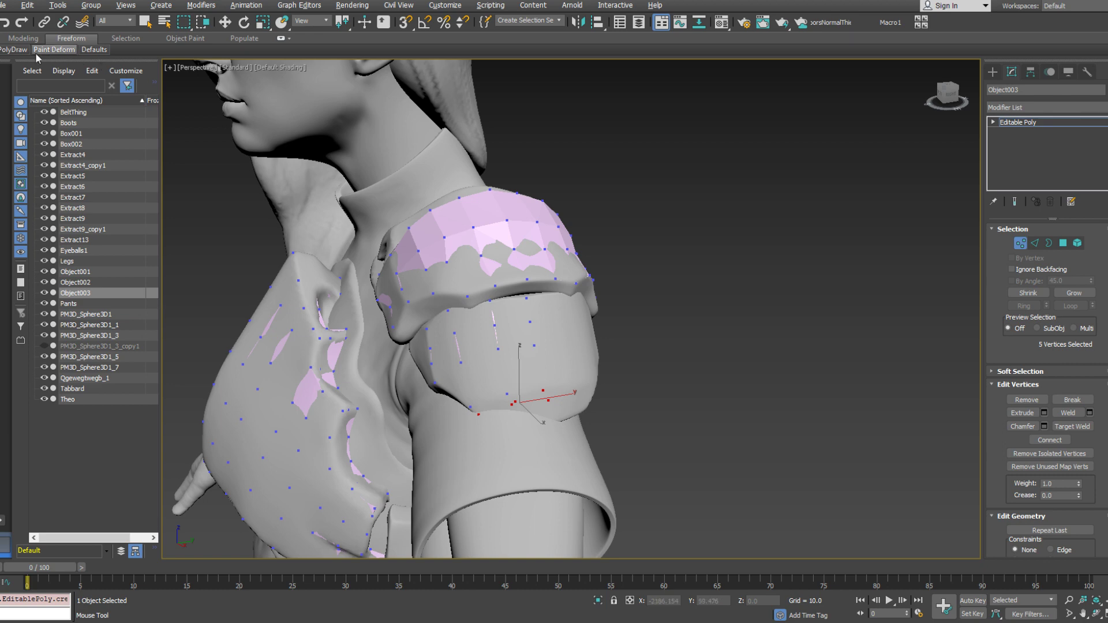
Extend the lower plate's quads to its bottom rim and line up the new row's vertices in wireframe
mouse_move(21, 51)
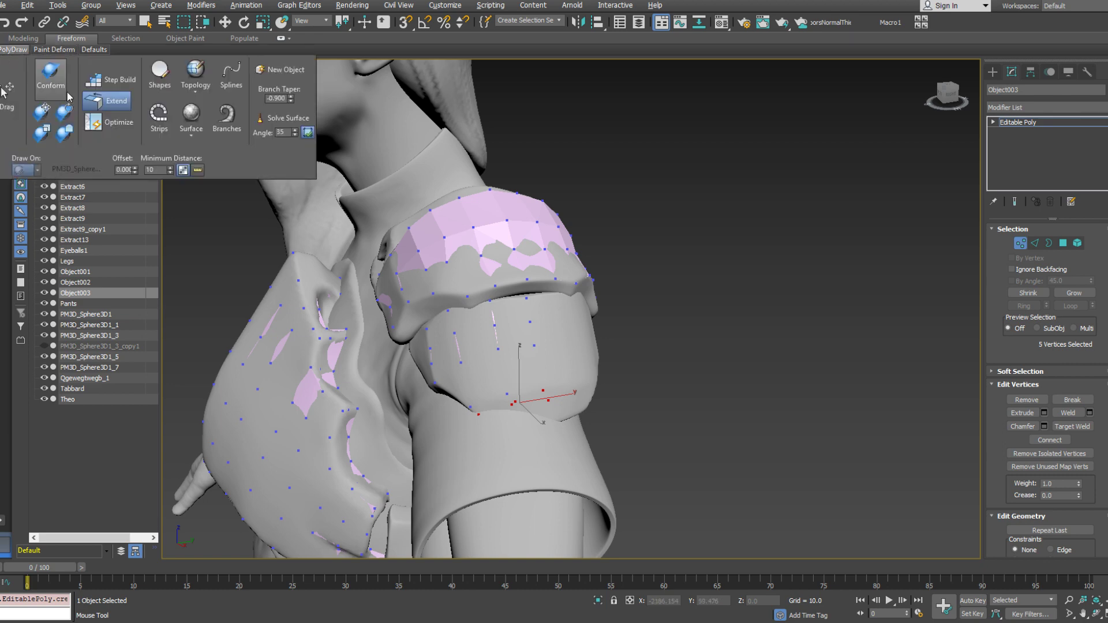
left_click(513, 412)
key("F3")
middle_click_drag(515, 416, 508, 423, "alt")
left_click_drag(512, 403, 508, 413)
left_click(544, 395, "ctrl")
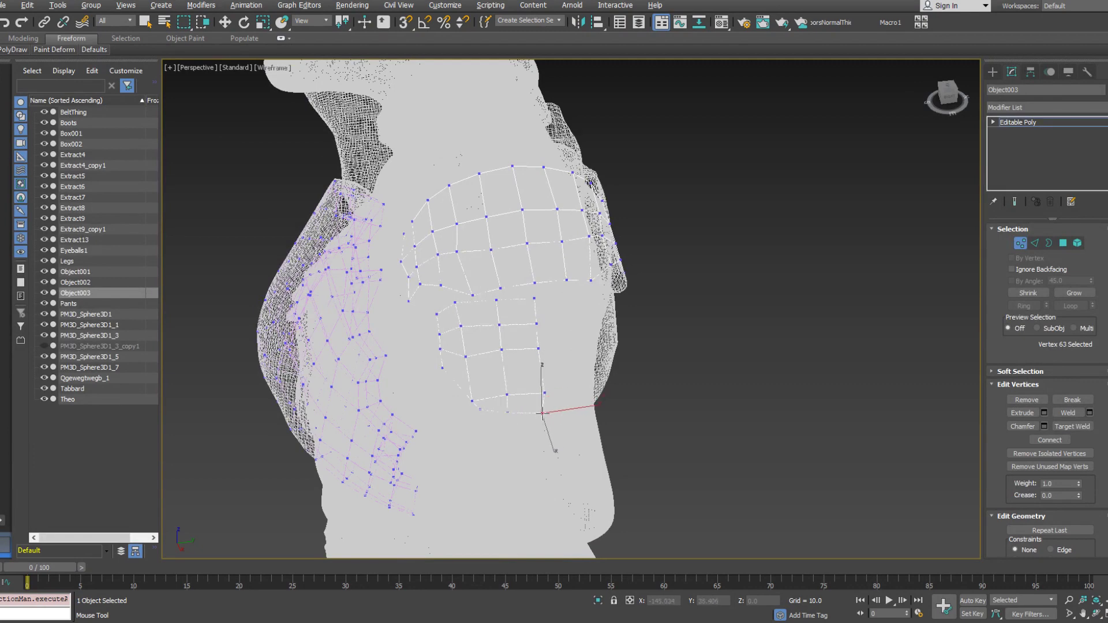
Reposition the bottom-row vertices of the lower plate's mesh to fit its rim in shaded view
mouse_move(497, 404)
middle_mouse_down("alt")
mouse_move(513, 386)
mouse_move(480, 418)
middle_mouse_up("alt")
key("F3")
left_click_drag(481, 417, 484, 419)
mouse_move(484, 420)
middle_mouse_down("alt")
mouse_move(631, 408)
mouse_move(524, 427)
middle_mouse_up("alt")
key("F3")
key("F3")
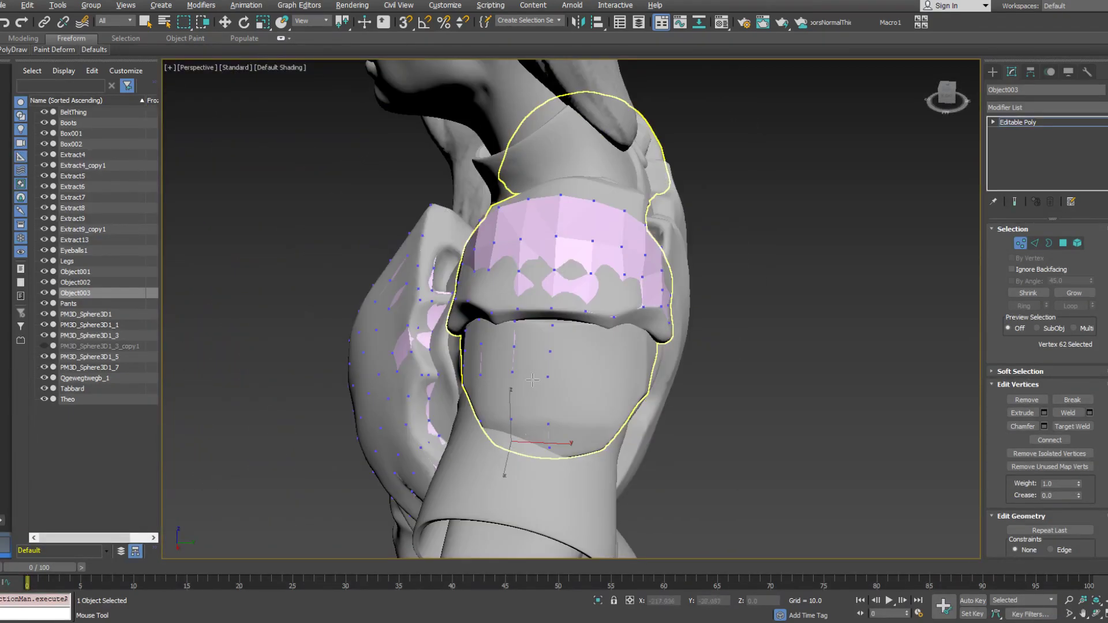
middle_click_drag(533, 379, 548, 373, "alt")
left_click(550, 449, "ctrl")
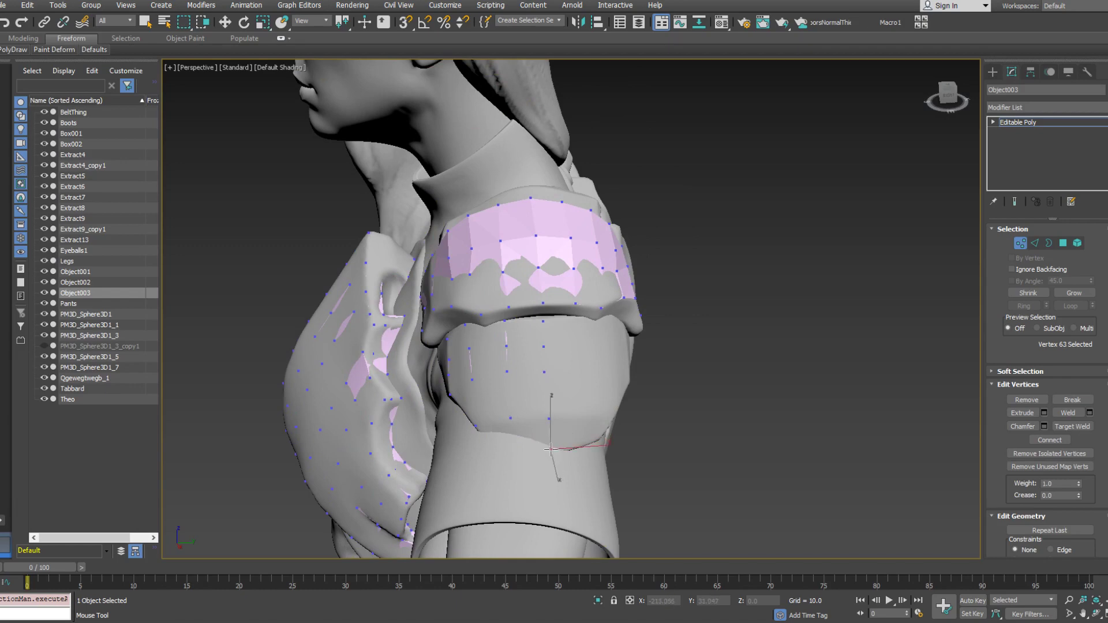
Reposition inner vertices of the lower shoulder plate's mesh in wireframe so its rows and columns run evenly
mouse_move(550, 449)
middle_mouse_down("alt")
mouse_move(564, 434)
mouse_move(536, 439)
mouse_move(603, 433)
mouse_move(493, 450)
mouse_move(413, 430)
mouse_move(559, 413)
mouse_move(527, 416)
mouse_move(519, 441)
mouse_move(403, 404)
middle_mouse_up("alt")
key("F3")
left_click_drag(420, 405, 416, 404)
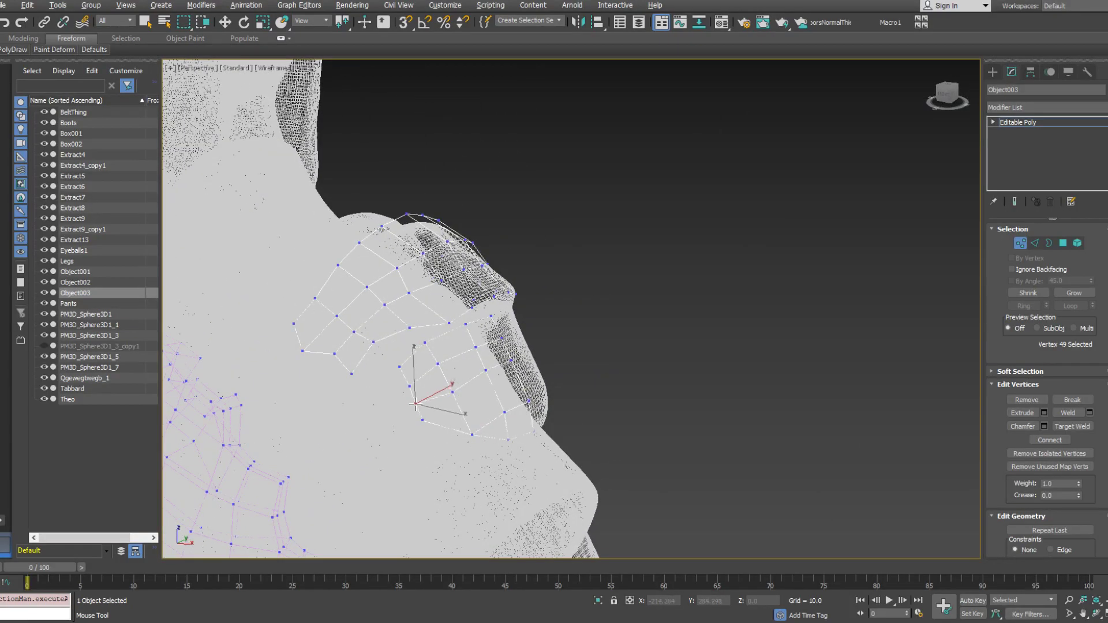
middle_click_drag(415, 403, 473, 418, "alt")
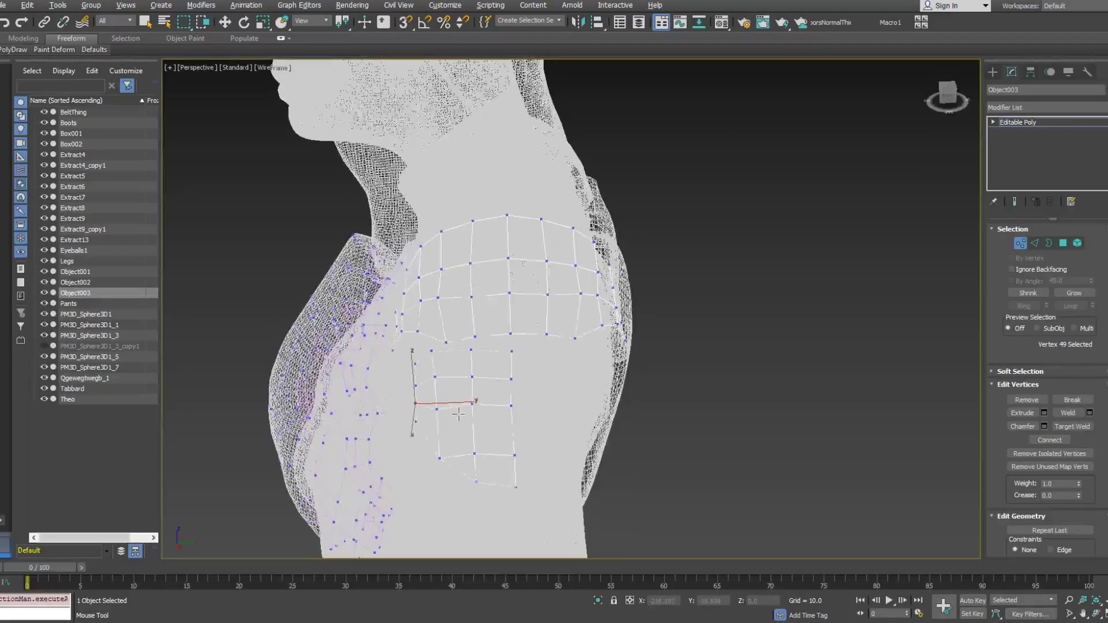
left_click_drag(511, 406, 474, 418)
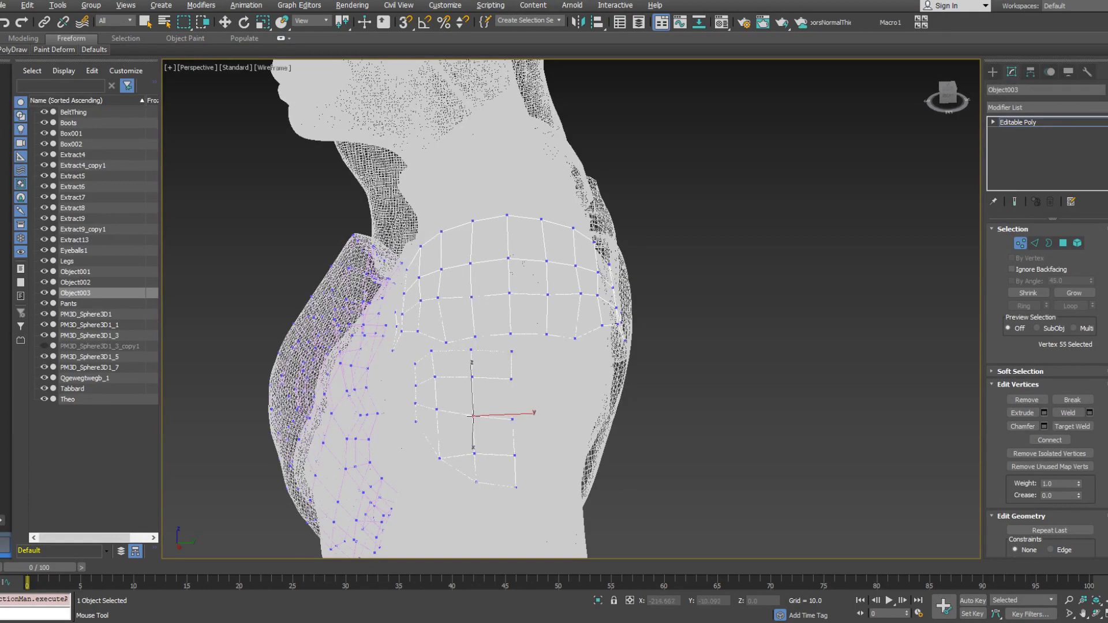
Detach the lower shoulder plate's element from the upper plate's mesh as a separate object
middle_click_drag(557, 404, 581, 362, "alt")
left_click(1078, 244)
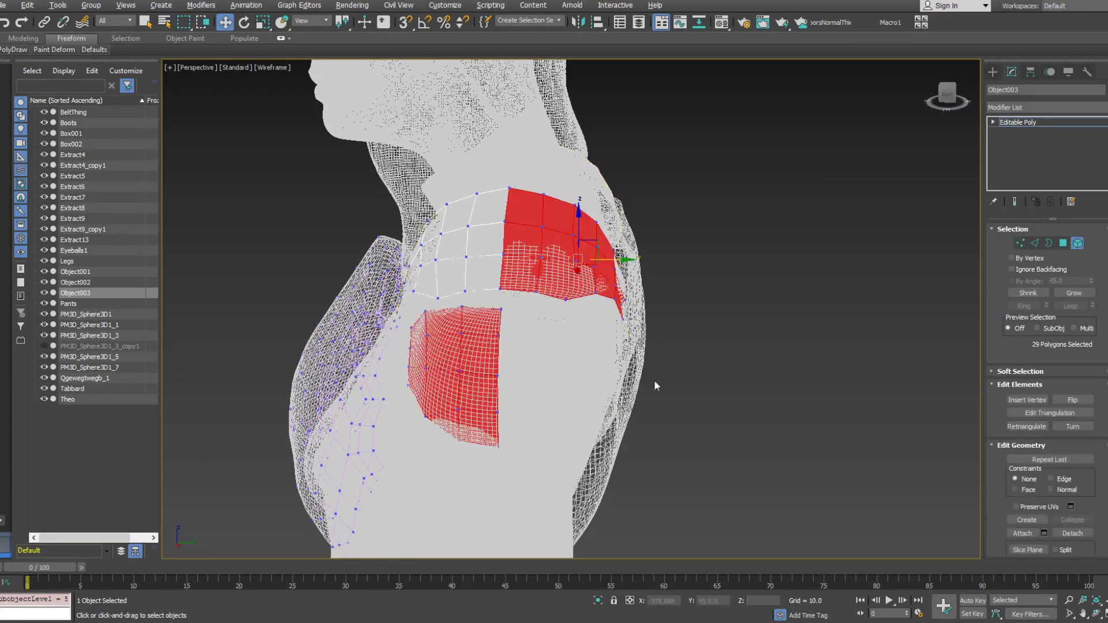
left_click(472, 363)
middle_click_drag(495, 366, 758, 426, "alt")
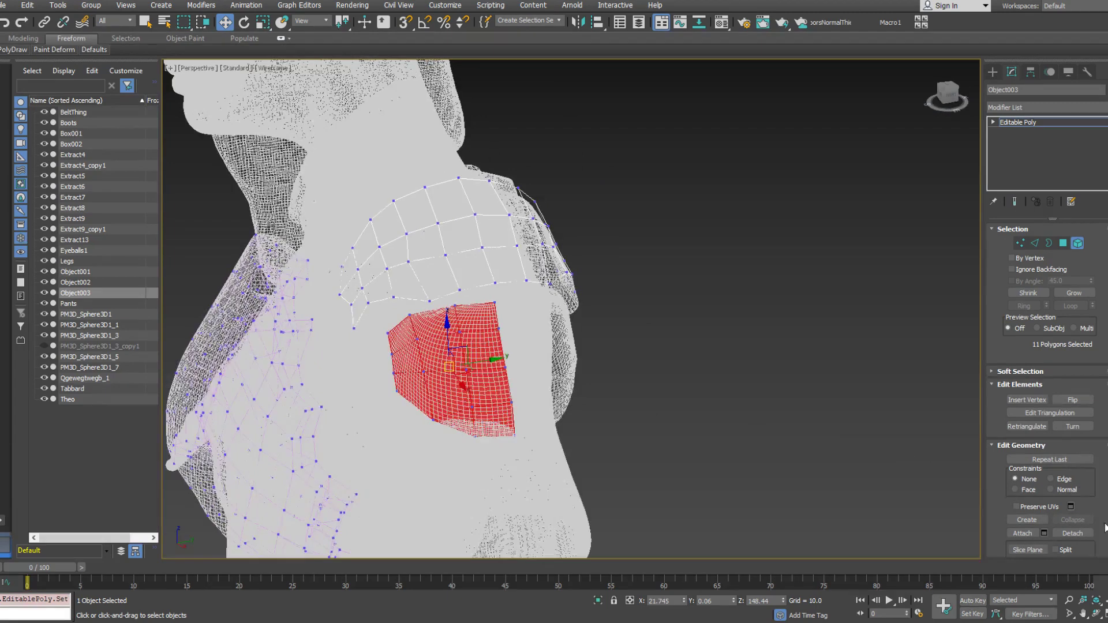
left_click(1073, 534)
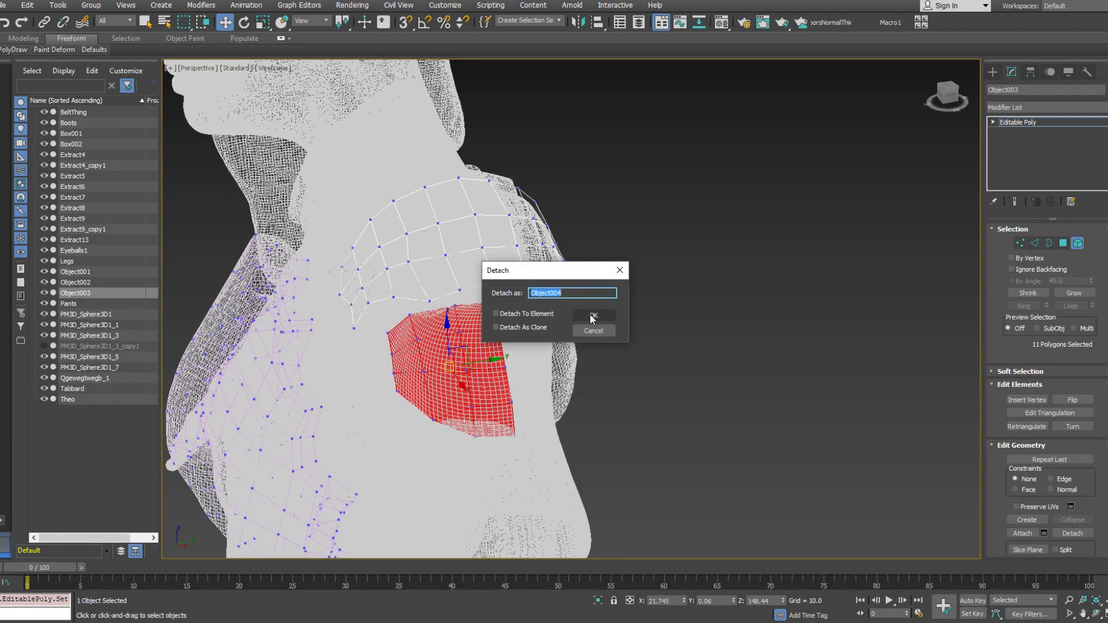
left_click(593, 317)
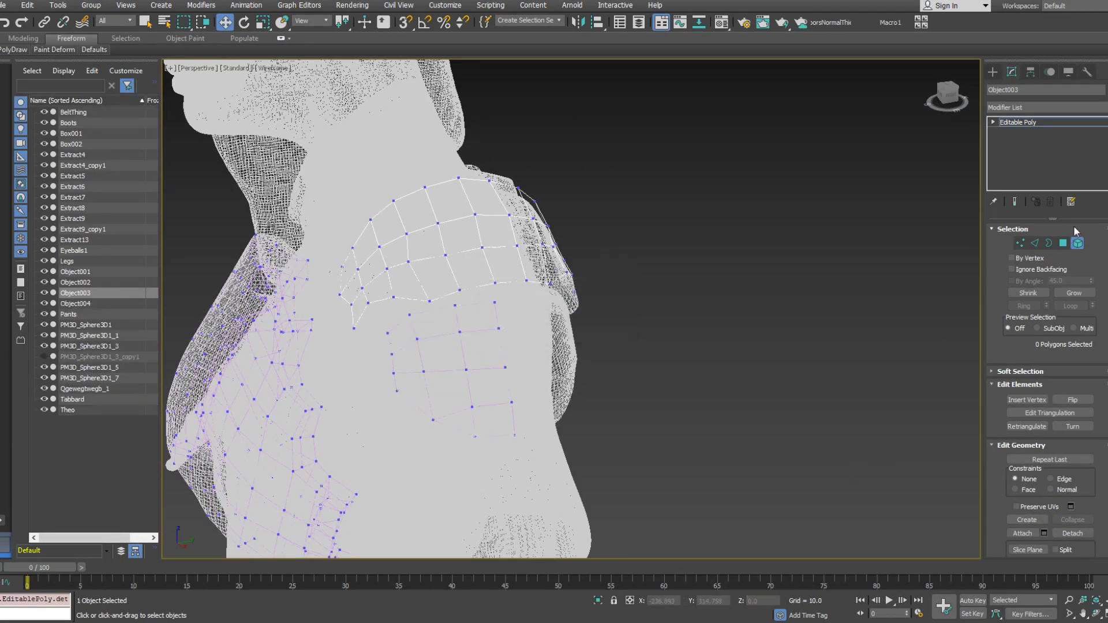
Select the detached lower plate mesh and create a mirrored copy of it
left_click(1077, 243)
left_click(474, 332)
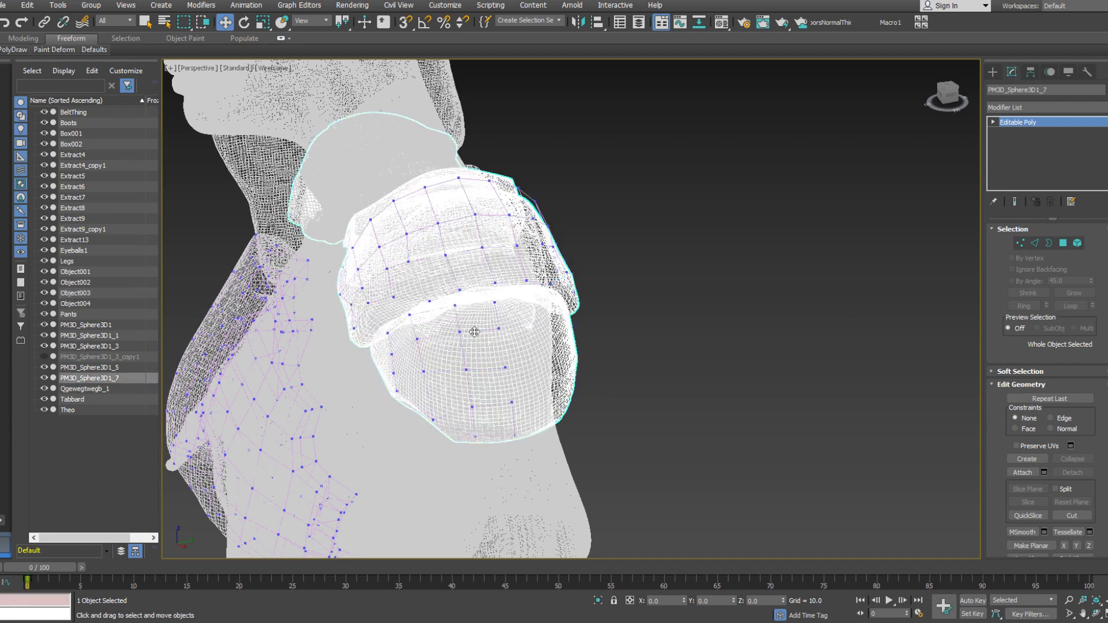
left_click(474, 332)
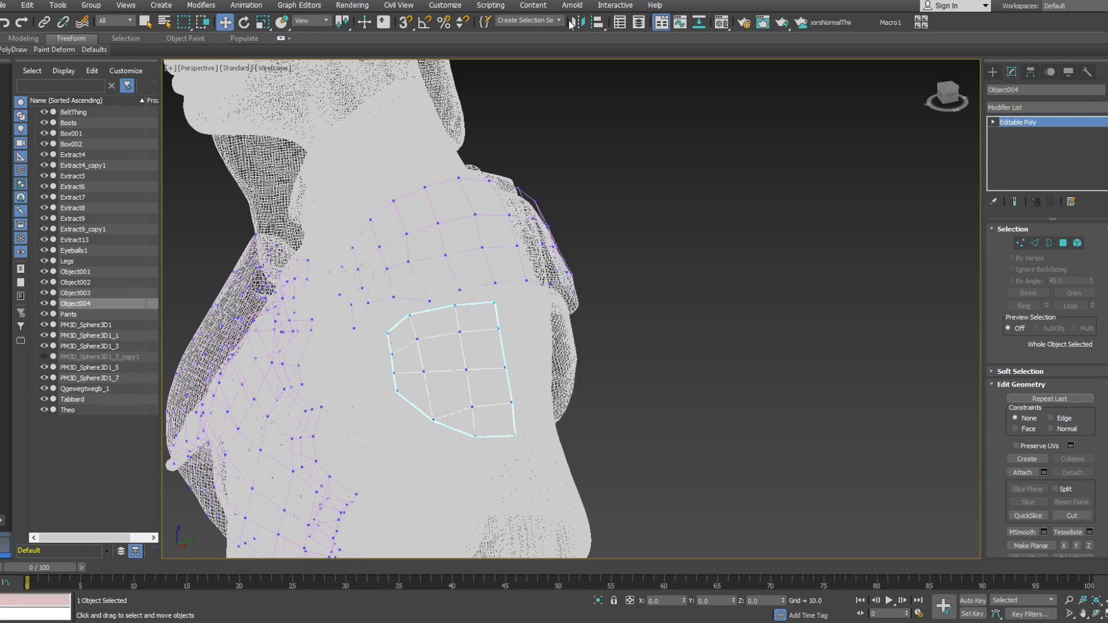
left_click(571, 23)
left_click(521, 339)
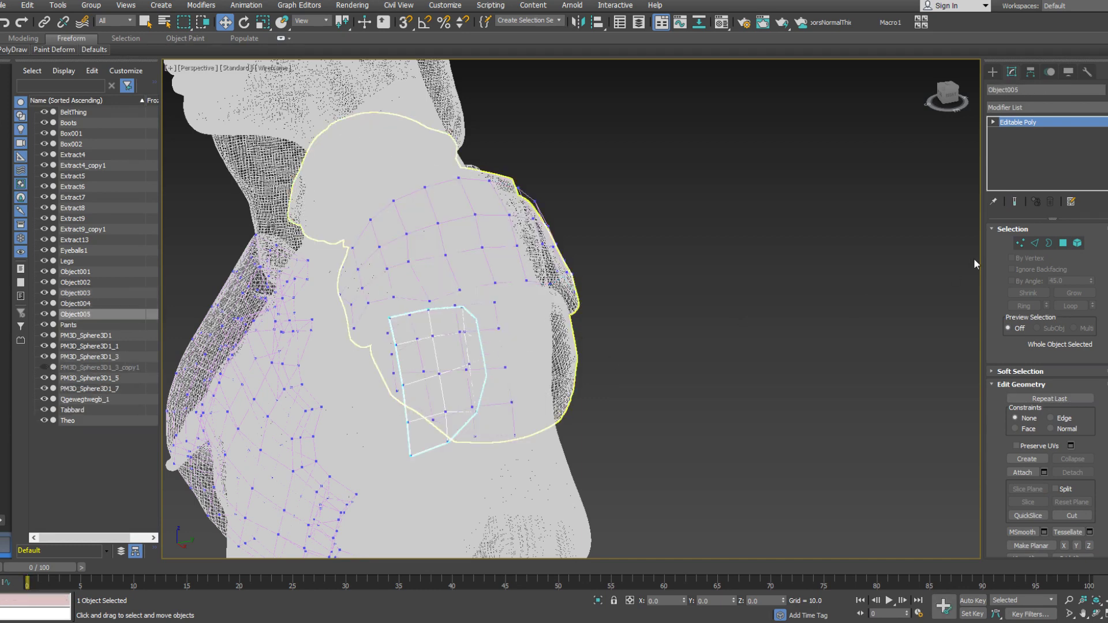
Try to attach the mirrored half to the lower plate's mesh, undoing the mistaken attachment of the body
left_click(495, 402)
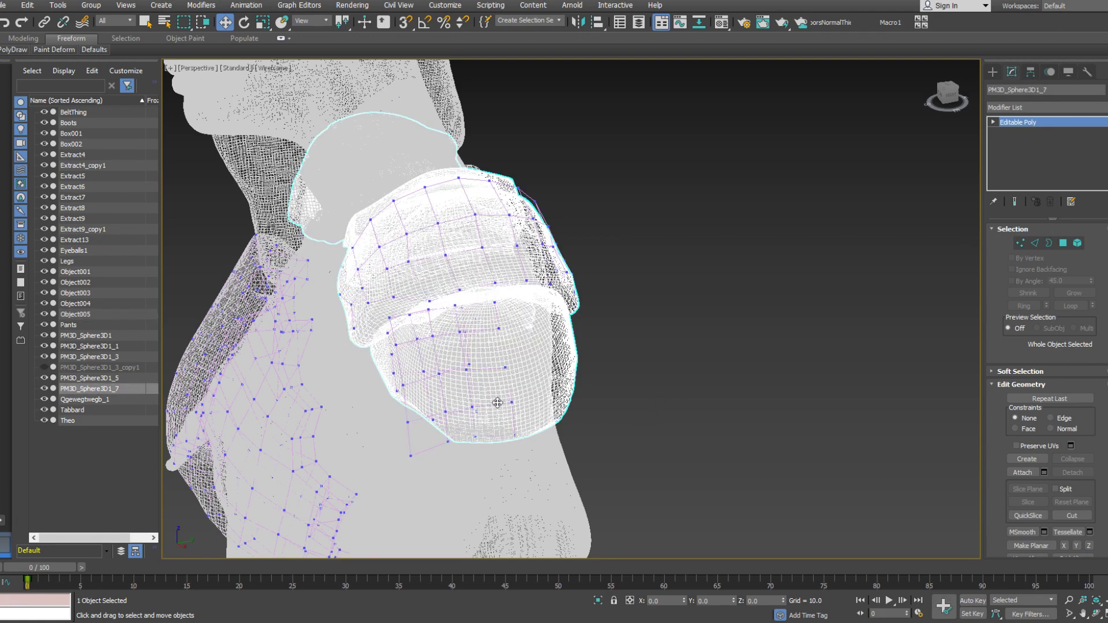
left_click(496, 404)
right_click(498, 404)
left_click(462, 304)
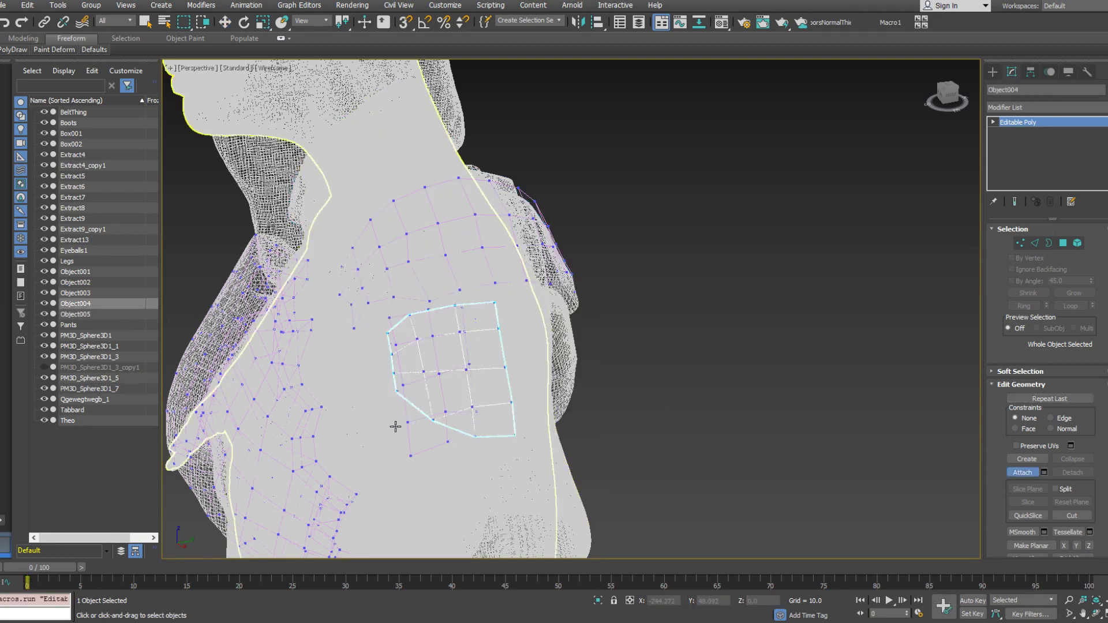
key("F3")
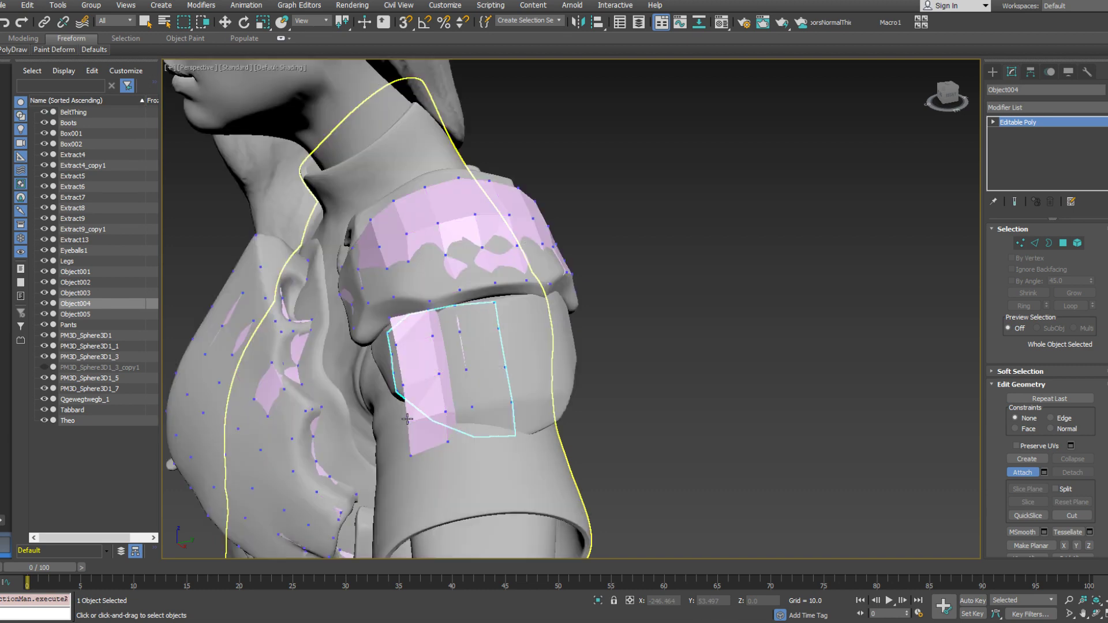
left_click(440, 422)
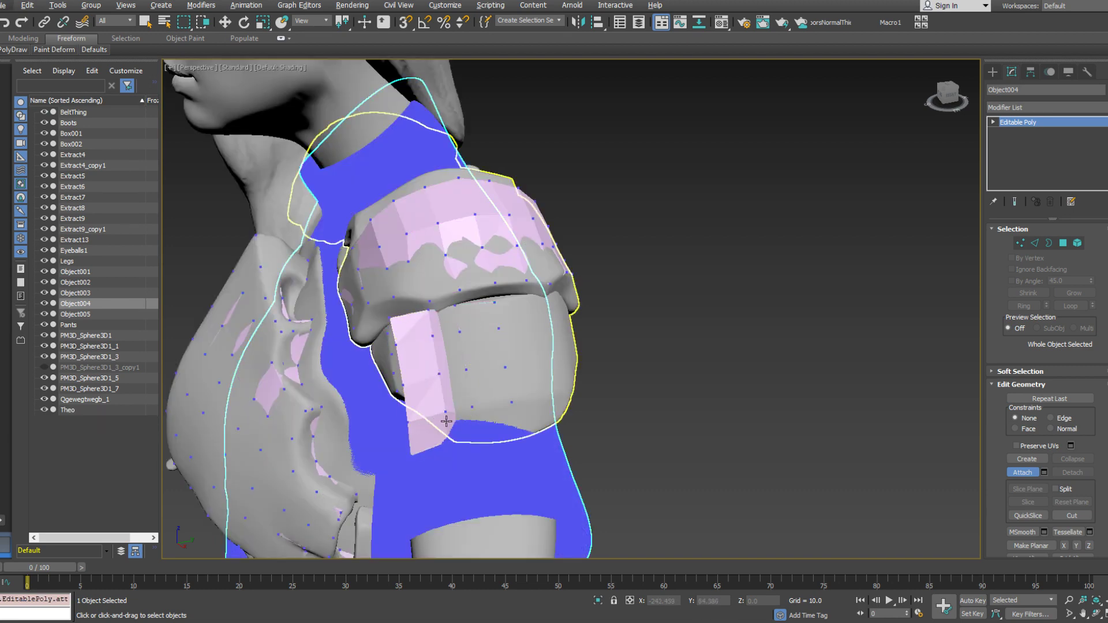
middle_click_drag(446, 421, 513, 425, "alt")
key("ctrl+z")
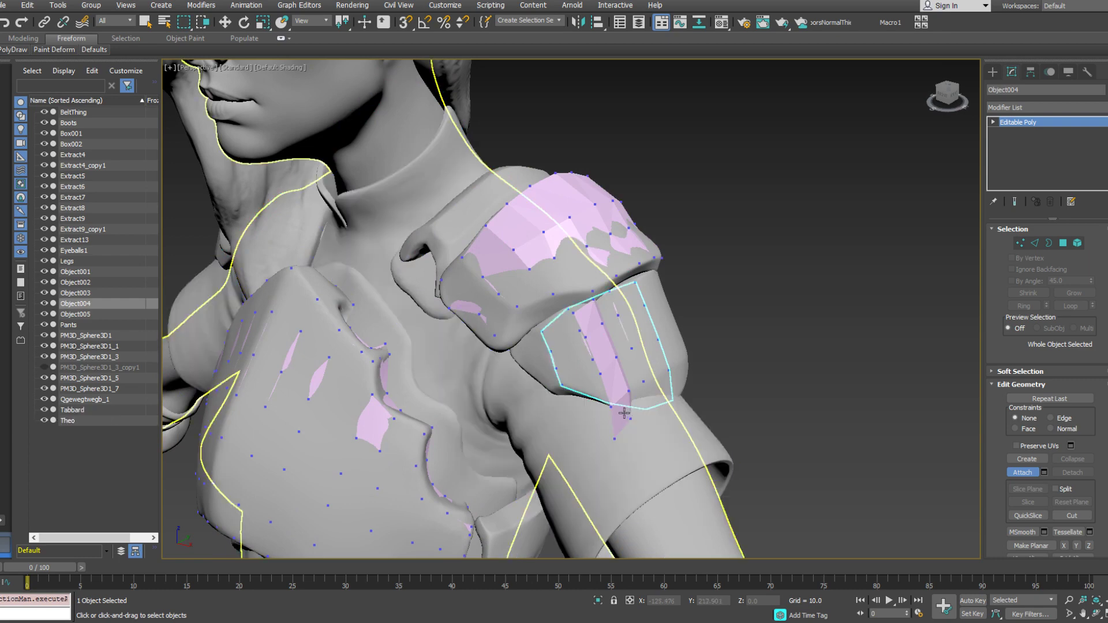
Try attaching the mirrored half to the lower plate's mesh and selecting an element of the result
middle_click_drag(593, 355, 578, 385, "alt")
left_click(653, 361)
right_click(577, 385)
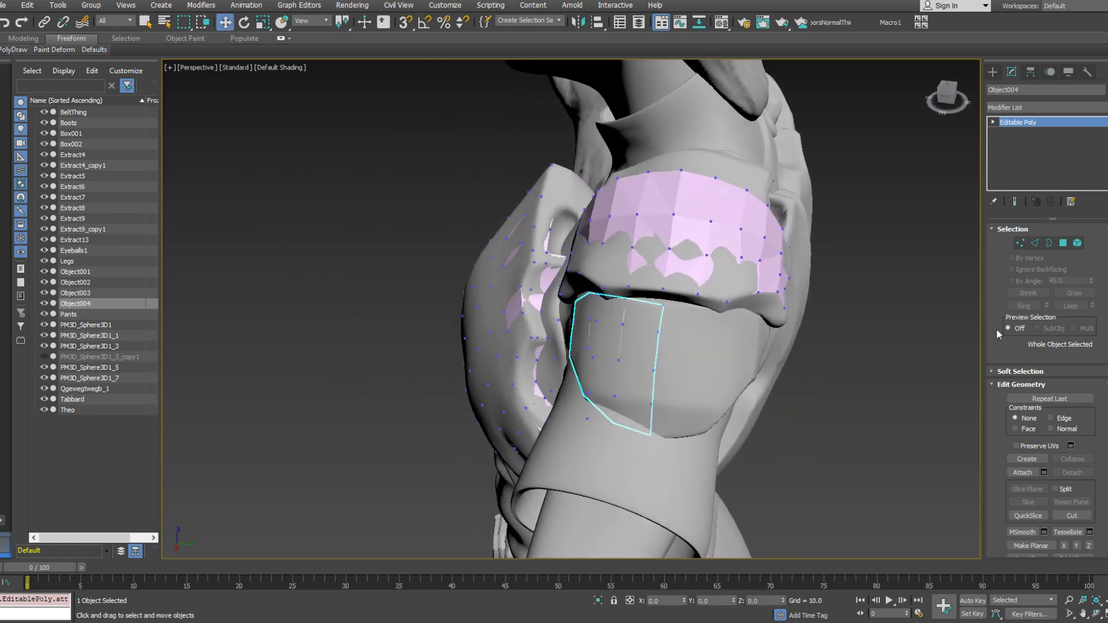
key("5")
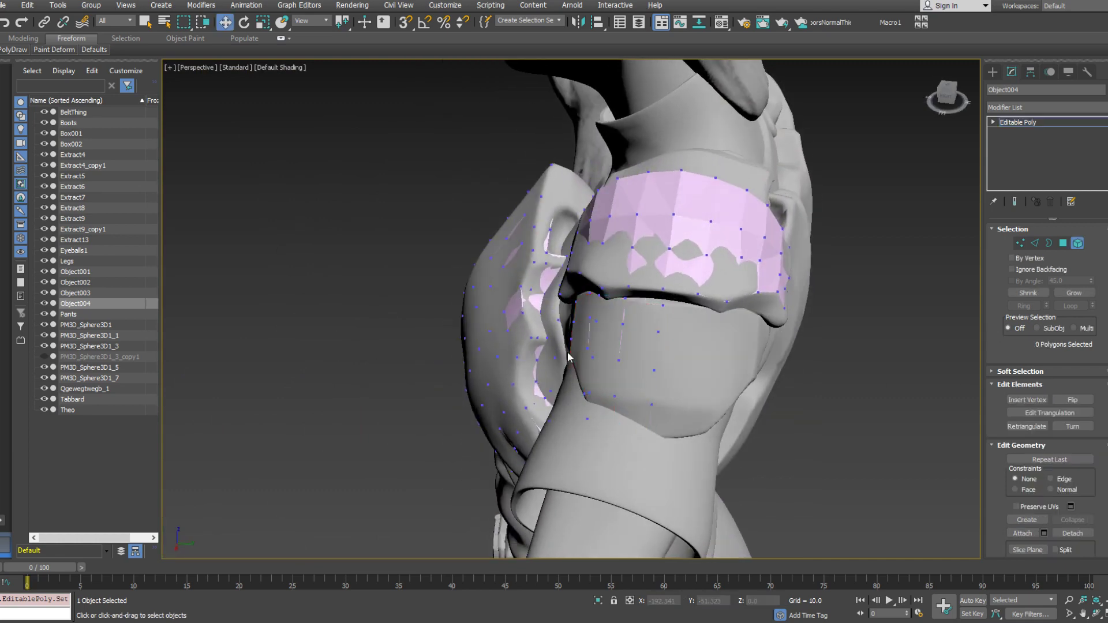
middle_click_drag(564, 354, 512, 327, "alt")
left_click_drag(548, 298, 576, 335)
middle_click_drag(576, 334, 681, 316, "alt")
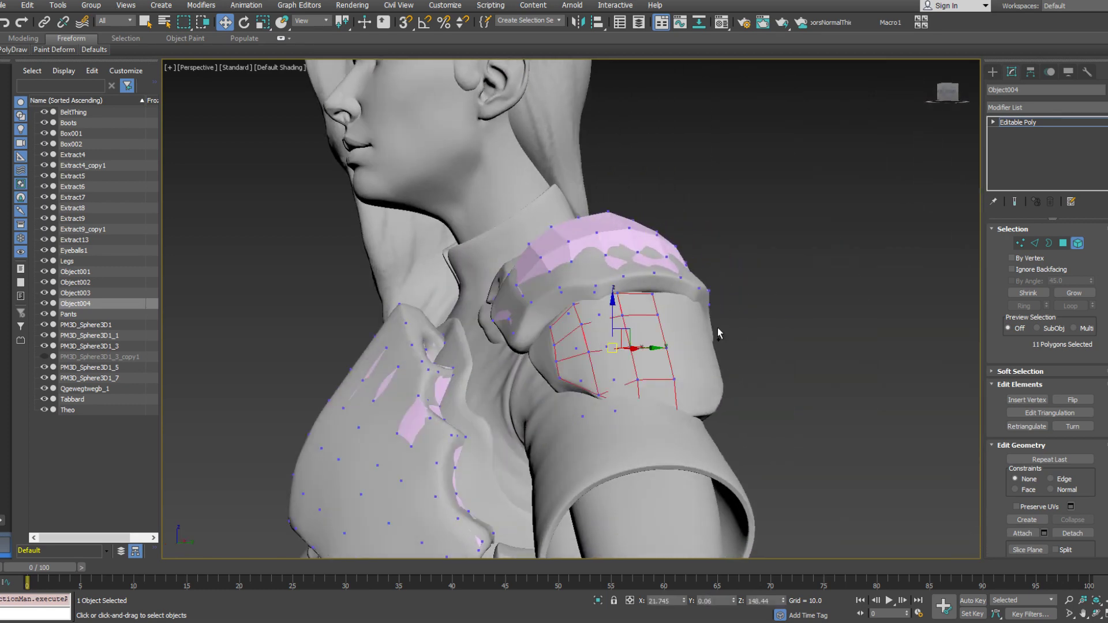
middle_click_drag(699, 341, 629, 343, "alt")
Attach the mirrored half to the lower shoulder plate's mesh
right_click(620, 341)
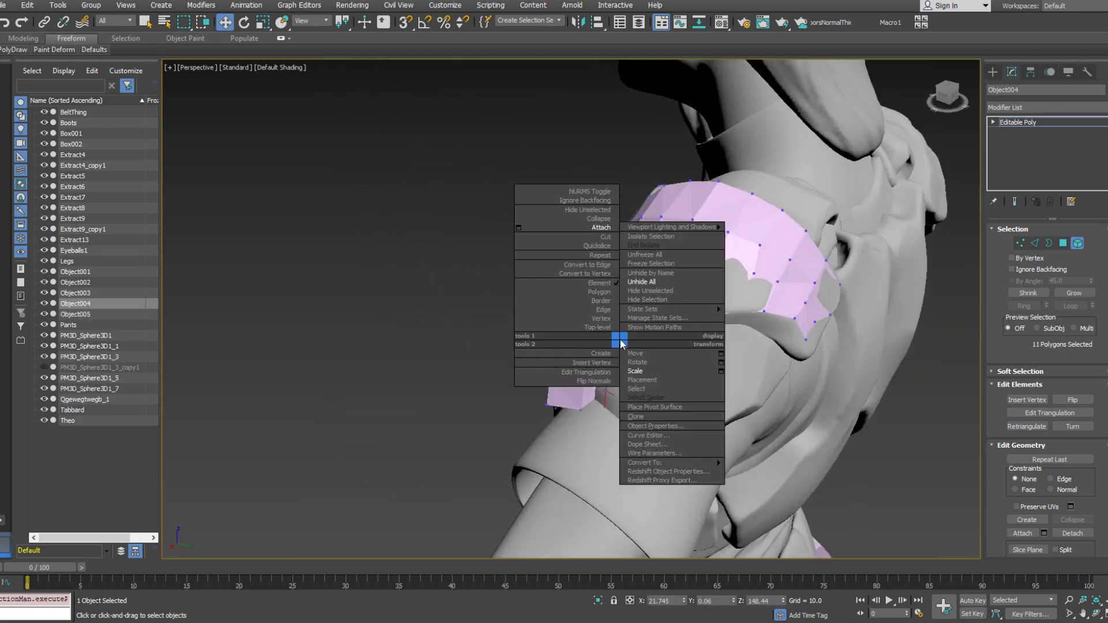
left_click(595, 227)
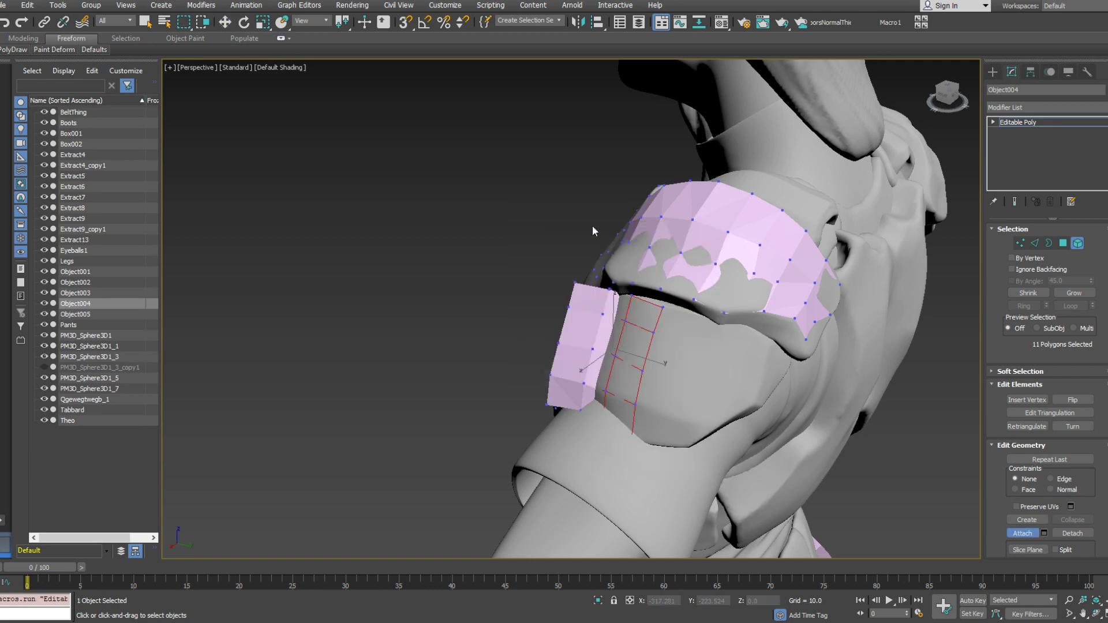
left_click(564, 357)
middle_click_drag(564, 356, 633, 355, "alt")
Move the mirrored element along Y to the rear side of the plate until it meets the original half
key("w")
left_click(579, 353)
left_click_drag(636, 348, 736, 337)
middle_click_drag(635, 351, 681, 355, "alt")
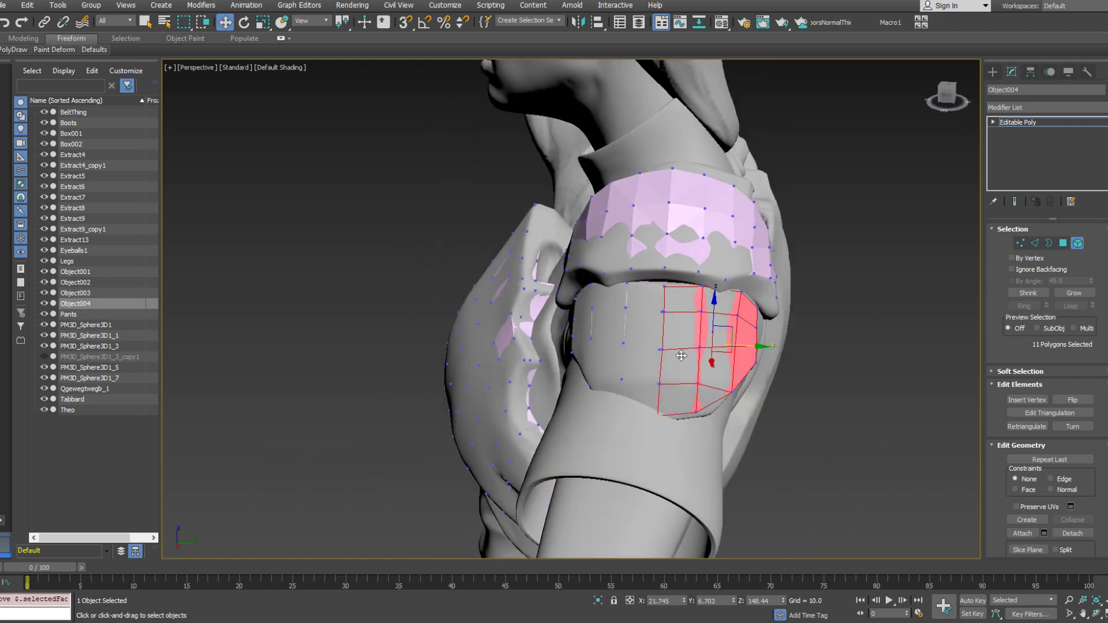
scroll(682, 356, "up", 4)
left_click_drag(794, 335, 789, 334)
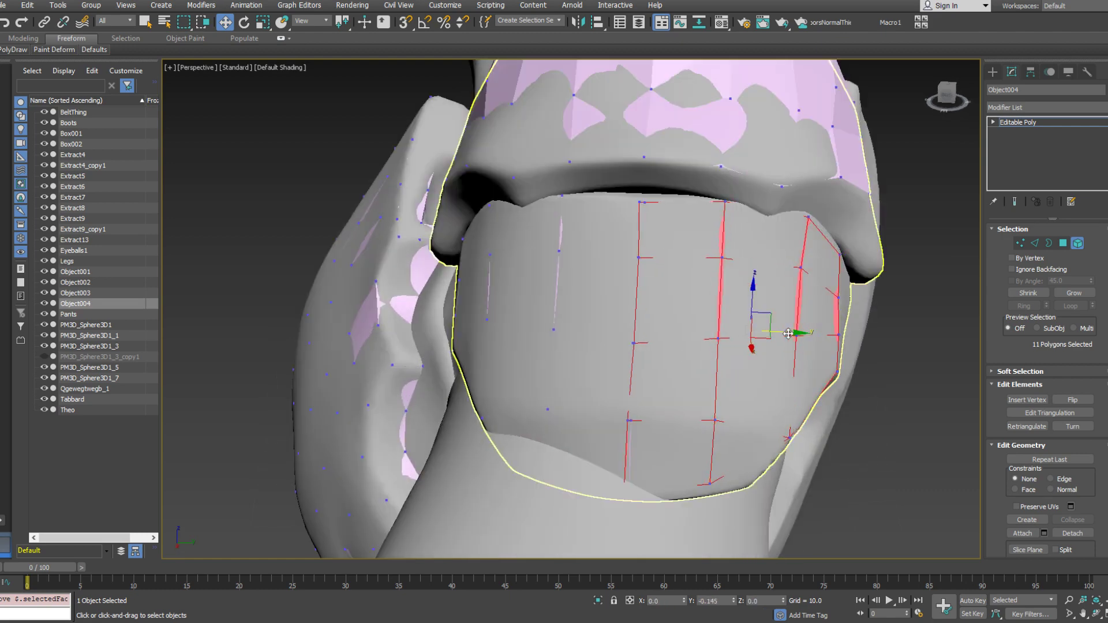
middle_click_drag(734, 357, 652, 362, "alt")
middle_click_drag(652, 361, 636, 337)
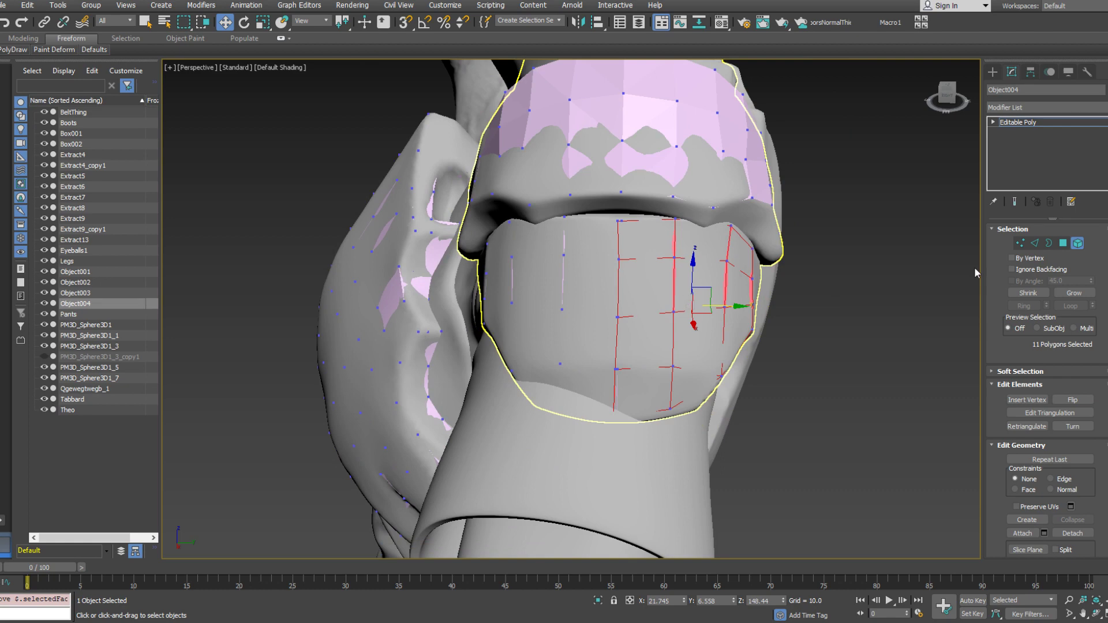
Scale the centre-seam vertices of both lower plate halves together along Y and weld the matching pairs
key("1")
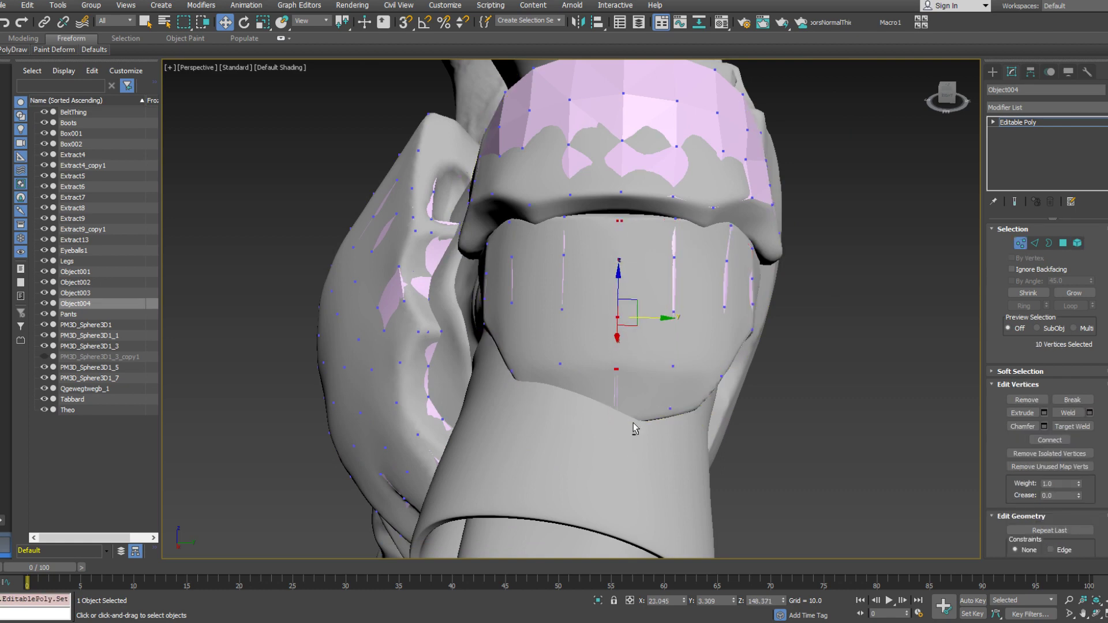
mouse_move(632, 423)
middle_mouse_down("alt")
mouse_move(634, 355)
mouse_move(626, 418)
middle_mouse_up("alt")
right_click(634, 355)
left_click(641, 388)
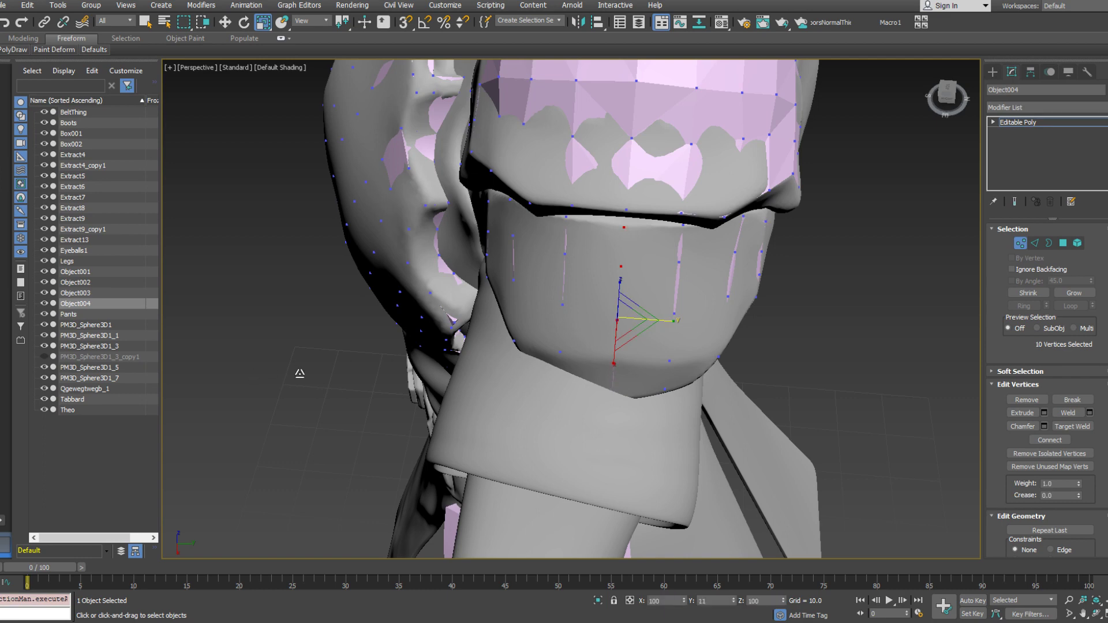
left_click(1072, 400)
middle_click_drag(779, 352, 704, 381, "alt")
scroll(704, 381, "up", 4)
key("F3")
mouse_move(605, 321)
middle_mouse_down("alt")
mouse_move(616, 307)
mouse_move(607, 314)
middle_mouse_up("alt")
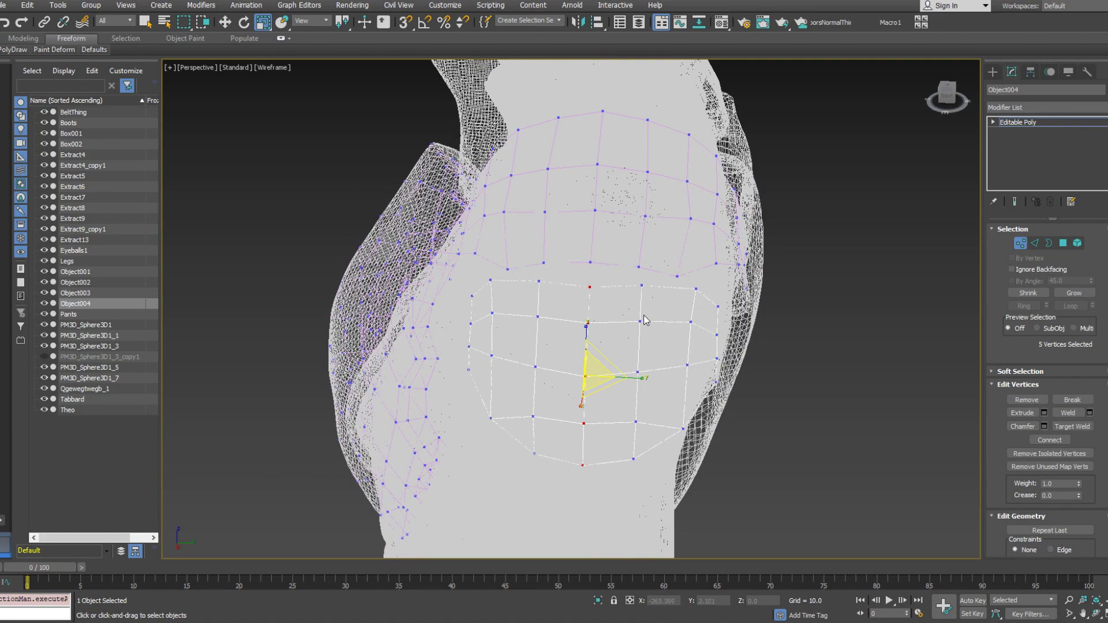
Use PolyDraw's Extend tool to add quads toward the rear edge of the lower shoulder plate
left_click(12, 53)
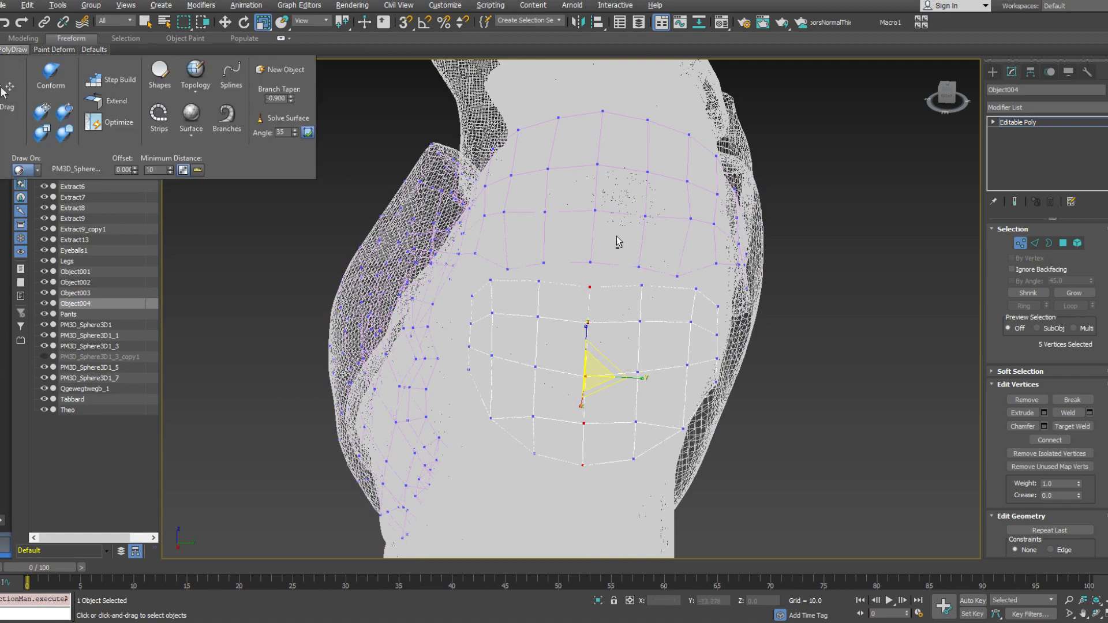
mouse_move(617, 236)
middle_mouse_down("alt")
mouse_move(666, 235)
mouse_move(615, 243)
middle_mouse_up("alt")
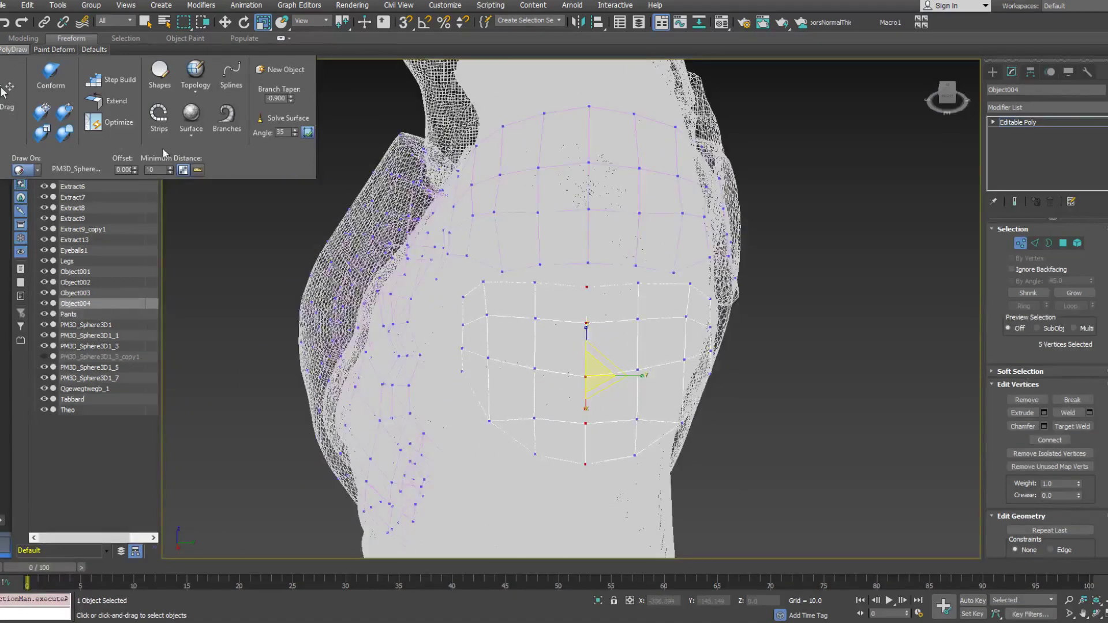
left_click(107, 101)
left_click(587, 286)
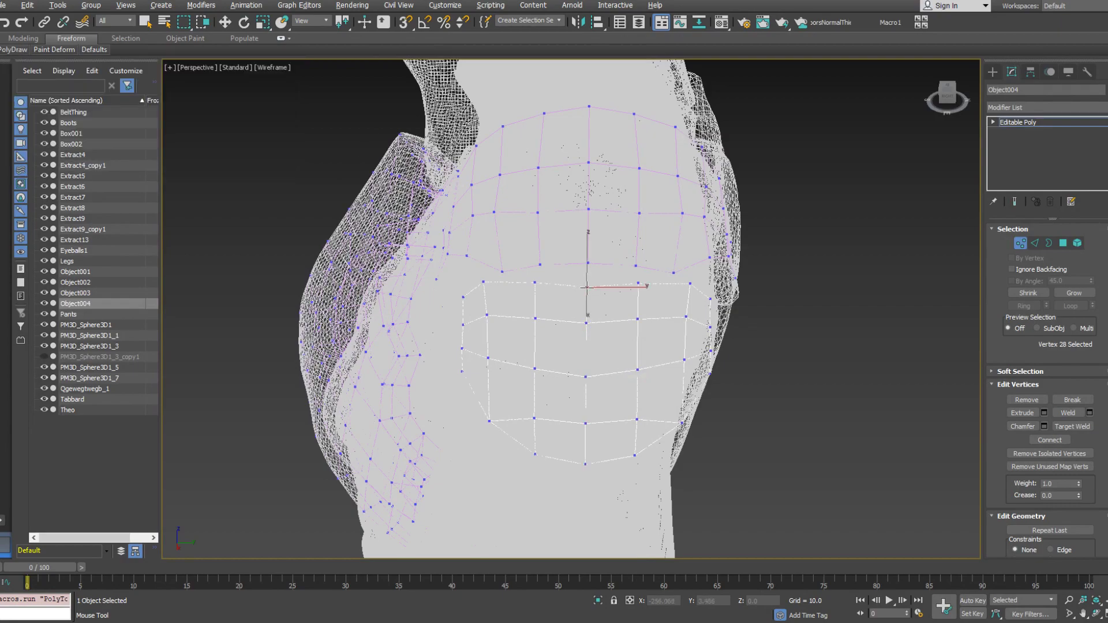
mouse_move(586, 284)
middle_mouse_down("alt")
mouse_move(688, 245)
mouse_move(656, 255)
mouse_move(674, 277)
mouse_move(504, 277)
mouse_move(470, 265)
mouse_move(675, 238)
mouse_move(609, 252)
mouse_move(595, 301)
mouse_move(178, 532)
mouse_move(452, 314)
mouse_move(427, 311)
mouse_move(429, 300)
middle_mouse_up("alt")
key("F3")
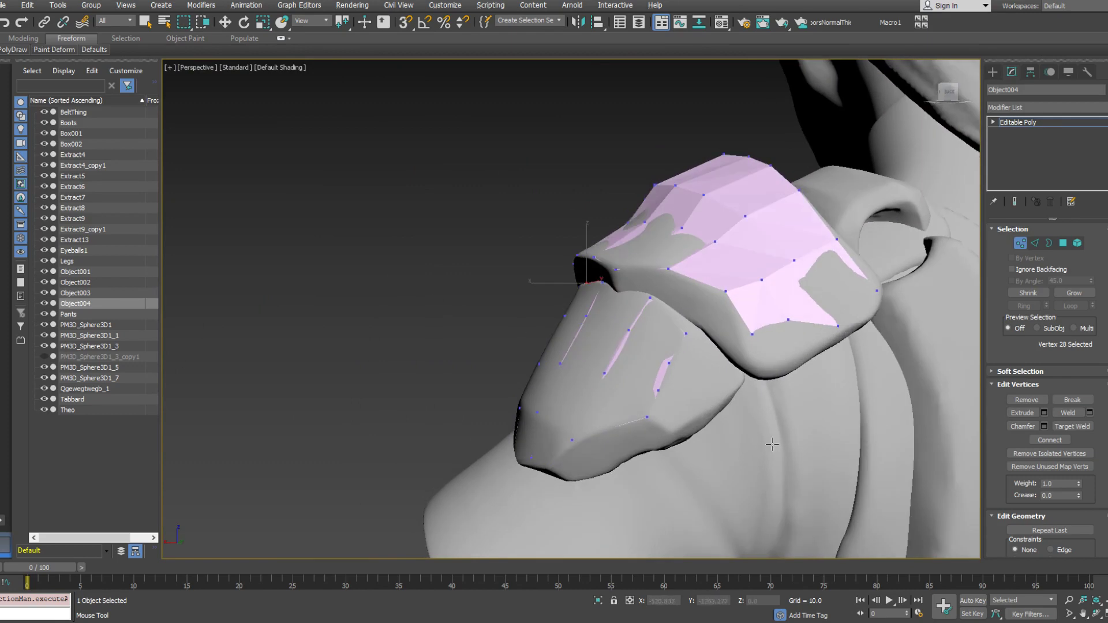
middle_click_drag(698, 395, 674, 393, "alt")
left_click_drag(639, 386, 658, 413, "ctrl+shift")
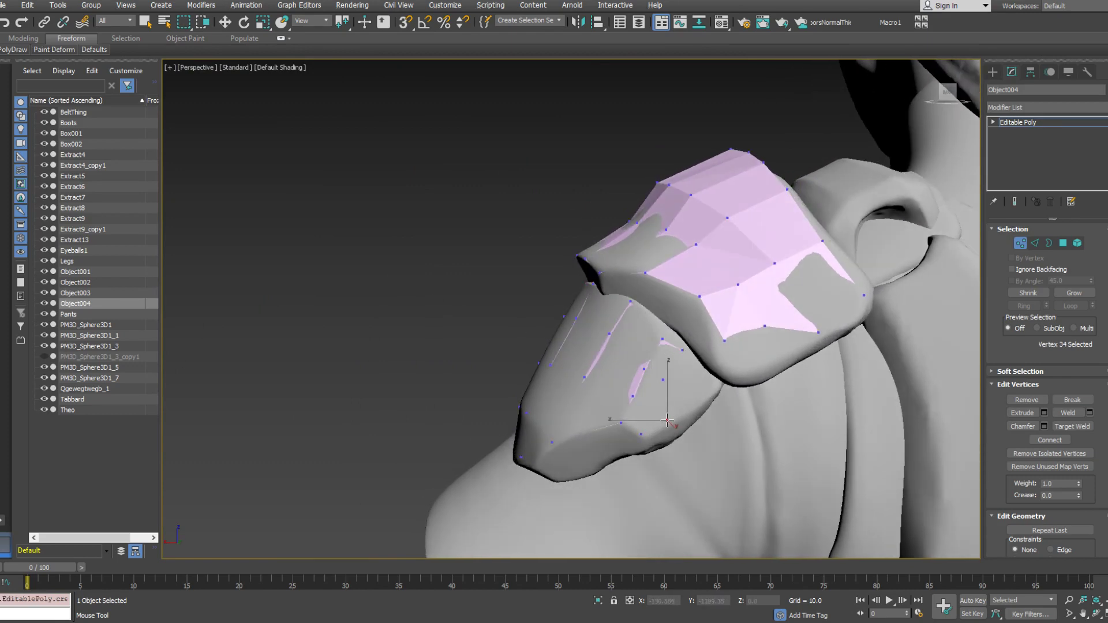
left_click_drag(683, 352, 717, 381, "ctrl+alt+shift")
Extend the lower plate's mesh with a column of quads along its front edge, from rim to top
middle_click_drag(718, 381, 666, 396, "alt")
left_click_drag(681, 378, 650, 396, "ctrl+shift")
left_click_drag(659, 415, 657, 415, "ctrl+alt+shift")
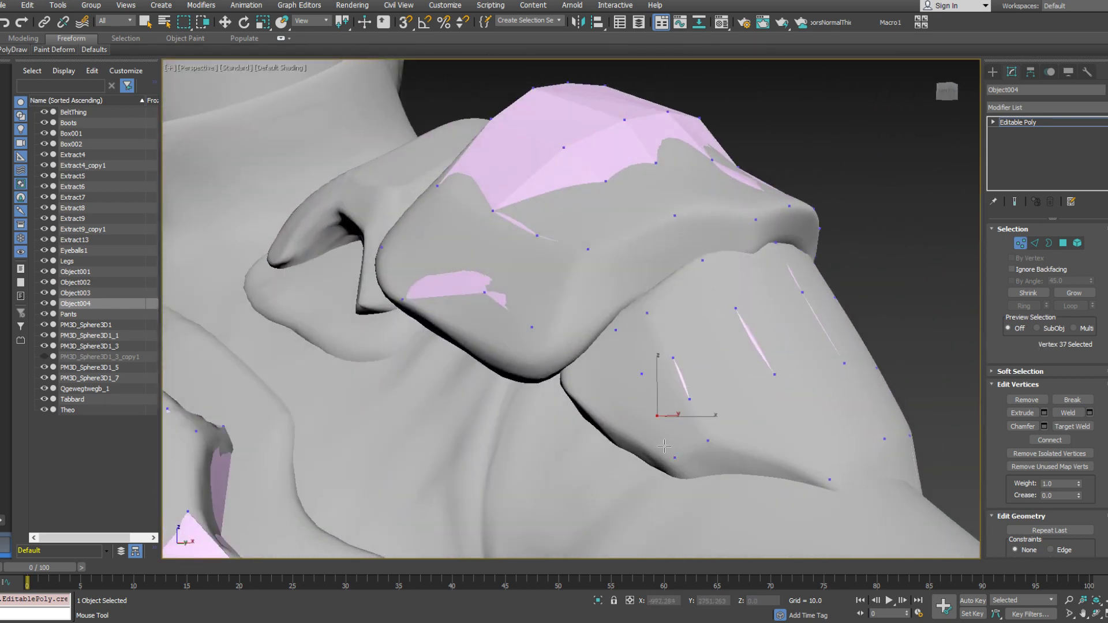
left_click_drag(676, 457, 671, 460, "ctrl+alt+shift")
left_click_drag(657, 416, 630, 437, "ctrl+alt+shift")
left_click_drag(641, 374, 597, 415, "ctrl+alt+shift")
left_click_drag(616, 330, 563, 373, "ctrl+alt+shift")
Adjust the vertices along the lower plate's rear edge to fit the sculpt
middle_click_drag(564, 373, 576, 408, "alt")
scroll(576, 408, "down", 4)
middle_click_drag(675, 403, 542, 414, "alt")
scroll(573, 464, "up", 3)
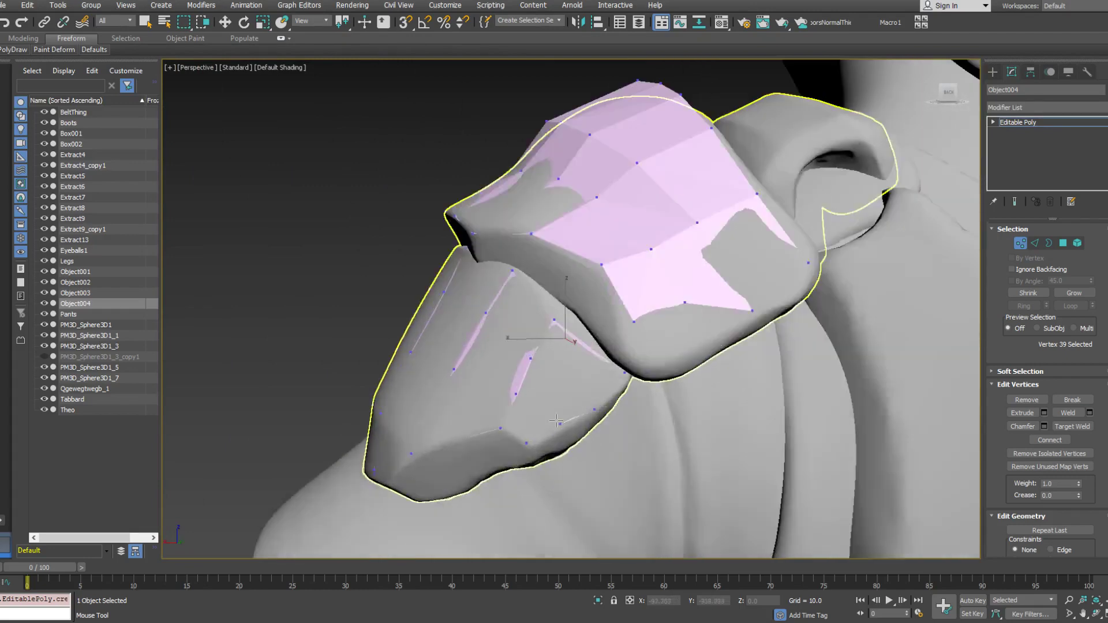
left_click_drag(560, 426, 563, 429)
middle_click_drag(562, 429, 592, 392, "alt")
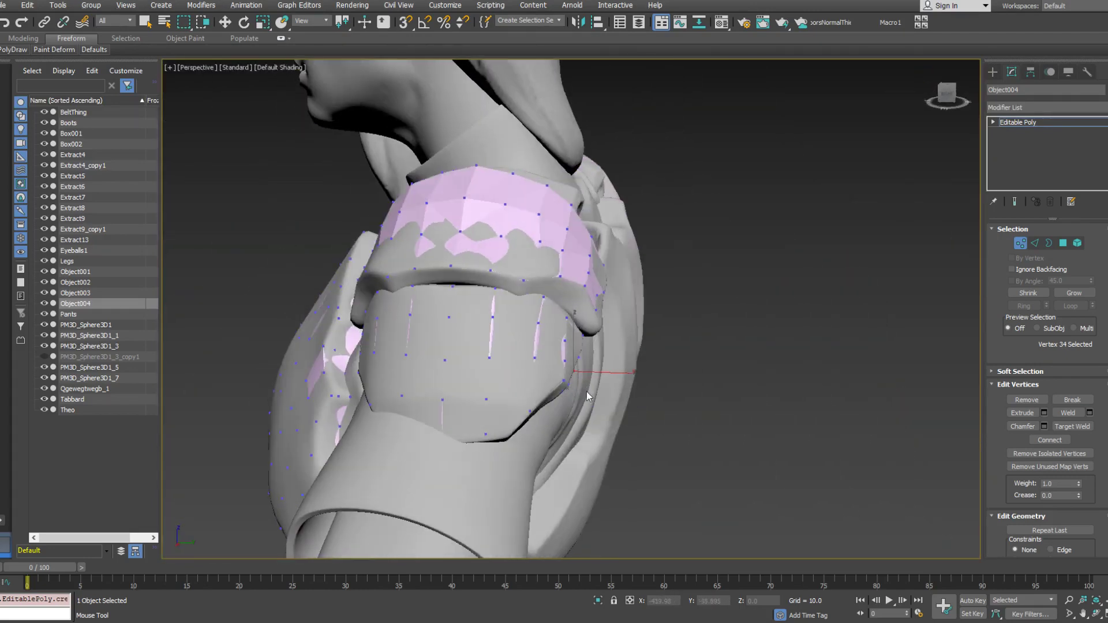
Select the lower shoulder plate's whole low-poly element and assign it to smoothing group 1
key("w")
left_click(1077, 244)
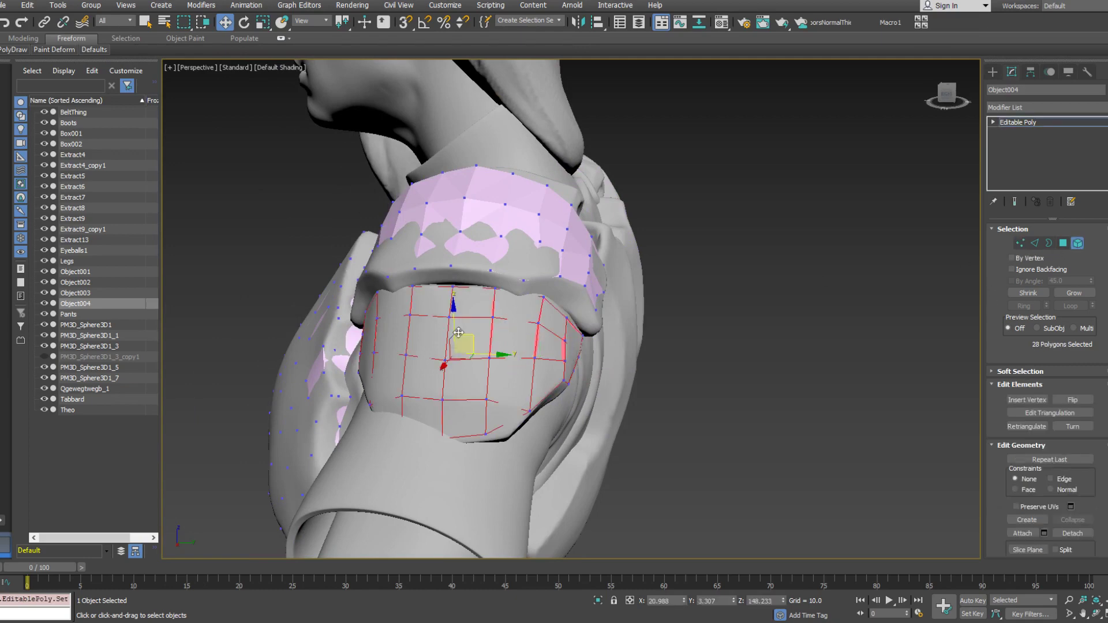
scroll(1048, 387, "down", 5)
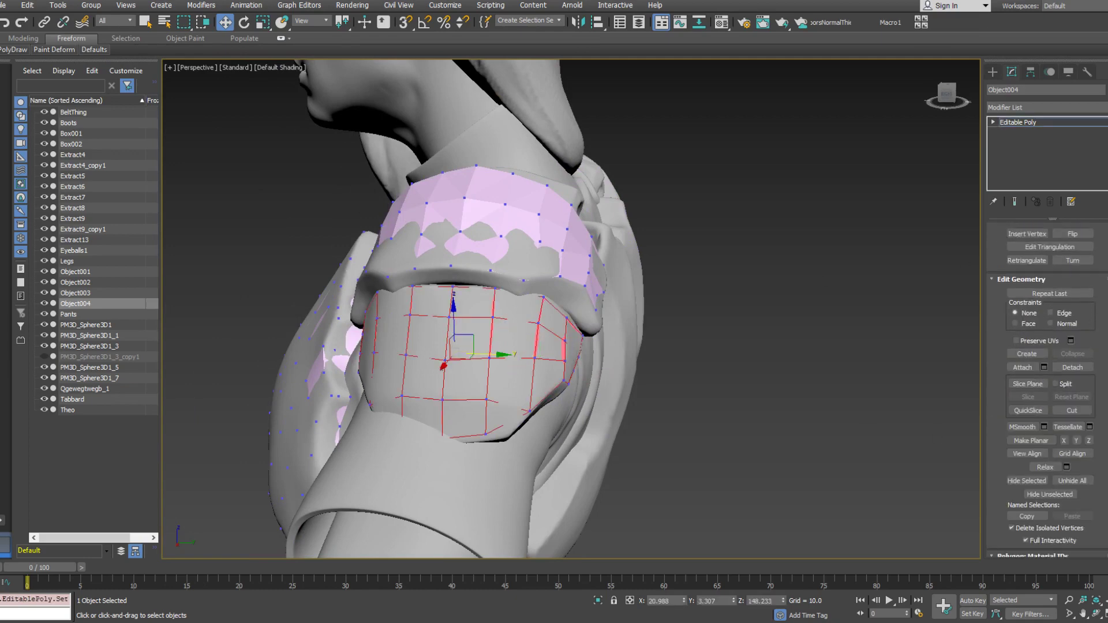
scroll(1048, 387, "down", 5)
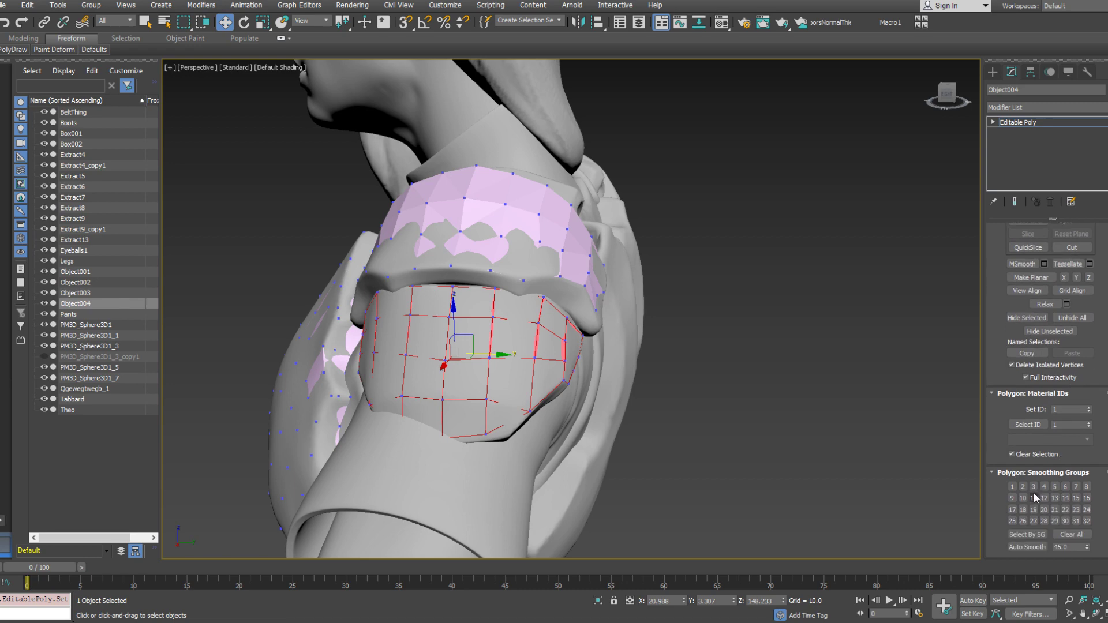
left_click(1017, 487)
Examine the retopologized shoulder plates and breastplate against the sculpt from the front, side and back
middle_click_drag(851, 249, 472, 307, "alt")
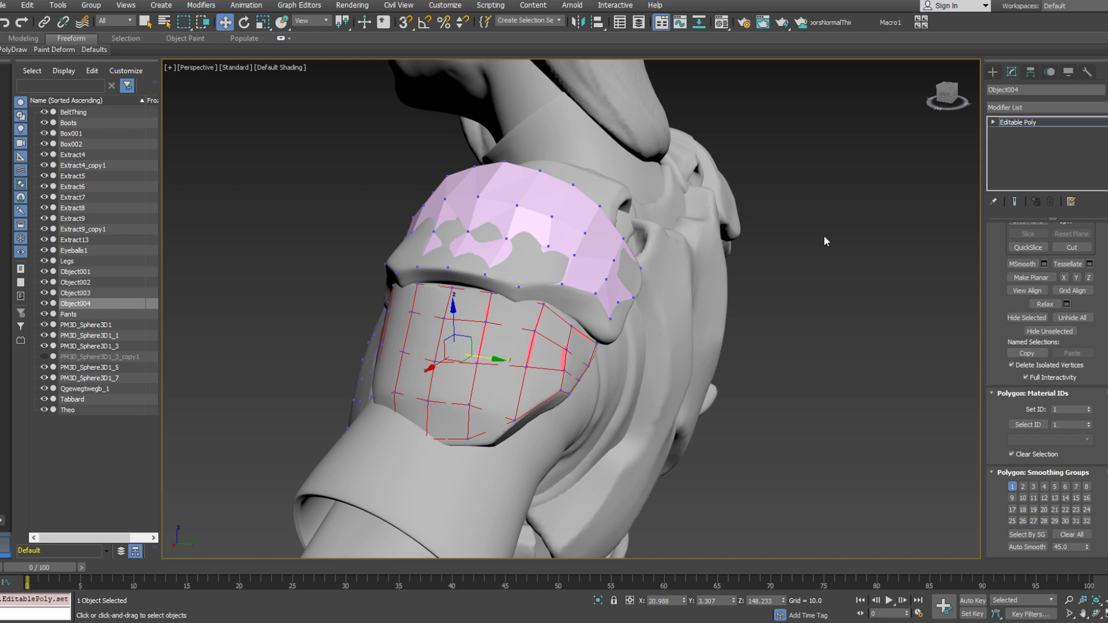
middle_click_drag(846, 212, 357, 275, "alt")
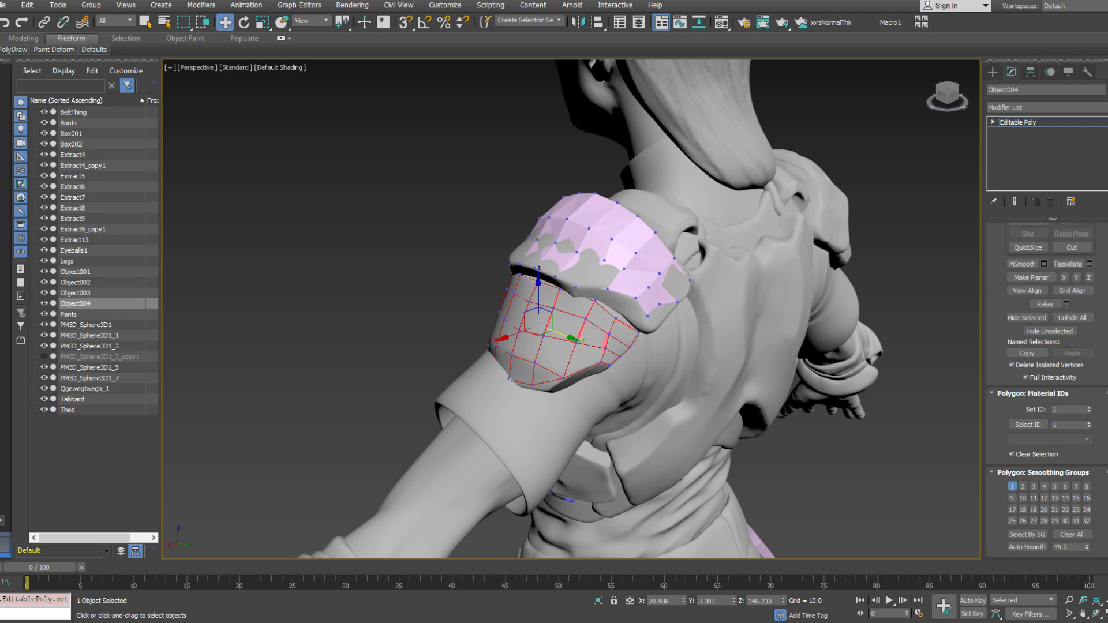
middle_click_drag(624, 322, 782, 299, "alt")
scroll(744, 297, "down", 4)
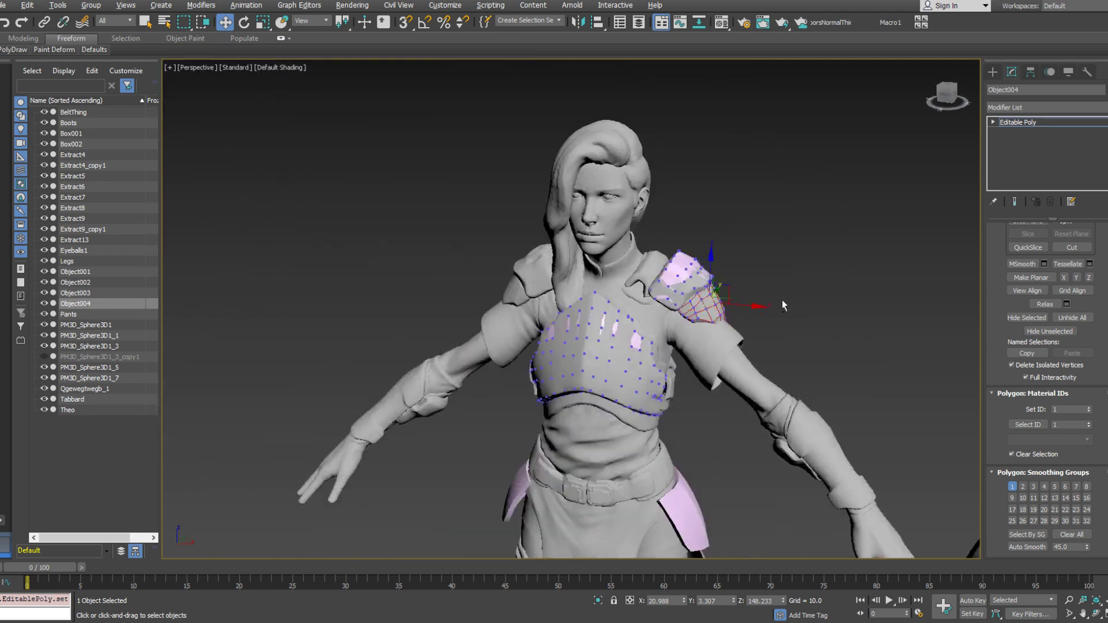
scroll(782, 300, "up", 5)
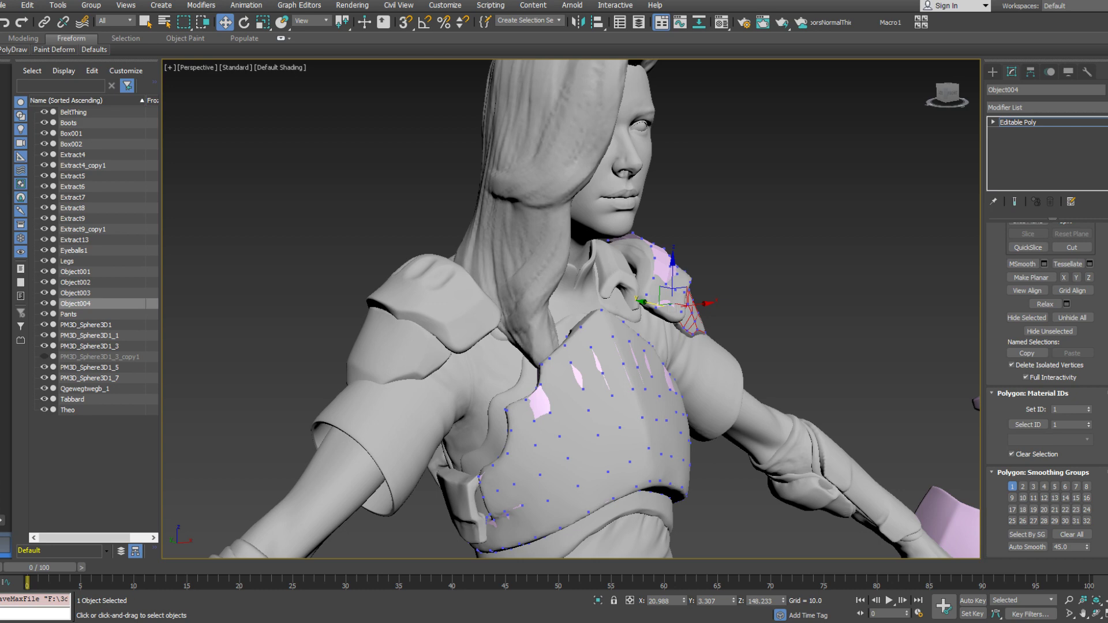
middle_click_drag(736, 338, 673, 301, "alt")
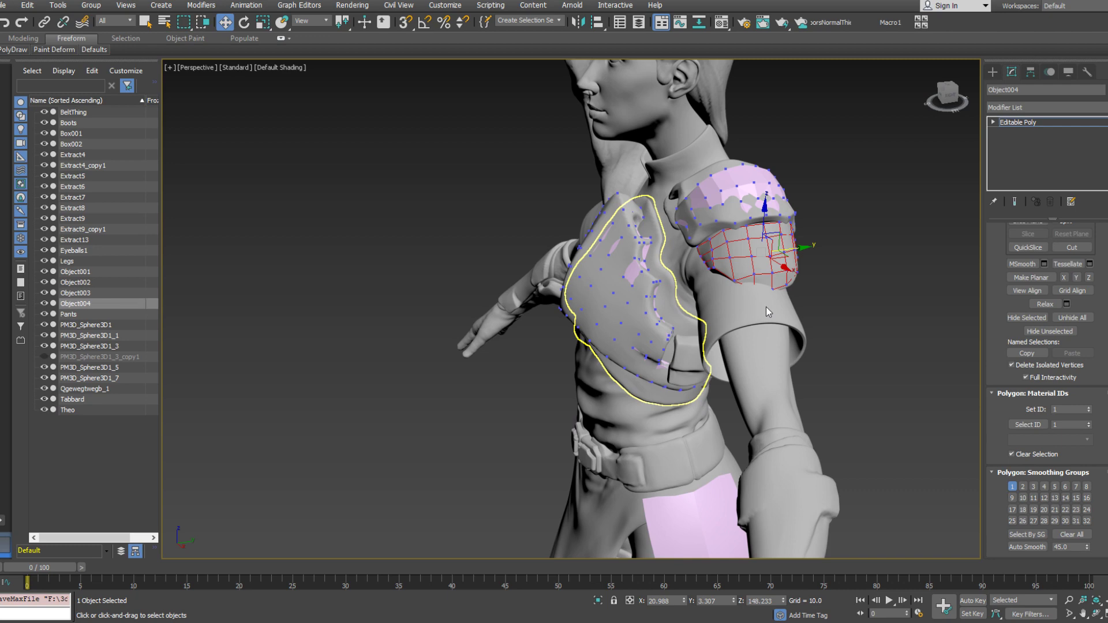
middle_click_drag(751, 247, 587, 291, "alt")
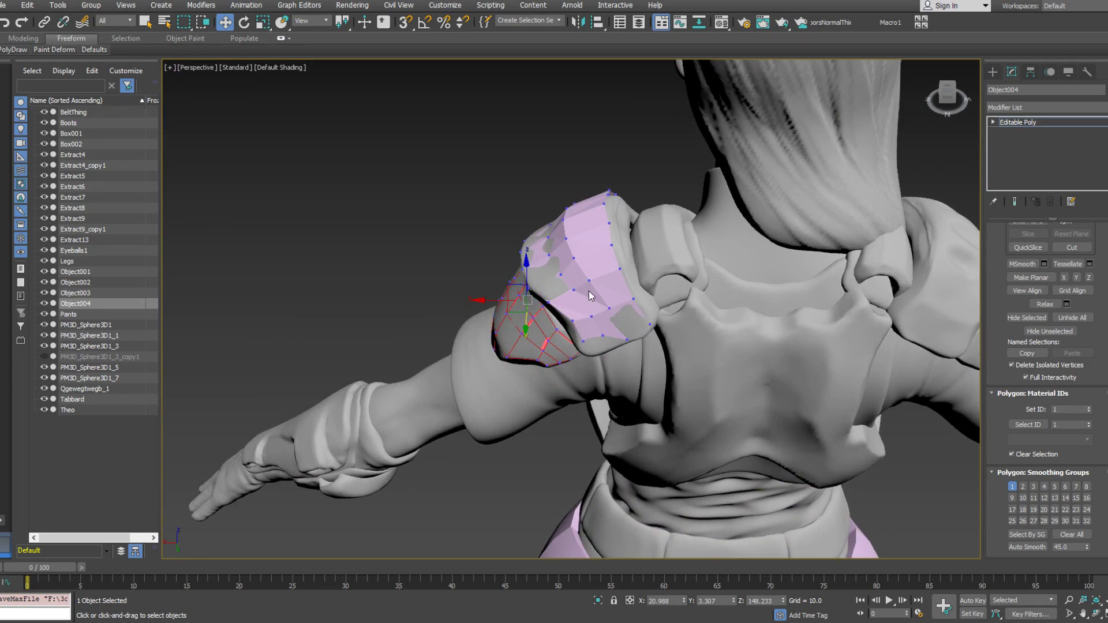
middle_click_drag(590, 296, 644, 277, "alt")
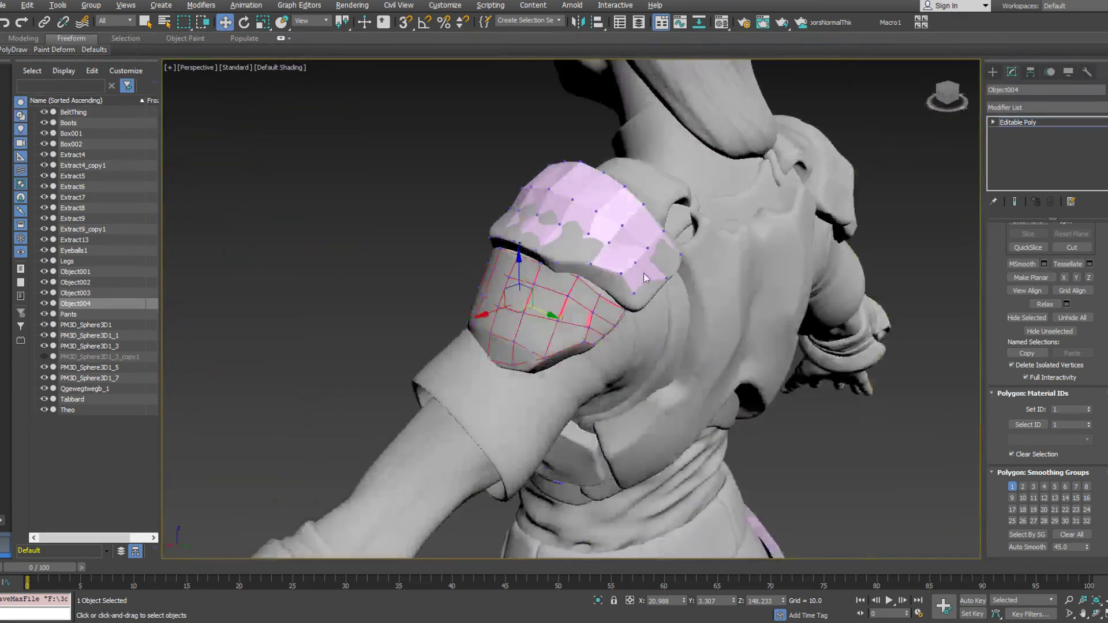
middle_click_drag(646, 278, 808, 288, "alt")
scroll(588, 295, "down", 5)
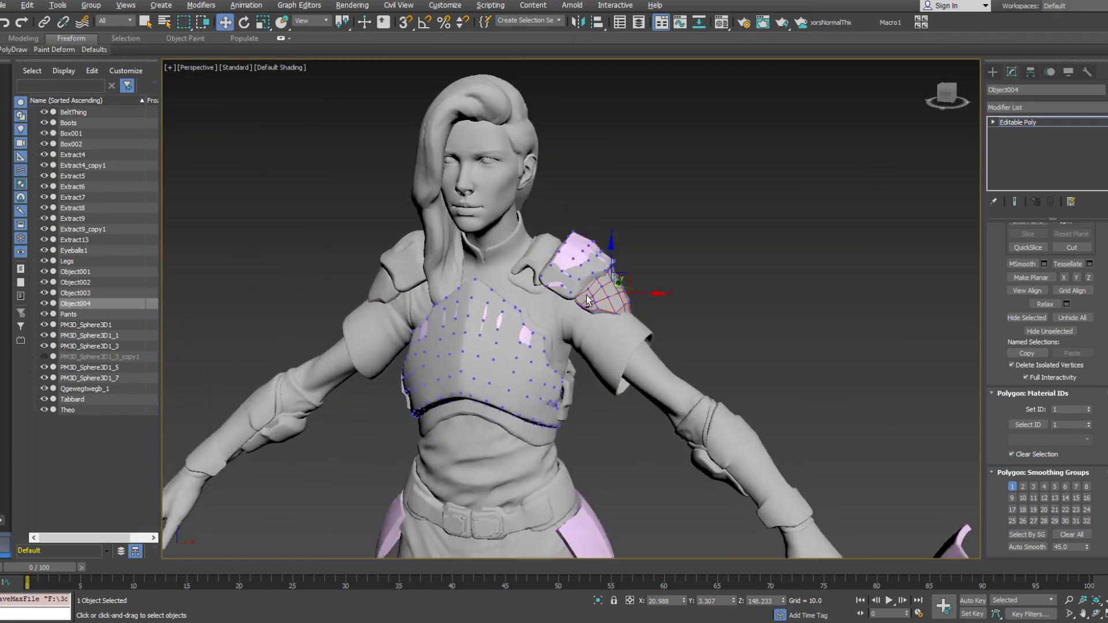
middle_click_drag(622, 283, 555, 304, "alt")
scroll(554, 304, "up", 1)
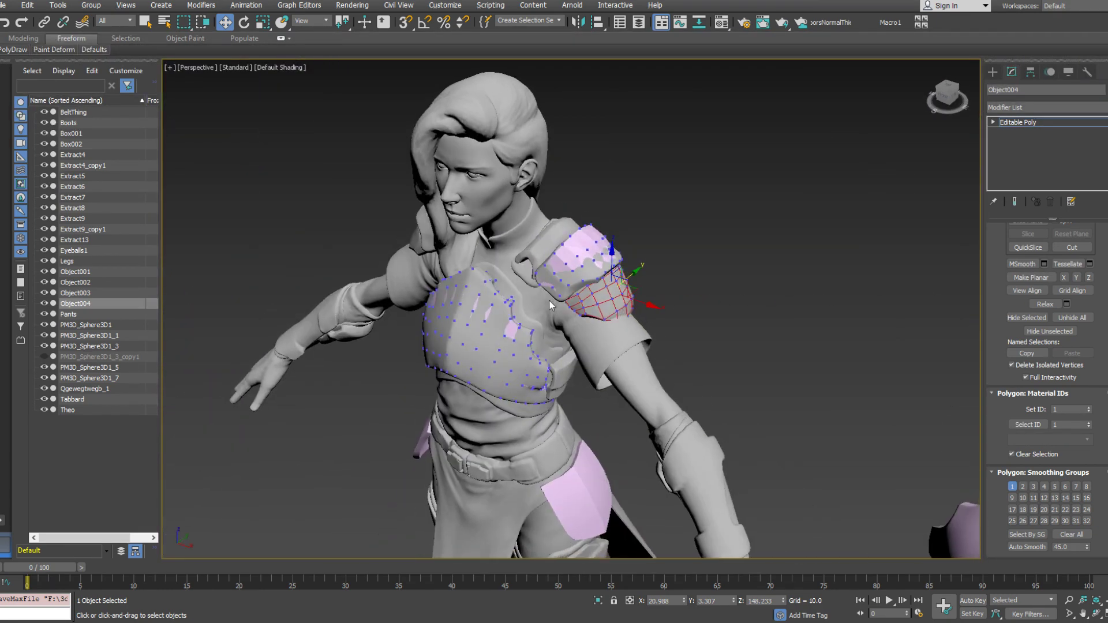
scroll(558, 301, "up", 4)
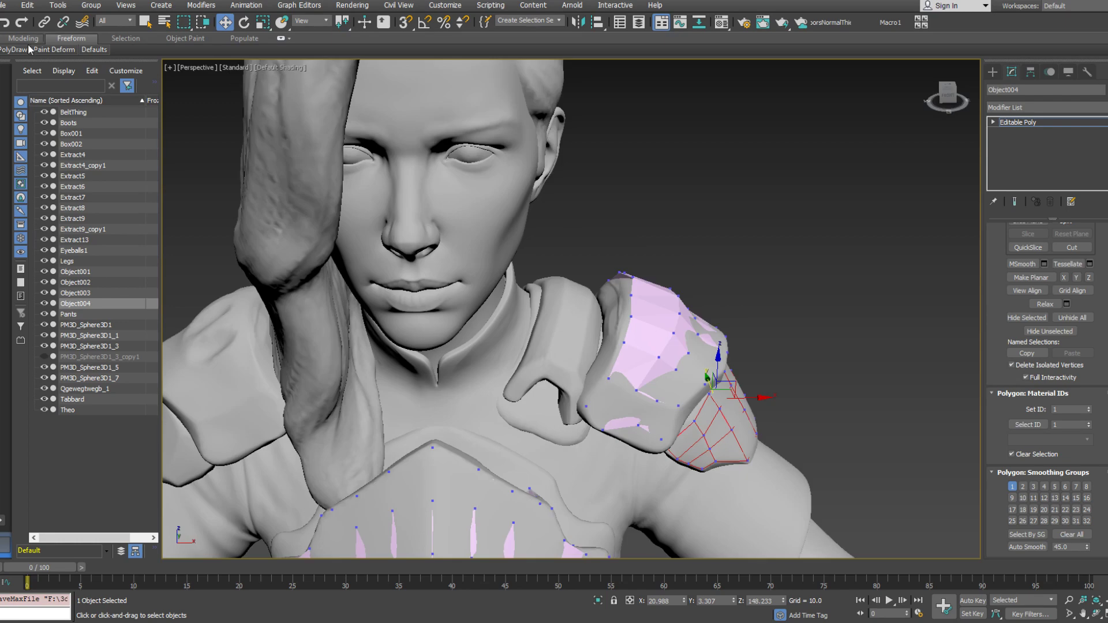
Place four Step Build vertices on the front of the plate beside the neck, build a quad between them and adjust a corner
mouse_move(13, 48)
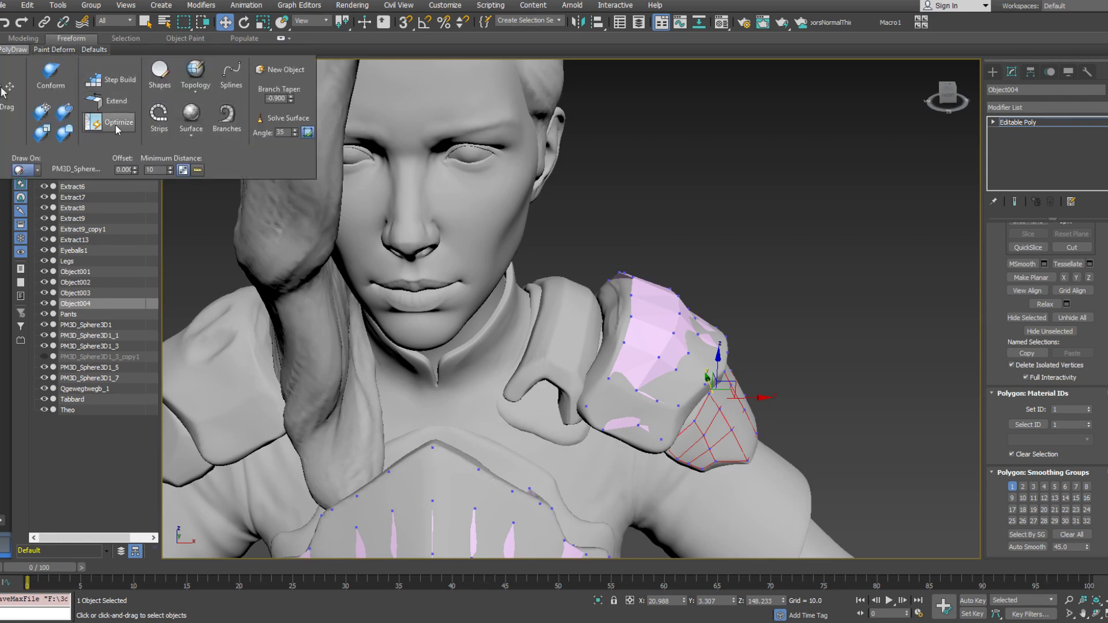
left_click(117, 90)
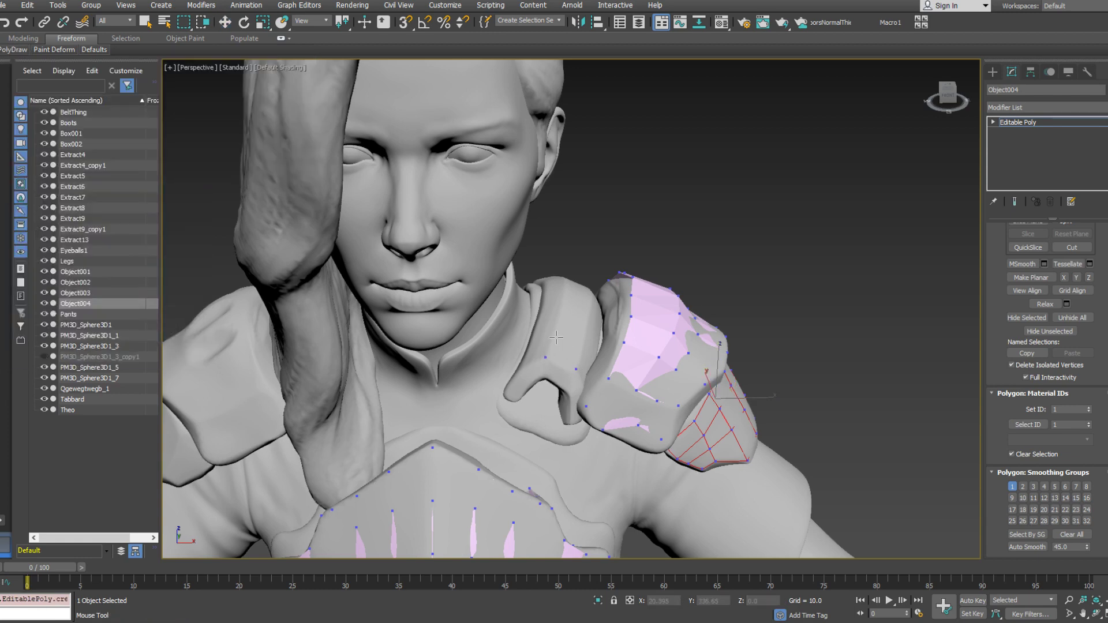
middle_click_drag(589, 344, 553, 362, "alt")
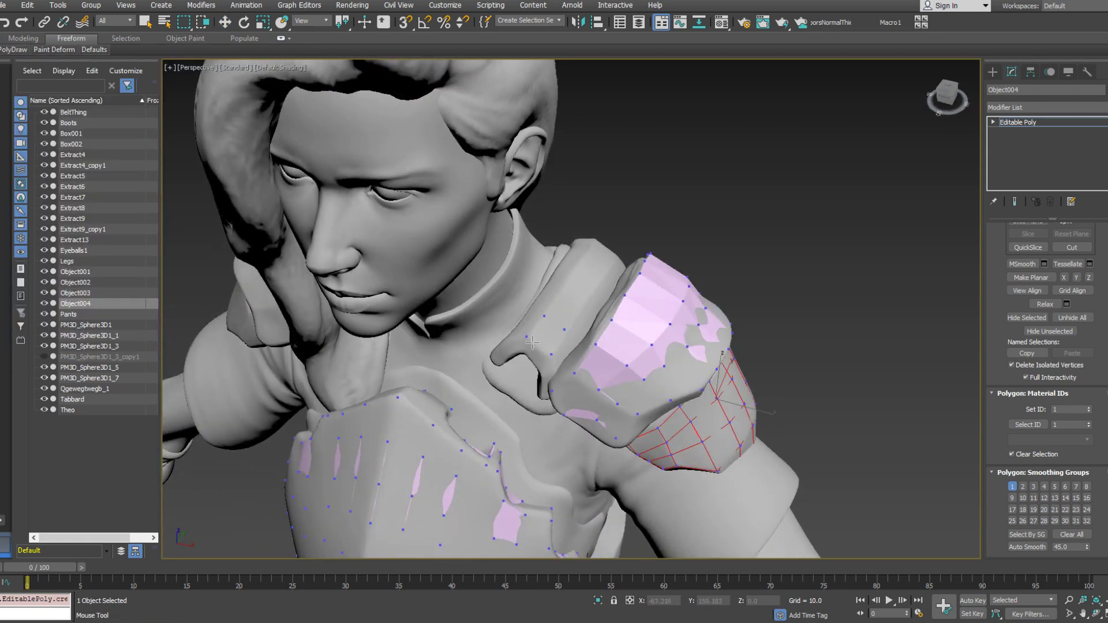
middle_click_drag(539, 315, 559, 306, "alt")
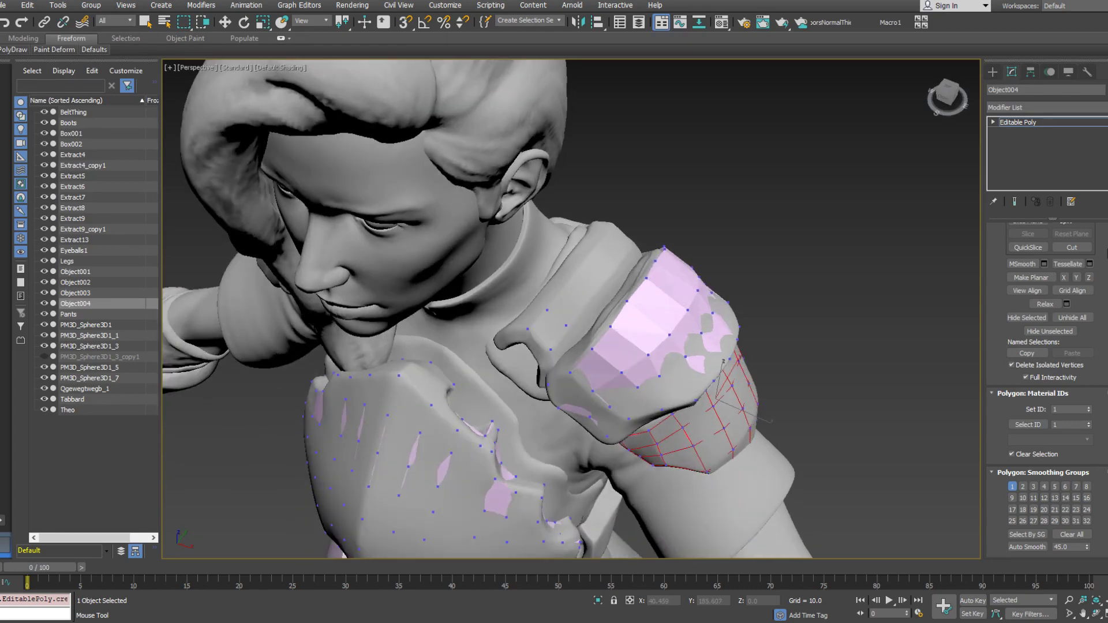
left_click_drag(1107, 253, 1107, 229)
left_click(1020, 244)
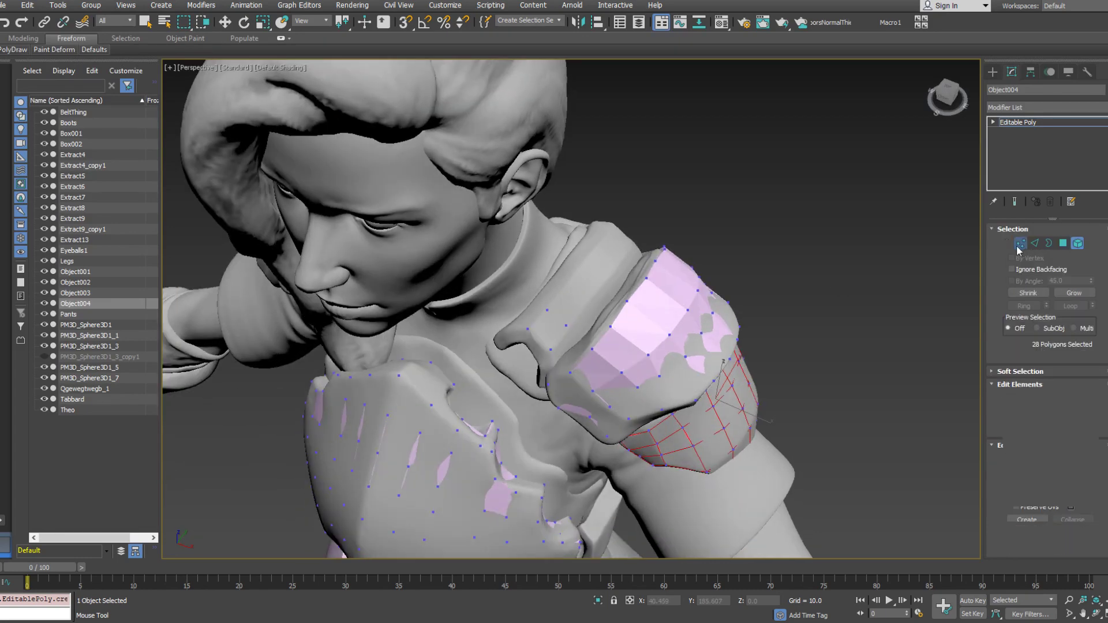
left_click(528, 329)
left_click(547, 311, "ctrl")
left_click(567, 326, "ctrl")
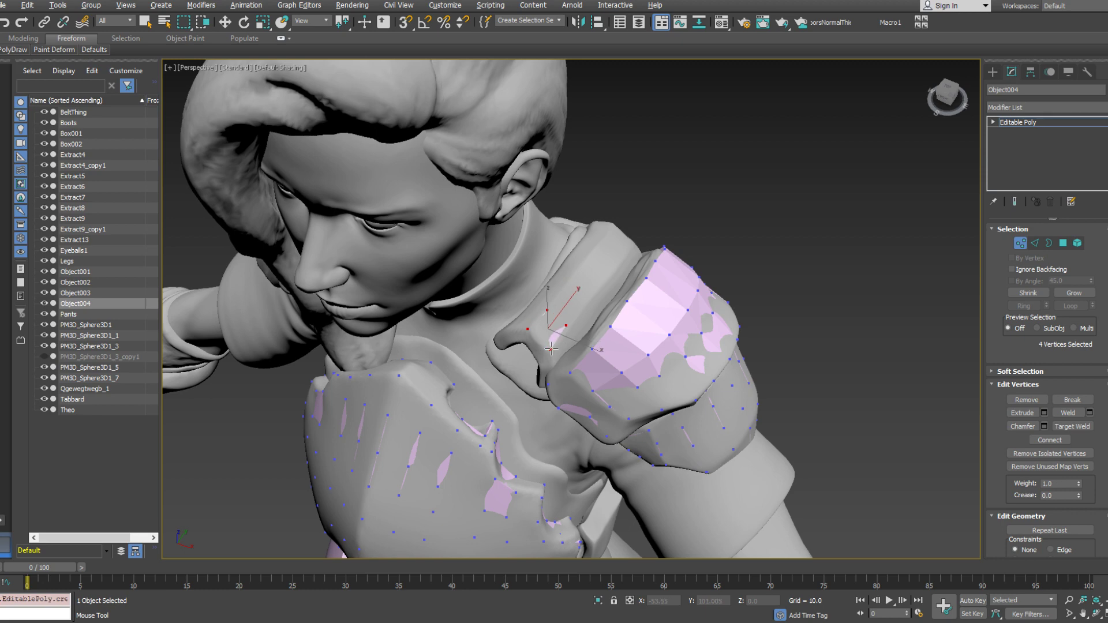
middle_click_drag(556, 343, 568, 352, "alt")
left_click(570, 353)
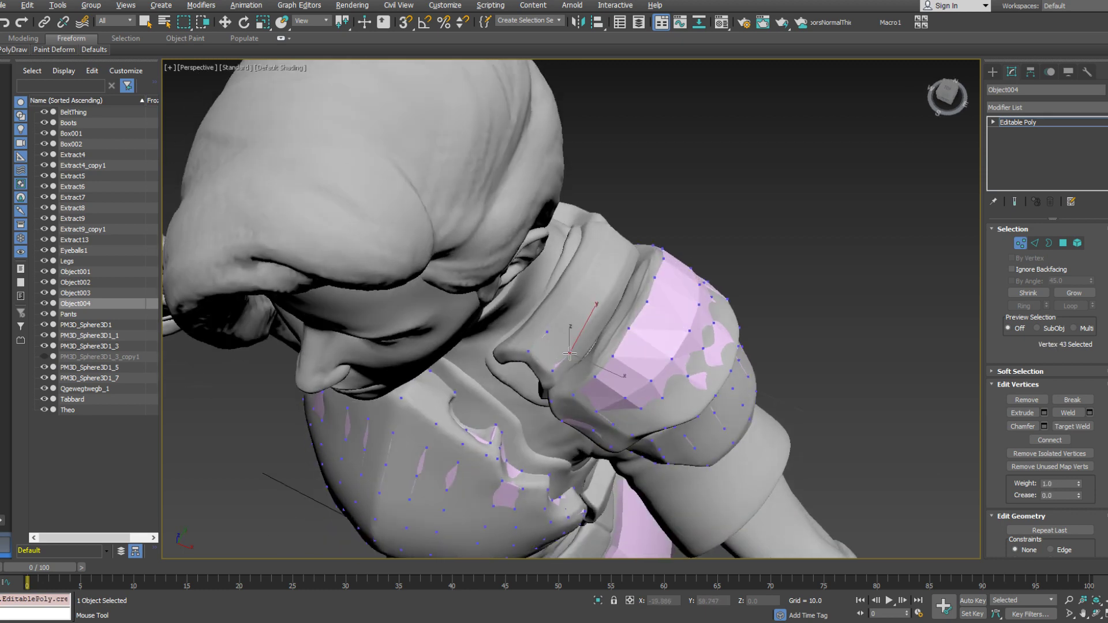
Use PolyDraw's Extend tool to continue the quads from the neck-side plate's front over its top, adjusting the new vertices
mouse_move(17, 50)
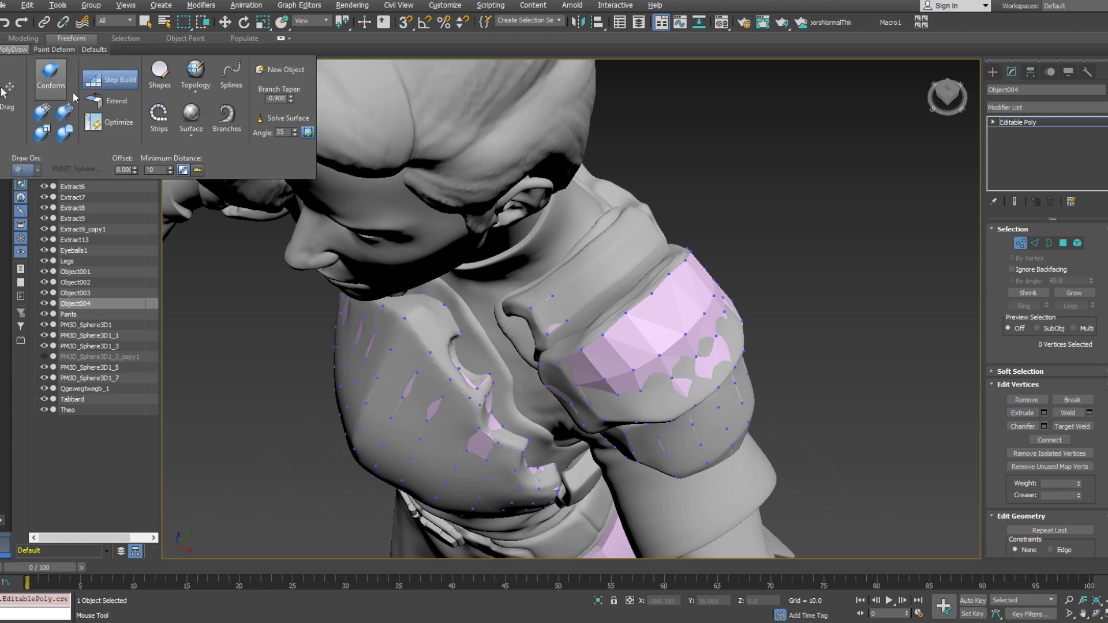
left_click(110, 102)
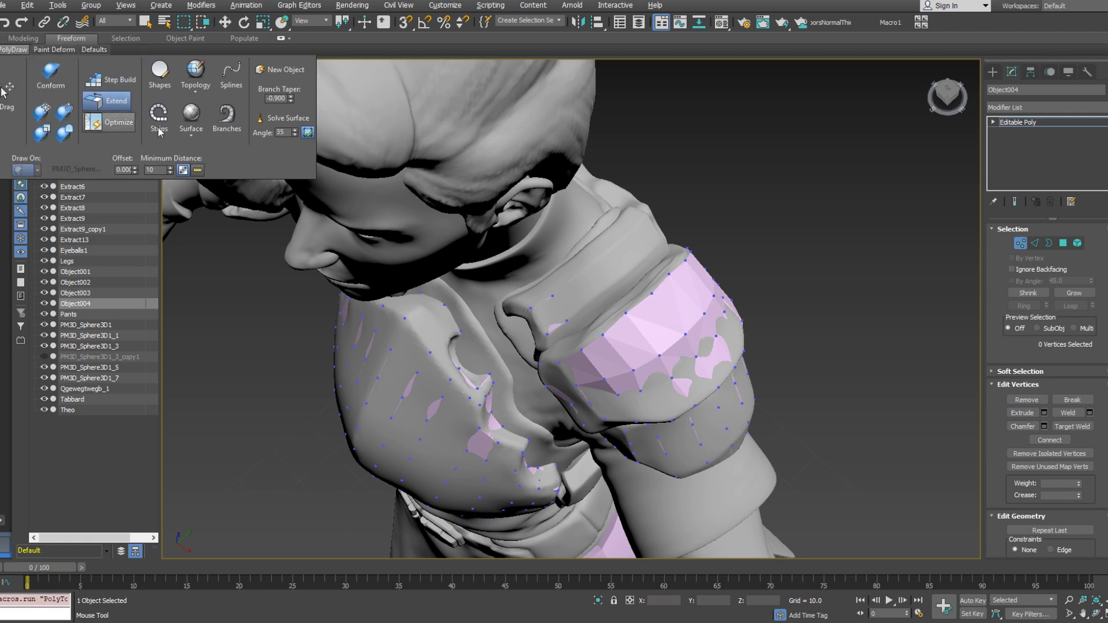
left_click_drag(560, 309, 581, 294, "shift")
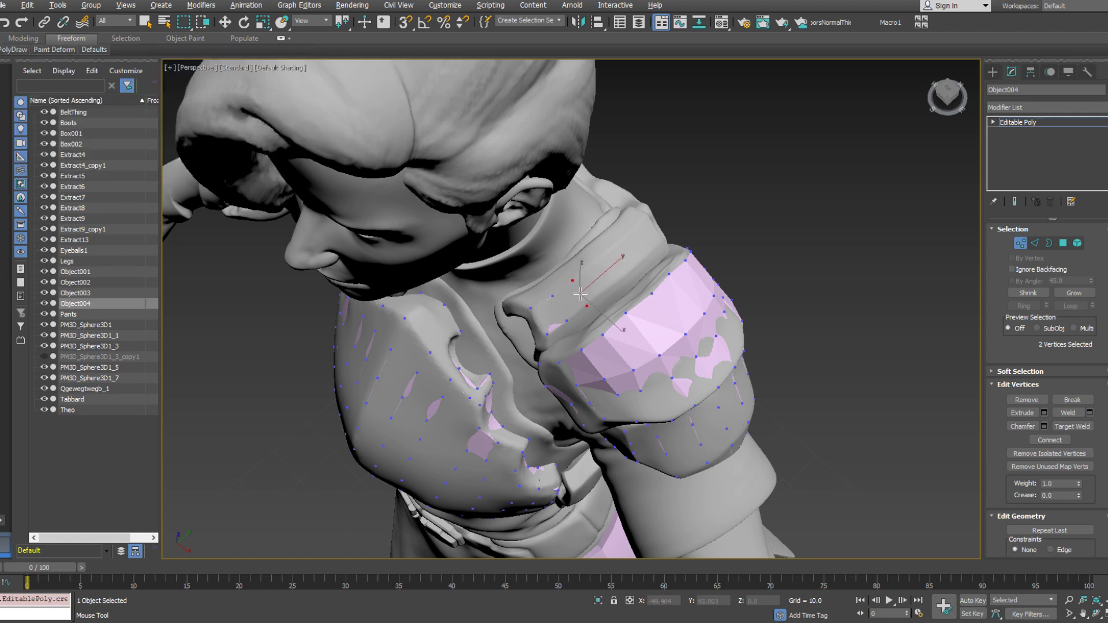
middle_click_drag(581, 294, 606, 280, "alt")
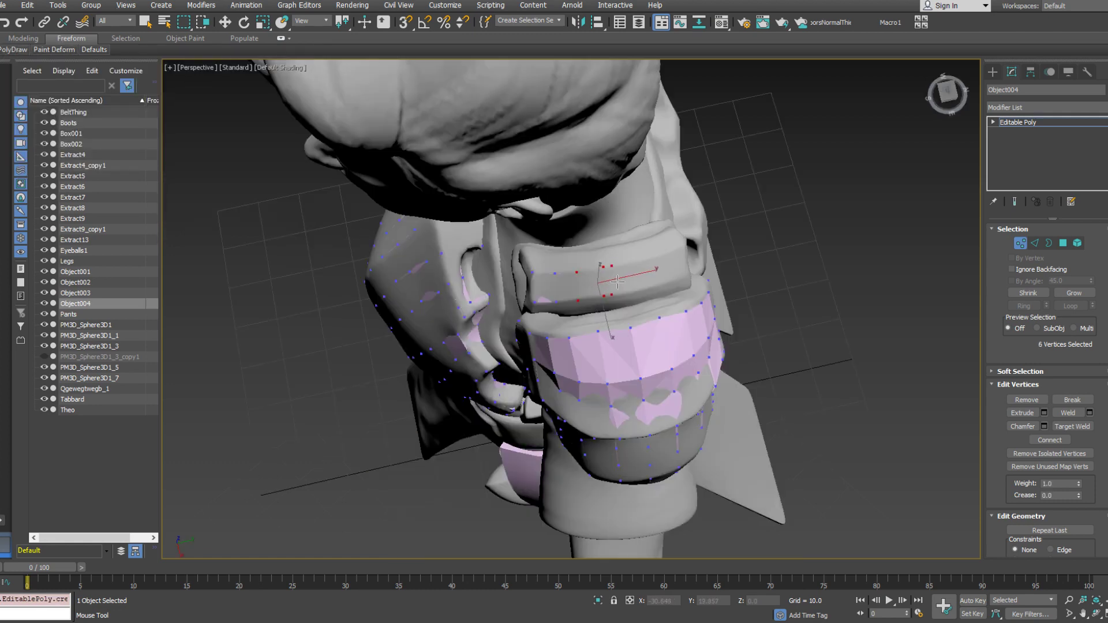
left_click(624, 265)
left_click(604, 296)
middle_click_drag(603, 296, 547, 290, "alt")
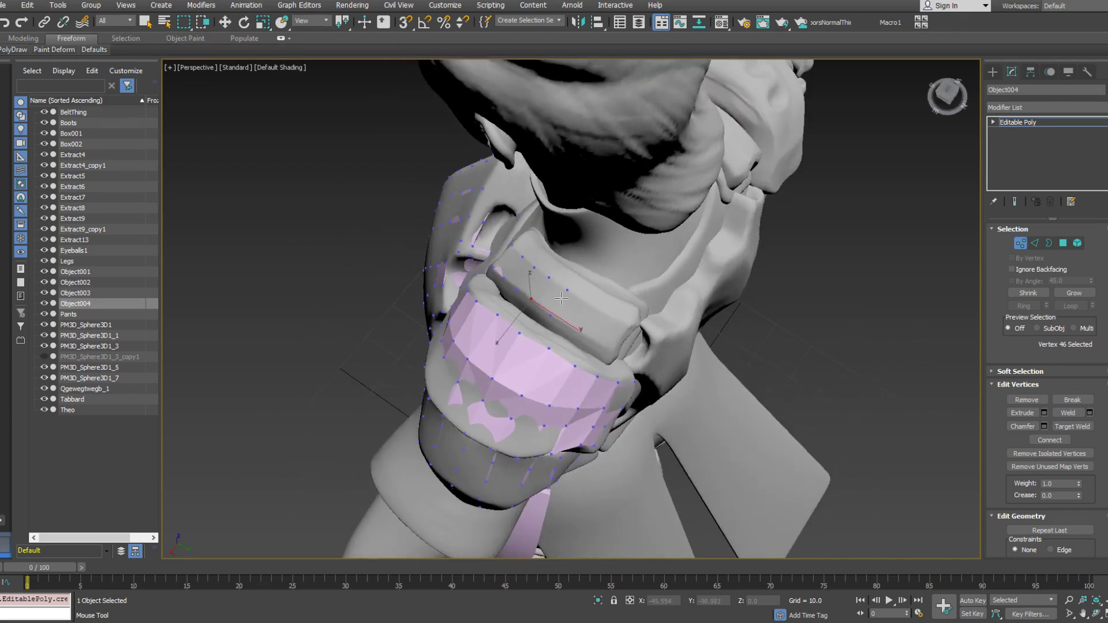
Extend the neck-side plate's strip with more quads down toward its rear end
left_click_drag(558, 303, 582, 321, "shift")
left_click(590, 307)
middle_click_drag(590, 308, 561, 294, "alt")
left_click(570, 327)
left_click_drag(579, 317, 599, 337, "shift")
left_click_drag(599, 338, 610, 348, "shift")
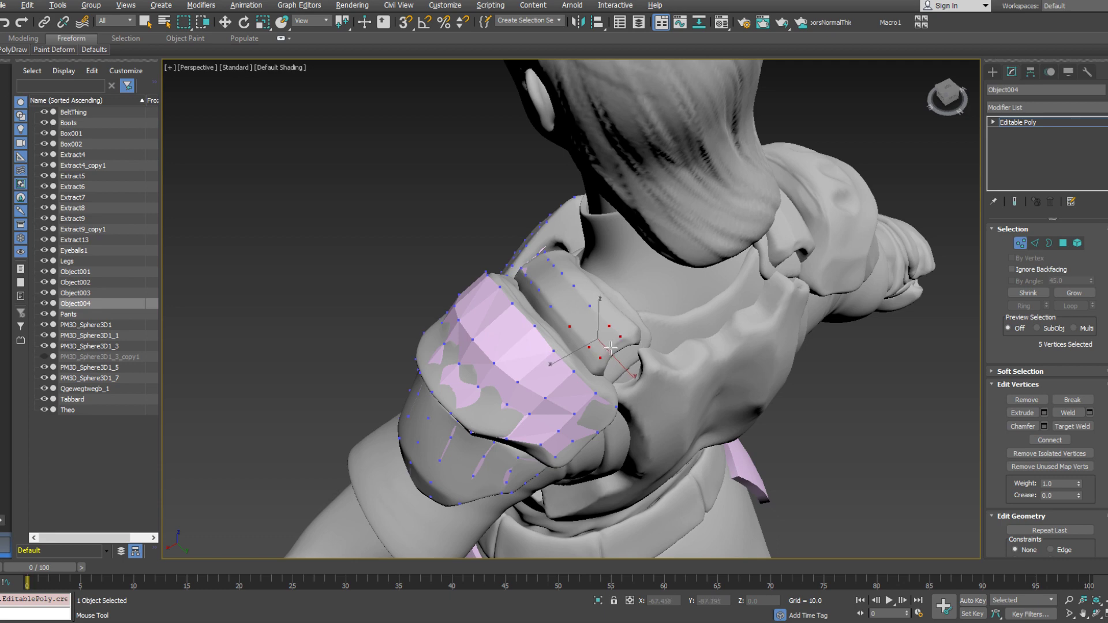
Adjust the vertices at the rear end of the neck-side plate's strip to fit the sculpt
left_click(584, 344)
mouse_move(610, 348)
middle_mouse_down("alt")
mouse_move(586, 345)
mouse_move(613, 343)
middle_mouse_up("alt")
left_click_drag(615, 347, 621, 353)
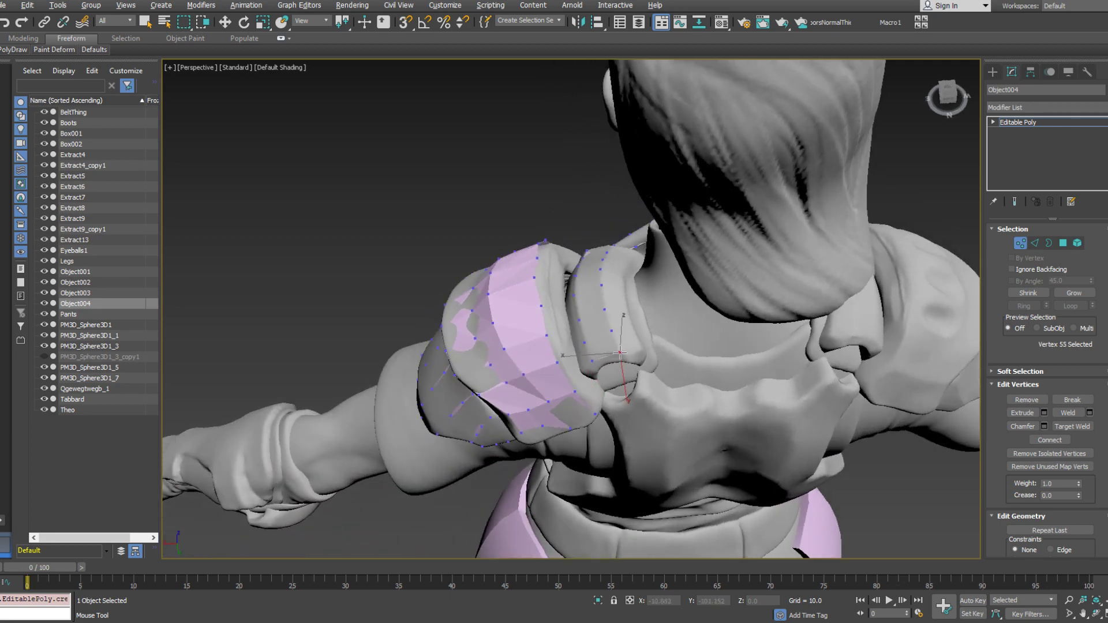
middle_click_drag(621, 353, 642, 351, "alt")
left_click_drag(594, 371, 594, 370)
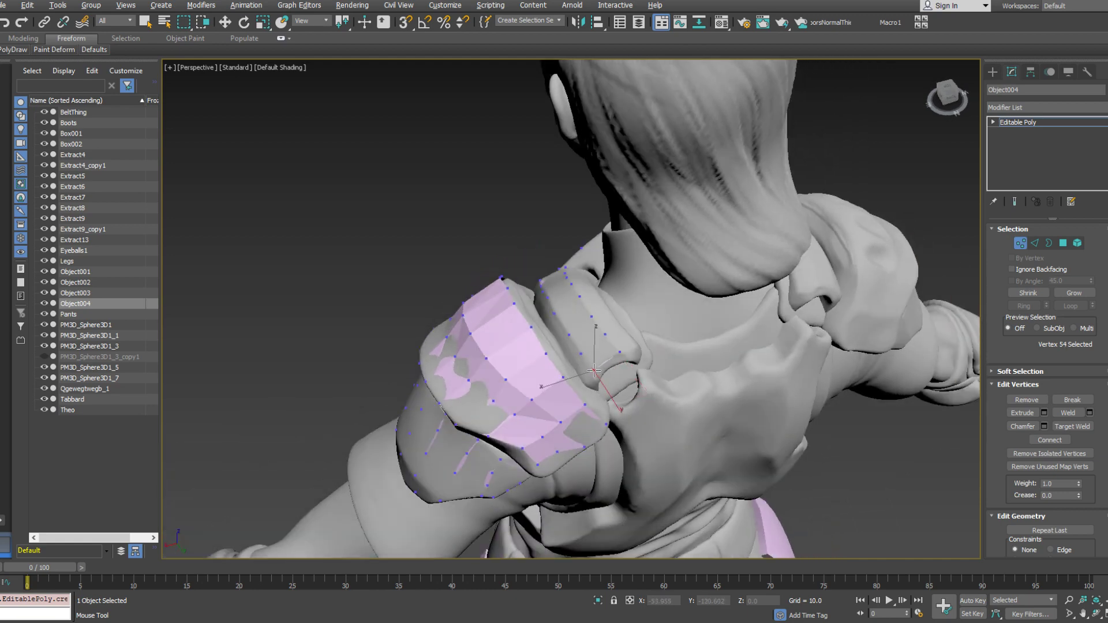
Add a parallel row of quads along the plate's neck-side edge and fit its vertices to the sculpt from rear to front
middle_click_drag(594, 370, 632, 347, "alt")
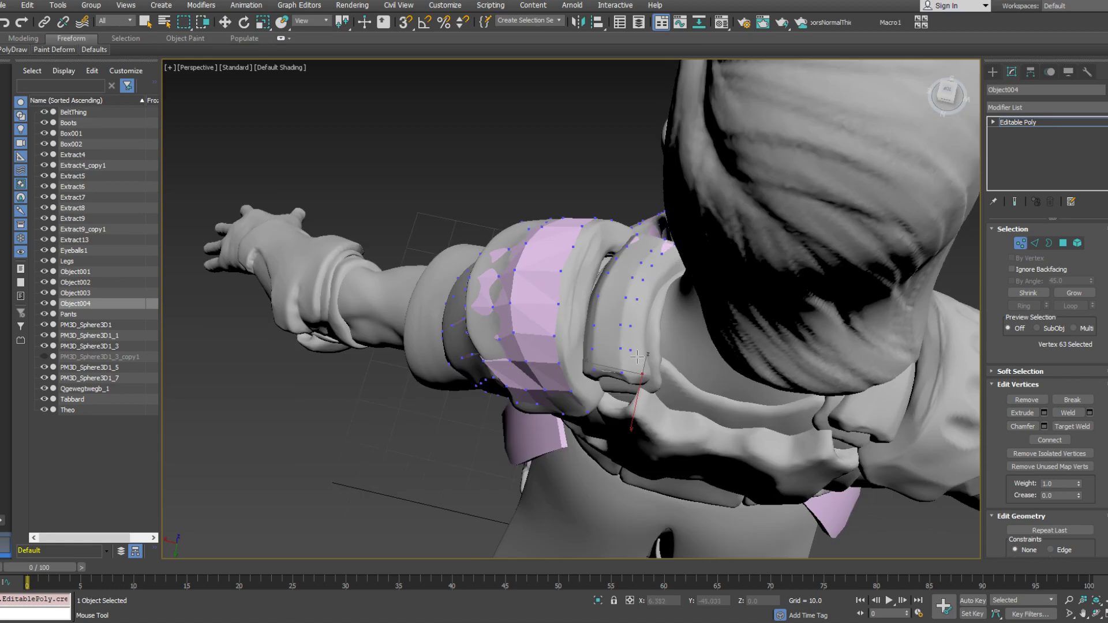
left_click(638, 328)
left_click(646, 300)
left_click(639, 329)
middle_click_drag(639, 329, 779, 263, "alt")
left_click(627, 298)
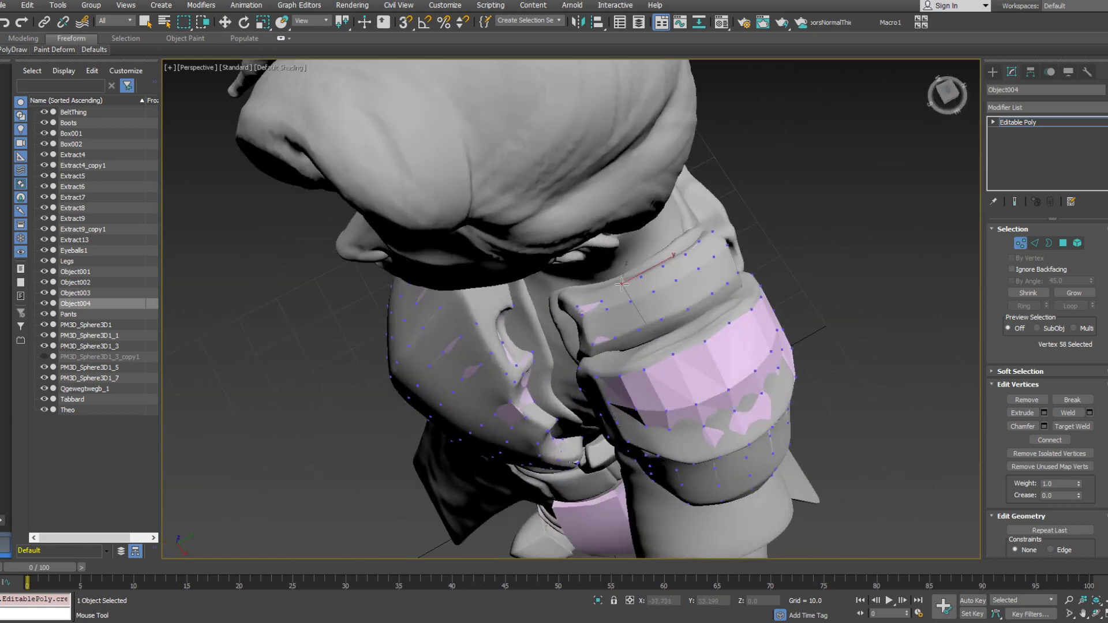
left_click(600, 297)
left_click_drag(599, 297, 597, 295)
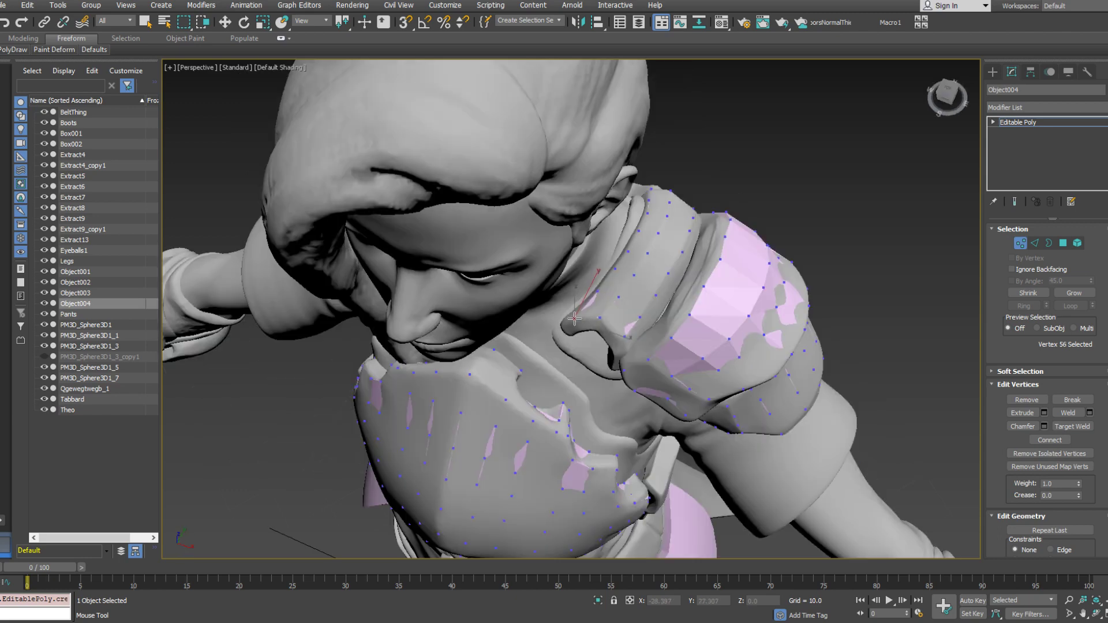
left_click(574, 318)
middle_click_drag(579, 318, 602, 331, "alt")
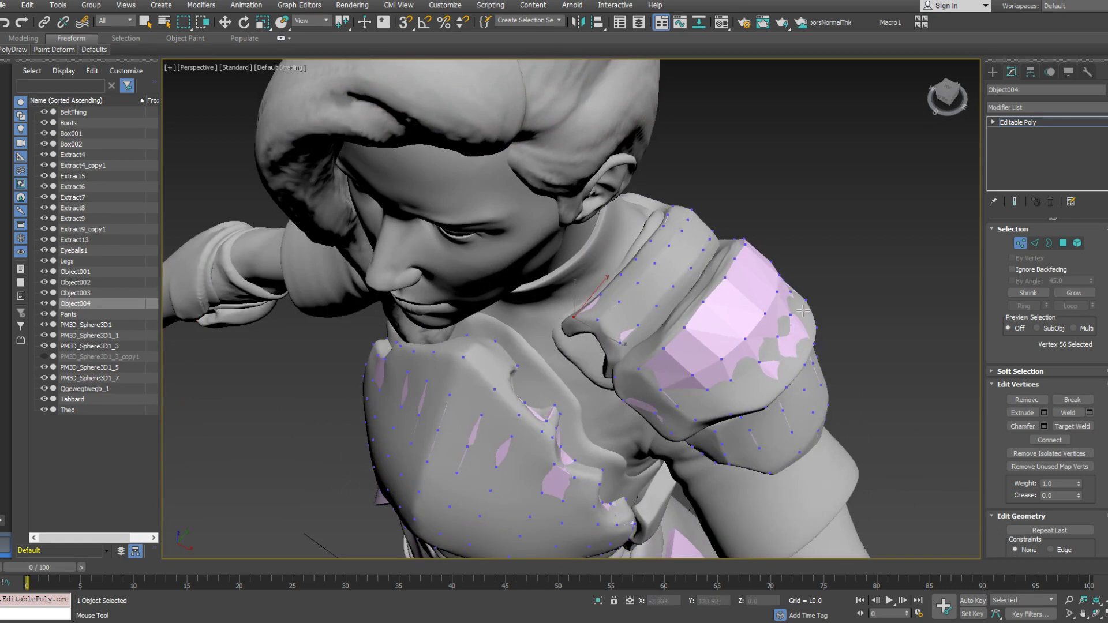
Delete the sculpted upper shoulder plate element from the PM3D_Sphere3D1_7 object
left_click(1021, 243)
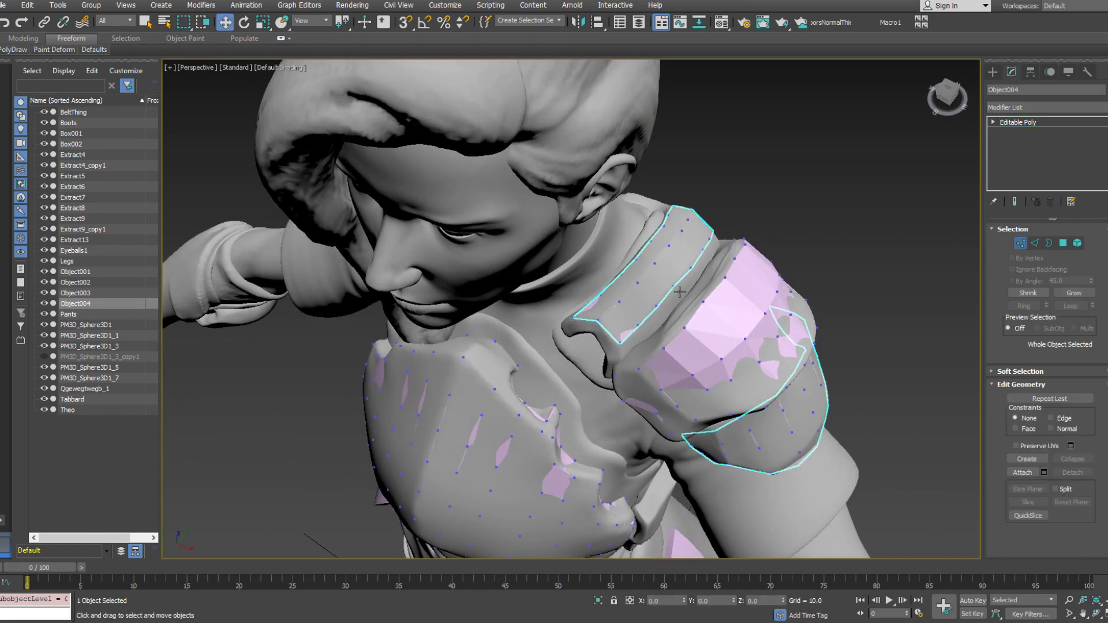
left_click(680, 293)
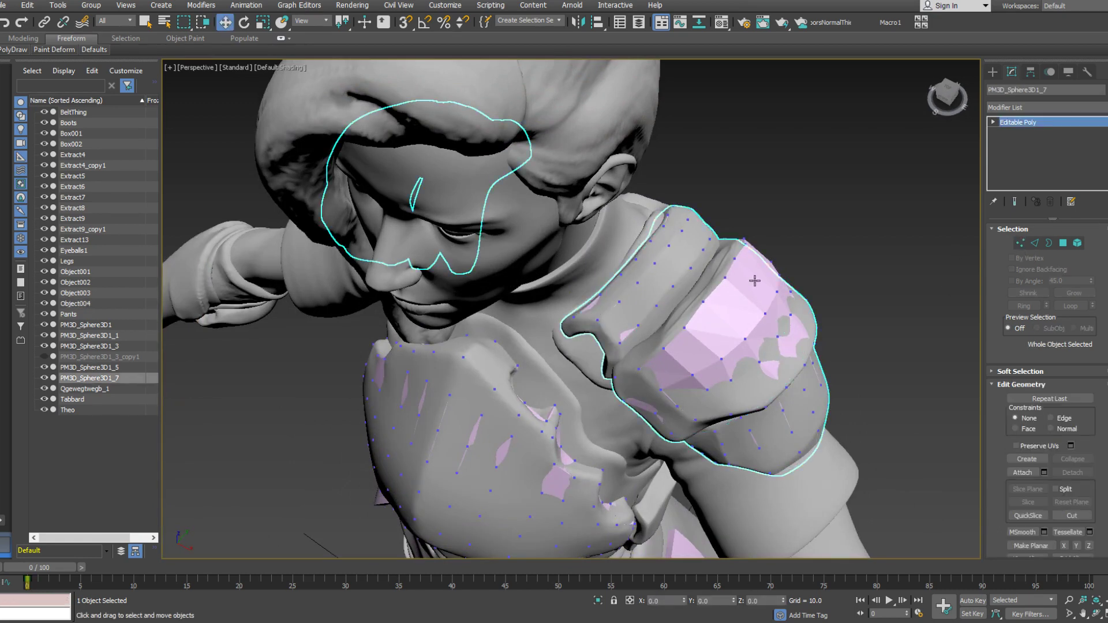
left_click(1079, 244)
key("Delete")
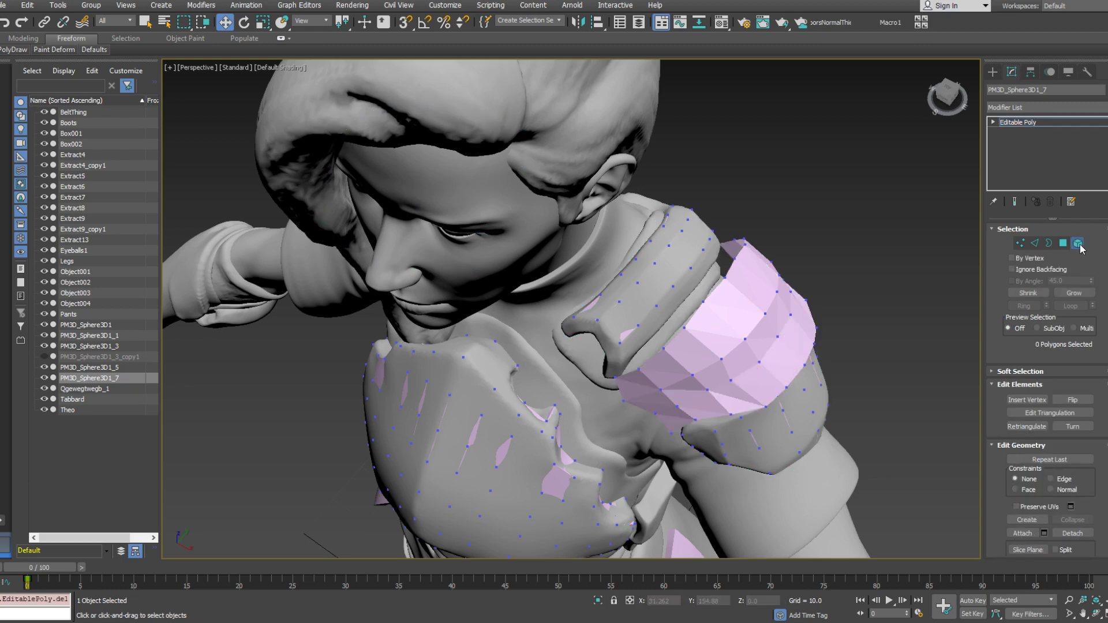
Extend a new row of quads along the arm-side edge of the neck-side shoulder plate (Object004) with the Extend tool
left_click(1079, 245)
left_click(753, 260)
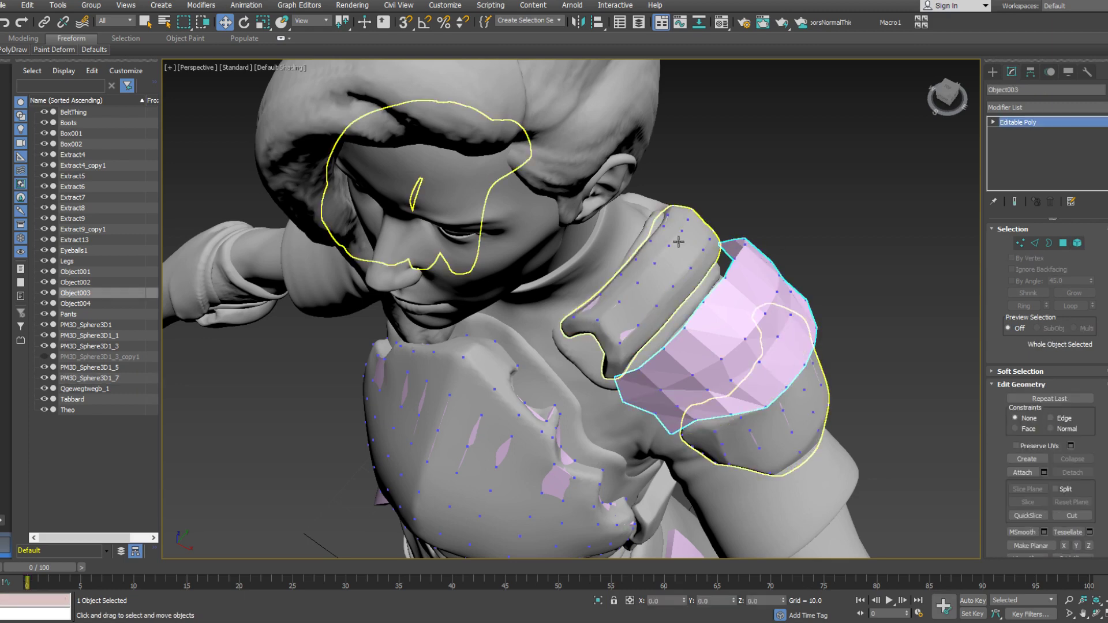
left_click(703, 243)
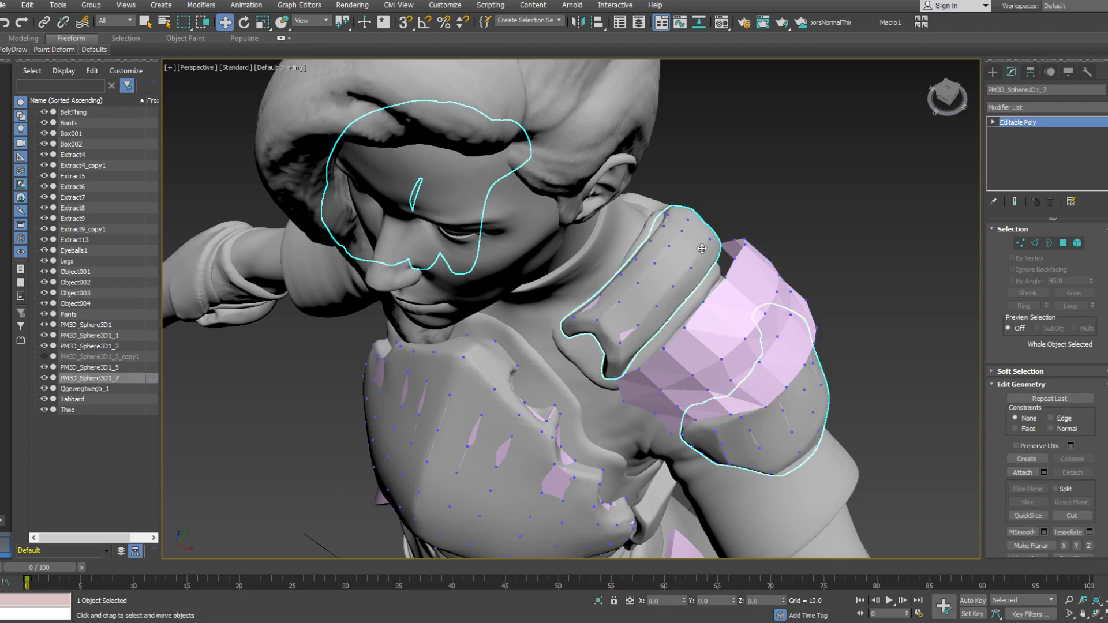
left_click(1020, 243)
middle_click_drag(646, 266, 615, 249, "alt")
mouse_move(13, 50)
left_click(107, 101)
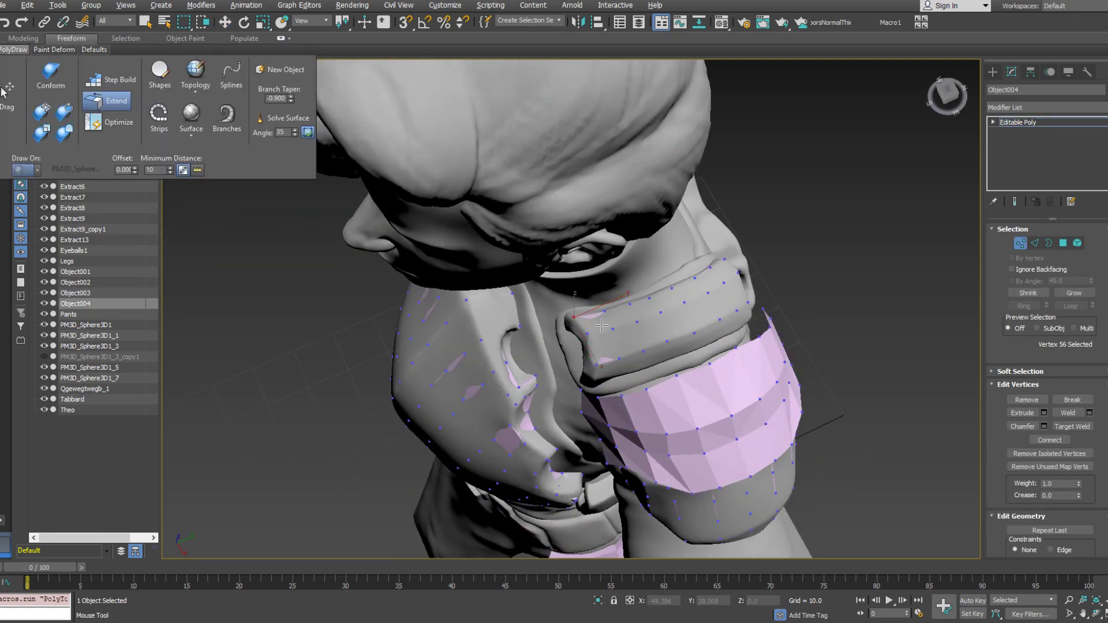
middle_click_drag(592, 346, 584, 305, "alt")
left_click_drag(648, 350, 644, 362, "ctrl+shift")
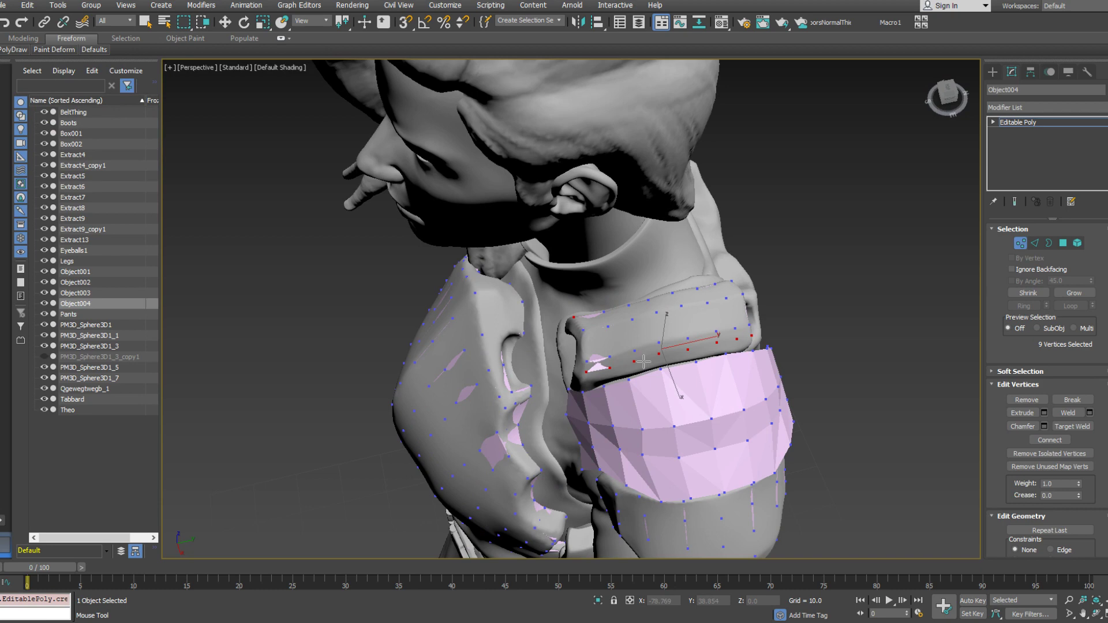
Fit the vertices of the neck-side plate's new arm-side row to the sculpt from front to rear
middle_click_drag(644, 362, 620, 381, "alt")
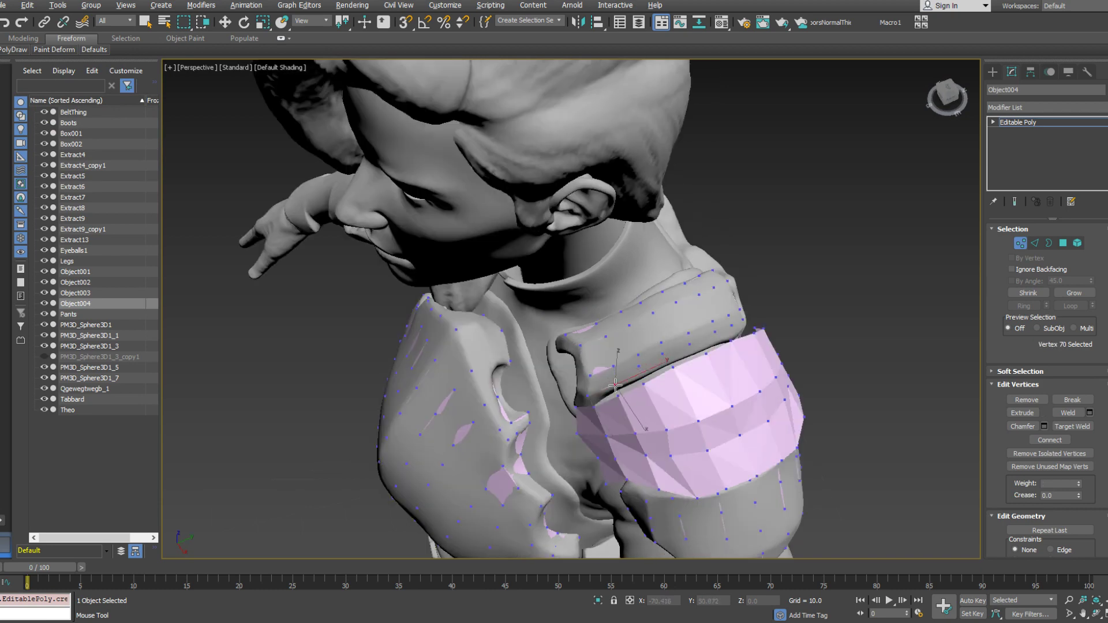
left_click(617, 391)
left_click(642, 376)
middle_click_drag(643, 376, 664, 364, "alt")
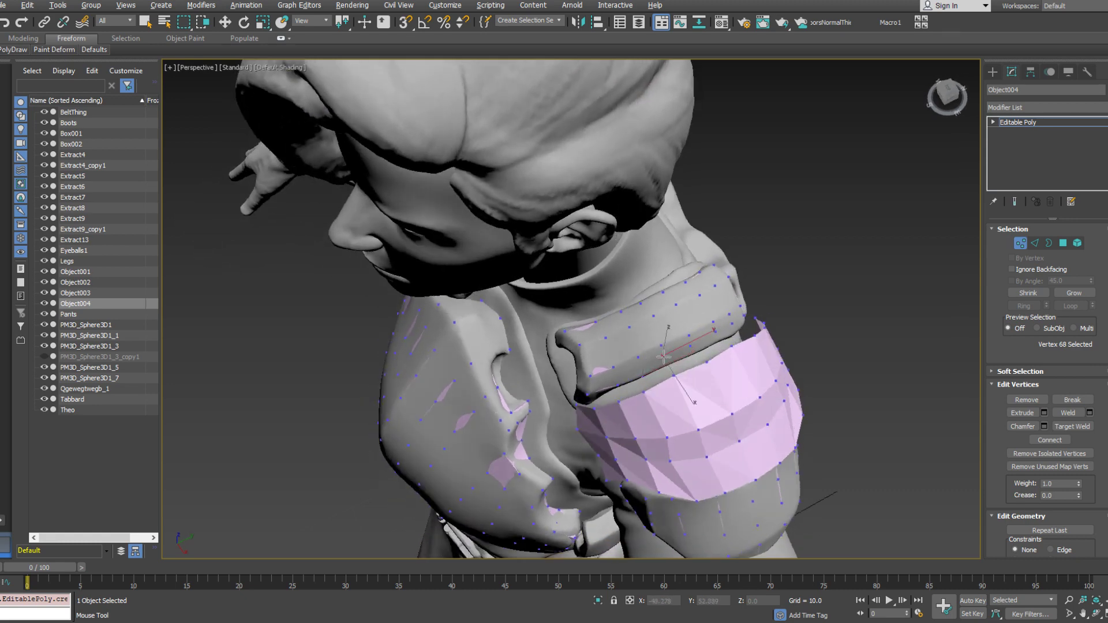
left_click(691, 349)
left_click_drag(692, 351, 694, 351)
middle_click_drag(694, 351, 810, 410, "alt")
left_click(745, 368)
left_click(761, 381)
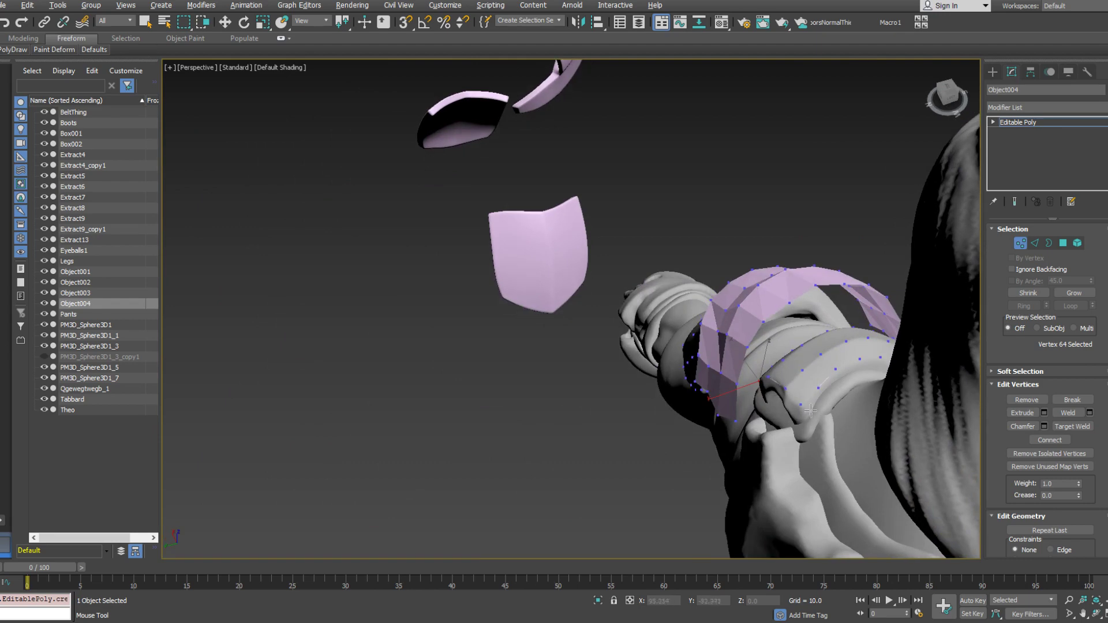
Extend another row of quads along the plate's neck-side edge and adjust its rear vertices against the sculpt
left_click_drag(832, 380, 835, 382, "ctrl+shift")
left_click(808, 409)
middle_click_drag(808, 410, 706, 373, "alt")
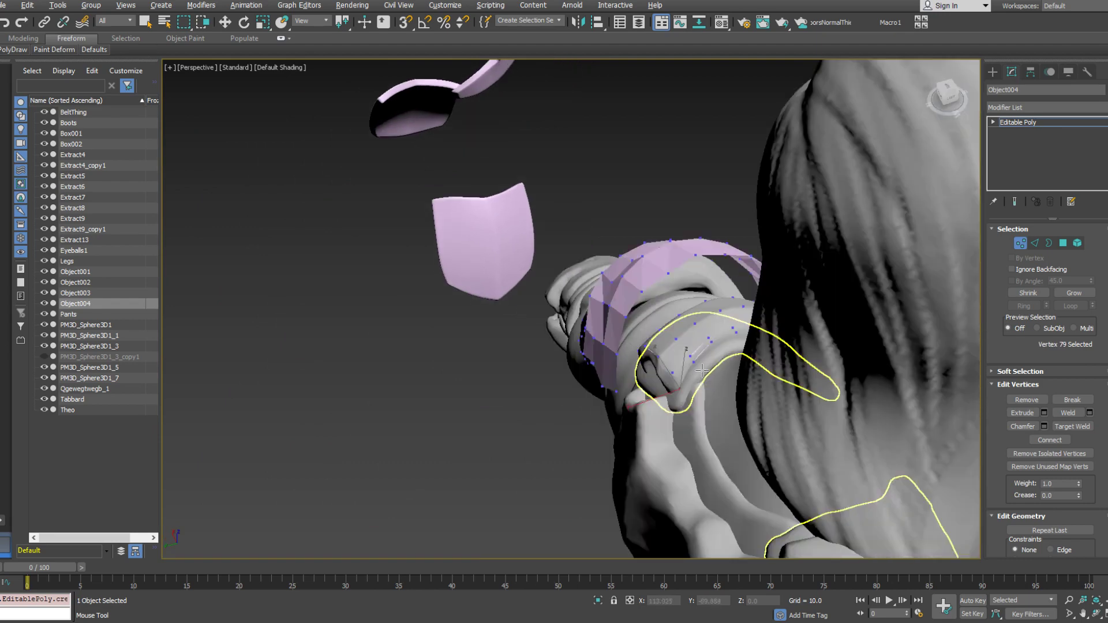
key("F3")
left_click(696, 370)
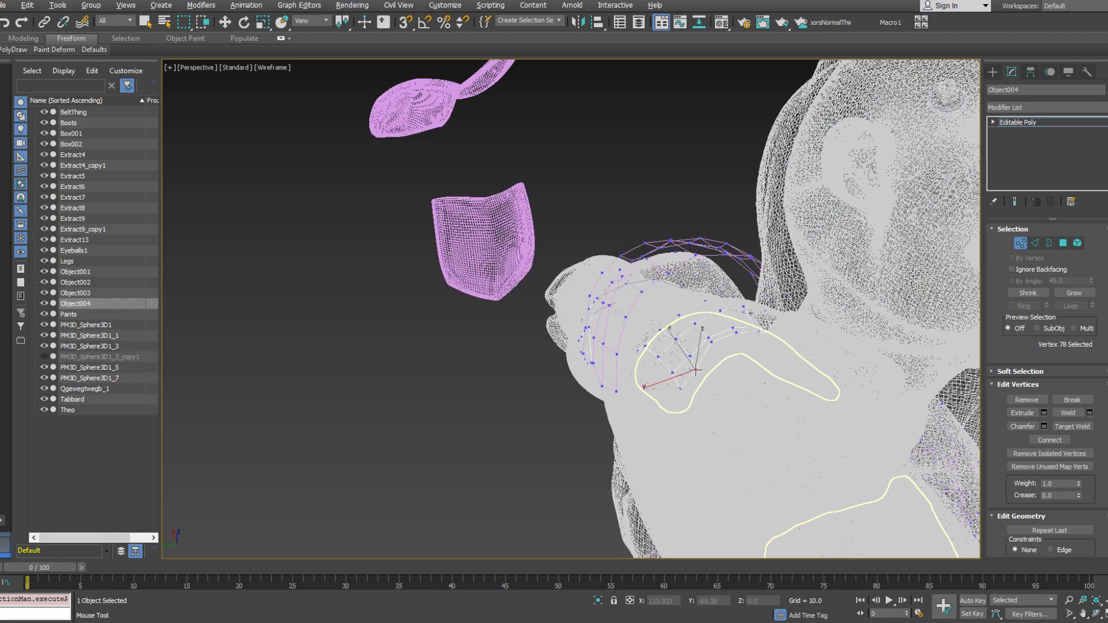
left_click_drag(711, 343, 734, 342)
Fit the front vertices of the new neck-side row to the sculpted plate's rim
mouse_move(749, 337)
middle_mouse_down("alt")
mouse_move(656, 372)
mouse_move(688, 401)
middle_mouse_up("alt")
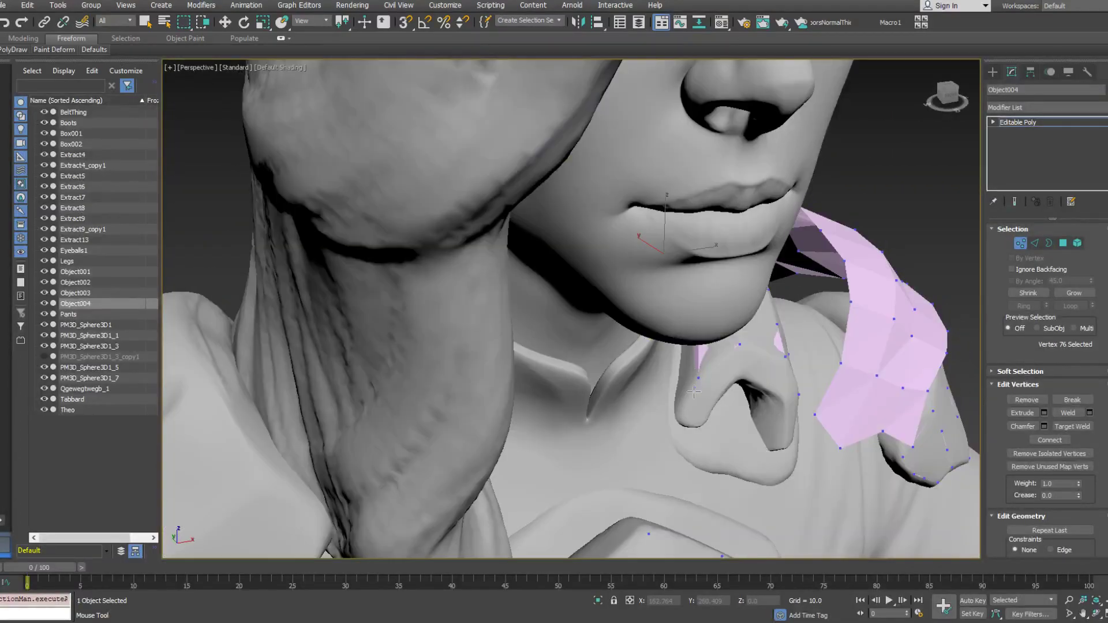
left_click_drag(693, 393, 672, 410)
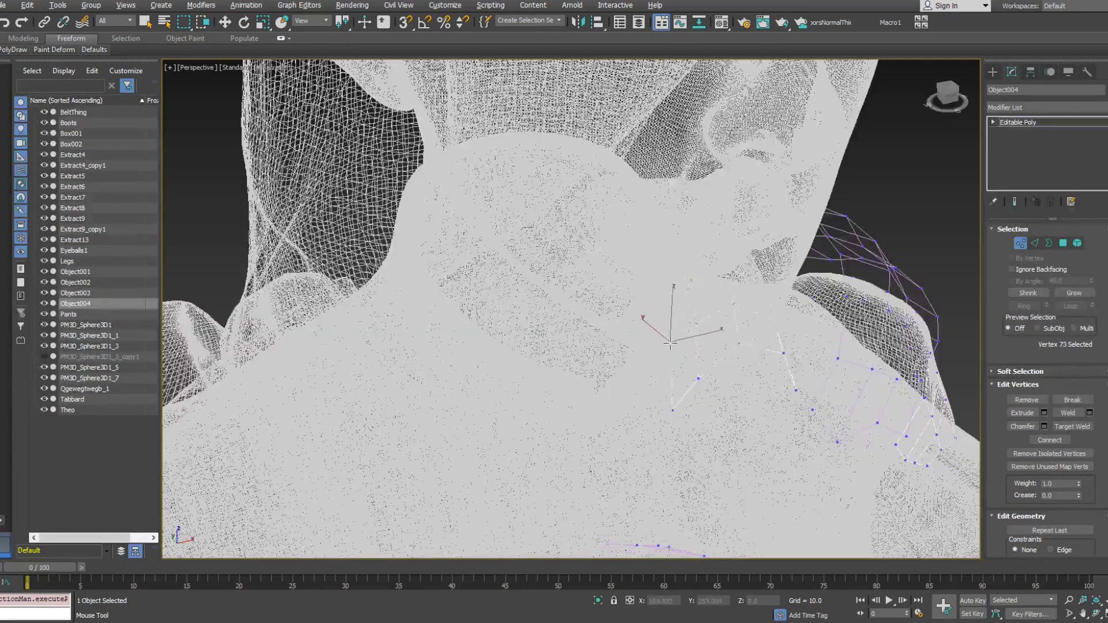
scroll(686, 297, "up", 3)
left_click_drag(689, 284, 664, 304)
middle_click_drag(665, 304, 714, 316, "alt")
left_click_drag(670, 267, 651, 283)
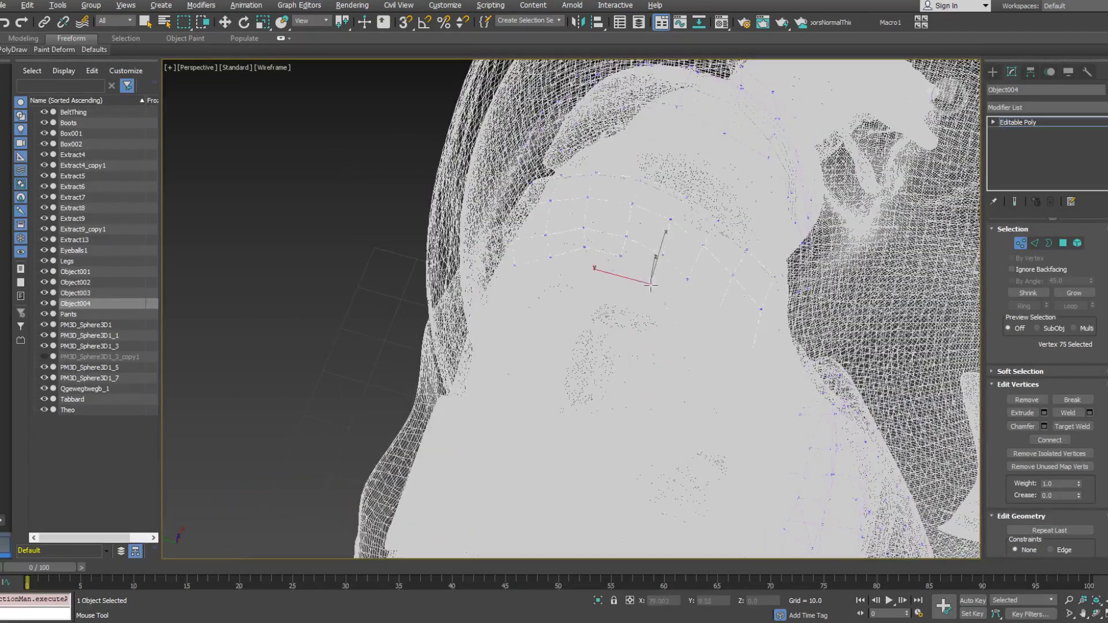
Adjust the middle and rear vertices of the neck-side row so they follow the sculpted plate's edge
left_click_drag(584, 248, 585, 257)
mouse_move(585, 257)
middle_mouse_down("alt")
mouse_move(685, 216)
mouse_move(578, 271)
middle_mouse_up("alt")
left_click(567, 283, "ctrl")
left_click_drag(584, 257, 582, 252)
key("F3")
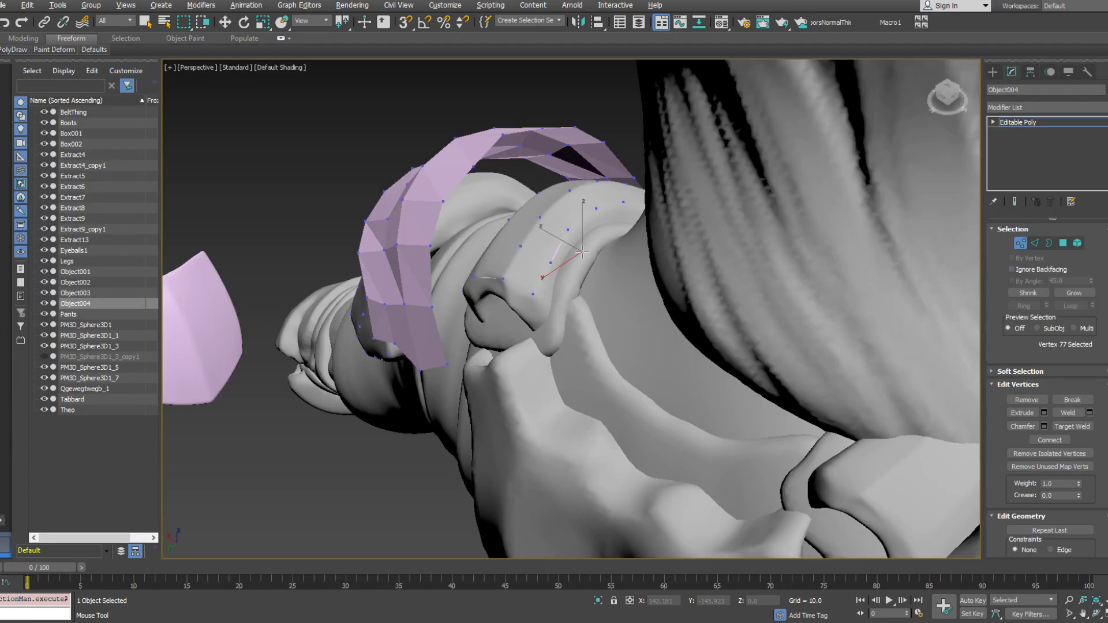
key("F3")
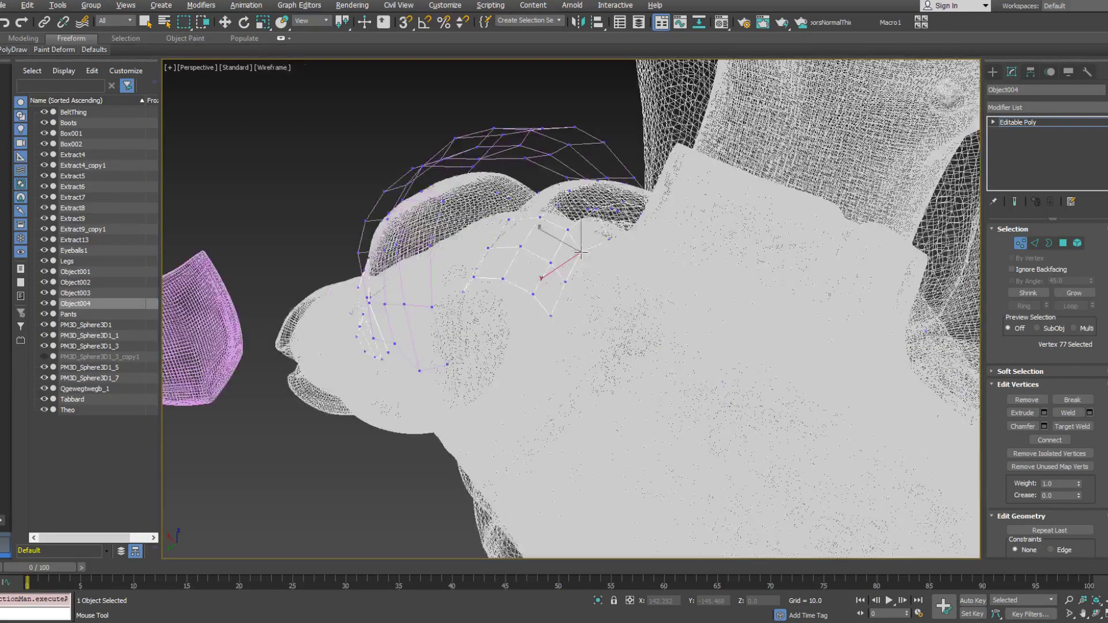
middle_click_drag(581, 252, 537, 271, "alt")
left_click_drag(652, 255, 654, 250)
Extend a further row of quads along the plate's arm-side edge and adjust its front and middle vertices
middle_click_drag(654, 252, 505, 187, "alt")
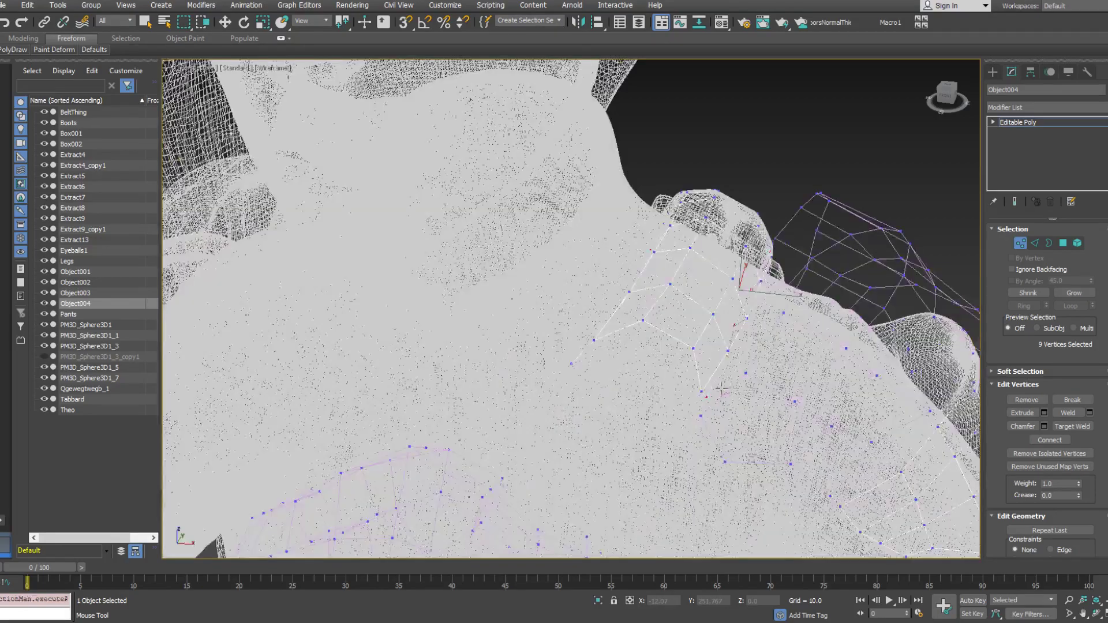
middle_click_drag(647, 376, 672, 314, "alt")
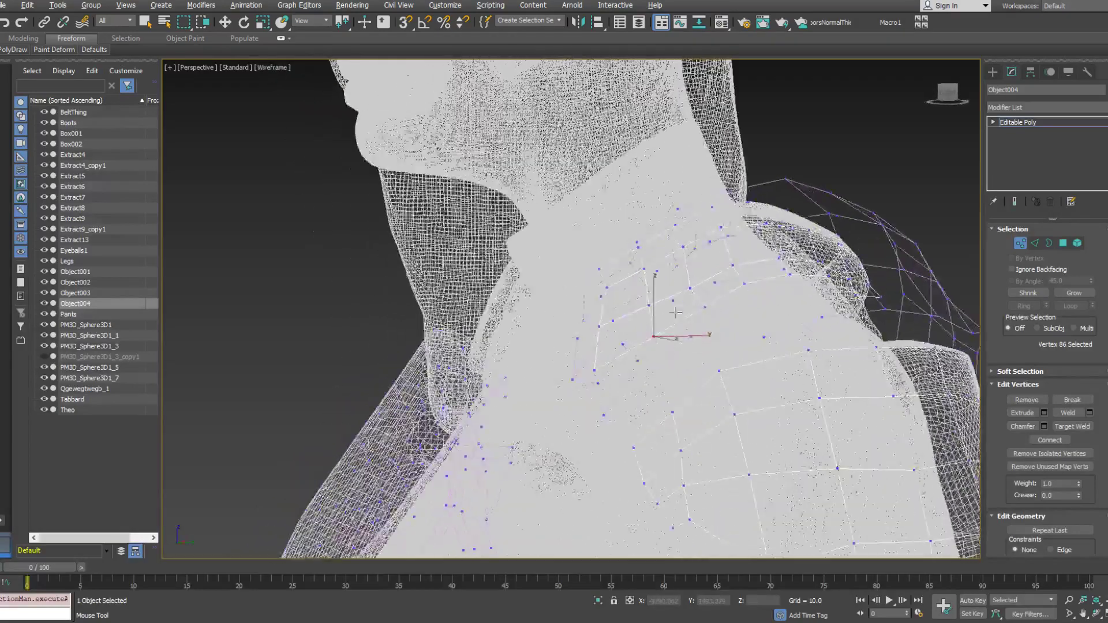
left_click_drag(707, 305, 693, 316)
left_click_drag(745, 284, 738, 293)
middle_click_drag(738, 293, 776, 277, "alt")
left_click_drag(788, 271, 773, 287)
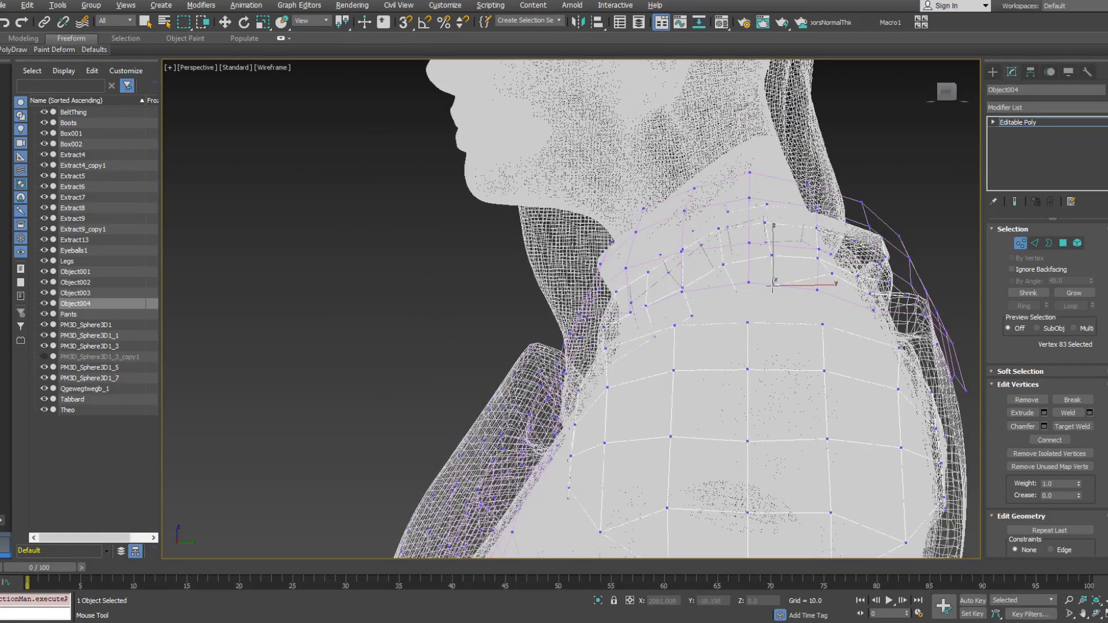
Fit the rear vertices of the outermost arm-side row to the plate's rear end
middle_click_drag(773, 286, 828, 284, "alt")
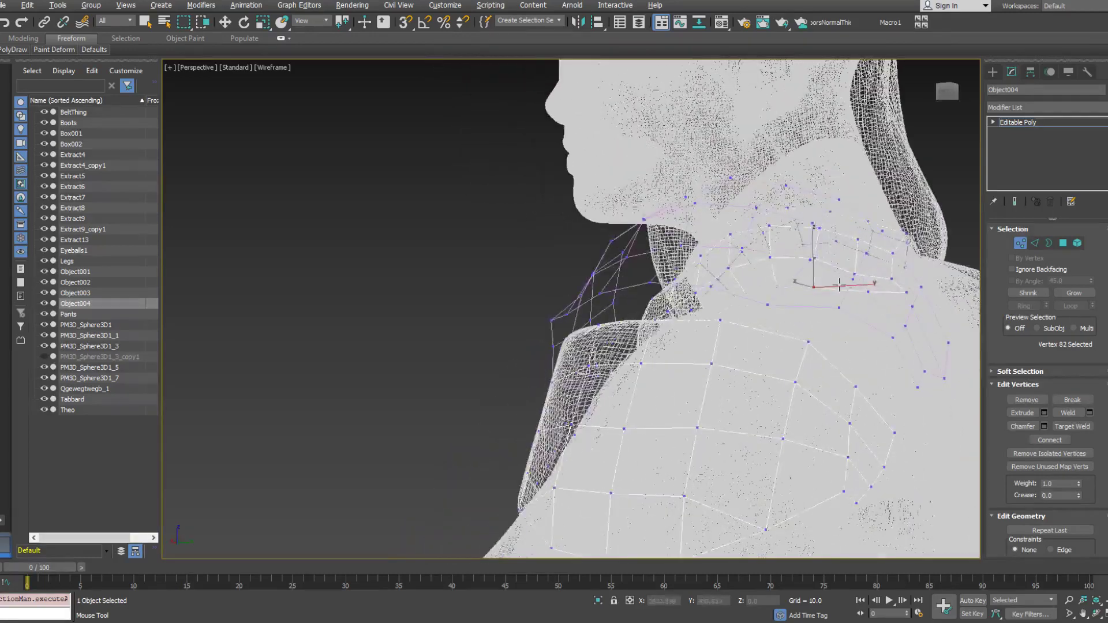
left_click_drag(869, 289, 852, 304)
left_click_drag(907, 291, 891, 311)
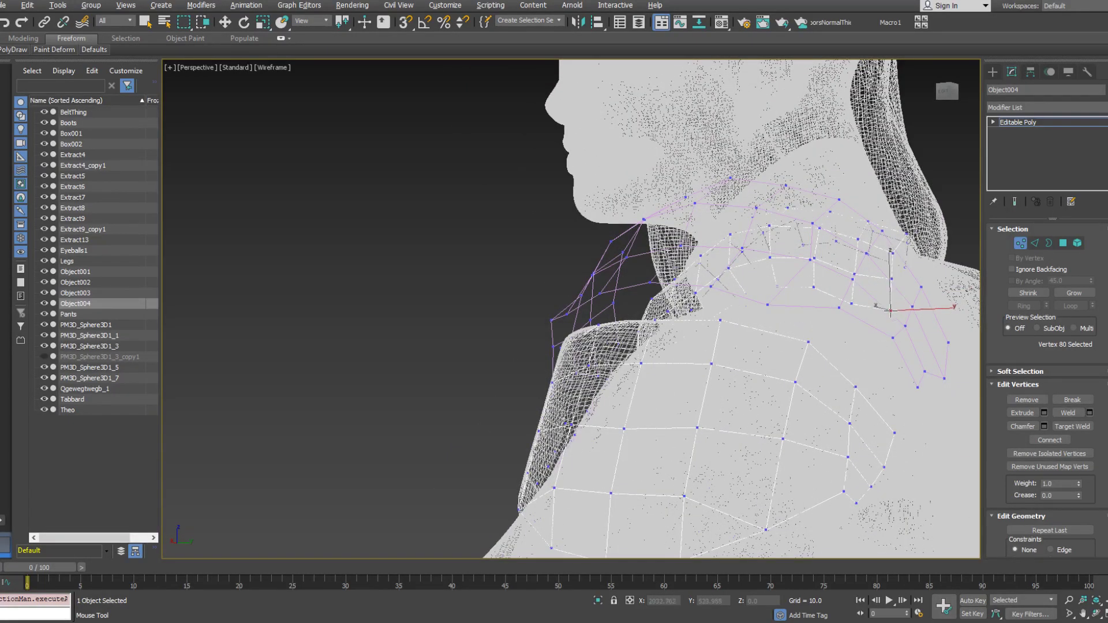
key("F3")
middle_click_drag(892, 311, 875, 333, "alt")
left_click_drag(890, 312, 884, 316)
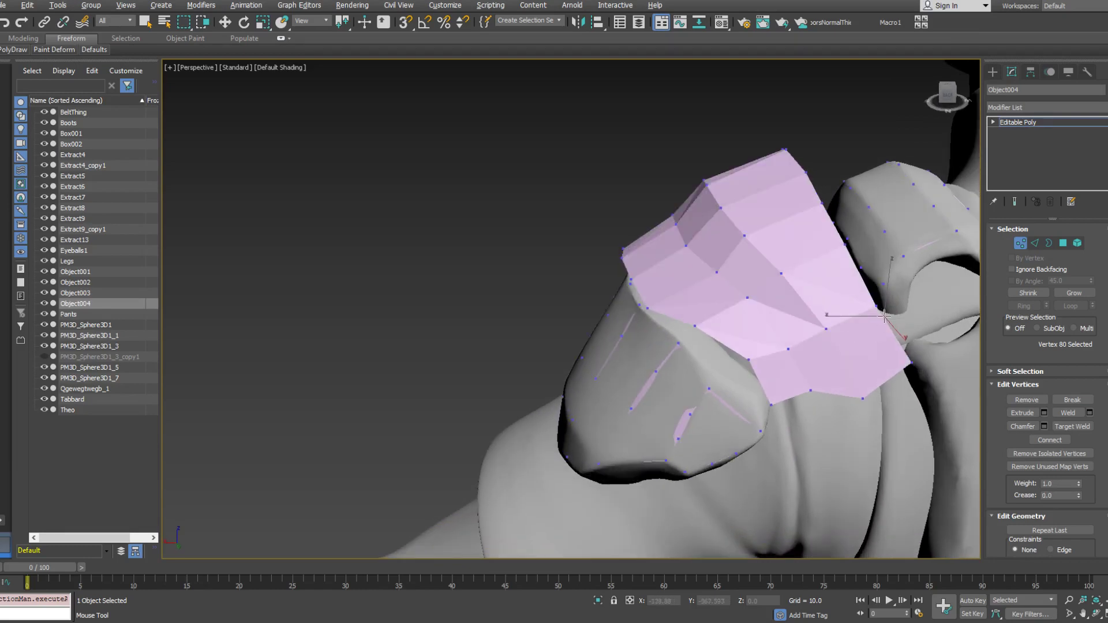
Leave vertex editing and delete the sculpted shoulder plates object PM3D_Sphere3D1_7
scroll(884, 316, "down", 4)
middle_click_drag(884, 315, 751, 279, "alt")
left_click(1021, 243)
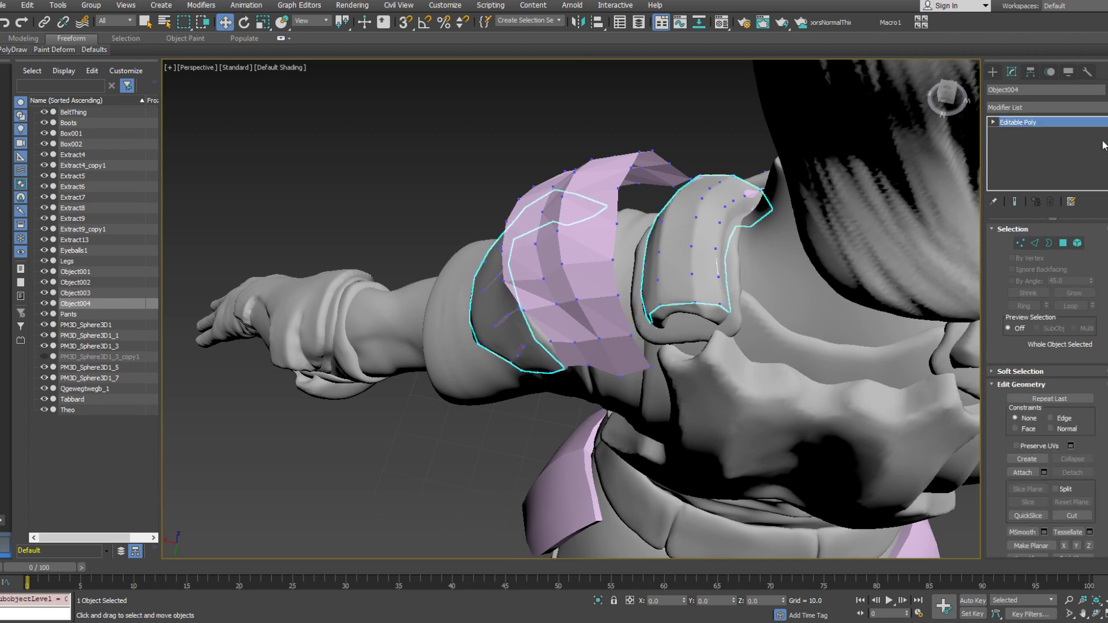
middle_click_drag(797, 274, 837, 243, "alt")
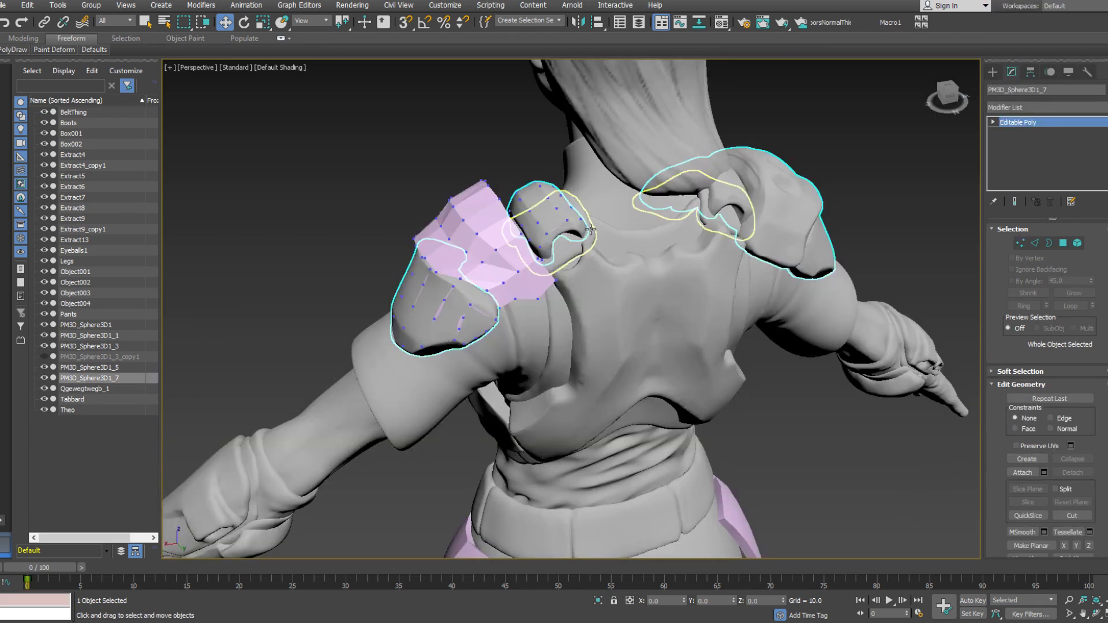
key("Delete")
Attach the middle shoulder plate Object003 to Object004 and assign all the plates' polygons to smoothing group 1
left_click(496, 236)
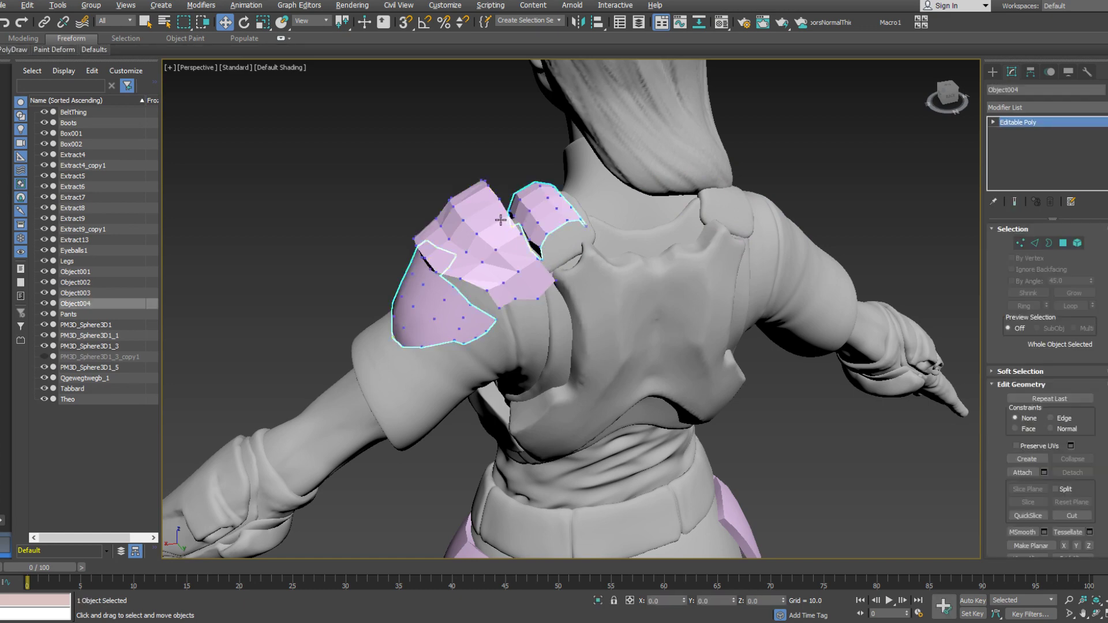
middle_click_drag(497, 235, 589, 238, "alt")
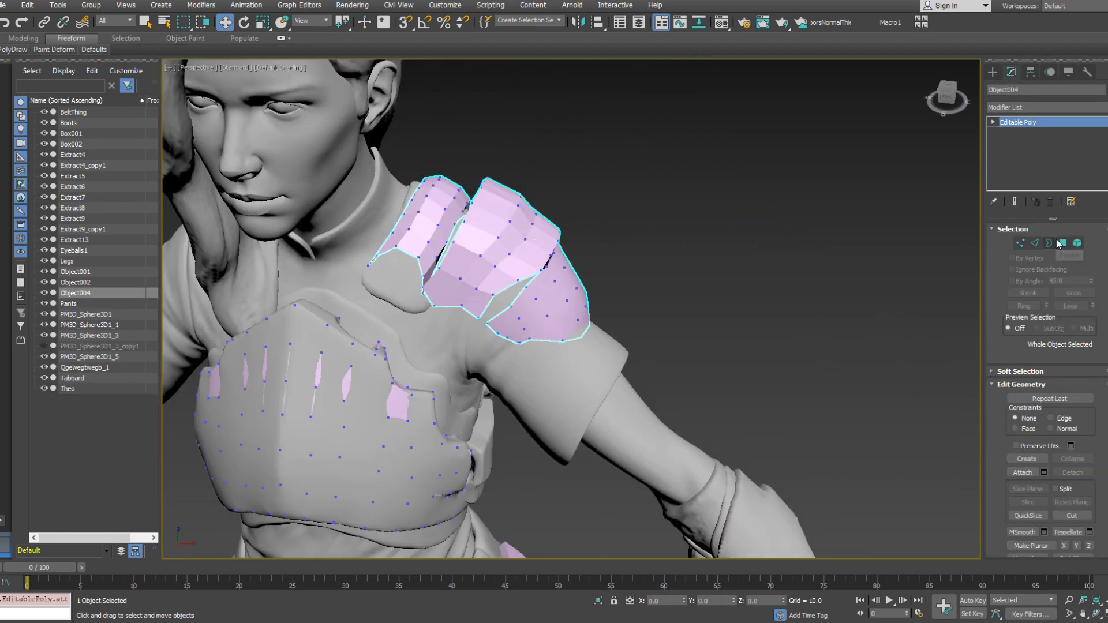
left_click(1077, 243)
left_click(524, 291, "ctrl")
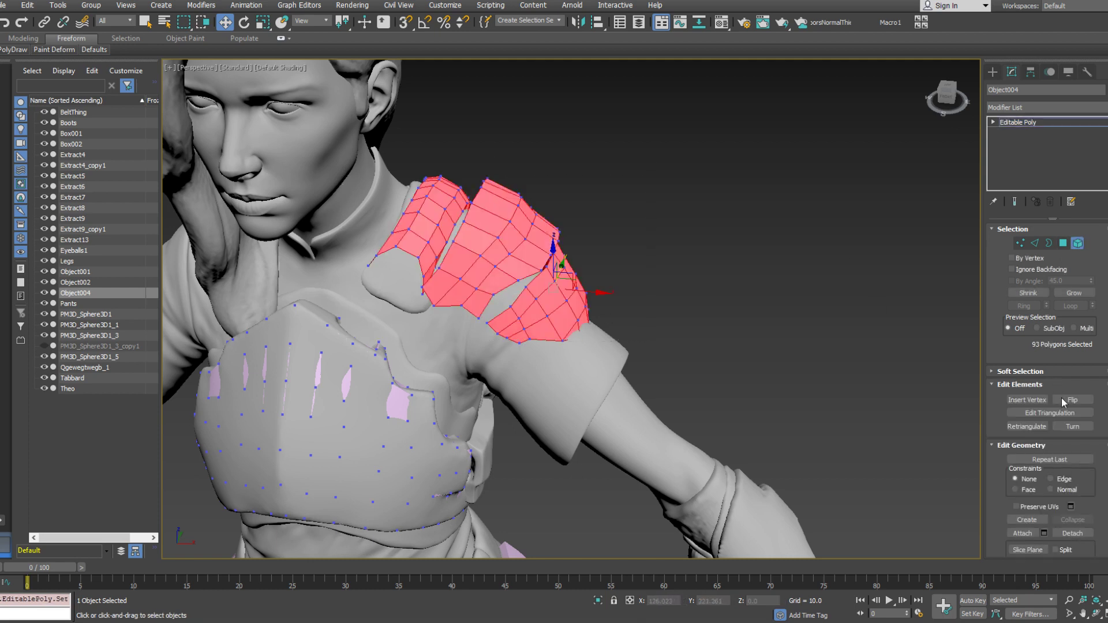
left_click_drag(1104, 466, 1071, 221)
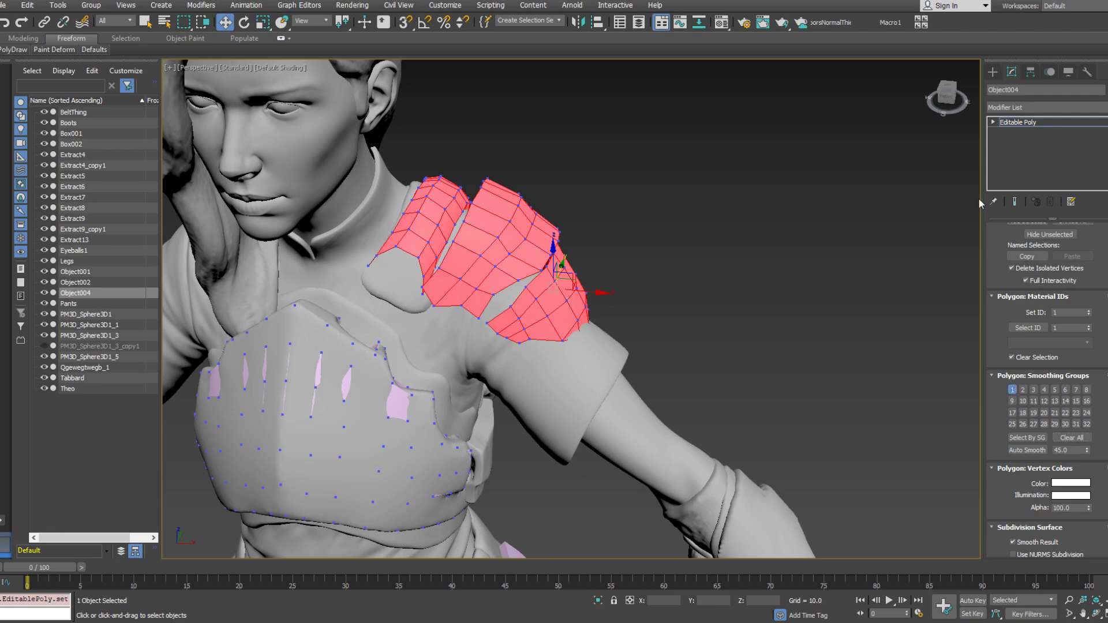
Add a Shell modifier to the combined low-poly shoulder plates (Object004)
left_click(993, 122)
left_click(1013, 142)
middle_click_drag(597, 297, 579, 272, "alt")
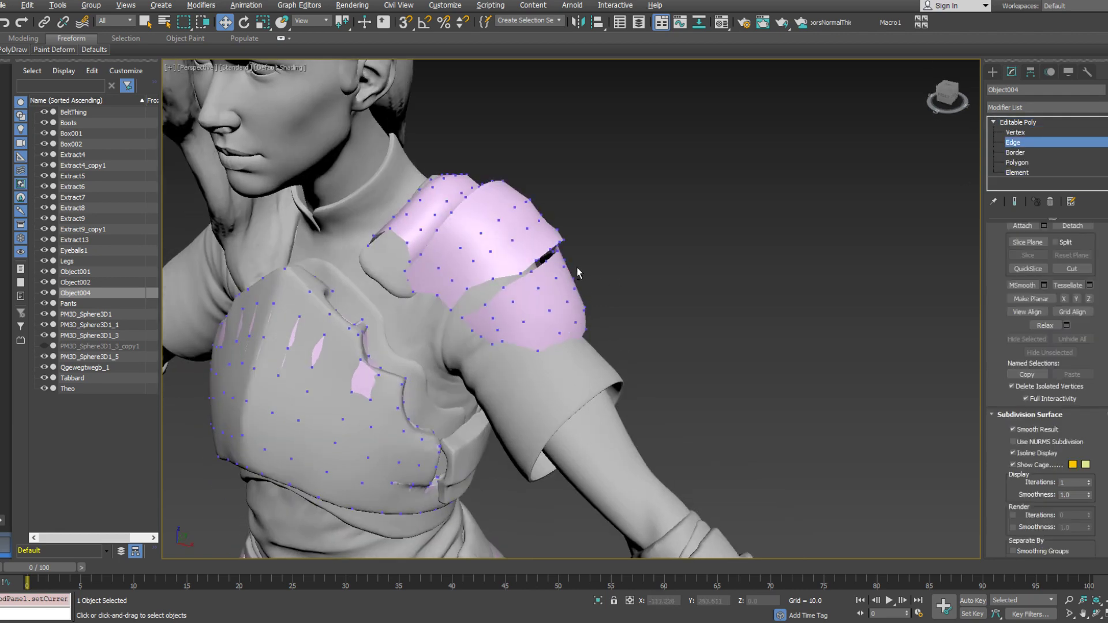
middle_click_drag(452, 244, 452, 314)
scroll(462, 256, "up", 3)
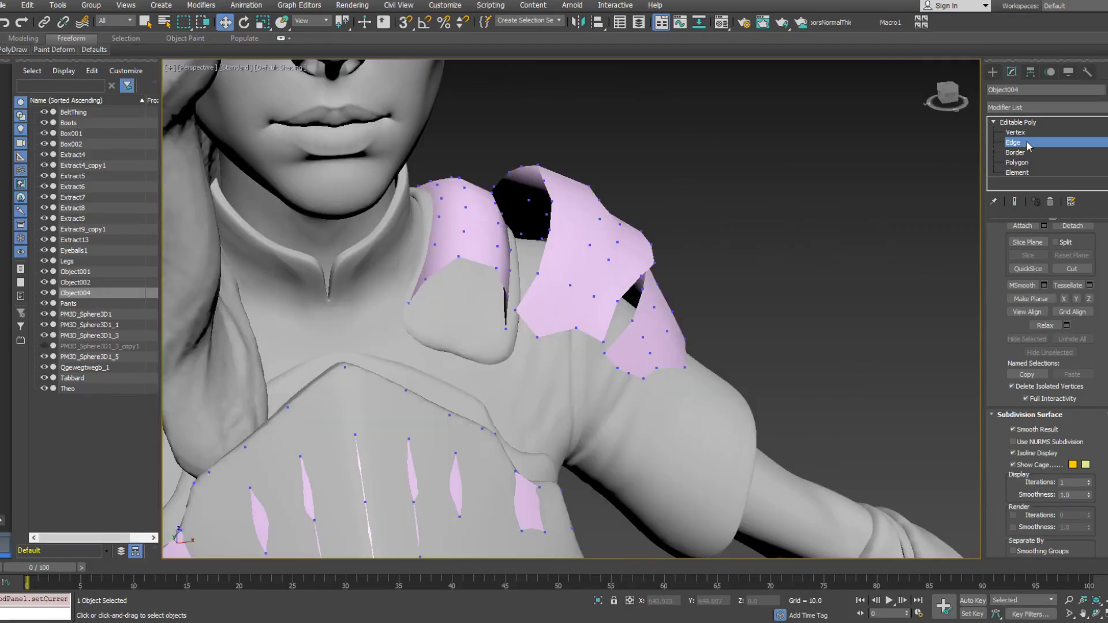
left_click(1018, 121)
left_click(1044, 107)
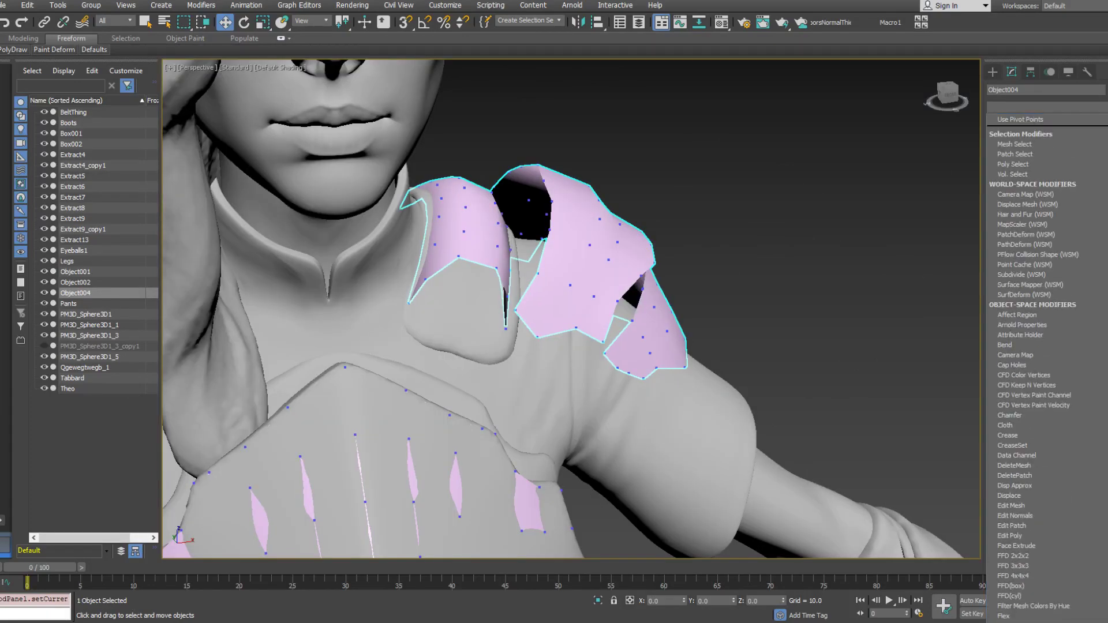
scroll(1106, 575, "down", 20)
scroll(1106, 581, "down", 2)
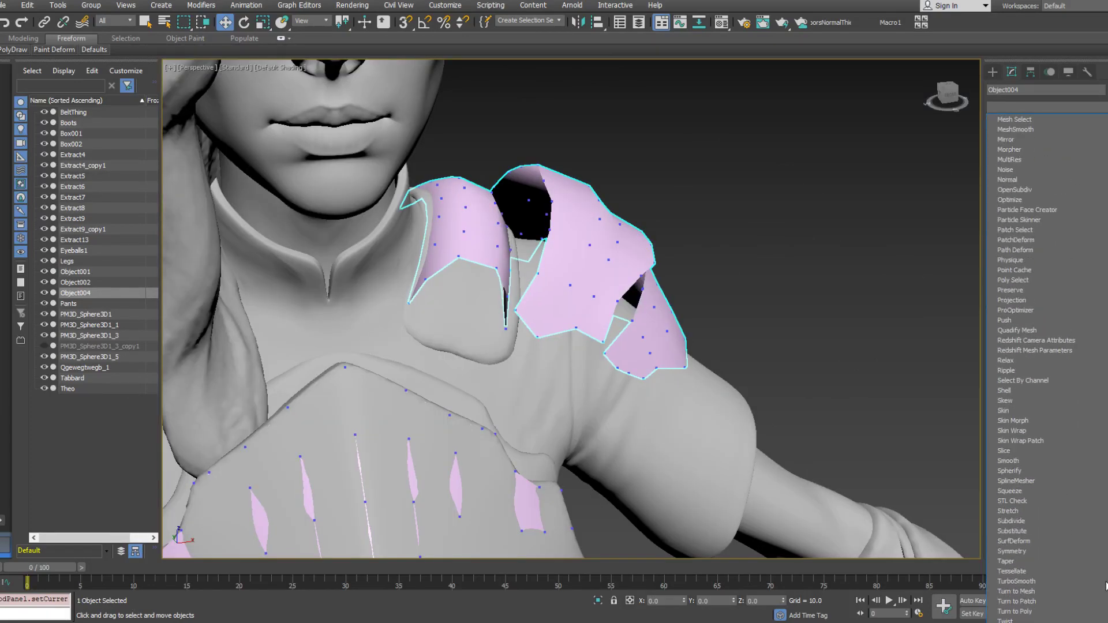
left_click(1062, 391)
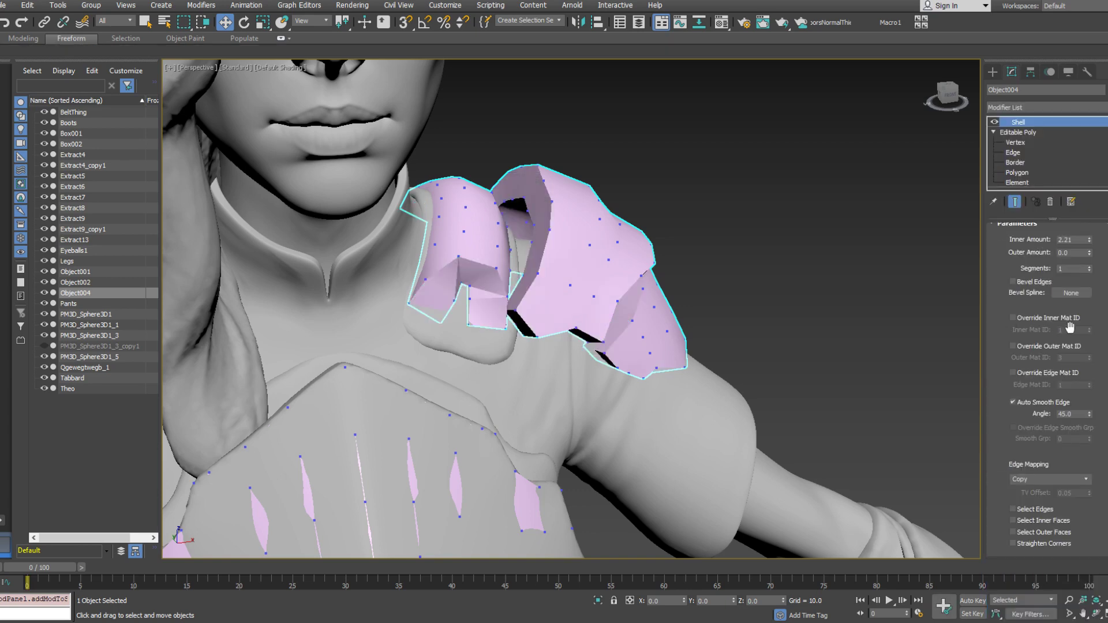
Set the Shell modifier's inner amount to 1.0 for the shoulder plates
middle_click_drag(728, 283, 477, 270, "alt")
left_click_drag(1092, 266, 1096, 315)
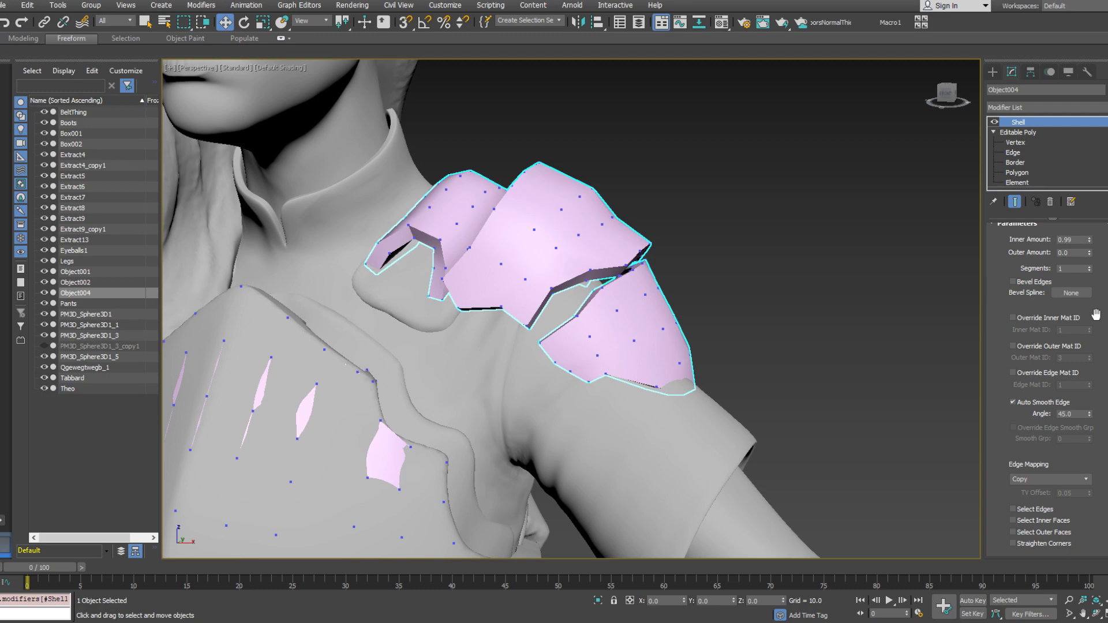
left_click(1090, 239)
middle_click_drag(611, 260, 537, 237, "alt")
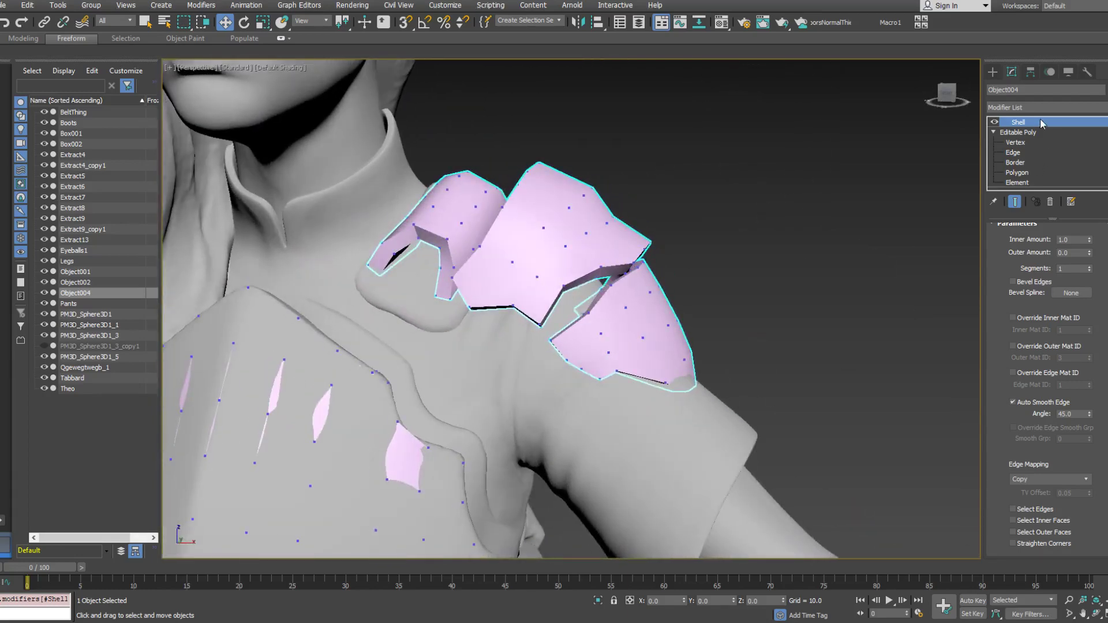
Collapse the shoulder plates' whole modifier stack into an Editable Poly
right_click(1020, 122)
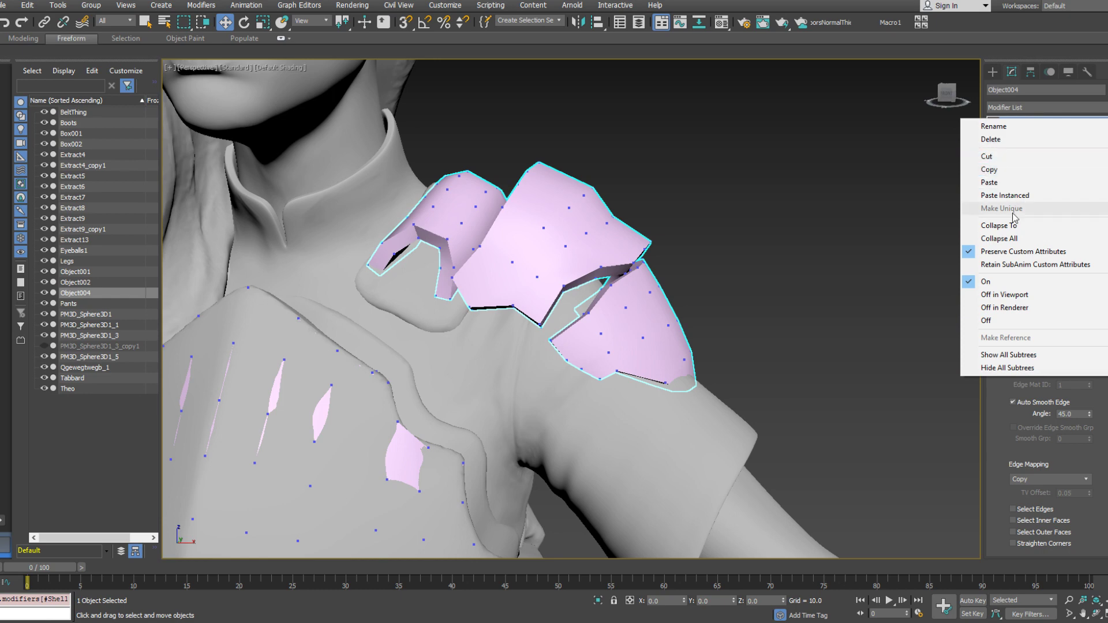
left_click(1016, 238)
right_click(1041, 156)
left_click(1056, 242)
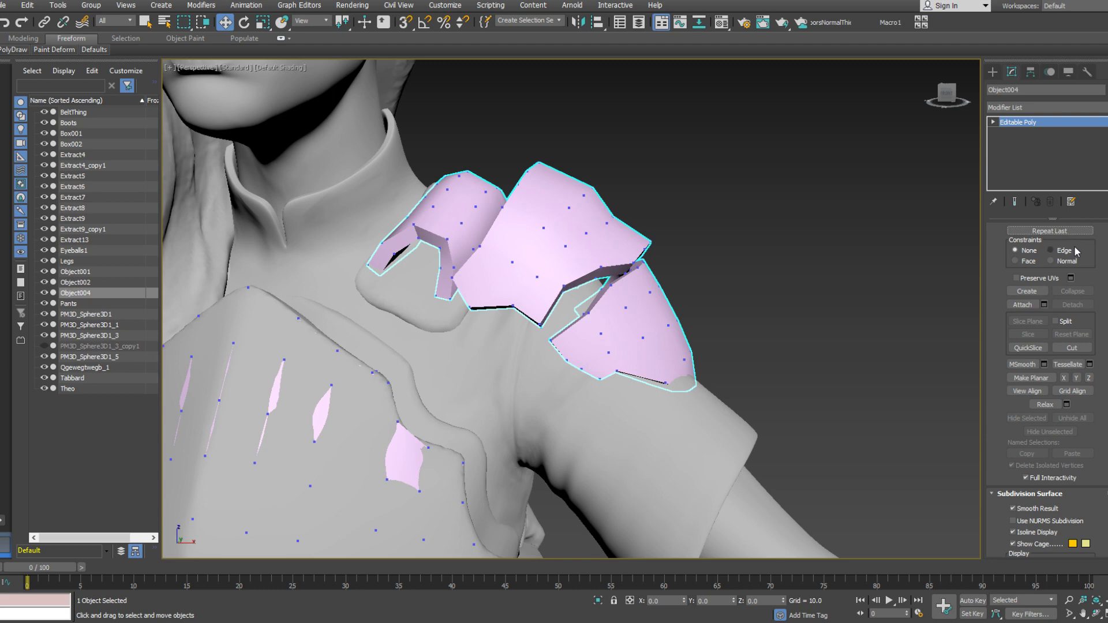
Select the strip of polygons along the neck-side edge of the innermost shoulder plate, from front to back
scroll(1075, 251, "up", 4)
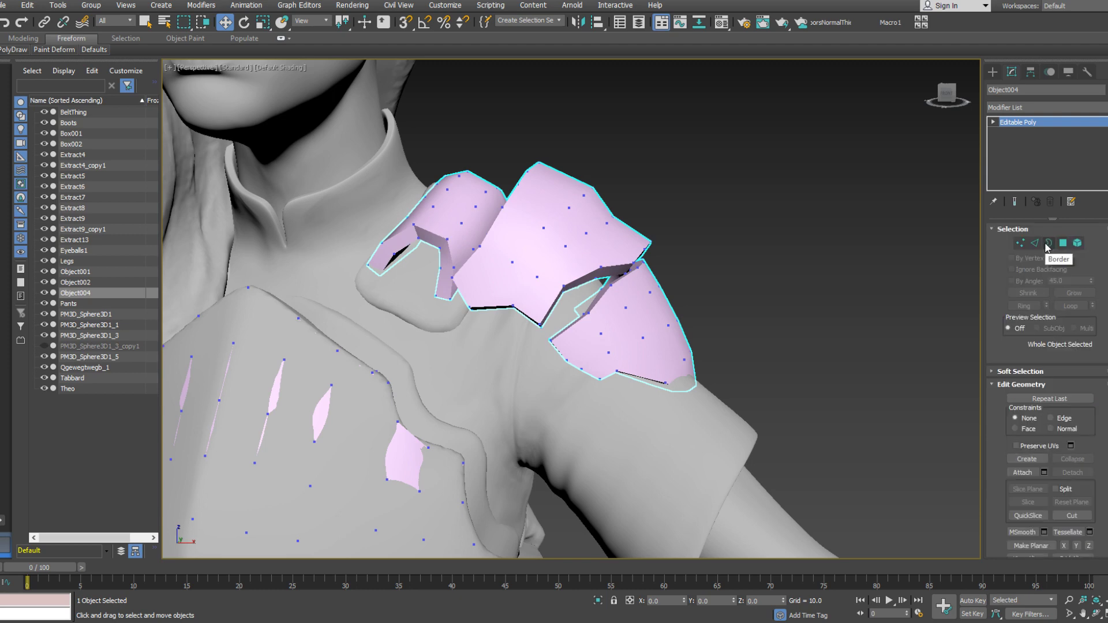
left_click(1036, 244)
middle_click_drag(454, 245, 678, 269, "alt")
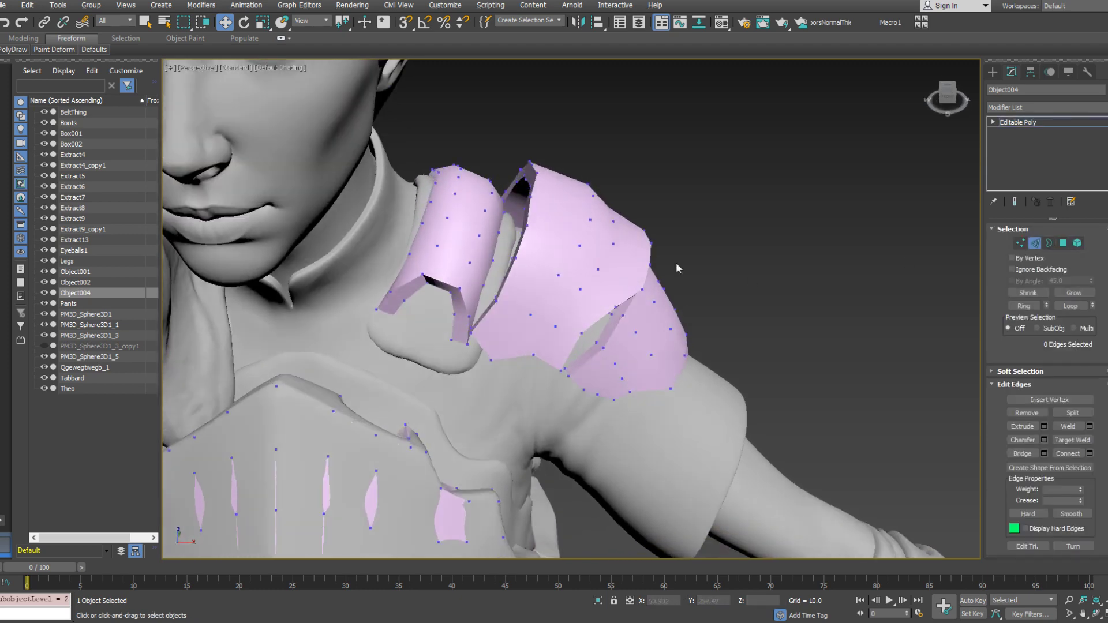
left_click(1063, 243)
left_click(420, 262)
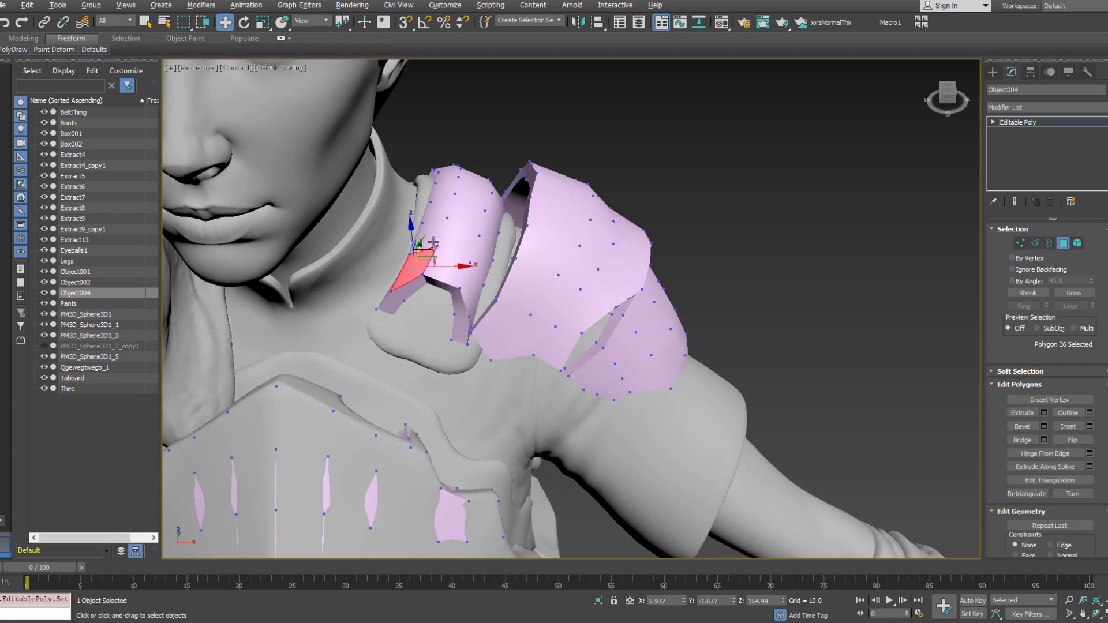
middle_click_drag(421, 261, 434, 232, "alt")
left_click(434, 232, "ctrl")
left_click(447, 206, "ctrl")
left_click(461, 181, "ctrl")
middle_click_drag(499, 161, 475, 168, "alt")
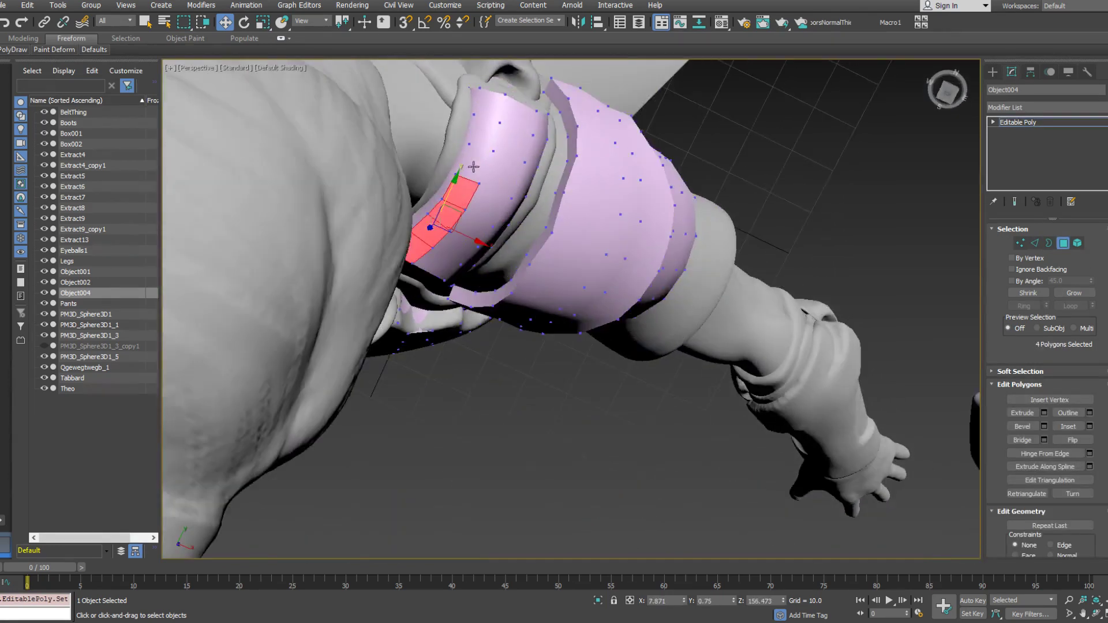
left_click(476, 166, "ctrl")
left_click(485, 137, "ctrl")
left_click(488, 108, "ctrl")
Add the polygon strip along the outer, arm-side edge of the innermost shoulder plate to the selection
middle_click_drag(489, 110, 542, 174, "alt")
left_click(558, 196, "ctrl")
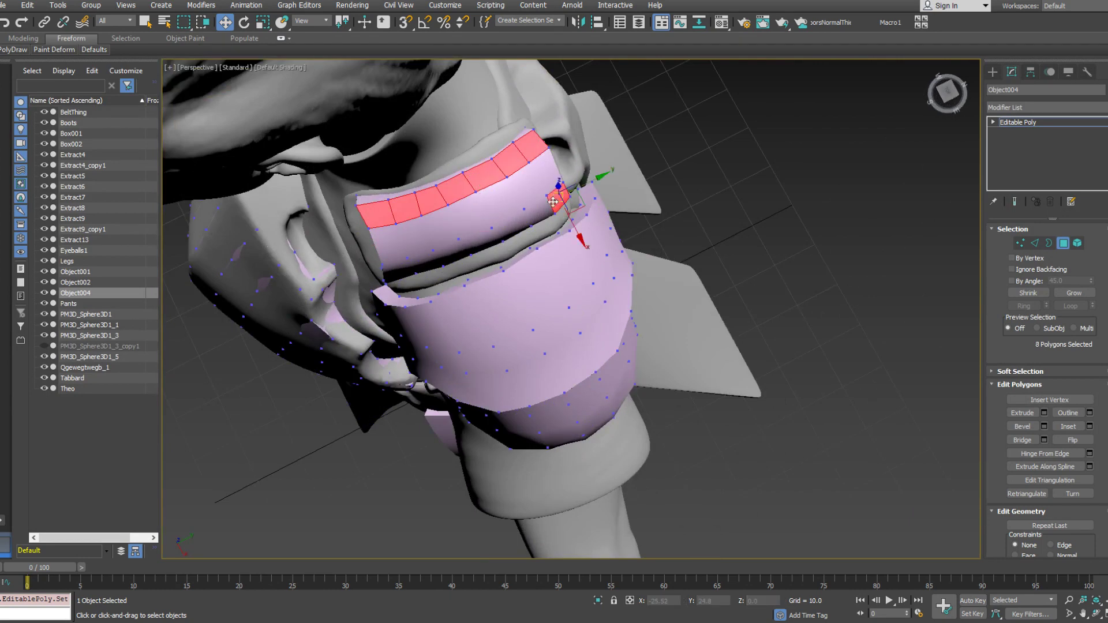
left_click(537, 212, "ctrl")
left_click(512, 226, "ctrl")
left_click(479, 245, "ctrl")
left_click(439, 256, "ctrl")
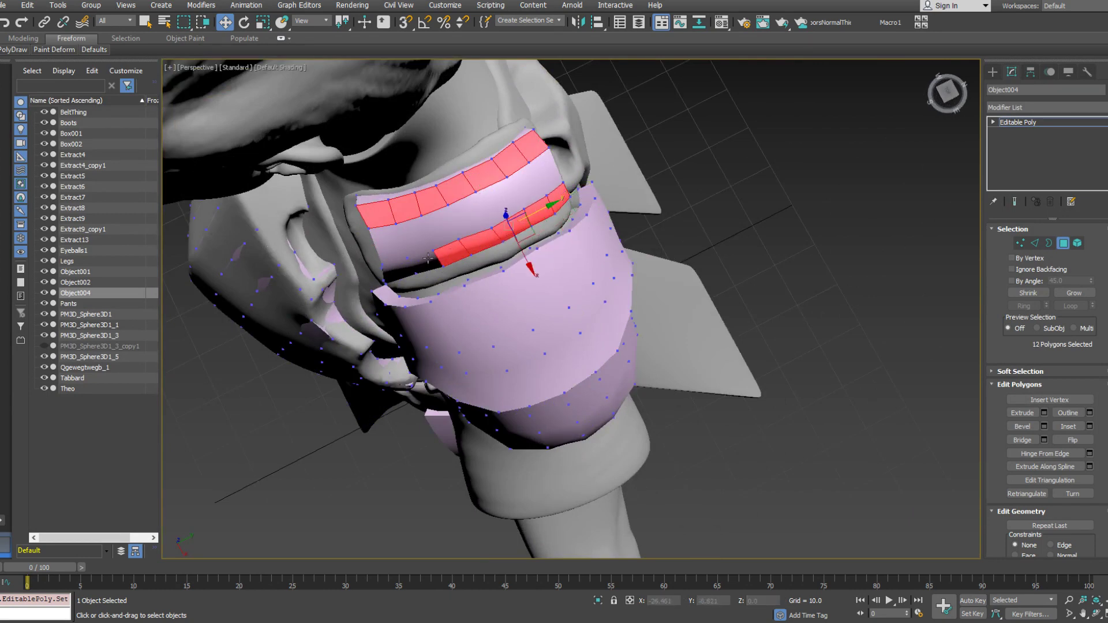
Move both selected edge strips of the innermost plate from smoothing group 1 to smoothing group 9
middle_click_drag(428, 258, 488, 168, "alt")
left_click_drag(1103, 484, 1074, 254)
left_click_drag(1104, 444, 1106, 297)
scroll(1048, 390, "down", 3)
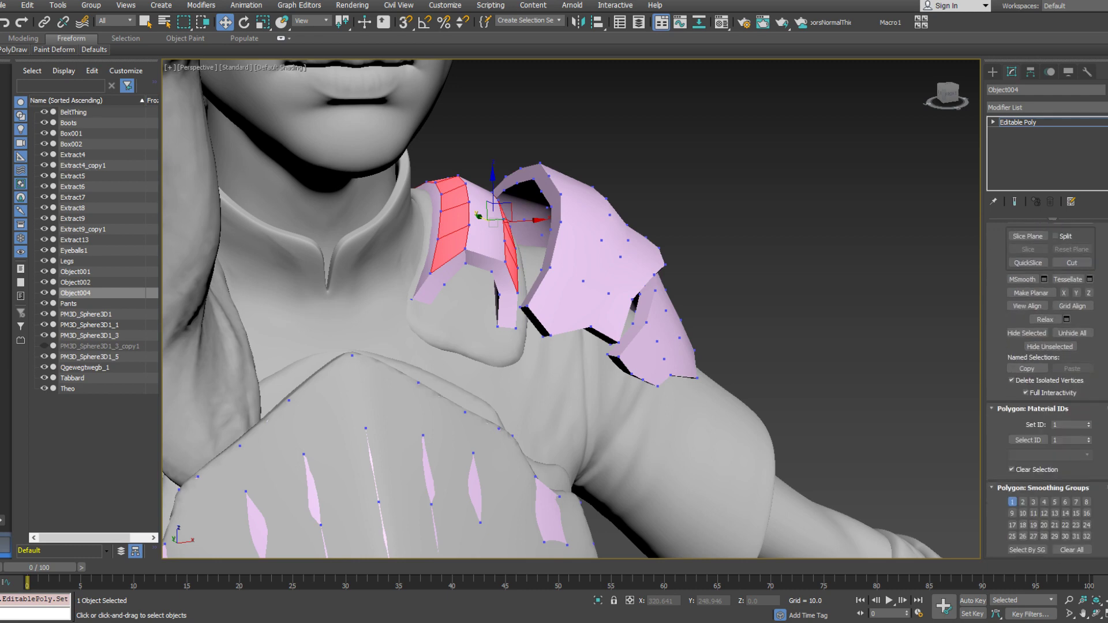
left_click(1012, 445)
left_click(1013, 434)
Switch to wireframe display and select the hidden underside polygons of the innermost shoulder plate from front to back
middle_click_drag(484, 304, 512, 243, "alt")
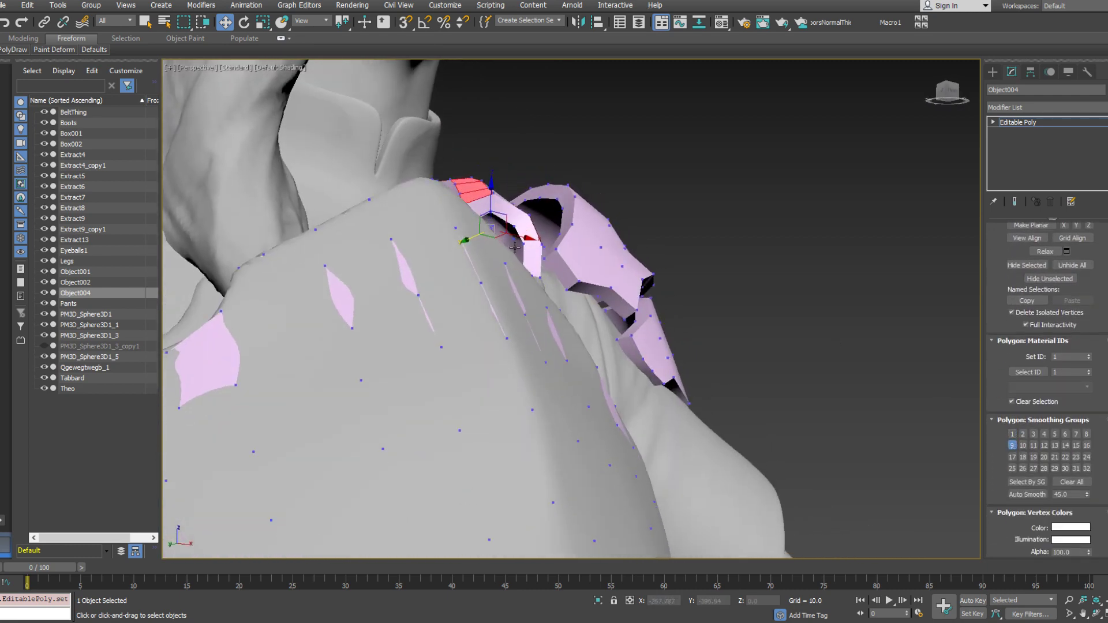
key("F3")
left_click(515, 235)
left_click(510, 228)
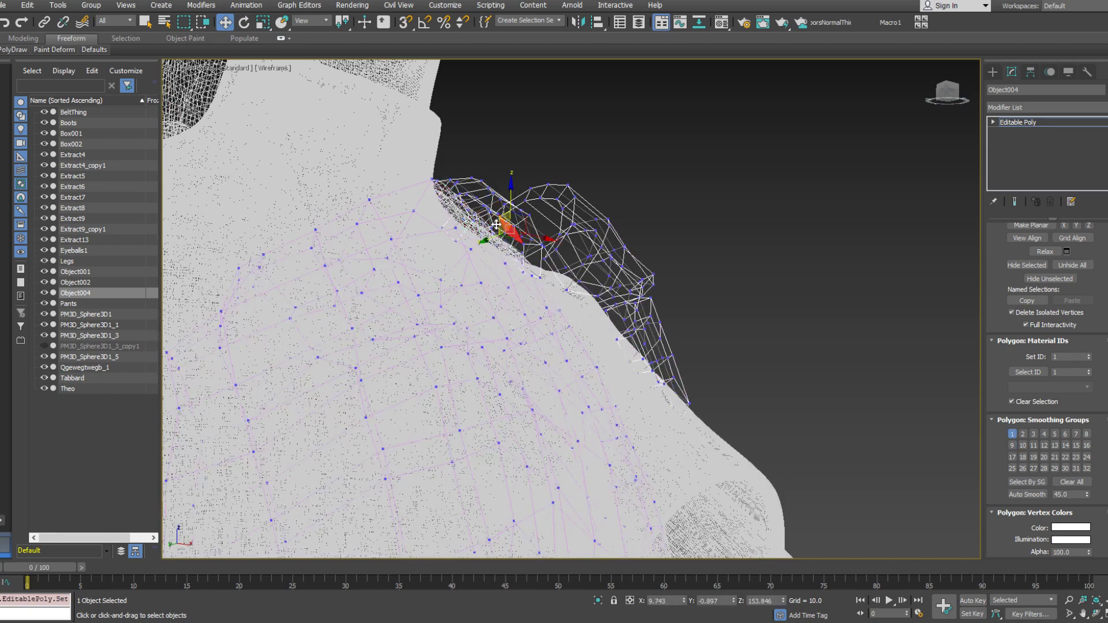
left_click(501, 224)
middle_click_drag(500, 224, 613, 230, "alt")
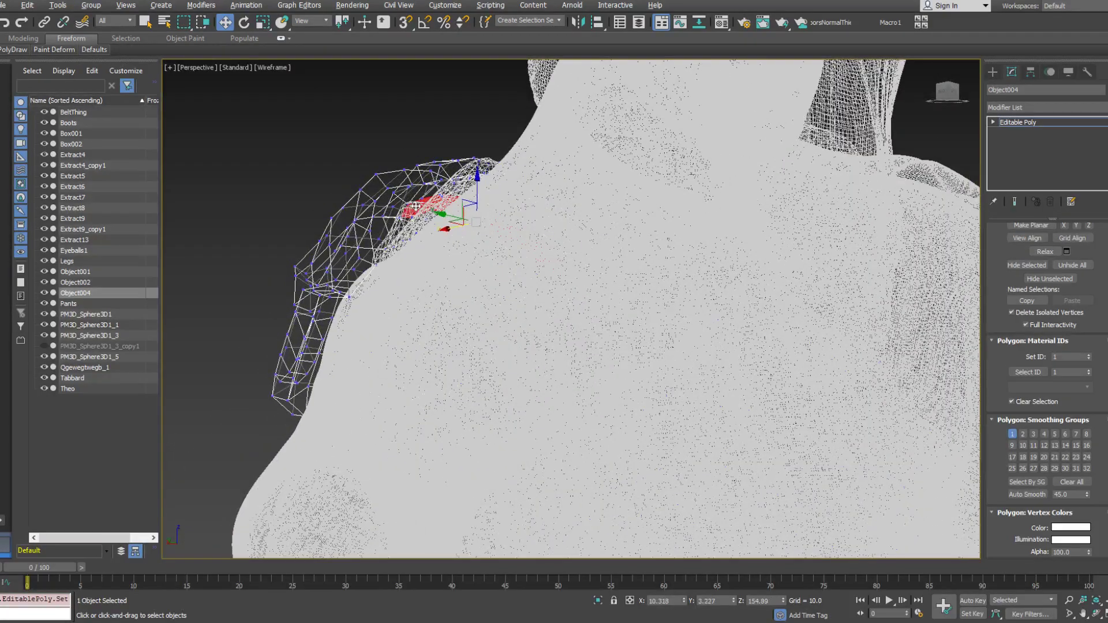
middle_click_drag(423, 206, 479, 208, "alt")
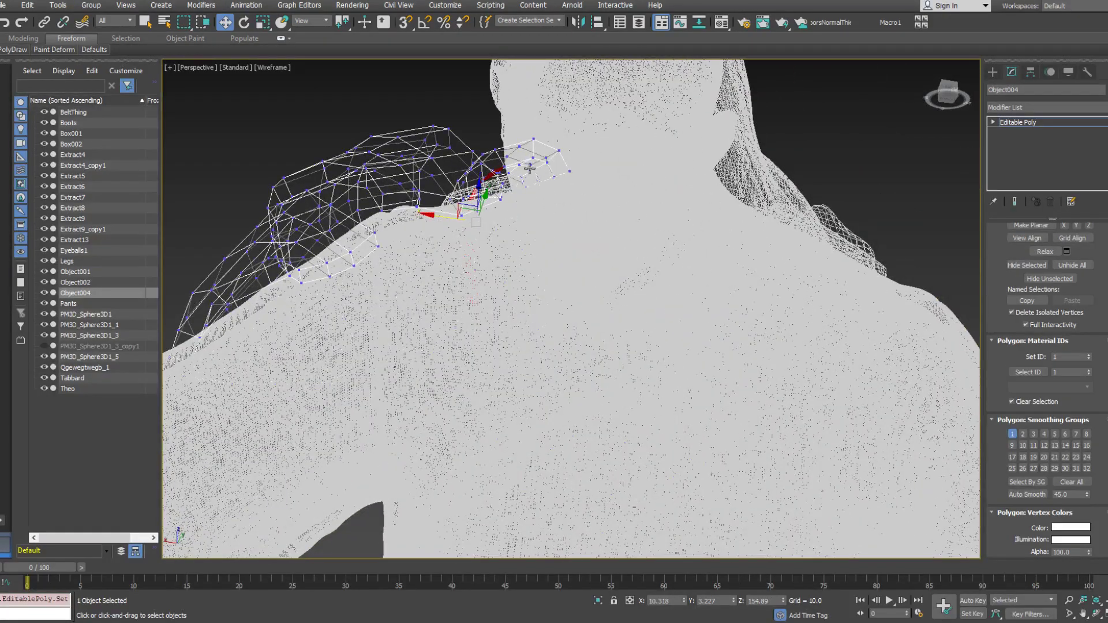
left_click(527, 168)
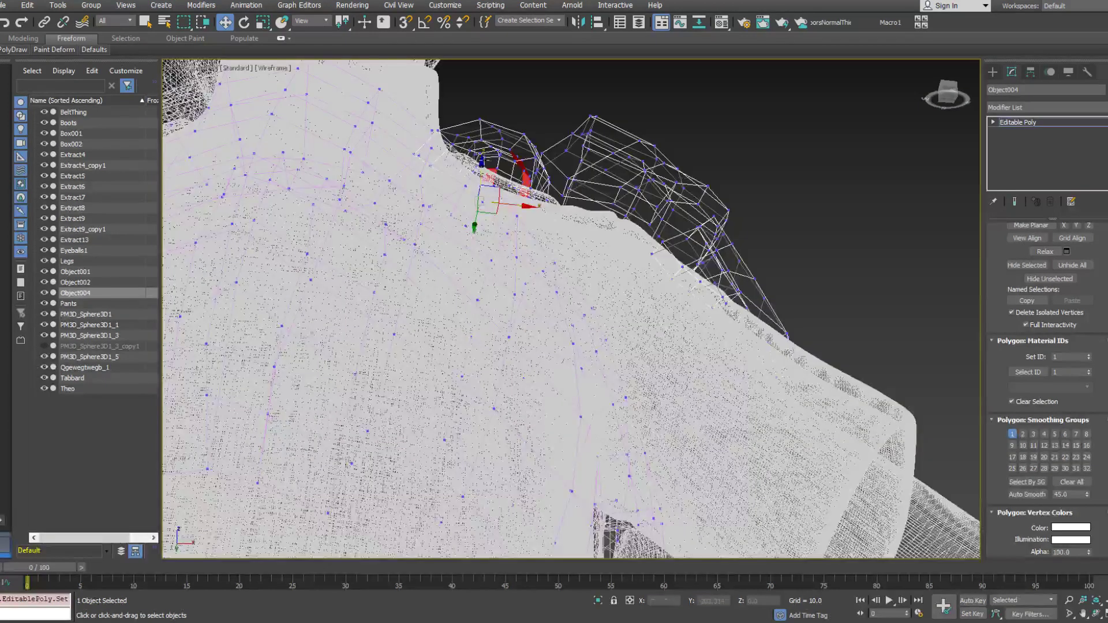
Return to shaded display and toggle smoothing group 9 for the innermost plate's underside selection
left_click_drag(483, 166, 478, 146)
middle_click_drag(462, 148, 461, 212, "alt")
key("F3")
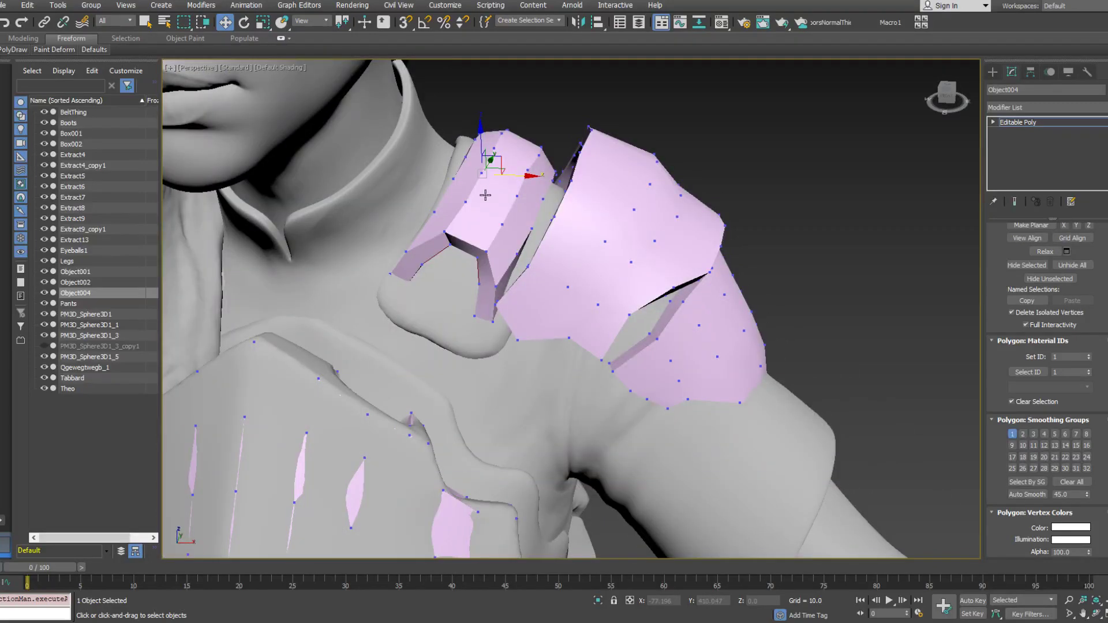
middle_click_drag(485, 195, 520, 208, "alt")
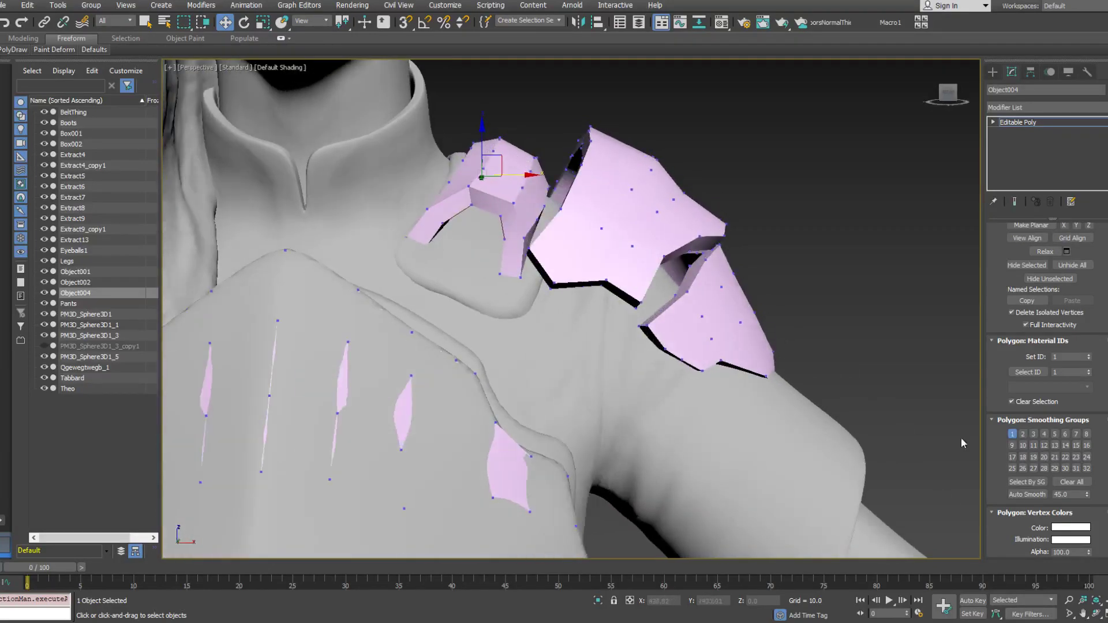
left_click(1012, 445)
Select the rear rim polygons of the innermost shoulder plate and move them from smoothing group 2 to 3
left_click(457, 201)
left_click(511, 224, "ctrl")
mouse_move(512, 224)
middle_mouse_down("alt")
mouse_move(548, 228)
mouse_move(501, 234)
middle_mouse_up("alt")
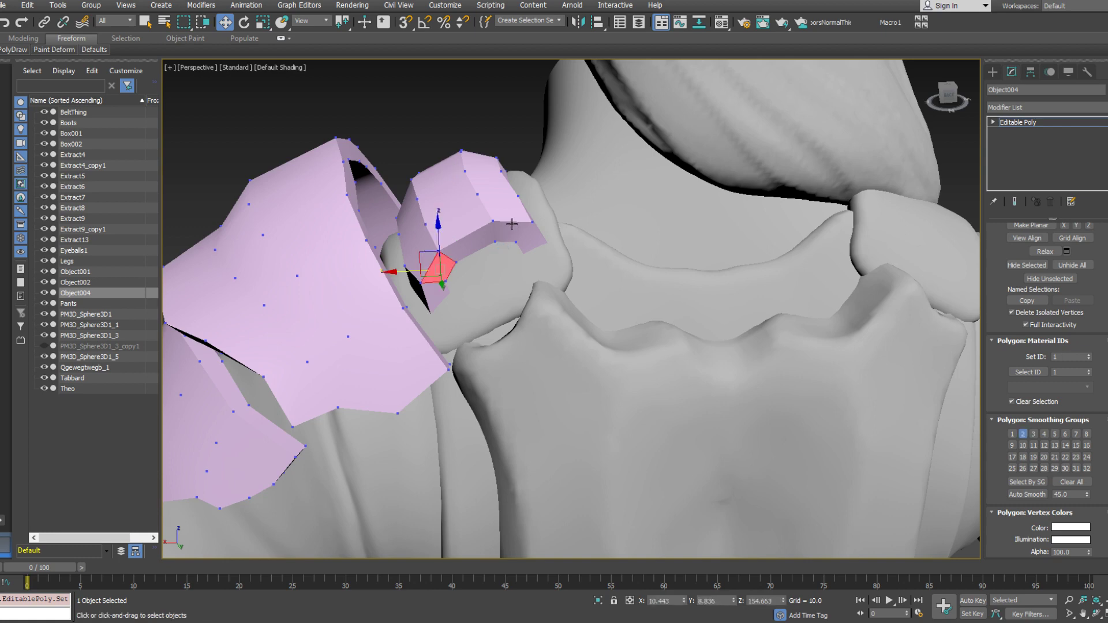
left_click(512, 227, "ctrl")
middle_click_drag(513, 230, 553, 268, "alt")
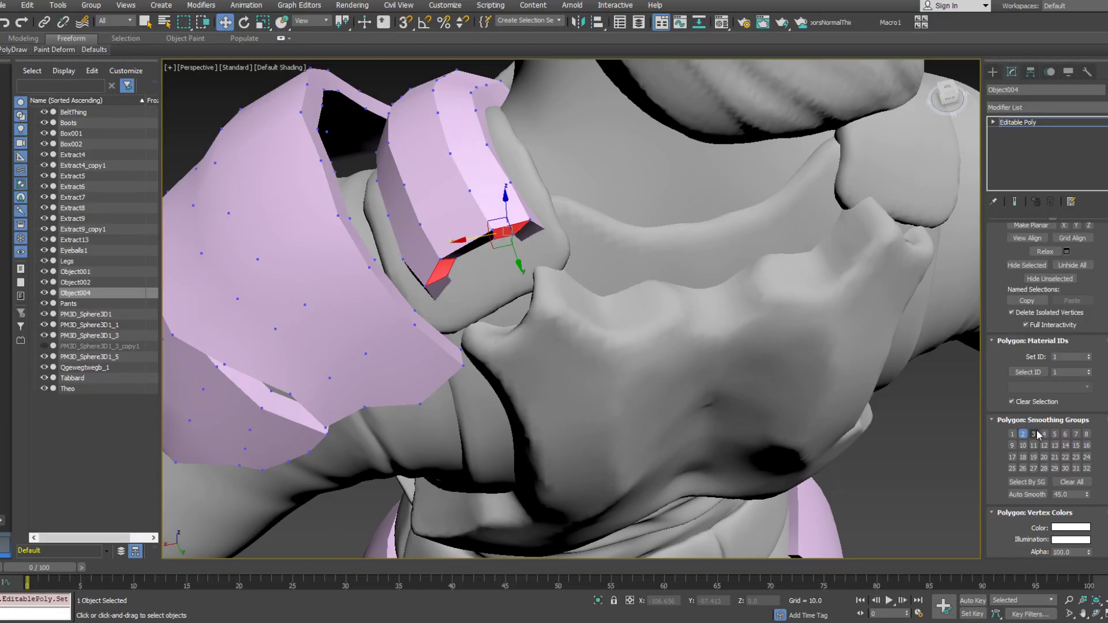
left_click(1035, 435)
left_click(1023, 436)
Select the two front rim polygons of the innermost plate, clear their smoothing groups and assign group 5
middle_click_drag(400, 272, 595, 394, "alt")
scroll(545, 344, "down", 2)
middle_click_drag(570, 322, 522, 353, "alt")
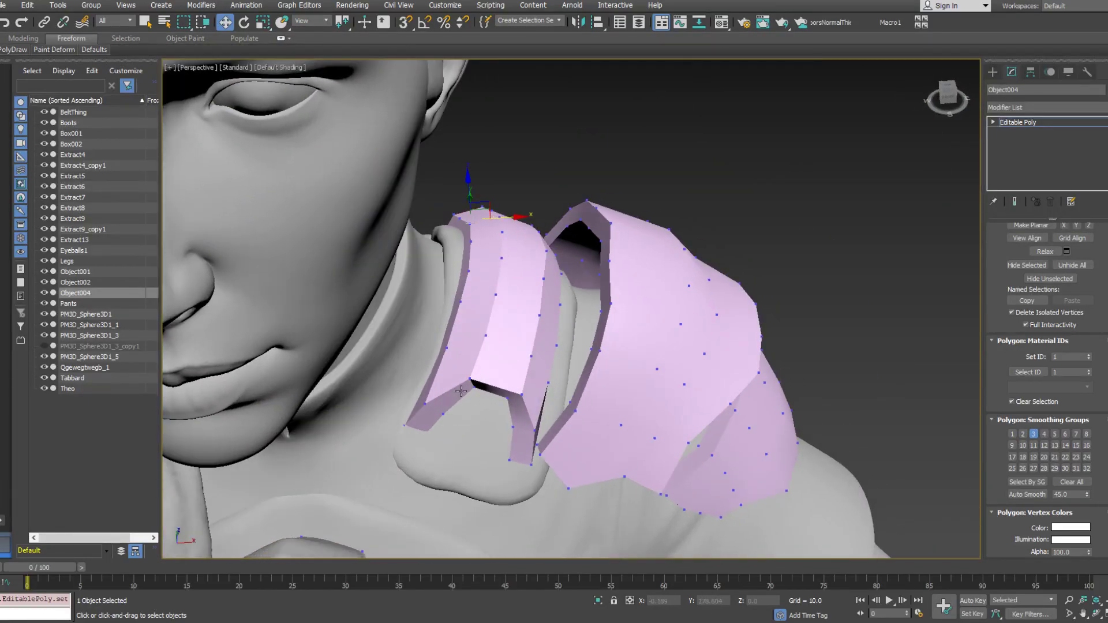
left_click(461, 392)
left_click(519, 412, "ctrl")
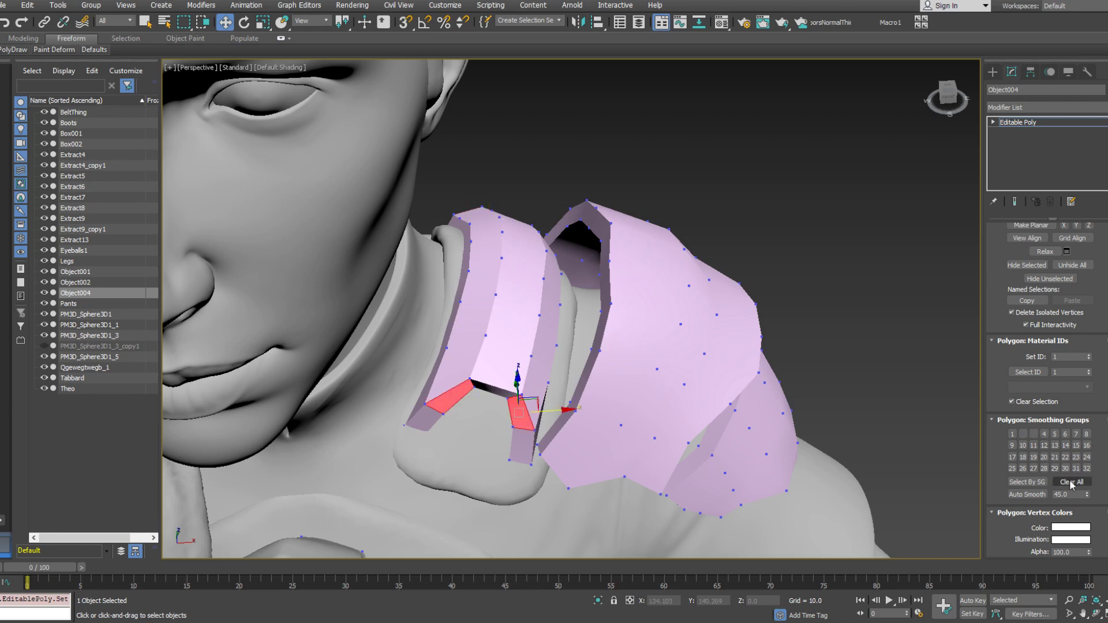
left_click(1070, 482)
left_click(1055, 437)
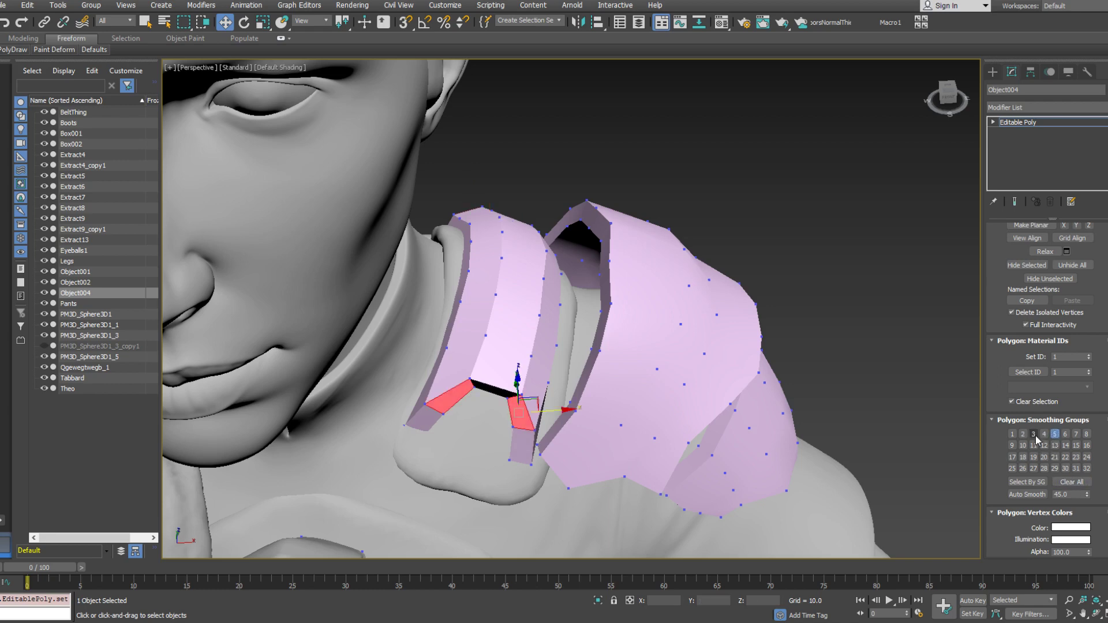
Select the lengthwise row of polygons across the middle shoulder plate and add smoothing group 2 to it
middle_click_drag(664, 365, 445, 321, "alt")
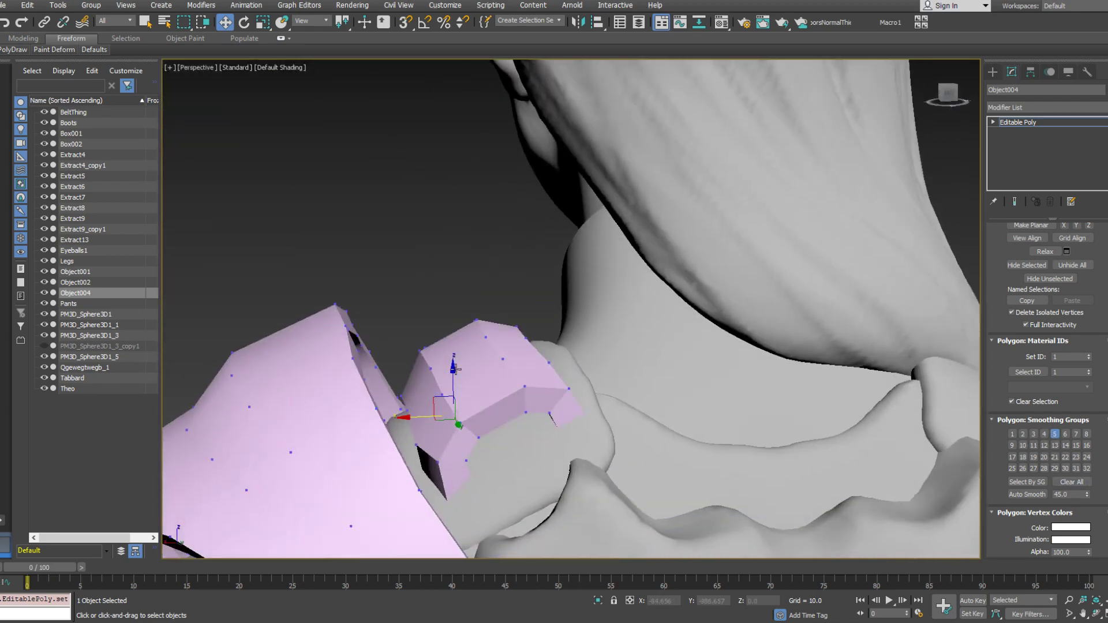
left_click(452, 469)
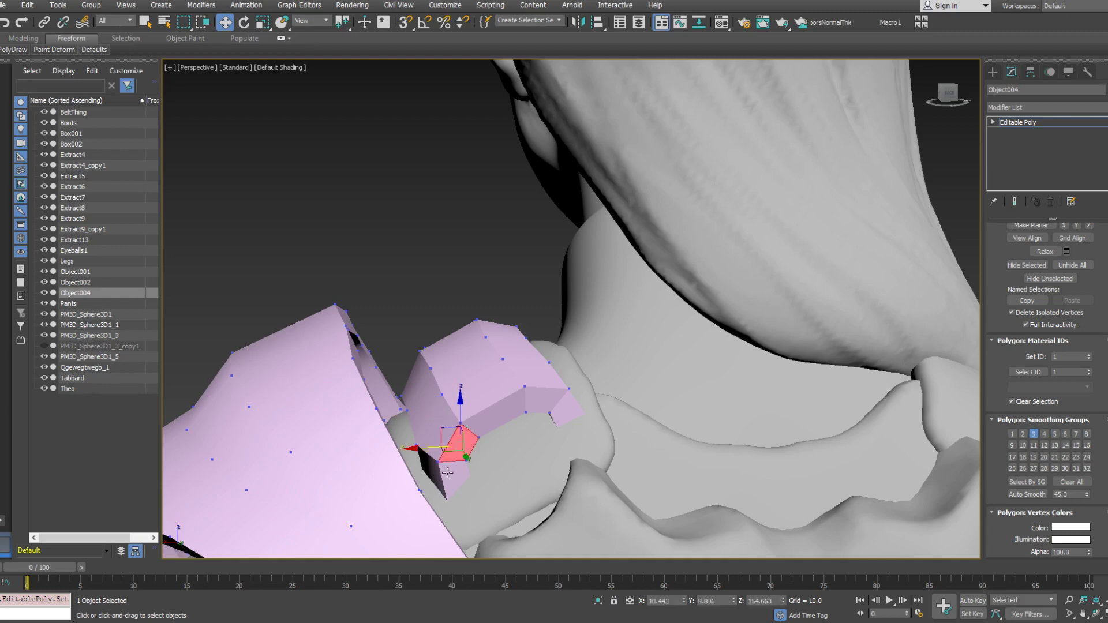
middle_click_drag(551, 413, 649, 343, "alt")
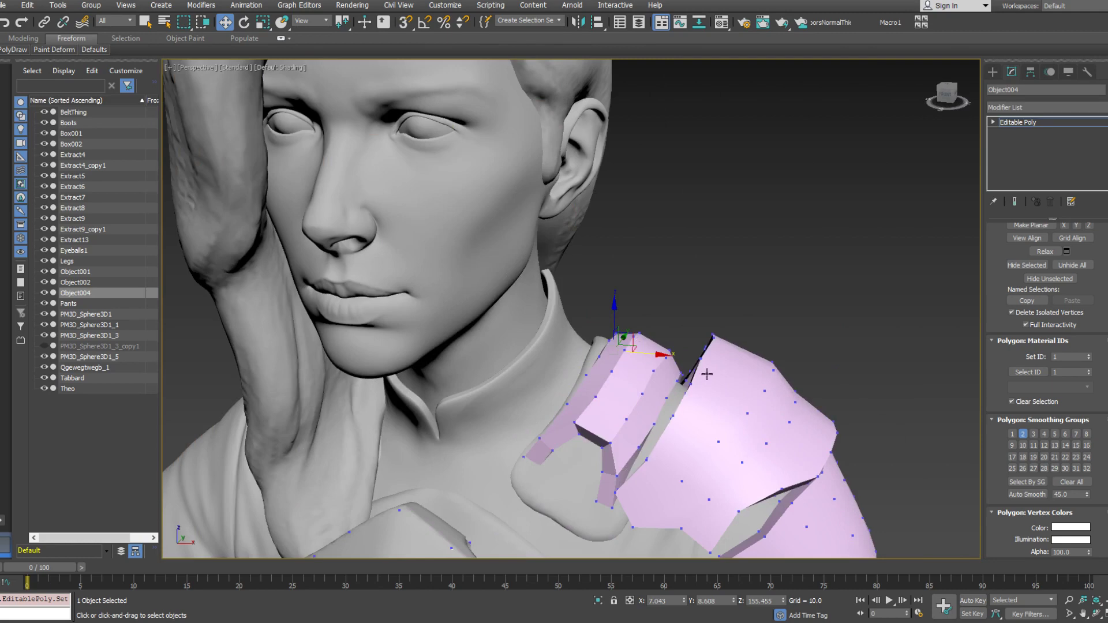
left_click(695, 423)
middle_click_drag(694, 422, 583, 462, "alt")
left_click(776, 466, "ctrl")
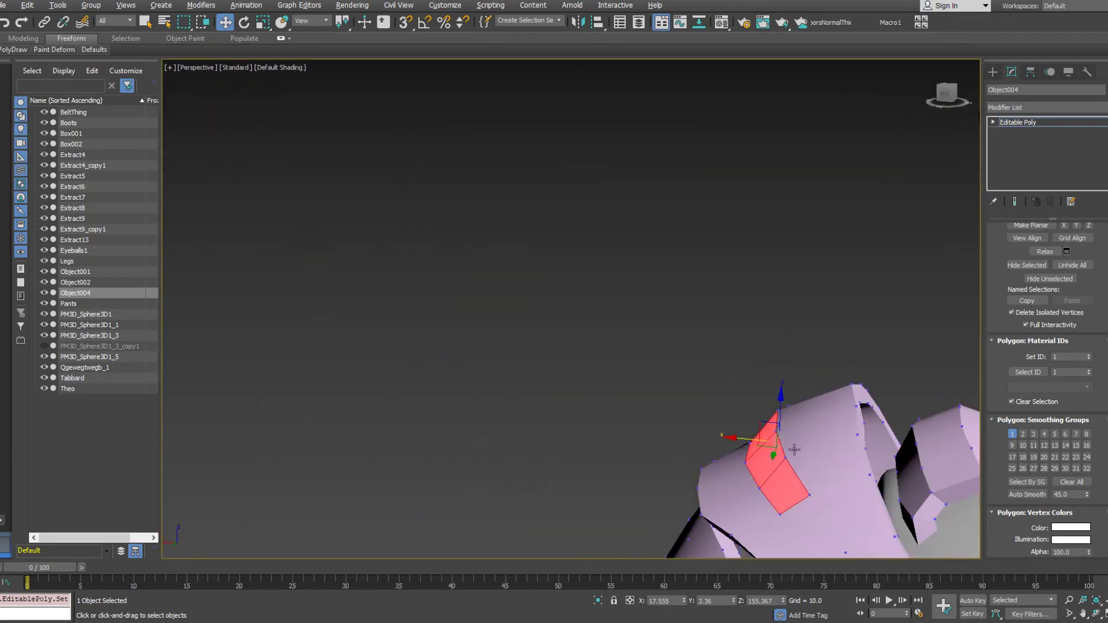
scroll(771, 422, "down", 4)
left_click(776, 432, "ctrl")
middle_click_drag(776, 432, 643, 457, "alt")
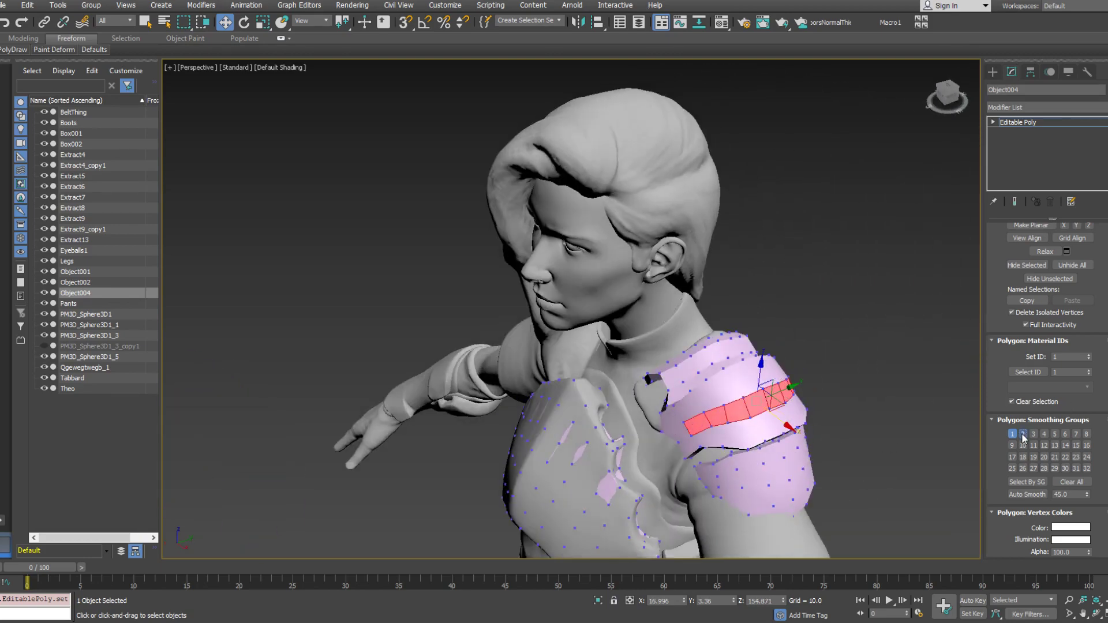
Select the middle plate's polygon row nearer the neck, from front to back, and add smoothing group 2 to it
left_click(698, 419)
left_click(714, 404, "ctrl")
middle_click_drag(664, 426, 642, 408, "alt")
left_click(742, 388, "ctrl")
left_click(674, 436, "ctrl")
left_click(686, 446, "ctrl")
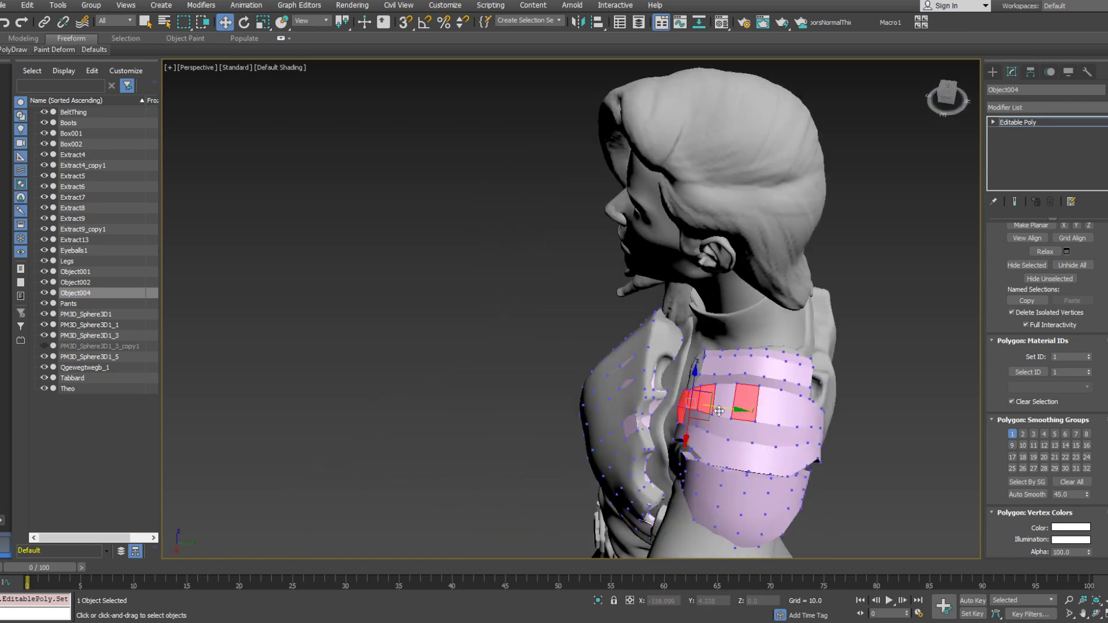
left_click(722, 401, "ctrl")
left_click(766, 407, "ctrl")
middle_click_drag(765, 407, 631, 404, "alt")
left_click(761, 443, "ctrl")
left_click(785, 453, "ctrl")
left_click(1023, 435)
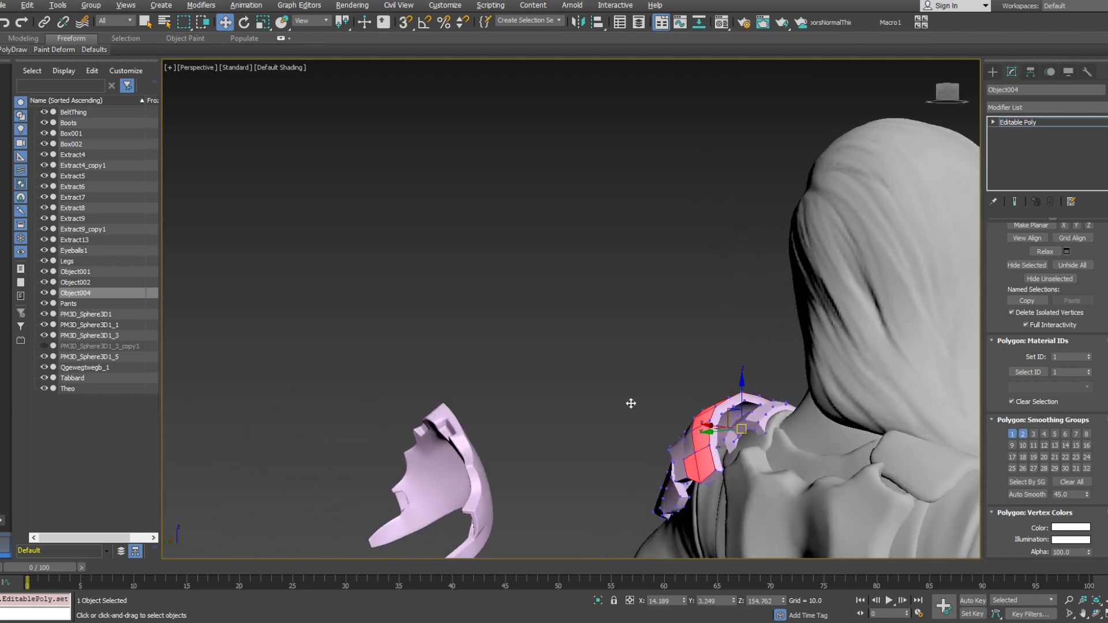
Check the smoothing groups of the middle plate's rear rim and front corner polygons
middle_click_drag(742, 429, 704, 404, "alt")
scroll(725, 413, "up", 2)
left_click(723, 414)
left_click(679, 425)
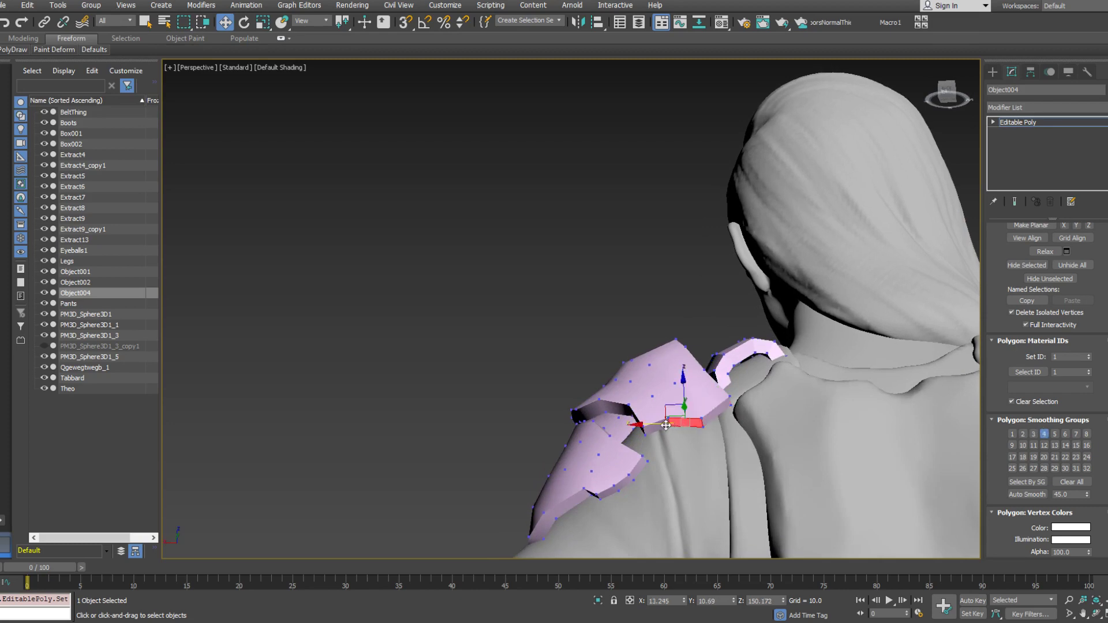
middle_click_drag(657, 427, 677, 380, "alt")
left_click(709, 354)
left_click(718, 332)
left_click(764, 341)
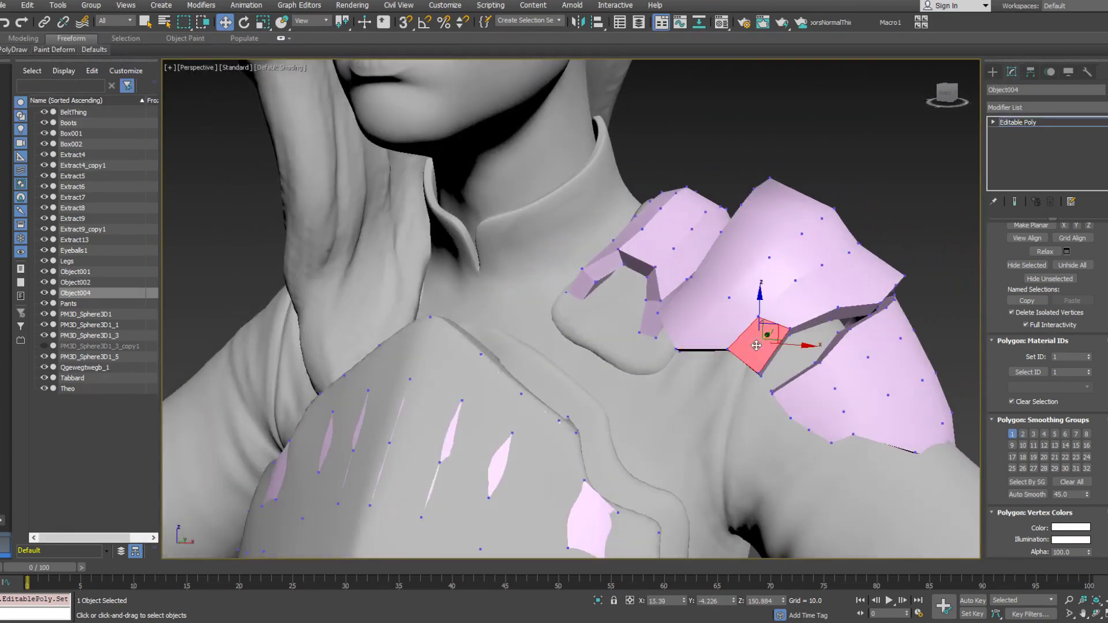
Assign the rim polygon at the outer shoulder plate's rear lower end to smoothing group 2
middle_click_drag(761, 347, 565, 345, "alt")
middle_click_drag(567, 301, 396, 205, "alt")
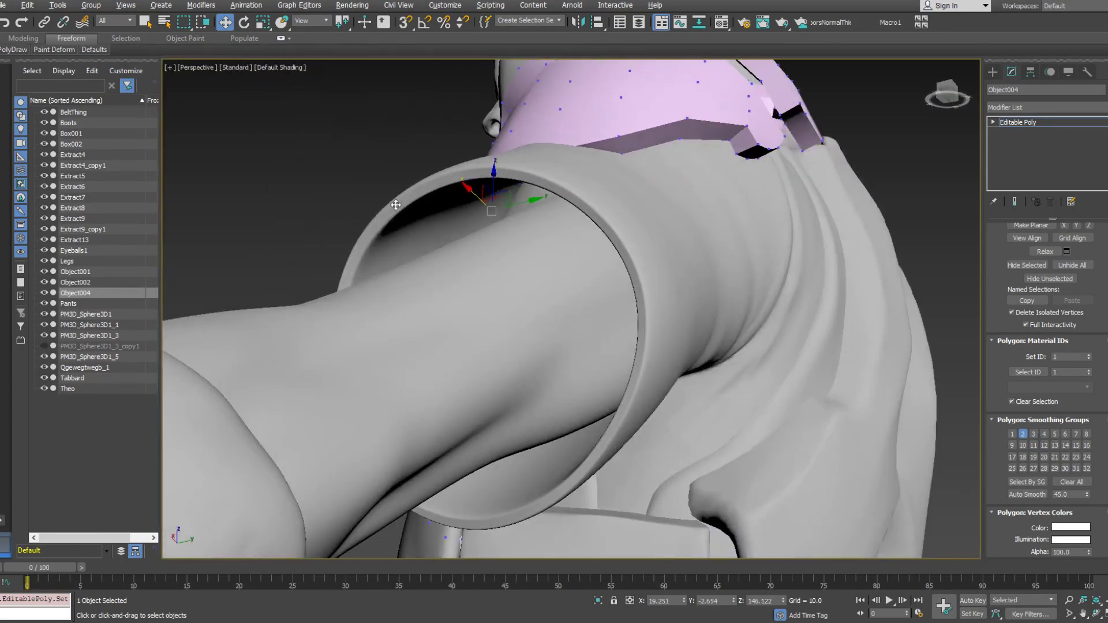
left_click(743, 142)
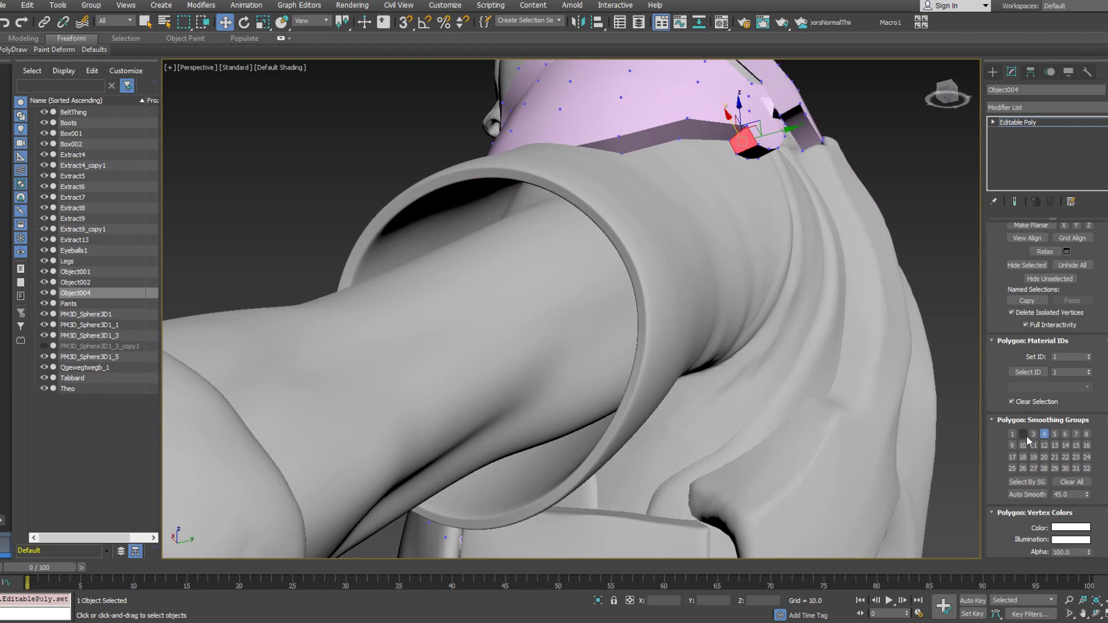
left_click(1026, 436)
Toggle smoothing group 1 on the outer plate's lower end polygon and return Object004 to object level
middle_click_drag(694, 272, 691, 376)
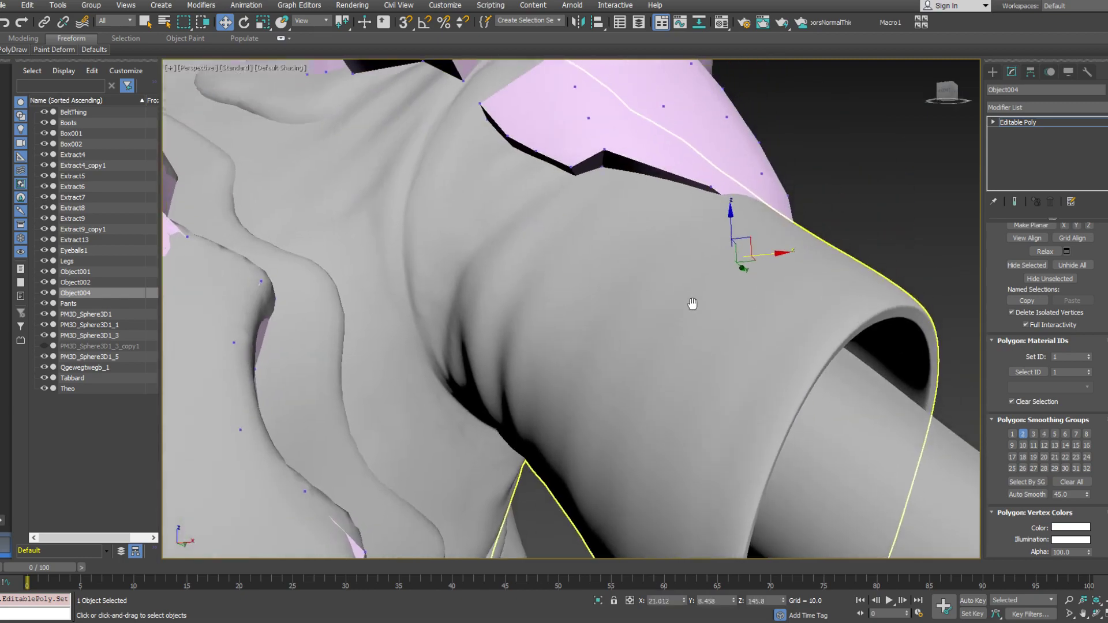
middle_click_drag(641, 305, 382, 282, "alt")
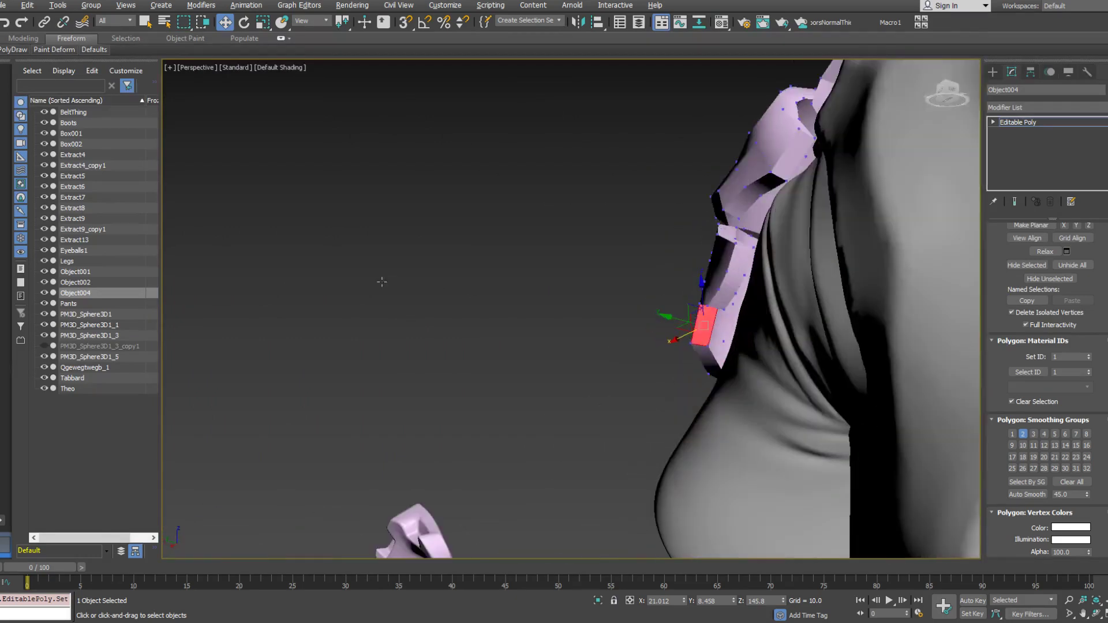
left_click(724, 354)
middle_click_drag(730, 361, 809, 314, "alt")
scroll(814, 341, "down", 3)
left_click(1014, 432)
middle_click_drag(878, 404, 786, 373, "alt")
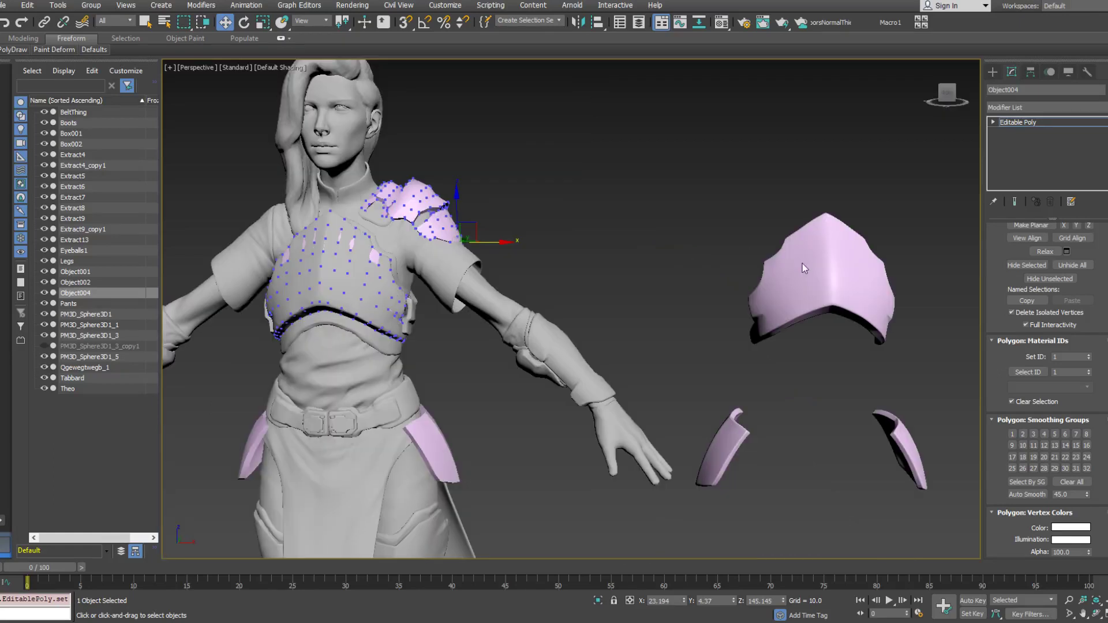
left_click(1006, 123)
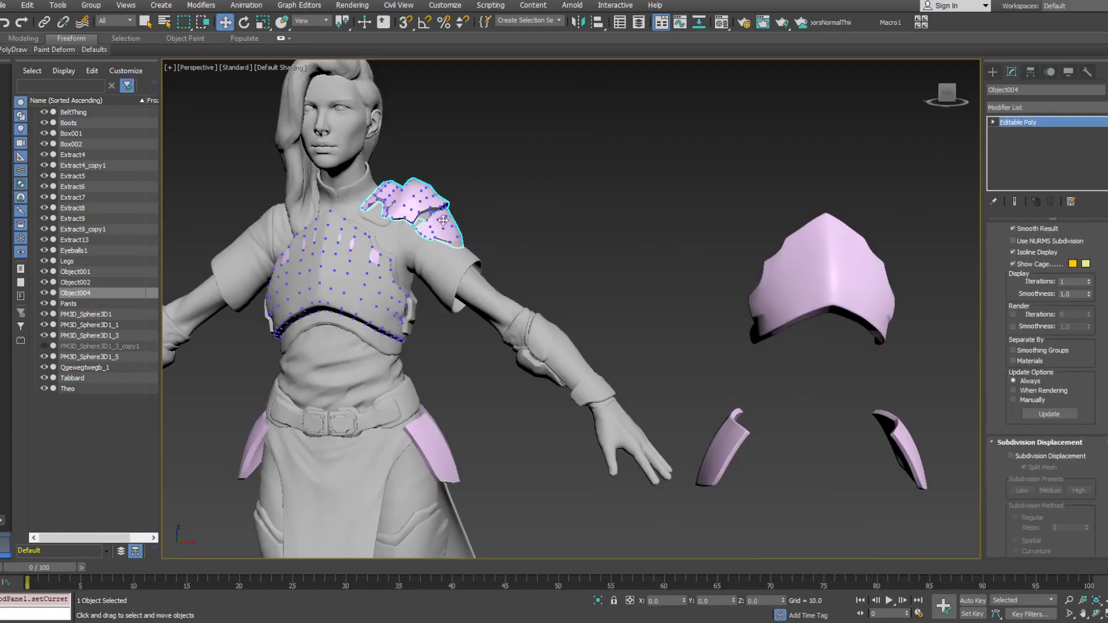
middle_click_drag(485, 232, 487, 223)
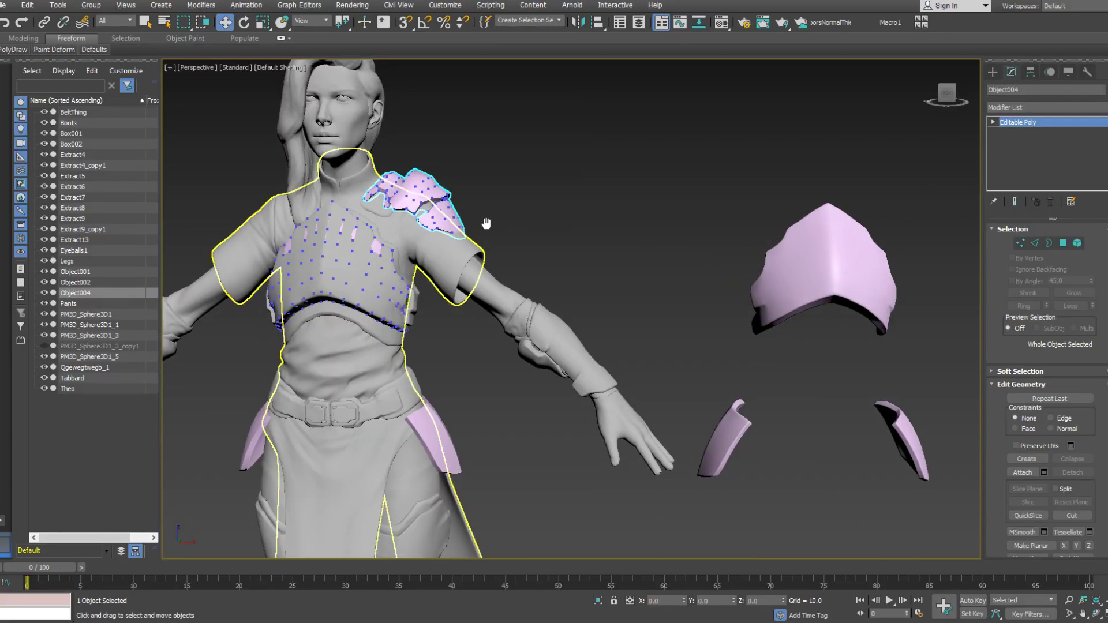
Clone the shoulder plates beside the character and set the clone's X position to 97.994 to match the chest plate copy
left_click_drag(465, 167, 678, 167, "shift")
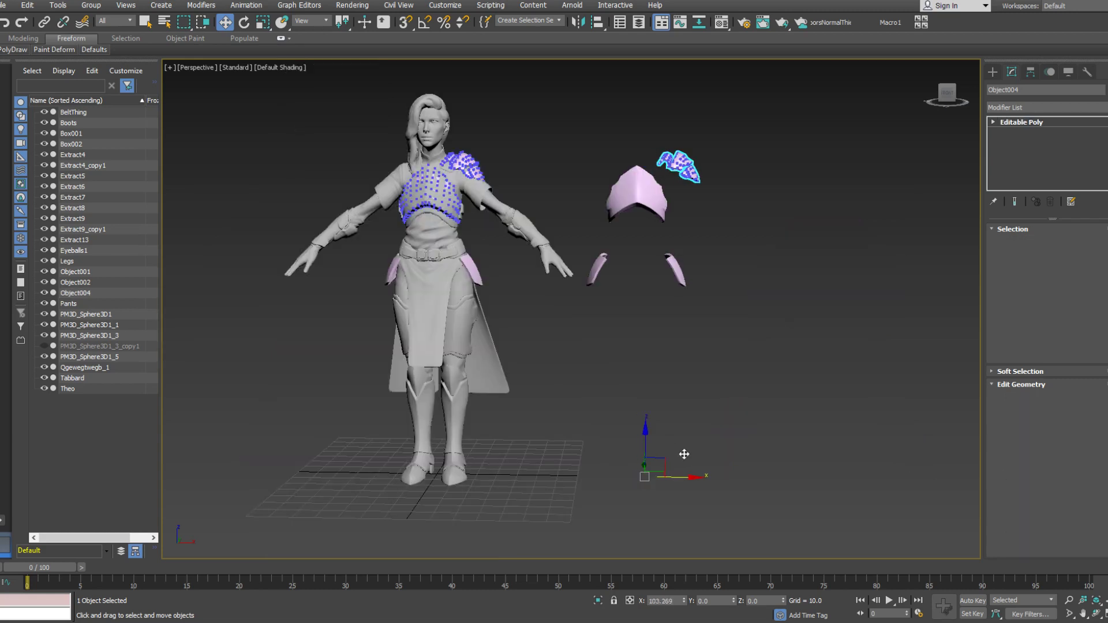
left_click(560, 356)
left_click(648, 192)
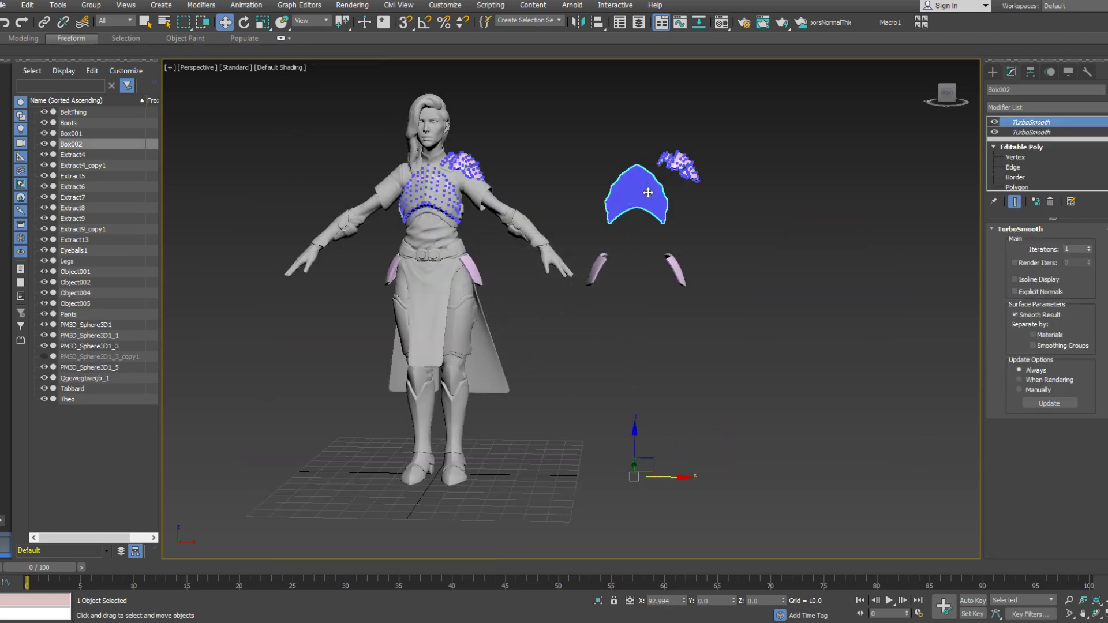
right_click(758, 299)
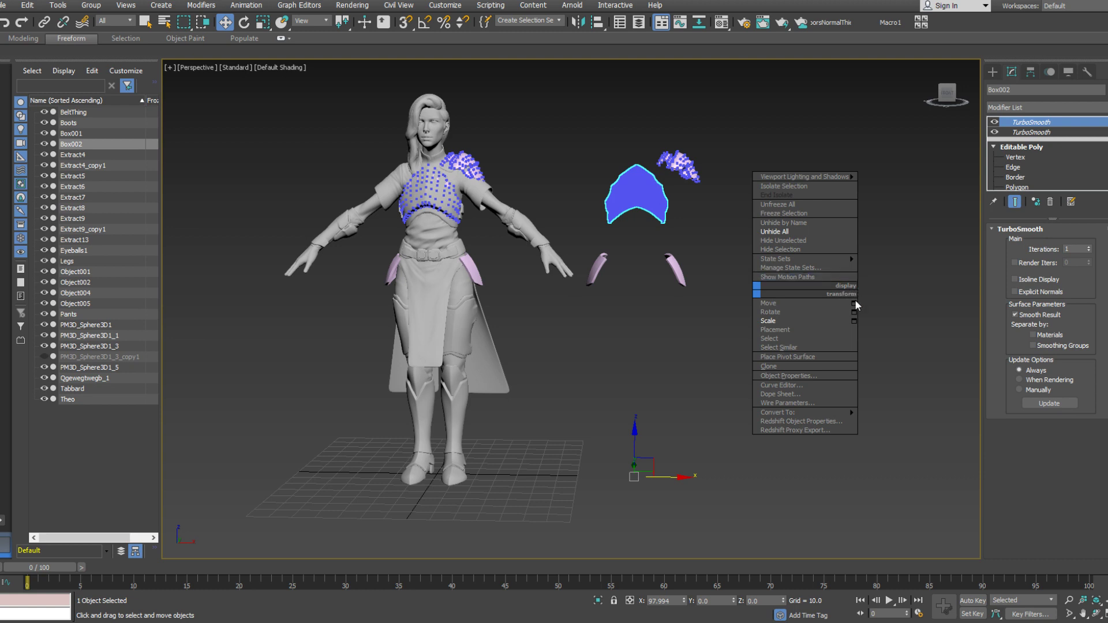
left_click(857, 306)
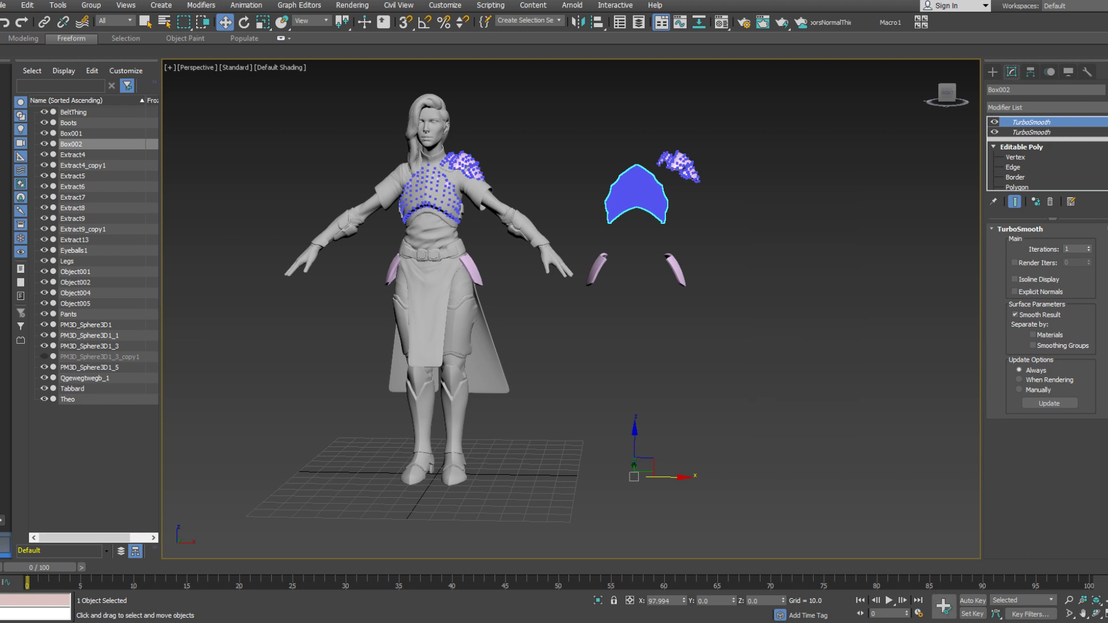
left_click(685, 166)
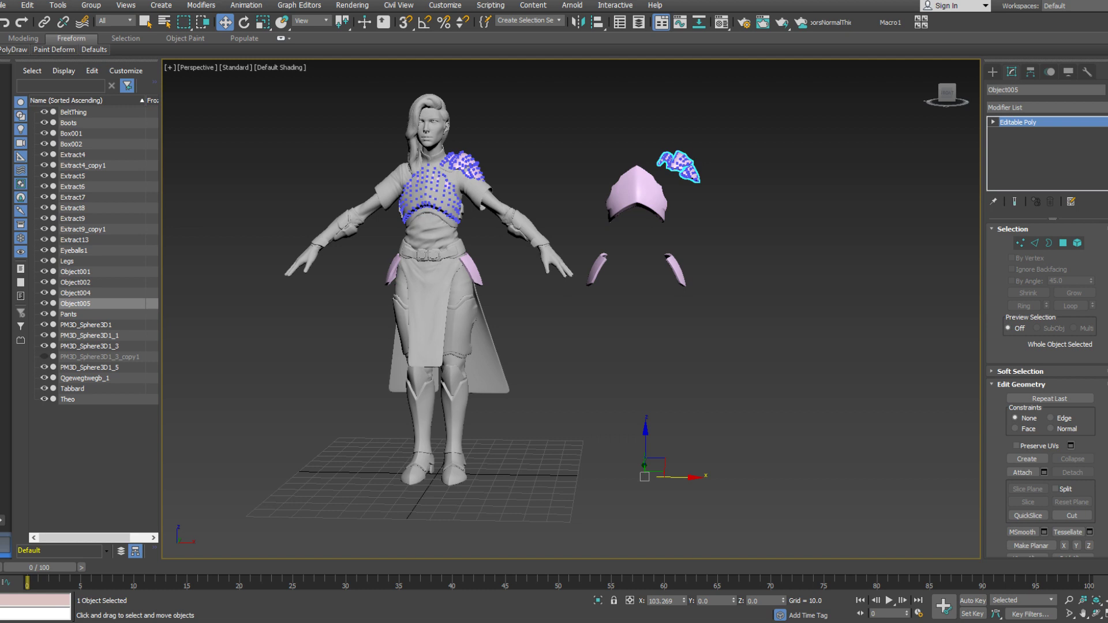
scroll(730, 296, "up", 6)
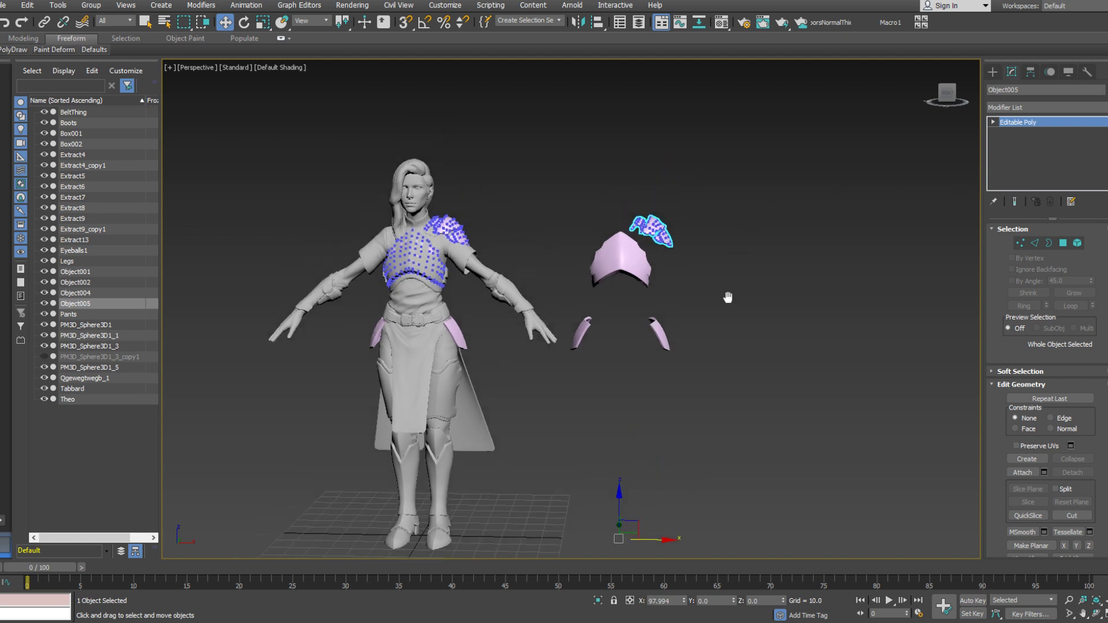
Hide all vertices of the cloned shoulder plates, unhide them again and return the clone to object level
left_click(1077, 243)
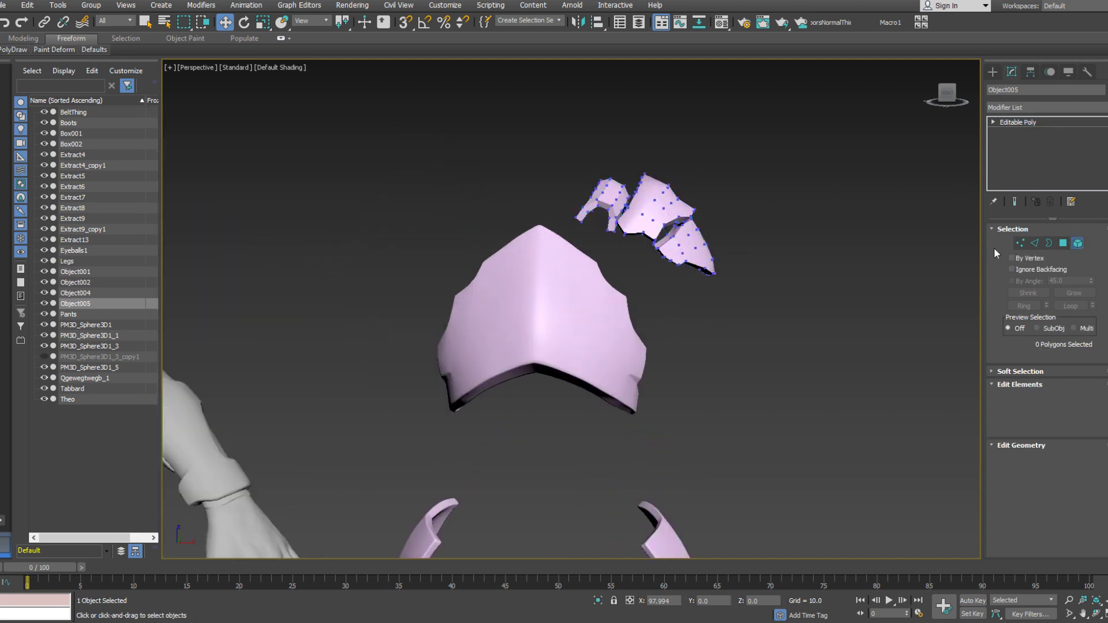
middle_click_drag(868, 258, 726, 230, "alt")
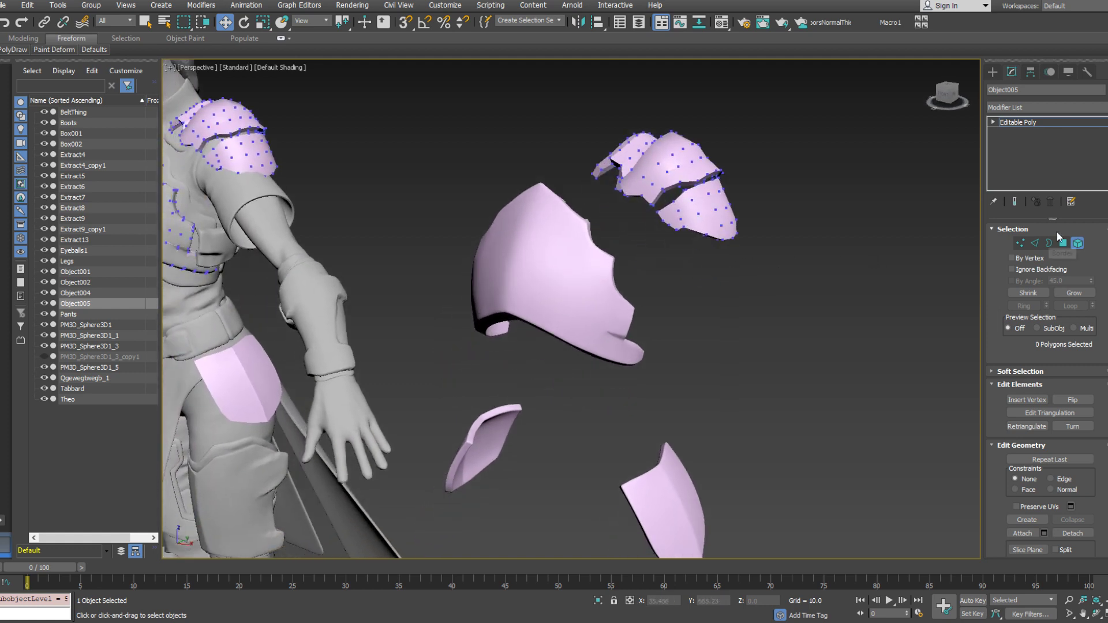
left_click(1077, 243)
middle_click_drag(745, 151, 709, 199, "alt")
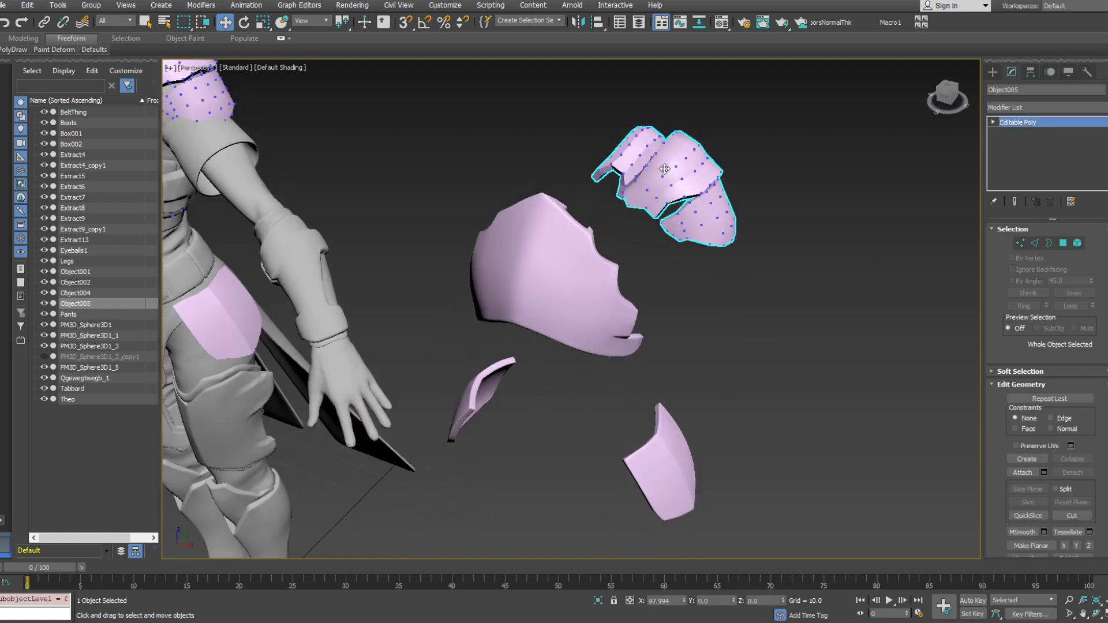
key("1")
left_click_drag(655, 180, 800, 300)
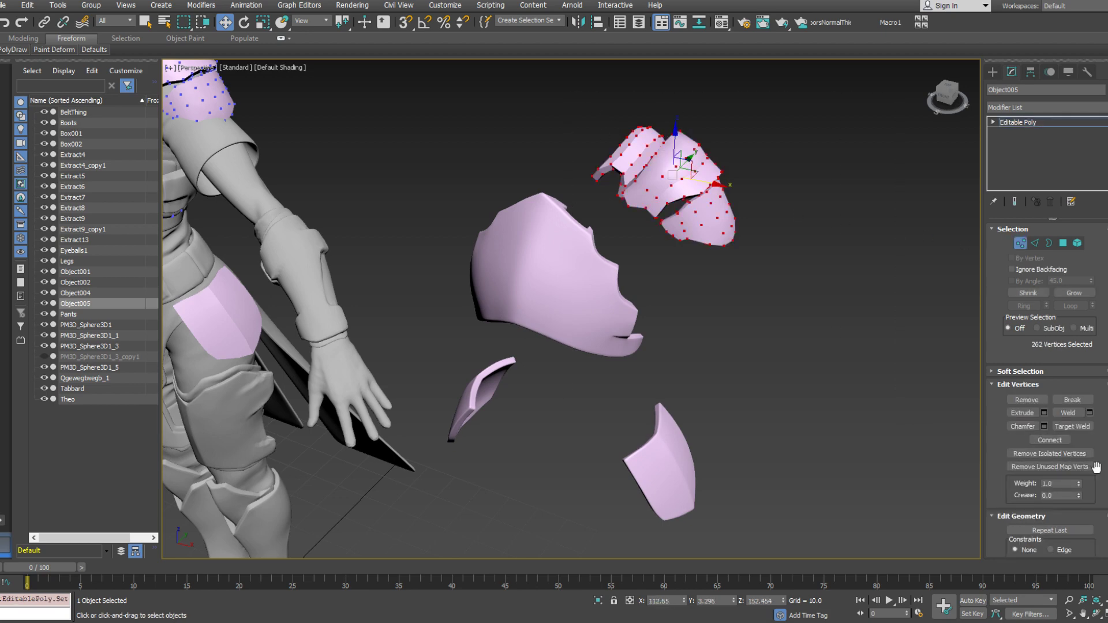
left_click_drag(1097, 470, 1080, 173)
left_click(1025, 418)
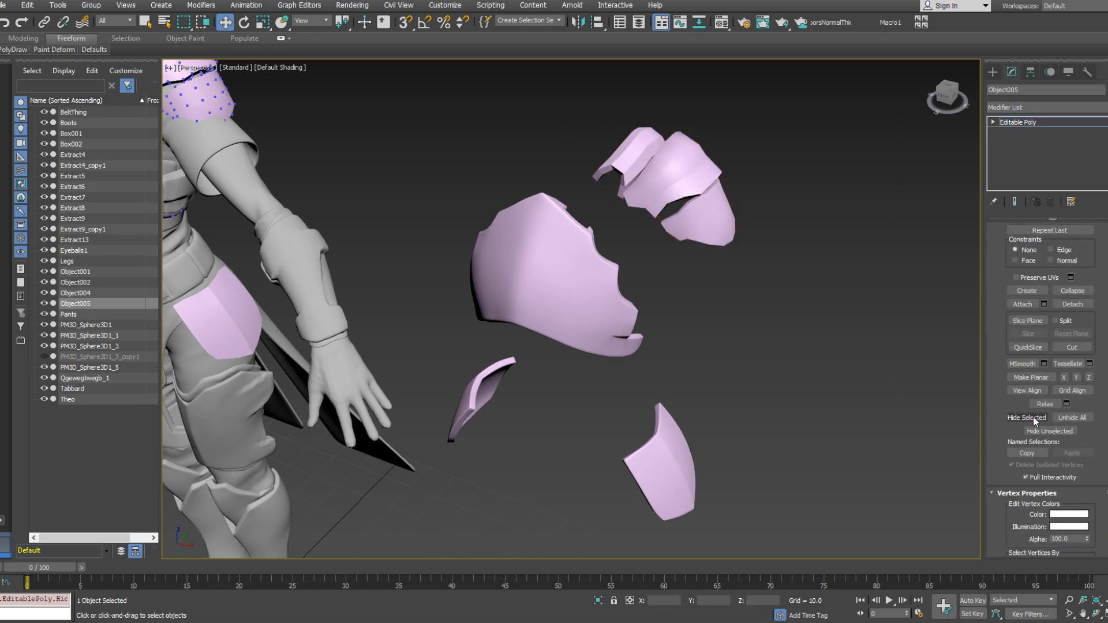
left_click(1079, 419)
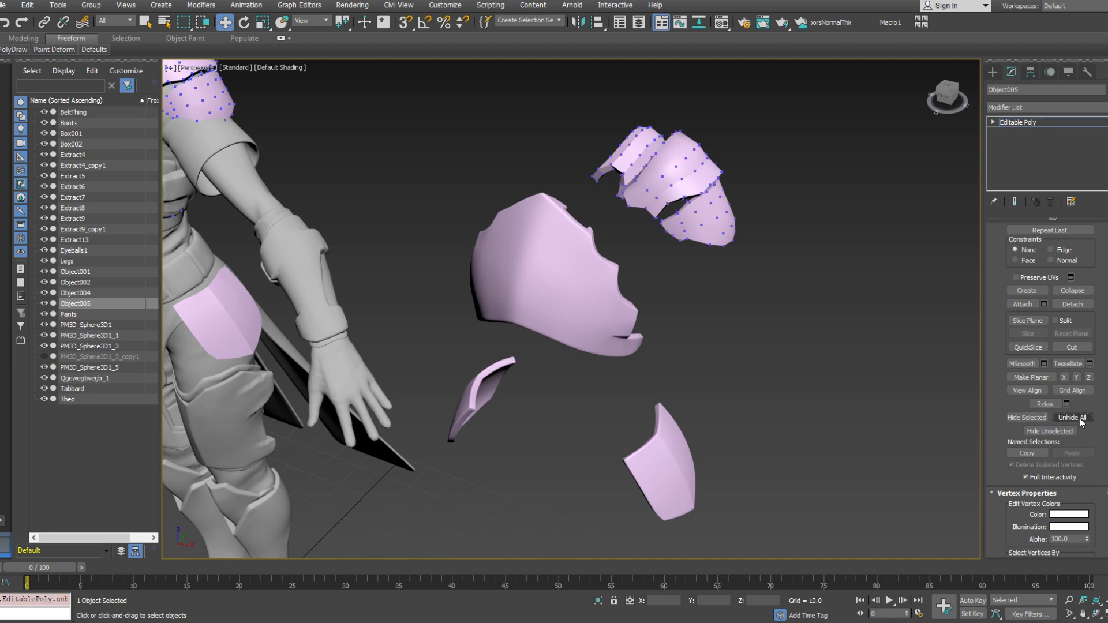
key("1")
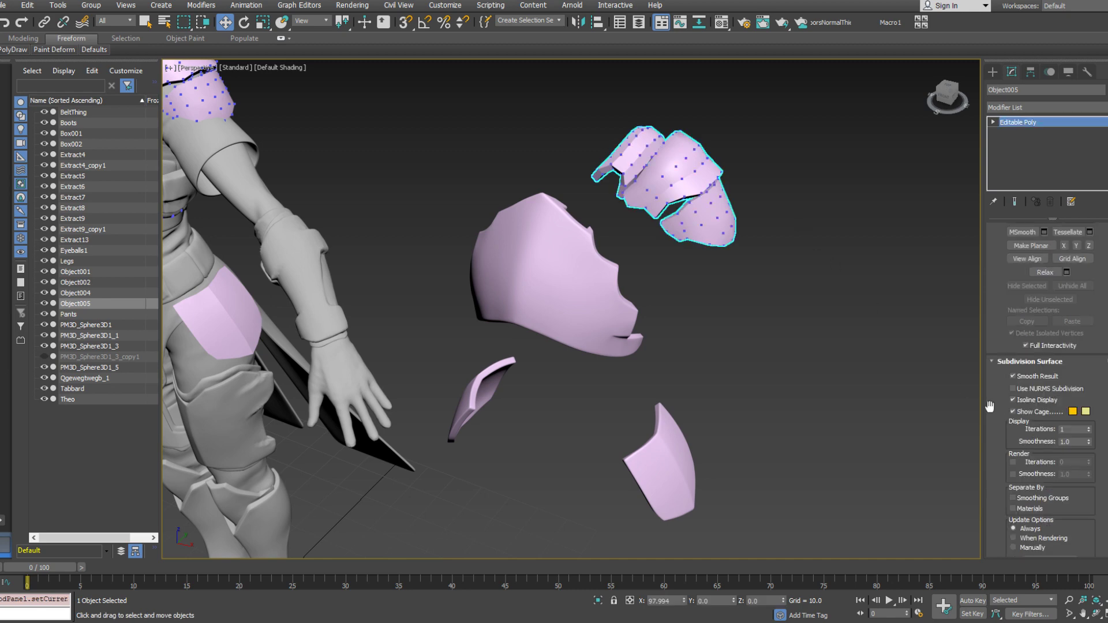
middle_click_drag(781, 238, 766, 233, "alt")
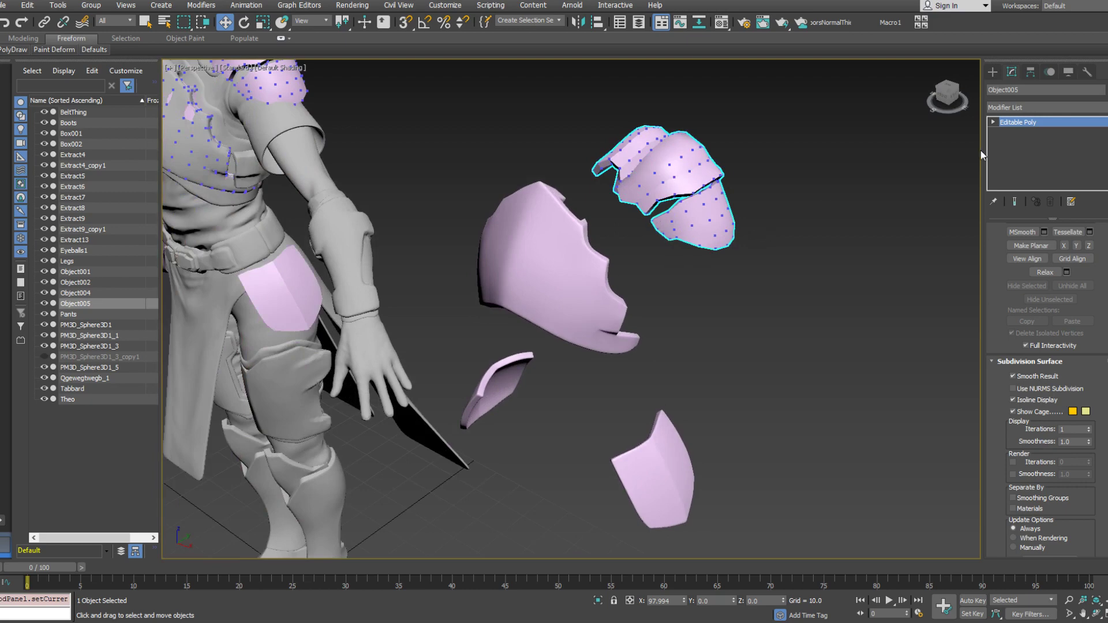
Delete the cloned shoulder plates beside the character
left_click(550, 234)
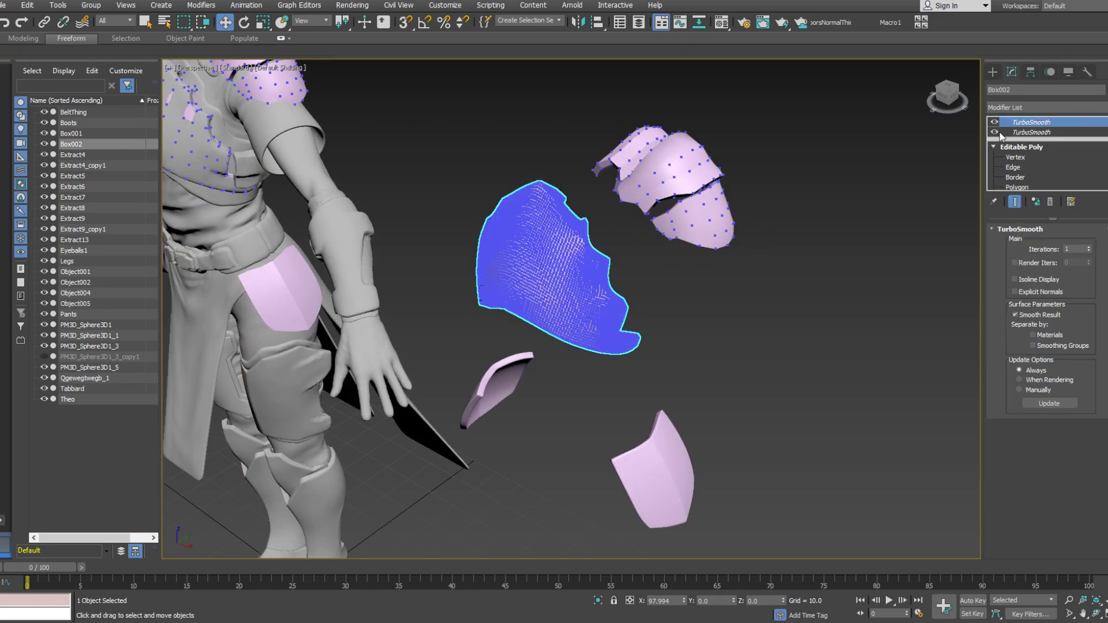
left_click(666, 156)
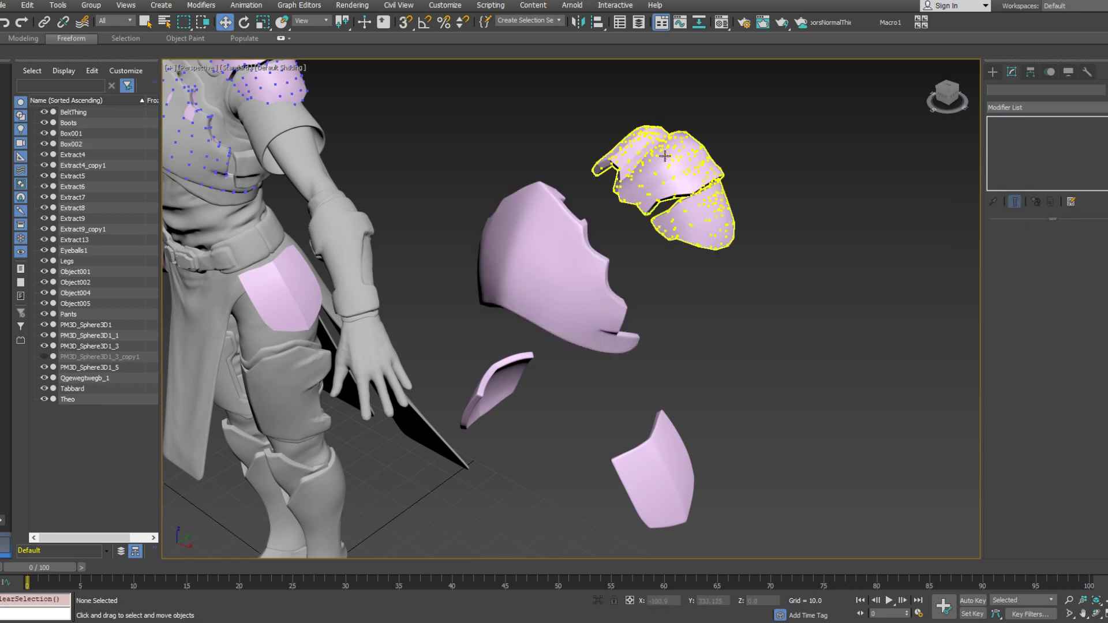
key("Delete")
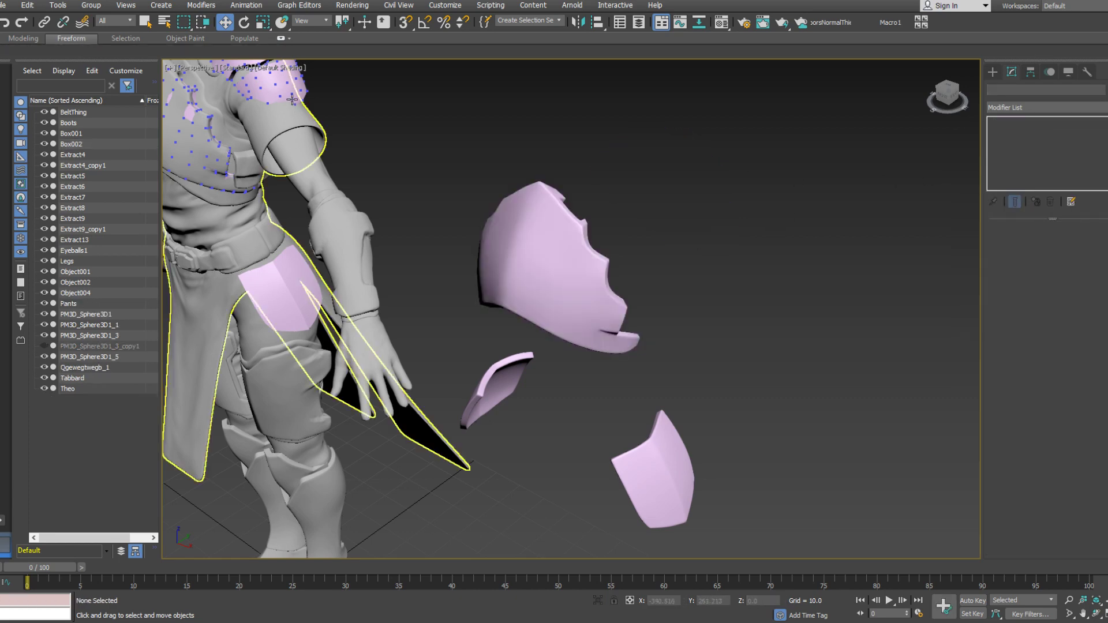
Clone the character's shoulder plates as a Reference beside the body and set the clone's X position to 97.994
left_click(271, 84)
scroll(370, 433, "down", 5)
left_click_drag(370, 432, 504, 467, "shift")
left_click(509, 300)
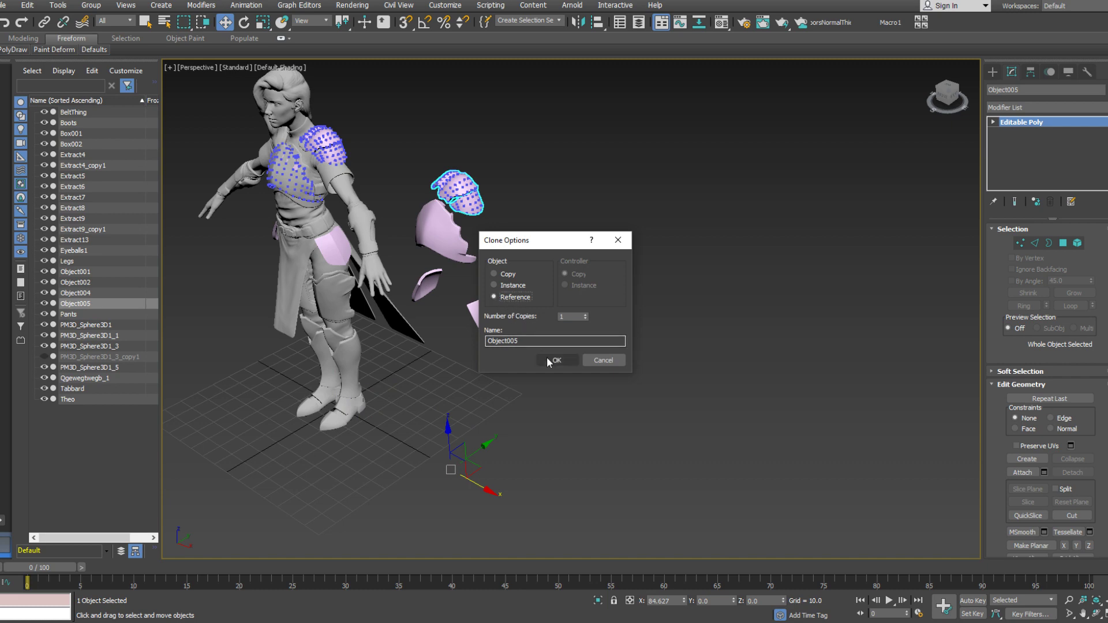
left_click(551, 361)
middle_click_drag(458, 245, 511, 230, "alt")
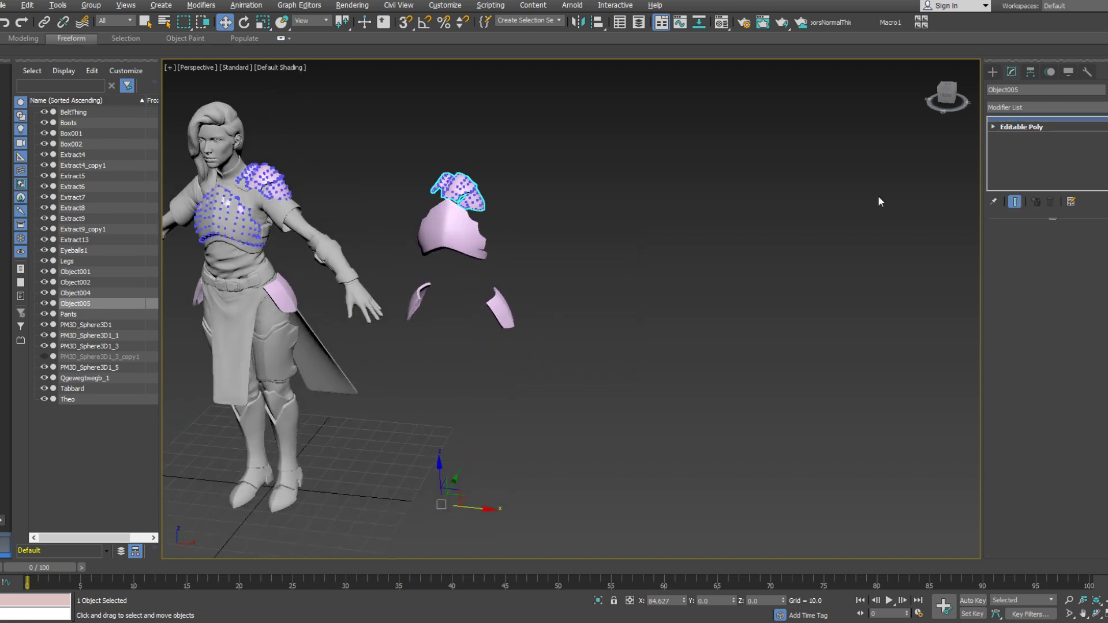
right_click(479, 208)
left_click(498, 228)
Copy both TurboSmooth modifiers from the chest plate copy and paste them onto the shoulder plates' reference clone
left_click(468, 232)
left_click(1056, 133, "ctrl")
right_click(1055, 129)
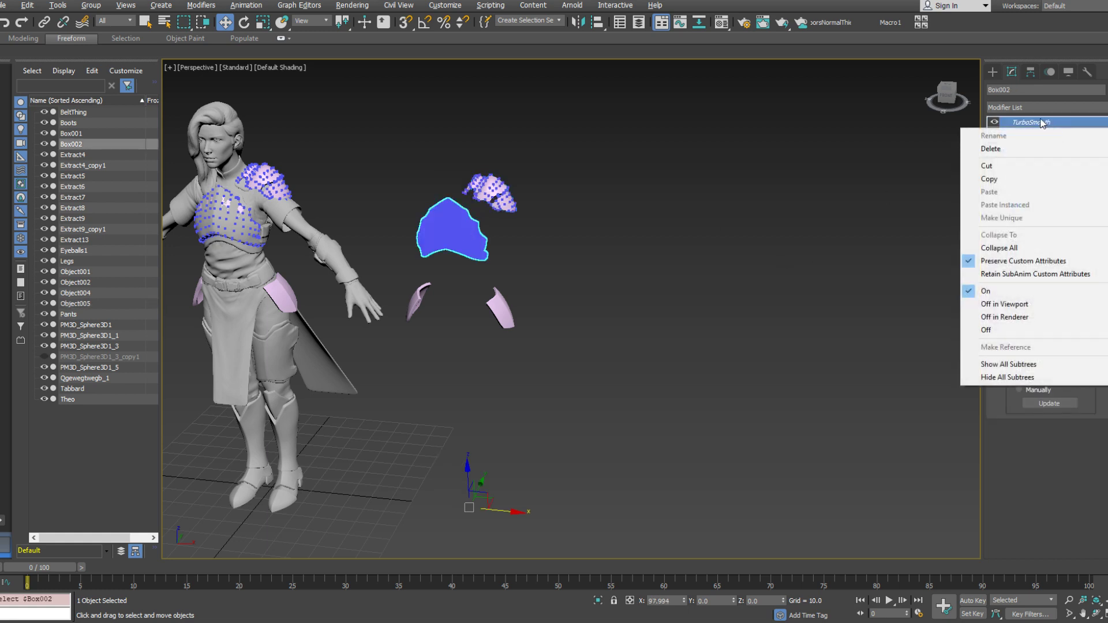
left_click(996, 179)
left_click(491, 194)
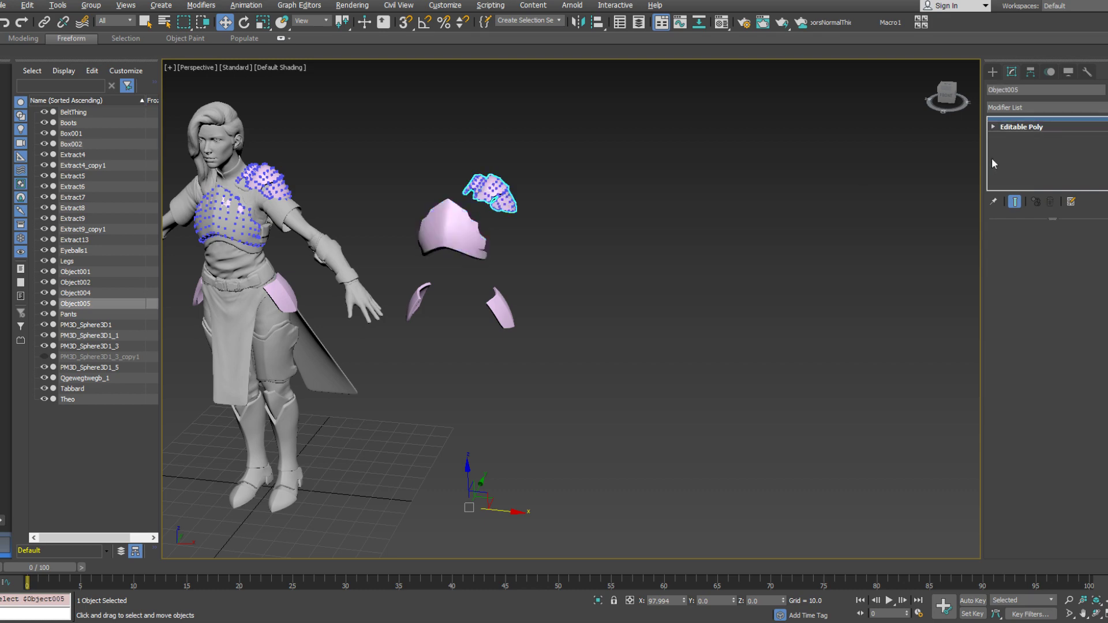
right_click(1025, 124)
left_click(994, 186)
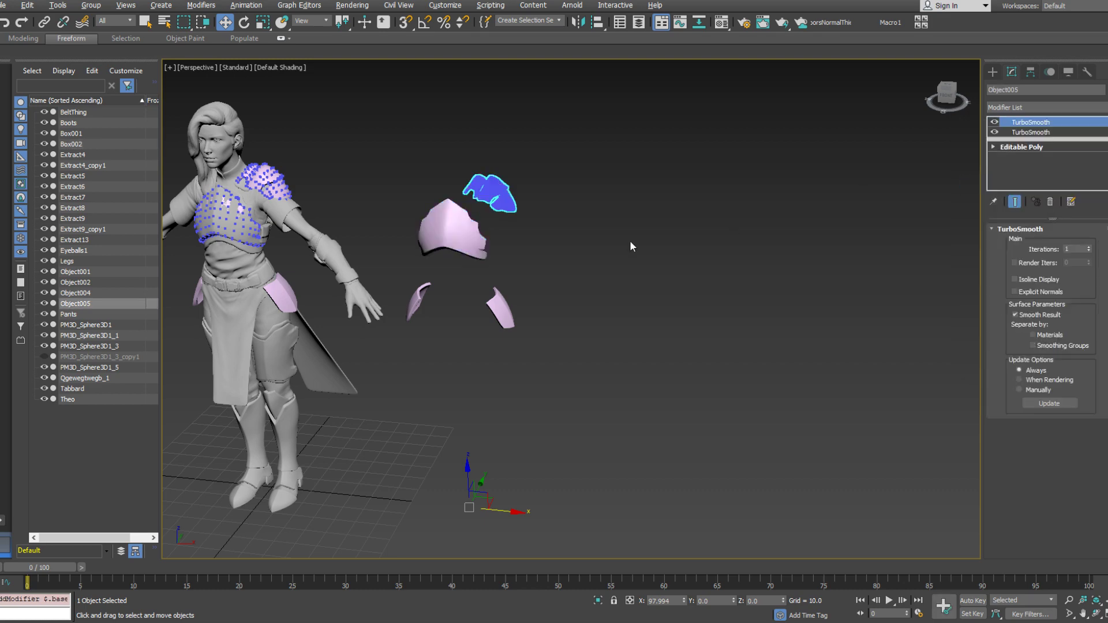
Inspect the smoothed shoulder plates' surface and edges from several angles, and save the scene
left_click(630, 242)
middle_click_drag(476, 233, 524, 272)
scroll(541, 228, "up", 8)
middle_click_drag(542, 228, 601, 242, "alt")
scroll(508, 242, "down", 5)
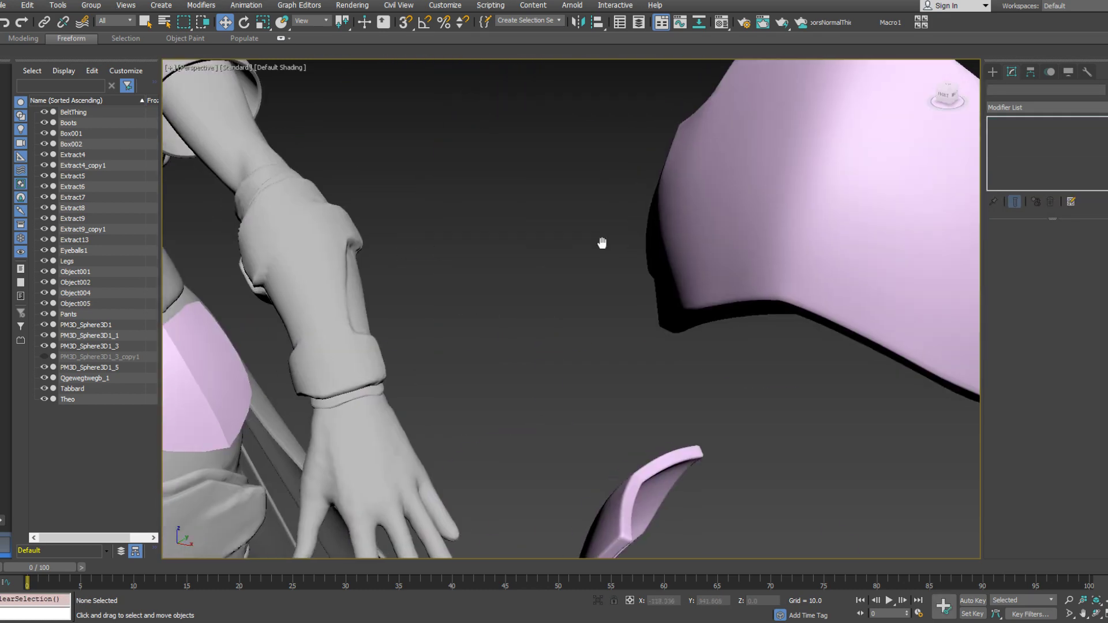
middle_click_drag(749, 240, 564, 265)
scroll(742, 240, "down", 3)
left_click(608, 281)
scroll(617, 286, "up", 3)
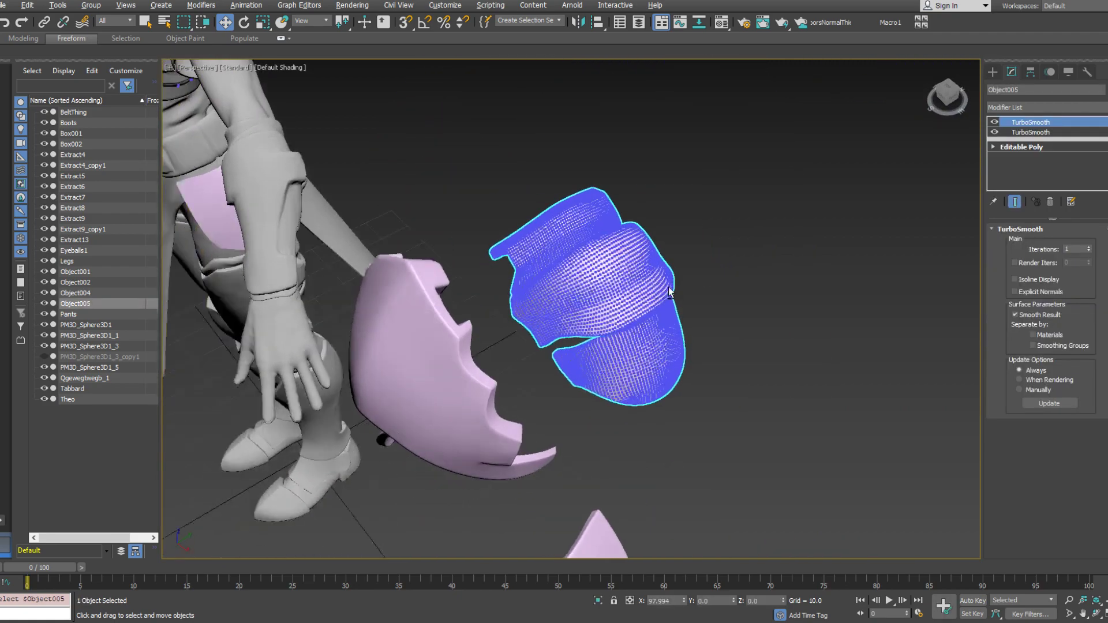
middle_click_drag(617, 285, 677, 255, "alt")
scroll(677, 254, "down", 5)
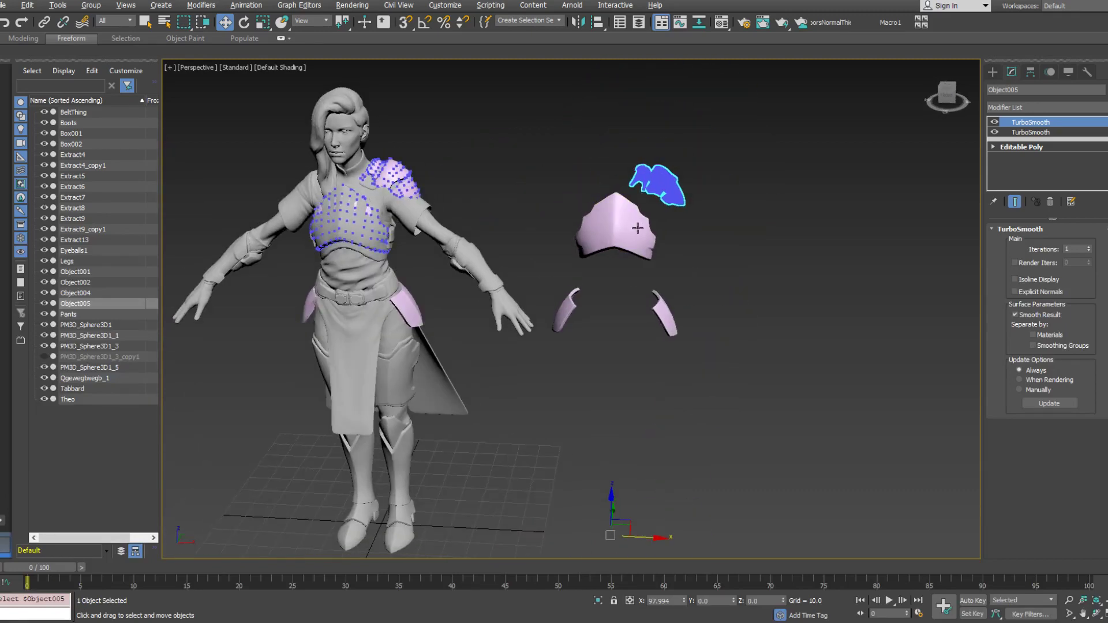
key("ctrl+s")
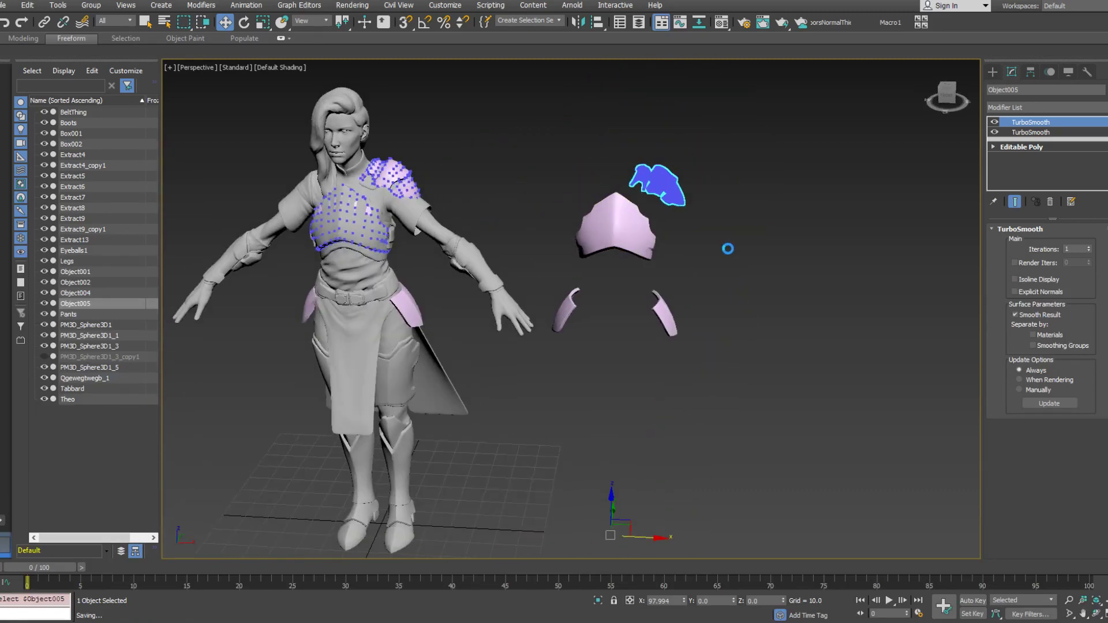